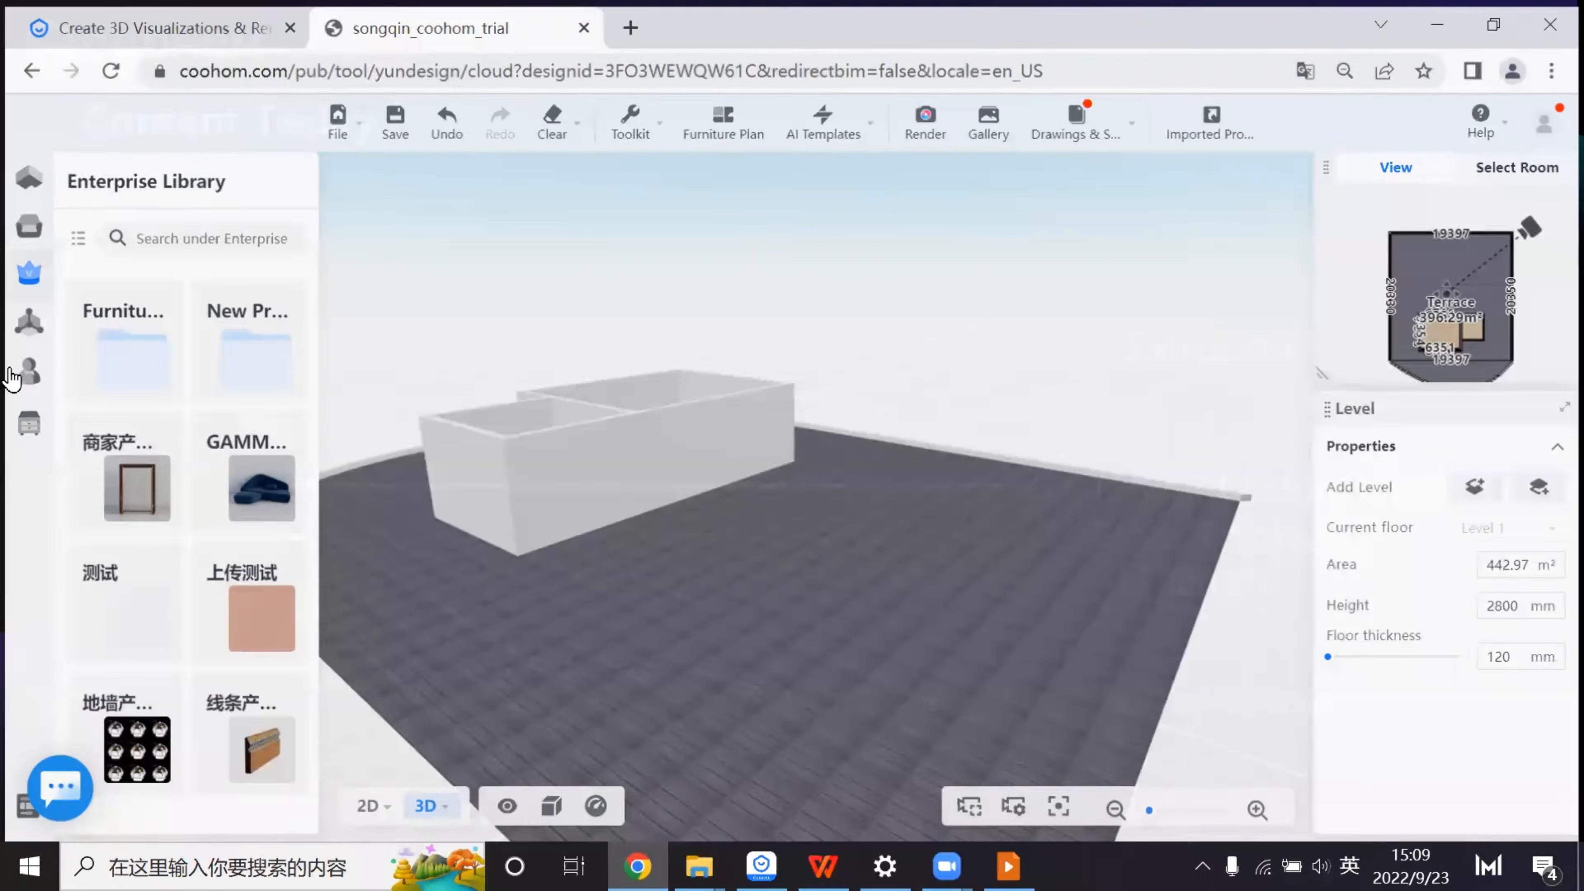
# - Open the Construction modeling environment from the advanced tools
pyautogui.moveTo(93, 399)
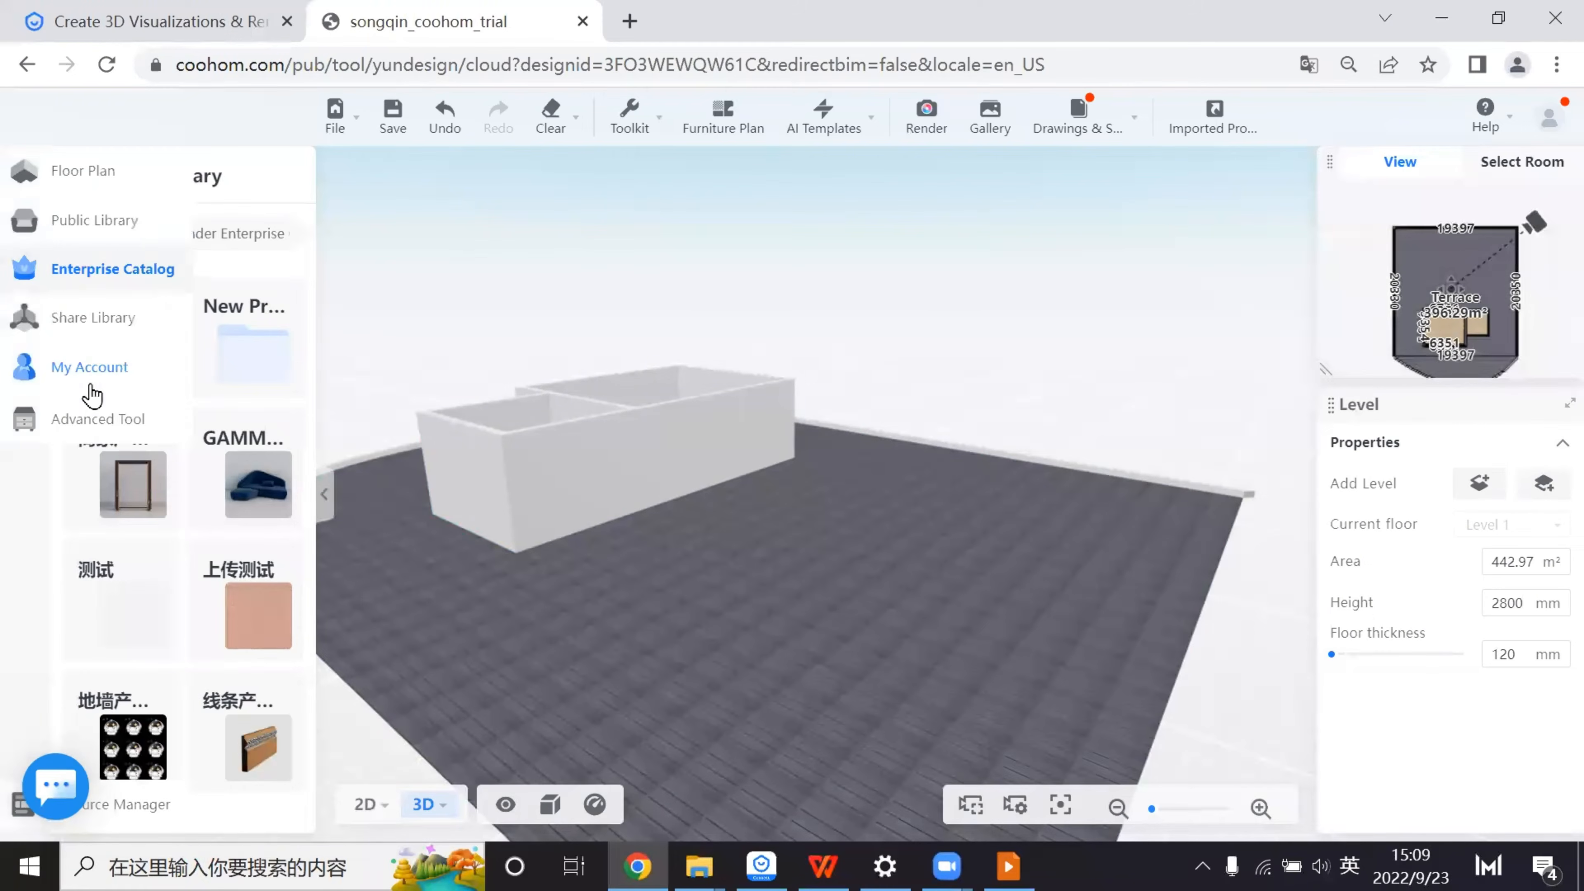
pyautogui.click(25, 420)
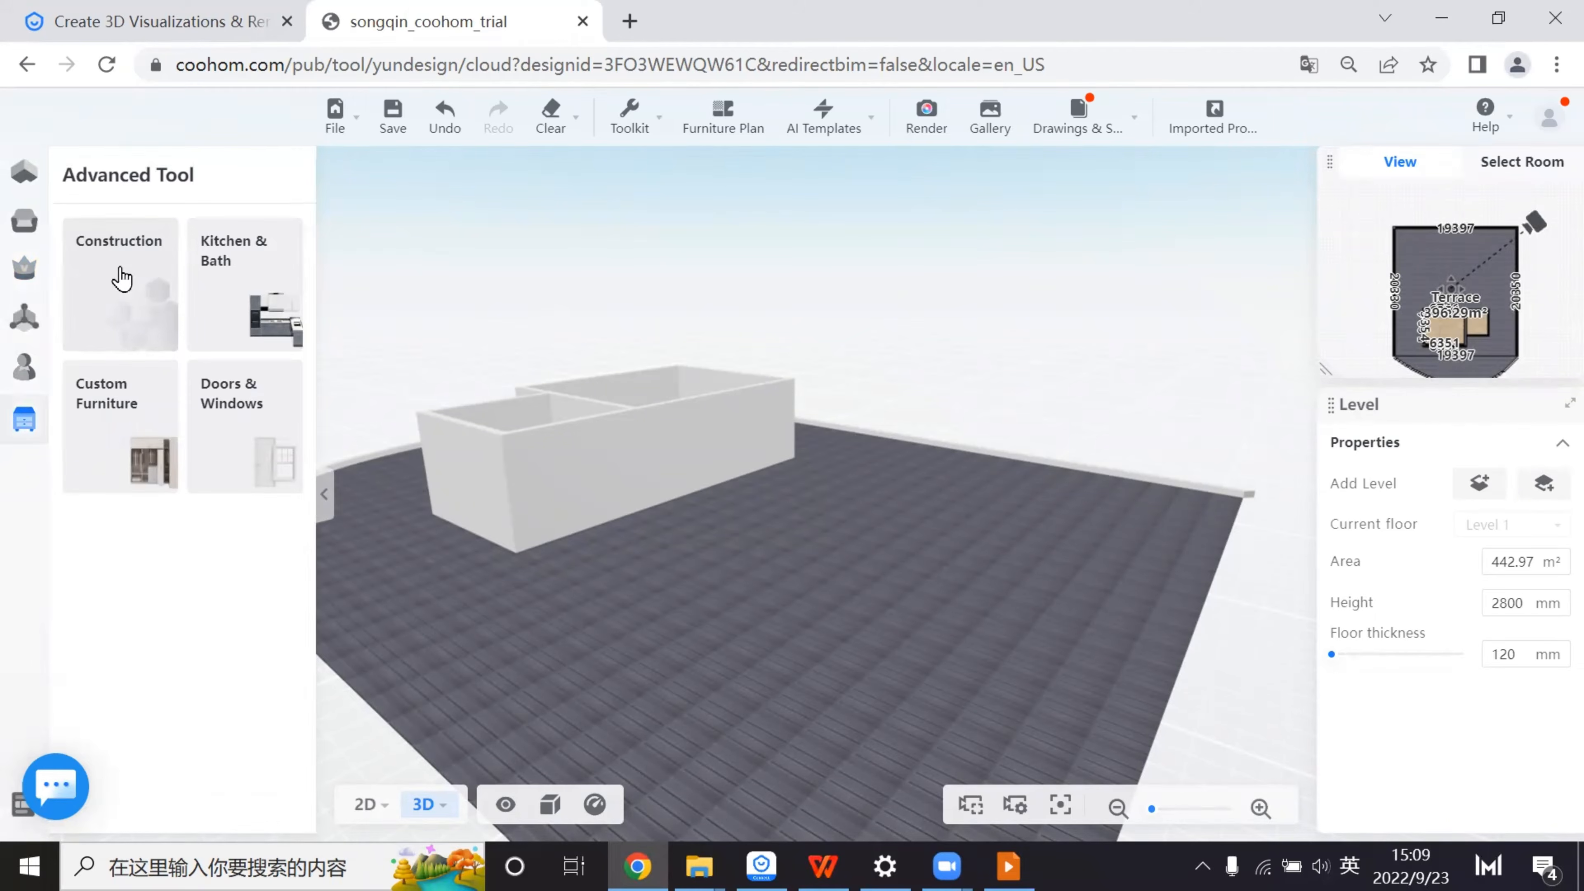
pyautogui.click(120, 270)
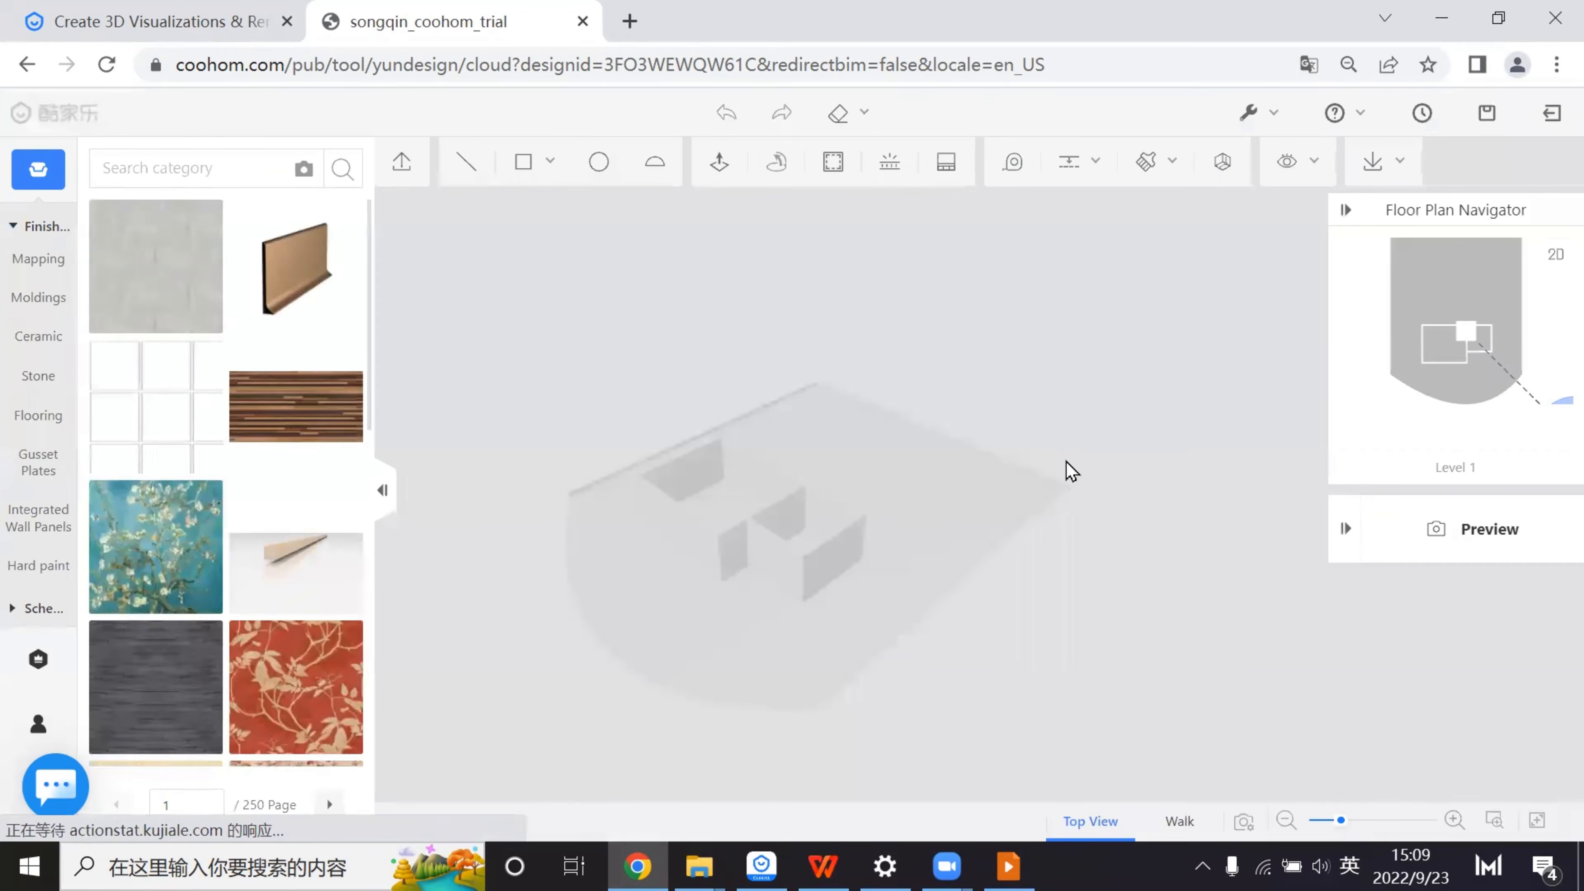
pyautogui.moveTo(784, 634); pyautogui.dragTo(1098, 602)
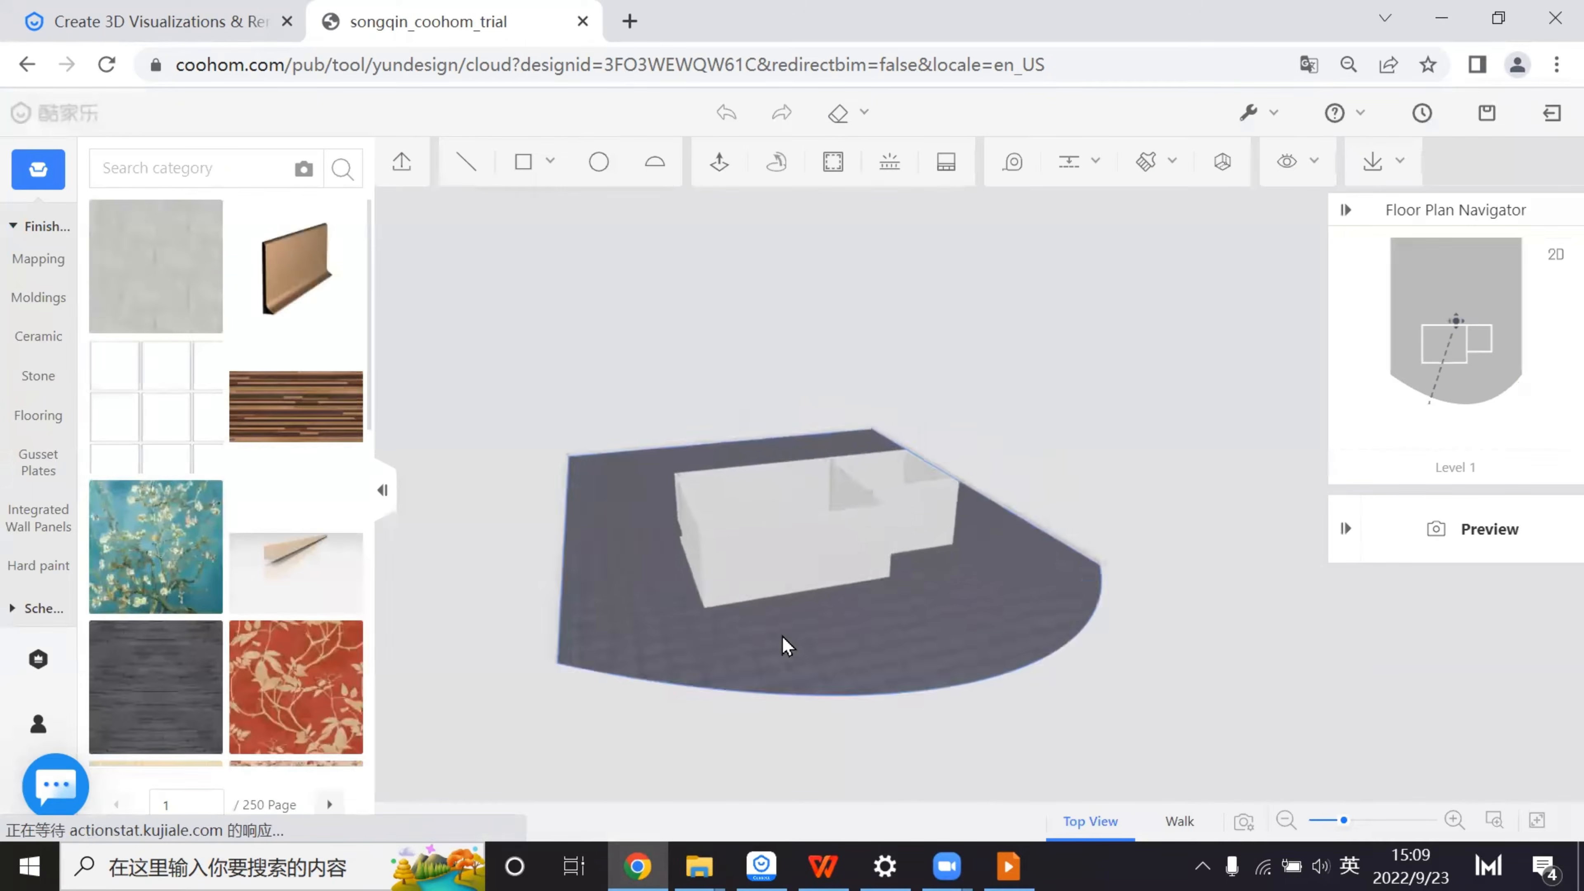
pyautogui.moveTo(715, 624); pyautogui.dragTo(619, 528)
pyautogui.moveTo(1046, 562); pyautogui.dragTo(802, 560)
pyautogui.moveTo(1206, 516); pyautogui.dragTo(598, 237)
pyautogui.moveTo(527, 157)
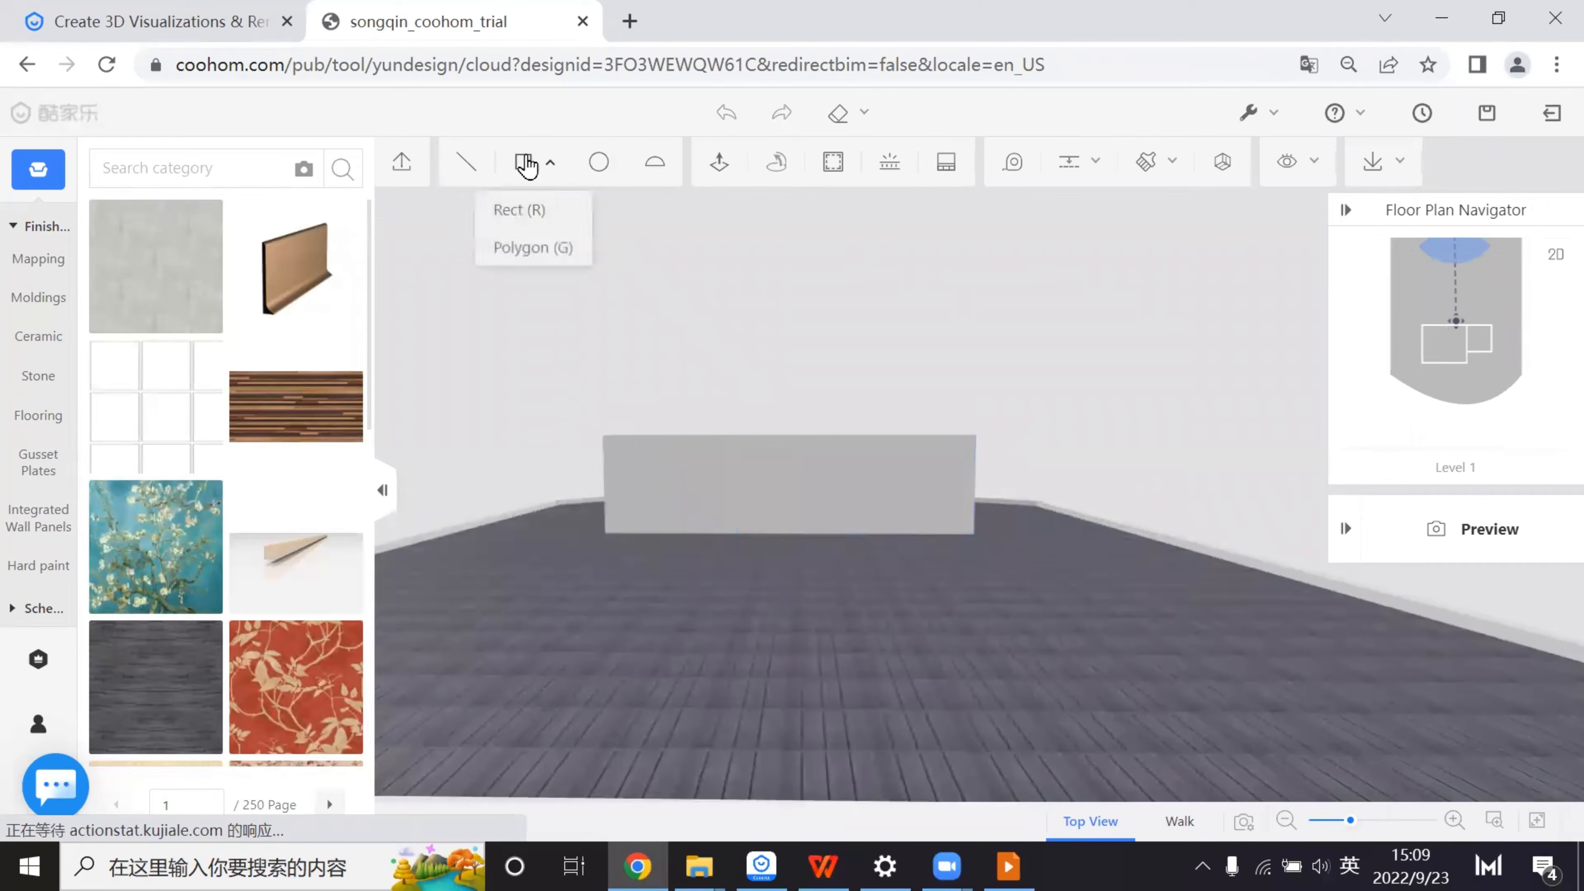
pyautogui.click(521, 211)
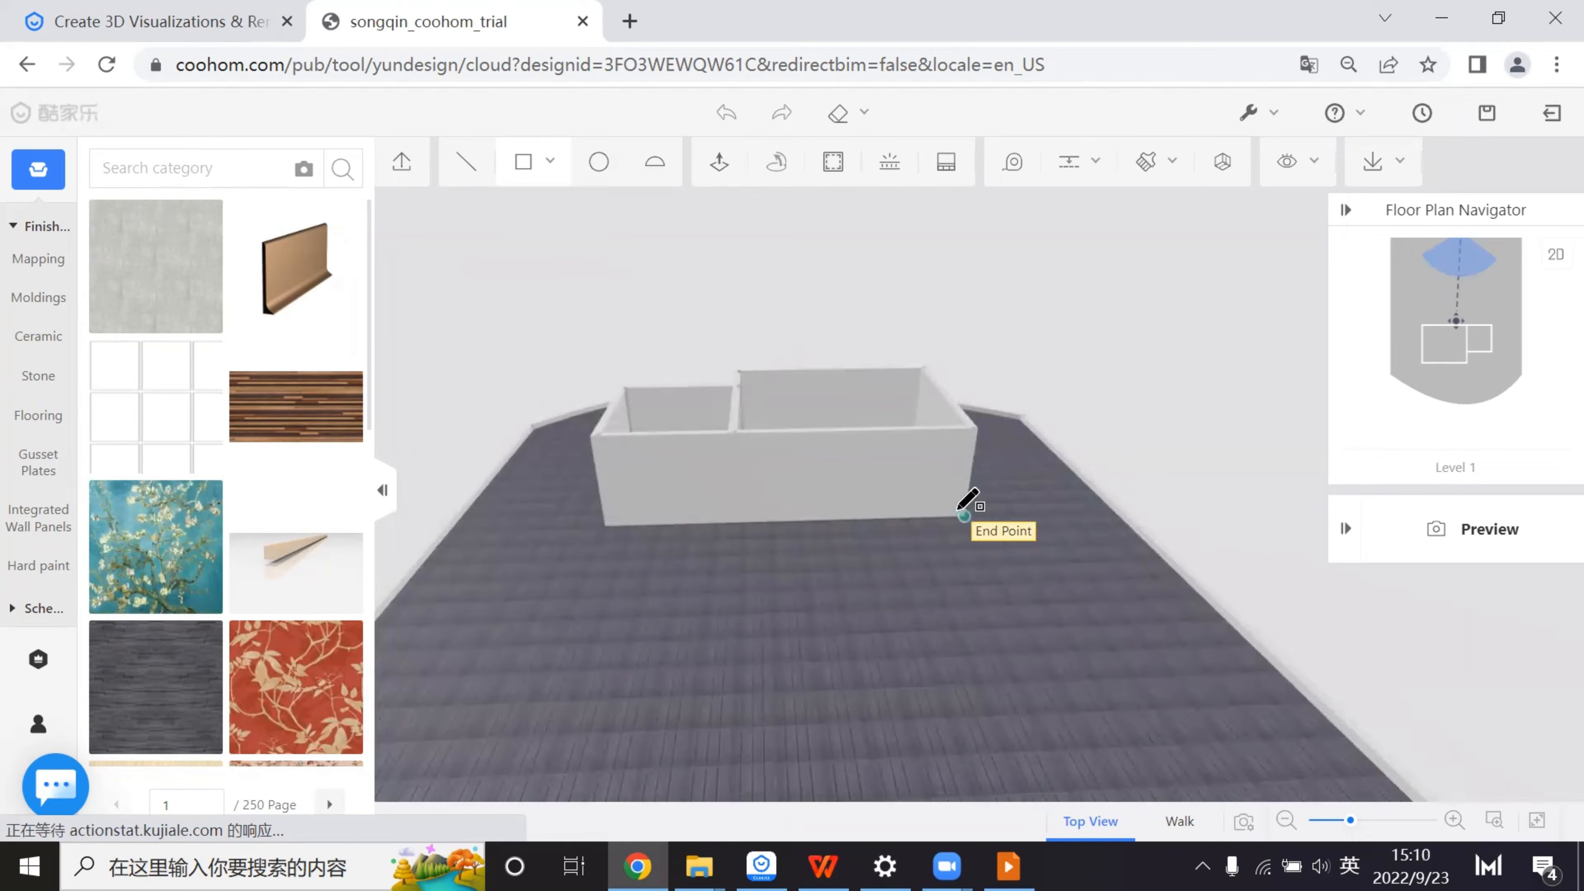
pyautogui.click(881, 518)
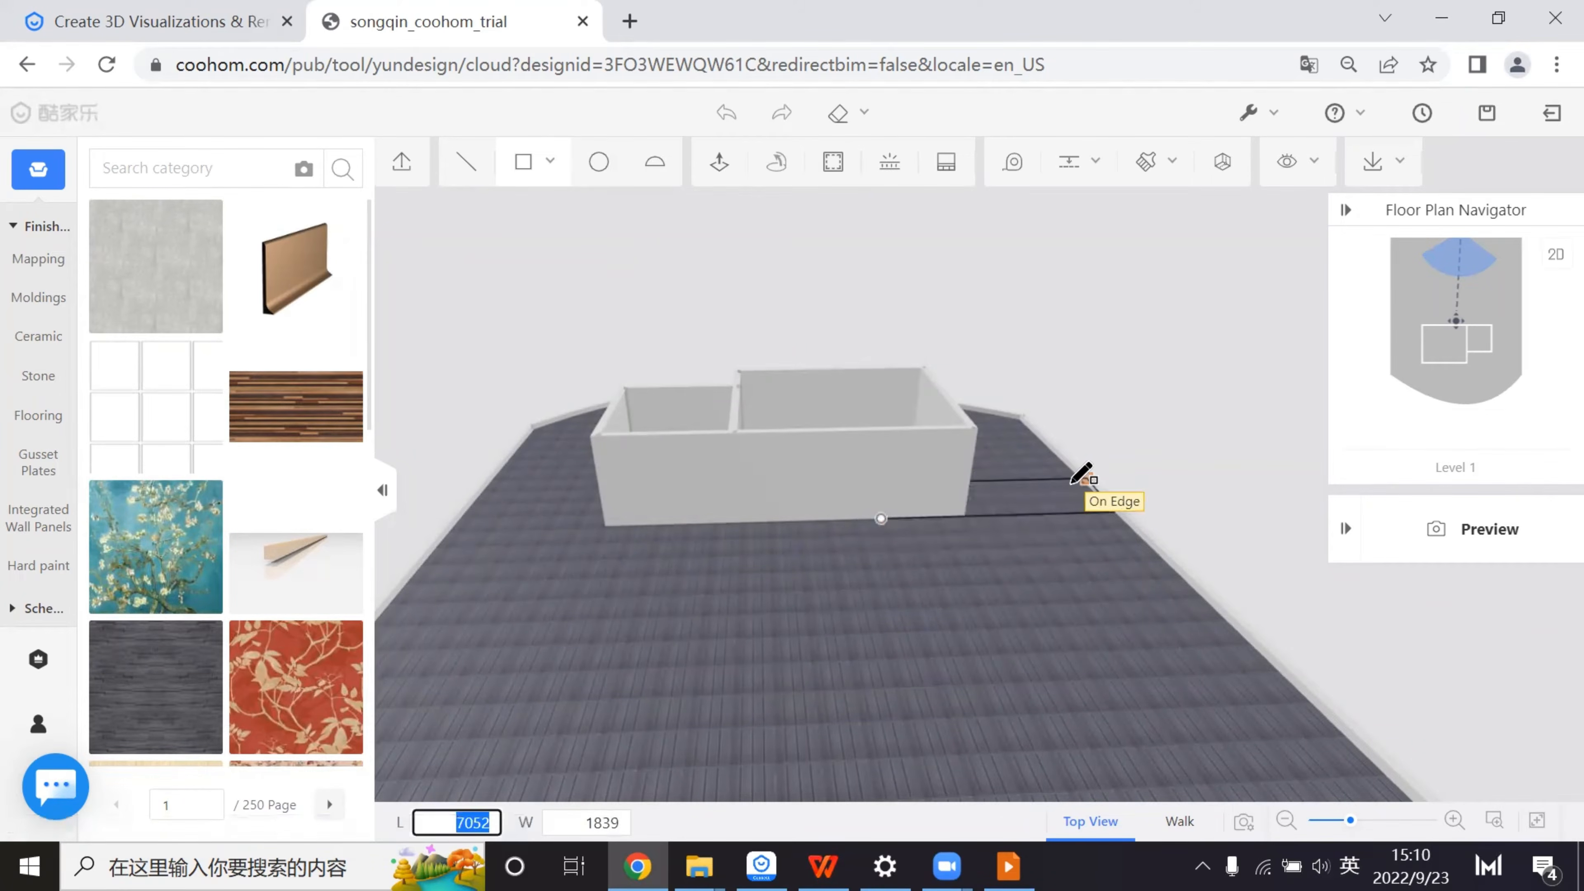
pyautogui.scroll(4, 994, 497)
pyautogui.moveTo(923, 531); pyautogui.dragTo(652, 570, button='right')
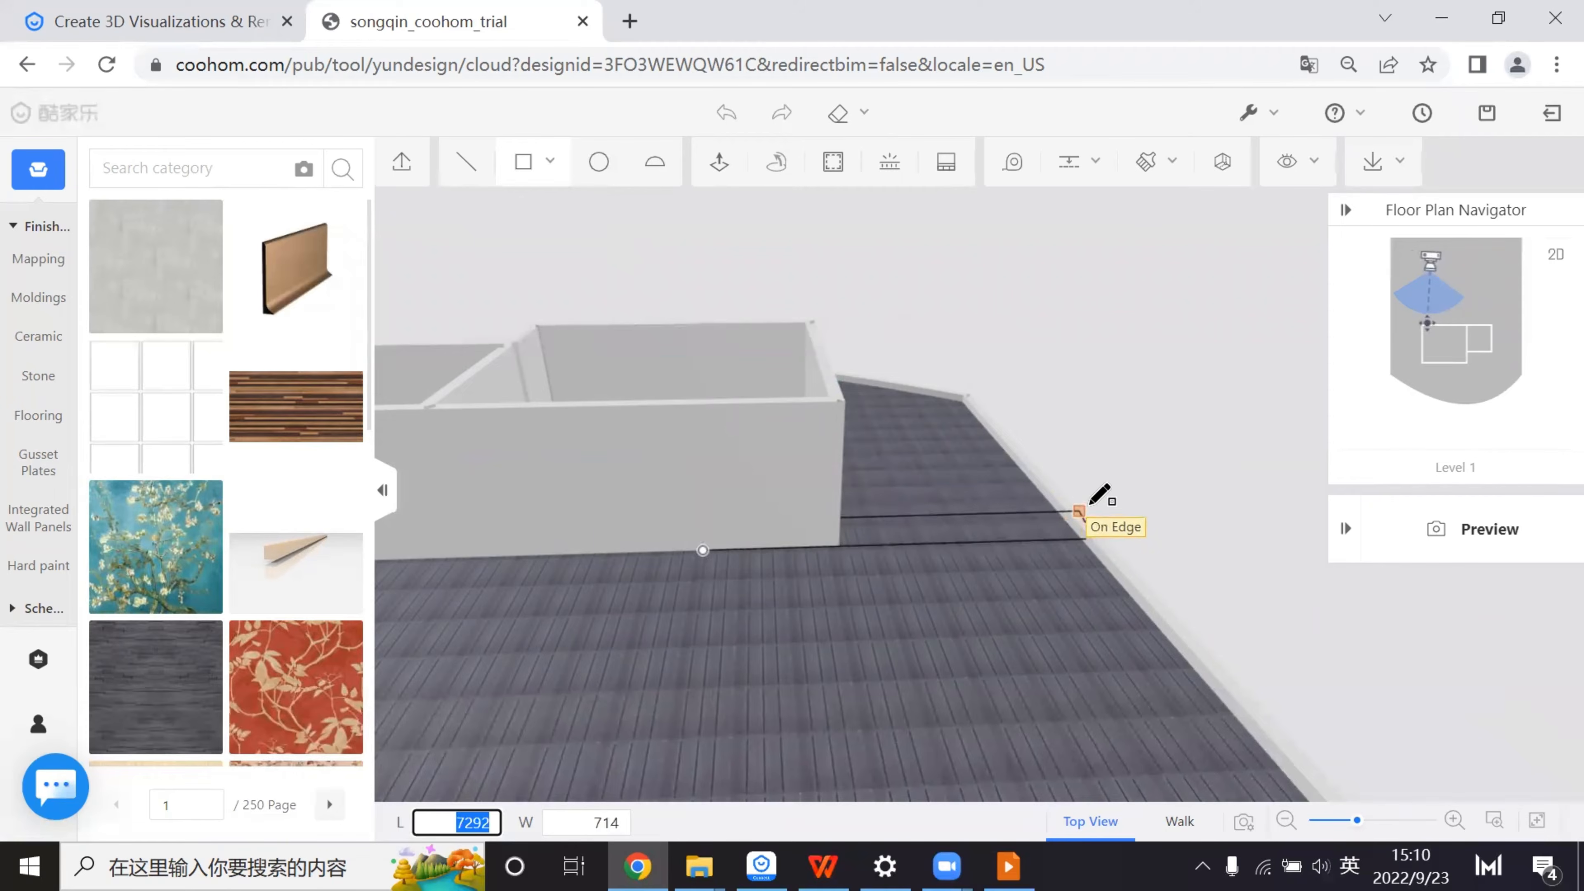
pyautogui.press('Escape')
# - Add a vertical guide at the terrace edge, in line with the building's front wall
pyautogui.click(1074, 164)
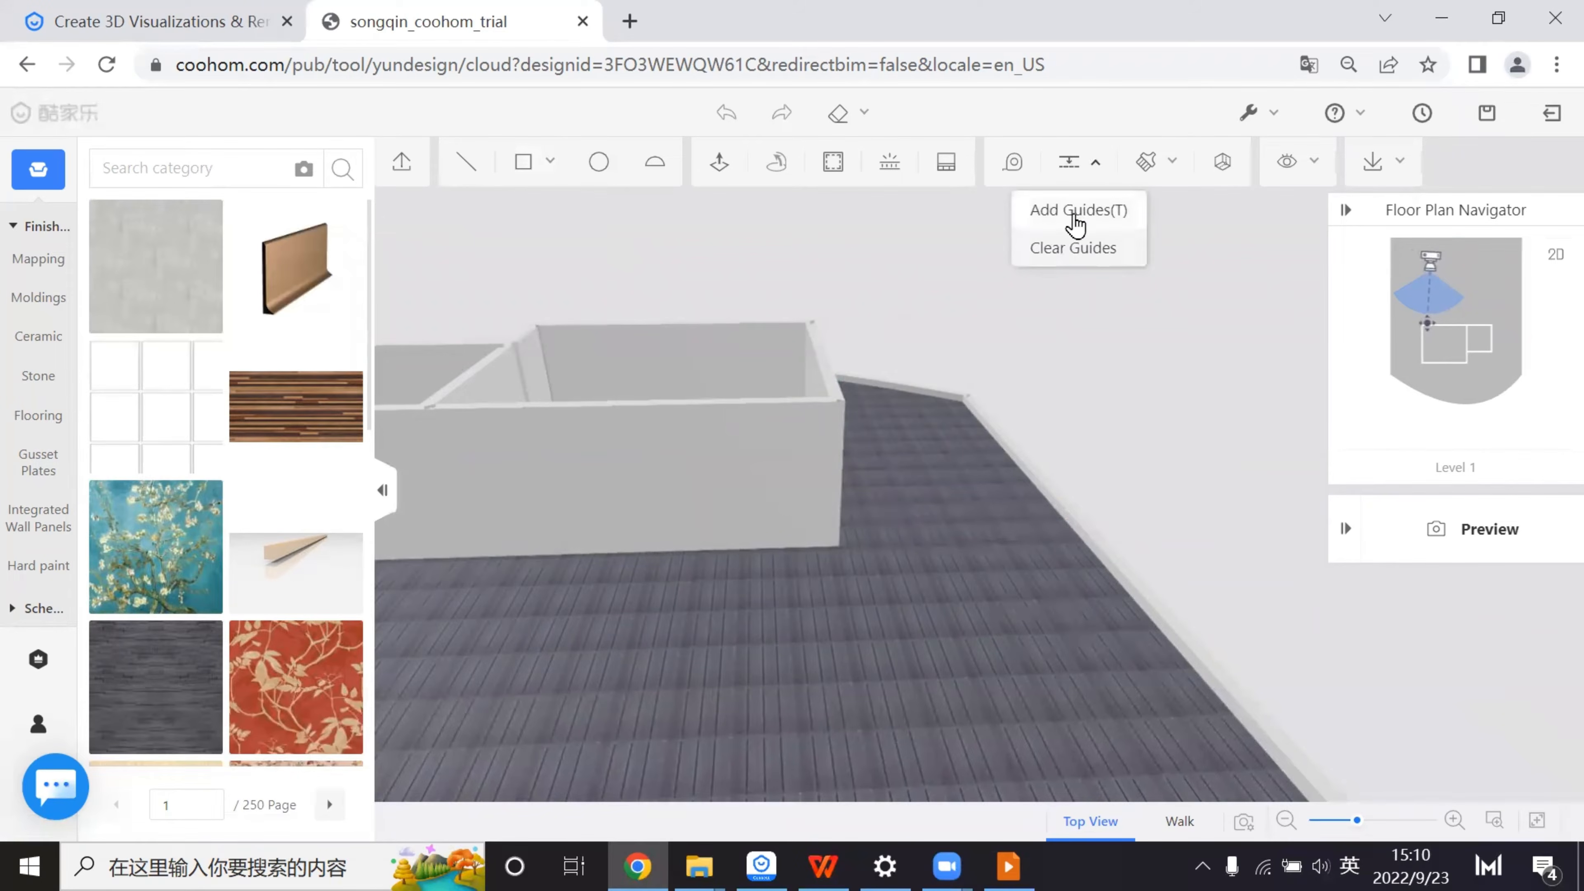
pyautogui.click(1104, 212)
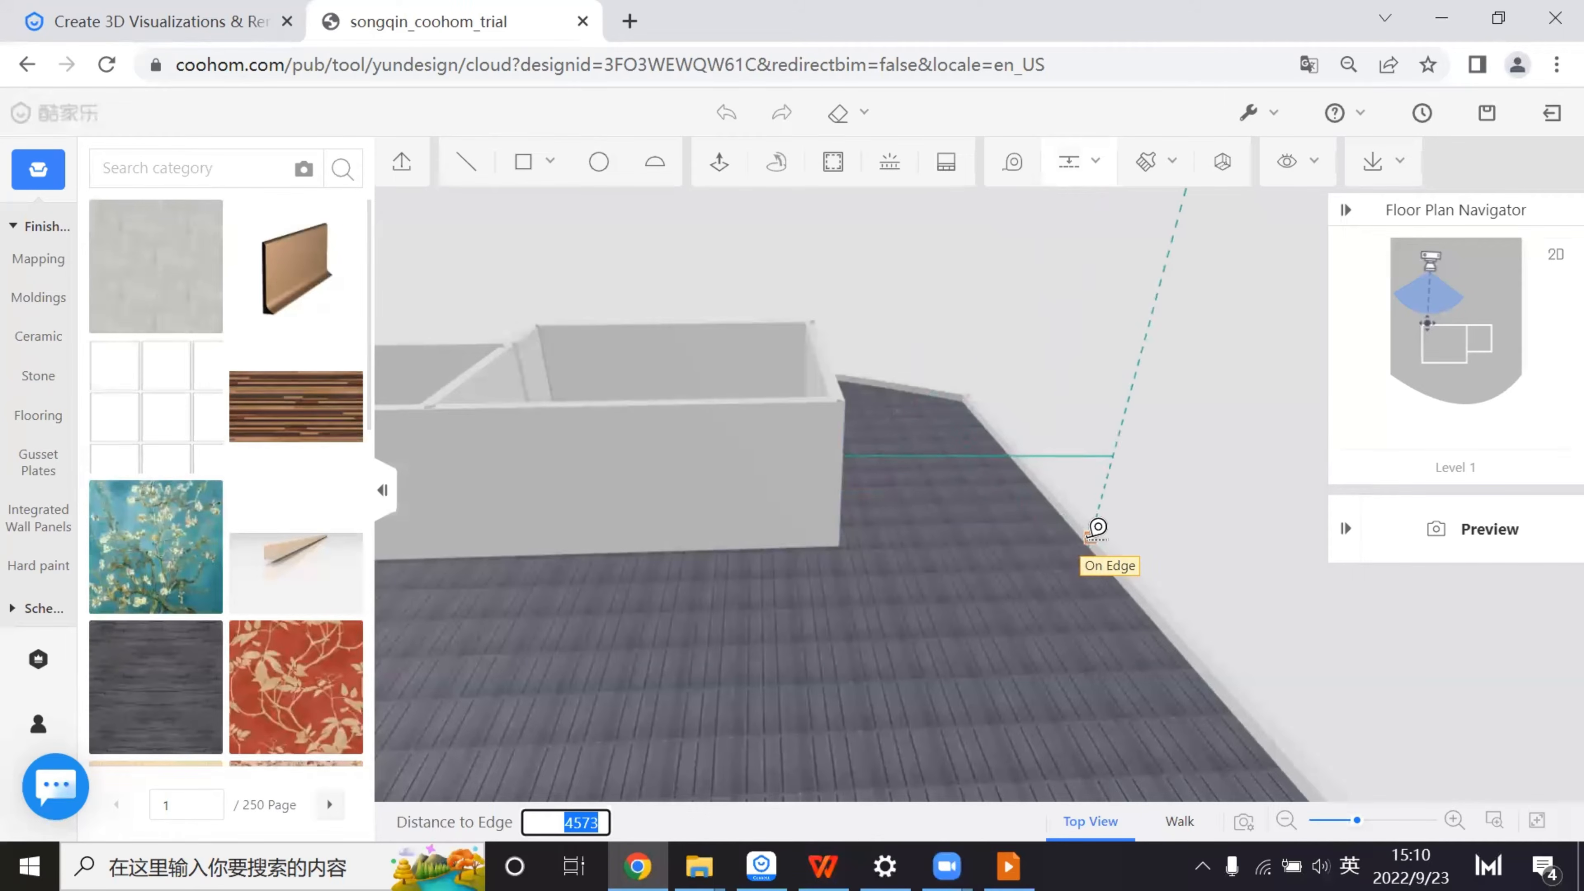
pyautogui.click(1095, 527)
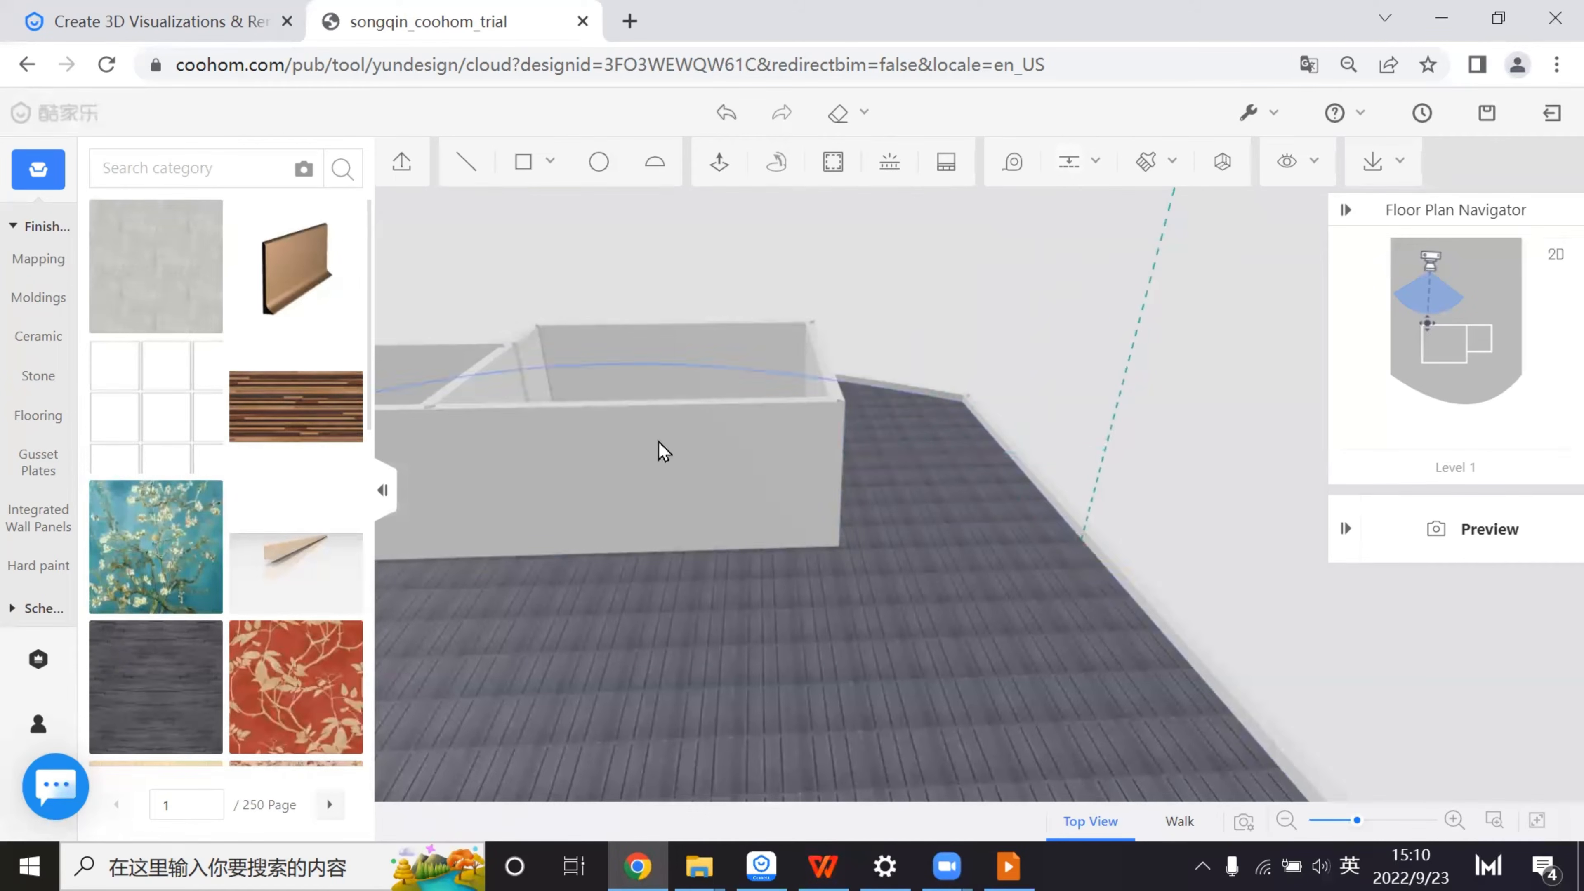
# - Draw a vertical rectangle from the guide at the terrace edge to the bottom corner of the building's front wall
pyautogui.click(532, 163)
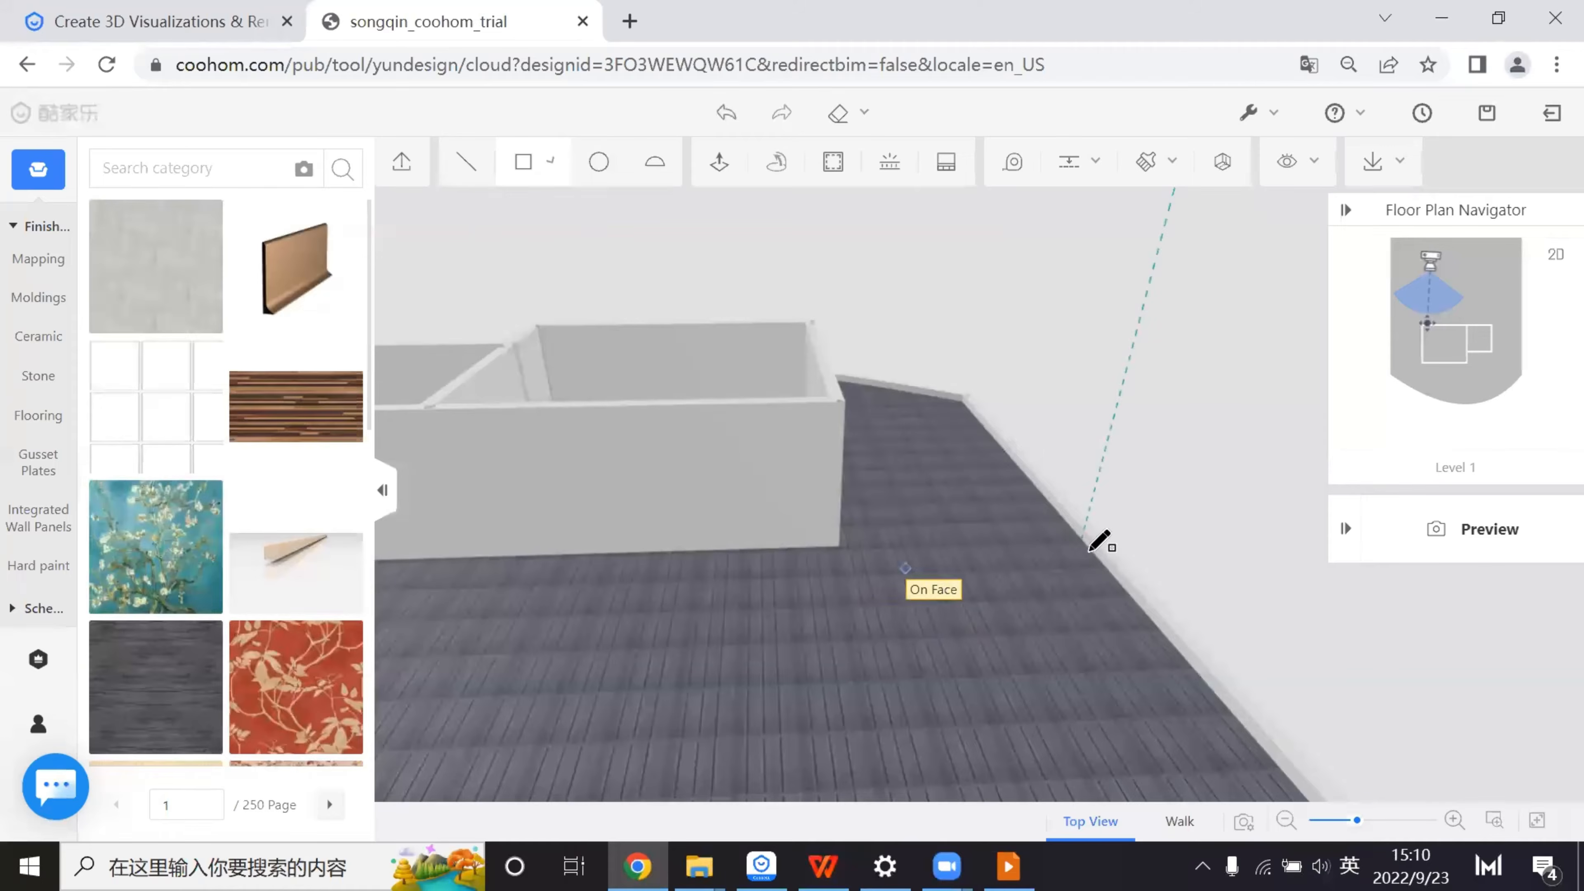
pyautogui.click(1072, 489)
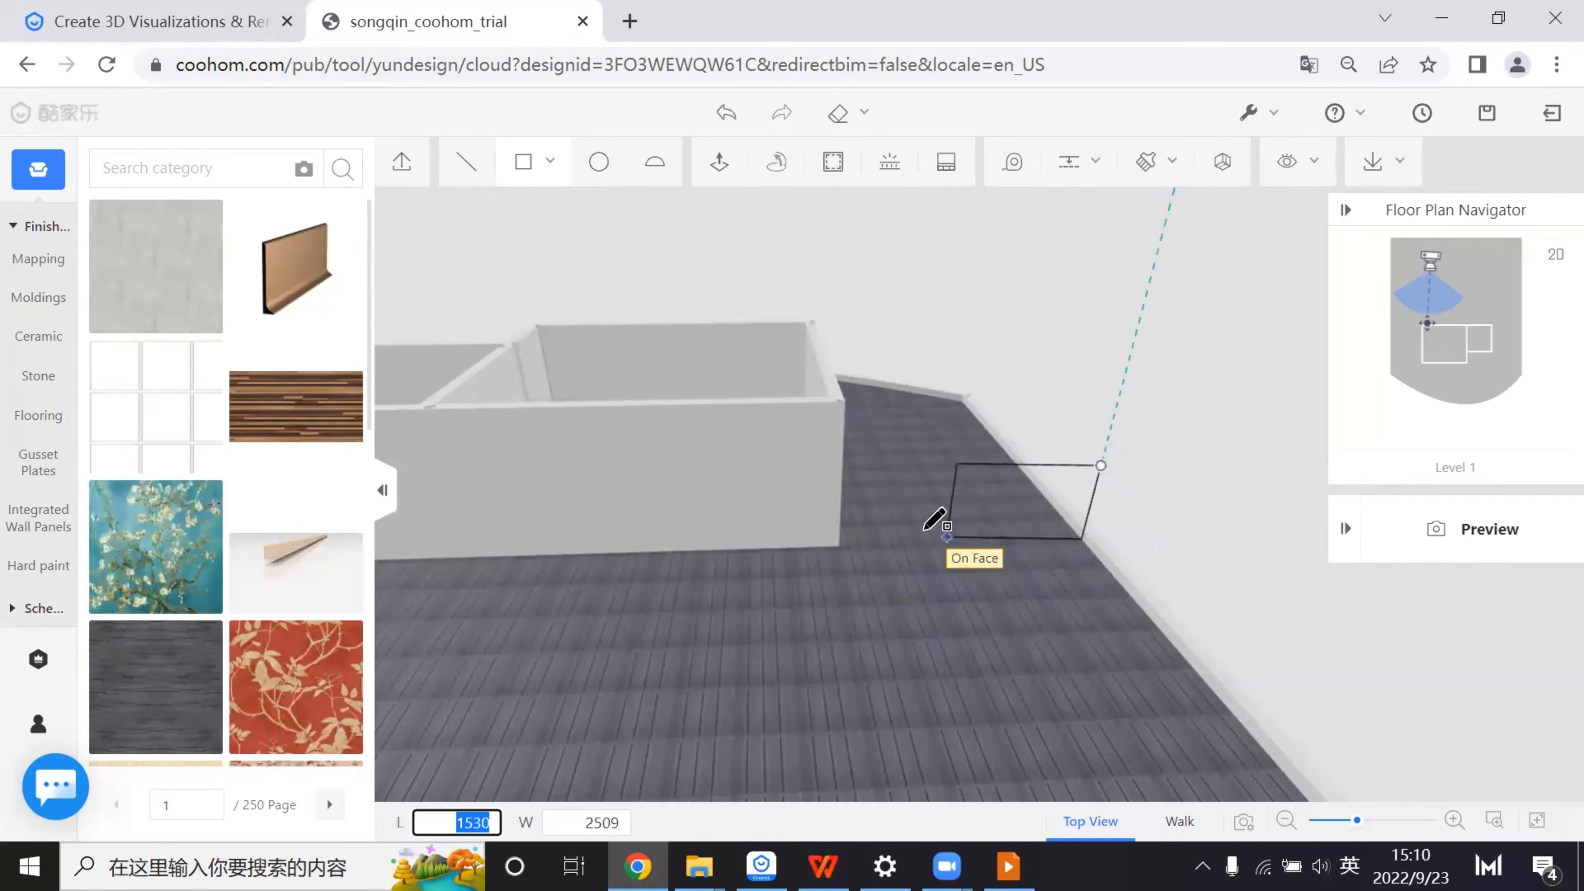
pyautogui.click(842, 545)
pyautogui.scroll(3, 891, 556)
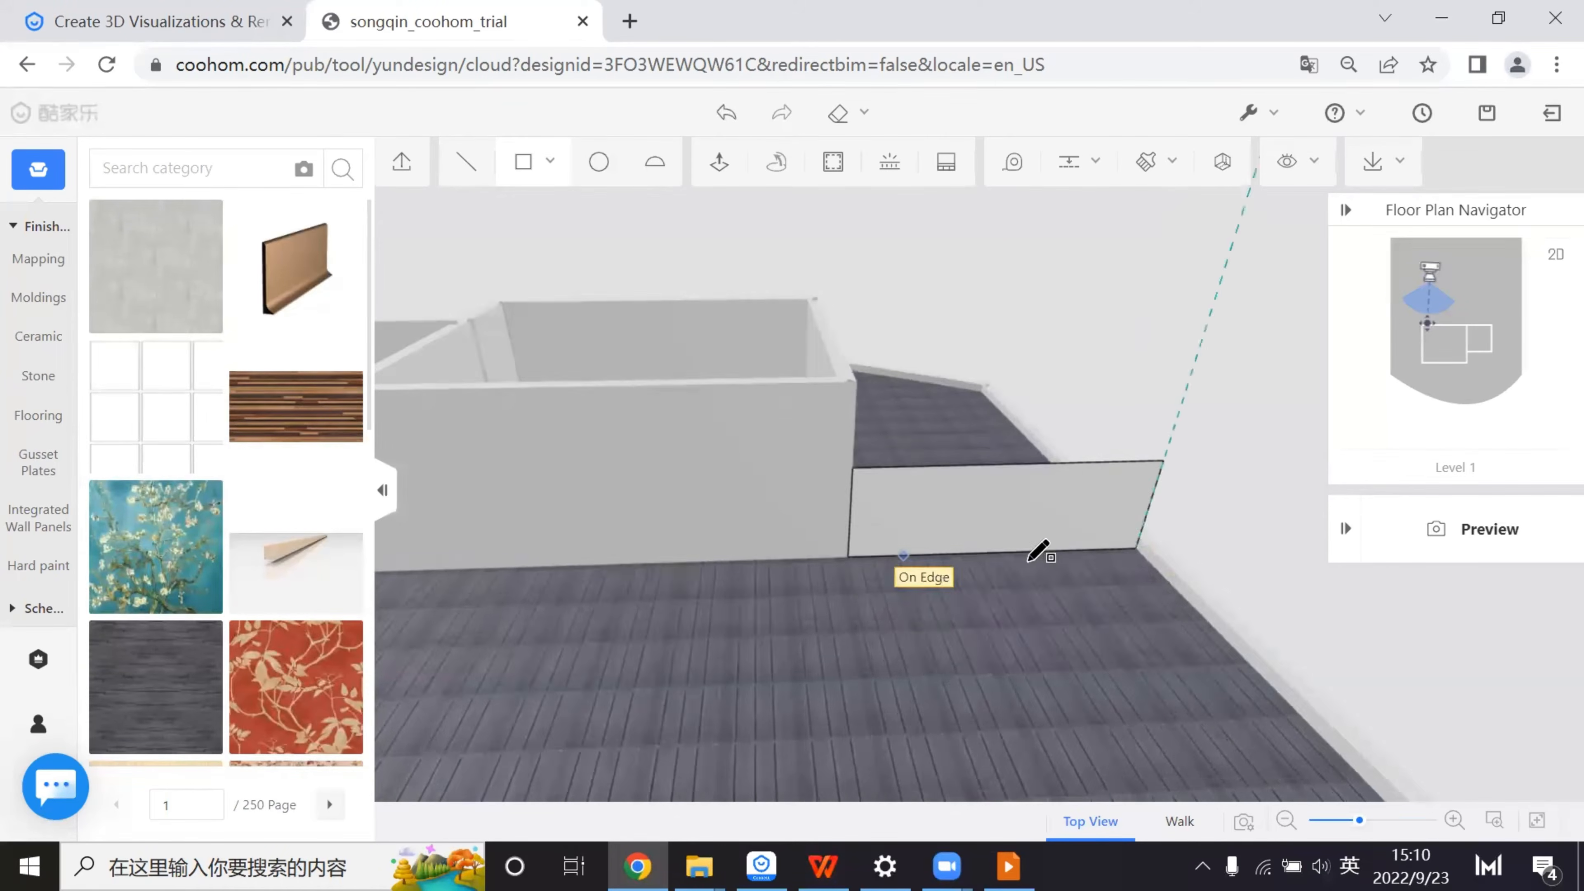
pyautogui.moveTo(1035, 555); pyautogui.dragTo(697, 553, button='right')
pyautogui.press('Escape')
# - Draw a sloped line freehand across the vertical rectangle and delete the face above it
pyautogui.moveTo(895, 581); pyautogui.dragTo(846, 606)
pyautogui.scroll(2, 741, 598)
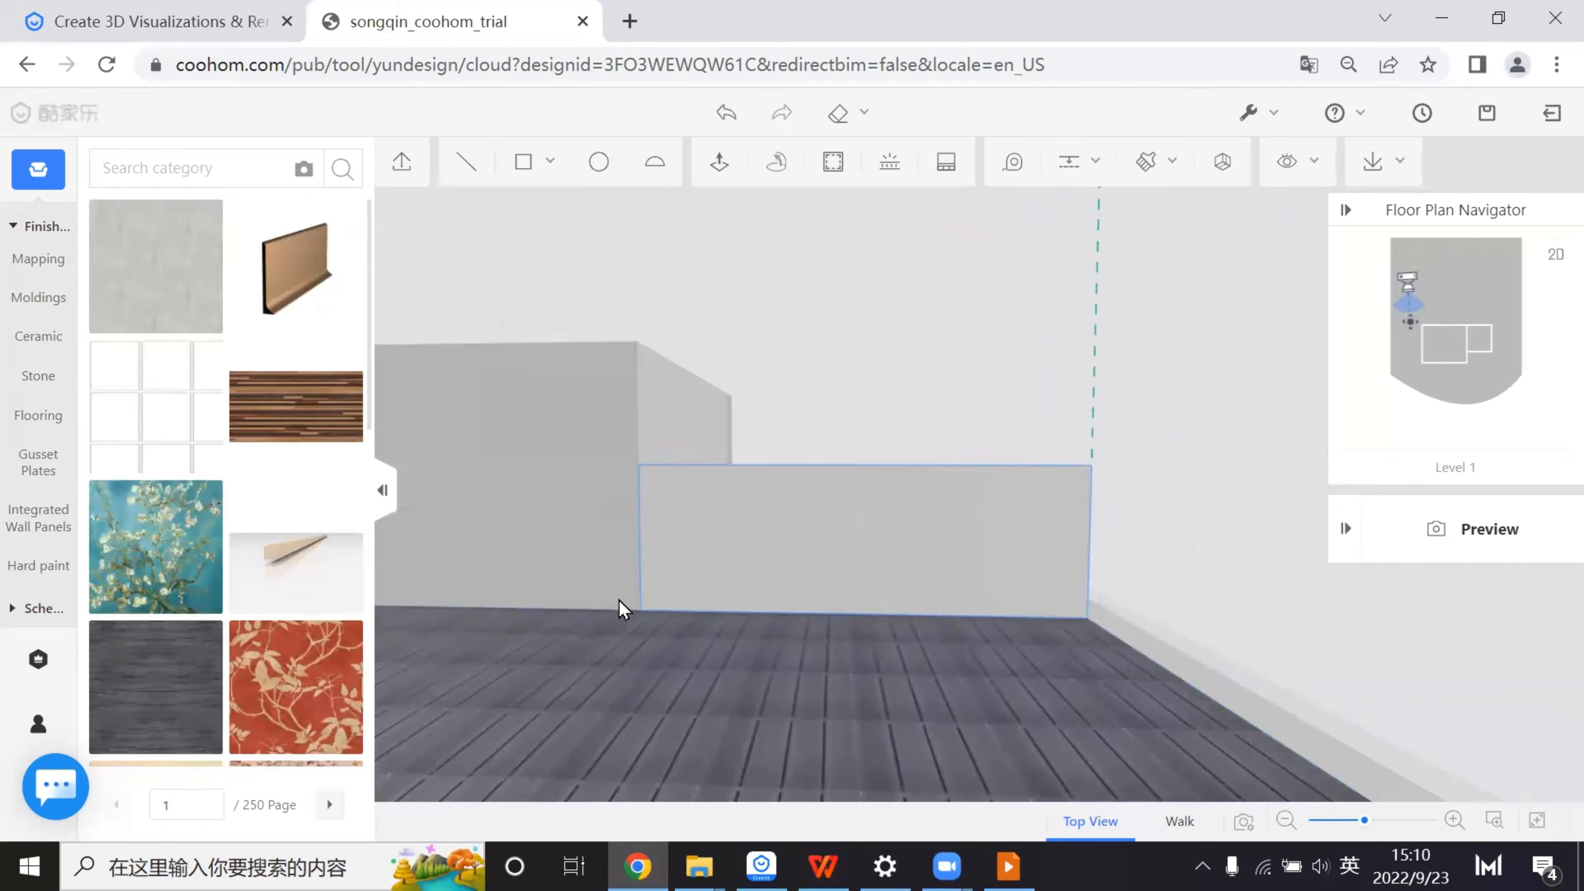
pyautogui.click(464, 168)
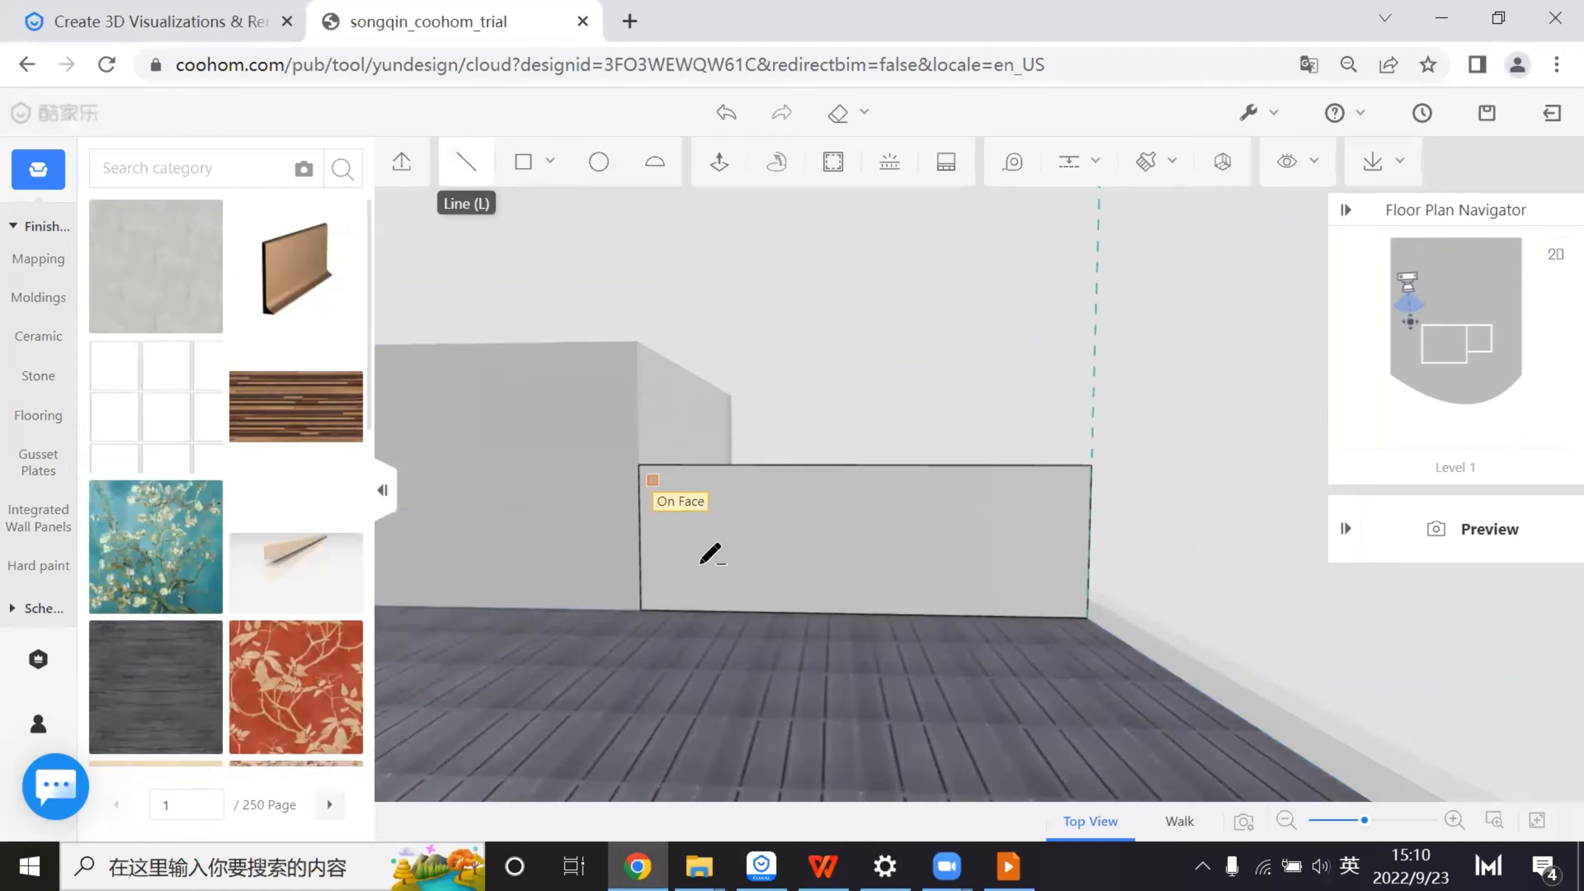
pyautogui.click(640, 582)
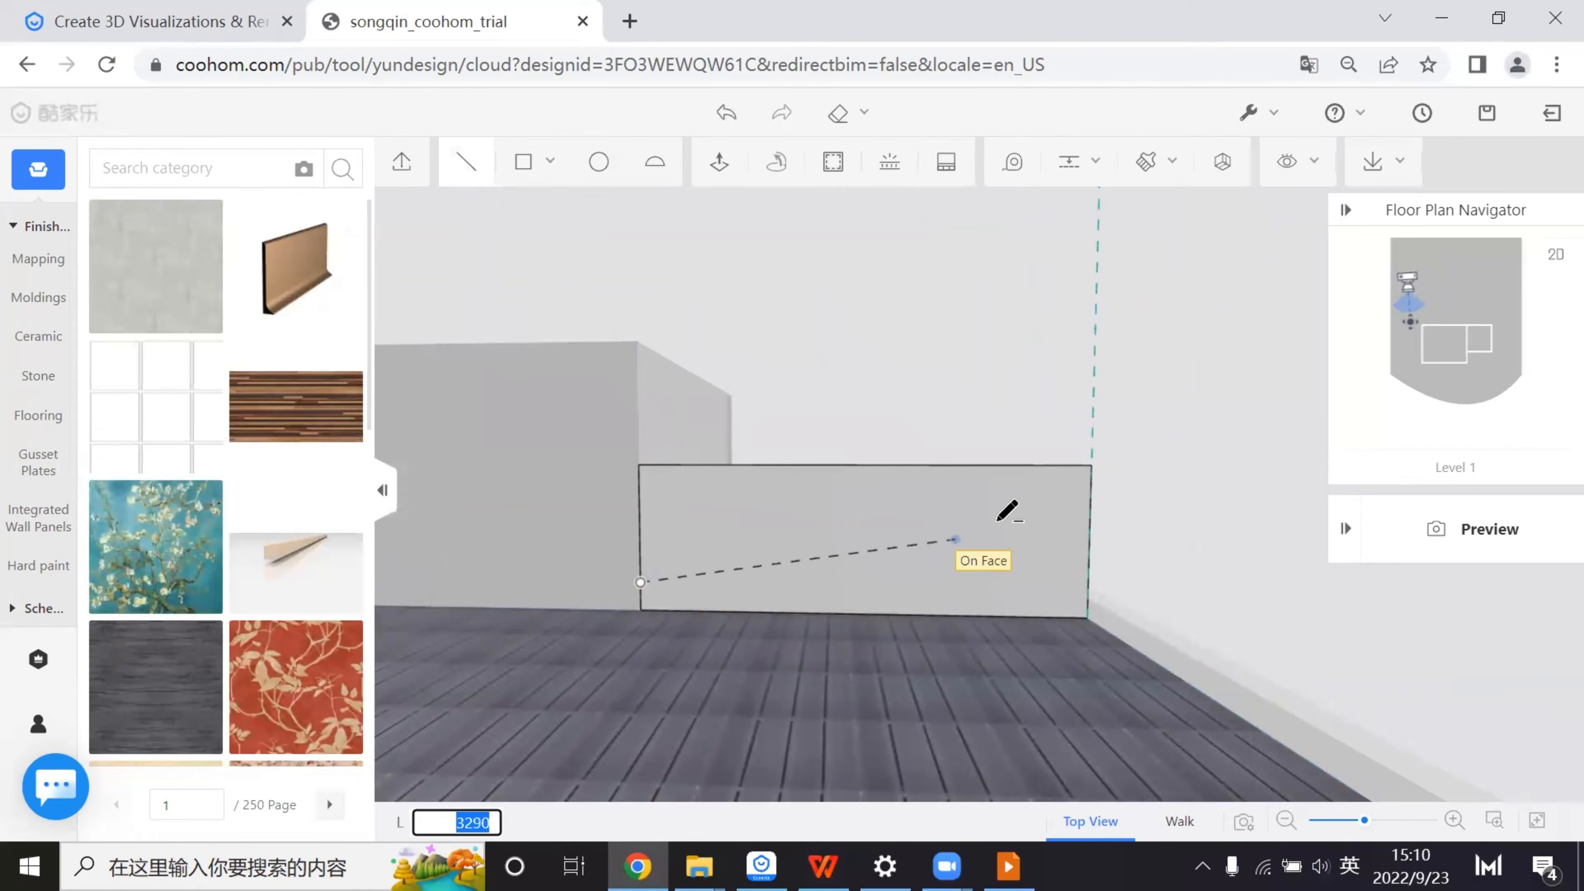
pyautogui.click(1091, 499)
pyautogui.click(955, 517)
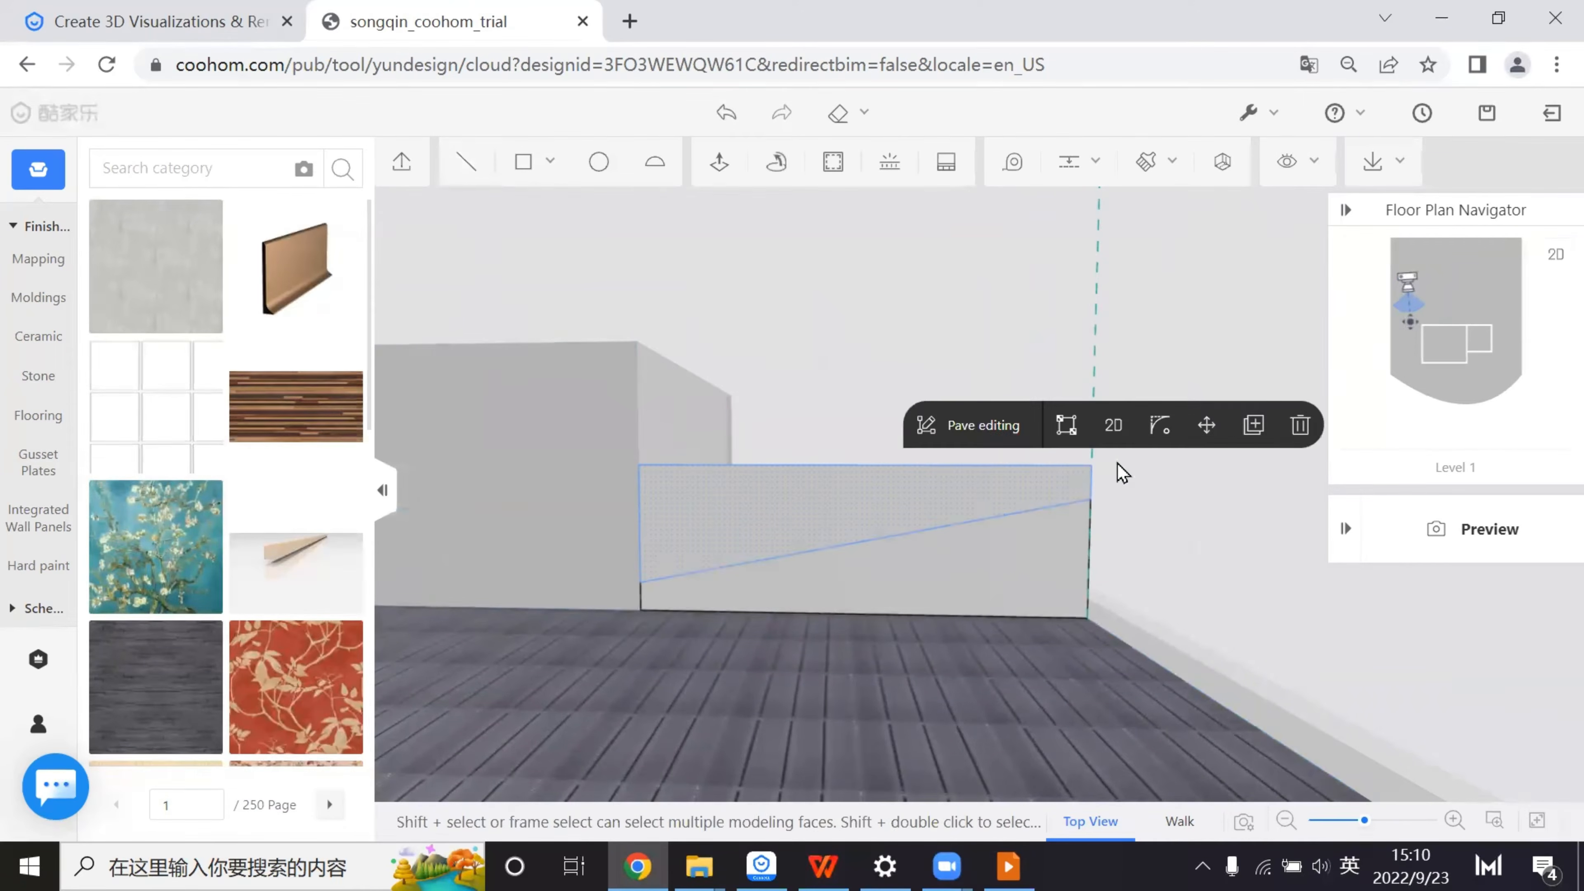
pyautogui.click(1298, 421)
pyautogui.scroll(2, 858, 599)
pyautogui.moveTo(858, 599); pyautogui.dragTo(950, 614)
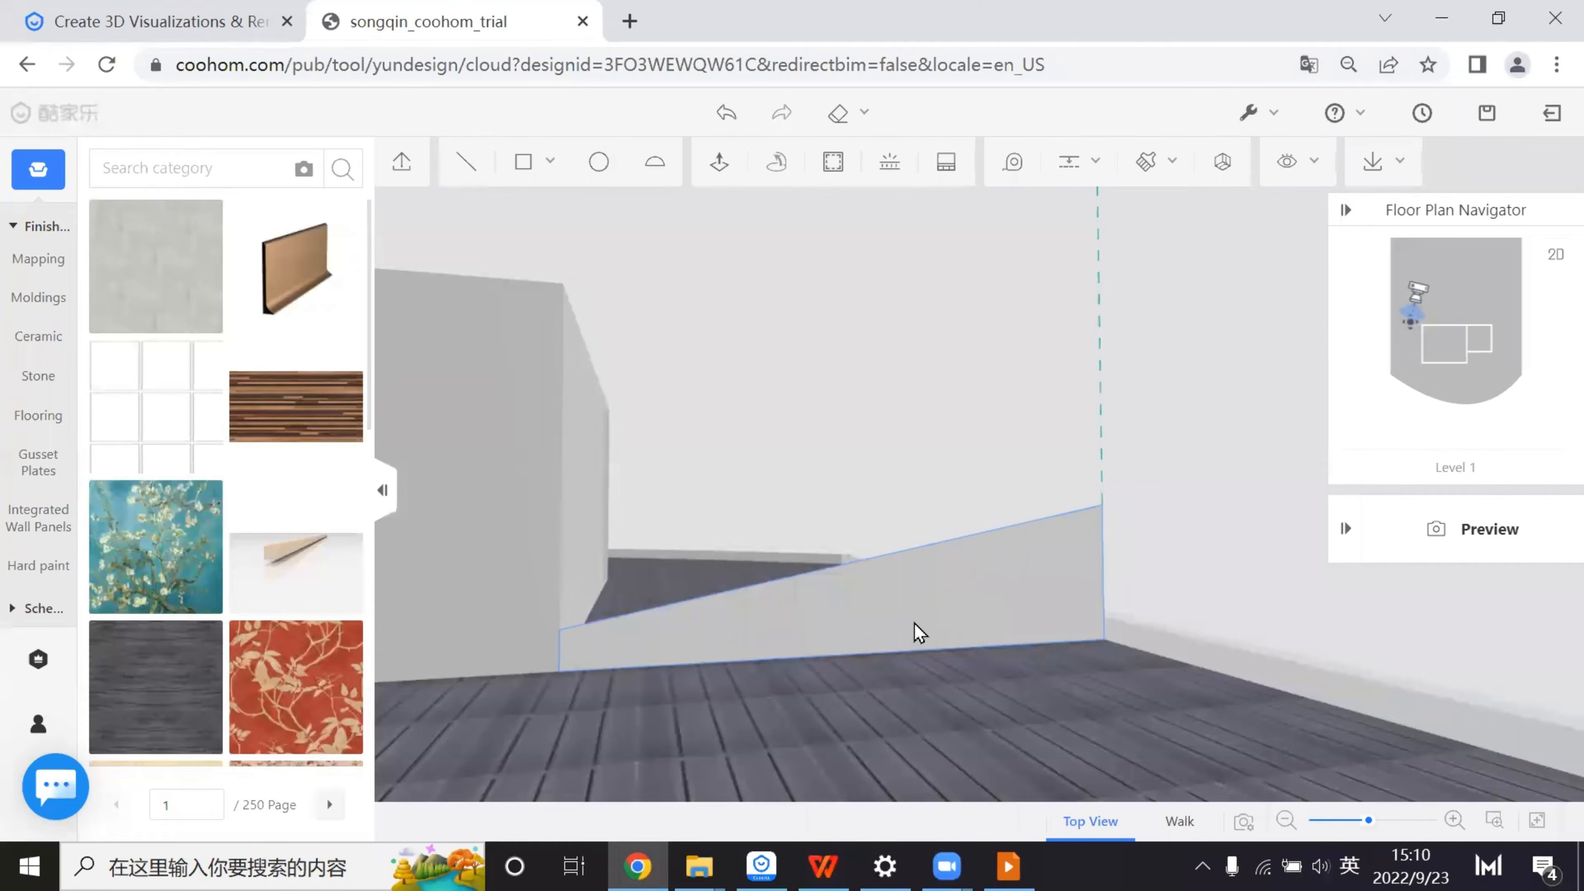
# - Undo the face deletion and the sloped line on the rectangle
pyautogui.hotkey('ctrl', 'z')
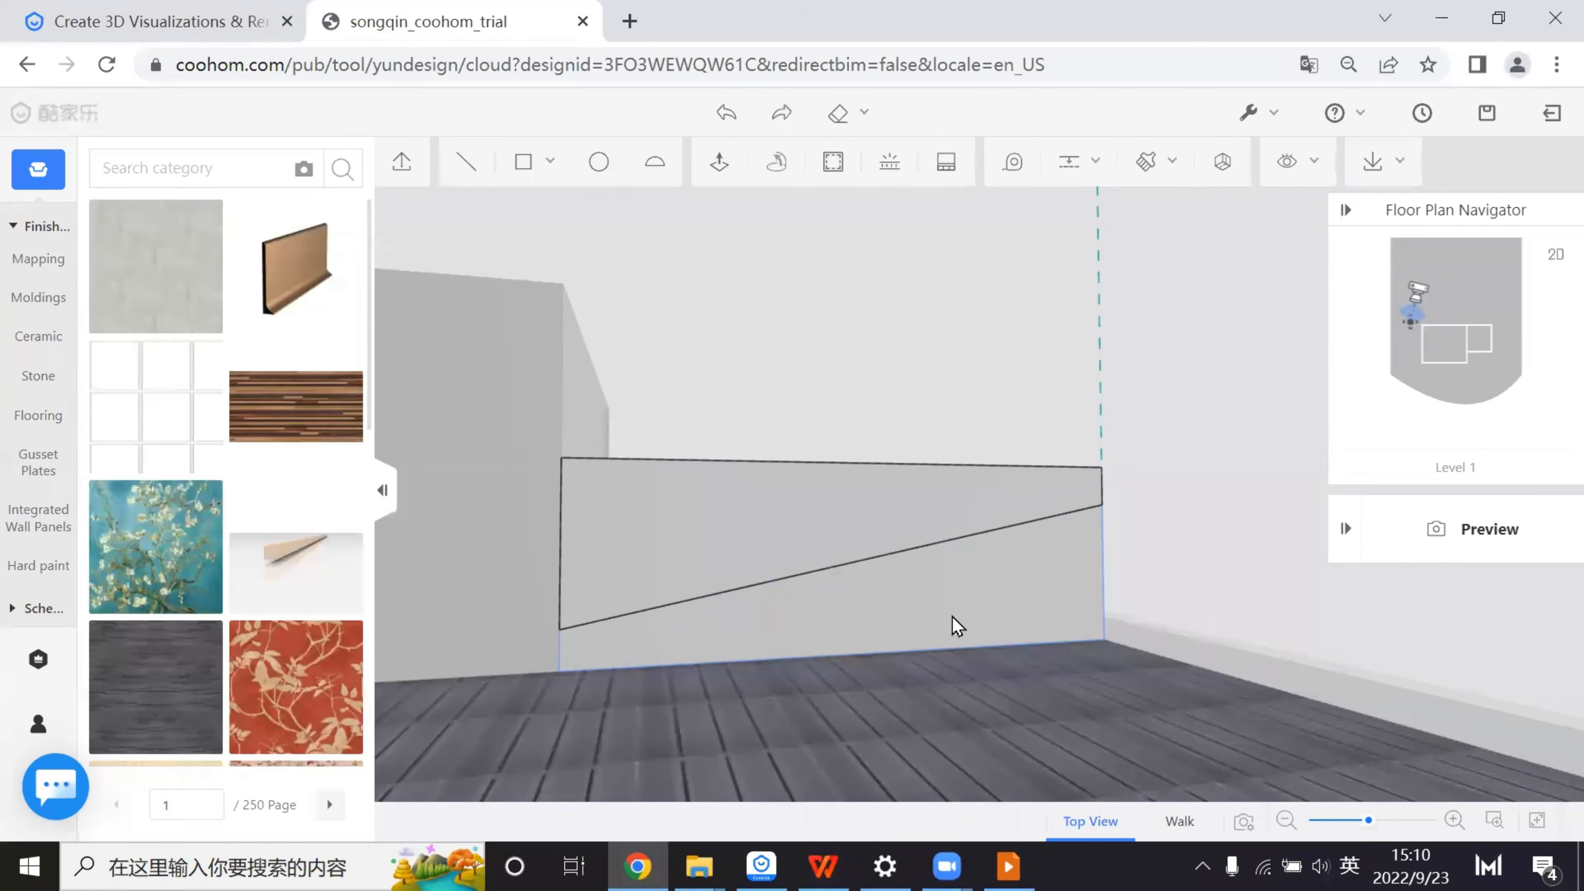
pyautogui.hotkey('ctrl', 'z')
# - Add a horizontal guide on the rectangle 100 mm above its bottom edge
pyautogui.moveTo(958, 626)
pyautogui.mouseDown()
pyautogui.moveTo(955, 608)
pyautogui.moveTo(949, 626)
pyautogui.mouseUp()
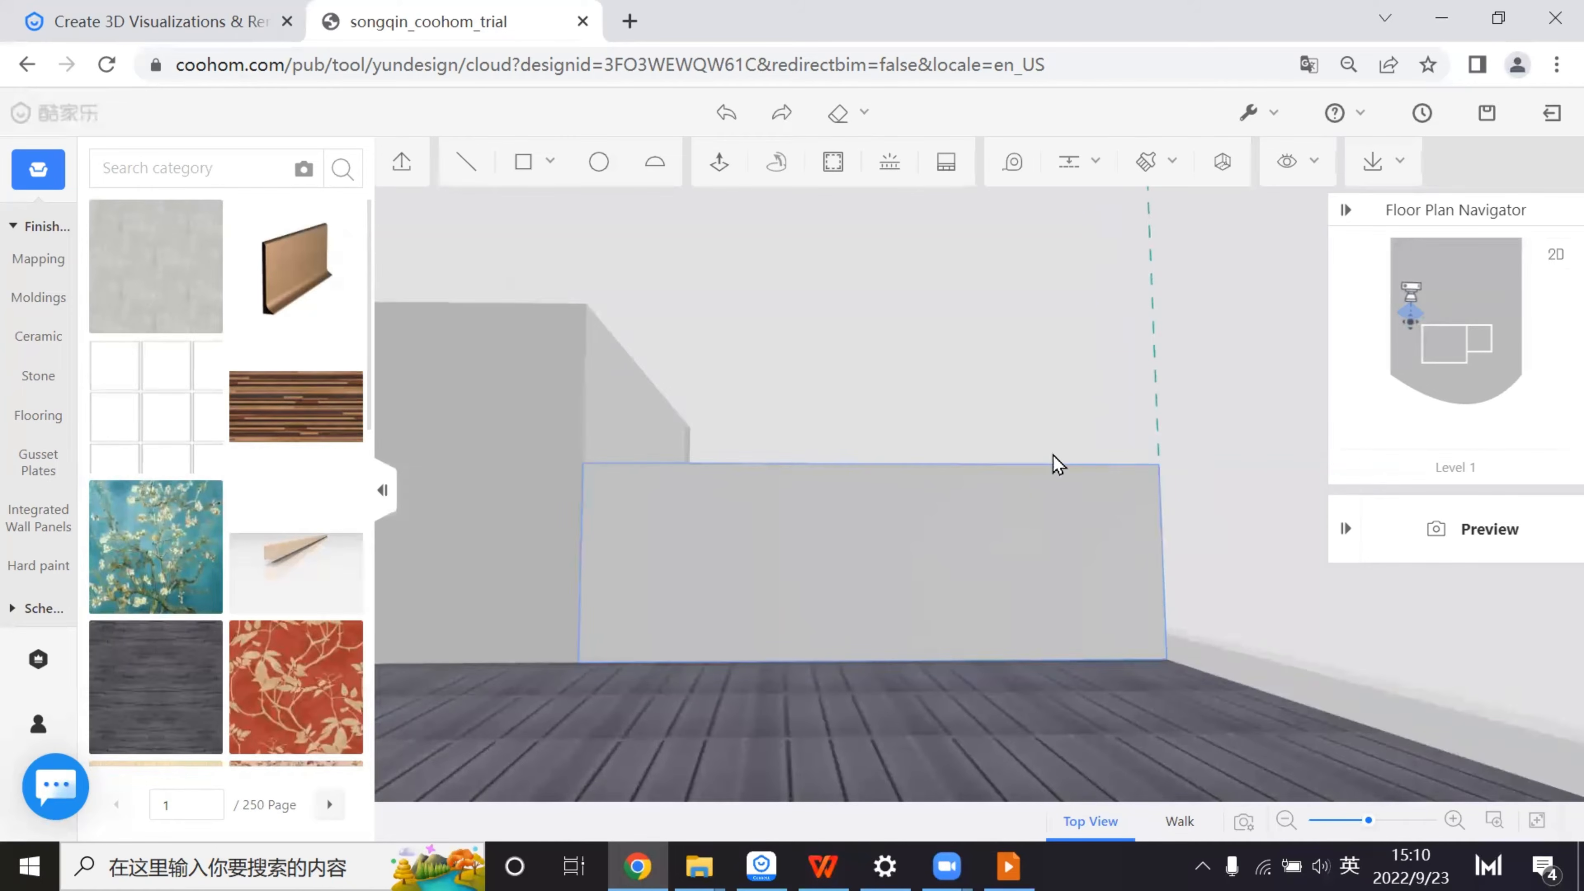
pyautogui.click(1069, 163)
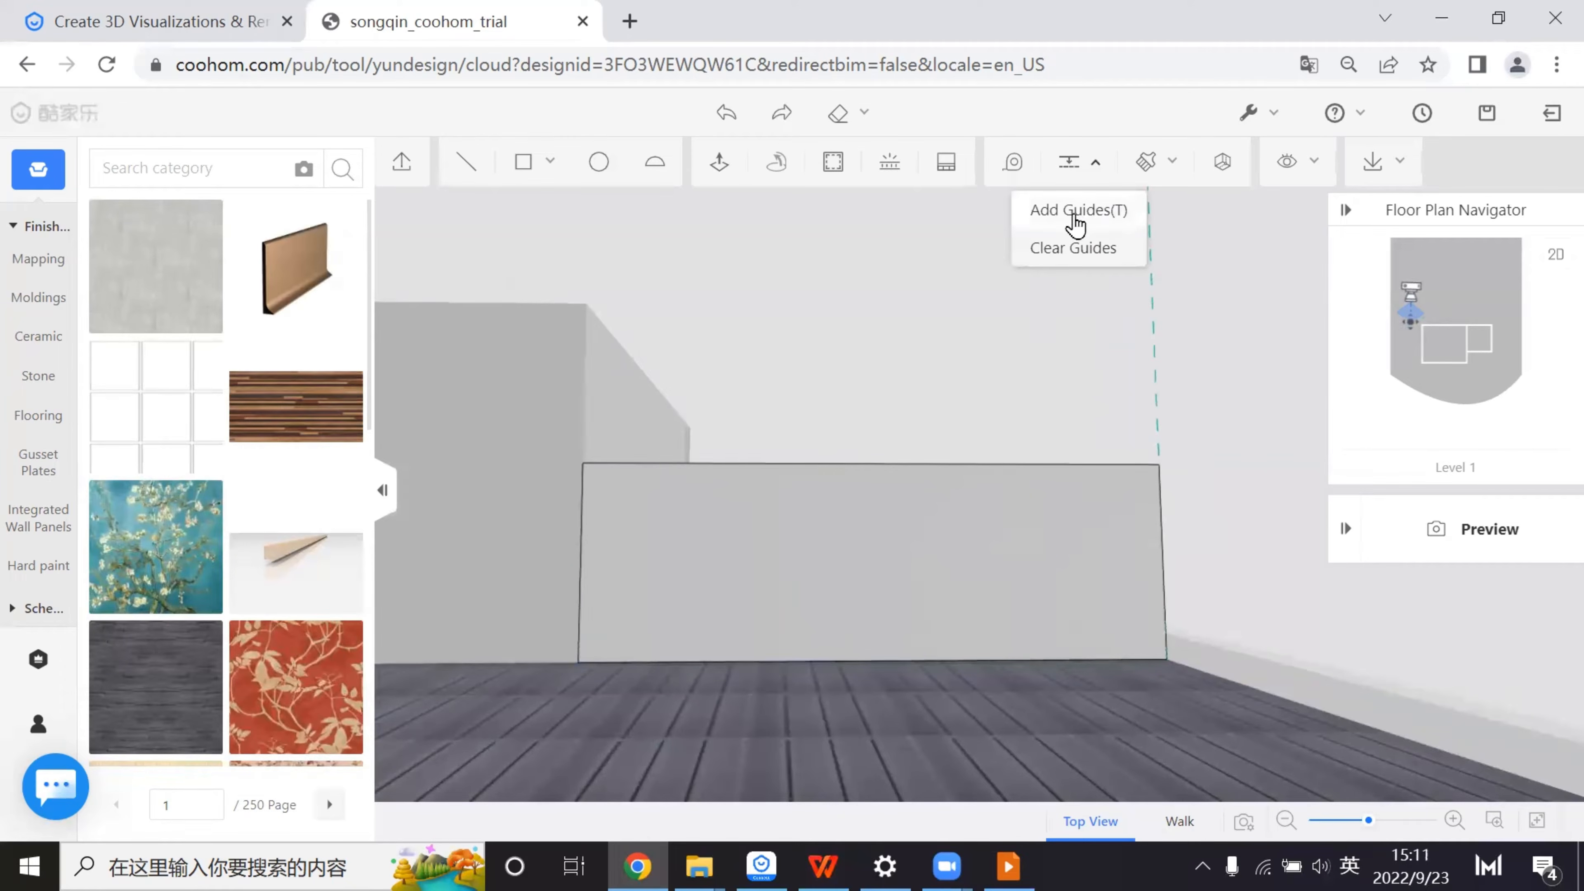
pyautogui.click(1078, 209)
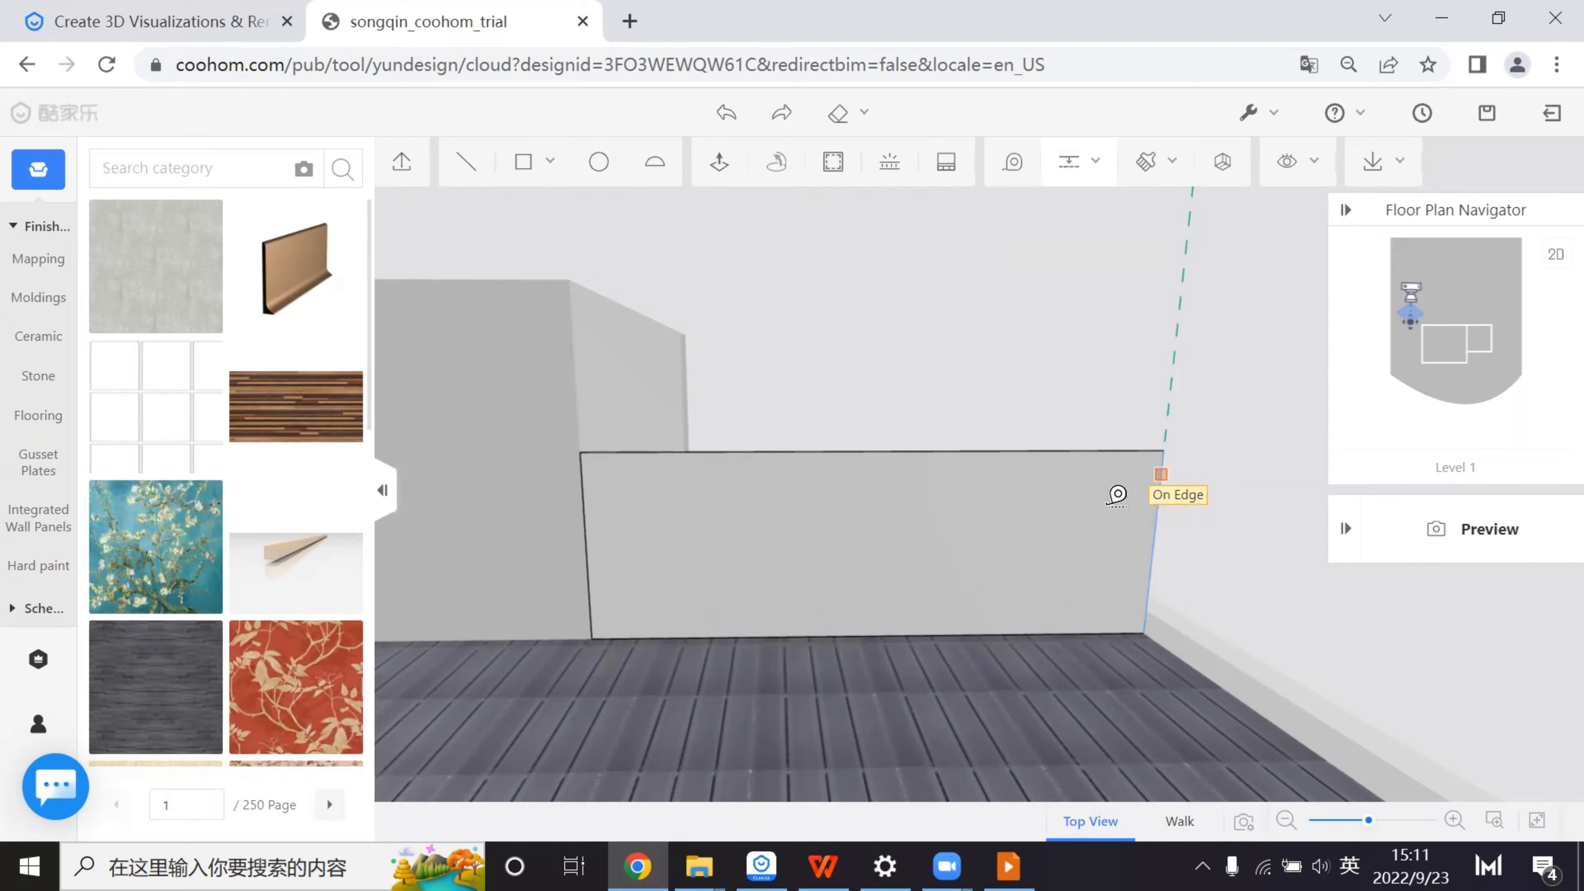
pyautogui.click(623, 620)
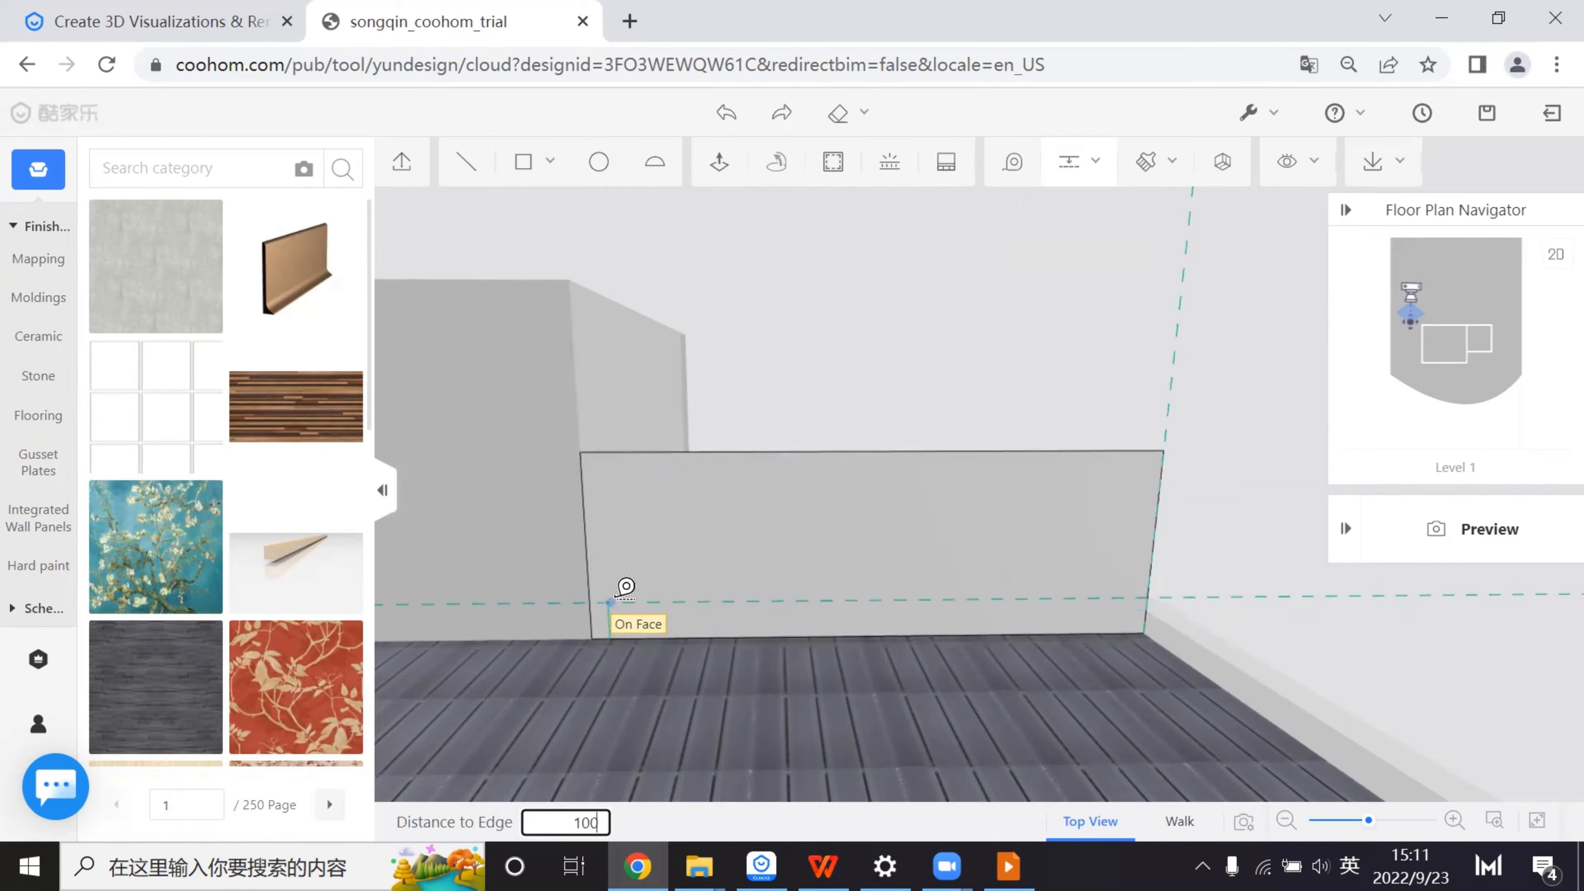
pyautogui.write('100')
pyautogui.press('Return')
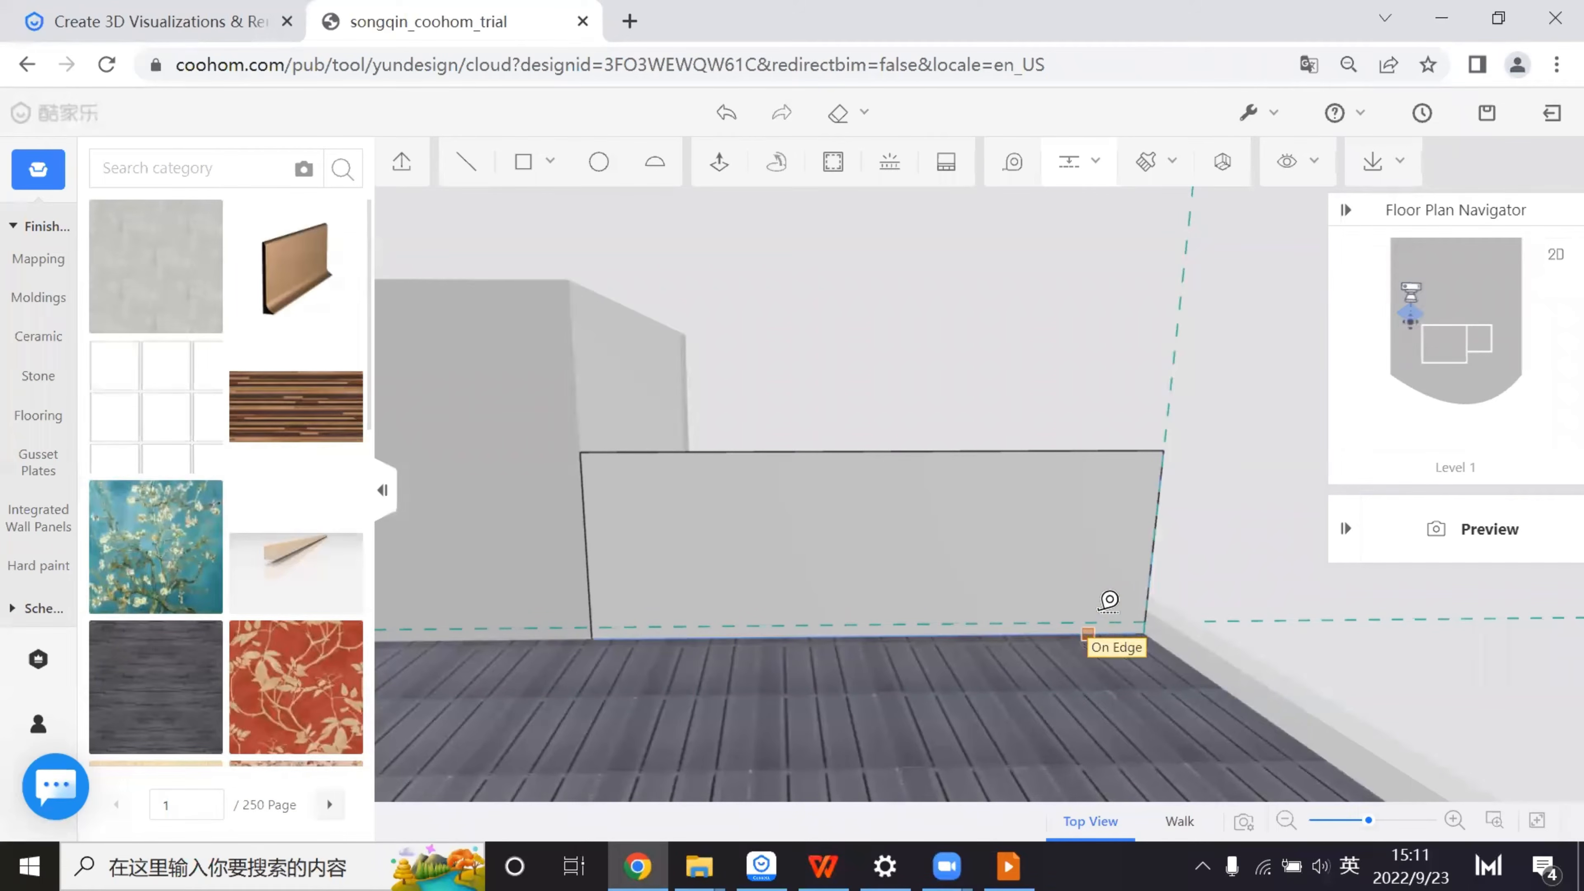
# - Add a second horizontal guide on the rectangle 900 mm above its bottom edge
pyautogui.click(1118, 621)
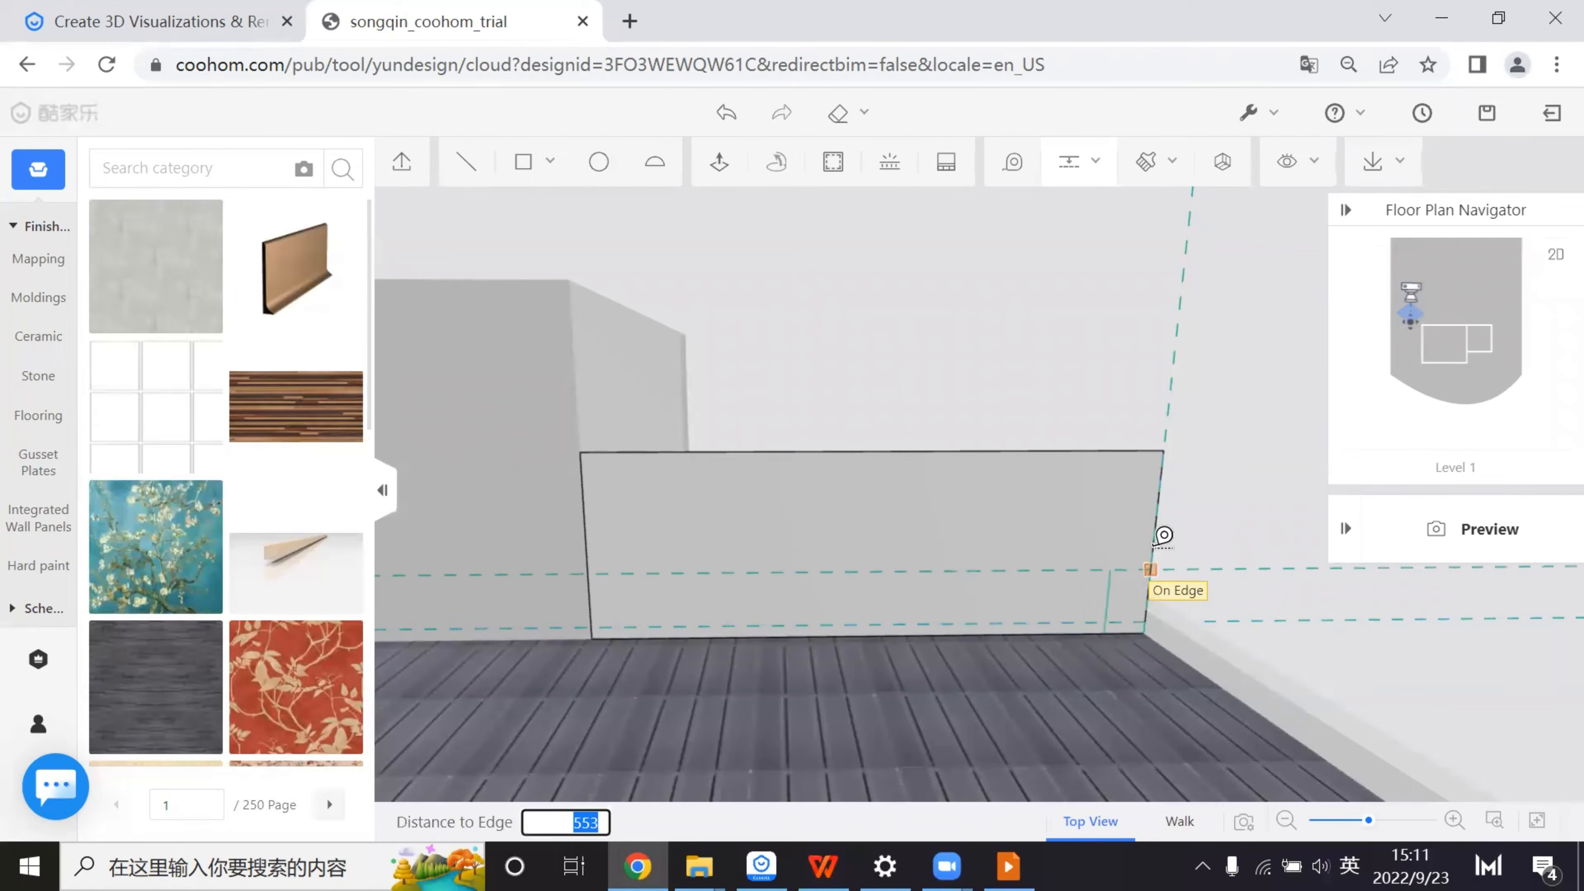
pyautogui.write('900')
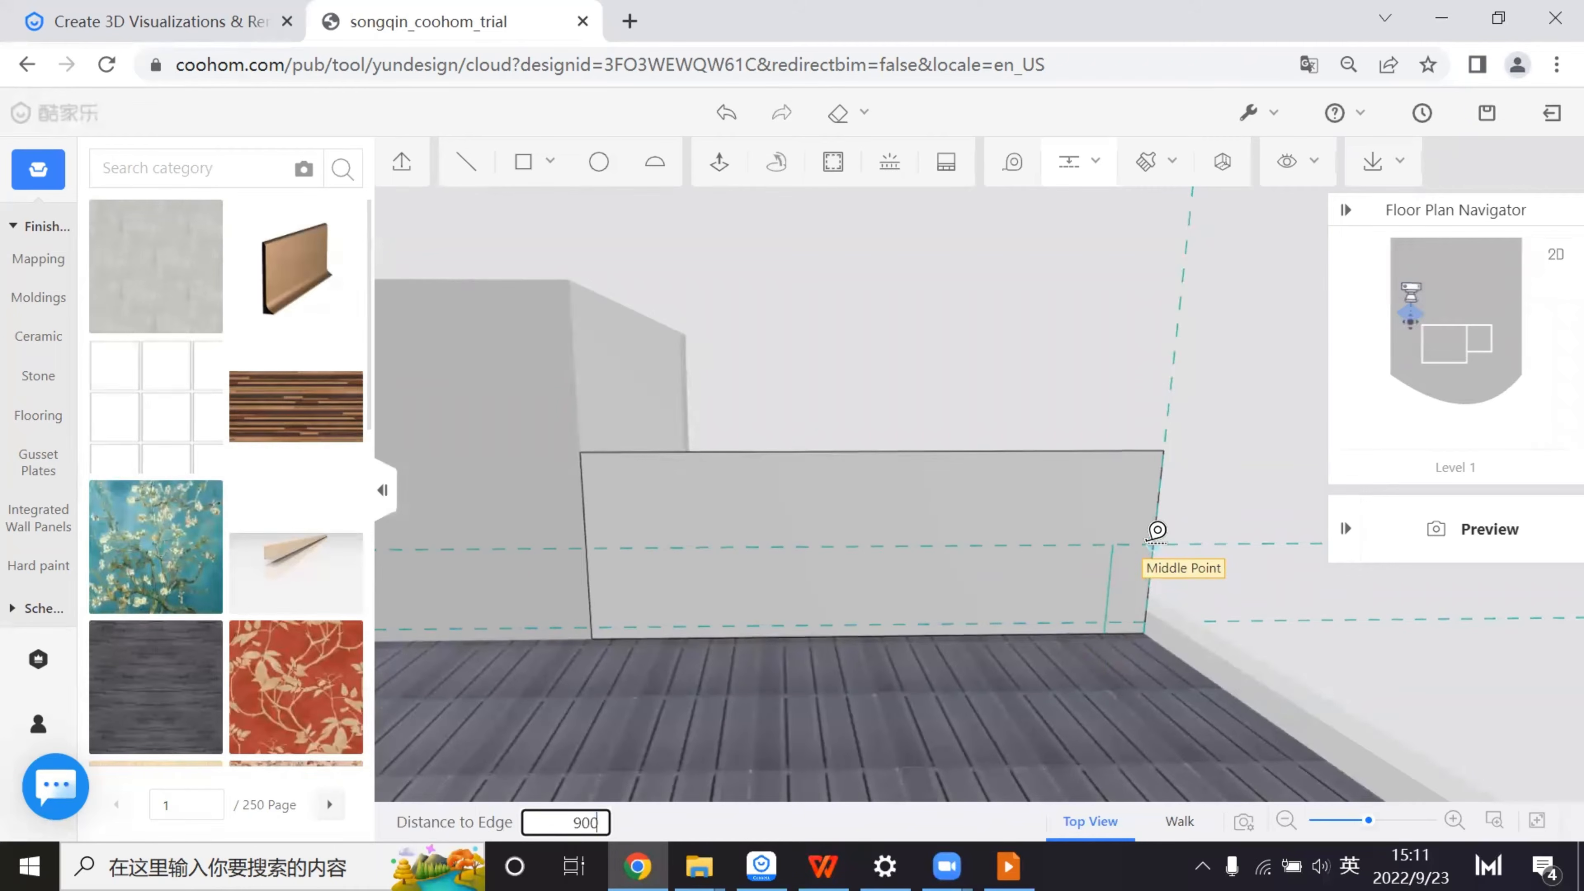
pyautogui.press('Return')
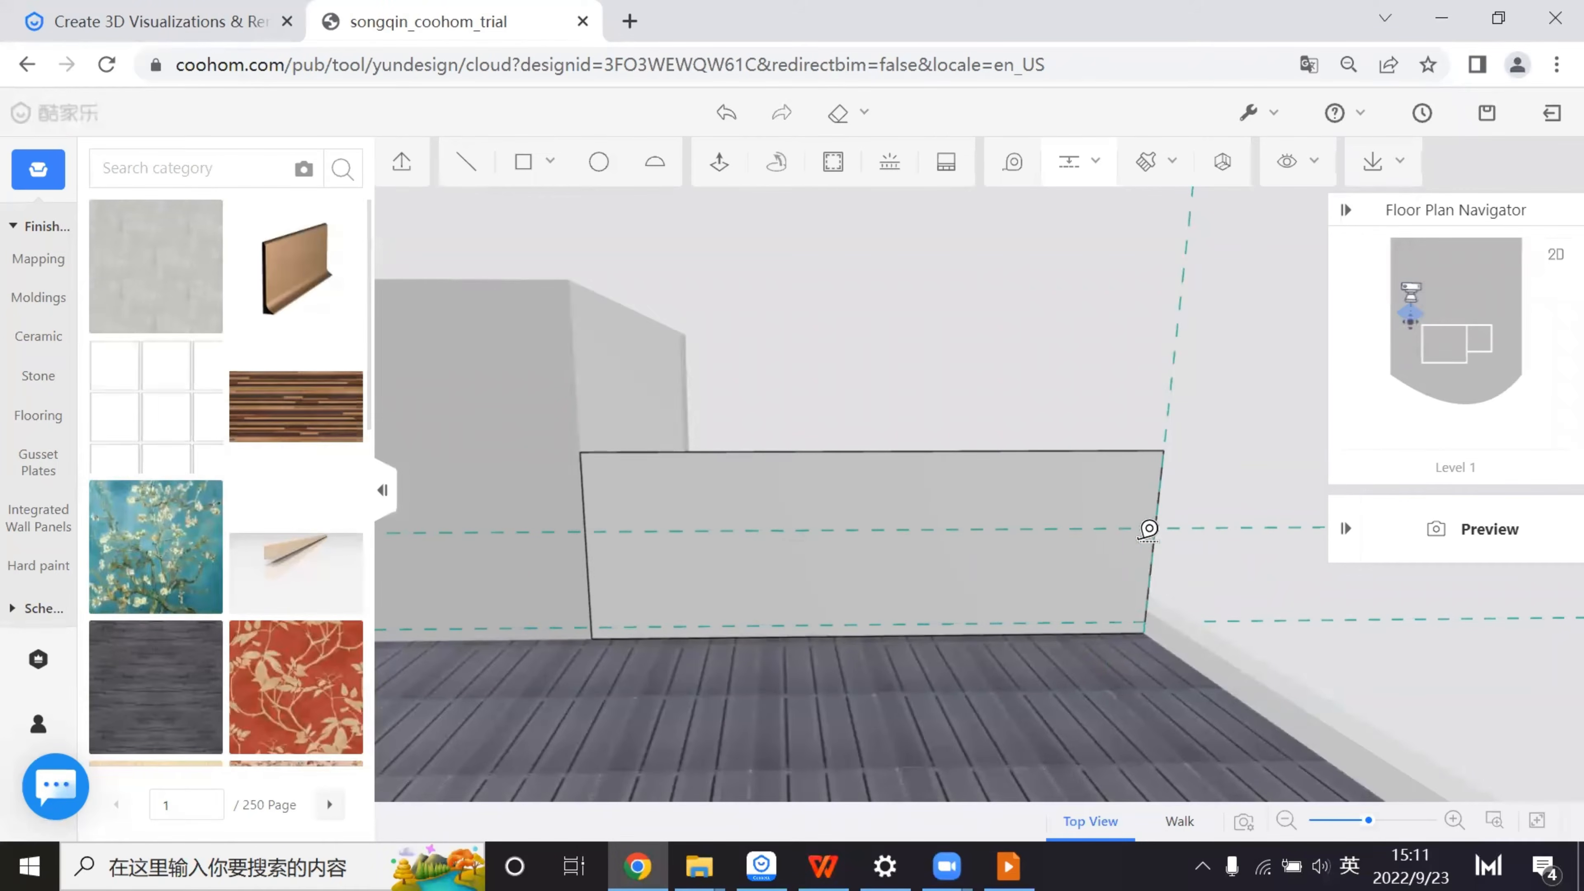
# - Draw a sloped line from the lower guide at the building-side edge to the upper guide at the terrace-side edge, and delete the face above it
pyautogui.scroll(1, 1147, 530)
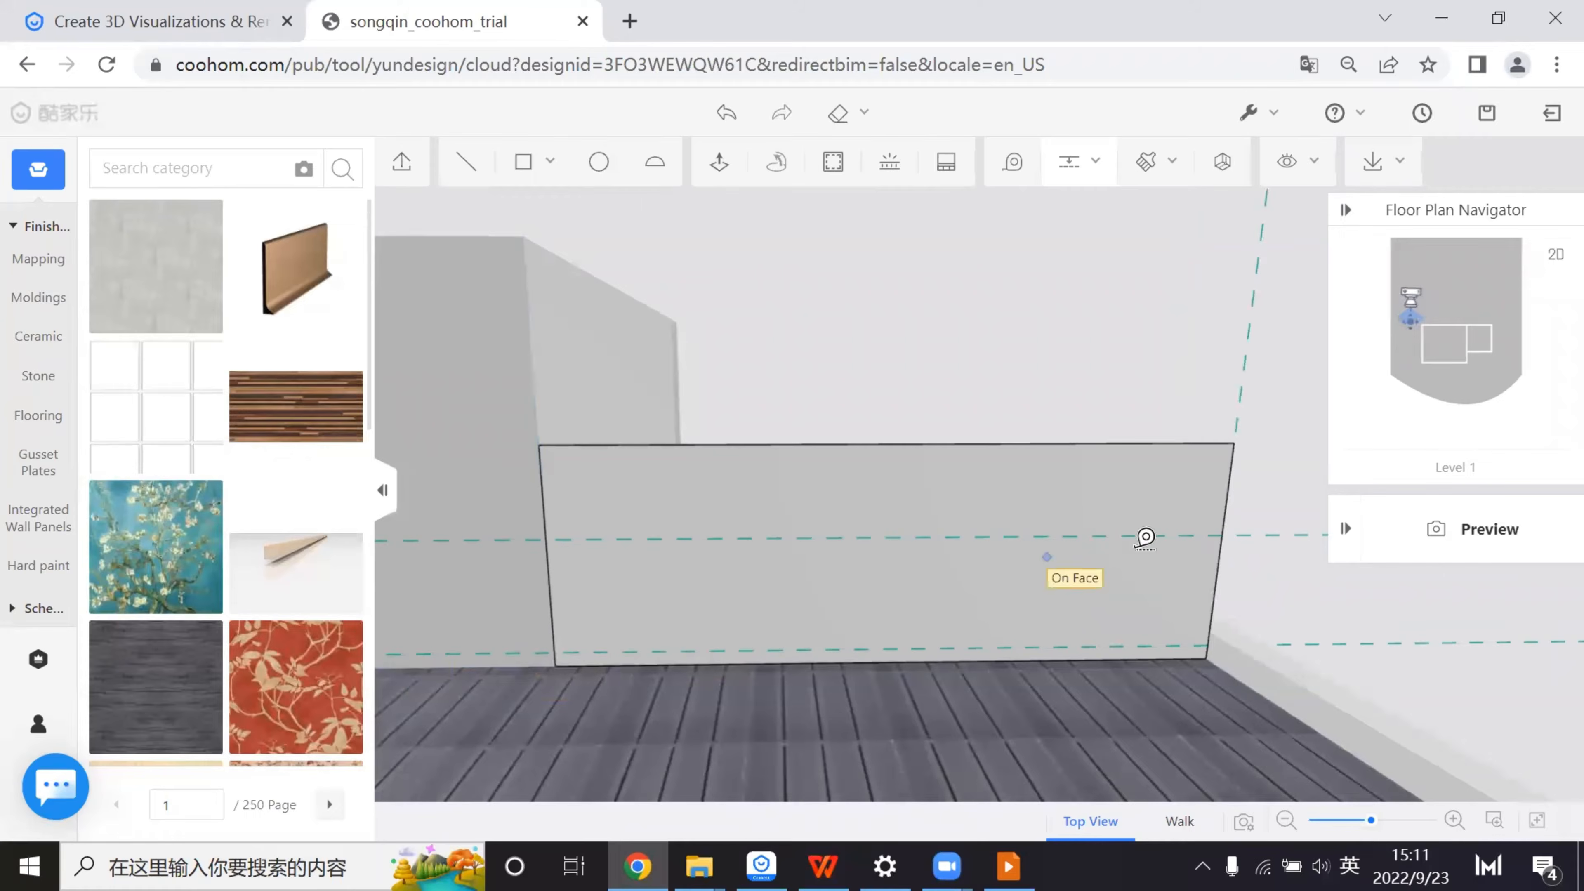
pyautogui.click(464, 163)
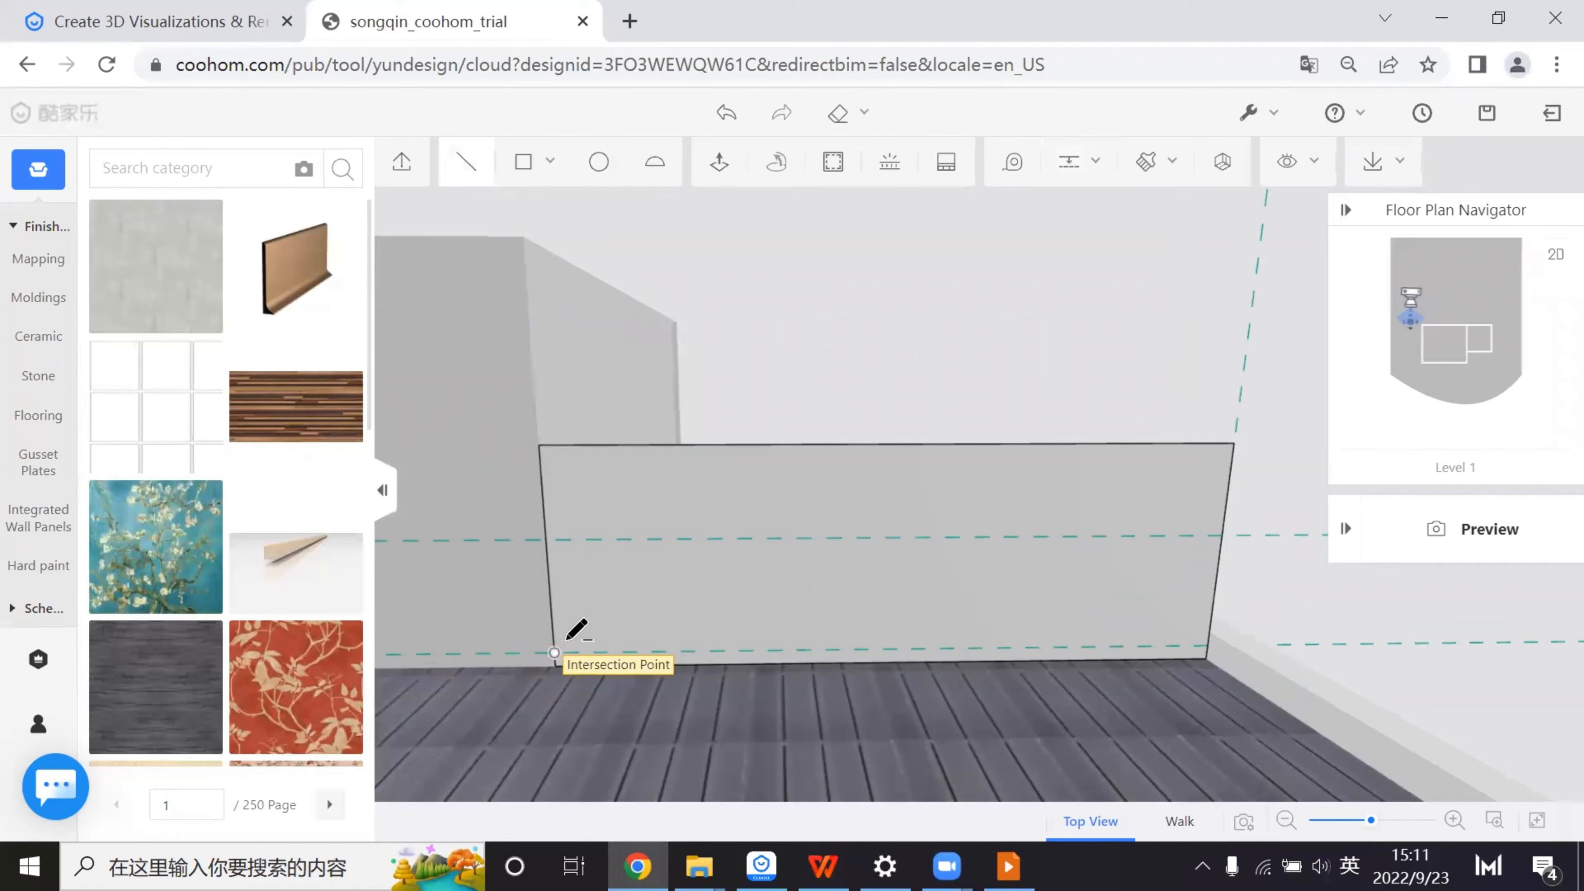
pyautogui.click(566, 639)
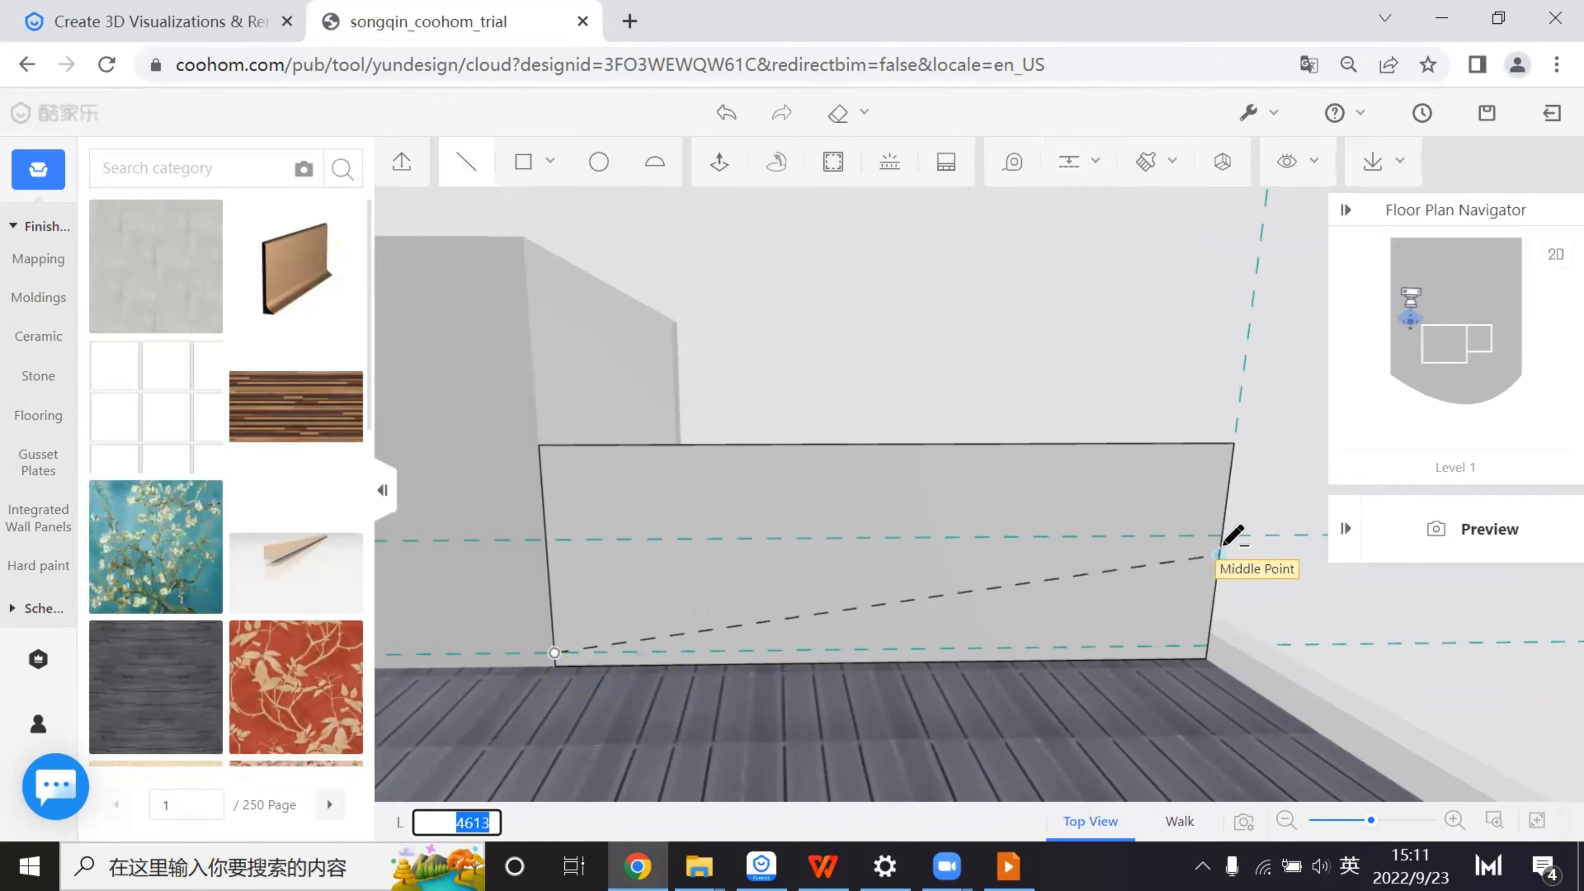
pyautogui.click(1220, 549)
pyautogui.click(976, 532)
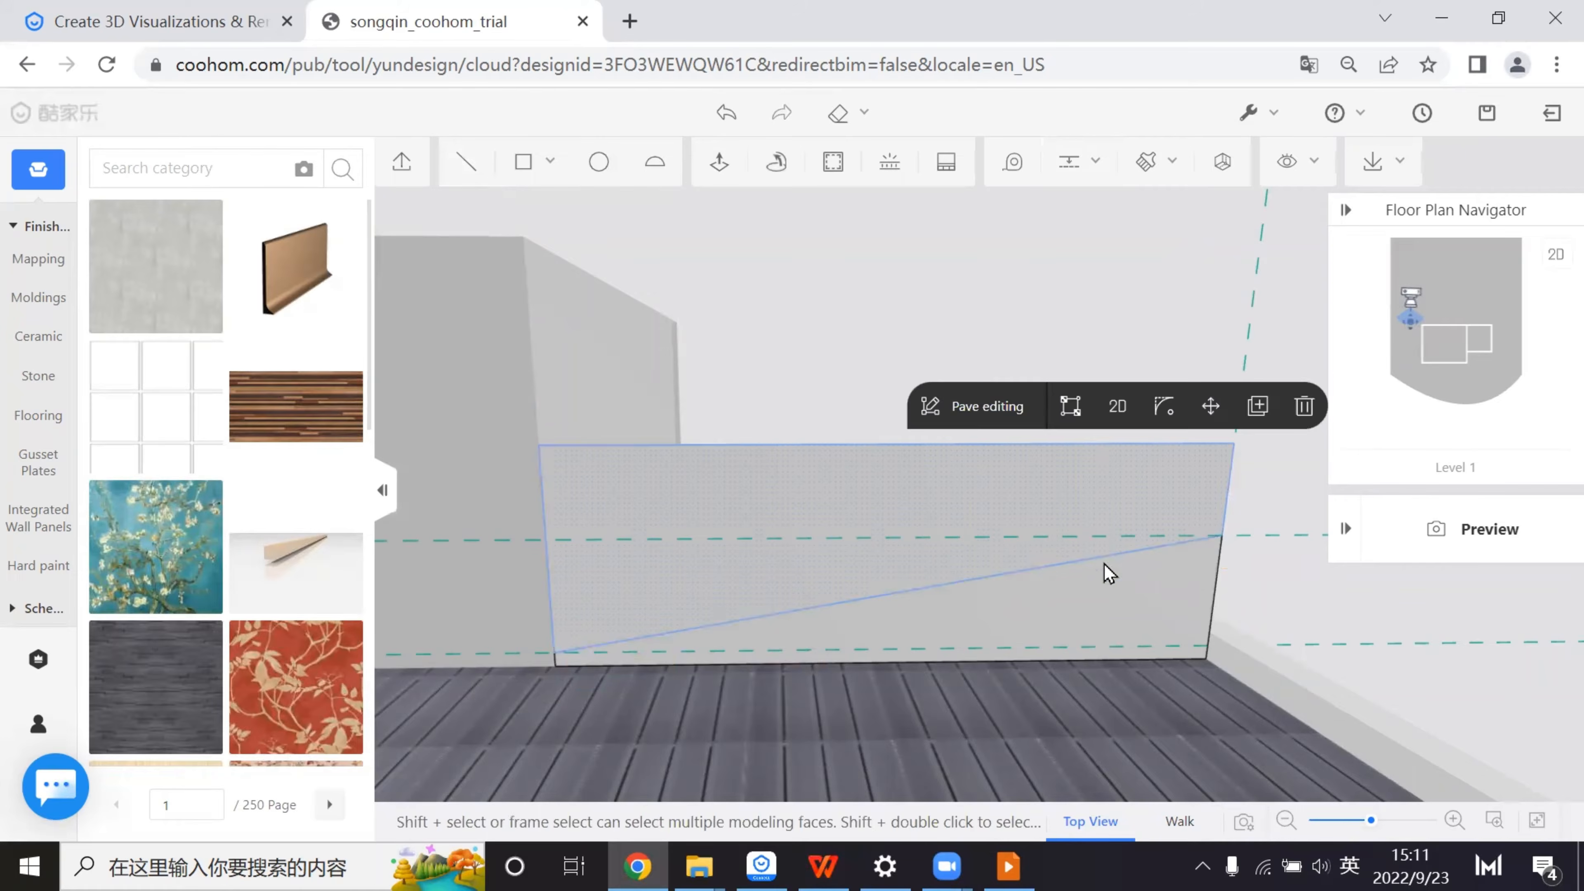
pyautogui.press('Delete')
# - Push/Pull the remaining sloped face back alongside the building's side wall to form a solid ramp
pyautogui.moveTo(1199, 665); pyautogui.dragTo(954, 532, button='right')
pyautogui.scroll(-3, 954, 532)
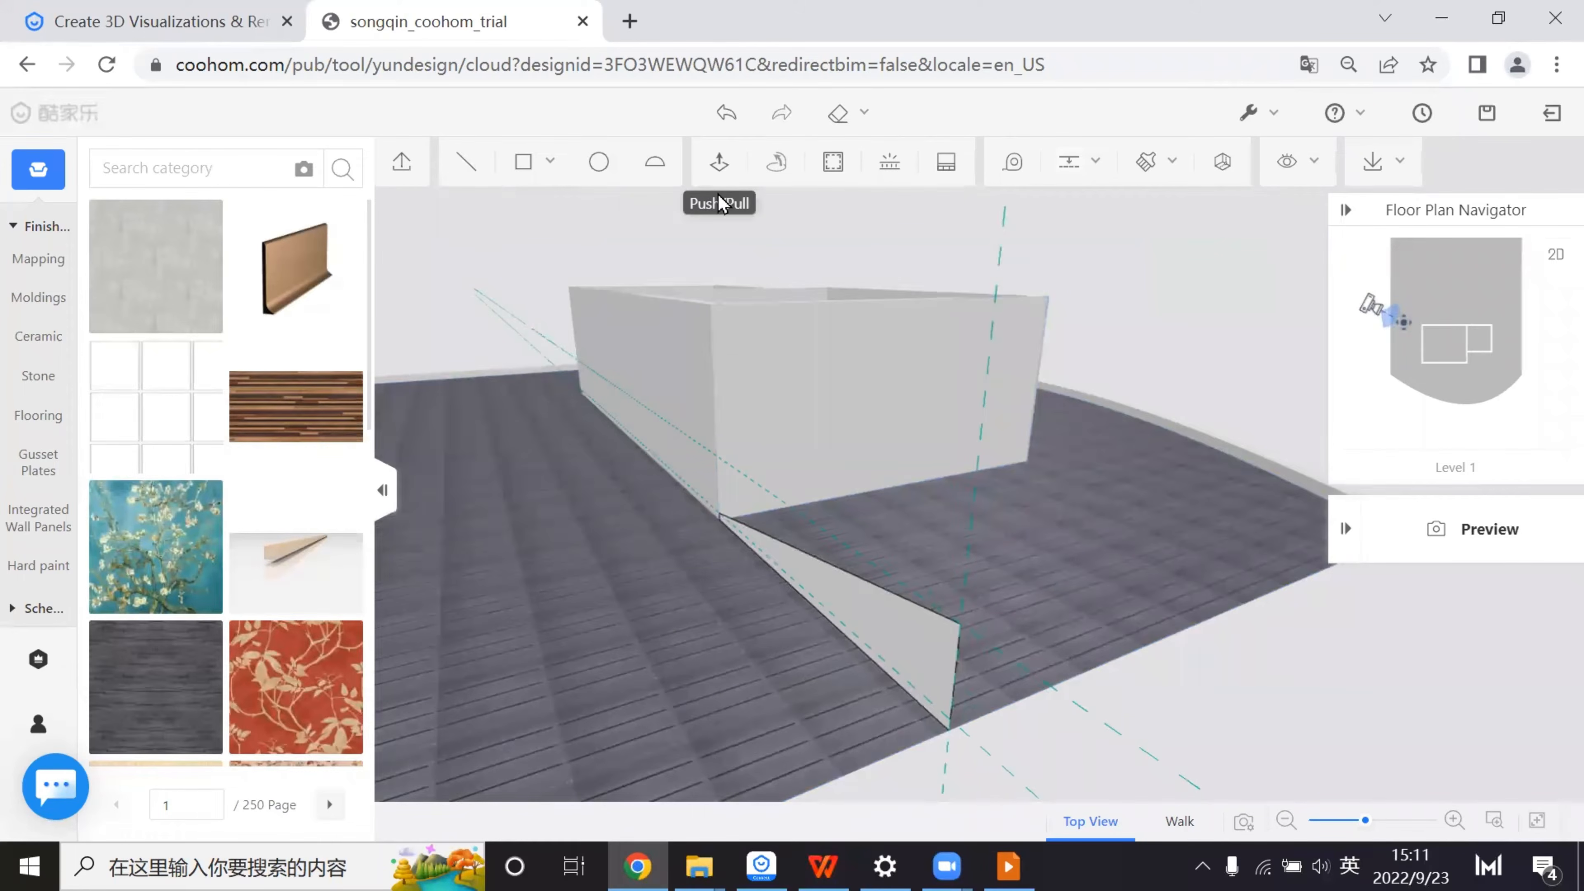
pyautogui.click(720, 175)
pyautogui.click(898, 644)
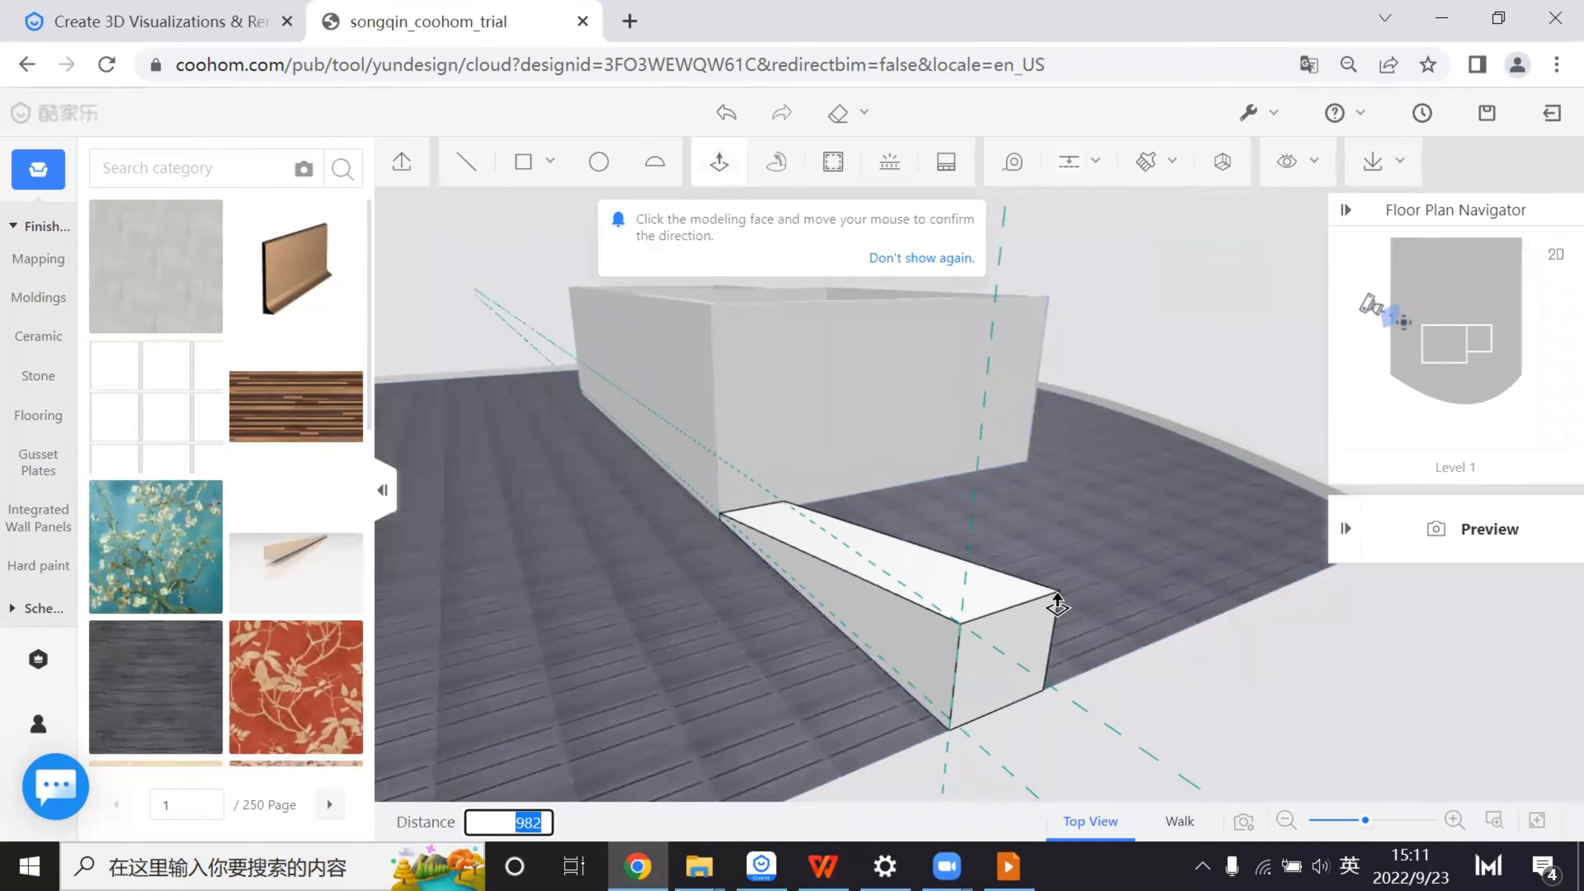
pyautogui.moveTo(1237, 432); pyautogui.dragTo(1117, 463, button='right')
pyautogui.click(1177, 448)
pyautogui.moveTo(419, 714); pyautogui.dragTo(704, 541, button='right')
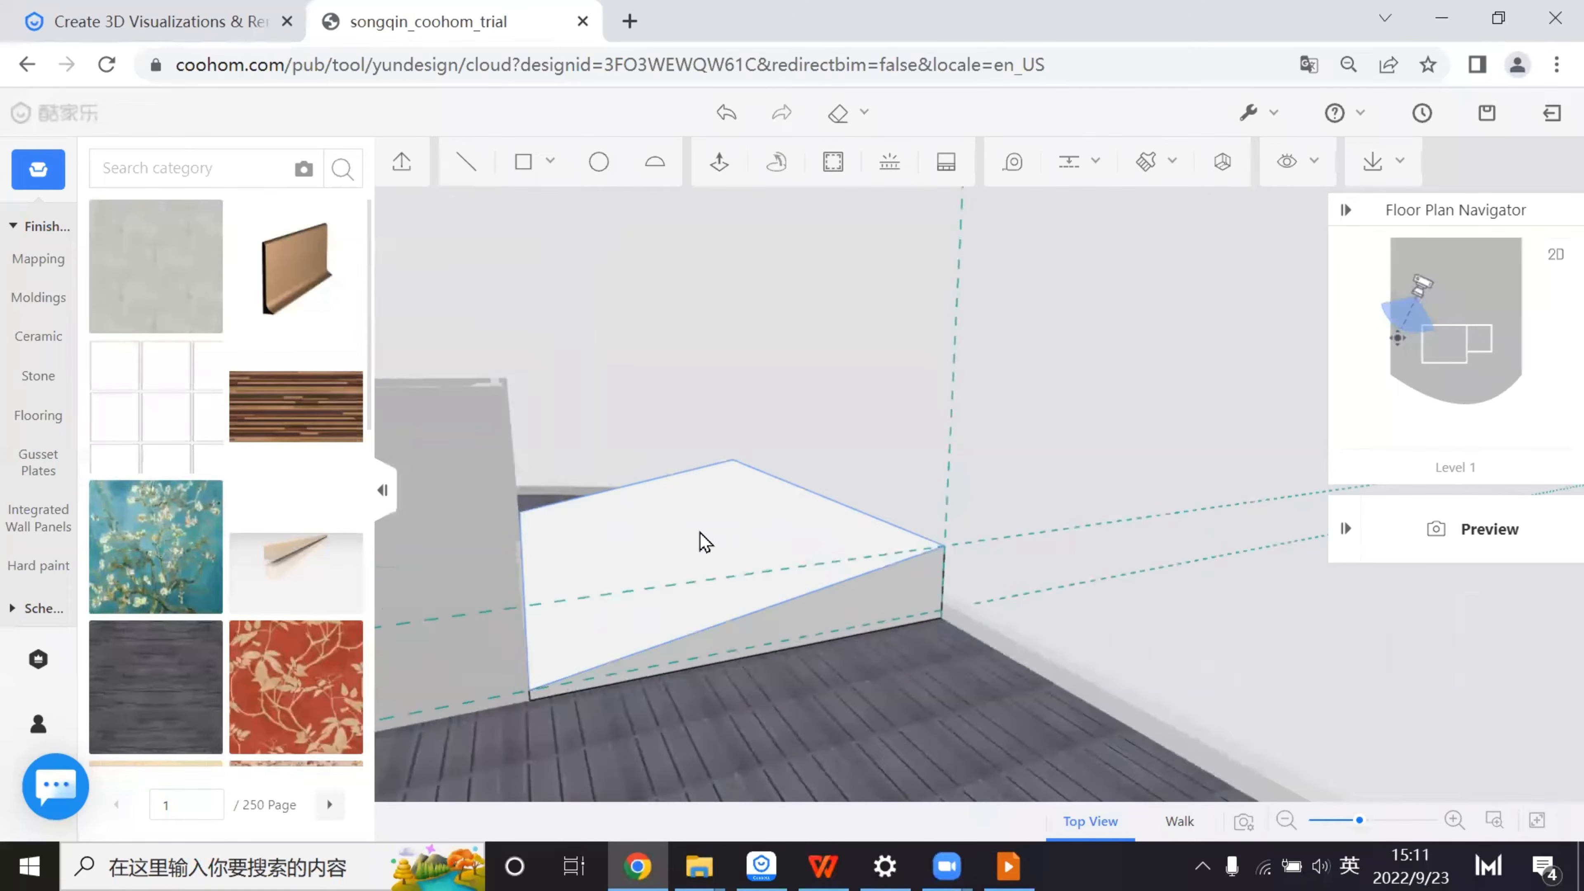
# - Divide the ramp's sloped top face into three strips by drawing full-width rectangles along its front and rear edges
pyautogui.moveTo(856, 620); pyautogui.dragTo(557, 574, button='right')
pyautogui.moveTo(670, 537); pyautogui.dragTo(732, 552, button='right')
pyautogui.click(756, 519)
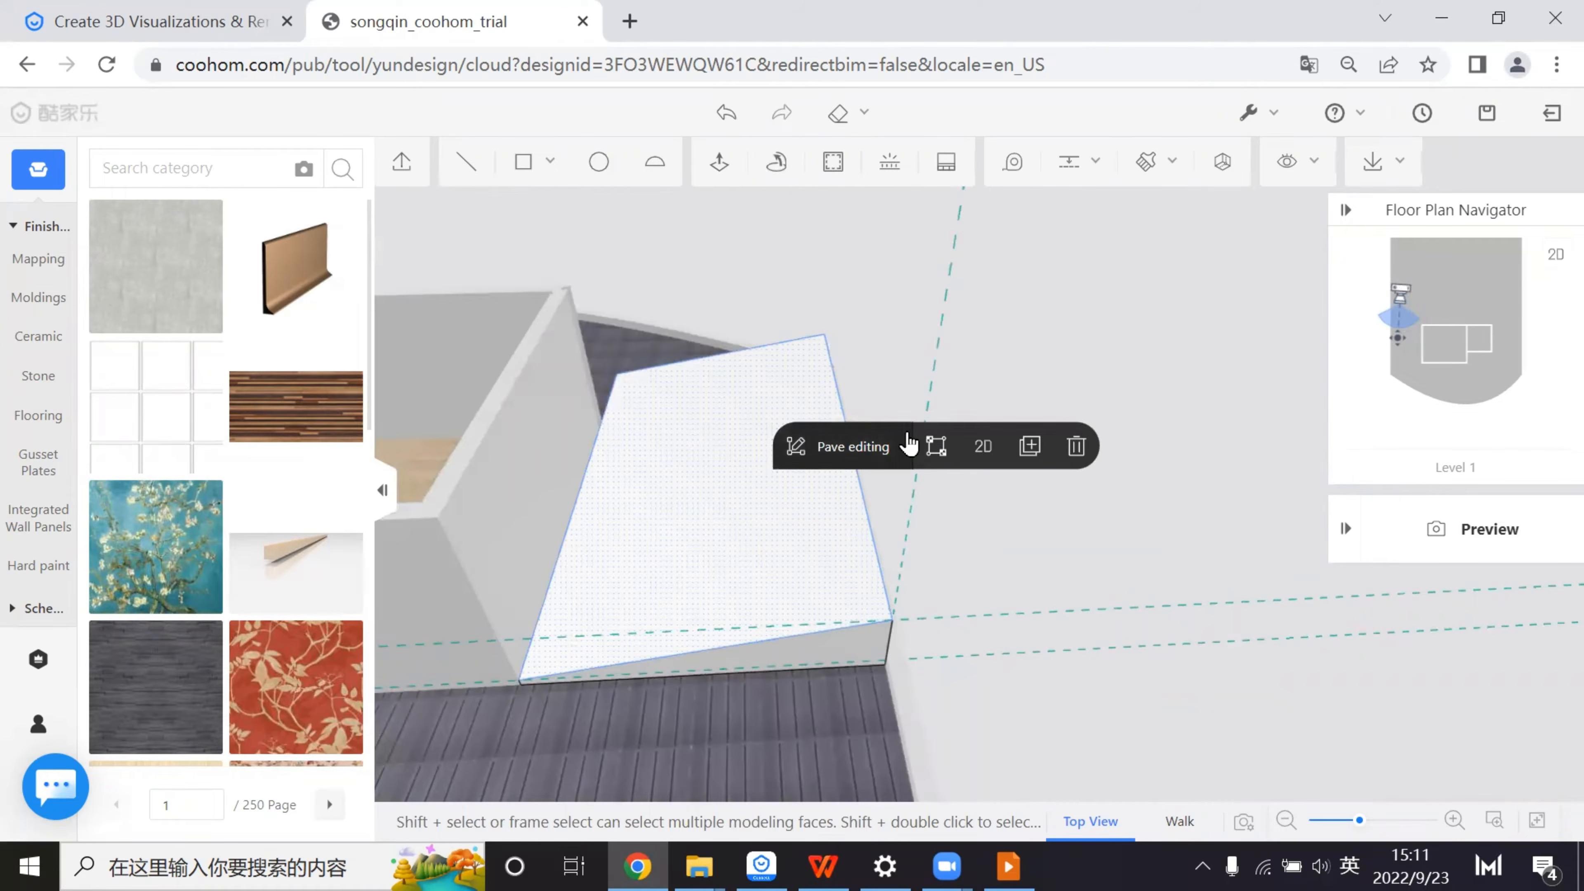
pyautogui.moveTo(520, 166)
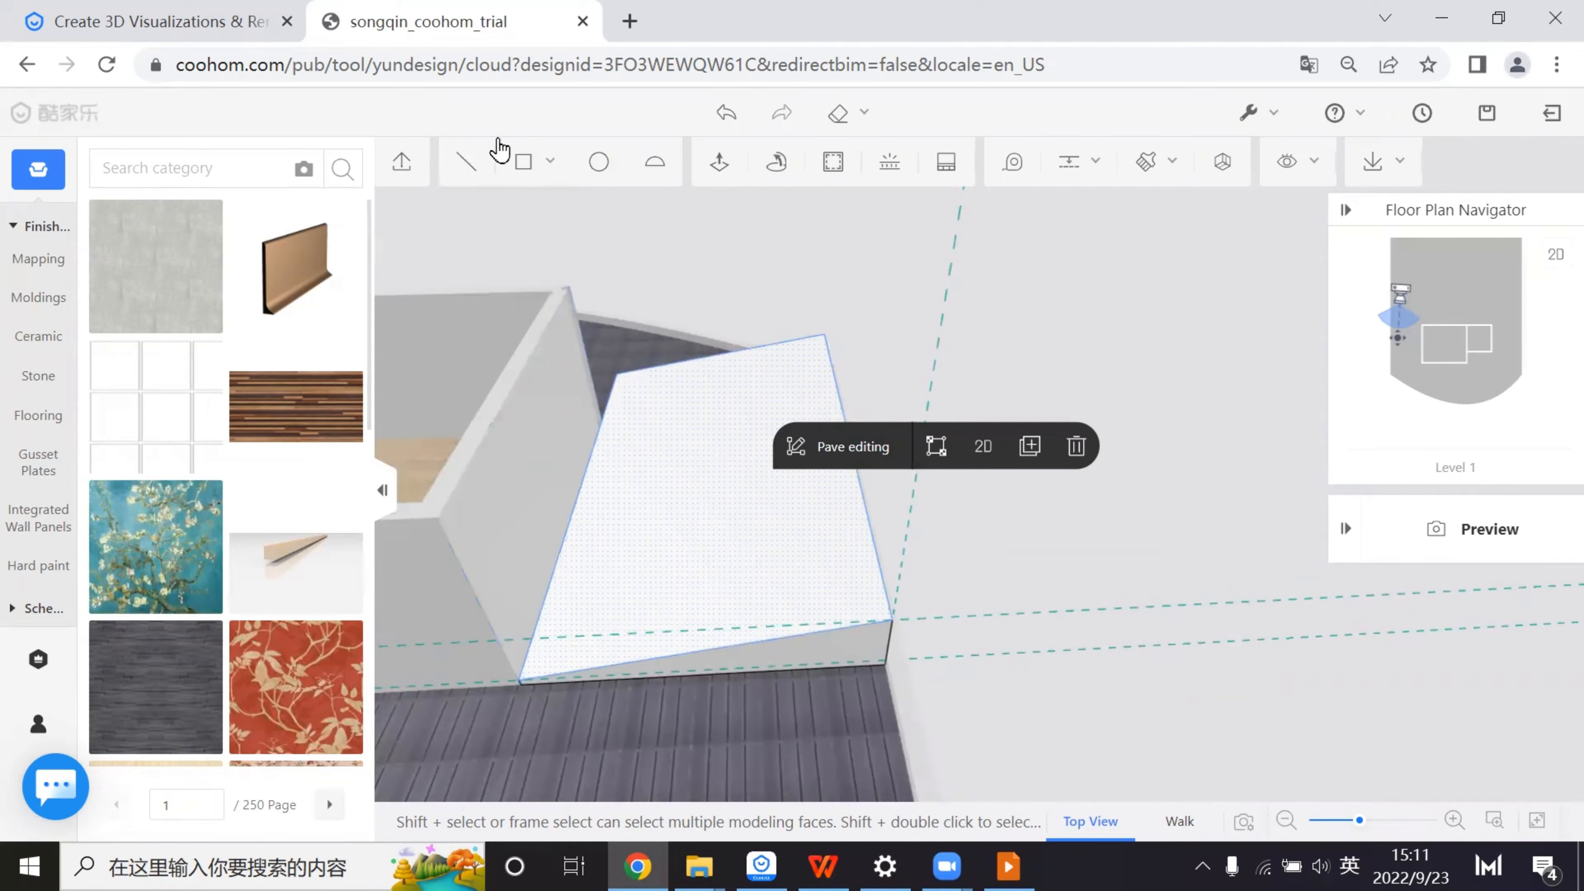
pyautogui.click(518, 163)
pyautogui.click(519, 680)
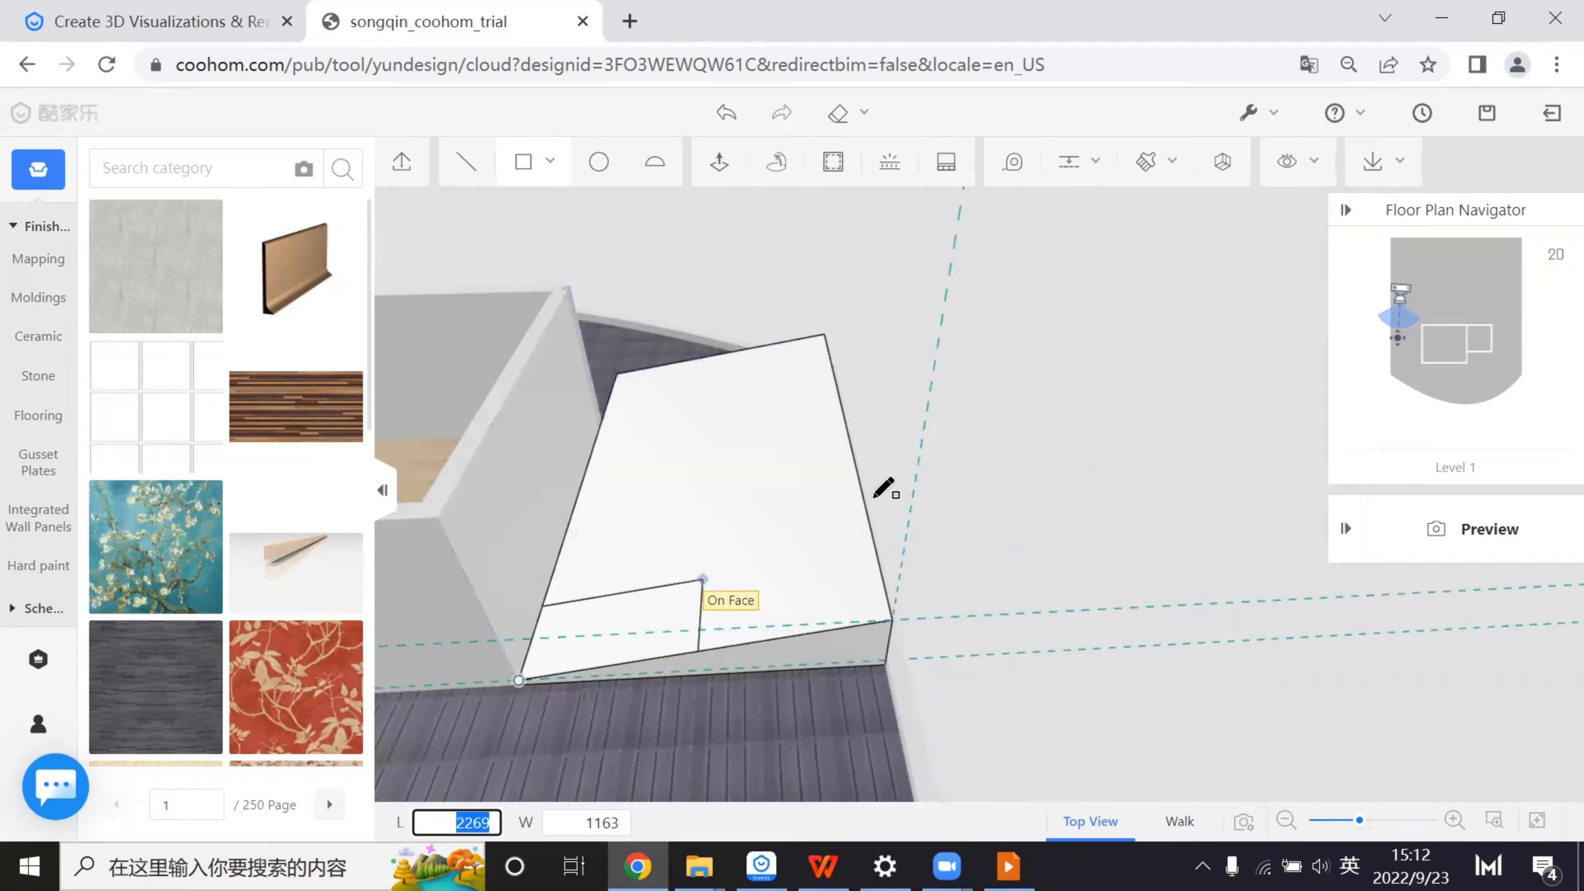
pyautogui.click(872, 532)
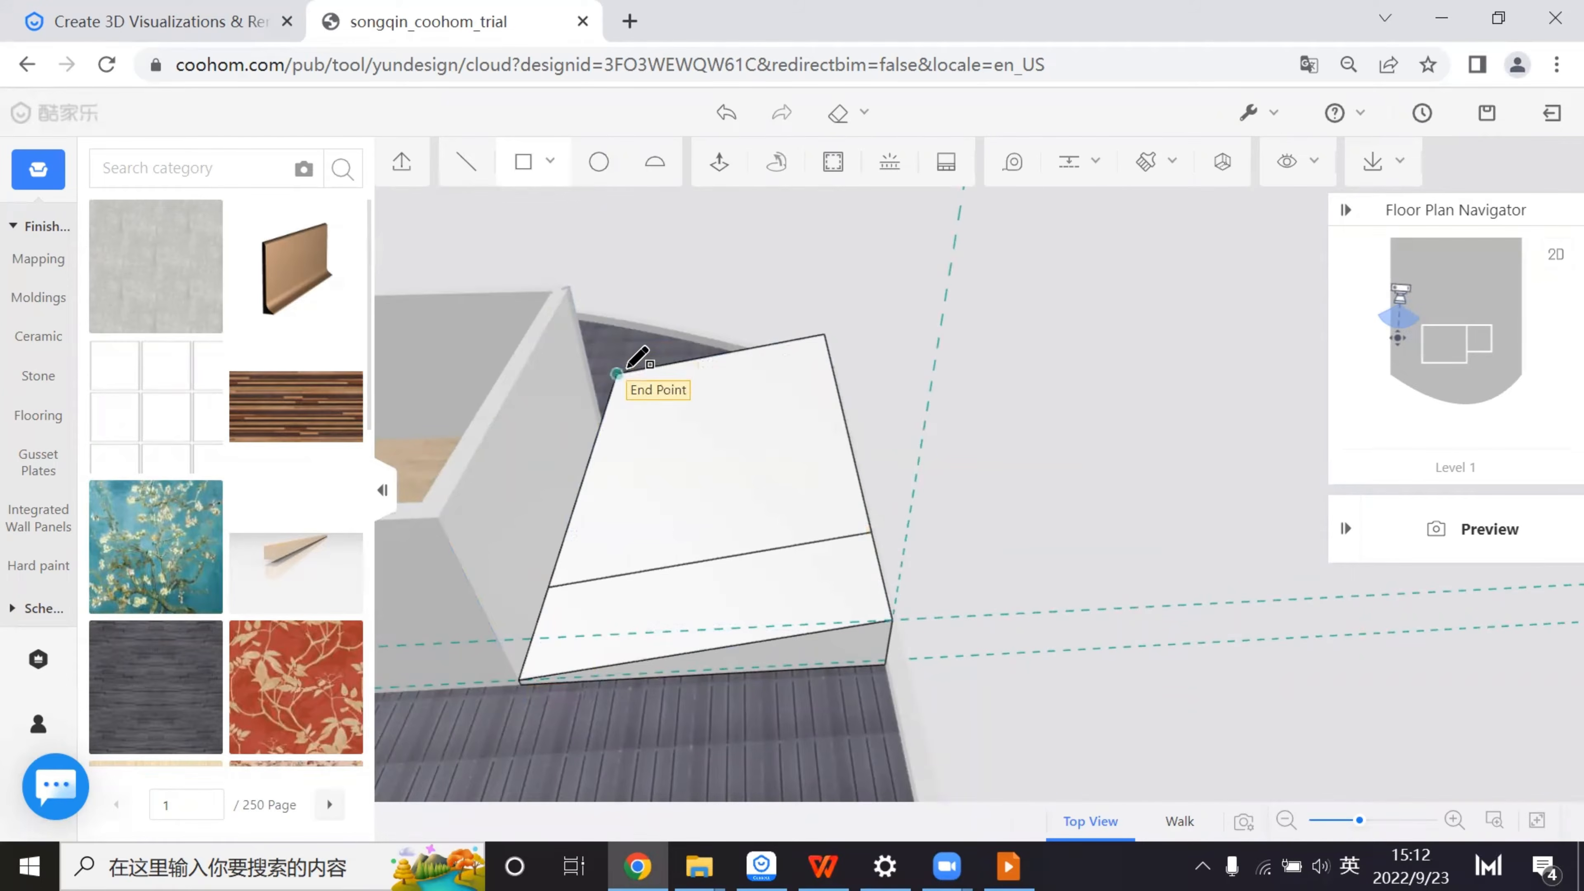
pyautogui.click(617, 374)
pyautogui.click(842, 411)
pyautogui.press('Escape')
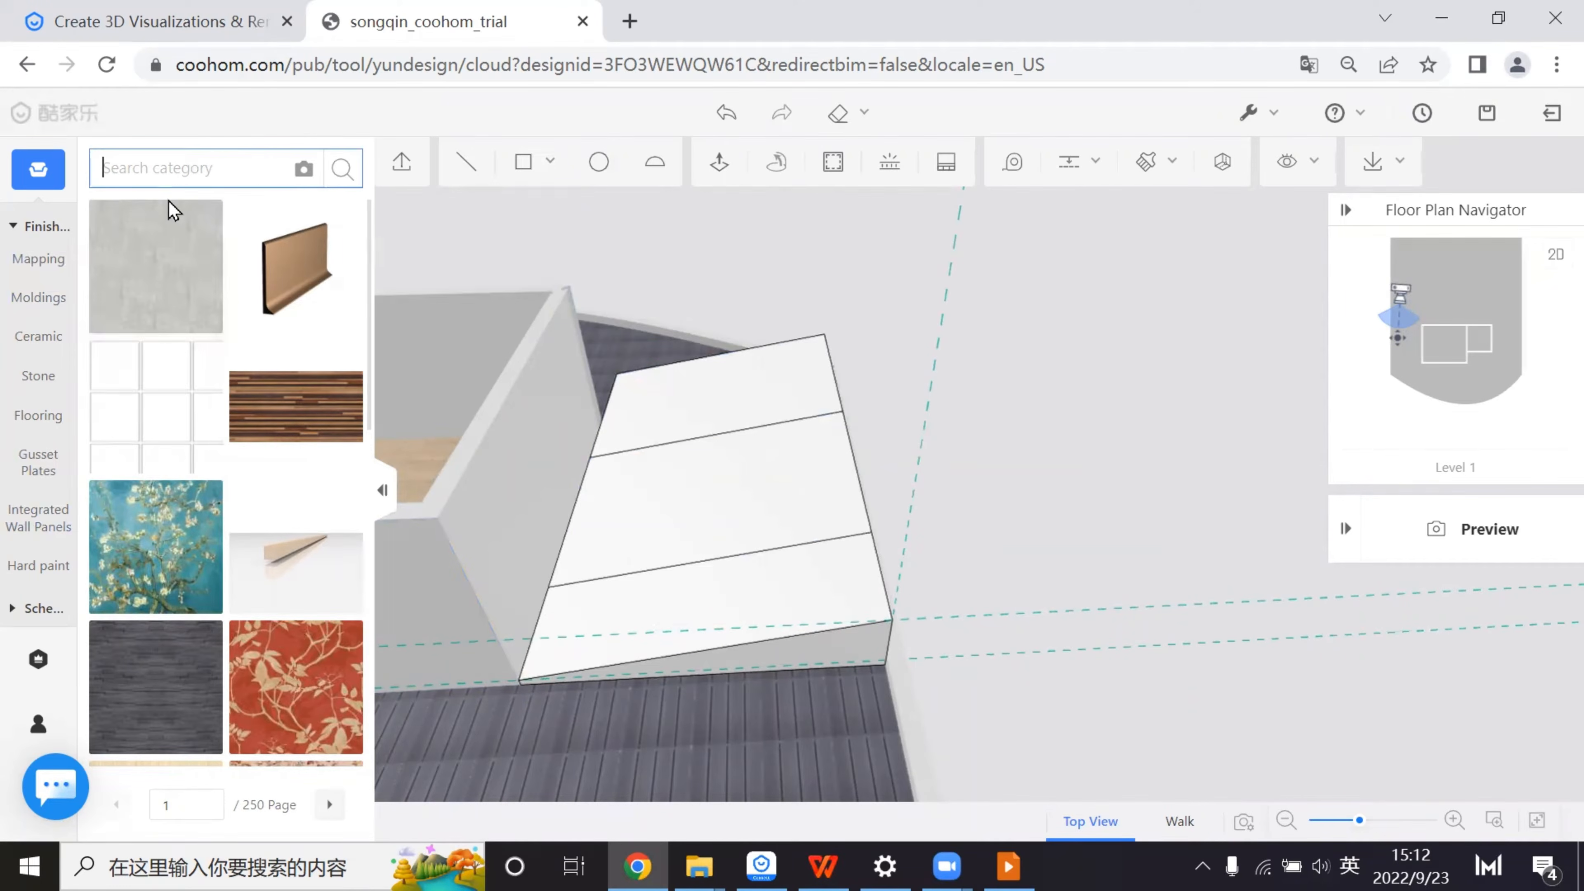
# - Apply the dark grey streaked finish from a search for "sand" to the ramp's middle strip, and clear it again
pyautogui.write('sand')
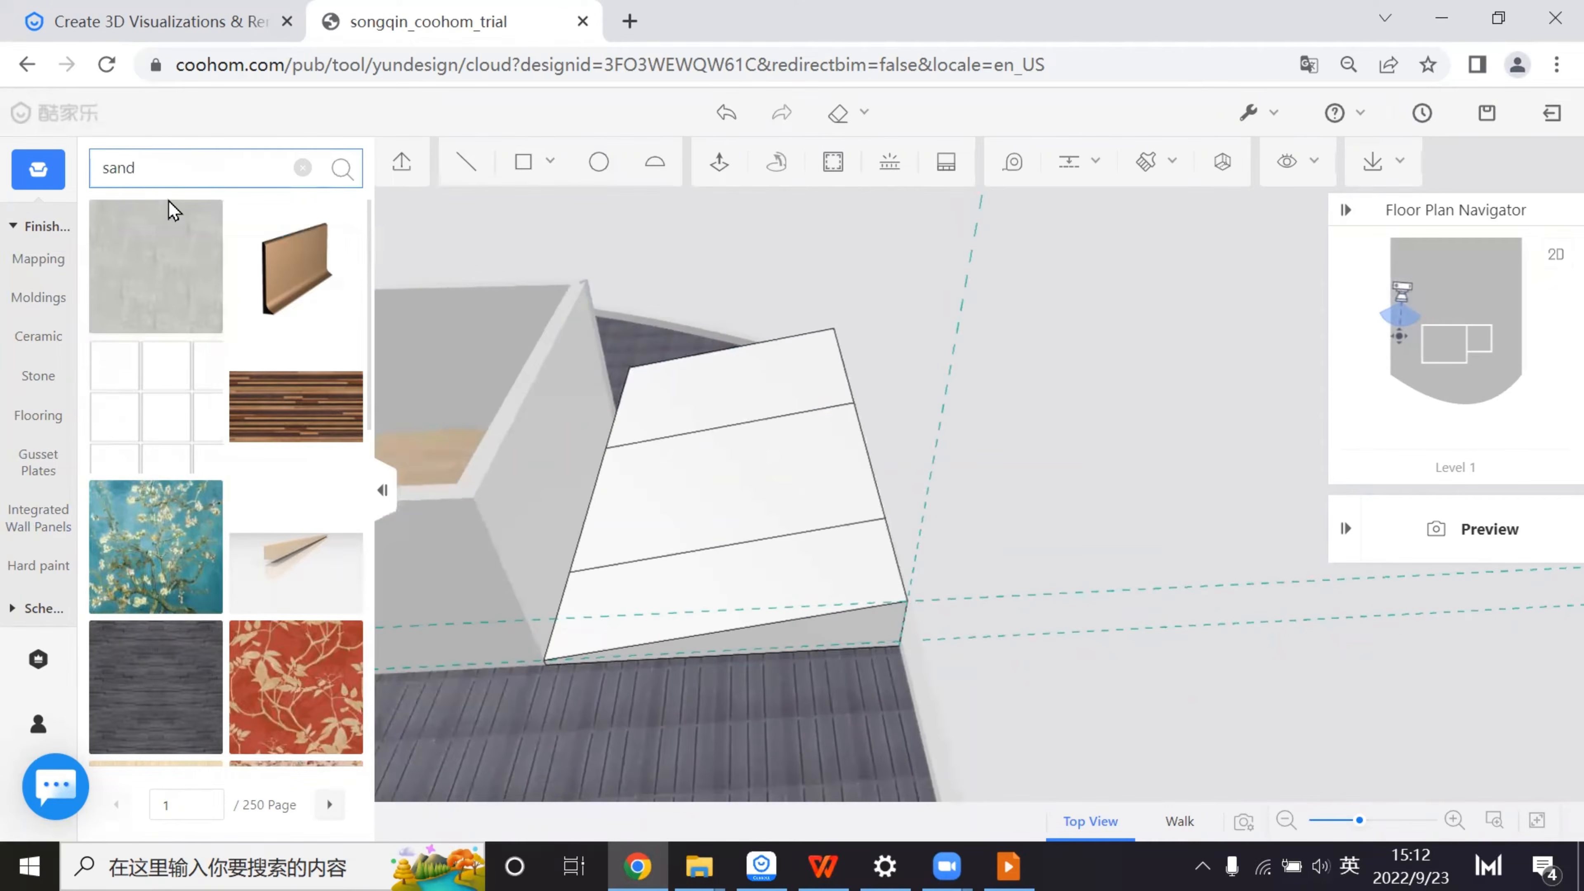
pyautogui.press('Return')
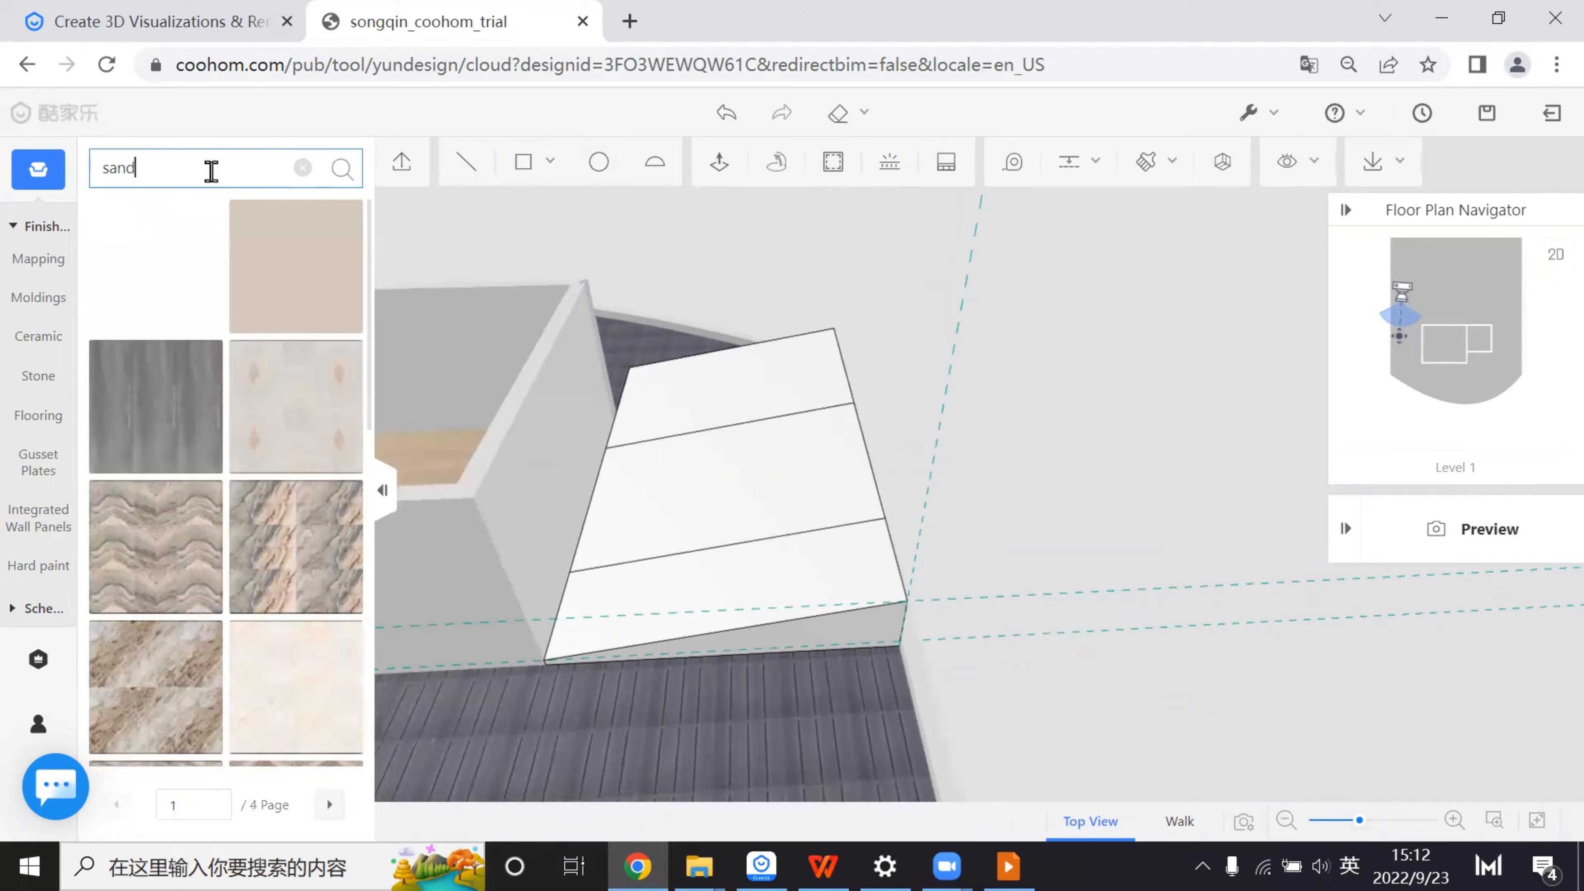
pyautogui.click(155, 444)
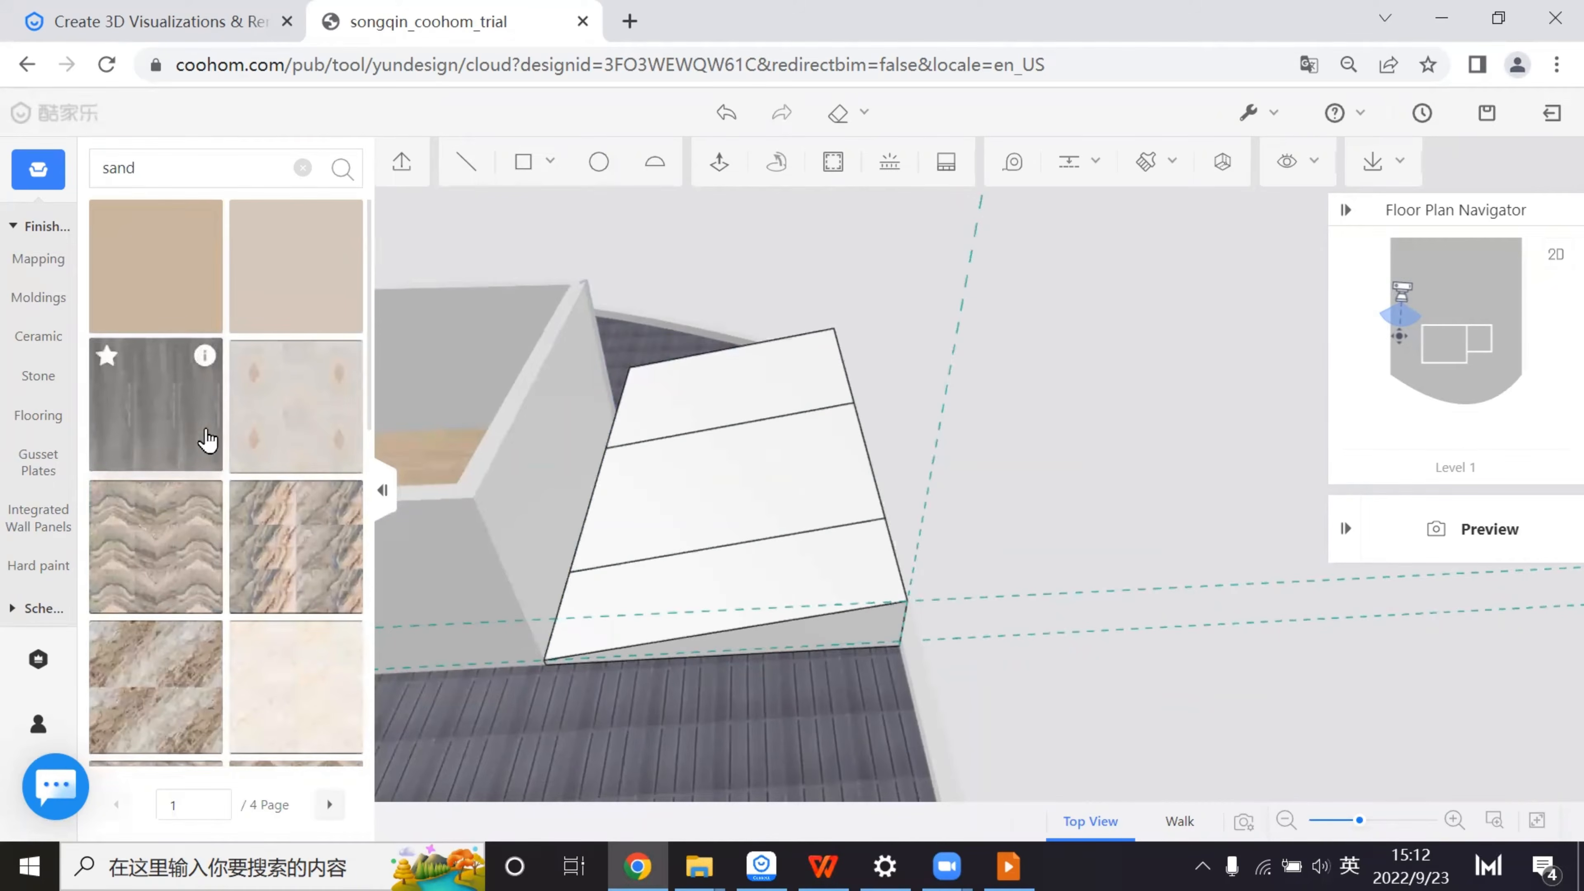
pyautogui.click(771, 488)
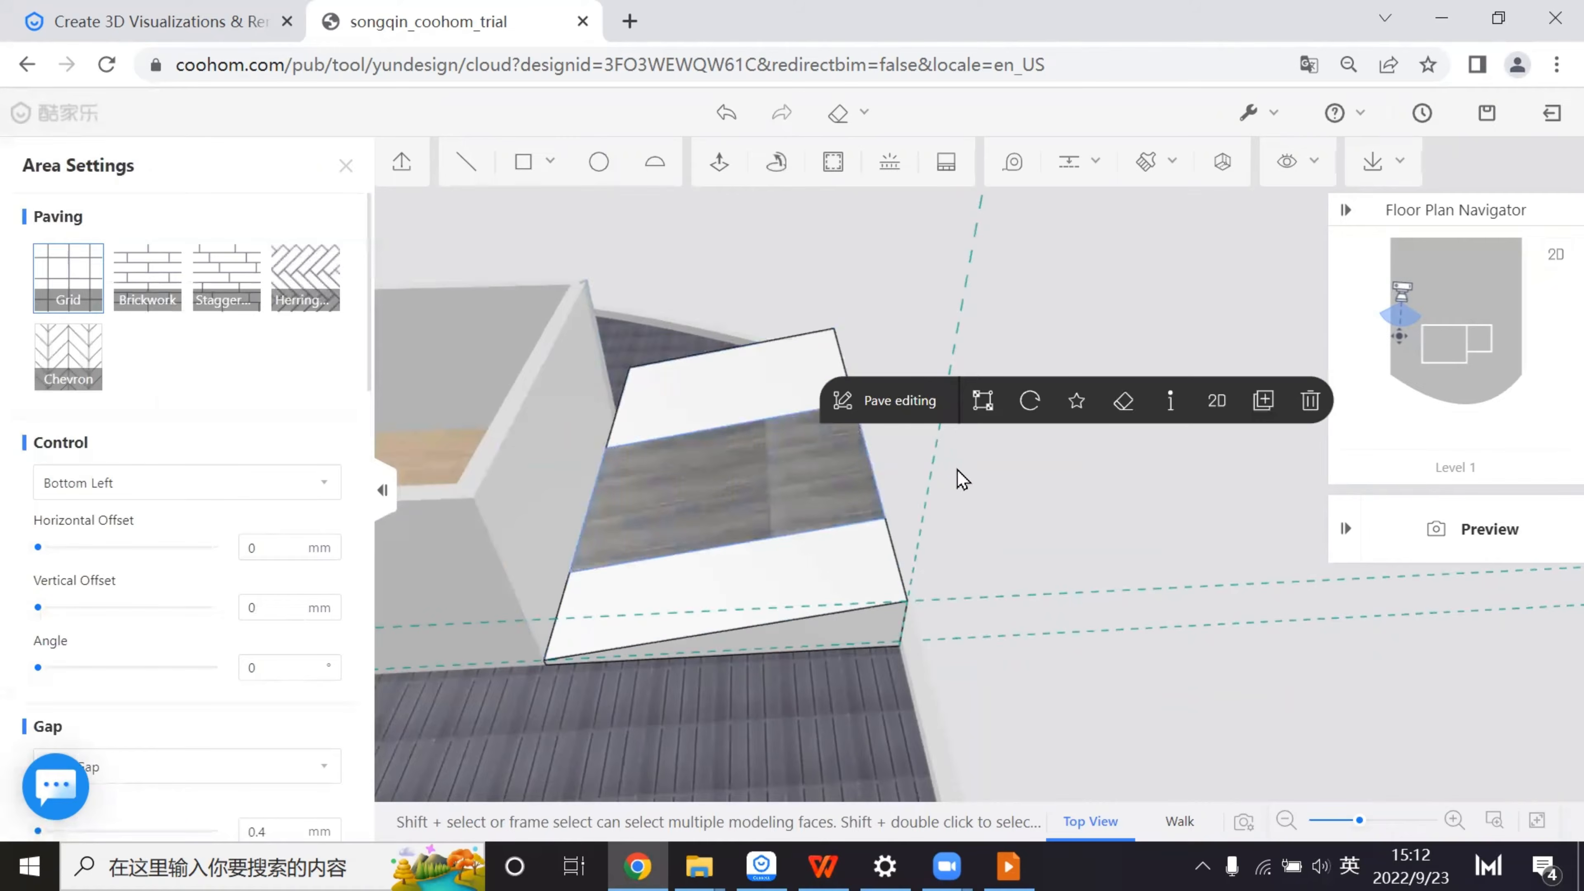
pyautogui.click(1124, 386)
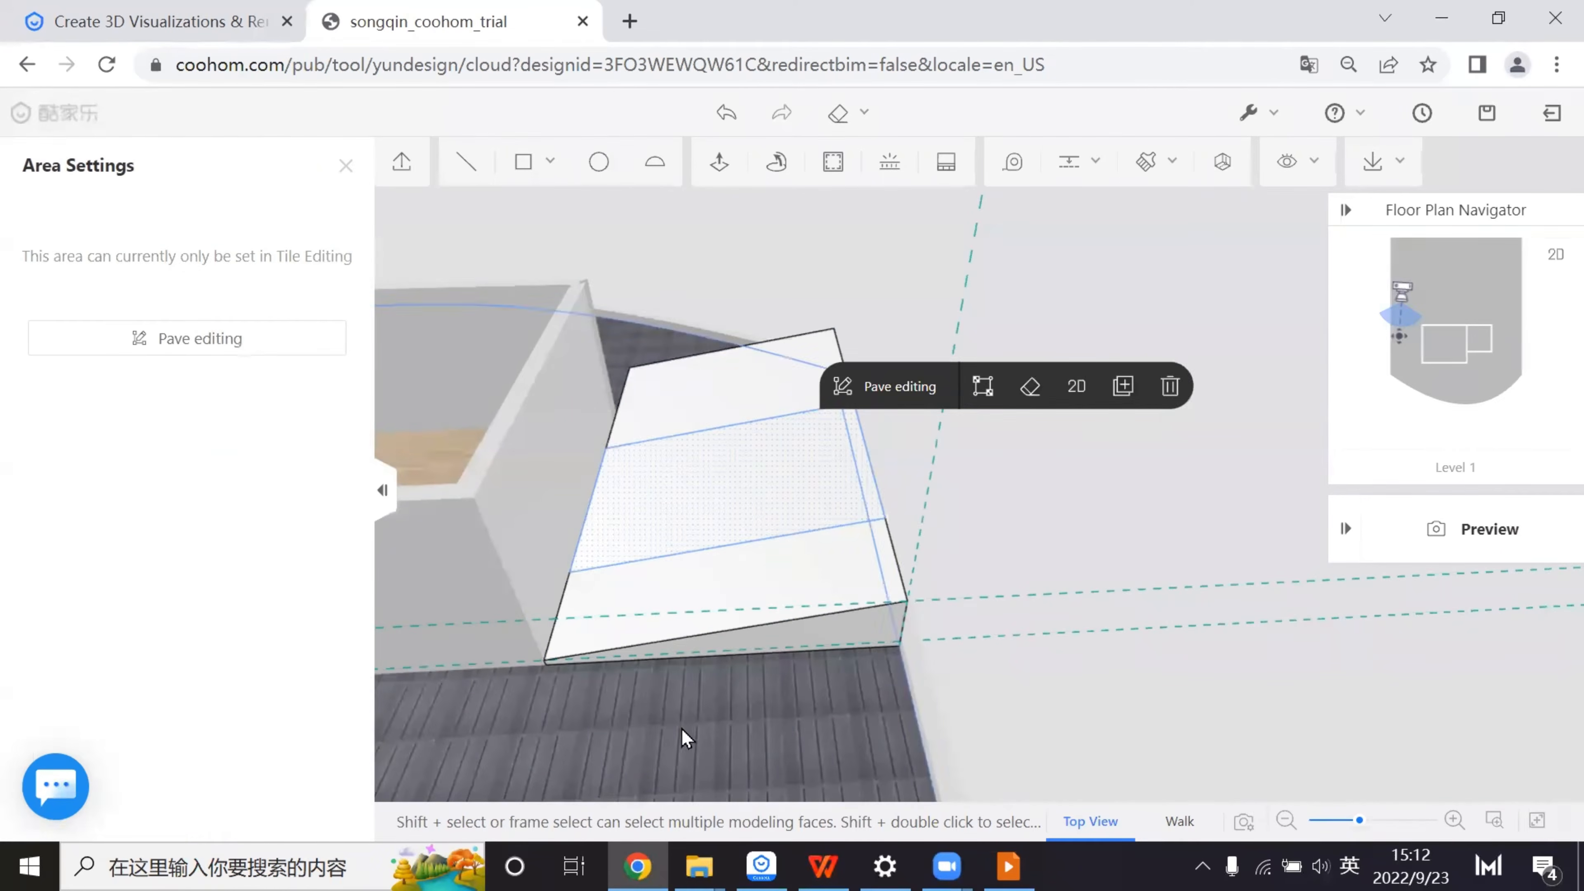
pyautogui.moveTo(682, 736)
pyautogui.mouseDown()
pyautogui.moveTo(717, 661)
pyautogui.moveTo(880, 660)
pyautogui.moveTo(635, 670)
pyautogui.moveTo(899, 659)
pyautogui.moveTo(852, 672)
pyautogui.moveTo(897, 624)
pyautogui.mouseUp()
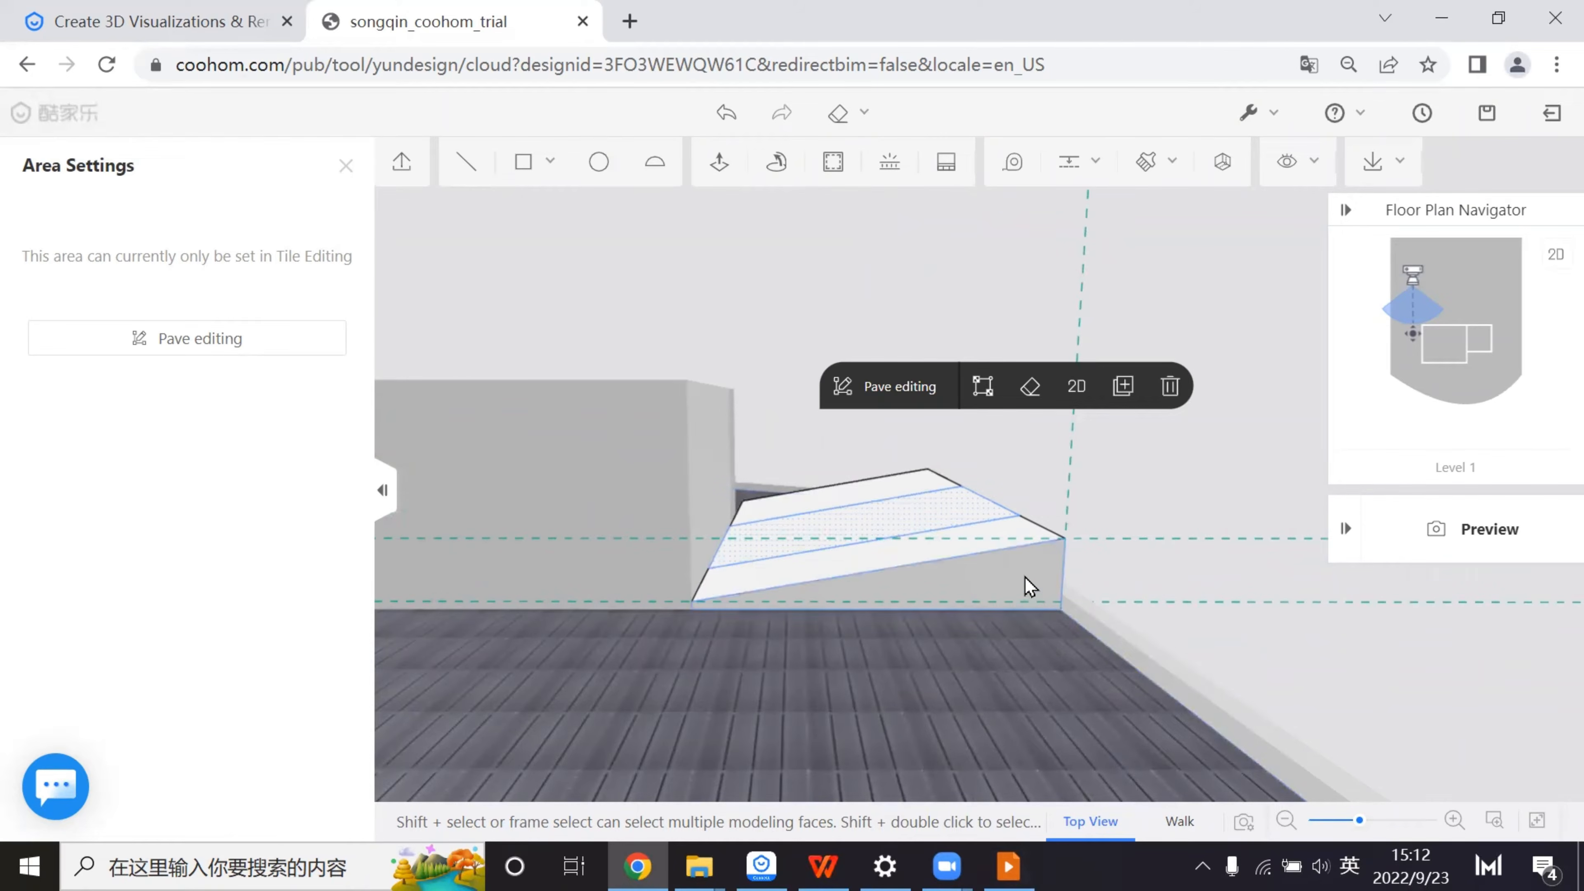
pyautogui.click(1009, 867)
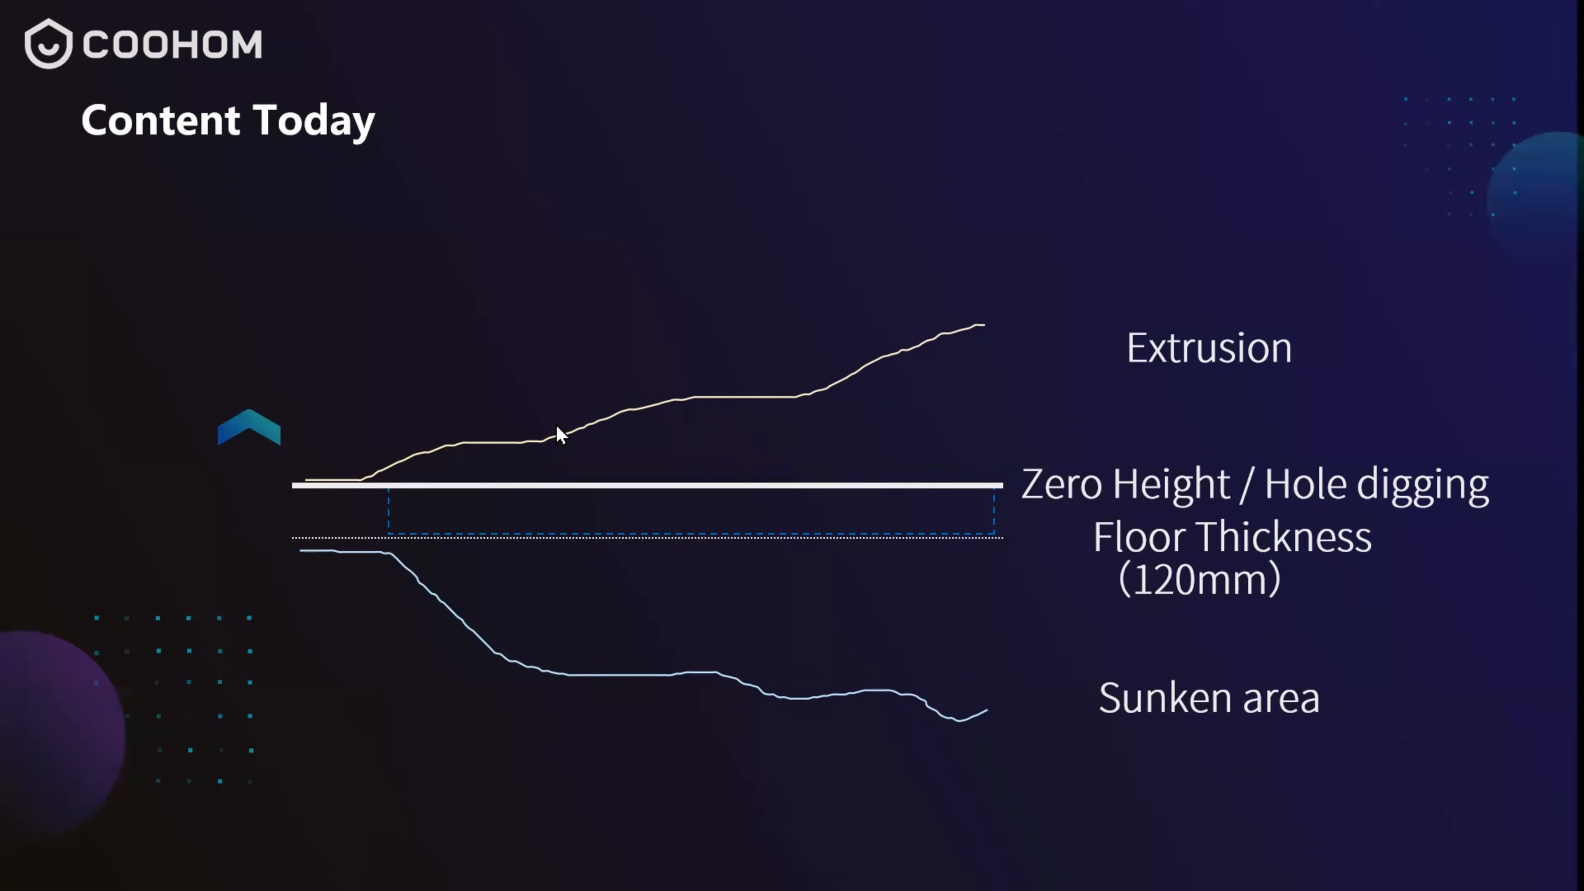
pyautogui.click(576, 425)
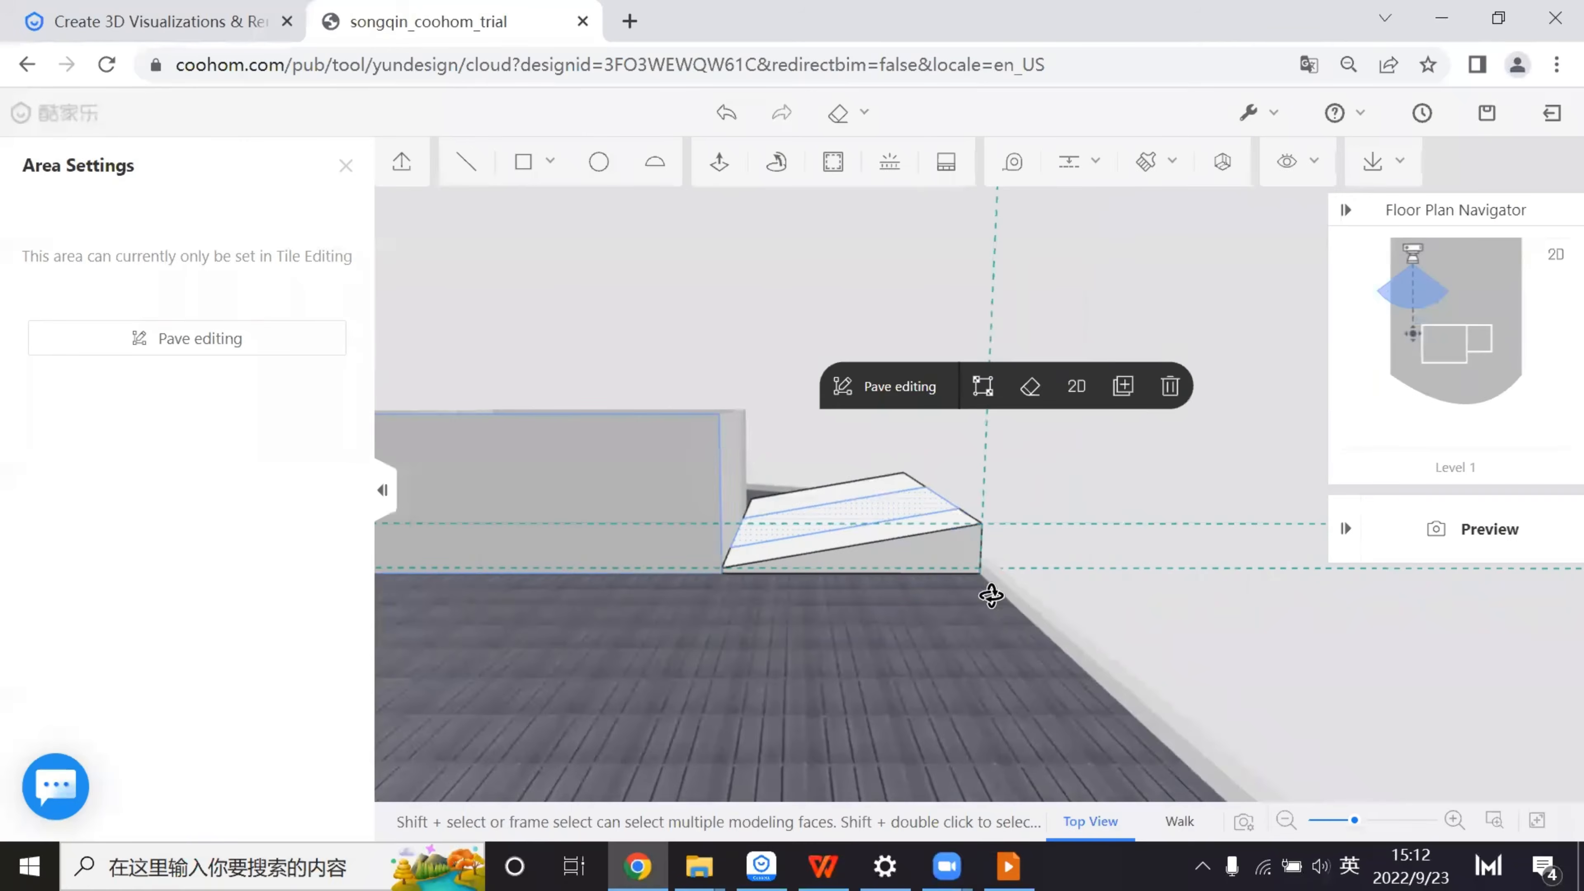
# - Delete all faces of the ramp, including its base, and return to the main floor plan design
pyautogui.moveTo(679, 439); pyautogui.dragTo(1078, 626)
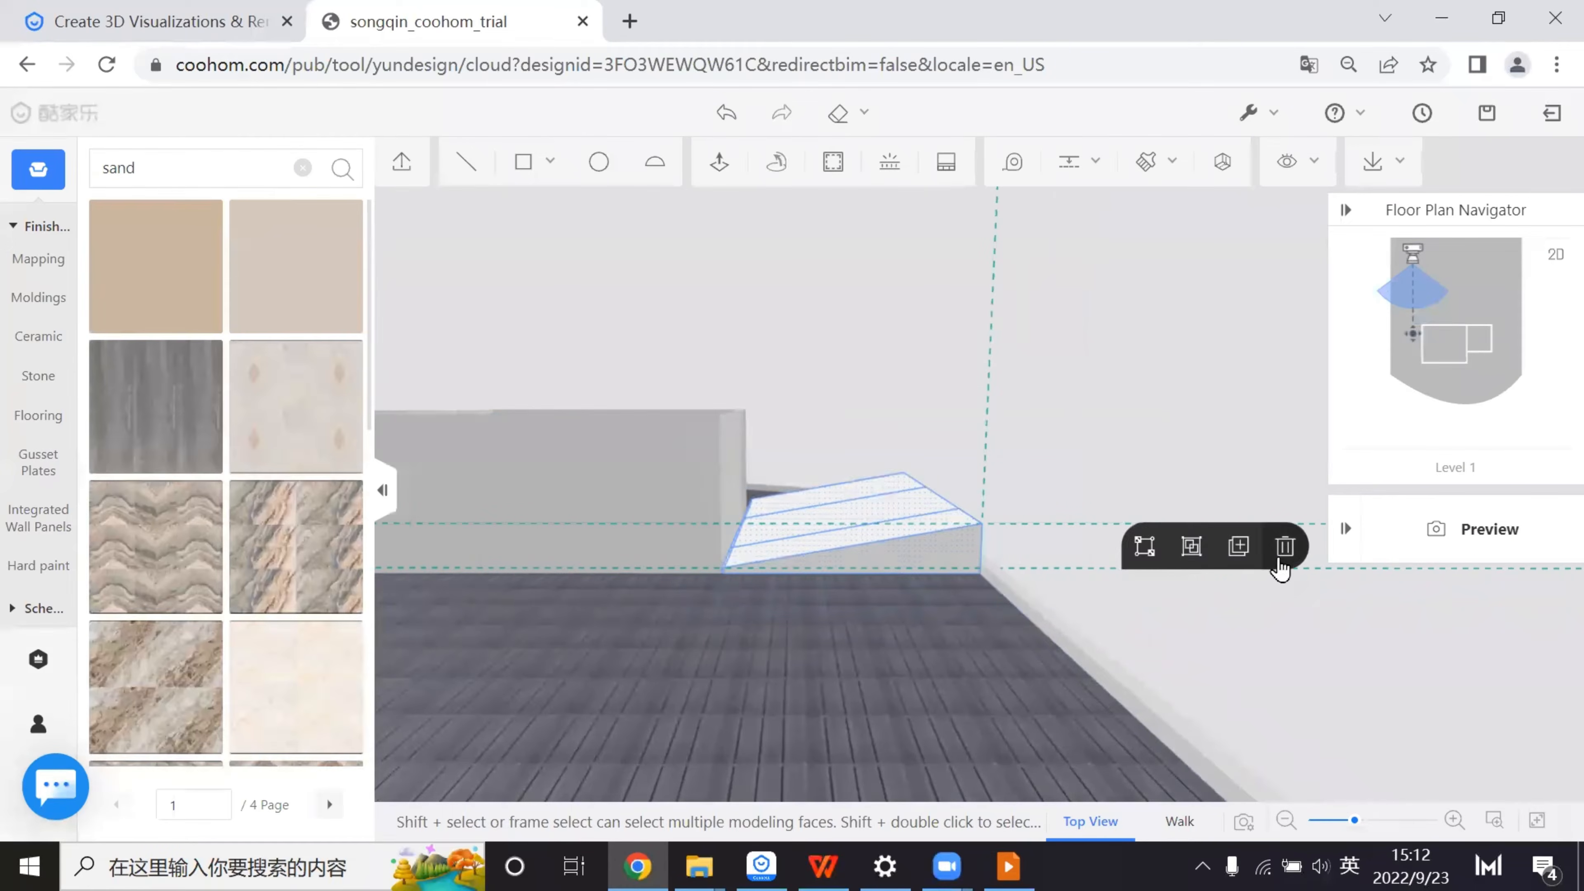
pyautogui.click(1281, 550)
pyautogui.moveTo(709, 456); pyautogui.dragTo(1132, 621)
pyautogui.click(929, 516)
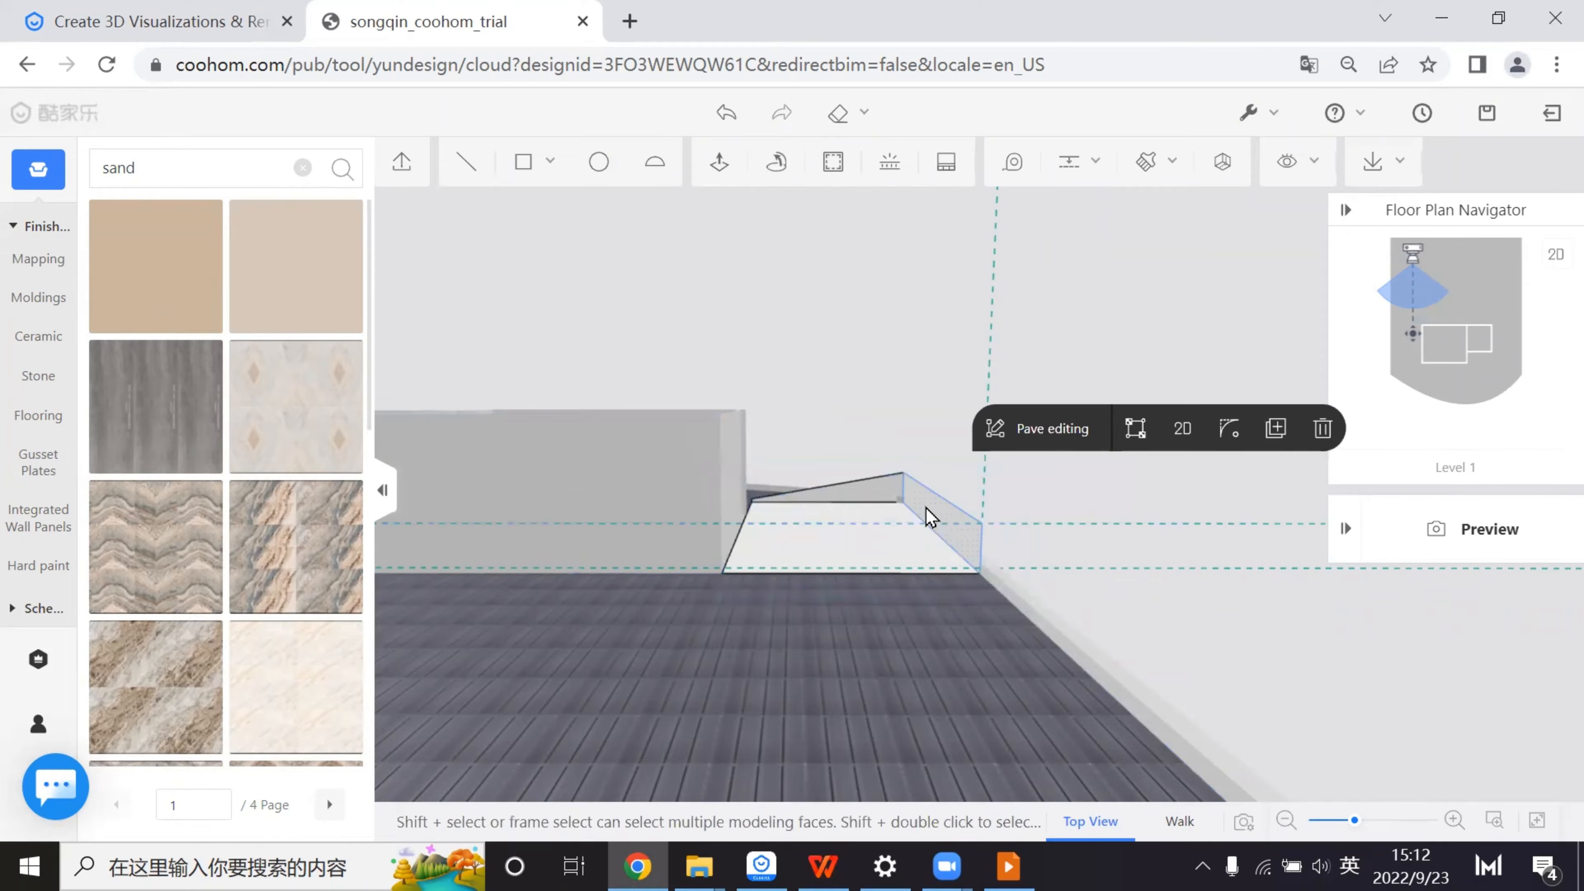
pyautogui.click(863, 552)
pyautogui.press('Delete')
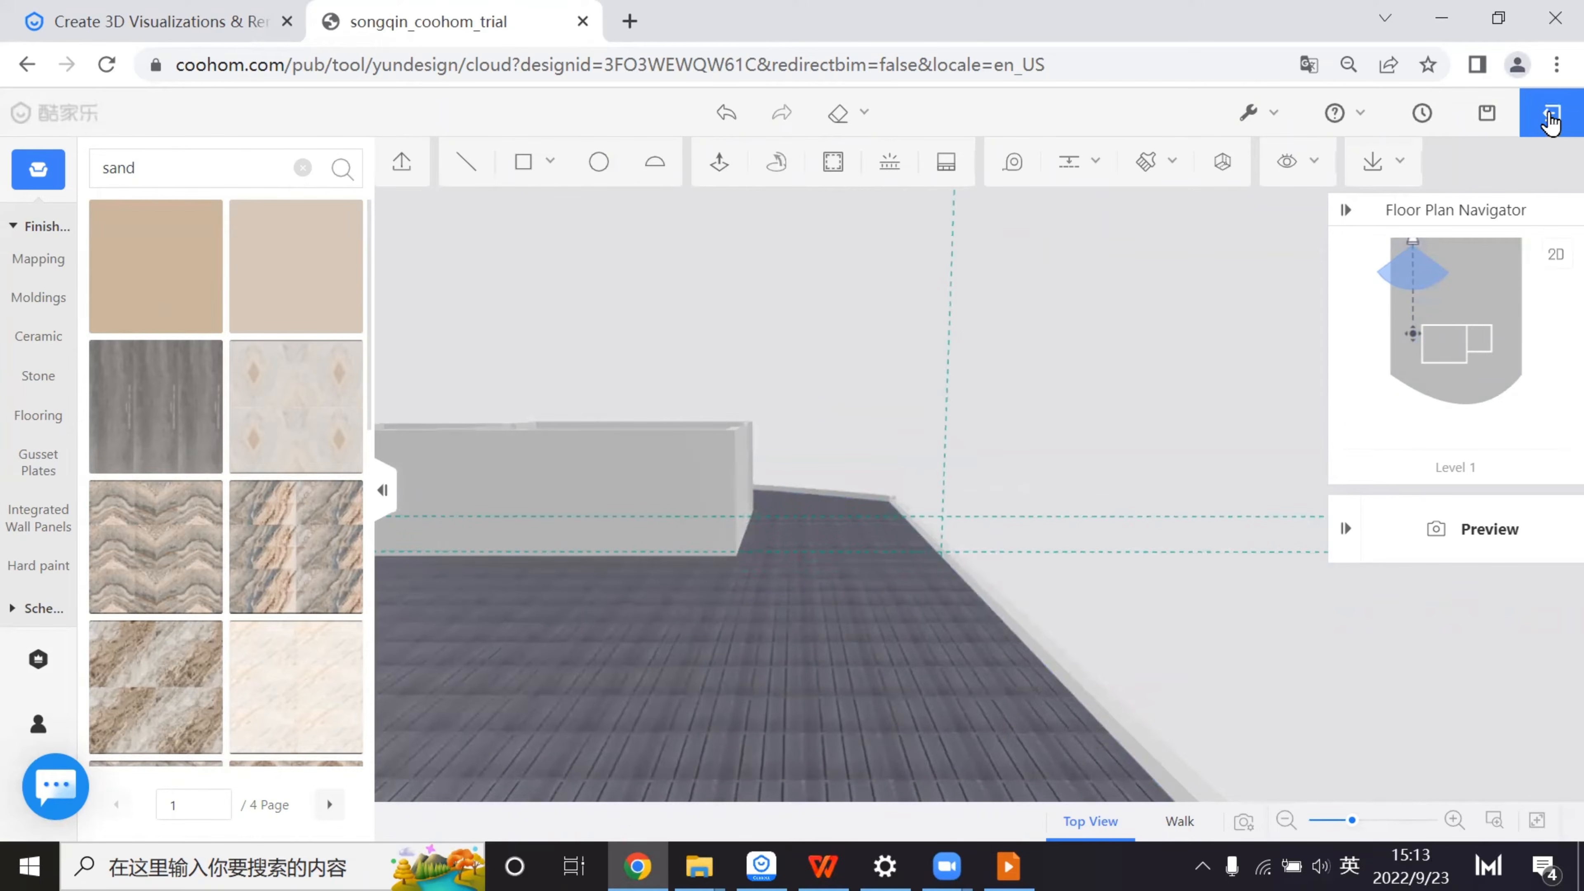
pyautogui.click(1551, 113)
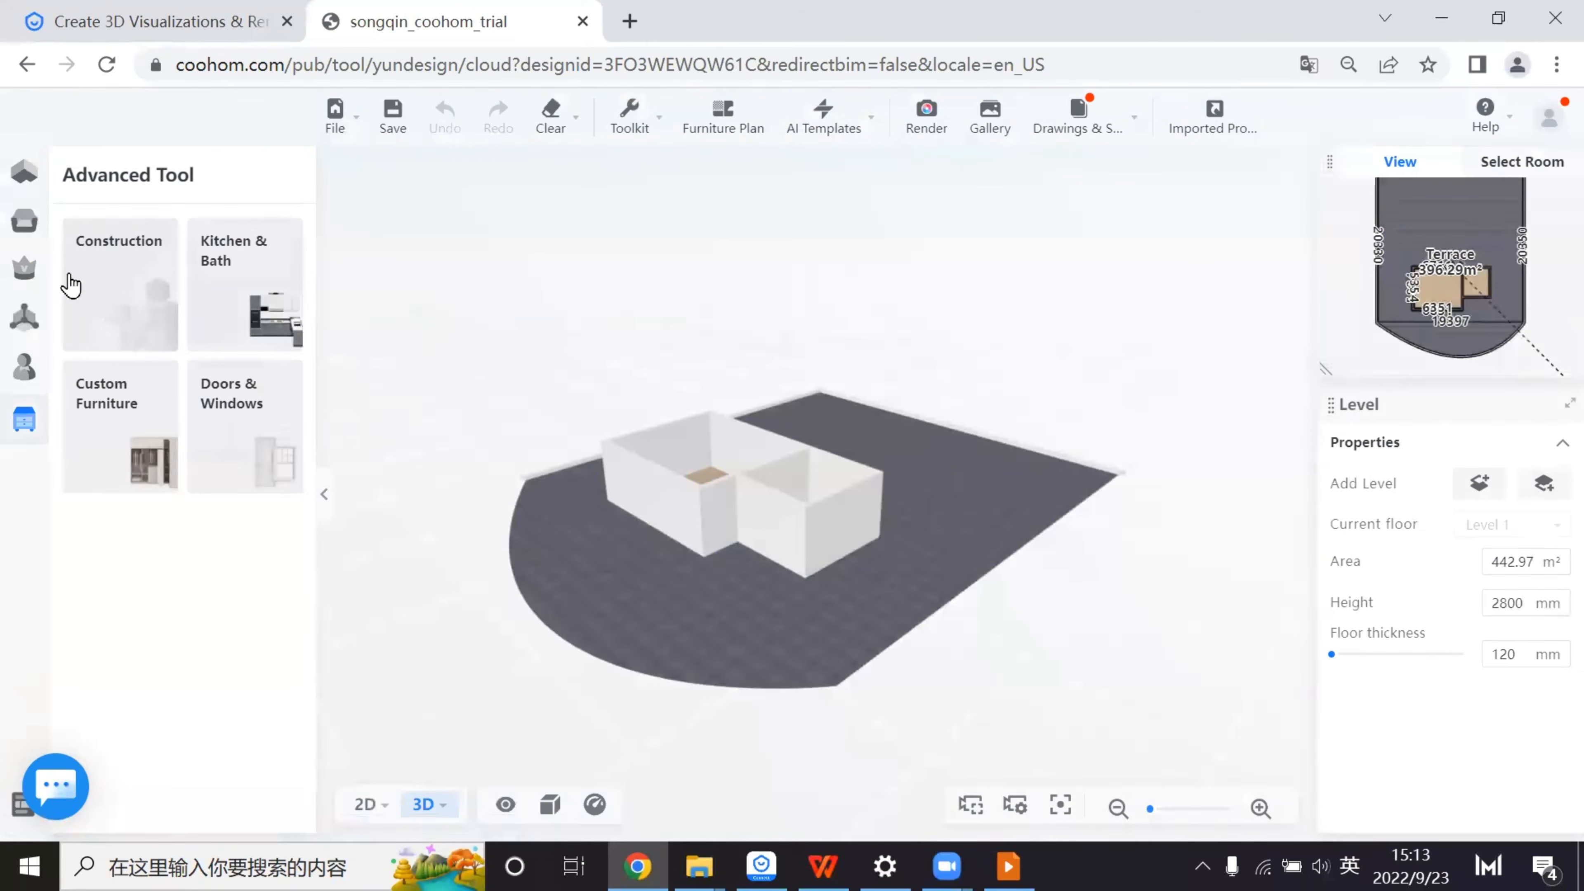
# - Place the green Slope surface model from the account's uploads next to the terrace corner
pyautogui.click(9, 368)
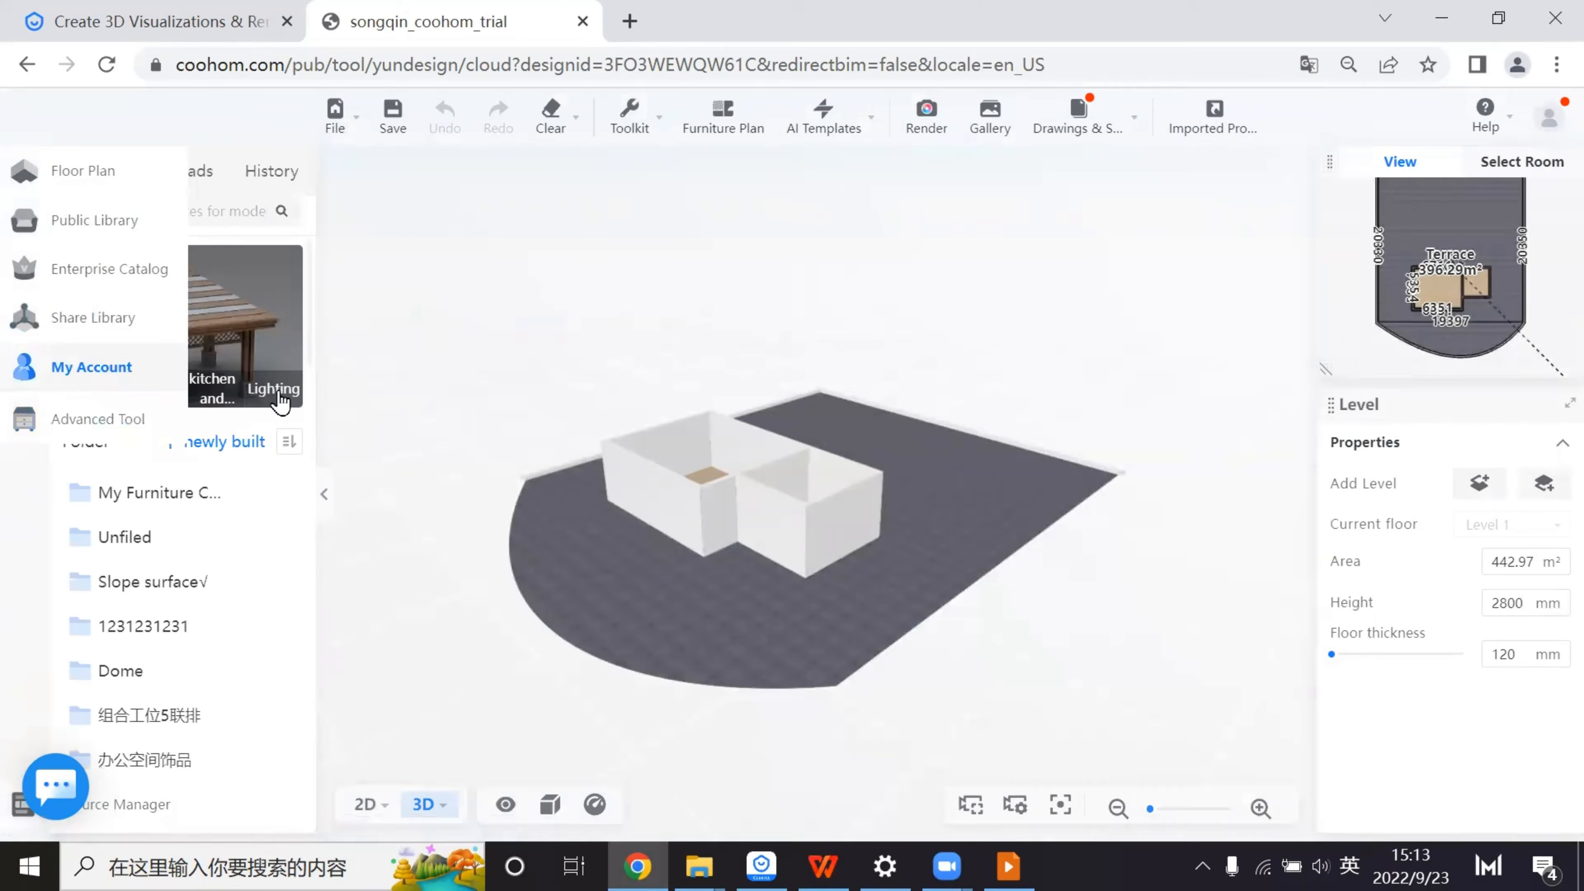
pyautogui.click(184, 171)
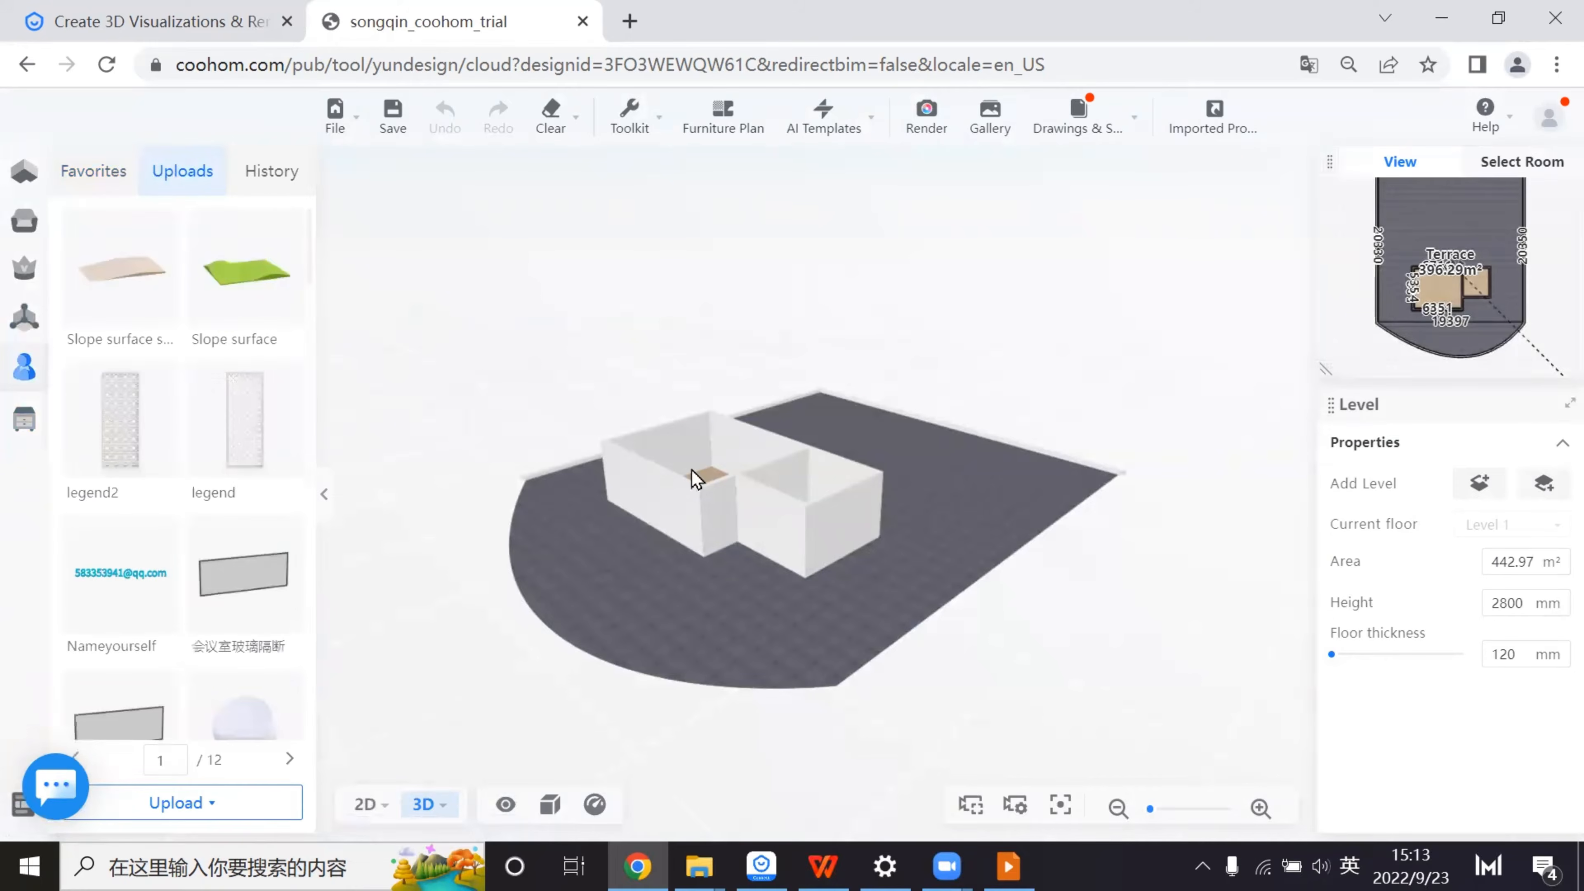
pyautogui.moveTo(287, 236)
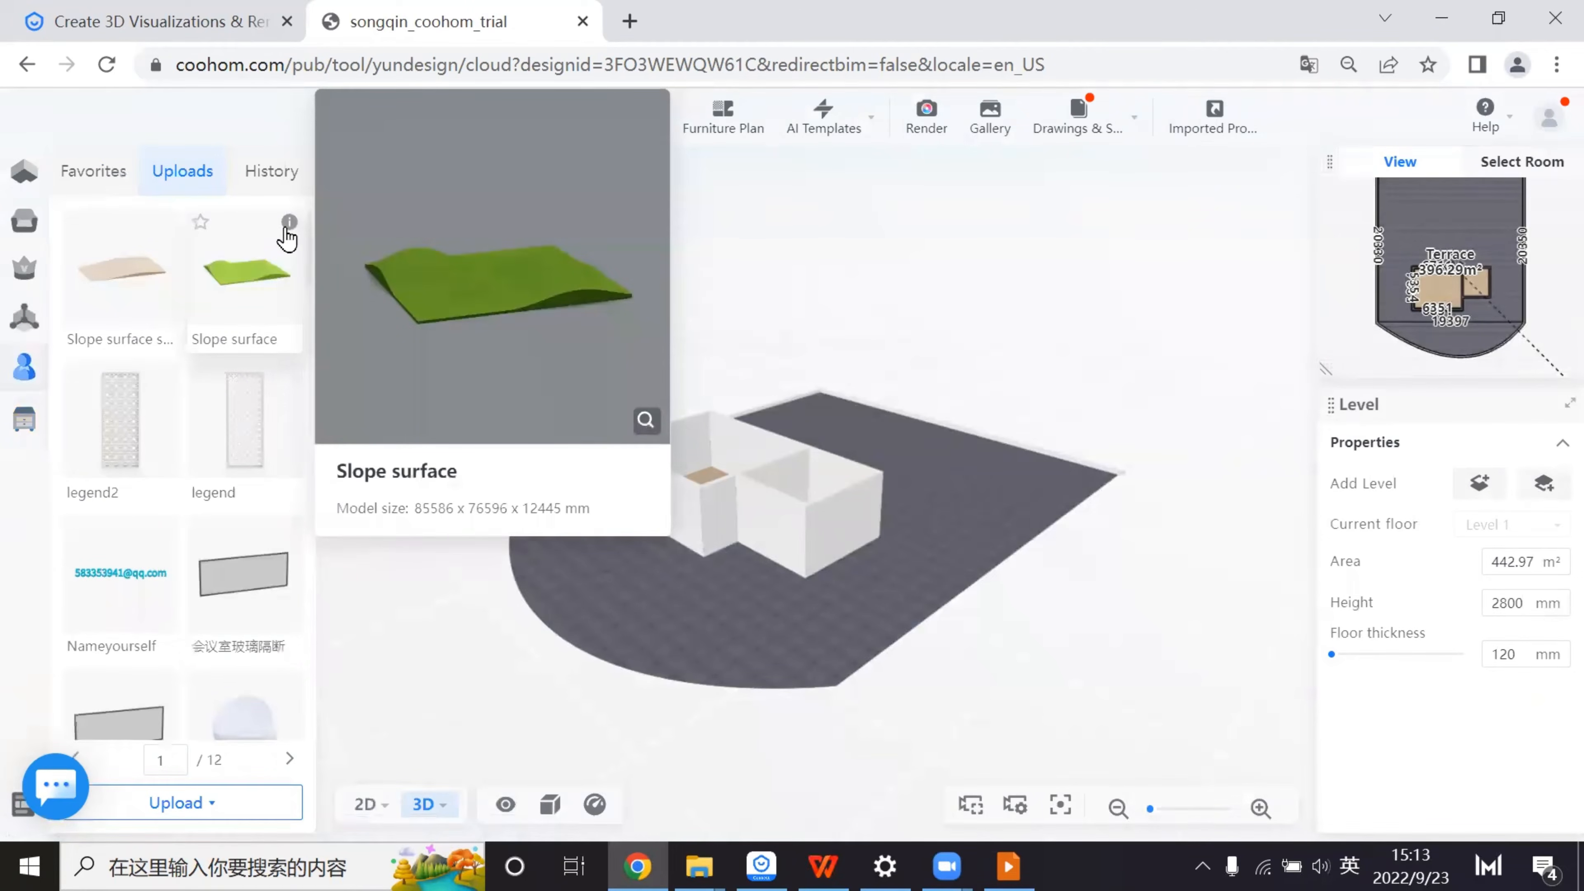
pyautogui.click(248, 258)
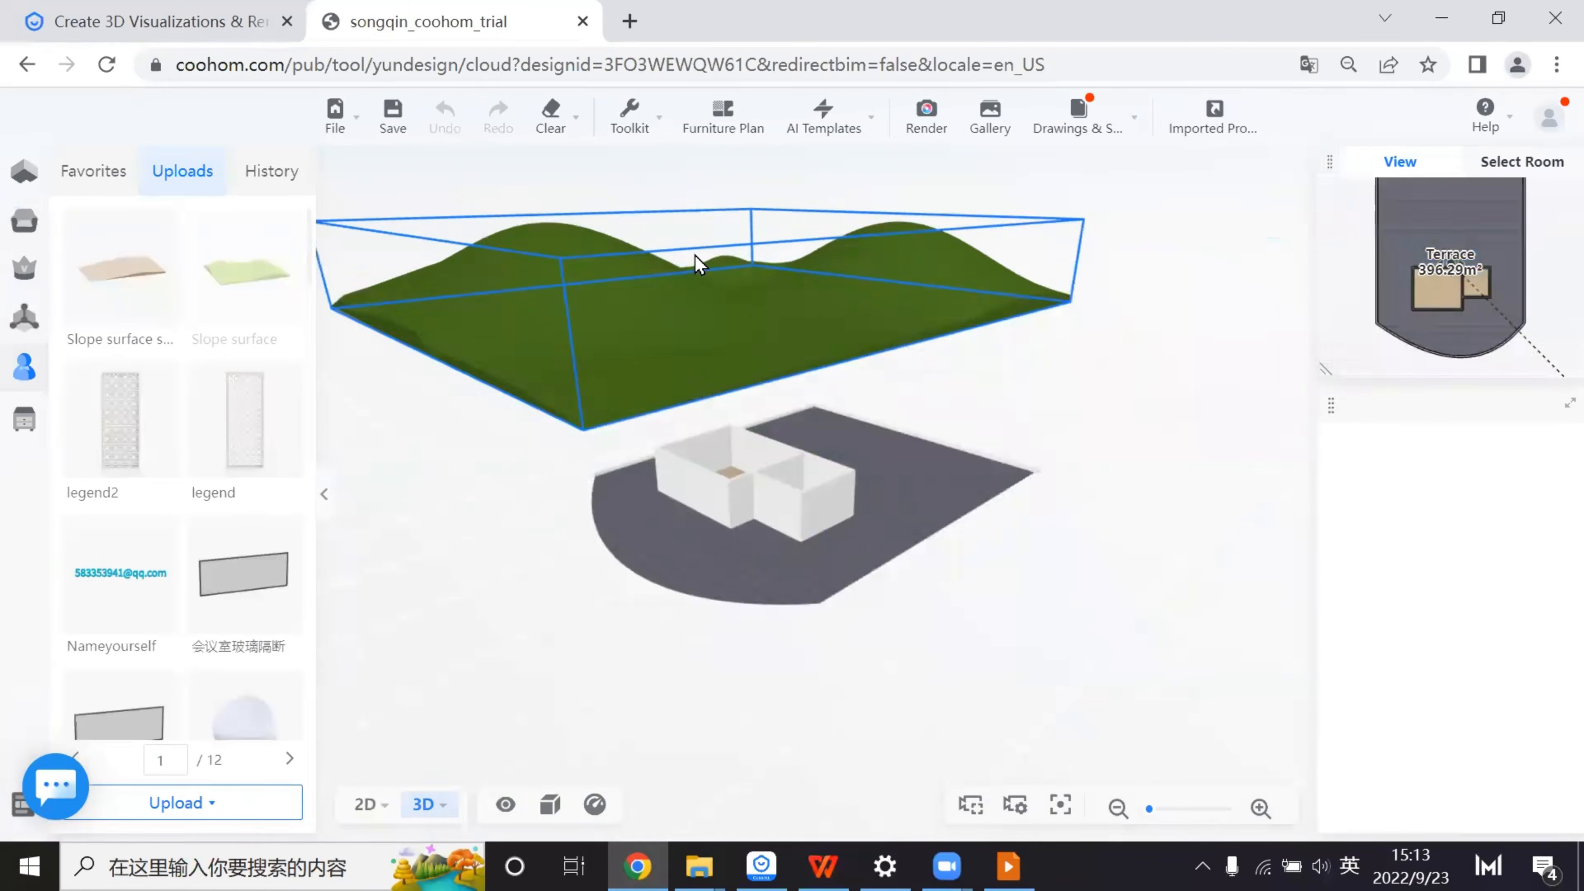
pyautogui.click(669, 283)
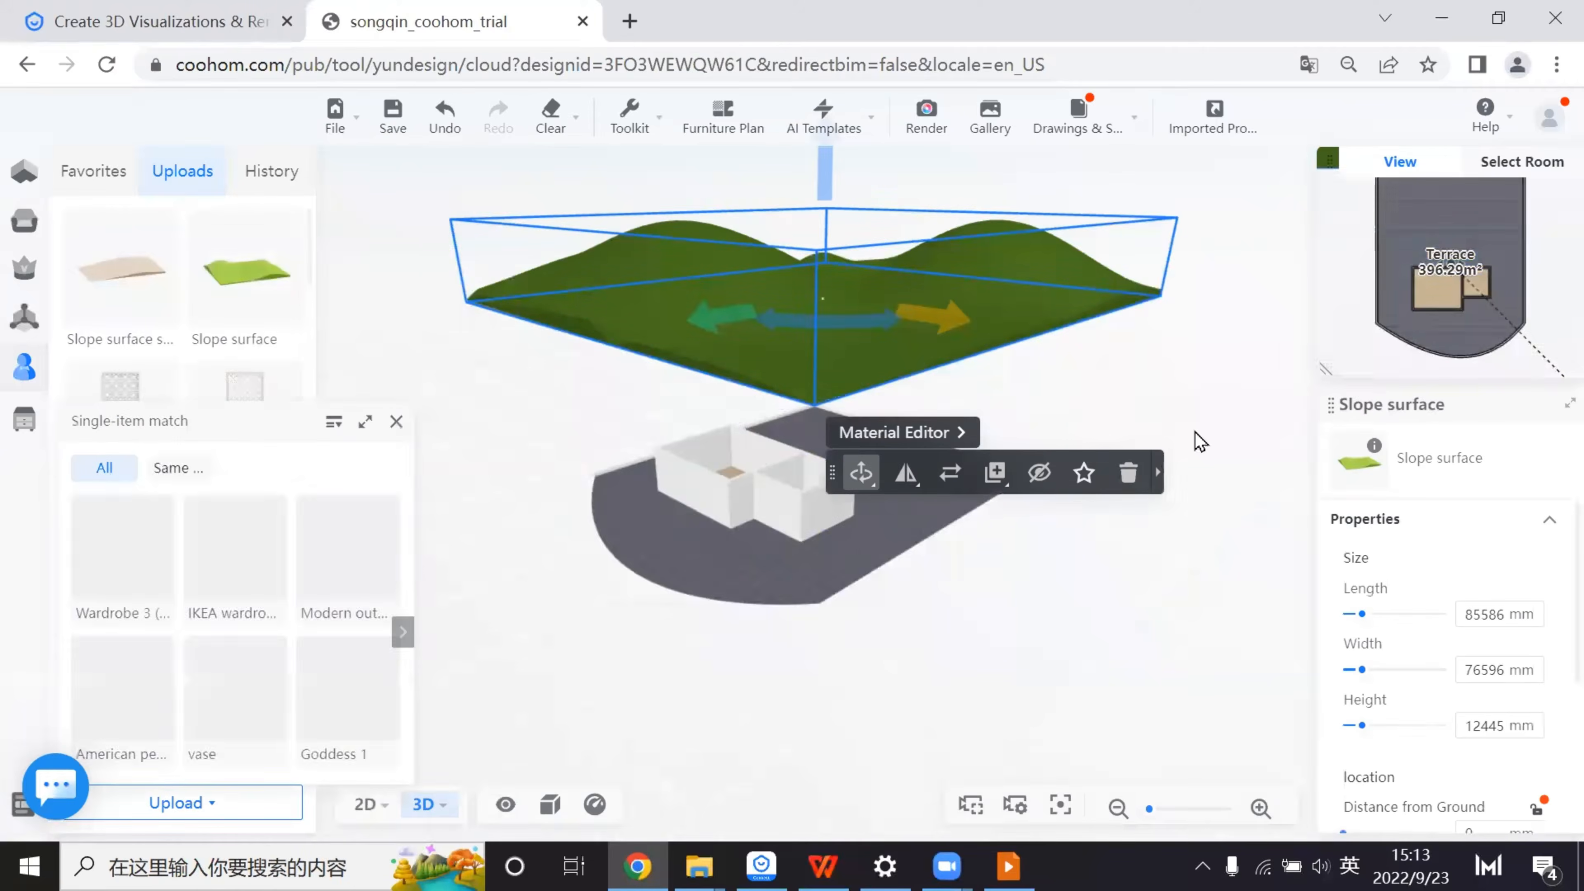
pyautogui.moveTo(1075, 403); pyautogui.dragTo(976, 620)
pyautogui.click(128, 269)
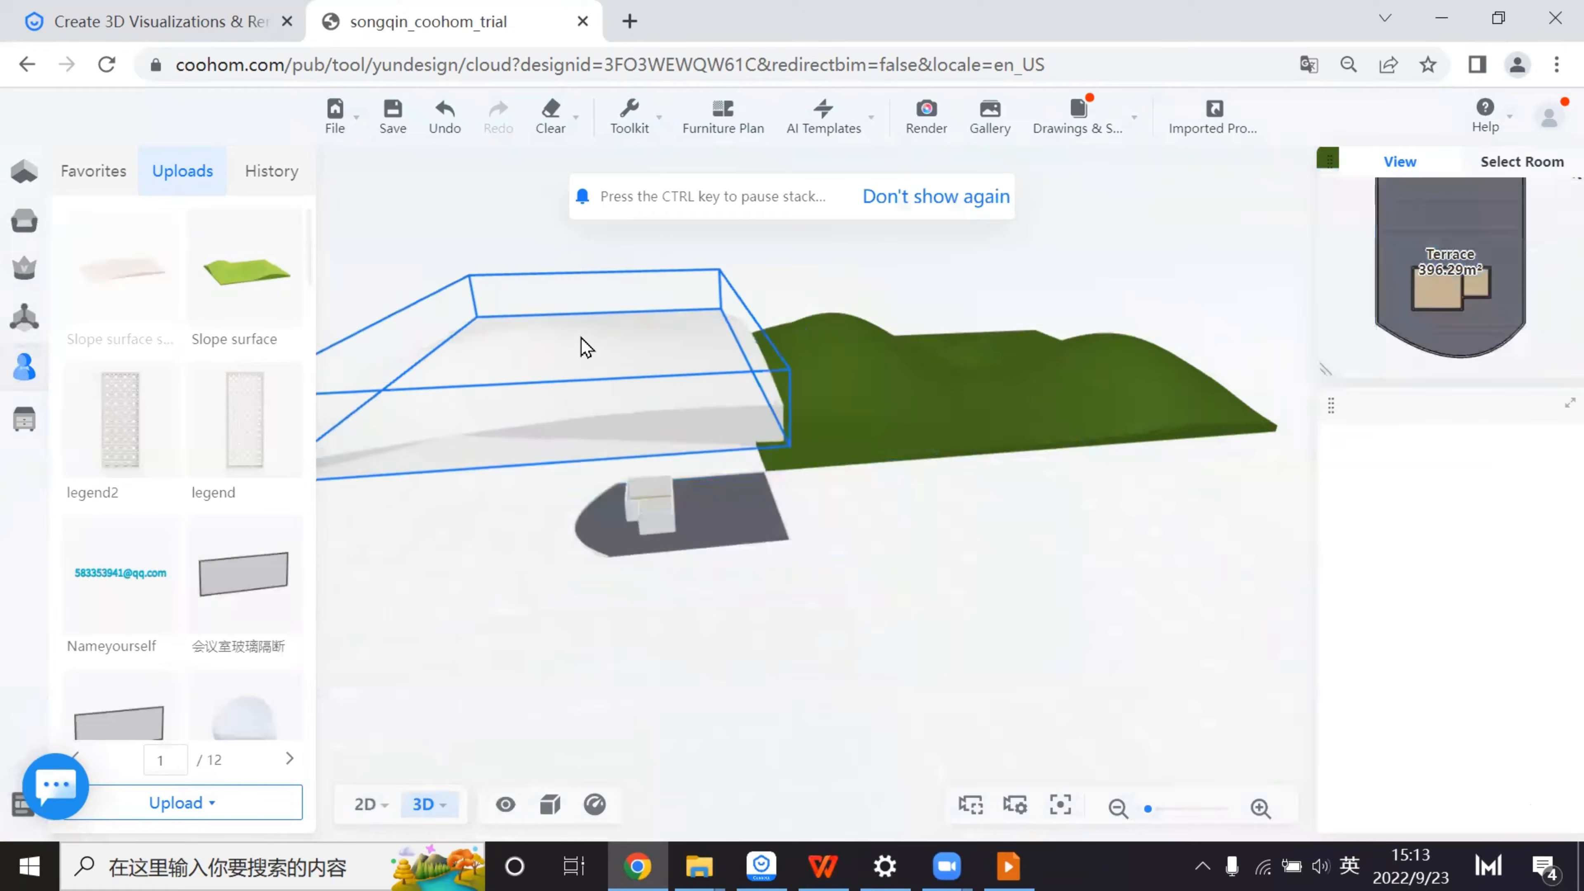
pyautogui.moveTo(948, 555); pyautogui.dragTo(860, 644)
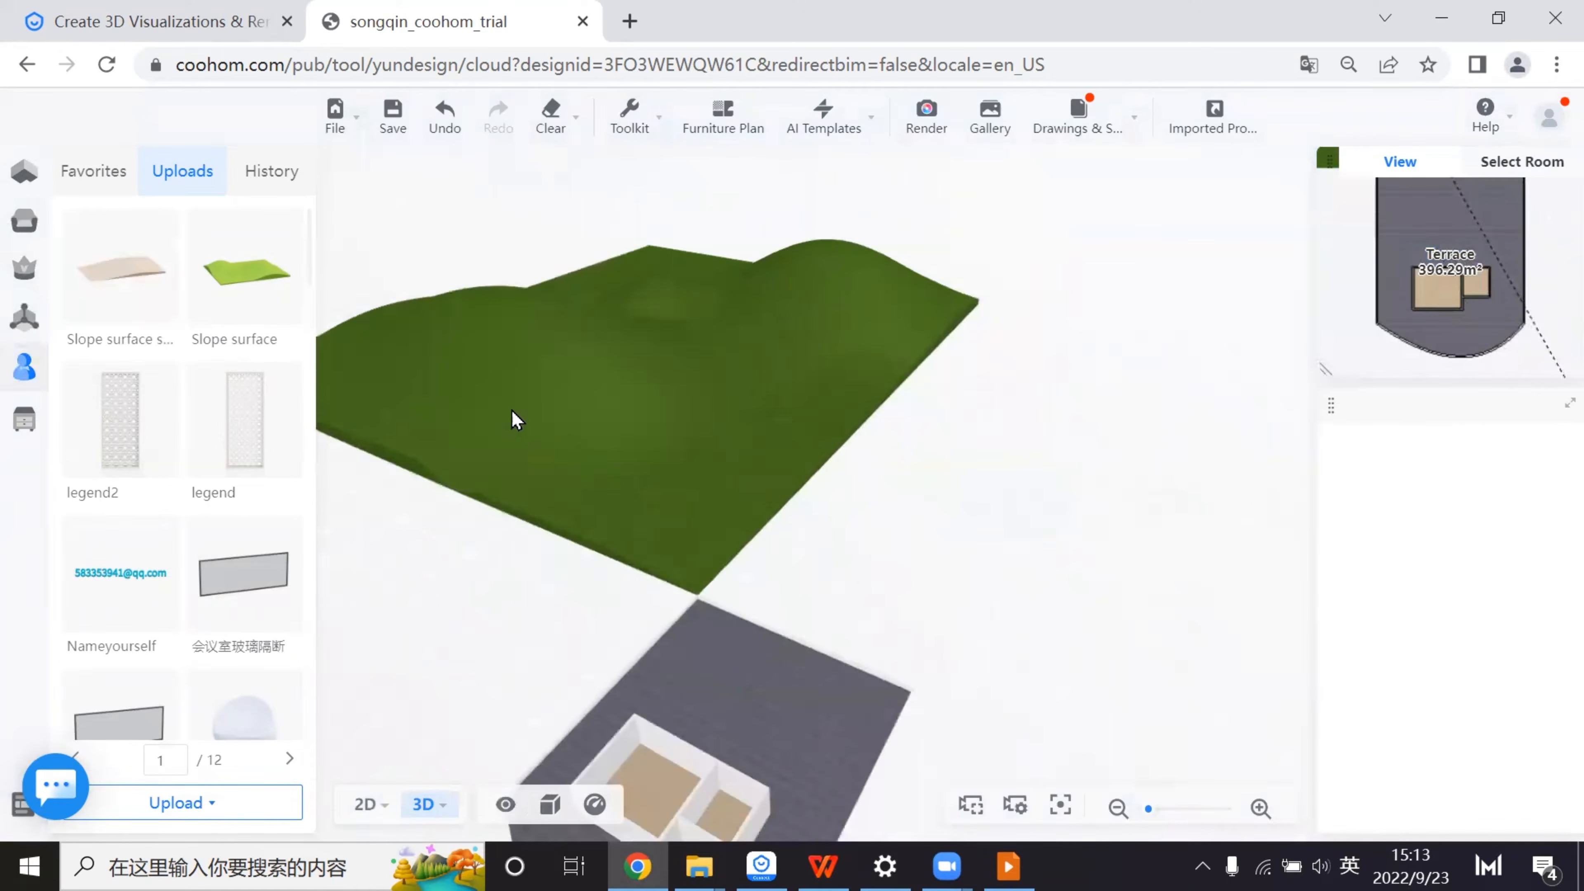
# - Examine the green slope model's hills and its position relative to the terrace from several sides
pyautogui.moveTo(799, 523); pyautogui.dragTo(714, 595)
pyautogui.scroll(-3, 714, 594)
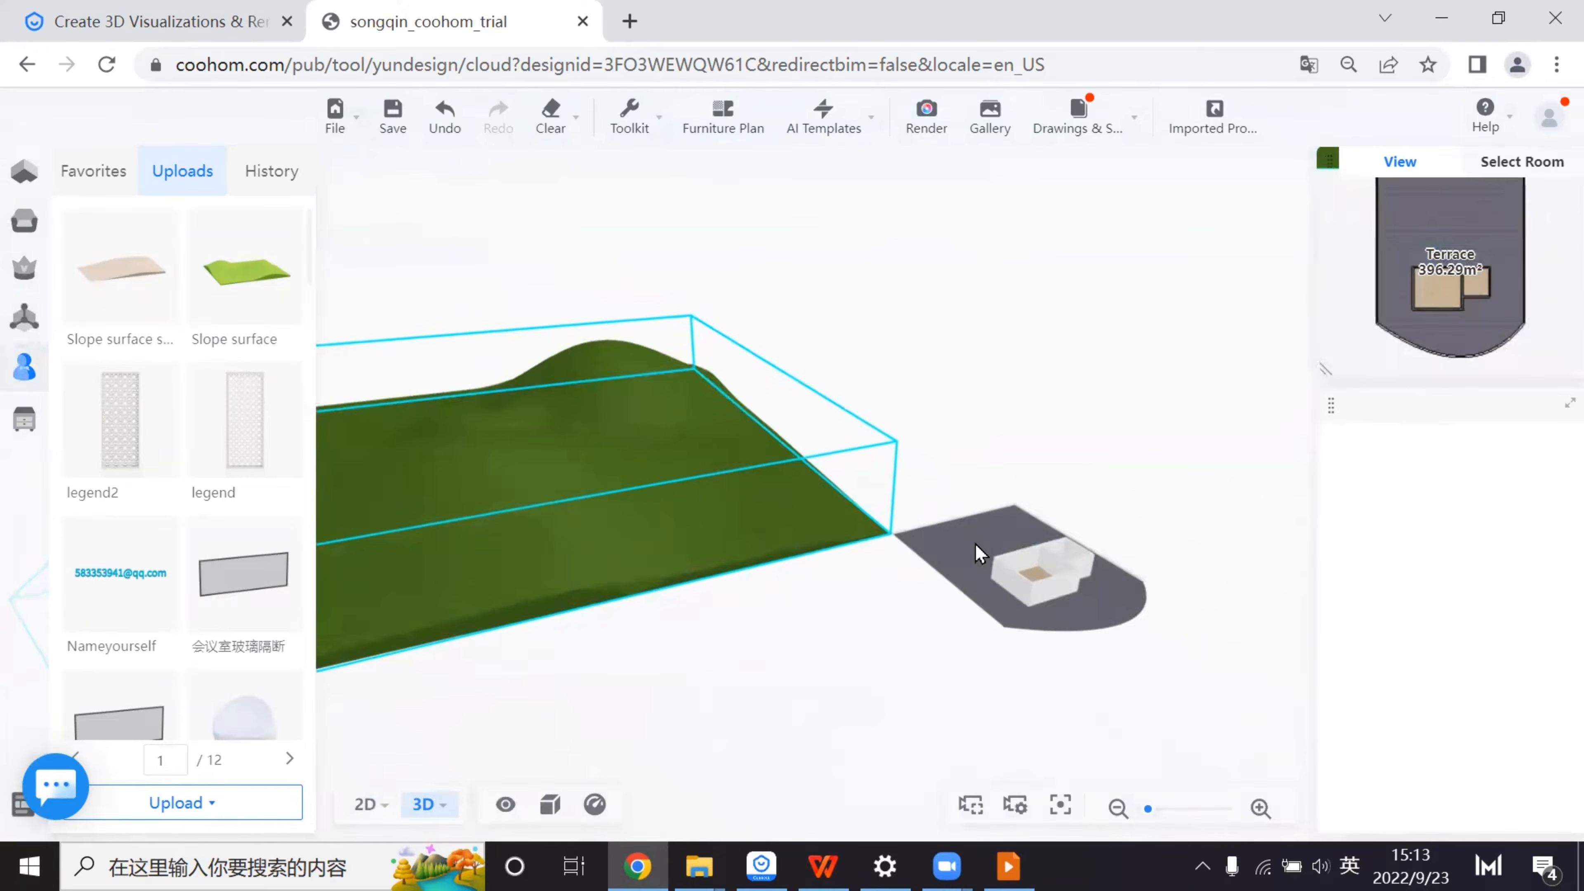
pyautogui.moveTo(980, 551); pyautogui.dragTo(474, 512)
pyautogui.scroll(5, 948, 499)
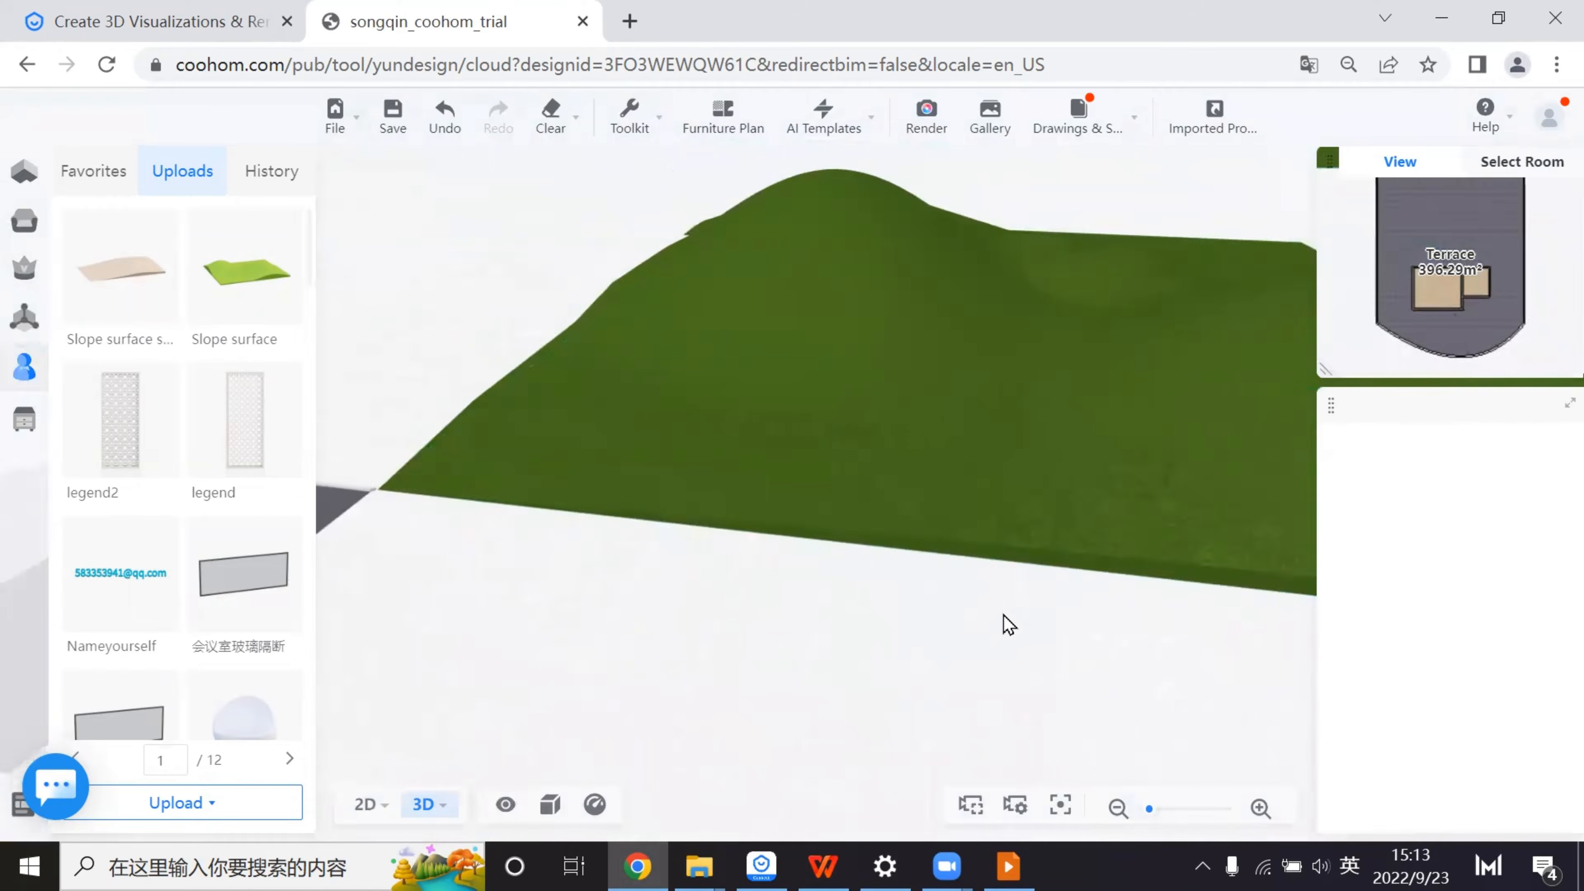
pyautogui.moveTo(1008, 623); pyautogui.dragTo(898, 538, button='right')
pyautogui.scroll(-2, 1170, 535)
pyautogui.moveTo(1173, 538); pyautogui.dragTo(702, 513)
pyautogui.moveTo(1001, 582); pyautogui.dragTo(849, 665)
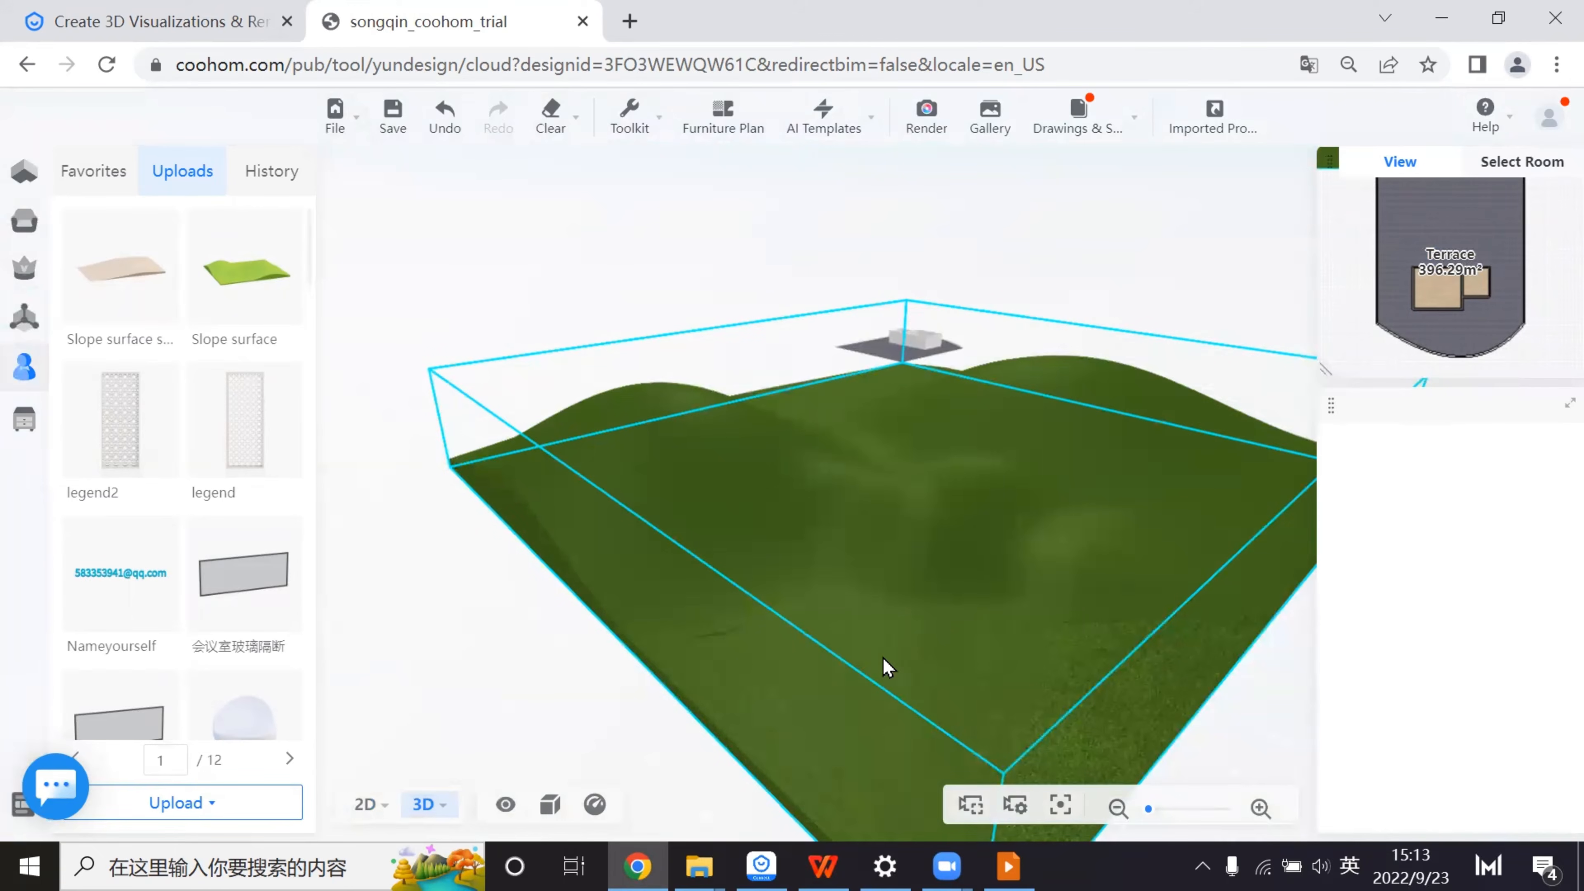
pyautogui.scroll(-3, 788, 644)
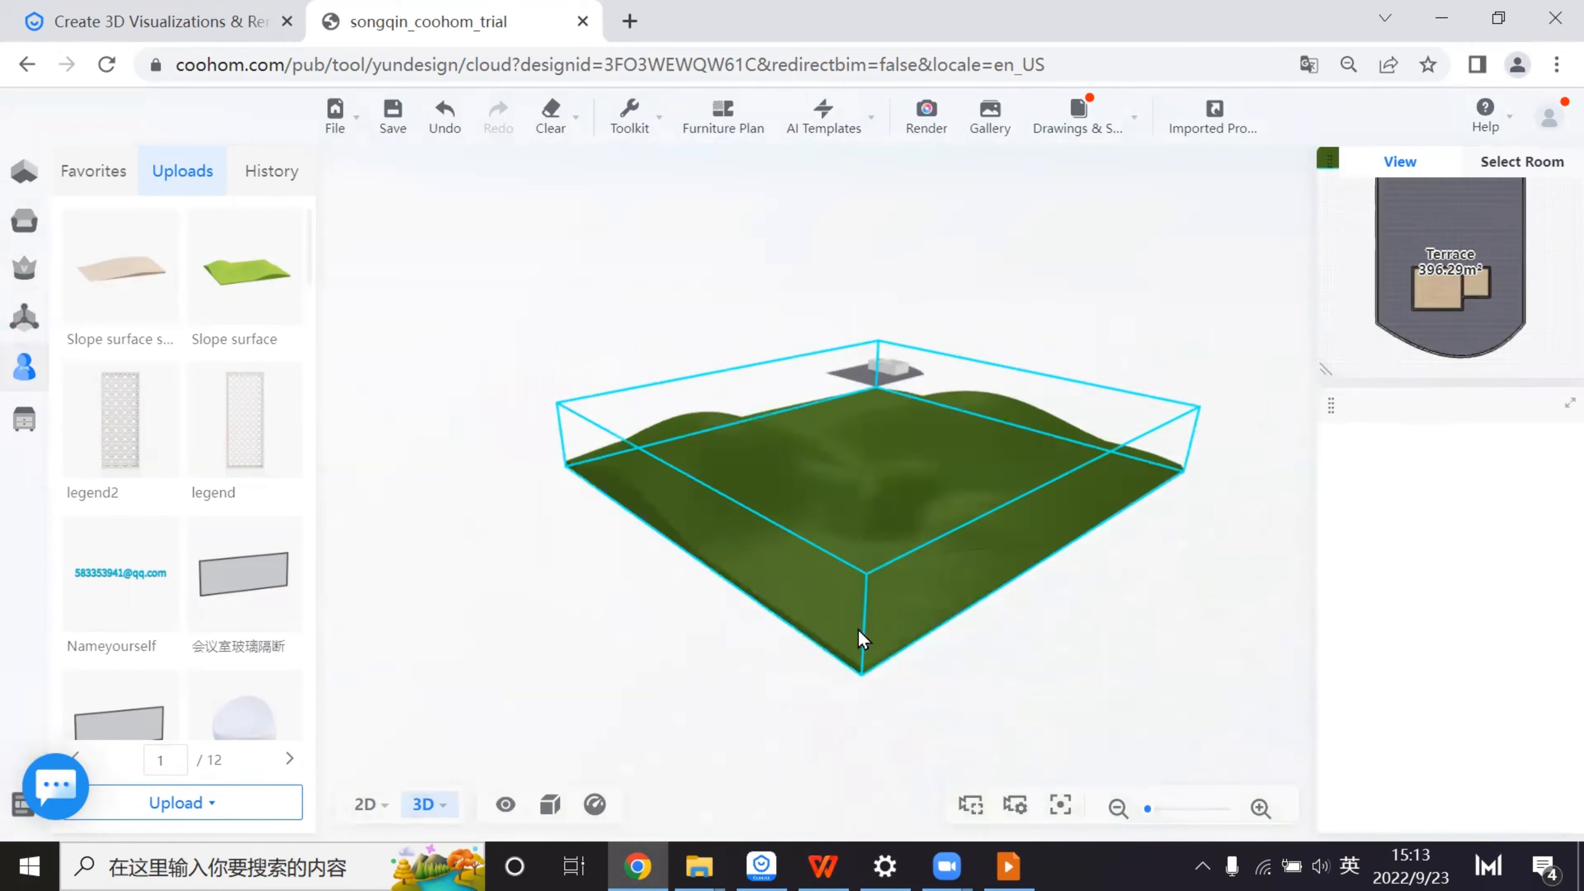
# - Shift the green slope model along both of its horizontal axes toward the terrace
pyautogui.click(890, 563)
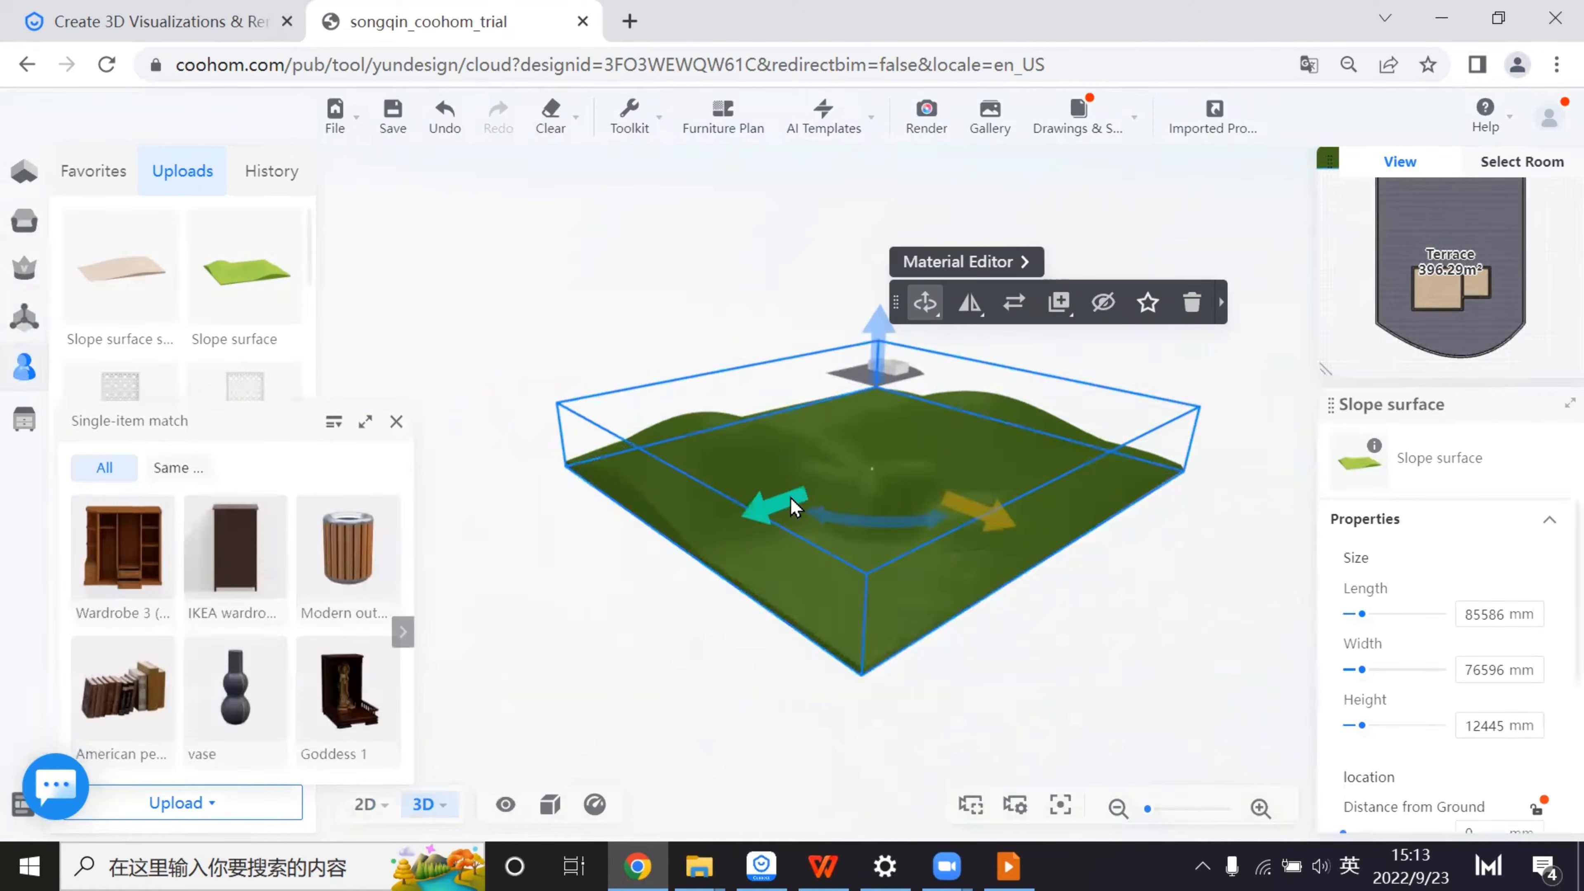
pyautogui.moveTo(771, 508); pyautogui.dragTo(863, 468)
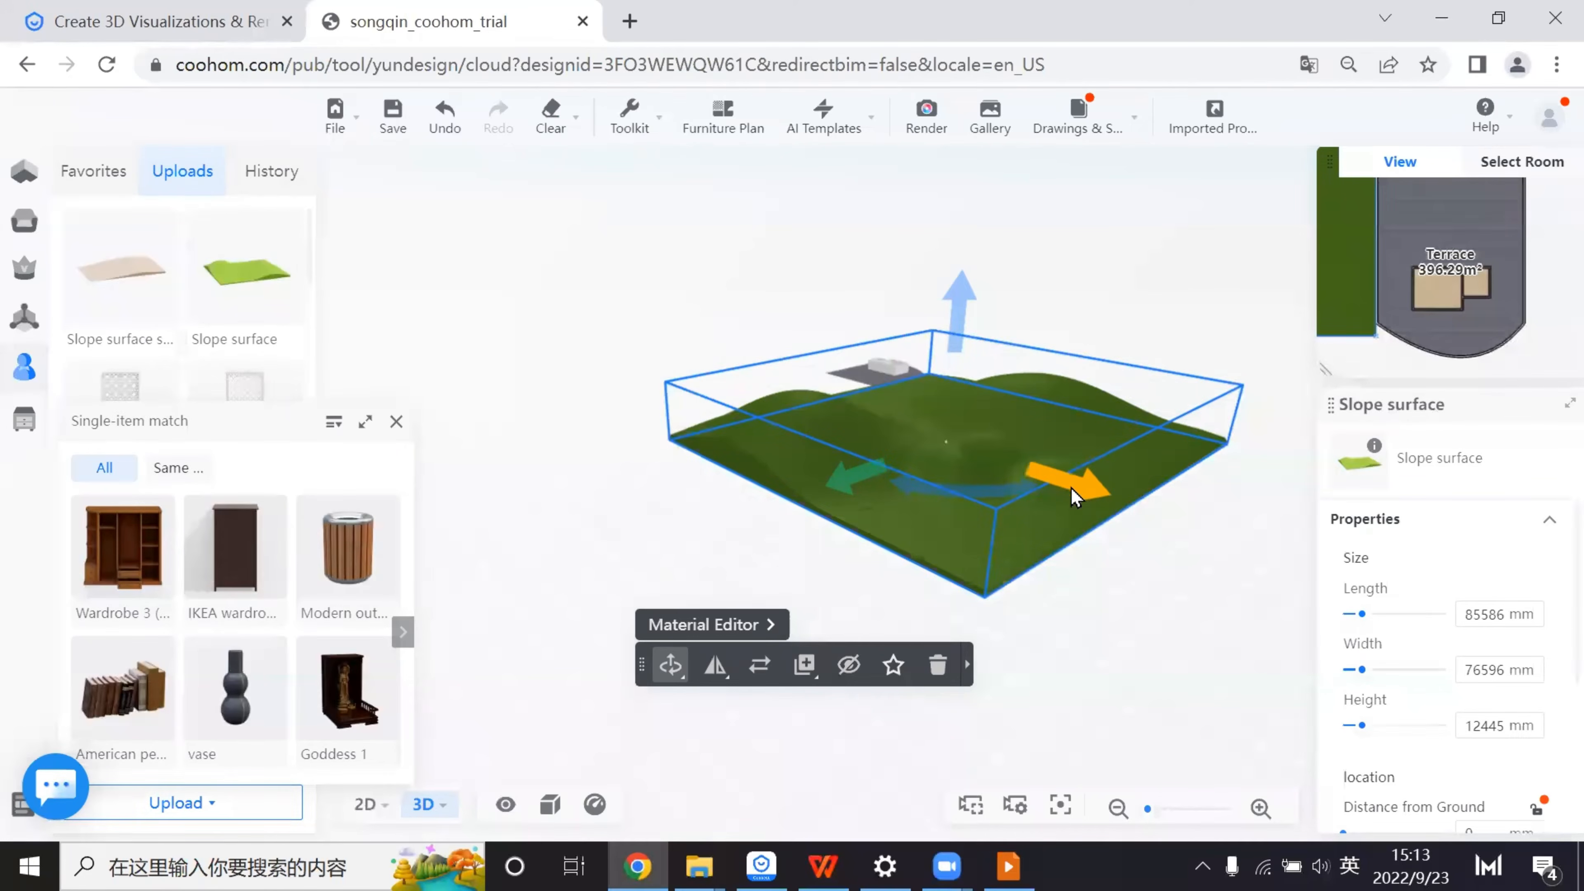
pyautogui.moveTo(1054, 477); pyautogui.dragTo(1015, 453)
pyautogui.scroll(8, 823, 555)
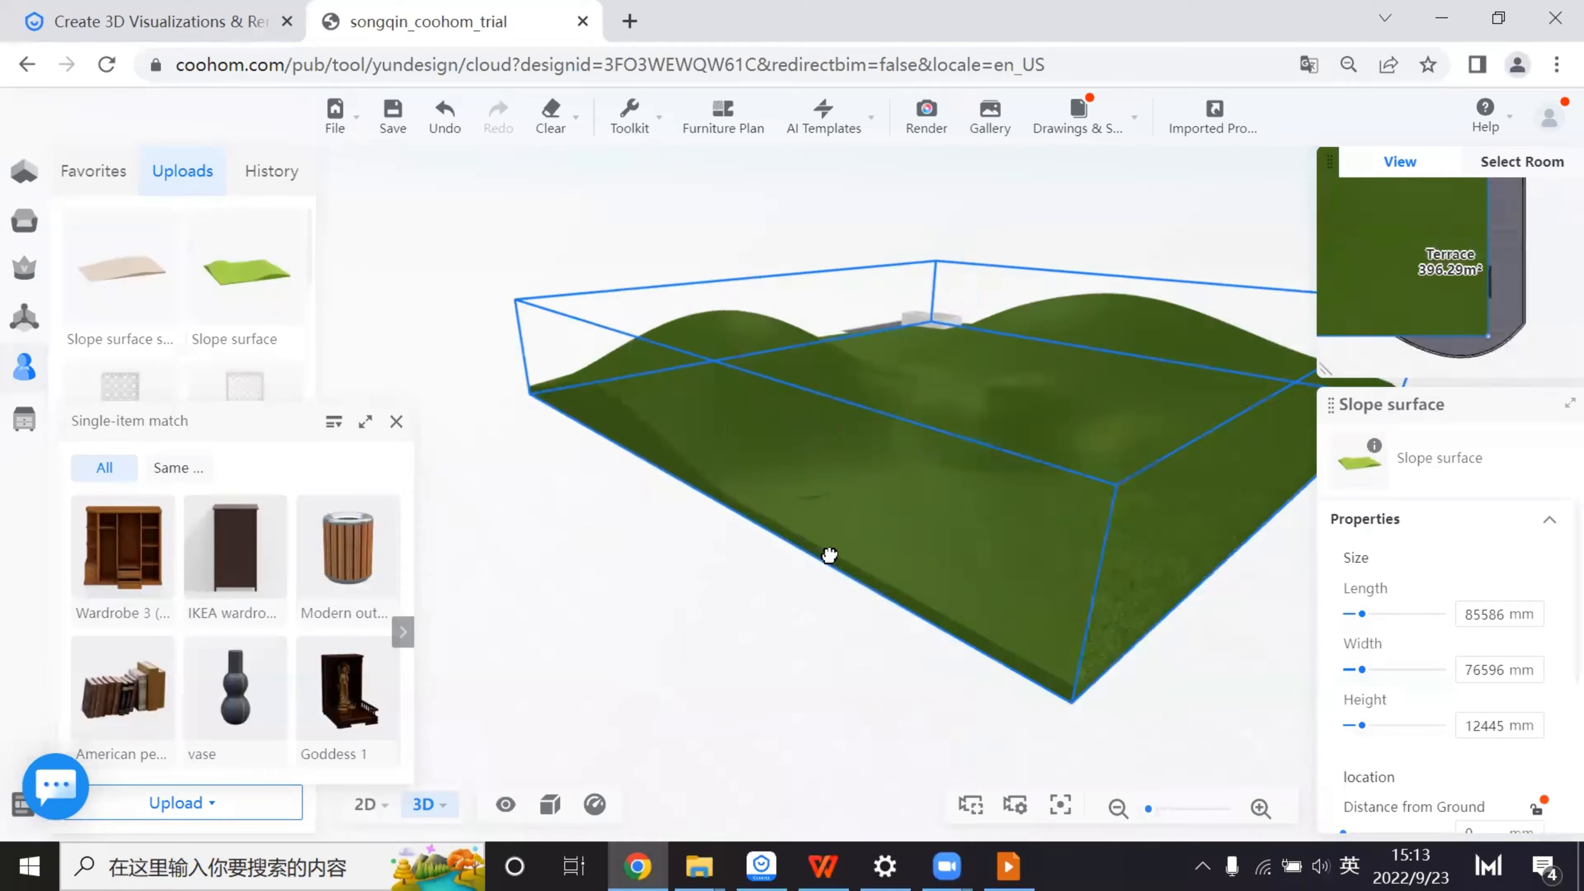
pyautogui.scroll(-6, 686, 686)
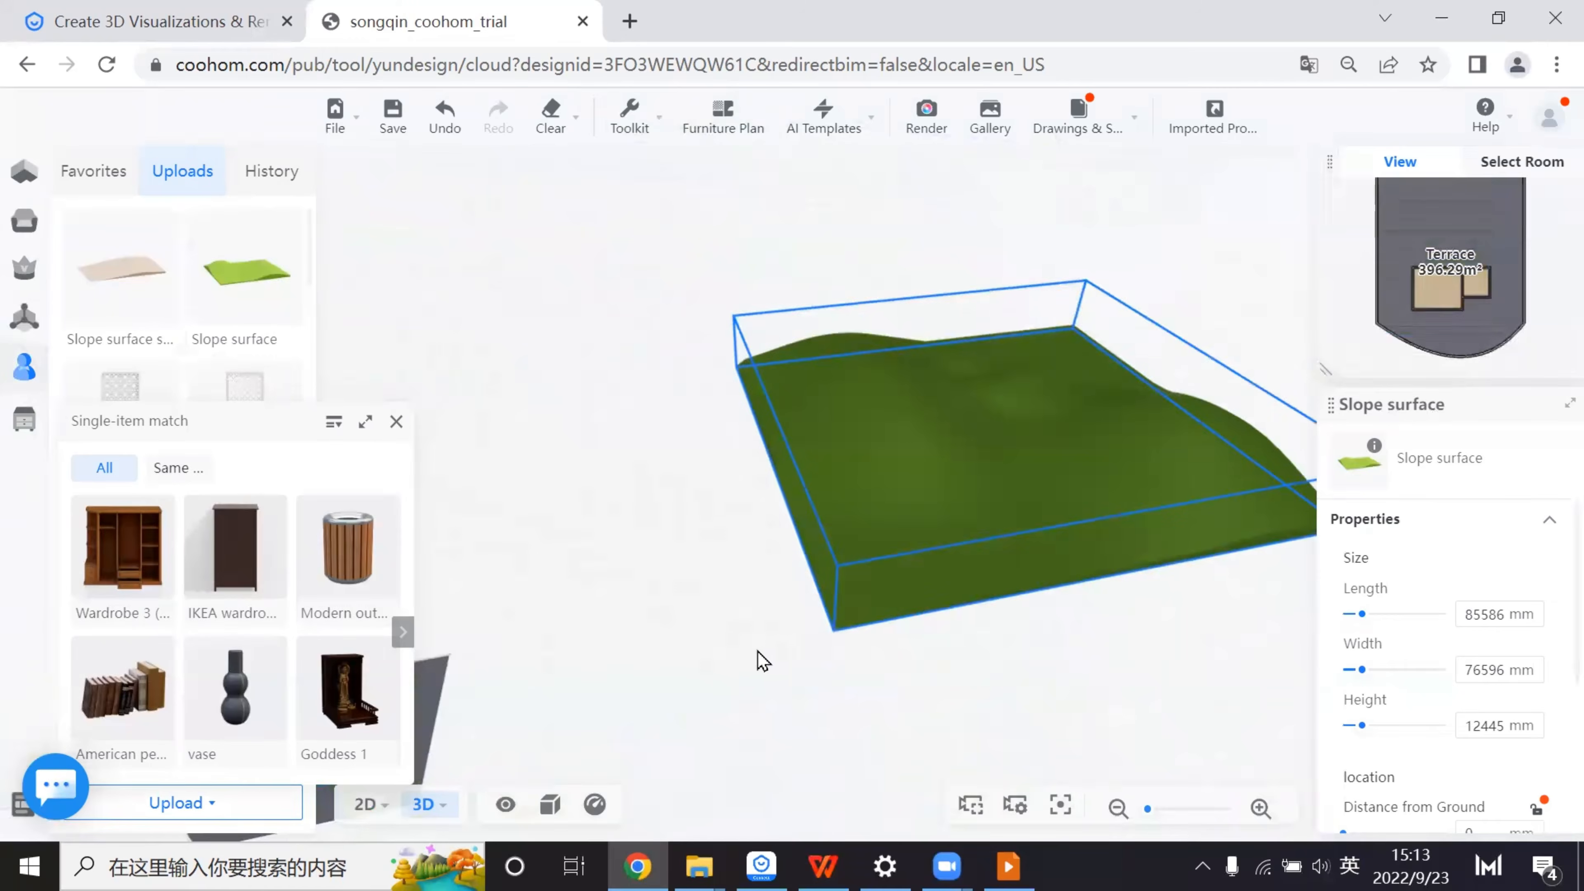
# - Position the green slope model over the terrace so that its hilly ground surrounds the building's walls
pyautogui.scroll(-3, 758, 643)
pyautogui.moveTo(922, 437); pyautogui.dragTo(582, 484)
pyautogui.moveTo(787, 548); pyautogui.dragTo(805, 604)
pyautogui.scroll(4, 675, 778)
pyautogui.moveTo(729, 746); pyautogui.dragTo(874, 750)
pyautogui.scroll(4, 824, 694)
pyautogui.moveTo(711, 698); pyautogui.dragTo(741, 666, button='right')
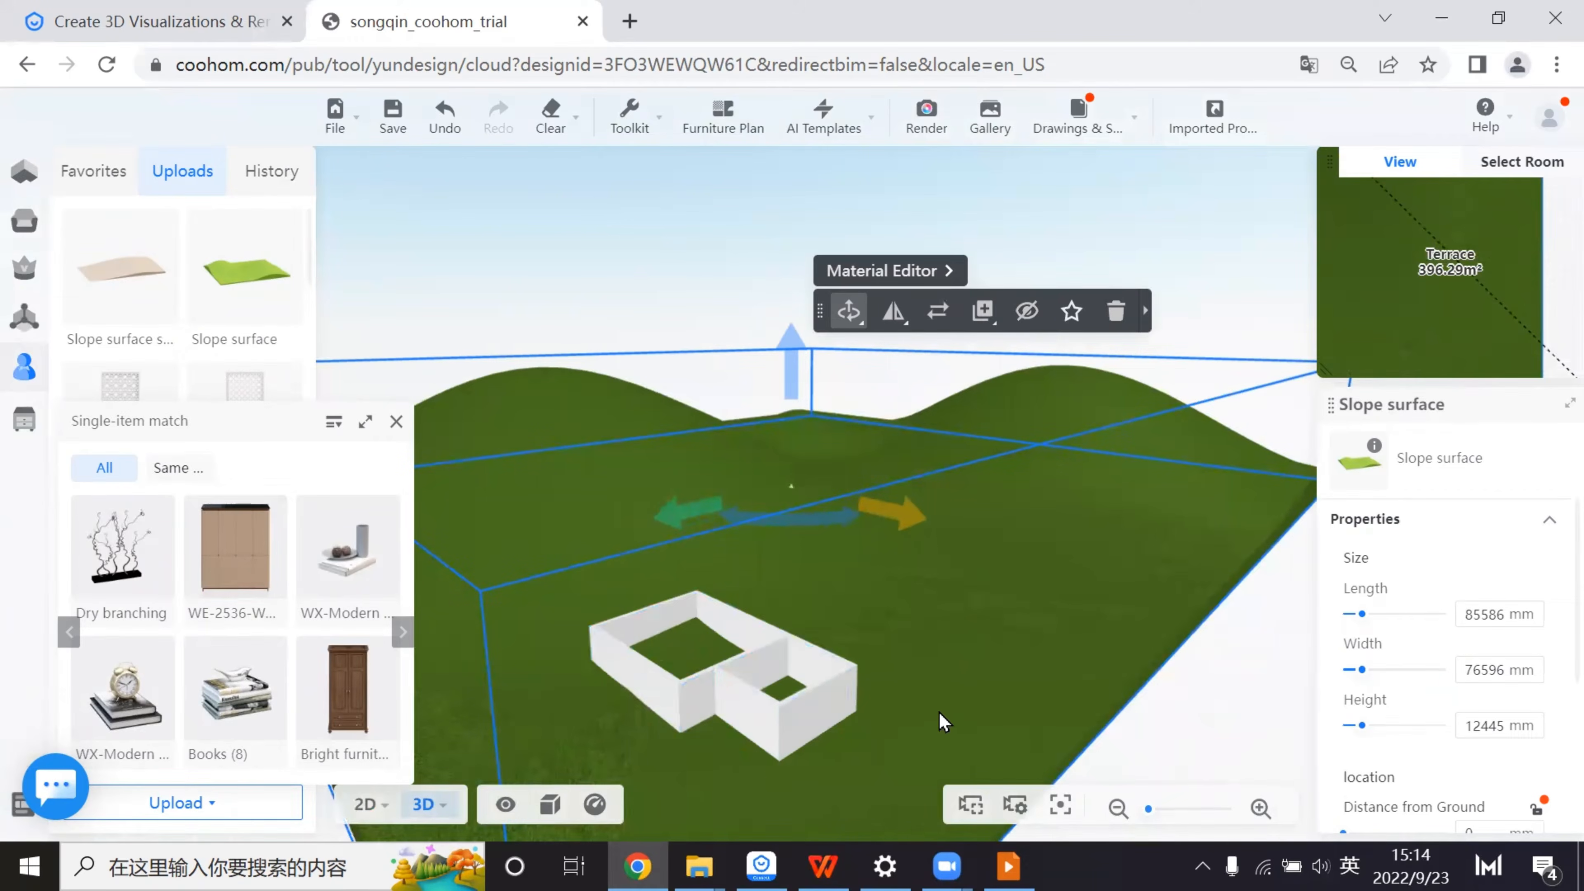
pyautogui.moveTo(939, 712)
pyautogui.mouseDown()
pyautogui.moveTo(982, 683)
pyautogui.moveTo(948, 695)
pyautogui.mouseUp()
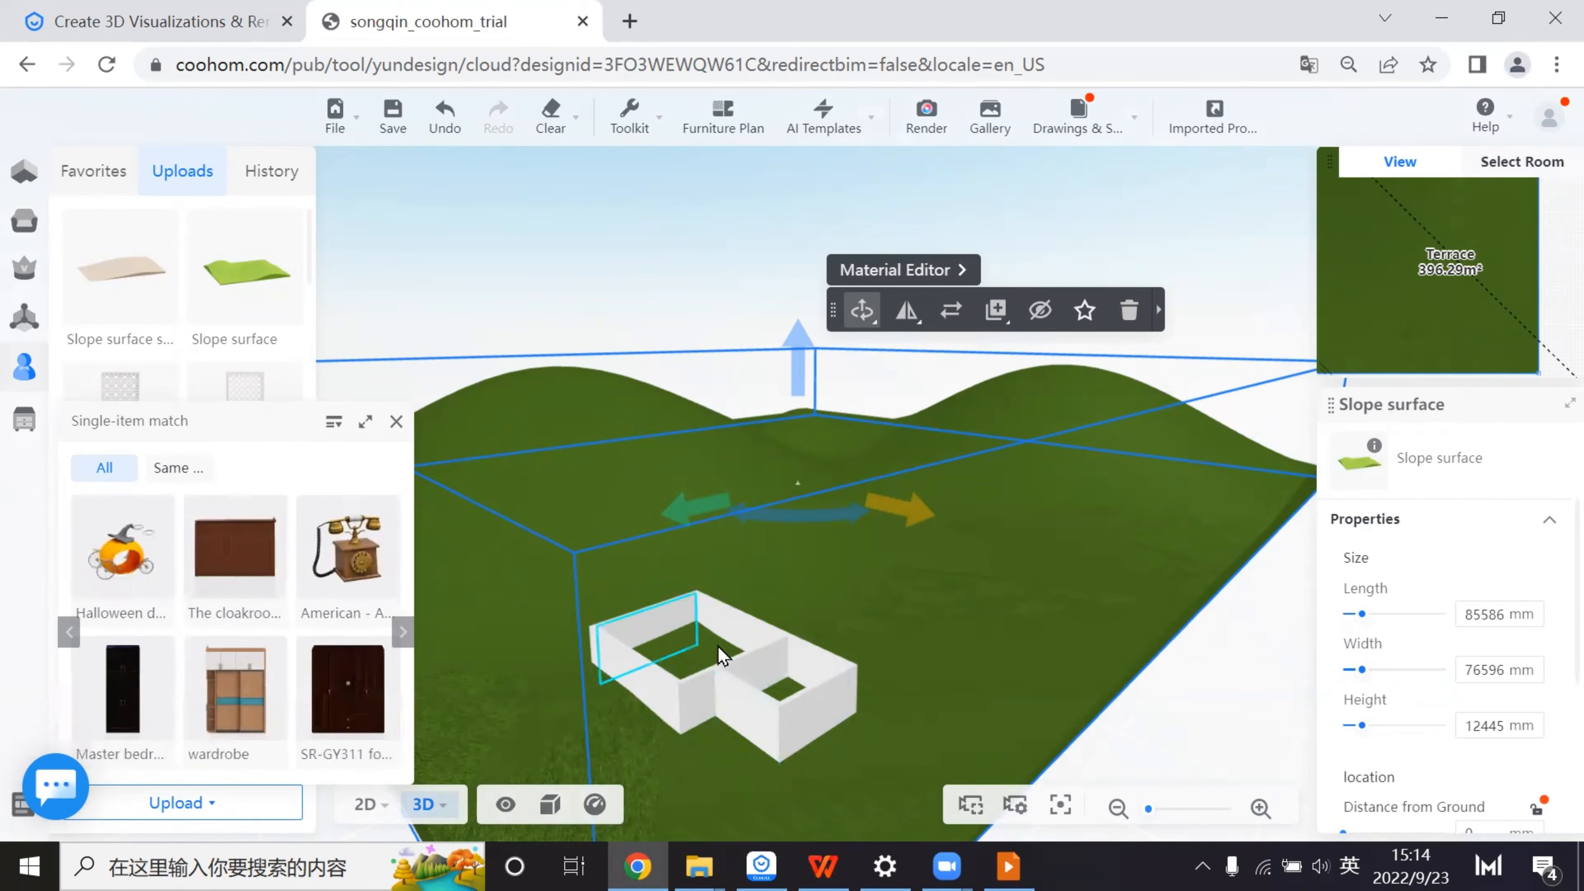
pyautogui.moveTo(1159, 743); pyautogui.dragTo(1010, 699)
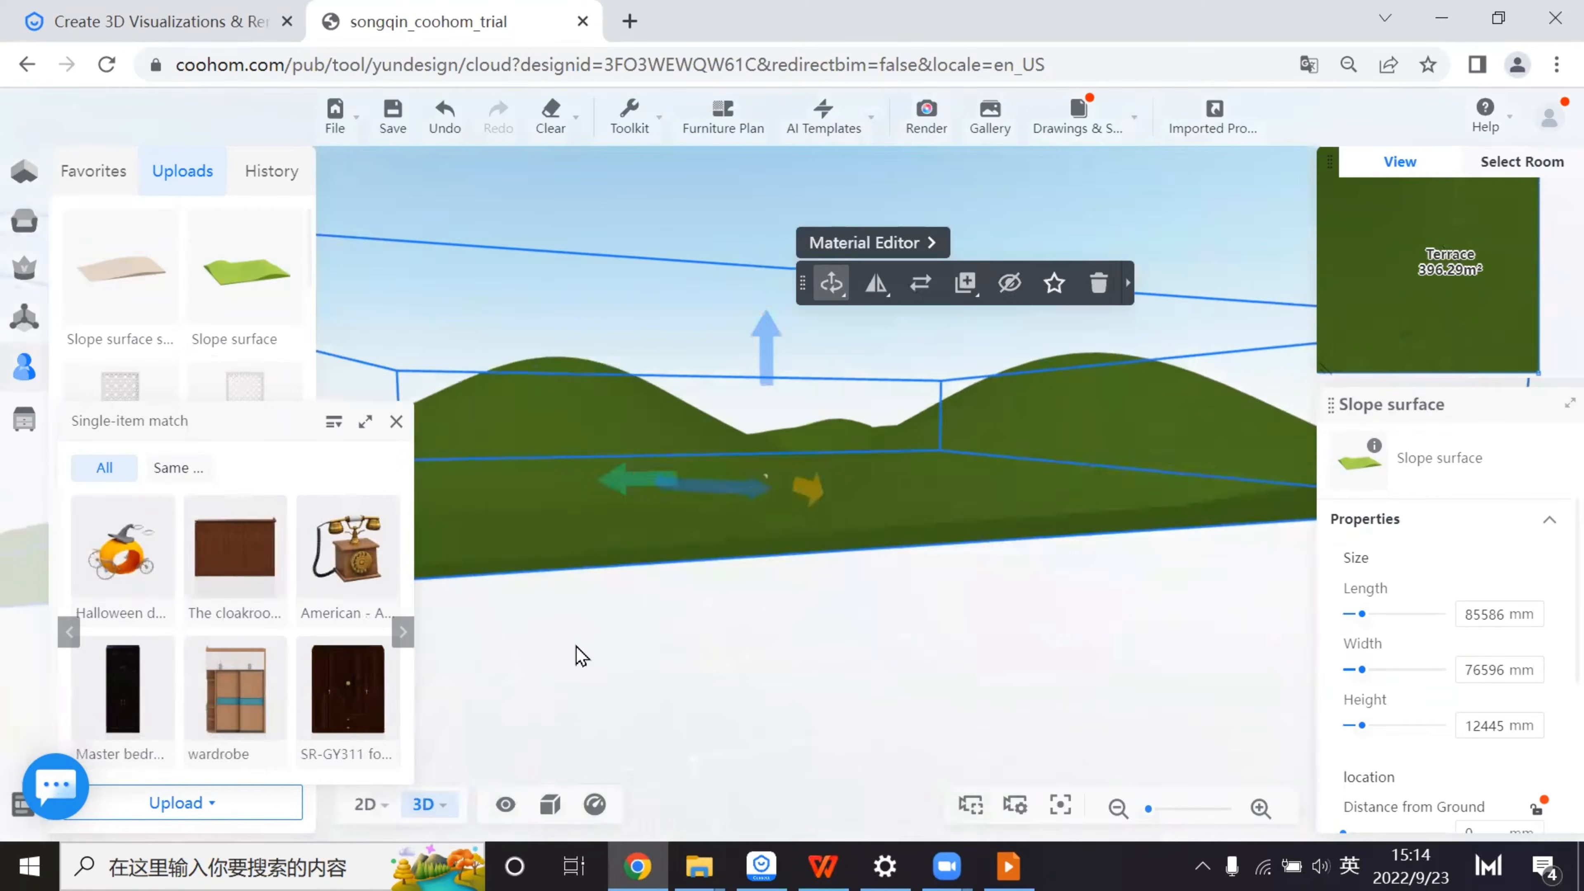
pyautogui.moveTo(576, 655); pyautogui.dragTo(936, 667, button='right')
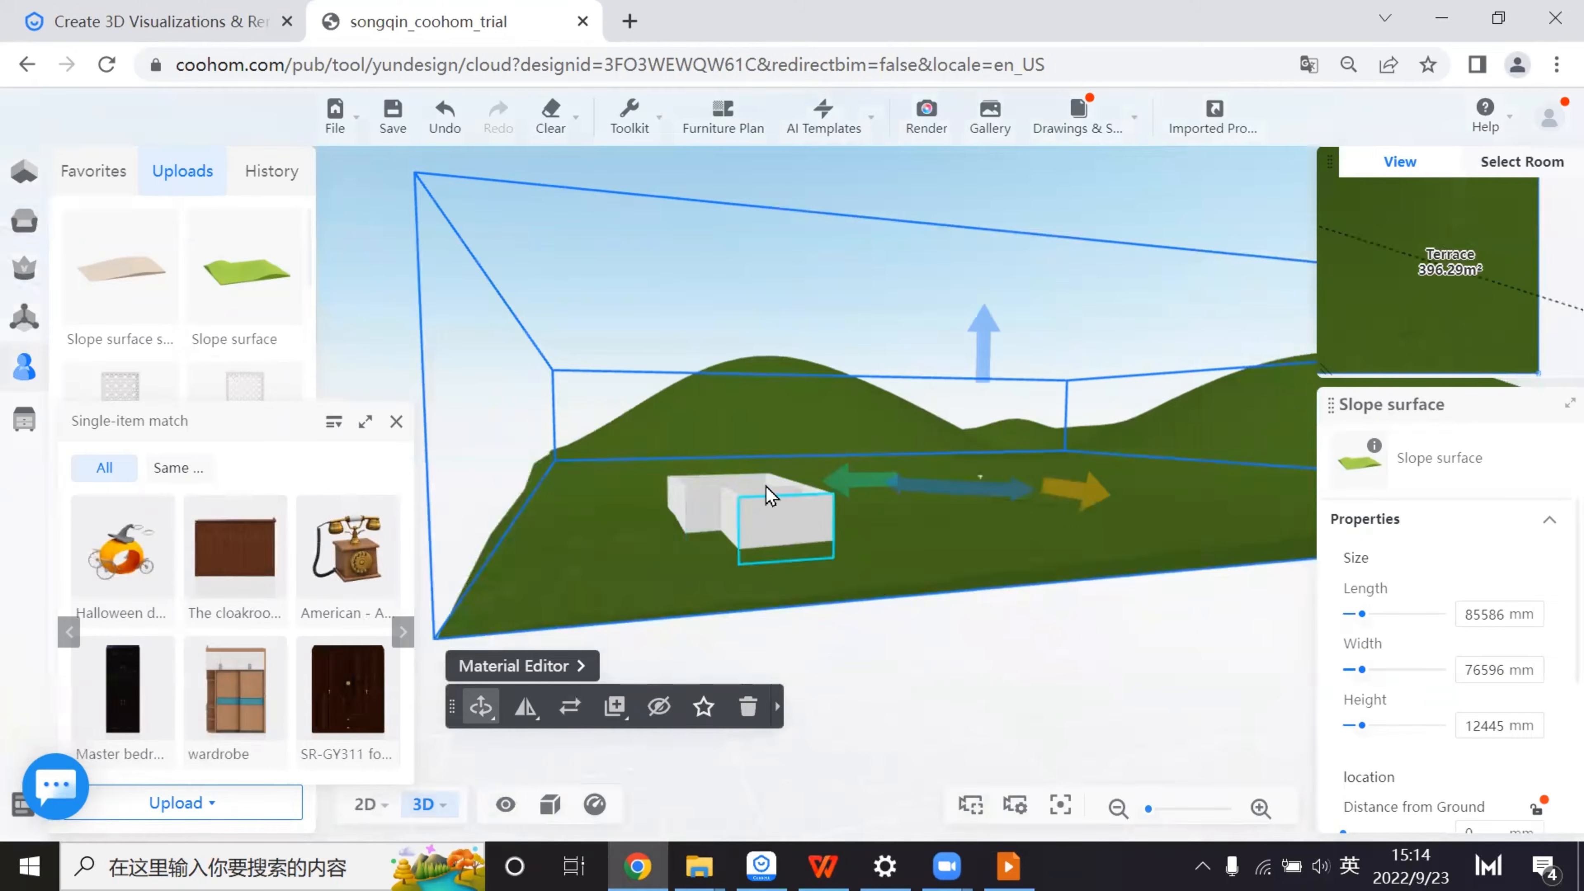
pyautogui.scroll(5, 849, 691)
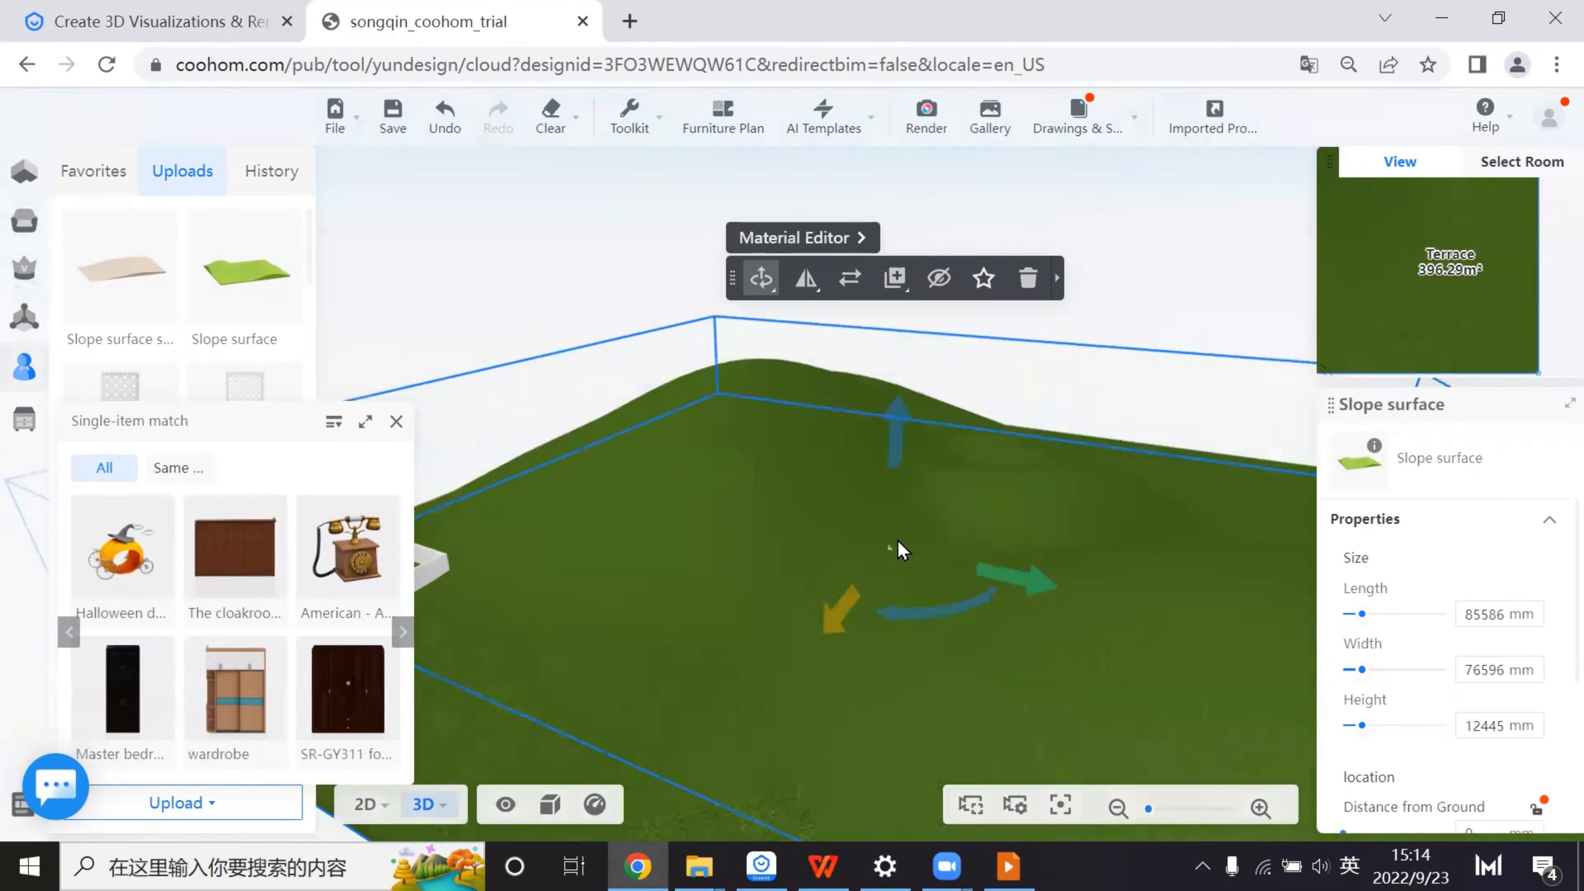
pyautogui.moveTo(900, 549); pyautogui.dragTo(889, 540)
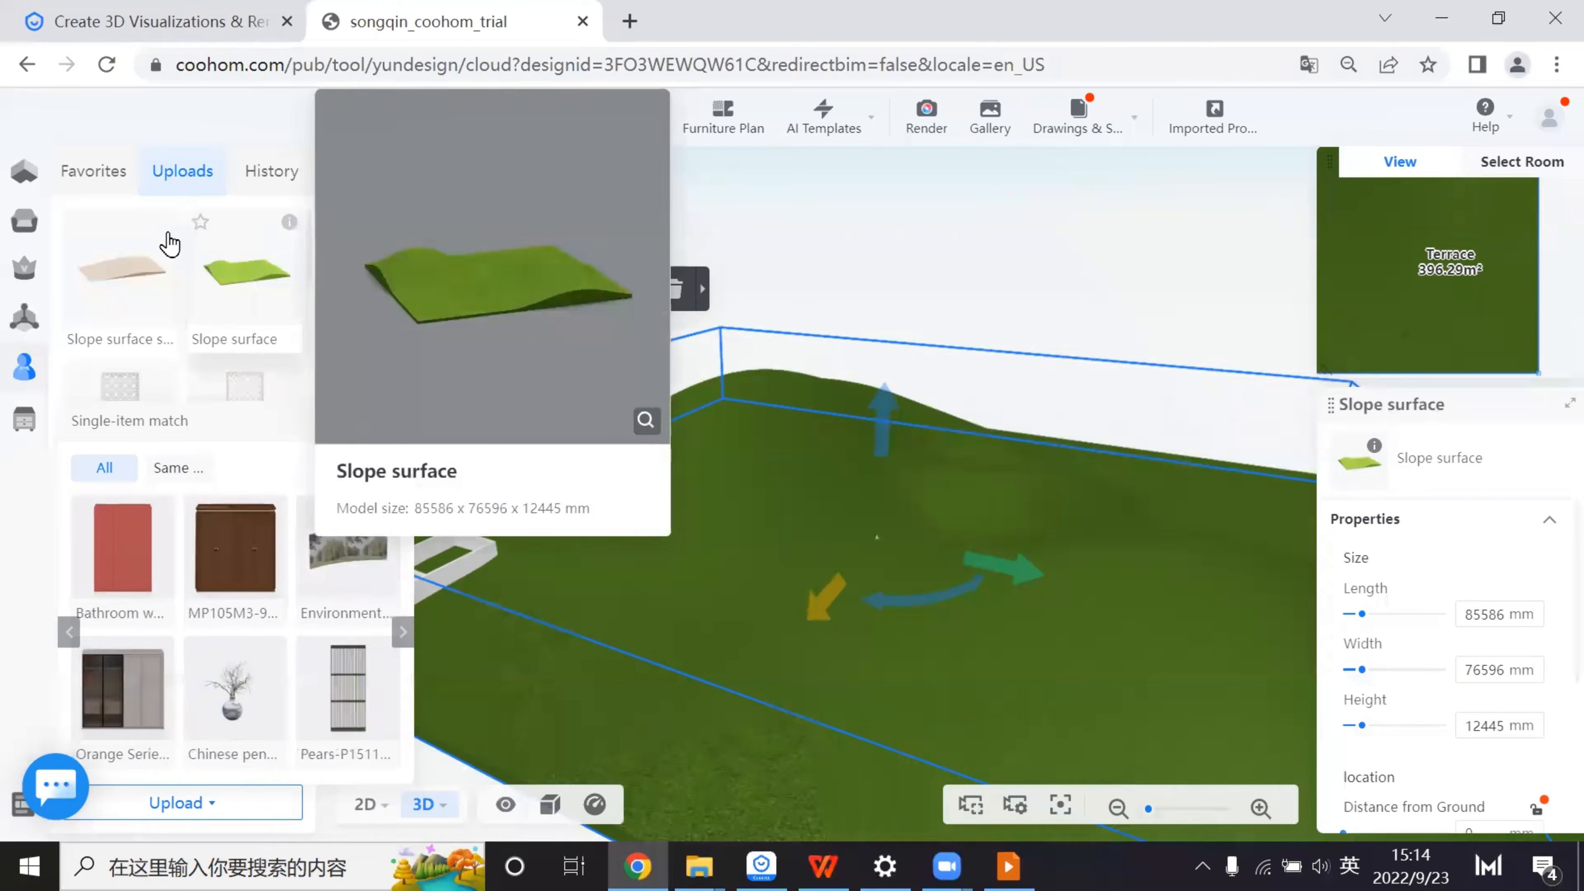
pyautogui.moveTo(163, 227)
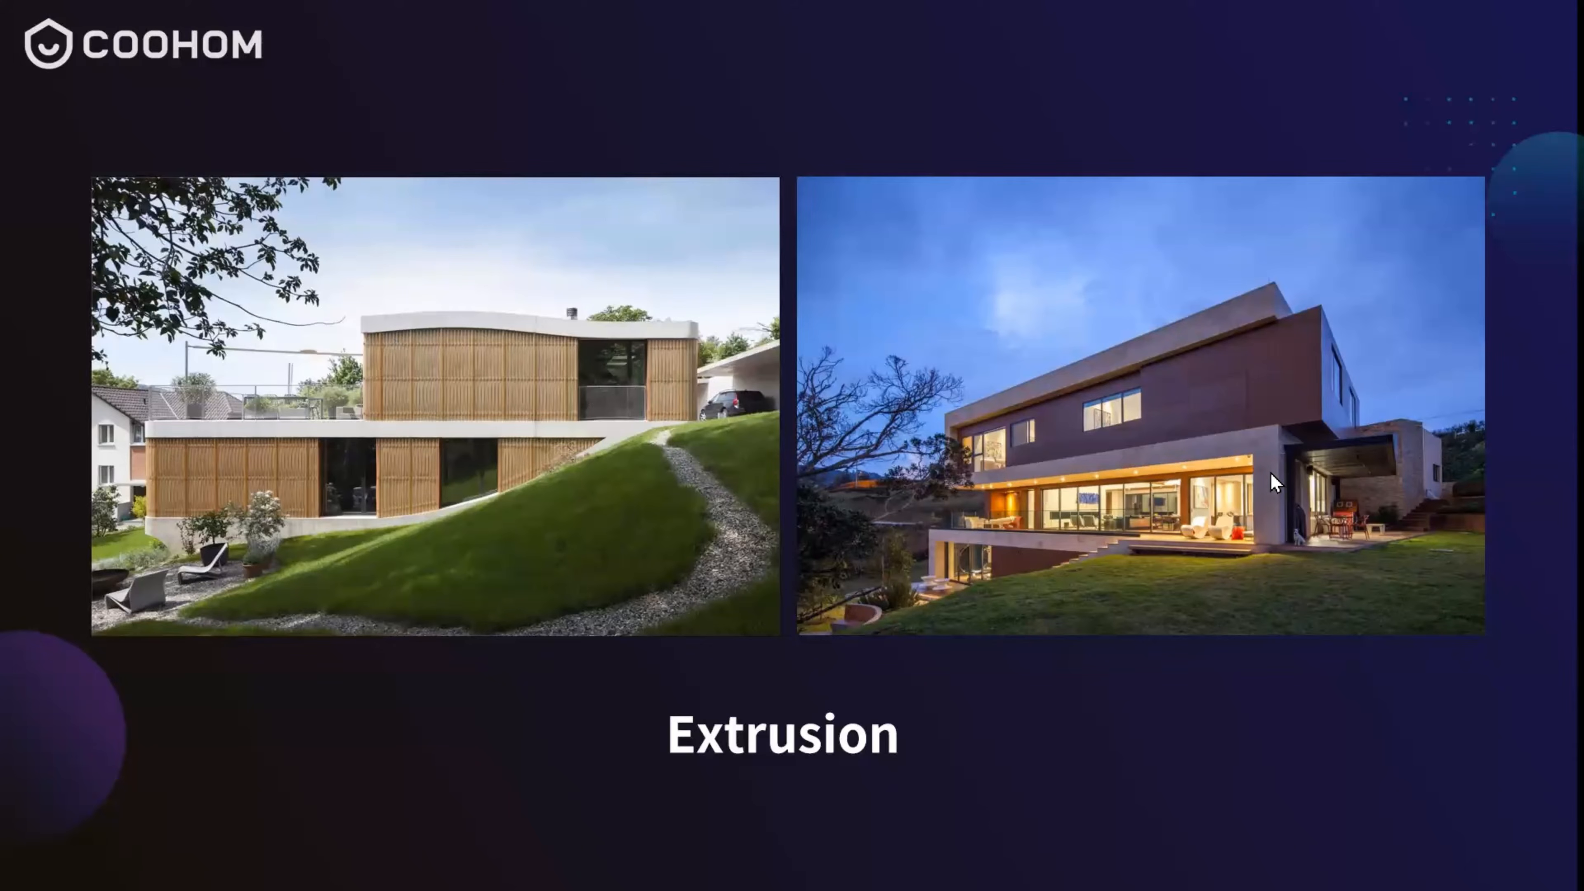
pyautogui.click(882, 509)
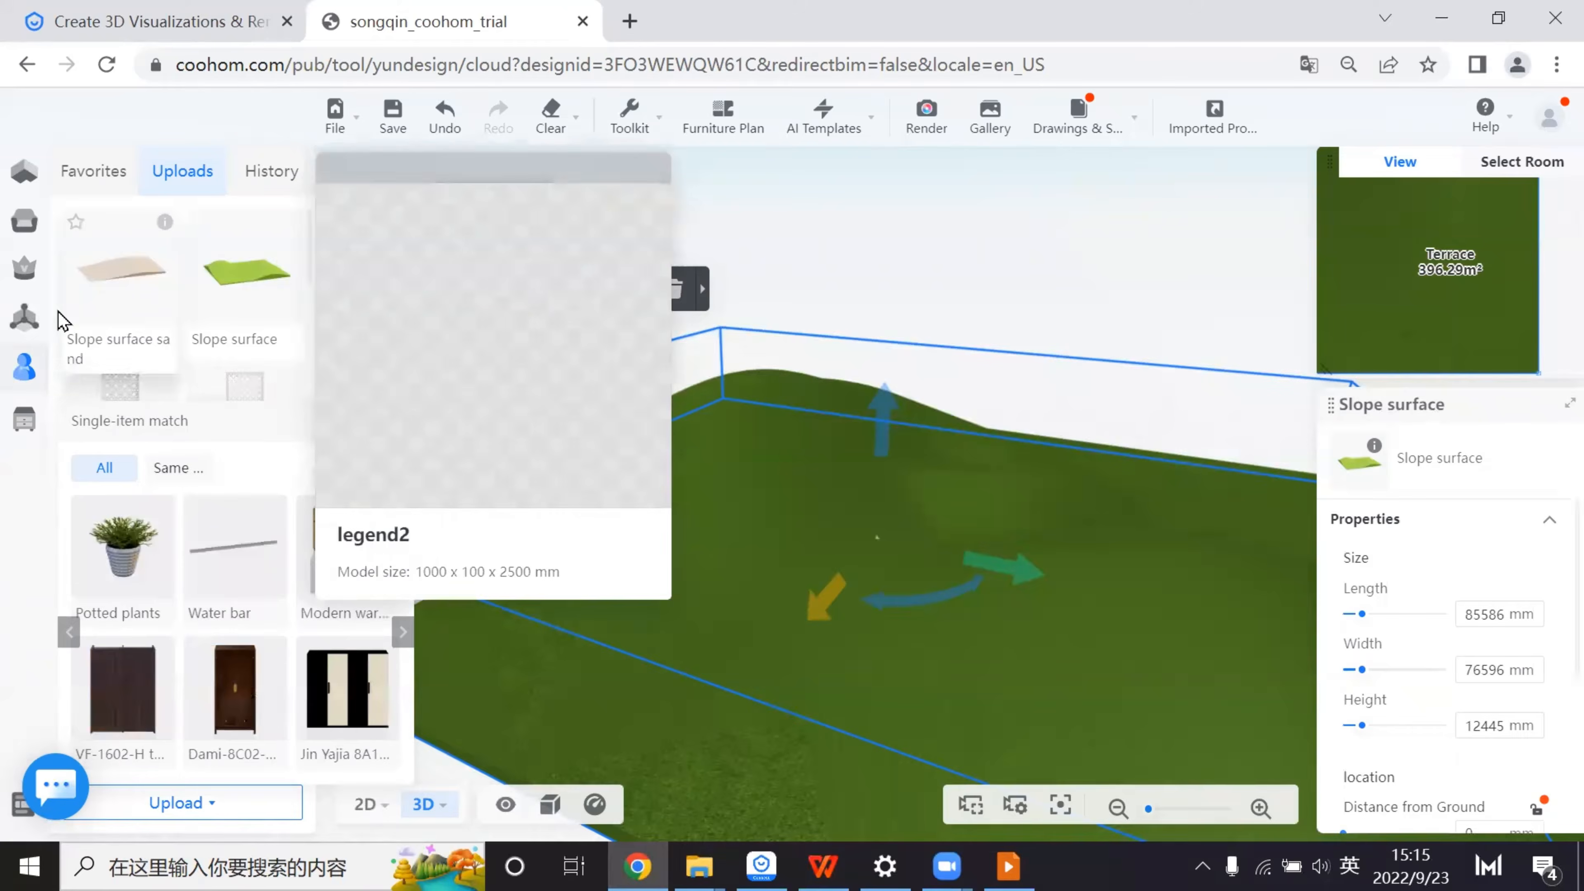
pyautogui.moveTo(26, 272)
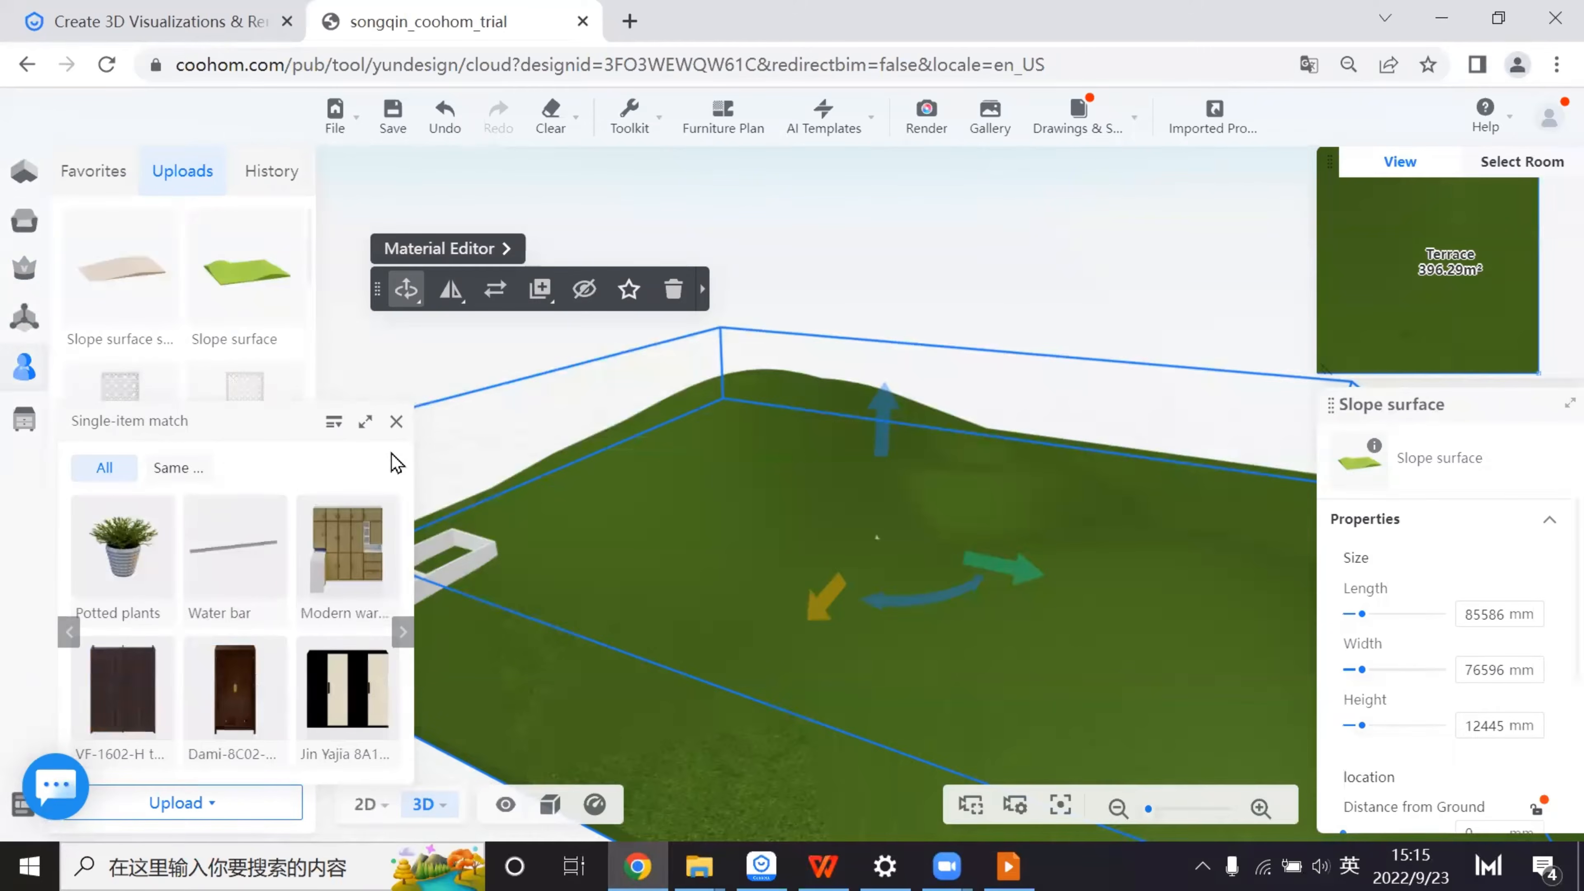
# - Close the matching-item suggestions and search the public model library for "villa"
pyautogui.click(397, 422)
pyautogui.moveTo(11, 238)
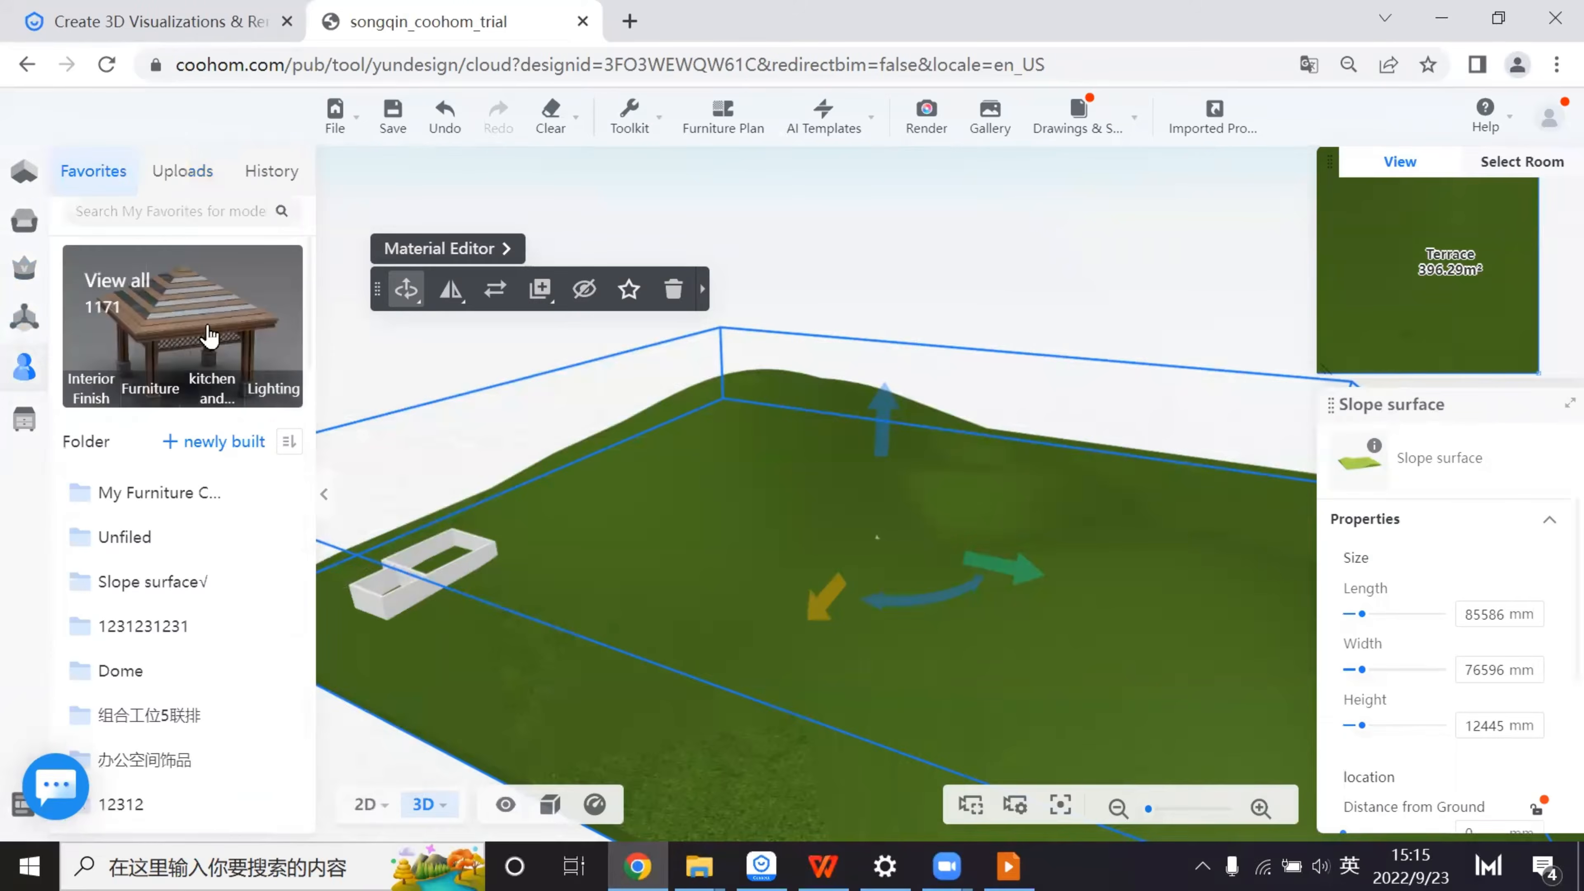
pyautogui.click(137, 206)
pyautogui.click(167, 212)
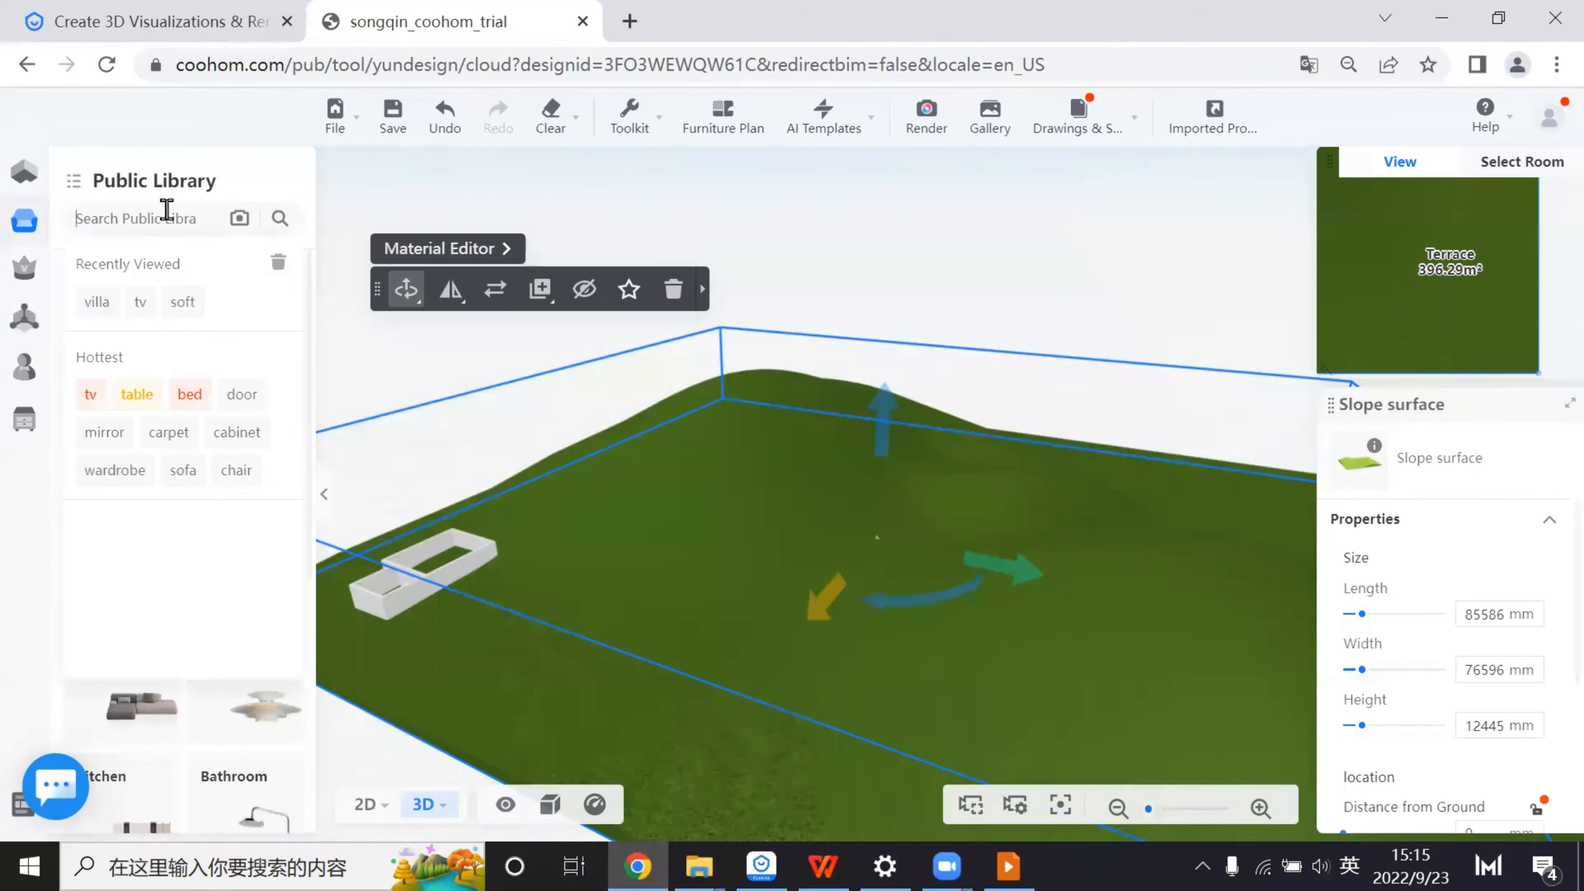
pyautogui.write('villa')
pyautogui.press('Return')
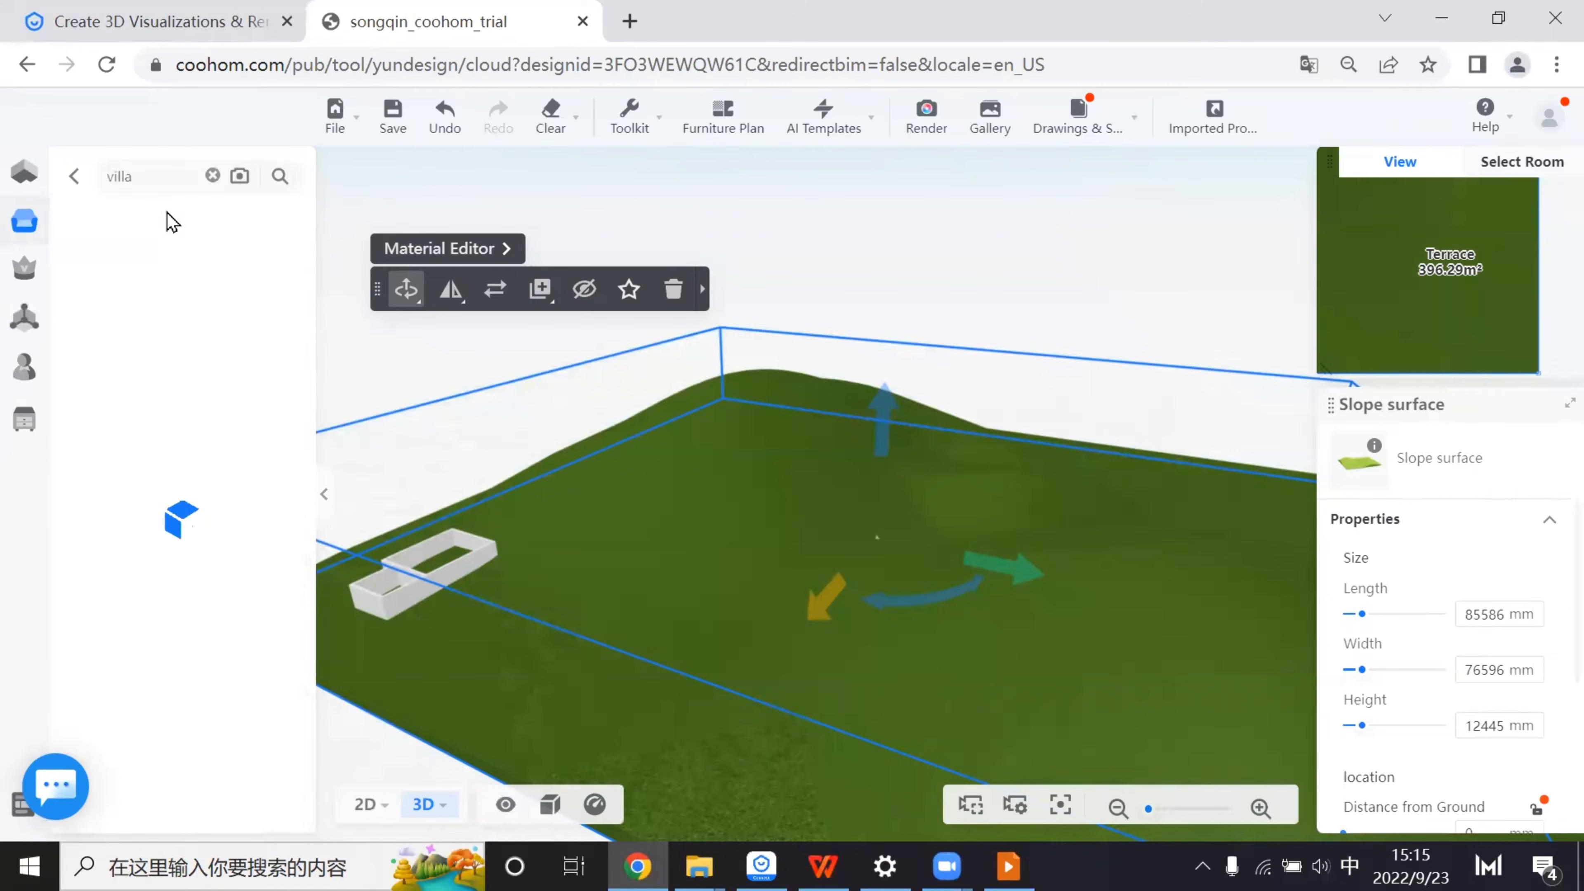
# - Place the Self-built villa model from the villa results on the green slope beside the building's walls
pyautogui.scroll(-5, 217, 581)
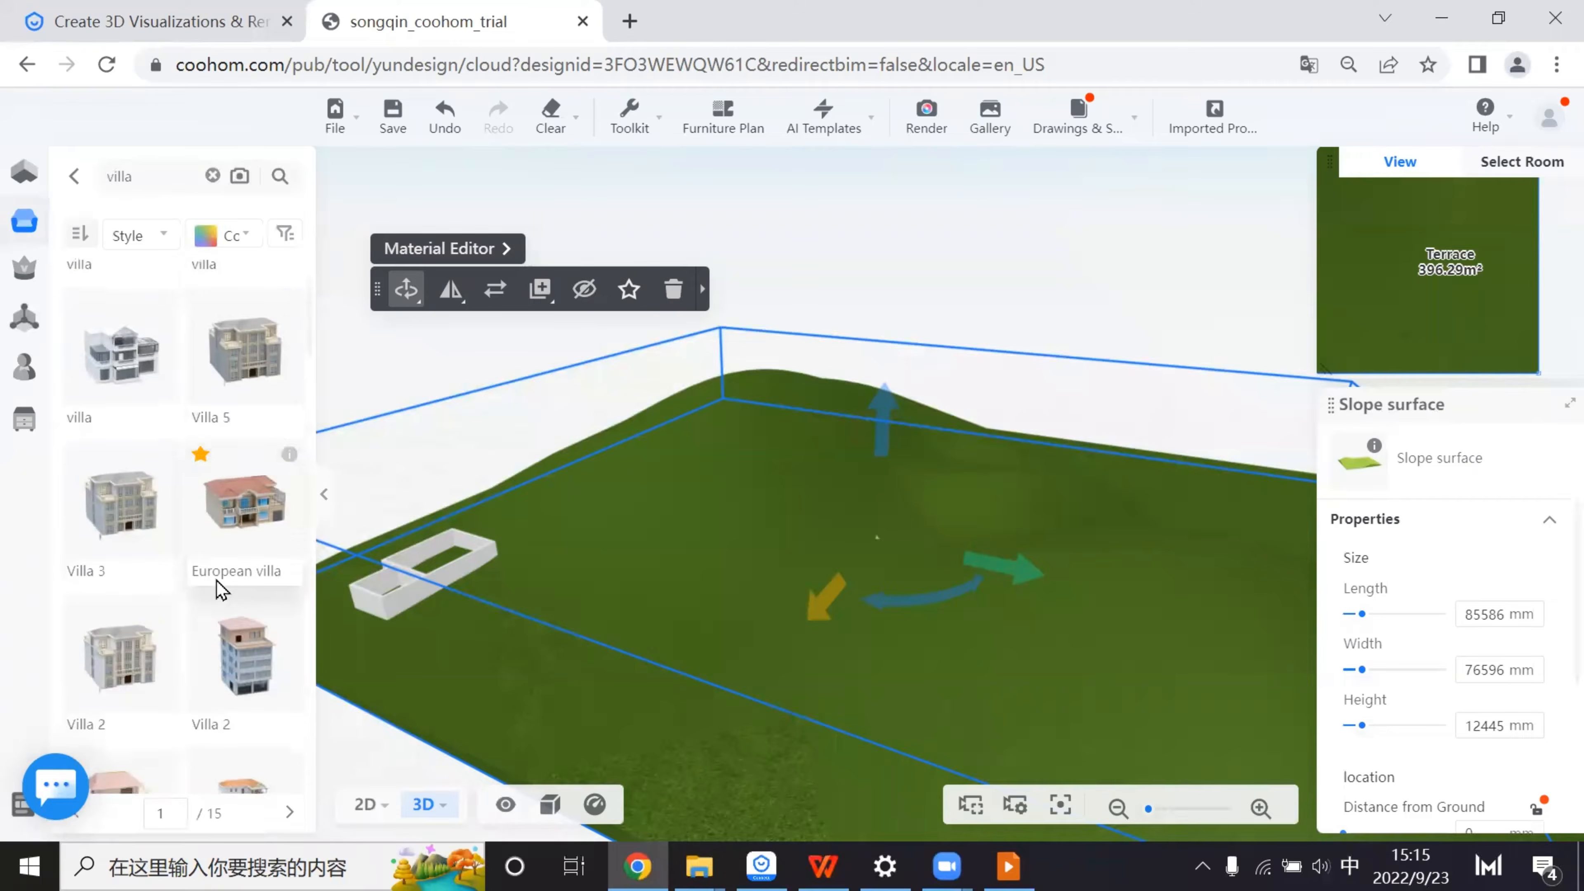
pyautogui.scroll(-5, 250, 674)
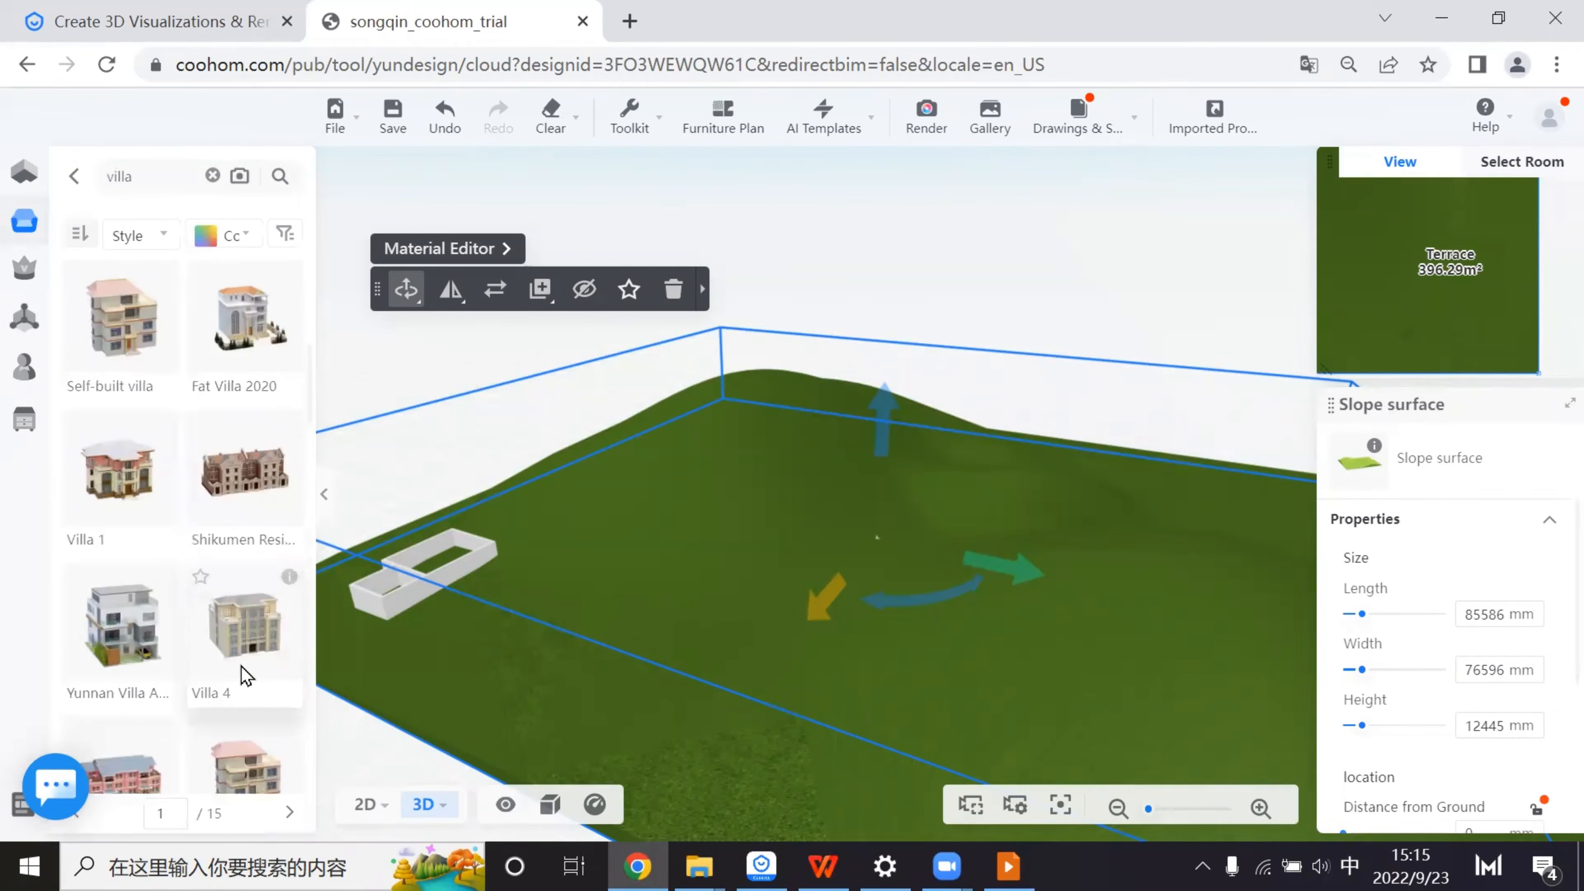
pyautogui.moveTo(289, 584)
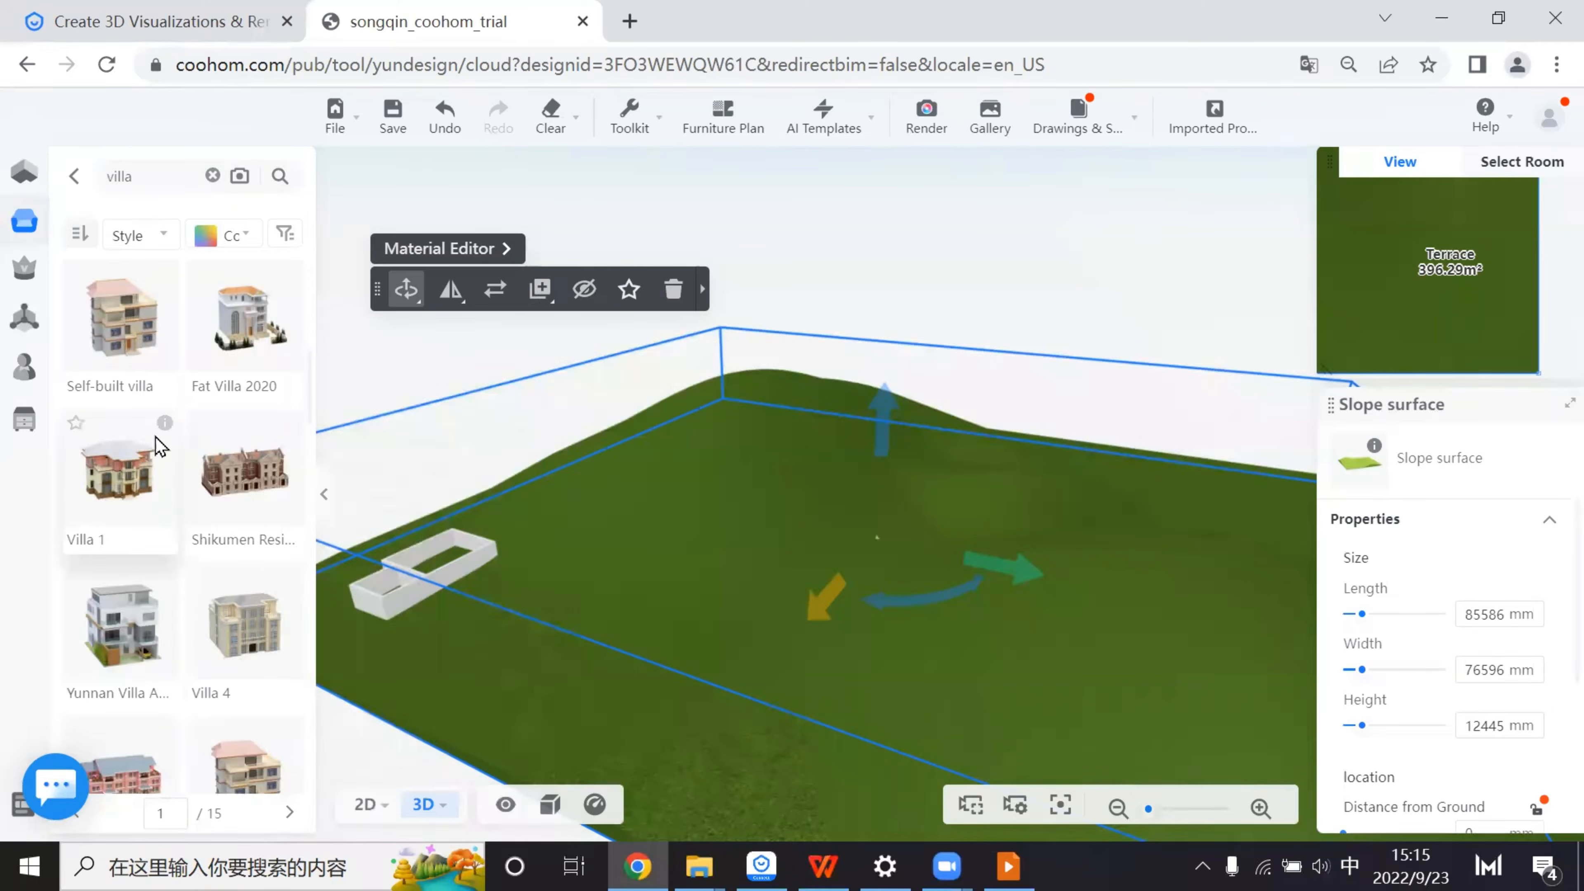
pyautogui.moveTo(166, 433)
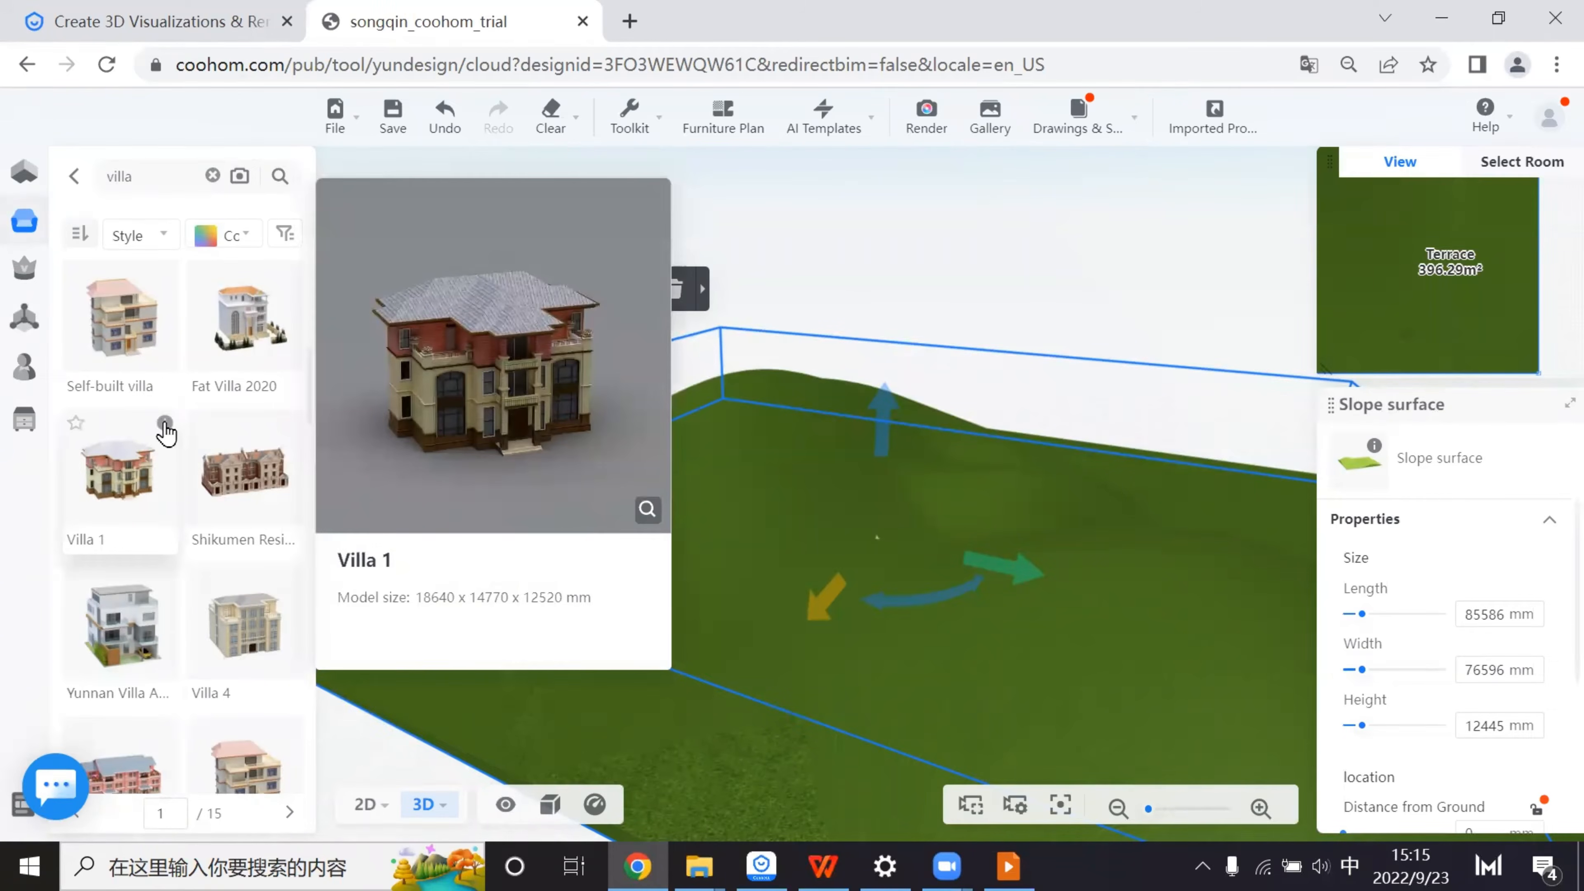
pyautogui.click(123, 311)
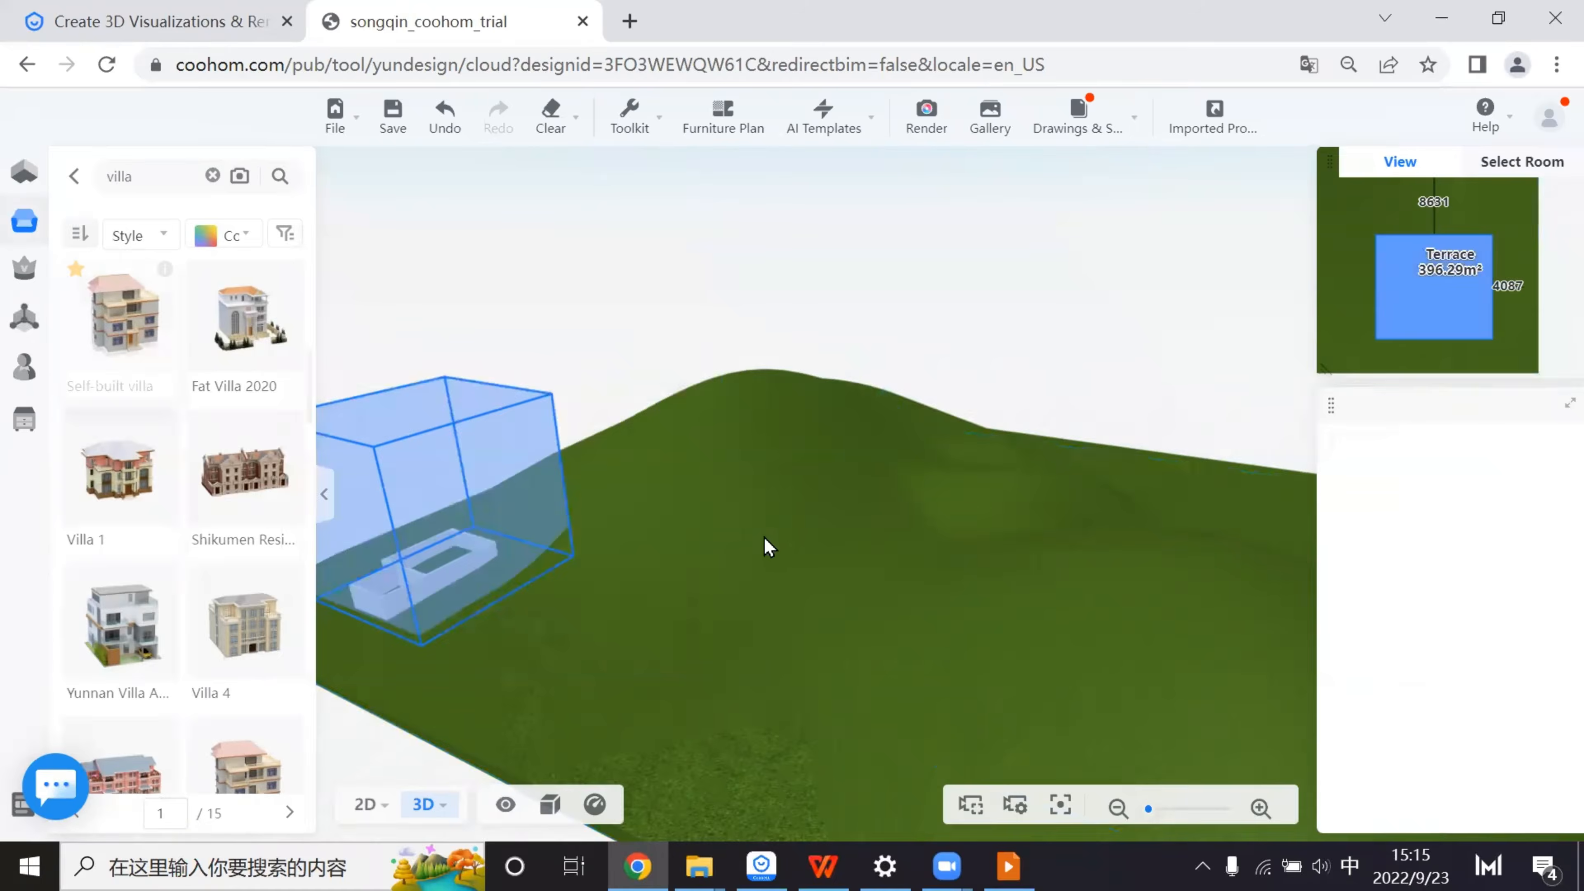
pyautogui.click(654, 550)
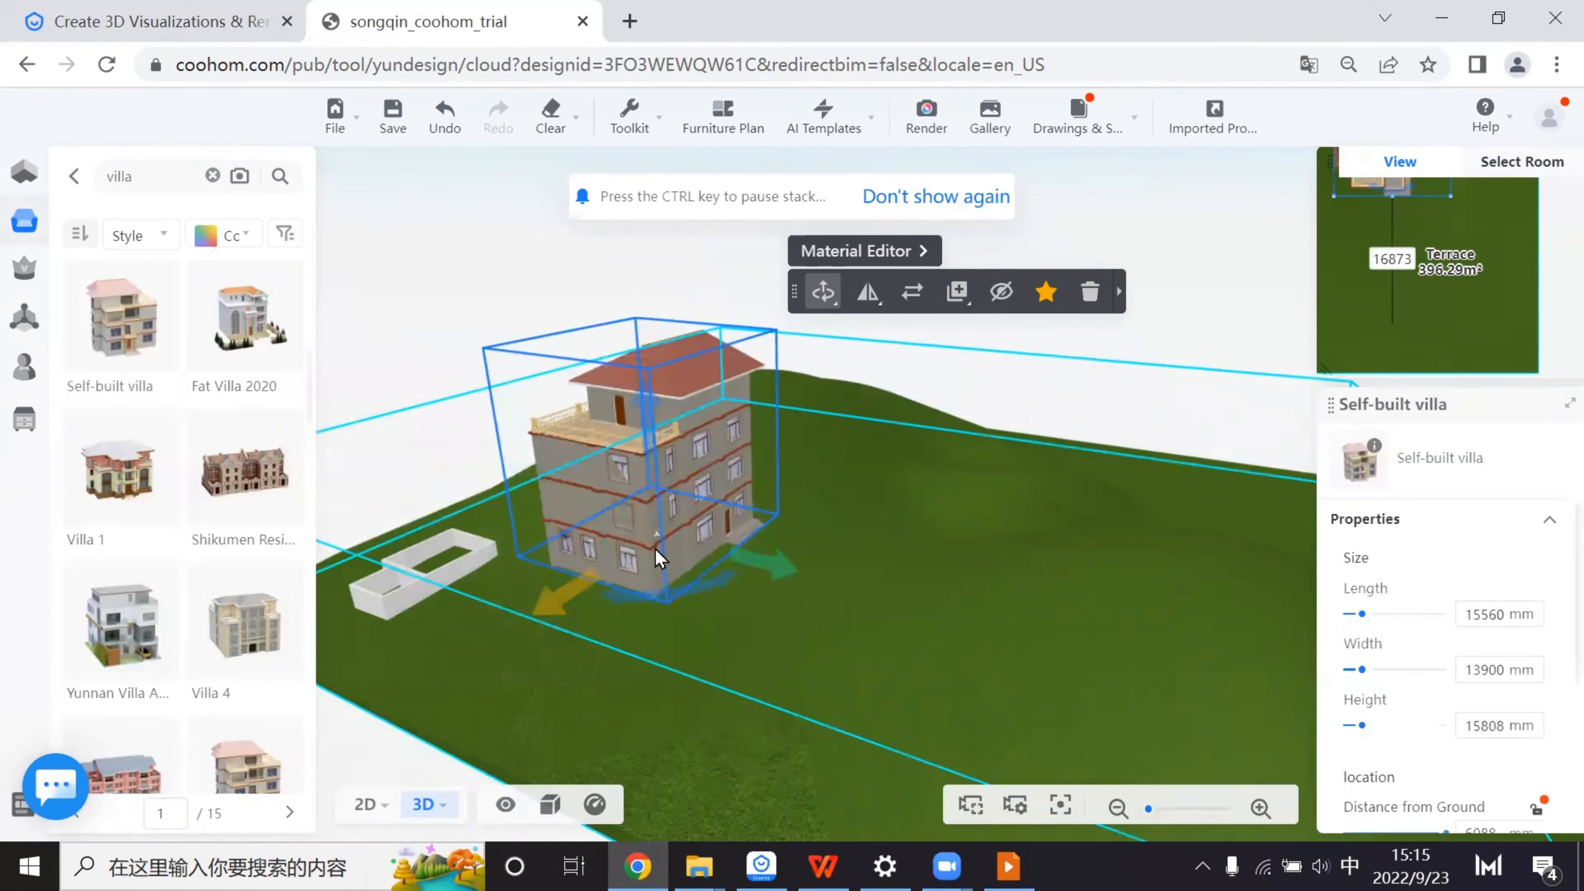
# - Lower the Self-built villa onto the sloped ground and delete it from the scene
pyautogui.scroll(3, 684, 731)
pyautogui.moveTo(790, 691)
pyautogui.mouseDown()
pyautogui.moveTo(809, 683)
pyautogui.moveTo(751, 562)
pyautogui.moveTo(760, 432)
pyautogui.moveTo(794, 495)
pyautogui.moveTo(788, 749)
pyautogui.moveTo(784, 653)
pyautogui.moveTo(774, 666)
pyautogui.mouseUp()
pyautogui.scroll(-5, 864, 575)
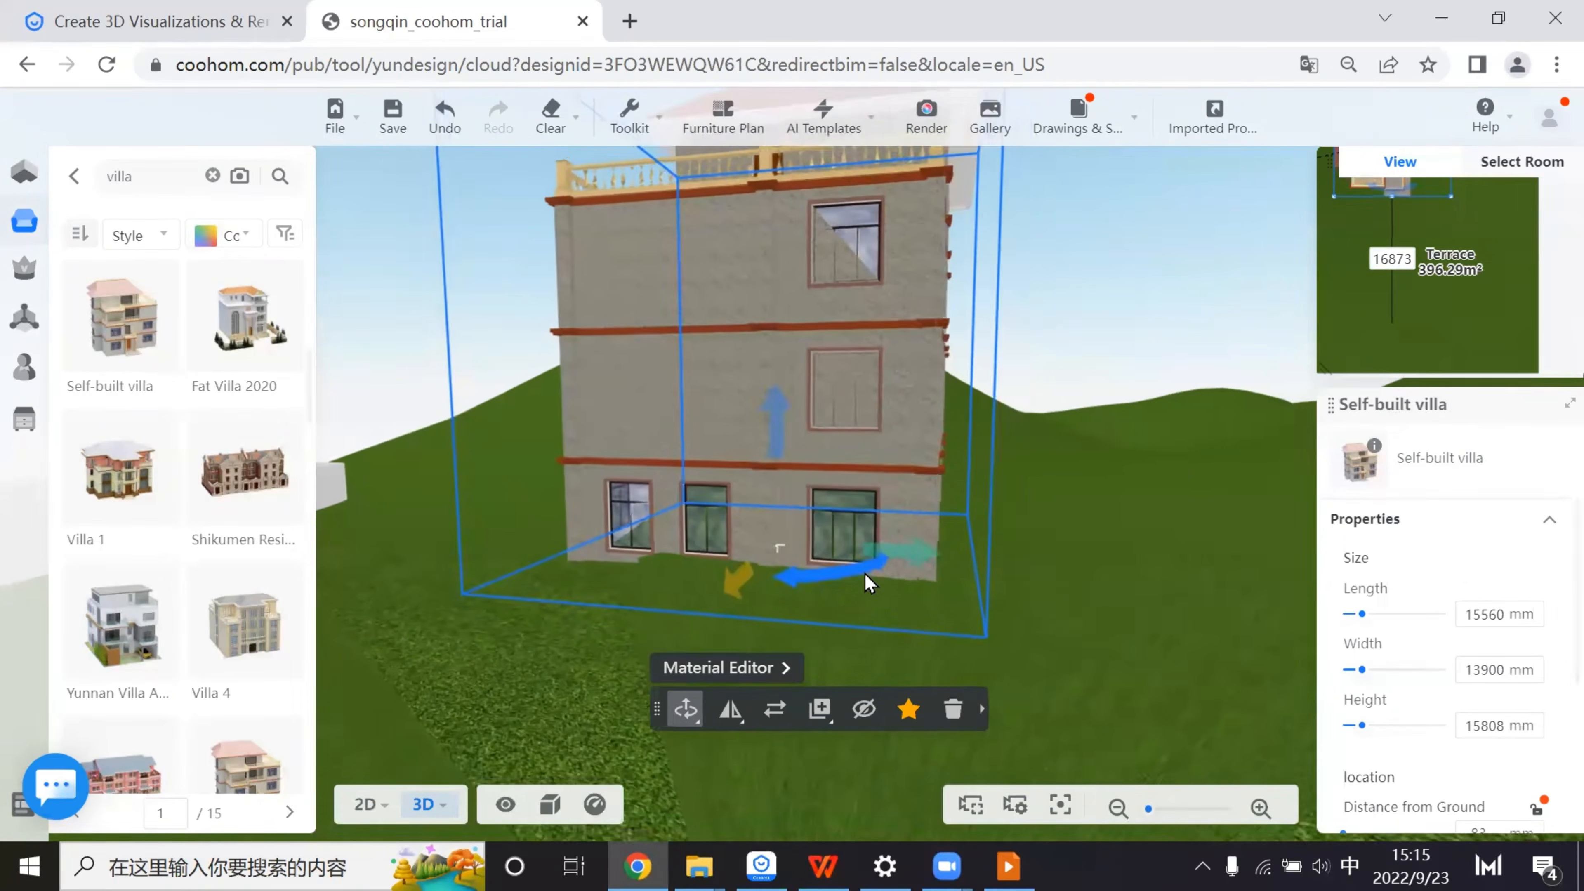
pyautogui.scroll(5, 739, 593)
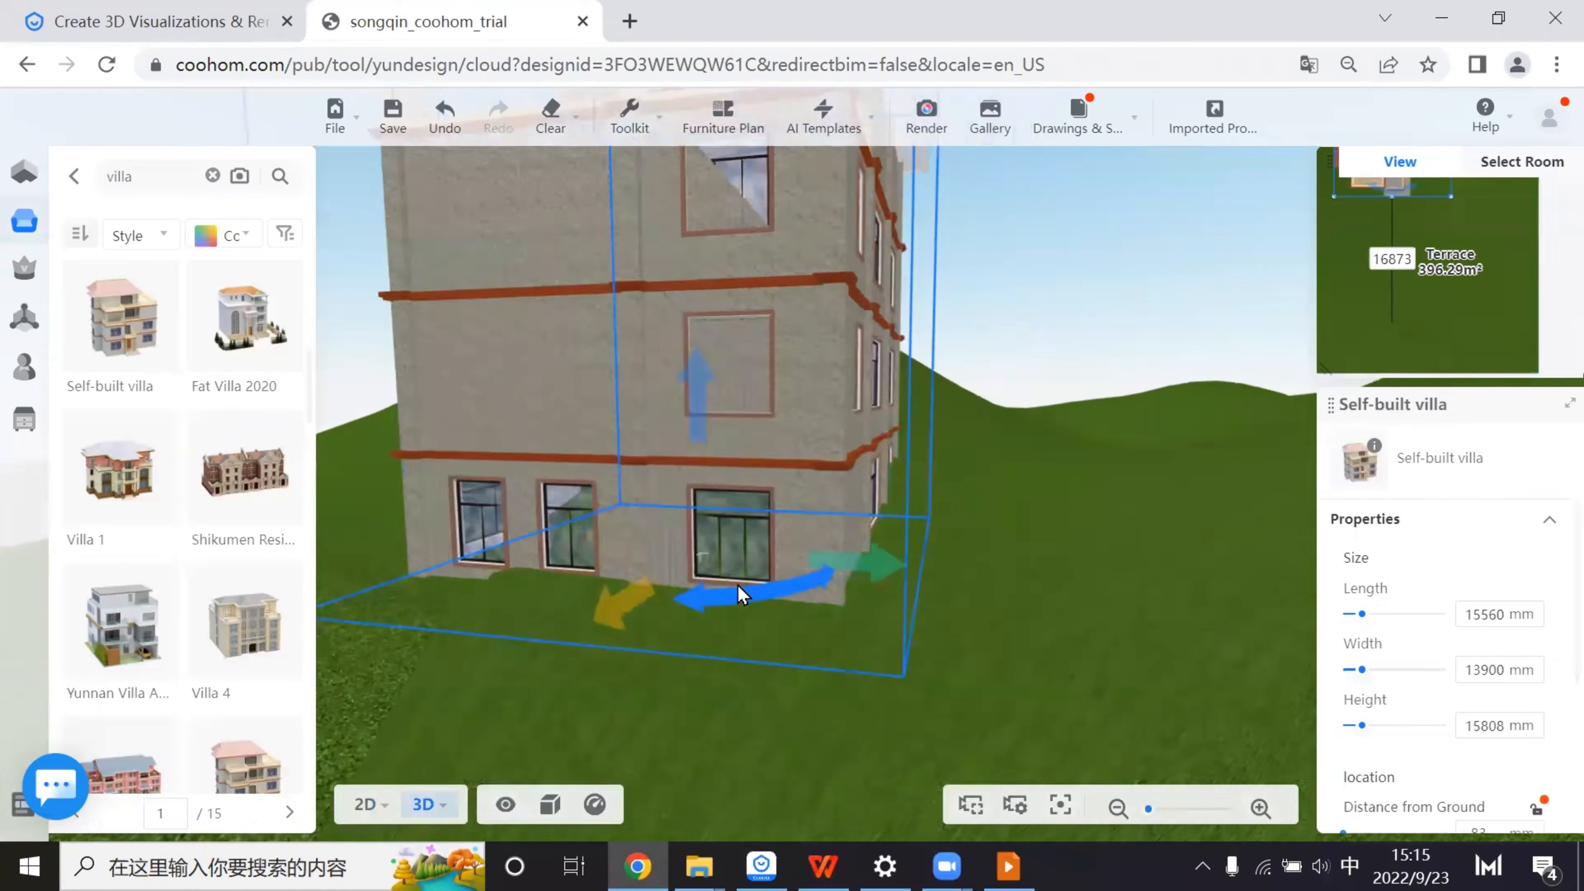
pyautogui.press('Delete')
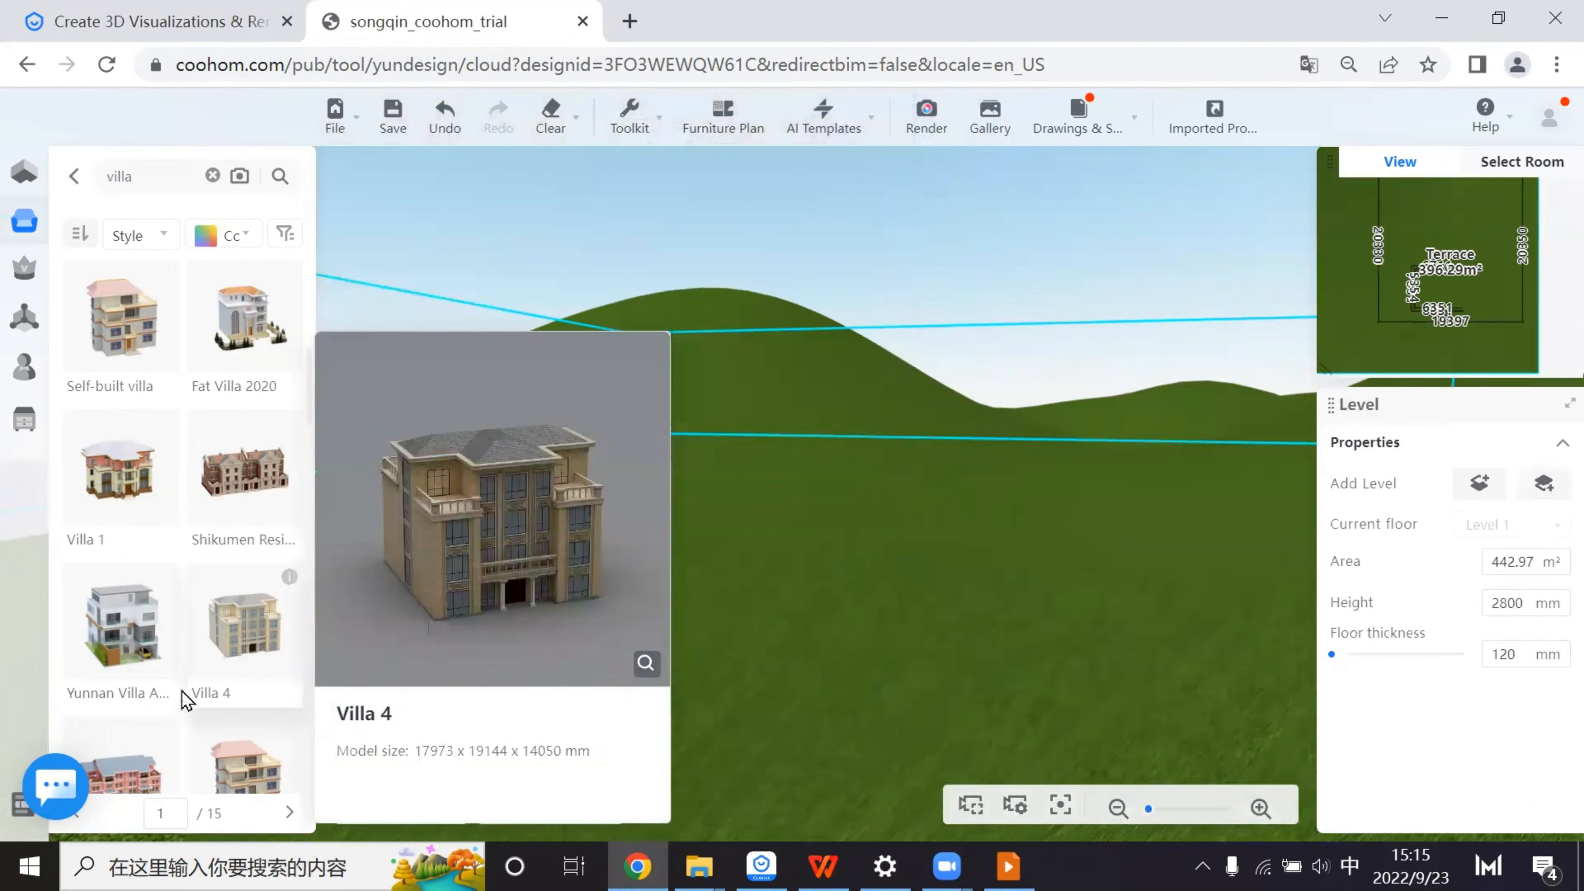
# - Place the model named The exterior of the villa from the villa results on the green slope
pyautogui.scroll(-4, 184, 693)
pyautogui.moveTo(295, 498)
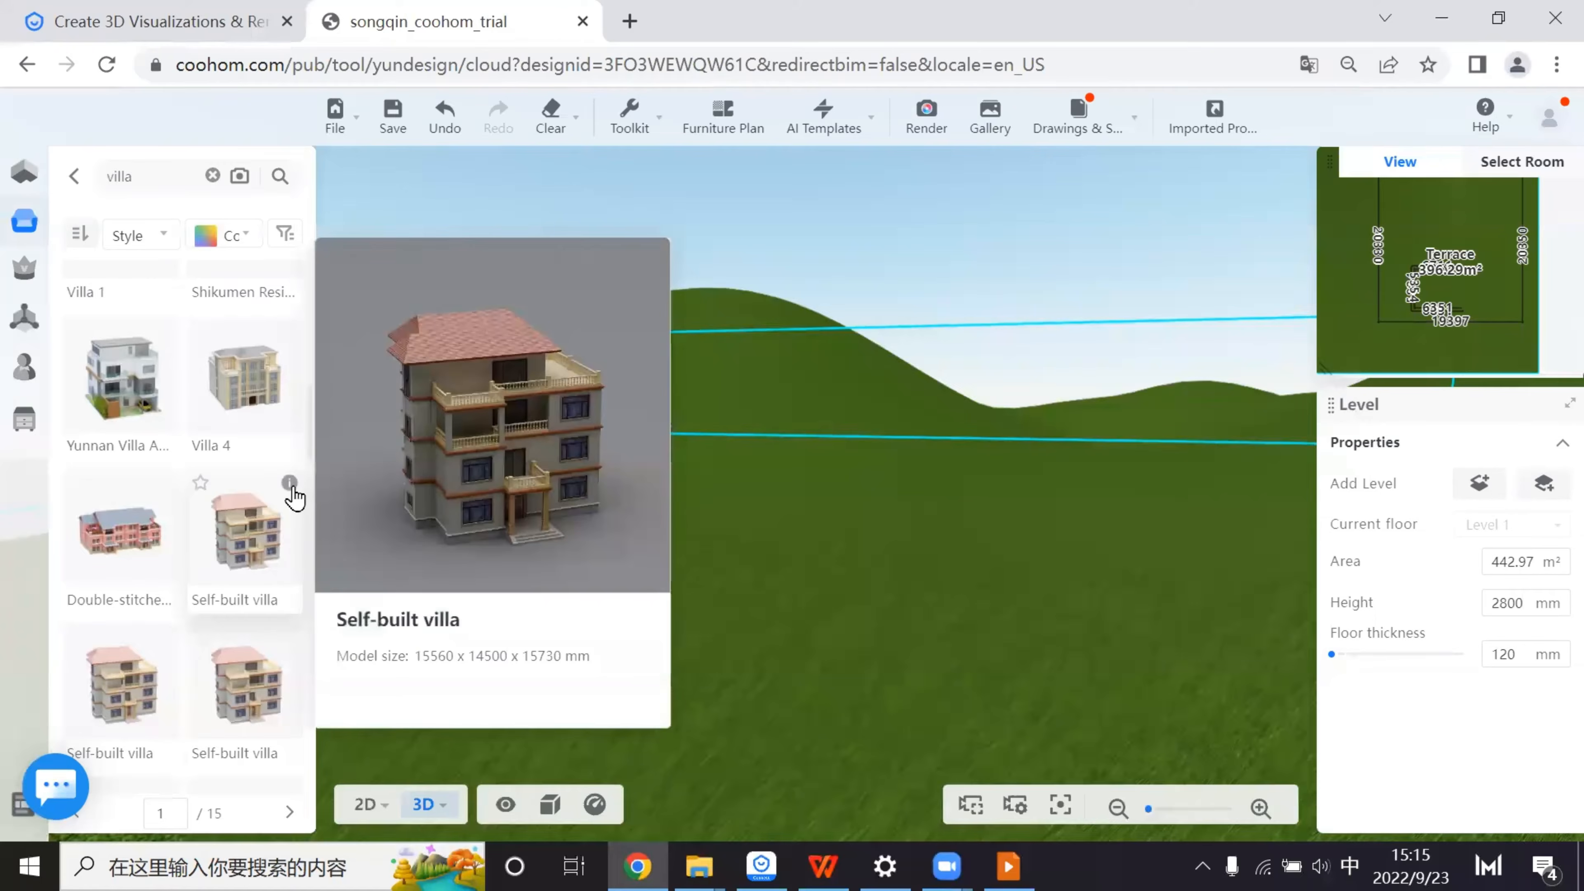
pyautogui.scroll(-3, 248, 590)
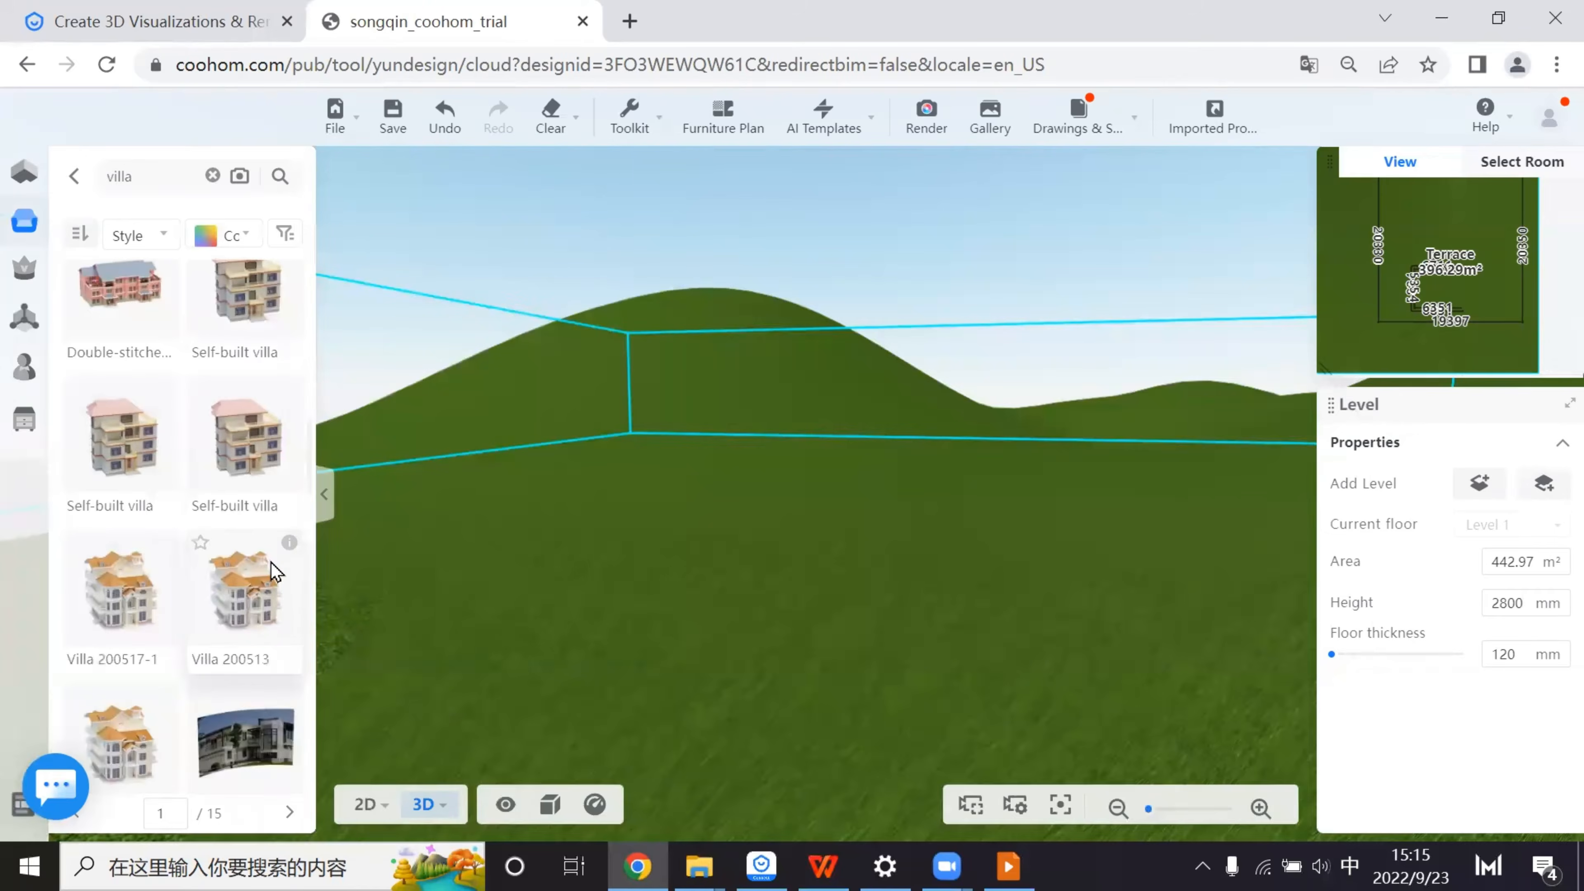
pyautogui.moveTo(286, 567)
pyautogui.scroll(-6, 229, 628)
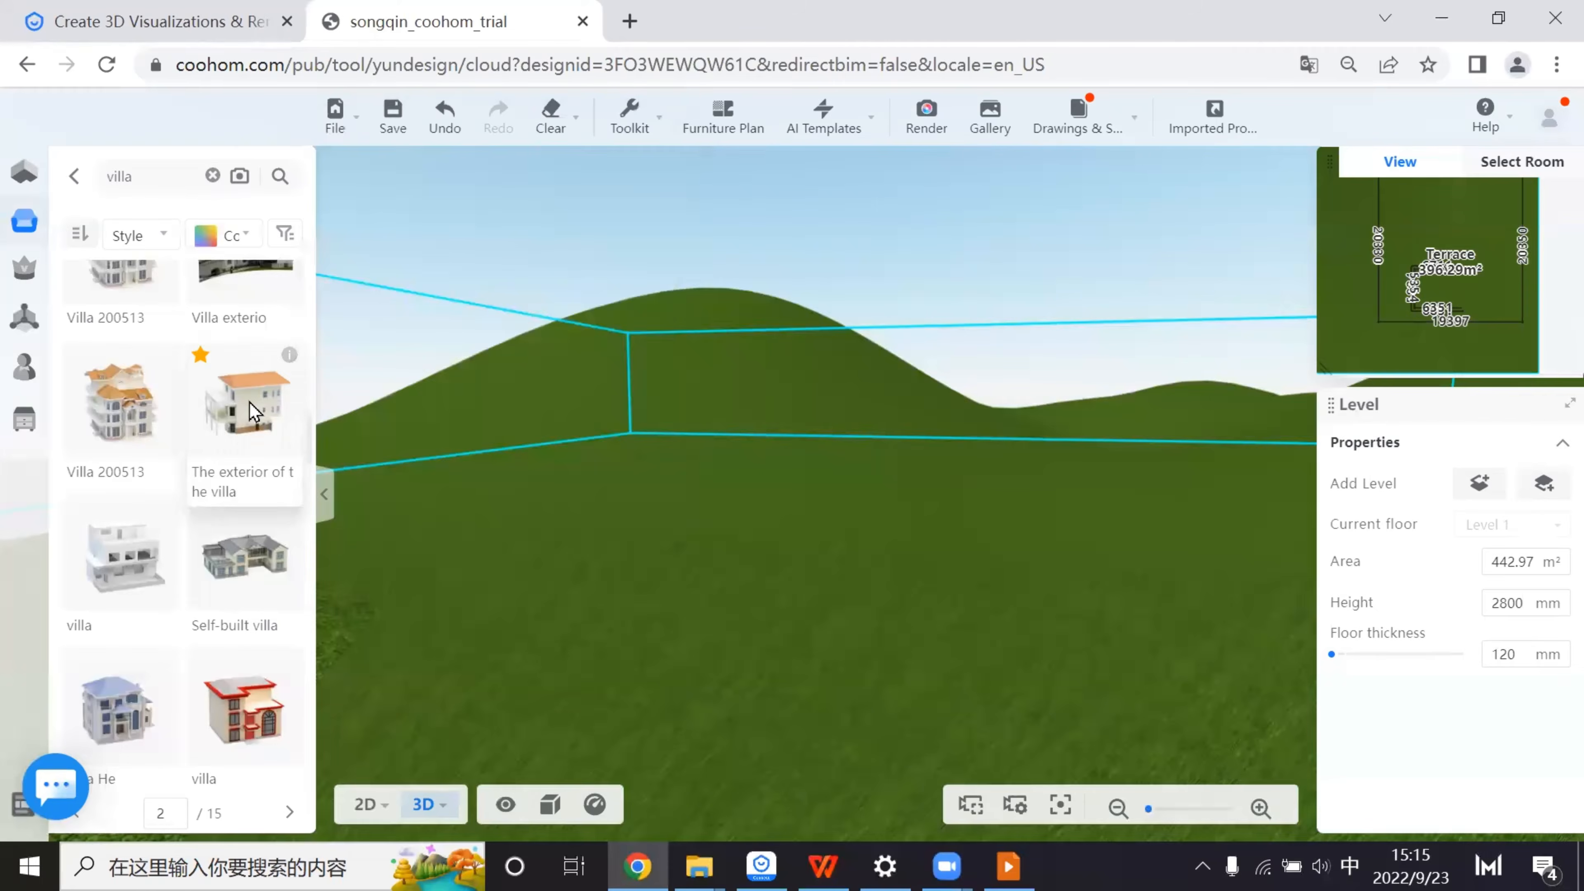
pyautogui.moveTo(249, 402); pyautogui.dragTo(640, 495)
pyautogui.scroll(-3, 778, 531)
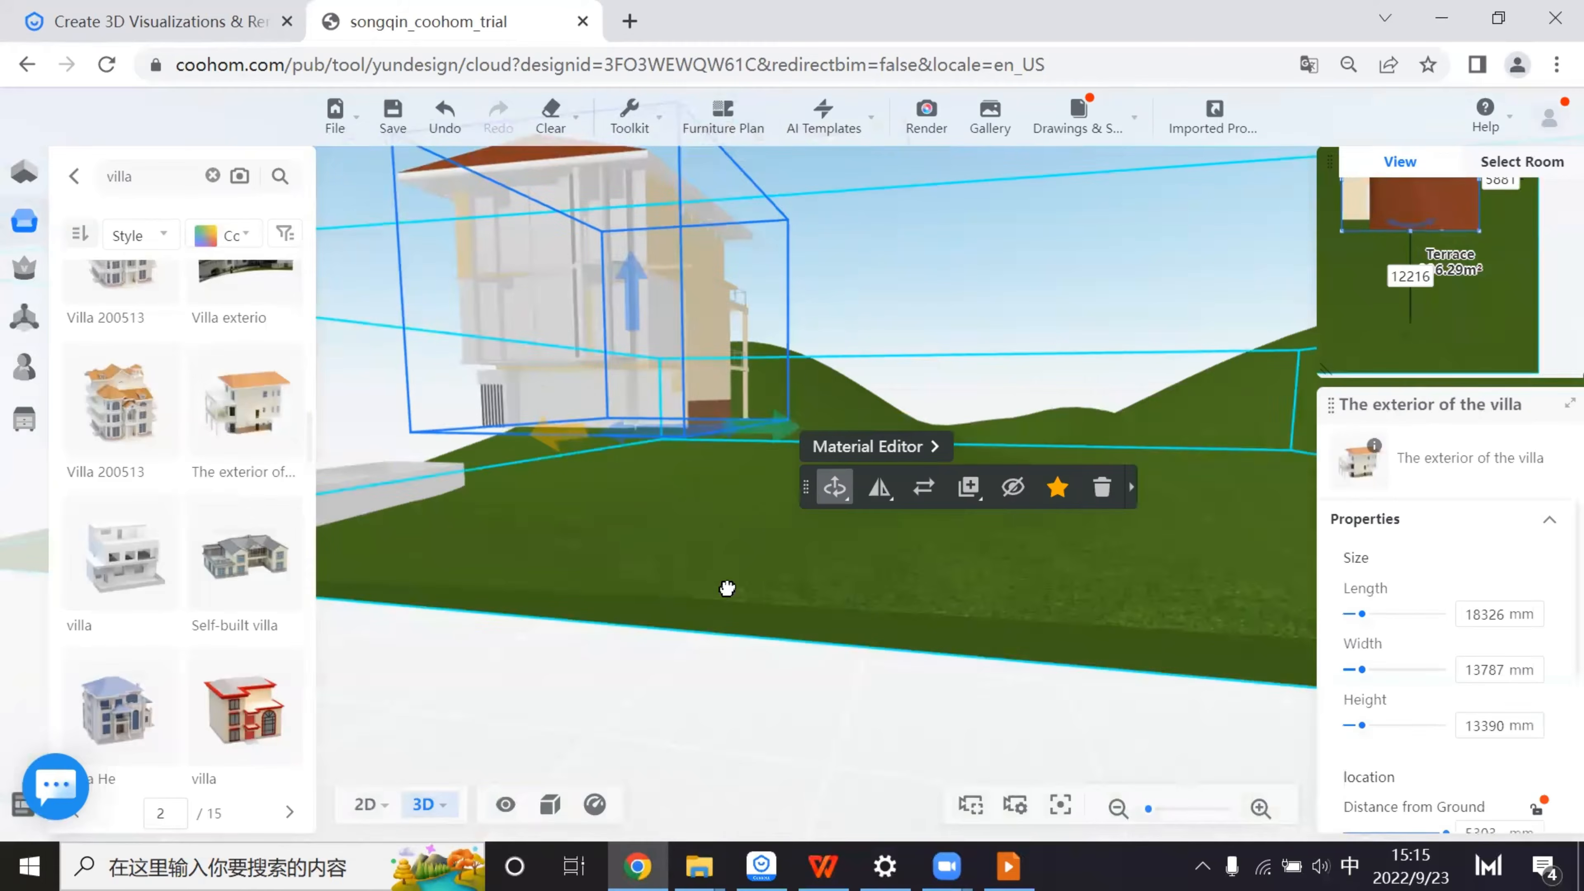
# - Rotate the exterior villa model in place so that its balconies face the opposite side
pyautogui.moveTo(728, 588); pyautogui.dragTo(485, 549)
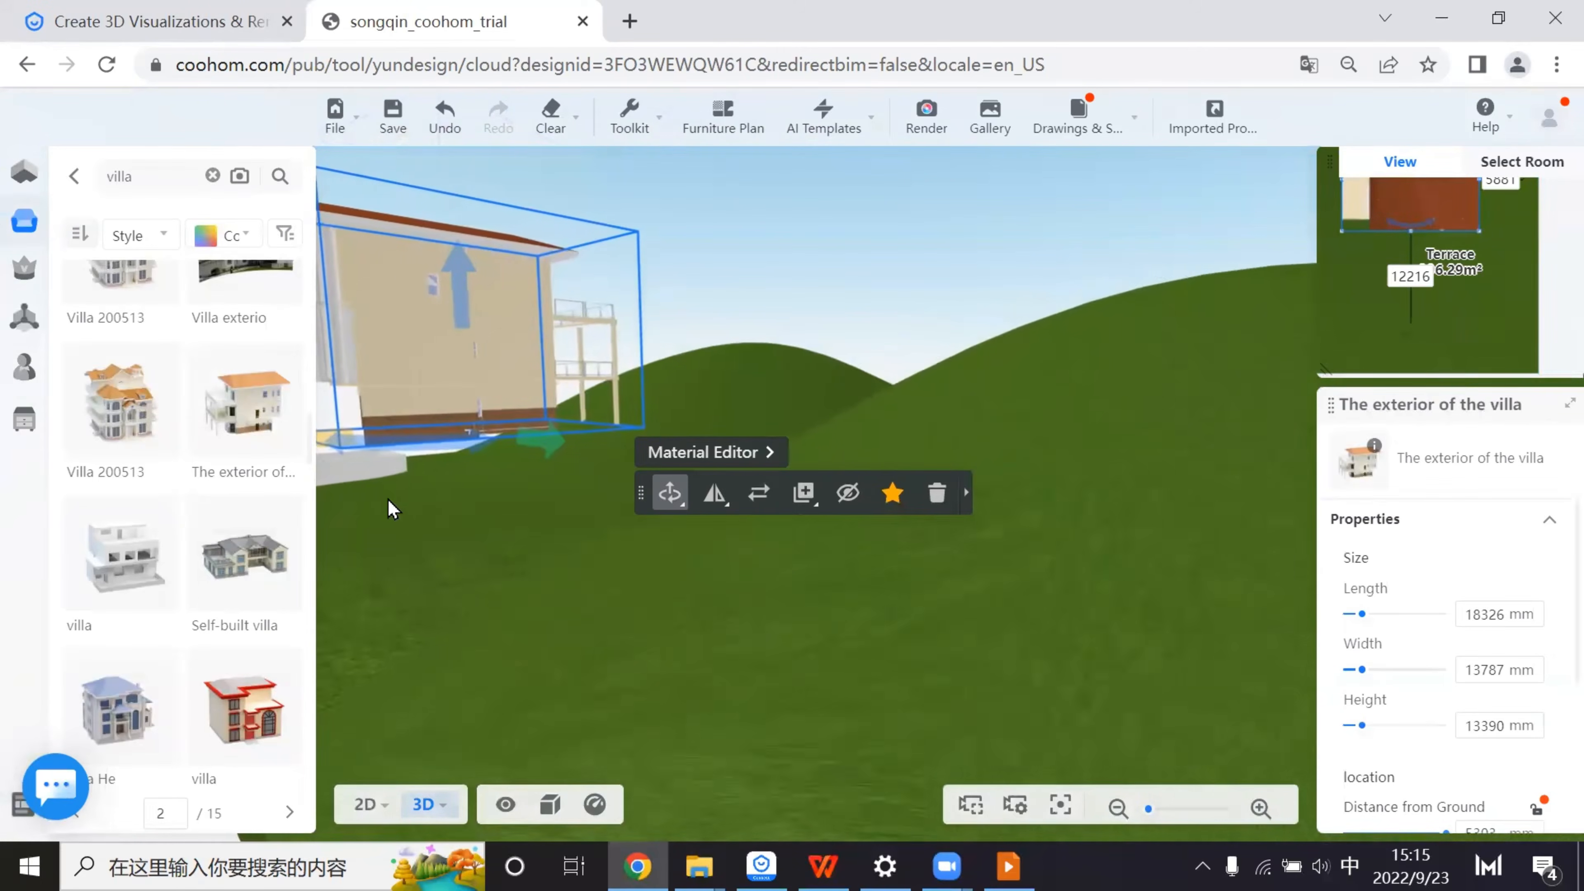
pyautogui.scroll(-3, 387, 499)
pyautogui.moveTo(601, 573); pyautogui.dragTo(753, 542)
pyautogui.scroll(5, 753, 541)
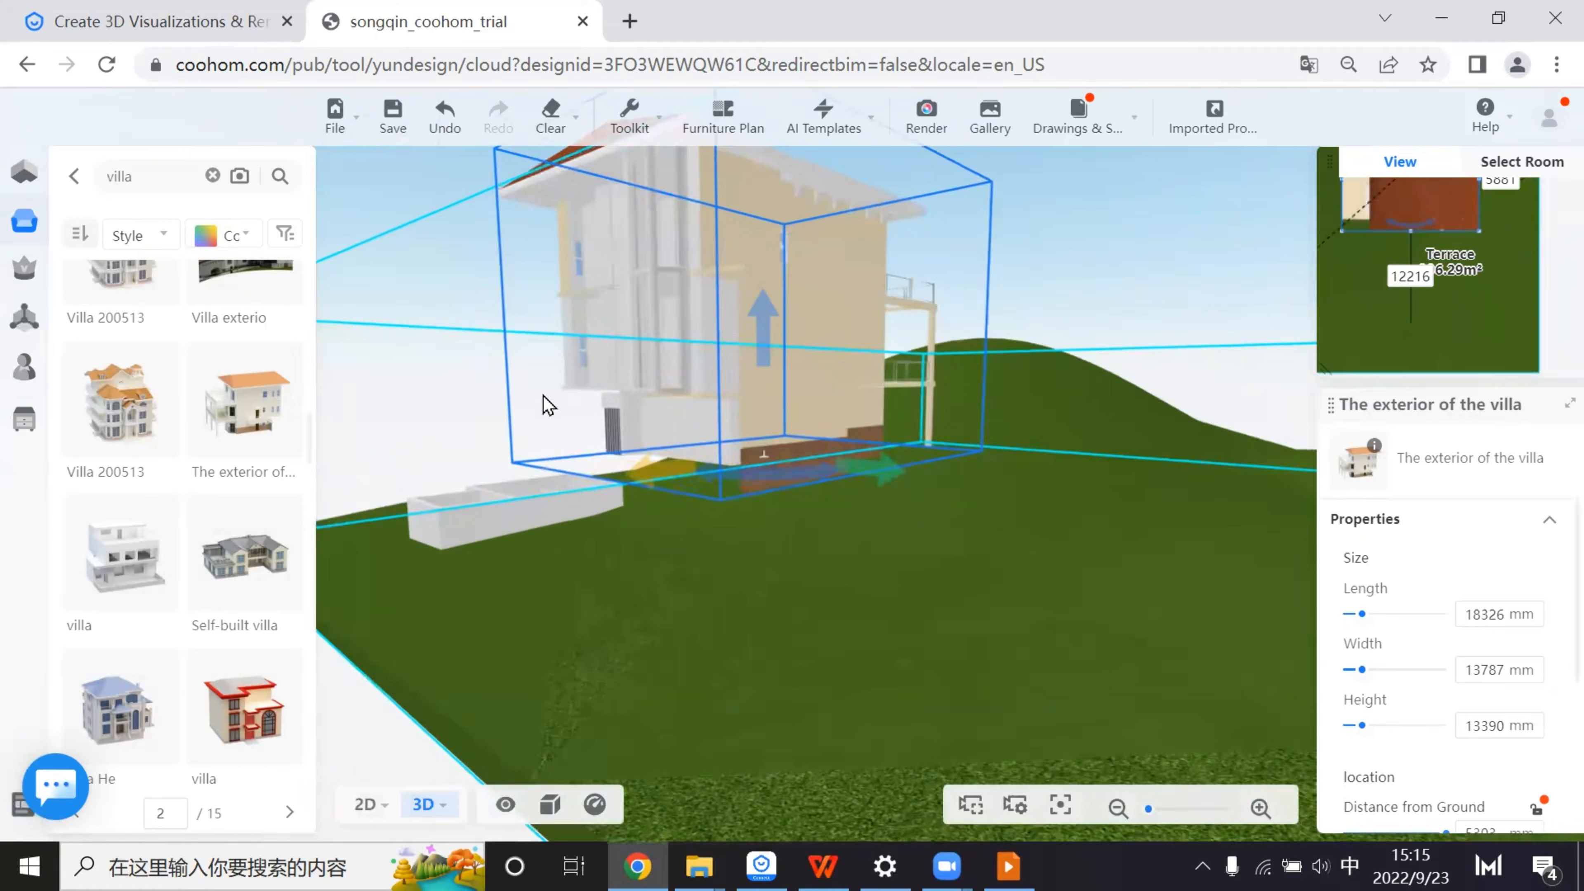
pyautogui.scroll(3, 543, 396)
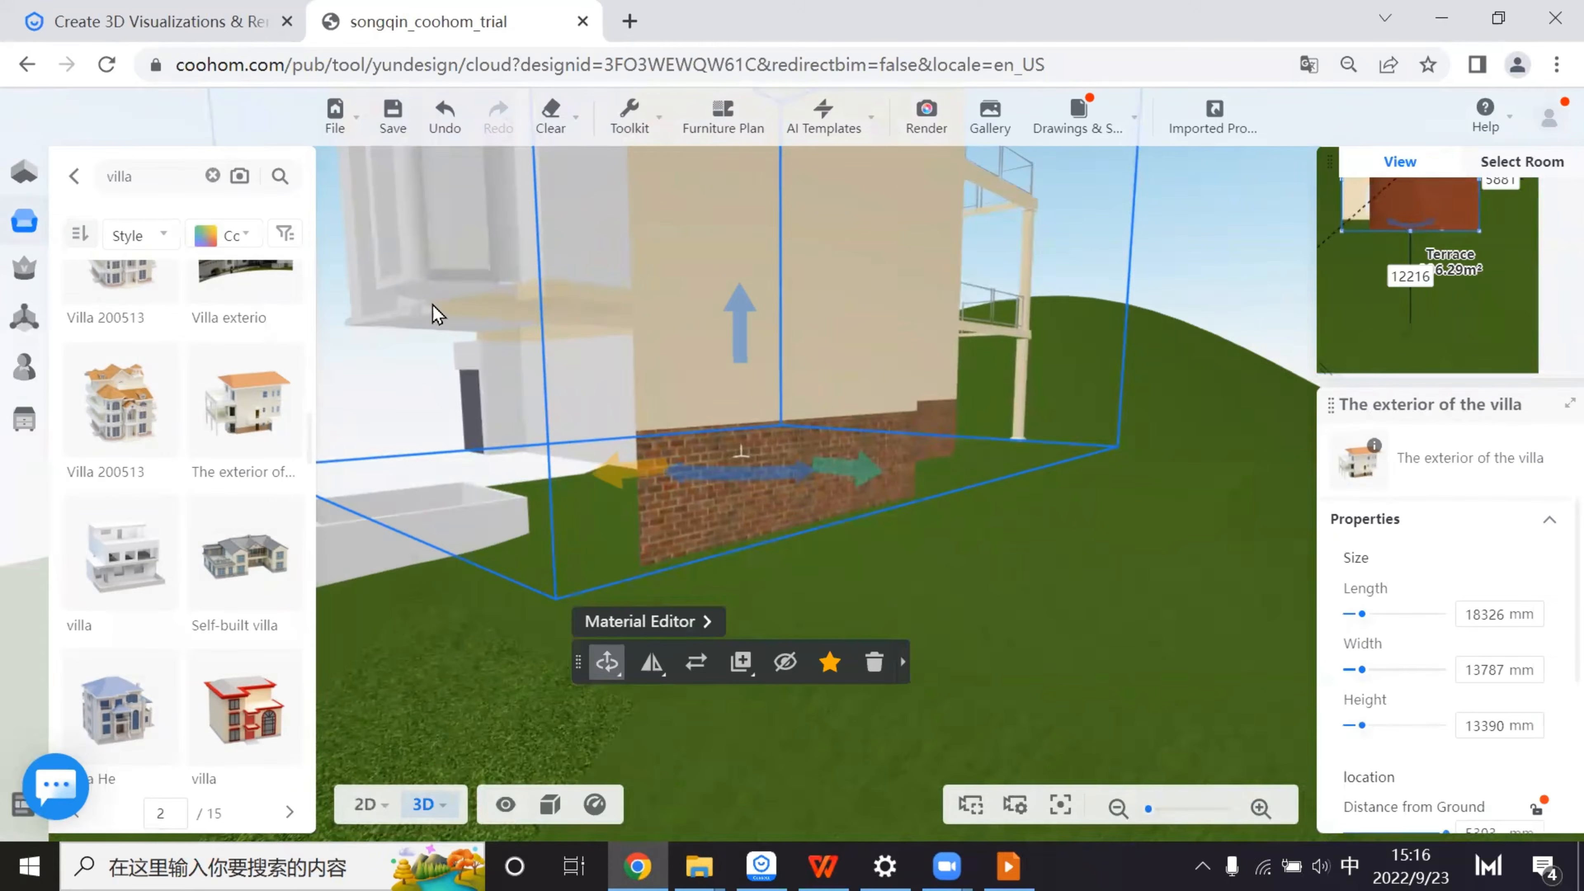
pyautogui.scroll(-5, 652, 483)
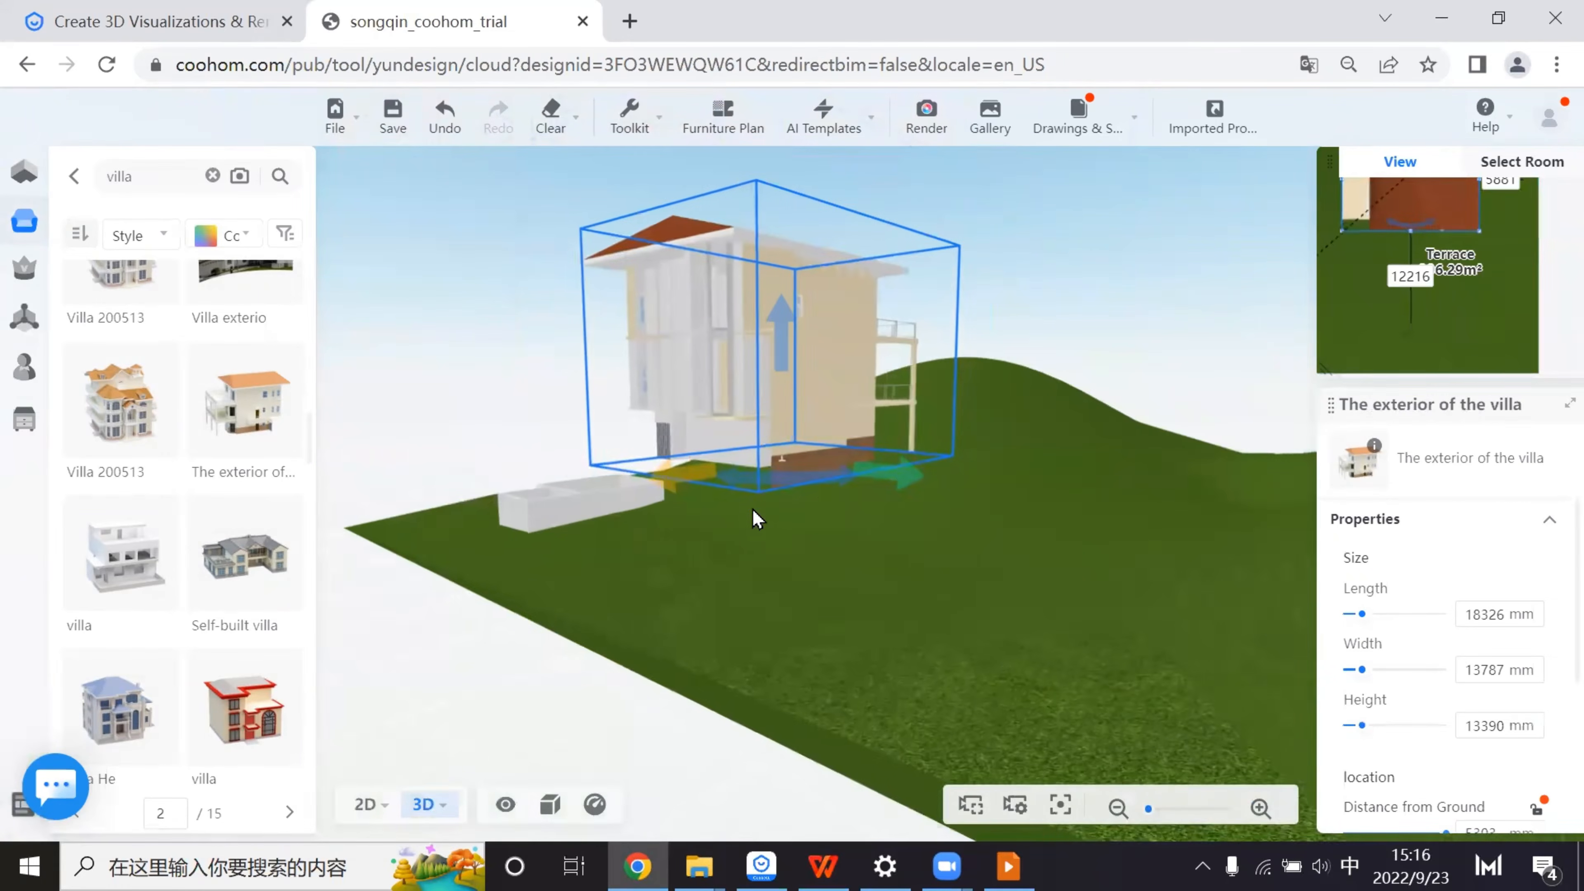
pyautogui.moveTo(787, 484); pyautogui.dragTo(609, 399)
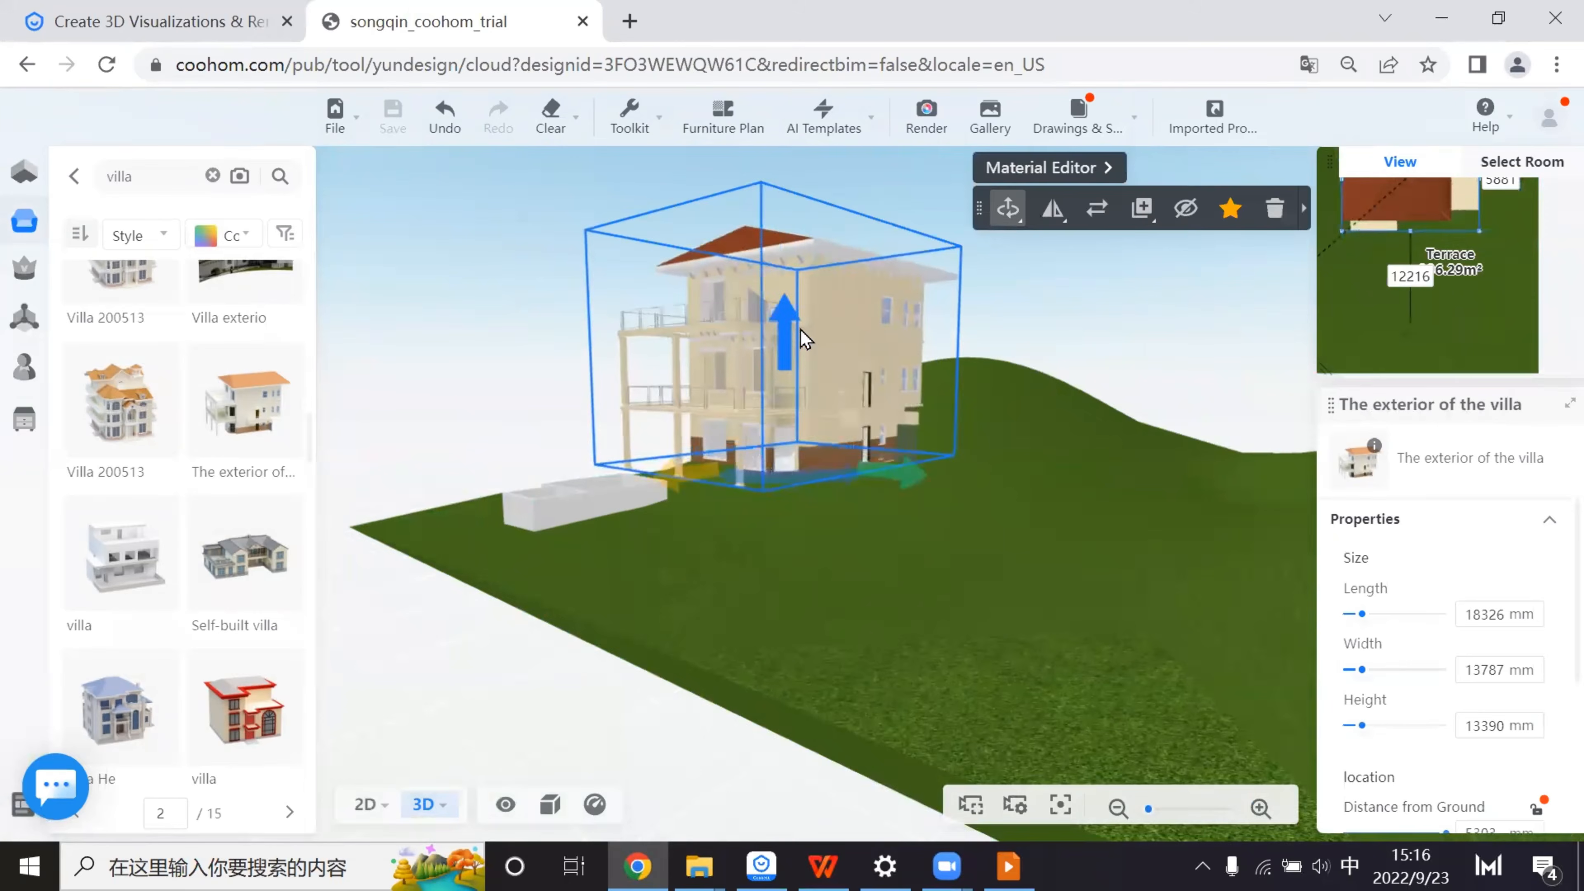
# - Lower the exterior villa model to about 378 mm above ground and shift it horizontally along the slope
pyautogui.moveTo(785, 337); pyautogui.dragTo(769, 415)
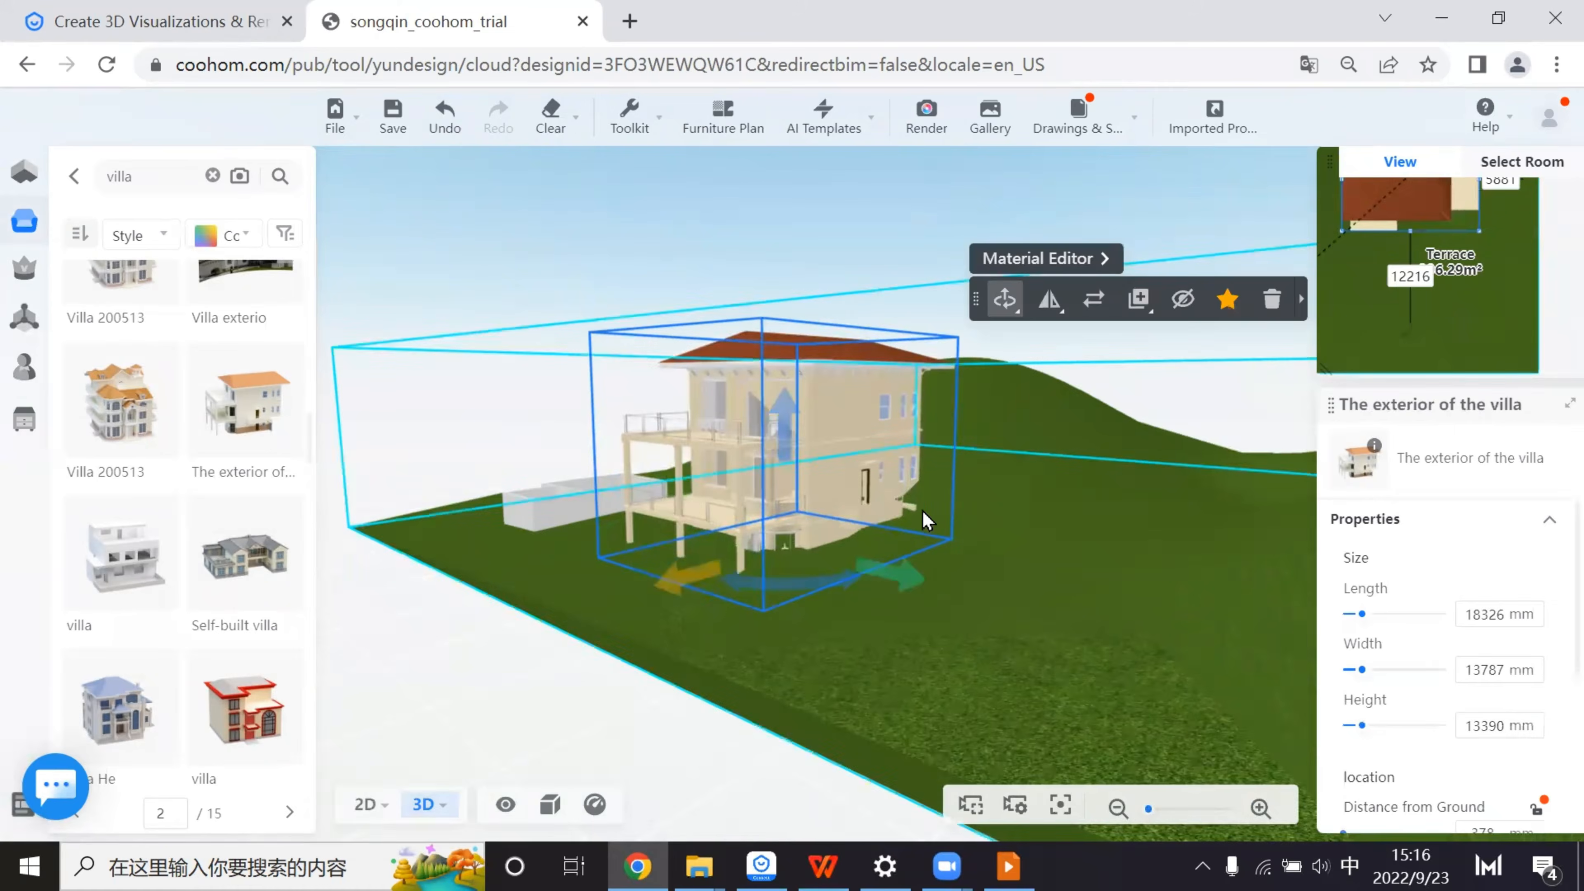
pyautogui.scroll(5, 922, 510)
pyautogui.moveTo(685, 630); pyautogui.dragTo(547, 678)
pyautogui.moveTo(1065, 657); pyautogui.dragTo(658, 655)
pyautogui.press('a')
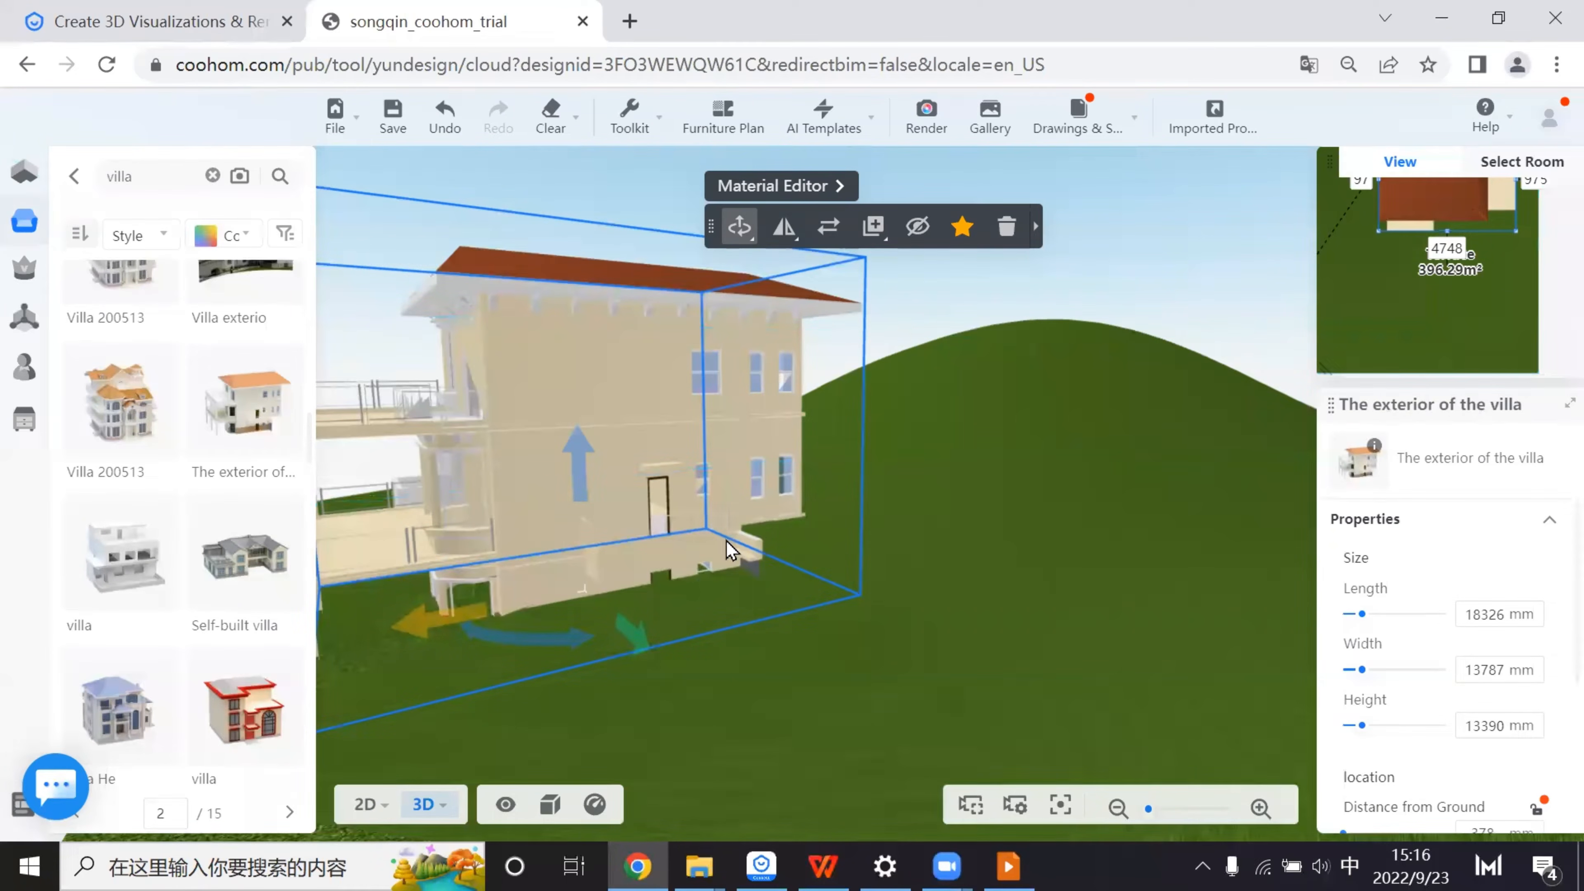
# - Delete the exterior villa model from the sloped terrain
pyautogui.scroll(-6, 651, 496)
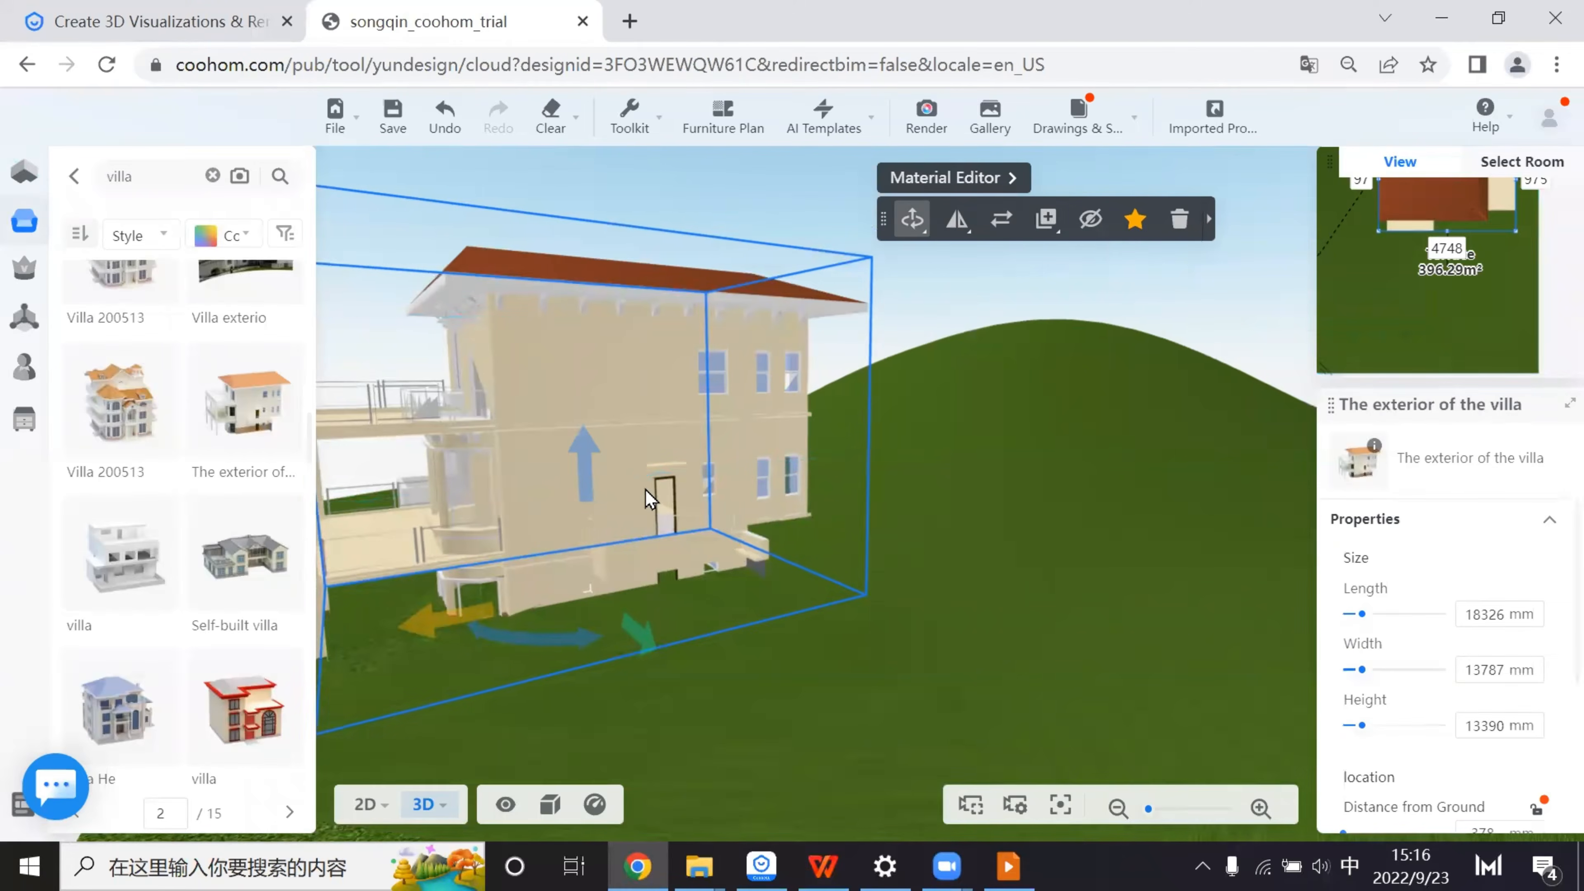
pyautogui.scroll(4, 739, 580)
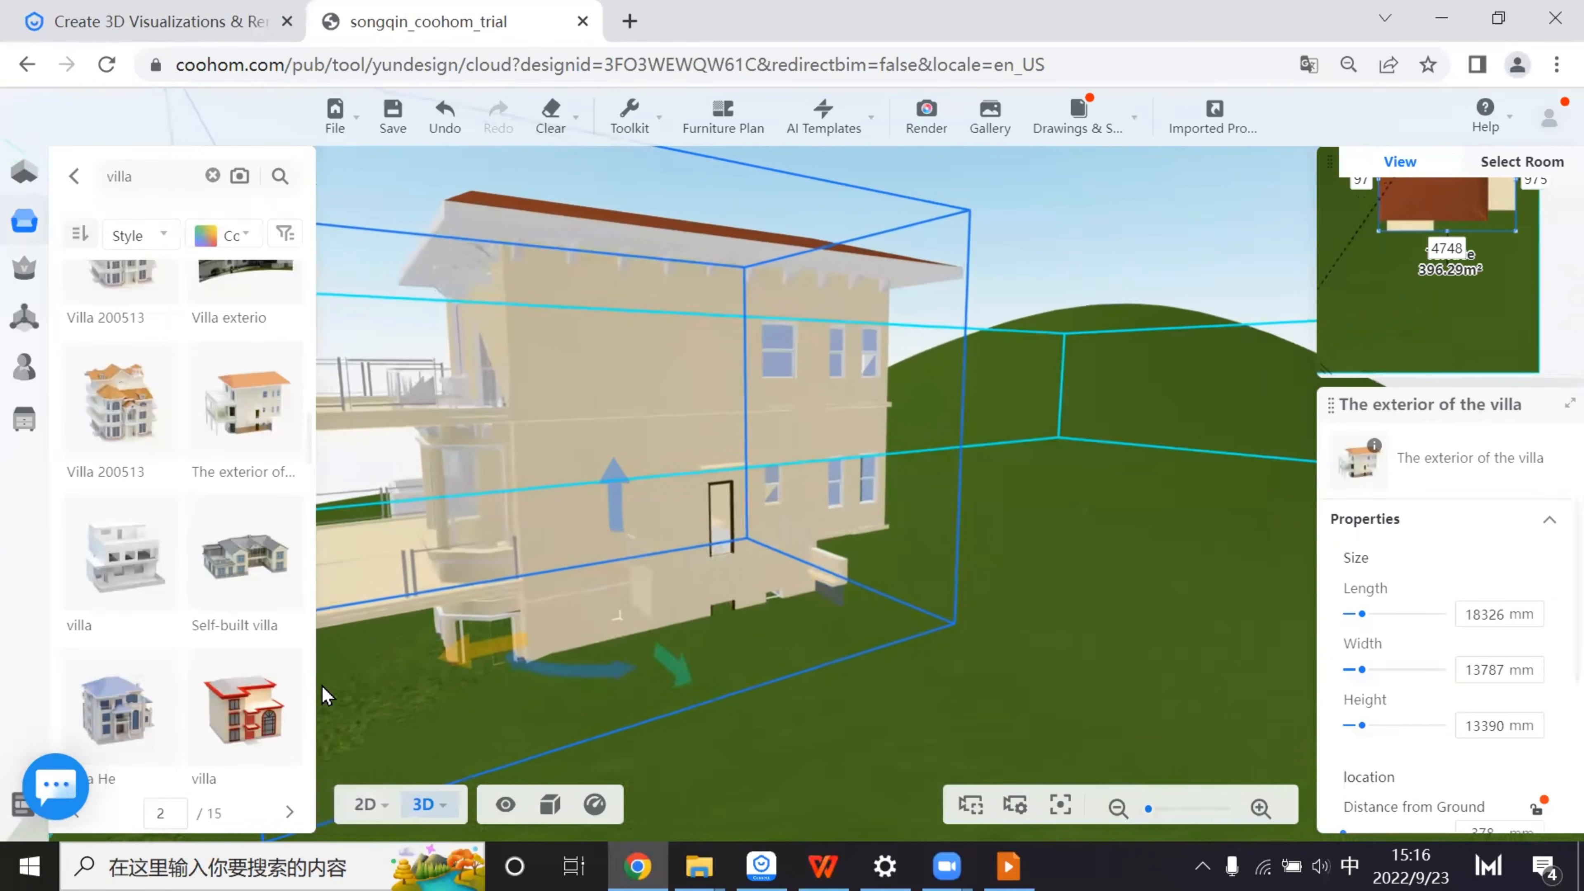
pyautogui.moveTo(288, 667)
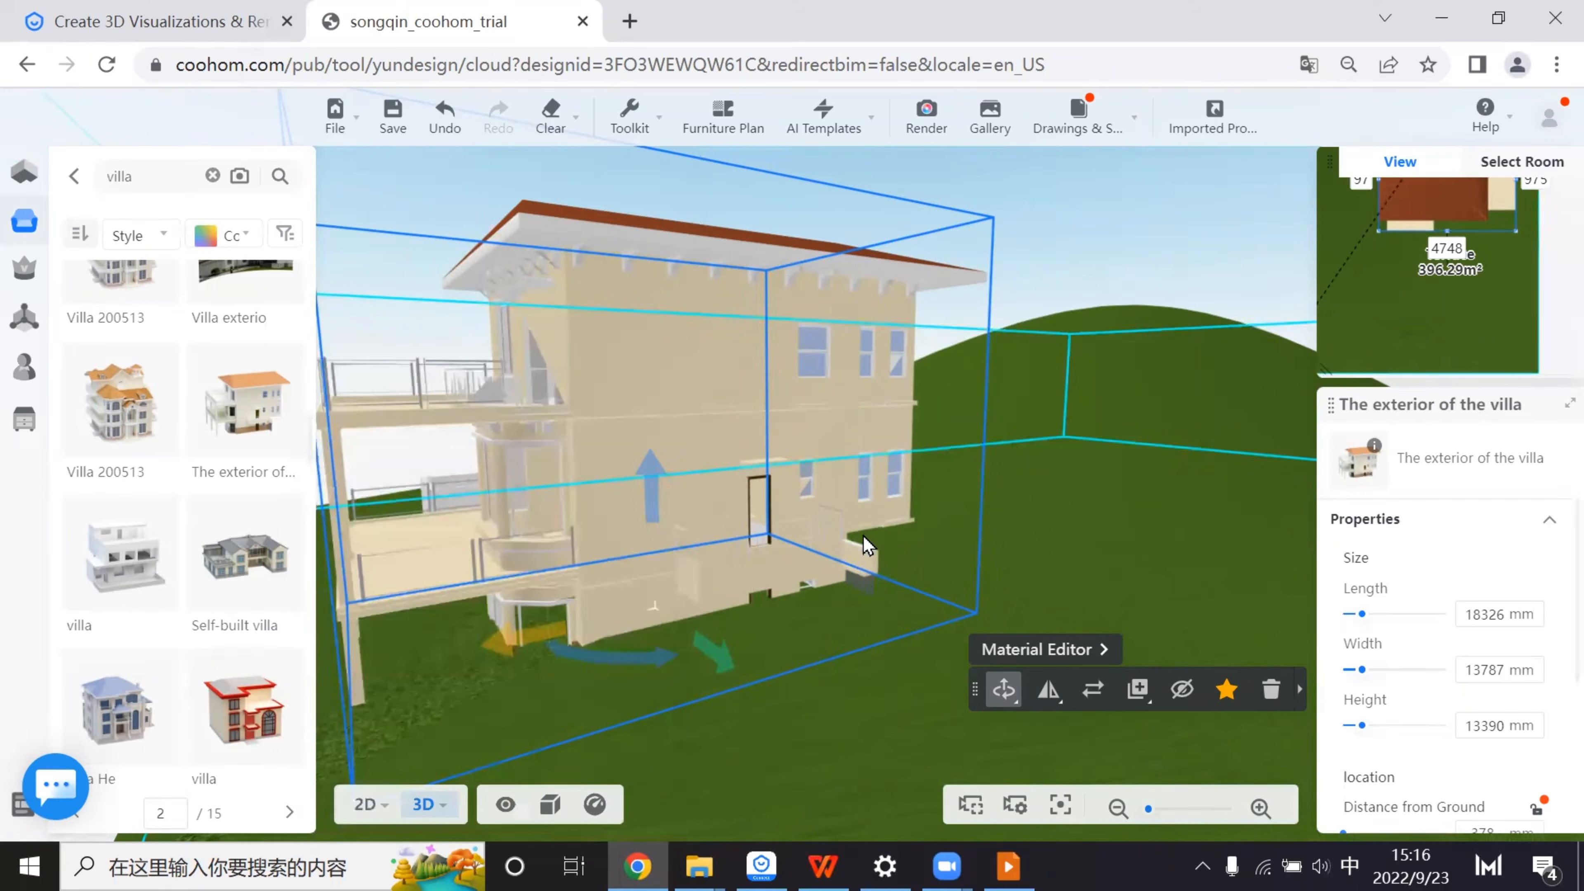
pyautogui.click(1230, 617)
pyautogui.click(631, 440)
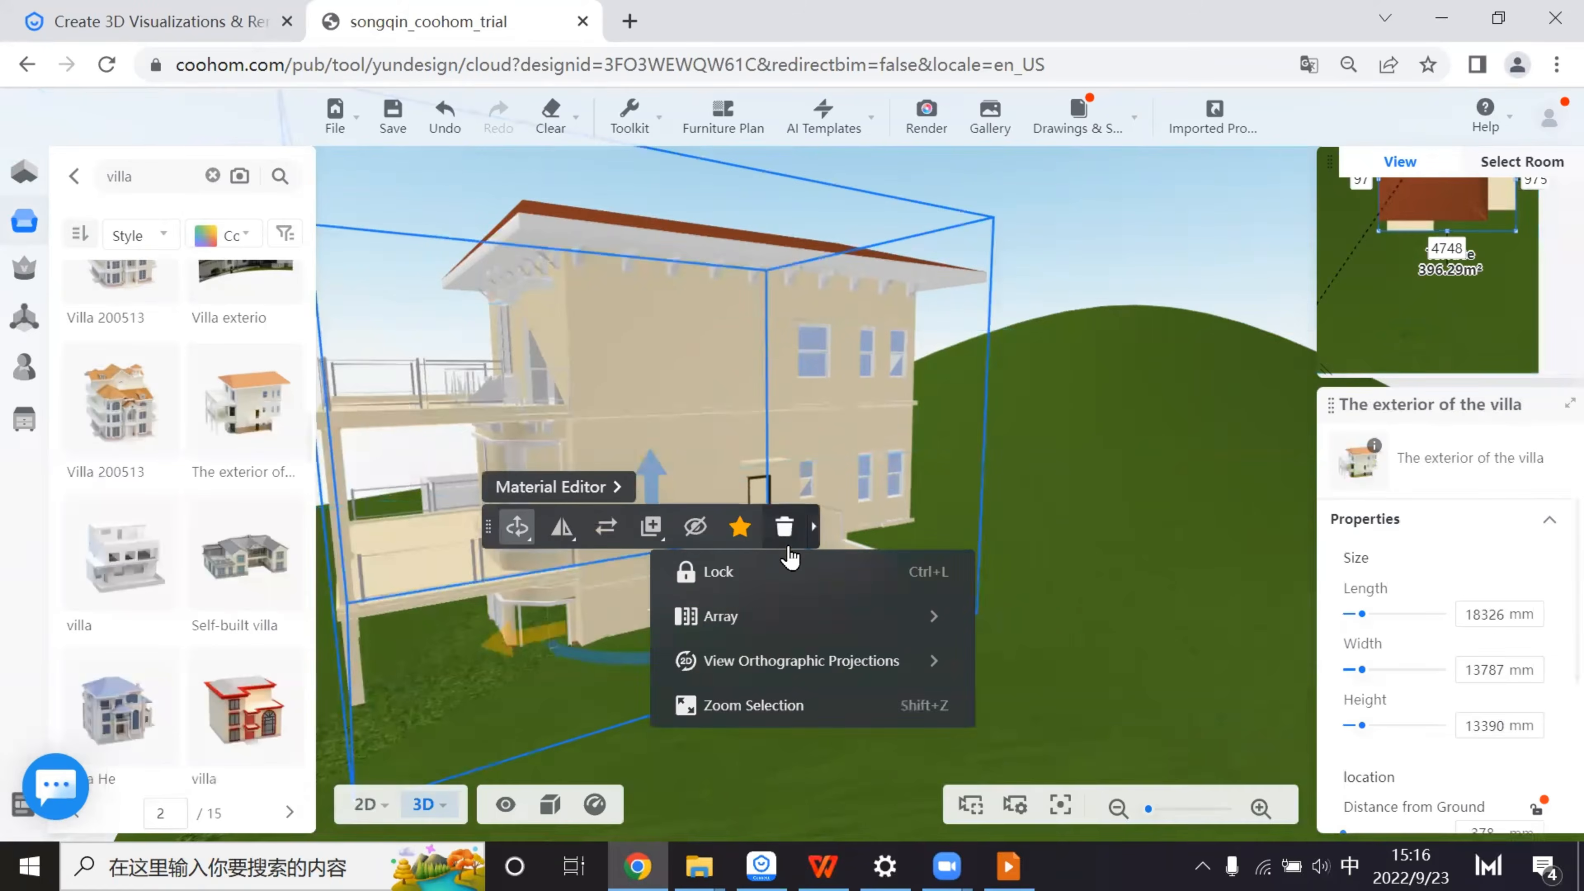
pyautogui.click(787, 541)
pyautogui.click(10, 372)
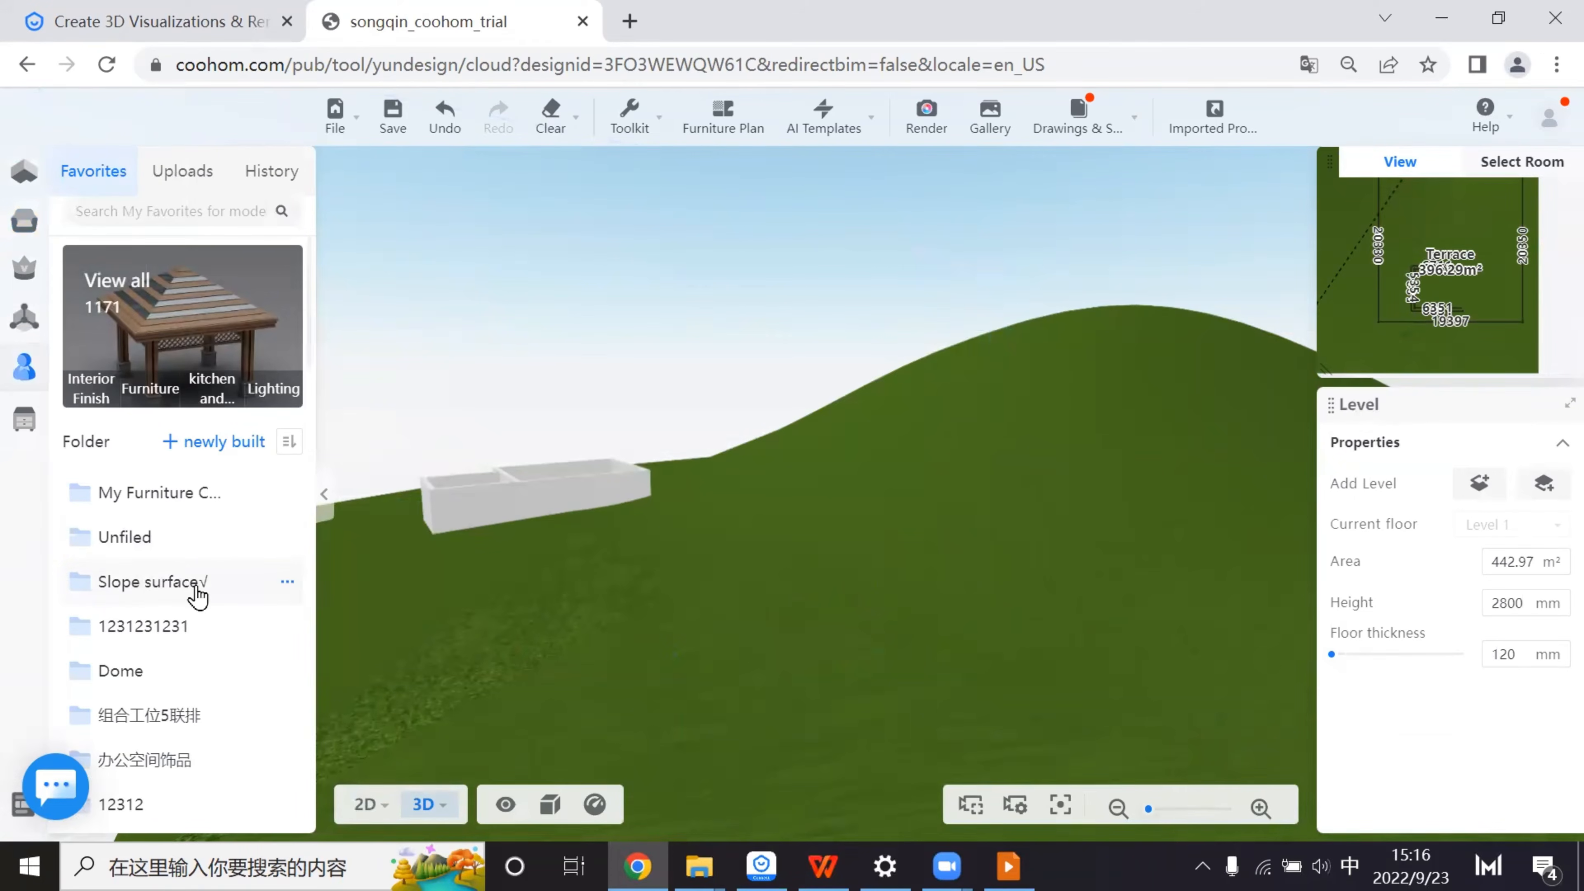
pyautogui.click(171, 585)
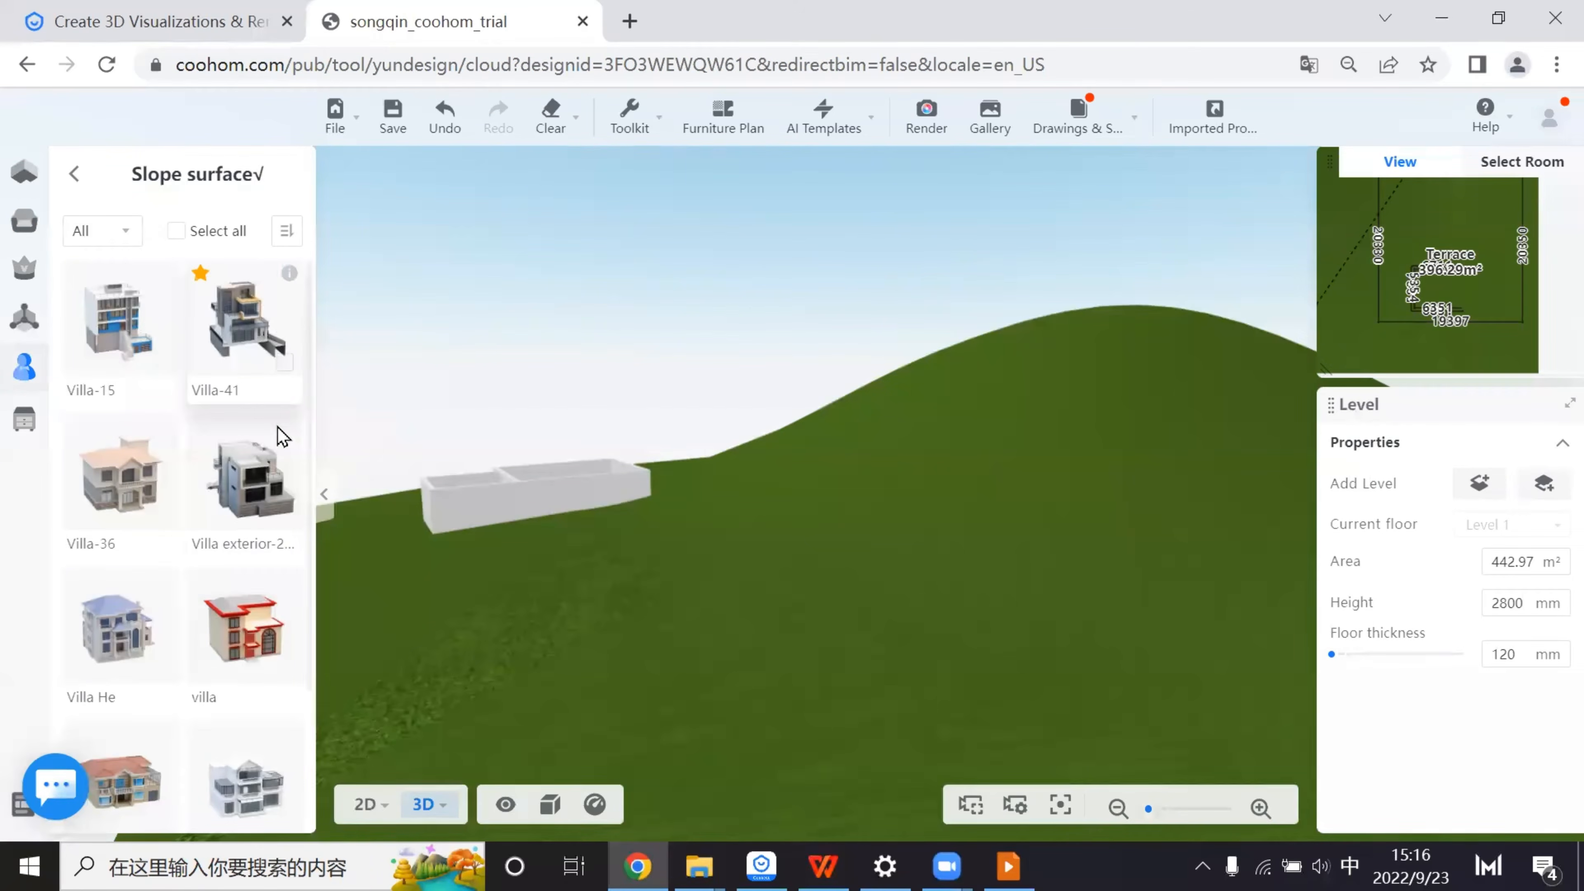
pyautogui.moveTo(166, 429)
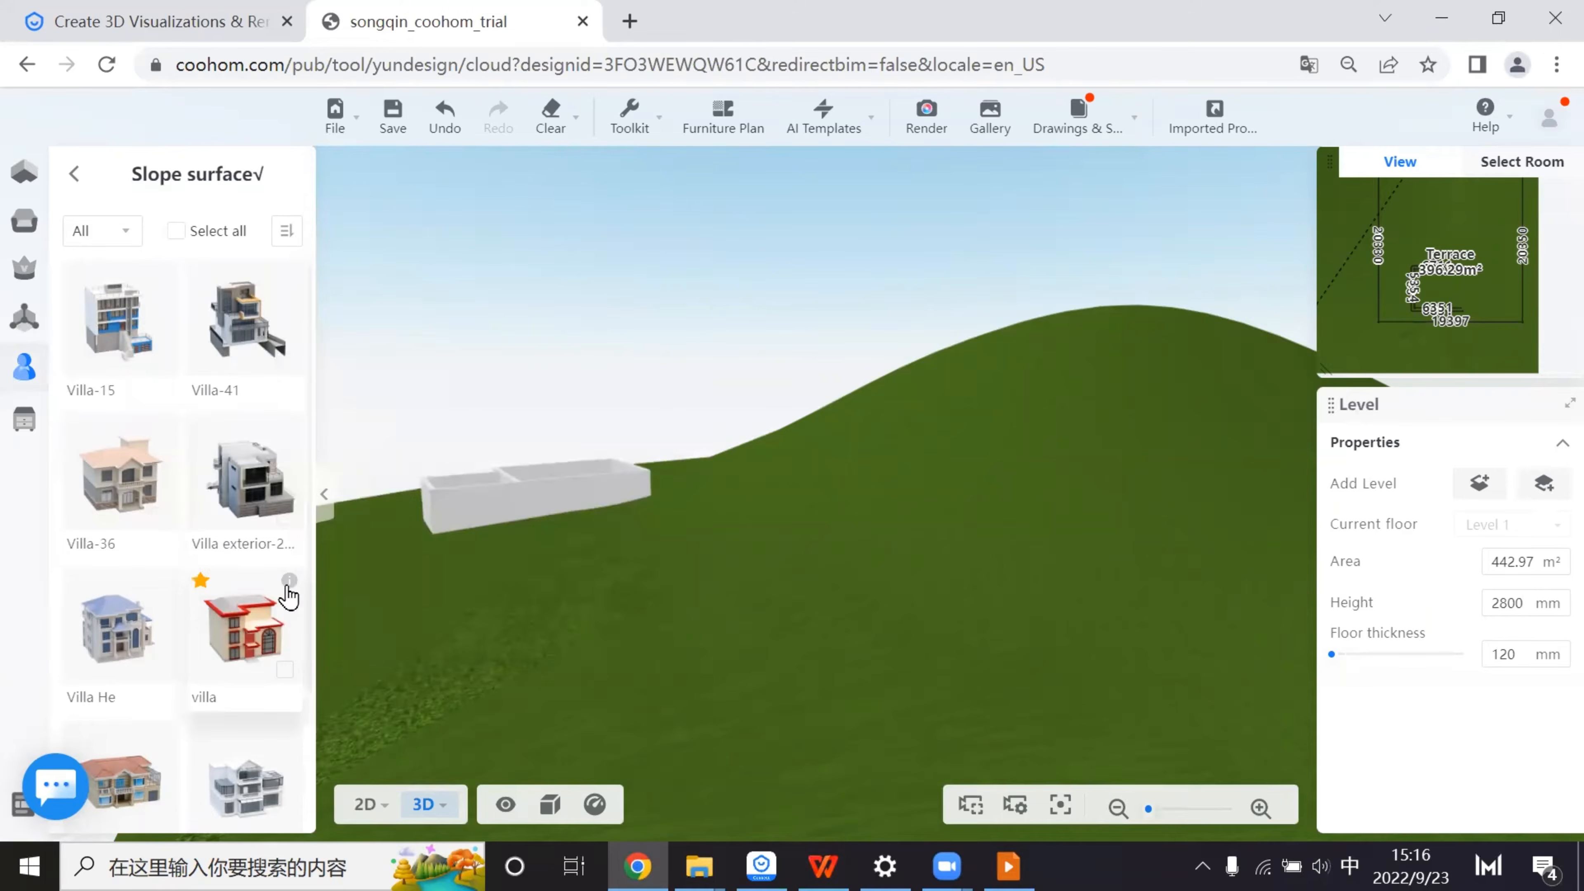
pyautogui.scroll(-3, 201, 584)
pyautogui.moveTo(308, 742)
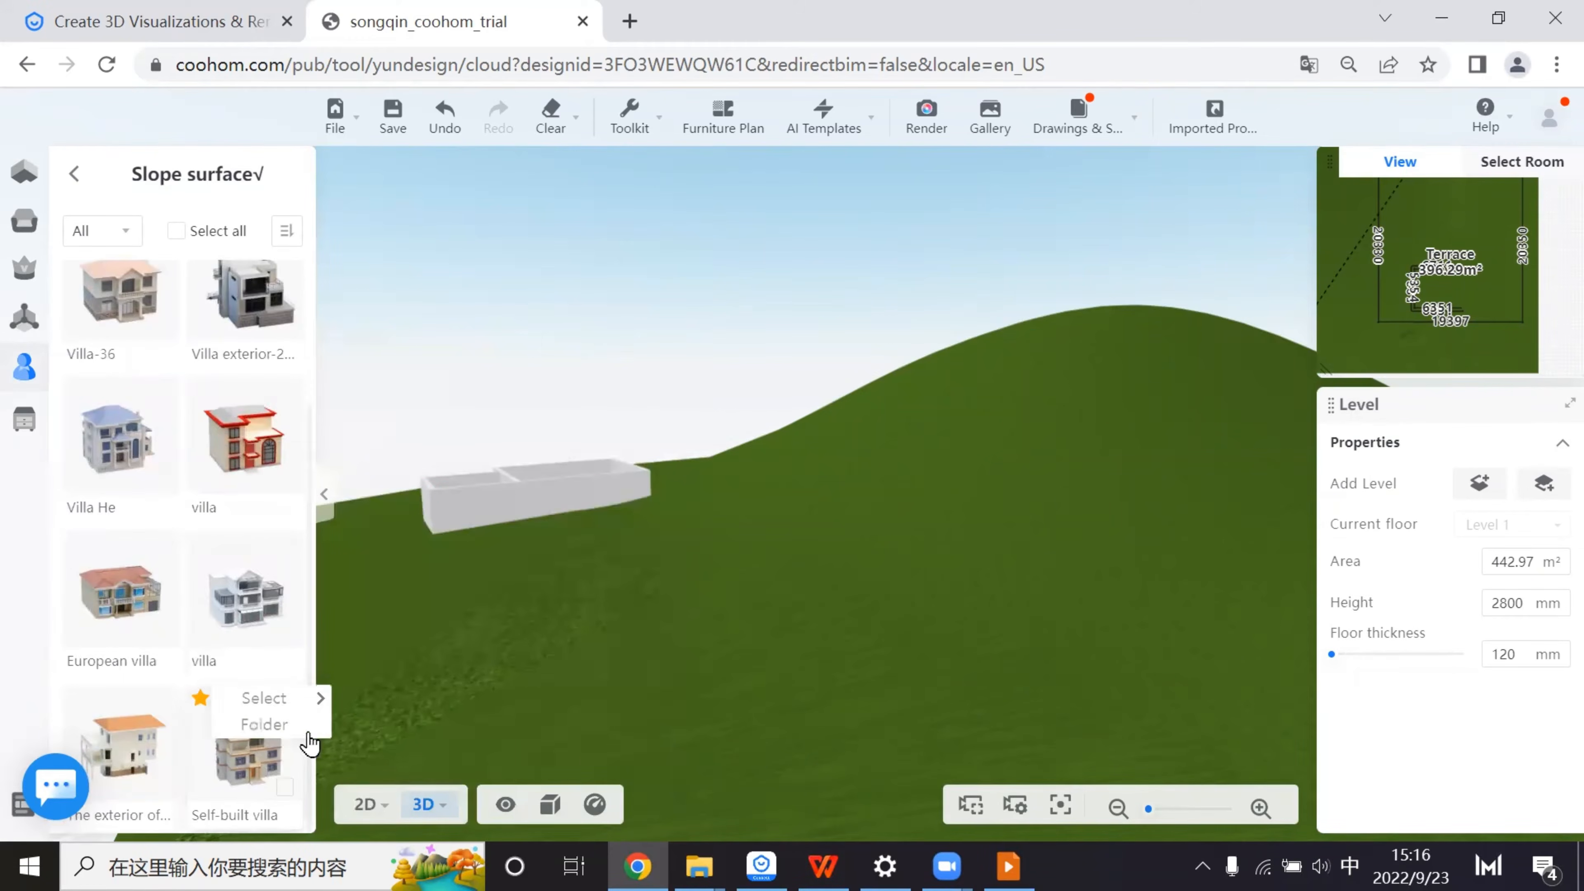
pyautogui.scroll(3, 249, 561)
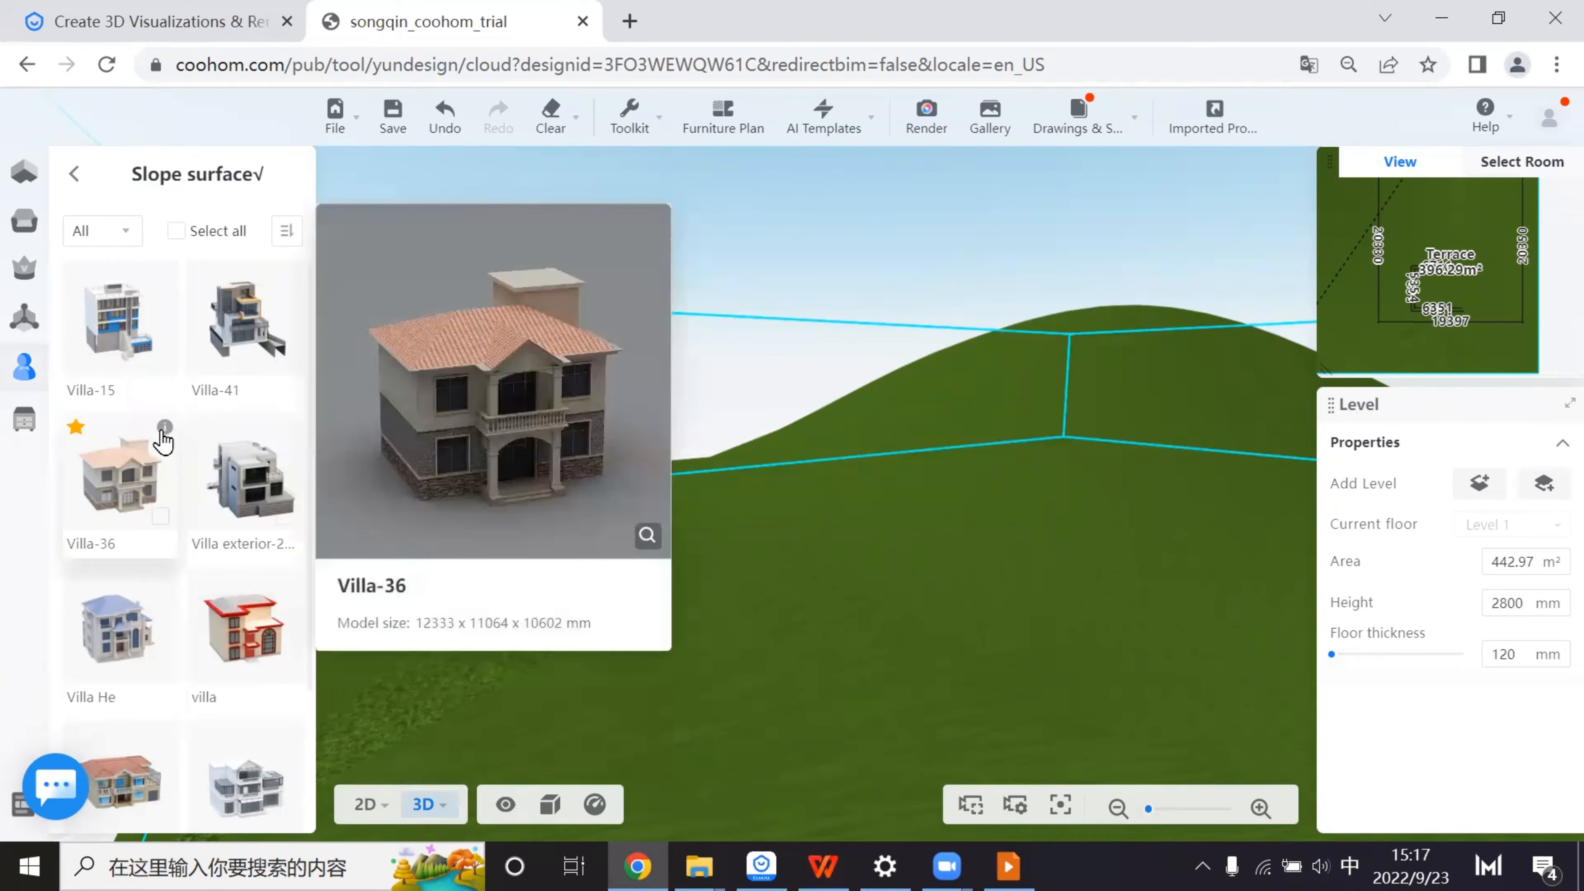
pyautogui.moveTo(164, 587)
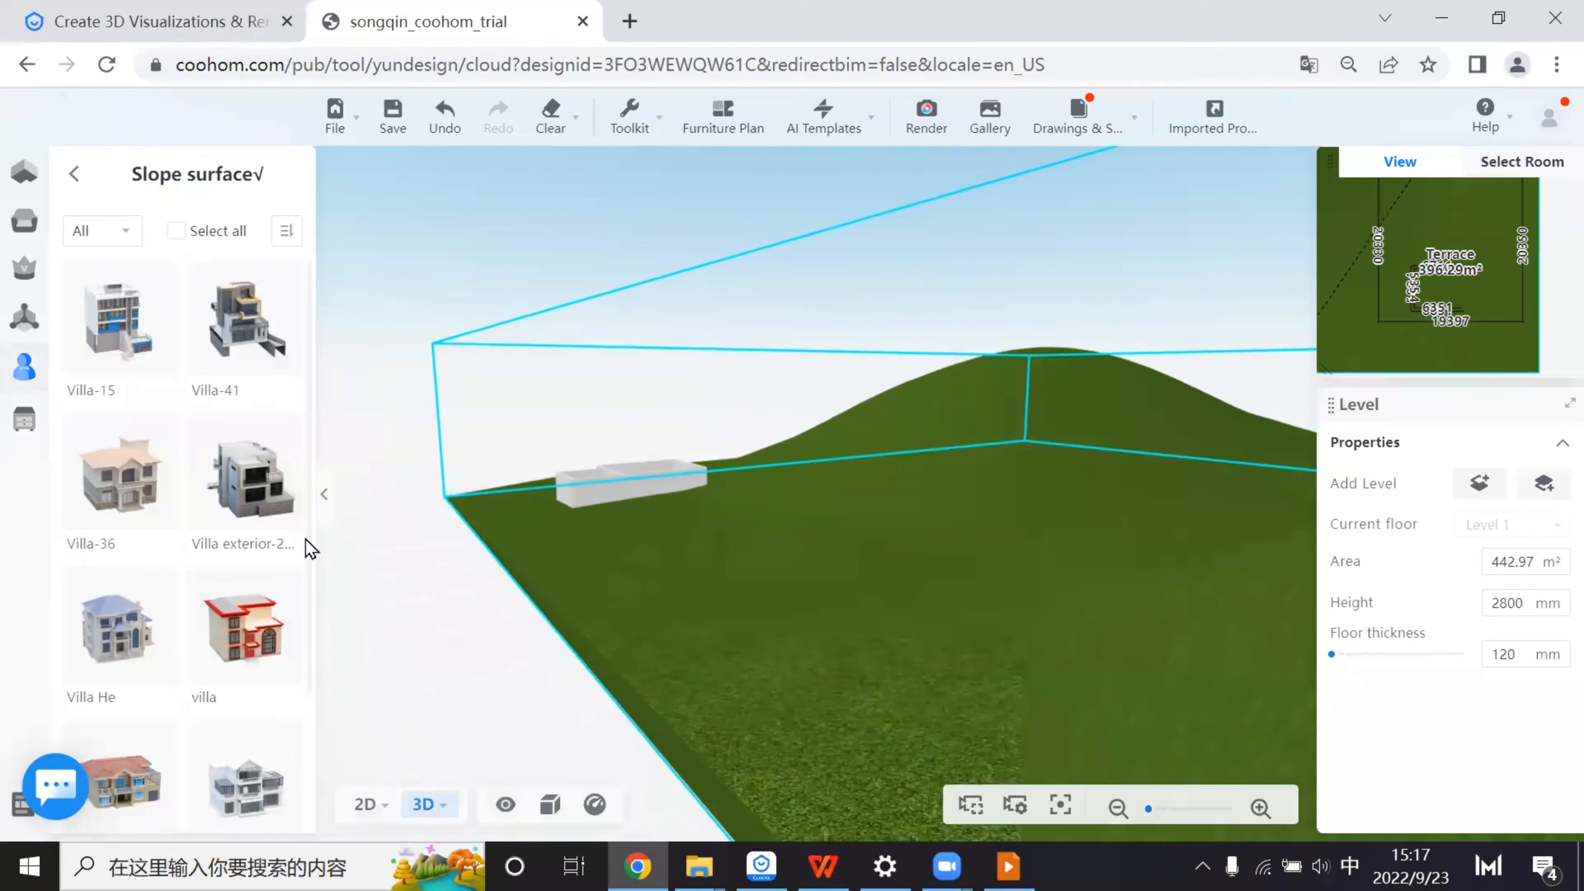
pyautogui.click(246, 477)
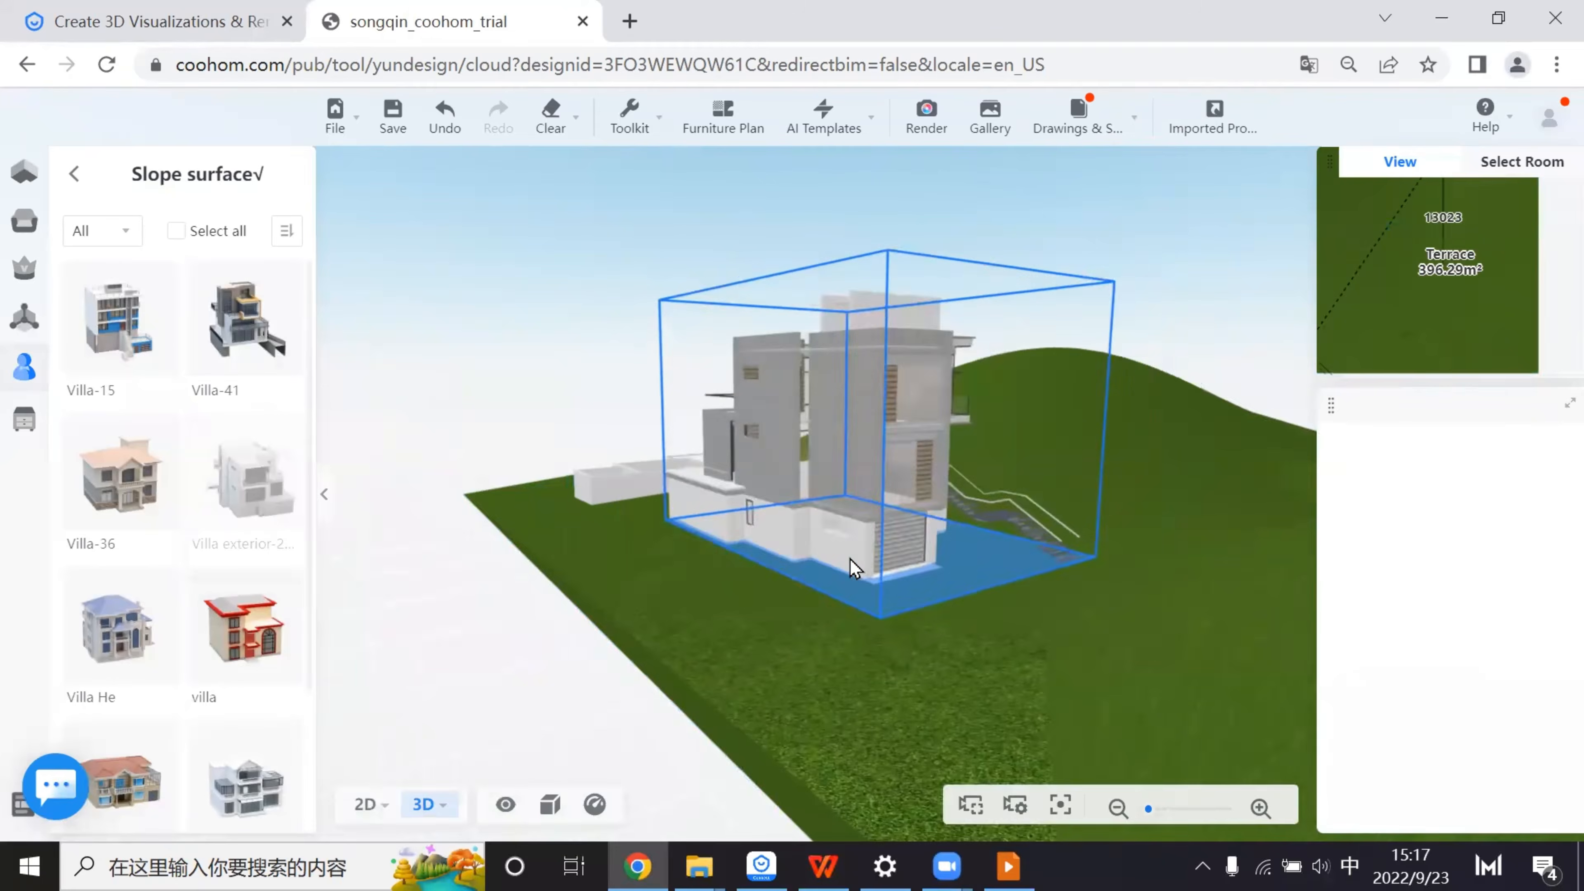
pyautogui.click(828, 559)
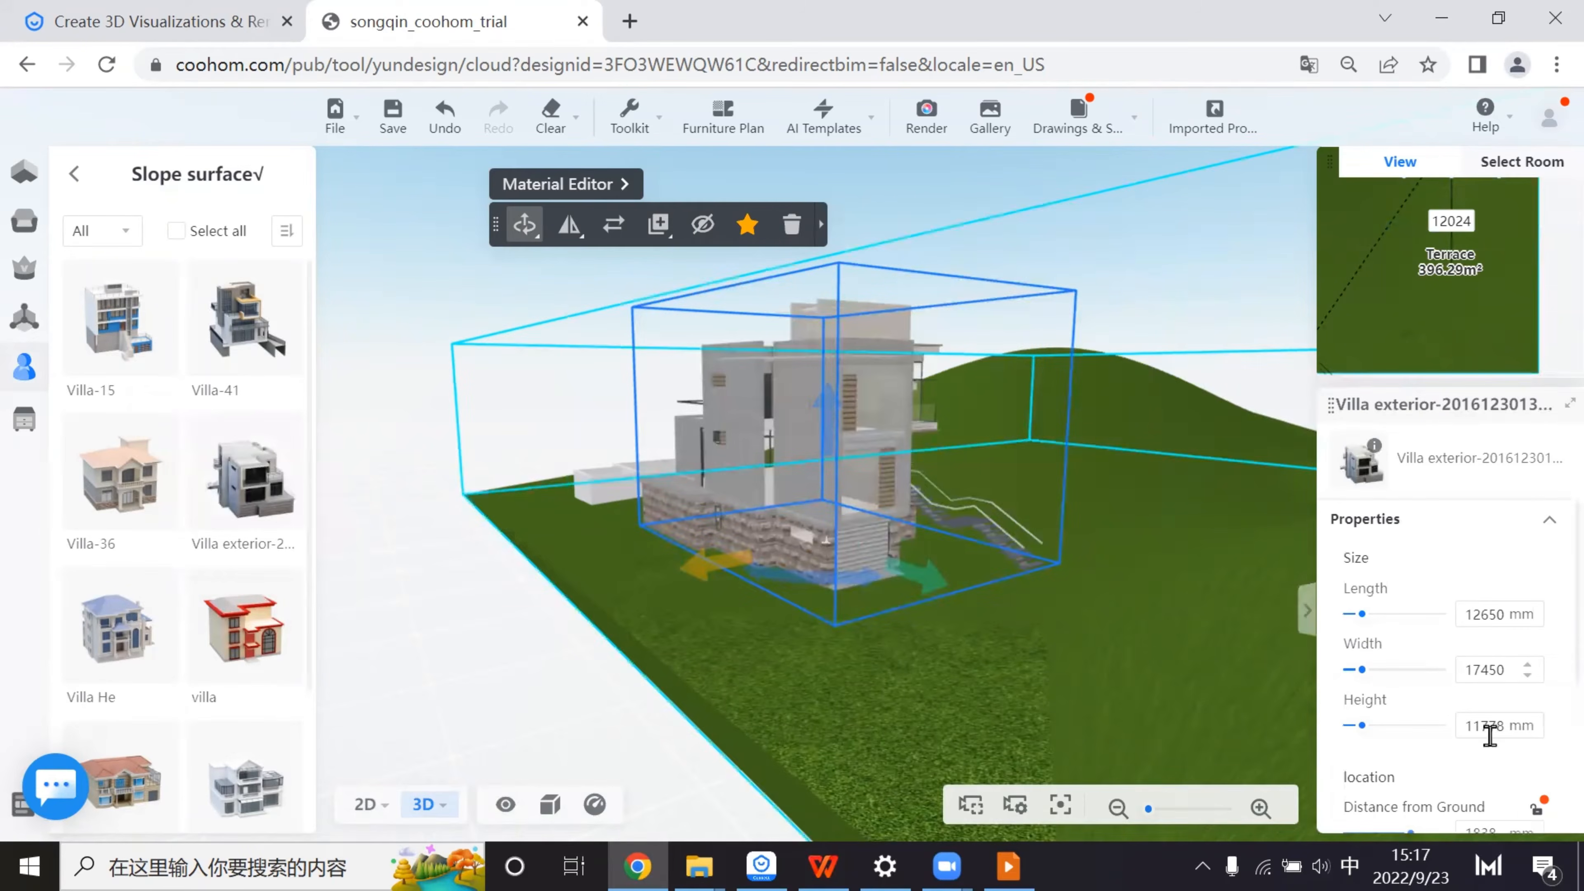
# - Set the placed villa exterior model's distance from ground to 0 mm
pyautogui.scroll(-2, 1491, 730)
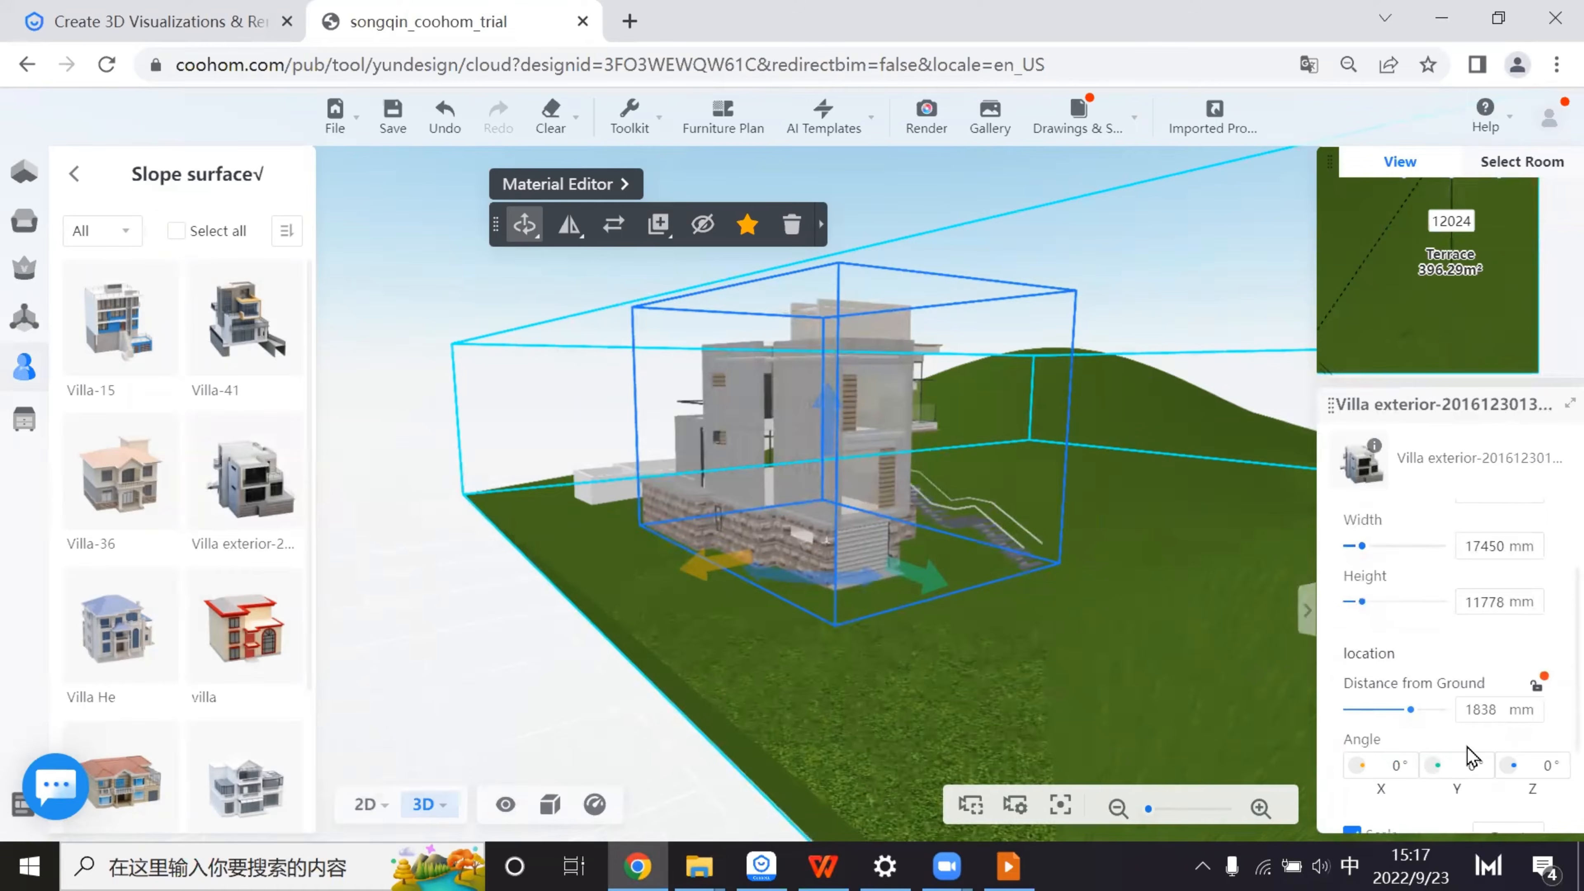
pyautogui.doubleClick(1494, 712)
pyautogui.write('0')
pyautogui.press('Return')
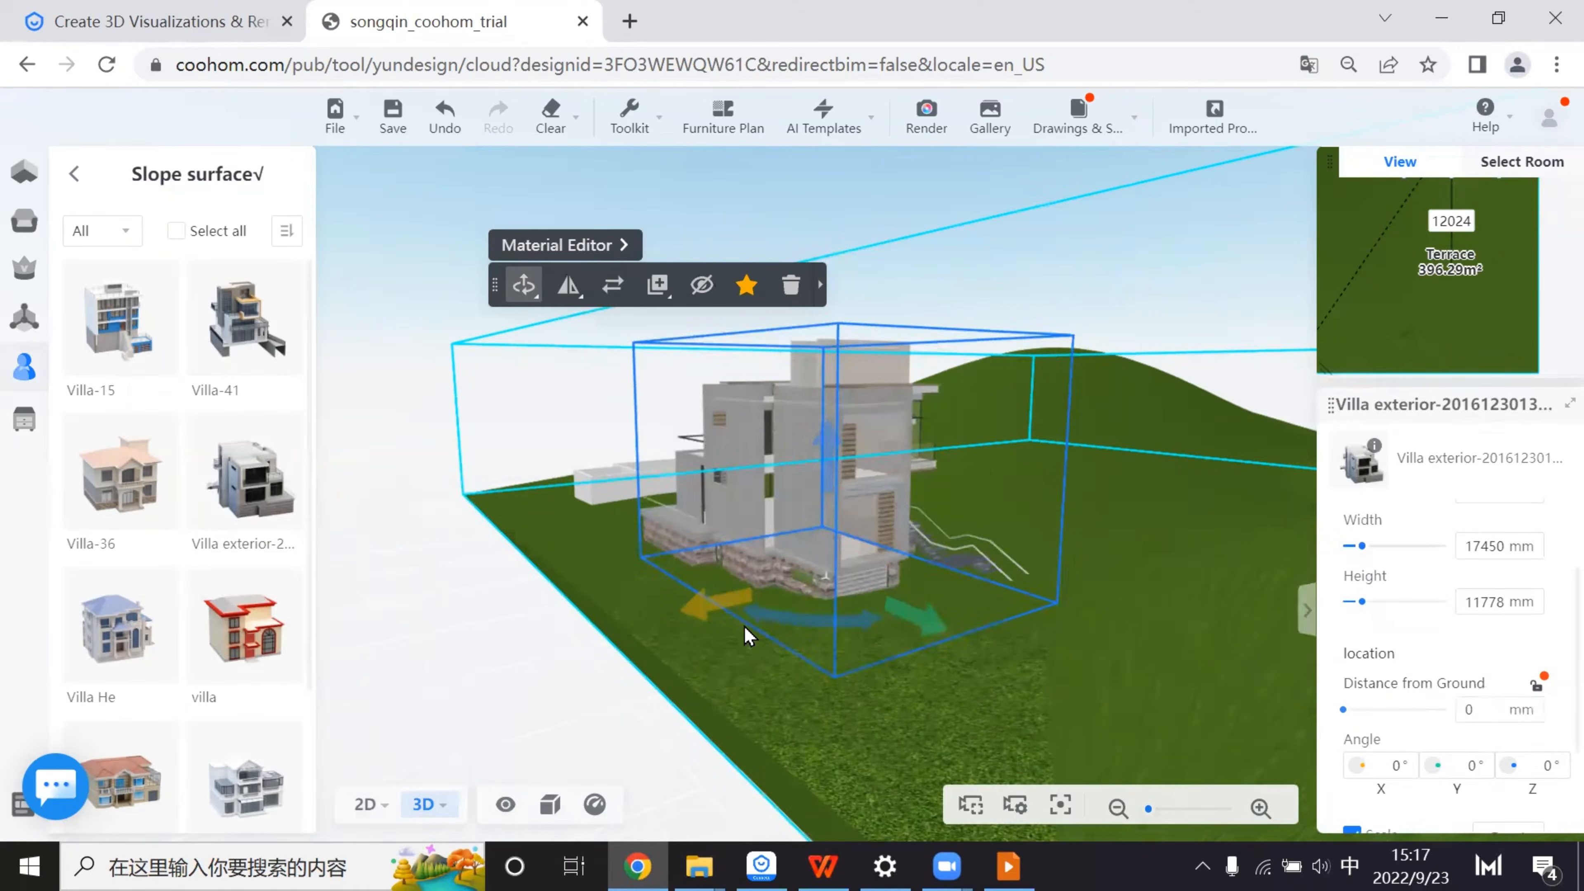
# - Rotate the villa exterior model to -90° about the Z axis and shift it across the slope
pyautogui.moveTo(777, 623); pyautogui.dragTo(705, 640)
pyautogui.moveTo(904, 621); pyautogui.dragTo(839, 591)
pyautogui.moveTo(516, 673); pyautogui.dragTo(979, 679)
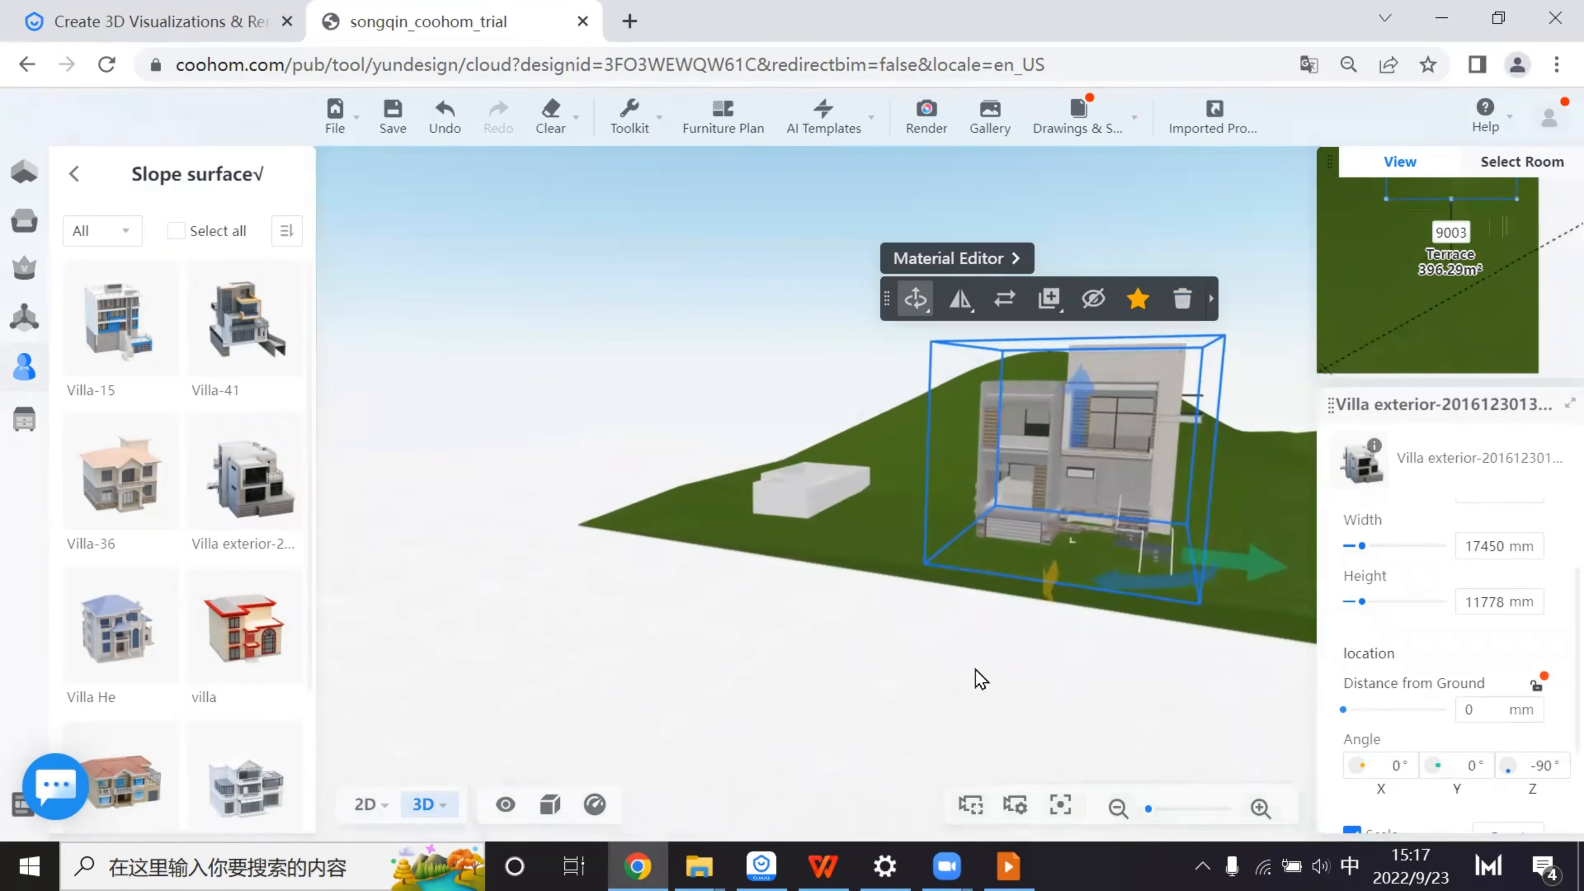
pyautogui.moveTo(1168, 571); pyautogui.dragTo(1080, 577)
pyautogui.moveTo(991, 695); pyautogui.dragTo(999, 550)
pyautogui.moveTo(814, 605); pyautogui.dragTo(543, 475)
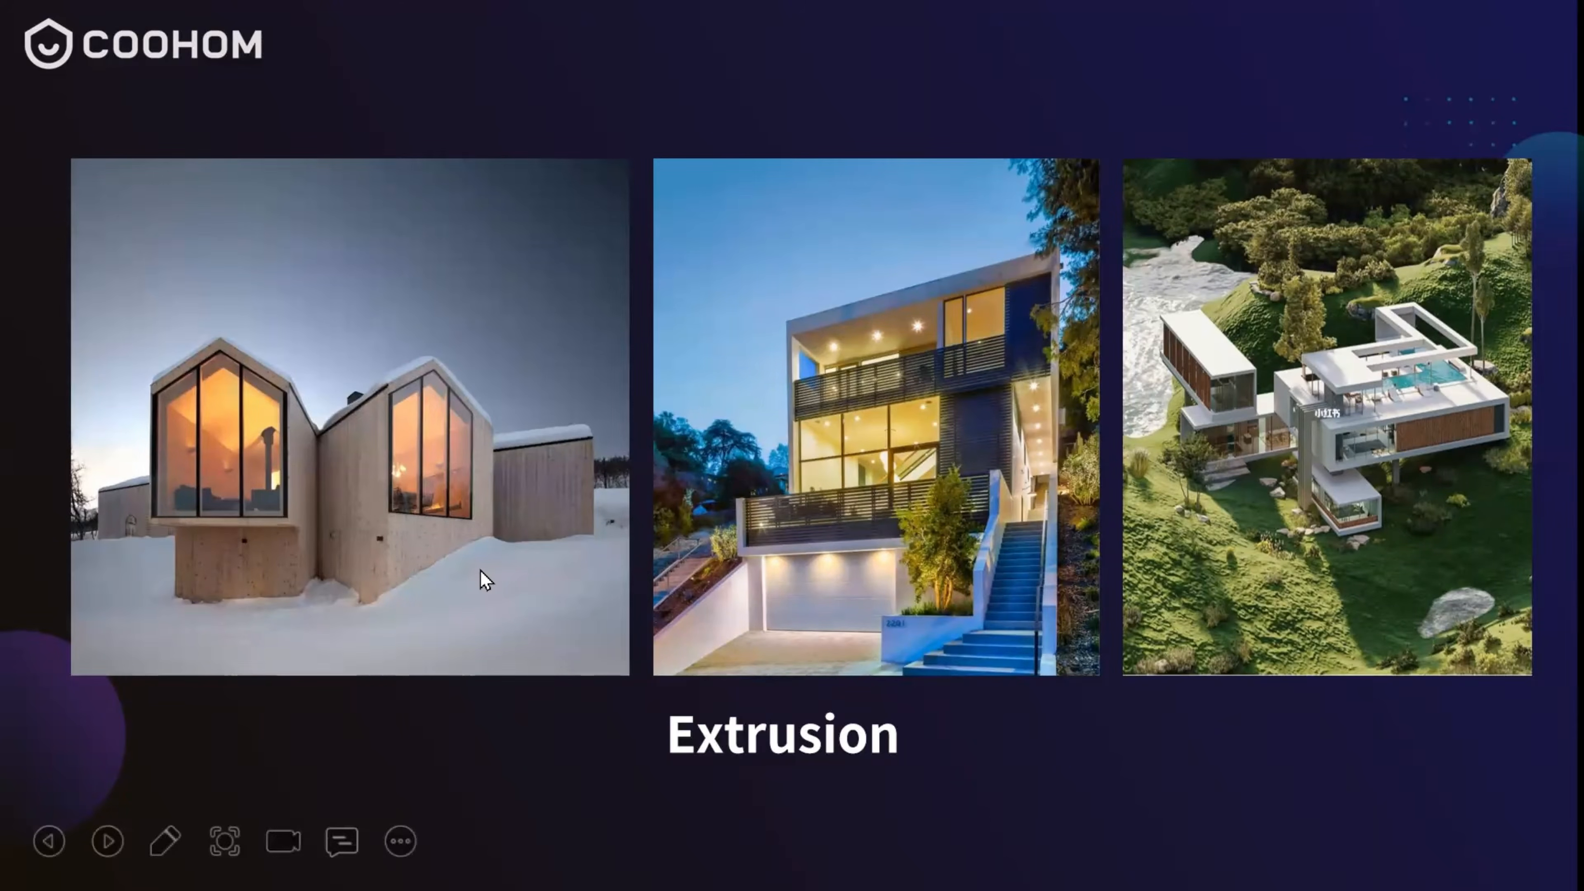
pyautogui.click(1446, 574)
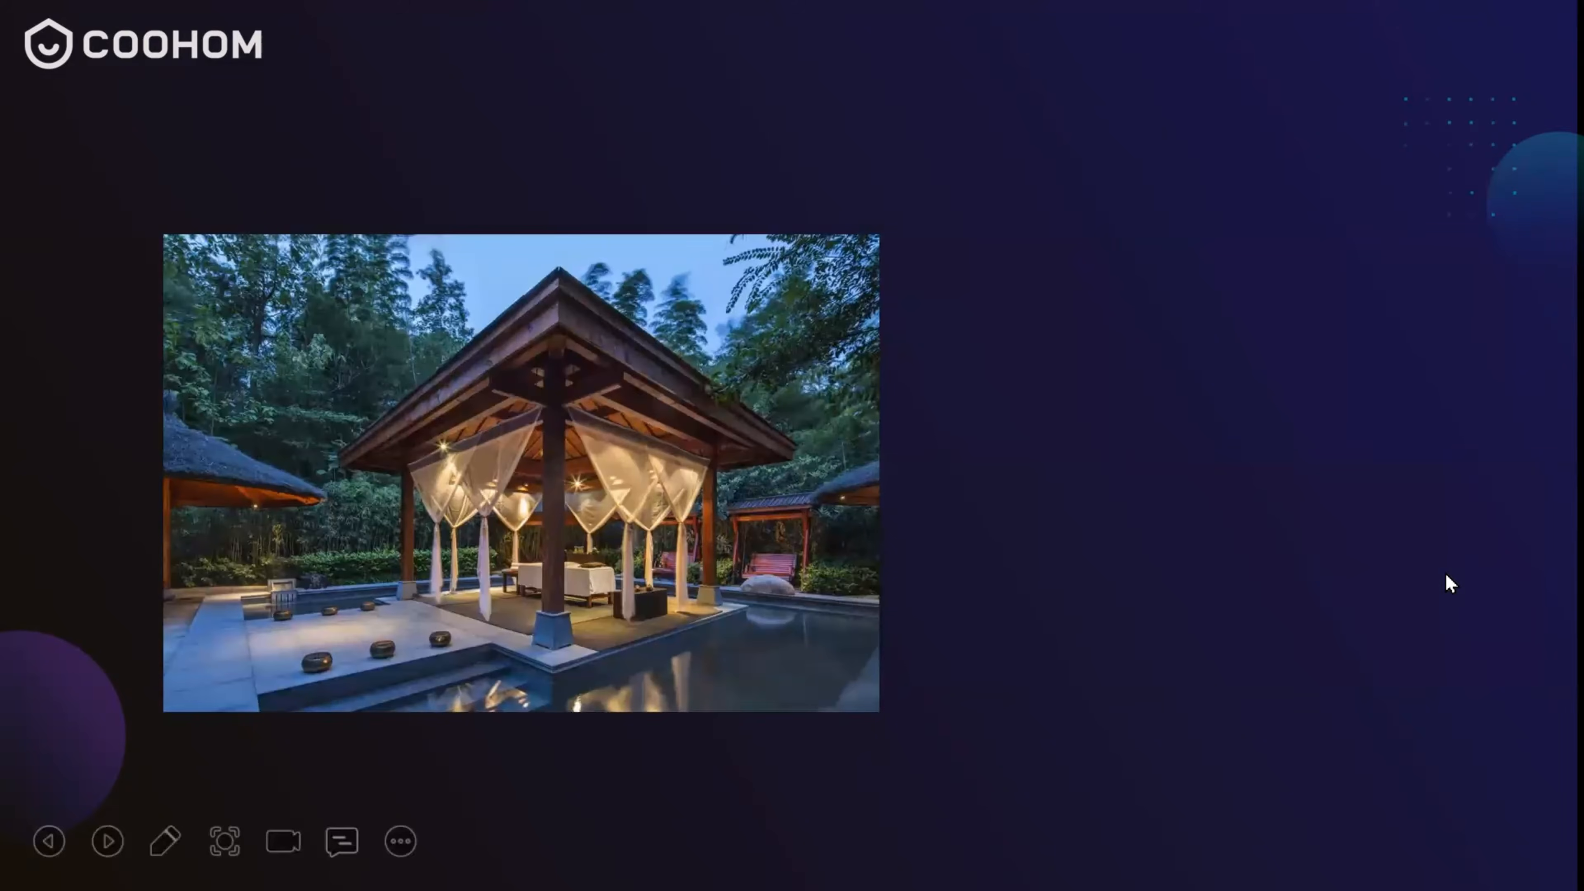
pyautogui.press('Left')
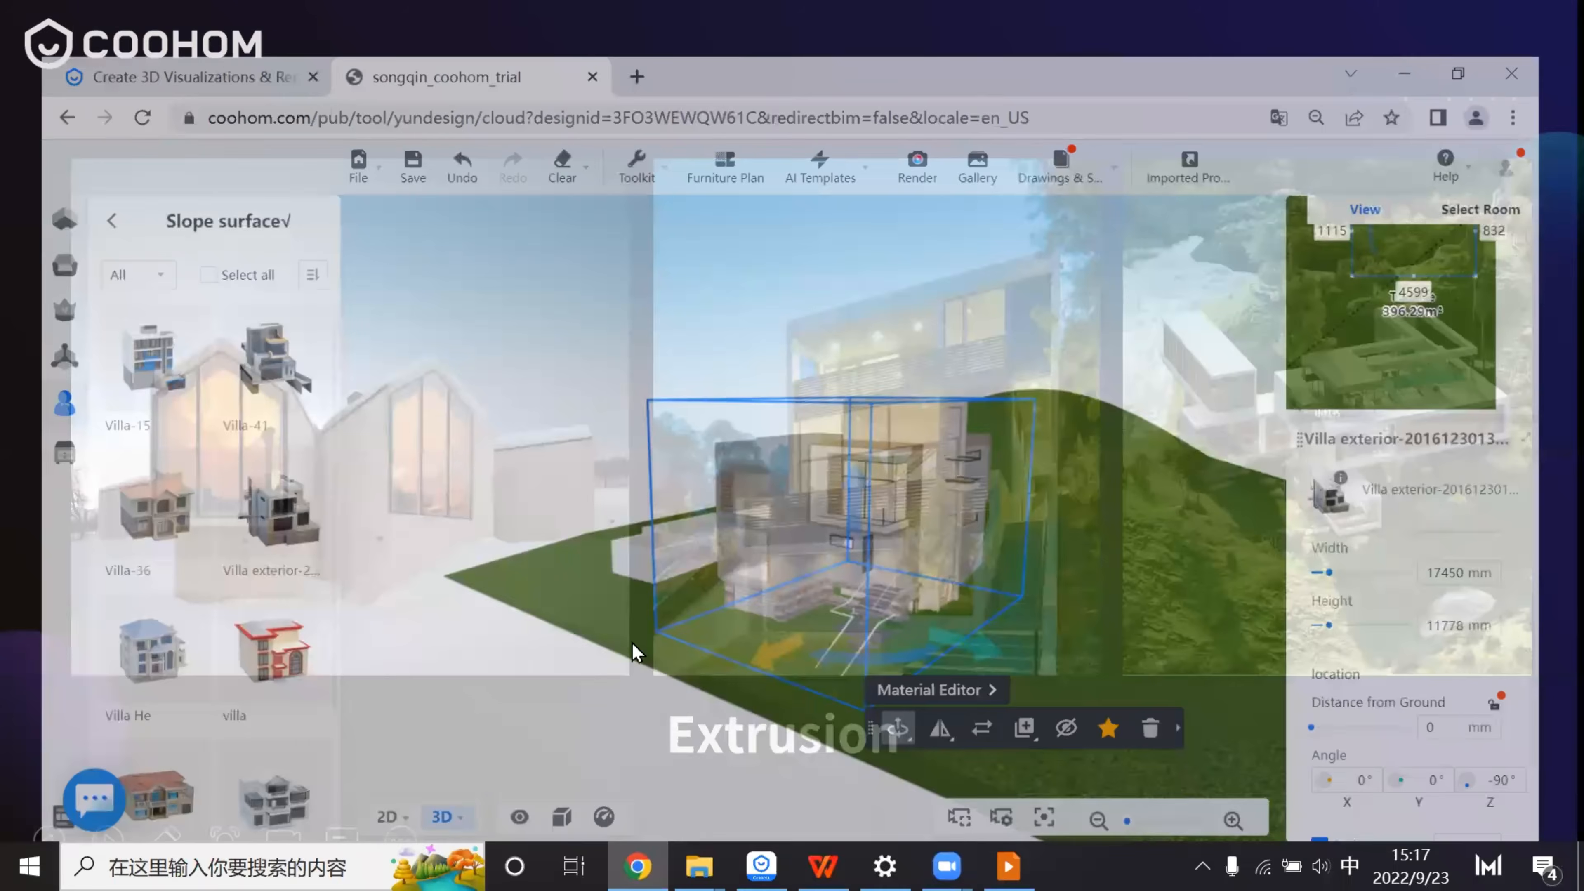
# - Move the villa exterior model further along the slope, and delete it from the terrain
pyautogui.moveTo(959, 622); pyautogui.dragTo(908, 613)
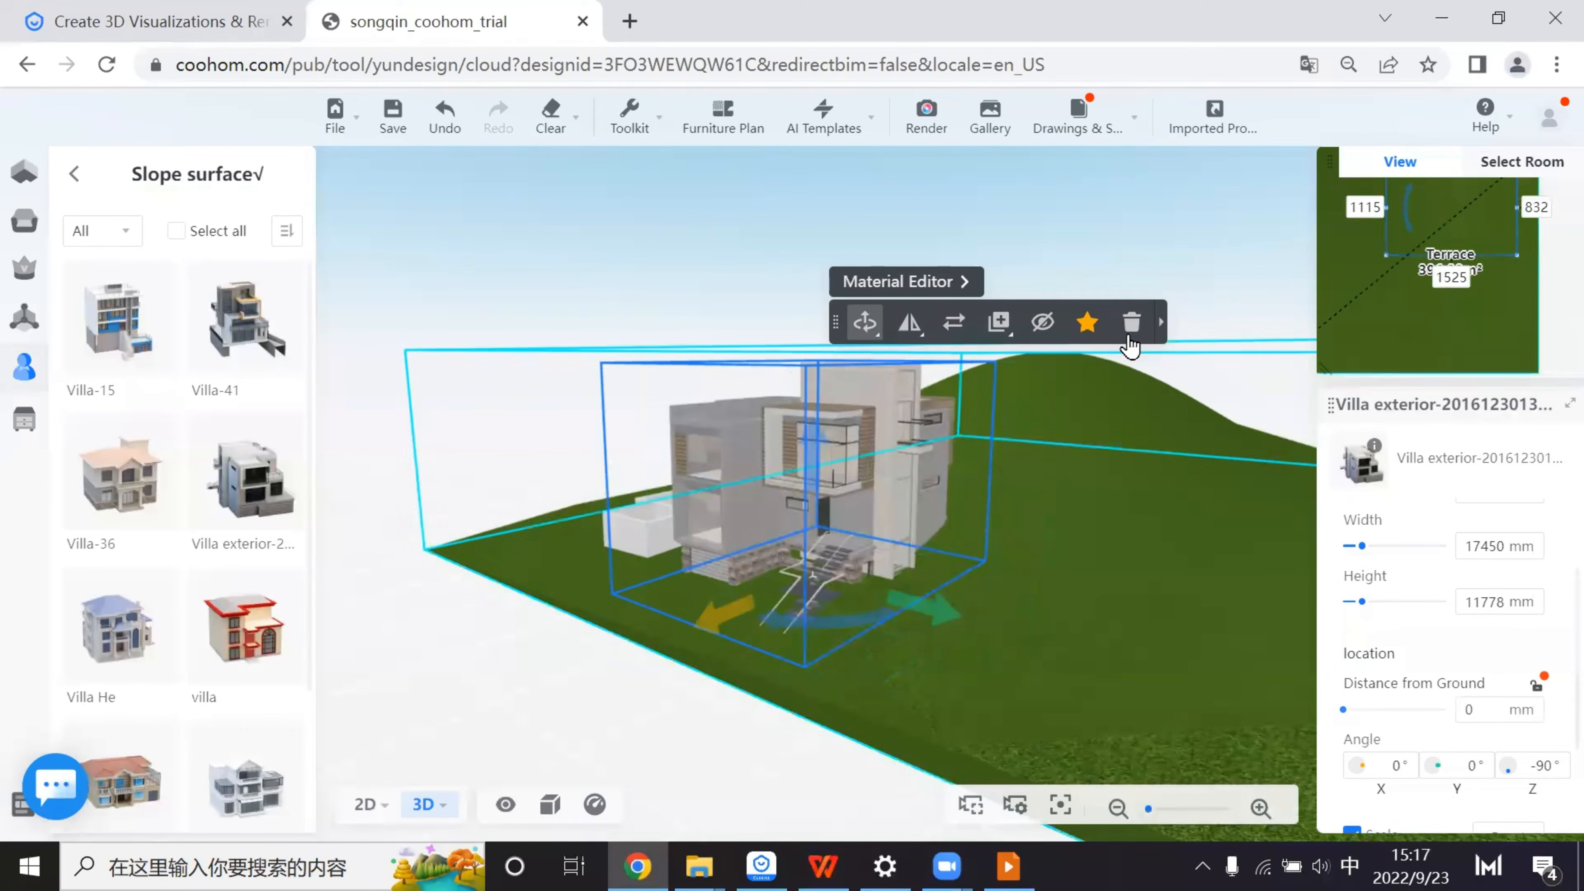
pyautogui.click(1131, 323)
pyautogui.moveTo(719, 667); pyautogui.dragTo(775, 711, button='right')
pyautogui.moveTo(892, 466); pyautogui.dragTo(769, 462)
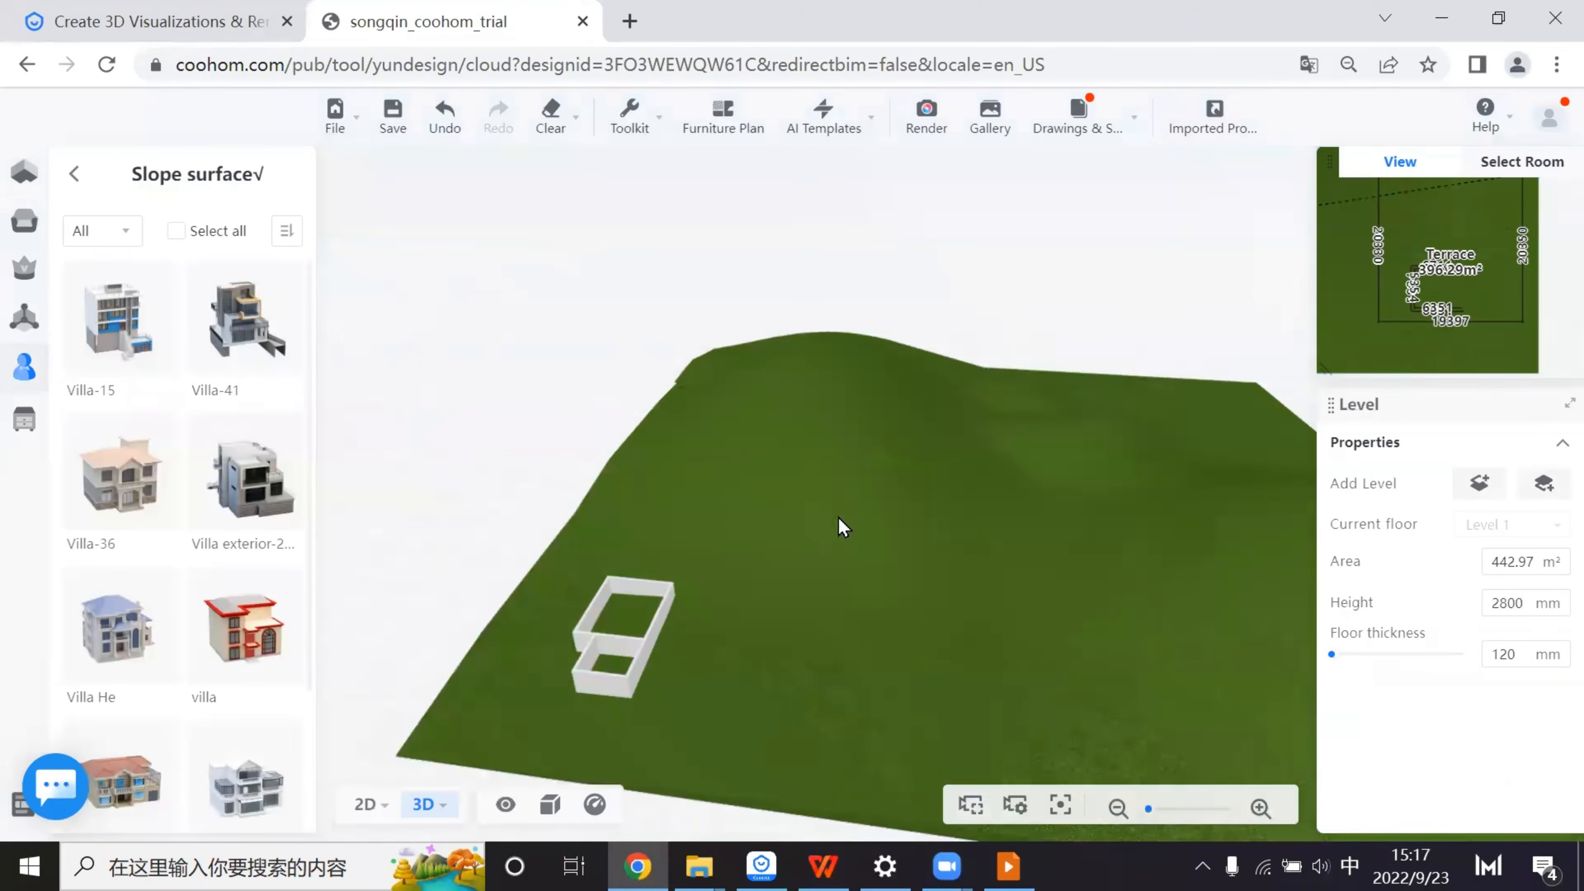
pyautogui.moveTo(839, 519); pyautogui.dragTo(953, 595, button='right')
pyautogui.click(1006, 866)
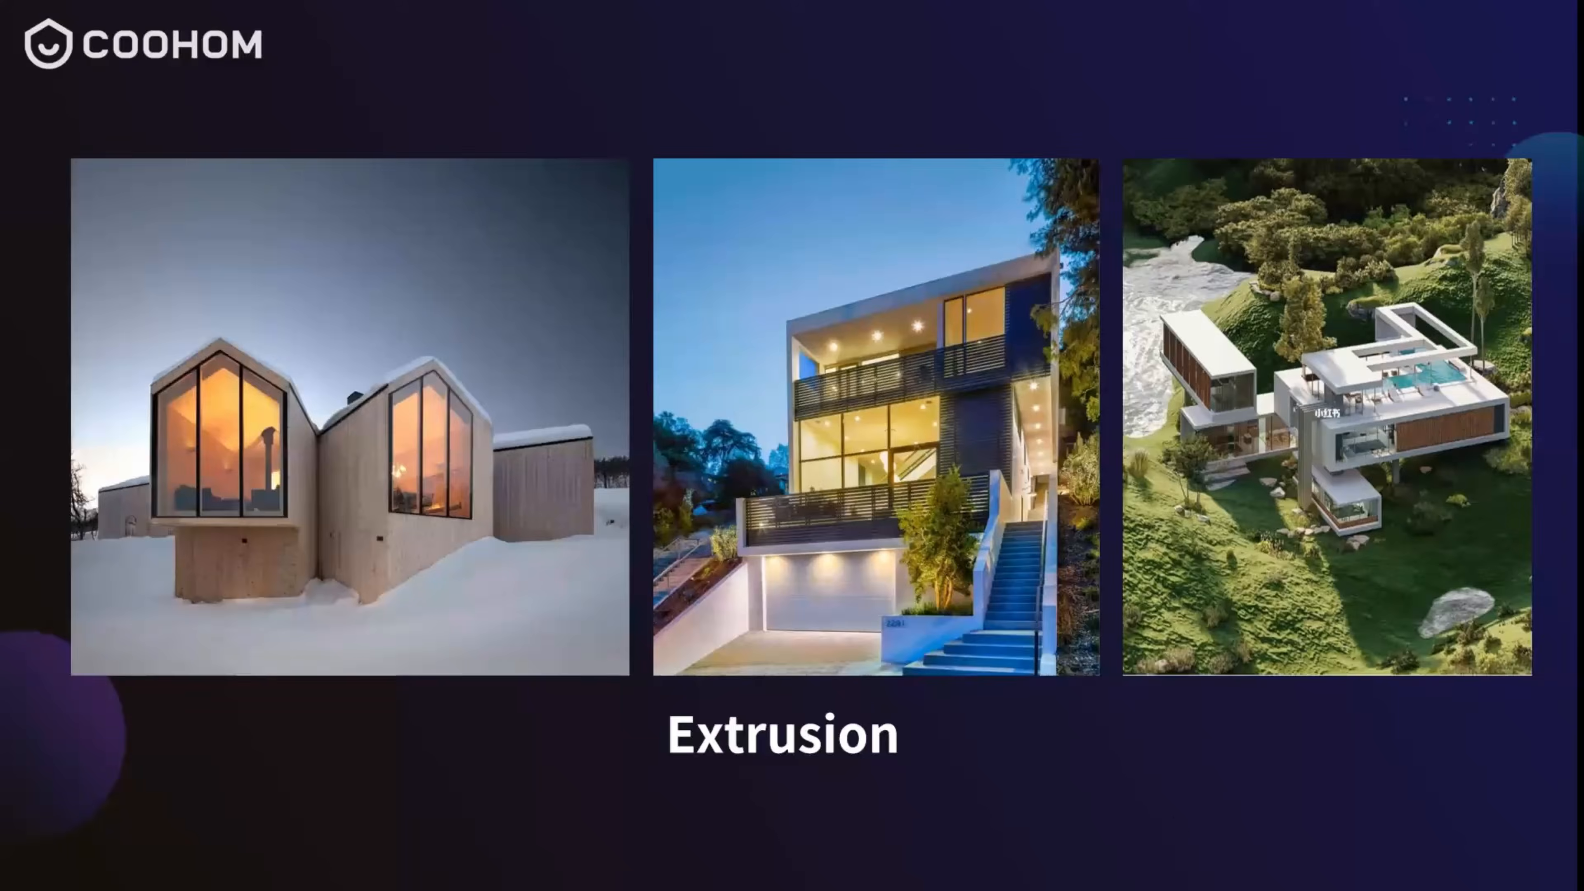
pyautogui.click(968, 601)
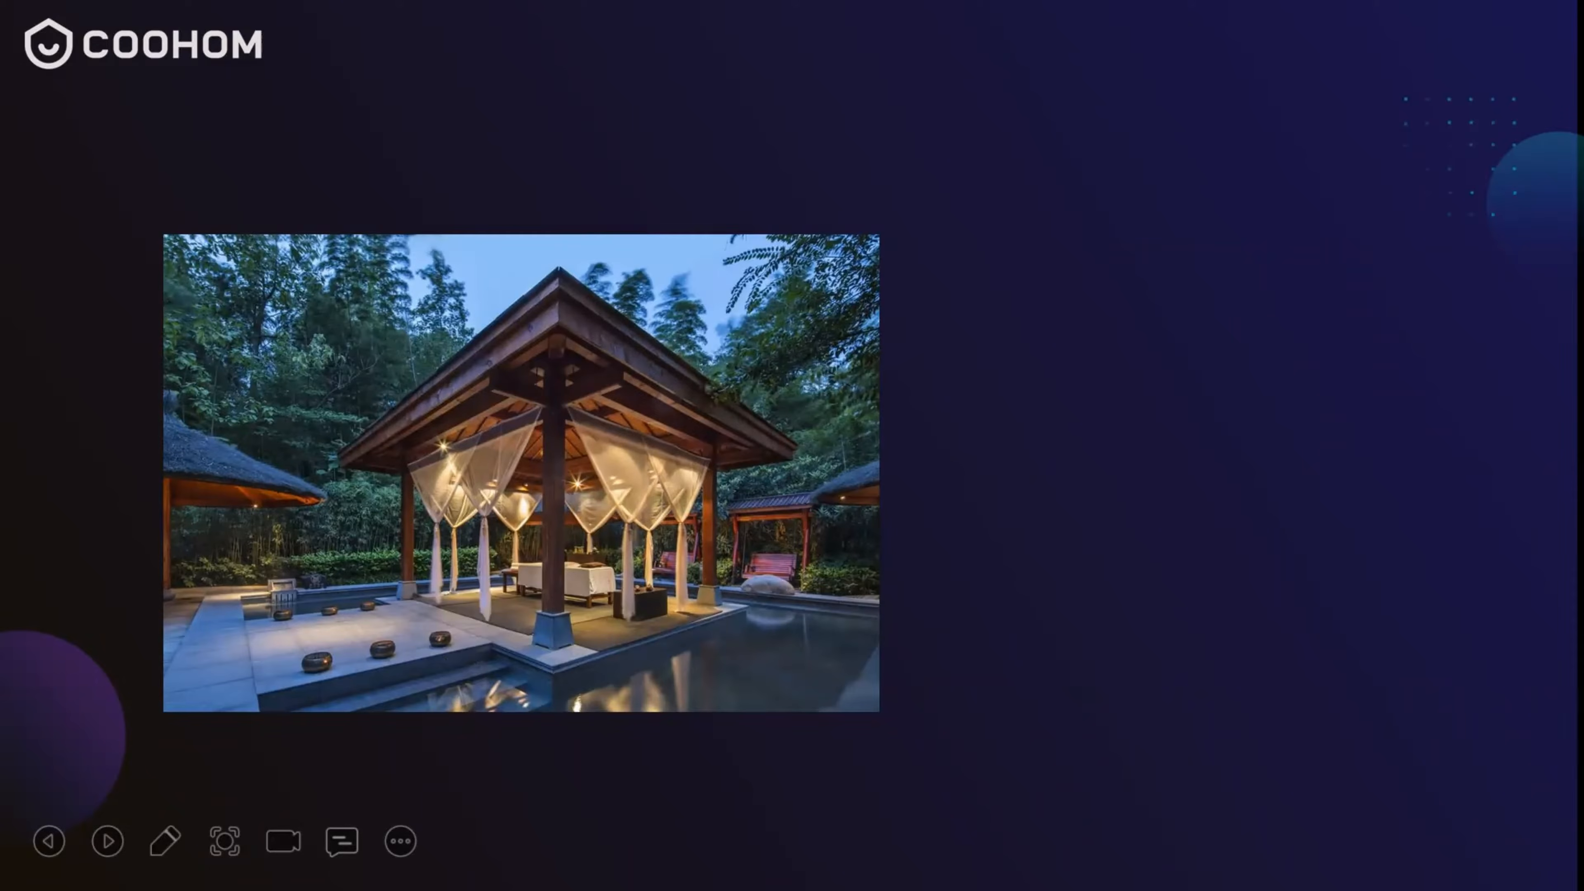
pyautogui.press('super+d')
pyautogui.click(638, 866)
# - Delete the green slope model that covers the terrace and the building
pyautogui.click(817, 581)
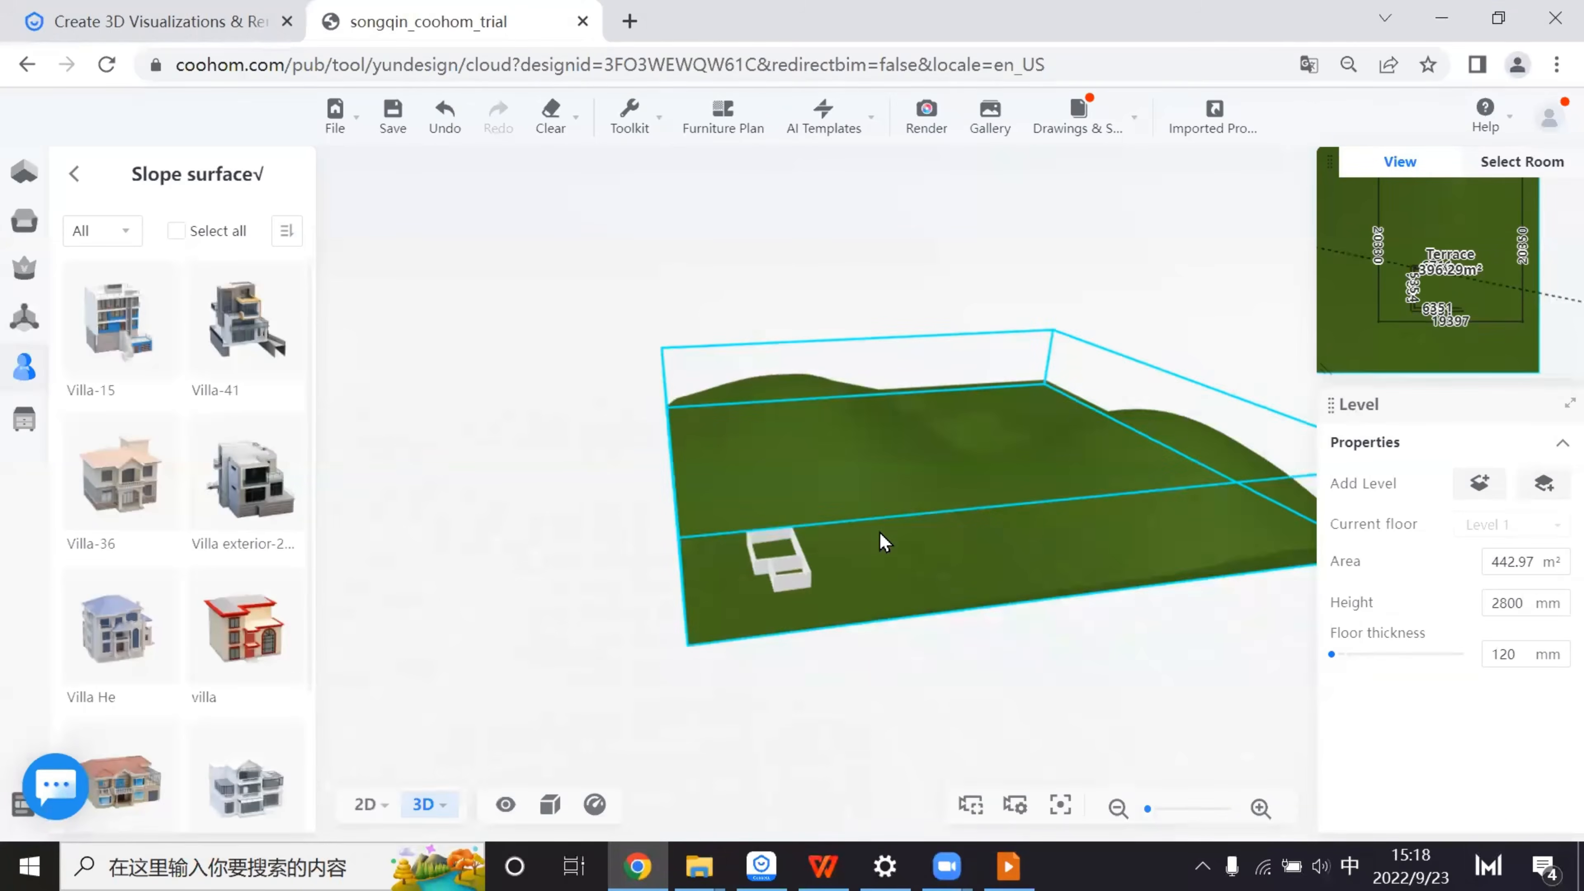
pyautogui.click(1005, 292)
pyautogui.moveTo(789, 593); pyautogui.dragTo(1110, 699)
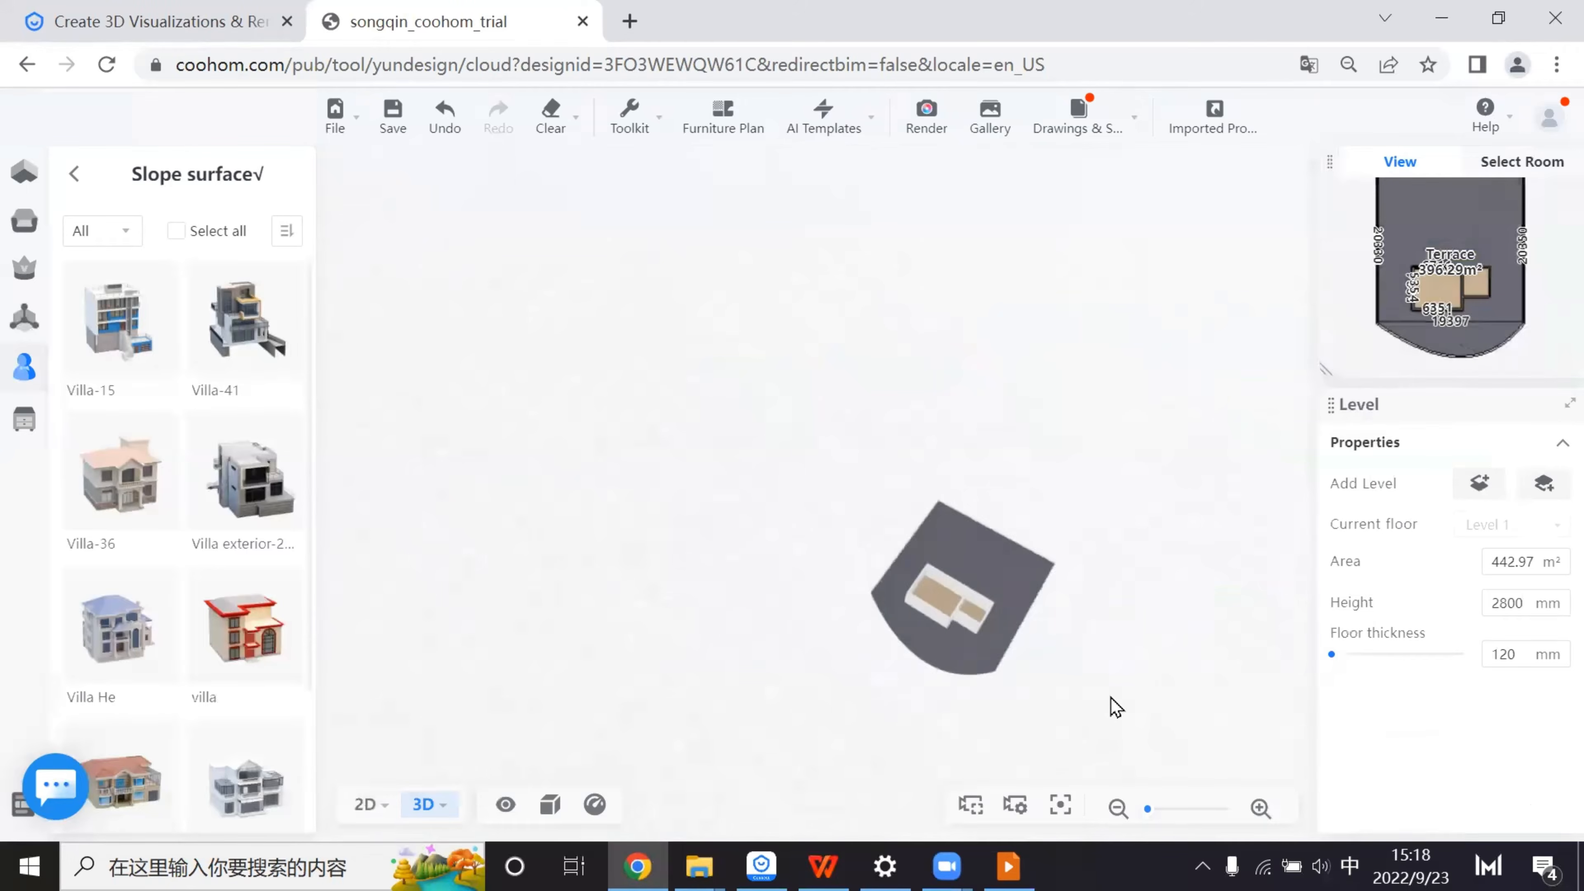
# - Examine the building walls and the bare terrace floor from several angles in 3D and in the 2D plan
pyautogui.scroll(2, 1111, 698)
pyautogui.moveTo(1110, 699); pyautogui.dragTo(767, 428, button='right')
pyautogui.scroll(5, 781, 525)
pyautogui.moveTo(746, 554); pyautogui.dragTo(757, 509)
pyautogui.scroll(3, 780, 524)
pyautogui.scroll(3, 877, 591)
pyautogui.scroll(-5, 757, 486)
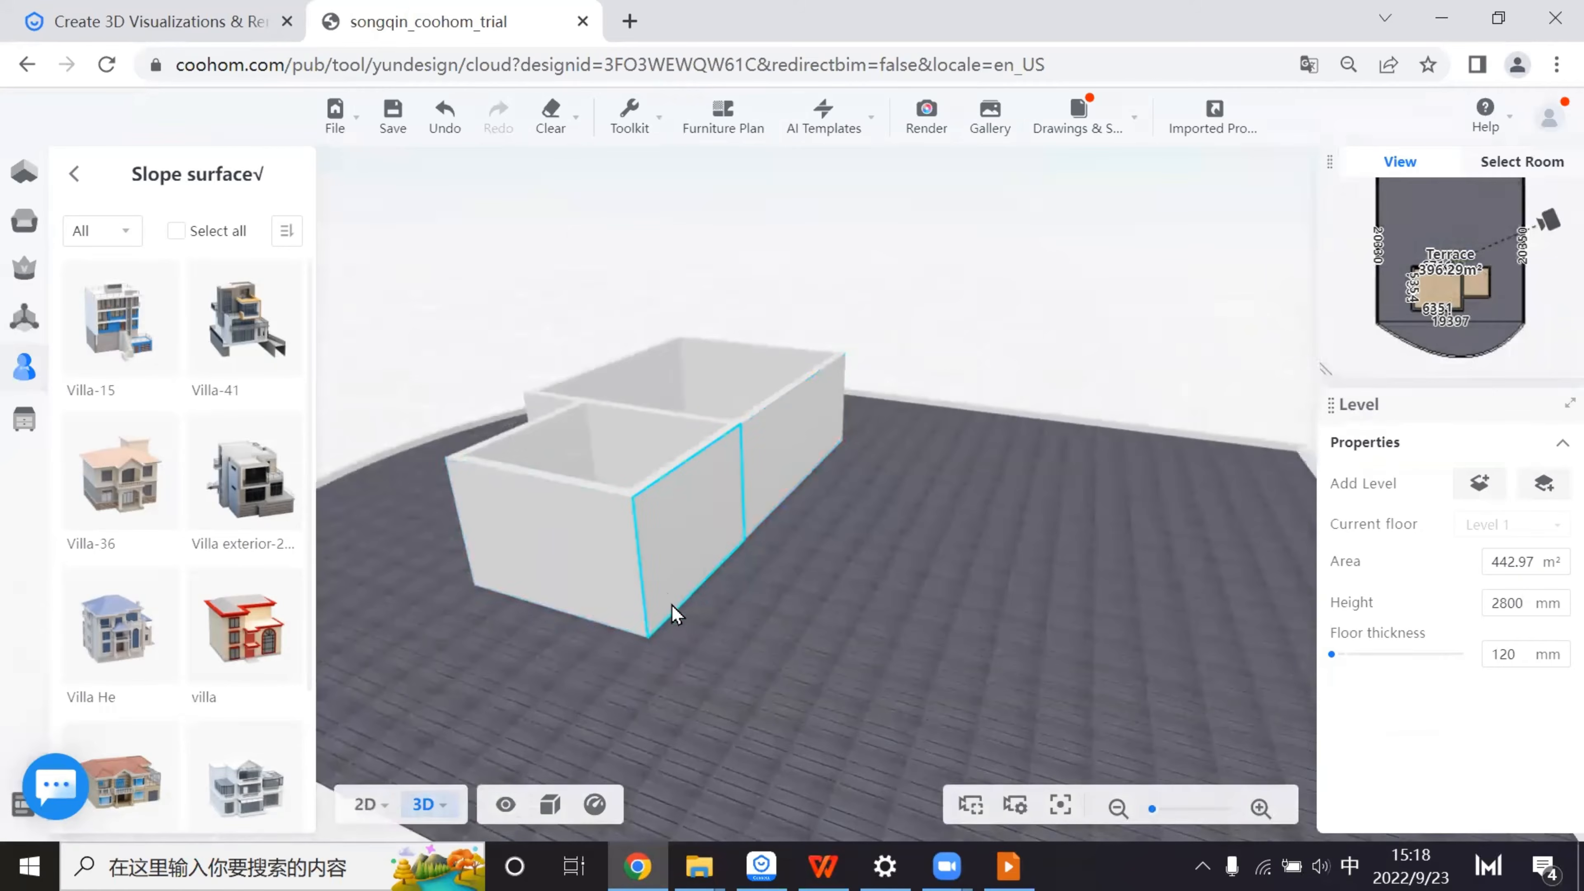
pyautogui.moveTo(672, 604); pyautogui.dragTo(1004, 652)
pyautogui.scroll(3, 960, 309)
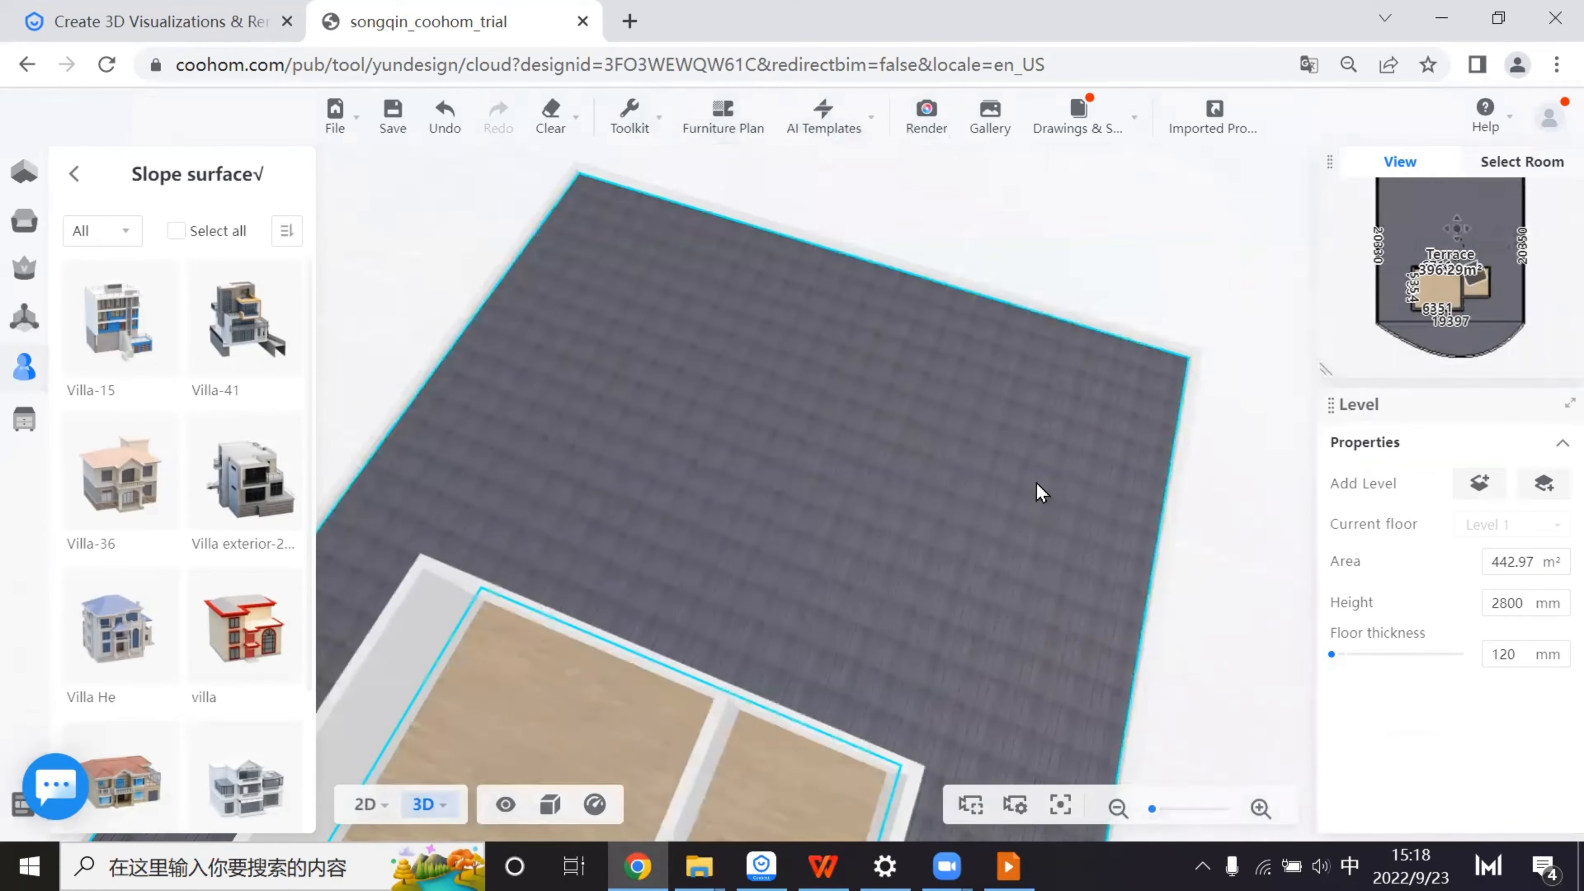
pyautogui.scroll(3, 1040, 492)
pyautogui.moveTo(838, 429); pyautogui.dragTo(807, 311)
pyautogui.press('1')
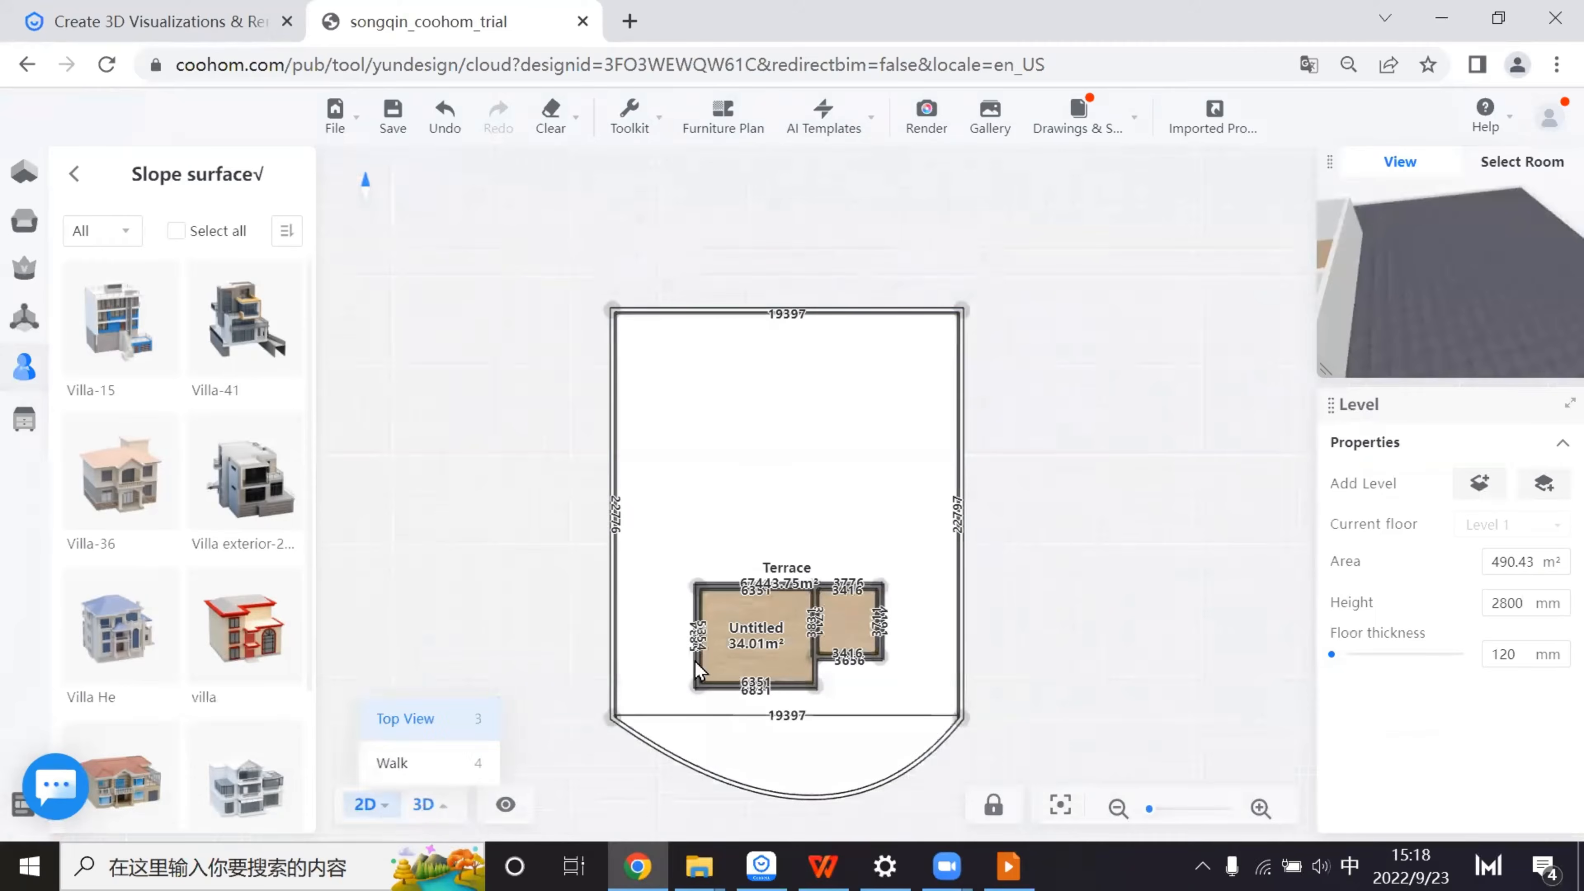
# - Return to the 3D view of the terrace and open the floor plan drawing tools
pyautogui.click(424, 803)
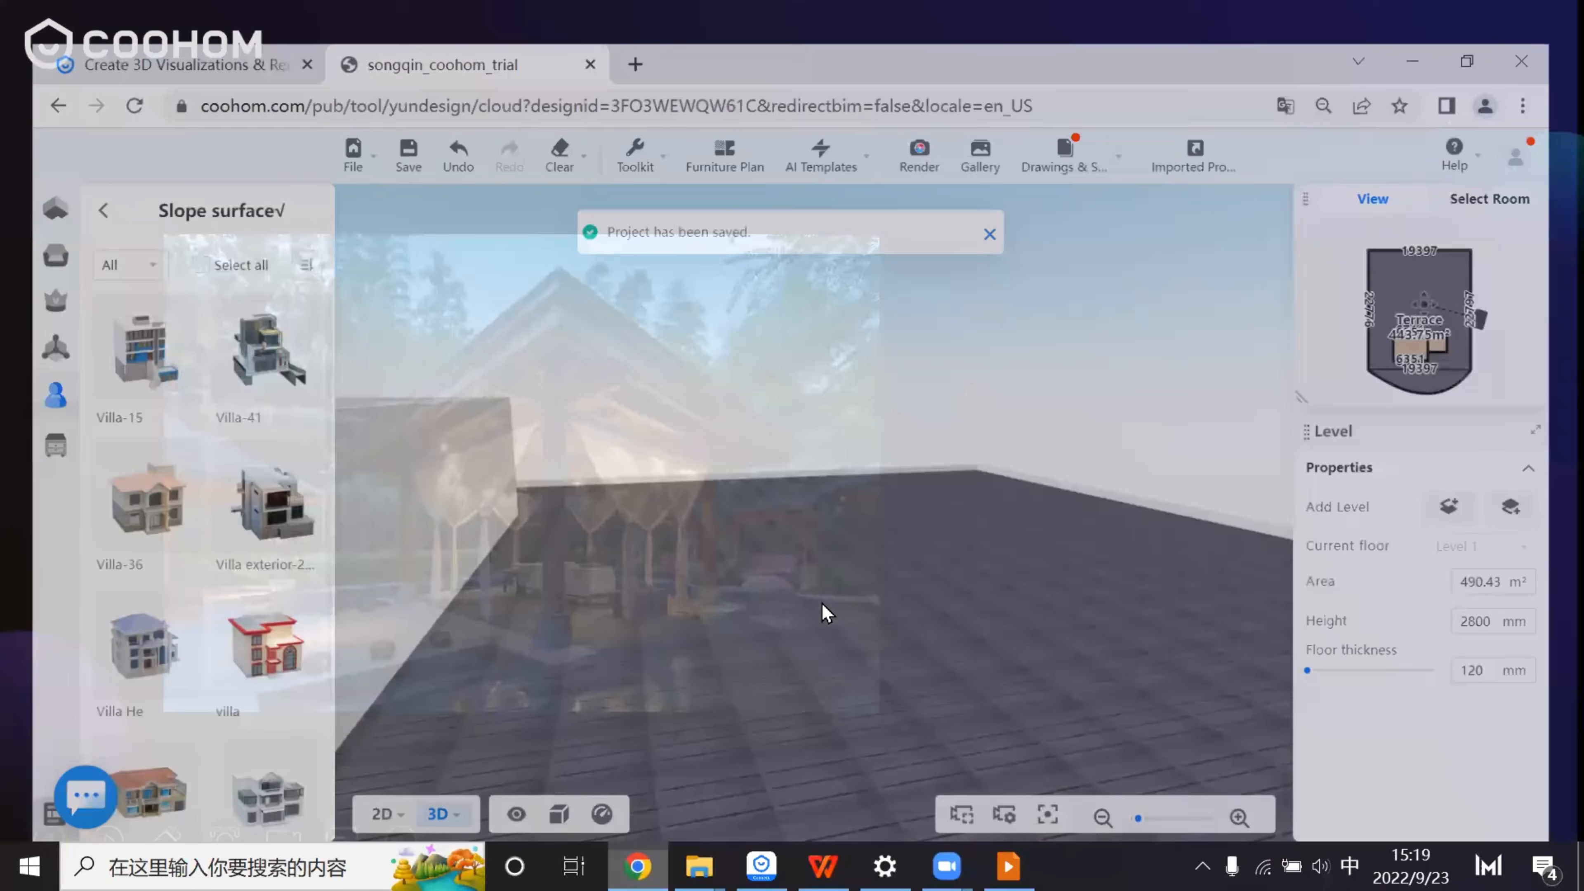
pyautogui.moveTo(711, 655); pyautogui.dragTo(992, 683)
pyautogui.moveTo(17, 437)
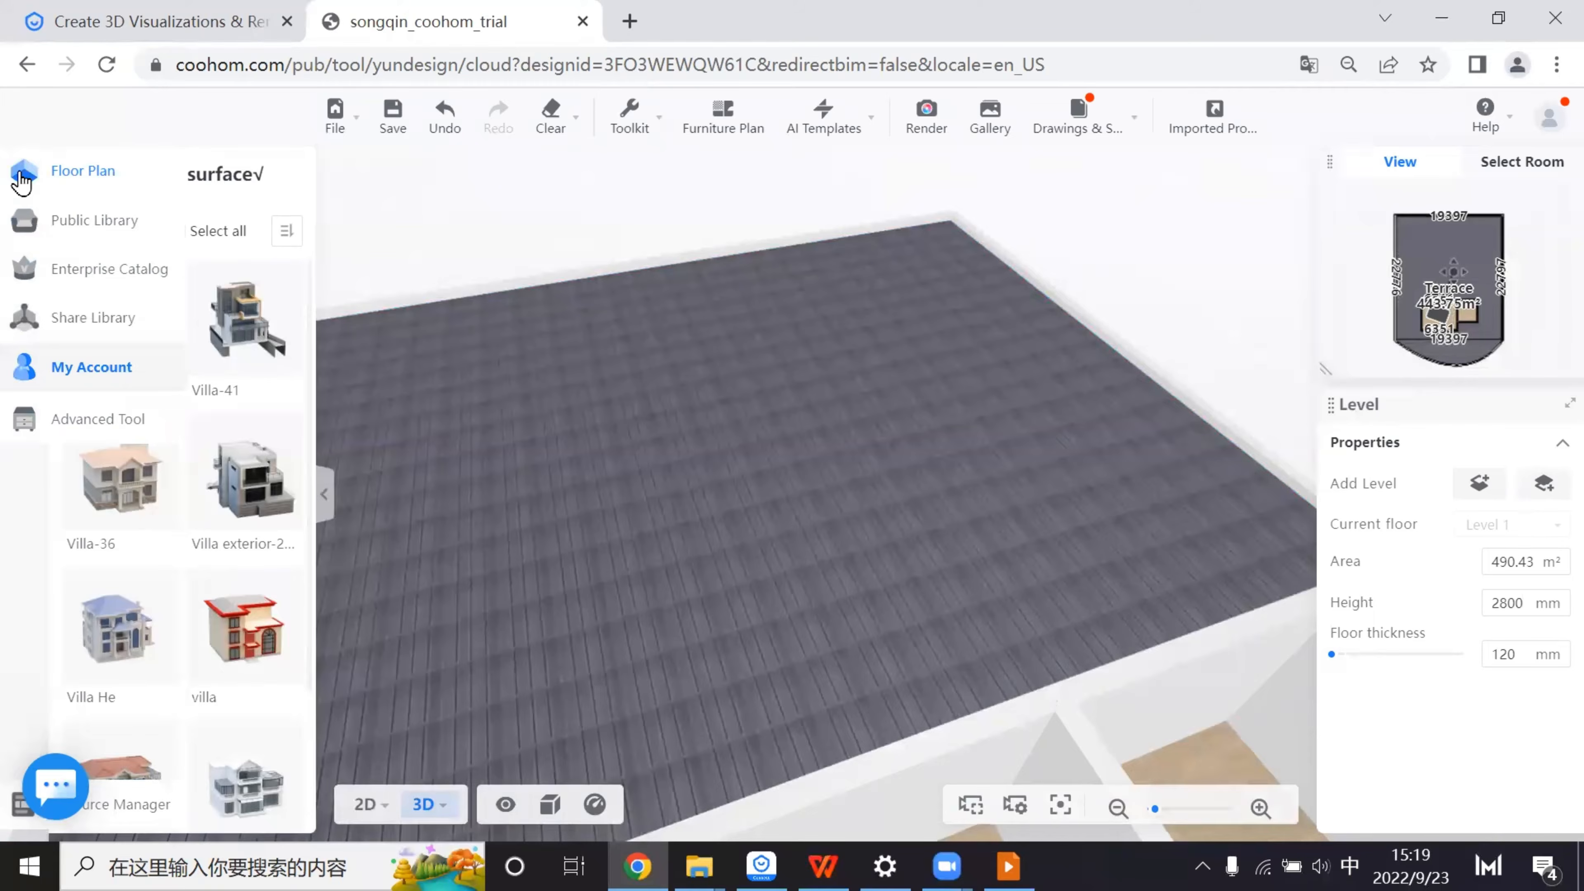
pyautogui.click(22, 178)
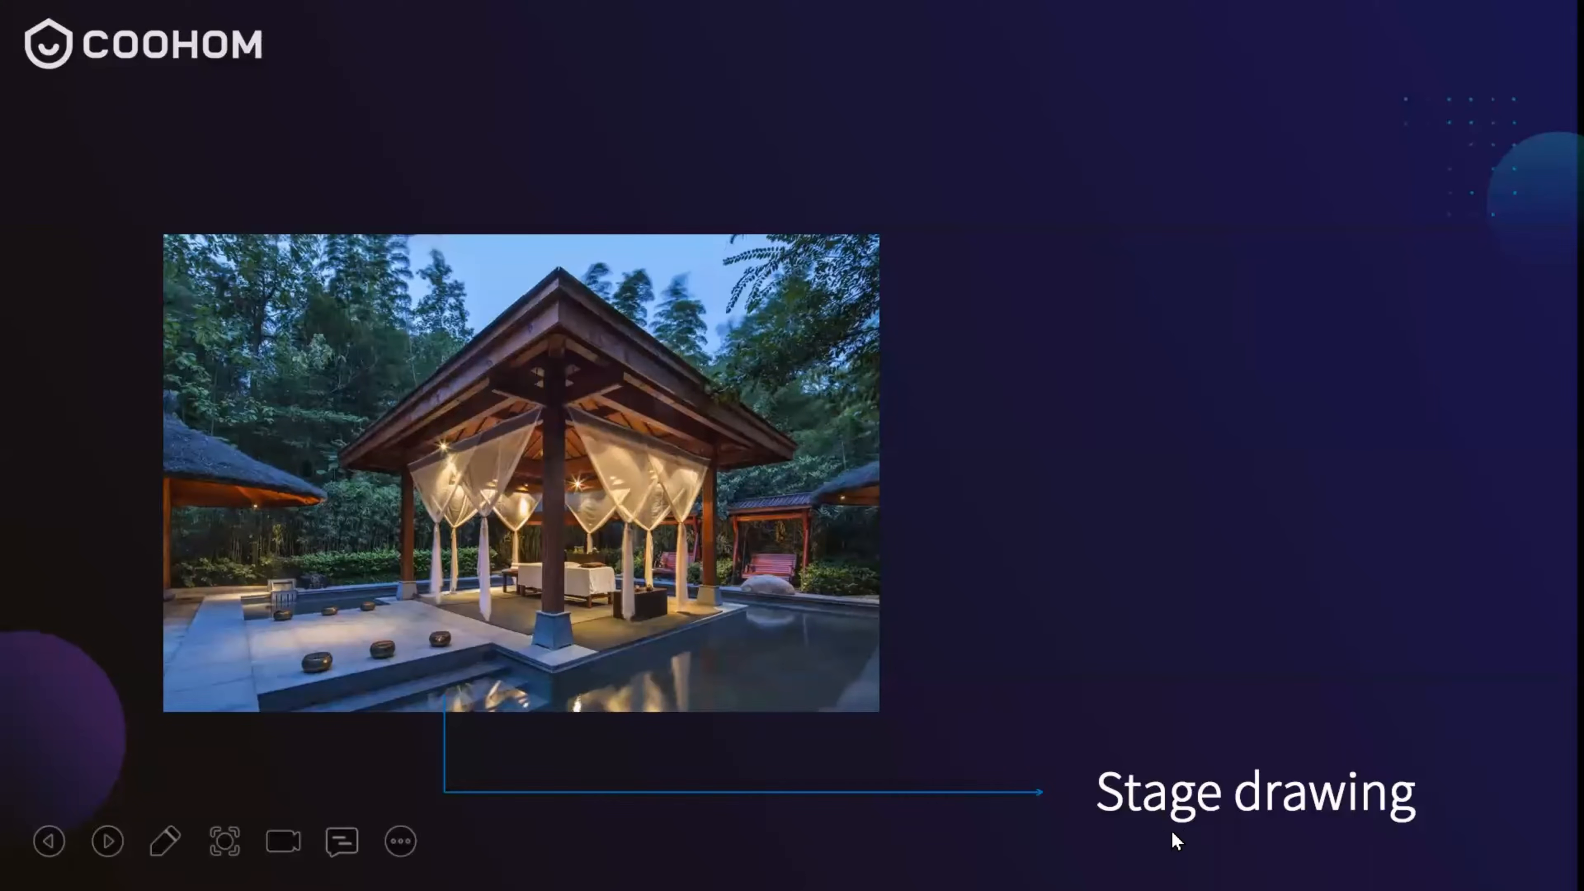
pyautogui.click(1098, 647)
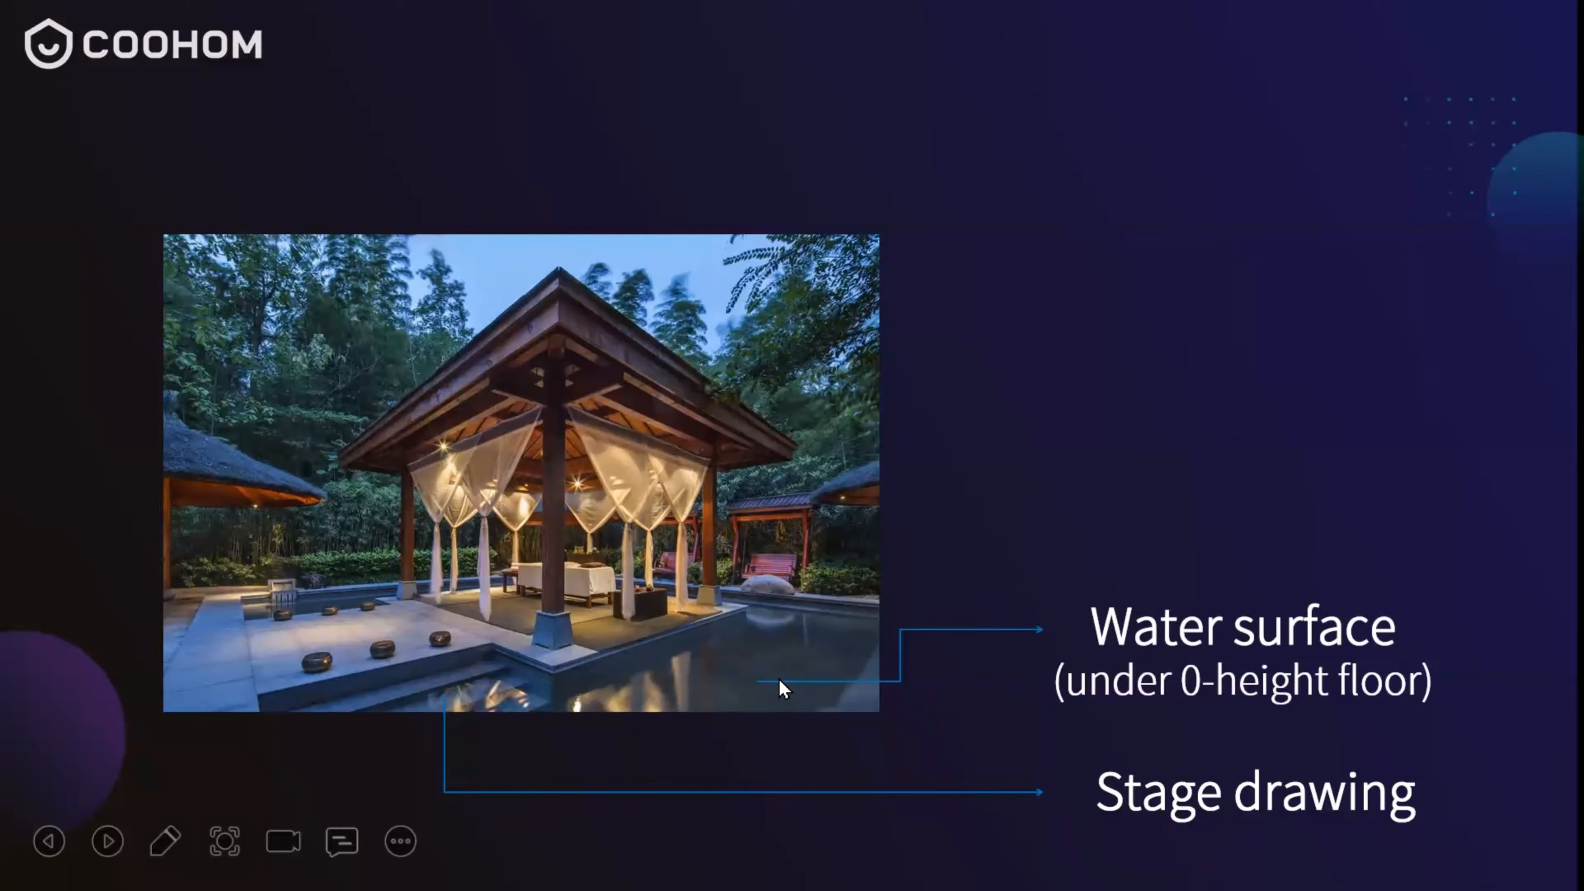
pyautogui.press('Left')
pyautogui.press('Left')
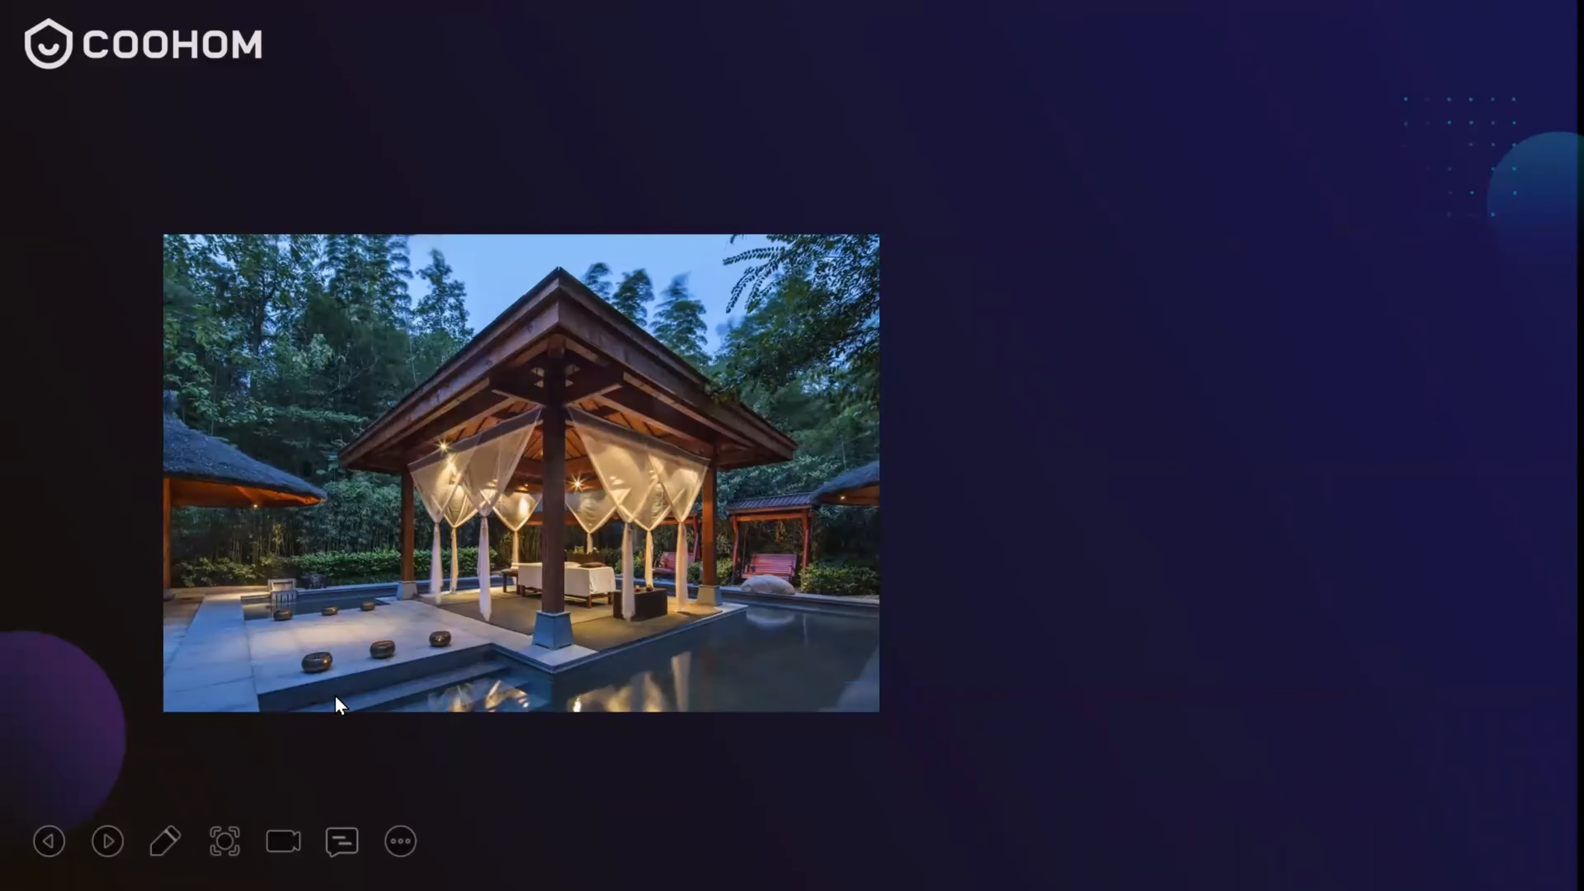
pyautogui.press('super+d')
pyautogui.click(637, 866)
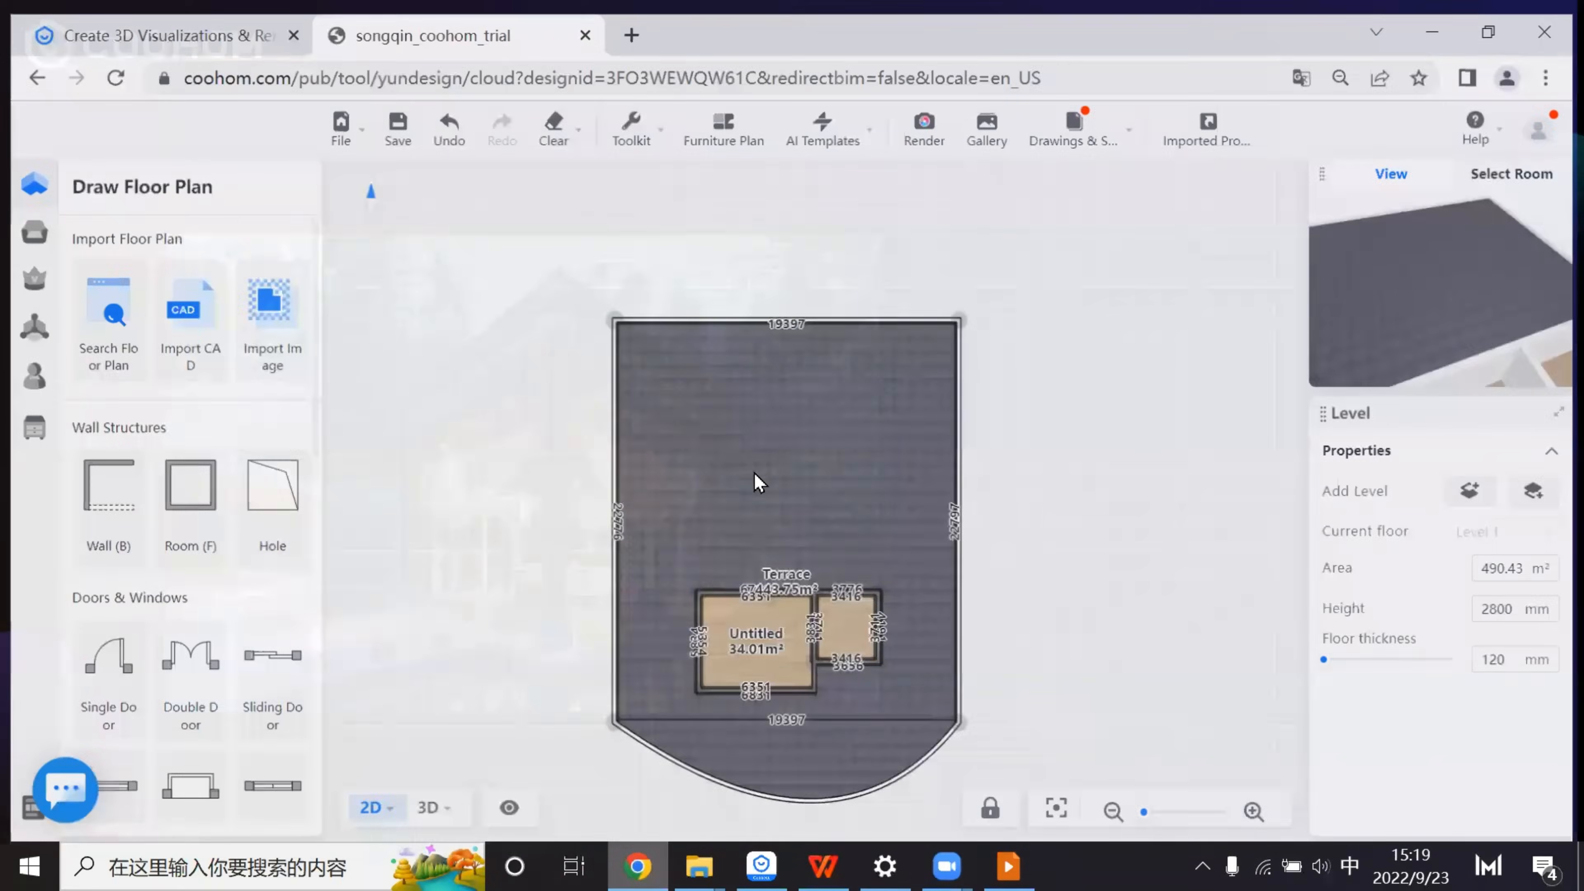
pyautogui.scroll(-5, 268, 543)
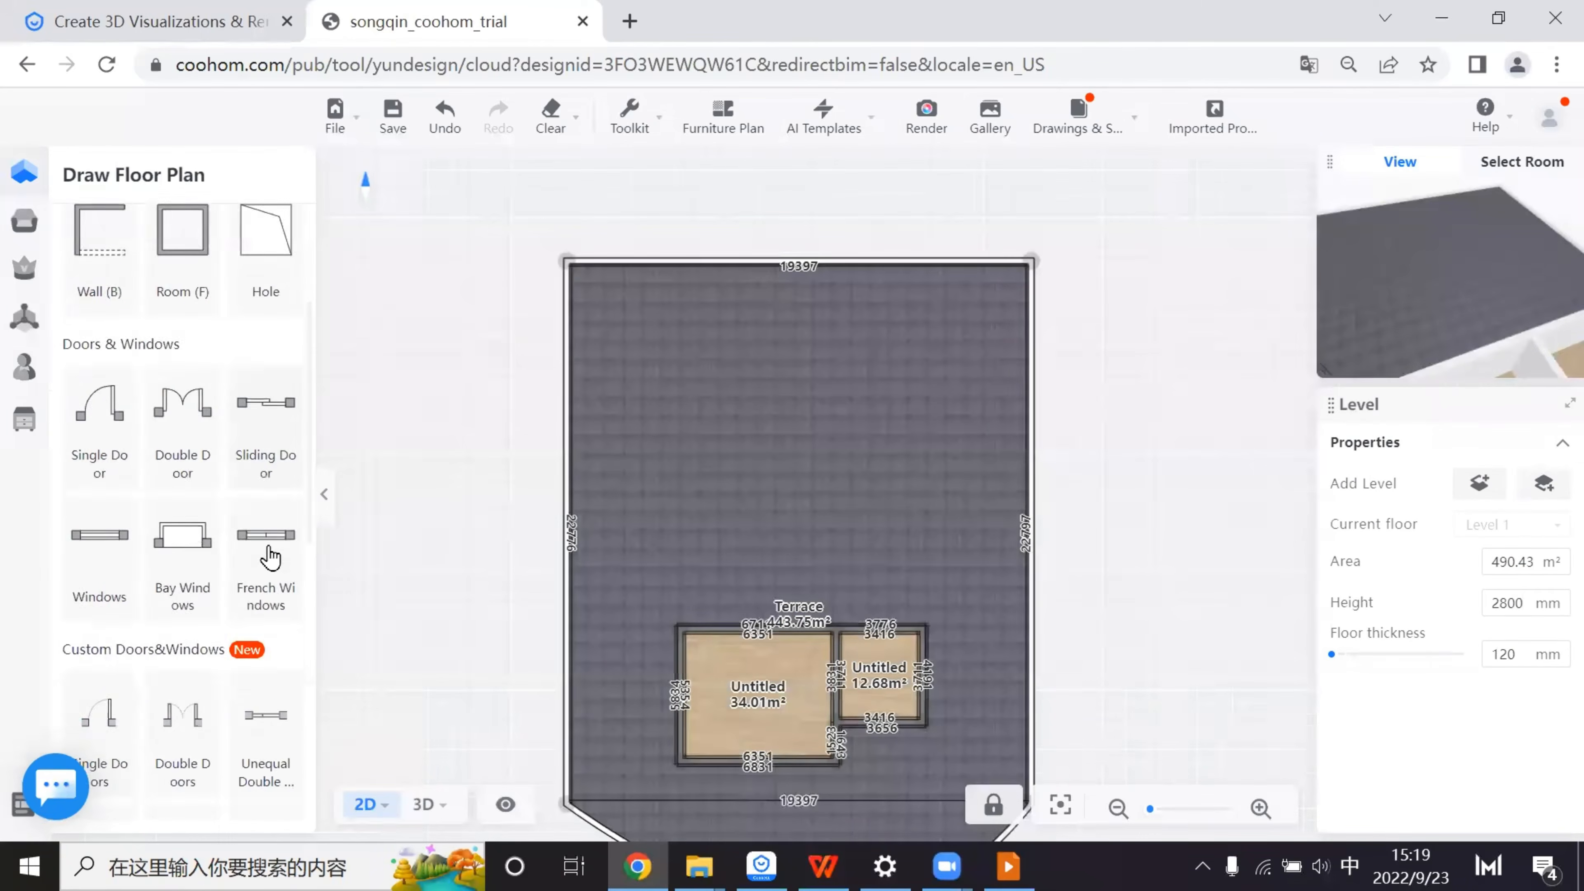
pyautogui.scroll(5, 276, 340)
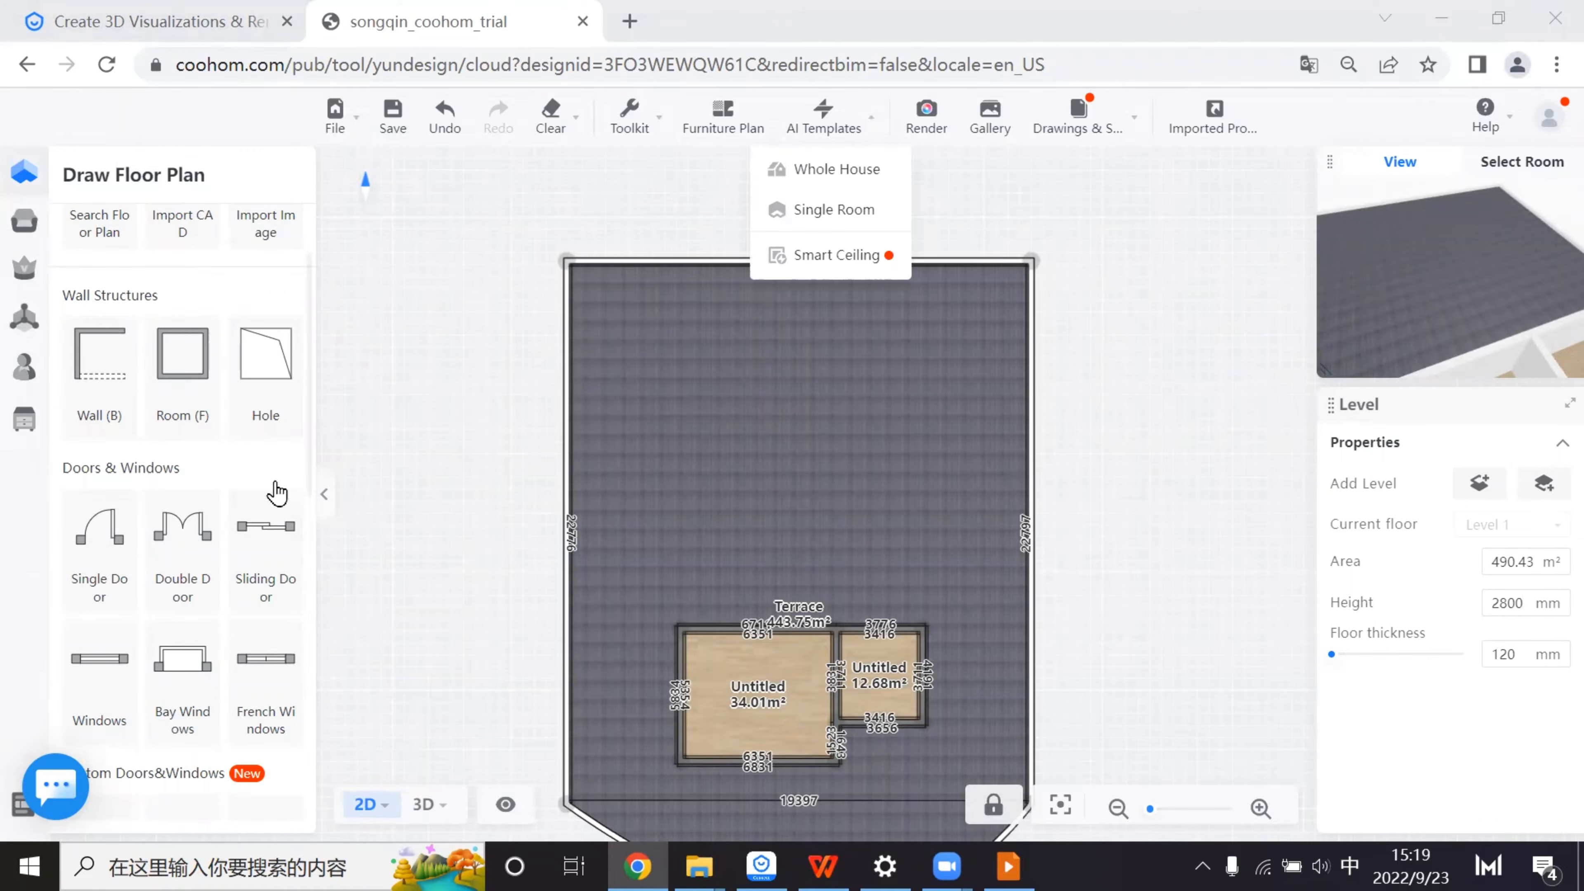
pyautogui.click(819, 113)
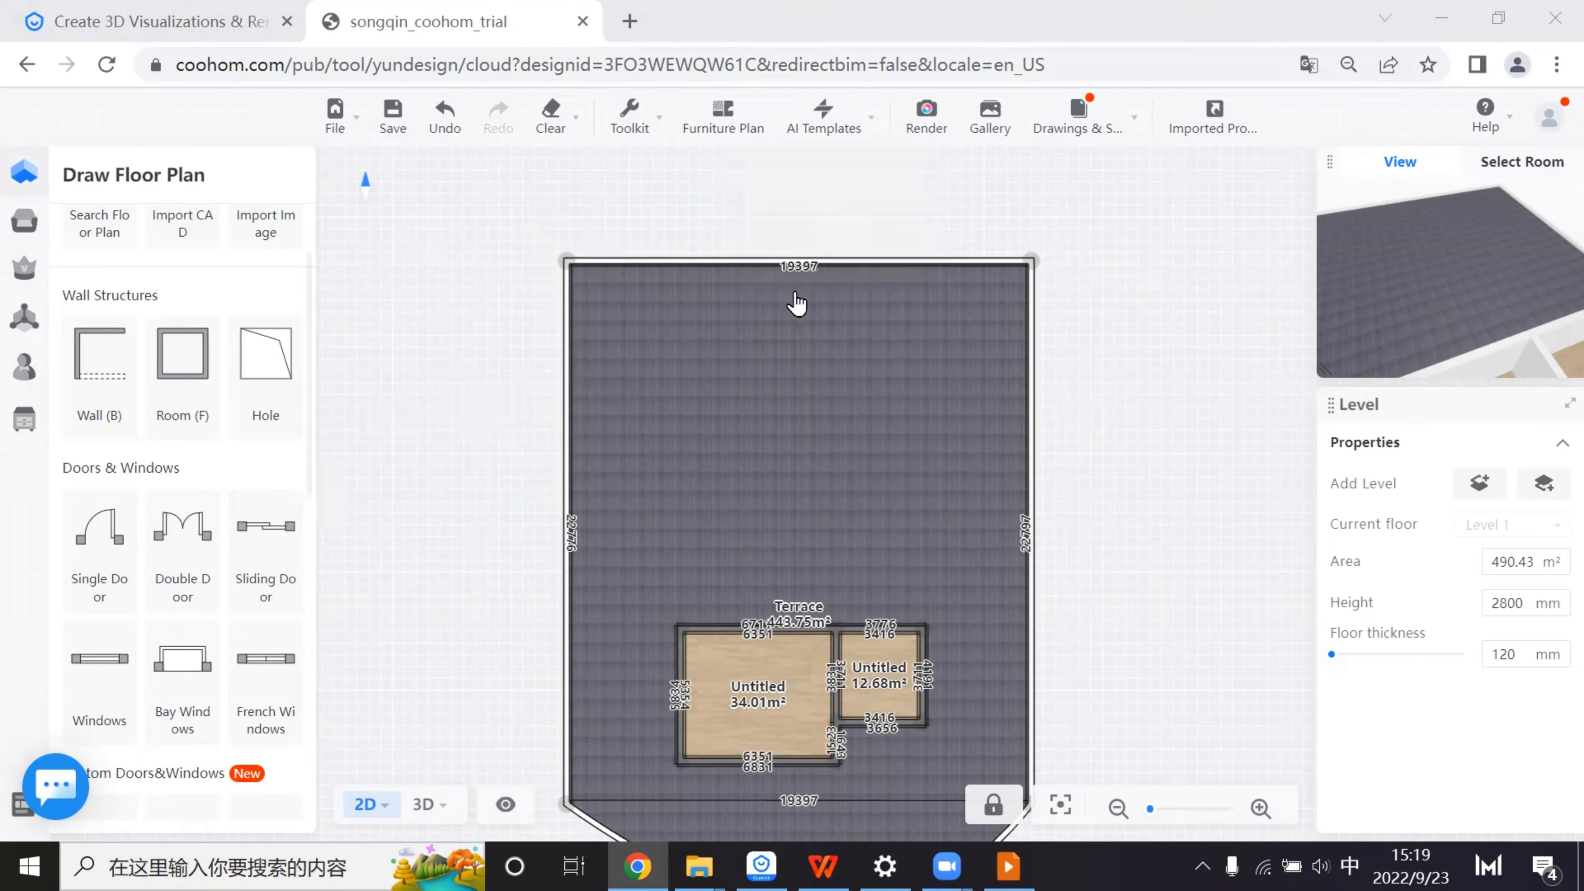
pyautogui.scroll(1, 797, 304)
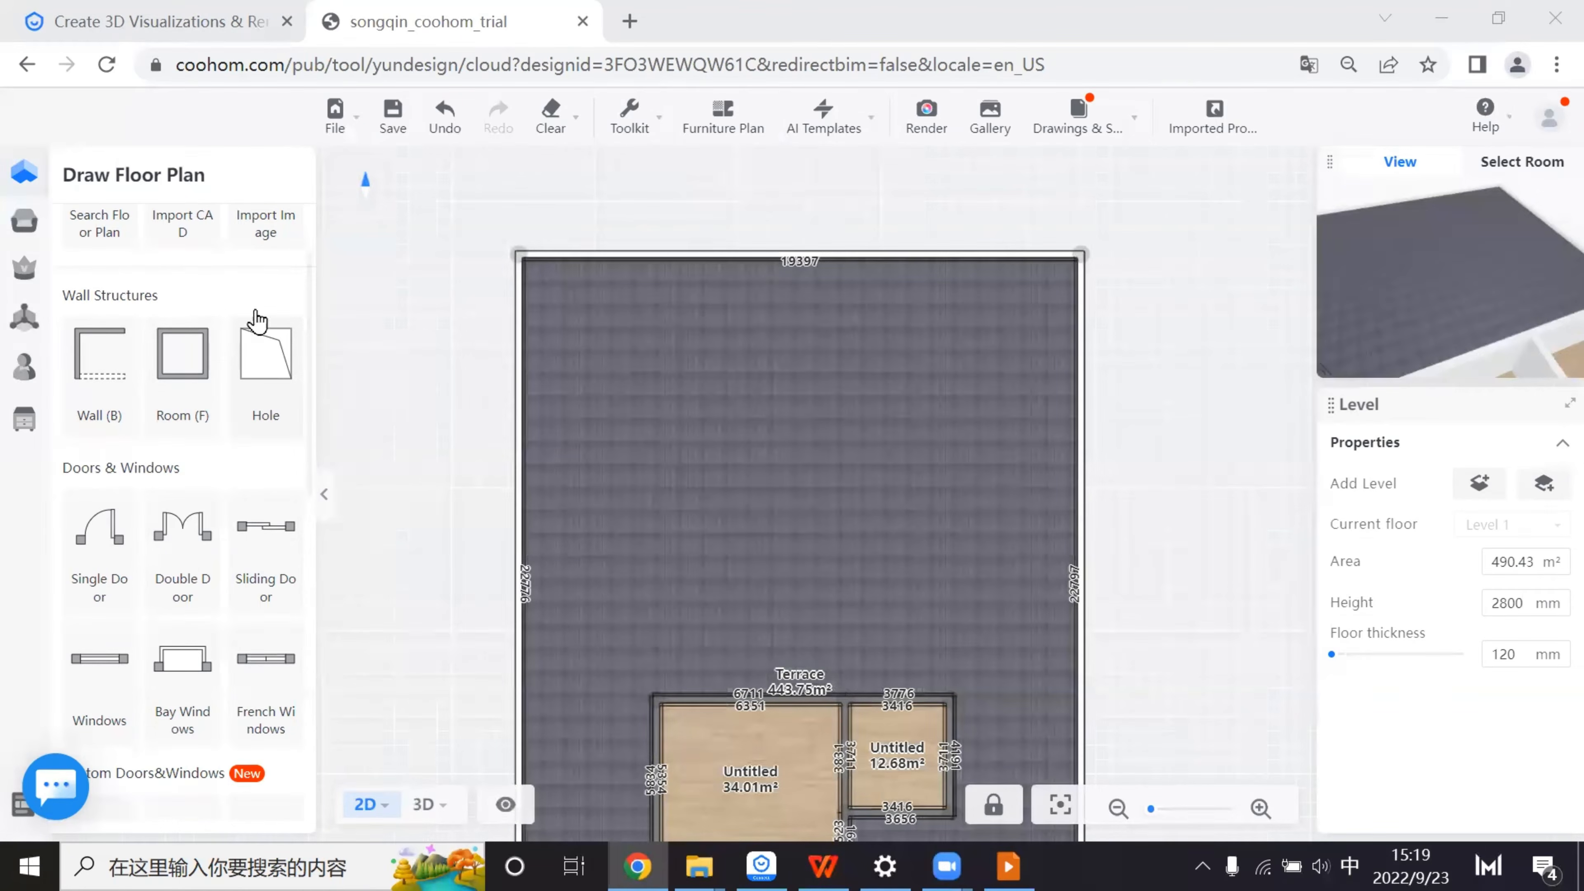
pyautogui.click(280, 368)
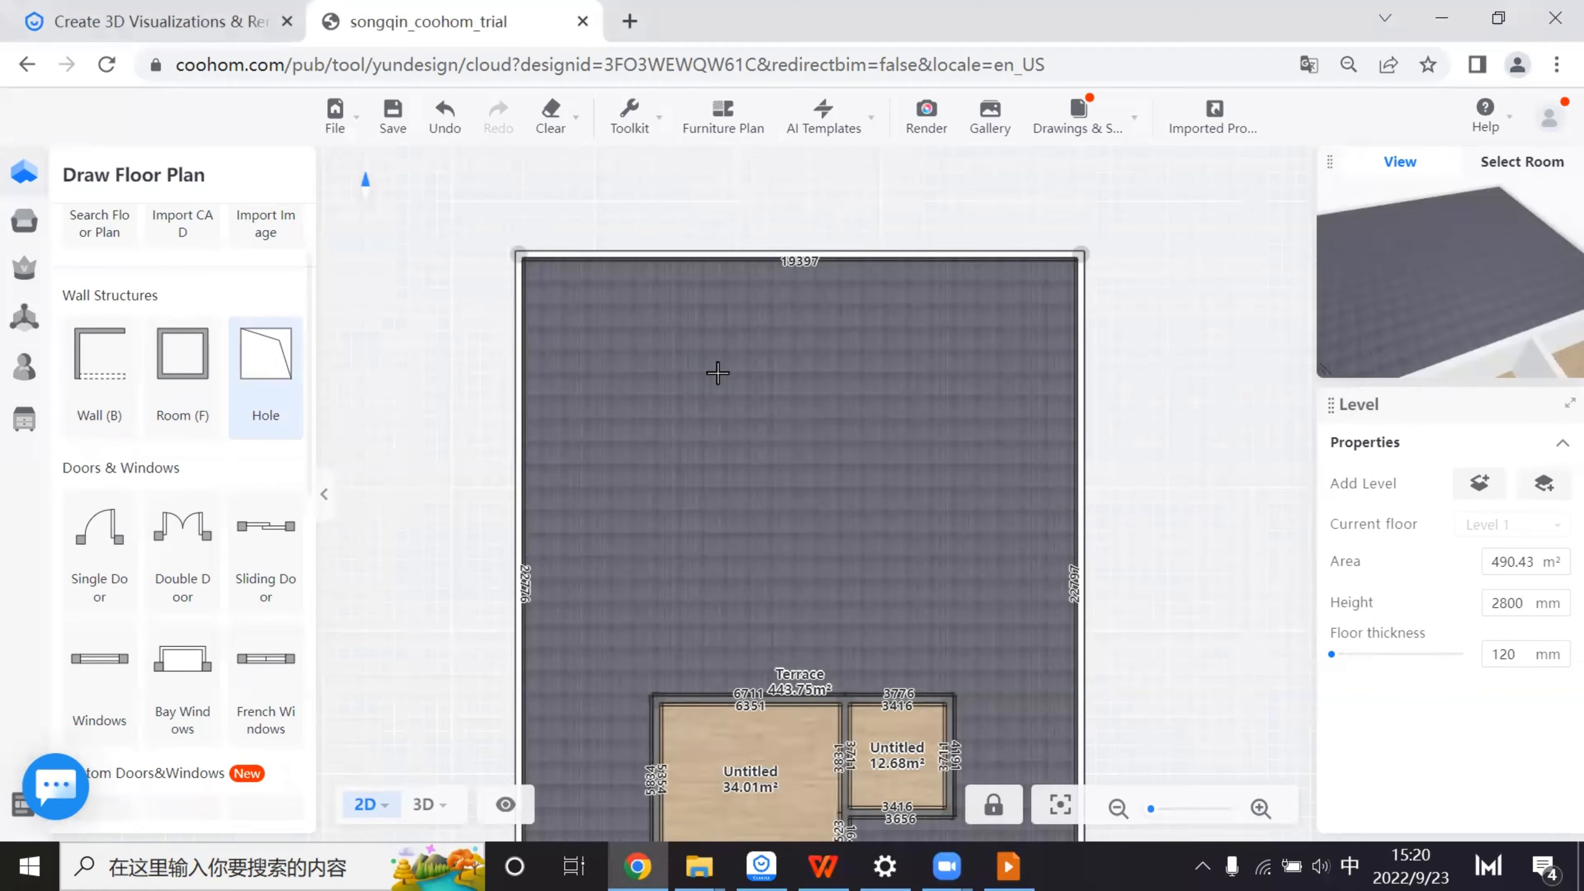
pyautogui.scroll(2, 795, 481)
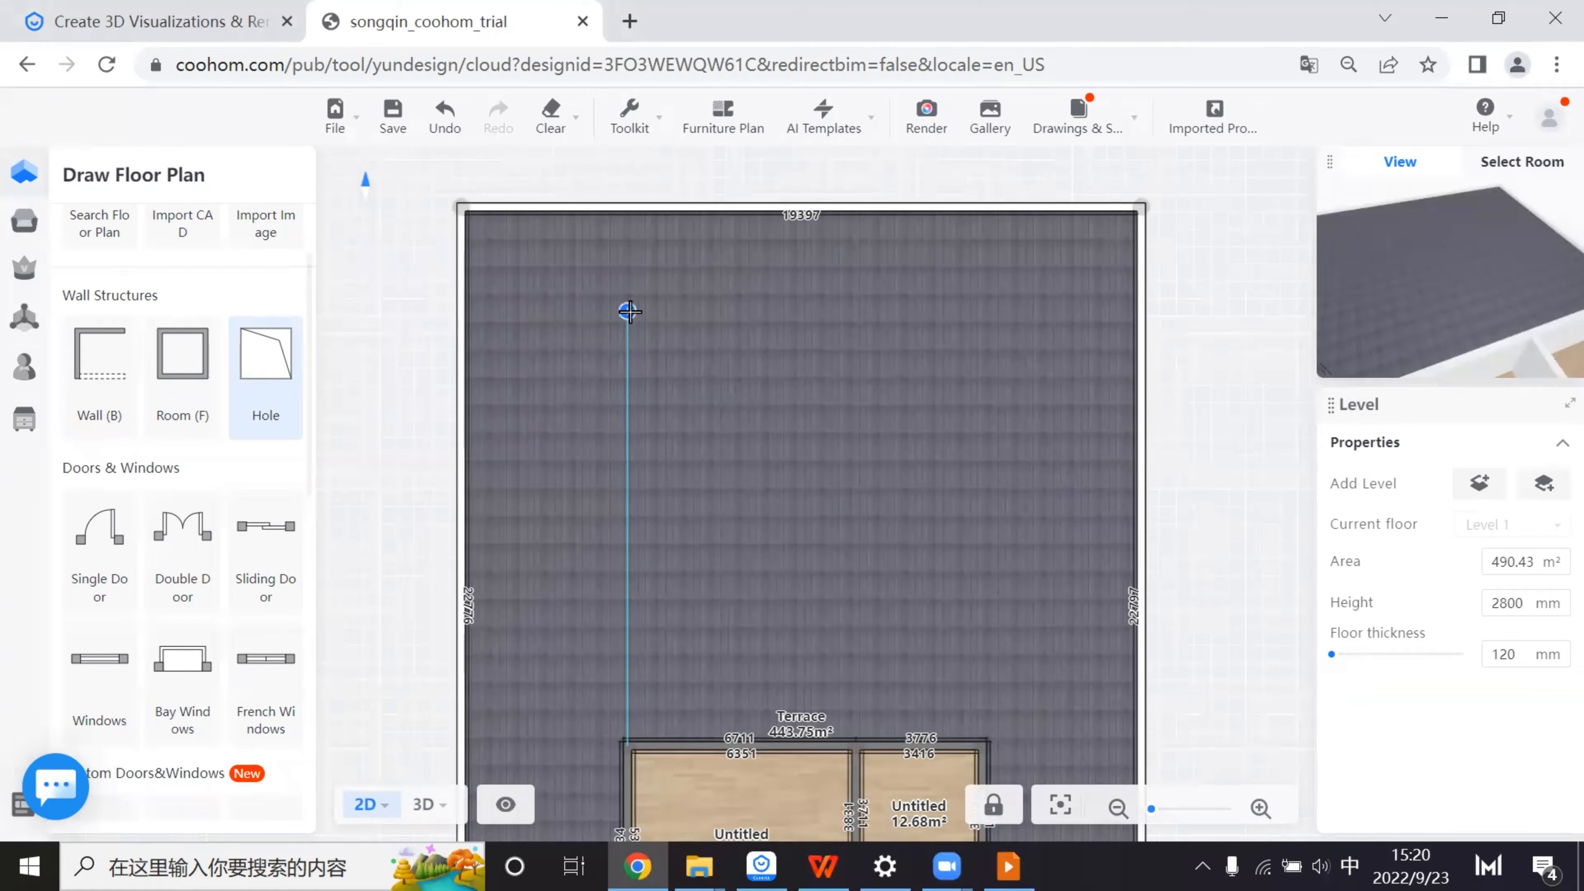
pyautogui.click(628, 312)
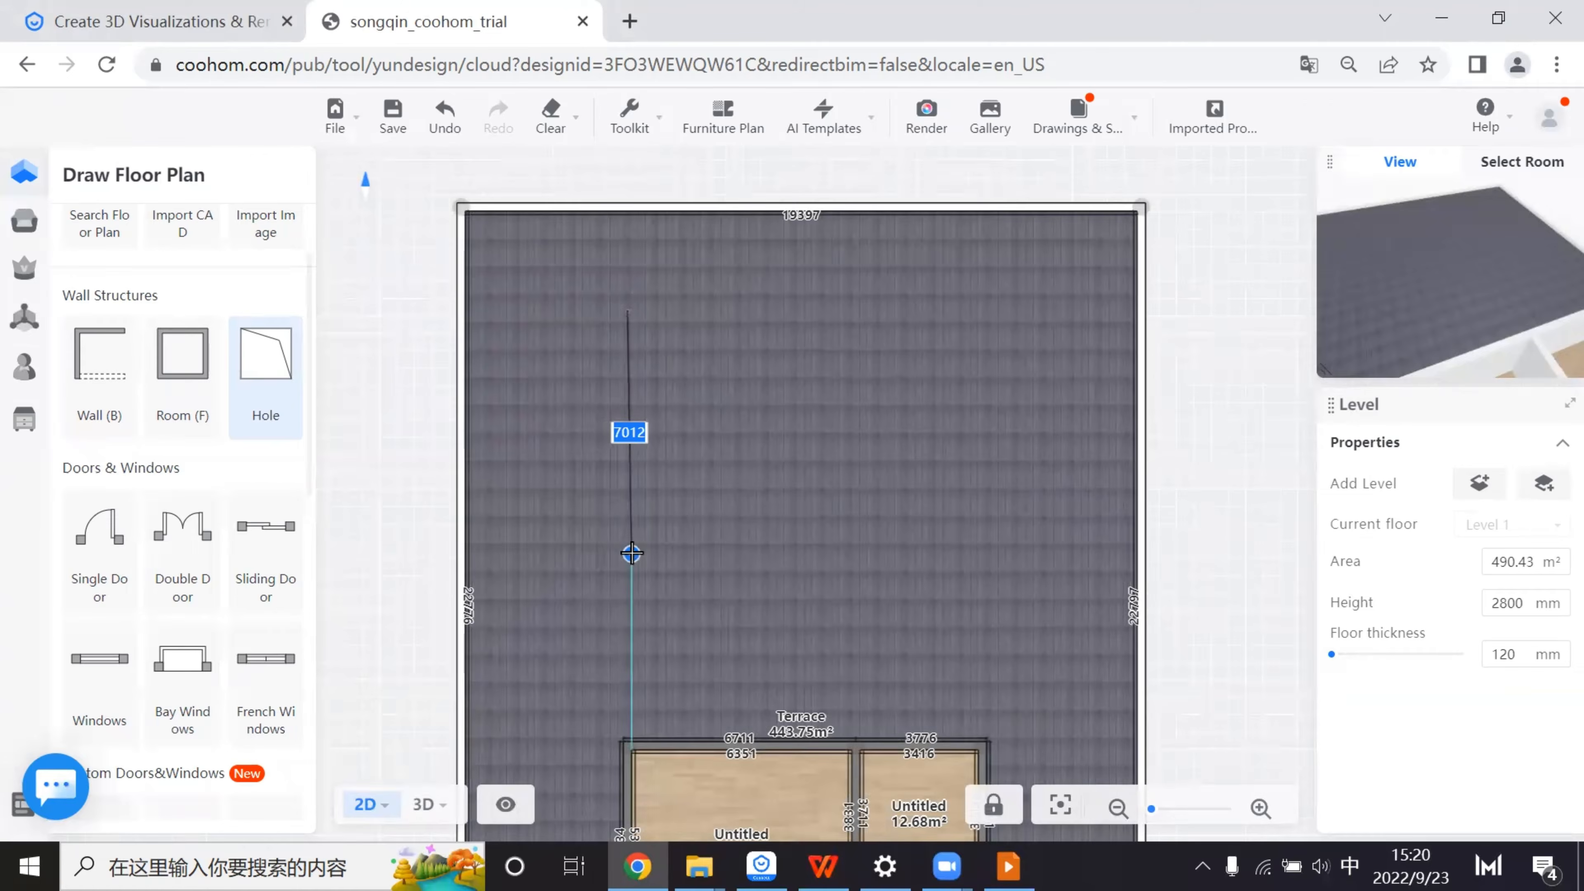
pyautogui.scroll(2, 631, 554)
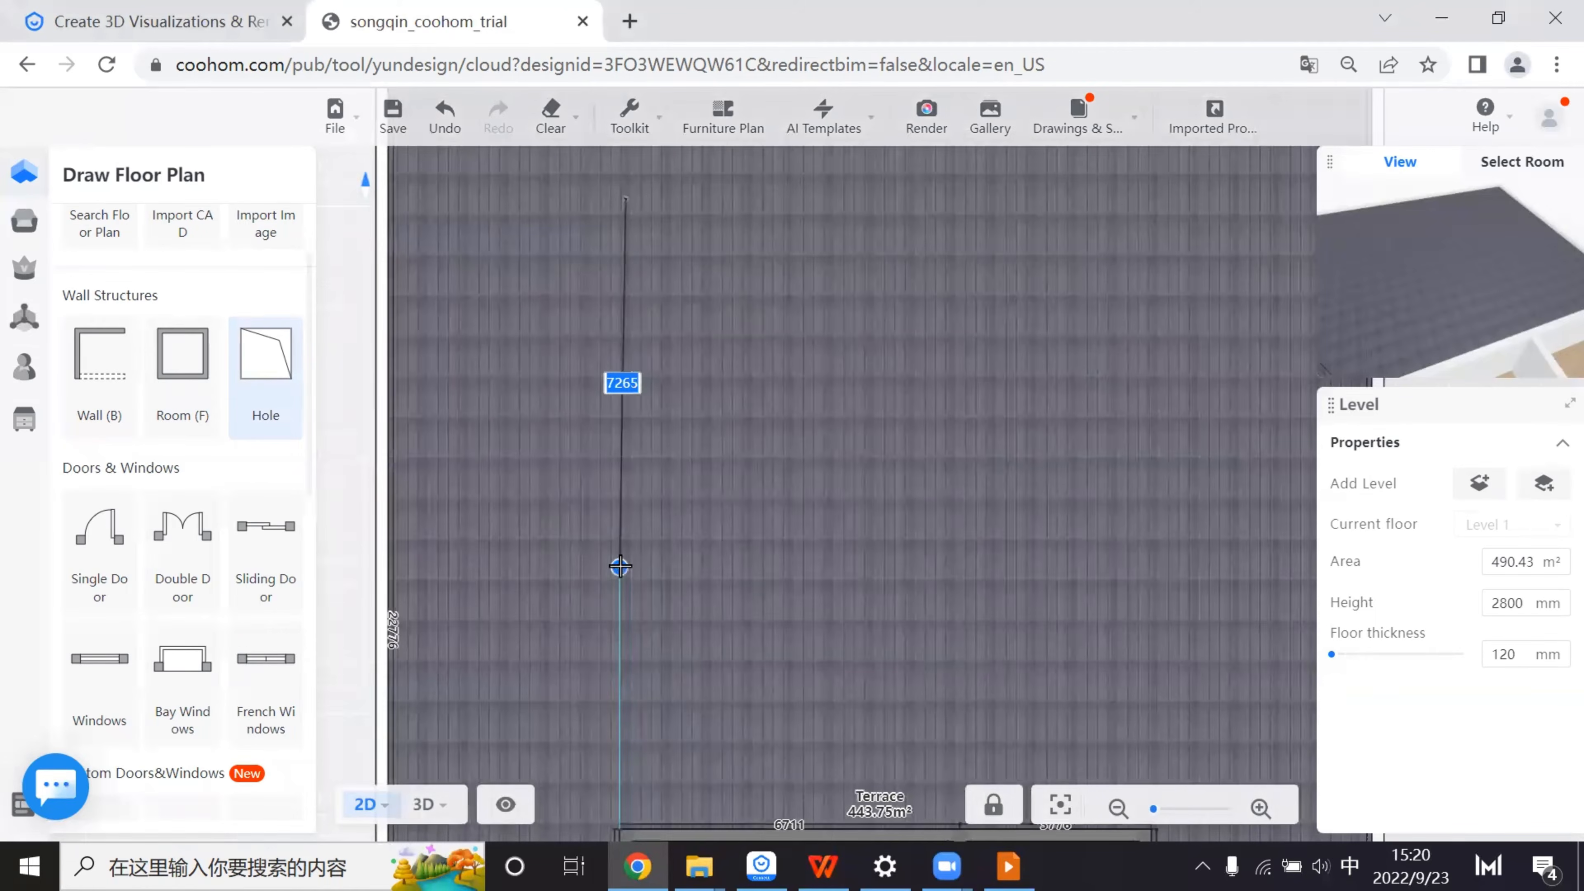
pyautogui.scroll(1, 621, 499)
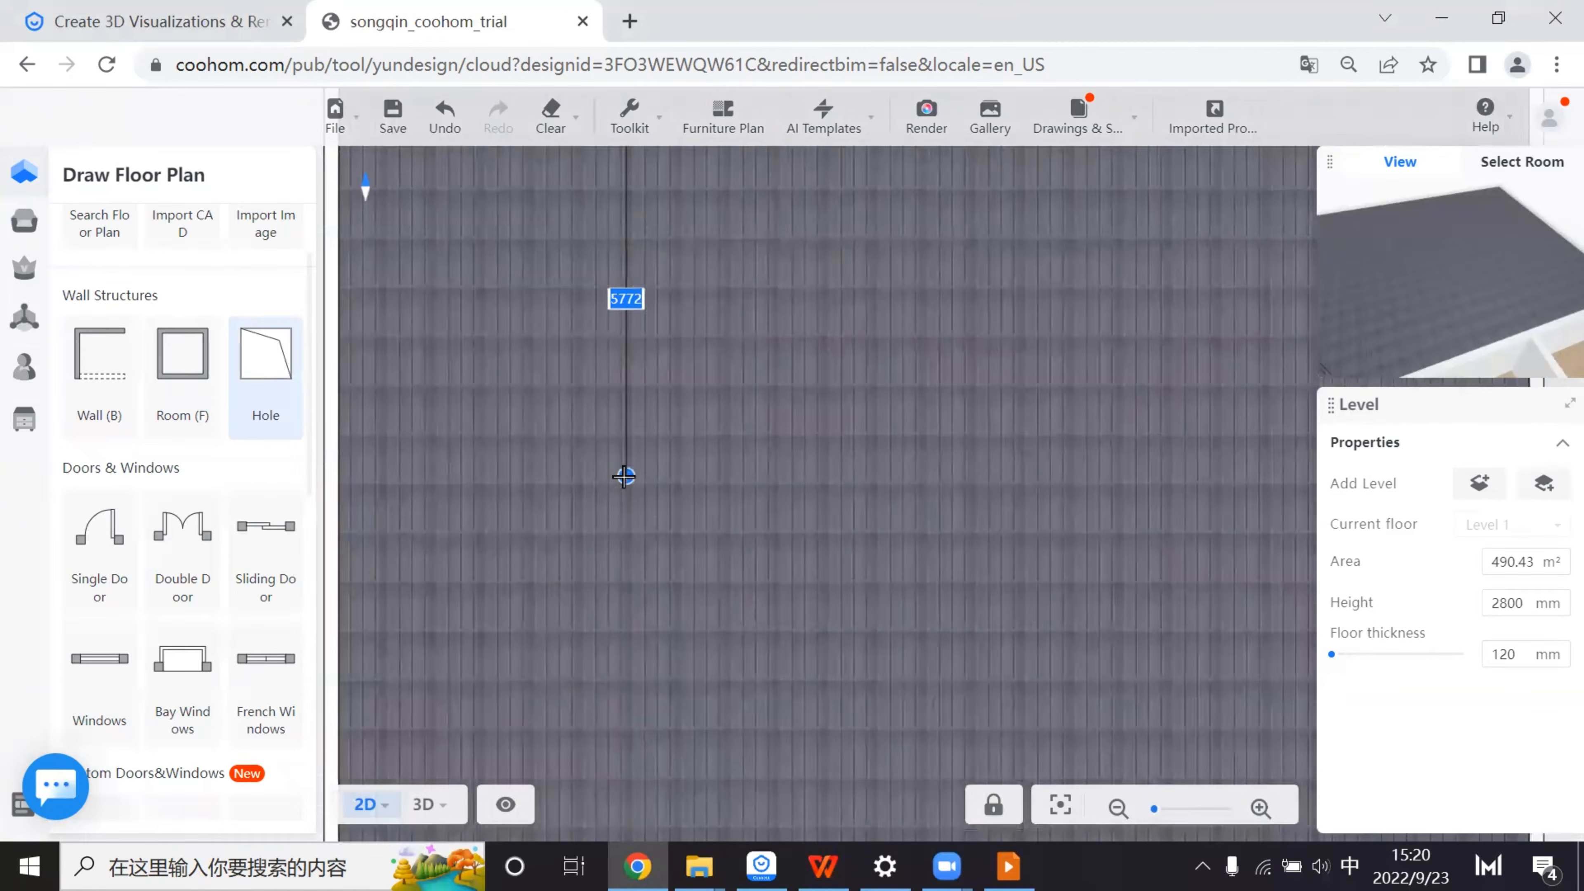
pyautogui.scroll(-2, 630, 515)
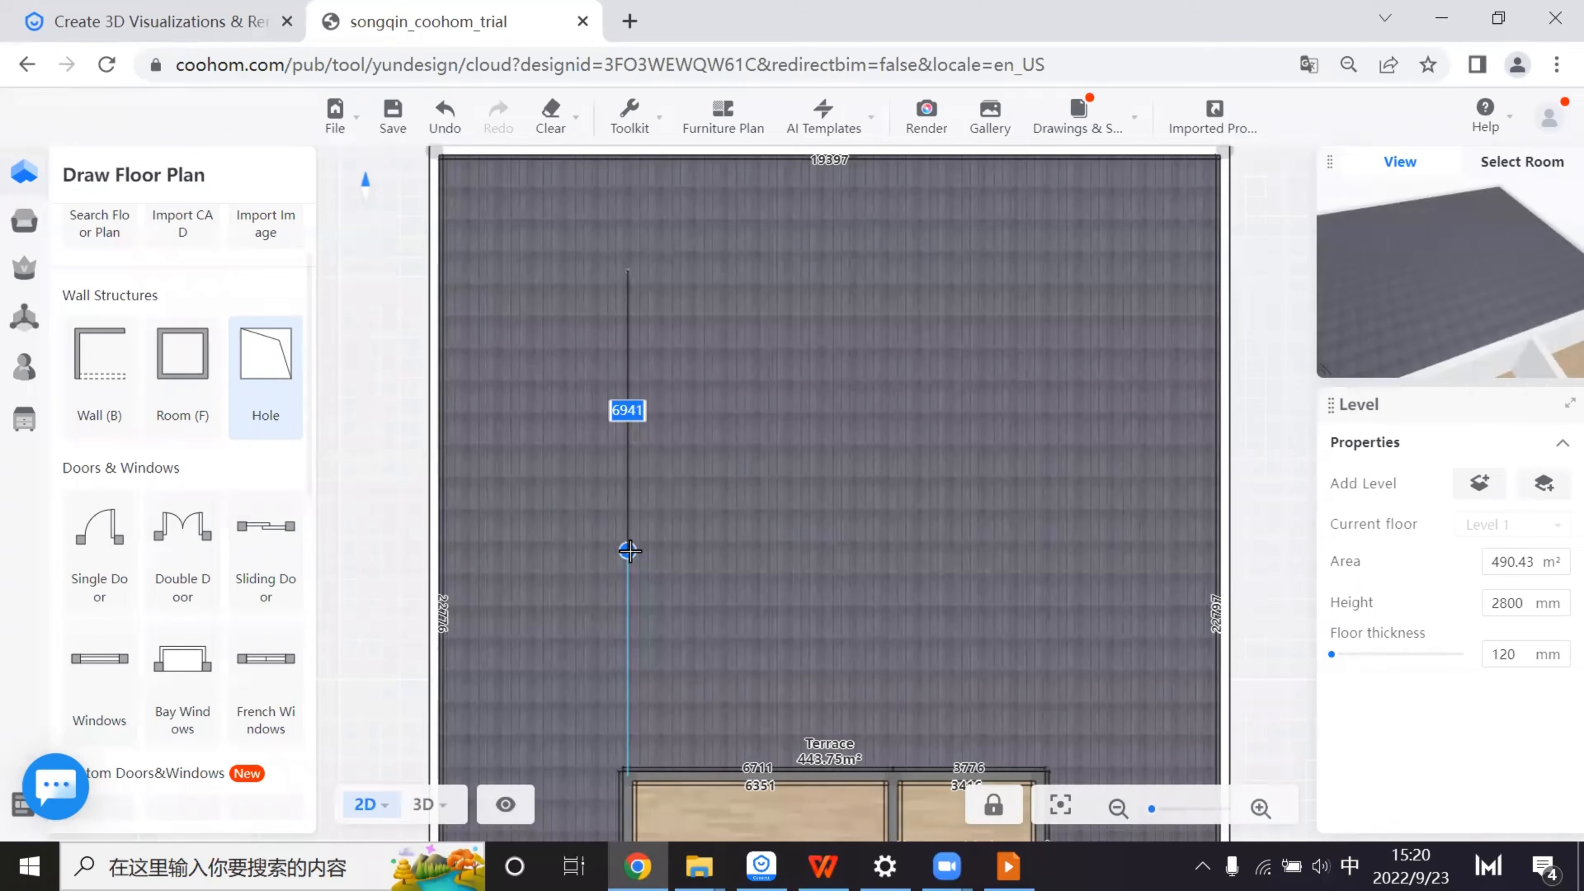
pyautogui.write('5')
pyautogui.write('000')
pyautogui.press('Return')
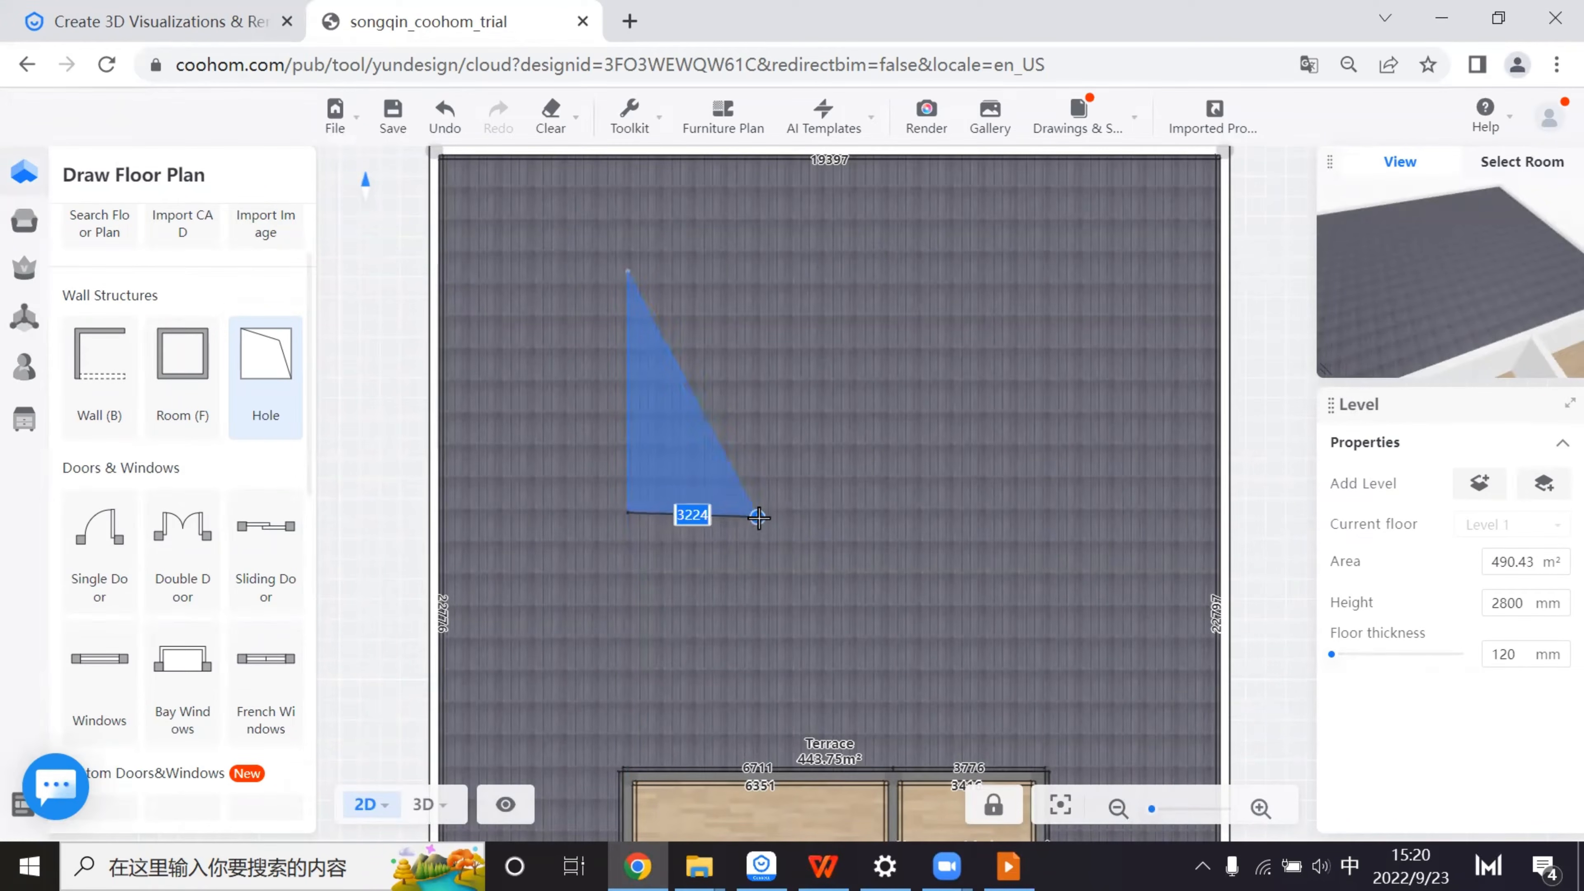
pyautogui.scroll(1, 759, 516)
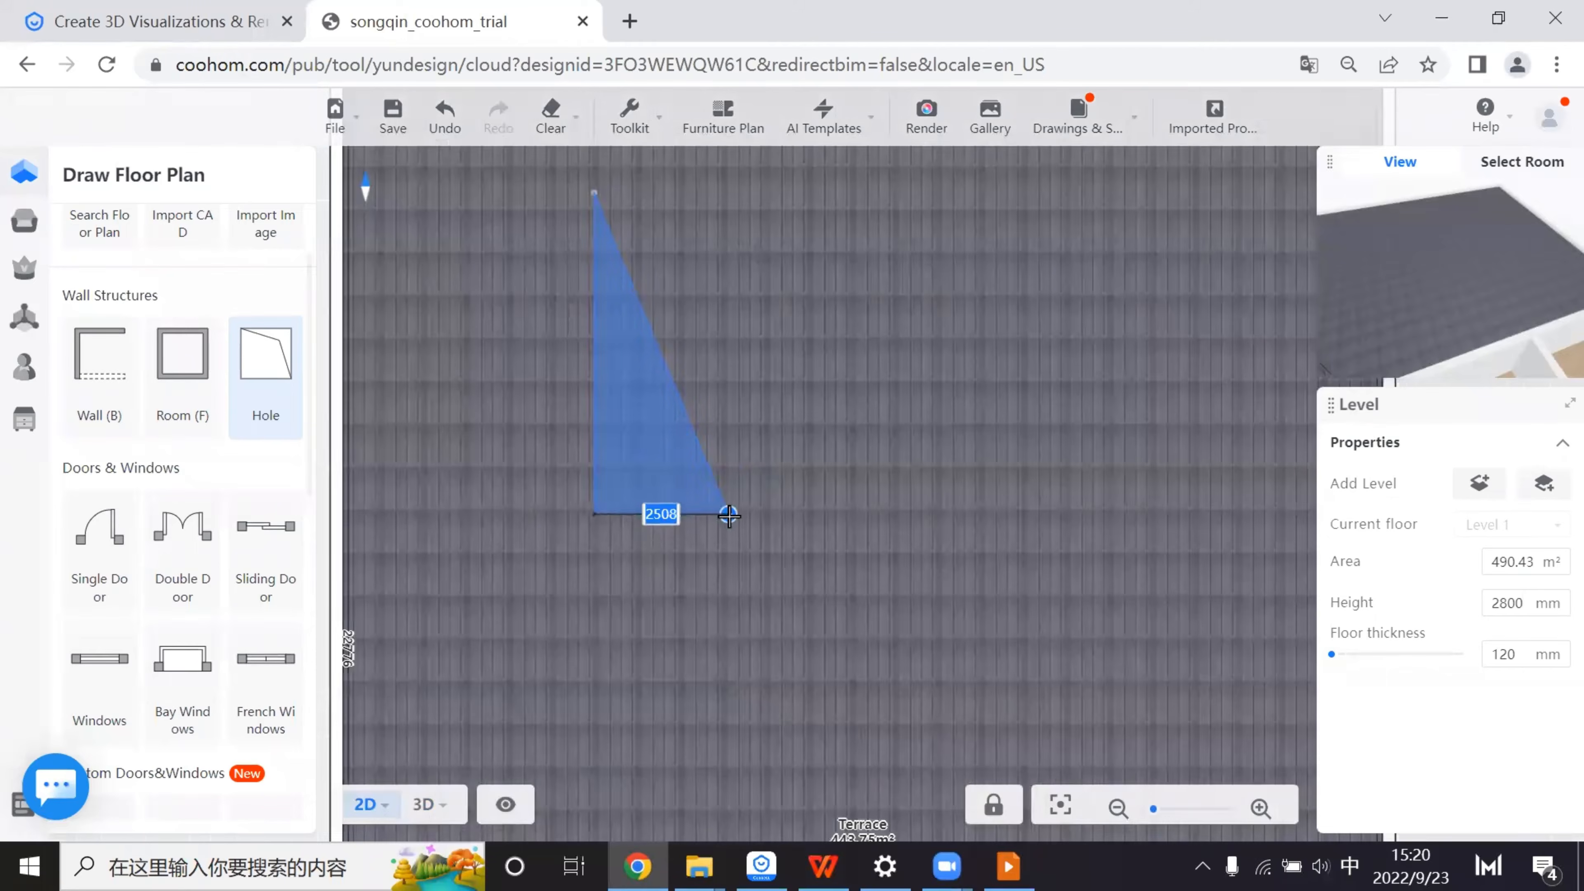
pyautogui.scroll(2, 727, 510)
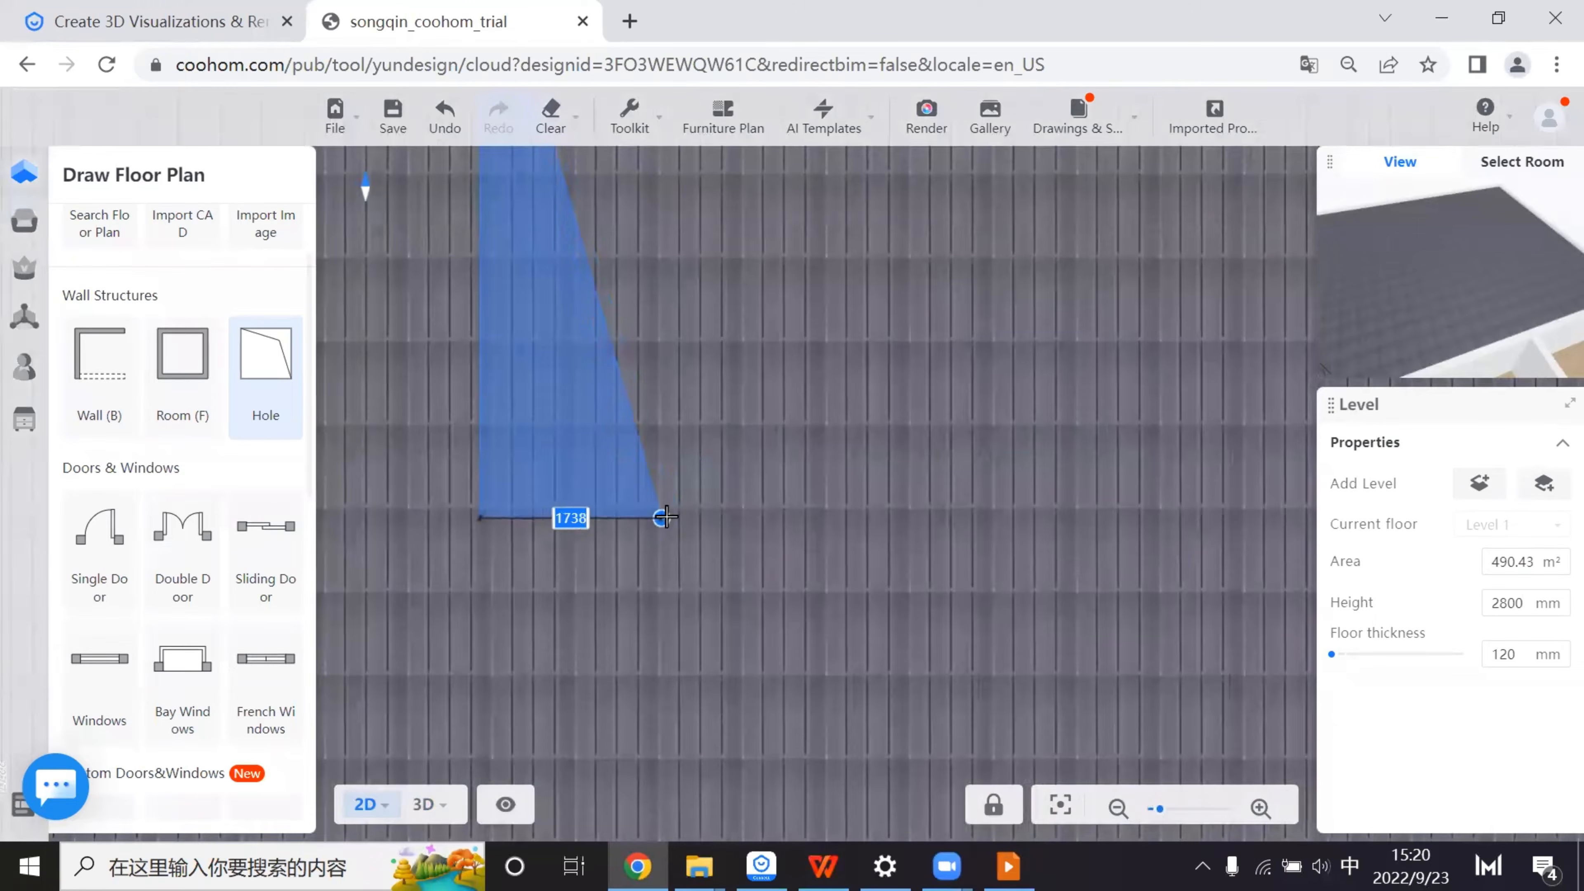
pyautogui.scroll(1, 728, 535)
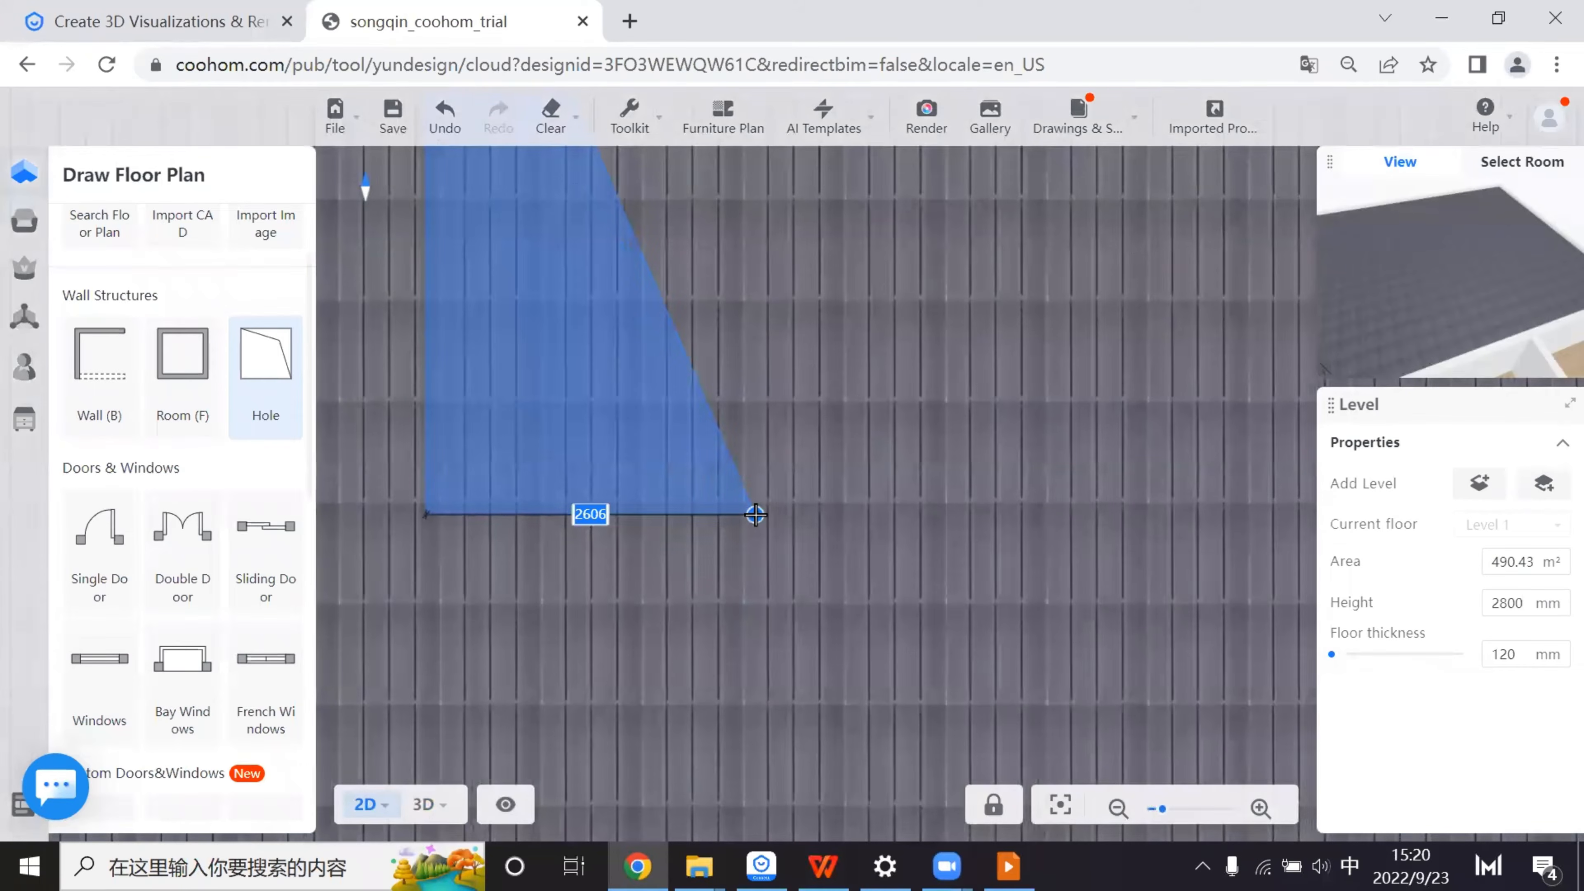
pyautogui.write('2000')
pyautogui.press('Return')
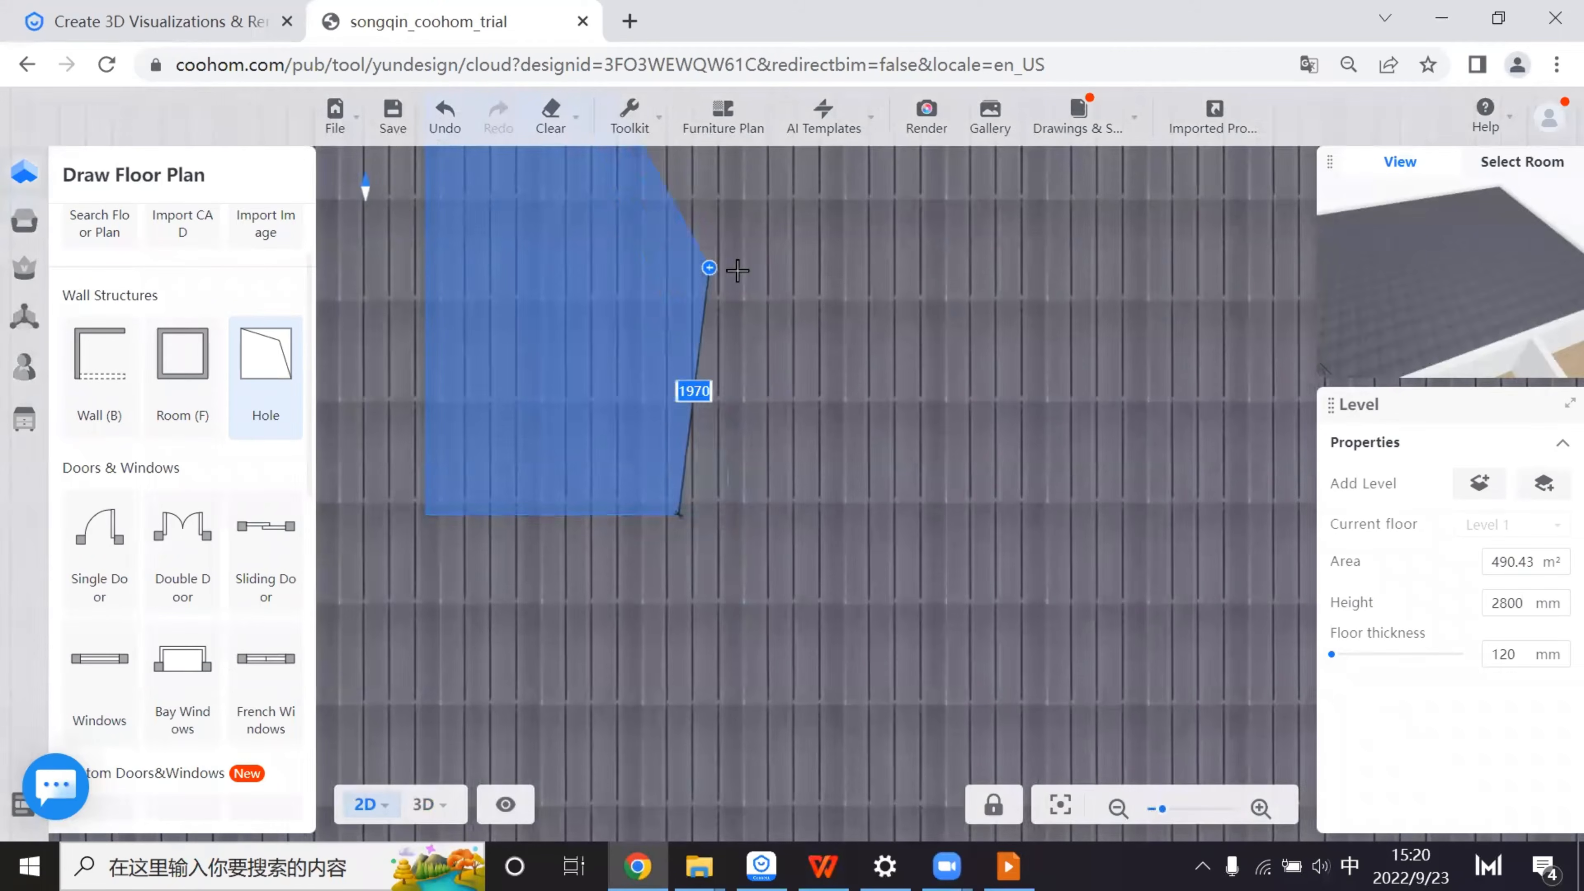
pyautogui.scroll(-3, 727, 243)
pyautogui.moveTo(691, 200); pyautogui.dragTo(652, 360, button='middle')
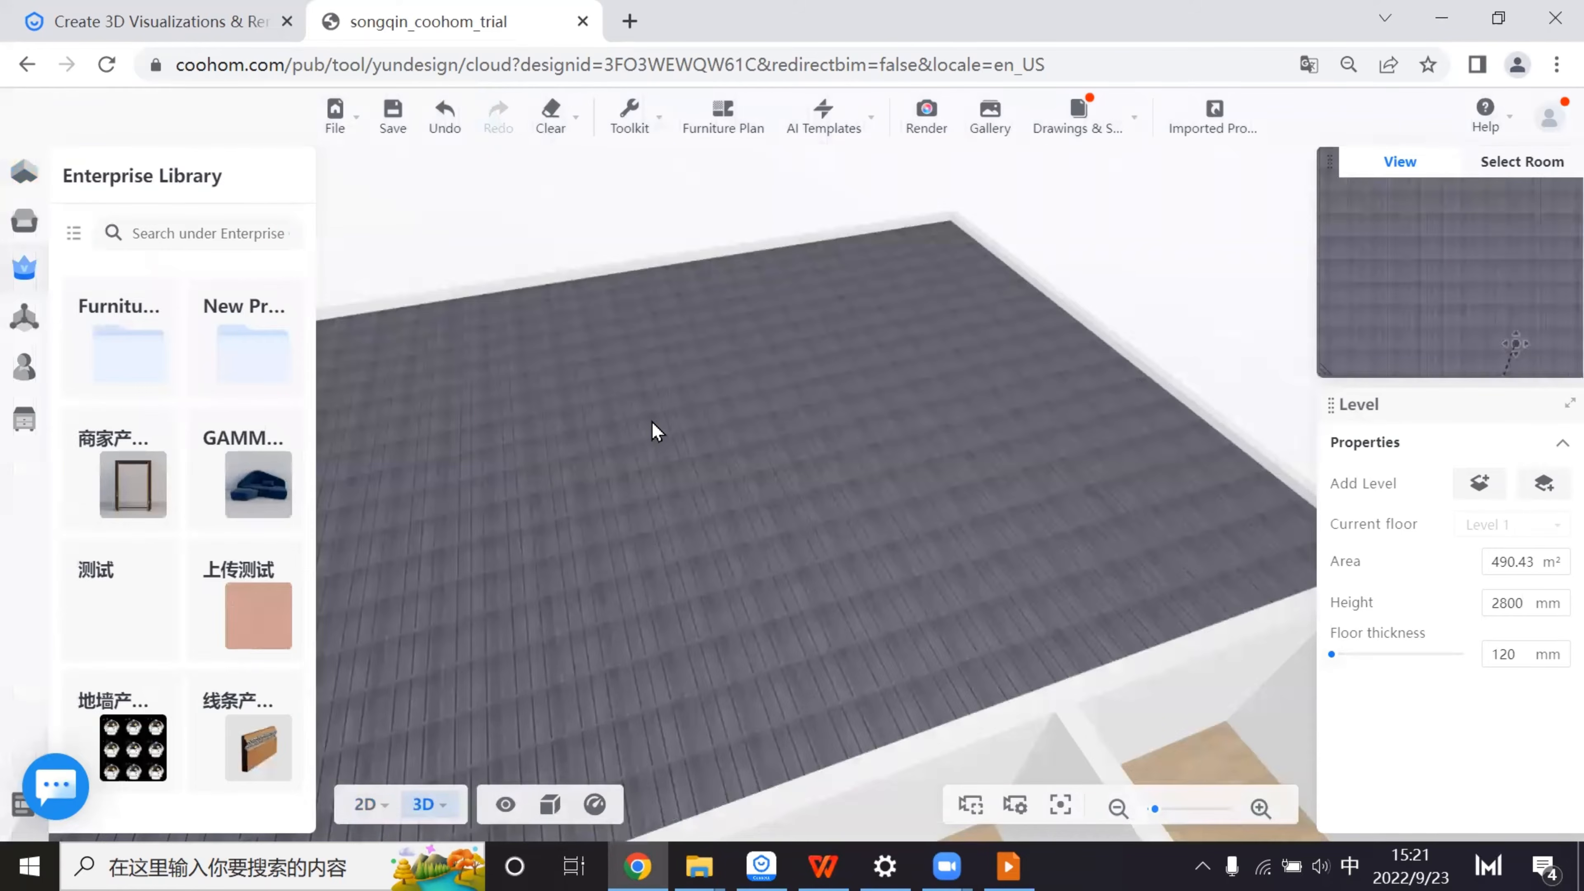
# - In the 2D plan, start a floor hole on the open terrace with a 6000 mm straight edge running toward the building
pyautogui.click(367, 805)
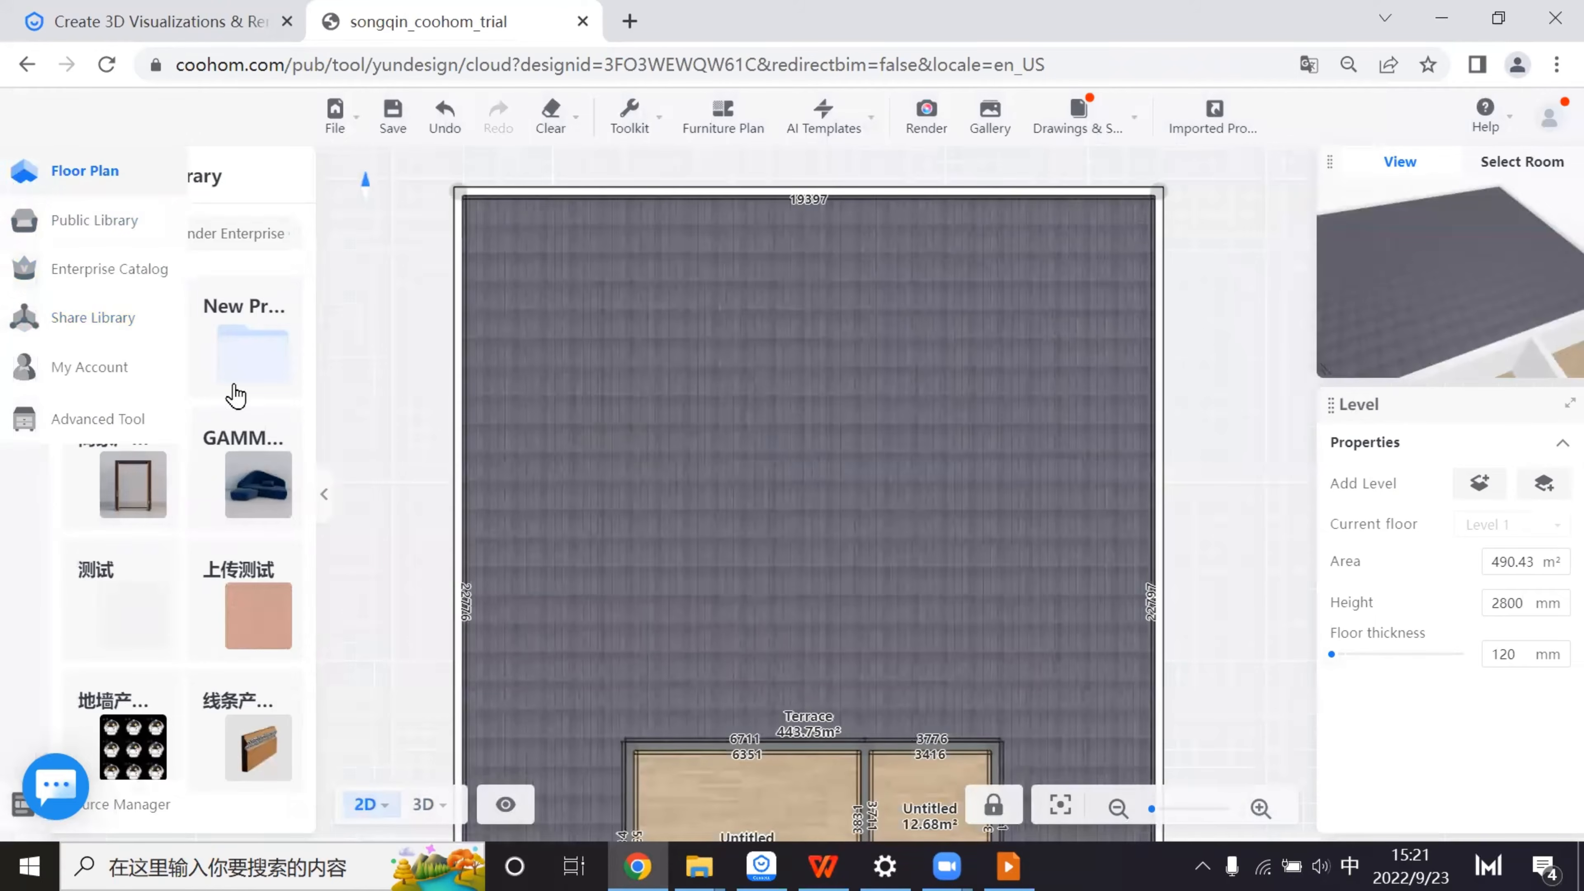
pyautogui.click(38, 170)
pyautogui.click(260, 499)
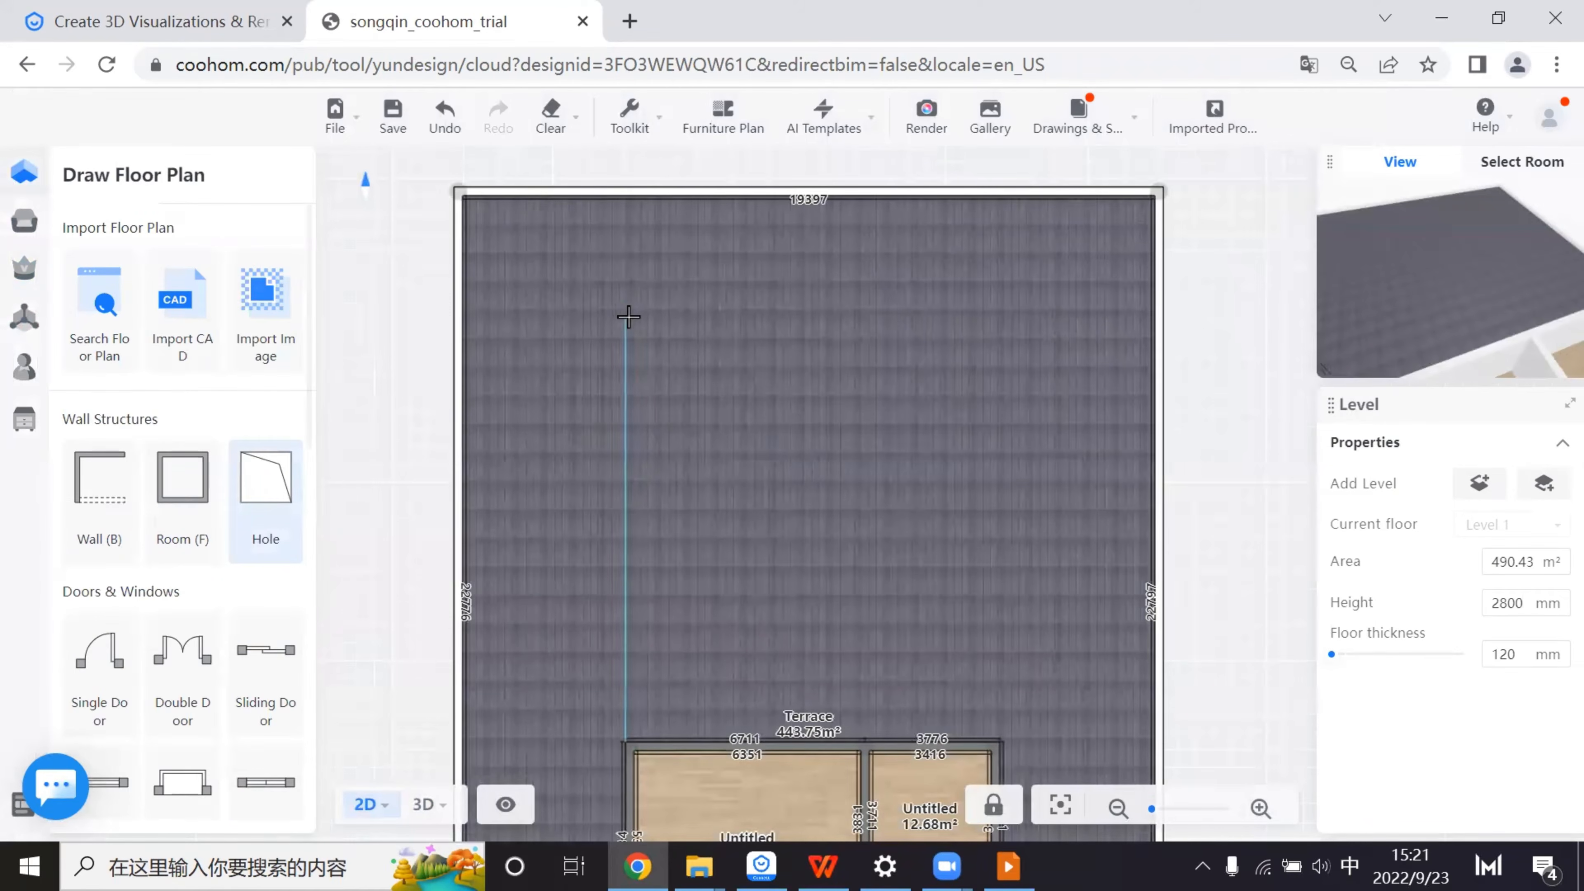
pyautogui.click(626, 311)
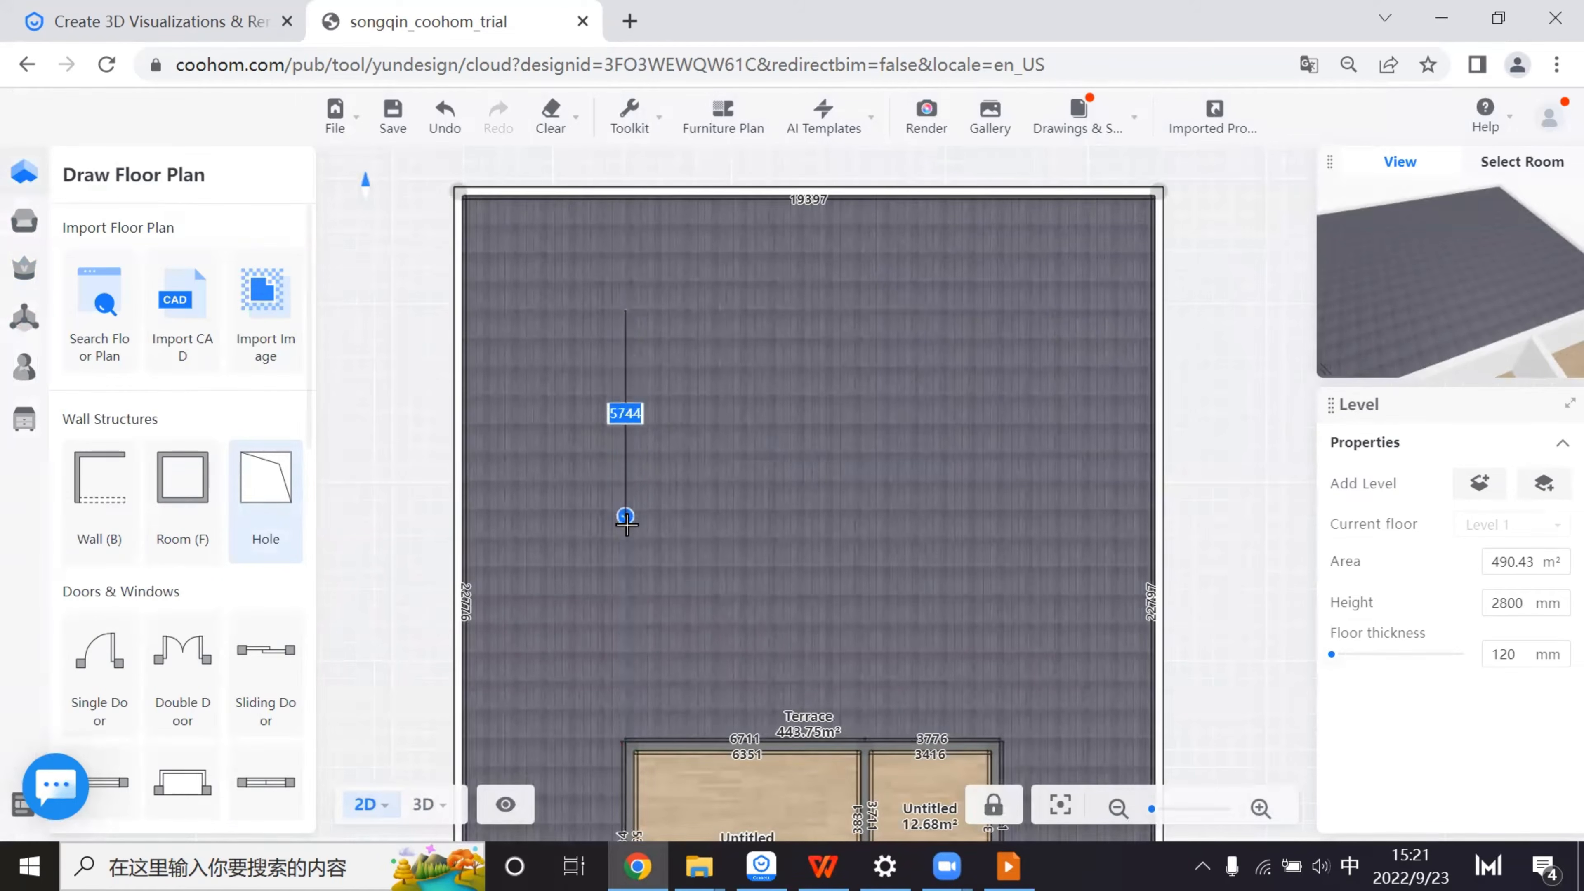
pyautogui.write('600')
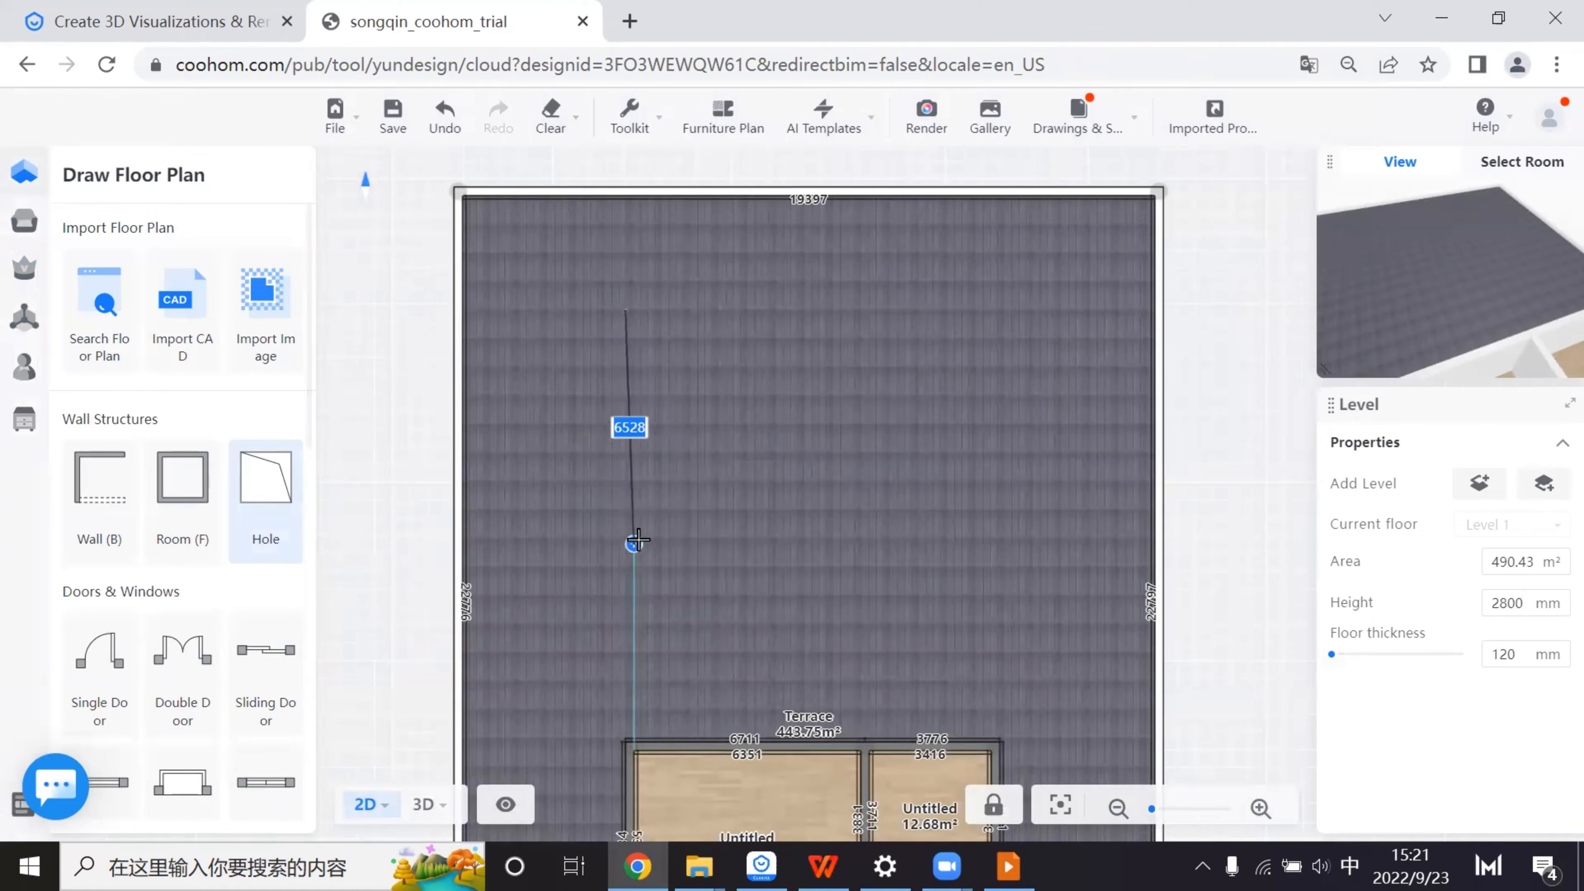
pyautogui.scroll(1, 630, 548)
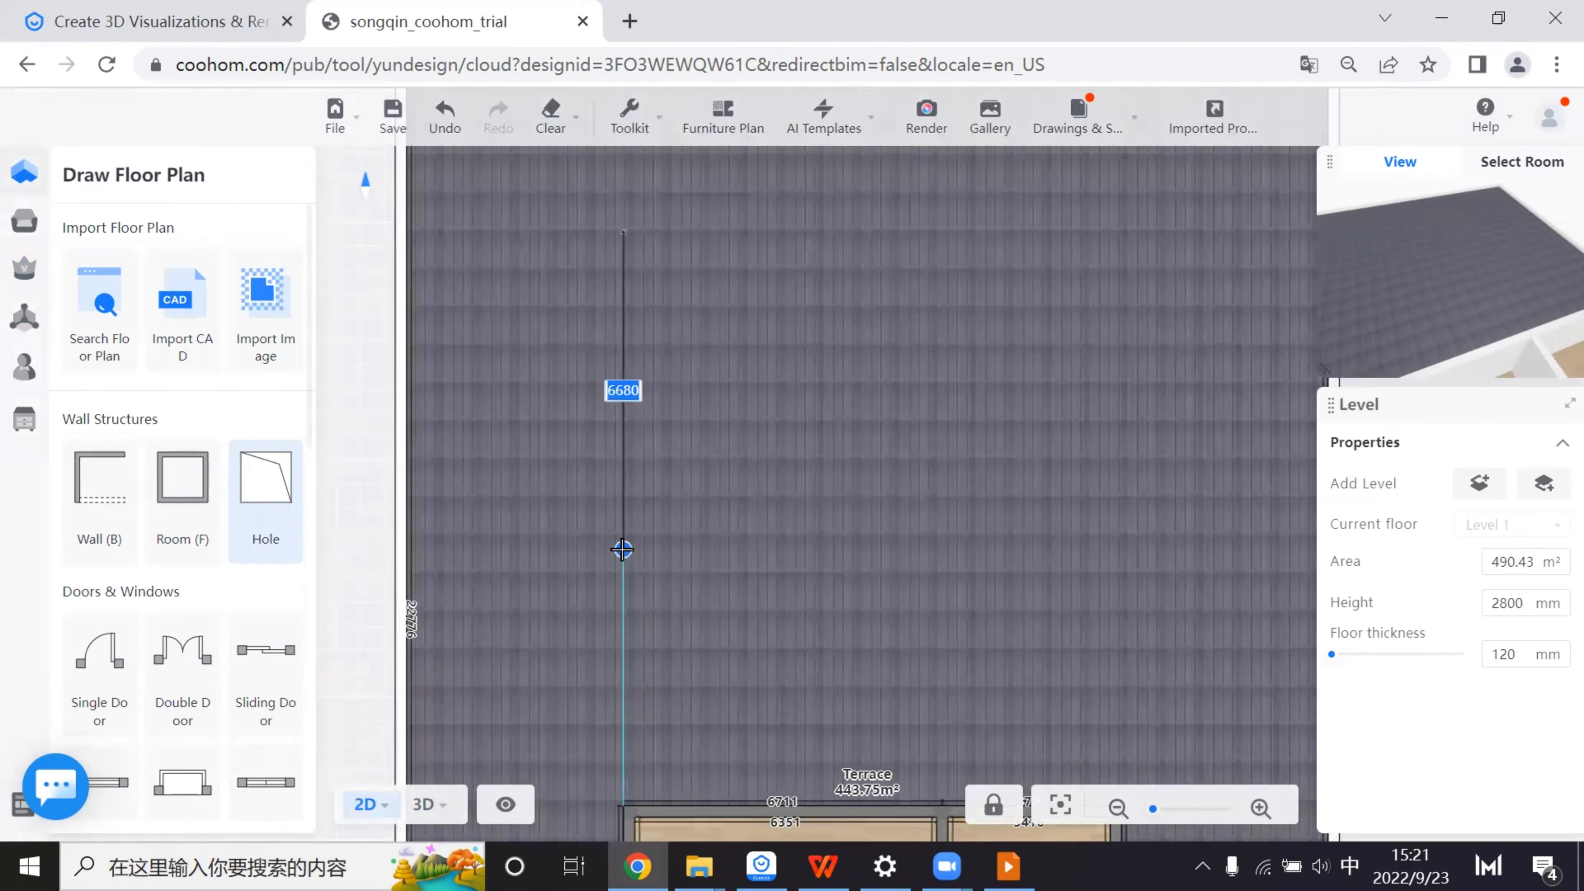
pyautogui.scroll(1, 623, 549)
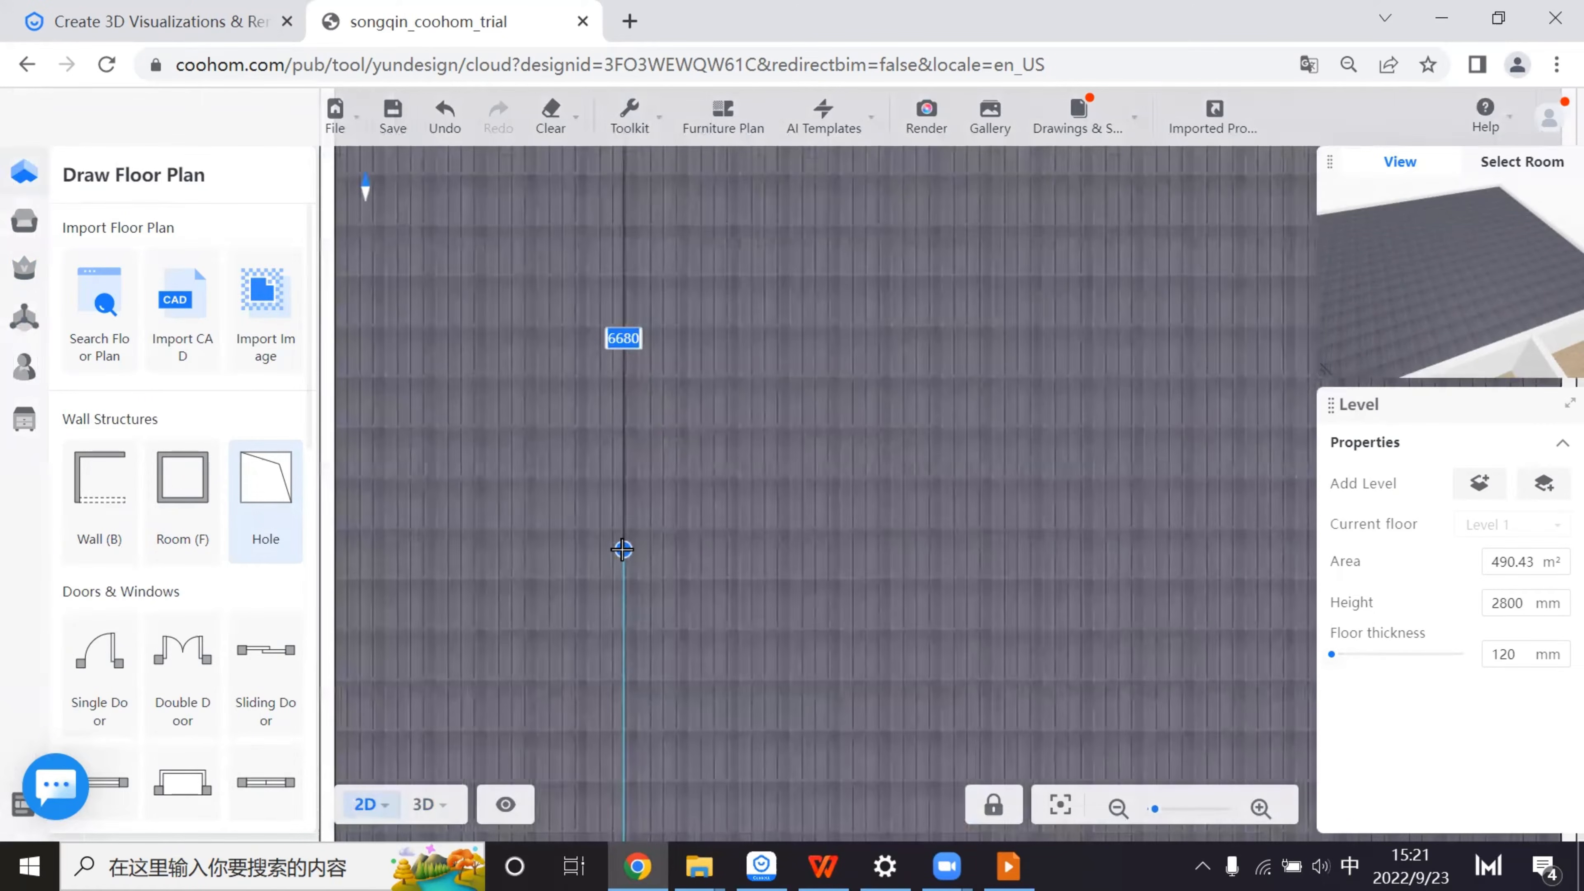
pyautogui.write('6000')
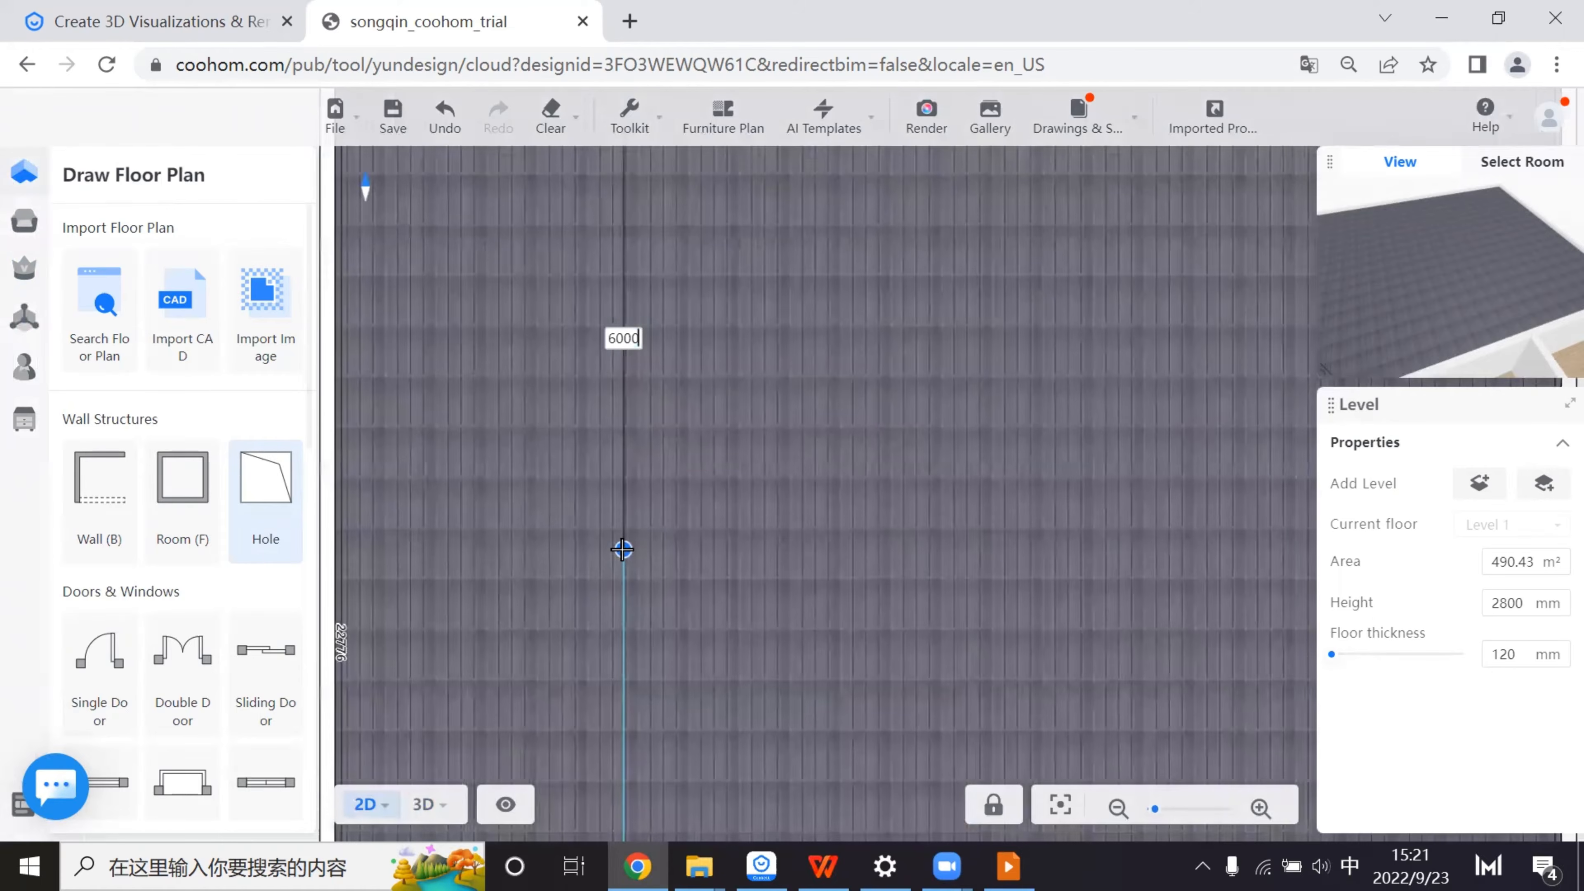
pyautogui.press('Return')
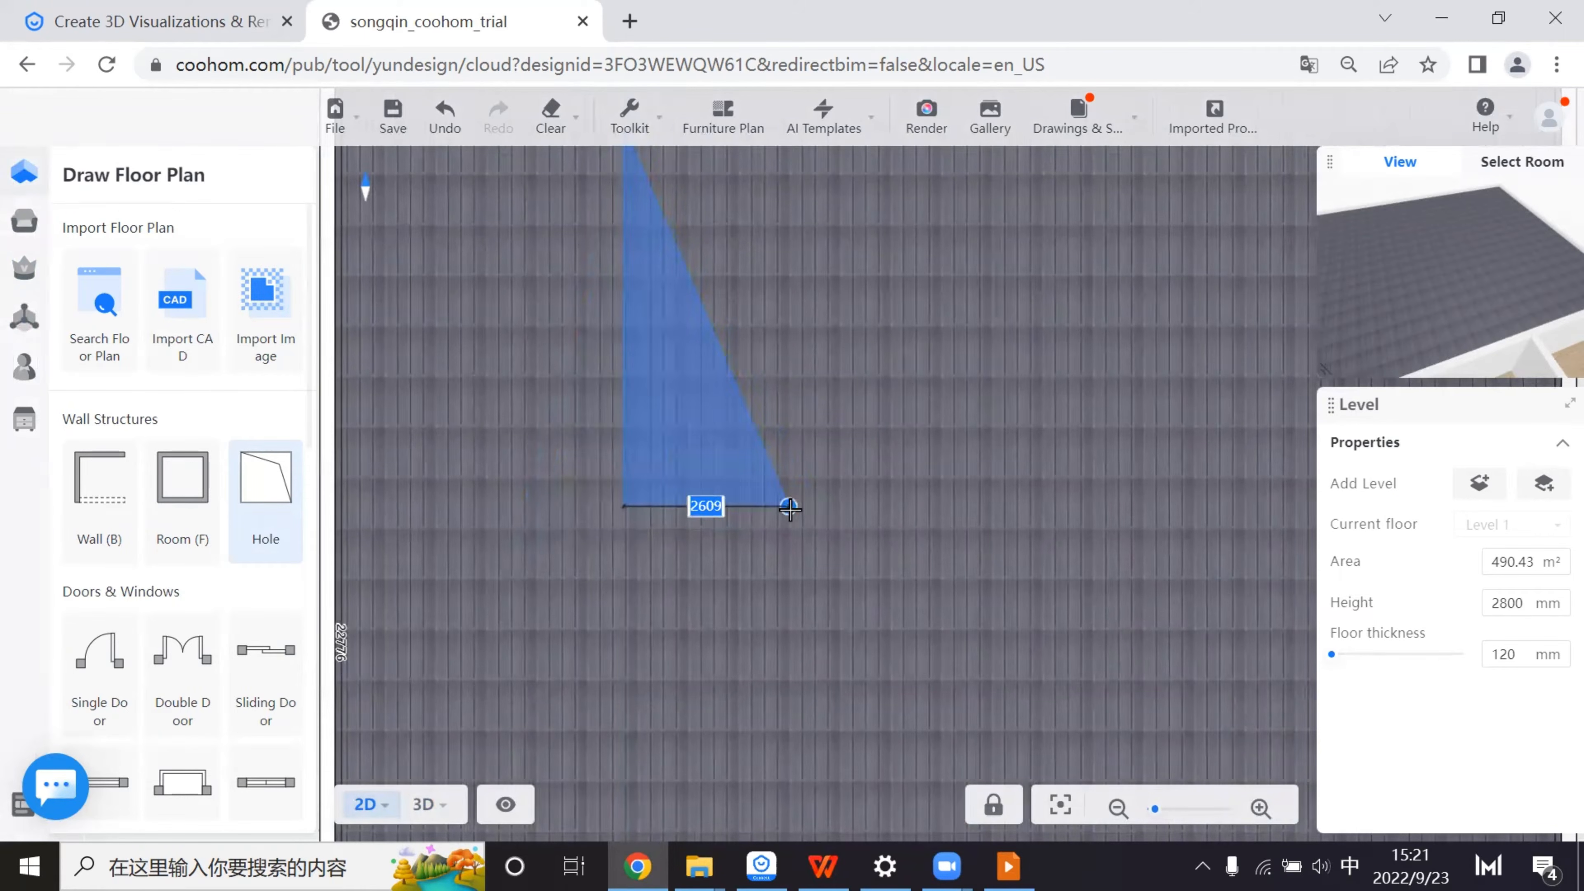
# - Continue the hole outline with a 2000 mm edge at right angles, followed by a 1500 mm edge back away from the building
pyautogui.scroll(2, 760, 502)
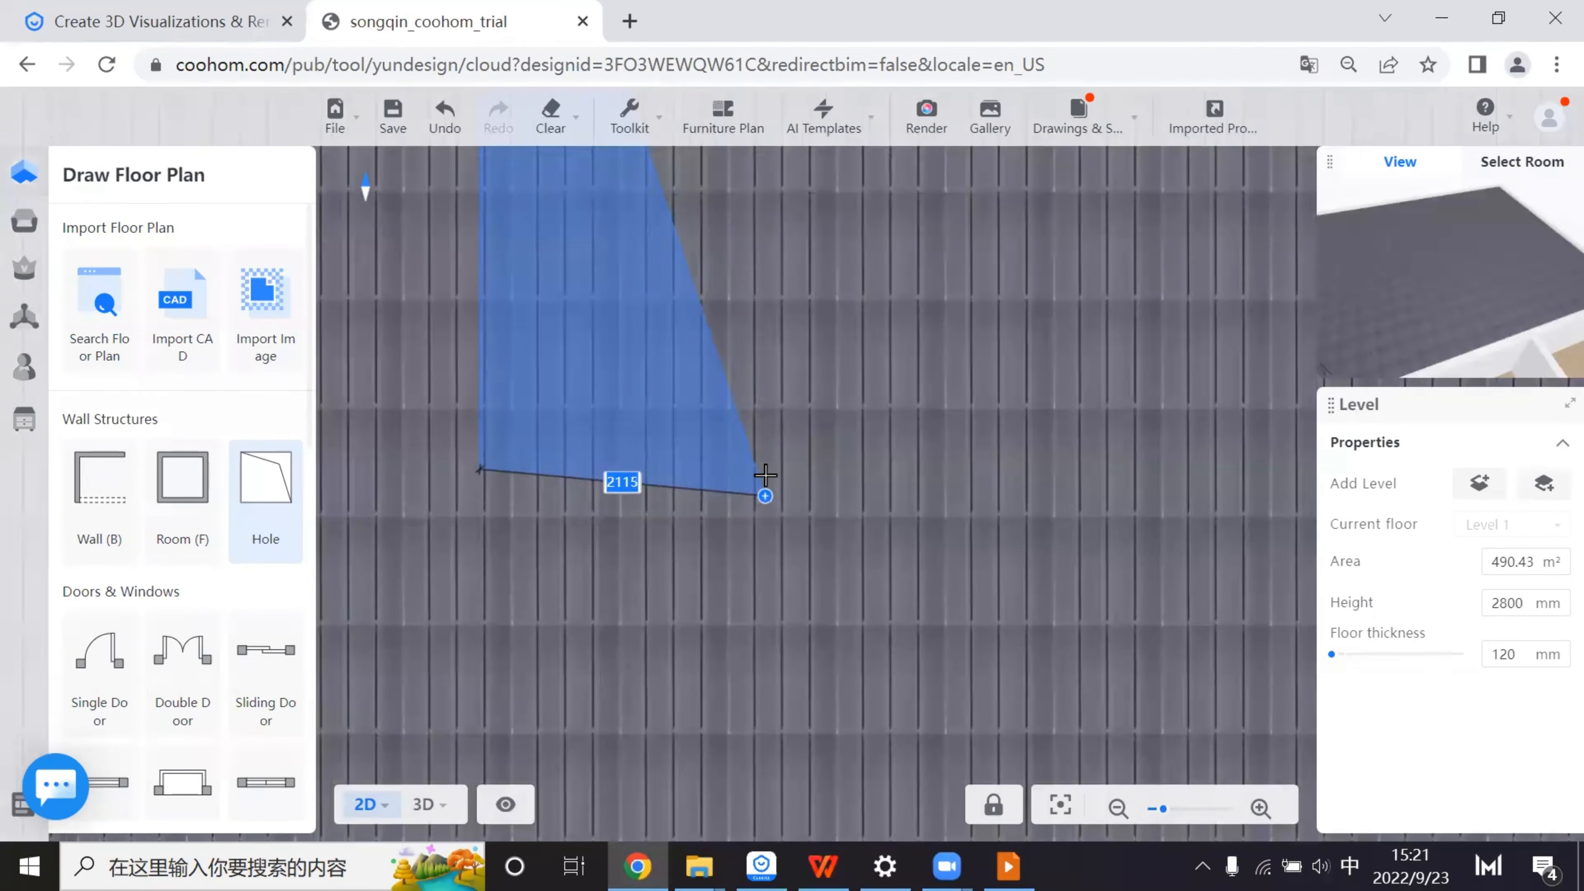
pyautogui.write('2000')
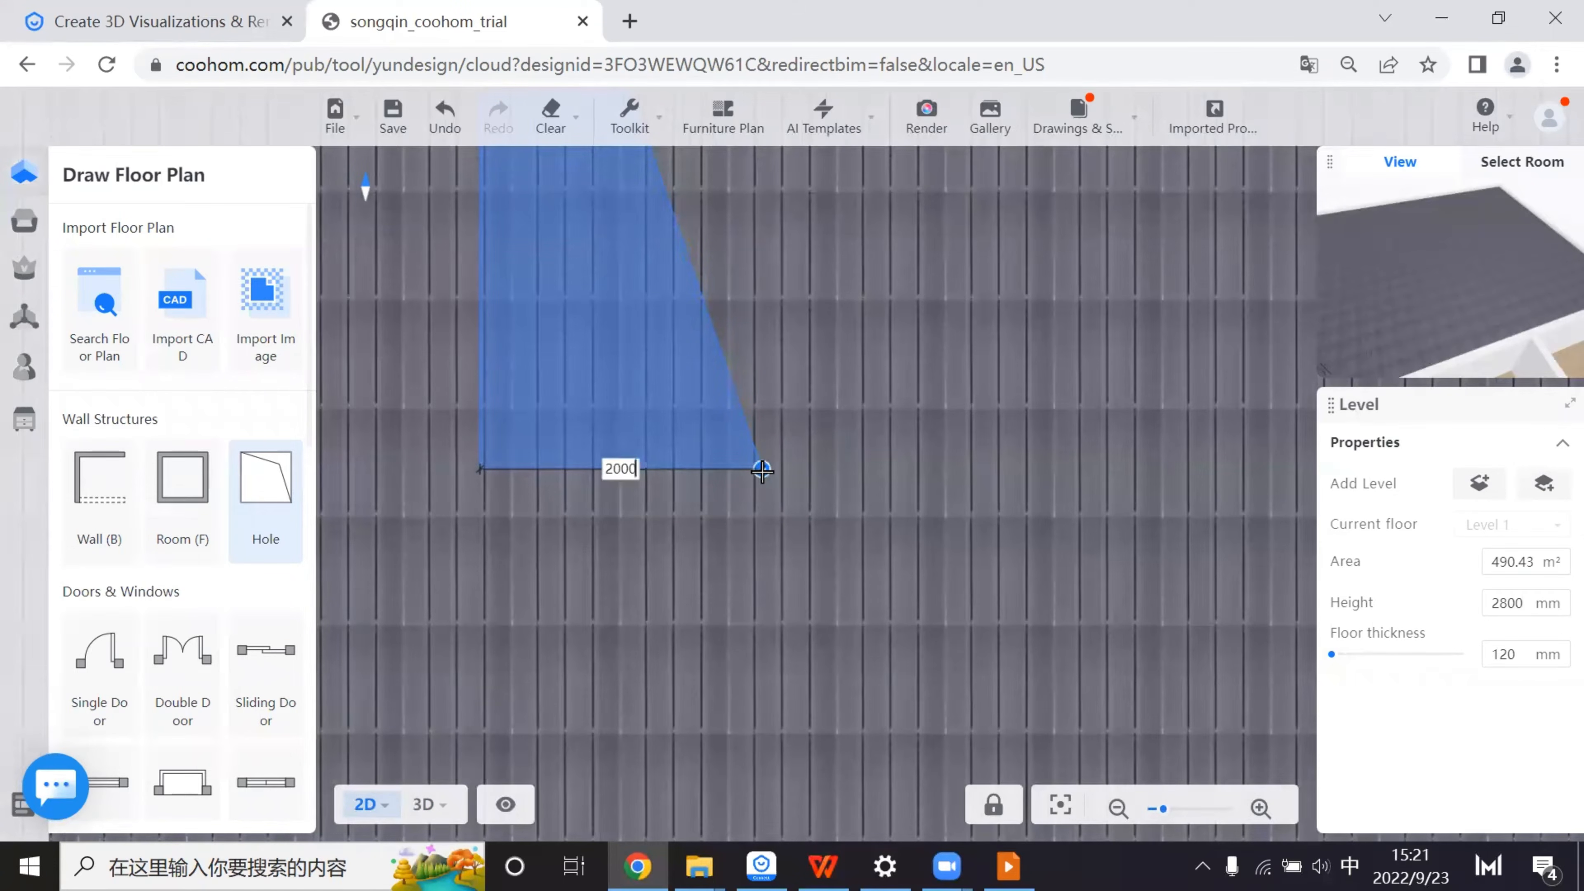
pyautogui.press('Return')
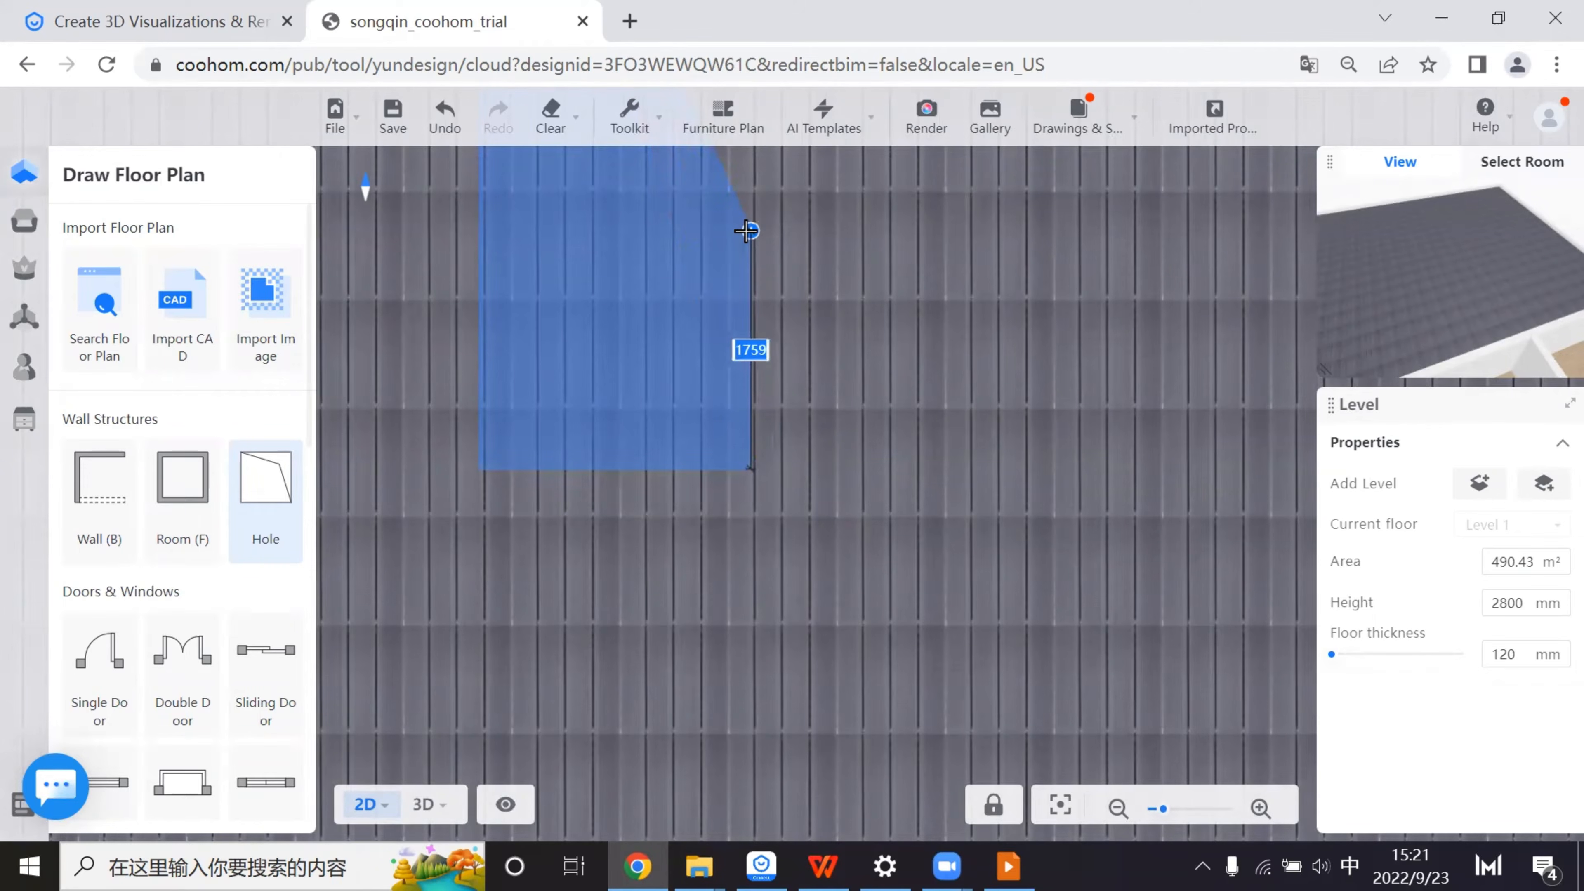
pyautogui.write('2000')
pyautogui.press('Return')
pyautogui.write('1500')
pyautogui.press('Return')
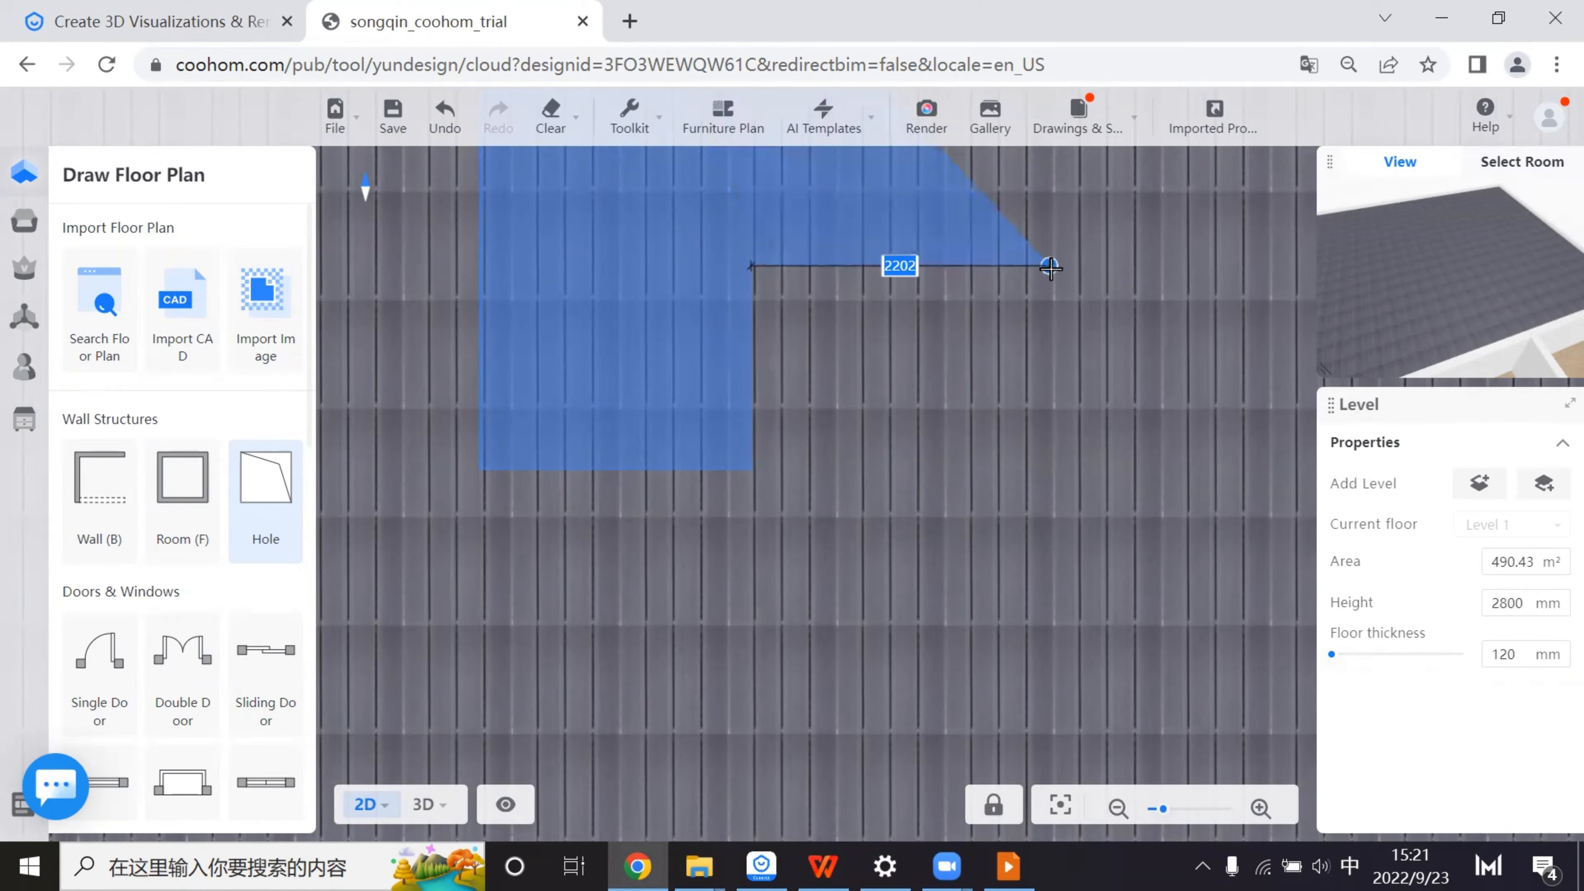
# - Finish the notch for the stage with a 2000 mm edge across and a 1500 mm edge back toward the building
pyautogui.write('2000')
pyautogui.press('Return')
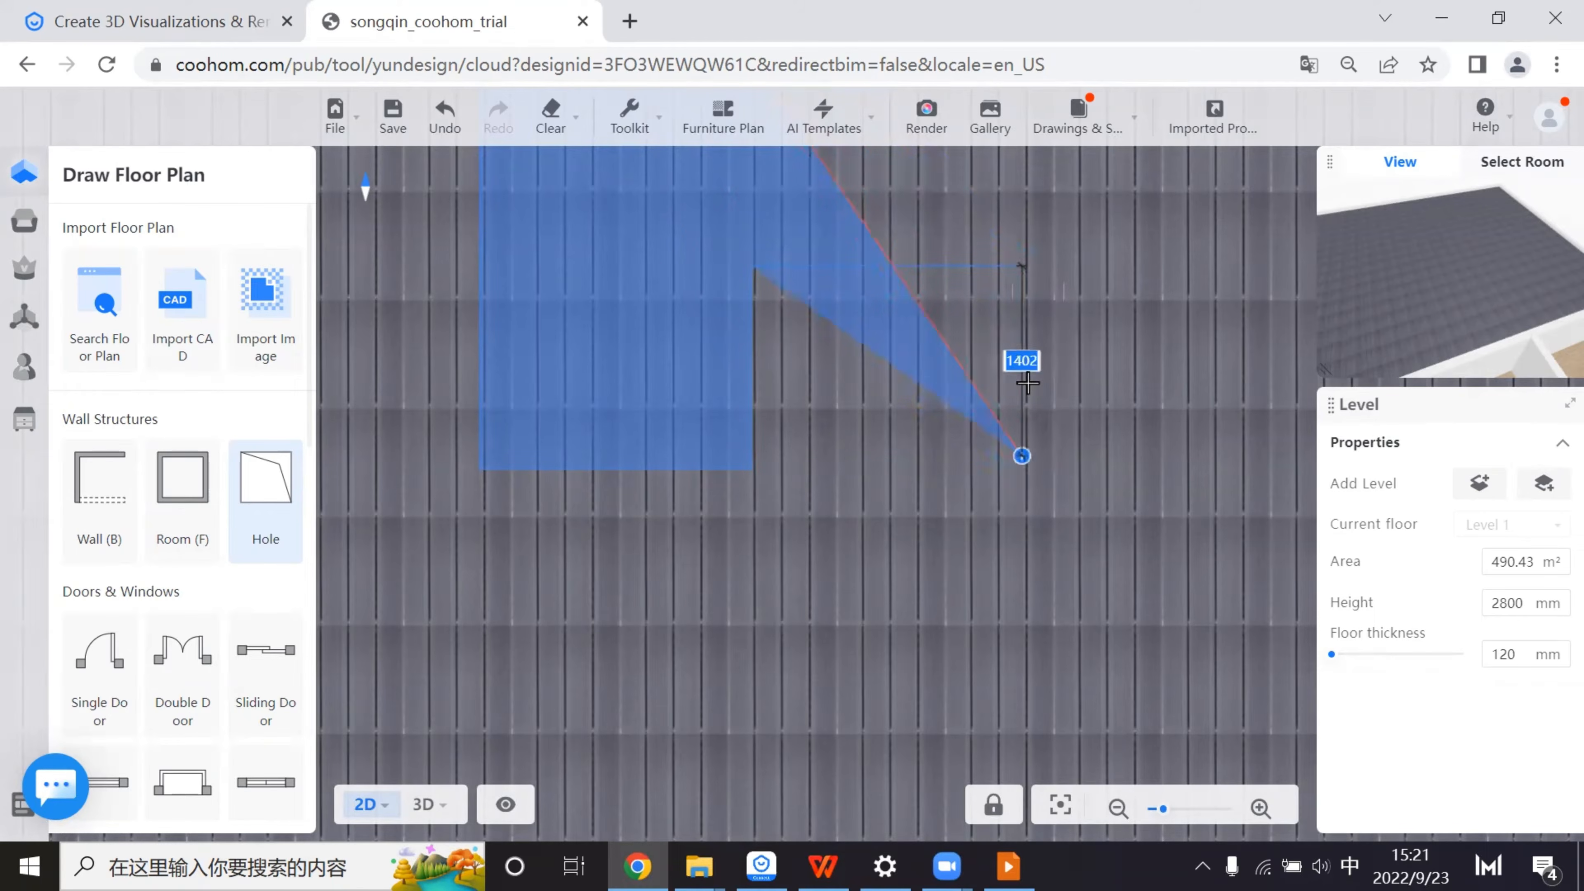
pyautogui.scroll(-3, 1015, 359)
pyautogui.moveTo(1014, 361); pyautogui.dragTo(943, 686, button='right')
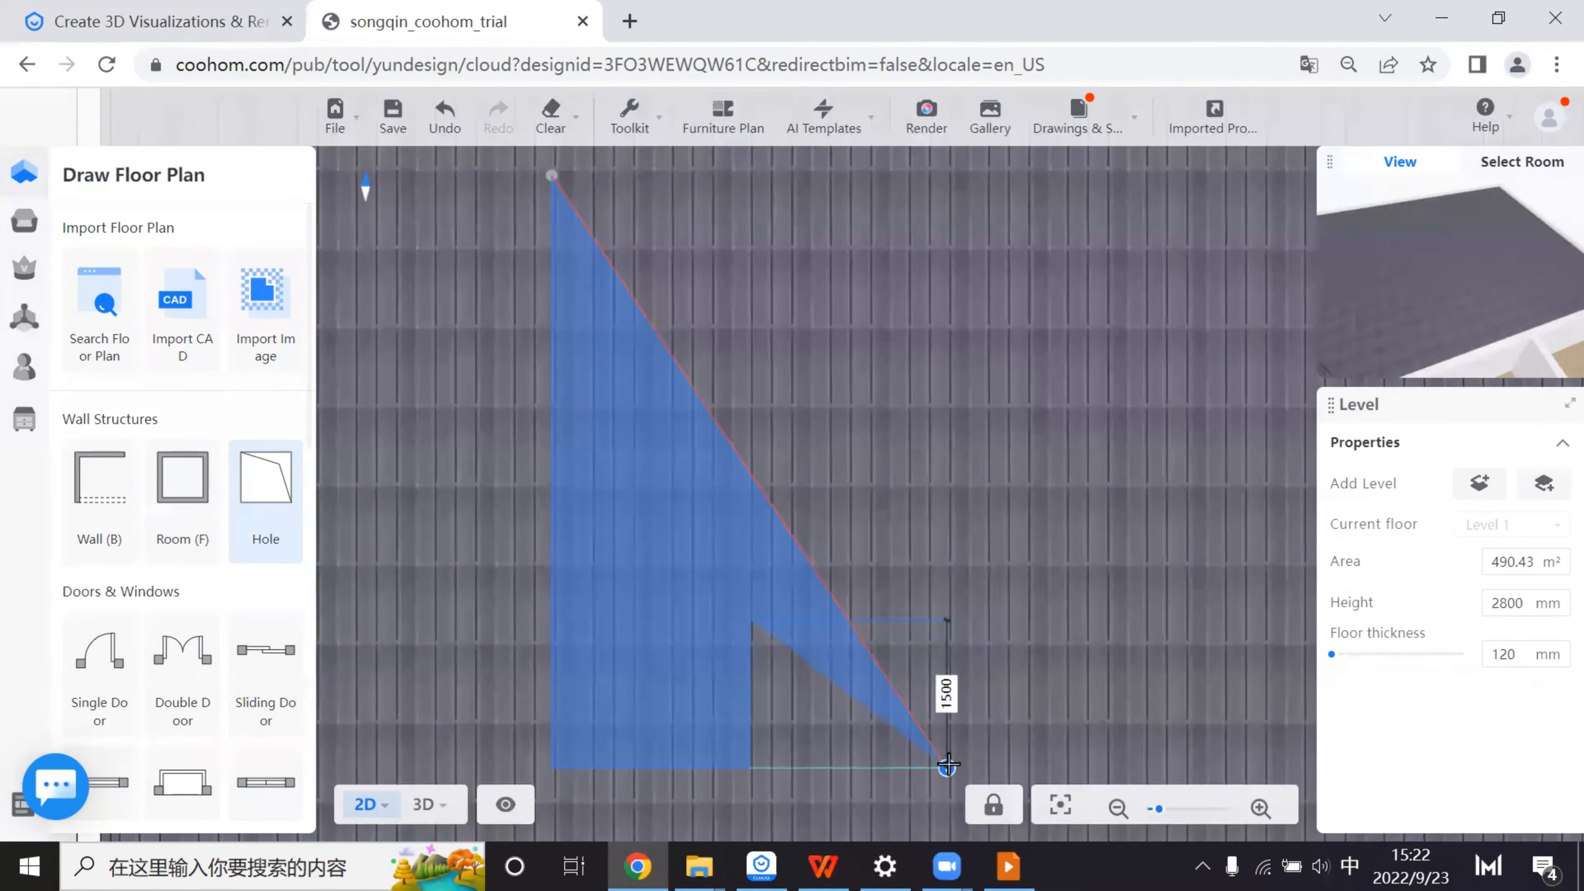
pyautogui.click(946, 769)
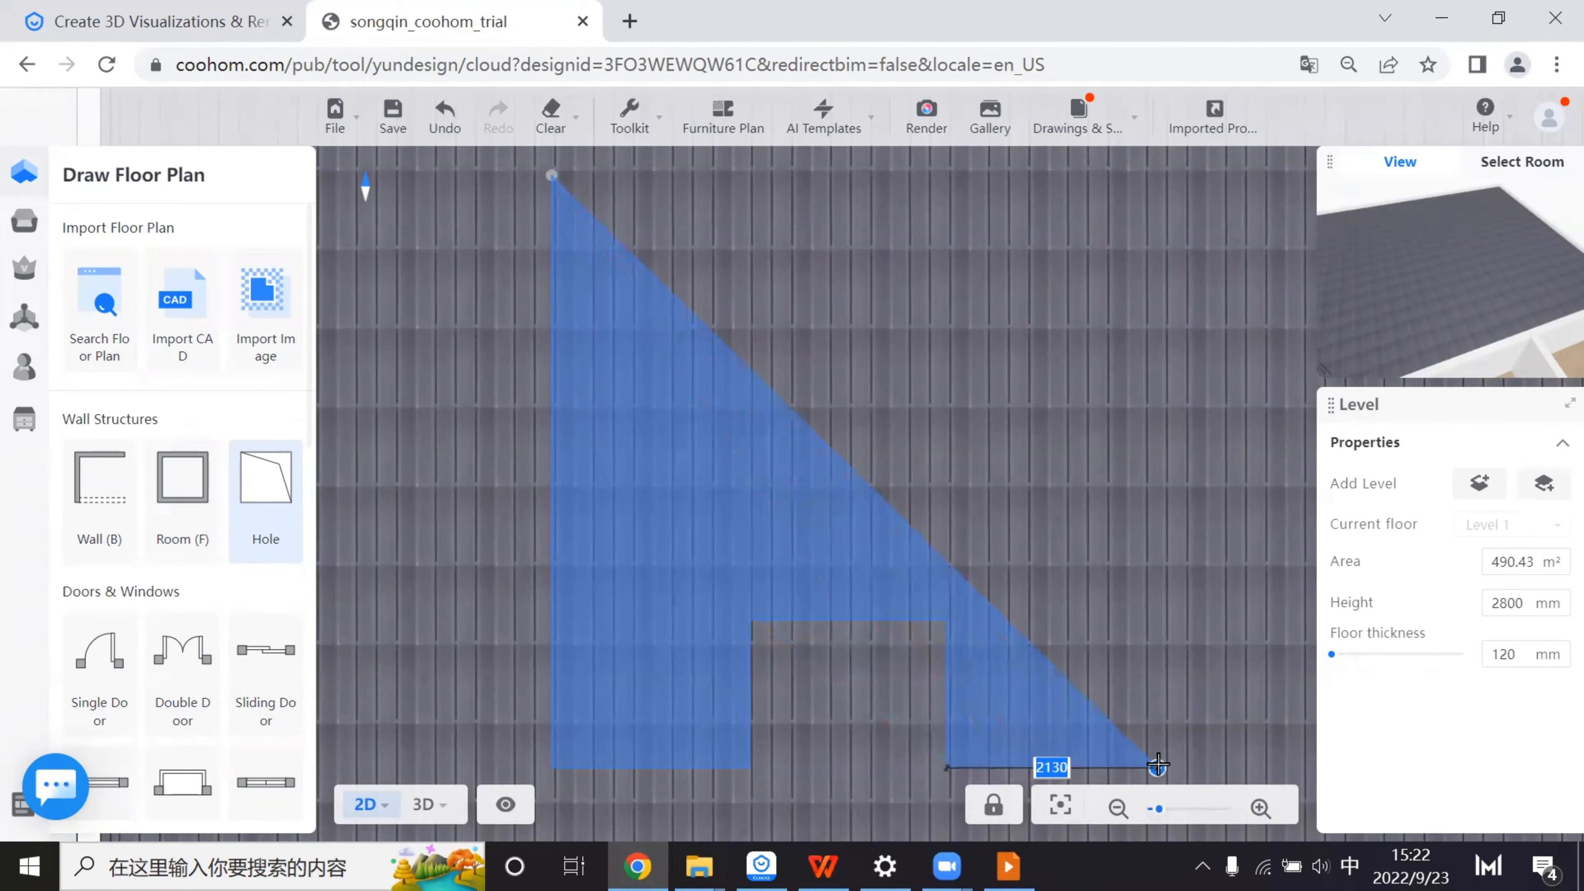
# - Complete the hole outline with a 2000 mm lower edge and a 6000 mm far side, close it at its start point, and select the hole
pyautogui.write('2000')
pyautogui.press('Return')
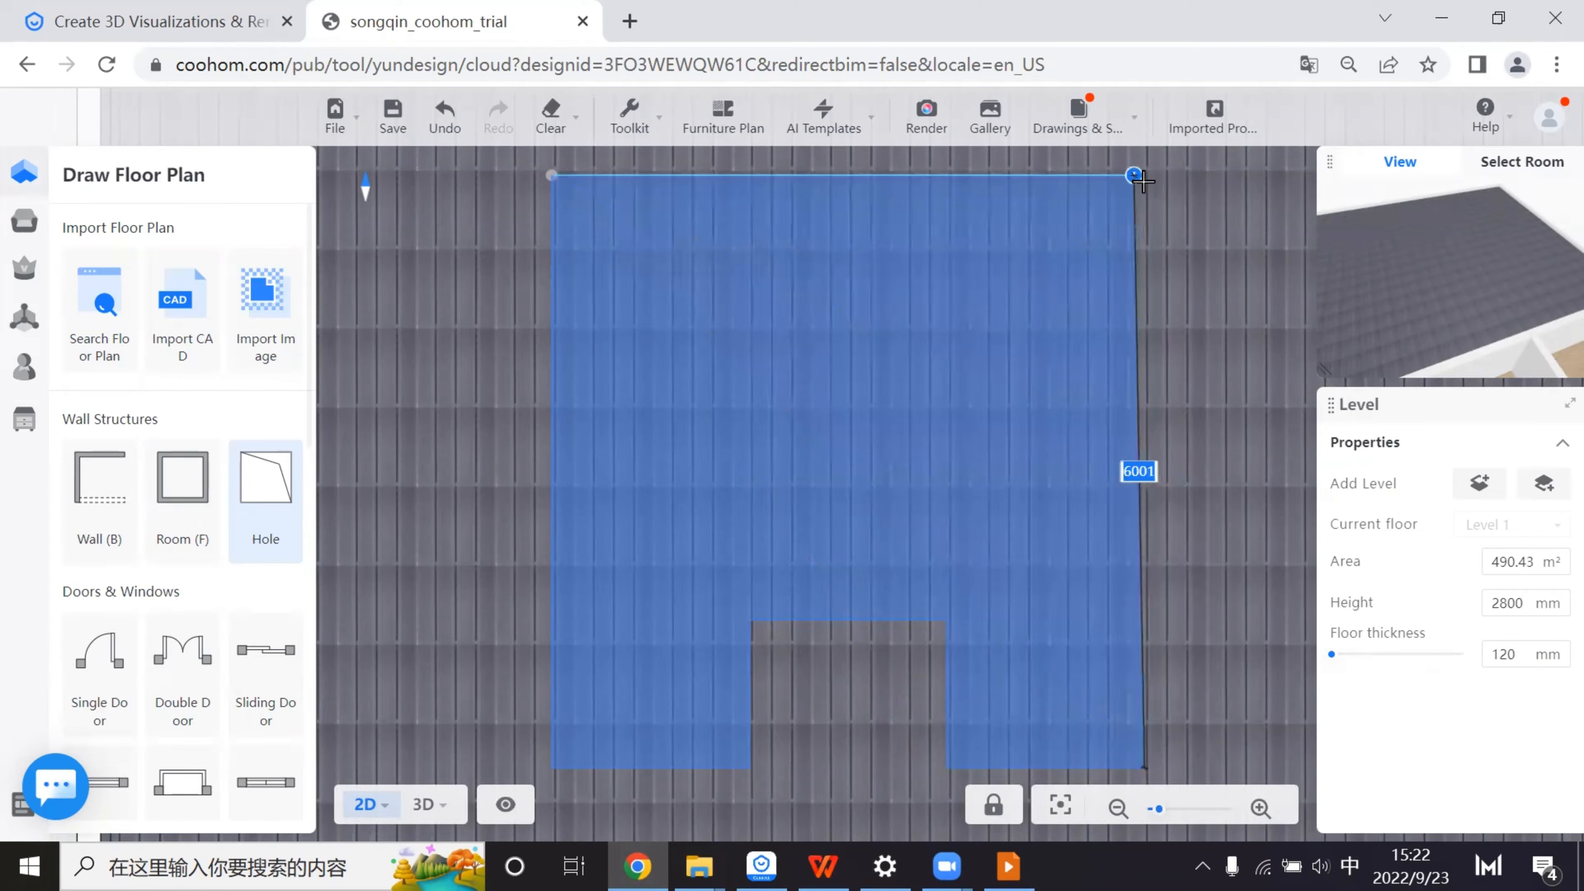
pyautogui.click(1142, 179)
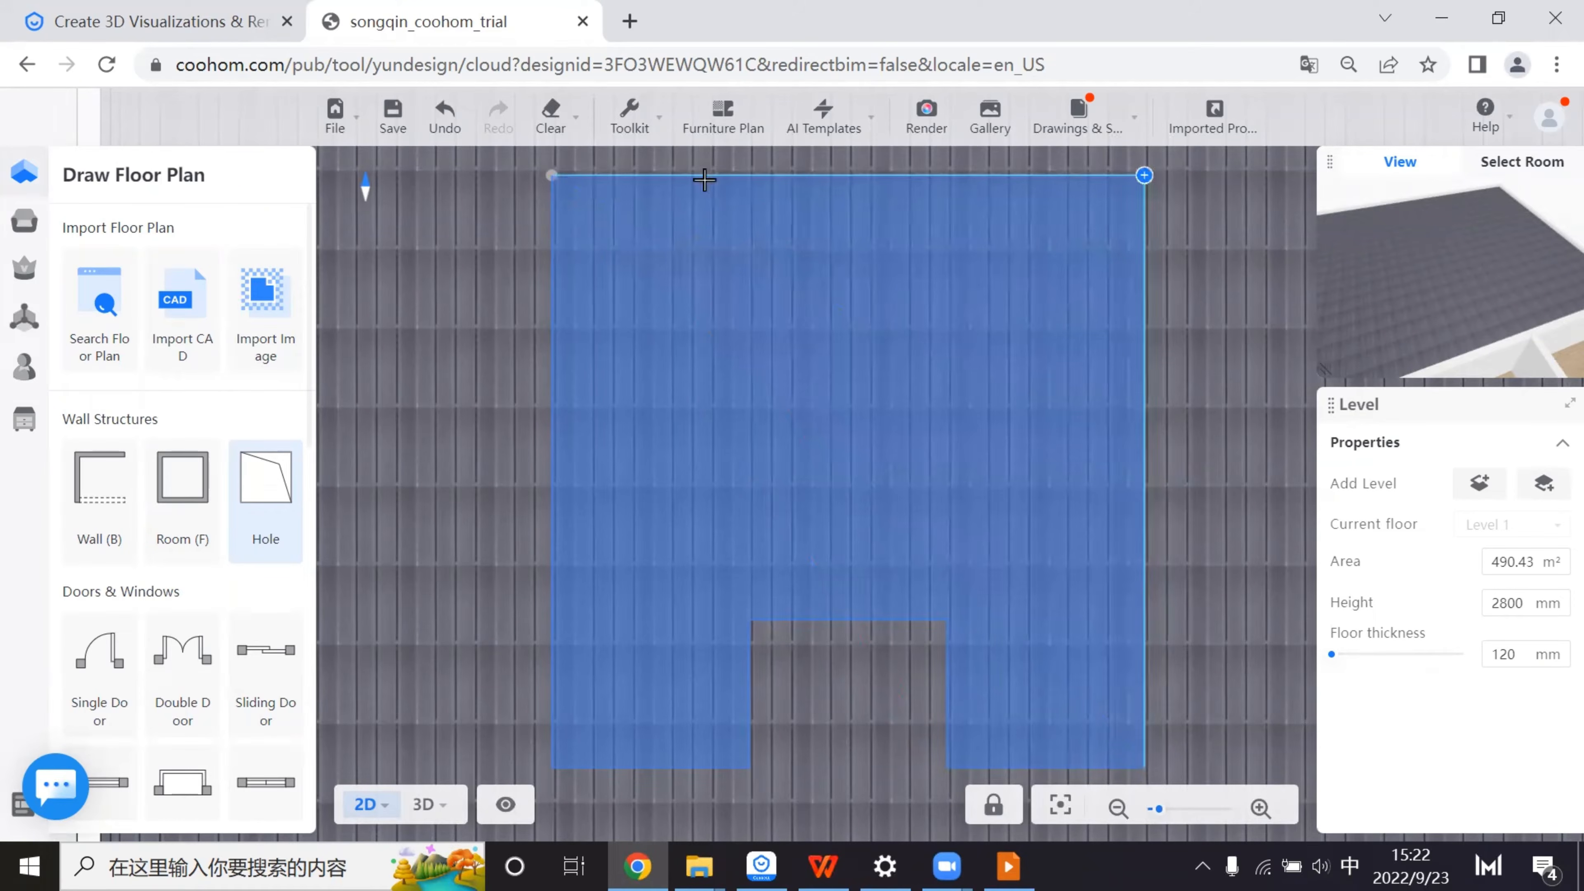
pyautogui.click(548, 175)
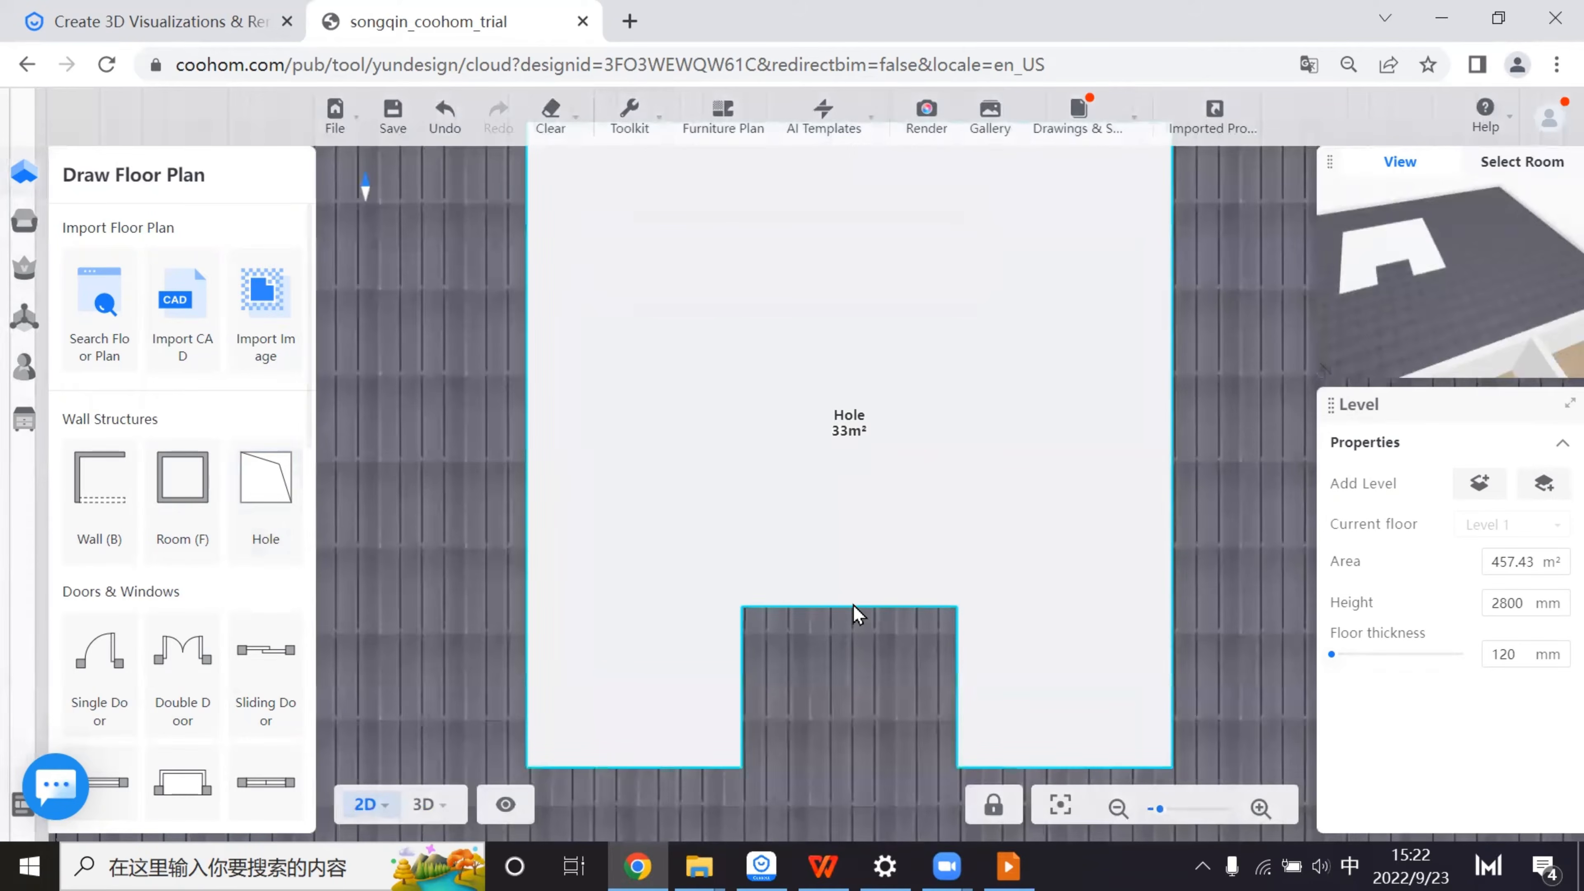
pyautogui.click(852, 605)
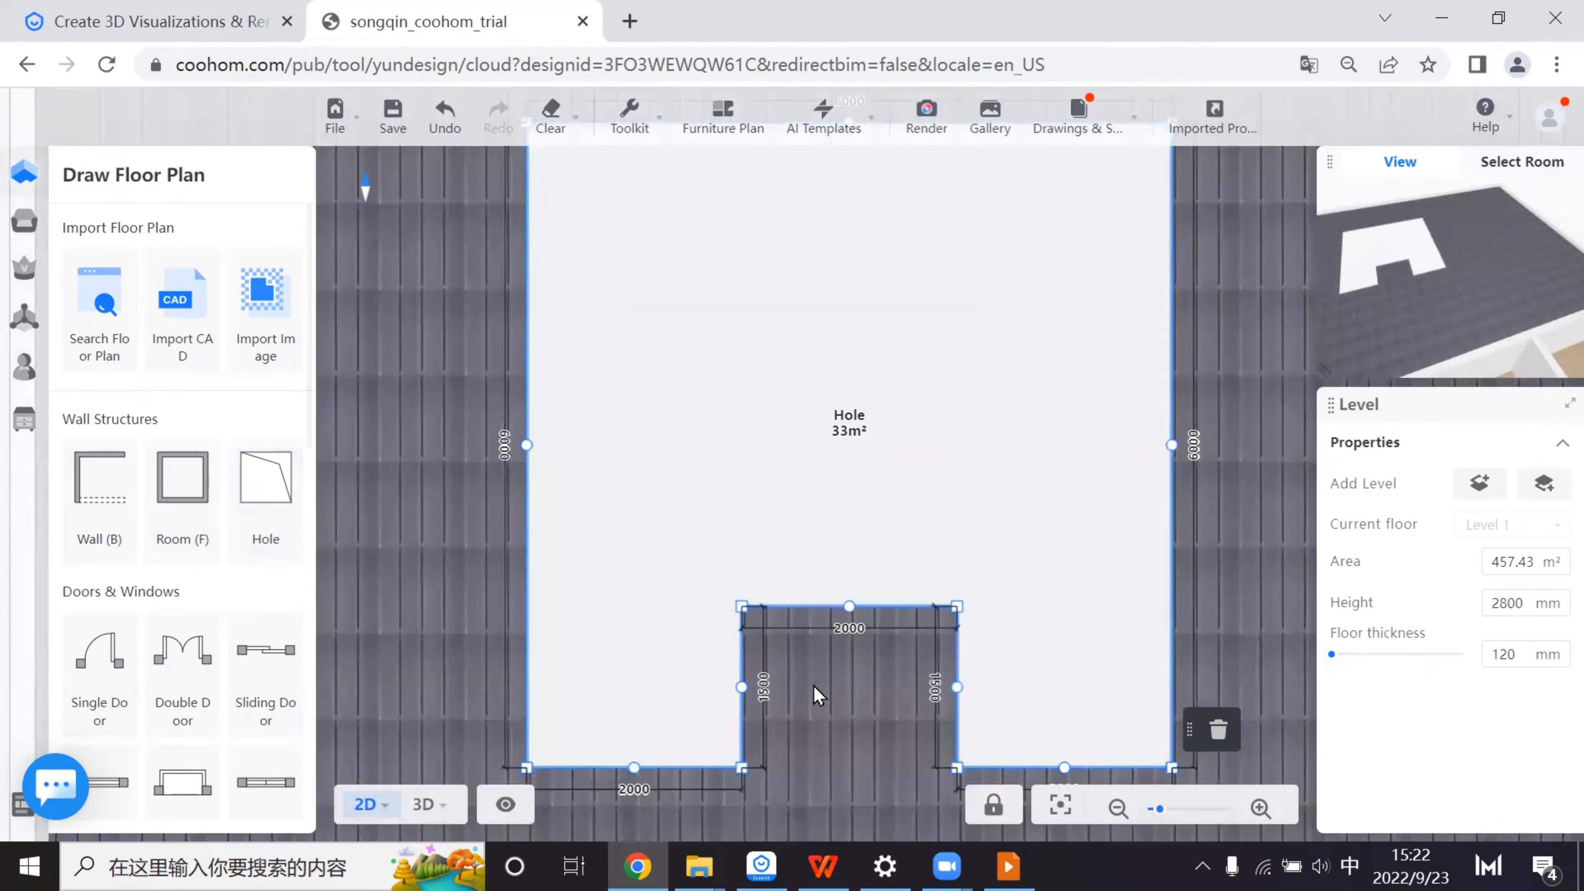
# - Try to move one inner corner of the notch farther into the hole, and undo the move
pyautogui.scroll(-2, 705, 579)
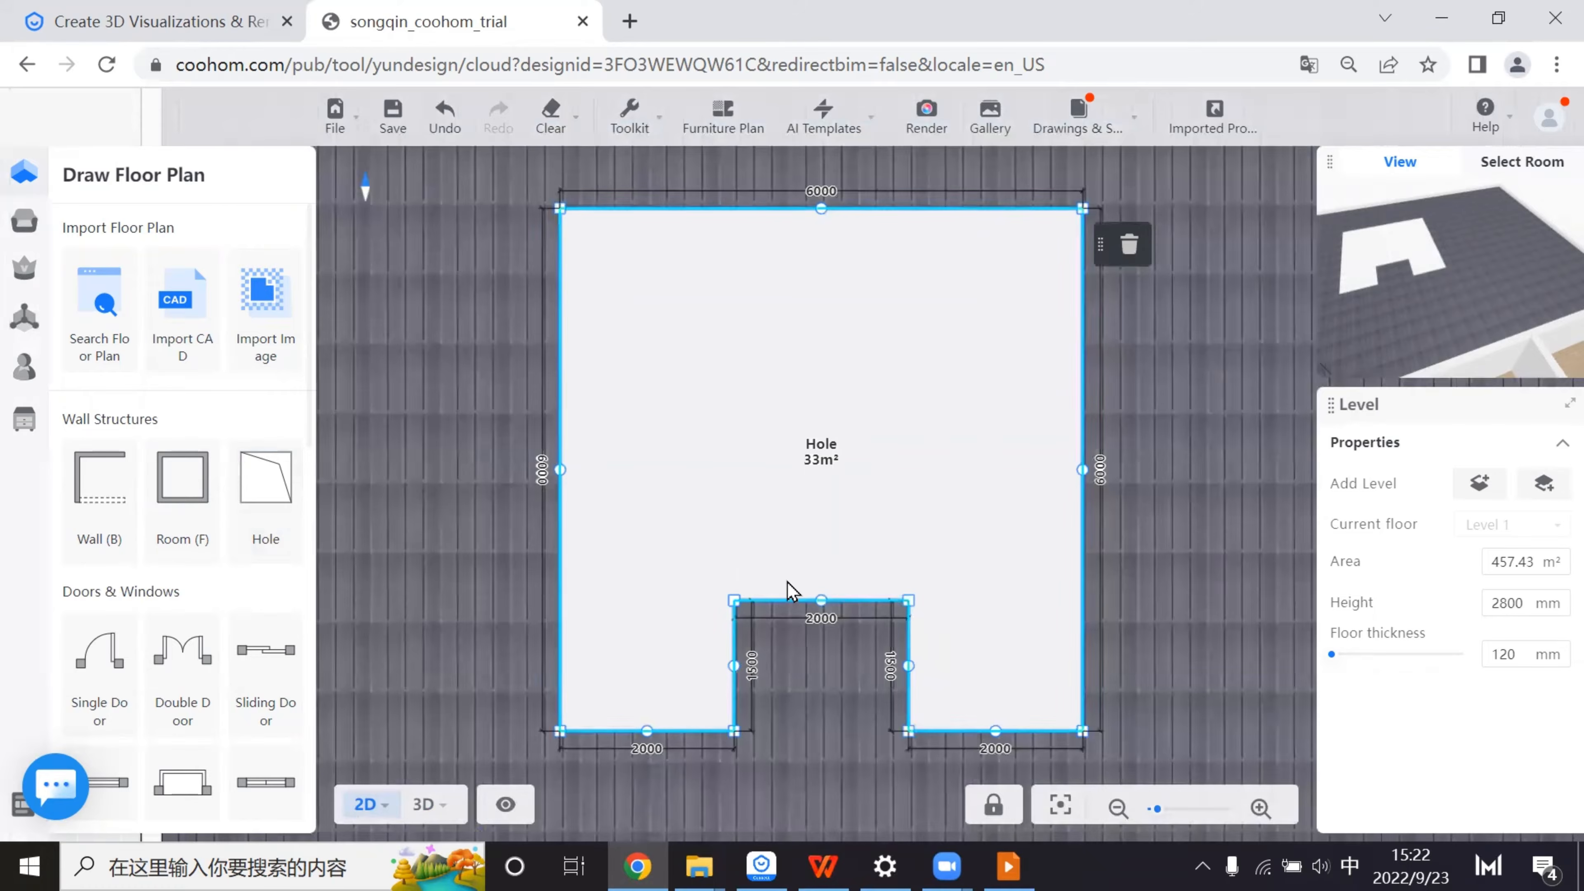
pyautogui.scroll(1, 788, 589)
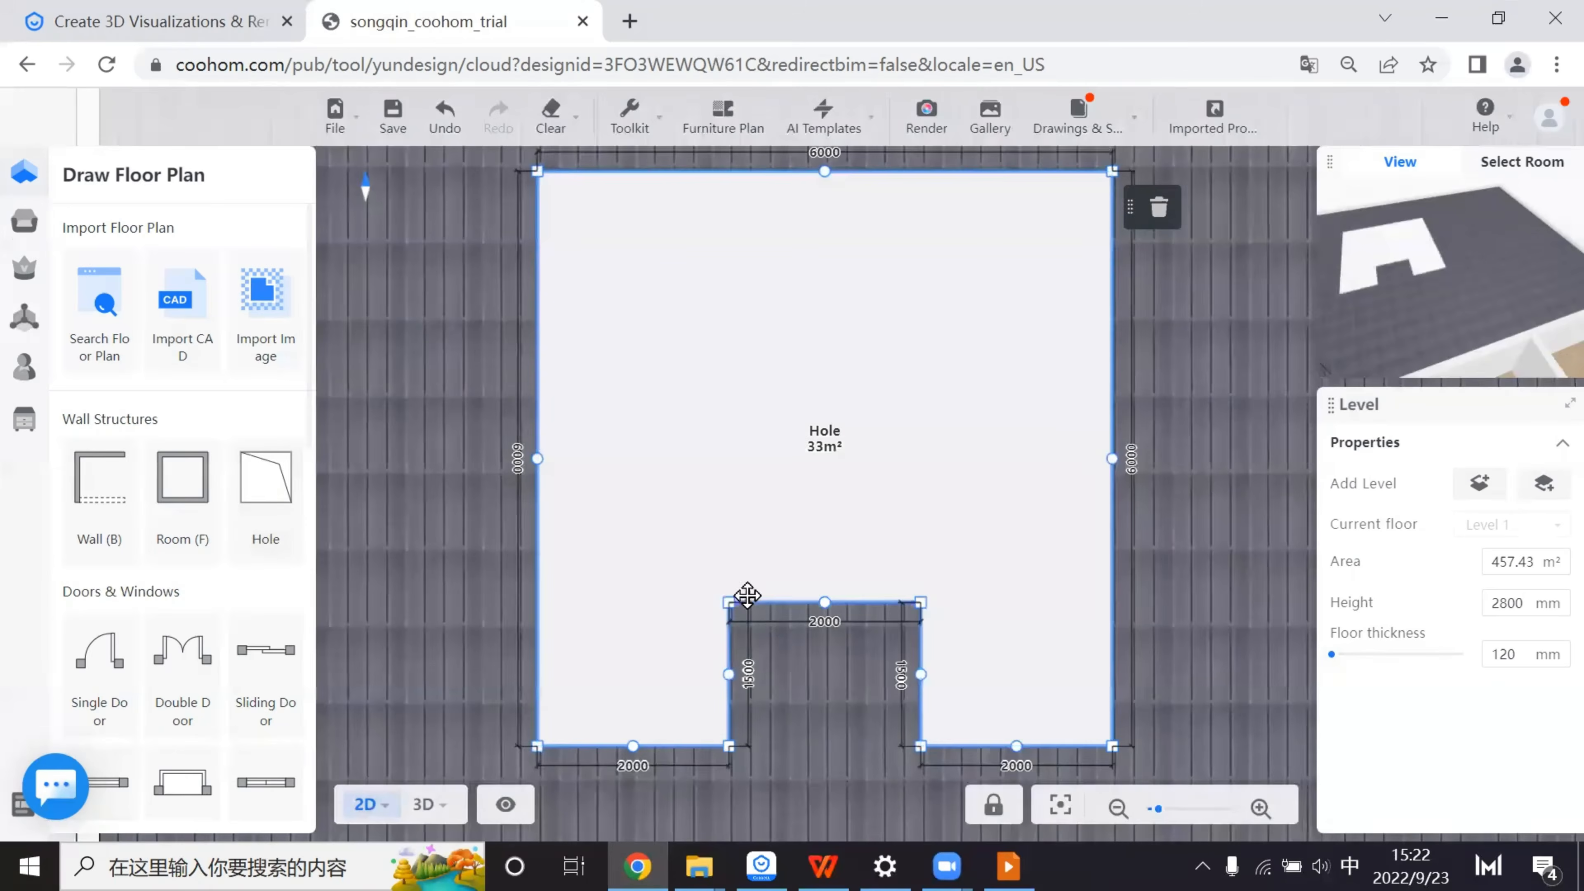
pyautogui.scroll(2, 746, 601)
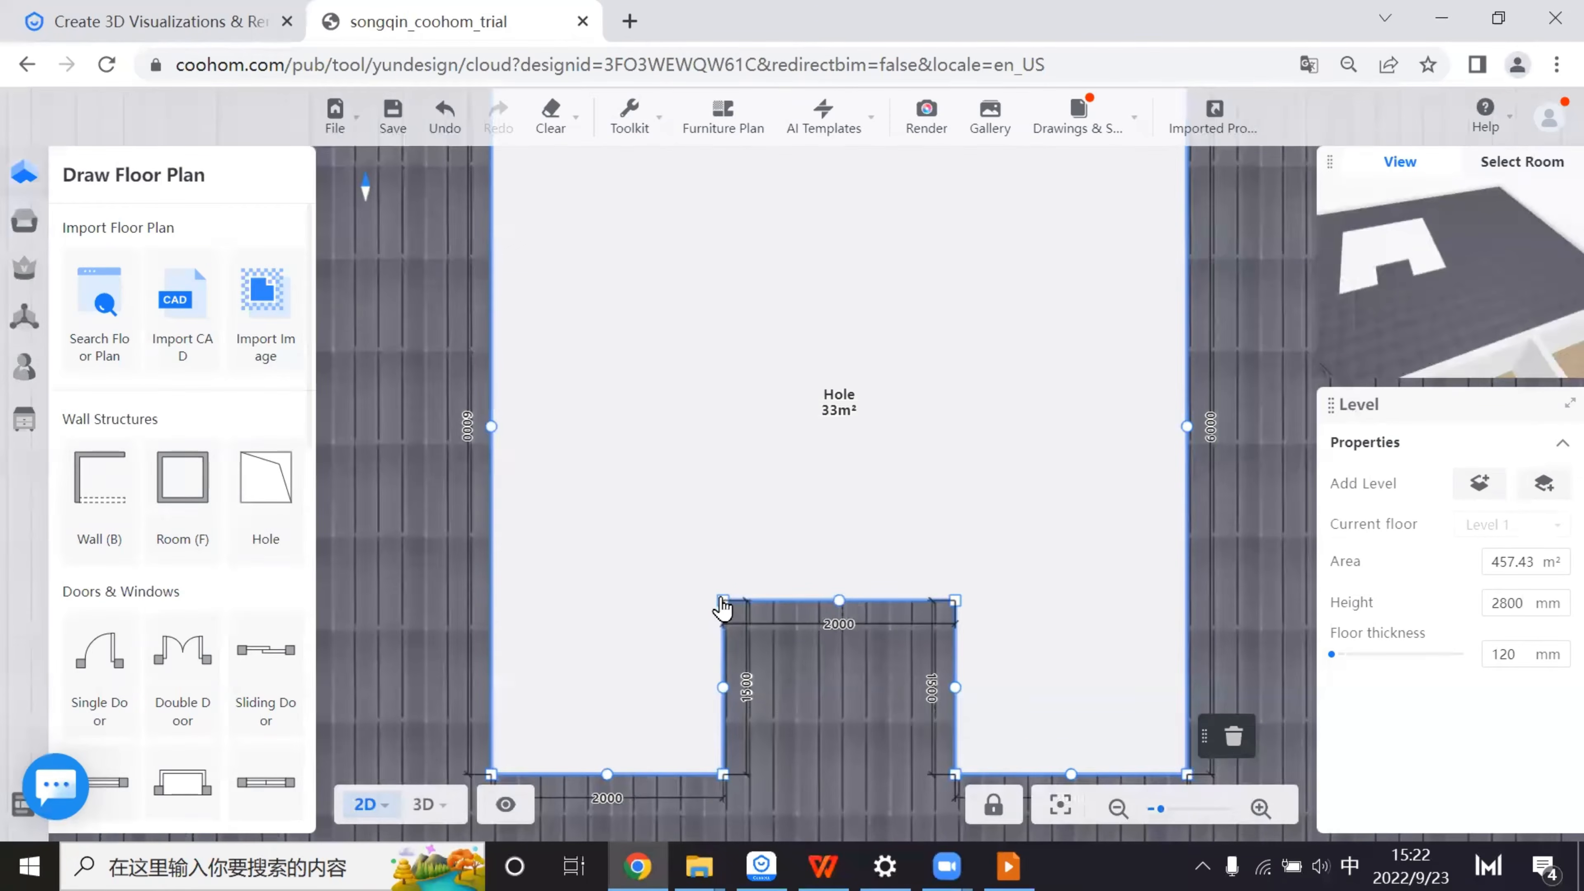
pyautogui.moveTo(726, 574); pyautogui.dragTo(724, 467)
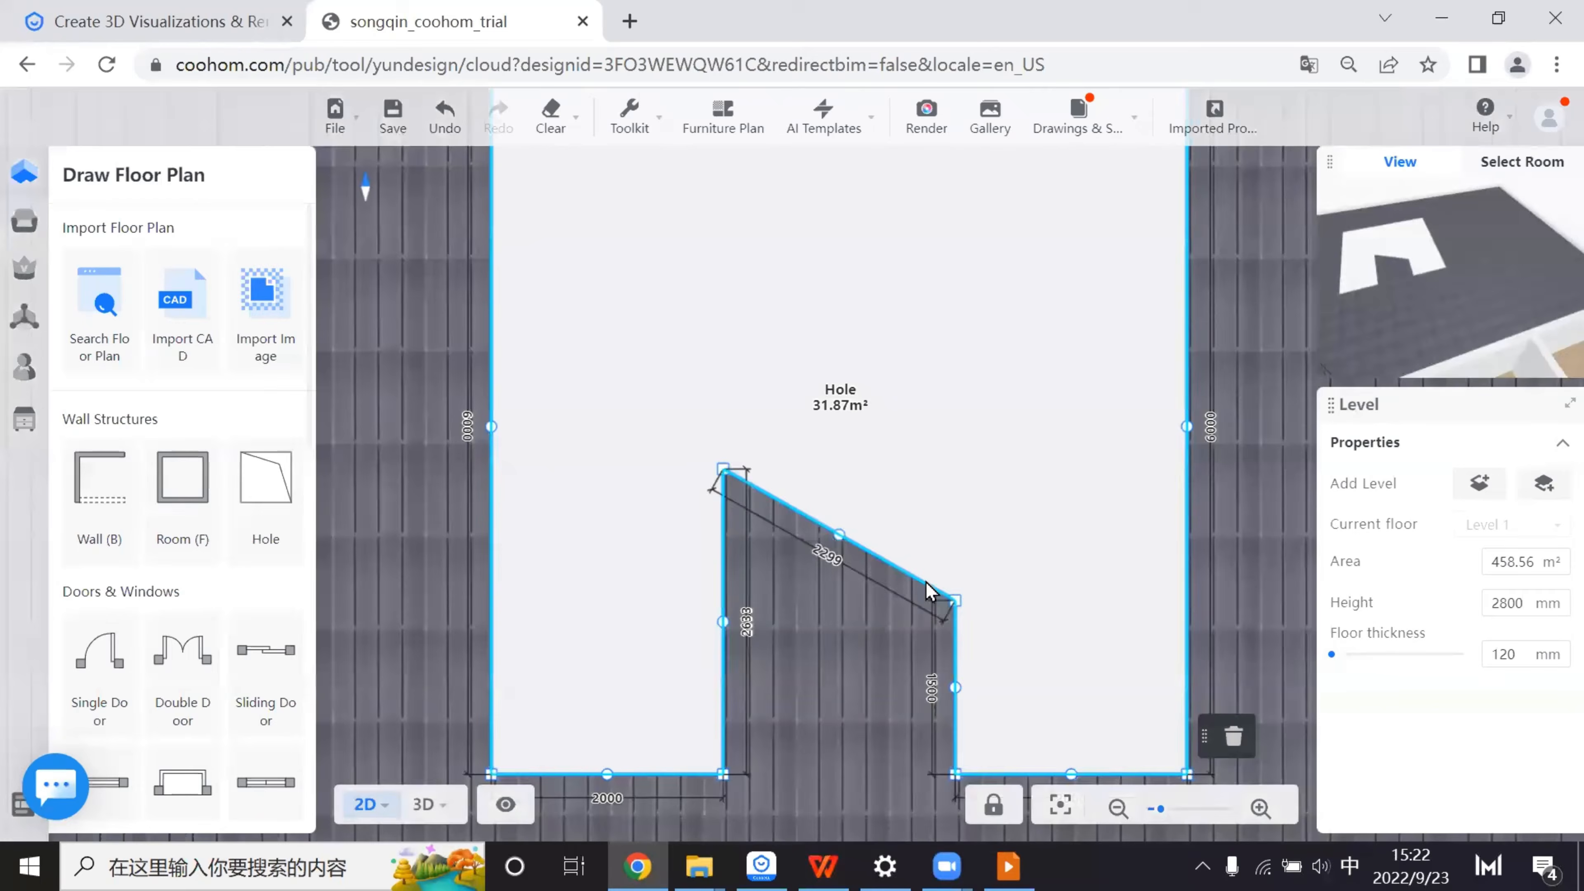
pyautogui.hotkey('ctrl', 'z')
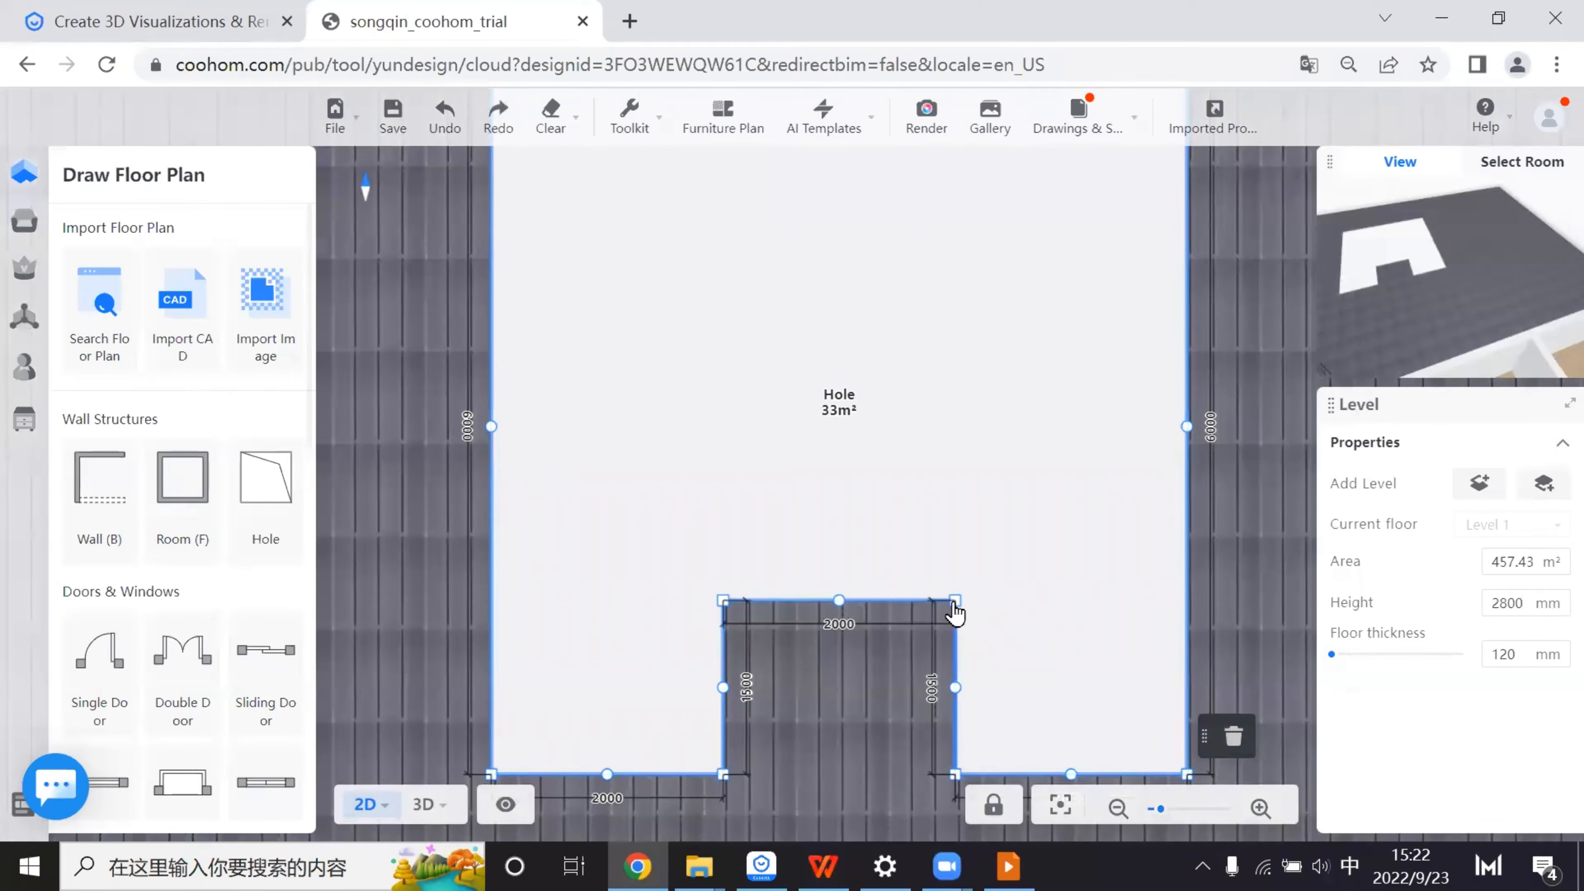
# - Move both inner corners of the notch farther into the hole, making the notch about 2300 mm deep
pyautogui.click(956, 602)
pyautogui.click(956, 611)
pyautogui.click(954, 631)
pyautogui.click(965, 608)
pyautogui.click(957, 612)
pyautogui.click(956, 615)
pyautogui.click(956, 608)
pyautogui.moveTo(961, 587); pyautogui.dragTo(956, 509)
pyautogui.moveTo(729, 602); pyautogui.dragTo(723, 507)
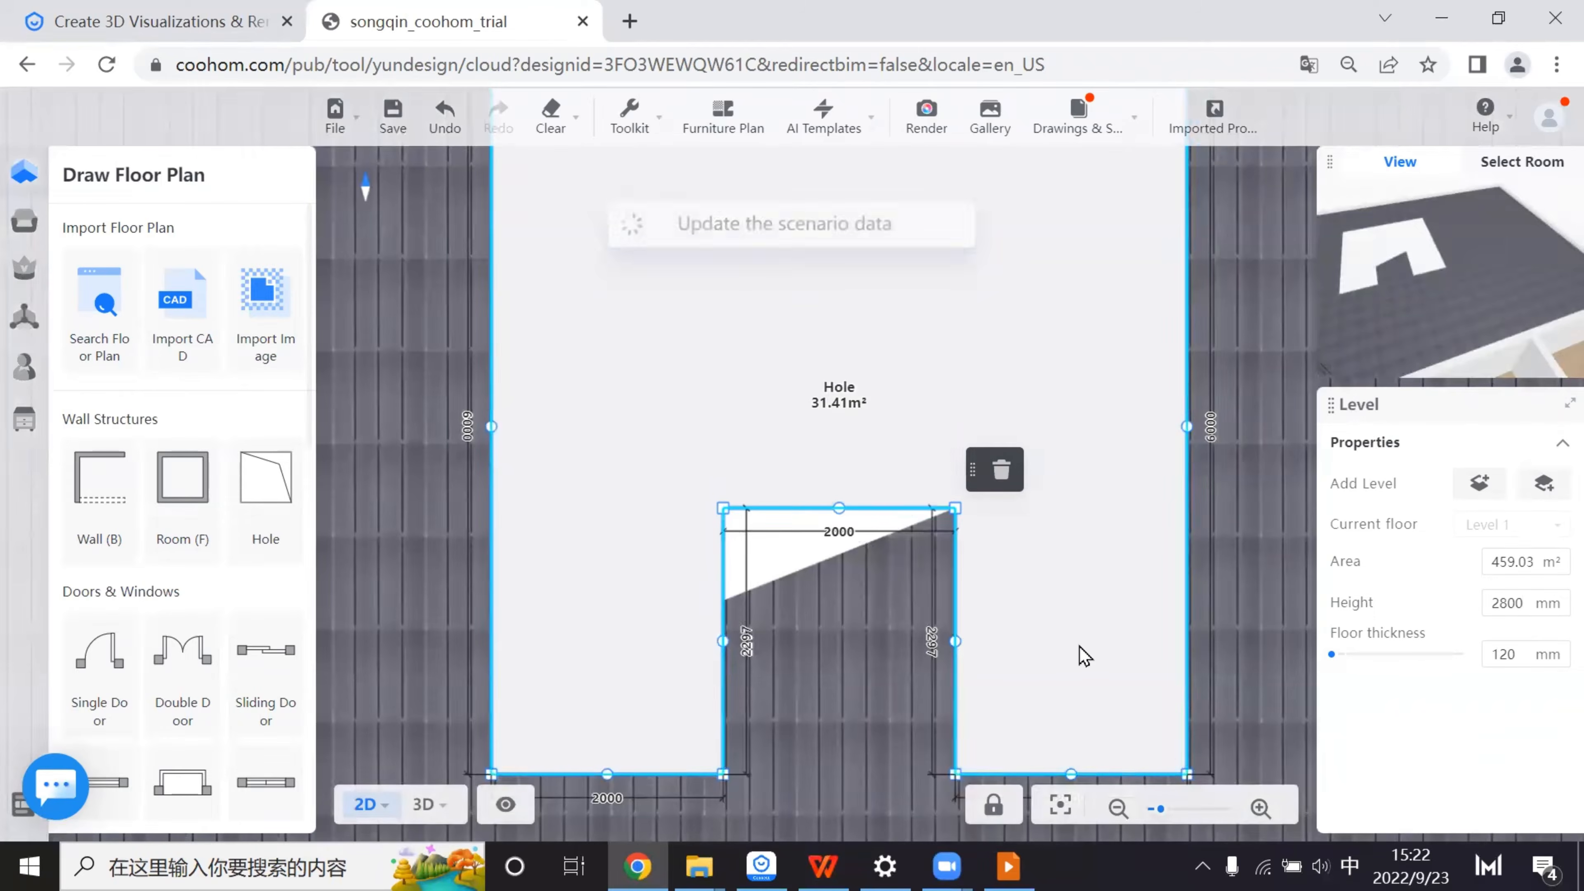
# - Switch to the 3D view, examine the notched hole from several angles, and switch to the presentation's stage drawing slide
pyautogui.click(423, 805)
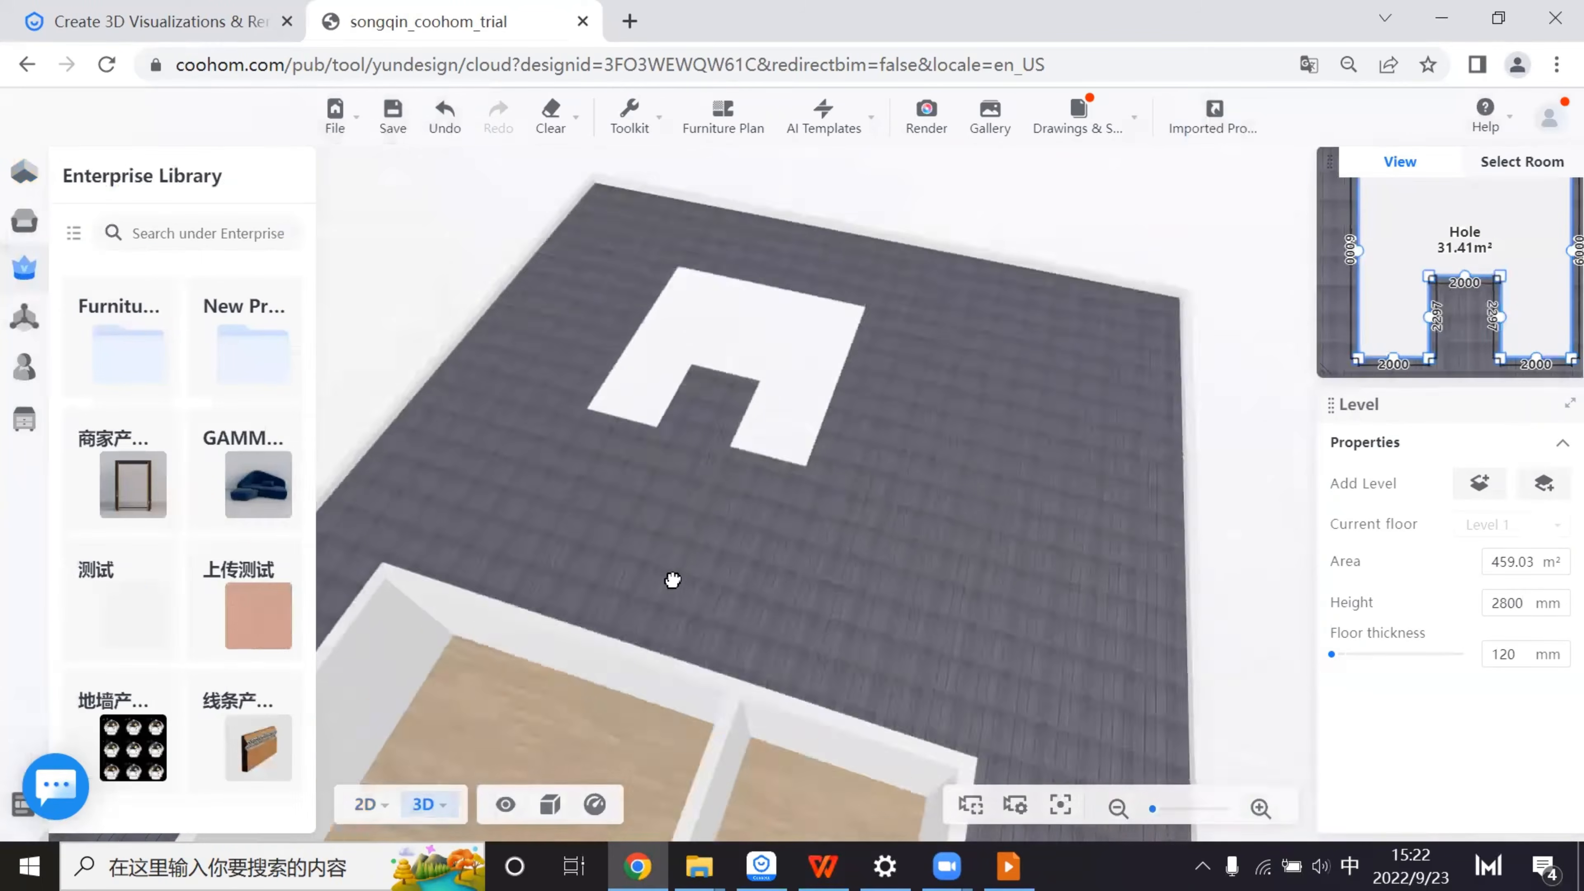
pyautogui.moveTo(672, 580); pyautogui.dragTo(948, 576)
pyautogui.scroll(3, 948, 577)
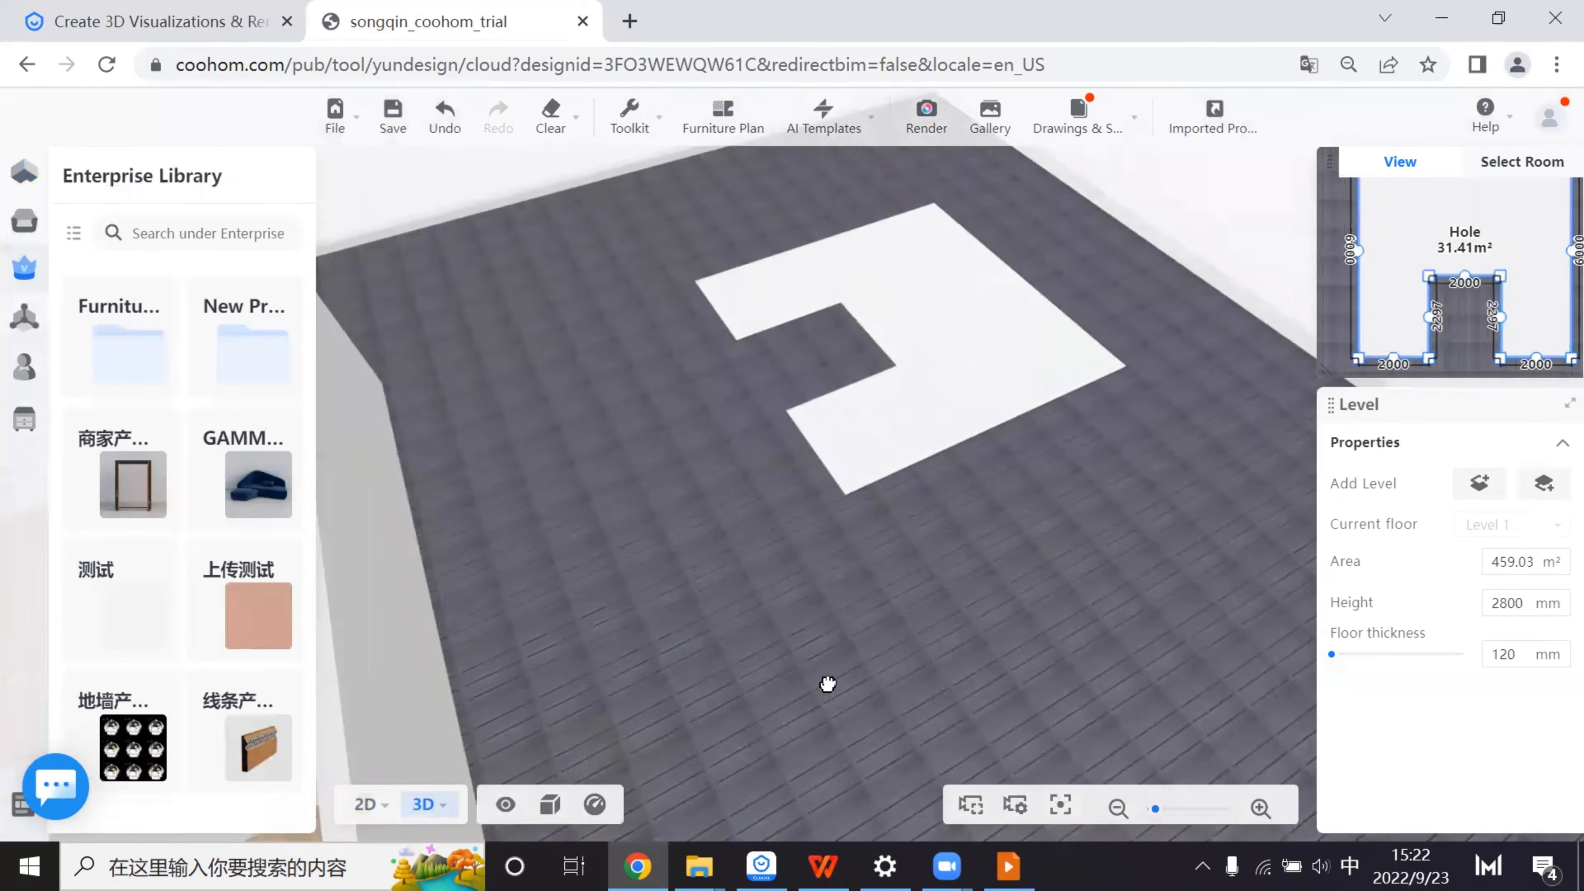
pyautogui.moveTo(827, 683); pyautogui.dragTo(884, 657, button='right')
pyautogui.scroll(1, 923, 607)
pyautogui.moveTo(923, 607); pyautogui.dragTo(874, 593)
pyautogui.scroll(2, 739, 464)
pyautogui.moveTo(749, 537); pyautogui.dragTo(830, 675)
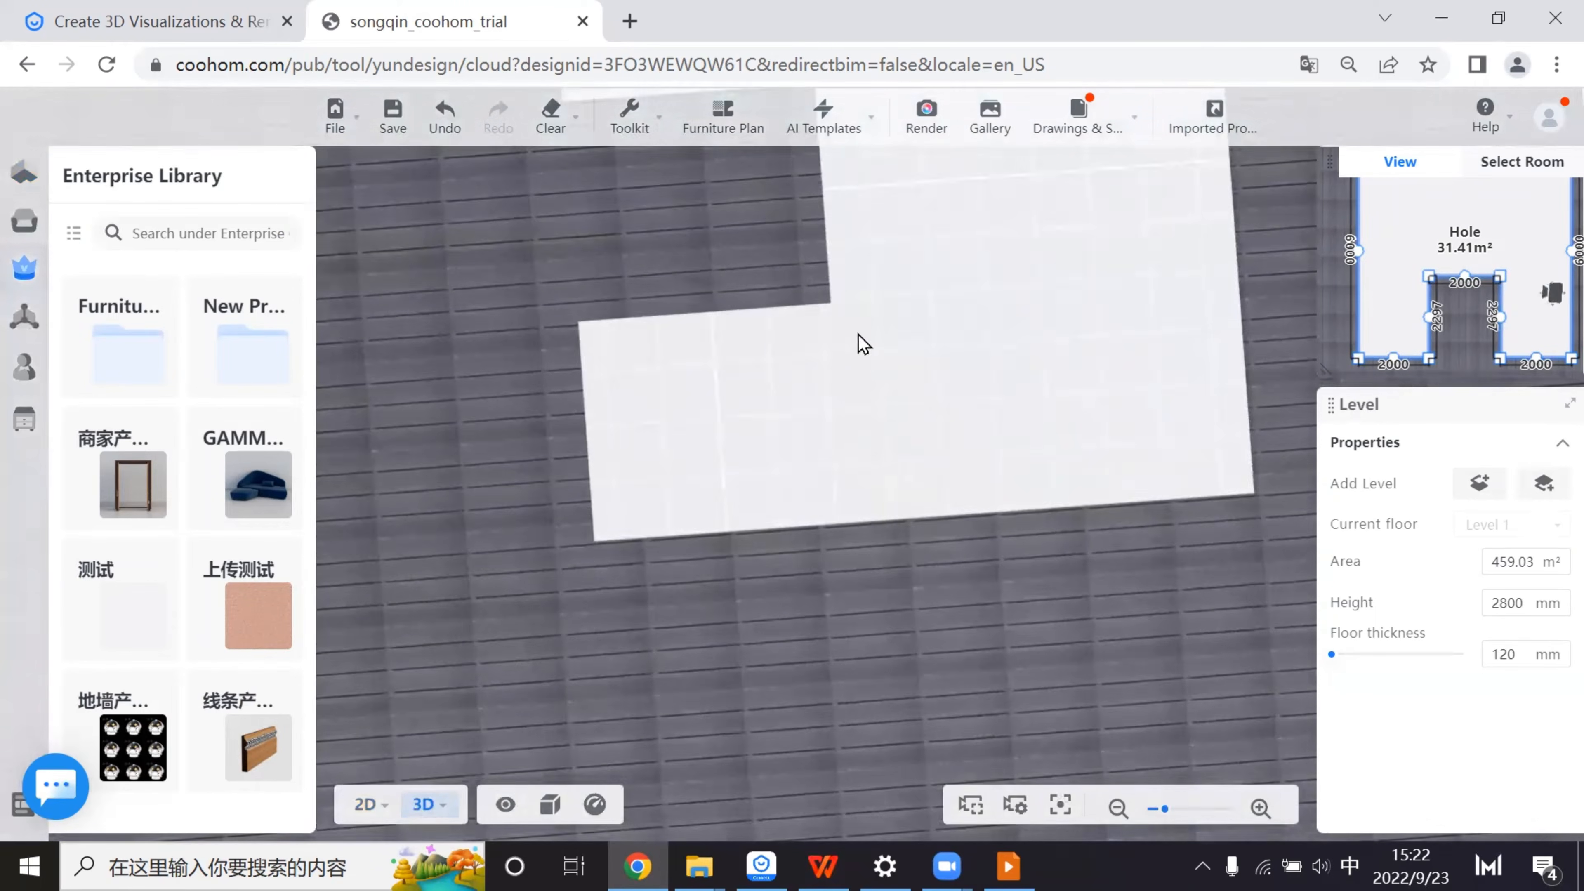
pyautogui.moveTo(881, 393); pyautogui.dragTo(840, 573, button='right')
pyautogui.moveTo(834, 311); pyautogui.dragTo(827, 425, button='right')
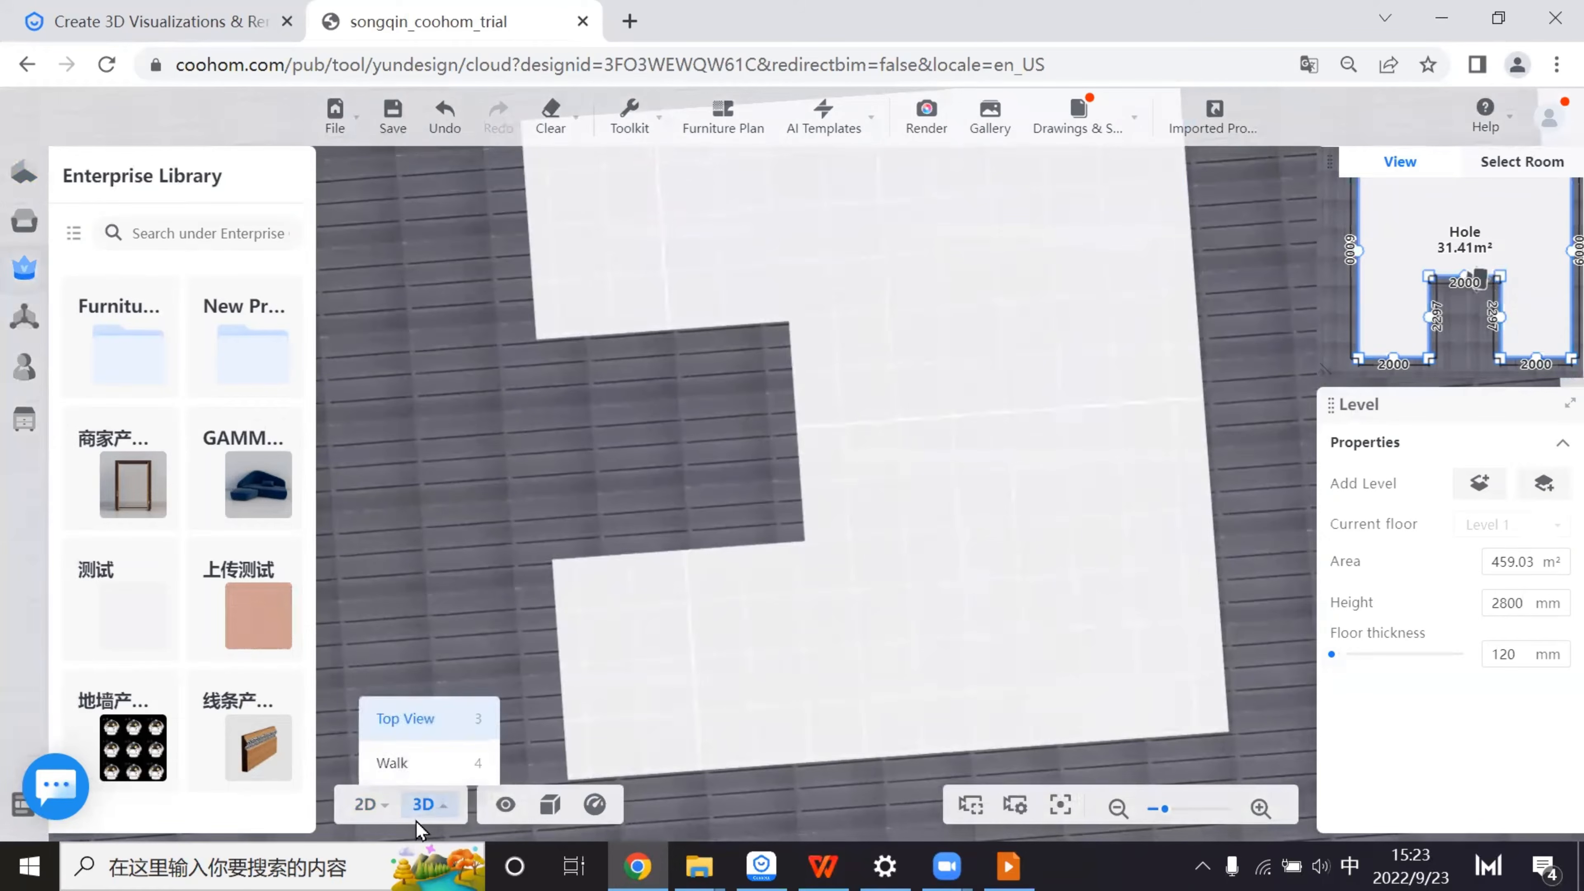
pyautogui.moveTo(583, 499); pyautogui.dragTo(792, 518)
pyautogui.scroll(-3, 640, 591)
pyautogui.moveTo(649, 555); pyautogui.dragTo(1021, 847)
pyautogui.click(1011, 865)
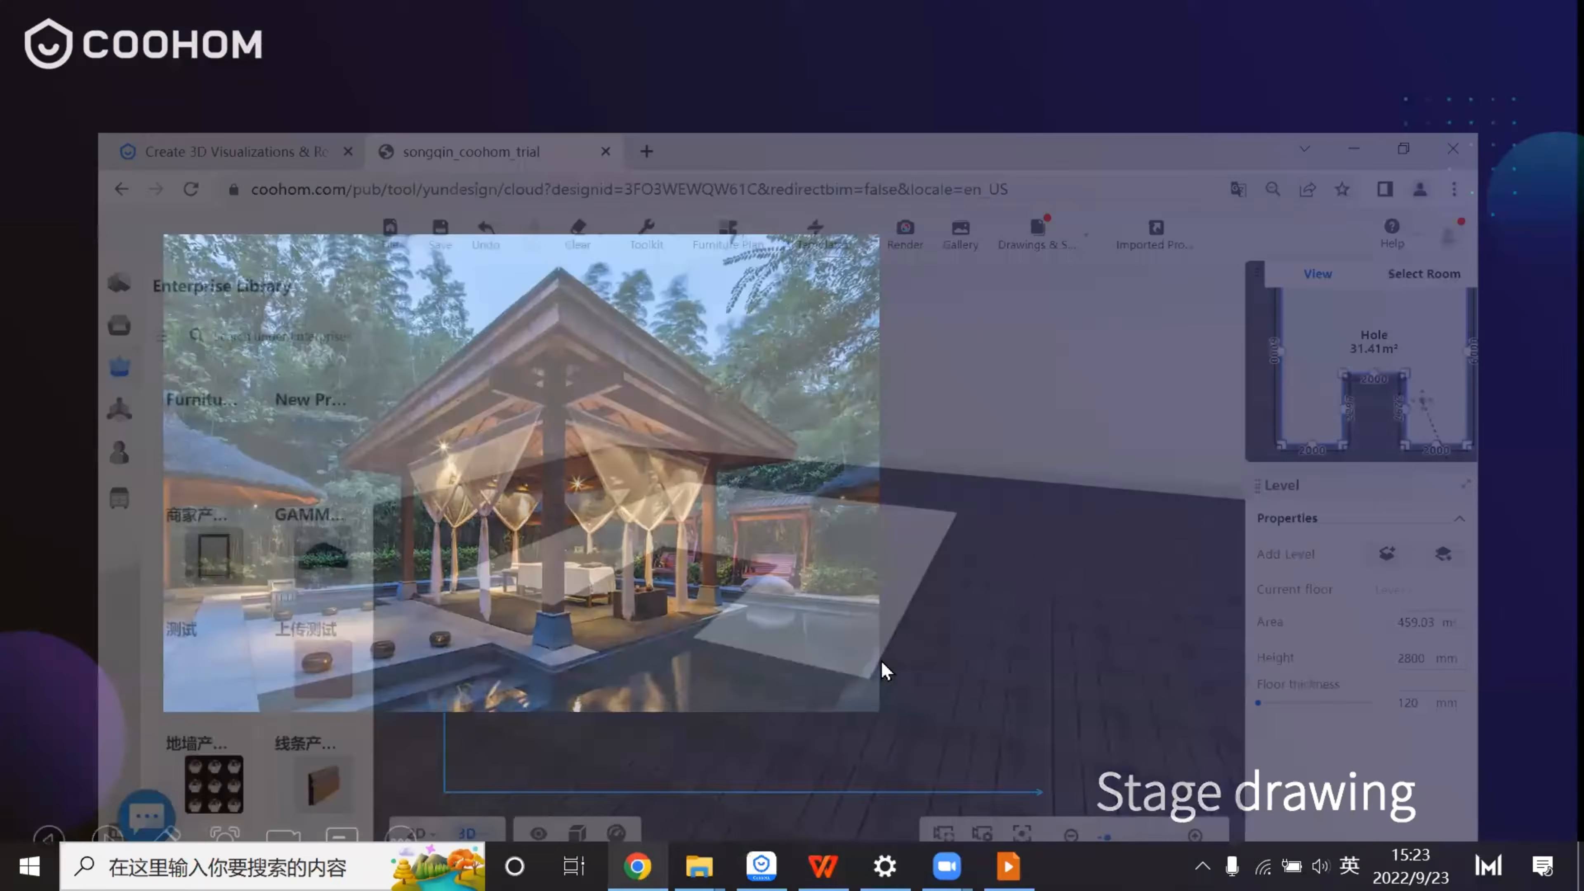
# - Return to the design and open the Concretes category among the public library's finishes
pyautogui.click(117, 336)
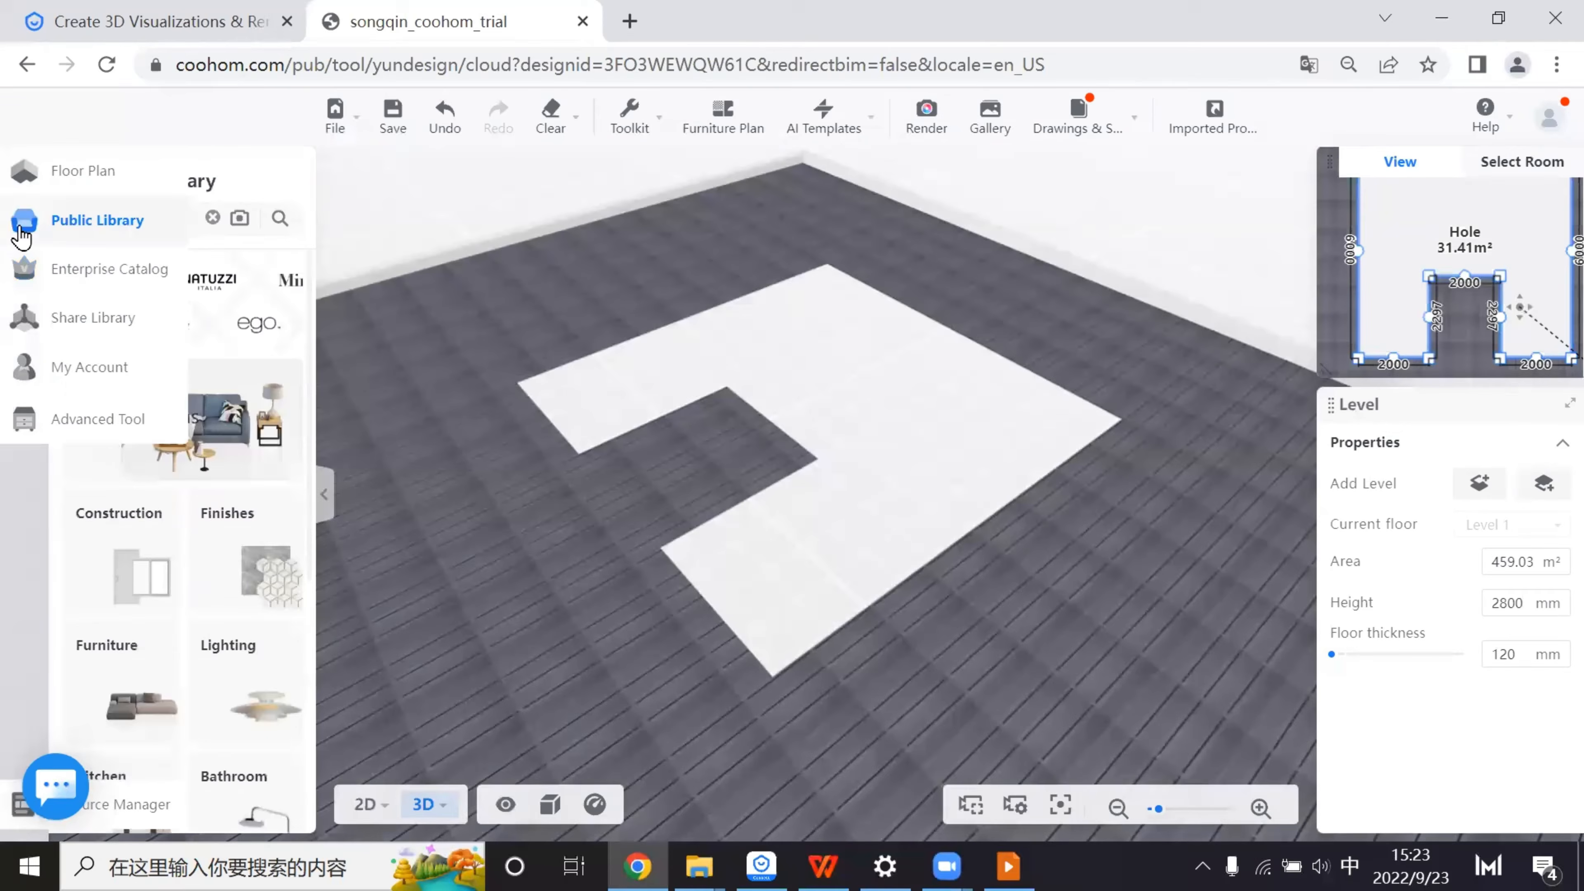
pyautogui.click(160, 216)
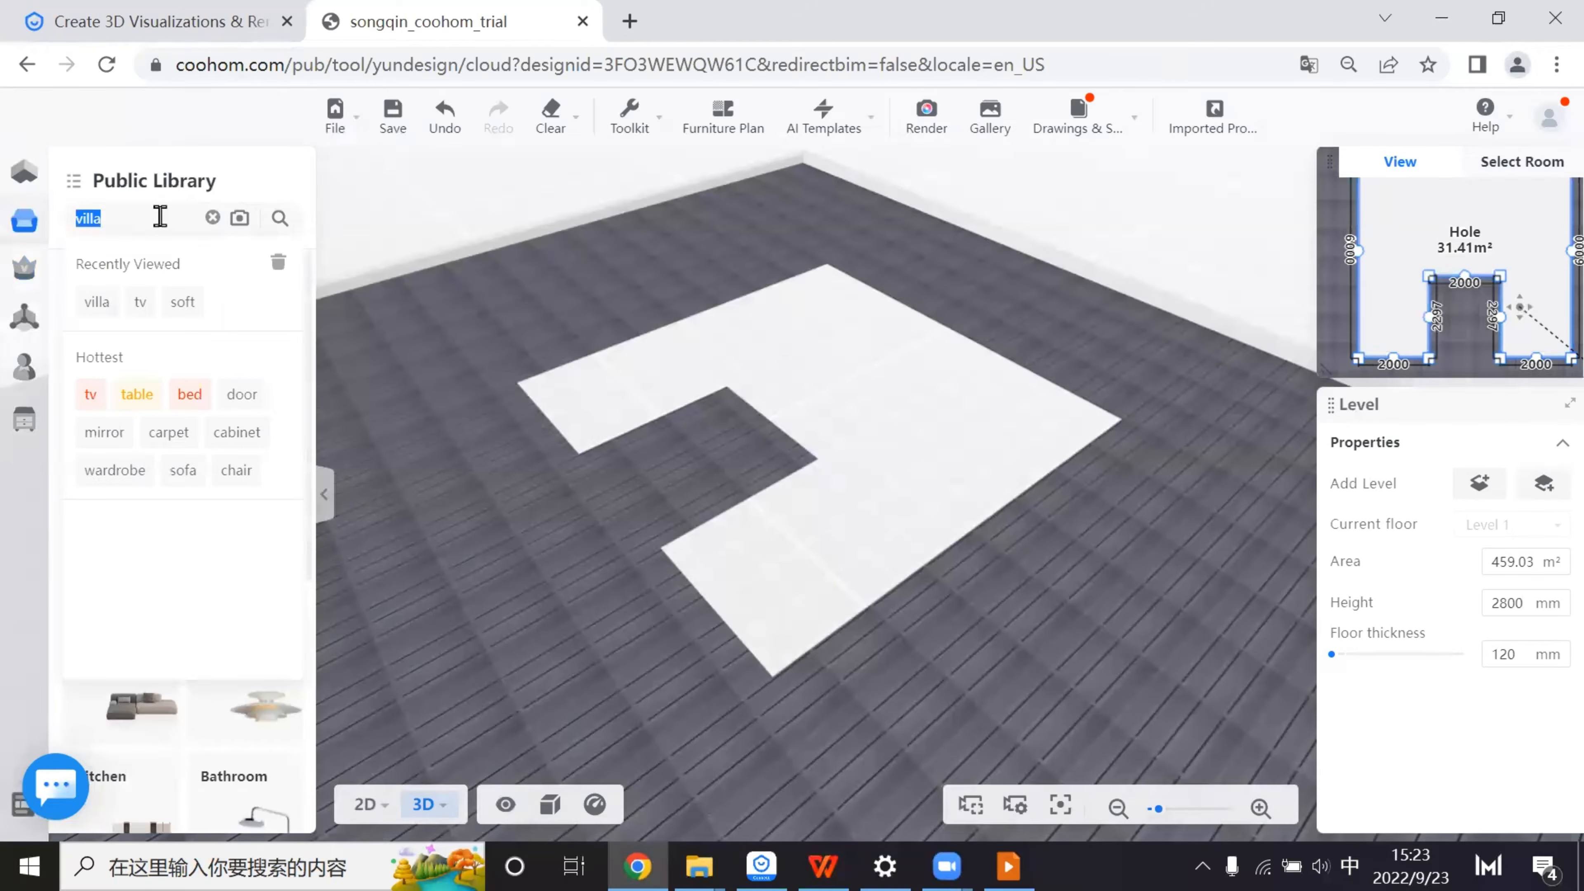
pyautogui.click(24, 222)
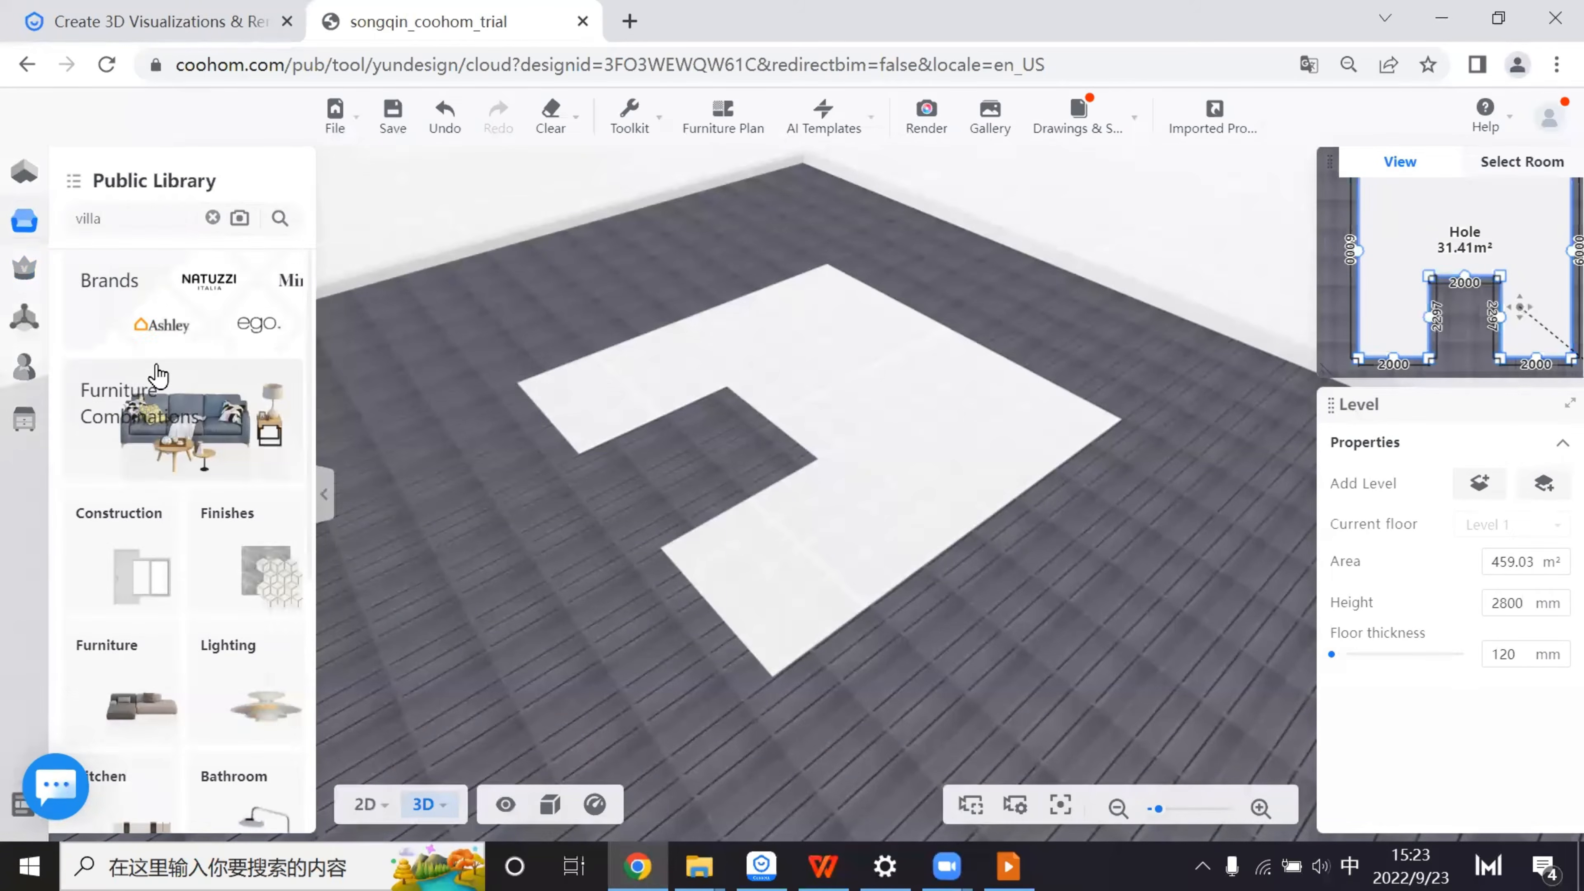
pyautogui.click(257, 569)
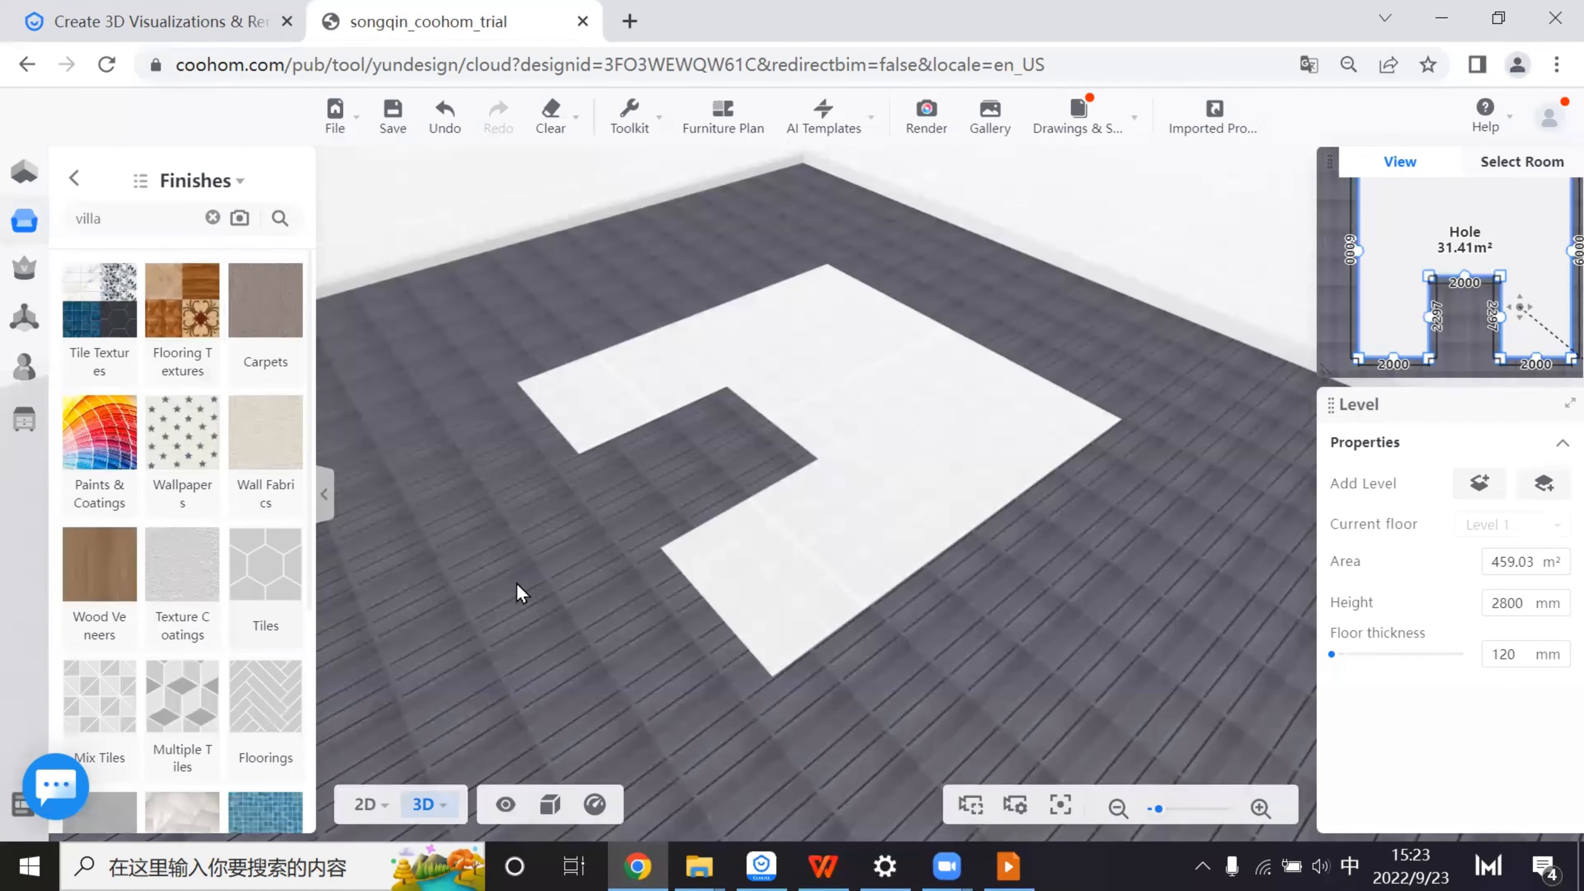
pyautogui.scroll(-1, 518, 586)
pyautogui.moveTo(527, 627); pyautogui.dragTo(518, 555)
pyautogui.scroll(3, 524, 596)
pyautogui.scroll(-3, 236, 638)
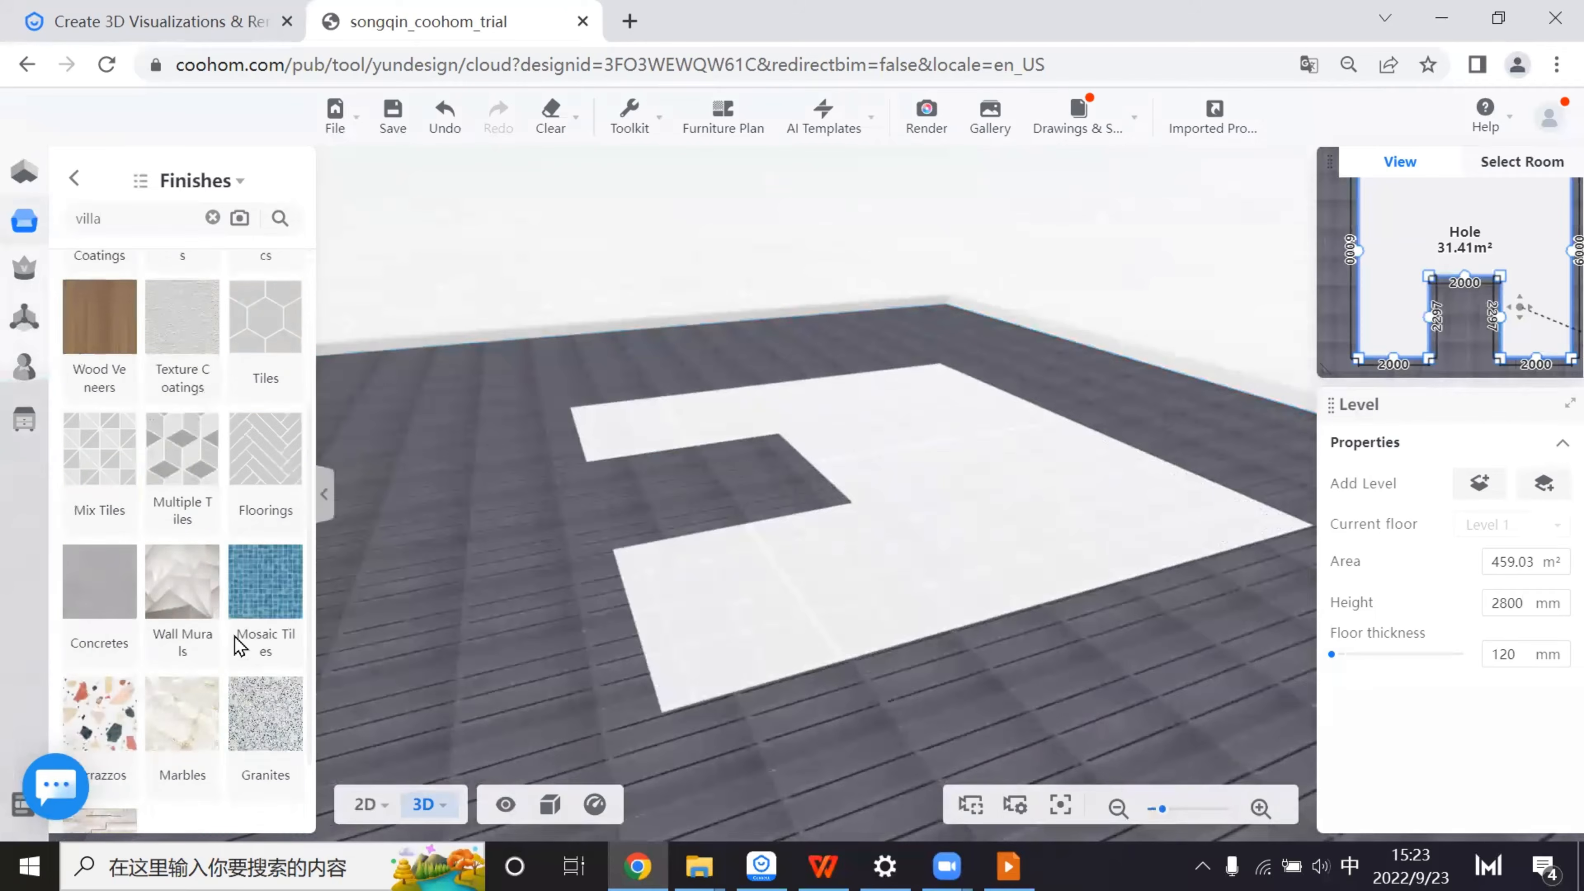
pyautogui.click(83, 587)
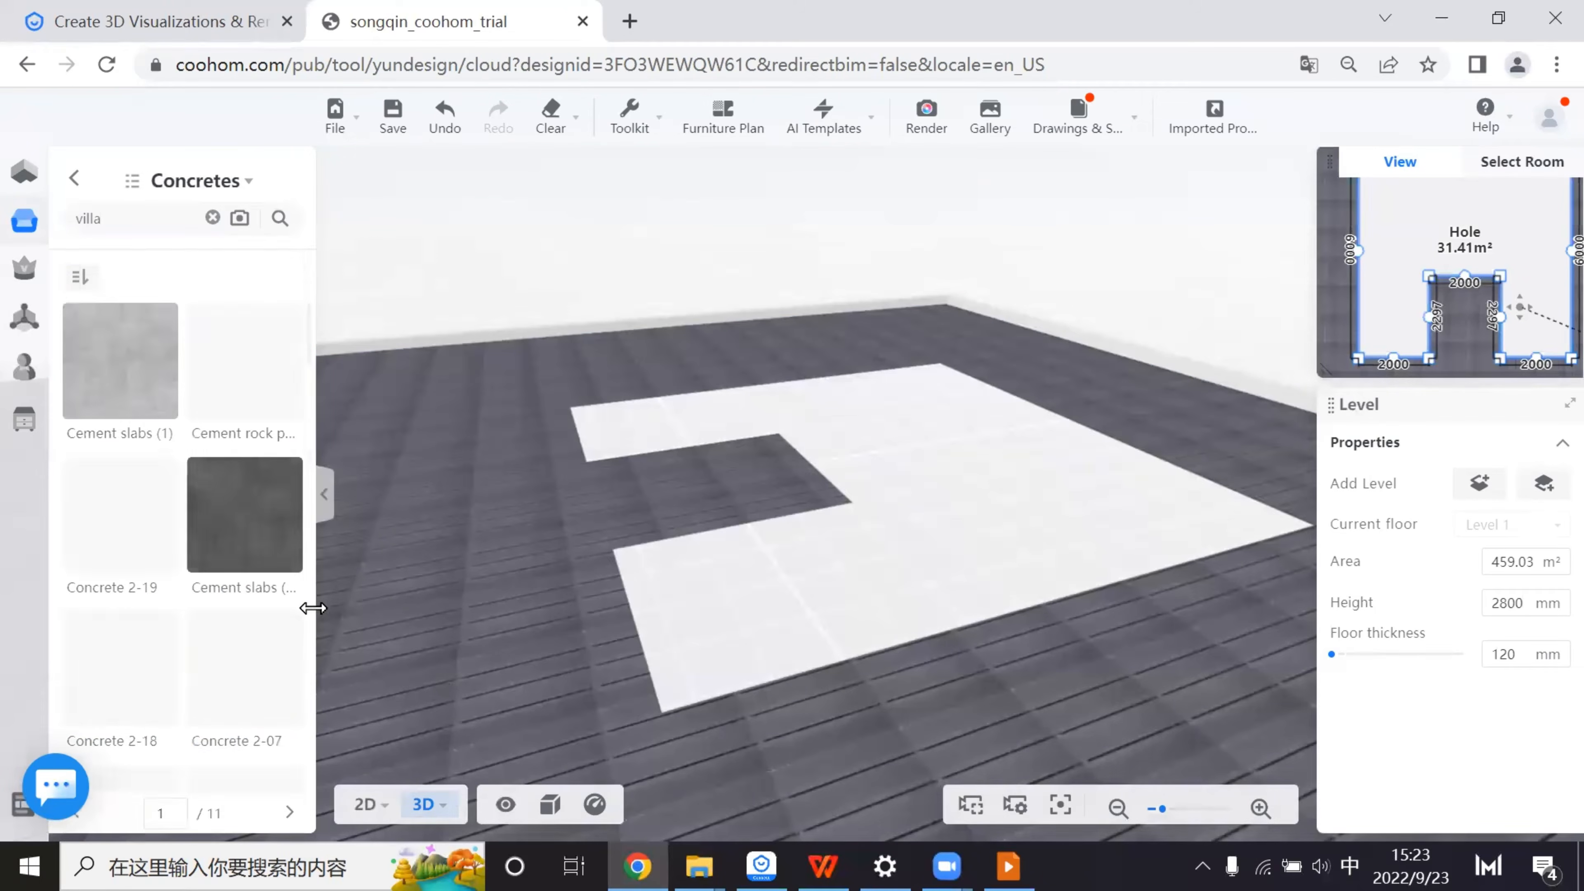
# - Try the Concrete 2-19 and Concrete 2-18 finishes on the terrace floor
pyautogui.click(120, 516)
pyautogui.click(599, 658)
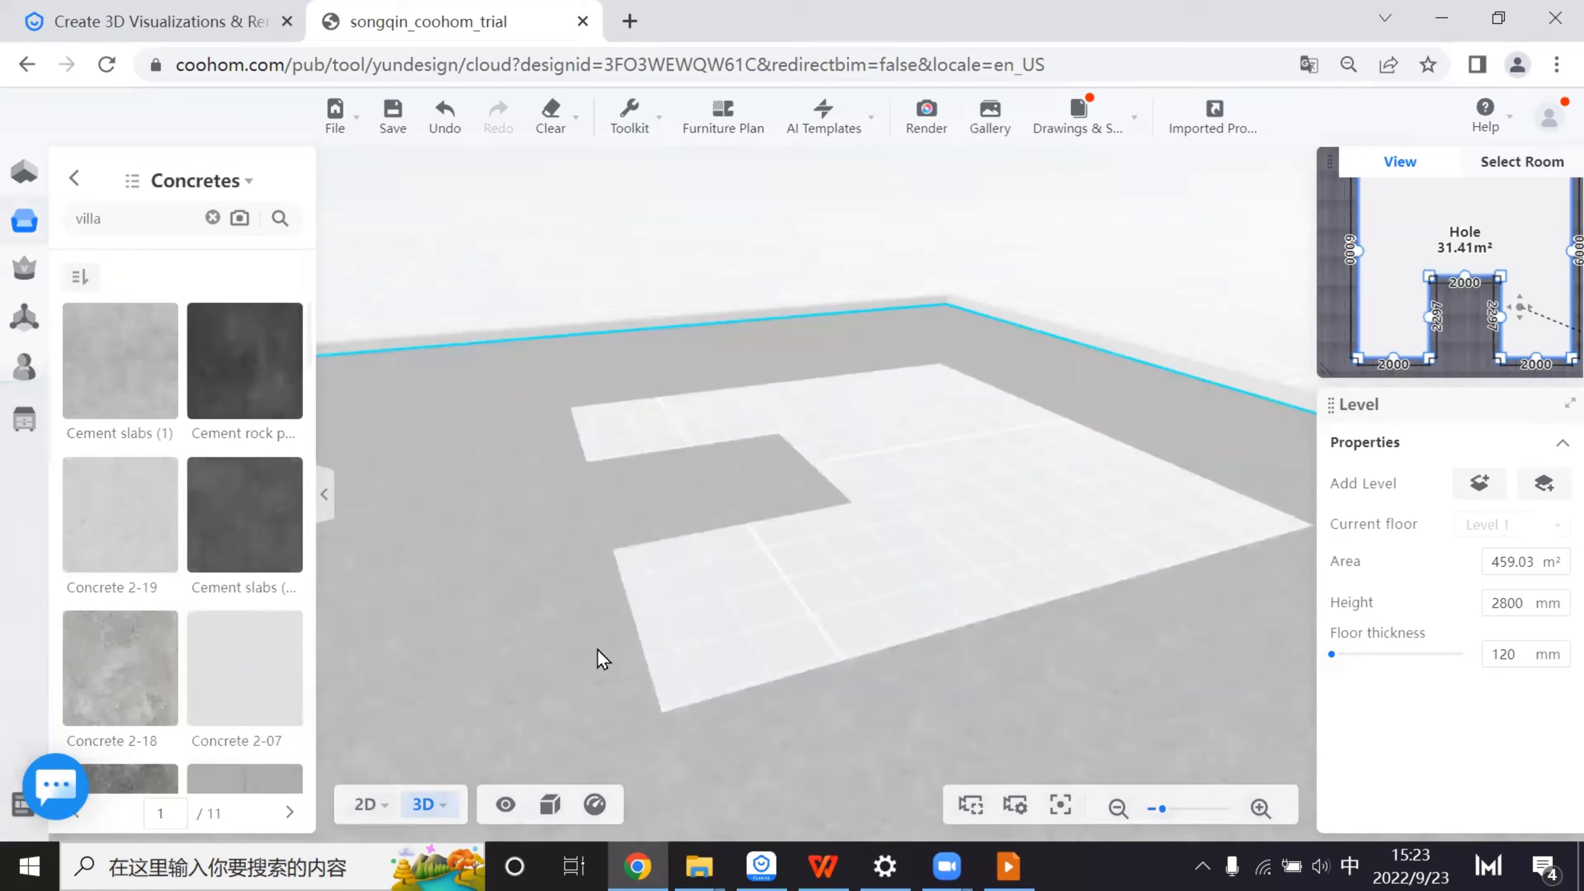
pyautogui.scroll(2, 524, 651)
pyautogui.moveTo(488, 650); pyautogui.dragTo(788, 632)
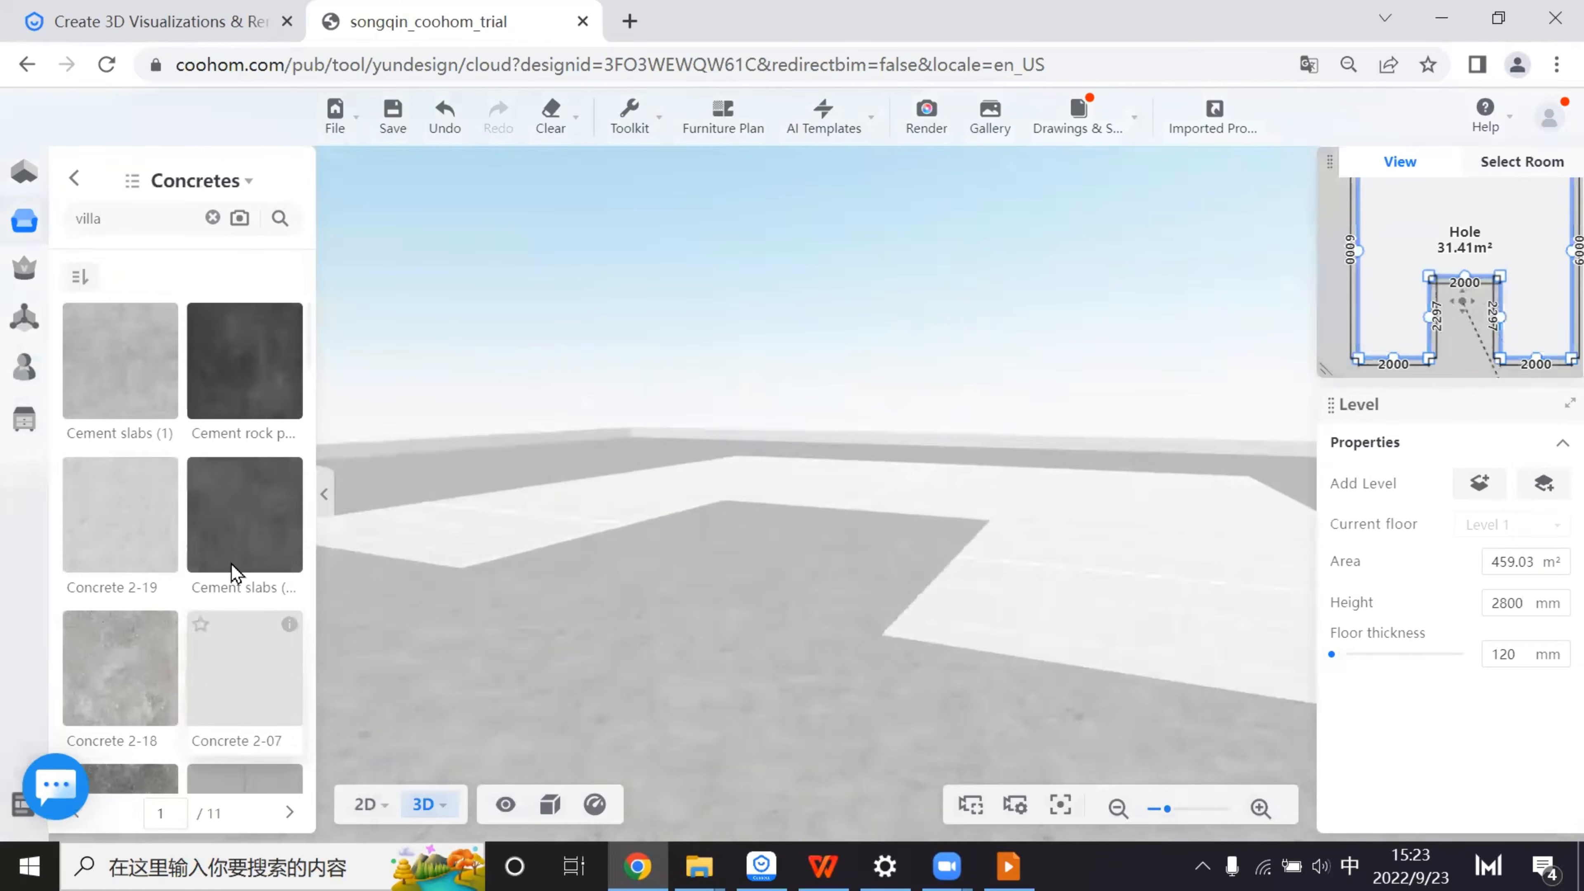
pyautogui.click(166, 684)
pyautogui.click(808, 692)
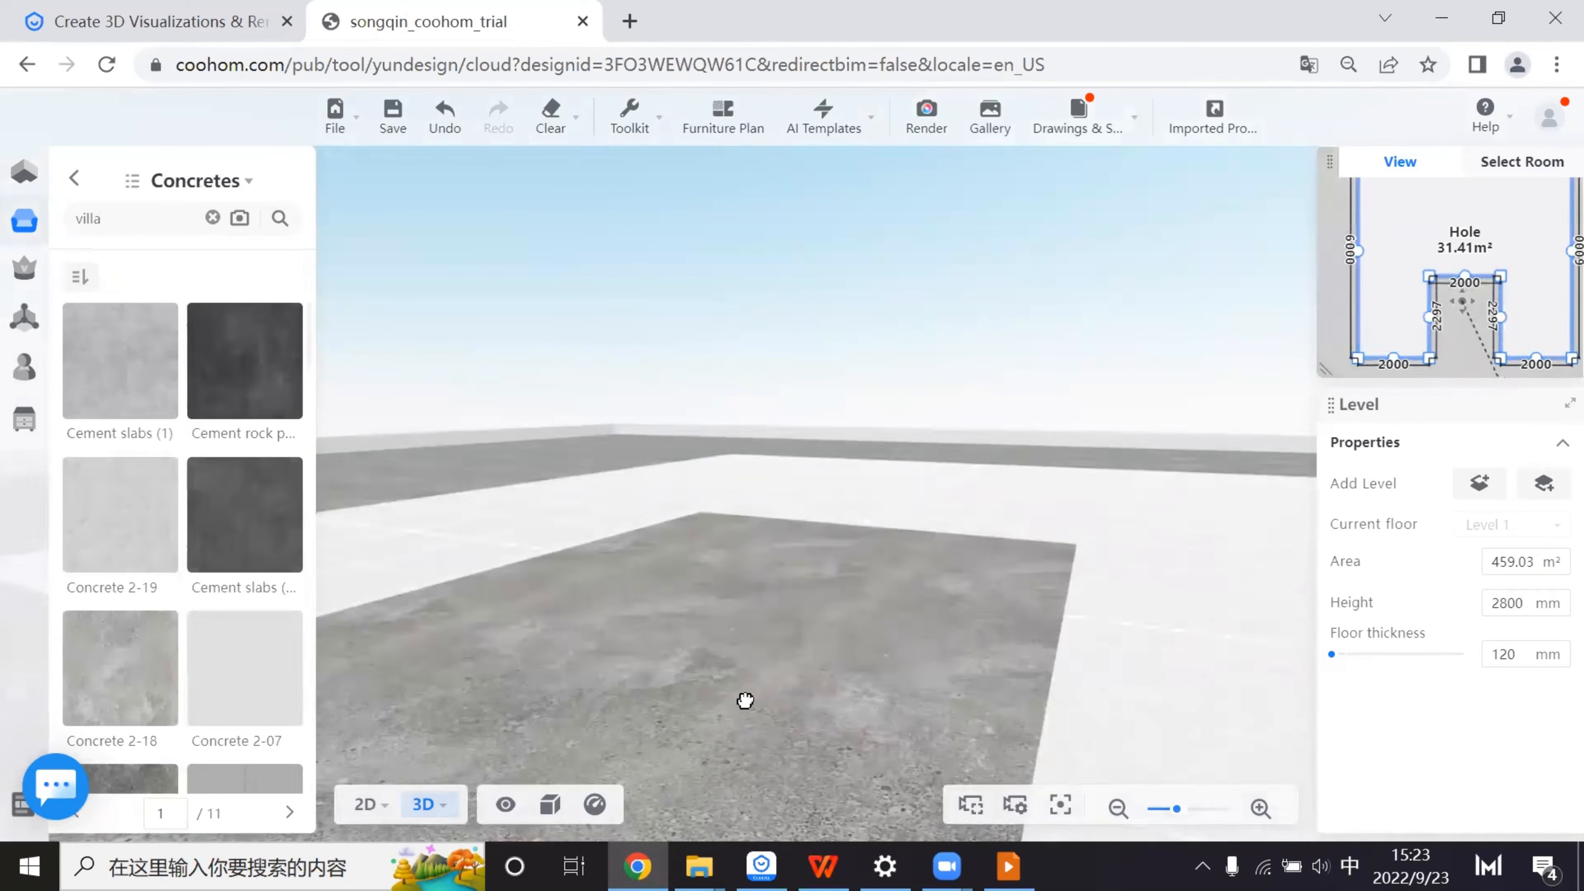
pyautogui.moveTo(745, 700); pyautogui.dragTo(647, 712)
# - Apply the Concrete-32 finish to the terrace floor around the hole, and select that floor
pyautogui.scroll(-3, 646, 711)
pyautogui.scroll(-3, 256, 702)
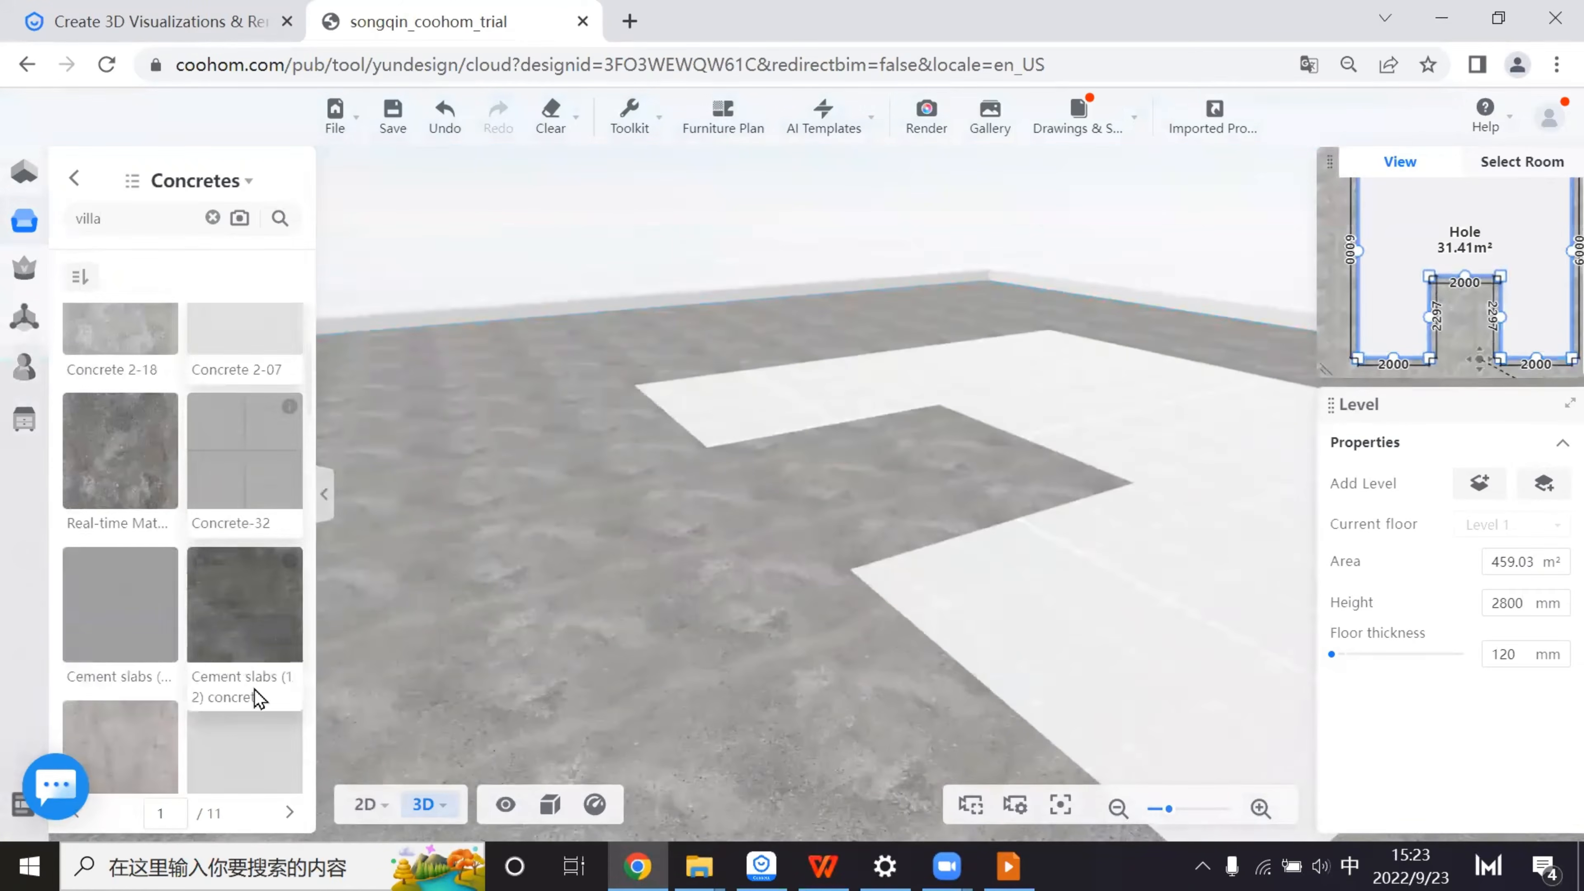
pyautogui.click(230, 471)
pyautogui.click(682, 555)
pyautogui.moveTo(732, 573); pyautogui.dragTo(601, 636)
pyautogui.click(934, 381)
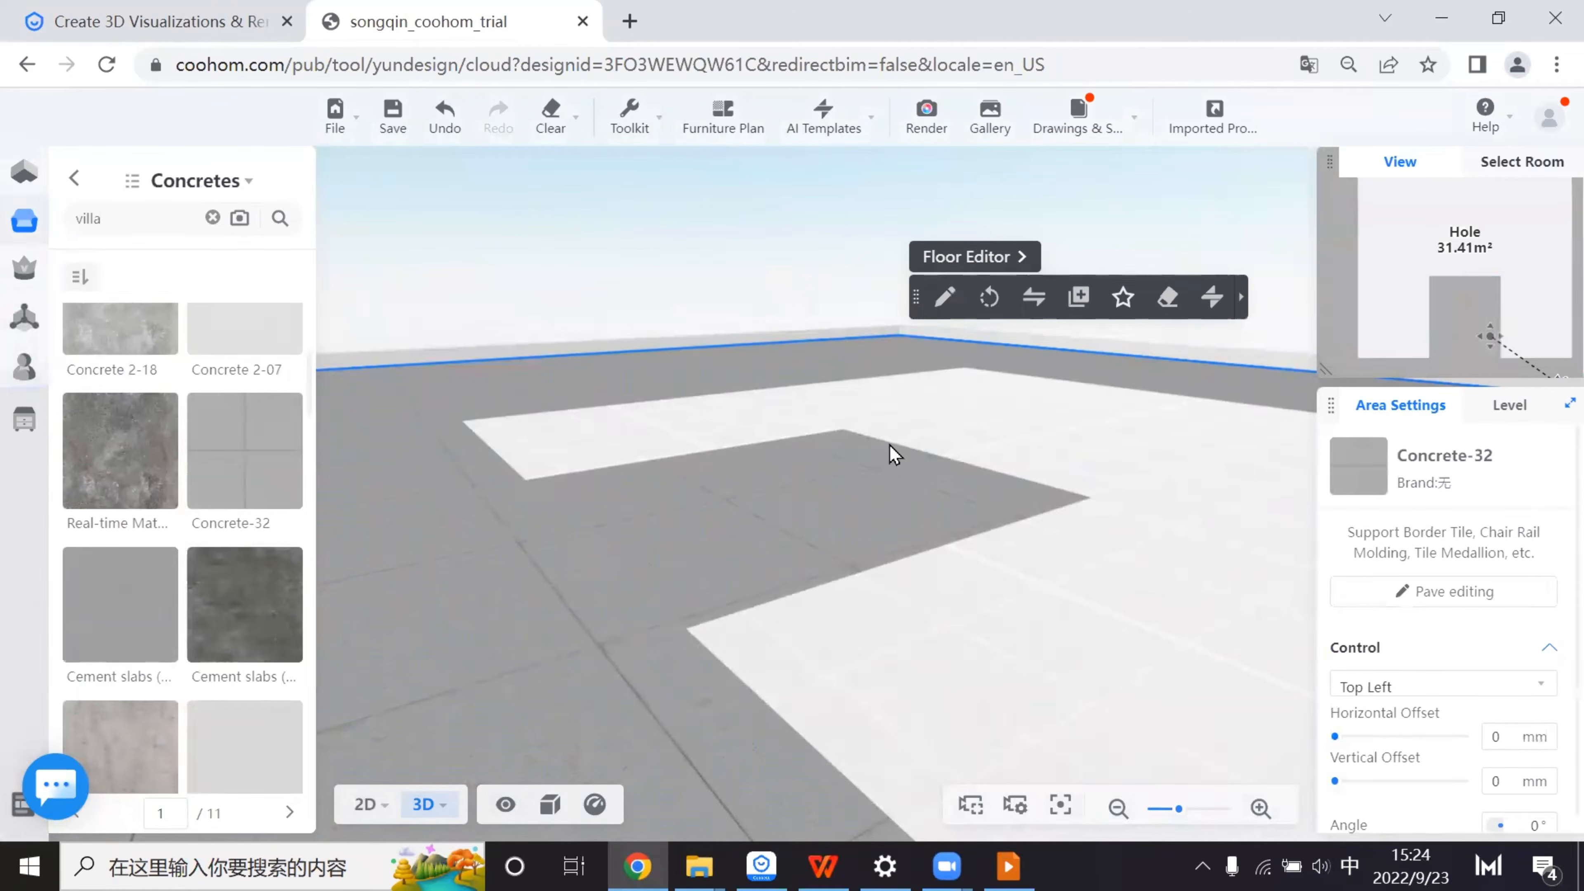
pyautogui.moveTo(1049, 685); pyautogui.dragTo(992, 696)
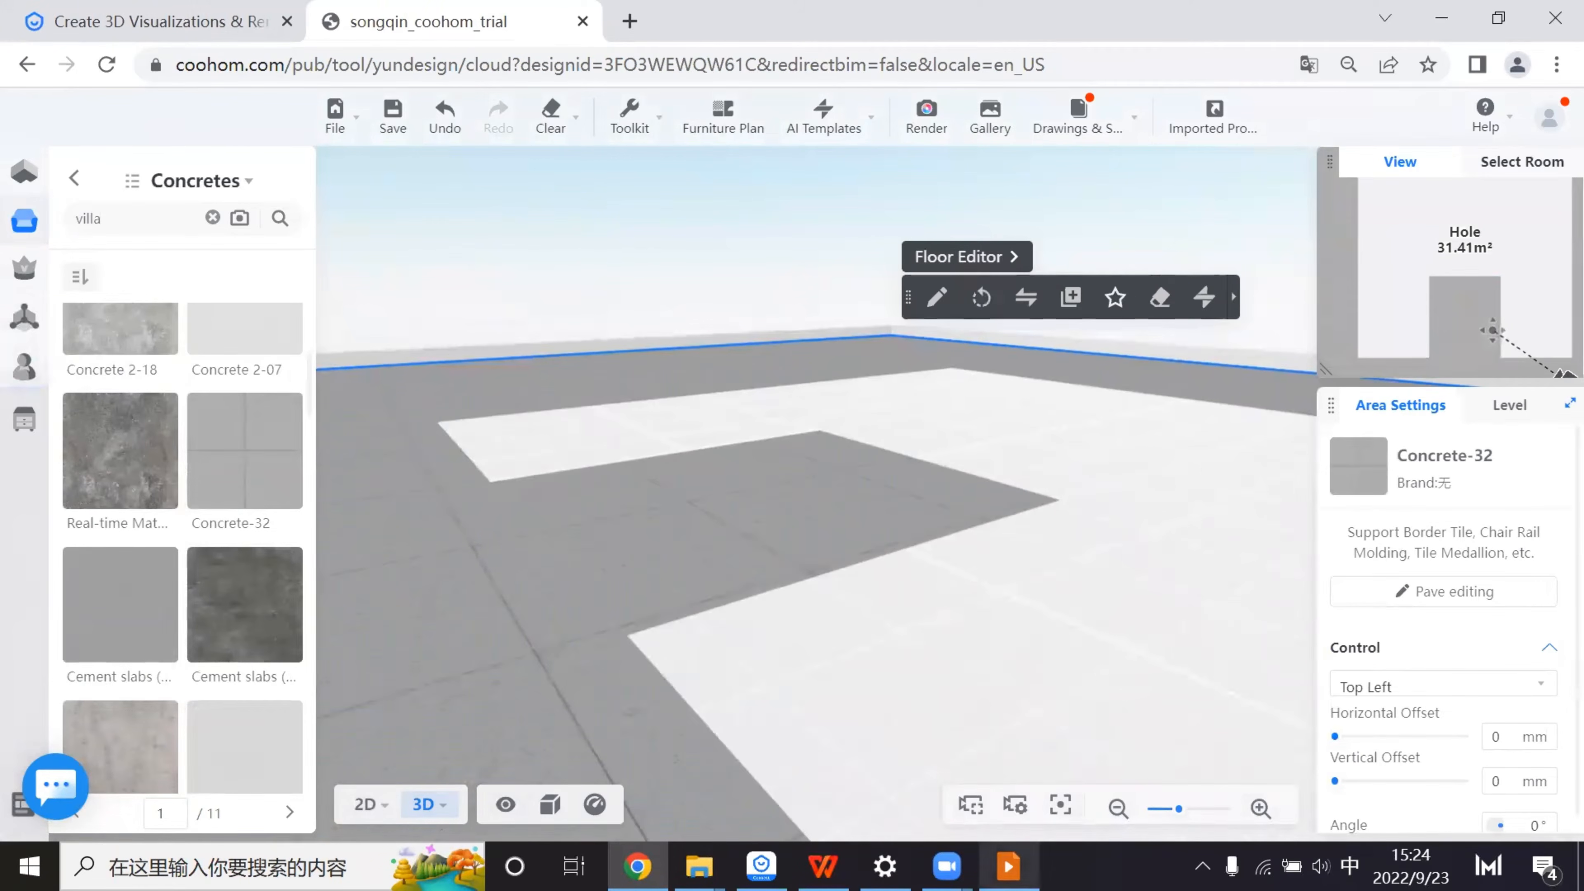
# - Switch to the presentation and back to the design, and examine the notched hole from above
pyautogui.click(1009, 866)
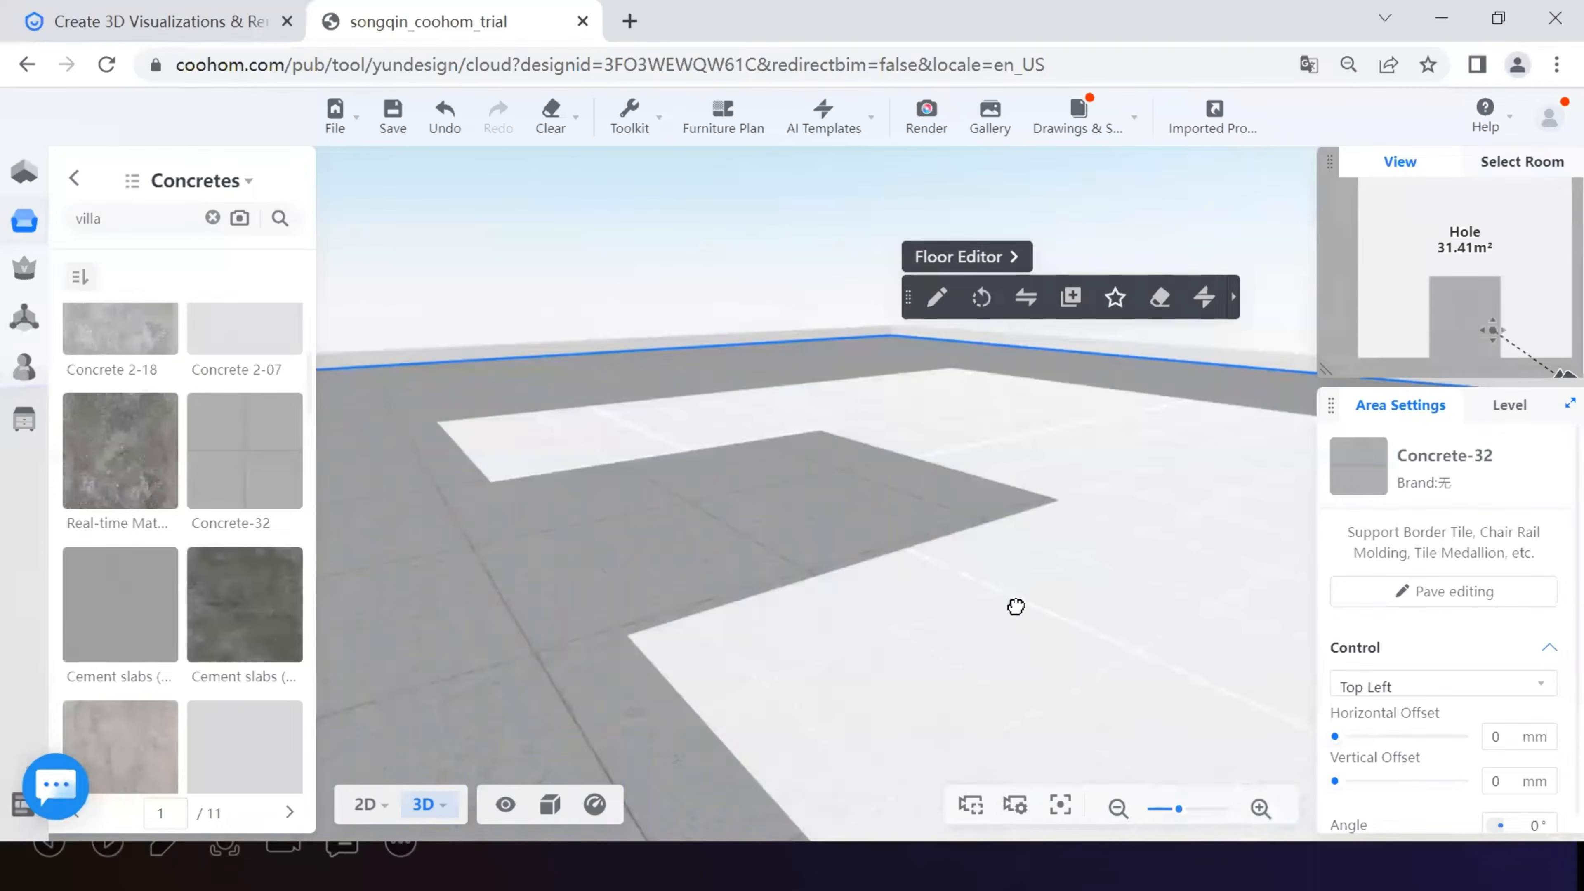
pyautogui.moveTo(1015, 606); pyautogui.dragTo(881, 205)
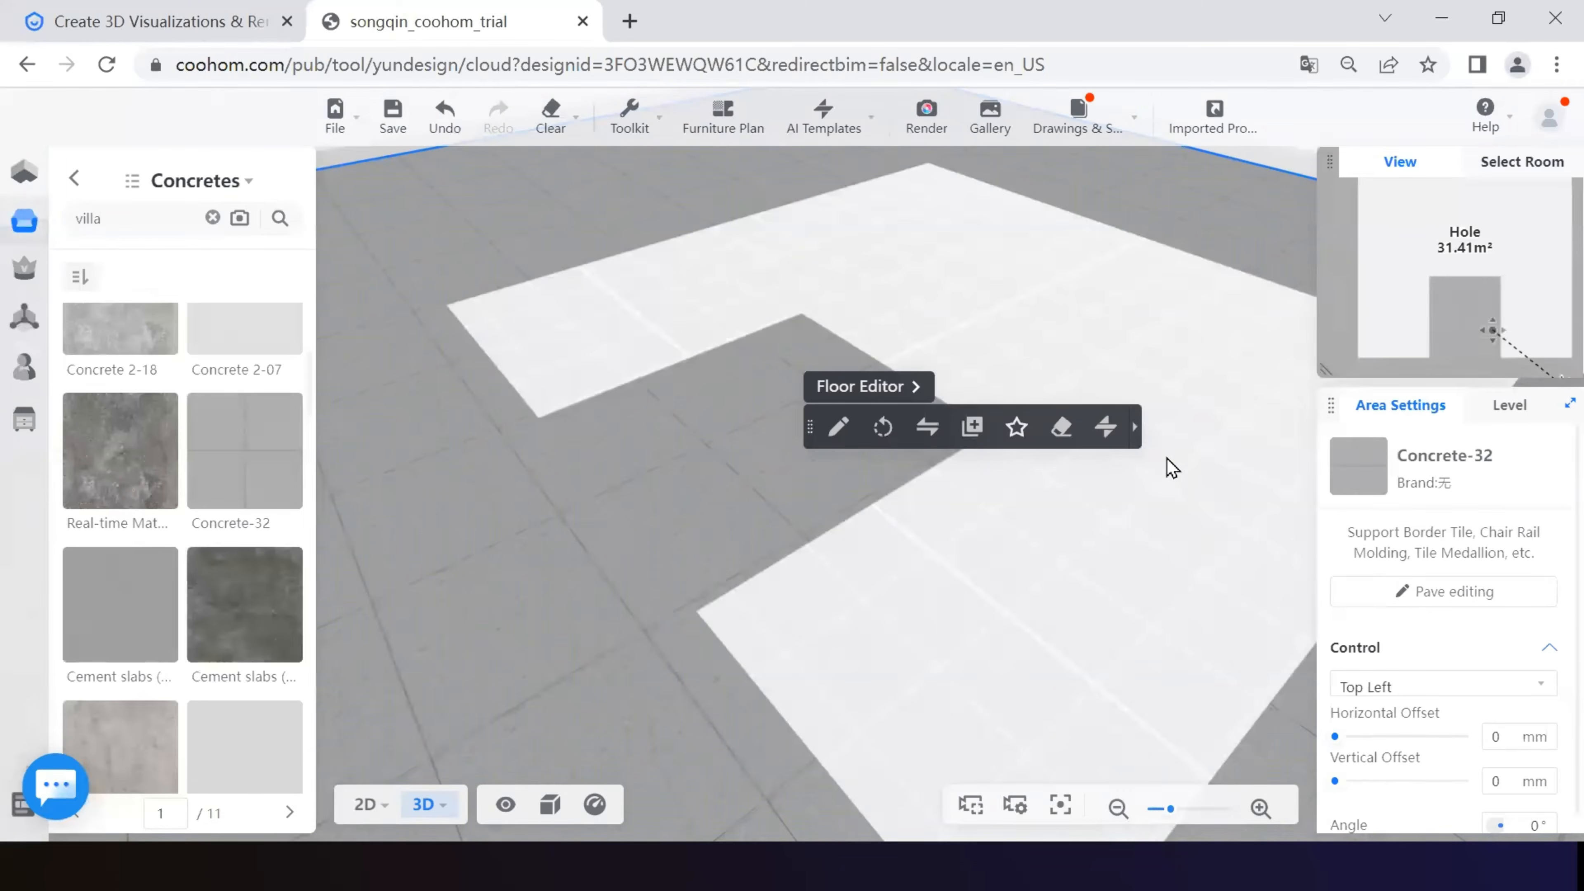
pyautogui.moveTo(1170, 468); pyautogui.dragTo(838, 524)
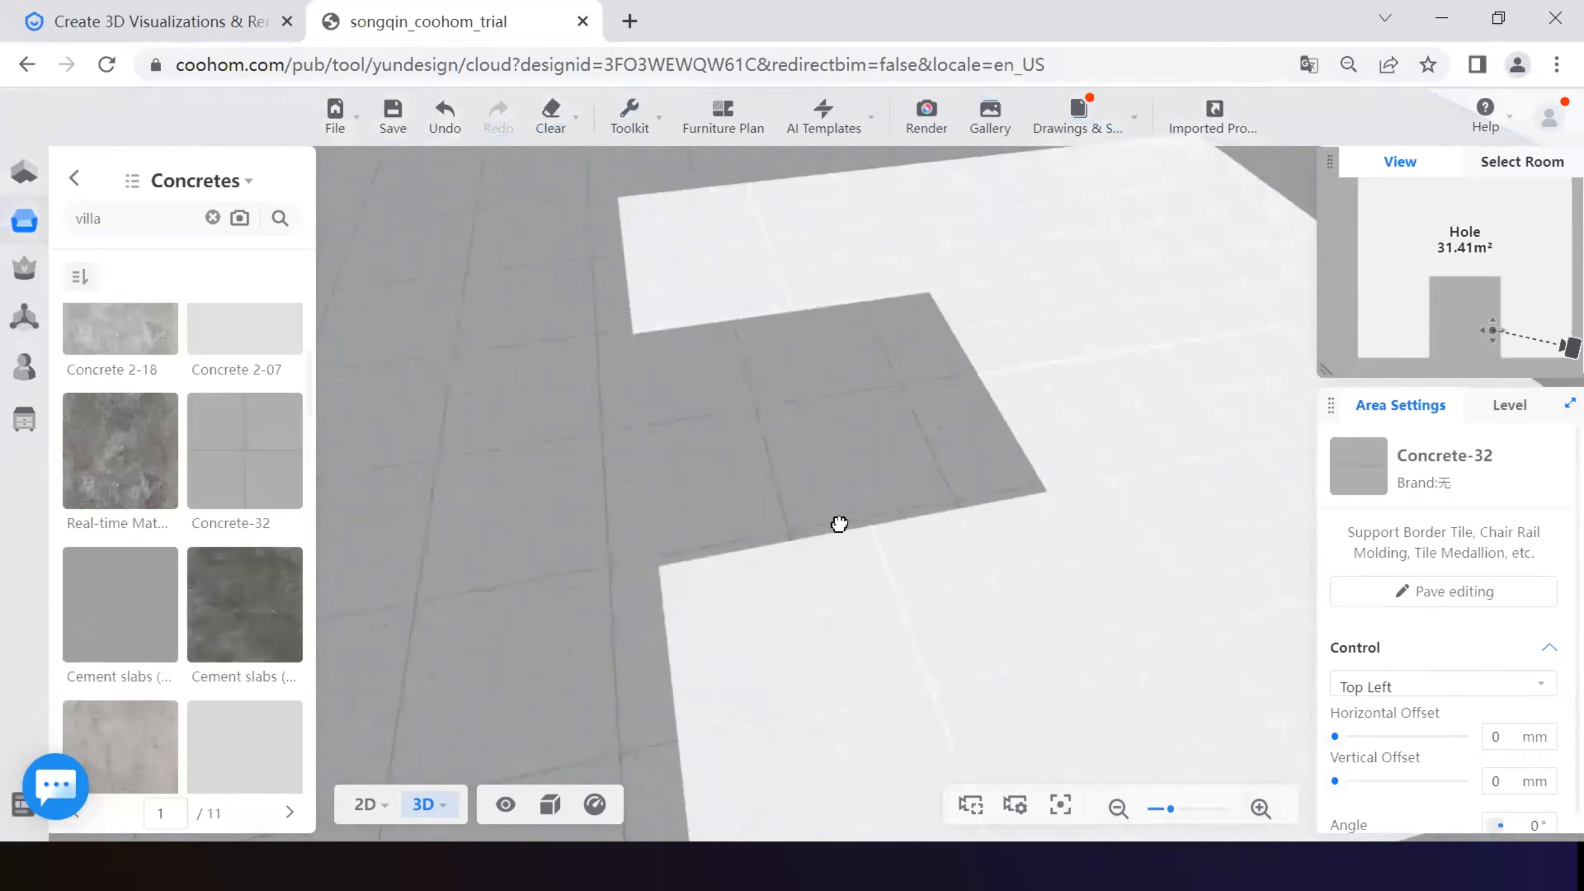
# - Open the advanced Construction tool and bring the notched hole in the terrace floor into close view
pyautogui.click(24, 419)
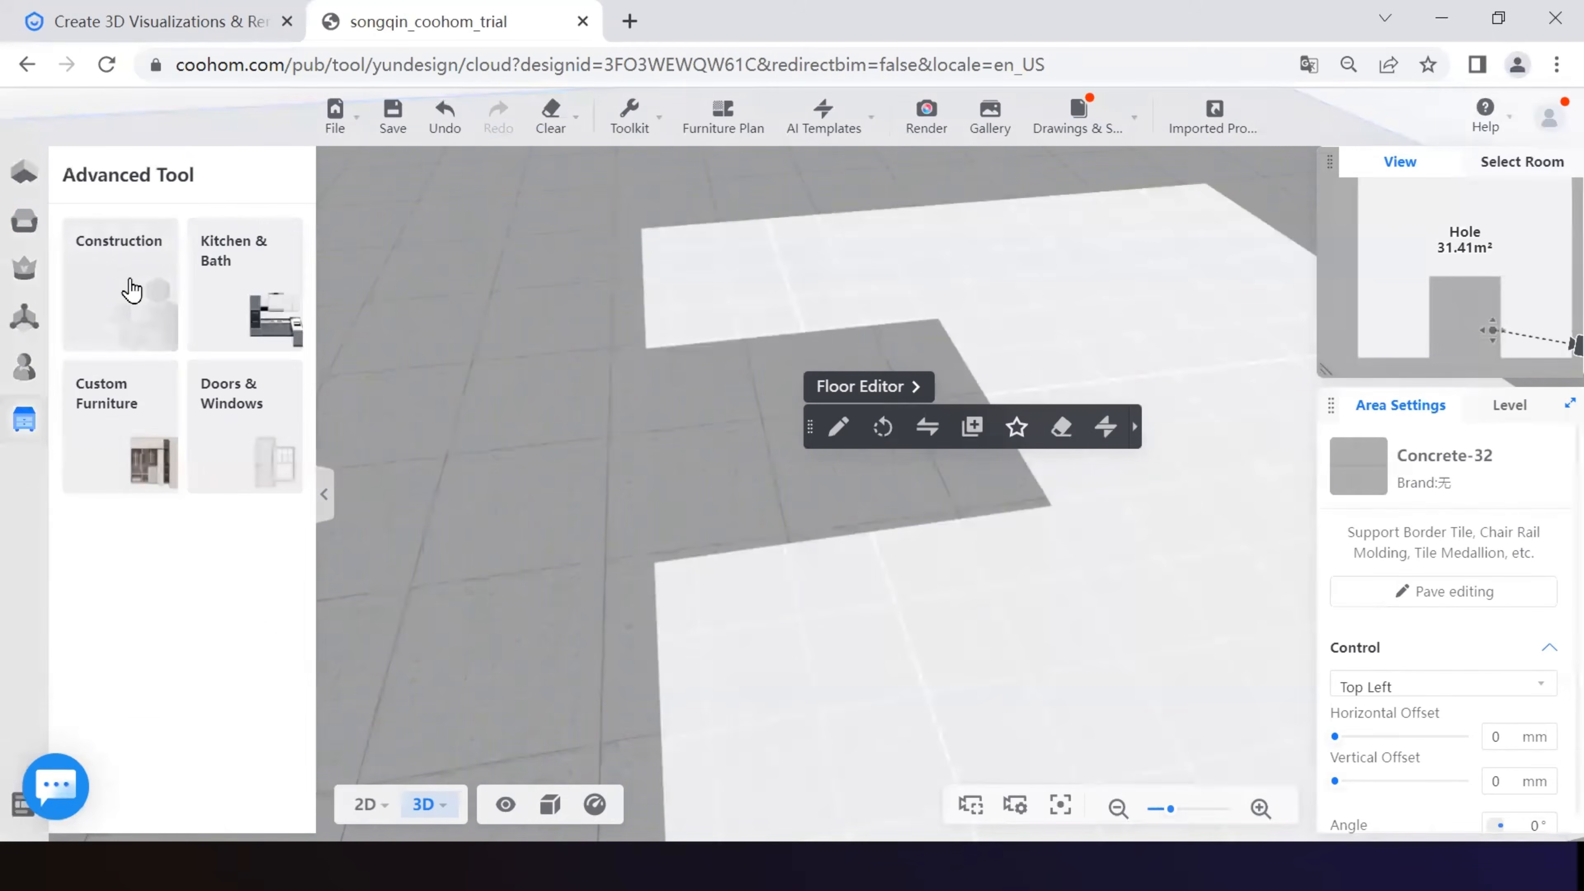
pyautogui.click(131, 289)
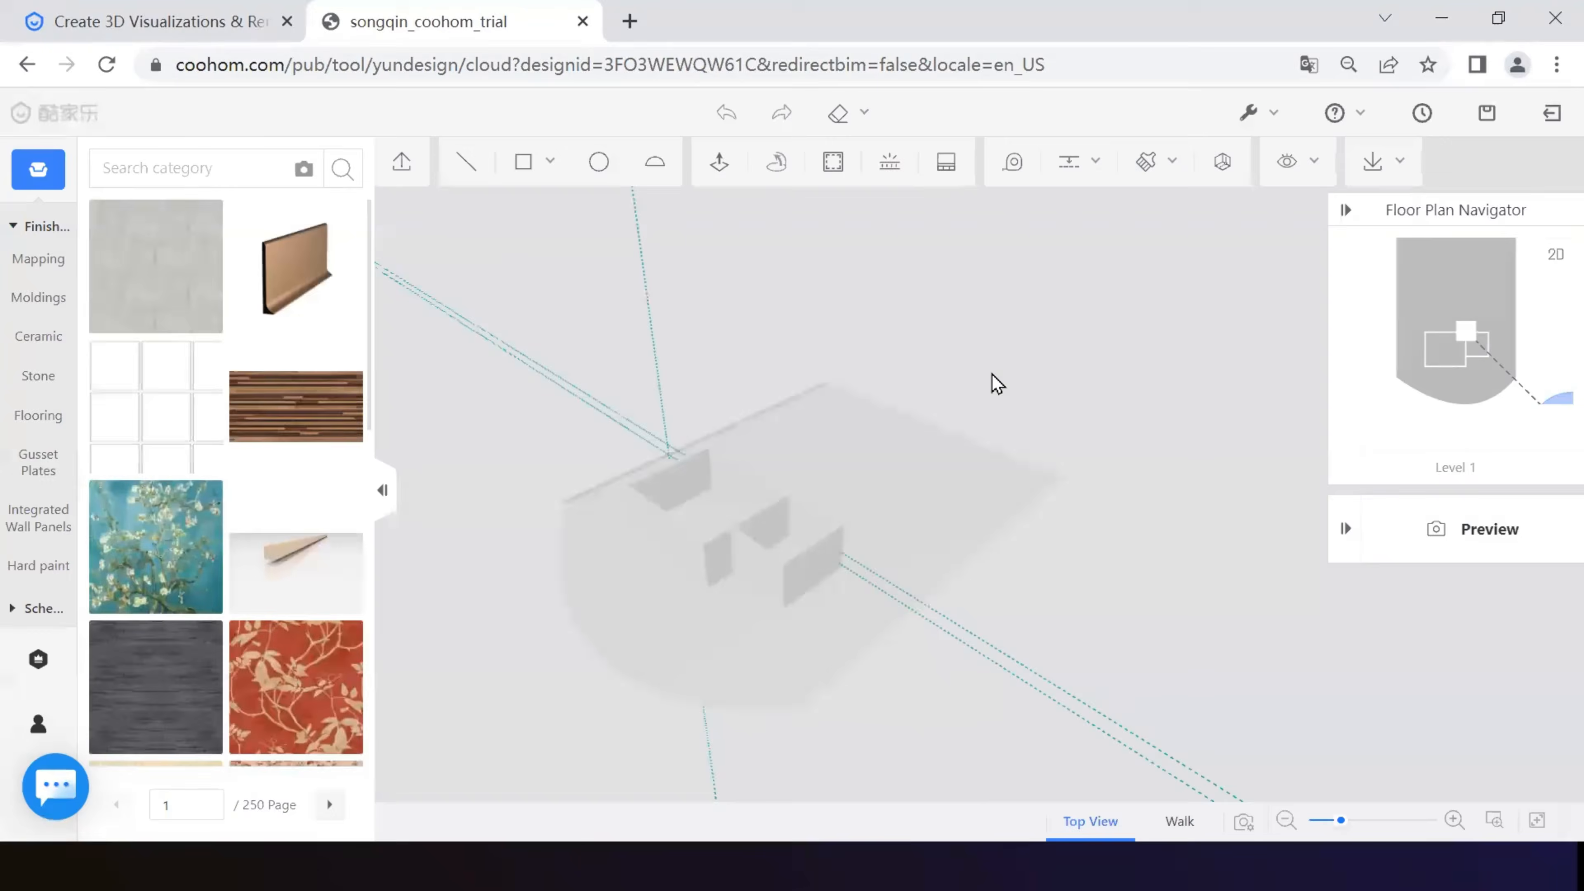
pyautogui.scroll(2, 878, 478)
pyautogui.moveTo(873, 503); pyautogui.dragTo(602, 595, button='right')
pyautogui.scroll(3, 775, 555)
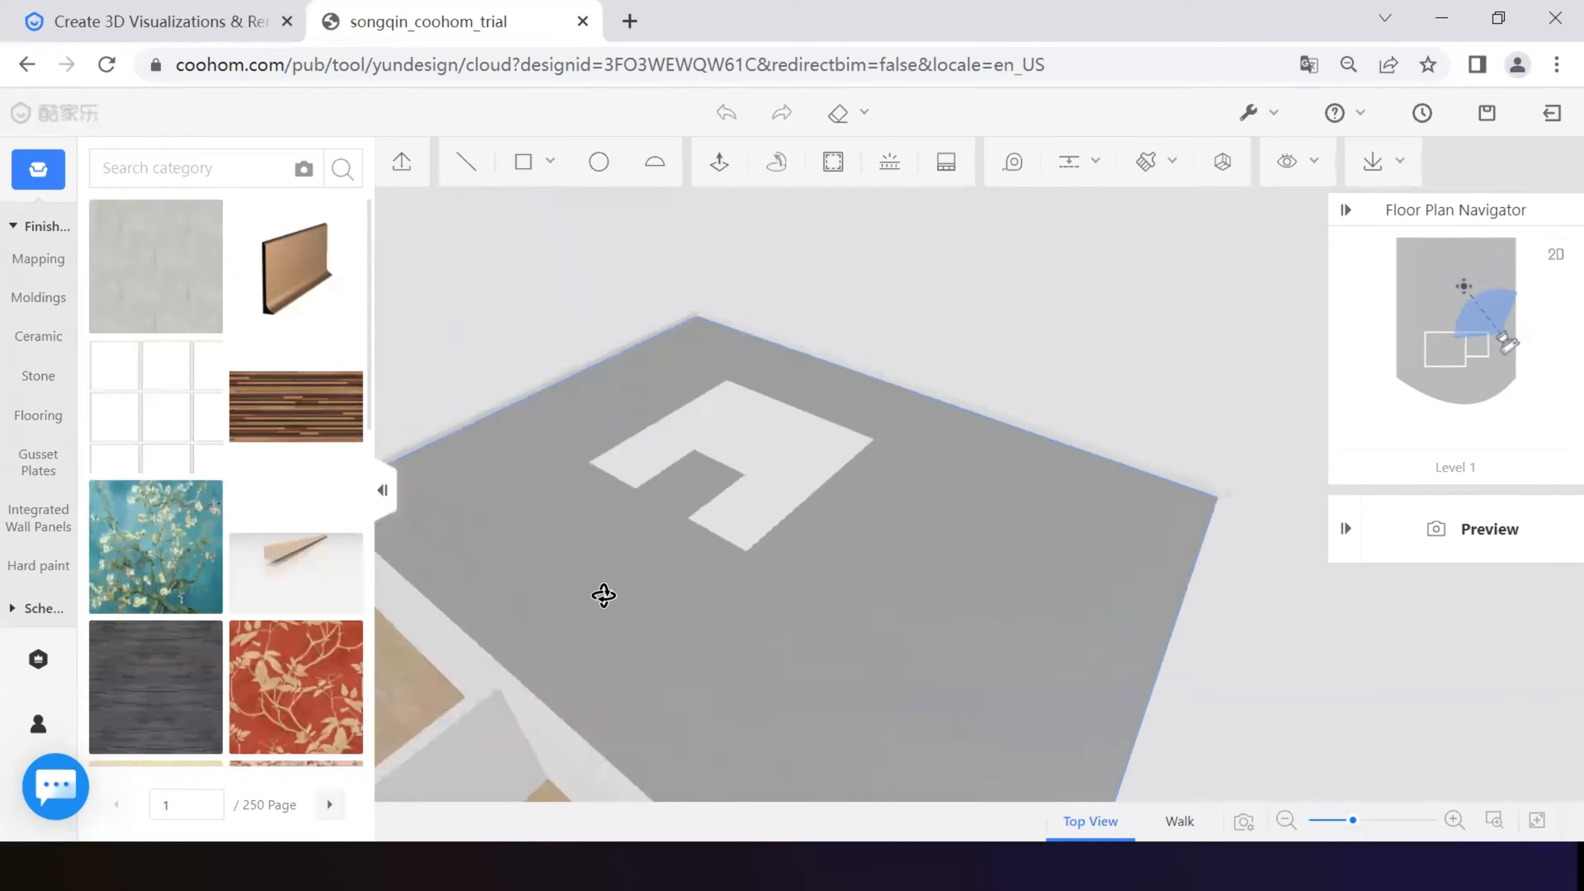
pyautogui.moveTo(601, 595); pyautogui.dragTo(530, 417)
pyautogui.moveTo(523, 163)
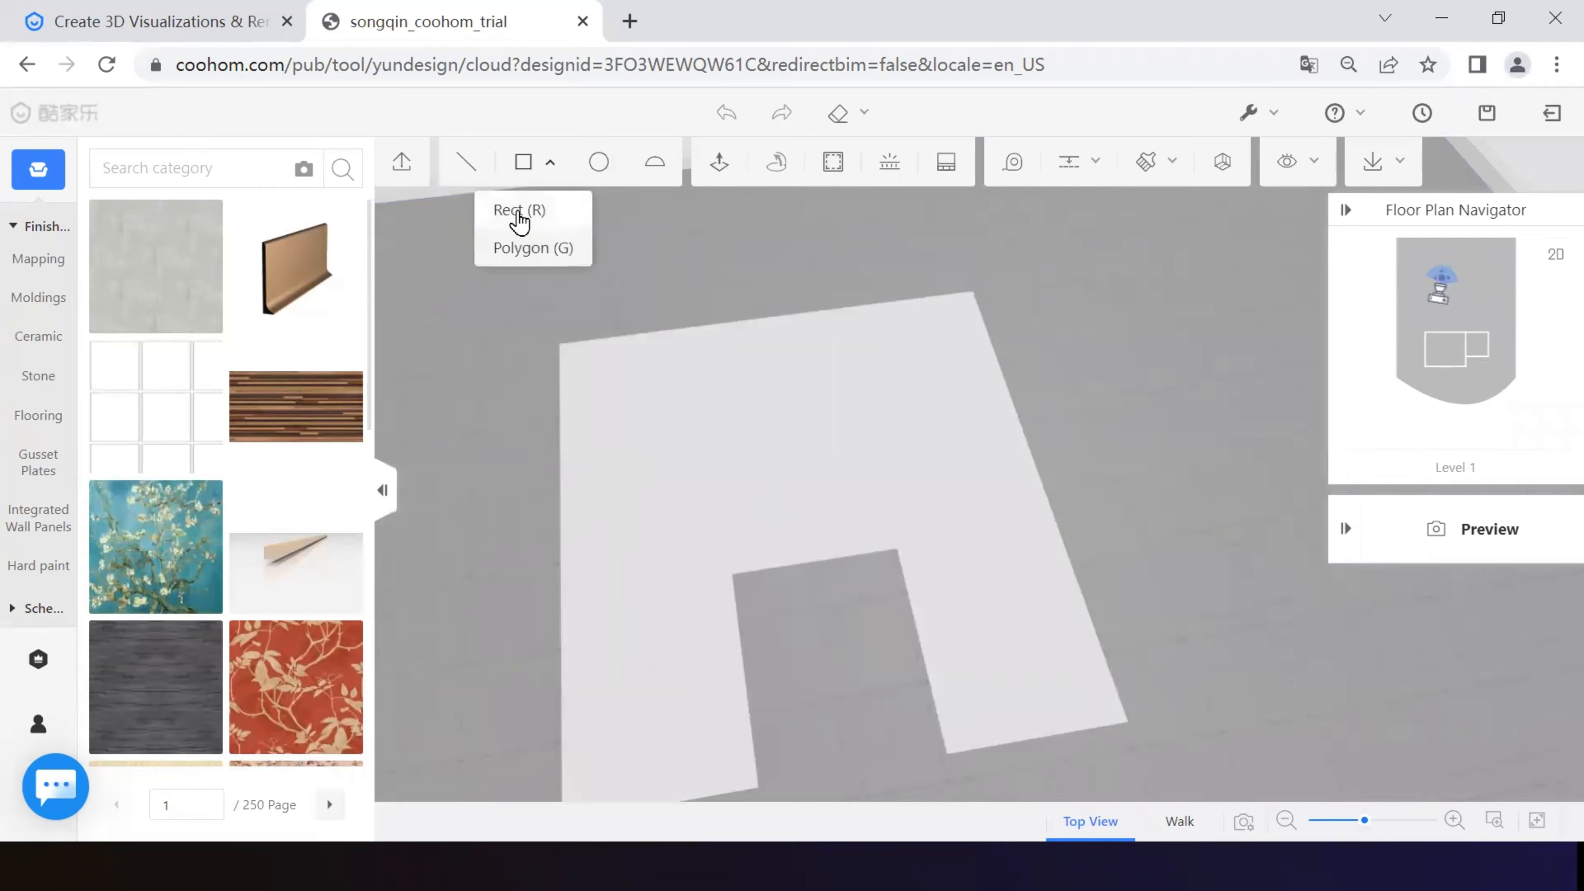
pyautogui.click(520, 211)
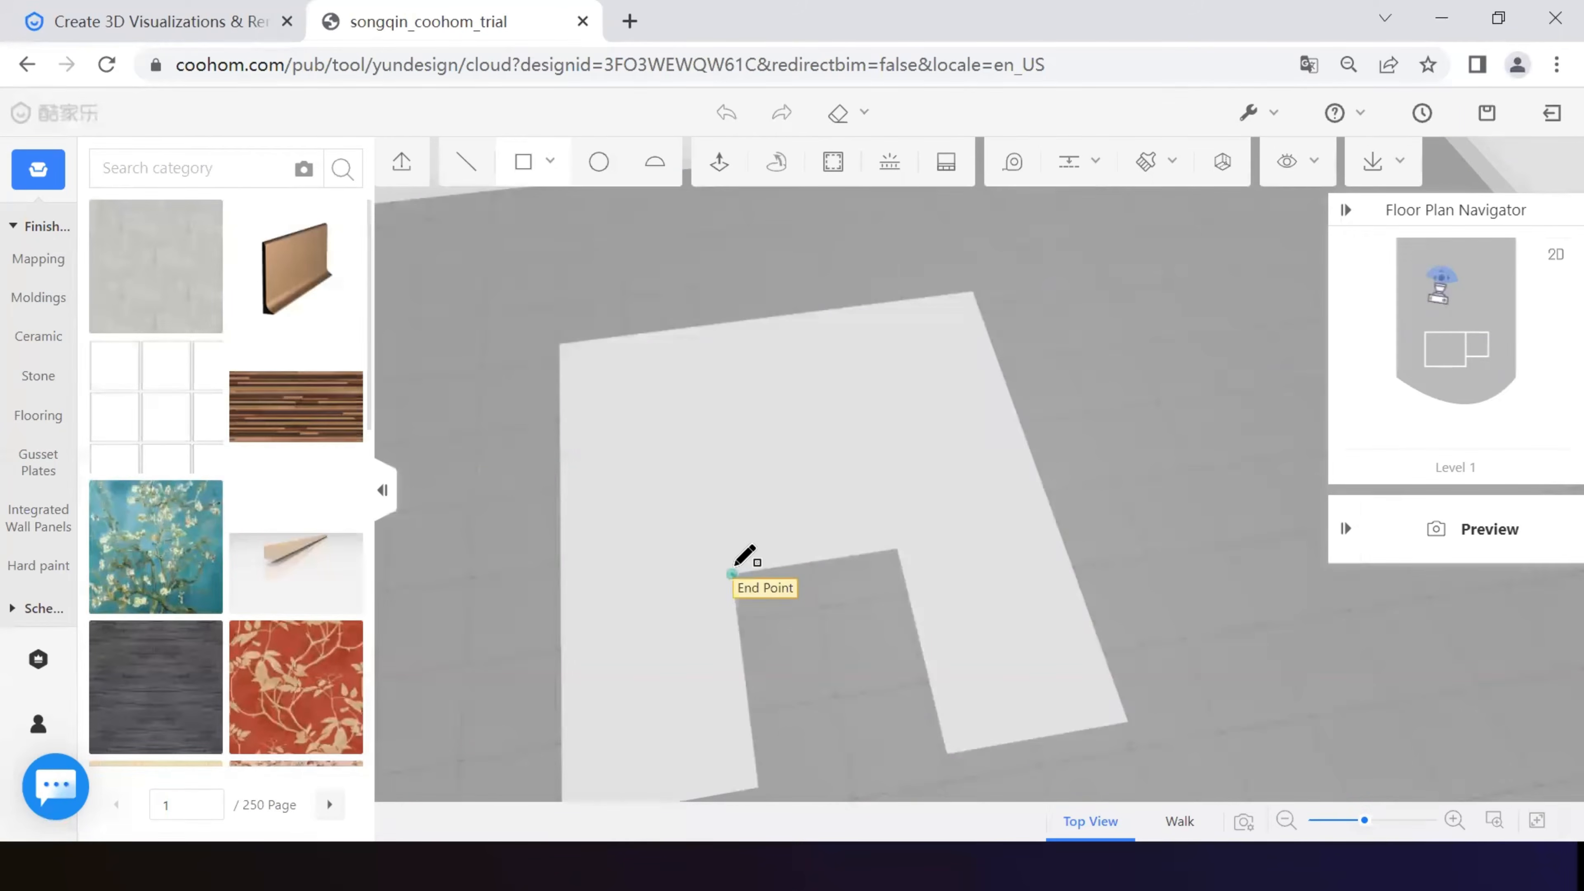
pyautogui.scroll(3, 861, 458)
pyautogui.click(709, 605)
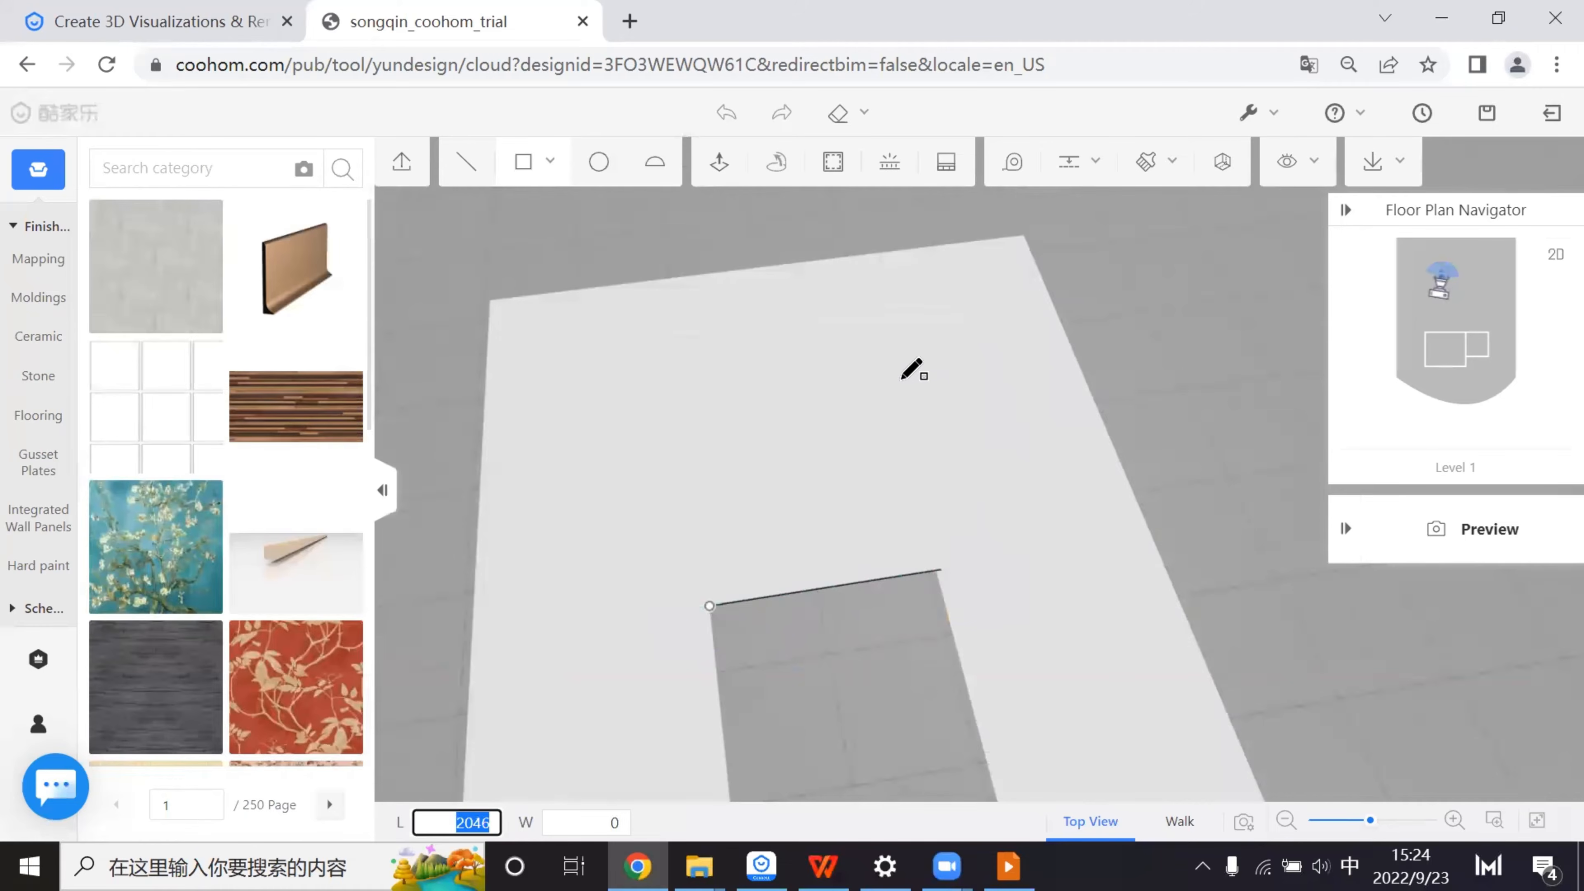
pyautogui.press('Escape')
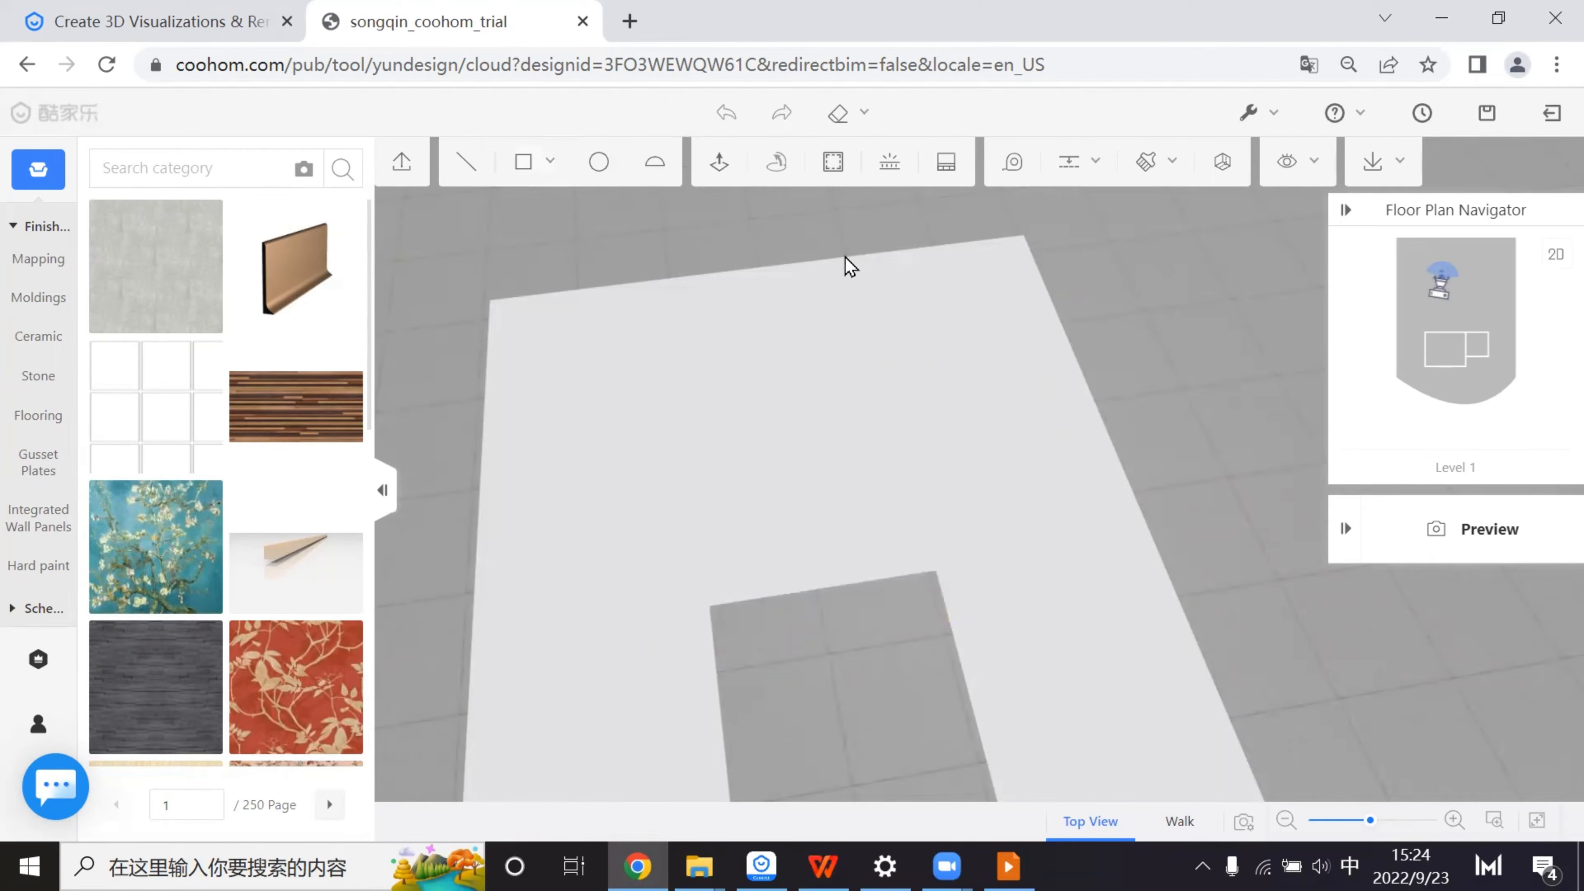
# - Add a guide line parallel to the notch's end edge, 2500 mm out across the terrace floor
pyautogui.moveTo(1063, 161)
pyautogui.click(1071, 210)
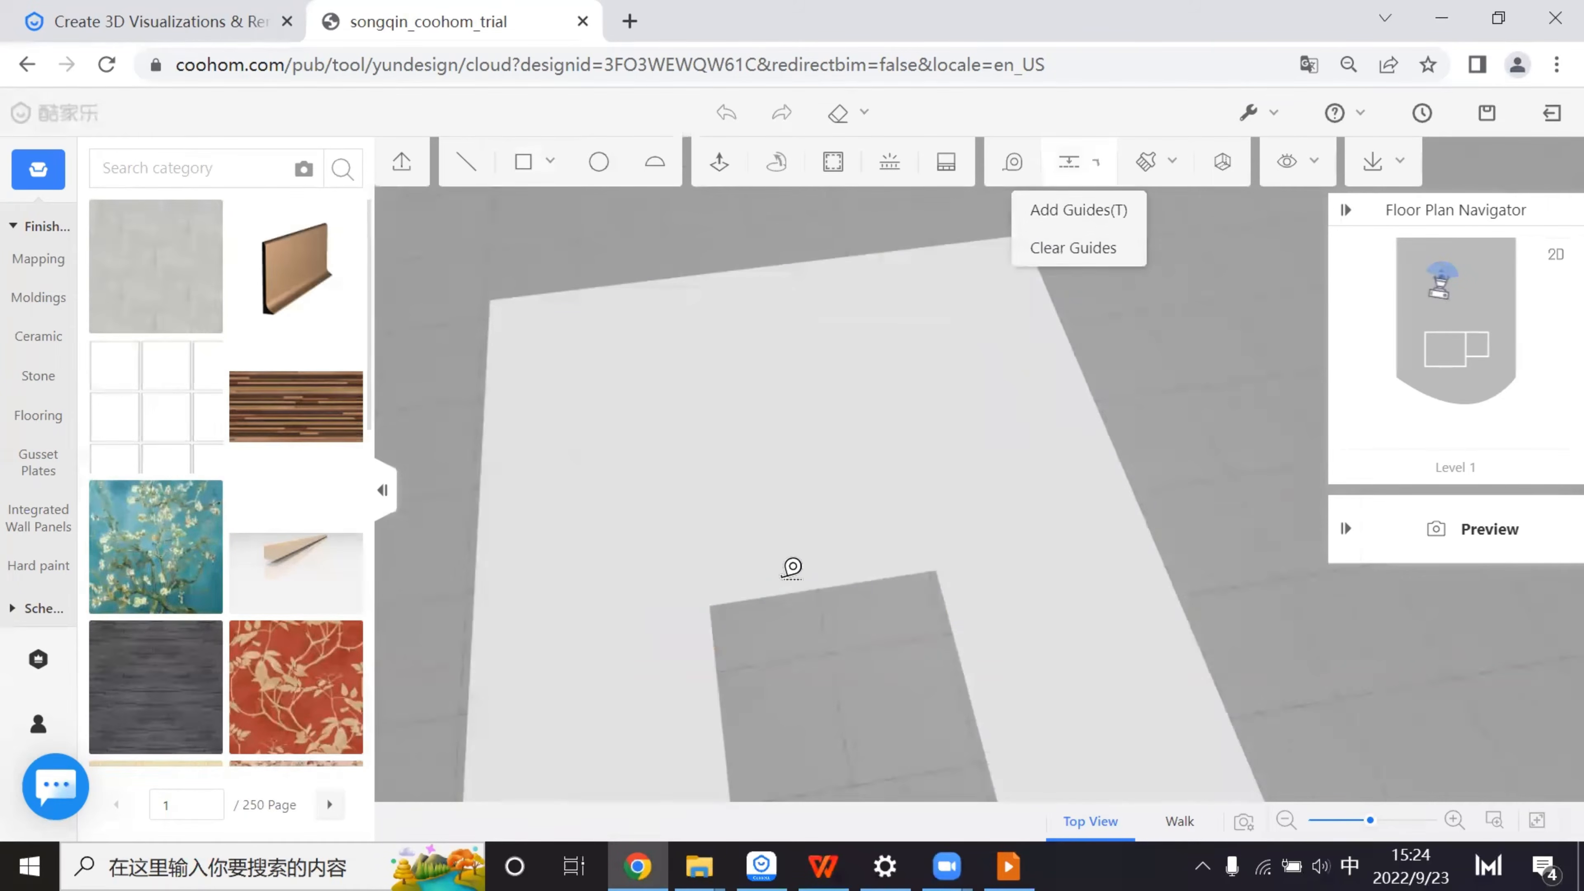
pyautogui.click(843, 577)
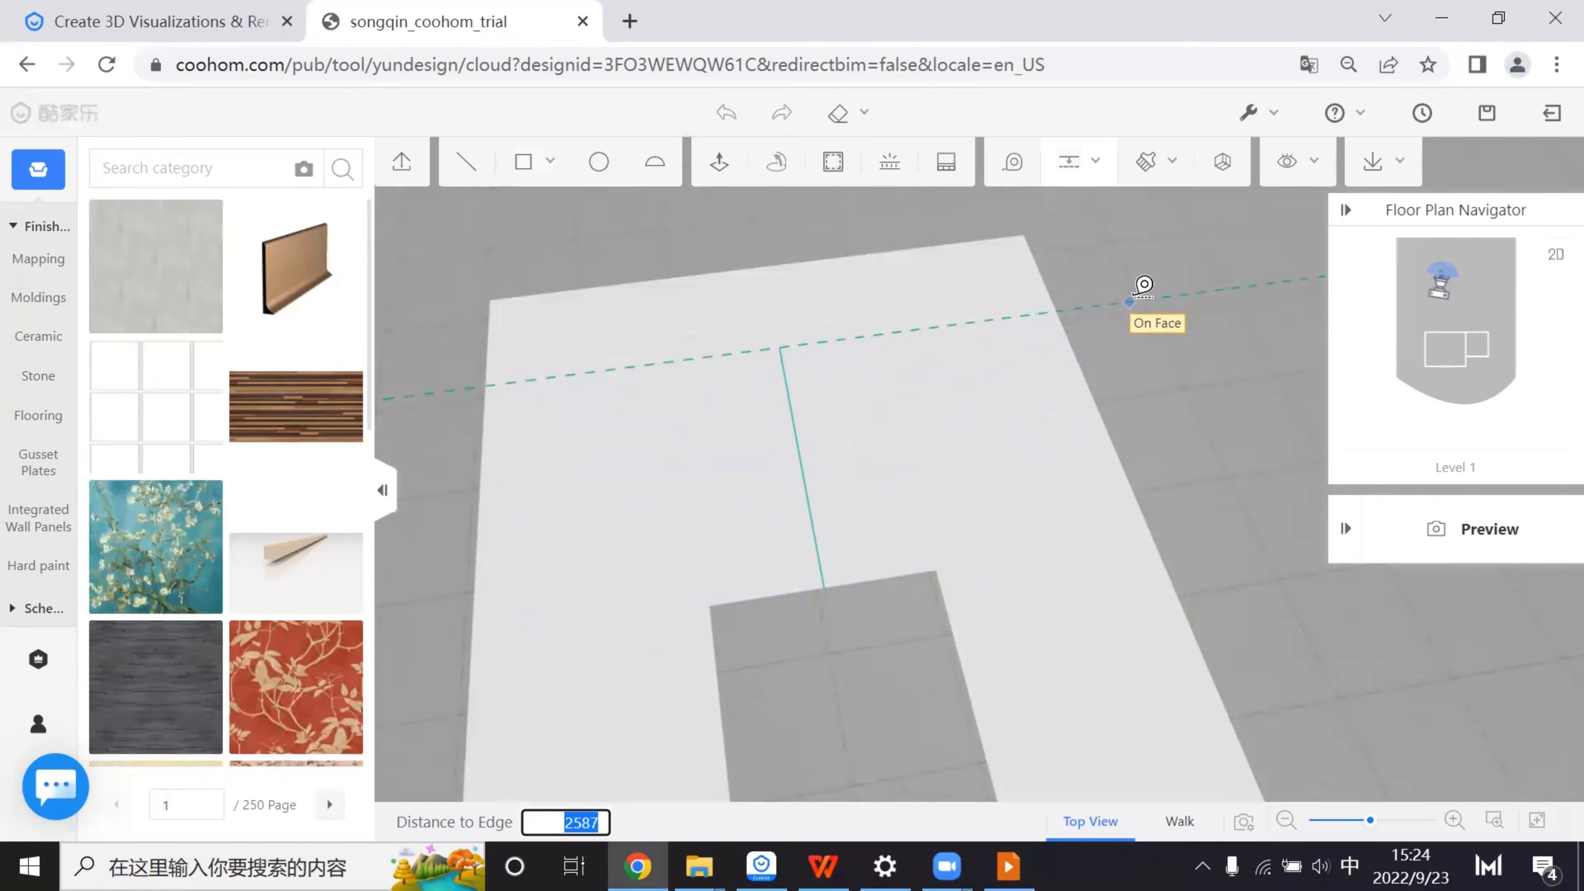
pyautogui.write('2500')
pyautogui.press('Return')
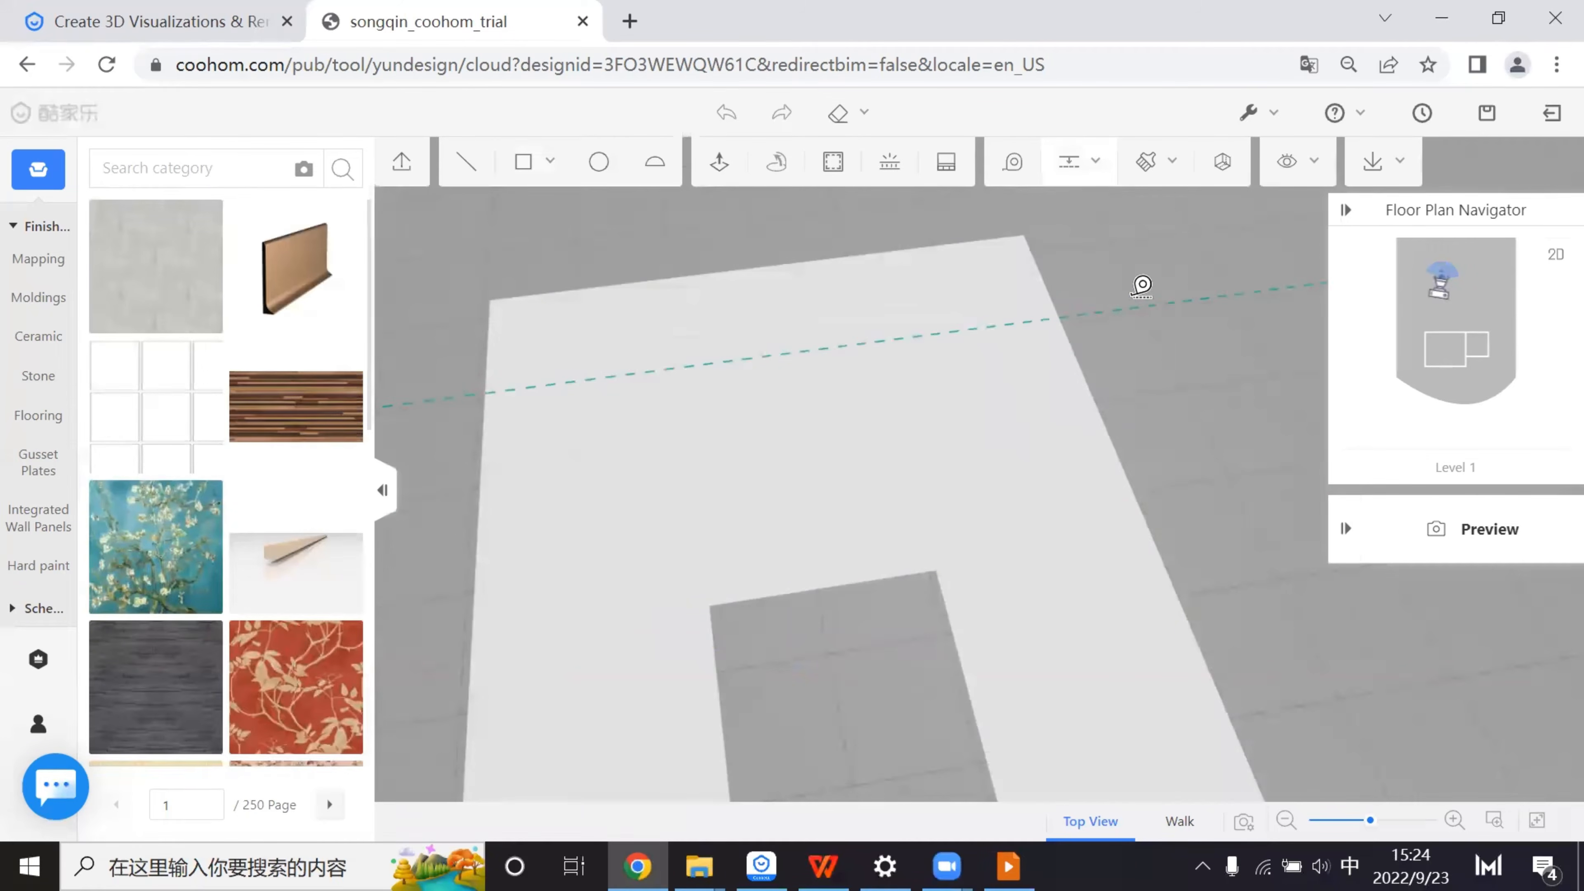
# - Add a guide line parallel to one side edge of the notch, 250 mm outside it
pyautogui.click(942, 592)
pyautogui.press('Escape')
pyautogui.click(942, 591)
pyautogui.press('Escape')
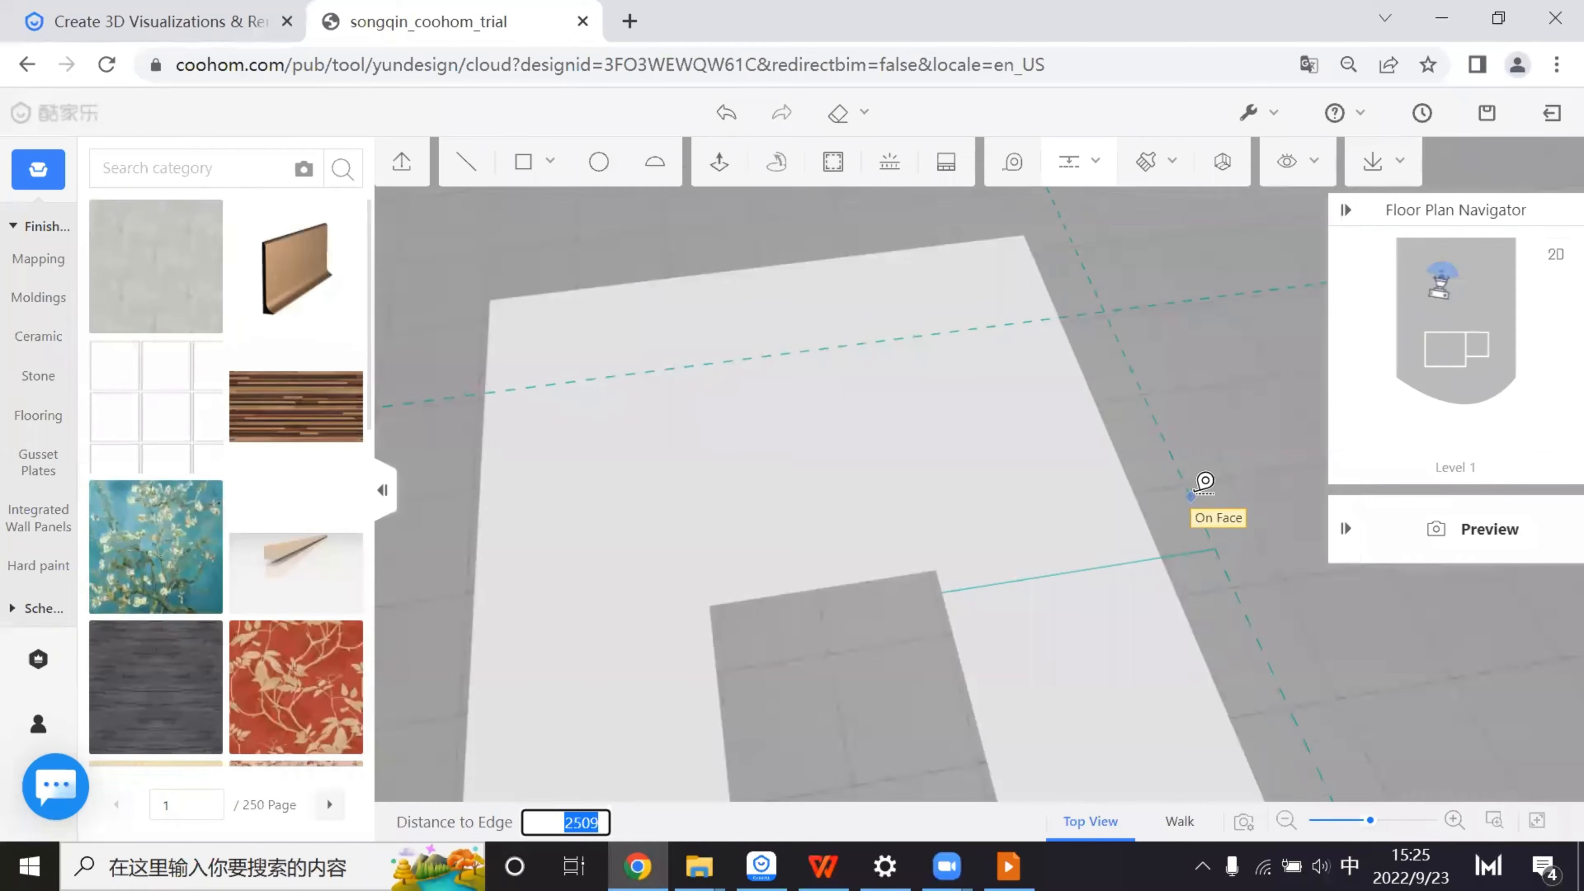
pyautogui.write('2')
pyautogui.press('Return')
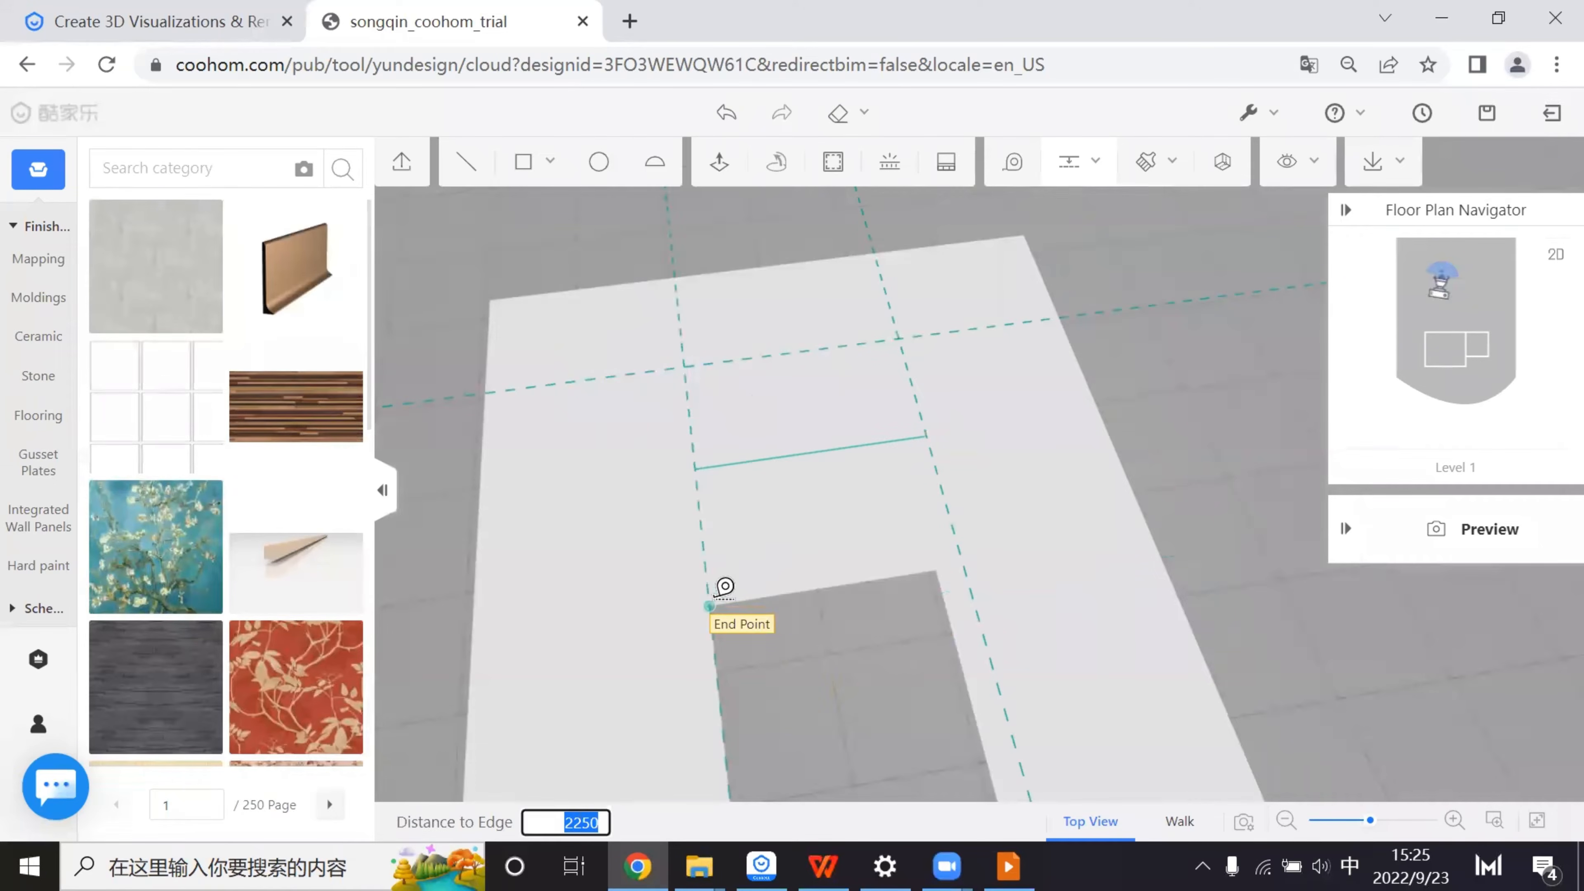
# - Add a guide line 250 mm outside the notch's opposite side edge, and delete the helper guide lying on that edge
pyautogui.click(712, 584)
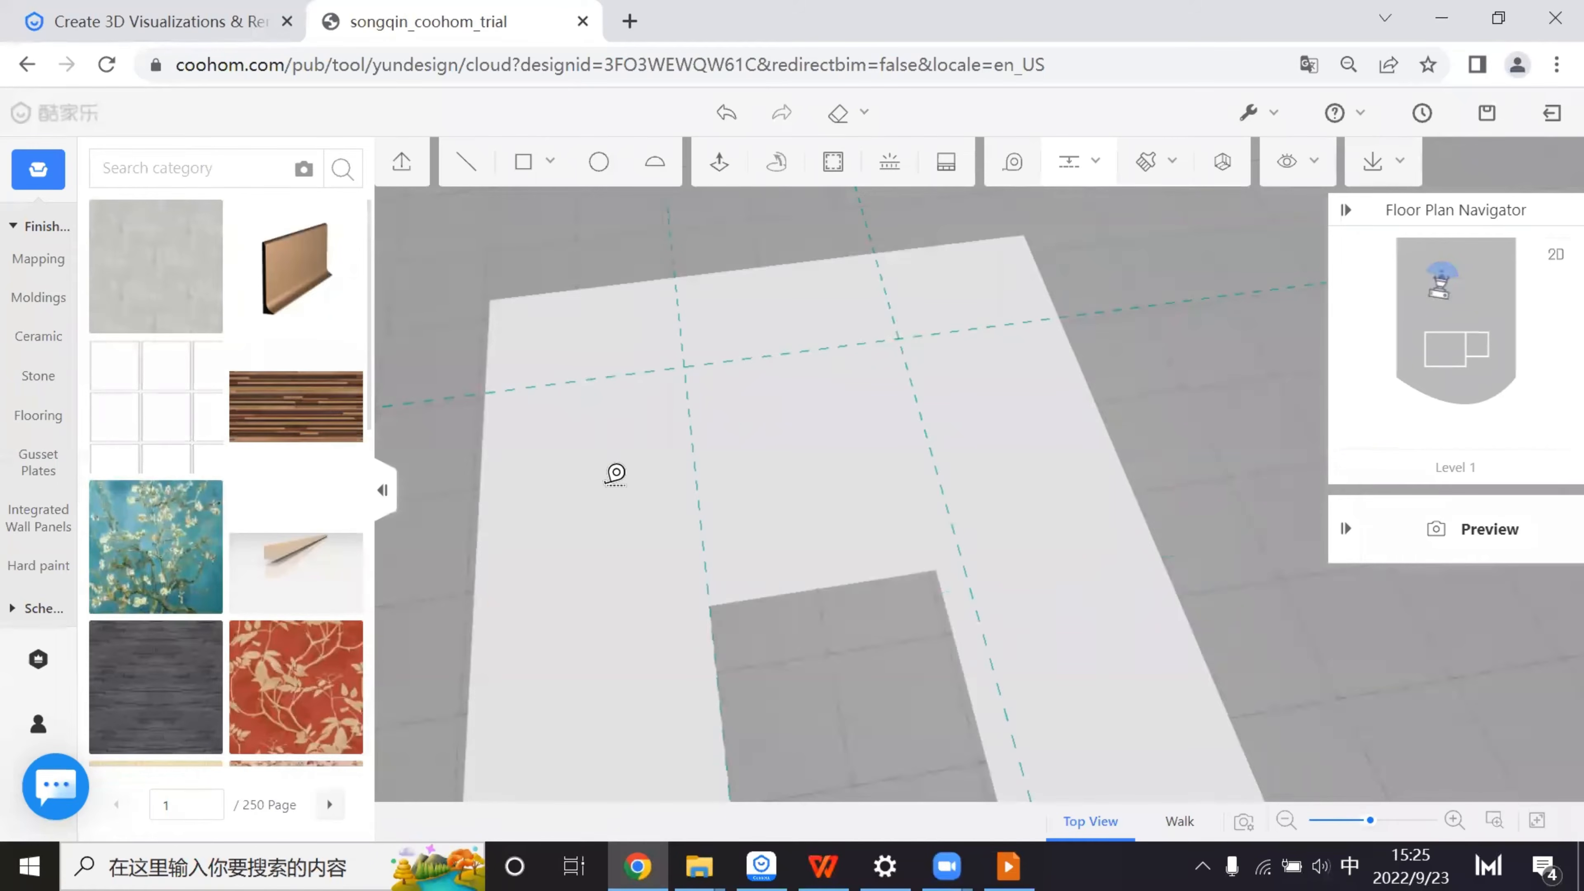
pyautogui.click(696, 473)
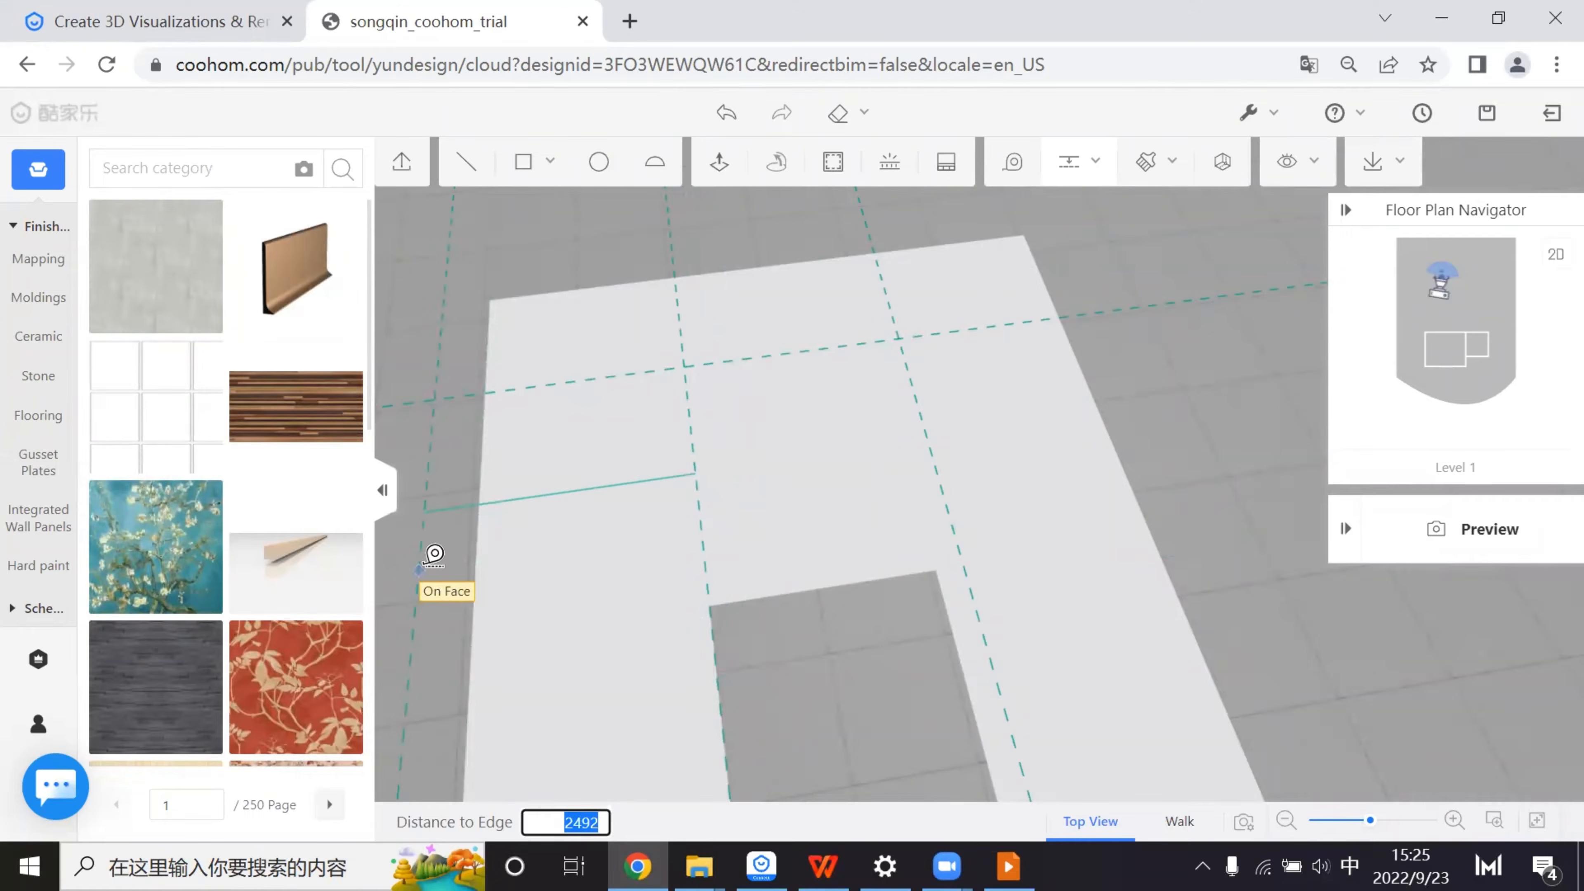
pyautogui.write('250')
pyautogui.press('Return')
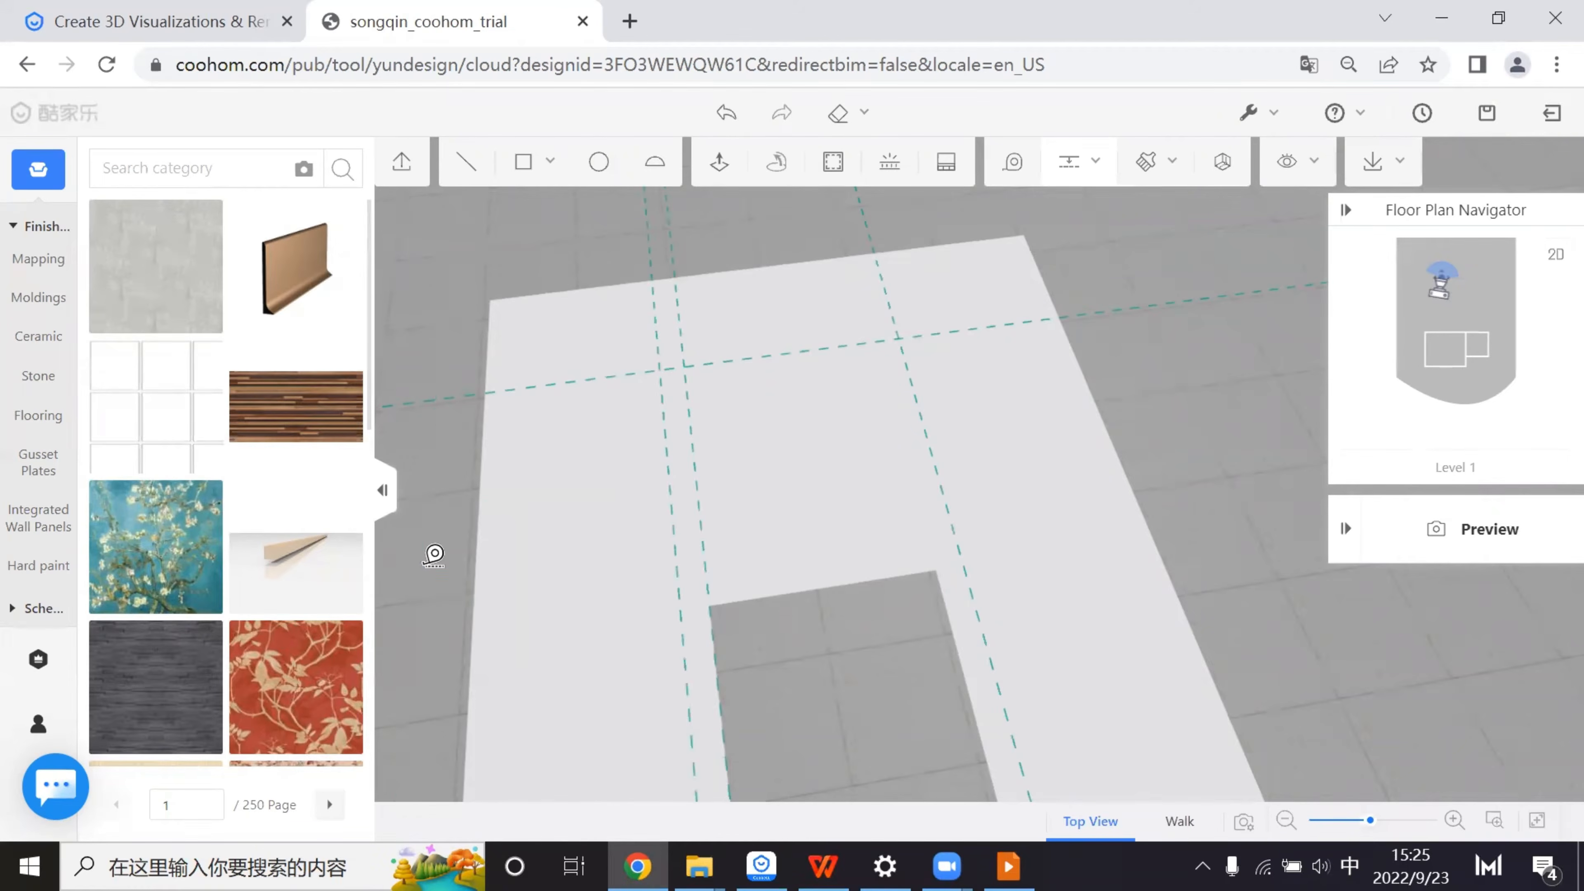
pyautogui.press('Escape')
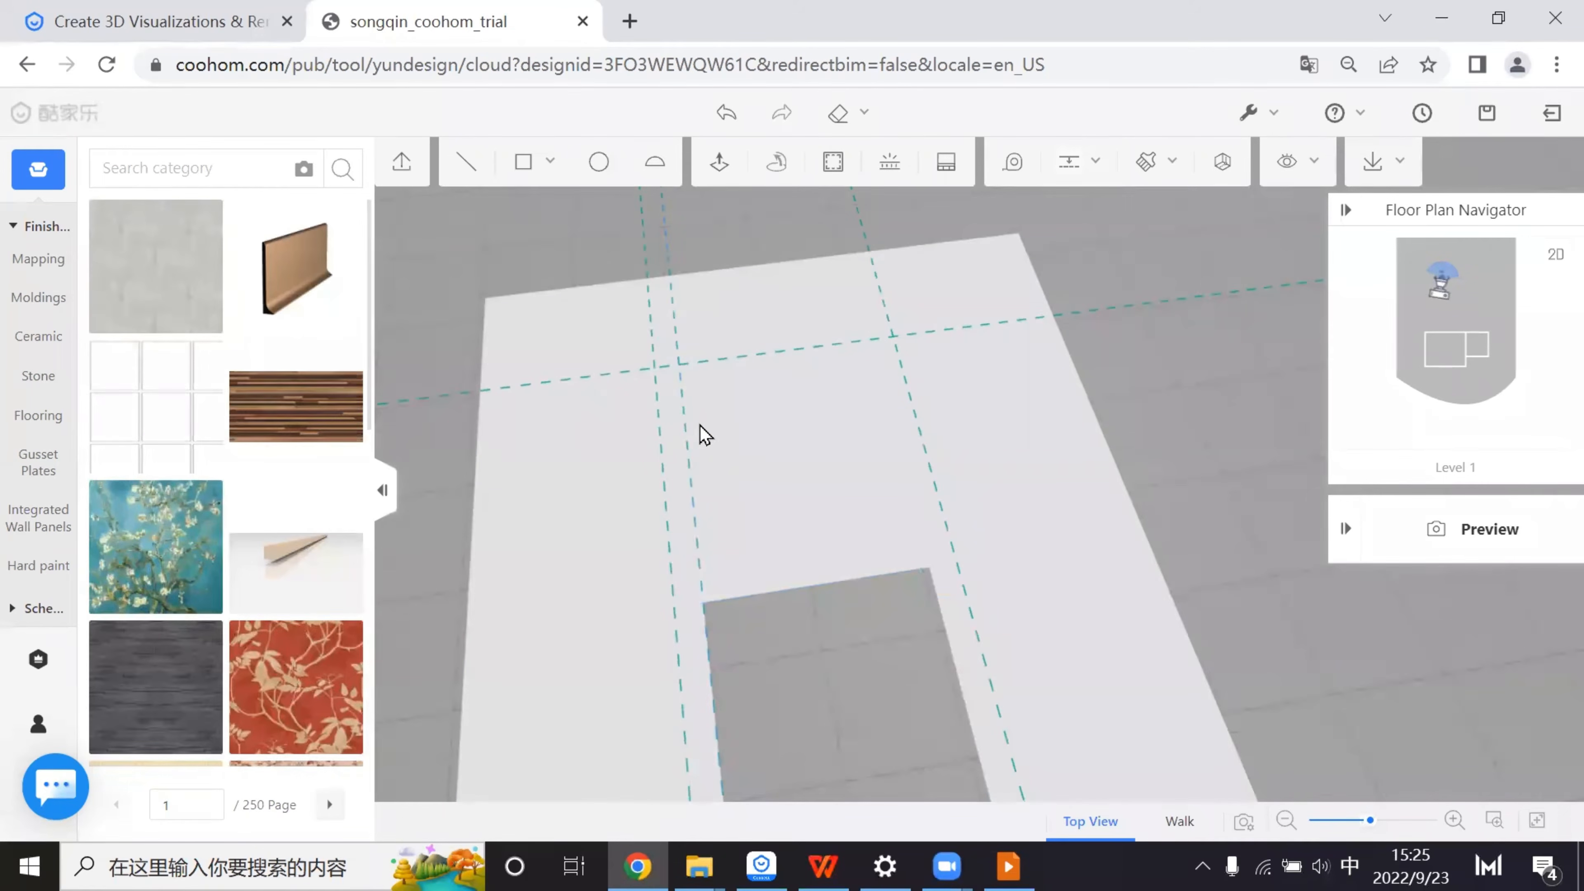
pyautogui.click(751, 312)
# - Add a guide along the notch's end edge, and draw a rectangle between the four guide intersections in front of the notch
pyautogui.press('t')
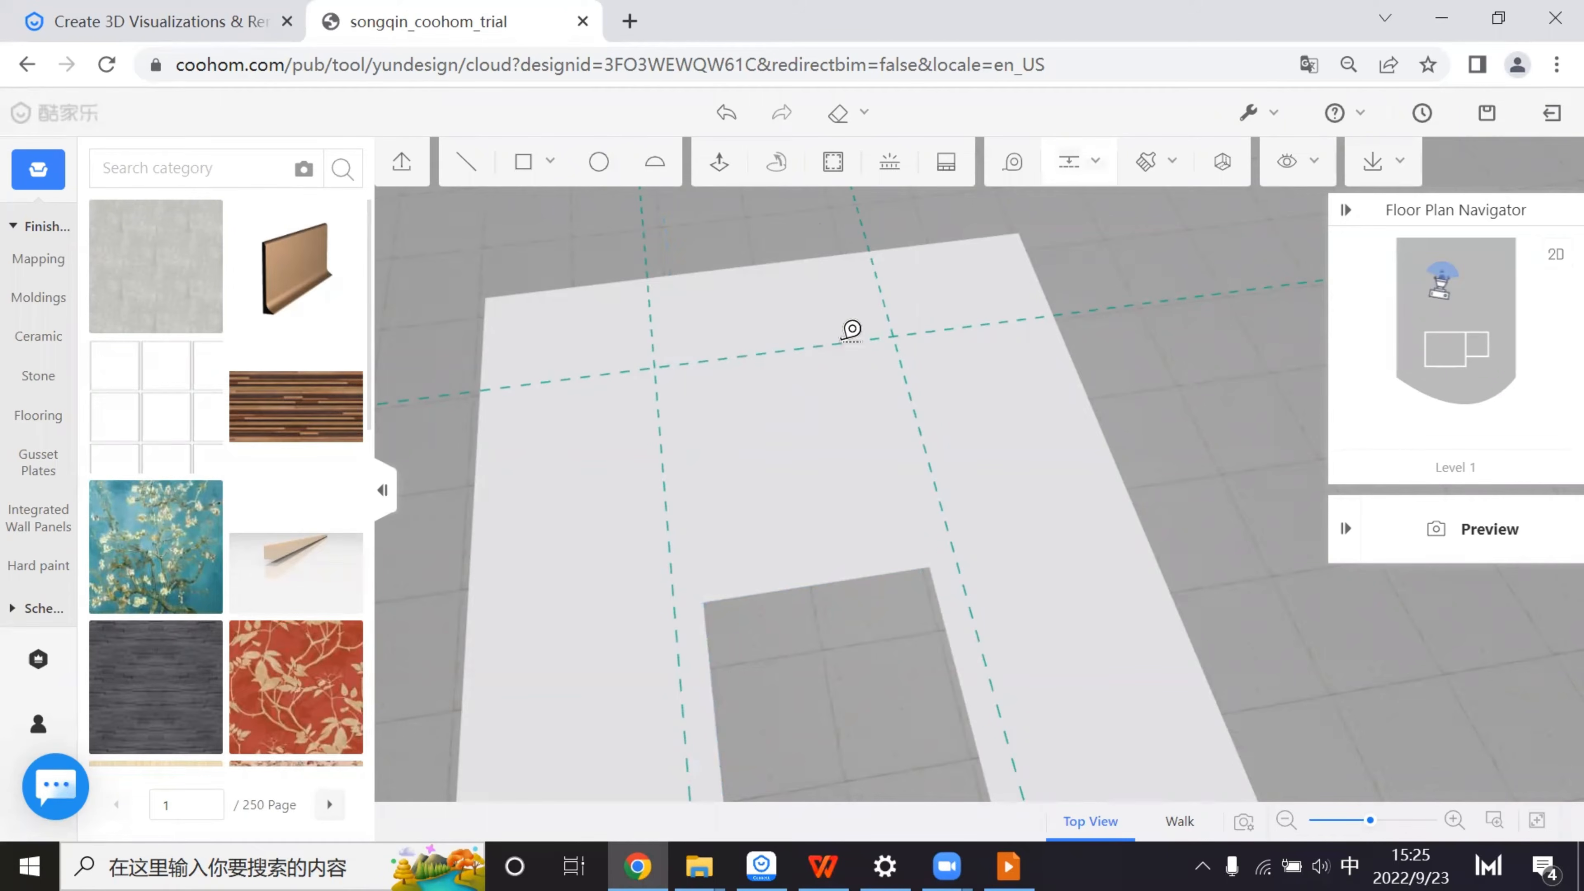
pyautogui.click(838, 343)
pyautogui.press('Escape')
pyautogui.click(524, 165)
pyautogui.click(653, 367)
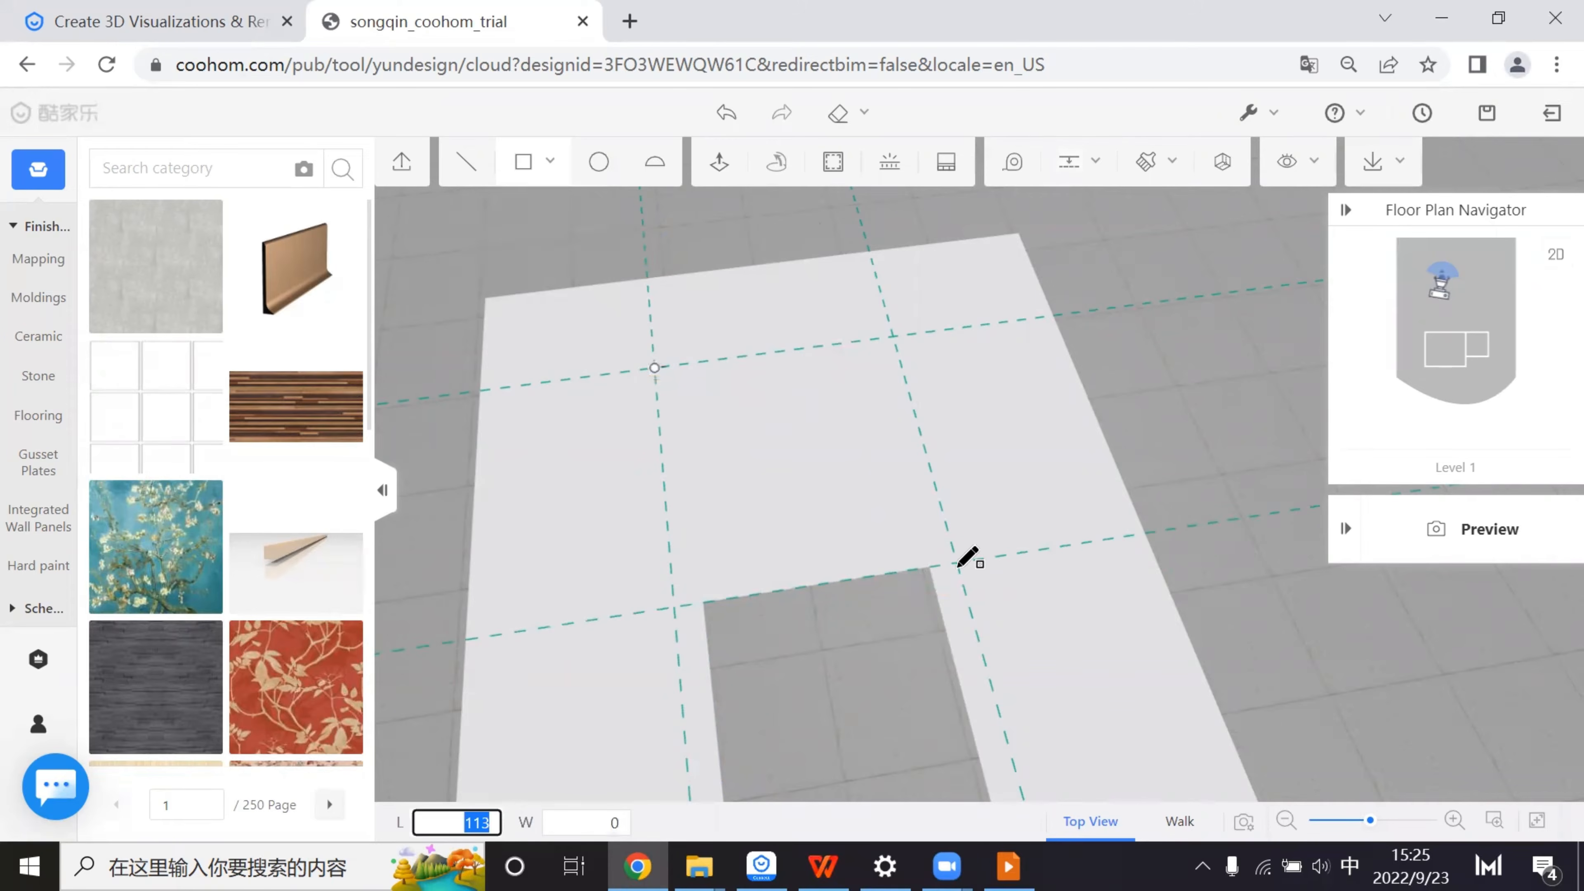
pyautogui.click(958, 565)
pyautogui.press('Escape')
# - Push the rectangle's face 1200 mm down below the terrace floor to form the stage box
pyautogui.moveTo(1048, 631)
pyautogui.mouseDown(button='middle')
pyautogui.moveTo(991, 653)
pyautogui.moveTo(1054, 651)
pyautogui.moveTo(940, 591)
pyautogui.moveTo(1066, 593)
pyautogui.moveTo(895, 597)
pyautogui.moveTo(838, 623)
pyautogui.moveTo(849, 641)
pyautogui.mouseUp(button='middle')
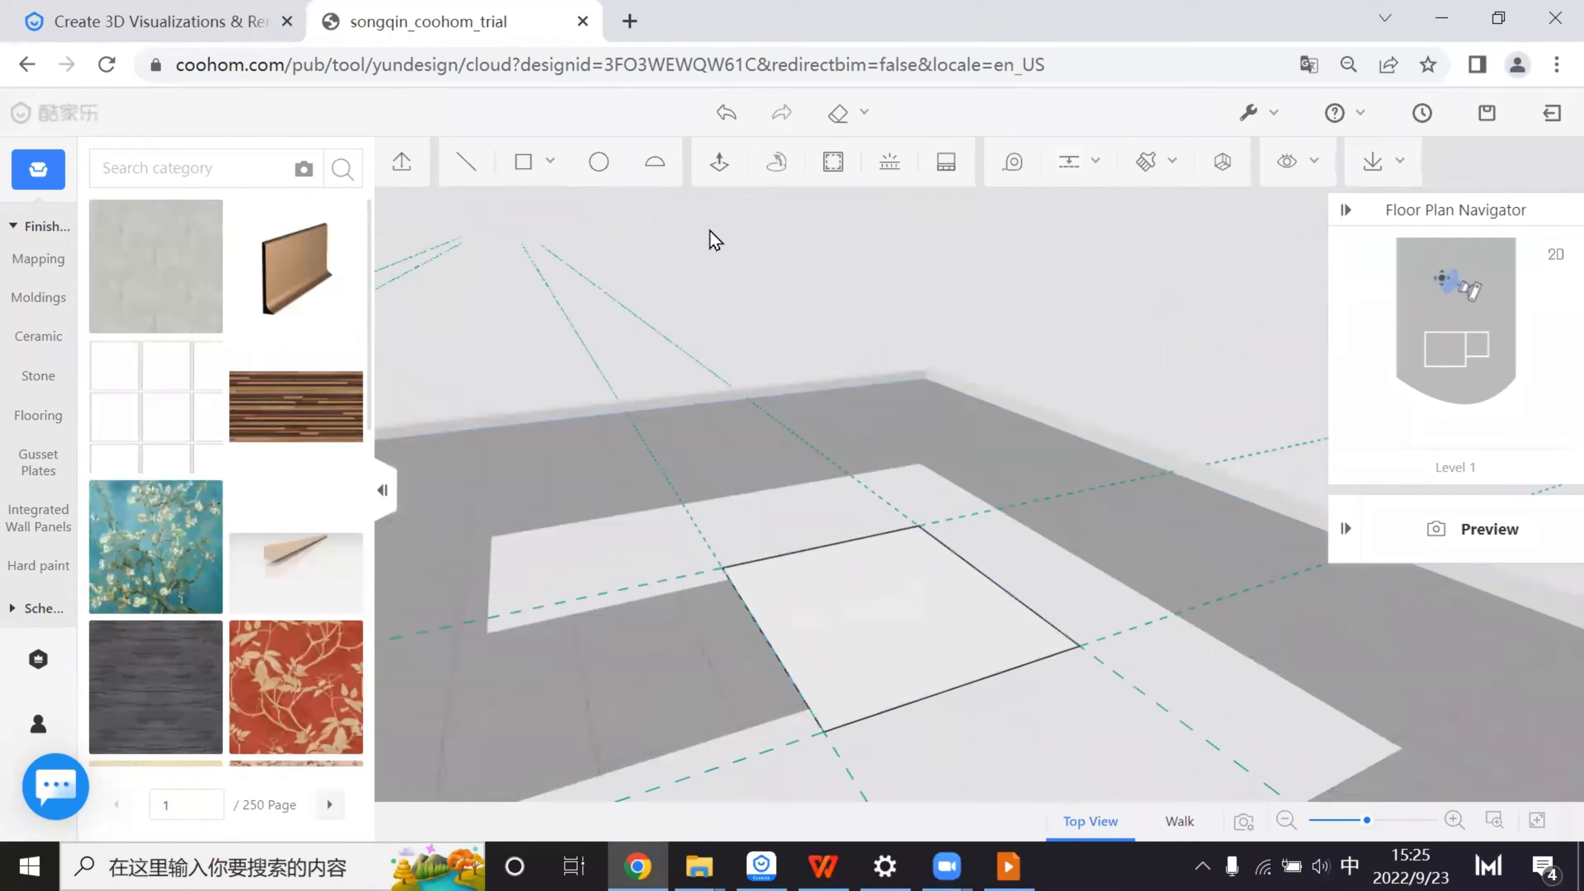
pyautogui.click(720, 164)
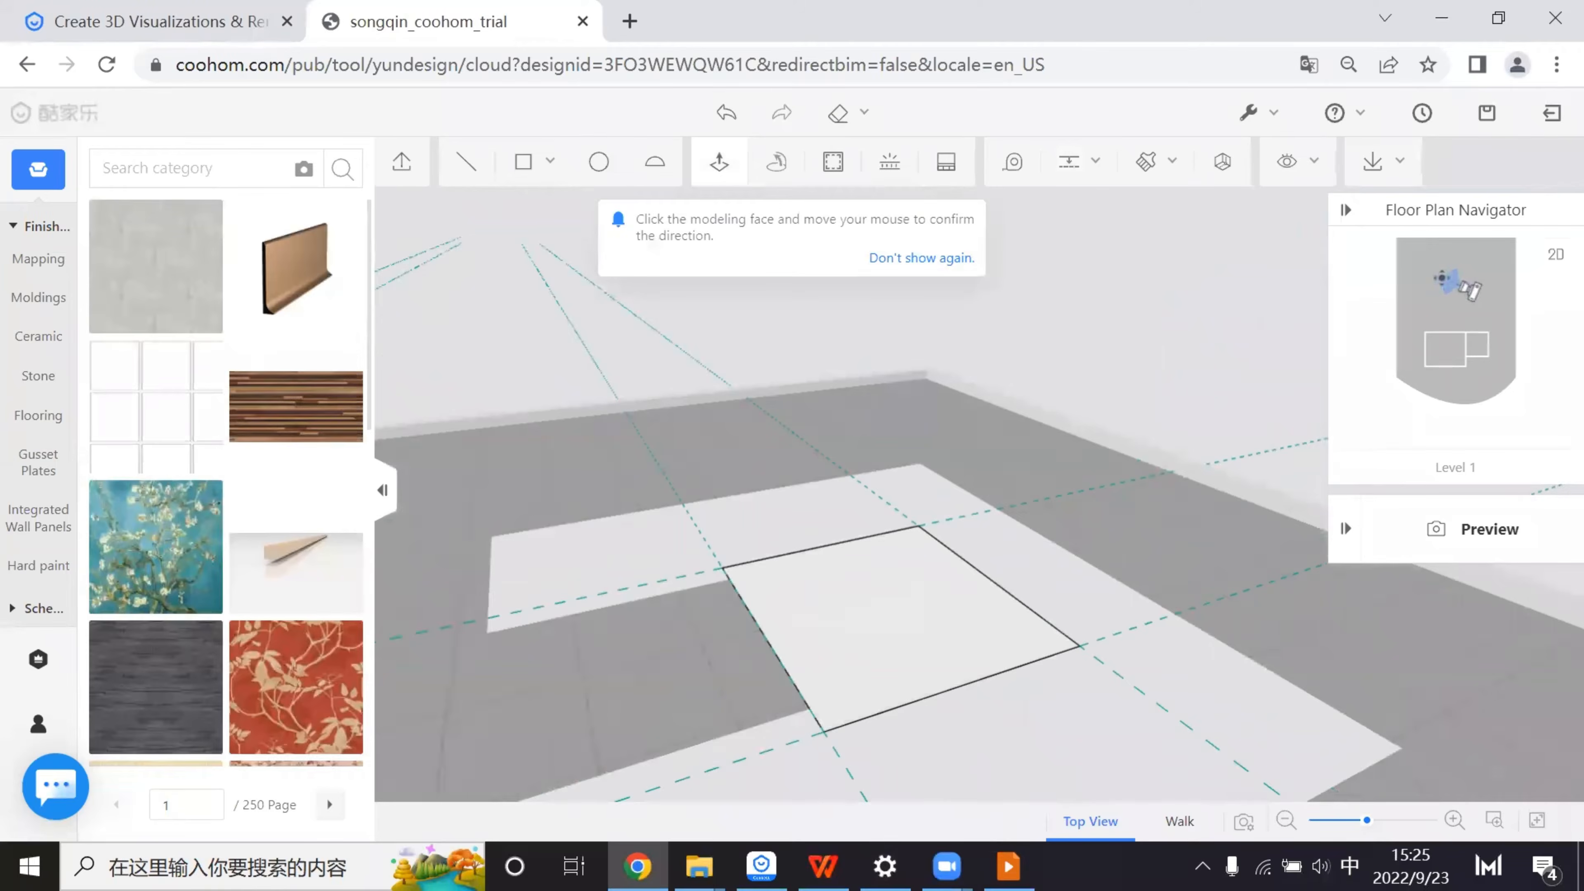
pyautogui.click(1009, 866)
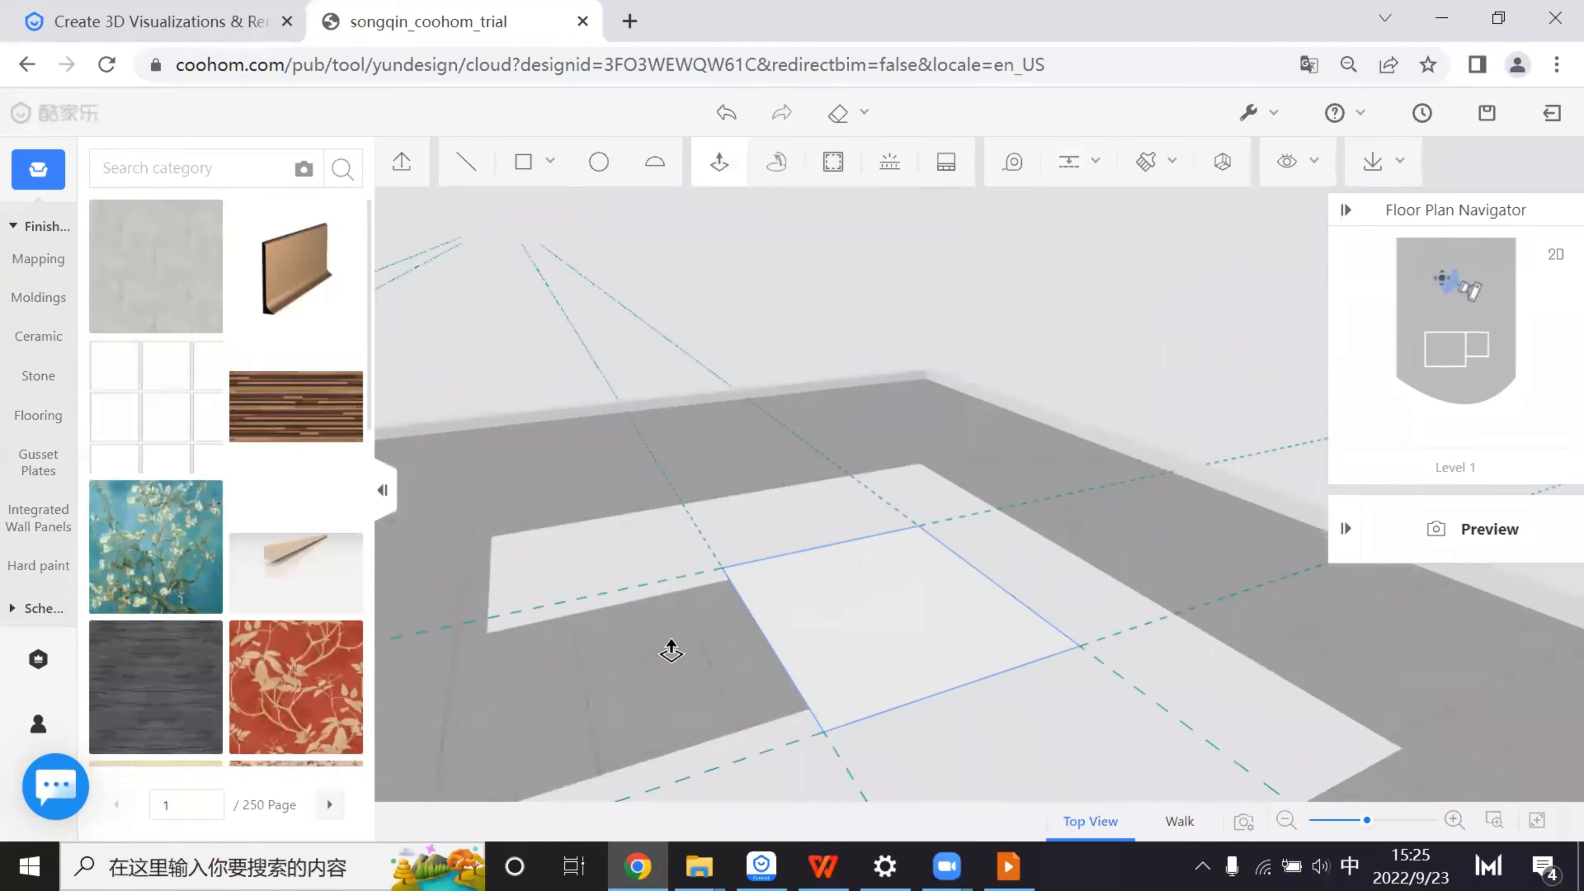
pyautogui.scroll(-2, 881, 527)
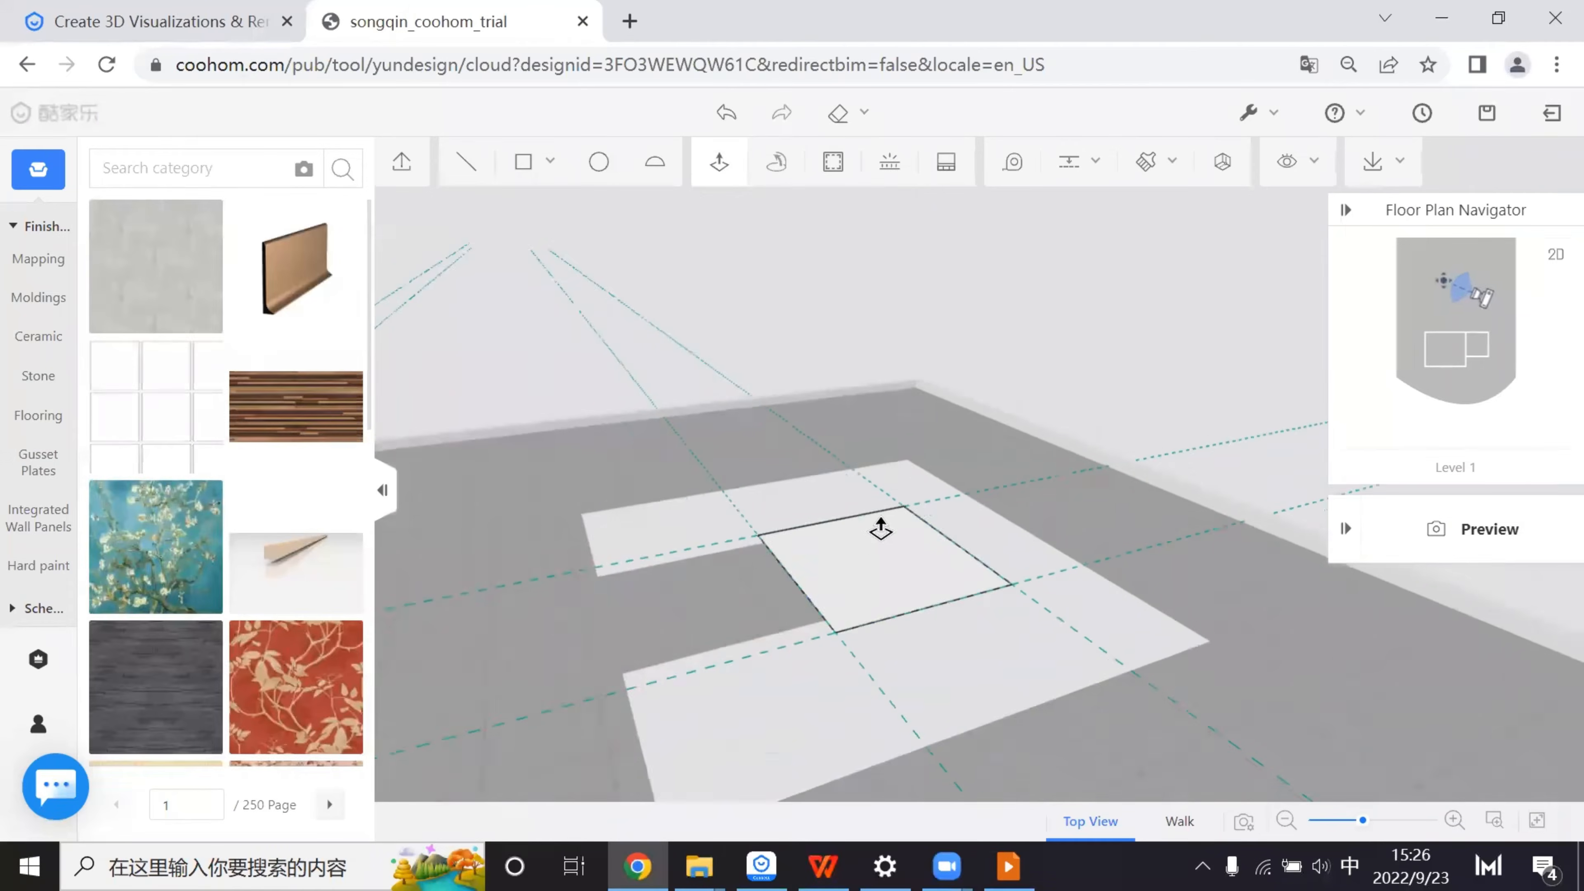
pyautogui.click(879, 526)
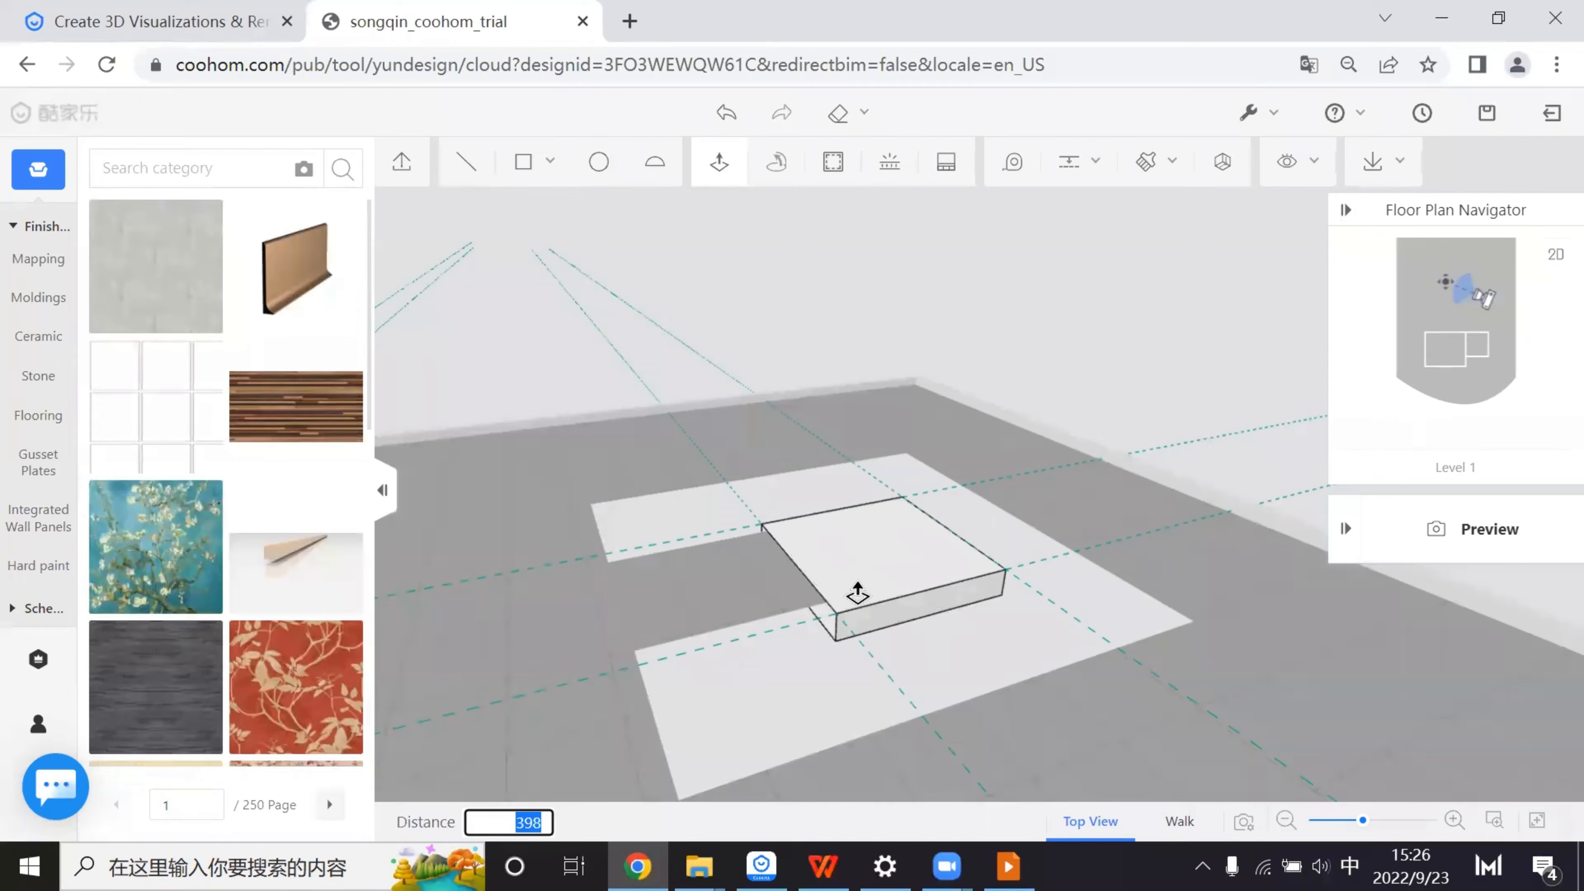
pyautogui.scroll(2, 864, 596)
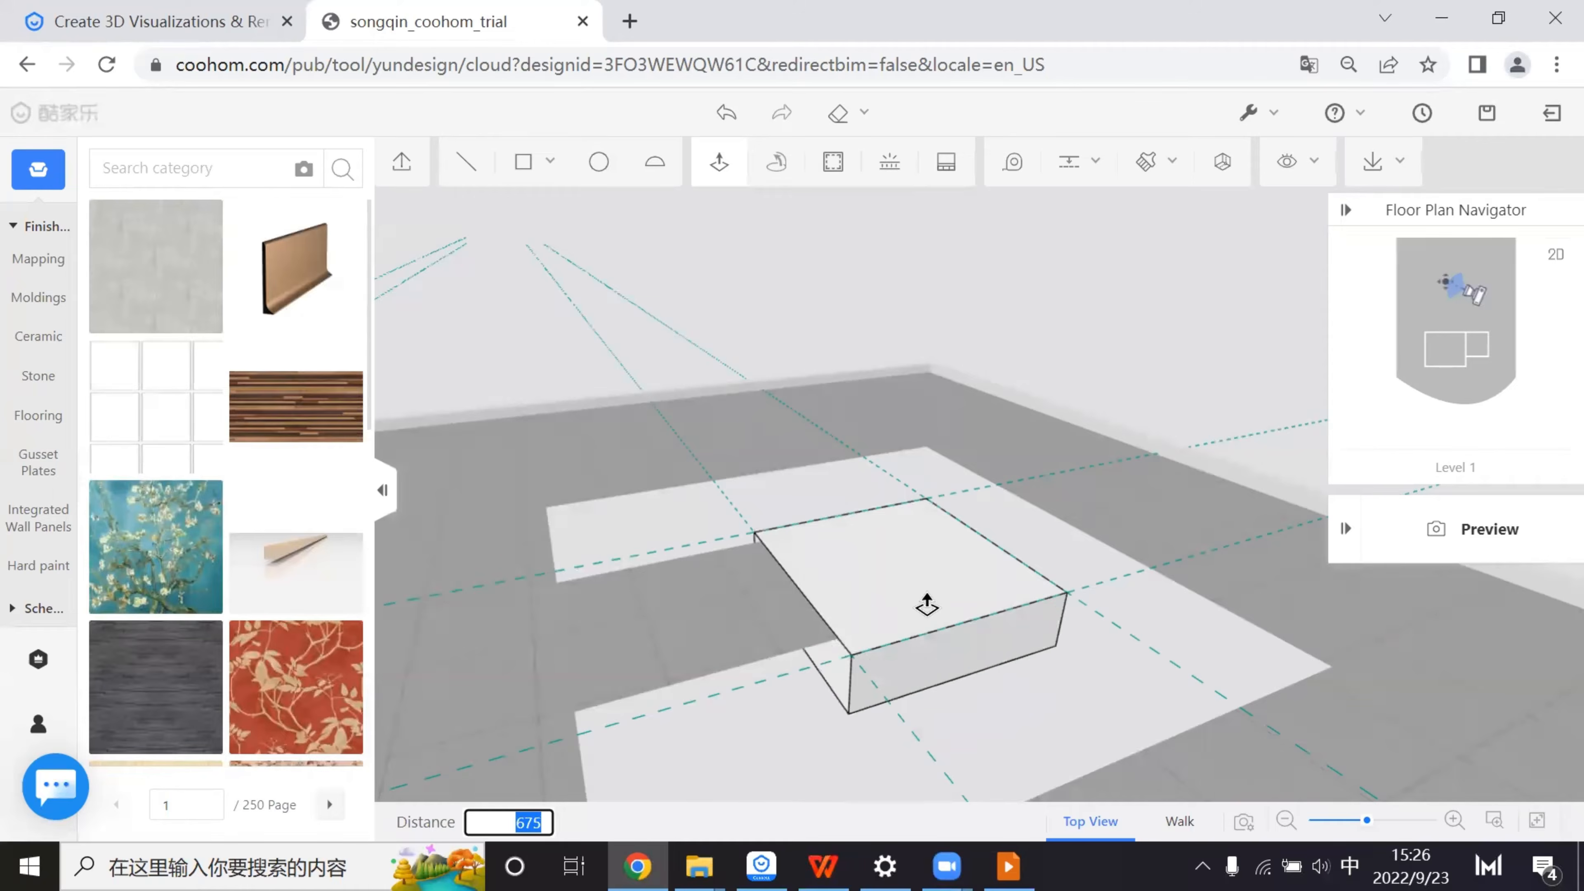
pyautogui.moveTo(926, 661); pyautogui.dragTo(941, 698, button='middle')
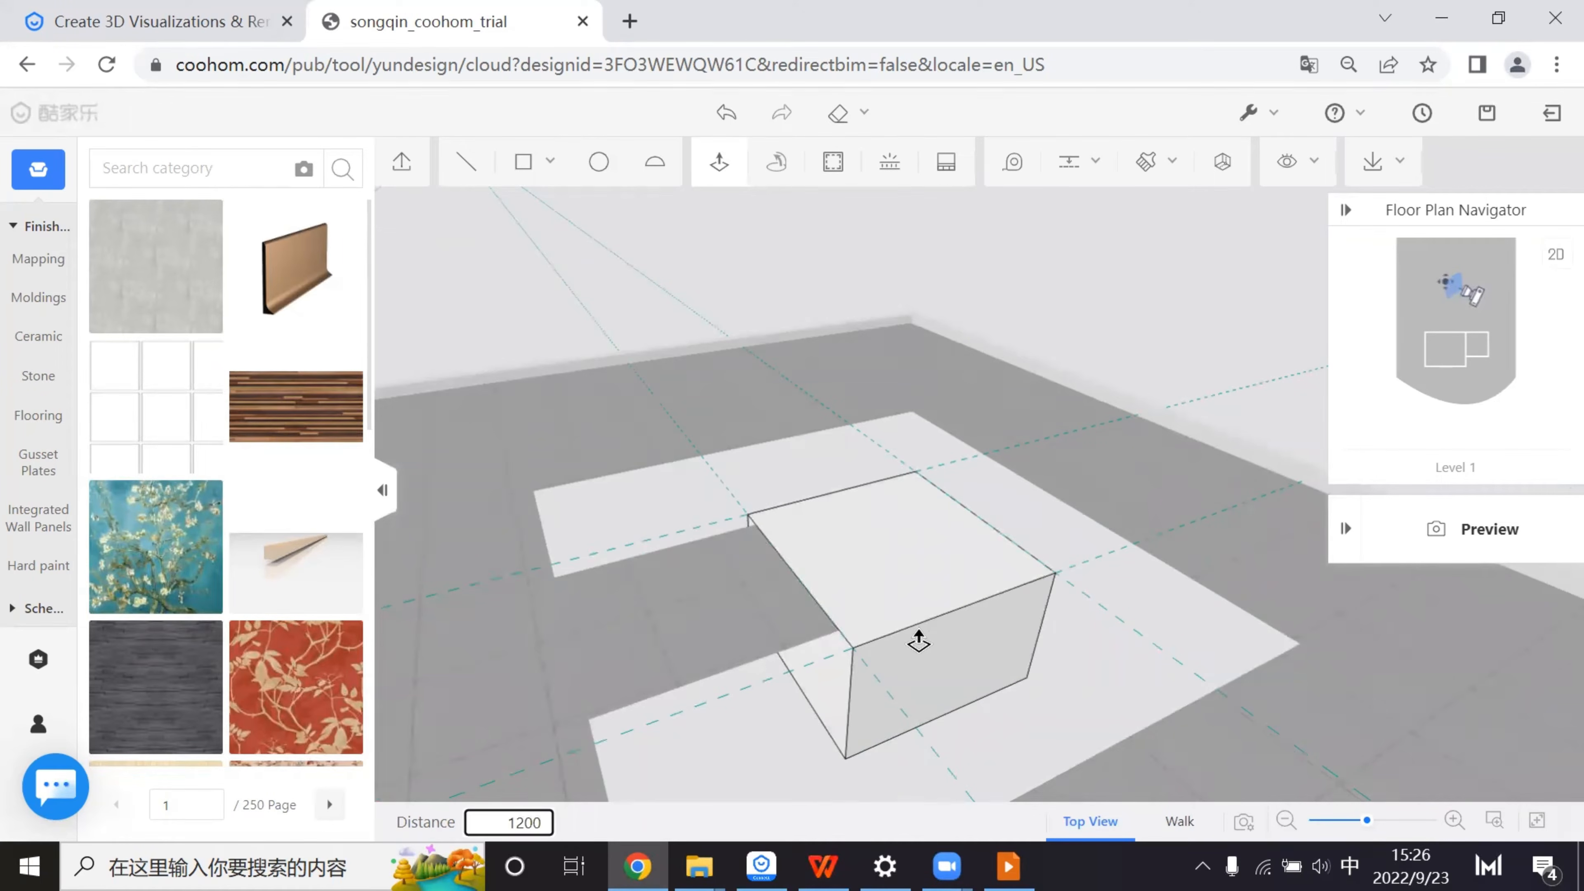
pyautogui.press('Return')
# - Draw rectangles over the terrace arm beside the notch and over the floor strip along the same side of the box
pyautogui.moveTo(1101, 599); pyautogui.dragTo(929, 459, button='middle')
pyautogui.moveTo(519, 171)
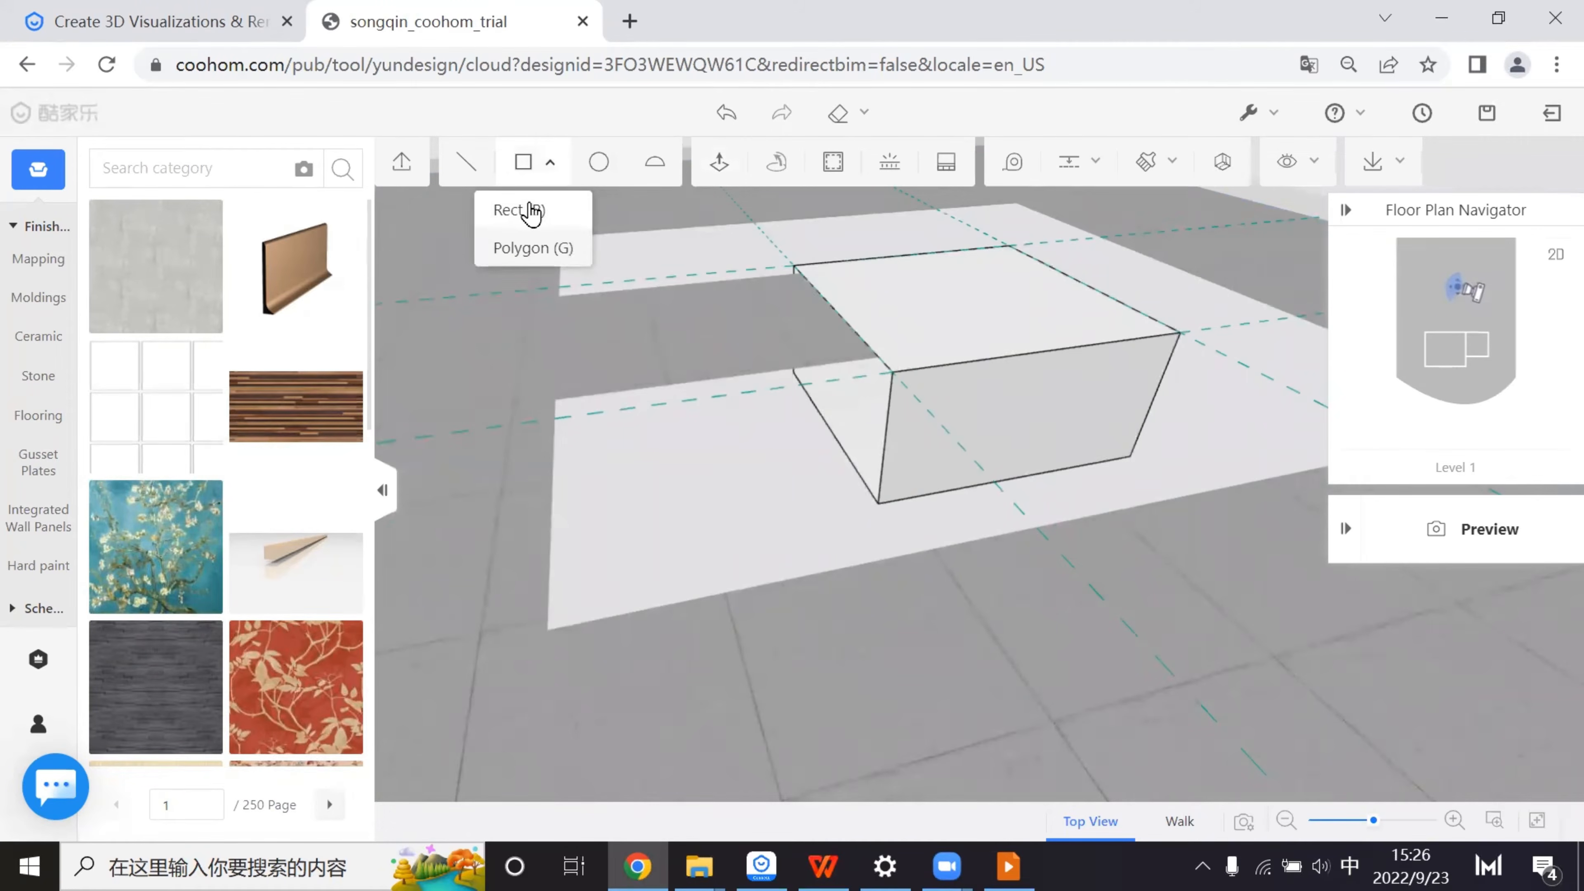
pyautogui.moveTo(766, 481)
pyautogui.mouseDown(button='middle')
pyautogui.moveTo(1039, 471)
pyautogui.moveTo(1008, 524)
pyautogui.moveTo(712, 398)
pyautogui.mouseUp(button='middle')
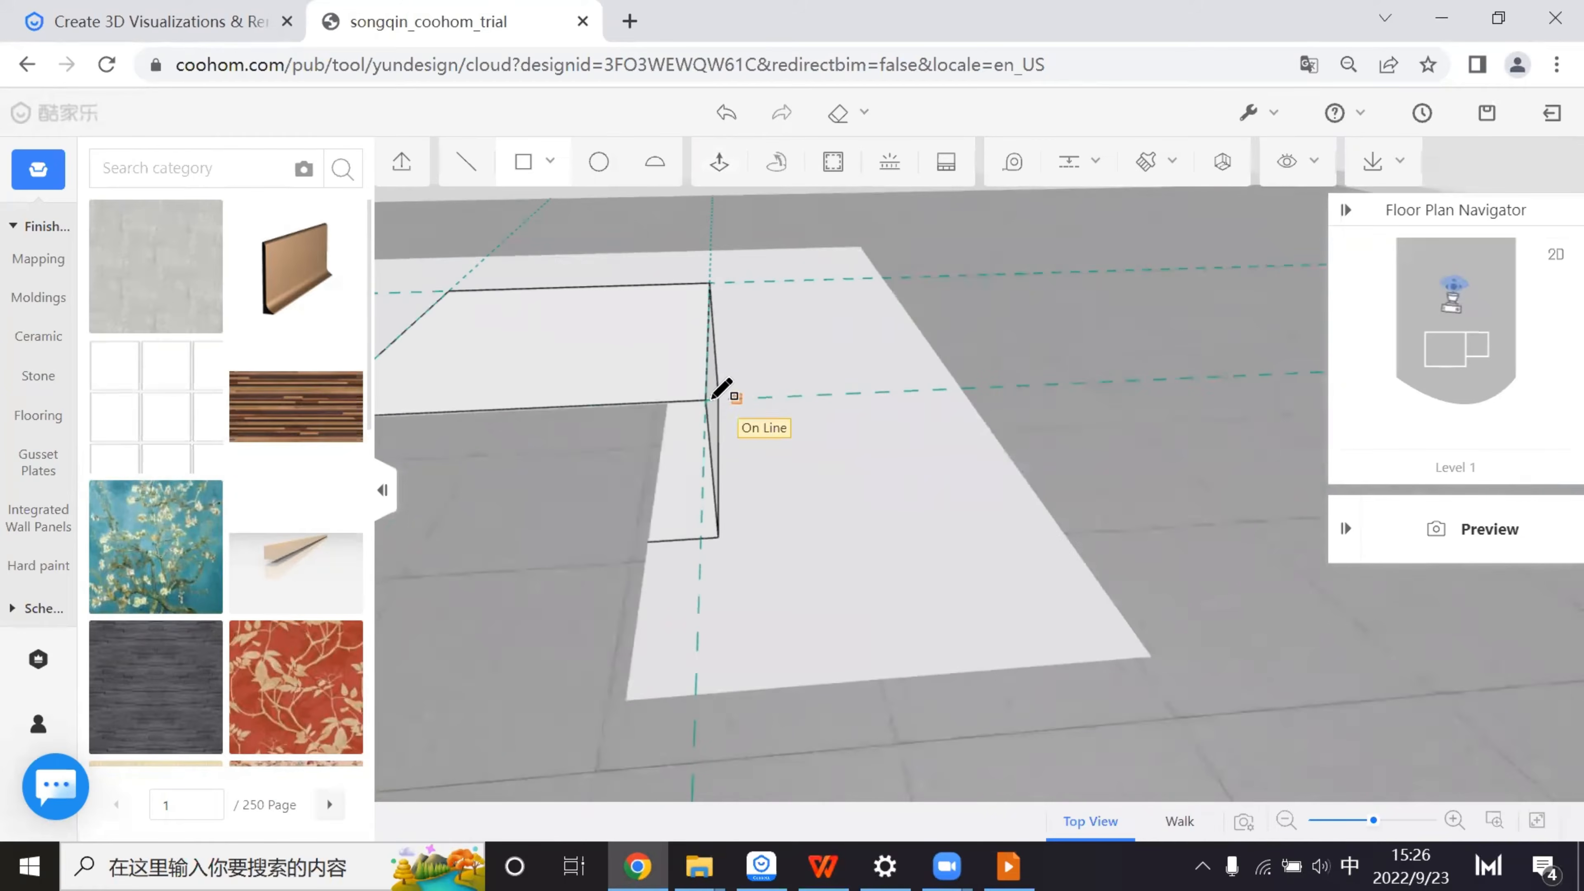
pyautogui.click(669, 402)
pyautogui.click(1150, 655)
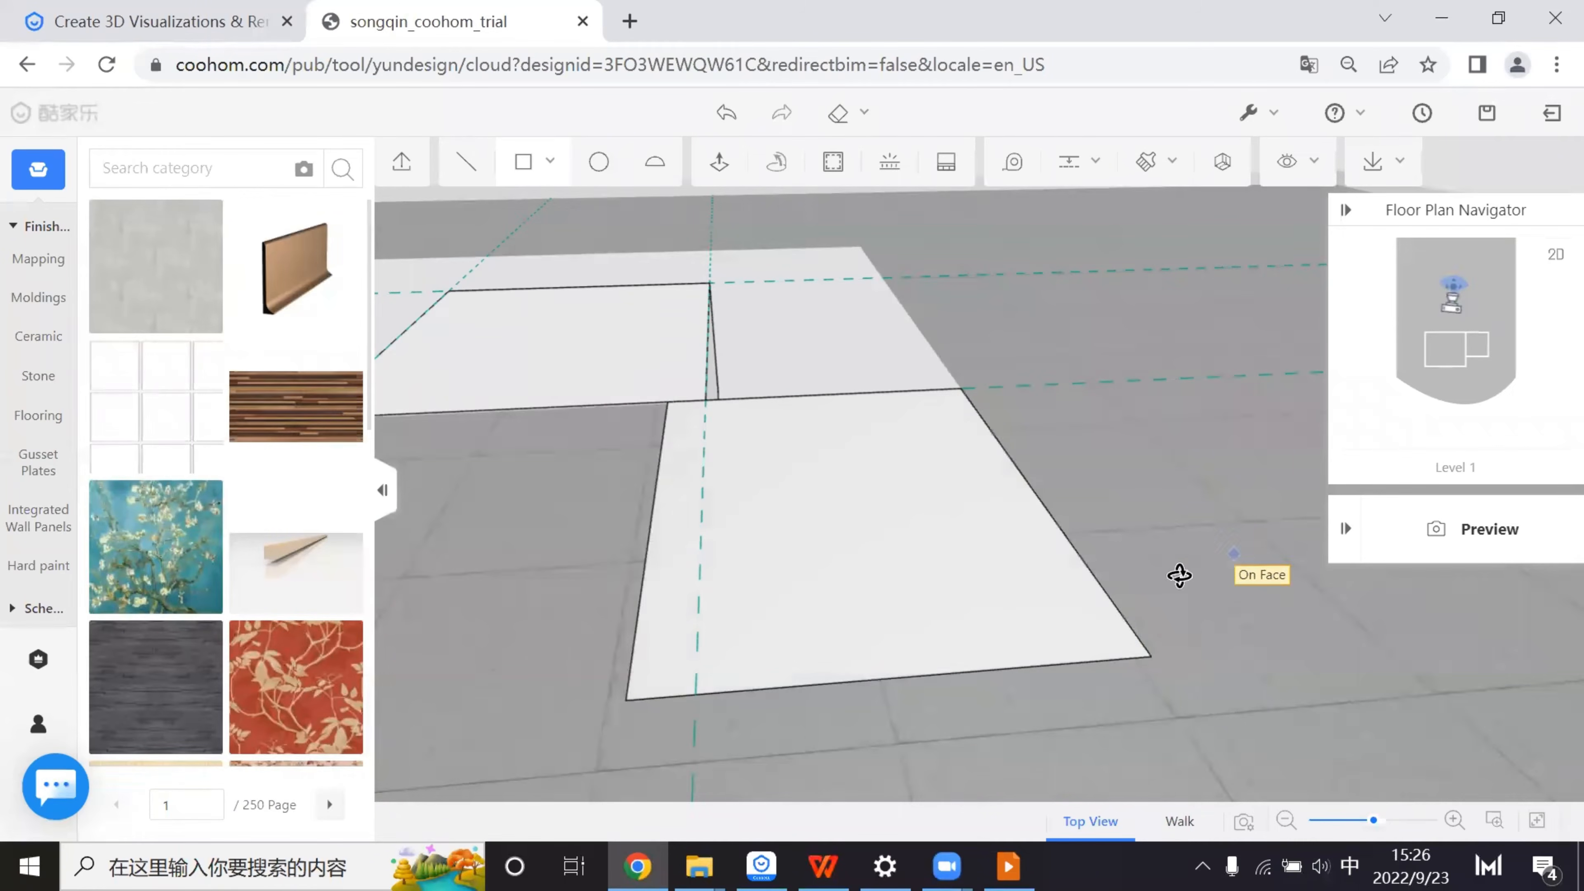
pyautogui.moveTo(1180, 576)
pyautogui.mouseDown(button='middle')
pyautogui.moveTo(976, 639)
pyautogui.moveTo(805, 571)
pyautogui.mouseUp(button='middle')
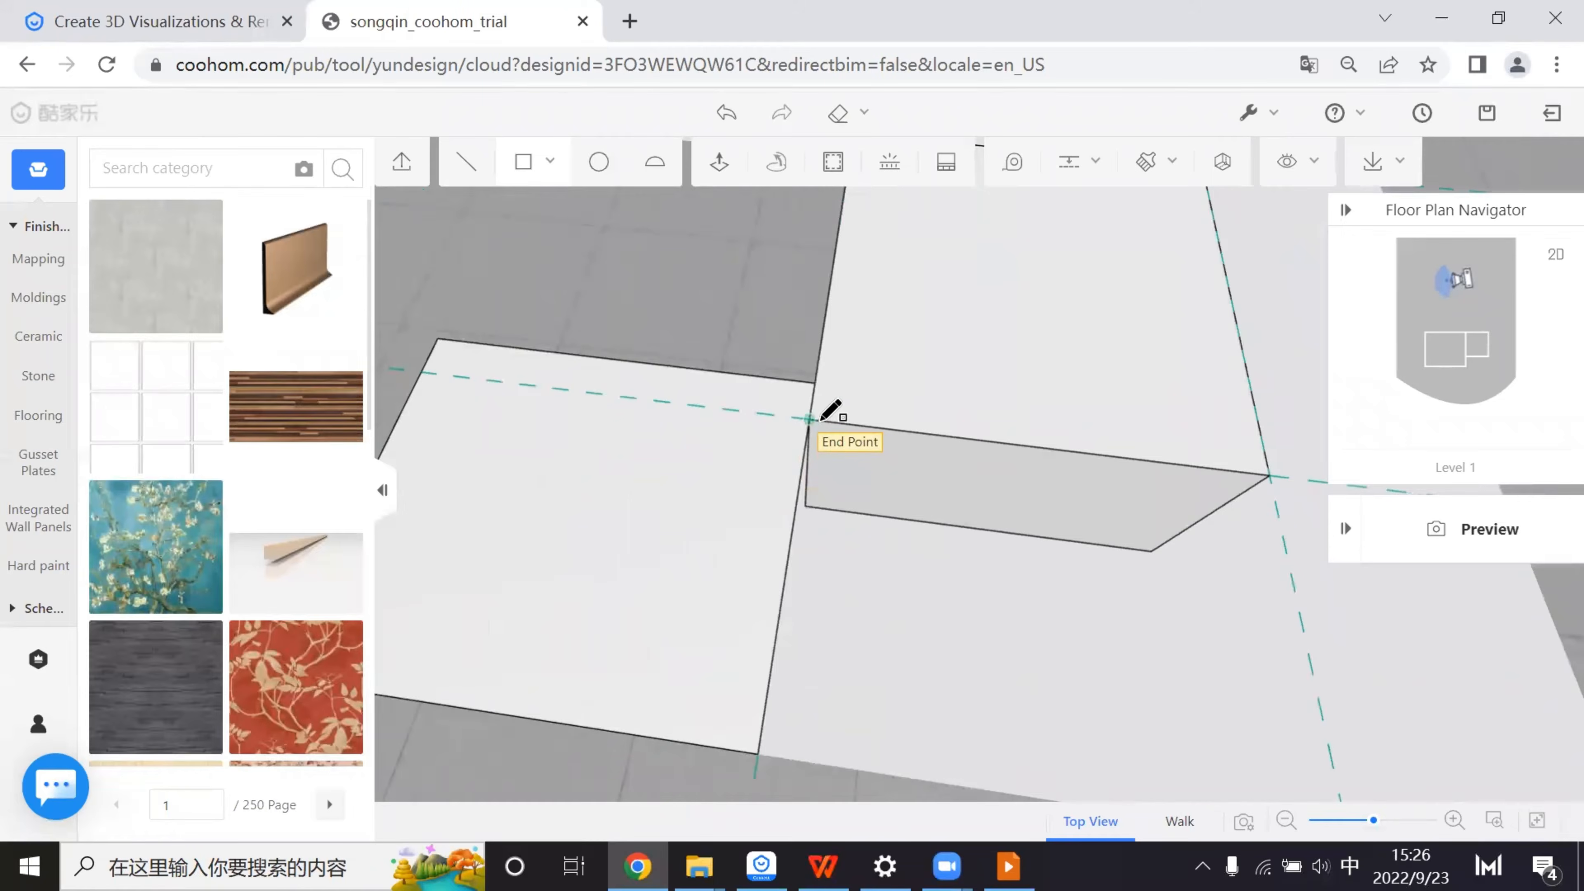
pyautogui.click(810, 419)
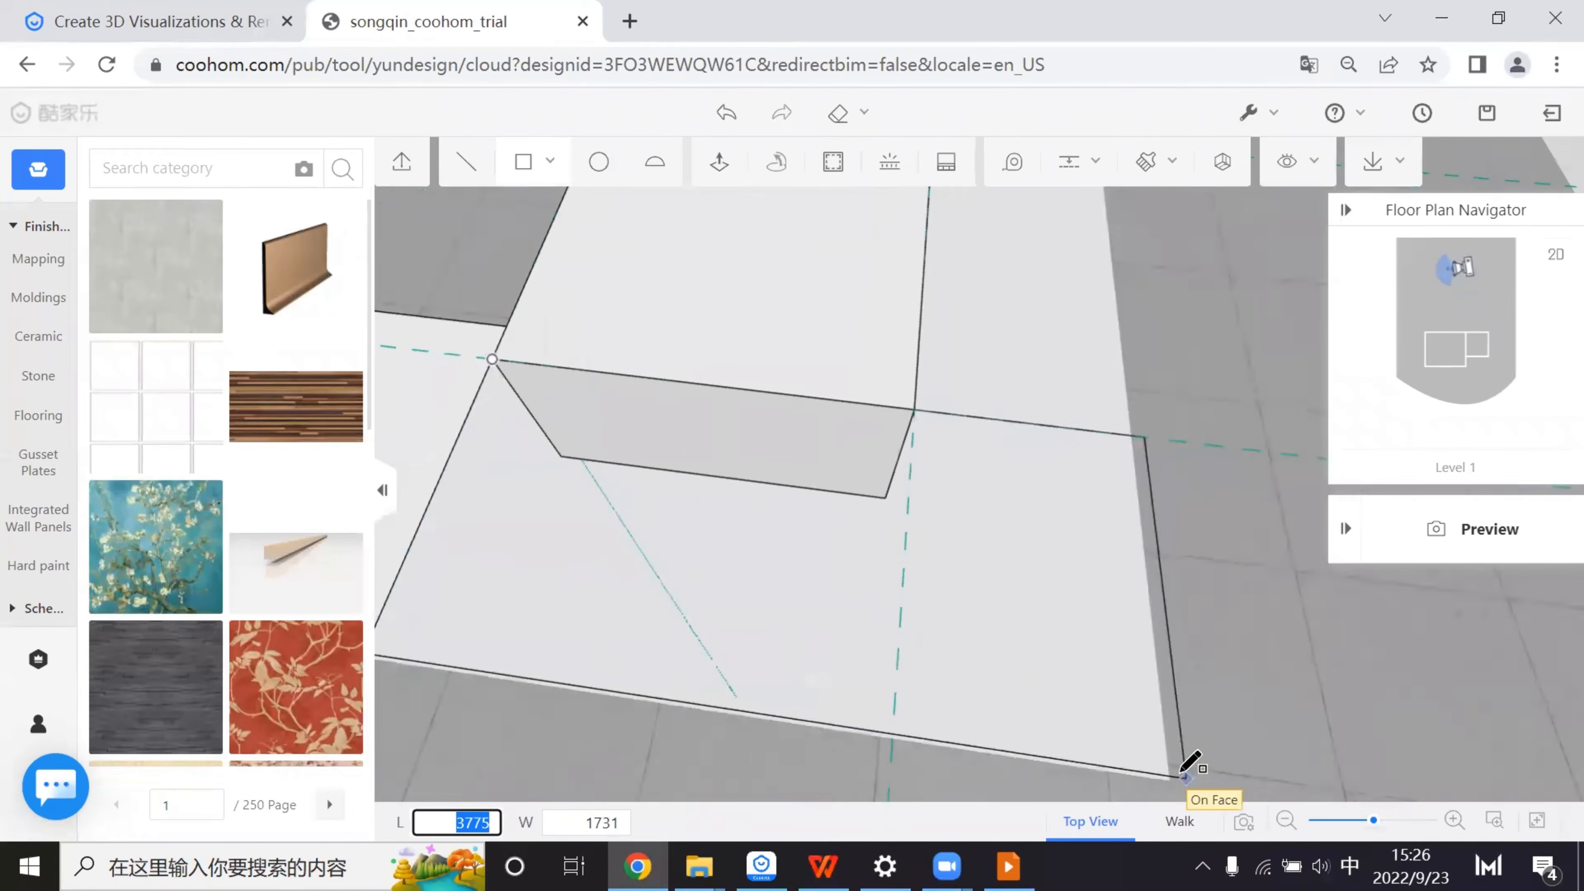
pyautogui.click(1209, 704)
pyautogui.moveTo(1210, 704)
pyautogui.mouseDown(button='middle')
pyautogui.moveTo(799, 606)
pyautogui.moveTo(987, 559)
pyautogui.moveTo(768, 502)
pyautogui.mouseUp(button='middle')
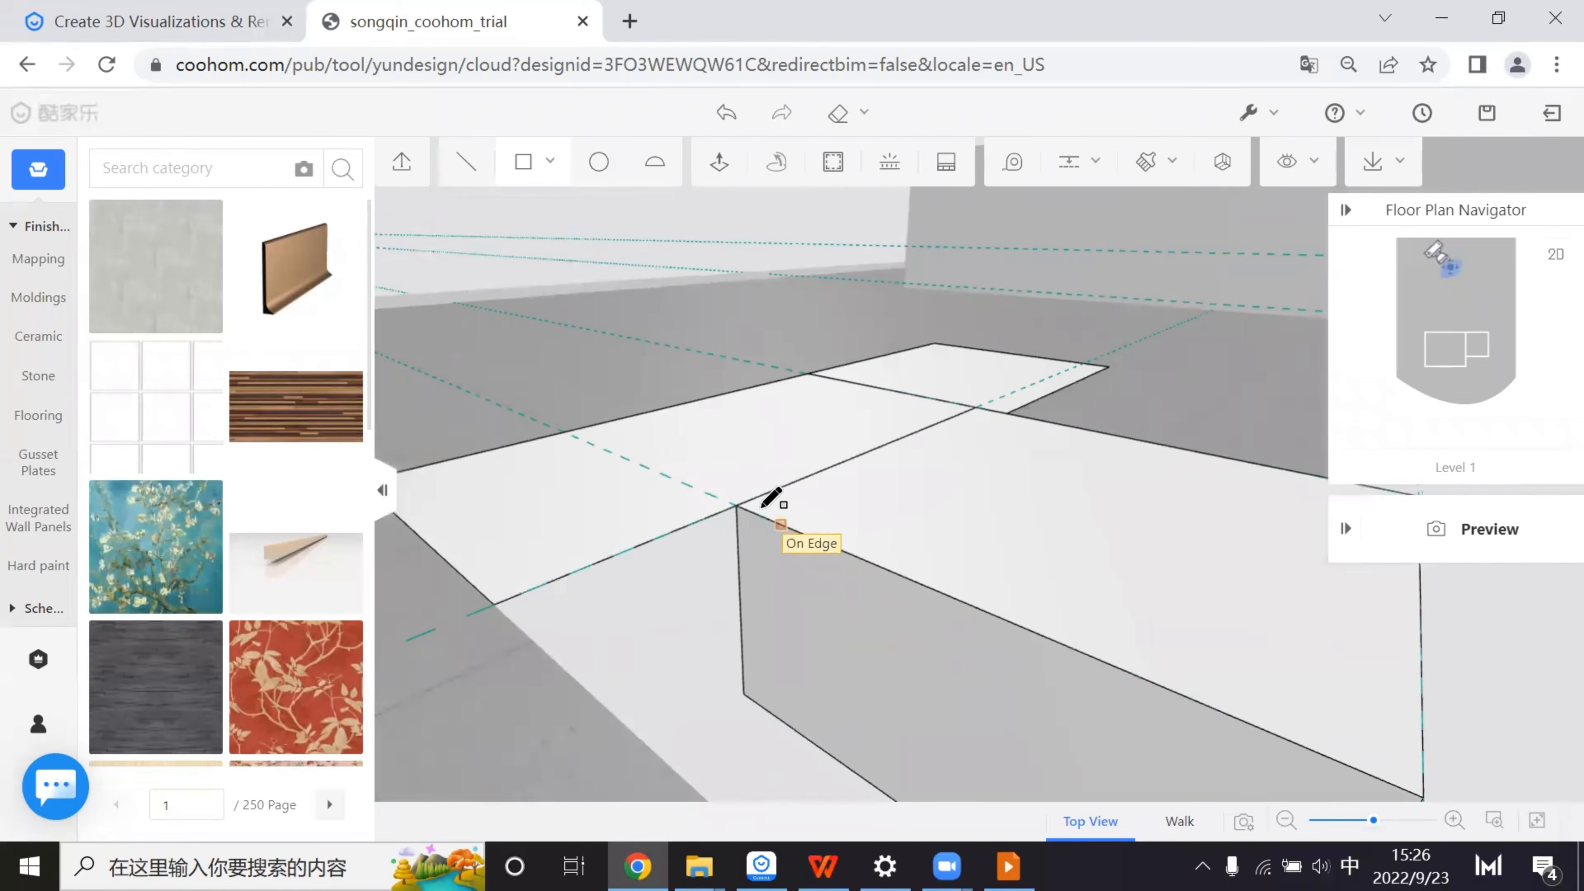
# - Draw a rectangle over the floor strip beyond the box's end and a 6000 by 1750 mm one along the opposite side
pyautogui.click(740, 497)
pyautogui.moveTo(1182, 627); pyautogui.dragTo(917, 312, button='right')
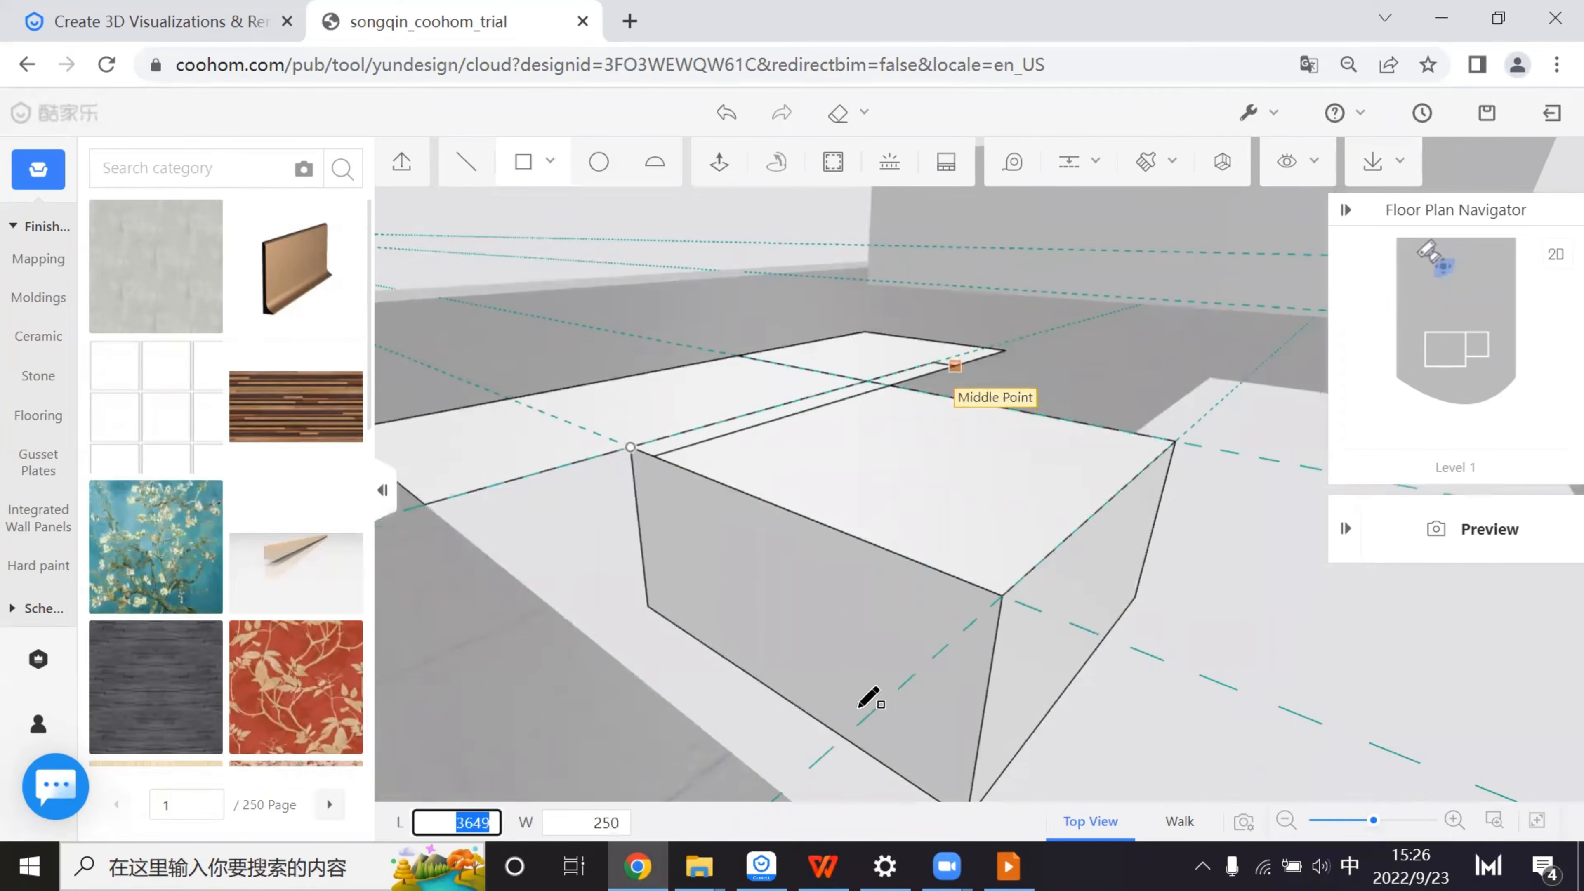
pyautogui.click(783, 793)
pyautogui.moveTo(983, 689); pyautogui.dragTo(1033, 559, button='middle')
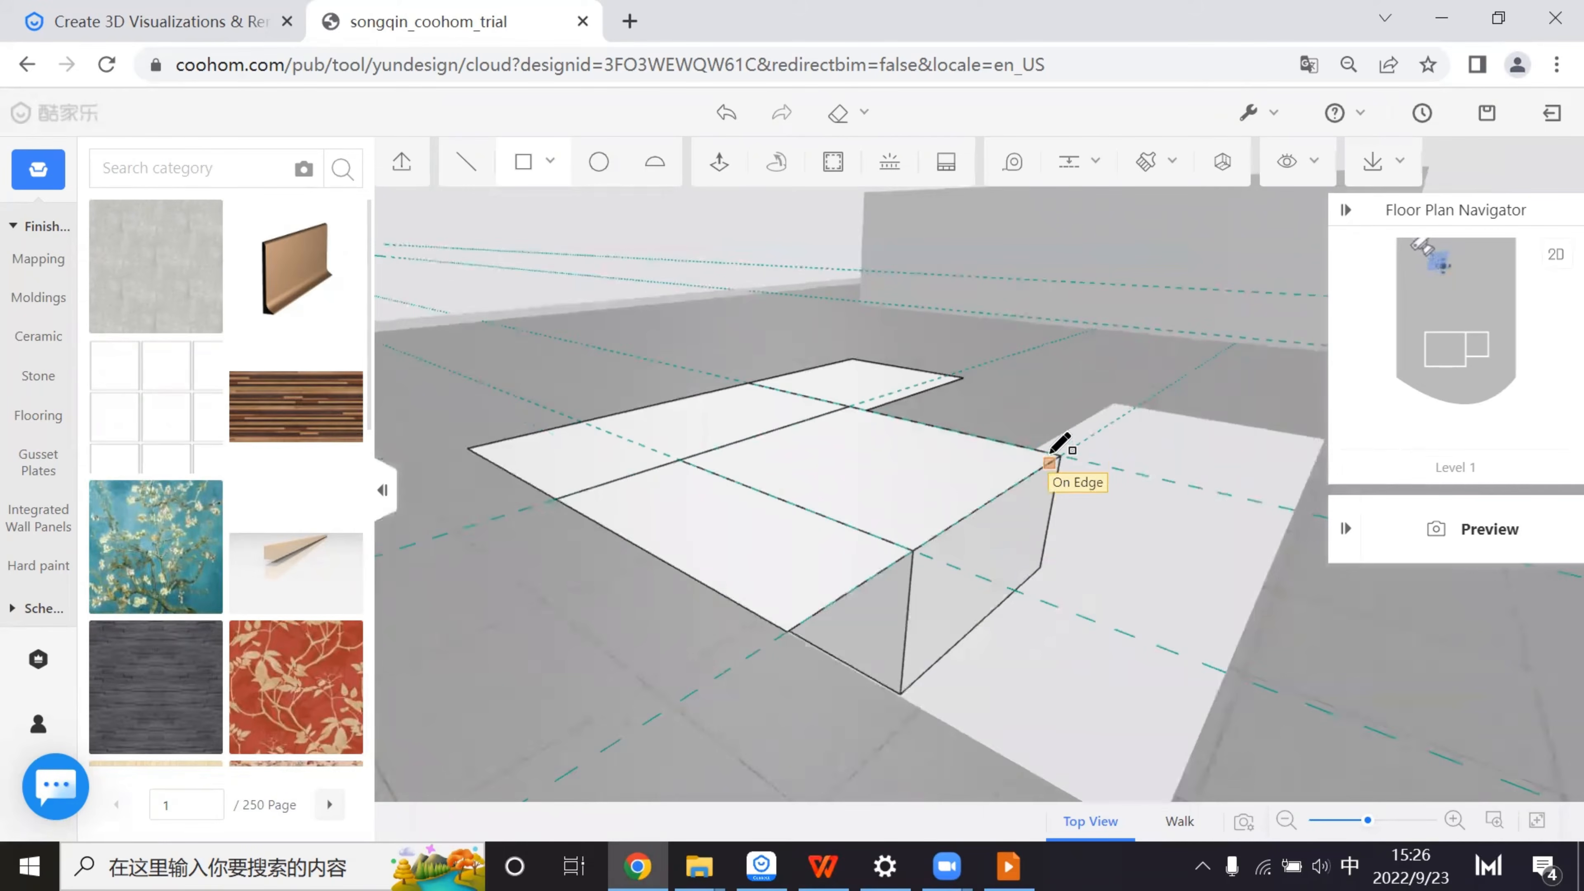
pyautogui.click(1111, 413)
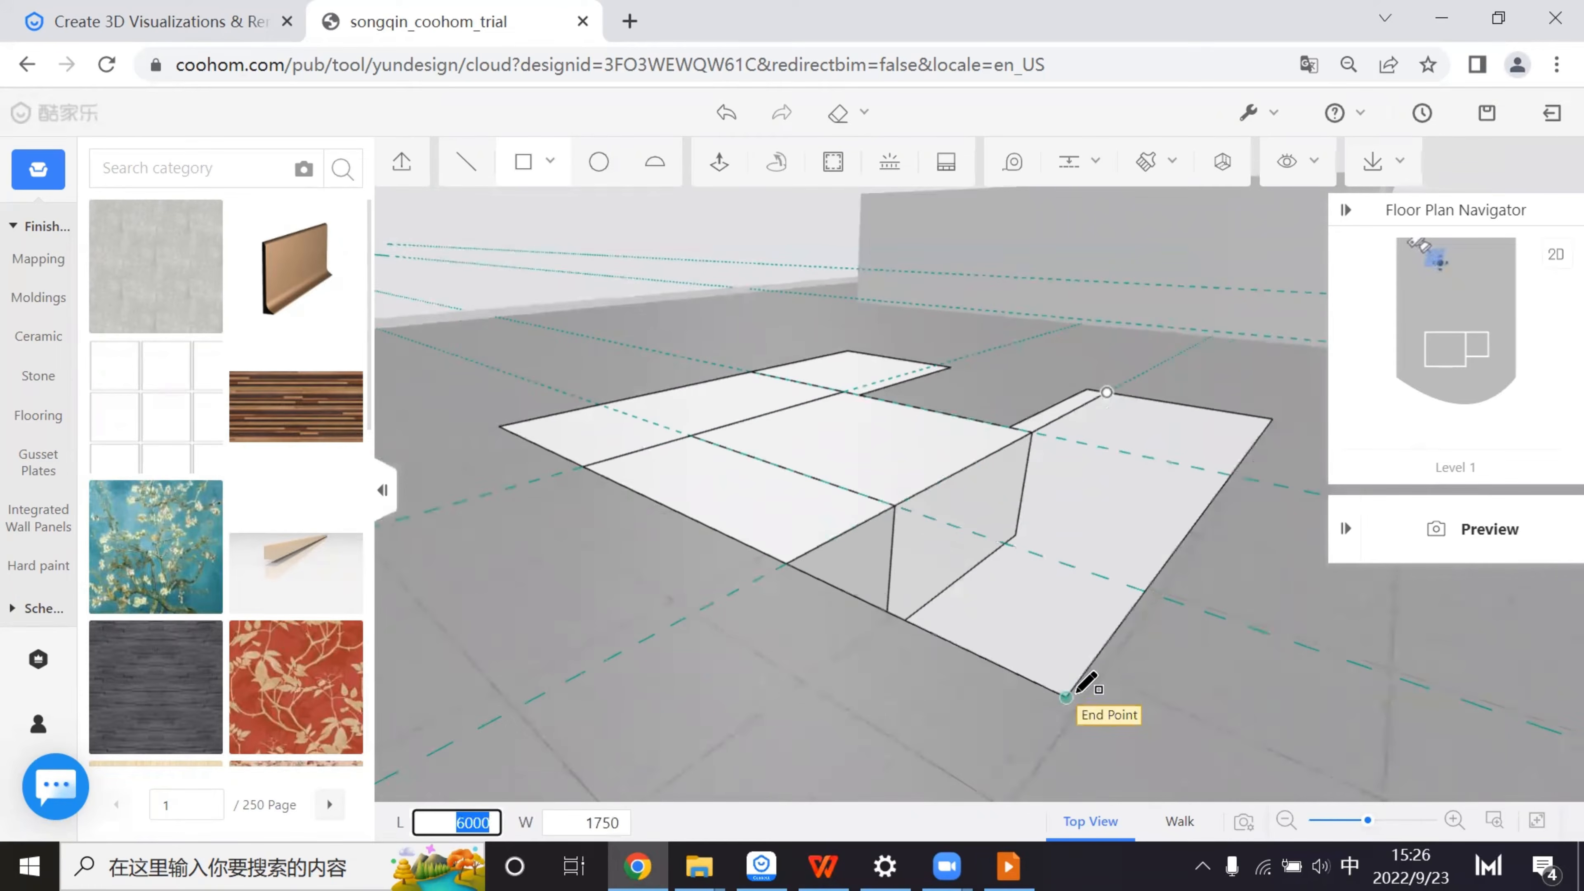
pyautogui.click(1067, 693)
pyautogui.press('Escape')
# - Clear all guide lines from the terrace model
pyautogui.moveTo(890, 703); pyautogui.dragTo(851, 409, button='middle')
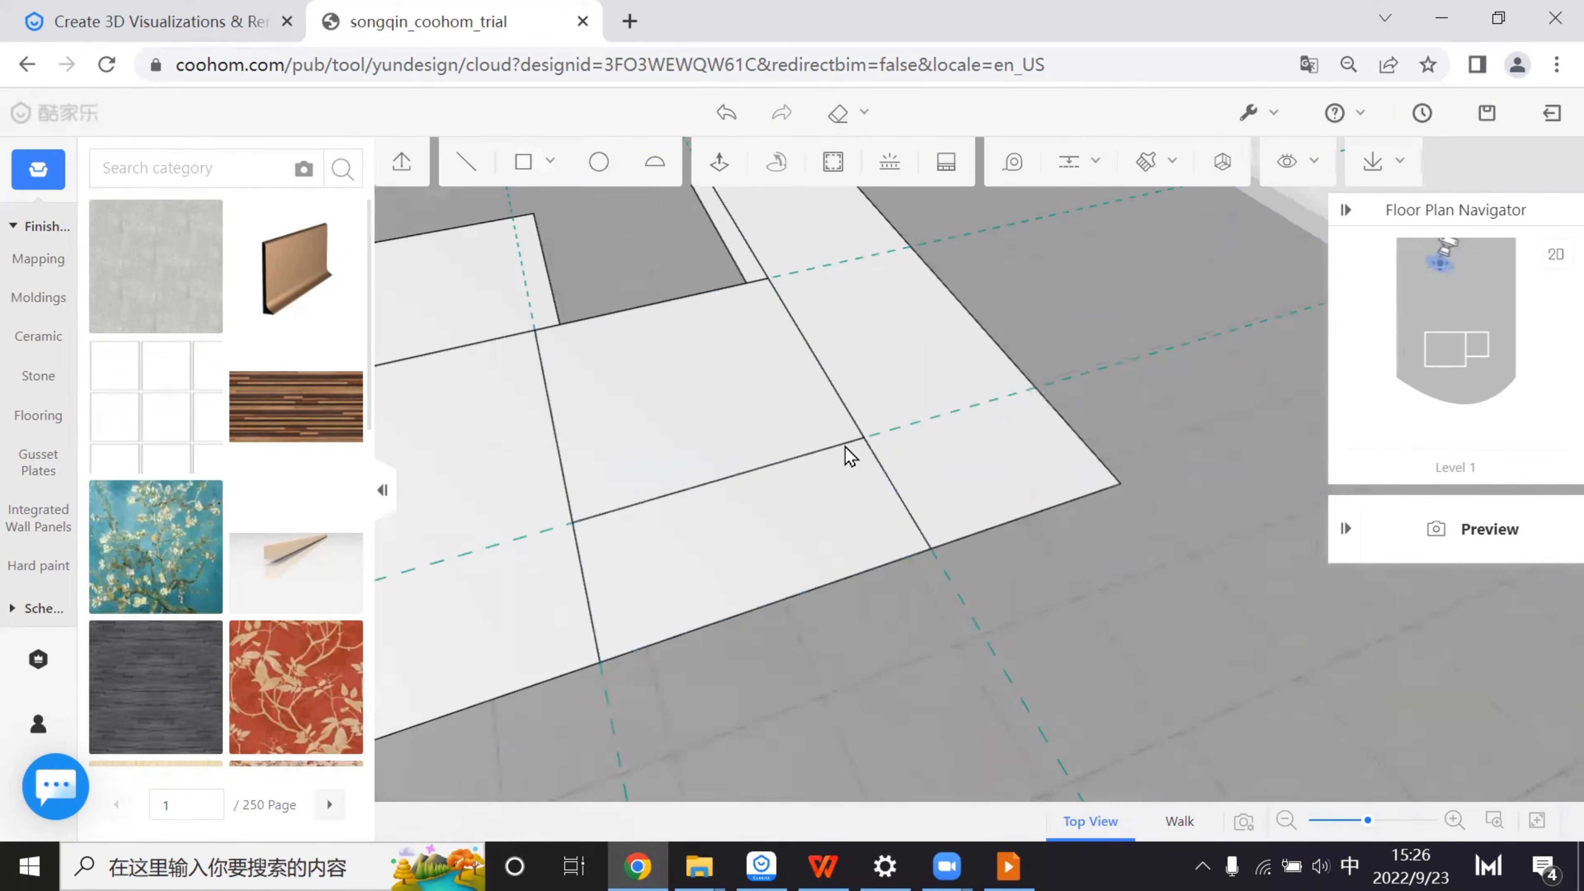
pyautogui.click(587, 597)
pyautogui.scroll(2, 548, 665)
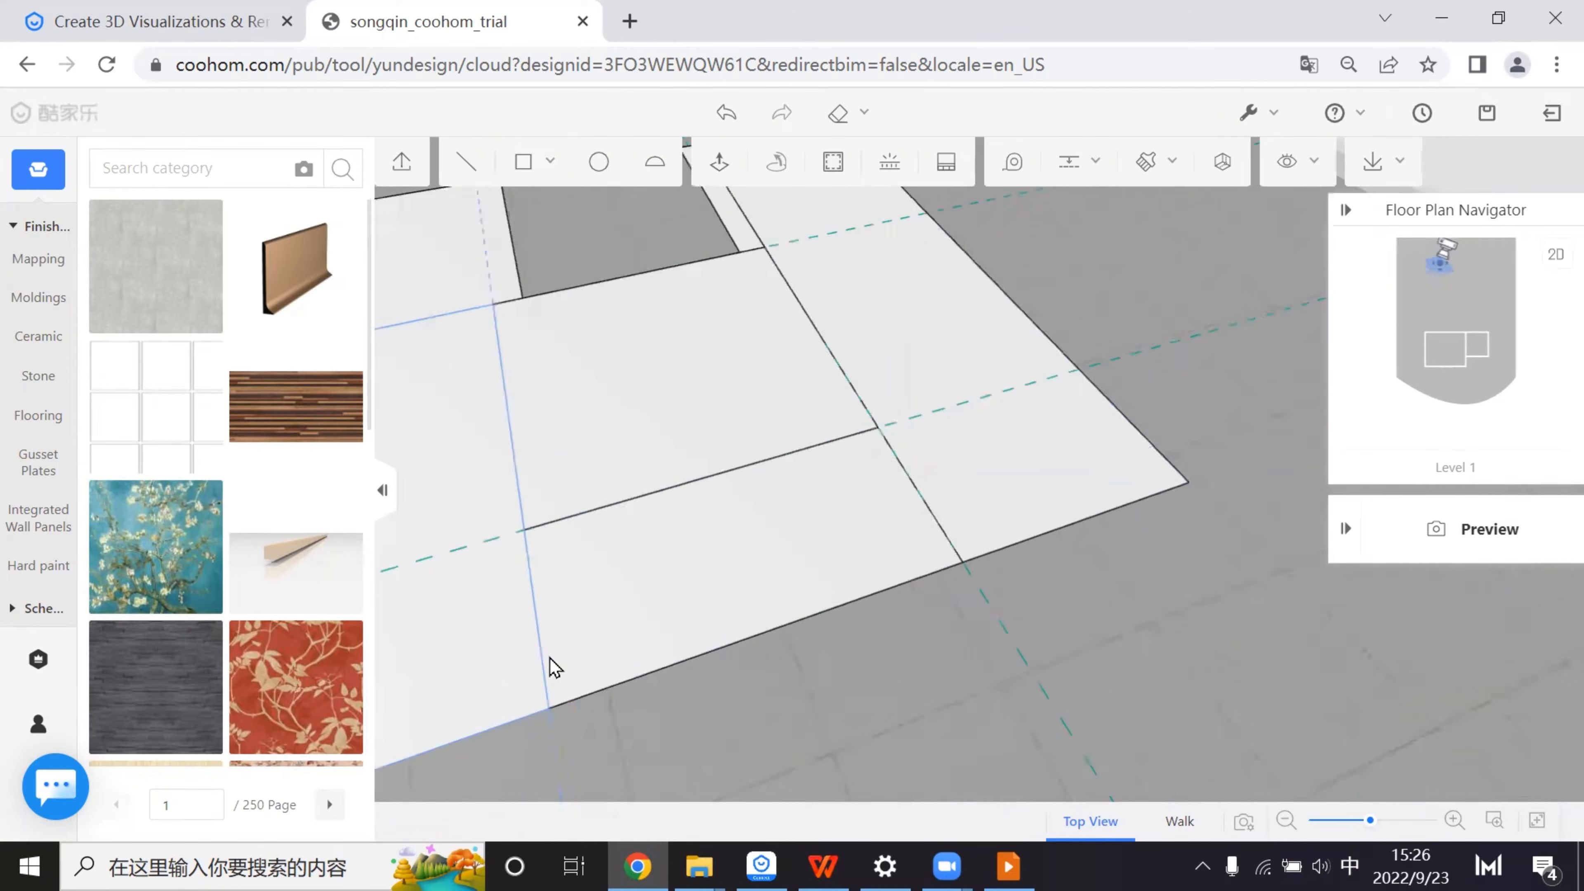
pyautogui.moveTo(549, 665); pyautogui.dragTo(789, 576, button='middle')
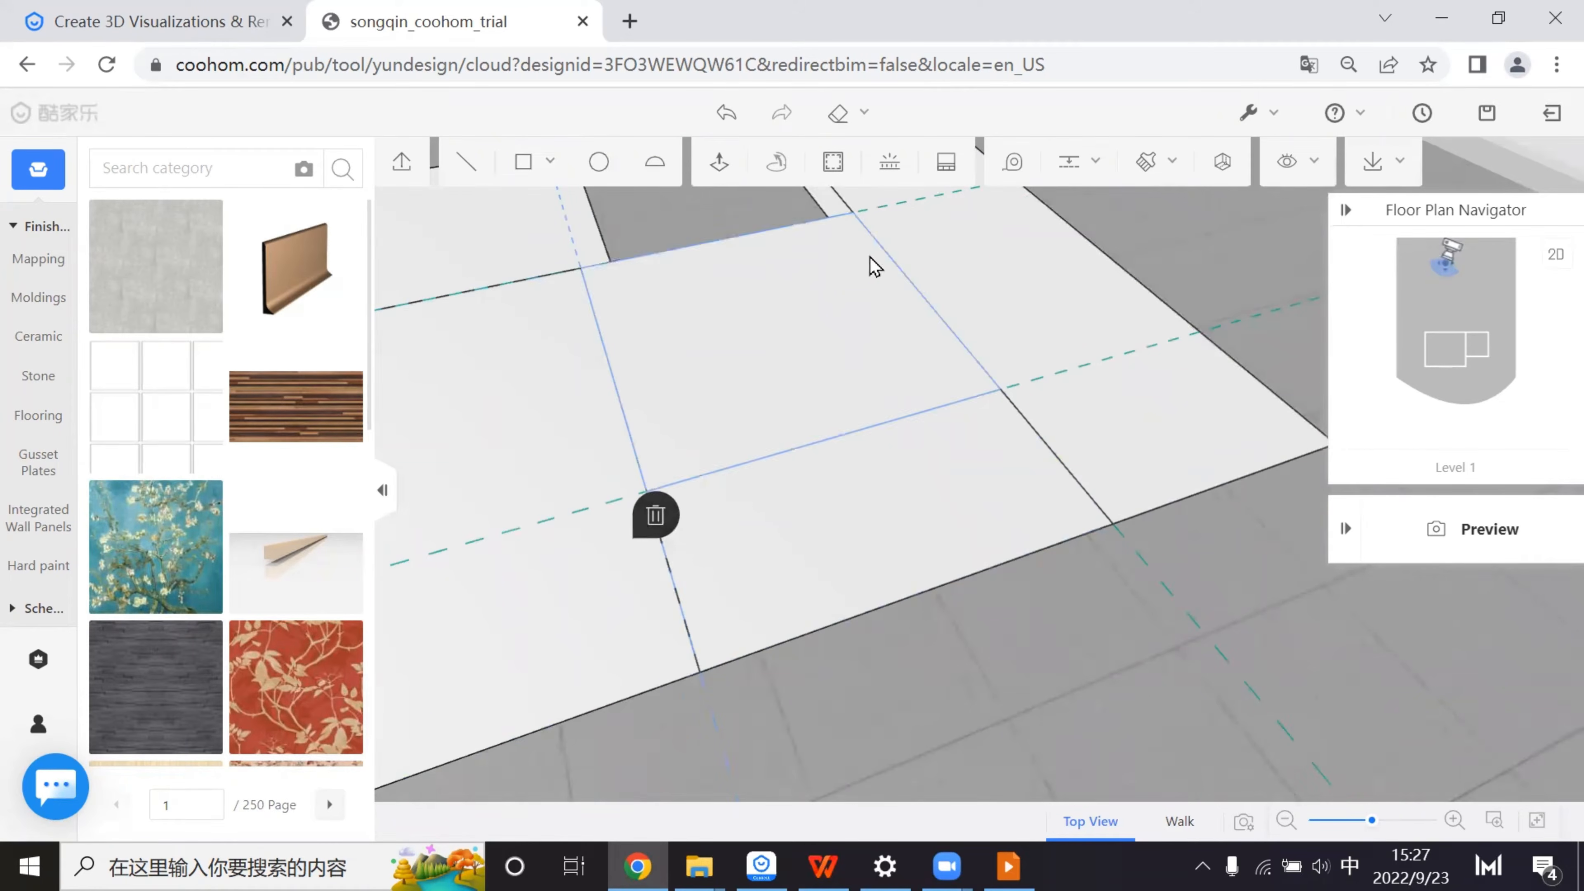
pyautogui.moveTo(1069, 163)
pyautogui.click(1078, 248)
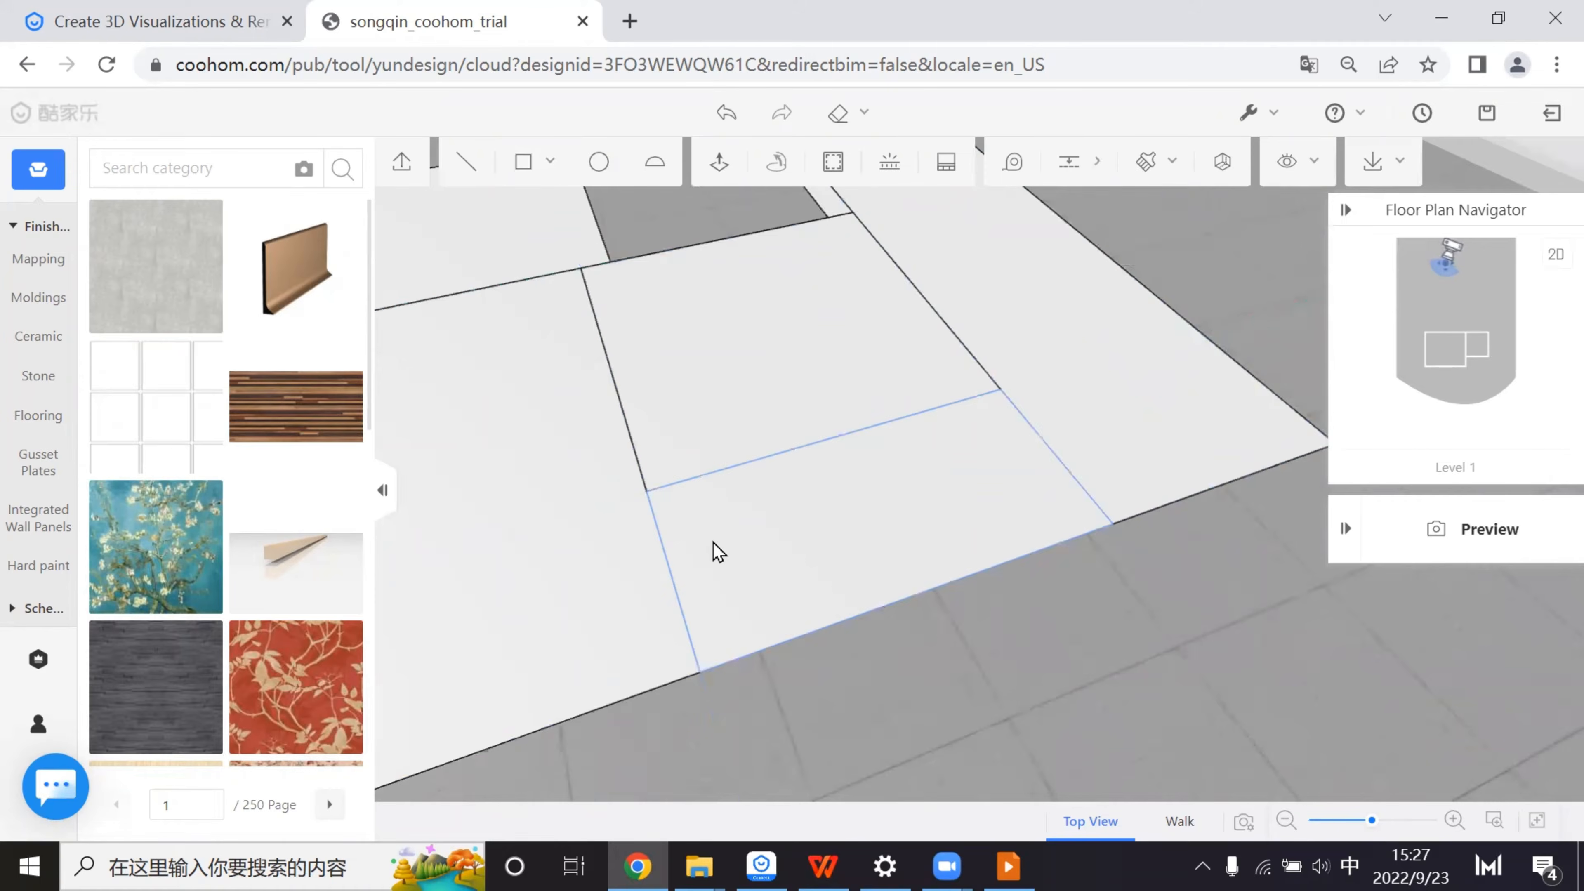
# - Delete the dividing lines between the floor rectangles so one continuous U-shaped face surrounds the stage
pyautogui.click(678, 580)
pyautogui.click(785, 492)
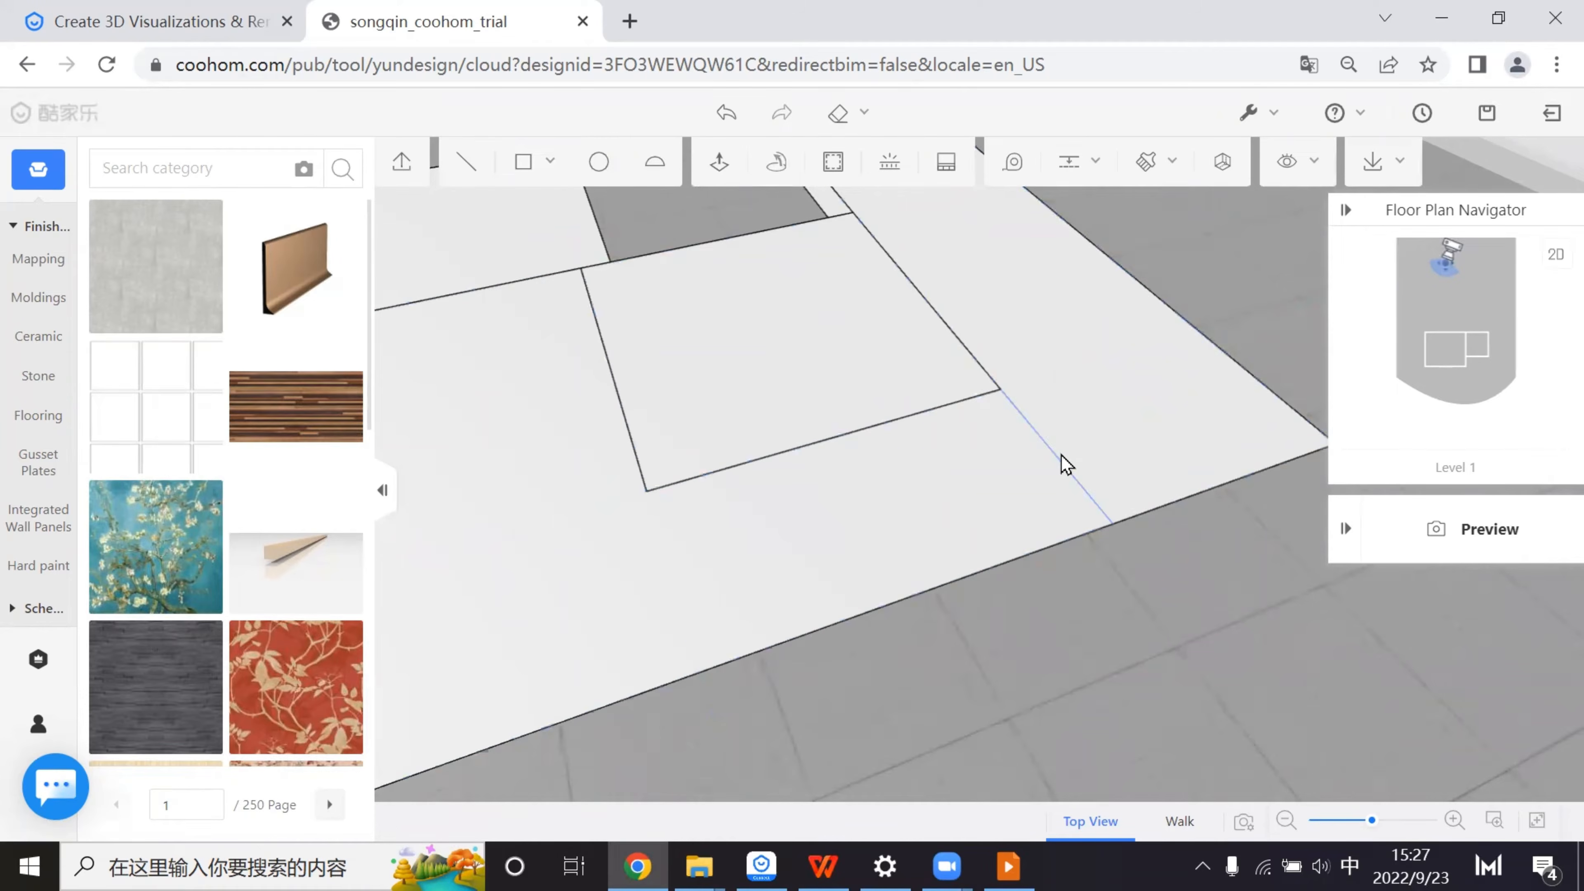
pyautogui.click(1063, 464)
pyautogui.click(1175, 389)
pyautogui.moveTo(1086, 440); pyautogui.dragTo(917, 431)
pyautogui.click(1079, 267)
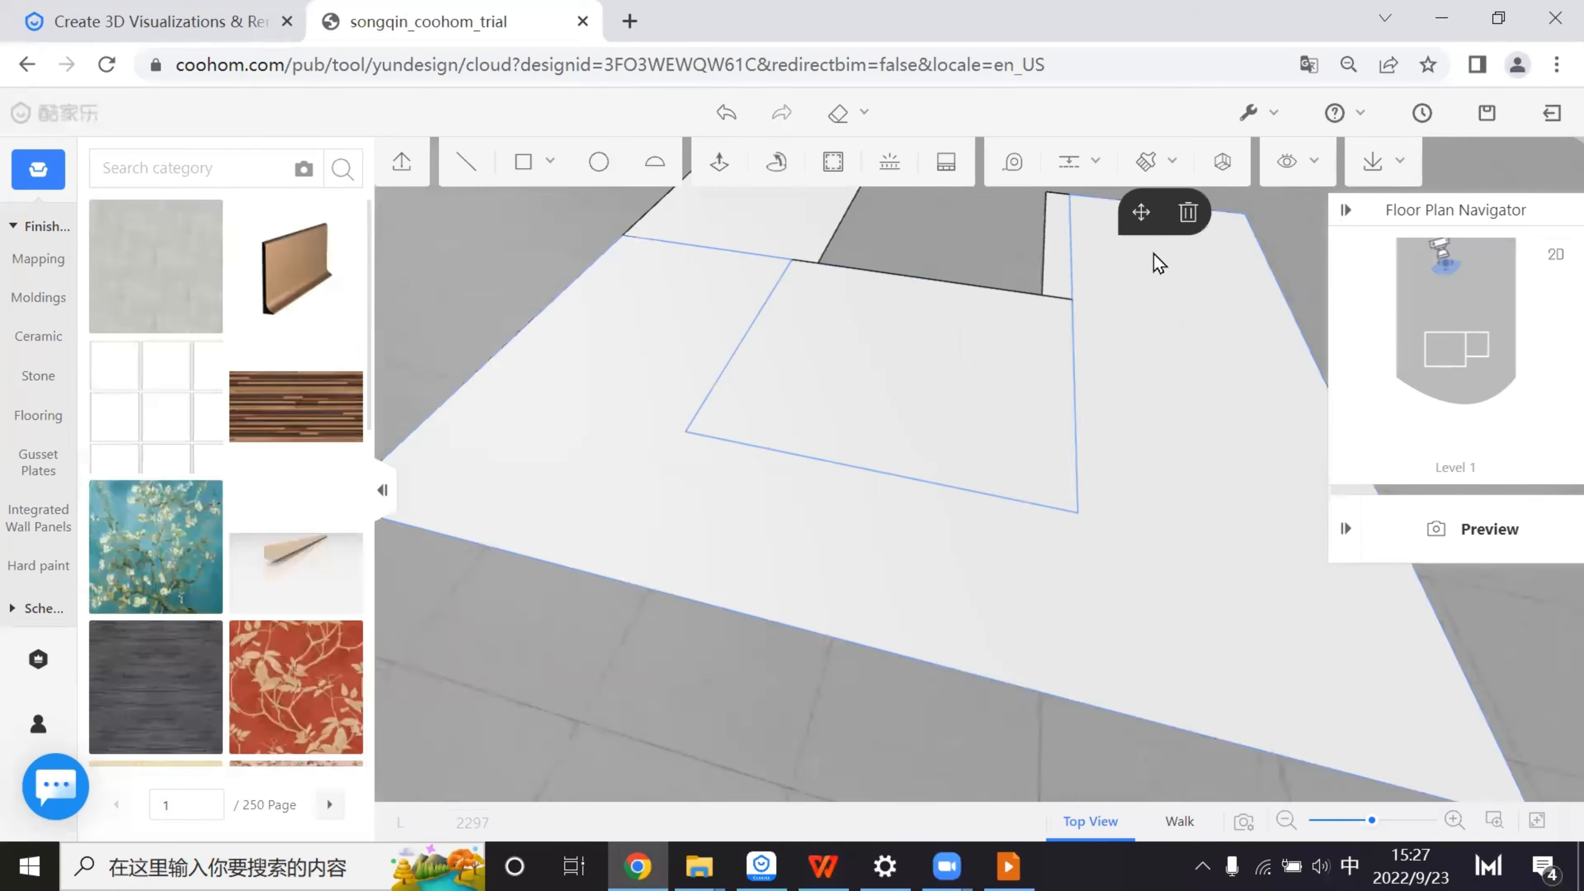
pyautogui.click(887, 230)
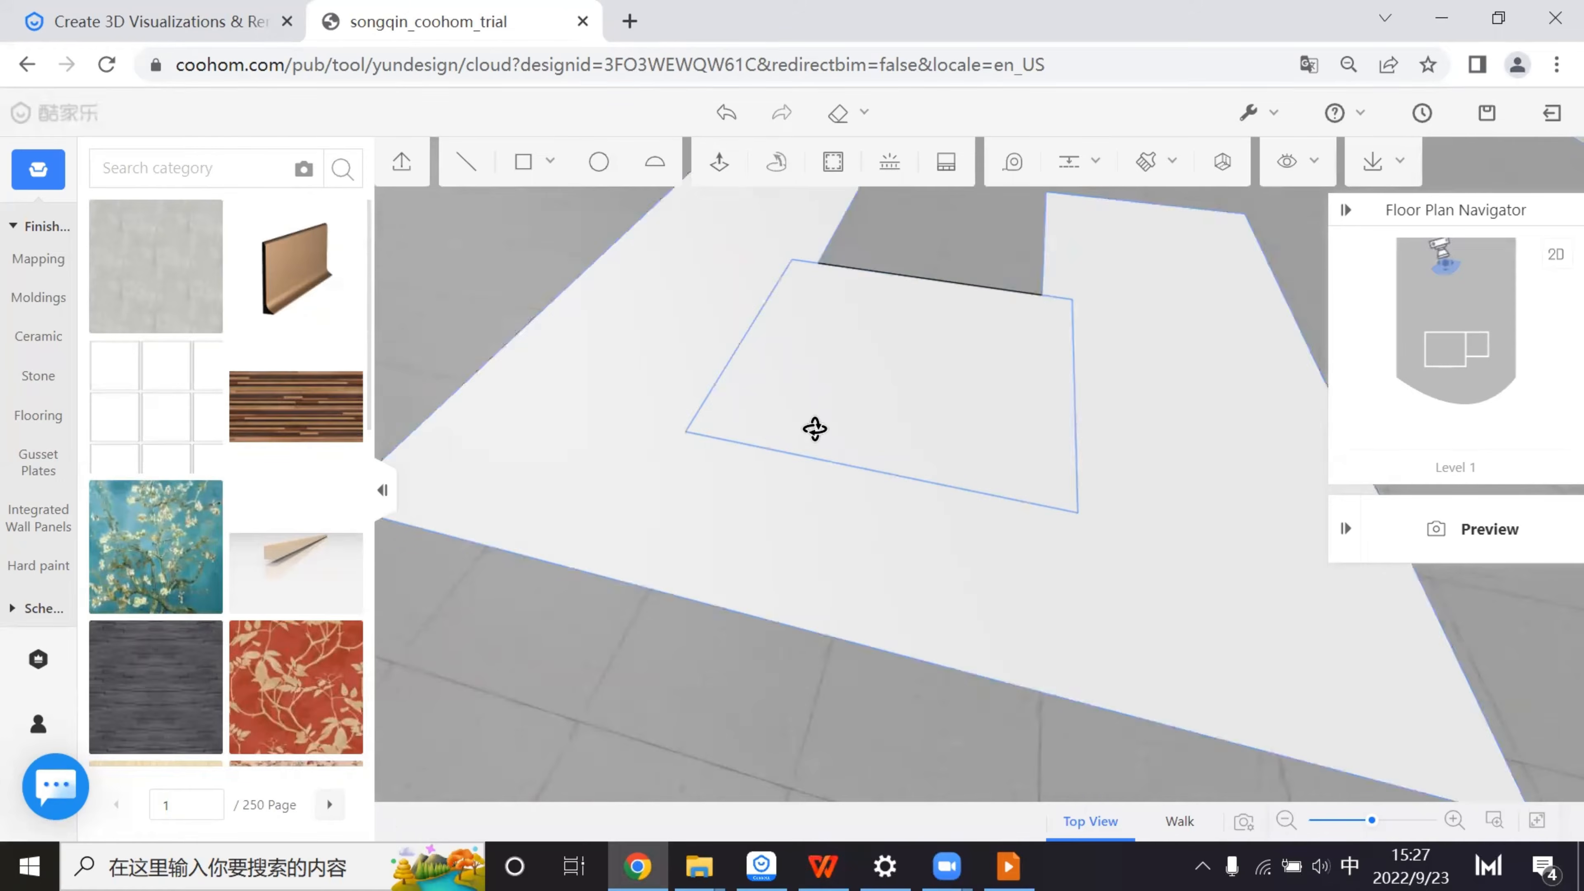
pyautogui.moveTo(813, 428); pyautogui.dragTo(795, 540)
pyautogui.scroll(-3, 796, 540)
pyautogui.moveTo(805, 549); pyautogui.dragTo(1023, 599, button='right')
pyautogui.moveTo(816, 589); pyautogui.dragTo(751, 416)
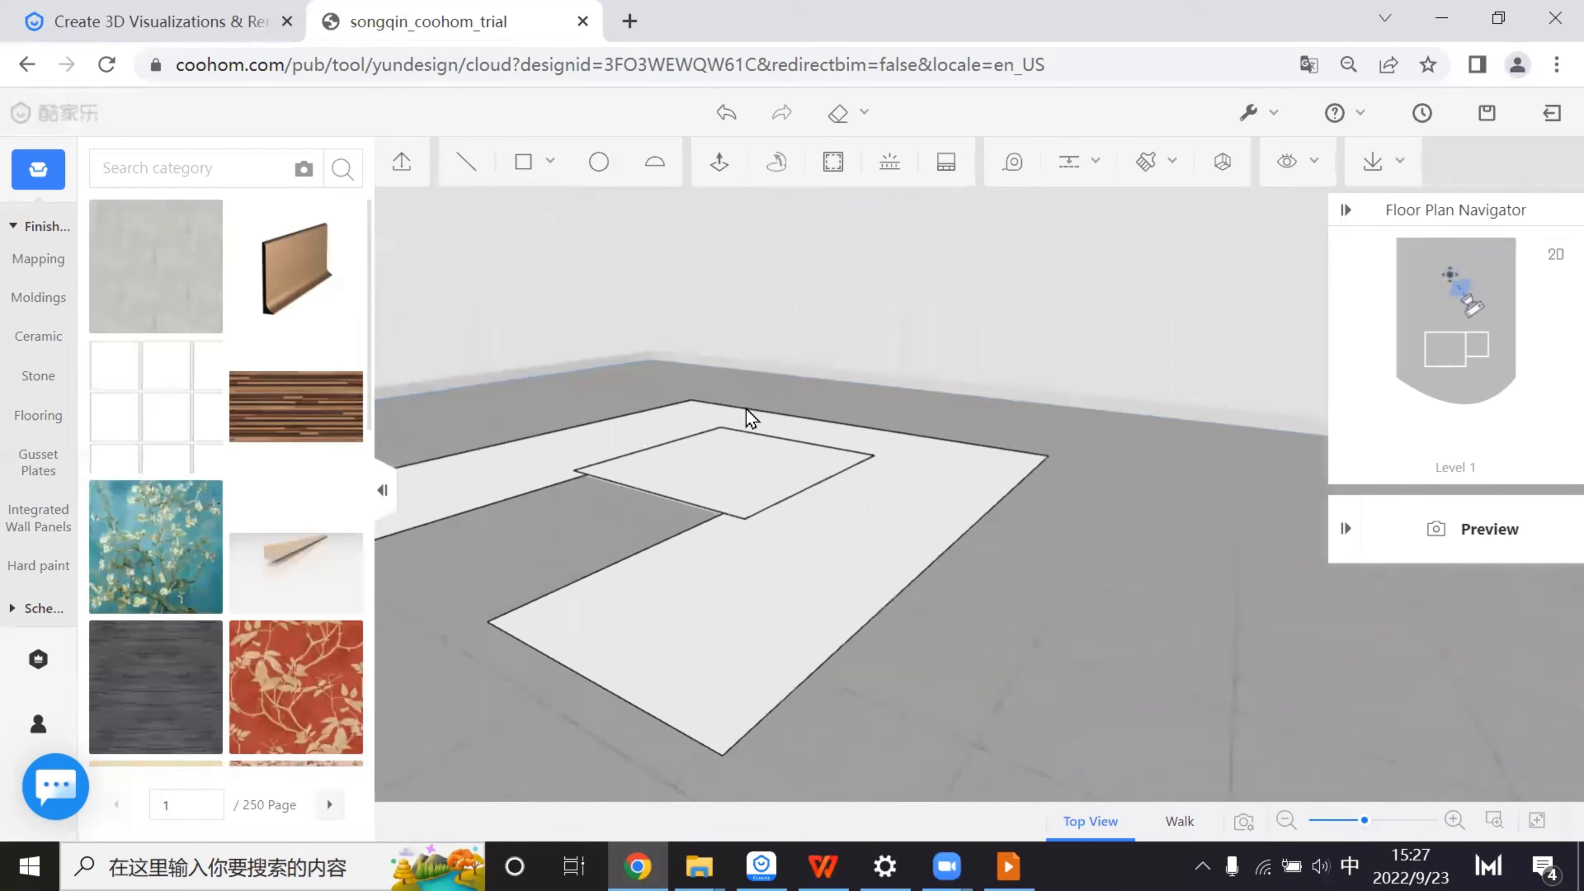
# - Extrude the U-shaped face around the stage downward by roughly a metre to sink the water area
pyautogui.click(723, 169)
pyautogui.click(813, 566)
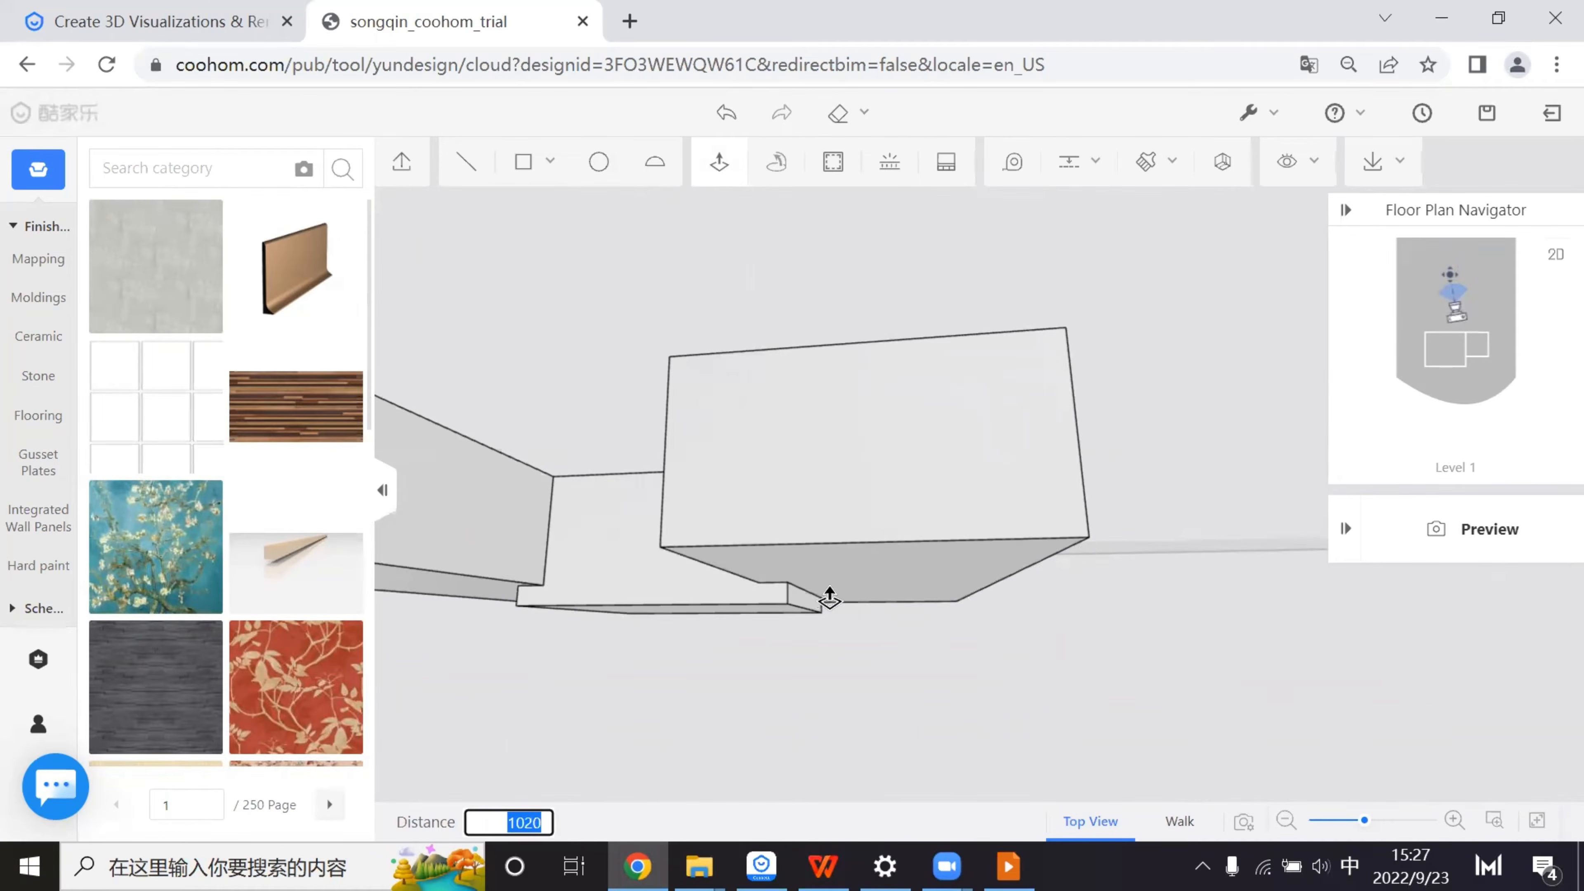
pyautogui.click(878, 600)
pyautogui.moveTo(879, 600); pyautogui.dragTo(867, 437, button='right')
pyautogui.press('Escape')
pyautogui.scroll(2, 943, 658)
pyautogui.scroll(1, 867, 437)
# - Place a guide line 1200 mm below the top edge of the sunken area's side wall
pyautogui.click(718, 164)
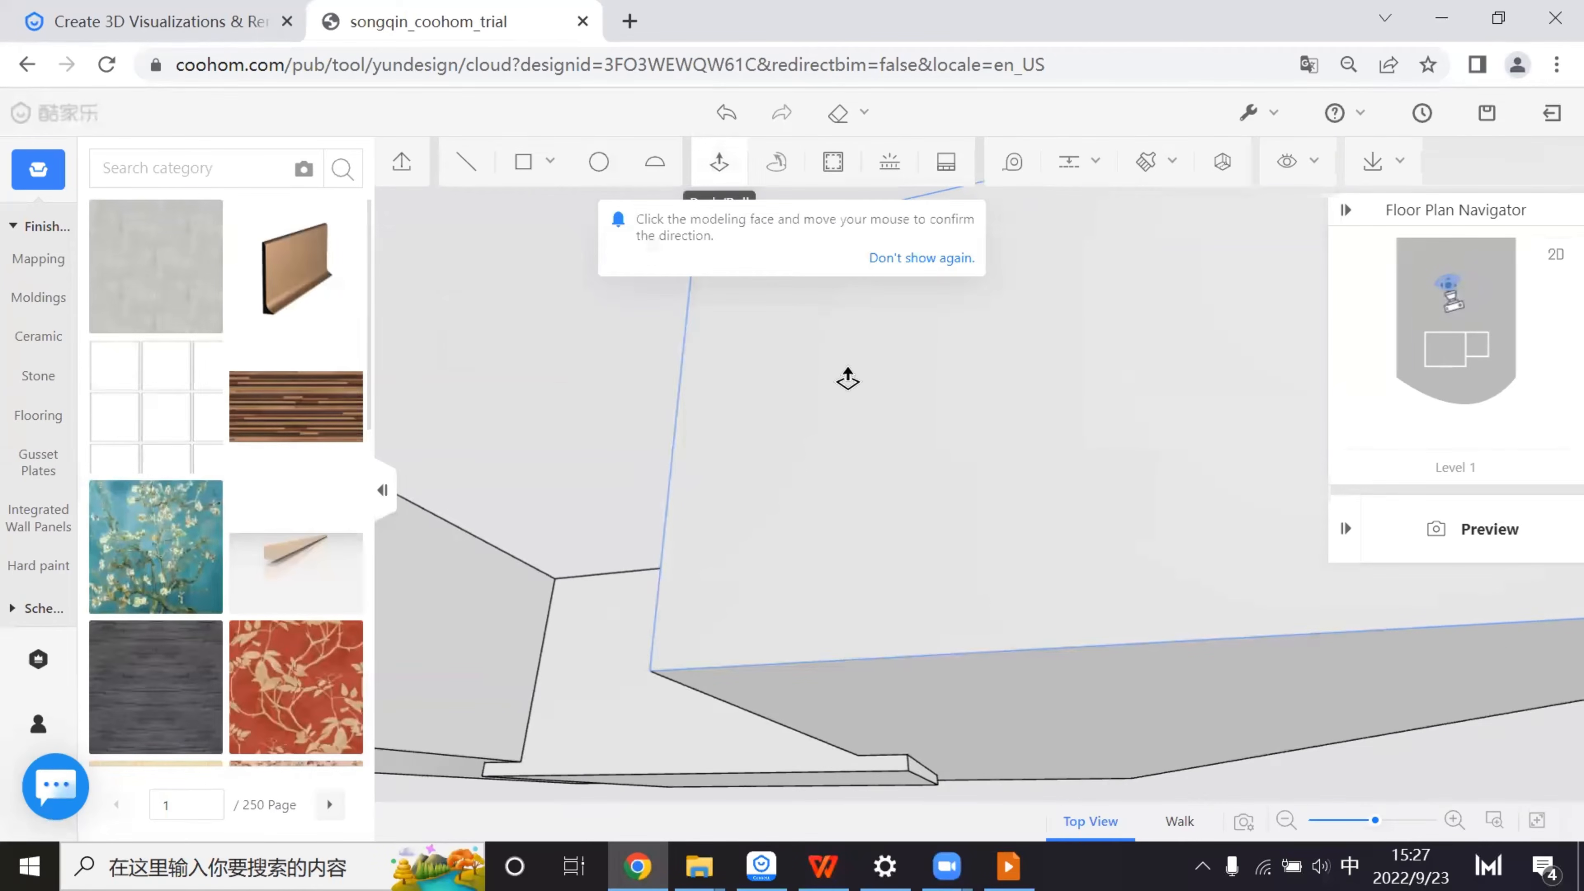
pyautogui.scroll(-2, 868, 536)
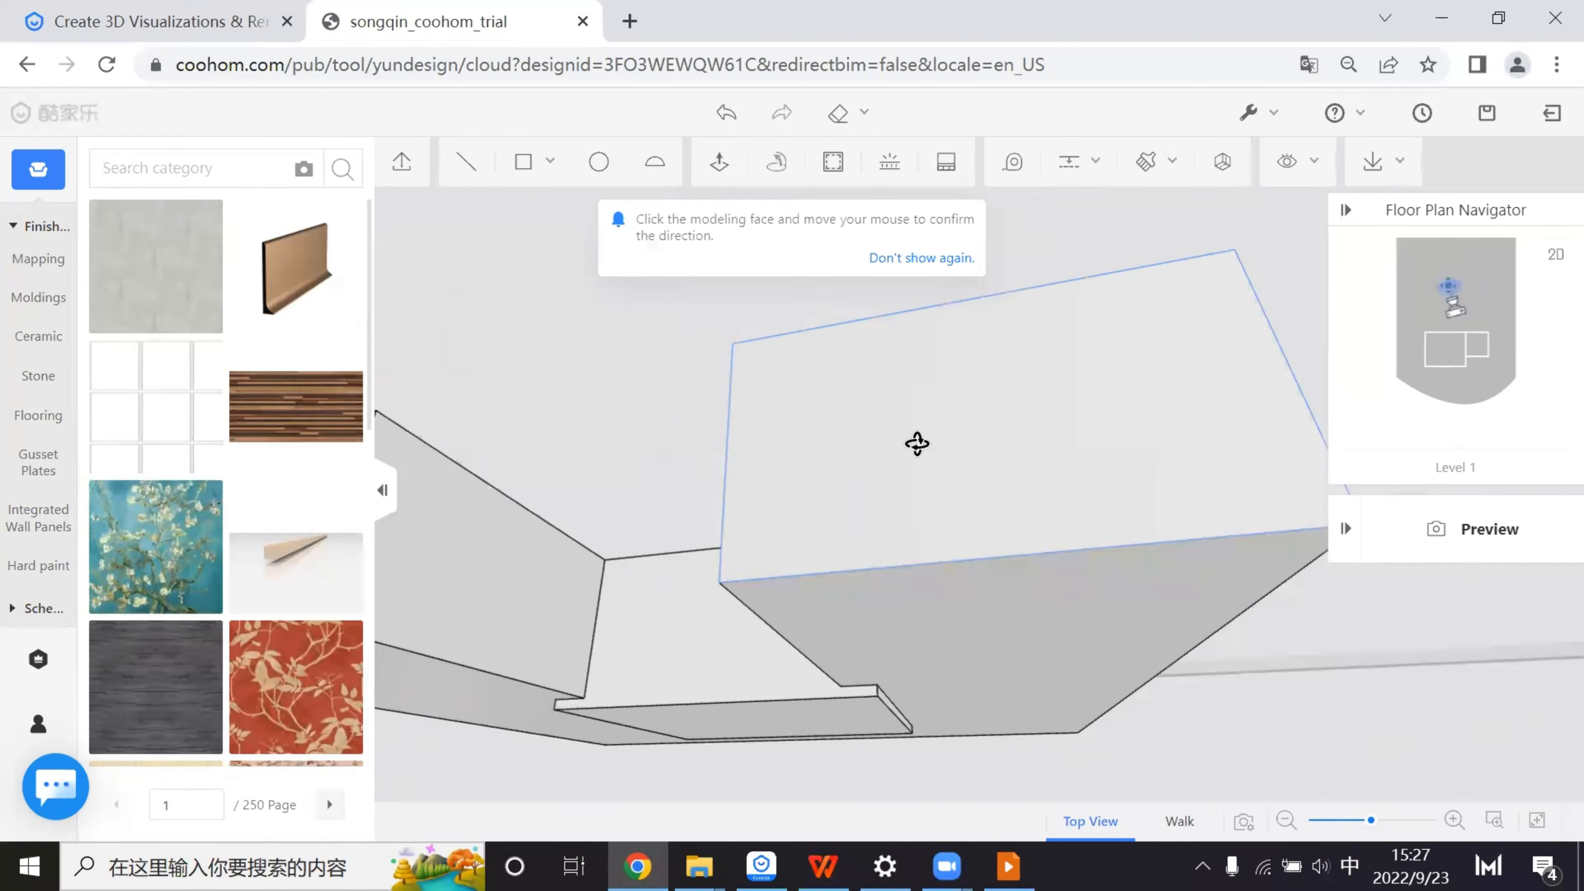
pyautogui.moveTo(917, 444); pyautogui.dragTo(920, 432, button='right')
pyautogui.moveTo(911, 367); pyautogui.dragTo(899, 458, button='right')
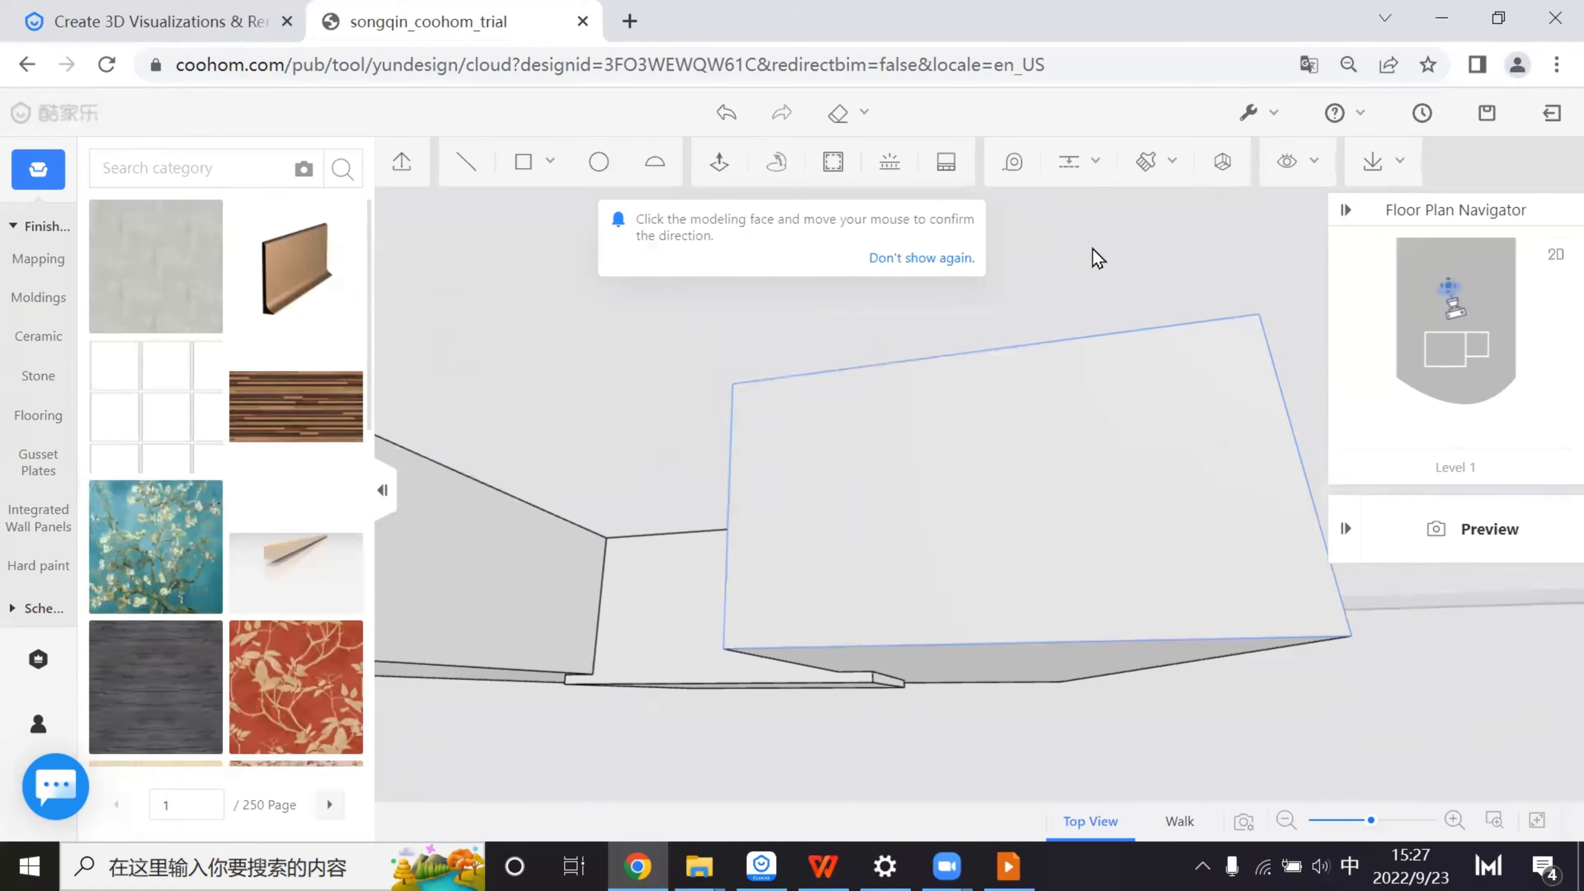
pyautogui.click(1073, 178)
pyautogui.click(1064, 205)
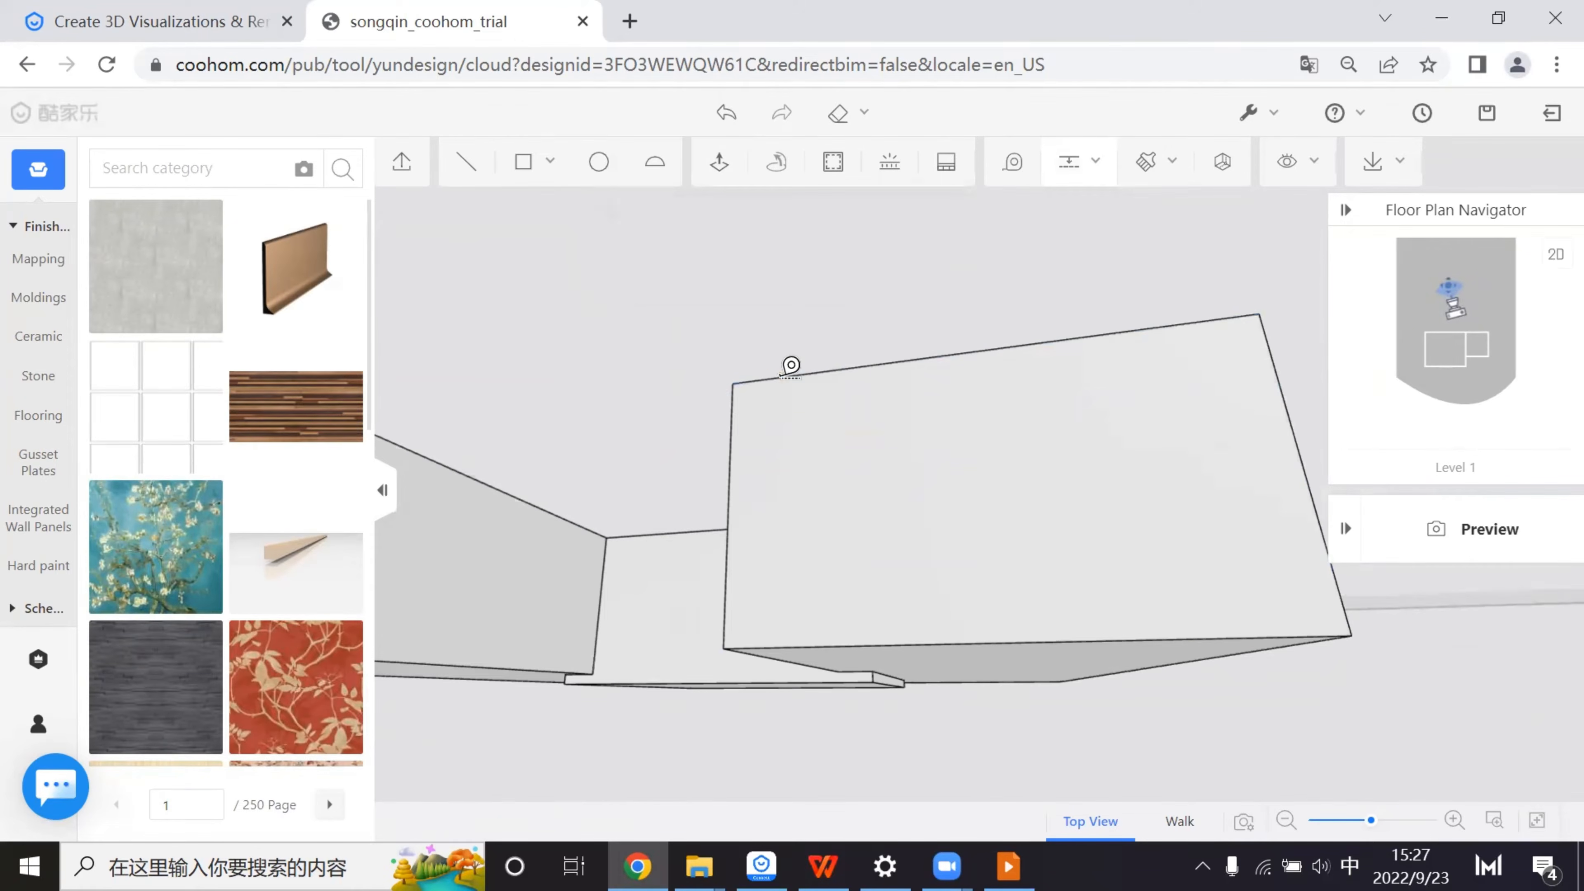
pyautogui.click(789, 369)
pyautogui.write('1200')
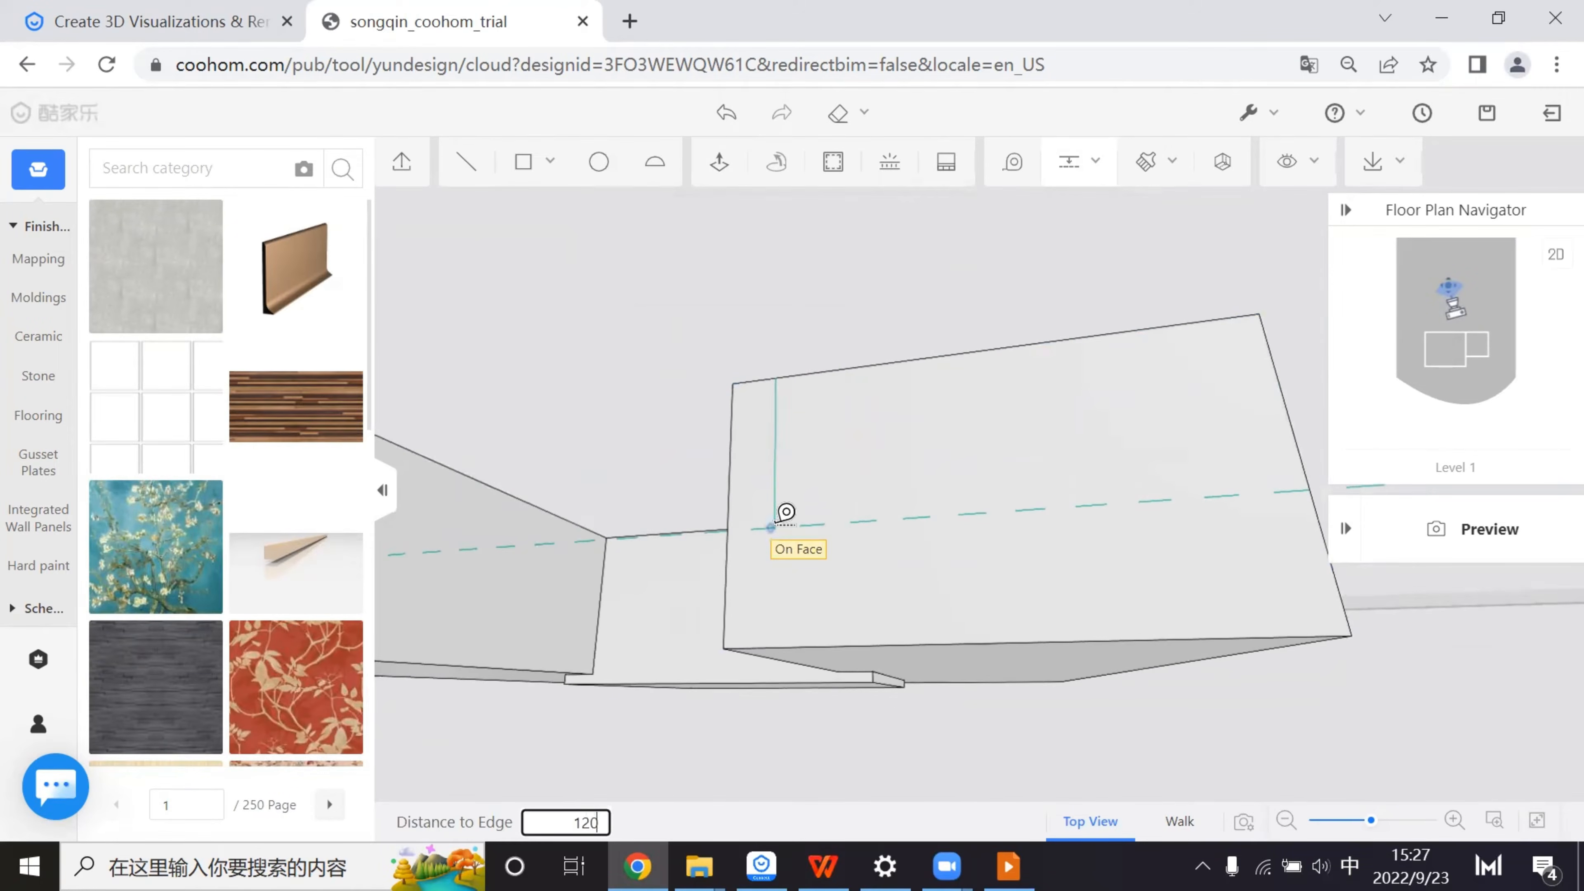
pyautogui.press('Return')
pyautogui.moveTo(1024, 616); pyautogui.dragTo(867, 581, button='middle')
# - Try to place a second guide line below the side wall's top edge as a reference for the push/pull
pyautogui.click(776, 393)
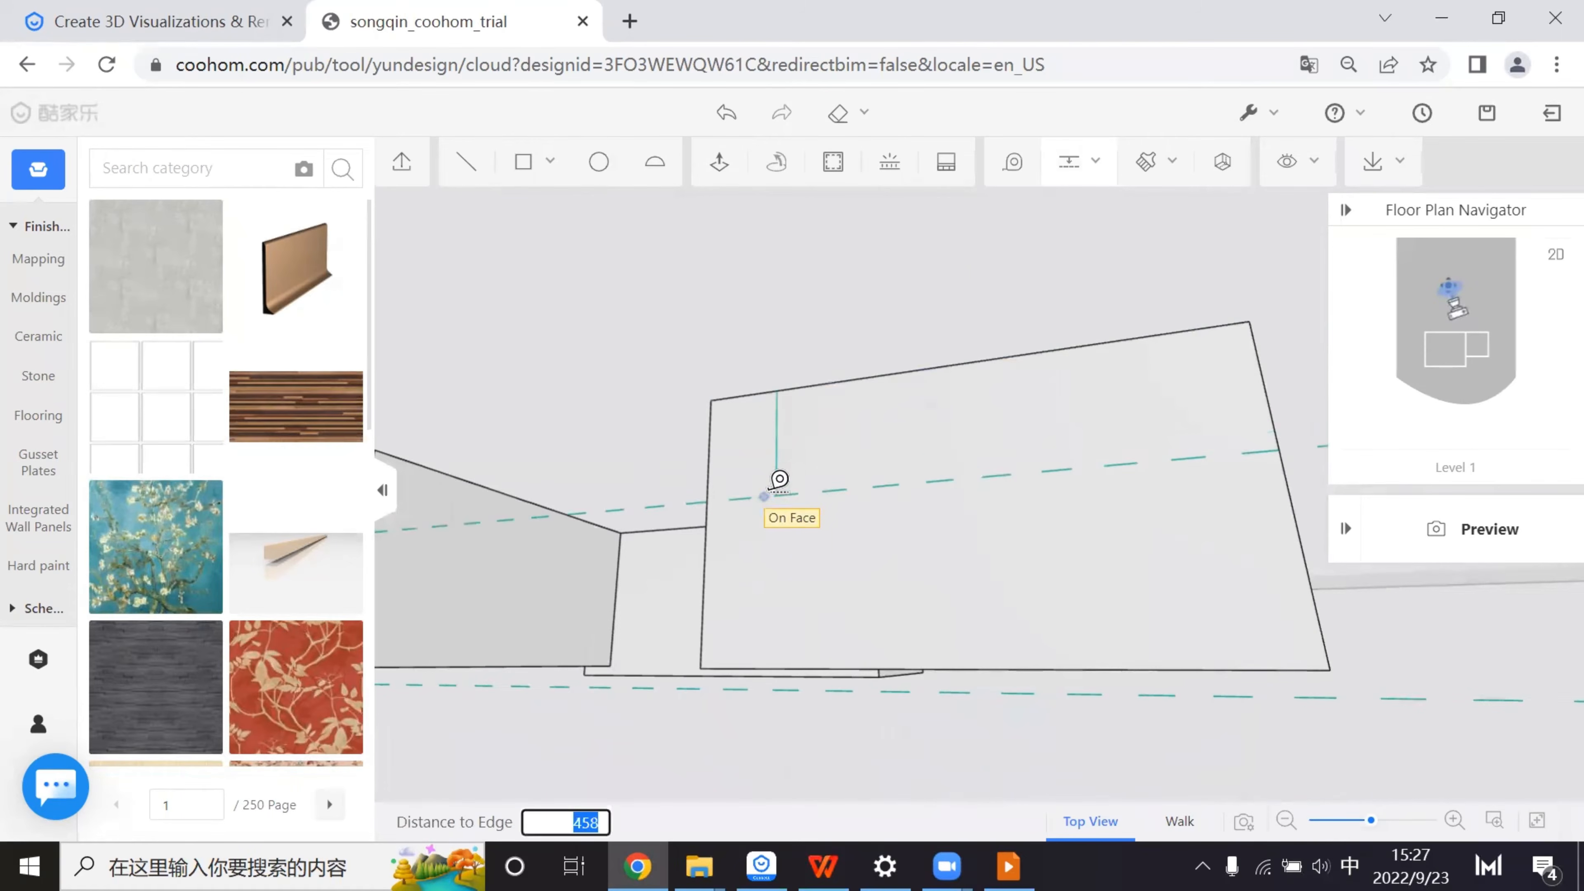
pyautogui.press('Return')
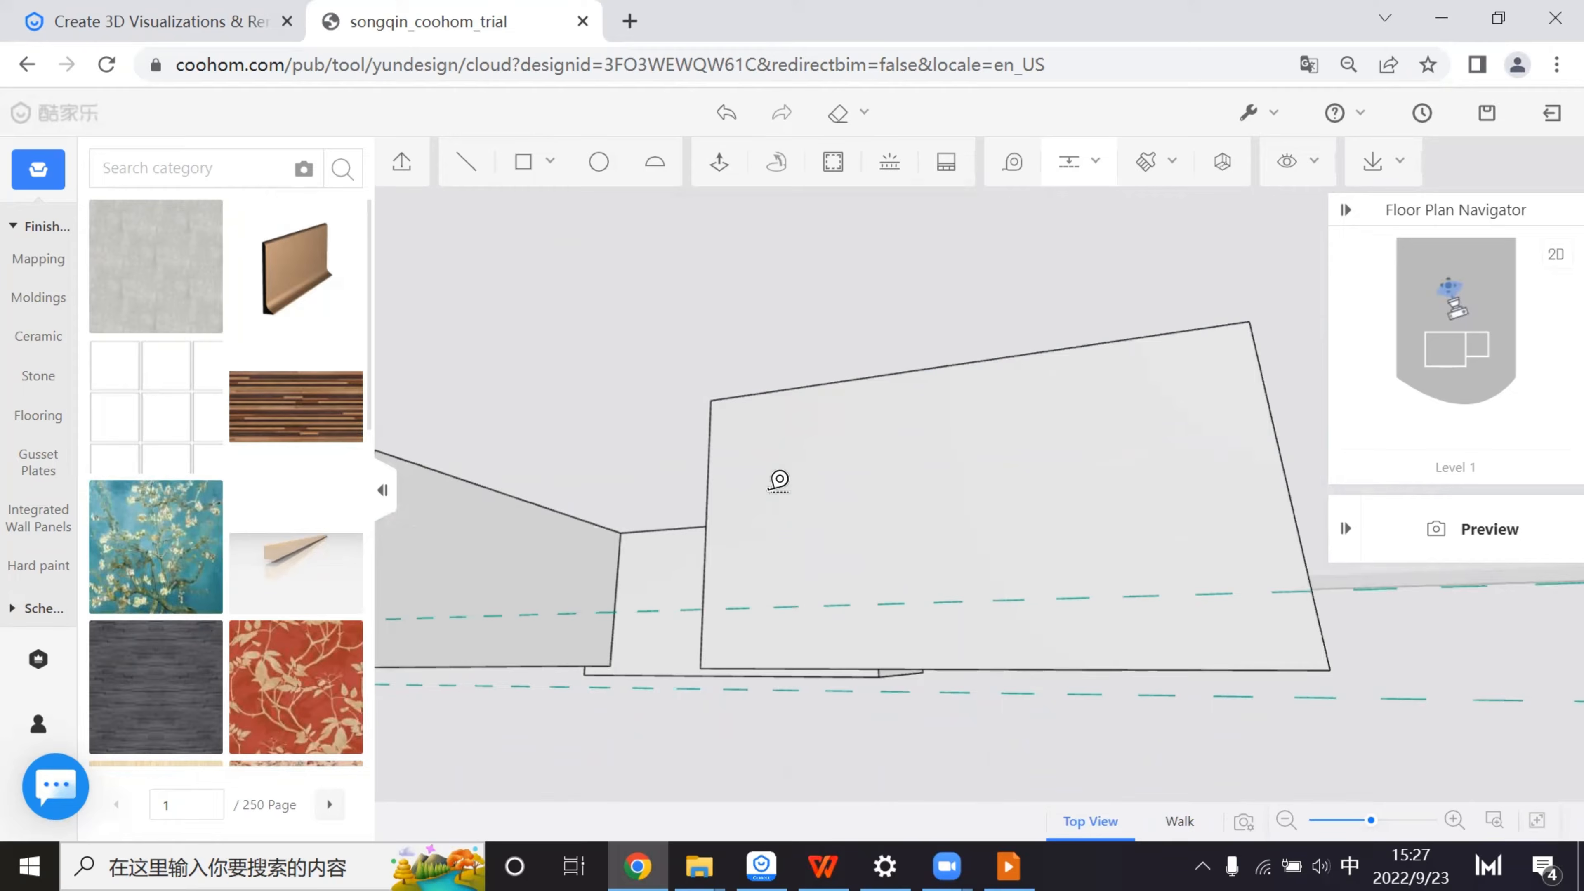
pyautogui.rightClick(1096, 538)
pyautogui.click(719, 162)
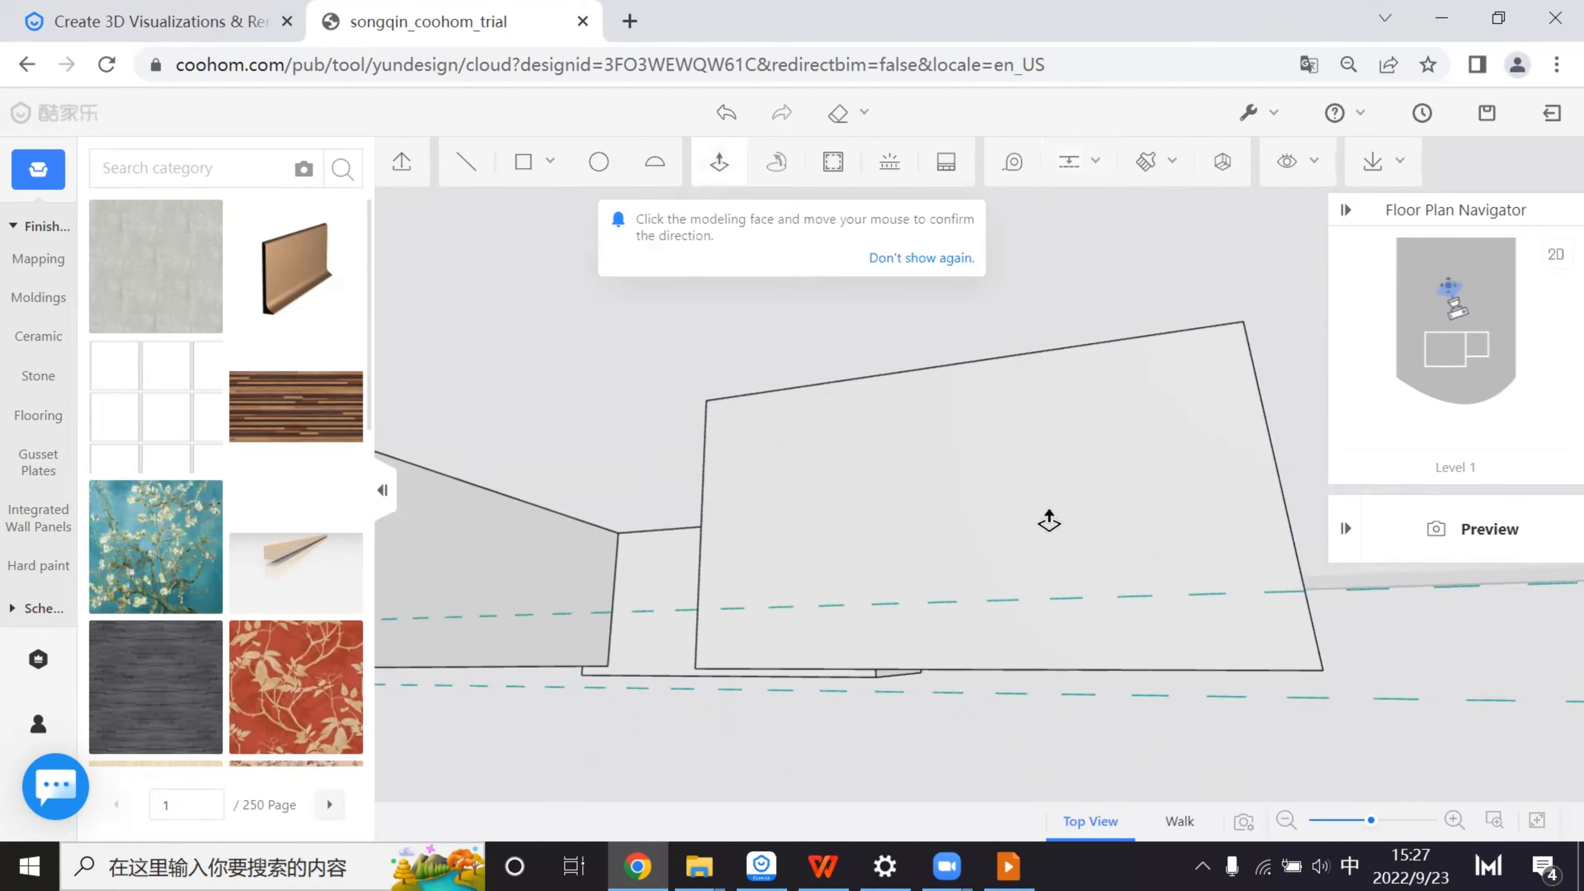
pyautogui.click(1052, 513)
pyautogui.press('Escape')
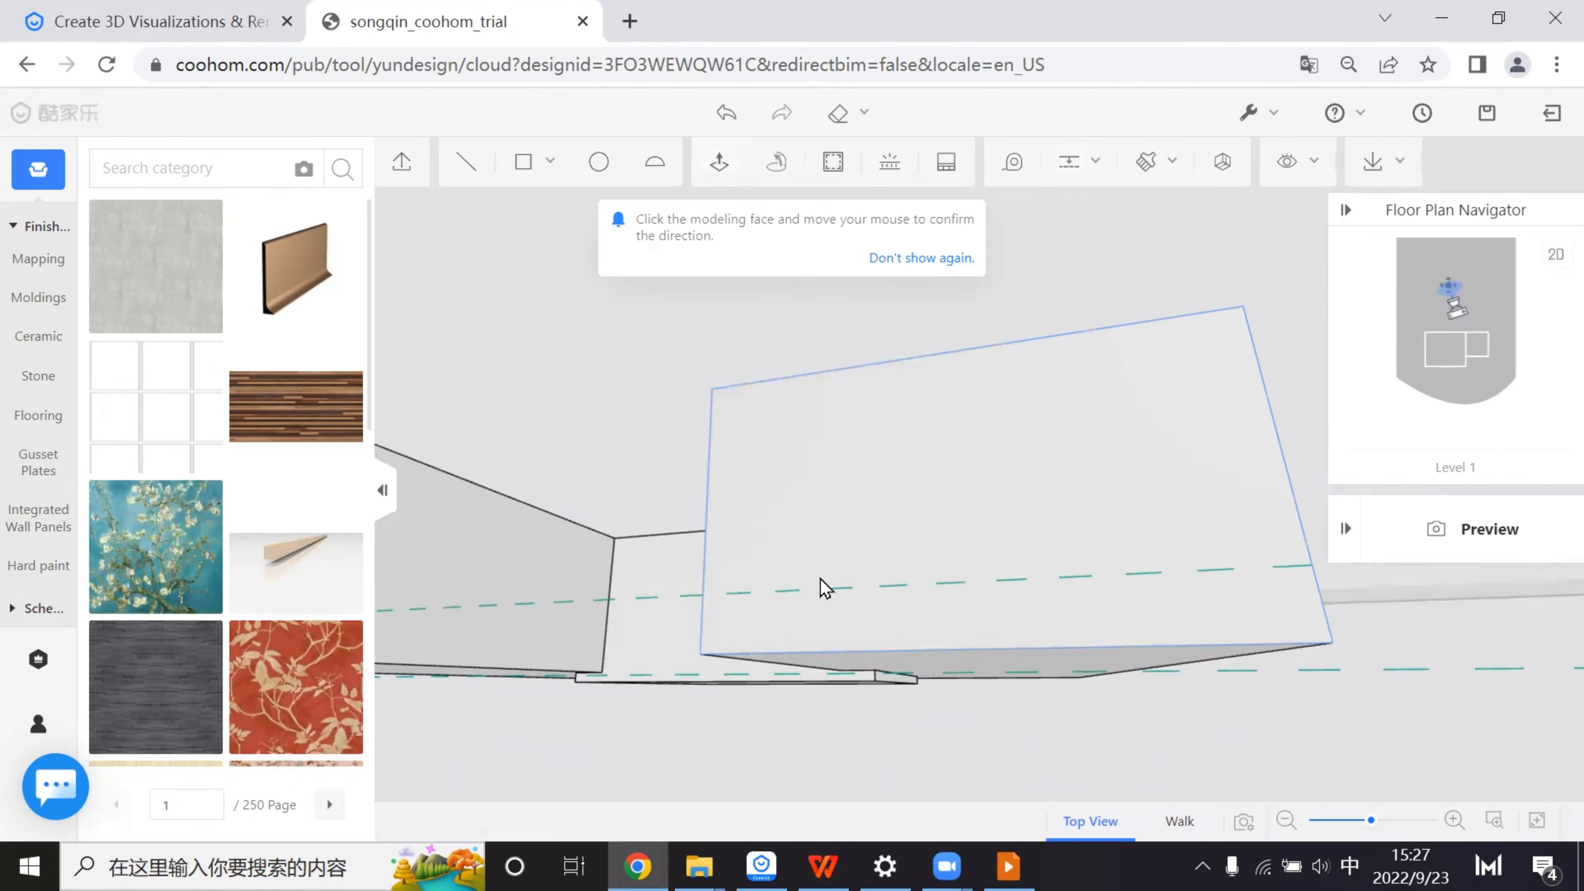
pyautogui.scroll(-3, 888, 550)
pyautogui.scroll(2, 887, 549)
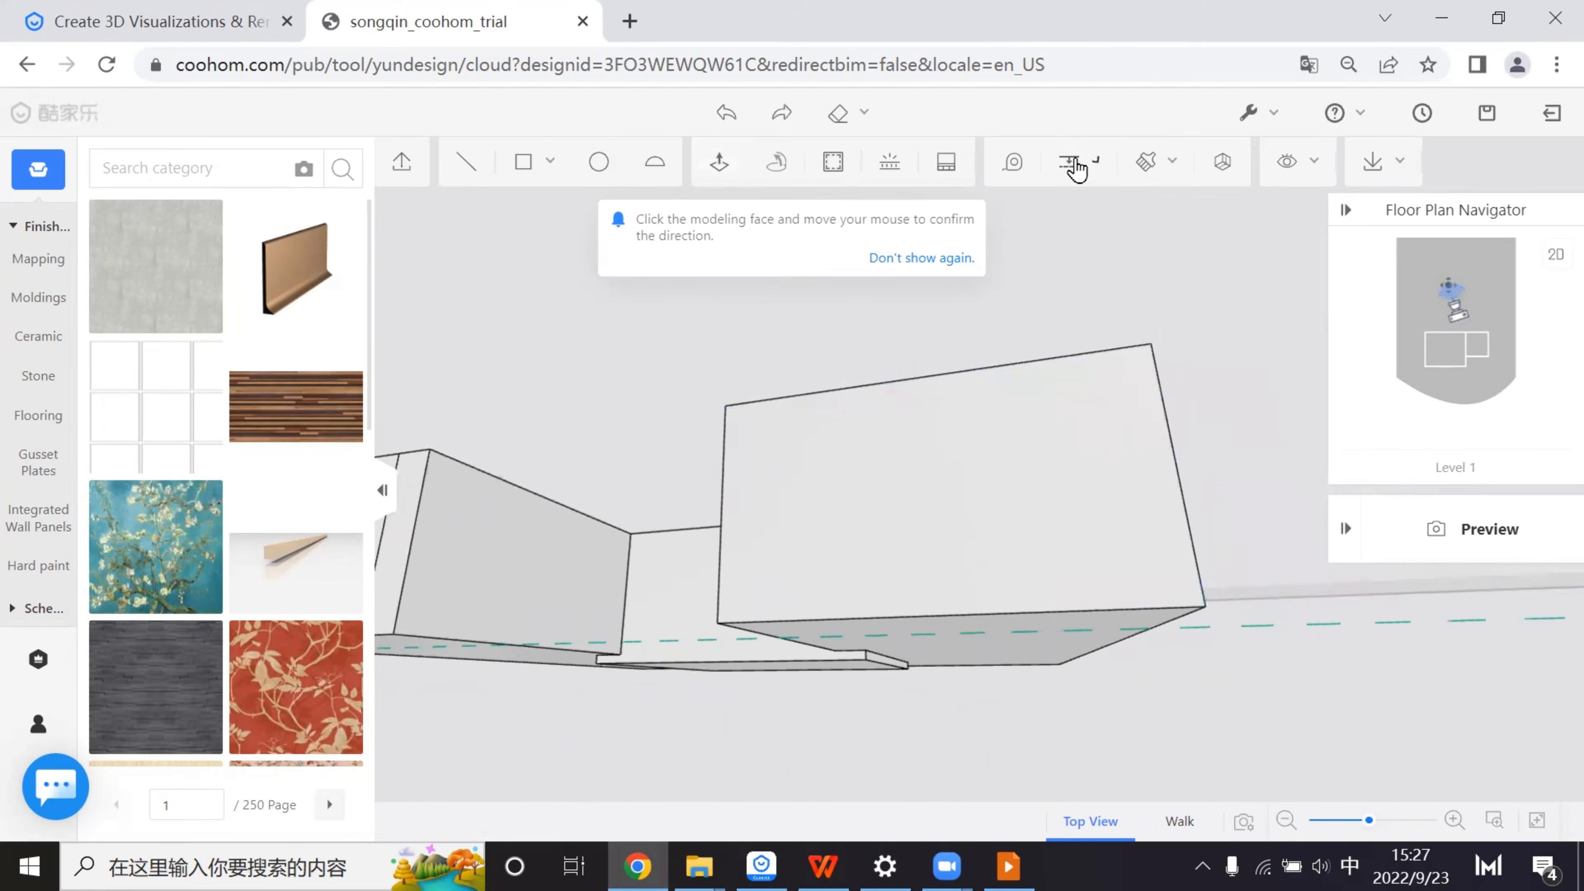
# - Place a guide line 900 mm below the top edge of the sunken area's side wall
pyautogui.moveTo(1079, 178)
pyautogui.click(813, 393)
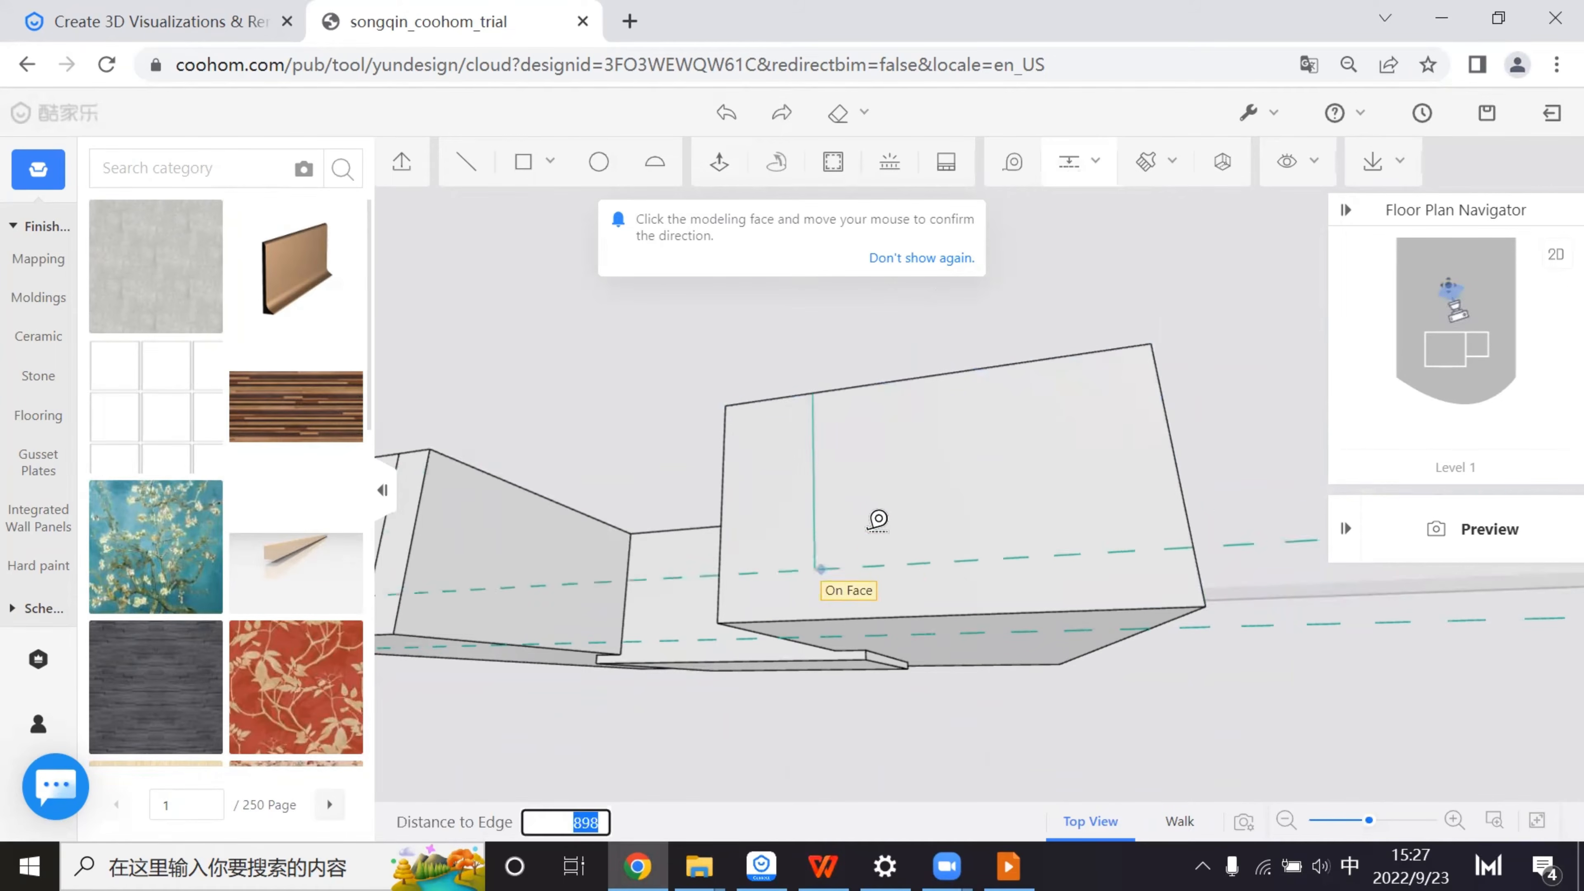
pyautogui.write('900')
pyautogui.press('Return')
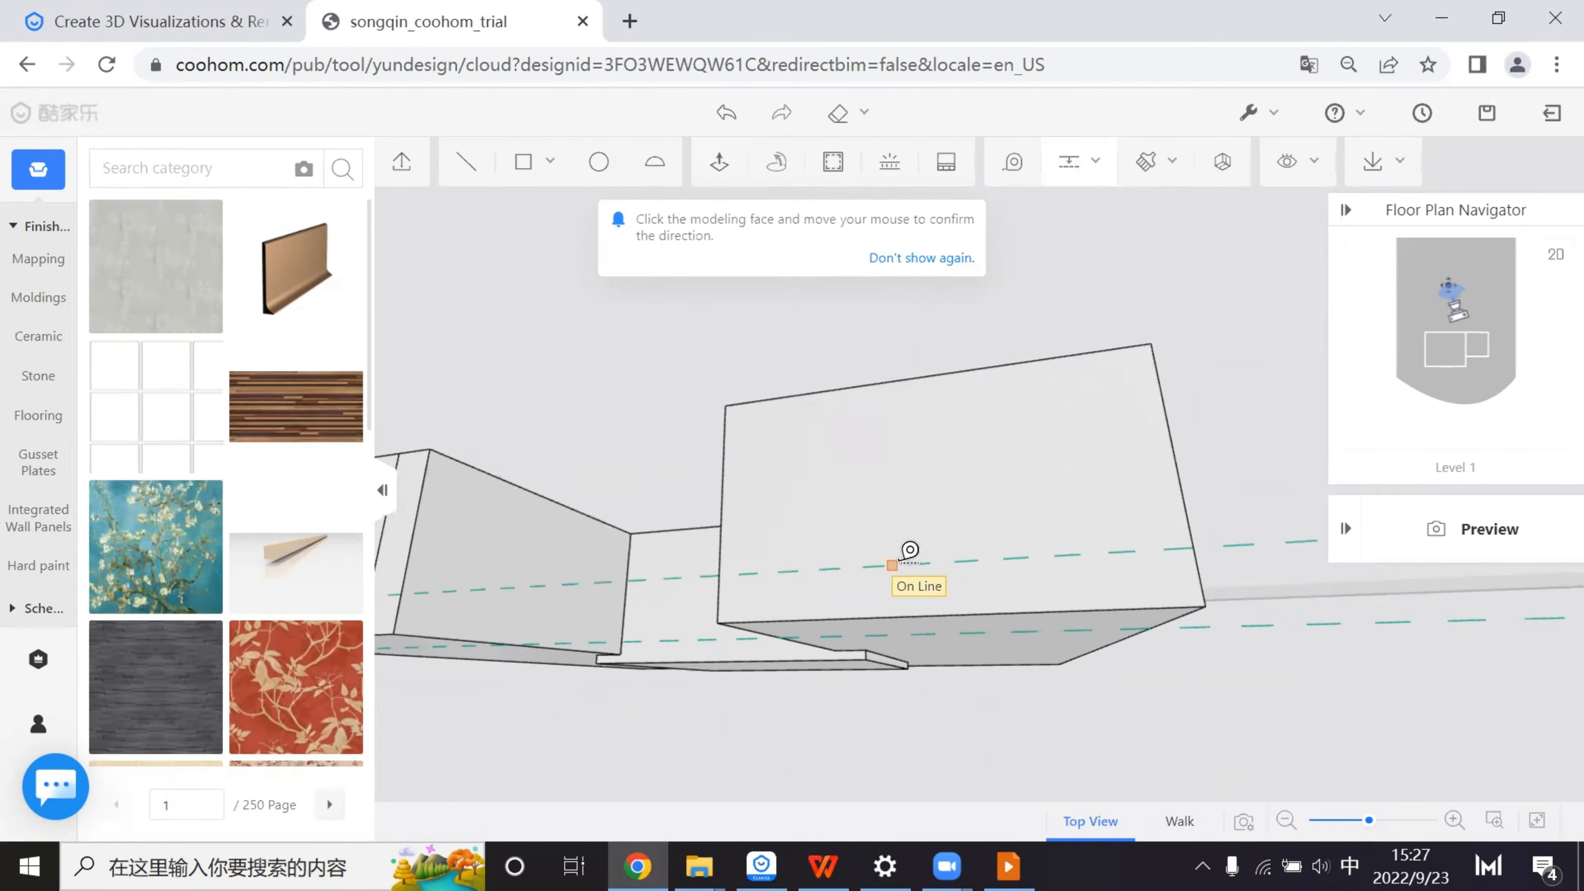
pyautogui.press('Escape')
# - Measure the distance along the wall's corner edge from the 900 mm guide line to the bottom corner
pyautogui.scroll(4, 921, 624)
pyautogui.press('t')
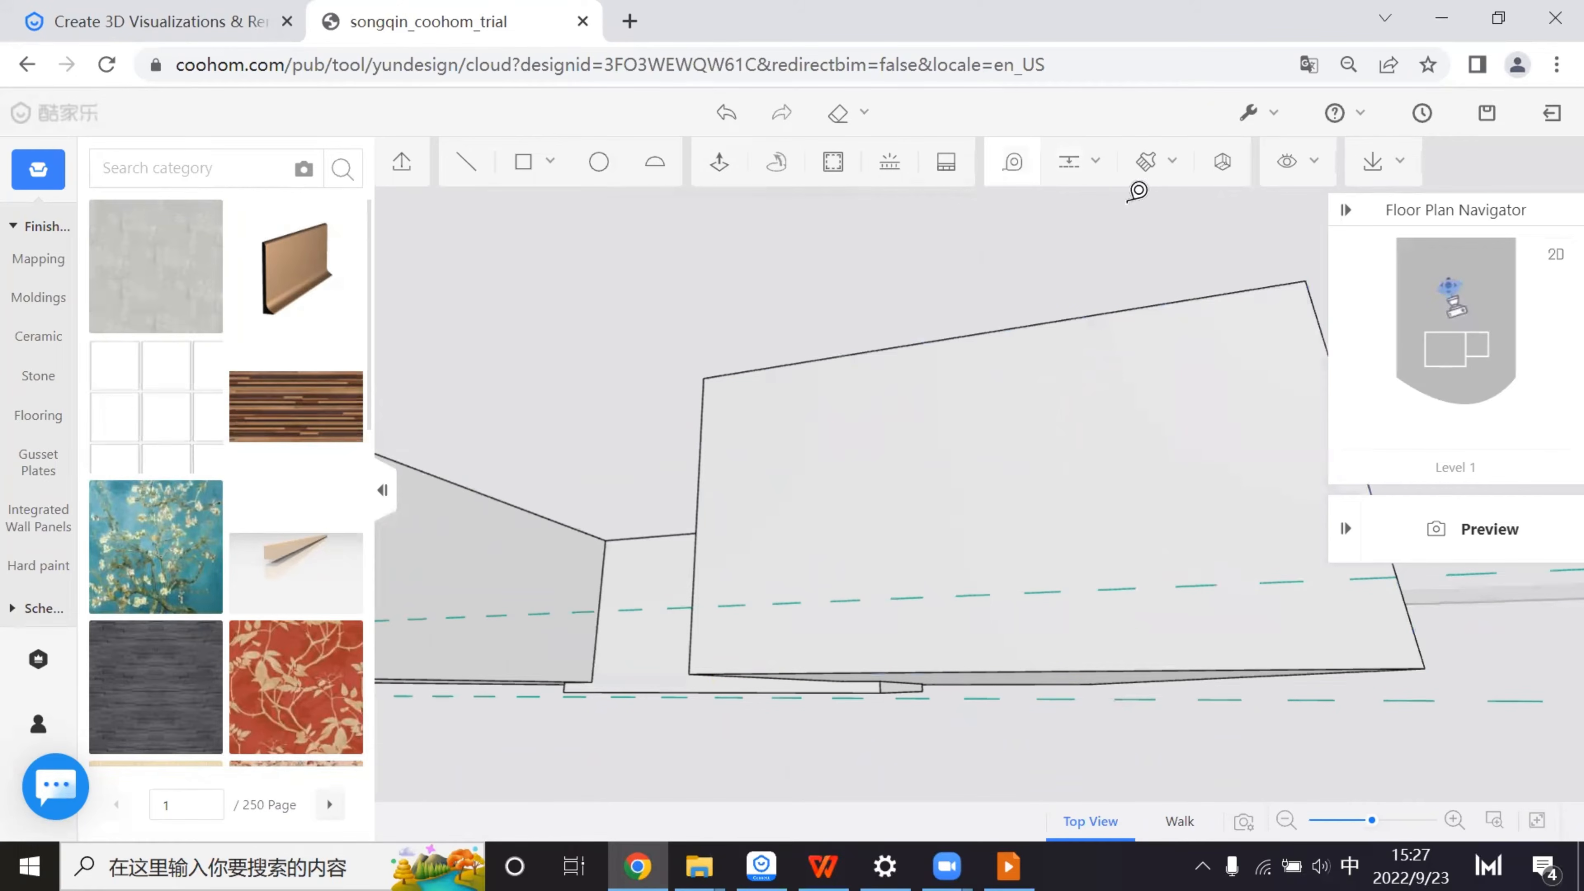
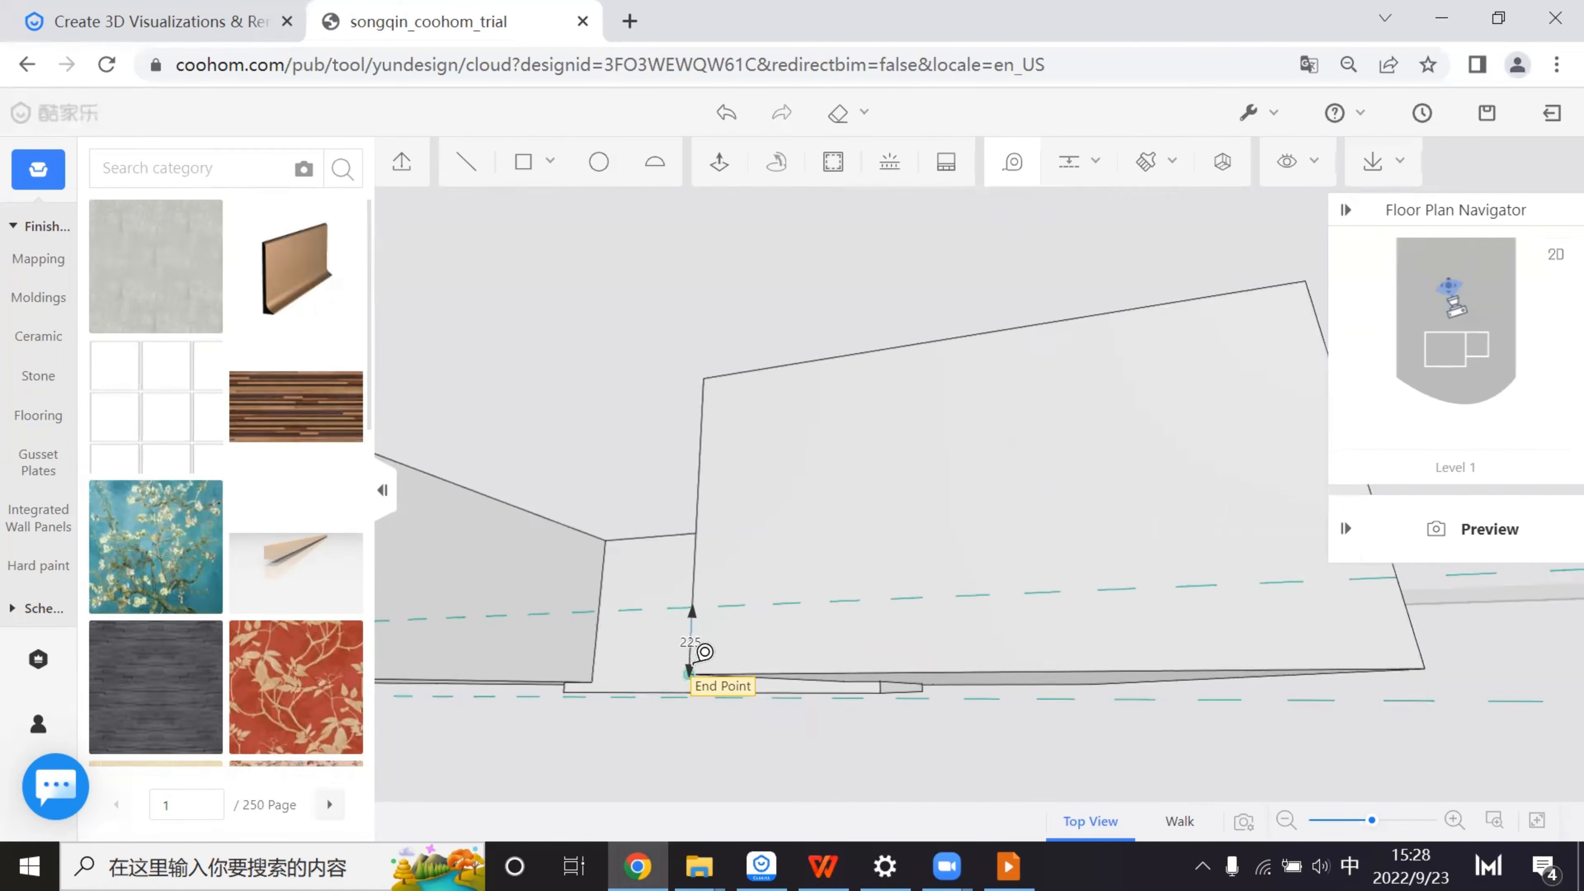
pyautogui.press('Escape')
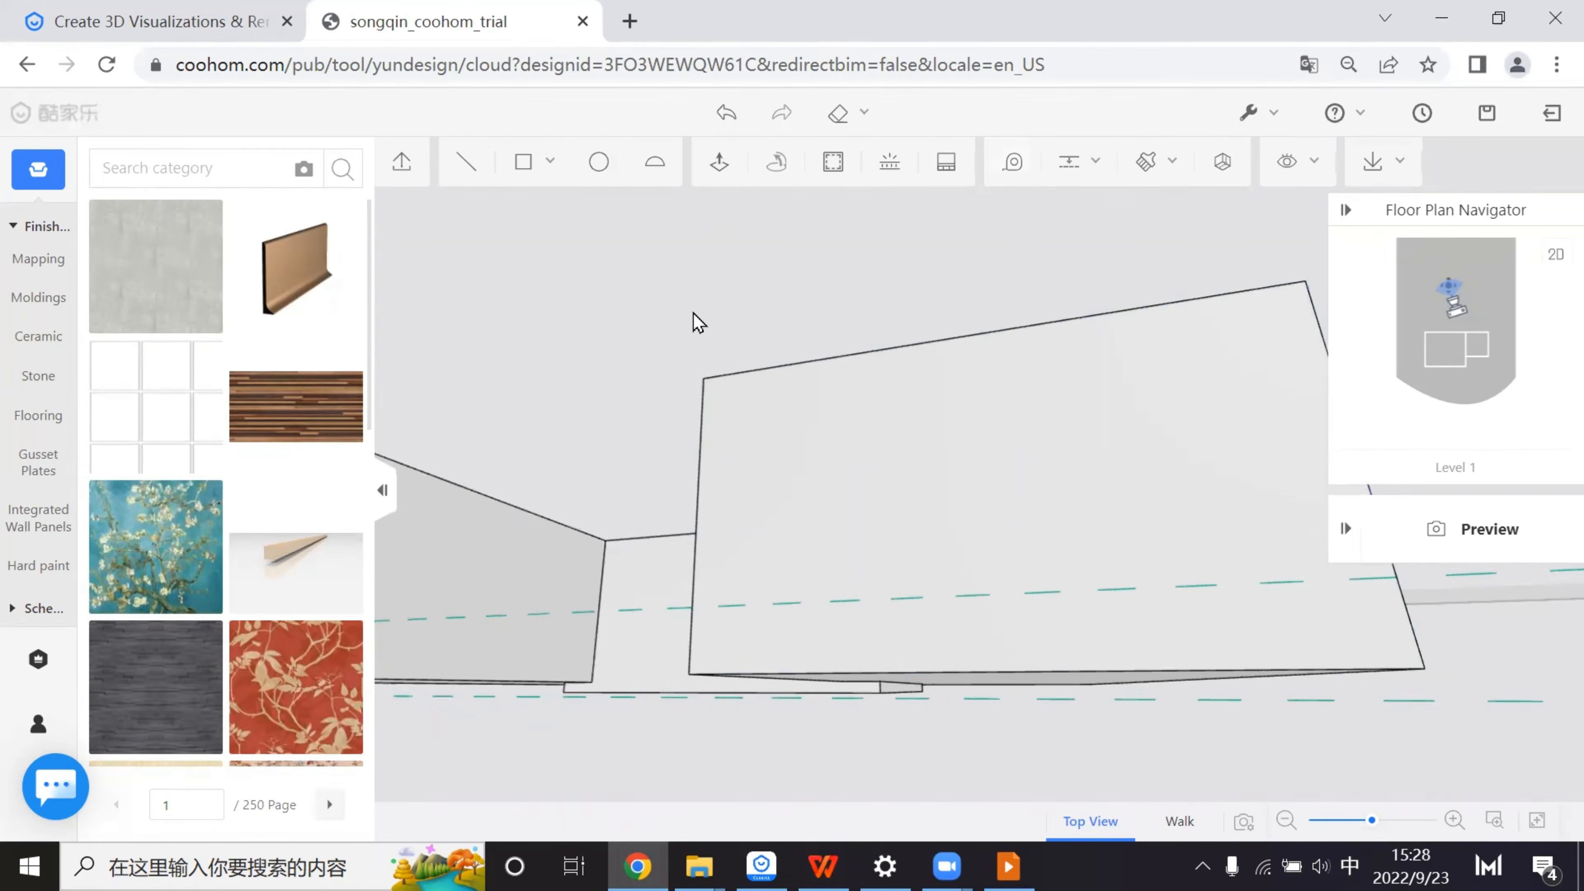
# - Push the underside of the sunken area up by 225 mm so it meets the 900 mm guide line
pyautogui.click(721, 166)
pyautogui.click(1144, 536)
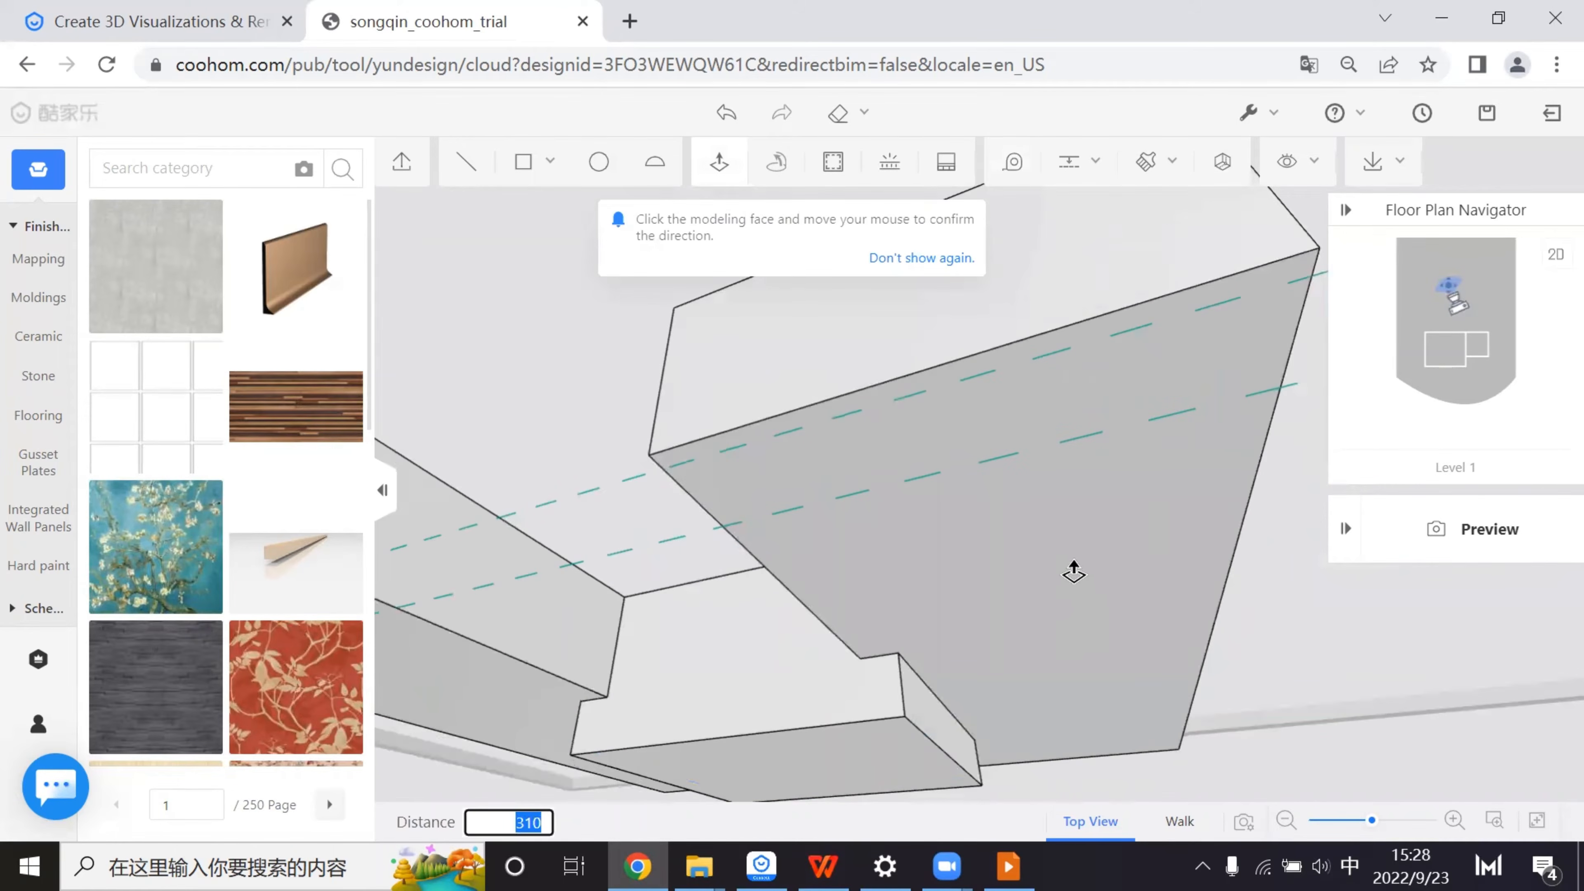
pyautogui.write('225')
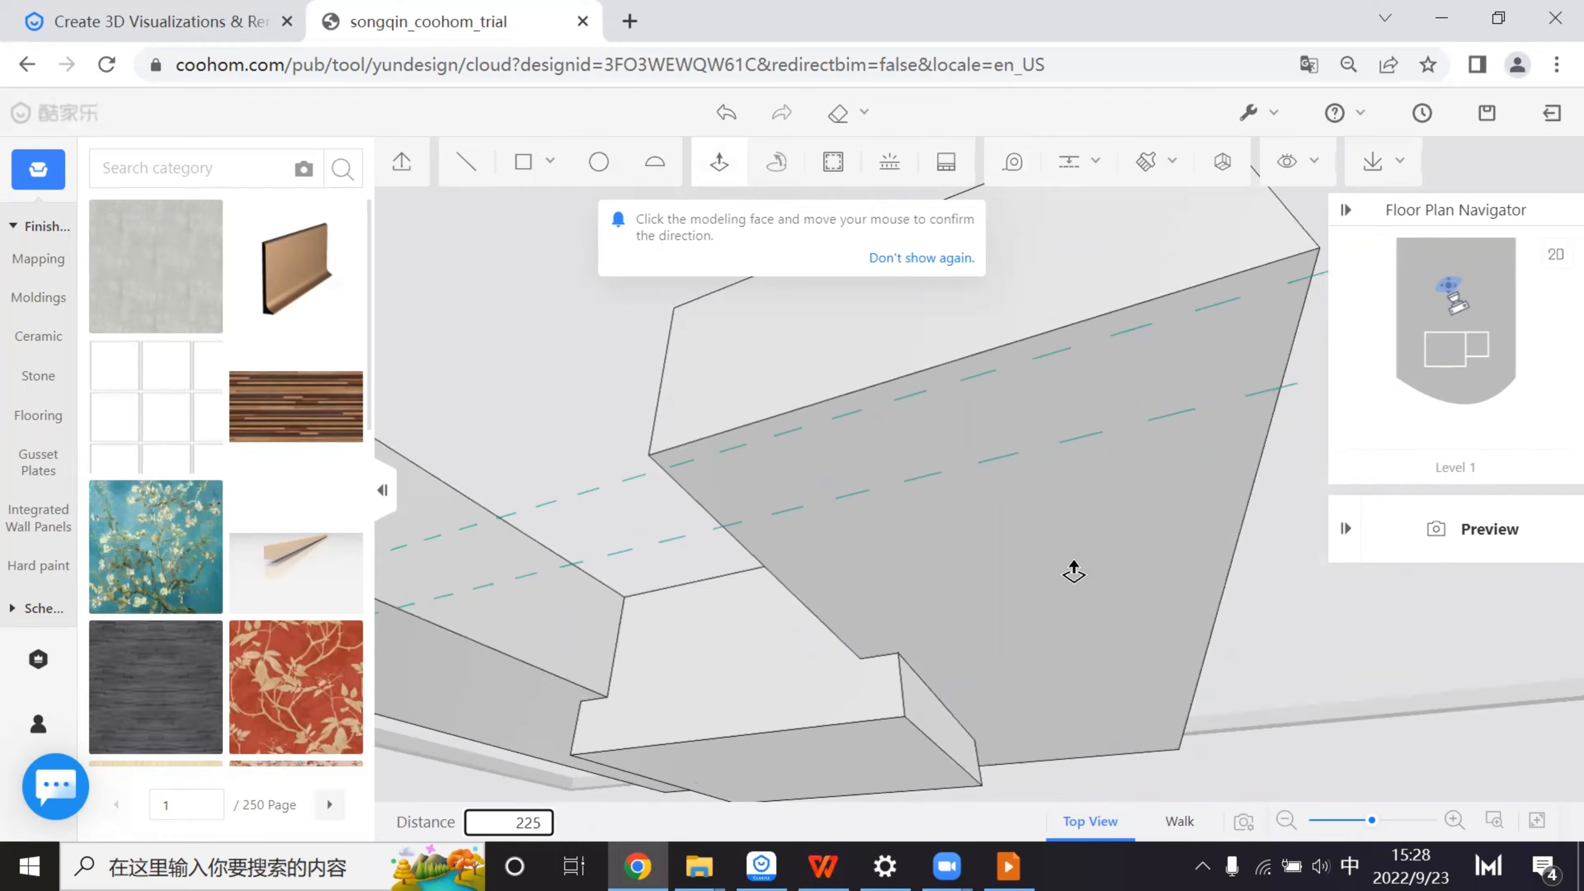
pyautogui.press('Return')
pyautogui.press('Escape')
# - Examine the sunken area's walls and floor around the stage for leftover dividing lines
pyautogui.scroll(-4, 1142, 564)
pyautogui.moveTo(1141, 564); pyautogui.dragTo(576, 559, button='right')
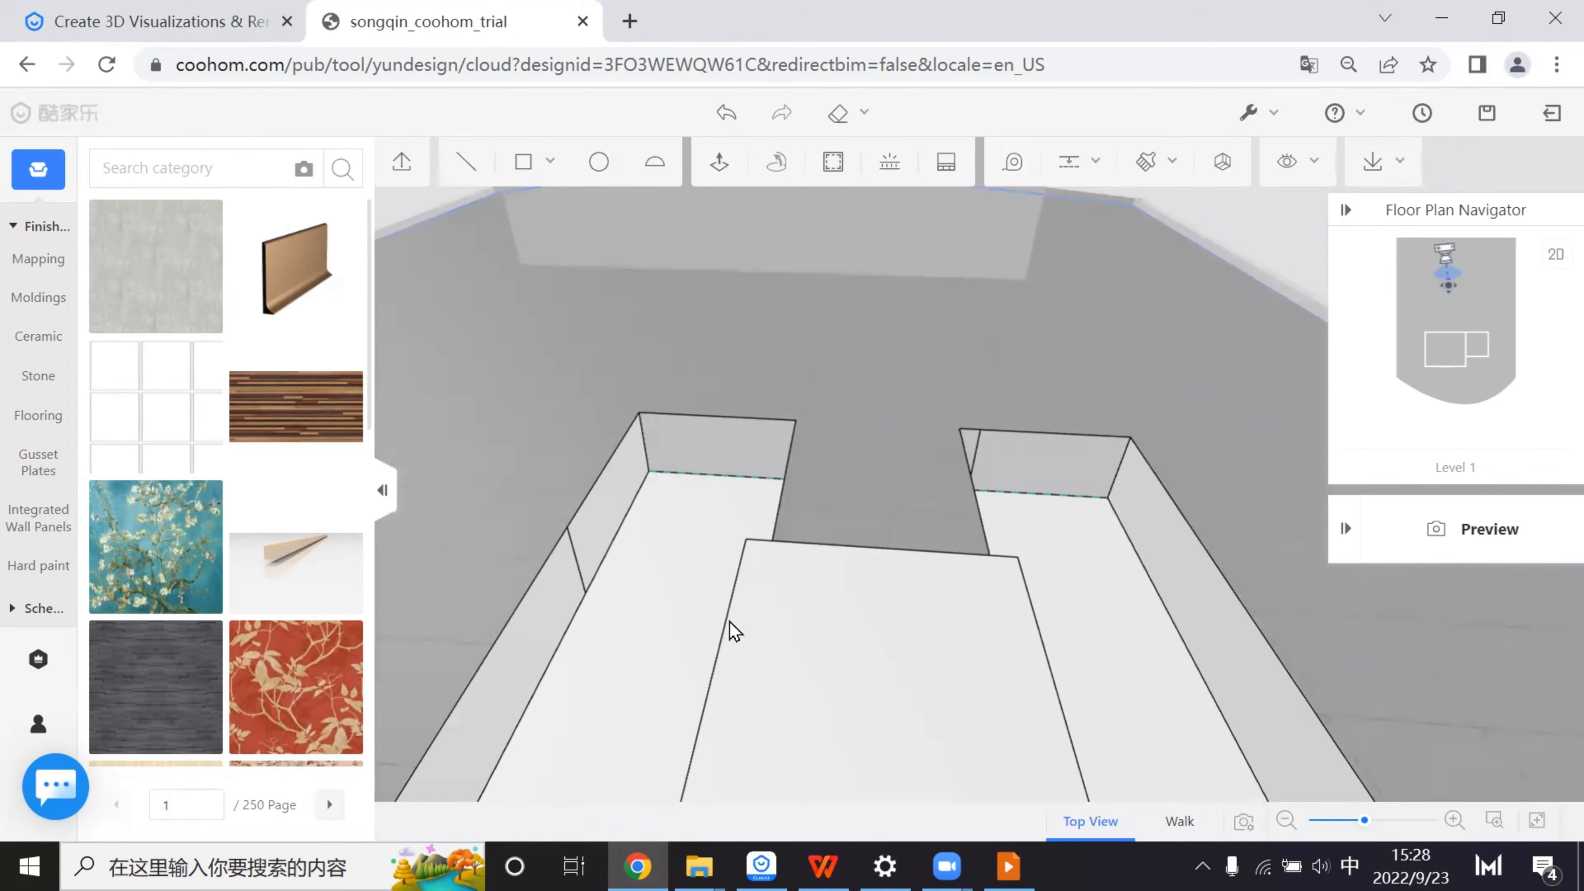
pyautogui.scroll(3, 729, 624)
pyautogui.moveTo(727, 627)
pyautogui.mouseDown()
pyautogui.moveTo(699, 651)
pyautogui.moveTo(731, 638)
pyautogui.mouseUp()
pyautogui.moveTo(731, 638); pyautogui.dragTo(1089, 627, button='right')
pyautogui.moveTo(905, 675); pyautogui.dragTo(892, 615, button='right')
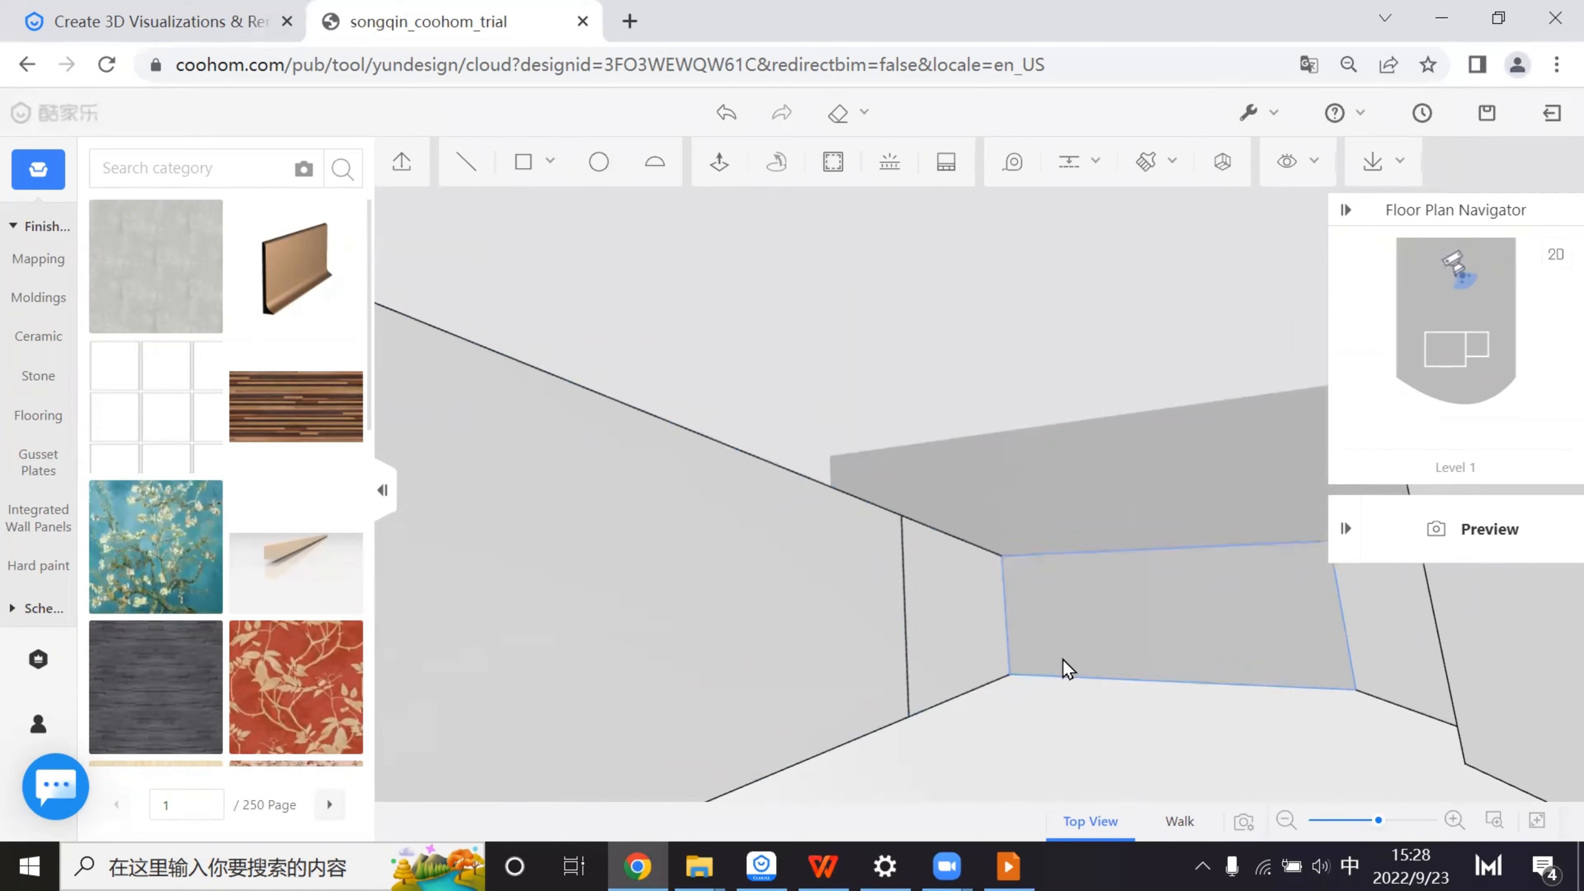
pyautogui.moveTo(1069, 669); pyautogui.dragTo(946, 606, button='right')
pyautogui.moveTo(1122, 632); pyautogui.dragTo(736, 456, button='right')
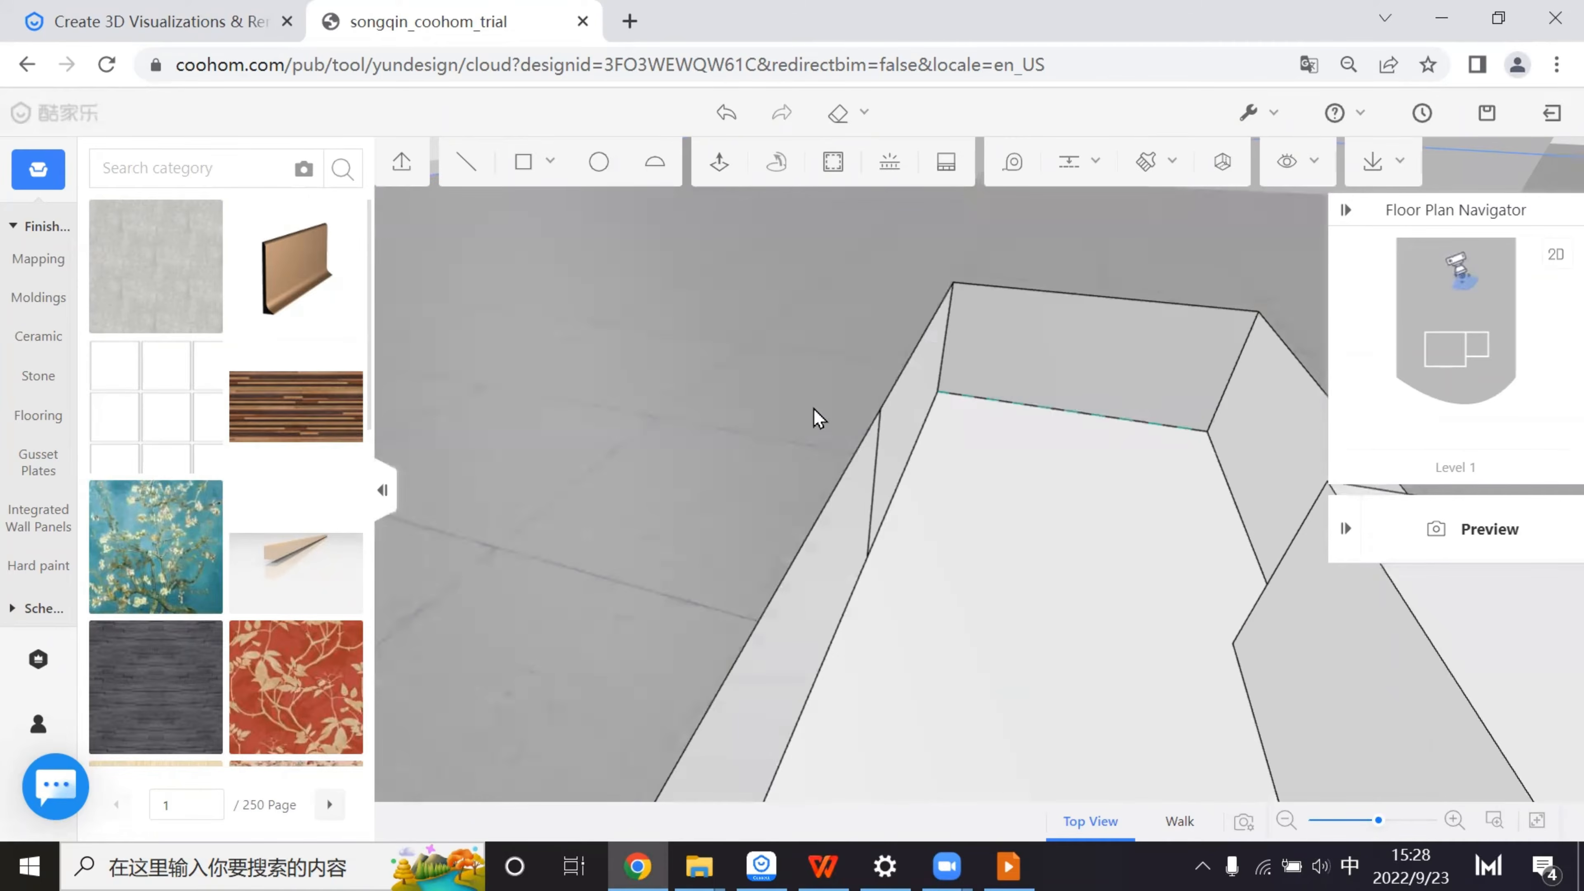
pyautogui.click(671, 450)
pyautogui.click(1214, 459)
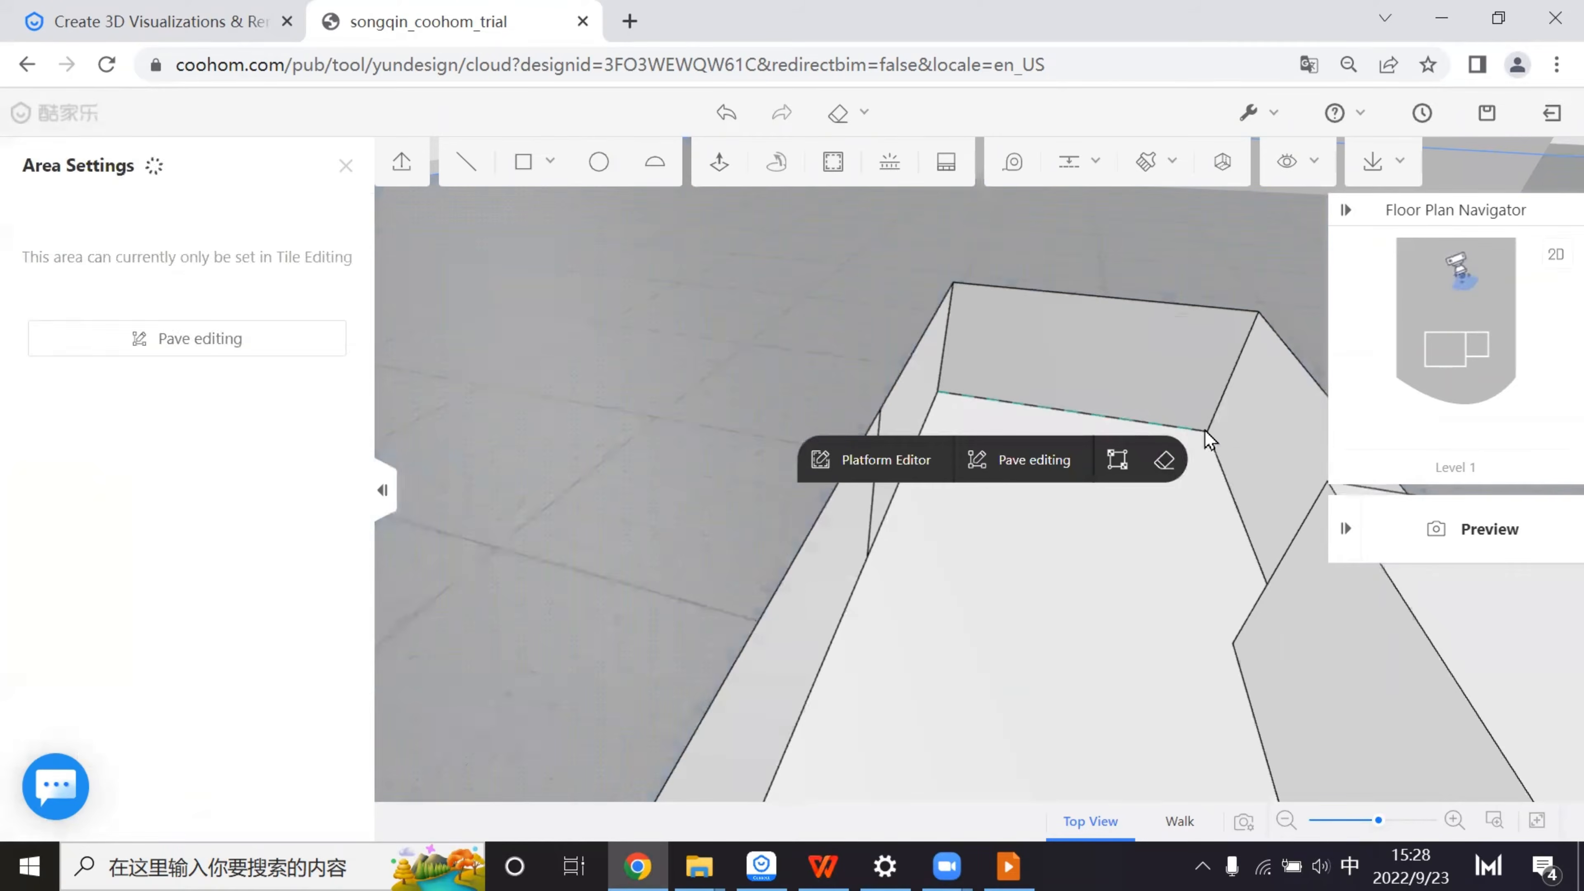
pyautogui.hotkey('ctrl', 'z')
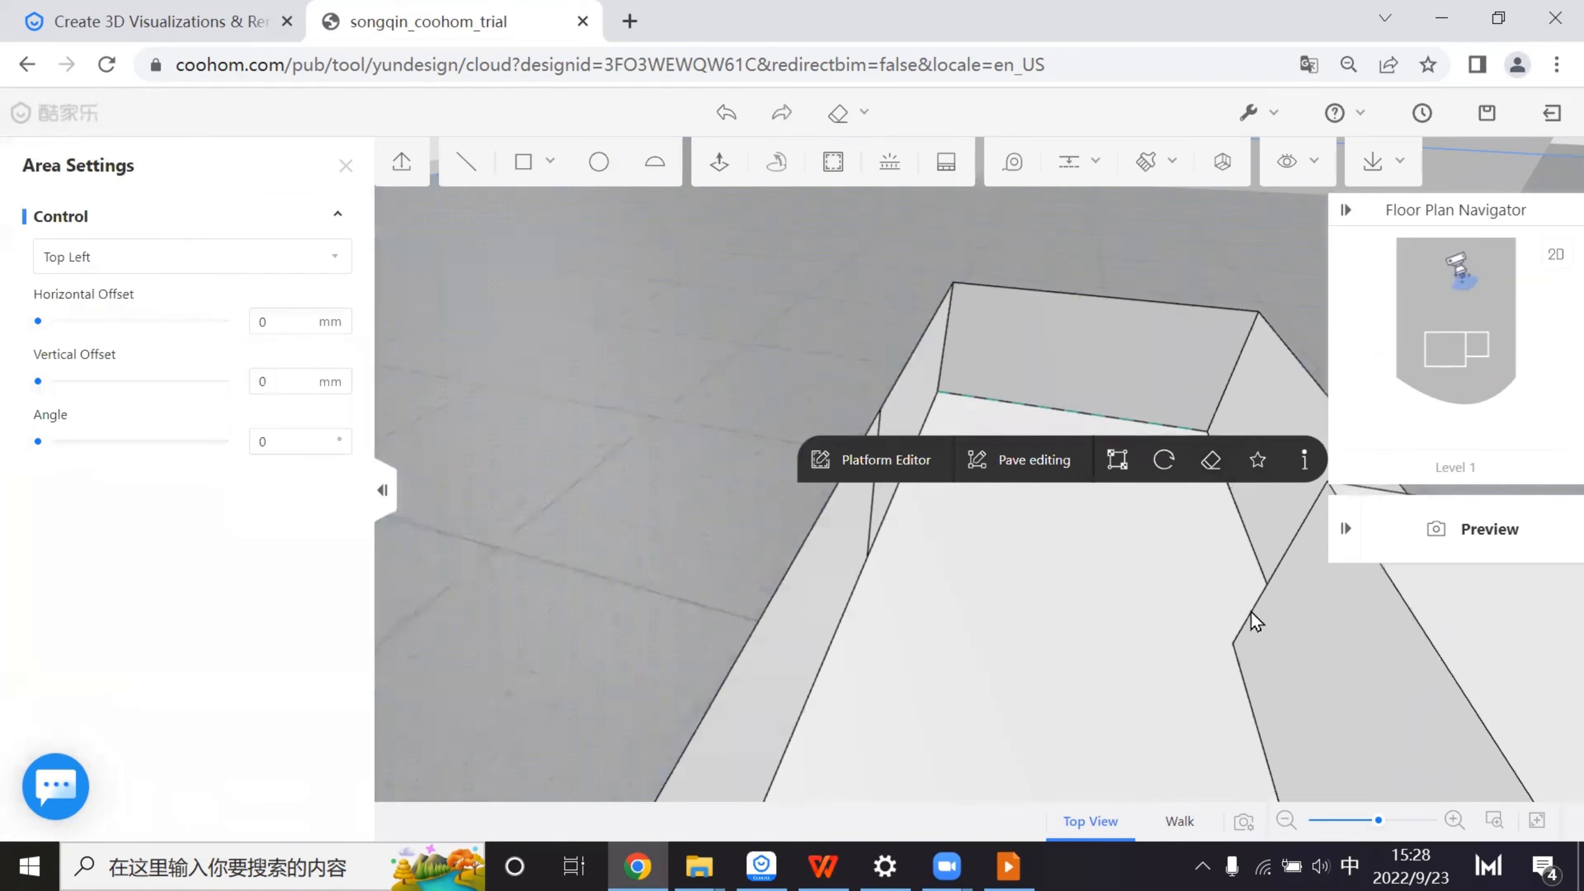
pyautogui.click(1375, 672)
pyautogui.click(880, 350)
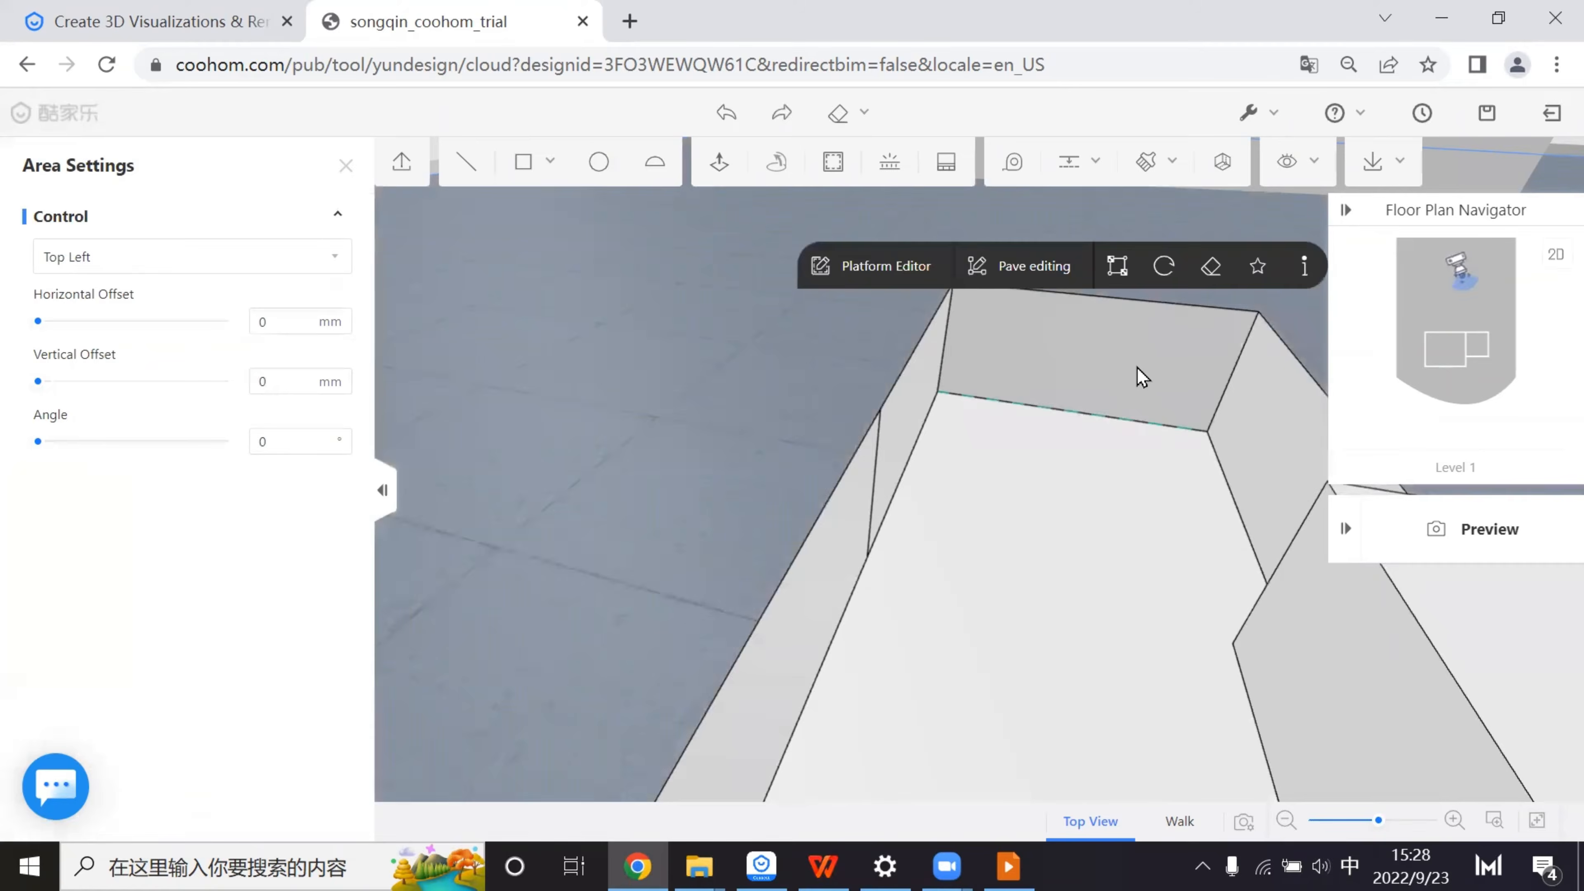
# - Try to select the vertical dividing lines on the outer walls of the sunken area
pyautogui.moveTo(967, 590); pyautogui.dragTo(948, 550)
pyautogui.click(876, 601)
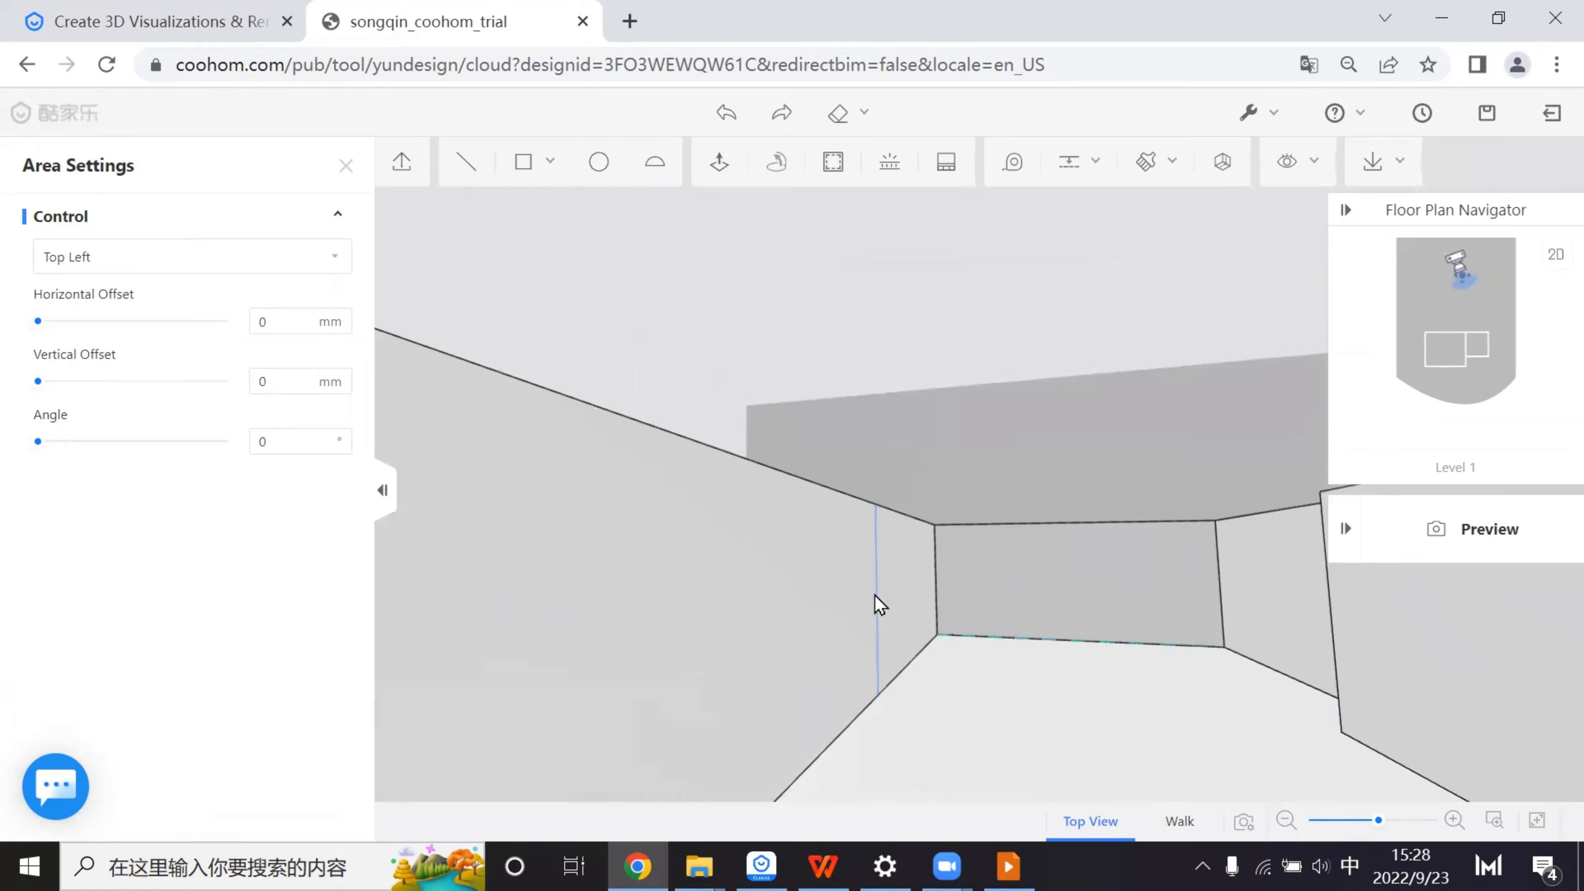
pyautogui.click(869, 522)
pyautogui.moveTo(1086, 701); pyautogui.dragTo(1031, 516)
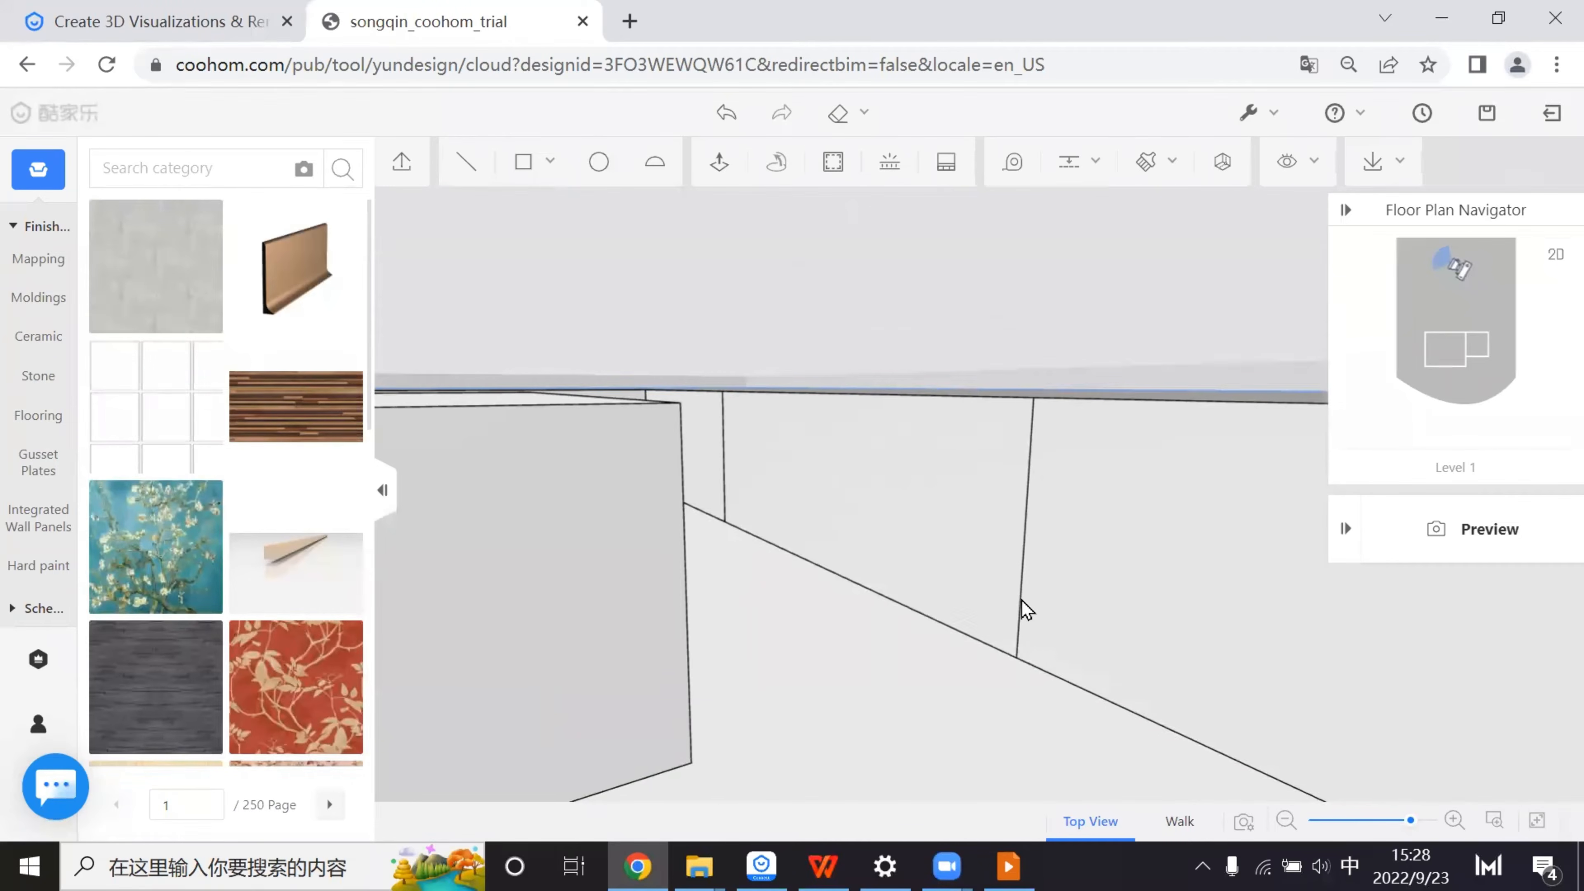
pyautogui.moveTo(1025, 601); pyautogui.dragTo(969, 538)
pyautogui.click(1033, 573)
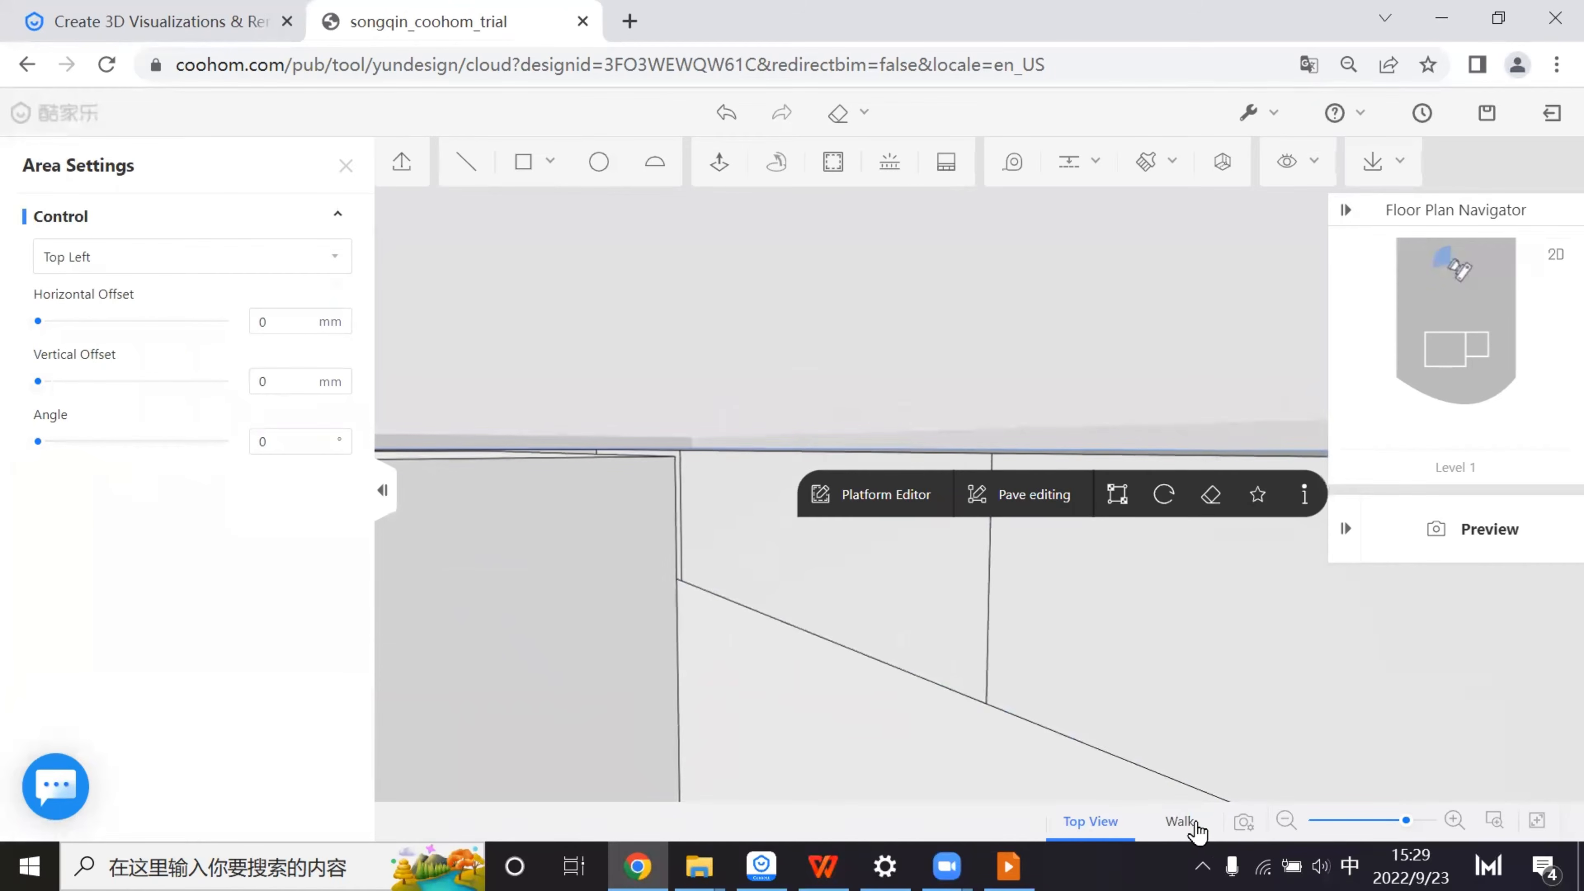
# - Inspect the sunken area and stage from walking height and from above, and clear the area selection
pyautogui.click(1180, 821)
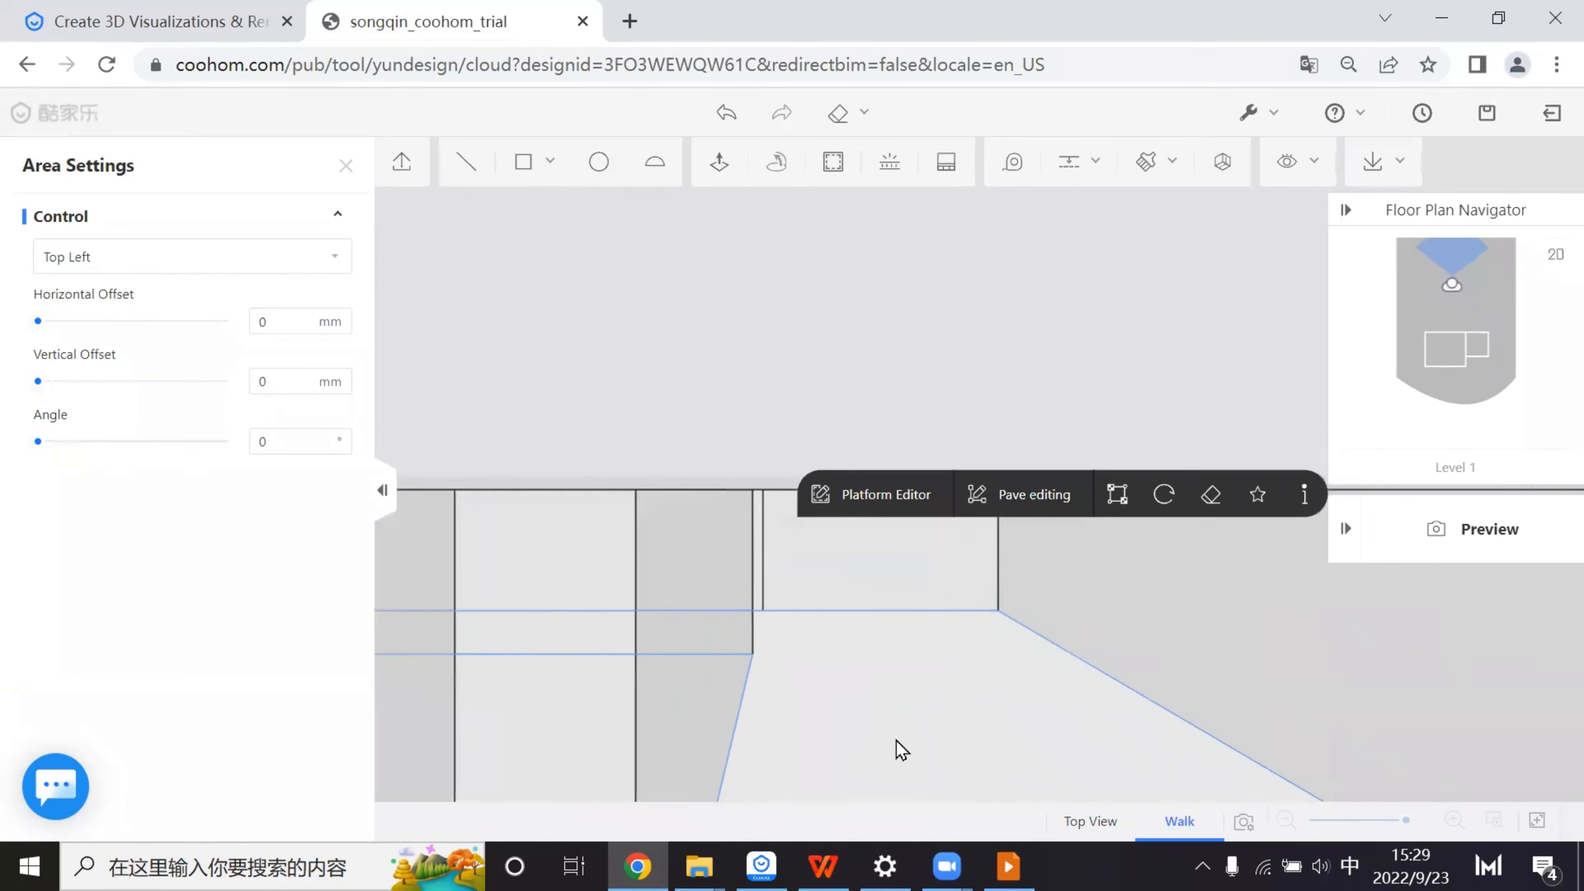
pyautogui.scroll(5, 874, 735)
pyautogui.moveTo(847, 729); pyautogui.dragTo(998, 698)
pyautogui.click(1058, 820)
pyautogui.scroll(5, 1028, 605)
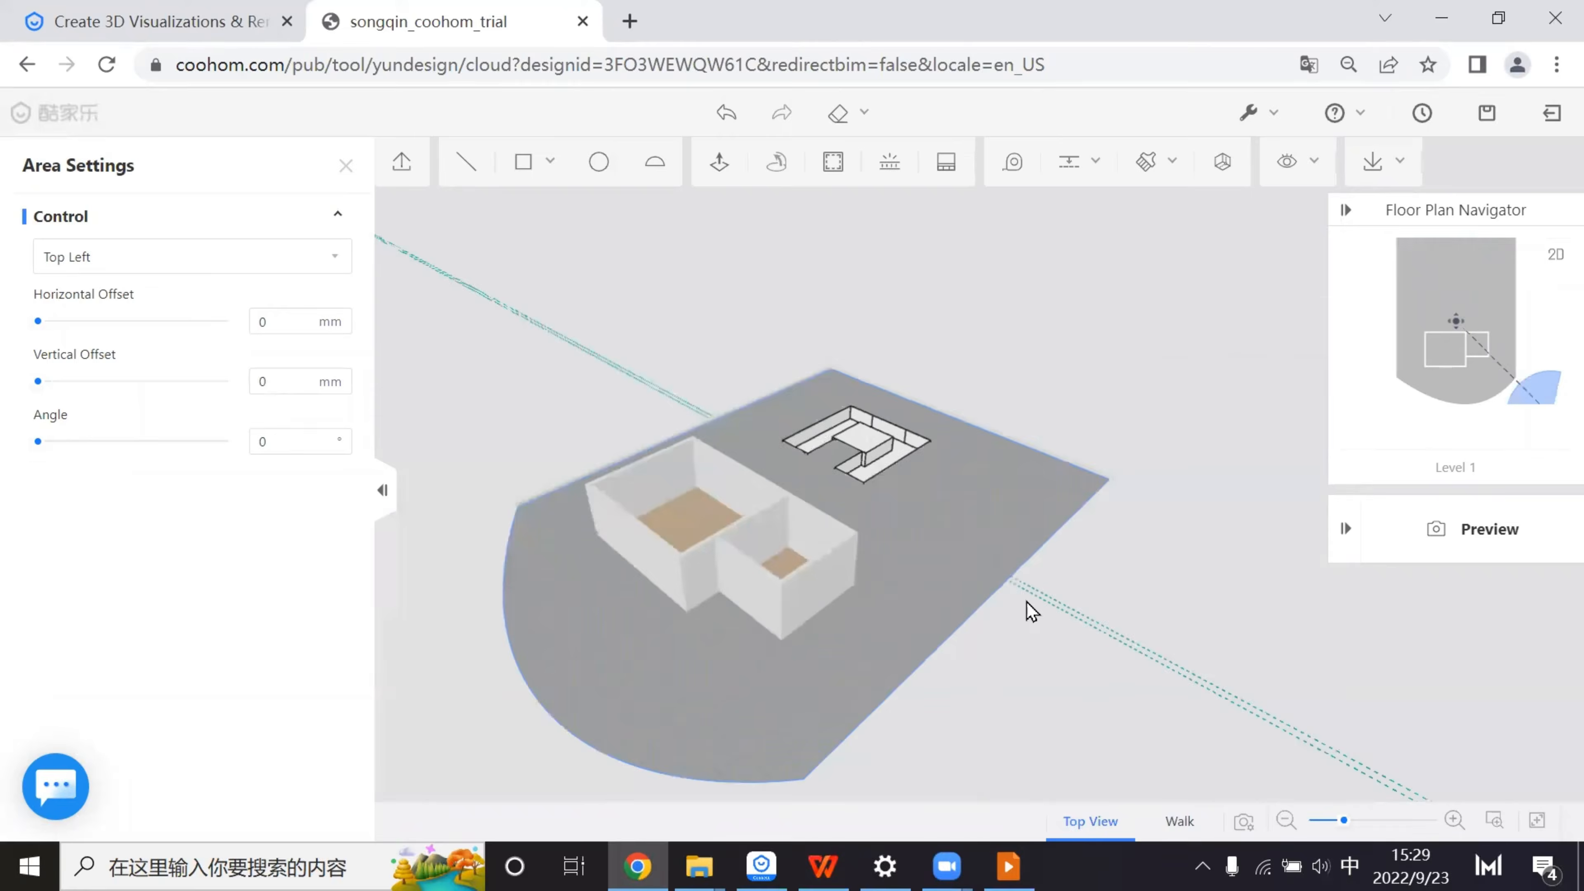
pyautogui.scroll(5, 1147, 654)
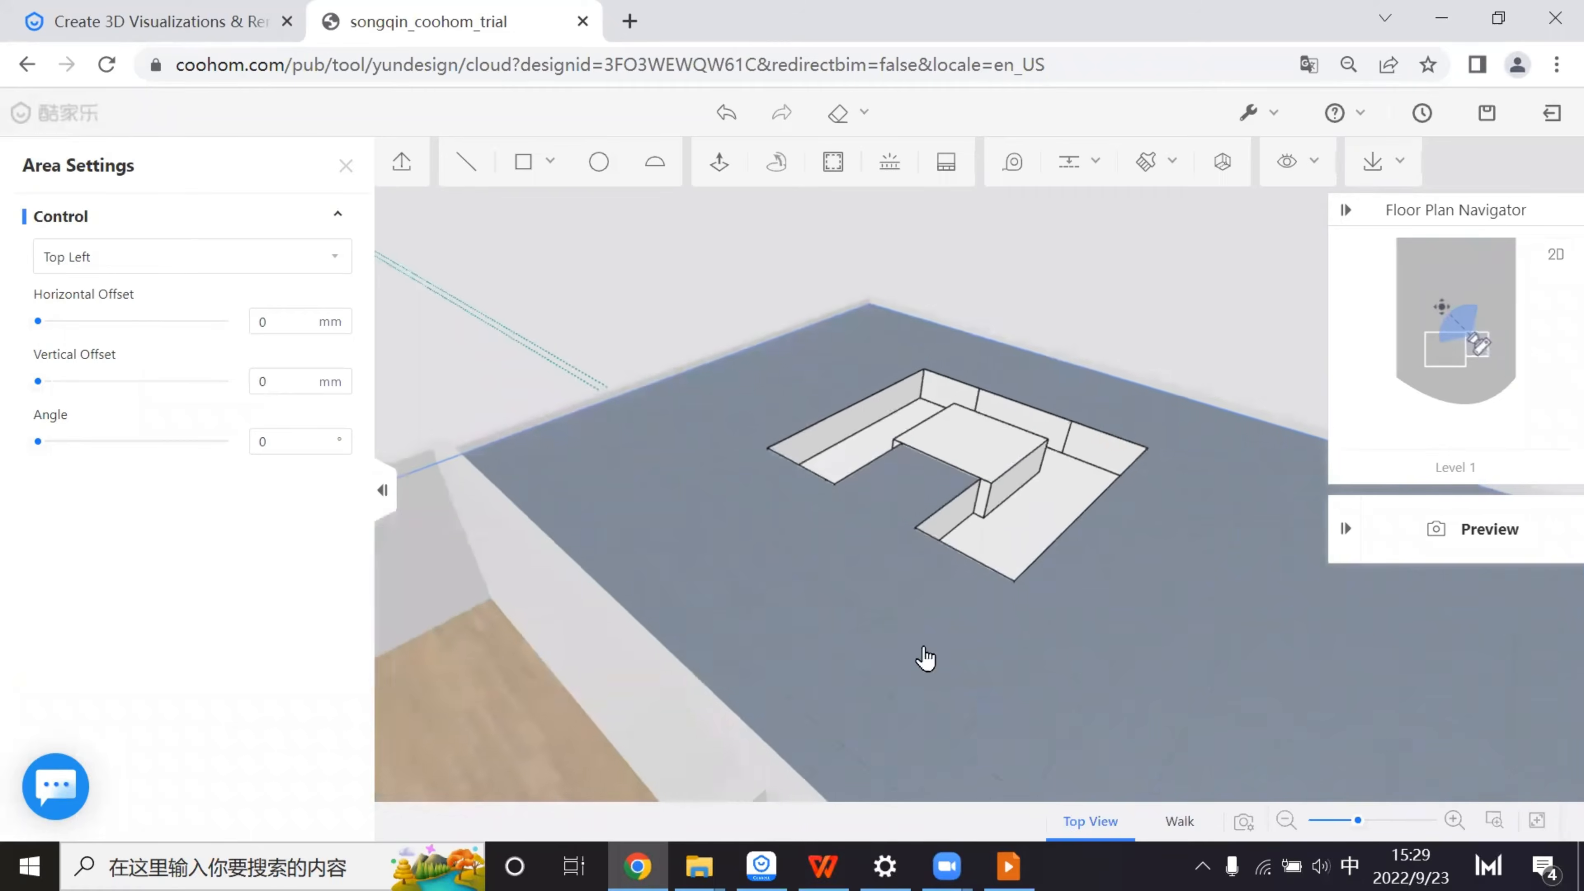
pyautogui.scroll(3, 1419, 604)
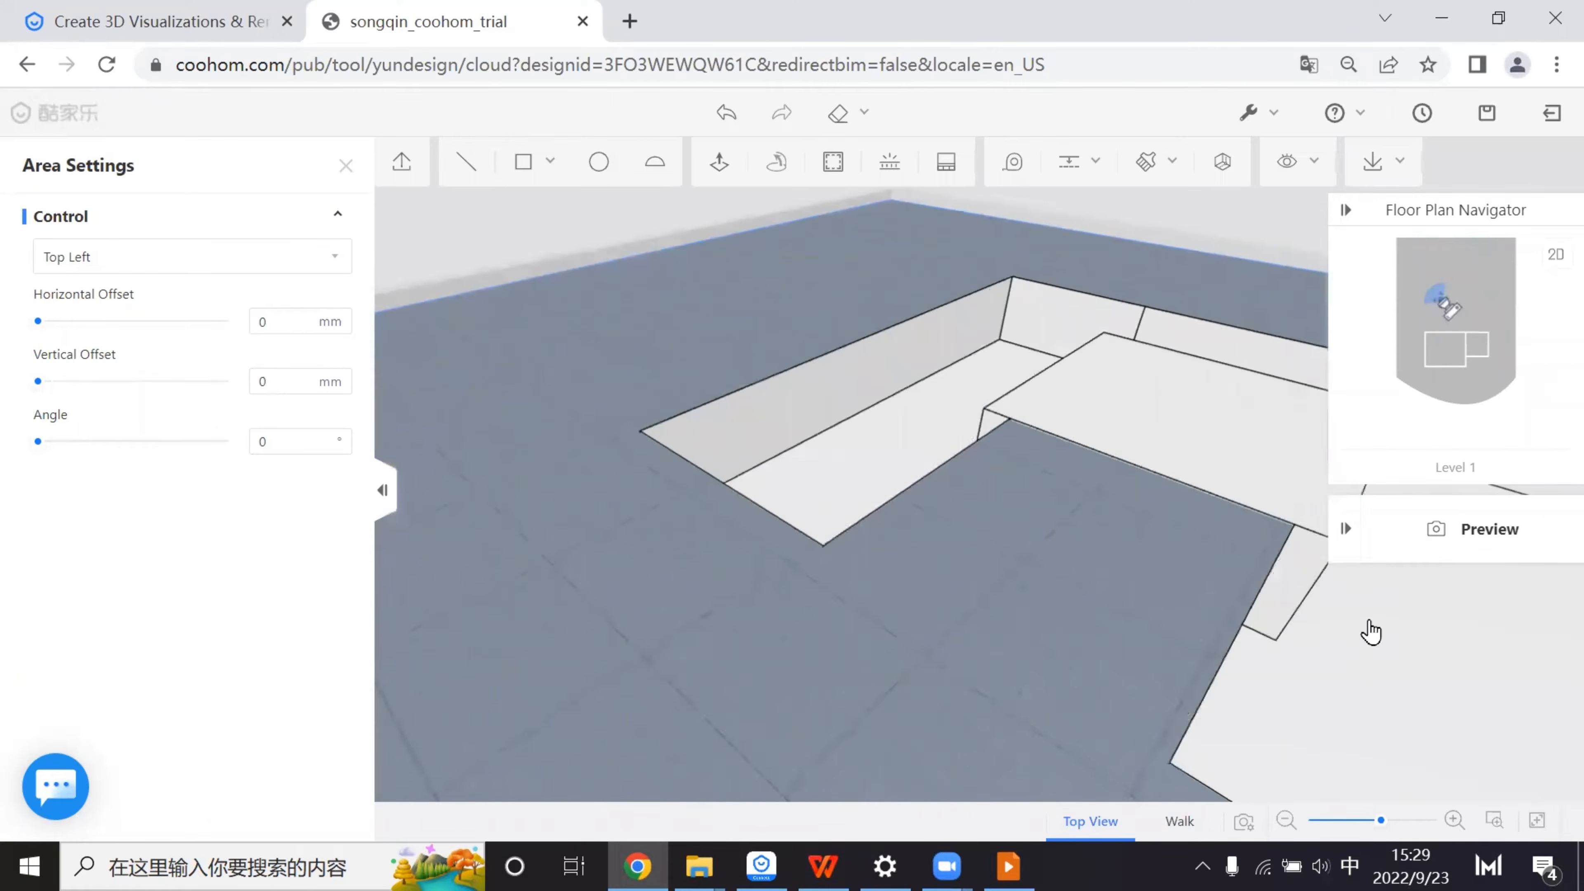
pyautogui.scroll(2, 1155, 733)
pyautogui.scroll(3, 1192, 717)
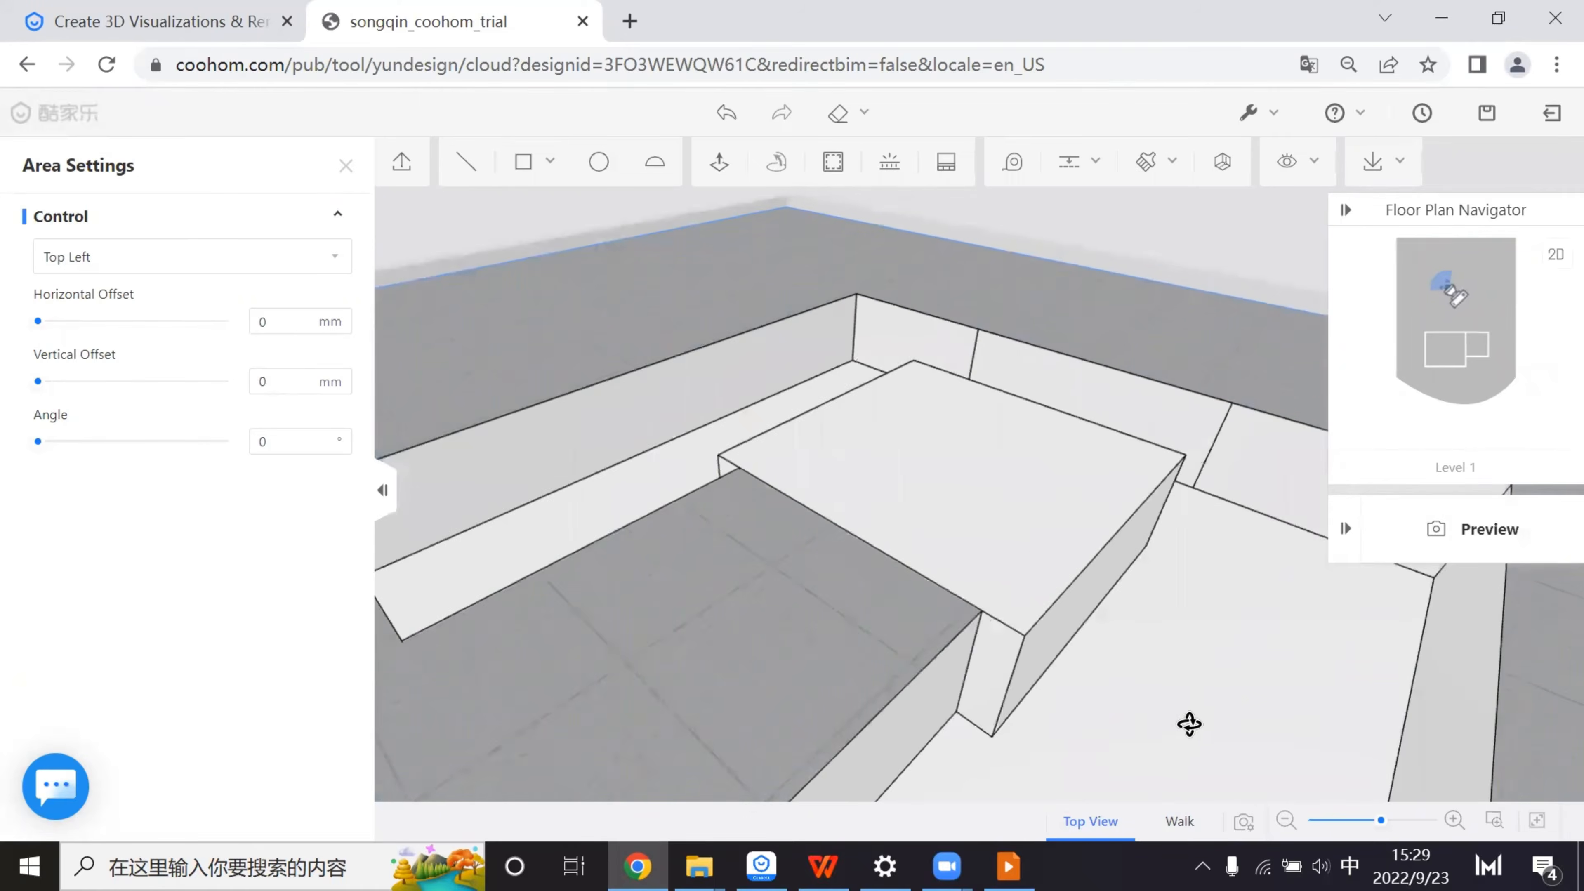
pyautogui.moveTo(1158, 647); pyautogui.dragTo(777, 609)
pyautogui.press('Escape')
# - Delete the leftover vertical dividing line on the end wall of the sunken area that faces away from the house
pyautogui.scroll(-10, 955, 534)
pyautogui.moveTo(956, 534); pyautogui.dragTo(965, 722)
pyautogui.scroll(8, 1174, 736)
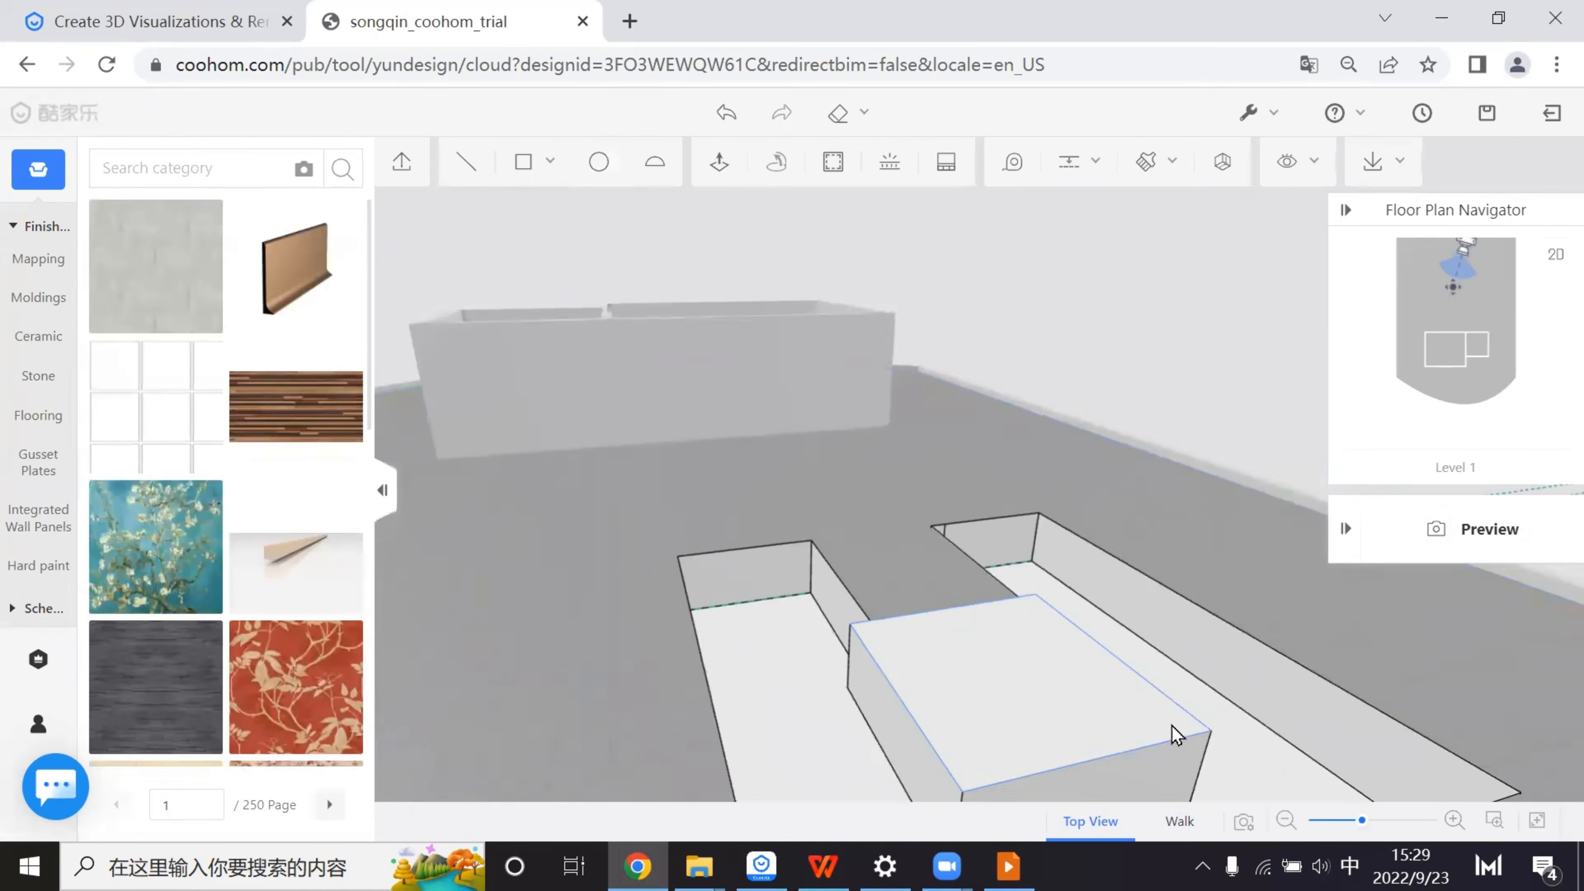
pyautogui.moveTo(902, 598); pyautogui.dragTo(717, 561, button='right')
pyautogui.scroll(3, 981, 677)
pyautogui.scroll(5, 982, 680)
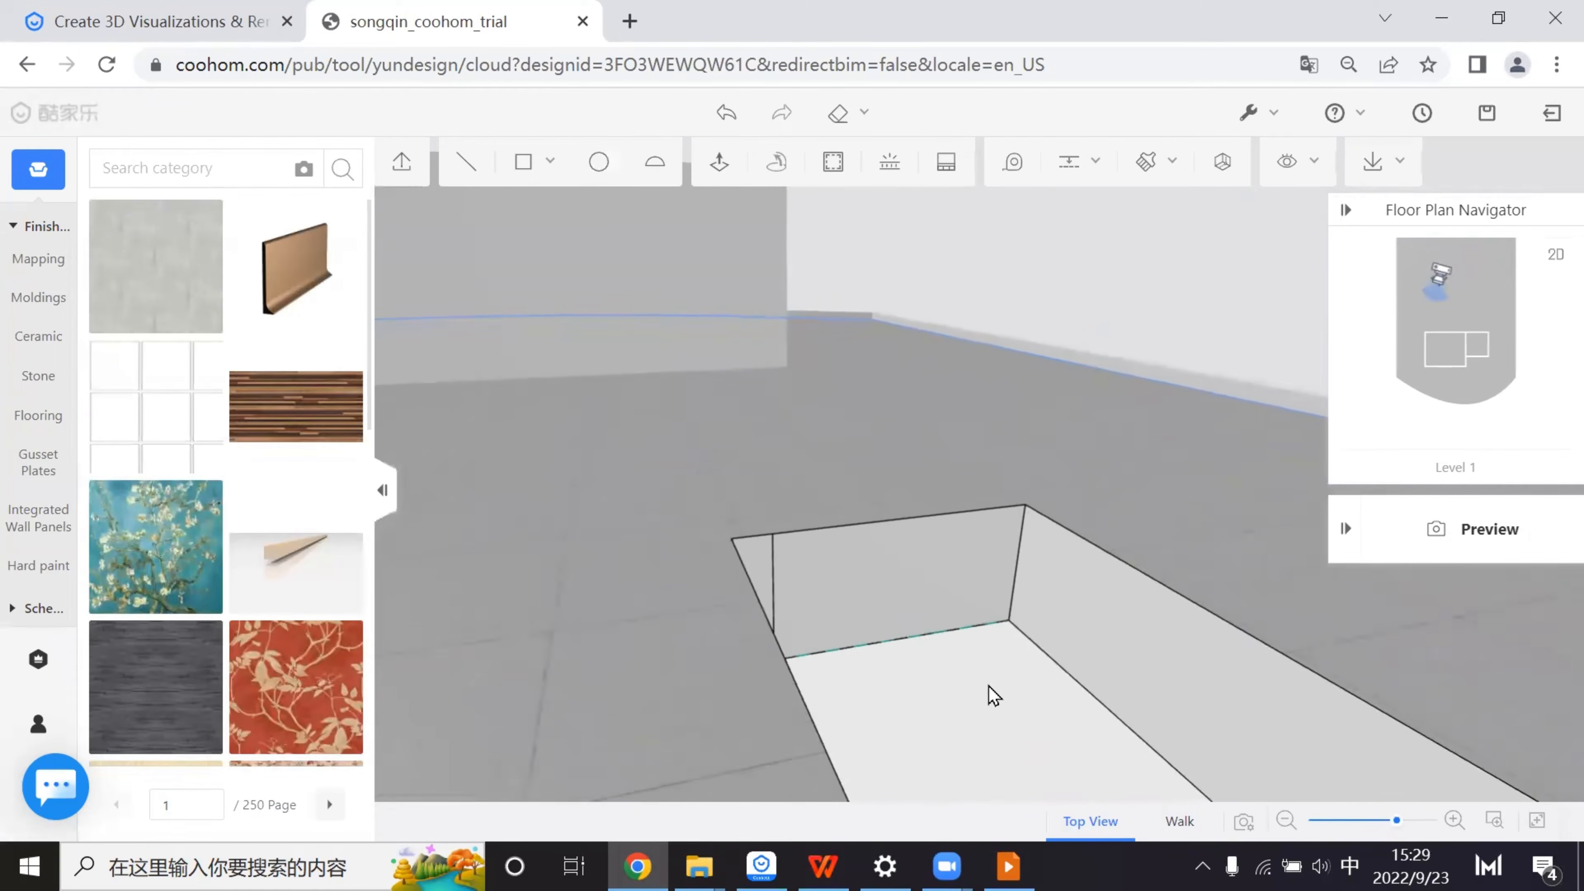
pyautogui.moveTo(565, 588); pyautogui.dragTo(538, 583, button='right')
pyautogui.moveTo(1059, 714); pyautogui.dragTo(944, 555)
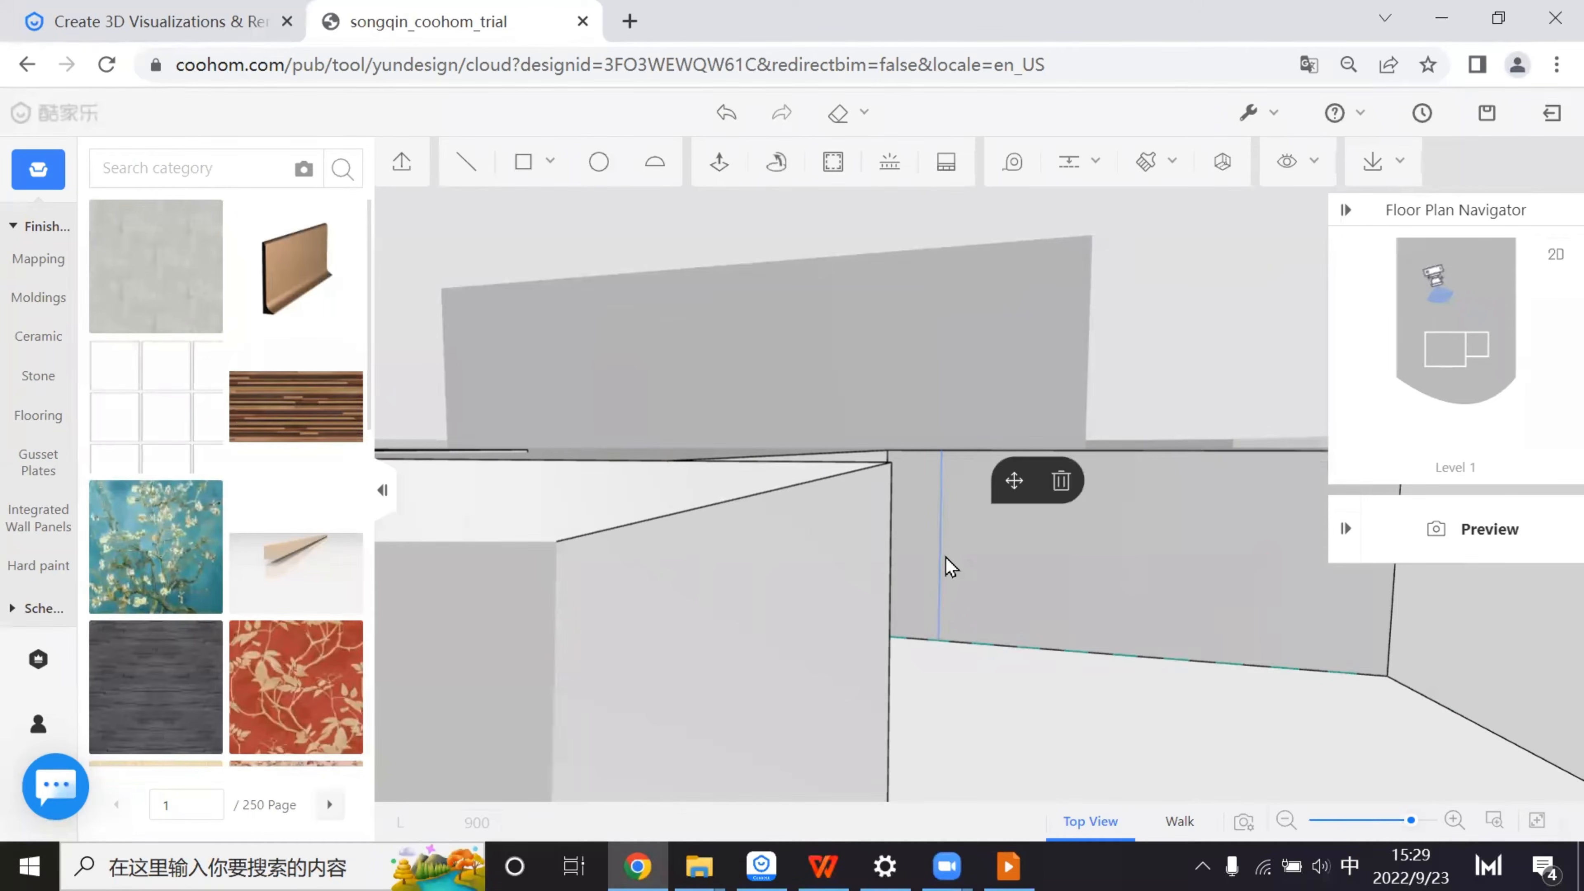
pyautogui.click(1079, 496)
# - Delete the two leftover vertical dividing lines on the long outer wall behind the stage
pyautogui.moveTo(905, 648); pyautogui.dragTo(558, 590)
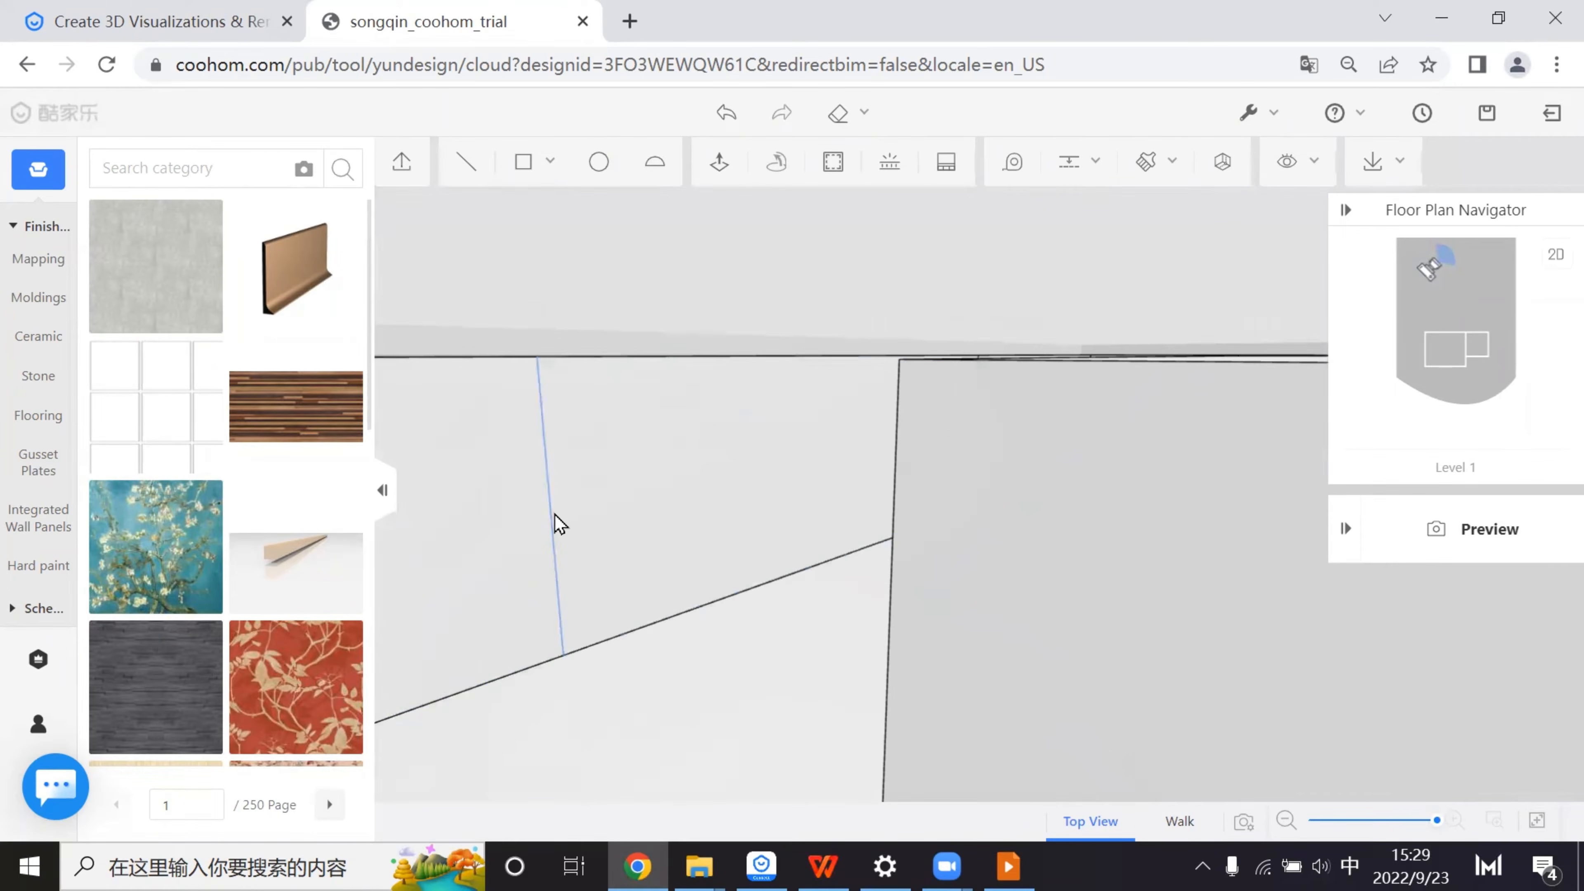
pyautogui.click(555, 515)
pyautogui.click(677, 439)
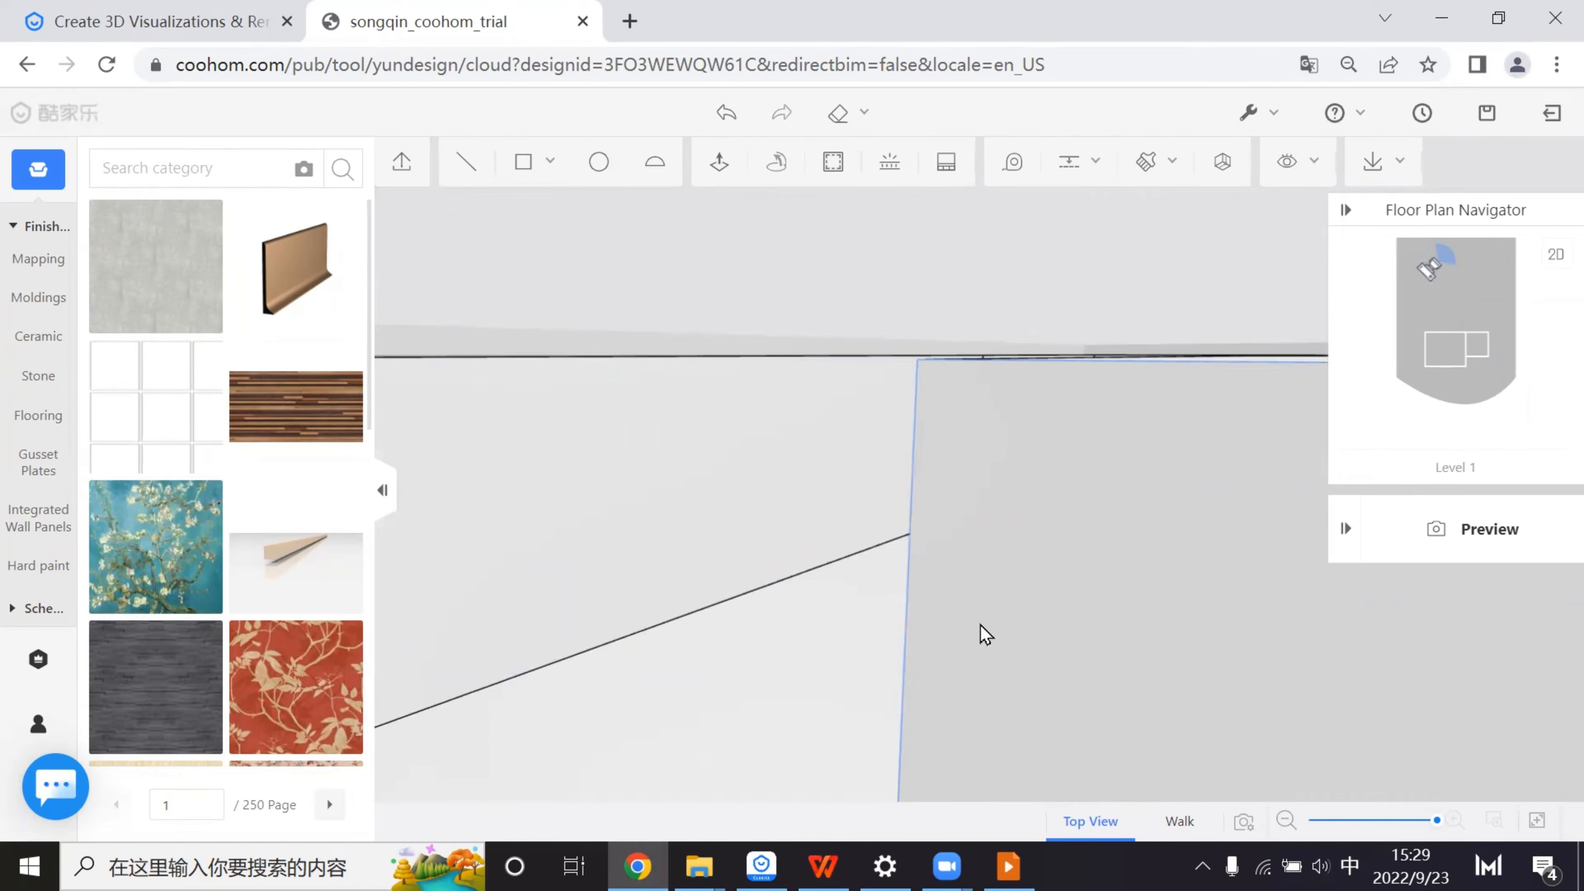
pyautogui.moveTo(986, 633); pyautogui.dragTo(526, 605)
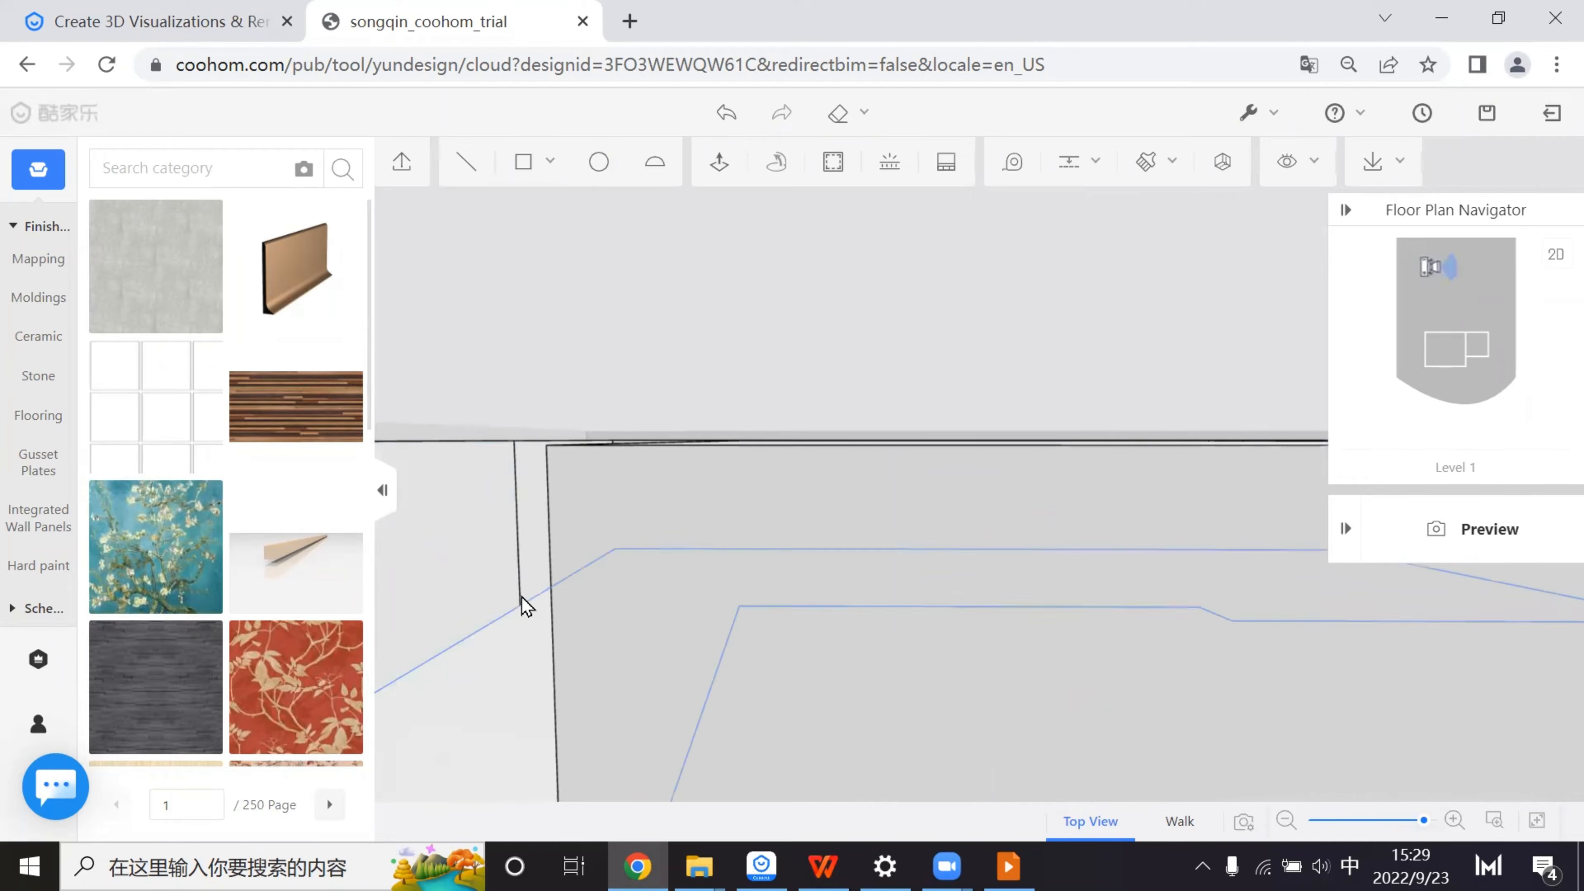
pyautogui.click(525, 543)
pyautogui.click(637, 465)
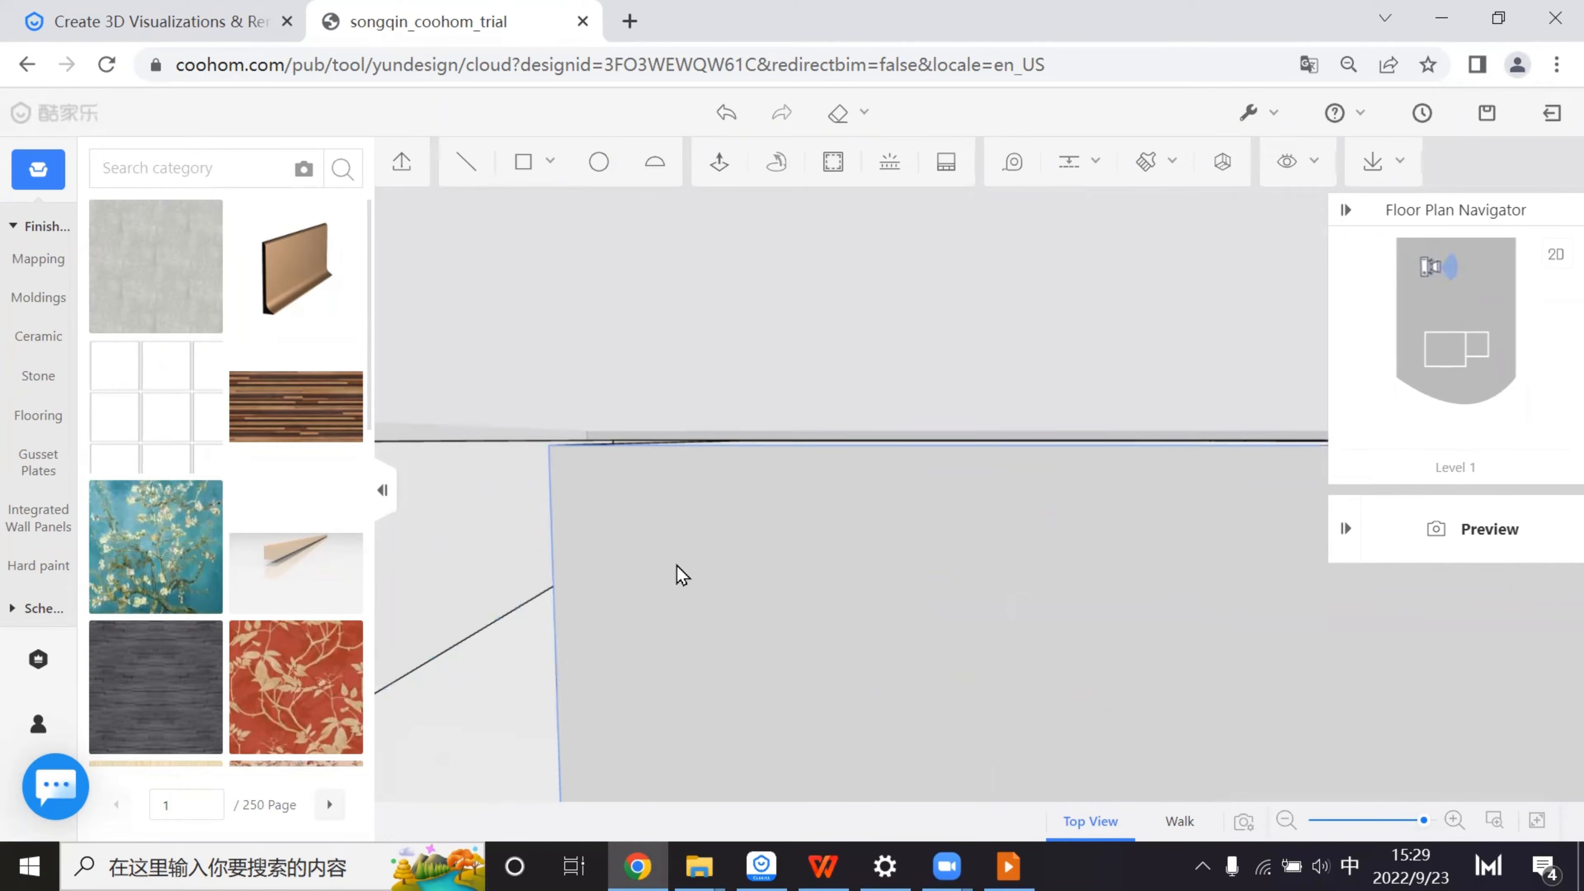
# - Examine the sunken area and stage from a distance and up close for any remaining dividing lines
pyautogui.scroll(-2, 853, 594)
pyautogui.scroll(-5, 959, 609)
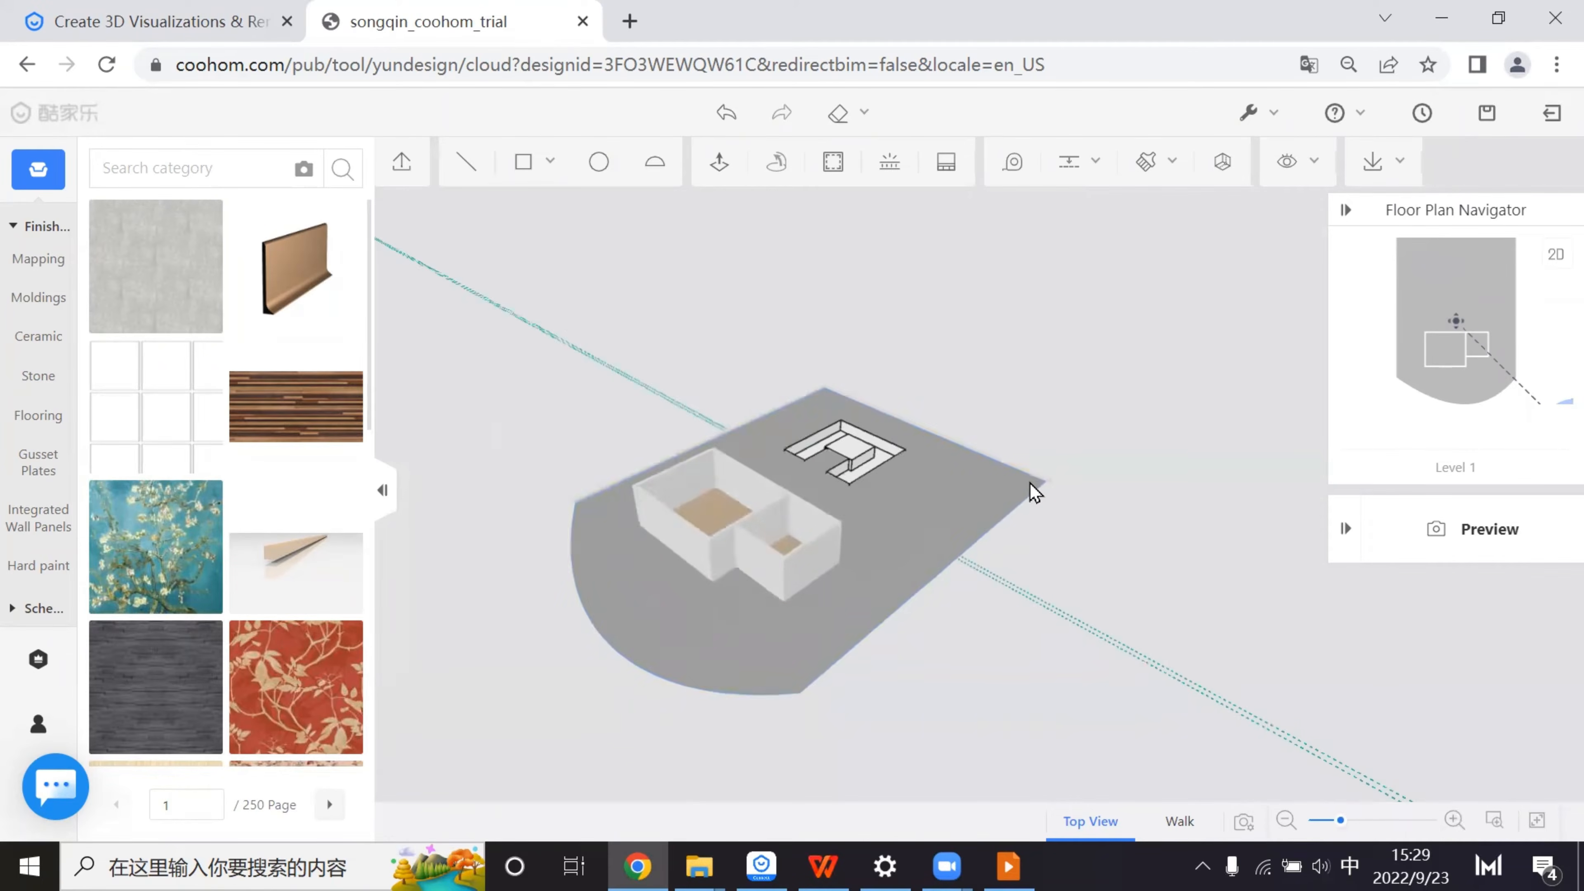
pyautogui.scroll(5, 1156, 527)
pyautogui.moveTo(1156, 527); pyautogui.dragTo(852, 577)
pyautogui.scroll(6, 852, 576)
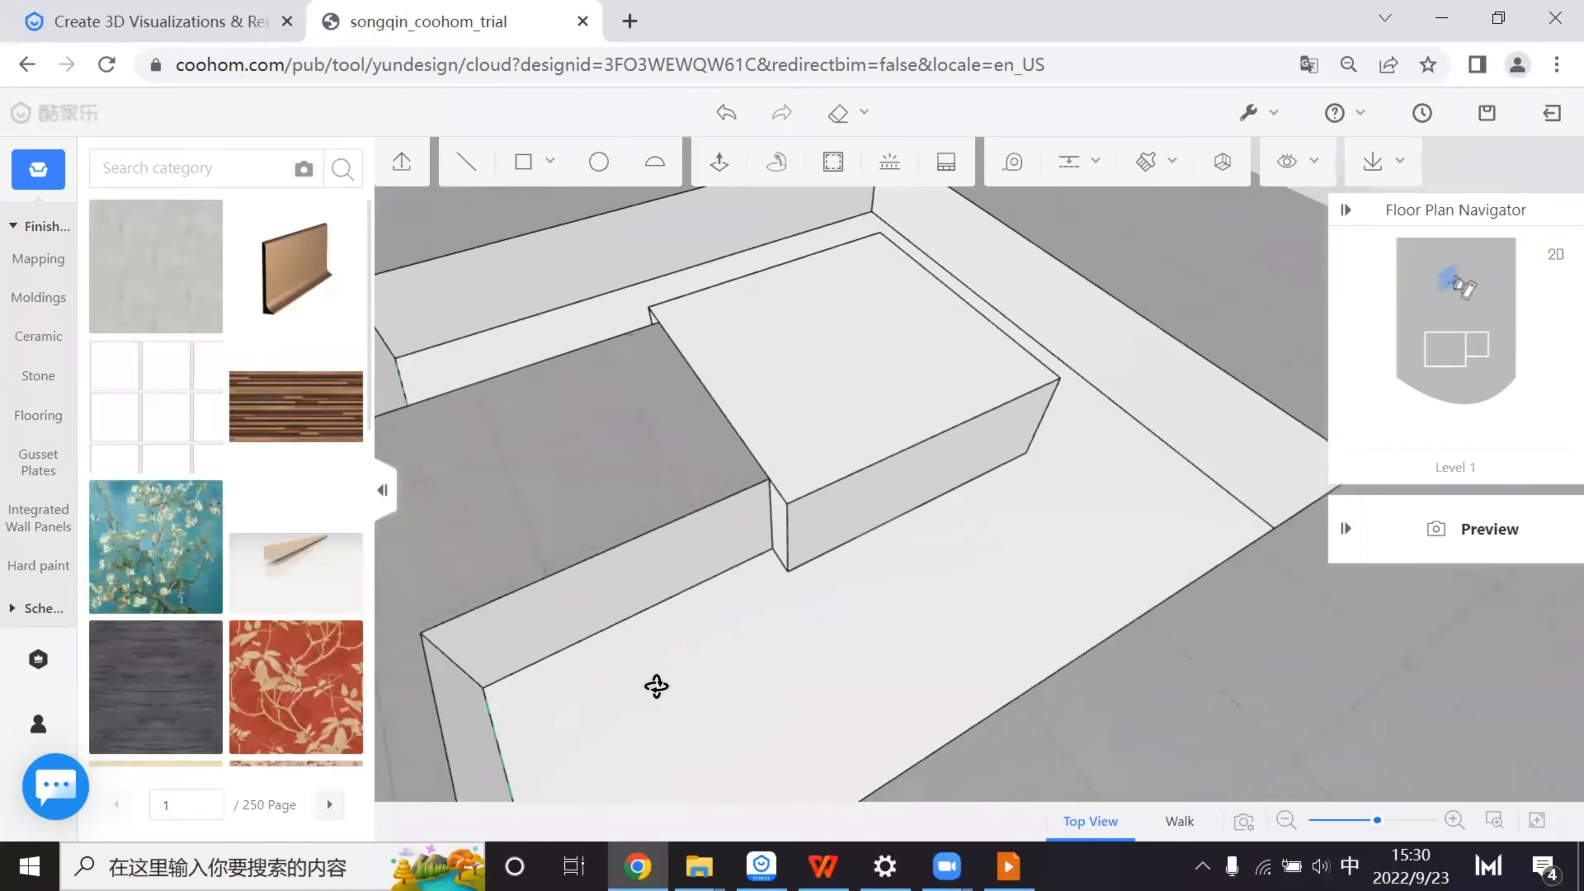
pyautogui.scroll(-5, 1051, 785)
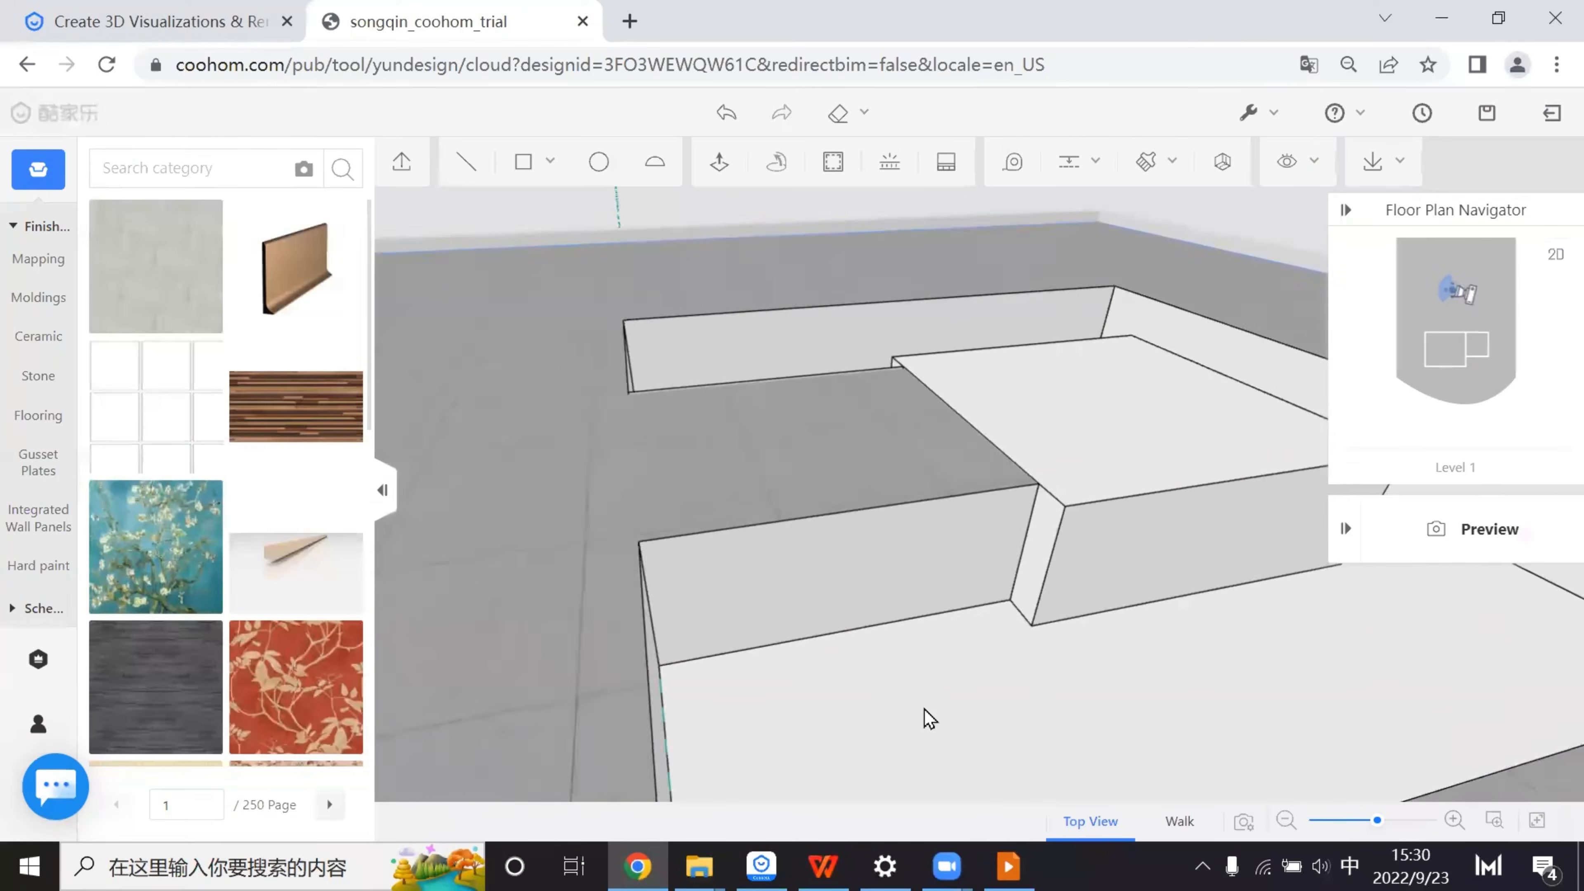
pyautogui.scroll(3, 1024, 758)
pyautogui.moveTo(1035, 739); pyautogui.dragTo(976, 709)
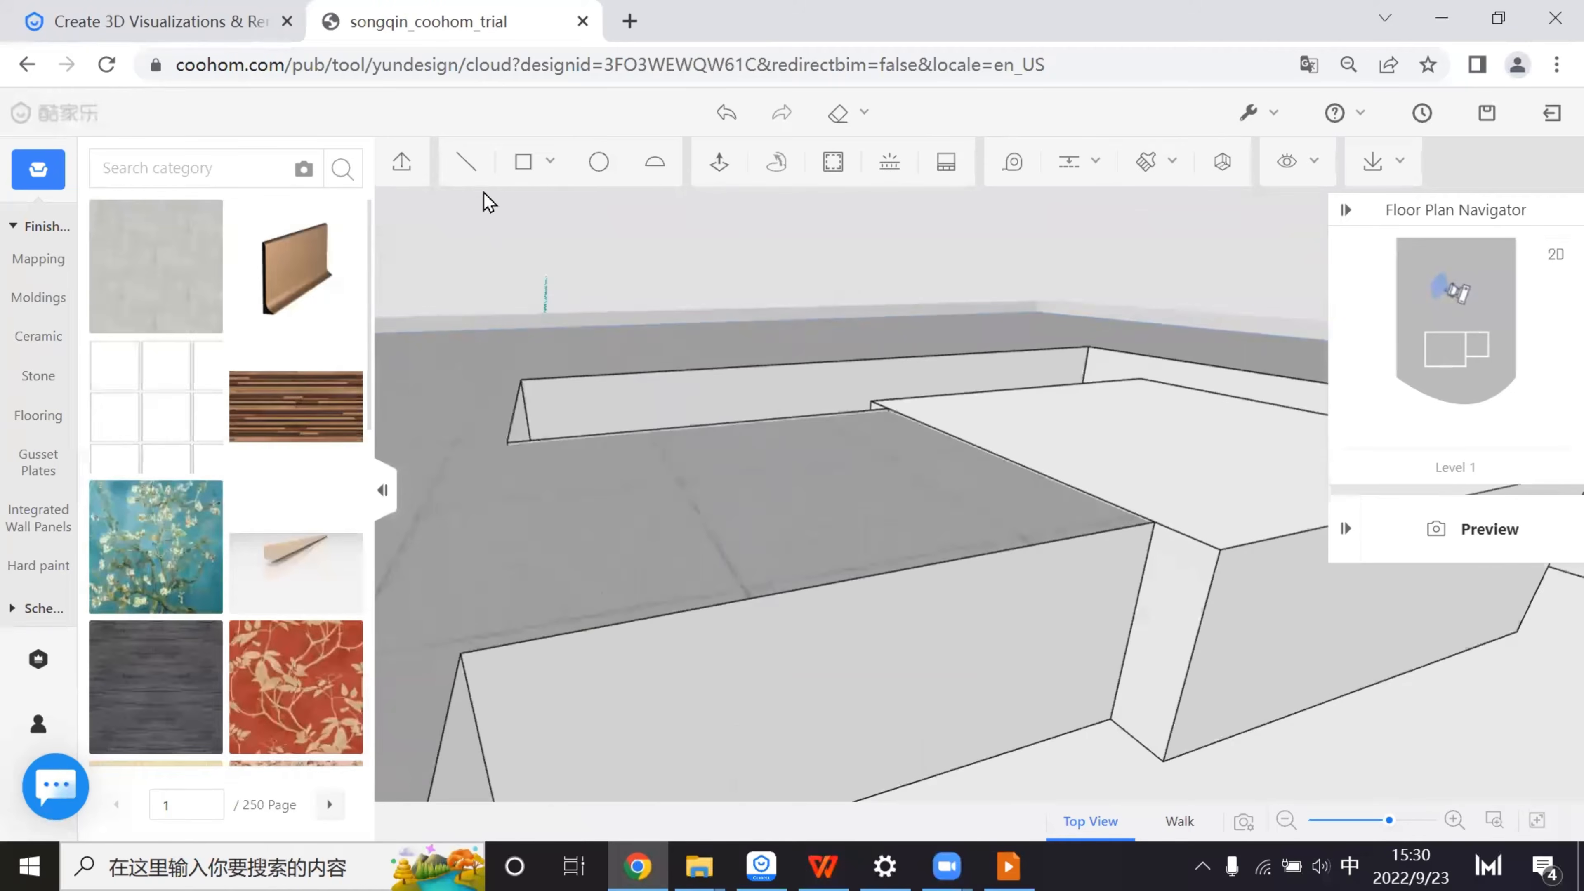
pyautogui.moveTo(524, 167)
pyautogui.click(527, 213)
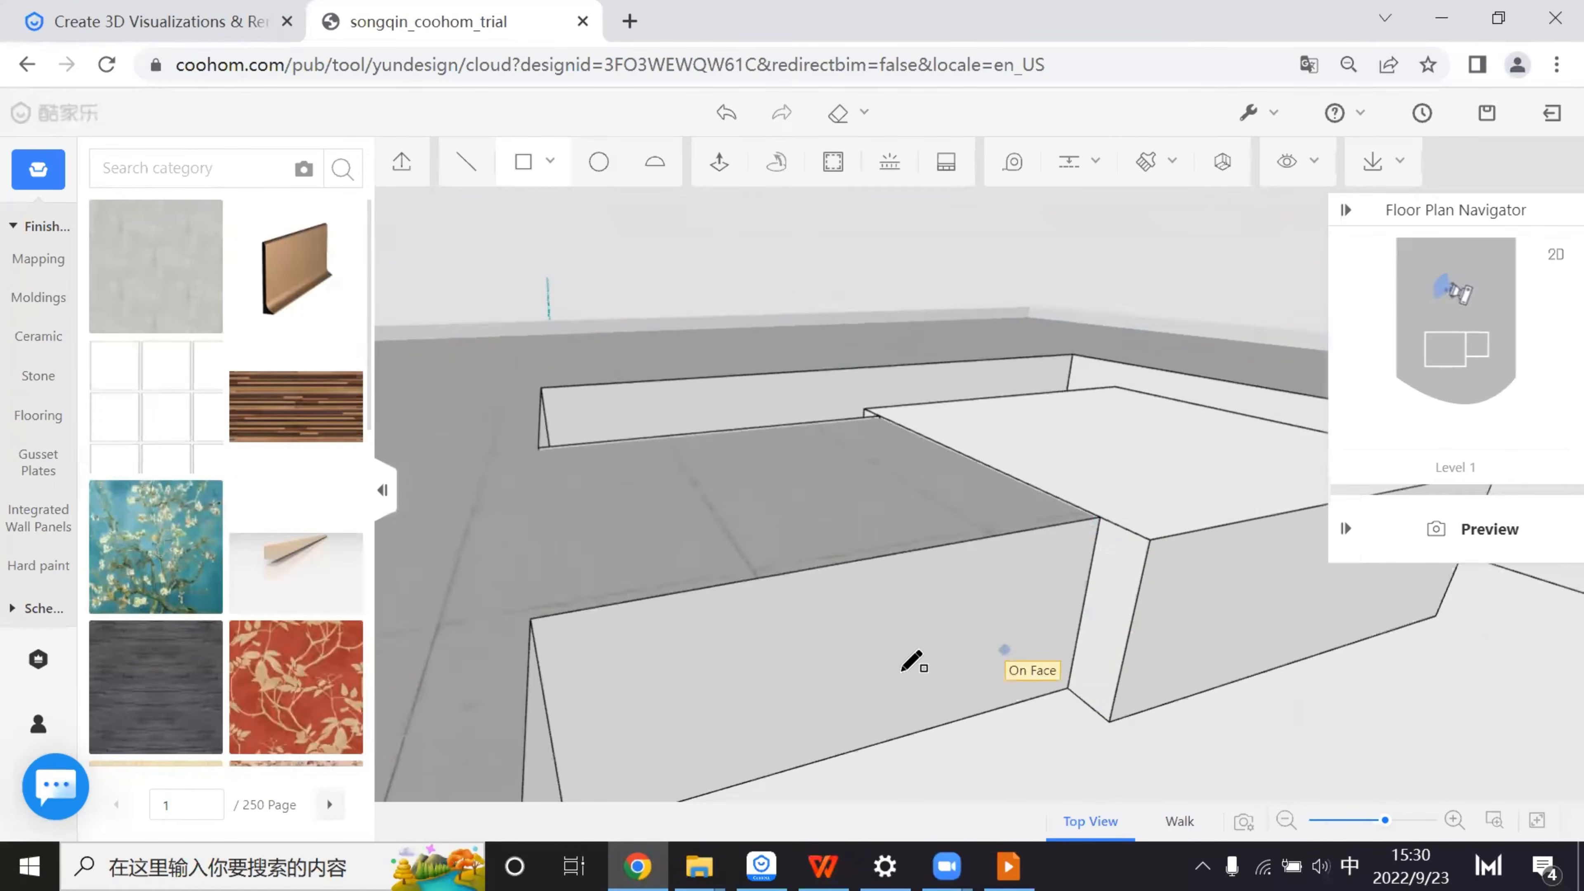
pyautogui.moveTo(989, 717); pyautogui.dragTo(911, 657, button='right')
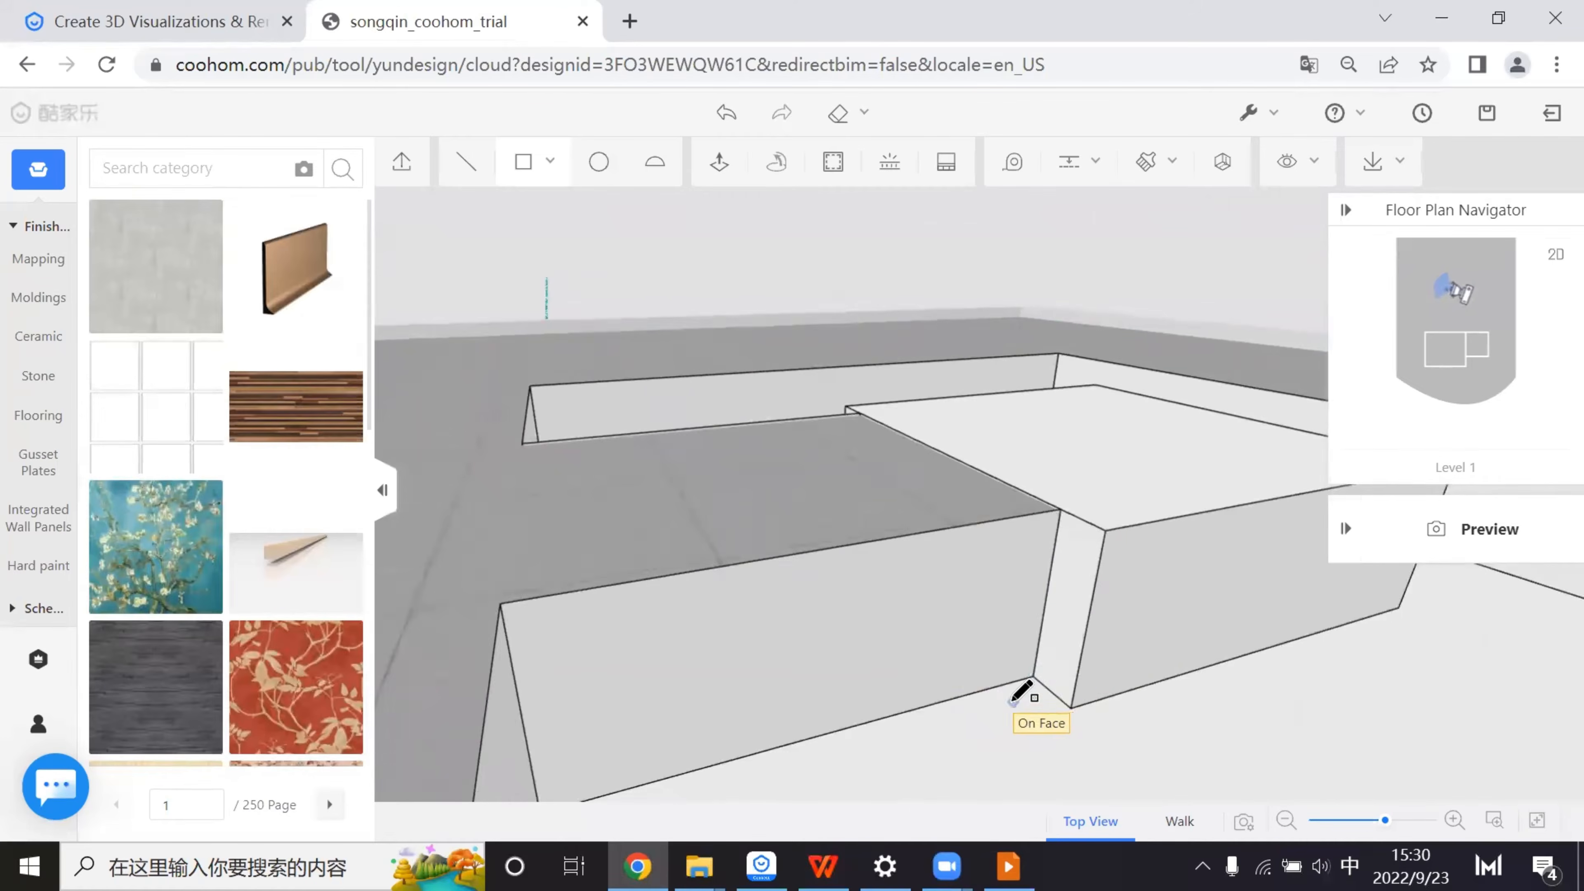
pyautogui.scroll(-1, 1011, 703)
pyautogui.moveTo(1004, 705)
pyautogui.mouseDown(button='right')
pyautogui.moveTo(969, 722)
pyautogui.moveTo(836, 705)
pyautogui.mouseUp(button='right')
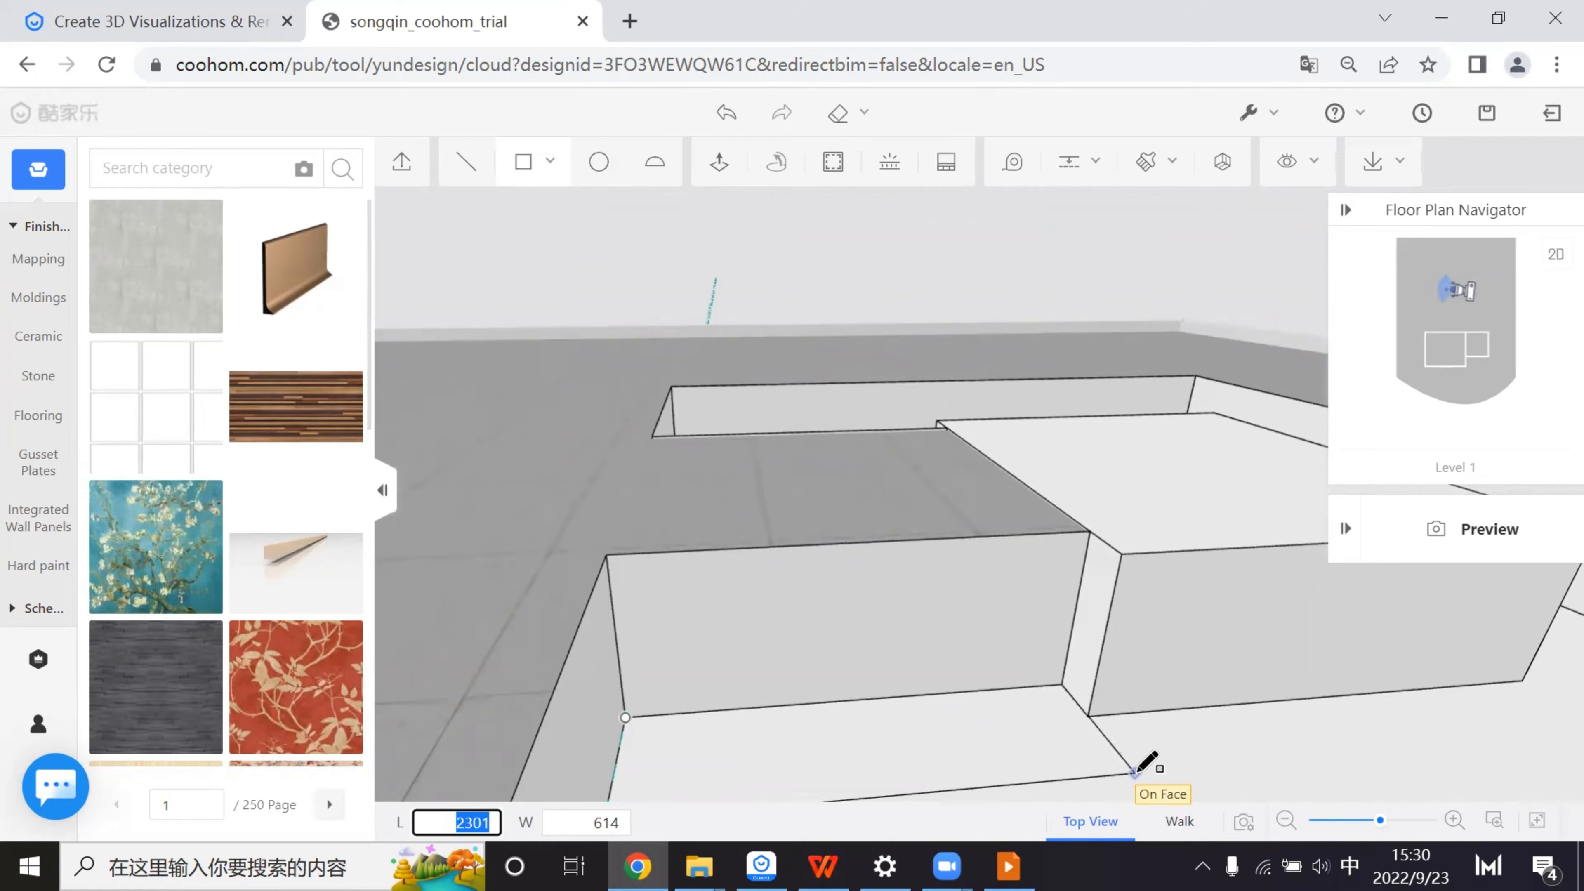
pyautogui.press('Escape')
pyautogui.moveTo(962, 697); pyautogui.dragTo(965, 539, button='right')
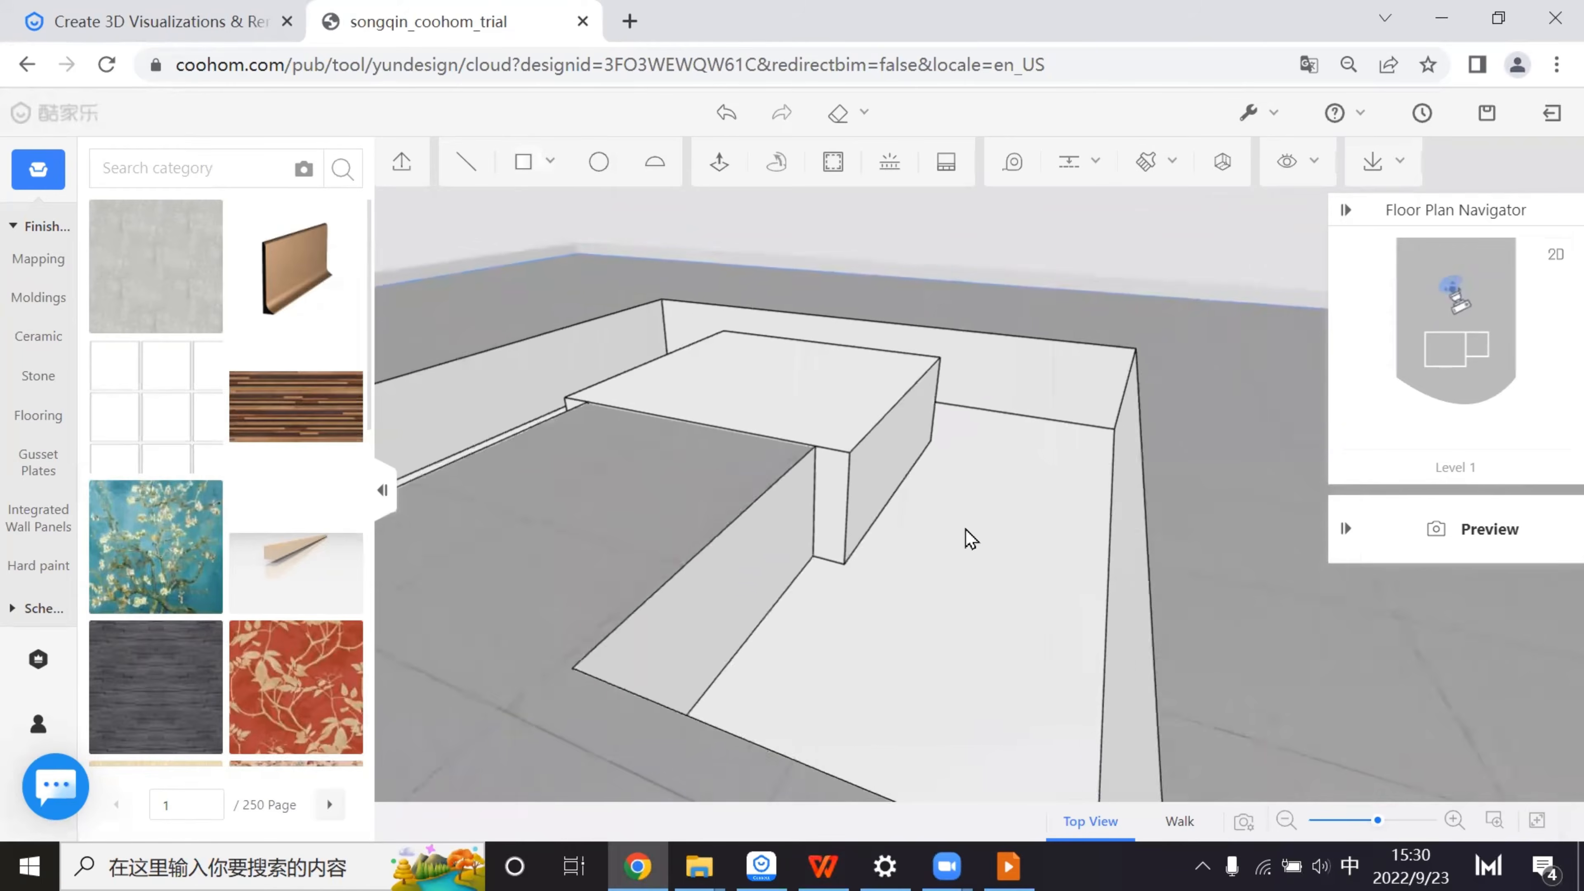
# - Try to push/pull the stage's narrow overhanging side face outward beside the walkway
pyautogui.scroll(4, 948, 549)
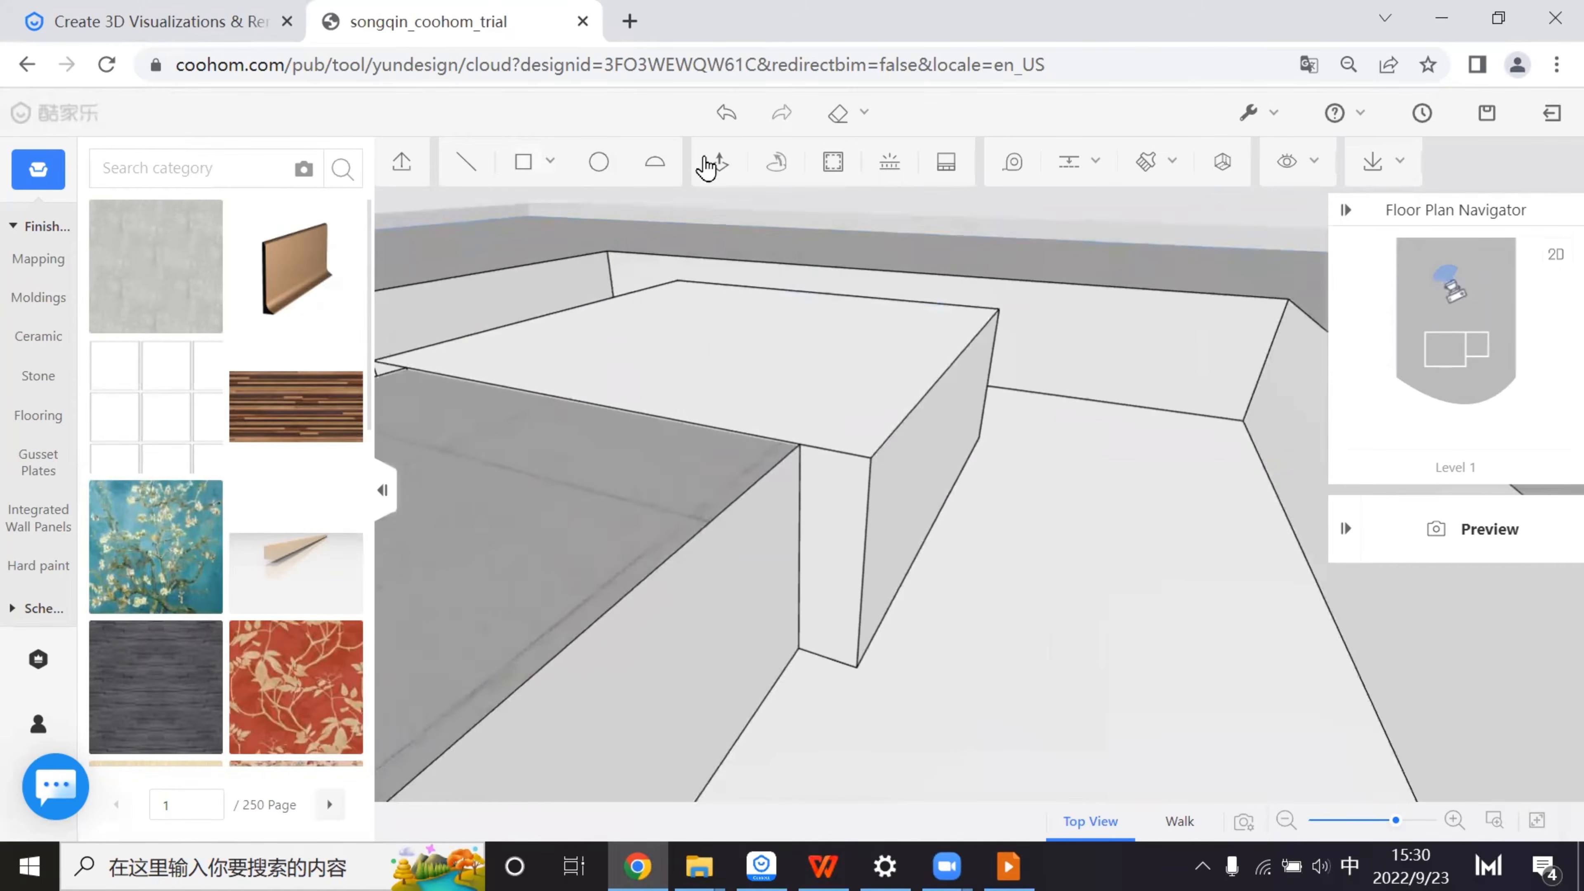
pyautogui.click(717, 163)
pyautogui.press('Escape')
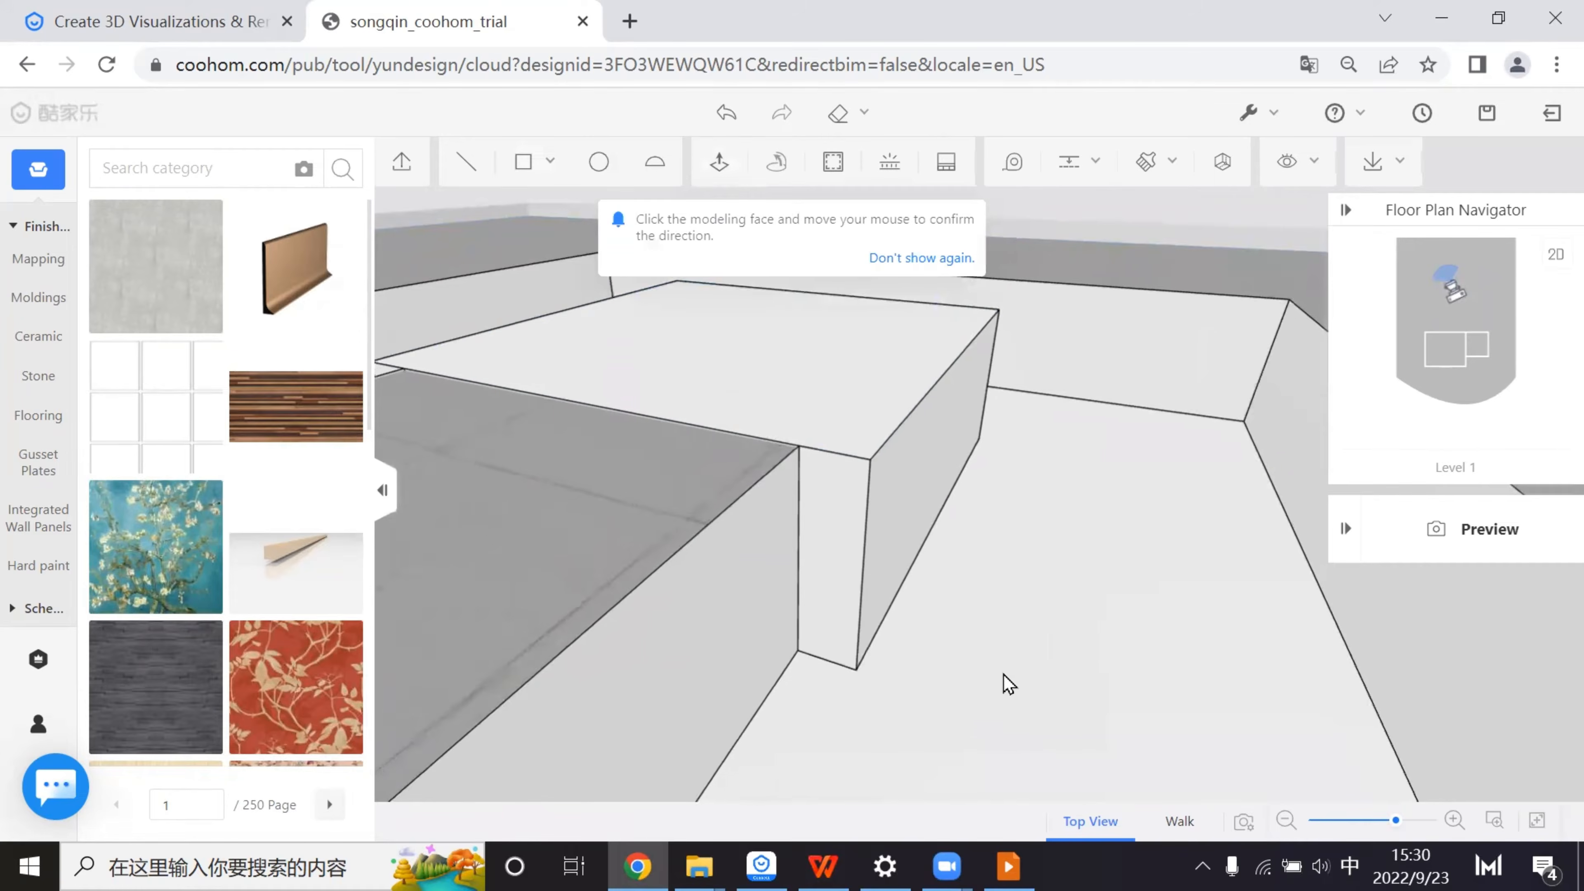
pyautogui.scroll(3, 1012, 696)
pyautogui.moveTo(1012, 700); pyautogui.dragTo(963, 560, button='right')
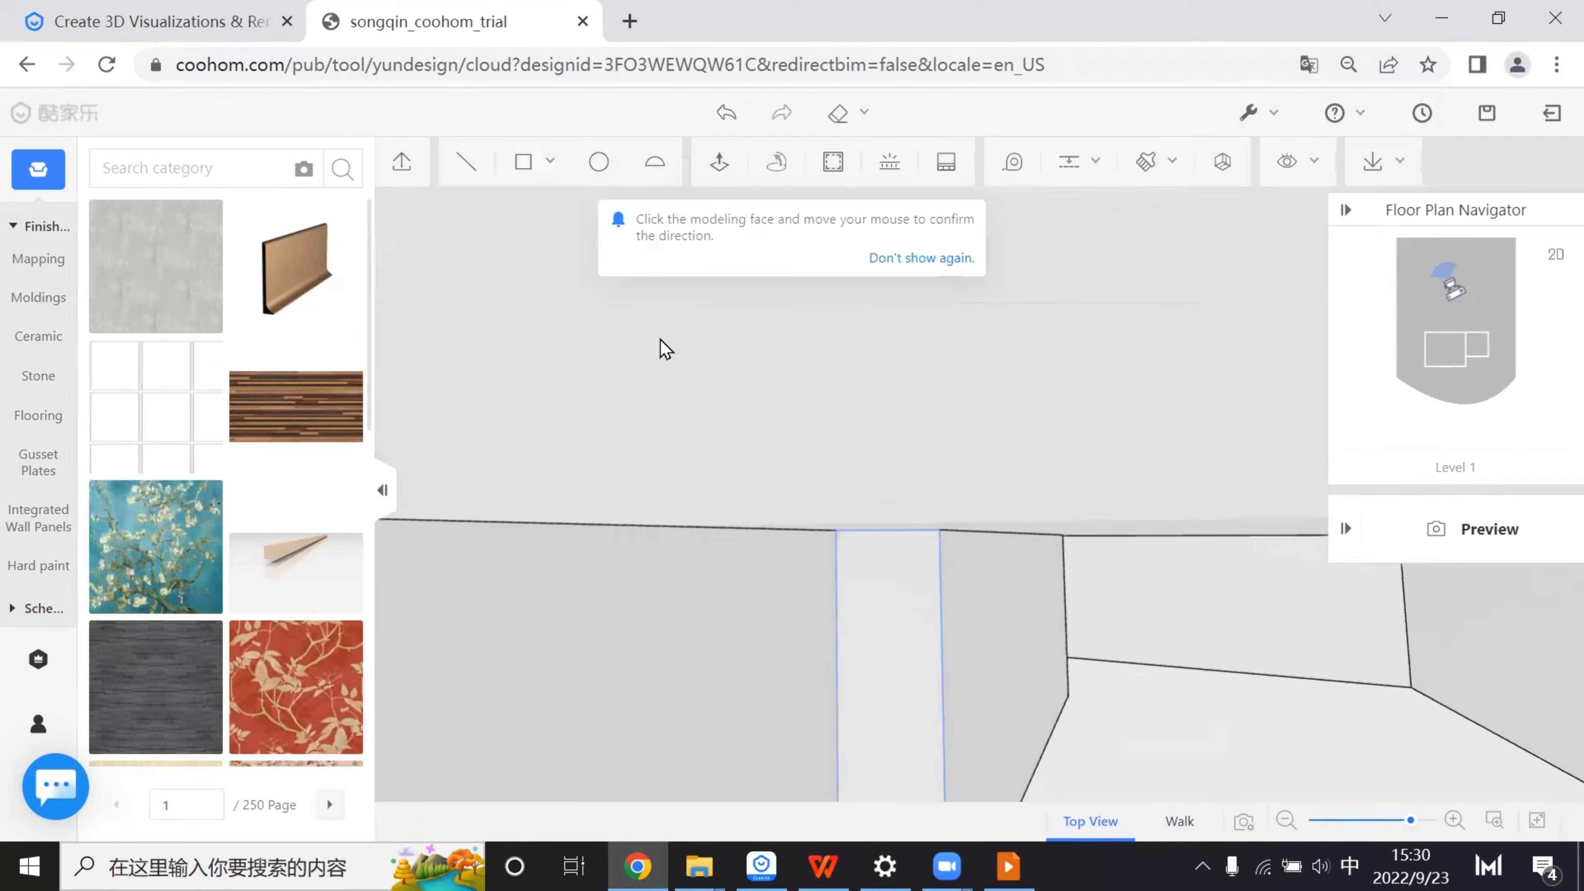
pyautogui.click(720, 164)
pyautogui.click(1012, 685)
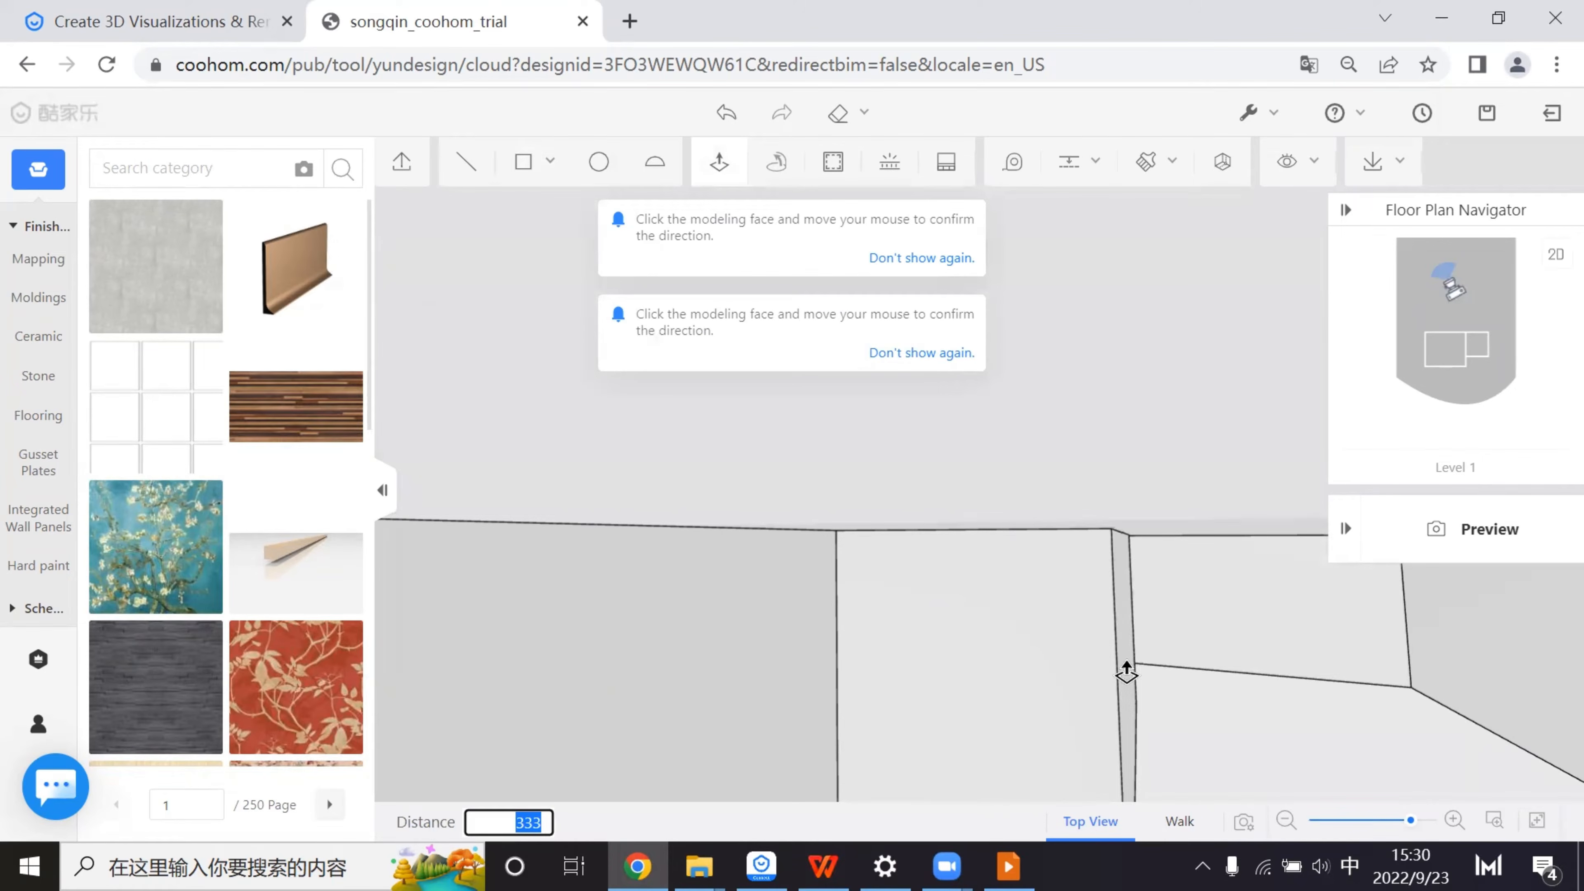
pyautogui.press('Return')
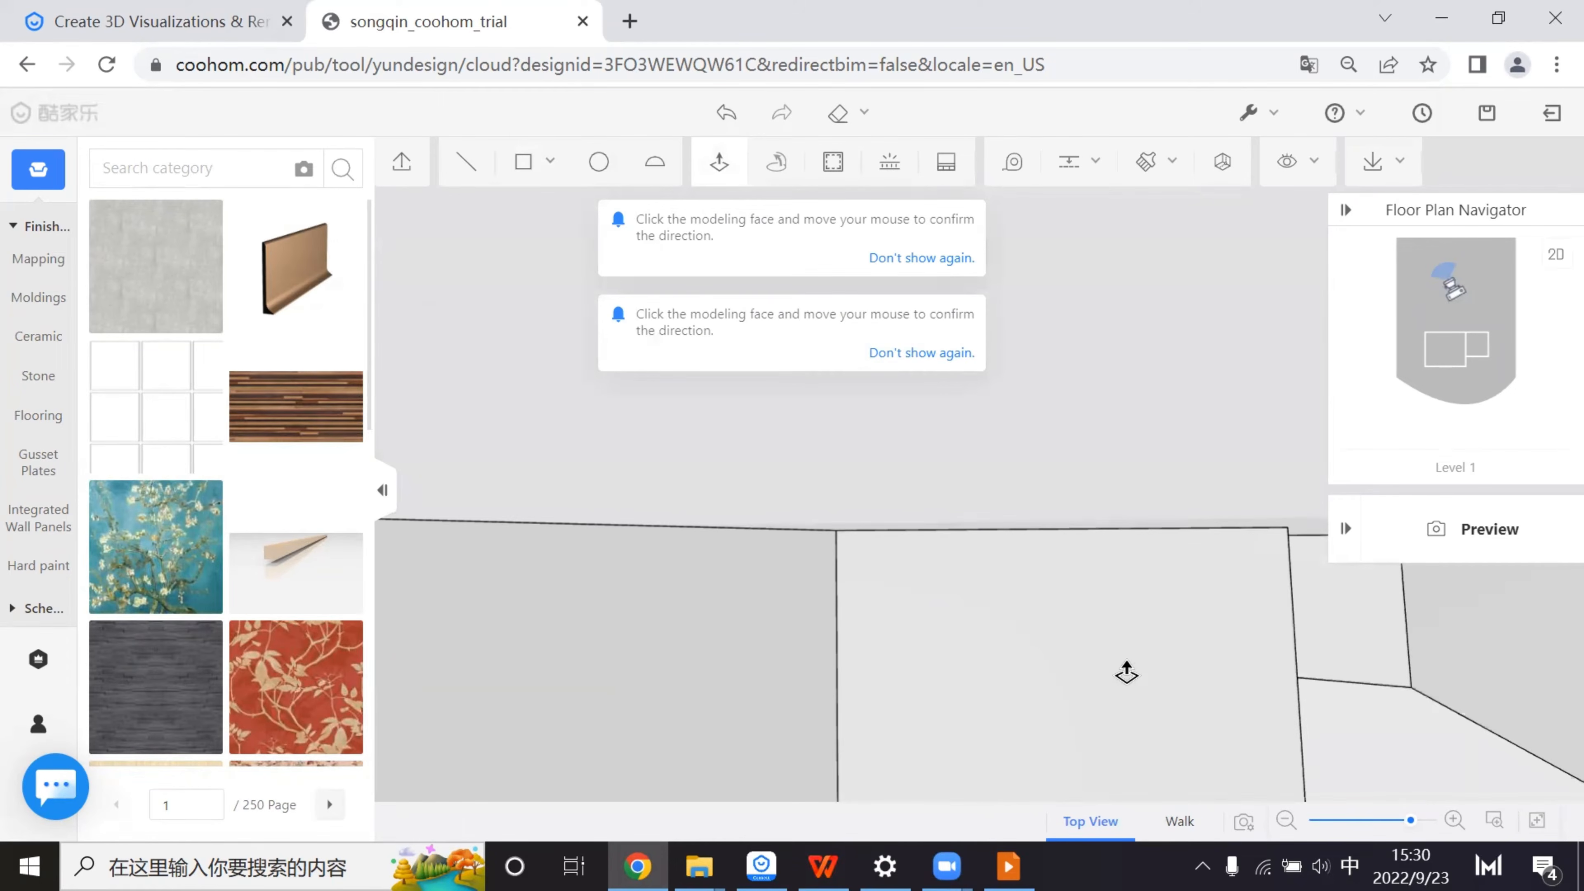
# - Check the widened stage from above and undo the last push/pull
pyautogui.moveTo(1163, 674); pyautogui.dragTo(1104, 730, button='right')
pyautogui.scroll(-5, 1115, 655)
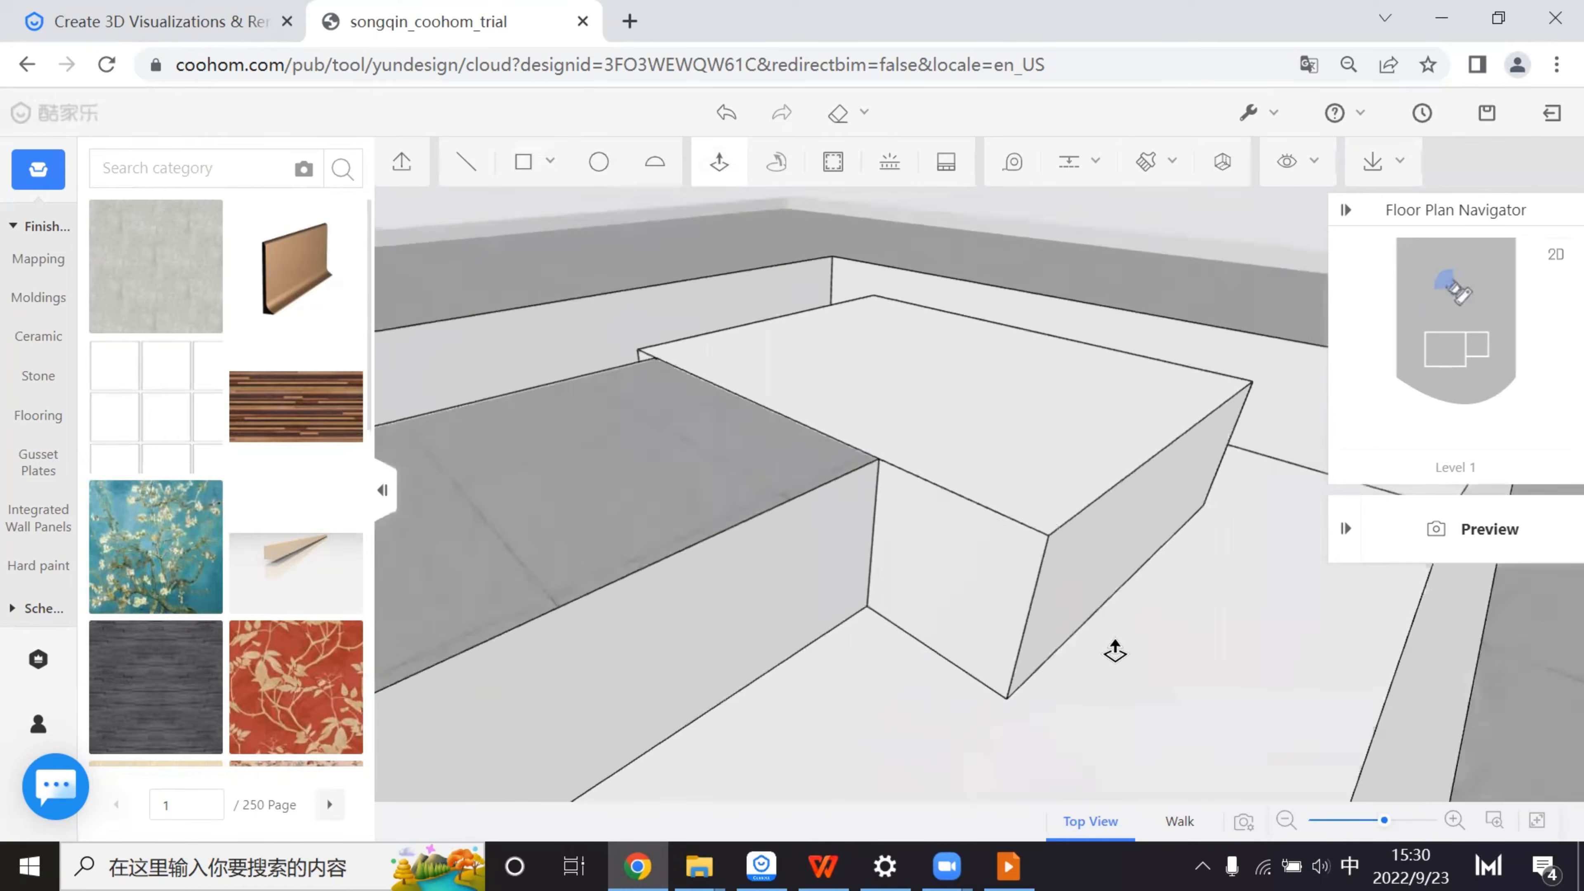
pyautogui.scroll(-2, 1115, 652)
pyautogui.scroll(3, 1015, 687)
pyautogui.hotkey('ctrl', 'z')
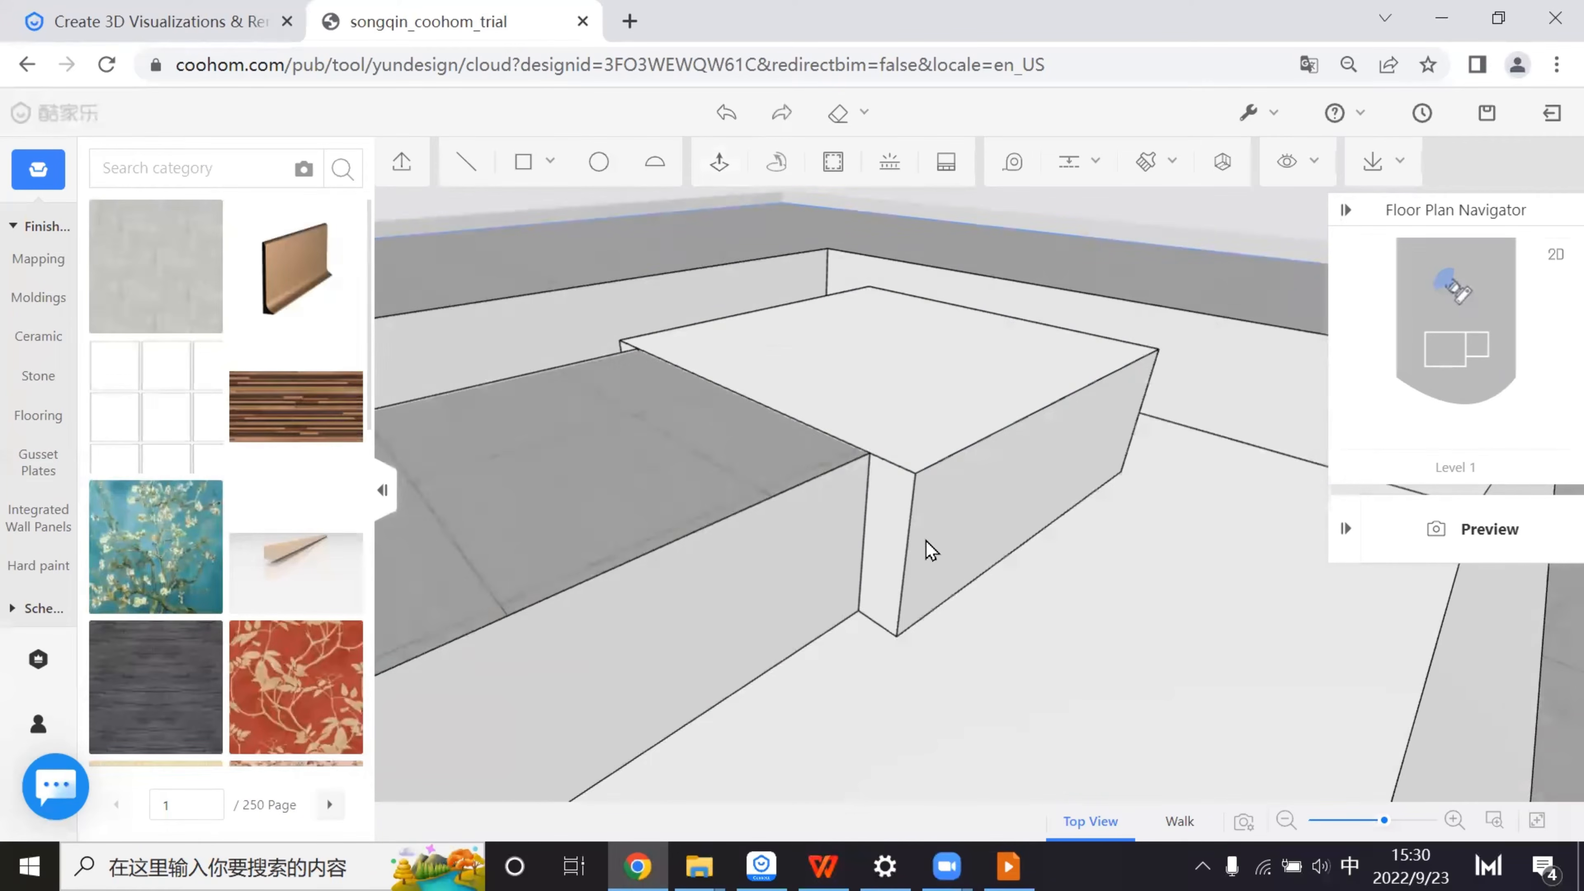
# - Push/pull the stage's narrow side face outward again to widen its overhang beside the walkway
pyautogui.click(719, 162)
pyautogui.scroll(4, 1116, 599)
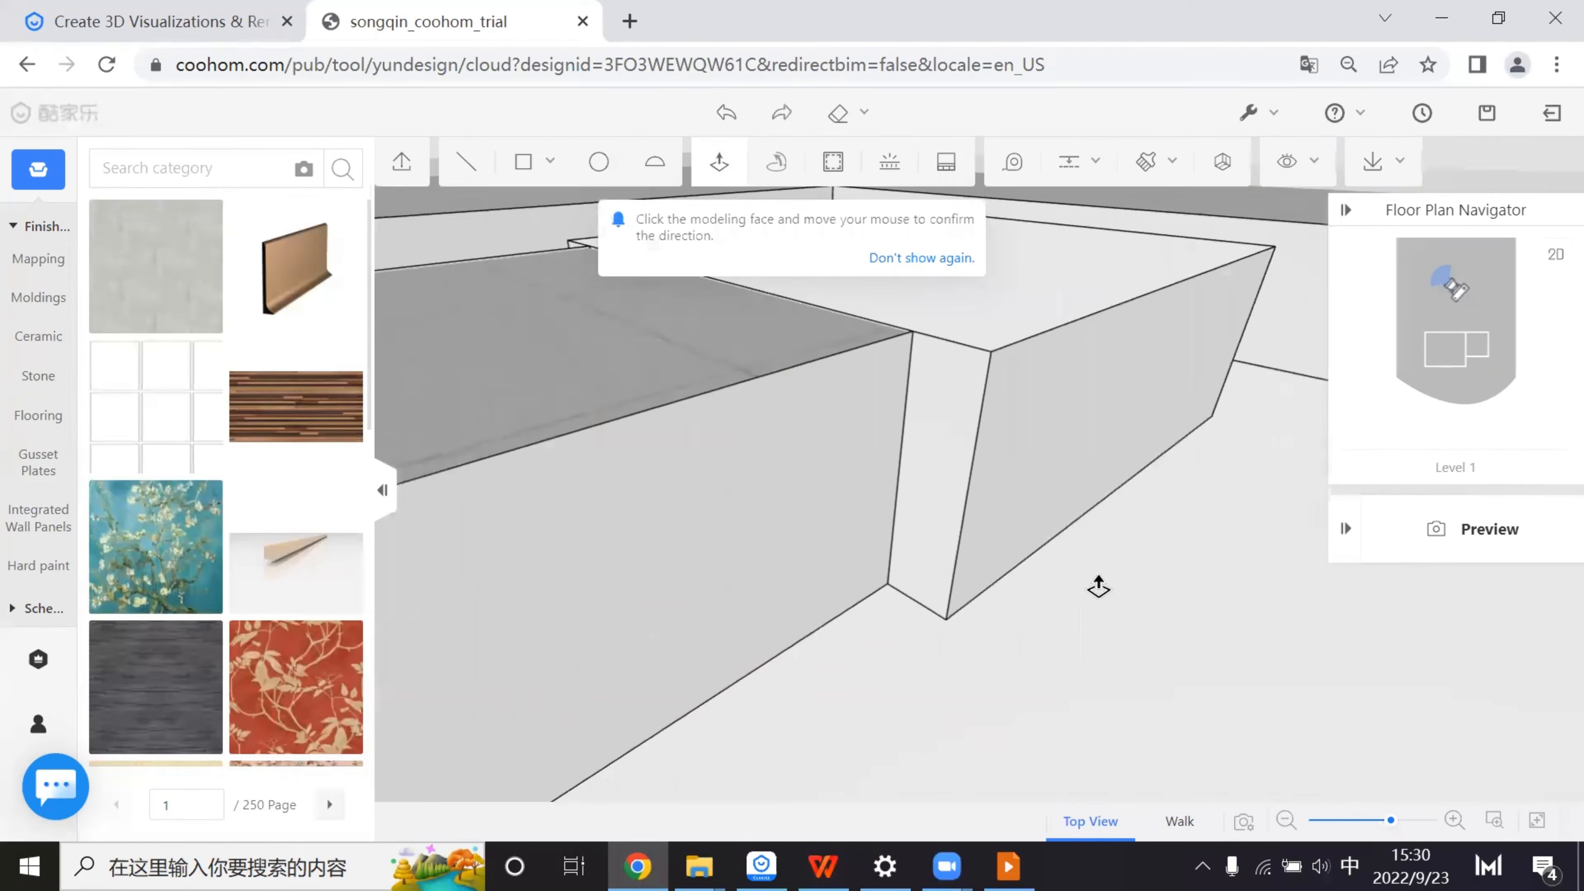
pyautogui.scroll(3, 1056, 604)
pyautogui.click(1152, 648)
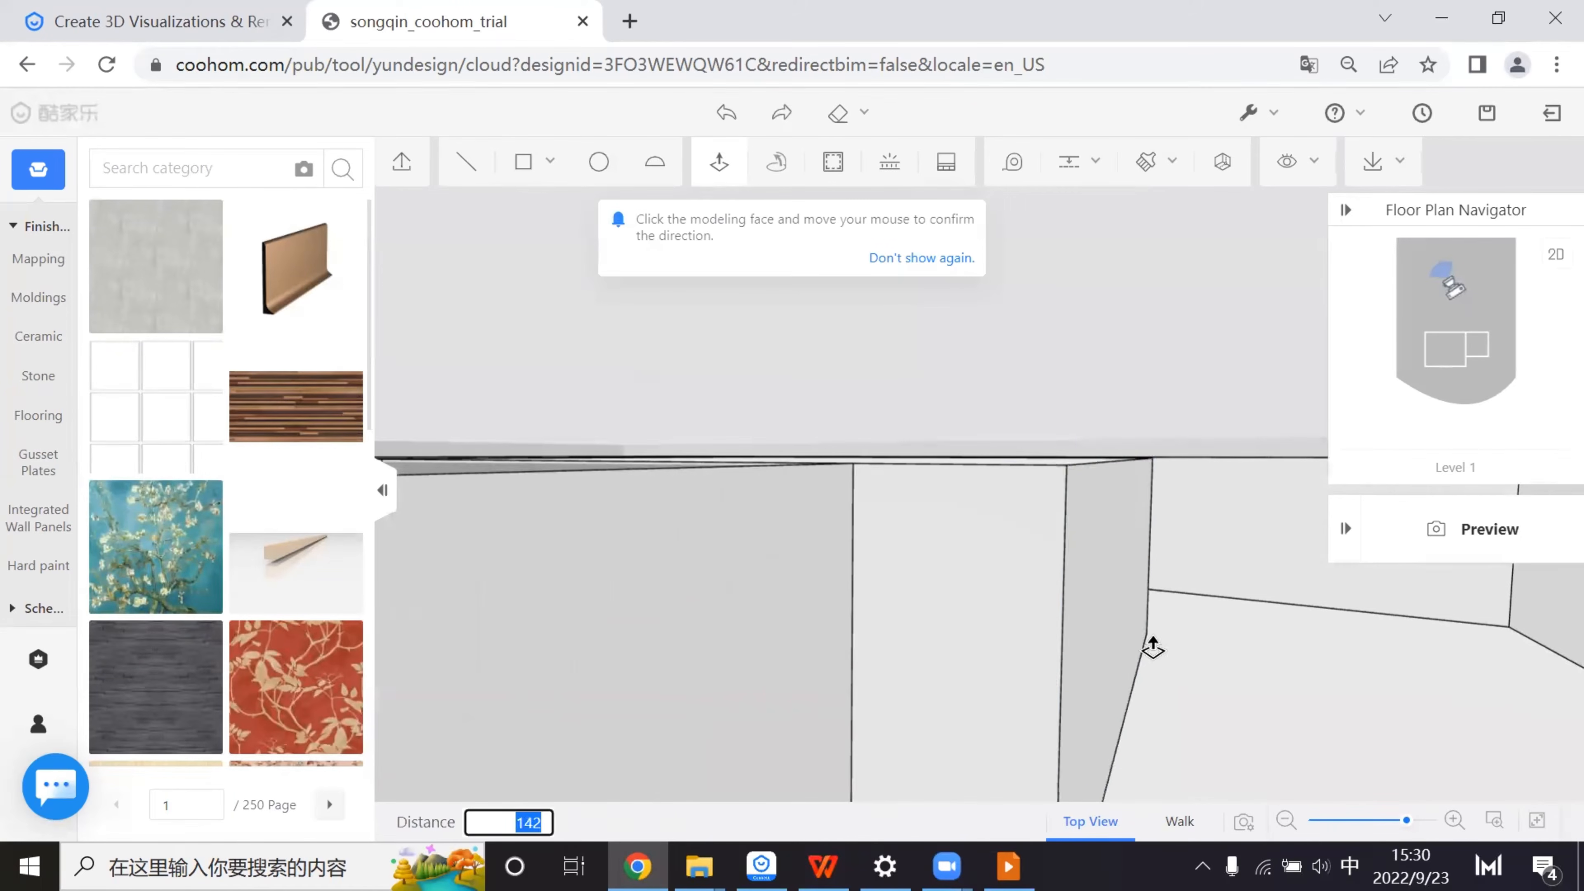
pyautogui.press('Return')
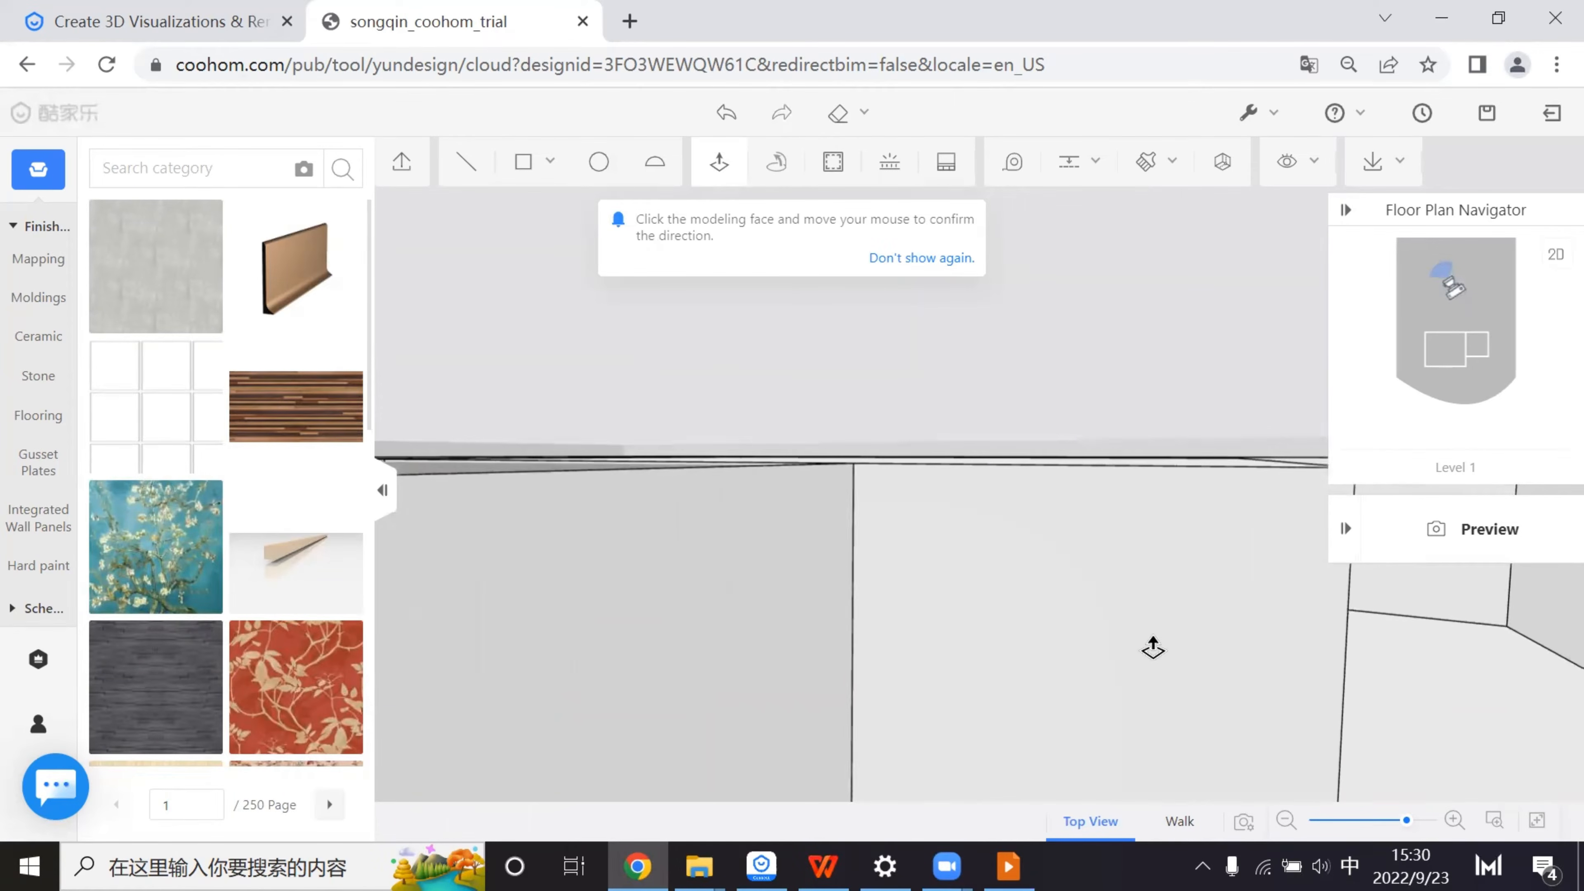
pyautogui.scroll(-6, 1153, 648)
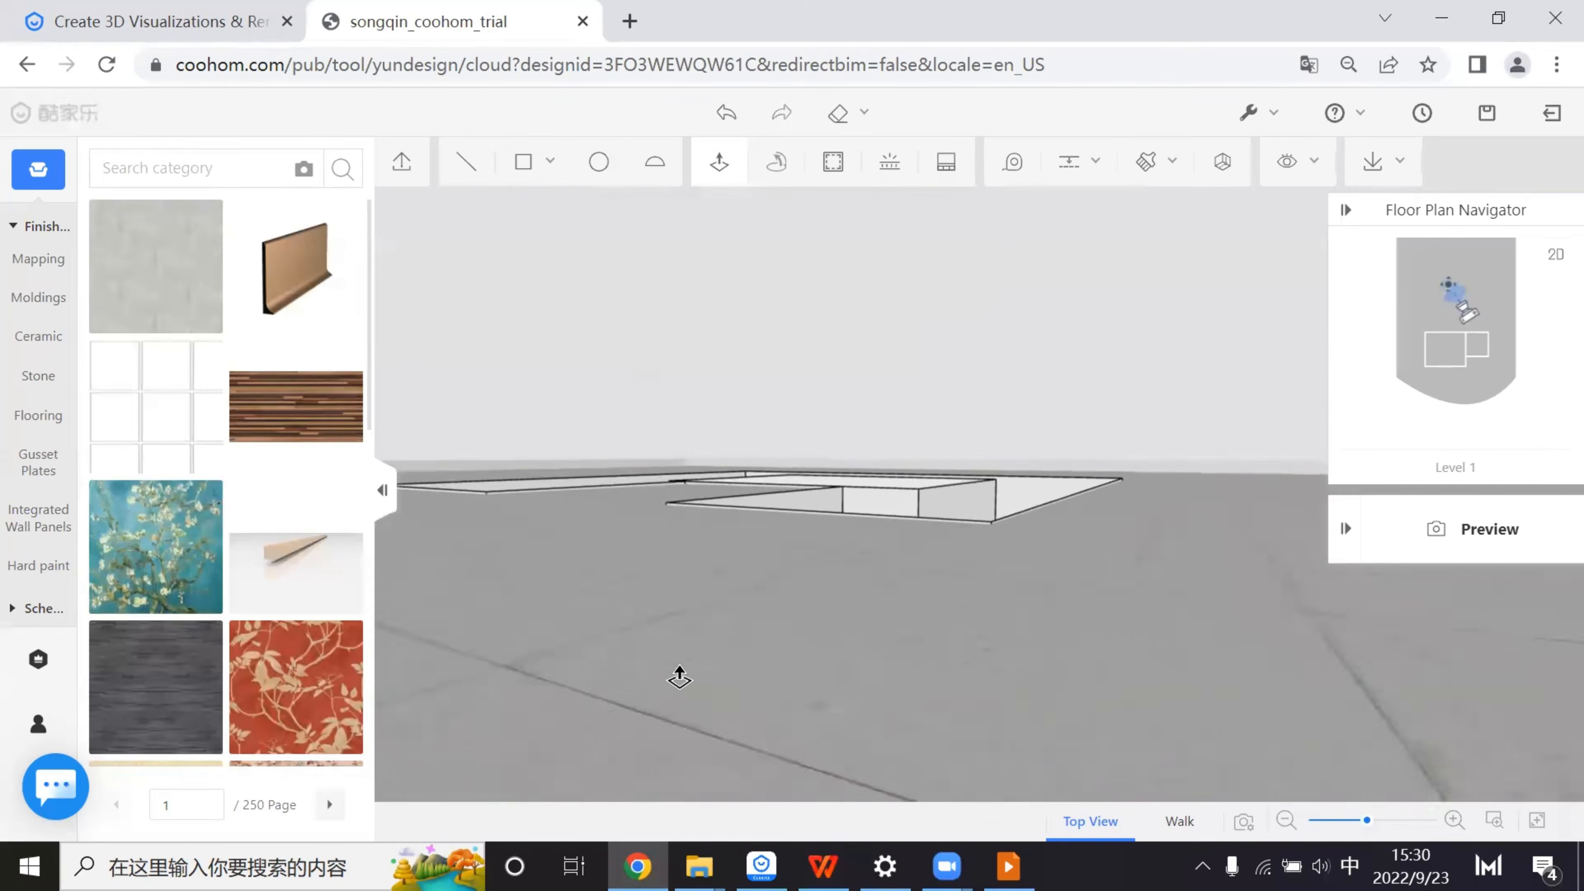
# - Push/pull the stage's opposite narrow side face outward to widen the overhang on the other side of the walkway
pyautogui.scroll(8, 679, 677)
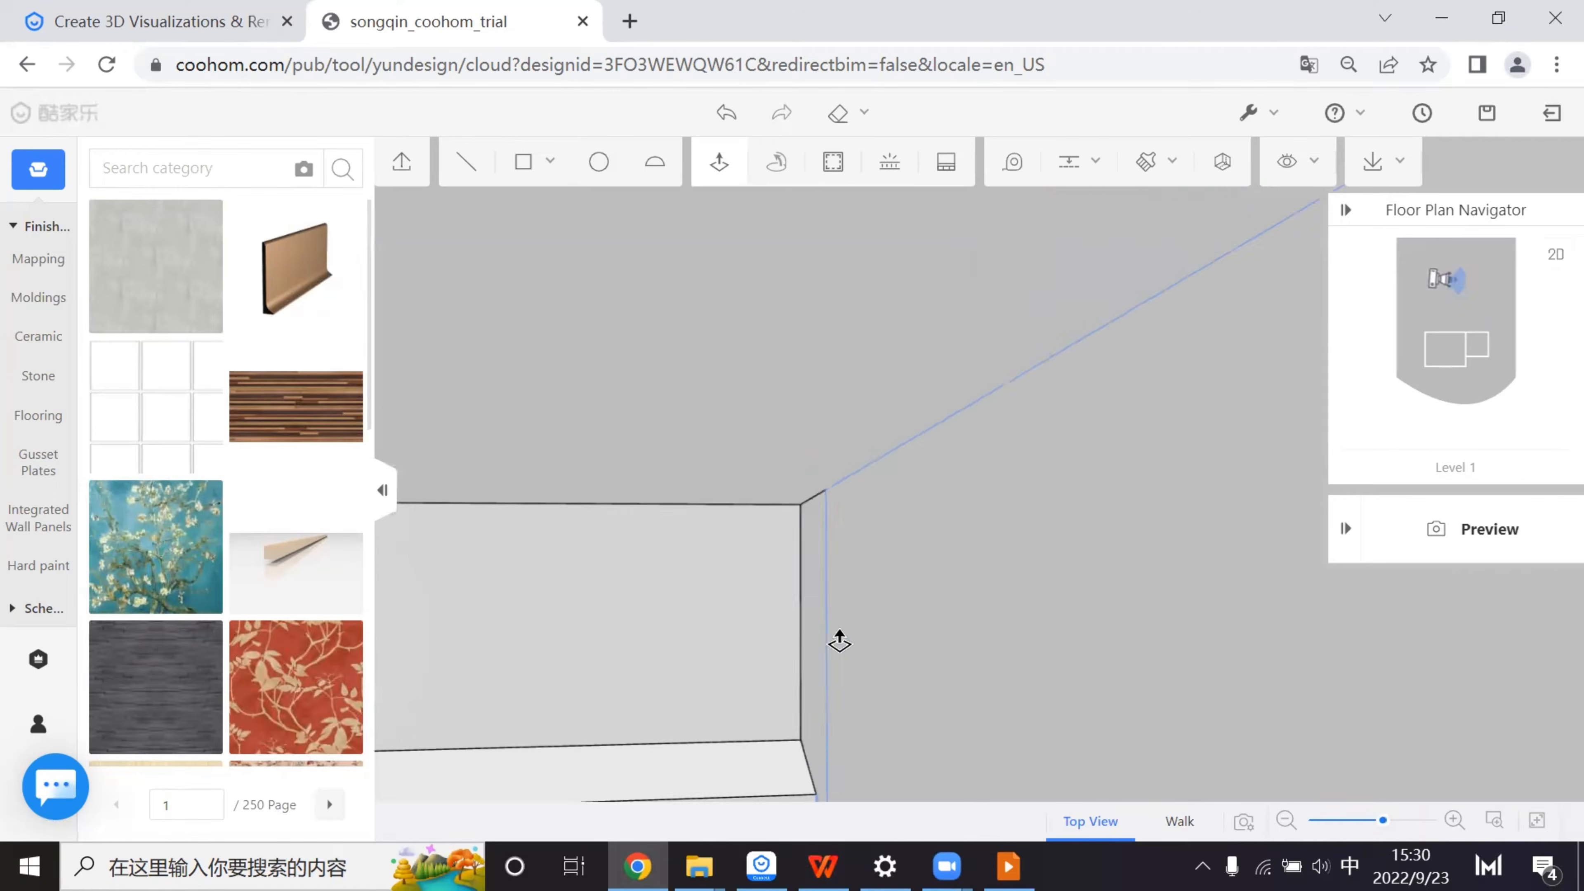
pyautogui.scroll(2, 840, 641)
pyautogui.moveTo(856, 637); pyautogui.dragTo(778, 637, button='right')
pyautogui.scroll(-2, 768, 648)
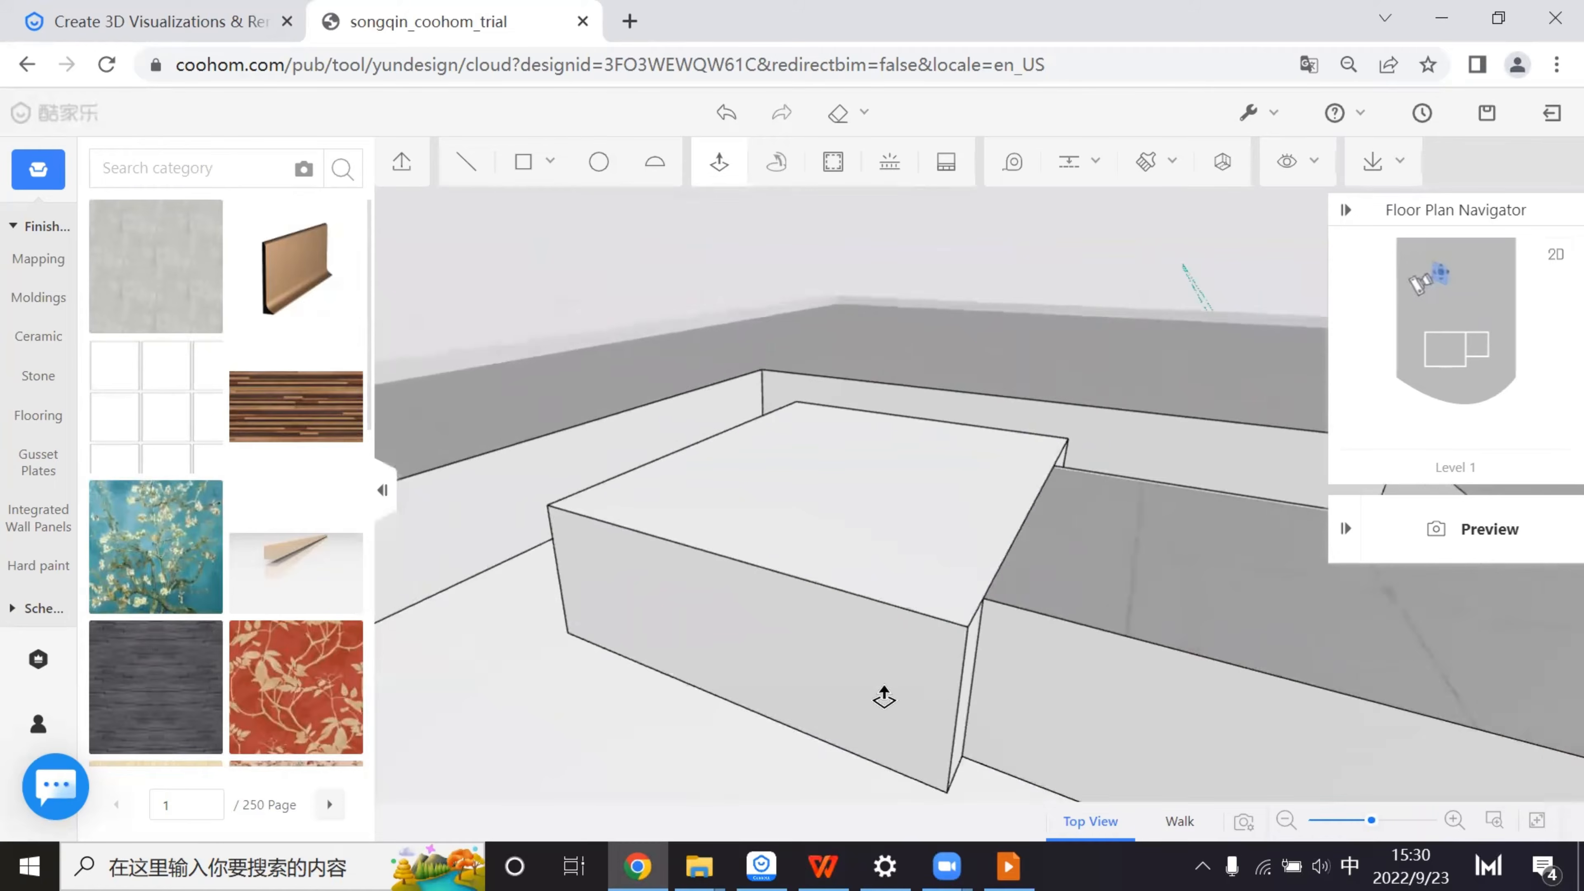
pyautogui.scroll(3, 764, 746)
pyautogui.click(814, 633)
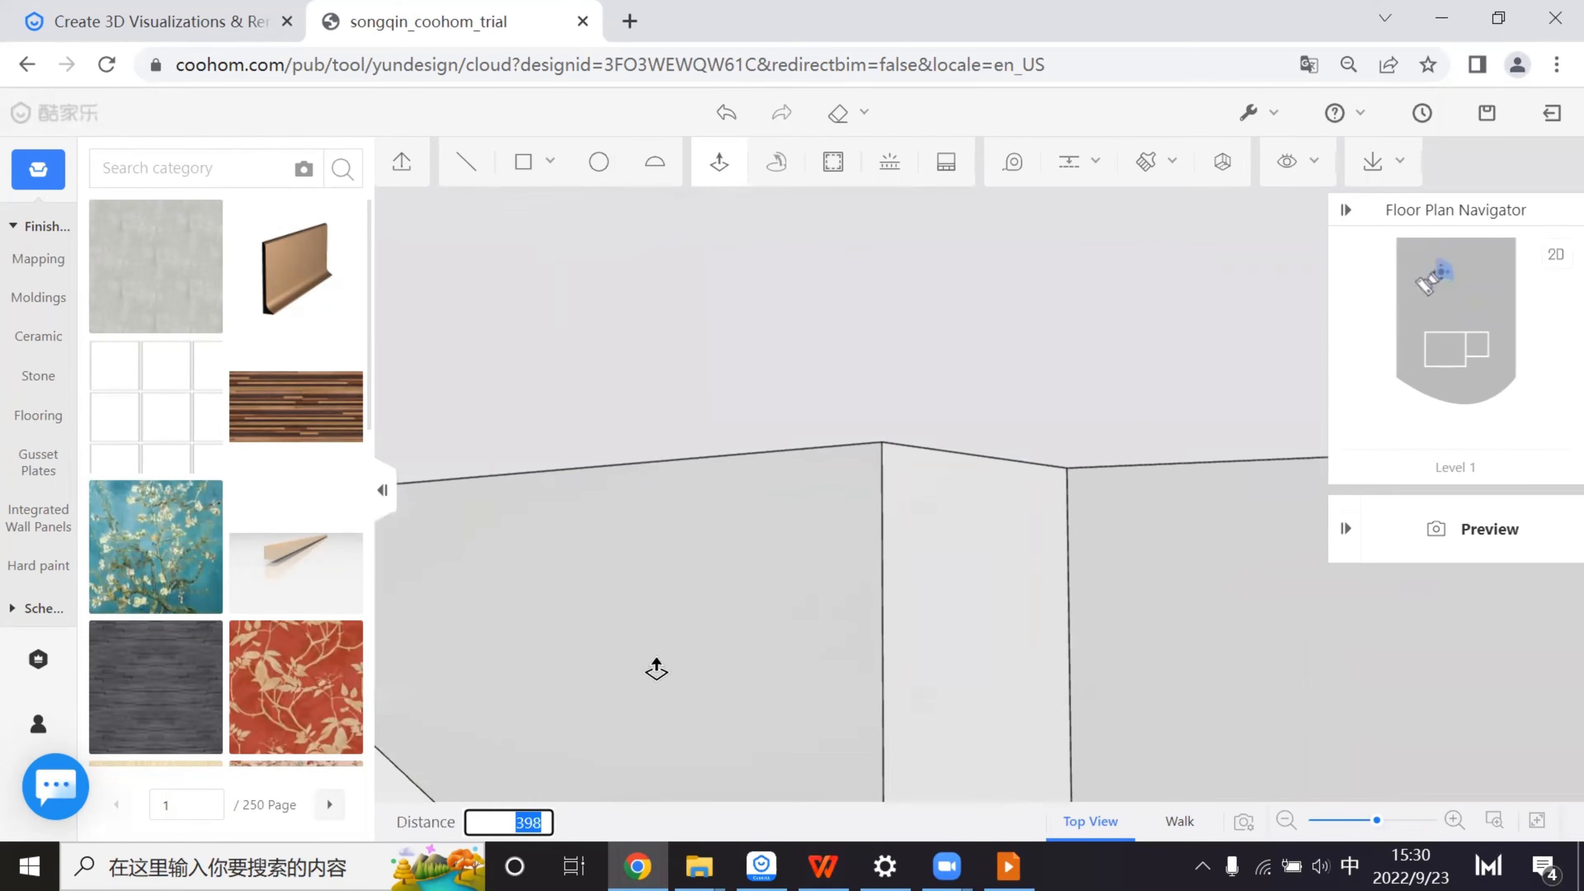
pyautogui.press('Return')
pyautogui.scroll(-5, 1036, 519)
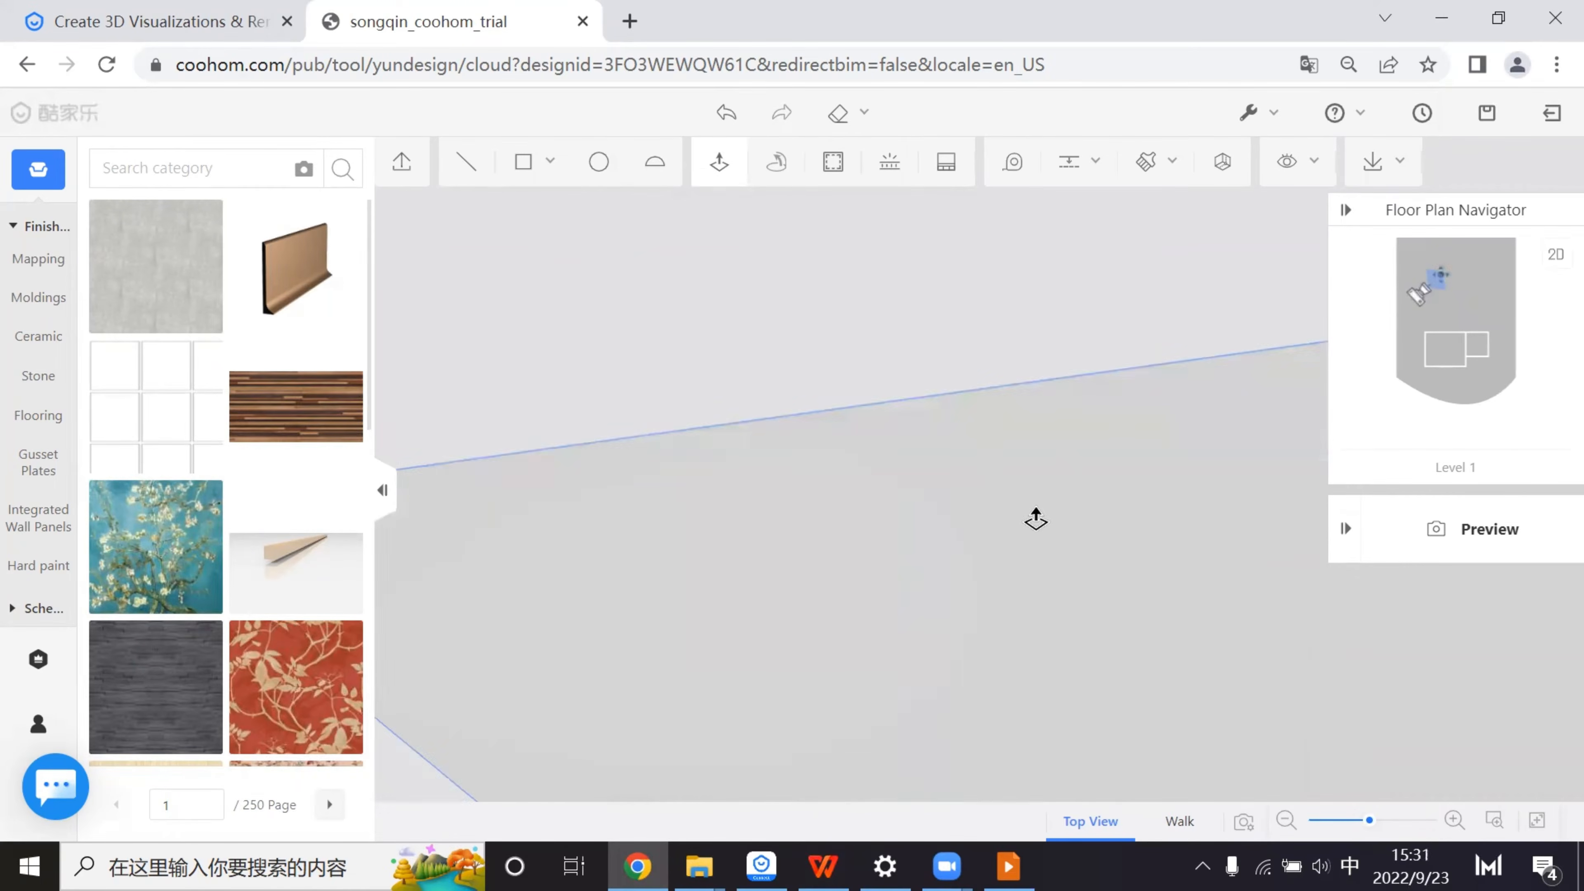
pyautogui.press('Escape')
pyautogui.moveTo(1178, 577); pyautogui.dragTo(938, 621, button='right')
pyautogui.scroll(3, 875, 687)
pyautogui.scroll(-3, 851, 647)
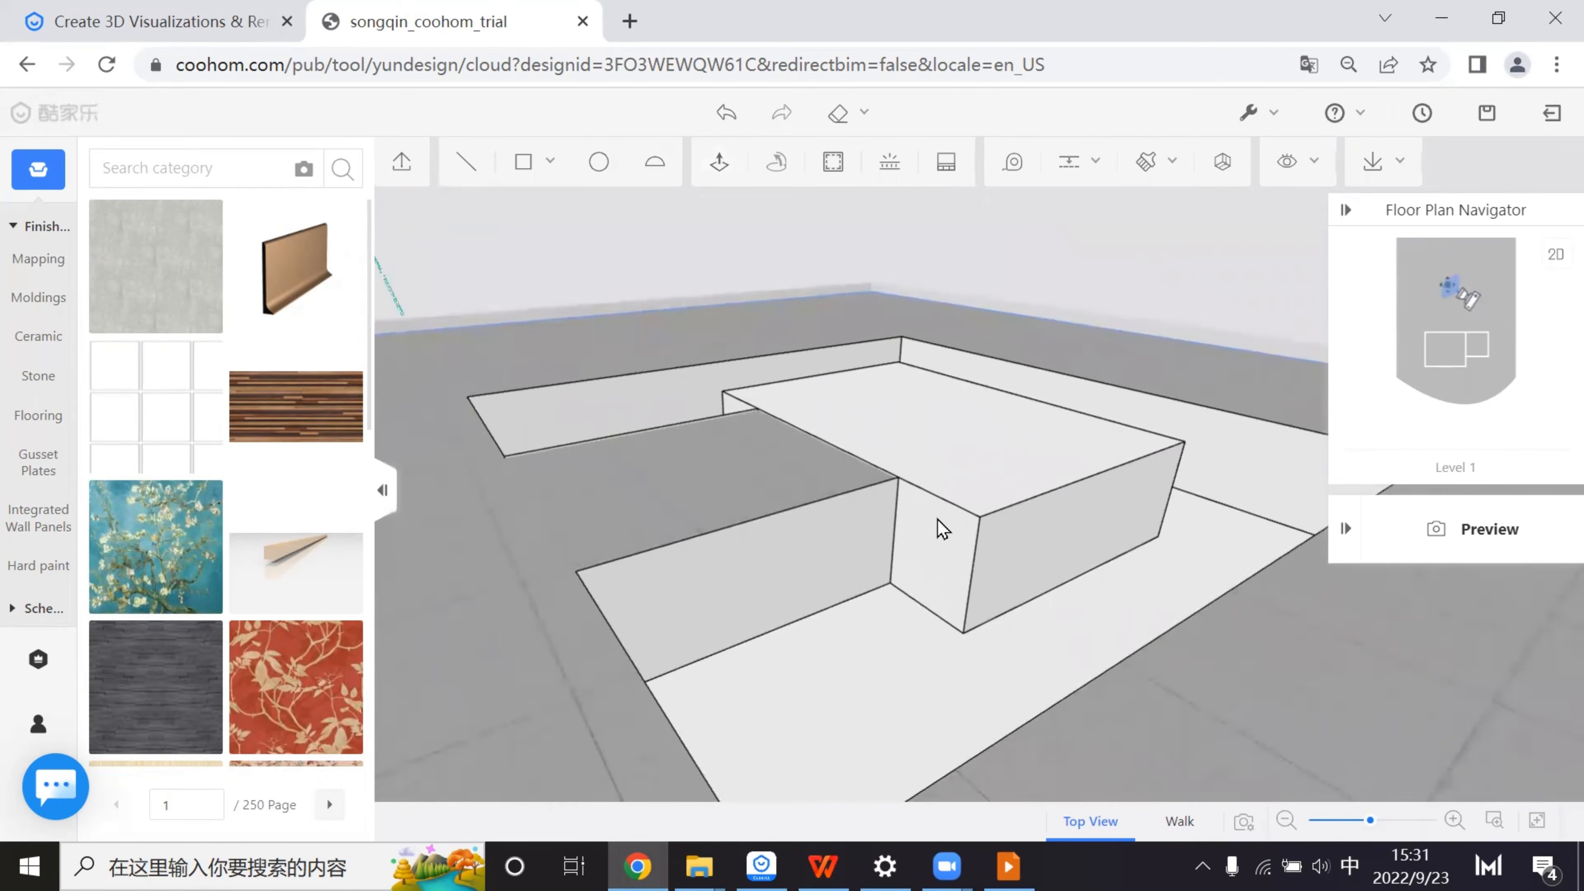
pyautogui.click(711, 172)
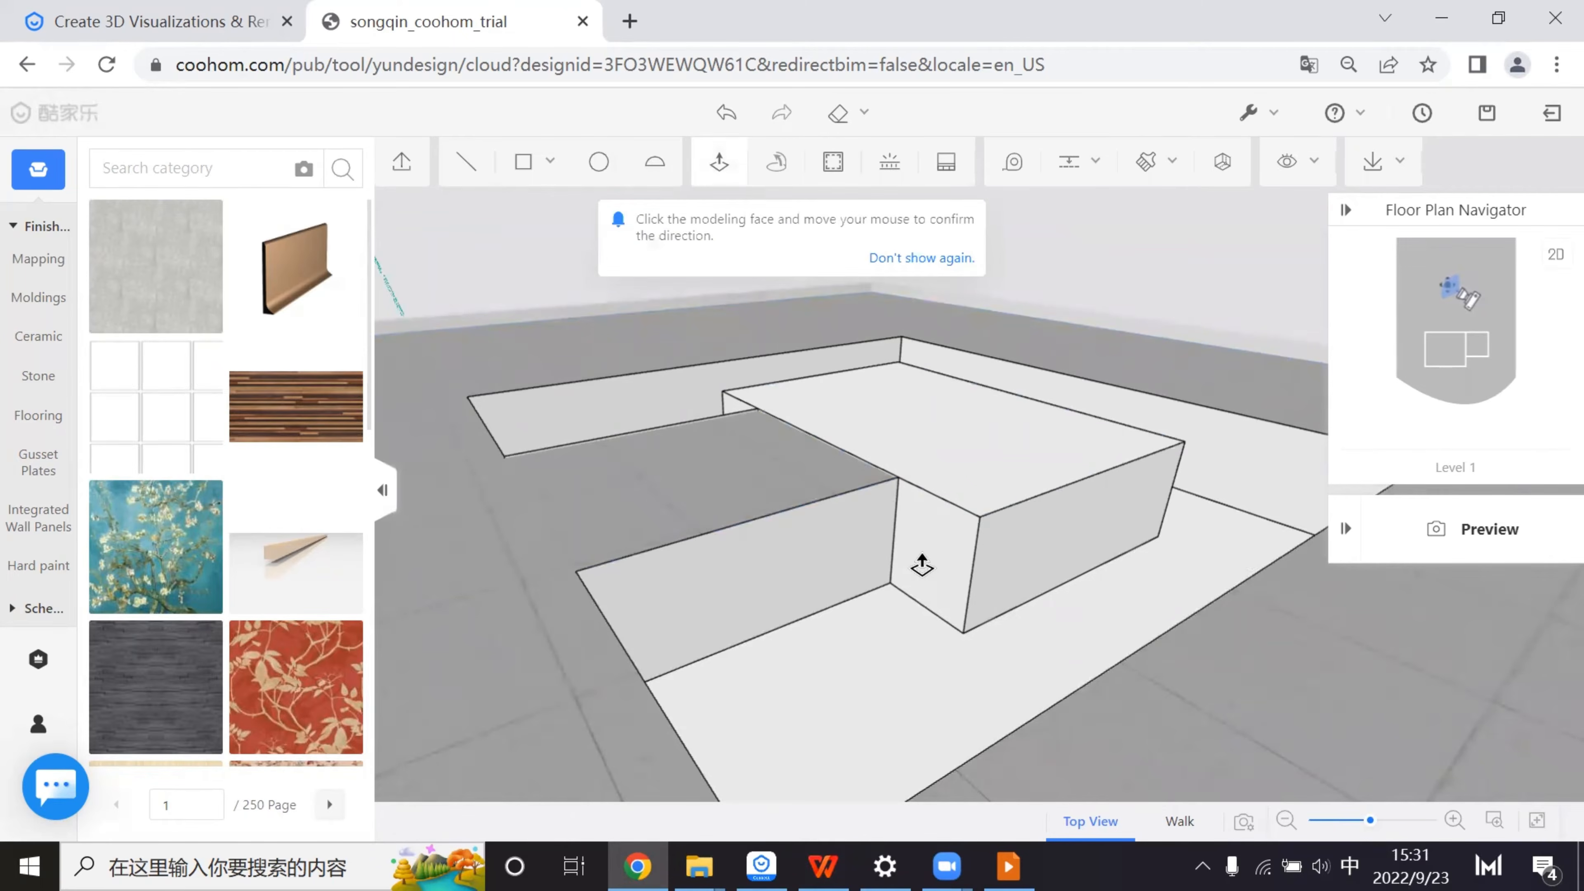
pyautogui.scroll(3, 954, 597)
pyautogui.moveTo(1040, 682); pyautogui.dragTo(1008, 605, button='right')
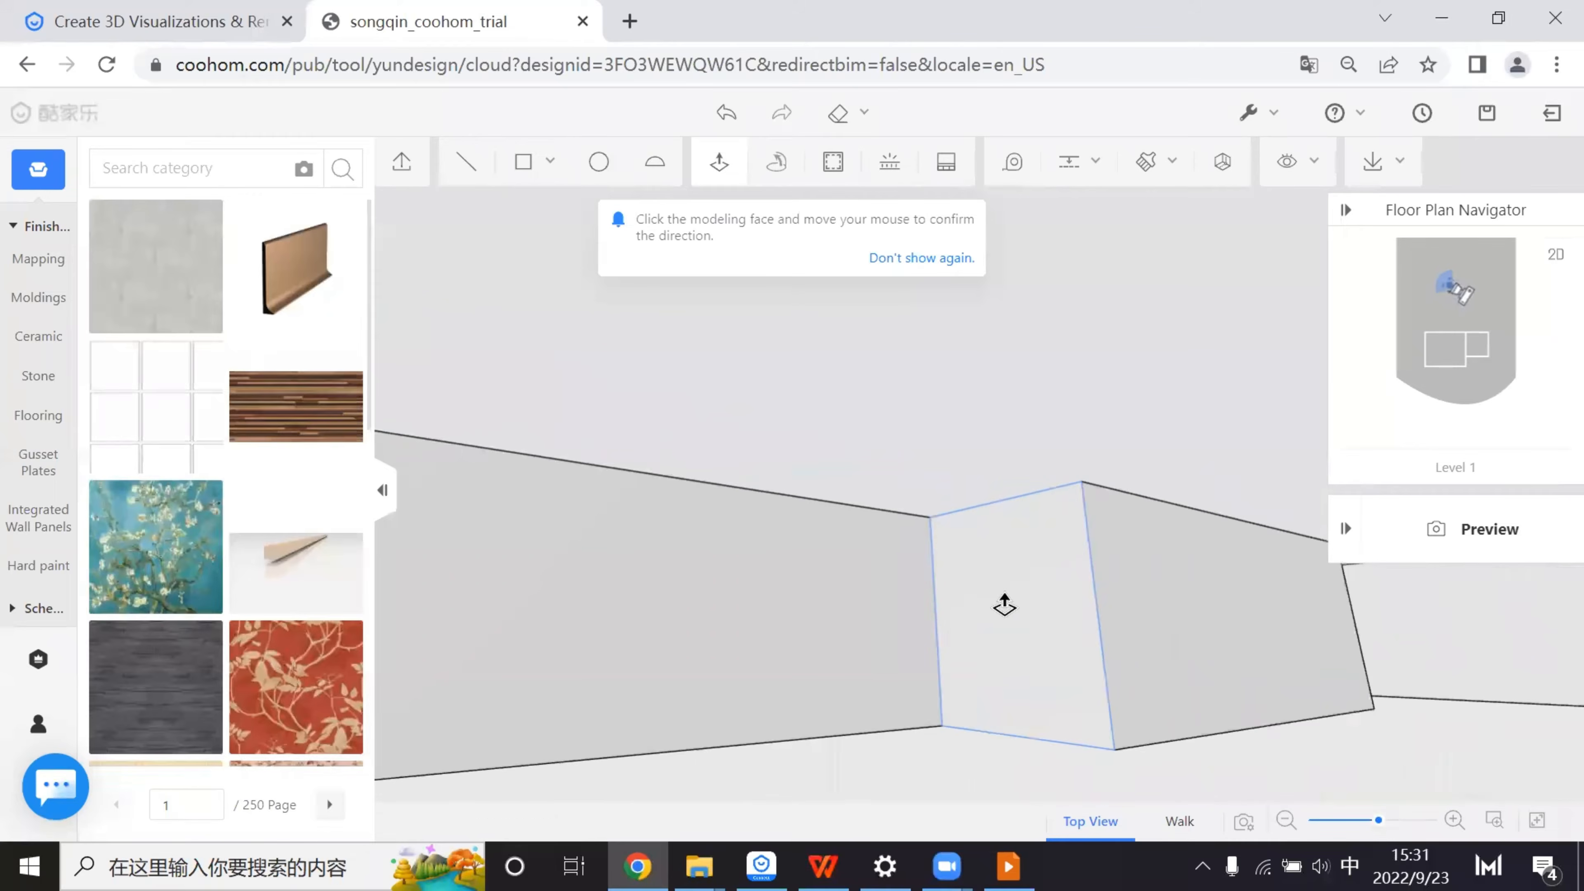
pyautogui.click(1008, 605)
pyautogui.press('Escape')
# - Measure the stage's front edge along the walkway end and its adjacent side edge
pyautogui.moveTo(812, 624); pyautogui.dragTo(1007, 568, button='right')
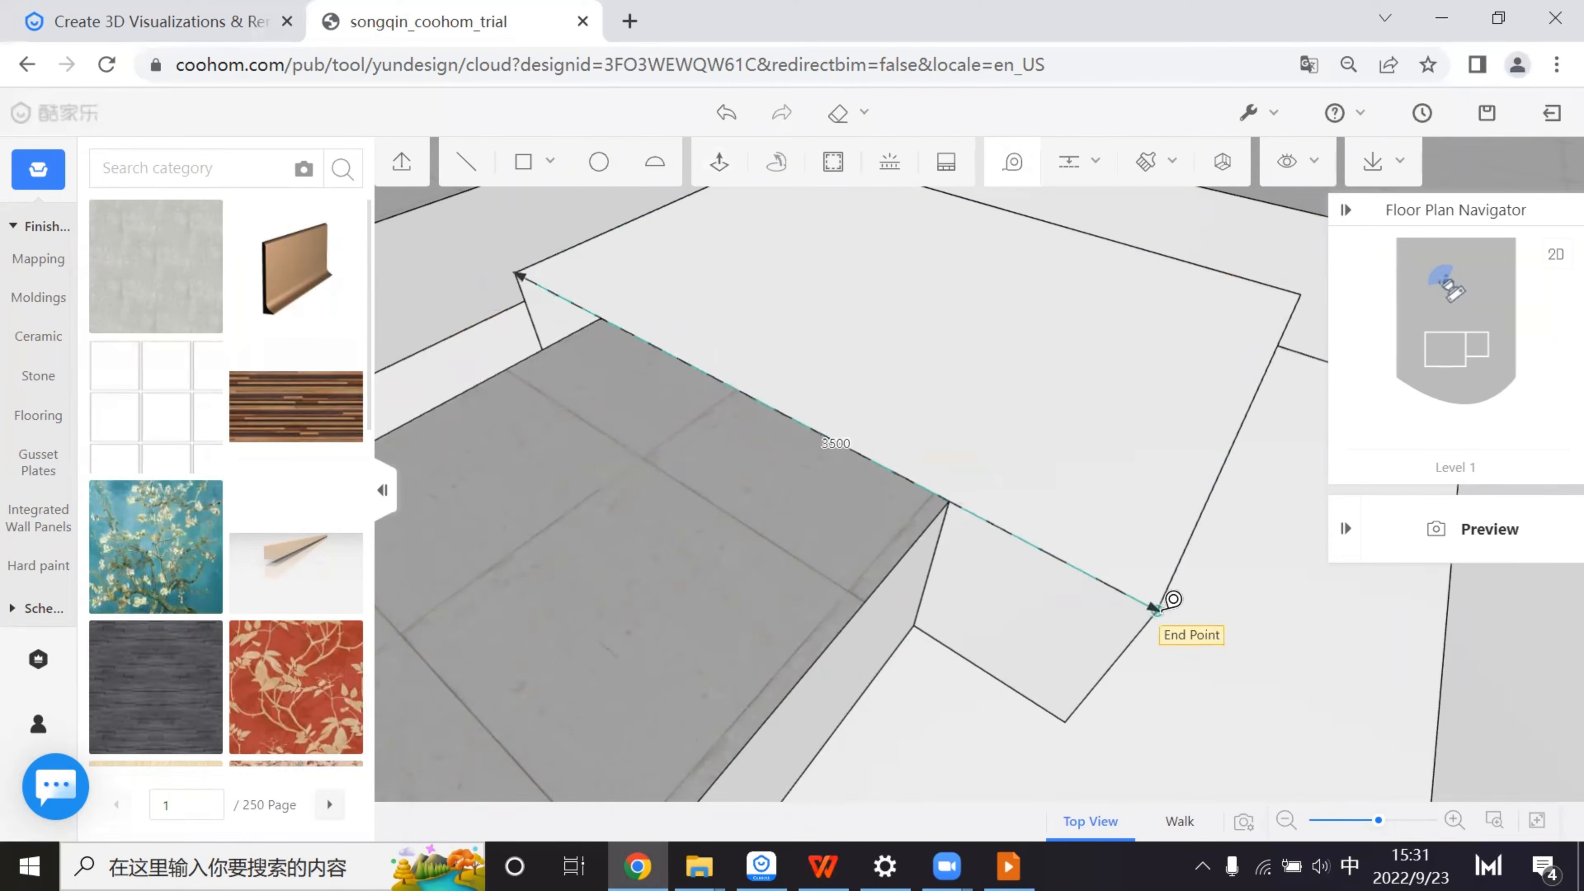
pyautogui.press('Escape')
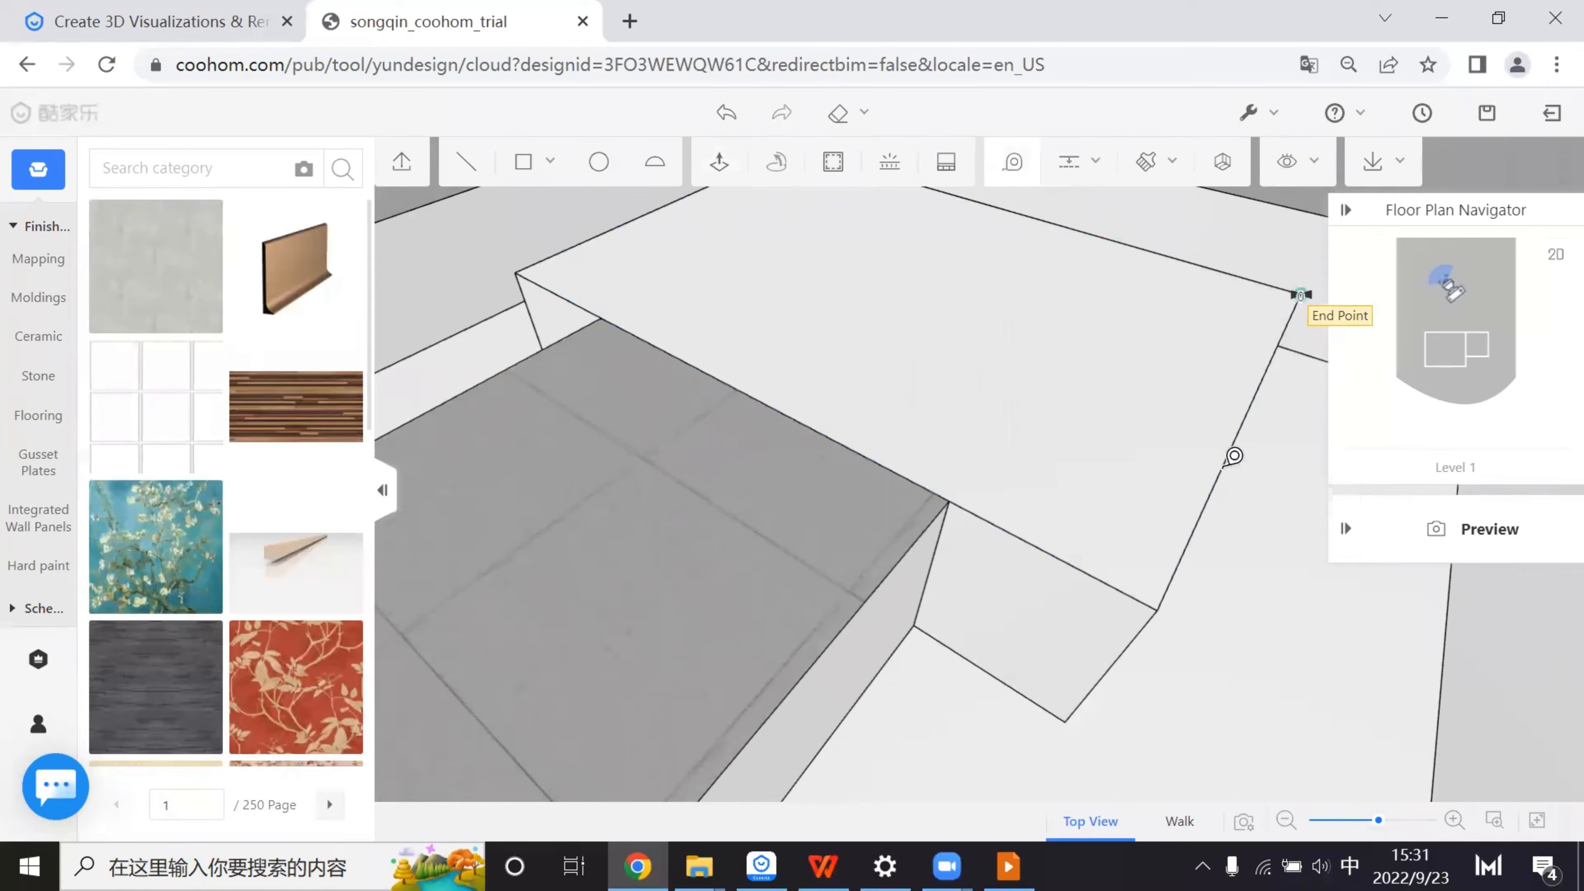
pyautogui.press('Escape')
# - Push/pull the stage's narrow front face beside the walkway outward by 1000 mm
pyautogui.moveTo(958, 715); pyautogui.dragTo(976, 608)
pyautogui.scroll(-3, 976, 609)
pyautogui.moveTo(960, 614); pyautogui.dragTo(860, 502, button='right')
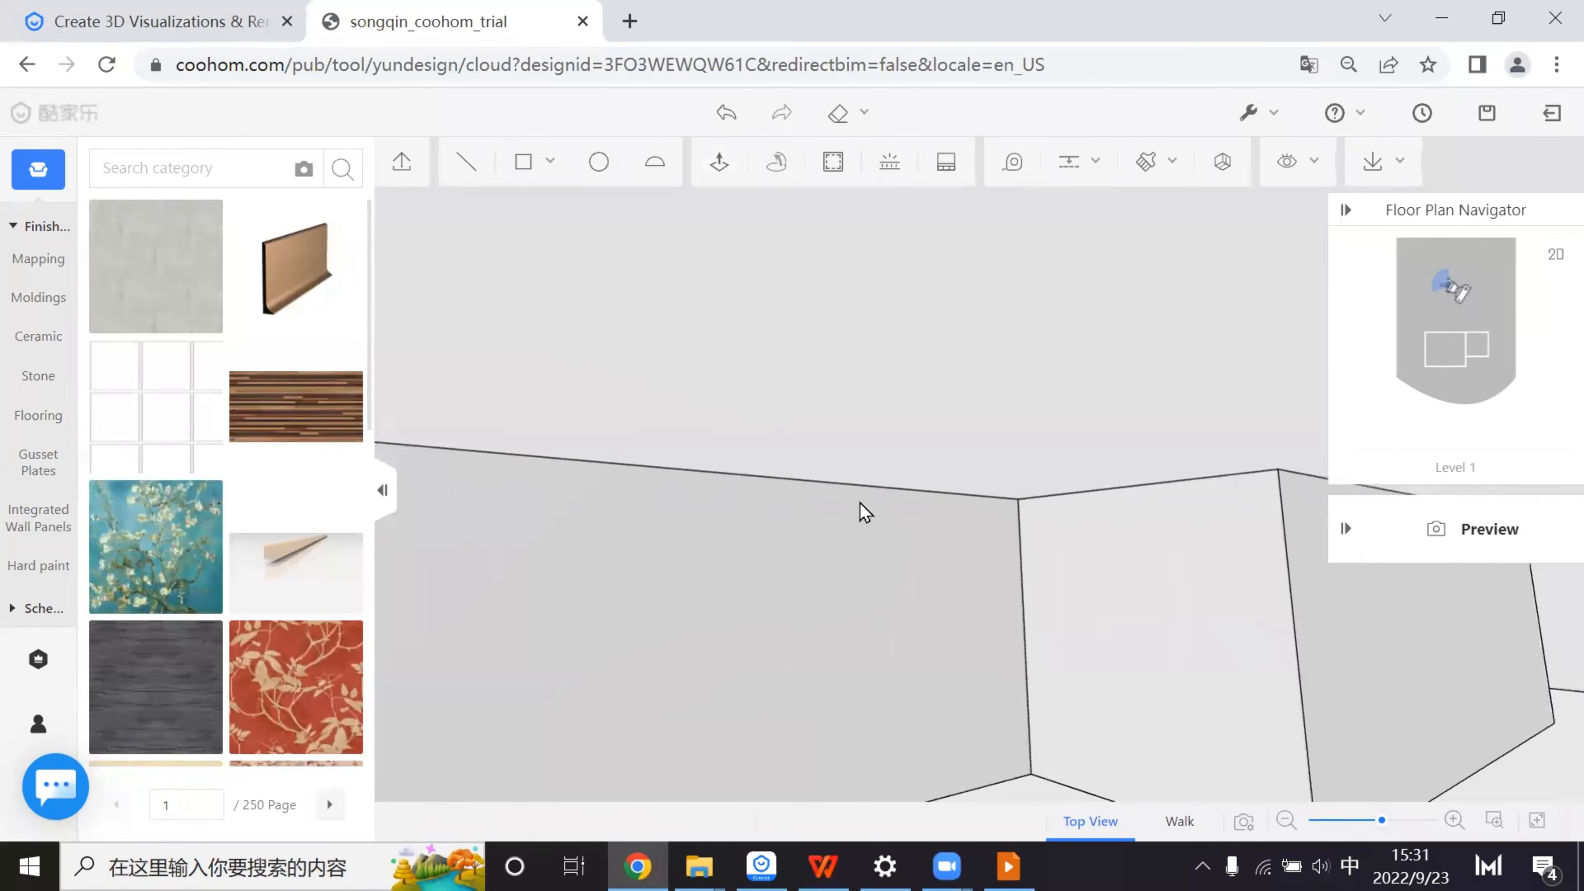
pyautogui.click(718, 167)
pyautogui.click(1107, 619)
pyautogui.write('1')
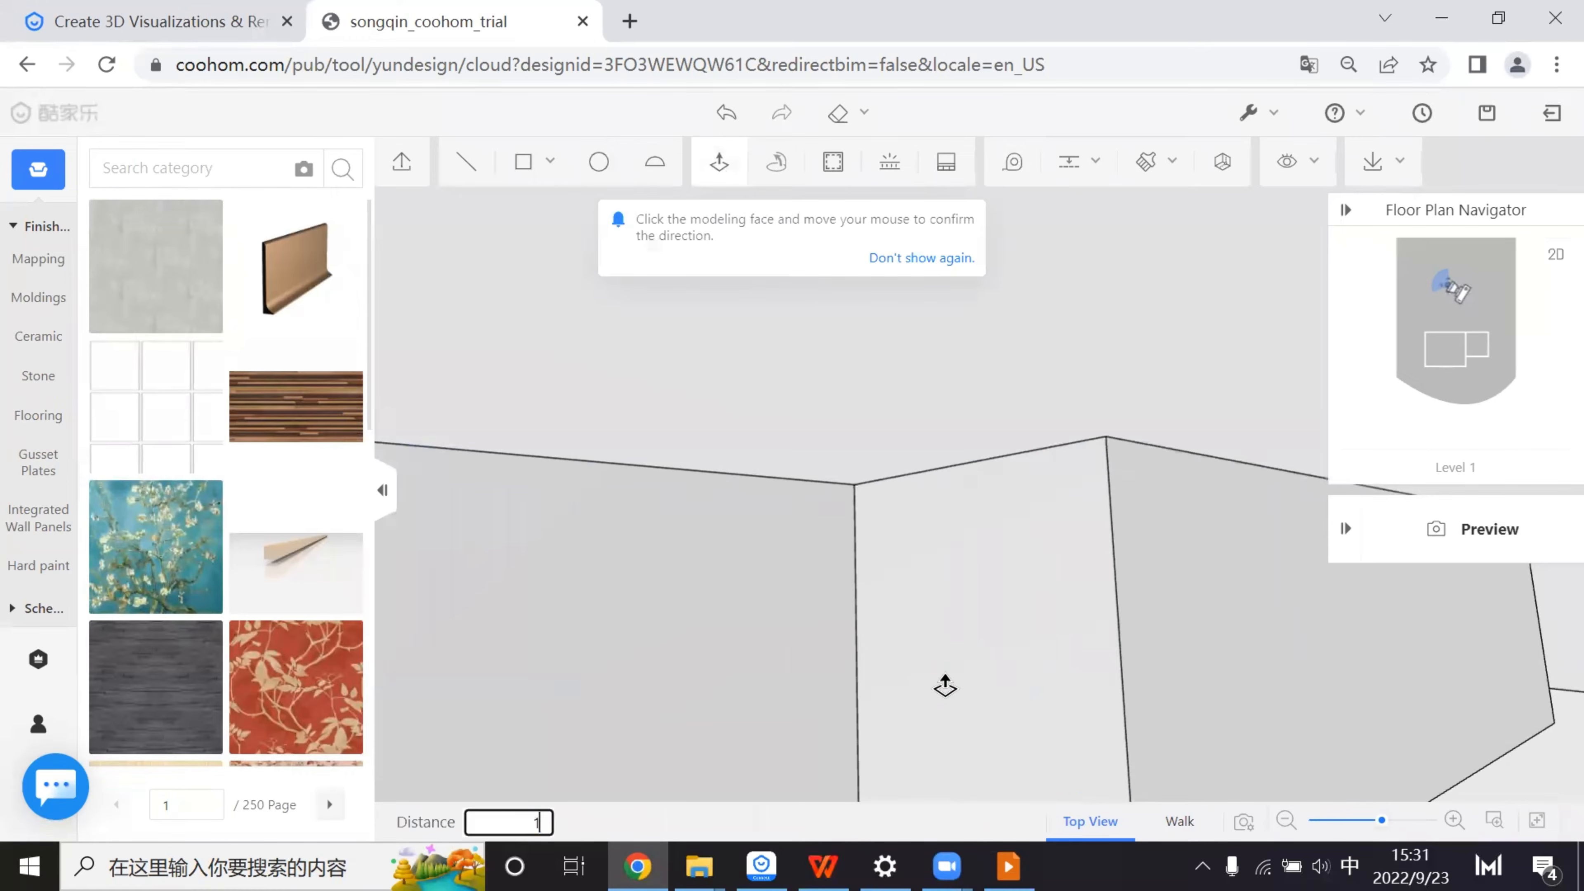
pyautogui.write('000')
pyautogui.press('Return')
pyautogui.scroll(-1, 944, 687)
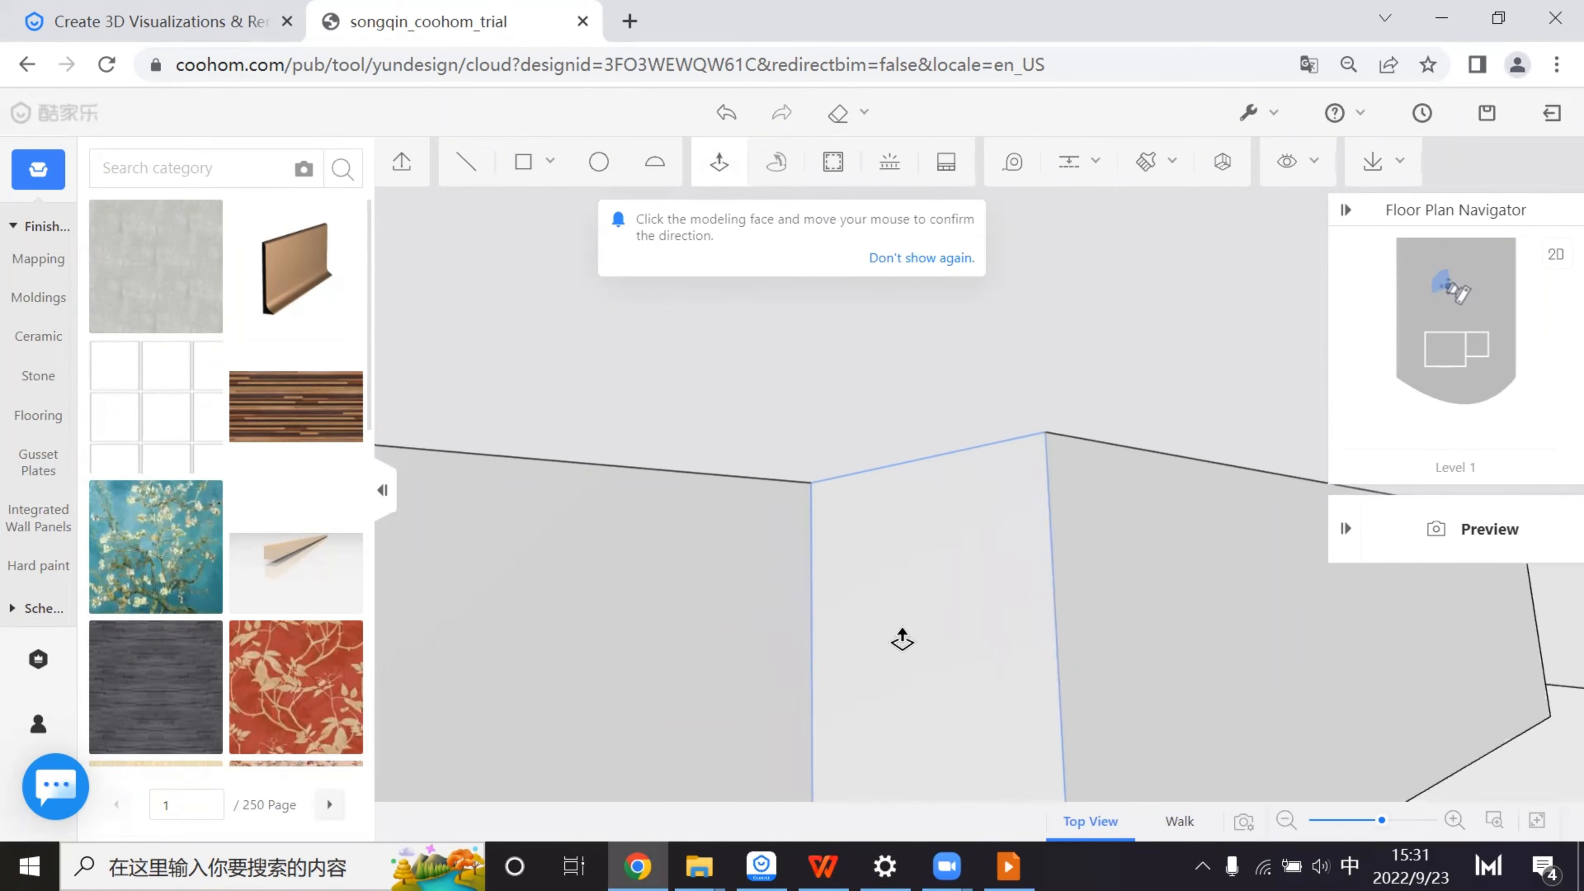
# - Push/pull the matching narrow stage face on the walkway's other side outward by 1000 mm
pyautogui.press('Escape')
pyautogui.scroll(-4, 812, 621)
pyautogui.scroll(-3, 812, 621)
pyautogui.moveTo(693, 573); pyautogui.dragTo(1085, 541, button='right')
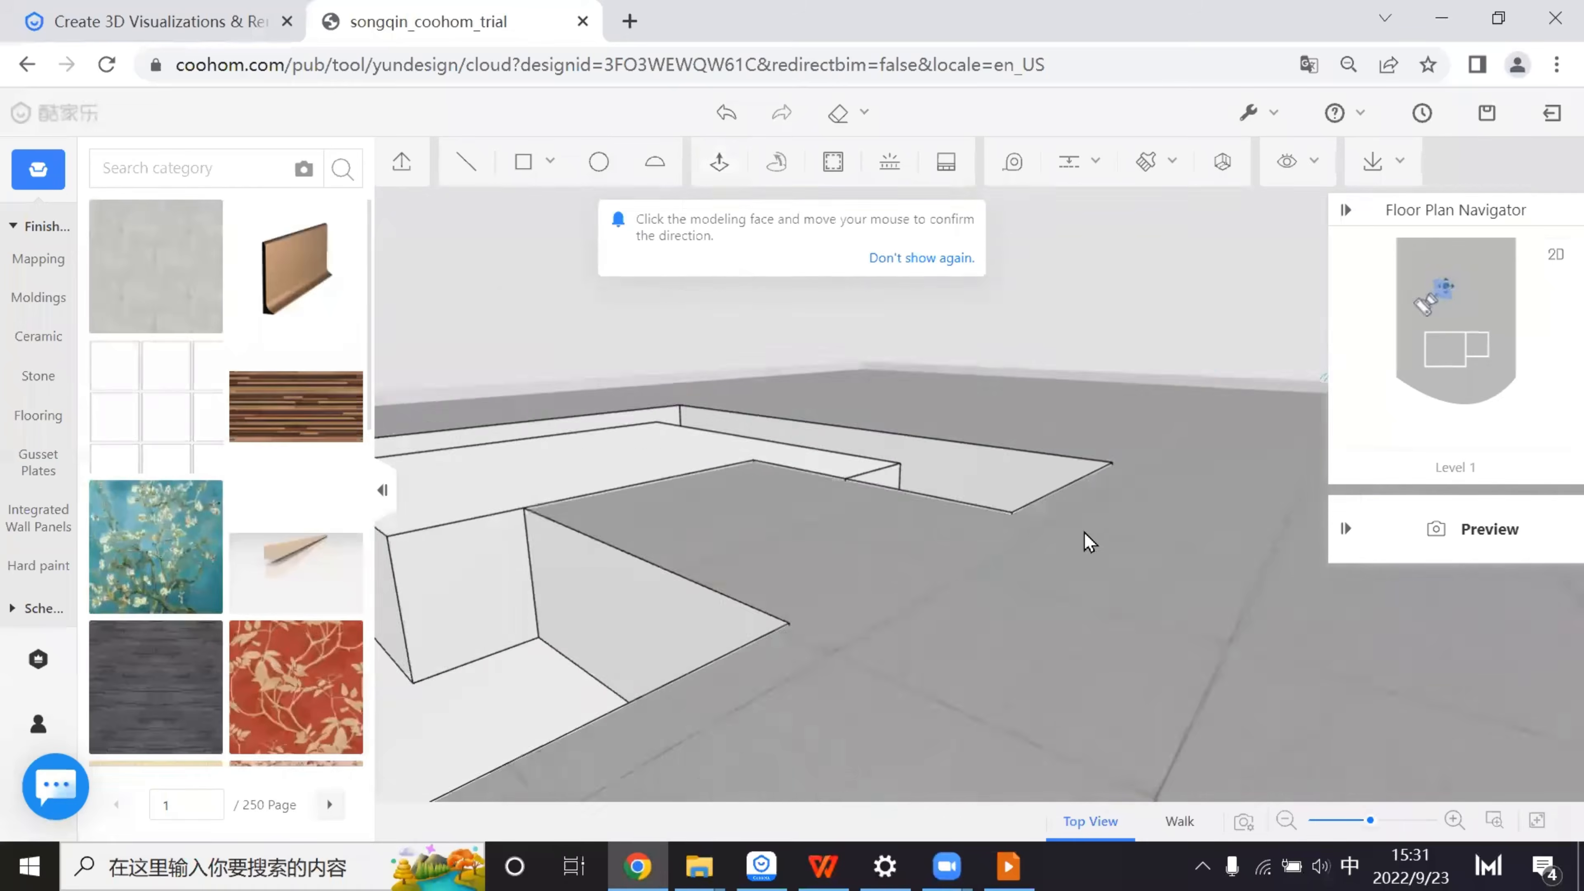
pyautogui.scroll(3, 799, 683)
pyautogui.click(718, 162)
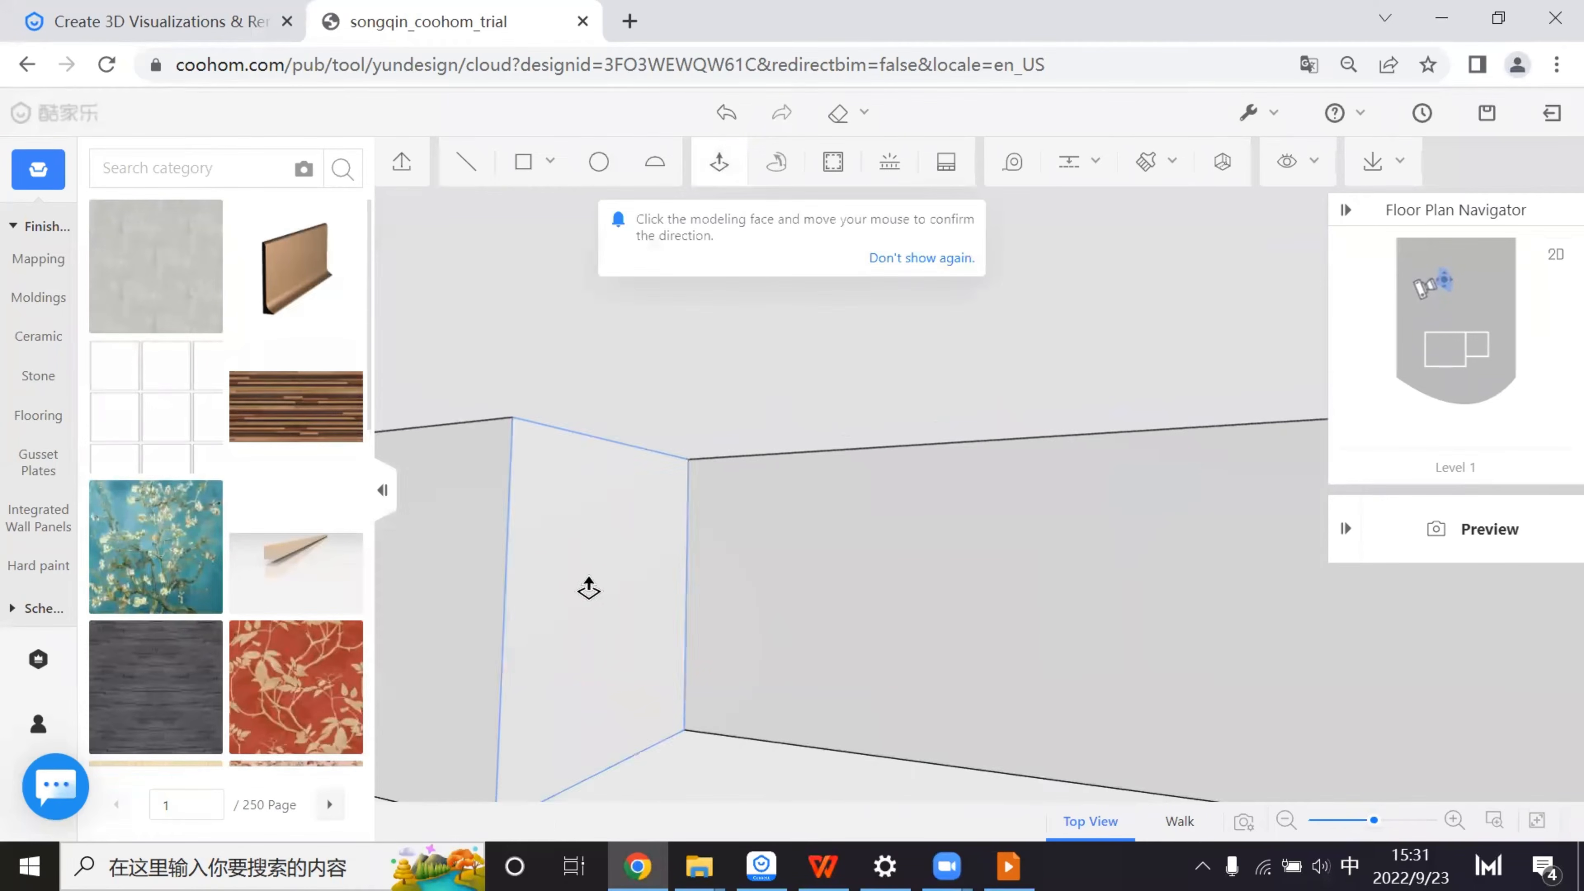
pyautogui.click(589, 590)
pyautogui.write('1000')
pyautogui.press('Return')
pyautogui.scroll(-2, 883, 669)
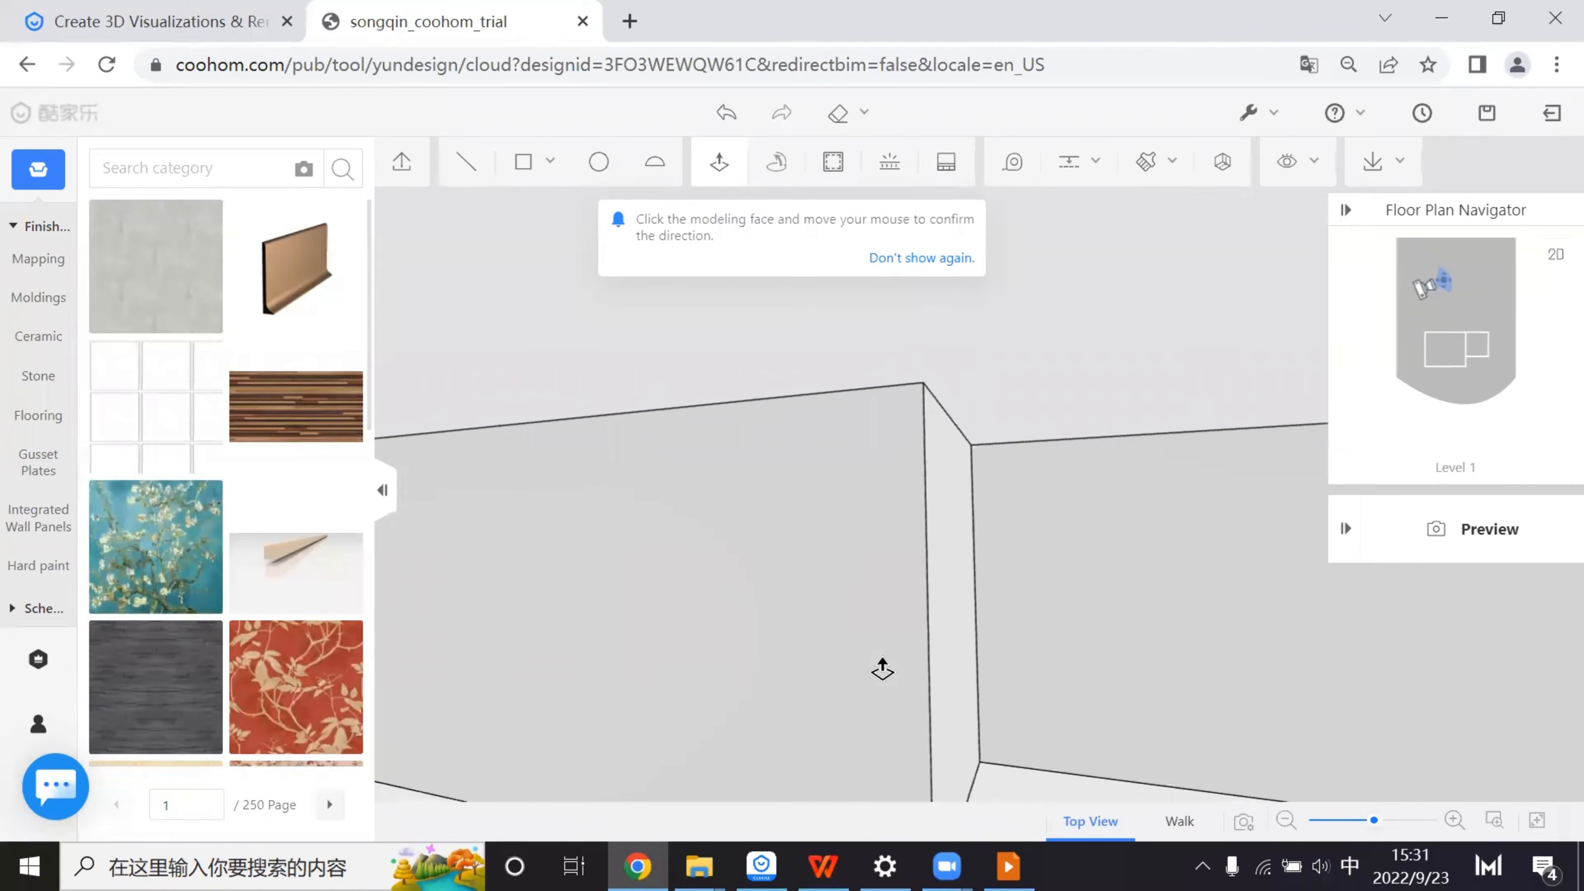
# - Draw a rectangle over the walkway end between the stage's two extended parts, from the front edge to the opposite inner corner
pyautogui.press('Escape')
pyautogui.scroll(-3, 1089, 615)
pyautogui.moveTo(1090, 615); pyautogui.dragTo(898, 612, button='right')
pyautogui.scroll(3, 915, 715)
pyautogui.moveTo(916, 714); pyautogui.dragTo(822, 756, button='right')
pyautogui.moveTo(822, 756); pyautogui.dragTo(840, 531)
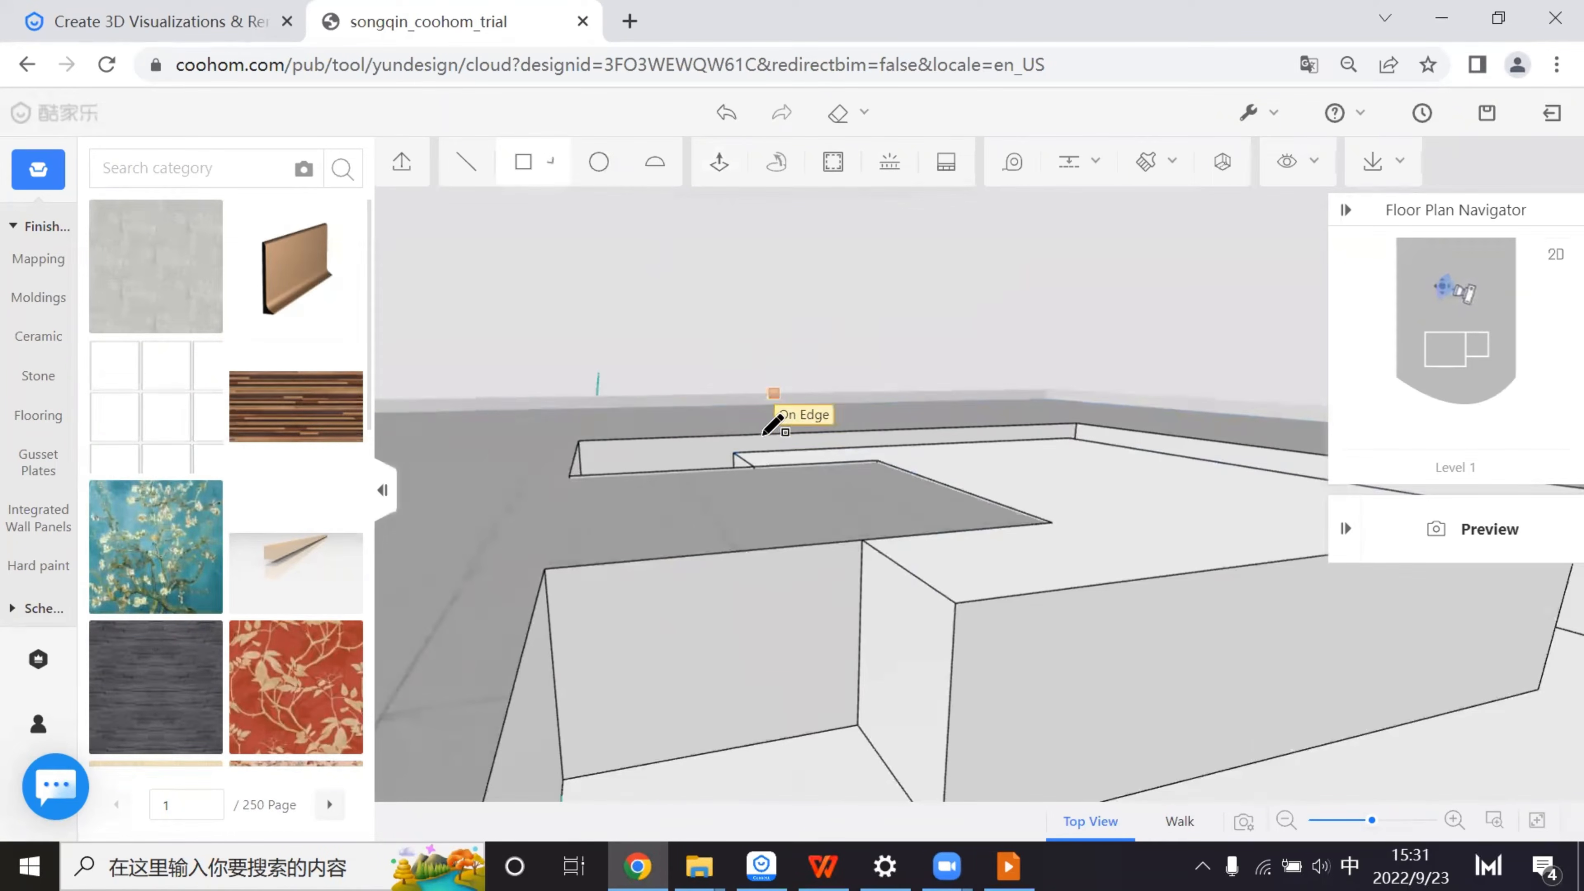
pyautogui.click(754, 464)
pyautogui.click(1051, 522)
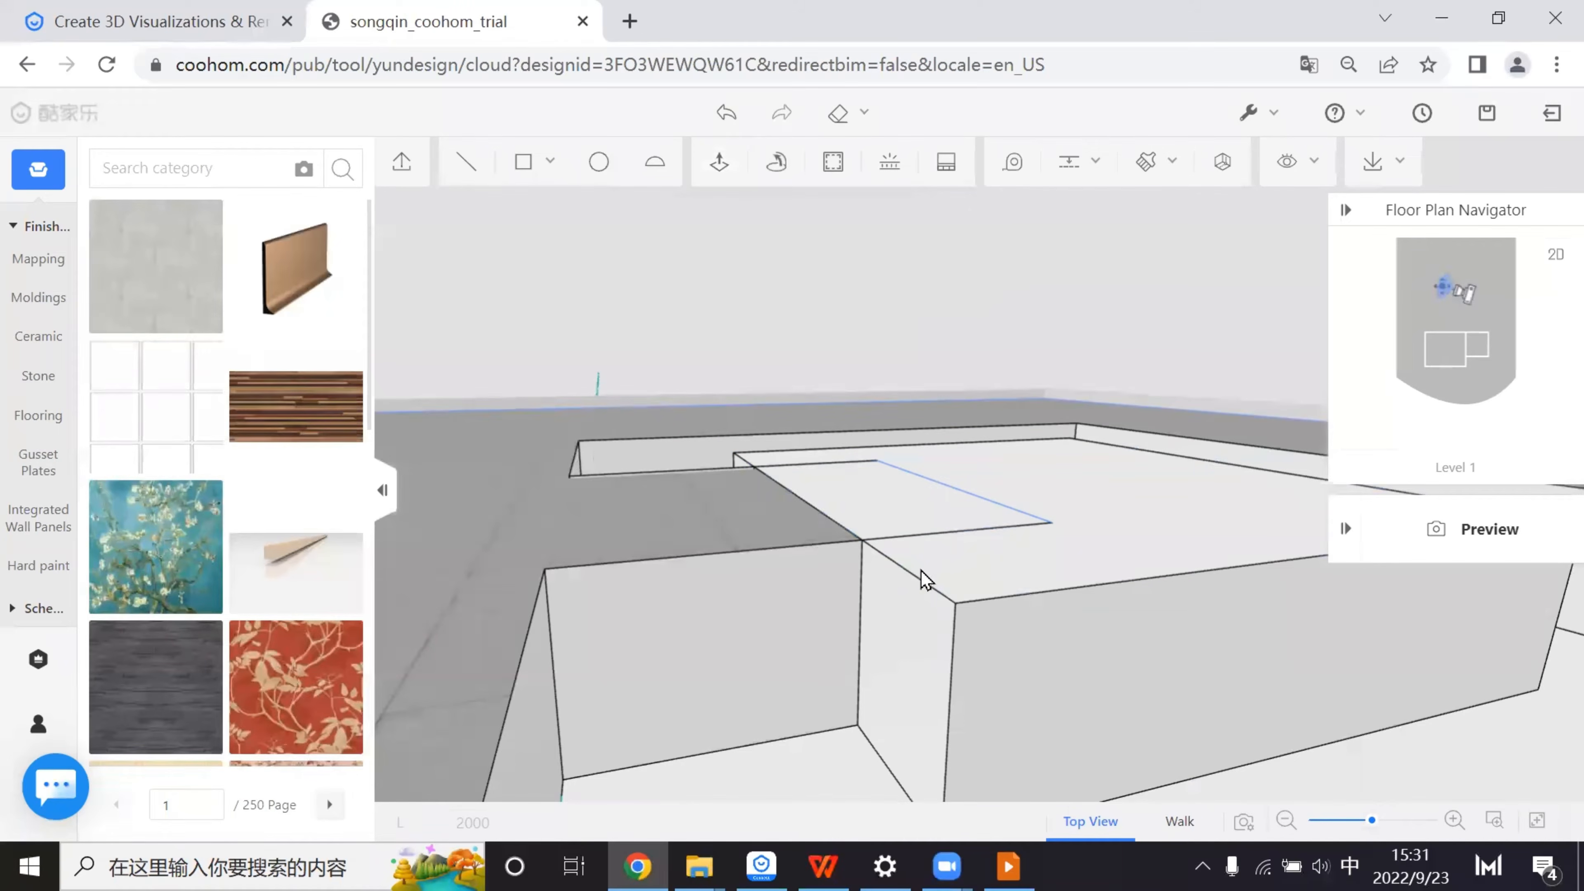
# - Draw a full-width rectangle about 250 mm high along the top of the walkway's side wall beside the stage
pyautogui.moveTo(856, 668); pyautogui.dragTo(830, 751)
pyautogui.moveTo(829, 751); pyautogui.dragTo(721, 653, button='right')
pyautogui.scroll(-2, 722, 652)
pyautogui.click(521, 161)
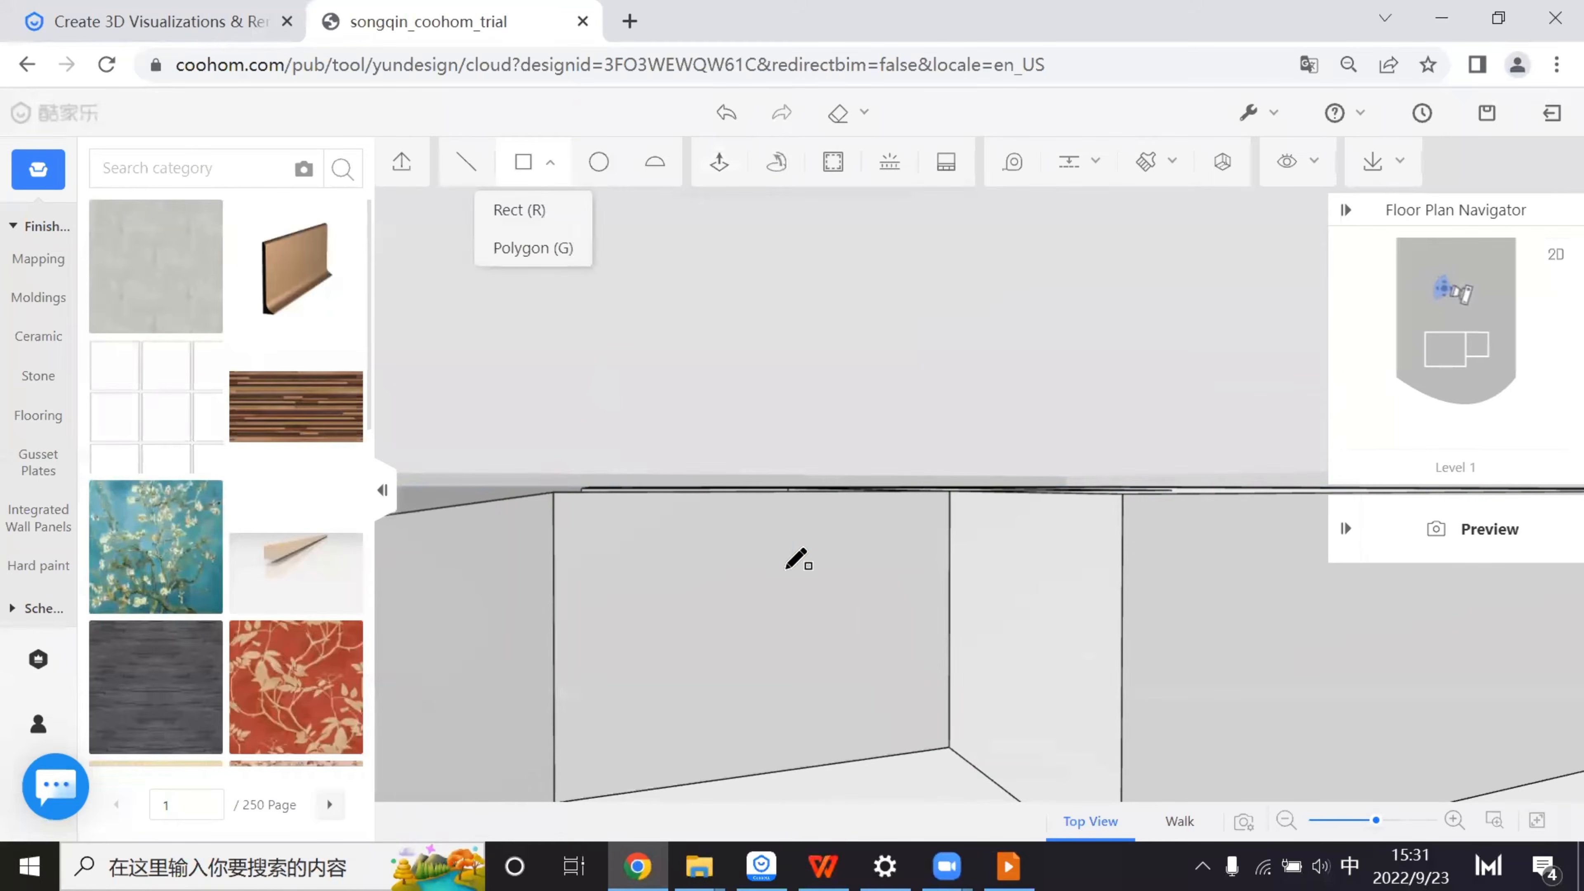
pyautogui.scroll(-3, 700, 620)
pyautogui.scroll(2, 688, 609)
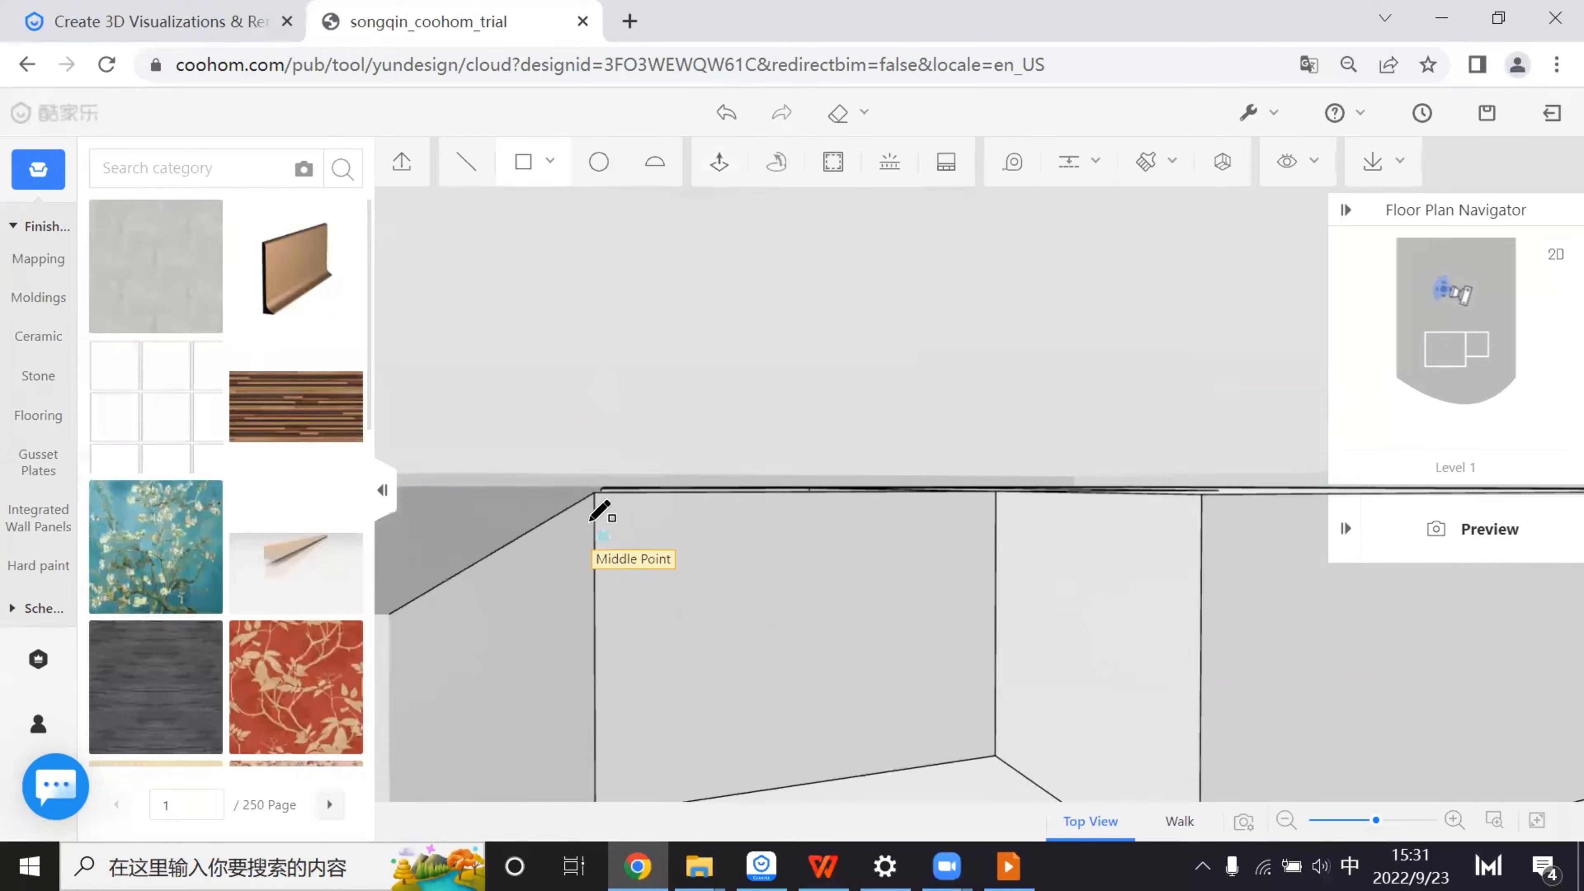
pyautogui.click(594, 492)
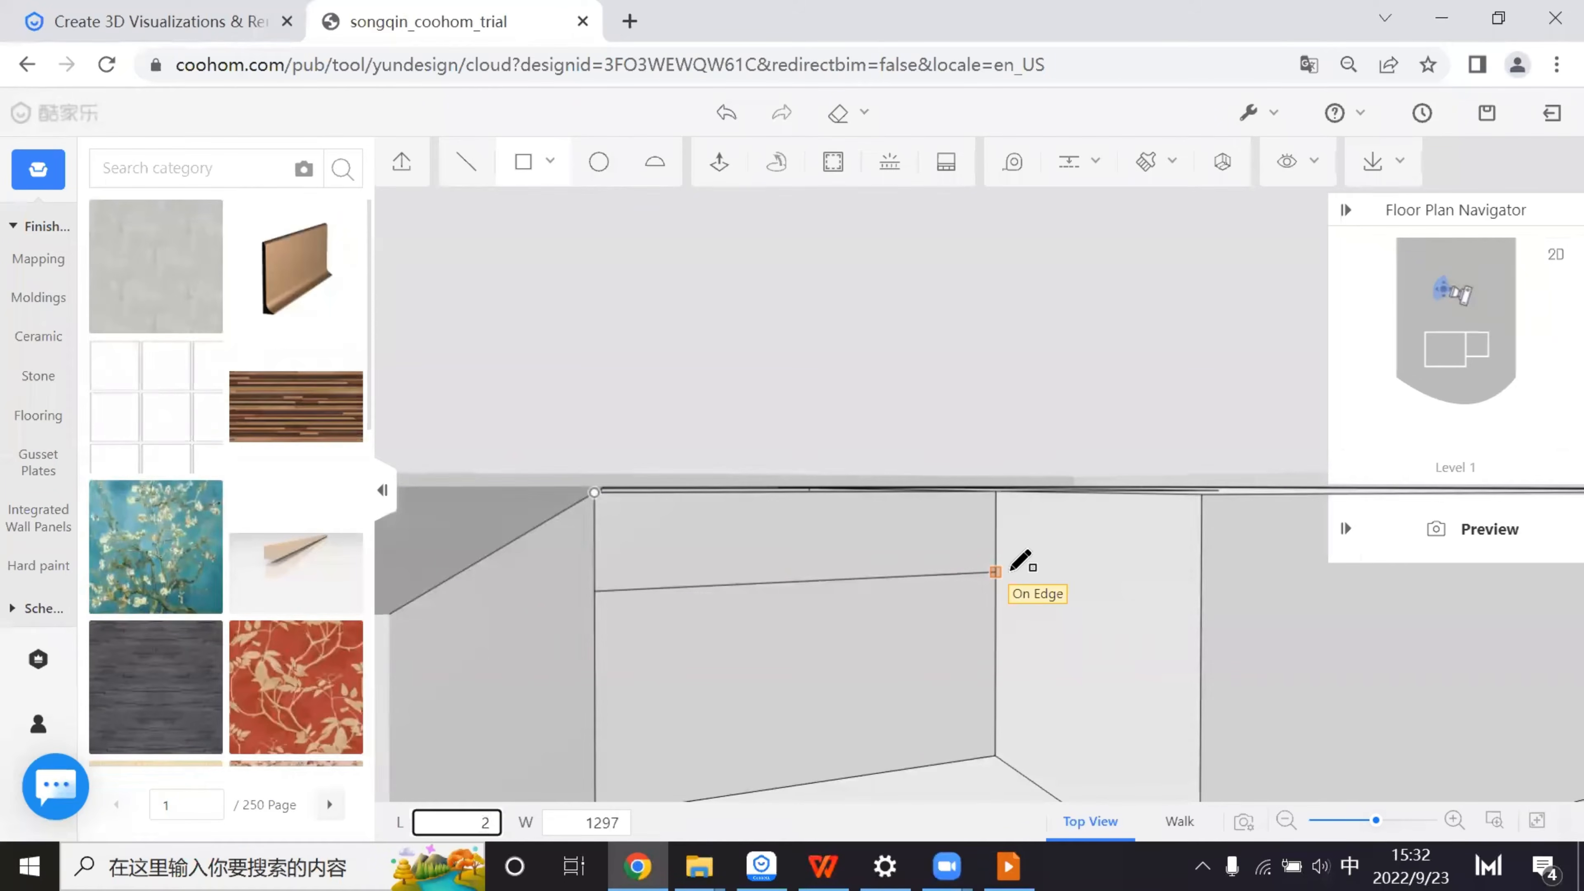
pyautogui.press('Tab')
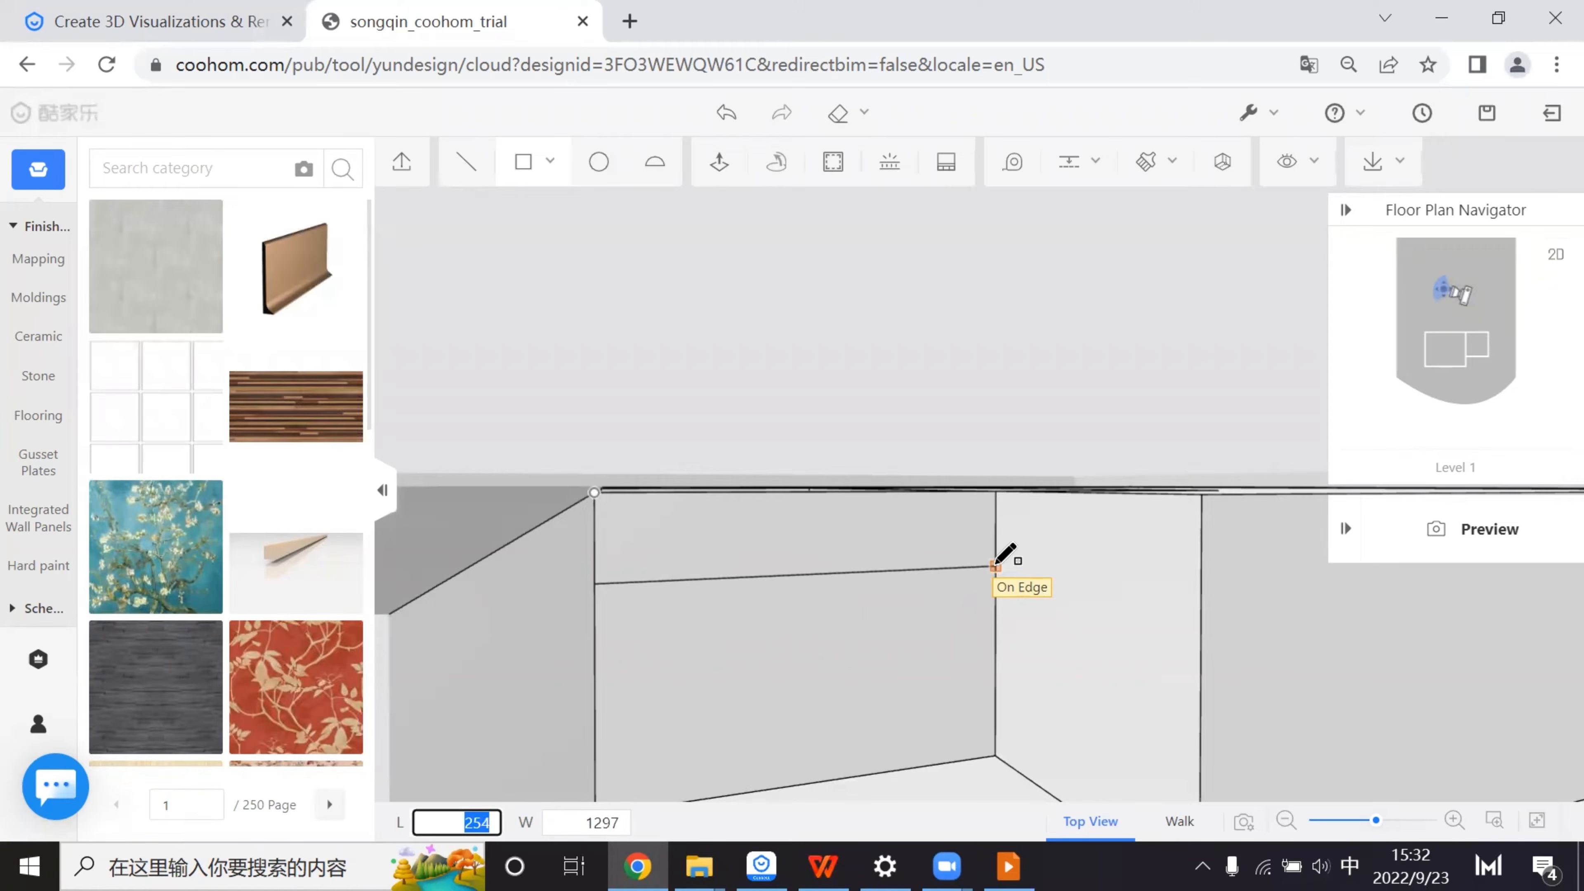
pyautogui.write('23')
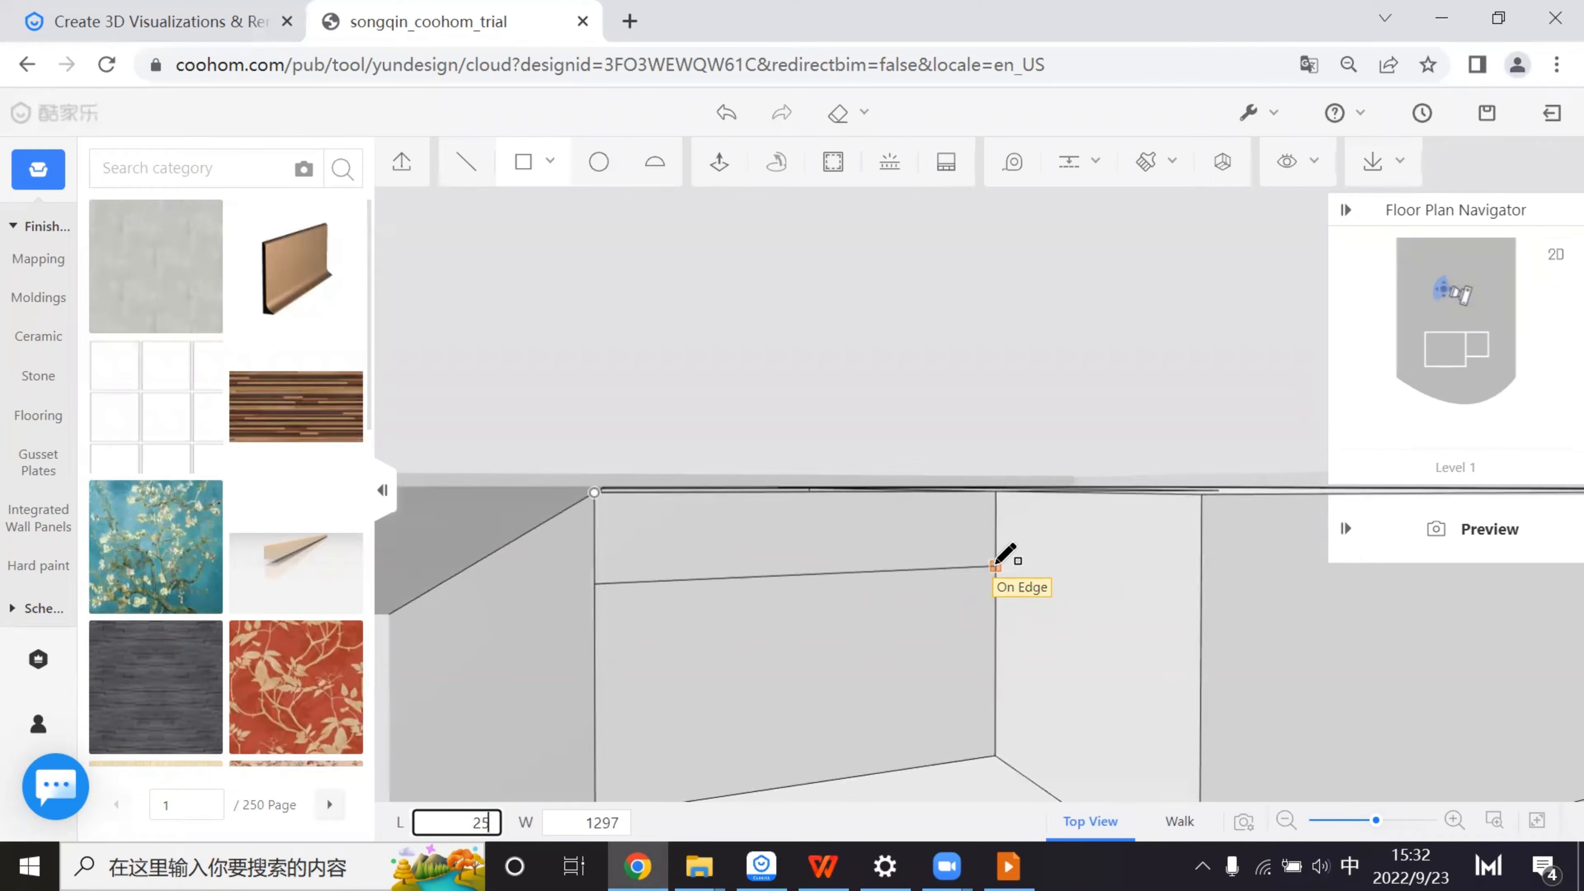
pyautogui.press('Tab')
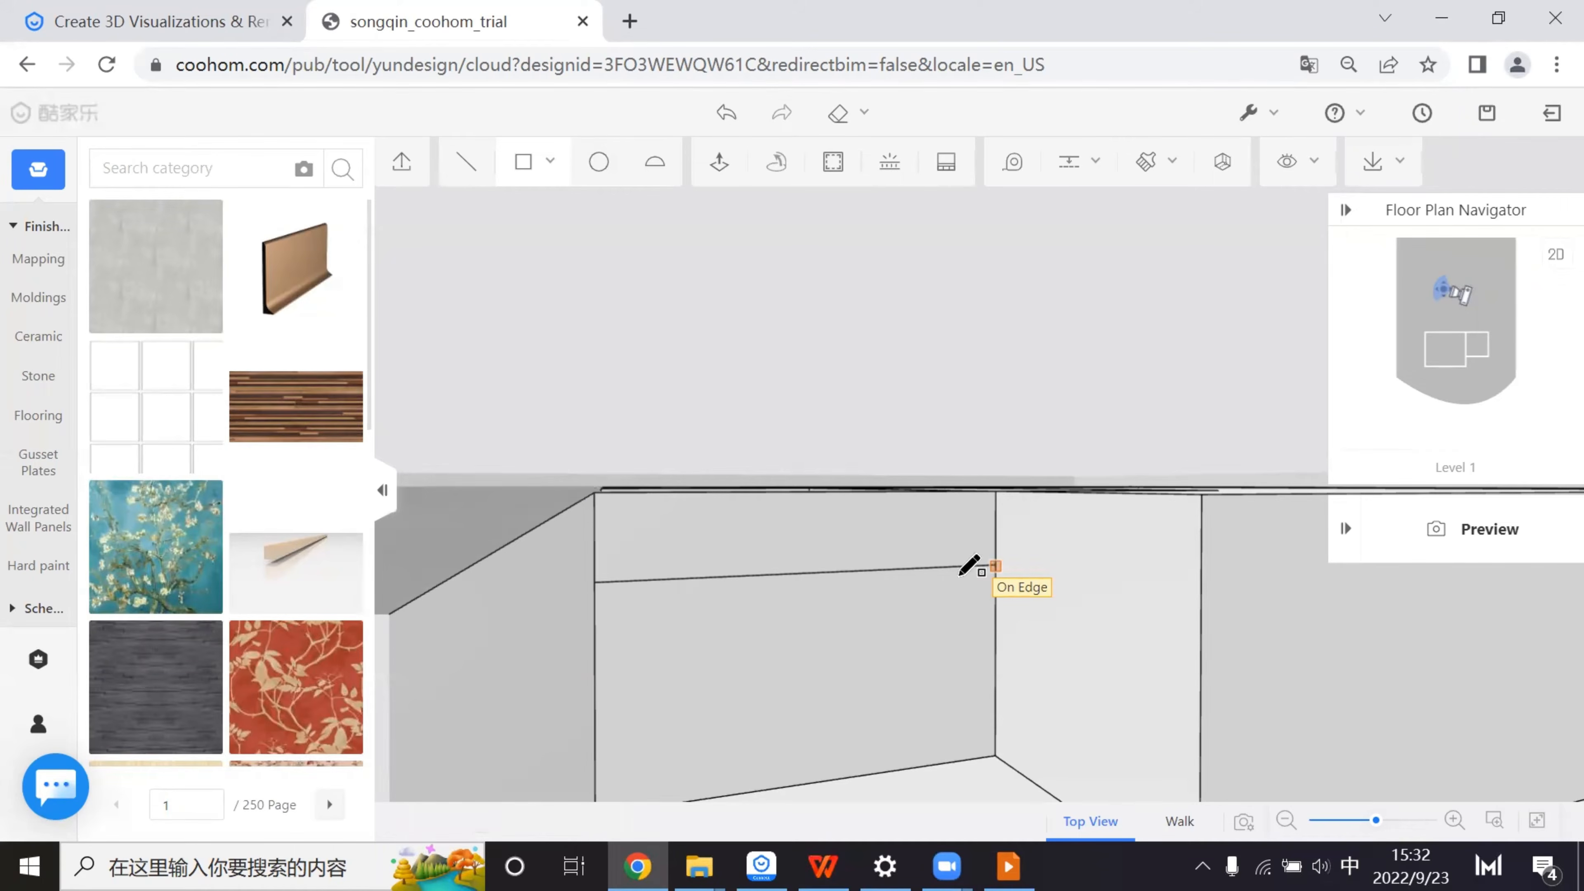
# - Draw two more full-width rectangles stacked below the first on the walkway's side wall, each 180 mm high
pyautogui.click(595, 583)
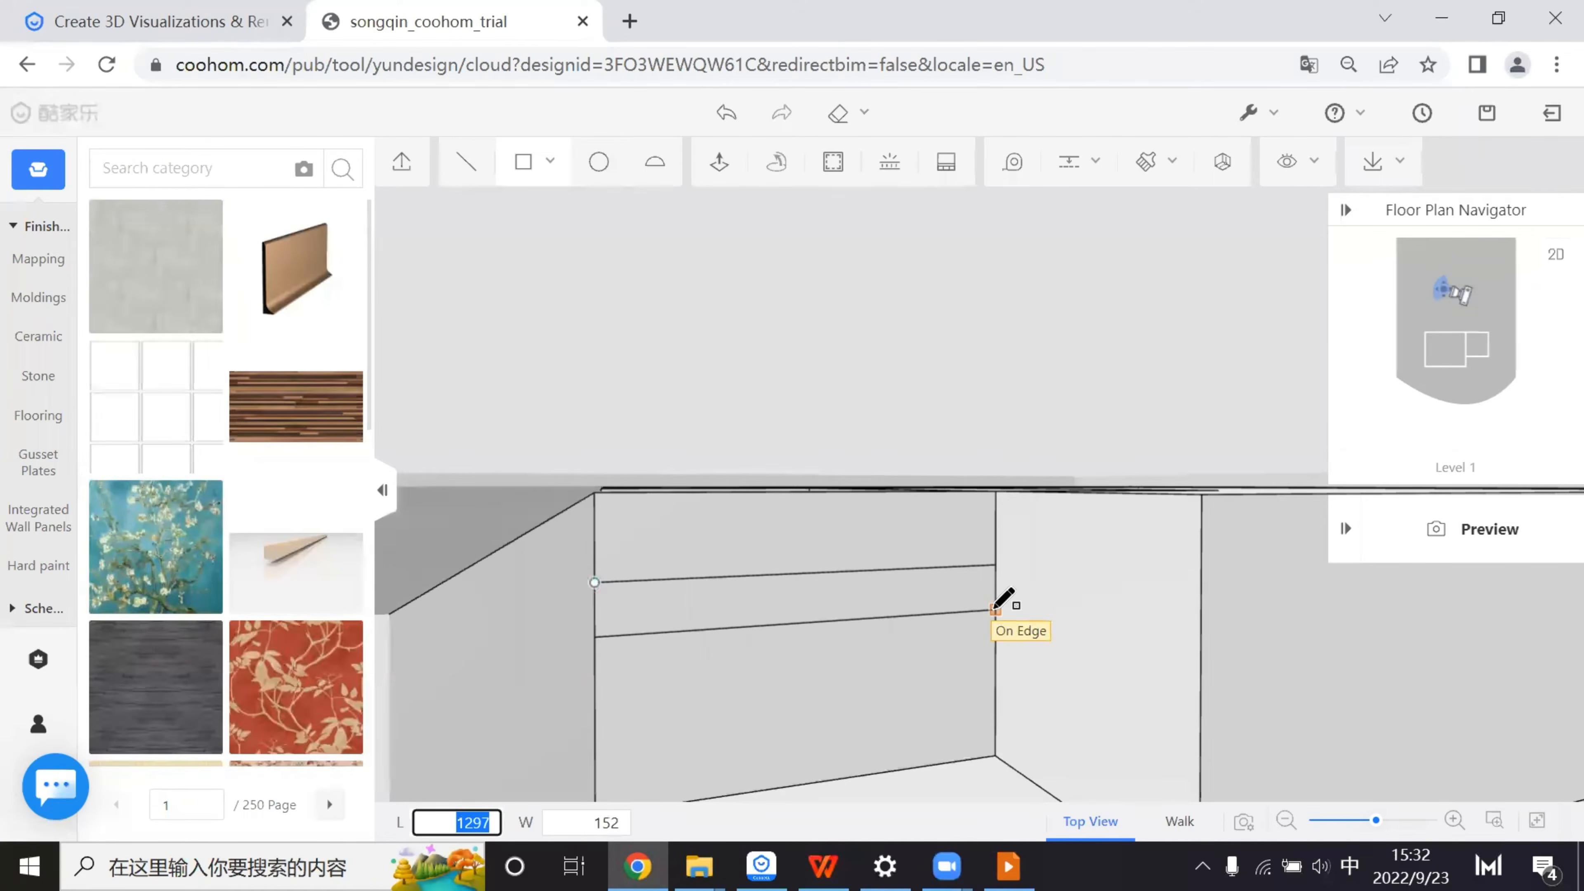
pyautogui.press('Tab')
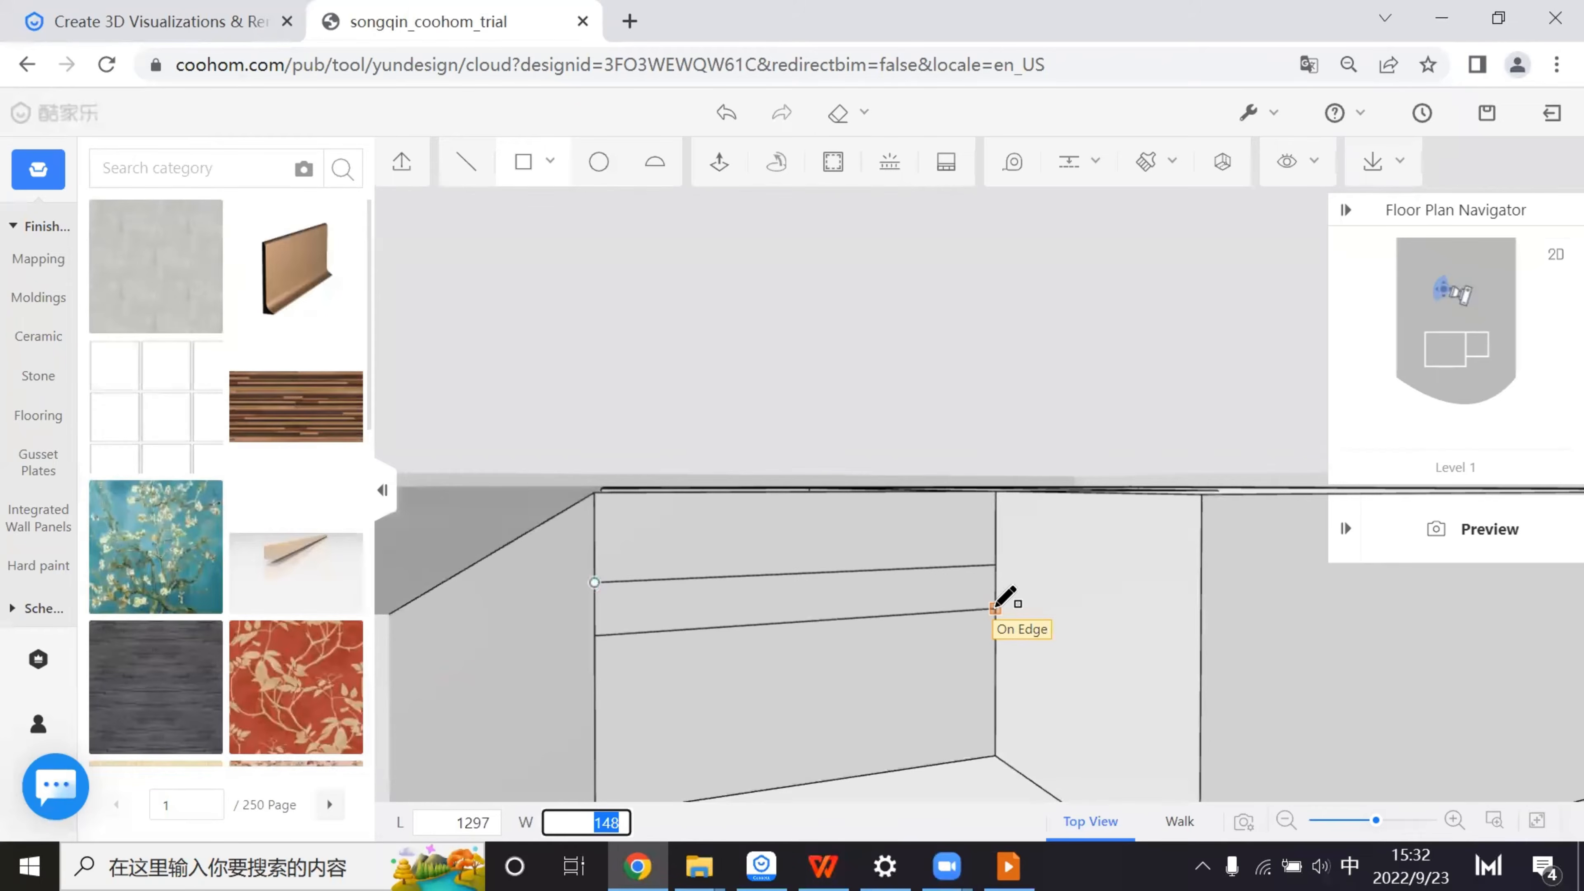
pyautogui.write('180')
pyautogui.press('Return')
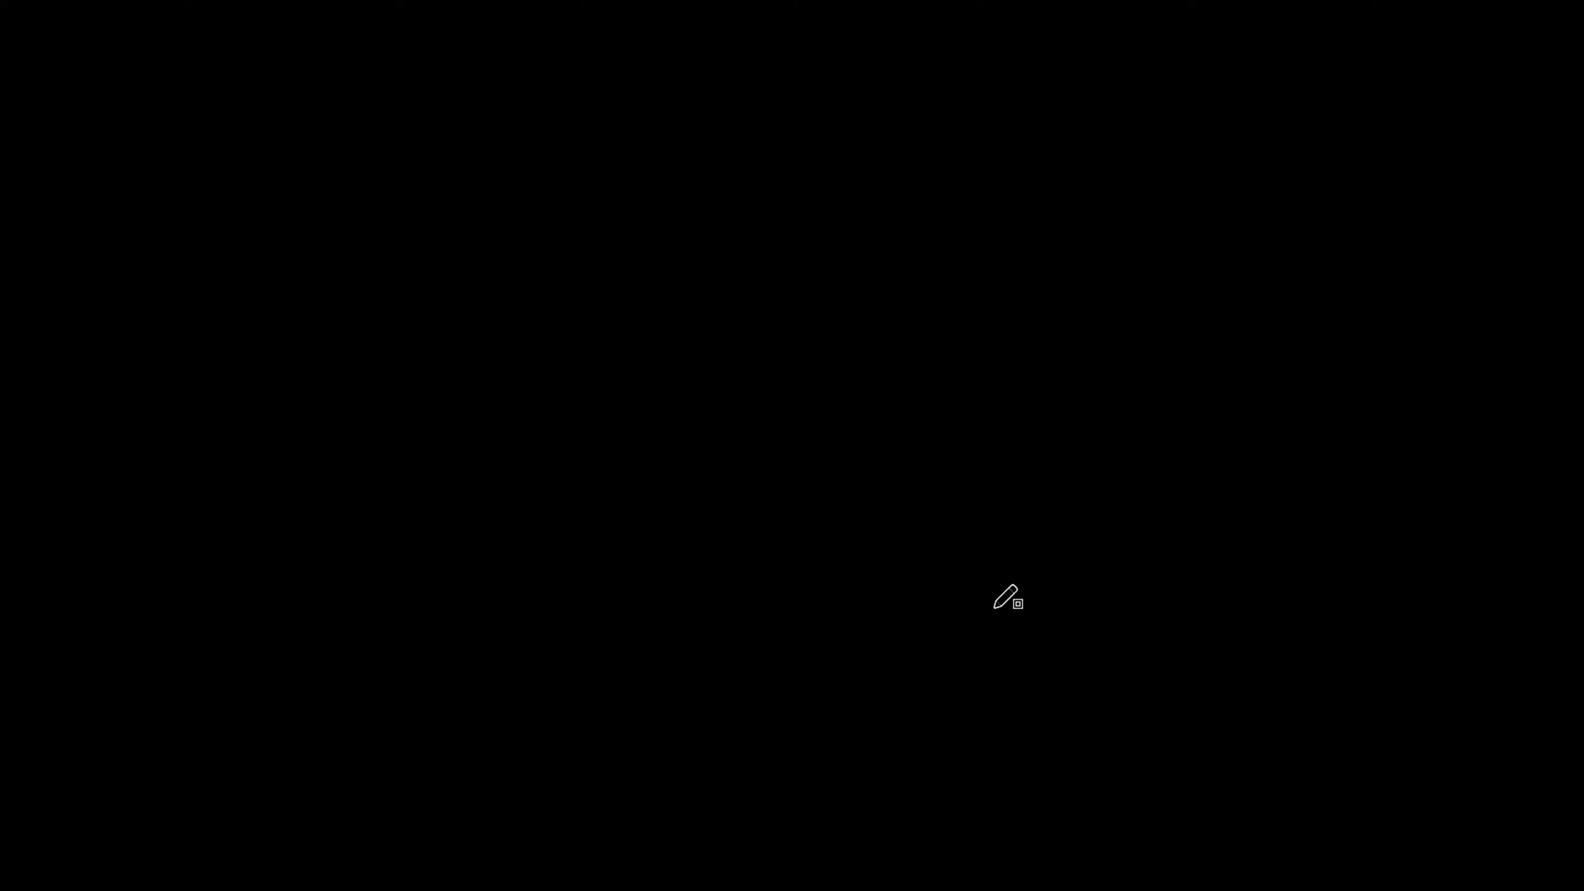
pyautogui.click(595, 649)
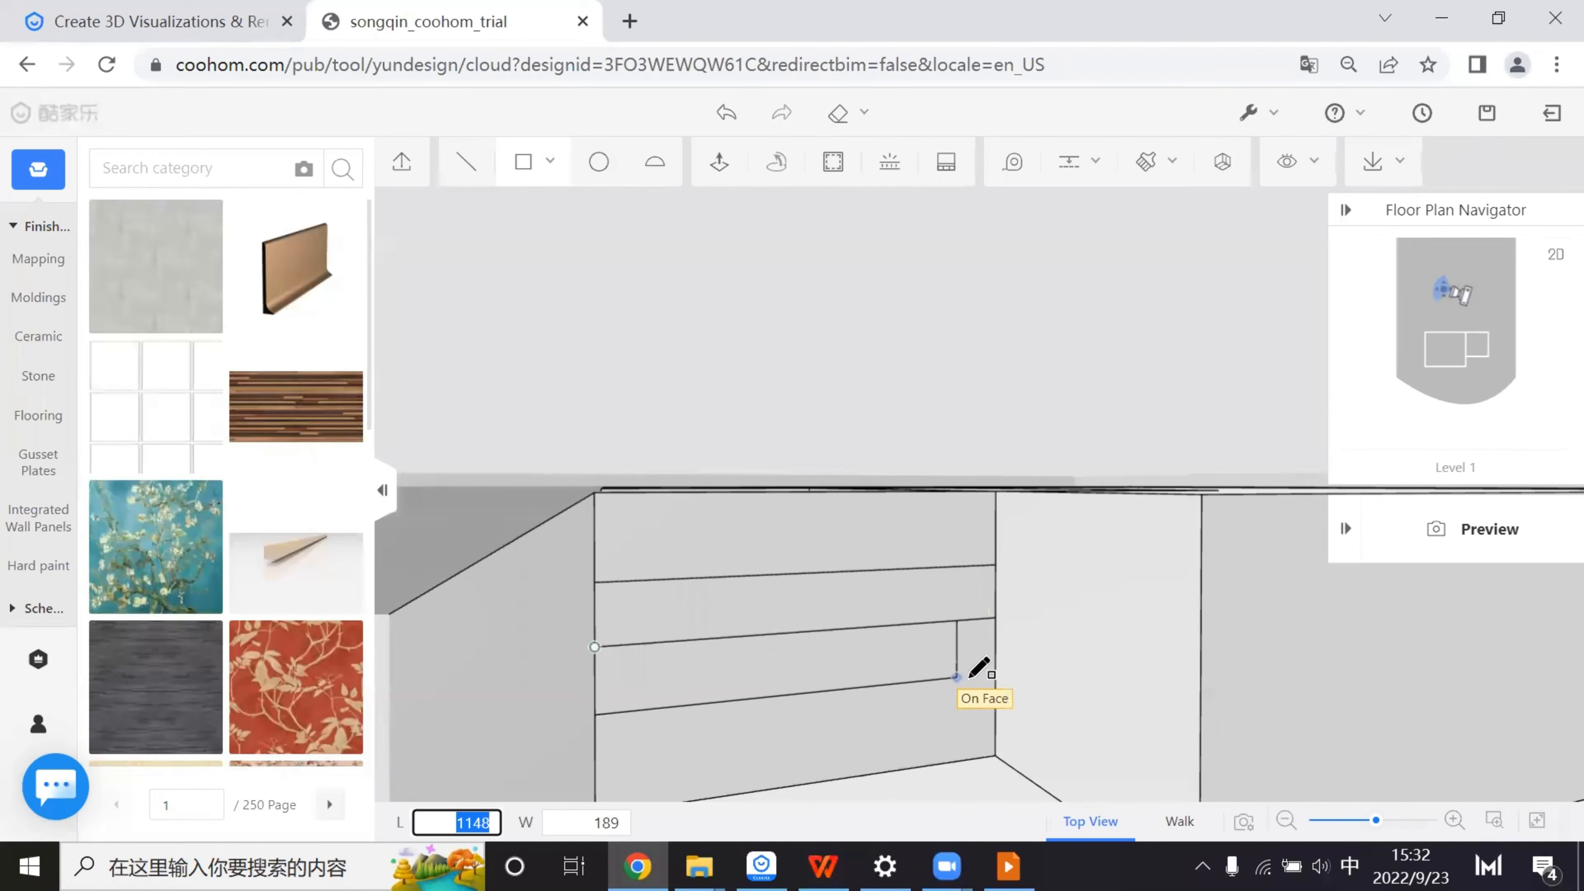
pyautogui.write('18')
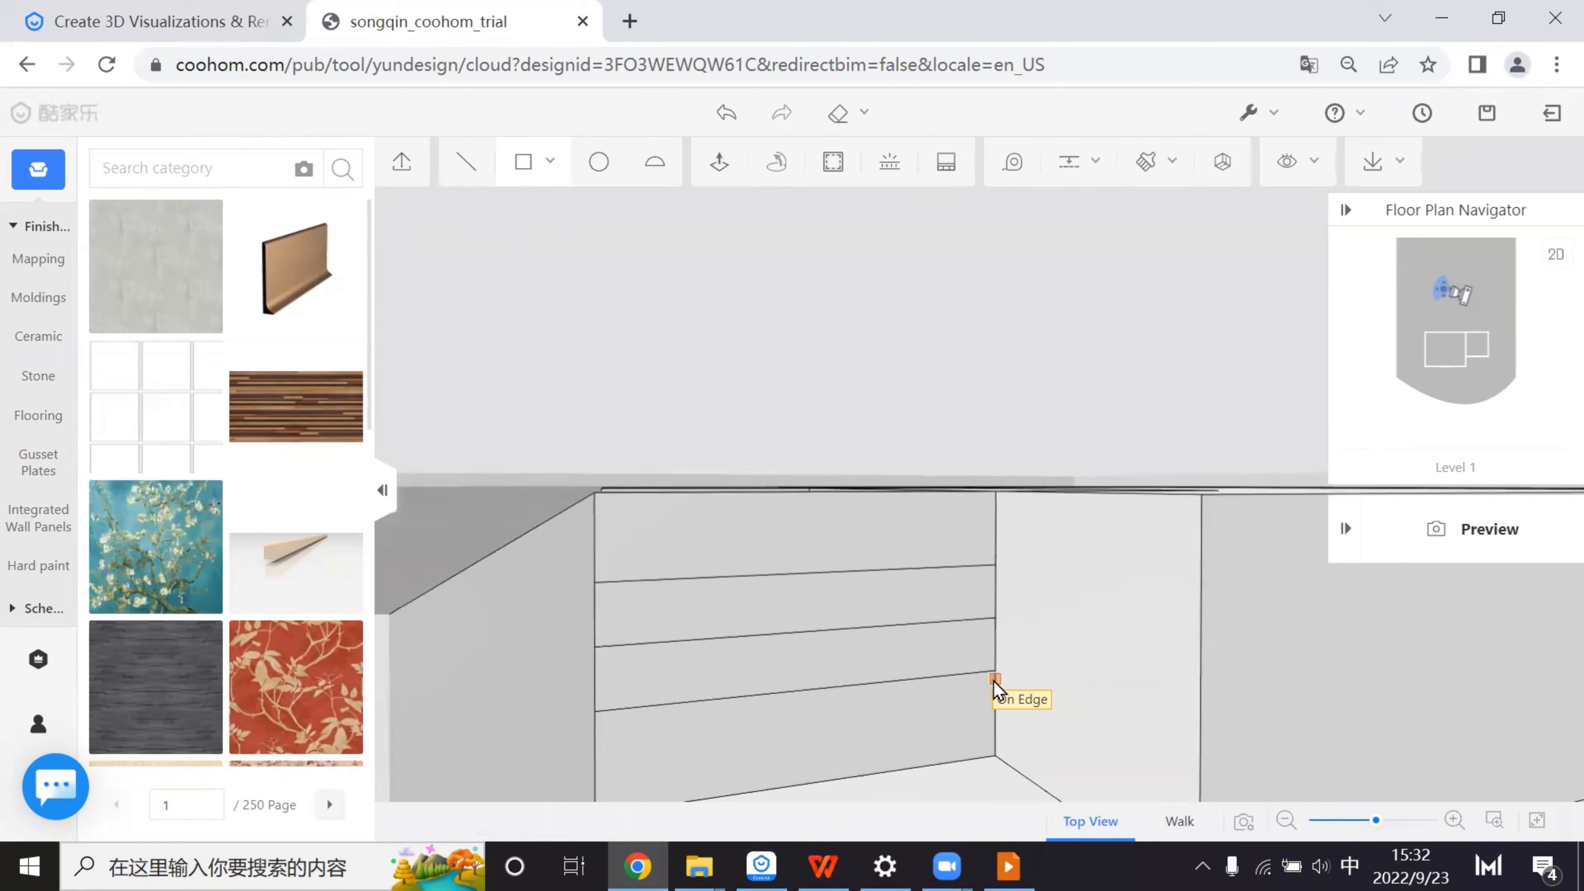
pyautogui.press('Escape')
# - Draw a fourth full-width rectangle beneath the others on the walkway's side wall, leaving a narrow strip above the pool floor
pyautogui.moveTo(1038, 625); pyautogui.dragTo(1048, 683)
pyautogui.moveTo(1048, 683); pyautogui.dragTo(987, 592, button='right')
pyautogui.moveTo(987, 593); pyautogui.dragTo(921, 402)
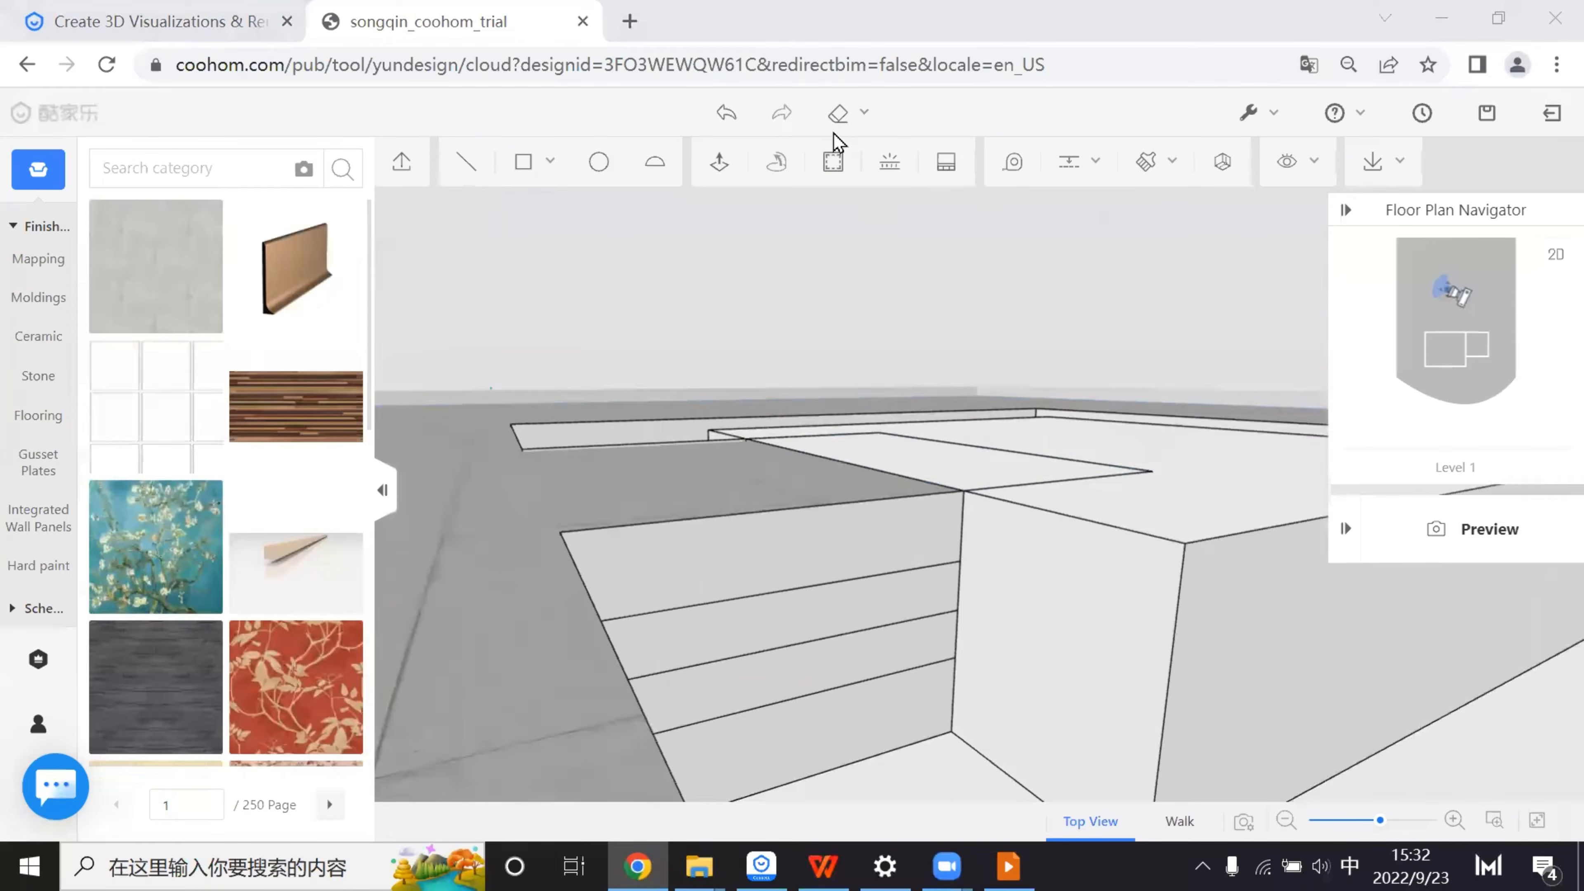
pyautogui.moveTo(1019, 711); pyautogui.dragTo(815, 706)
pyautogui.scroll(-2, 848, 713)
pyautogui.click(526, 163)
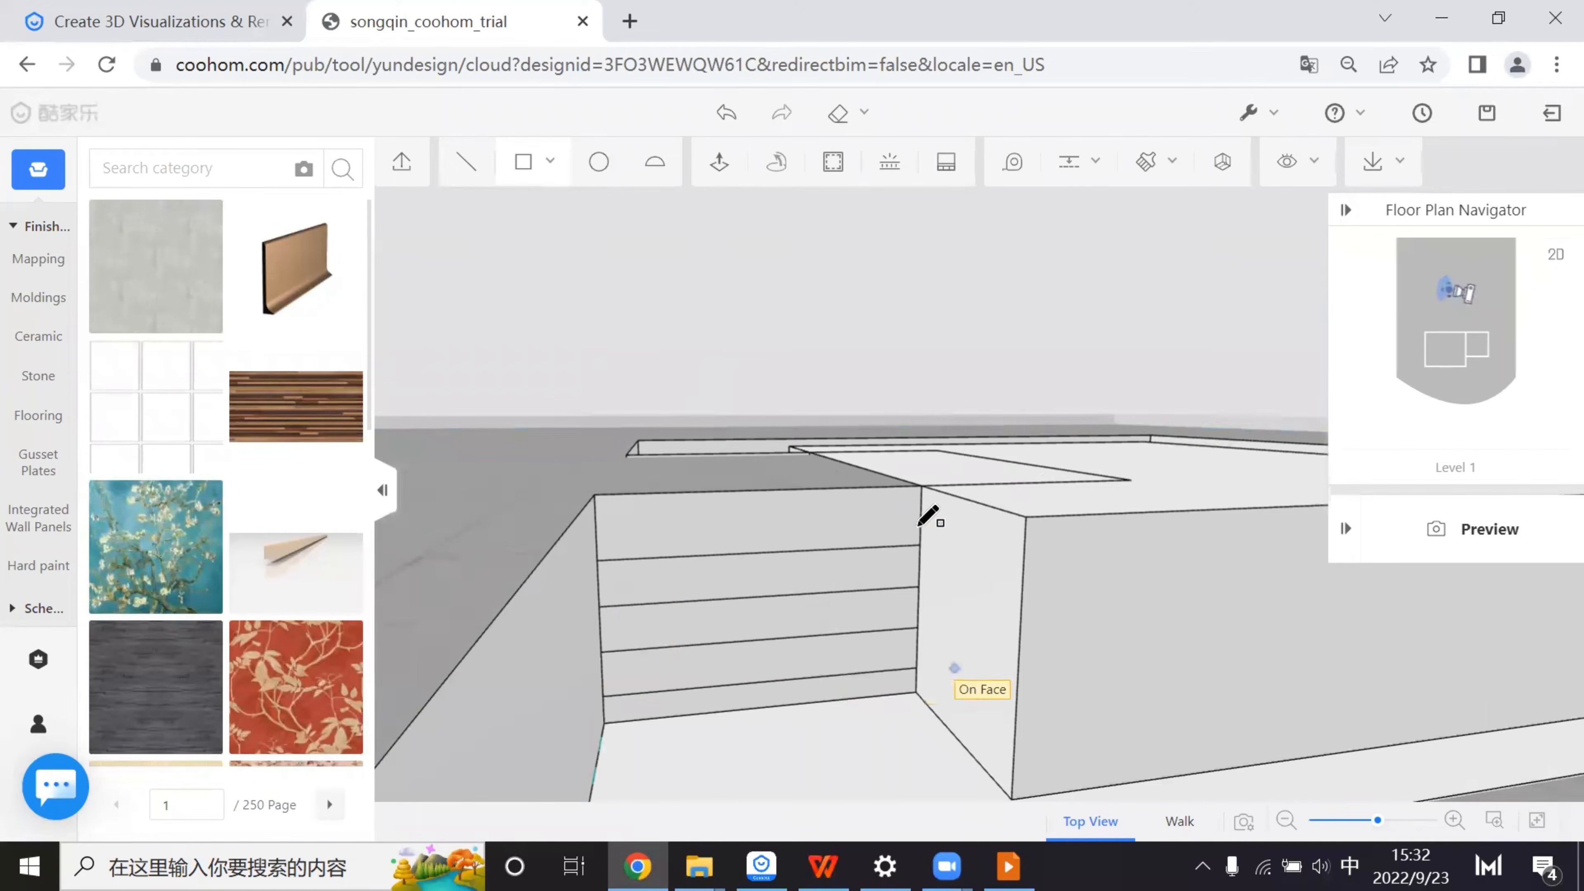
# - Push/pull the second strip from the top of the side wall outward by 300 mm to form a stair step
pyautogui.click(721, 162)
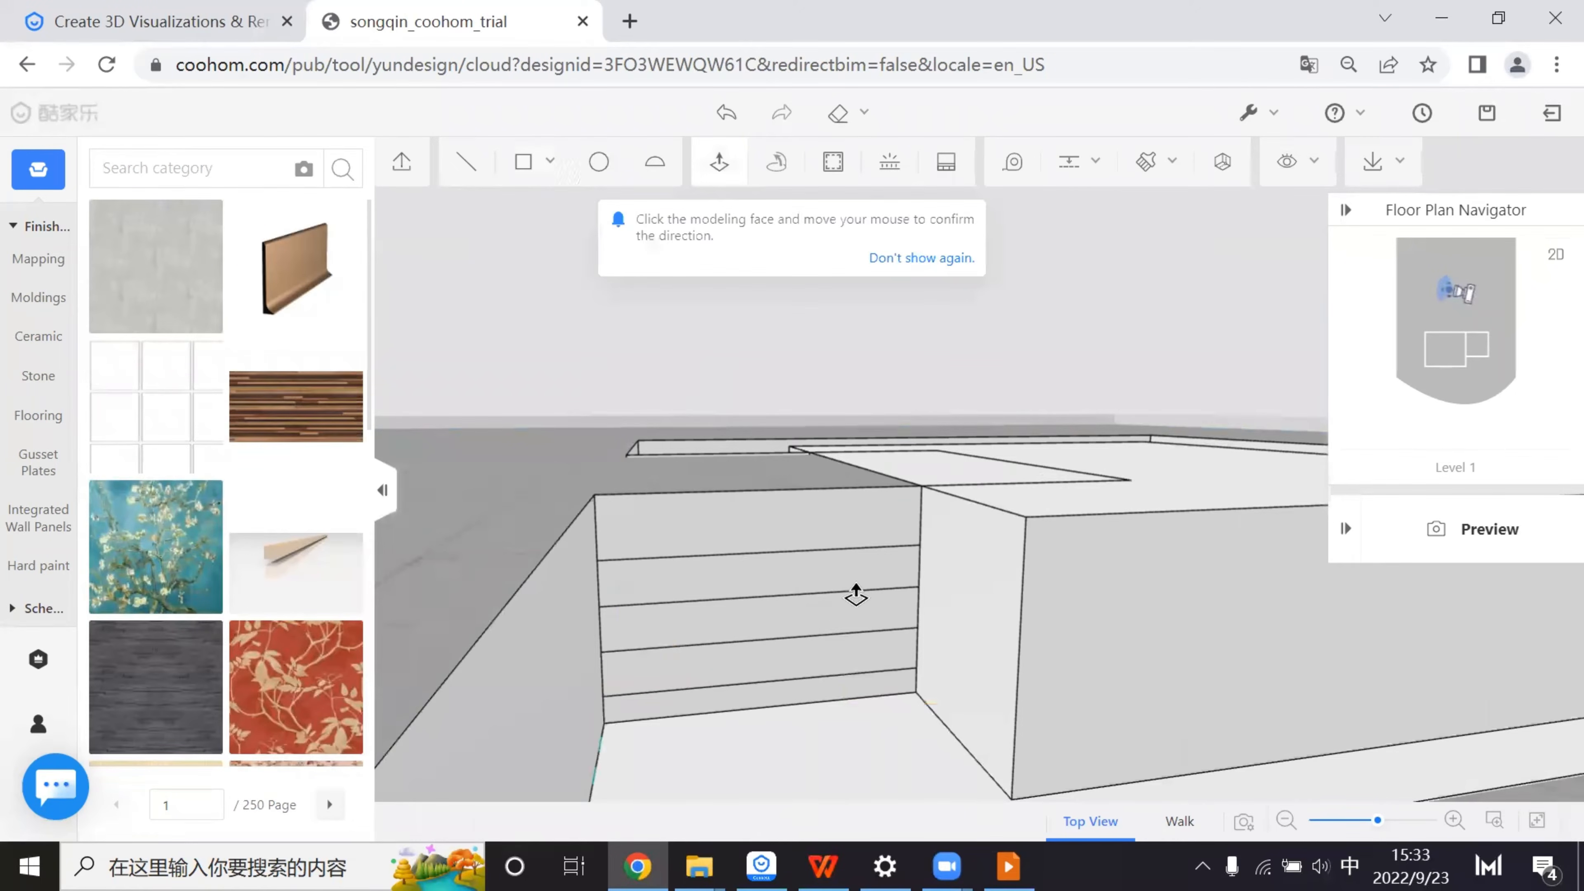
pyautogui.scroll(3, 818, 681)
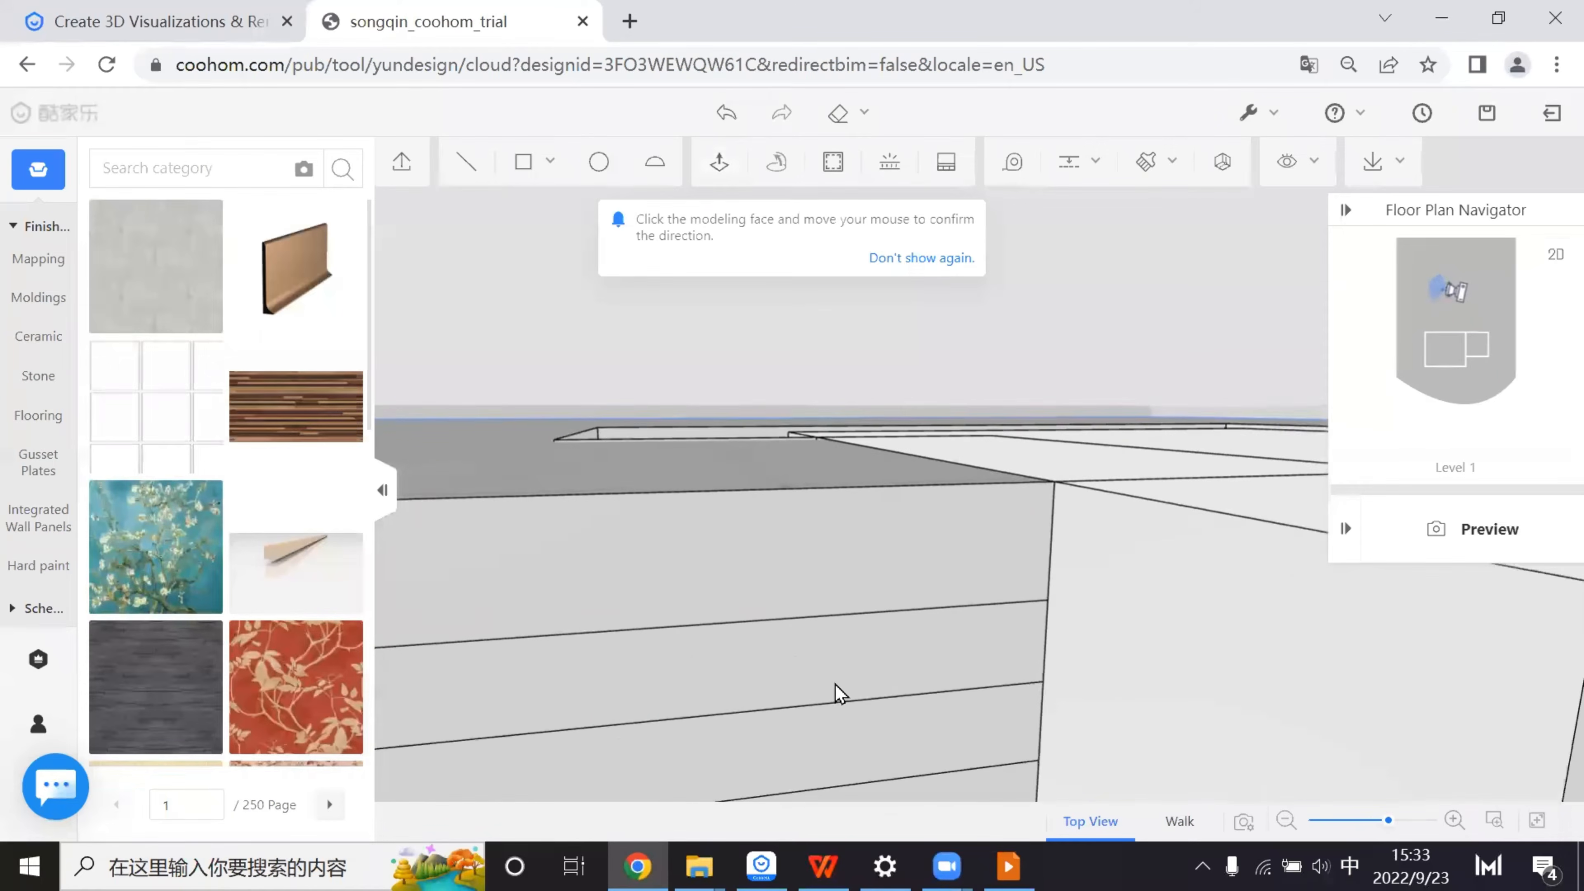
pyautogui.moveTo(834, 684); pyautogui.dragTo(801, 604)
pyautogui.click(719, 164)
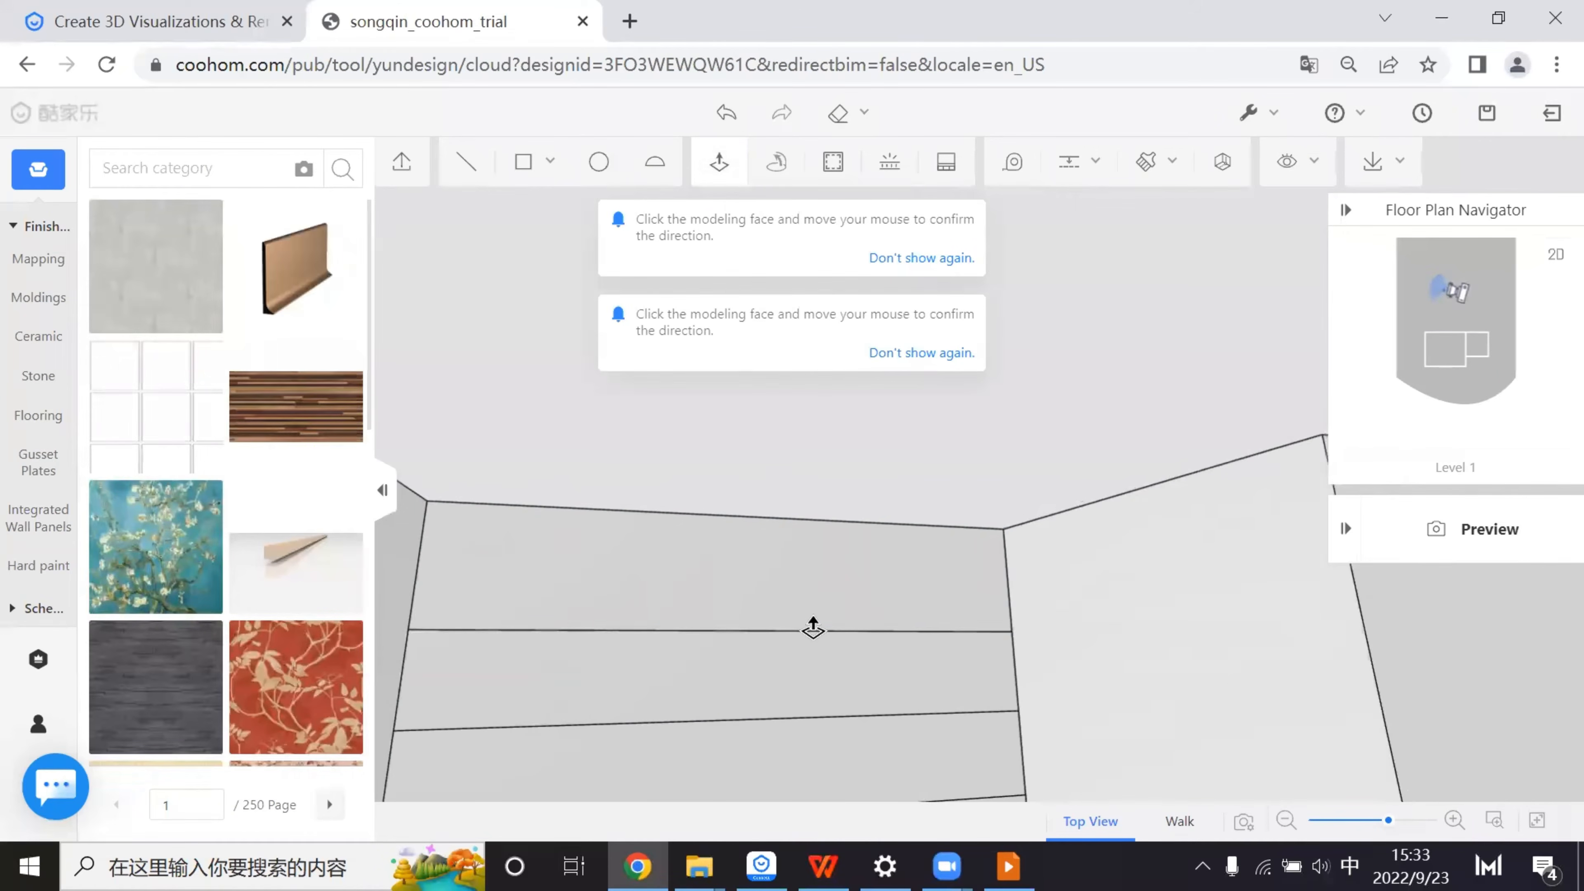
pyautogui.click(803, 679)
pyautogui.press('Escape')
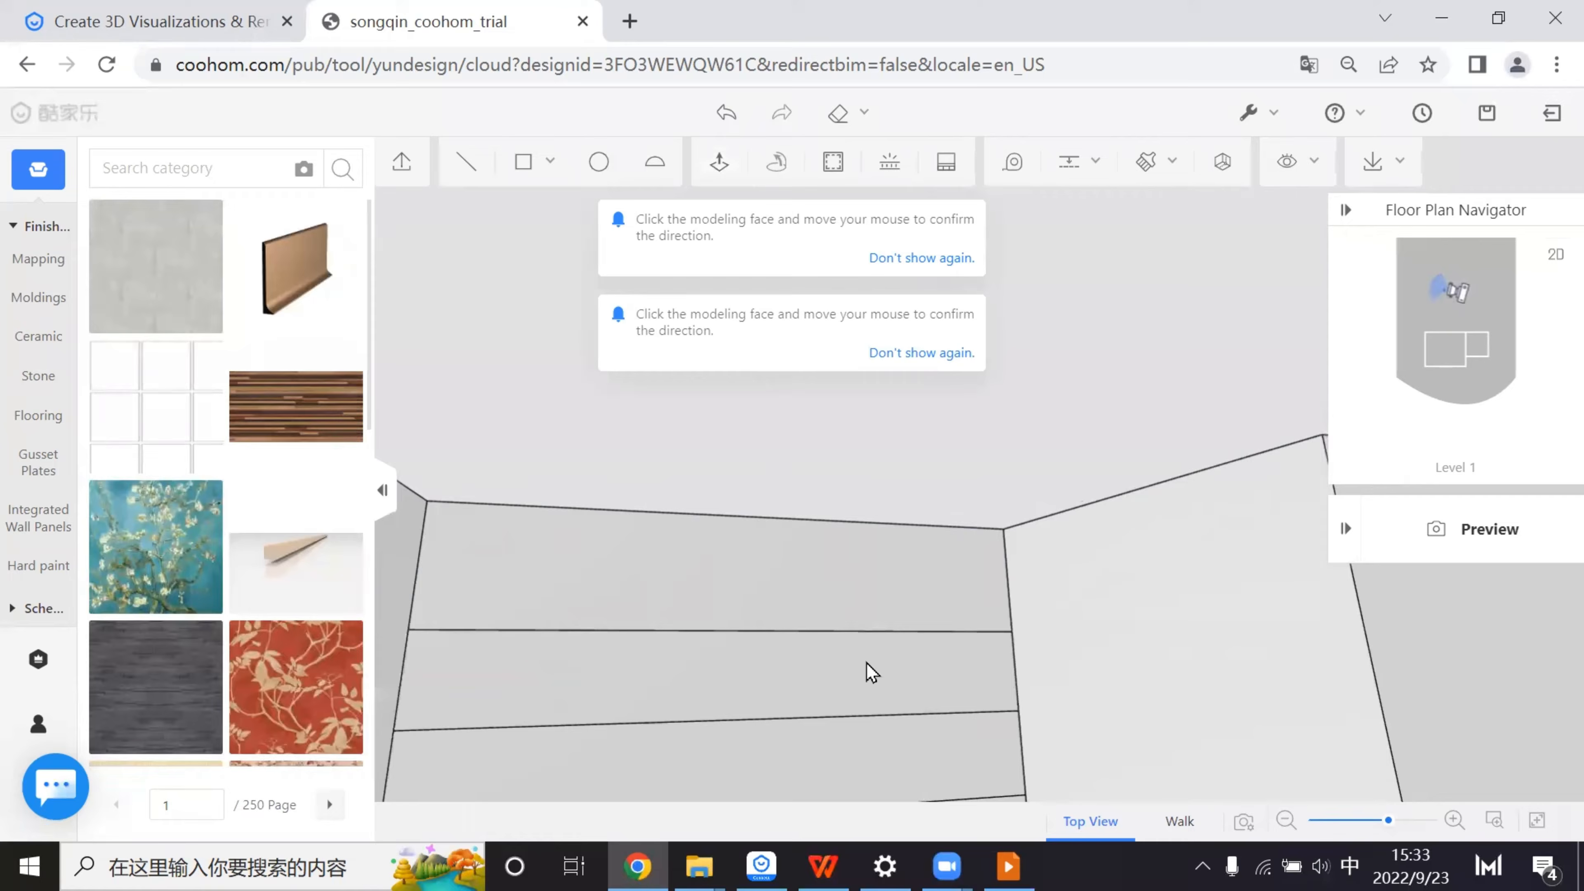
pyautogui.click(719, 164)
pyautogui.click(937, 683)
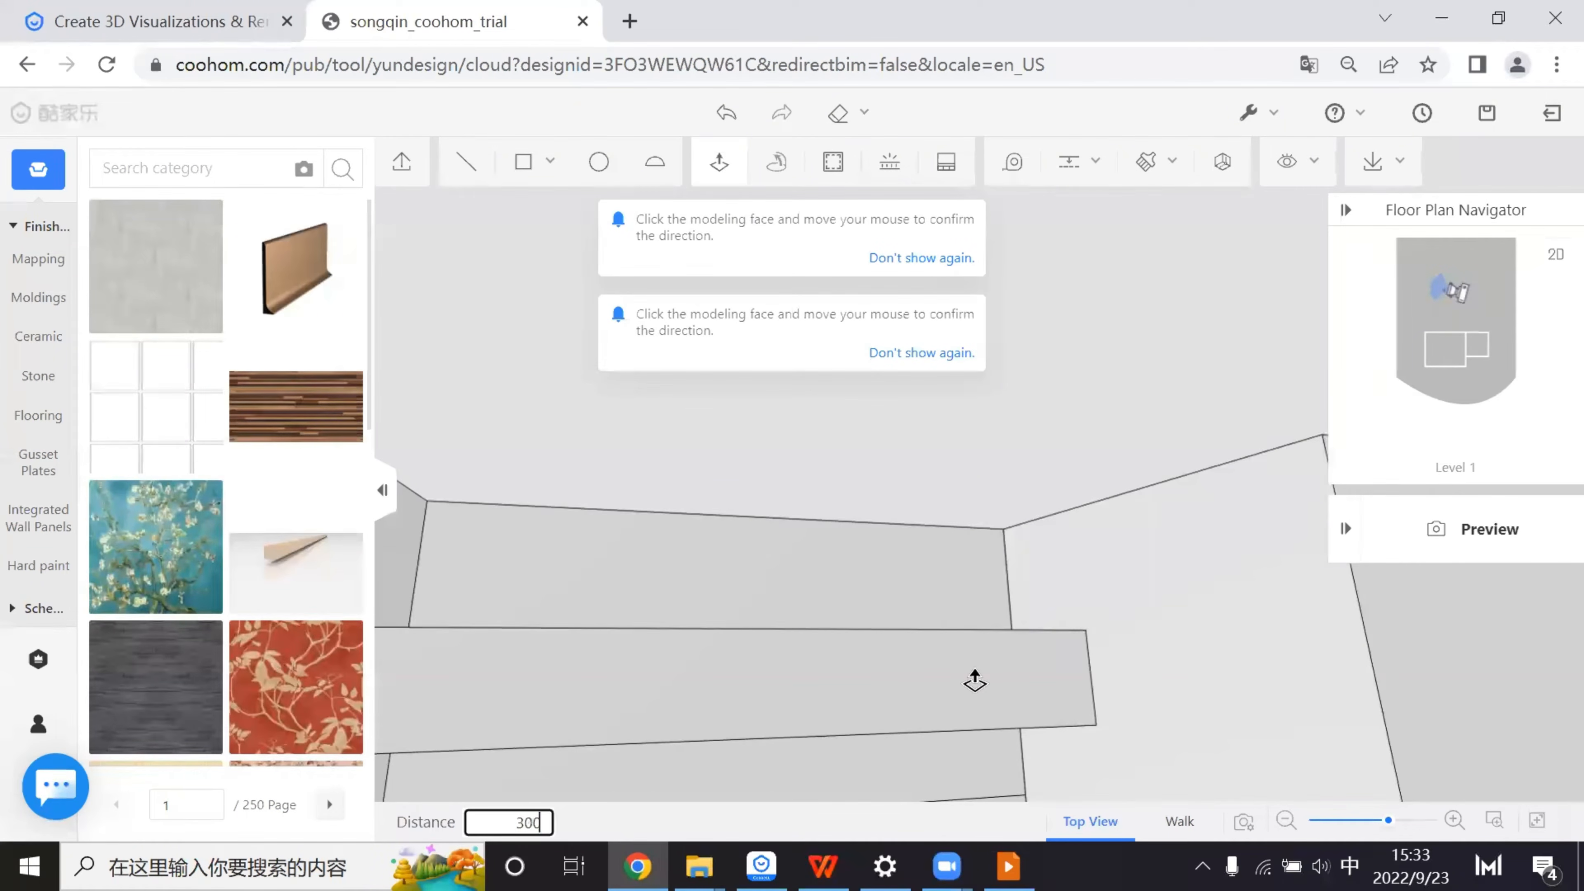
pyautogui.press('Return')
# - Push/pull the third strip outward by 600 mm to form the next stair step down
pyautogui.scroll(-3, 998, 702)
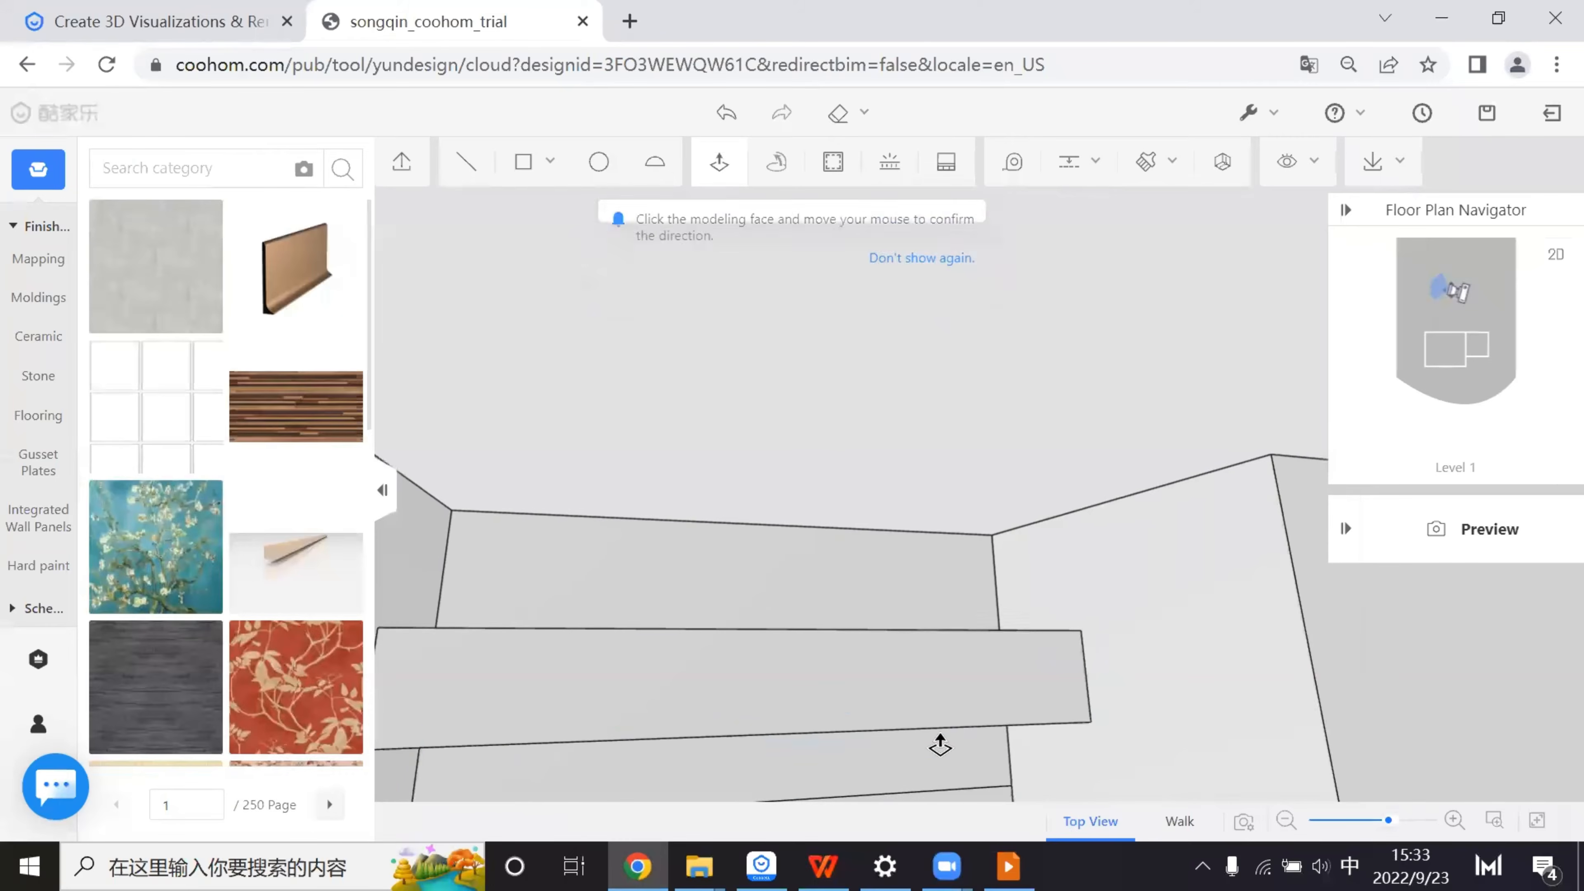
pyautogui.click(915, 766)
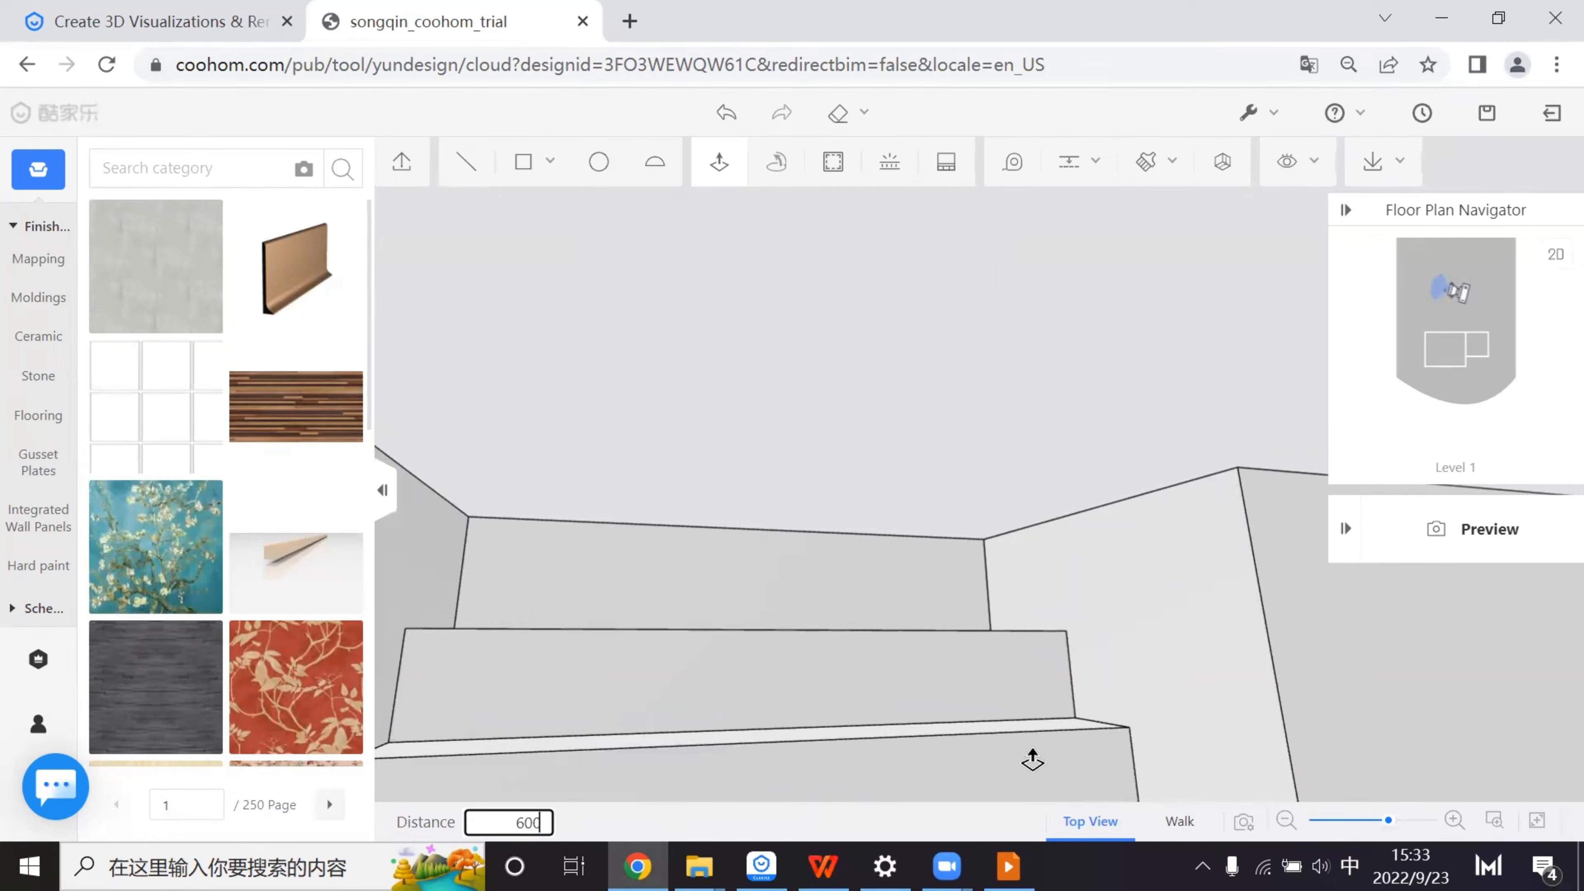
pyautogui.press('Return')
pyautogui.scroll(-3, 1029, 756)
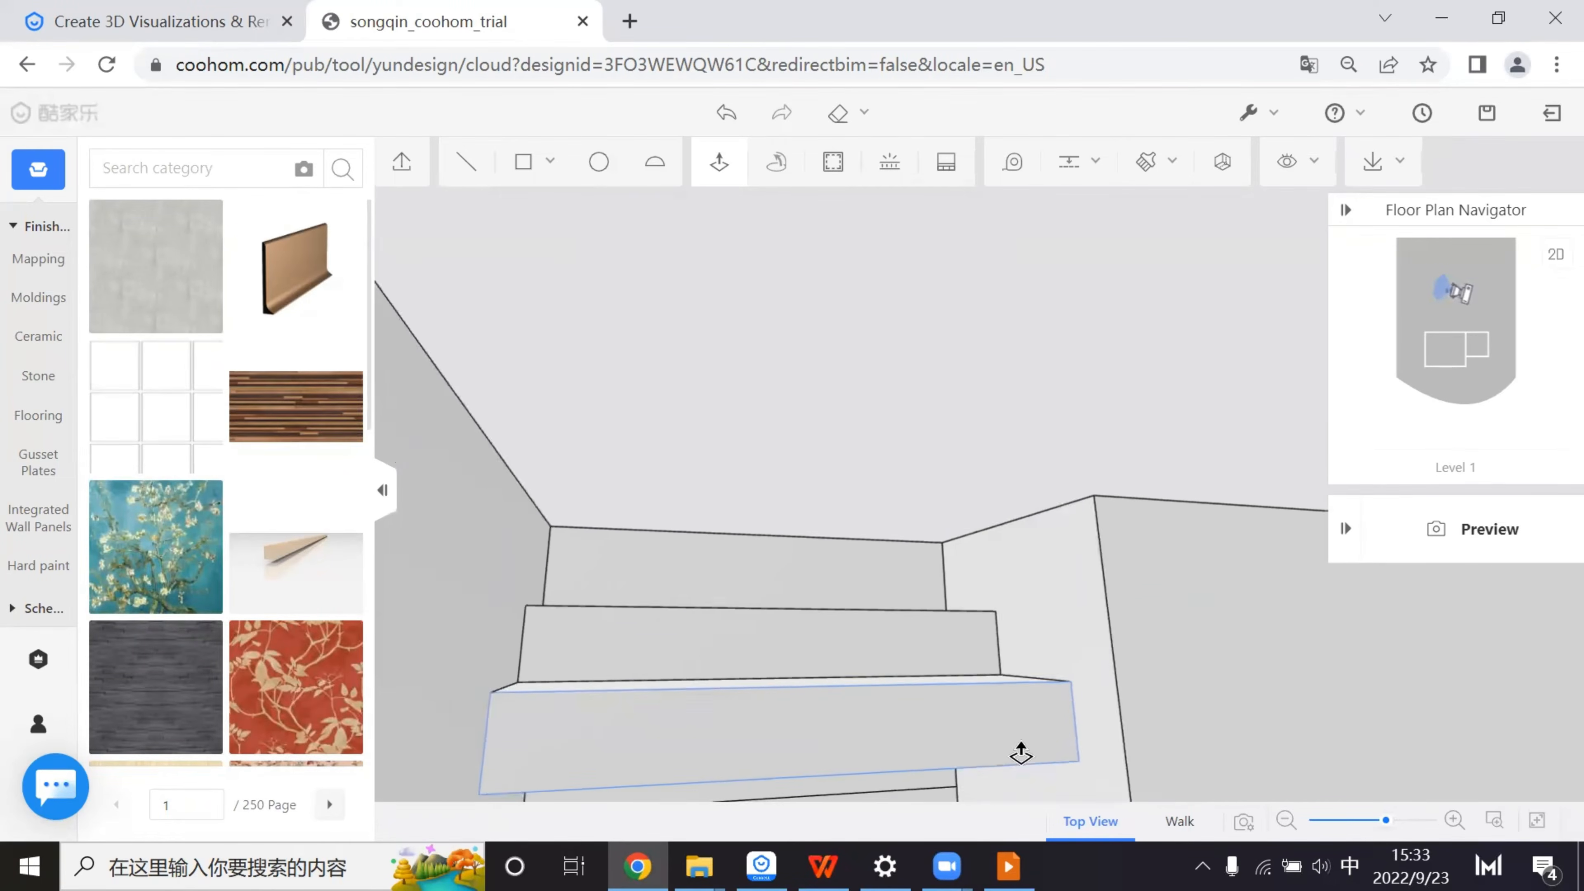
pyautogui.scroll(-3, 926, 791)
pyautogui.scroll(2, 904, 783)
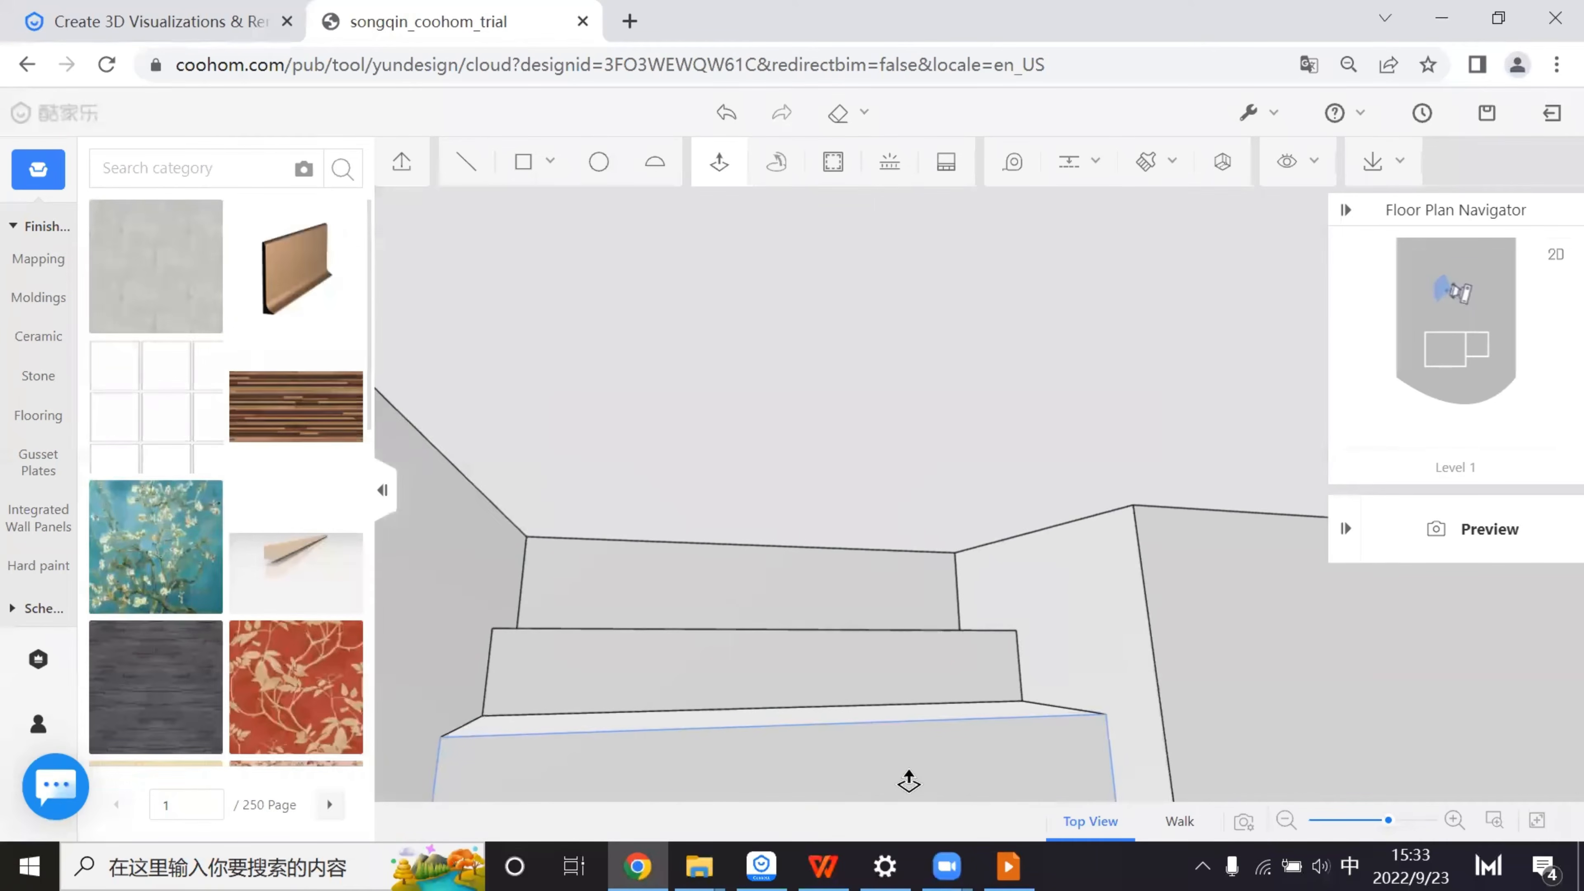
pyautogui.scroll(-2, 939, 752)
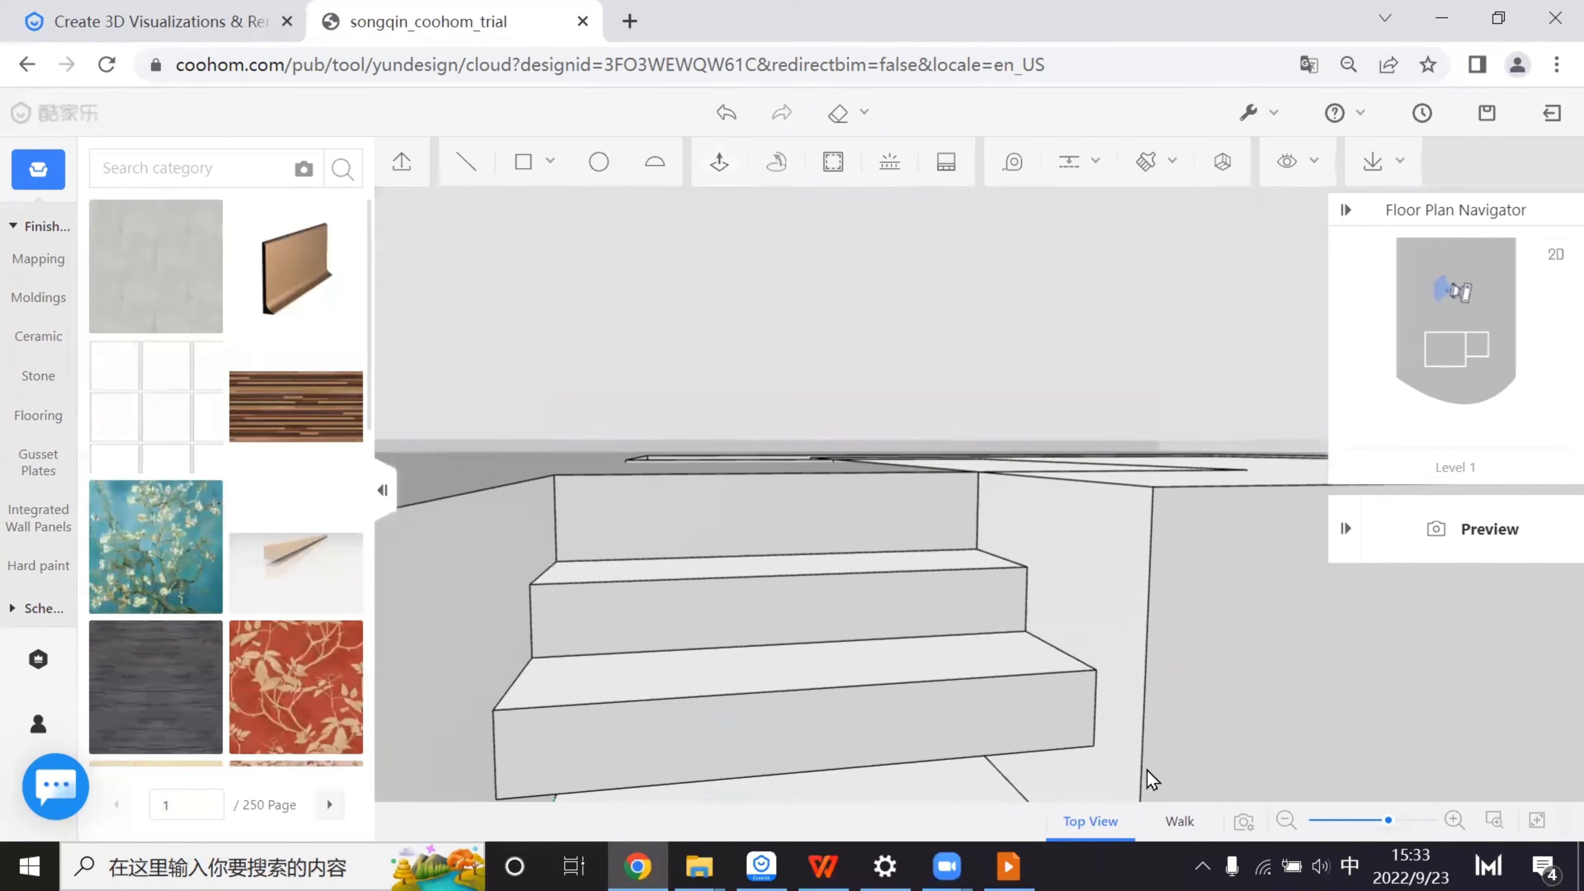
pyautogui.moveTo(1151, 780); pyautogui.dragTo(909, 744)
pyautogui.scroll(-3, 910, 743)
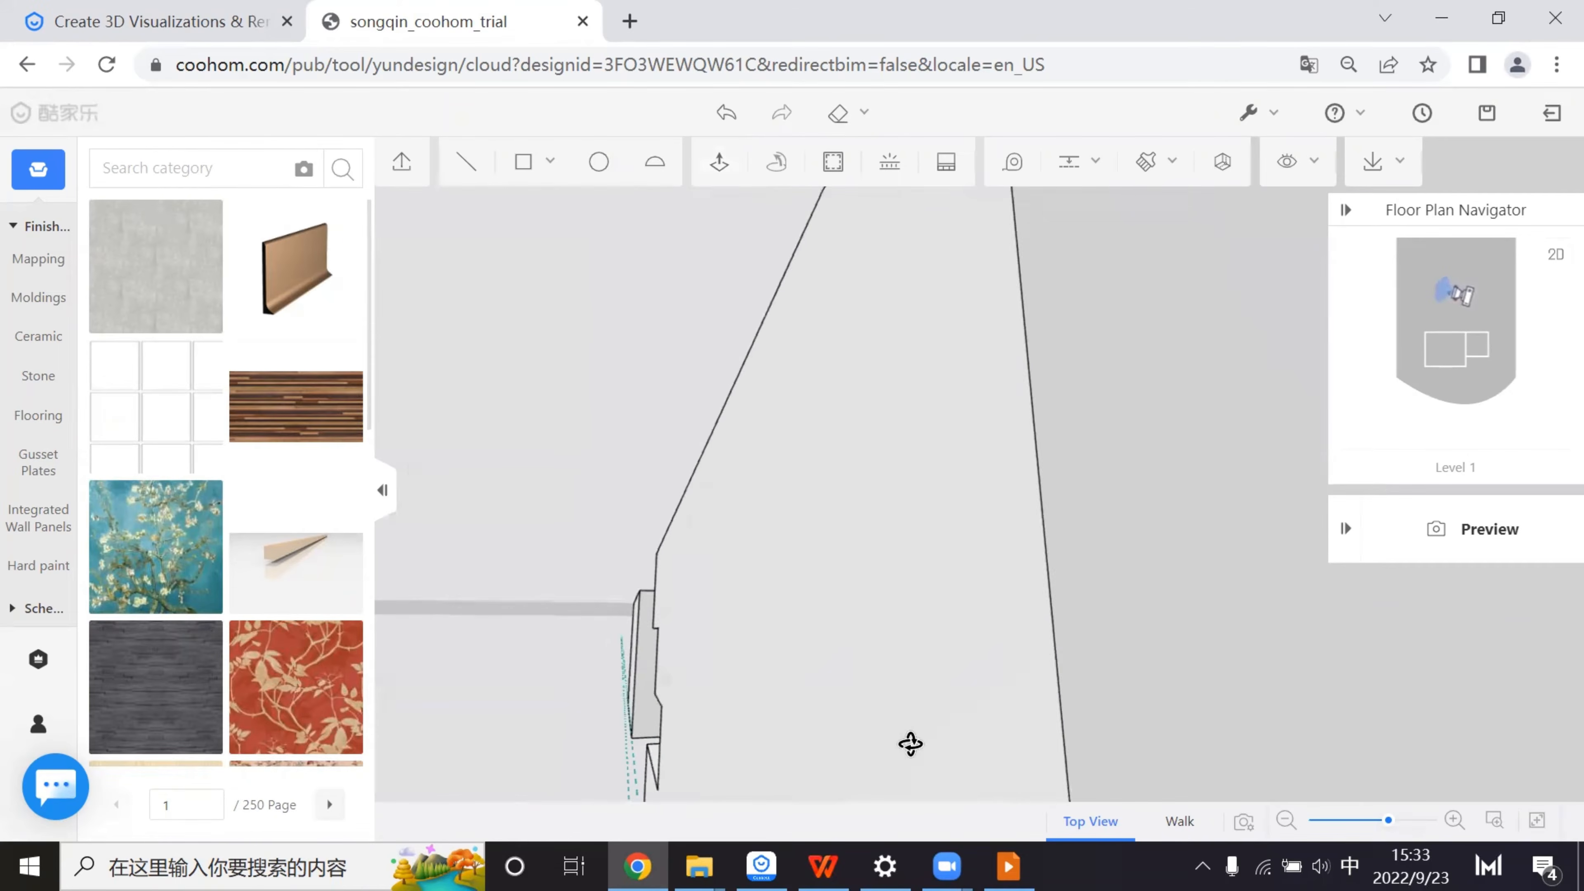
pyautogui.scroll(4, 916, 748)
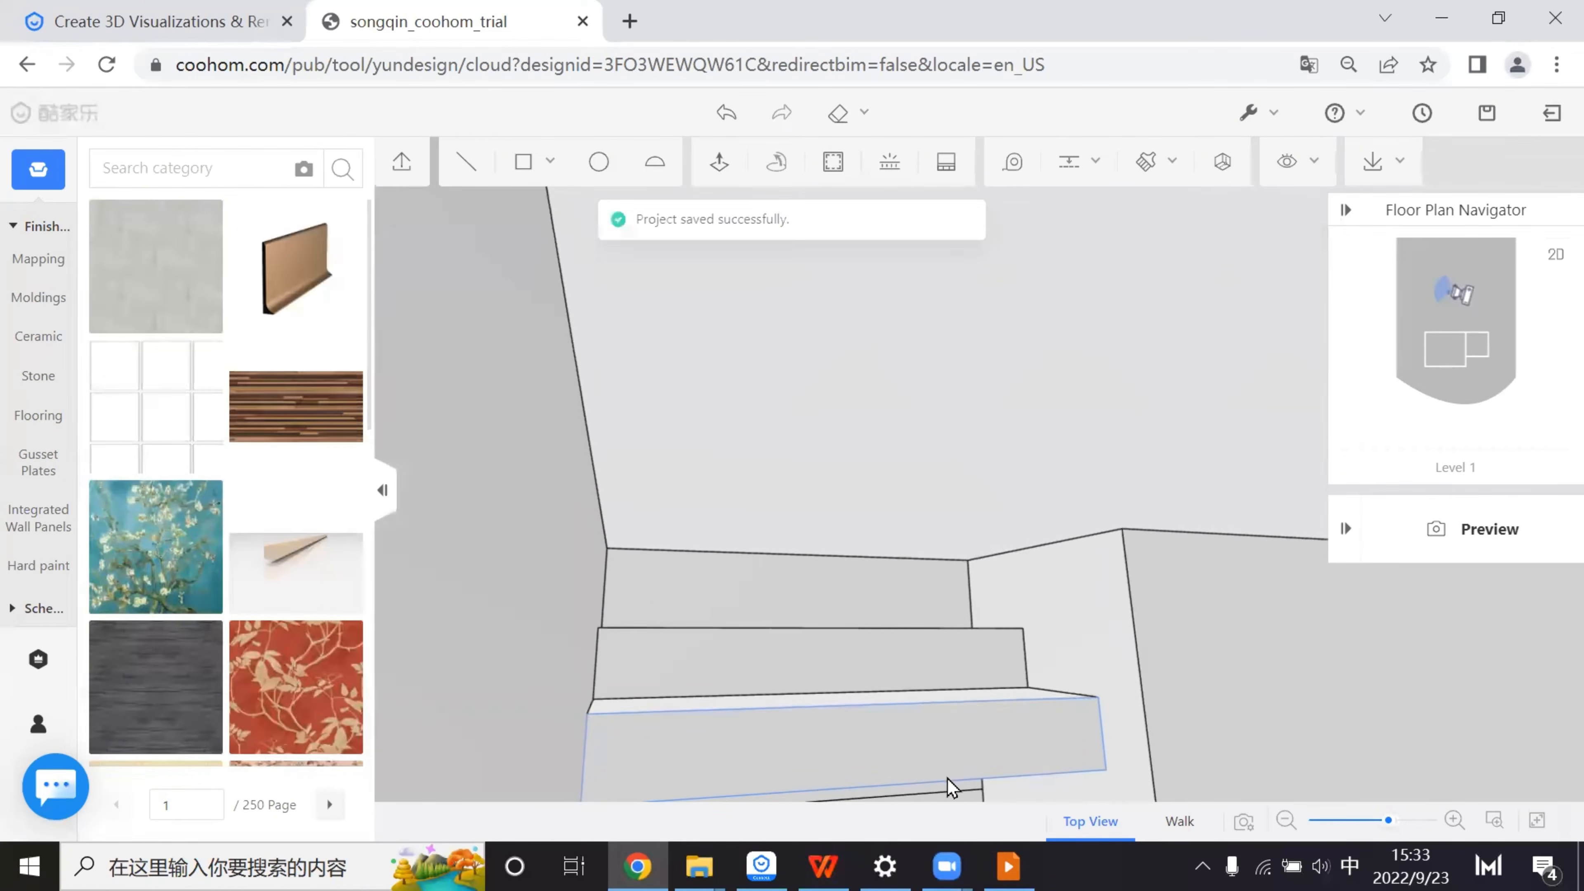
pyautogui.scroll(-1, 943, 769)
pyautogui.click(715, 161)
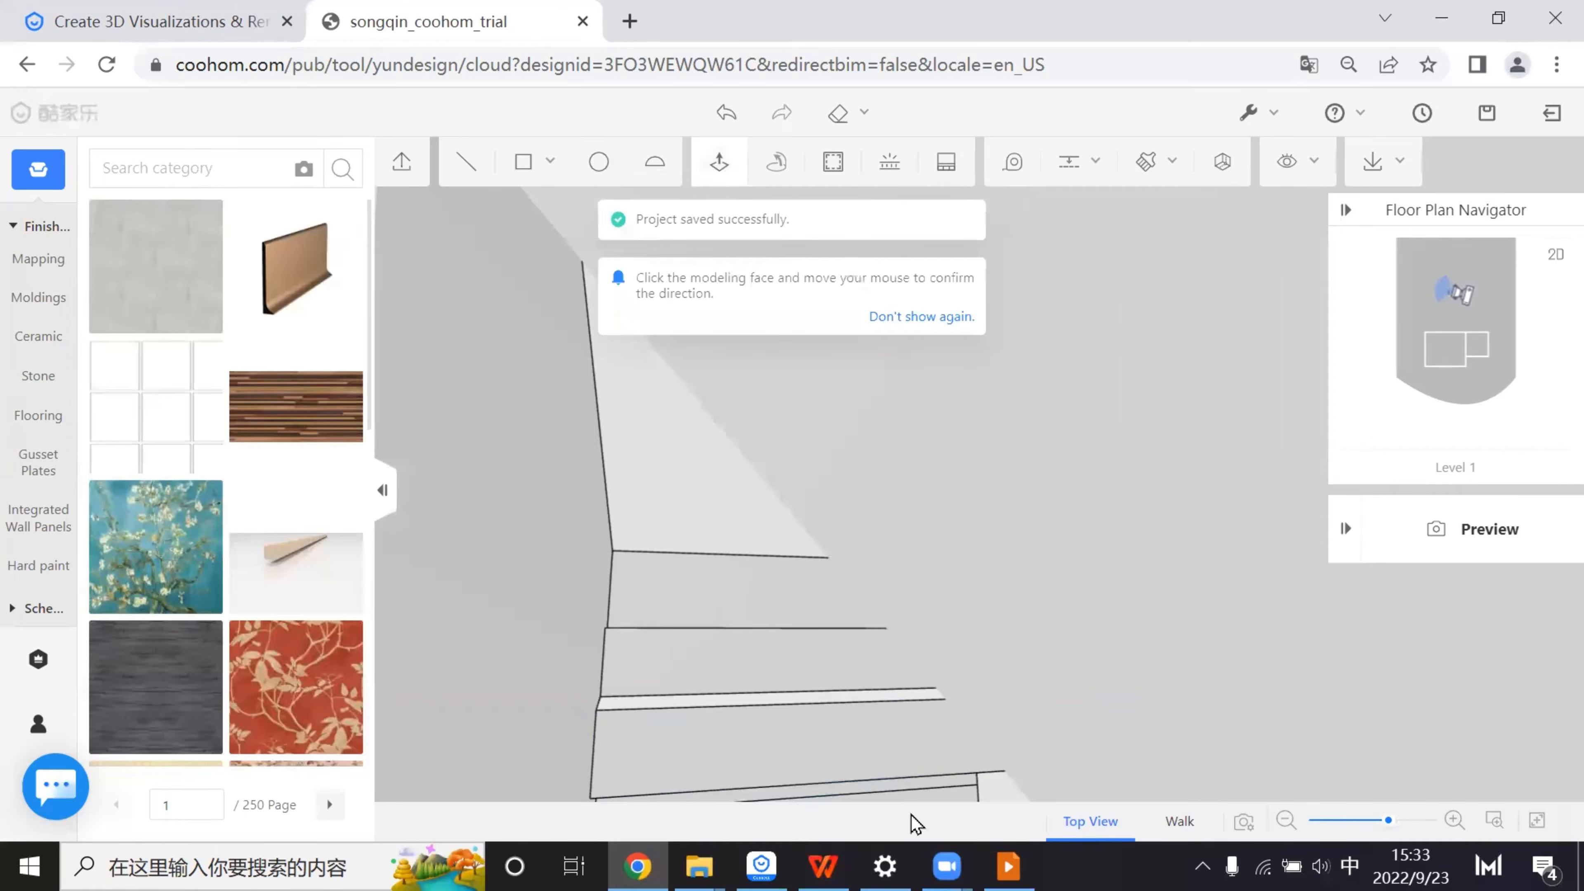
pyautogui.scroll(1, 936, 789)
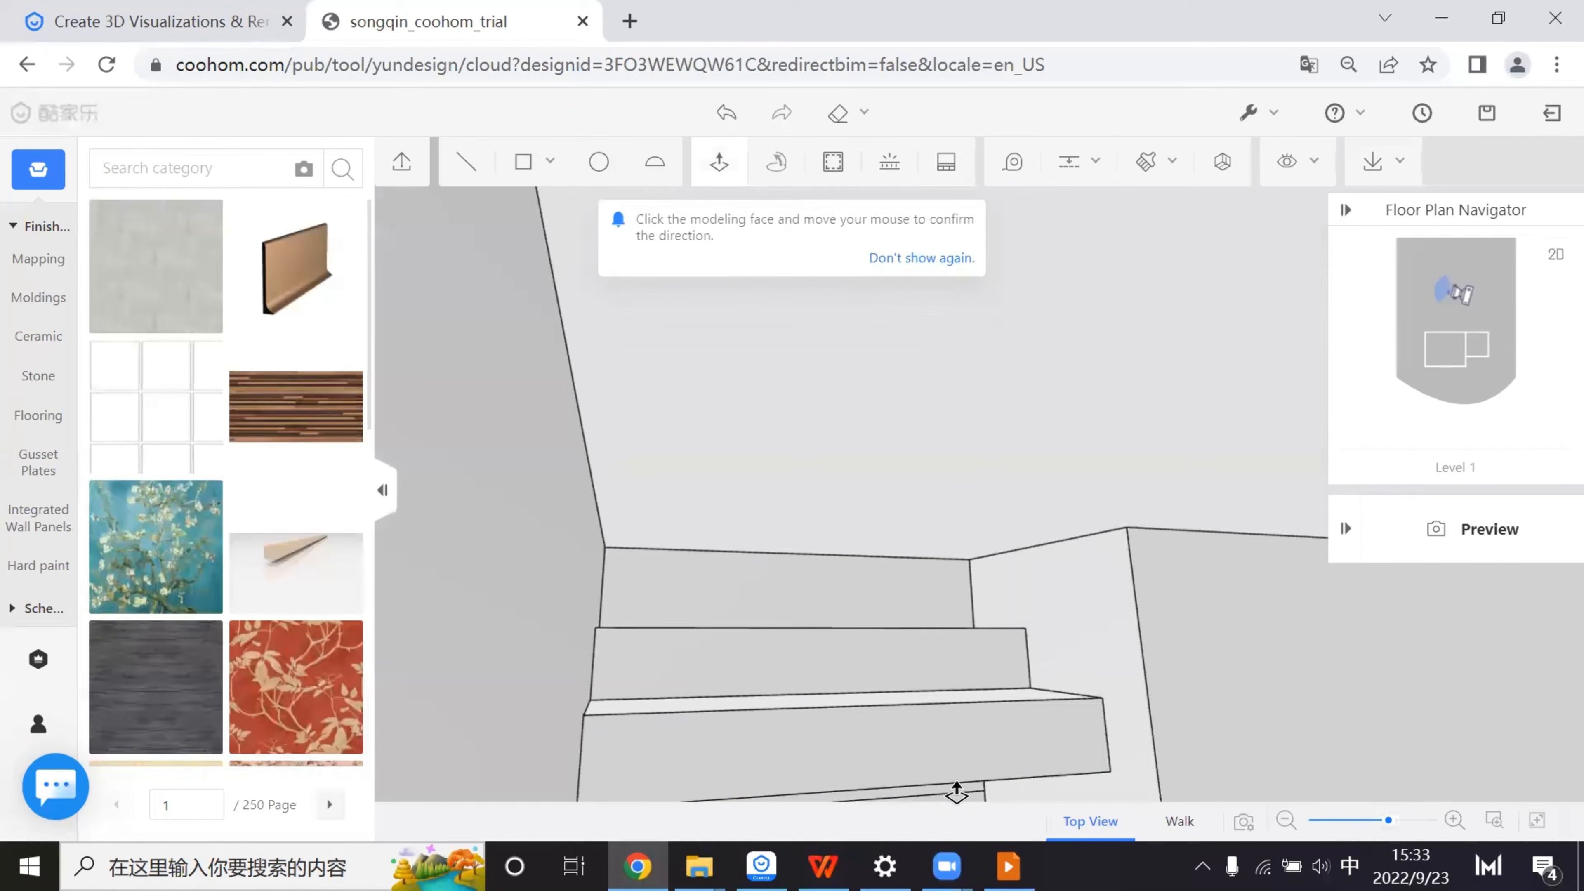
pyautogui.press('Escape')
# - Redo the third strip's push/pull, and push/pull the fourth strip outward by 900 mm to form the lowest stair step
pyautogui.scroll(-1, 997, 769)
pyautogui.moveTo(1064, 769); pyautogui.dragTo(1049, 687)
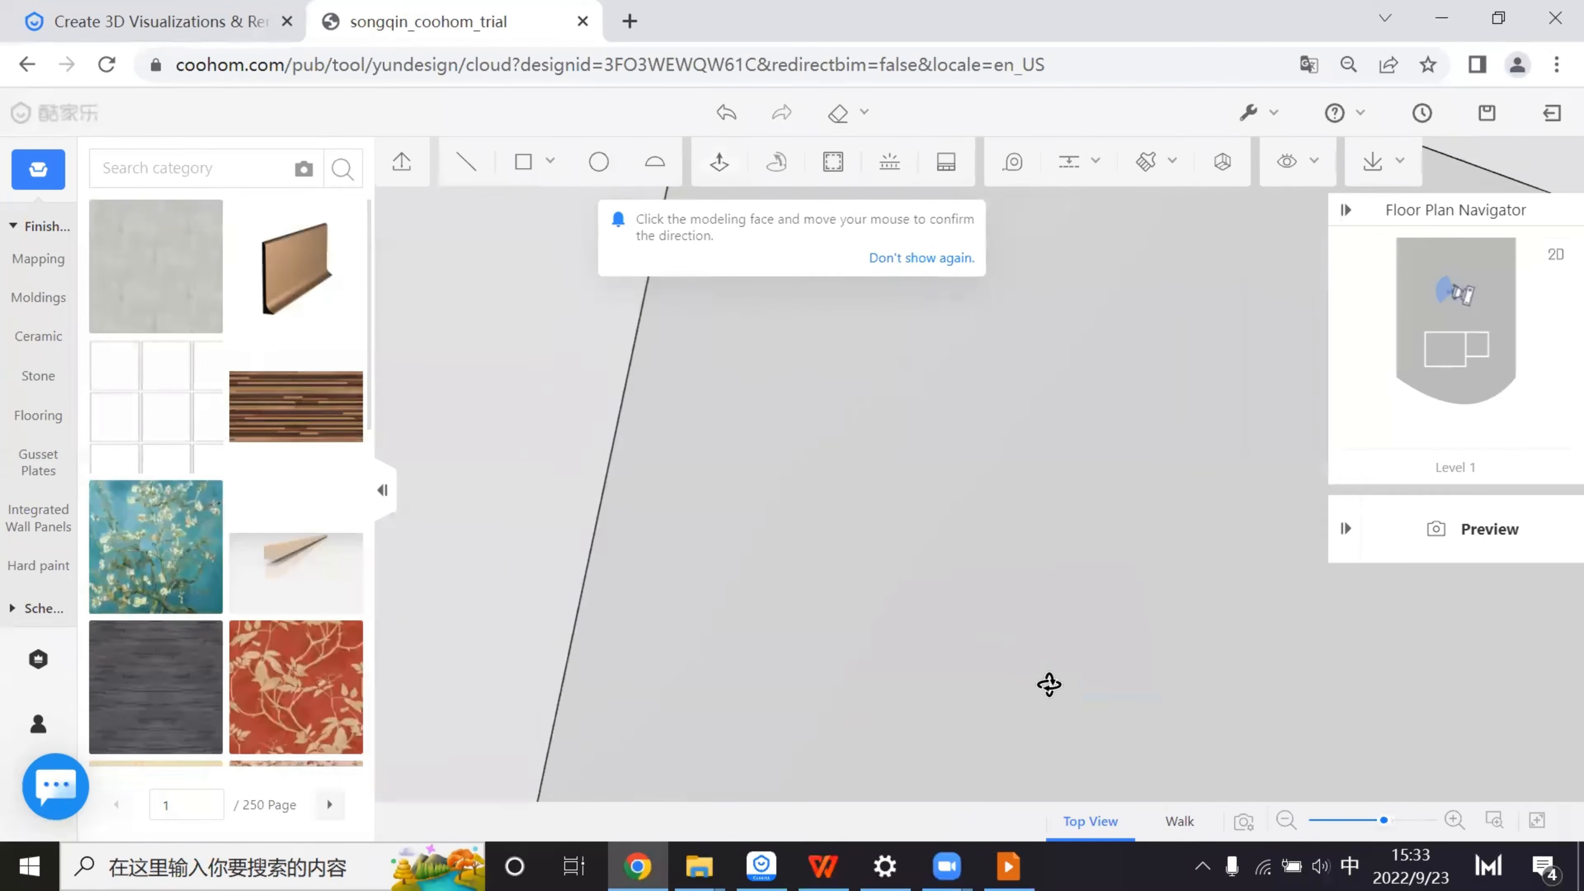
pyautogui.moveTo(1050, 687); pyautogui.dragTo(866, 750, button='right')
pyautogui.scroll(-2, 887, 741)
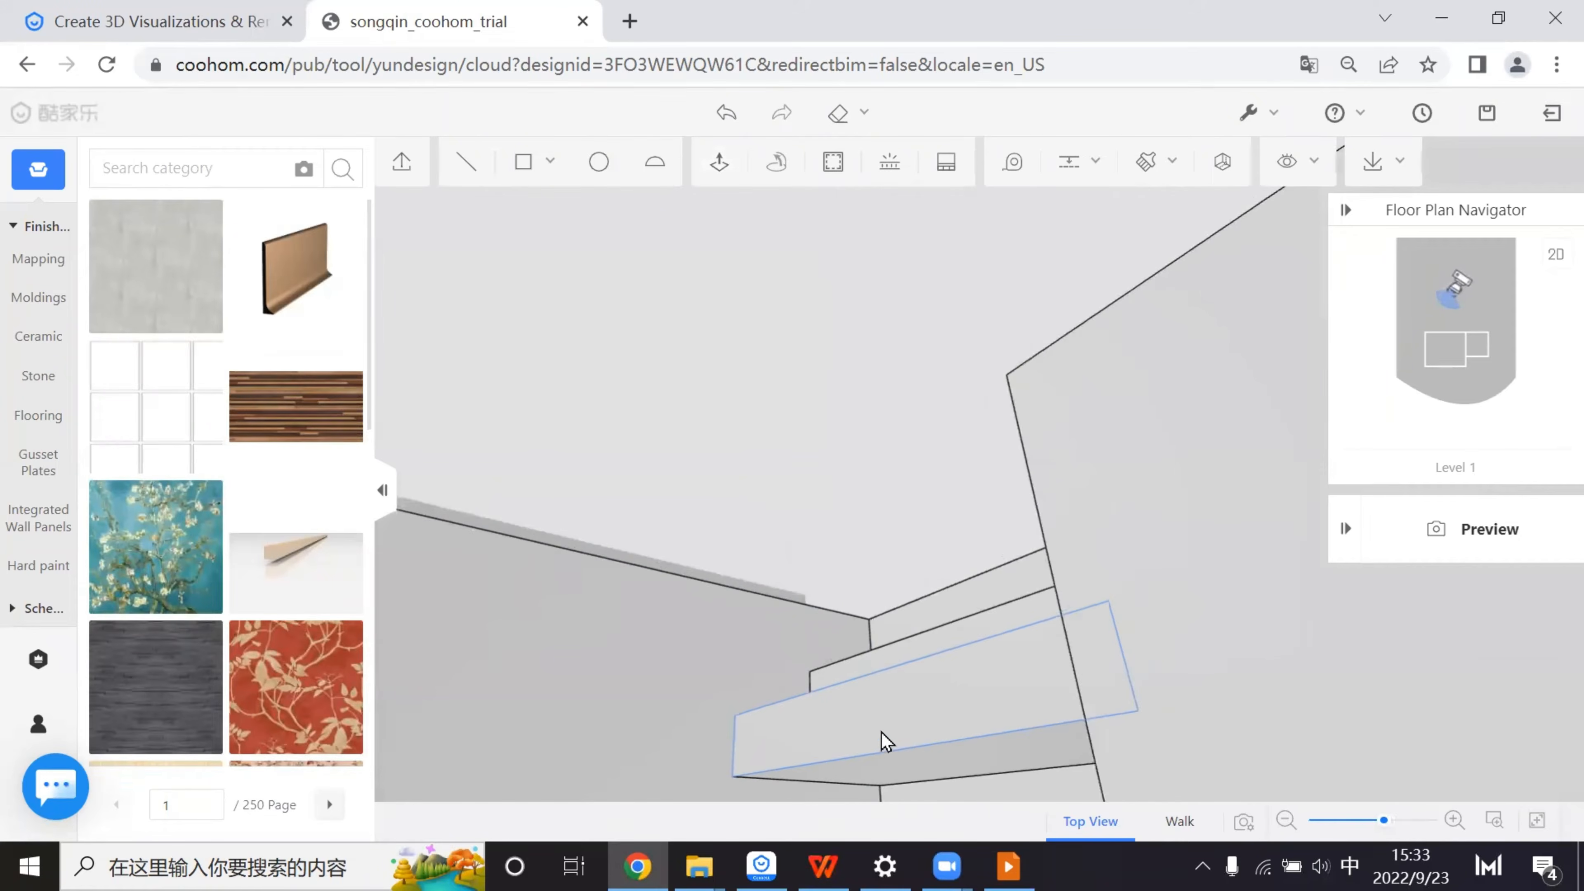
pyautogui.click(718, 165)
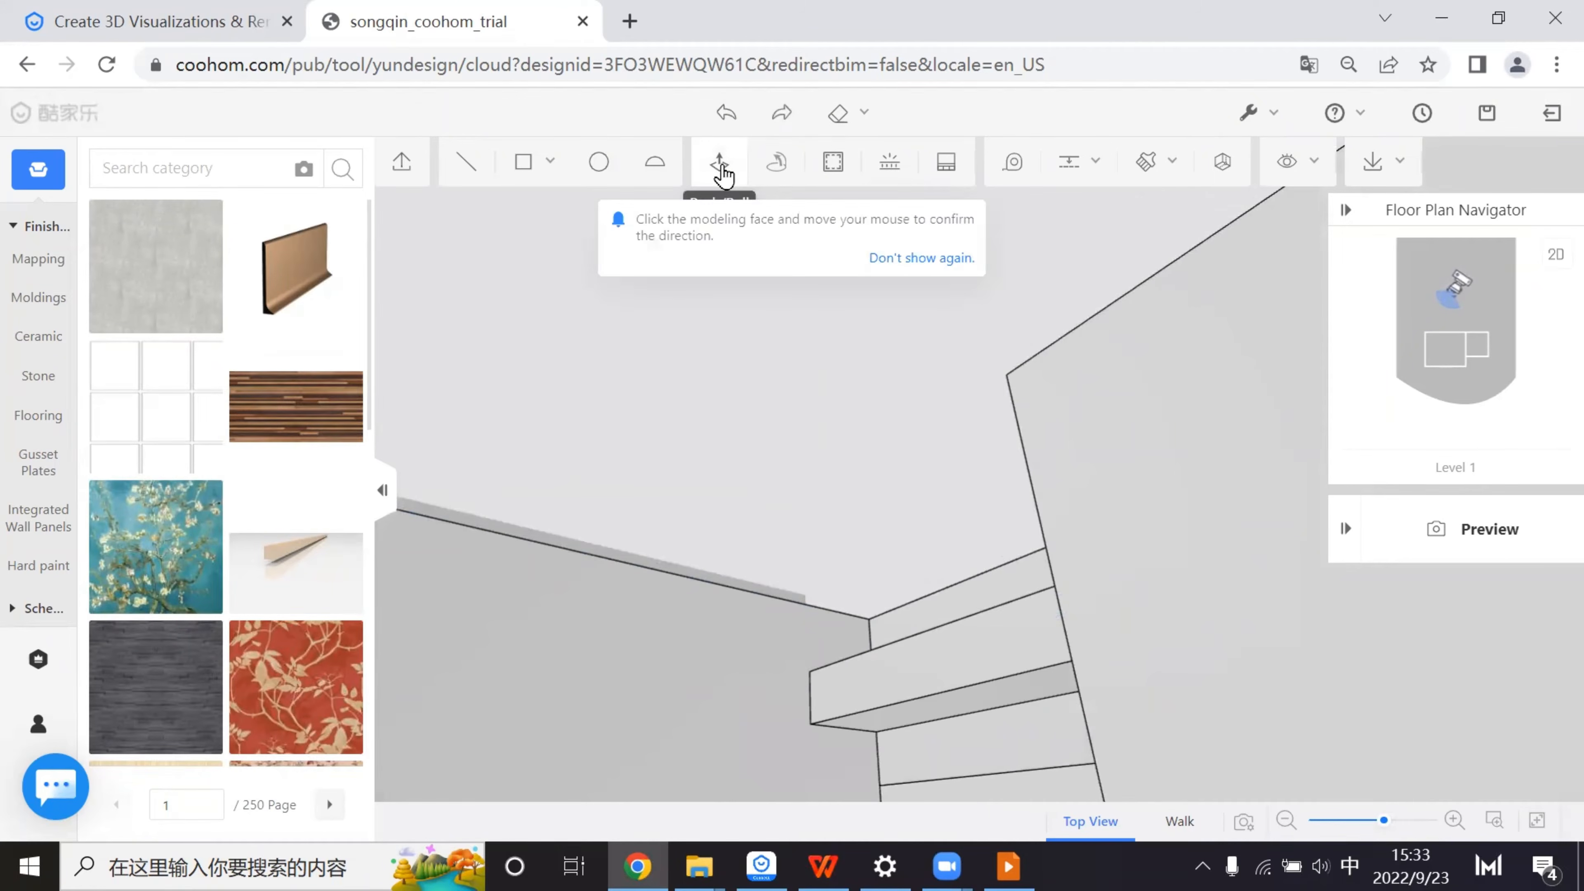
pyautogui.click(782, 115)
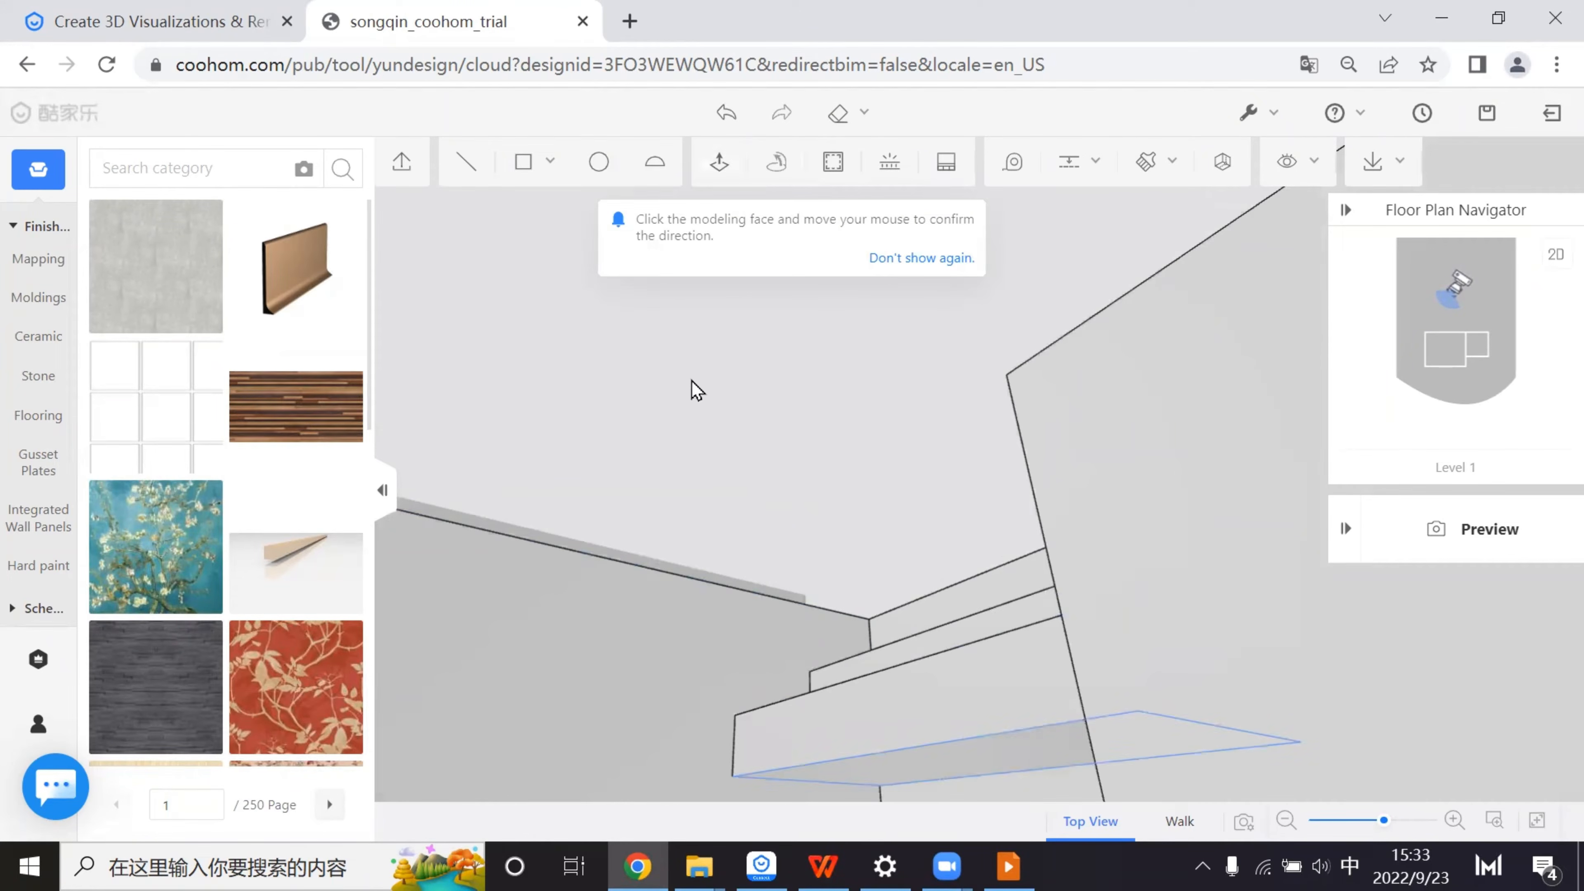
pyautogui.click(725, 177)
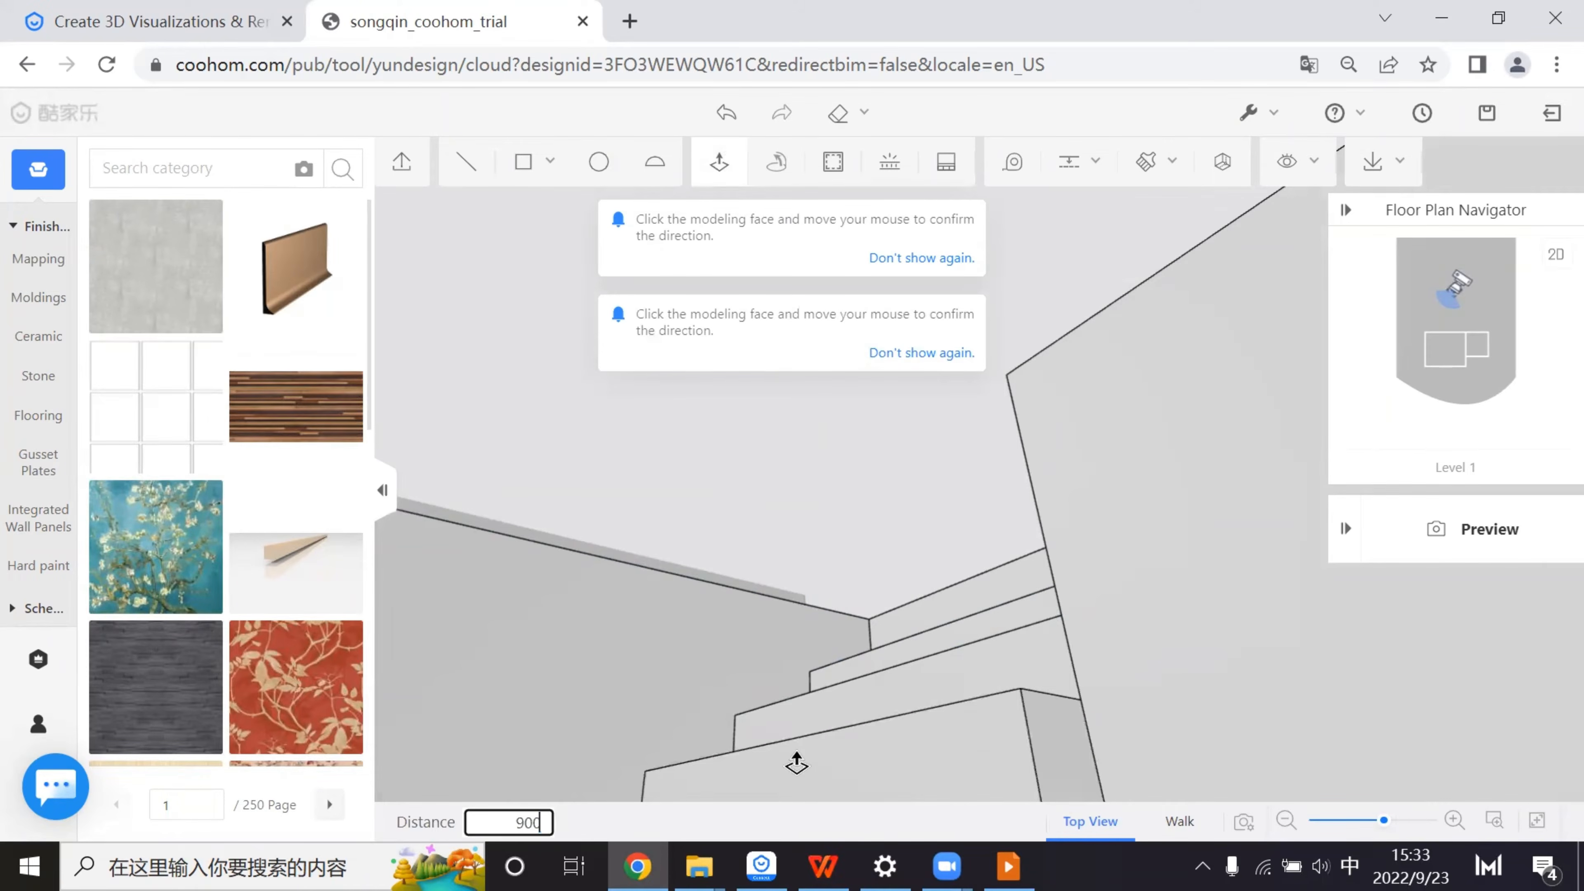
pyautogui.press('Return')
pyautogui.scroll(-2, 836, 724)
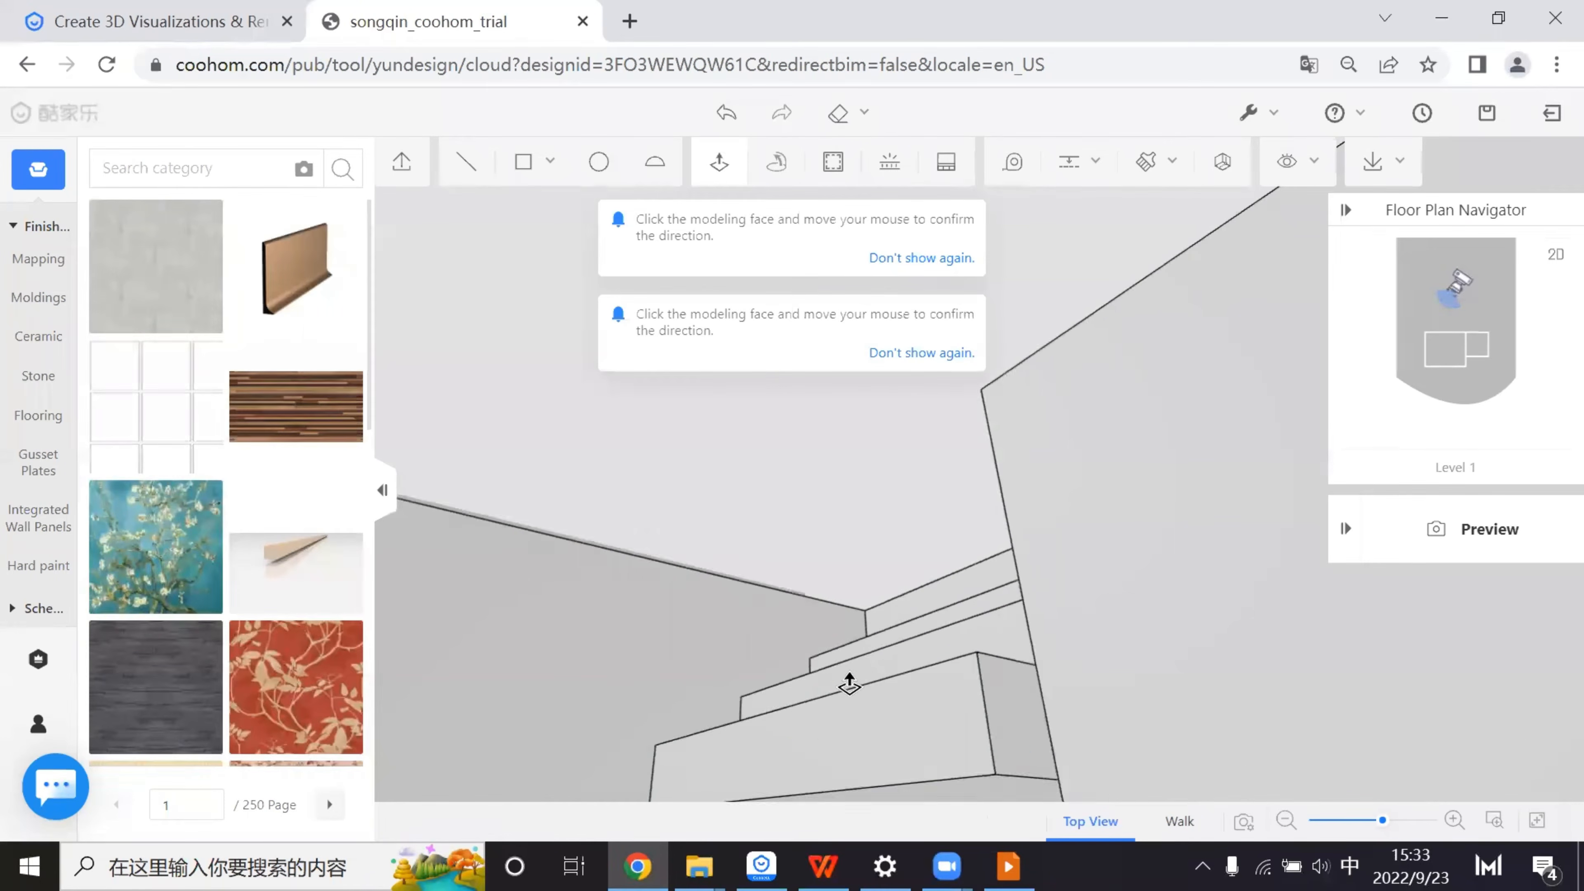
pyautogui.moveTo(850, 683); pyautogui.dragTo(711, 634, button='right')
pyautogui.moveTo(710, 633); pyautogui.dragTo(878, 342)
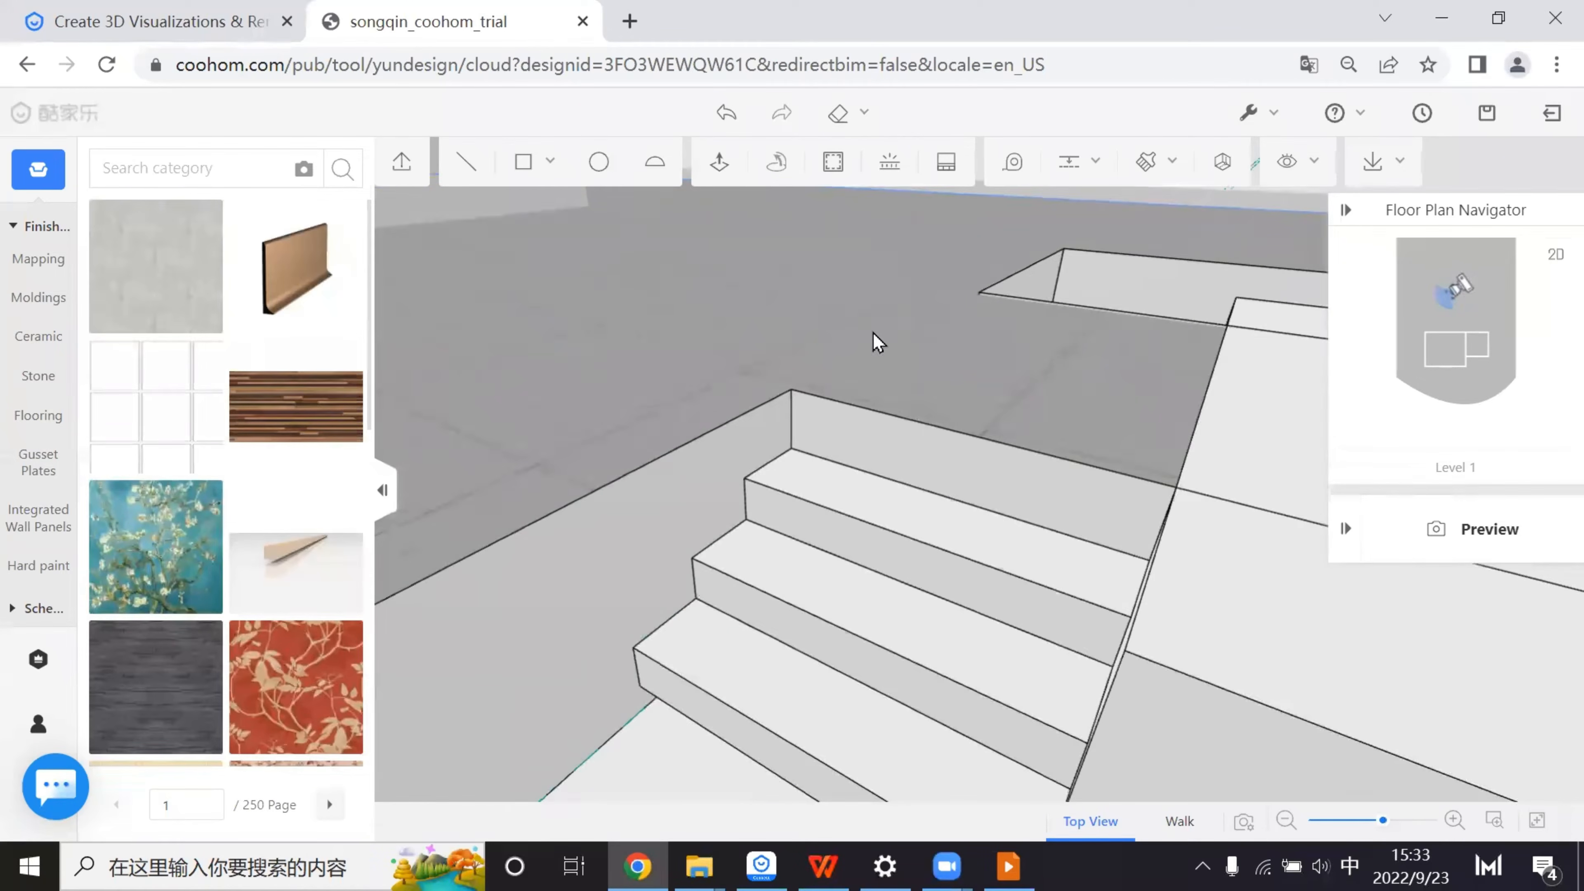
# - Undo the extrusions of the stair treads so the stair wall has only its flat horizontal strips
pyautogui.click(710, 161)
pyautogui.moveTo(853, 702); pyautogui.dragTo(1026, 631, button='middle')
pyautogui.hotkey('ctrl', 'z')
pyautogui.hotkey('ctrl', 'z')
pyautogui.hotkey('ctrl', 'z')
pyautogui.scroll(5, 707, 623)
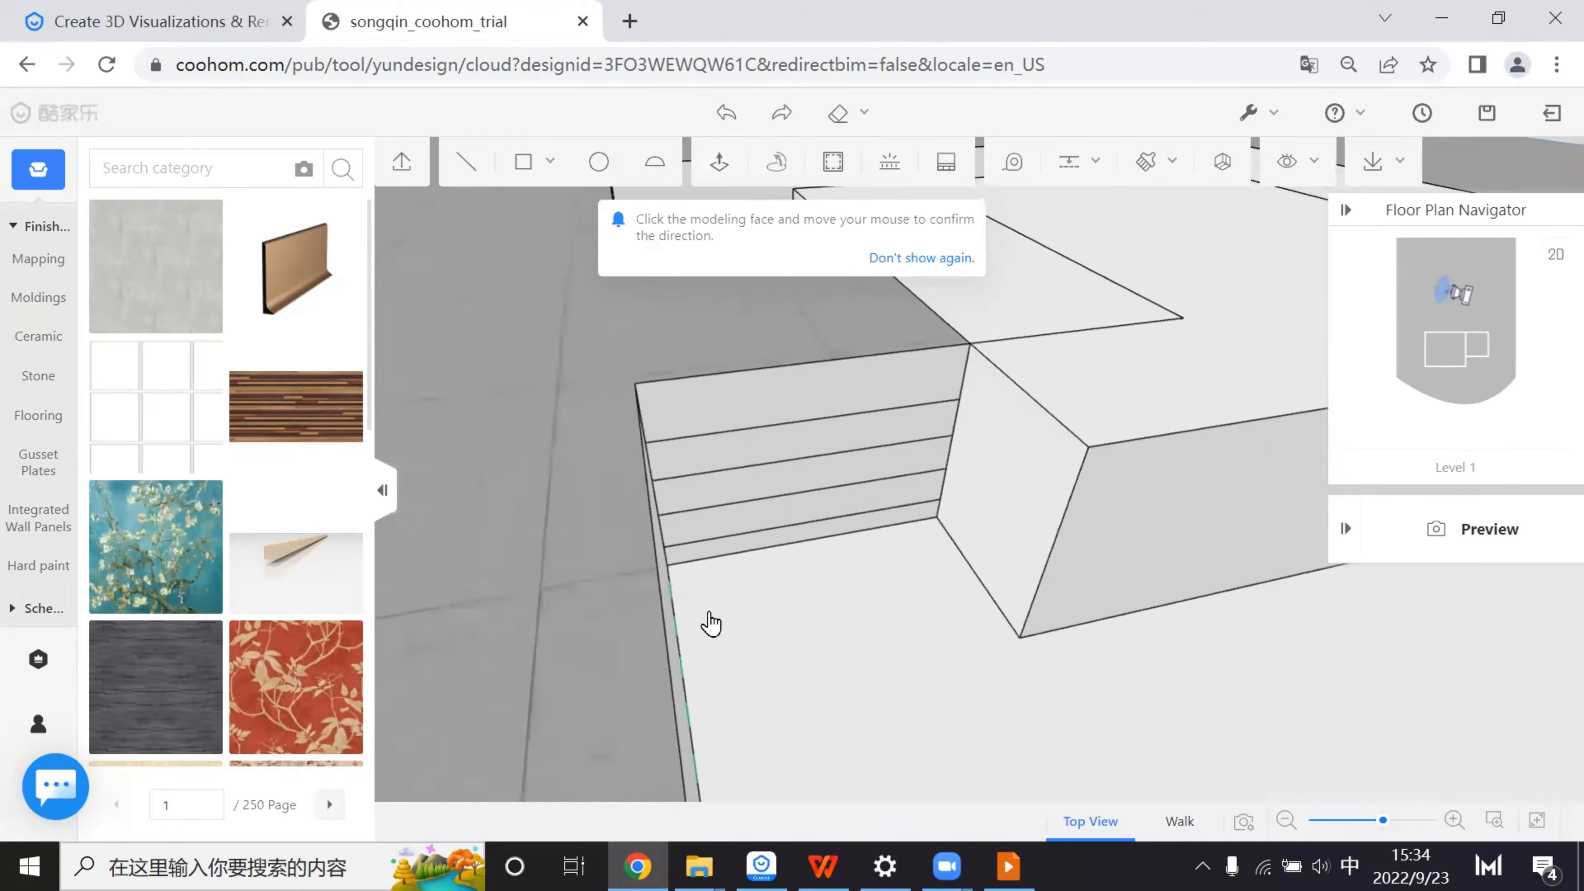
# - Extrude the second strip from the top of the stair wall outward by 250 with Push/Pull
pyautogui.moveTo(780, 713); pyautogui.dragTo(896, 688, button='middle')
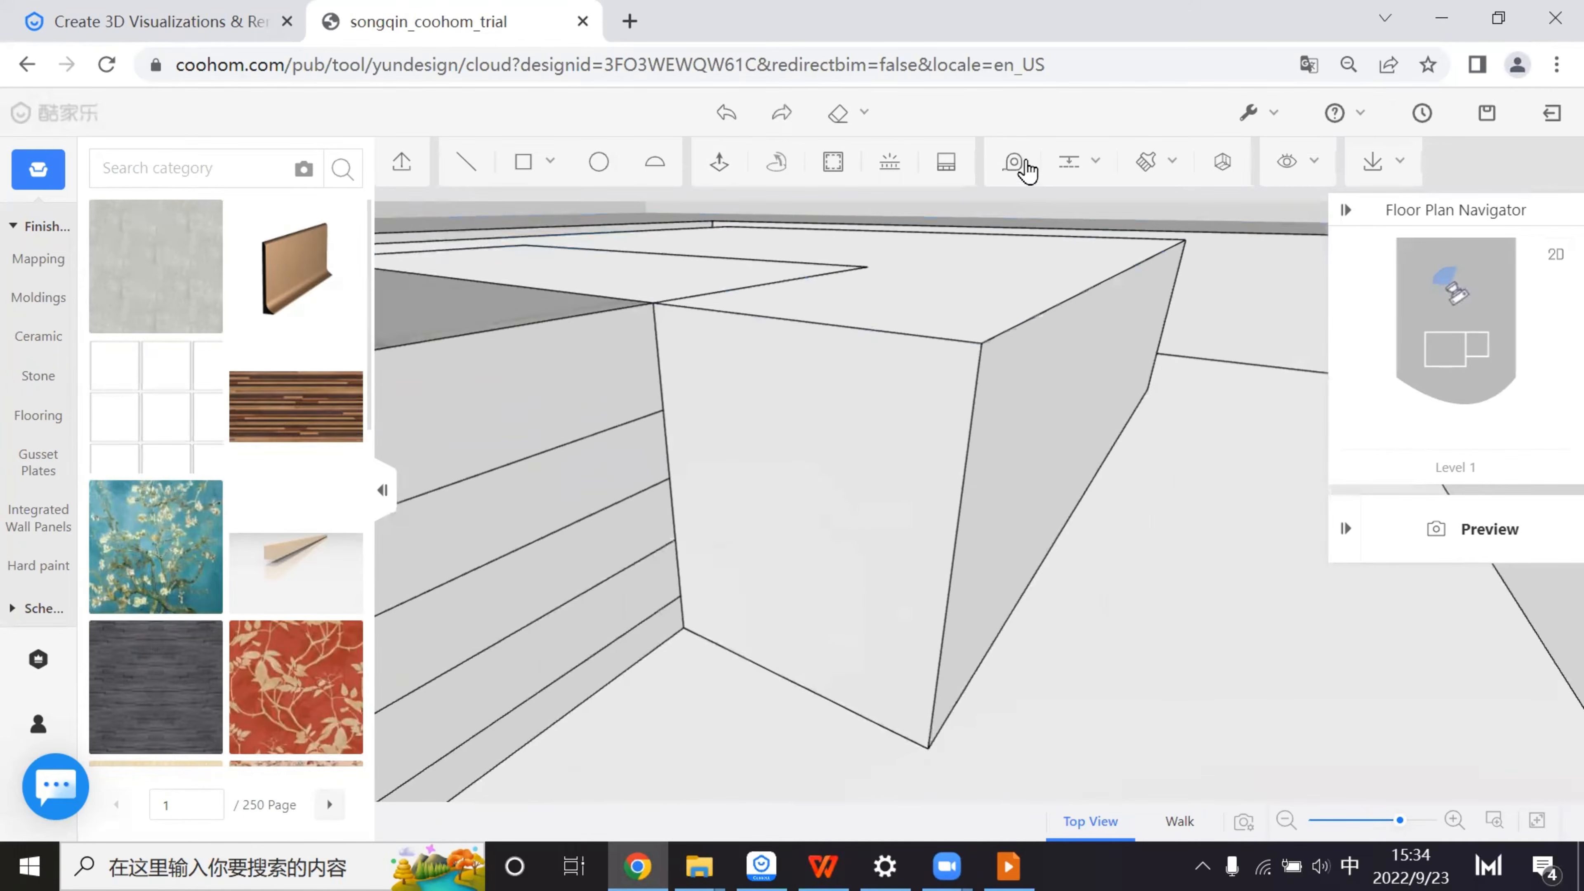
pyautogui.click(978, 343)
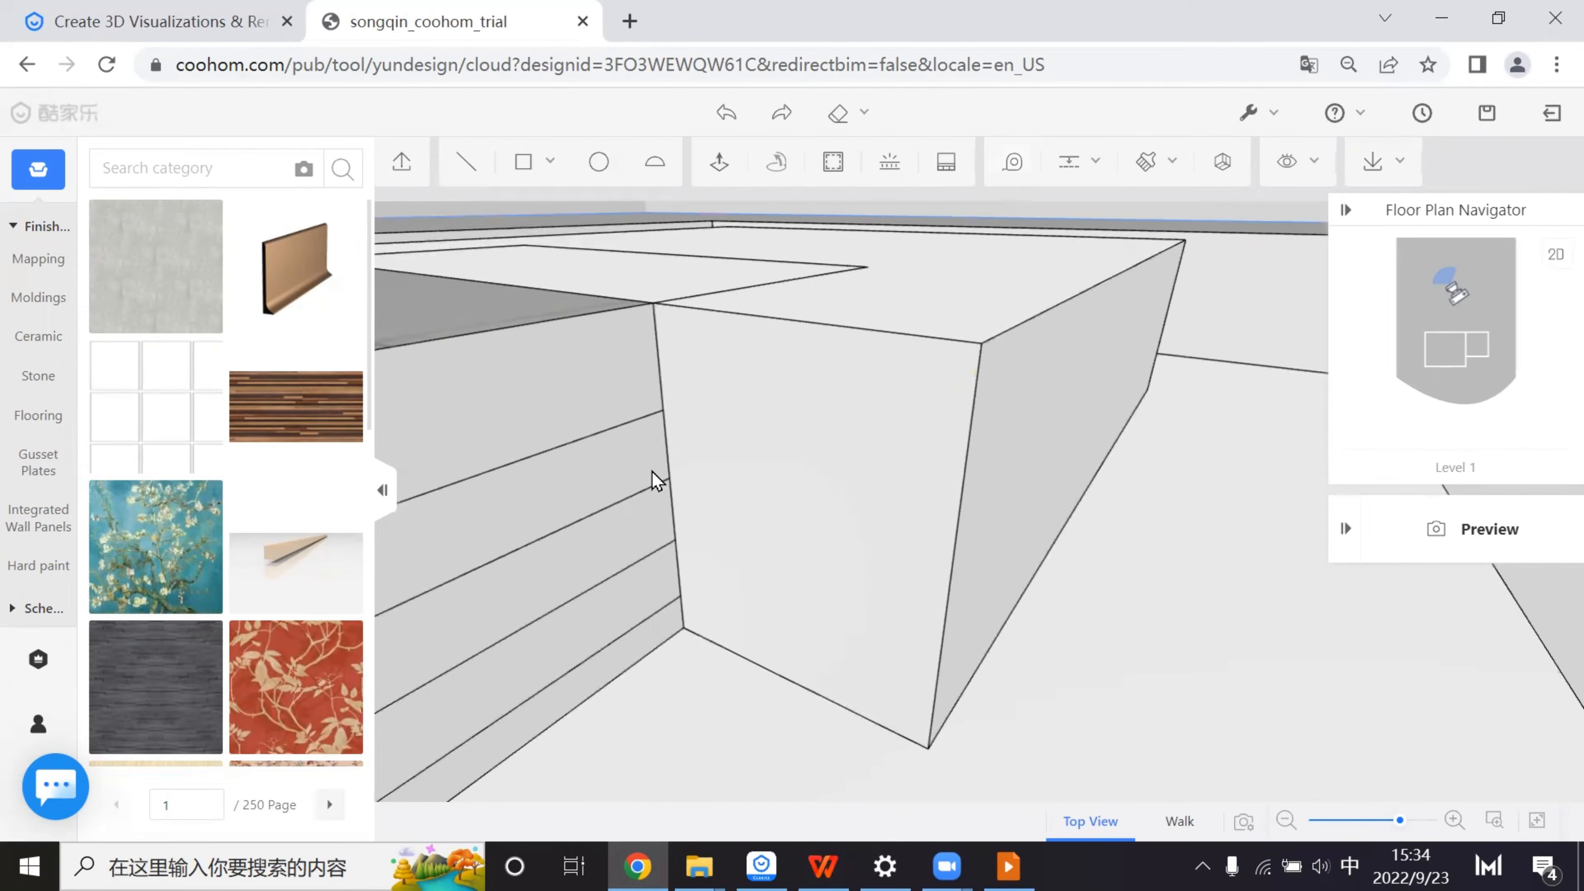
pyautogui.click(719, 163)
pyautogui.scroll(5, 672, 609)
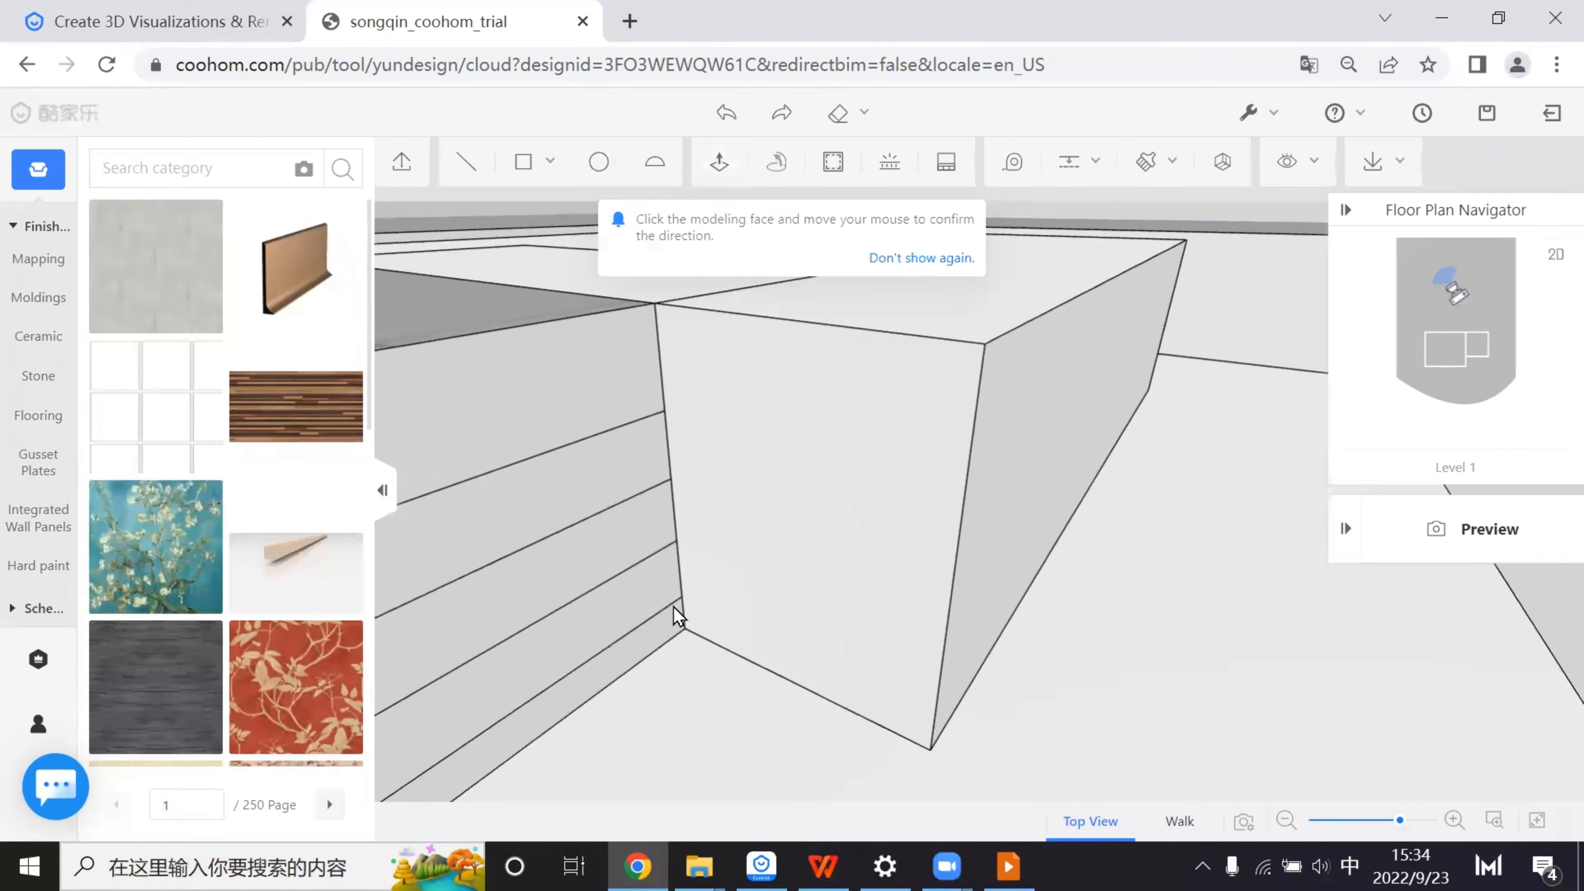
pyautogui.scroll(3, 701, 683)
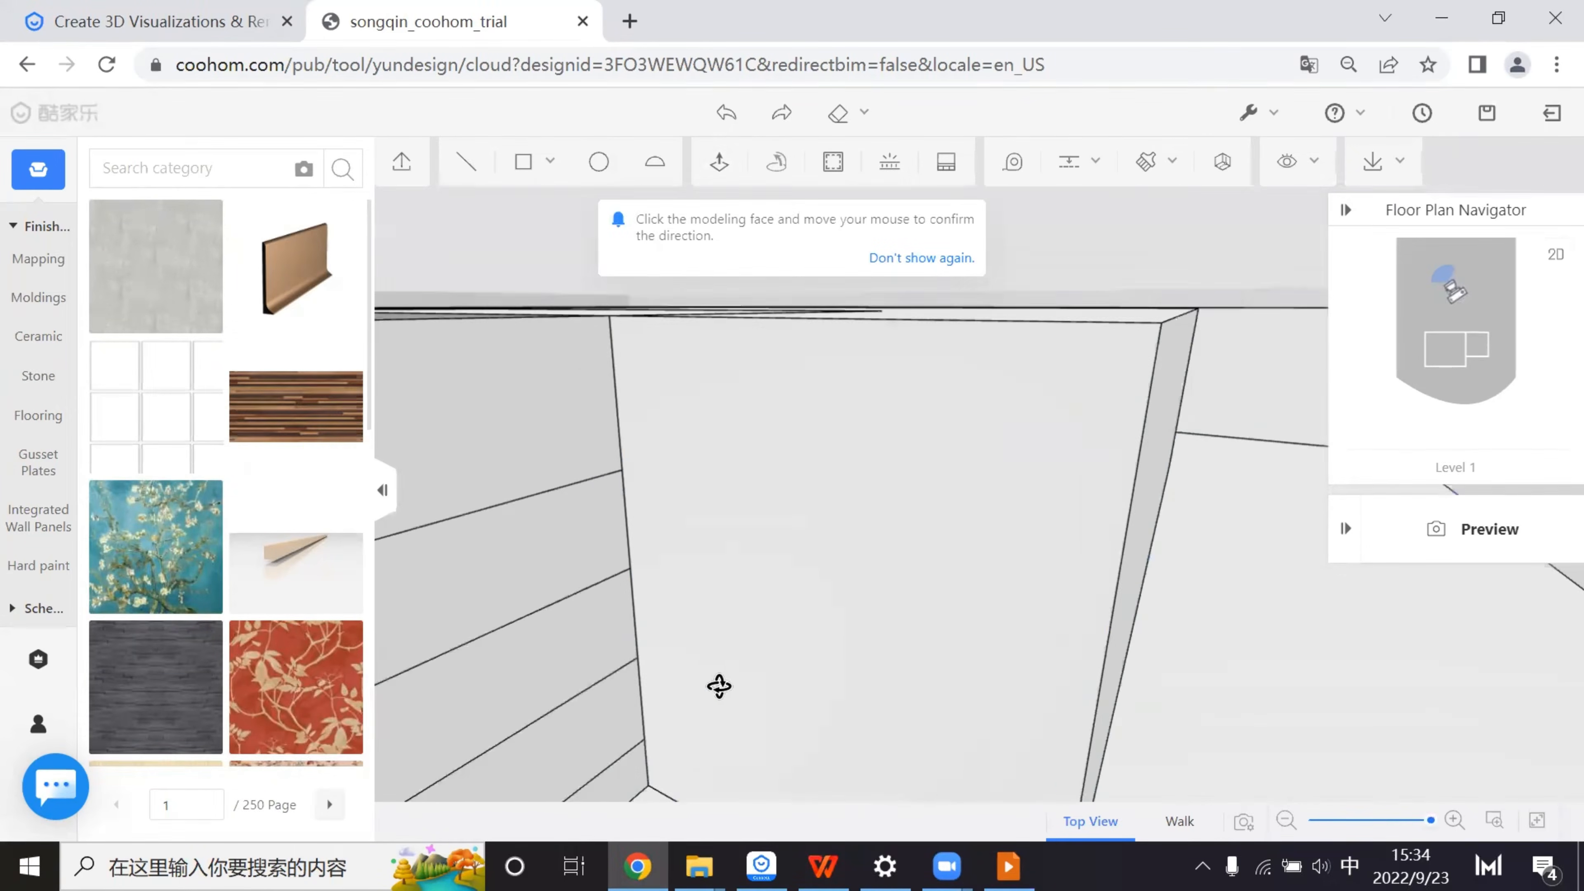
pyautogui.click(722, 169)
pyautogui.click(640, 593)
pyautogui.write('2')
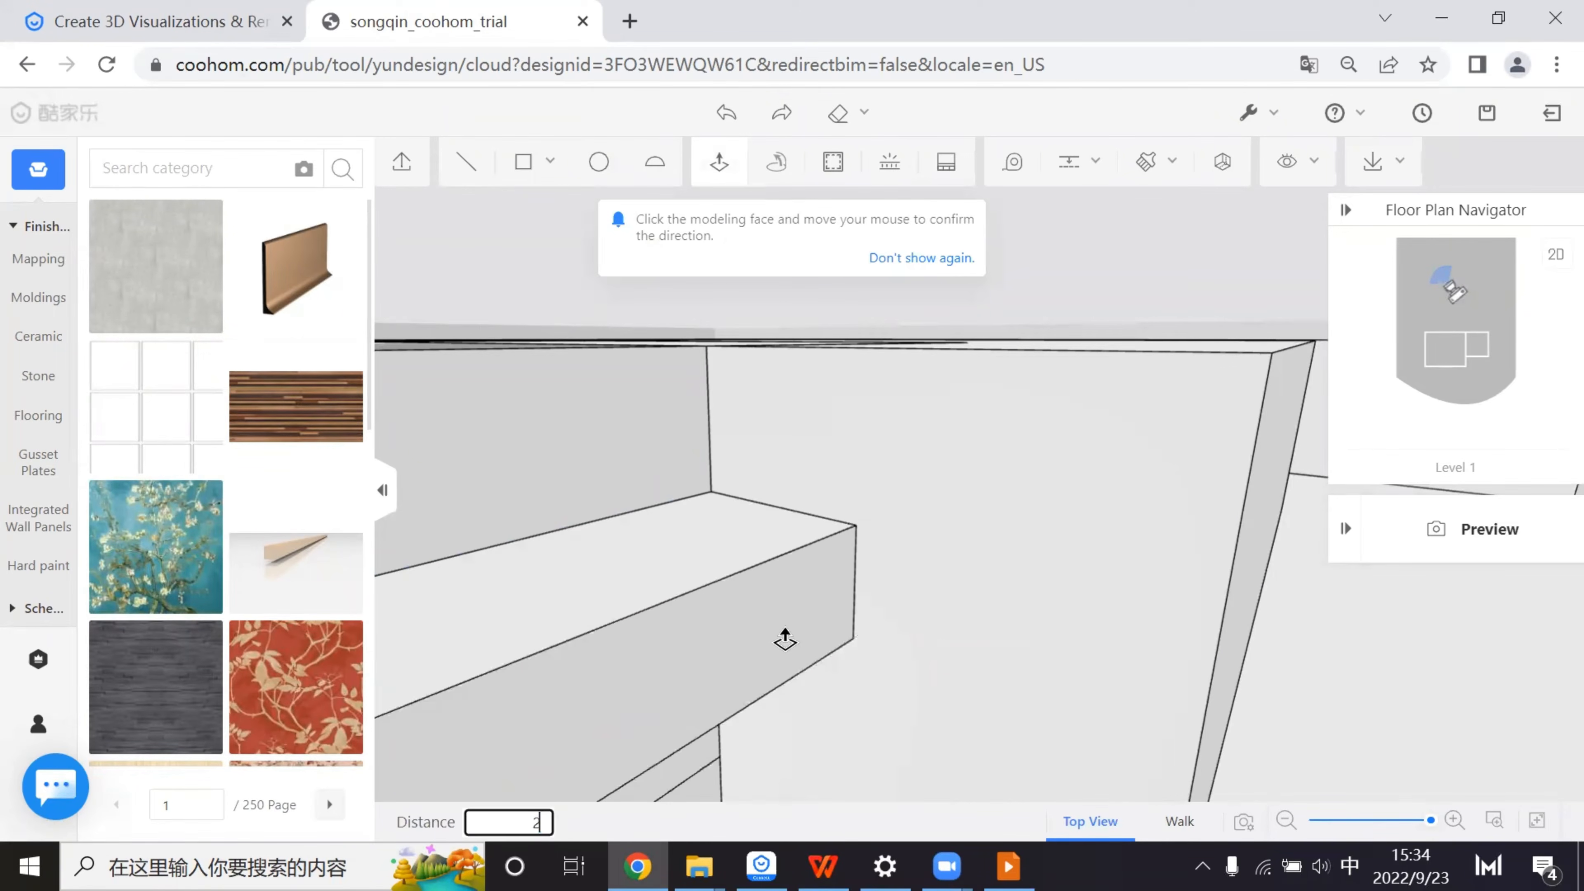
pyautogui.write('50')
pyautogui.press('Return')
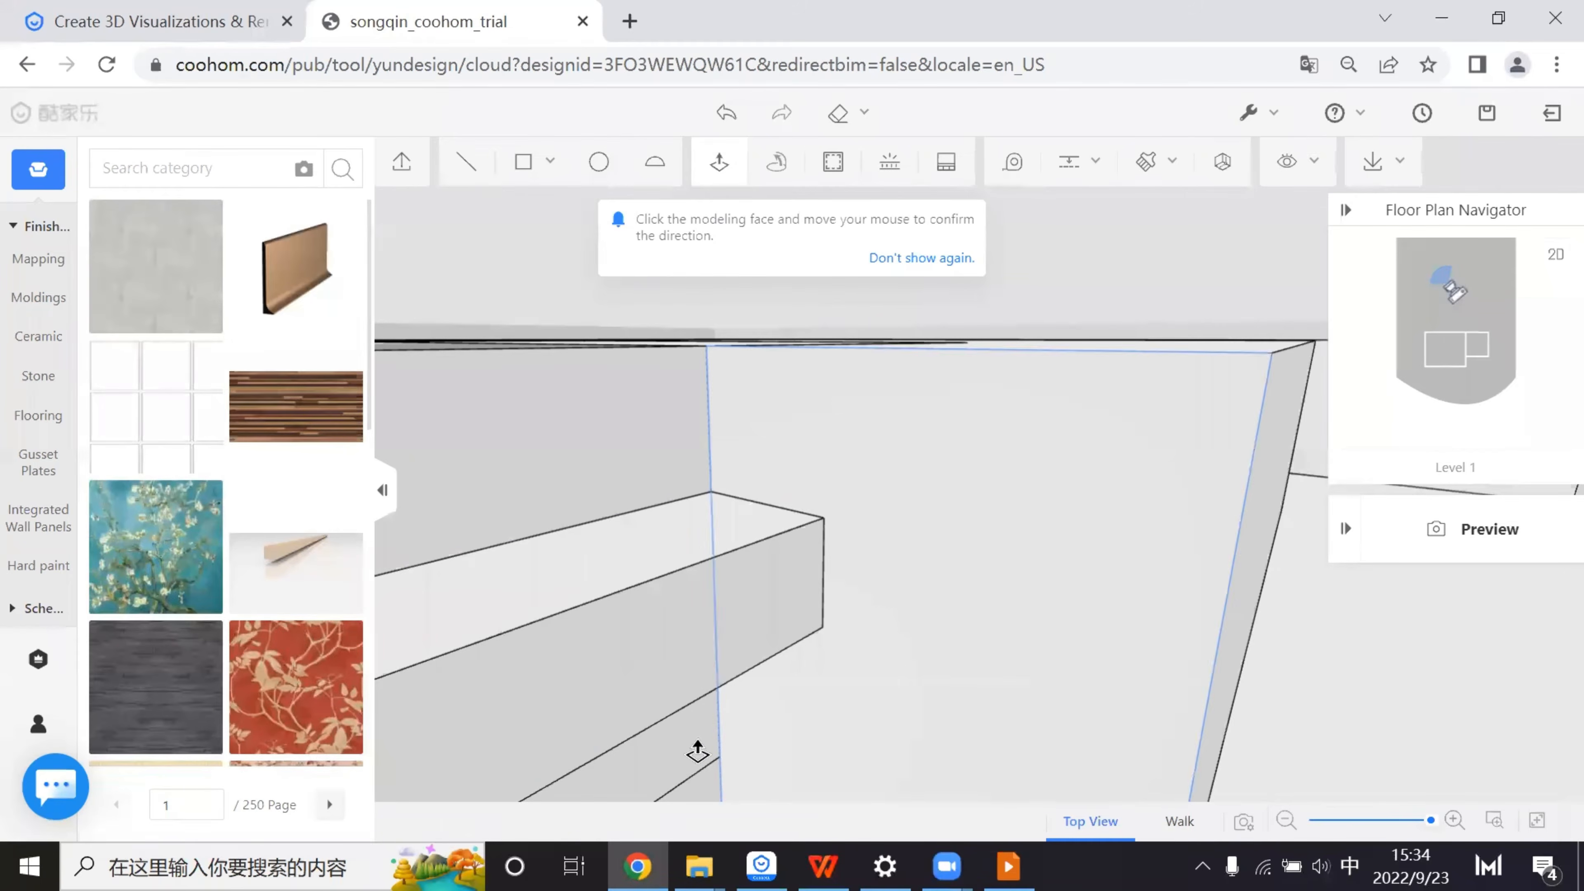
# - Extrude the third strip from the top of the stair wall outward by 500 to form the middle stair tread
pyautogui.scroll(-4, 717, 756)
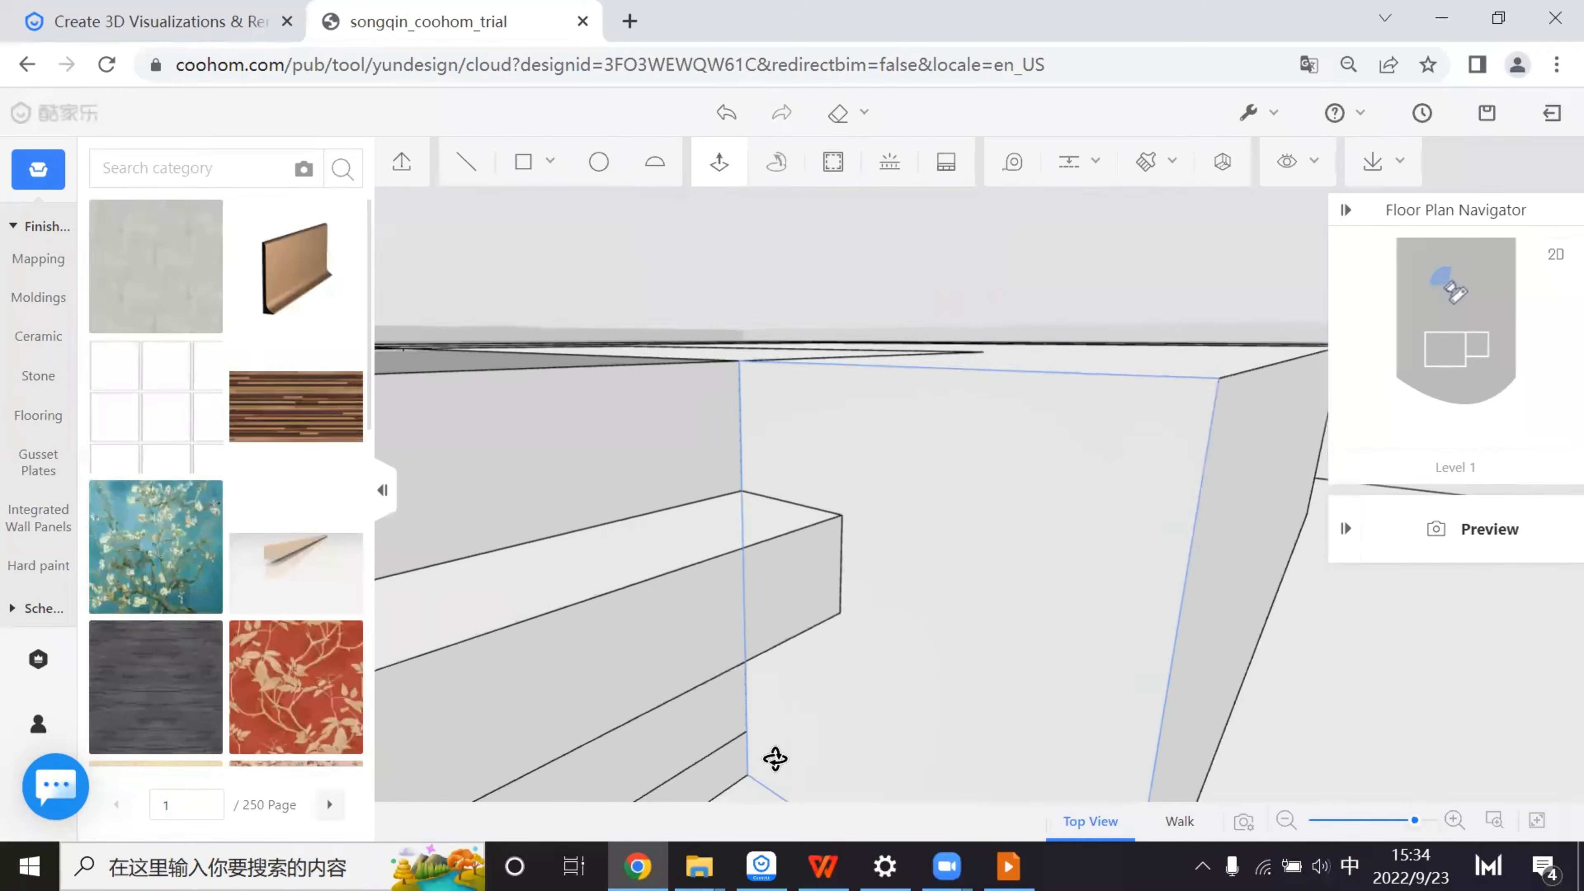
pyautogui.scroll(-3, 1001, 733)
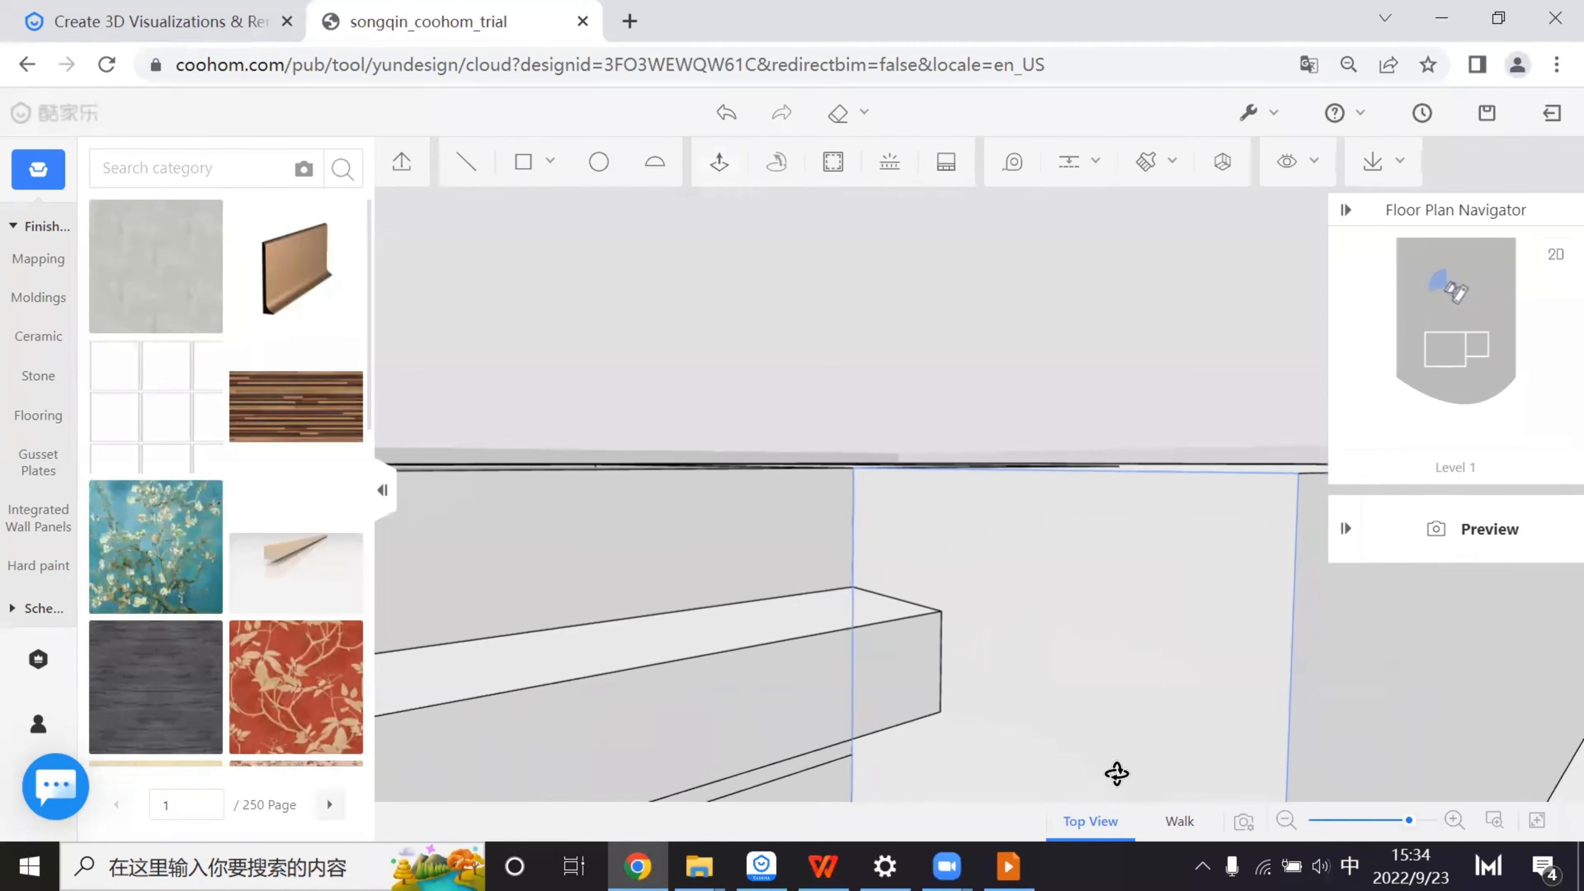
pyautogui.moveTo(1117, 774); pyautogui.dragTo(954, 771, button='middle')
pyautogui.click(707, 161)
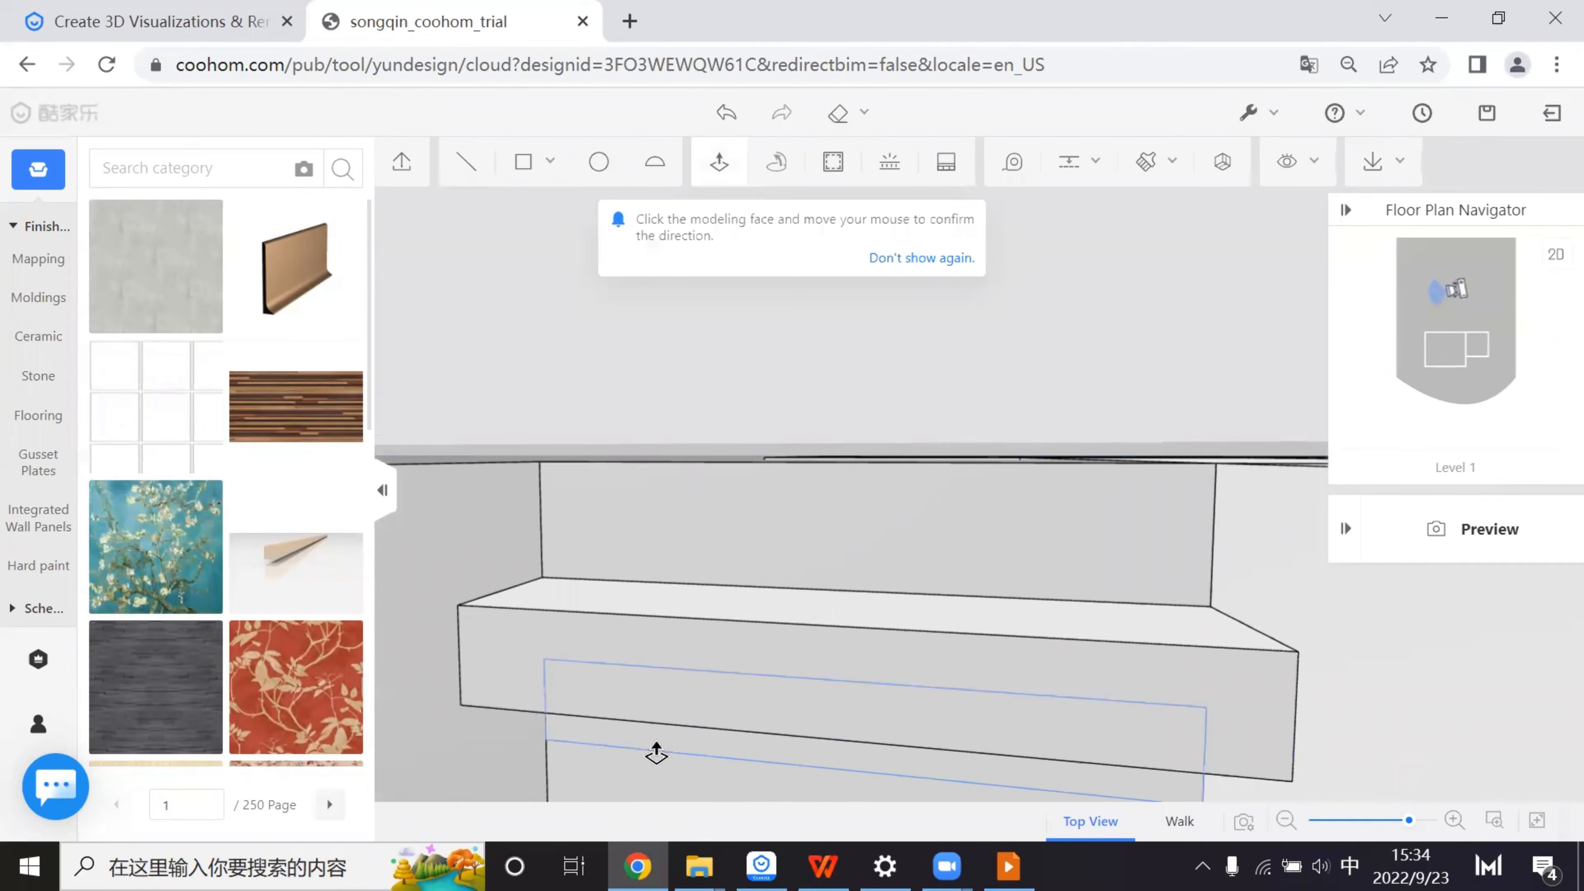
pyautogui.write('5')
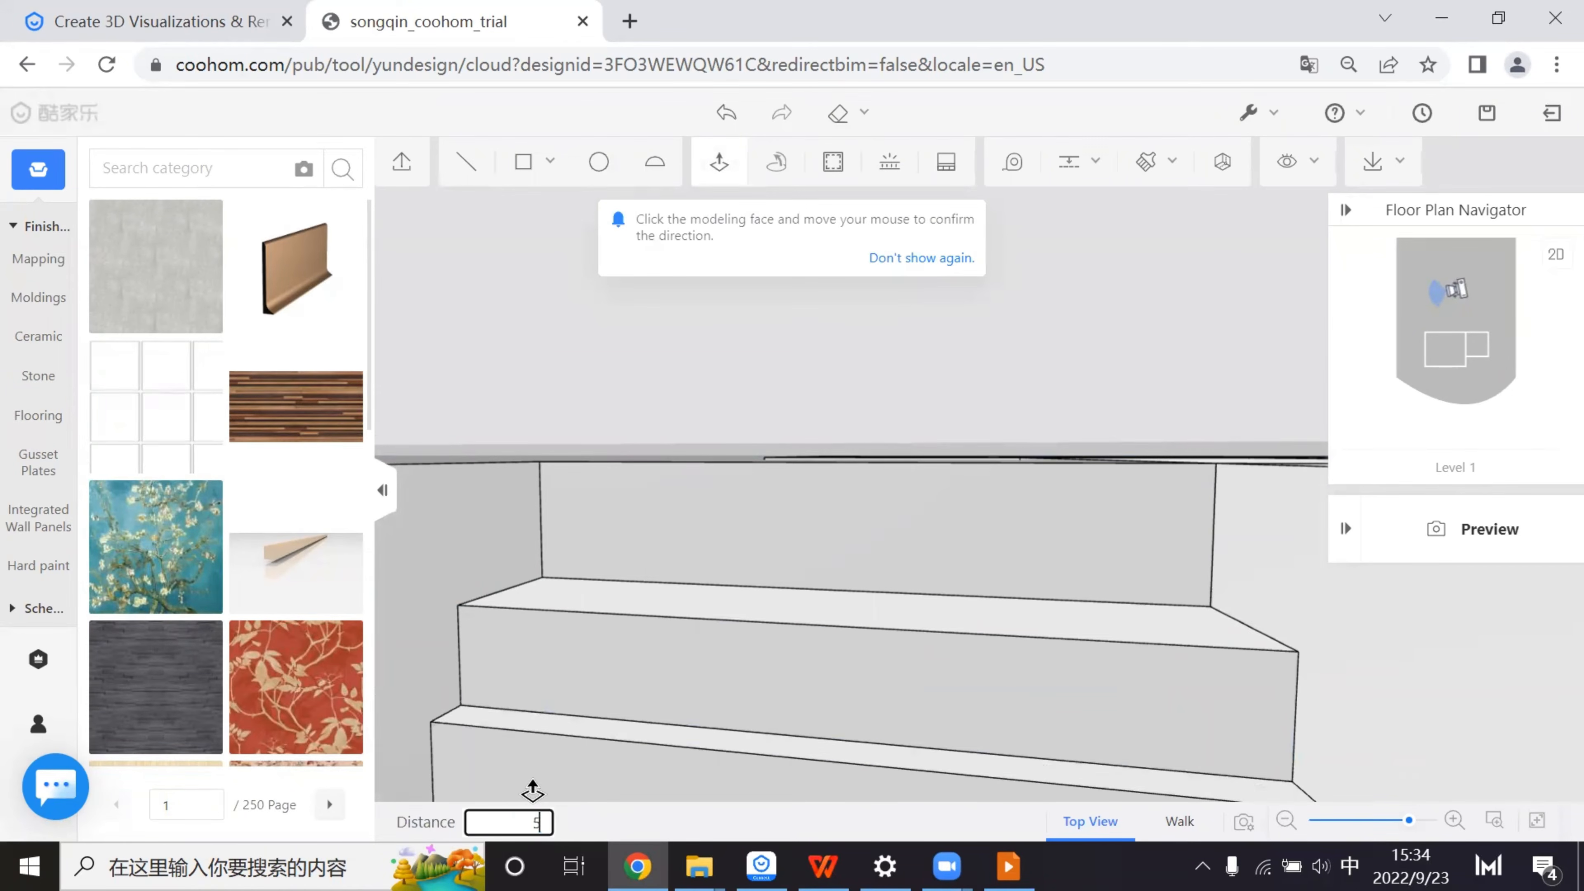
pyautogui.write('00')
pyautogui.press('Return')
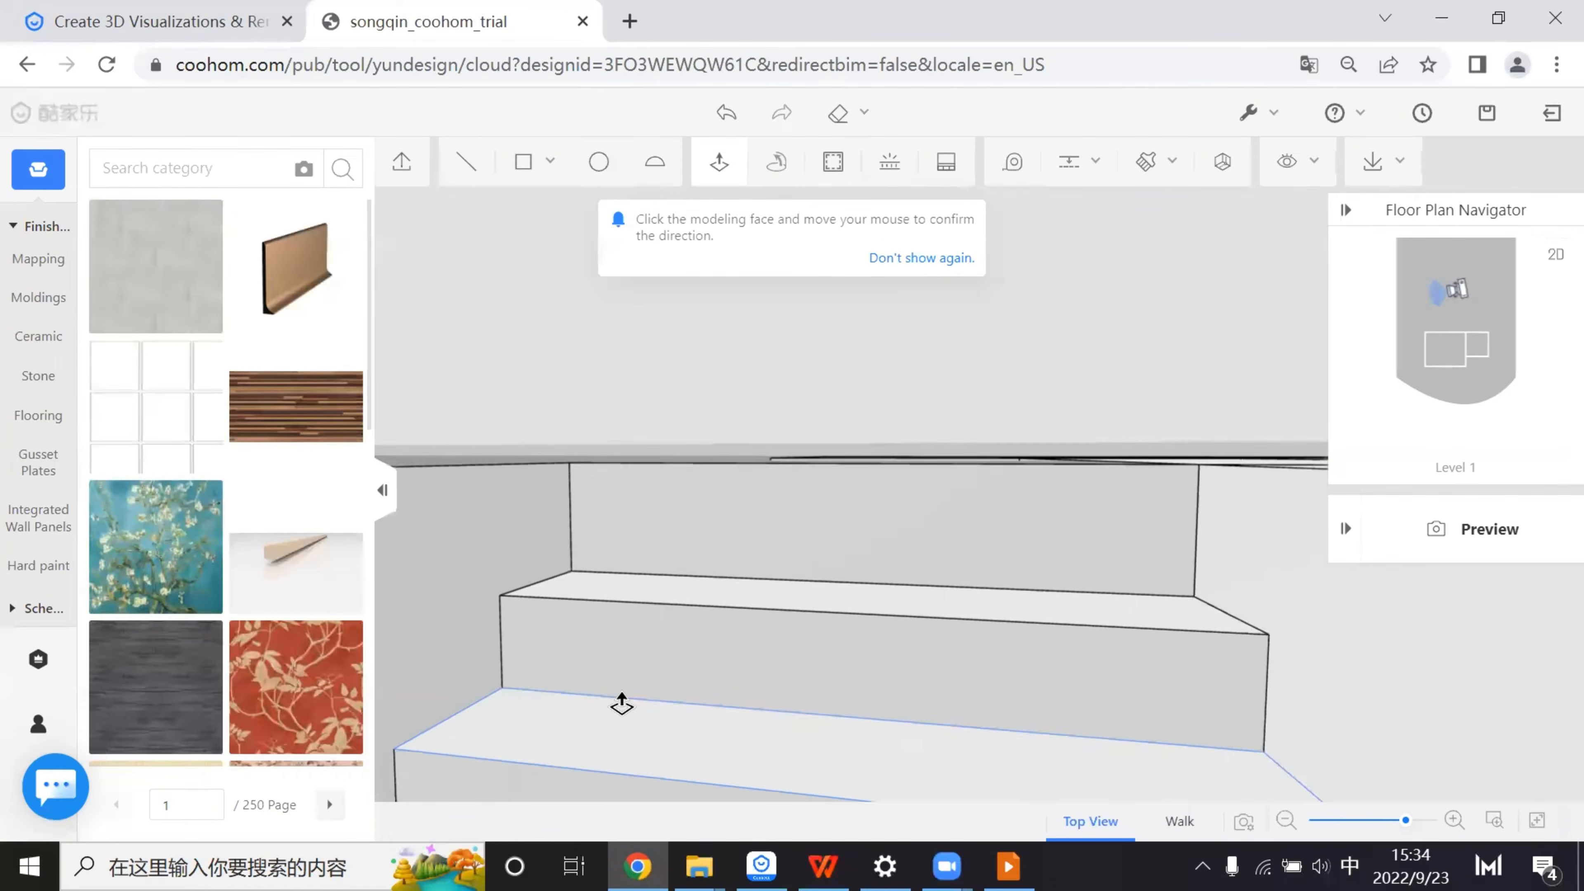
# - Extrude the fourth strip from the top of the stair wall outward, beyond the middle tread
pyautogui.moveTo(622, 703)
pyautogui.mouseDown()
pyautogui.moveTo(718, 768)
pyautogui.moveTo(838, 718)
pyautogui.moveTo(942, 726)
pyautogui.moveTo(714, 689)
pyautogui.moveTo(923, 727)
pyautogui.mouseUp()
pyautogui.click(717, 159)
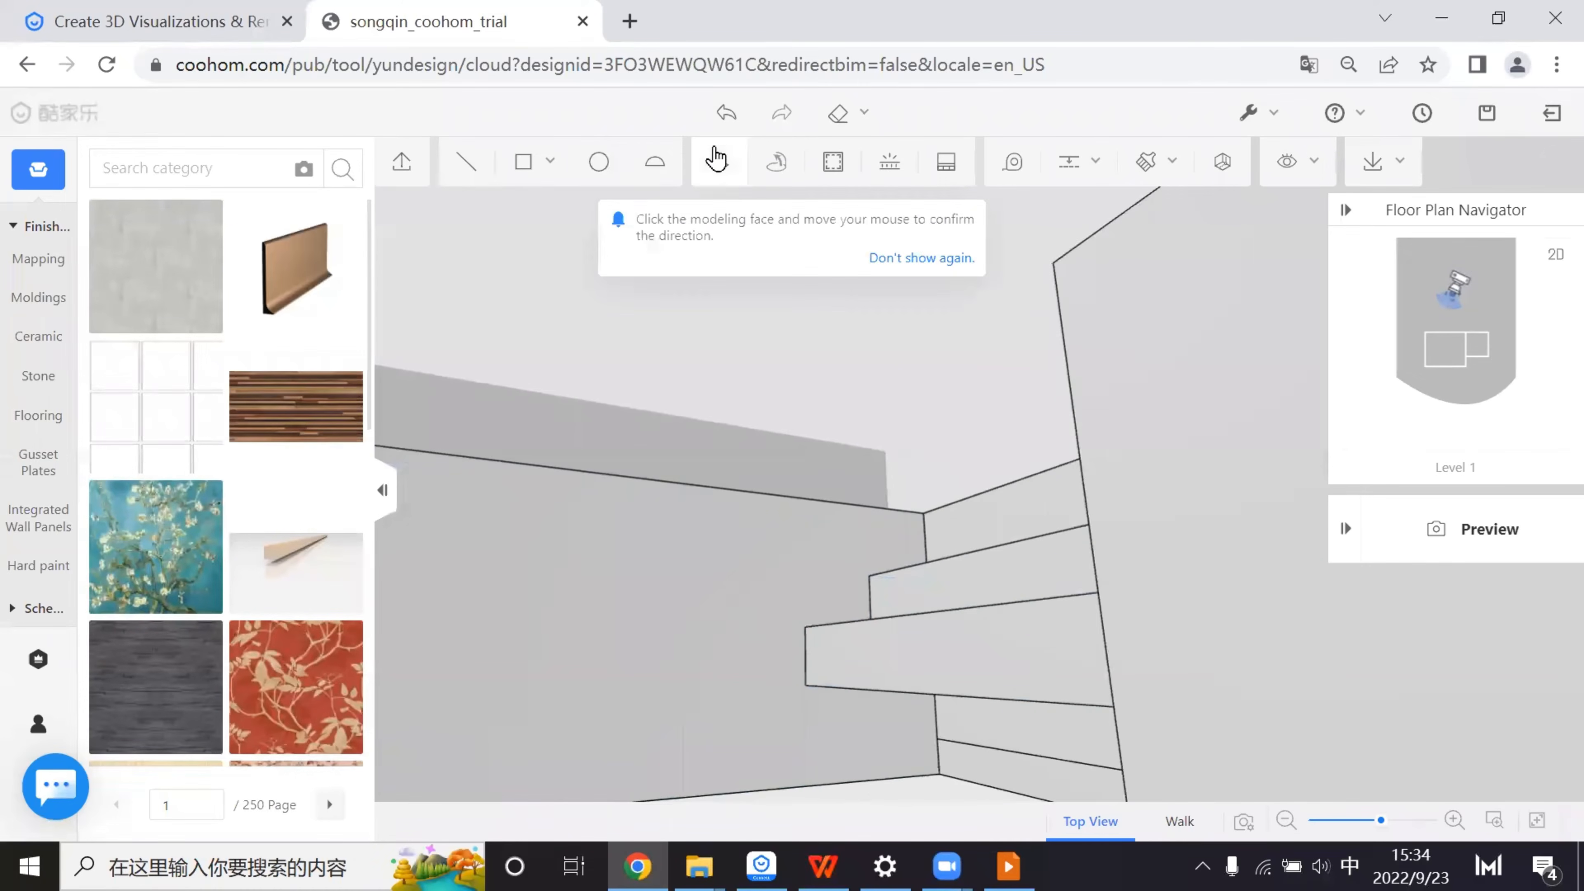
pyautogui.click(1004, 730)
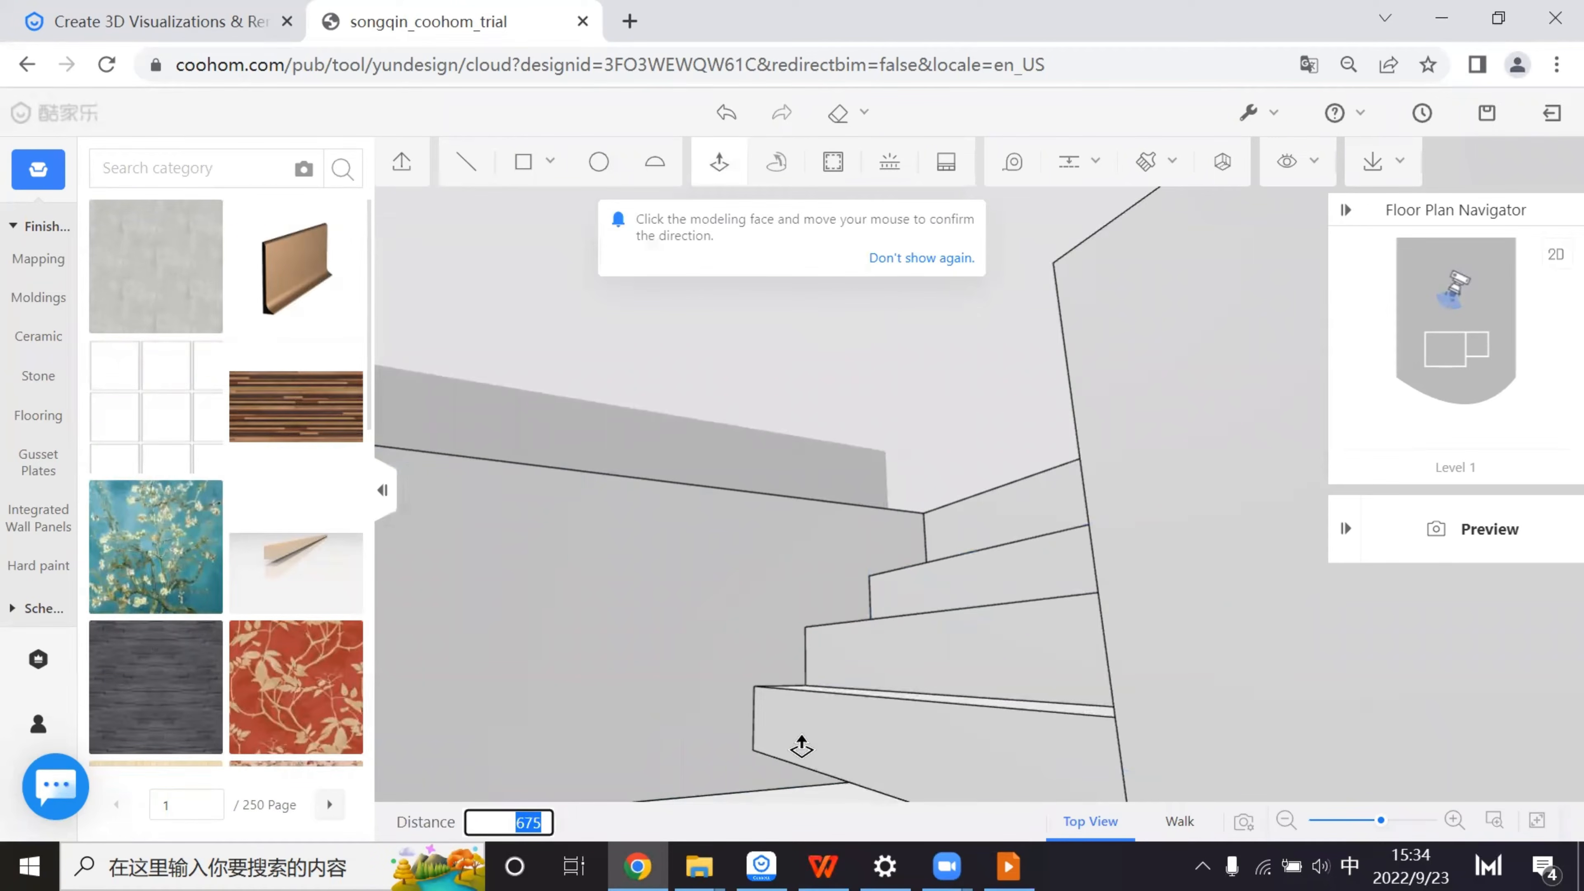
pyautogui.press('Return')
pyautogui.moveTo(802, 747); pyautogui.dragTo(905, 706, button='right')
pyautogui.scroll(-2, 818, 706)
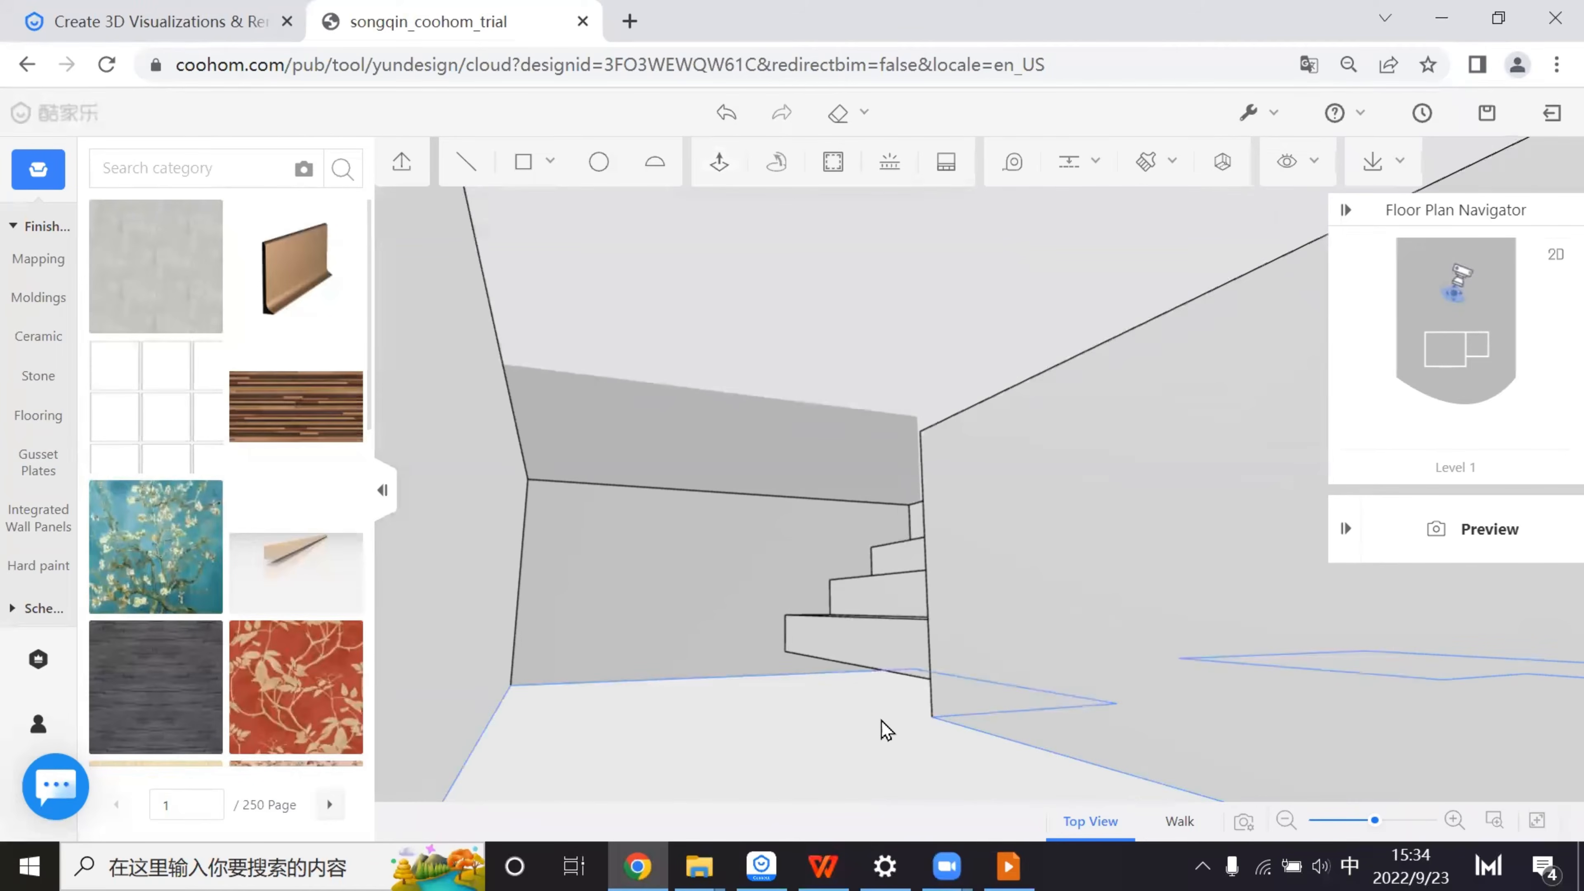
pyautogui.moveTo(887, 710); pyautogui.dragTo(891, 707, button='middle')
pyautogui.moveTo(891, 707); pyautogui.dragTo(892, 706, button='right')
pyautogui.moveTo(893, 706); pyautogui.dragTo(894, 708, button='middle')
pyautogui.moveTo(894, 708); pyautogui.dragTo(891, 708, button='right')
pyautogui.moveTo(891, 707); pyautogui.dragTo(885, 700, button='middle')
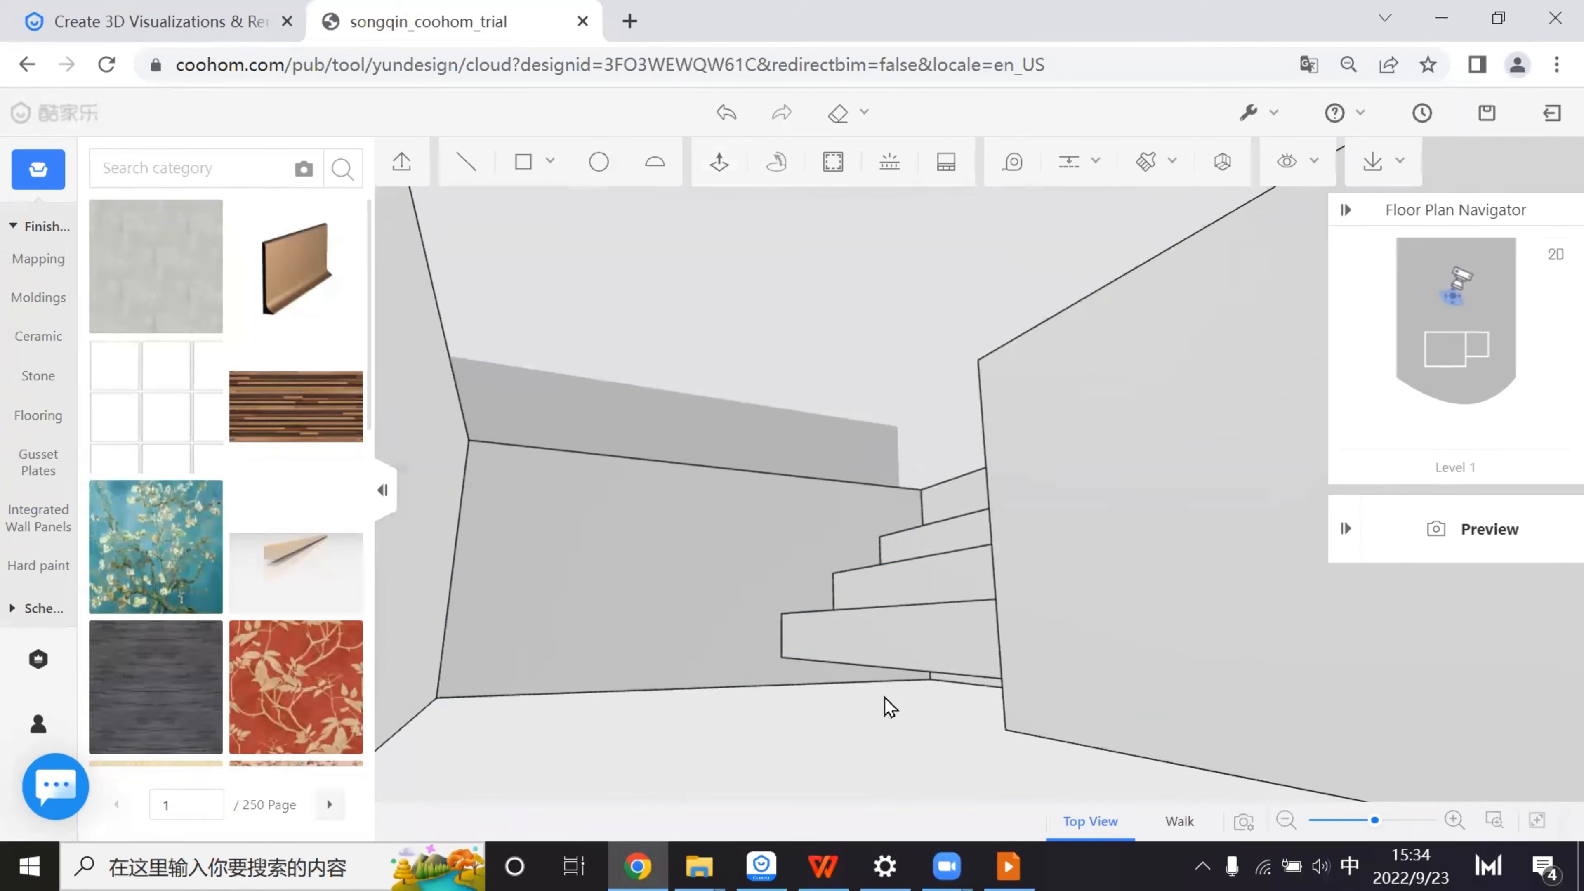
pyautogui.click(723, 168)
pyautogui.moveTo(988, 700); pyautogui.dragTo(982, 707, button='right')
pyautogui.moveTo(982, 706); pyautogui.dragTo(984, 722, button='middle')
pyautogui.moveTo(983, 722); pyautogui.dragTo(980, 729, button='right')
pyautogui.scroll(2, 985, 714)
pyautogui.scroll(1, 996, 689)
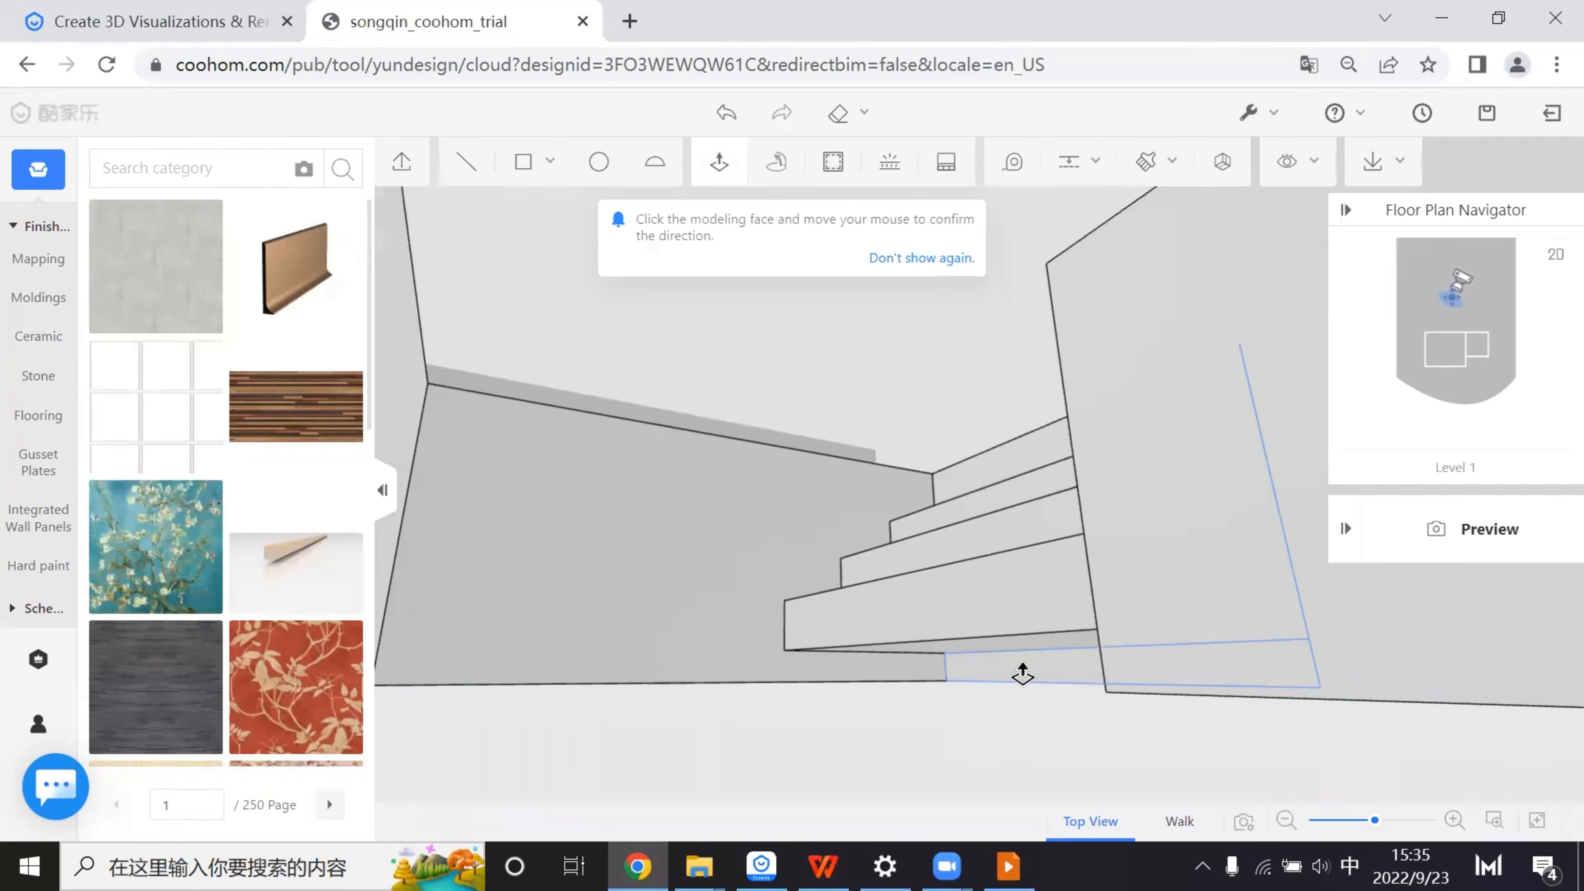
pyautogui.click(910, 681)
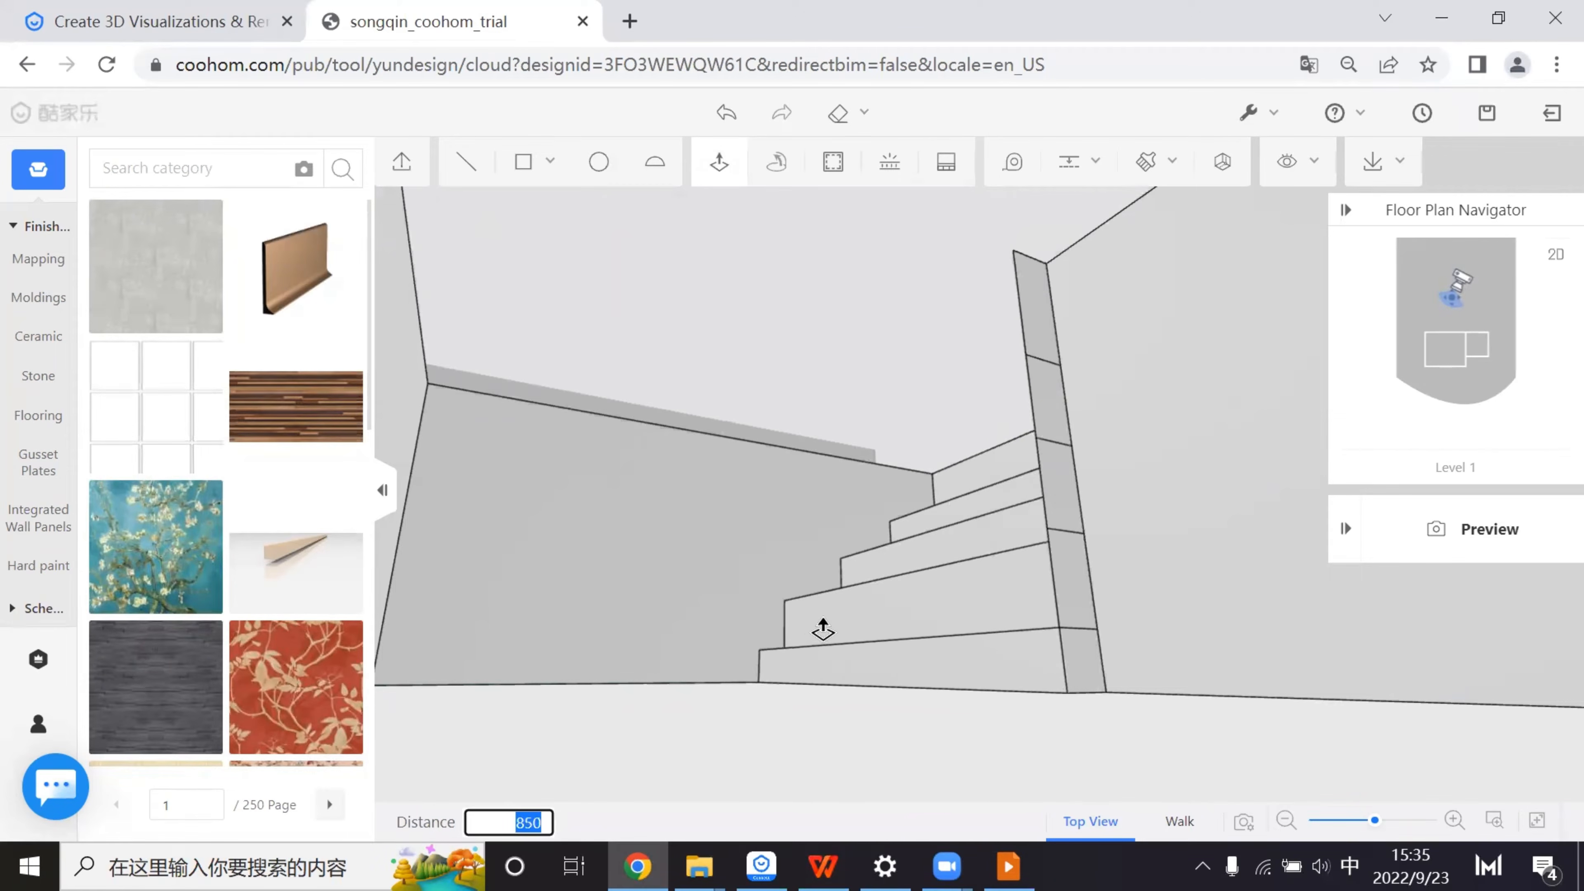
pyautogui.click(766, 600)
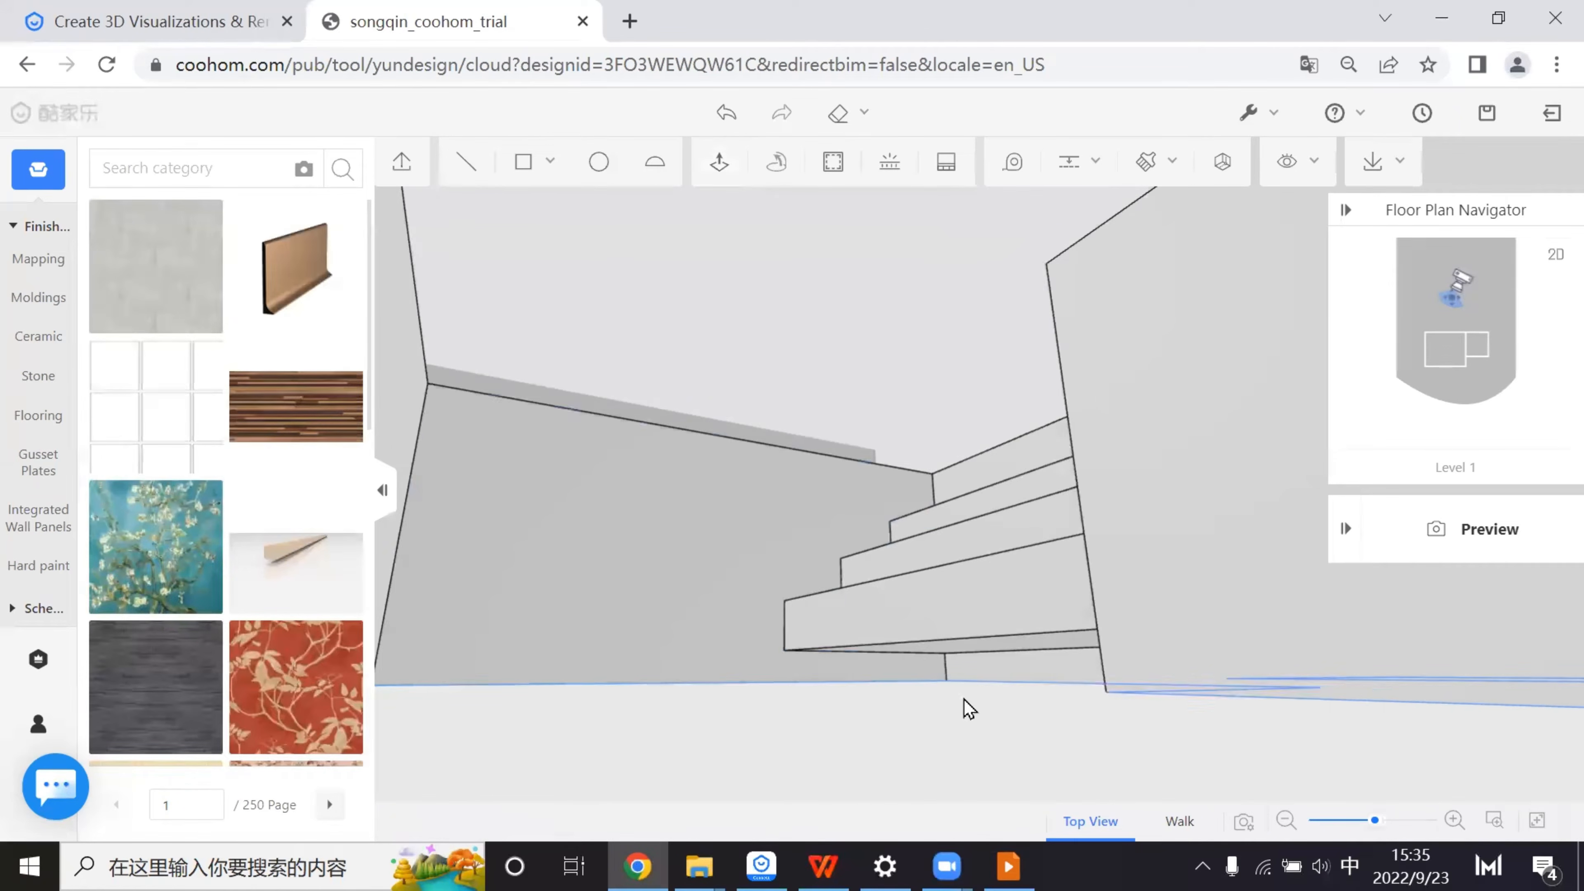
# - Extrude the bottom strip of the stair wall outward by 1000 to form the lowest tread
pyautogui.moveTo(966, 708); pyautogui.dragTo(1010, 699, button='middle')
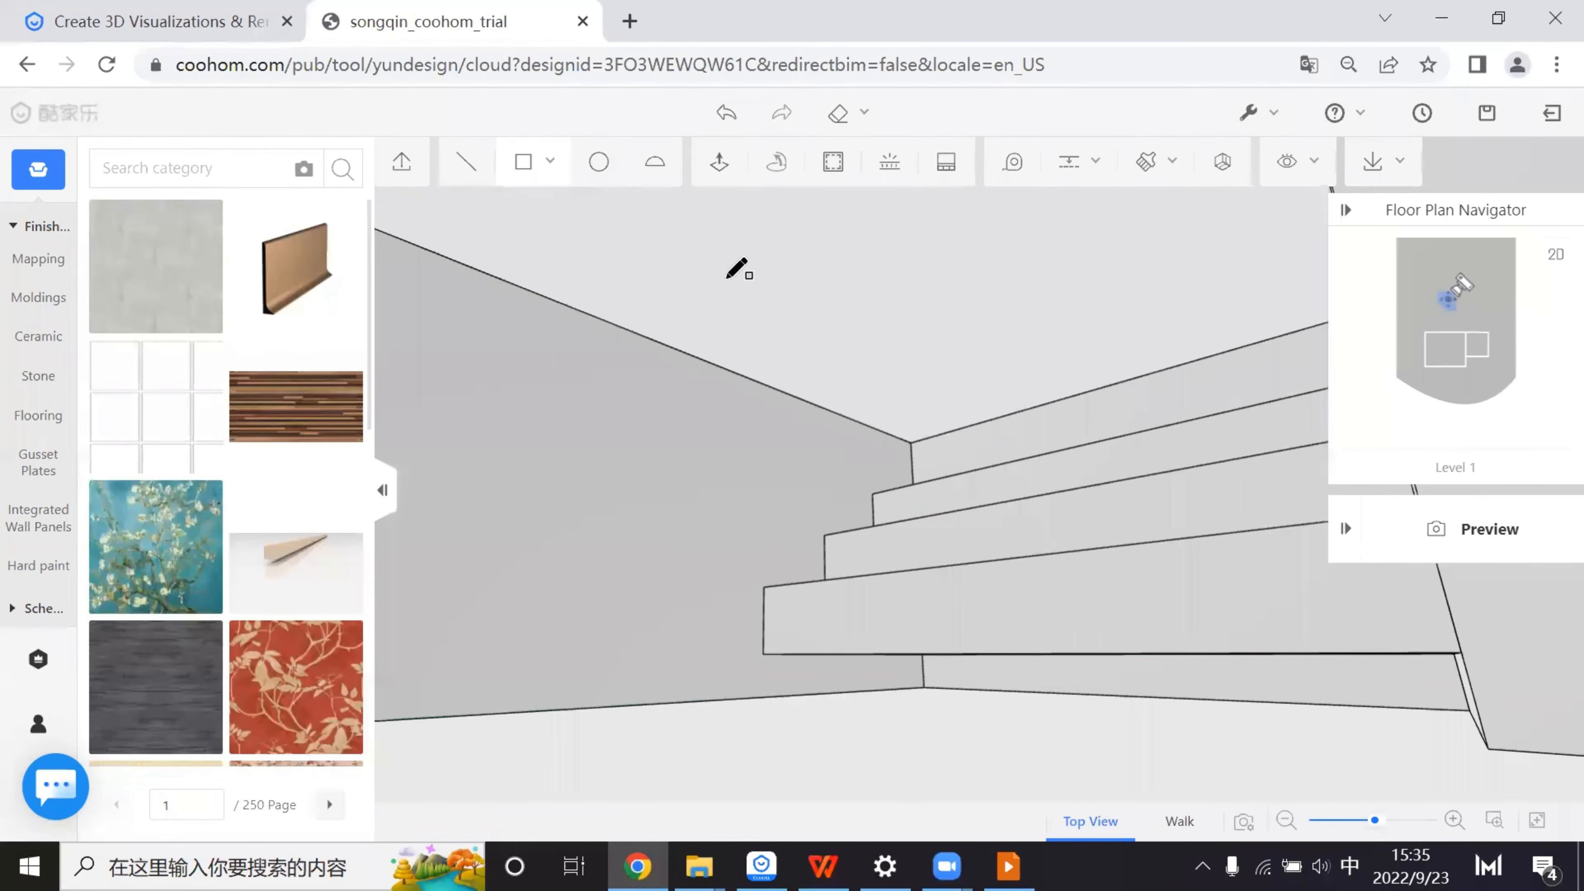
pyautogui.click(720, 163)
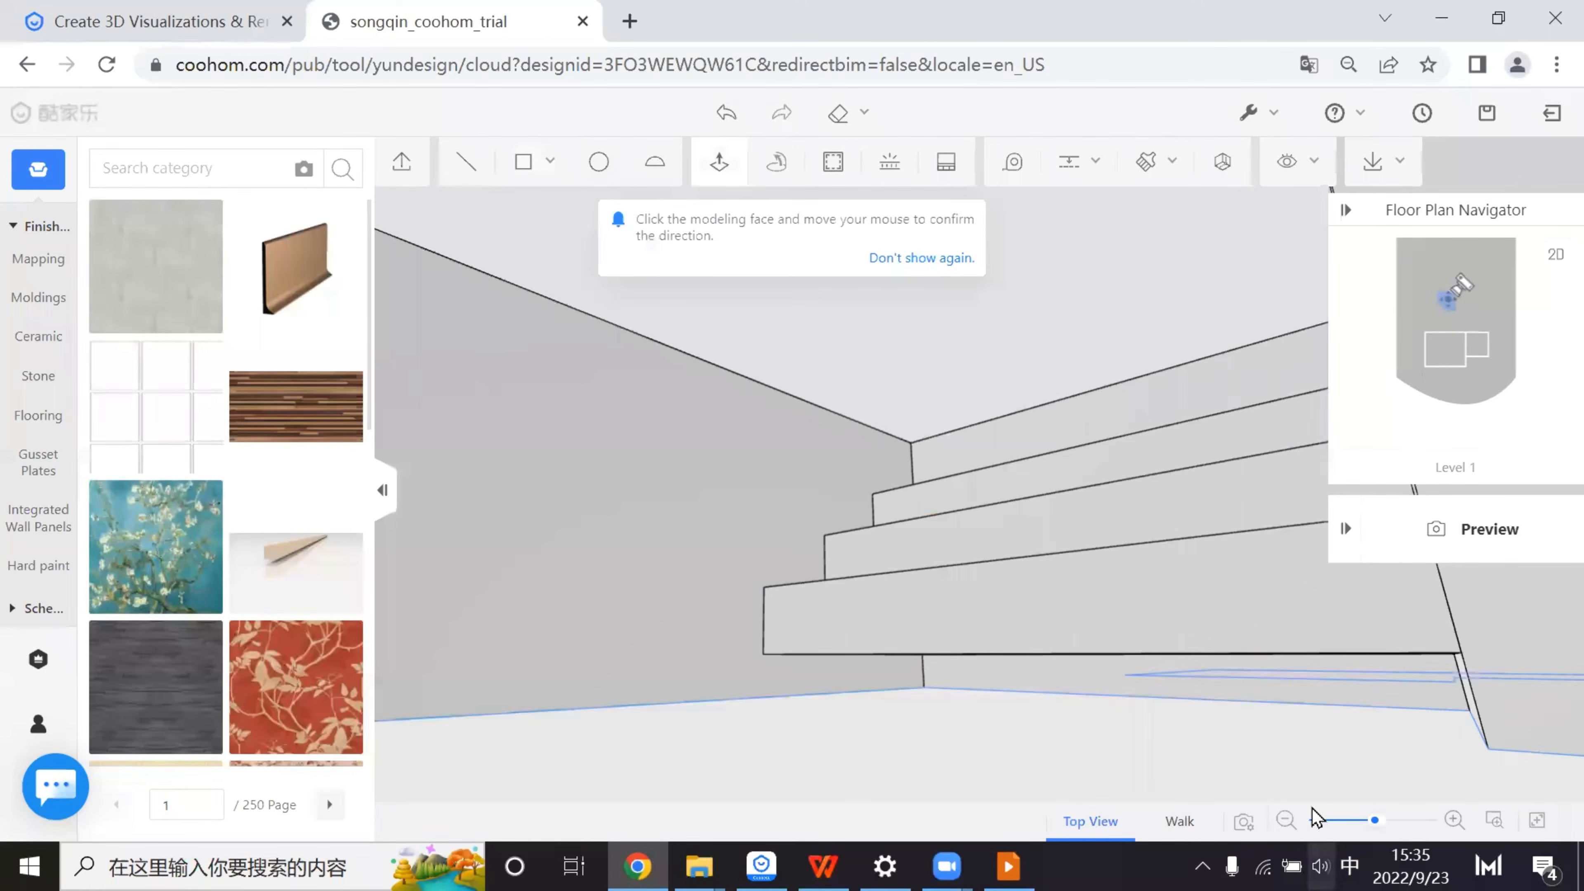
pyautogui.click(1313, 698)
pyautogui.write('1000')
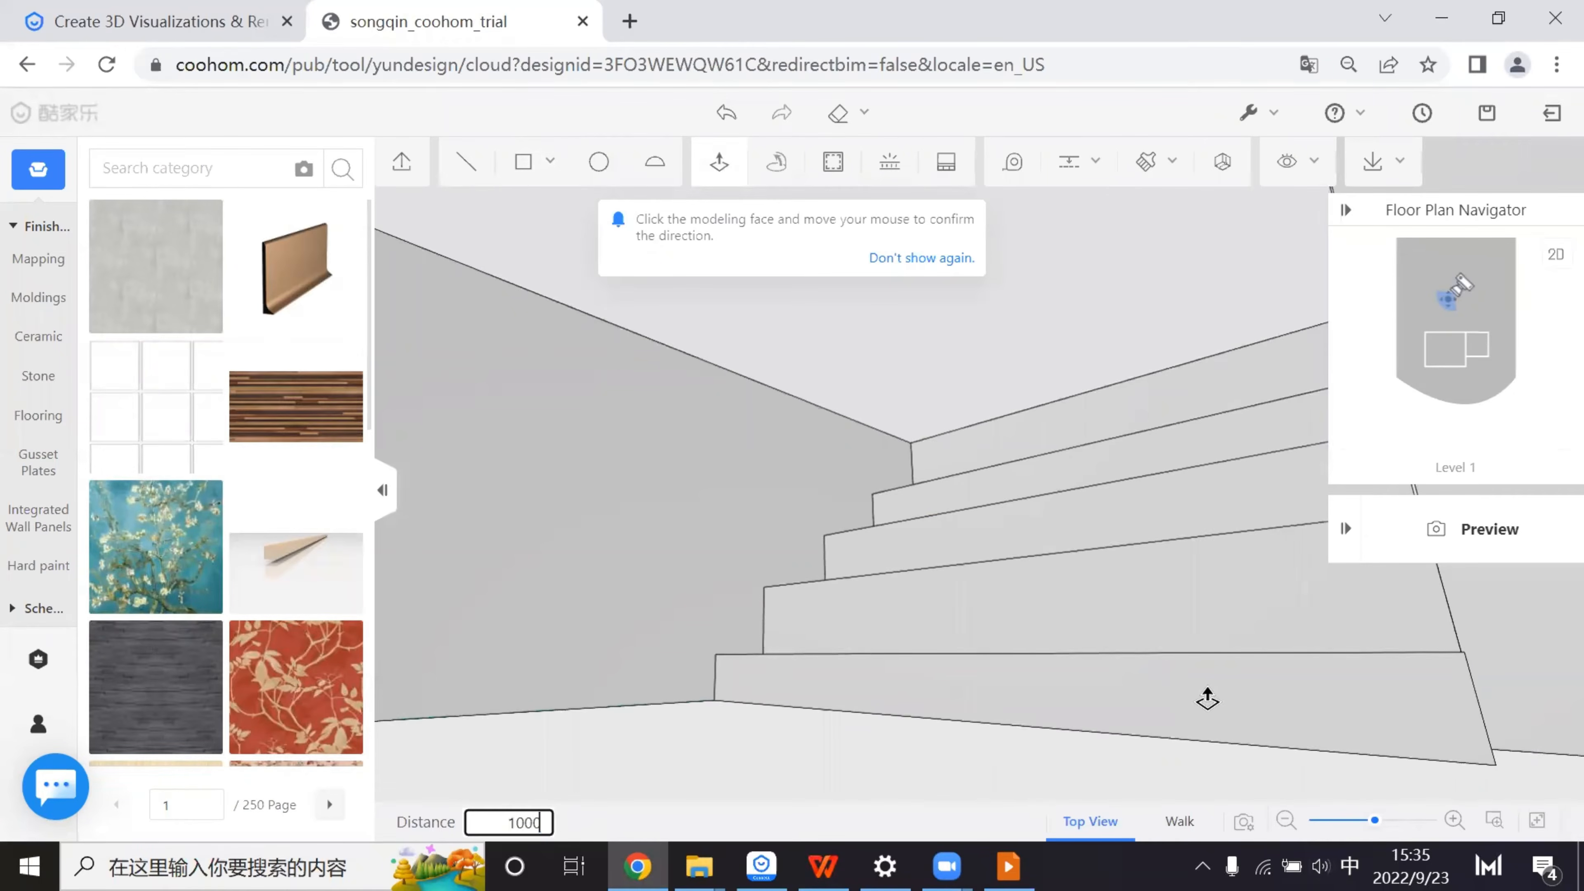
pyautogui.press('Return')
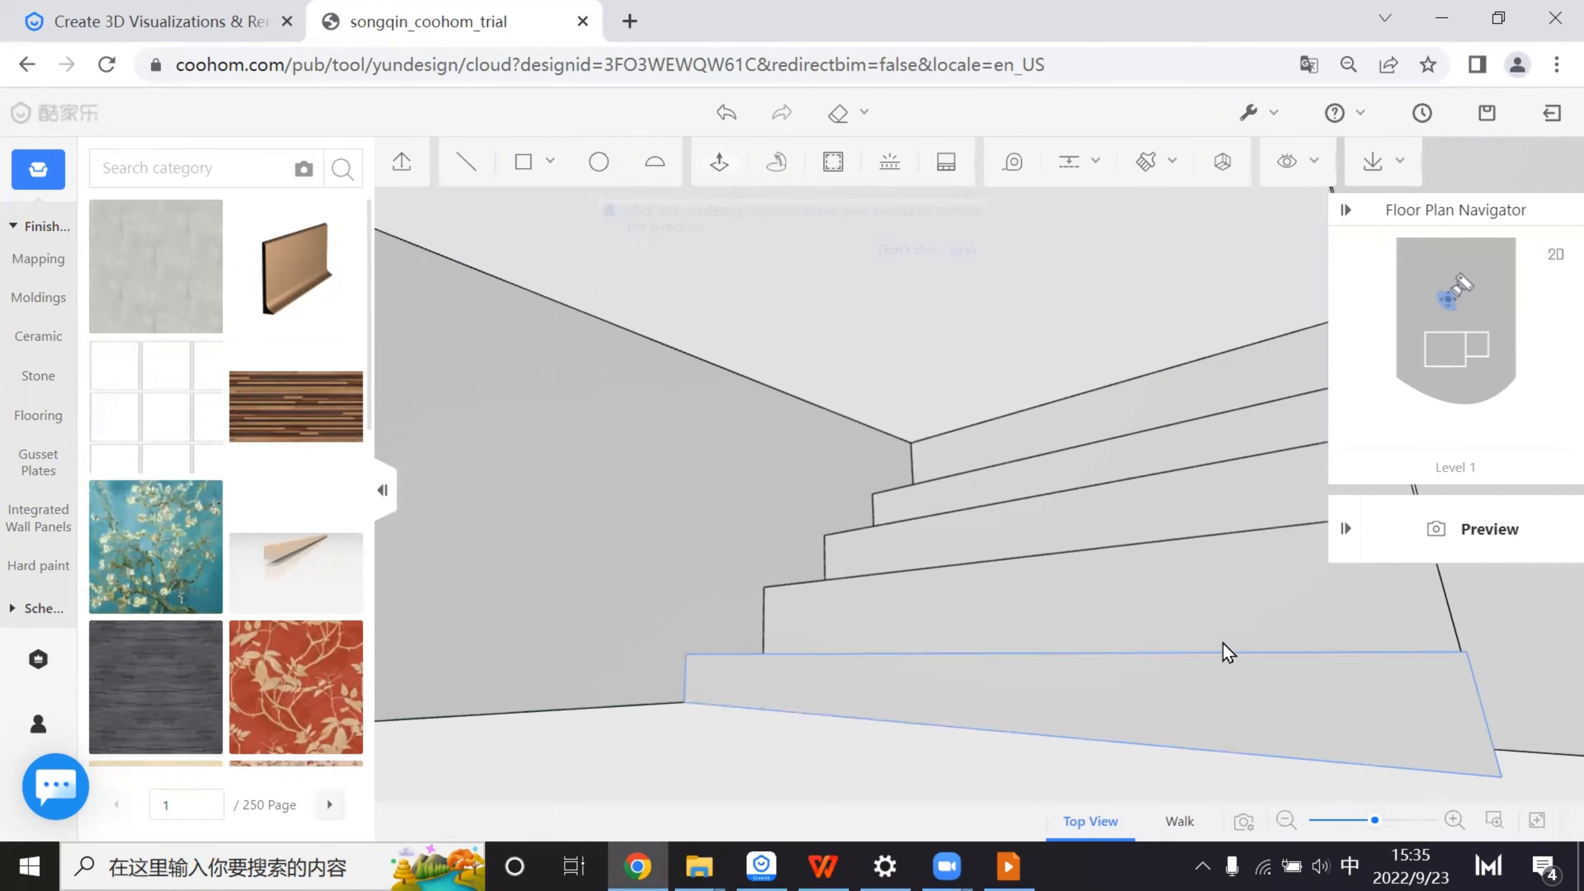
# - Inspect the stairs and raised platform, check the Stage drawing reference photo in the presentation, and return to the Coohom model
pyautogui.moveTo(1227, 647); pyautogui.dragTo(947, 696, button='middle')
pyautogui.scroll(5, 947, 696)
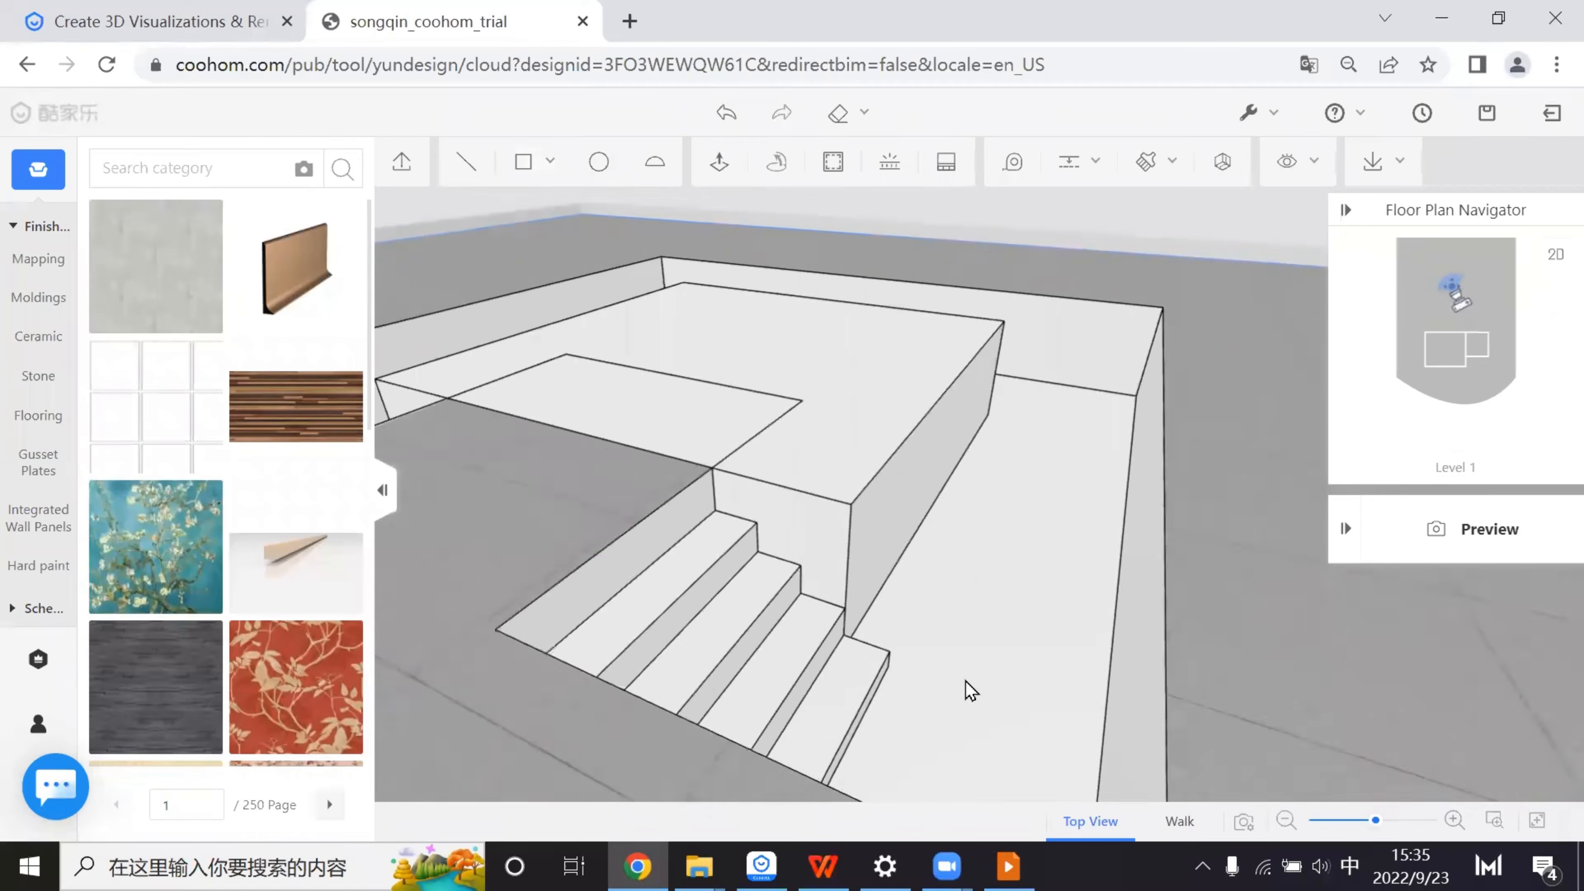
pyautogui.scroll(-2, 1057, 590)
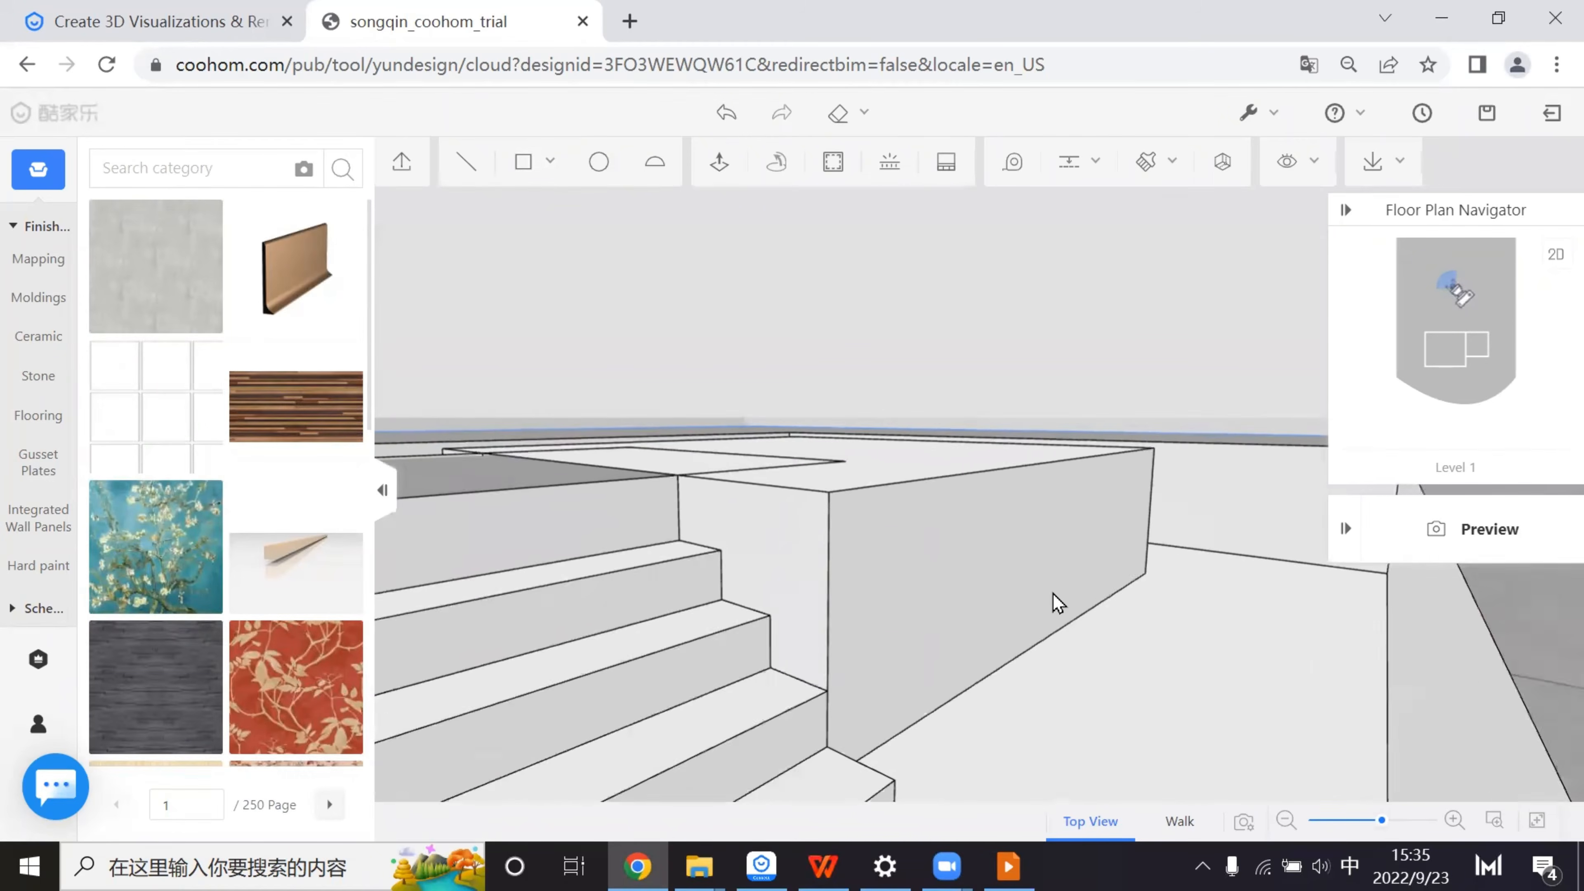
pyautogui.moveTo(983, 644); pyautogui.dragTo(1083, 655, button='middle')
pyautogui.click(1009, 866)
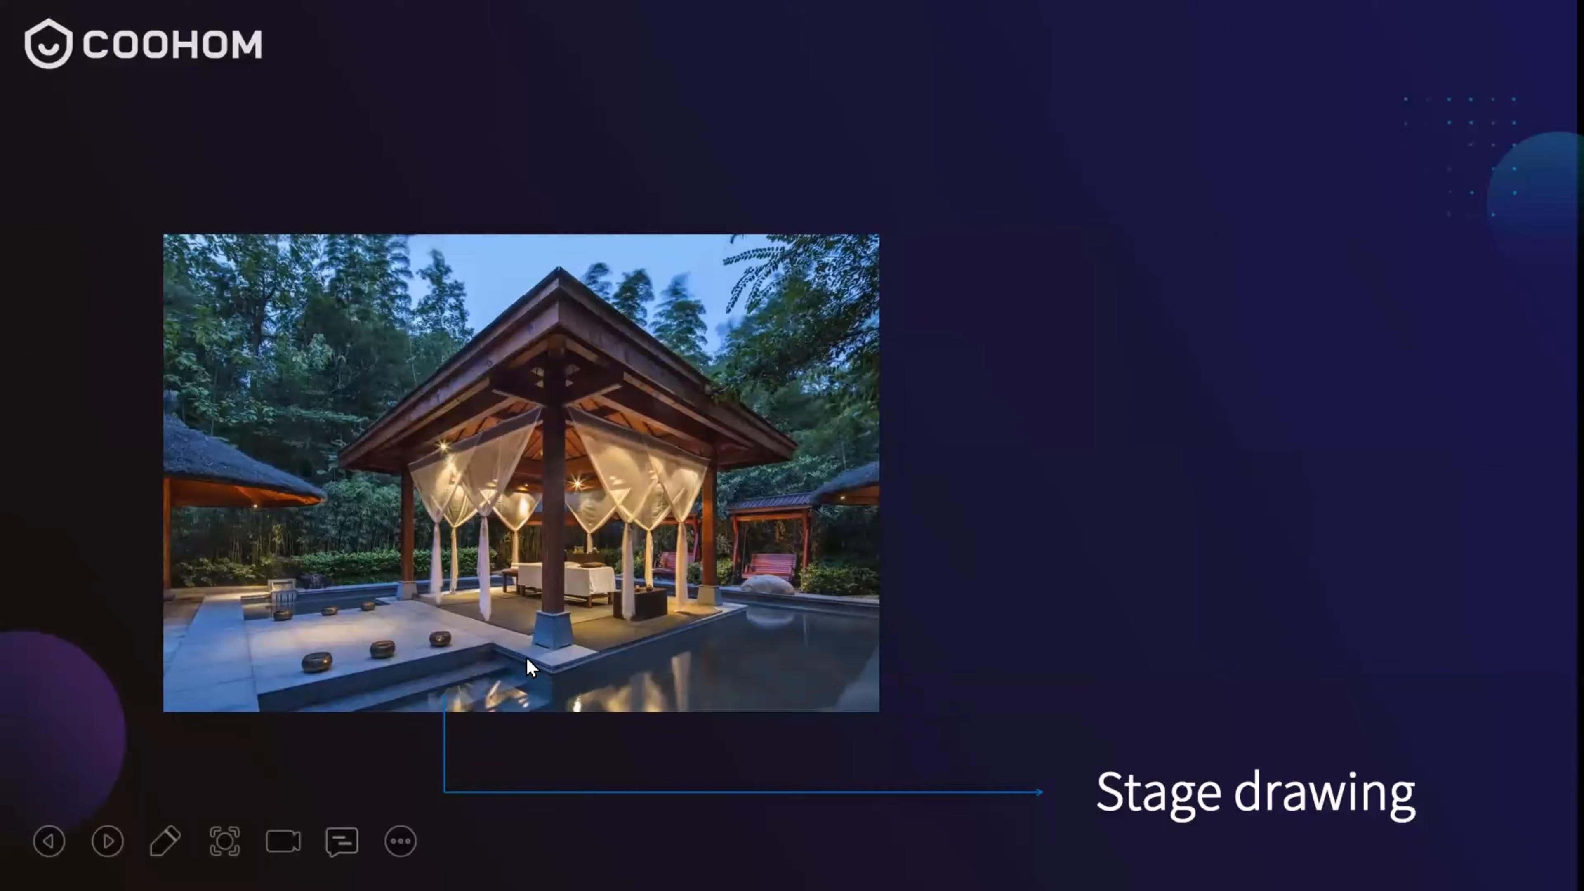
pyautogui.press('super+d')
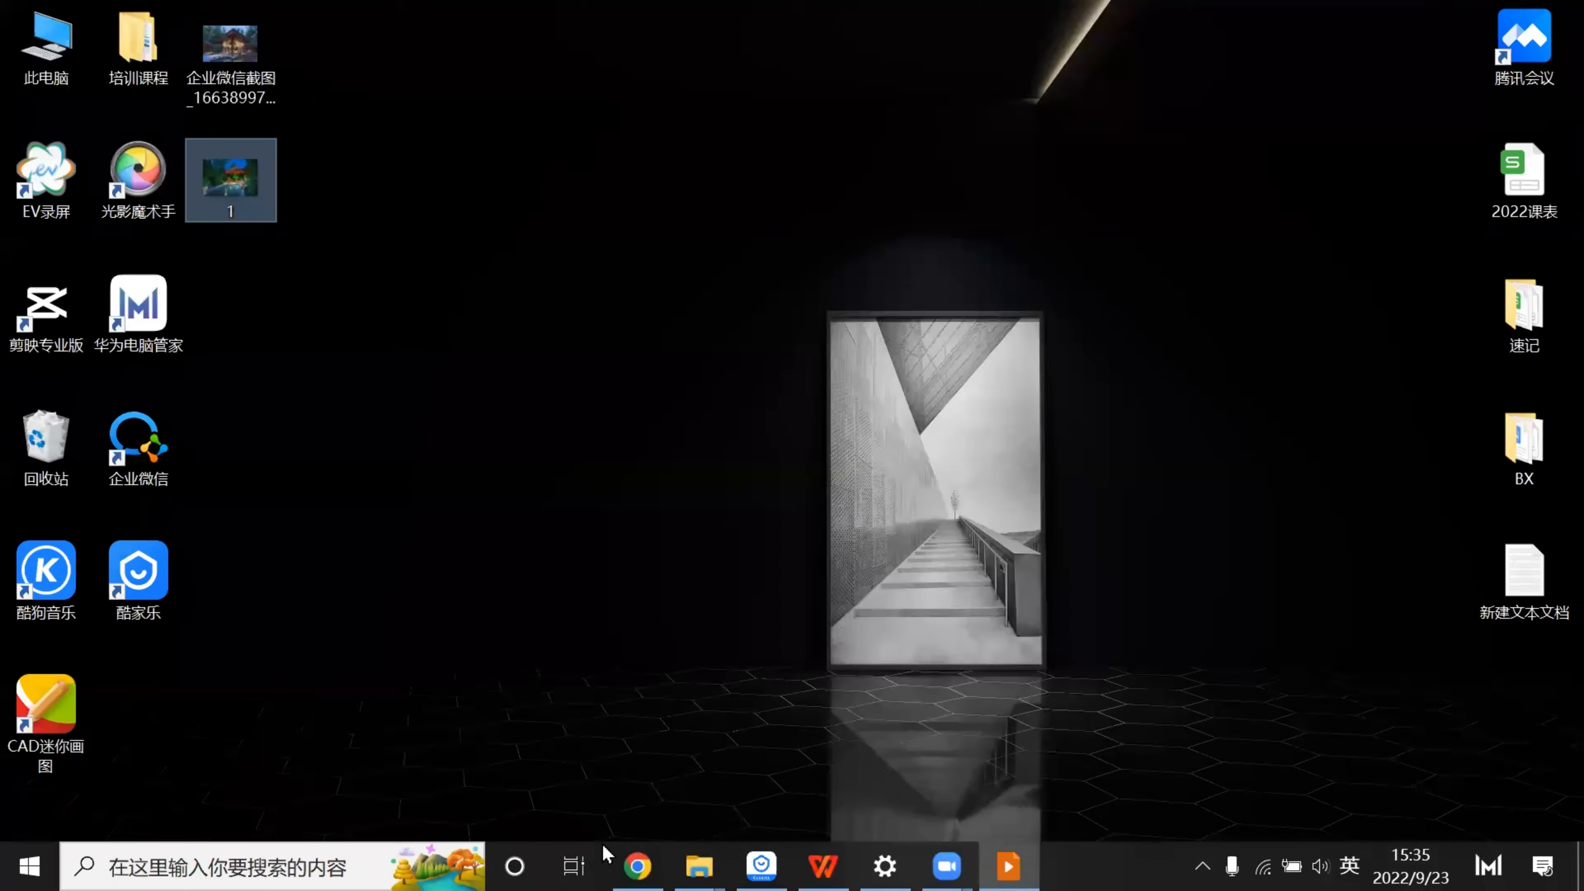
pyautogui.click(636, 866)
pyautogui.scroll(-4, 828, 575)
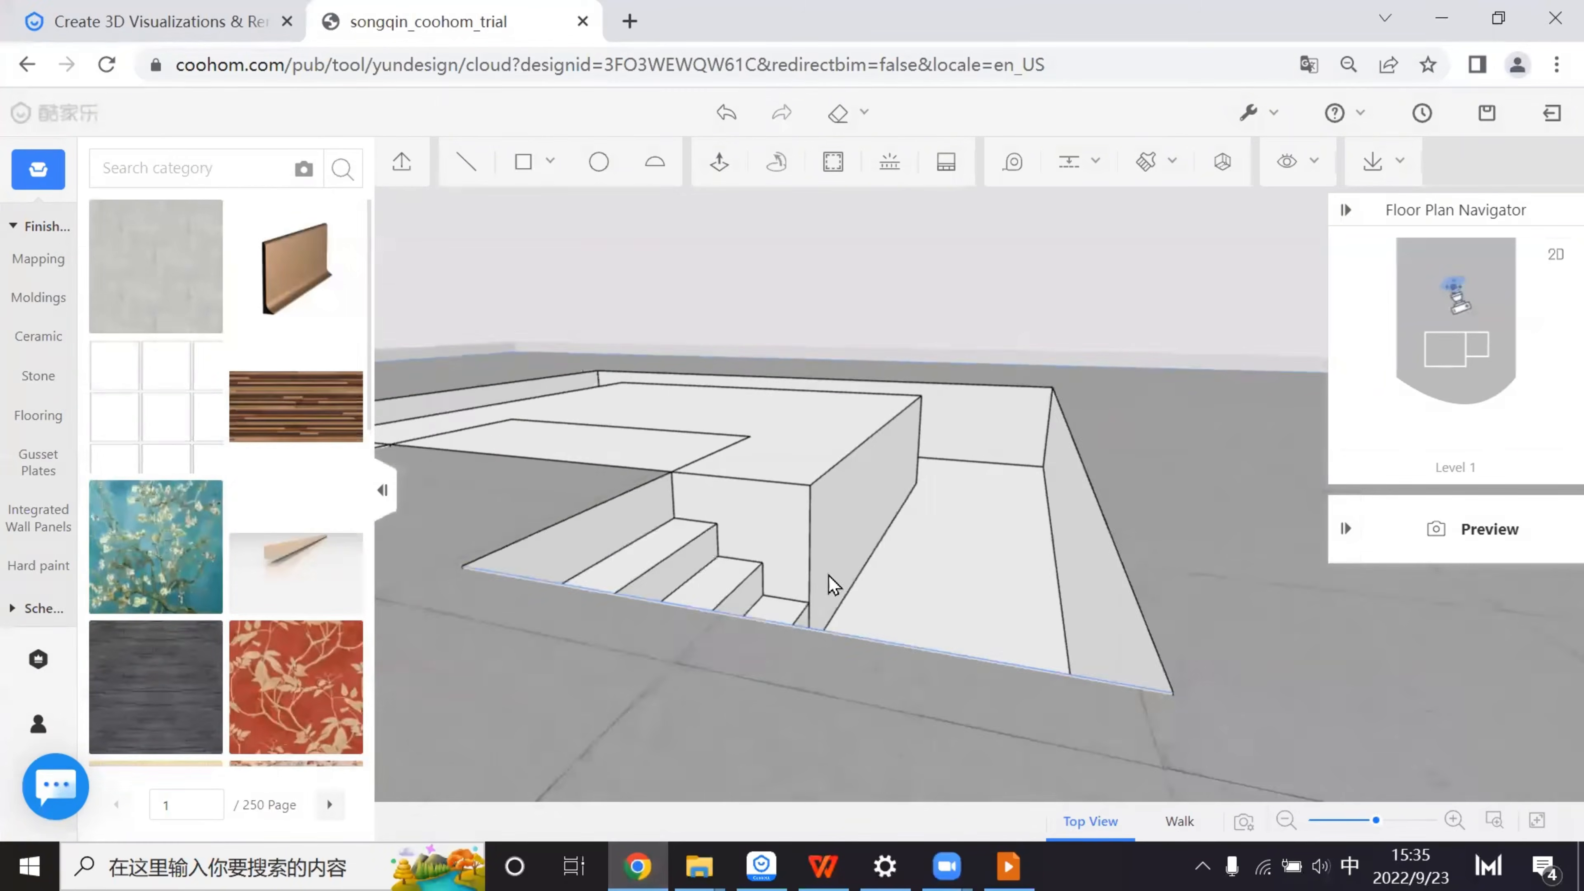
pyautogui.moveTo(829, 575); pyautogui.dragTo(835, 148, button='right')
pyautogui.scroll(3, 834, 145)
pyautogui.click(833, 157)
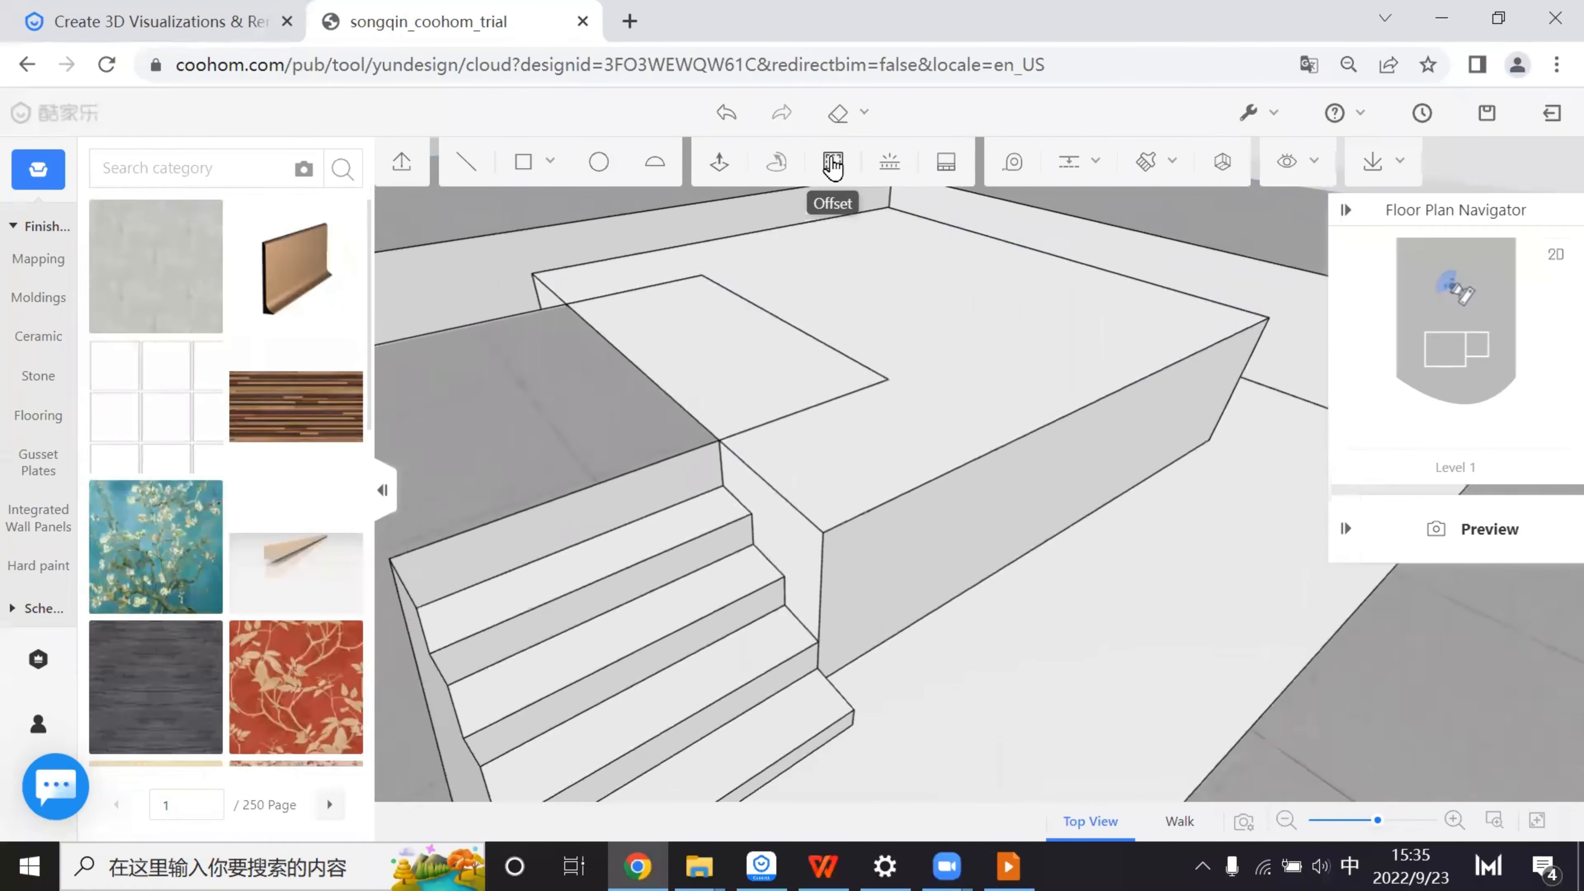
pyautogui.click(924, 468)
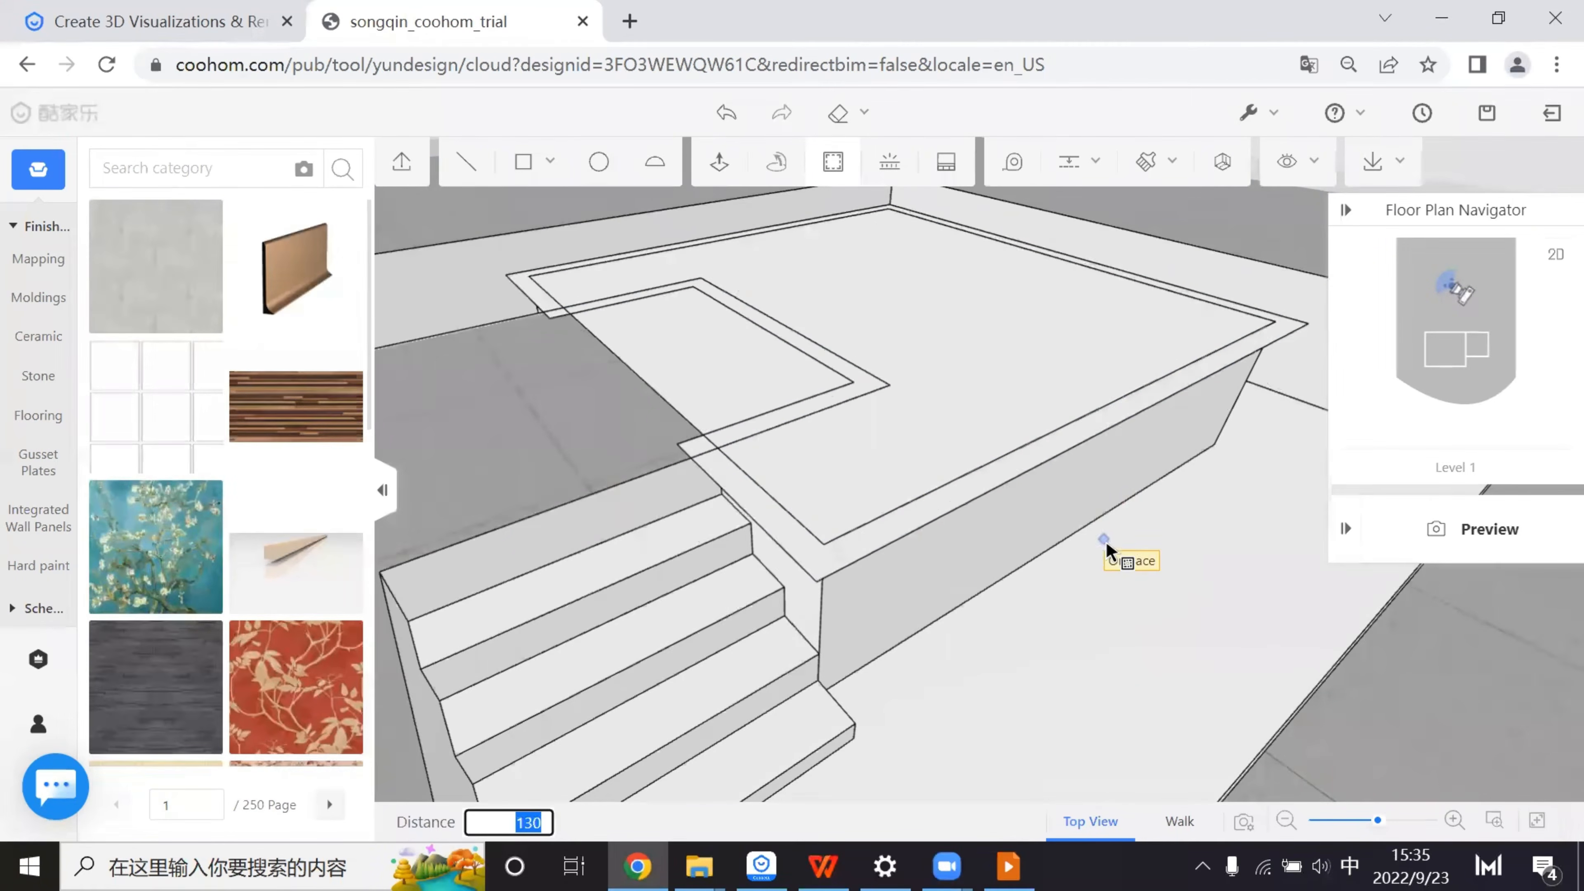
pyautogui.press('Escape')
pyautogui.scroll(1, 962, 651)
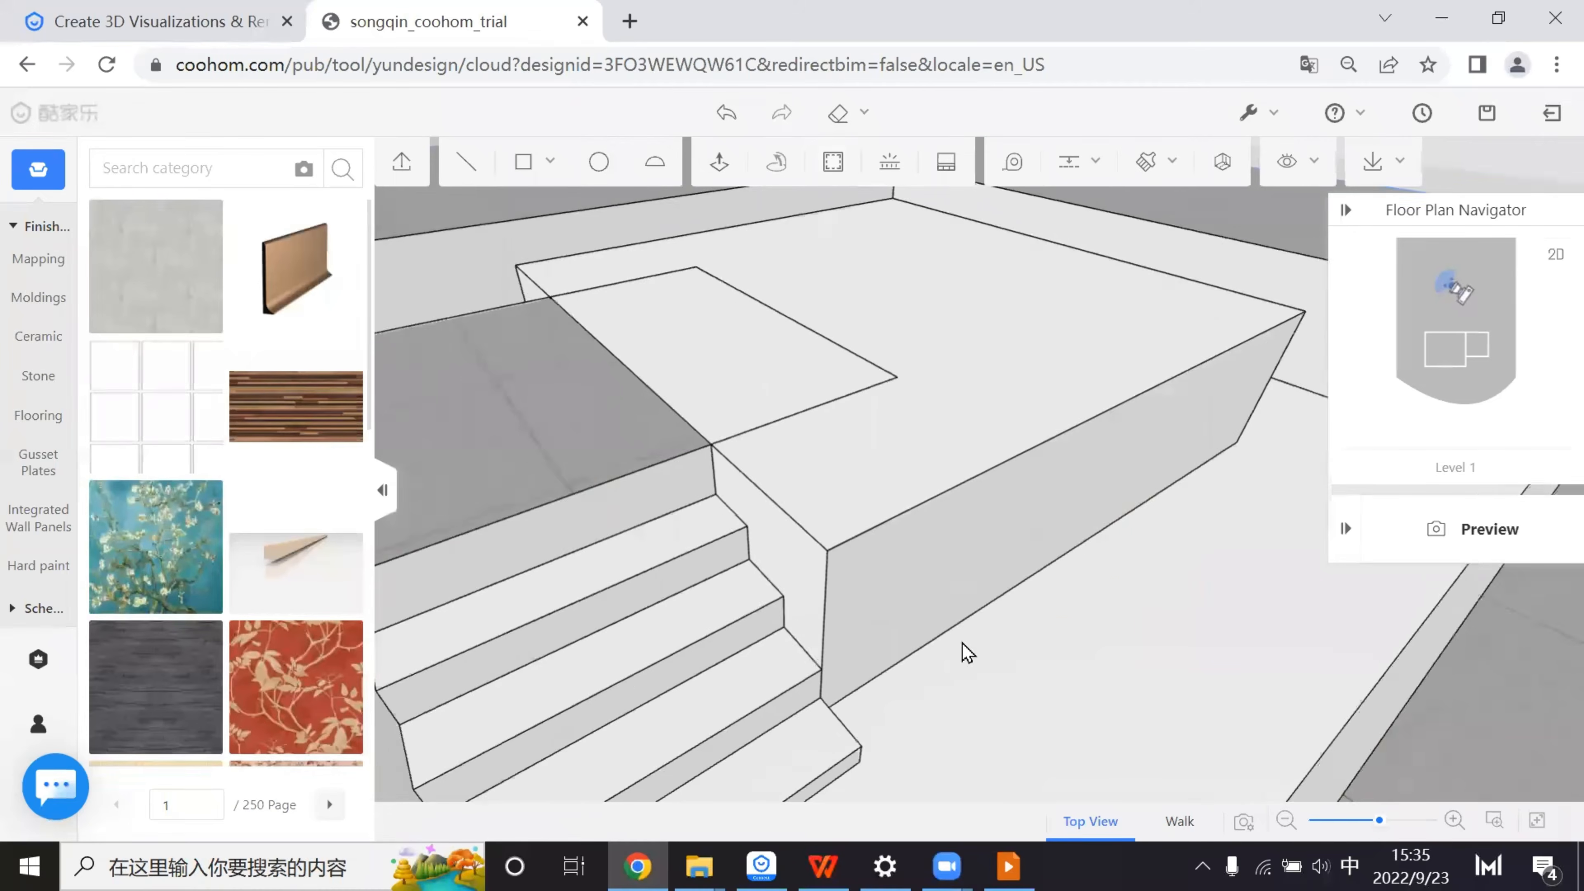
pyautogui.moveTo(962, 651); pyautogui.dragTo(1054, 600)
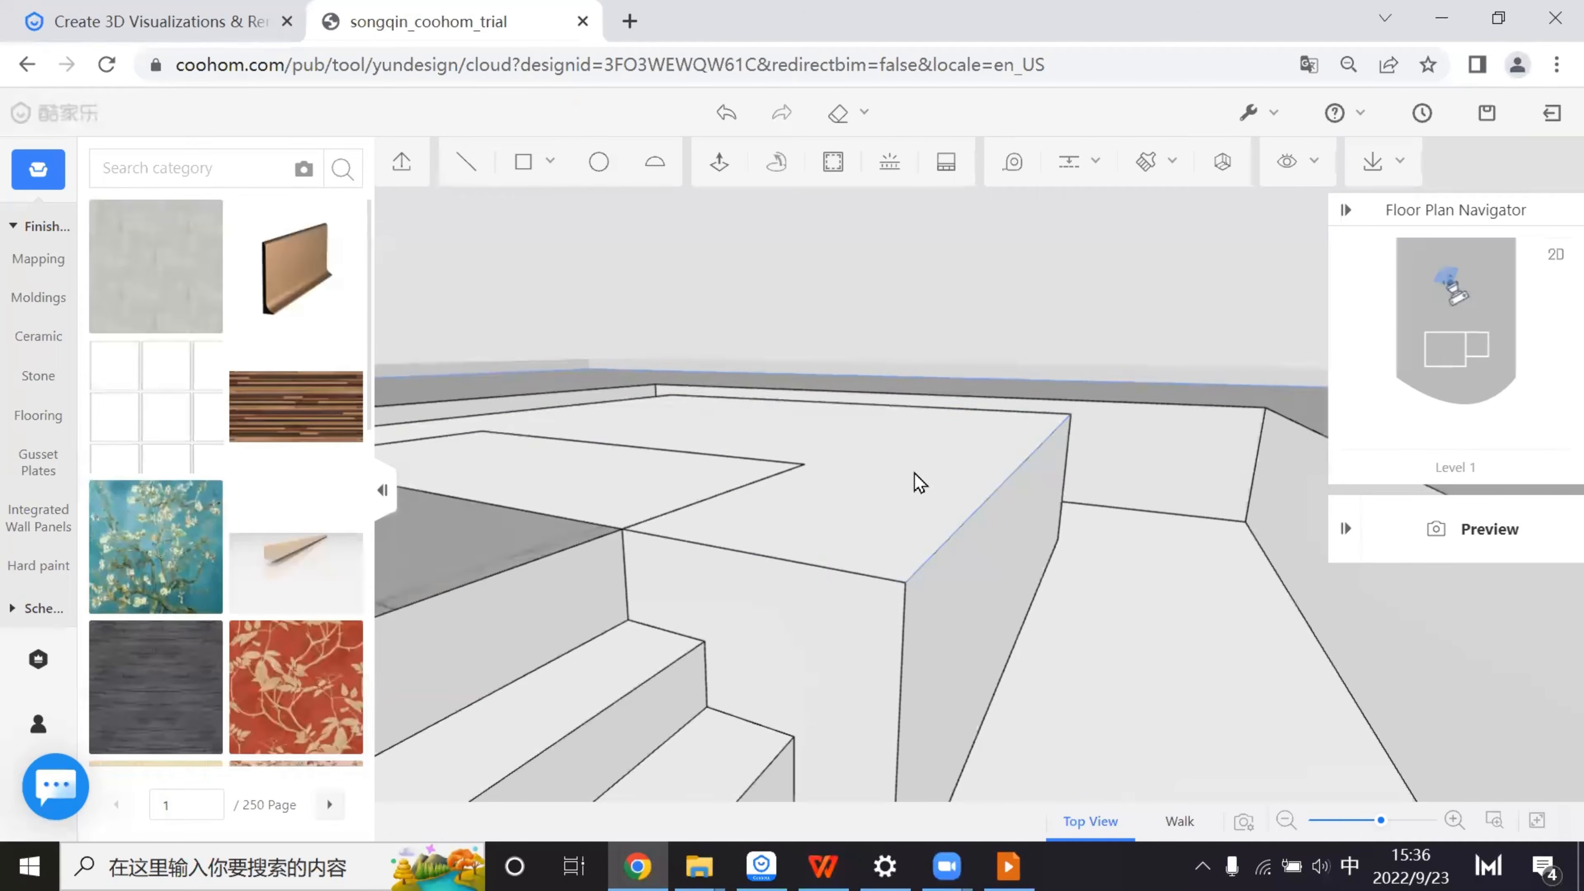
pyautogui.moveTo(522, 167)
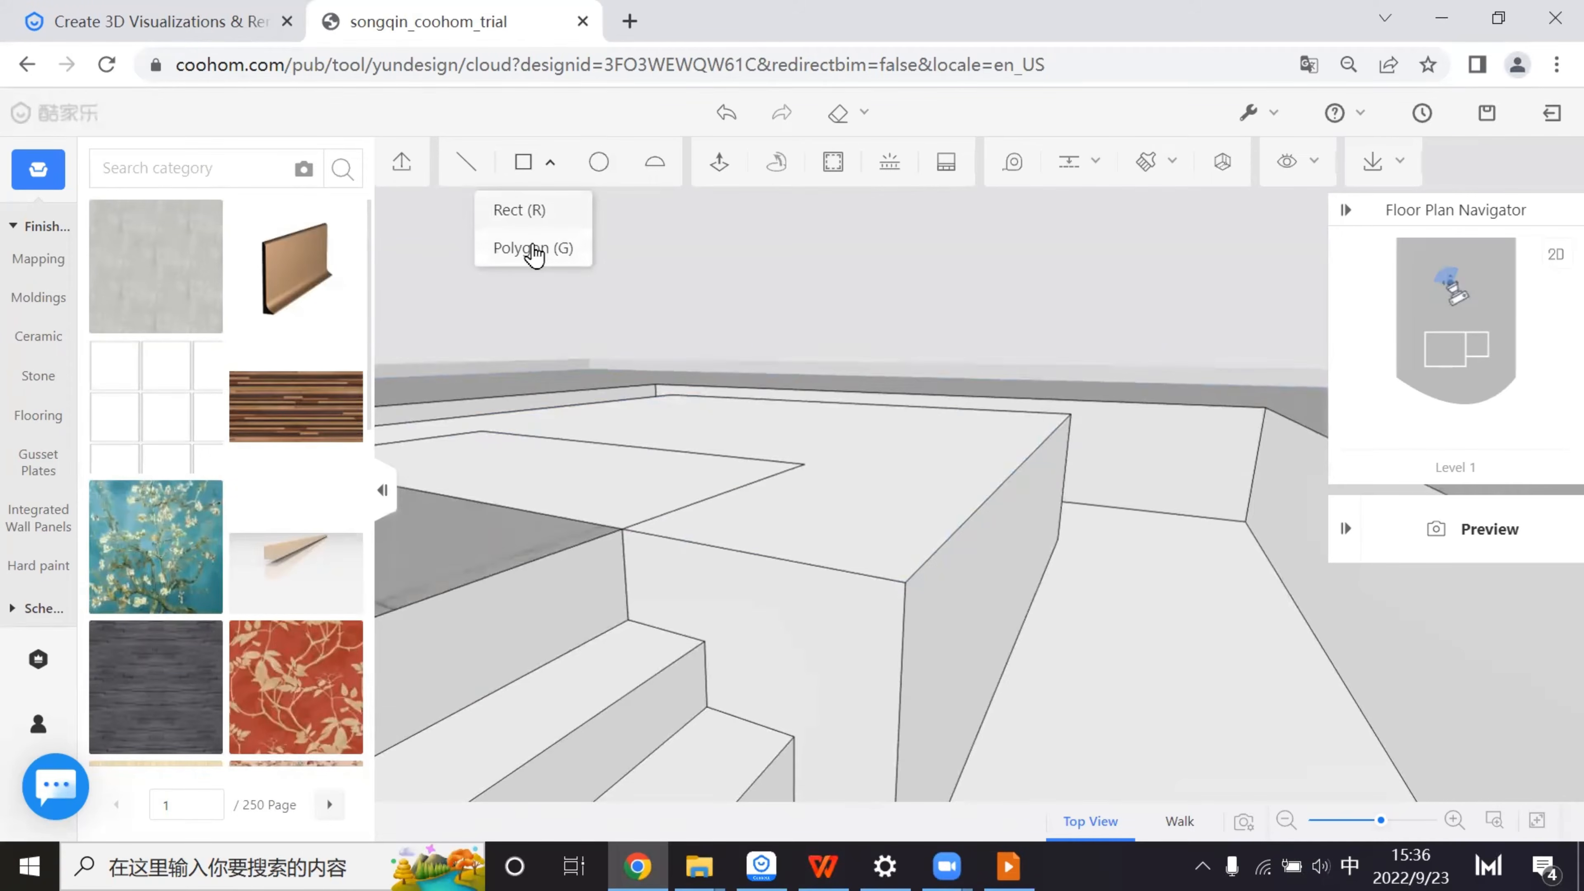
pyautogui.click(529, 211)
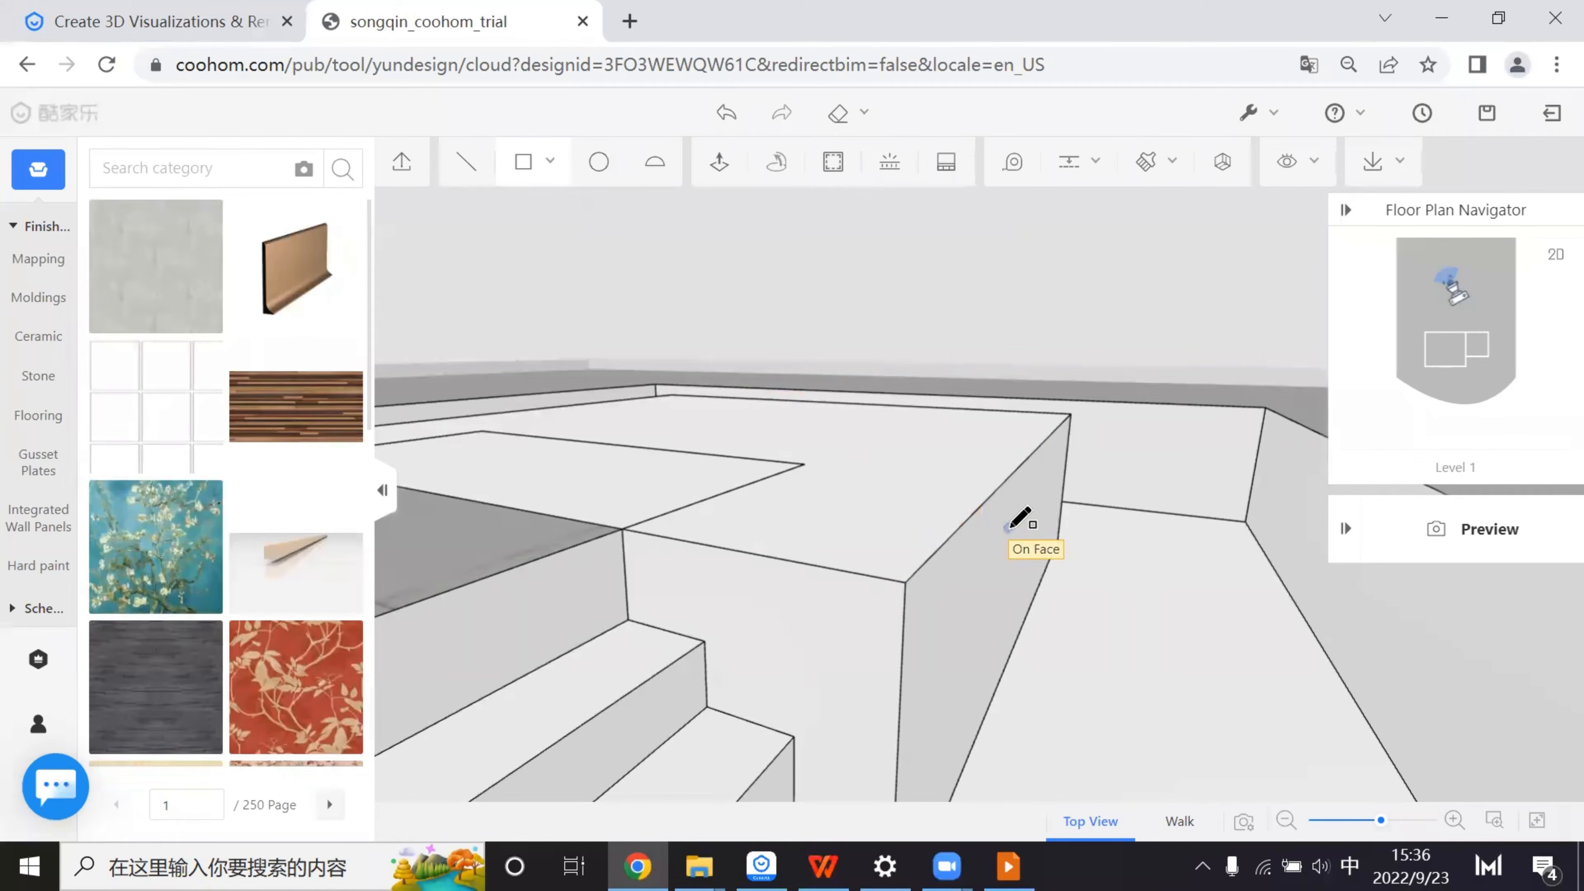
pyautogui.press('Escape')
# - Add a horizontal guide across the platform top, crossing the top edge of its outer side face
pyautogui.moveTo(1077, 168)
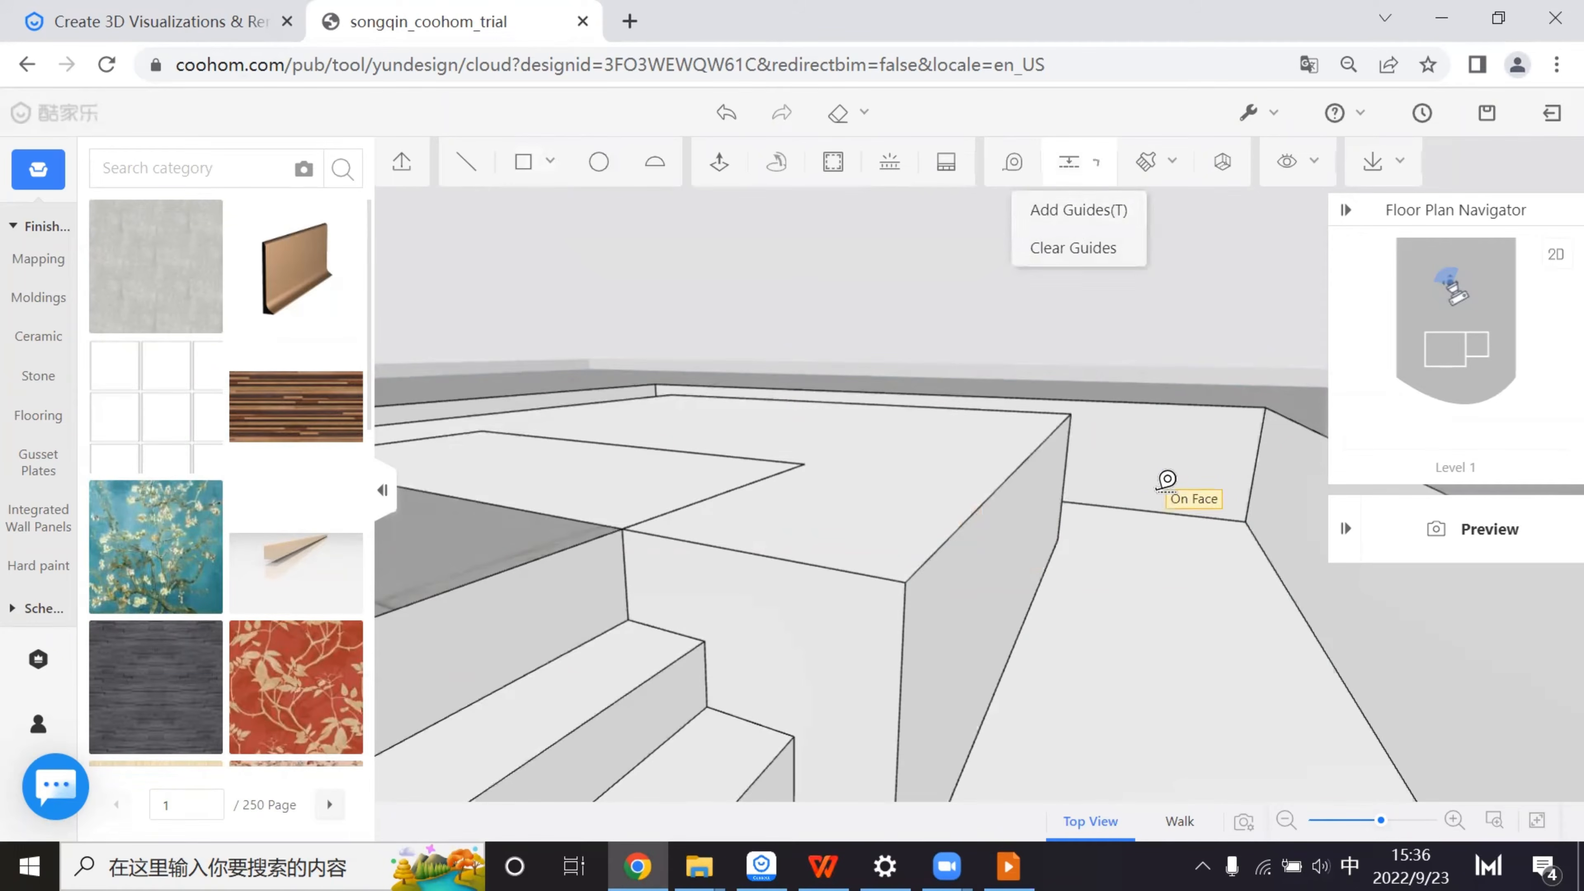
pyautogui.click(1160, 498)
pyautogui.click(997, 493)
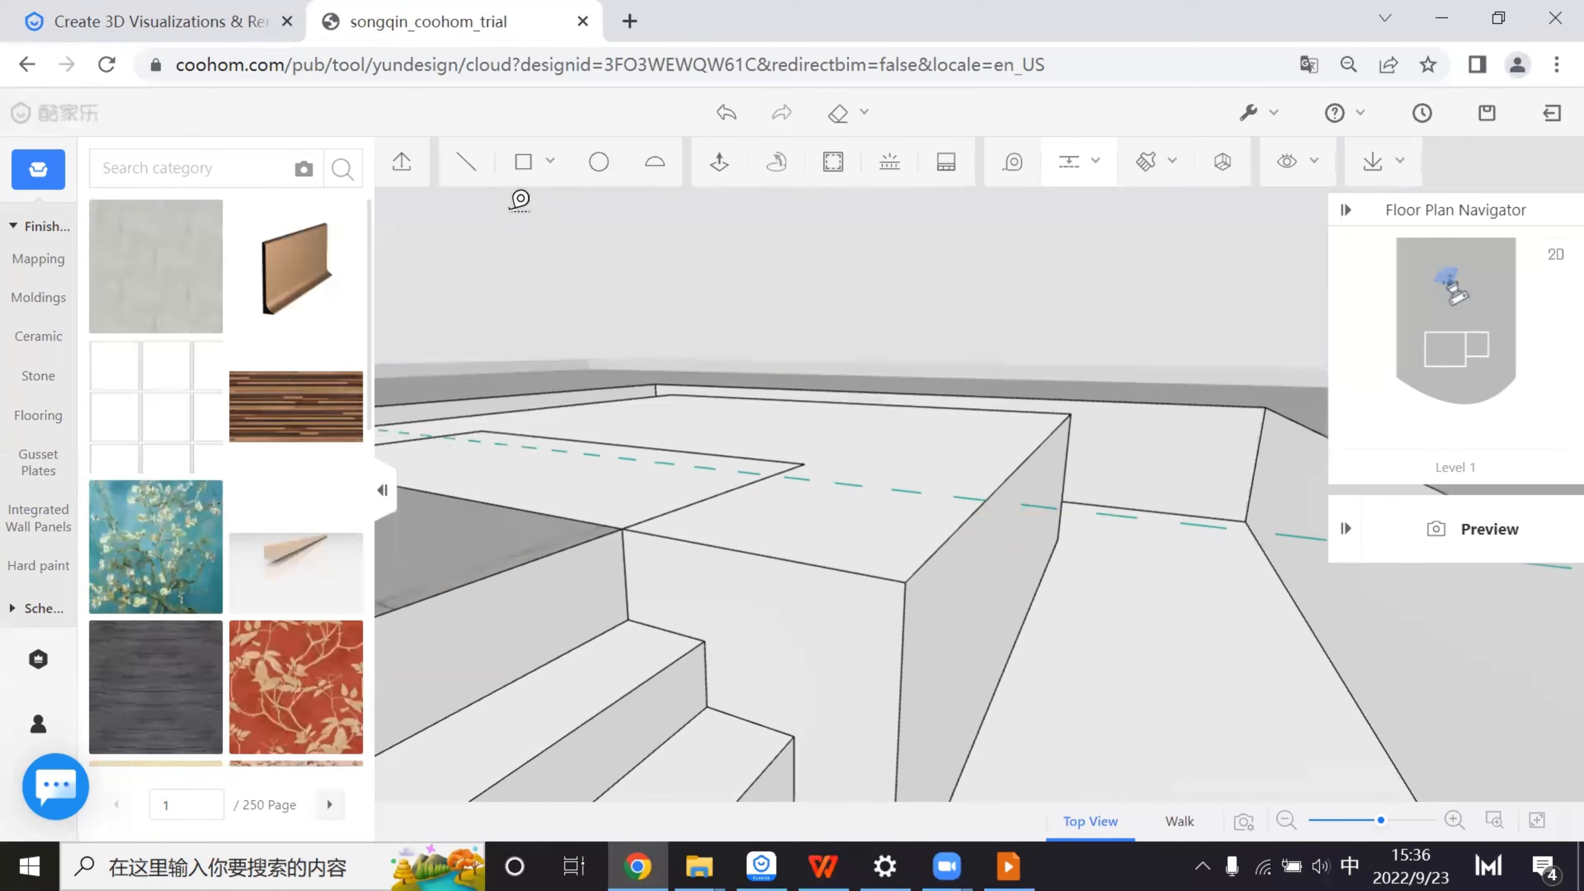
pyautogui.click(524, 163)
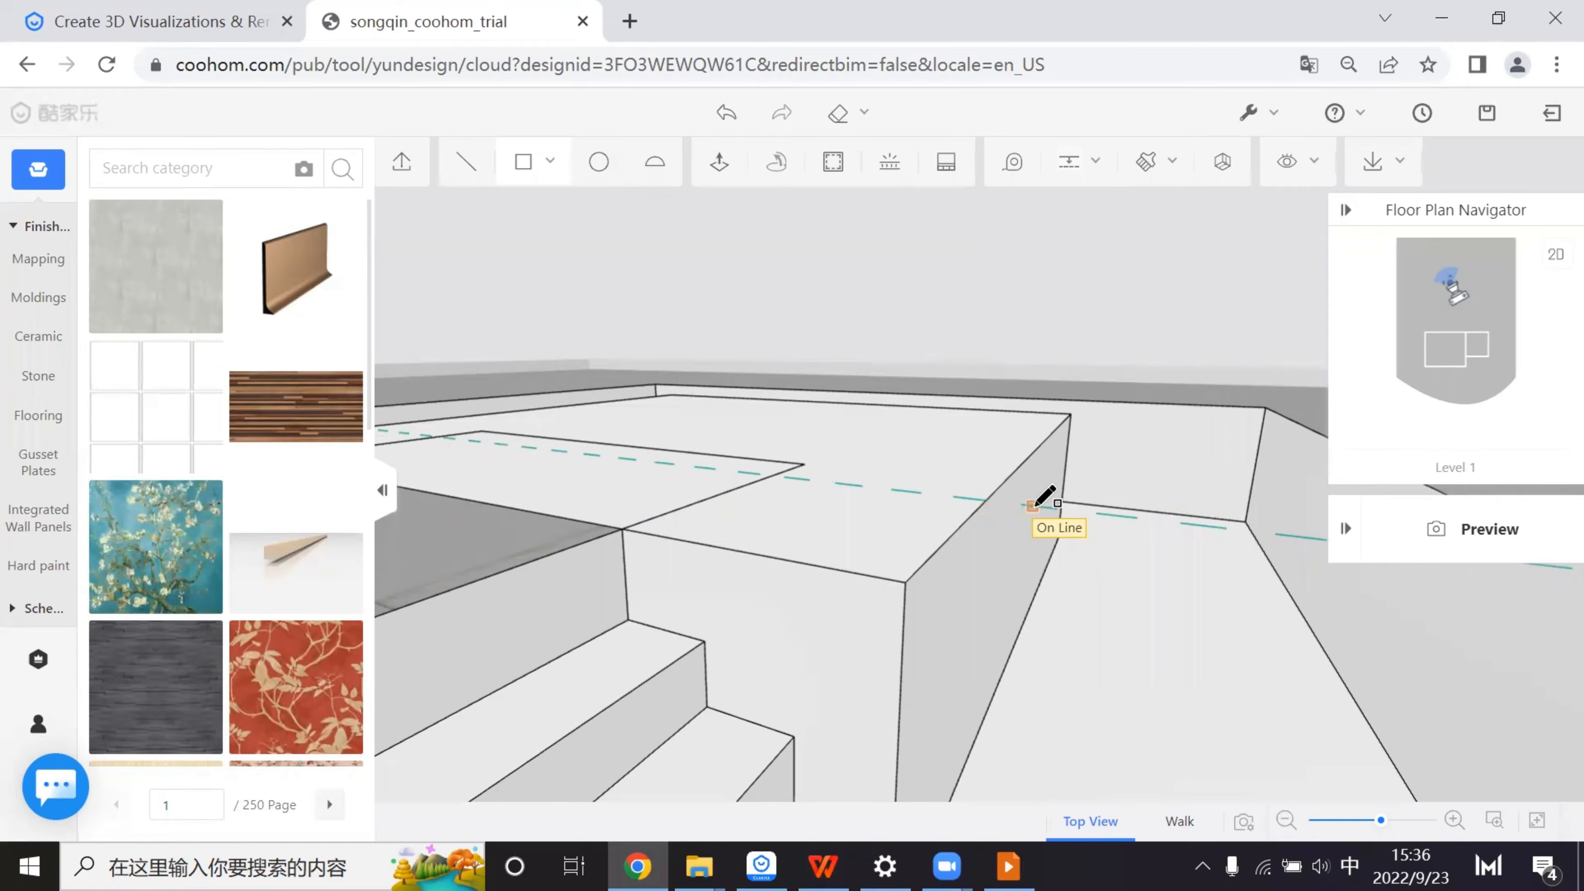
pyautogui.click(1034, 505)
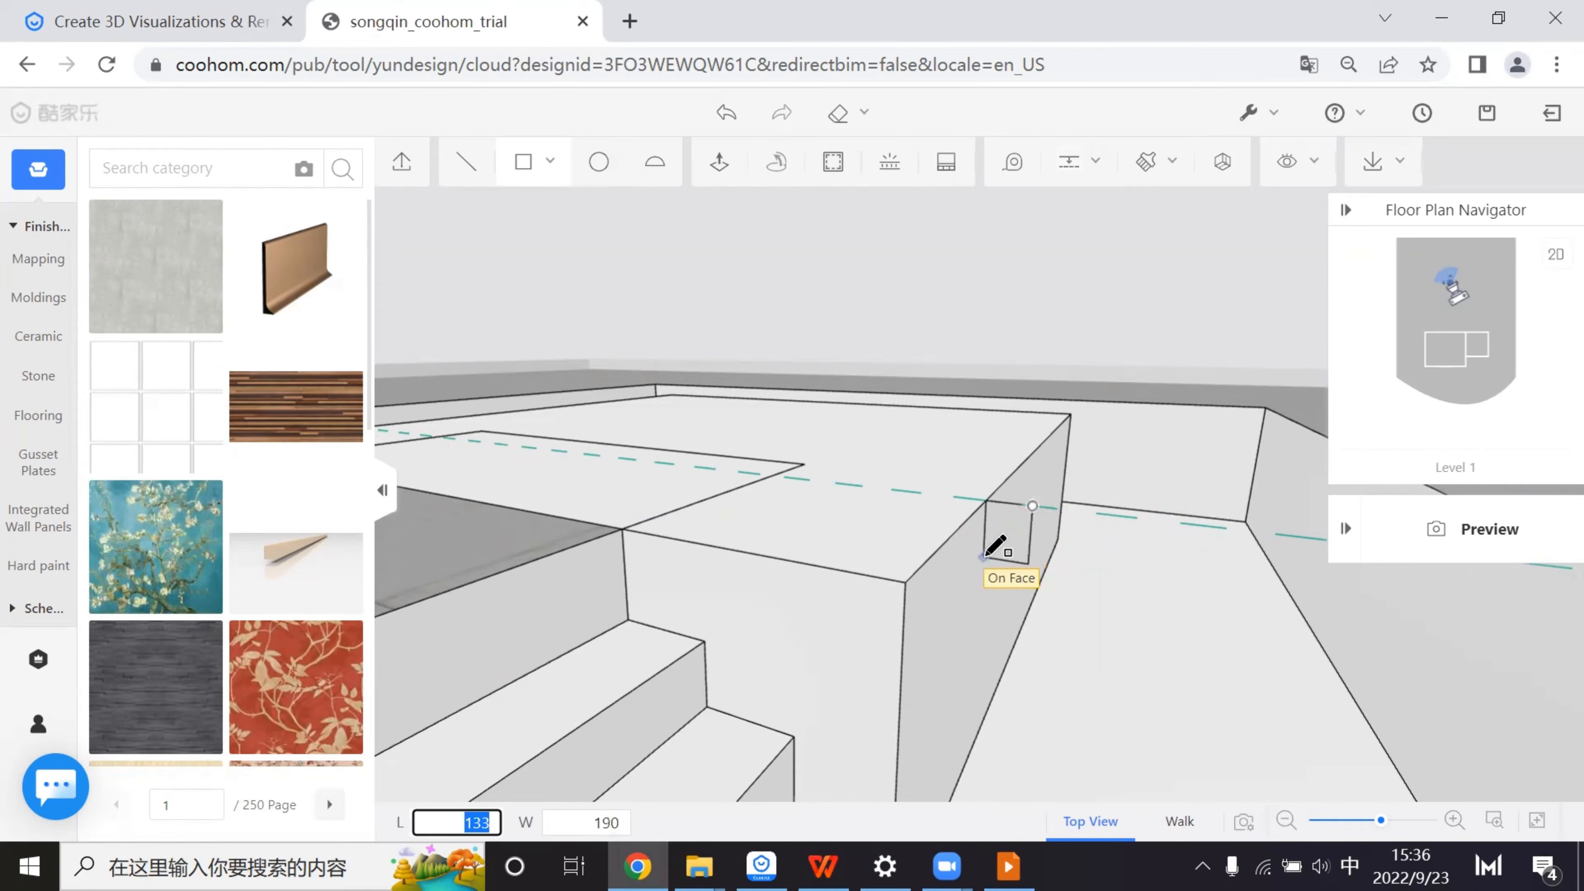
pyautogui.press('Escape')
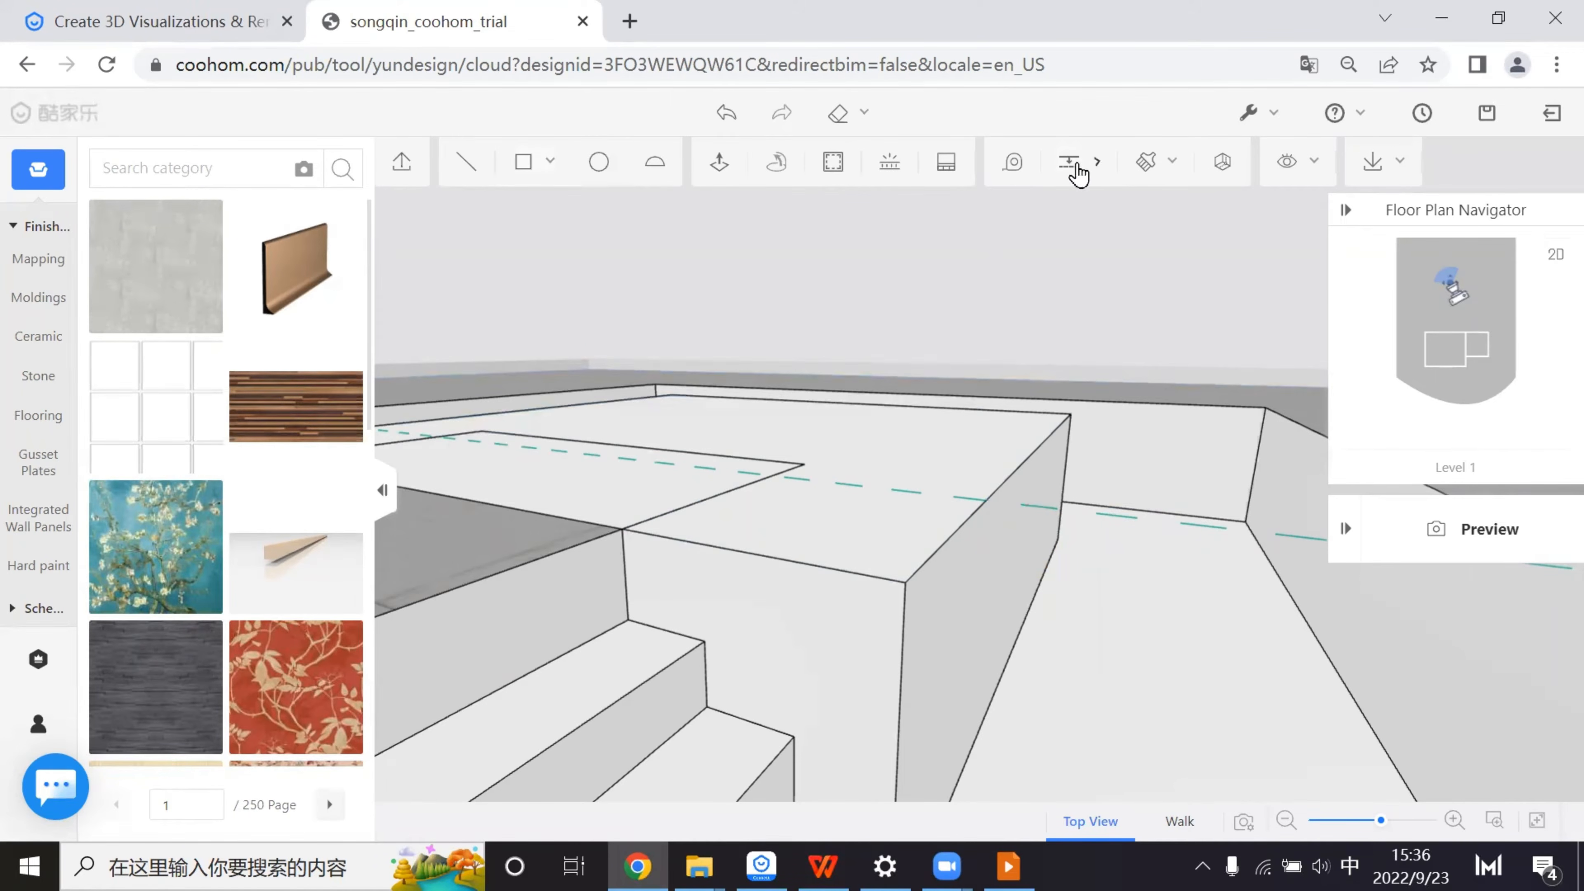
# - Add a vertical guide on the platform's outer side face, crossing the horizontal guide at the top edge
pyautogui.moveTo(1078, 176)
pyautogui.click(1079, 206)
pyautogui.click(909, 643)
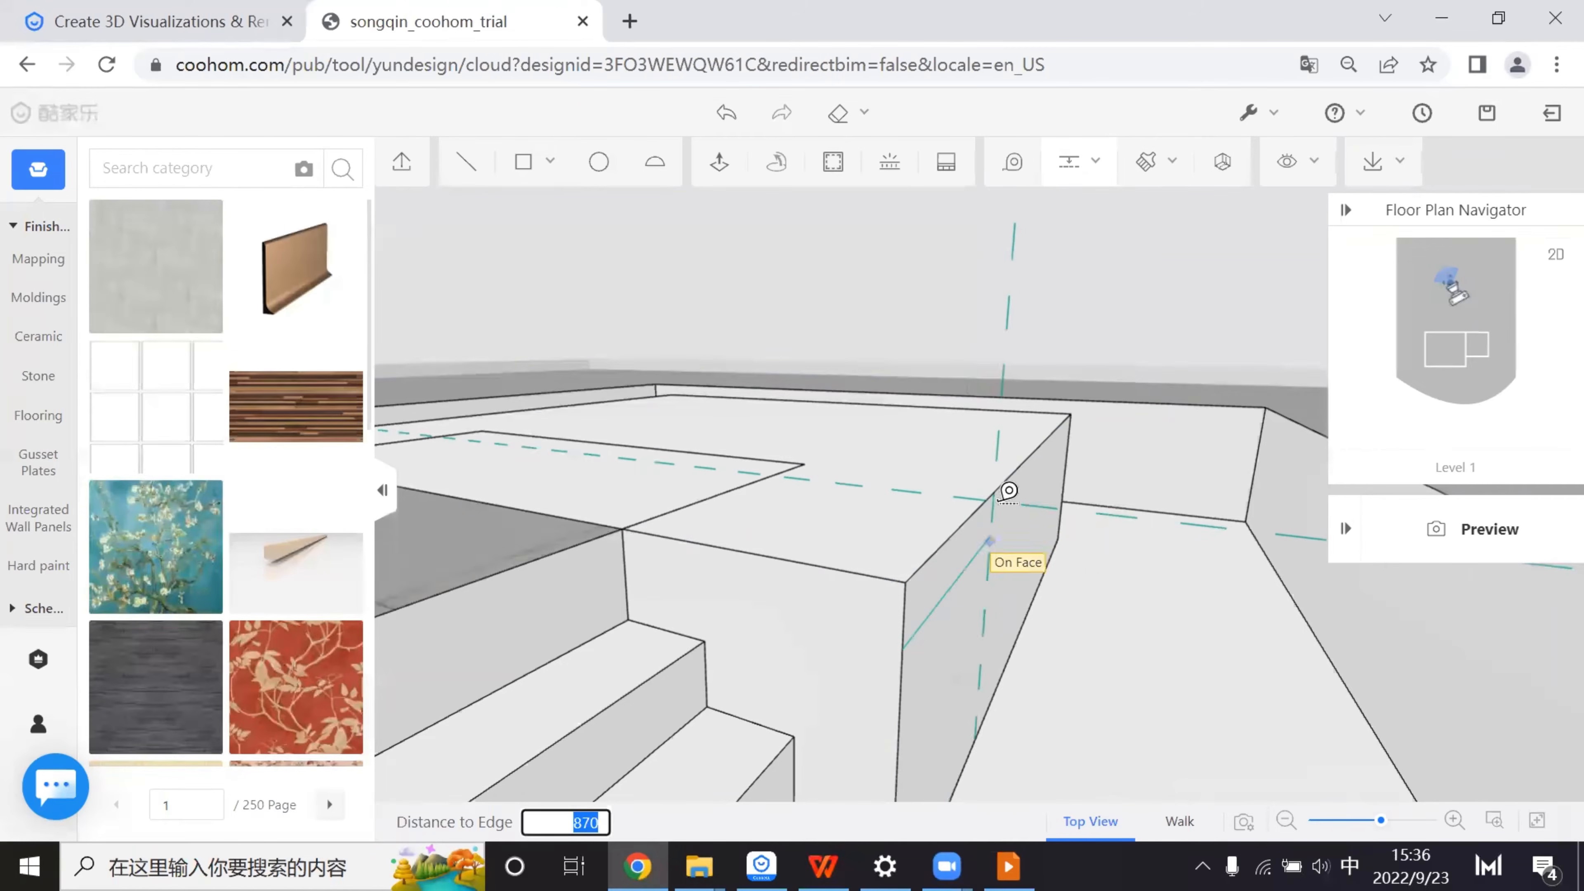
pyautogui.click(993, 495)
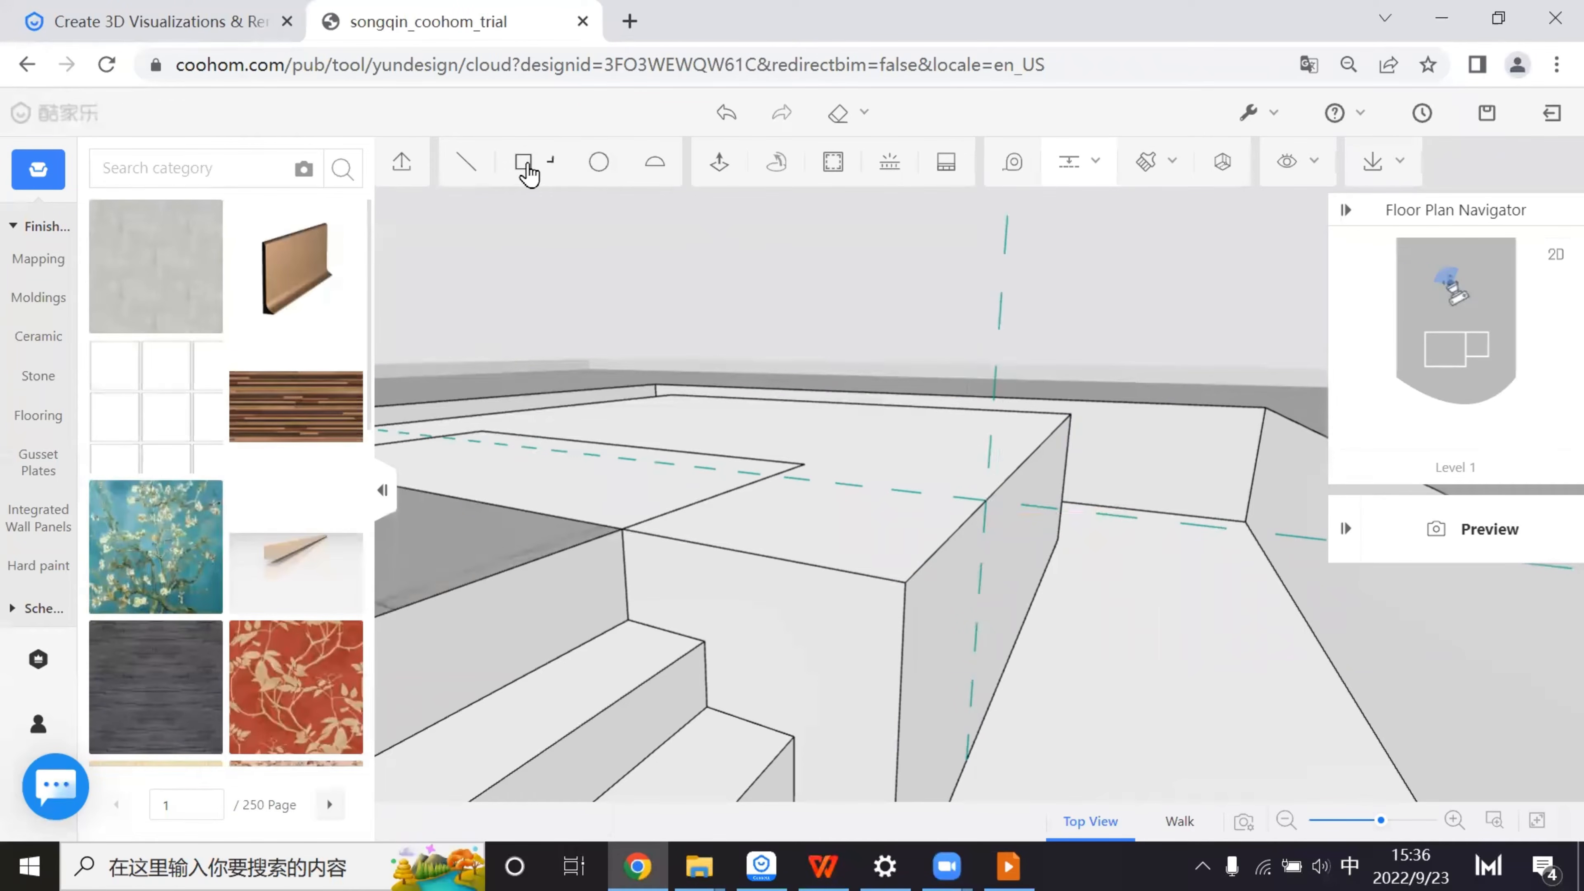
# - Draw a small rectangle at the guide intersection, standing perpendicular to the platform's outer side face
pyautogui.click(529, 175)
pyautogui.click(1030, 505)
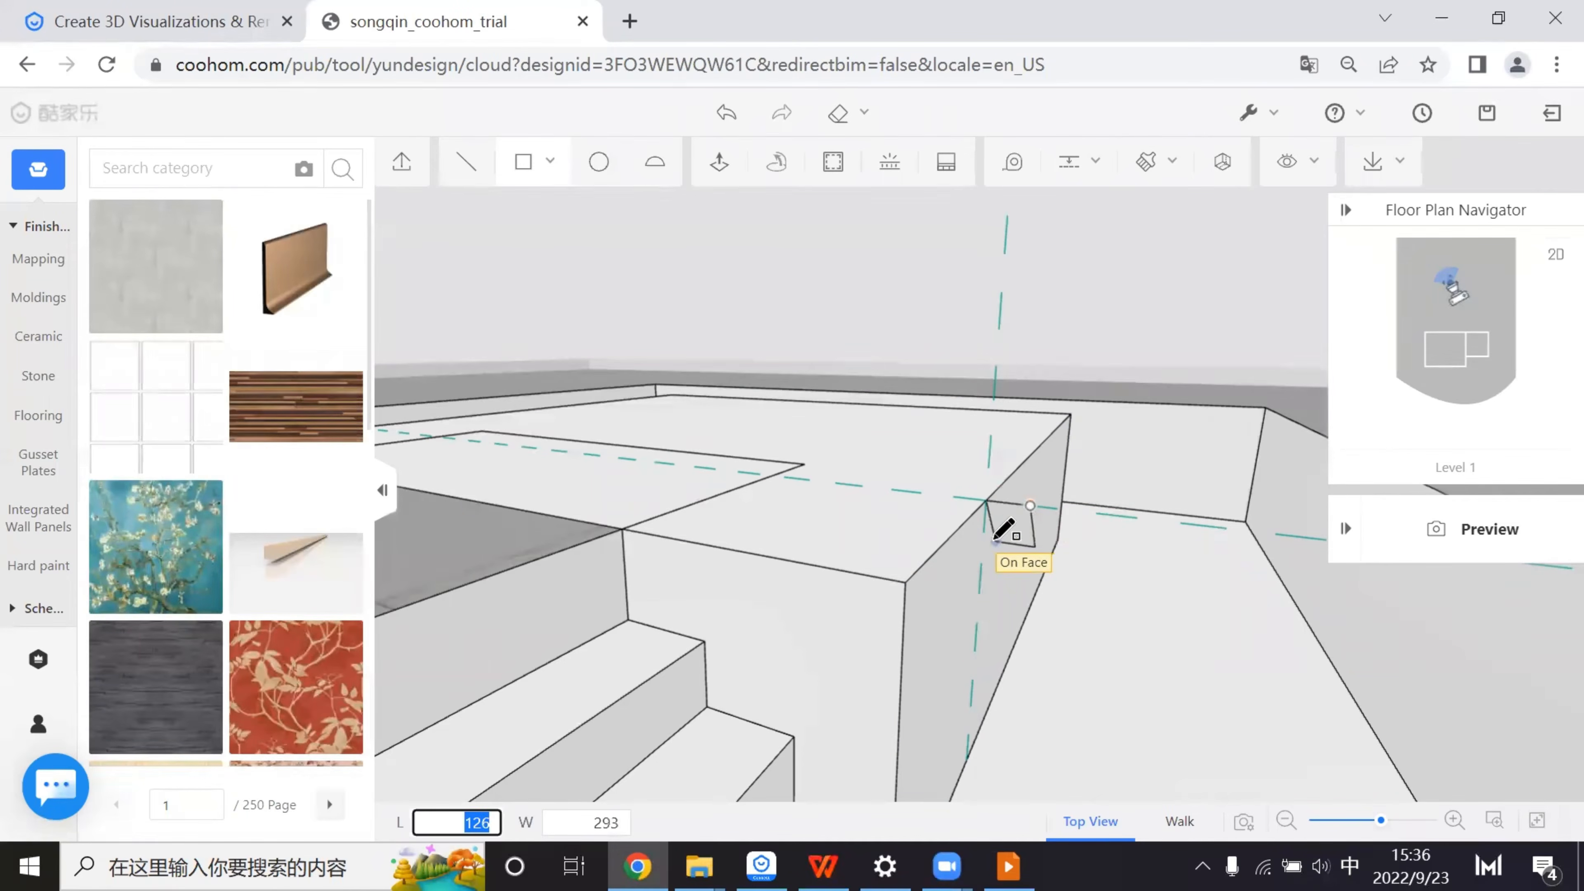
pyautogui.click(996, 542)
# - Draw a stepped trim profile with lines in the rectangle's upper inner corner, from its vertical edge along the platform to its top edge
pyautogui.scroll(3, 1061, 590)
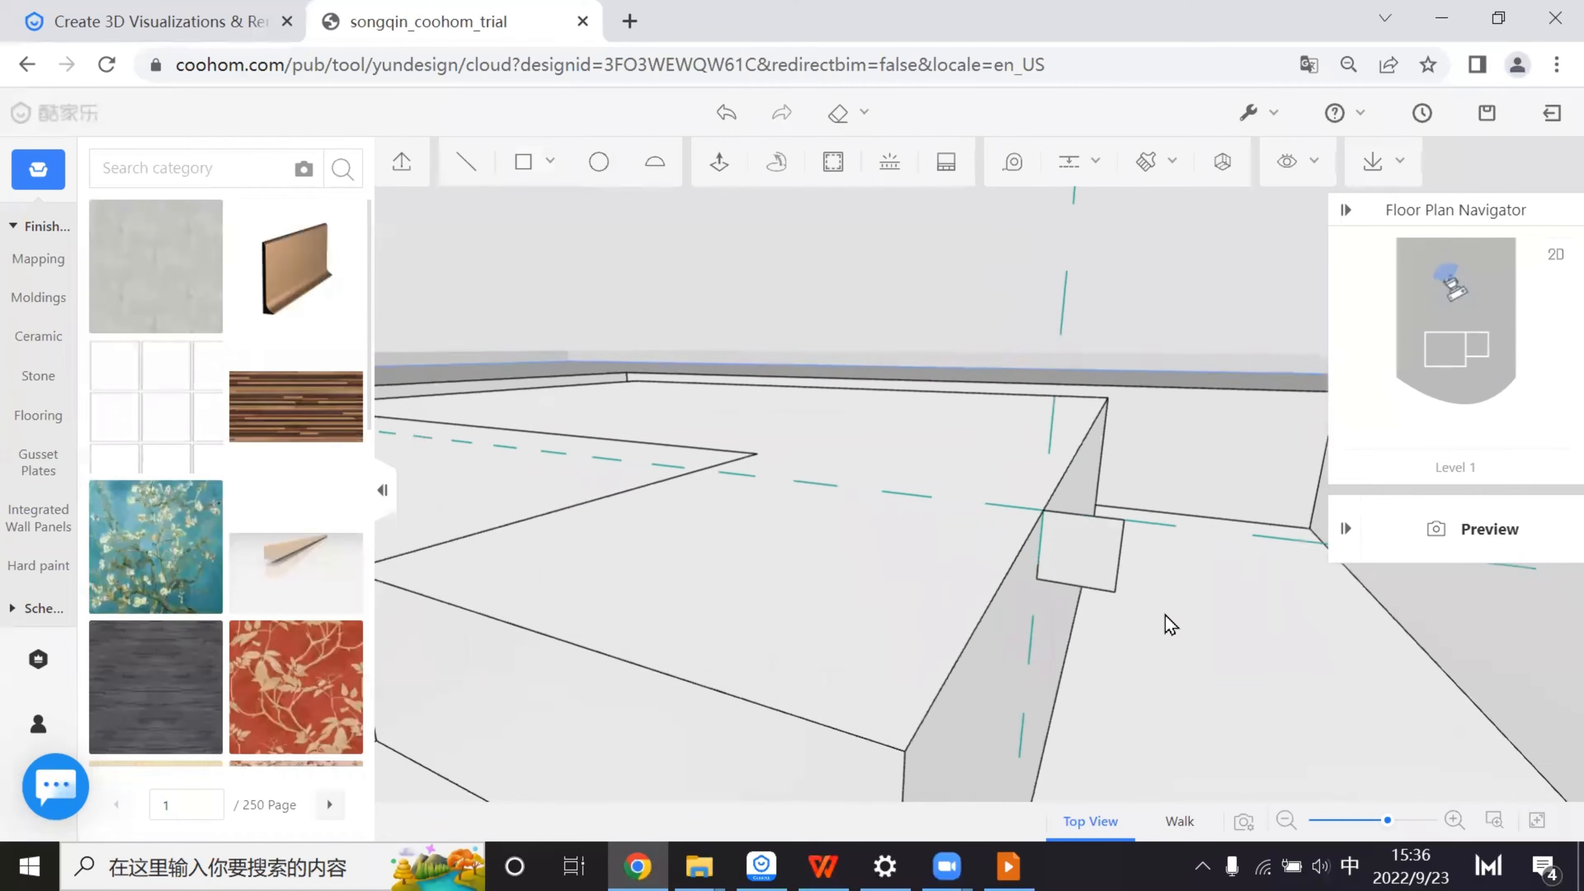
pyautogui.moveTo(1170, 624); pyautogui.dragTo(842, 489, button='middle')
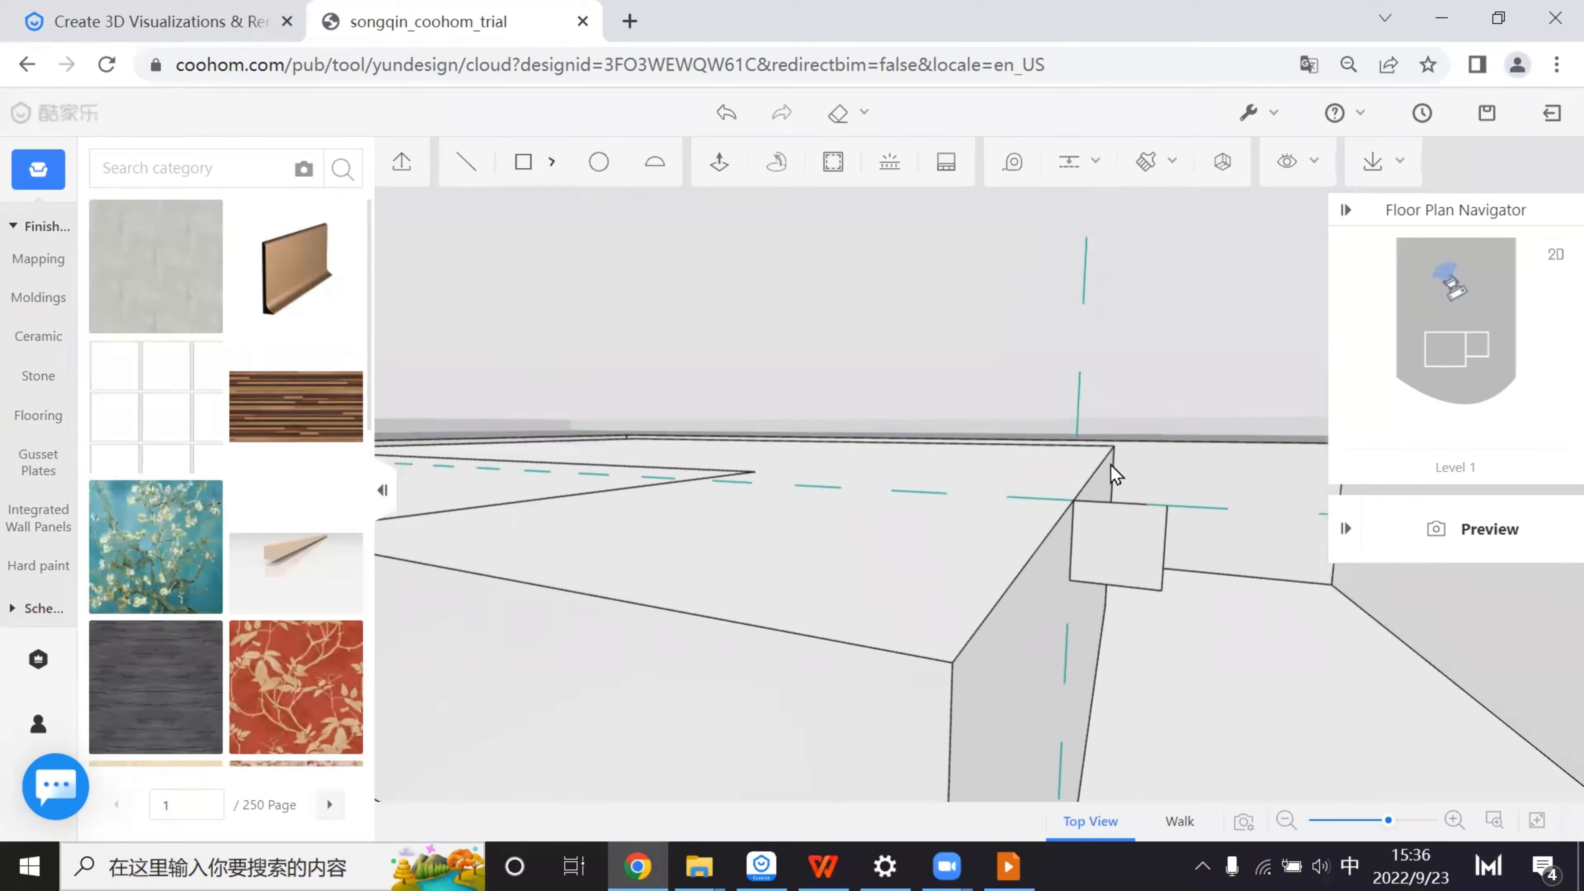
pyautogui.click(482, 162)
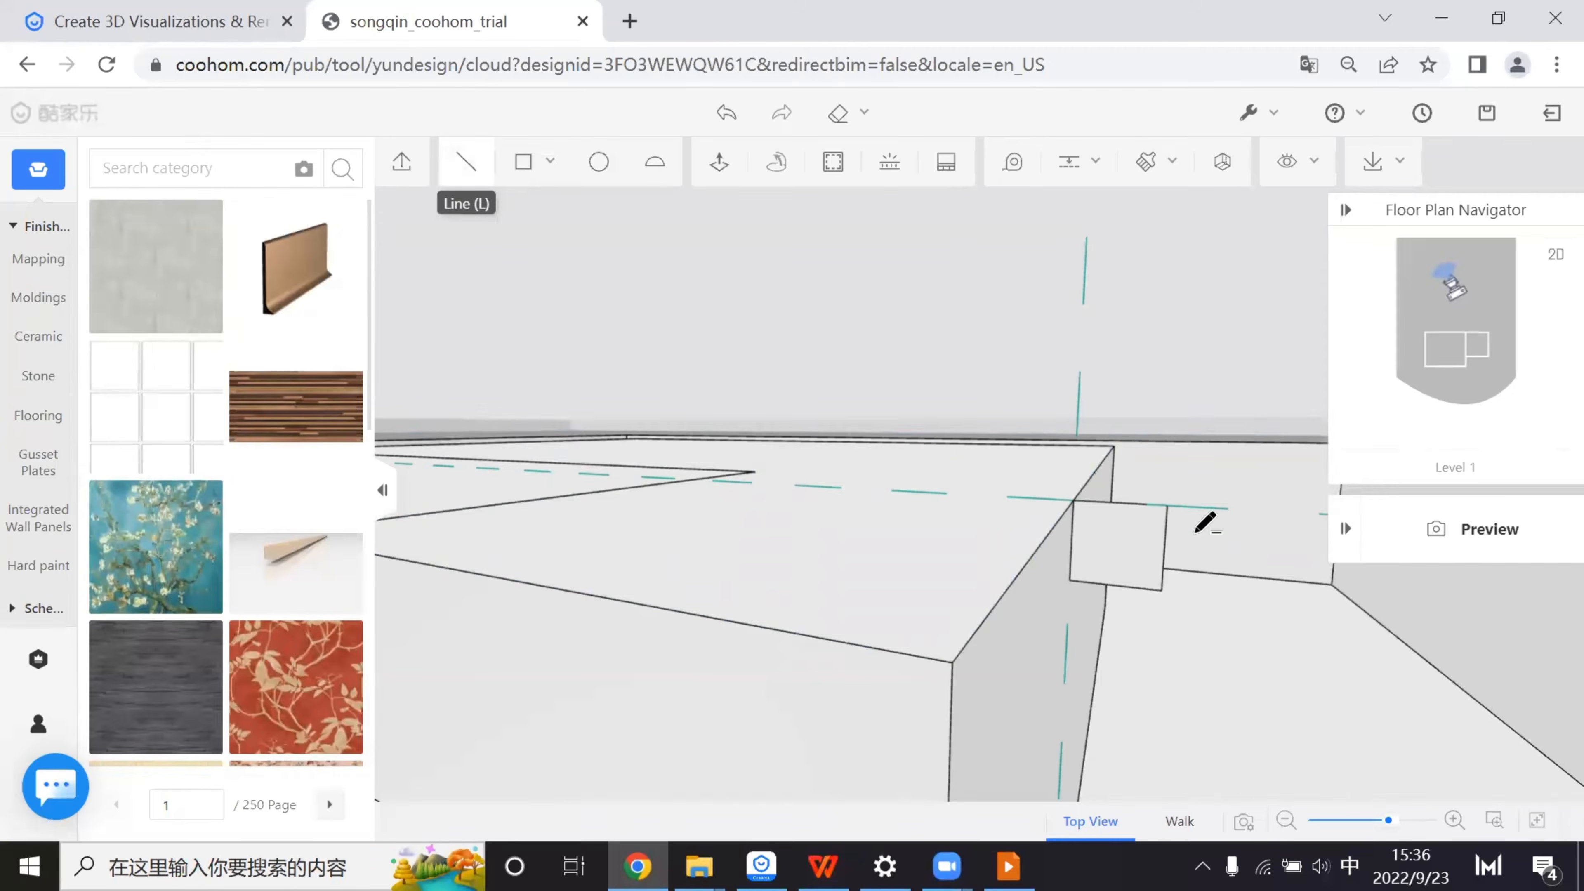
pyautogui.scroll(2, 1149, 548)
pyautogui.scroll(1, 1054, 552)
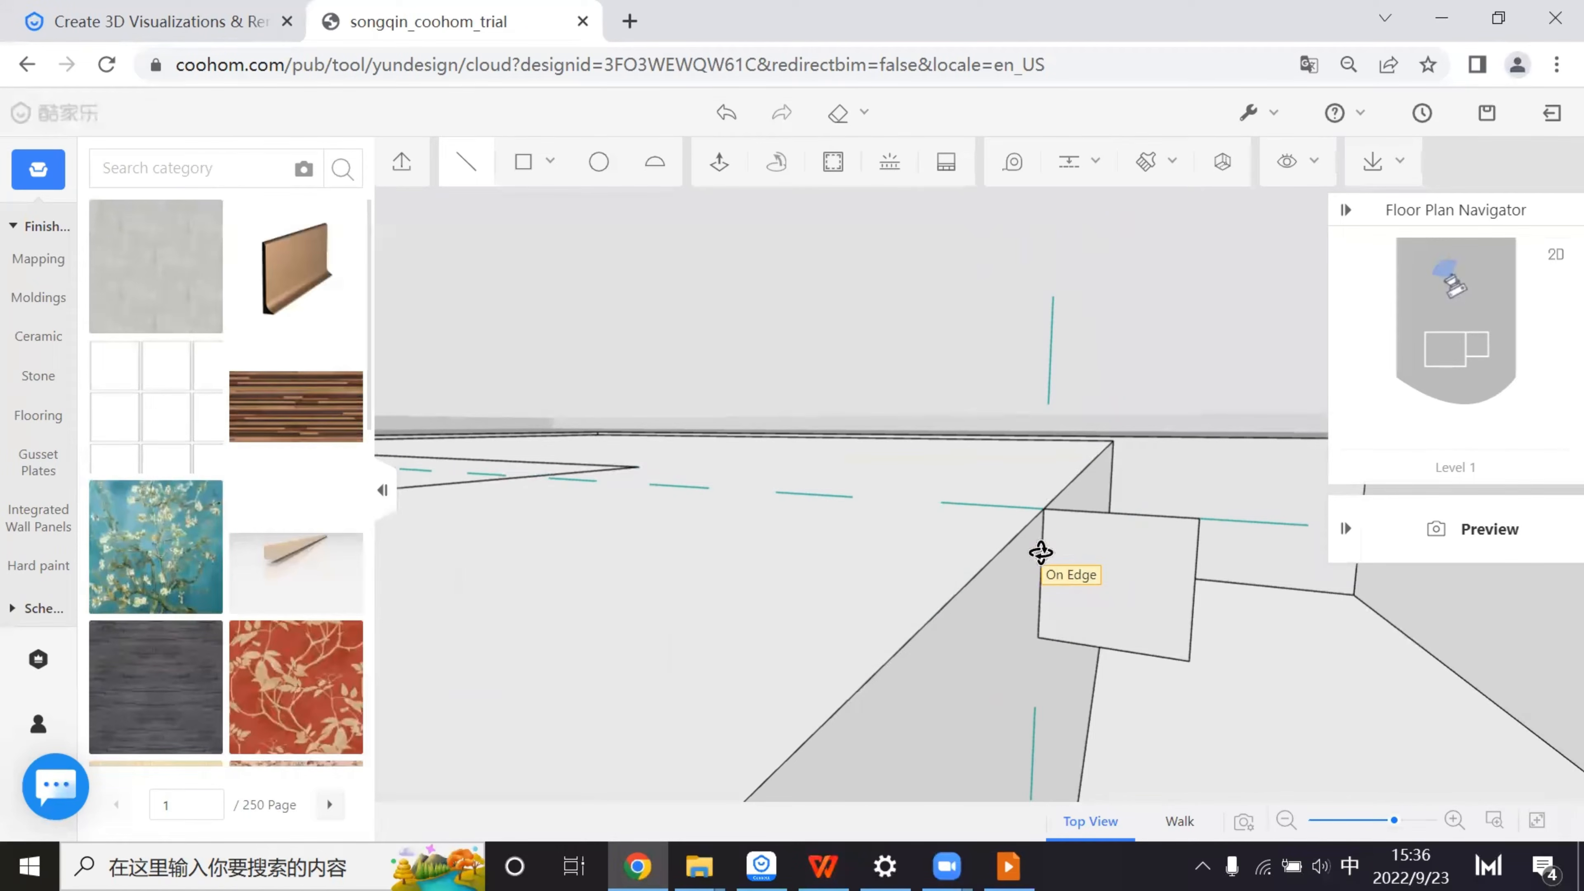
pyautogui.click(1041, 553)
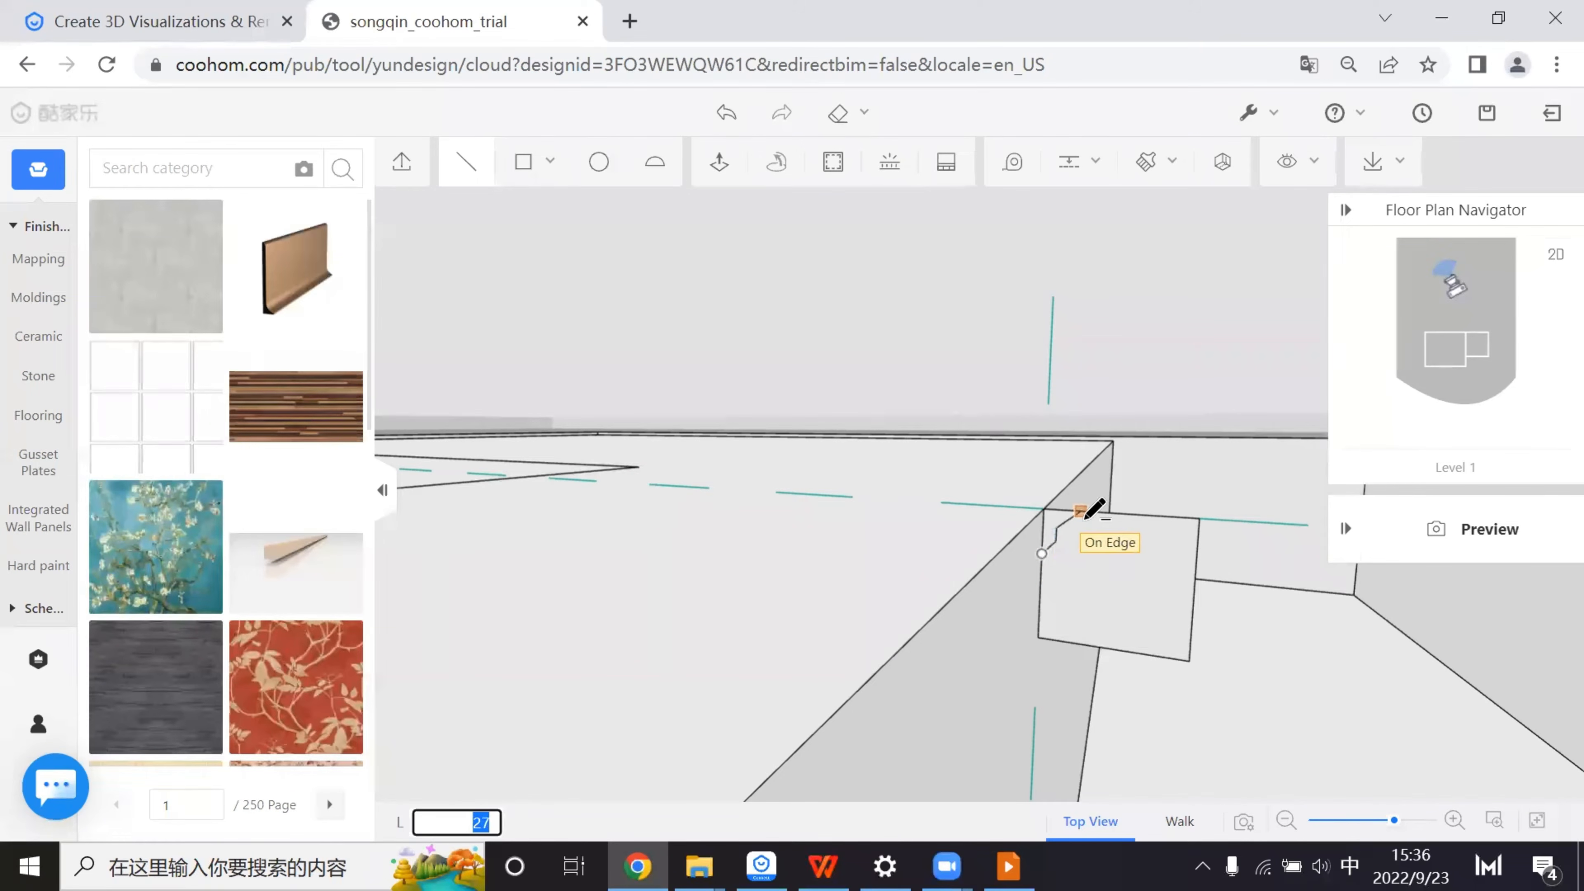
pyautogui.click(1078, 529)
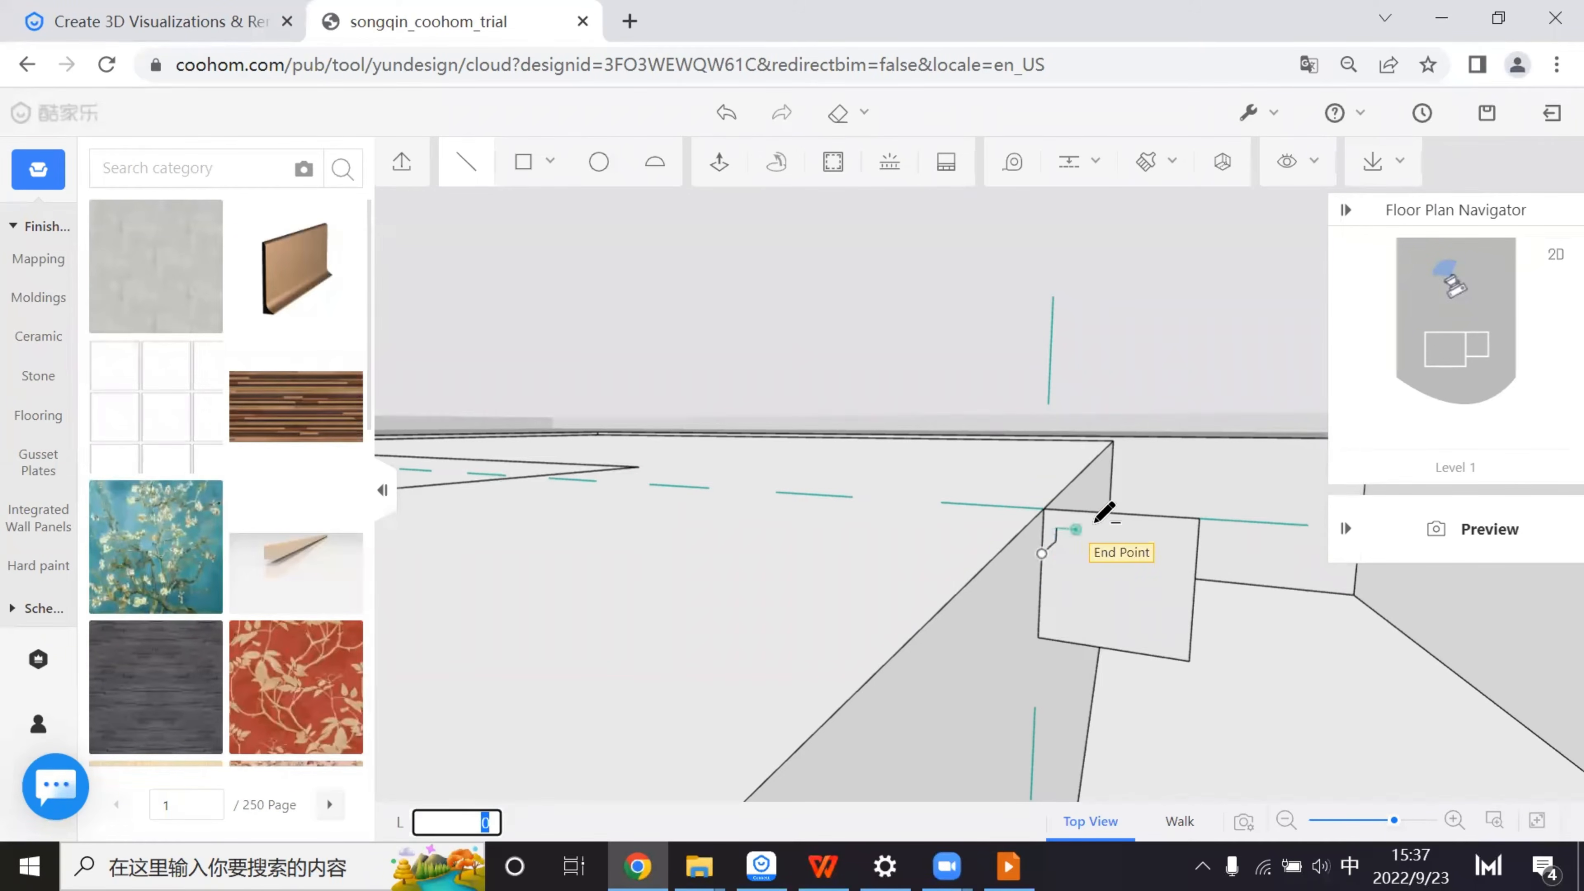
pyautogui.scroll(3, 1090, 528)
pyautogui.moveTo(1138, 564); pyautogui.dragTo(908, 618, button='middle')
pyautogui.scroll(2, 945, 569)
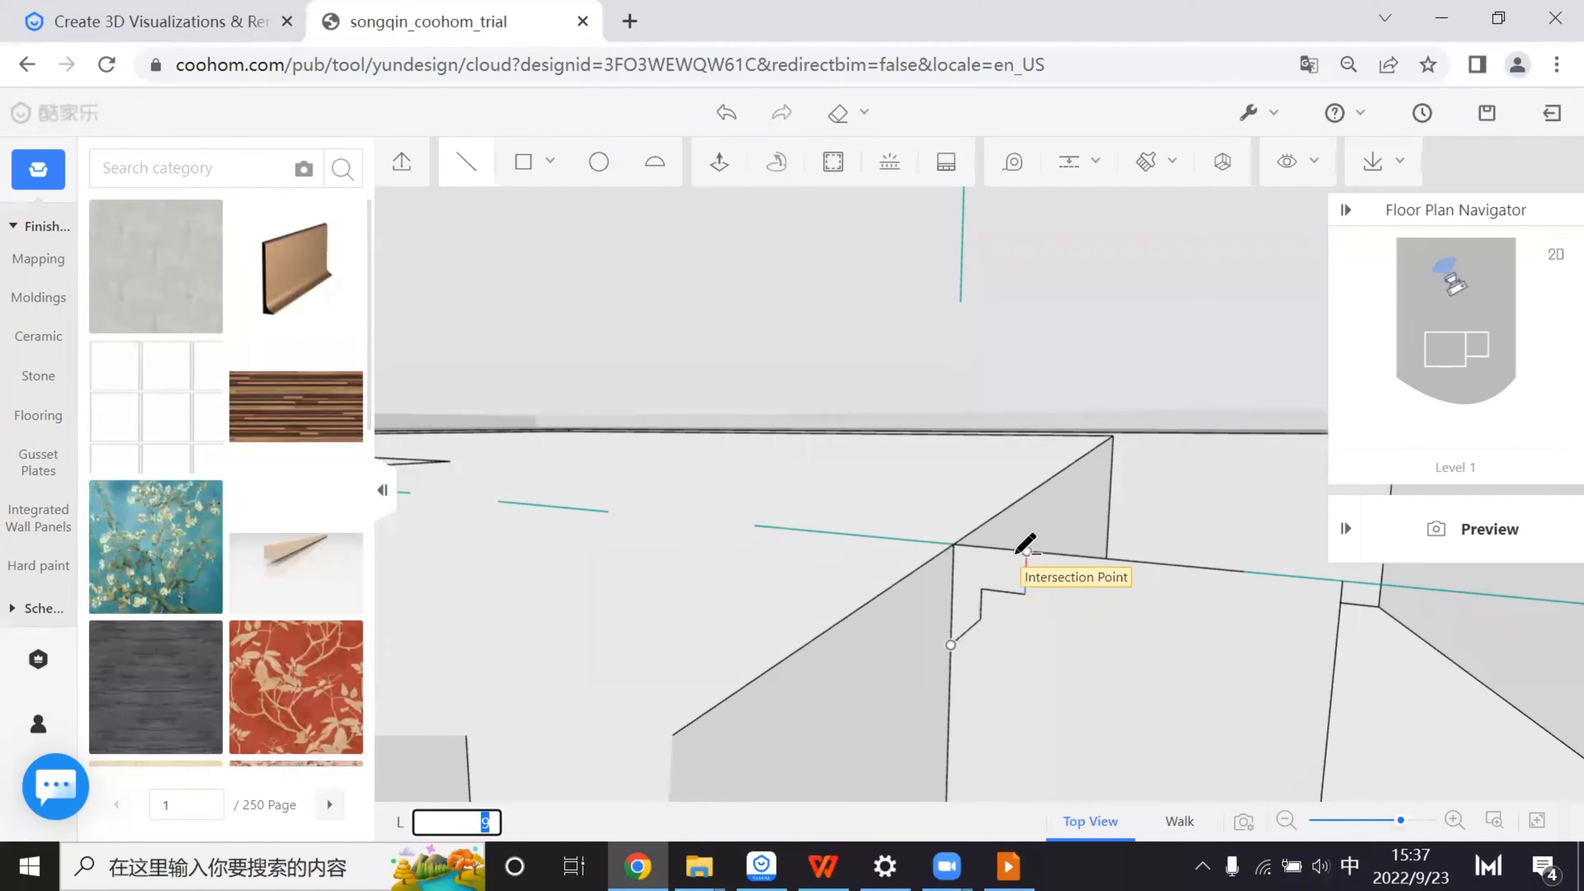
pyautogui.click(1011, 550)
pyautogui.click(1084, 593)
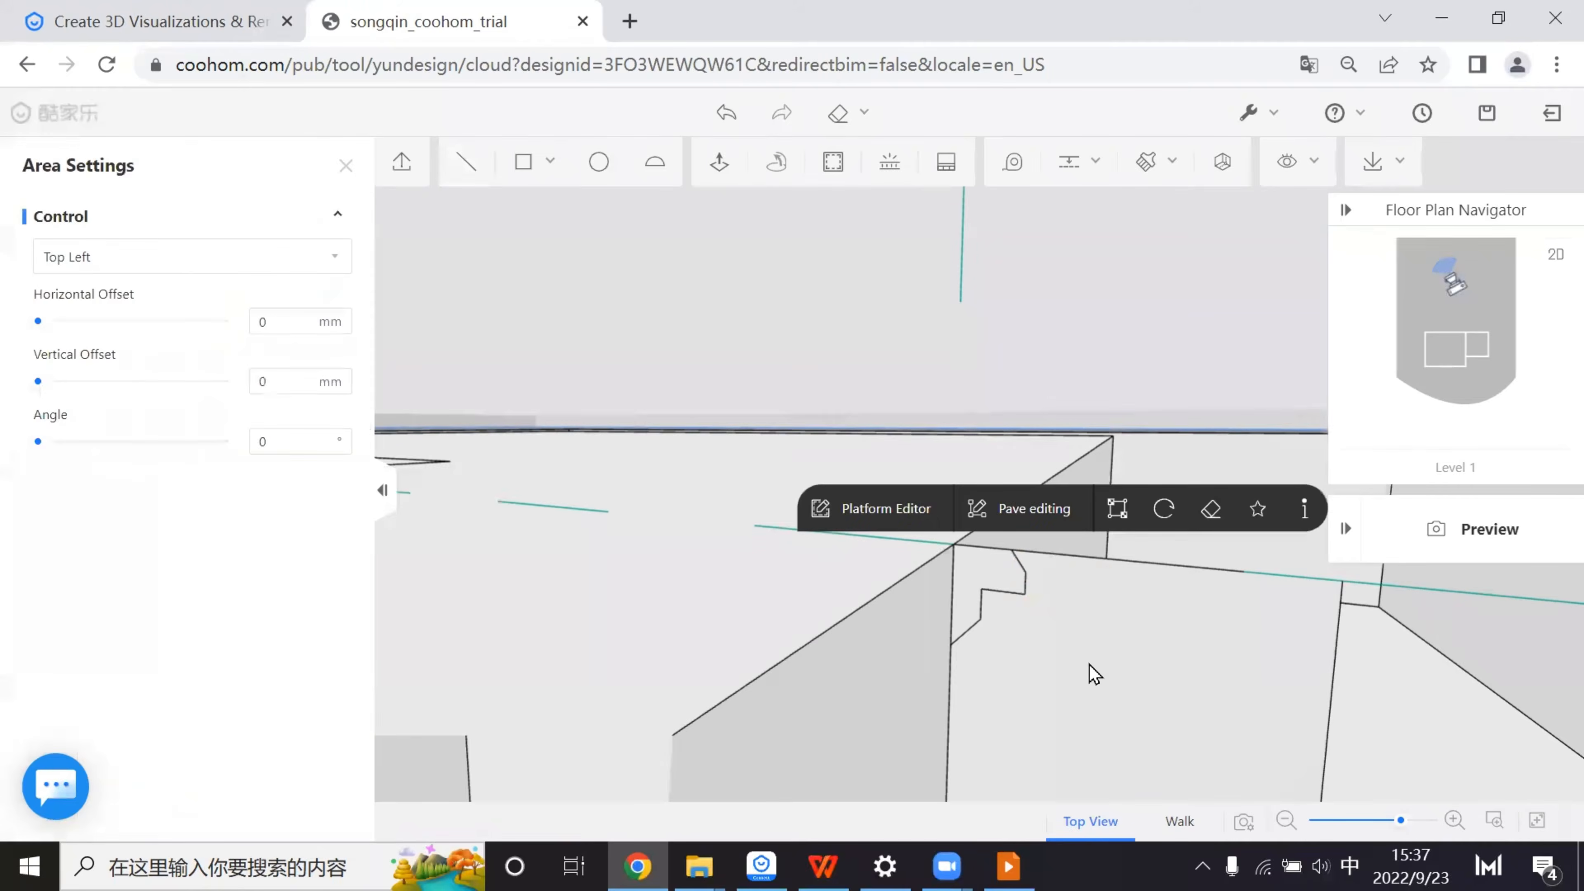
# - Save the project with the new trim profile
pyautogui.click(1125, 670)
pyautogui.scroll(-2, 1145, 705)
pyautogui.scroll(2, 1129, 724)
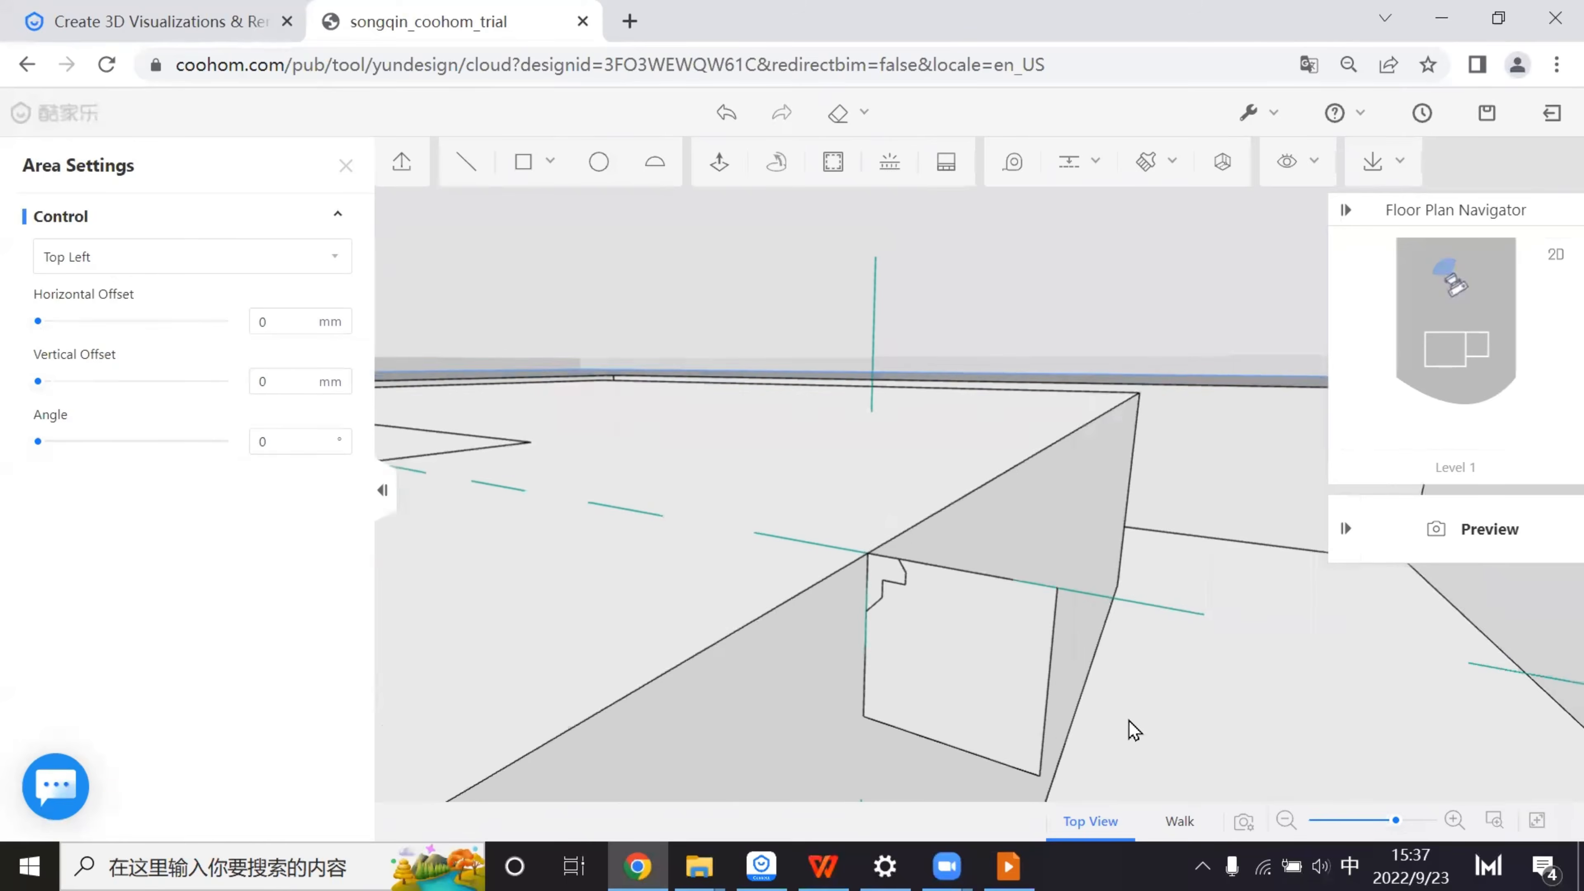
pyautogui.click(984, 731)
pyautogui.scroll(-2, 972, 641)
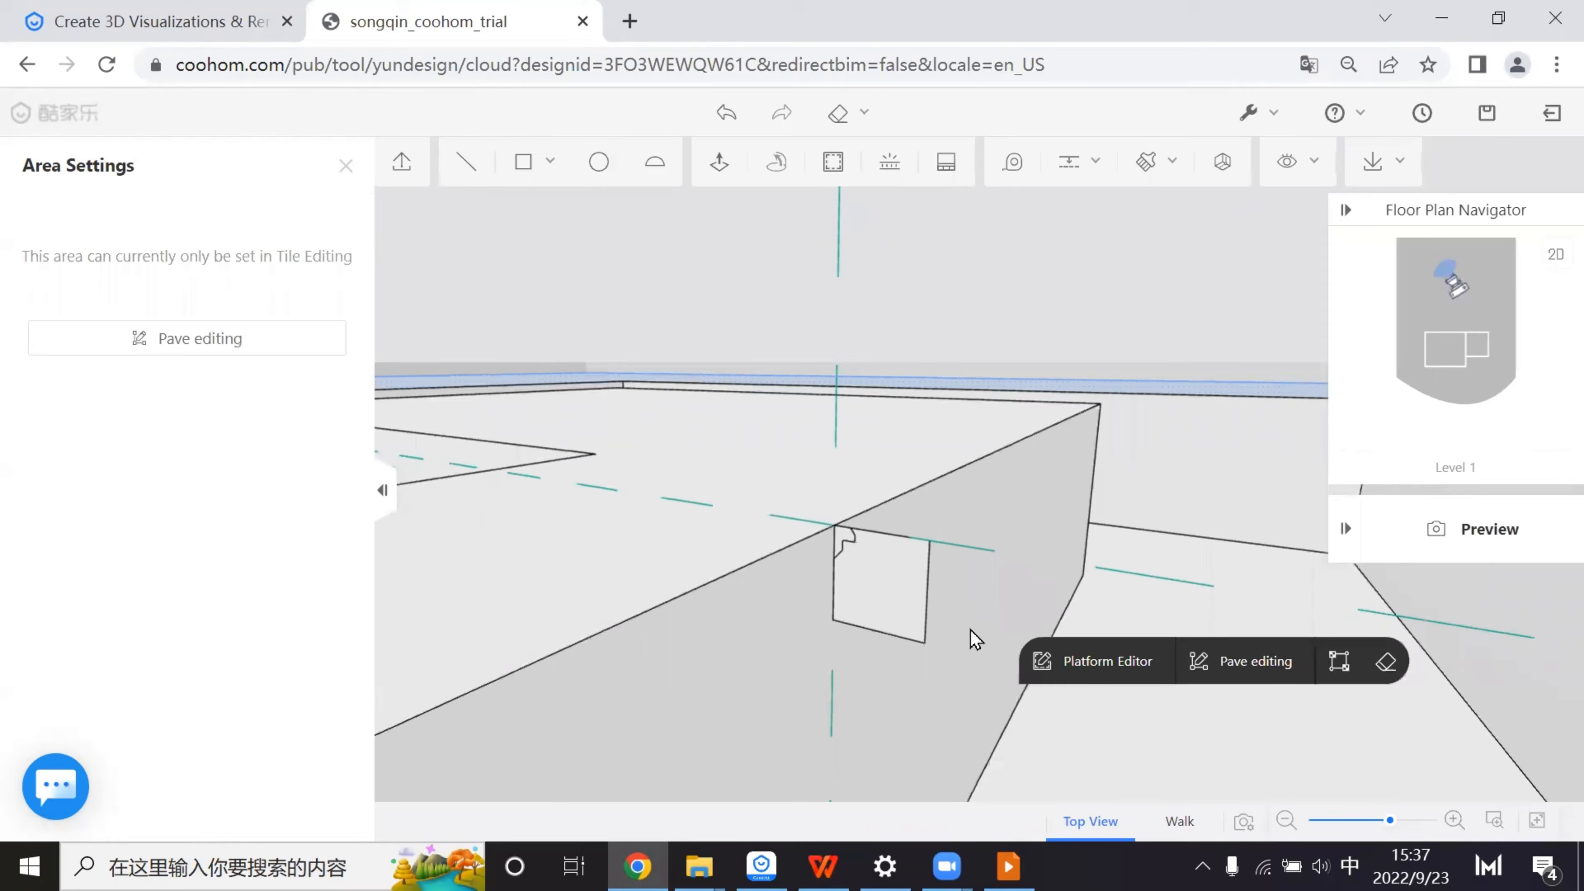
pyautogui.click(346, 165)
pyautogui.scroll(-2, 989, 686)
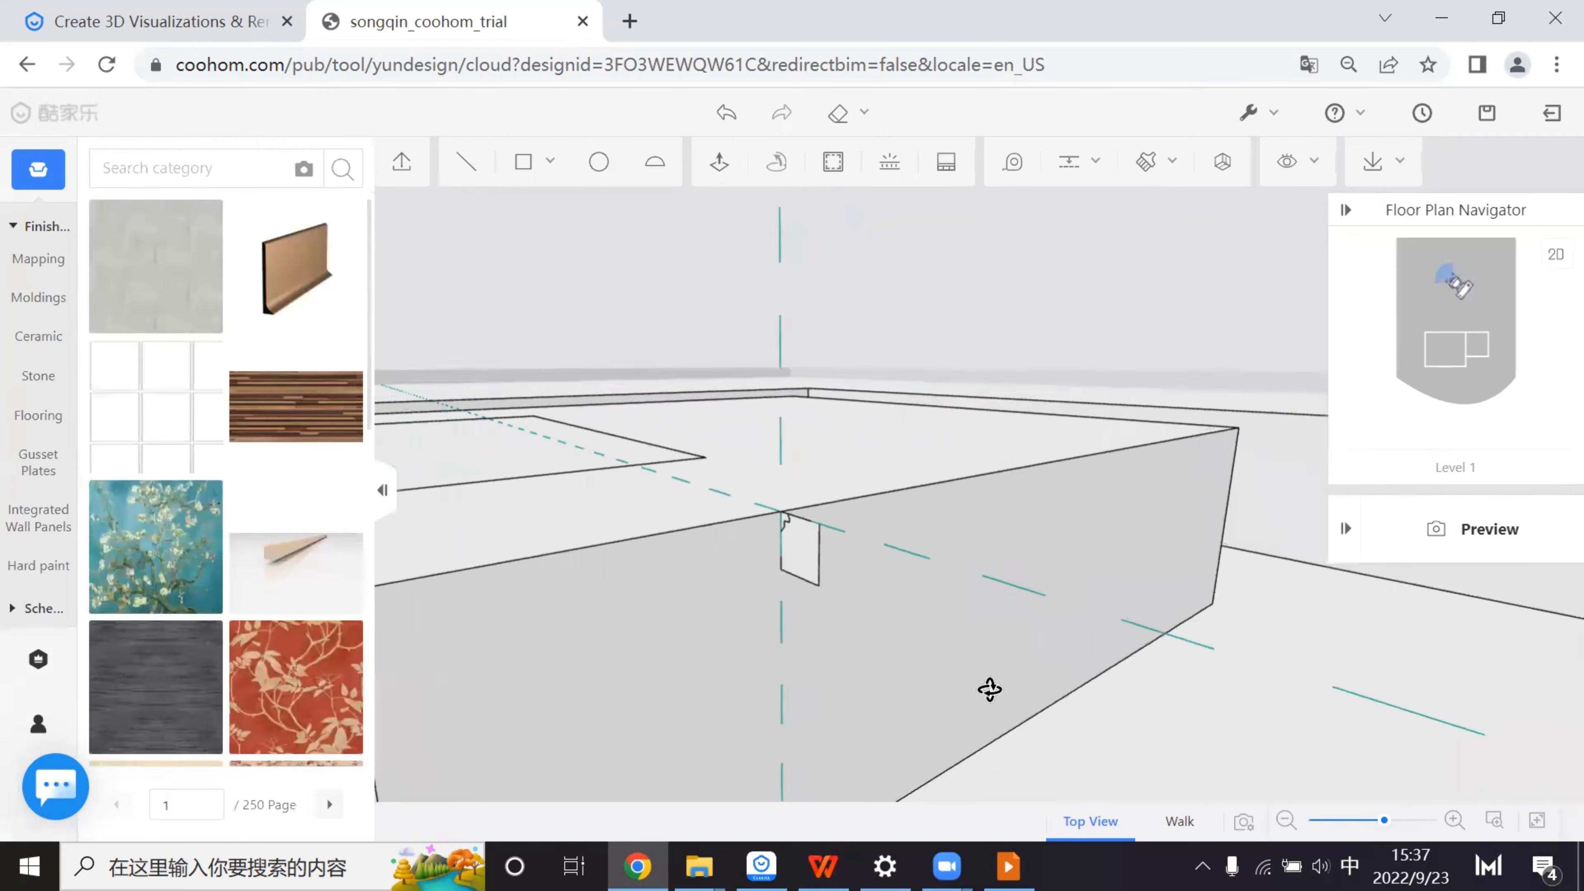
pyautogui.click(787, 555)
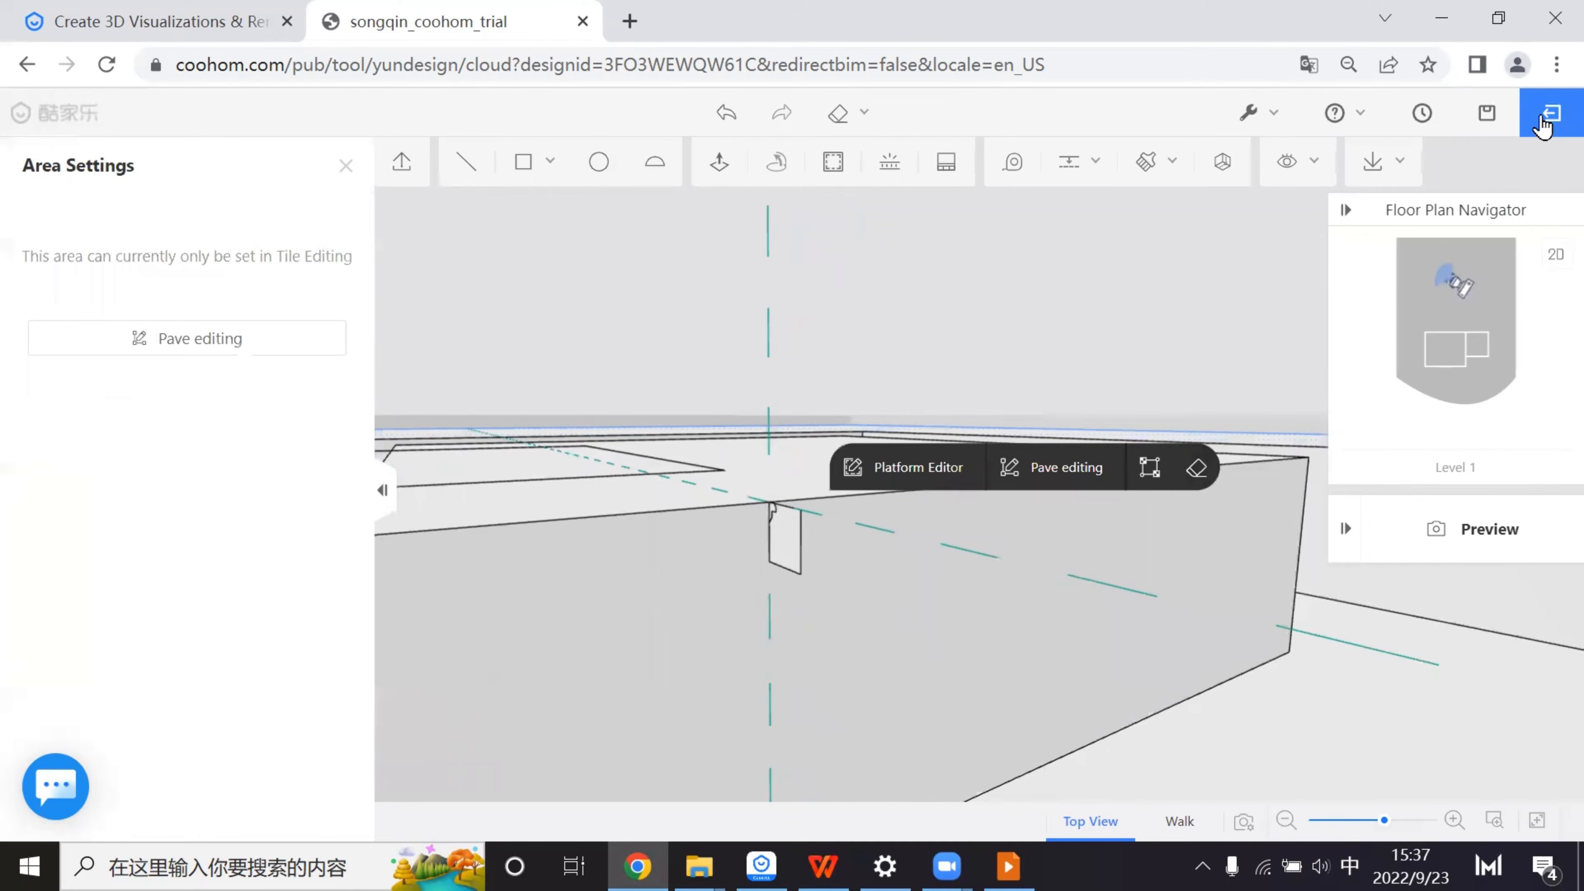
pyautogui.click(1488, 113)
pyautogui.scroll(3, 824, 601)
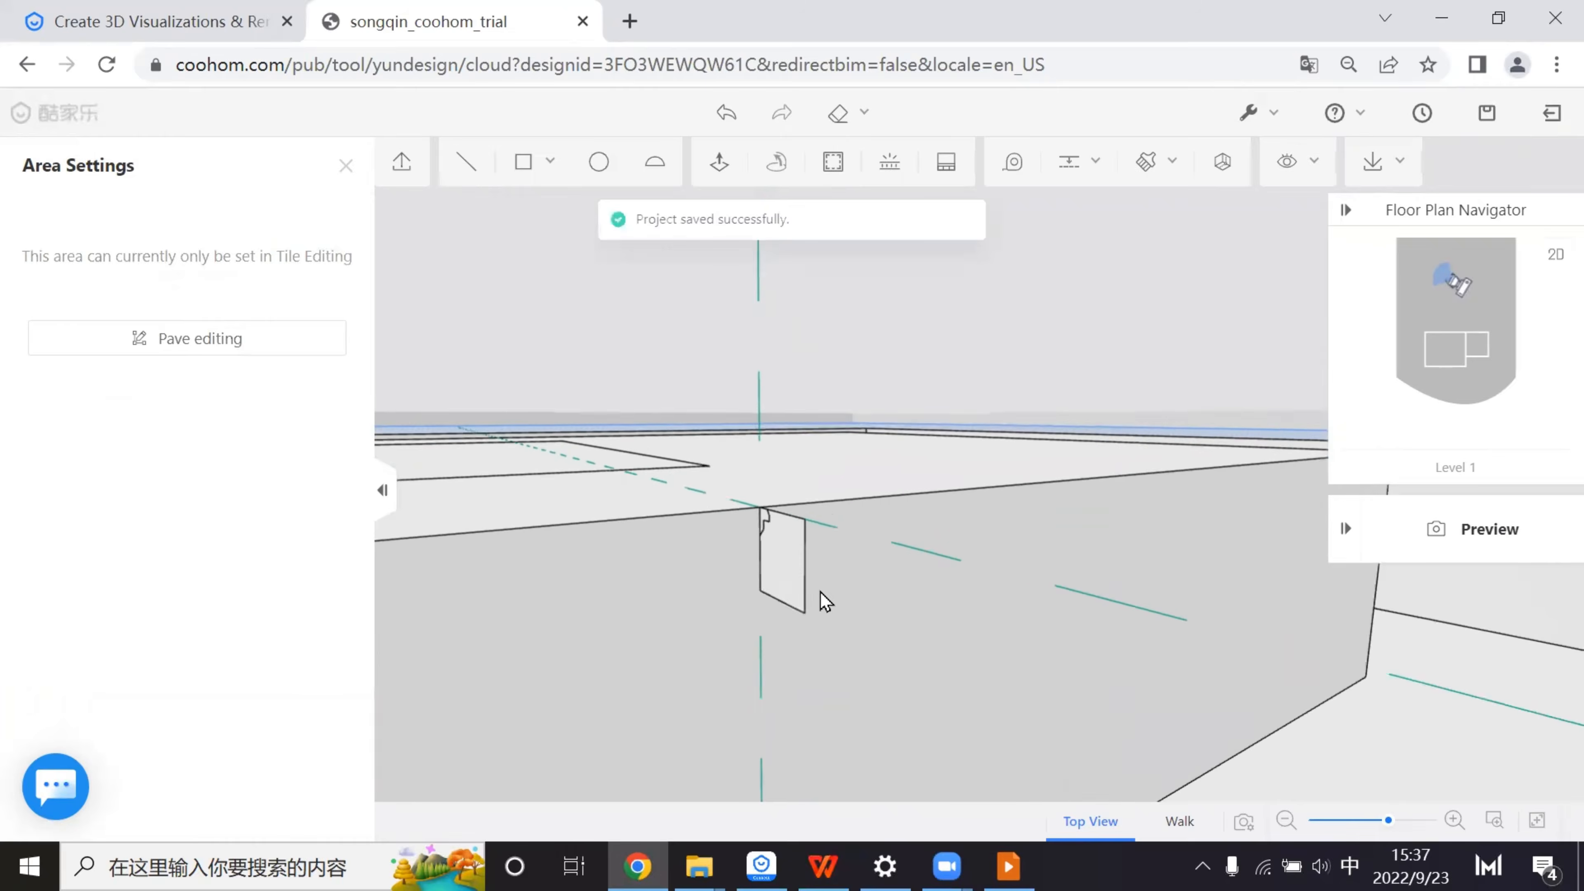
pyautogui.moveTo(841, 607); pyautogui.dragTo(879, 646, button='right')
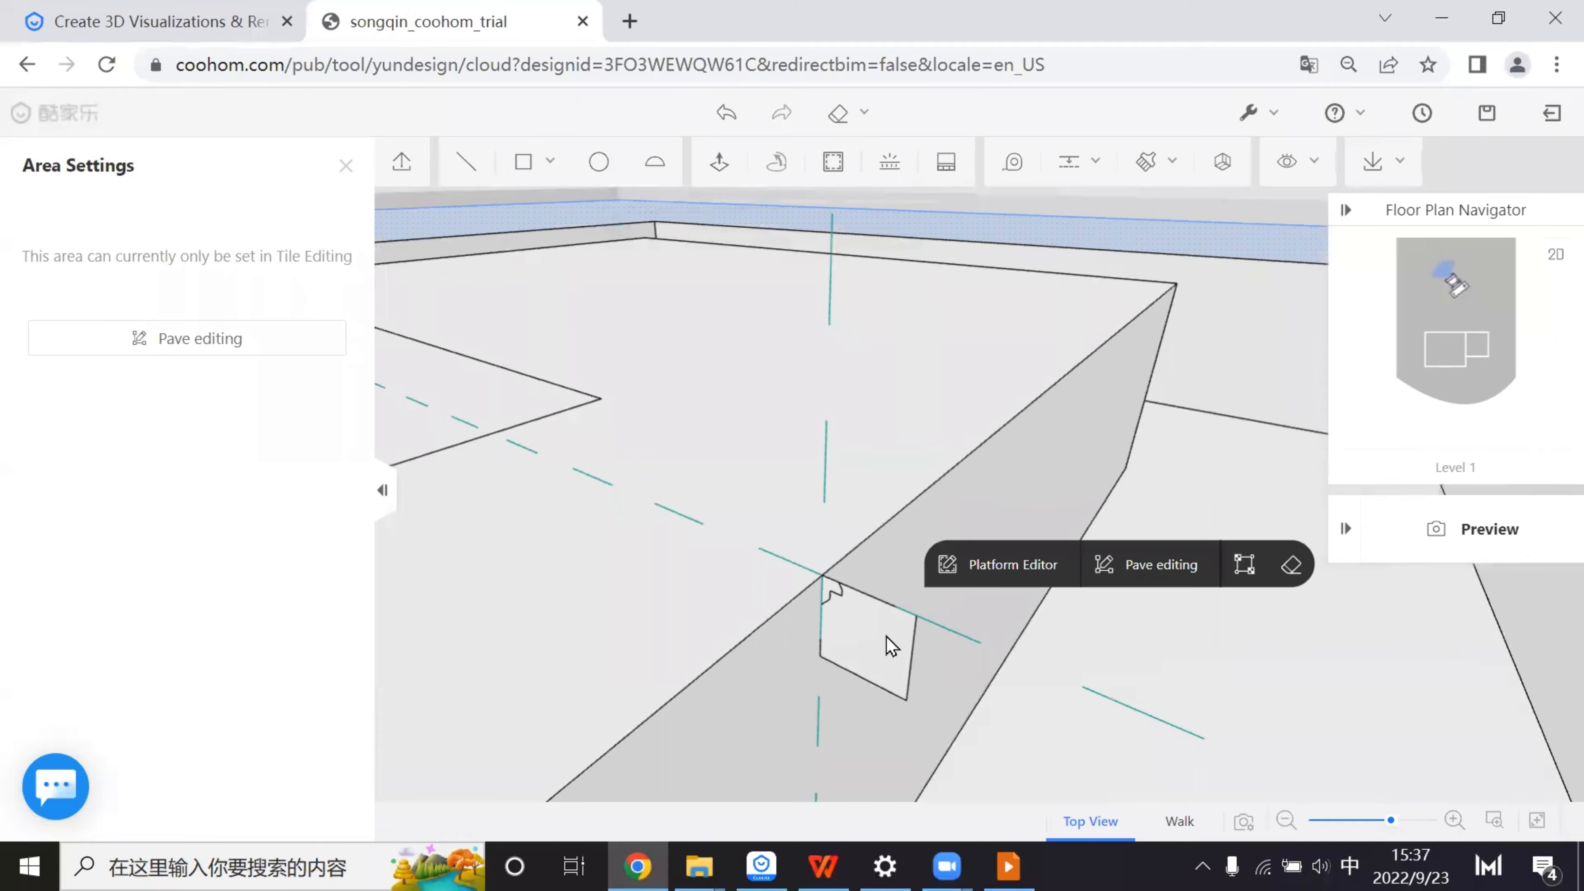
pyautogui.scroll(-2, 898, 638)
pyautogui.scroll(-5, 1131, 637)
pyautogui.click(937, 559)
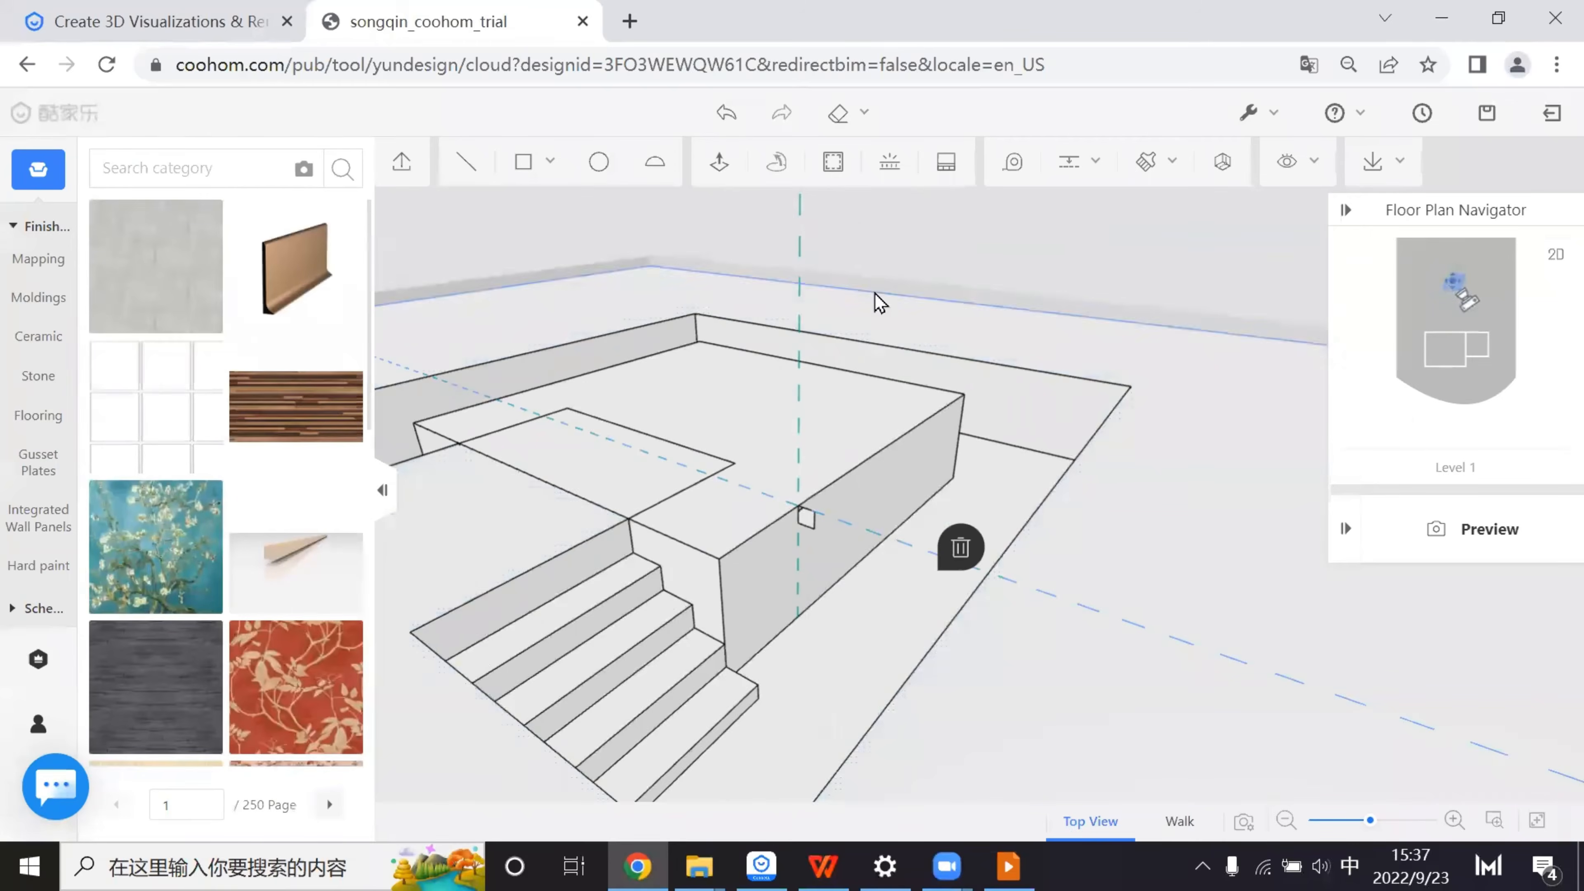
pyautogui.click(727, 115)
pyautogui.scroll(4, 868, 612)
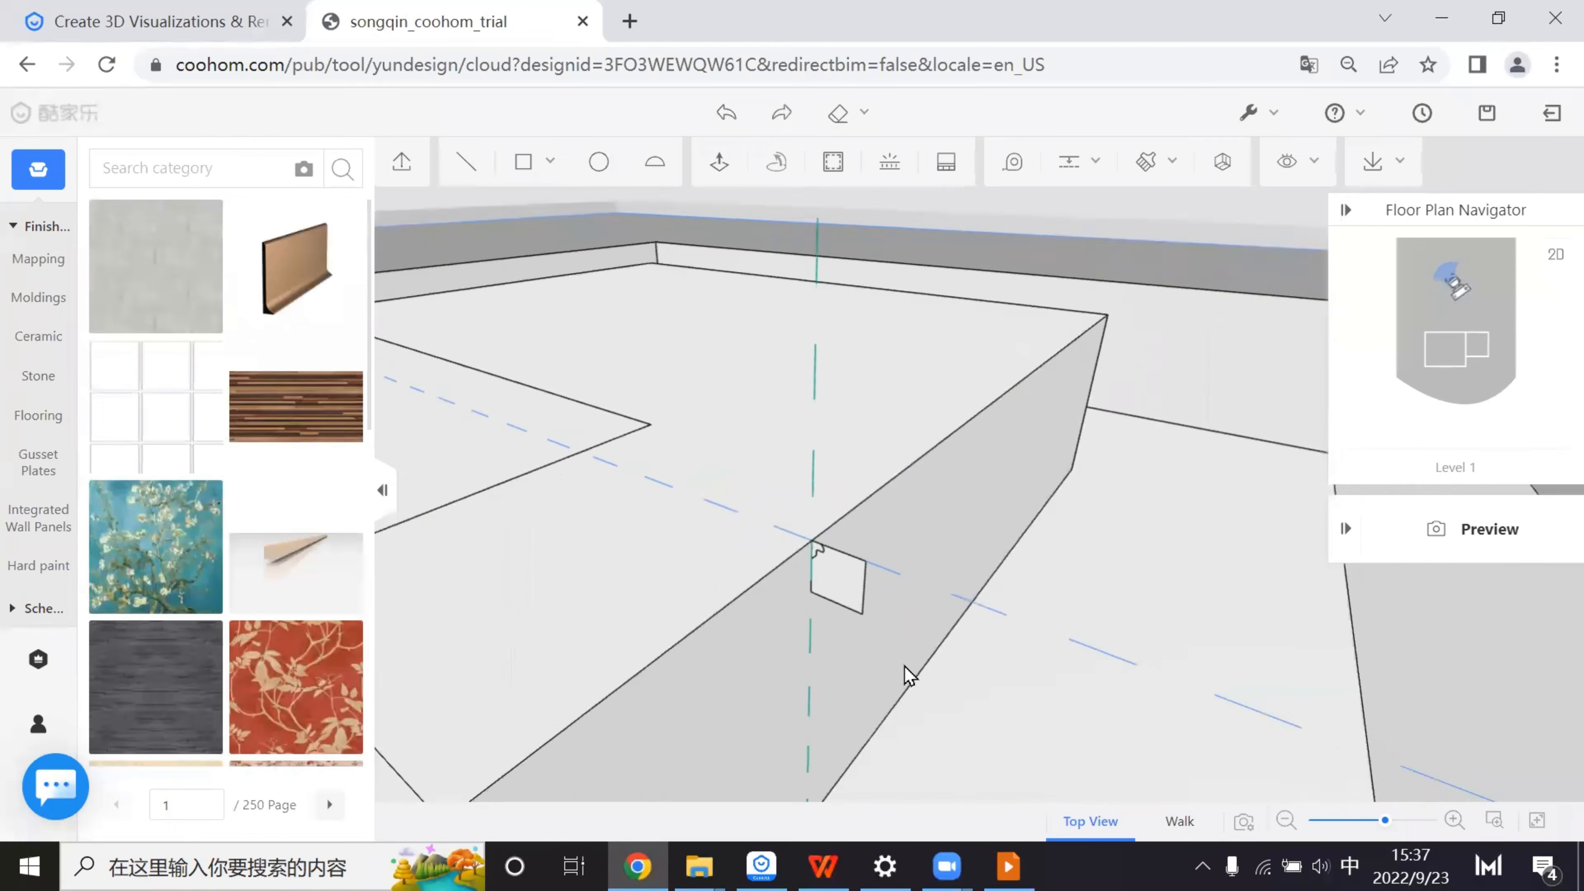
# - Delete the leftover part of the small rectangle, keeping only the trim profile face
pyautogui.click(1112, 630)
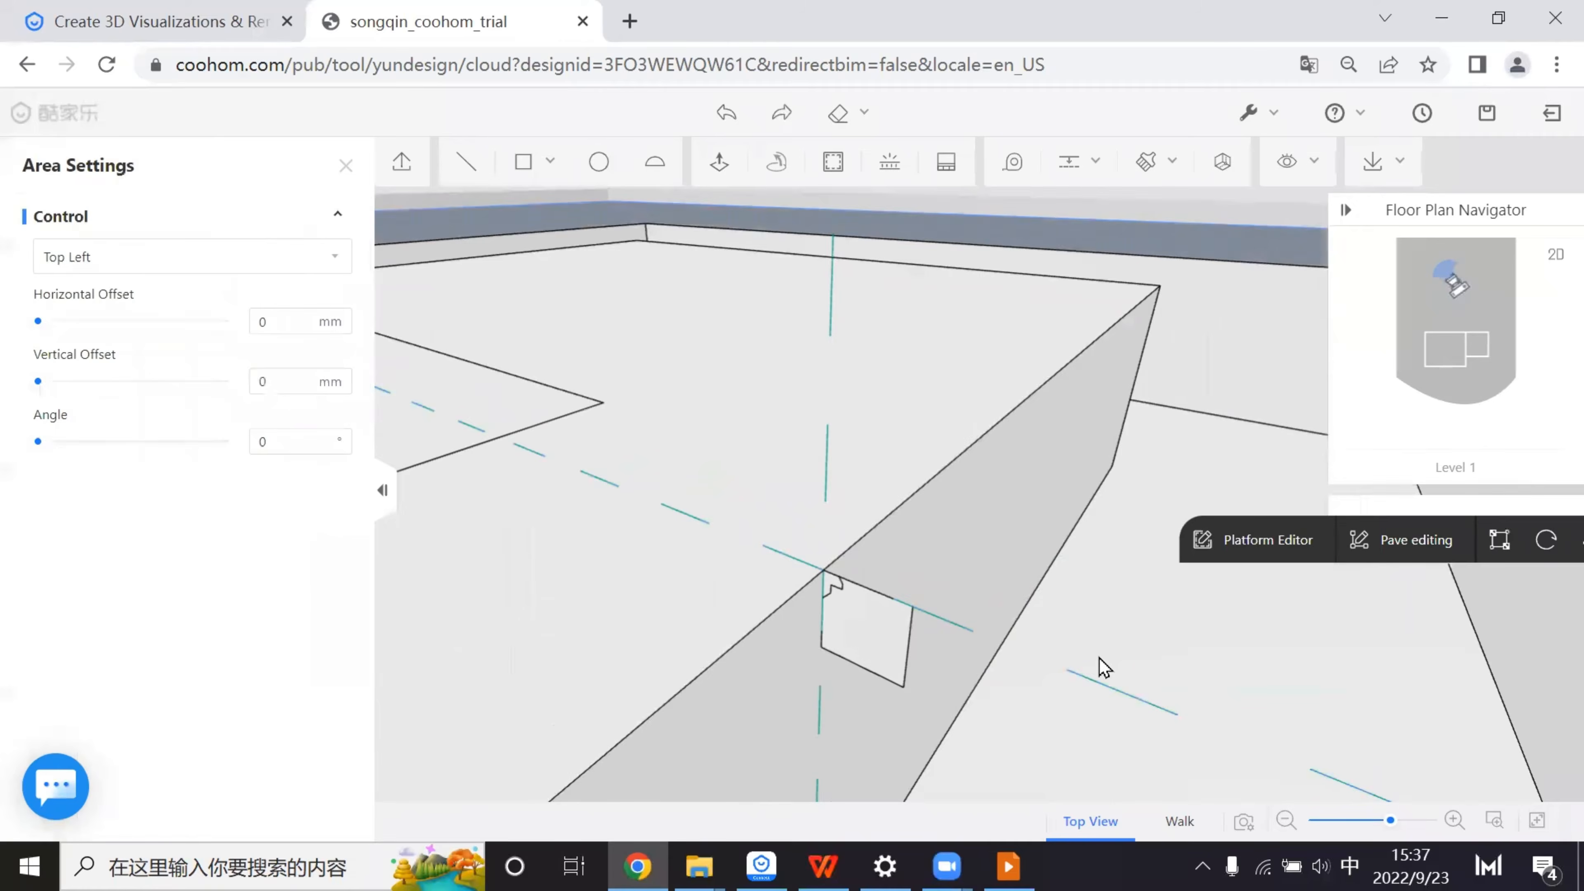
pyautogui.click(880, 662)
pyautogui.moveTo(953, 699); pyautogui.dragTo(944, 643)
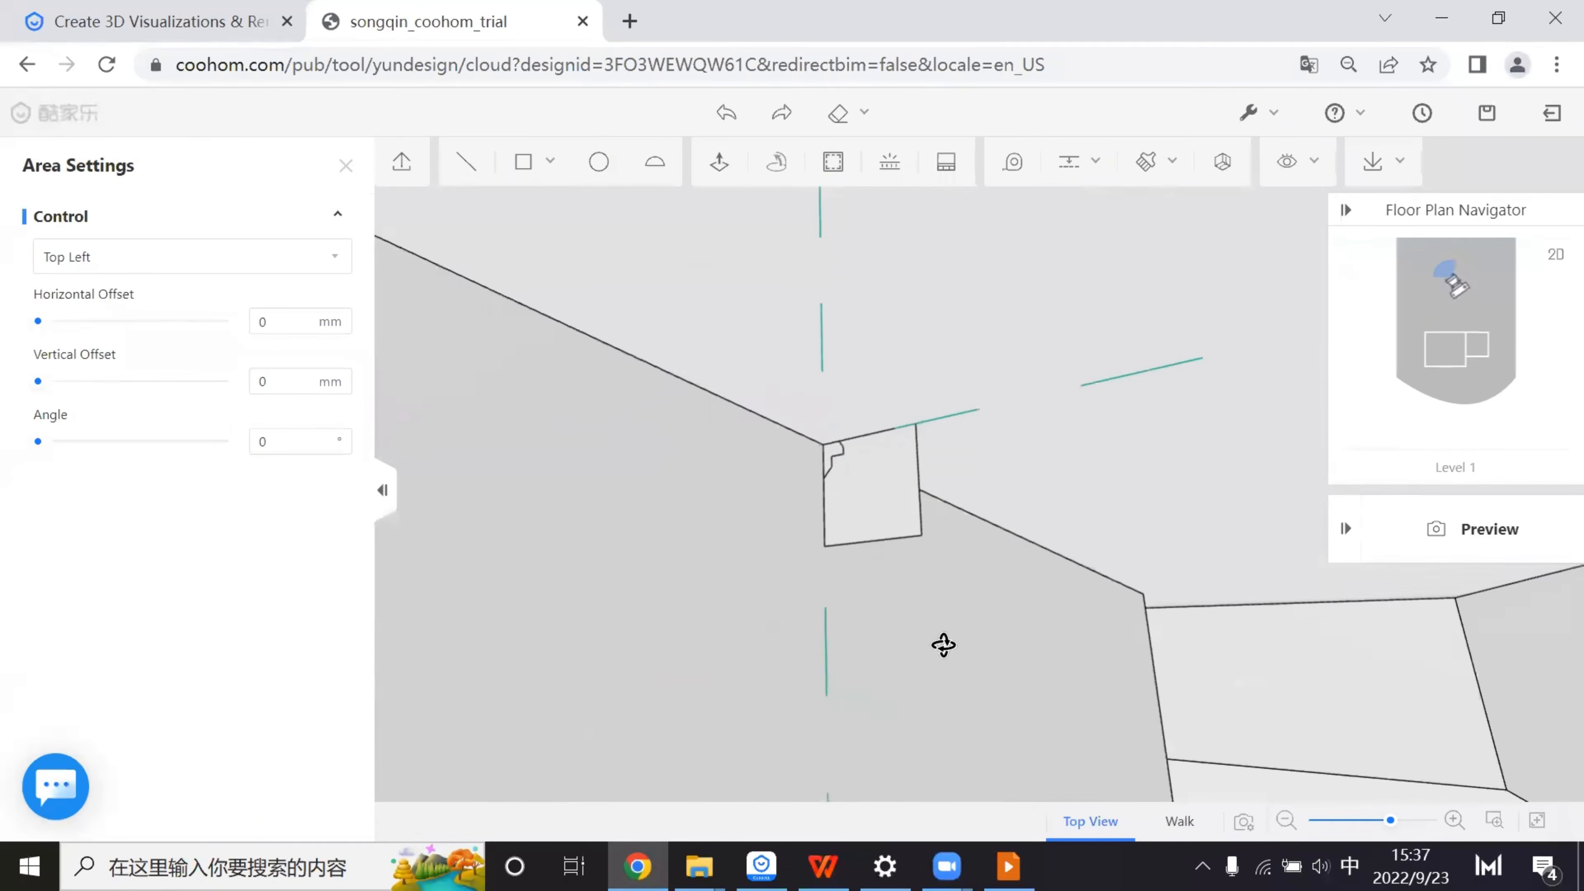
pyautogui.click(884, 495)
pyautogui.click(1194, 410)
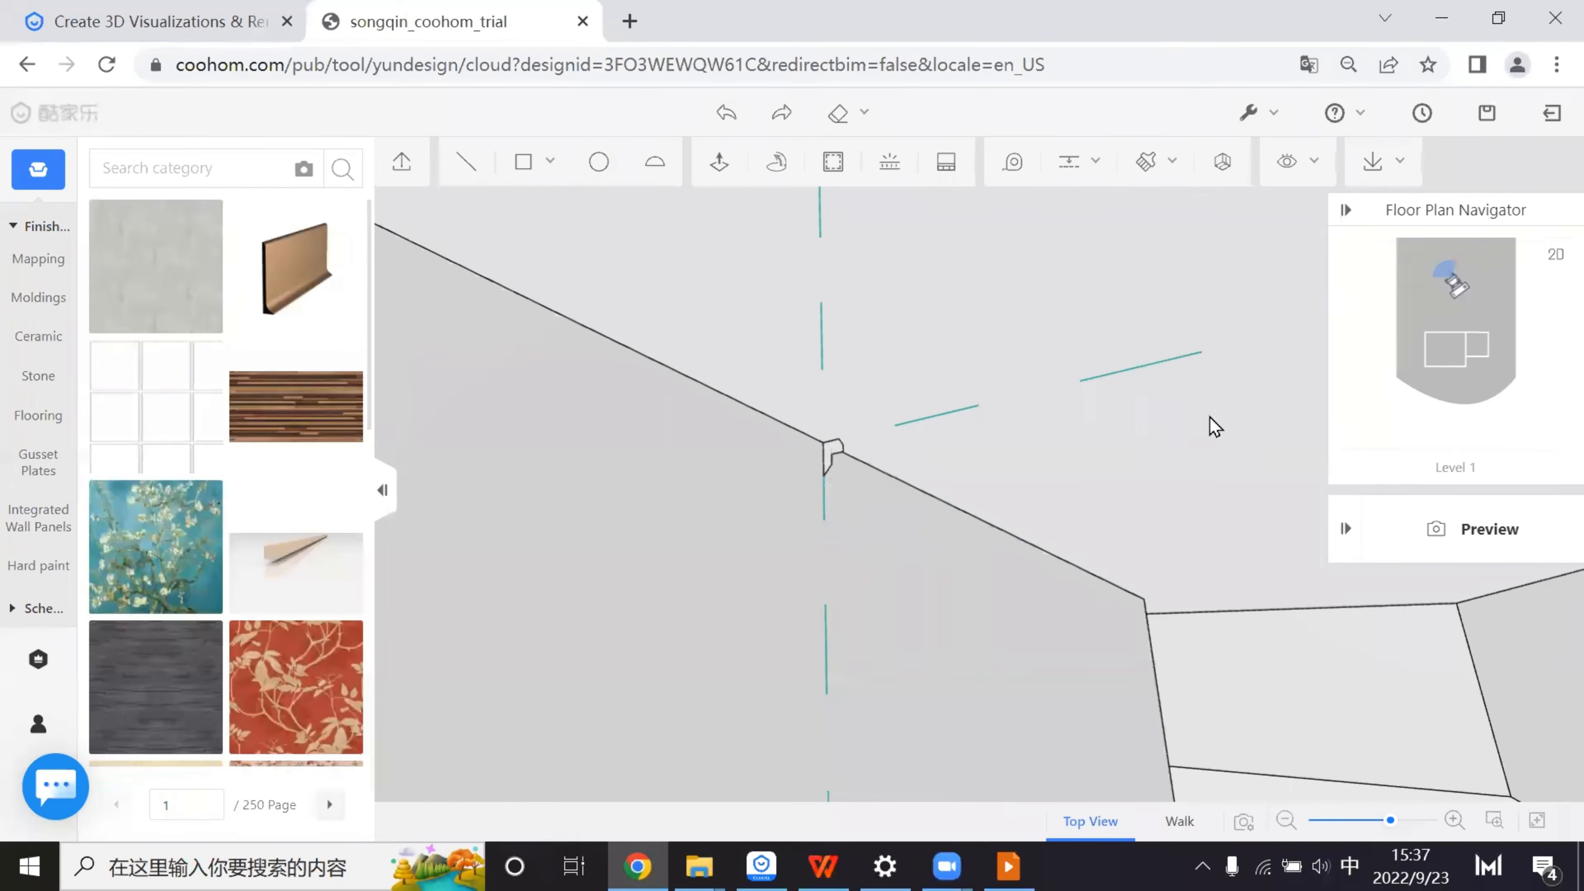
# - Sweep the trim profile along the outer edges of the platform top to form an edge molding
pyautogui.click(916, 580)
pyautogui.moveTo(917, 581); pyautogui.dragTo(701, 576)
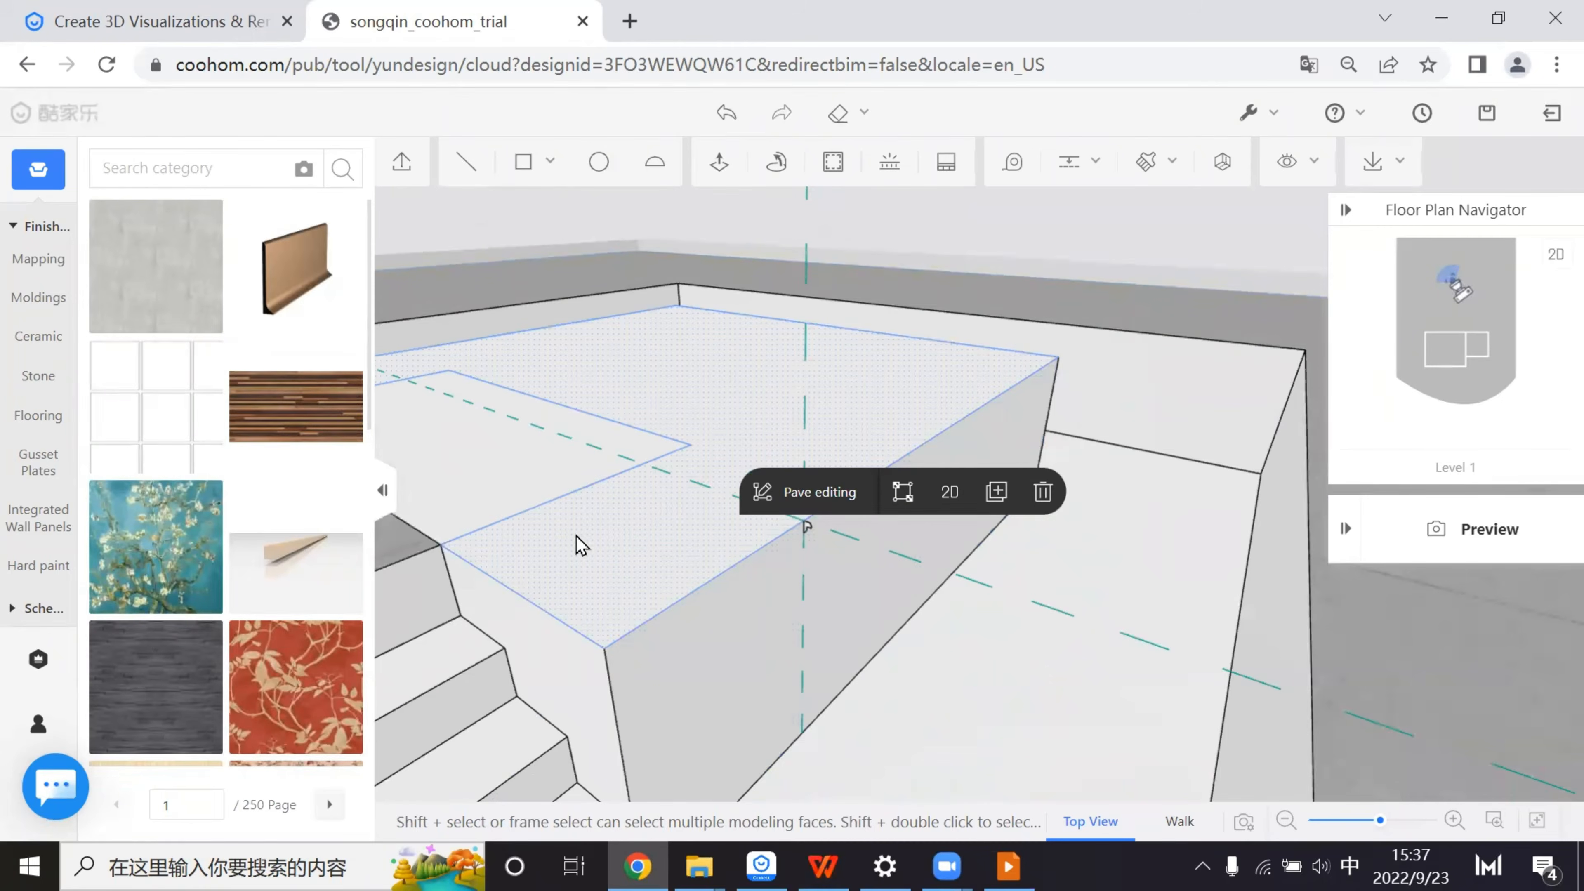
pyautogui.click(545, 616)
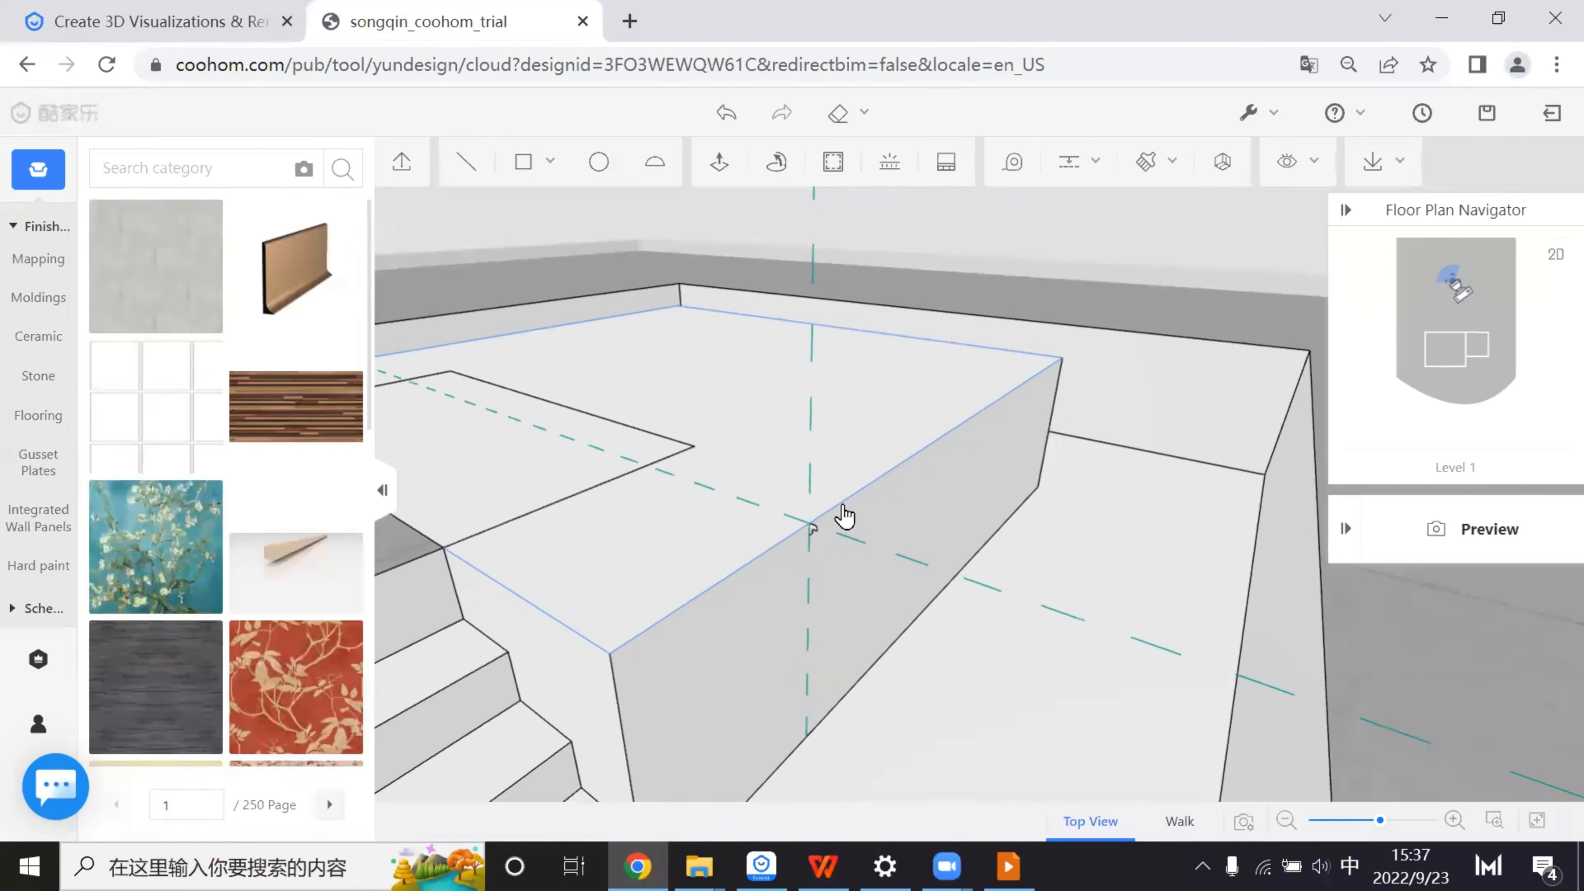
pyautogui.moveTo(845, 519); pyautogui.dragTo(1185, 552, button='right')
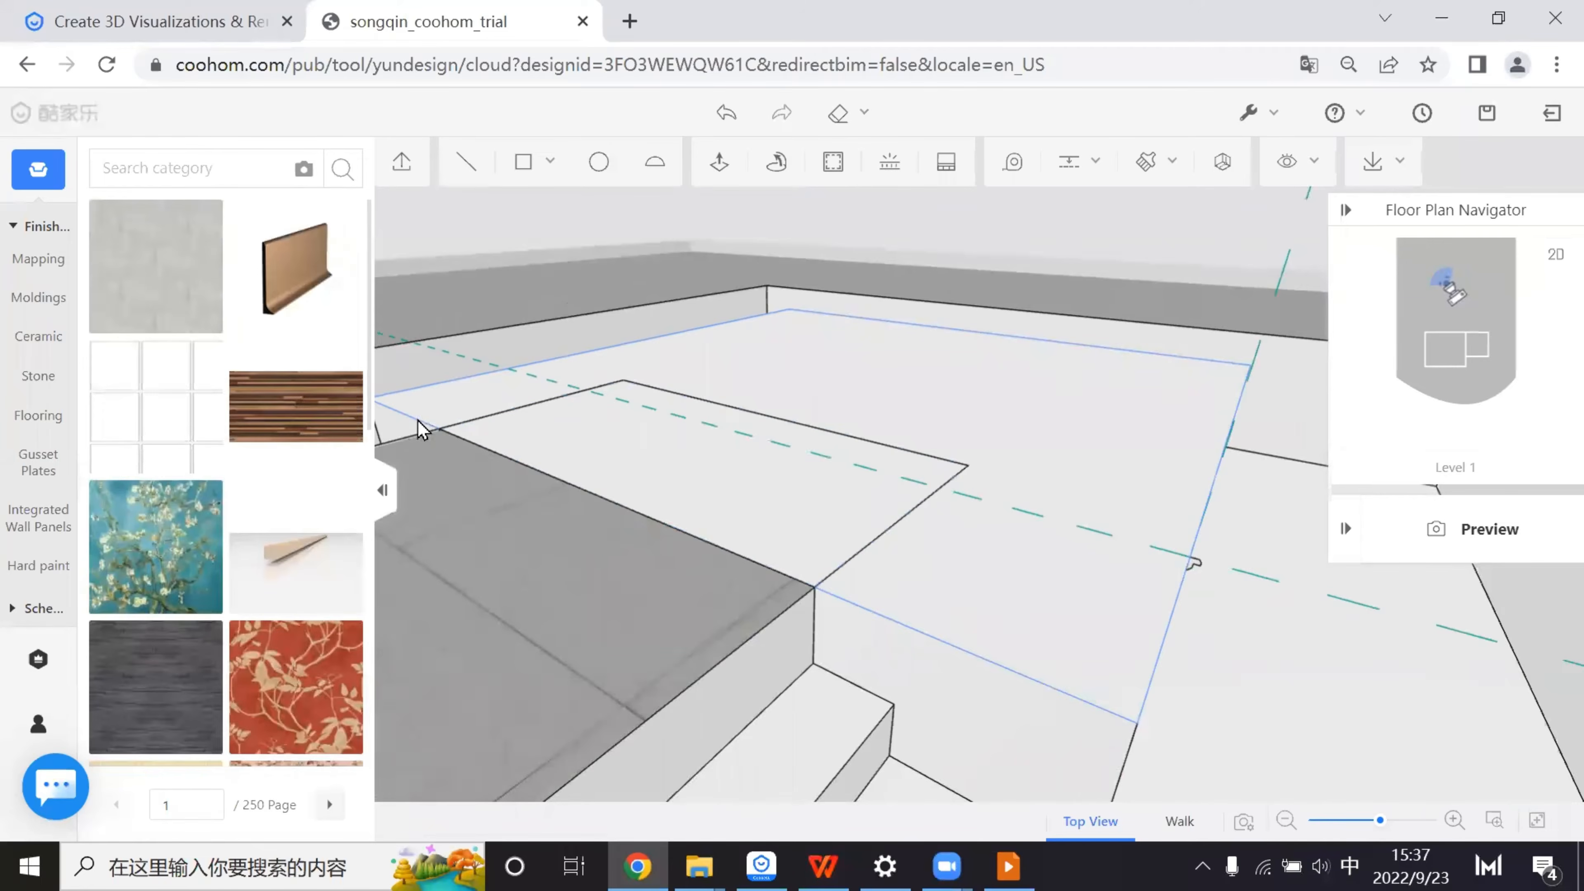
pyautogui.moveTo(1033, 591); pyautogui.dragTo(735, 382, button='right')
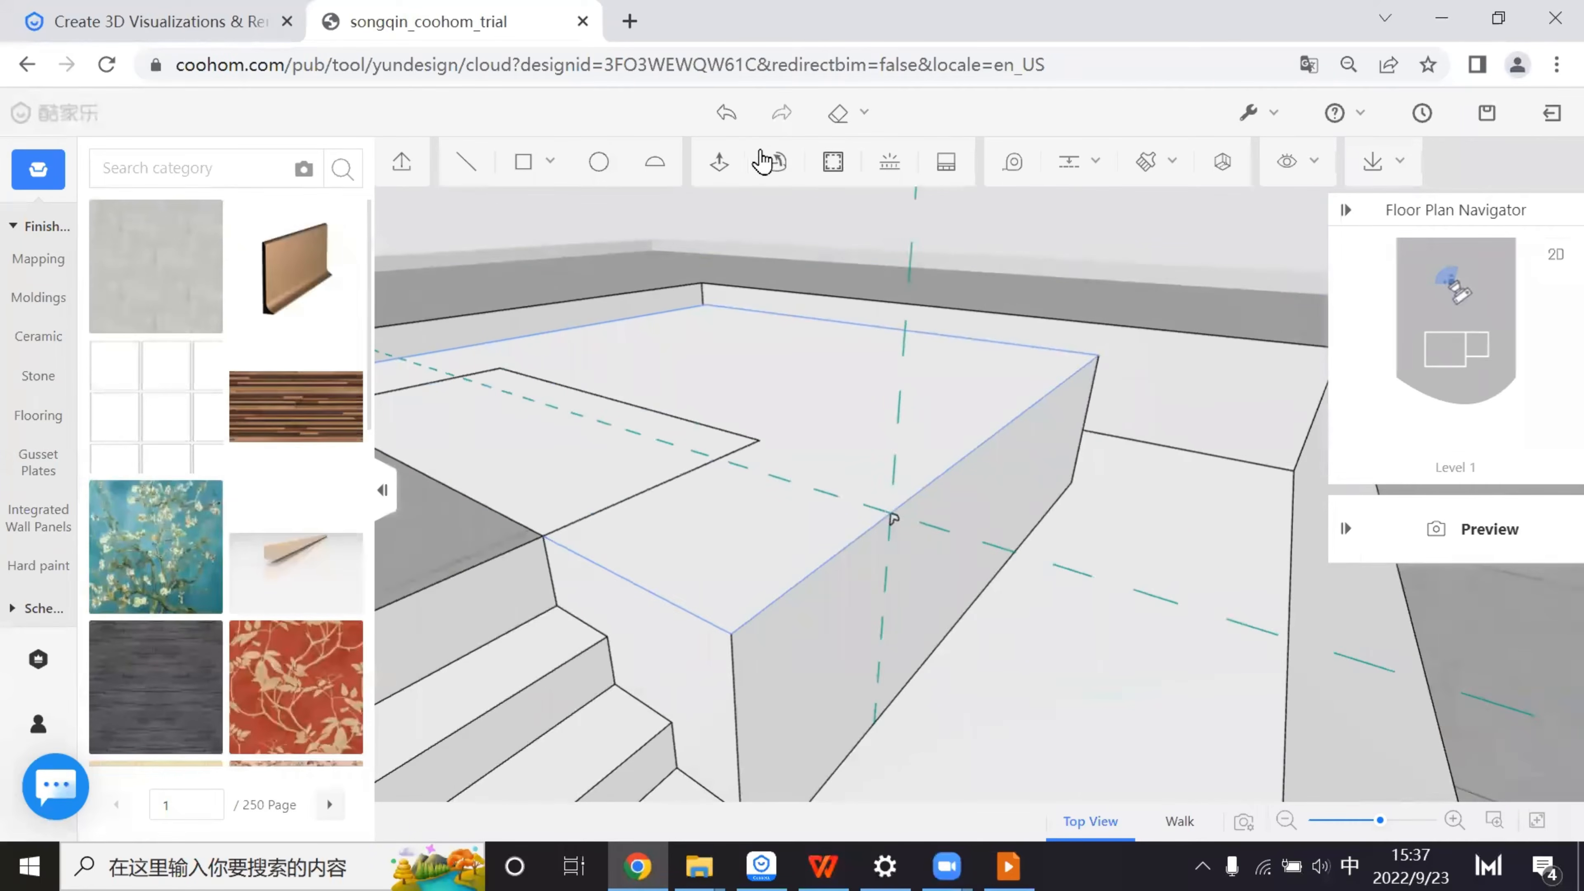
pyautogui.click(777, 164)
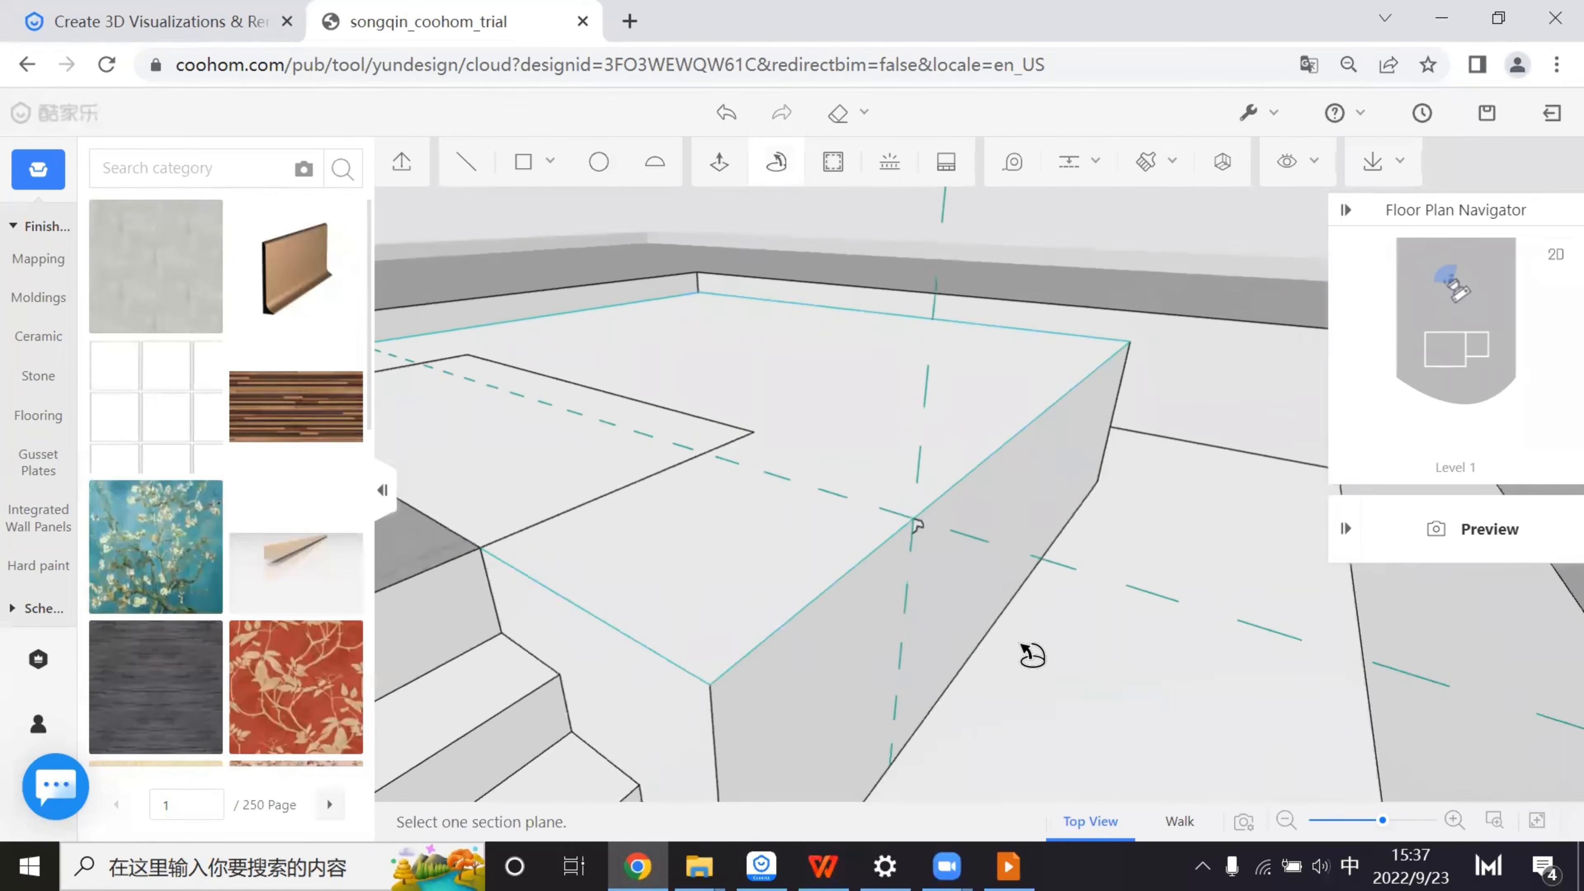
pyautogui.scroll(1, 1101, 687)
pyautogui.moveTo(1101, 686); pyautogui.dragTo(1036, 621)
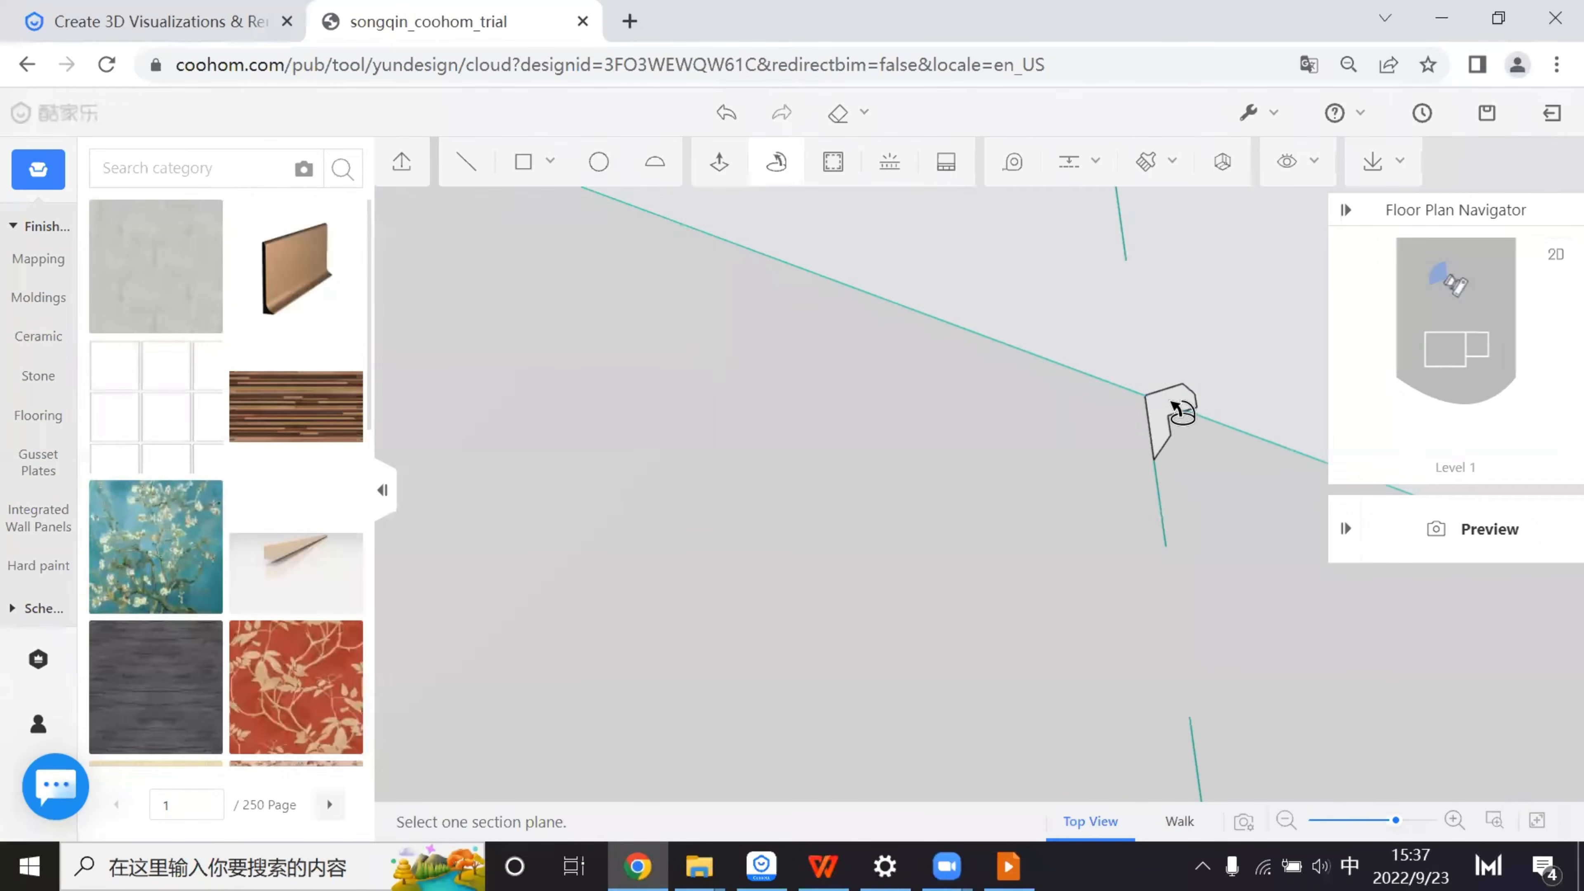
pyautogui.click(1172, 413)
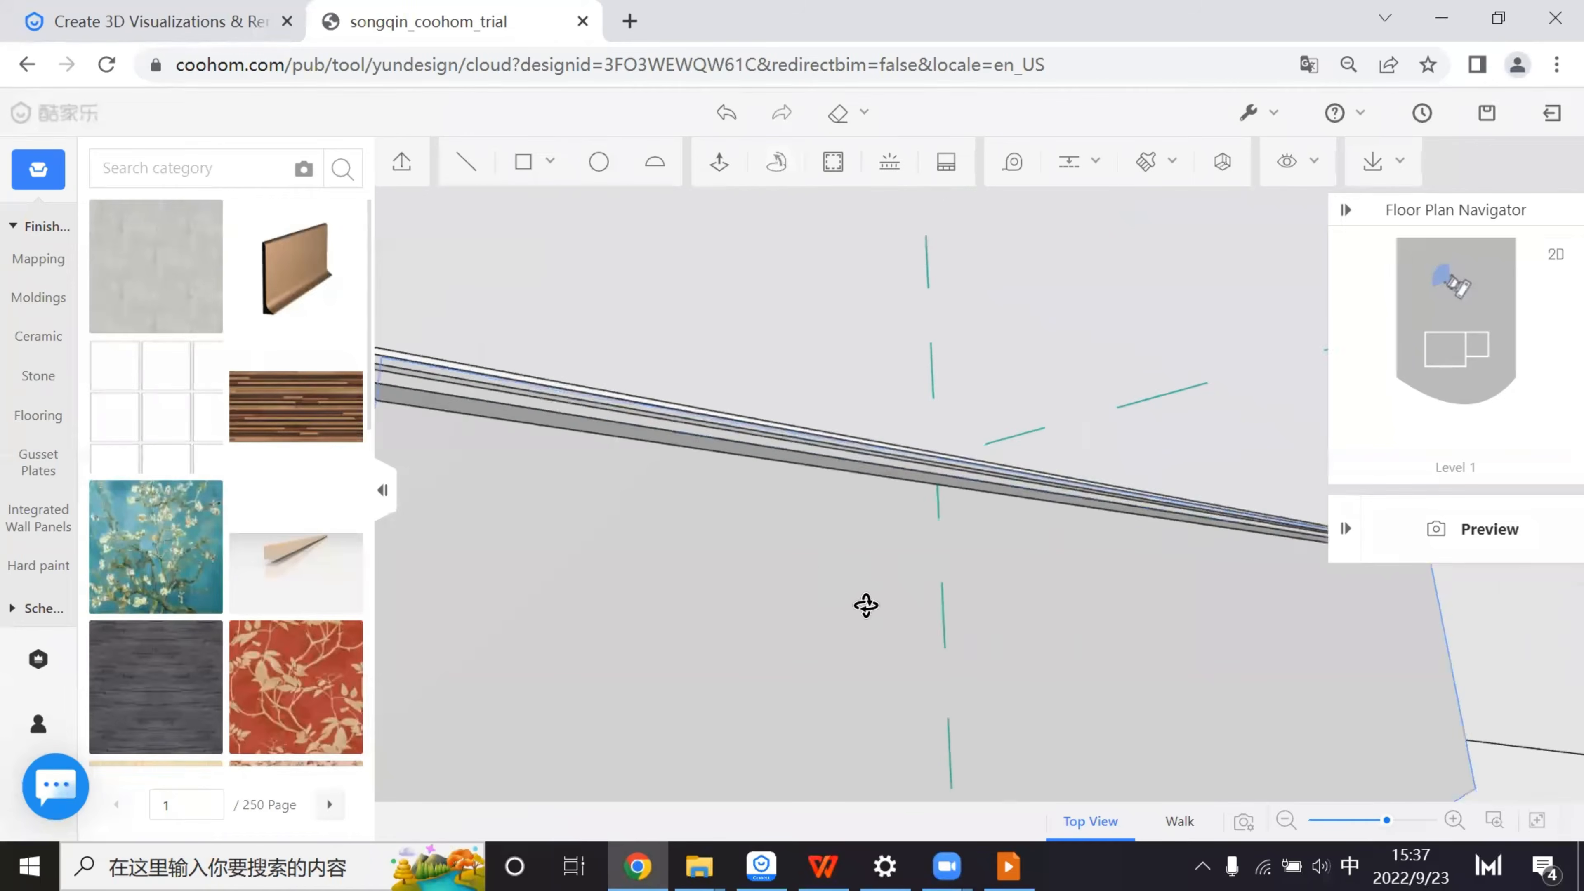
pyautogui.moveTo(877, 611); pyautogui.dragTo(491, 645)
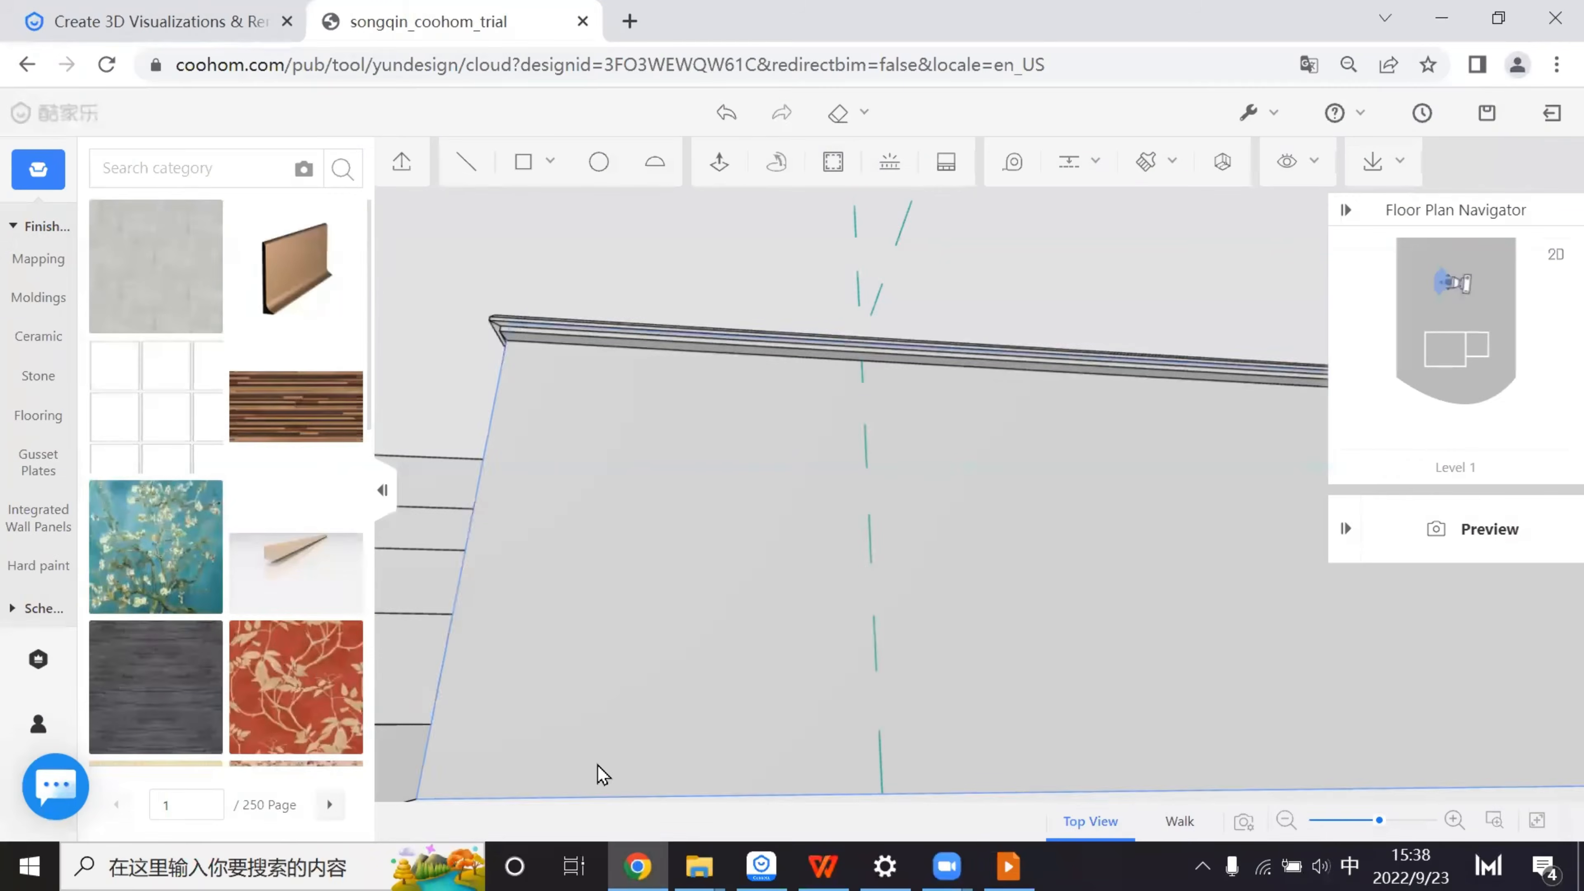
# - Select all faces of the pool area, stairs, platform and edge molding and group them
pyautogui.moveTo(597, 764); pyautogui.dragTo(320, 617)
pyautogui.scroll(-2, 677, 639)
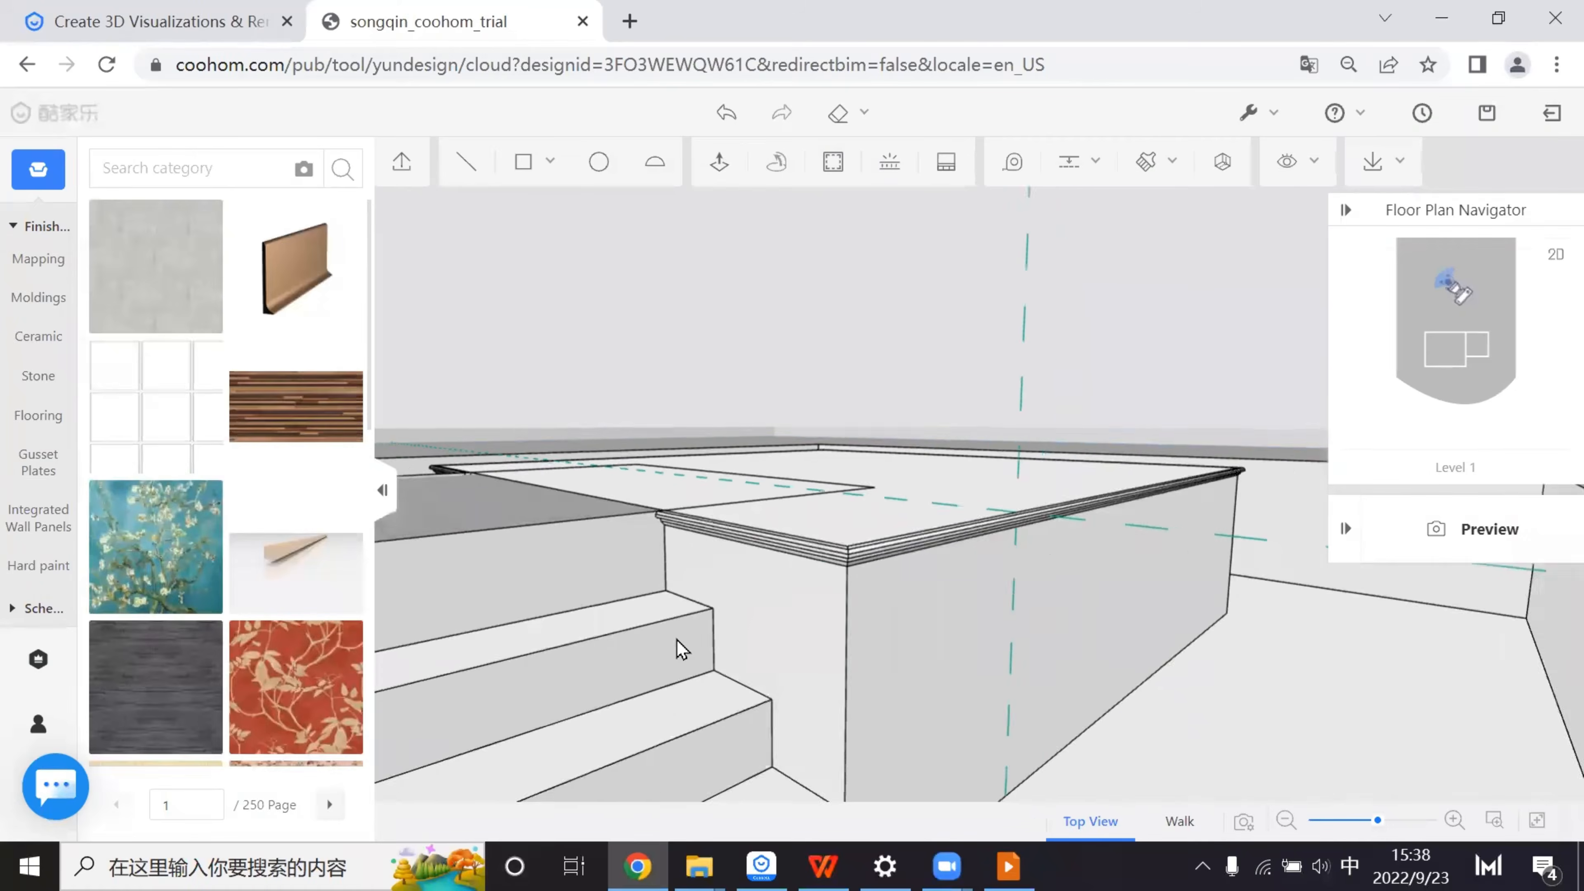
pyautogui.moveTo(677, 639); pyautogui.dragTo(877, 671)
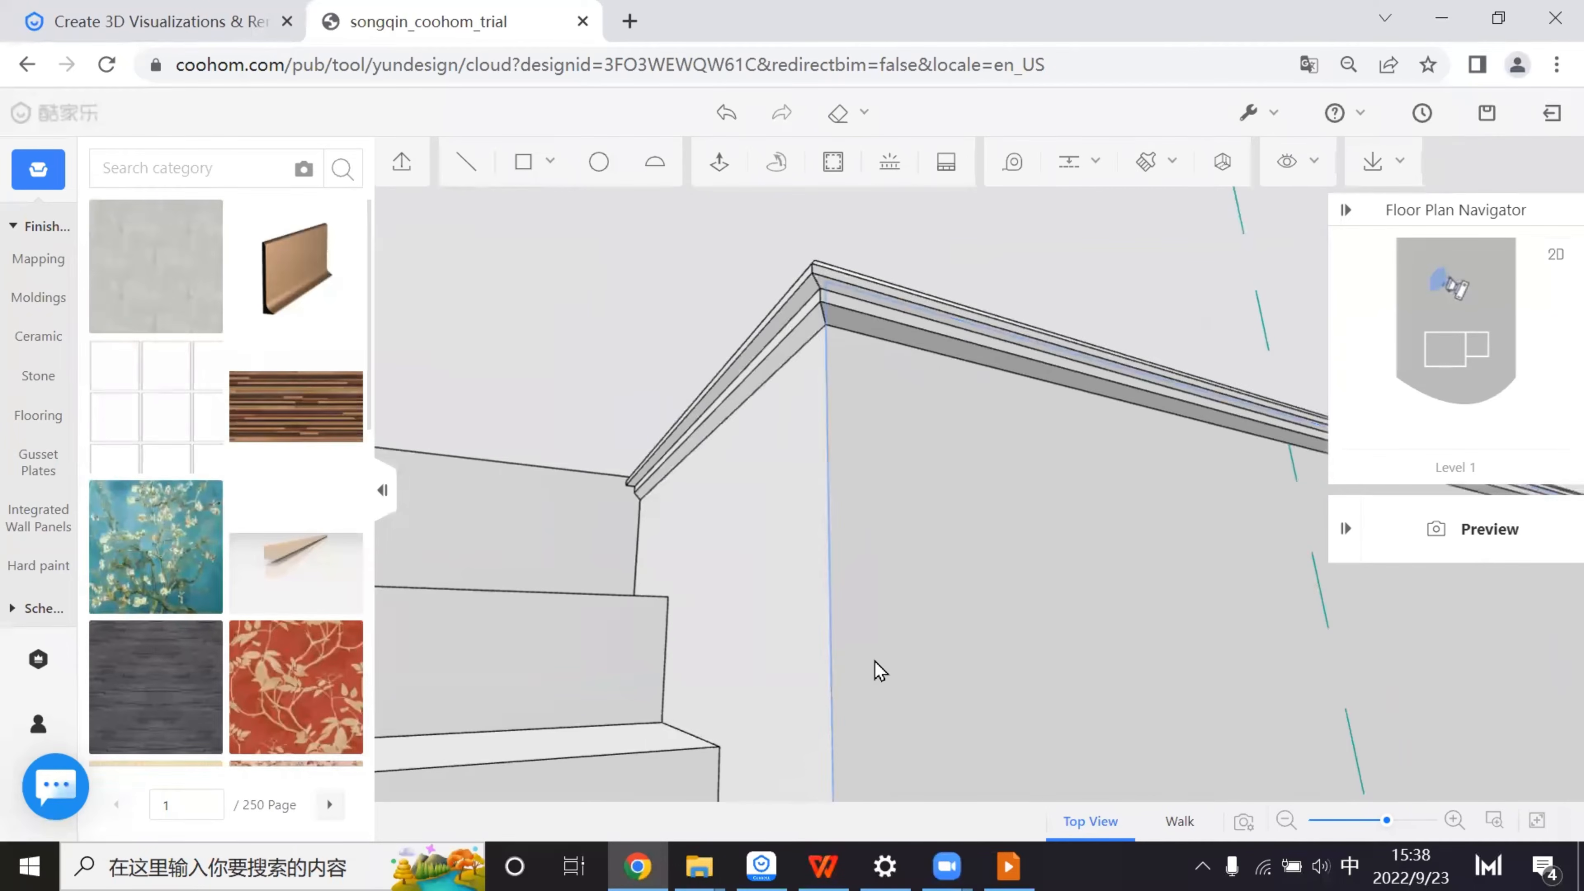
pyautogui.click(940, 541)
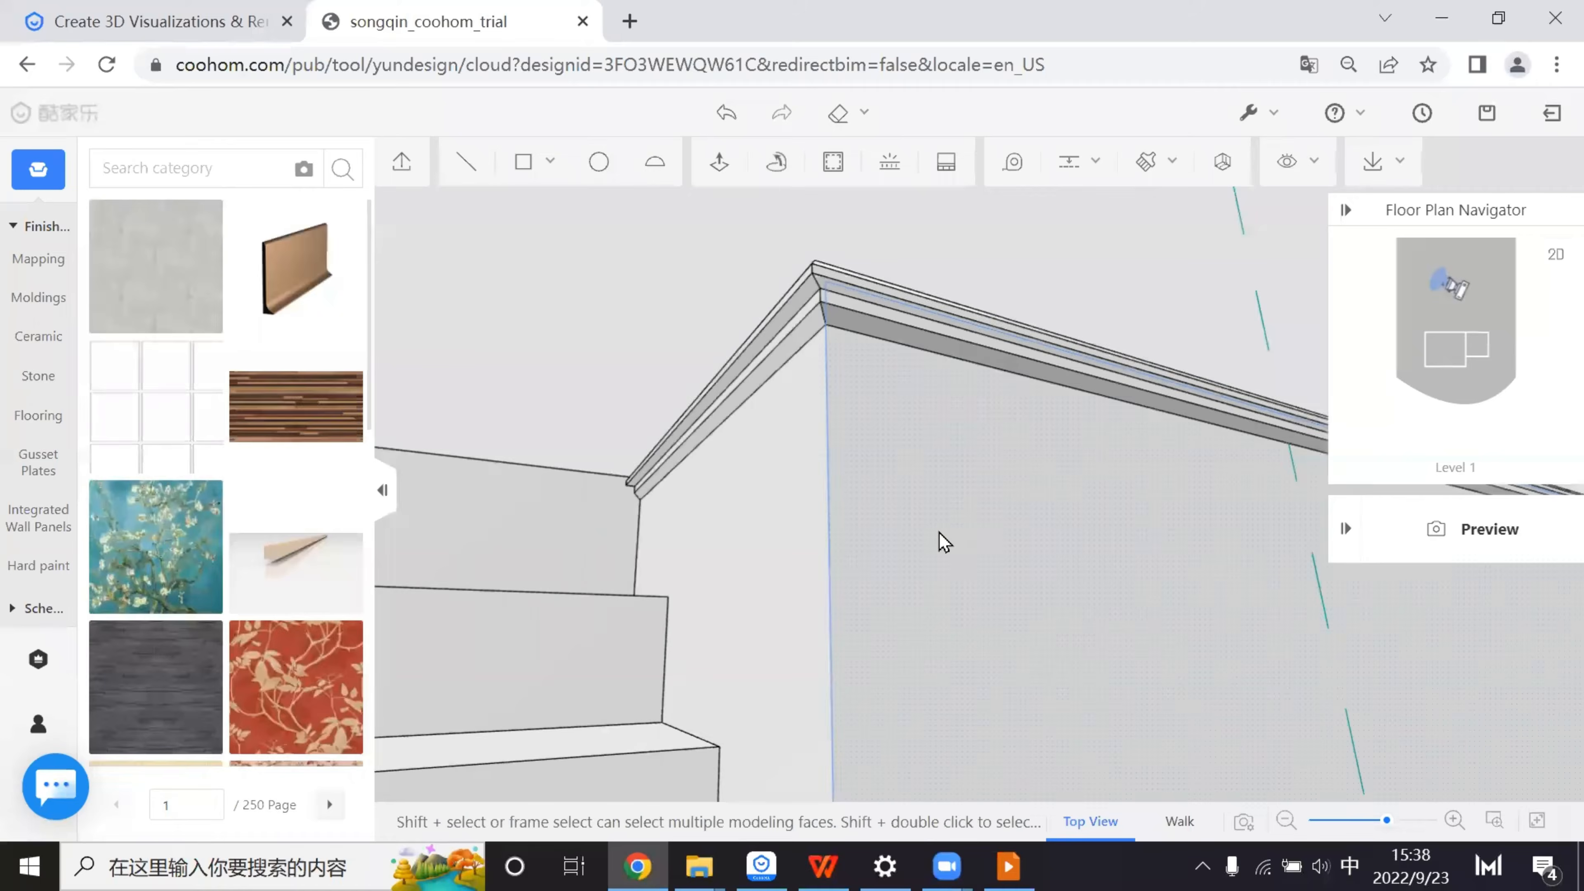
pyautogui.moveTo(941, 541)
pyautogui.mouseDown()
pyautogui.moveTo(792, 517)
pyautogui.moveTo(913, 591)
pyautogui.moveTo(863, 595)
pyautogui.moveTo(636, 379)
pyautogui.moveTo(852, 460)
pyautogui.moveTo(669, 353)
pyautogui.moveTo(1178, 334)
pyautogui.moveTo(914, 526)
pyautogui.mouseUp()
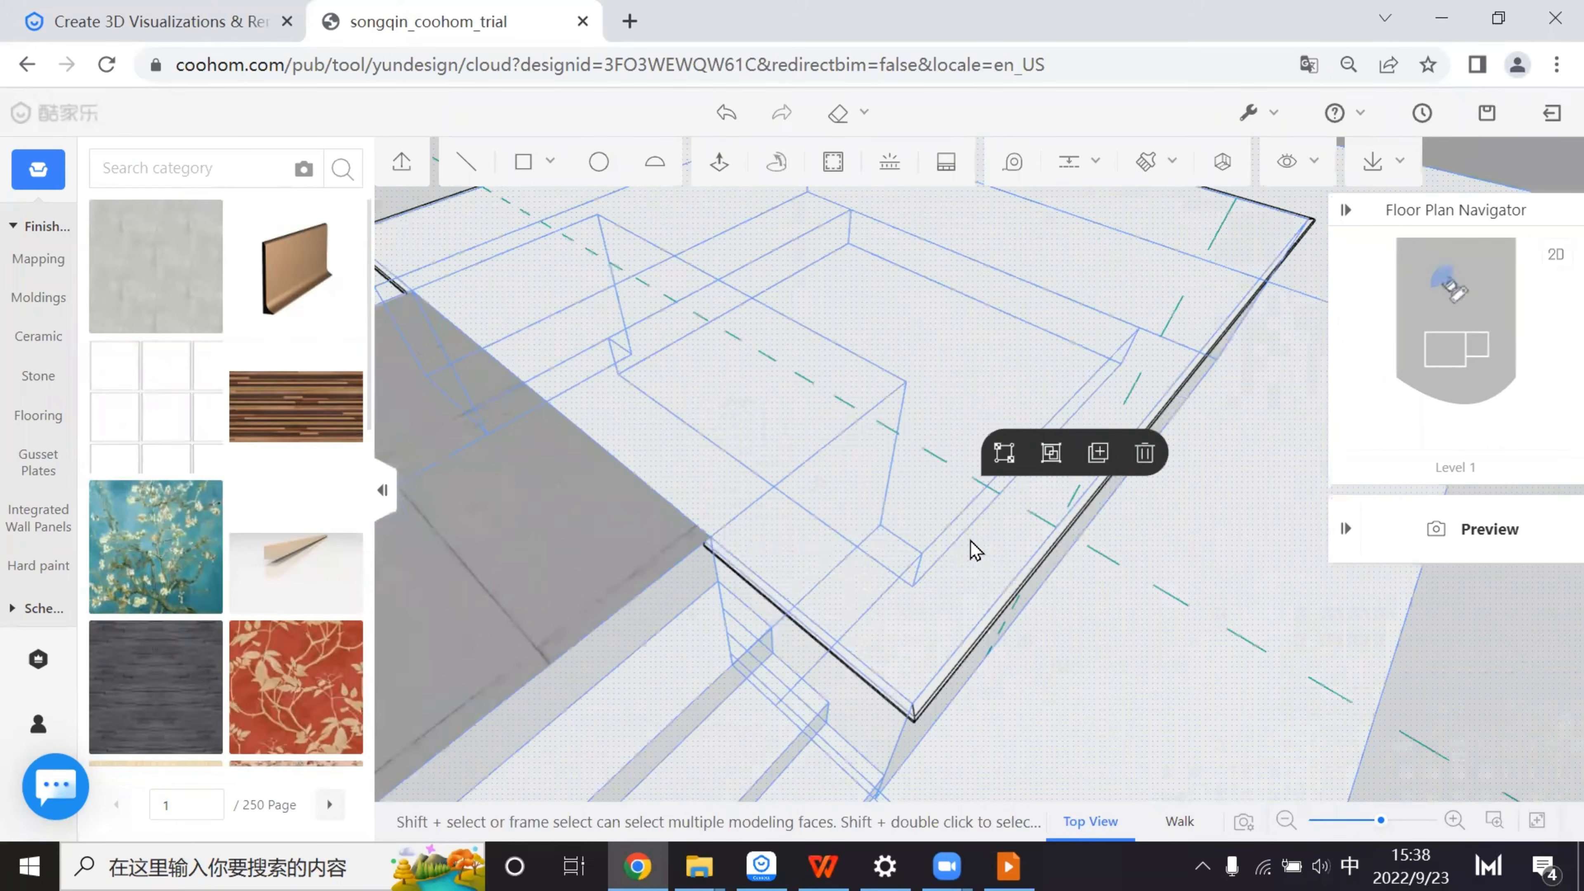
pyautogui.scroll(-3, 1054, 468)
pyautogui.scroll(-2, 1054, 462)
pyautogui.scroll(1, 1054, 461)
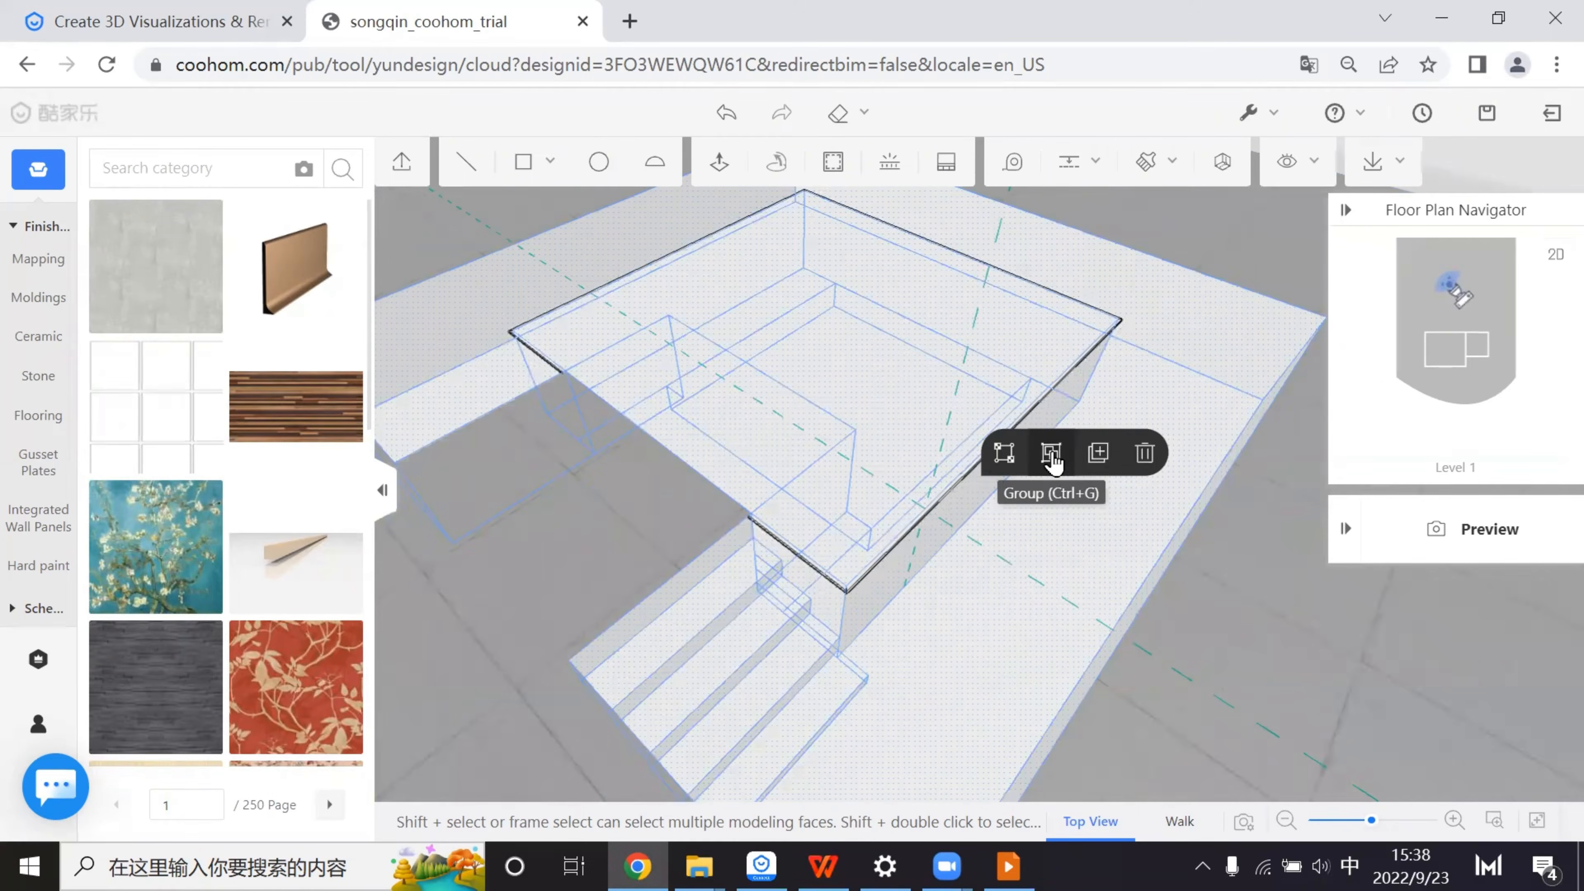
pyautogui.click(1053, 455)
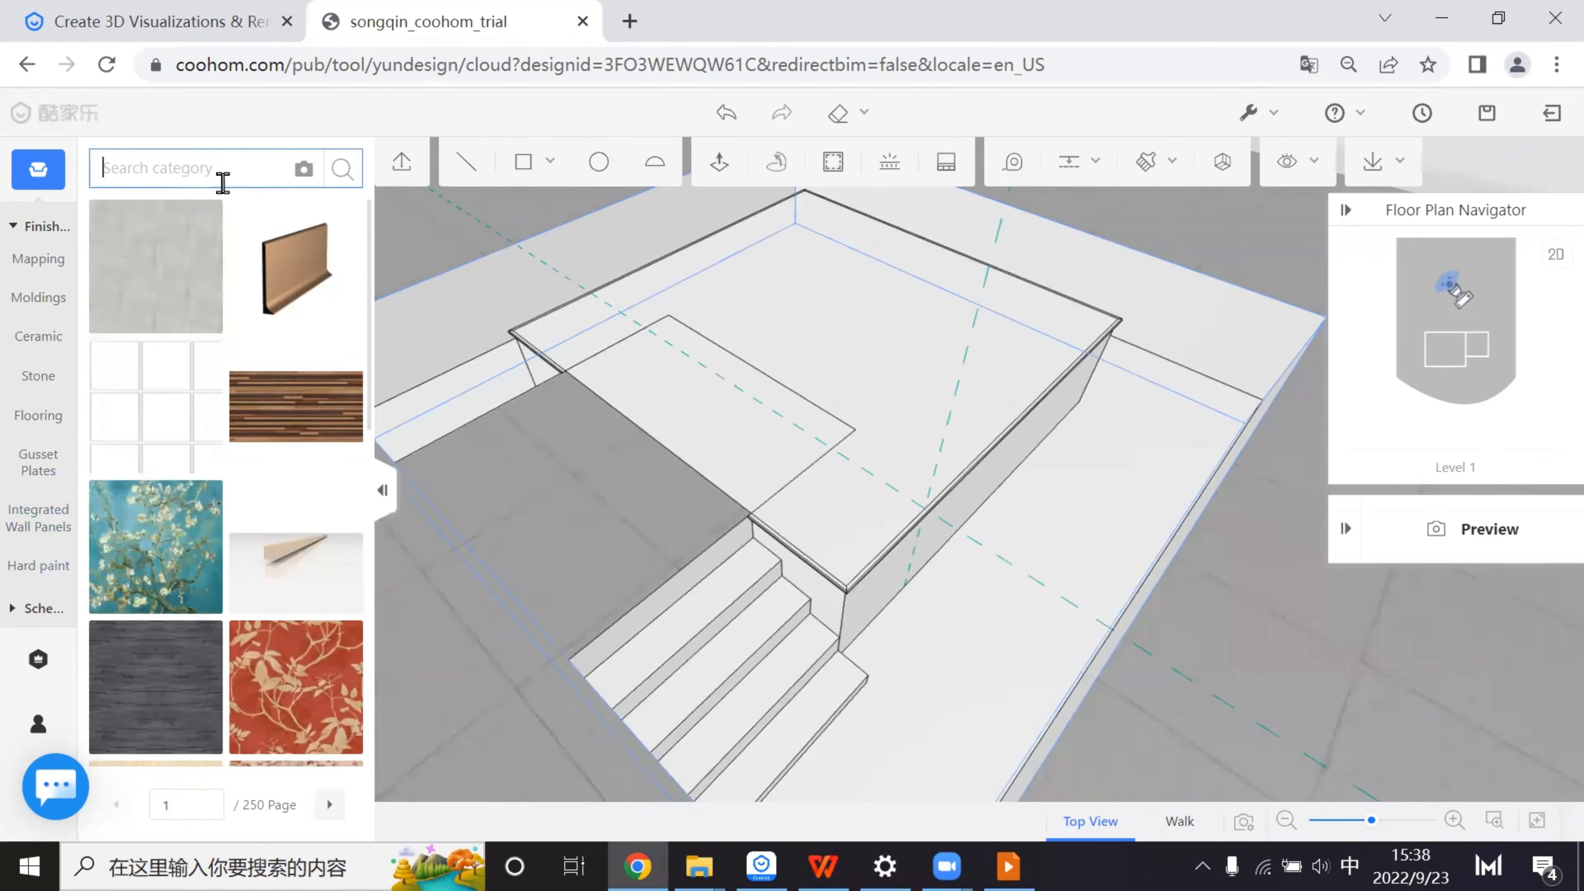
# - Search the finishes library for "concrete"
pyautogui.write('con')
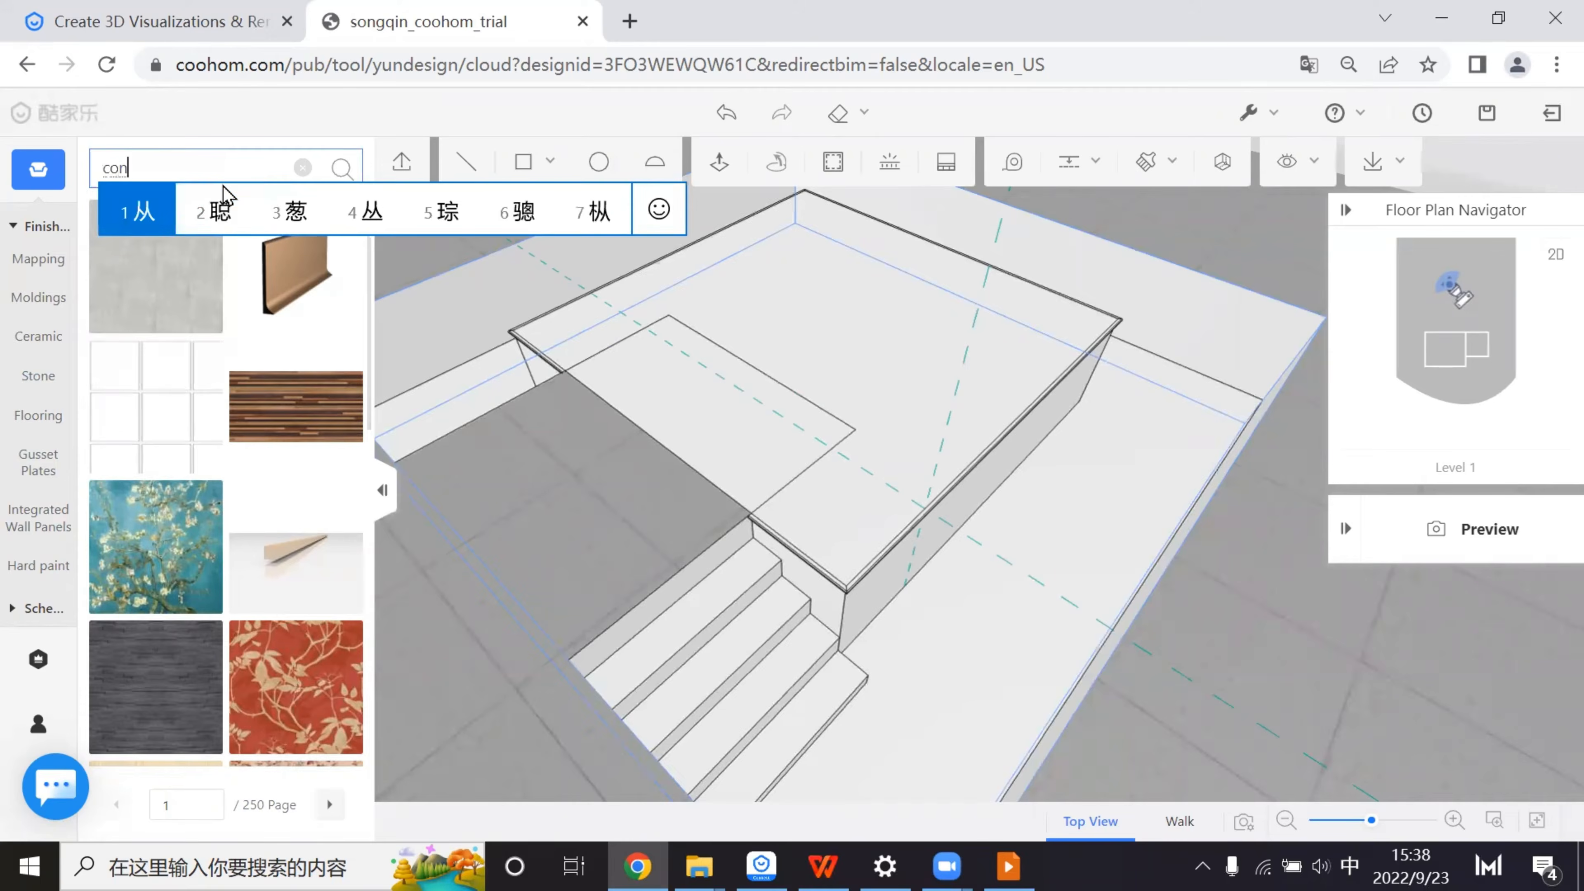
pyautogui.write("'t")
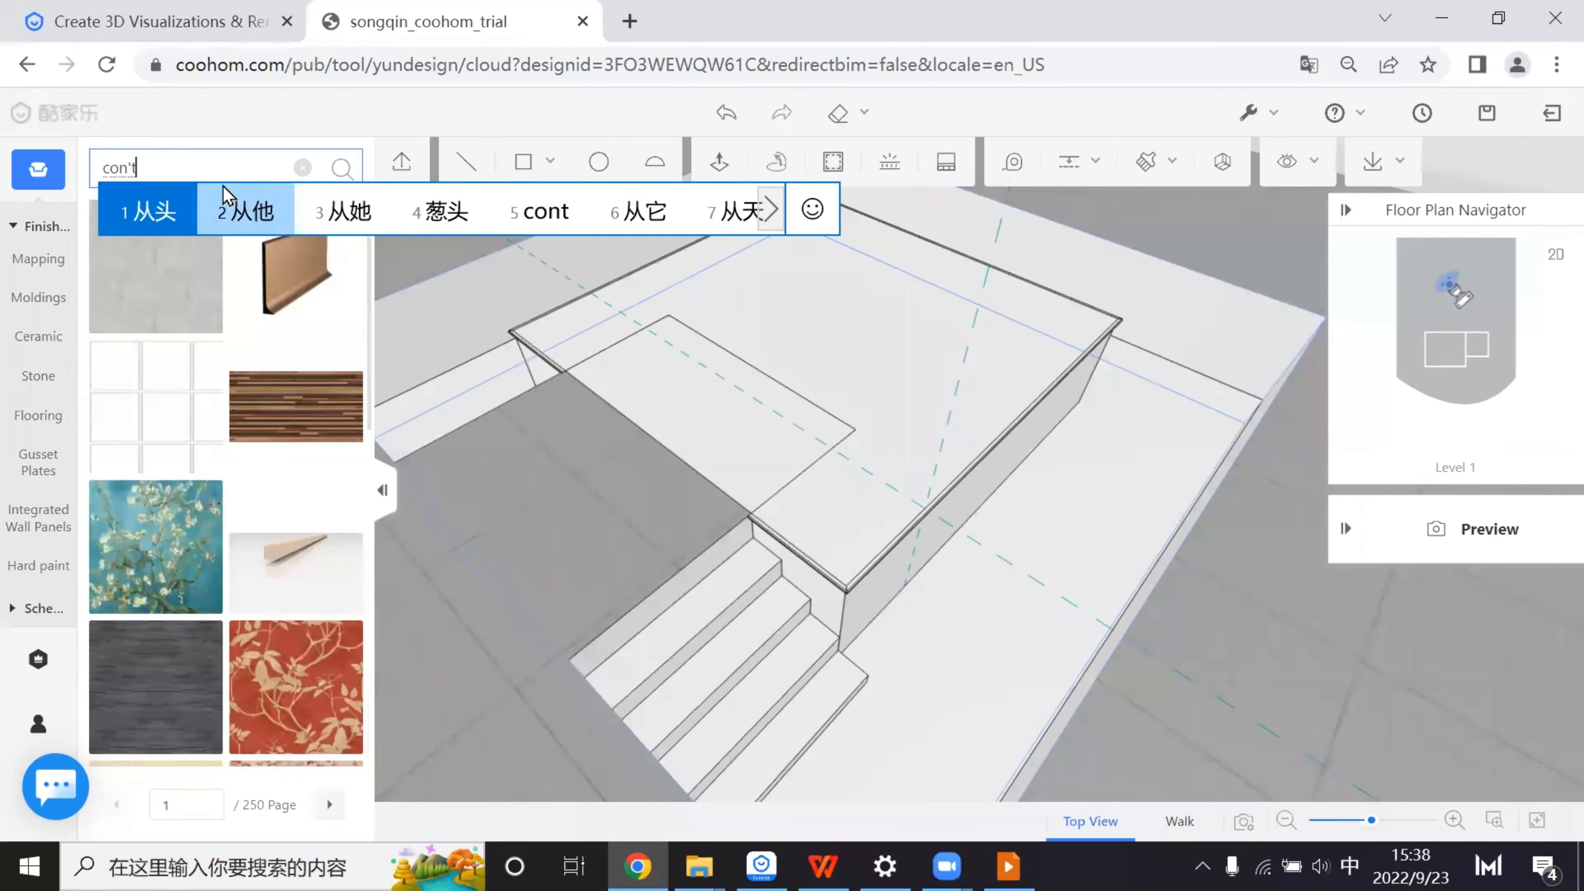
pyautogui.press('BackSpace')
pyautogui.write('ct')
pyautogui.press('BackSpace')
pyautogui.write('ri')
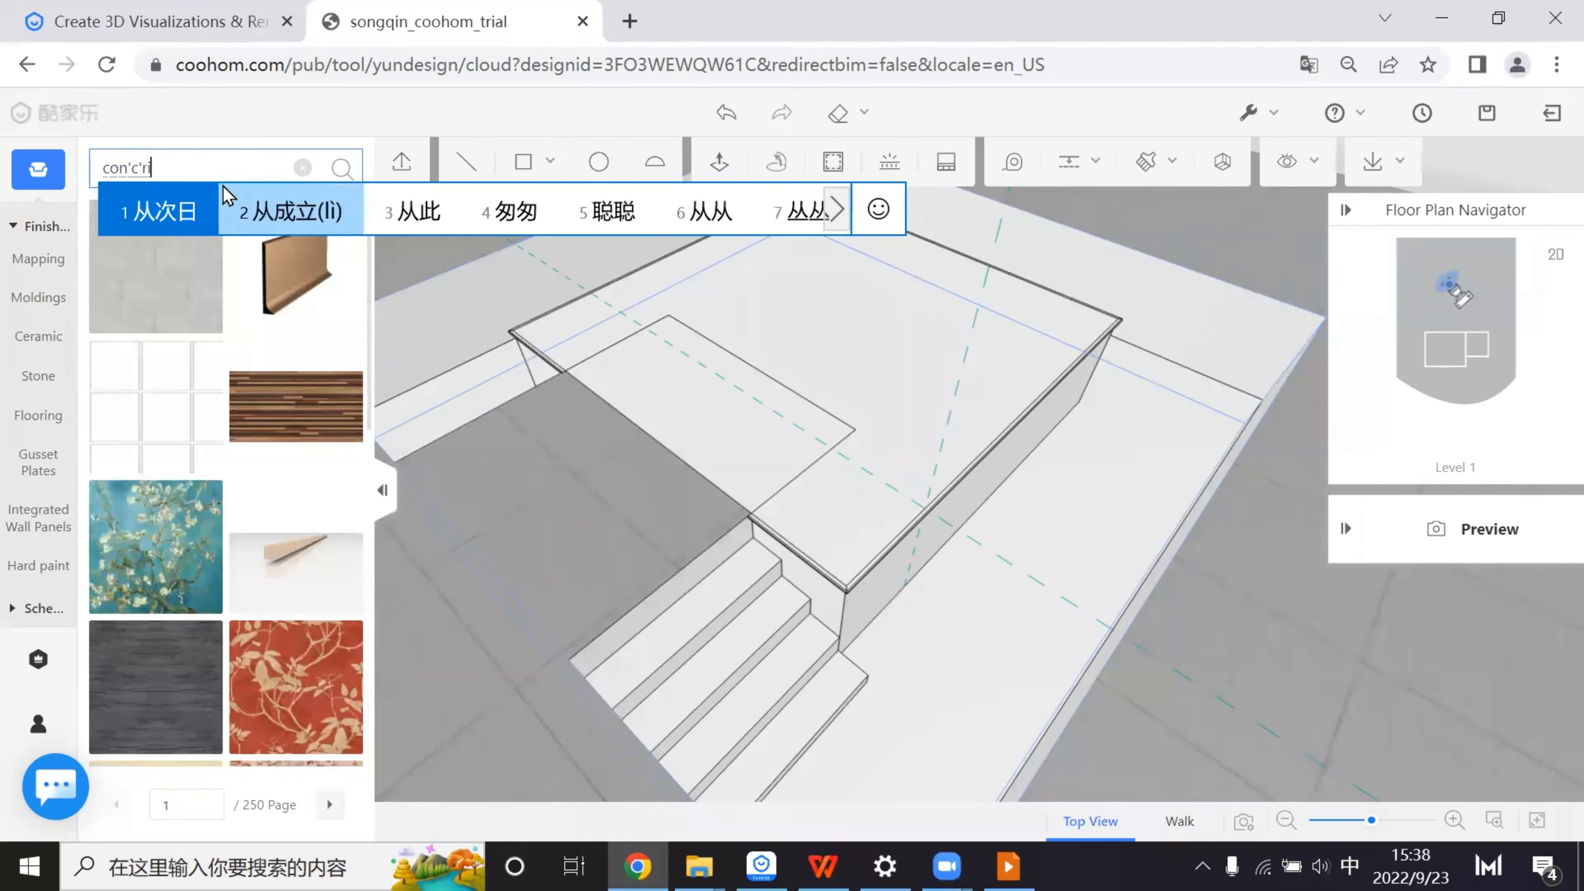
pyautogui.press('BackSpace')
pyautogui.click(187, 211)
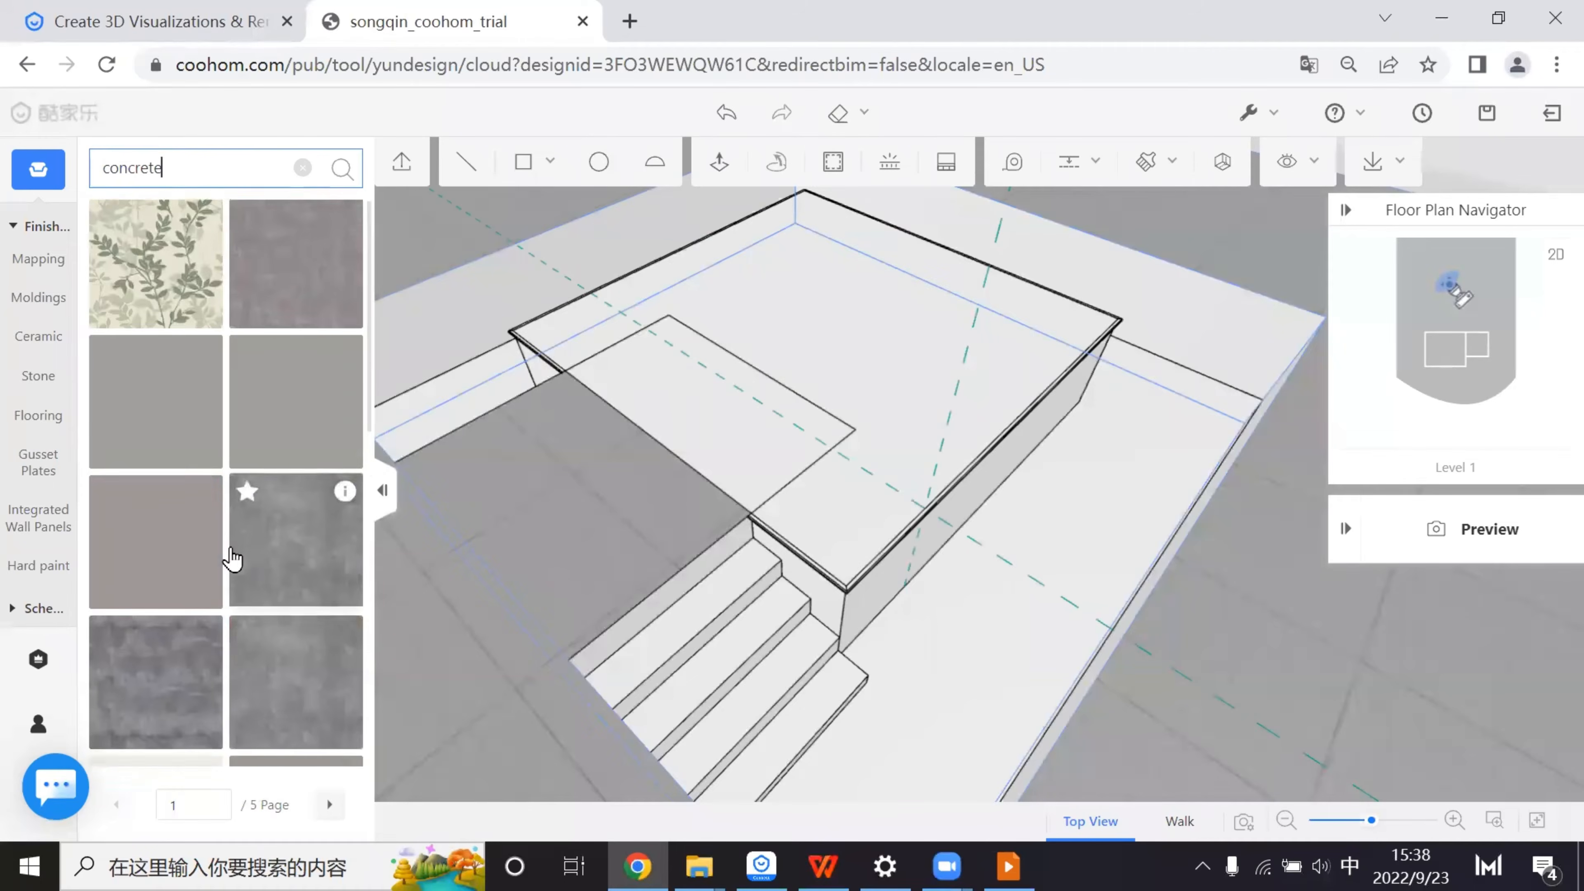
# - Apply the speckled light-grey concrete finish from the second results page to the grouped model
pyautogui.scroll(-10, 243, 555)
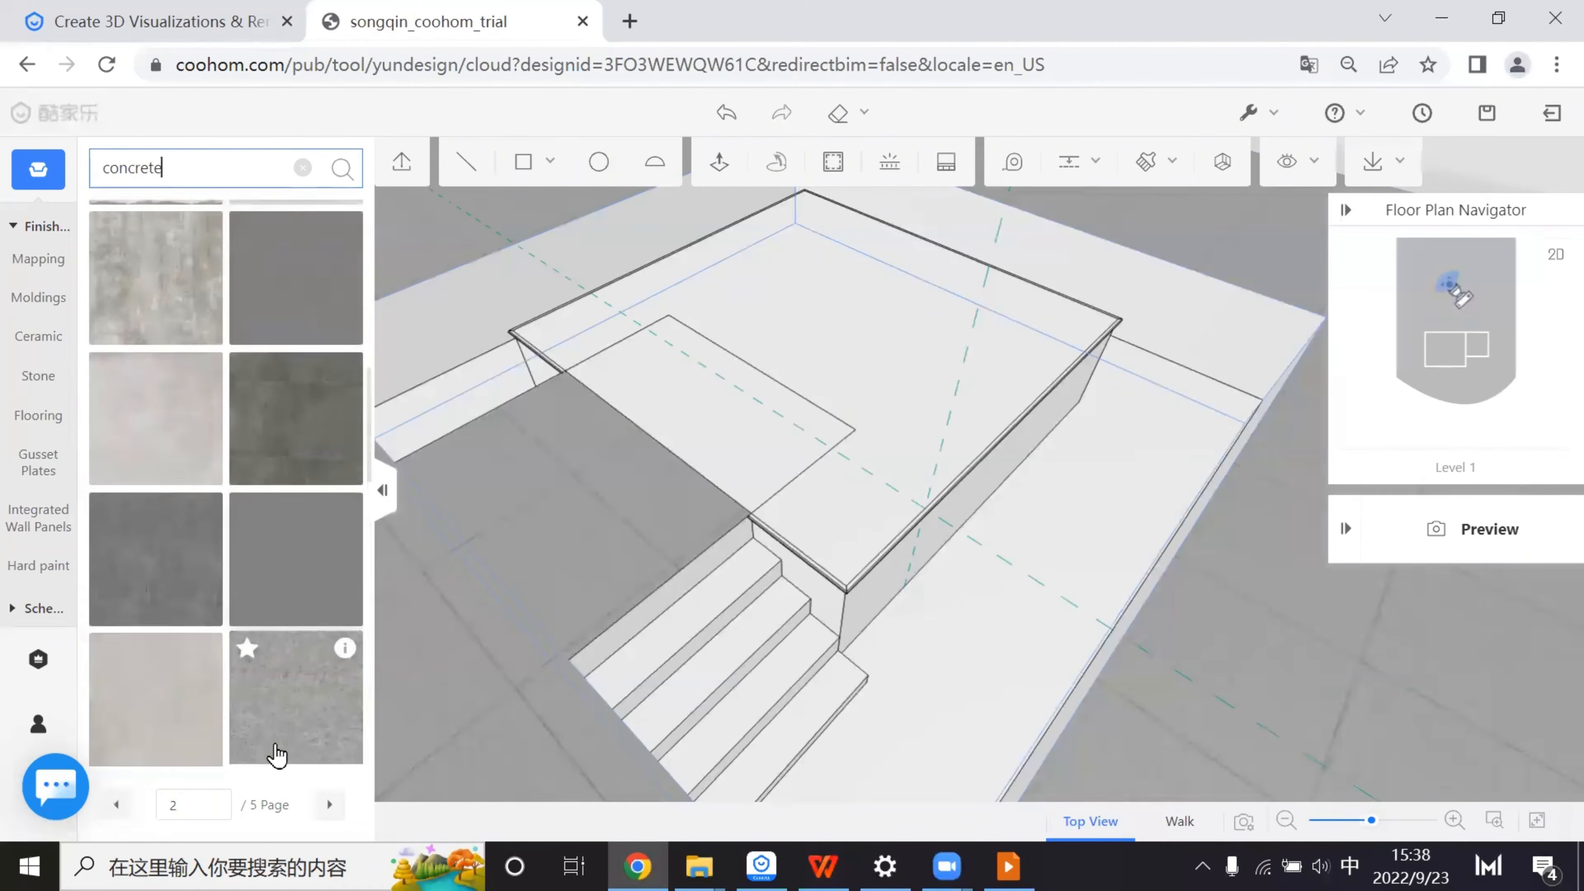
pyautogui.moveTo(330, 705); pyautogui.dragTo(983, 480)
pyautogui.moveTo(998, 543); pyautogui.dragTo(990, 499)
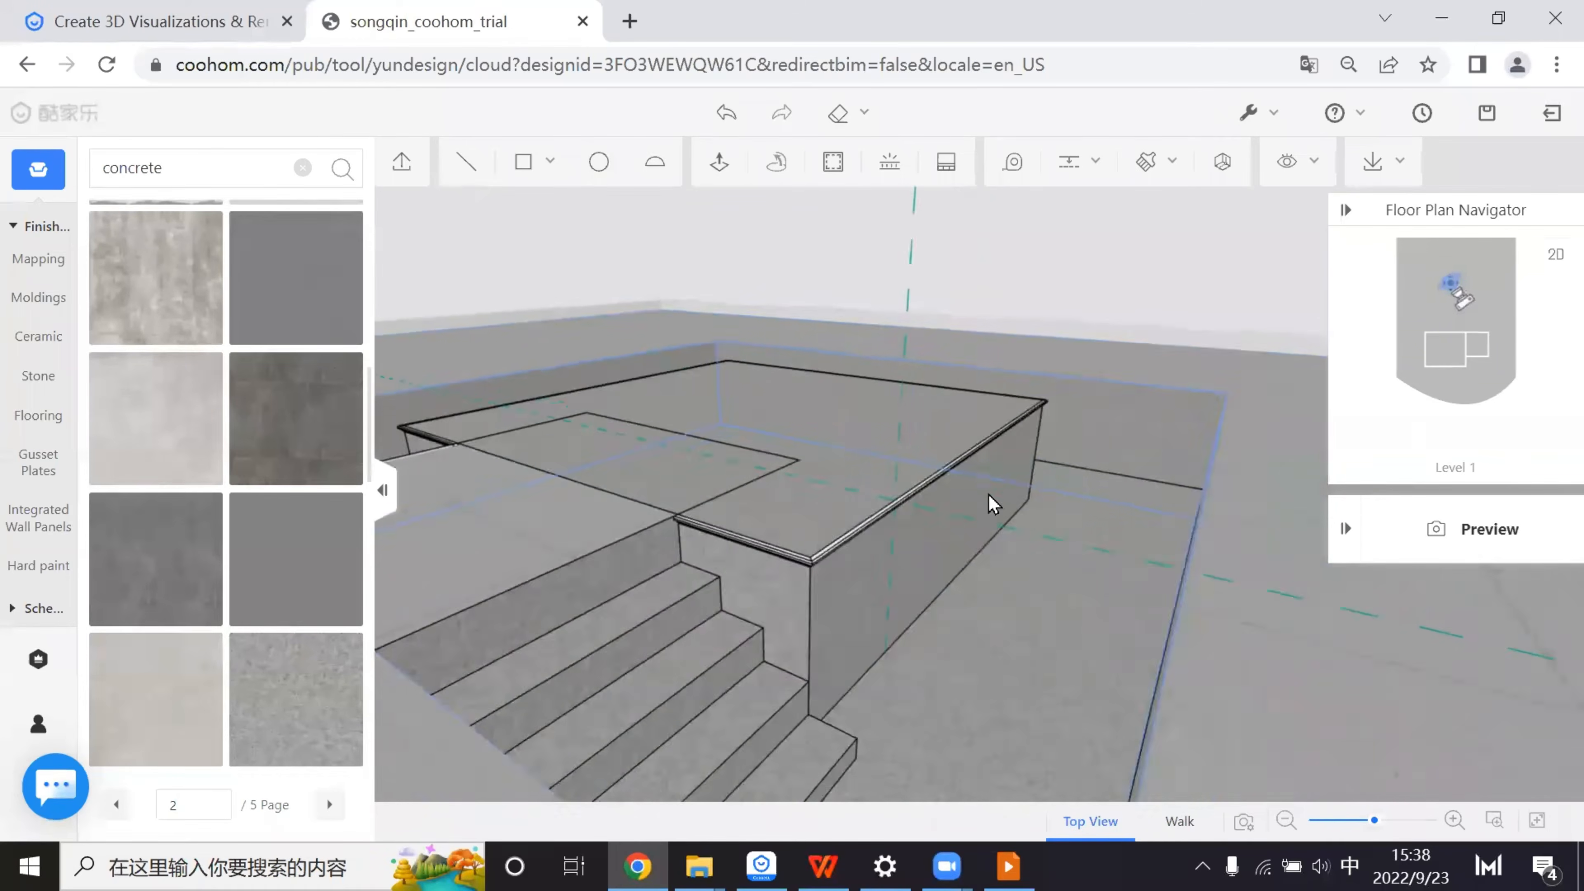
# - Try to apply the same speckled concrete finish to the edge molding around the platform top
pyautogui.scroll(5, 976, 414)
pyautogui.moveTo(1033, 386); pyautogui.dragTo(1089, 340)
pyautogui.doubleClick(997, 399)
pyautogui.click(299, 711)
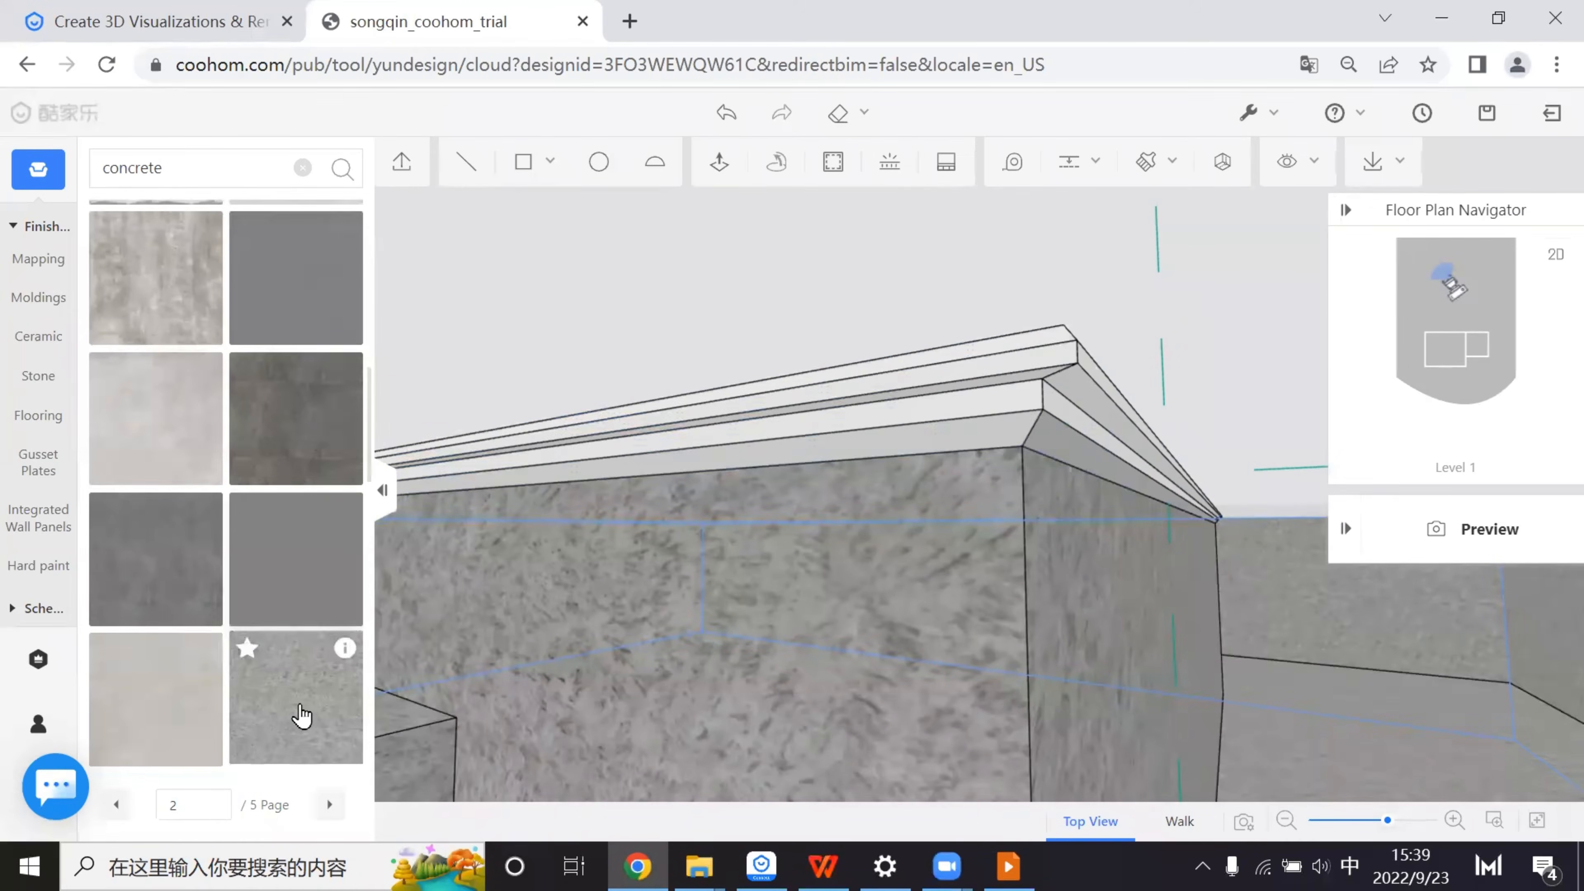
pyautogui.click(981, 388)
pyautogui.scroll(-5, 1077, 491)
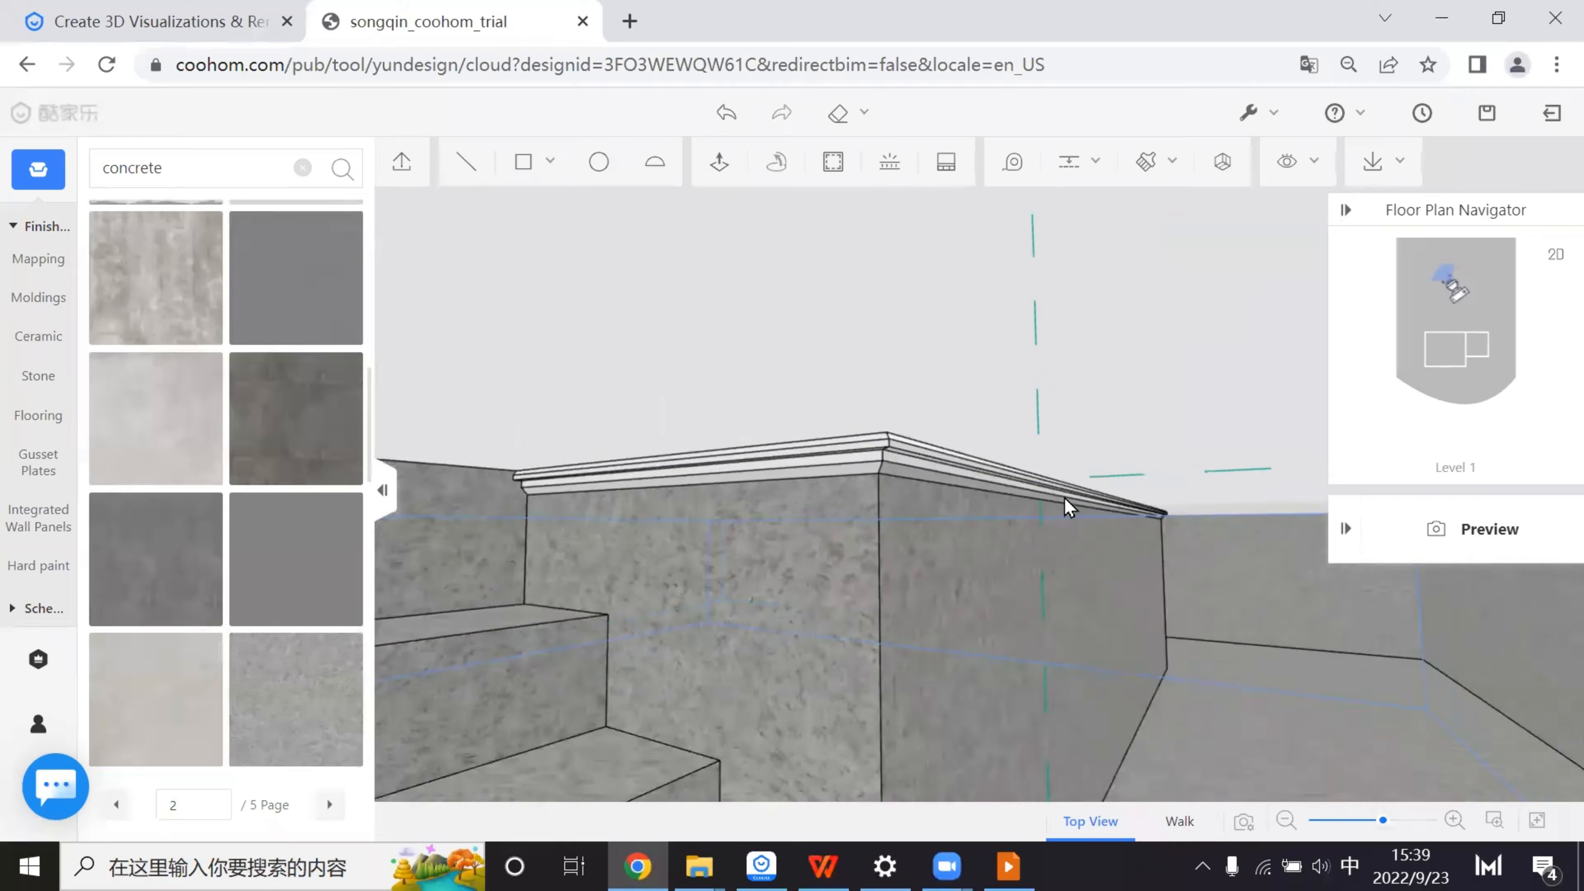
pyautogui.moveTo(1059, 552); pyautogui.dragTo(811, 593)
pyautogui.scroll(2, 811, 593)
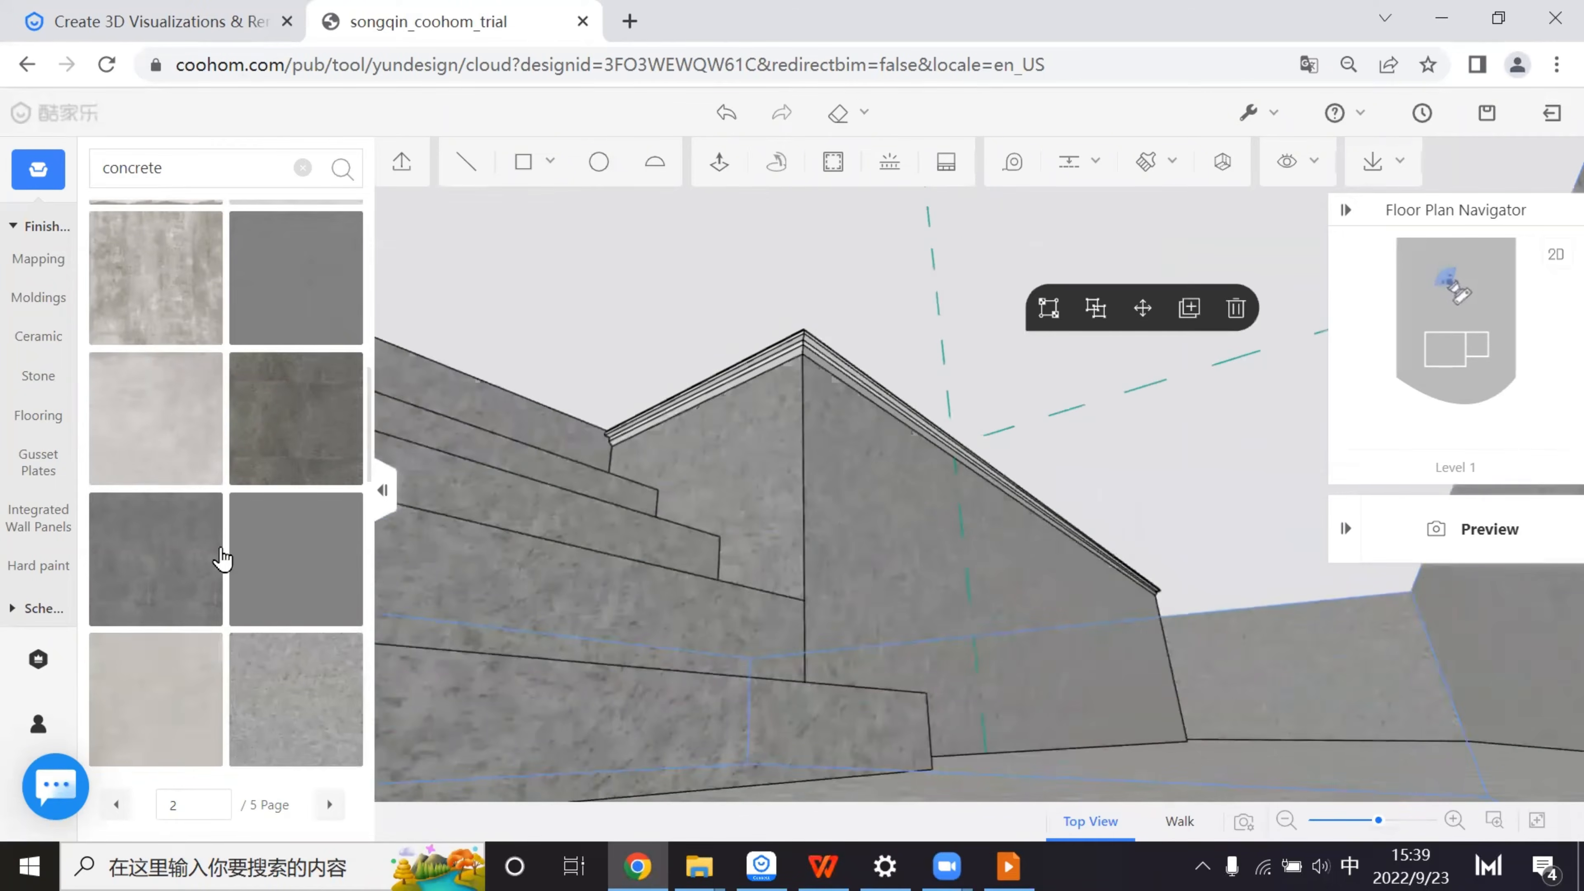
# - Apply the dark grey concrete finish to the whole grouped pool and platform model
pyautogui.click(181, 563)
pyautogui.moveTo(852, 418); pyautogui.dragTo(973, 444)
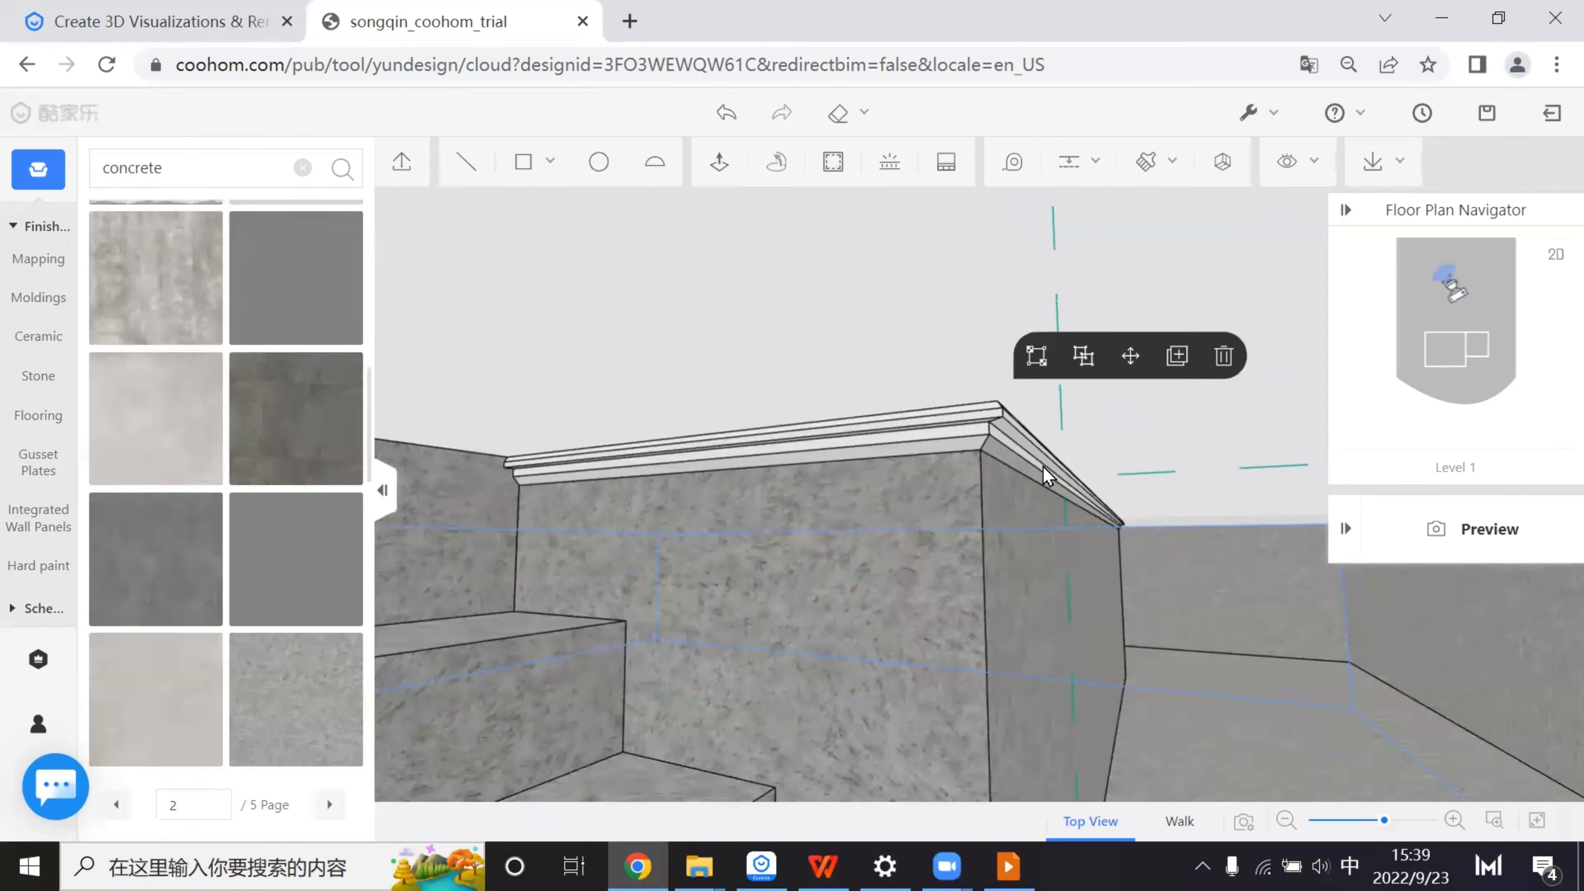
pyautogui.scroll(3, 1029, 424)
pyautogui.moveTo(1085, 497); pyautogui.dragTo(773, 578)
pyautogui.click(157, 572)
pyautogui.click(951, 660)
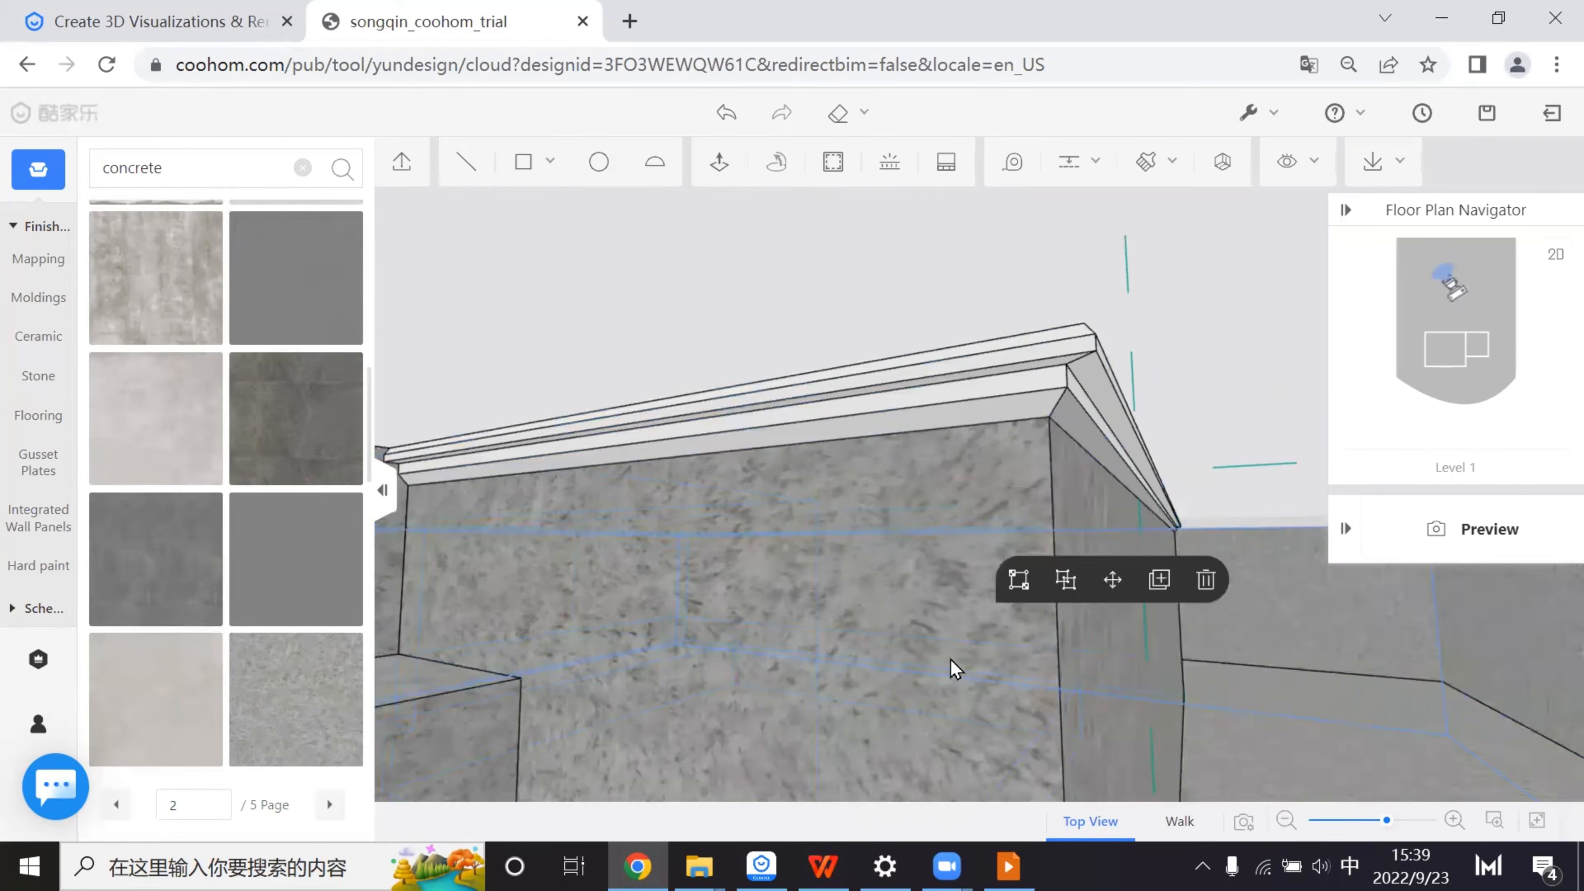
pyautogui.scroll(-5, 902, 599)
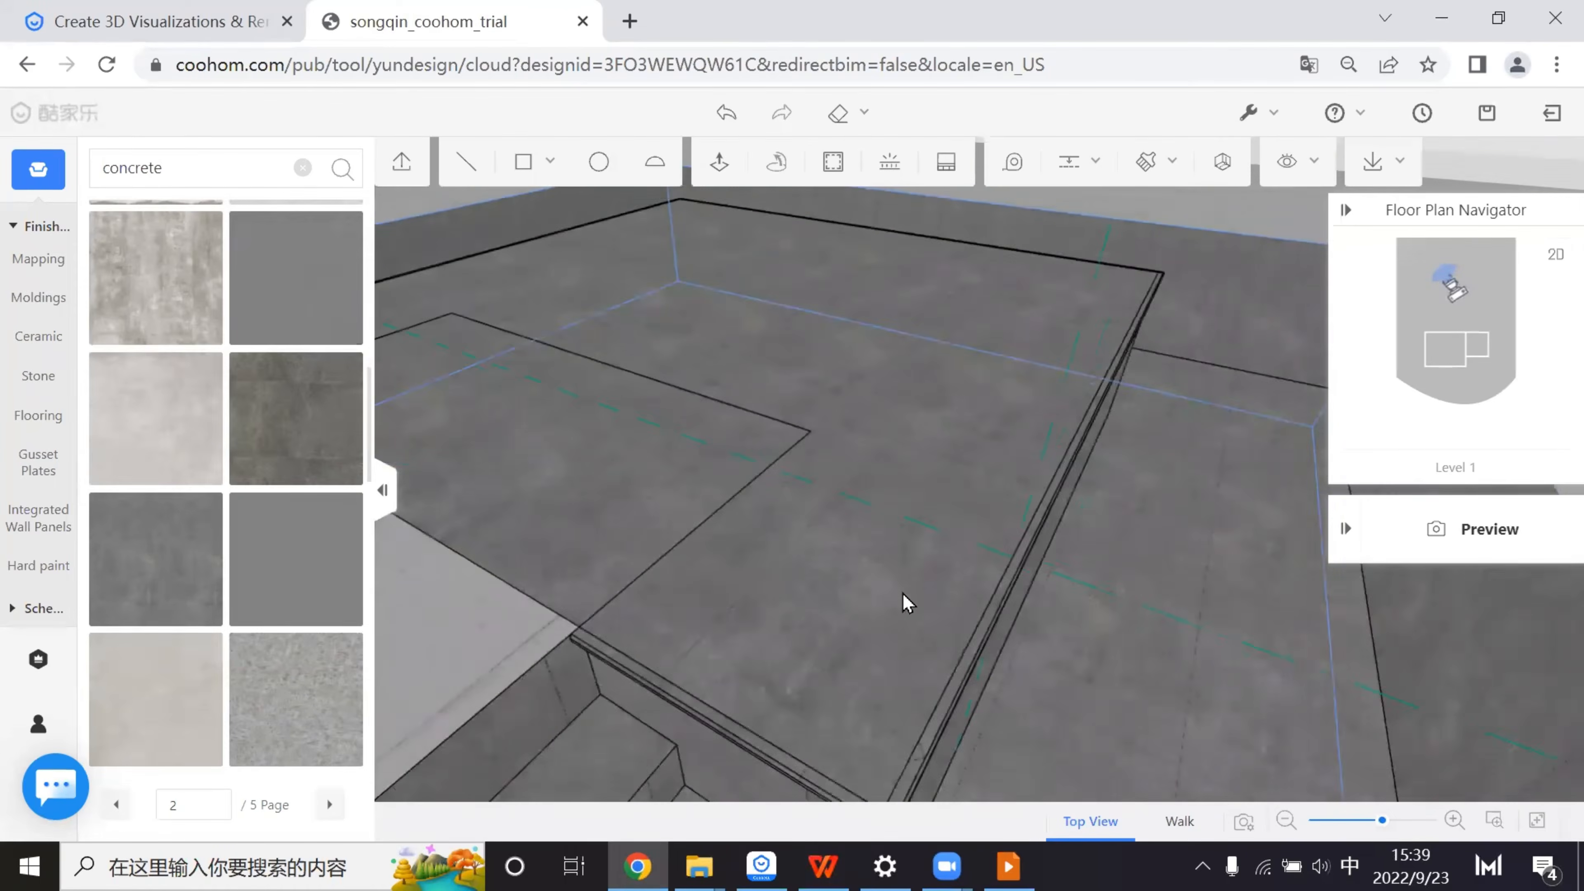
pyautogui.moveTo(1060, 674); pyautogui.dragTo(723, 499, button='right')
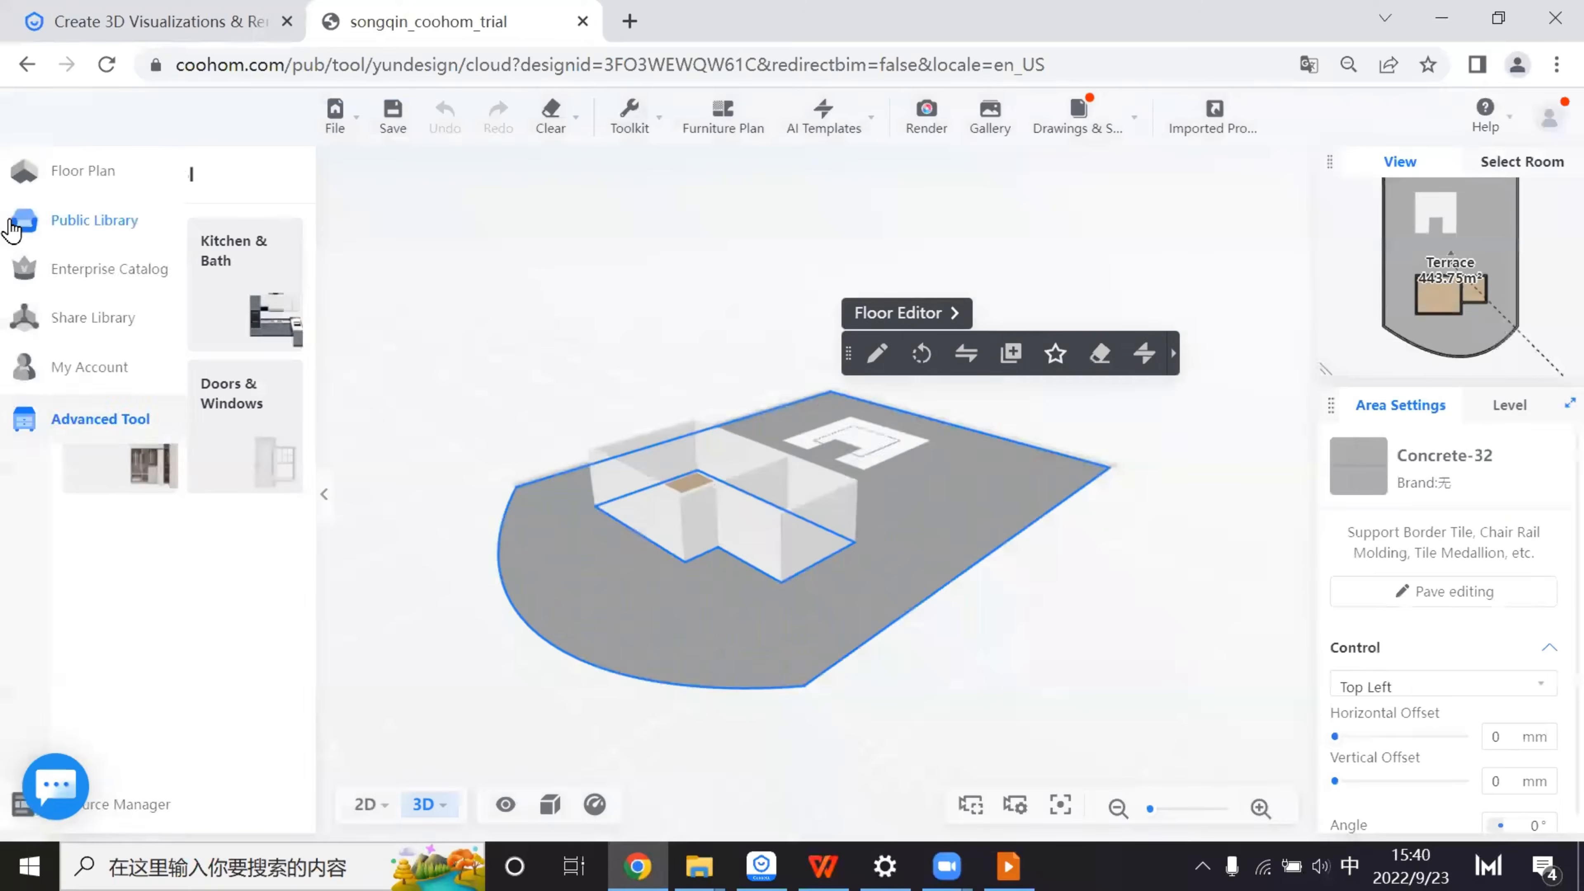
# - Search the Public Library for "water"
pyautogui.click(12, 228)
pyautogui.click(143, 217)
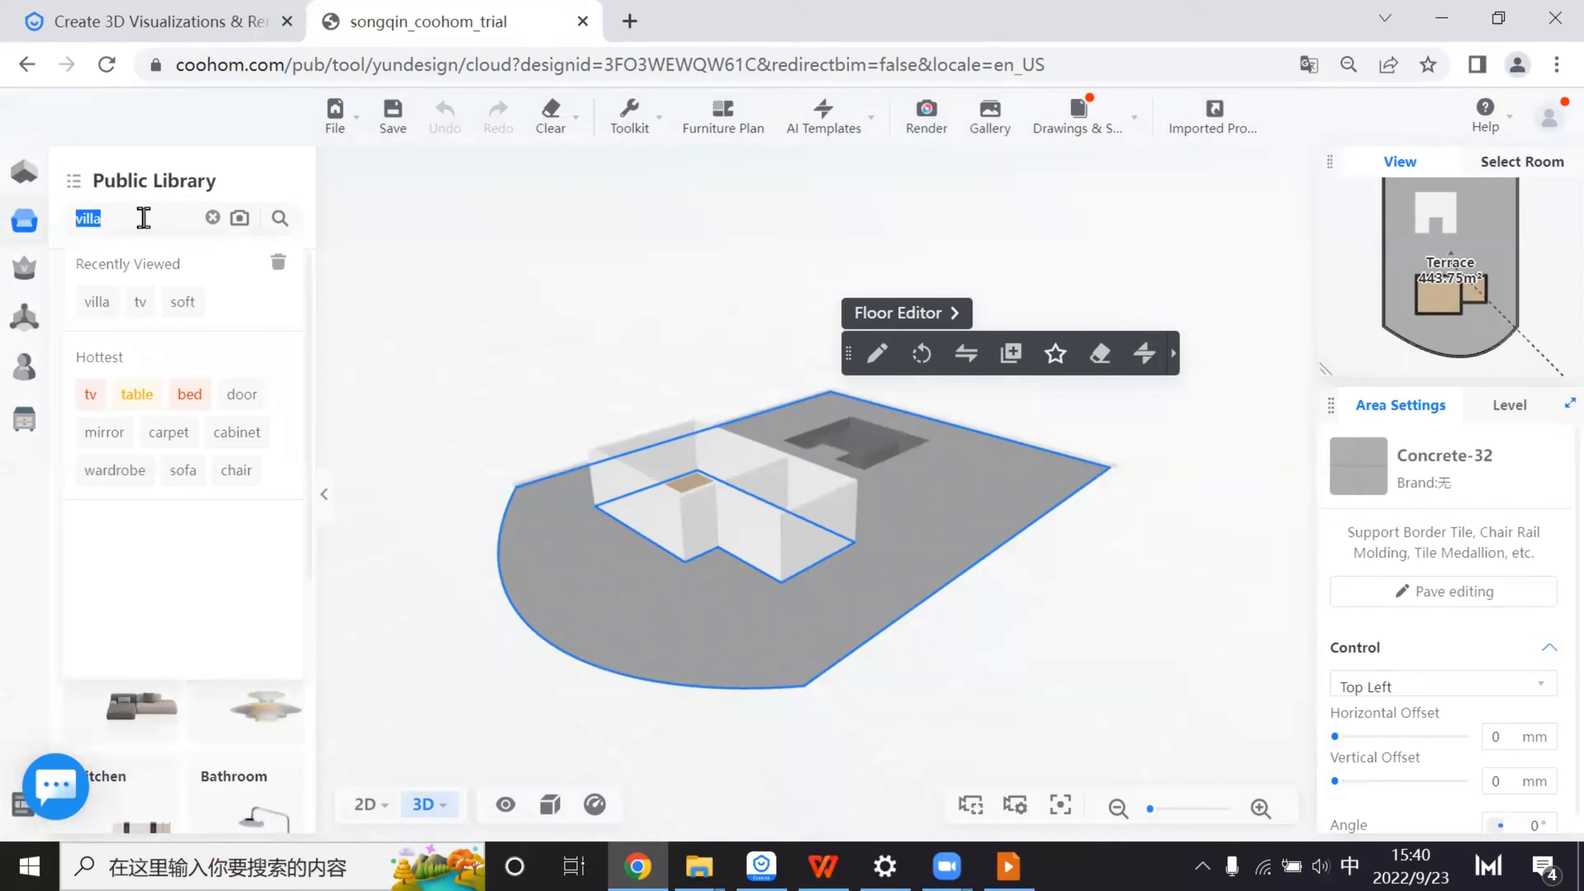
pyautogui.write('water')
pyautogui.press('shift')
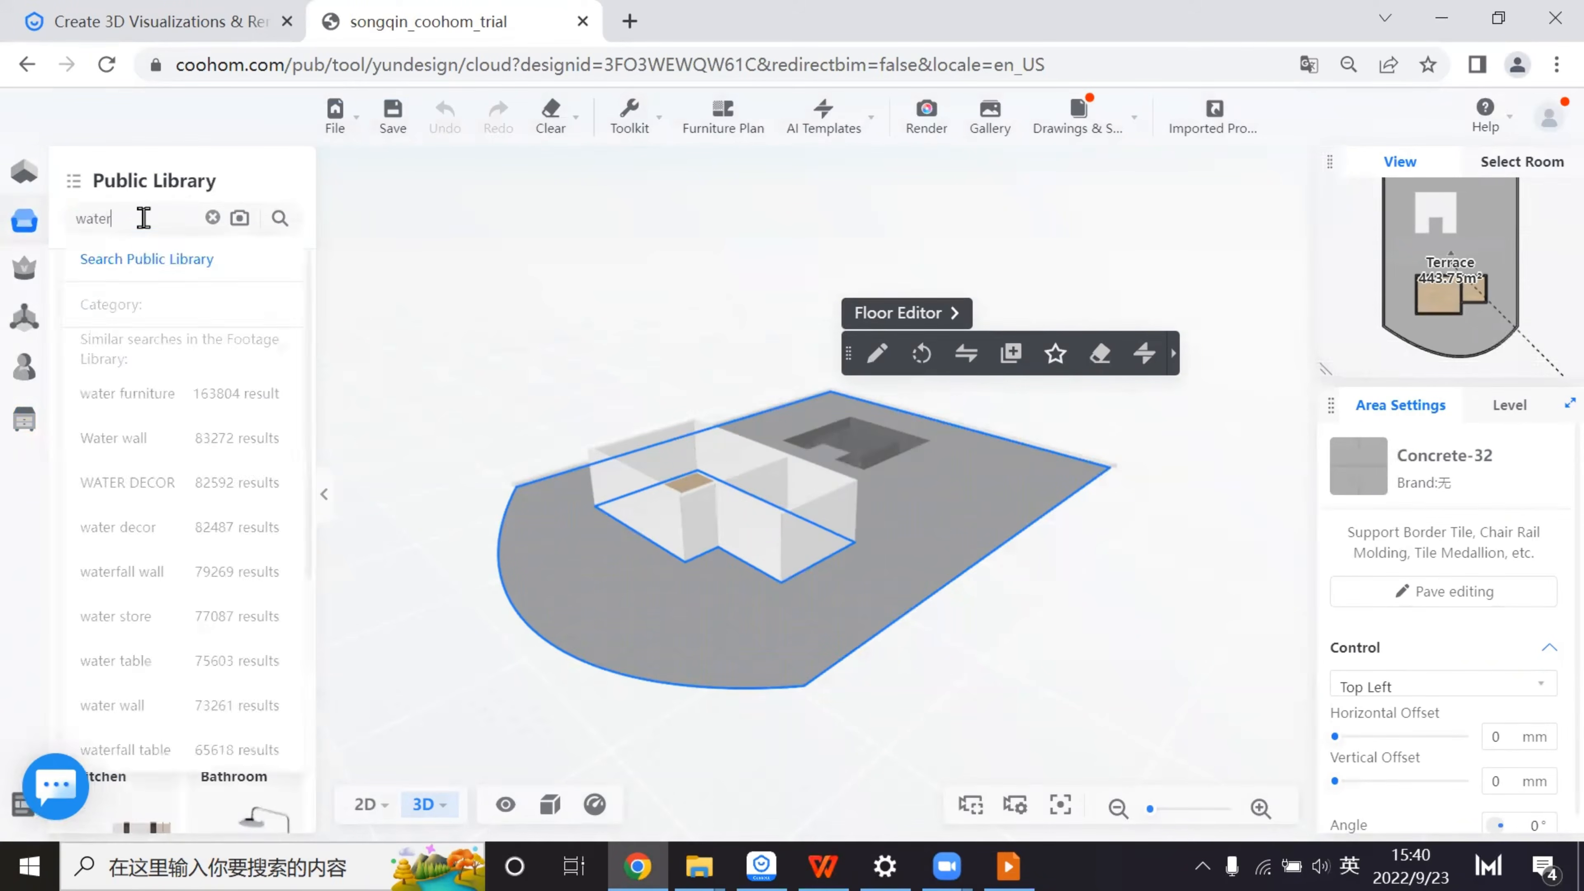
pyautogui.press('Return')
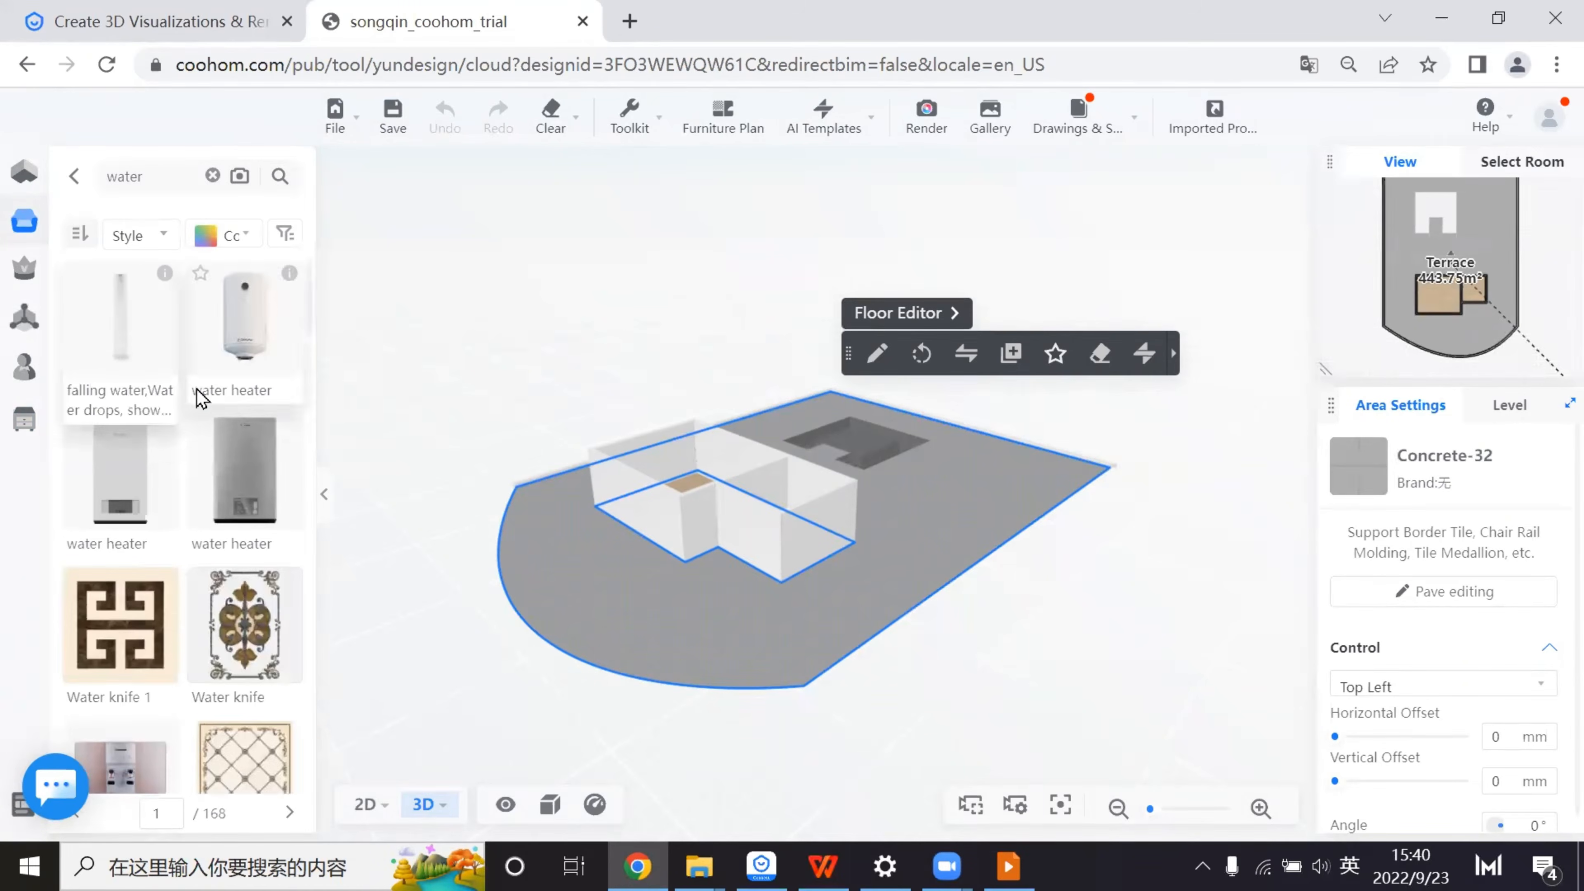
# - Browse the water results and examine the previews and sizes of the dynamic water models
pyautogui.scroll(-6, 205, 406)
pyautogui.scroll(-3, 212, 431)
pyautogui.scroll(4, 240, 408)
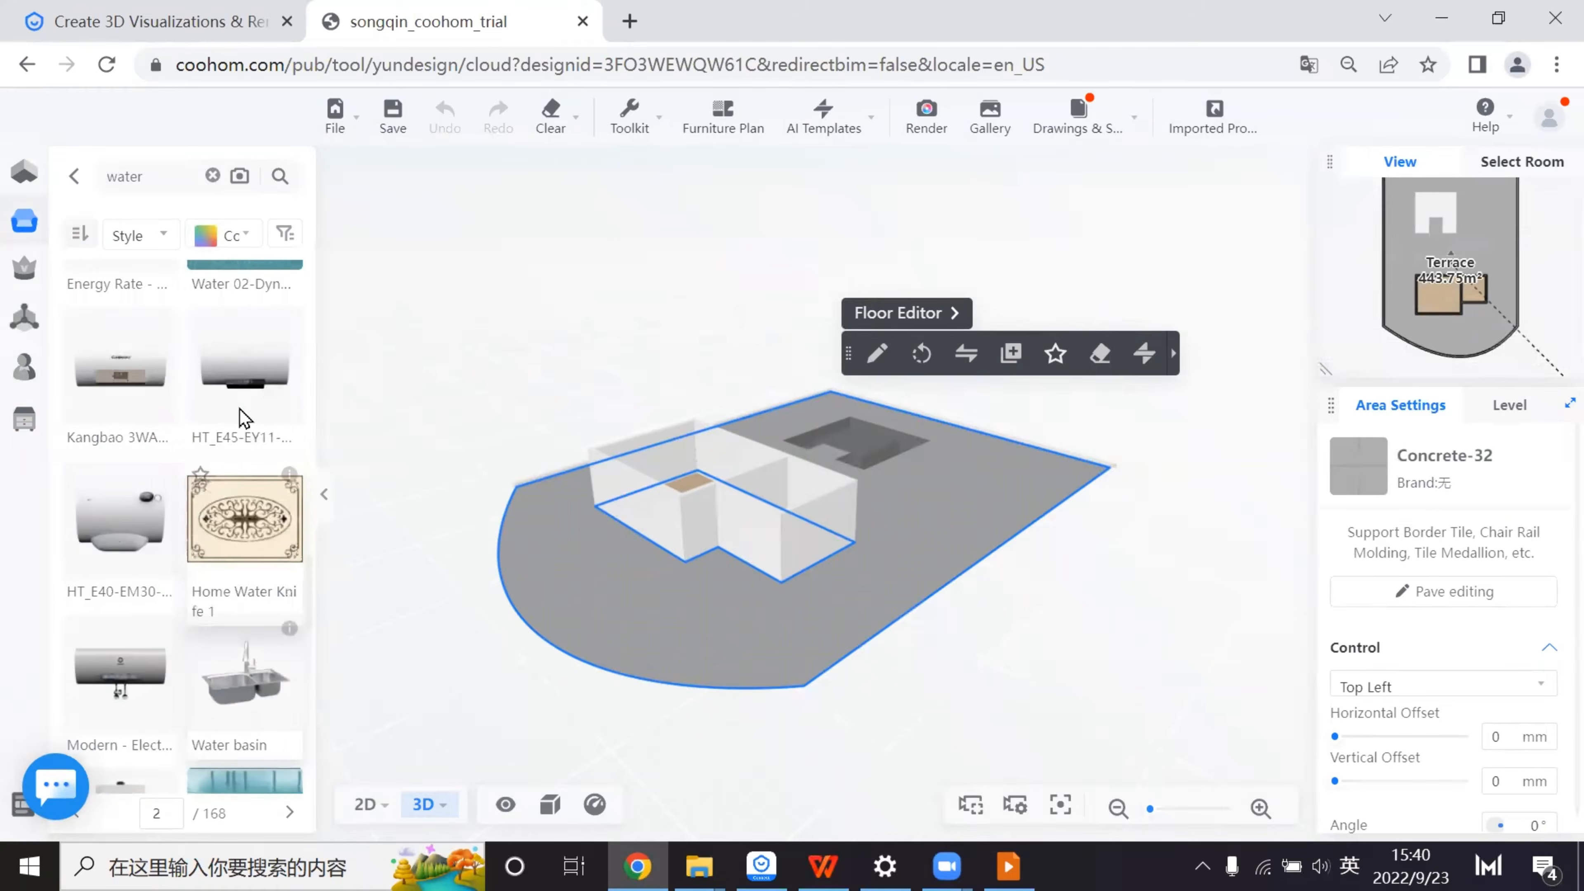
pyautogui.moveTo(291, 421)
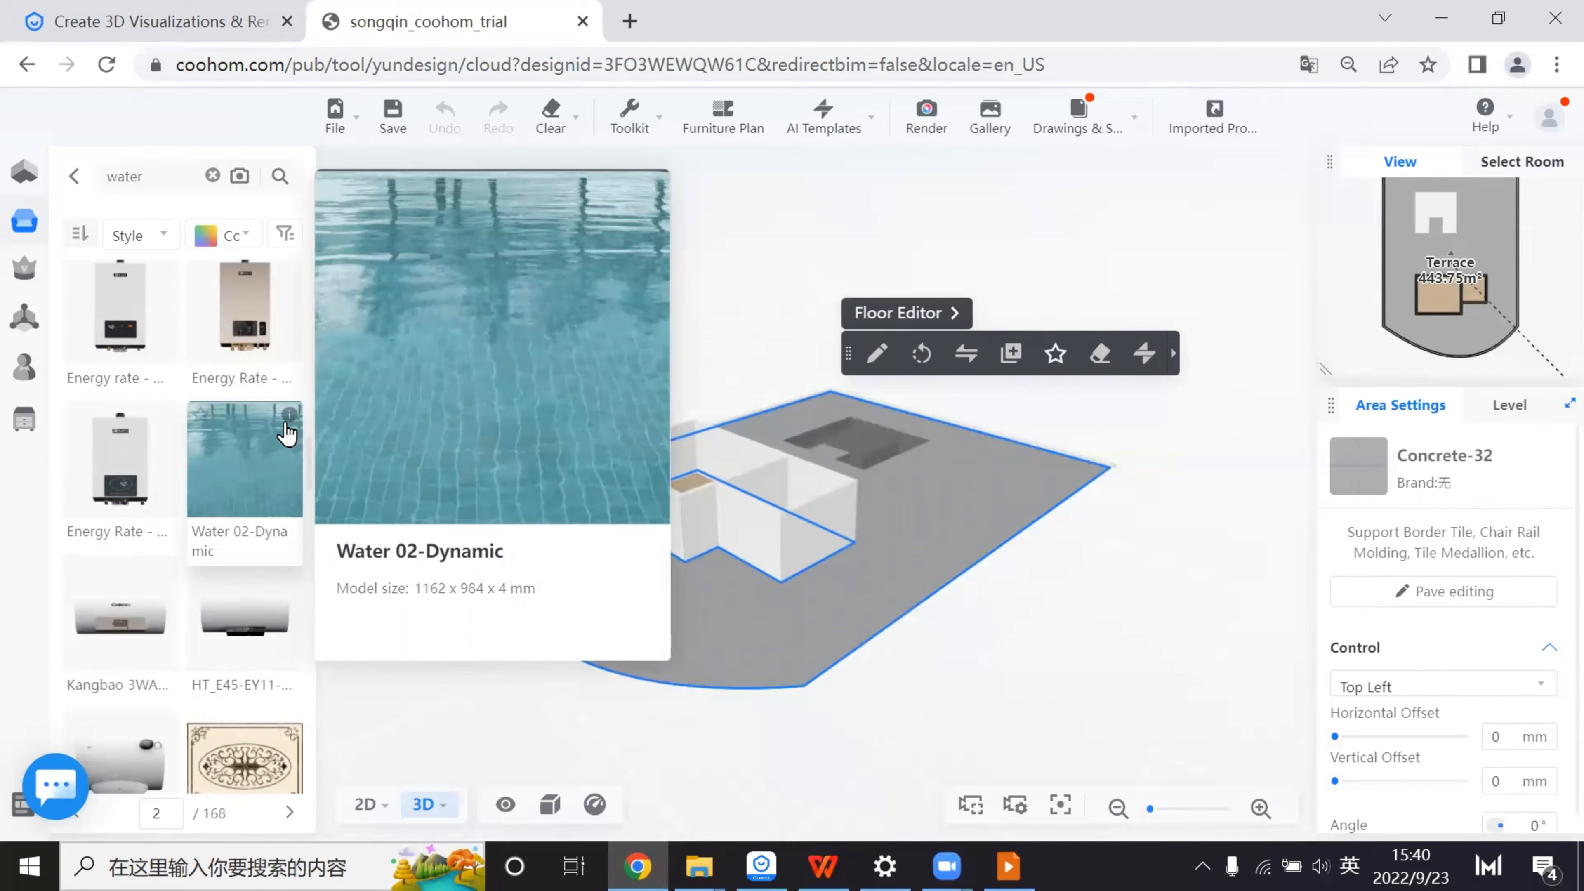
pyautogui.scroll(-6, 291, 437)
pyautogui.moveTo(288, 548)
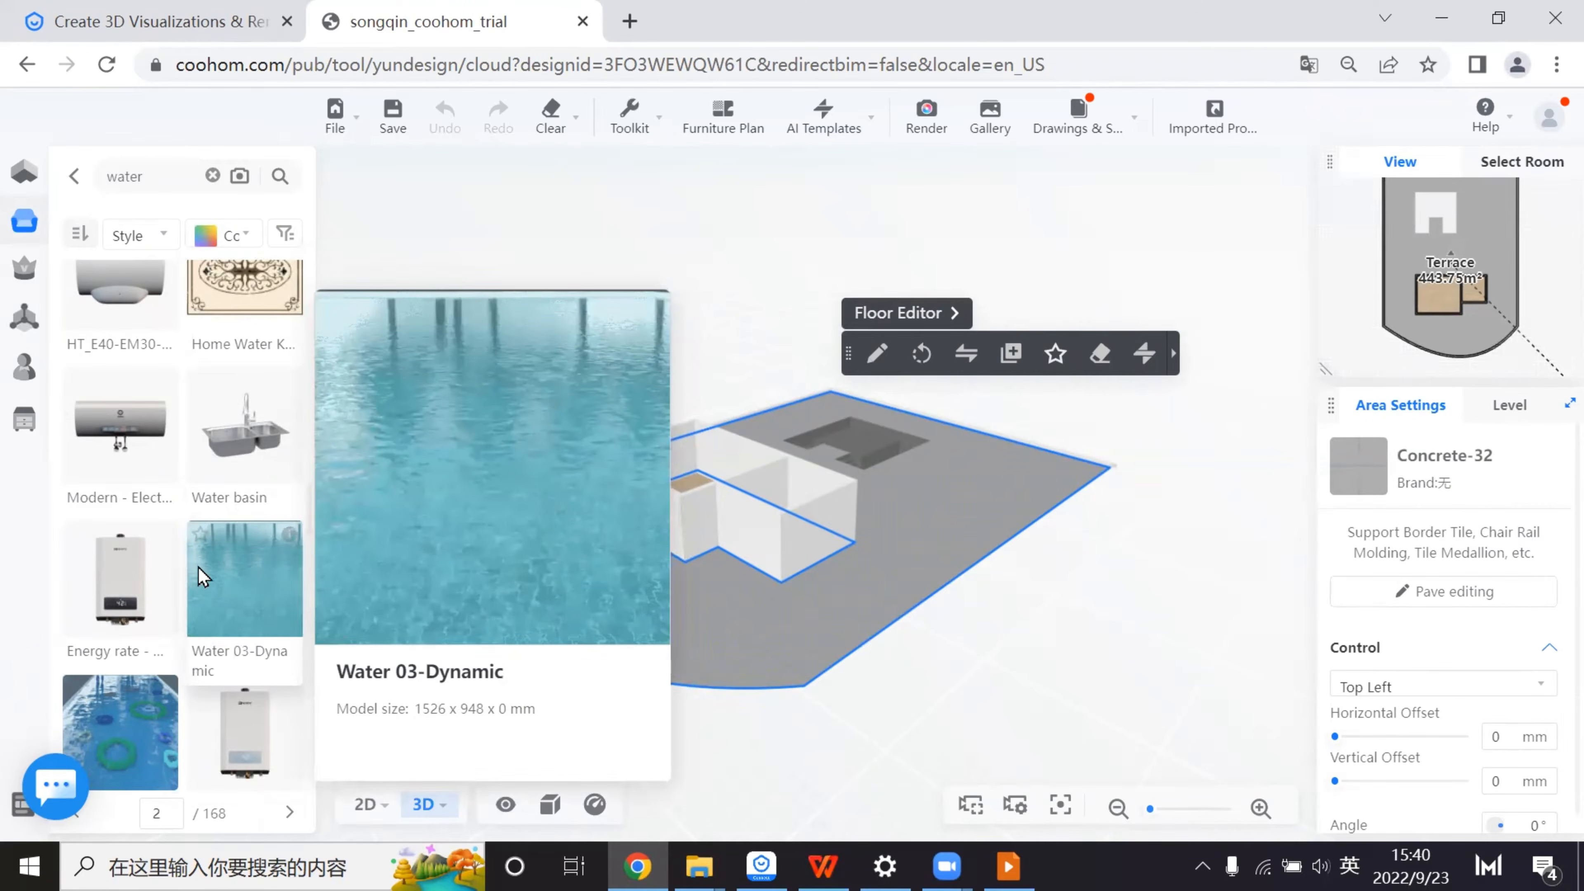
pyautogui.scroll(5, 206, 574)
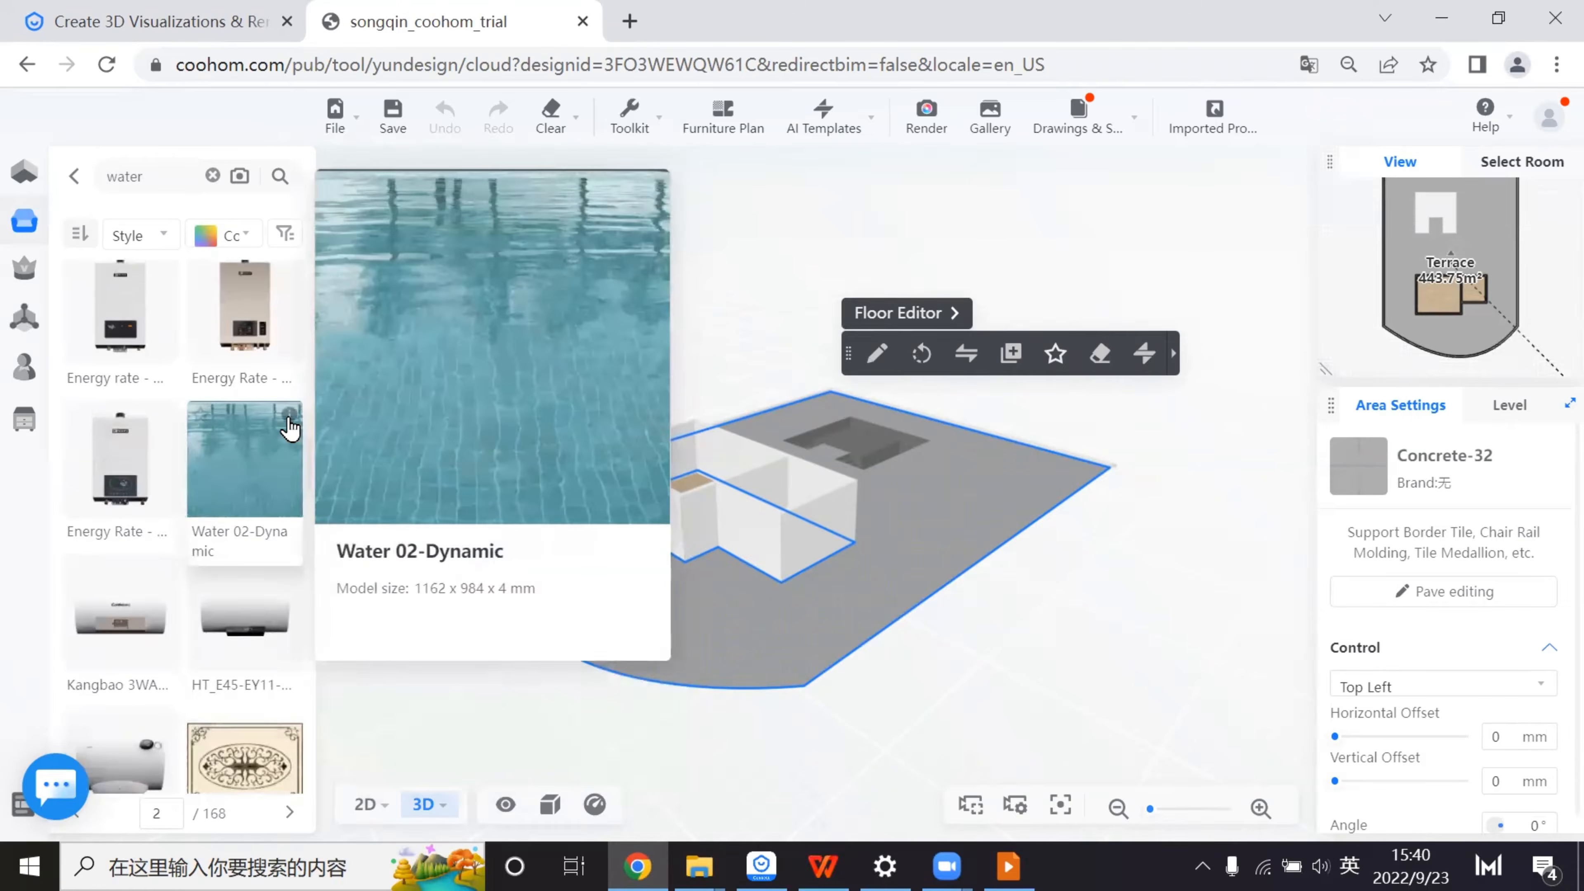
pyautogui.scroll(-5, 274, 604)
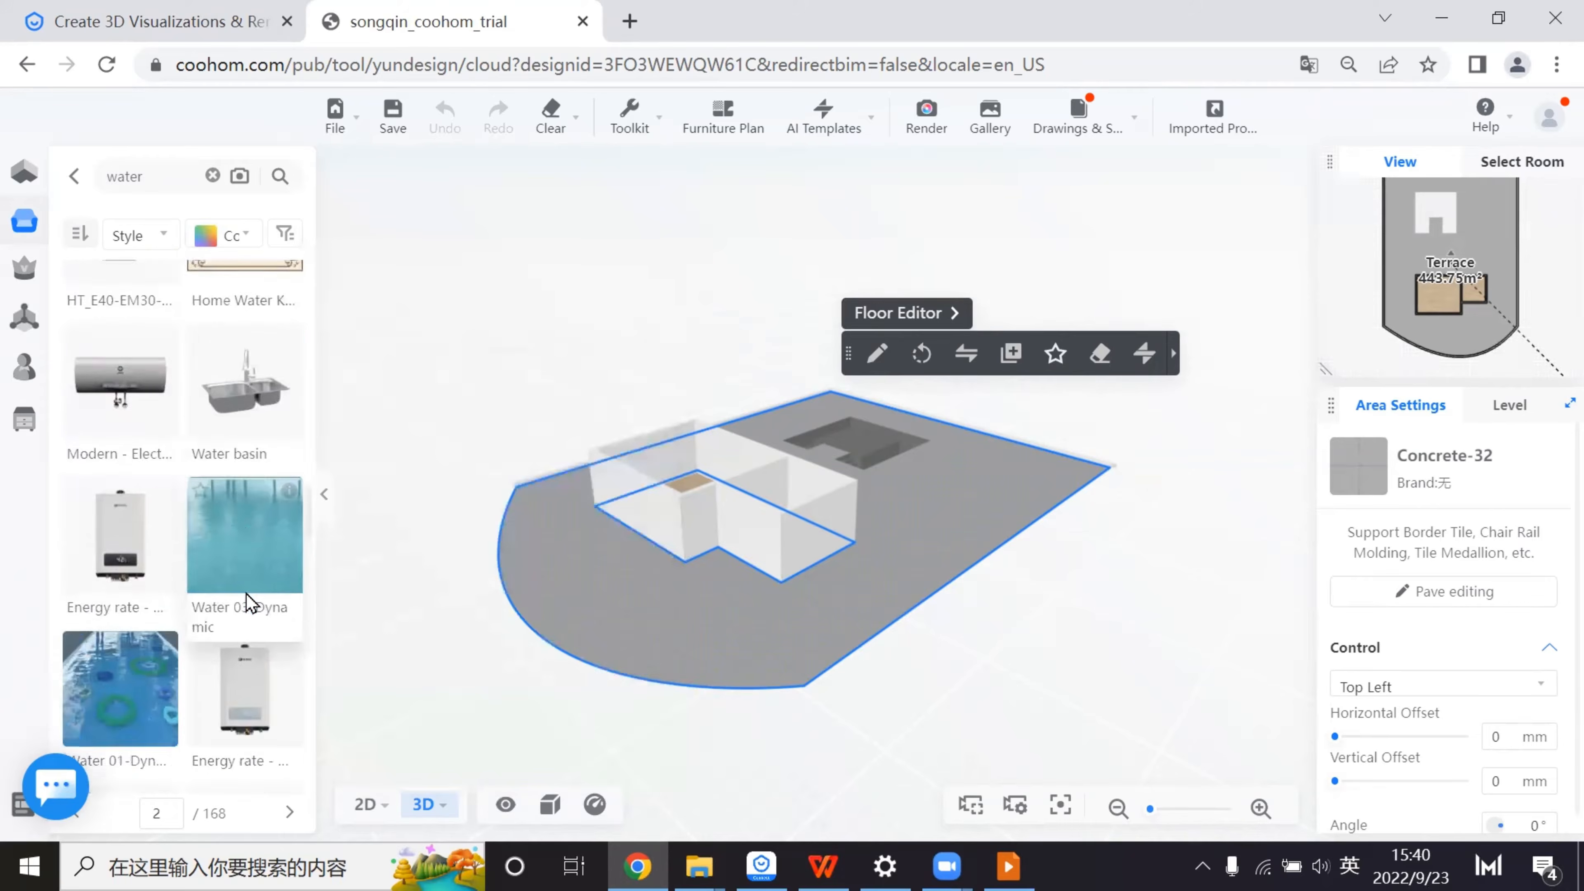
pyautogui.moveTo(167, 457)
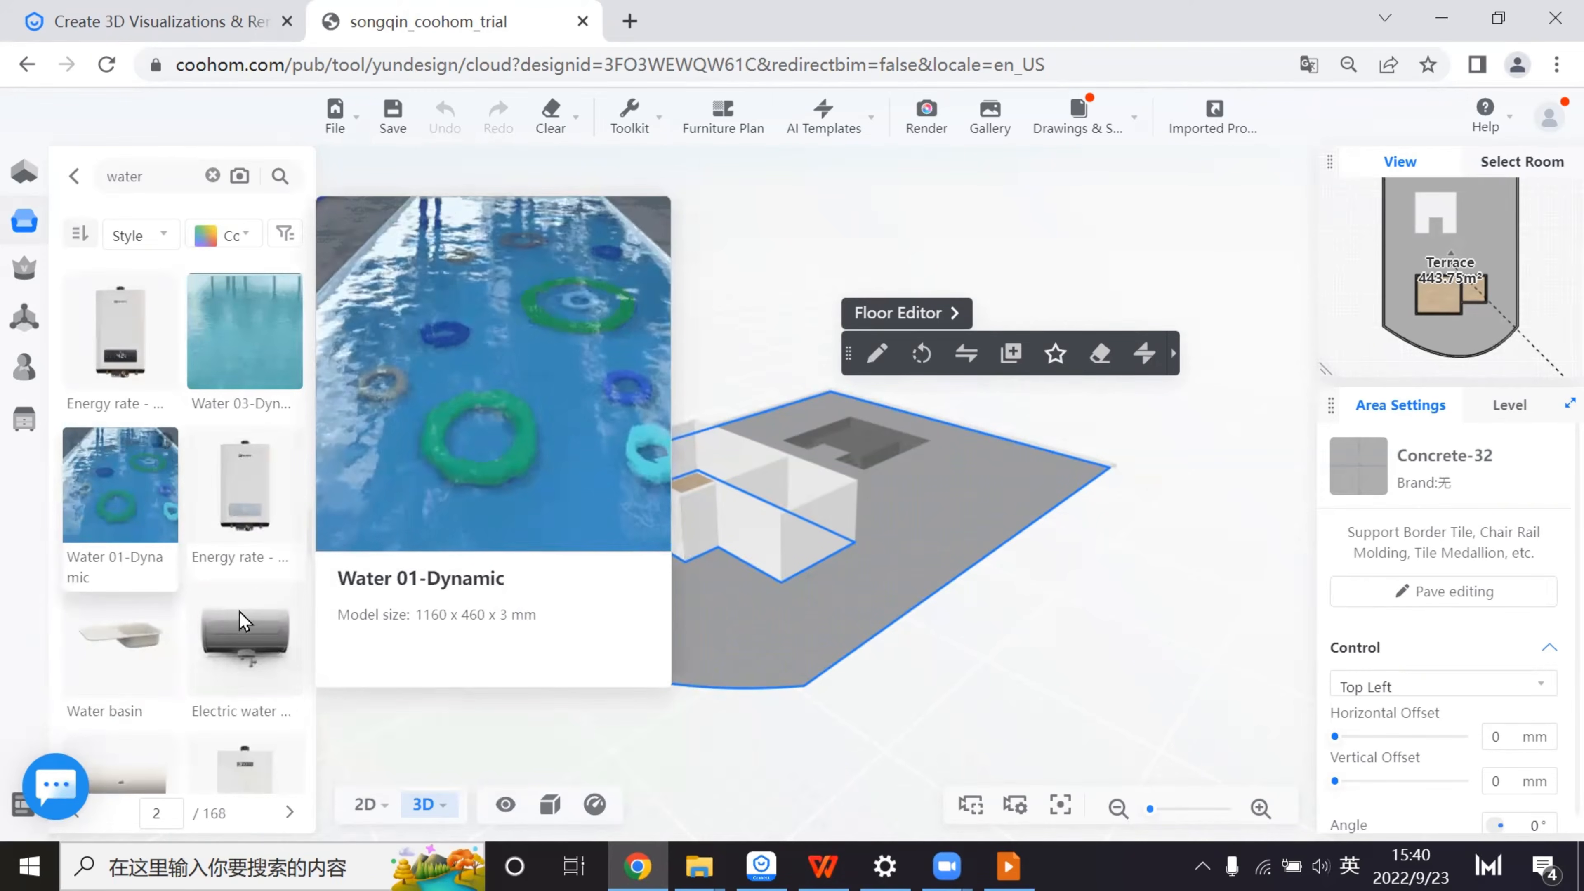
pyautogui.scroll(-10, 240, 624)
# - Search the library for "dynamic" and examine the dynamic pool and water models
pyautogui.doubleClick(155, 176)
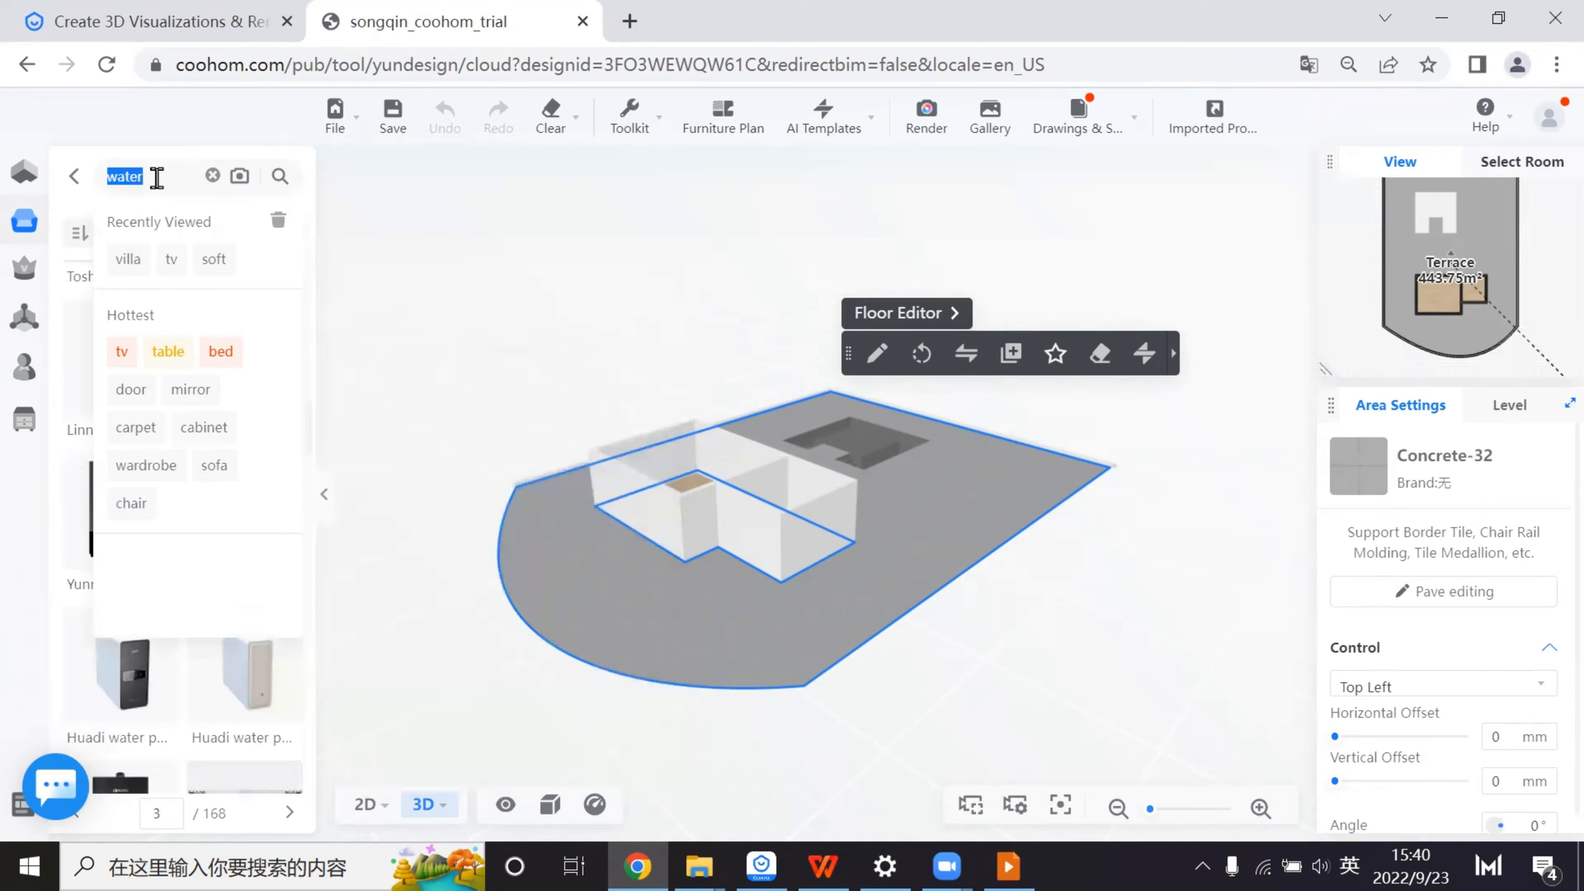
pyautogui.write('dynami')
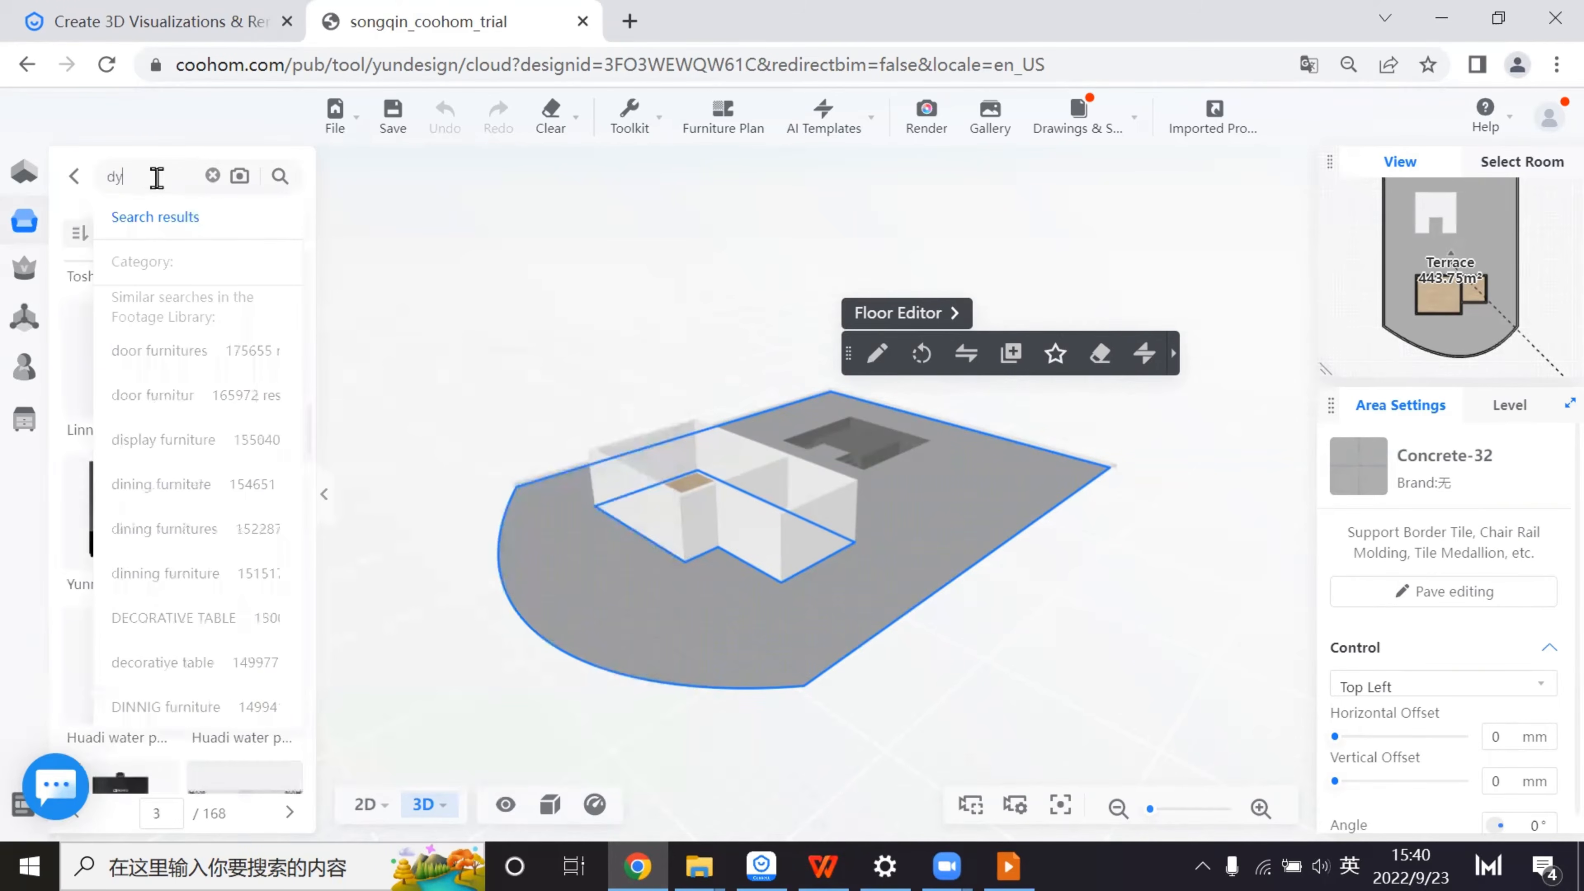
pyautogui.press('Return')
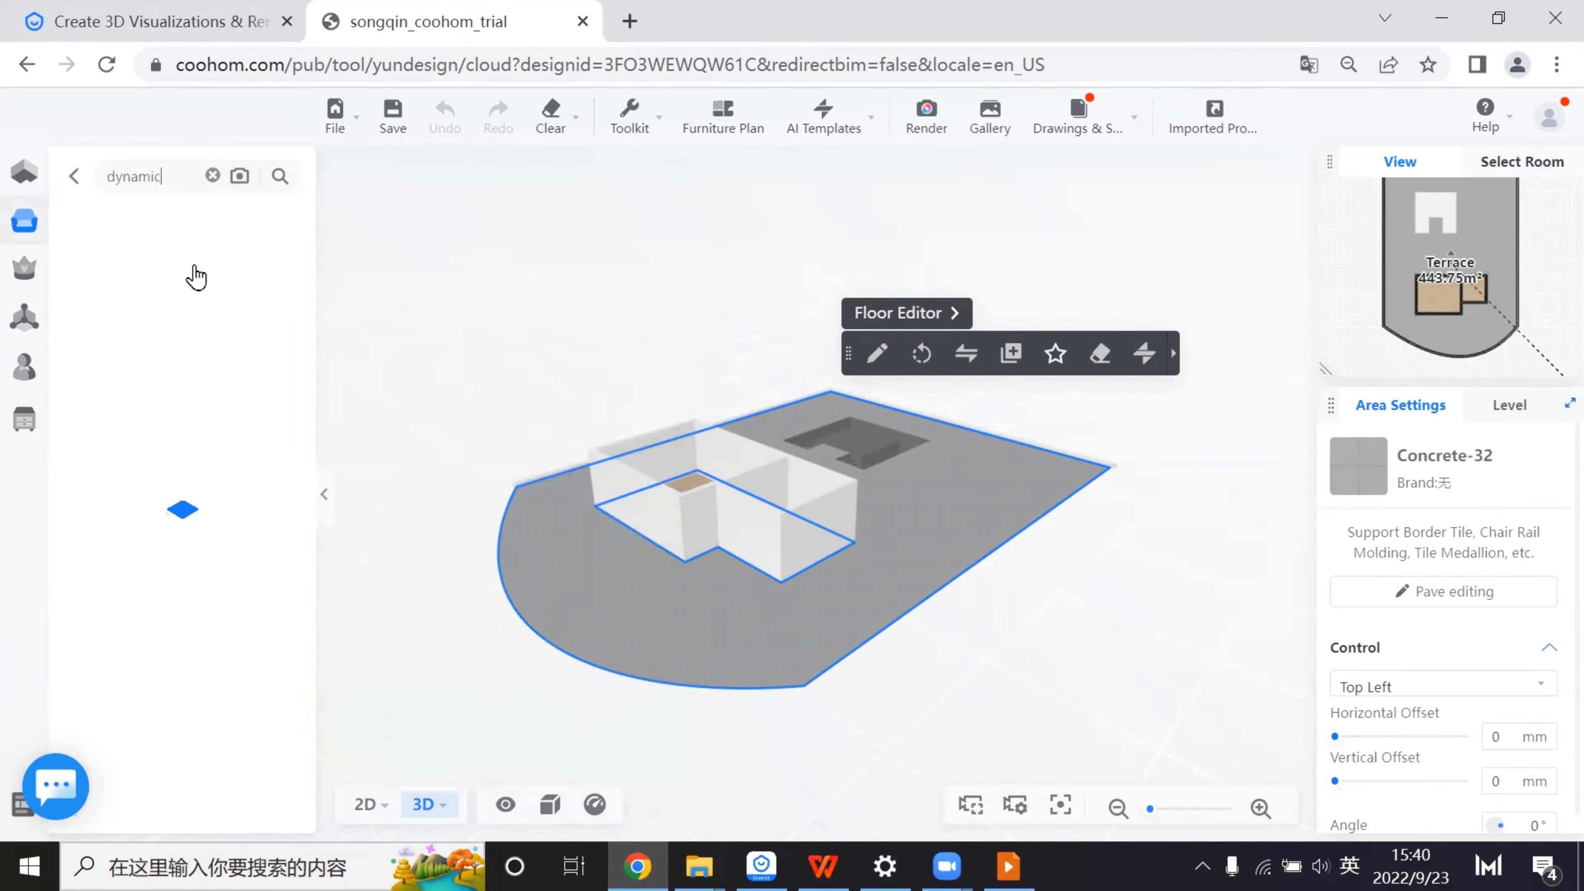
pyautogui.scroll(-2, 252, 664)
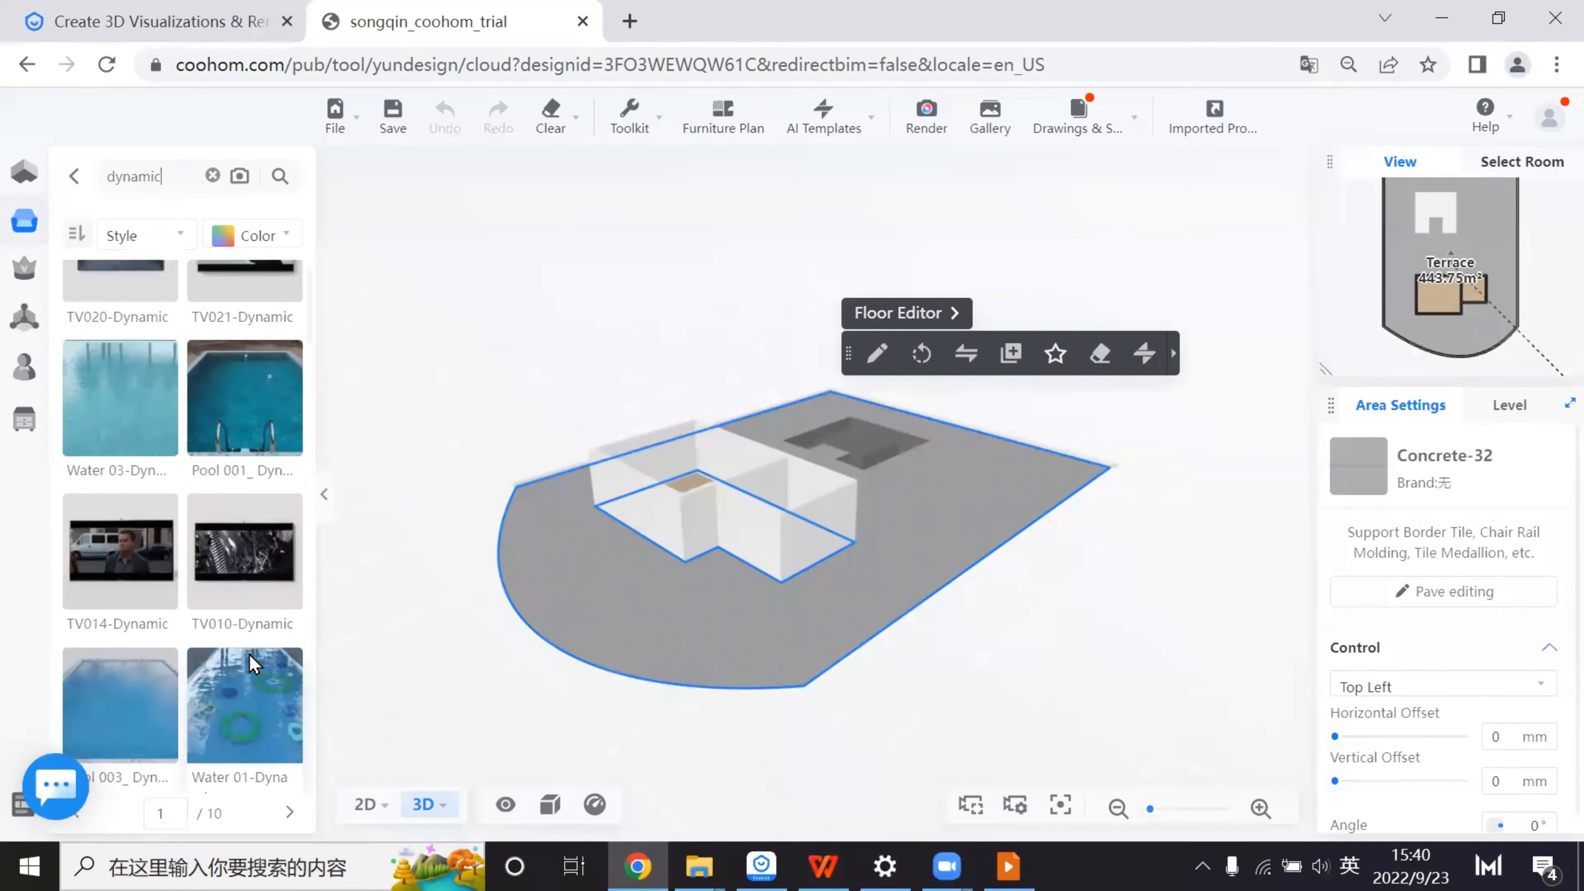
pyautogui.scroll(-1, 252, 663)
pyautogui.moveTo(161, 620)
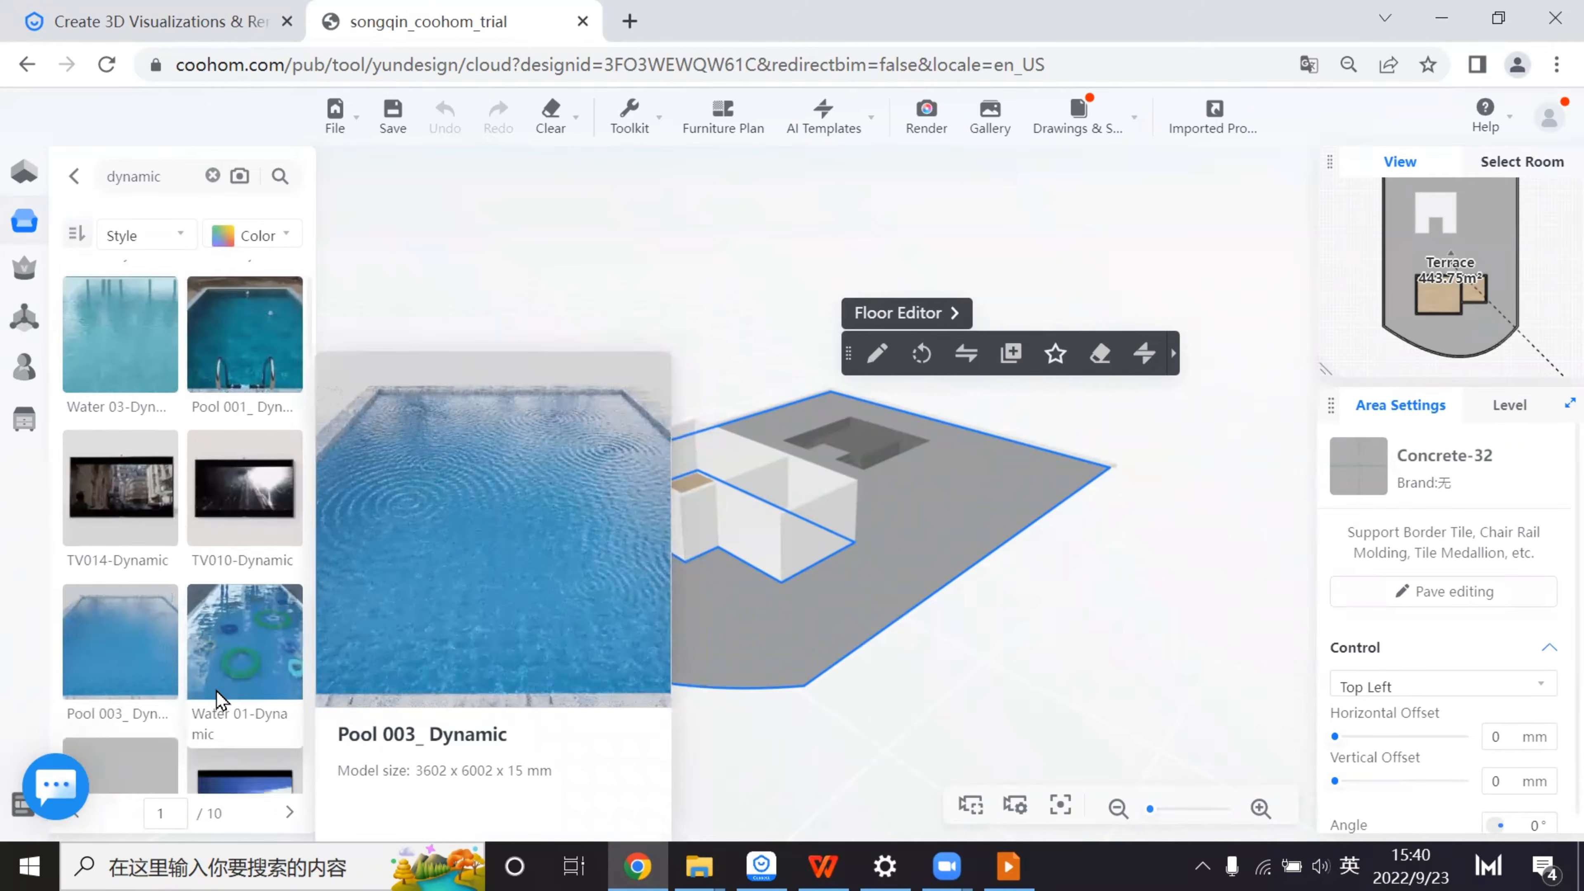
pyautogui.scroll(-3, 166, 374)
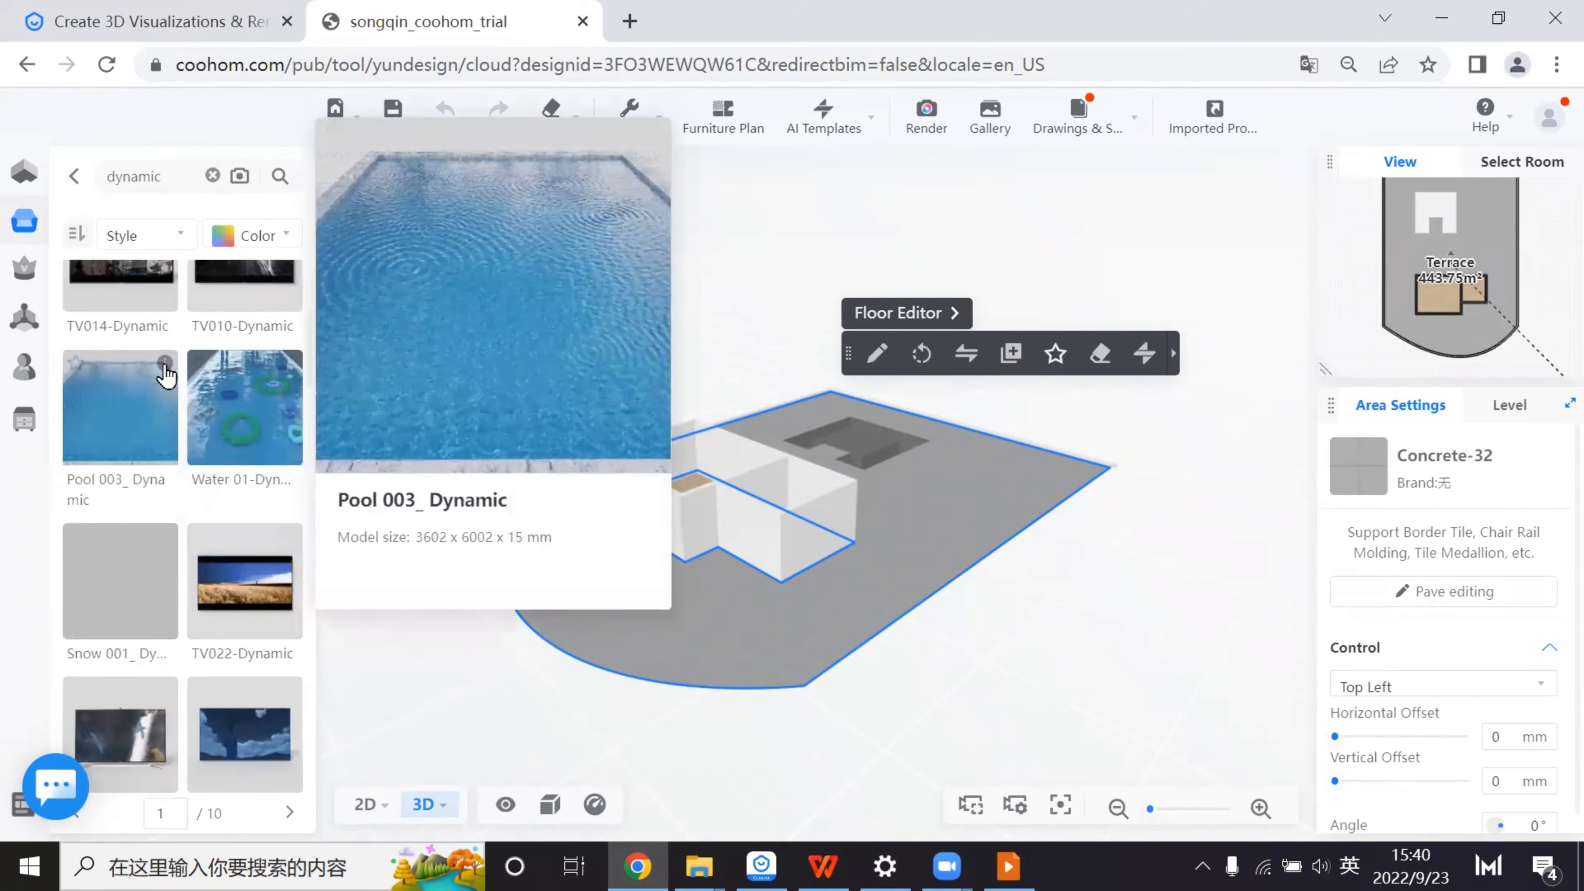
# - Place the Pool 003_ Dynamic water model over the sunken pool and align it with one side of the opening
pyautogui.click(131, 432)
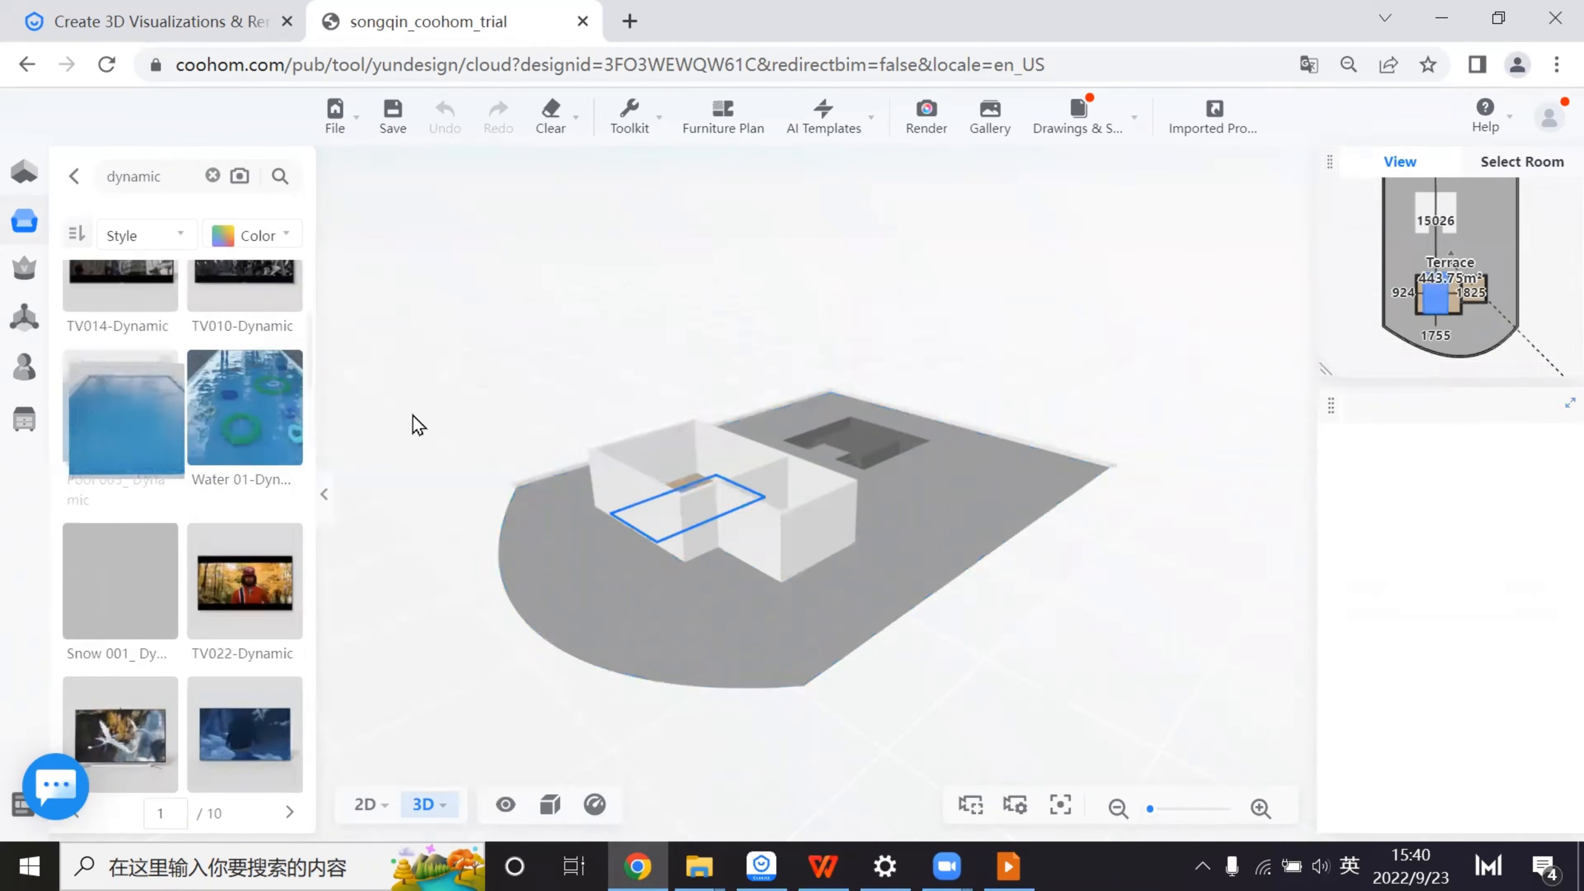
pyautogui.moveTo(413, 415); pyautogui.dragTo(897, 459)
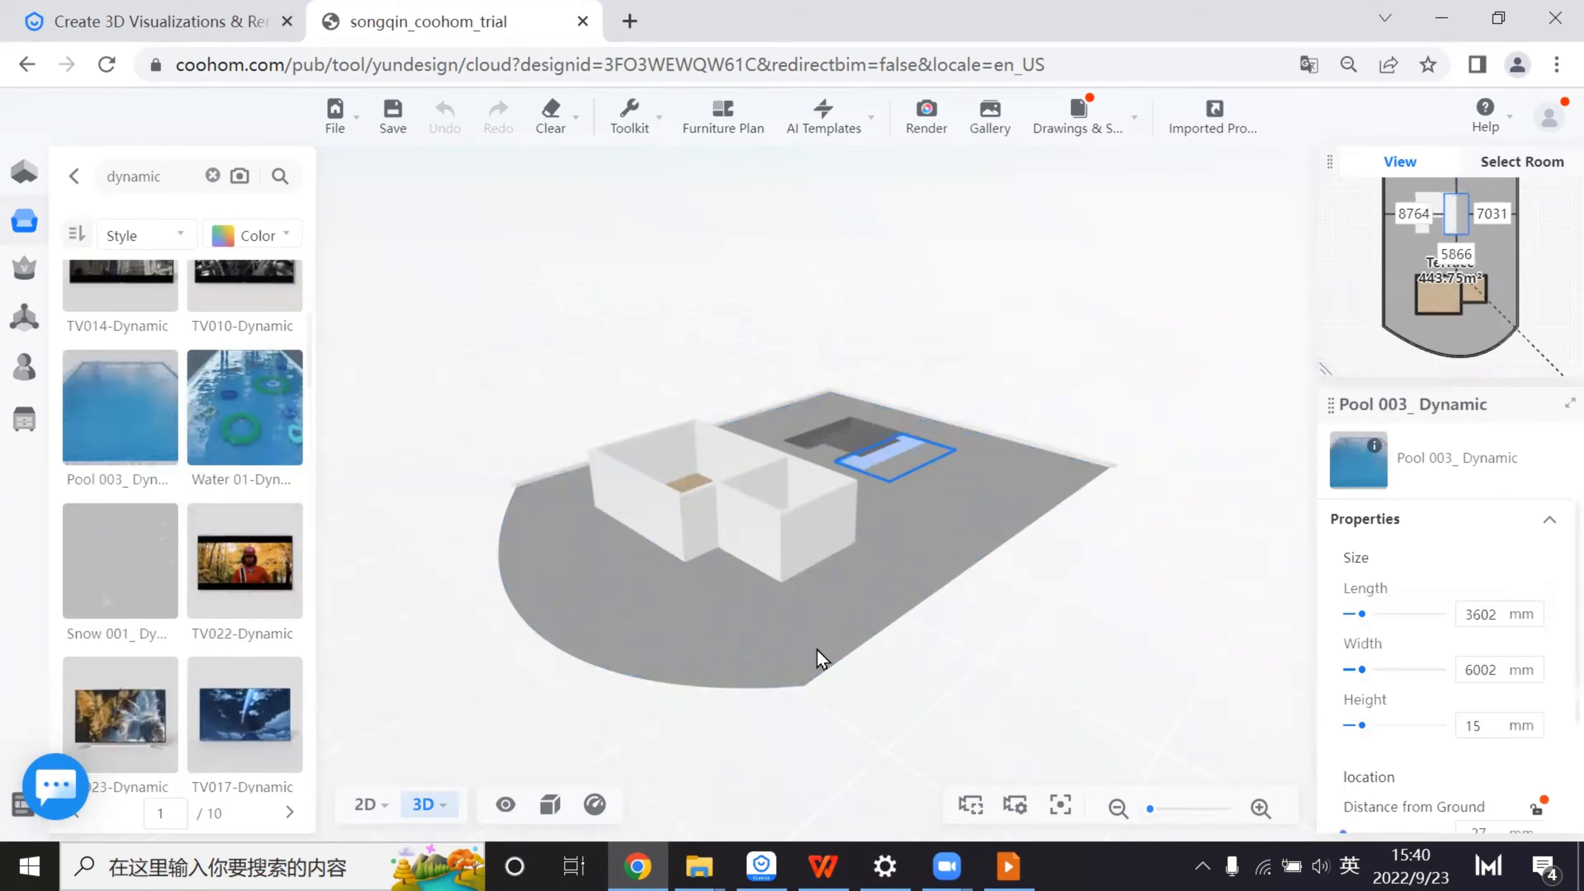
pyautogui.moveTo(823, 658); pyautogui.dragTo(704, 559)
pyautogui.scroll(6, 894, 563)
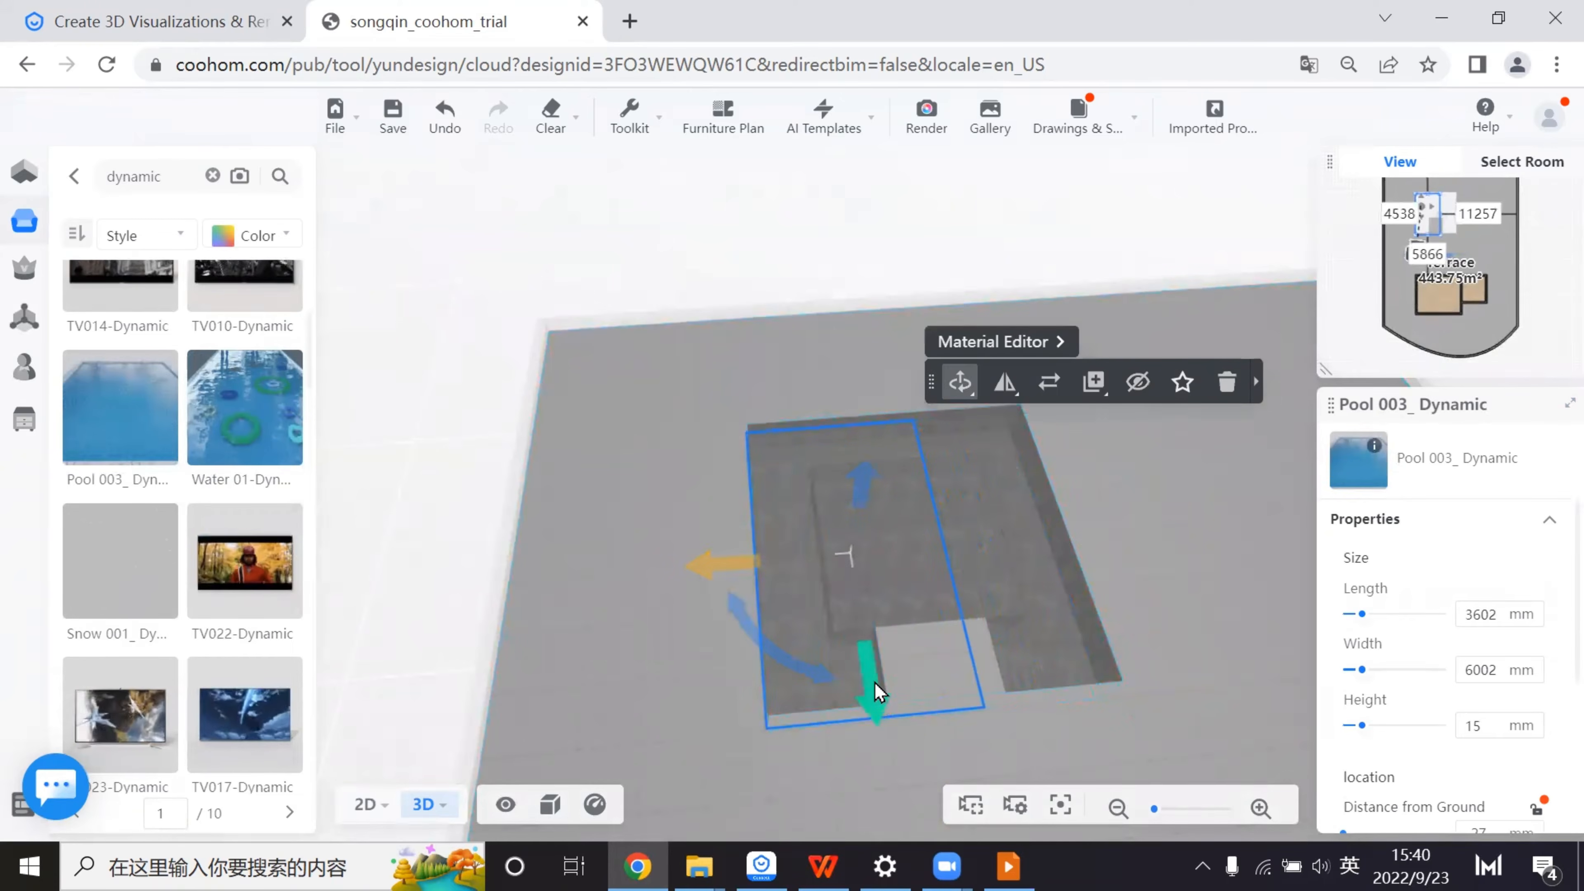
pyautogui.moveTo(882, 696); pyautogui.dragTo(873, 675)
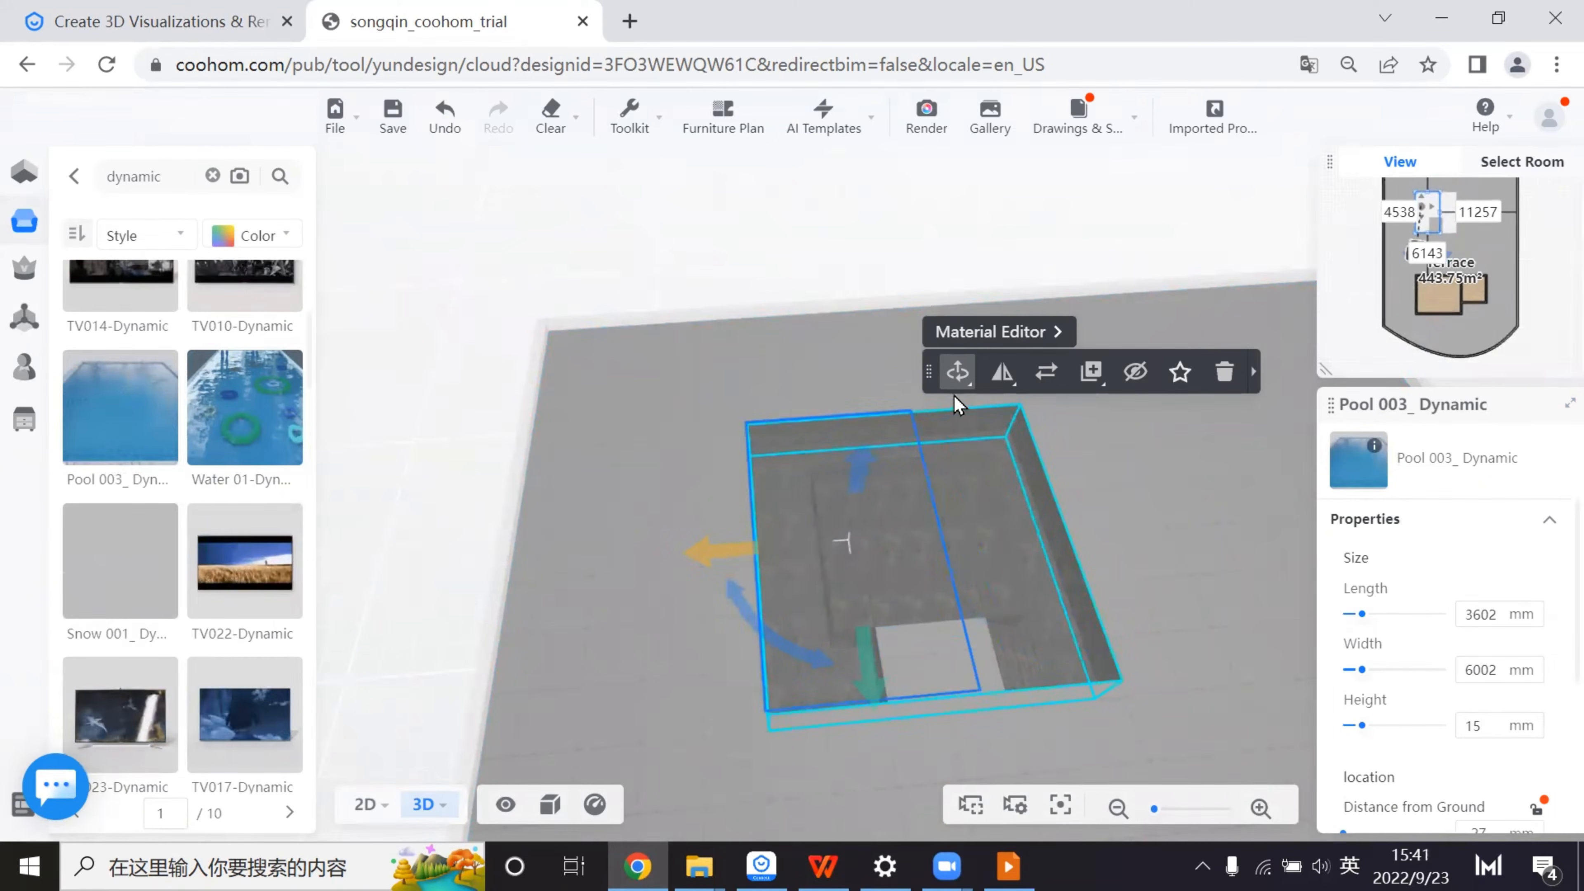
# - Scale the water model proportionally to about 6248 mm in length so it spans the pool opening
pyautogui.moveTo(958, 373)
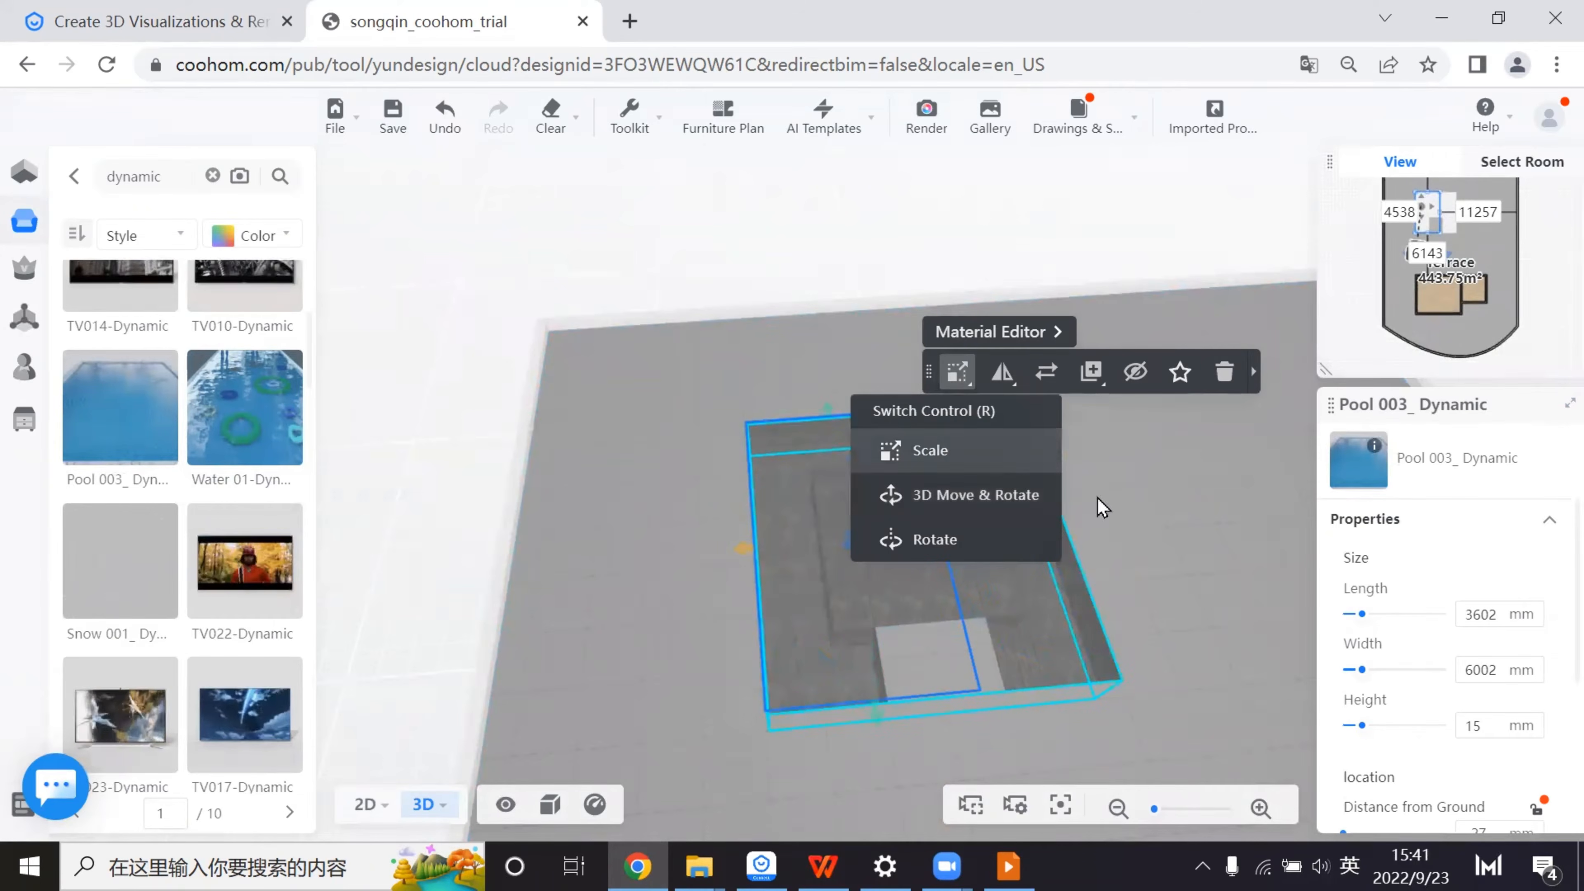
pyautogui.click(931, 450)
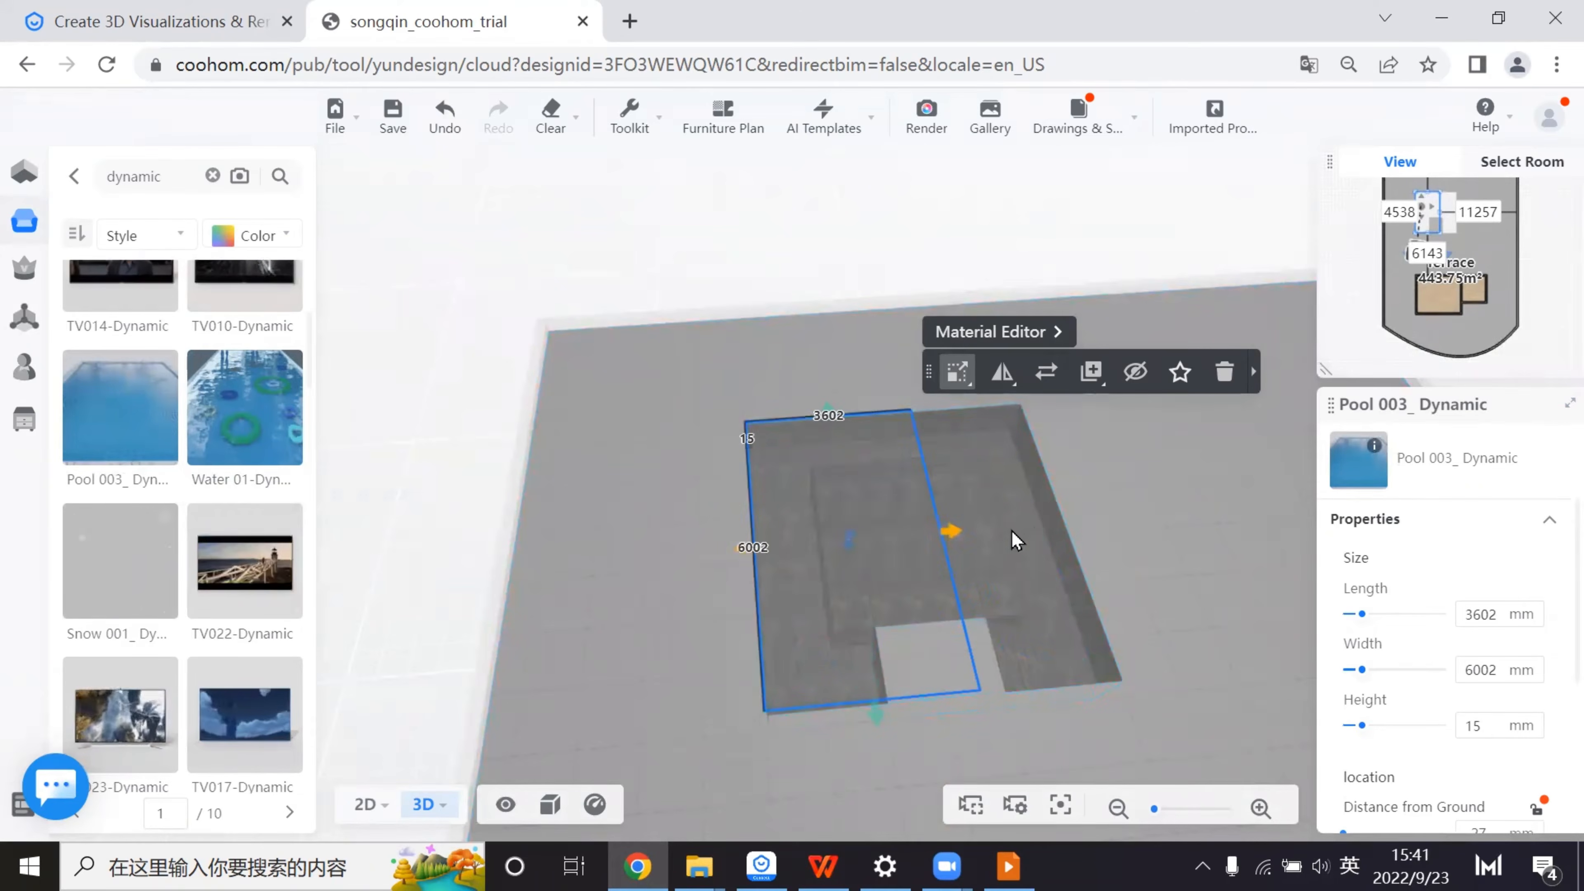
pyautogui.moveTo(1017, 540); pyautogui.dragTo(1090, 538)
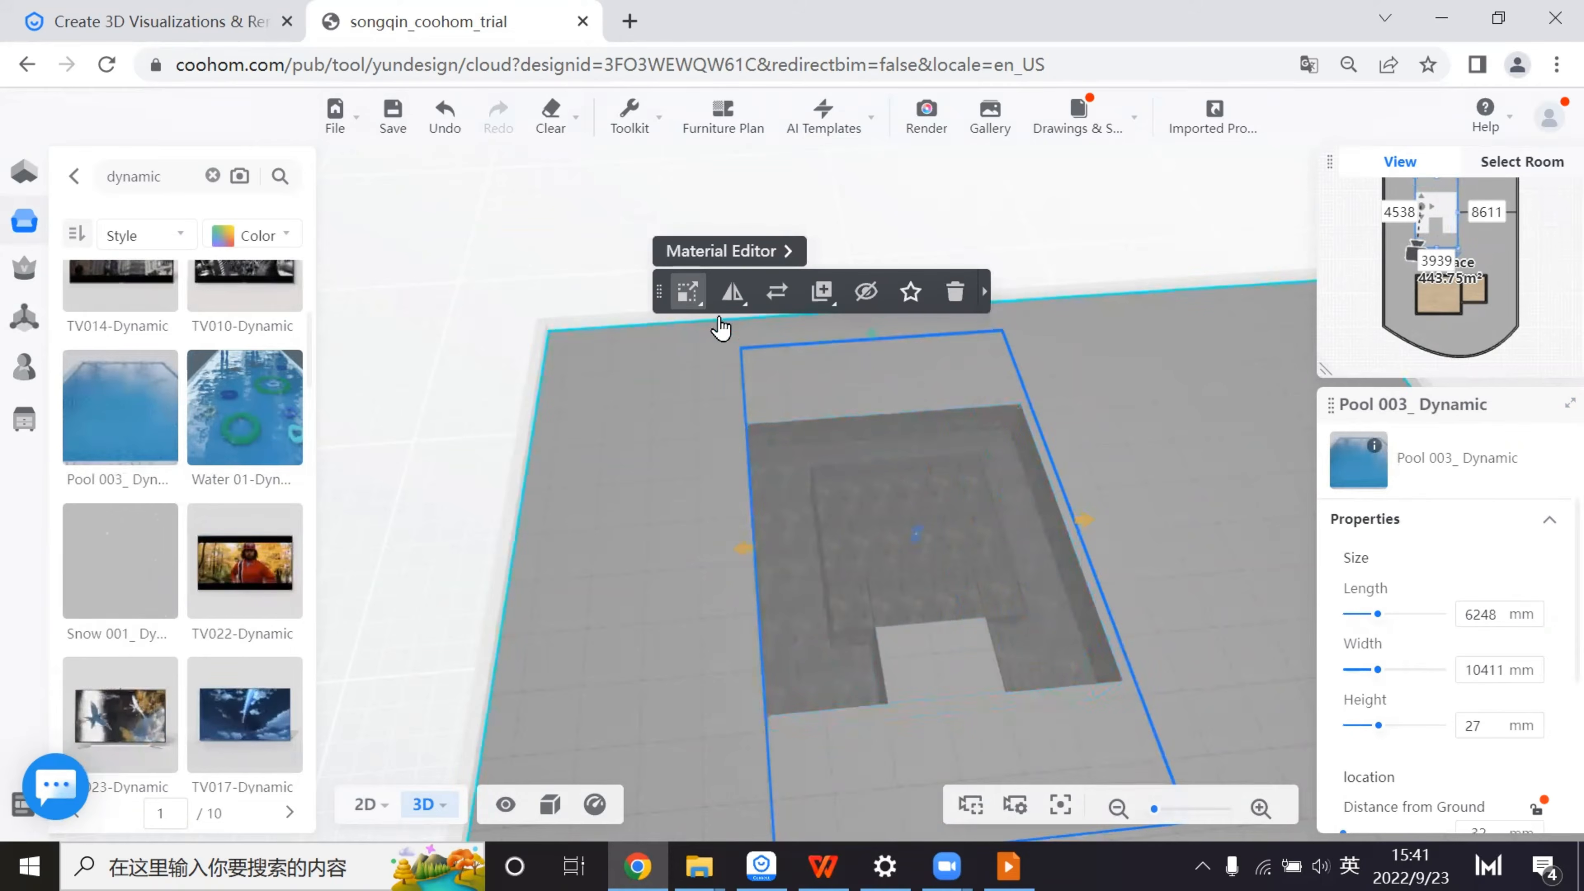
# - Turn off proportional scaling and resize the water model to about 6409 mm long and 8360 mm wide
pyautogui.scroll(-2, 1384, 718)
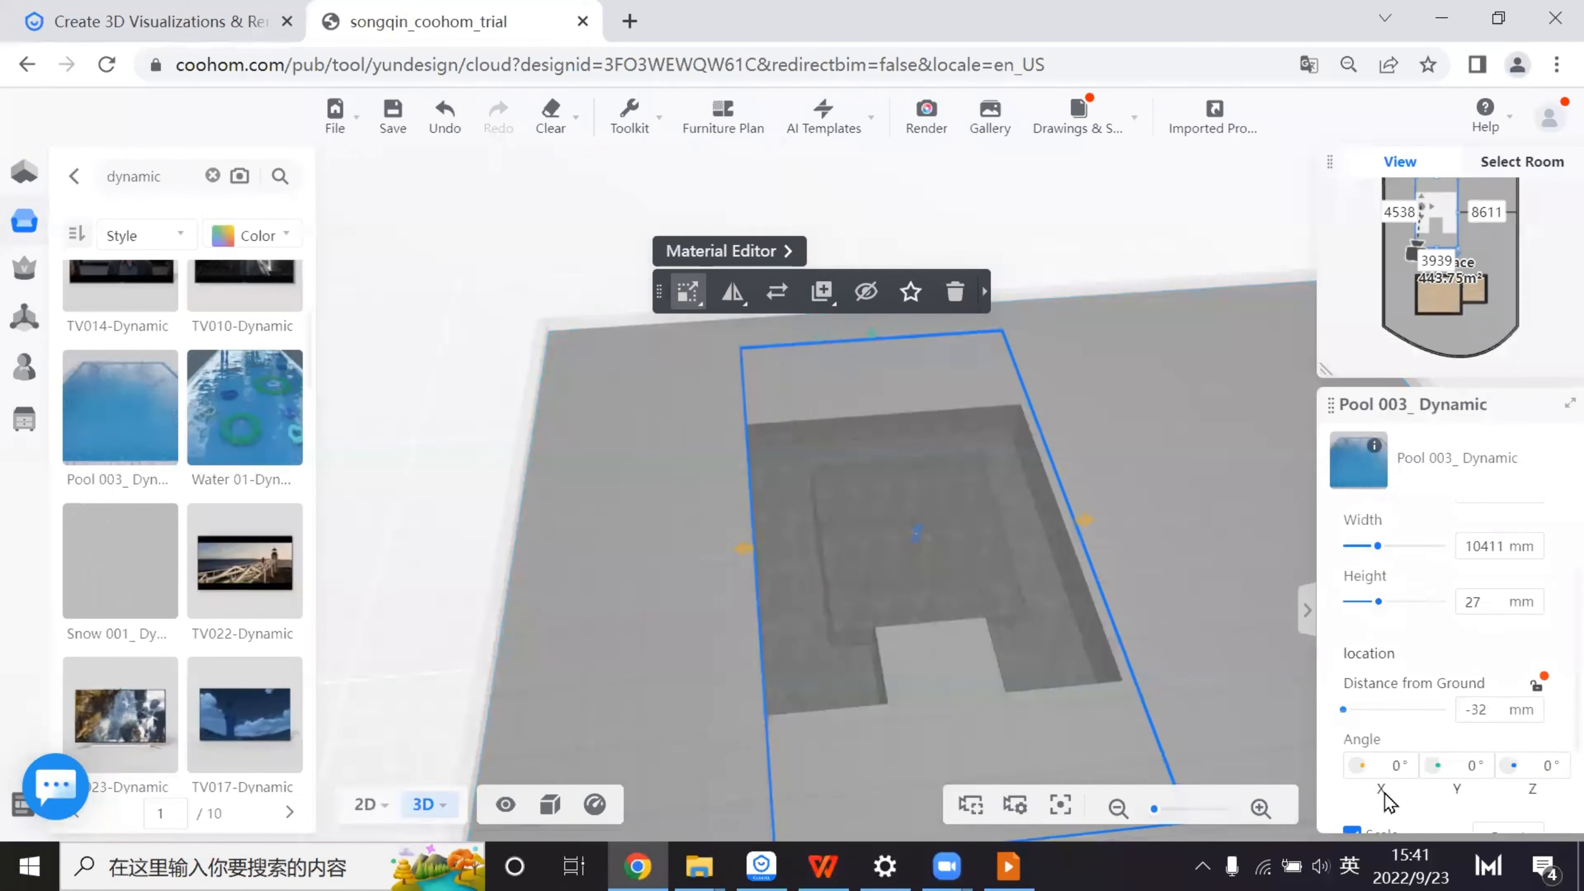
pyautogui.scroll(-2, 1372, 780)
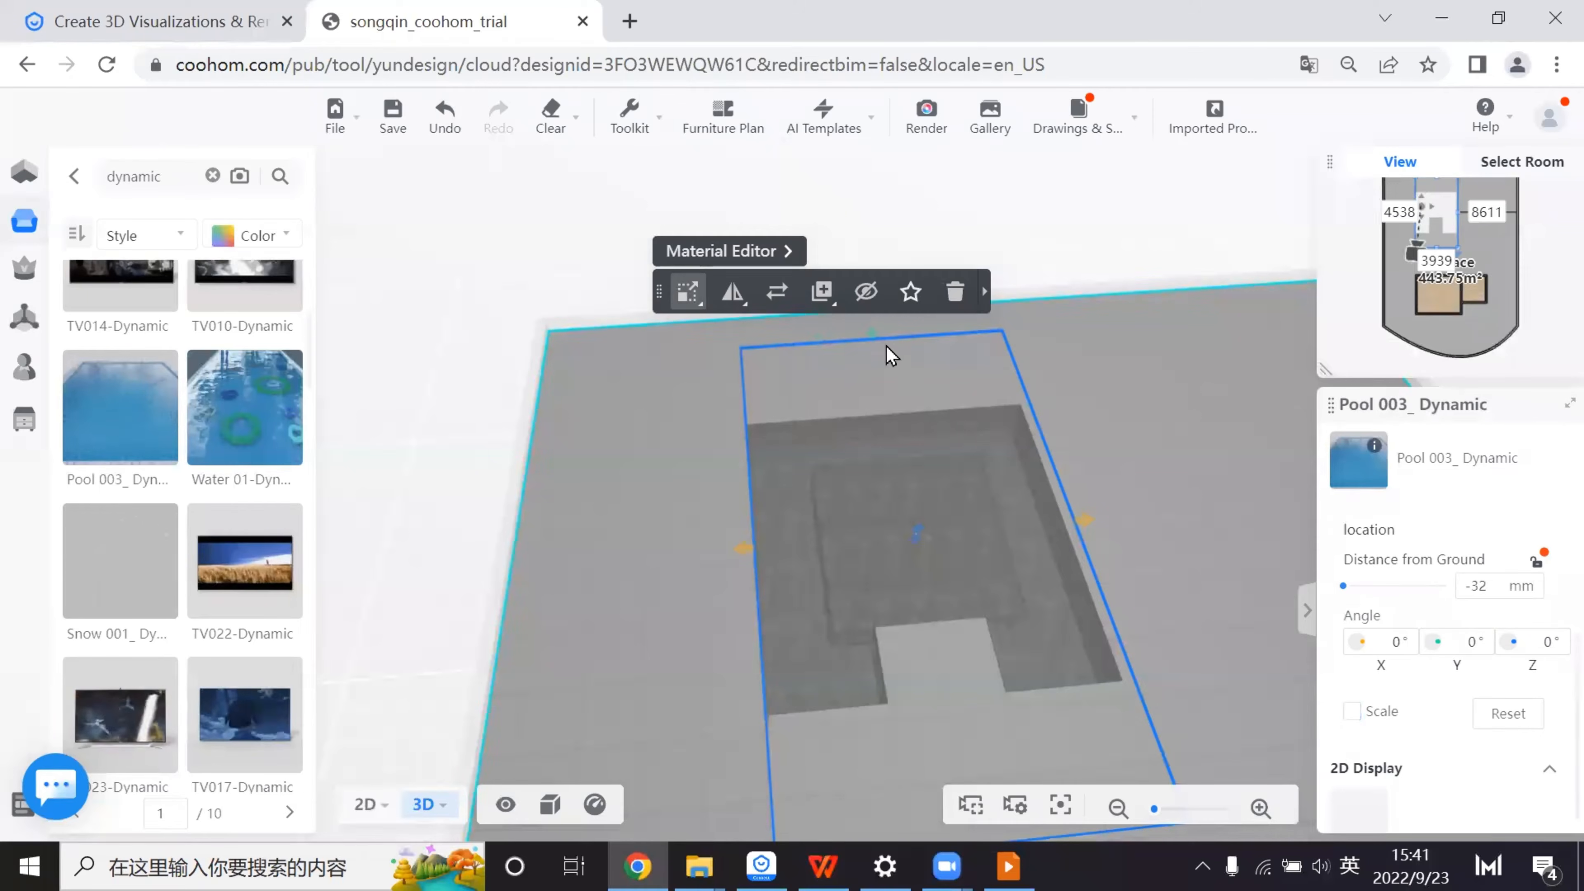
pyautogui.moveTo(877, 342); pyautogui.dragTo(853, 480)
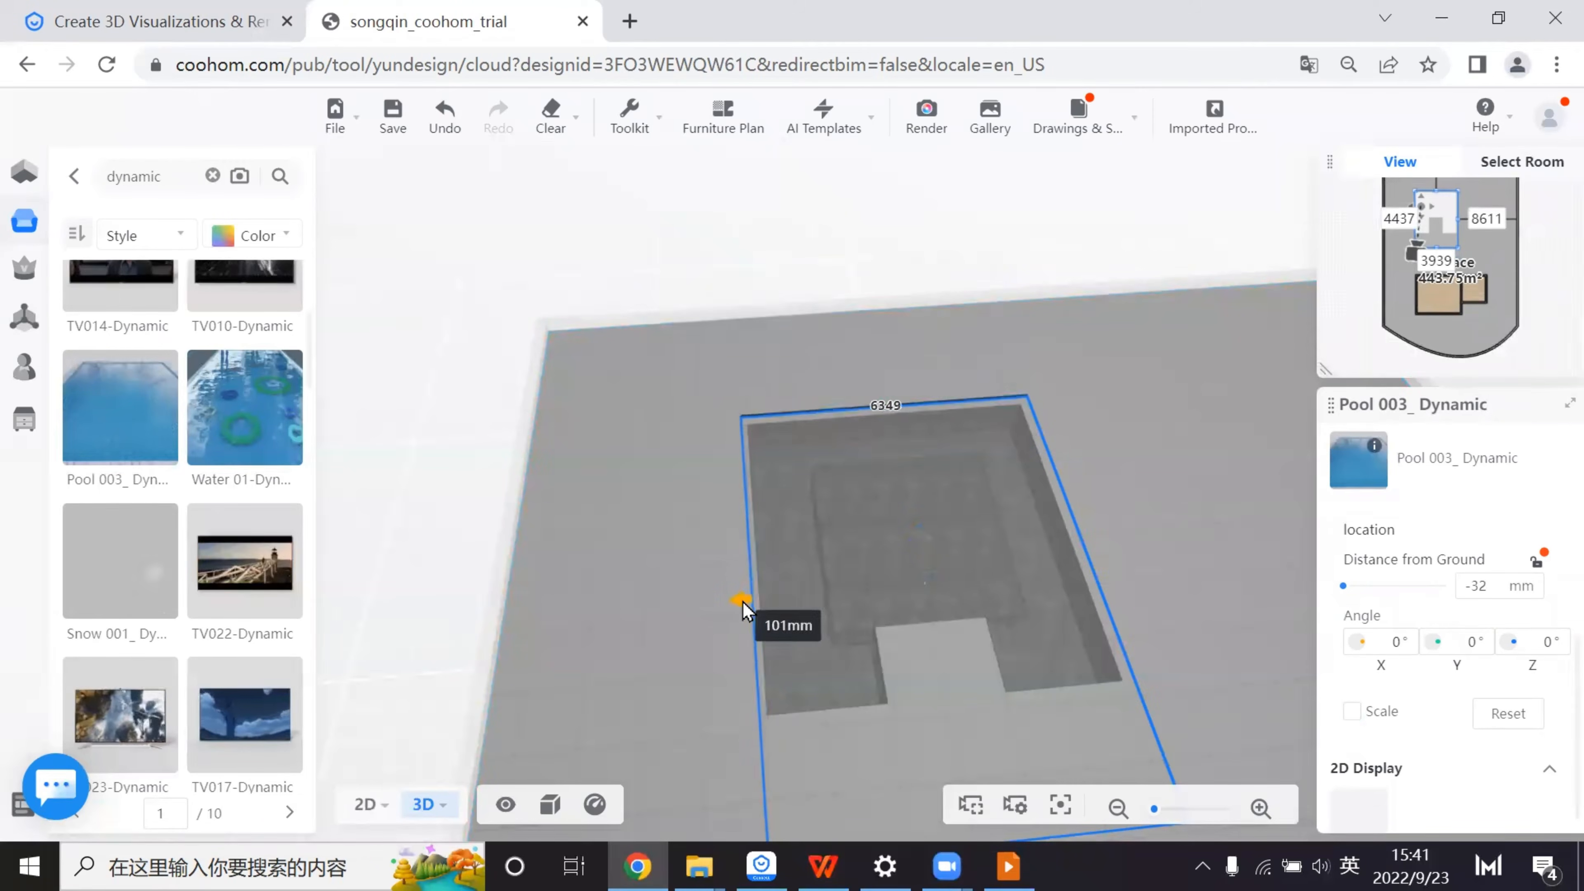
pyautogui.click(995, 654)
# - Shorten the water model's width to about 6486 mm so its stair-side edge meets the pool rim
pyautogui.scroll(-3, 970, 692)
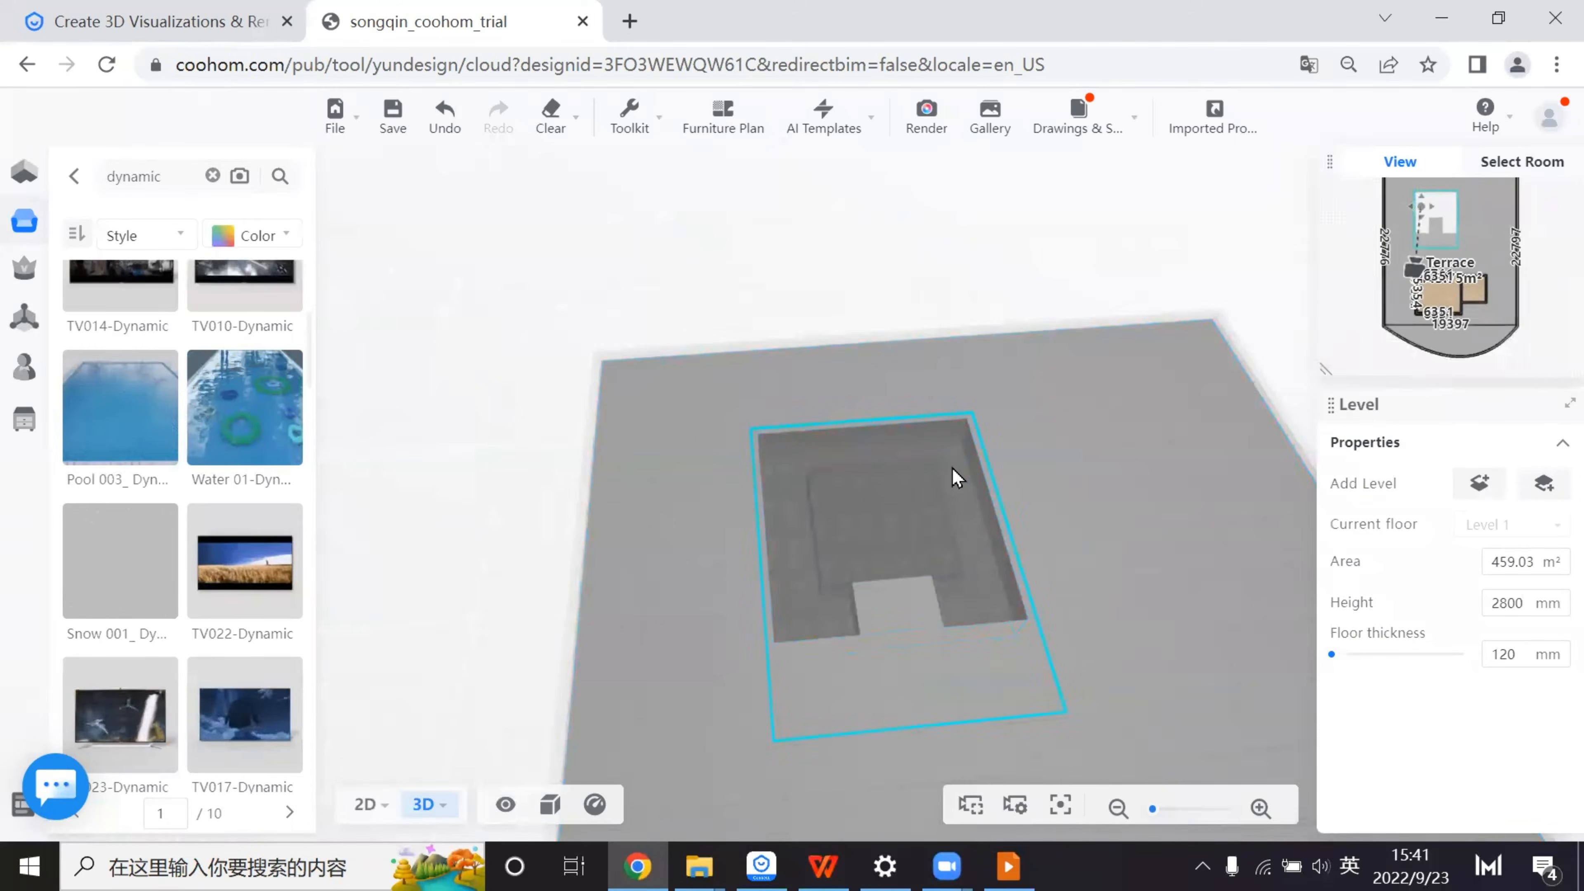
pyautogui.click(914, 724)
pyautogui.moveTo(657, 373)
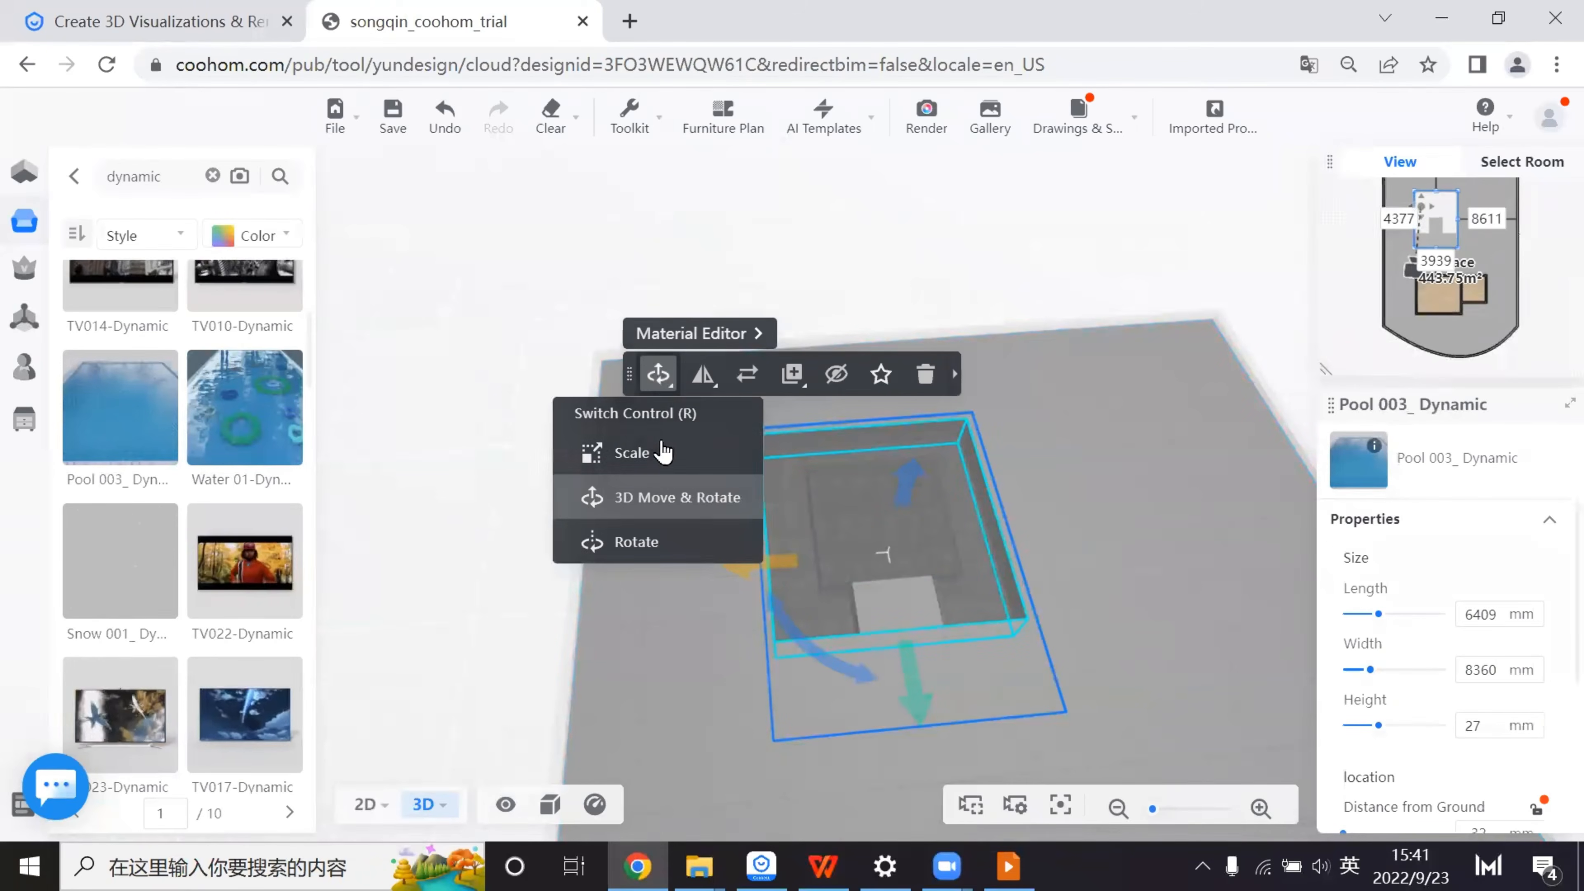
pyautogui.click(660, 450)
pyautogui.moveTo(919, 727); pyautogui.dragTo(905, 641)
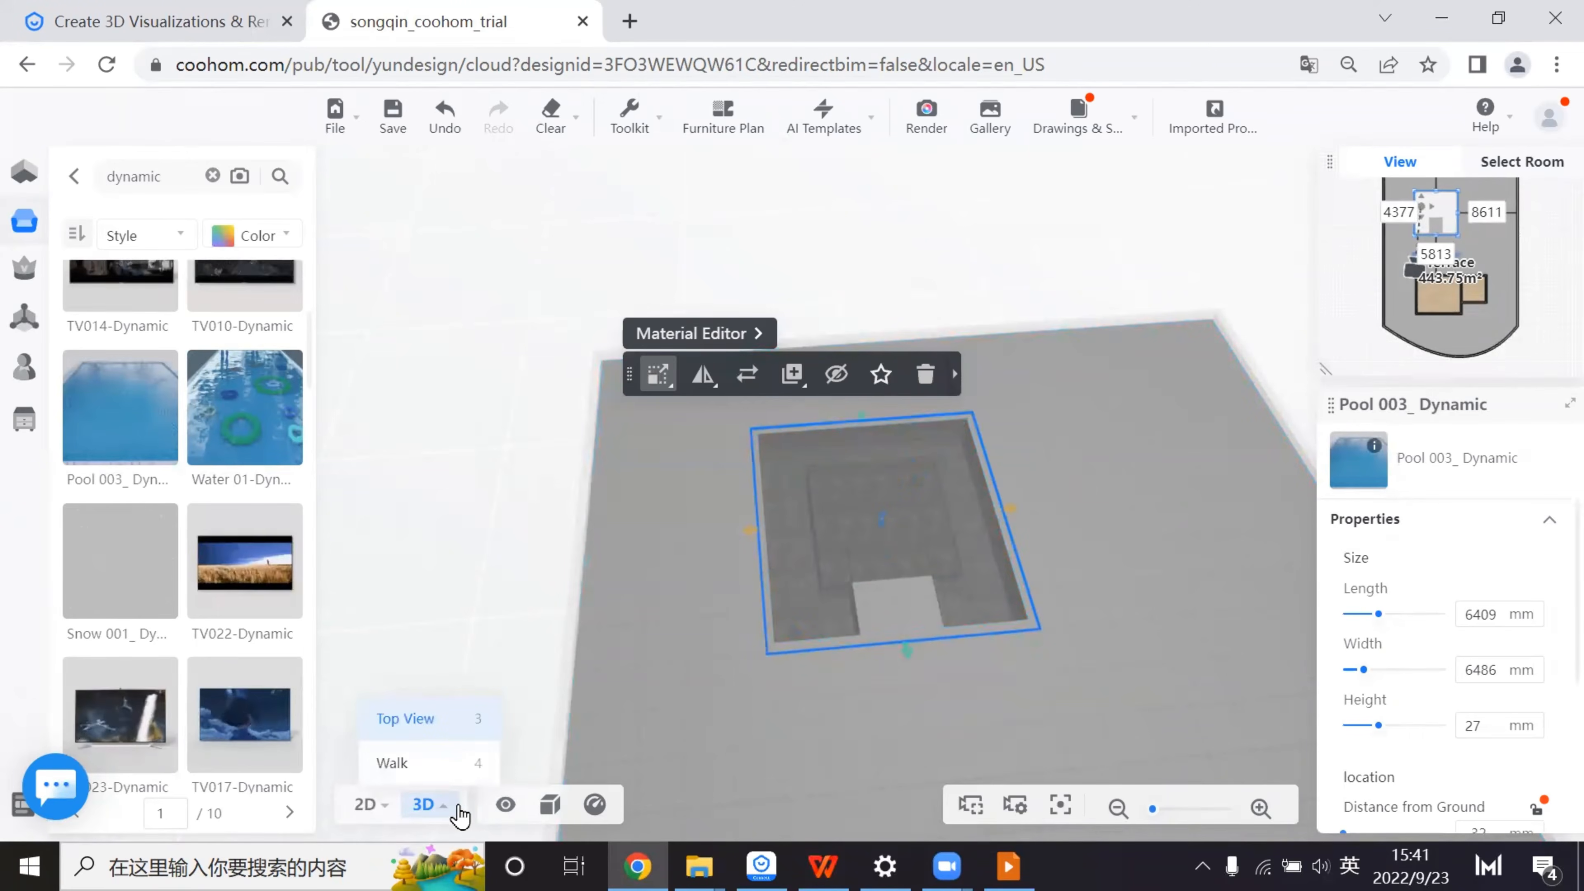
# - Move the water model vertically into the pool so it sits just below the rim, about -161 mm from the ground
pyautogui.moveTo(1118, 686); pyautogui.dragTo(1015, 686)
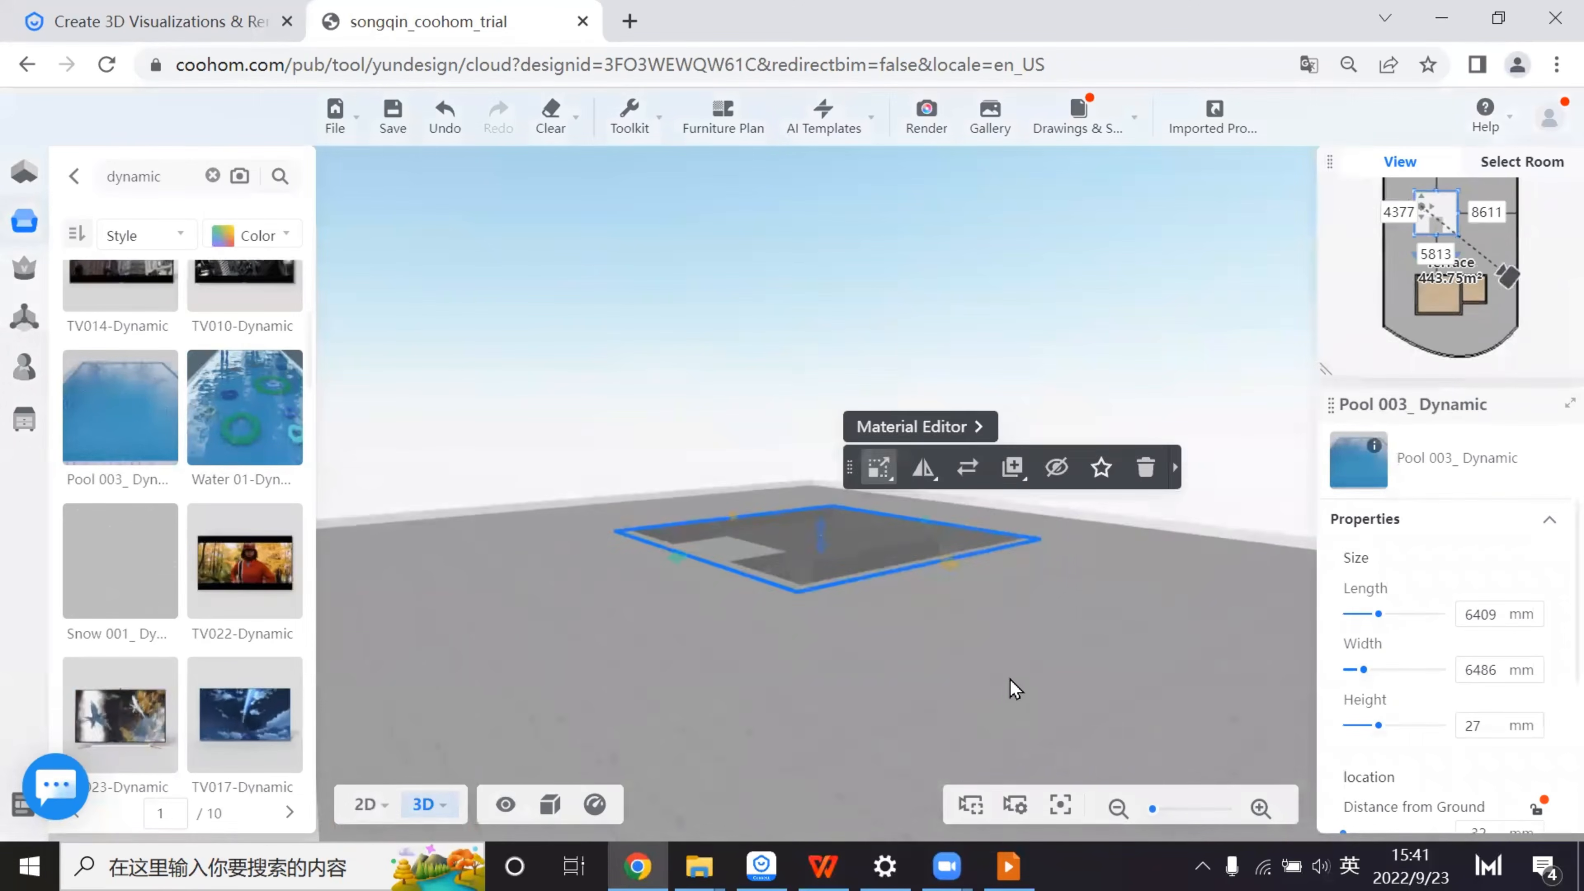
pyautogui.scroll(5, 944, 672)
pyautogui.scroll(-3, 854, 634)
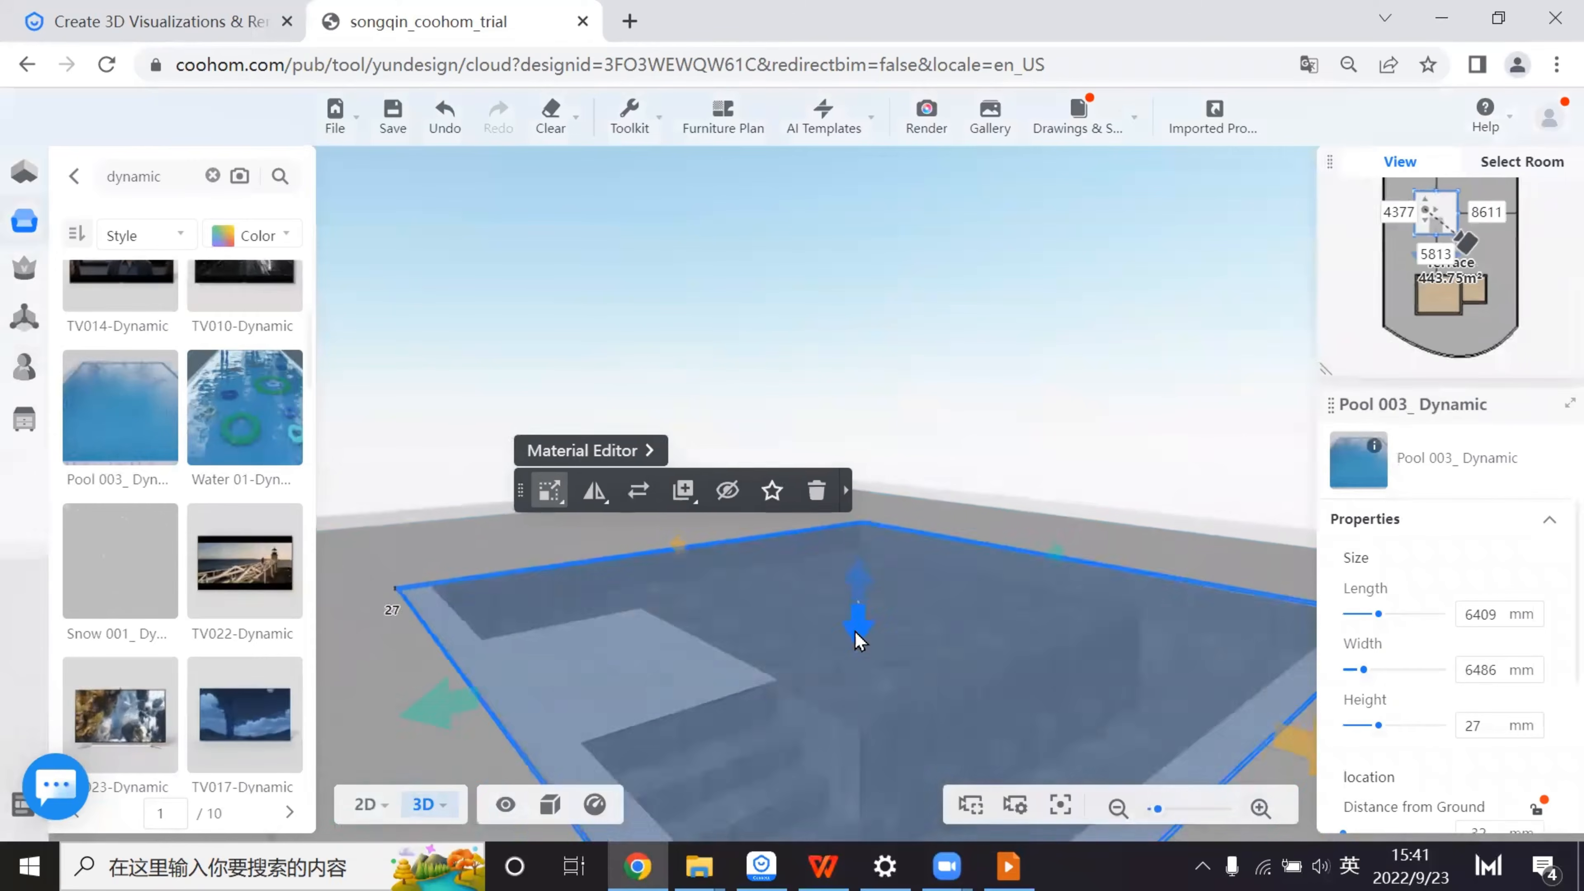
pyautogui.moveTo(425, 809)
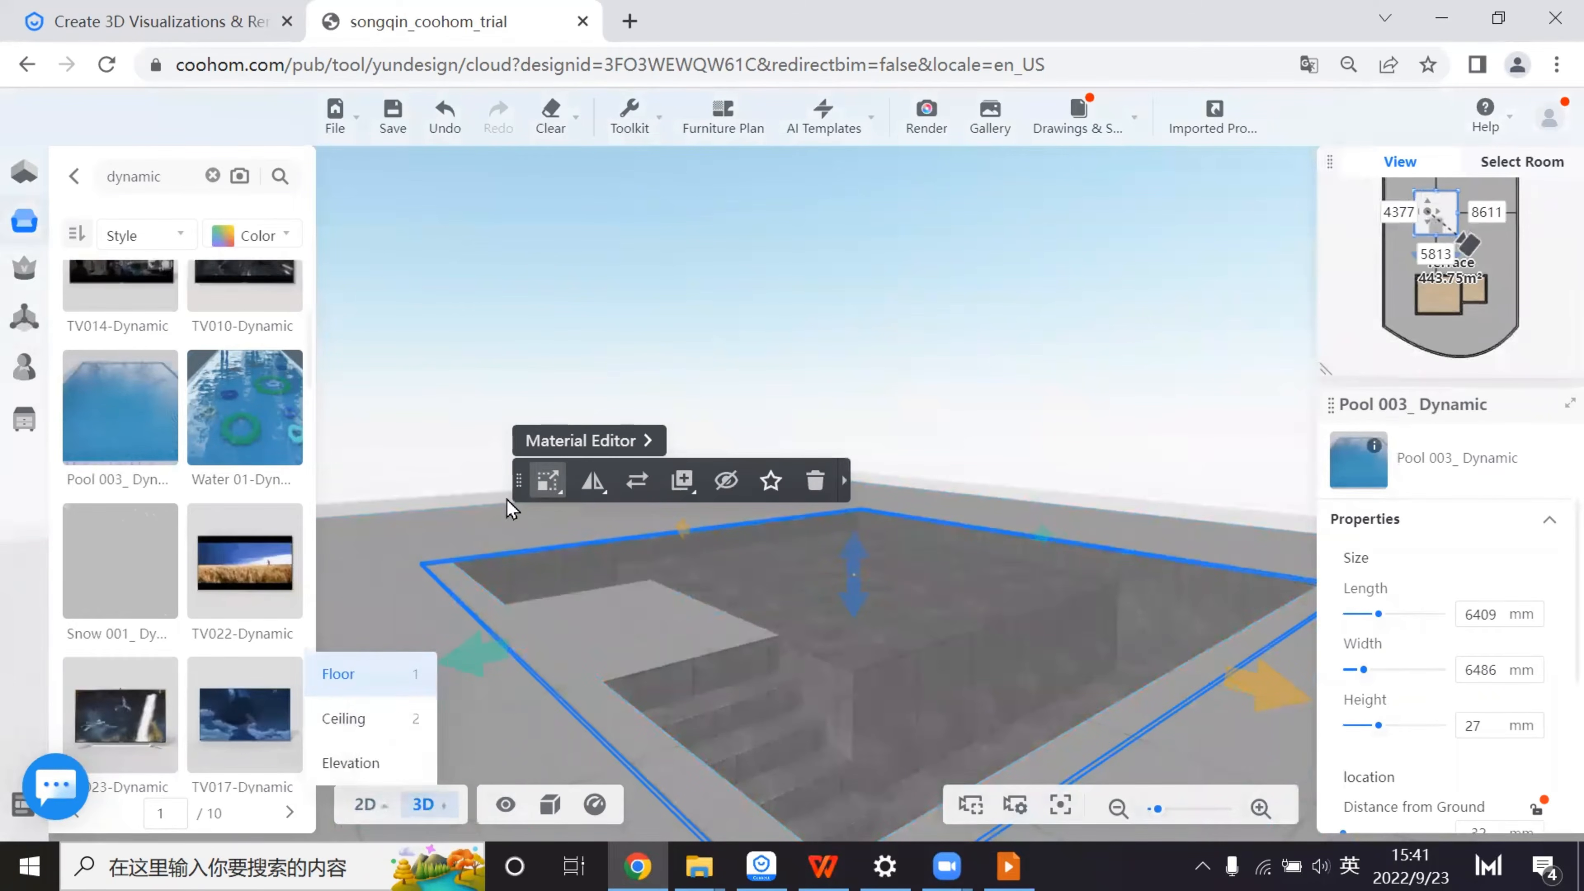
pyautogui.moveTo(559, 490)
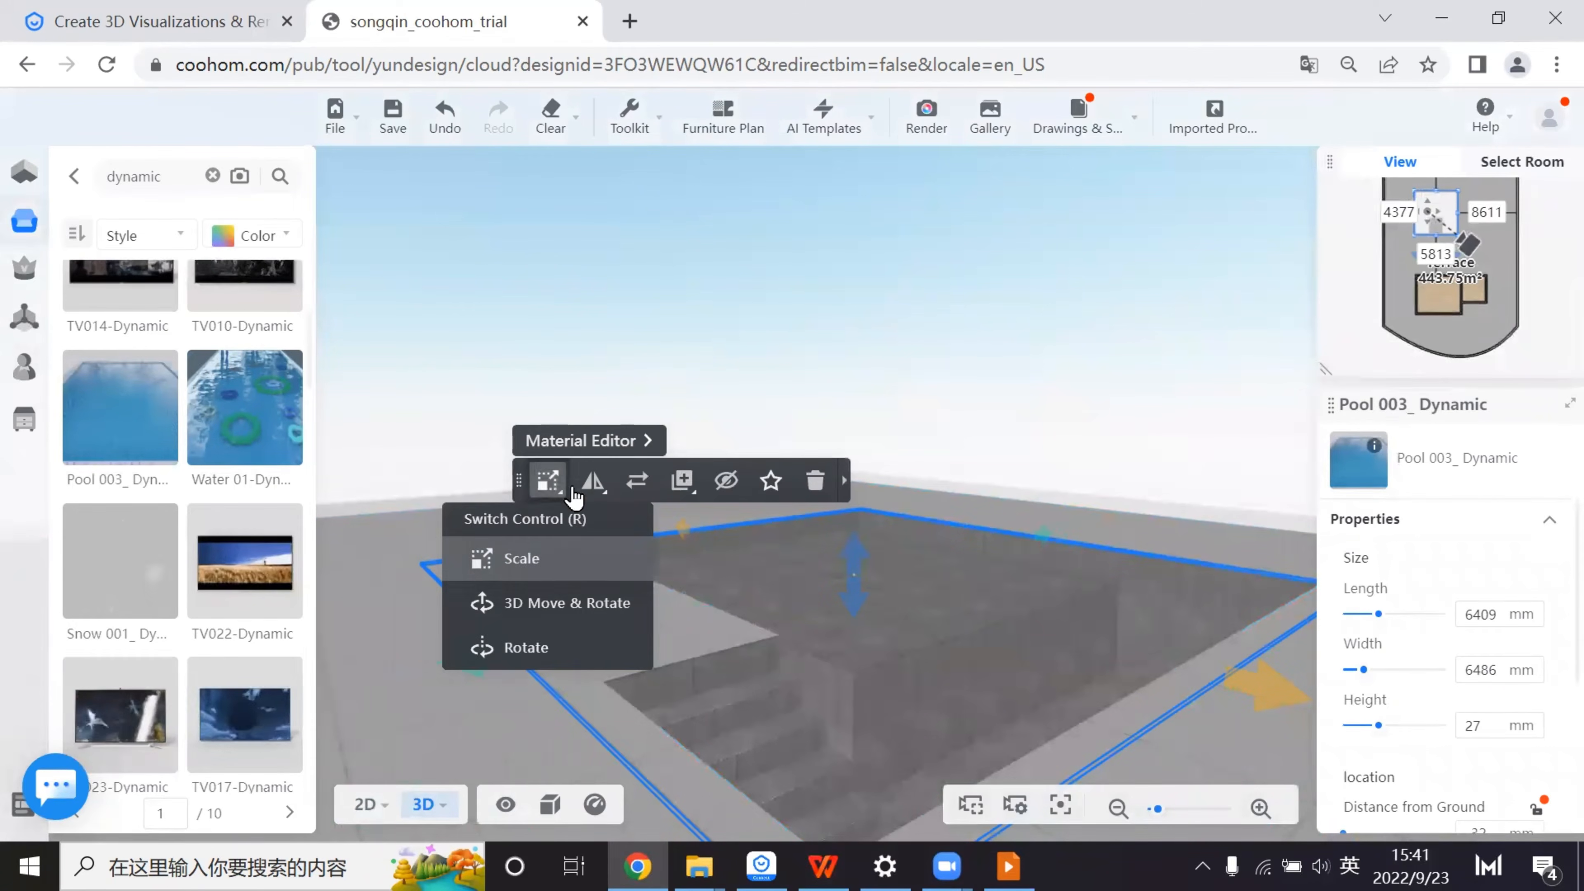
pyautogui.click(543, 603)
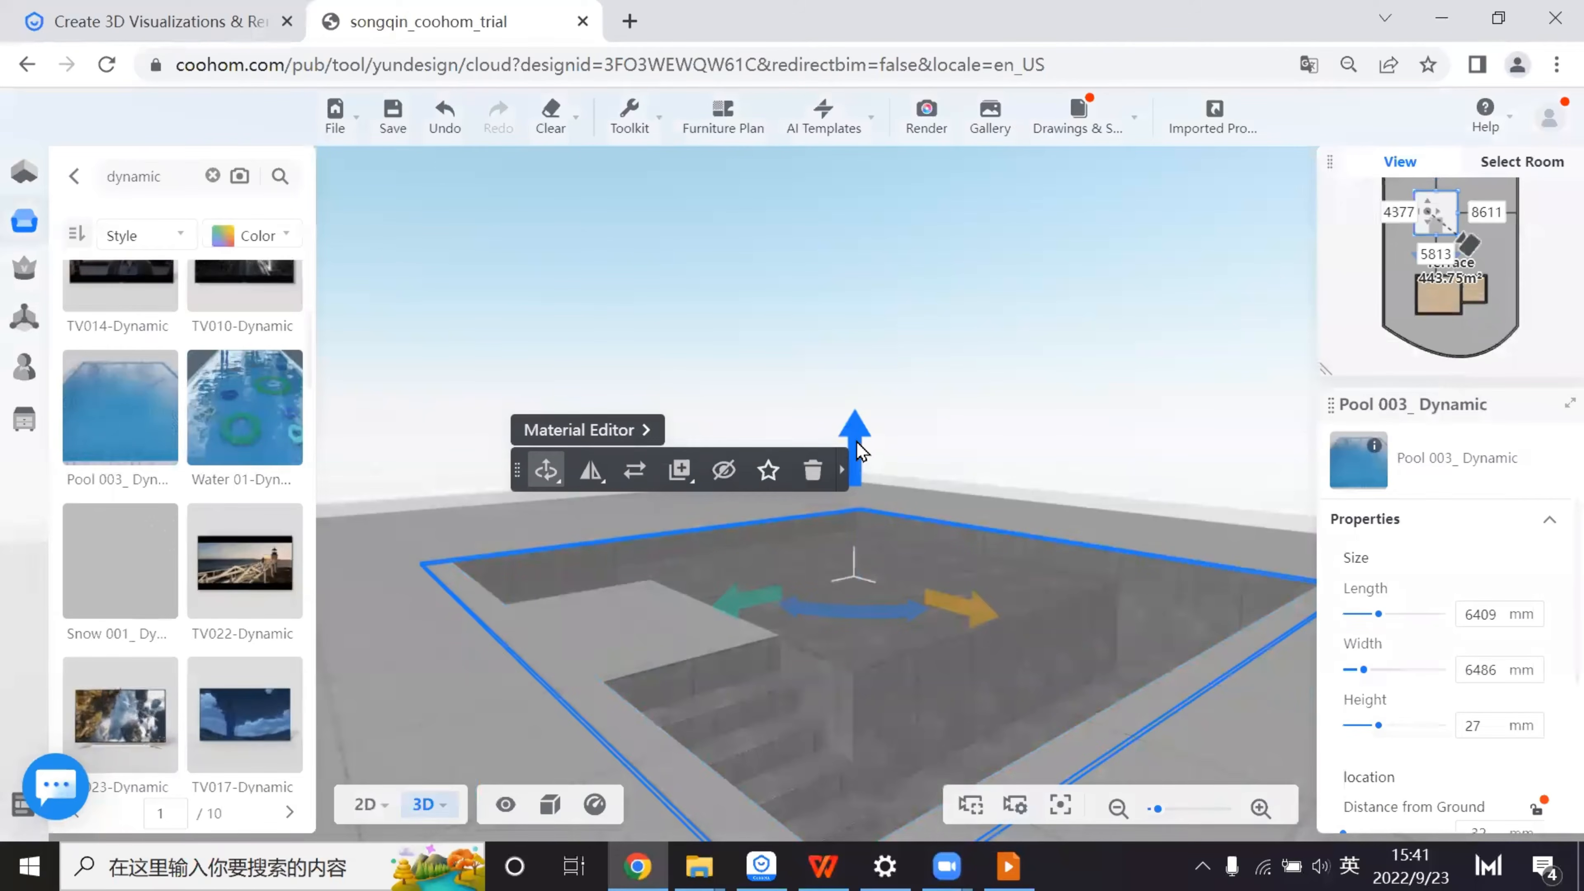
pyautogui.moveTo(858, 442)
pyautogui.mouseDown()
pyautogui.moveTo(858, 471)
pyautogui.moveTo(859, 450)
pyautogui.mouseUp()
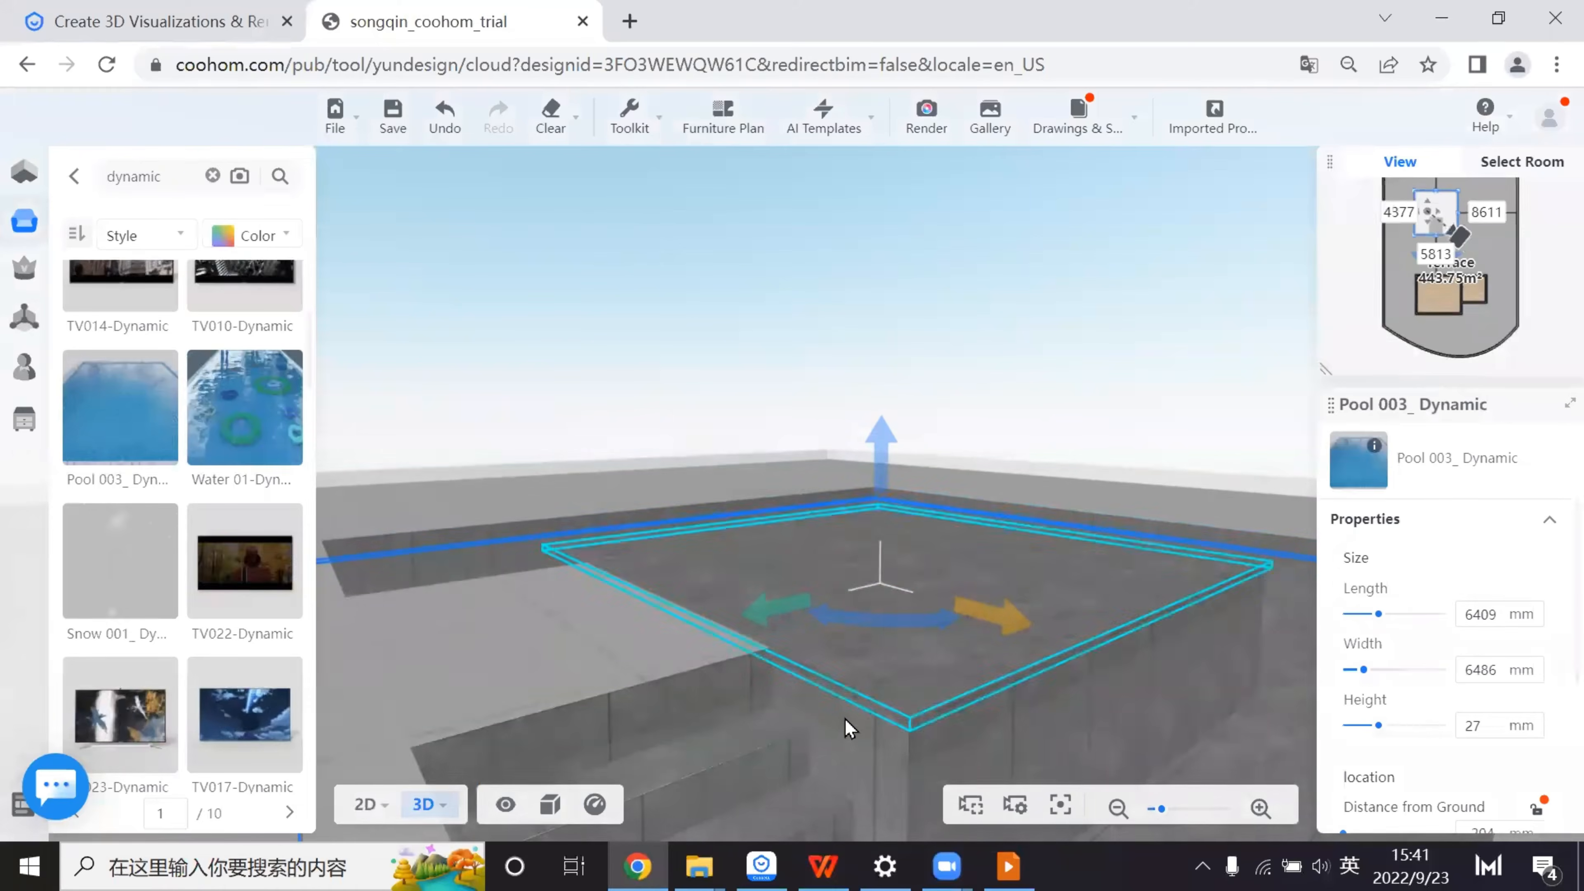
pyautogui.scroll(3, 891, 707)
pyautogui.scroll(-2, 875, 716)
pyautogui.scroll(2, 874, 714)
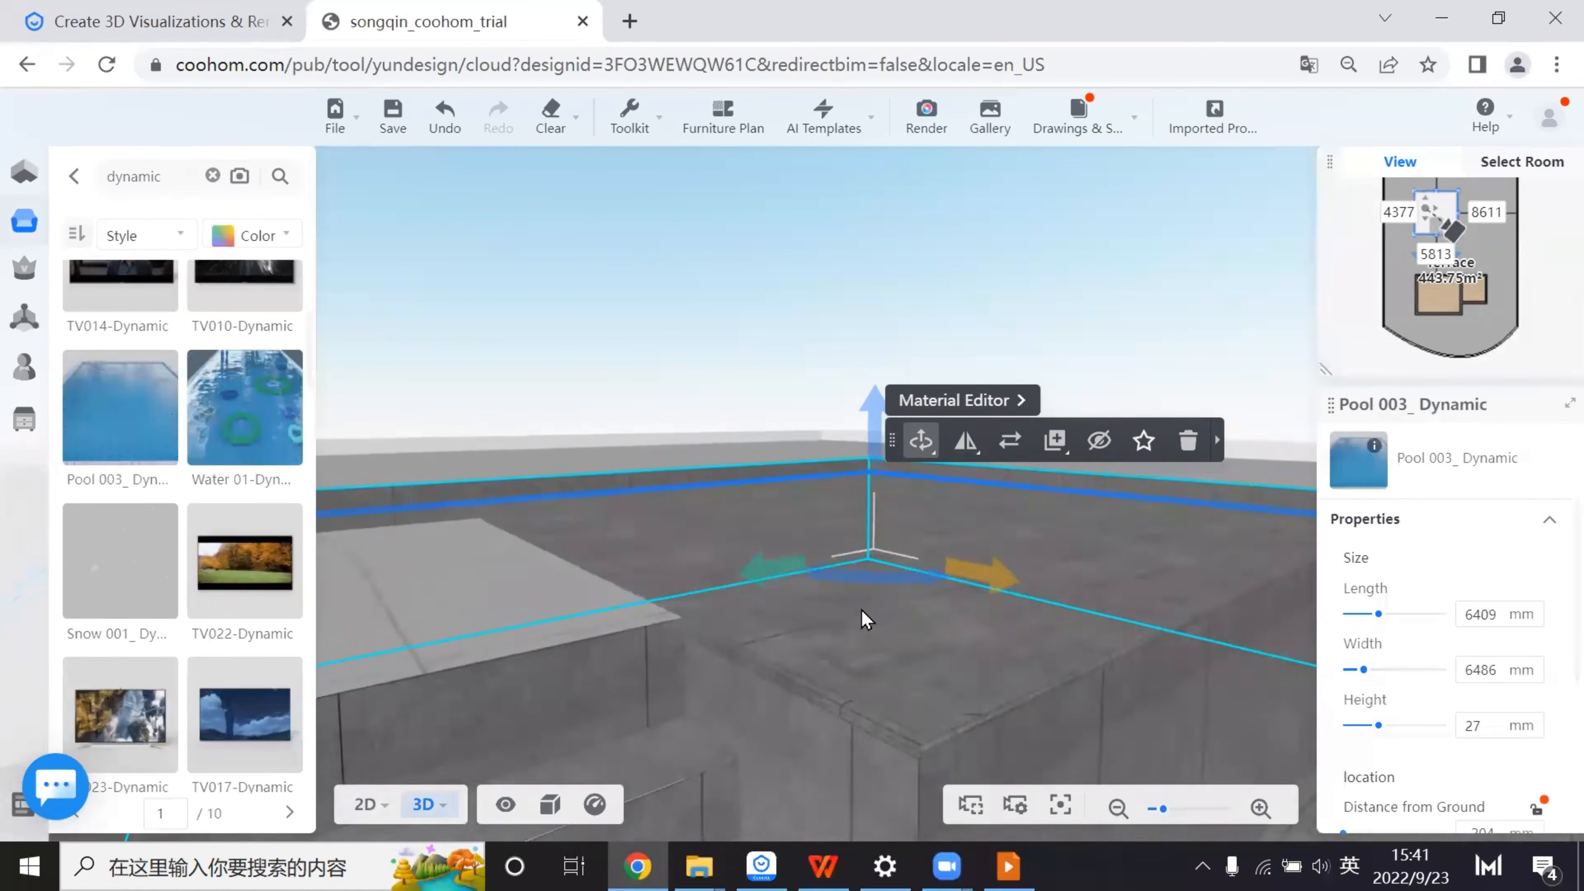
pyautogui.scroll(-1, 861, 611)
pyautogui.moveTo(873, 388); pyautogui.dragTo(1359, 461)
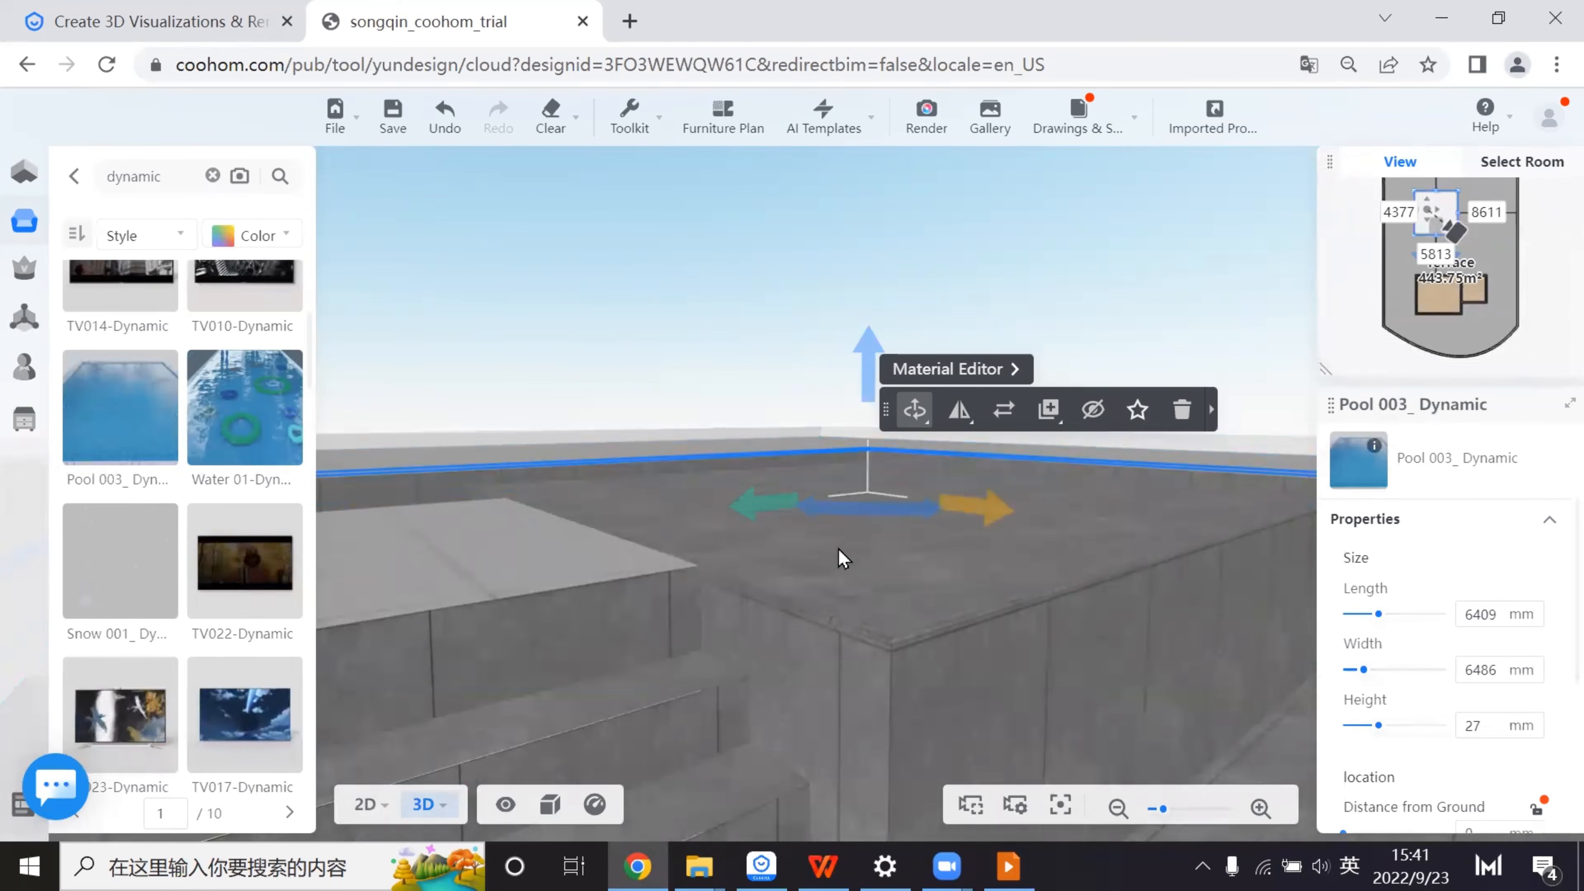
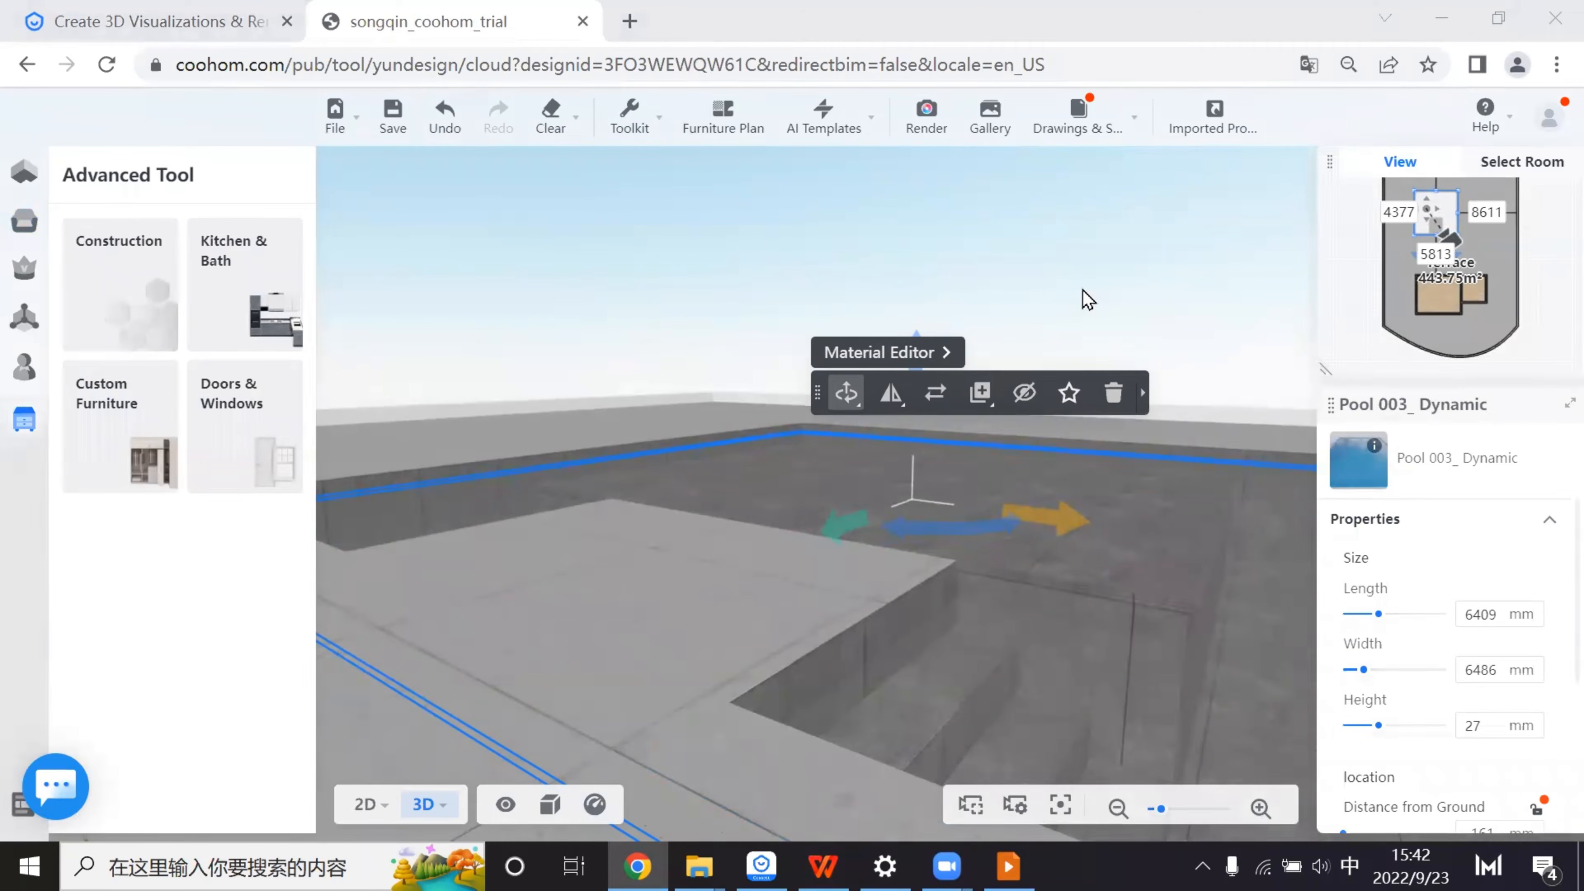
# - Save the project and open the Construction modeling tool
pyautogui.hotkey('ctrl', 's')
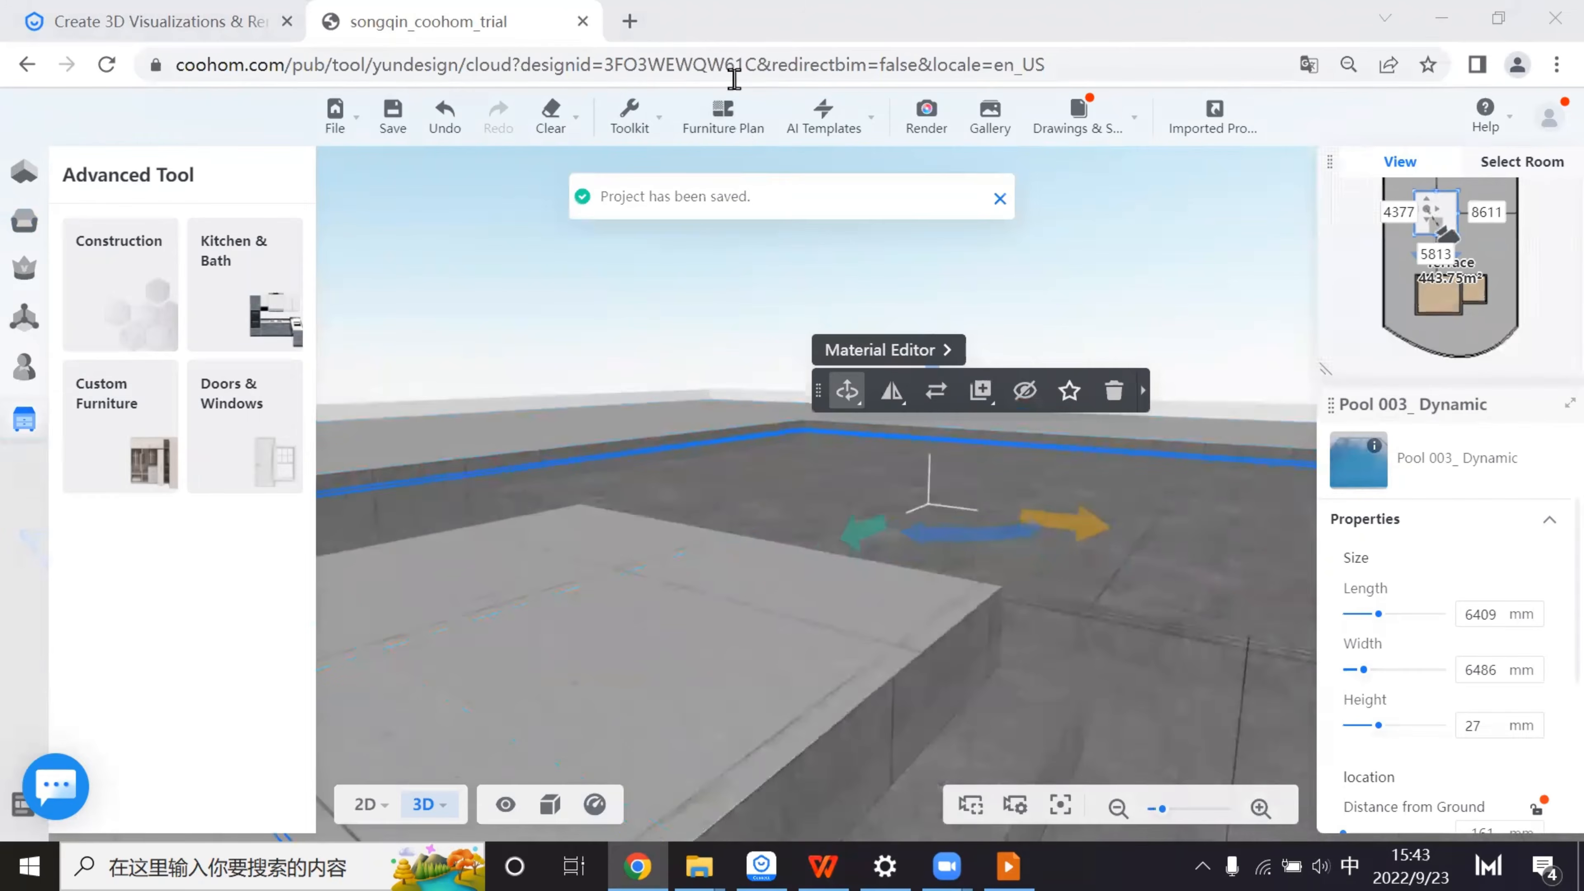
pyautogui.click(131, 253)
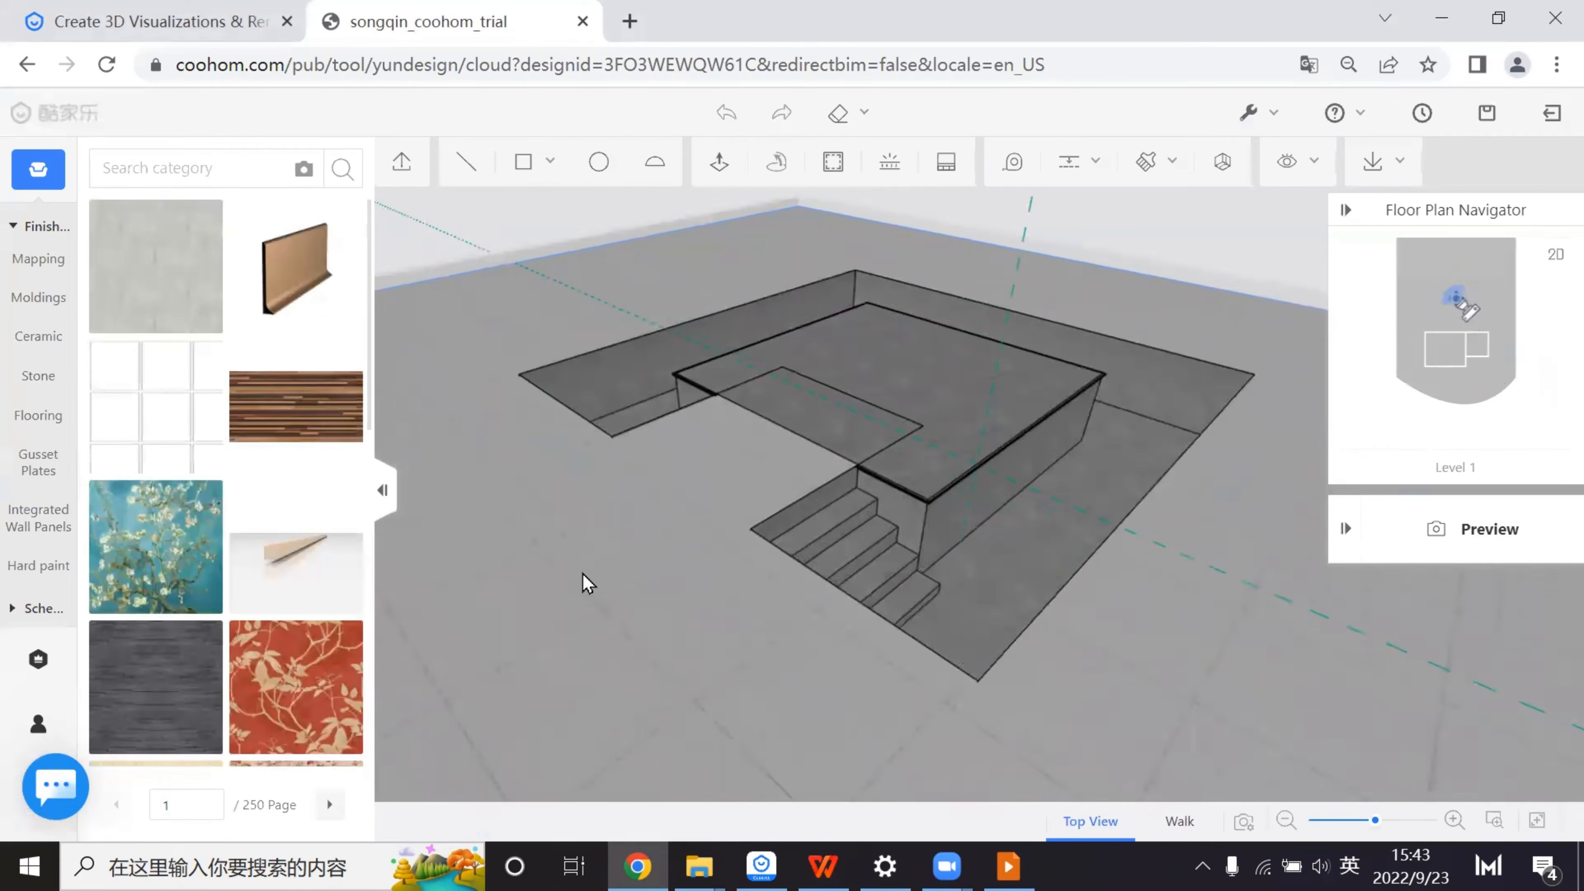
# - Sketch a circle with a radius of about 26 mm on the floor beside the pool stairs
pyautogui.moveTo(895, 602); pyautogui.dragTo(779, 565, button='right')
pyautogui.scroll(2, 950, 617)
pyautogui.moveTo(849, 621); pyautogui.dragTo(714, 669)
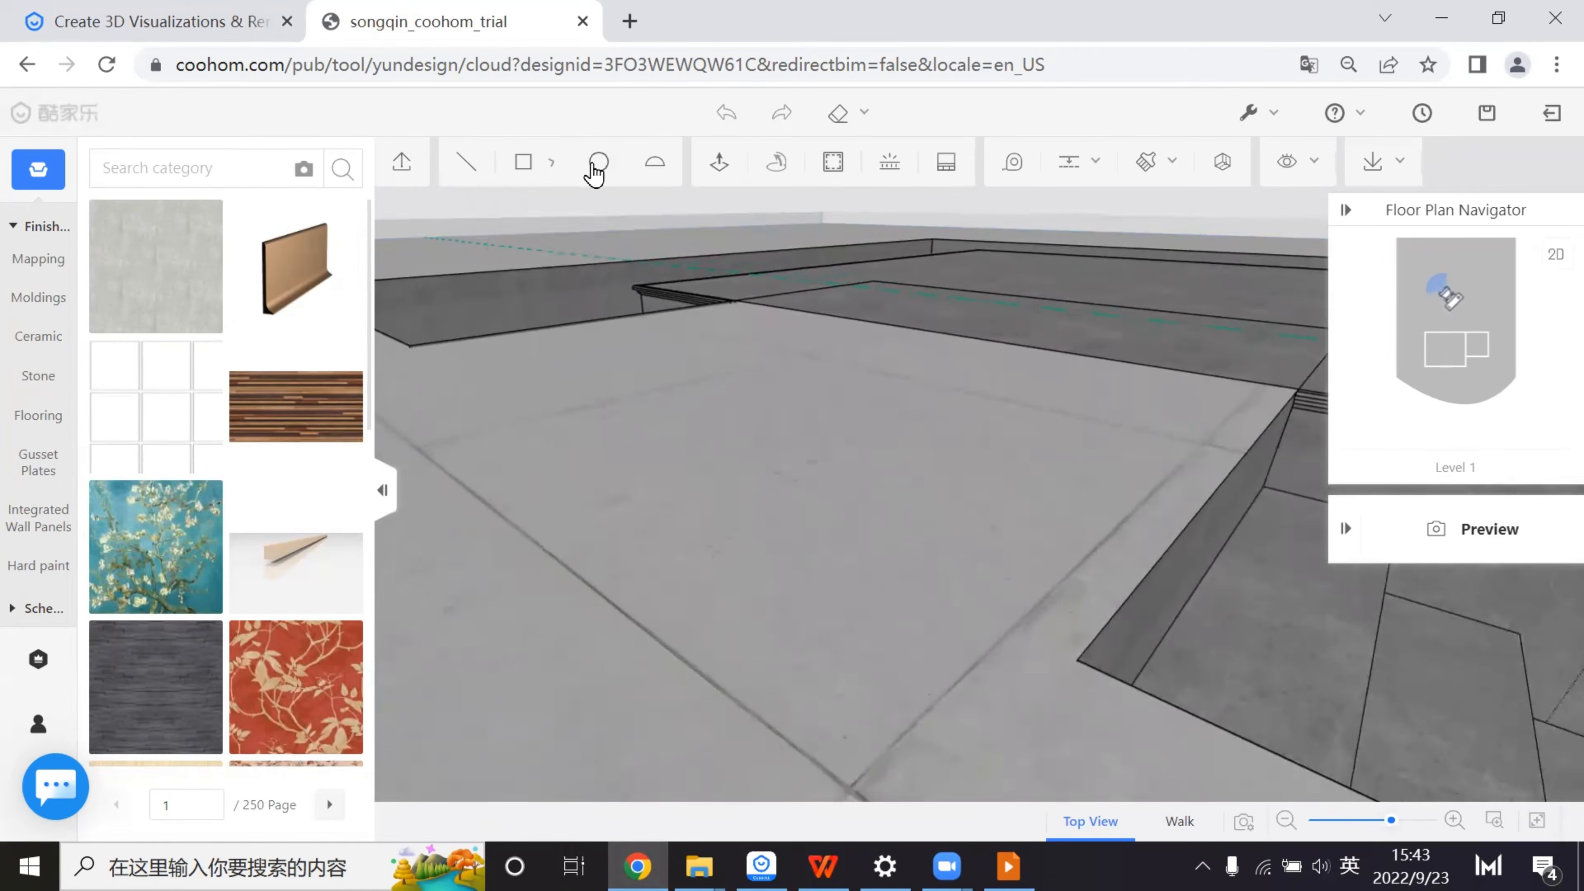
pyautogui.moveTo(520, 167)
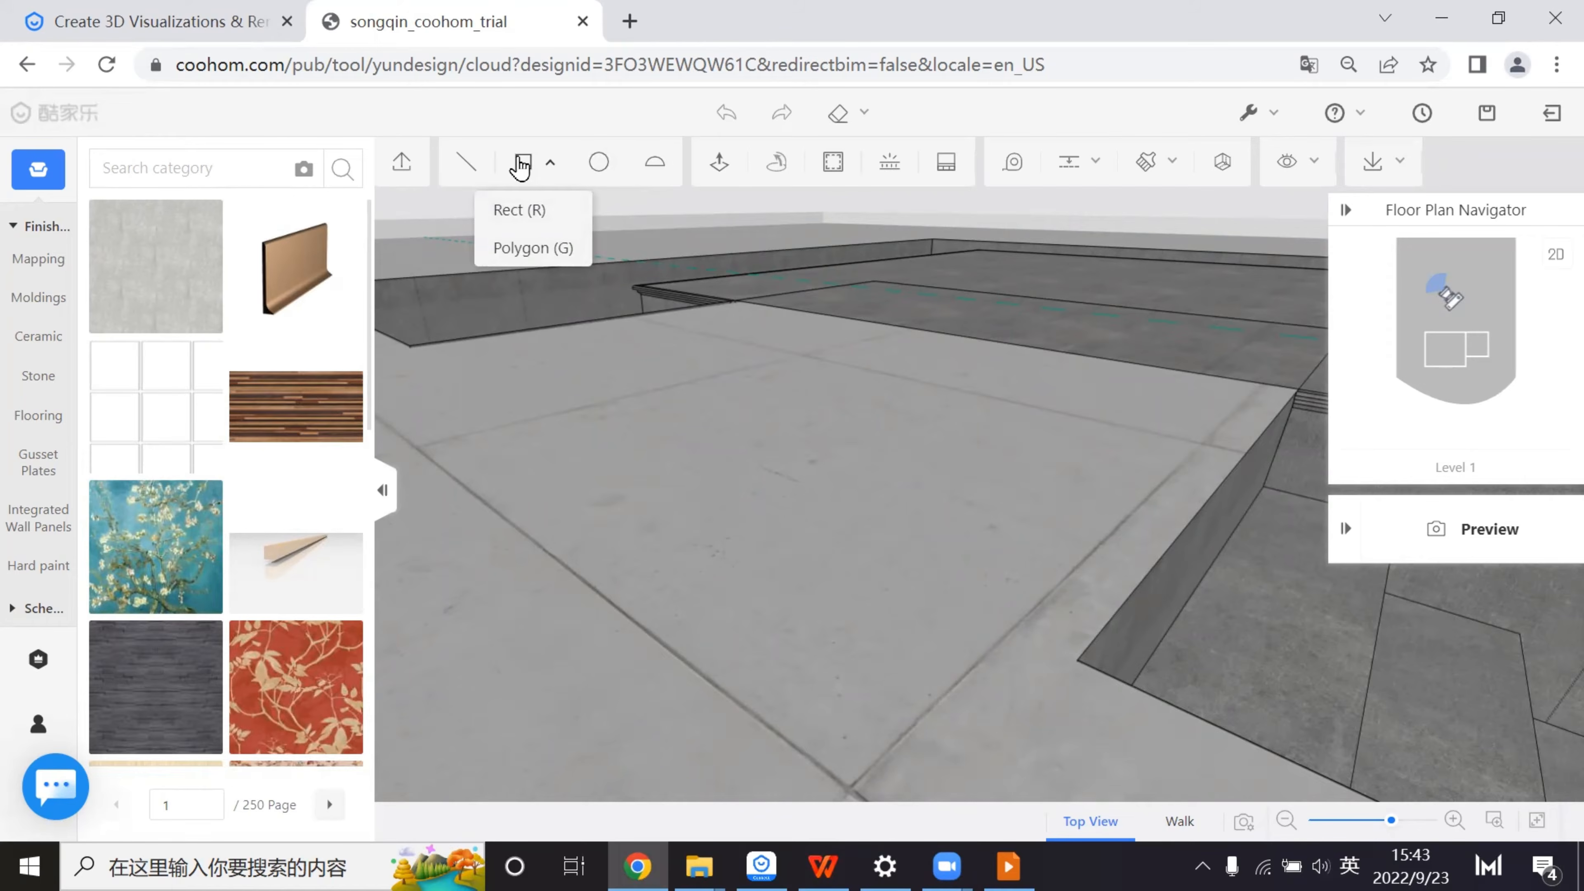
pyautogui.click(599, 162)
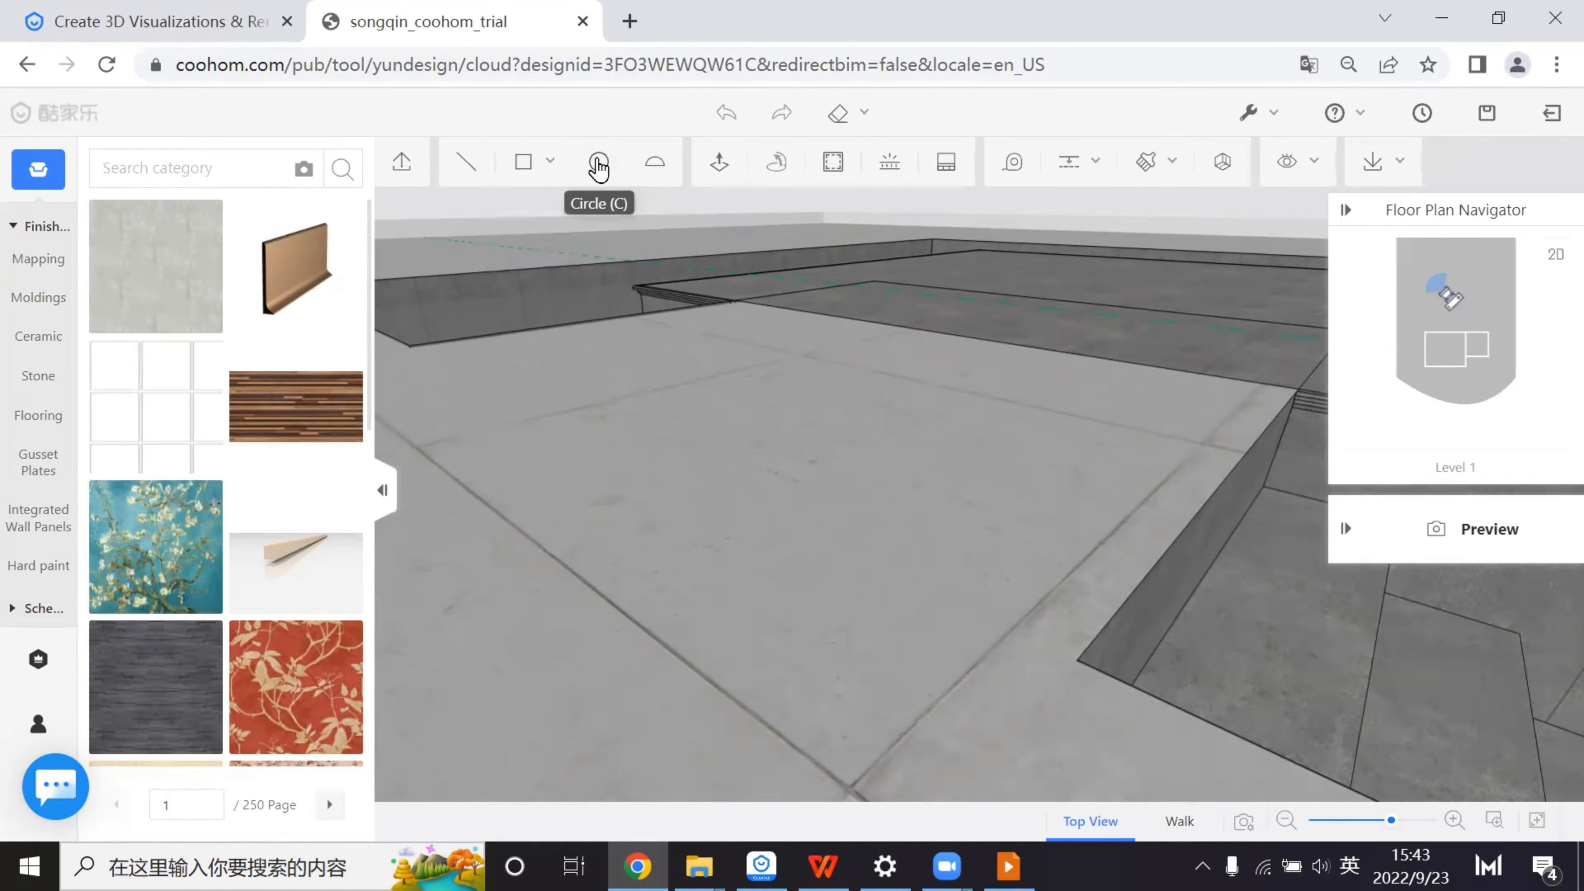
pyautogui.click(824, 592)
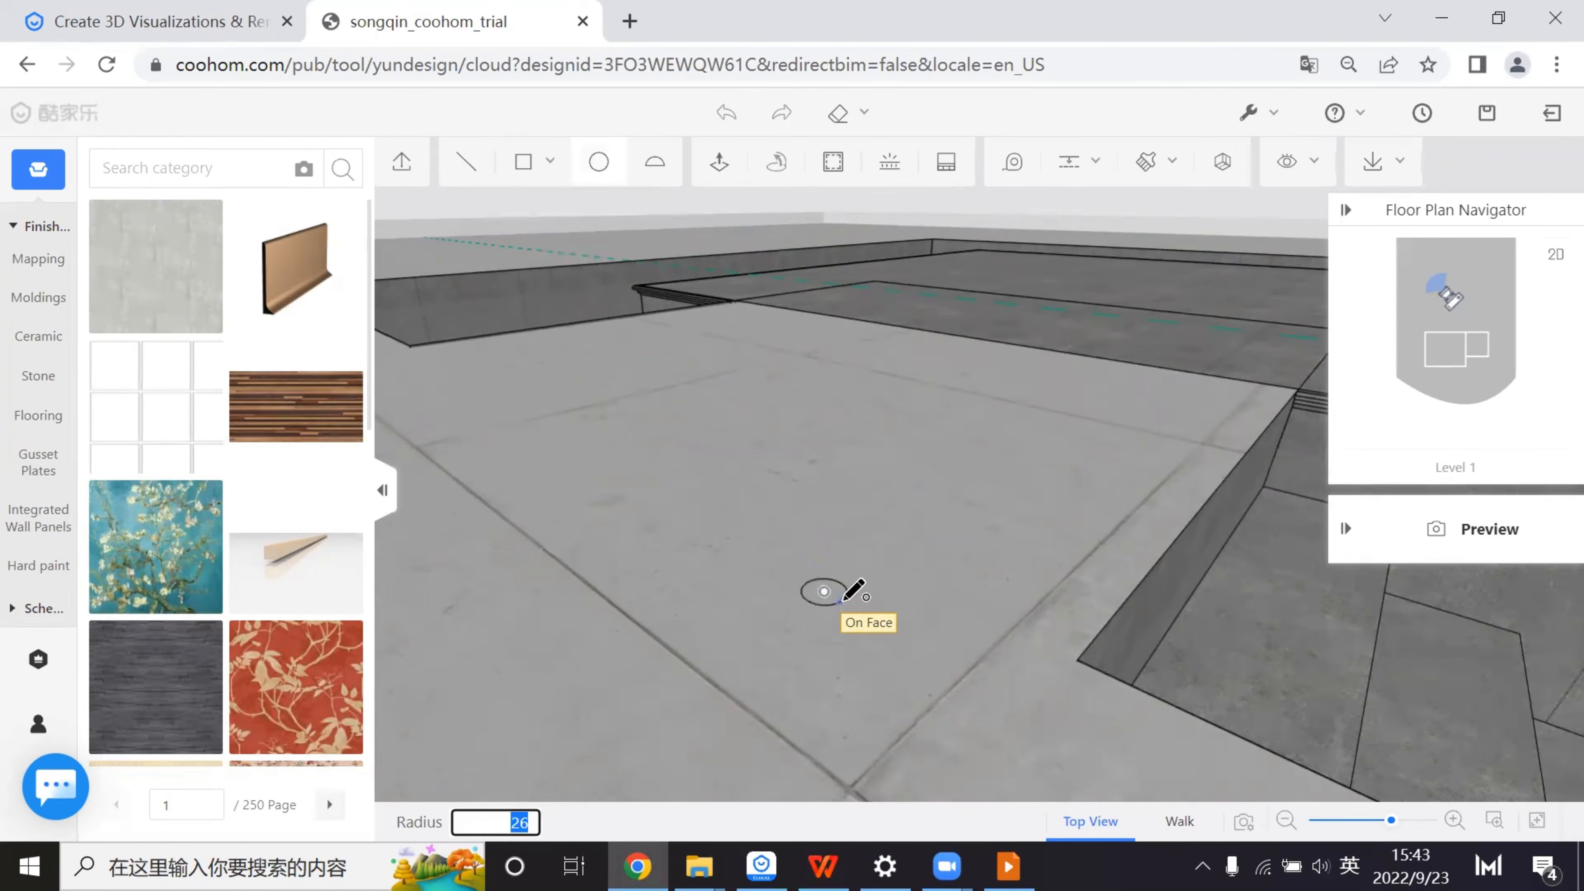
pyautogui.click(843, 598)
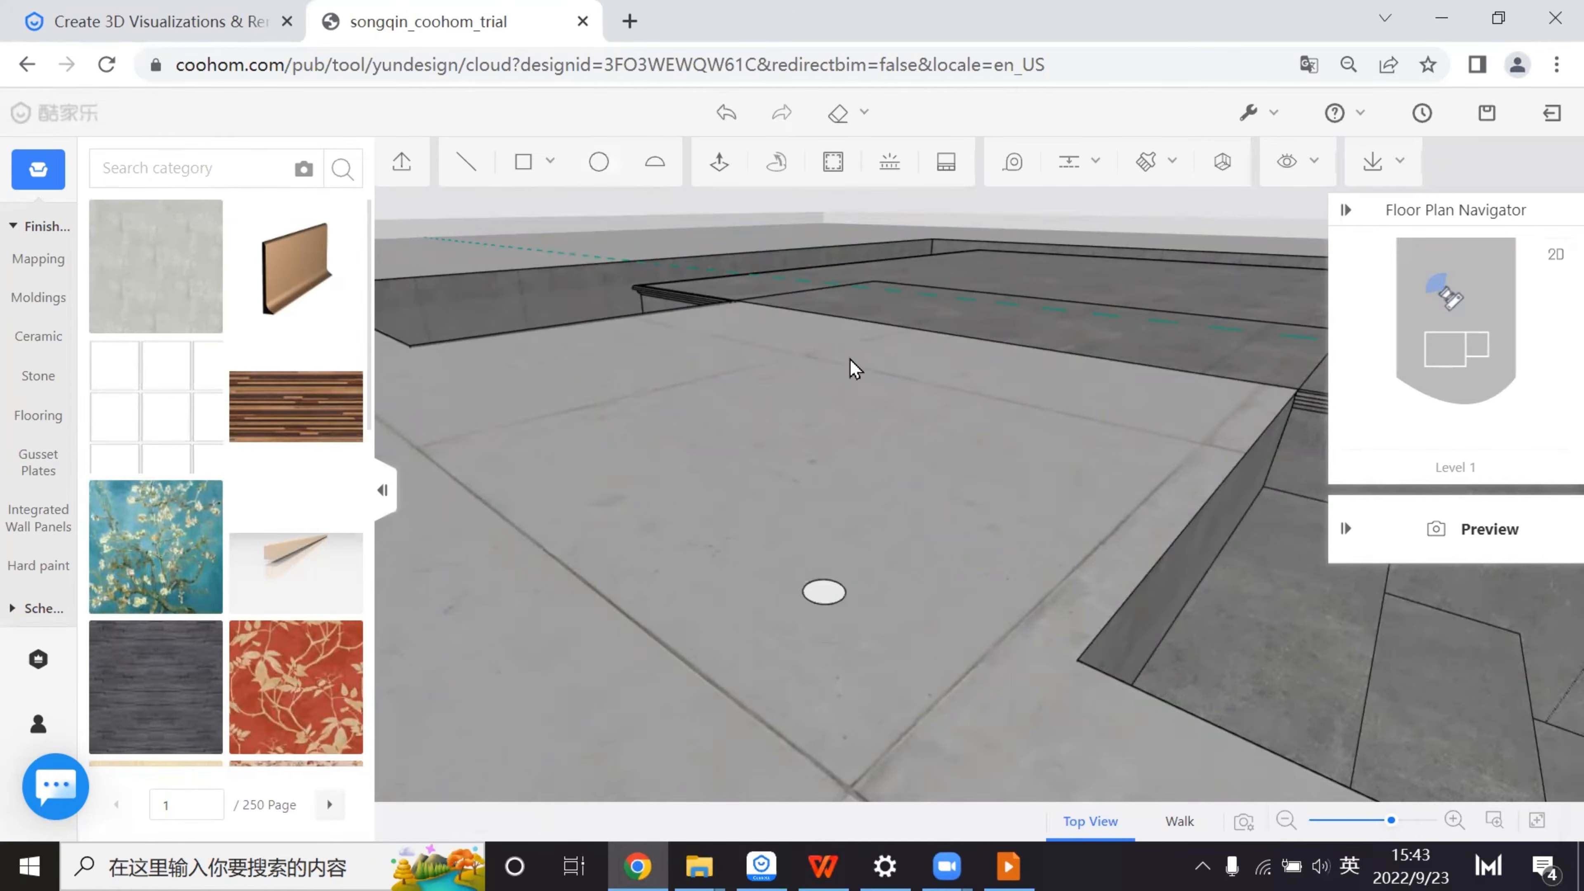
# - Add a vertical guide line through the centre of the circle on the floor
pyautogui.moveTo(1074, 165)
pyautogui.click(1060, 208)
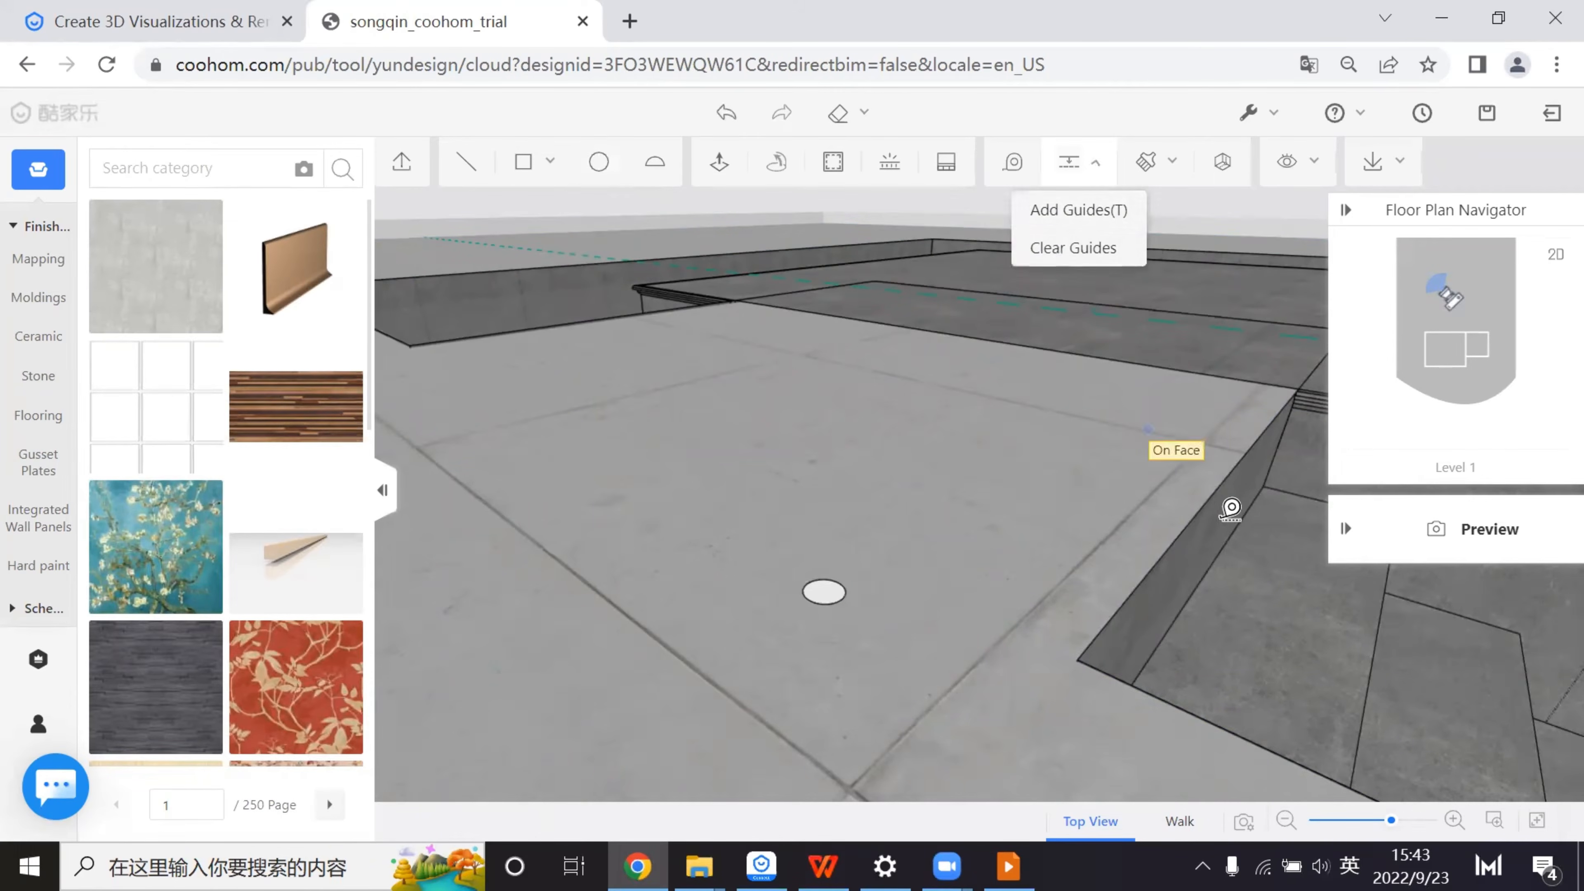
pyautogui.click(1290, 456)
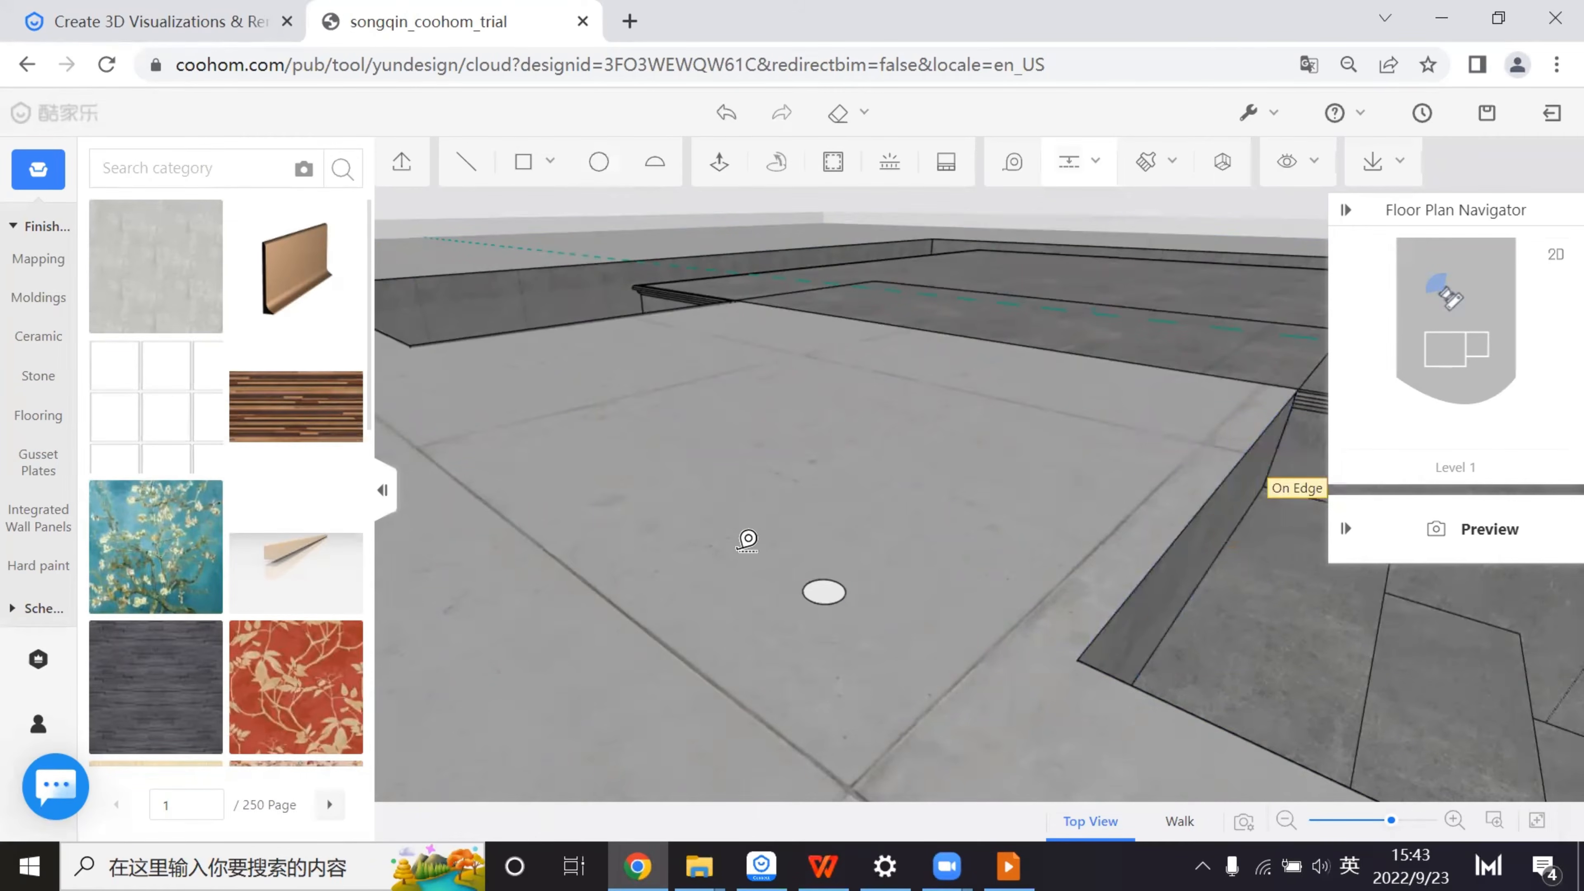
pyautogui.click(825, 591)
pyautogui.press('Escape')
pyautogui.moveTo(904, 599); pyautogui.dragTo(900, 574, button='right')
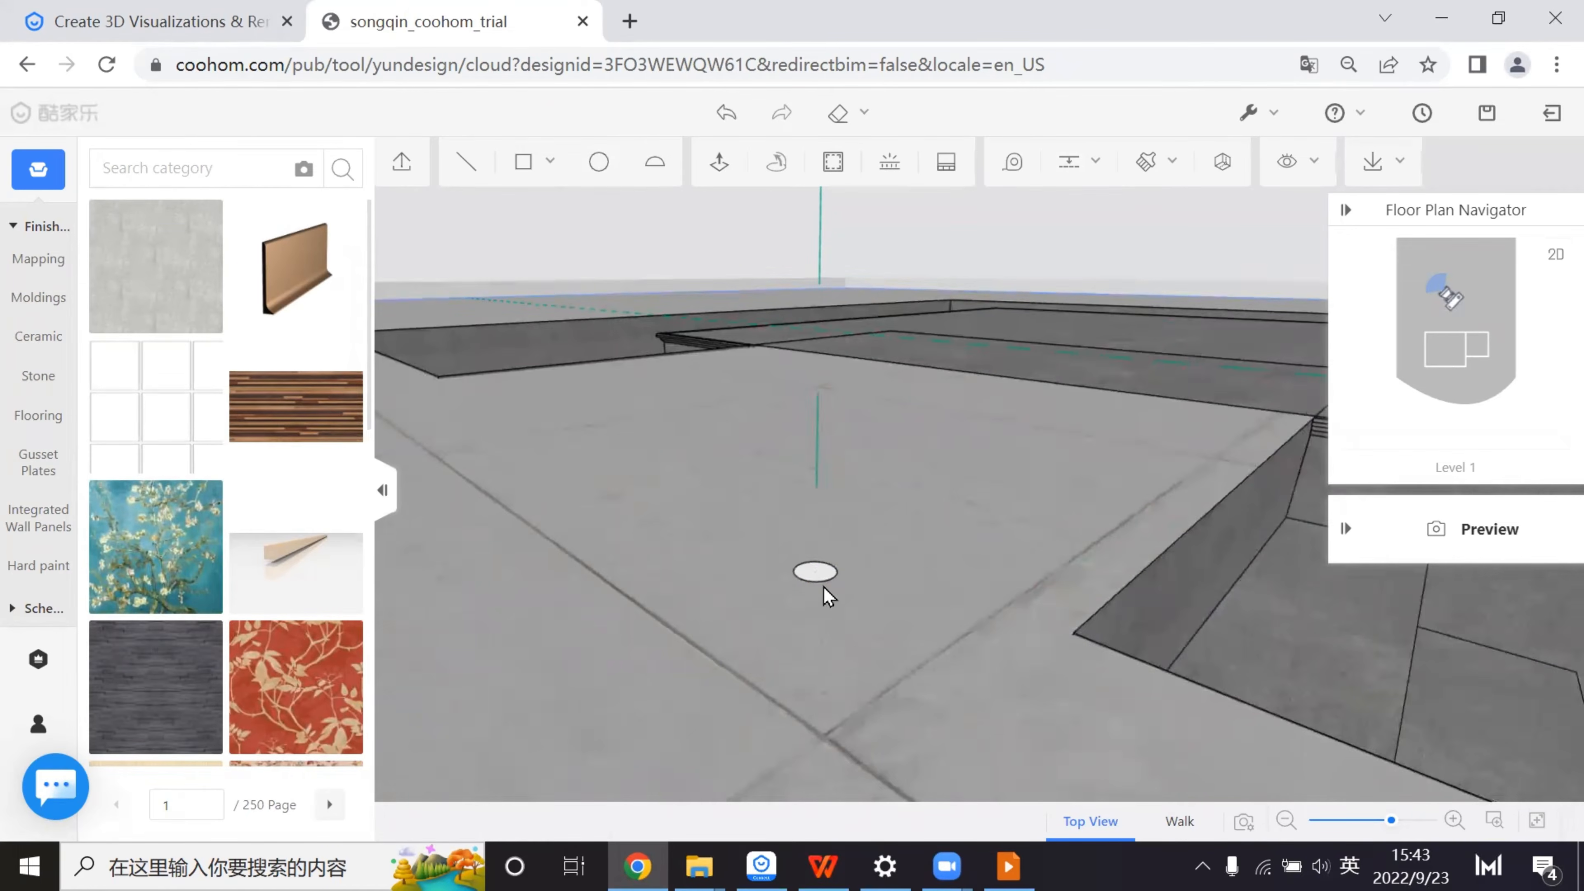
# - Draw an upright rectangle about 137 by 100 mm from the vertical guide down to the floor at the circle's centre
pyautogui.moveTo(524, 165)
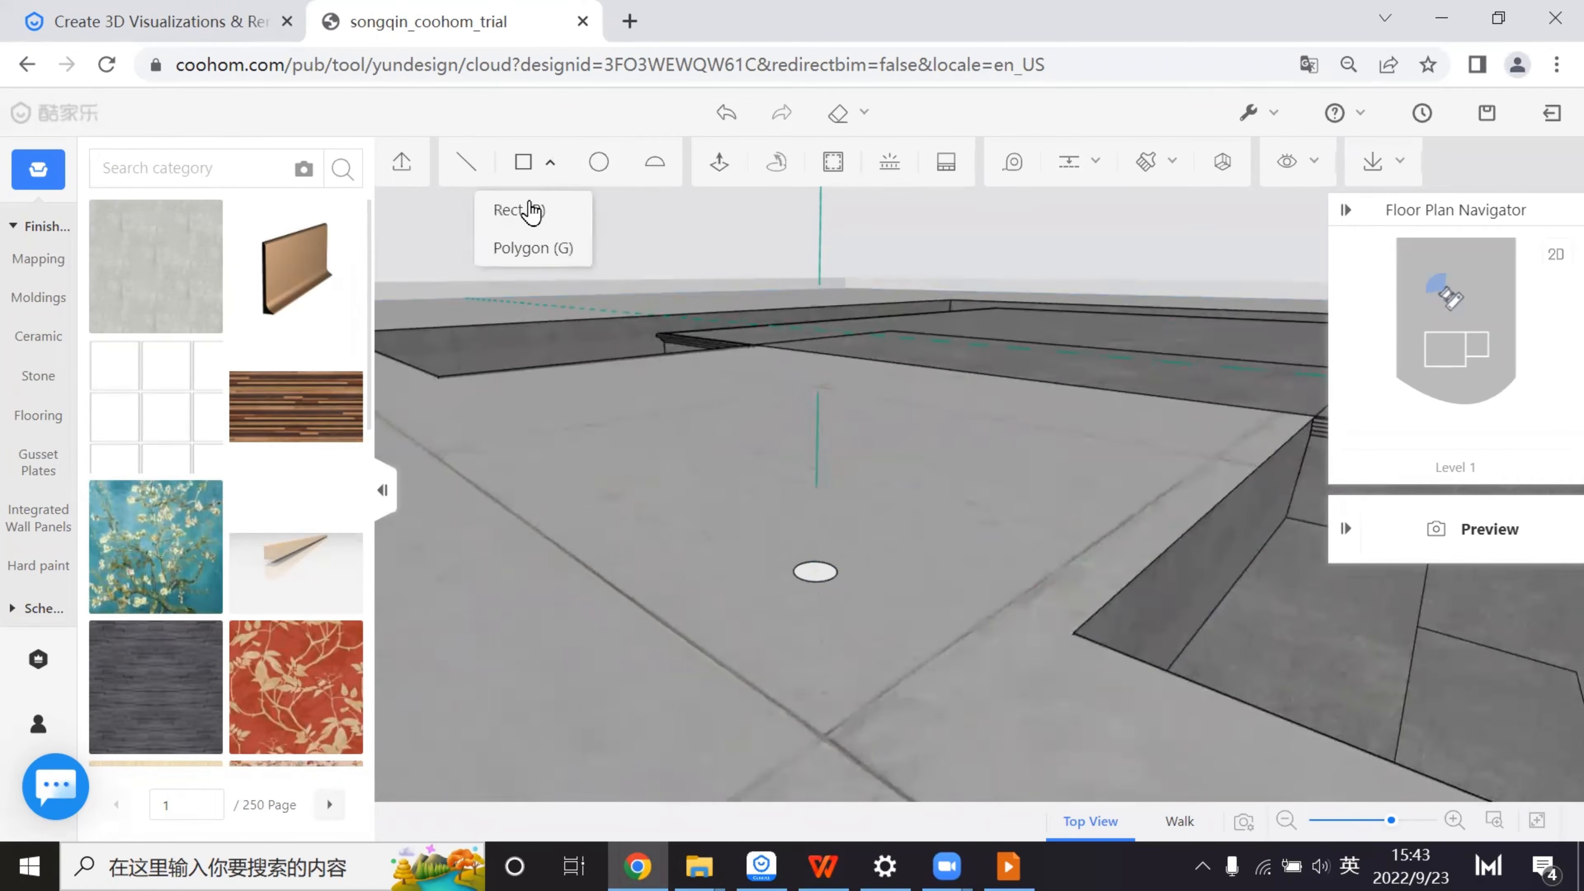
pyautogui.click(589, 248)
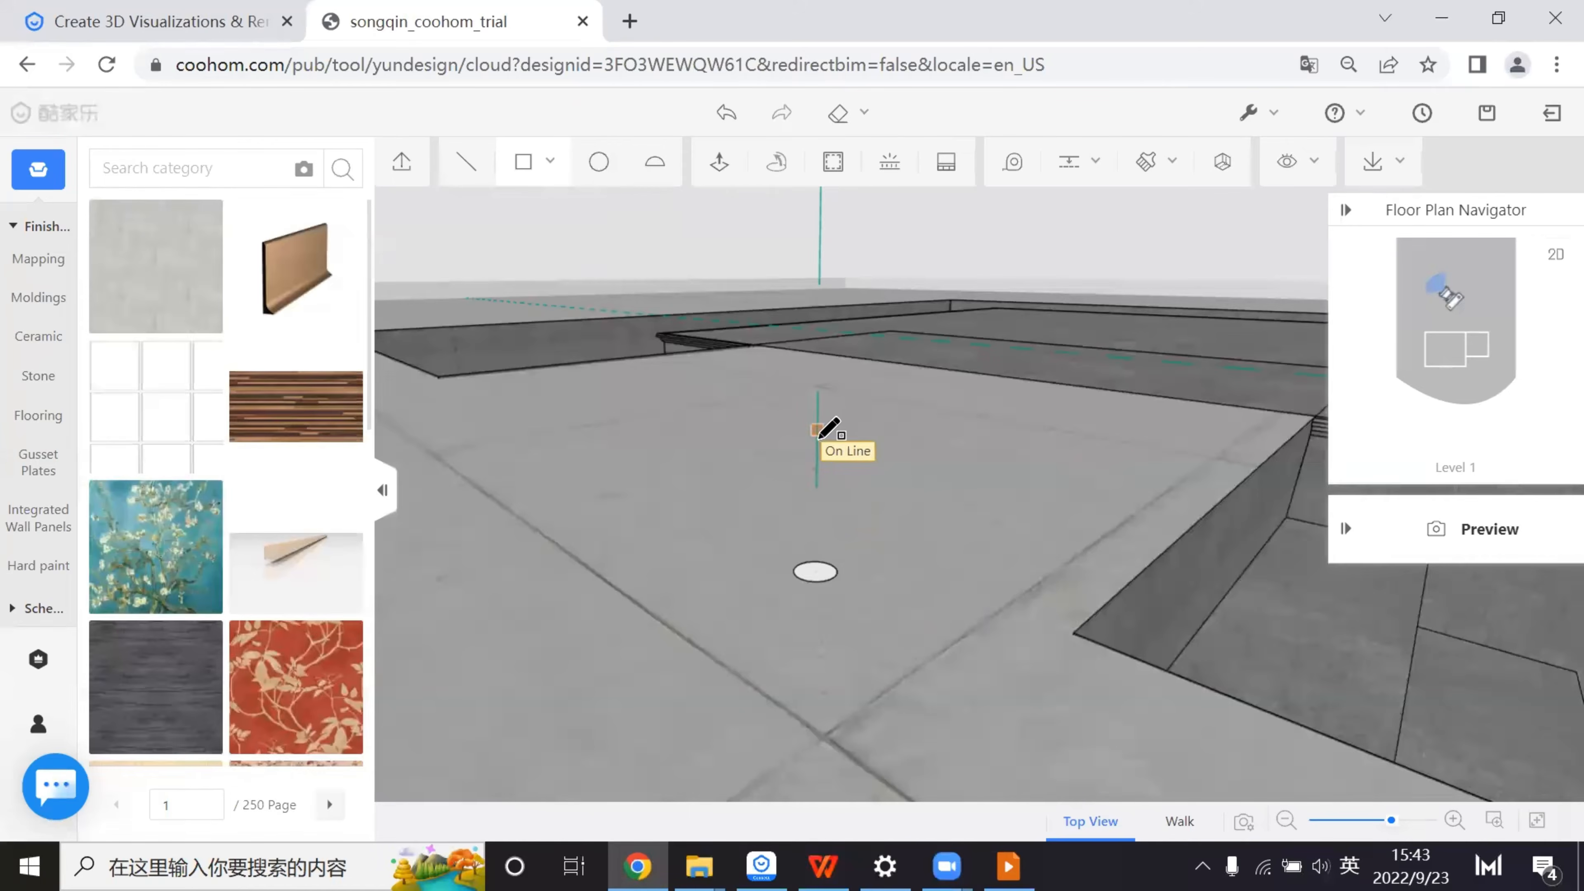
pyautogui.click(817, 451)
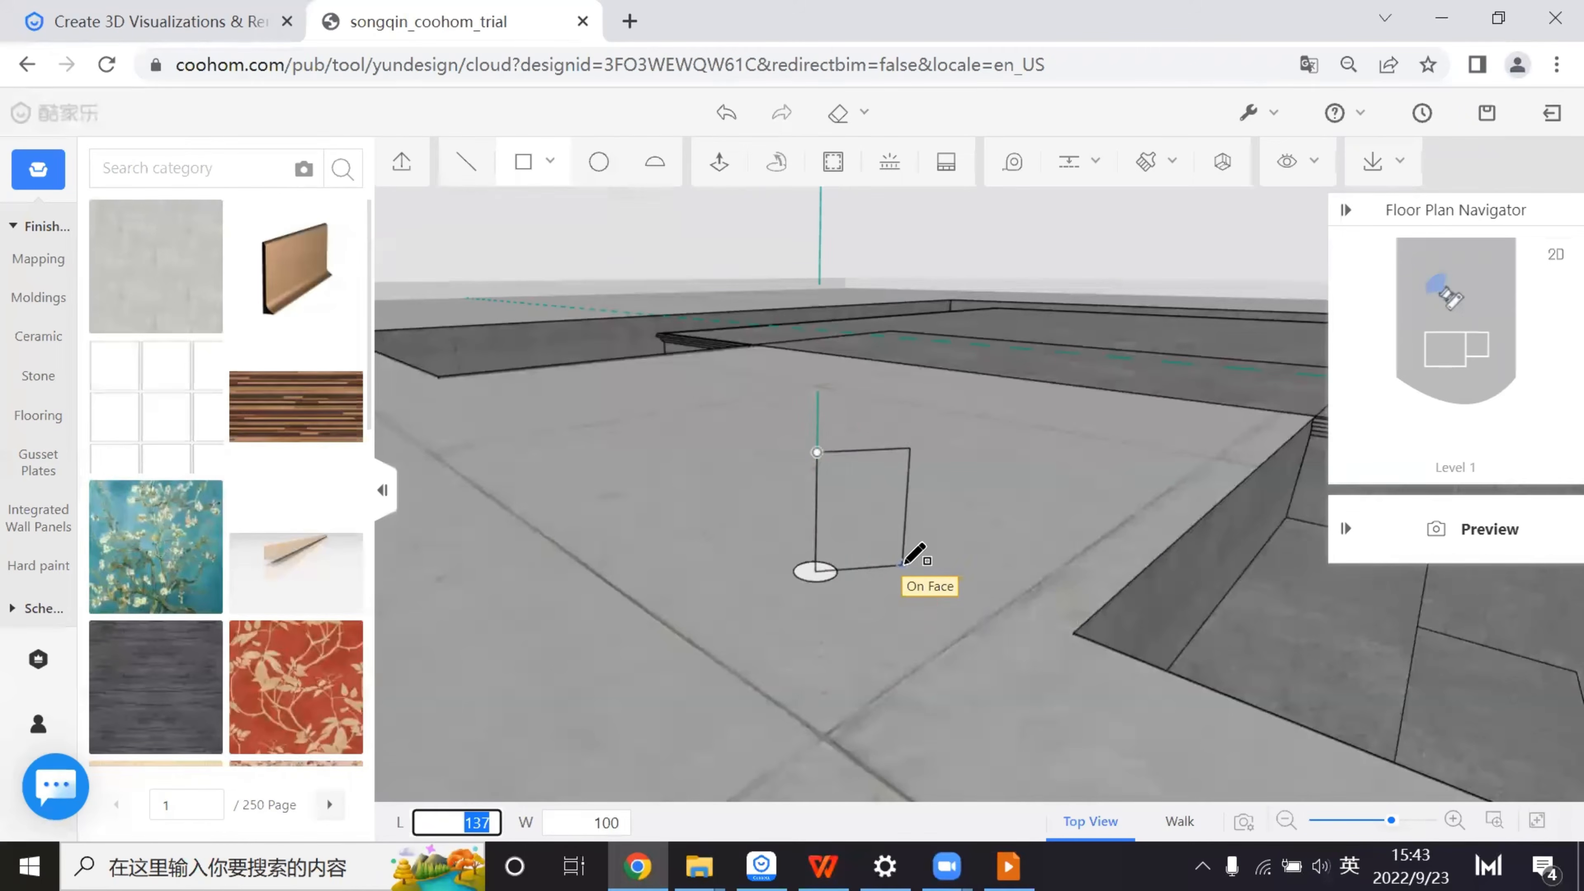
pyautogui.click(901, 563)
pyautogui.moveTo(866, 561); pyautogui.dragTo(859, 531, button='middle')
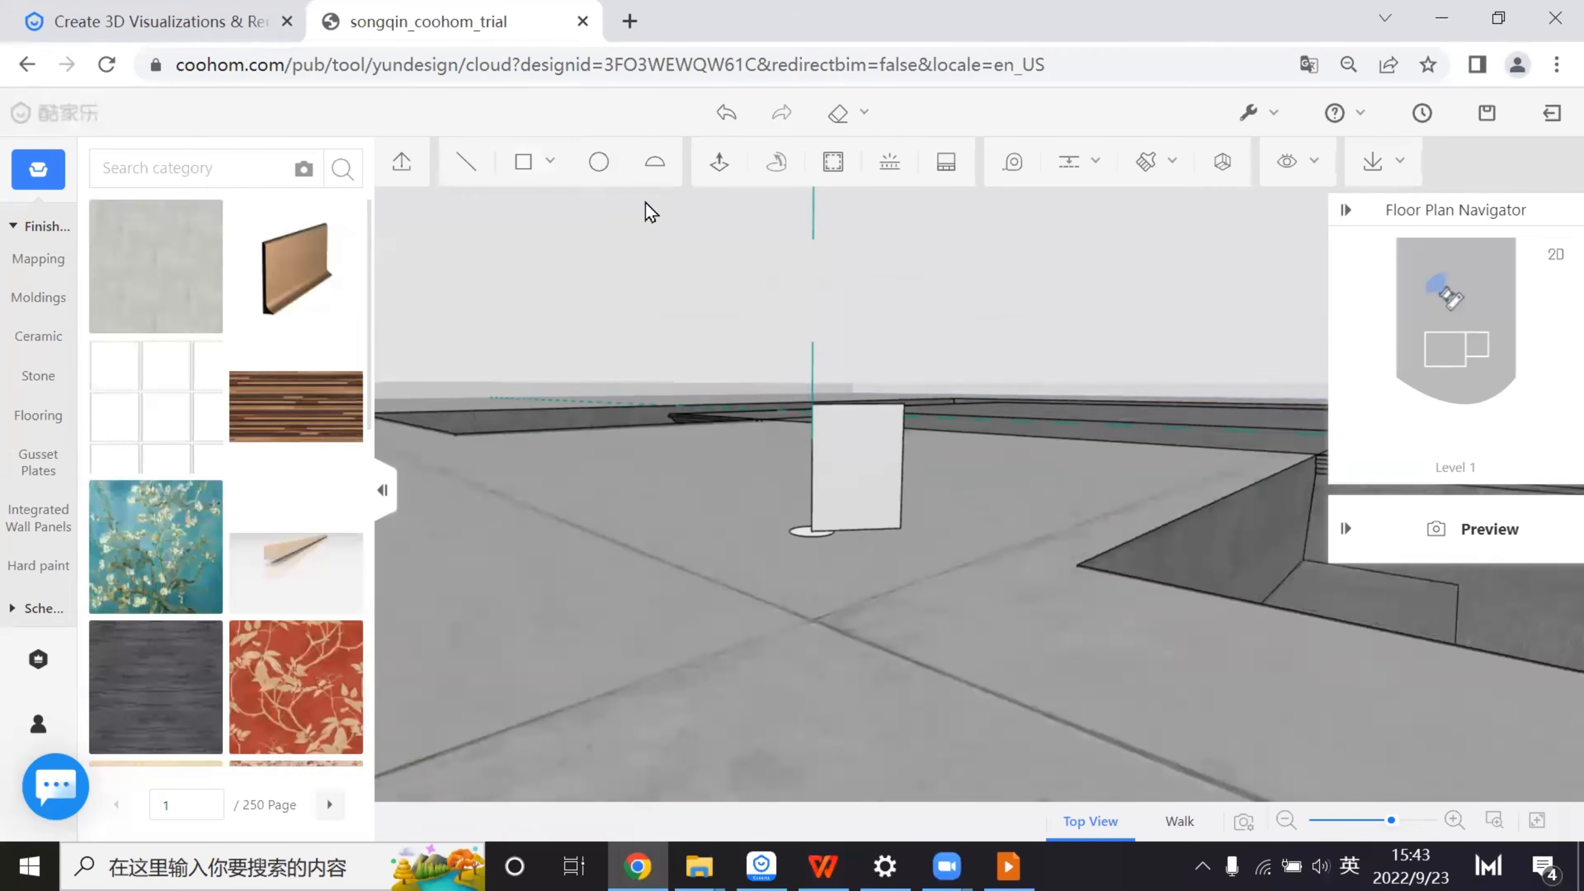
# - Draw an arc with a chord of about 137 mm on the upright rectangle, bulging to its outer edge
pyautogui.click(648, 174)
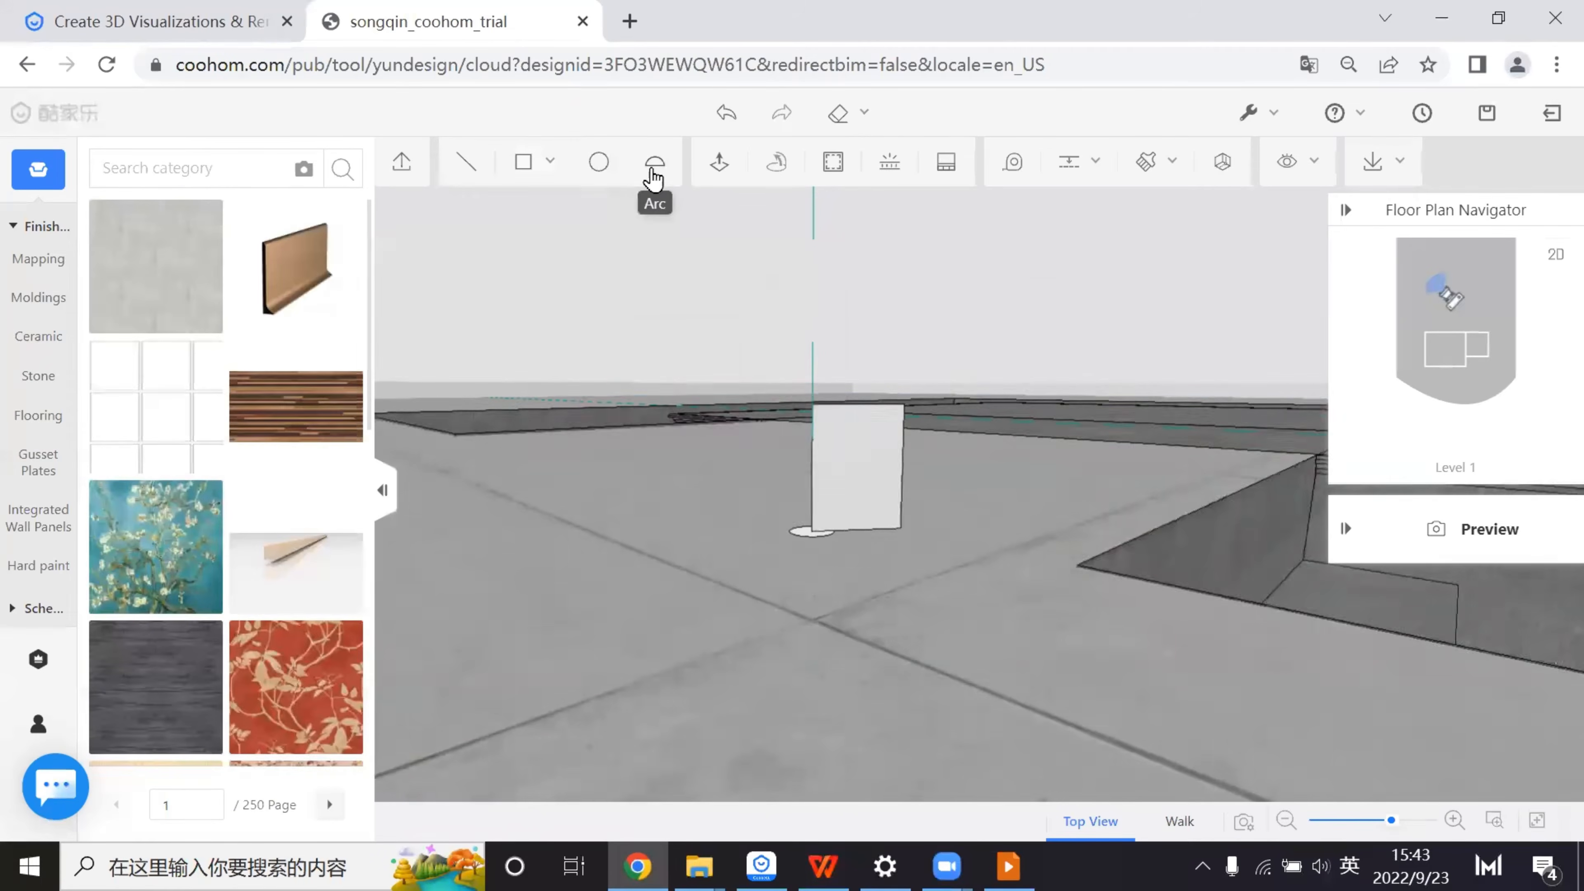
pyautogui.click(882, 404)
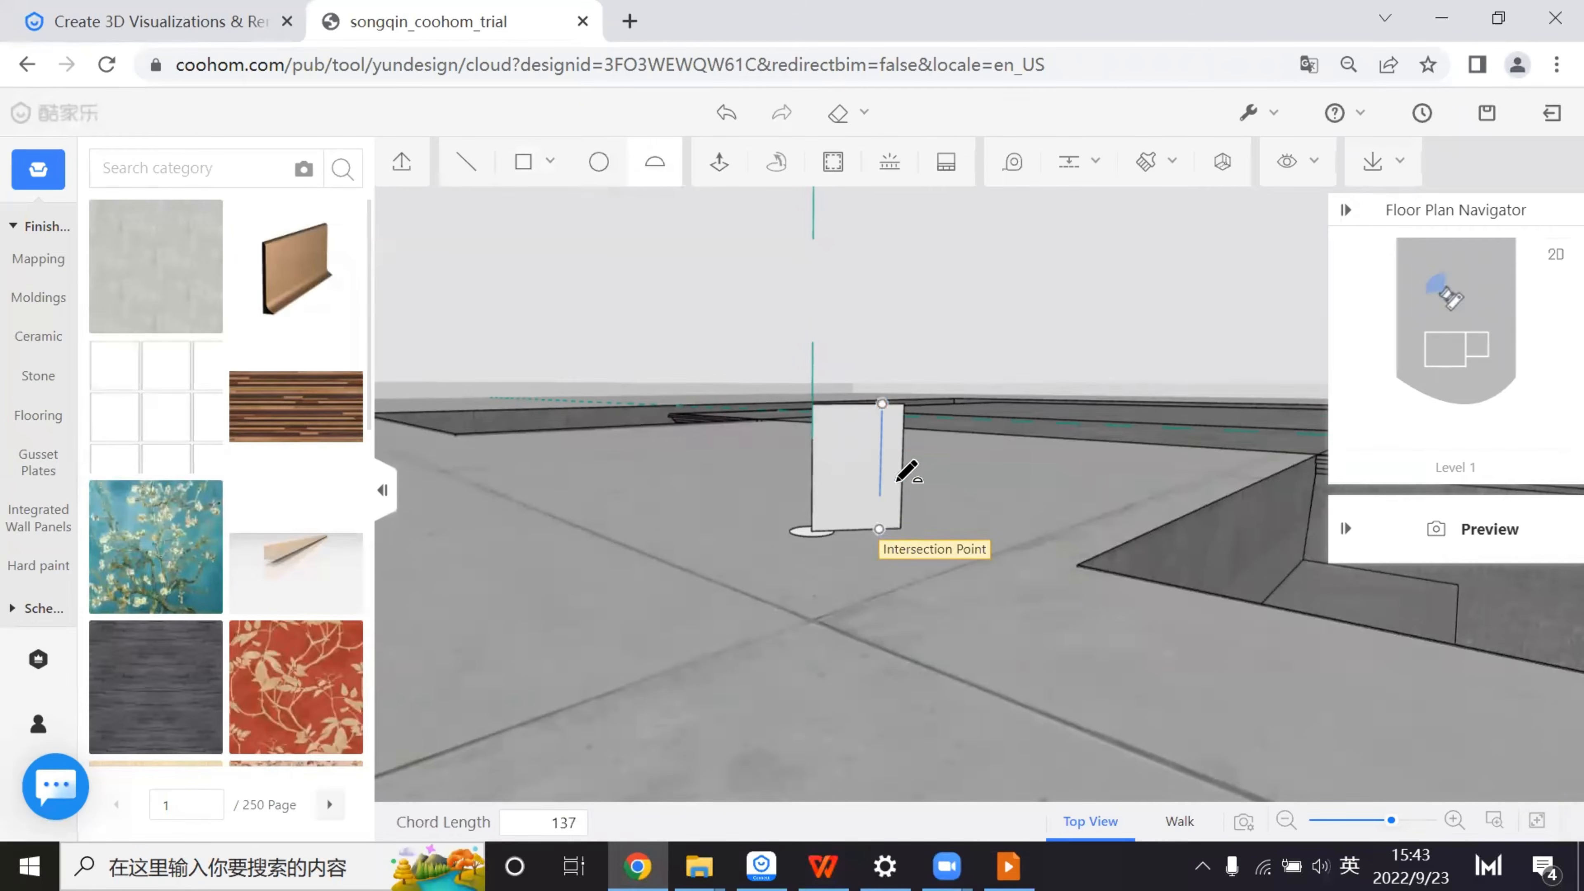
pyautogui.click(882, 527)
pyautogui.click(902, 466)
pyautogui.scroll(3, 944, 460)
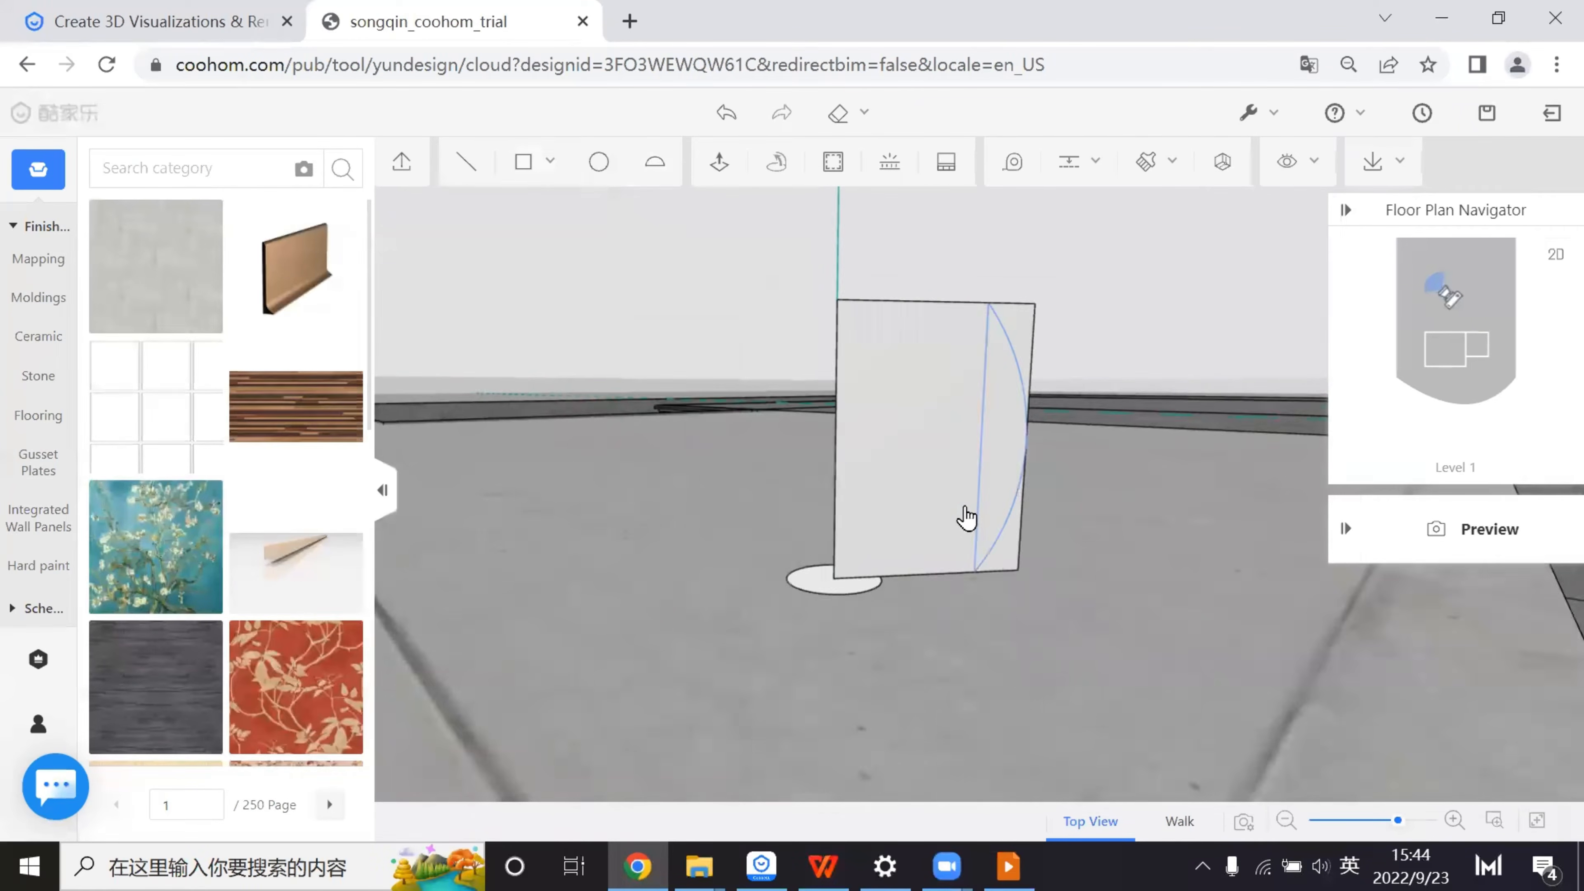
pyautogui.click(466, 163)
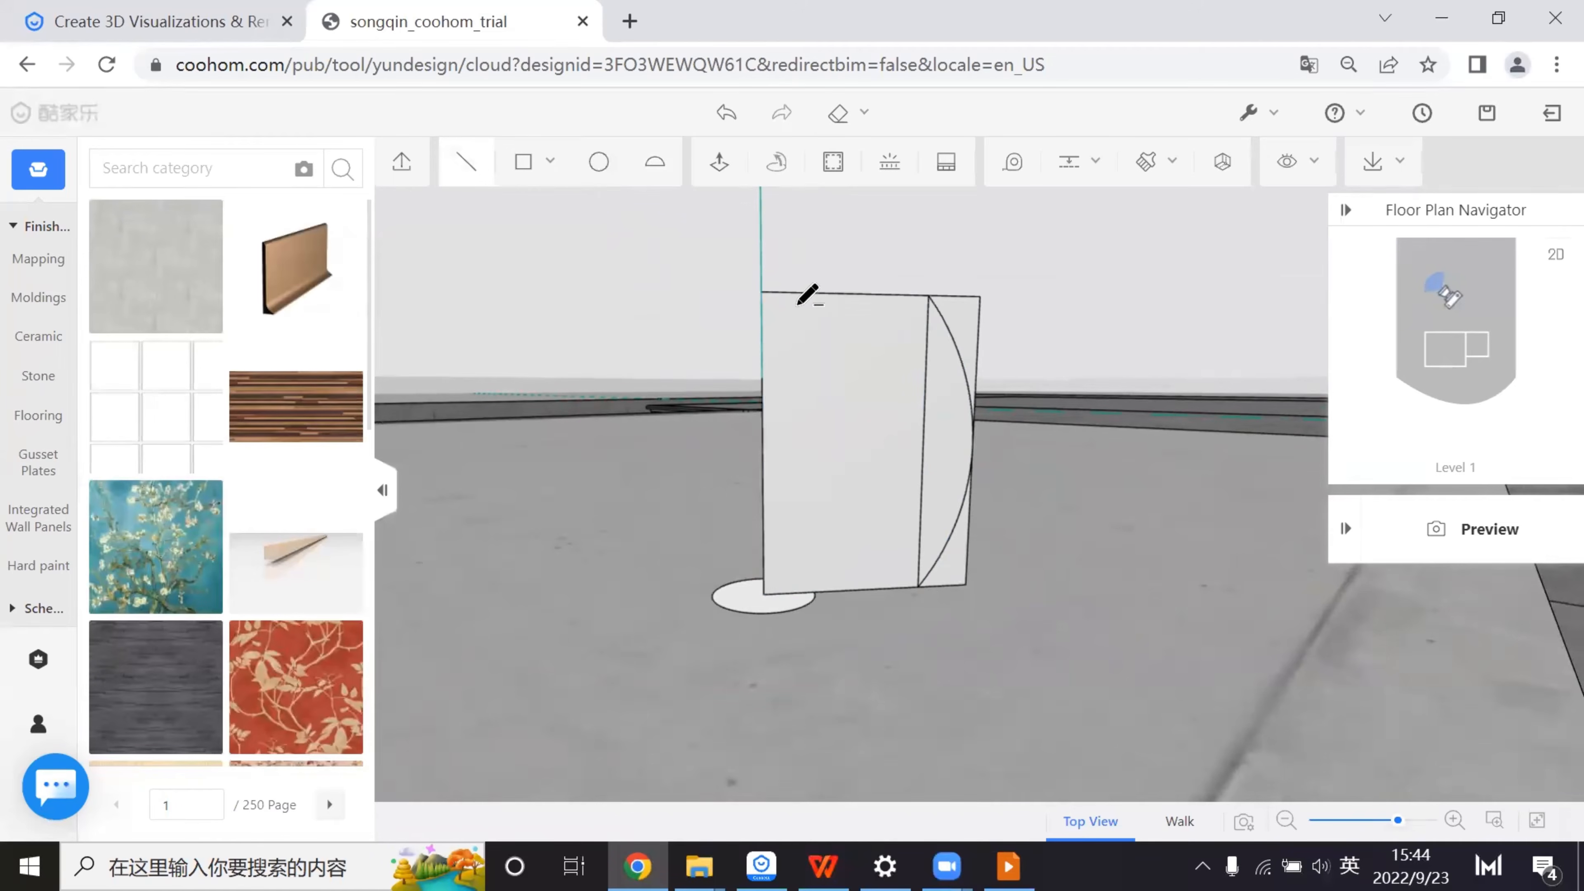
pyautogui.click(814, 293)
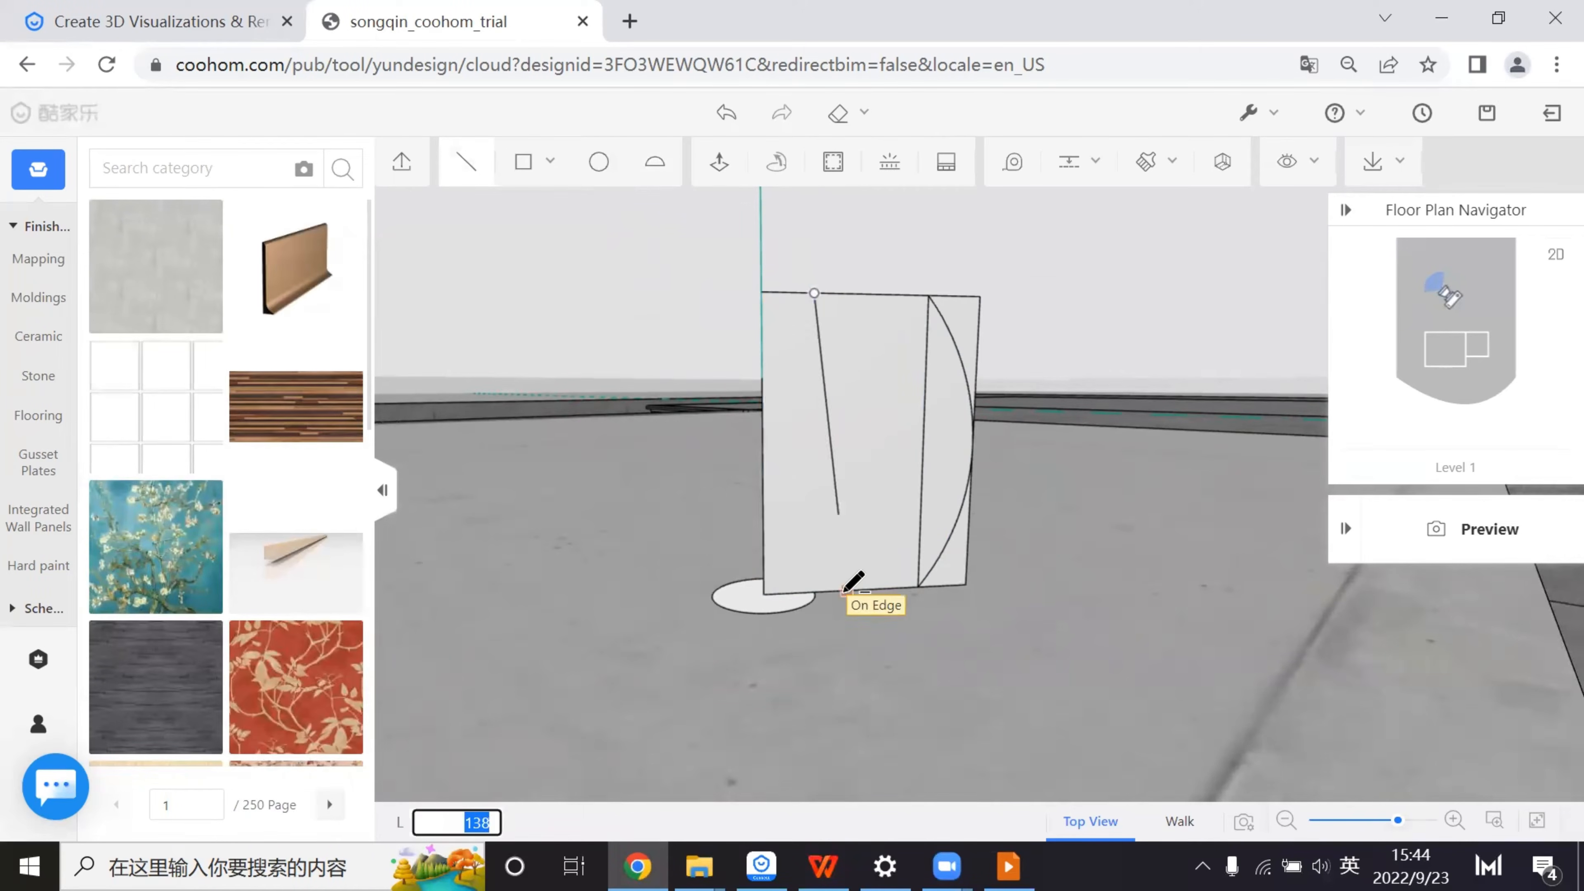
pyautogui.press('Escape')
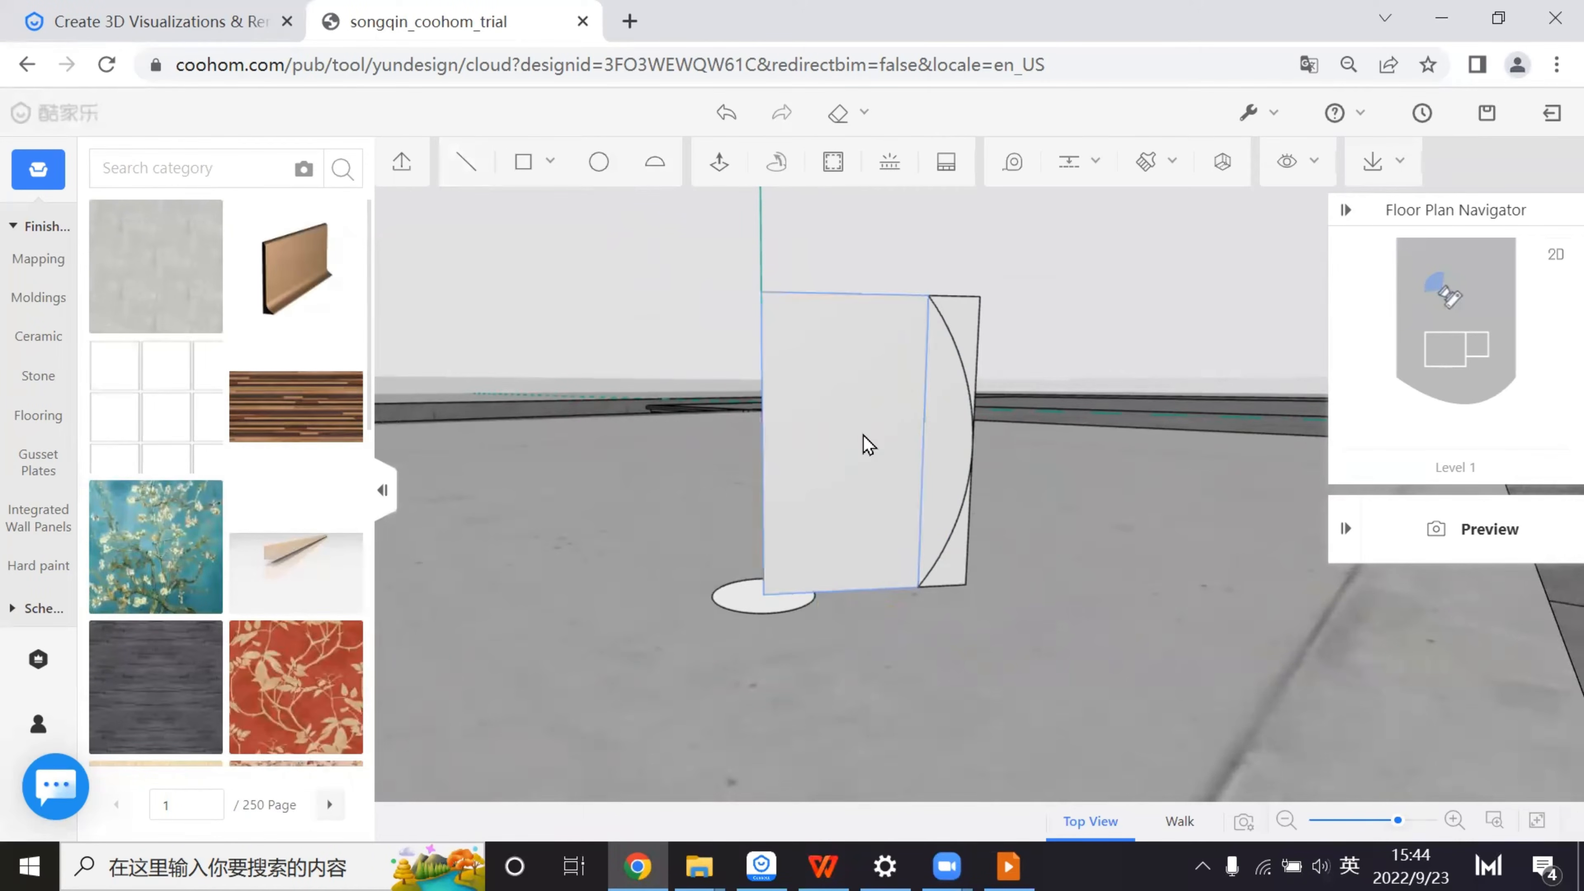
# - Delete the upright rectangle with its arc segment and corner faces, leaving only the circle
pyautogui.click(864, 435)
pyautogui.click(1305, 356)
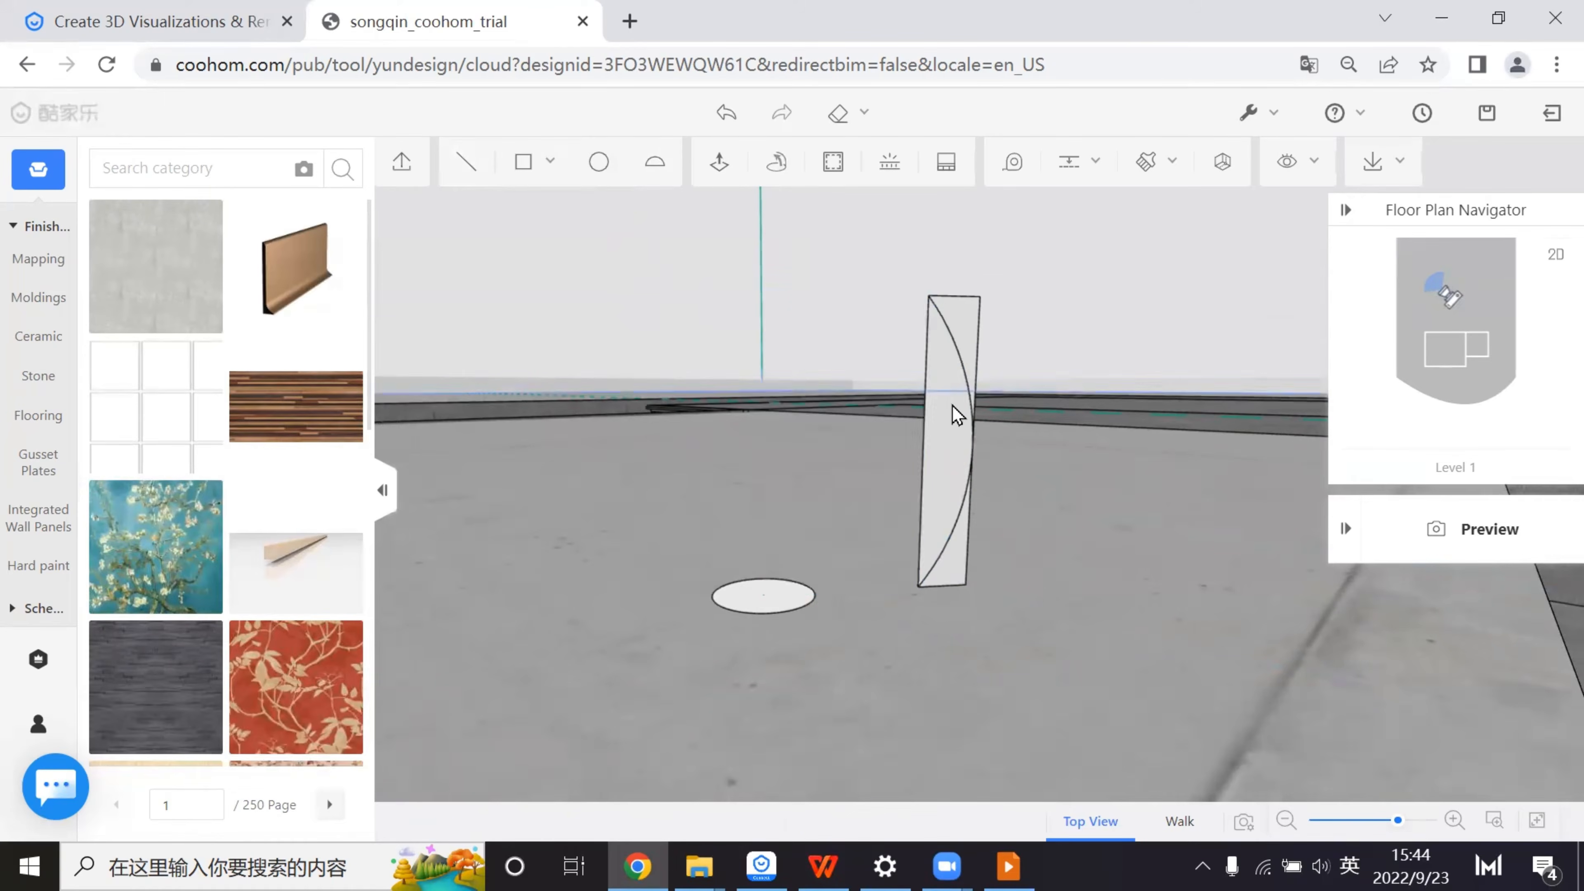
pyautogui.click(973, 445)
pyautogui.press('Delete')
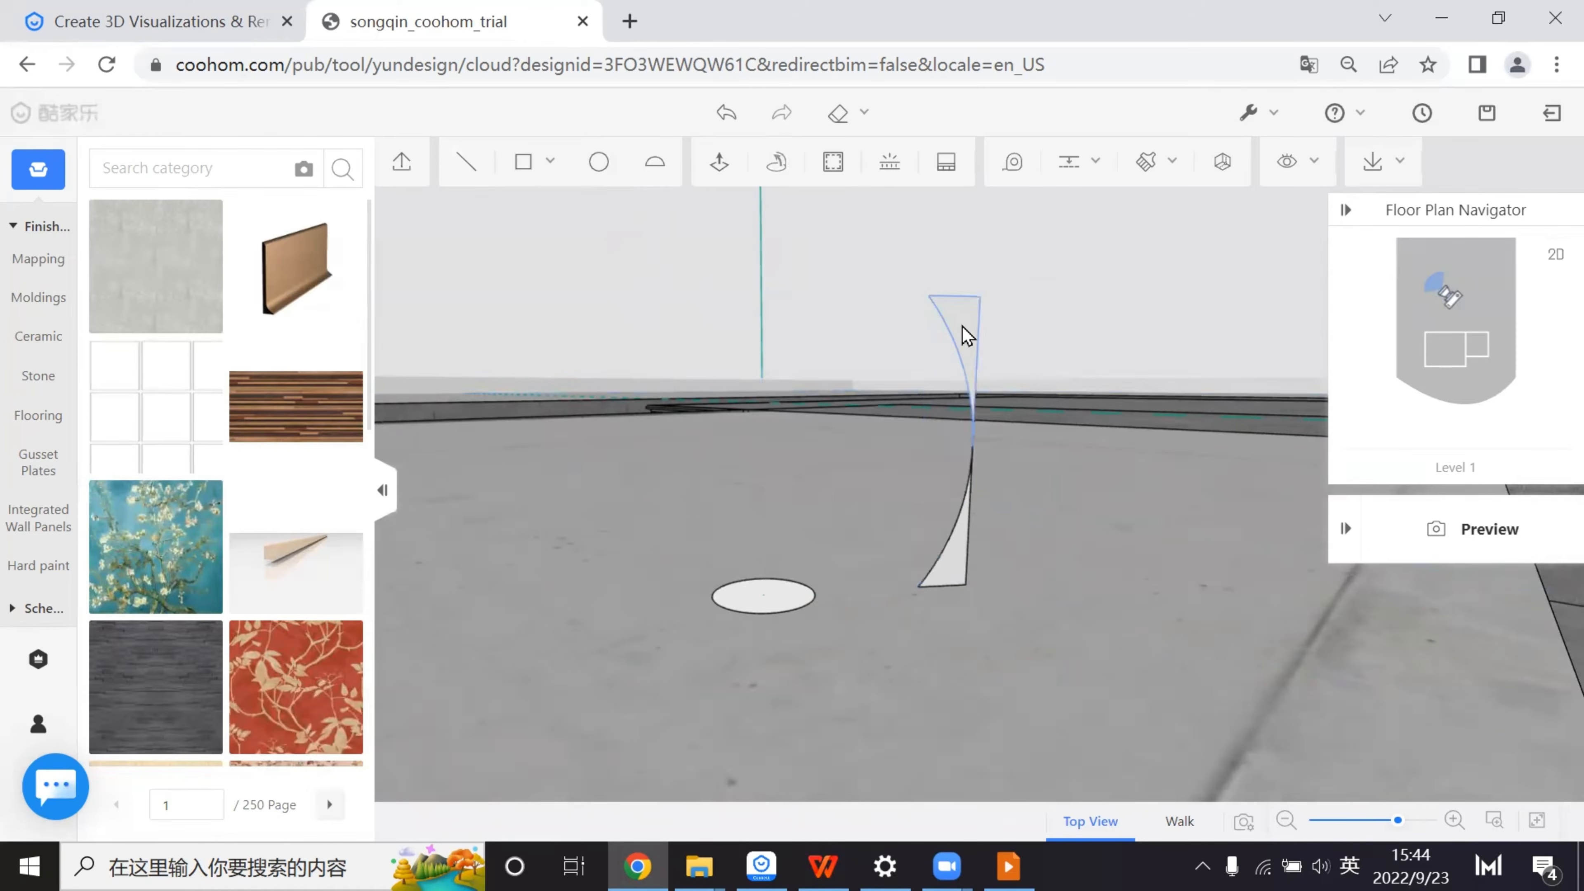
pyautogui.click(968, 548)
pyautogui.press('Delete')
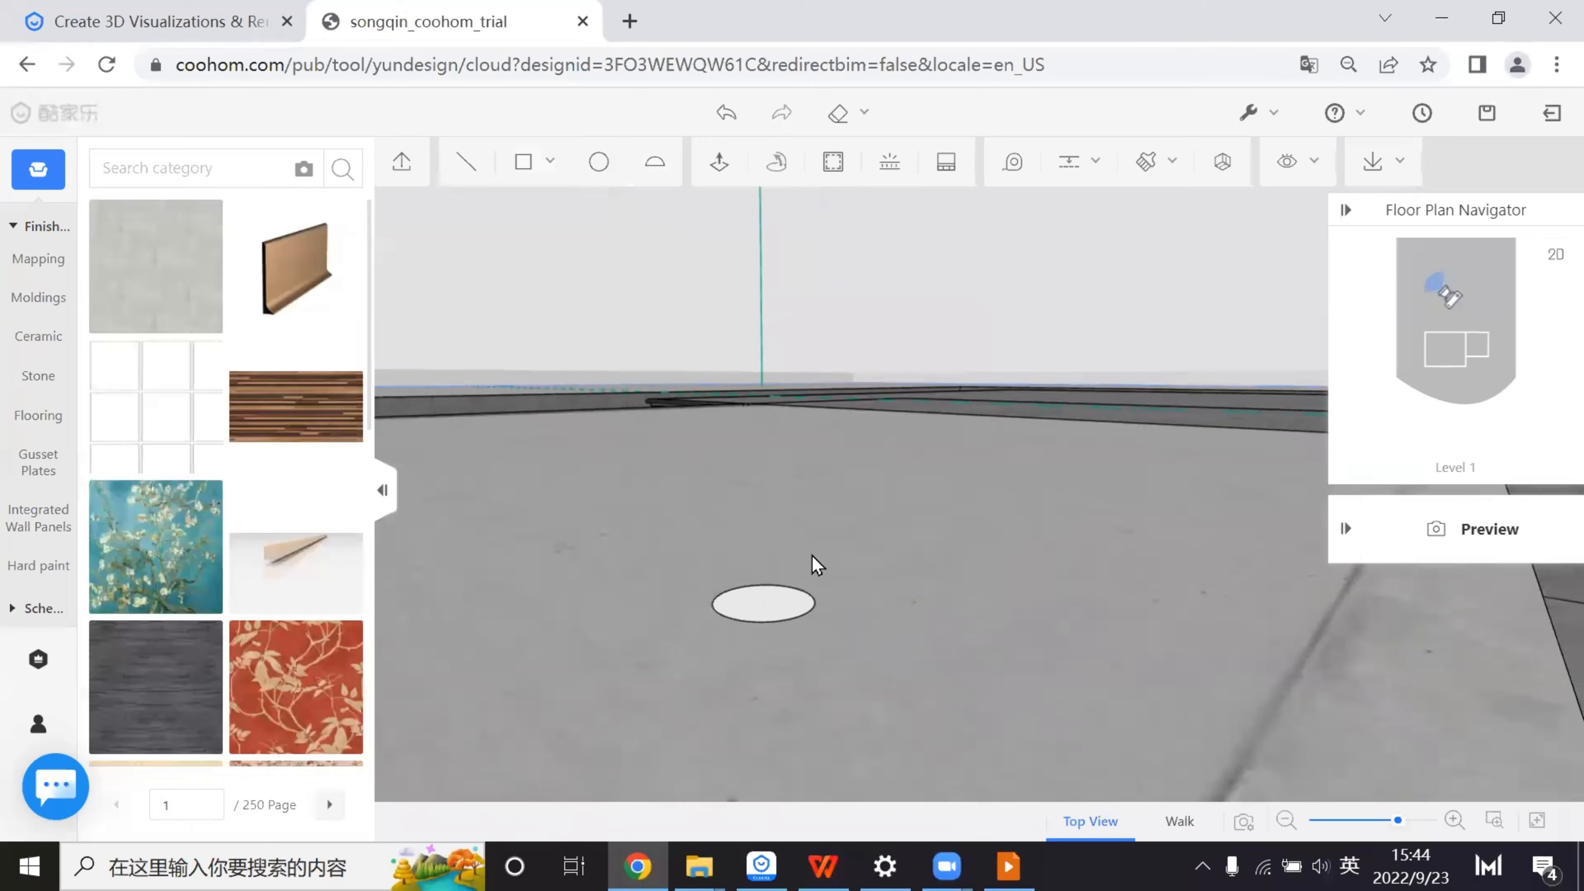
# - Add a second vertical guide line, parallel to the first, at the edge of the circle
pyautogui.press('t')
pyautogui.click(762, 289)
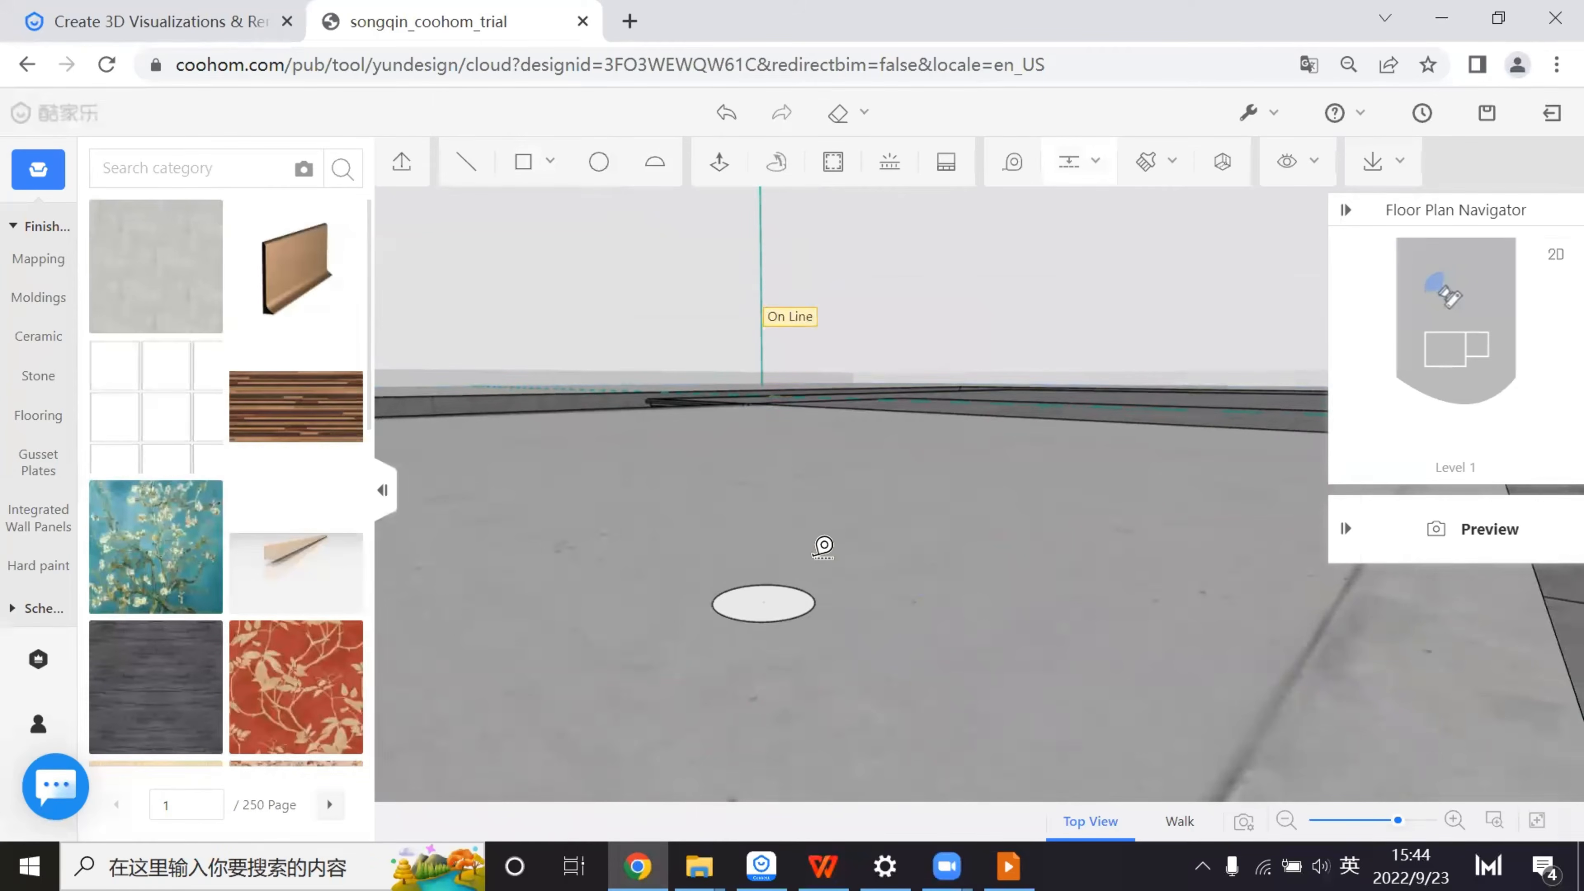
pyautogui.click(817, 603)
pyautogui.press('Escape')
# - Draw an upright rectangle about 164 mm high from the new guide down to the floor, starting at the circle's edge
pyautogui.click(523, 164)
pyautogui.click(814, 235)
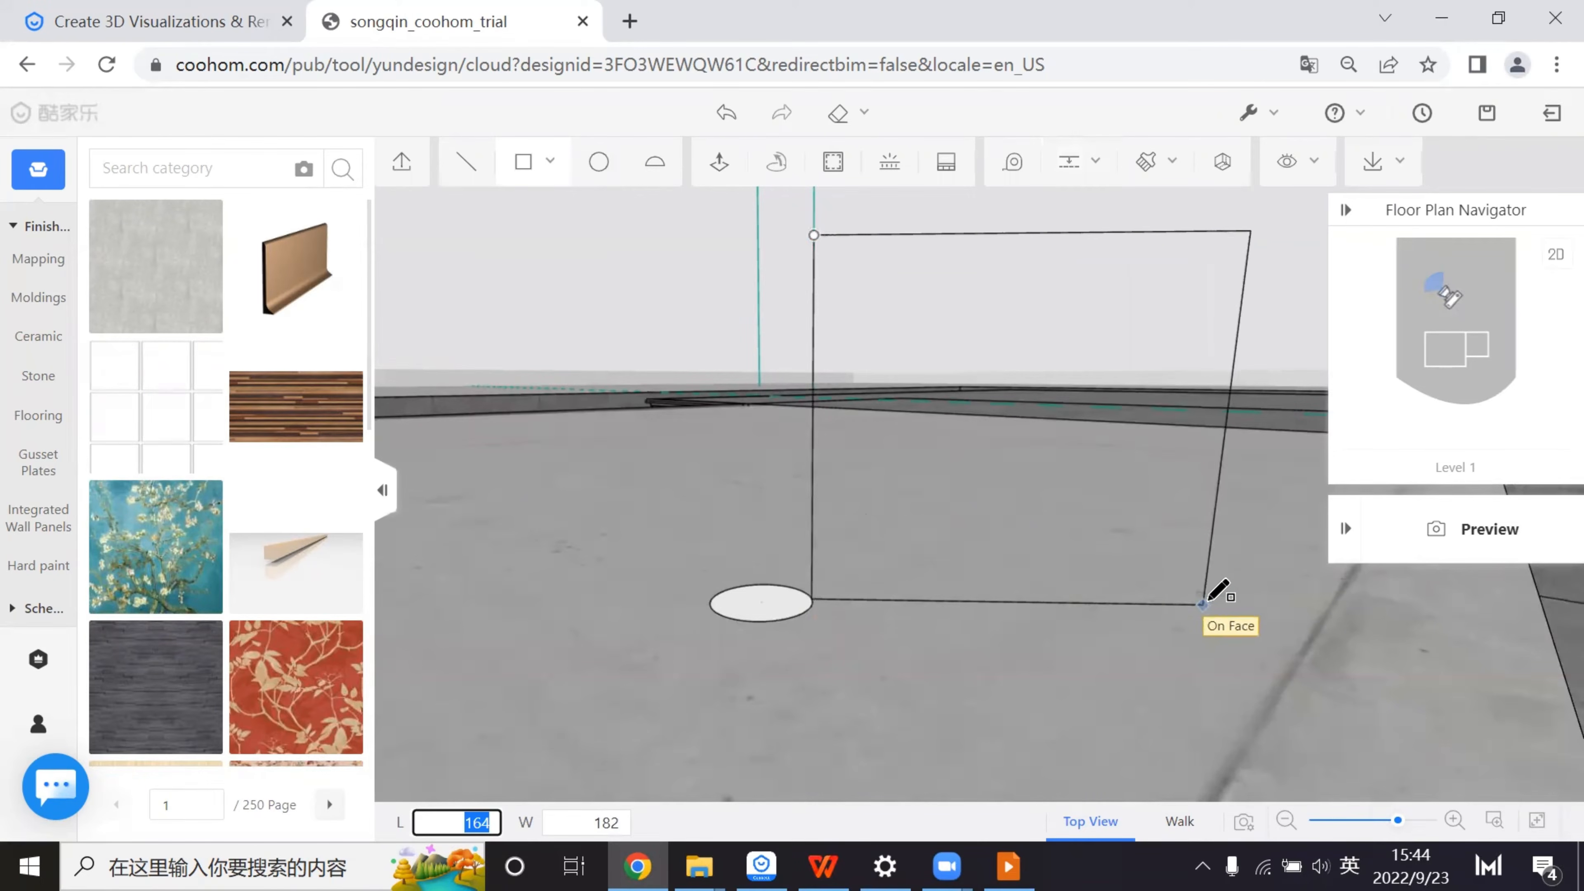
pyautogui.click(1246, 594)
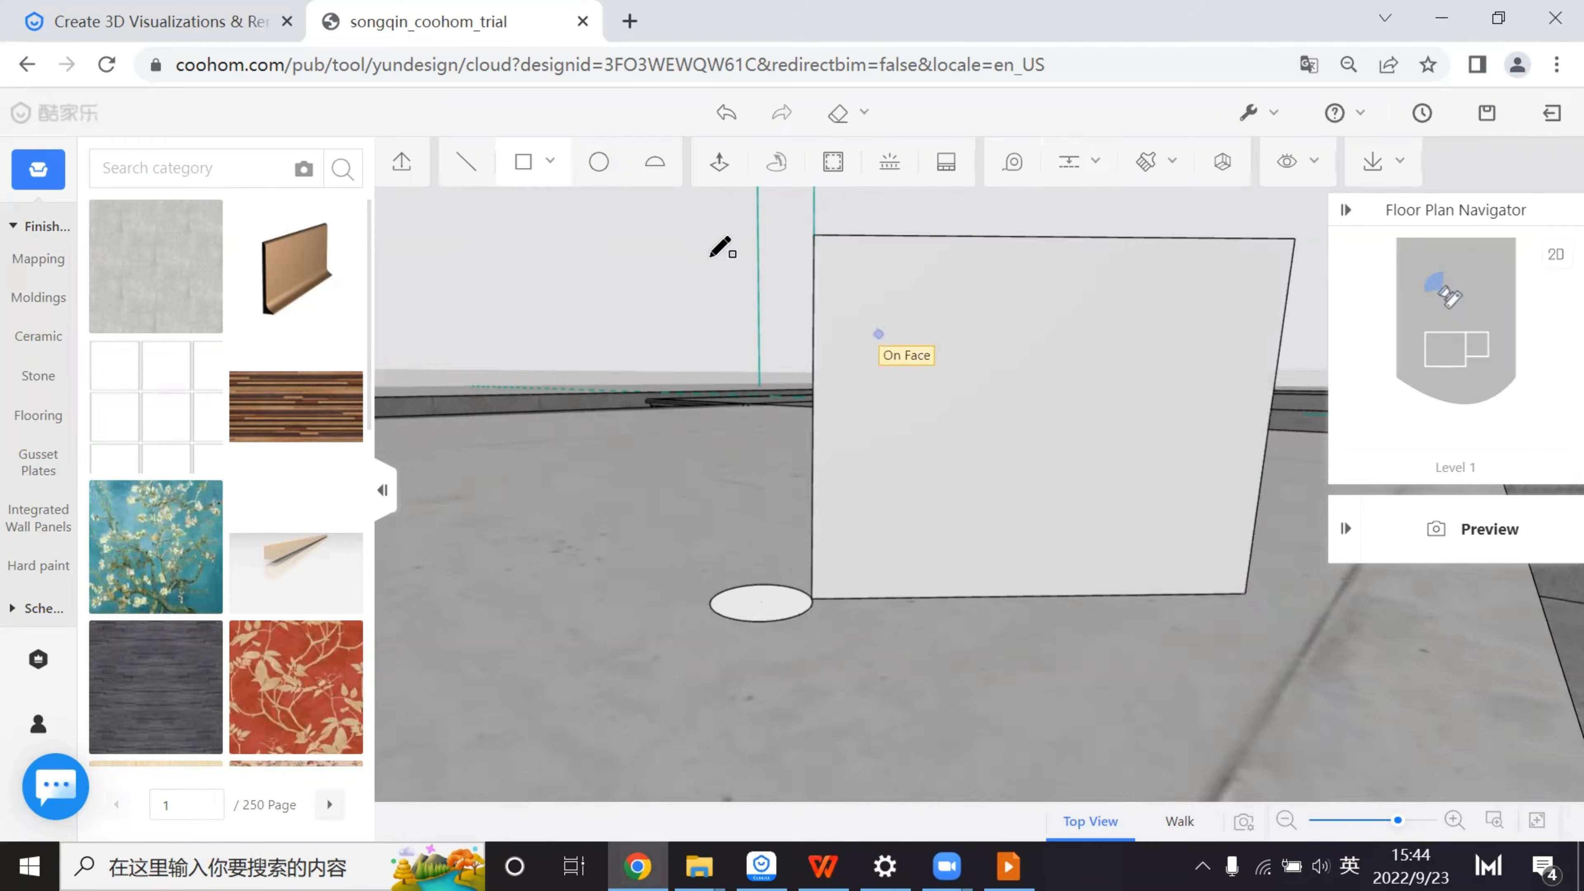
# - Round the rectangle's outer side with an arc about 33 mm high, deleting the arc's chord and the leftover outer corners
pyautogui.click(652, 164)
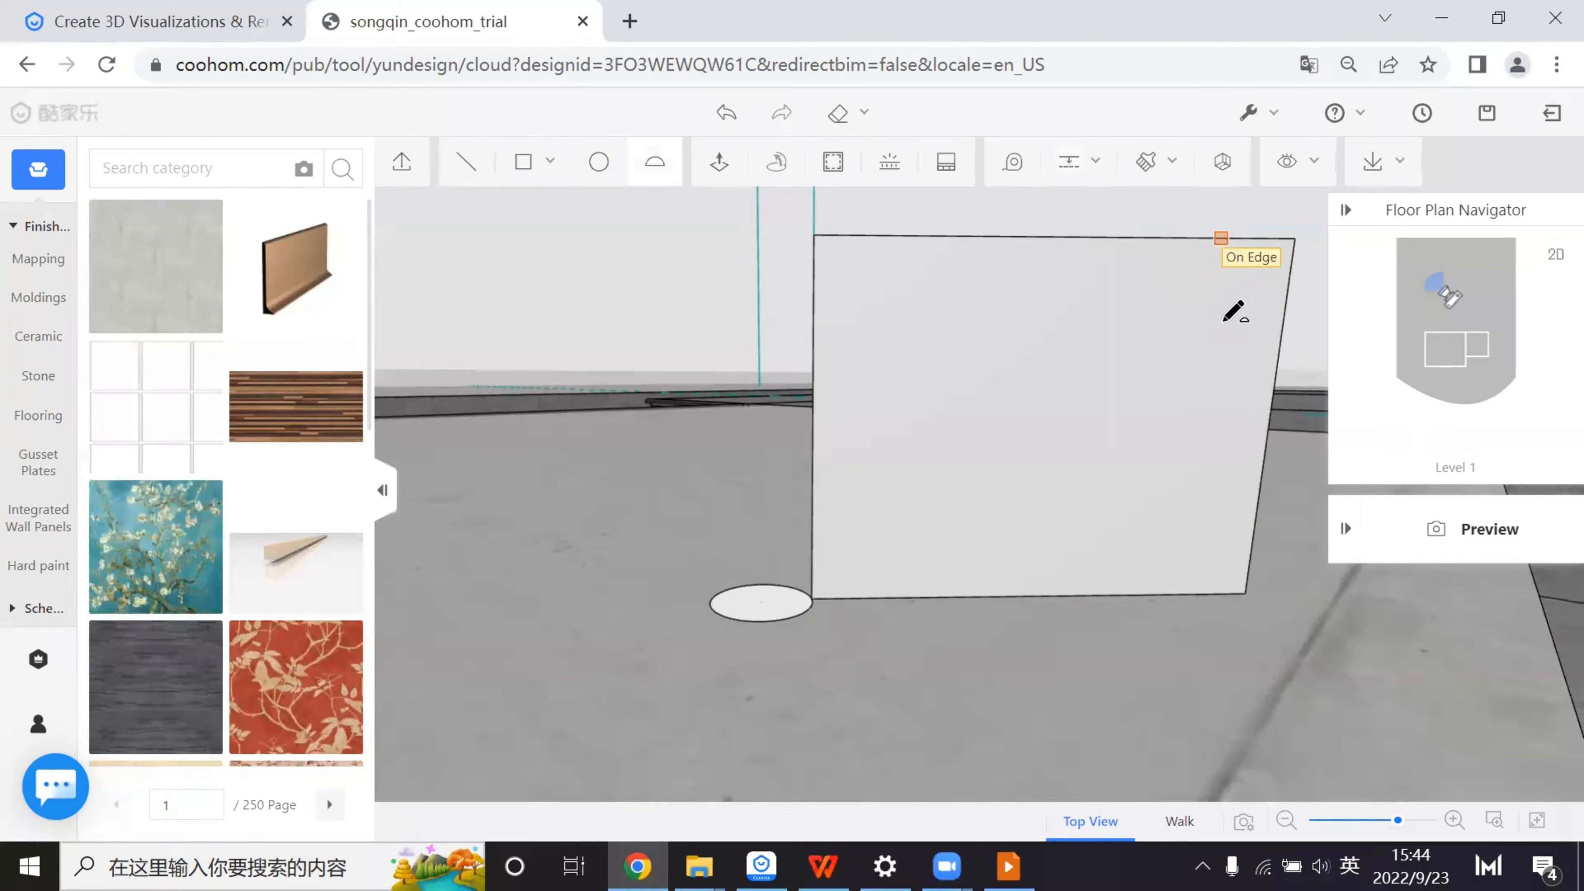
pyautogui.click(1221, 238)
pyautogui.click(1178, 593)
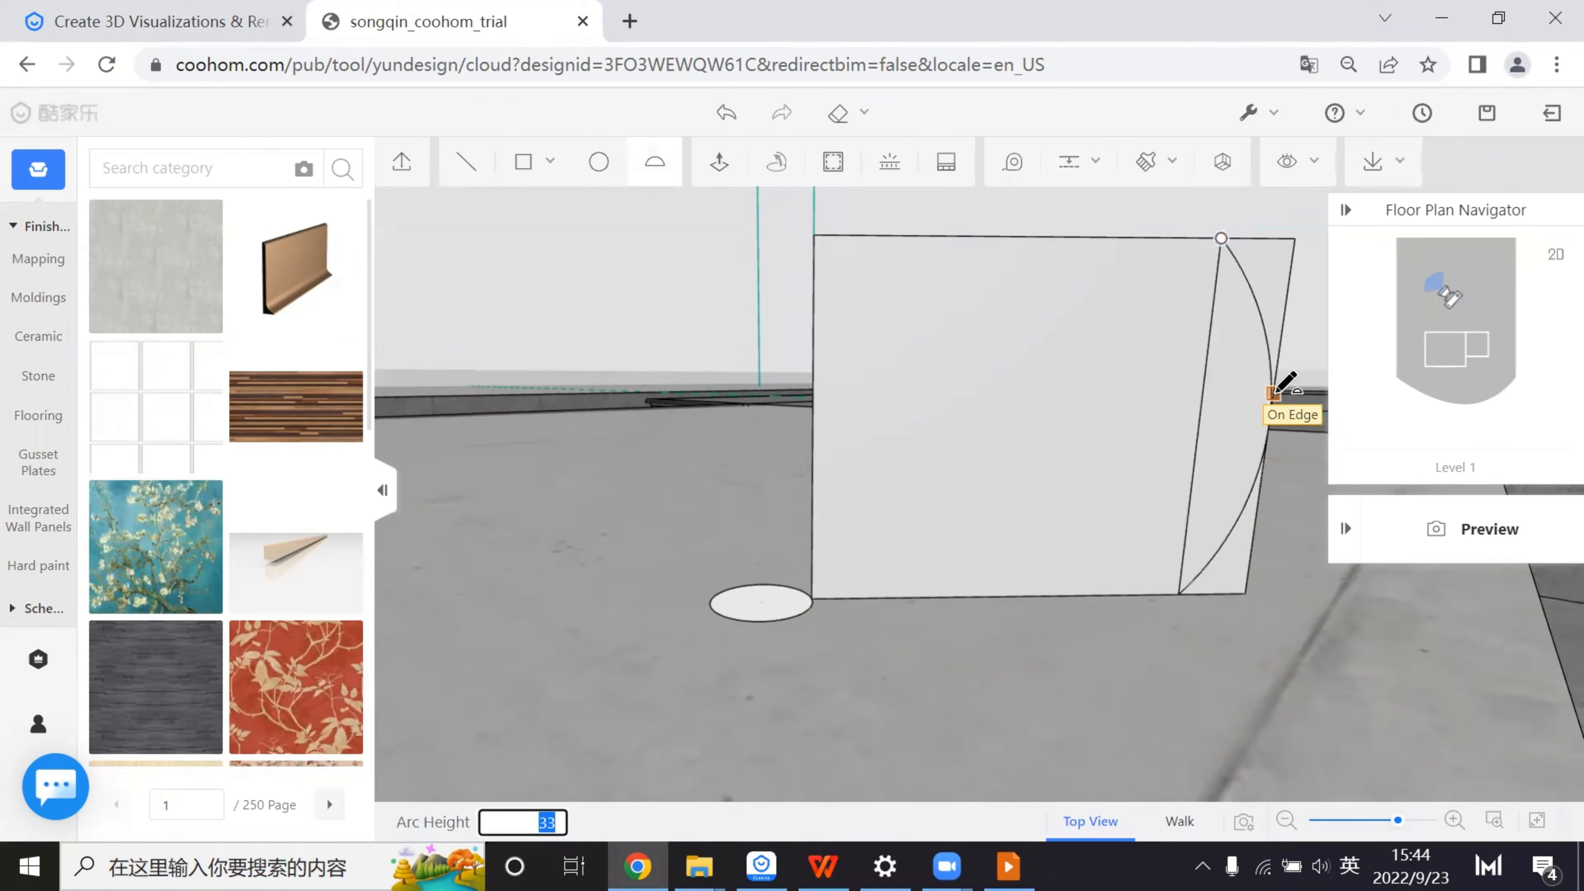
pyautogui.click(1274, 390)
pyautogui.click(1213, 328)
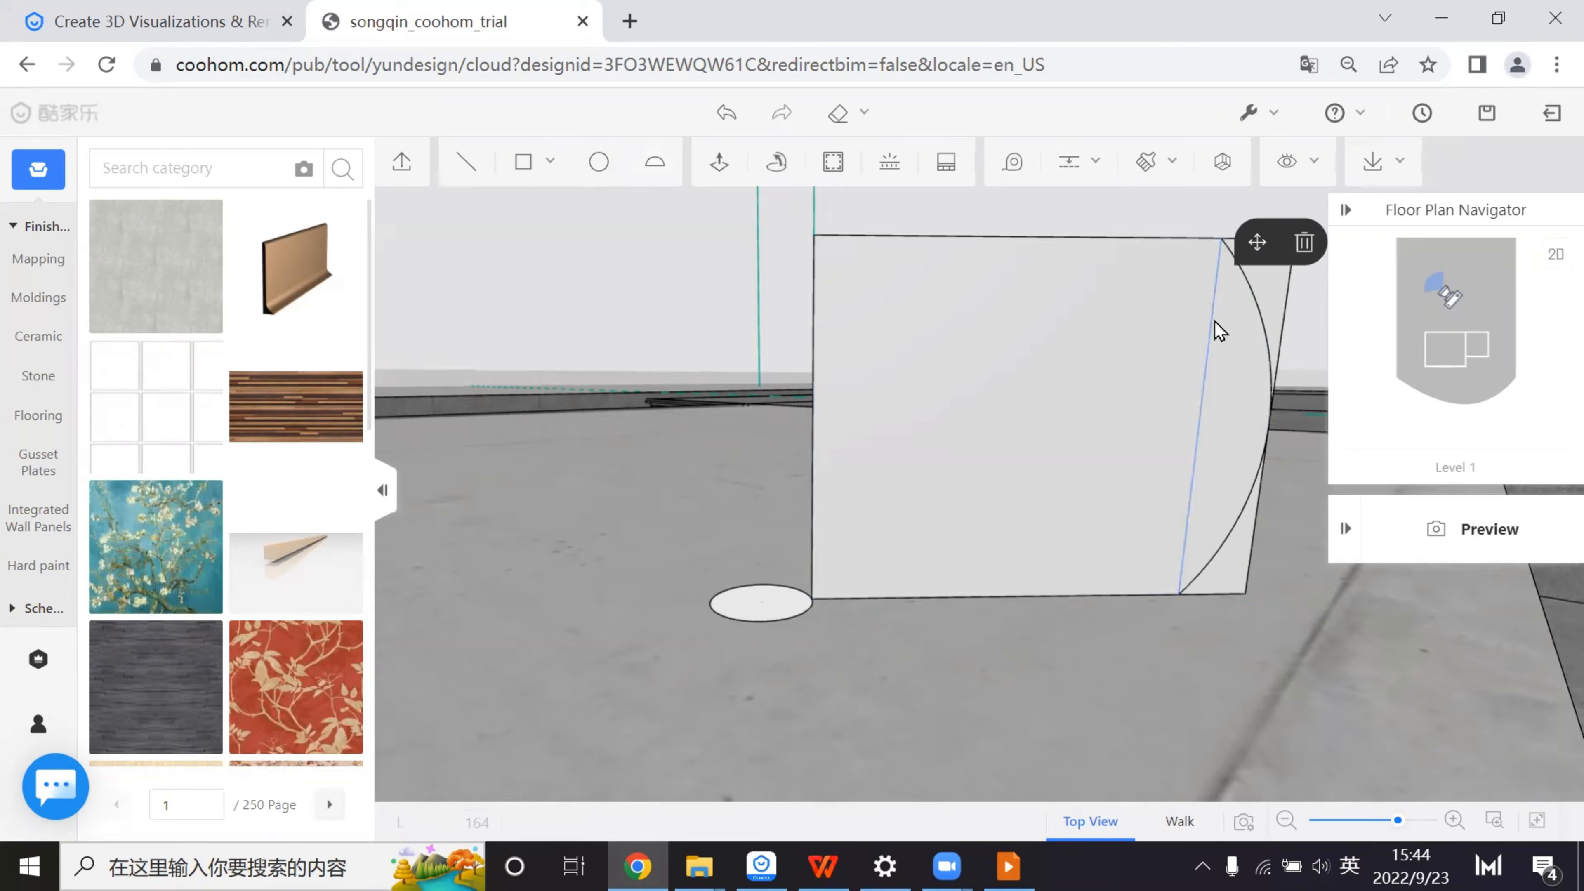
pyautogui.press('Delete')
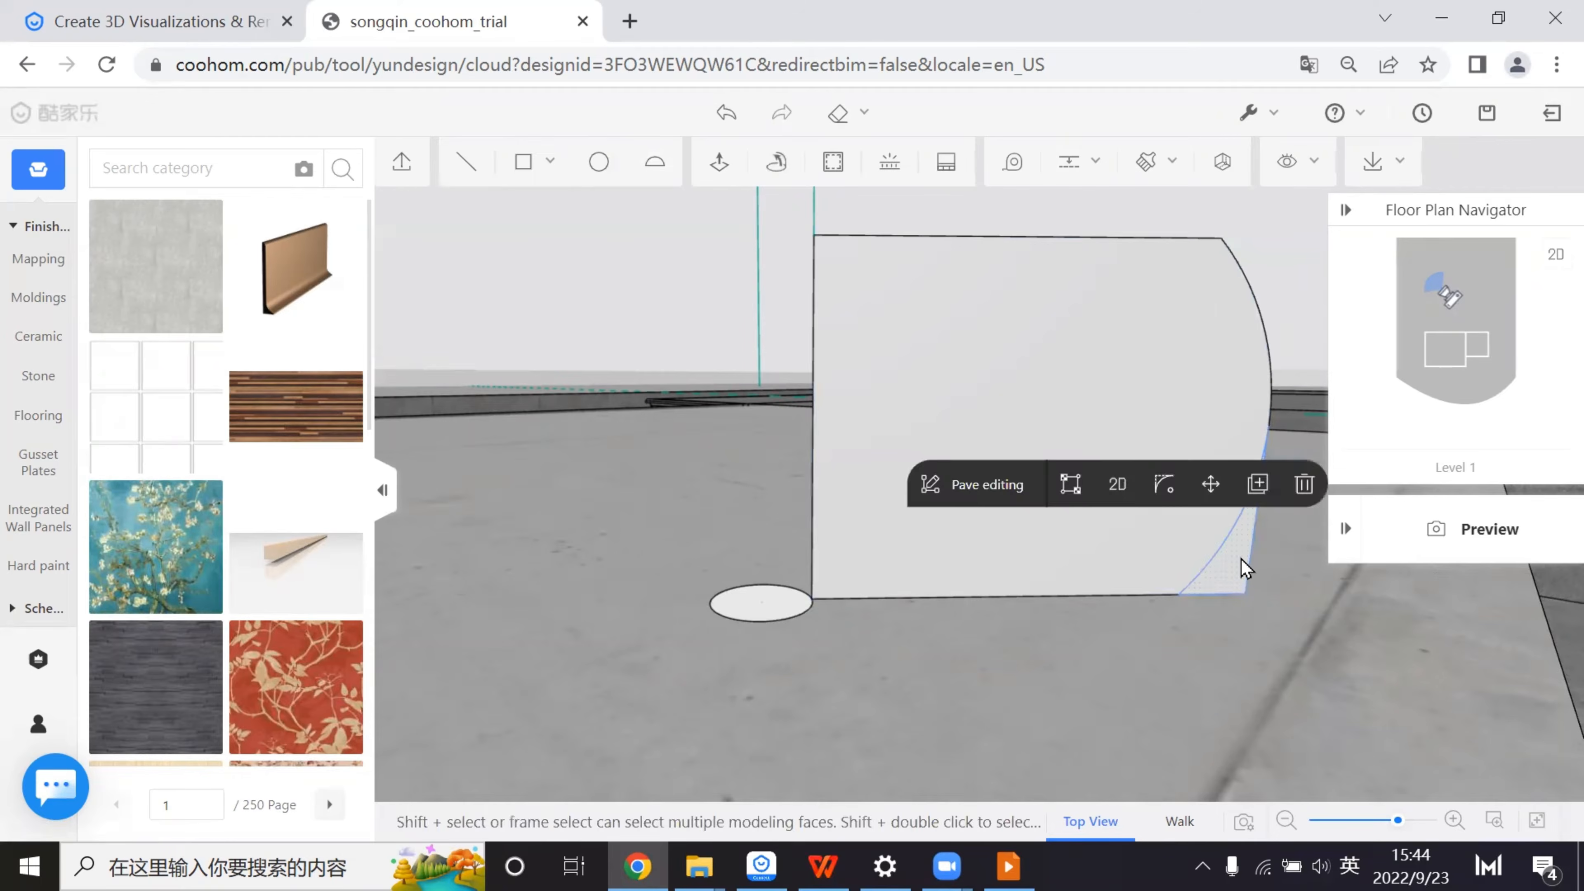
# - Try to loft the round-ended upright profile around the circle, and undo the loft
pyautogui.click(785, 600)
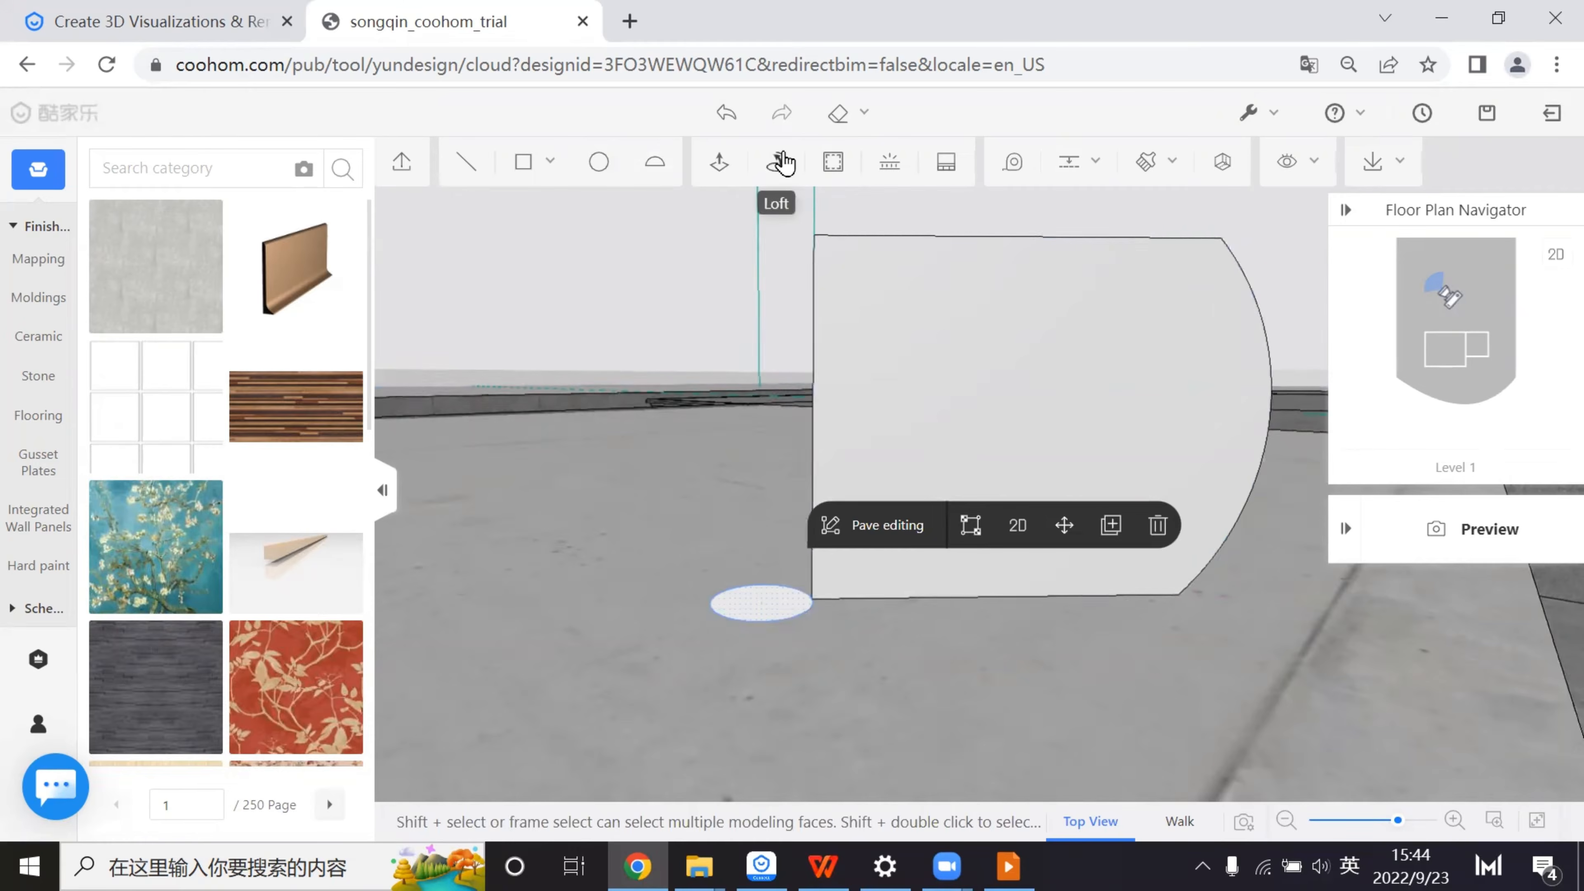
pyautogui.click(776, 168)
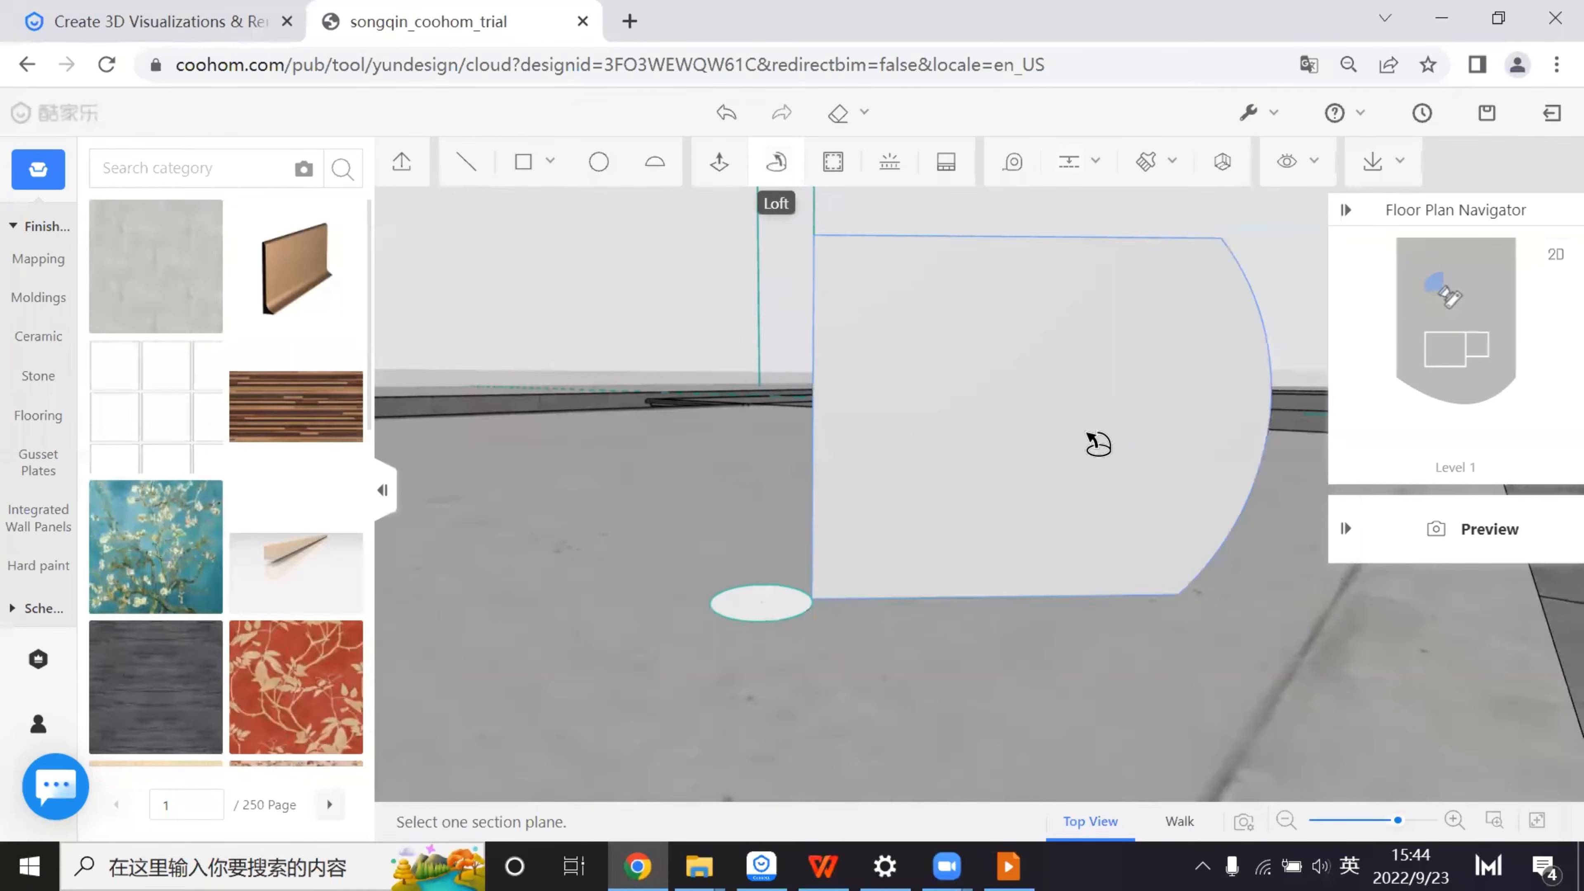
pyautogui.click(1088, 434)
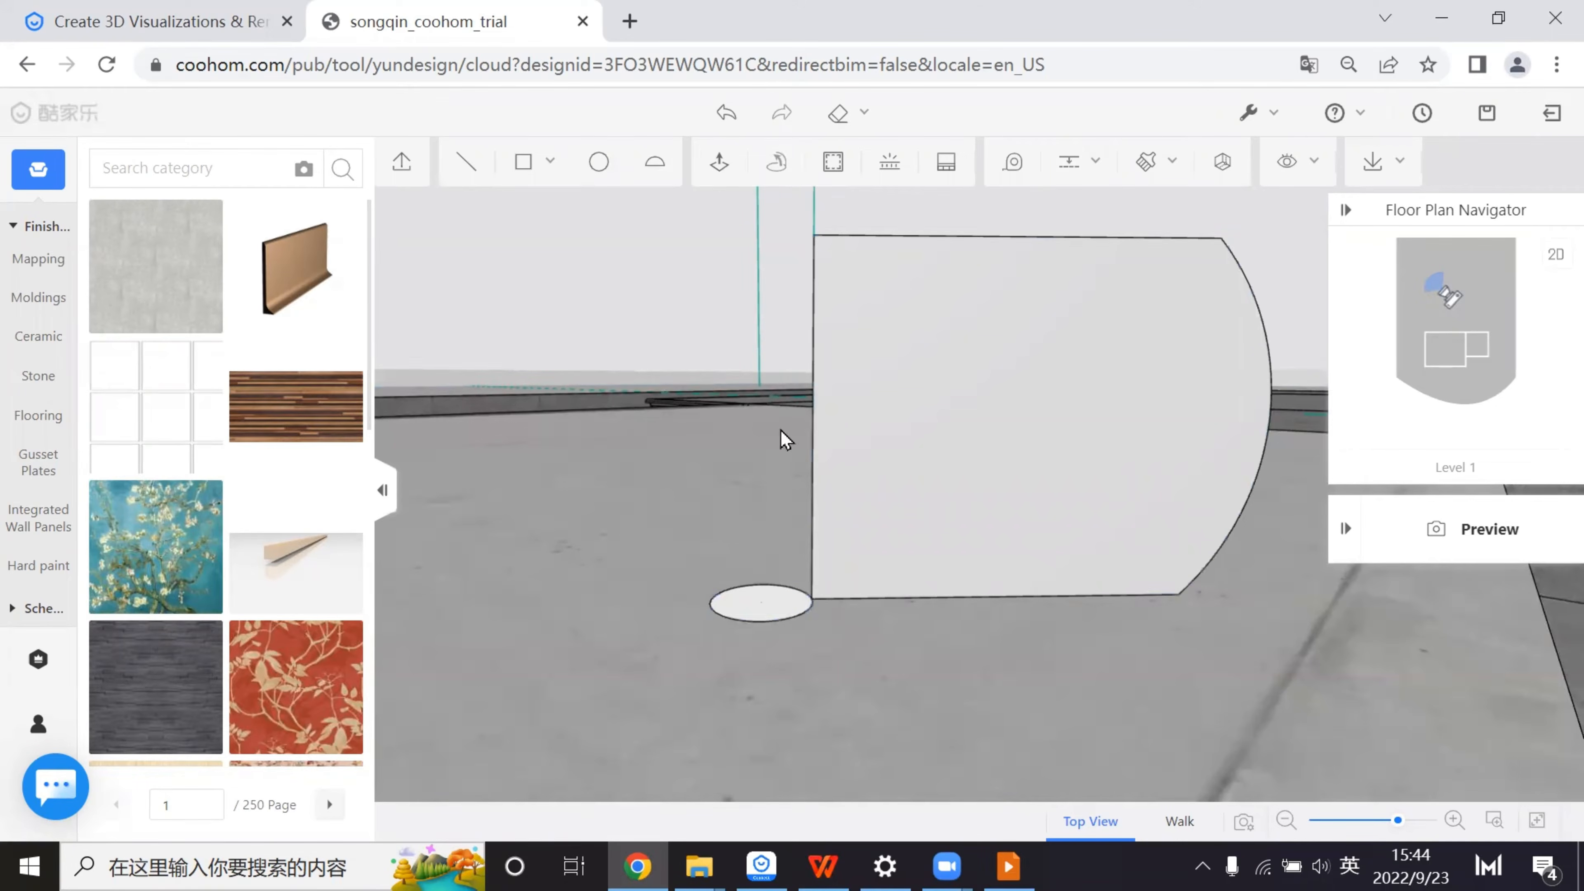
pyautogui.click(769, 607)
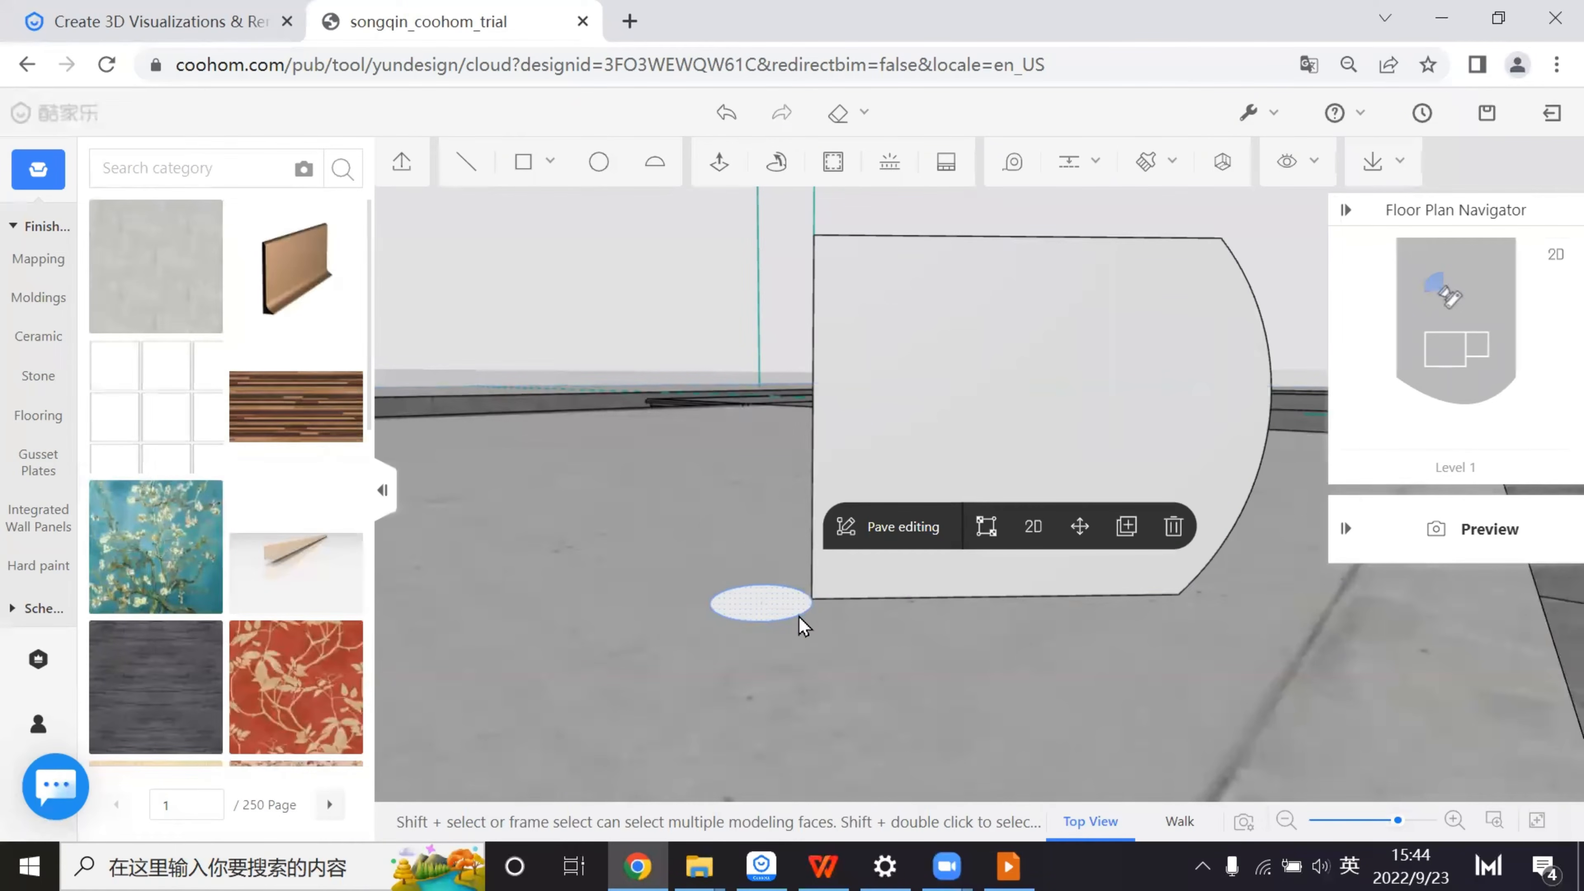
pyautogui.click(776, 165)
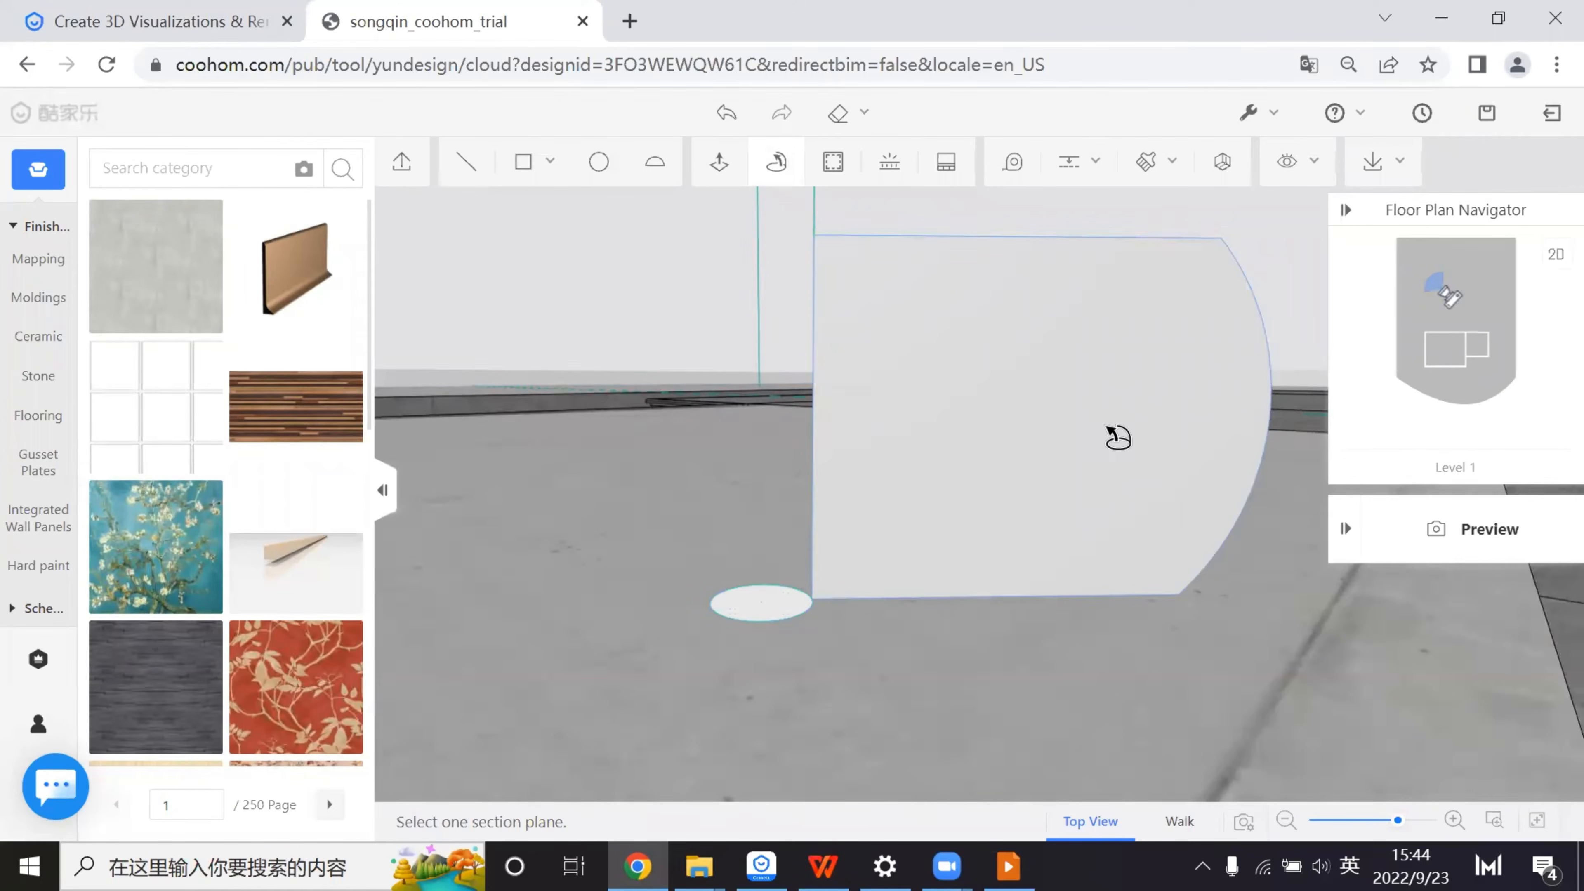
pyautogui.press('Escape')
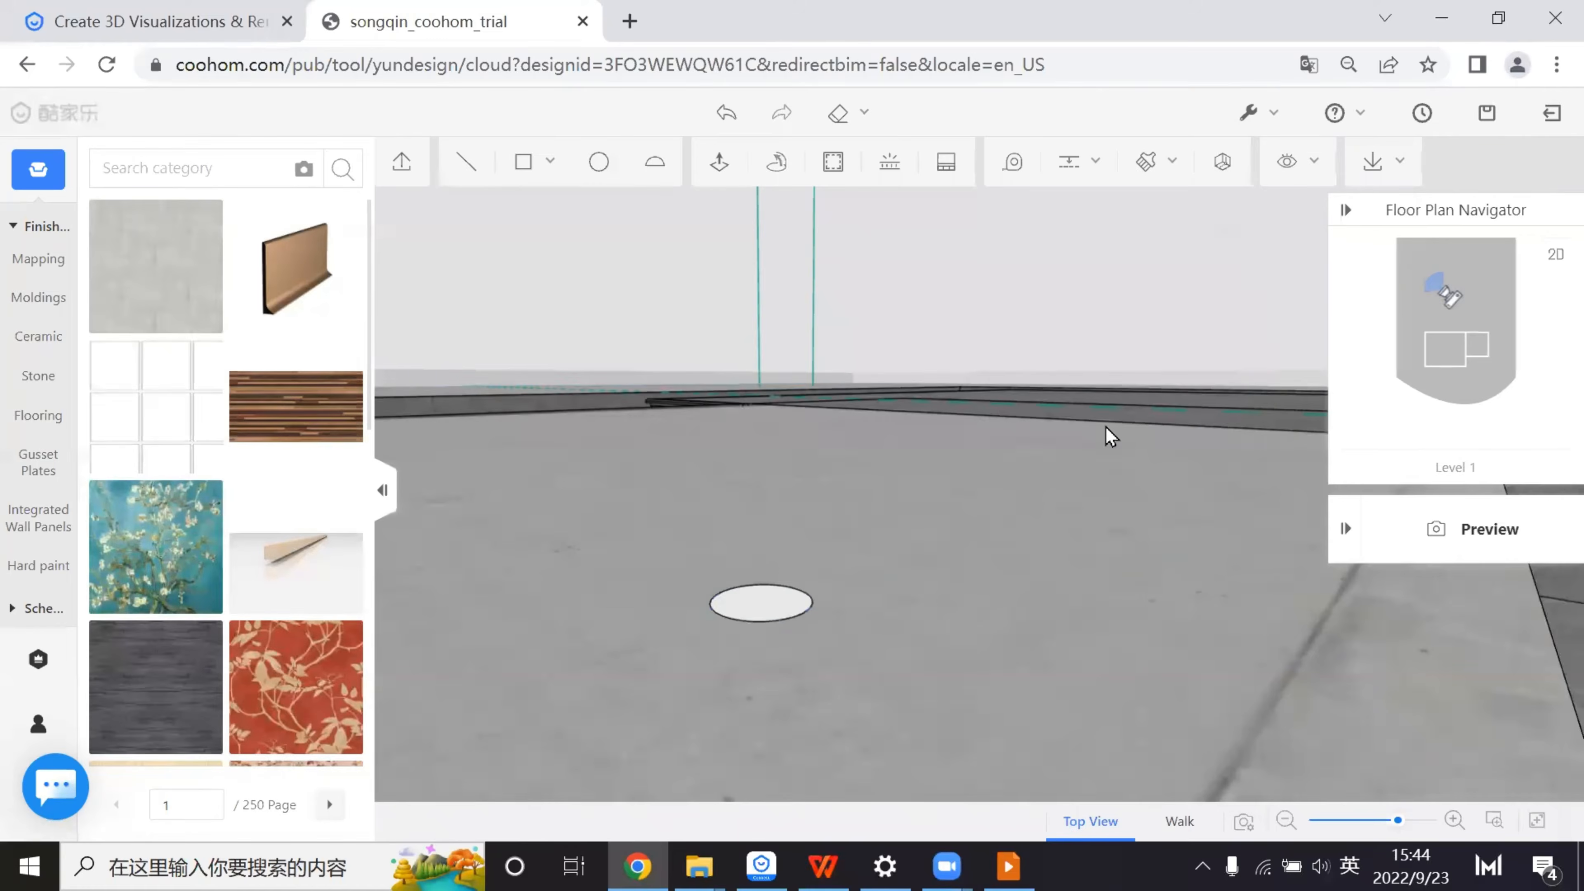
pyautogui.hotkey('ctrl', 'z')
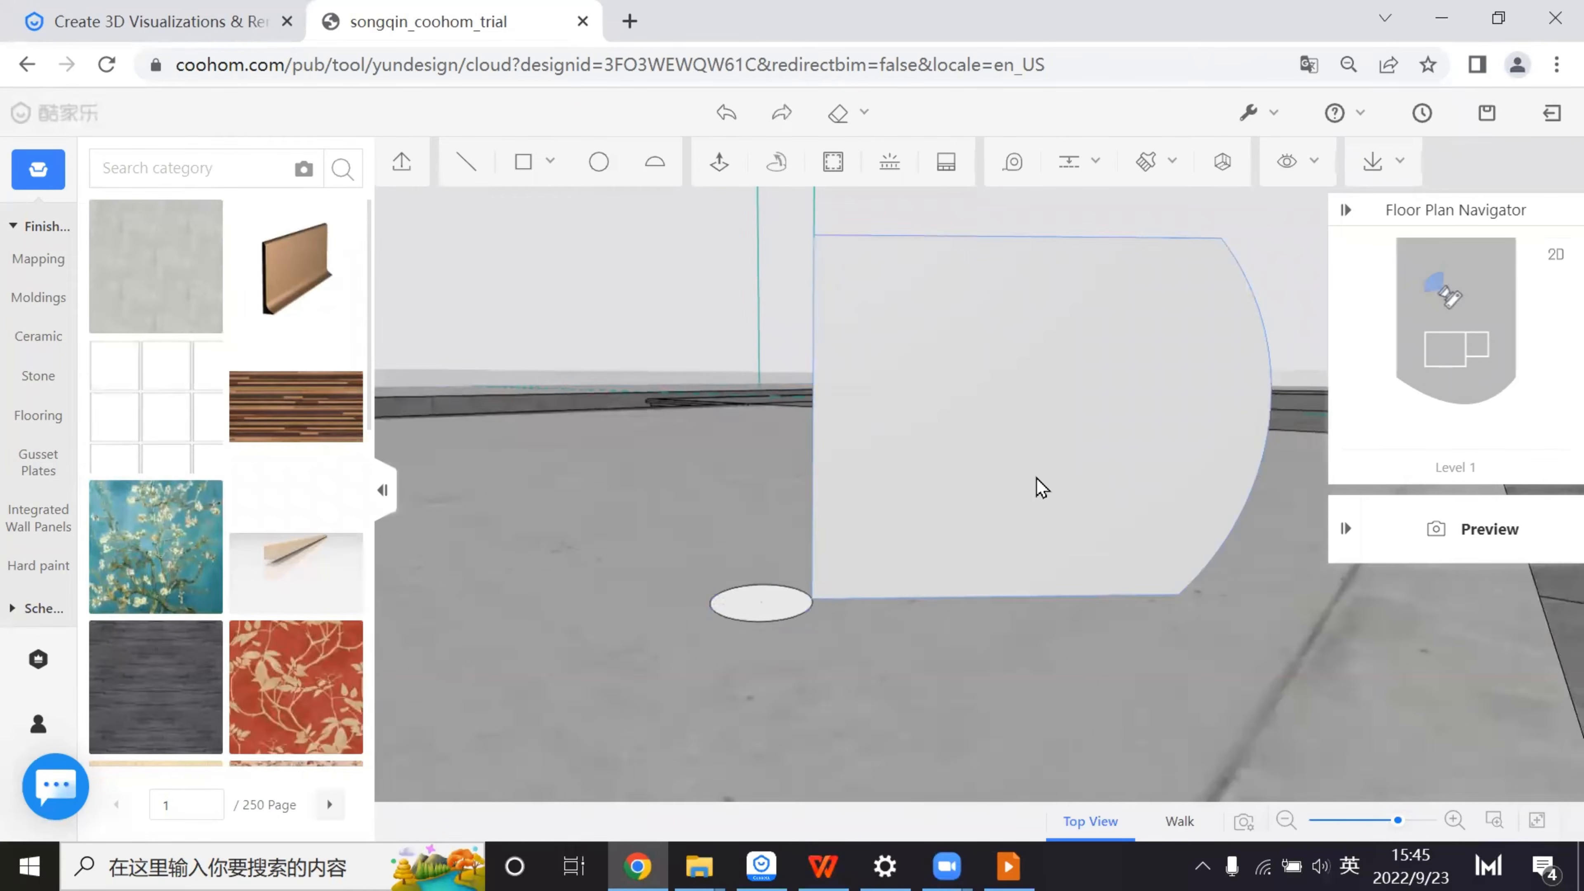
# - Replace the circle with a 60-sided polygon of radius 24 mm on the same centre, reaching the profile's lower inner corner
pyautogui.click(774, 612)
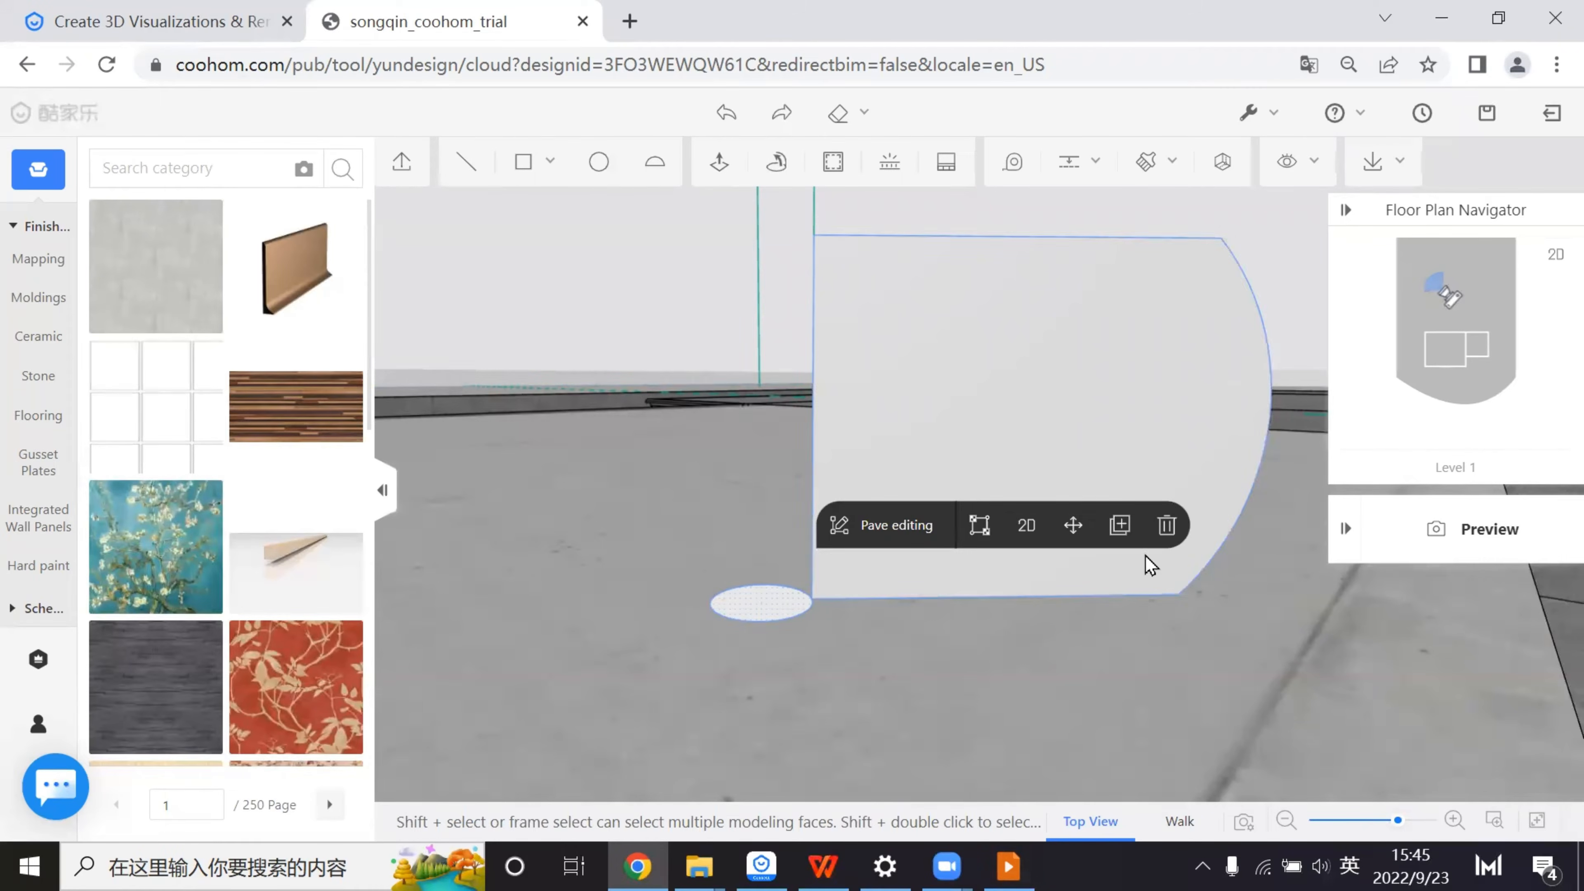
pyautogui.click(1168, 526)
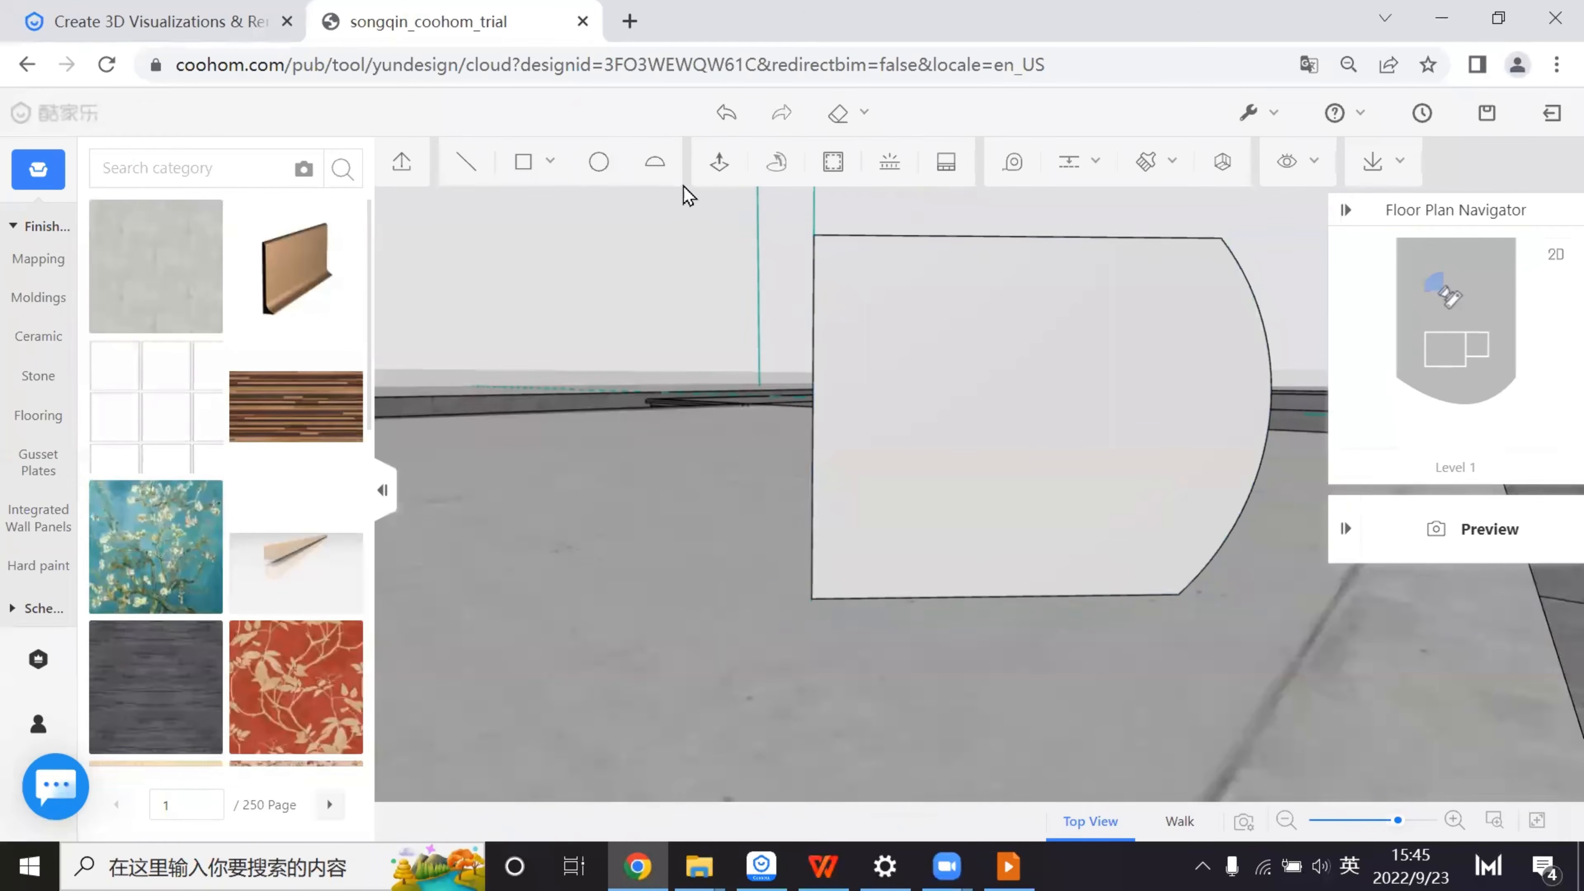
pyautogui.moveTo(515, 169)
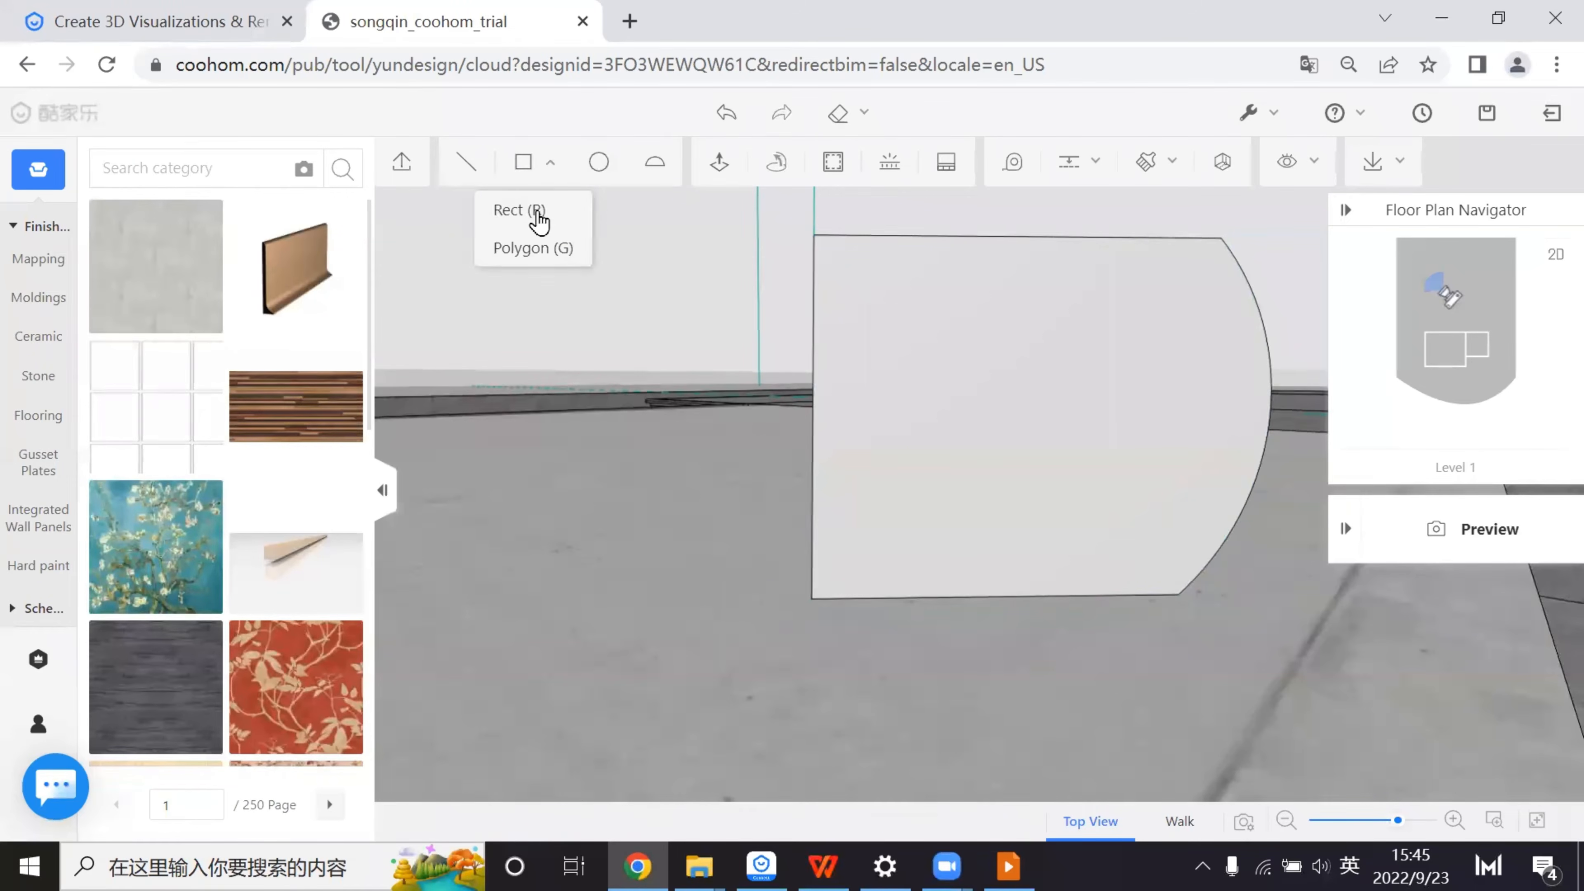
pyautogui.click(1009, 866)
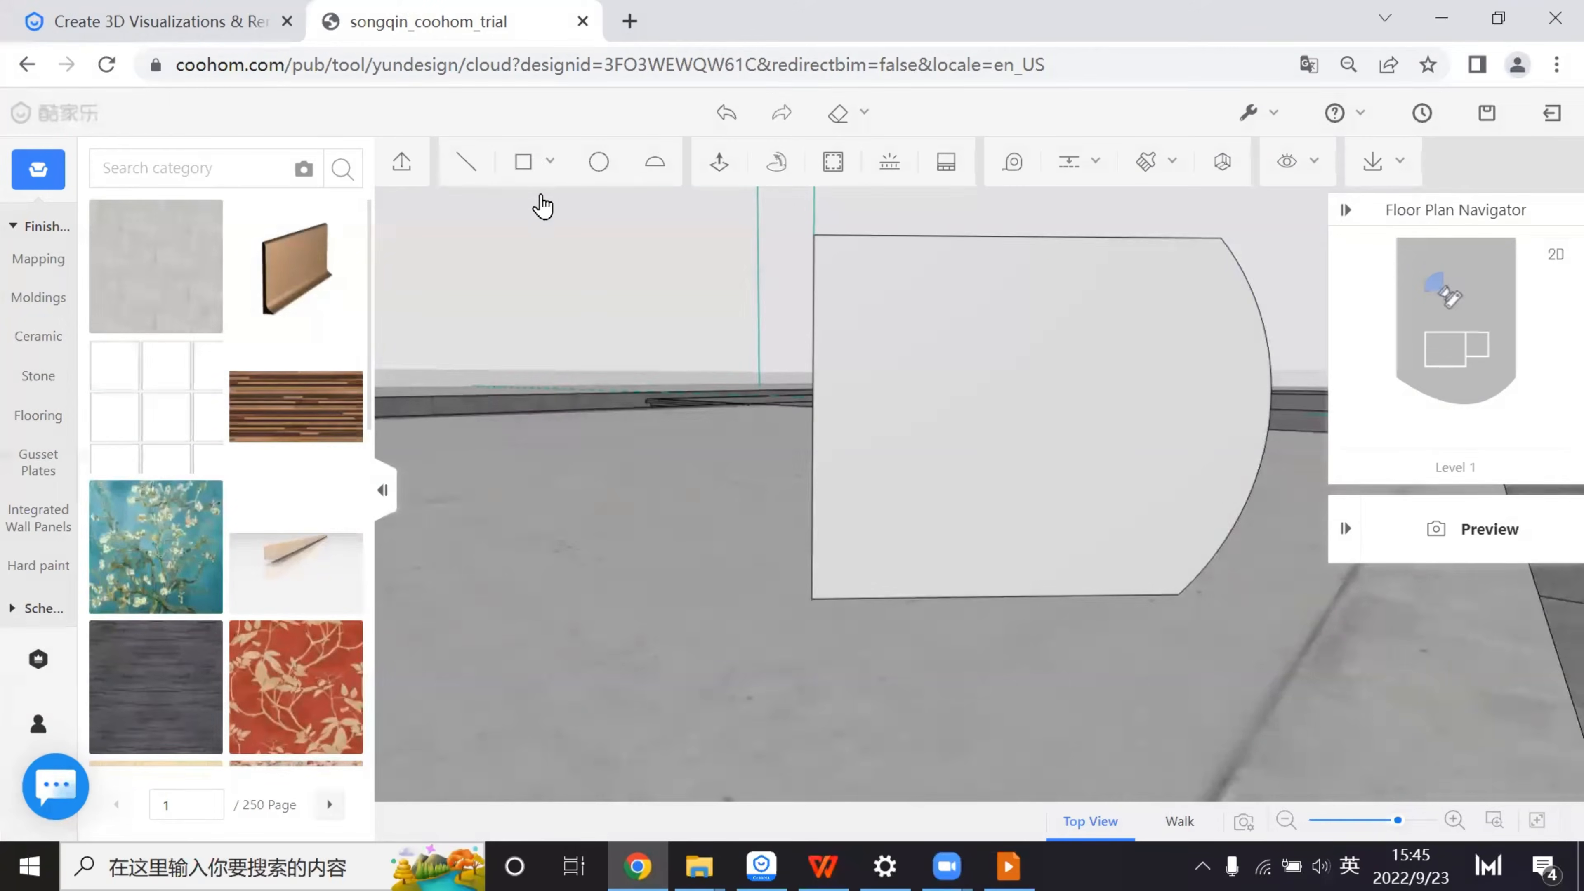
pyautogui.moveTo(523, 162)
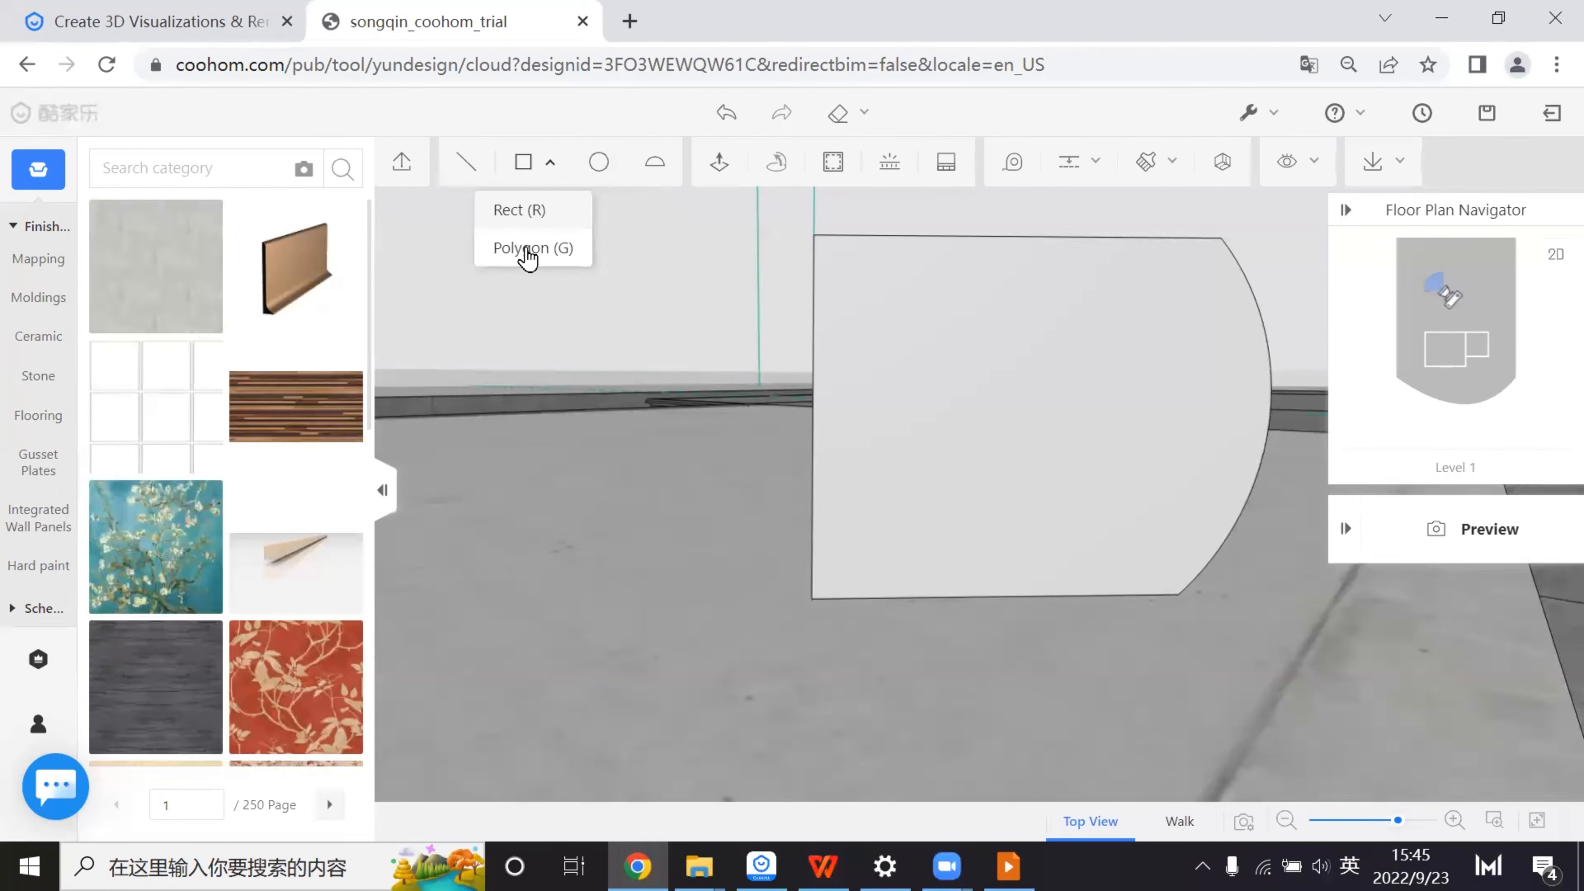
pyautogui.click(527, 248)
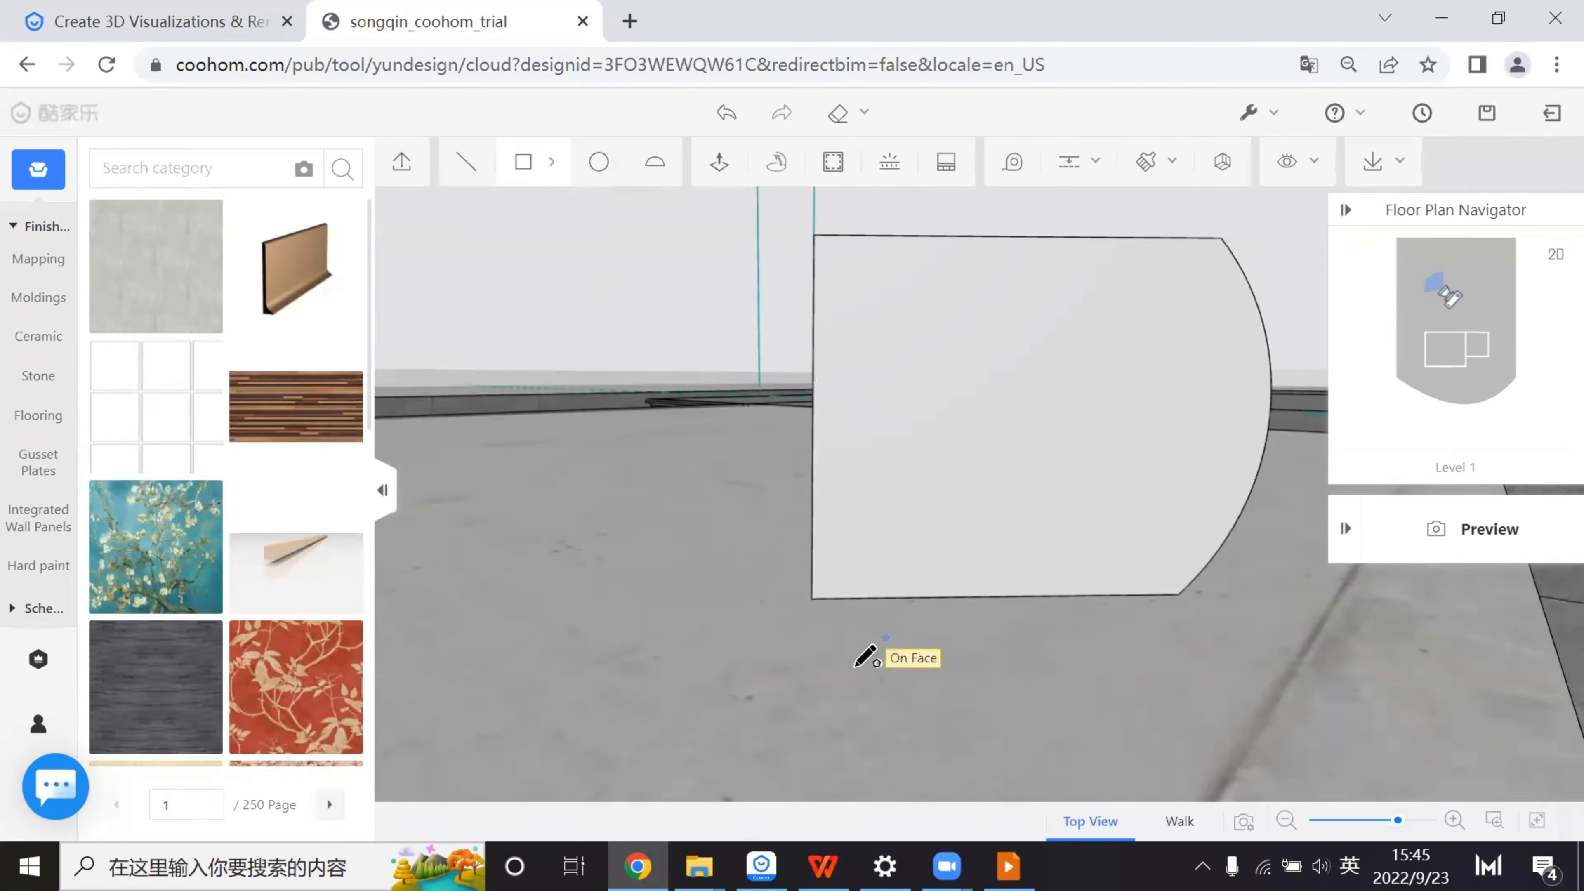
pyautogui.click(761, 601)
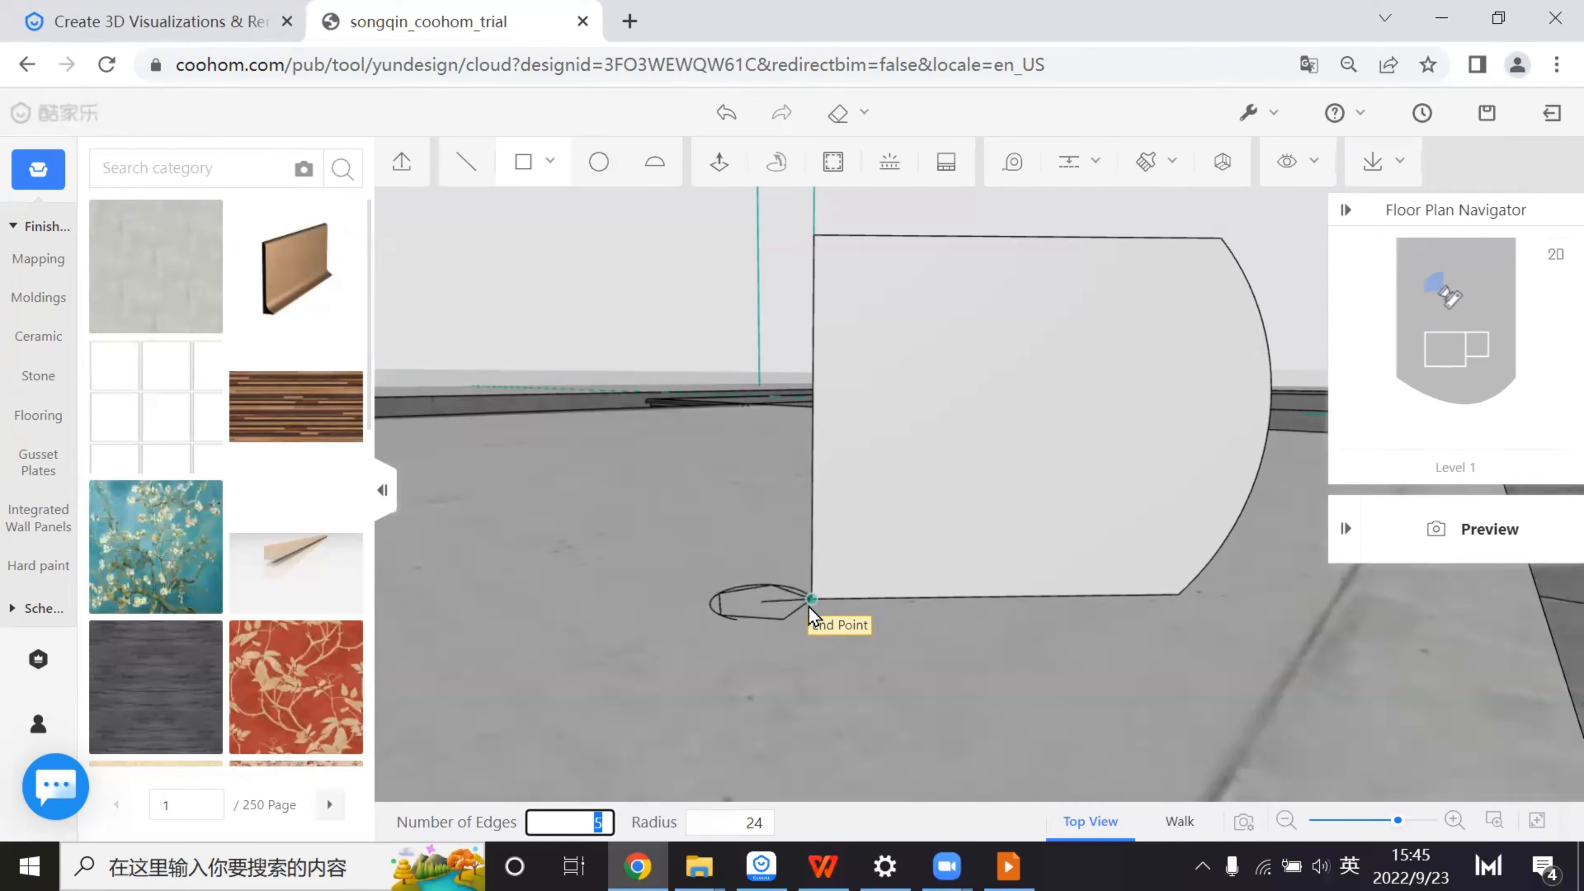
pyautogui.write('60')
pyautogui.press('Tab')
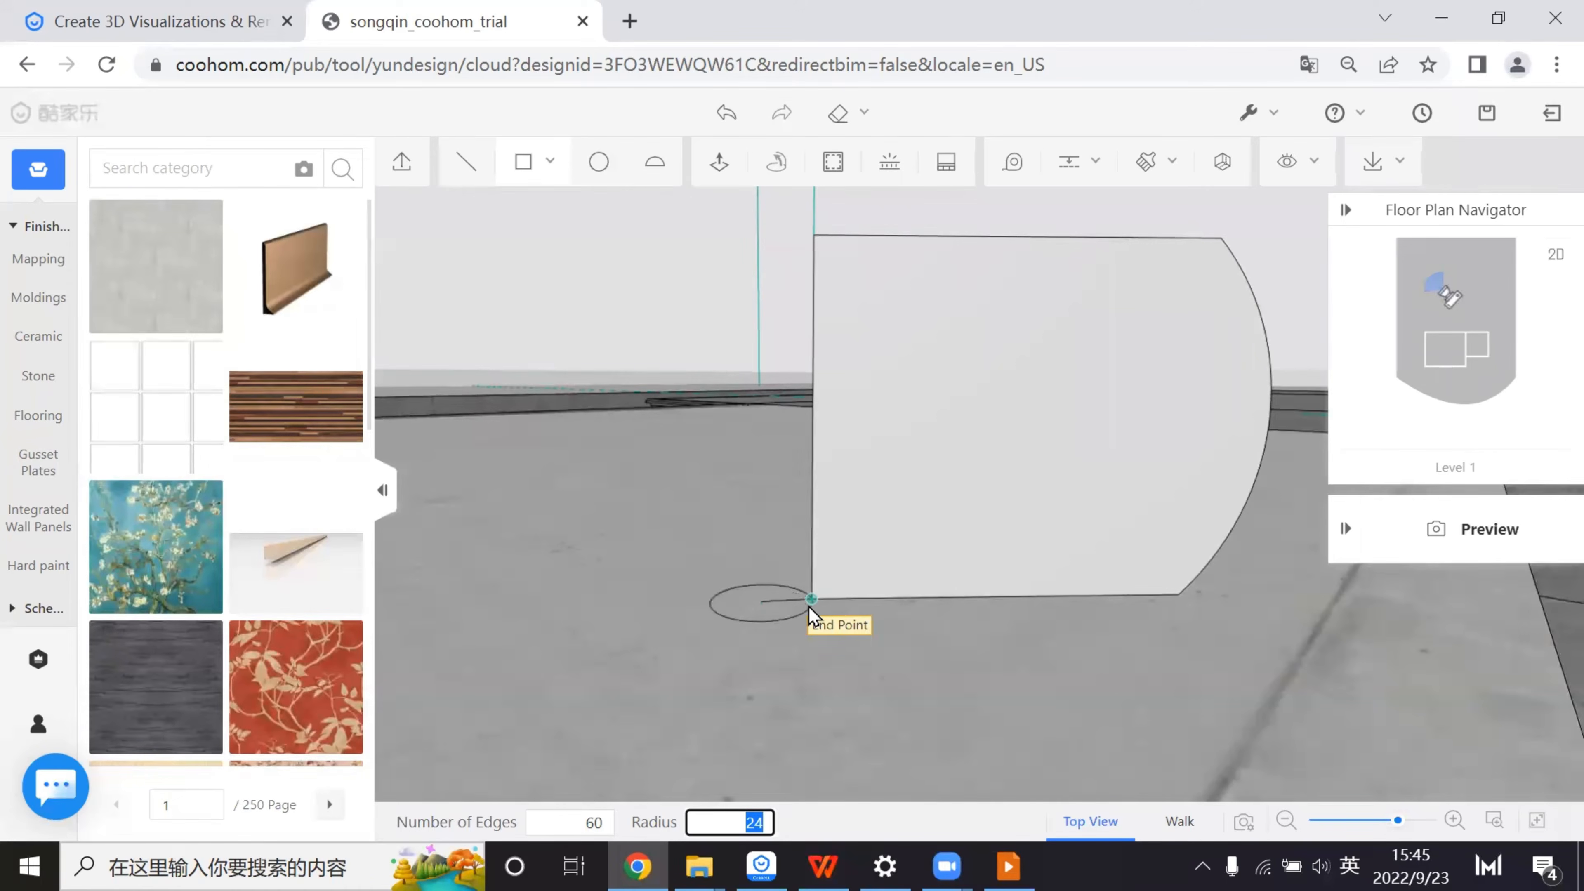
pyautogui.press('Return')
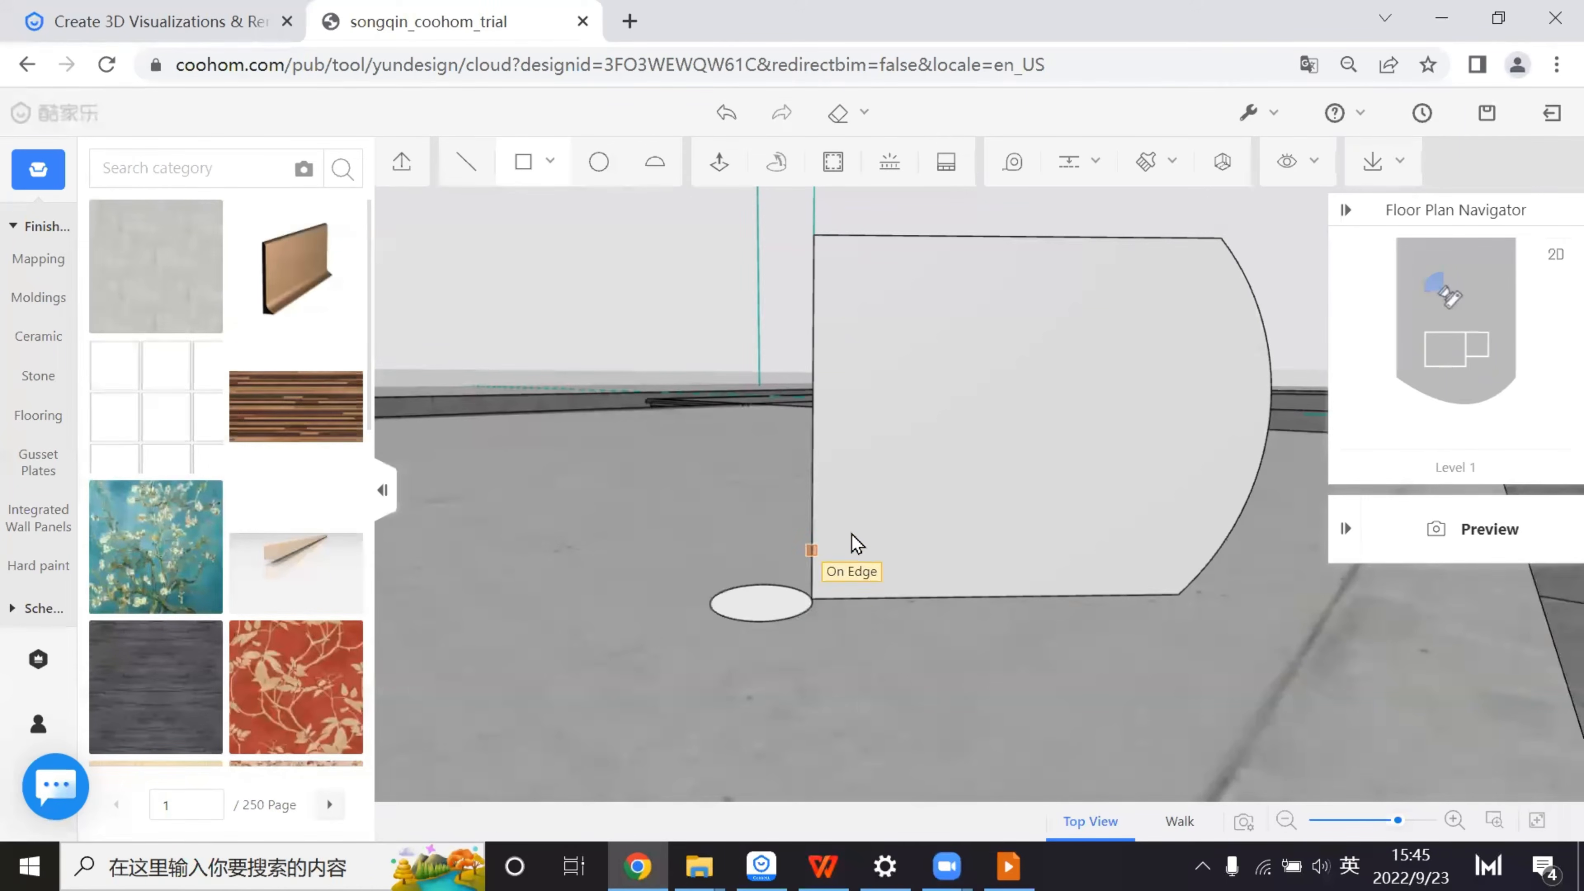
# - Try to loft the round-ended profile around the 60-sided polygon, and undo the loft
pyautogui.click(784, 616)
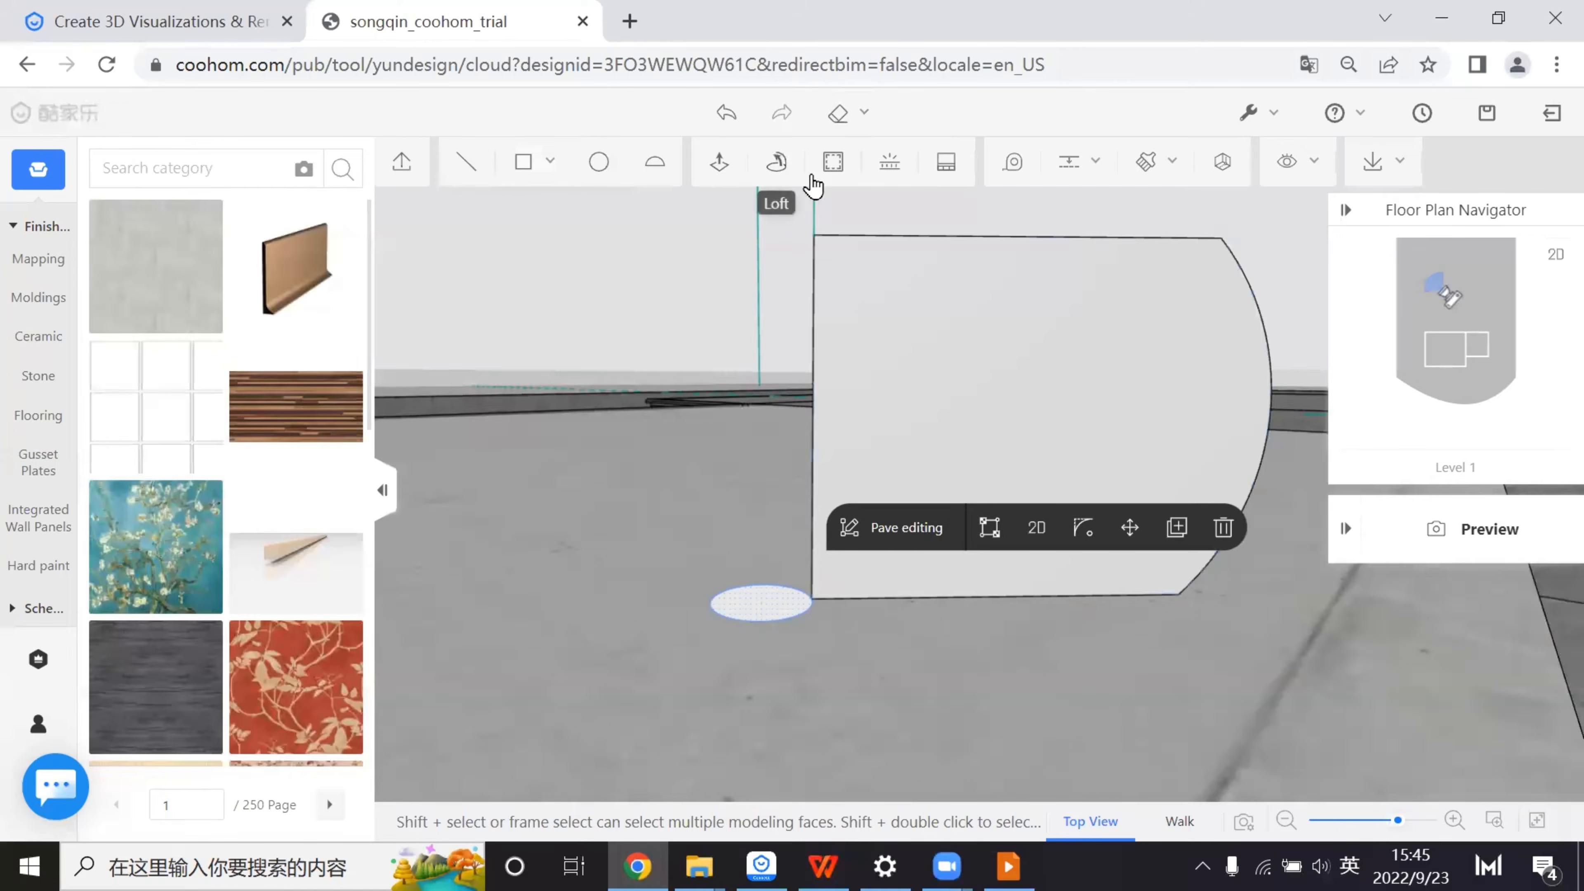
pyautogui.click(765, 612)
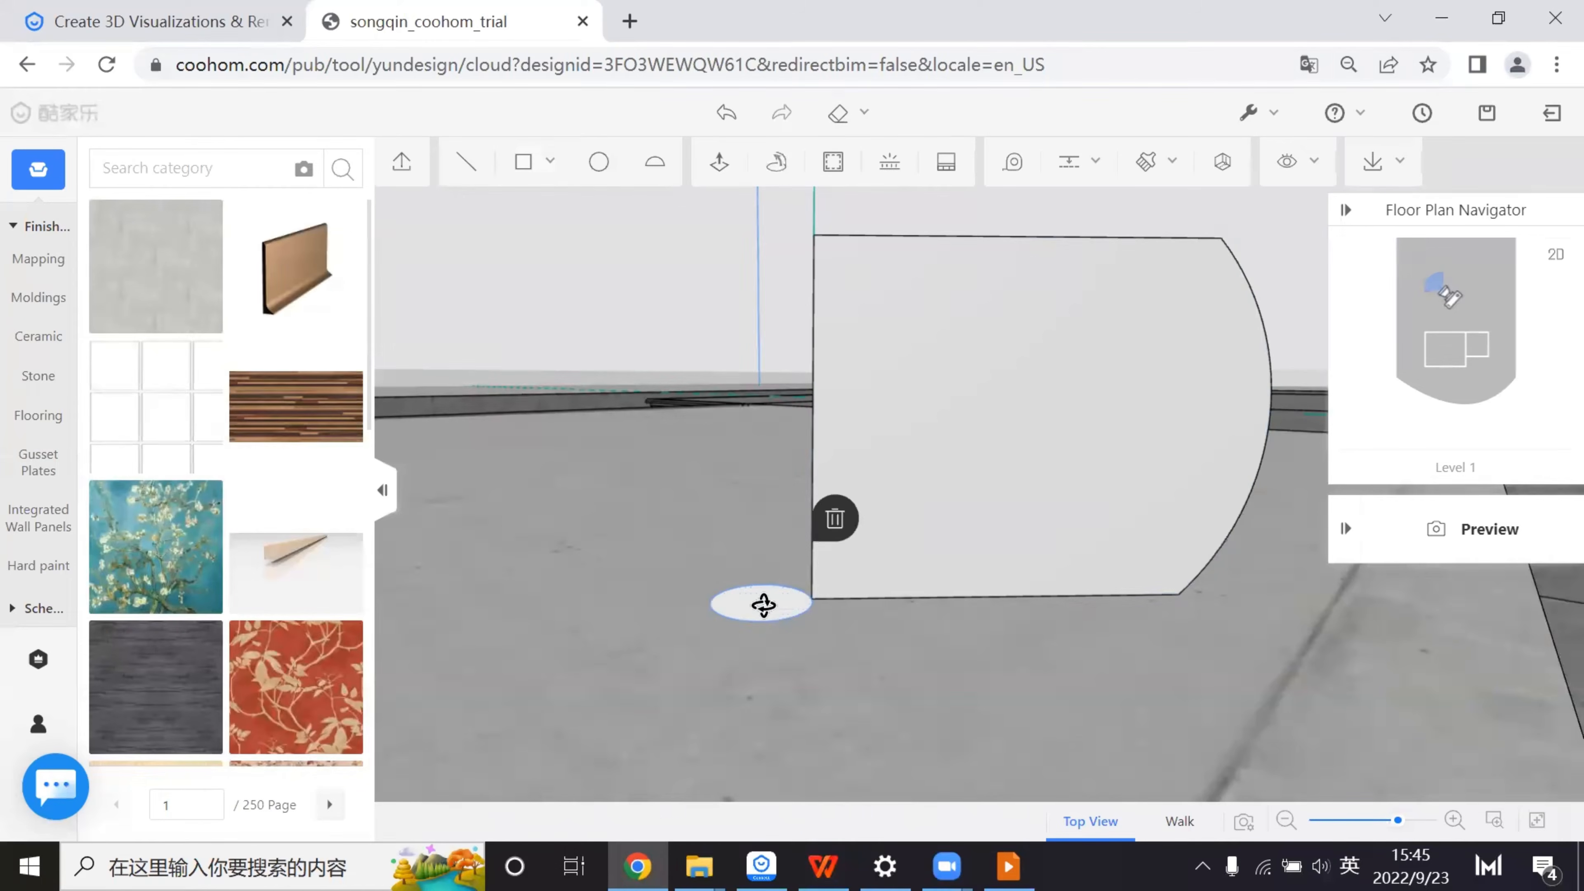
pyautogui.click(775, 164)
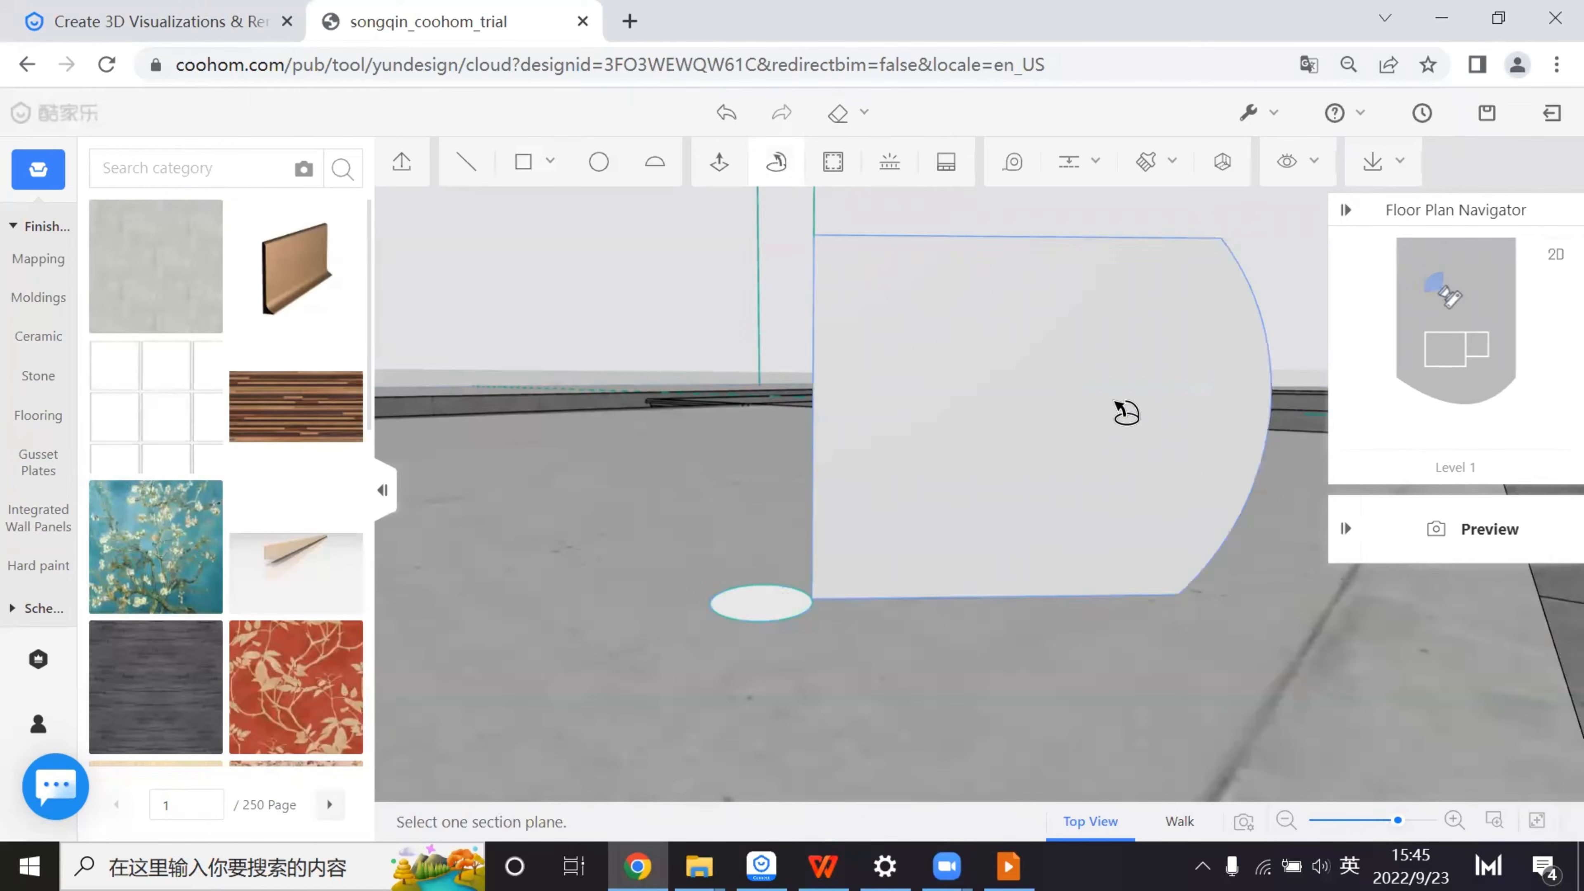
pyautogui.click(1120, 412)
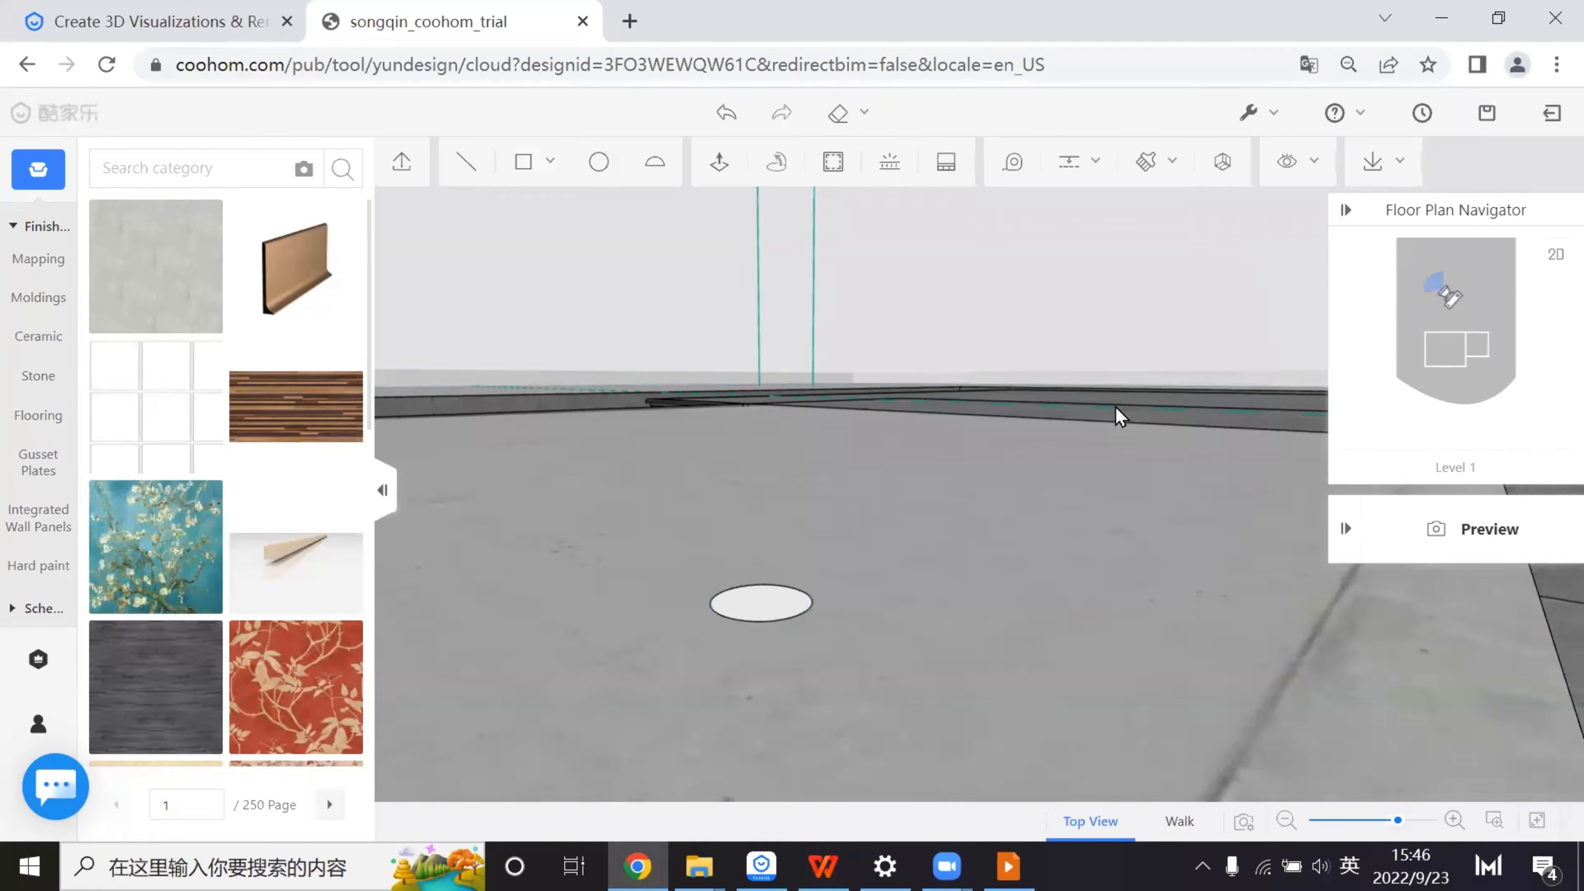
pyautogui.click(727, 111)
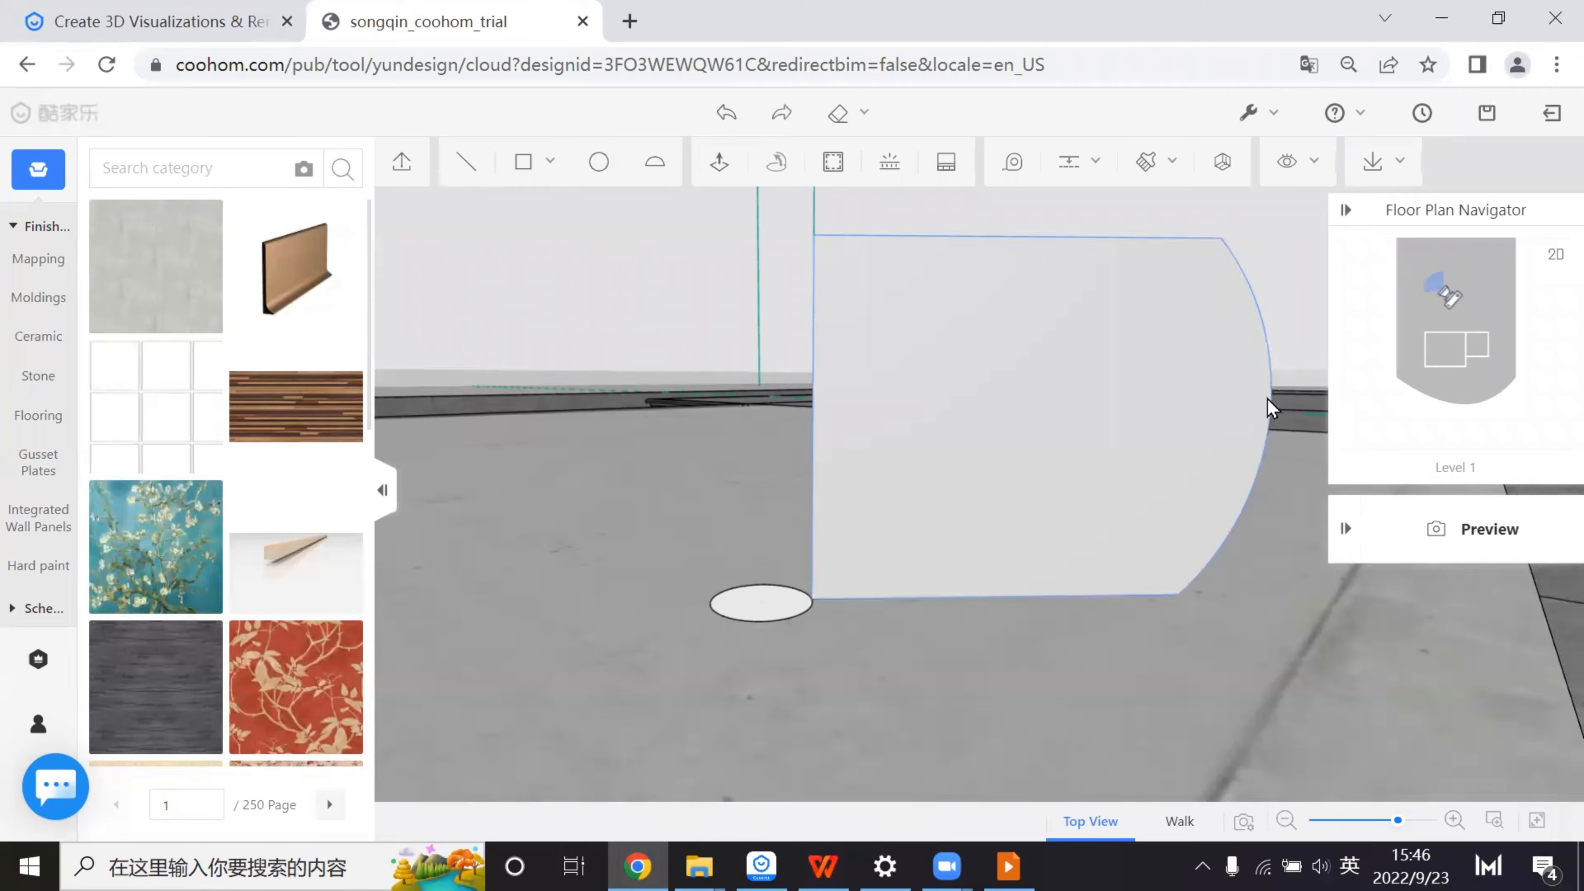
# - Trace the profile's outer arc from its upper to its lower end with a chain of short straight lines
pyautogui.moveTo(1110, 495); pyautogui.dragTo(980, 522)
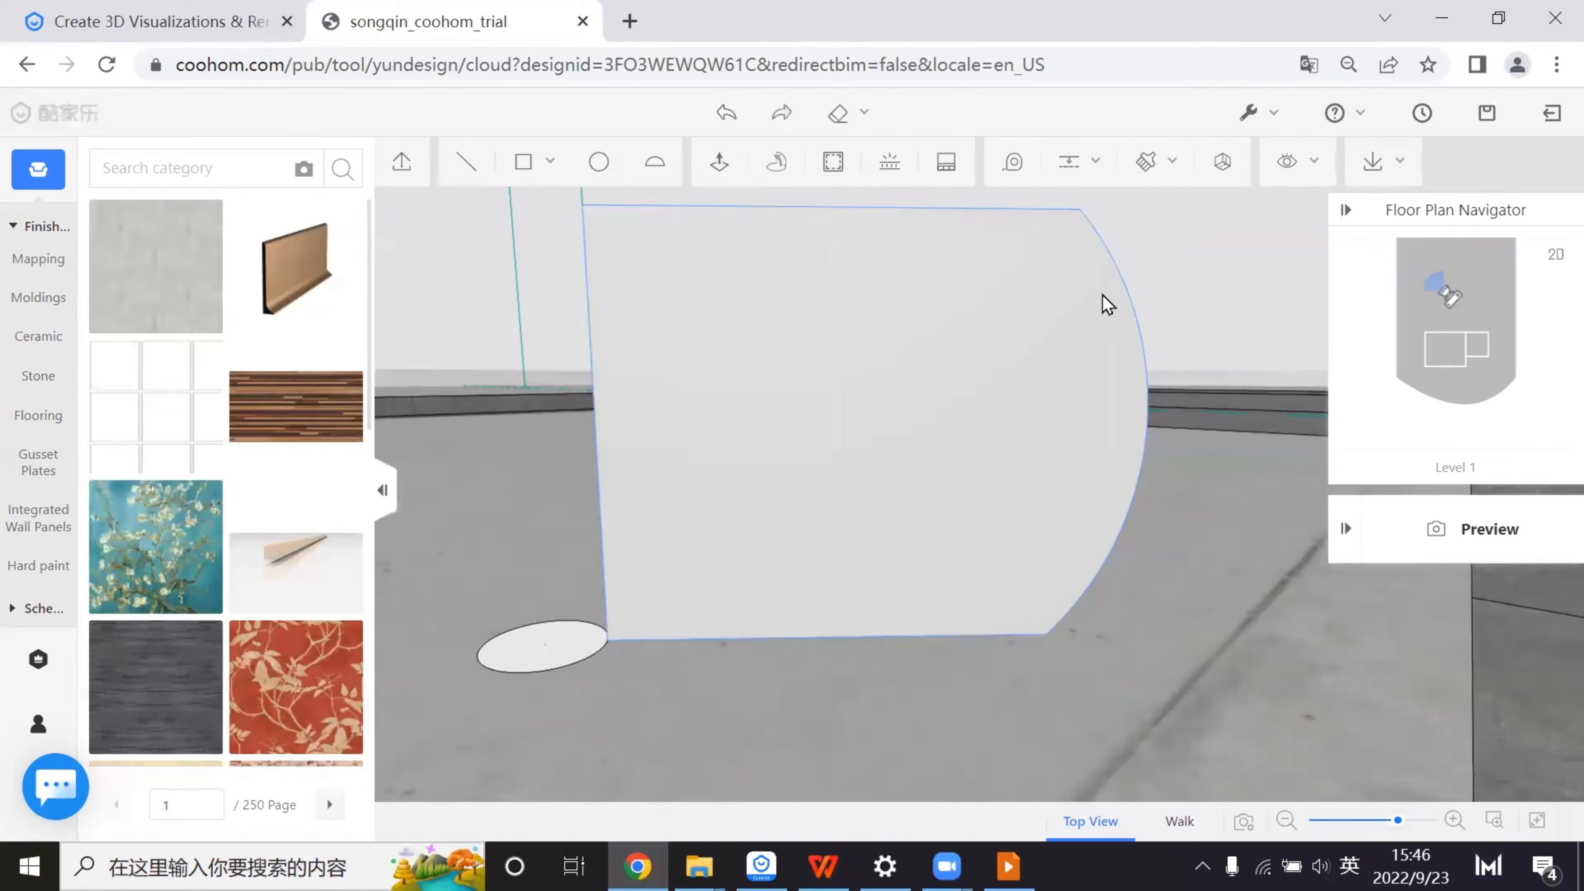
pyautogui.hotkey('ctrl', 's')
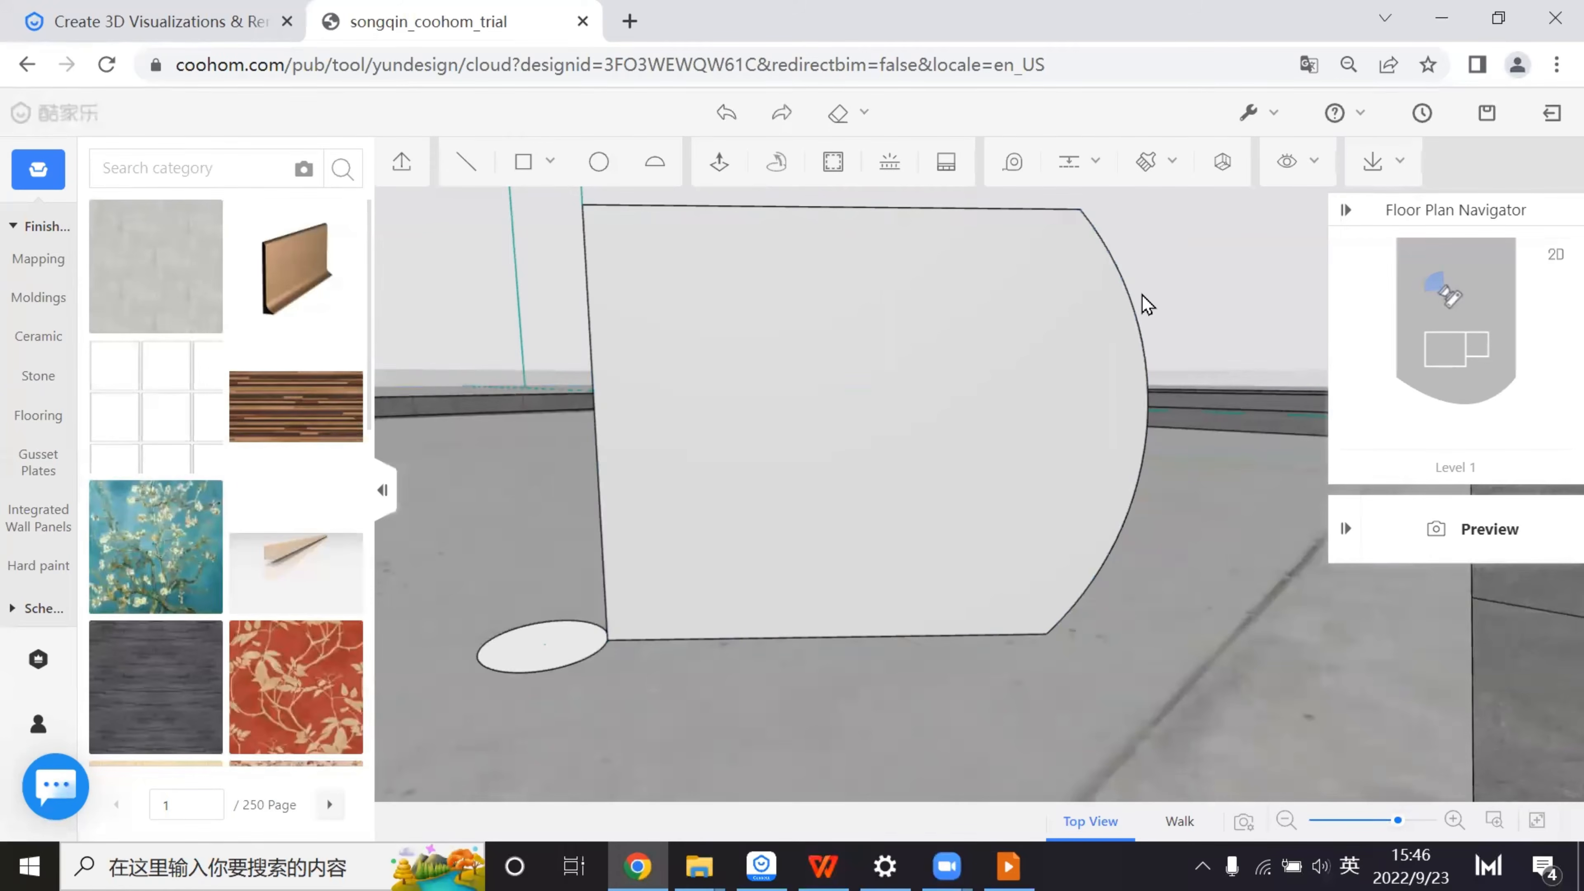
pyautogui.click(466, 162)
pyautogui.click(1104, 243)
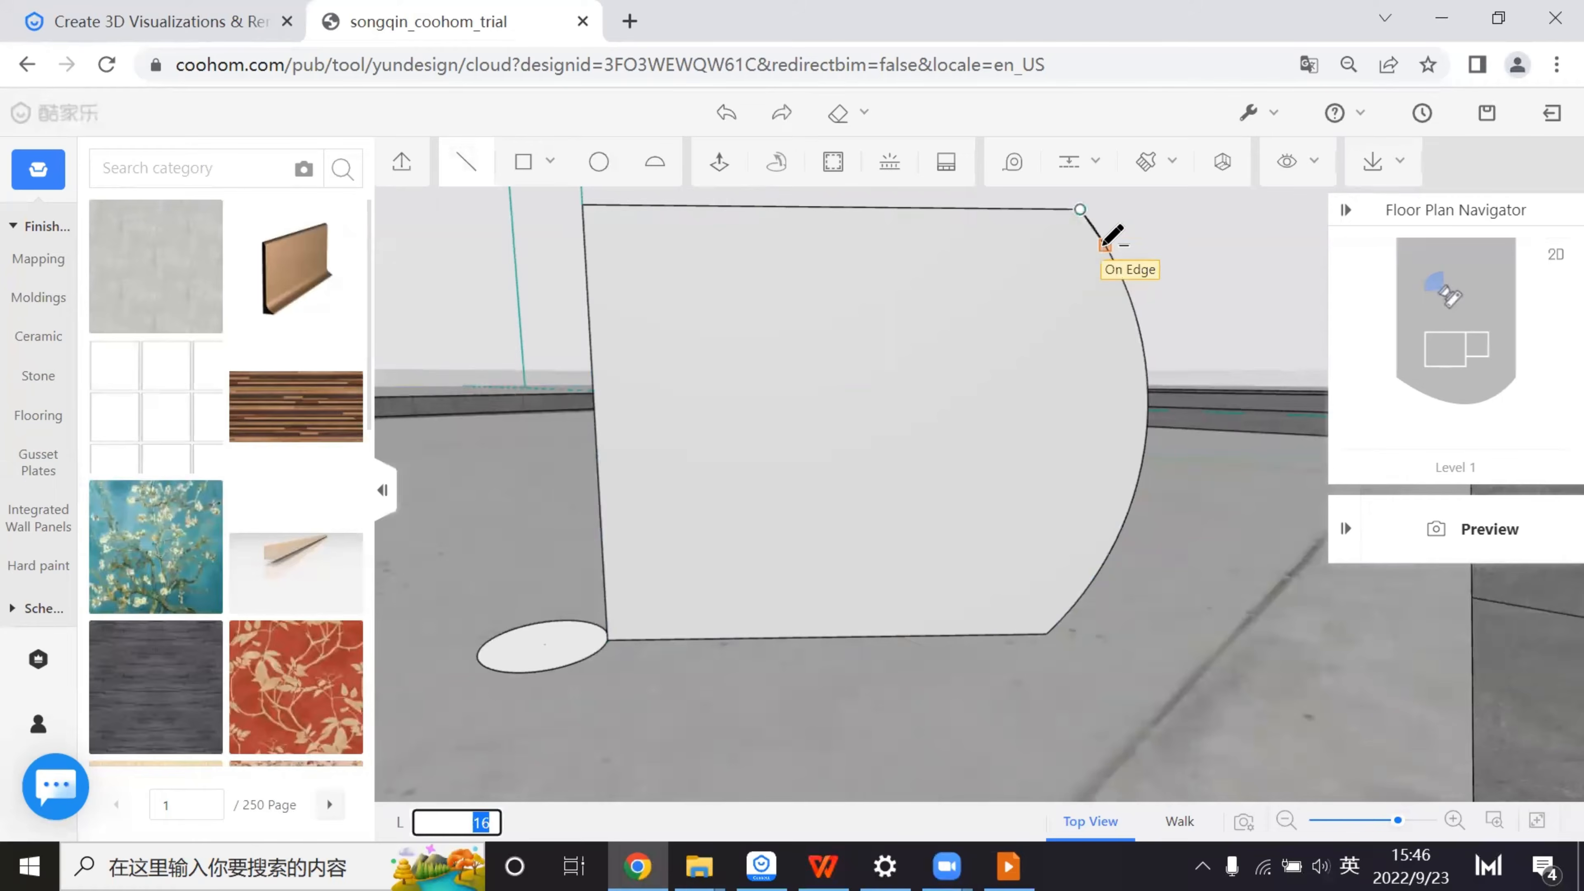
pyautogui.click(1103, 243)
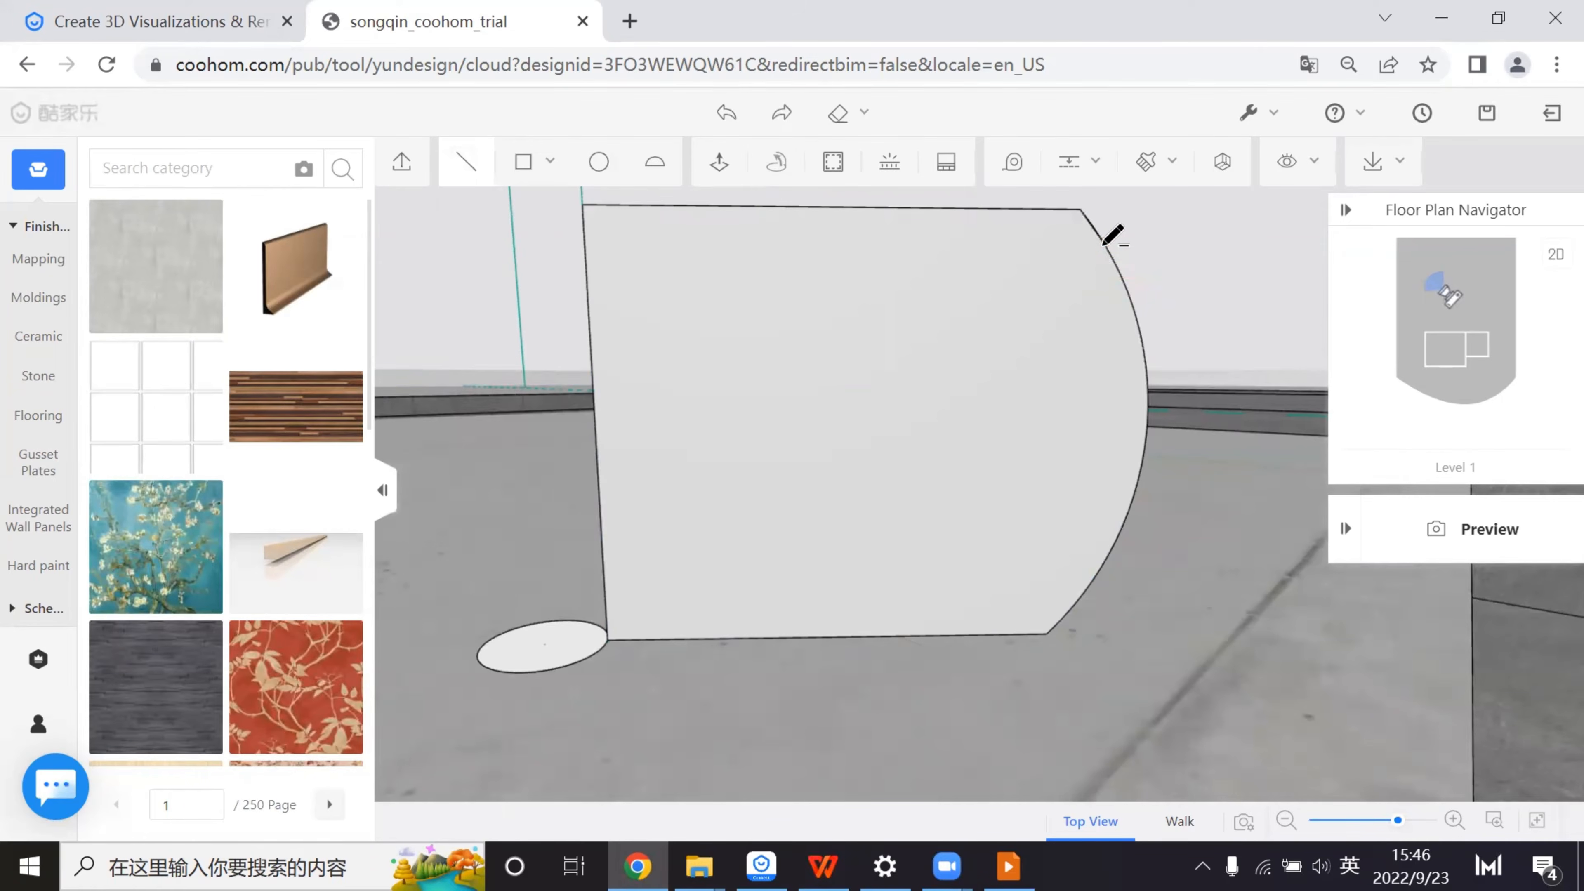
pyautogui.click(1130, 297)
pyautogui.click(1131, 298)
pyautogui.click(1145, 361)
pyautogui.click(1147, 359)
pyautogui.click(1149, 426)
pyautogui.click(1148, 438)
pyautogui.click(1135, 497)
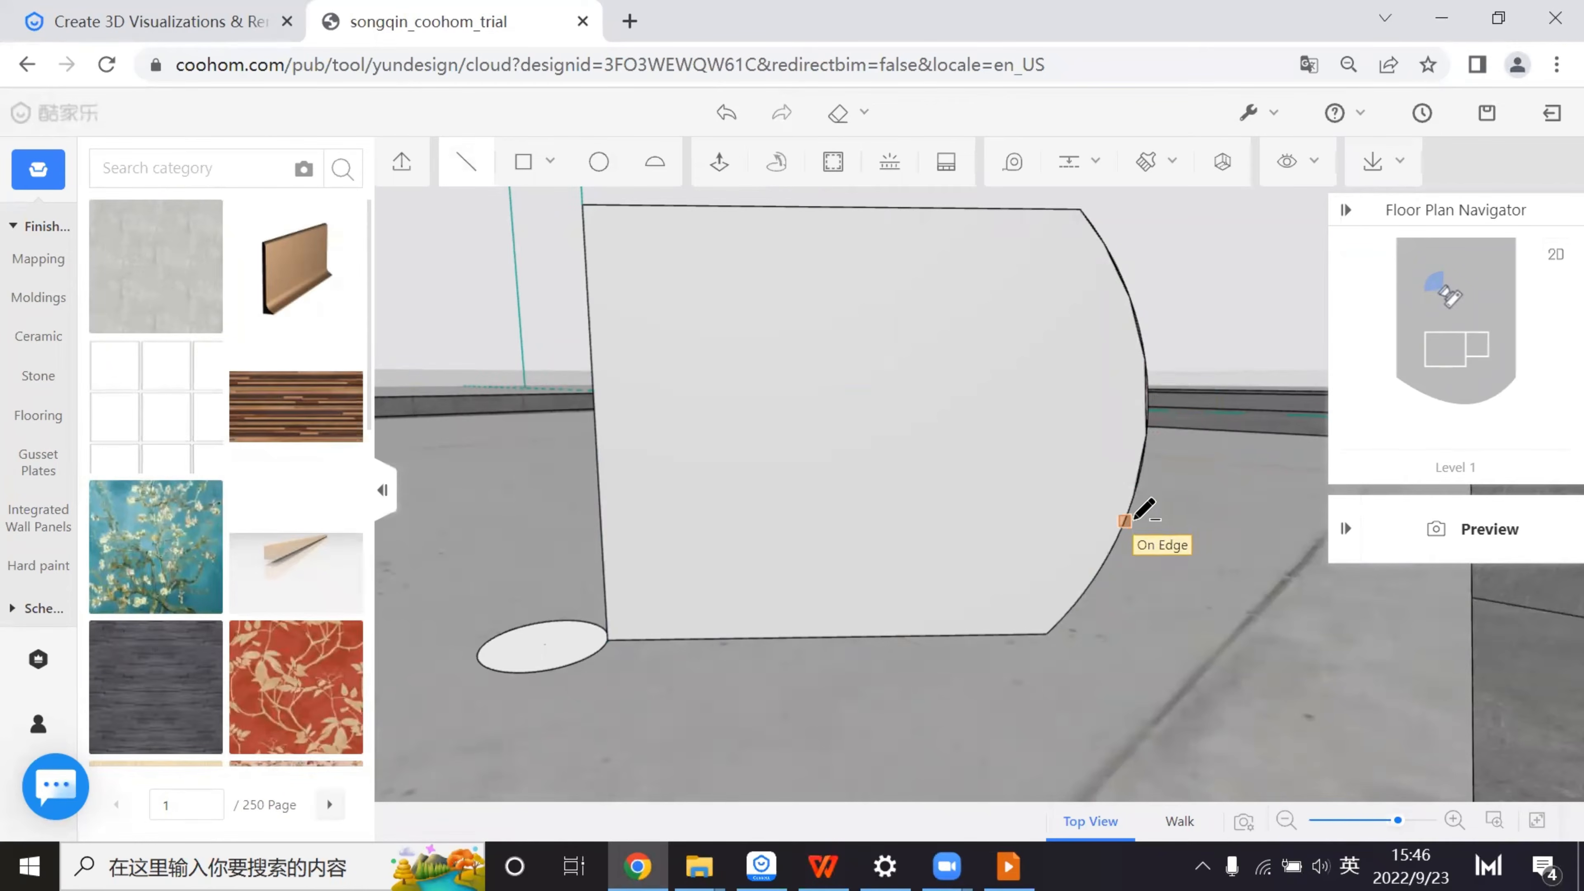
pyautogui.click(1134, 496)
pyautogui.click(1122, 525)
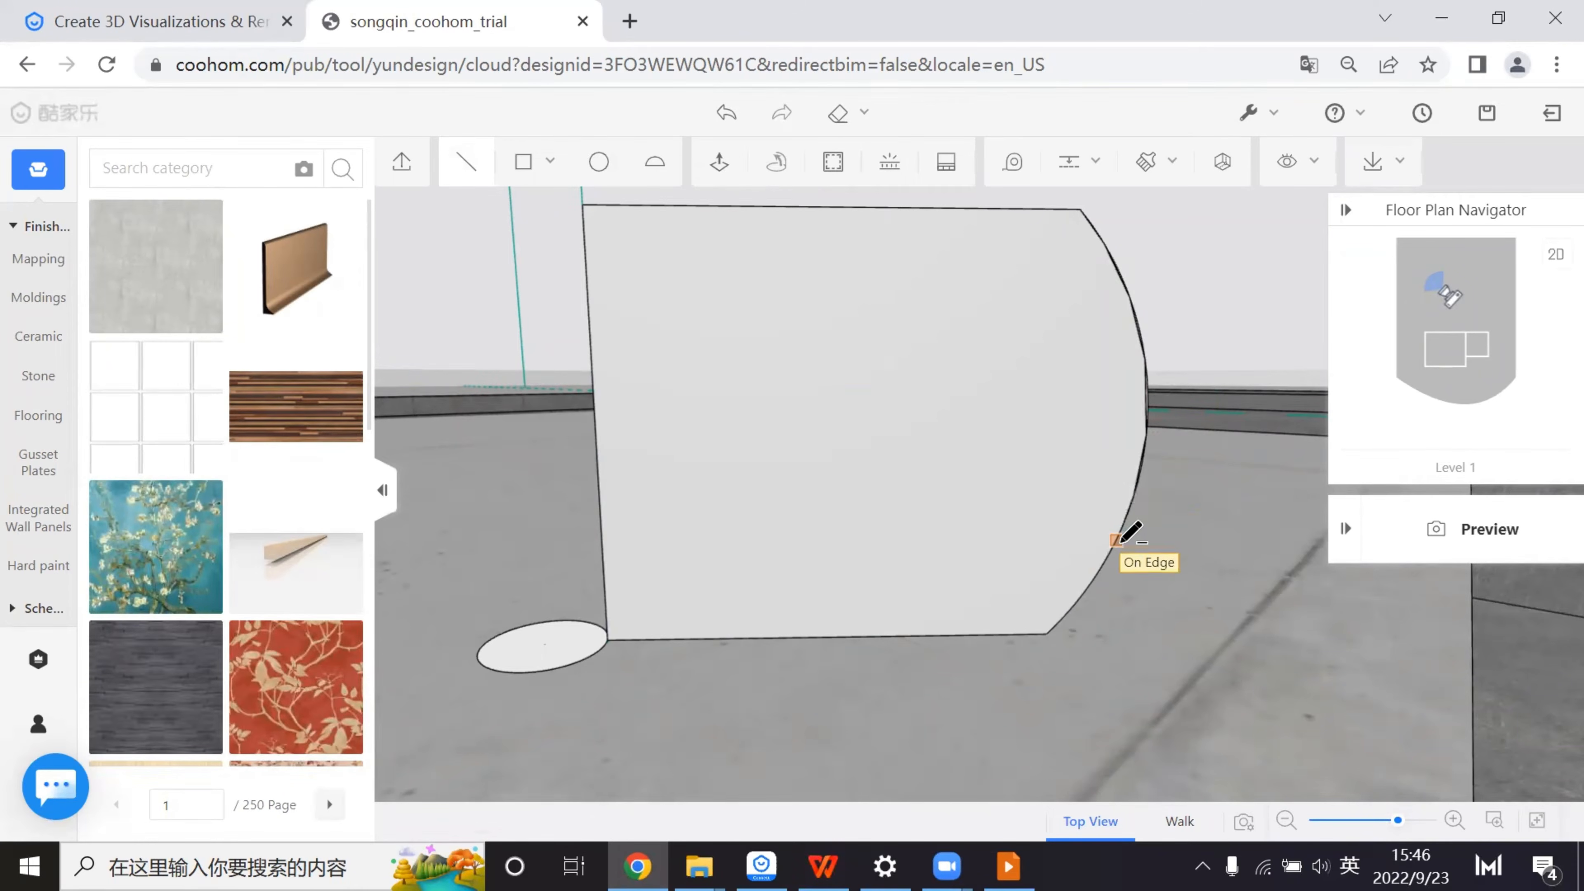
pyautogui.click(1123, 526)
pyautogui.click(1111, 564)
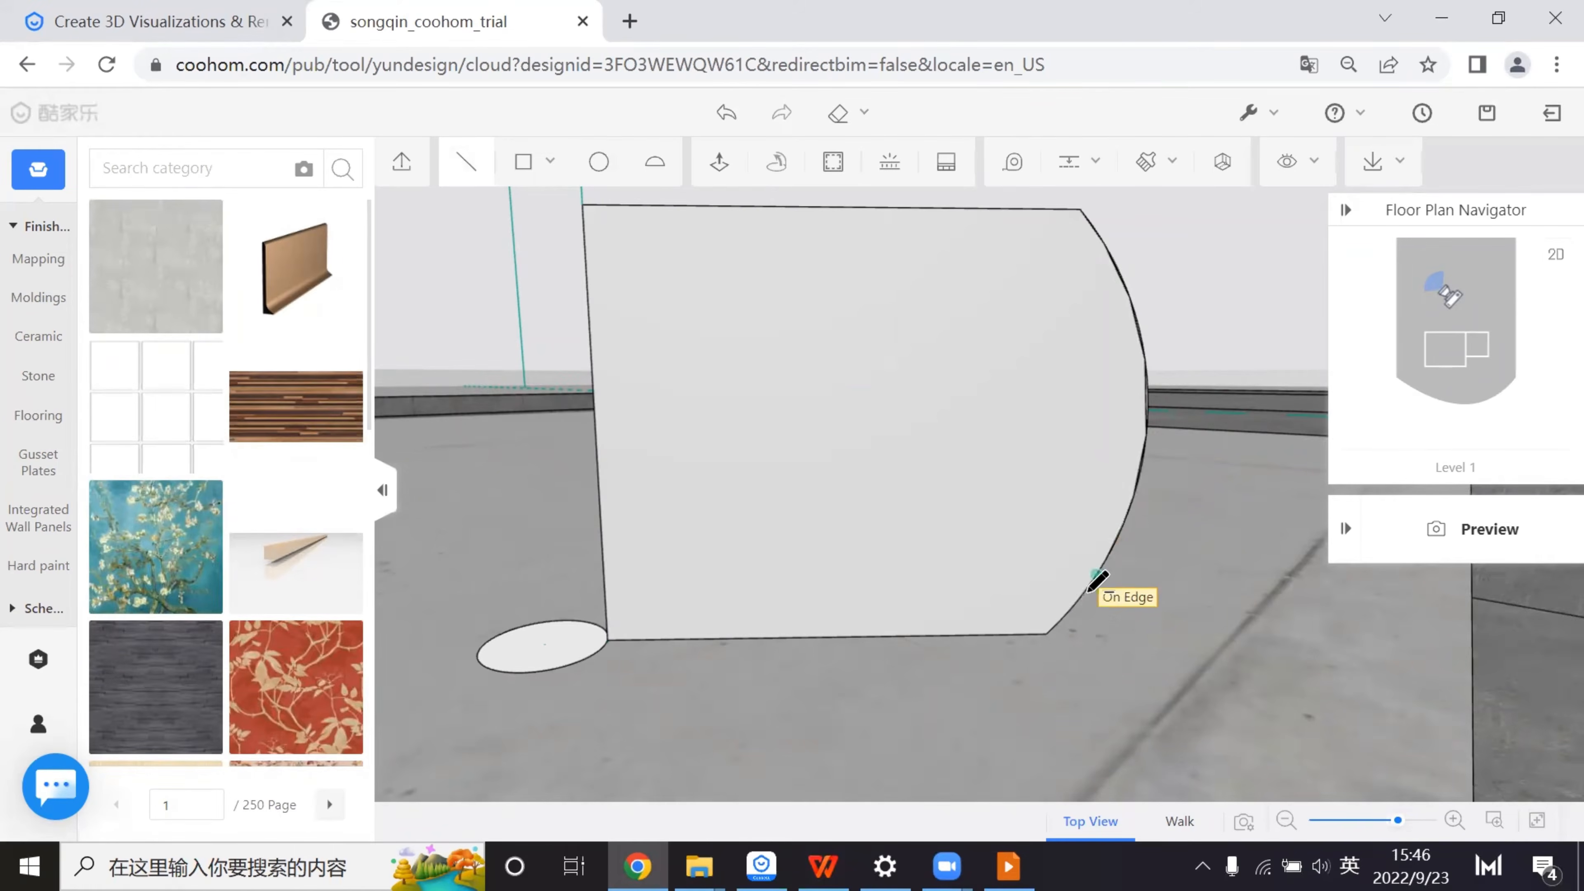
pyautogui.click(1107, 558)
pyautogui.click(1087, 593)
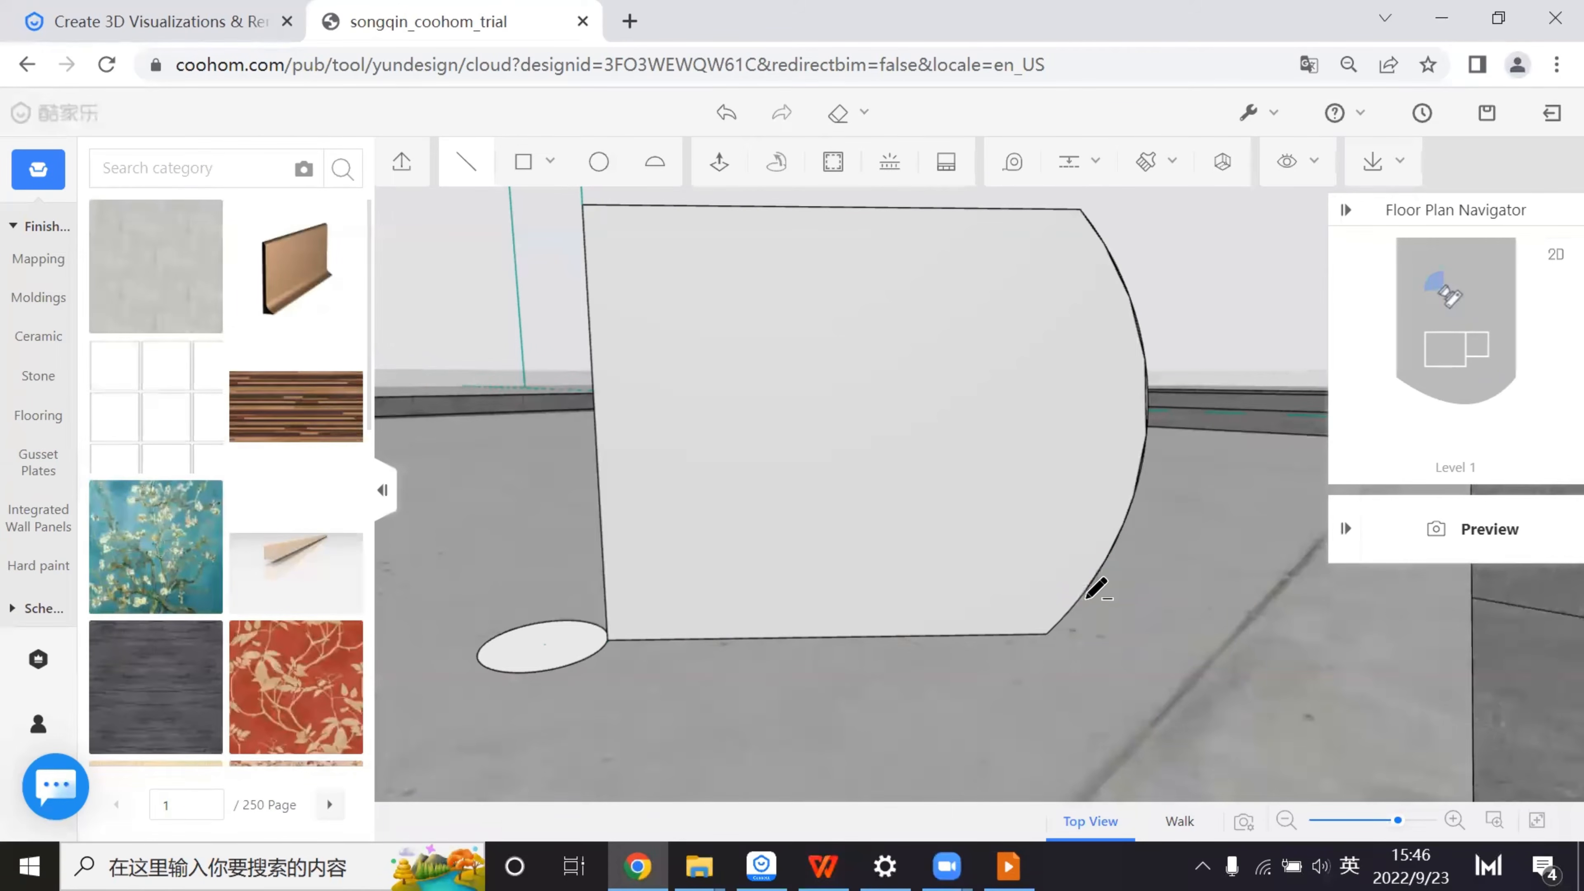
pyautogui.click(1086, 594)
pyautogui.click(1053, 634)
pyautogui.press('Escape')
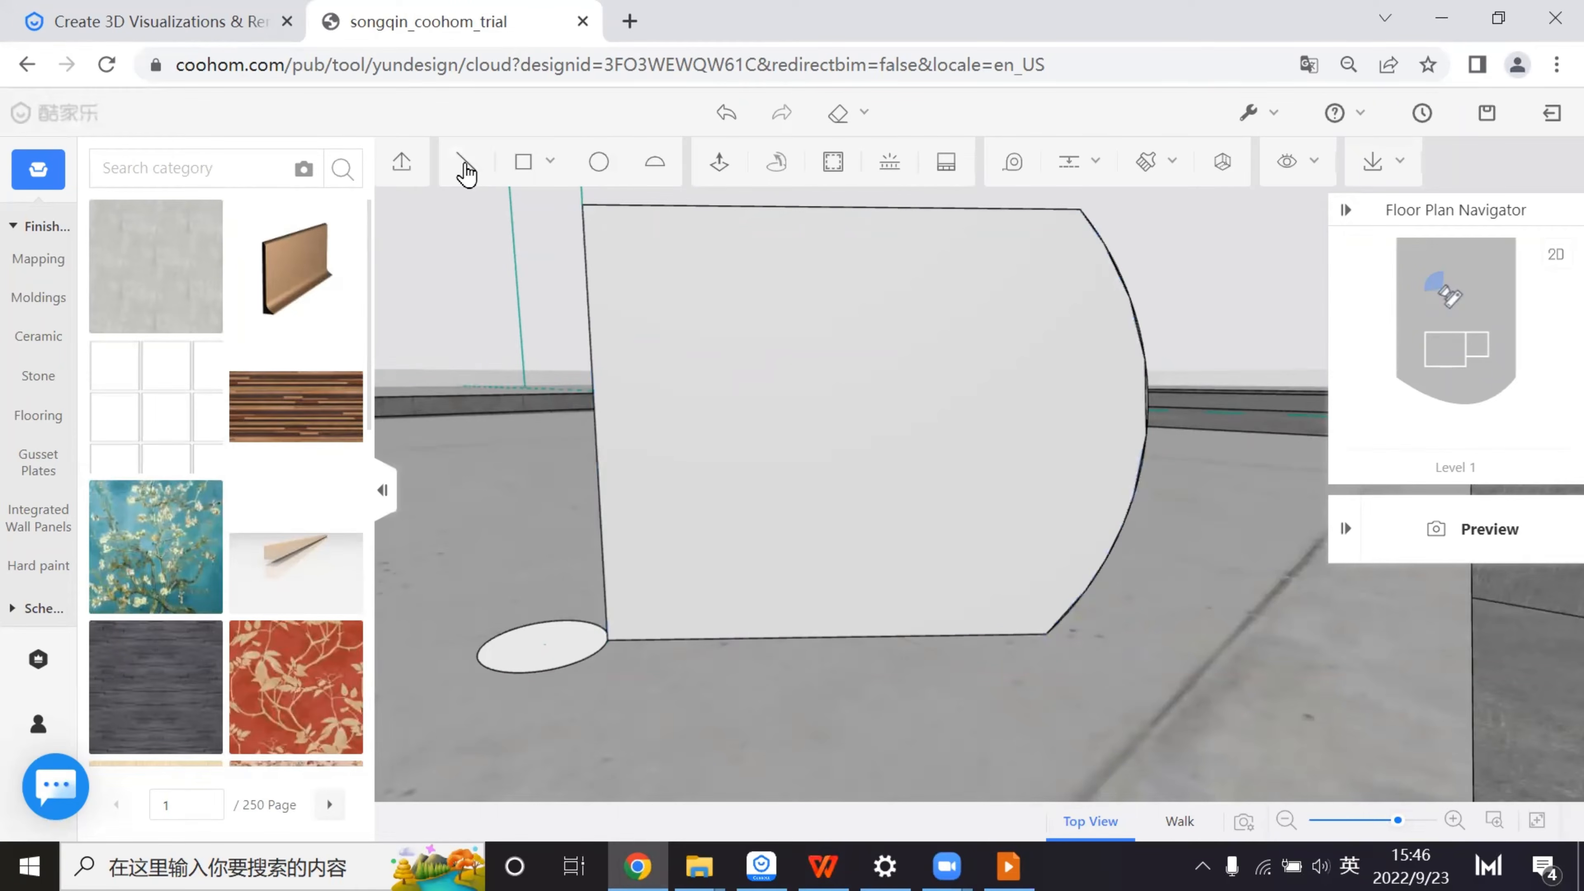
# - Loft the straight-segmented profile around the 60-sided polygon to form a round cushion-shaped solid
pyautogui.scroll(-3, 1093, 280)
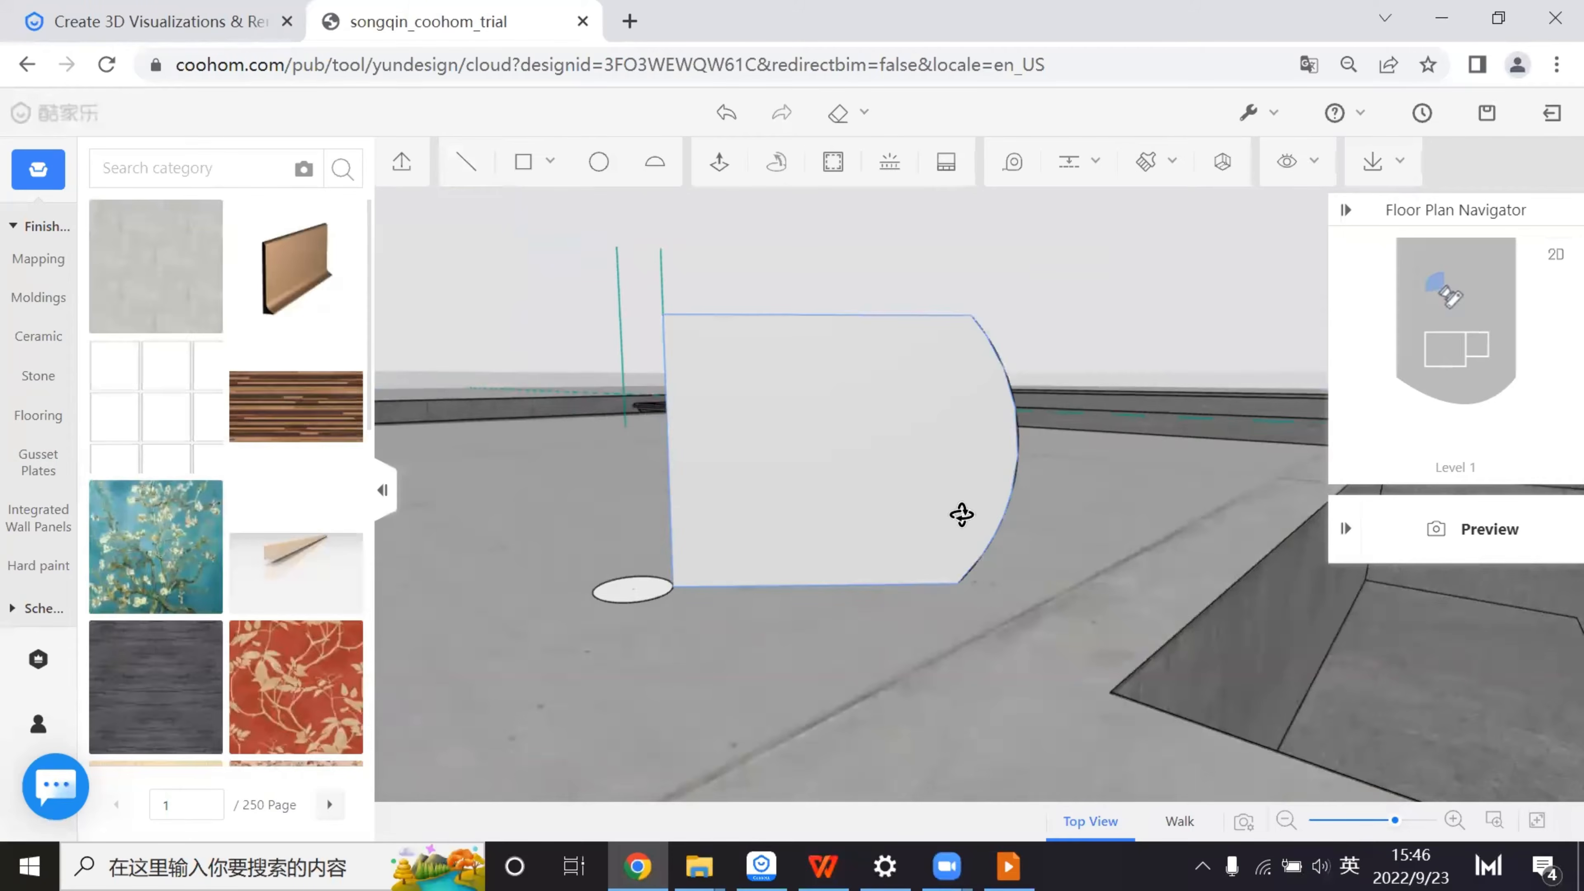
pyautogui.moveTo(950, 504); pyautogui.dragTo(976, 531)
pyautogui.click(741, 723)
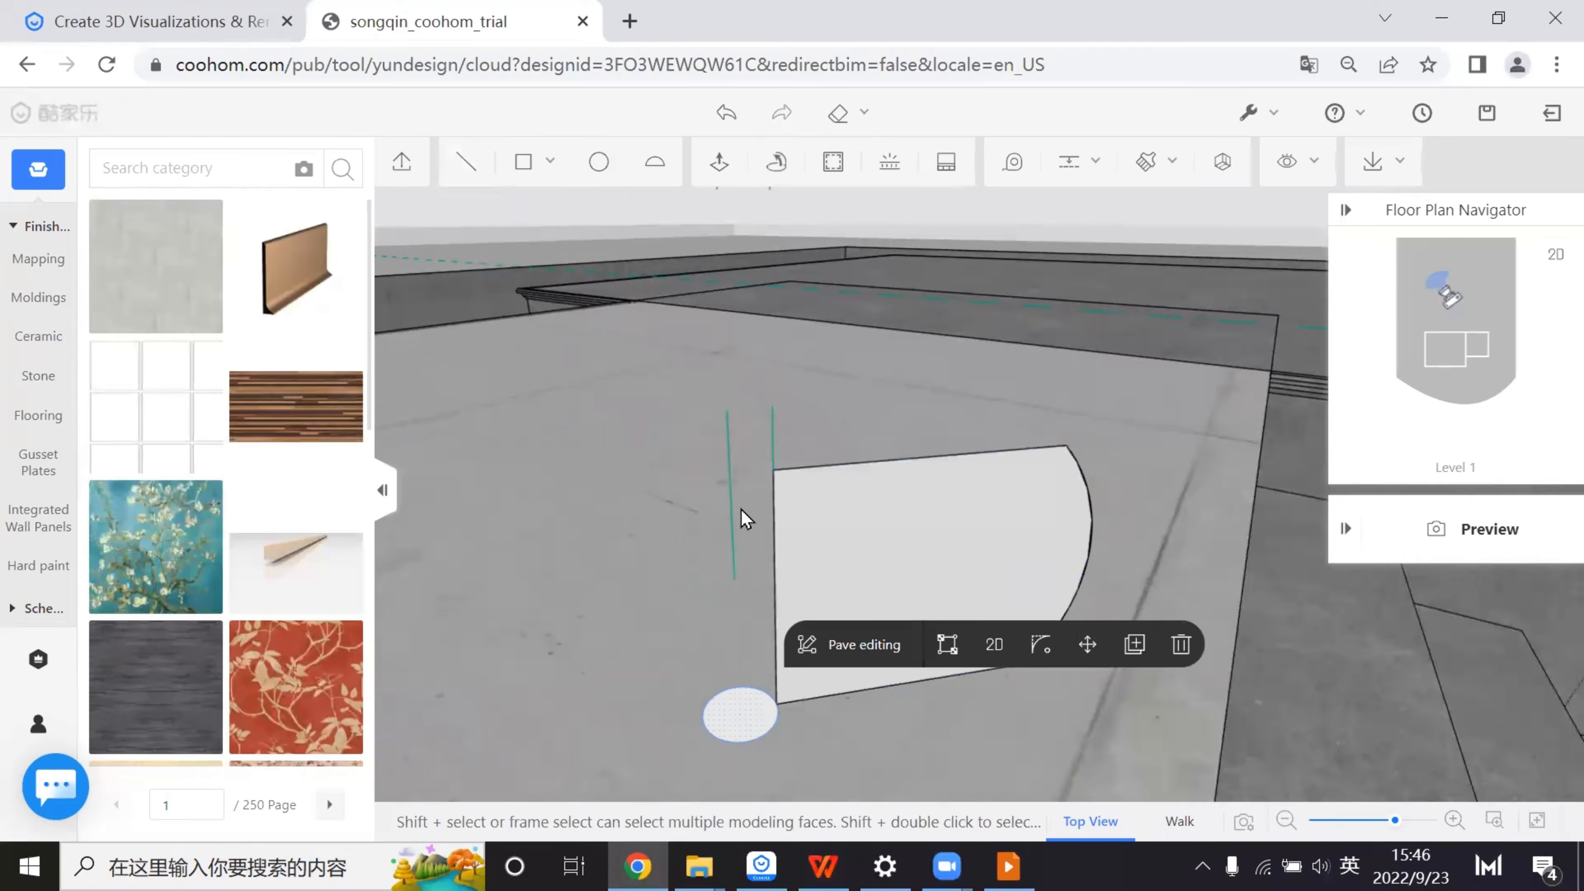
pyautogui.click(774, 170)
pyautogui.click(893, 558)
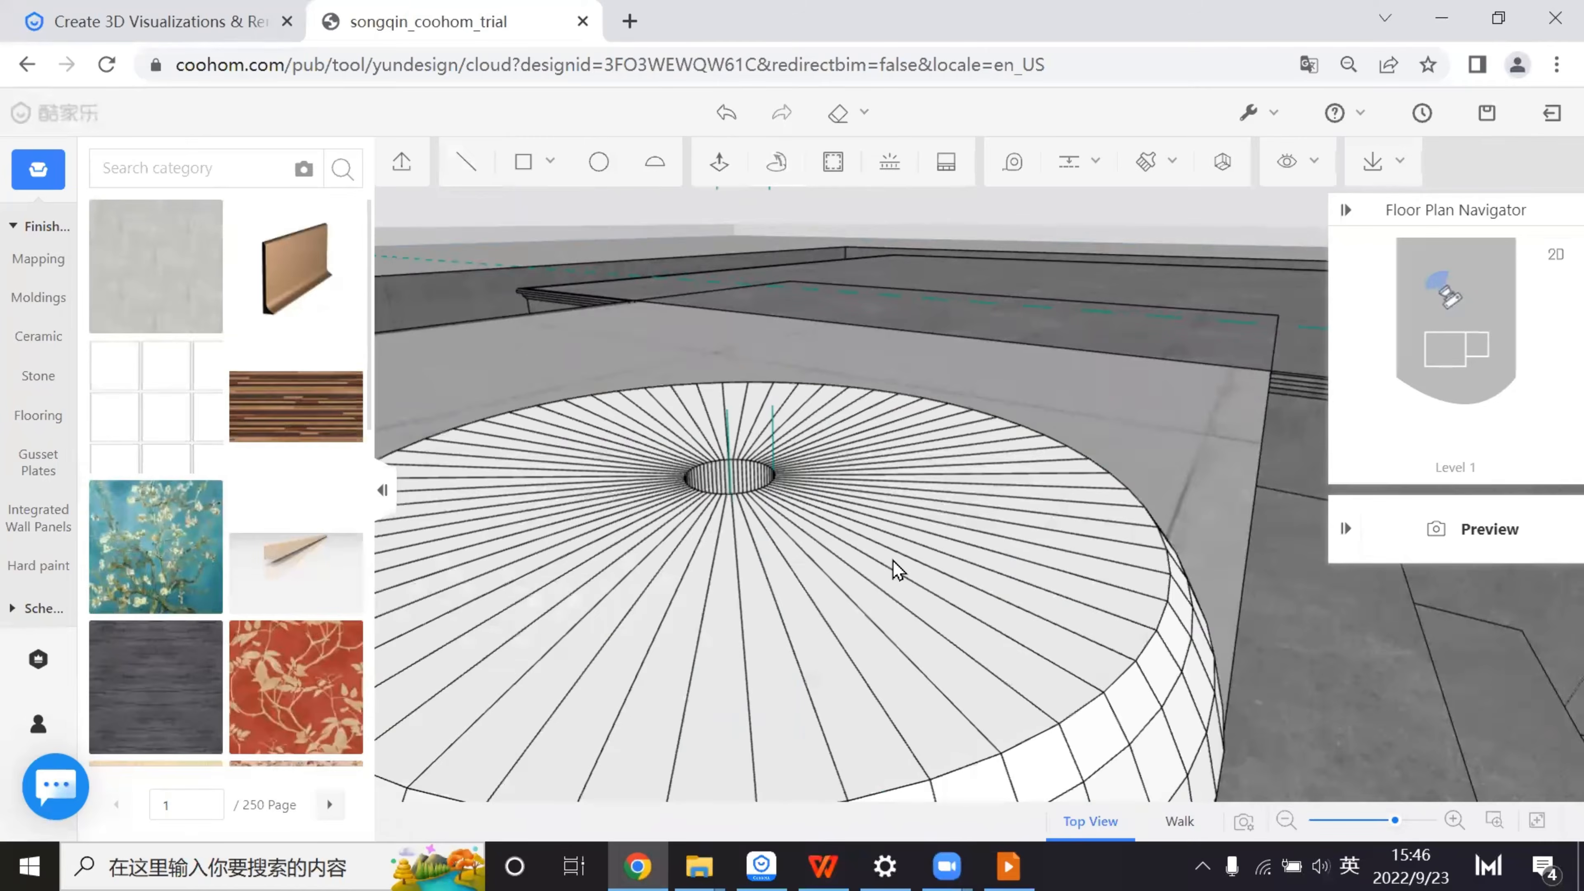
# - Duplicate the small polygon from the solid's underside to cap the central hole on its upper face
pyautogui.moveTo(893, 561); pyautogui.dragTo(1216, 396)
pyautogui.scroll(3, 806, 476)
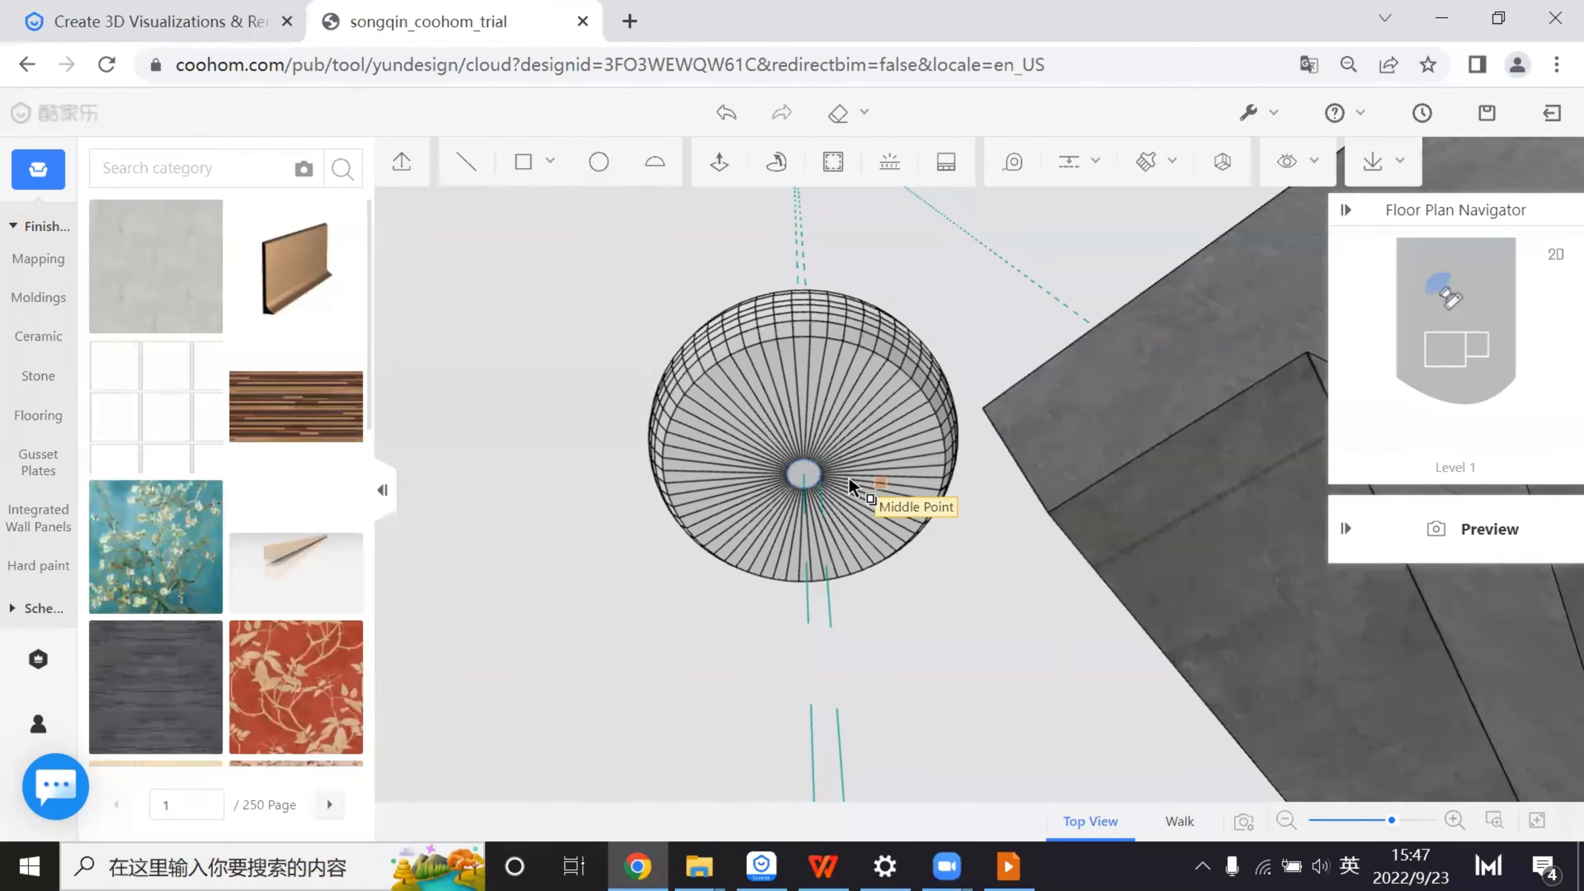
pyautogui.moveTo(940, 453); pyautogui.dragTo(909, 413)
pyautogui.moveTo(970, 347); pyautogui.dragTo(876, 540, button='middle')
pyautogui.press('Escape')
# - Select the whole round solid and combine all its faces into one group
pyautogui.moveTo(856, 652); pyautogui.dragTo(700, 605, button='middle')
pyautogui.scroll(-2, 662, 604)
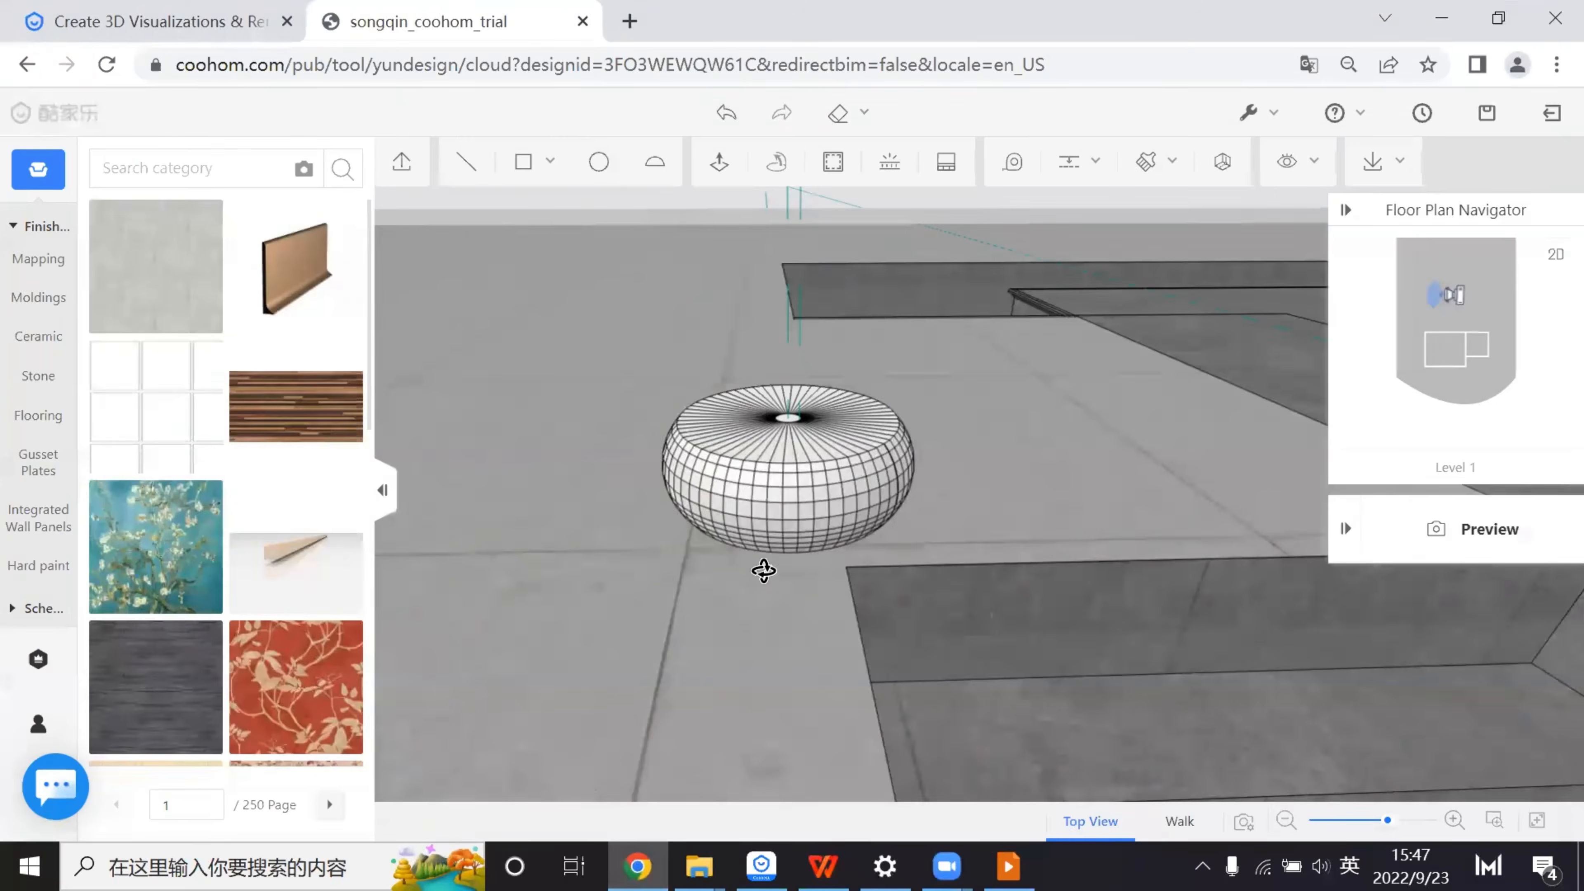
pyautogui.scroll(2, 765, 540)
pyautogui.moveTo(765, 540); pyautogui.dragTo(739, 459, button='middle')
pyautogui.moveTo(583, 360); pyautogui.dragTo(993, 597)
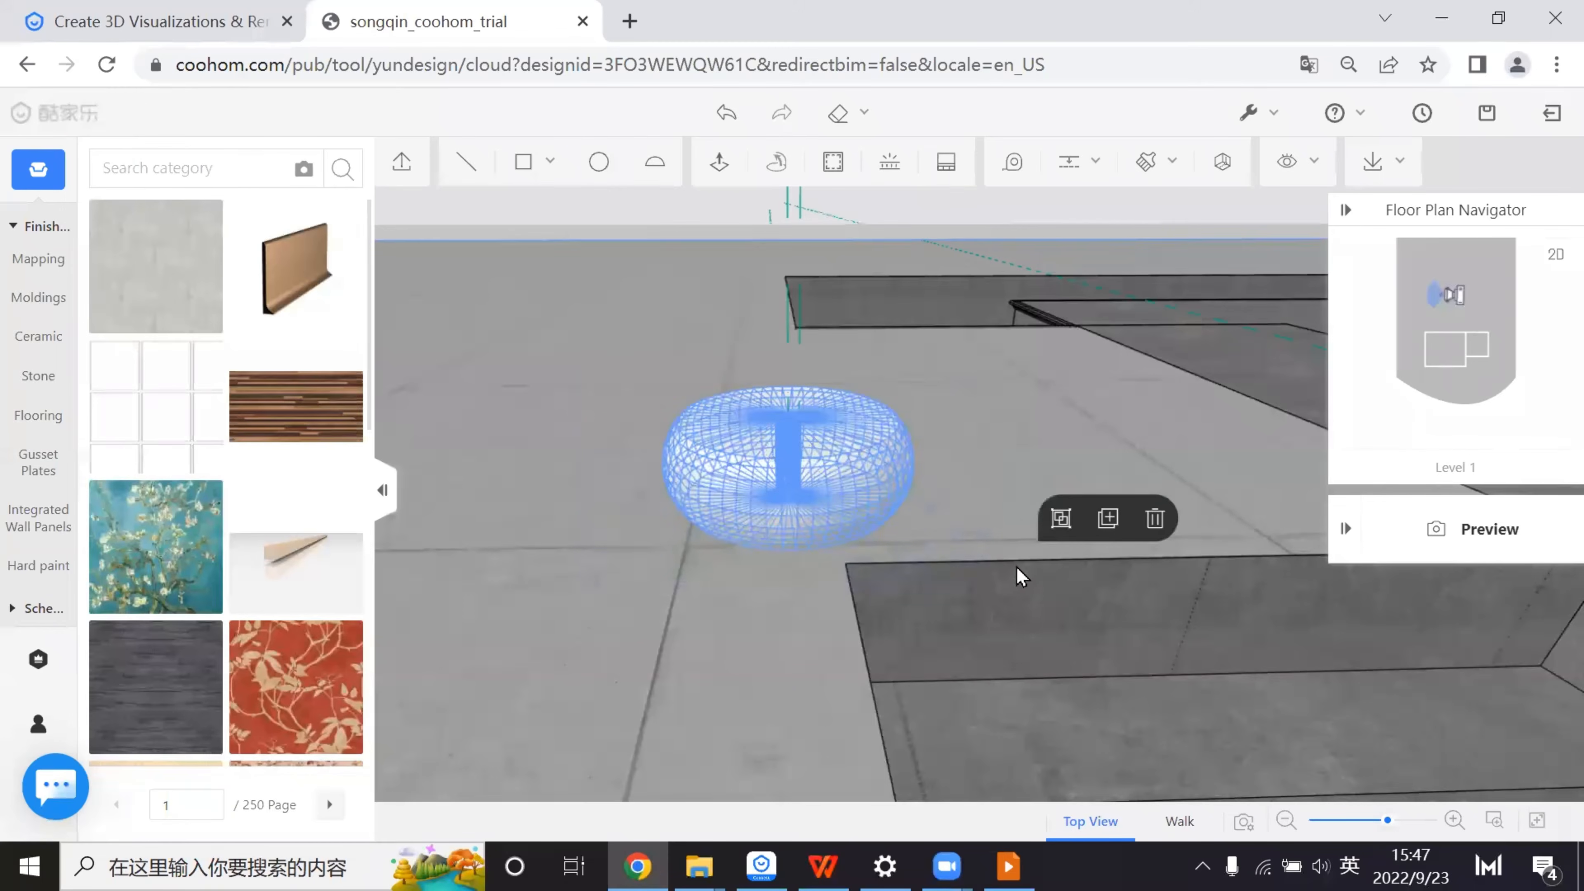
pyautogui.click(1063, 525)
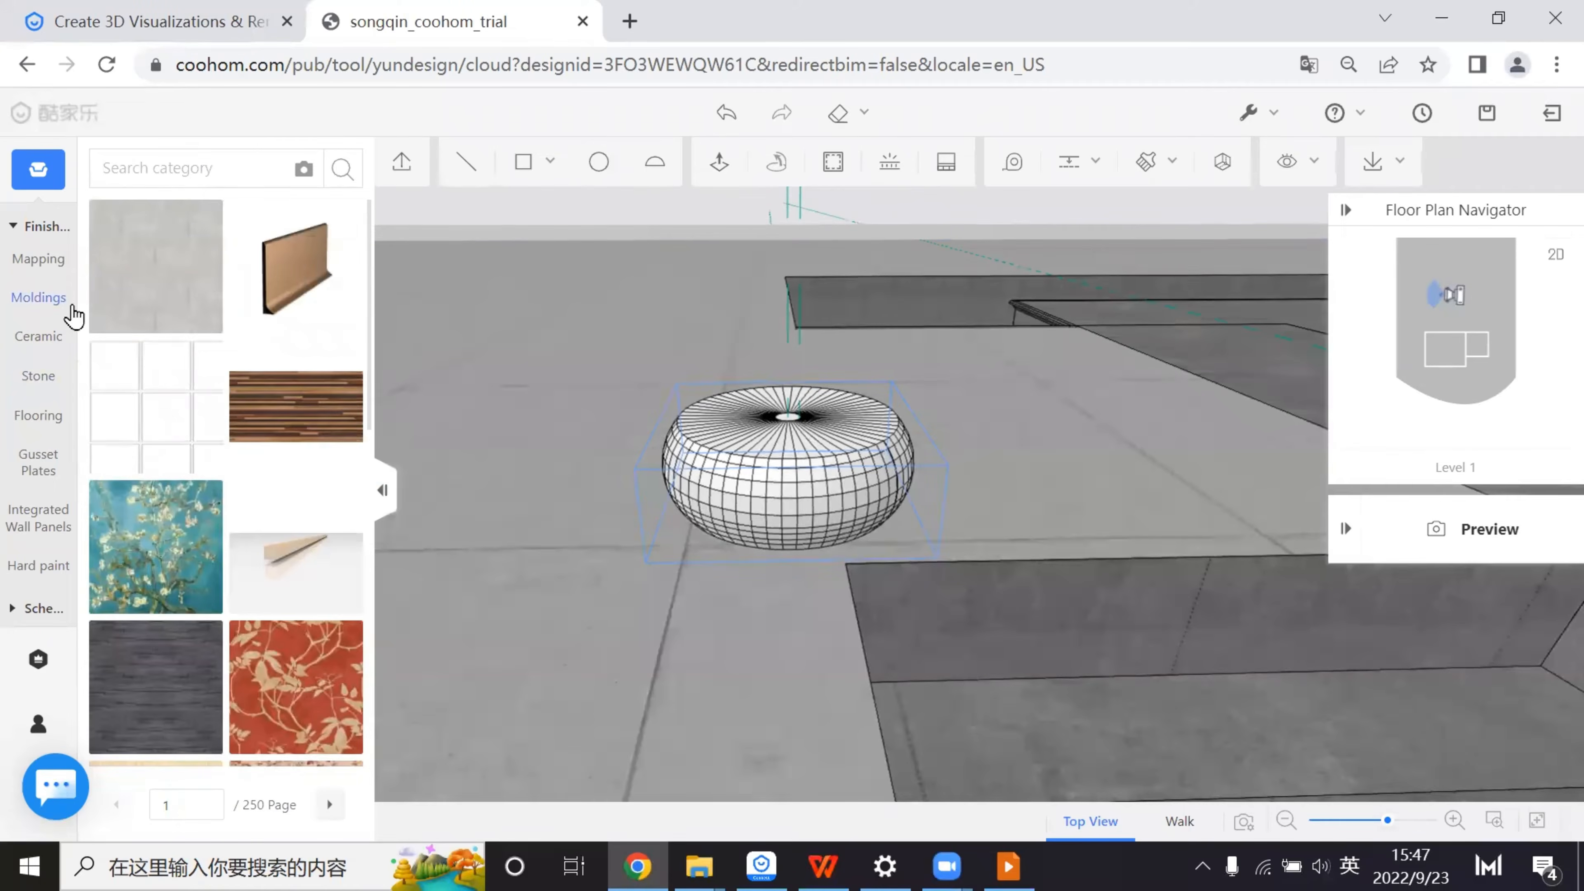
# - Search the finishes for "concrete" and apply the dark brown-grey concrete texture from page 2 to the round group
pyautogui.click(180, 168)
pyautogui.write('con')
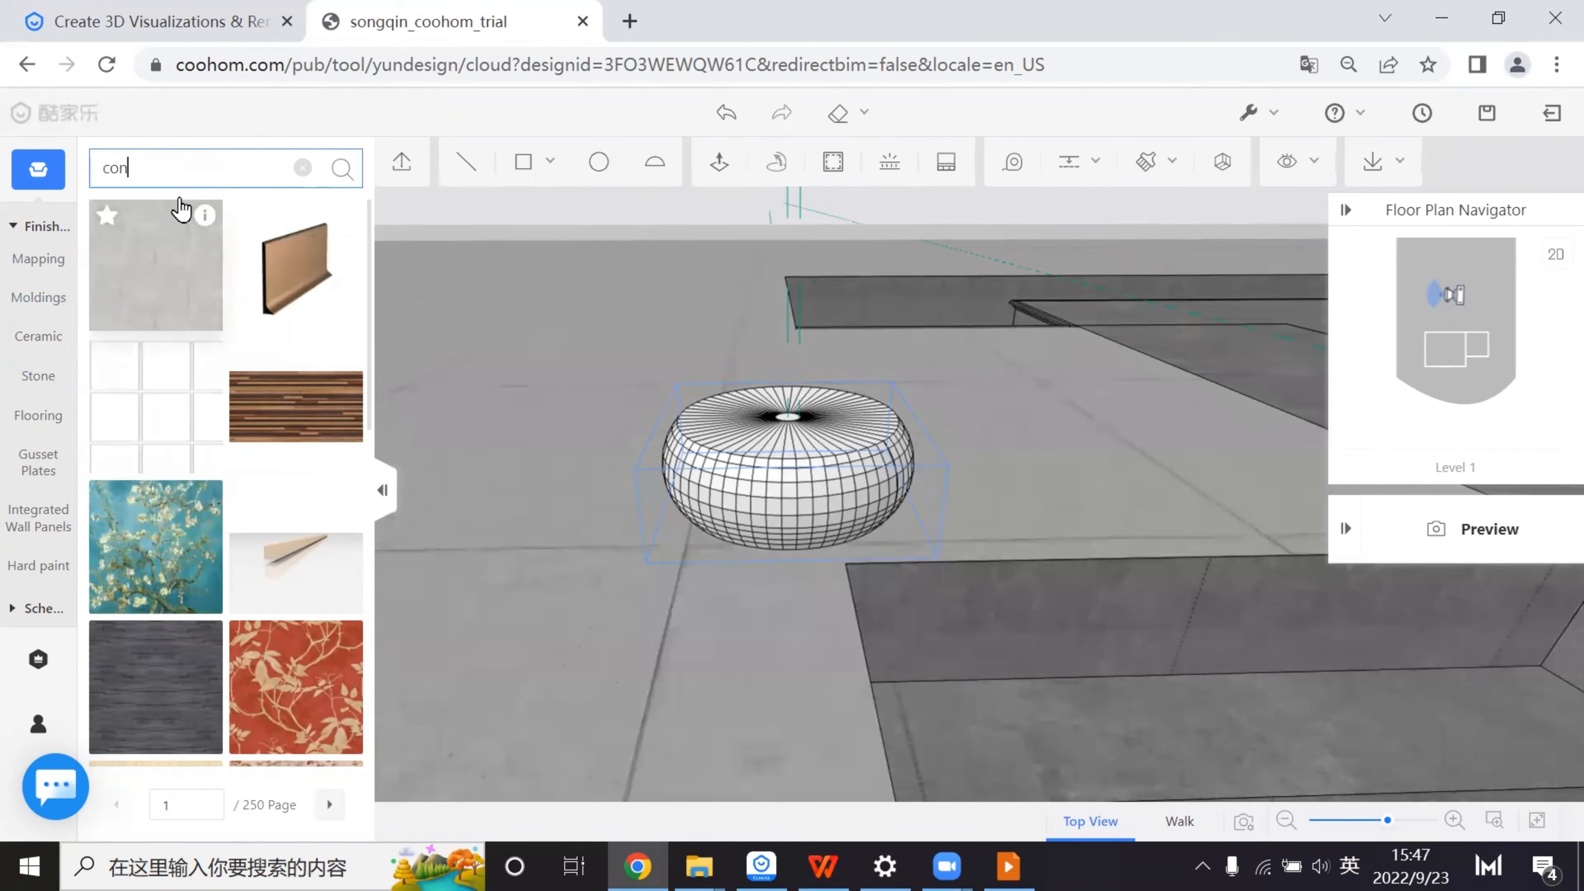
pyautogui.write('crete')
pyautogui.press('Return')
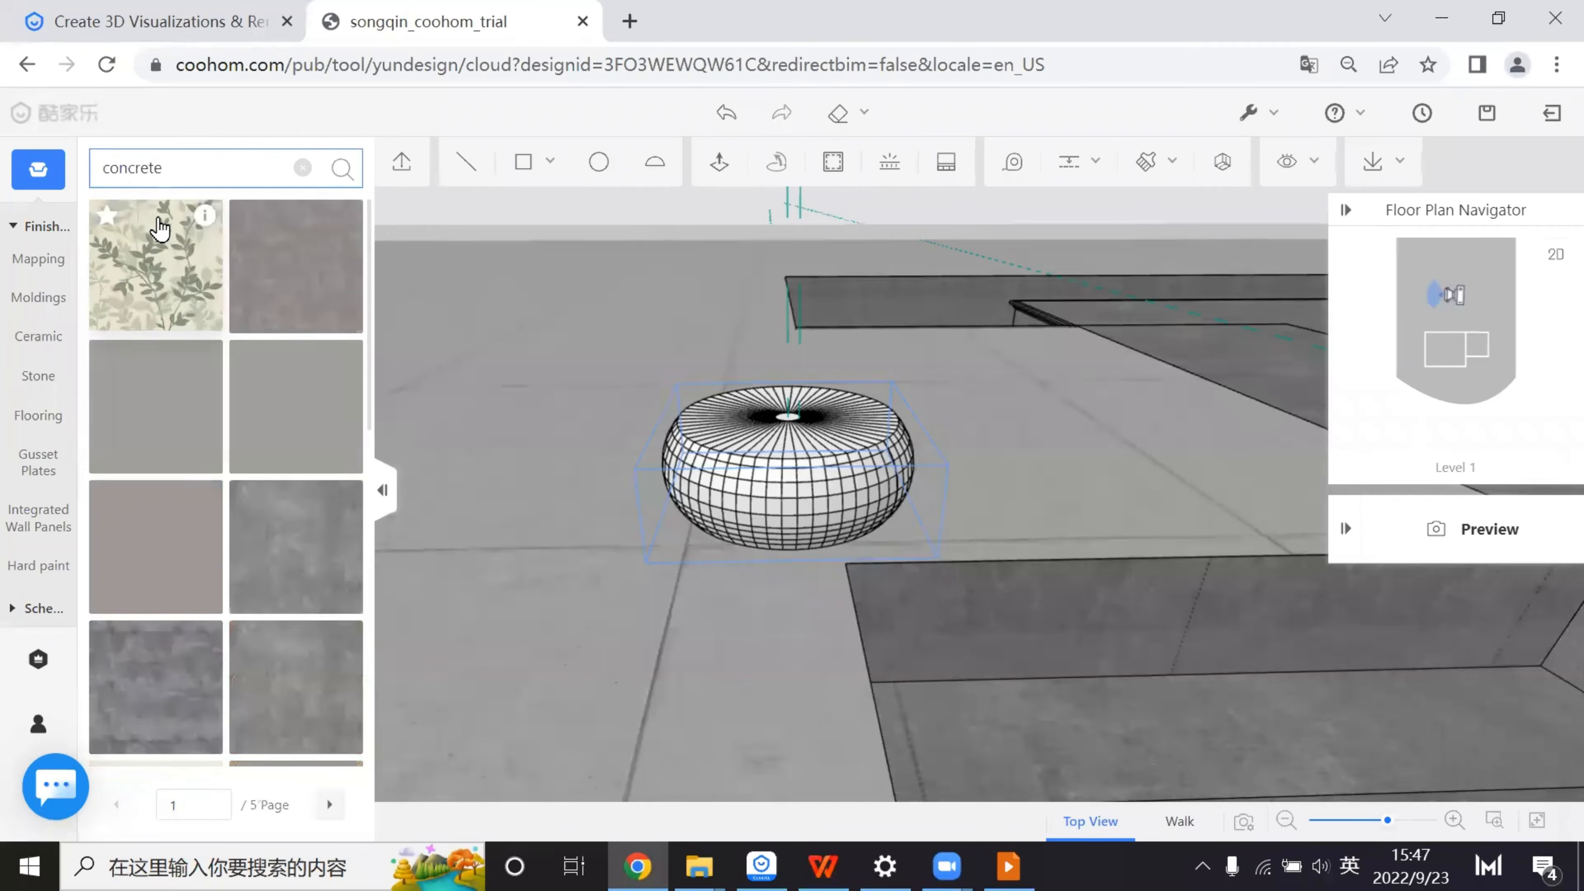
pyautogui.scroll(-2, 220, 725)
pyautogui.scroll(-5, 225, 699)
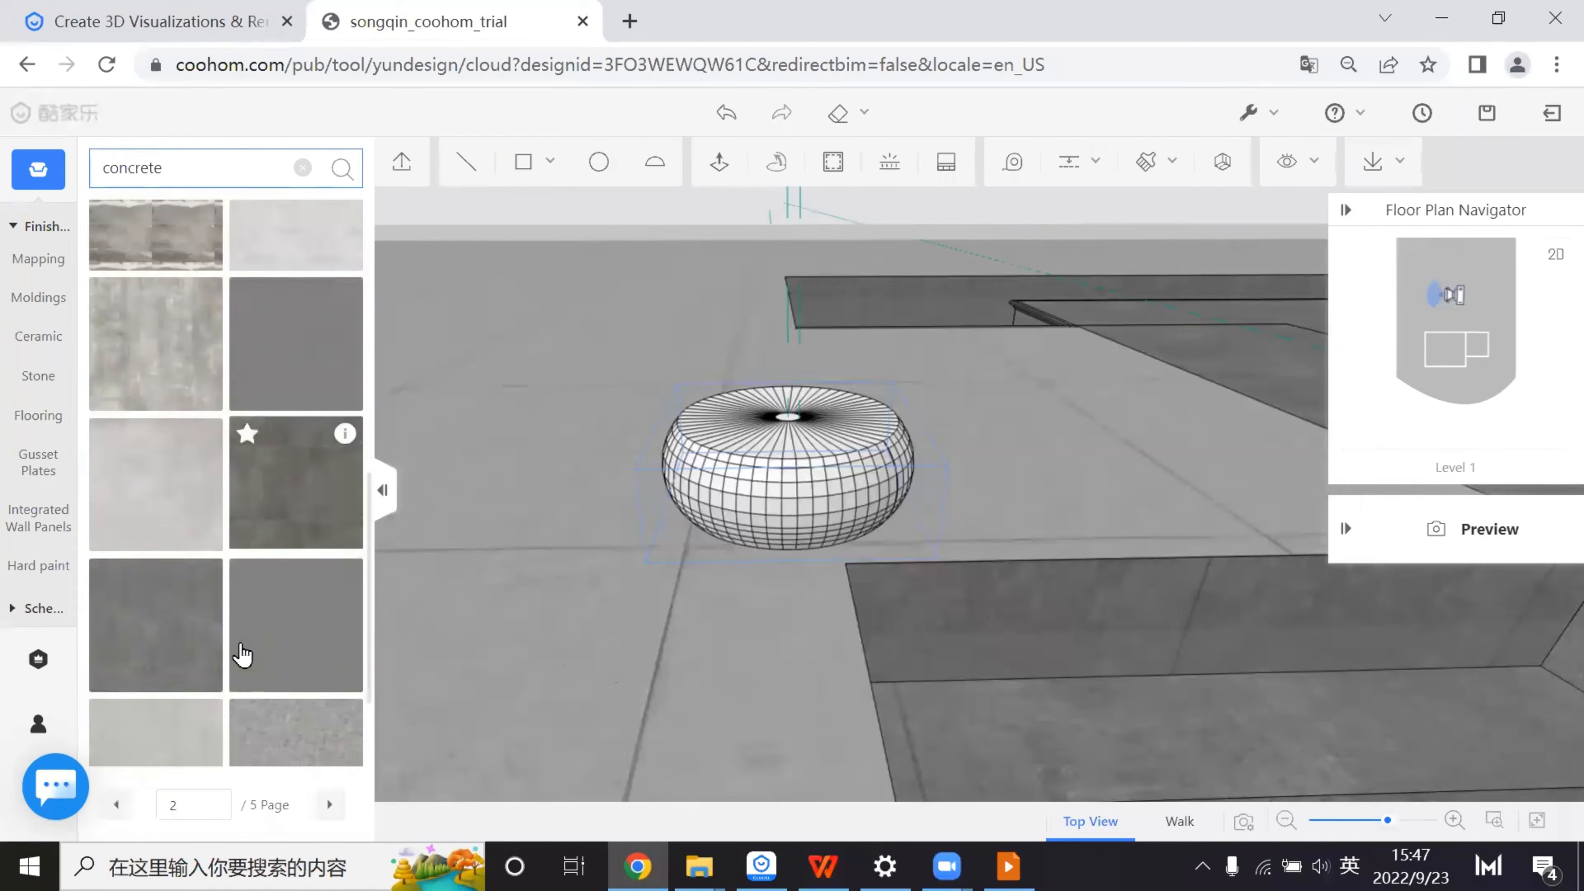
pyautogui.moveTo(293, 418); pyautogui.dragTo(788, 501)
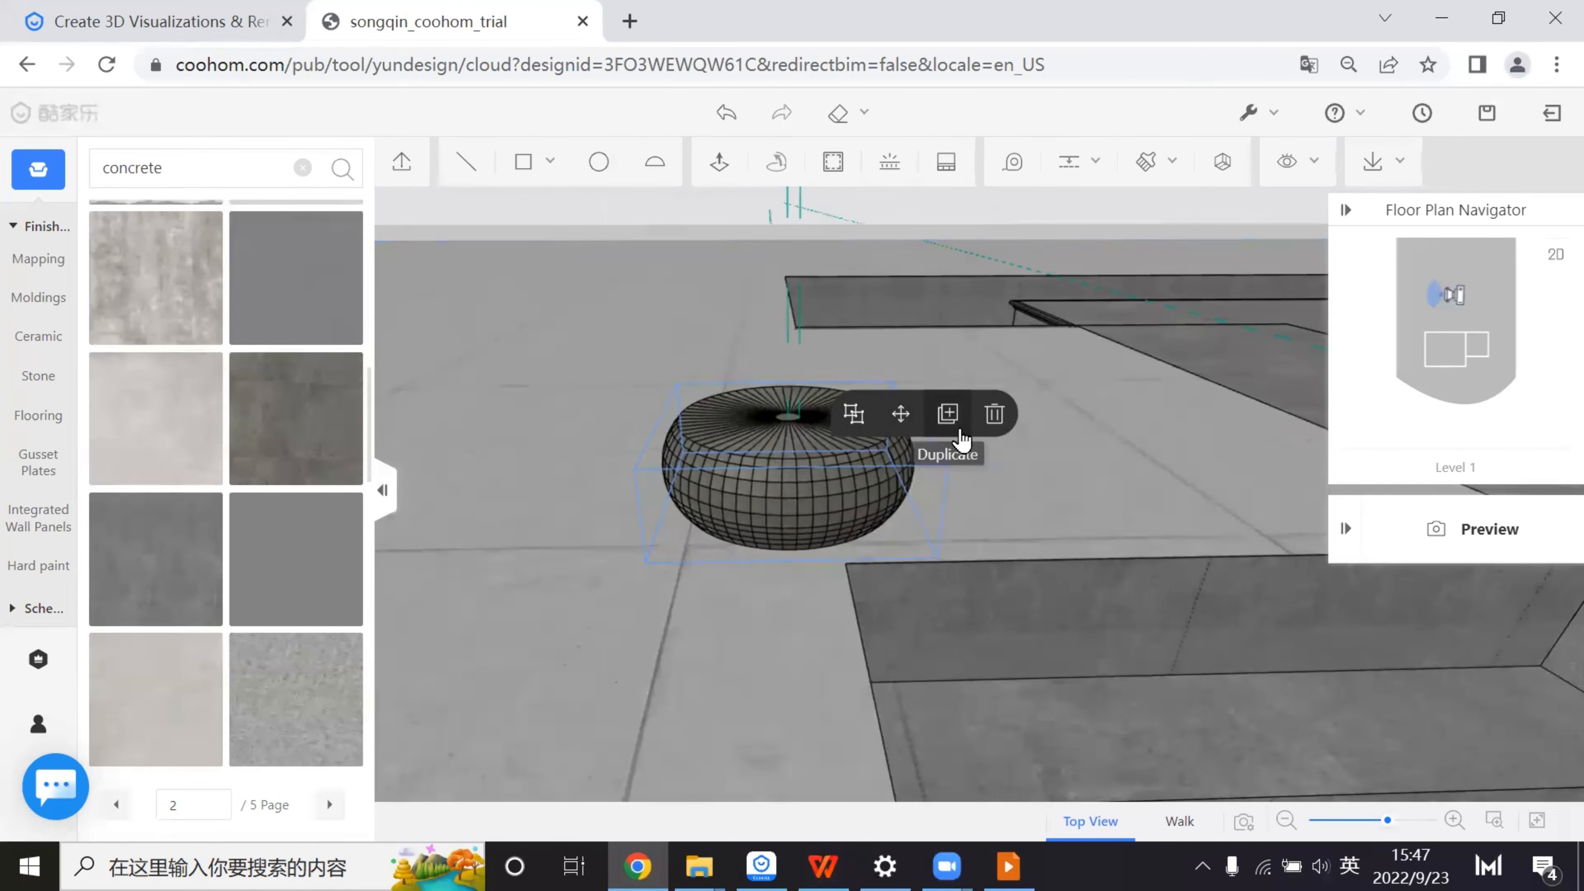
# - Duplicate the round concrete seat to the opposite side of the floor strip leading to the stage, about 1450 mm away
pyautogui.click(948, 414)
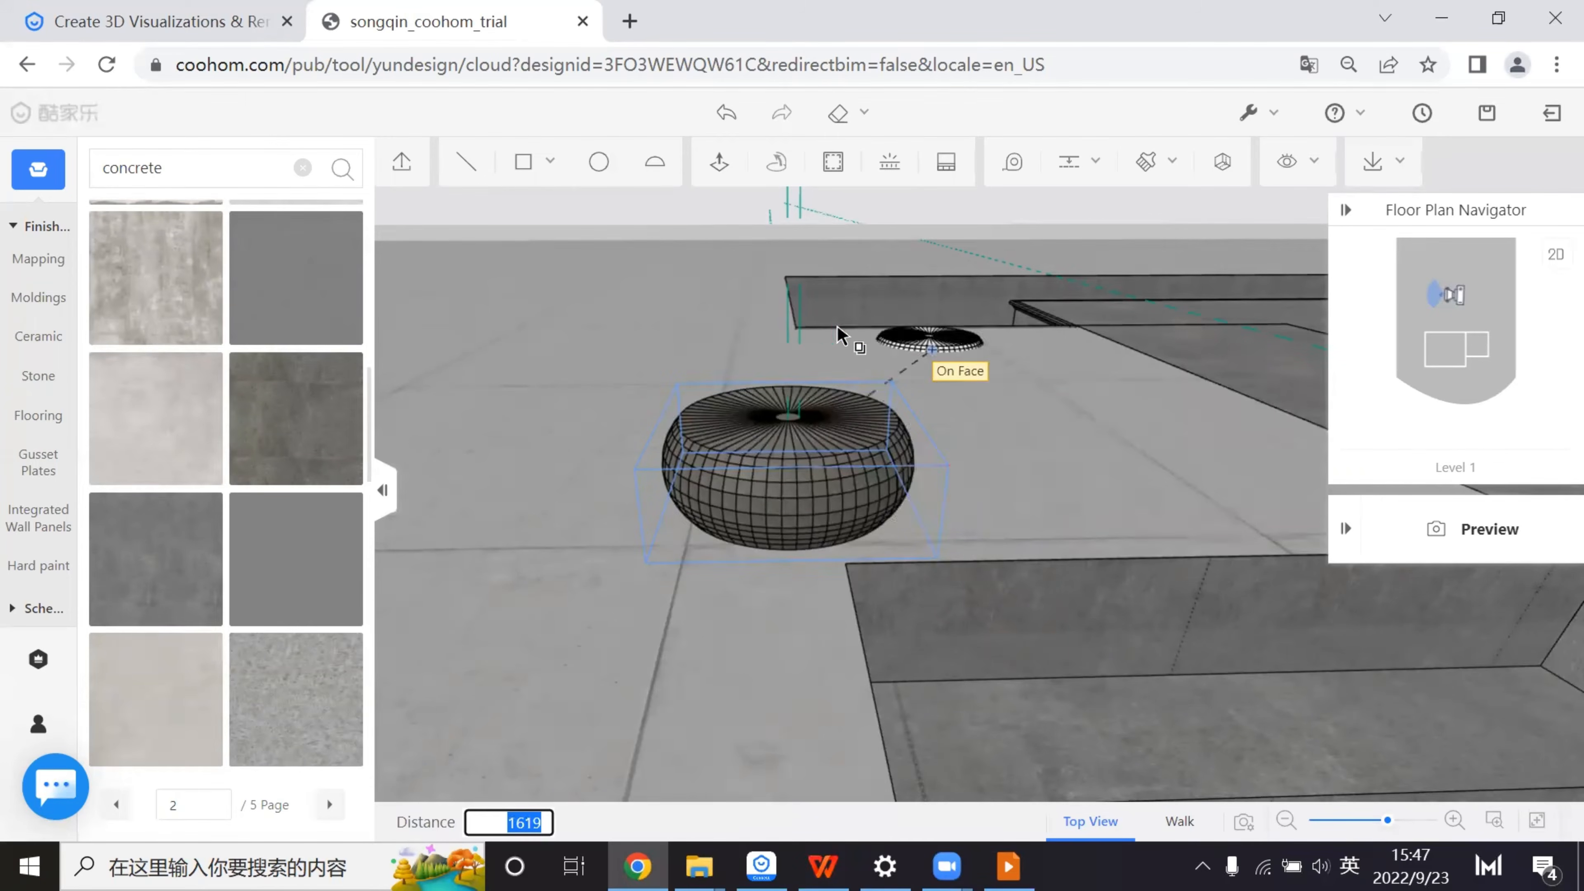
pyautogui.press('Escape')
pyautogui.moveTo(651, 545); pyautogui.dragTo(888, 493, button='middle')
pyautogui.click(888, 492)
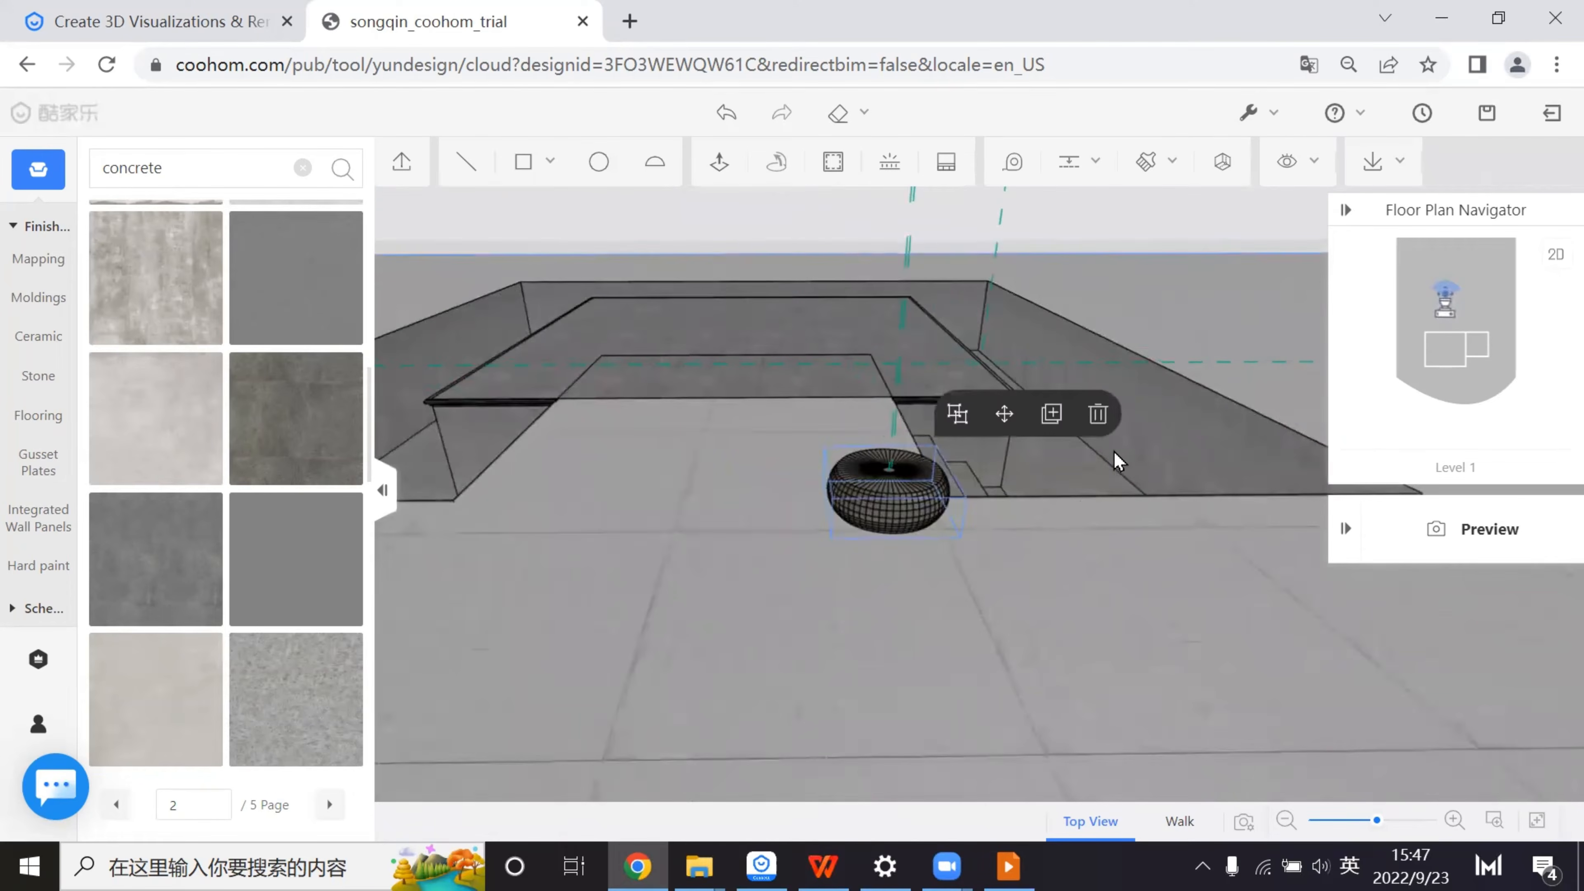
pyautogui.click(1052, 413)
pyautogui.click(912, 527)
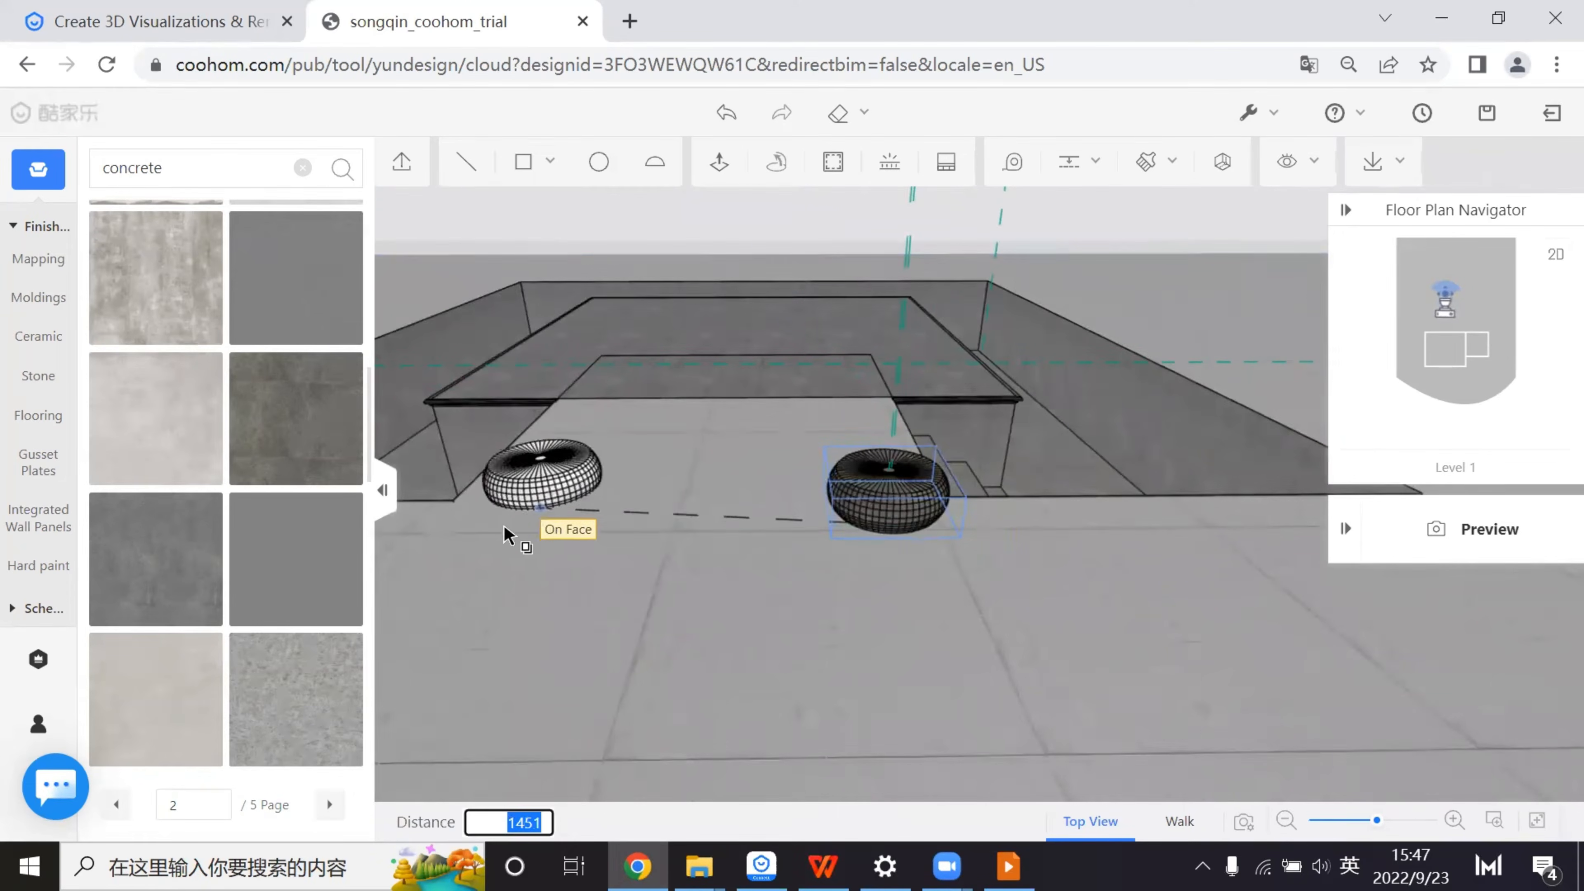
pyautogui.click(752, 600)
pyautogui.moveTo(643, 603); pyautogui.dragTo(998, 659)
pyautogui.moveTo(1167, 630); pyautogui.dragTo(691, 649, button='right')
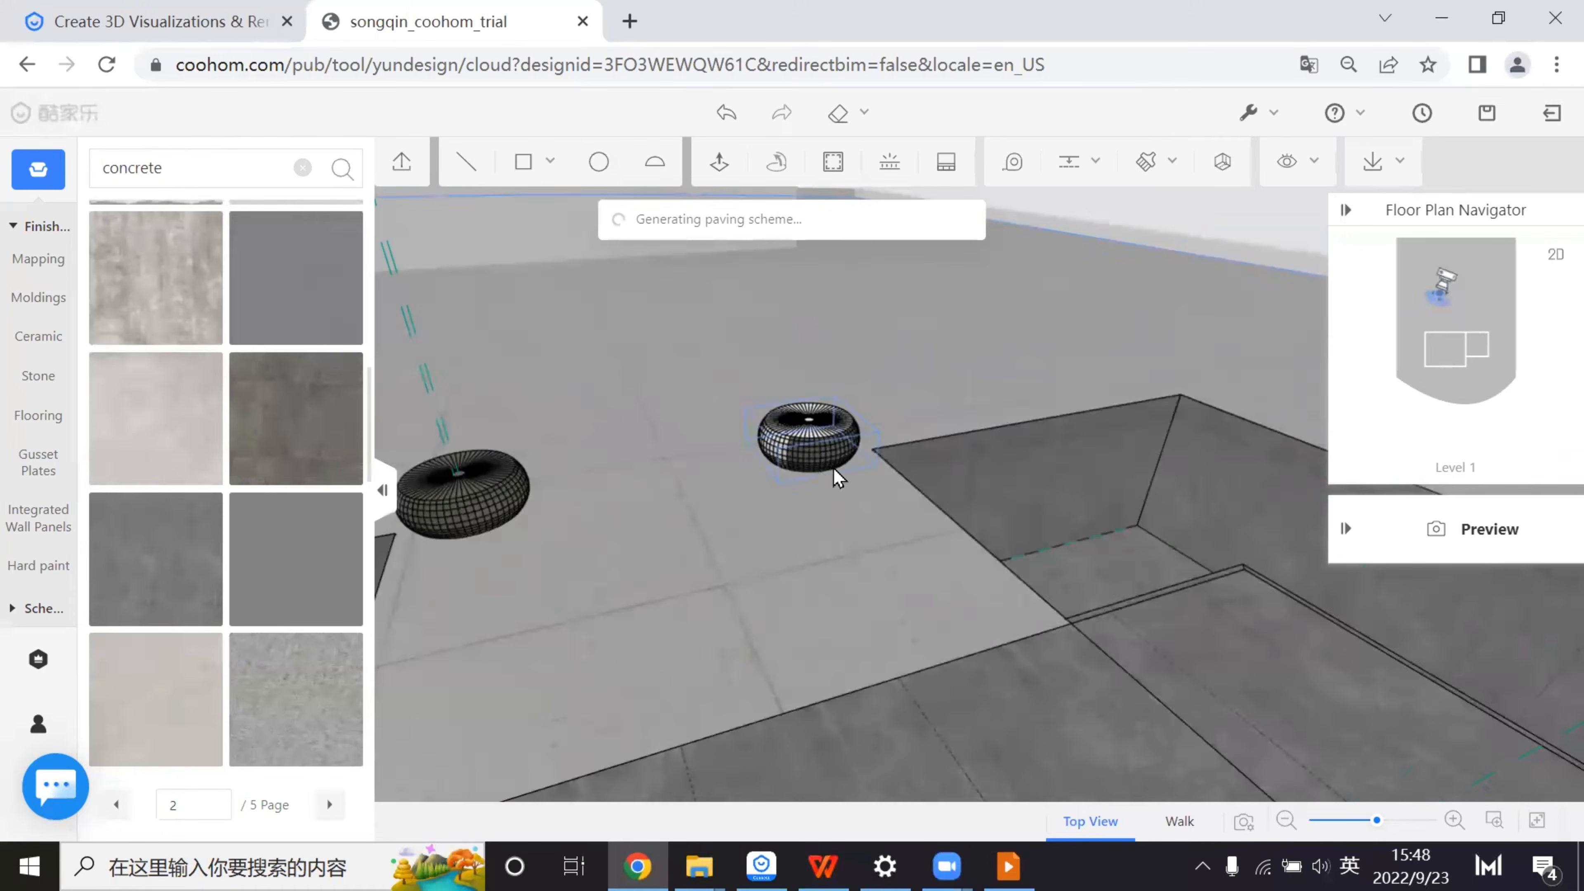
pyautogui.click(815, 417)
pyautogui.moveTo(653, 581); pyautogui.dragTo(705, 226, button='right')
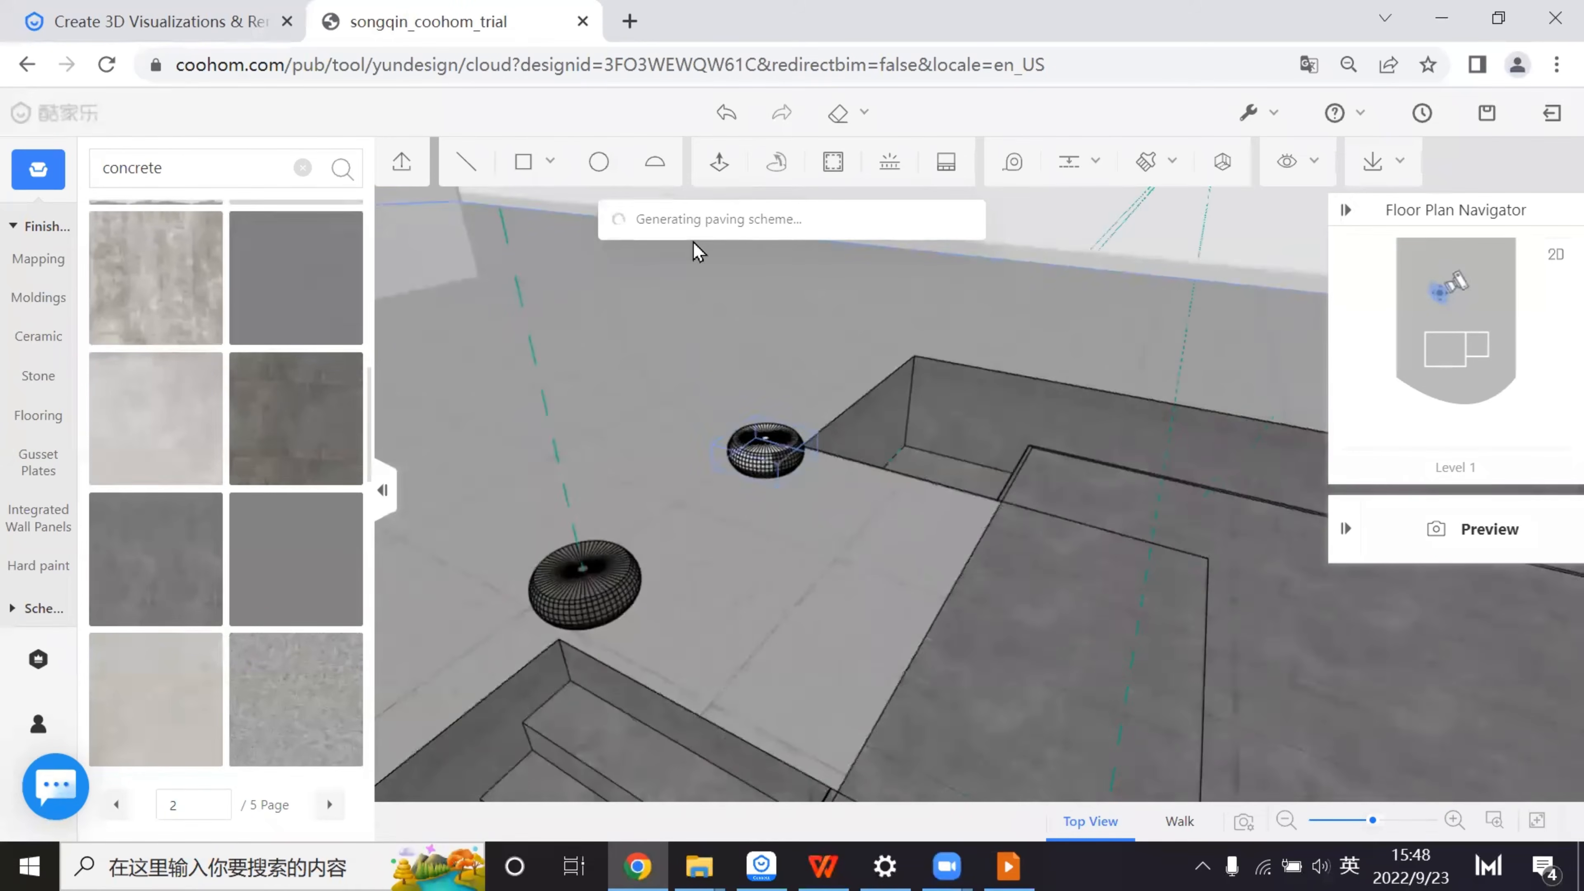
pyautogui.click(776, 513)
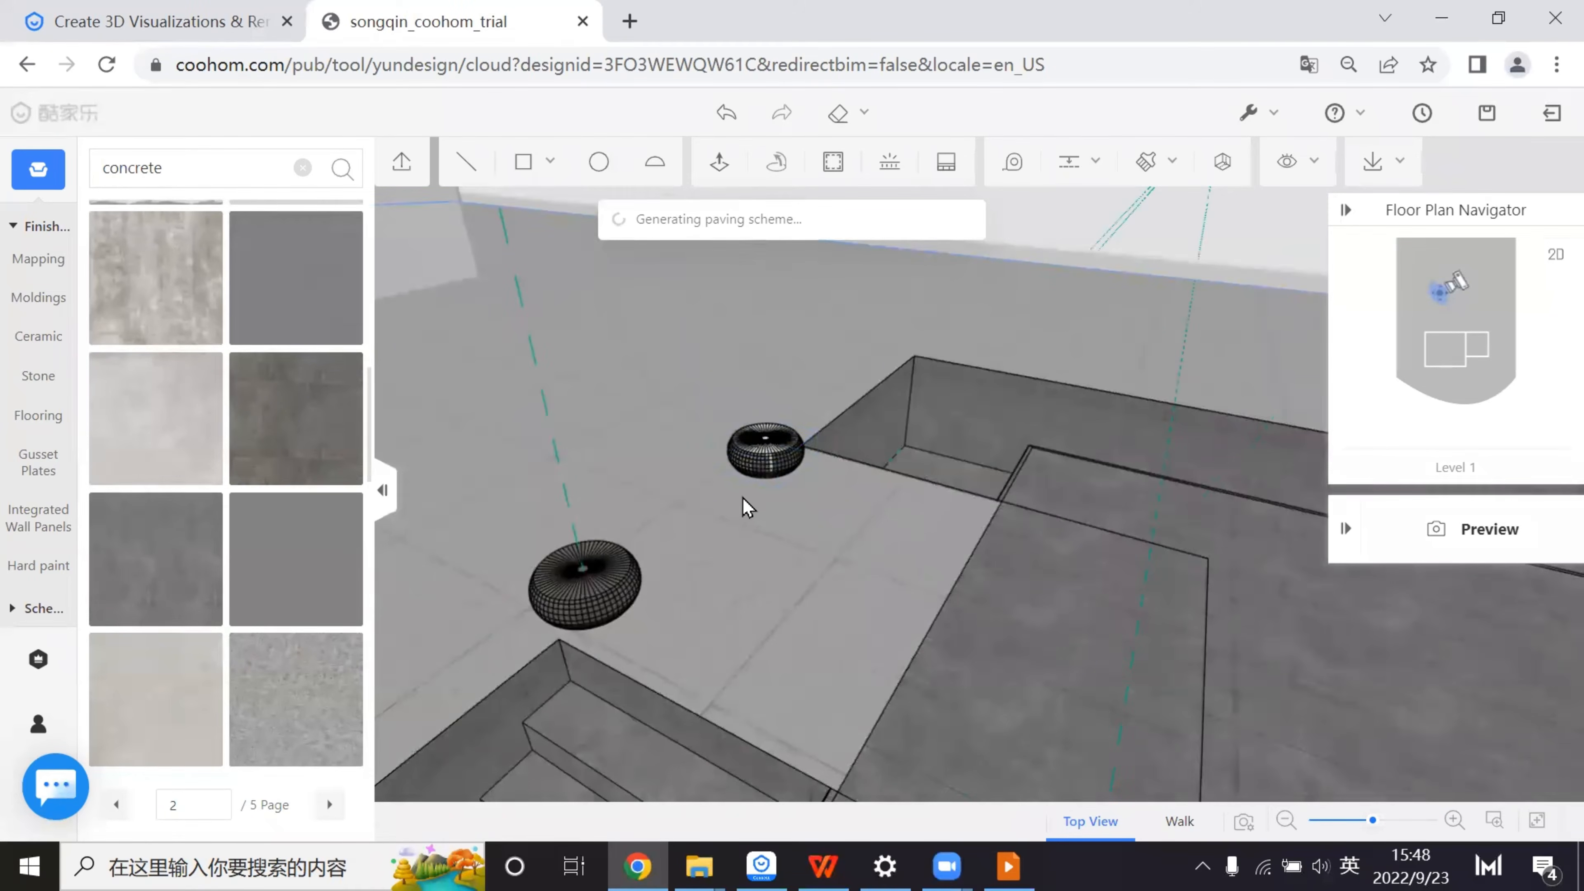
pyautogui.scroll(2, 759, 485)
pyautogui.moveTo(733, 618); pyautogui.dragTo(671, 571, button='right')
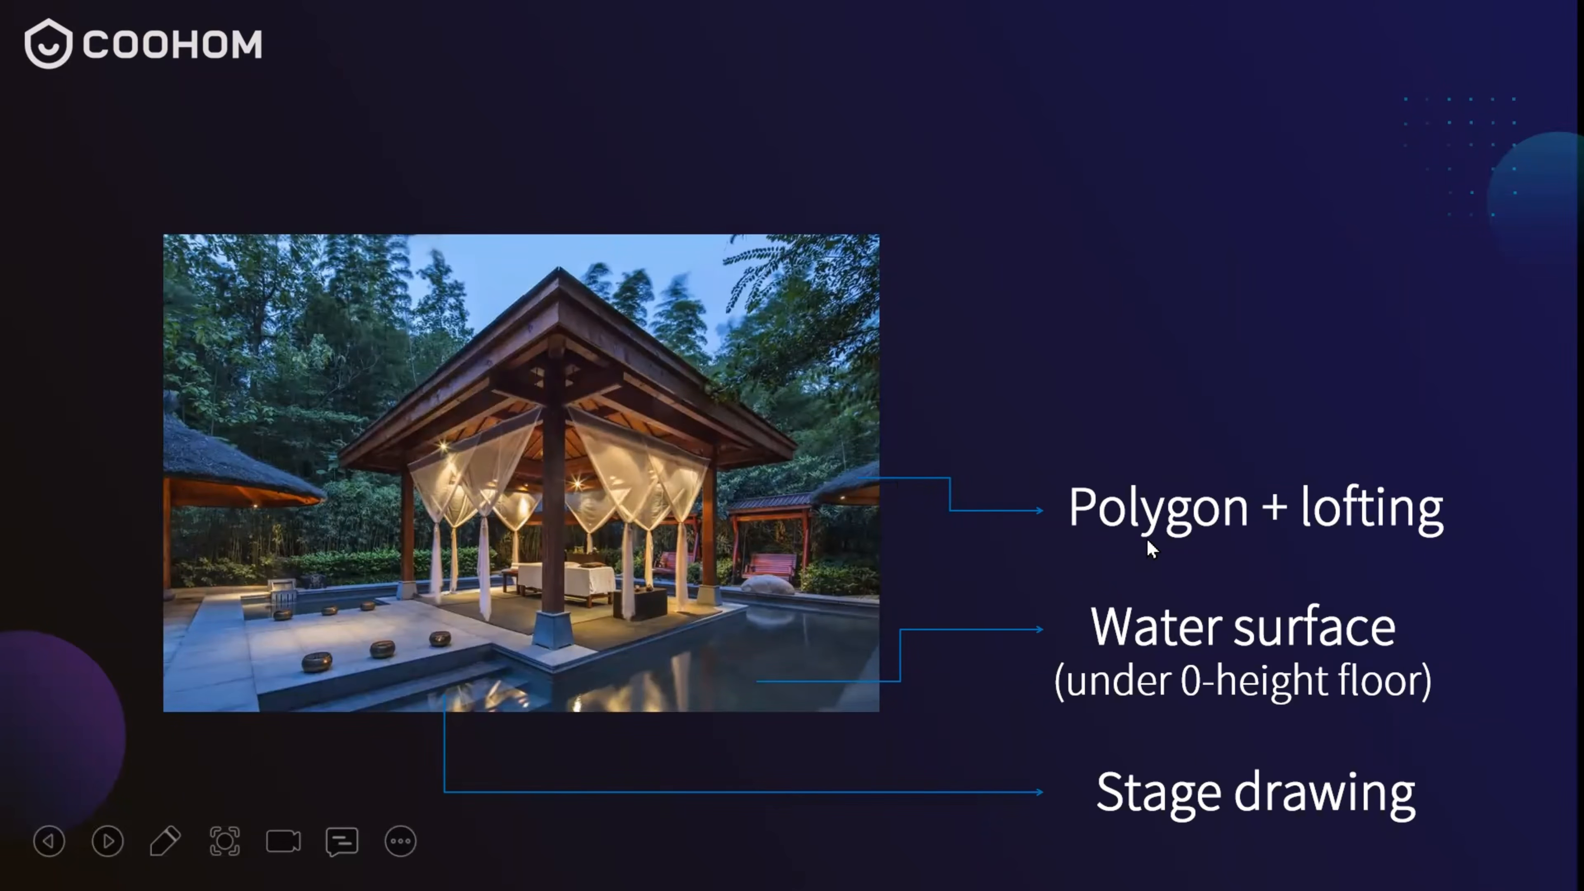
pyautogui.click(1155, 438)
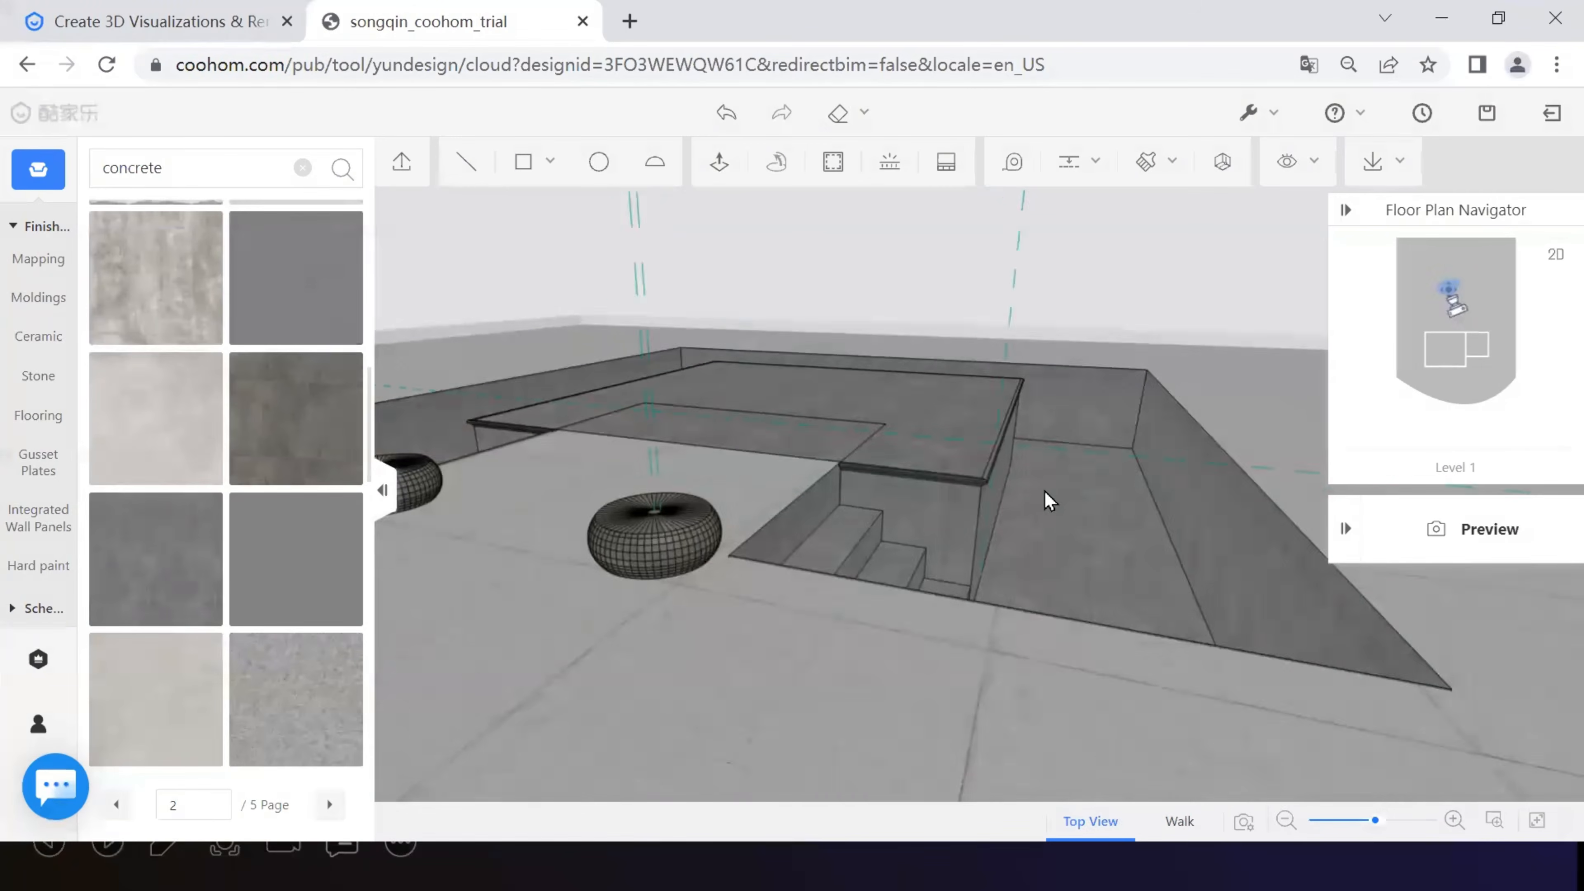
# - Draw a rectangle over the stage's upper surface between its opposite corners and select the new face
pyautogui.scroll(-2, 1000, 619)
pyautogui.moveTo(1000, 620); pyautogui.dragTo(880, 574, button='right')
pyautogui.scroll(-3, 955, 478)
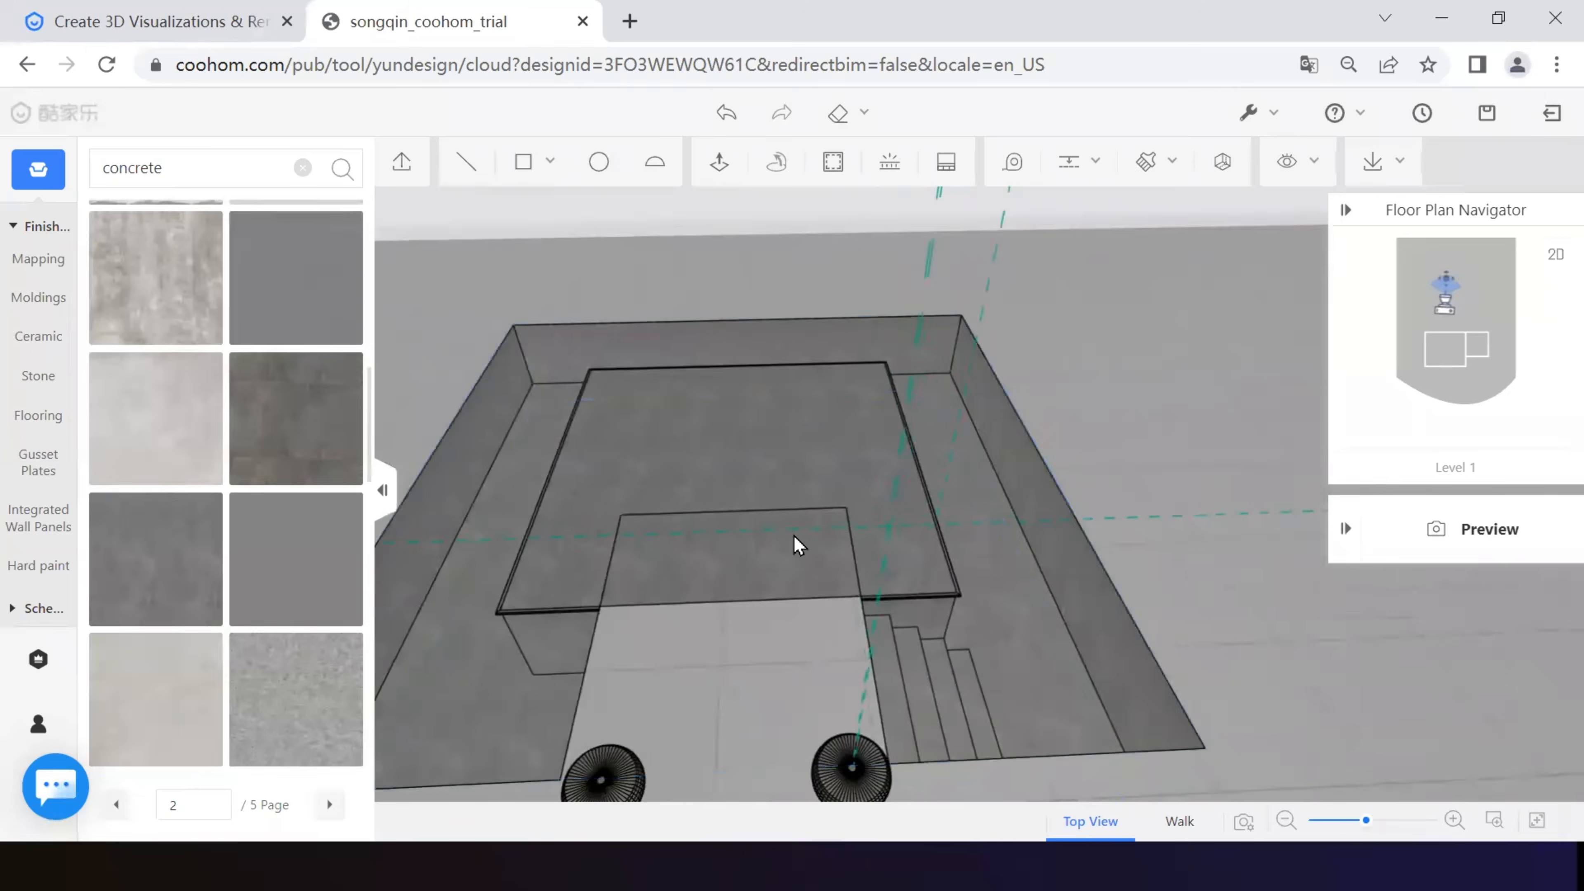
pyautogui.moveTo(721, 452); pyautogui.dragTo(750, 482, button='middle')
pyautogui.scroll(2, 752, 491)
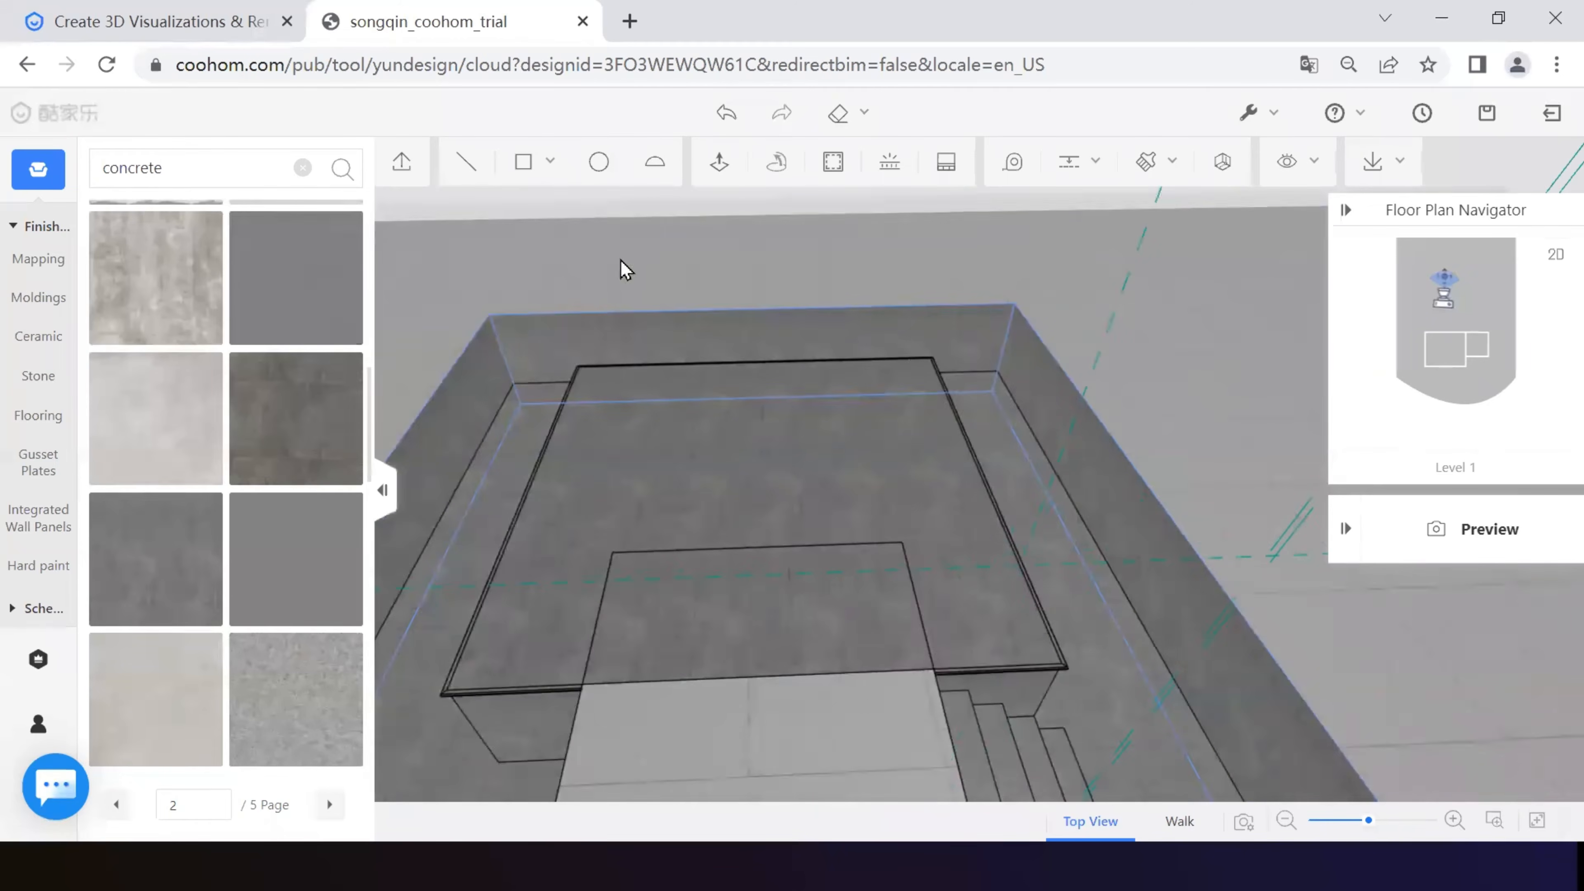
pyautogui.click(524, 165)
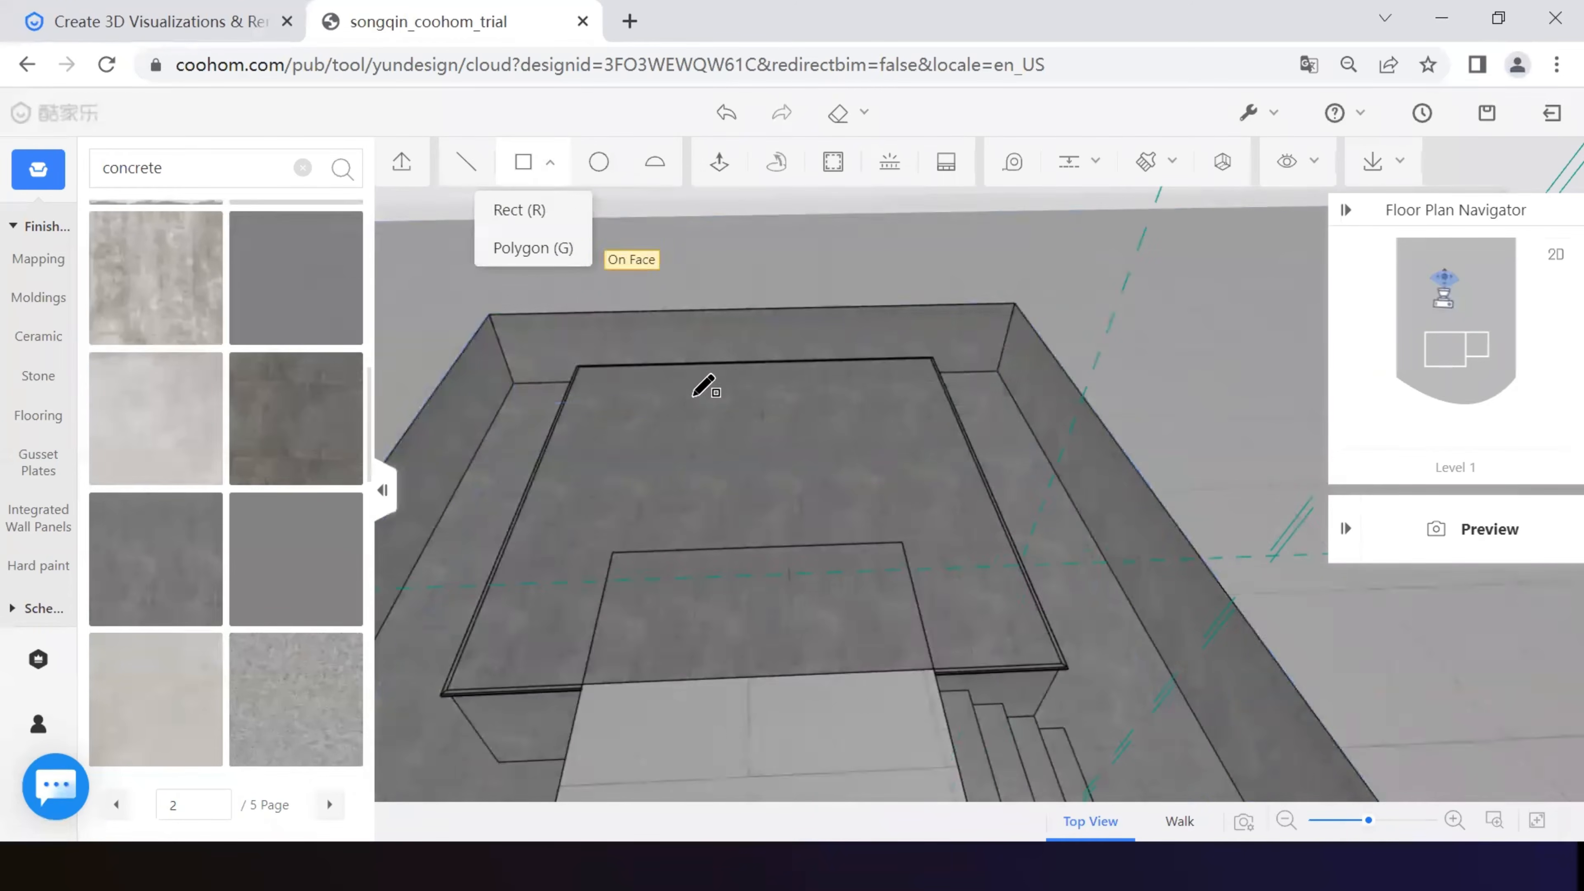
pyautogui.click(579, 366)
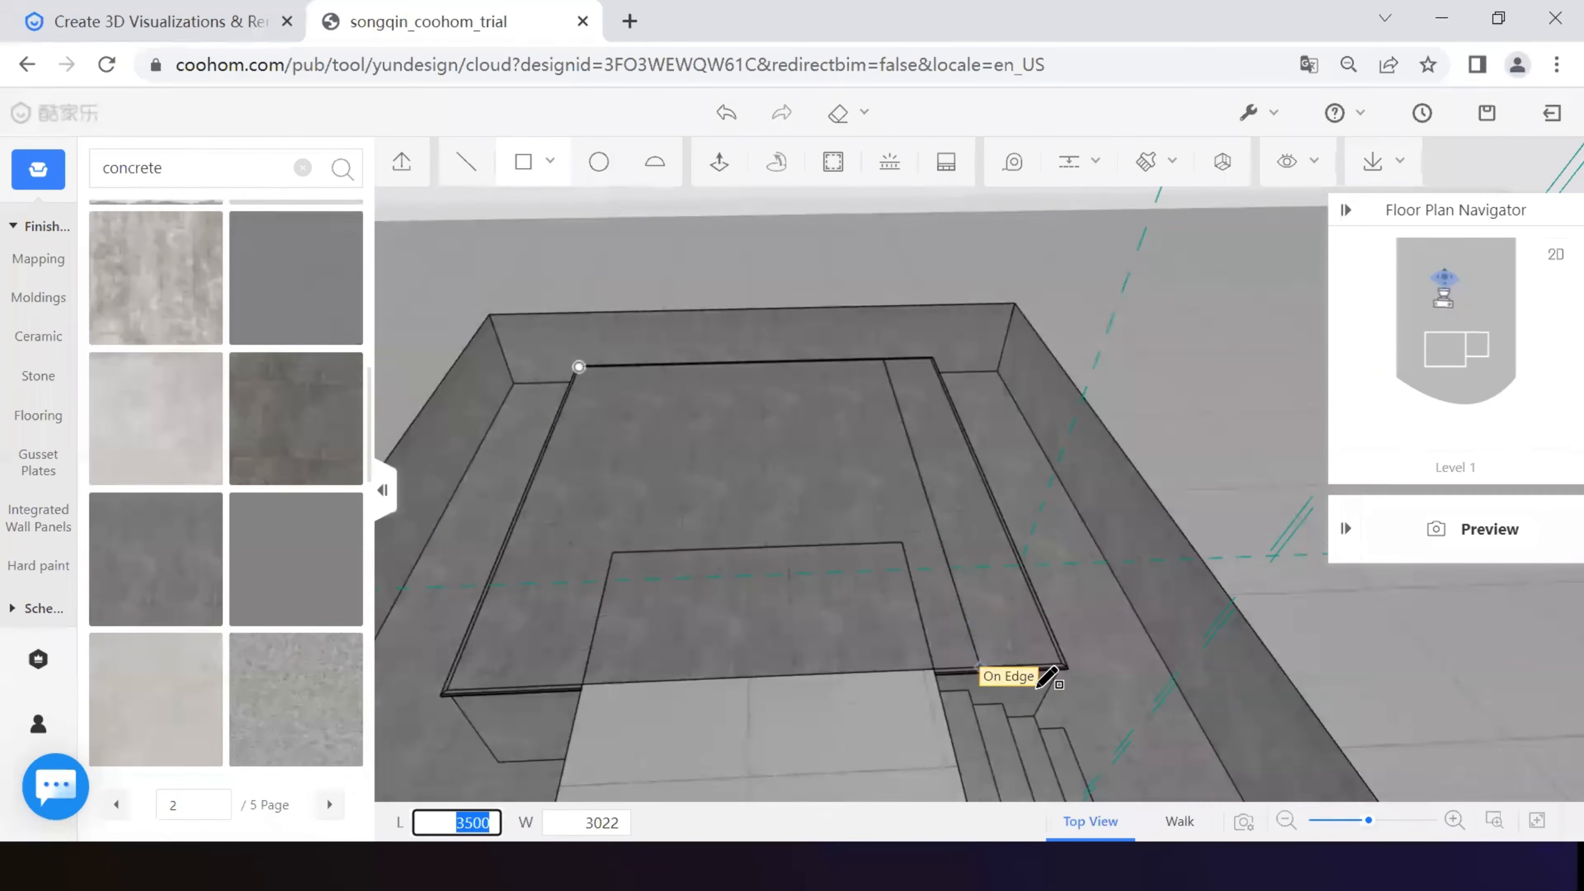
pyautogui.click(1062, 664)
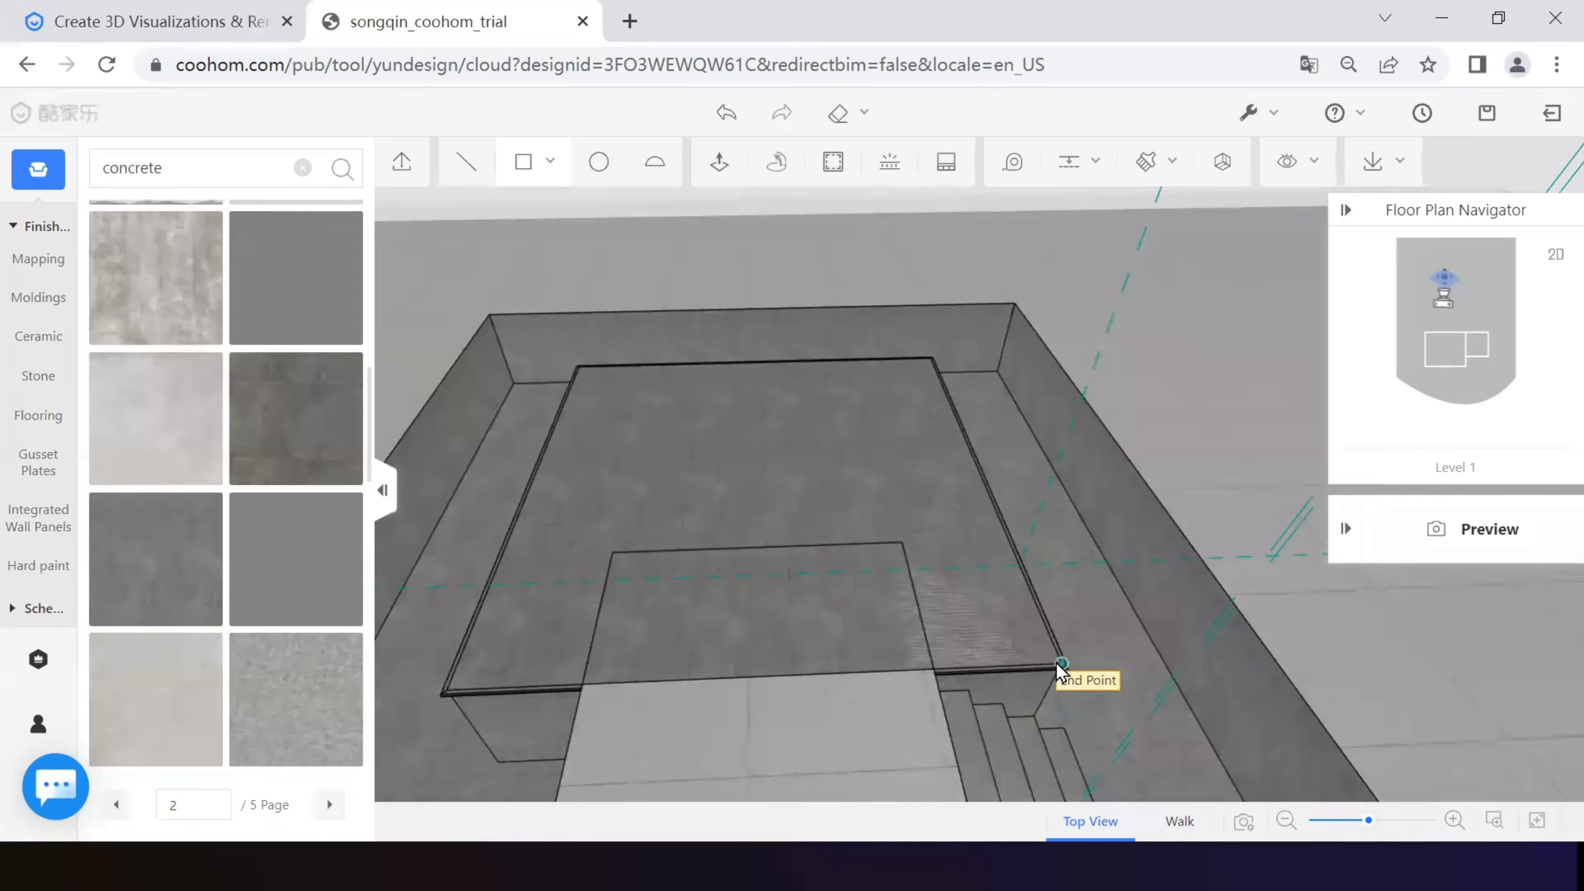
pyautogui.click(992, 632)
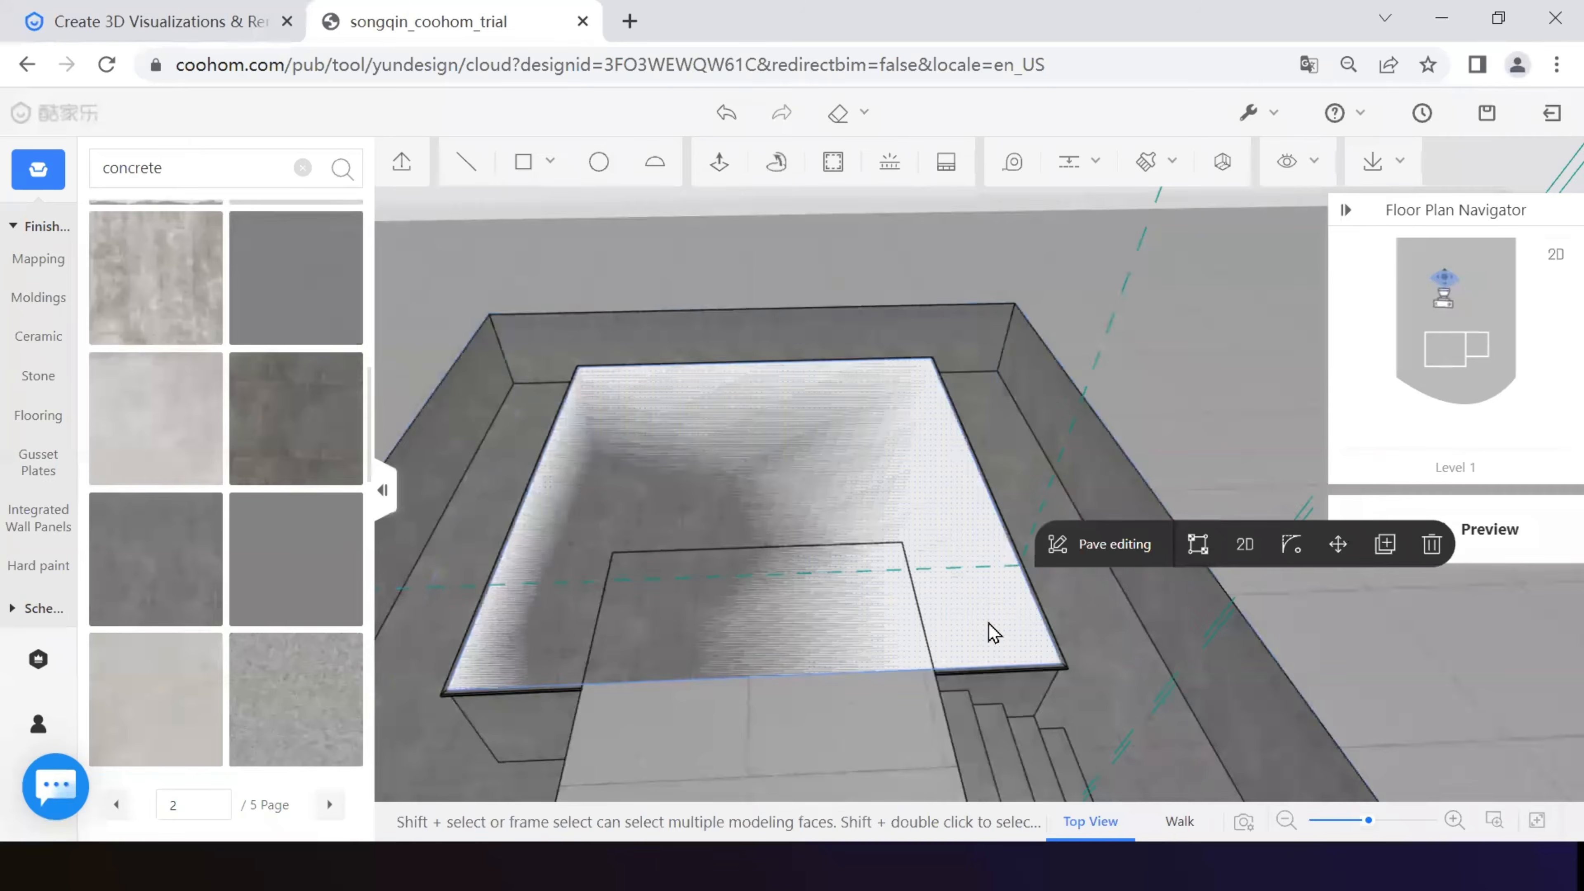
# - Try to move the new rectangular face off the stage surface, using its front corner as the base point
pyautogui.click(1386, 545)
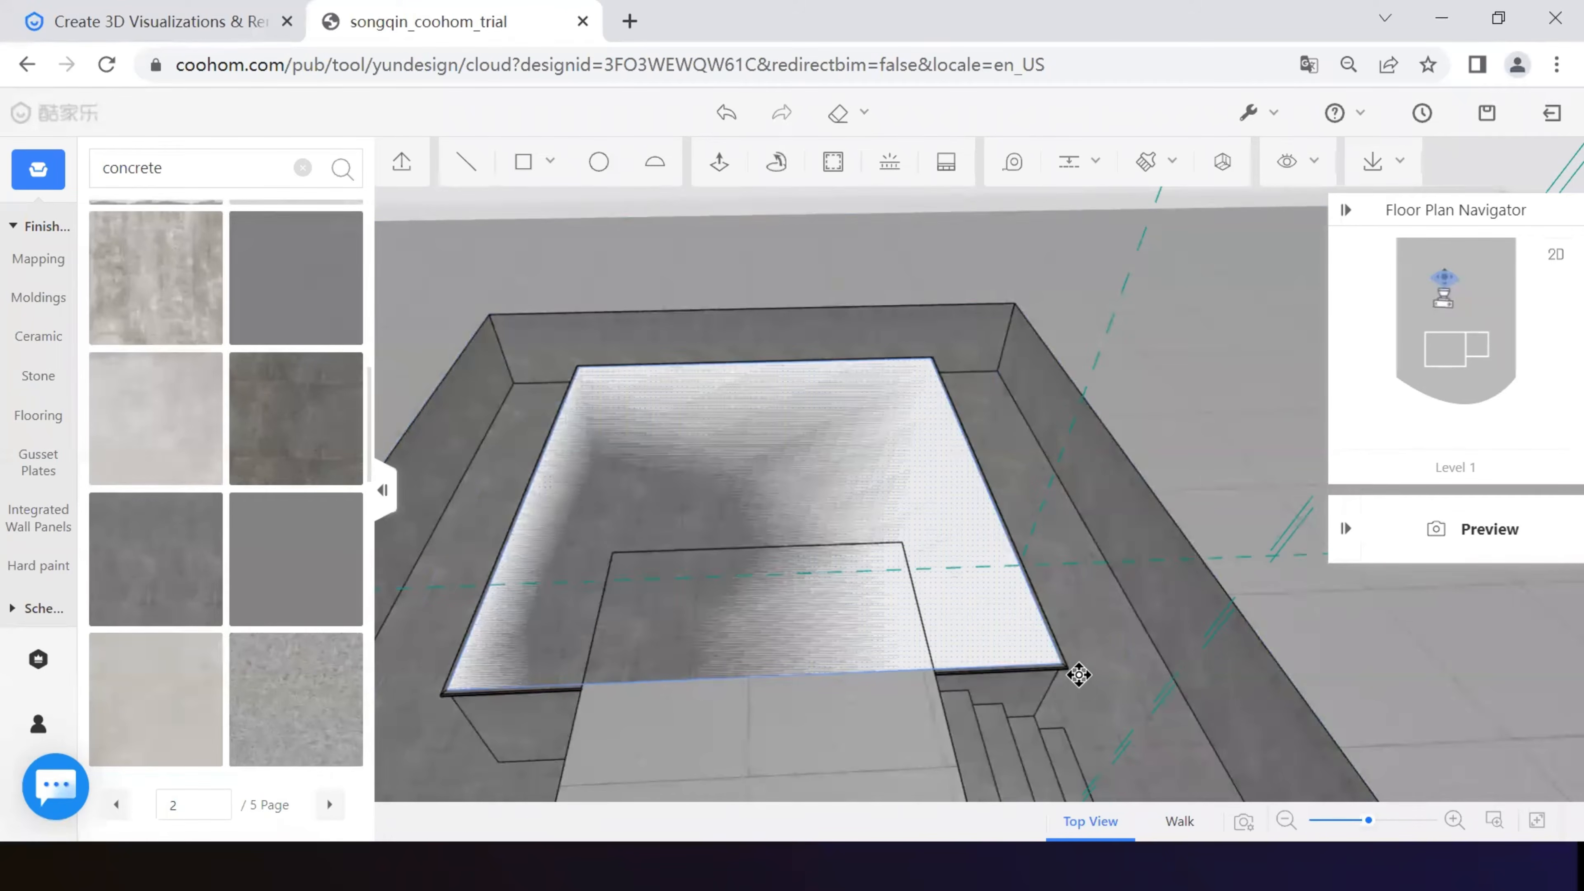
pyautogui.click(1063, 661)
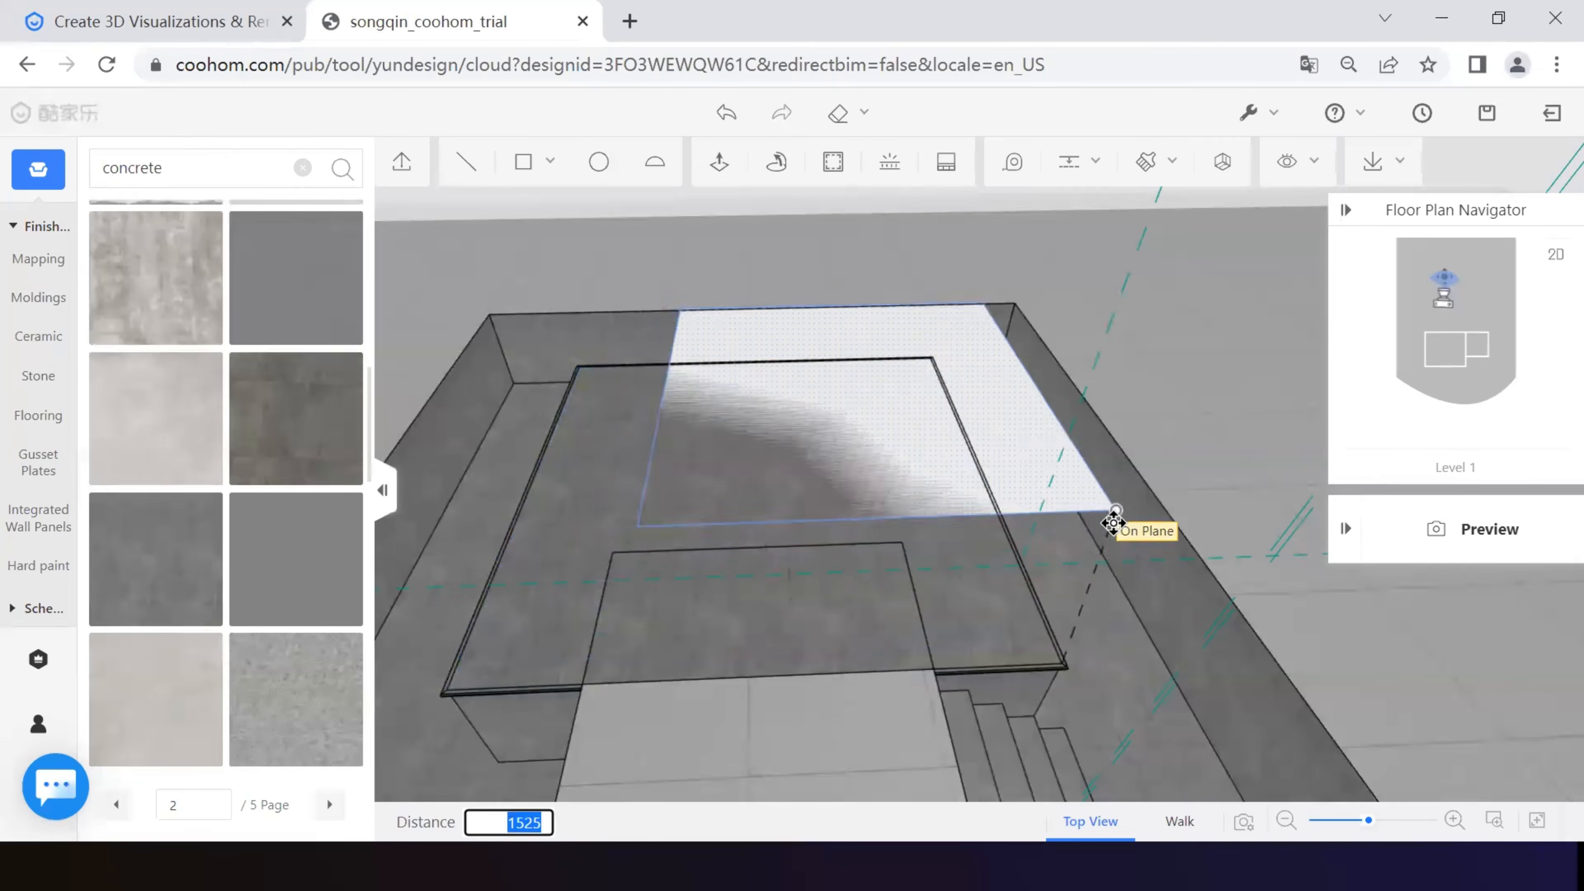
pyautogui.moveTo(1095, 547); pyautogui.dragTo(972, 397, button='middle')
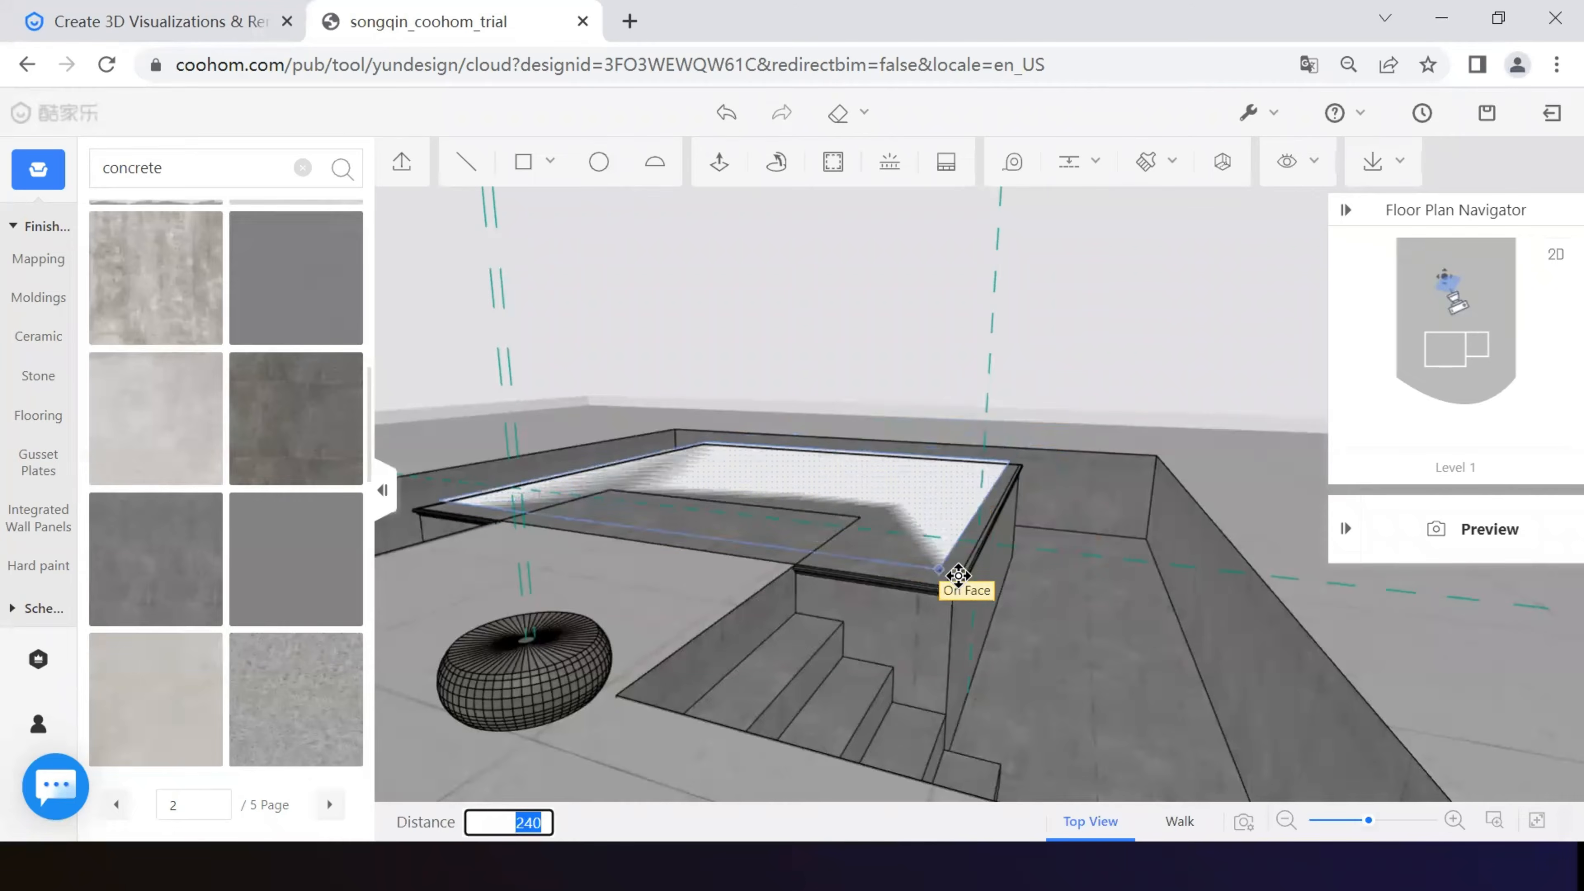
pyautogui.click(1117, 663)
pyautogui.click(757, 631)
pyautogui.moveTo(833, 659); pyautogui.dragTo(930, 532, button='middle')
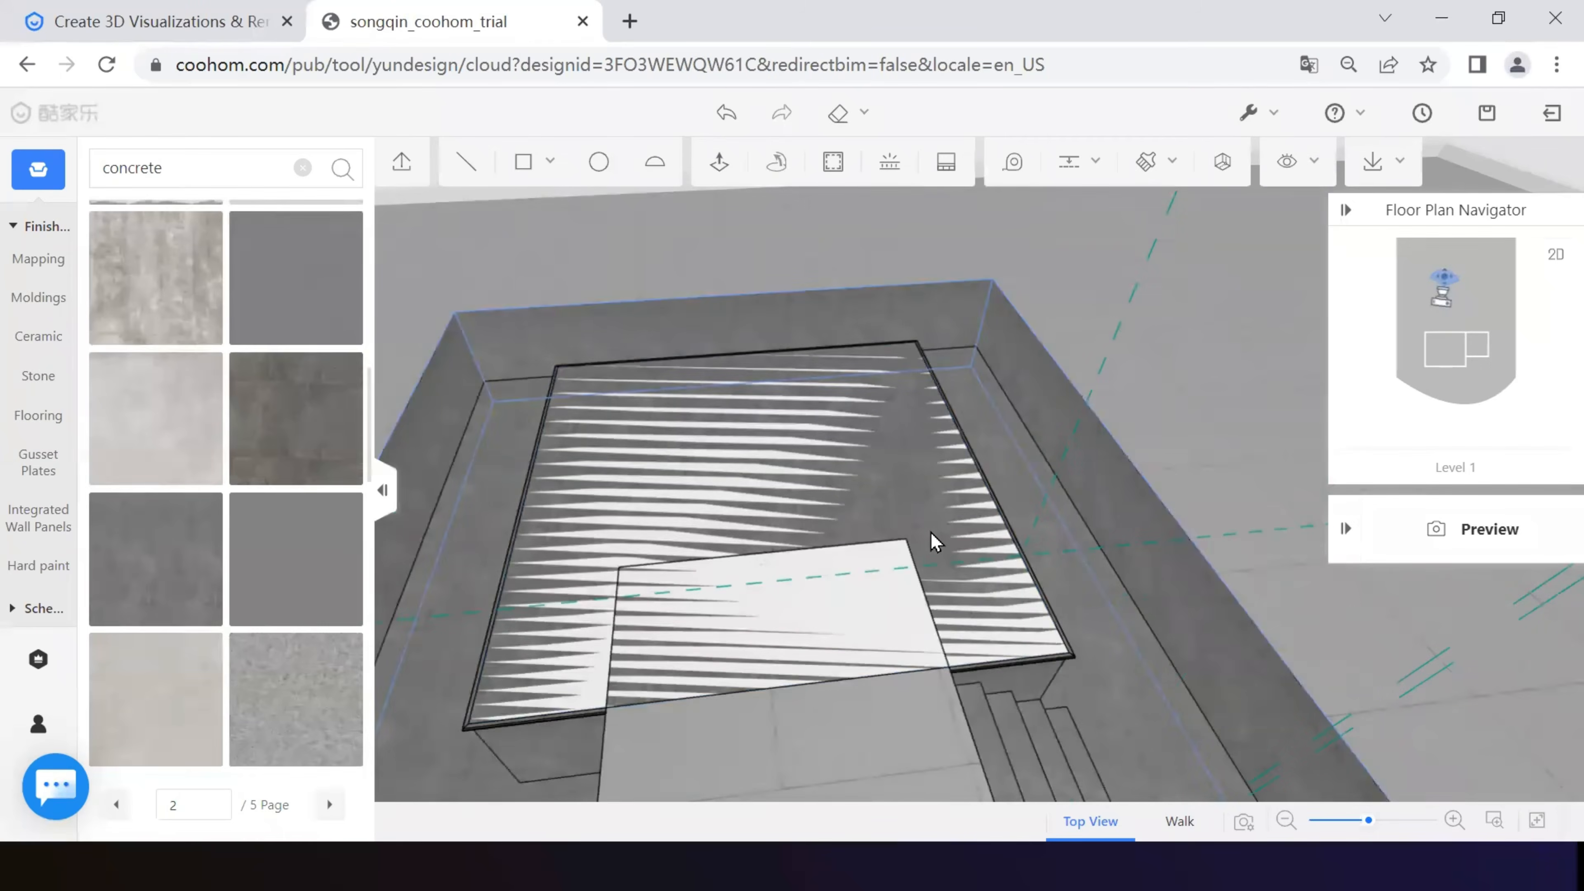
# - Undo the rectangular face's move and the rectangle drawn on the stage
pyautogui.click(1024, 550)
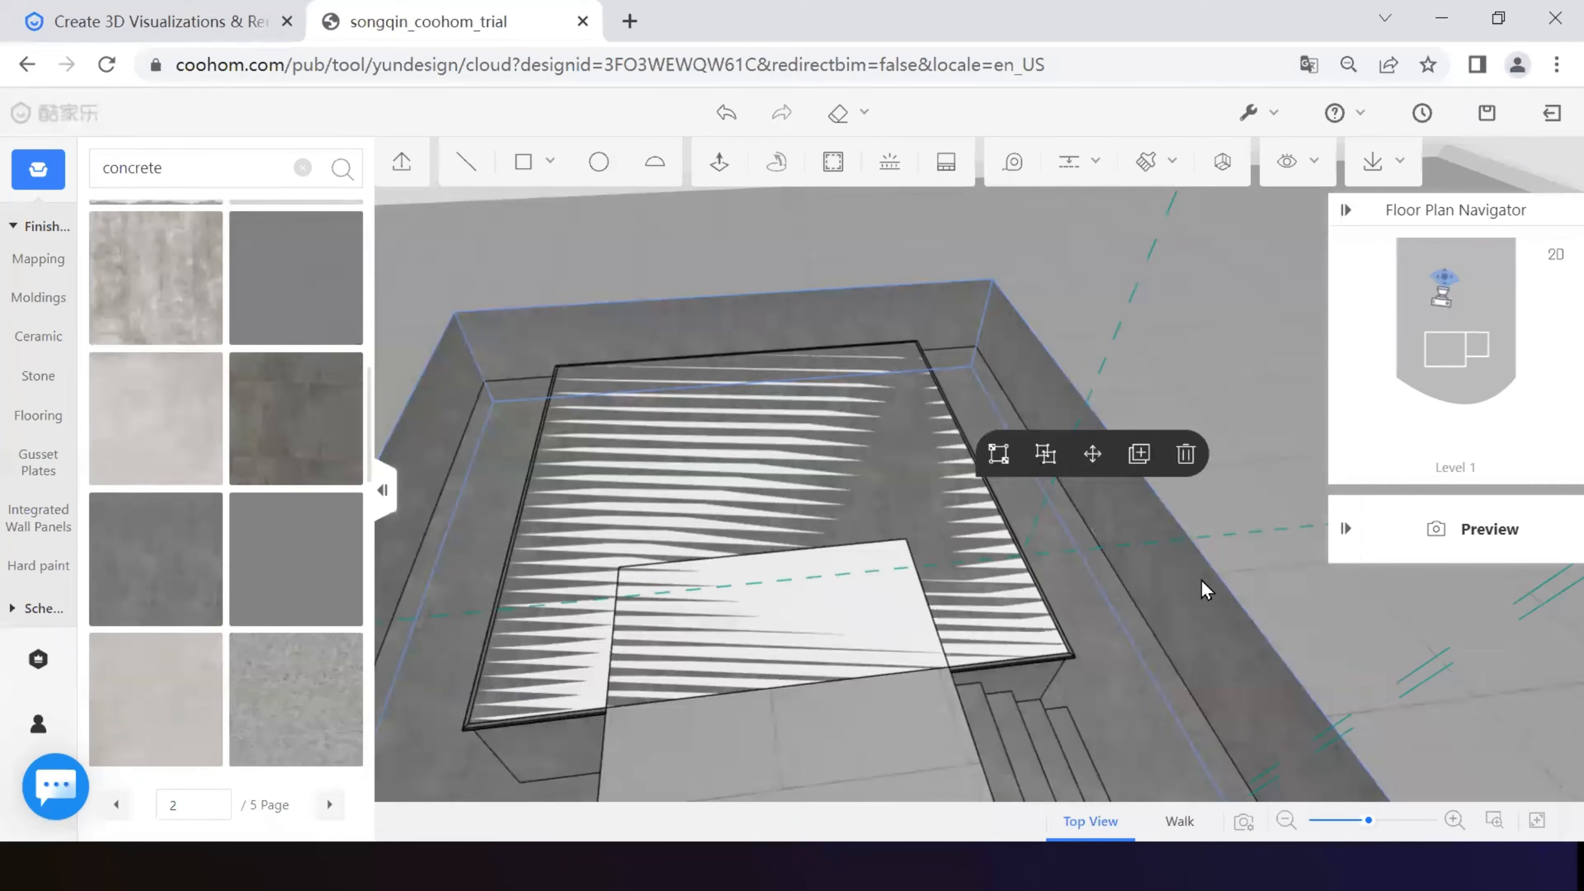
pyautogui.scroll(-2, 1148, 620)
pyautogui.hotkey('ctrl', 'z')
pyautogui.hotkey('ctrl', 'z')
pyautogui.moveTo(960, 557); pyautogui.dragTo(940, 589, button='middle')
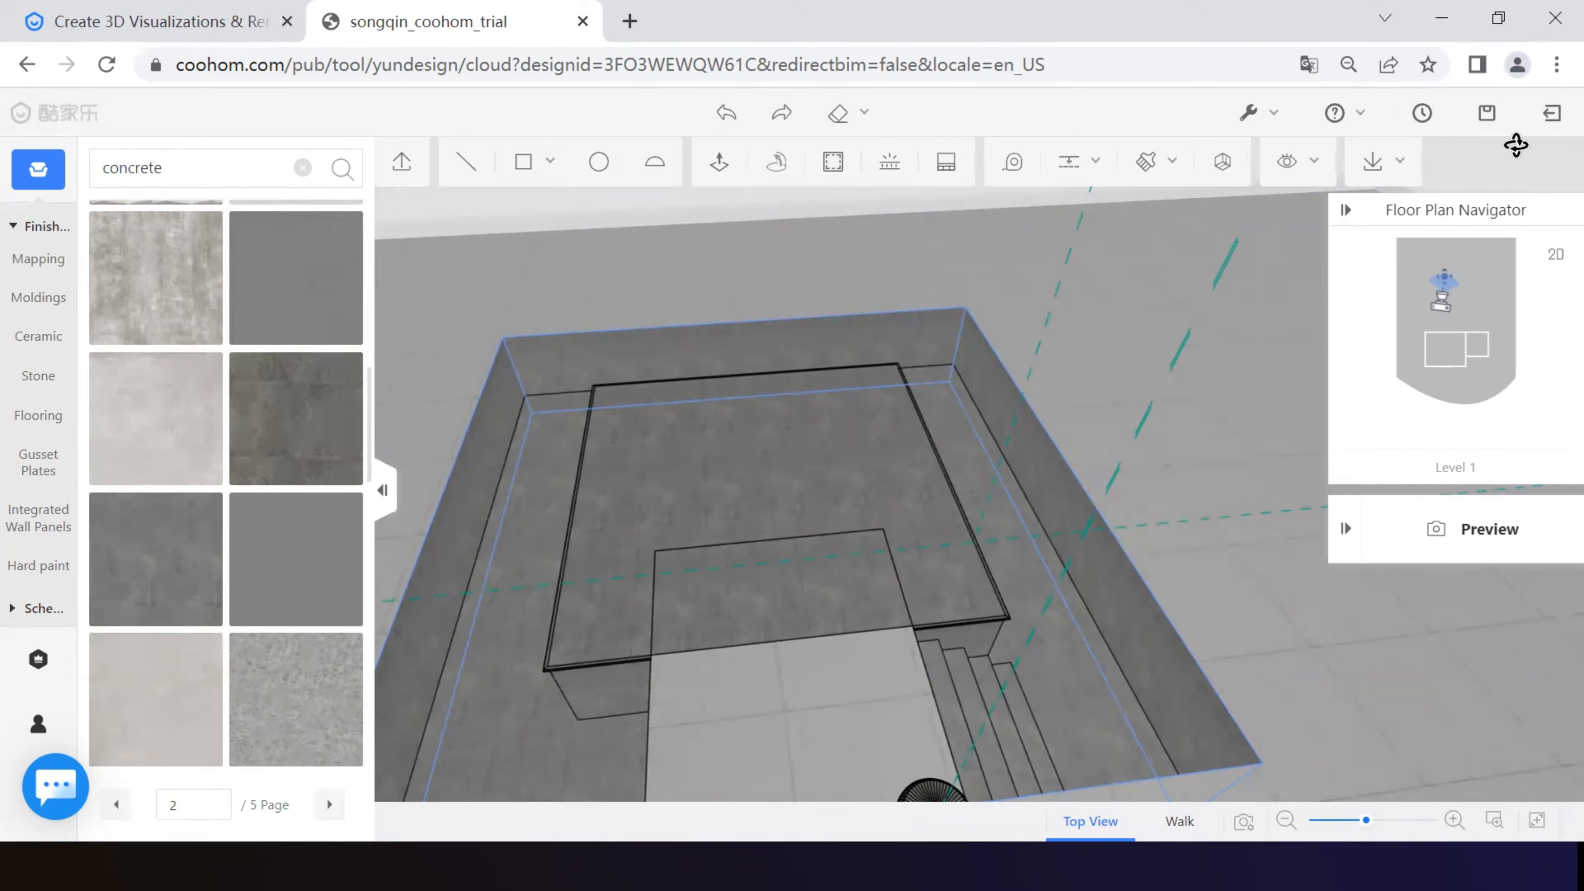
# - Exit the unresponsive design page, reload it and dismiss the translation prompt
pyautogui.click(870, 326)
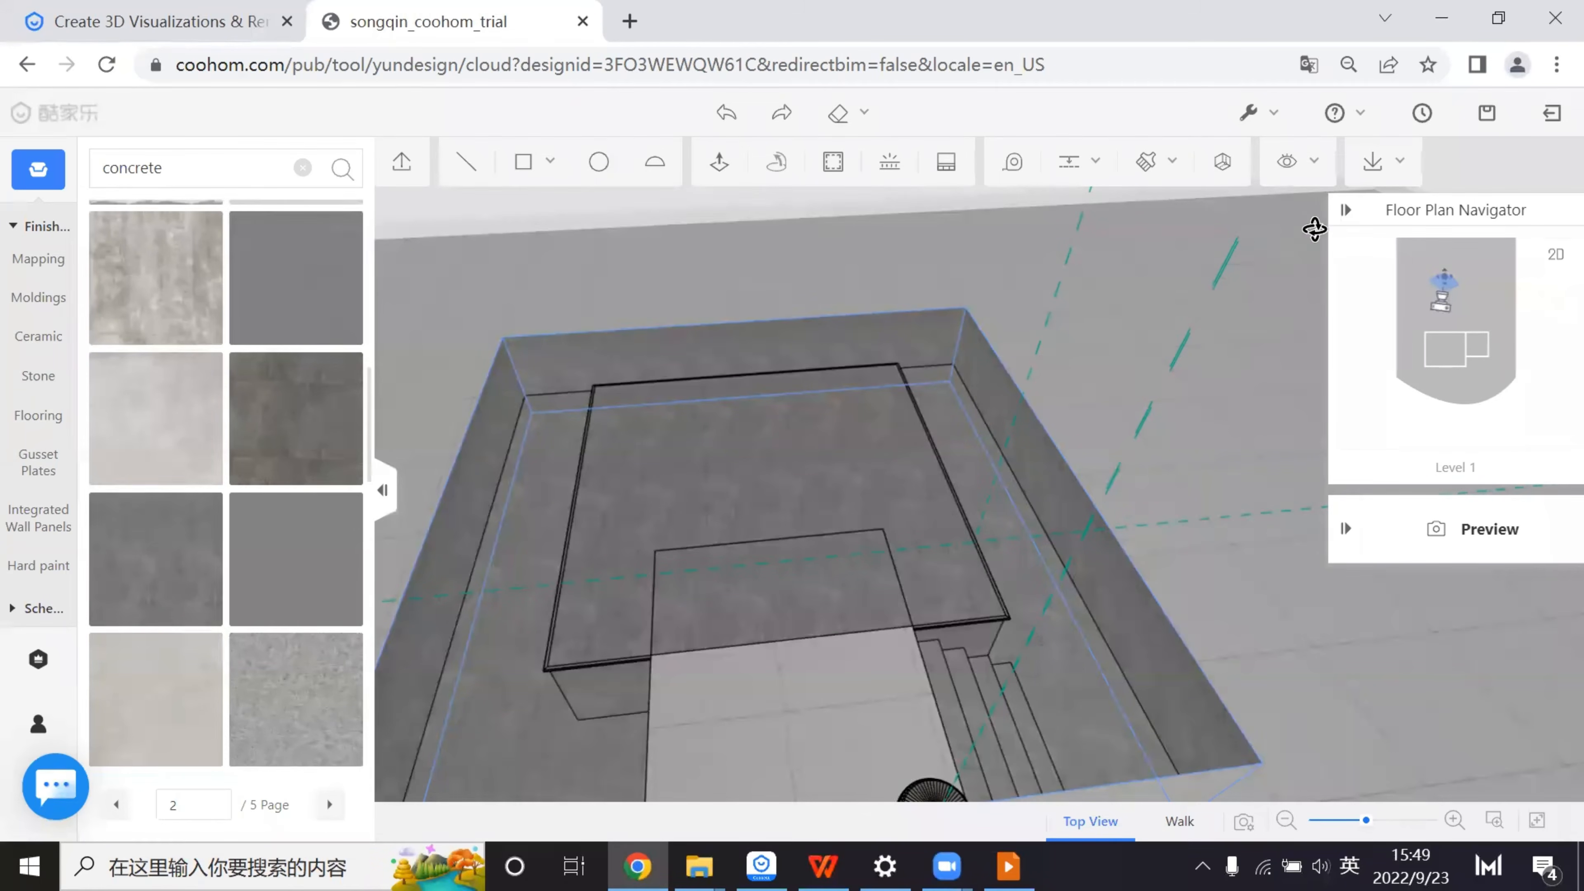
pyautogui.click(113, 70)
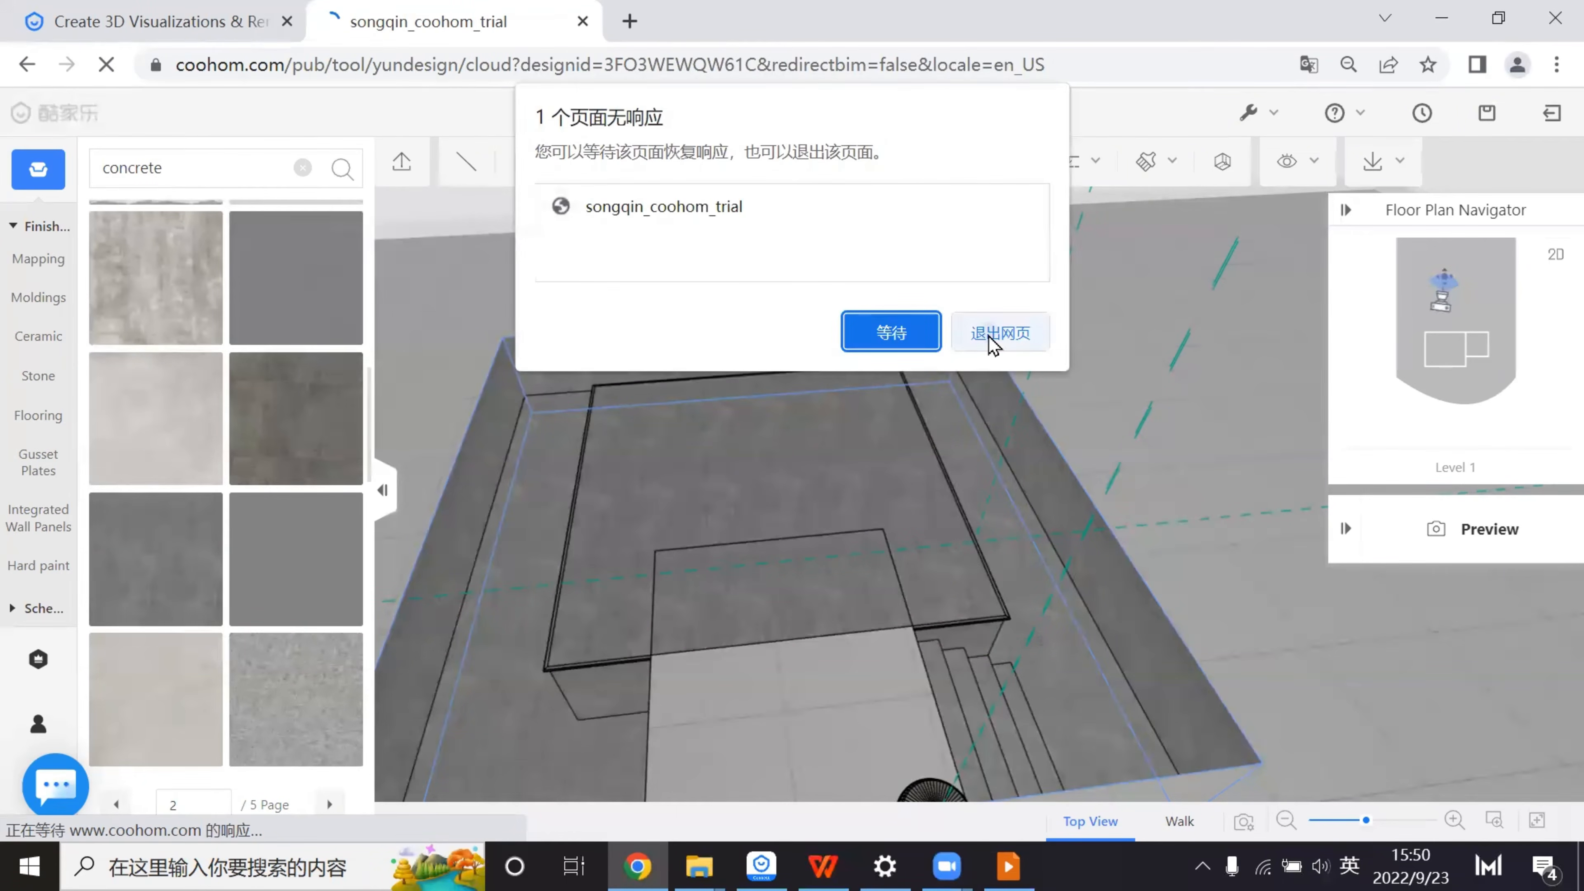
pyautogui.click(999, 340)
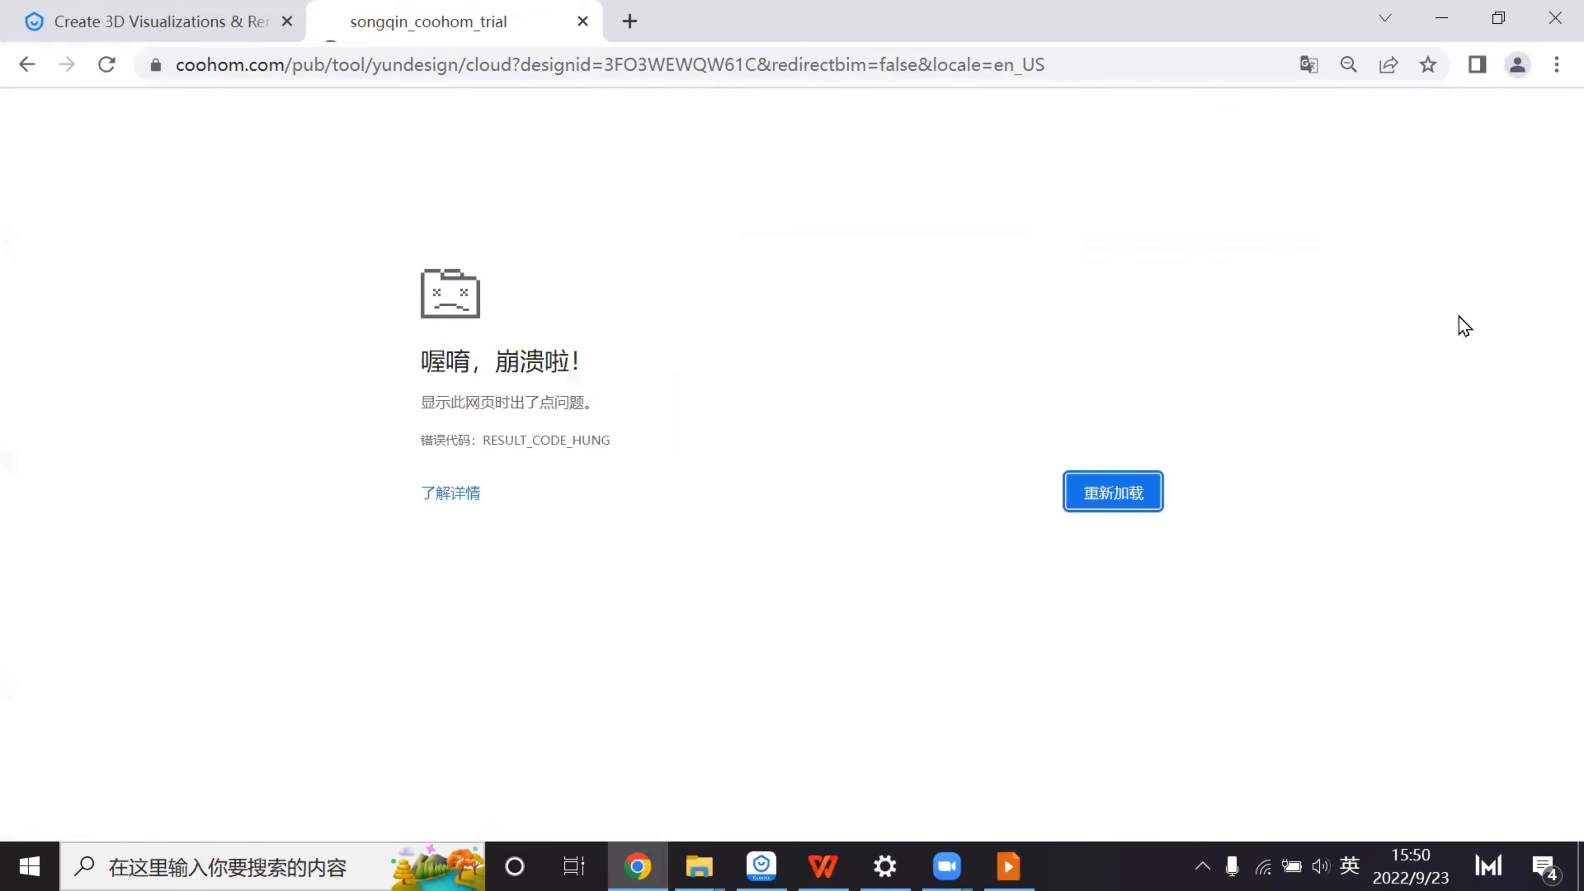
pyautogui.click(1135, 499)
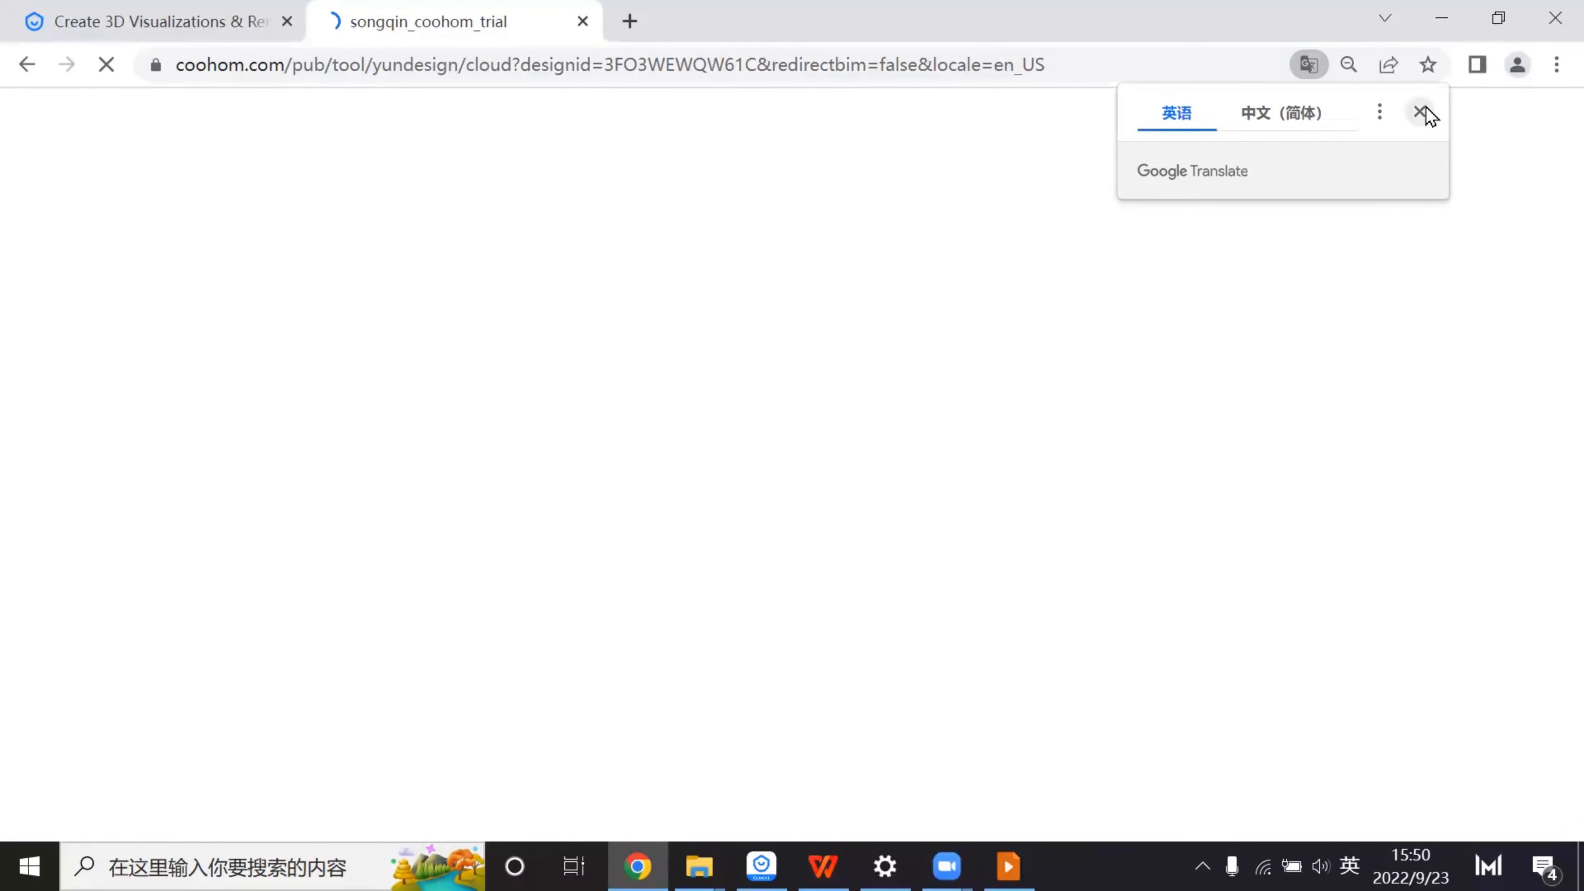
pyautogui.click(1420, 111)
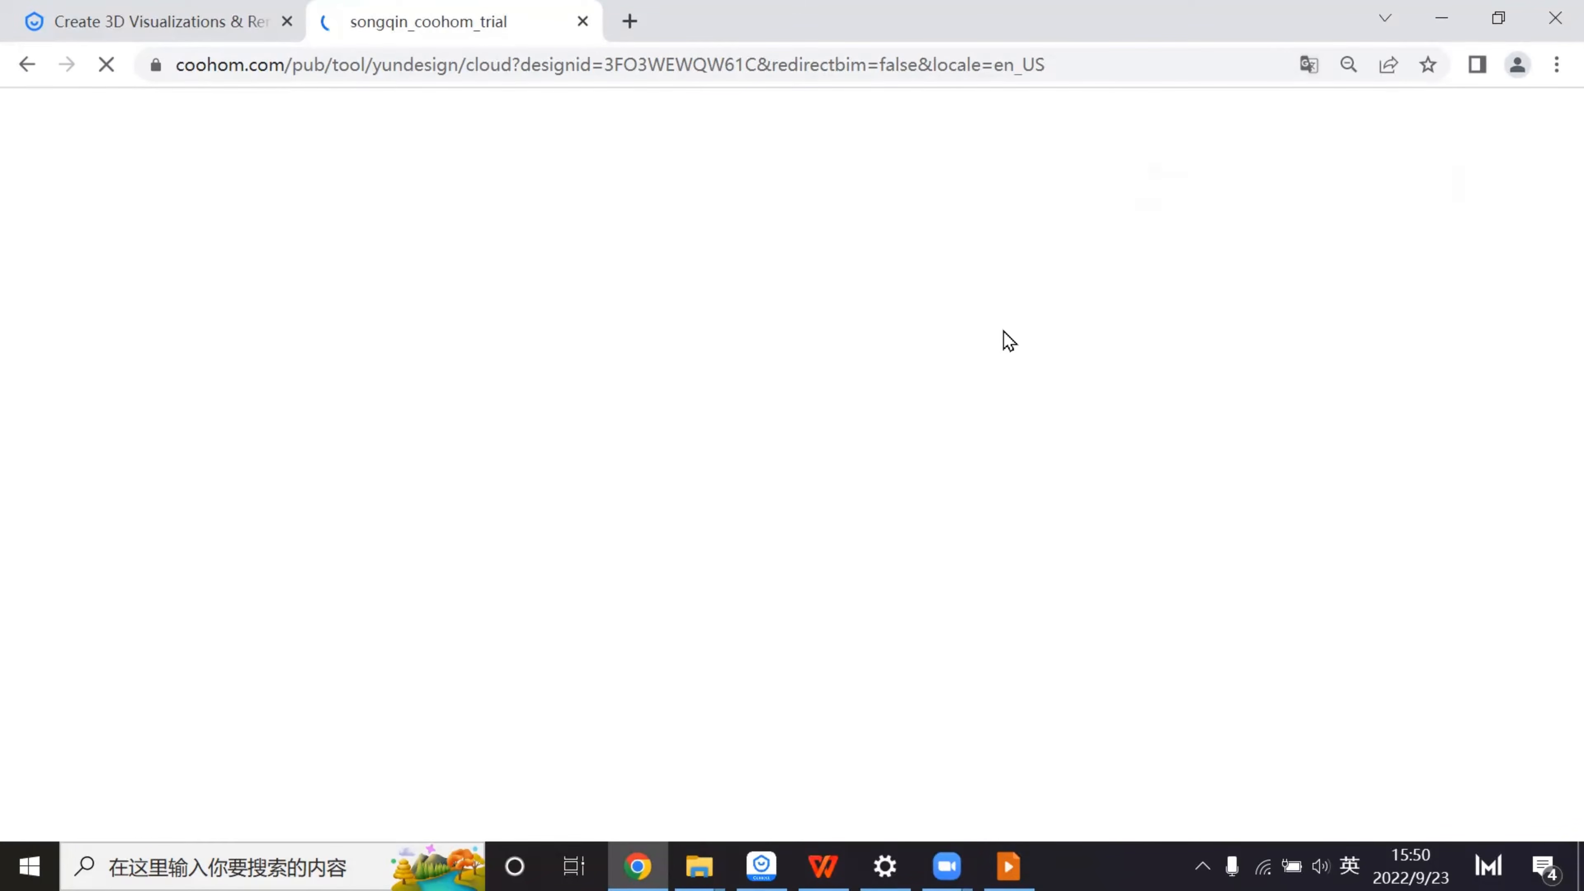
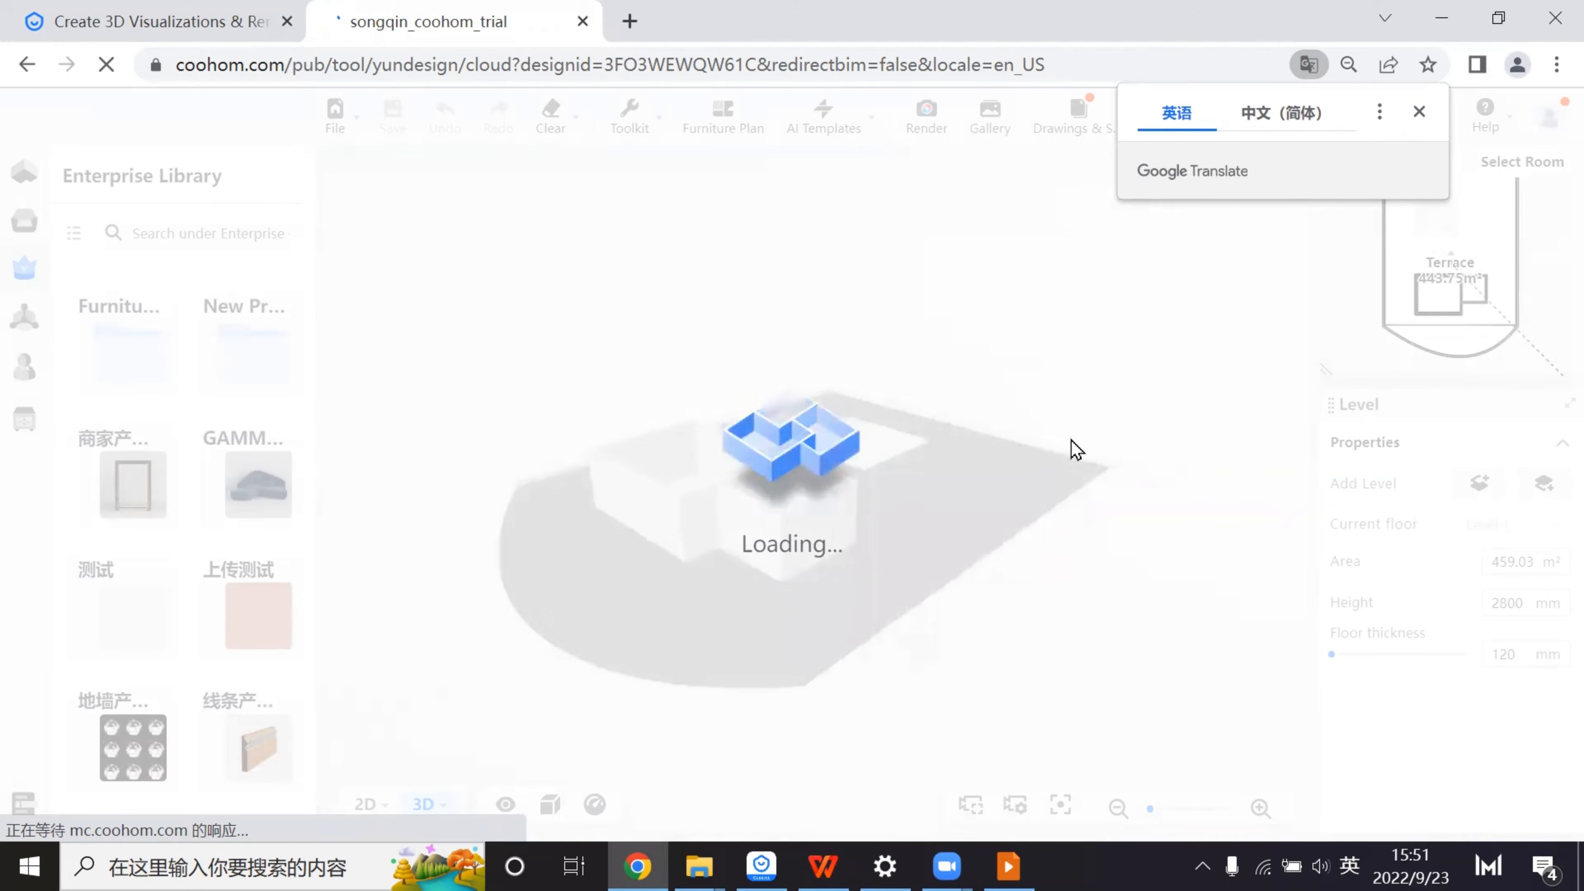
# - Check the pool and seats in the reloaded 3D scene and reopen the Construction modeling editor
pyautogui.scroll(-5, 1012, 531)
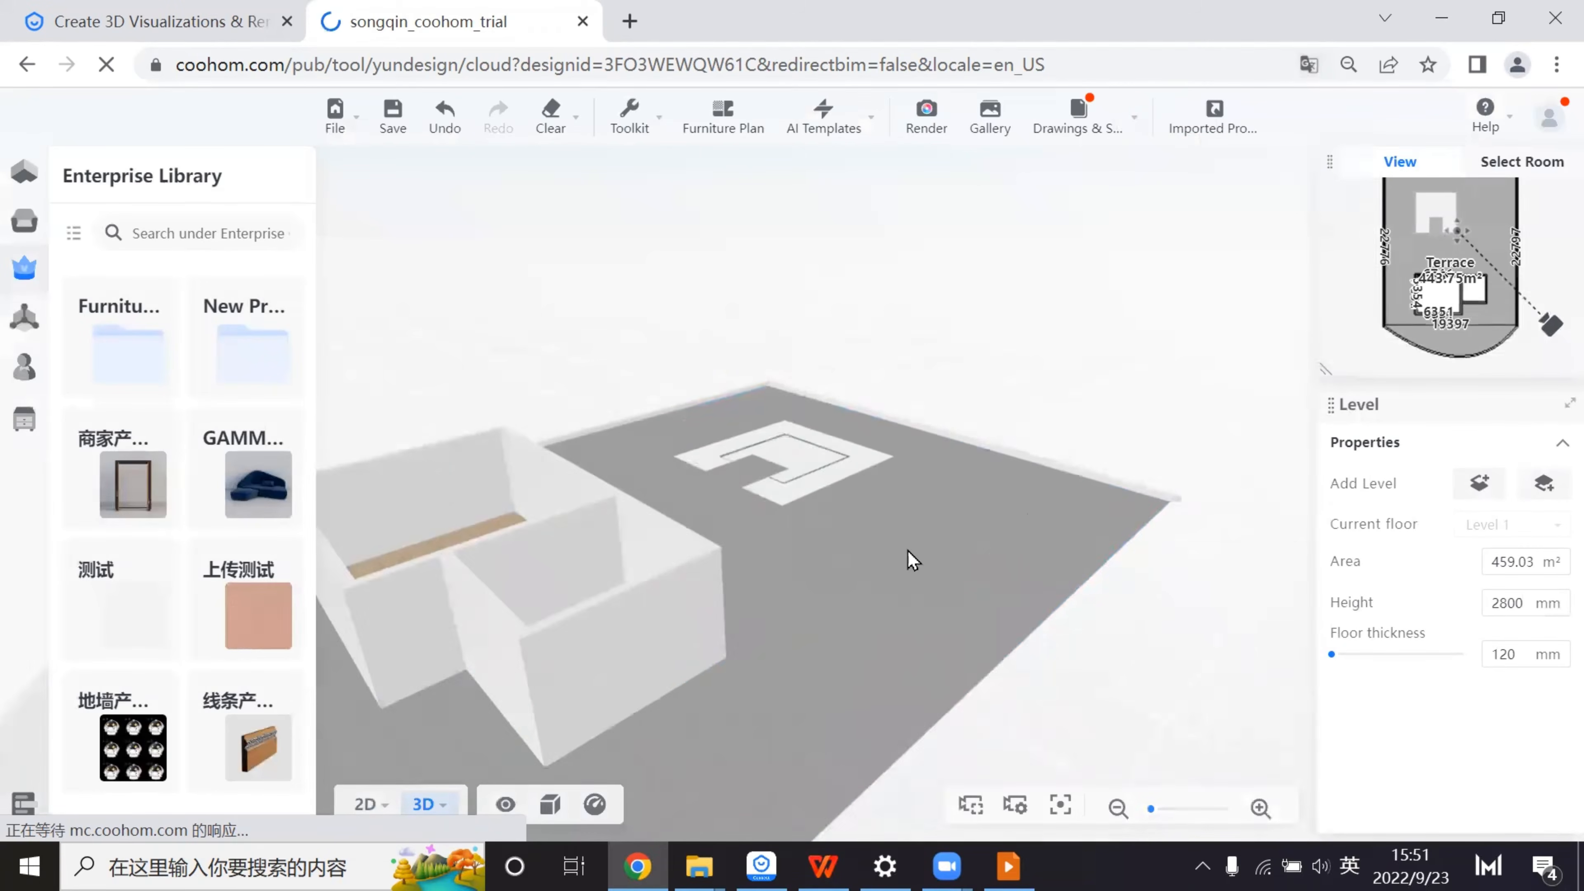
pyautogui.scroll(-5, 973, 573)
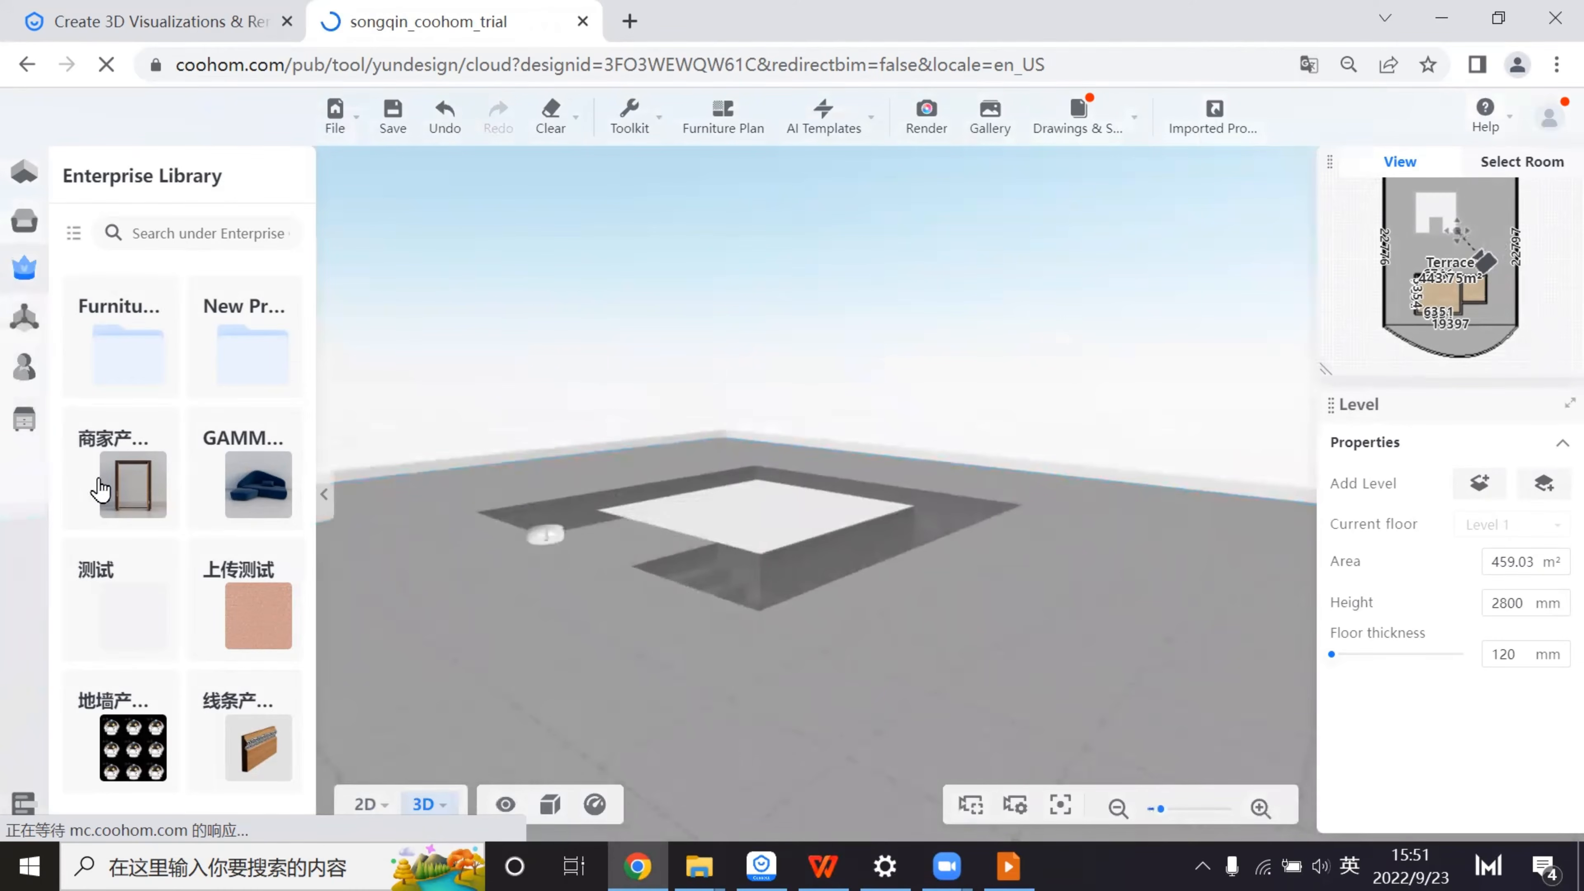
pyautogui.moveTo(49, 436)
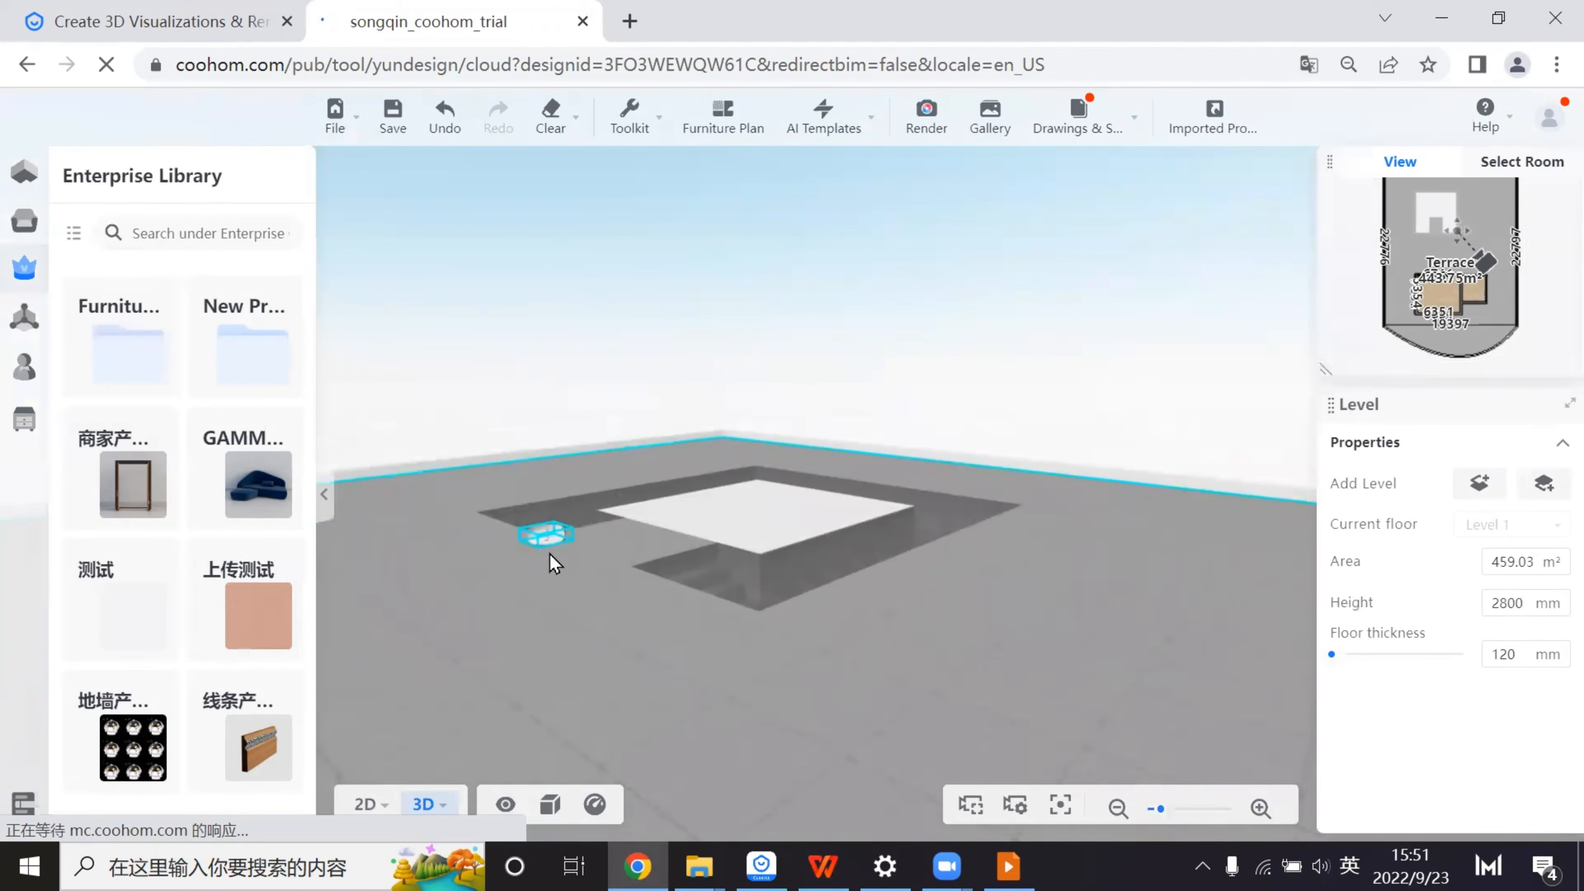
pyautogui.click(549, 535)
pyautogui.moveTo(499, 625); pyautogui.dragTo(640, 662)
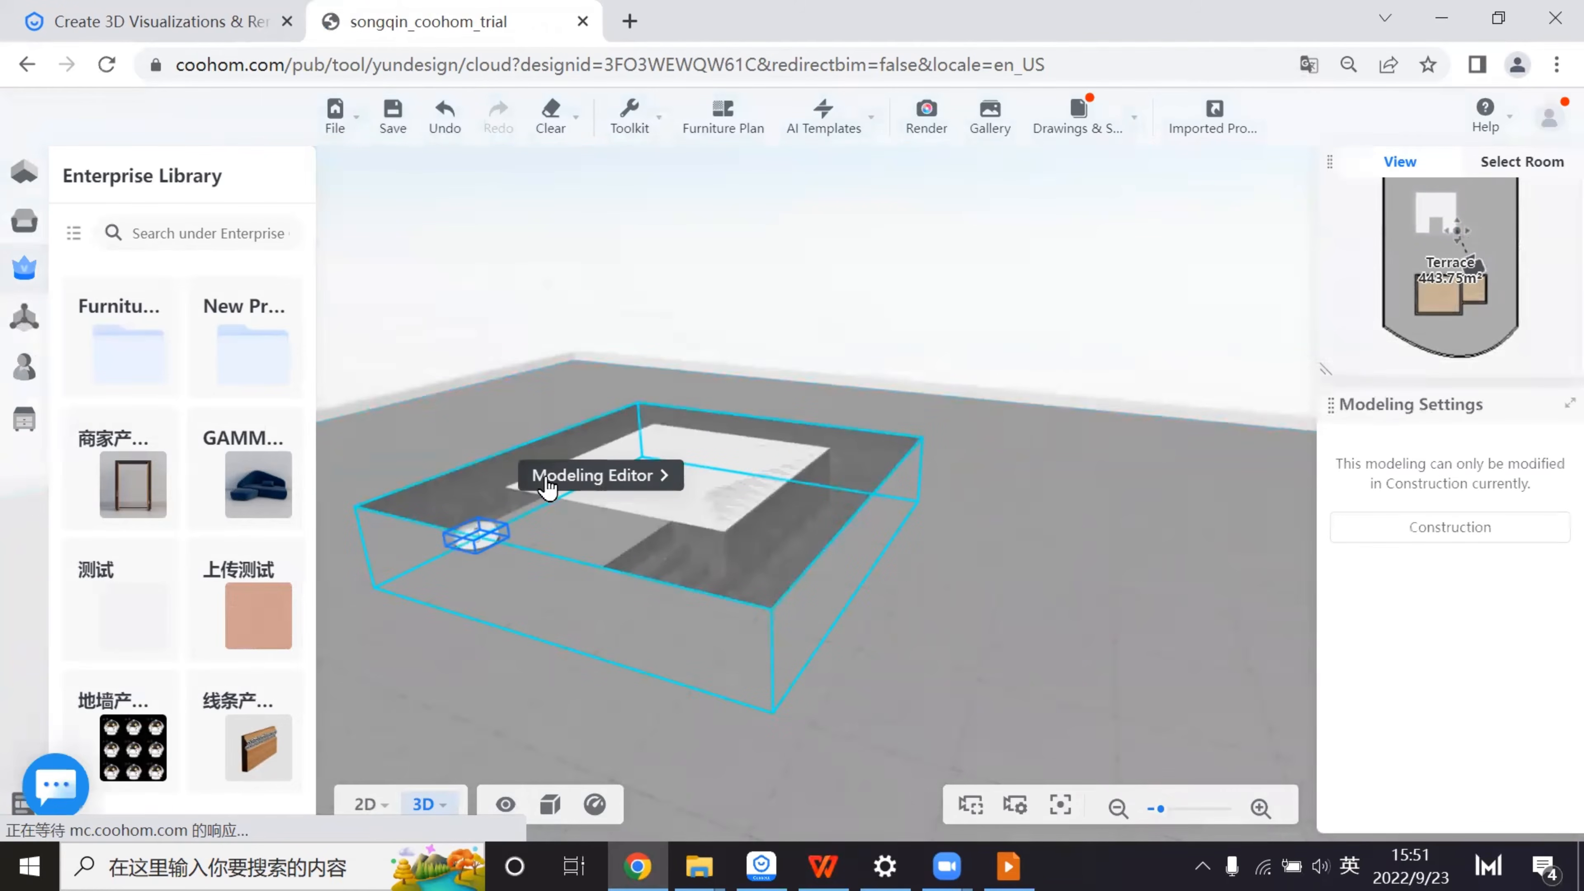
pyautogui.click(24, 418)
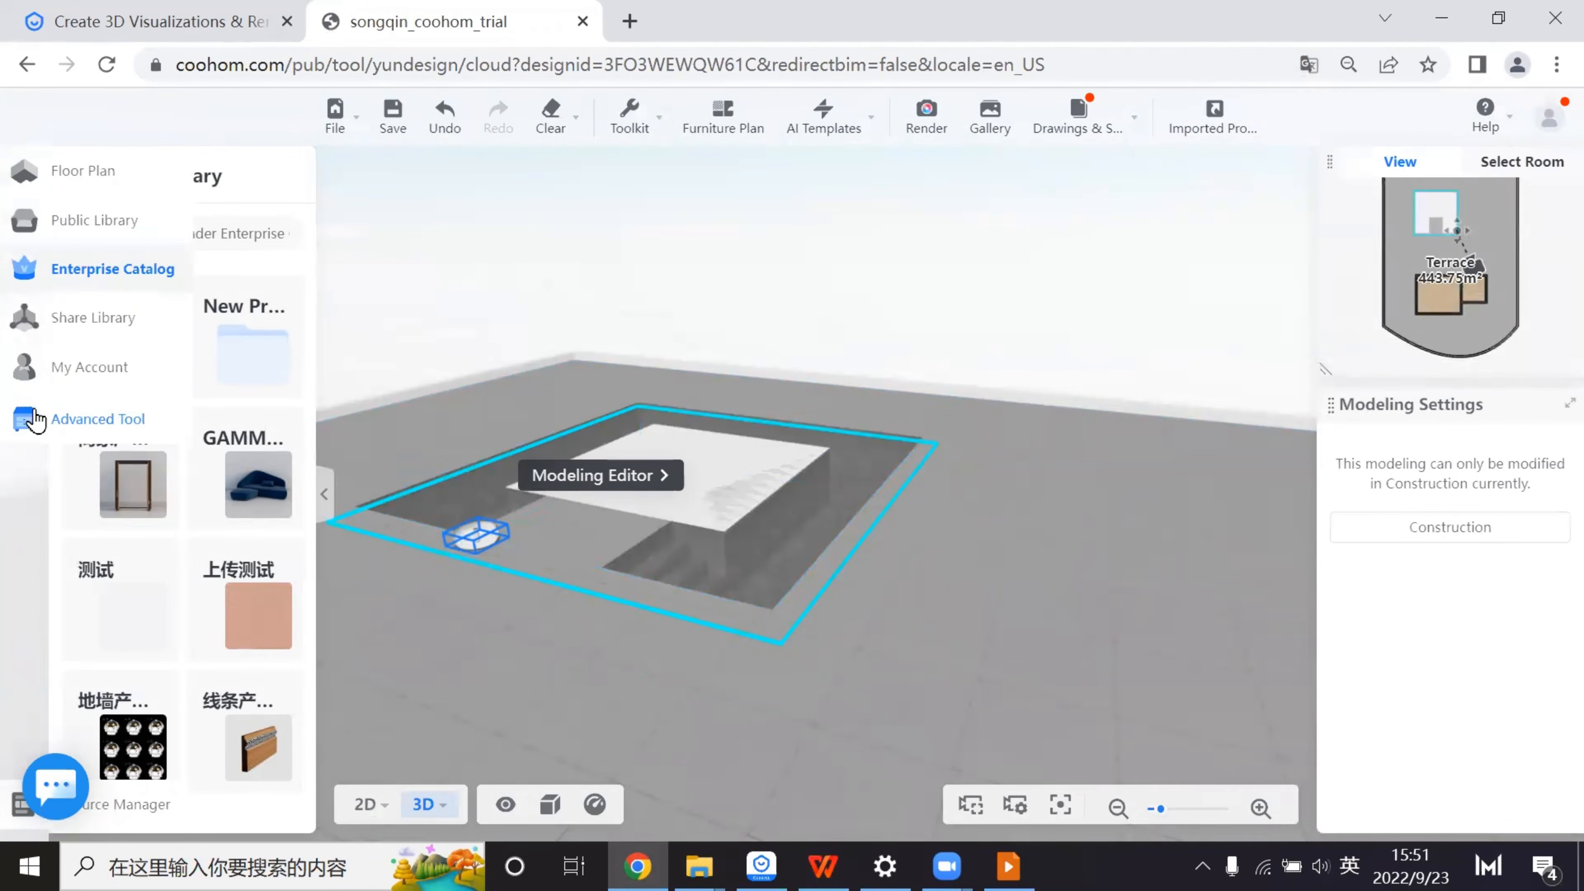
pyautogui.click(155, 287)
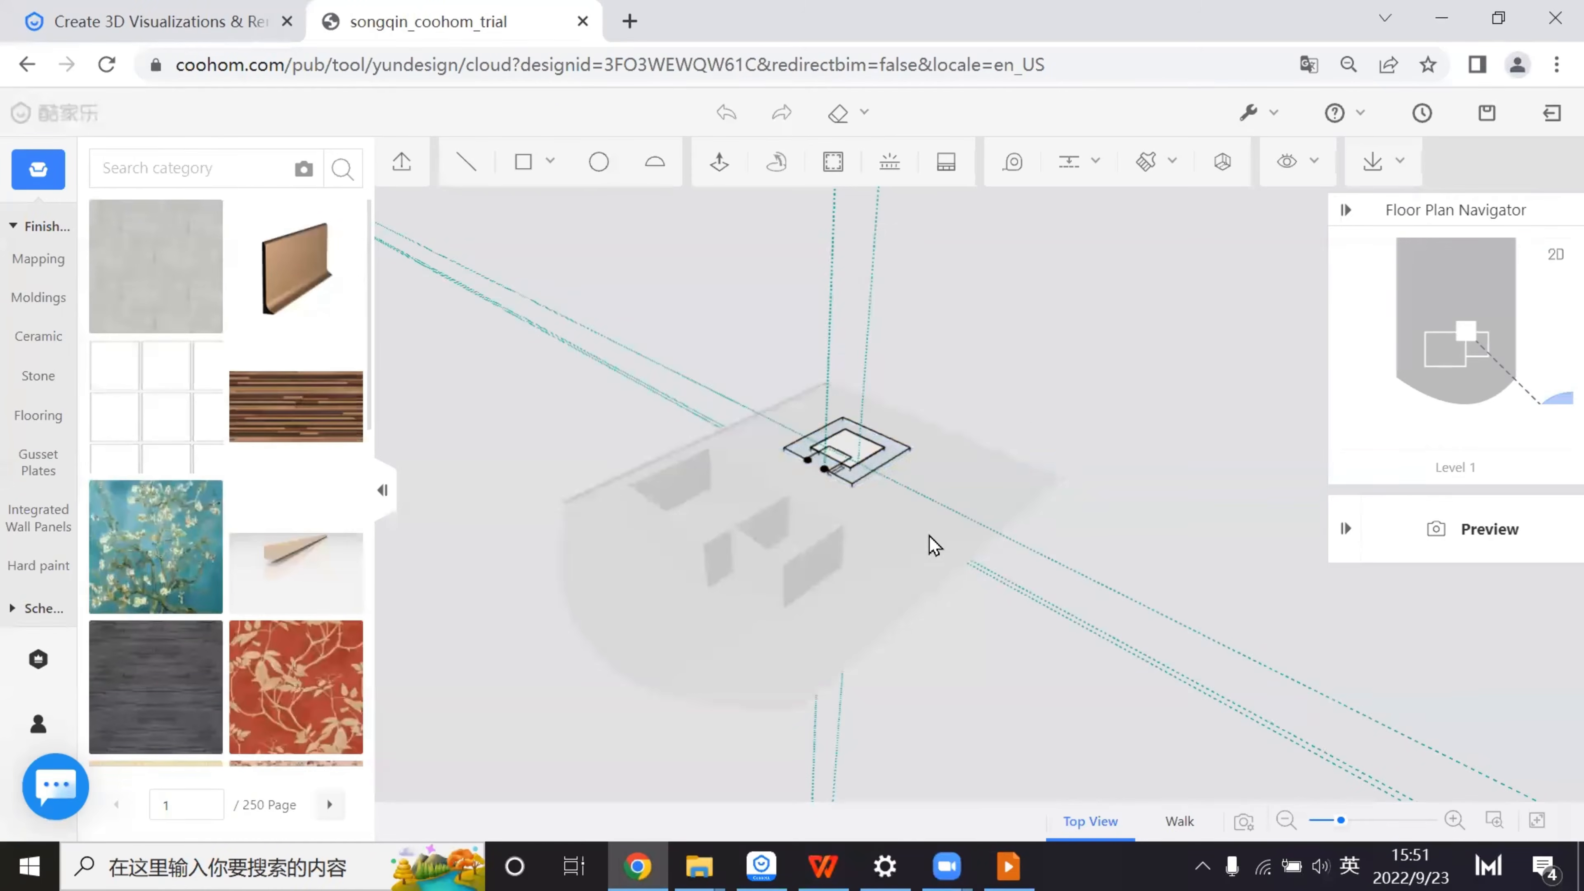
# - Delete the duplicated round seat, keeping only the seat beside the stairs
pyautogui.scroll(5, 932, 529)
pyautogui.moveTo(933, 531); pyautogui.dragTo(775, 400)
pyautogui.click(845, 467)
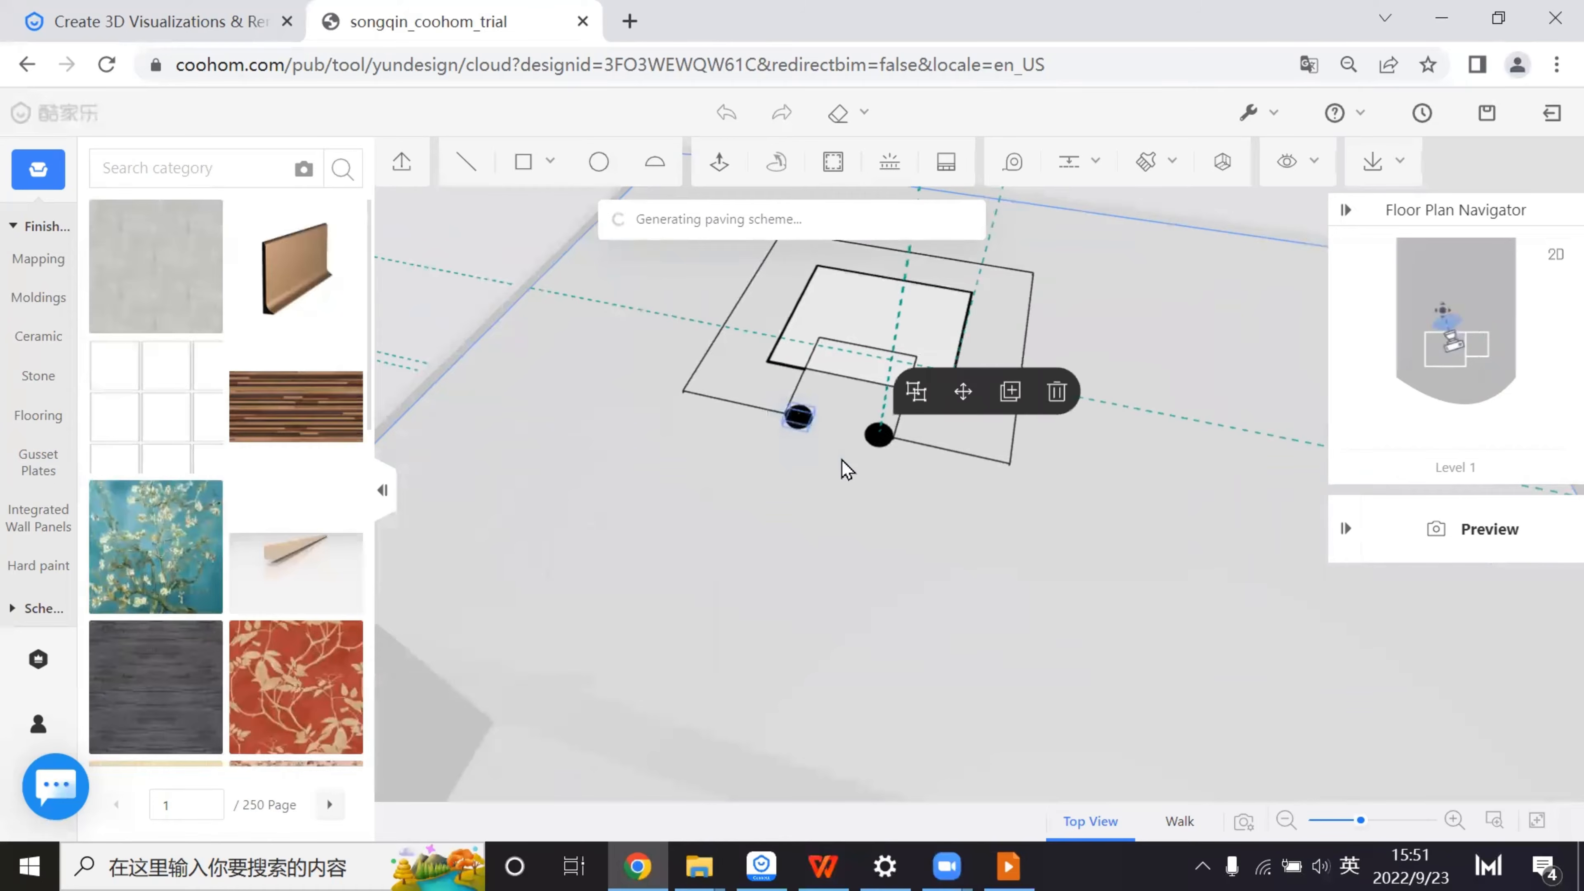
pyautogui.click(1058, 397)
pyautogui.moveTo(1123, 538); pyautogui.dragTo(883, 549)
pyautogui.moveTo(959, 451)
pyautogui.mouseDown(button='right')
pyautogui.moveTo(1018, 564)
pyautogui.moveTo(1023, 542)
pyautogui.mouseUp(button='right')
pyautogui.moveTo(1212, 571)
pyautogui.mouseDown()
pyautogui.moveTo(1197, 529)
pyautogui.moveTo(1181, 566)
pyautogui.mouseUp()
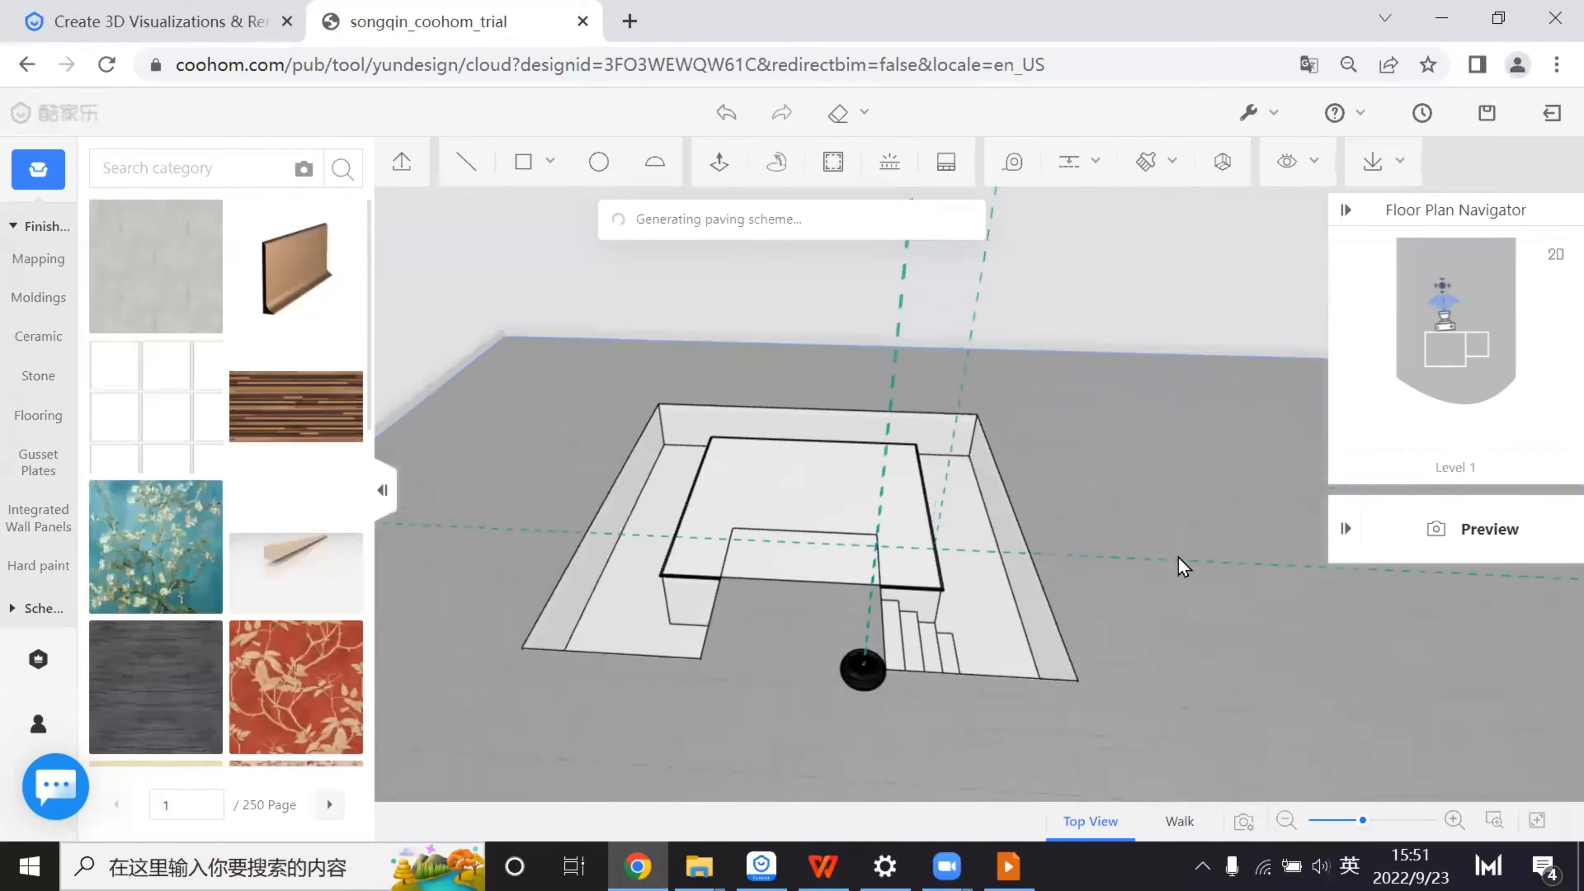
pyautogui.scroll(3, 1180, 566)
pyautogui.moveTo(1191, 571); pyautogui.dragTo(972, 562, button='right')
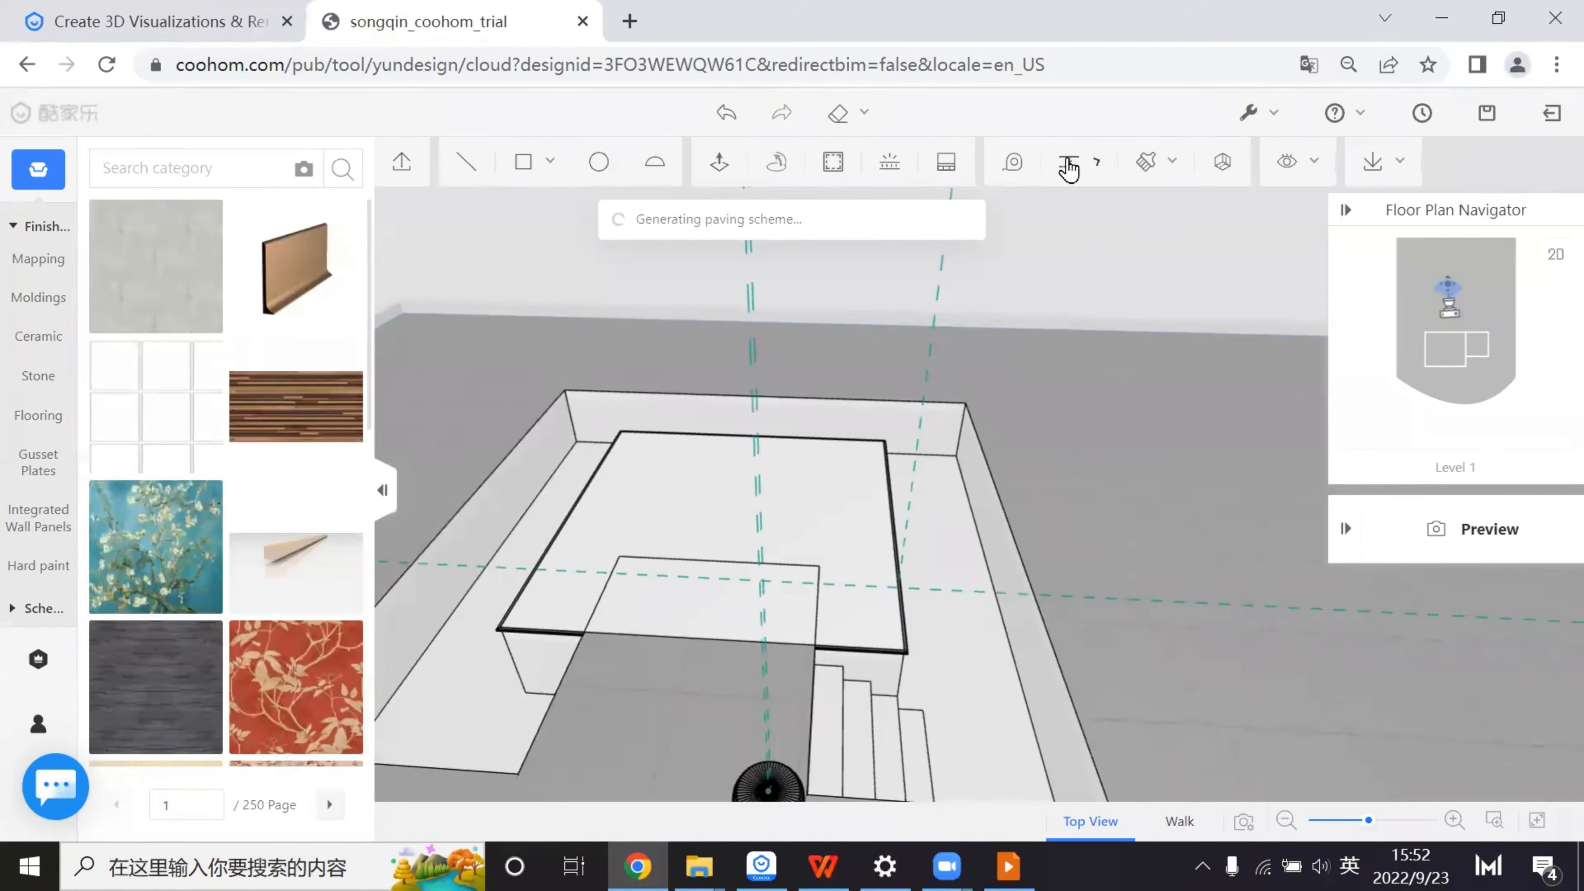
# - Add a guide parallel to the existing vertical one through the stage's far corner beside the pool wall
pyautogui.moveTo(1068, 169)
pyautogui.click(1085, 212)
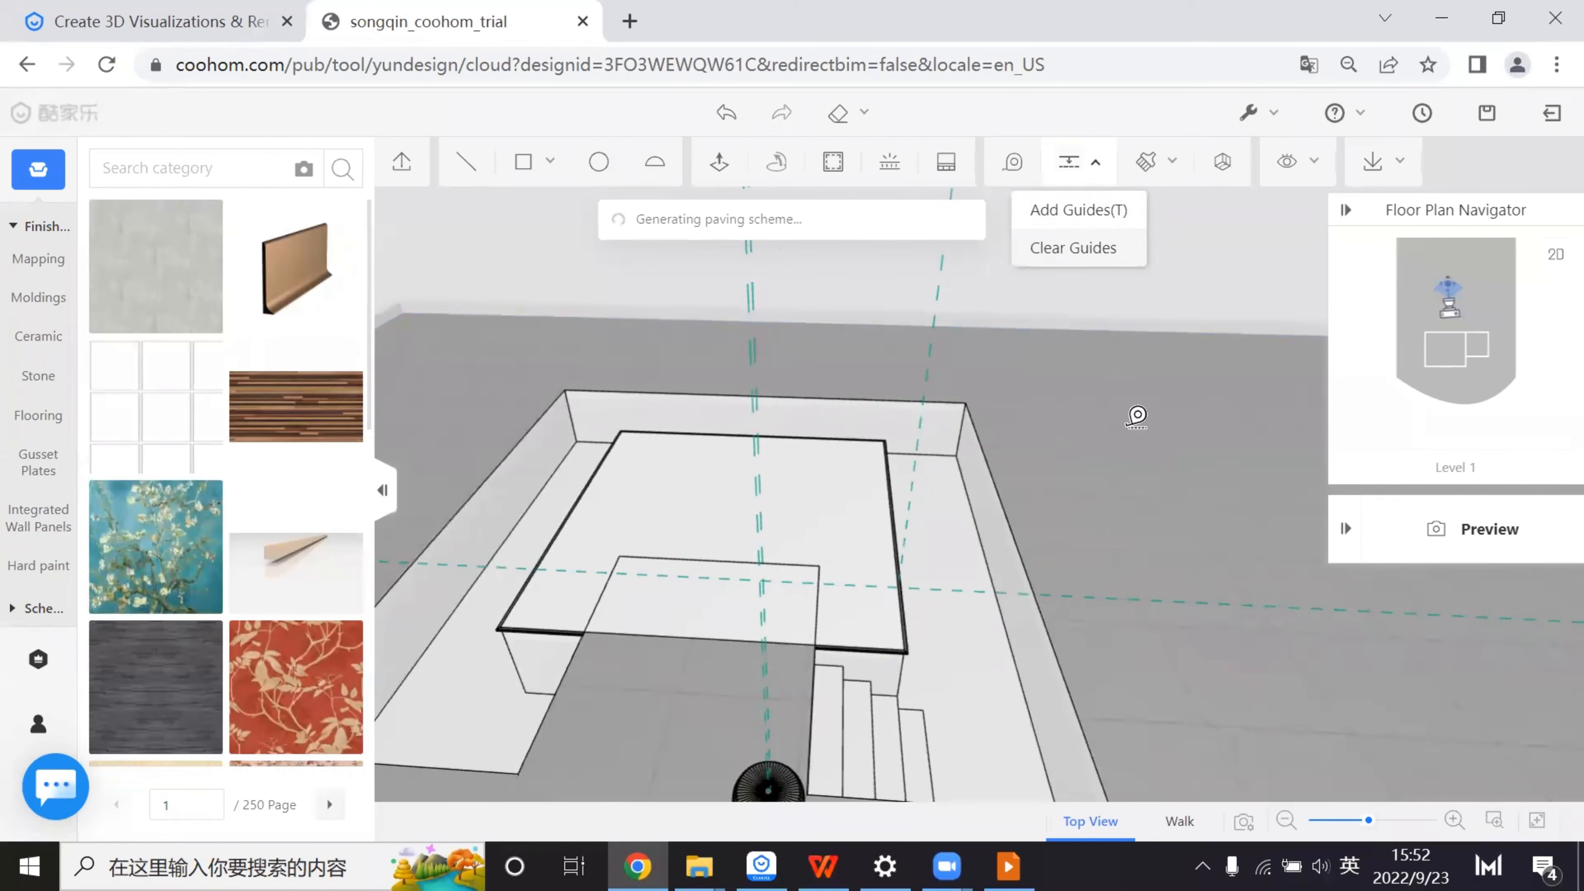
pyautogui.click(920, 427)
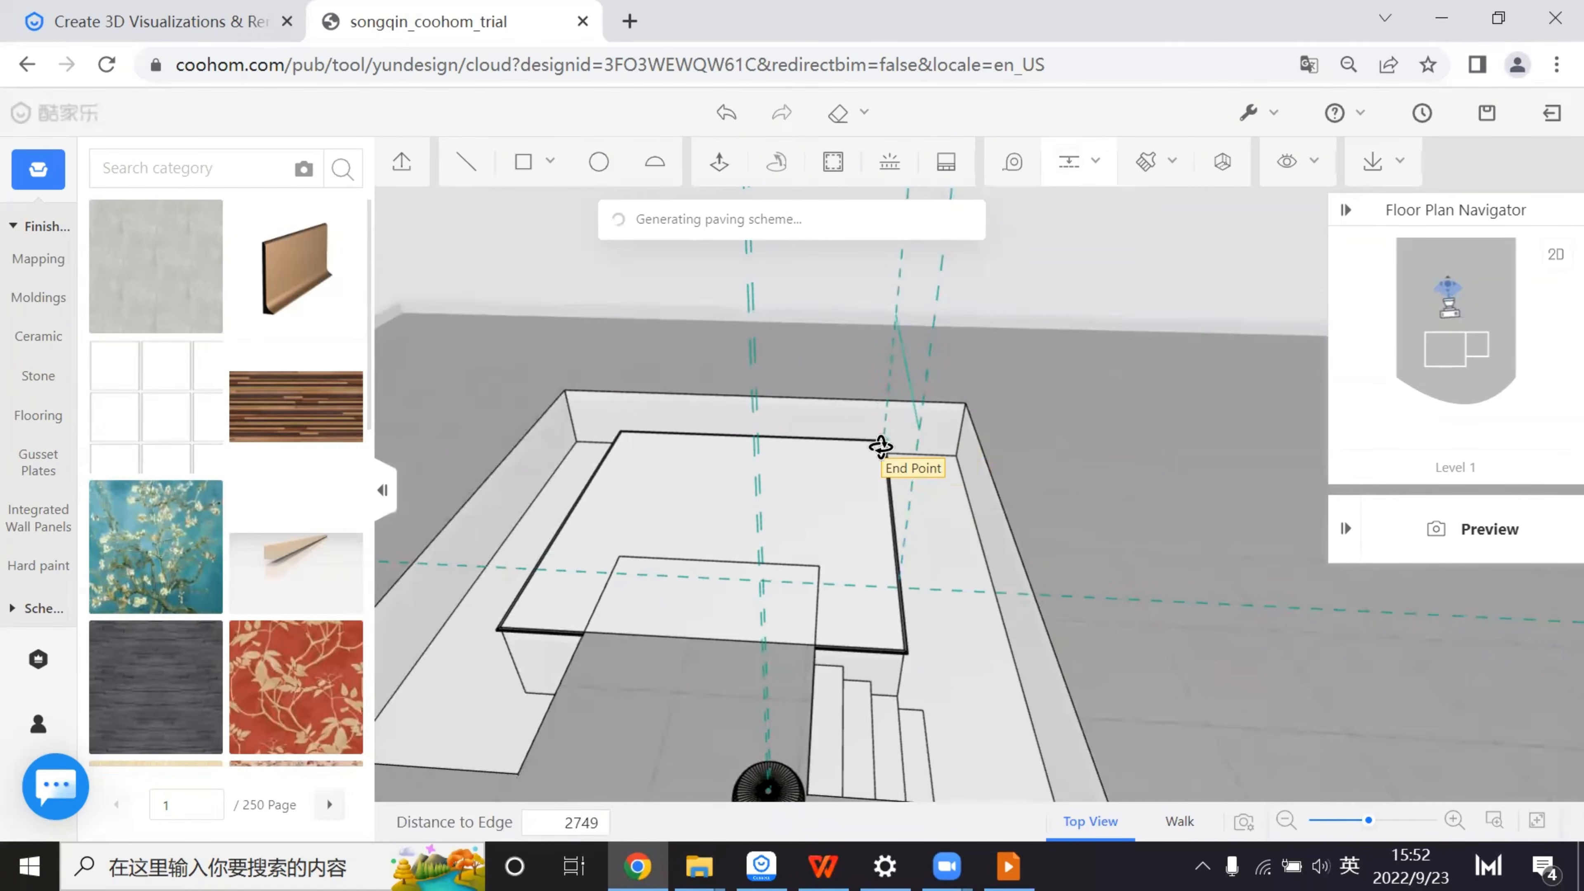
pyautogui.click(881, 446)
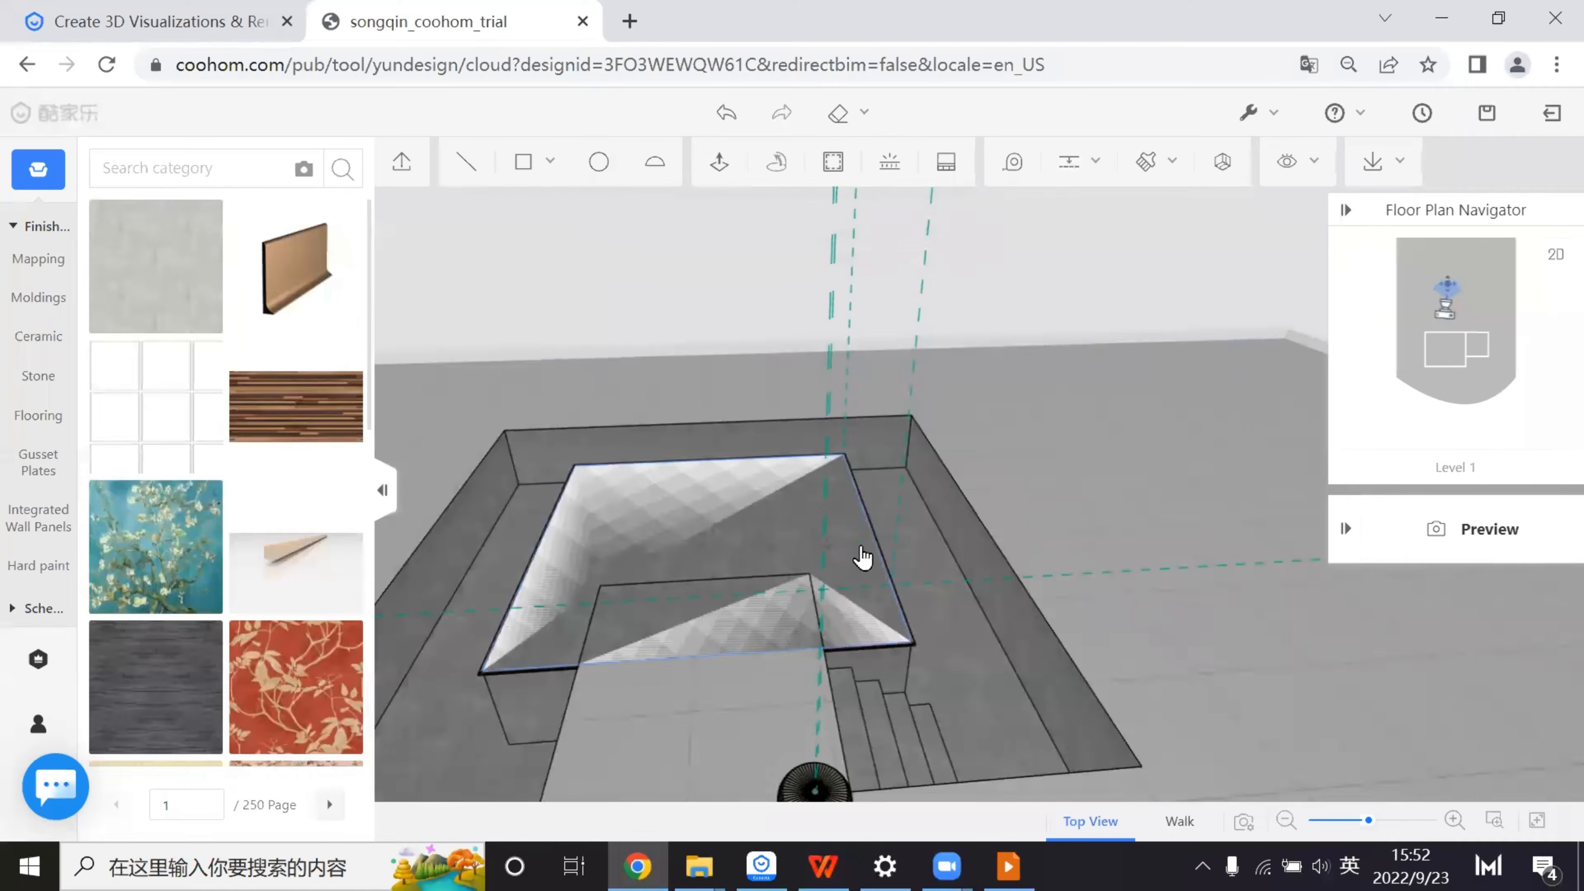
# - Delete the white rectangular face overlapping the top of the stage
pyautogui.scroll(3, 860, 565)
pyautogui.click(860, 570)
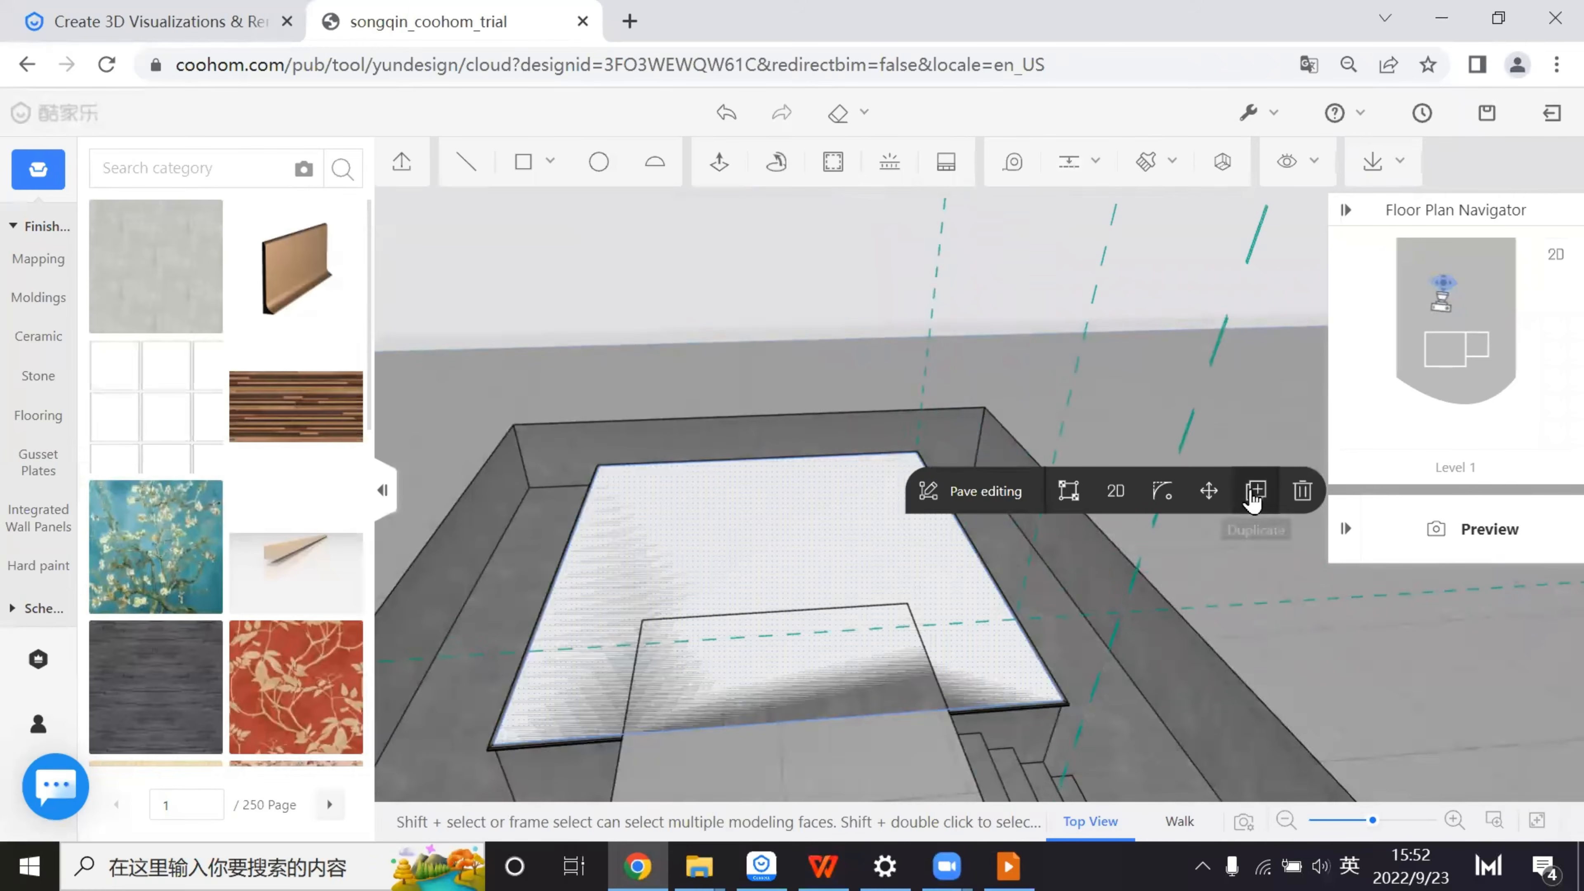
pyautogui.click(1305, 493)
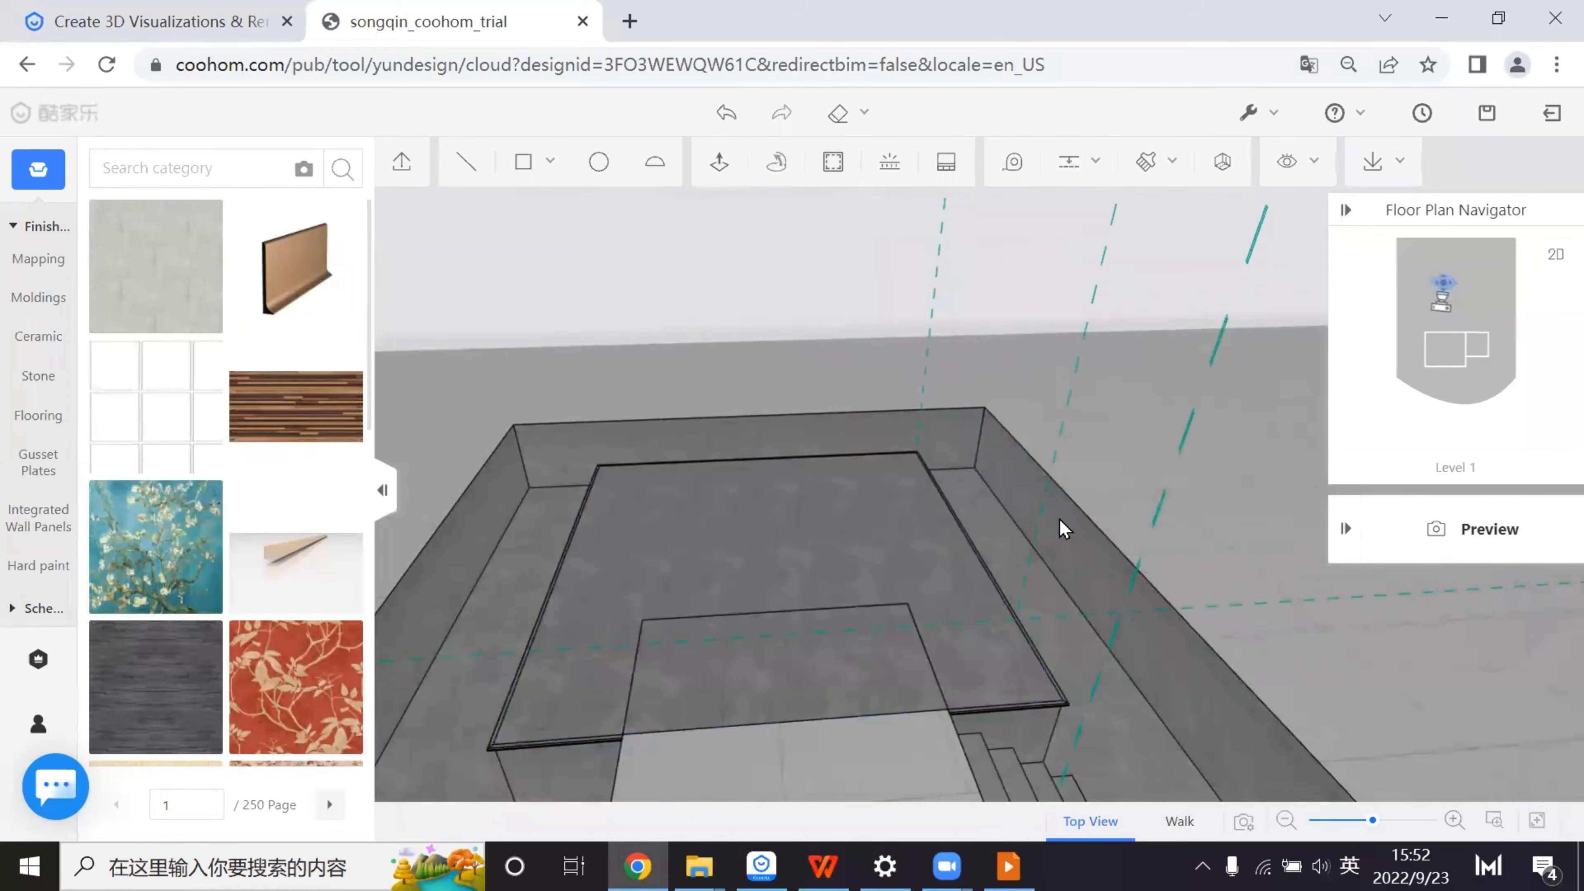
# - Draw a rectangle covering the whole stage top, from the far corner to the diagonally opposite corner by the stairs
pyautogui.click(526, 167)
pyautogui.click(598, 466)
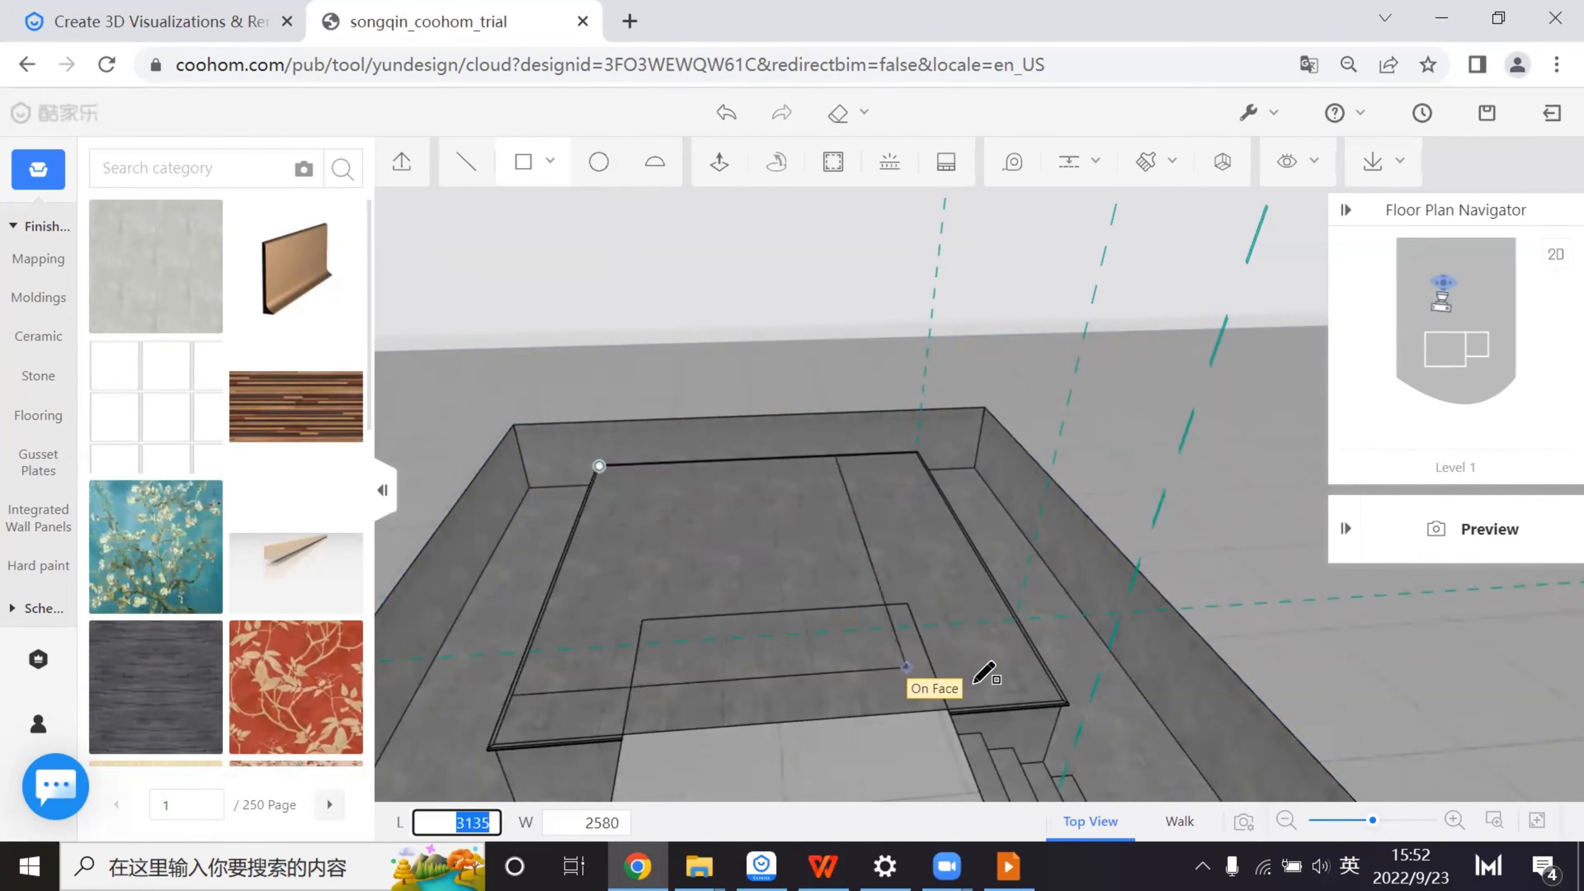
pyautogui.click(1066, 705)
pyautogui.click(896, 550)
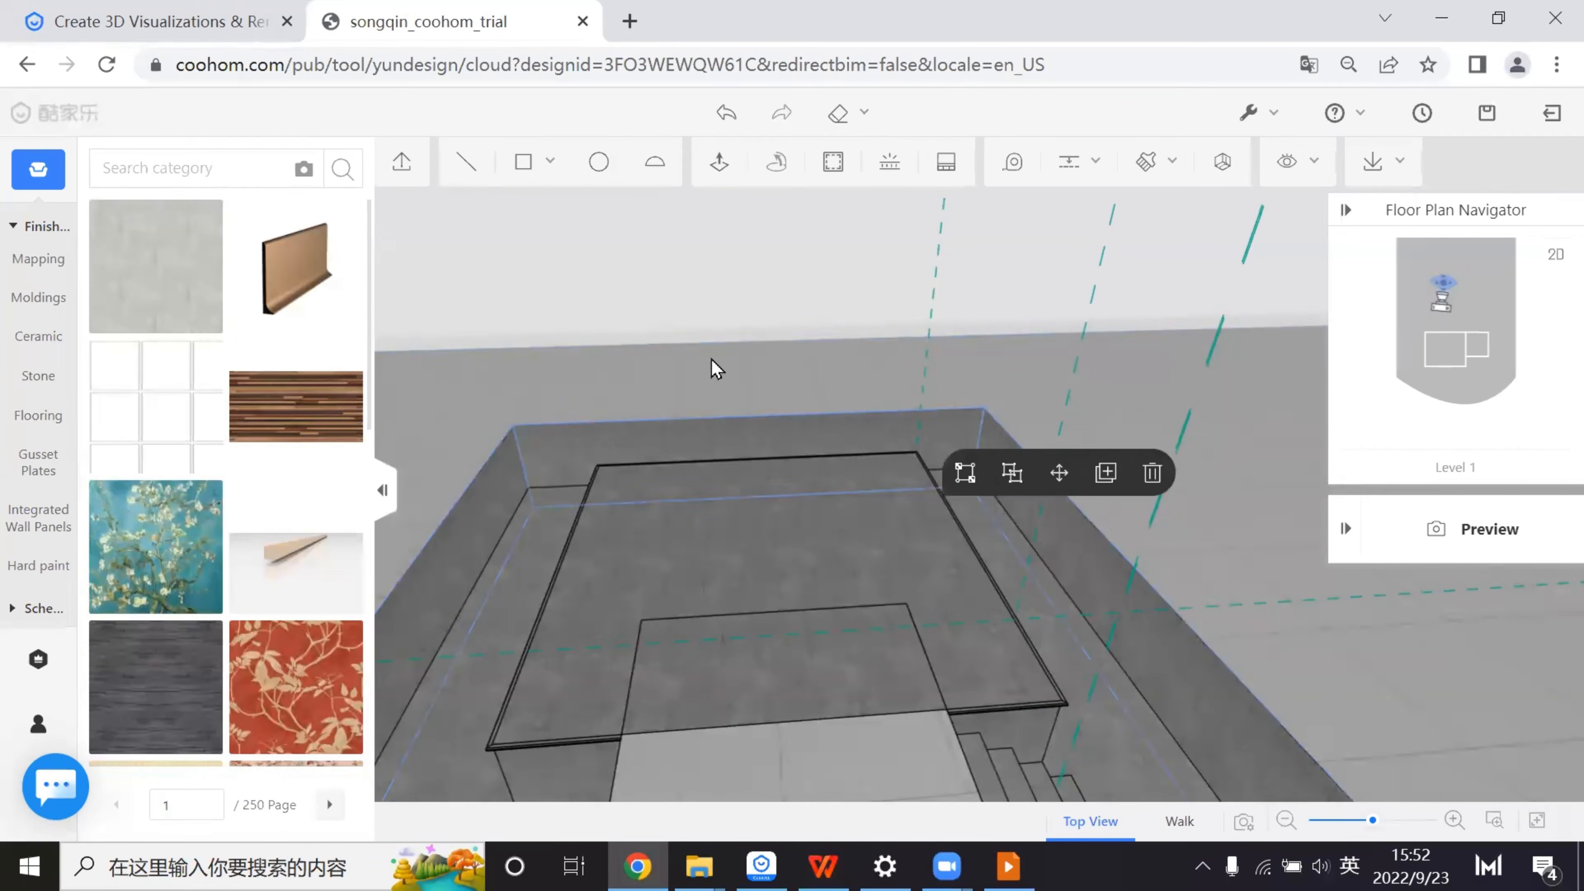
pyautogui.click(523, 167)
pyautogui.click(599, 465)
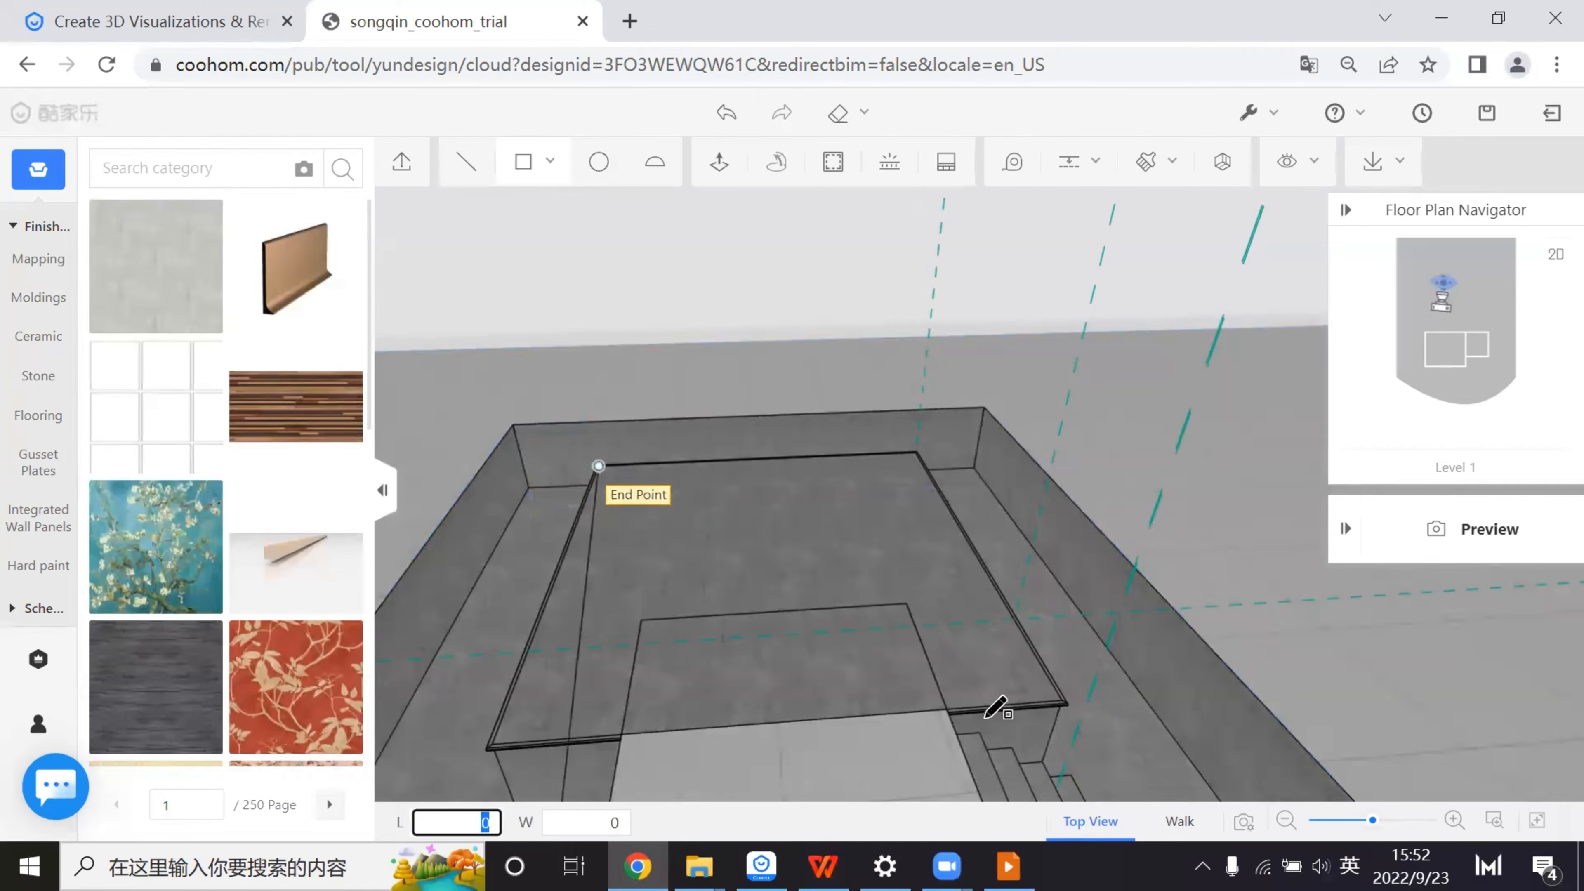
pyautogui.click(1058, 696)
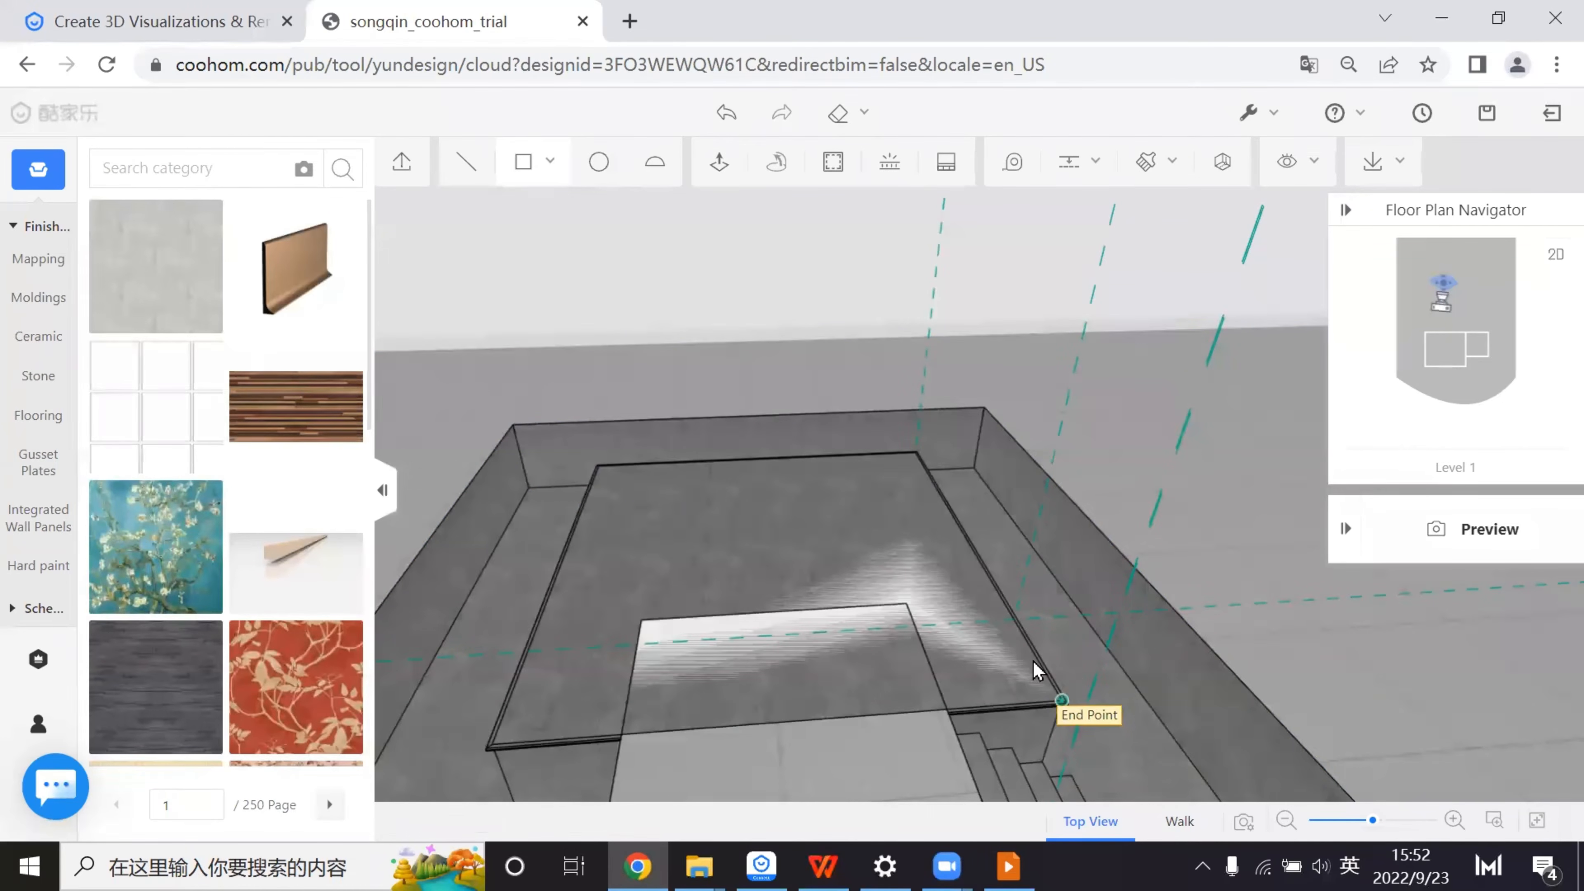
pyautogui.click(941, 565)
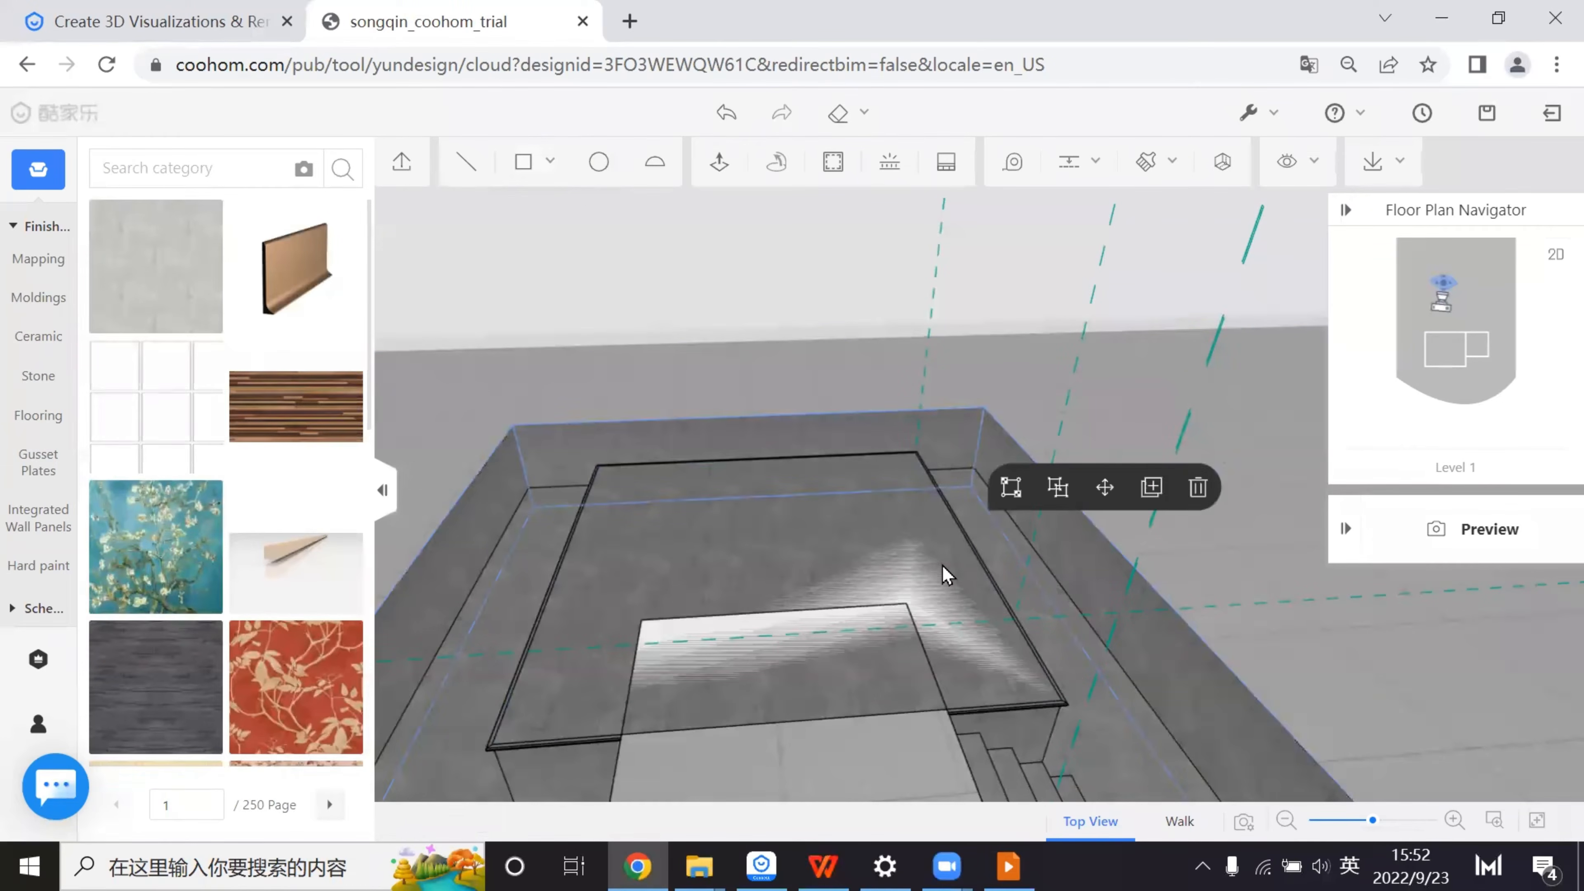
pyautogui.click(941, 593)
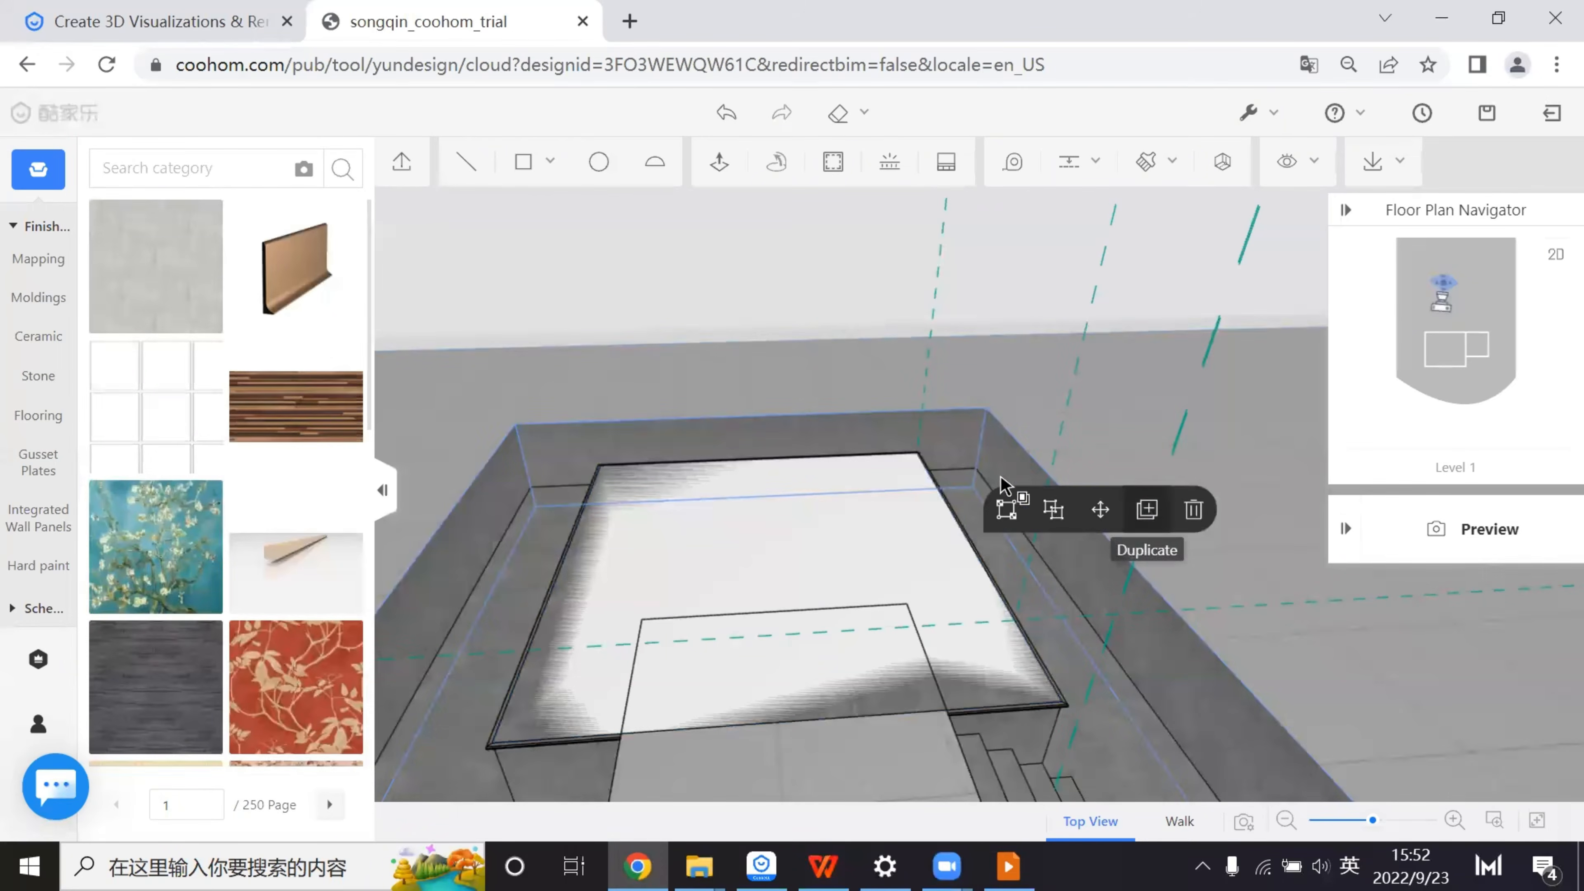
pyautogui.click(917, 453)
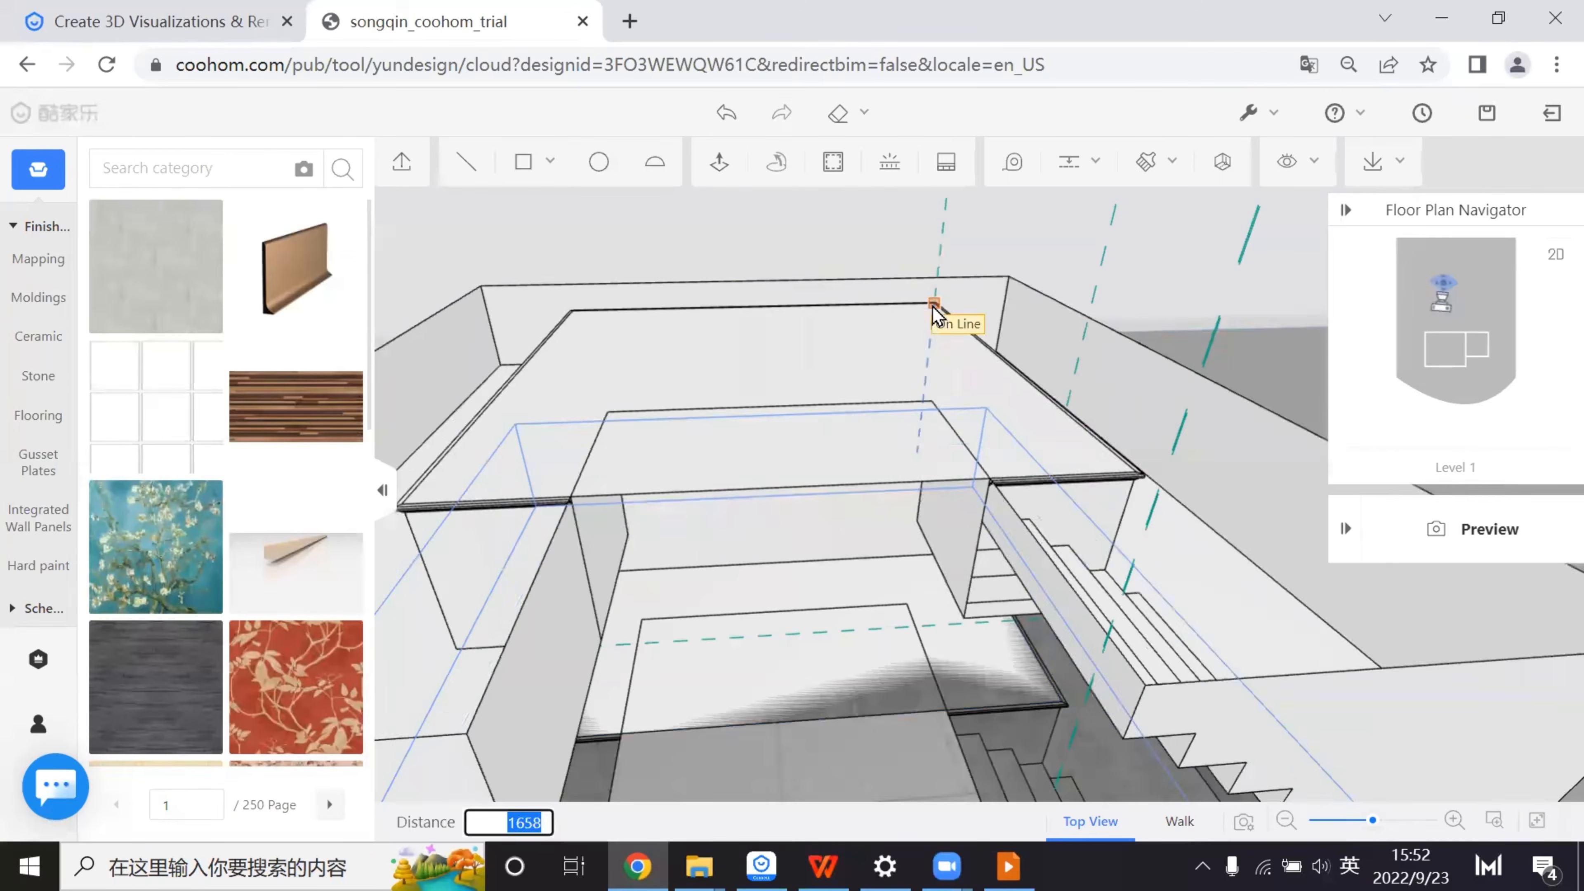
pyautogui.press('Escape')
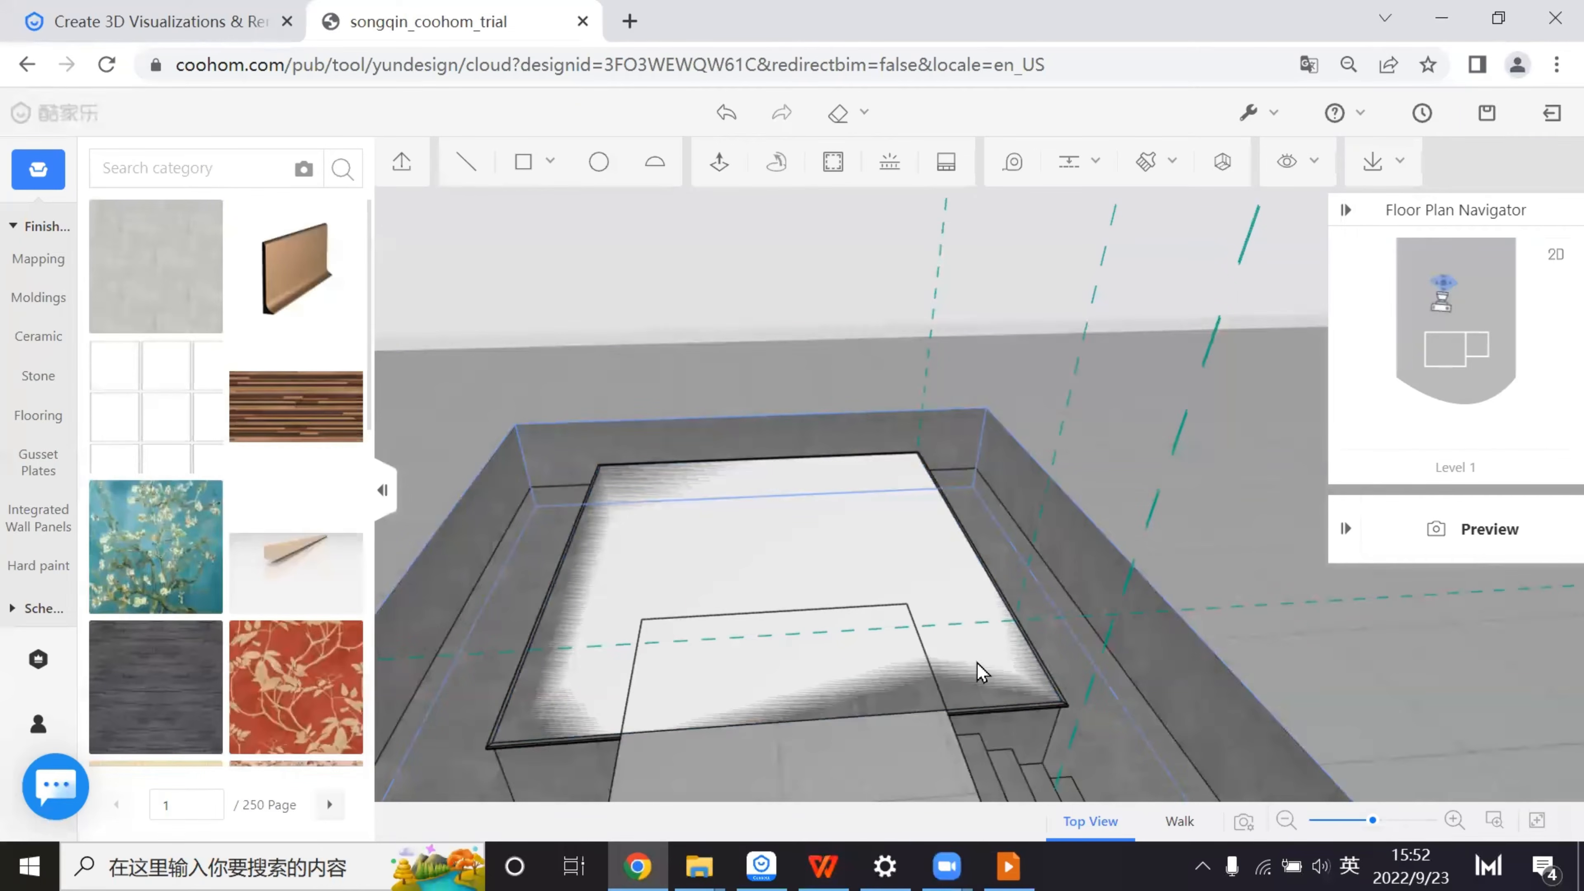
# - Duplicate the stage-top rectangle straight up along the Z axis so the copy floats above the stage
pyautogui.click(976, 677)
pyautogui.click(1257, 591)
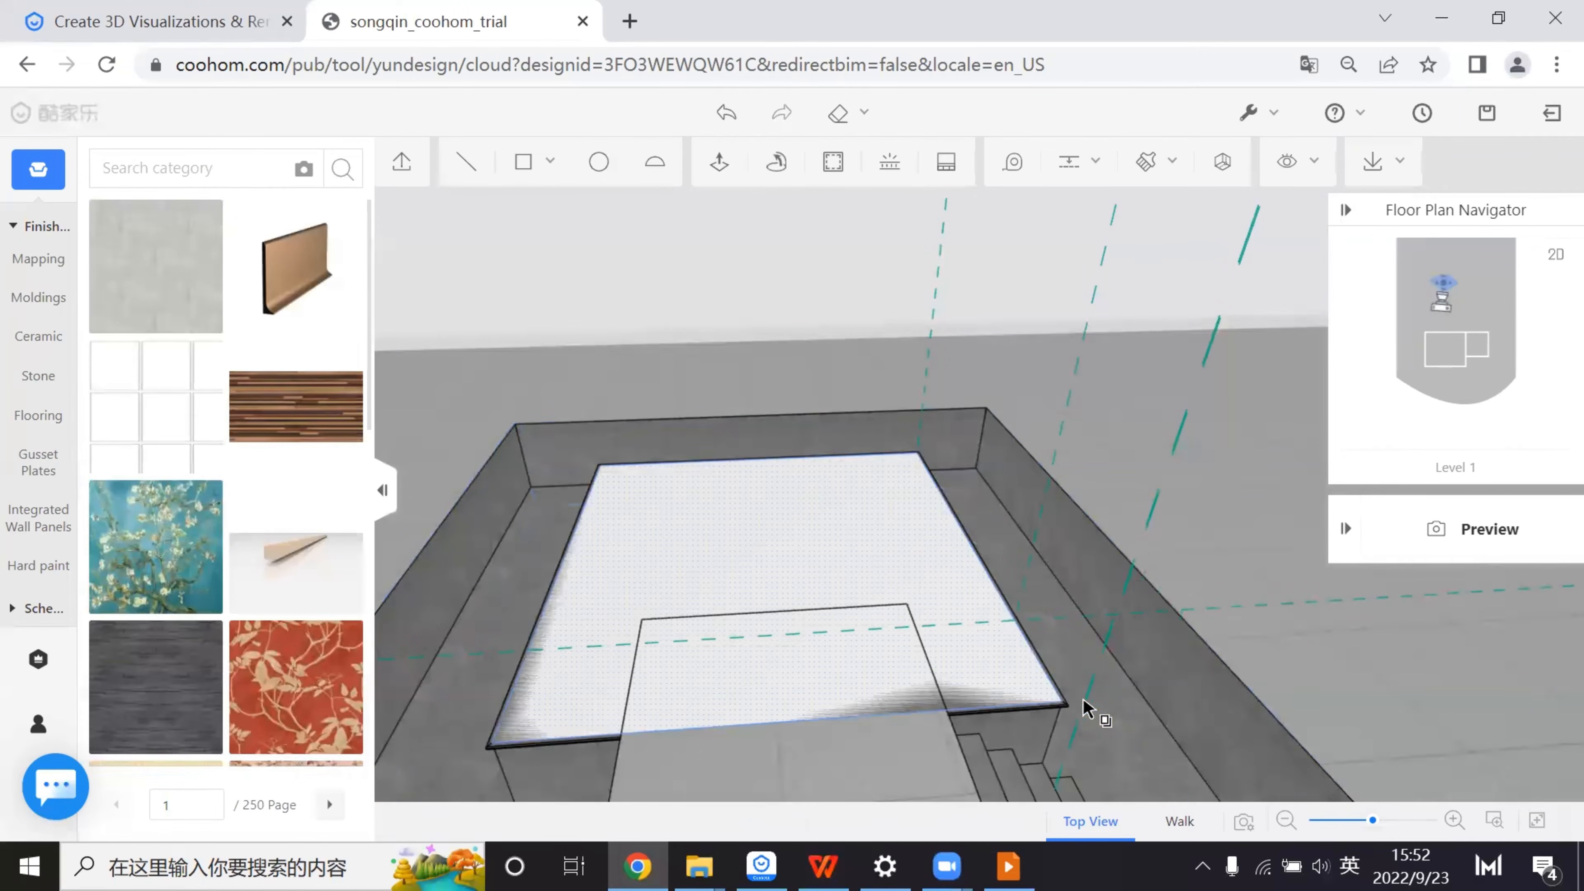
pyautogui.click(1062, 704)
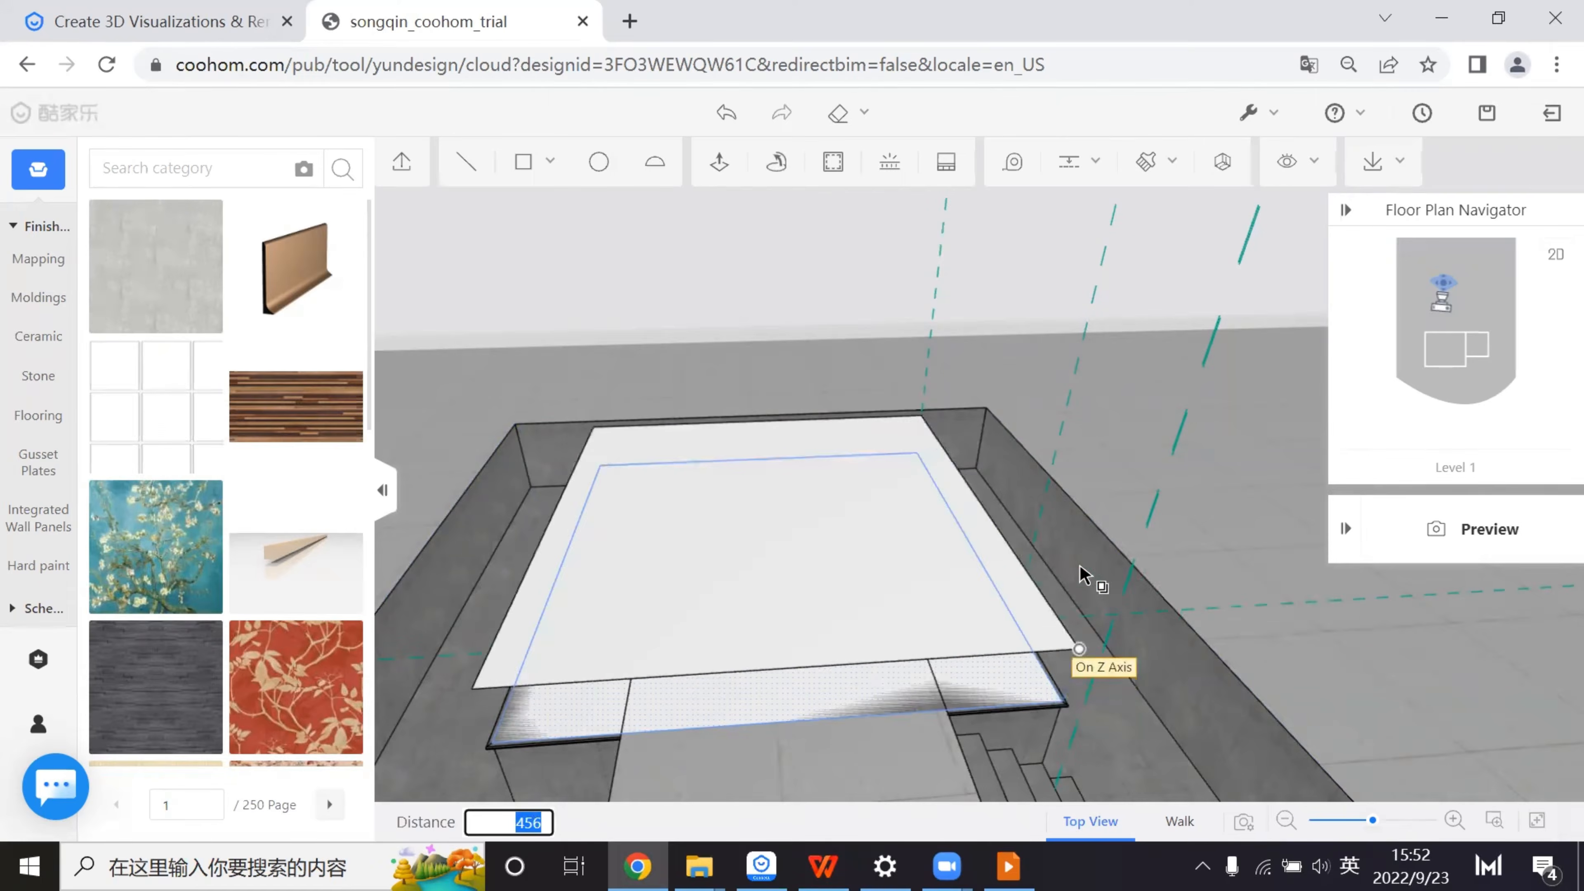
pyautogui.click(1091, 661)
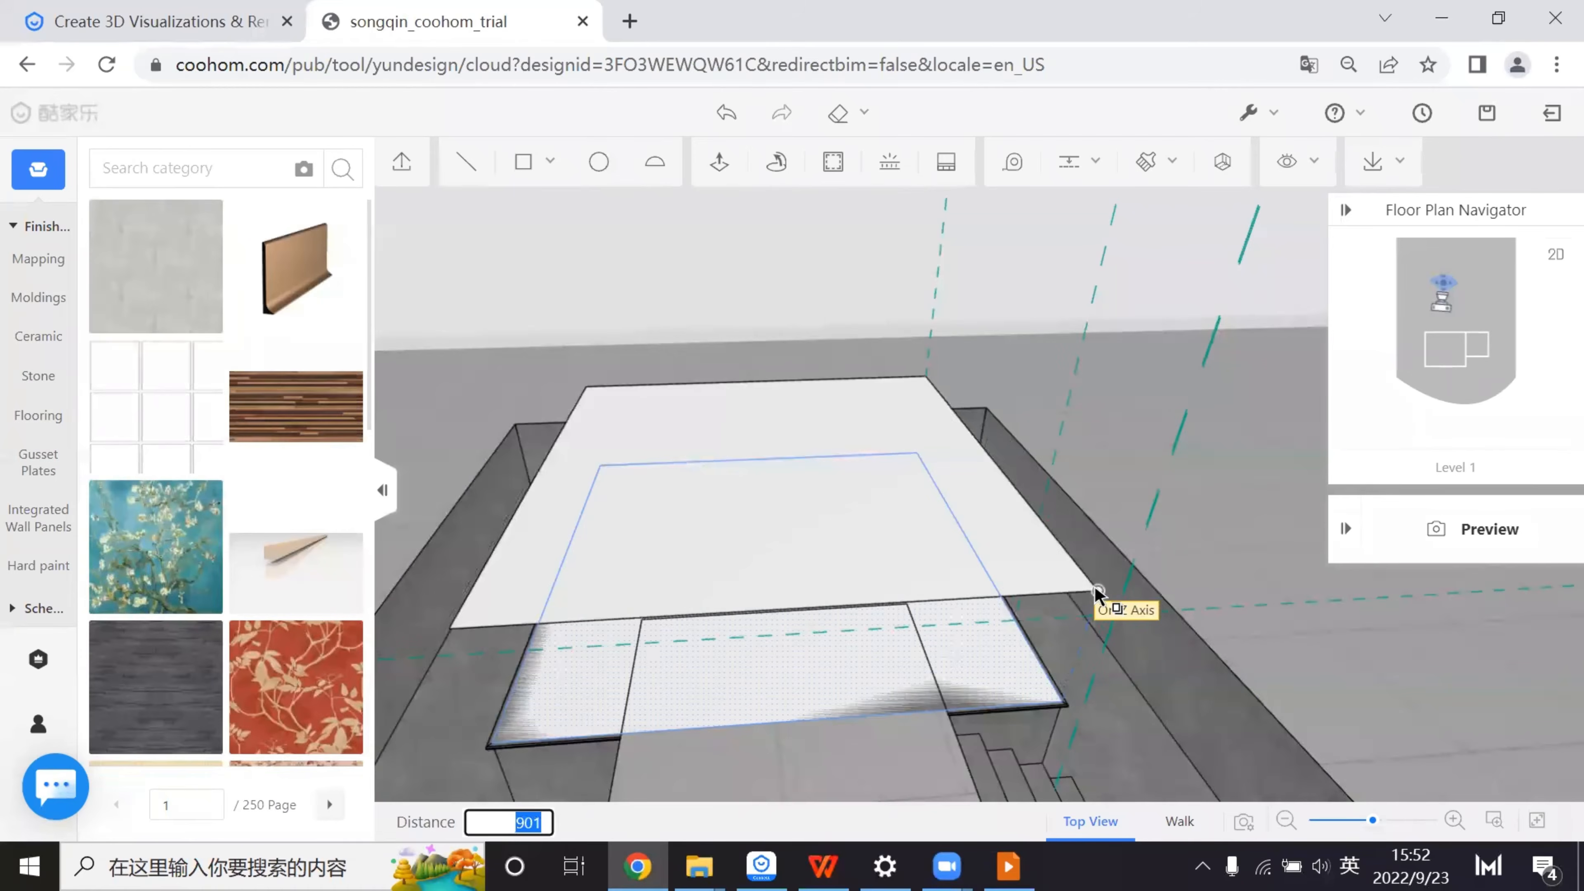
pyautogui.click(1090, 578)
# - Delete the original rectangle lying on the stage, keeping the raised copy
pyautogui.click(983, 663)
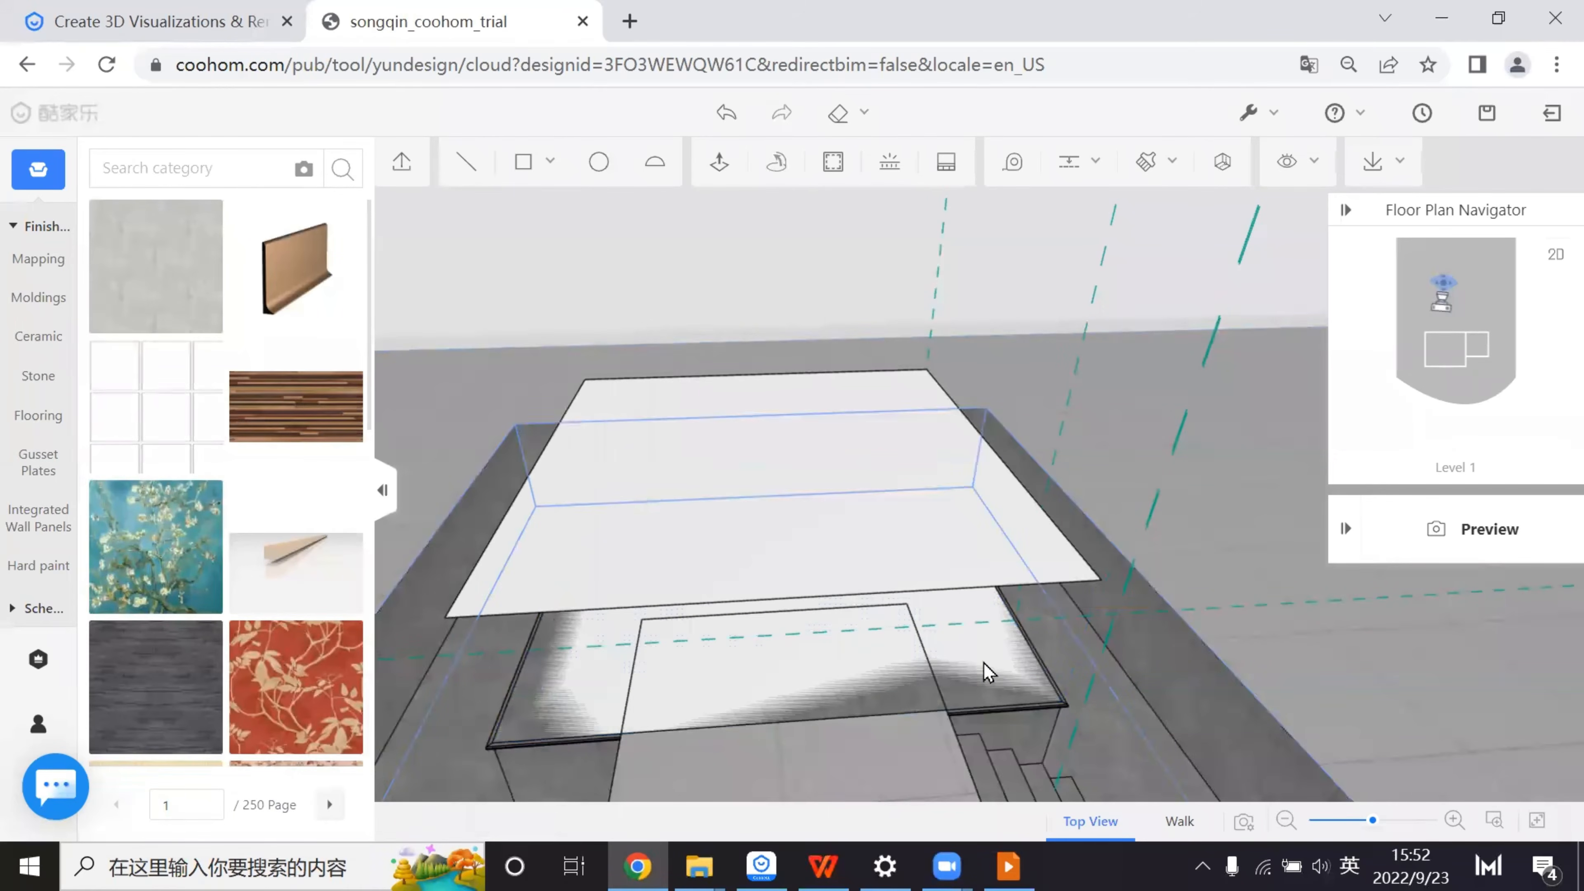
pyautogui.moveTo(980, 697)
pyautogui.mouseDown(button='middle')
pyautogui.moveTo(992, 659)
pyautogui.moveTo(974, 703)
pyautogui.mouseUp(button='middle')
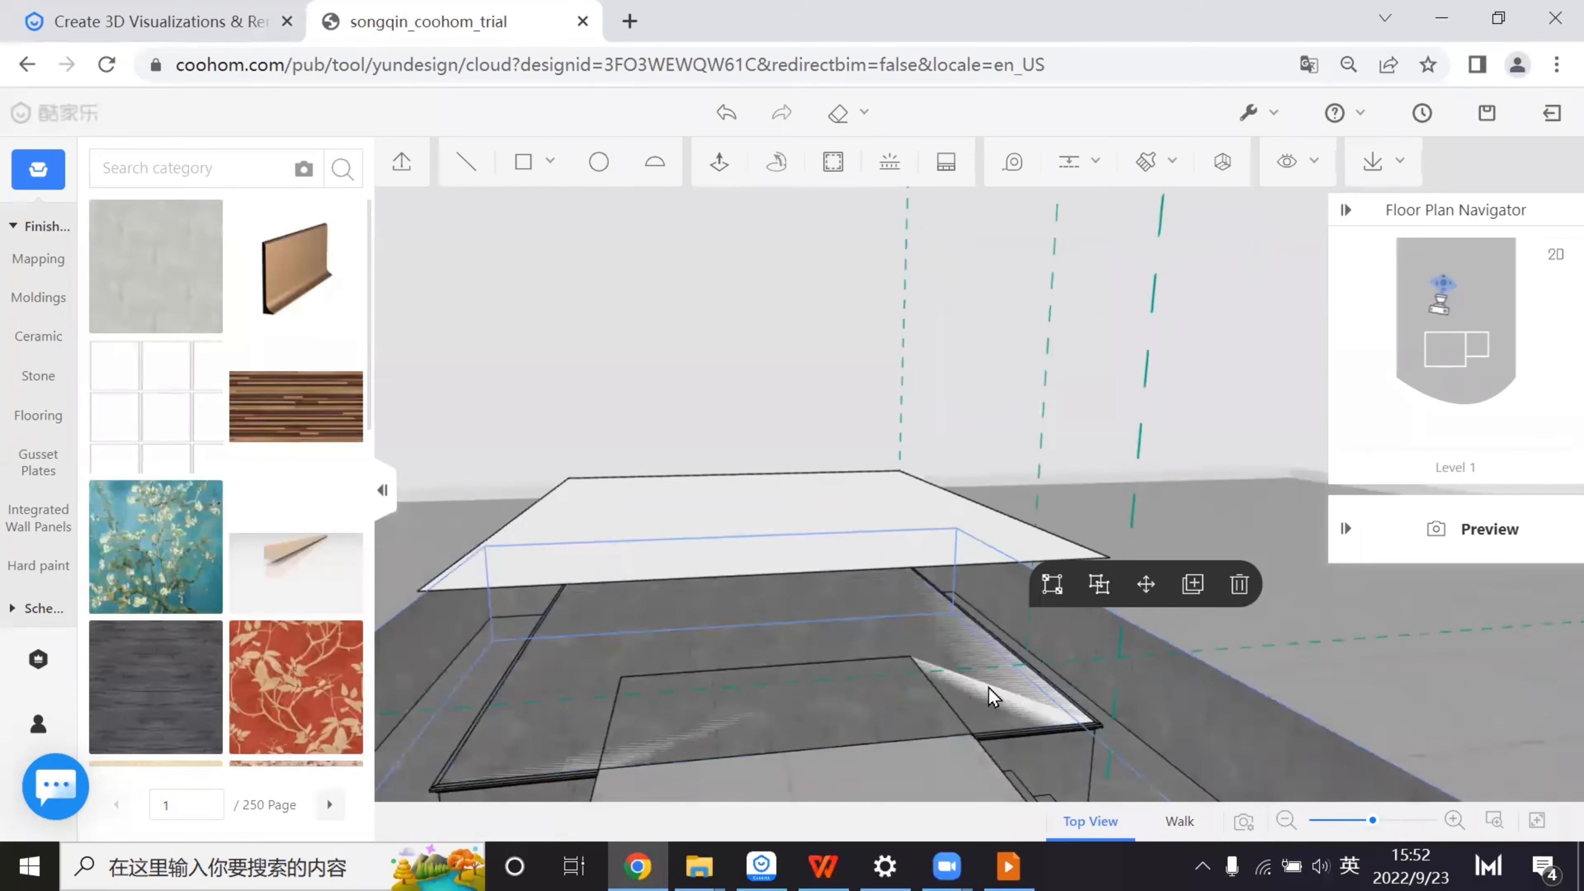
pyautogui.click(982, 695)
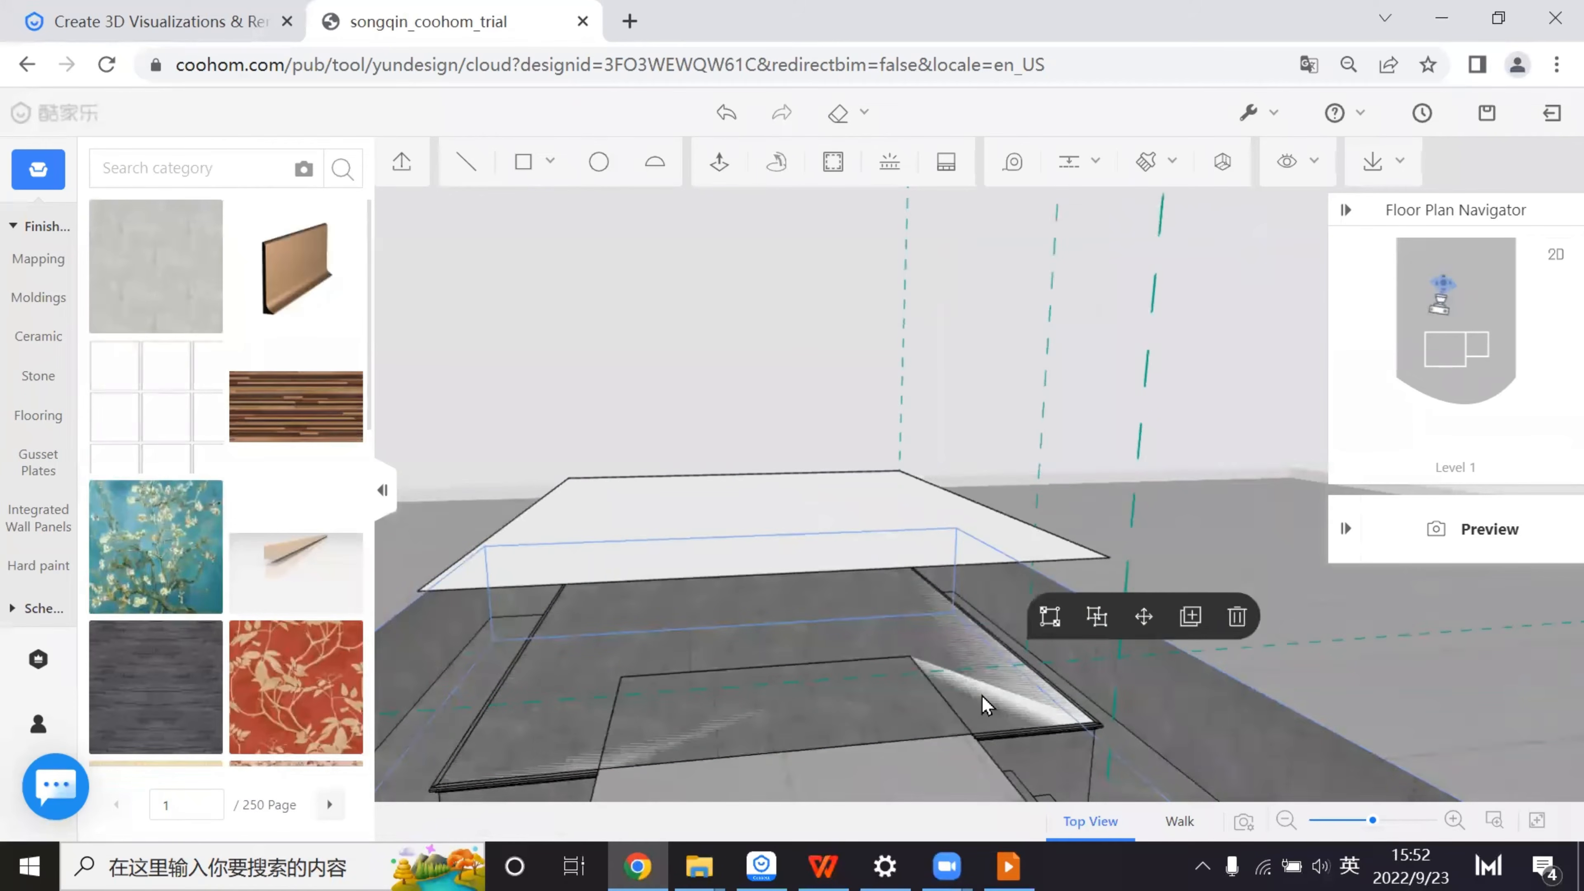
pyautogui.click(1023, 697)
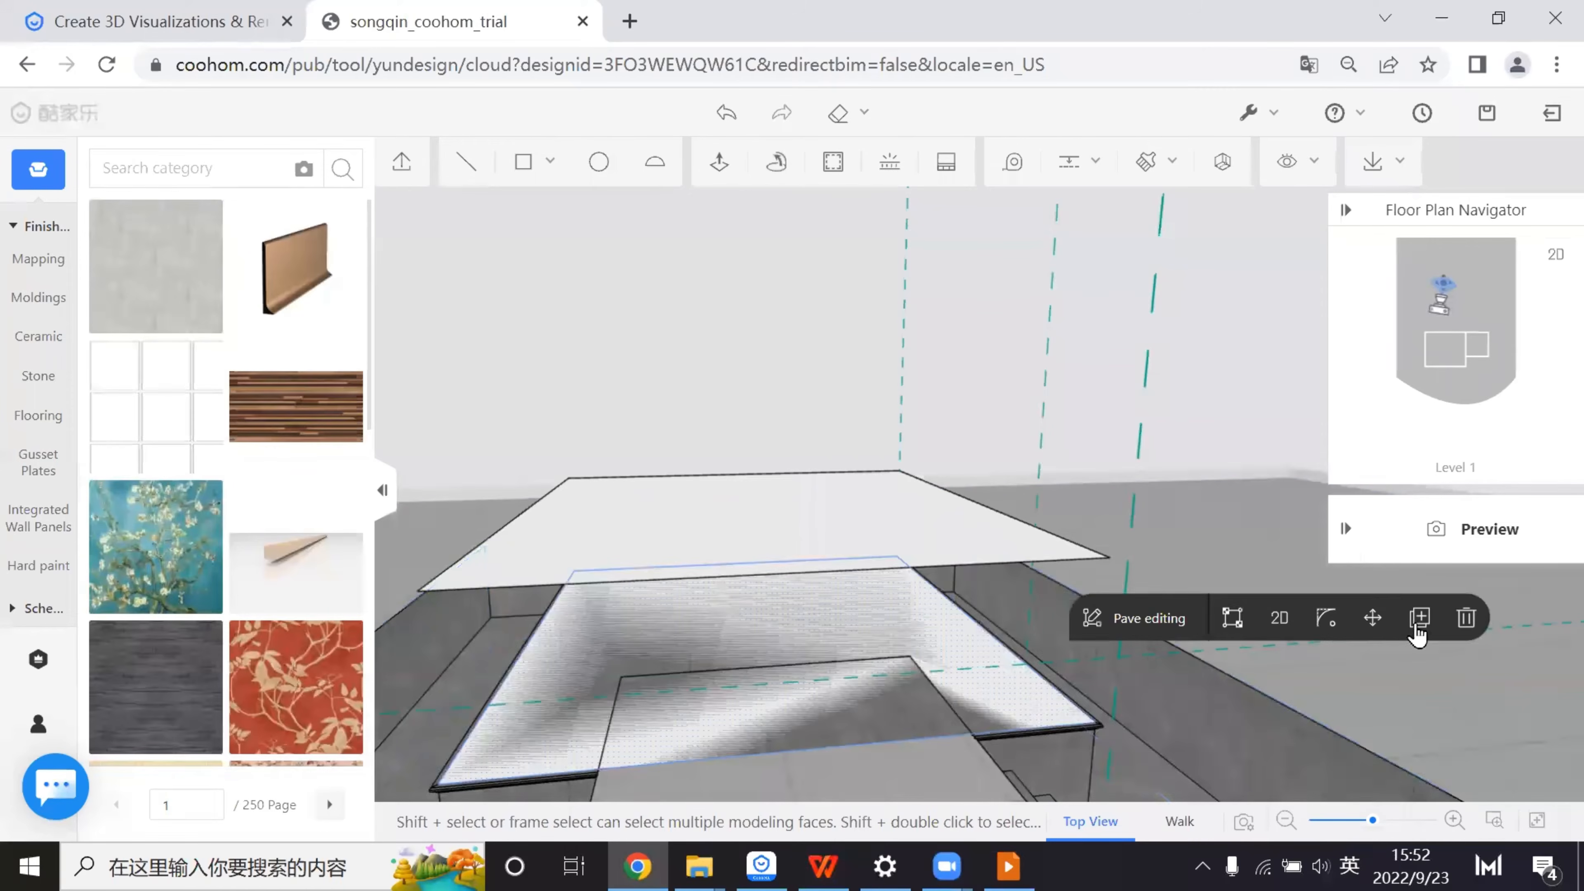
pyautogui.click(1464, 616)
pyautogui.moveTo(1464, 617); pyautogui.dragTo(1078, 683, button='right')
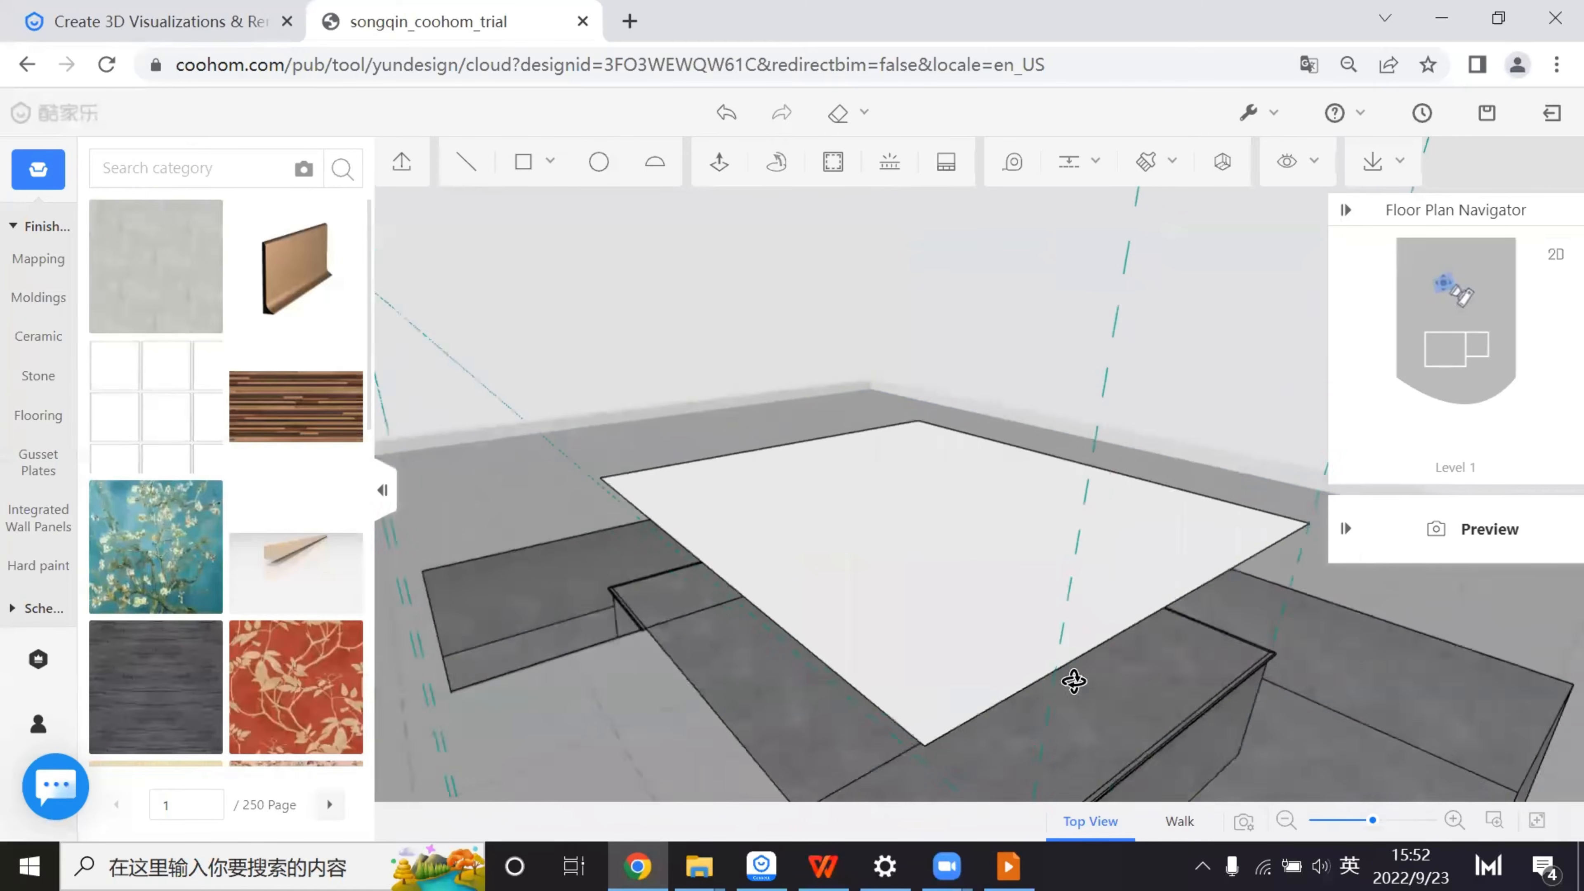
pyautogui.scroll(-2, 1179, 654)
pyautogui.moveTo(1219, 640); pyautogui.dragTo(1074, 621)
pyautogui.click(928, 516)
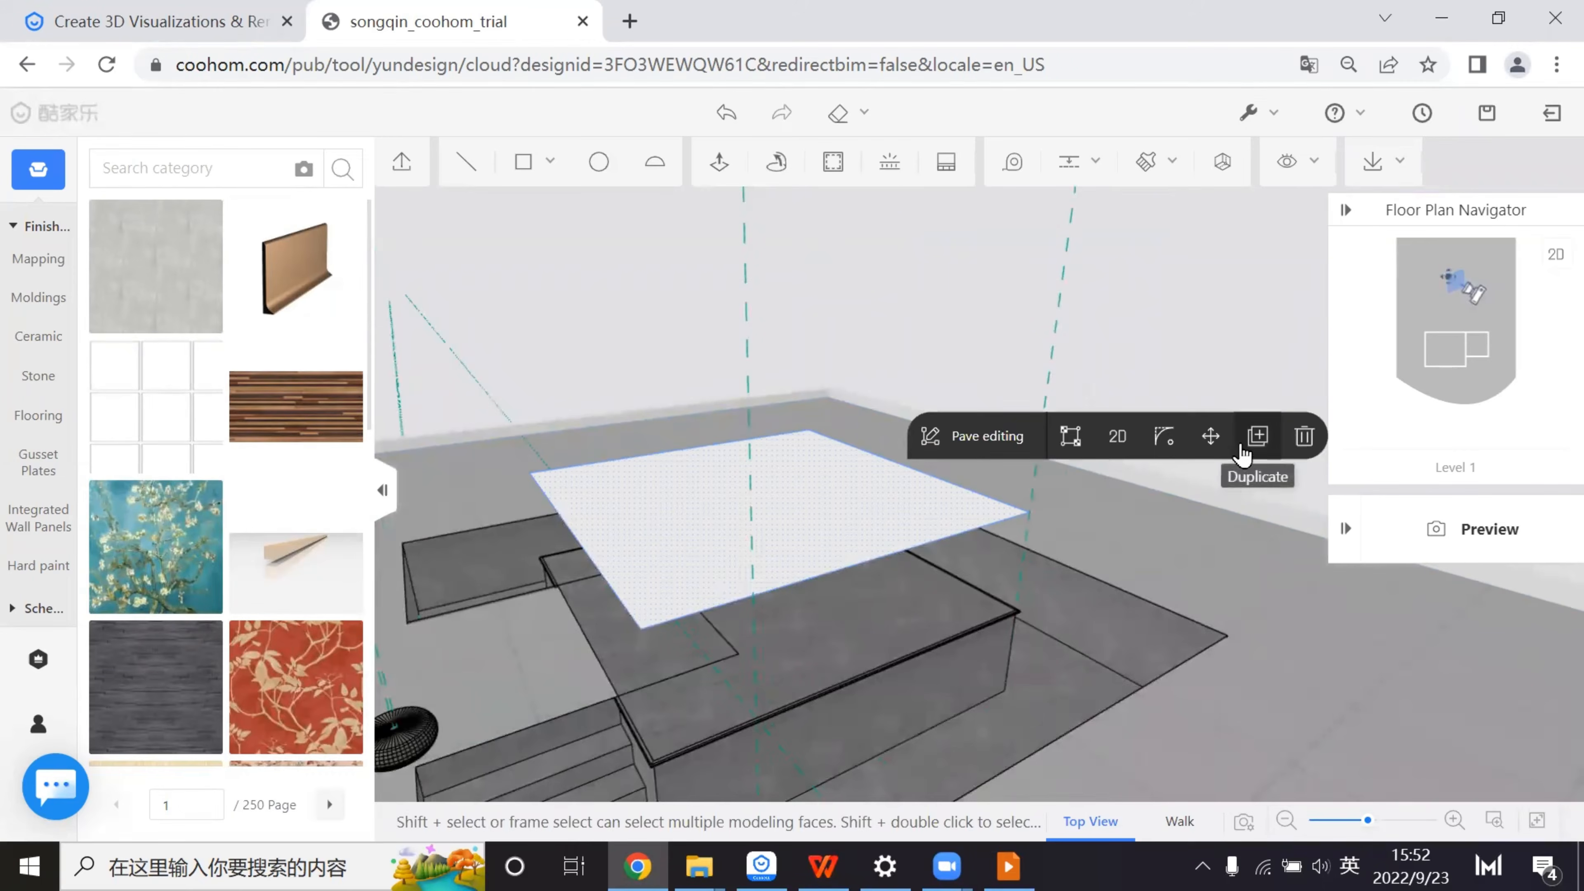
pyautogui.click(1258, 436)
pyautogui.click(1042, 502)
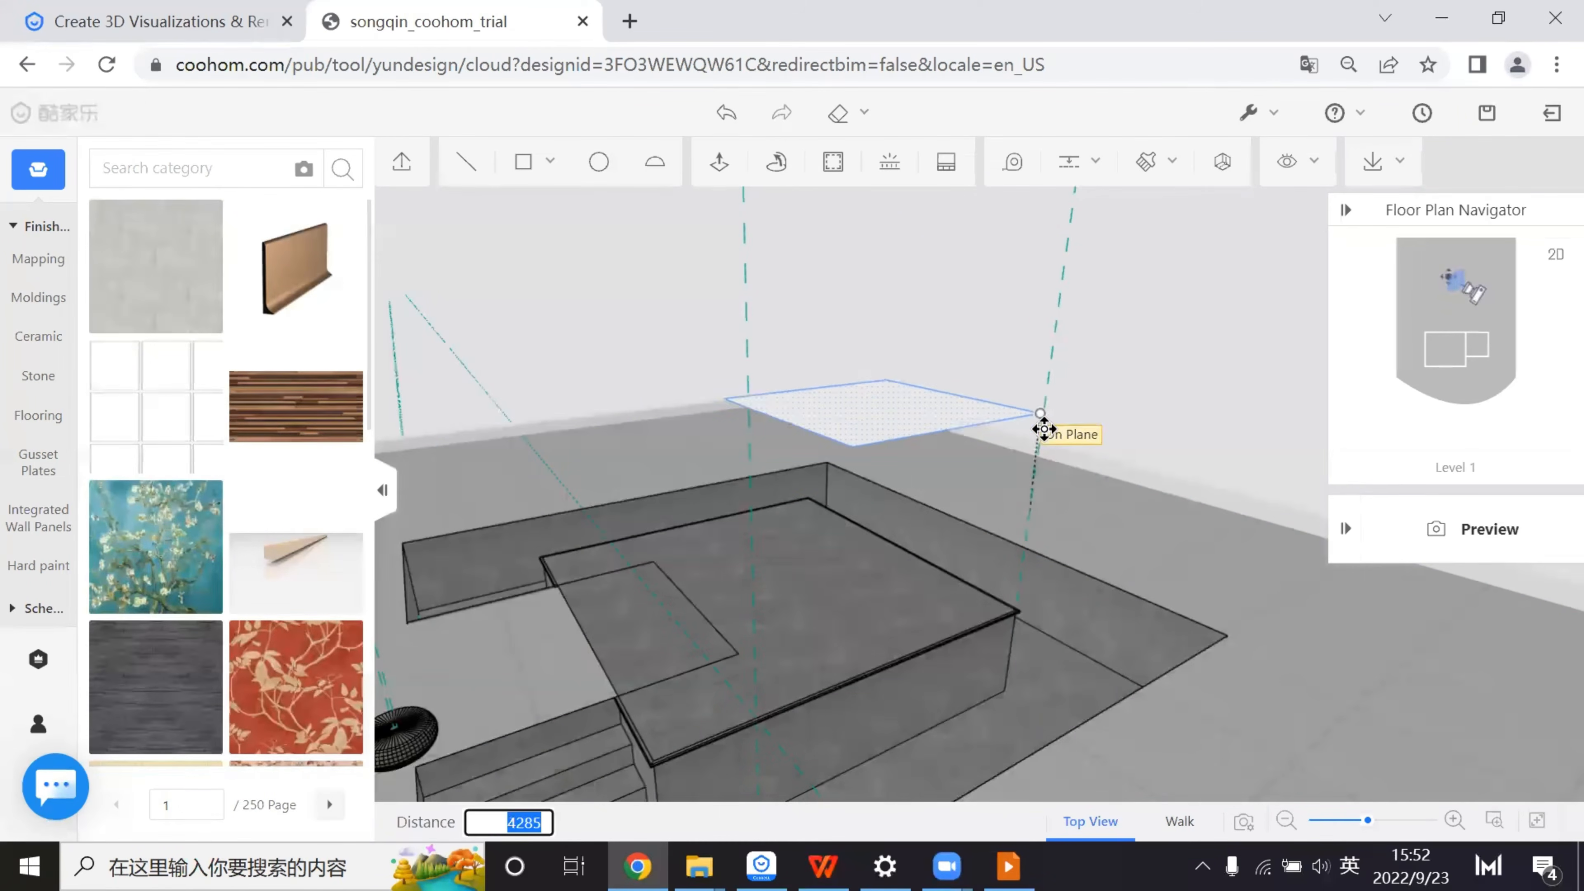
pyautogui.click(1053, 459)
# - Duplicate the floating rectangle higher above the stage and delete the lower one
pyautogui.click(947, 526)
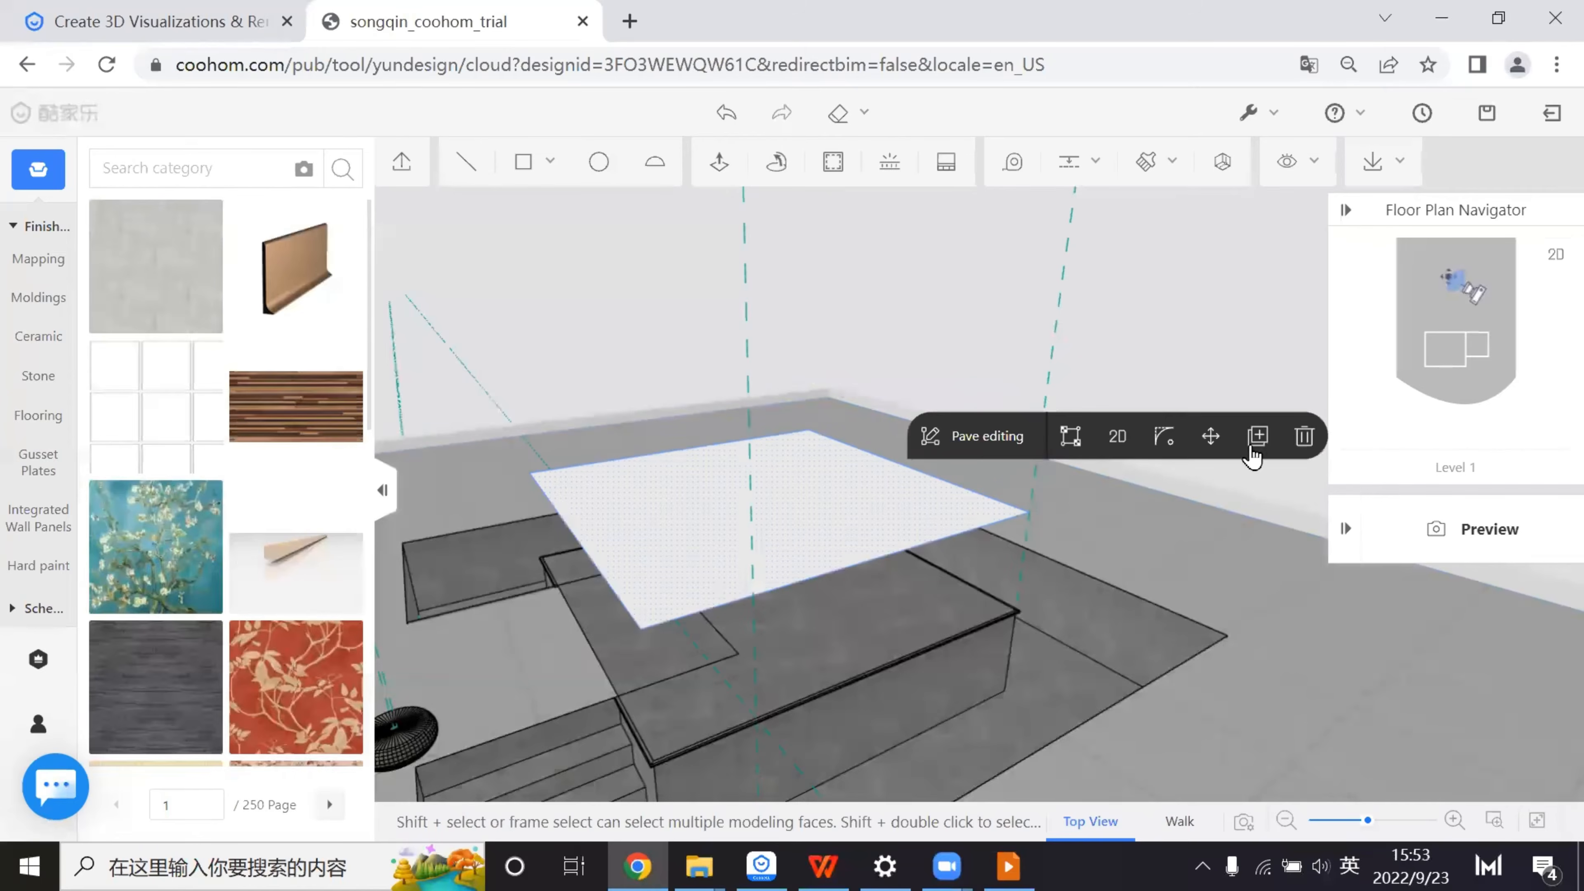
pyautogui.click(1258, 436)
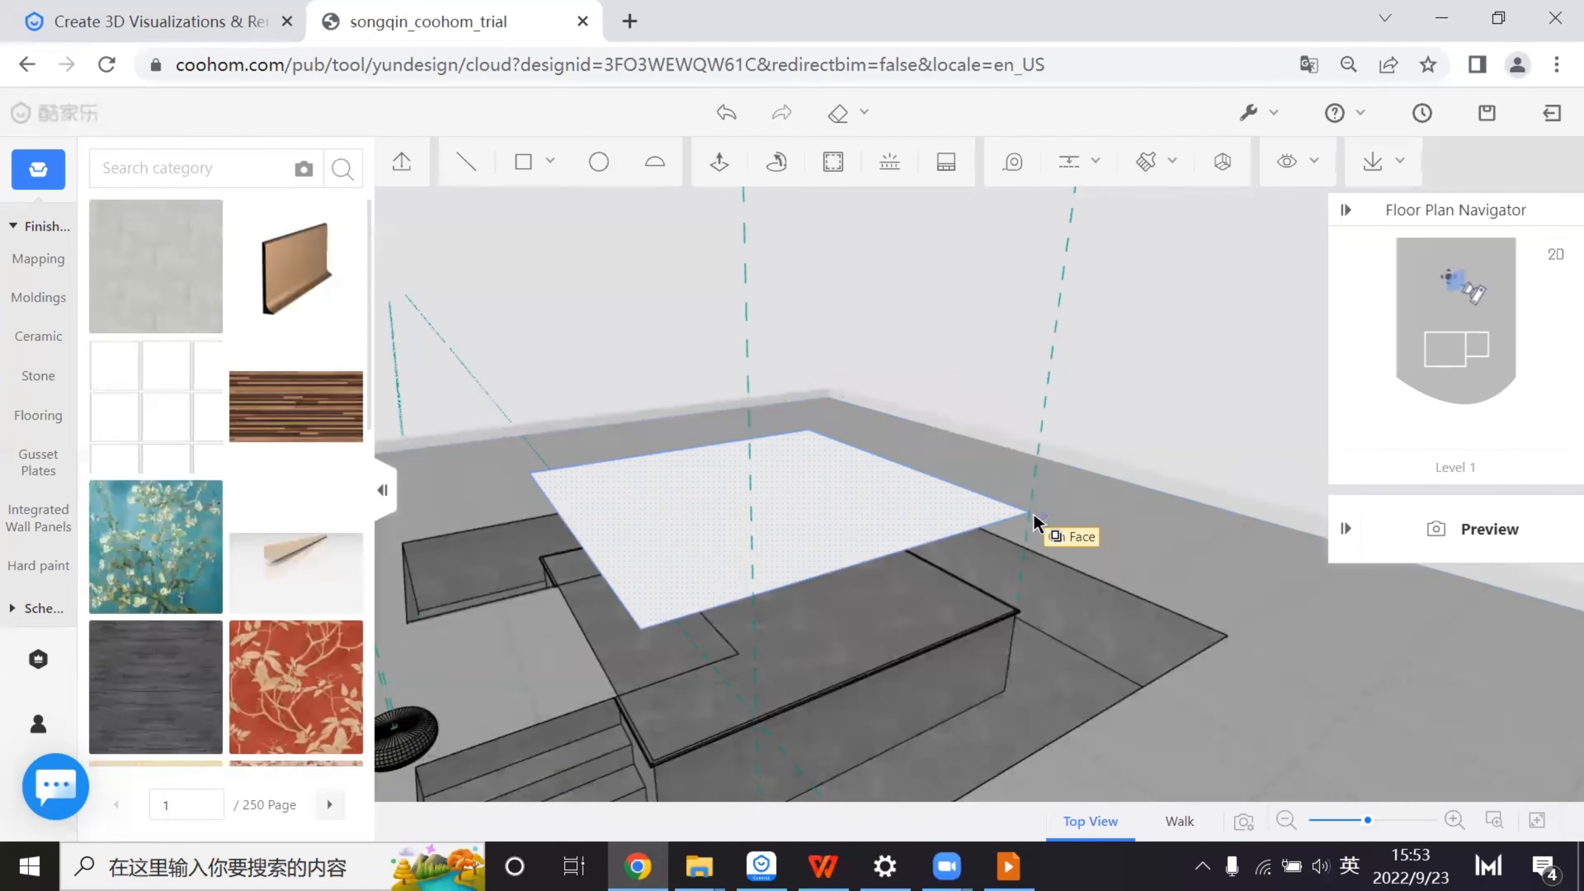
pyautogui.click(1045, 382)
pyautogui.click(846, 532)
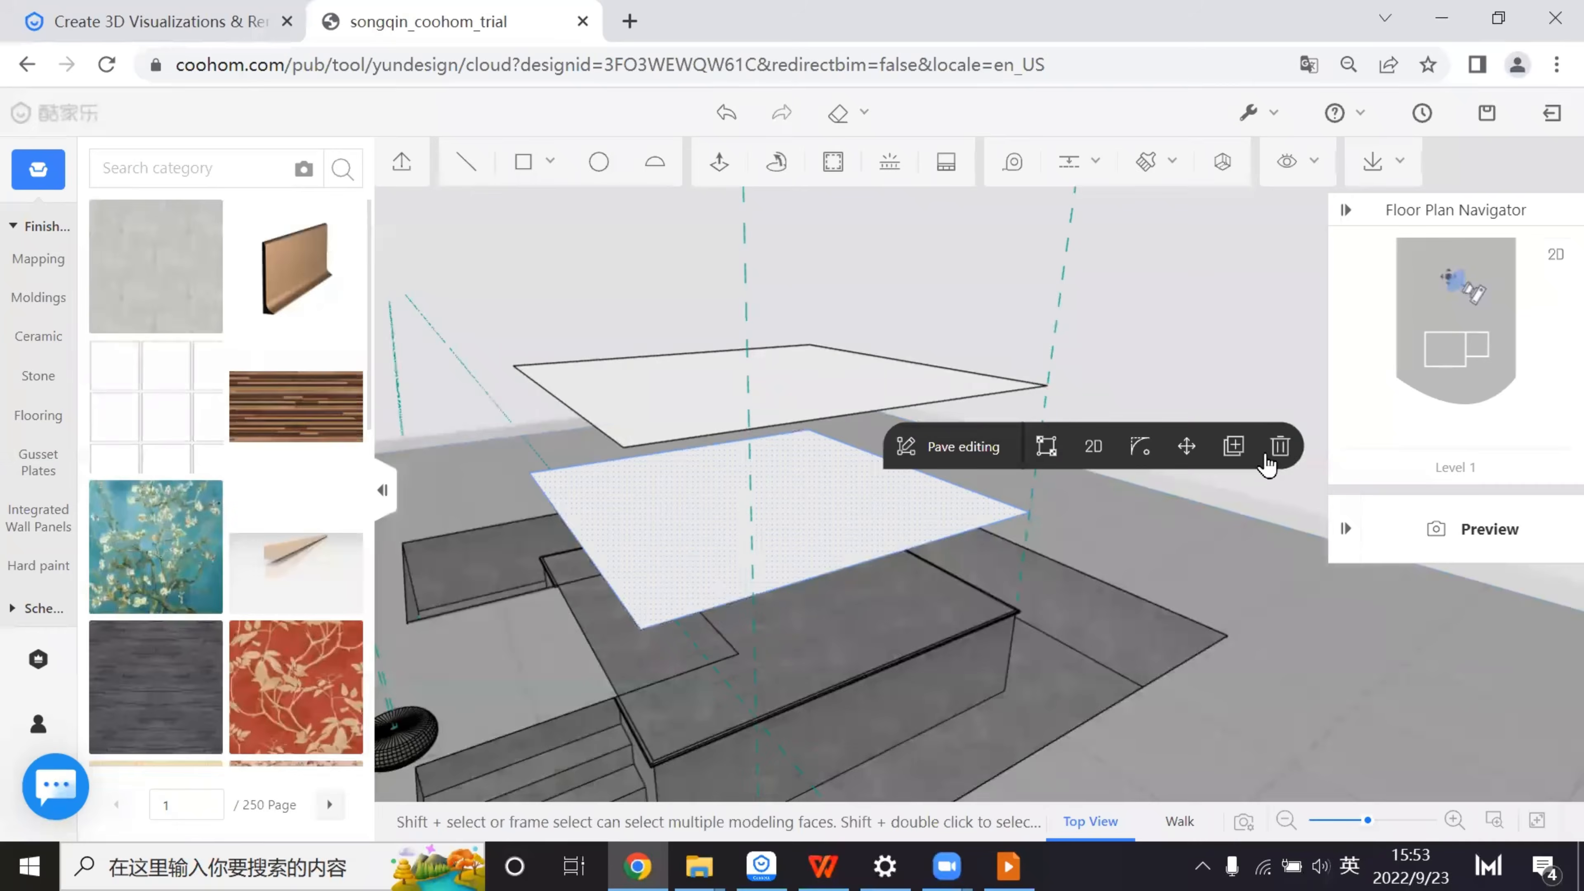
pyautogui.click(1281, 441)
# - Offset the floating rectangle's outline outward by 400 mm and remove the inner outline to form one larger face
pyautogui.moveTo(947, 566); pyautogui.dragTo(820, 234)
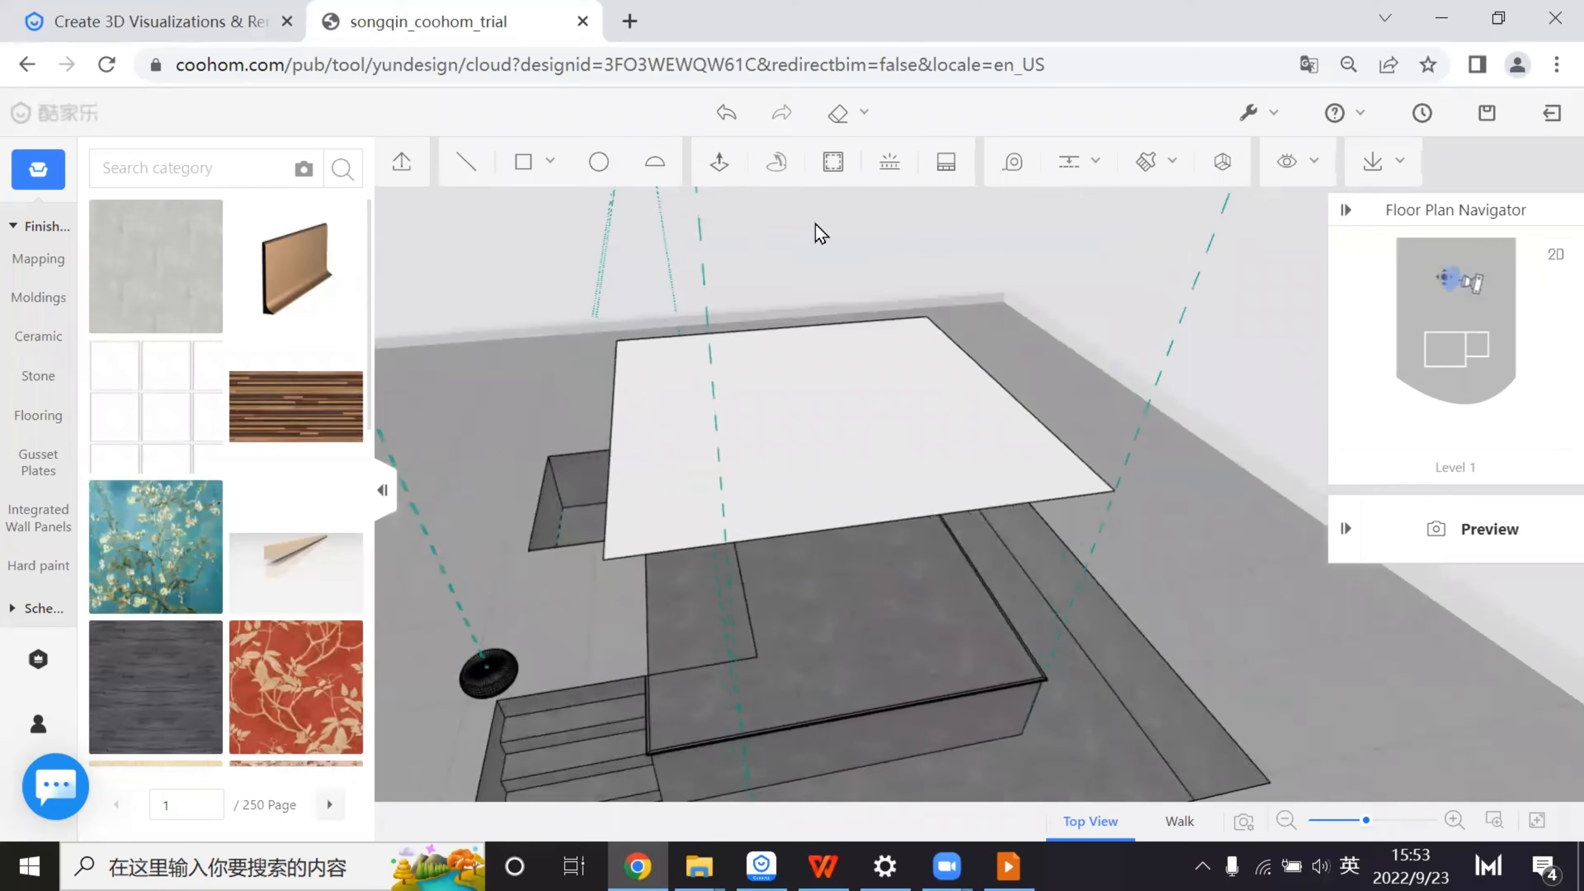
pyautogui.click(834, 162)
pyautogui.click(896, 450)
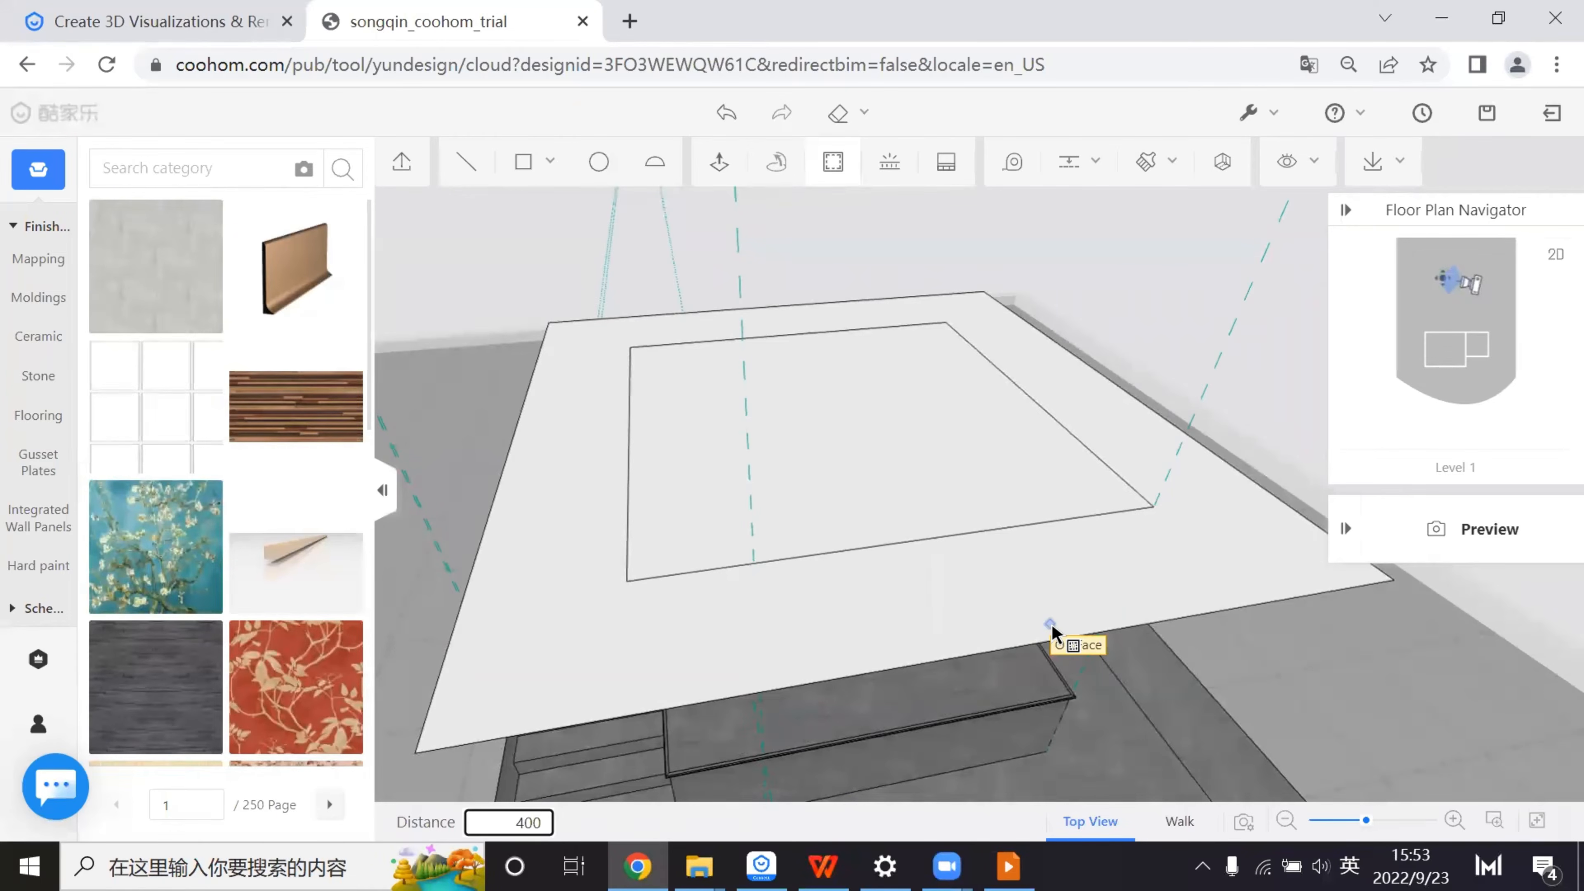
pyautogui.press('Return')
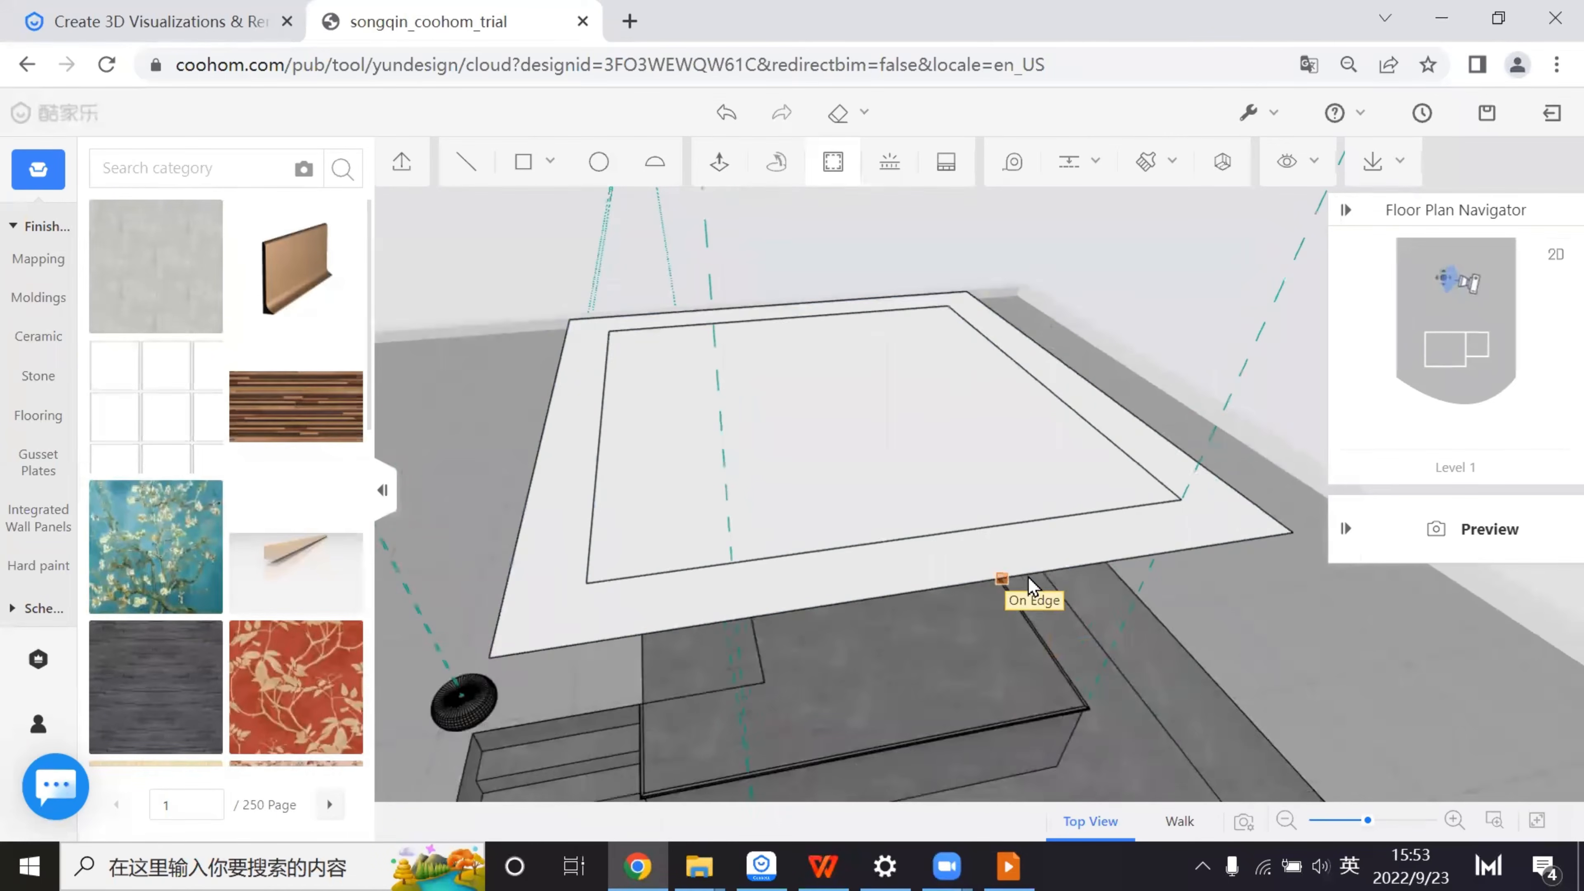
pyautogui.click(1150, 507)
pyautogui.click(1147, 445)
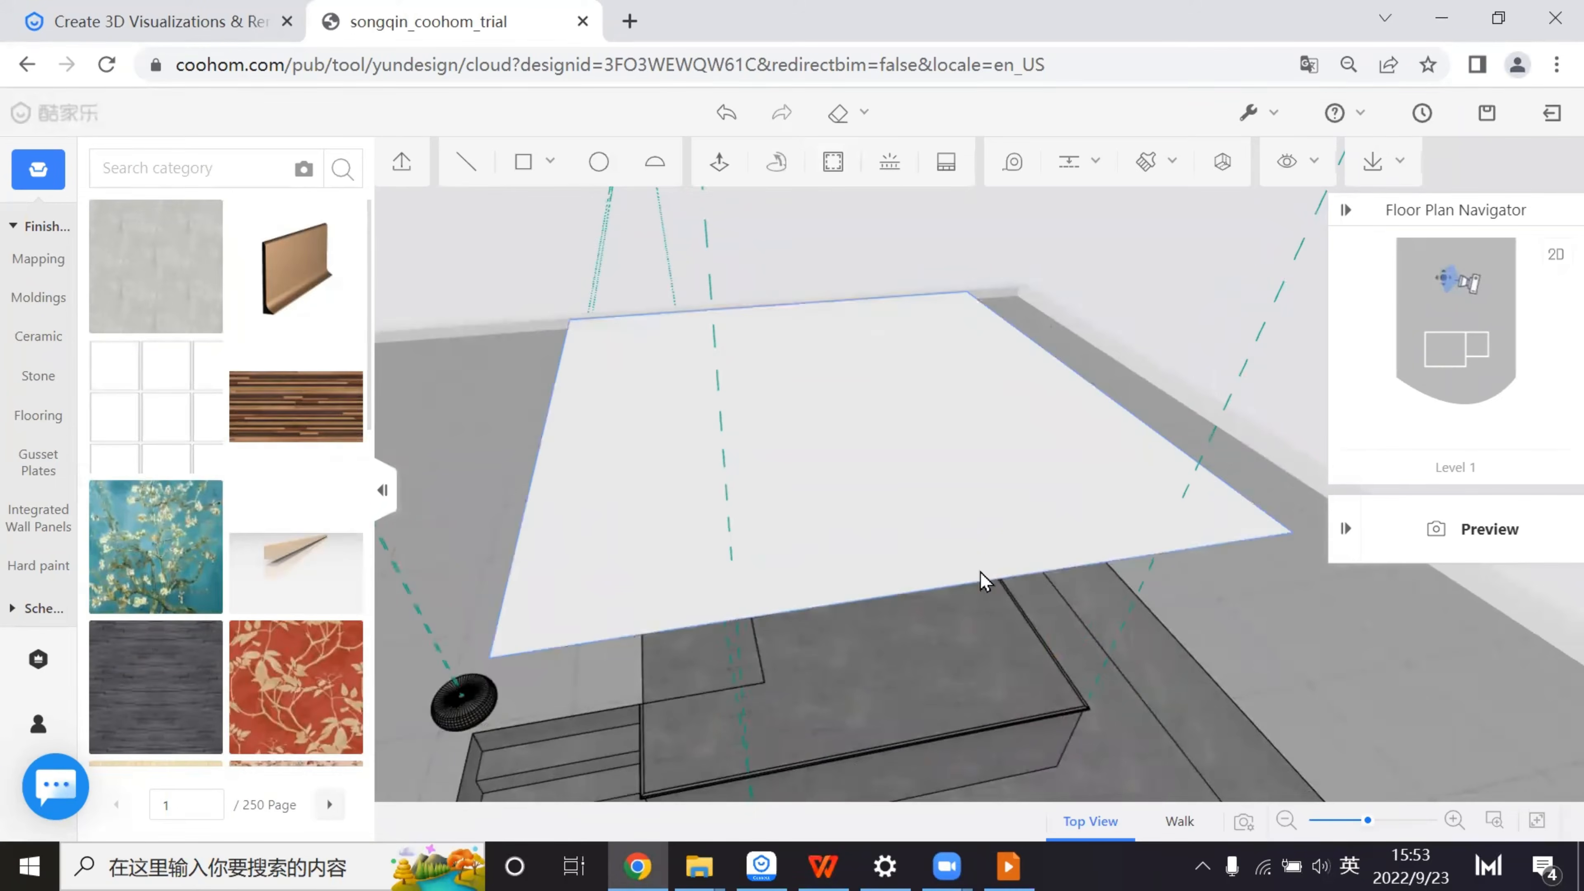
# - Add a vertical guide through the middle of the floating rectangle's side edge
pyautogui.scroll(3, 1051, 527)
pyautogui.moveTo(1045, 510); pyautogui.dragTo(1053, 810, button='middle')
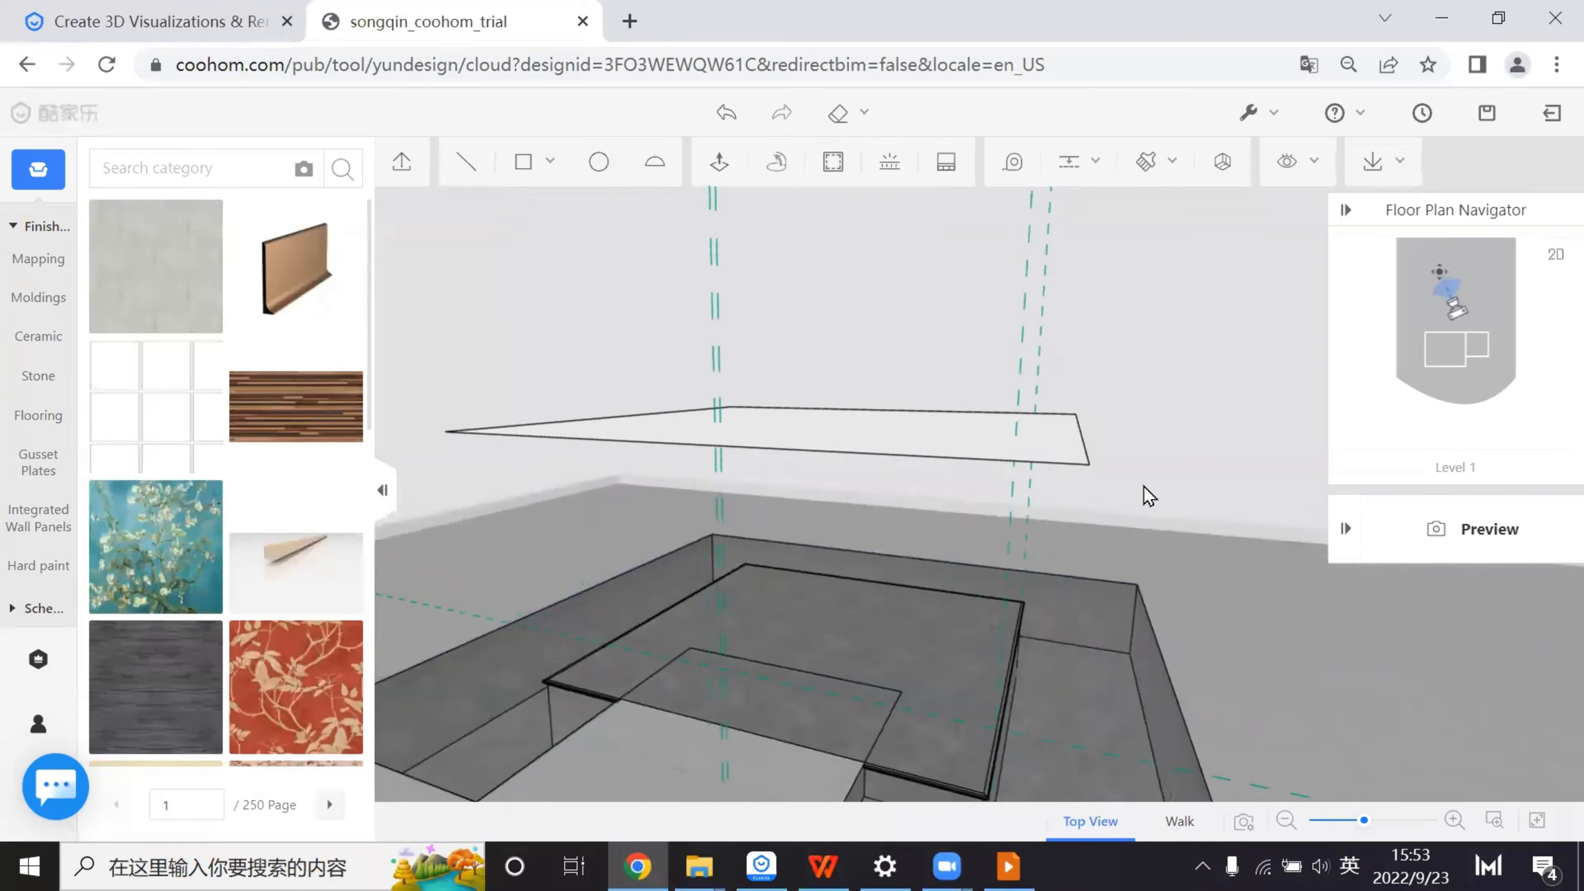
pyautogui.moveTo(1150, 496); pyautogui.dragTo(1029, 362)
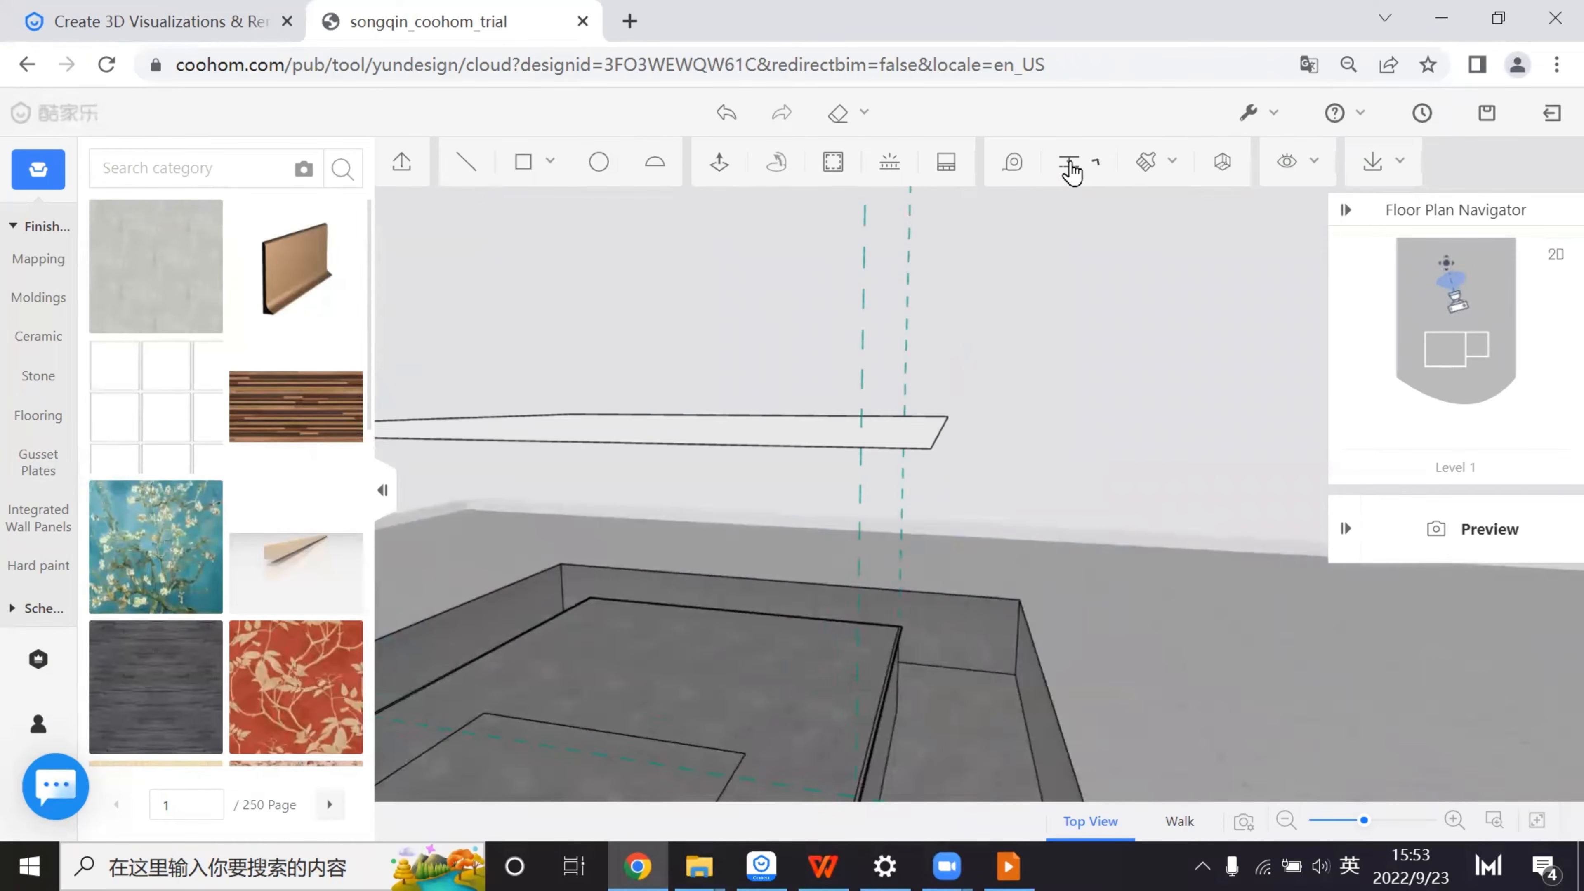
pyautogui.click(1071, 172)
pyautogui.click(1085, 206)
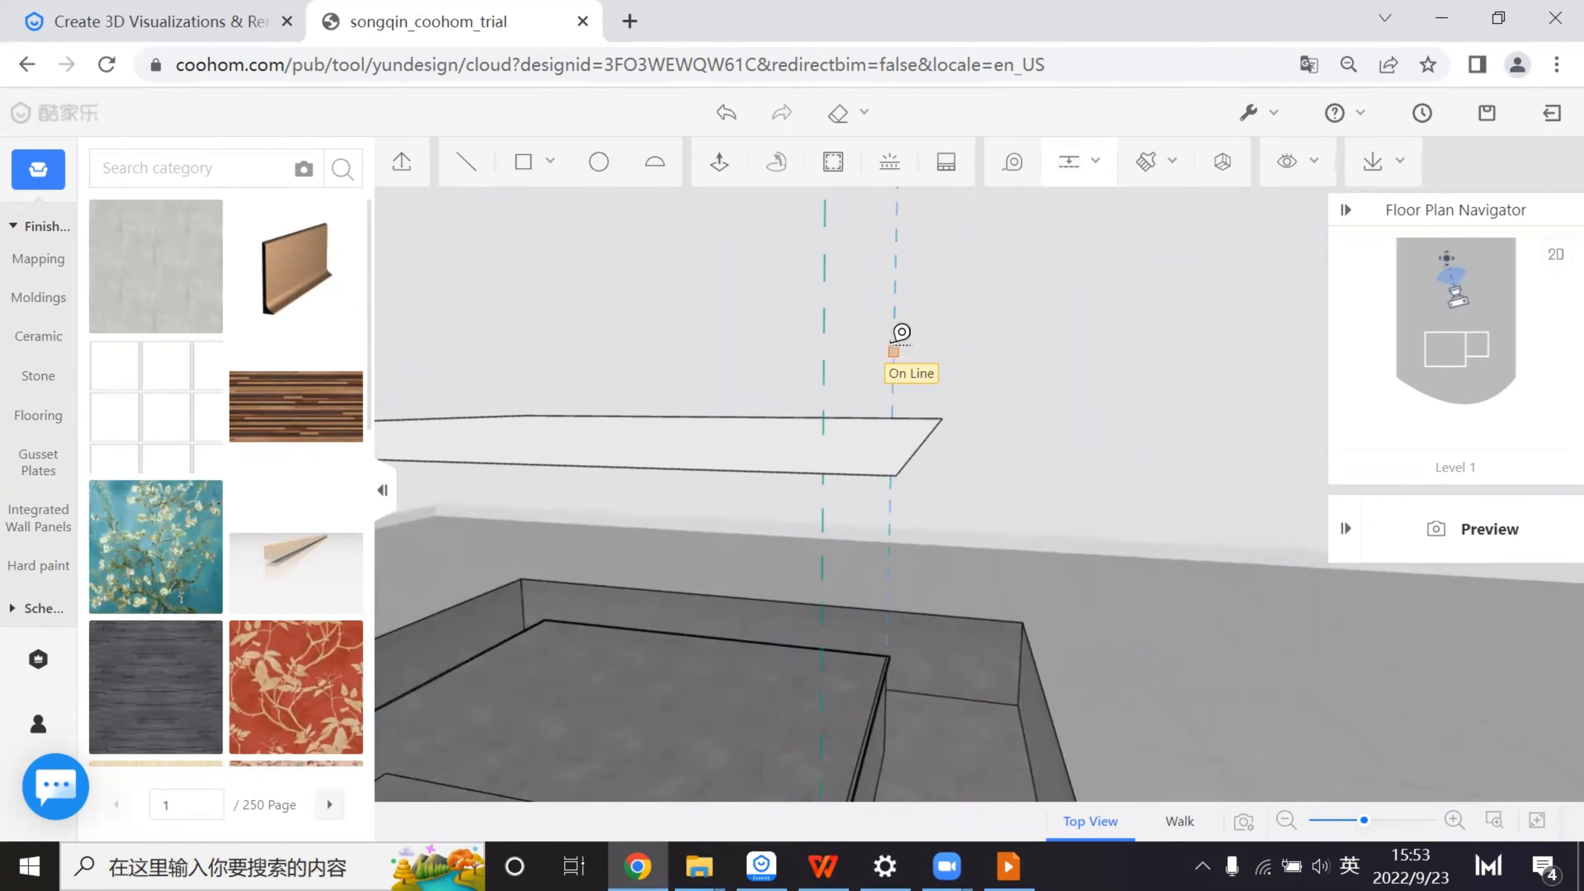
pyautogui.click(916, 444)
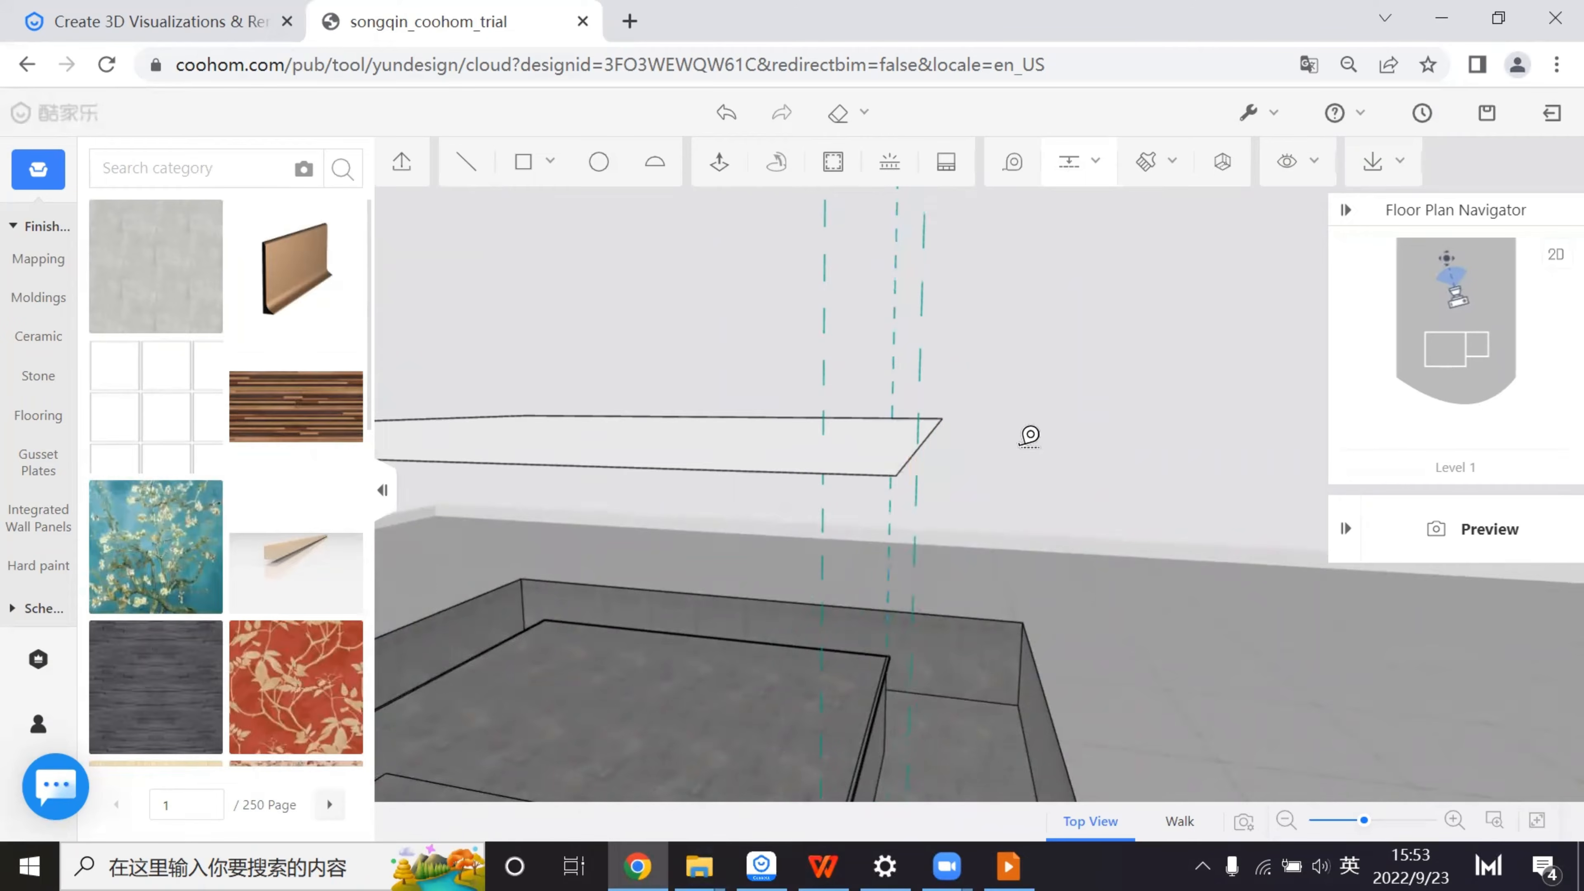
pyautogui.moveTo(1053, 475); pyautogui.dragTo(999, 567, button='right')
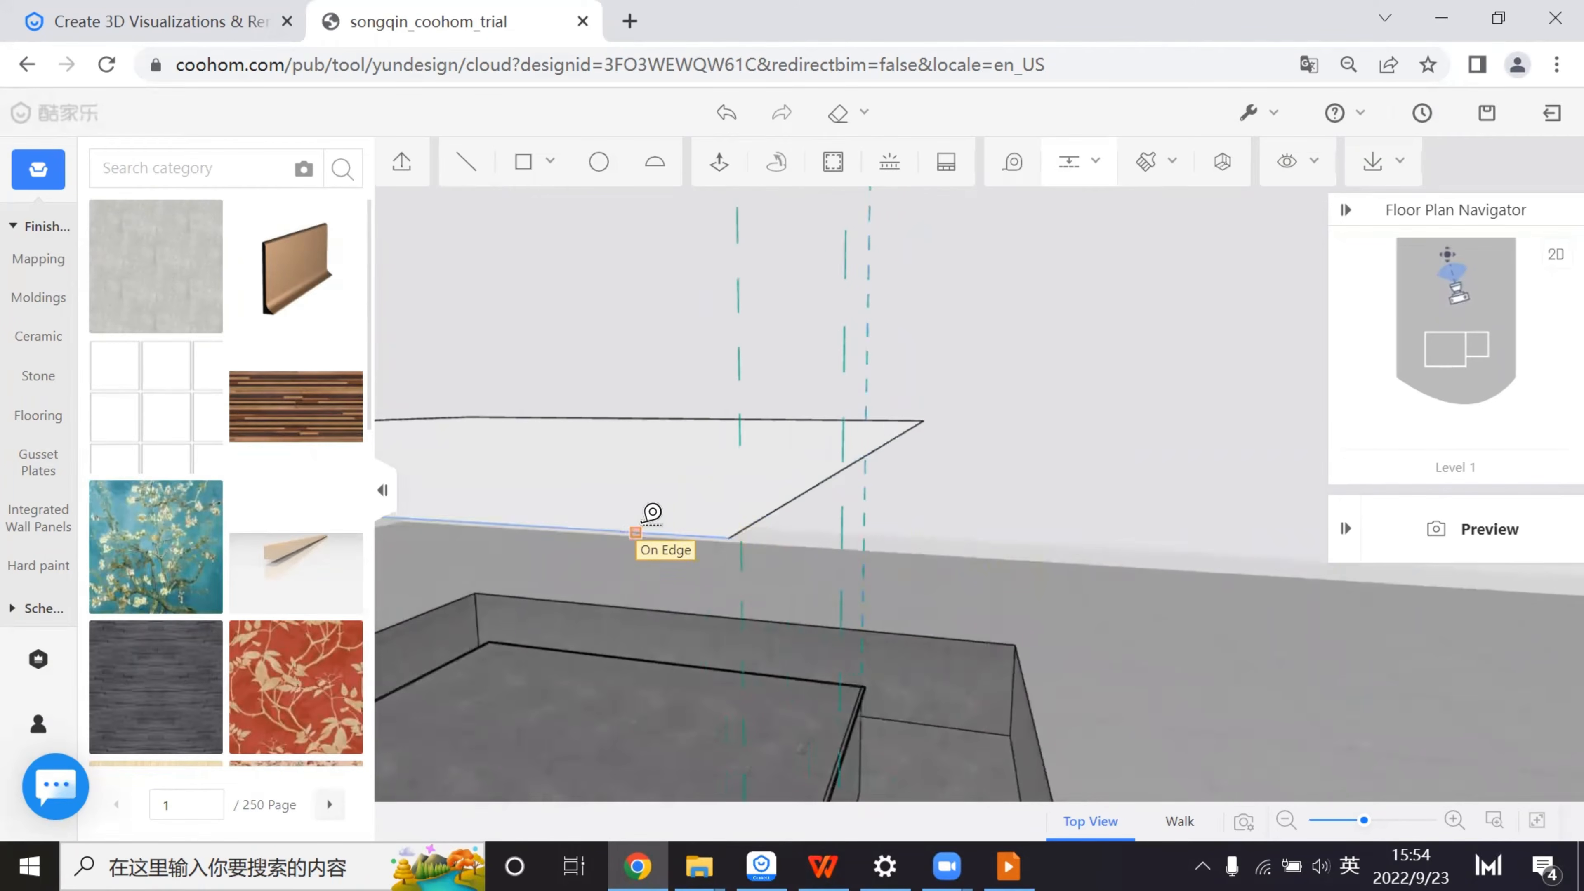
# - Add a horizontal guide parallel to the floating panel's long edge, through the point where the vertical guide meets its side edge
pyautogui.click(671, 513)
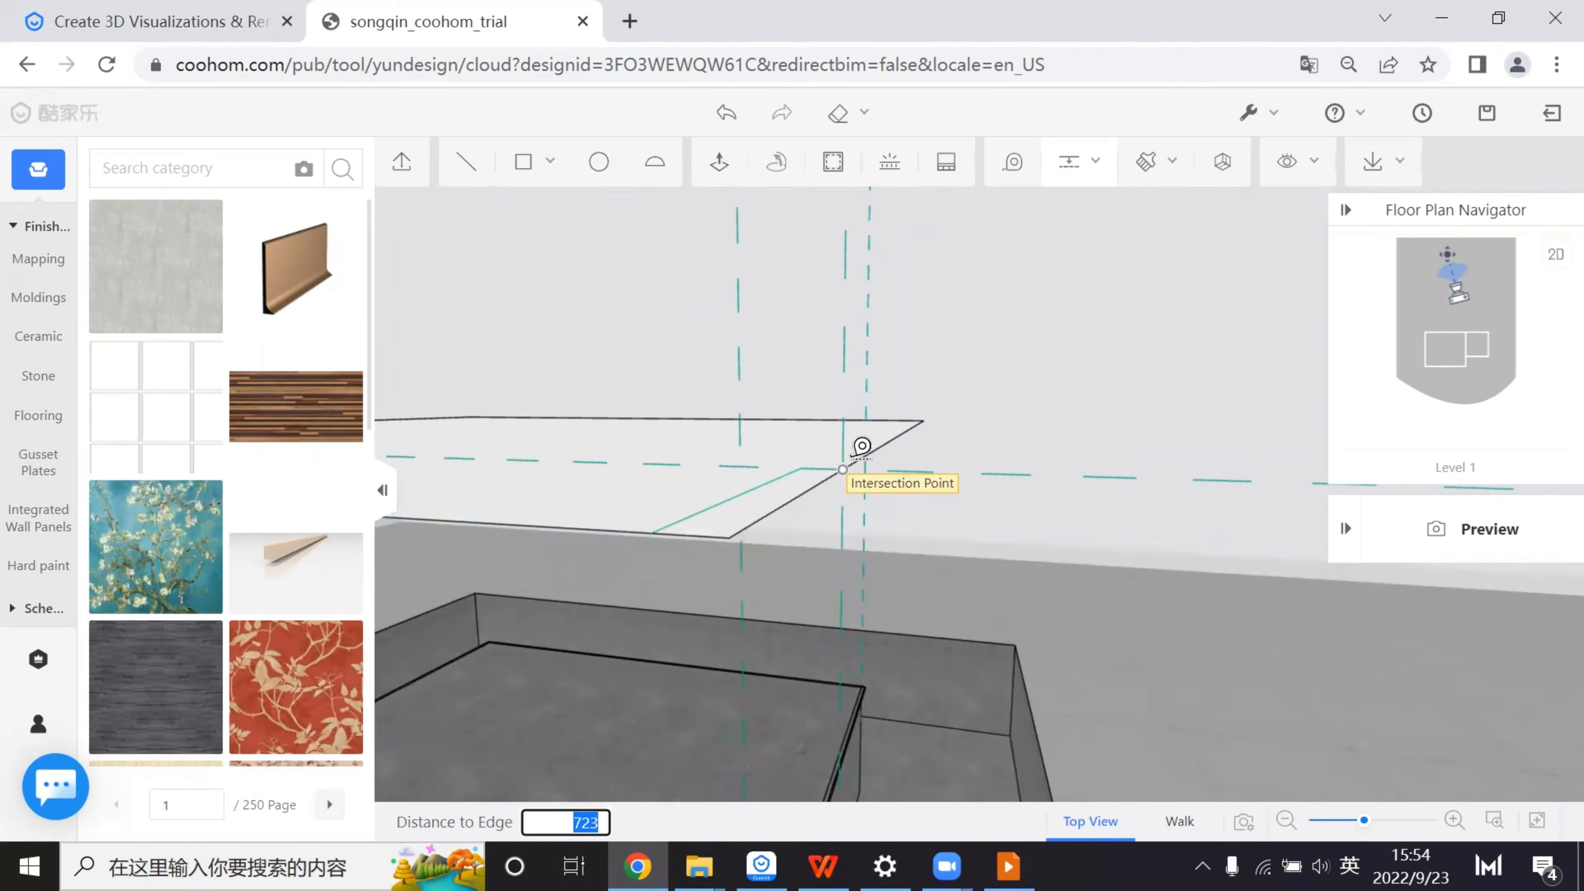
pyautogui.click(843, 469)
pyautogui.press('Escape')
# - Draw a small upright rectangle about 101 mm wide outside the floating panel's side edge, from the vertical guide down to the horizontal guide
pyautogui.moveTo(960, 515); pyautogui.dragTo(999, 554, button='right')
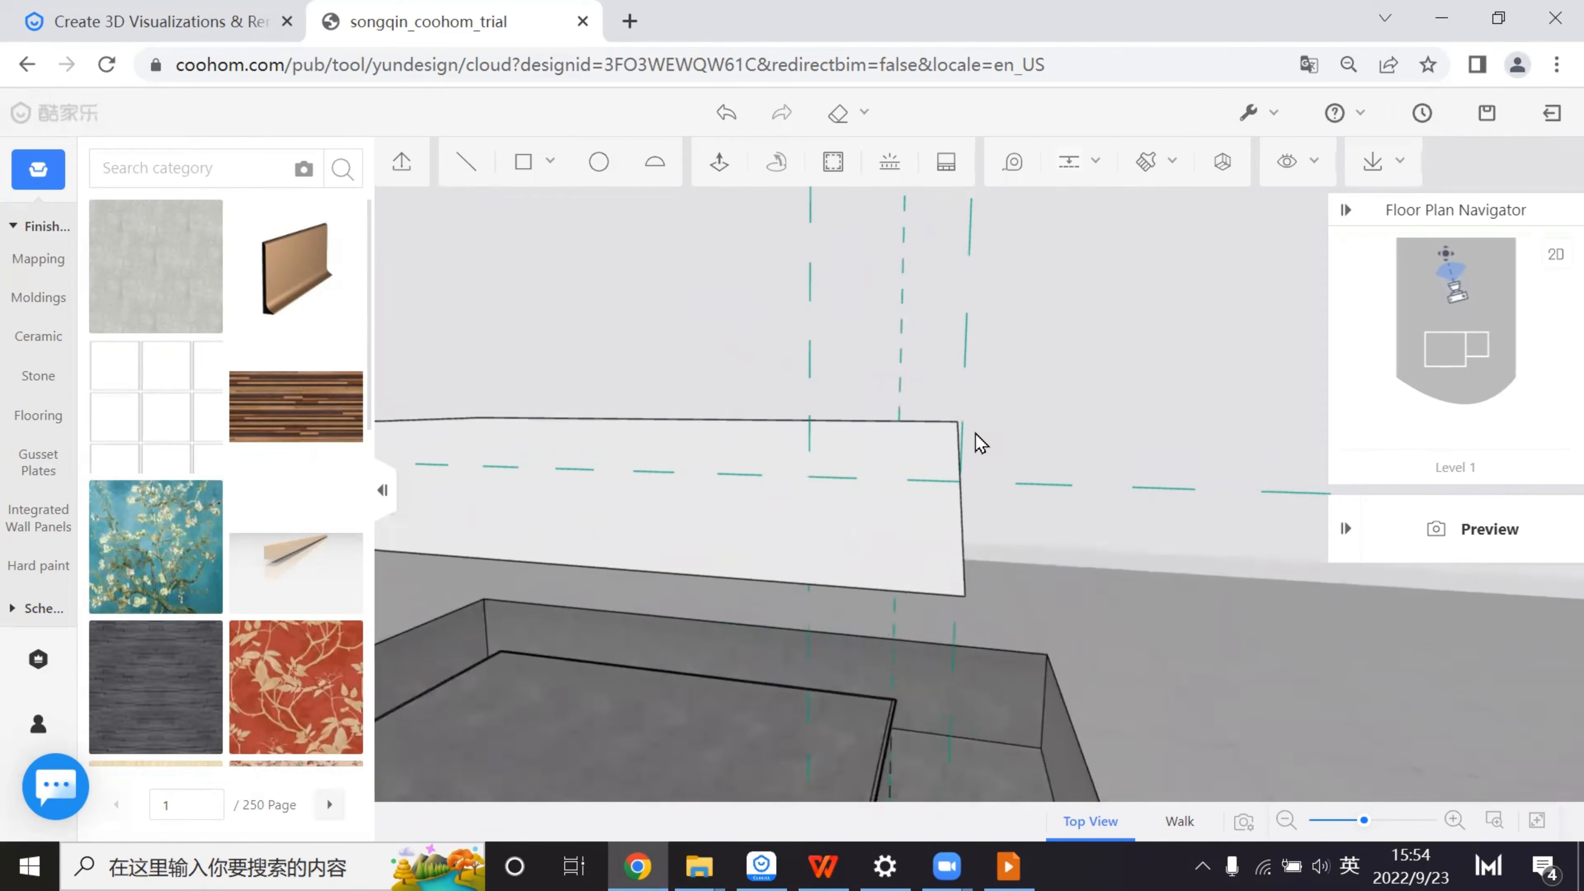
pyautogui.moveTo(1023, 486); pyautogui.dragTo(1030, 482, button='right')
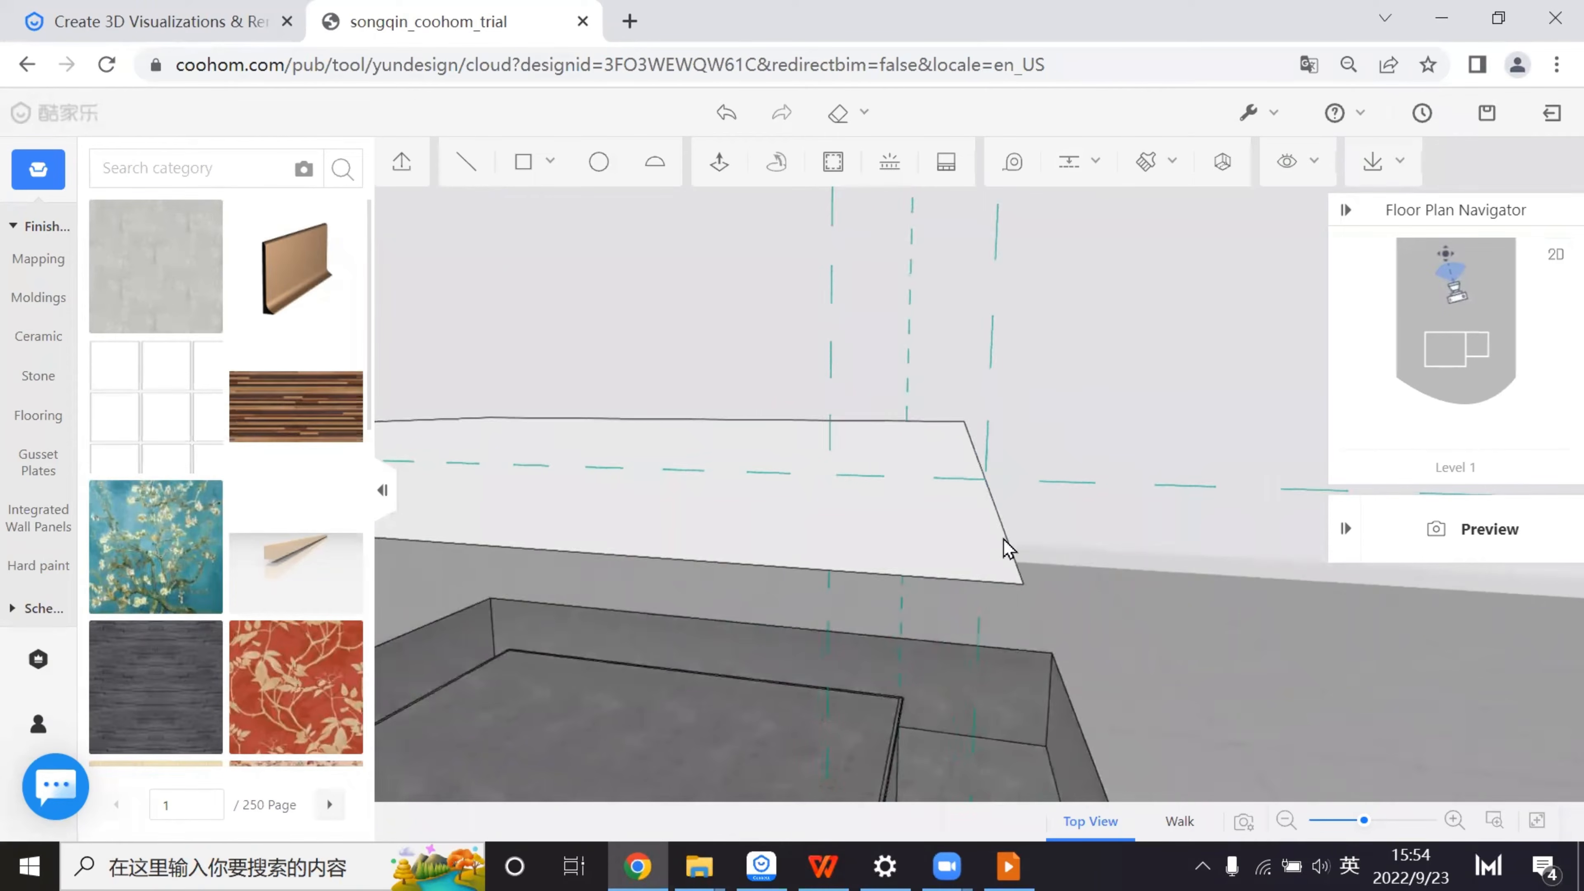
pyautogui.moveTo(1162, 542)
pyautogui.mouseDown(button='right')
pyautogui.moveTo(1136, 547)
pyautogui.moveTo(1158, 548)
pyautogui.mouseUp(button='right')
pyautogui.click(524, 163)
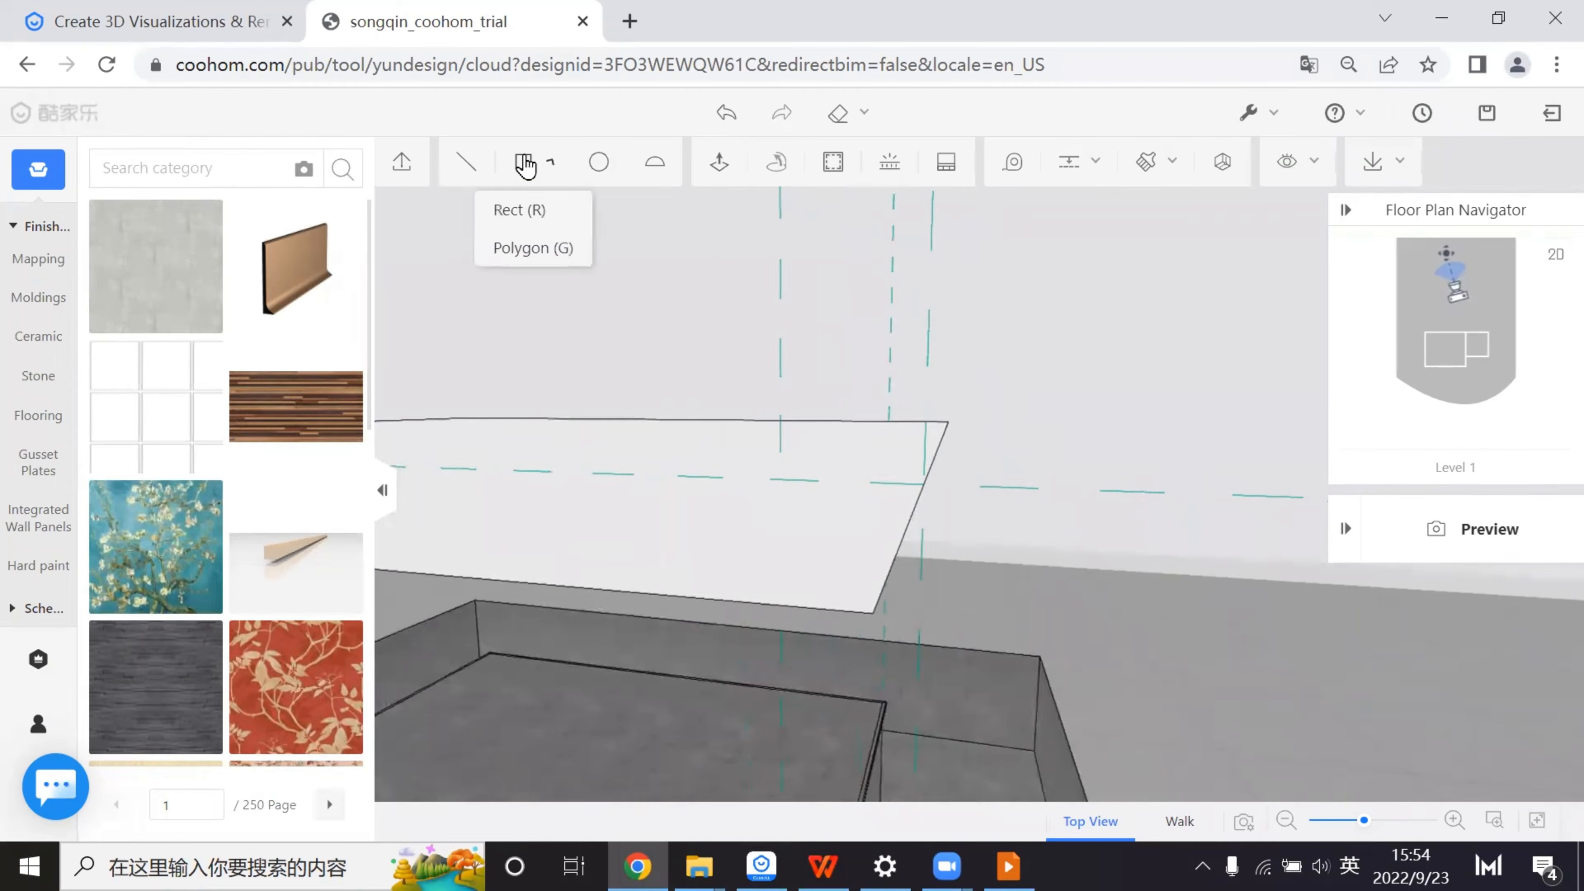
pyautogui.click(929, 351)
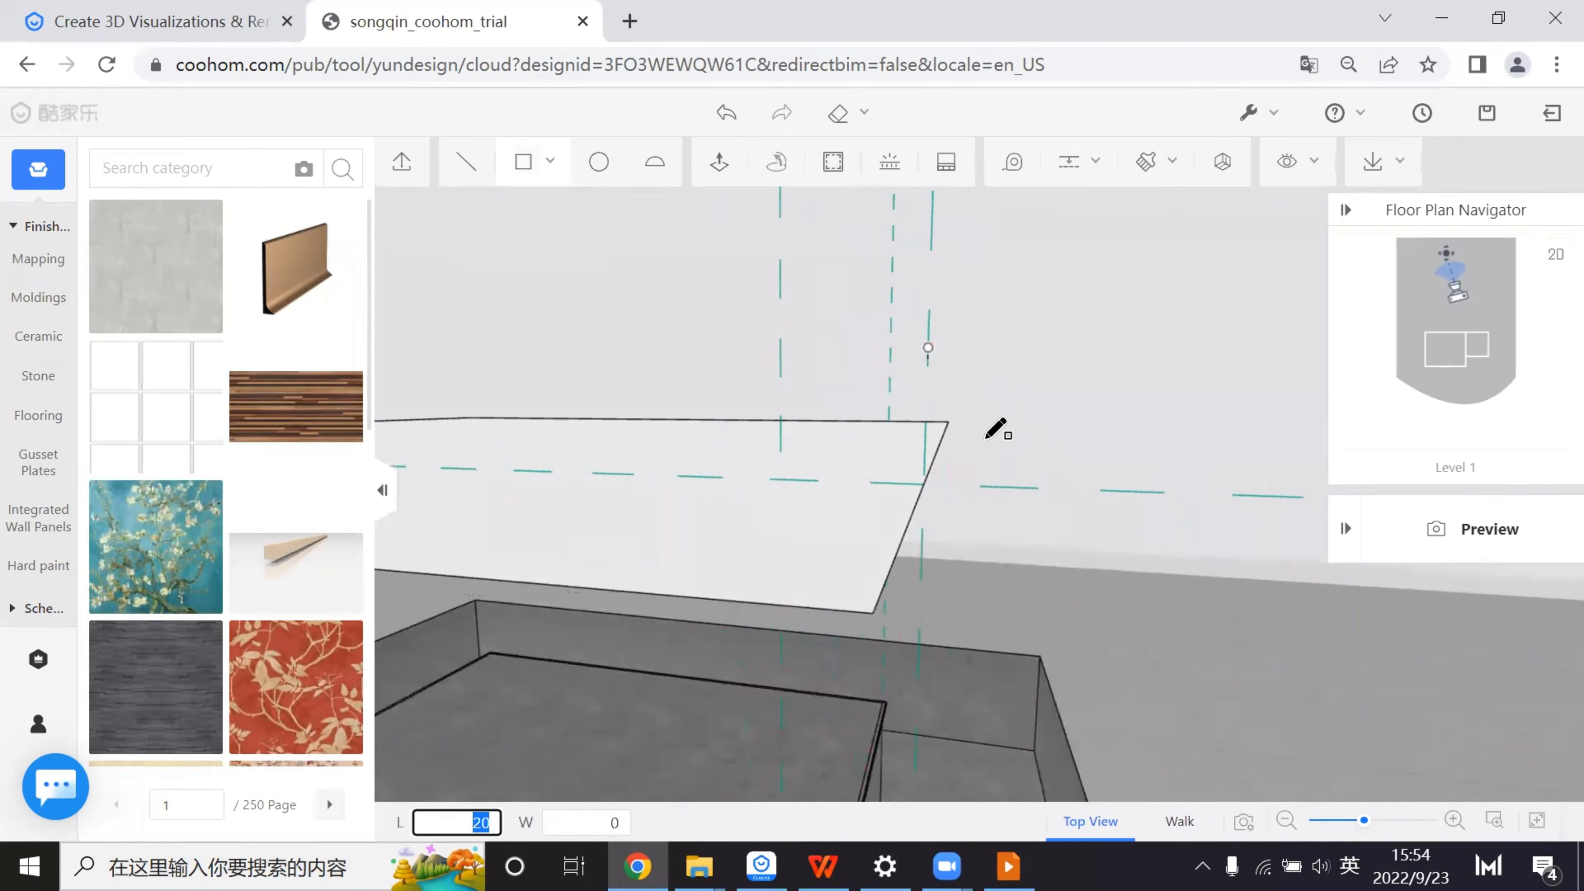
pyautogui.click(981, 485)
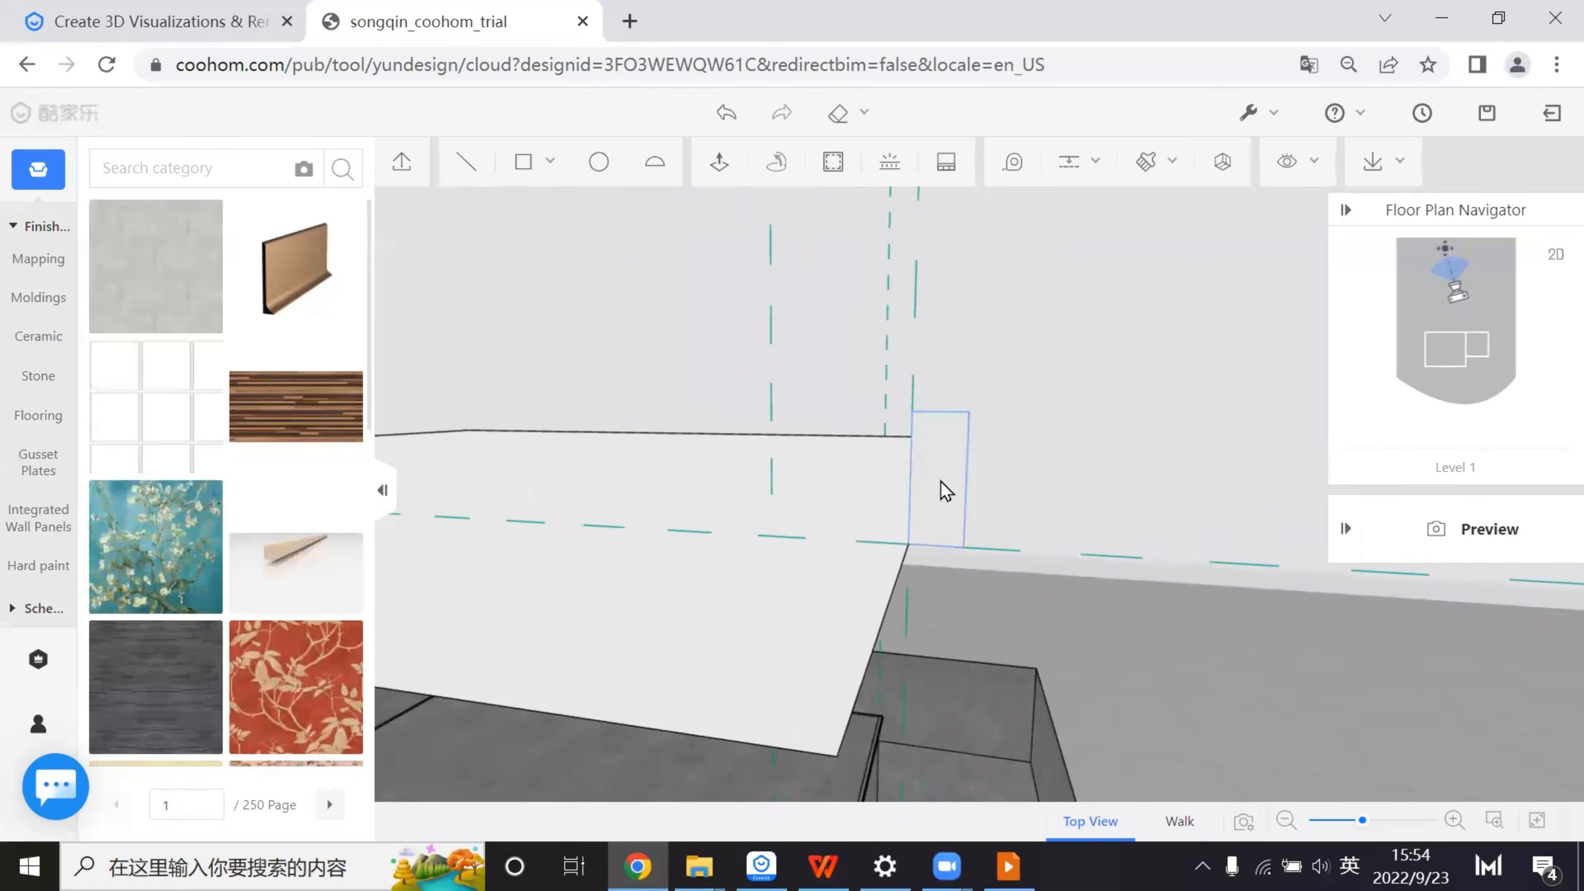
# - Open the upright rectangle in 2D and draw a full-width strip along its top with a narrower rectangle about 90 by 55 mm beneath it
pyautogui.click(946, 491)
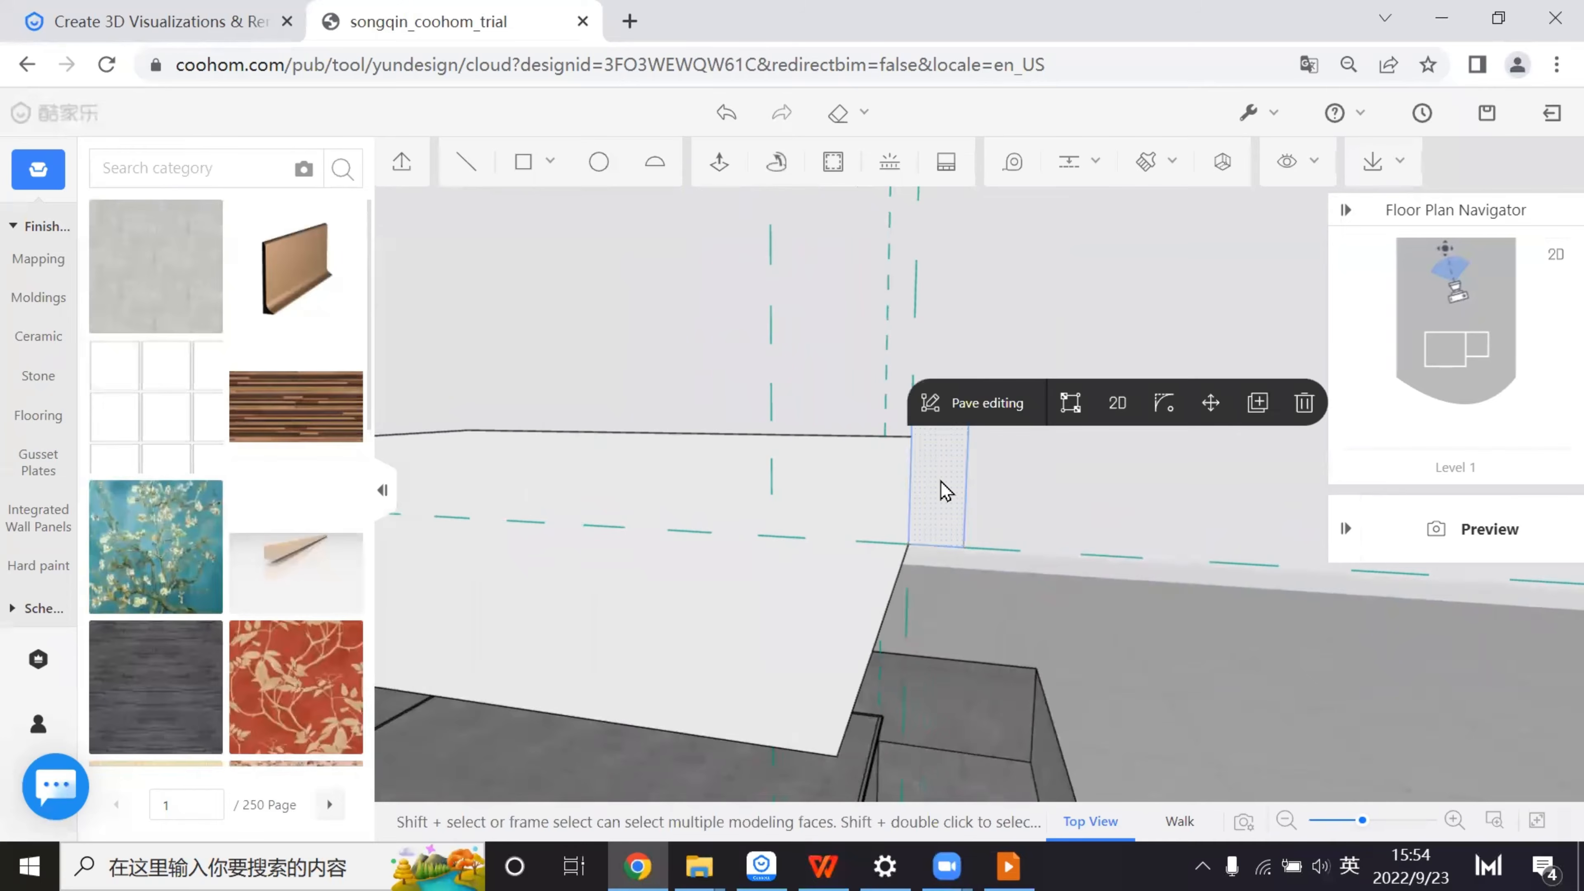
pyautogui.click(1118, 405)
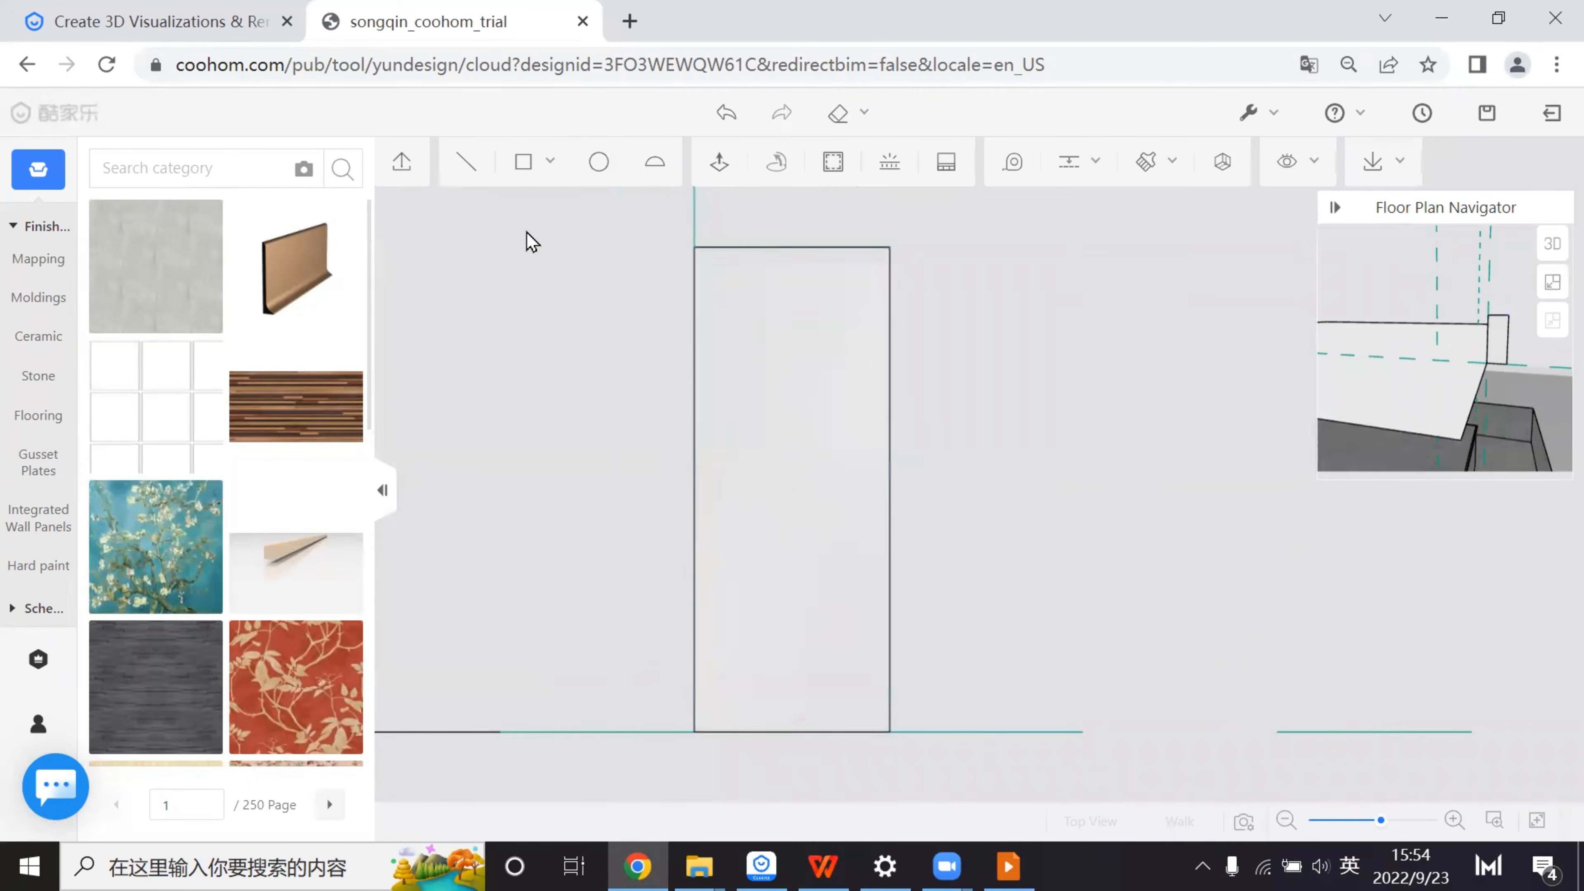
pyautogui.moveTo(519, 172)
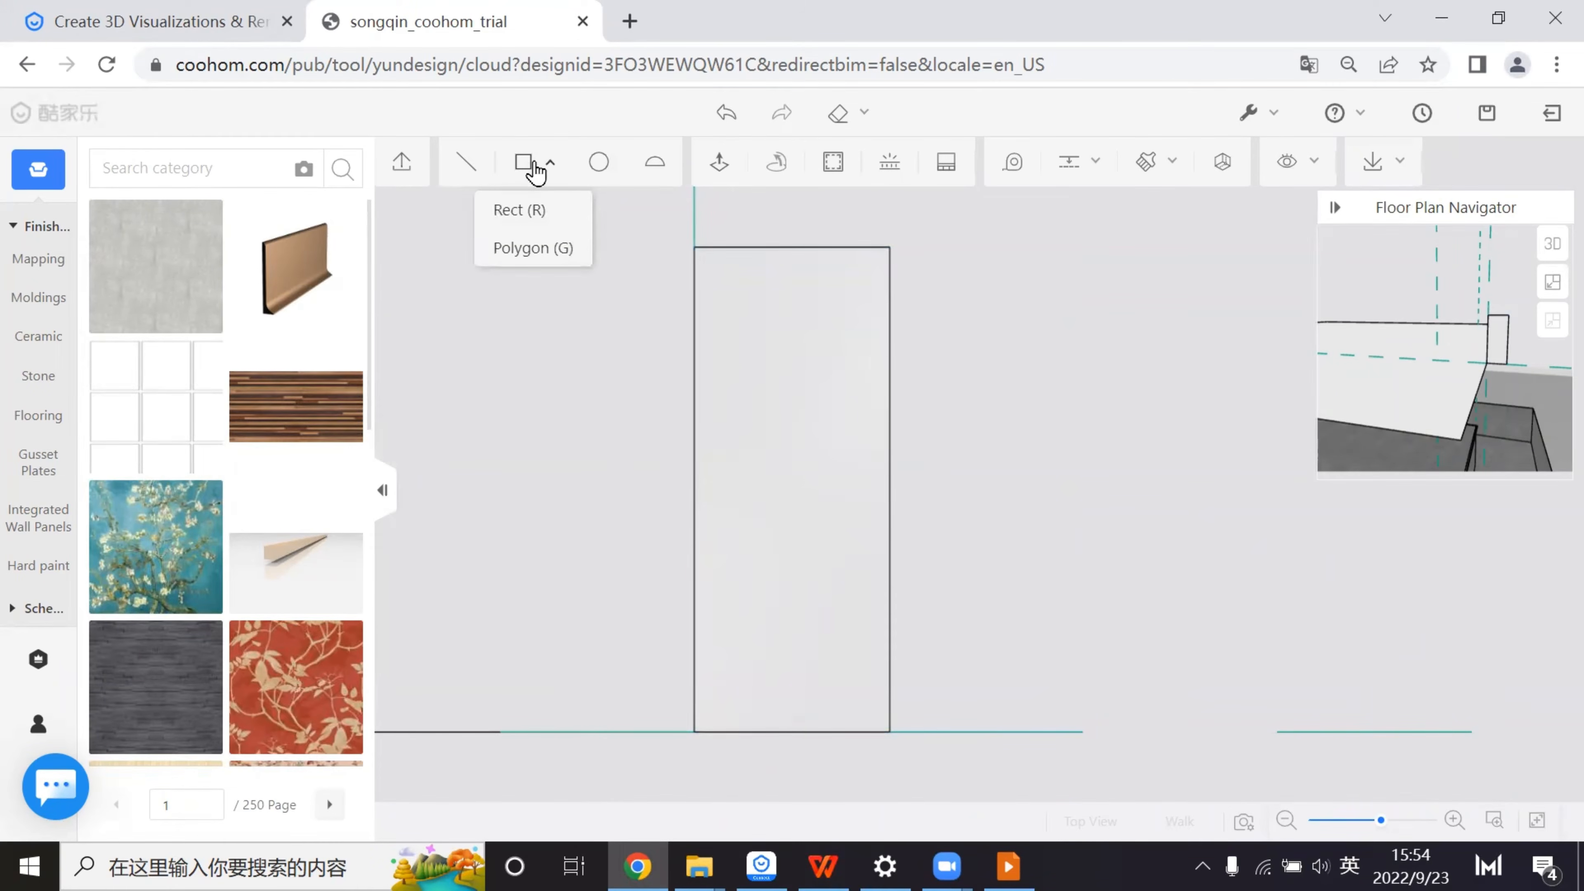
pyautogui.click(535, 173)
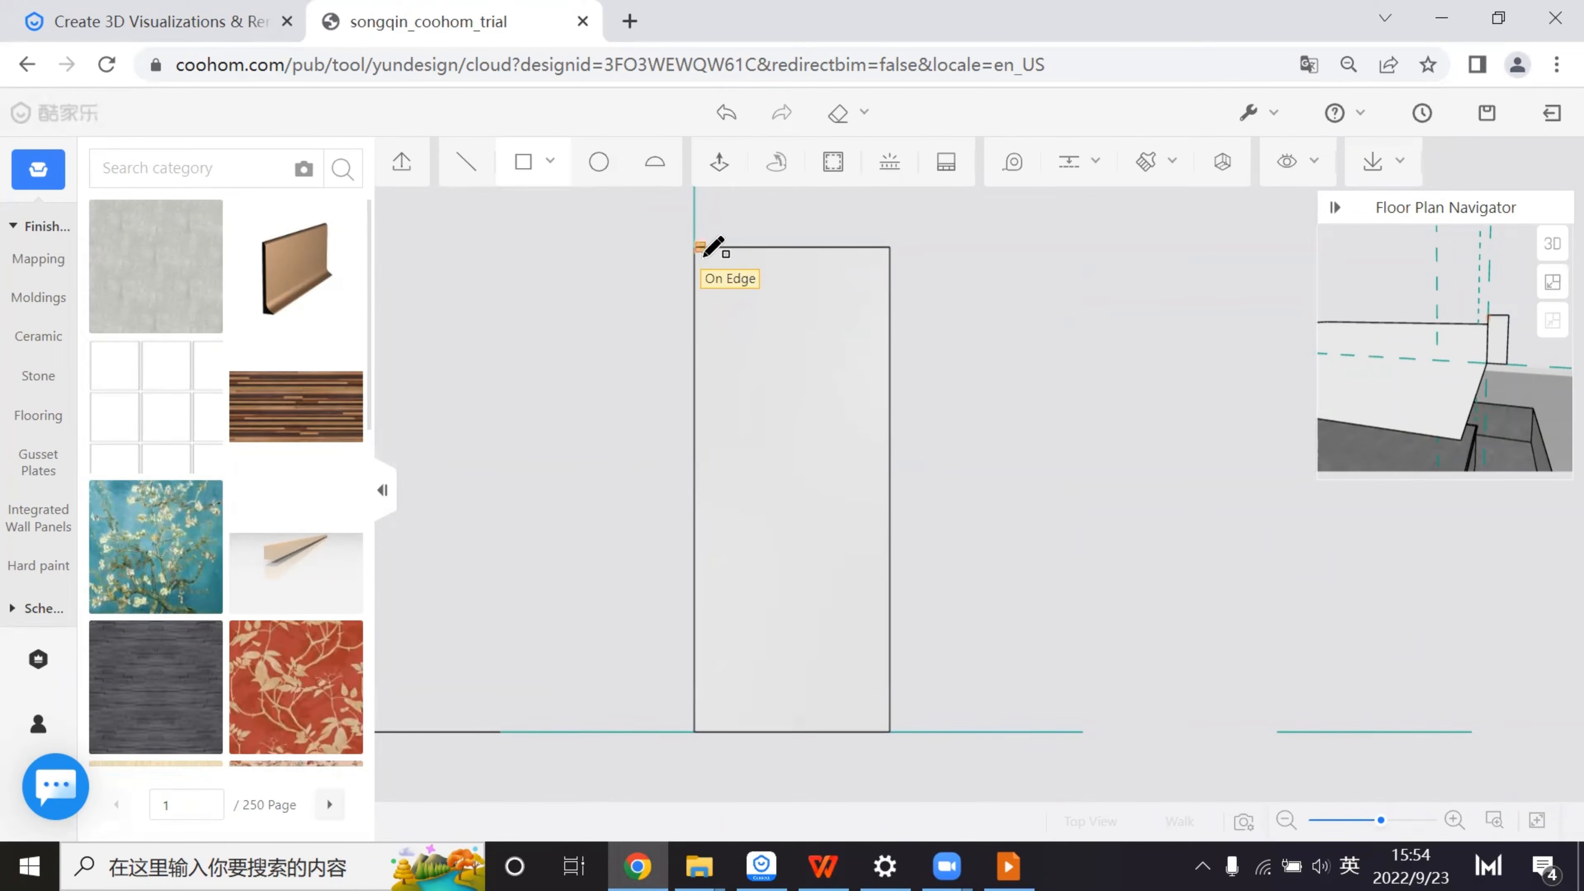
pyautogui.click(694, 247)
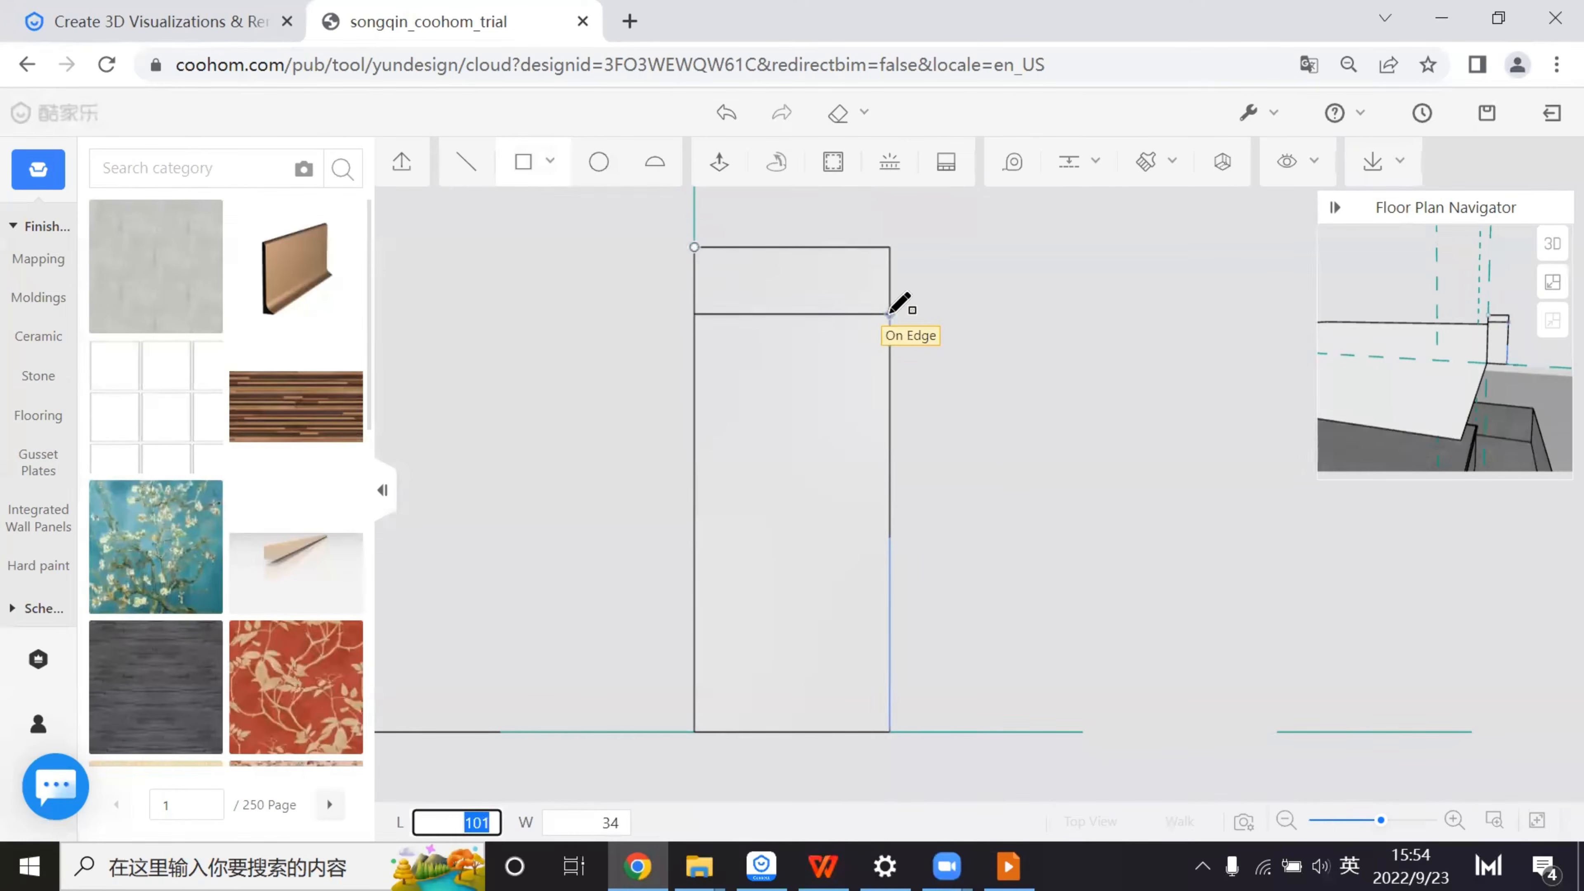
pyautogui.click(890, 281)
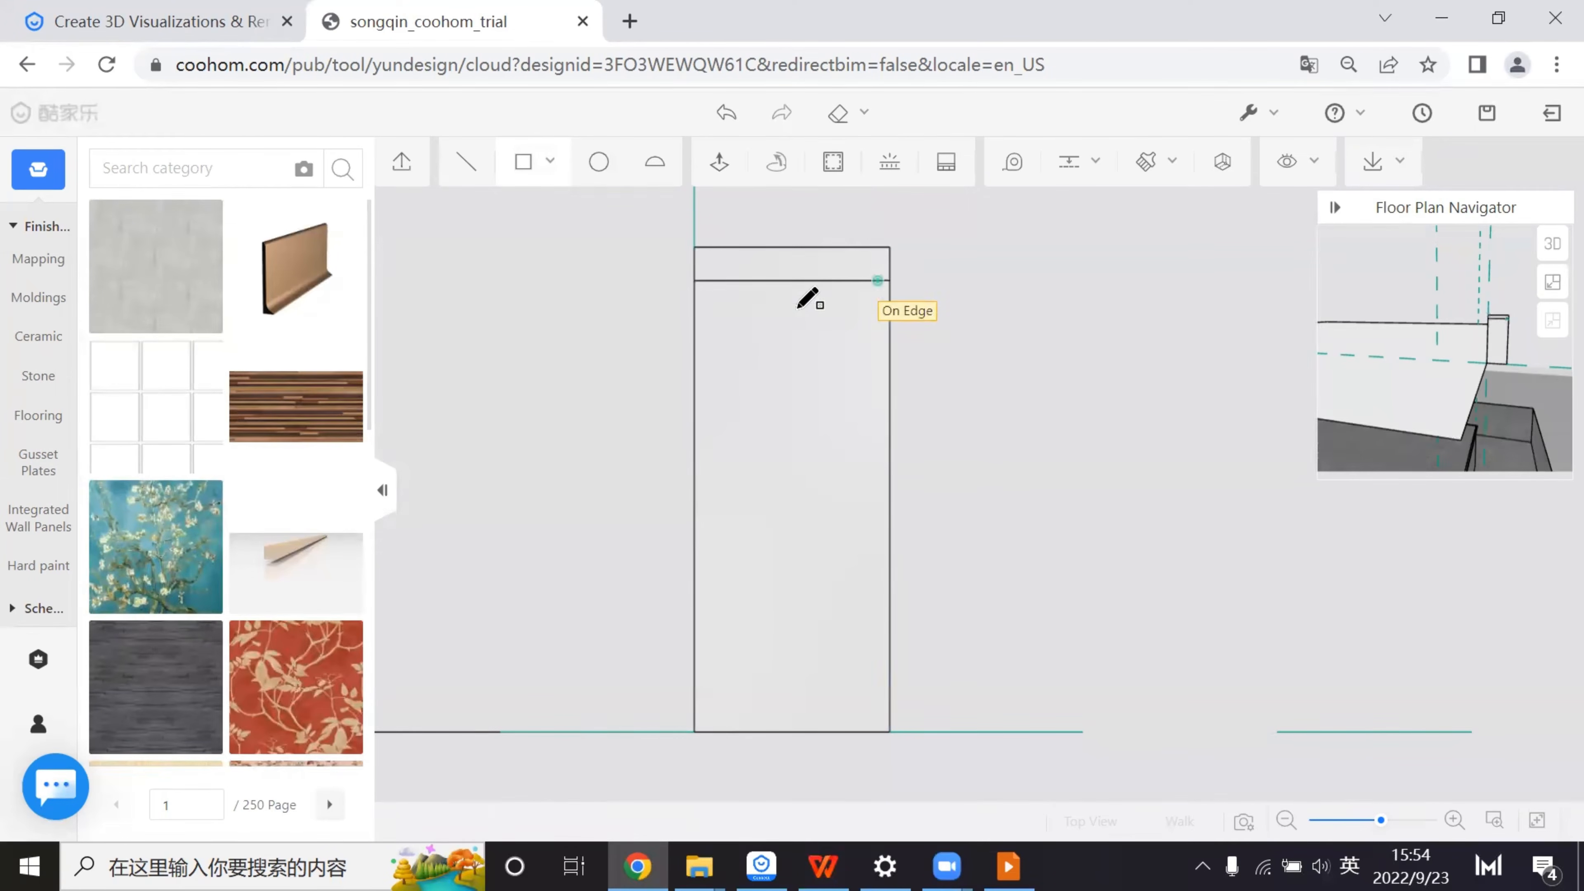
pyautogui.click(694, 280)
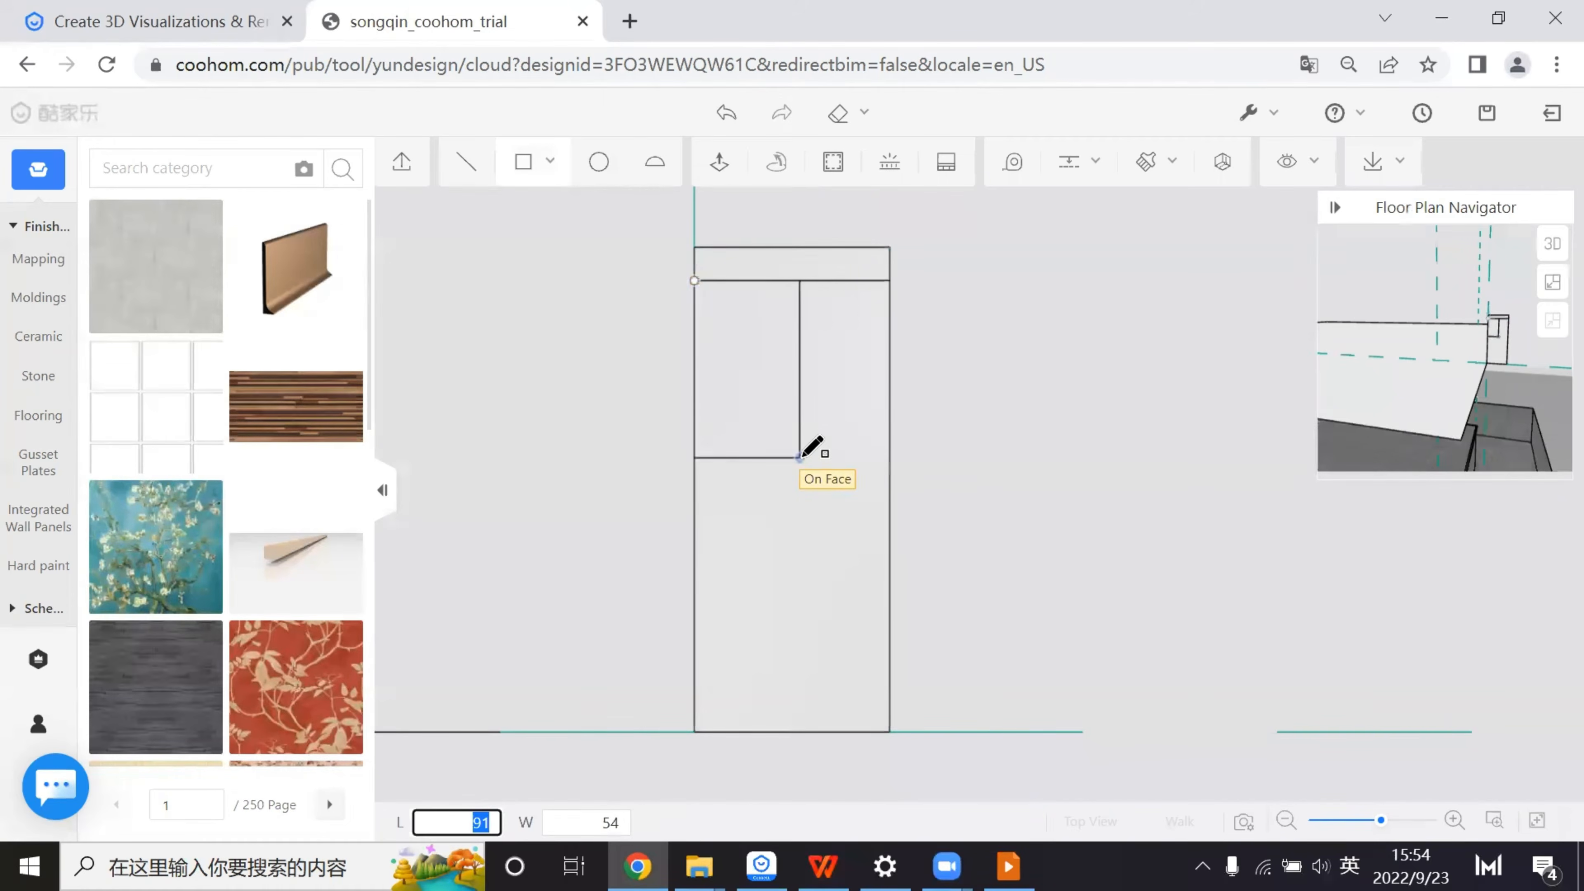
pyautogui.click(804, 452)
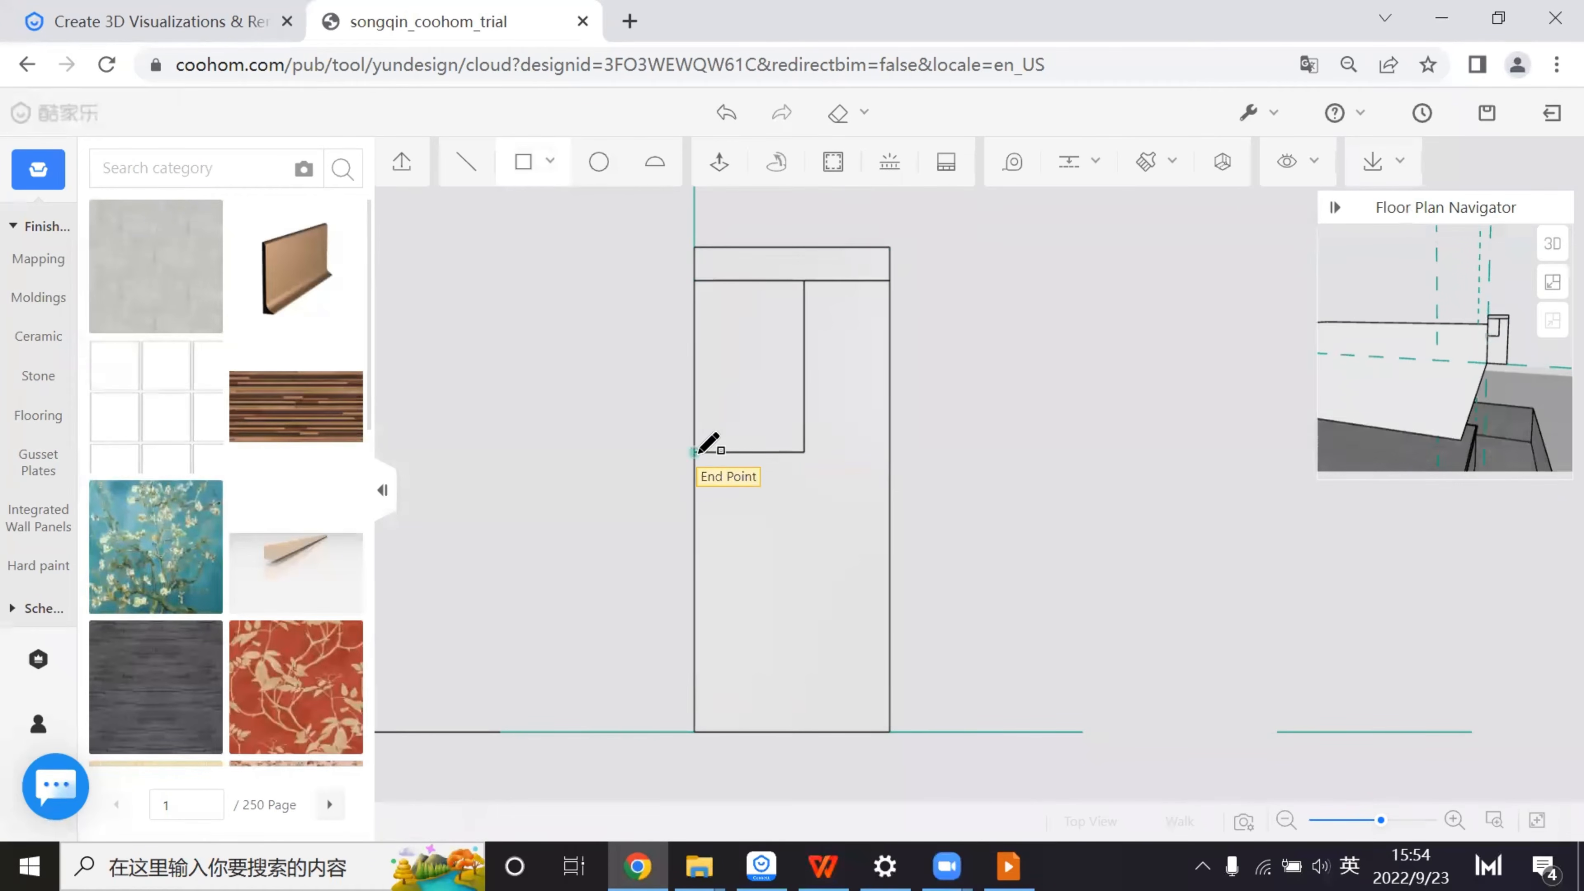
# - Draw a thin full-width strip at mid-height, a narrow rectangle about 54 mm wide below it, and a slightly wider base rectangle
pyautogui.click(694, 452)
pyautogui.click(890, 478)
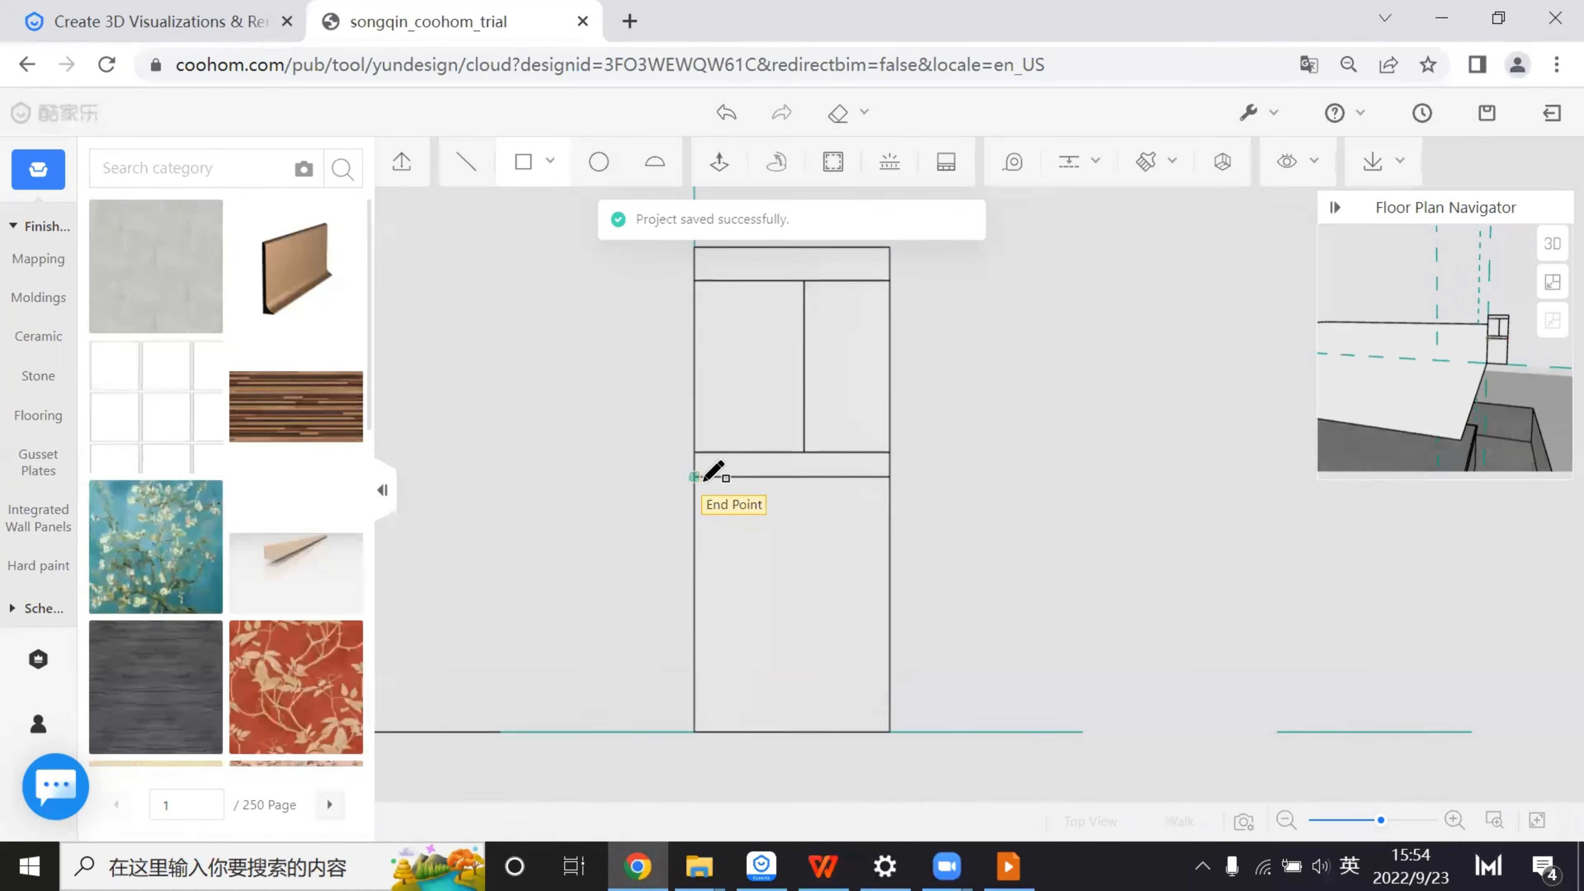
pyautogui.click(701, 479)
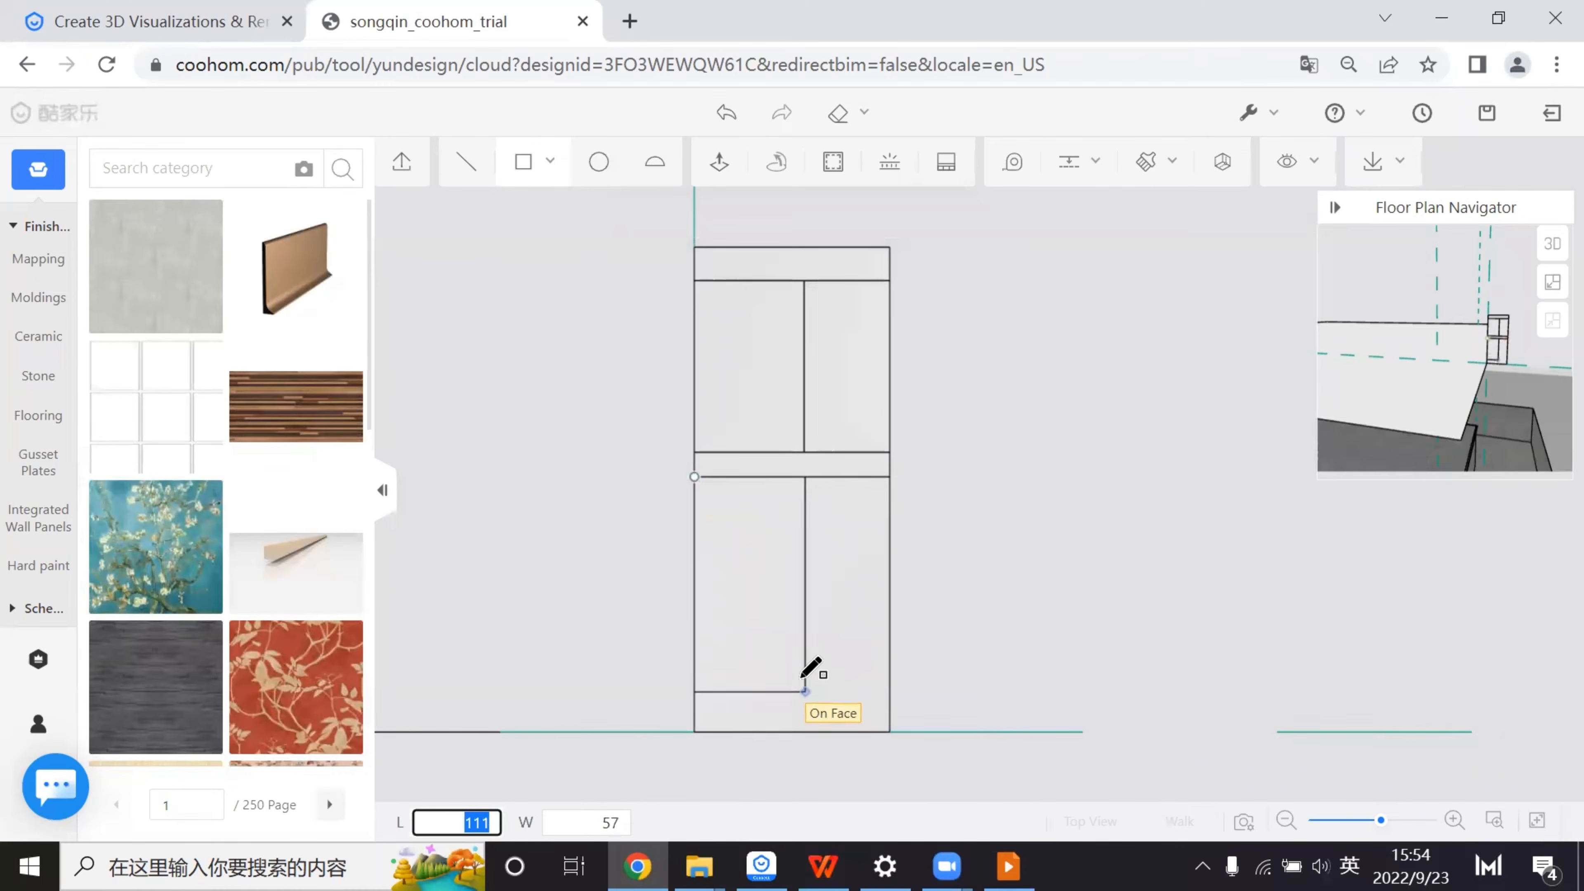
pyautogui.click(799, 679)
pyautogui.click(694, 678)
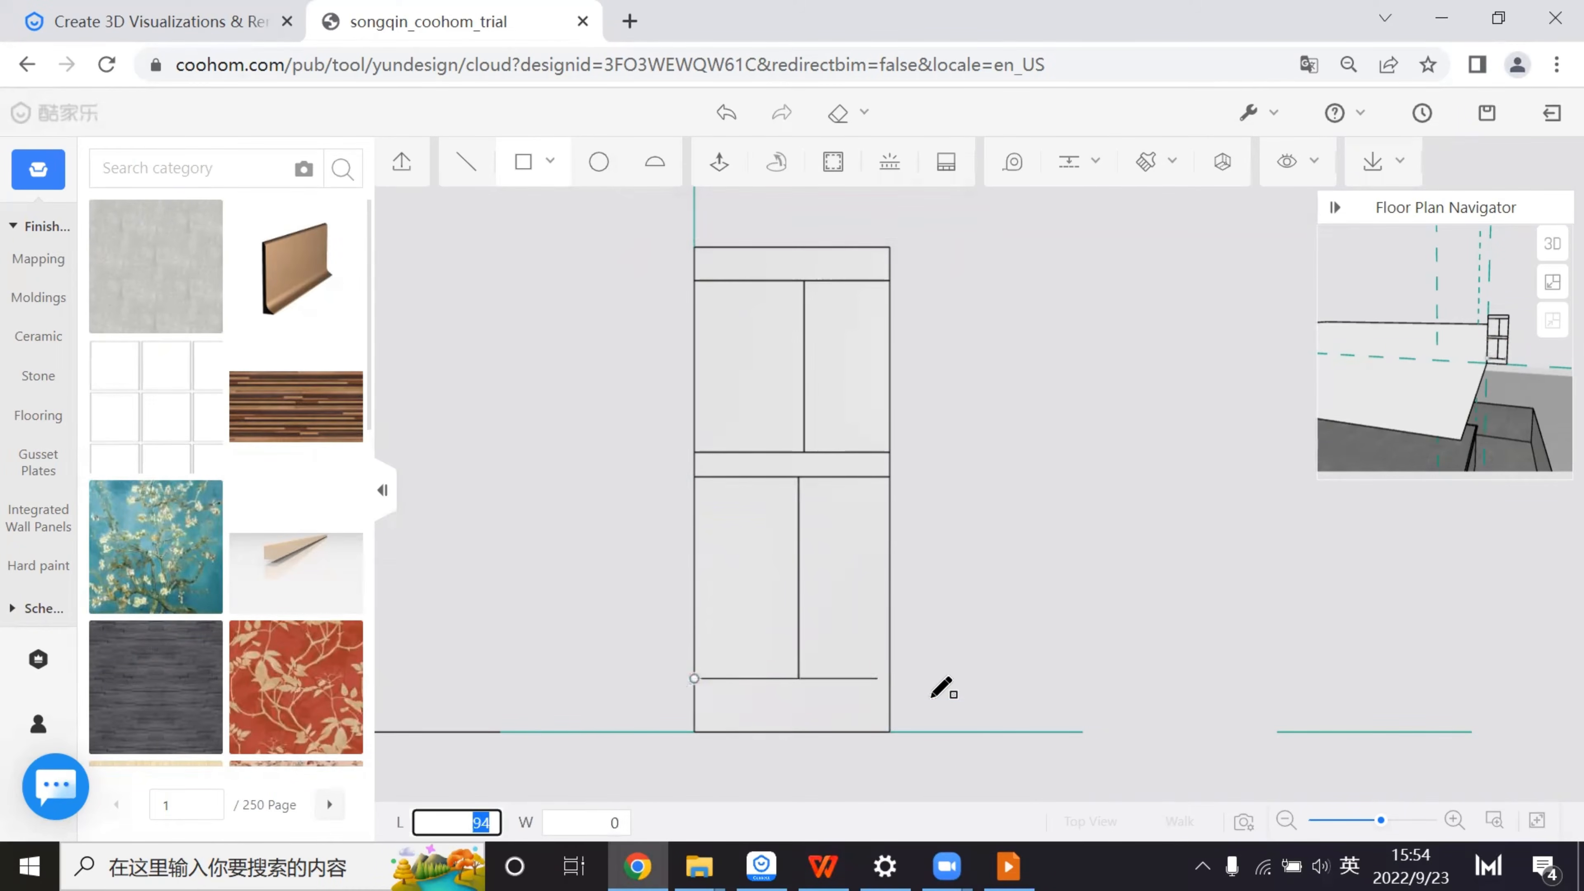
pyautogui.click(834, 732)
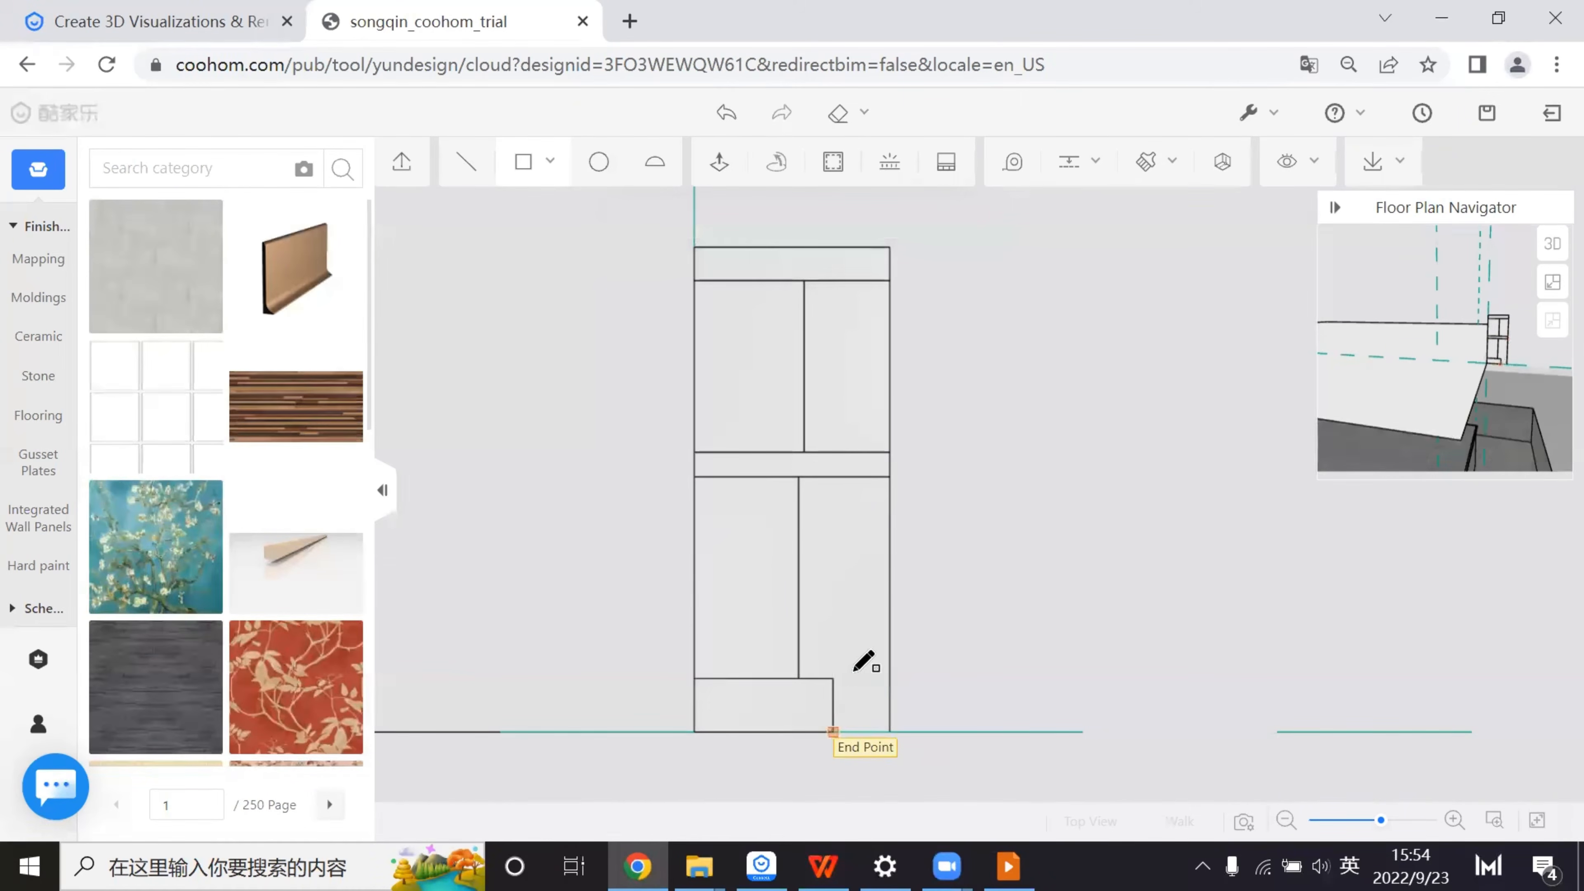
# - Delete the leftover regions beside the narrow rectangles, leaving a stepped molding outline
pyautogui.press('Escape')
pyautogui.click(846, 619)
pyautogui.press('Delete')
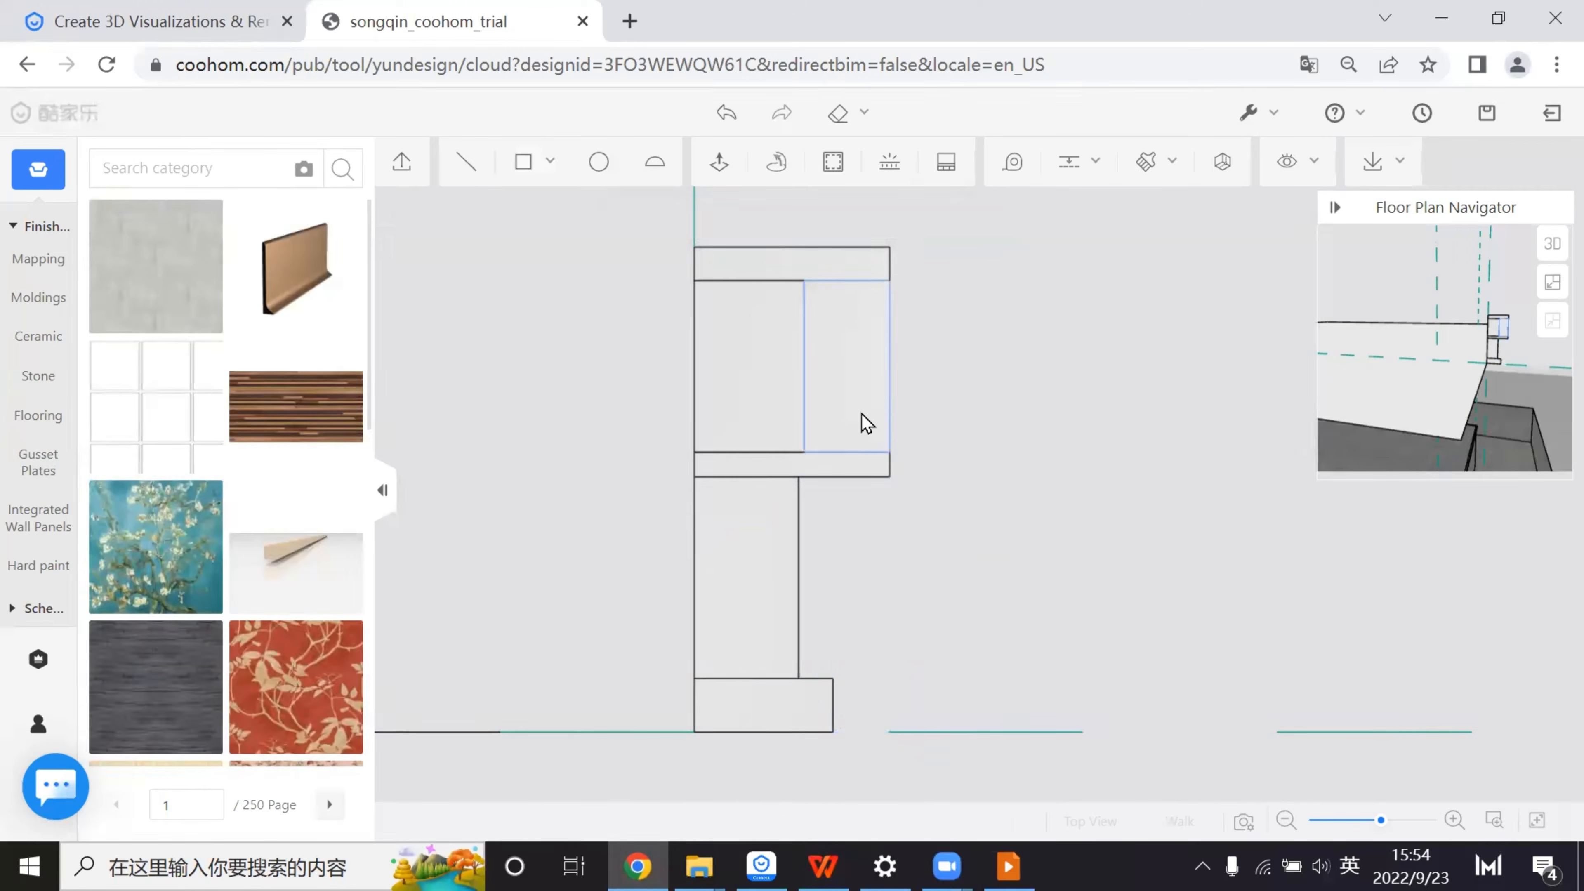
# - Delete the four inner dividing lines to merge the pieces into one molding profile, and return to the 3D view
pyautogui.click(753, 282)
pyautogui.click(867, 213)
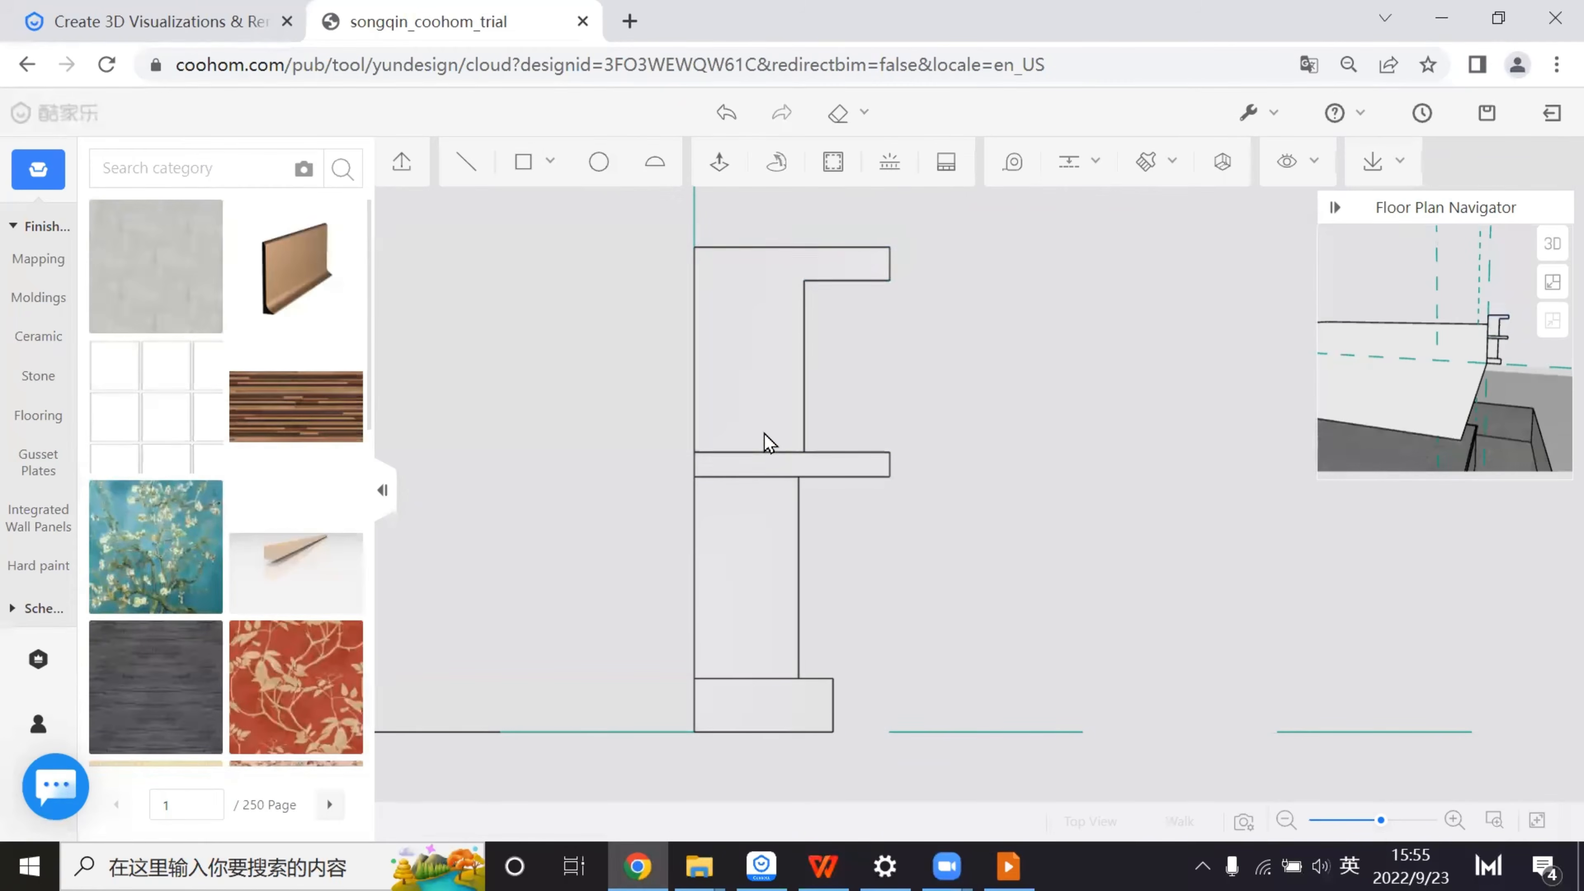
pyautogui.click(747, 453)
pyautogui.click(859, 371)
pyautogui.click(758, 477)
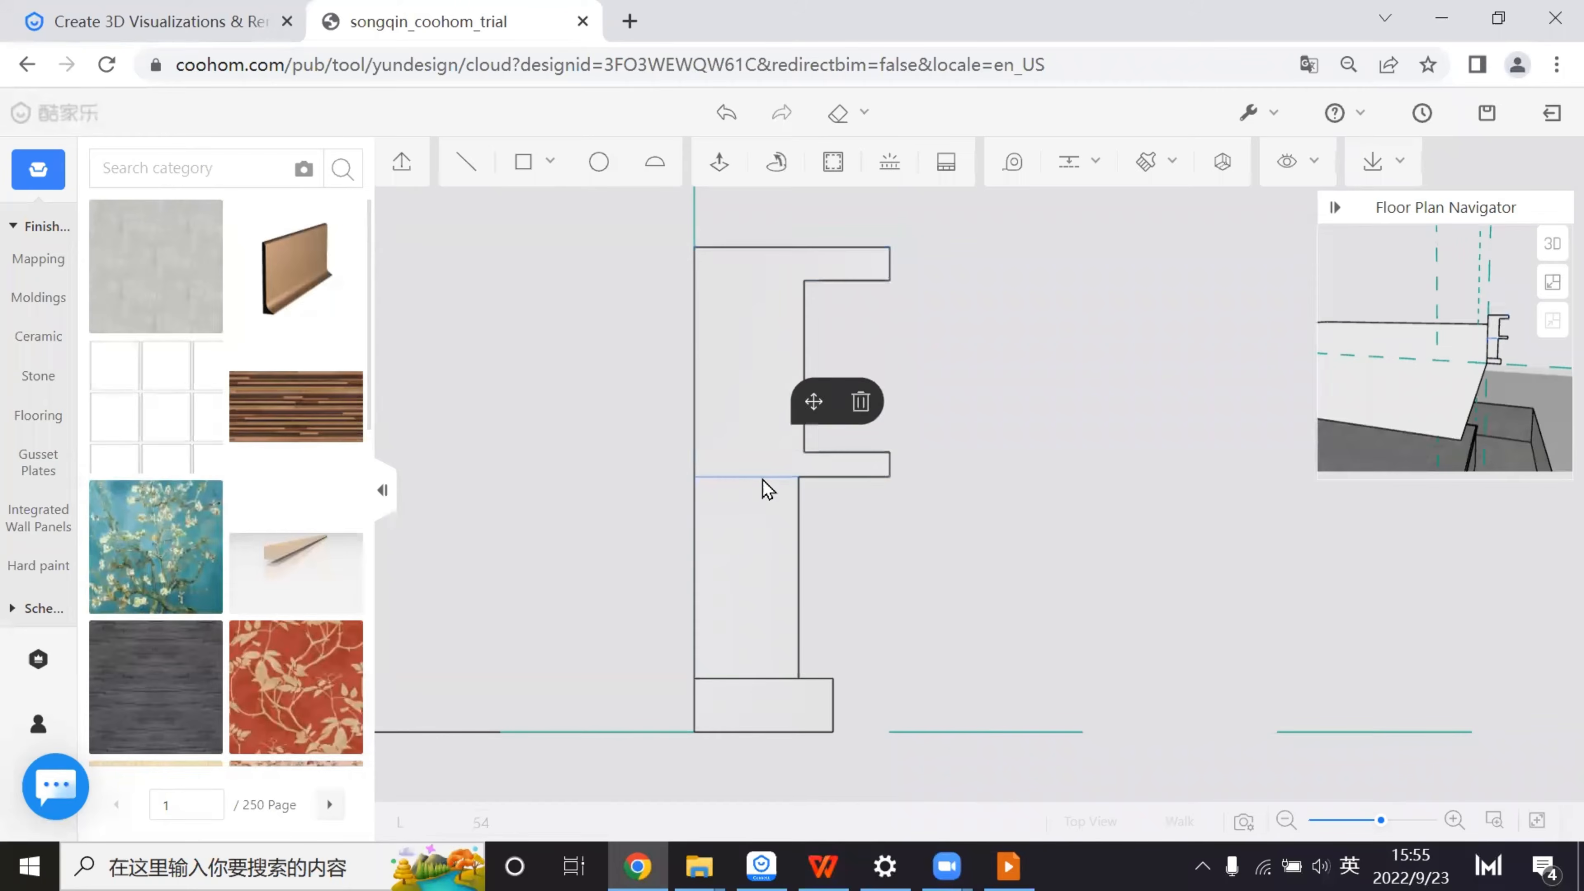
pyautogui.click(859, 399)
pyautogui.click(790, 682)
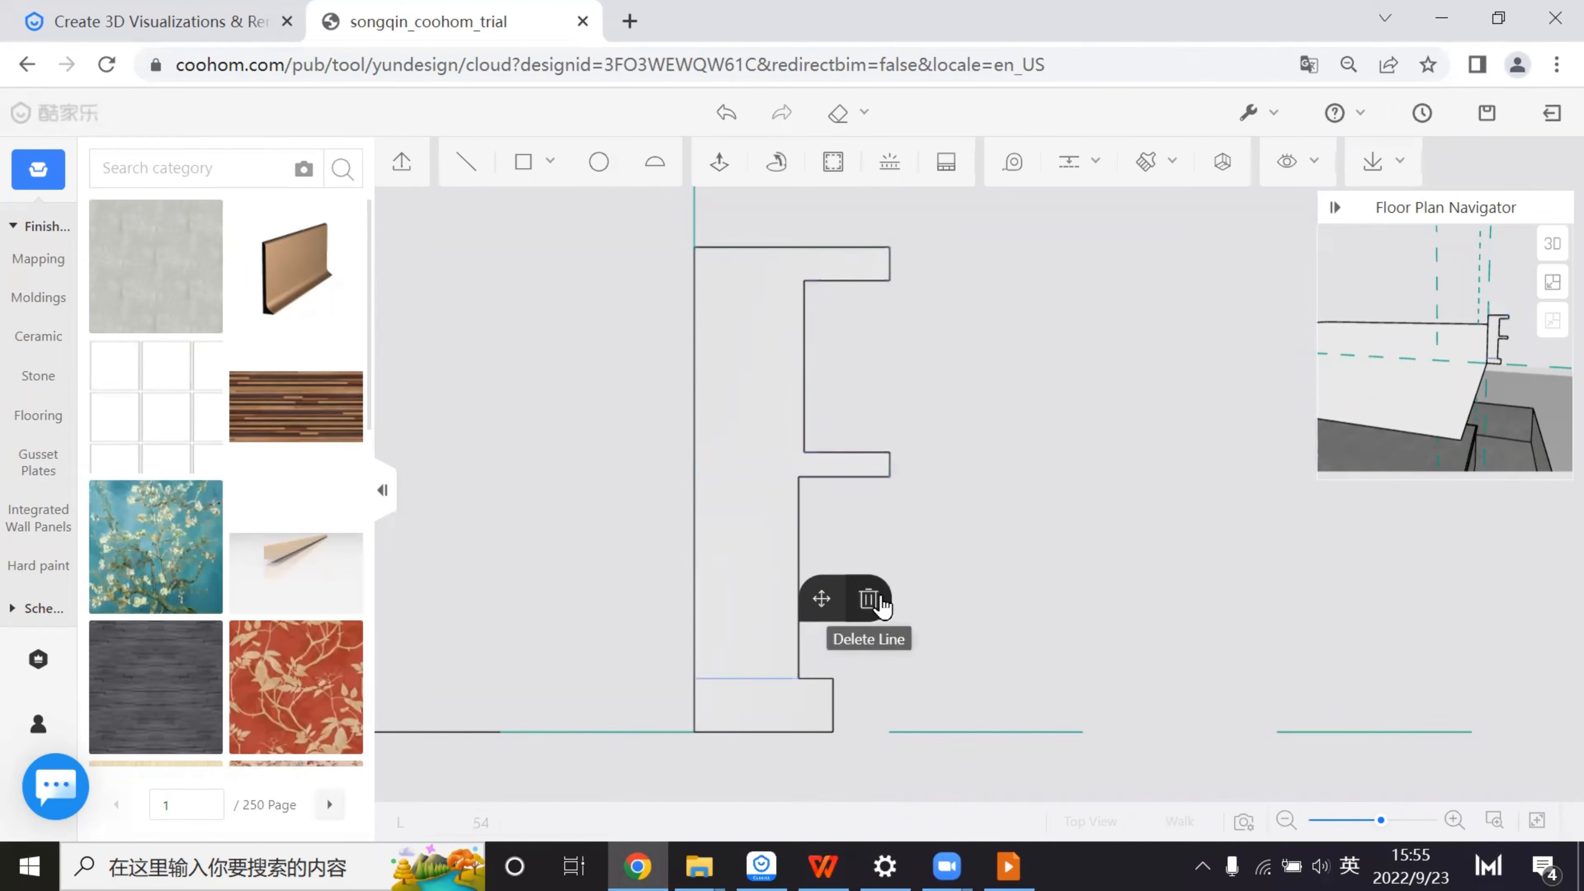
pyautogui.click(866, 601)
pyautogui.click(1553, 246)
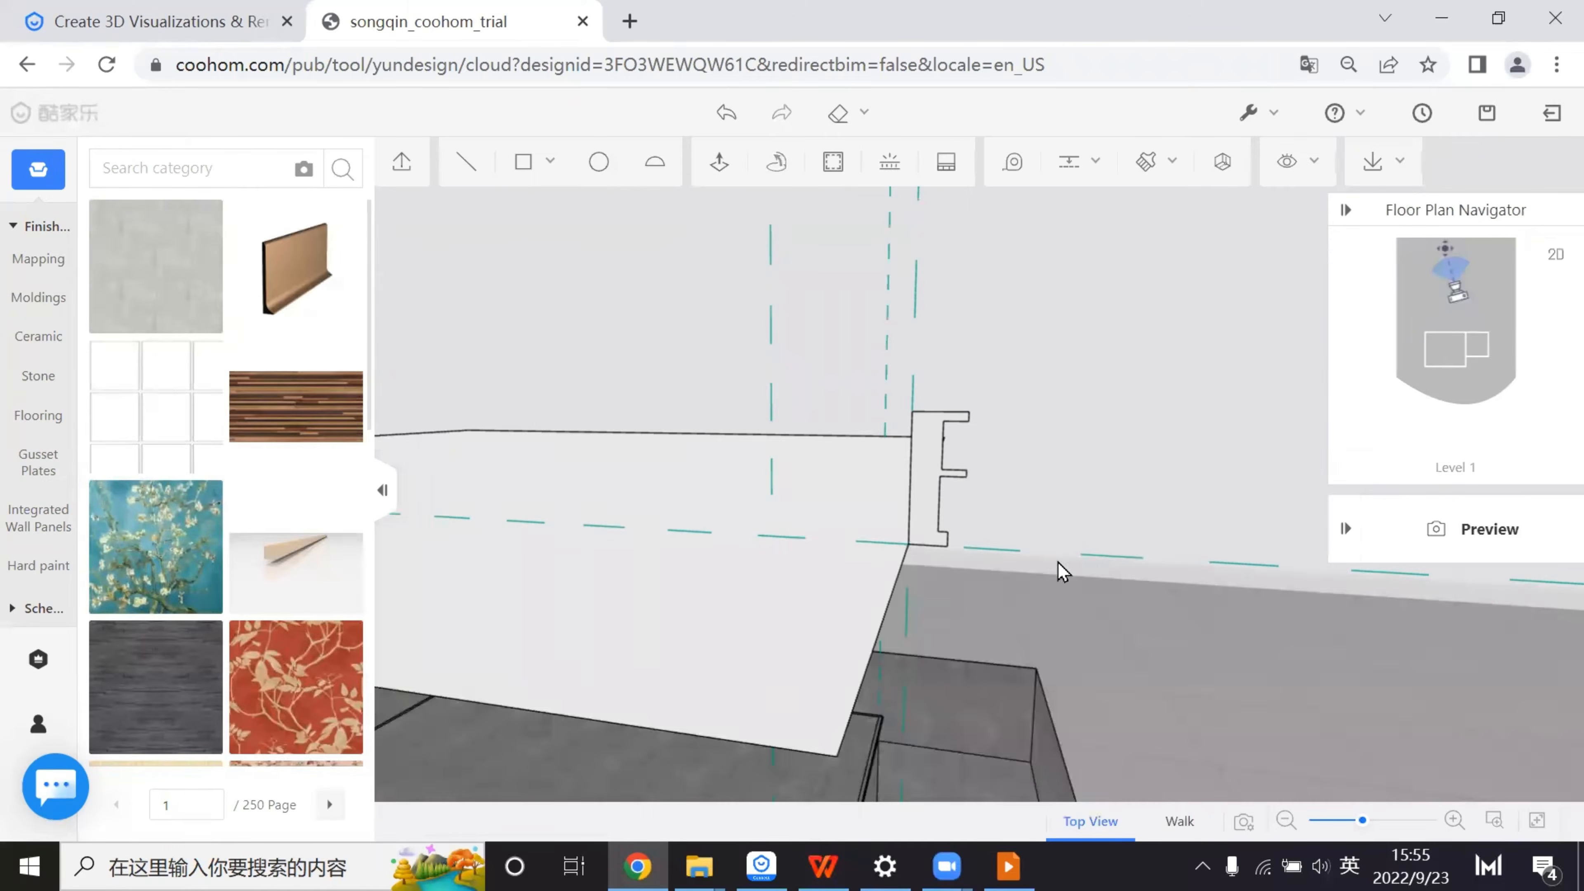
# - Loft the stepped molding profile around the floating panel's outline to form a raised frame
pyautogui.moveTo(1019, 599)
pyautogui.mouseDown()
pyautogui.moveTo(976, 587)
pyautogui.moveTo(1018, 587)
pyautogui.mouseUp()
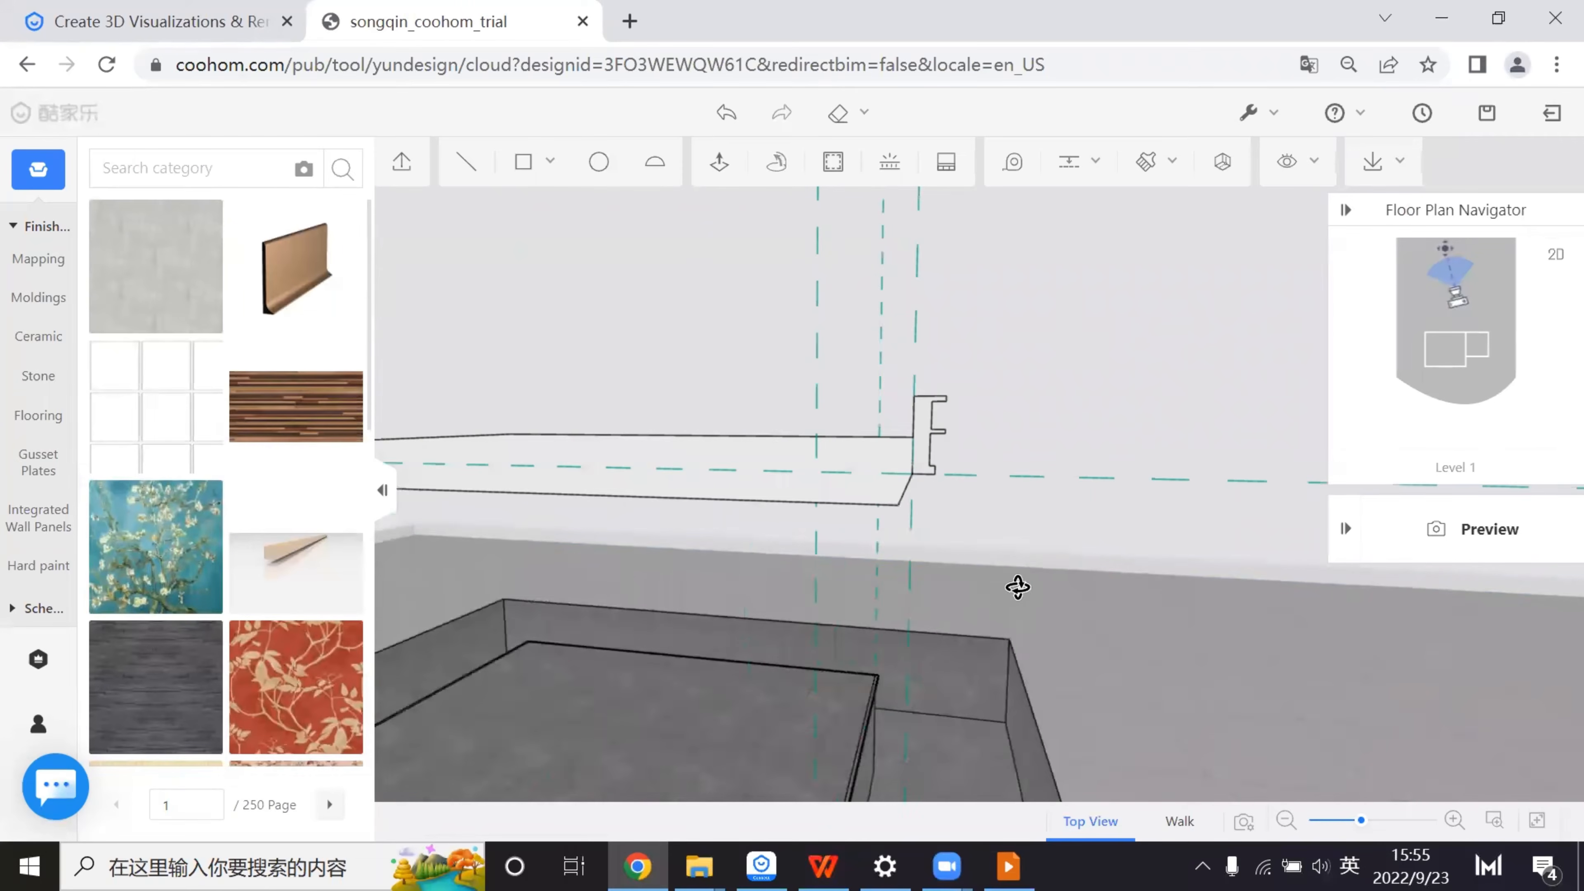
pyautogui.scroll(4, 1043, 545)
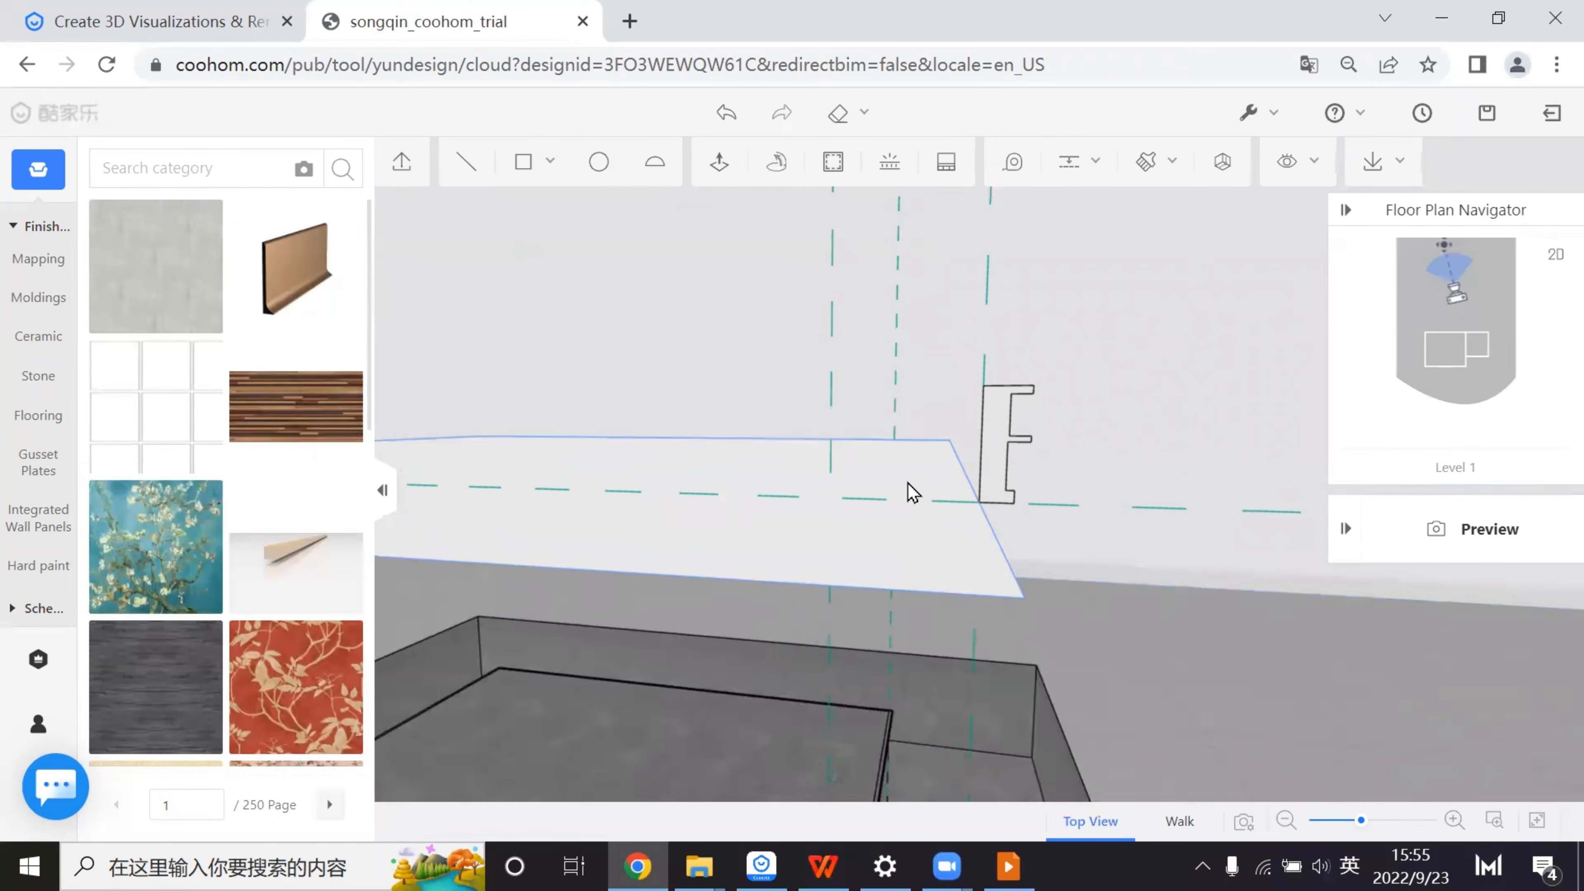
pyautogui.click(912, 493)
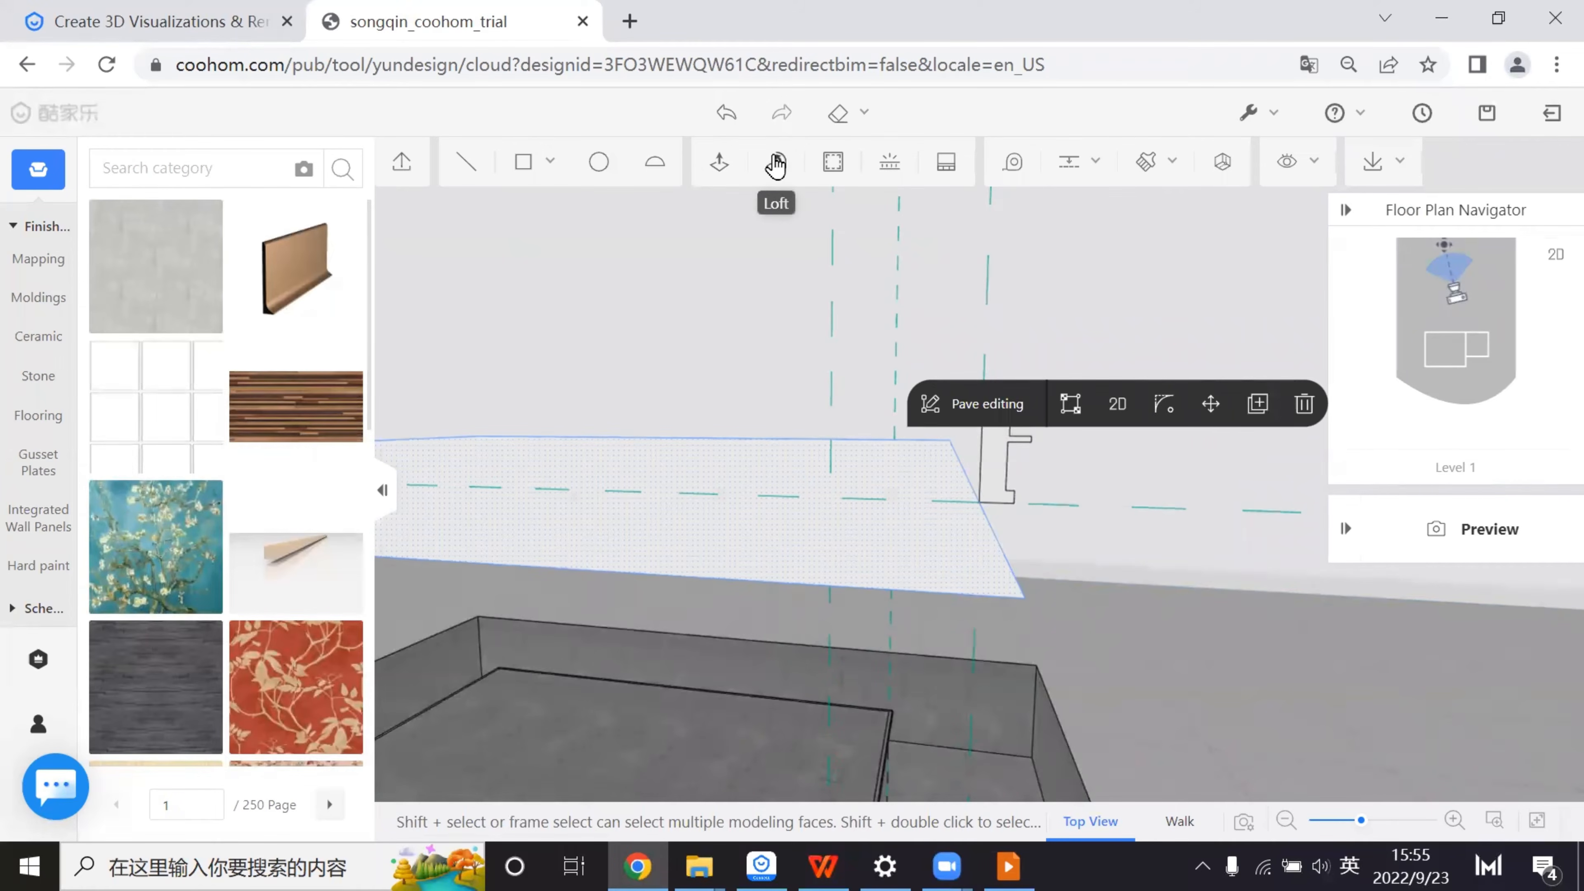
pyautogui.click(757, 439)
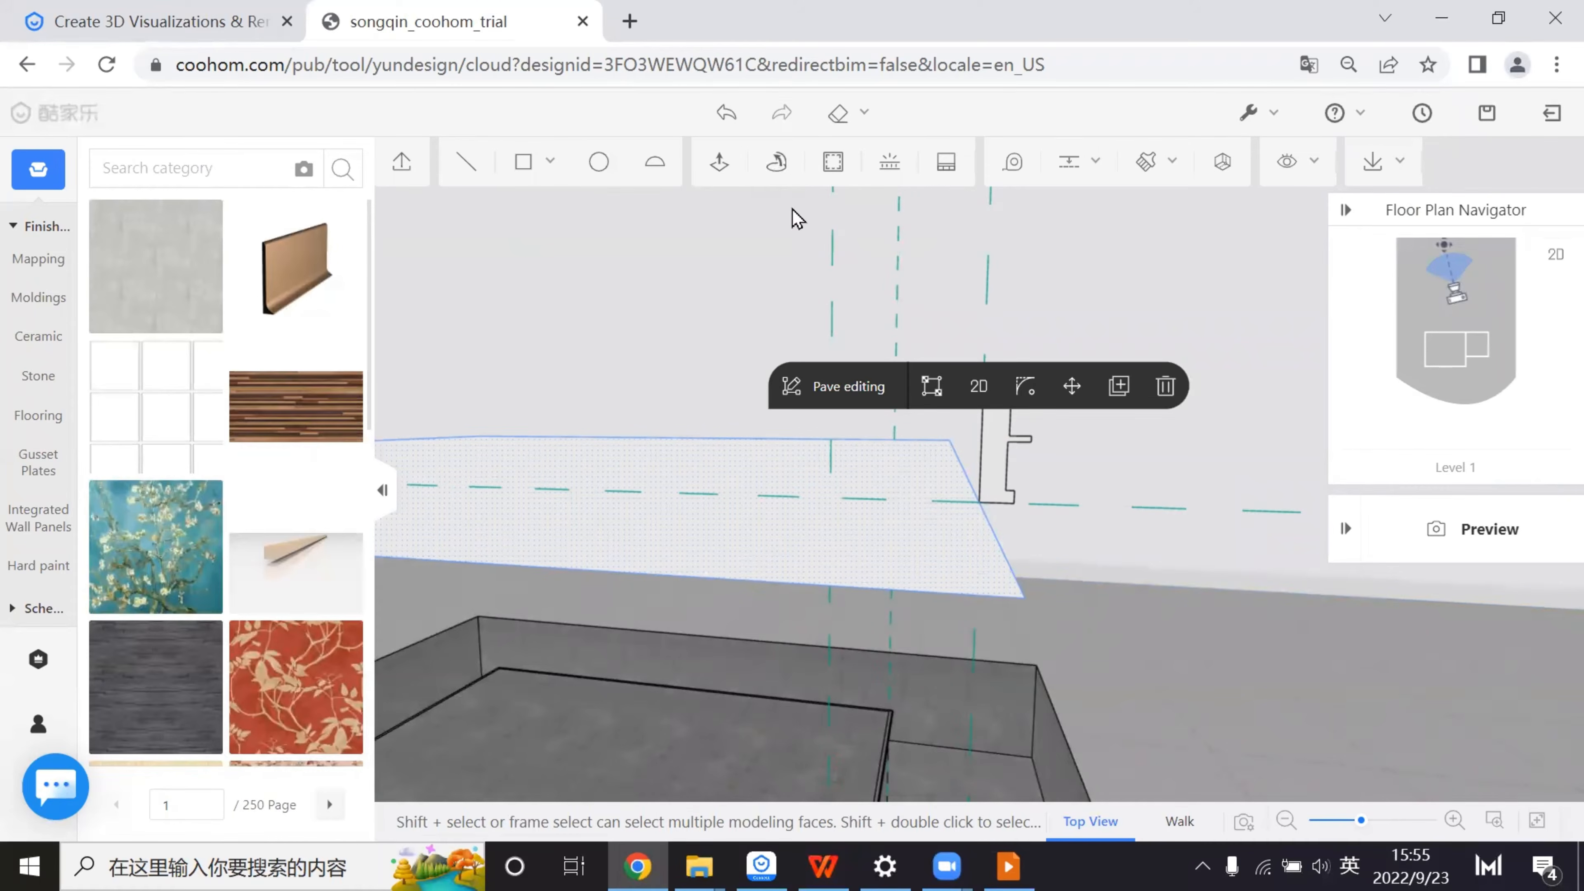
pyautogui.click(778, 165)
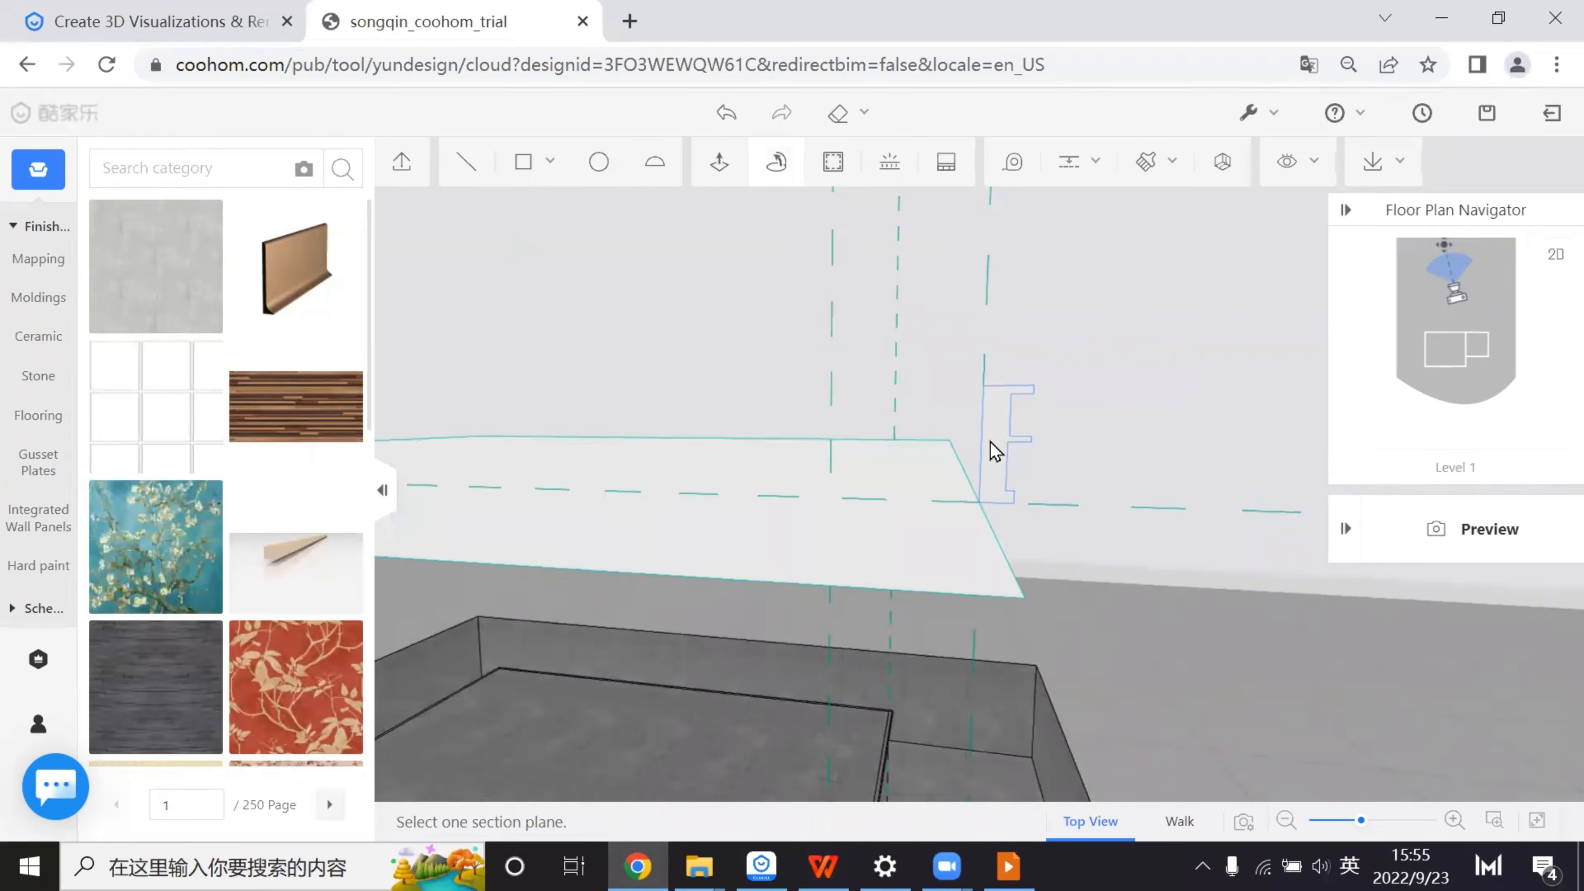
pyautogui.moveTo(996, 451); pyautogui.dragTo(960, 555, button='middle')
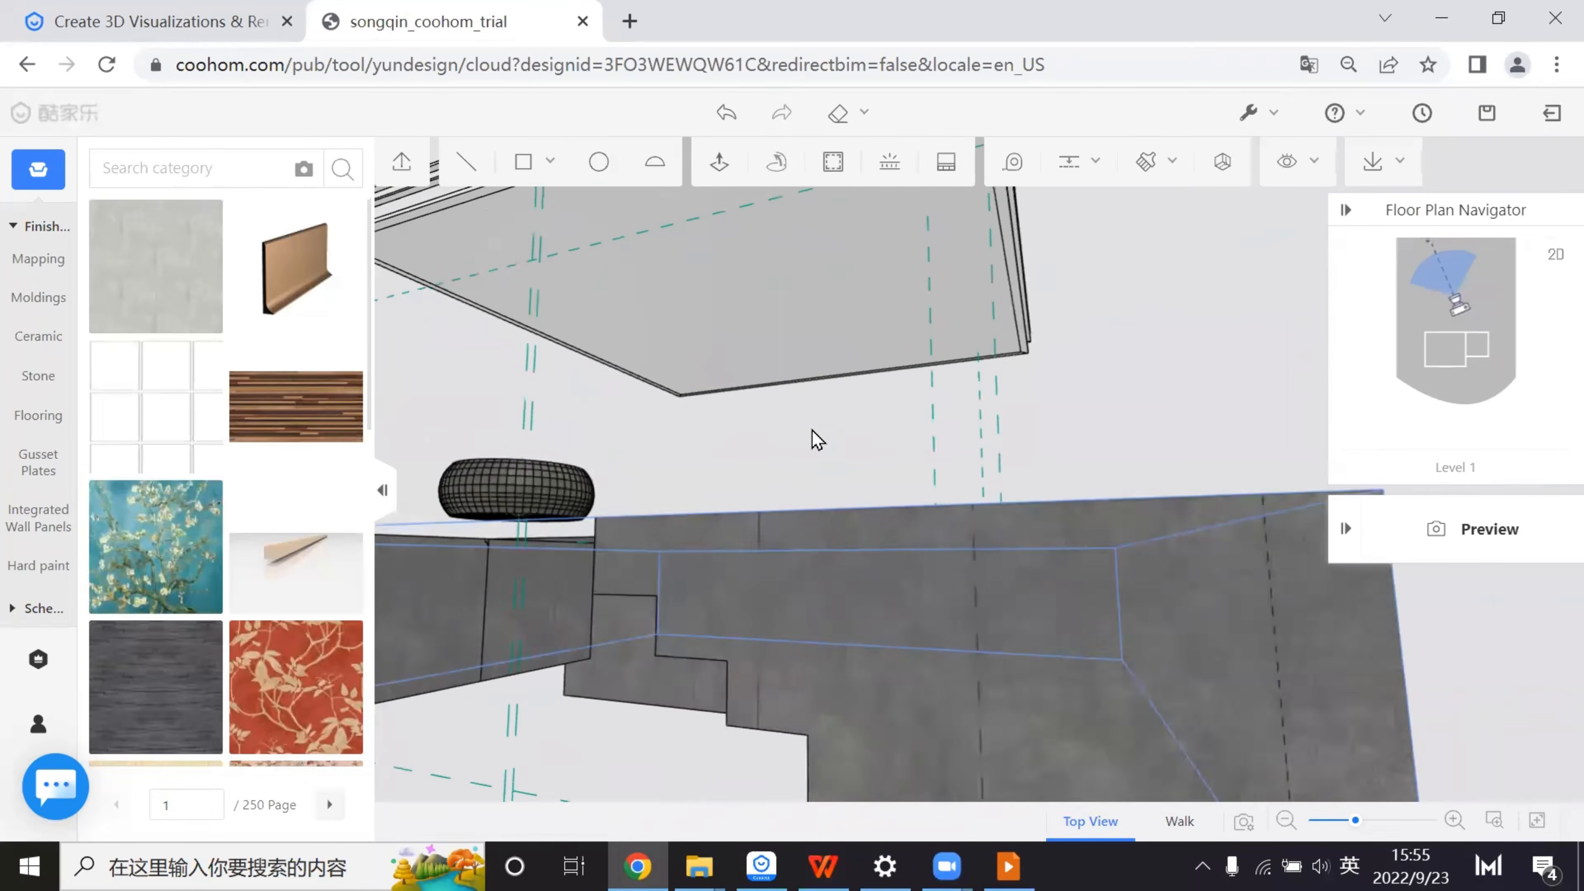
# - Examine the lofted molding frame from below and from above
pyautogui.press('w')
pyautogui.press('s')
pyautogui.press('q')
pyautogui.press('w')
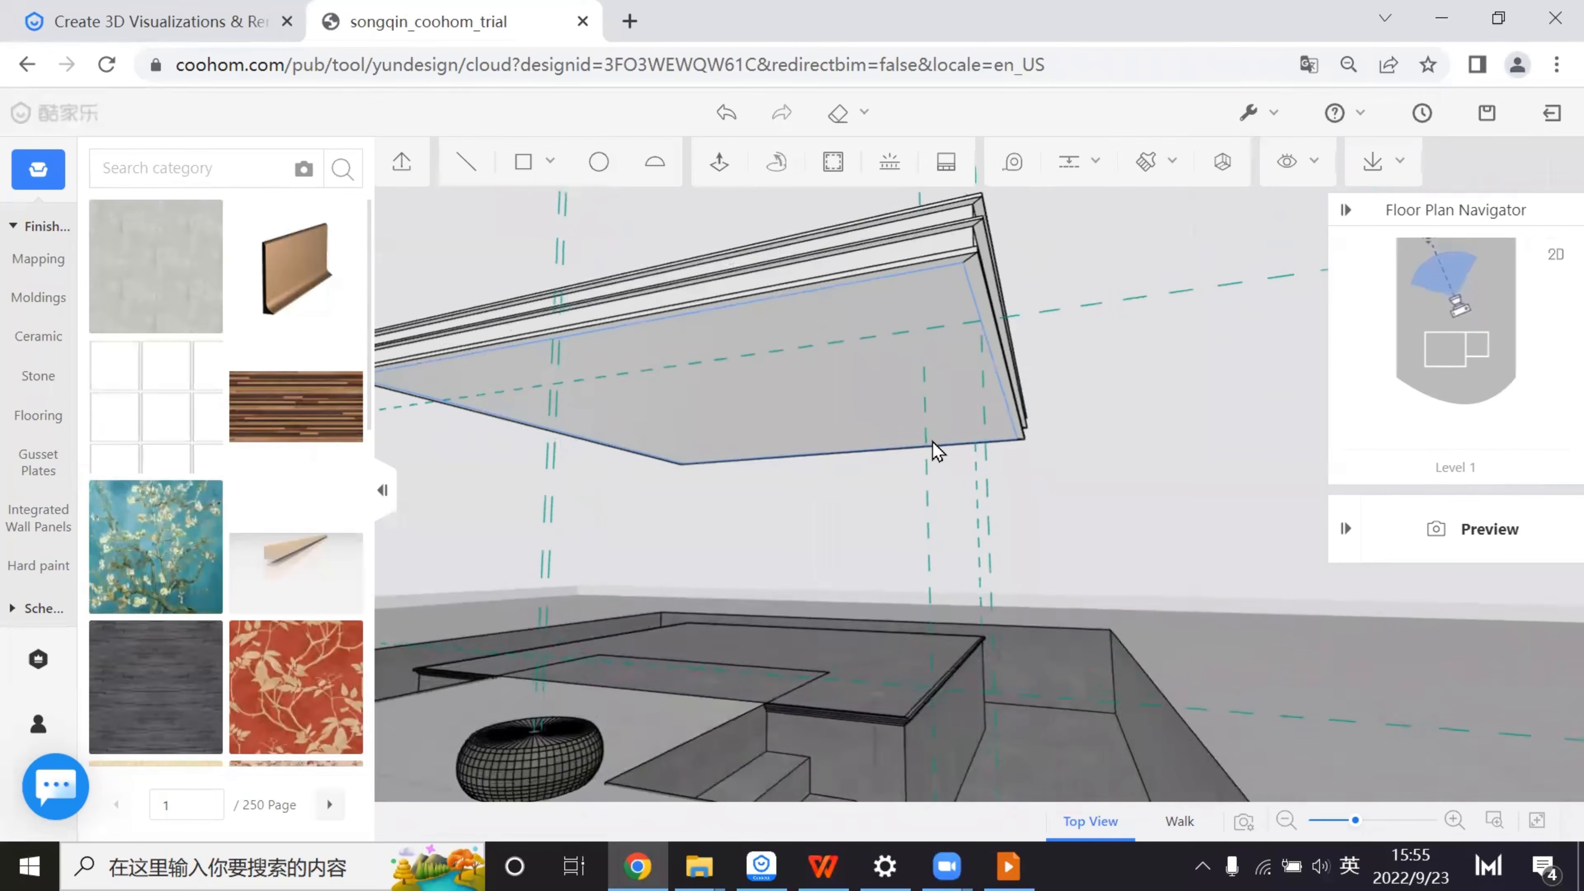
pyautogui.press('q')
pyautogui.press('w')
pyautogui.moveTo(1168, 513); pyautogui.dragTo(1179, 635, button='middle')
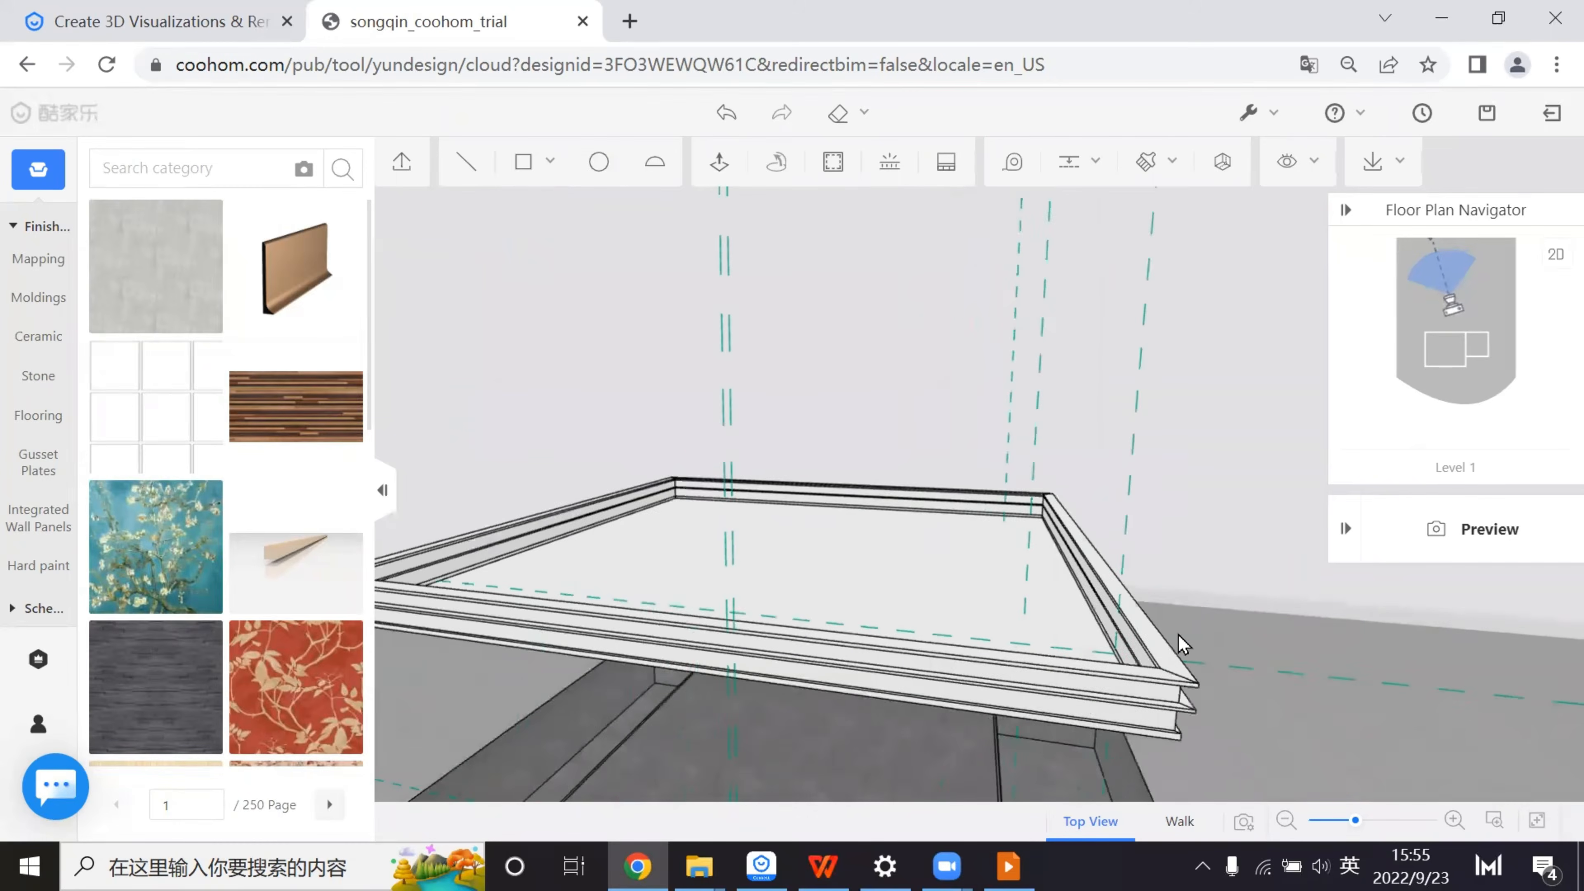
# - Draw a small upright rectangle on the inner side of the molding frame, between the vertical guide and the horizontal guide
pyautogui.press('w')
pyautogui.press('d')
pyautogui.press('e')
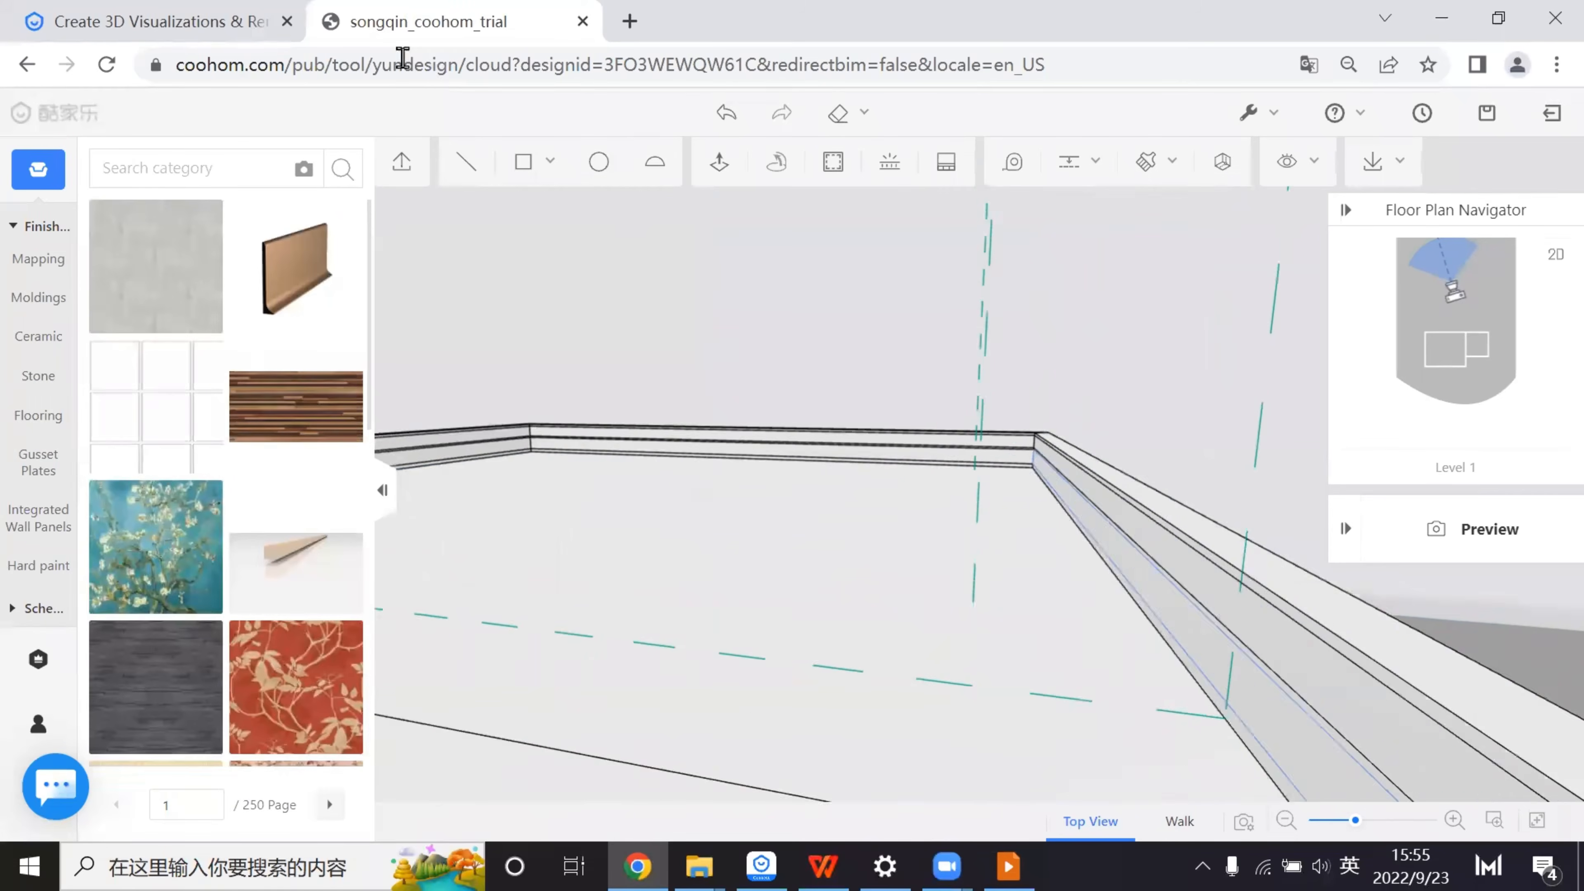
pyautogui.click(523, 162)
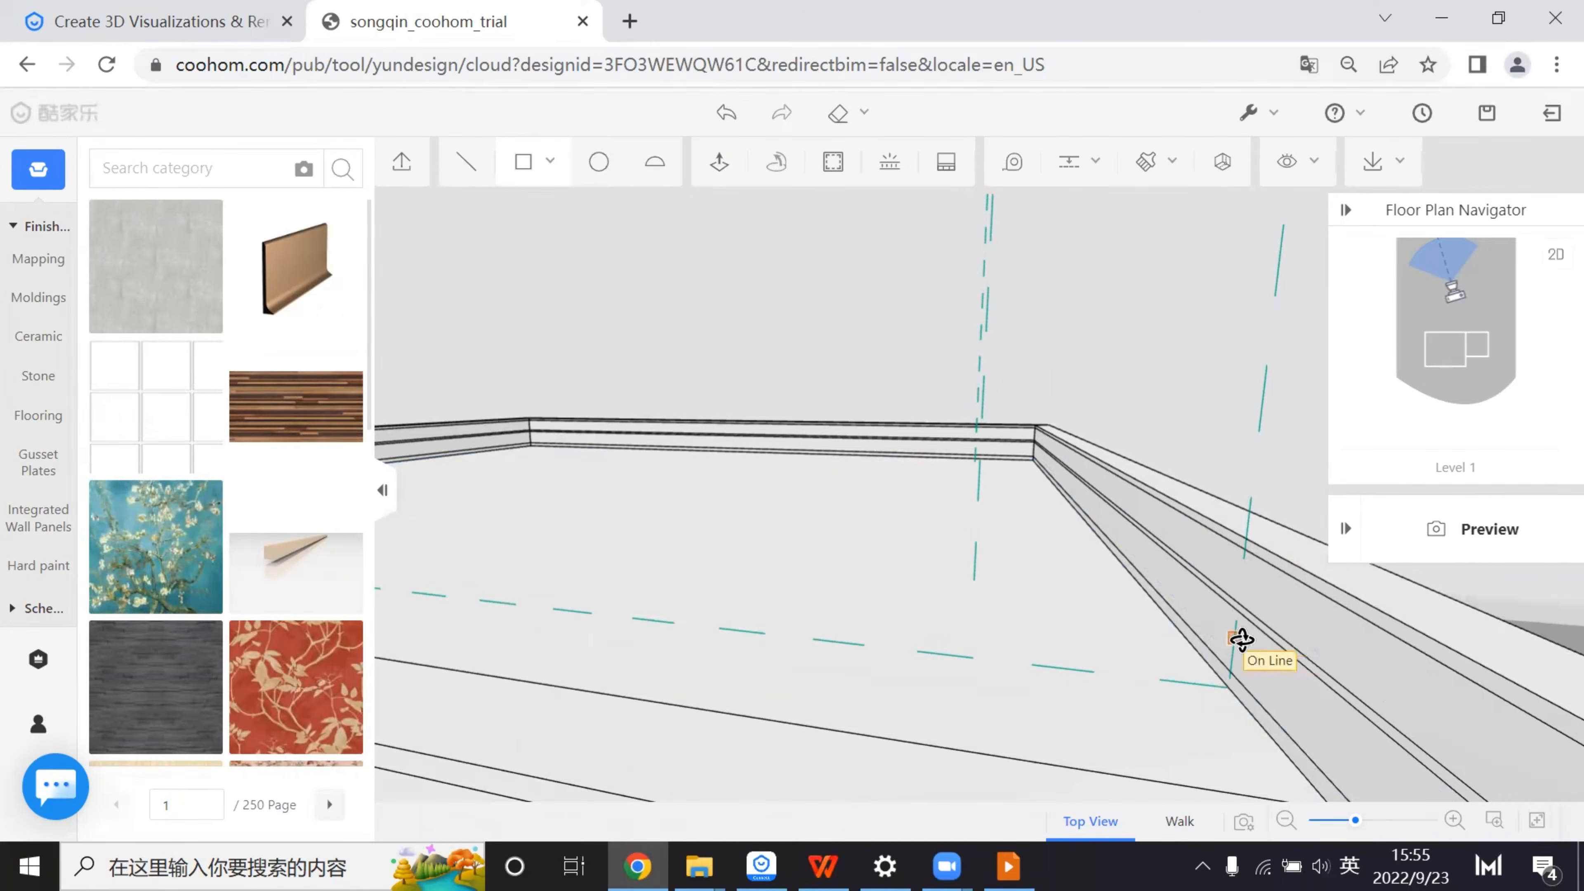
pyautogui.click(1234, 638)
pyautogui.click(1197, 684)
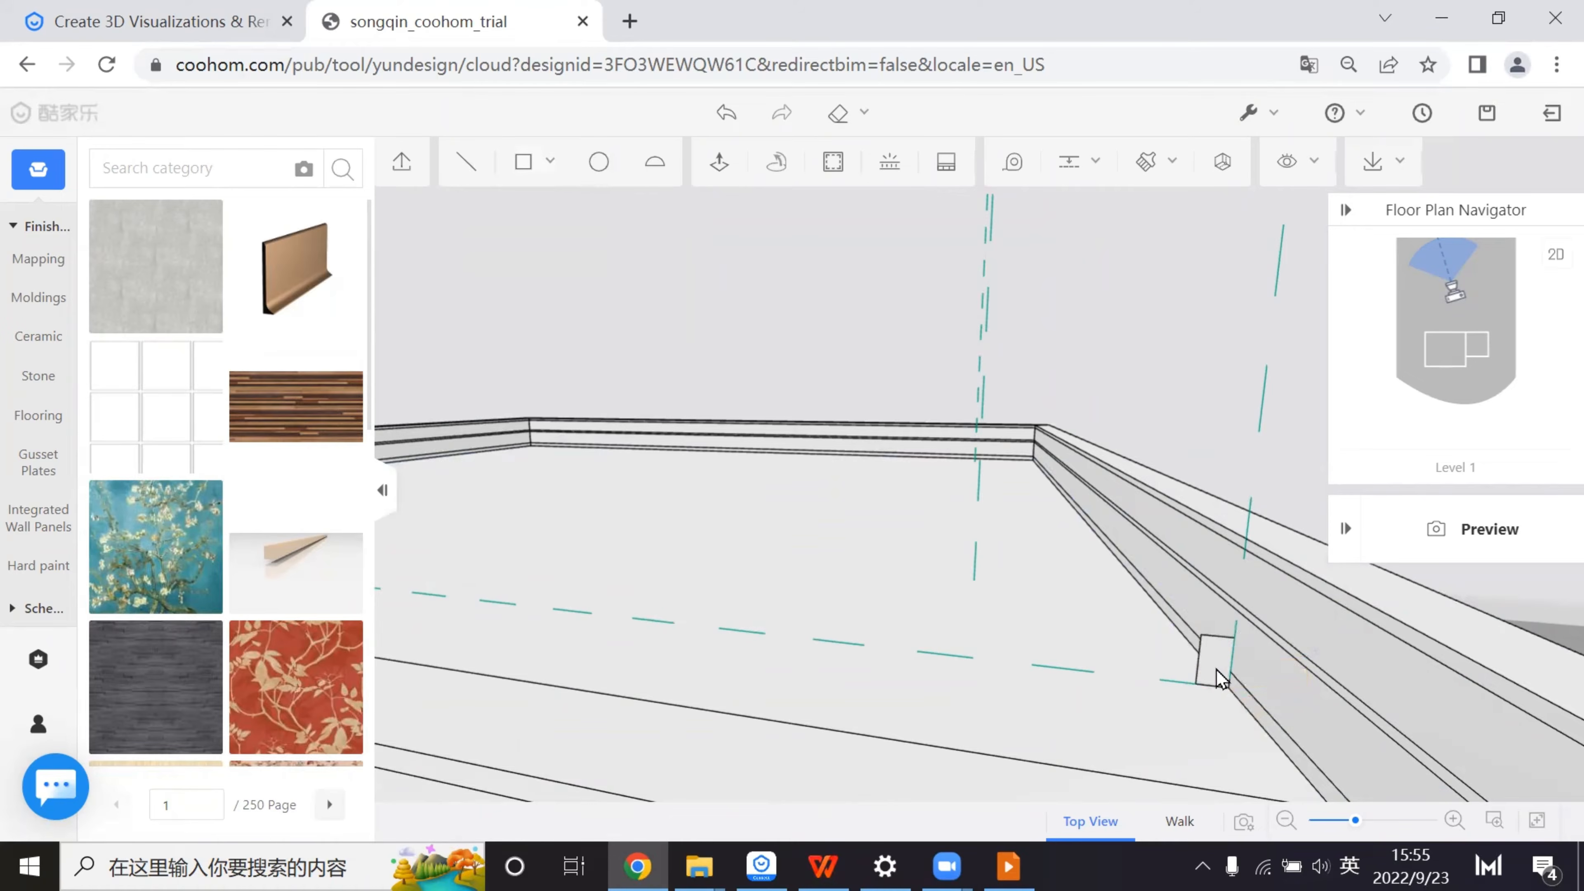
# - Loft the small upright rectangle around the panel's outline to form an inner strip along the molding frame
pyautogui.click(1136, 661)
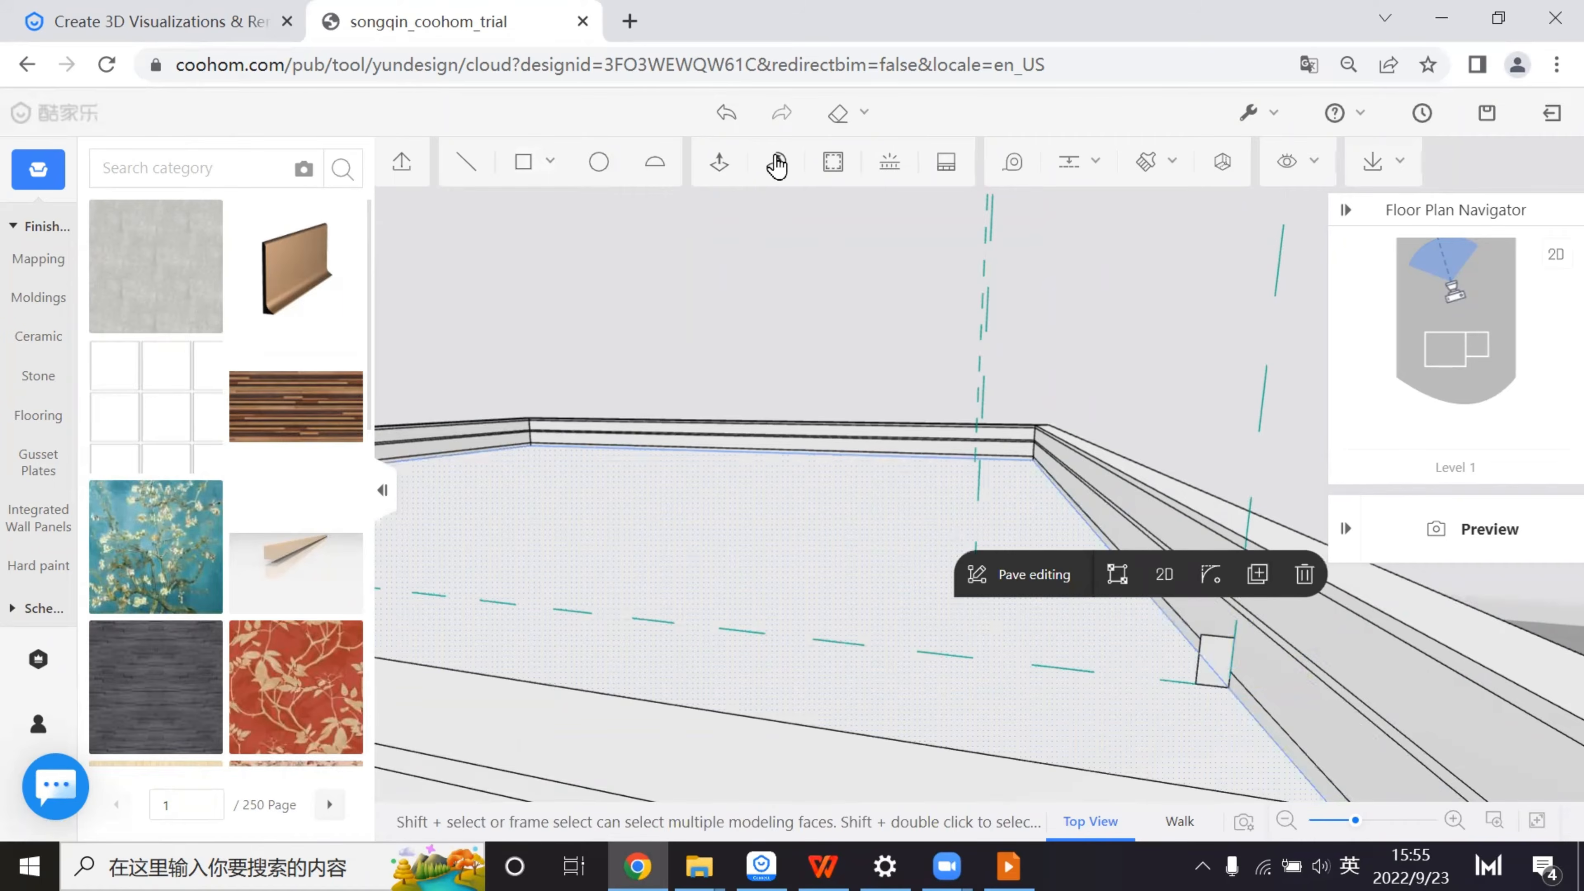
pyautogui.click(777, 163)
pyautogui.click(1217, 667)
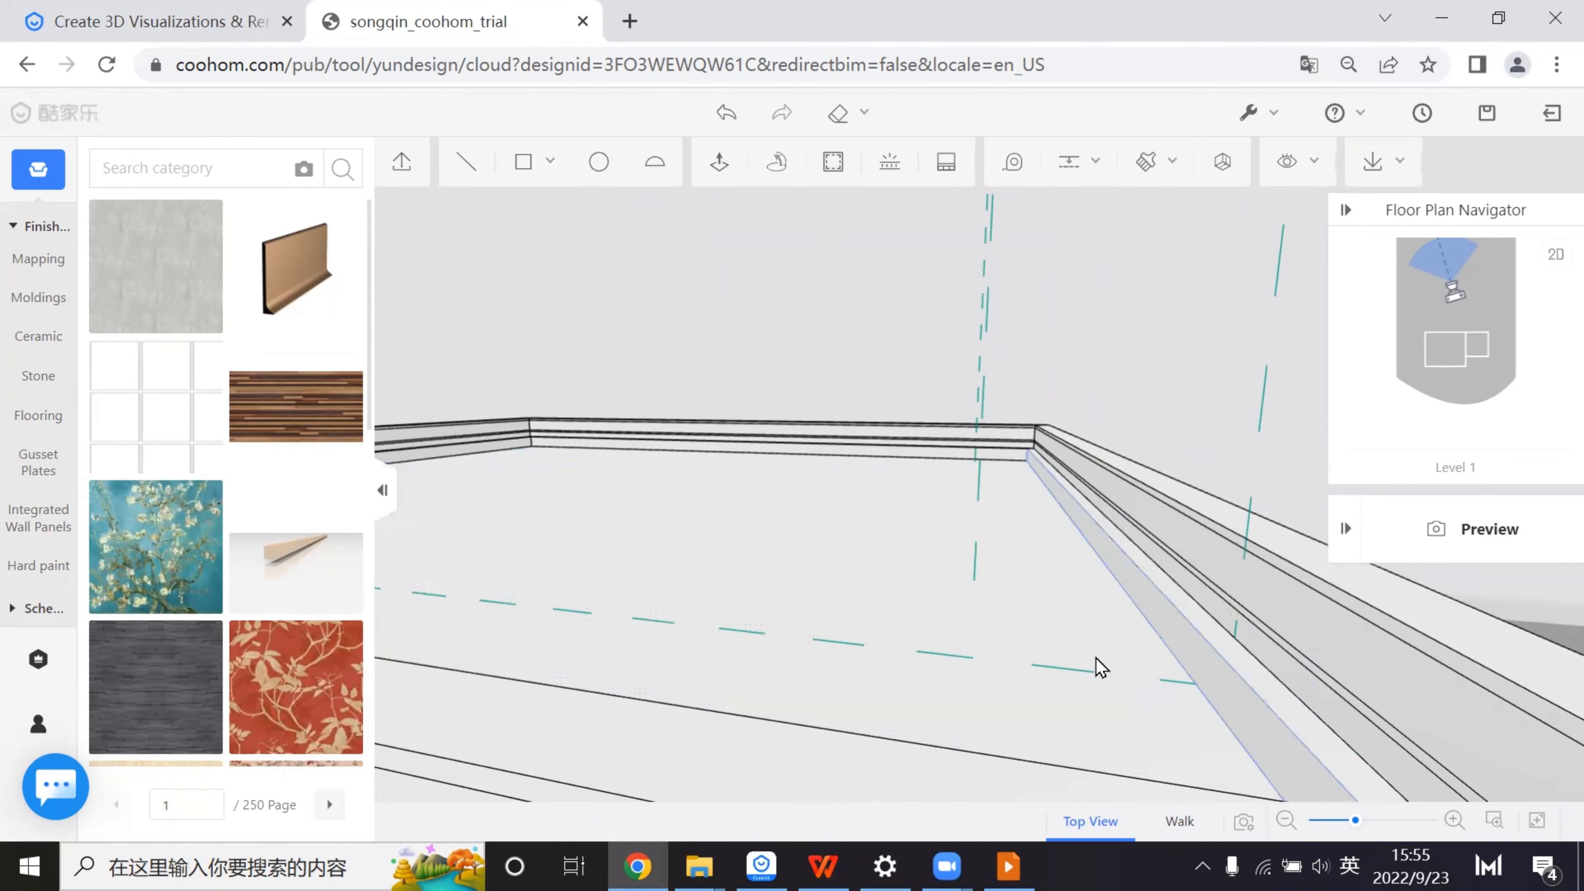
# - Examine the lofted inner strip and the whole molding frame above the pool from several angles
pyautogui.scroll(-5, 1014, 674)
pyautogui.scroll(5, 1211, 632)
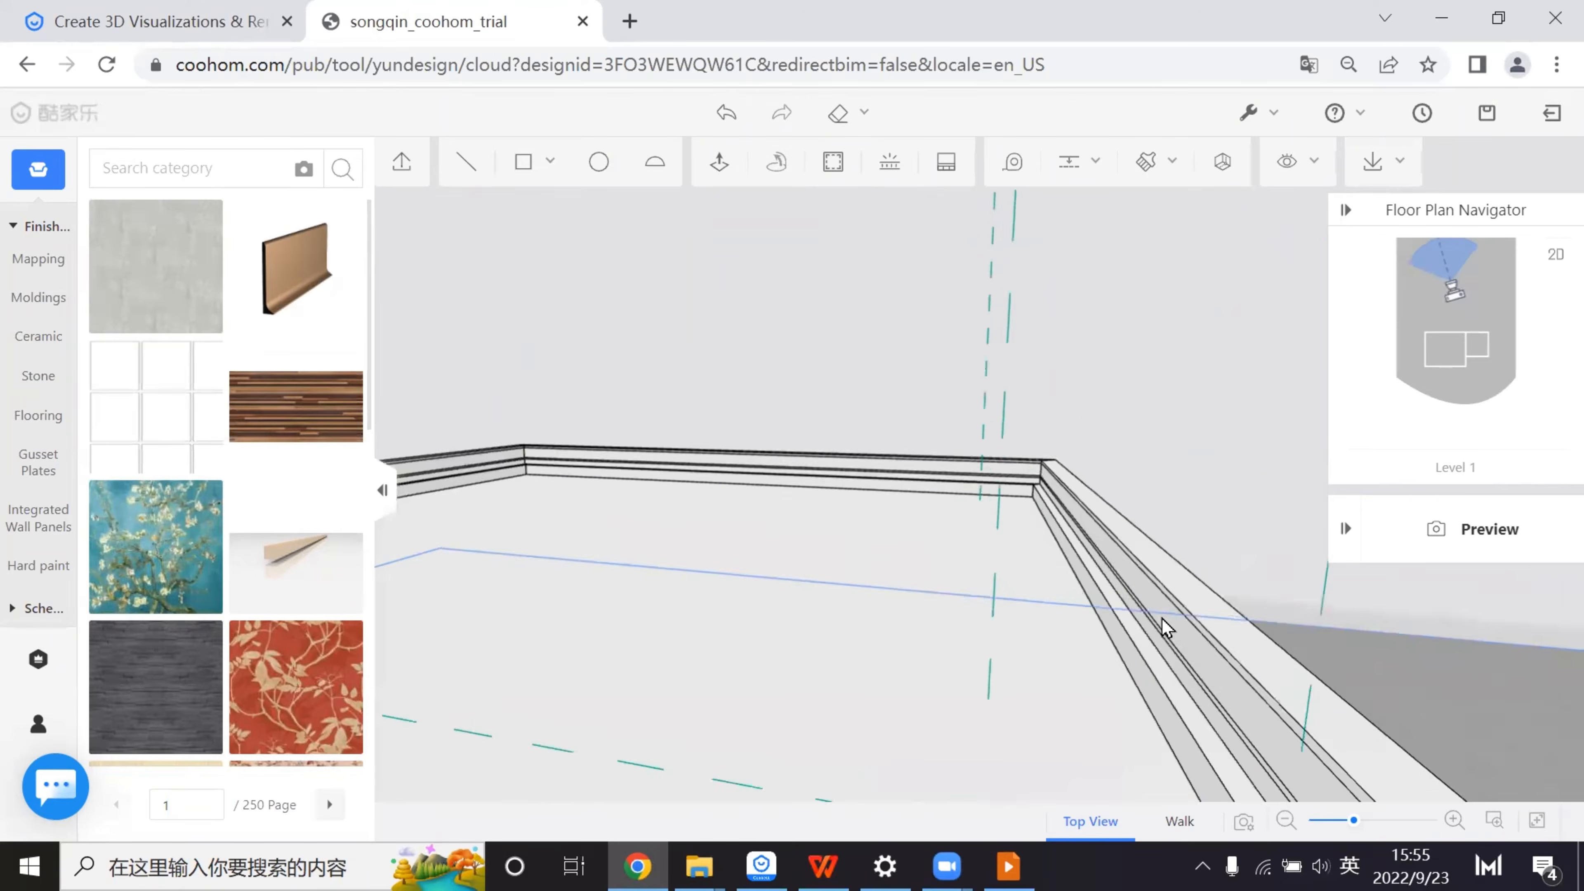
pyautogui.moveTo(1163, 619); pyautogui.dragTo(1040, 614)
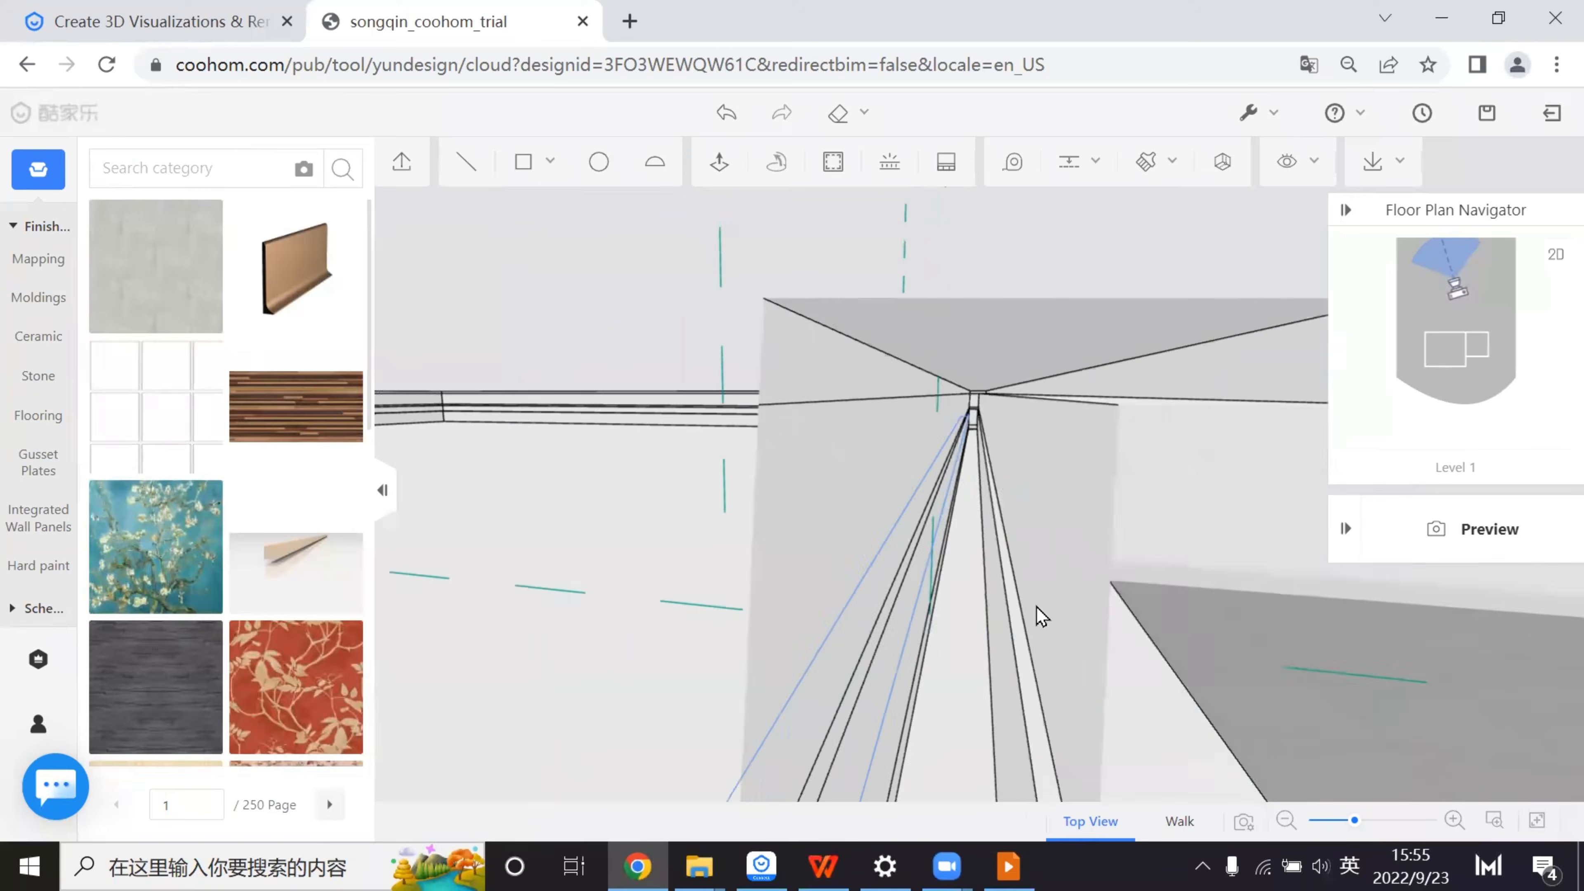
pyautogui.scroll(-5, 1040, 614)
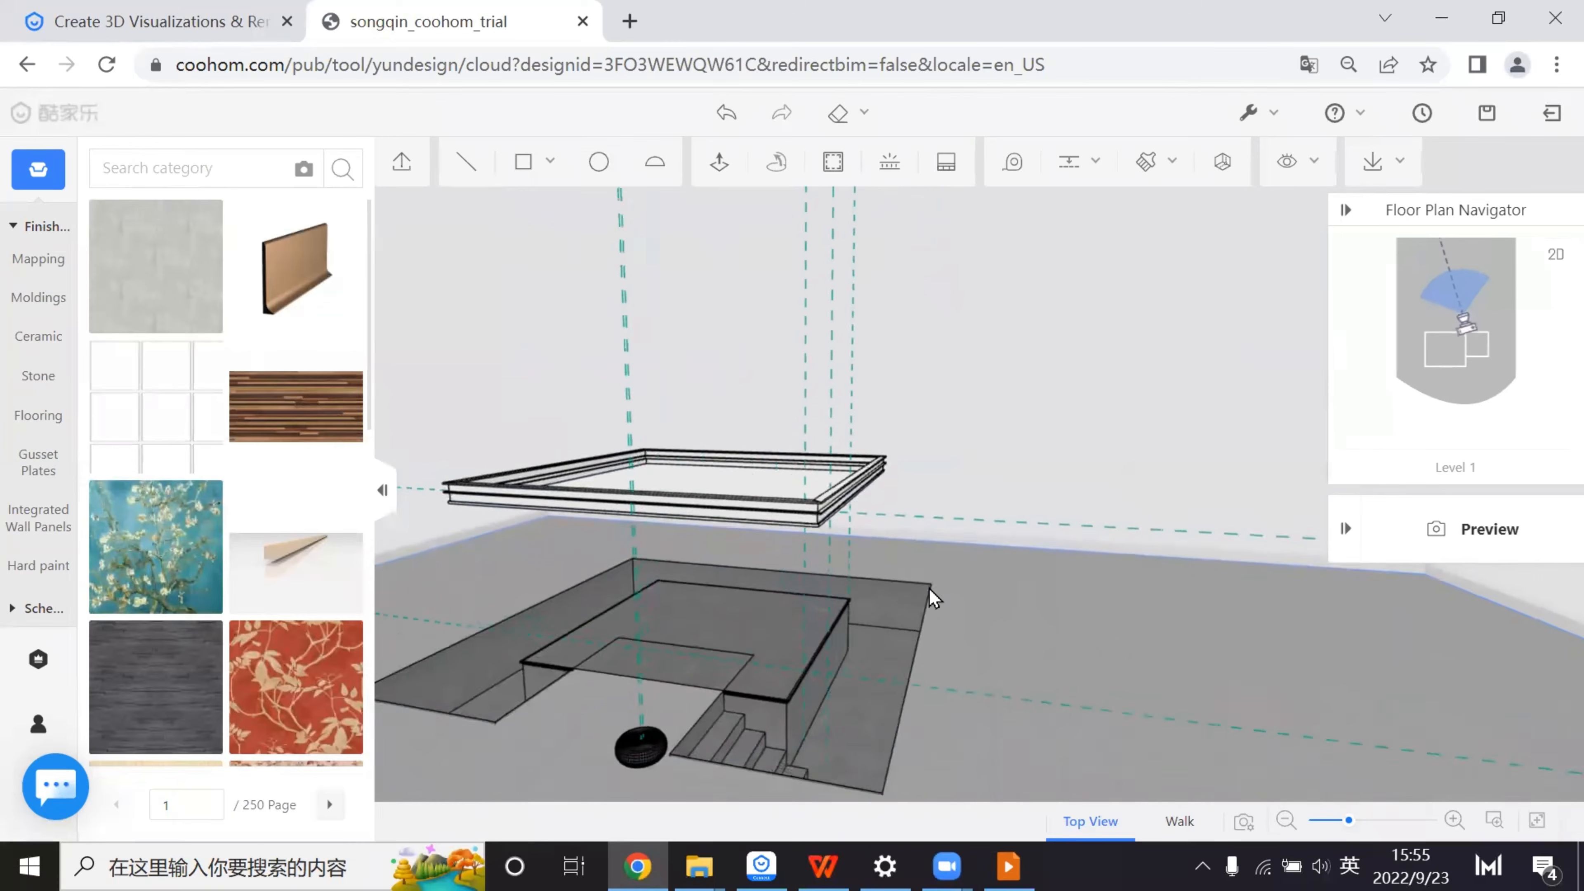
pyautogui.moveTo(929, 590); pyautogui.dragTo(998, 849)
pyautogui.click(1009, 866)
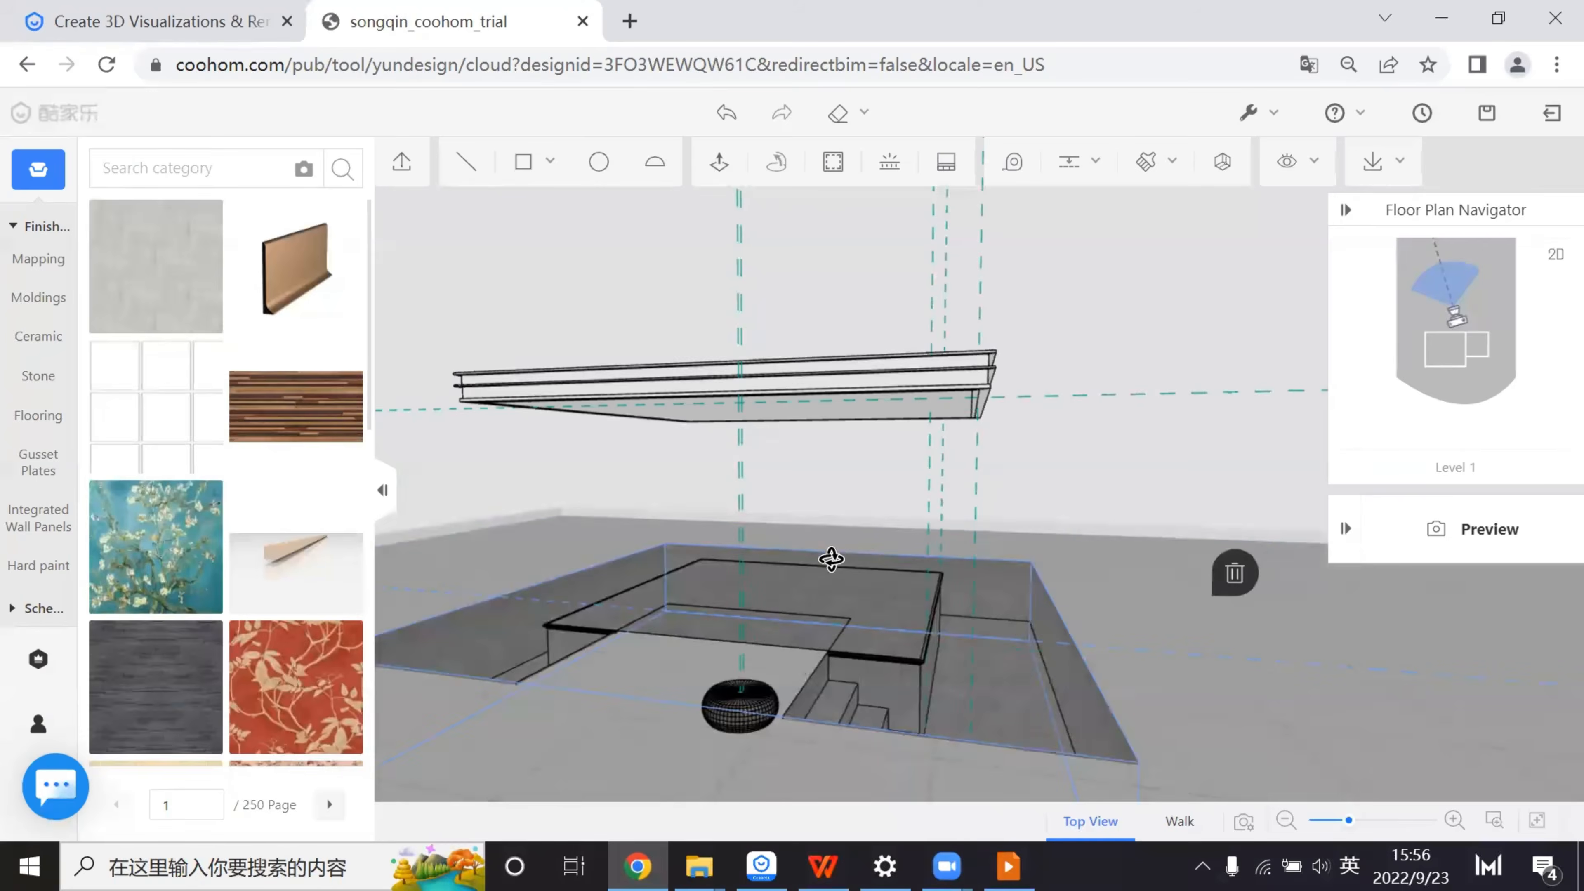
pyautogui.scroll(5, 942, 558)
pyautogui.scroll(-5, 942, 558)
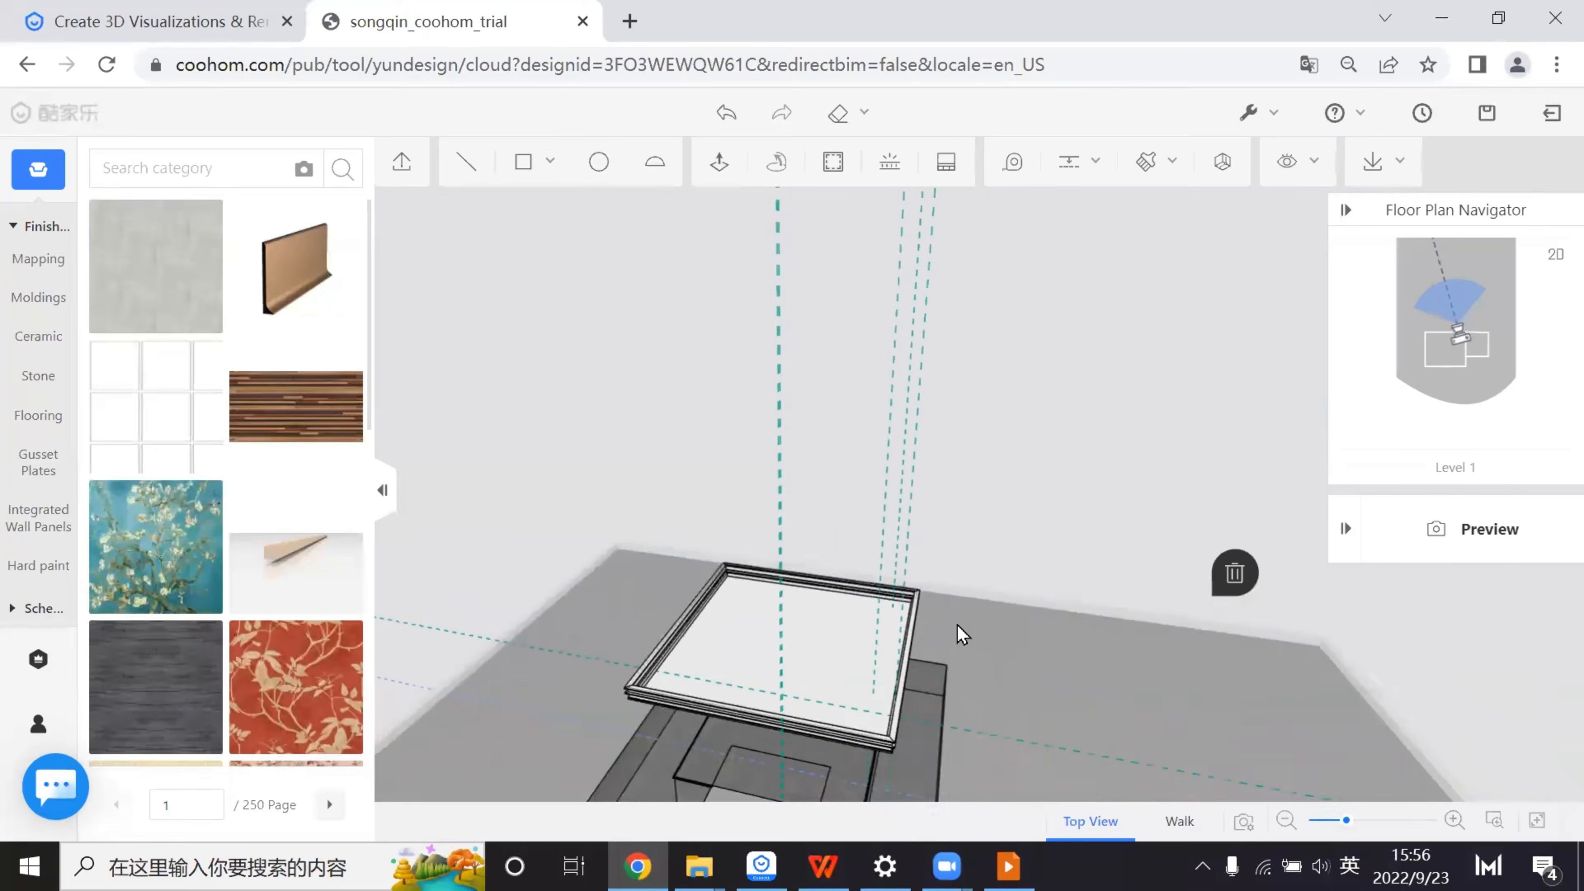
pyautogui.scroll(5, 1009, 652)
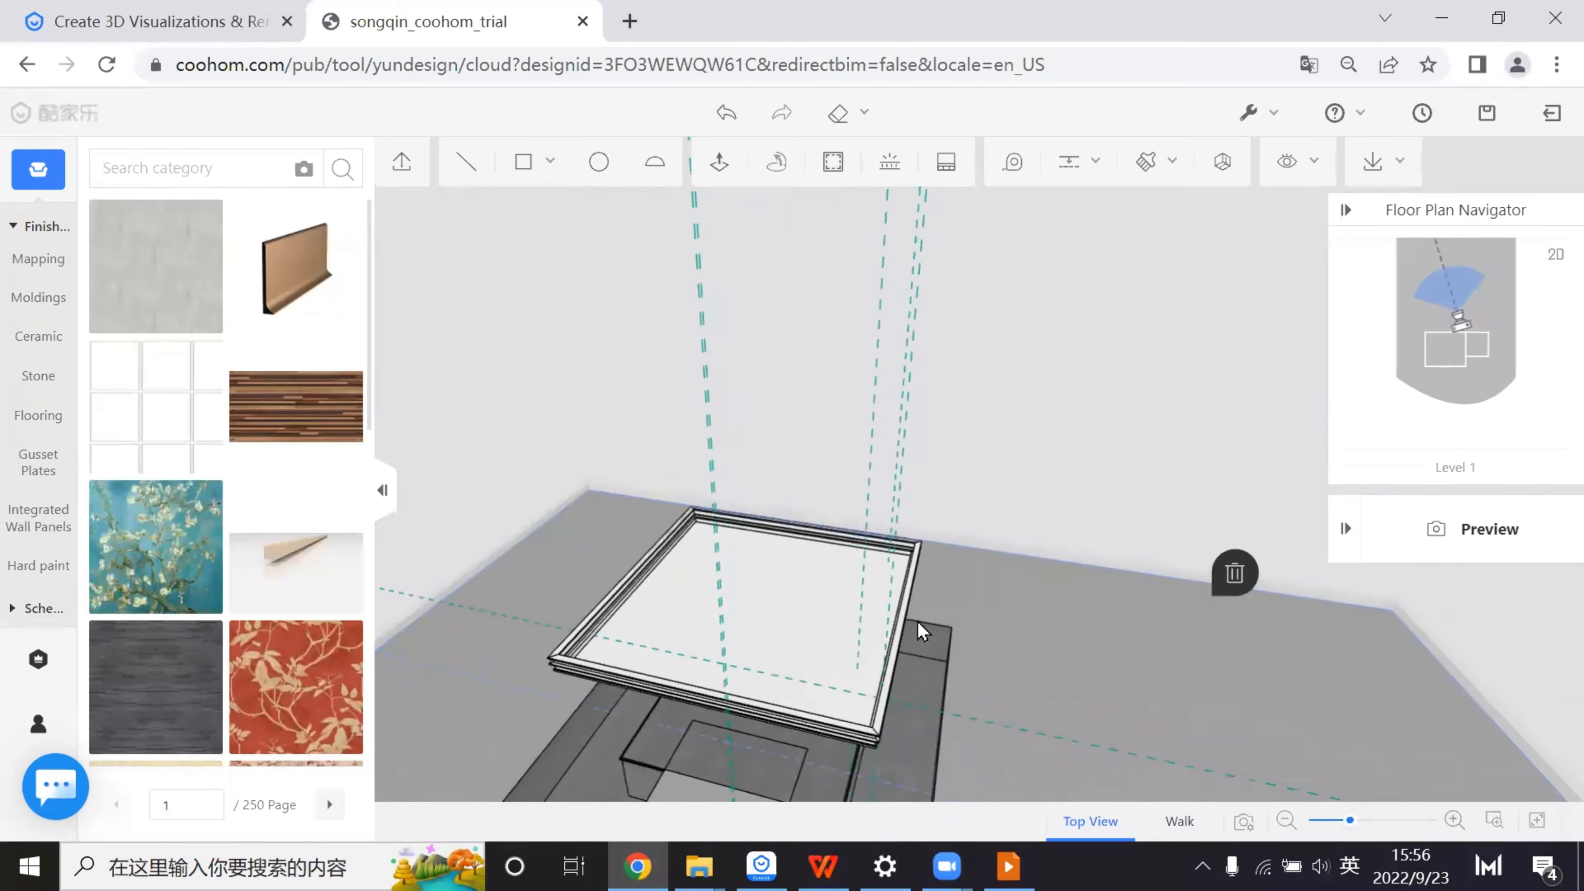
pyautogui.scroll(-5, 892, 418)
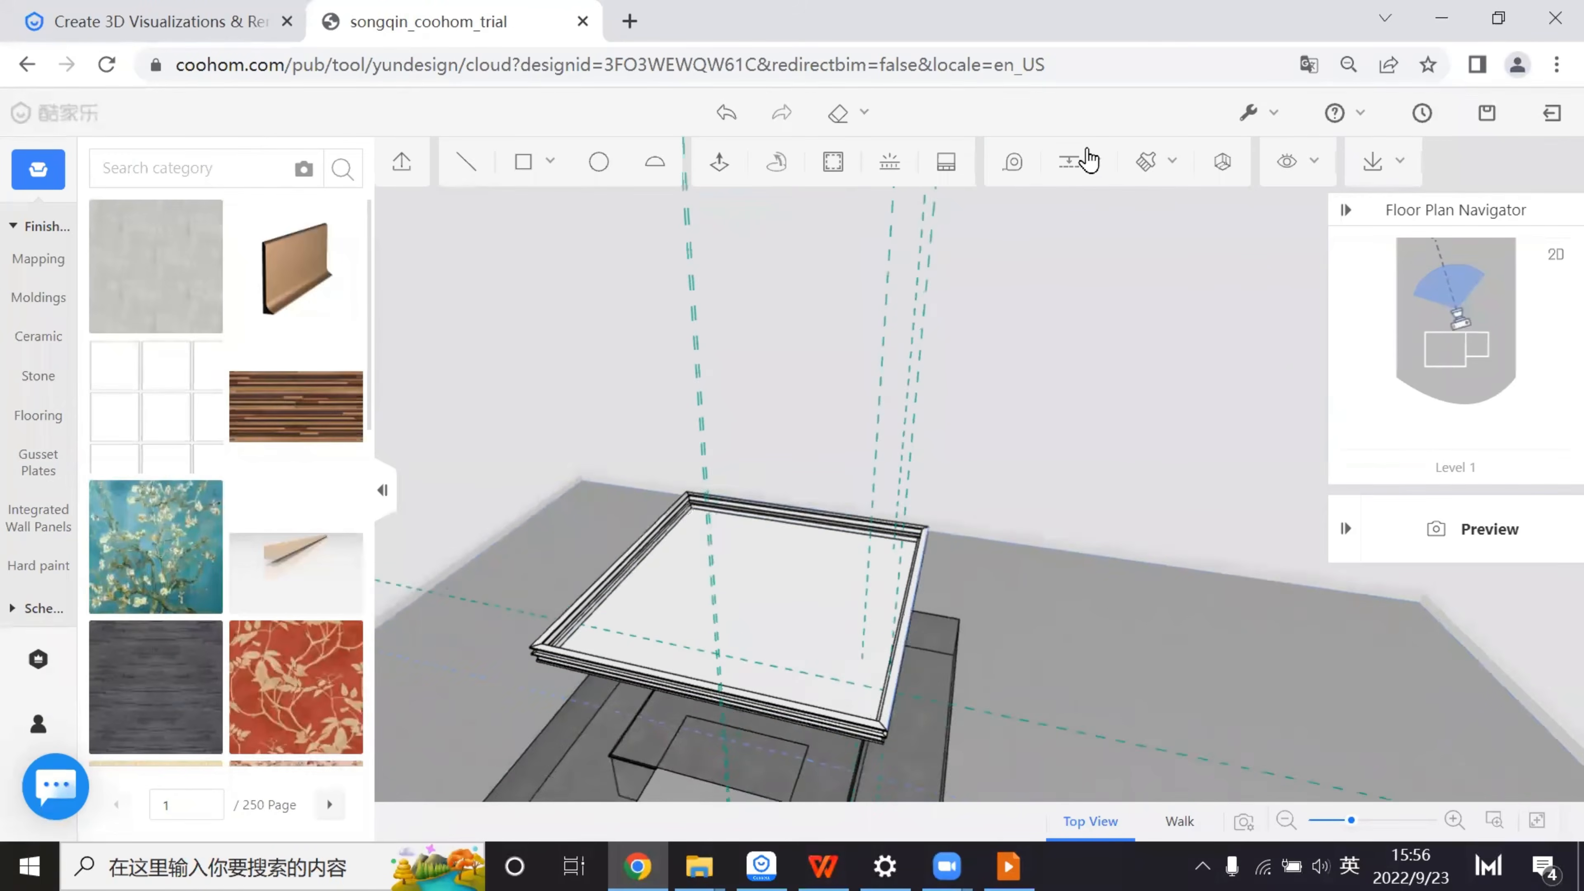
# - Clear all existing guides and add two diagonal guides between opposite corners on the molding frame's upper face
pyautogui.click(1079, 161)
pyautogui.click(1086, 249)
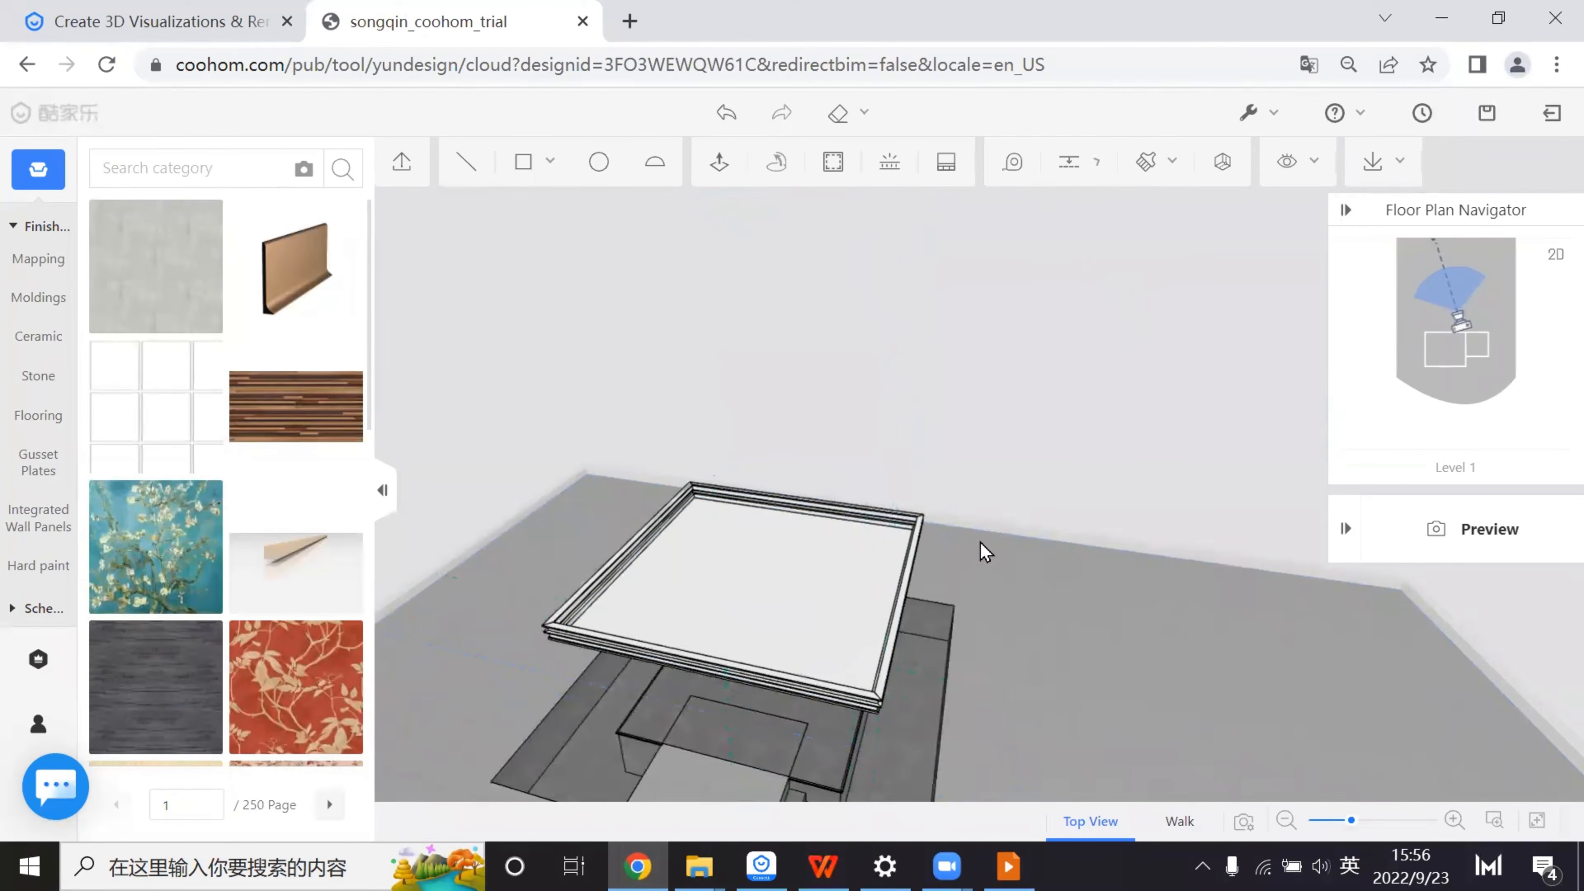
pyautogui.moveTo(1061, 161)
pyautogui.click(1081, 218)
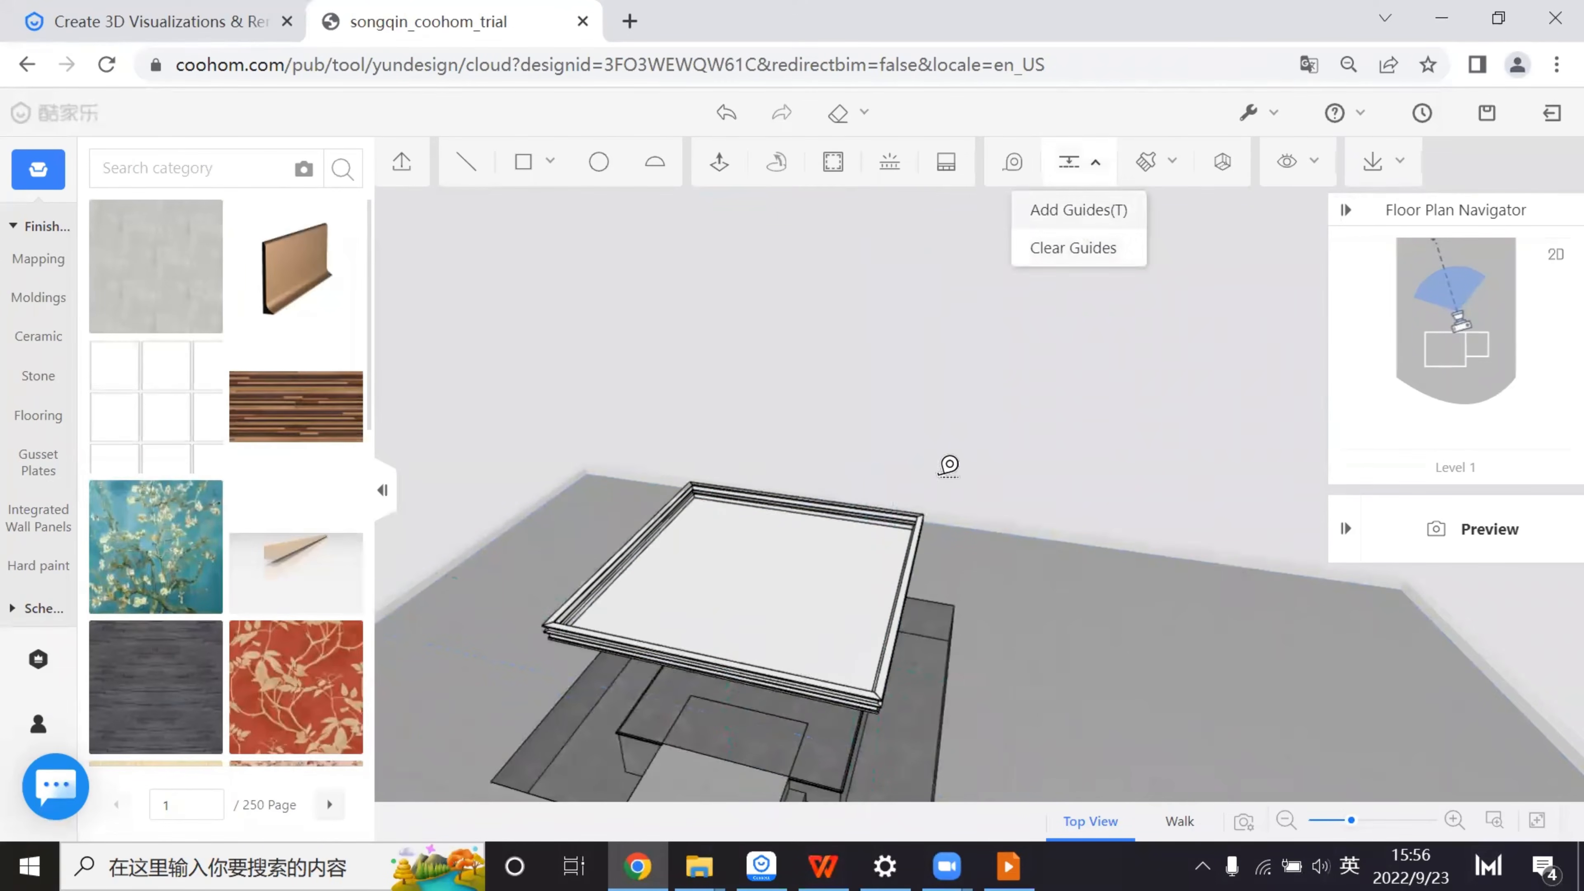
pyautogui.scroll(2, 803, 617)
pyautogui.scroll(1, 811, 608)
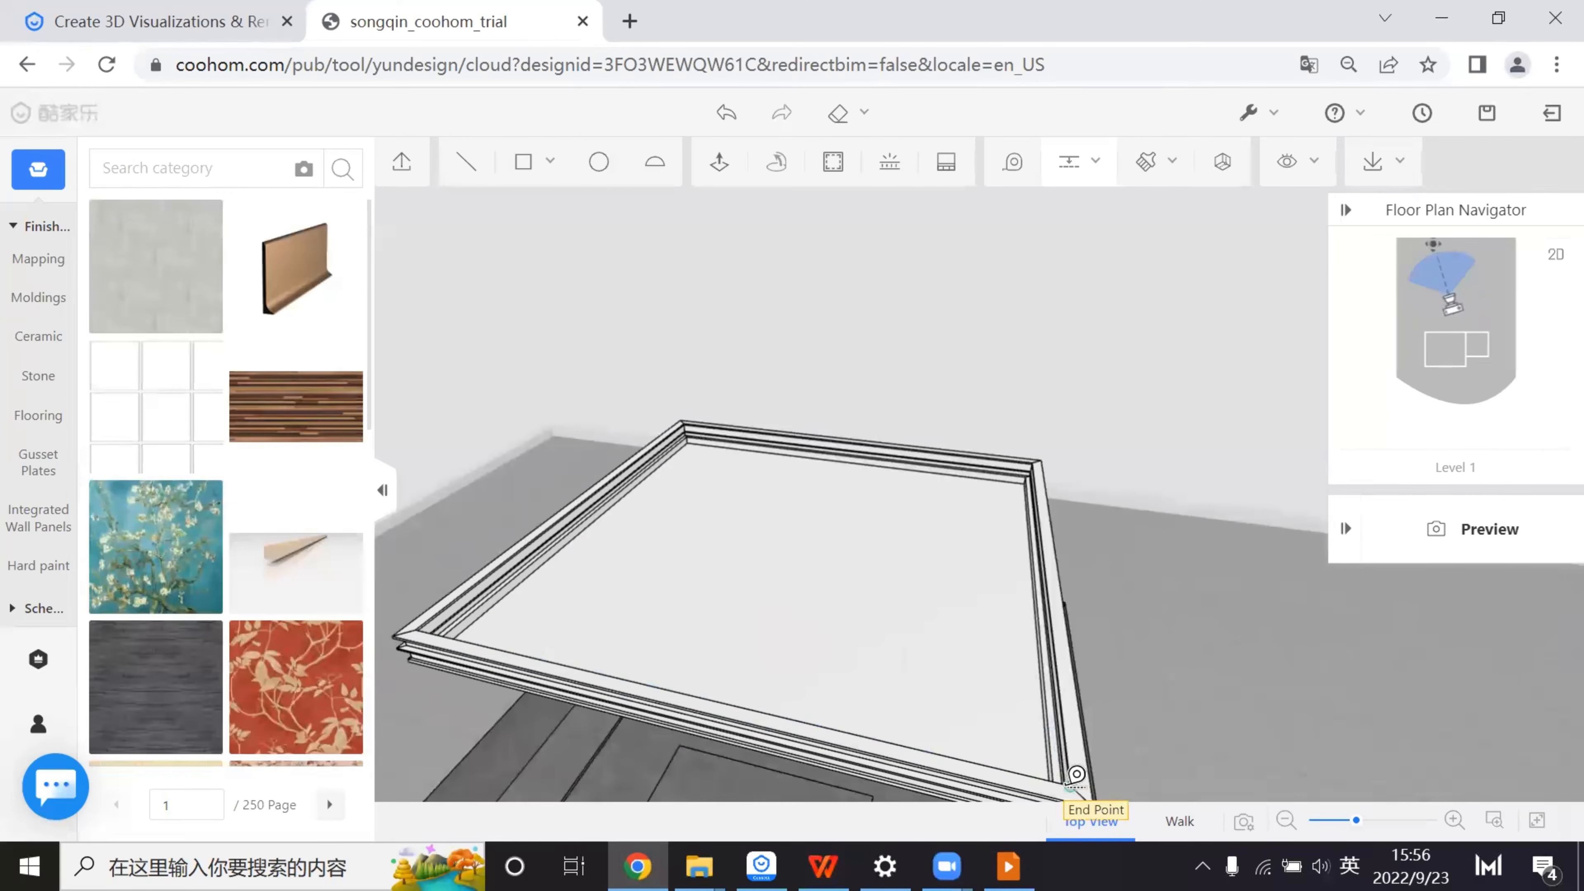
pyautogui.click(1069, 784)
pyautogui.click(685, 424)
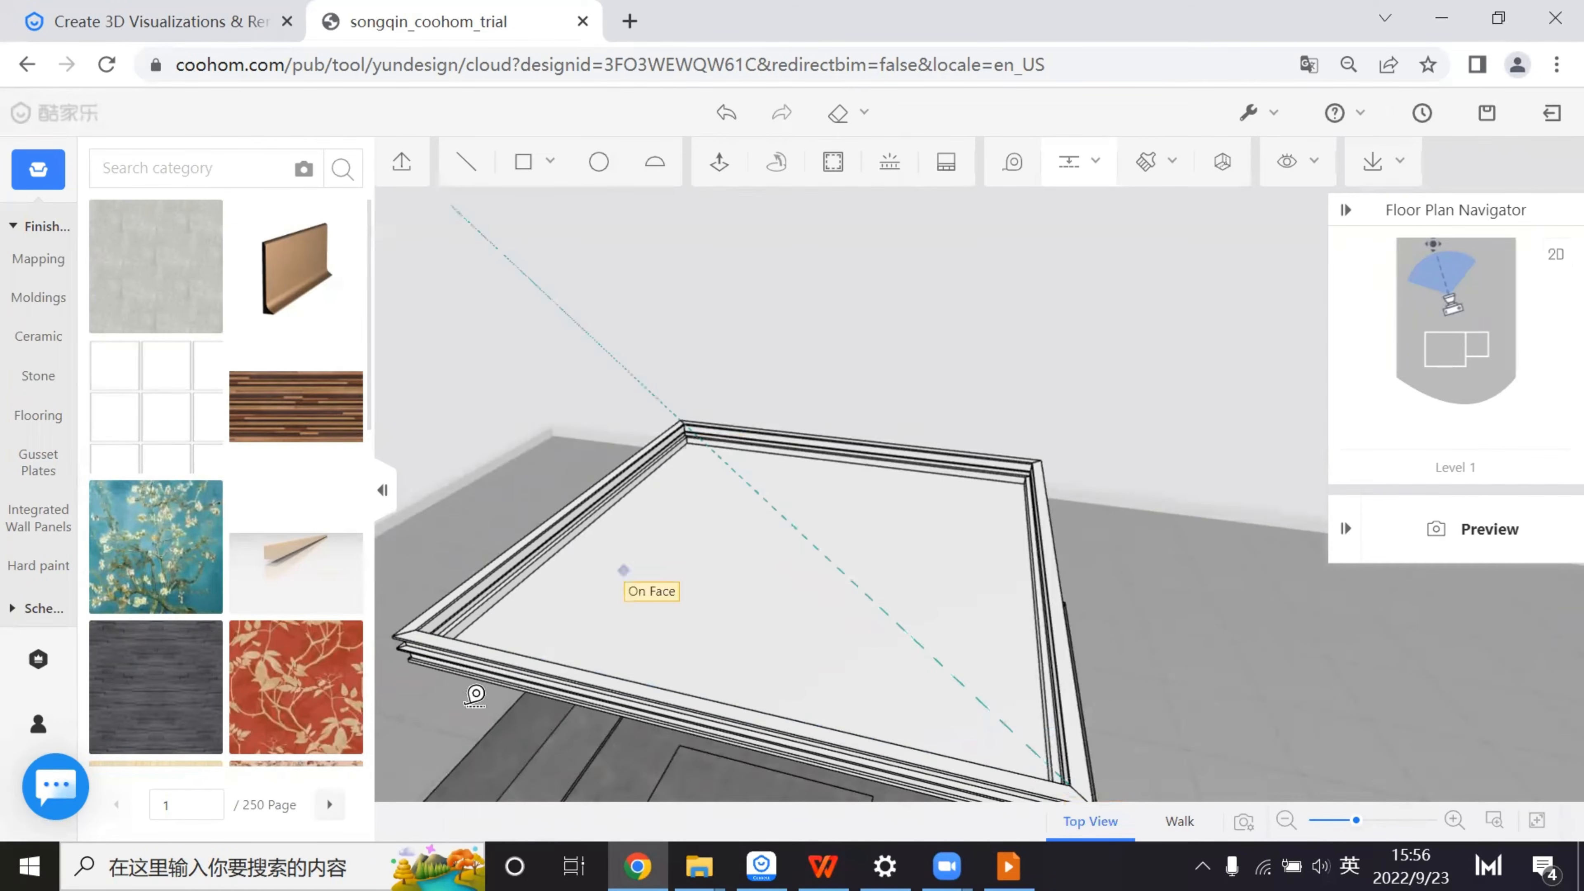
pyautogui.click(422, 620)
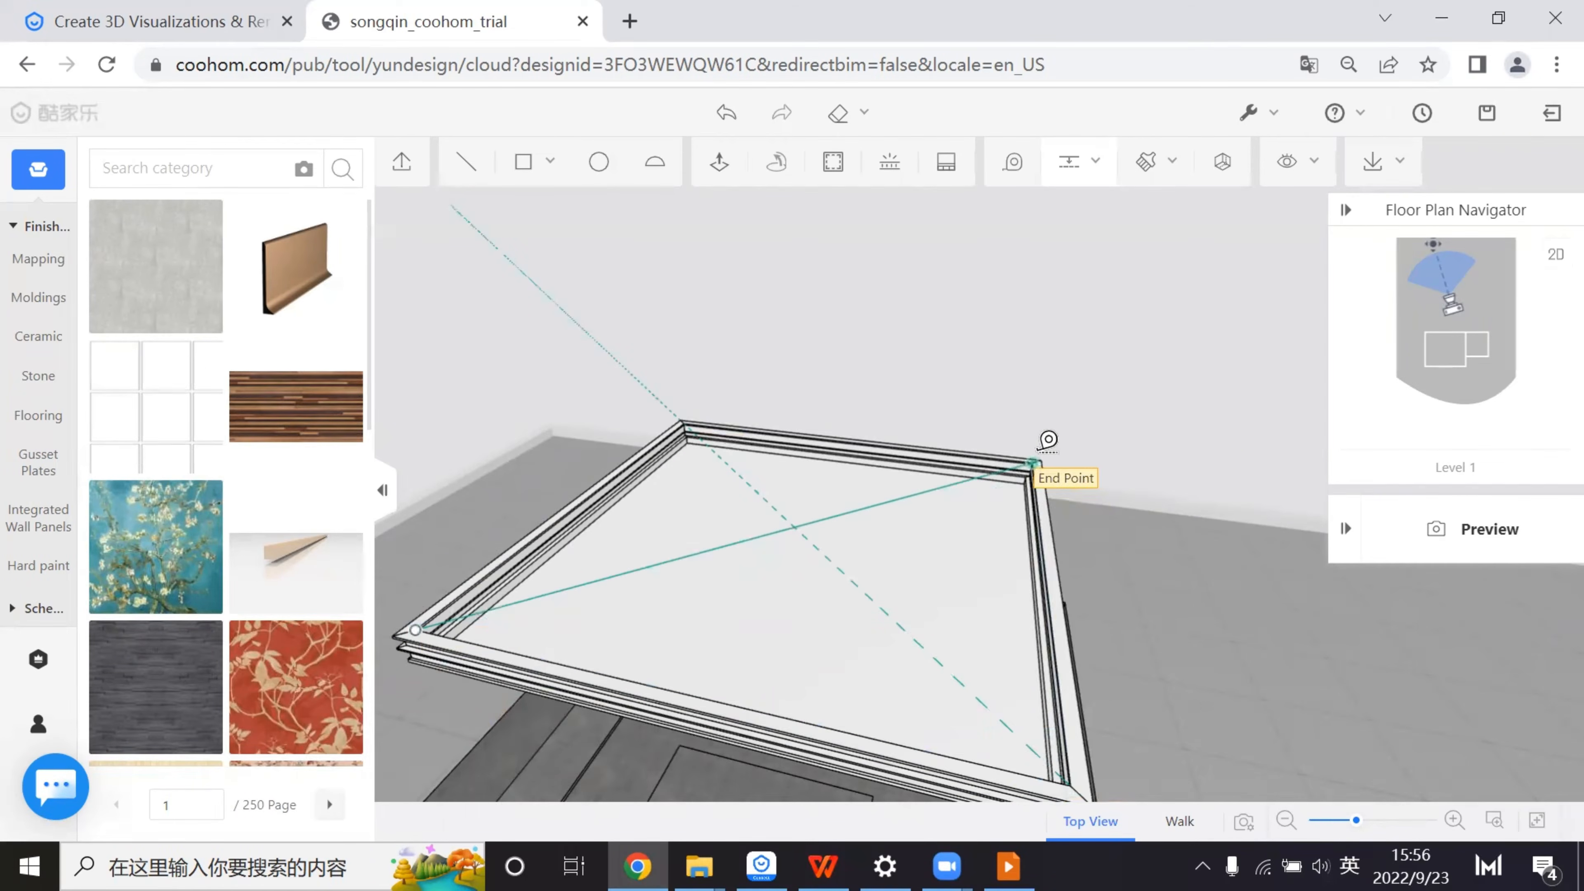
pyautogui.moveTo(782, 654); pyautogui.dragTo(945, 583, button='middle')
pyautogui.scroll(5, 940, 574)
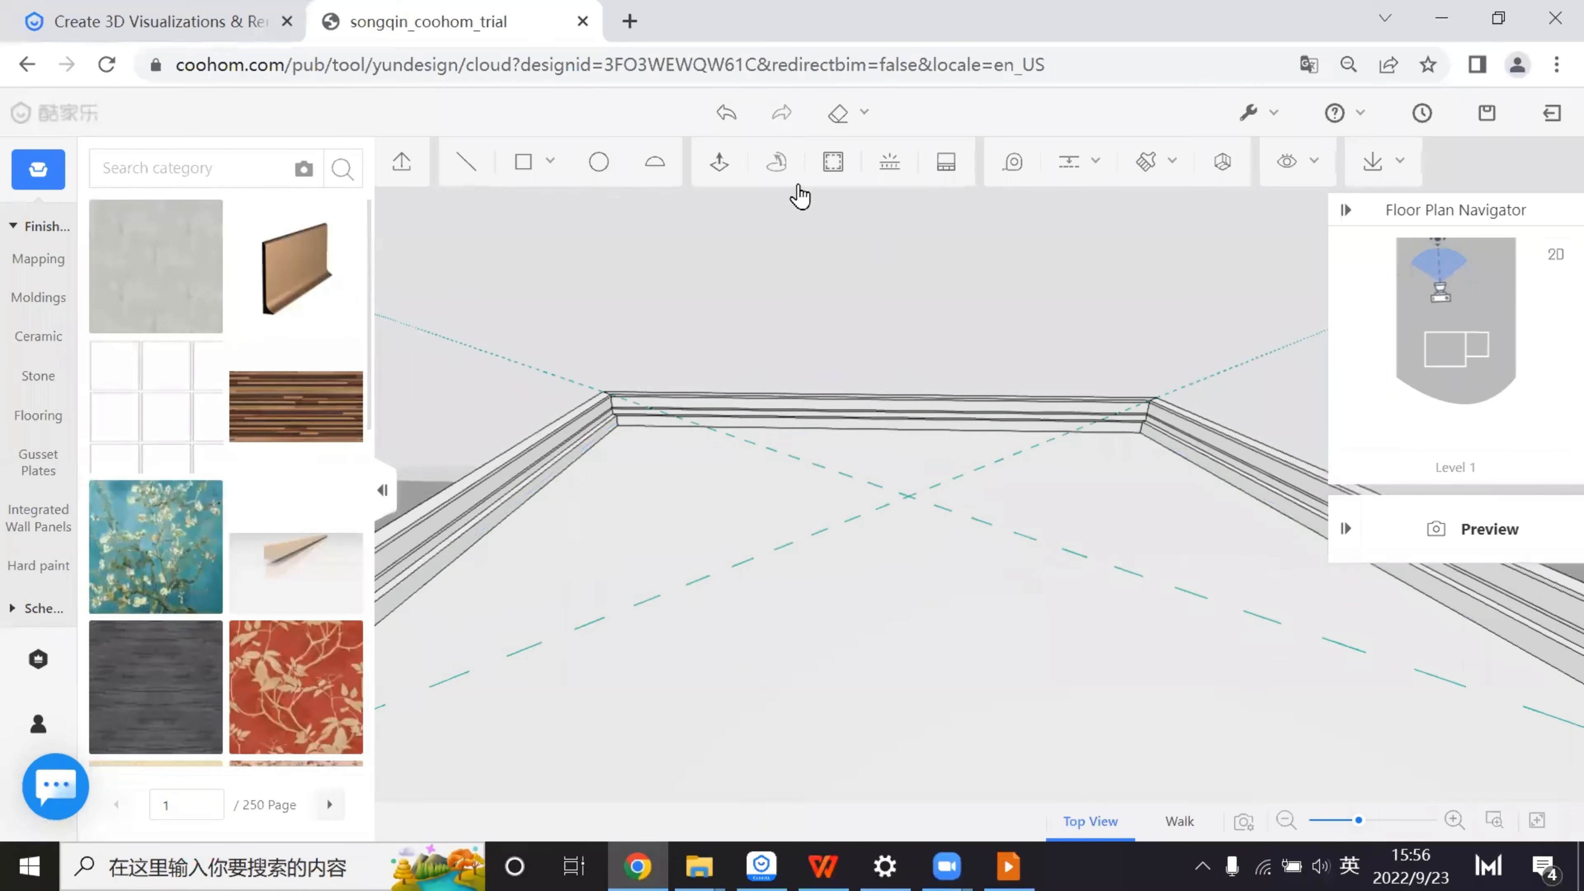
# - Add a vertical guide, offset from an upright edge of the molding frame, through the intersection of the two diagonals
pyautogui.click(1073, 167)
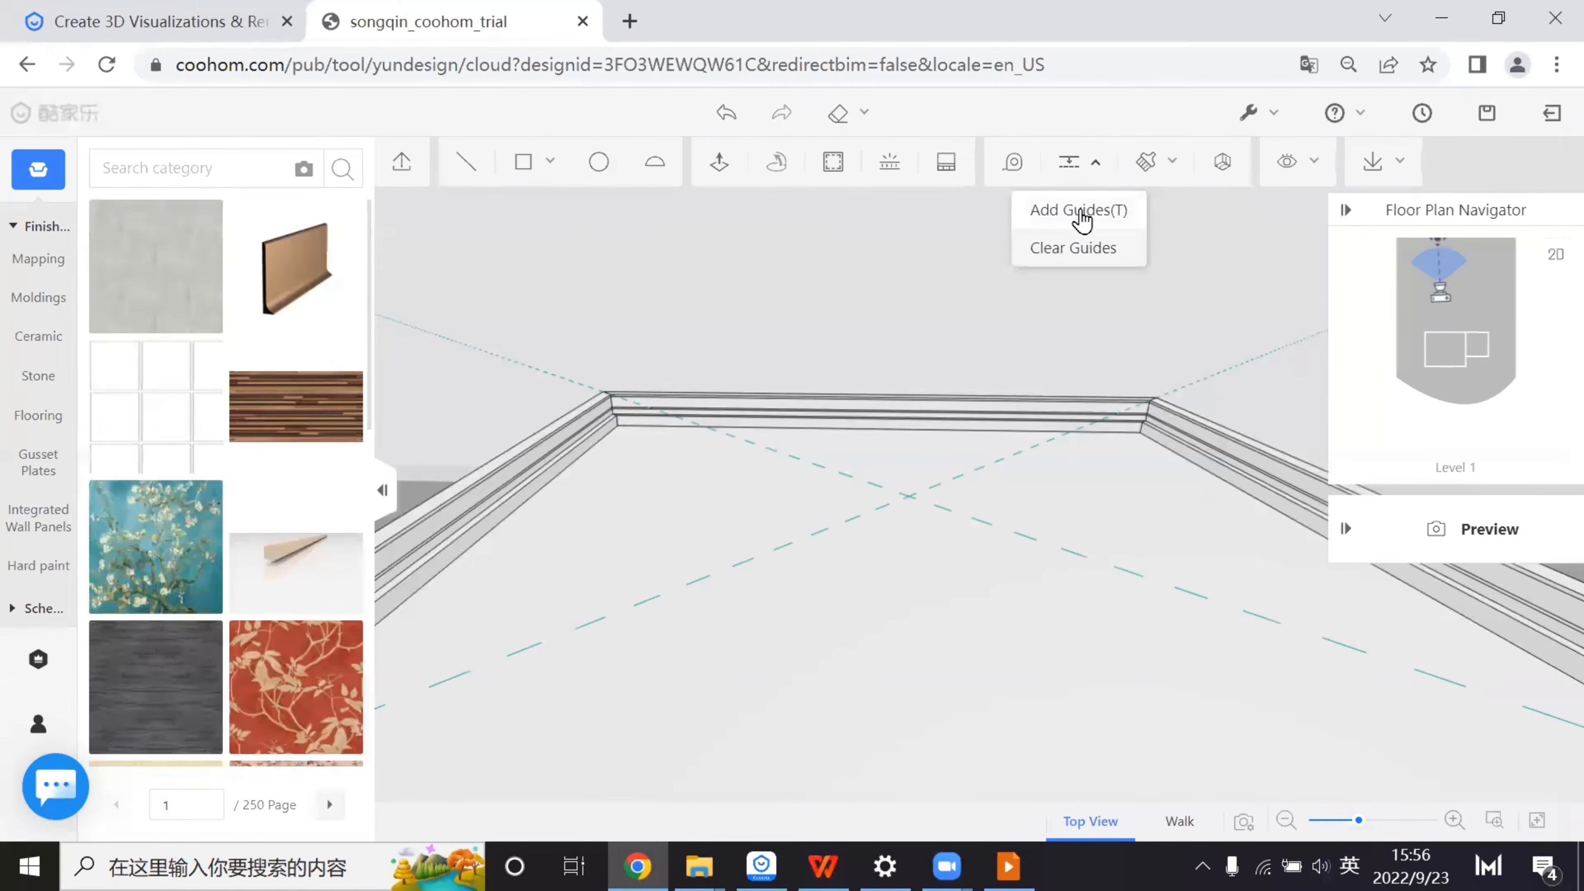
pyautogui.click(1078, 212)
pyautogui.scroll(-5, 743, 609)
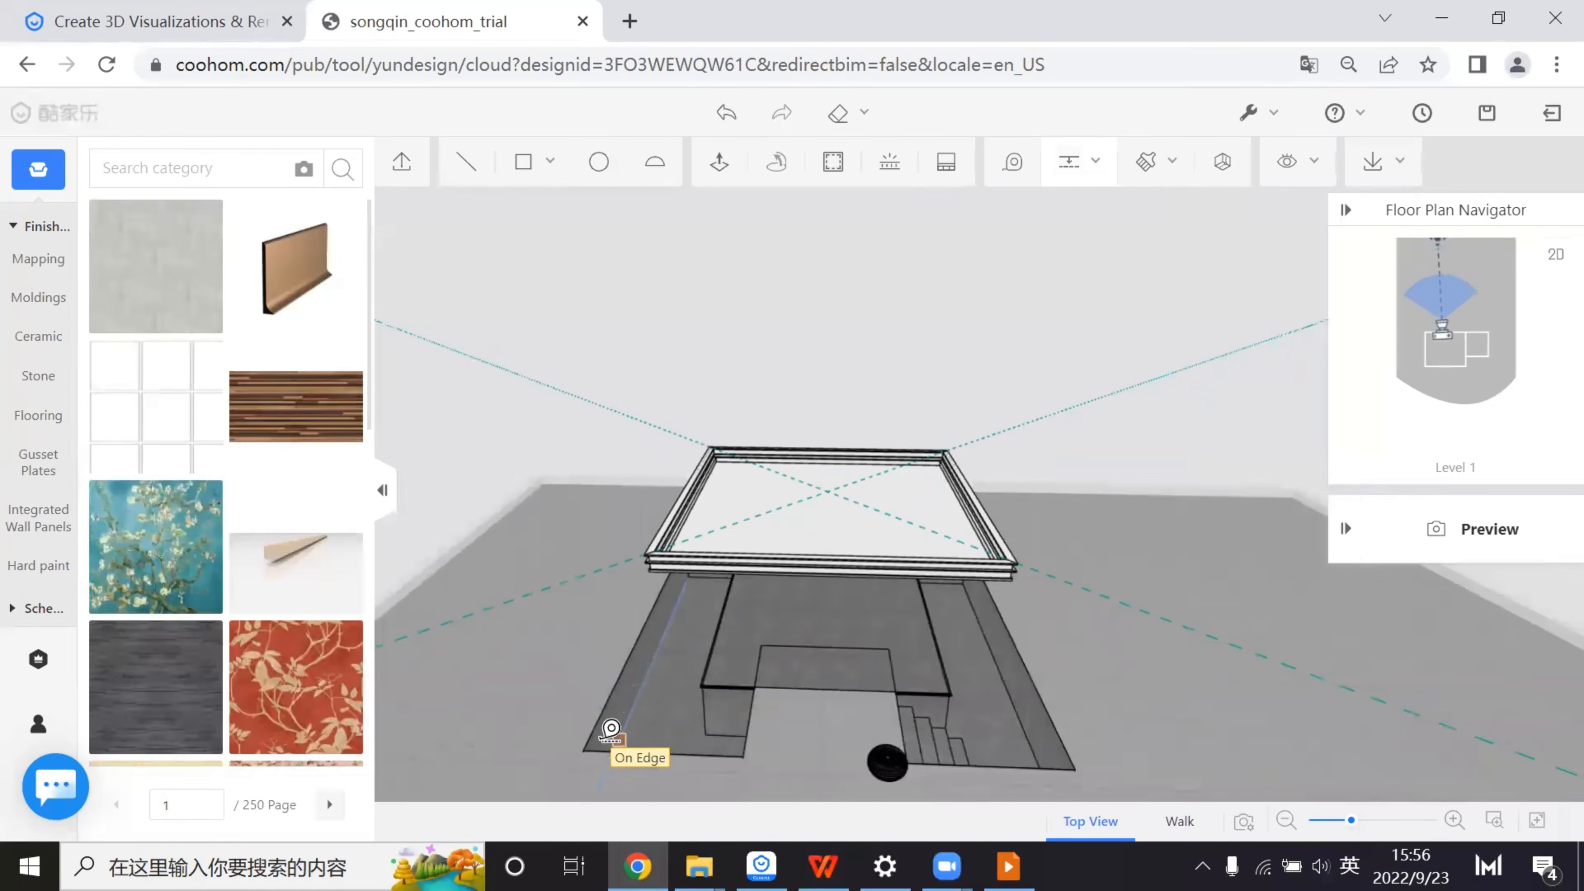
pyautogui.scroll(5, 542, 508)
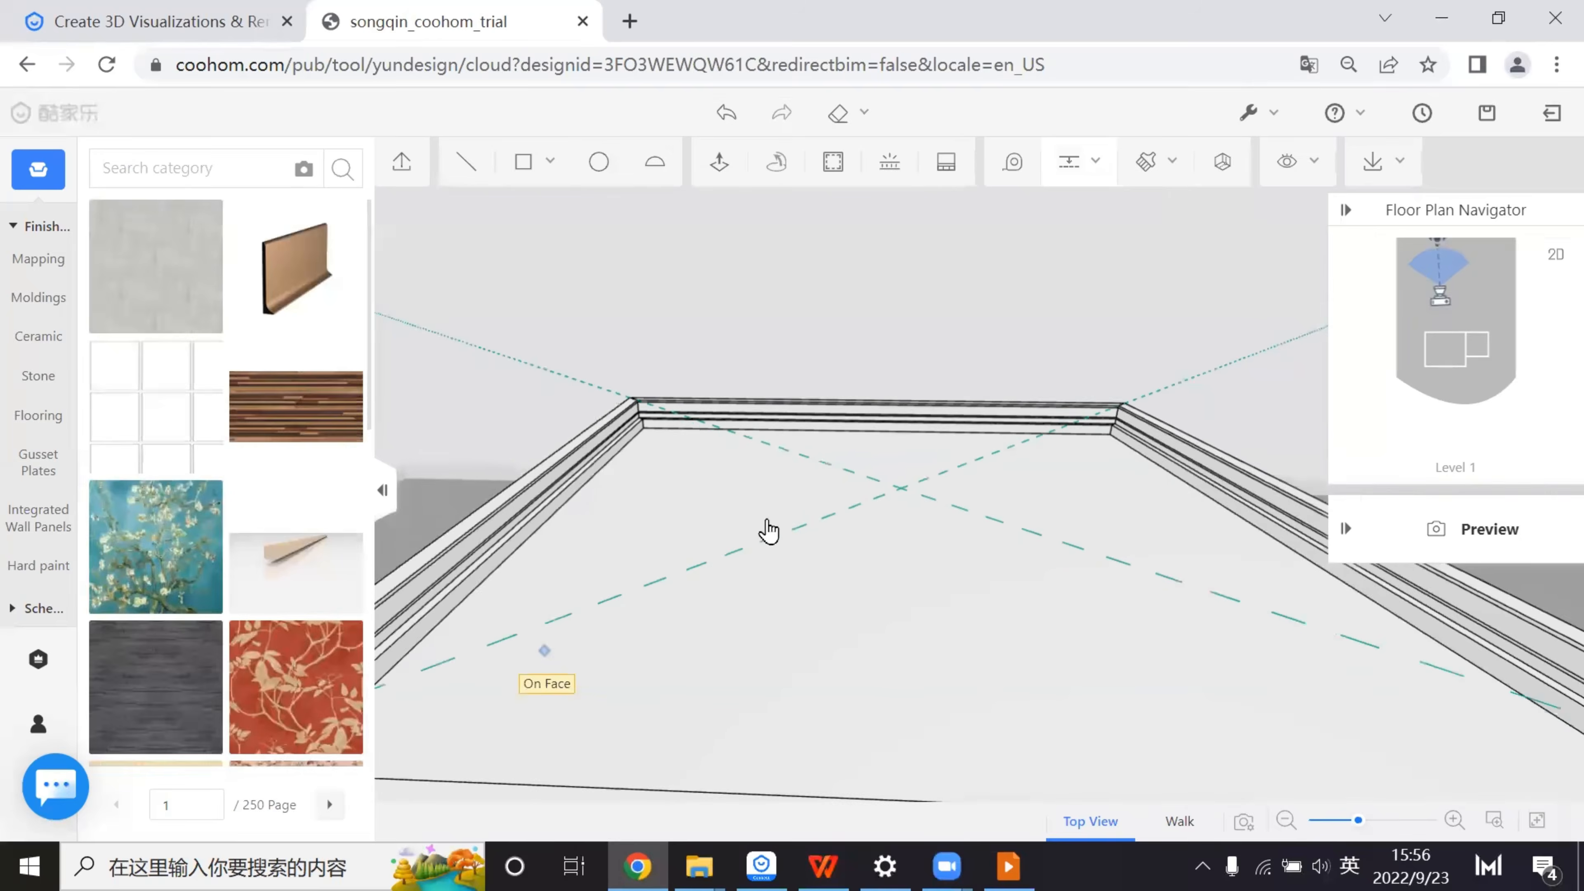
pyautogui.scroll(4, 777, 694)
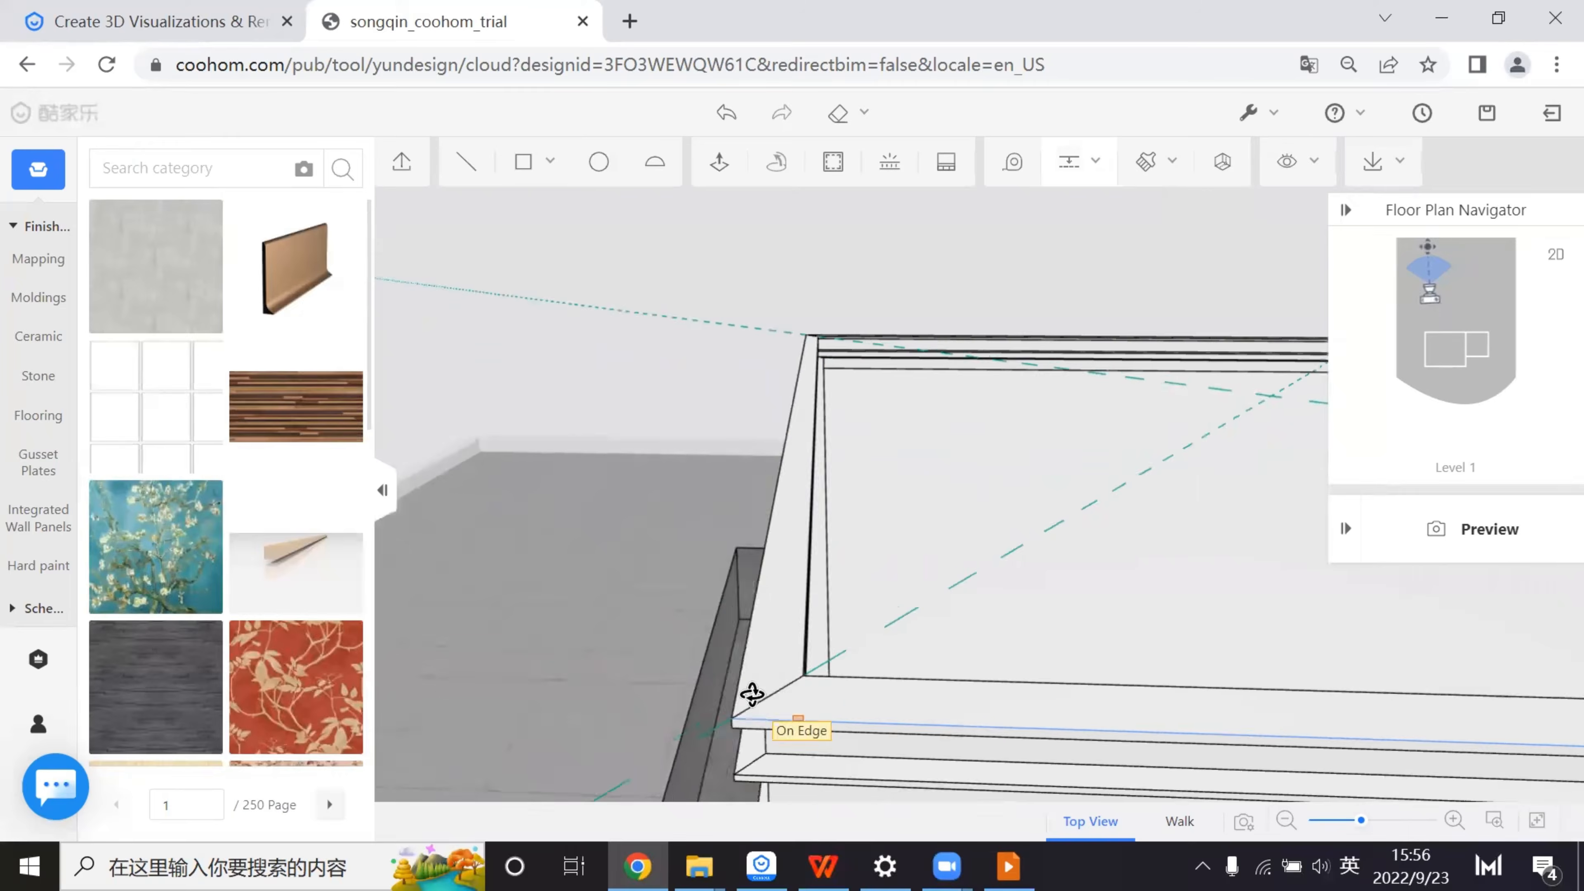
pyautogui.scroll(-2, 768, 700)
pyautogui.click(667, 377)
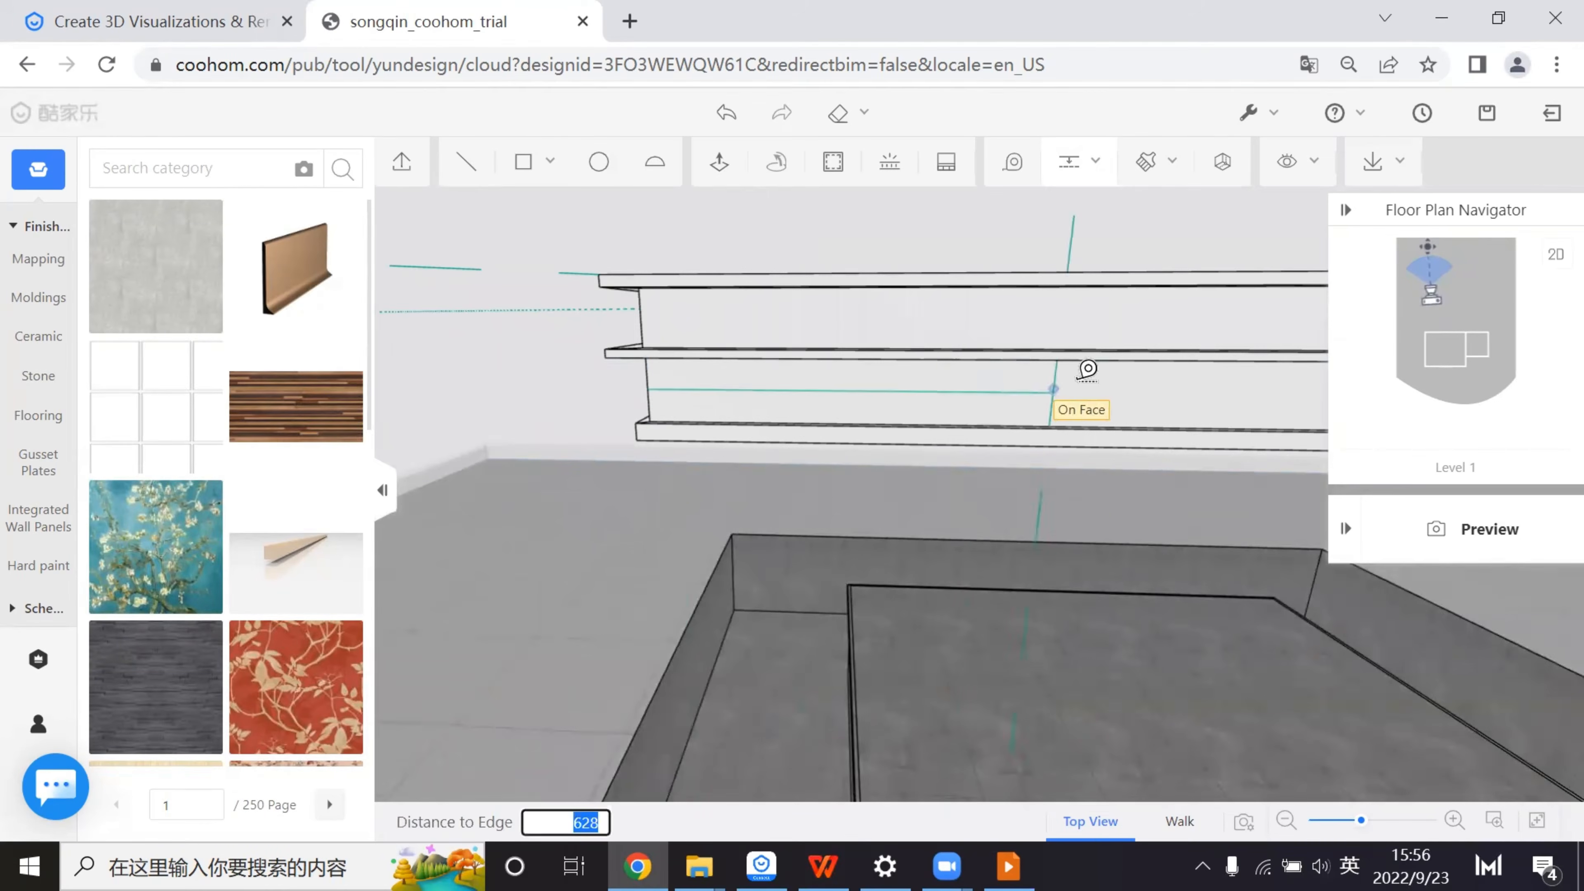
pyautogui.scroll(-4, 941, 362)
pyautogui.scroll(4, 942, 387)
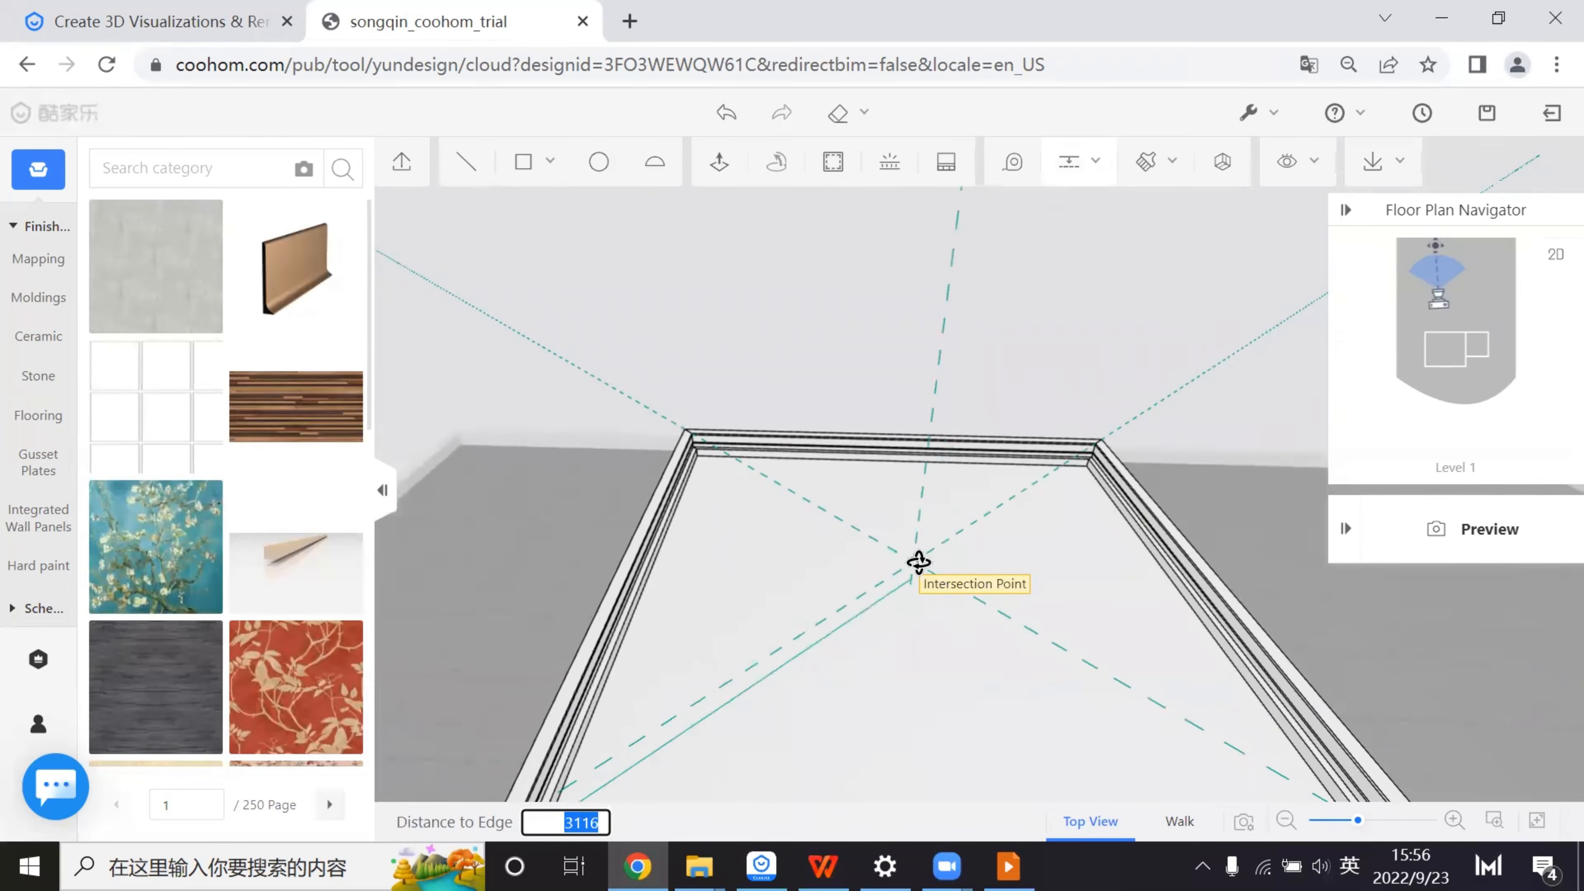
pyautogui.click(918, 561)
pyautogui.scroll(-5, 1026, 559)
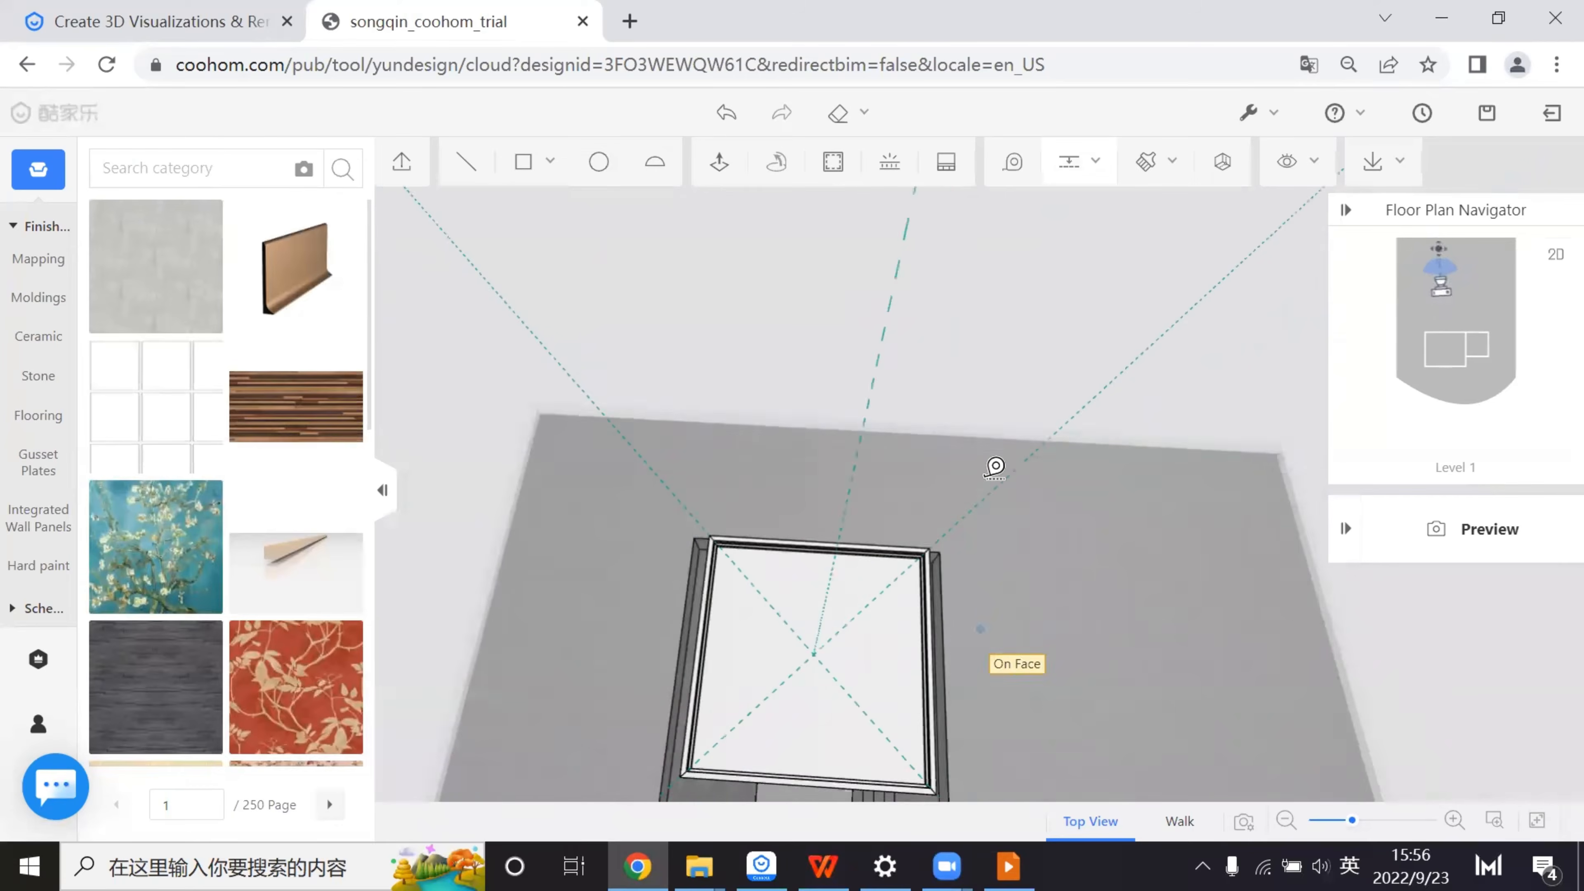
# - Examine the molding frame and the guides crossing at its center from different viewpoints
pyautogui.moveTo(996, 466); pyautogui.dragTo(1051, 559, button='middle')
pyautogui.scroll(4, 842, 446)
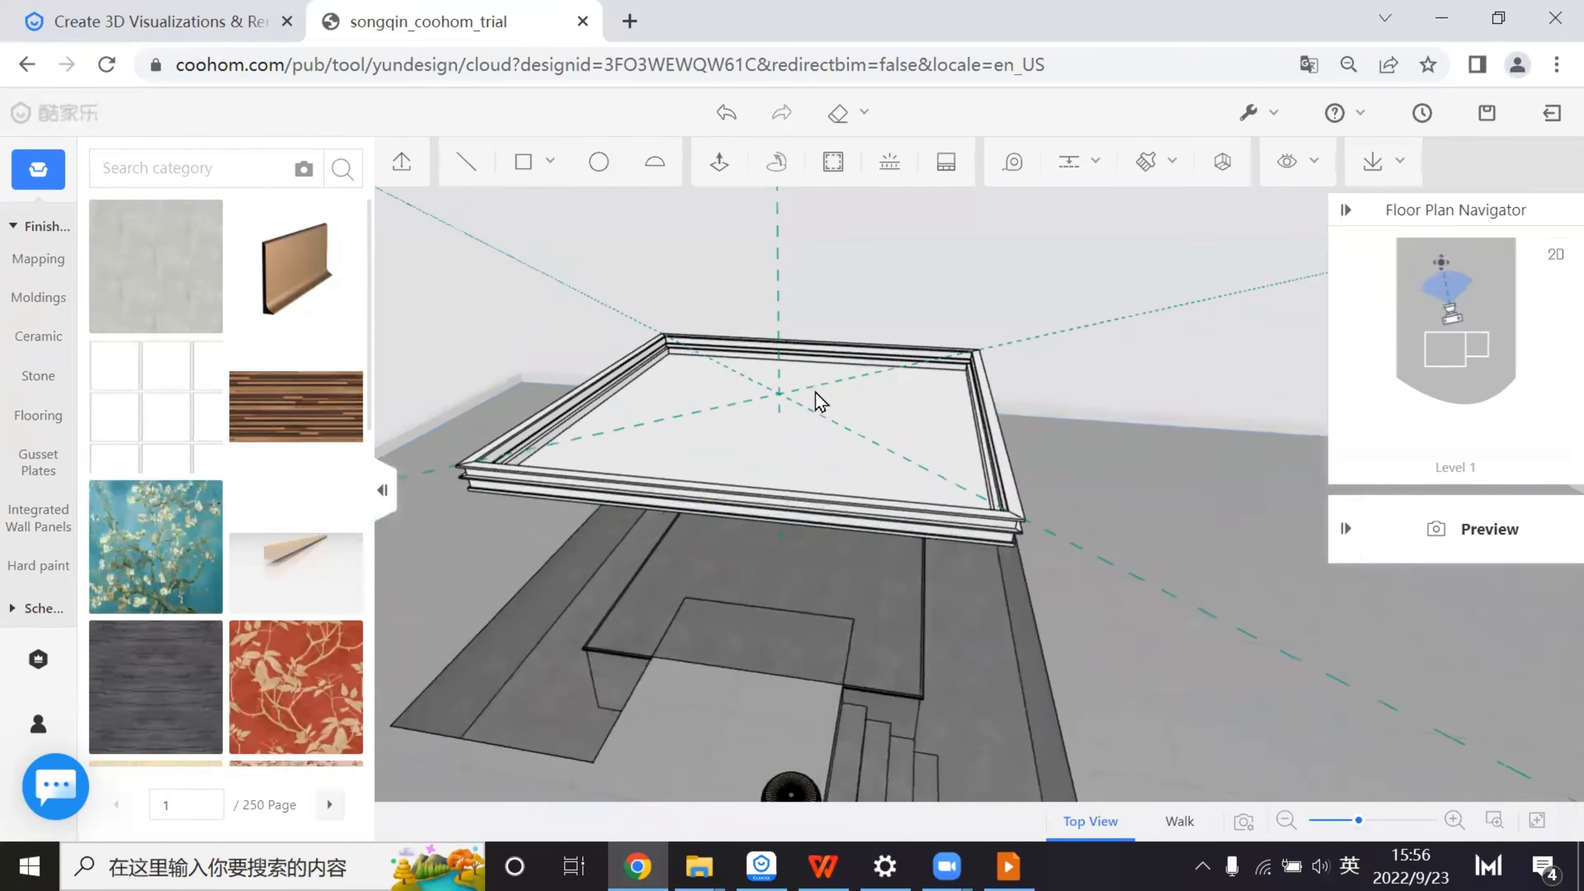
pyautogui.moveTo(816, 393); pyautogui.dragTo(771, 389, button='middle')
pyautogui.press('w')
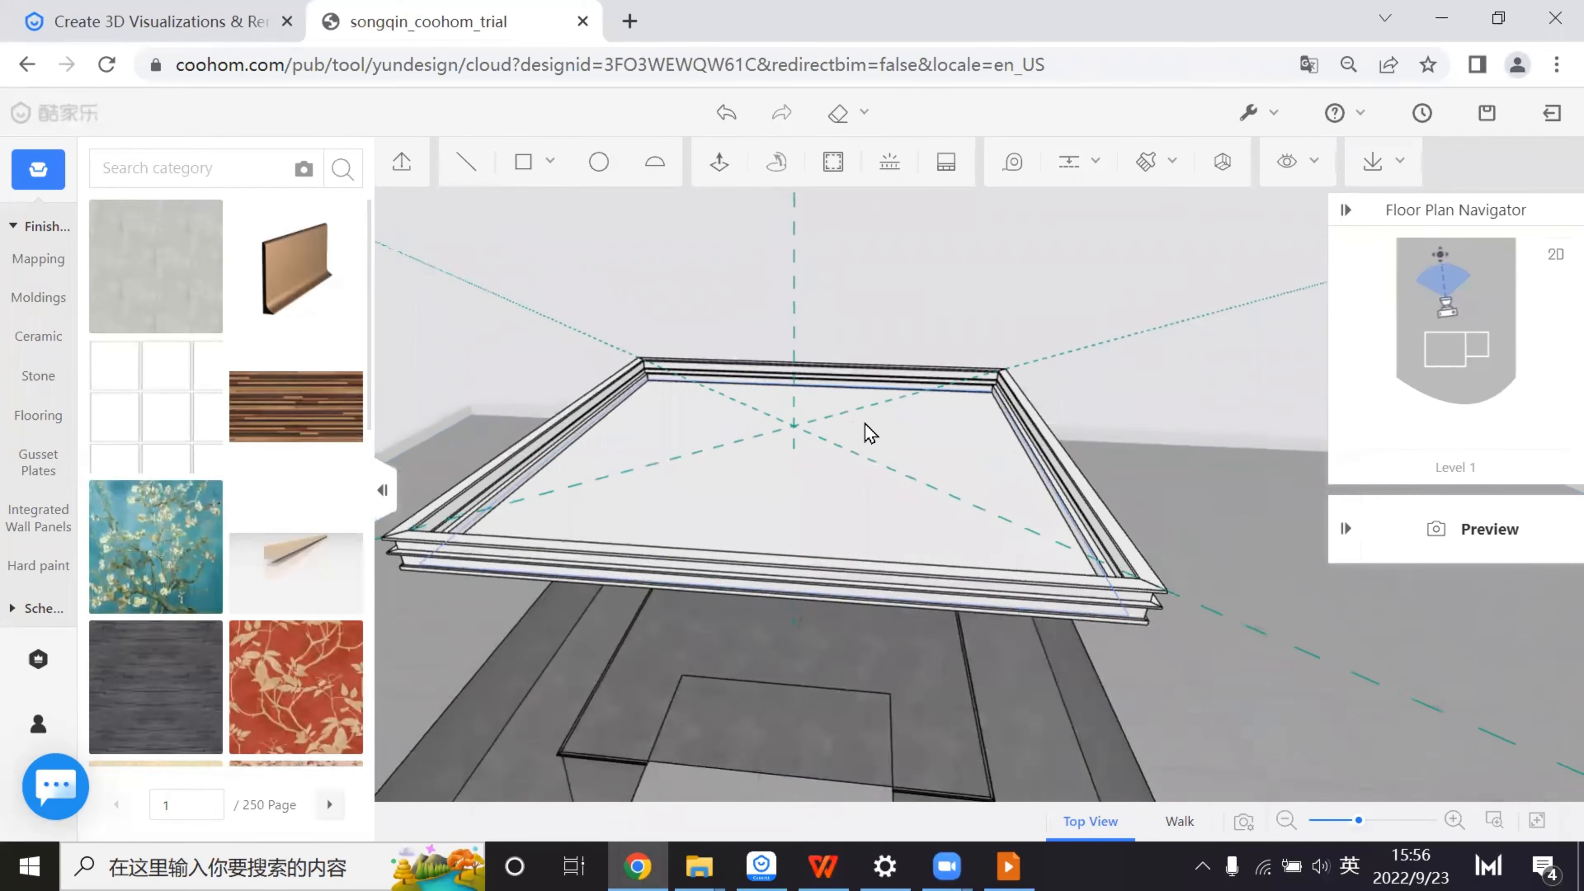
pyautogui.press('w')
pyautogui.press('s')
pyautogui.press('a')
pyautogui.press('w')
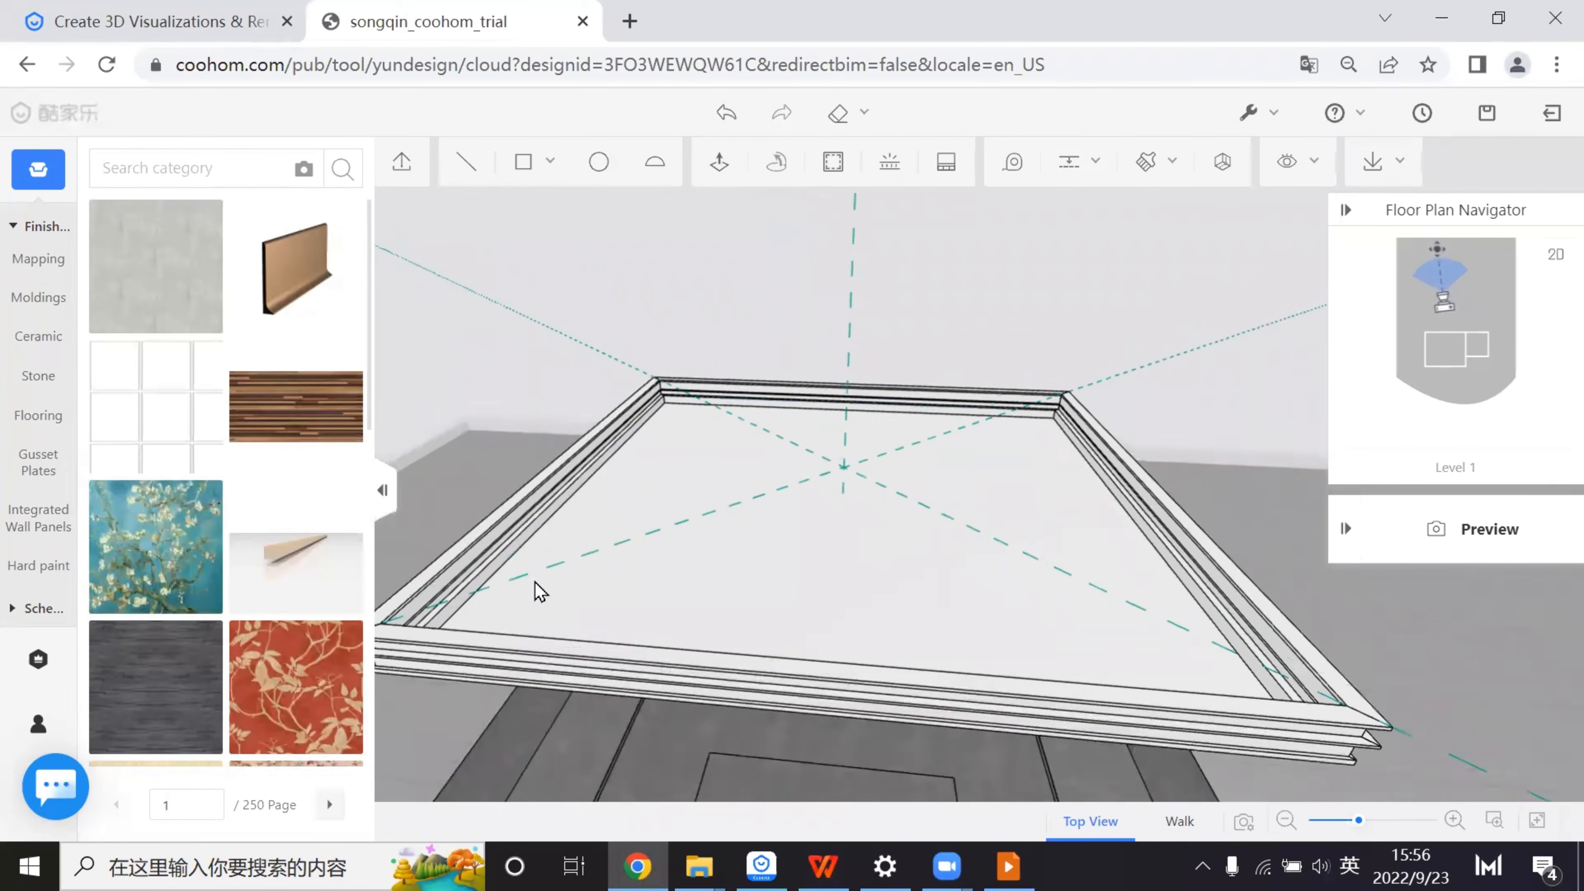
pyautogui.press('a')
pyautogui.press('s')
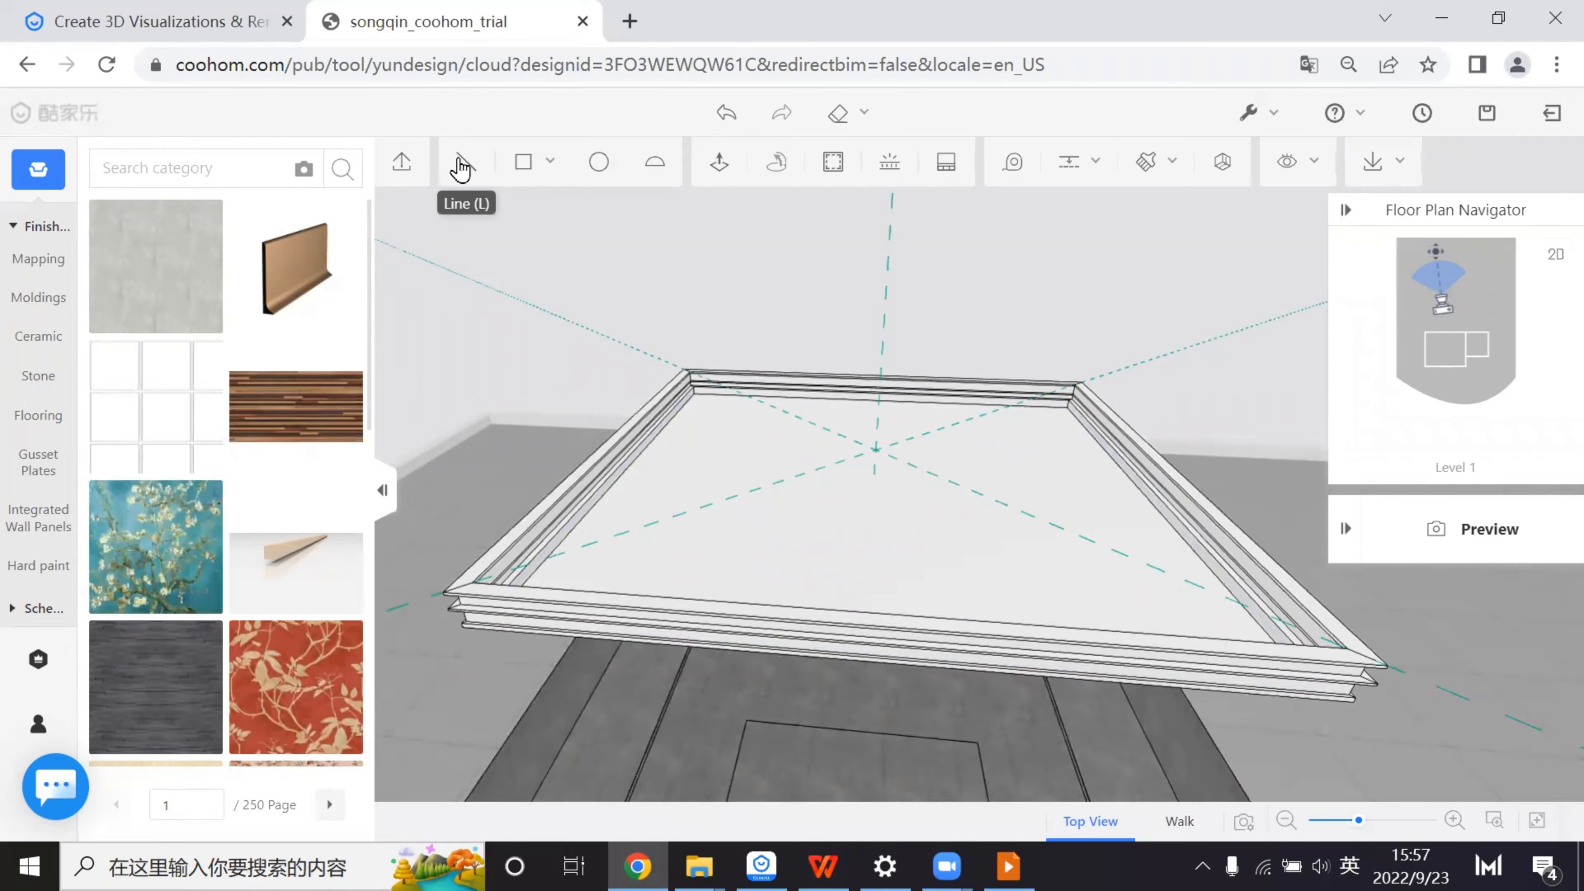
pyautogui.click(461, 167)
pyautogui.click(473, 581)
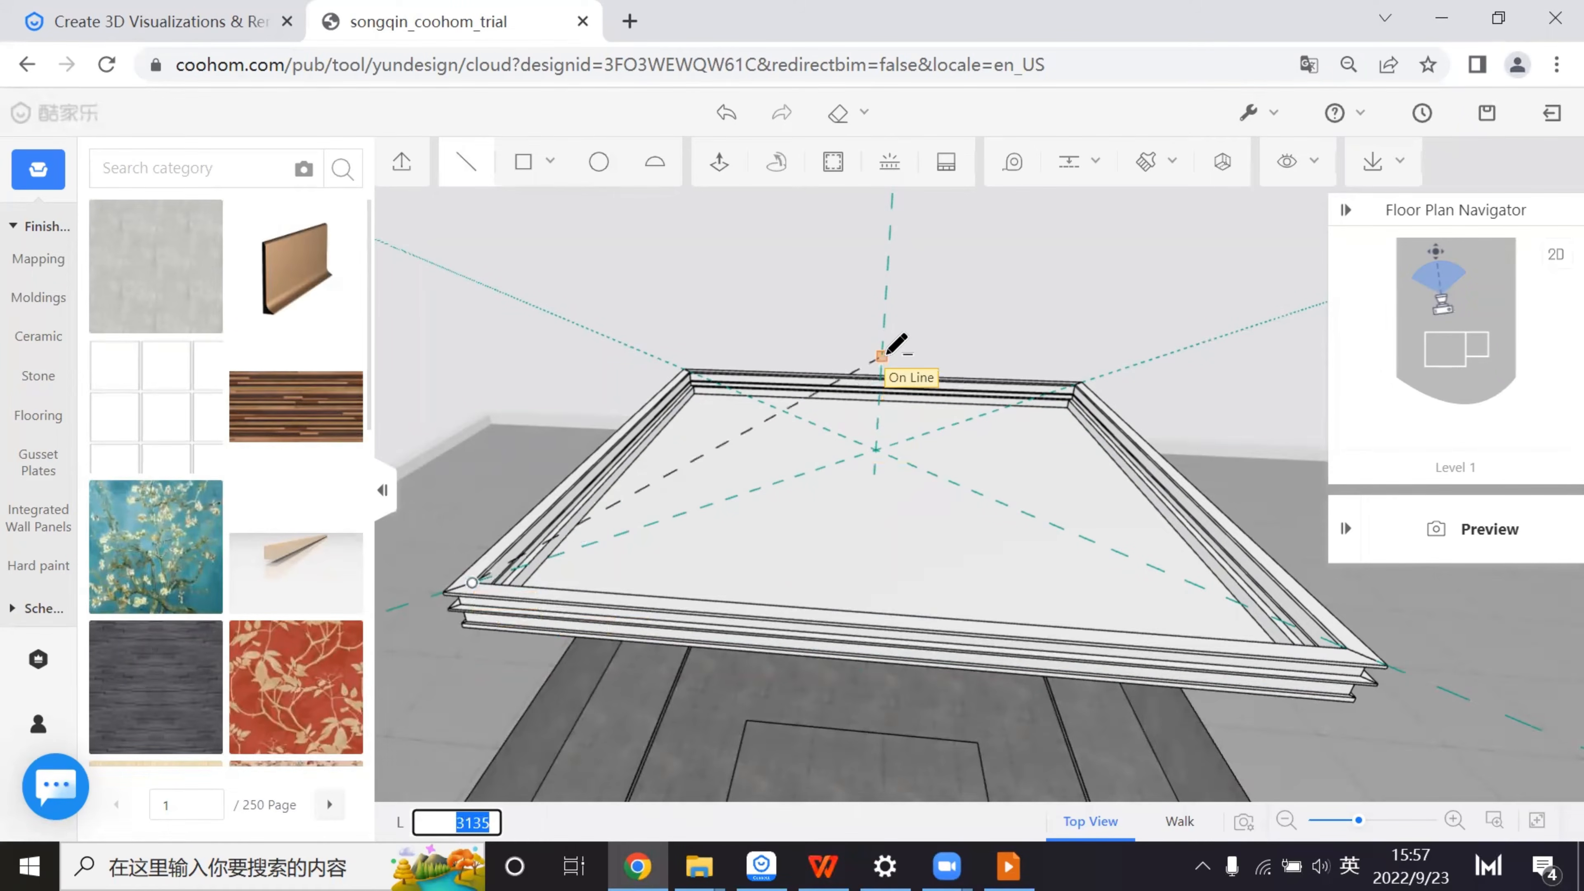
pyautogui.press('Escape')
# - Add a horizontal guide parallel to the frame's far edge, passing through the vertical center guide at panel level
pyautogui.scroll(4, 931, 493)
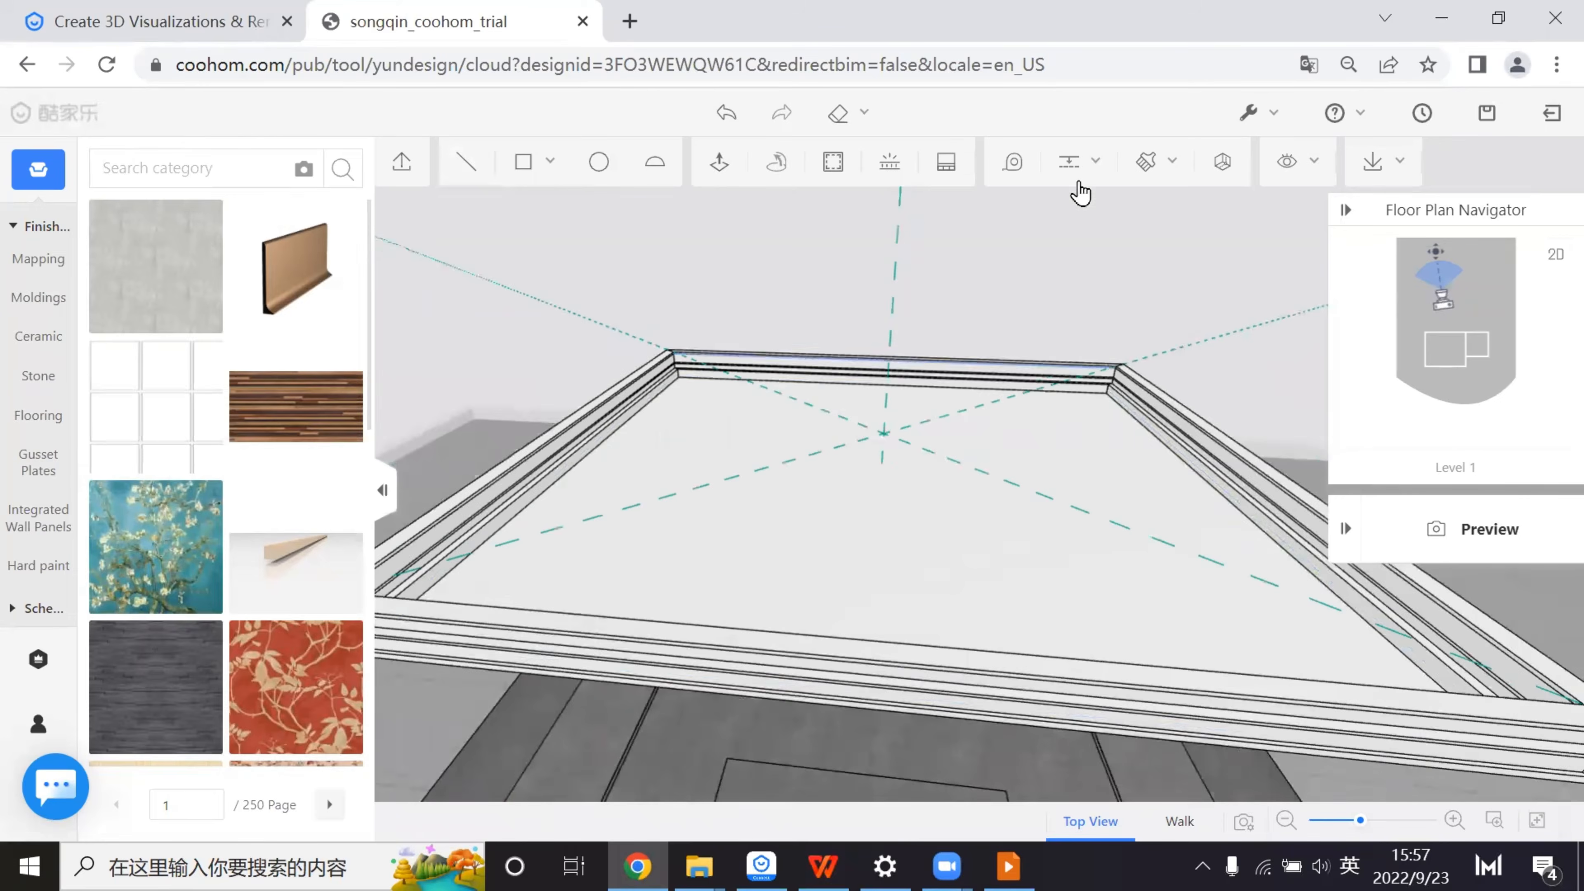
pyautogui.click(1082, 216)
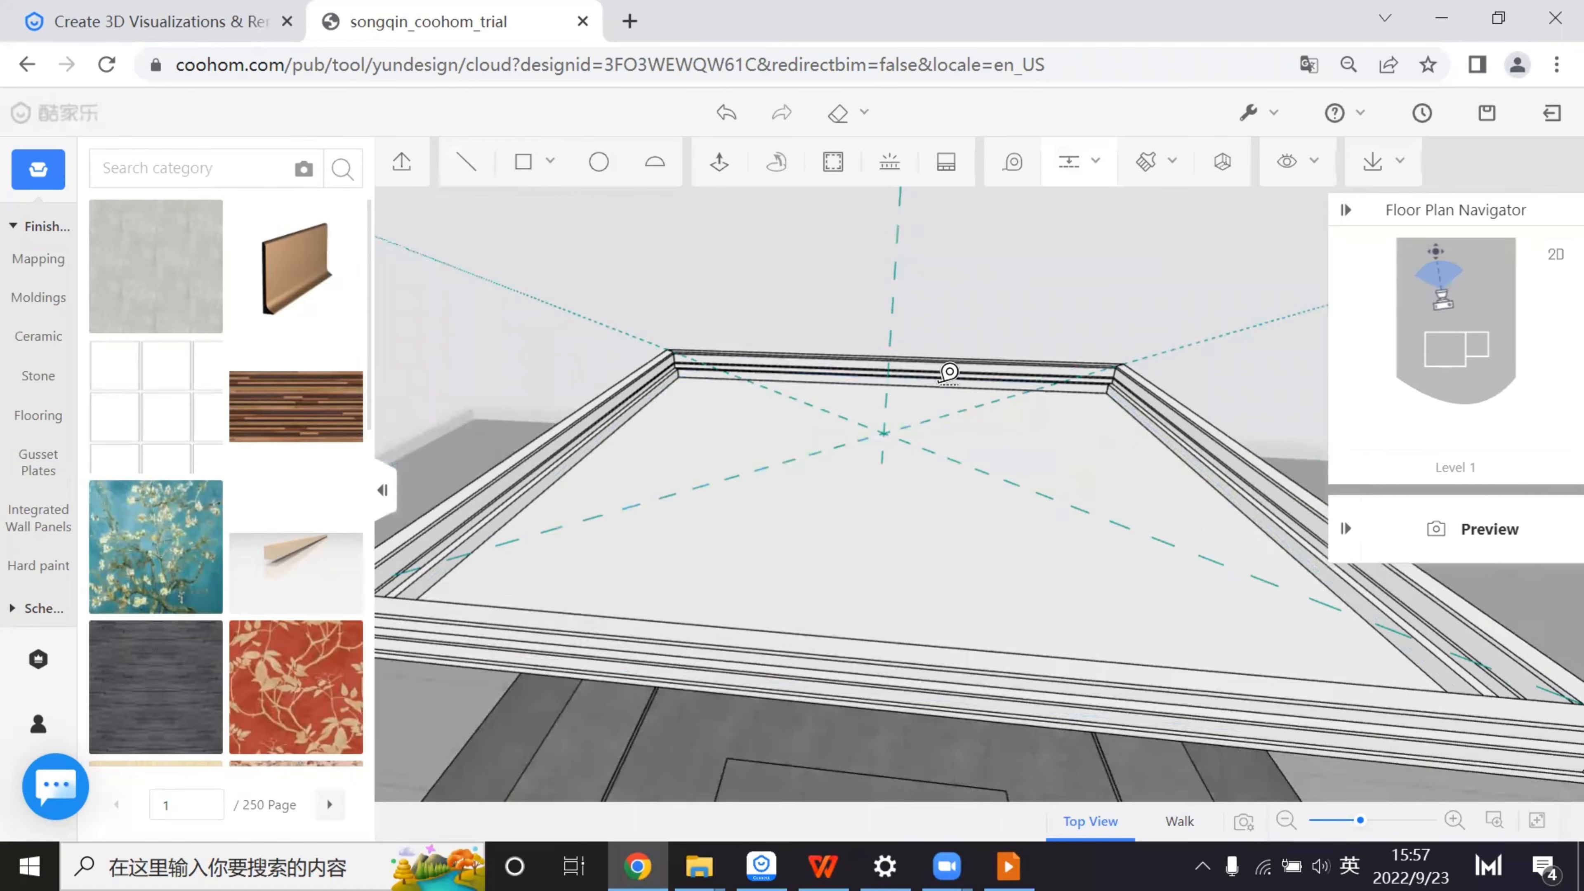
pyautogui.click(948, 371)
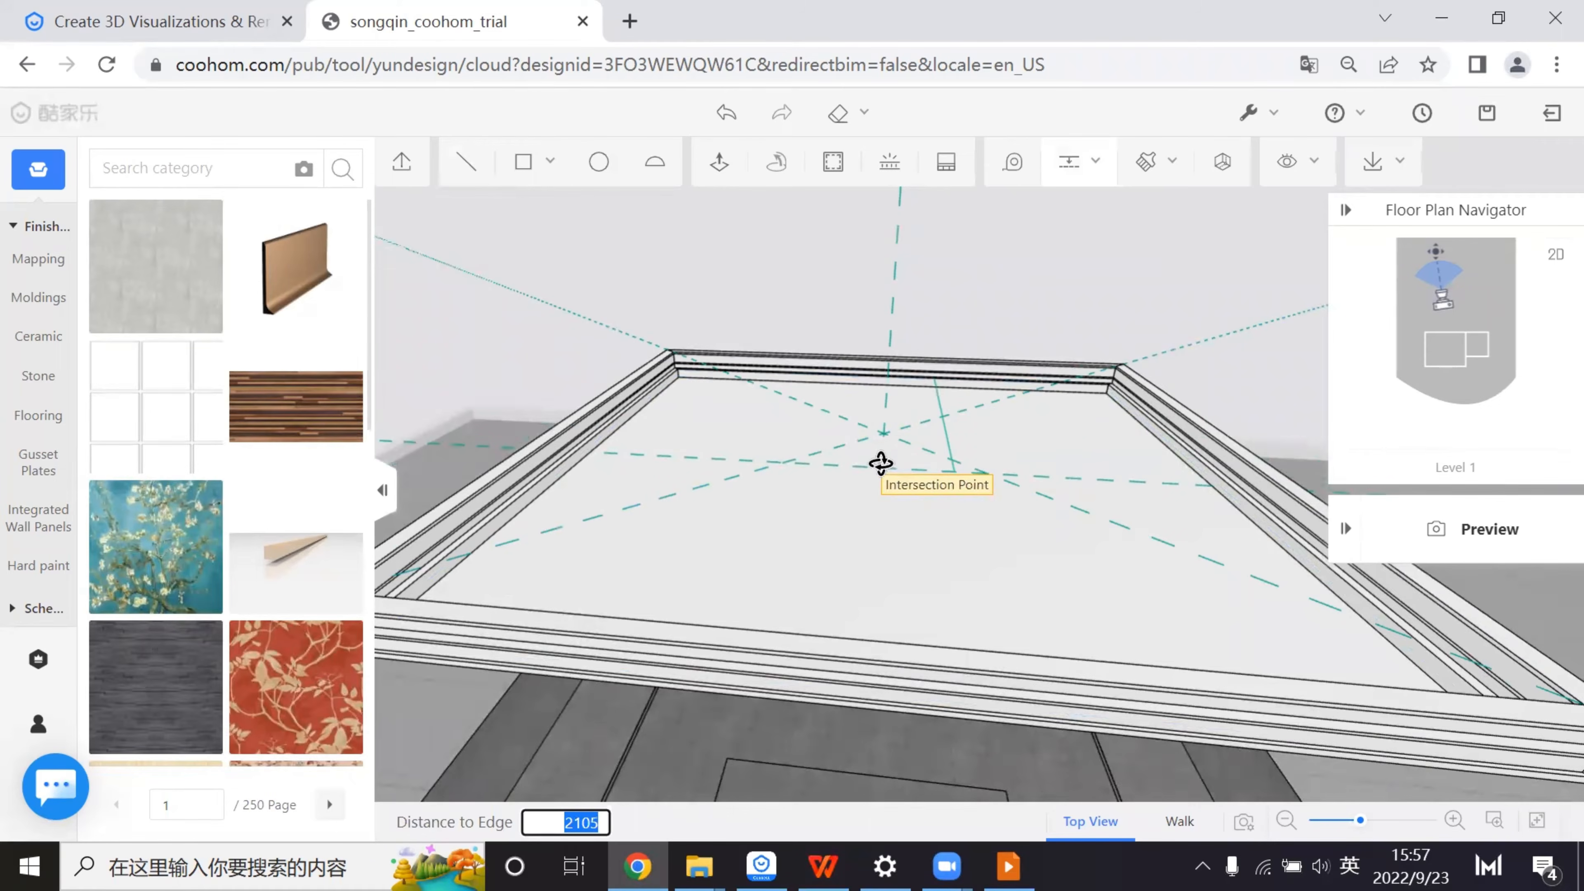
pyautogui.click(881, 463)
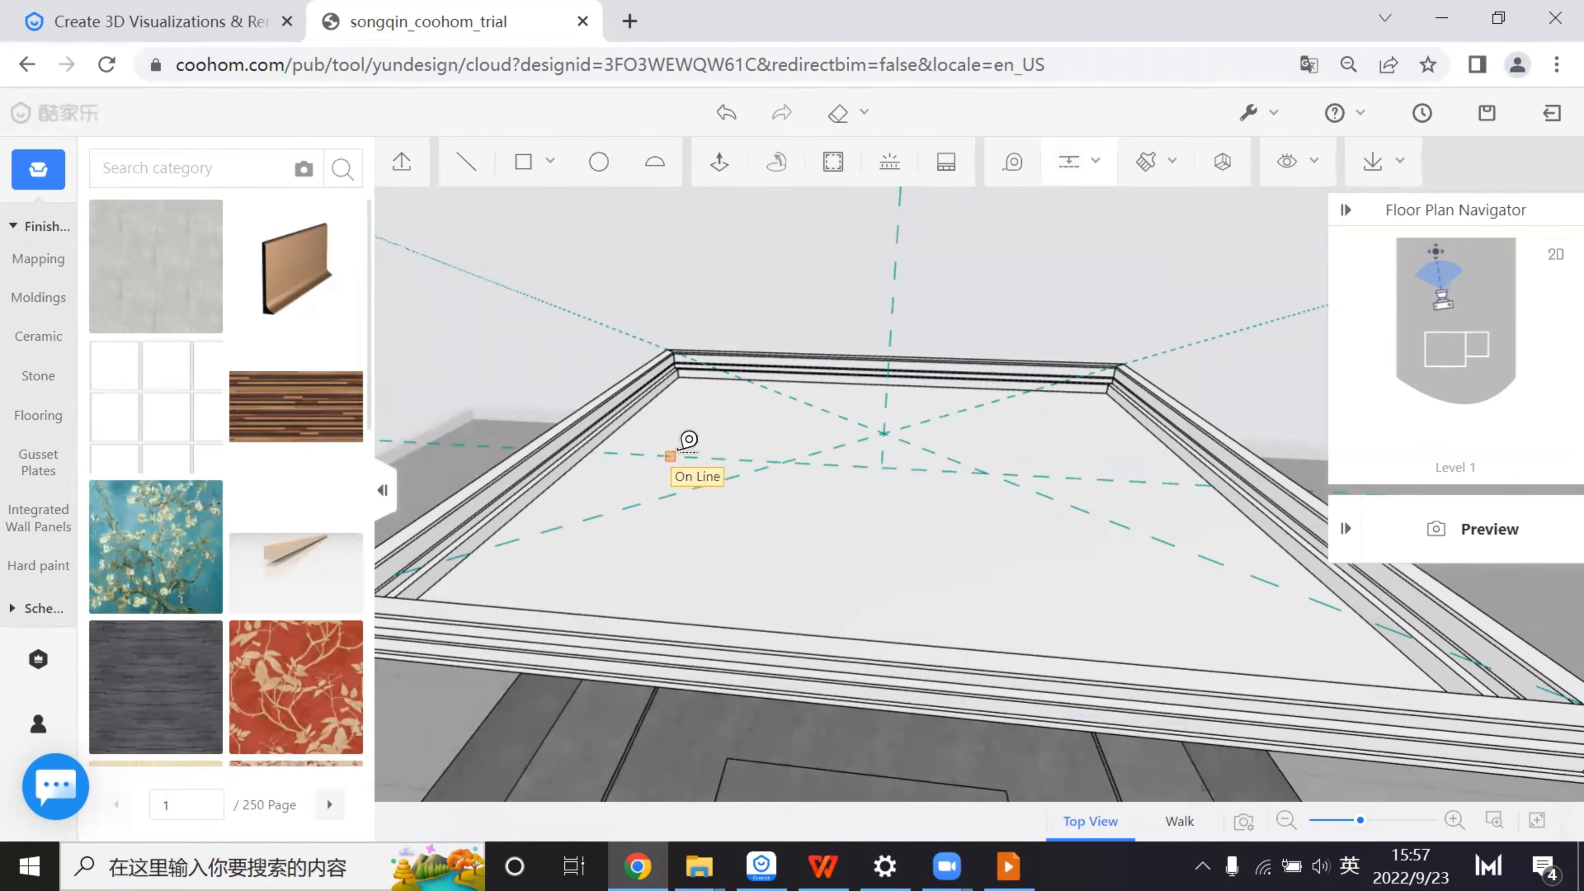
# - Add a parallel guide 700 above the horizontal guide, crossing the vertical center guide
pyautogui.click(688, 440)
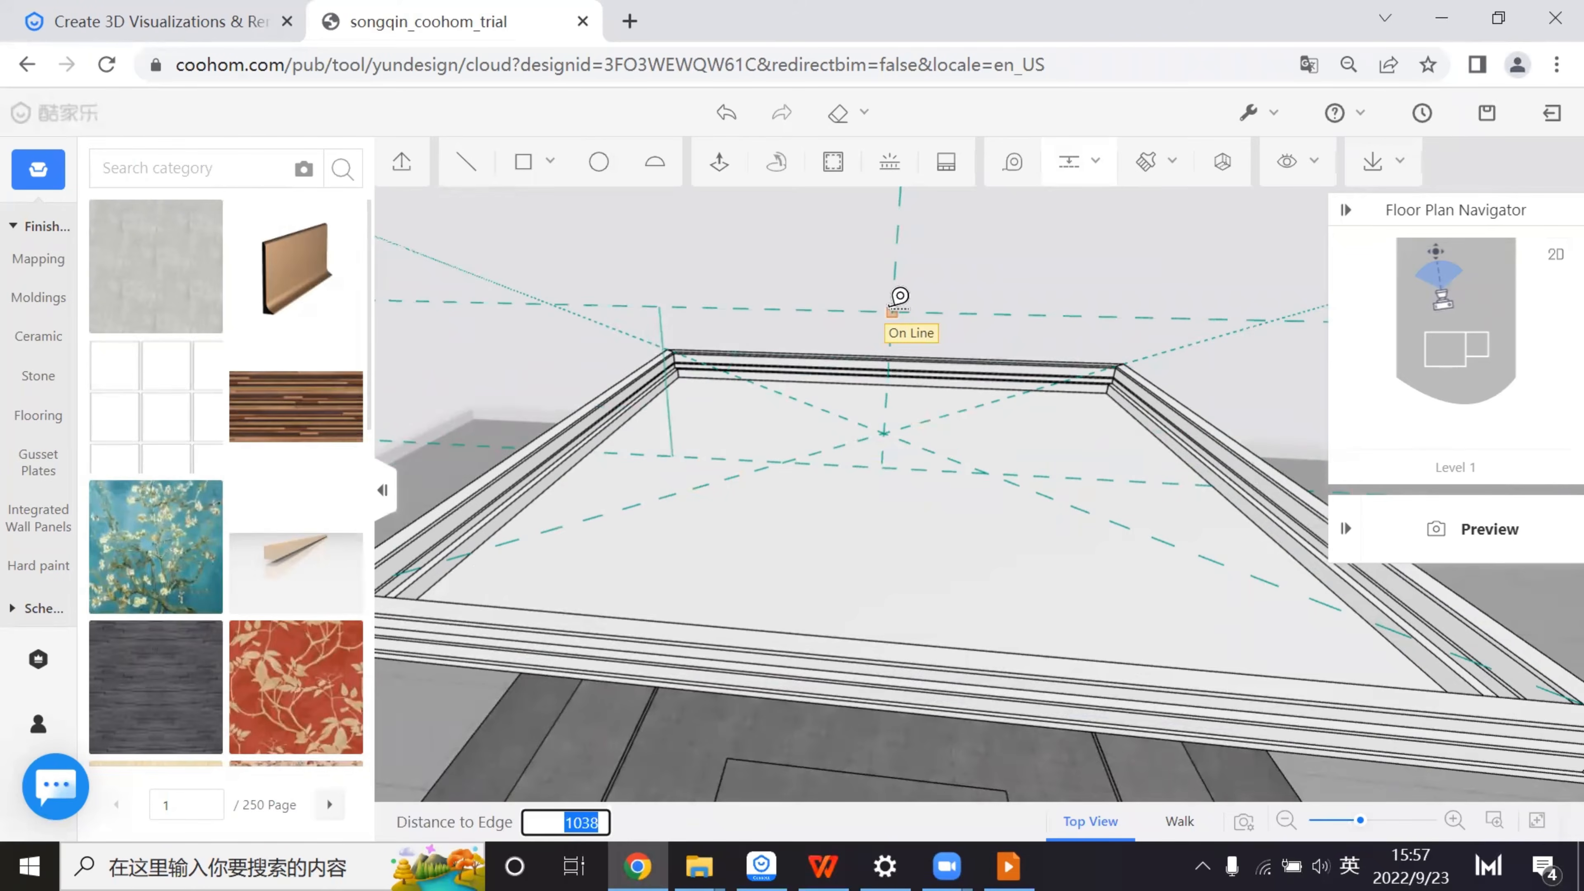
pyautogui.write('700')
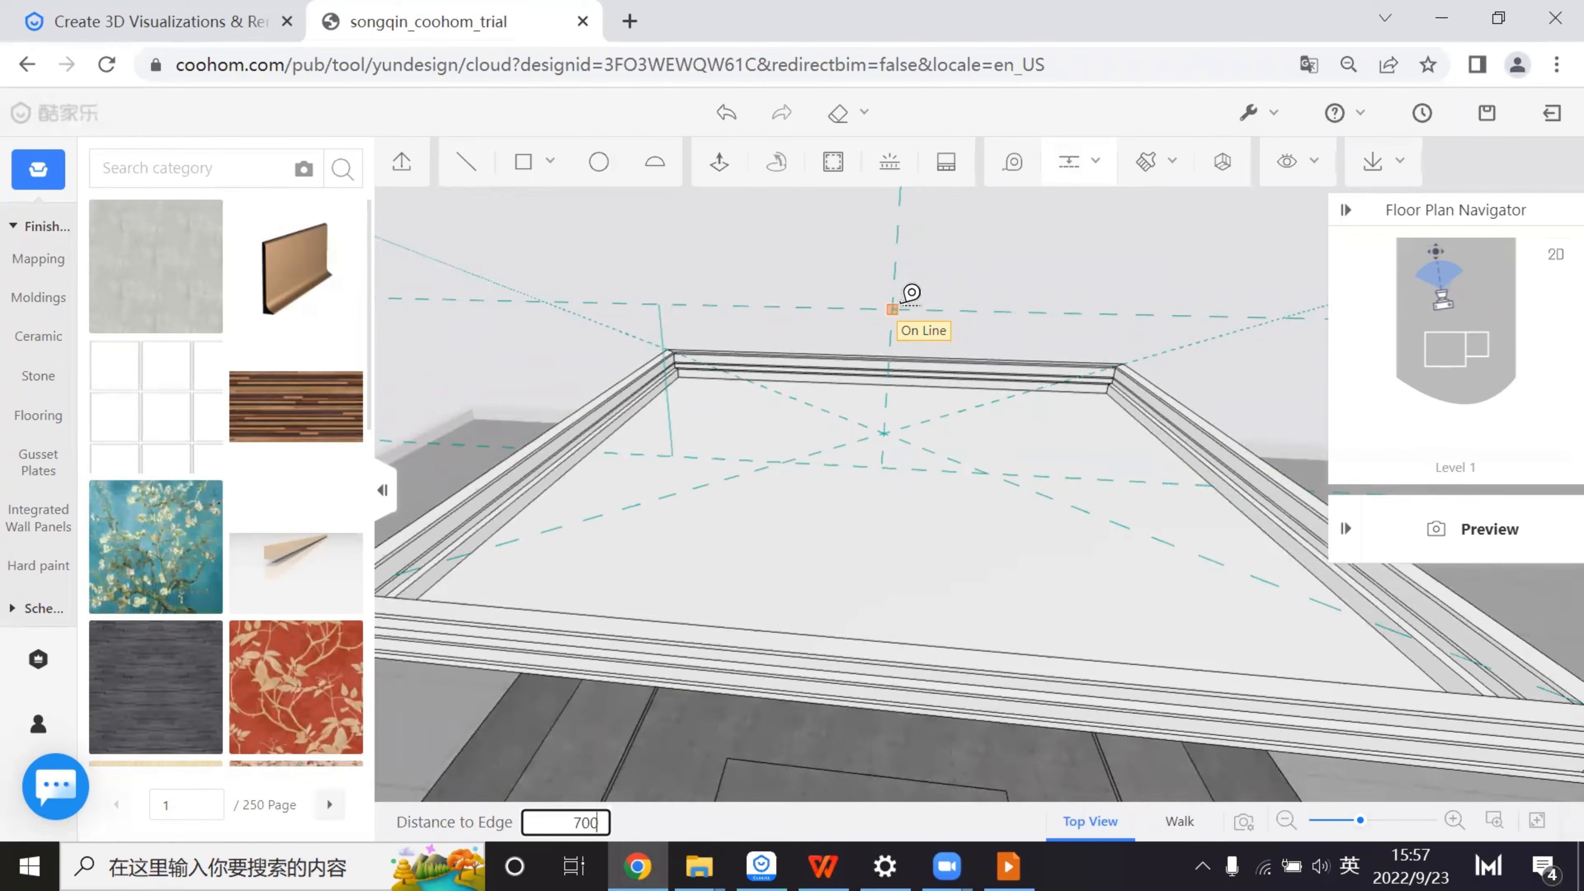
pyautogui.press('Return')
# - Draw two lines joining neighbouring corners of the molding frame to the point where the raised horizontal guide crosses the vertical center guide
pyautogui.moveTo(1028, 361); pyautogui.dragTo(887, 311, button='middle')
pyautogui.click(466, 162)
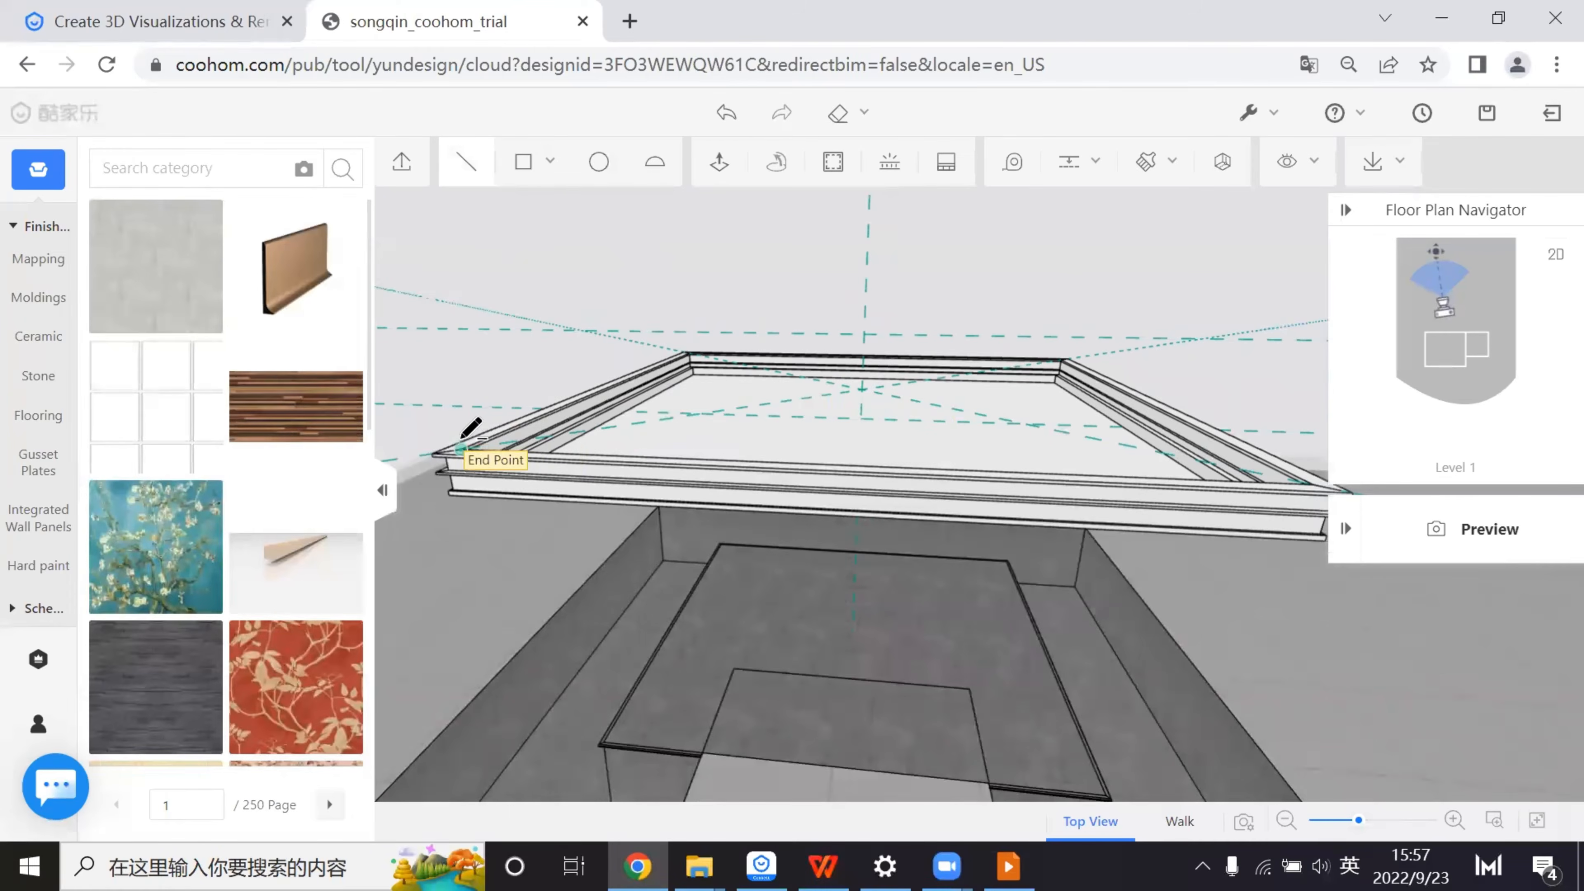
pyautogui.scroll(5, 471, 431)
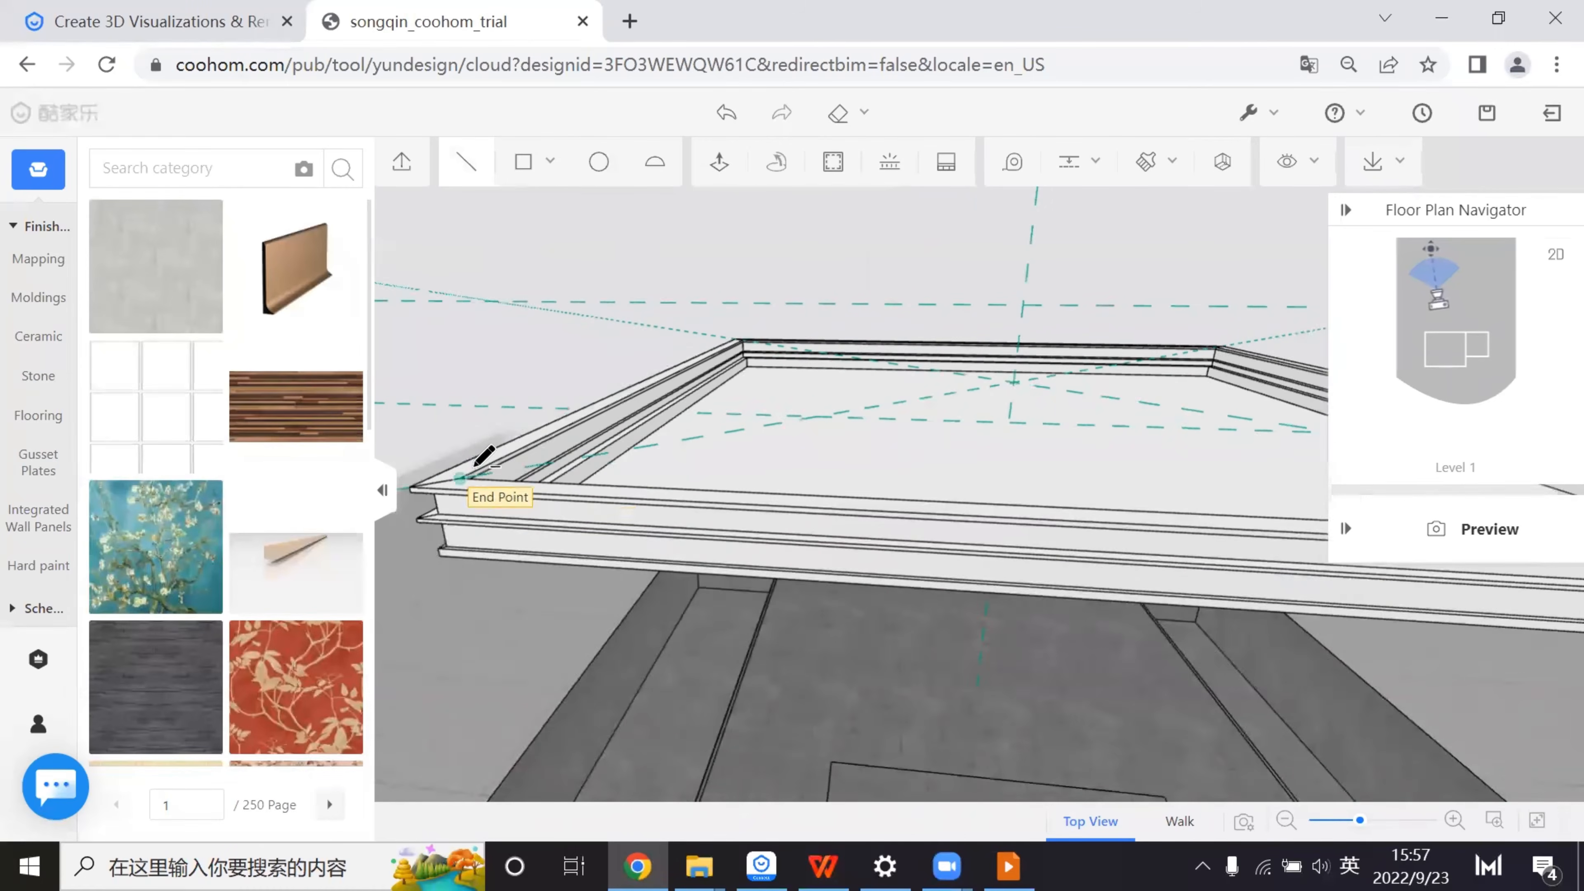
pyautogui.click(459, 473)
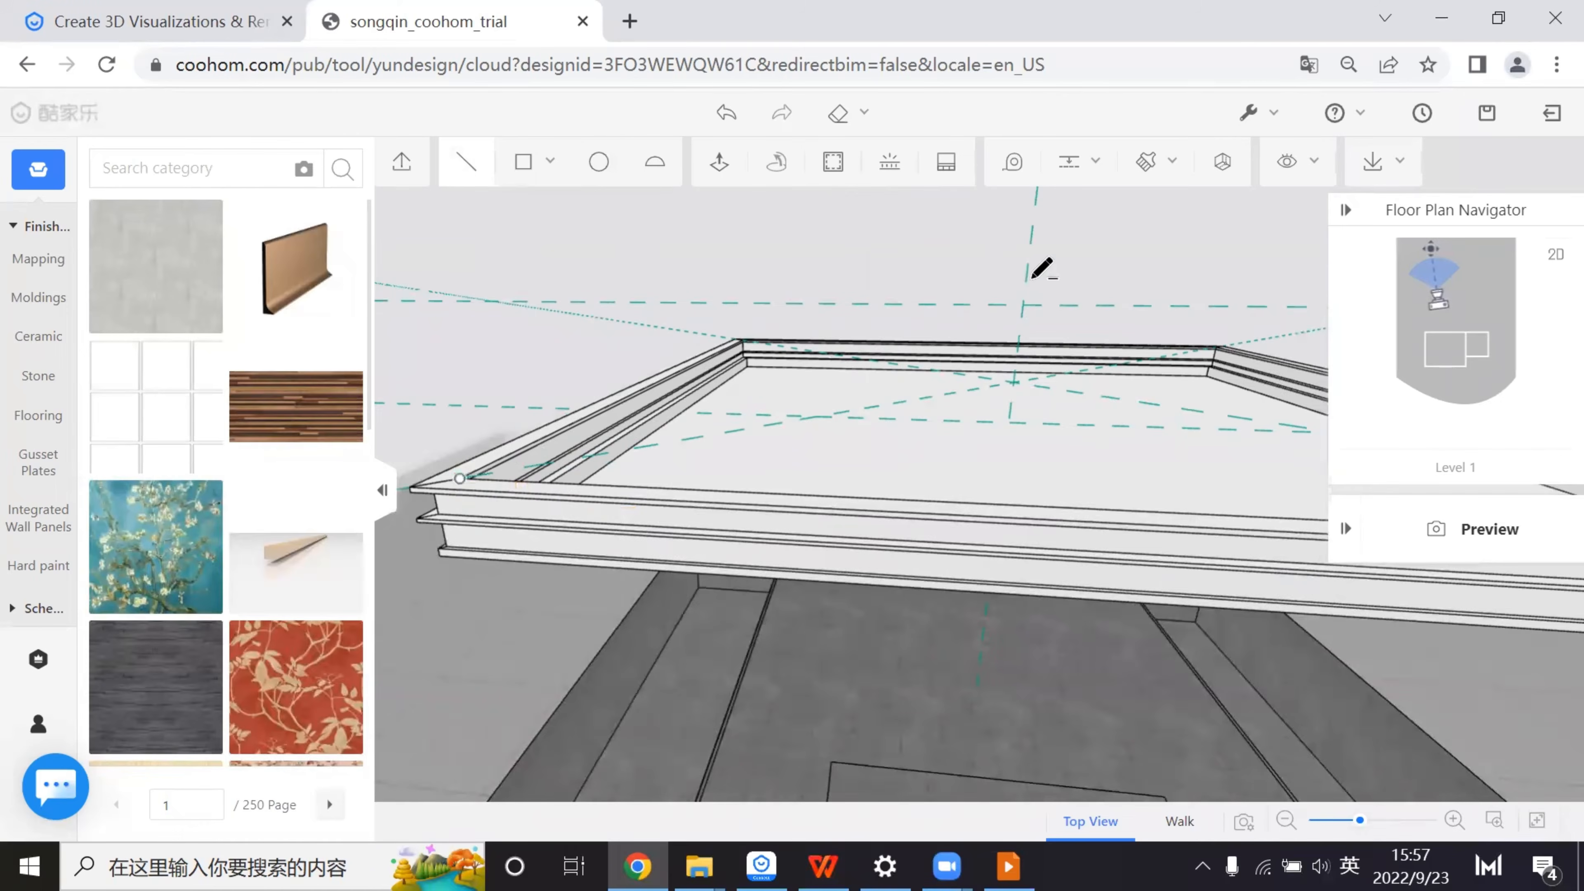
pyautogui.click(1022, 301)
pyautogui.scroll(-2, 1178, 435)
pyautogui.scroll(-1, 1177, 435)
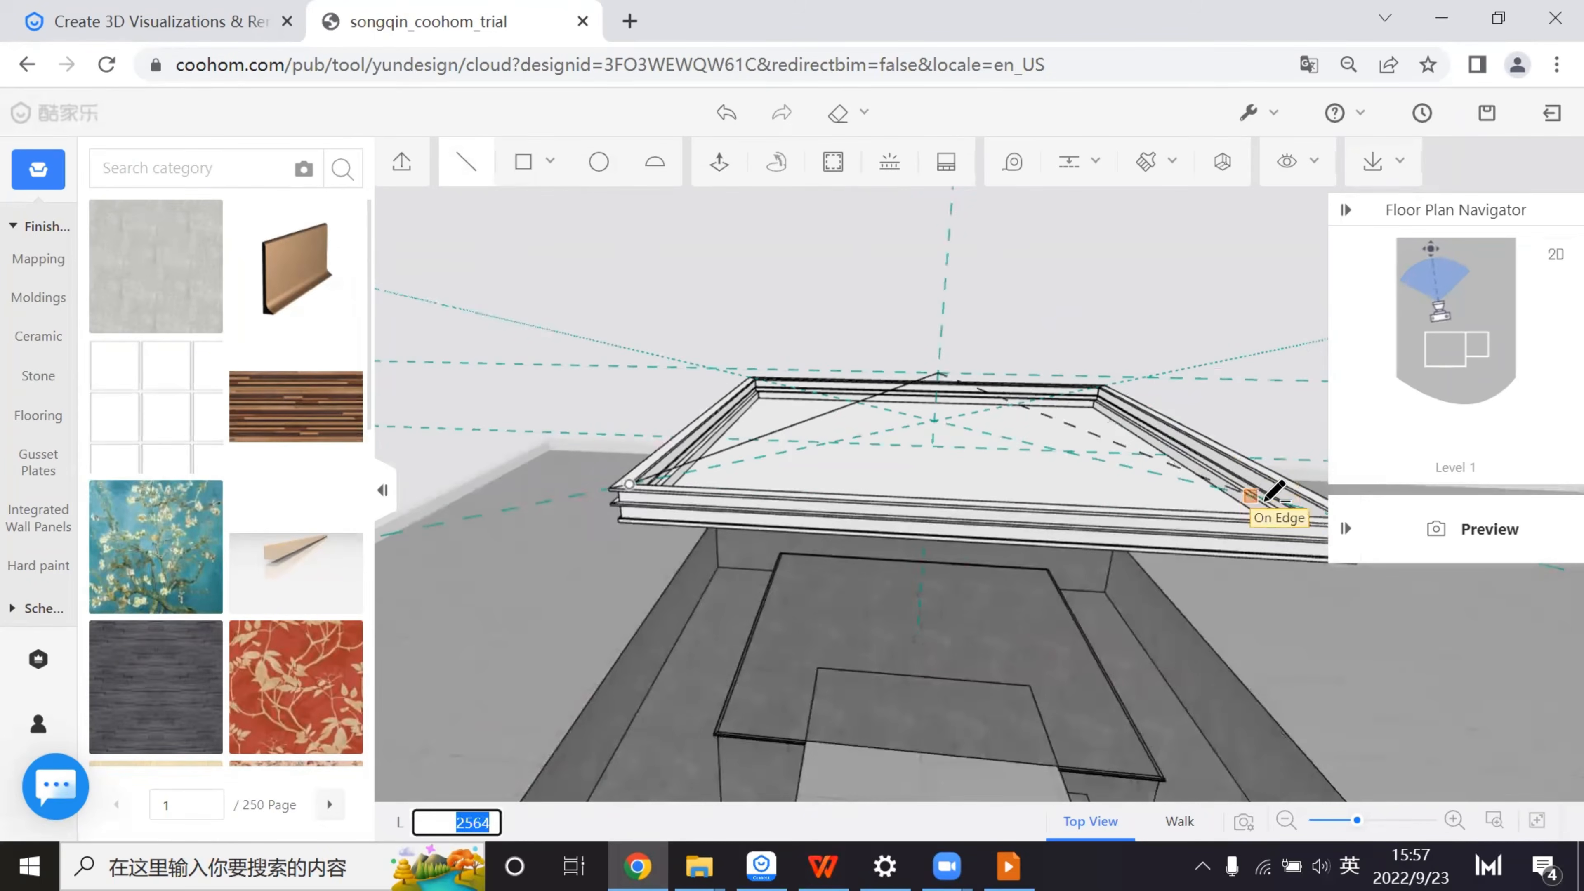
pyautogui.moveTo(1250, 504); pyautogui.dragTo(1057, 632, button='right')
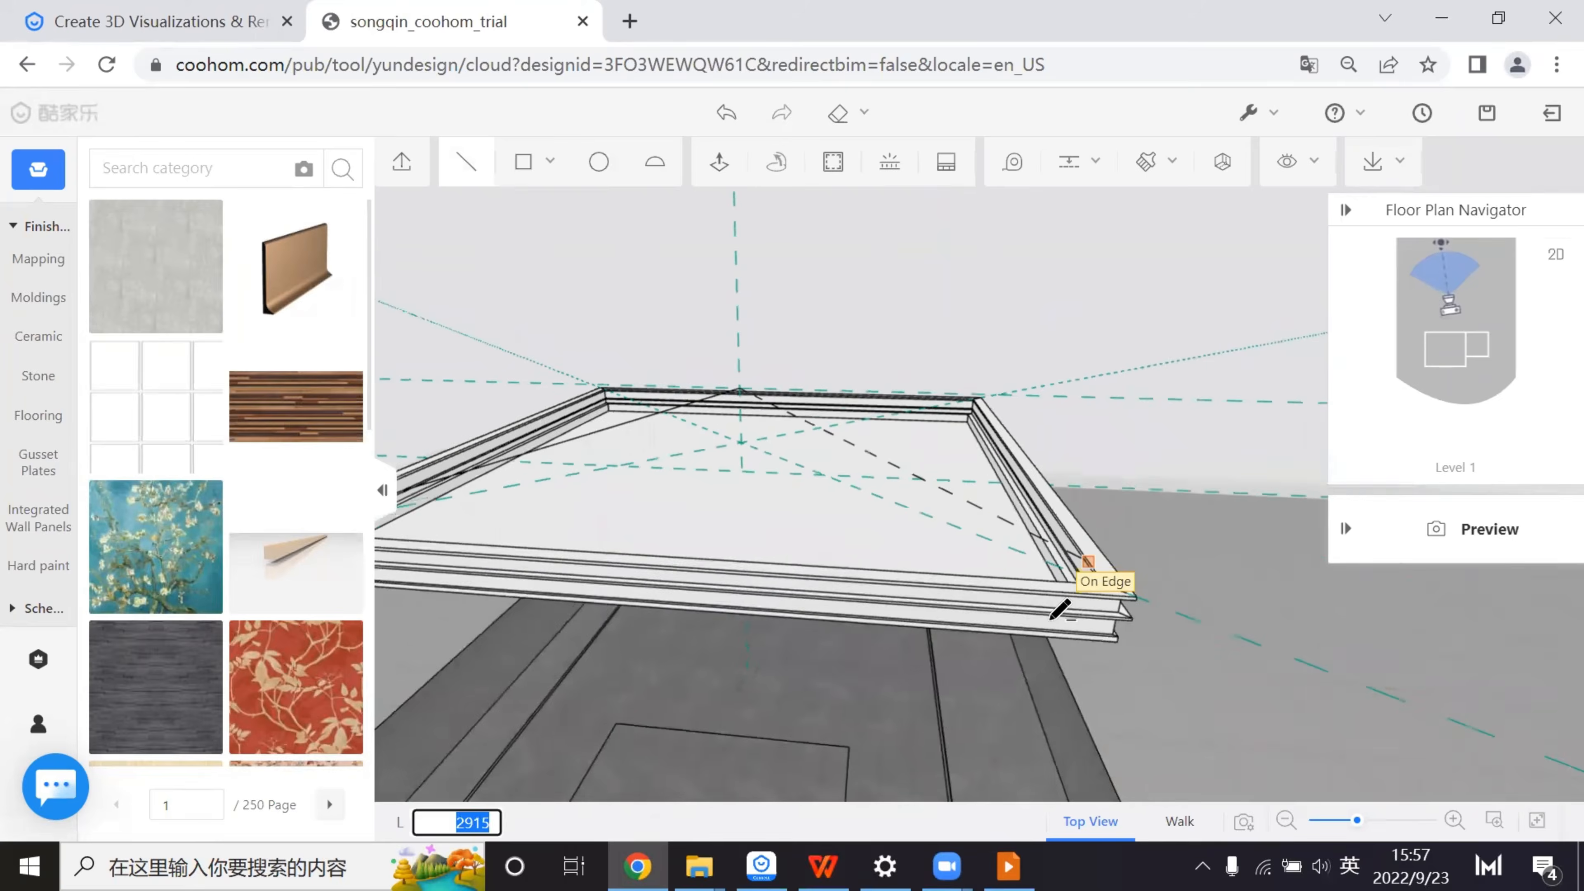
pyautogui.click(1048, 616)
# - Draw lines from the raised apex point to the two remaining corners of the molding frame, completing the pyramid roof's sloping edges
pyautogui.scroll(-3, 1150, 566)
pyautogui.moveTo(1150, 566); pyautogui.dragTo(686, 406, button='right')
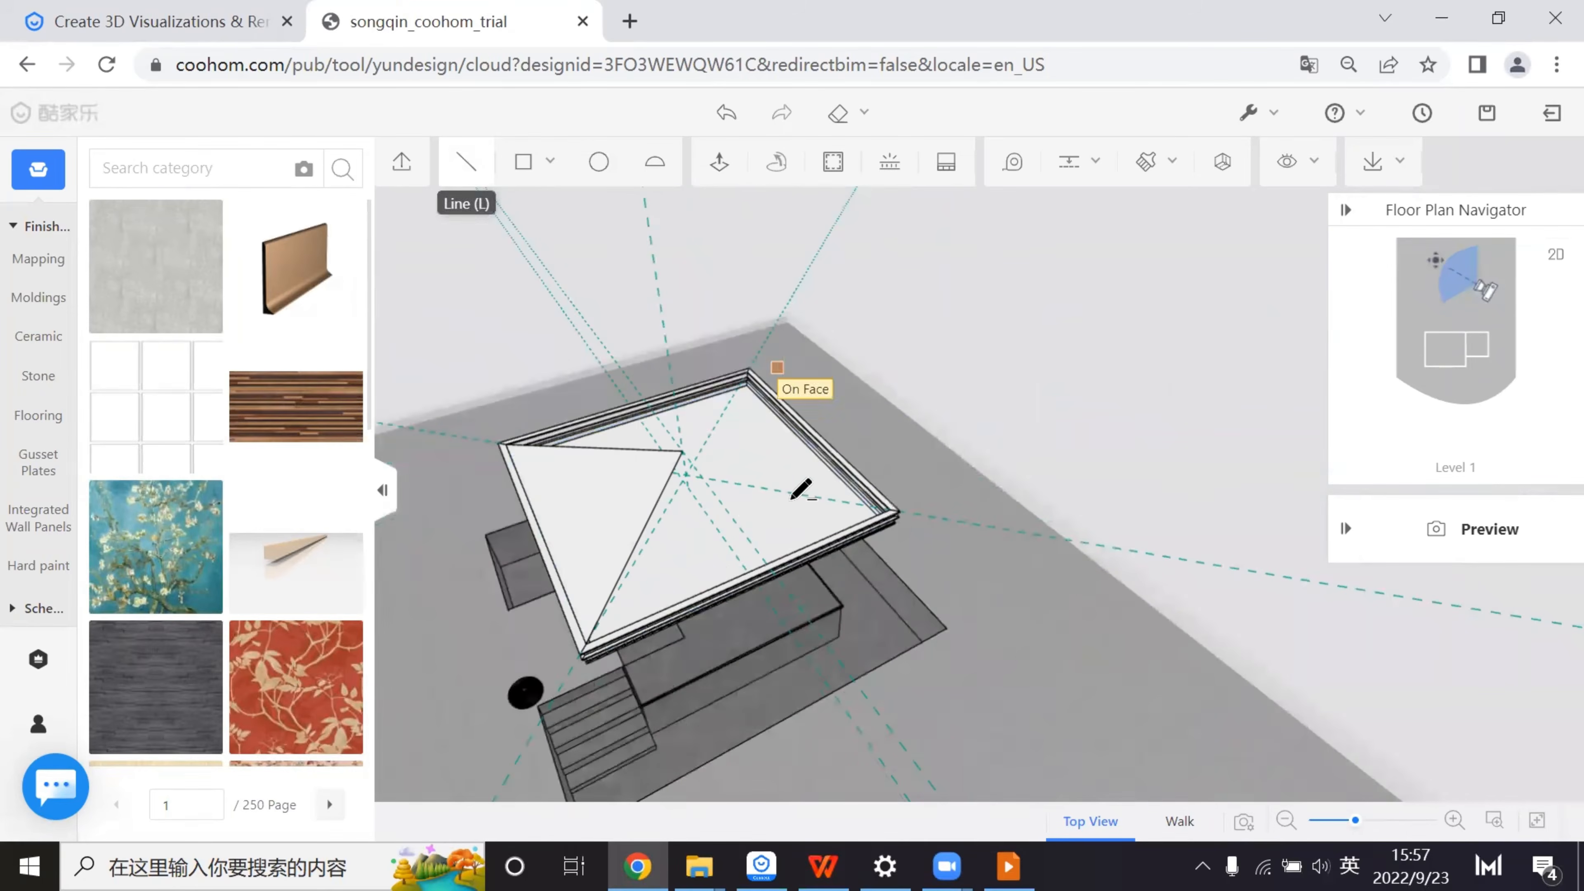
pyautogui.scroll(2, 734, 452)
pyautogui.click(681, 450)
pyautogui.scroll(2, 867, 500)
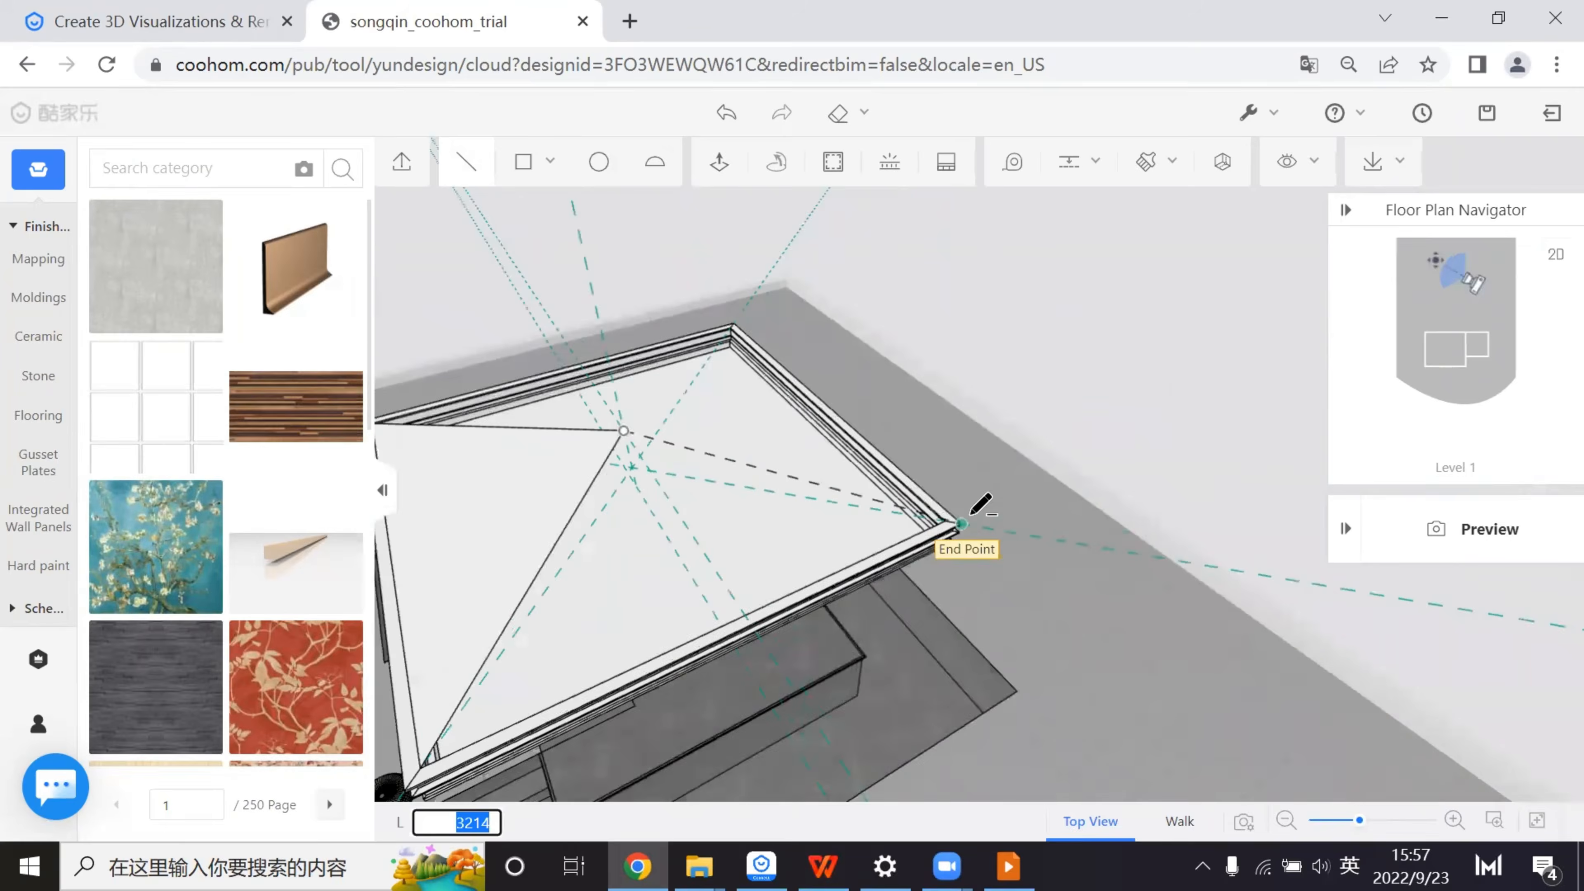
pyautogui.scroll(2, 971, 514)
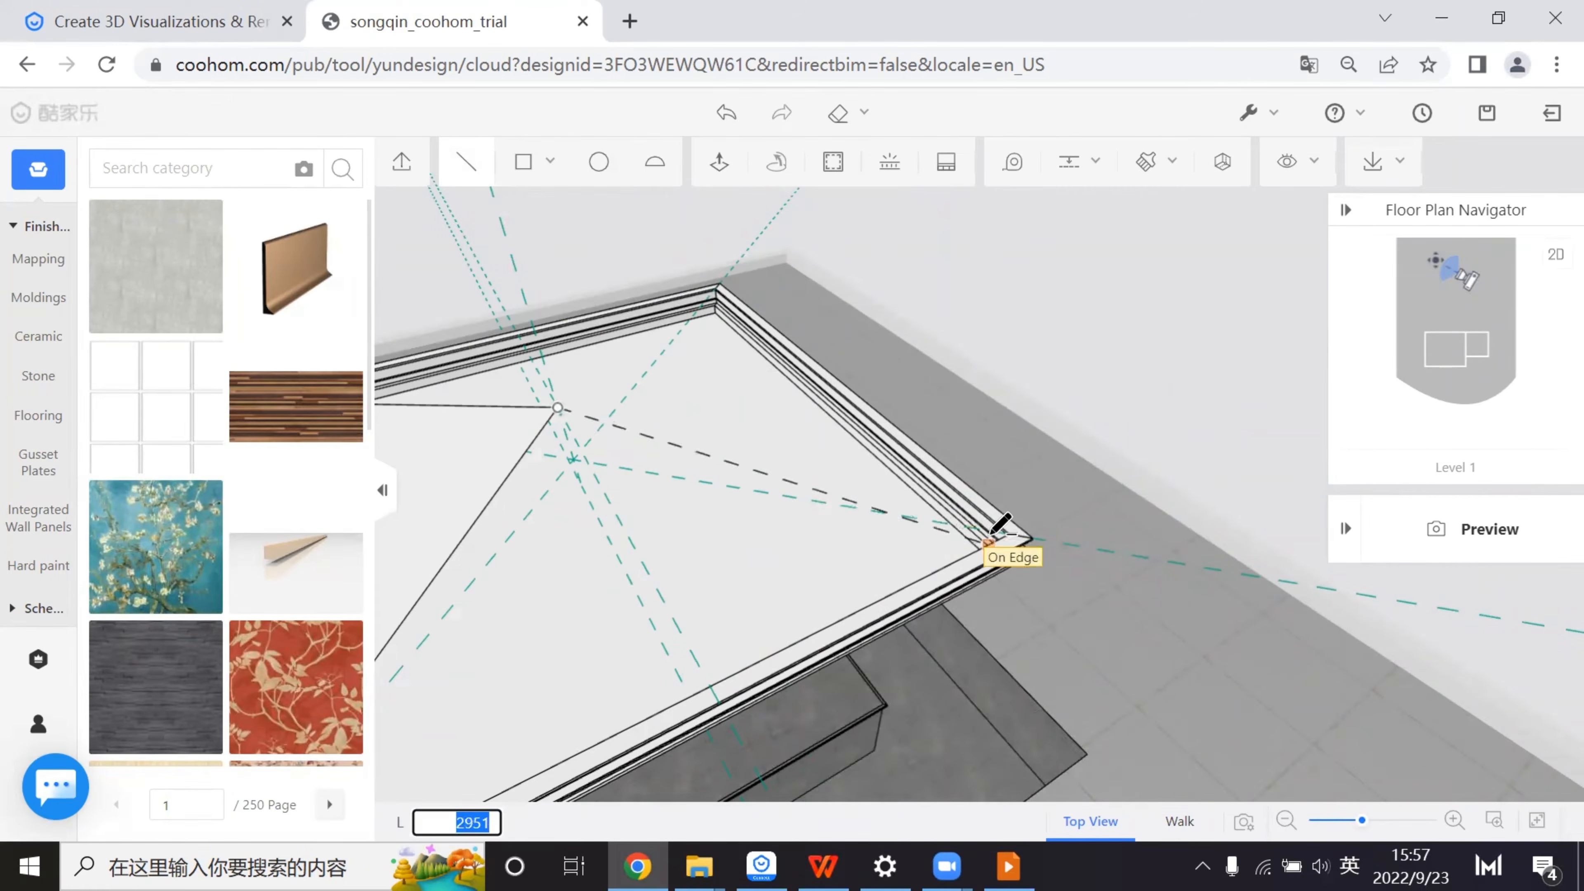
pyautogui.click(1010, 528)
pyautogui.moveTo(1038, 454); pyautogui.dragTo(761, 459, button='right')
pyautogui.click(481, 421)
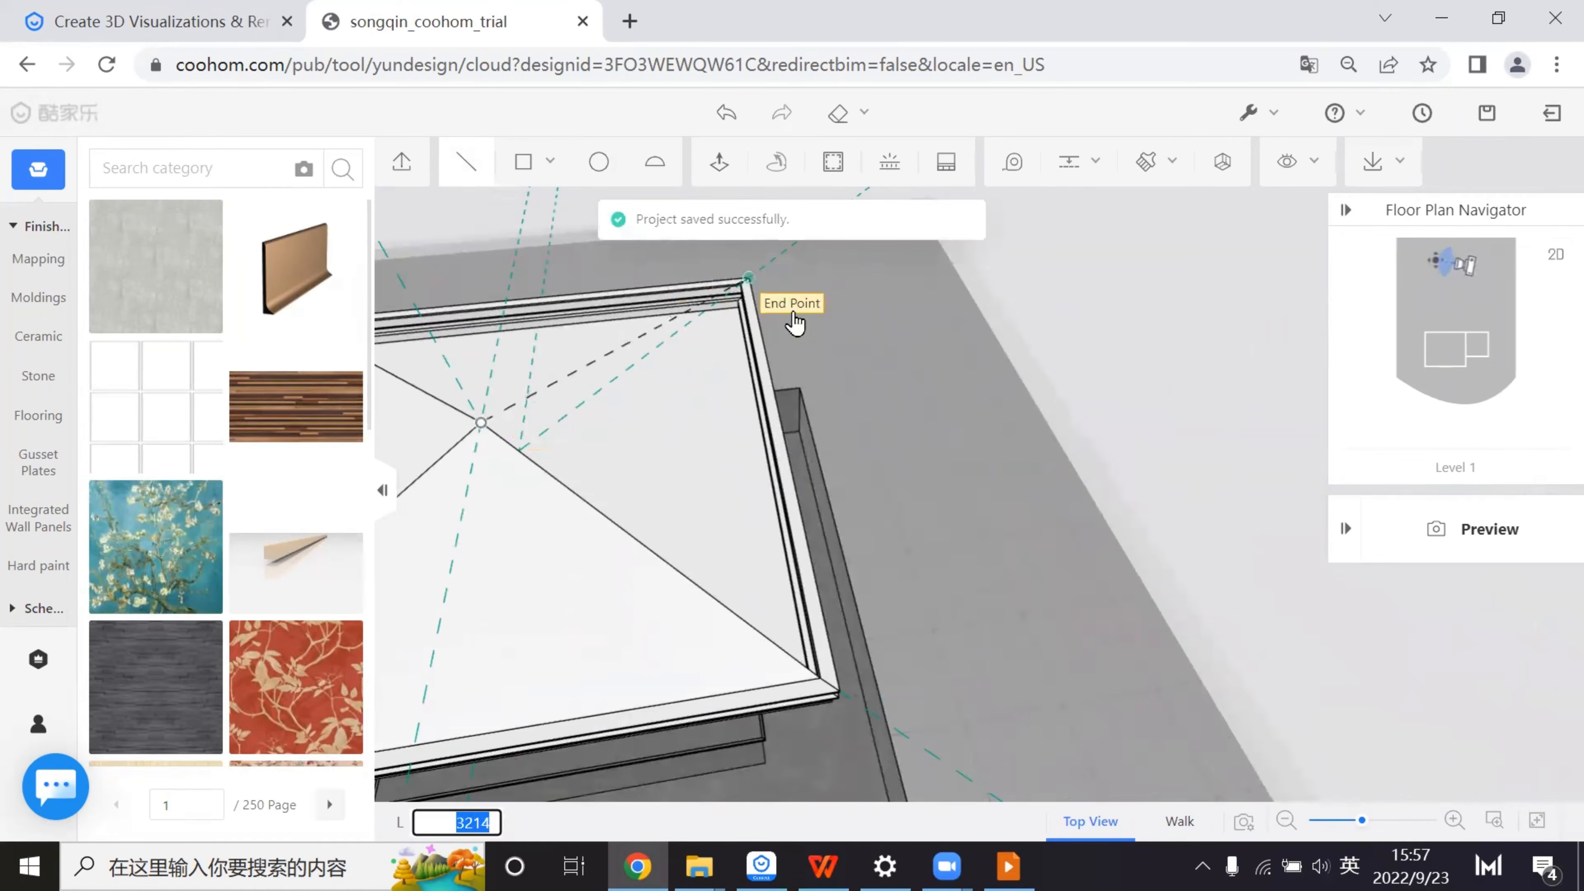
# - Delete the flat face on the underside of the roof, inside the molding frame
pyautogui.moveTo(795, 318)
pyautogui.mouseDown(button='right')
pyautogui.moveTo(884, 525)
pyautogui.moveTo(822, 371)
pyautogui.moveTo(1001, 647)
pyautogui.moveTo(1060, 605)
pyautogui.moveTo(817, 254)
pyautogui.mouseUp(button='right')
pyautogui.click(823, 381)
pyautogui.click(816, 255)
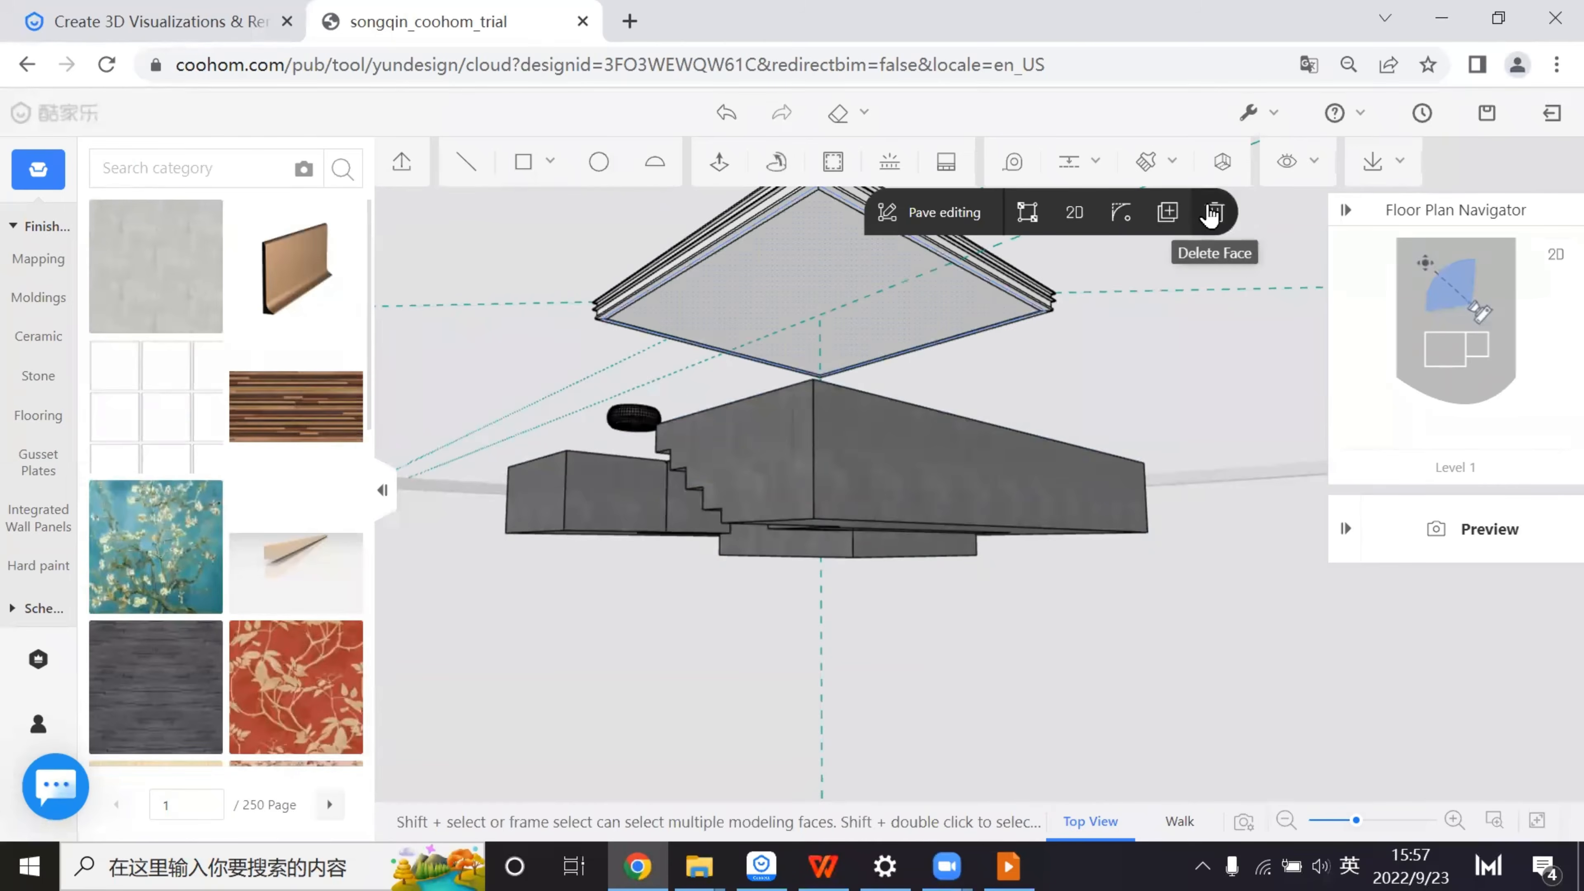
pyautogui.click(1211, 214)
pyautogui.moveTo(1114, 343); pyautogui.dragTo(1125, 373, button='right')
pyautogui.scroll(6, 810, 640)
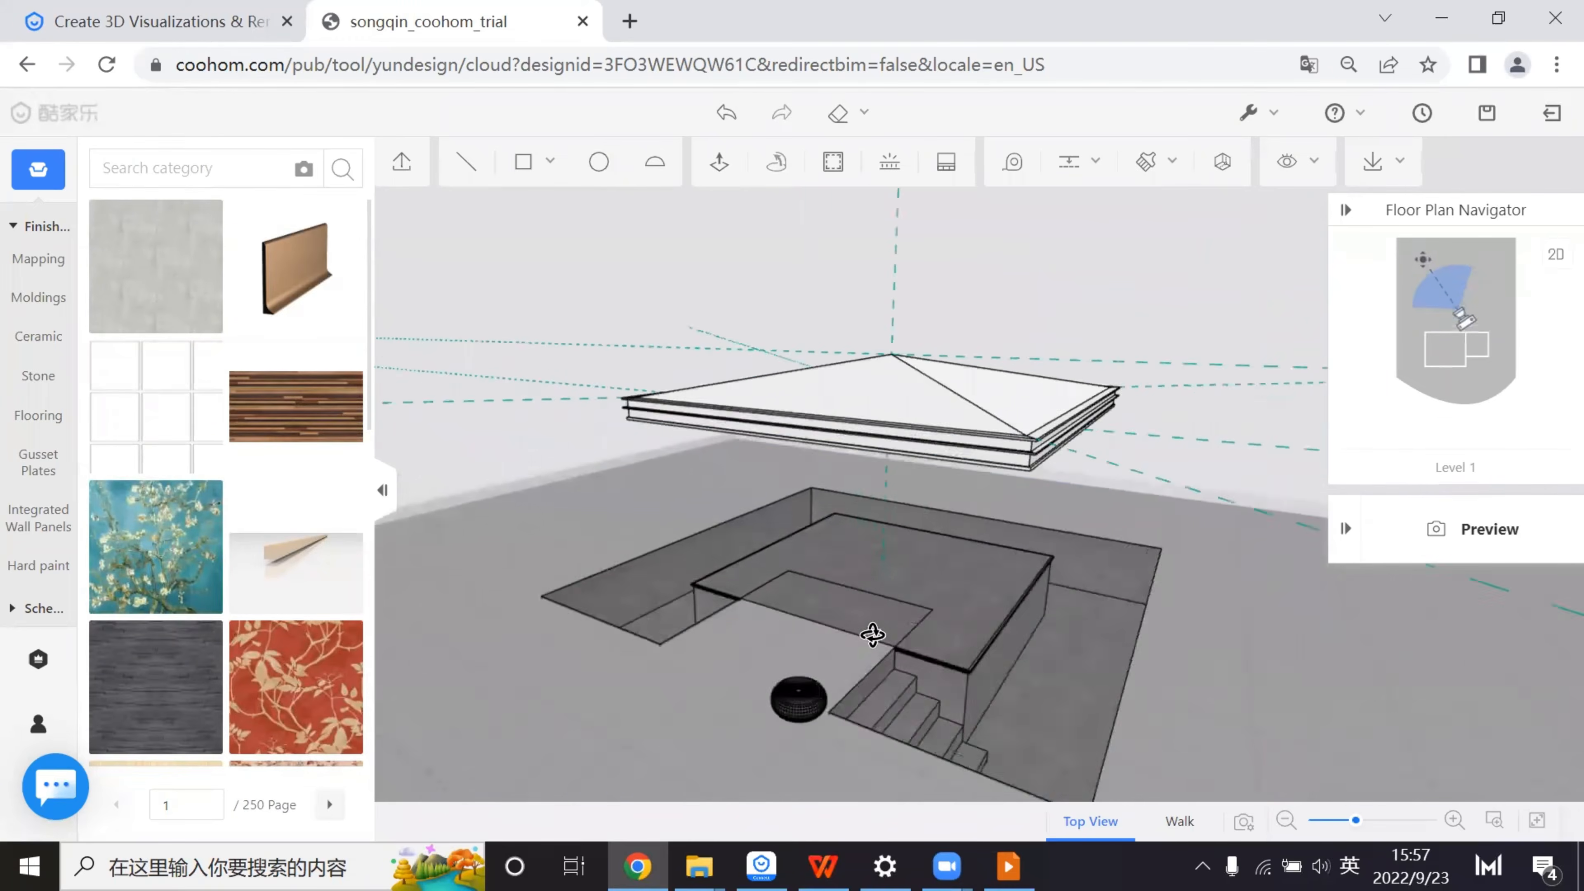
pyautogui.scroll(-6, 814, 640)
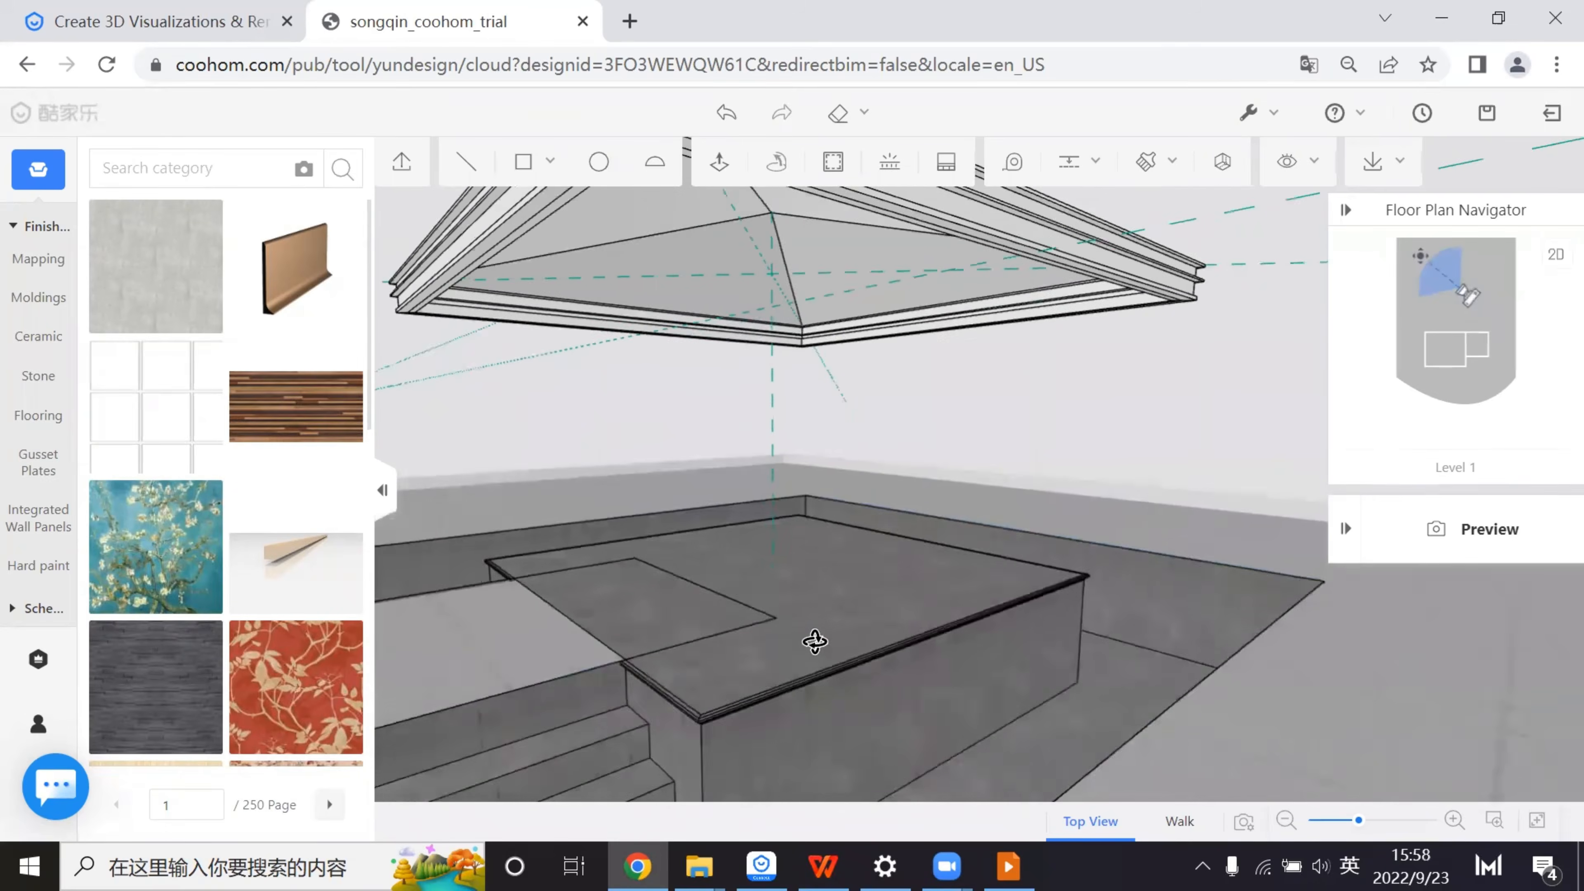
pyautogui.scroll(6, 806, 632)
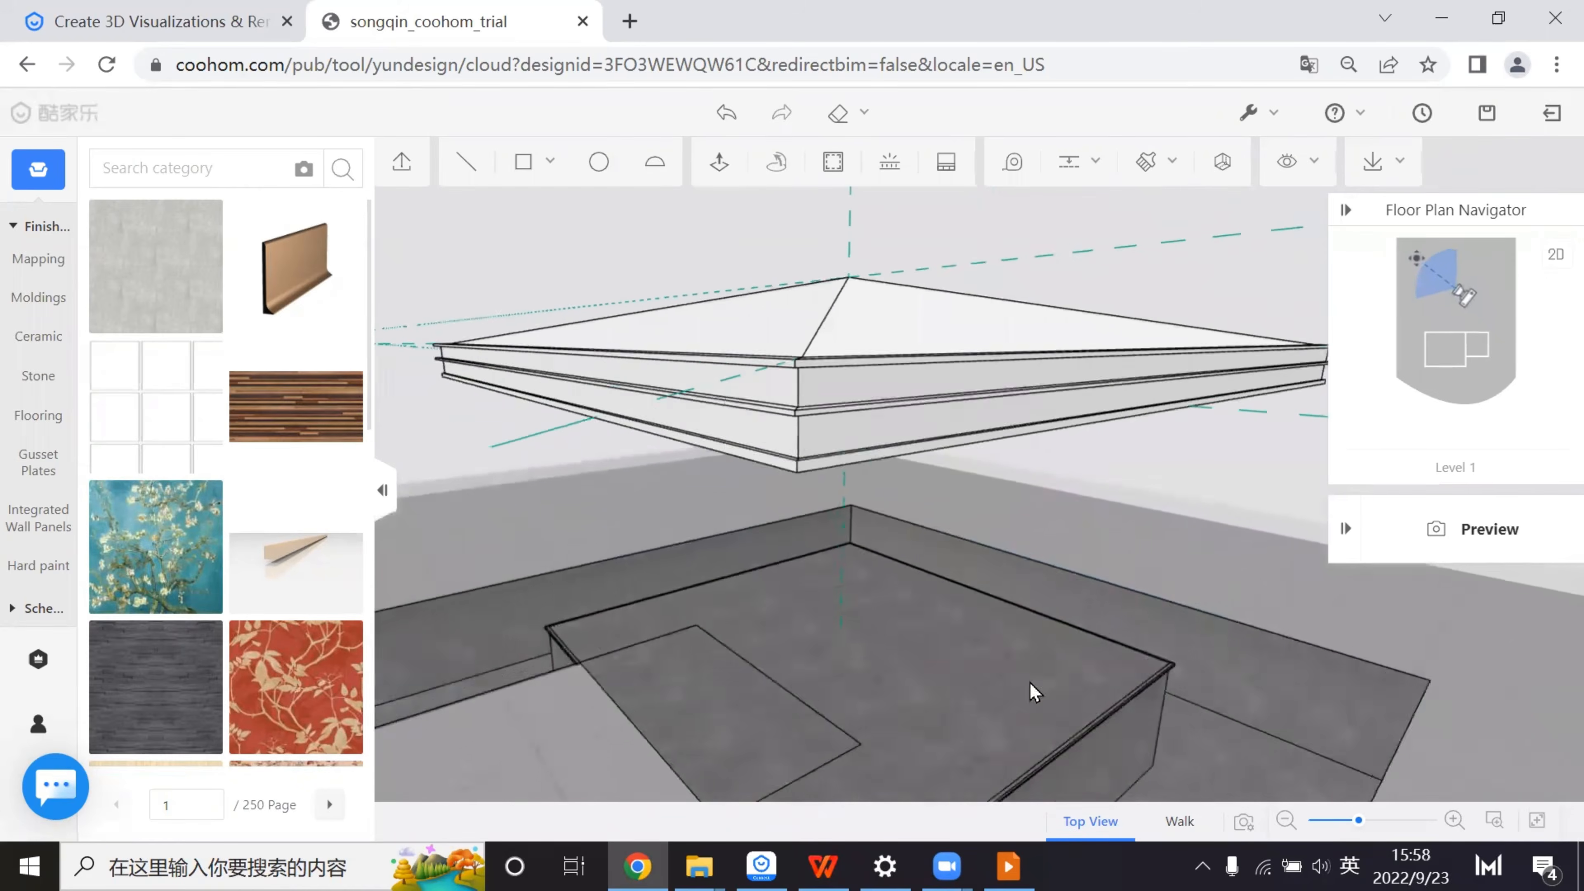
pyautogui.scroll(-3, 548, 632)
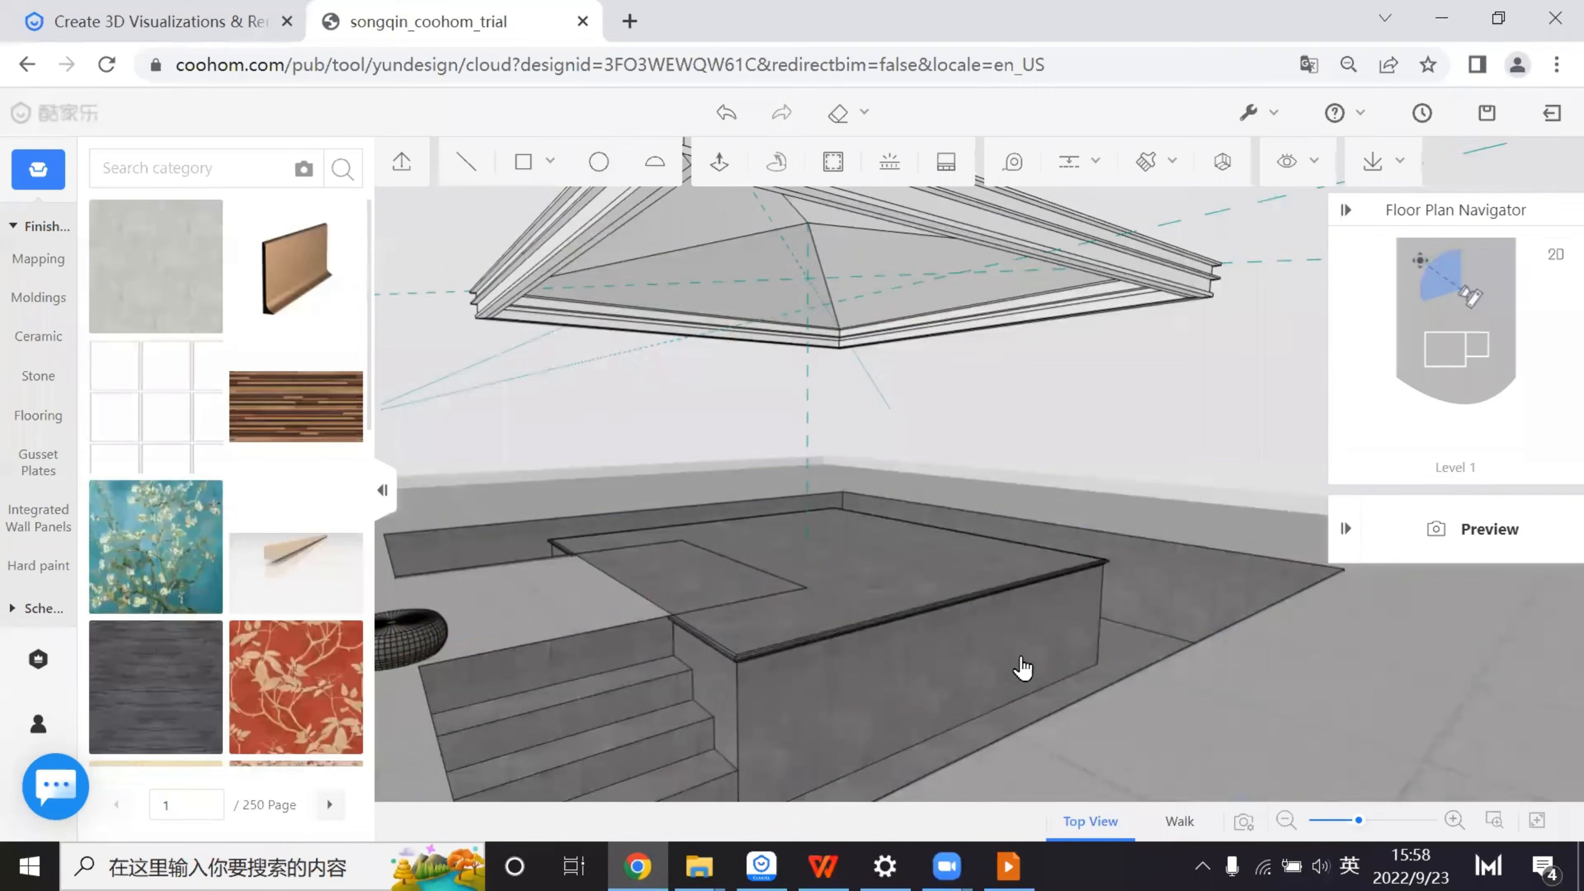
pyautogui.moveTo(909, 720)
pyautogui.mouseDown(button='right')
pyautogui.moveTo(946, 728)
pyautogui.moveTo(923, 718)
pyautogui.mouseUp(button='right')
pyautogui.click(523, 164)
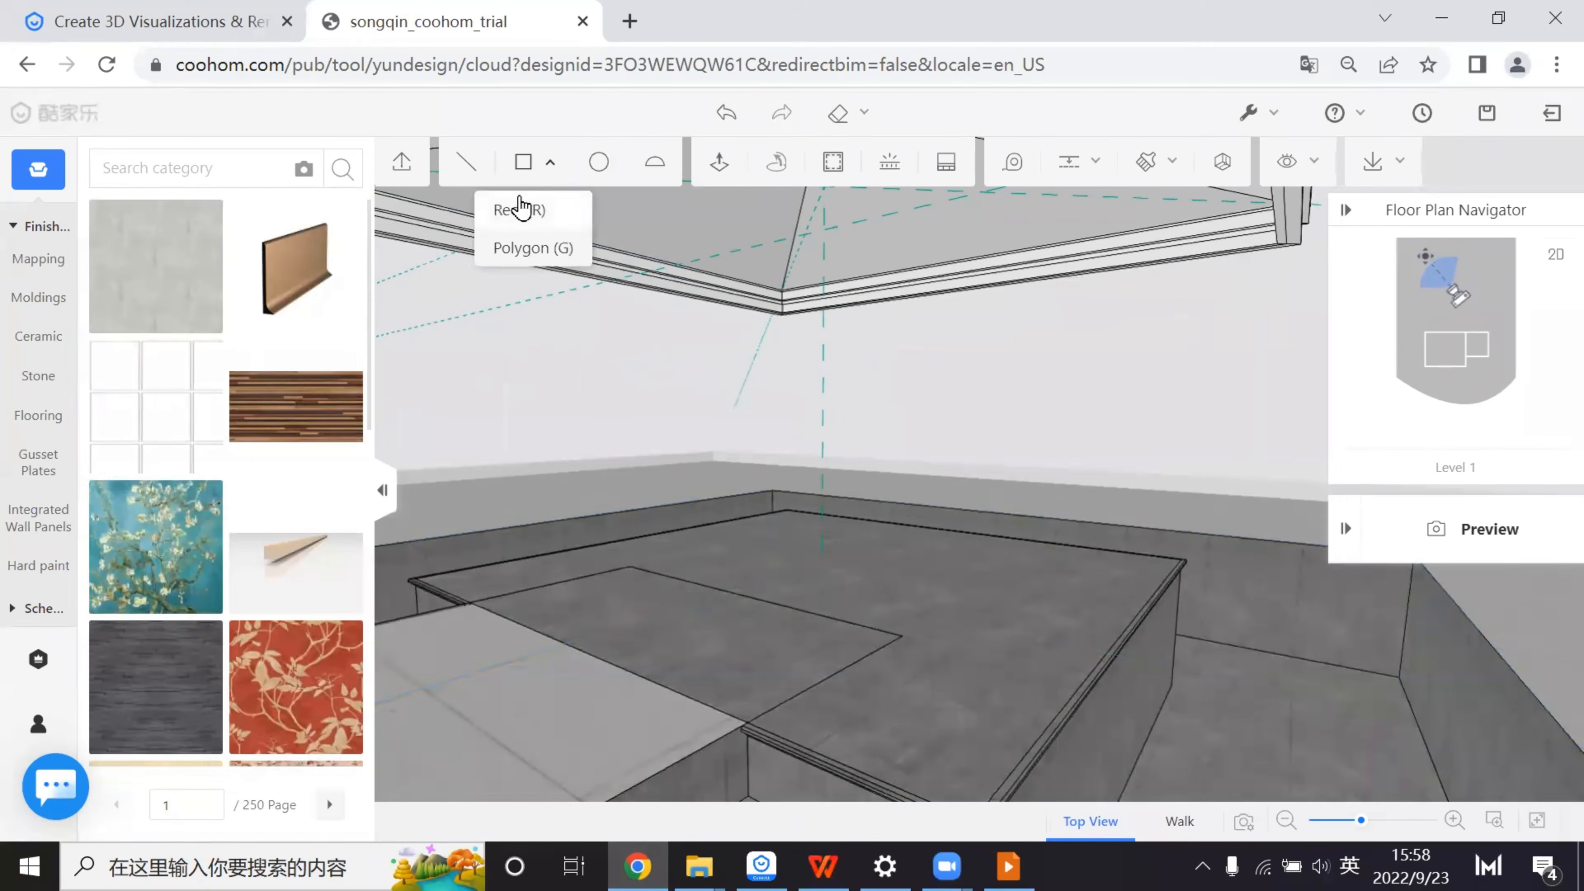
pyautogui.click(927, 738)
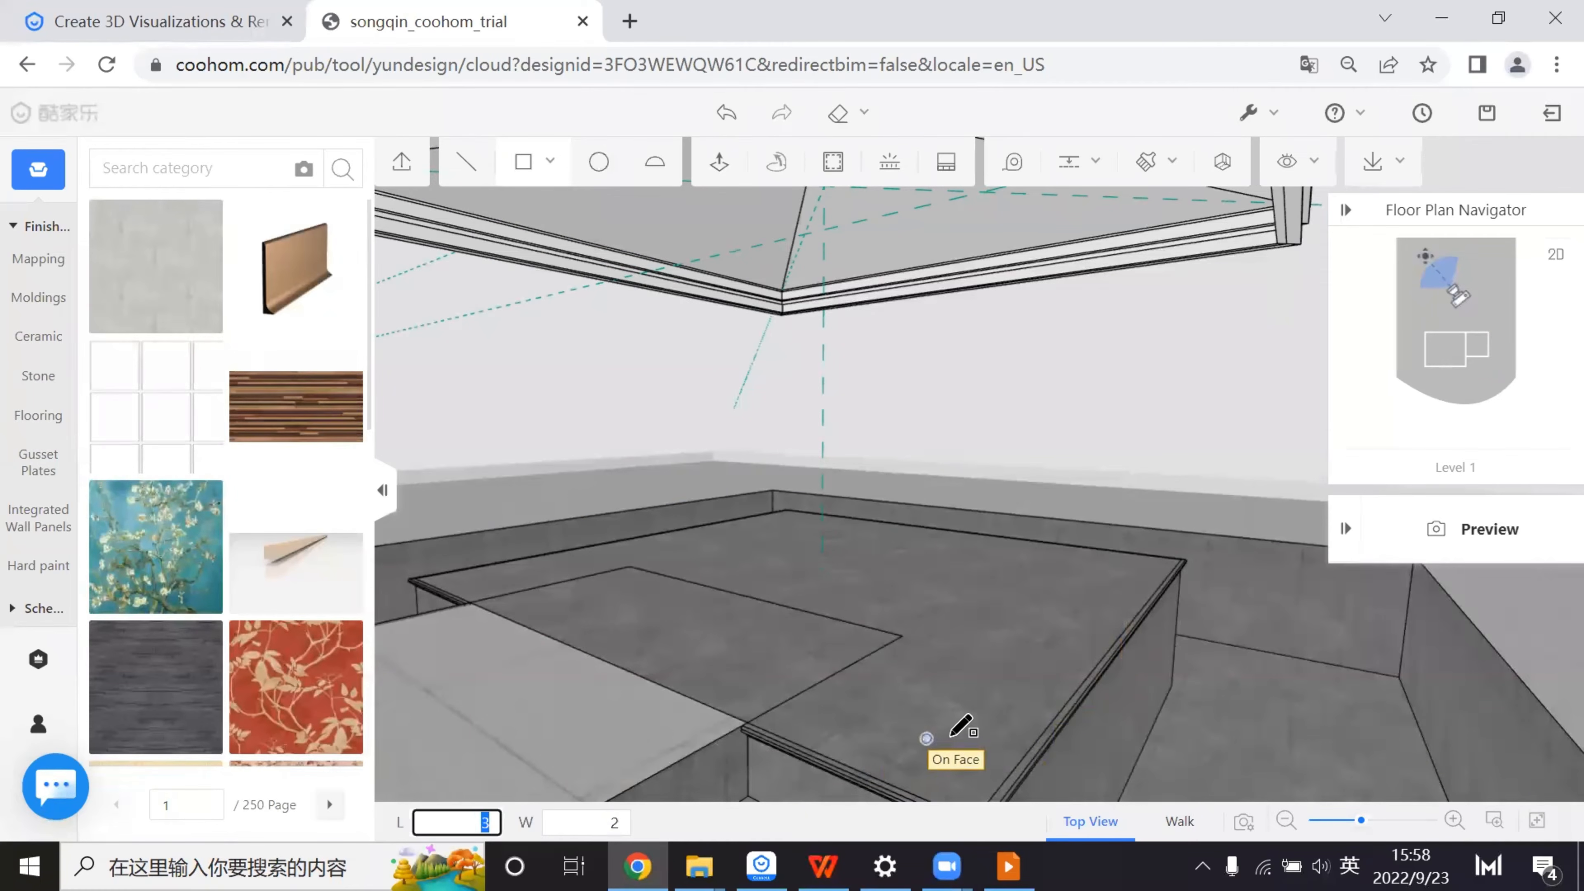
pyautogui.moveTo(926, 742)
pyautogui.mouseDown(button='right')
pyautogui.moveTo(926, 722)
pyautogui.moveTo(891, 711)
pyautogui.moveTo(877, 616)
pyautogui.moveTo(845, 689)
pyautogui.moveTo(873, 704)
pyautogui.moveTo(915, 546)
pyautogui.moveTo(973, 633)
pyautogui.moveTo(811, 599)
pyautogui.mouseUp(button='right')
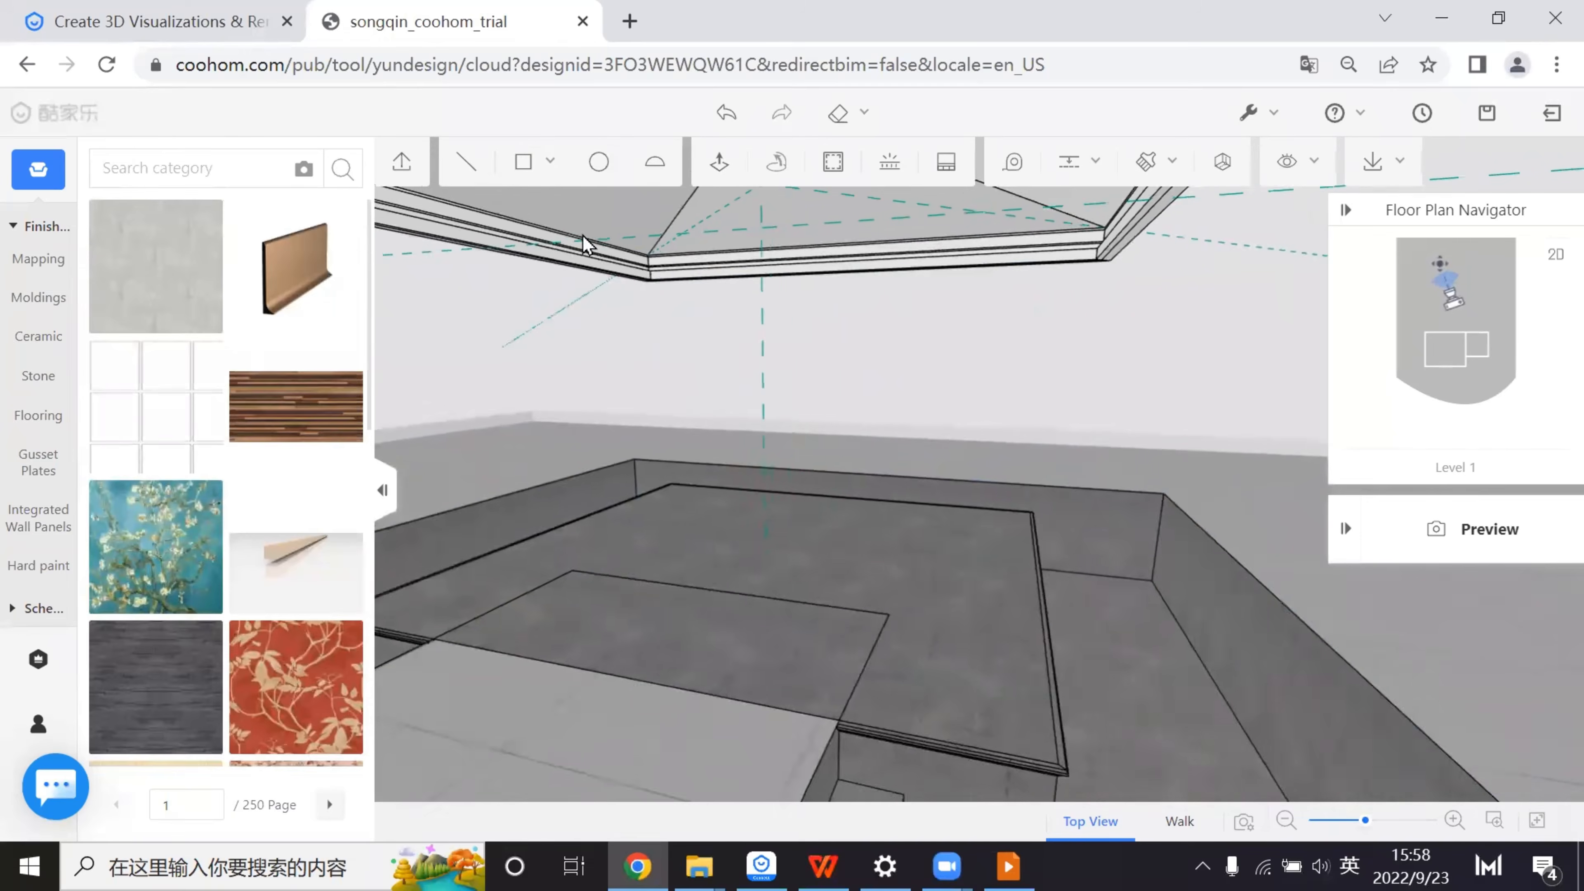
pyautogui.click(517, 160)
pyautogui.press('t')
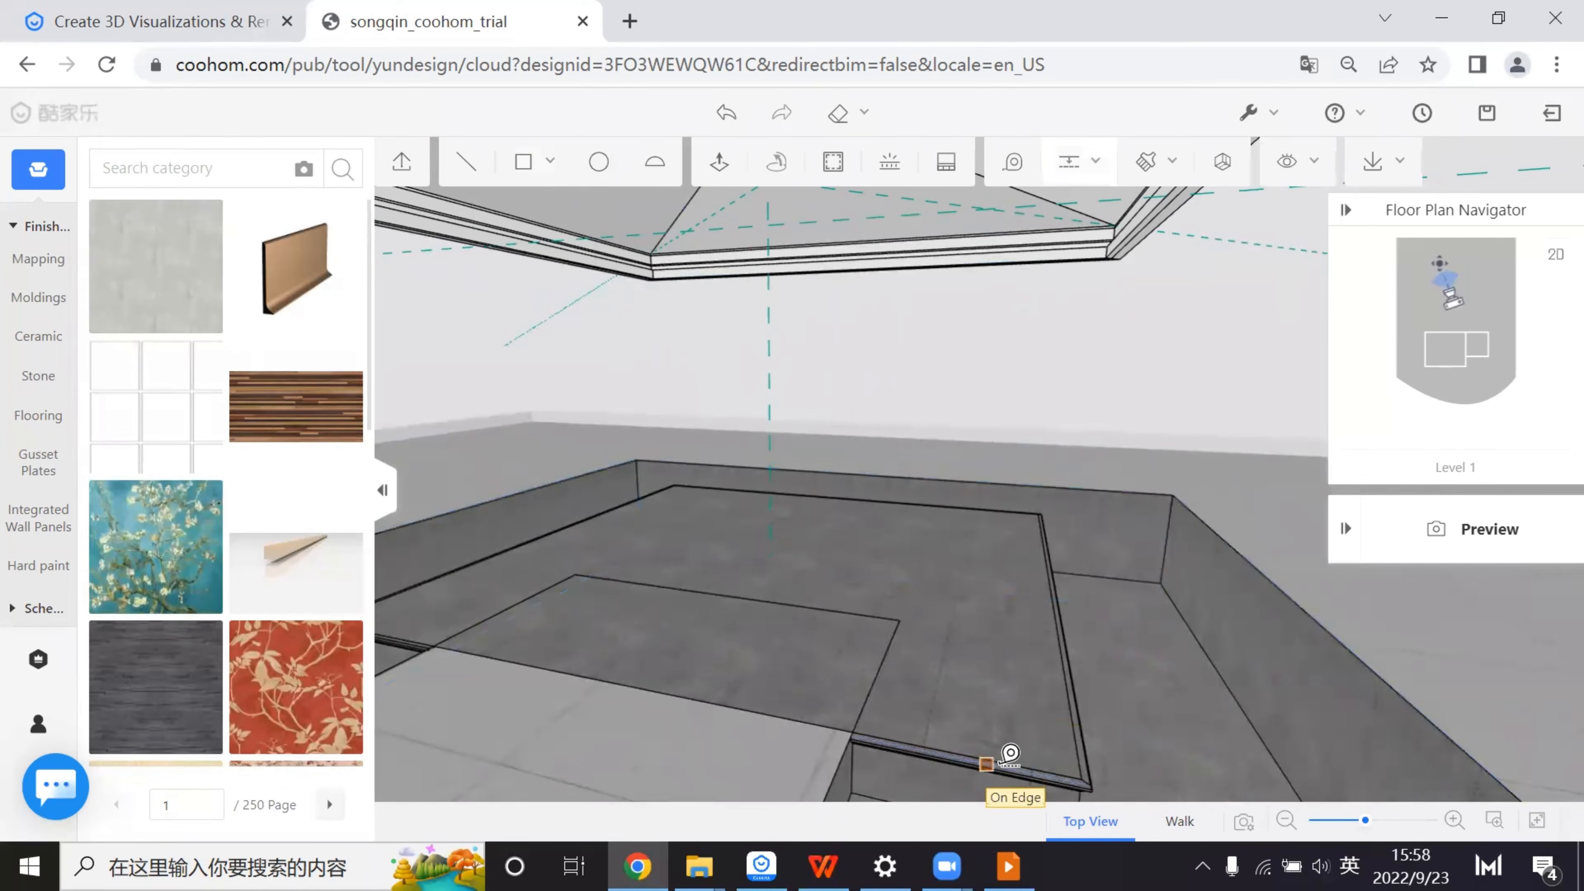
pyautogui.click(994, 761)
pyautogui.press('Escape')
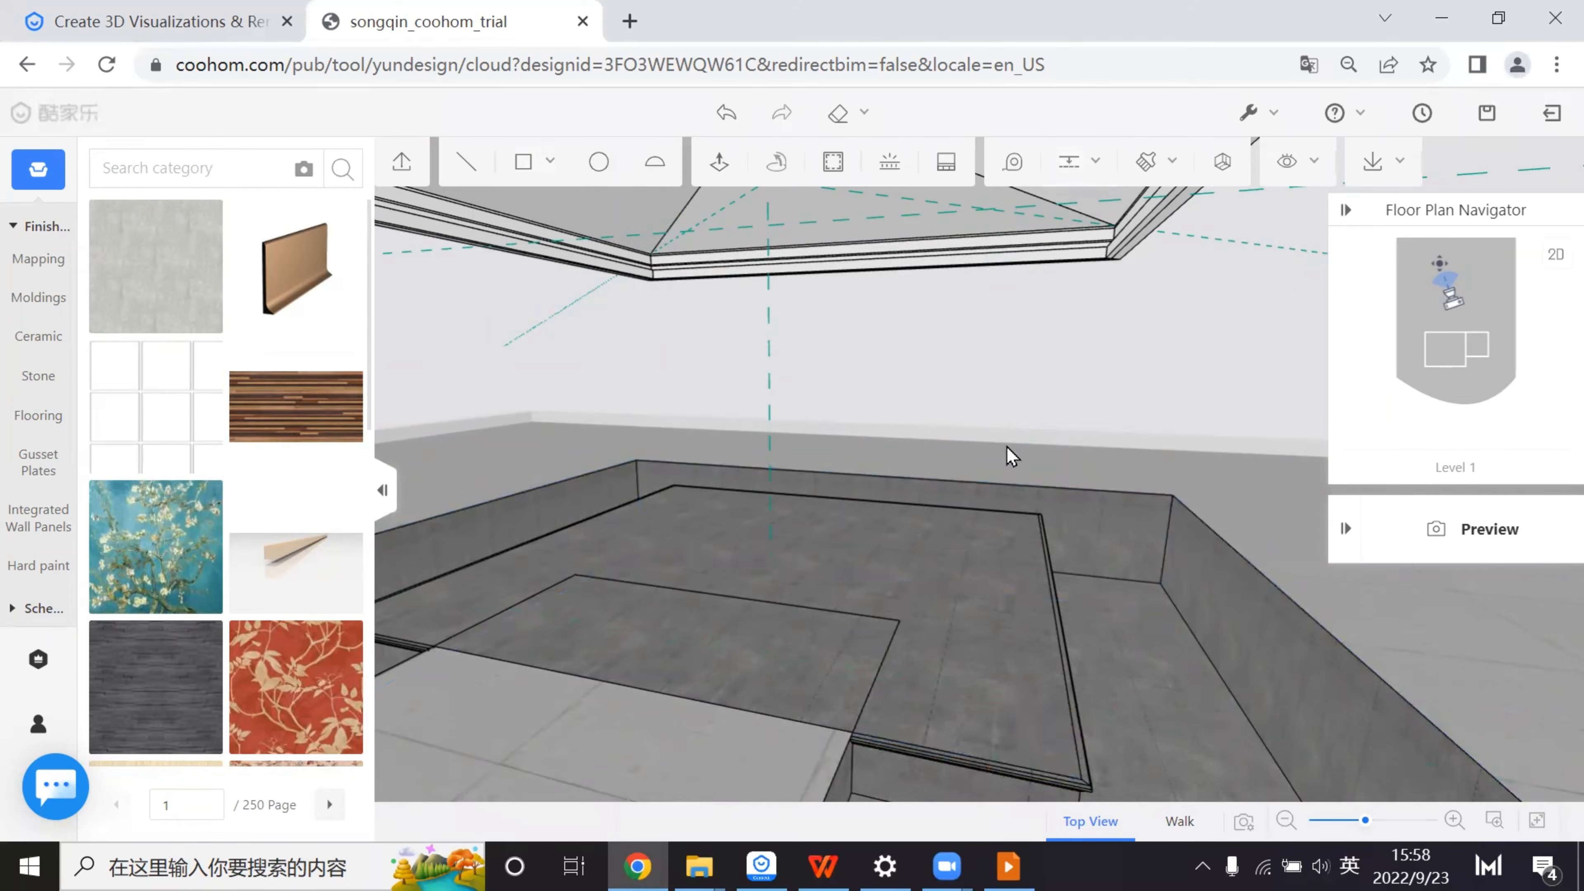
# - Add two guides on the platform's top face, each offset 400 inward from the edge above the steps and the adjoining side edge
pyautogui.moveTo(1071, 169)
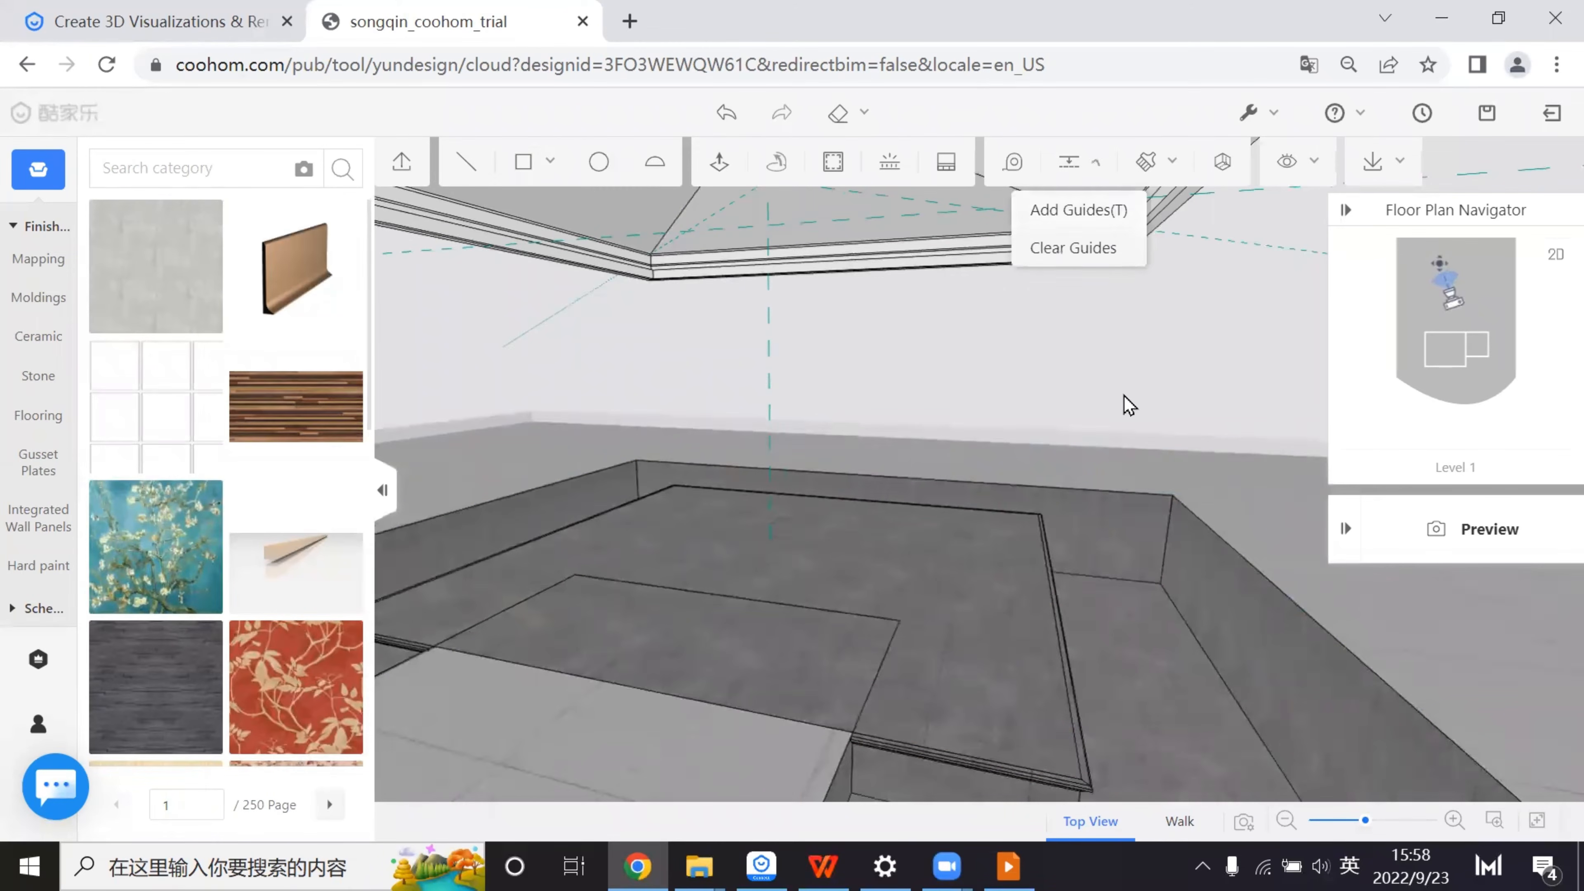
pyautogui.press('t')
pyautogui.click(1004, 759)
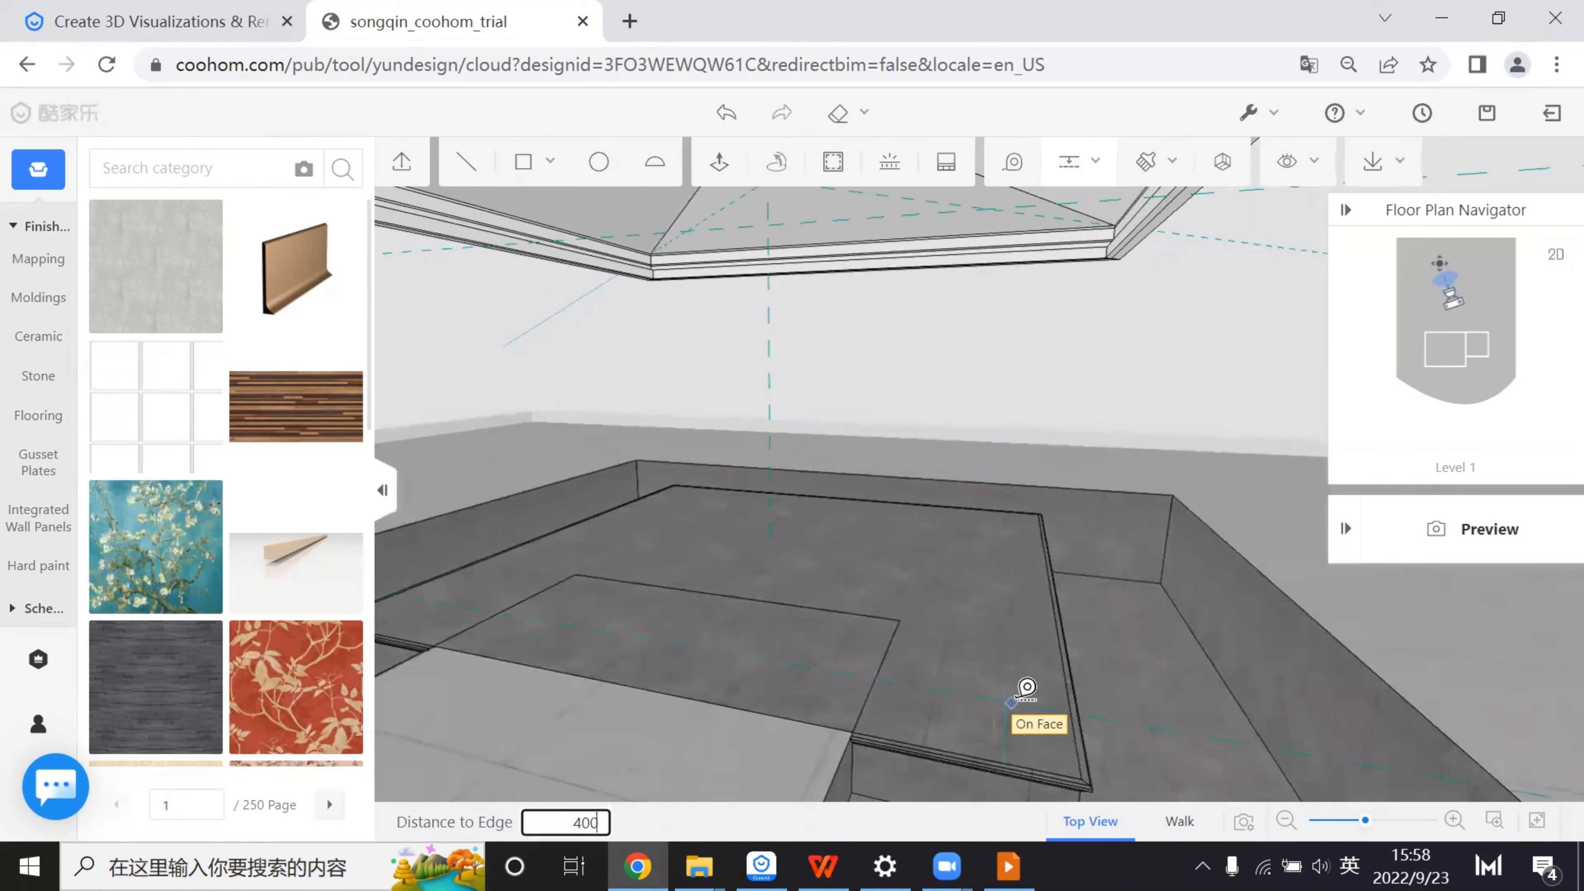
pyautogui.press('Return')
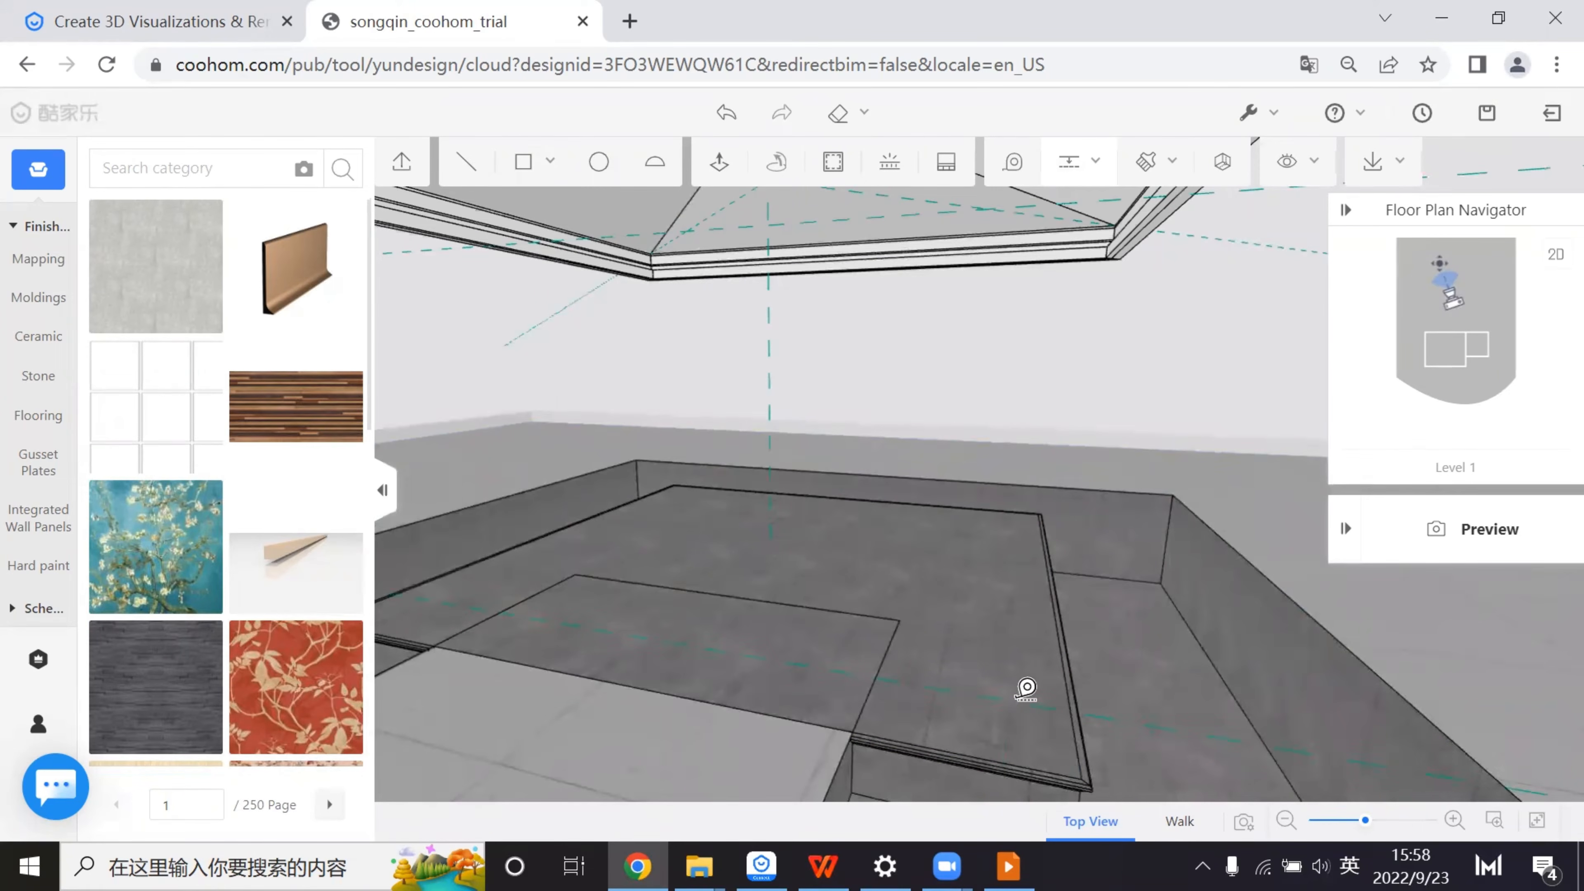
pyautogui.click(1068, 742)
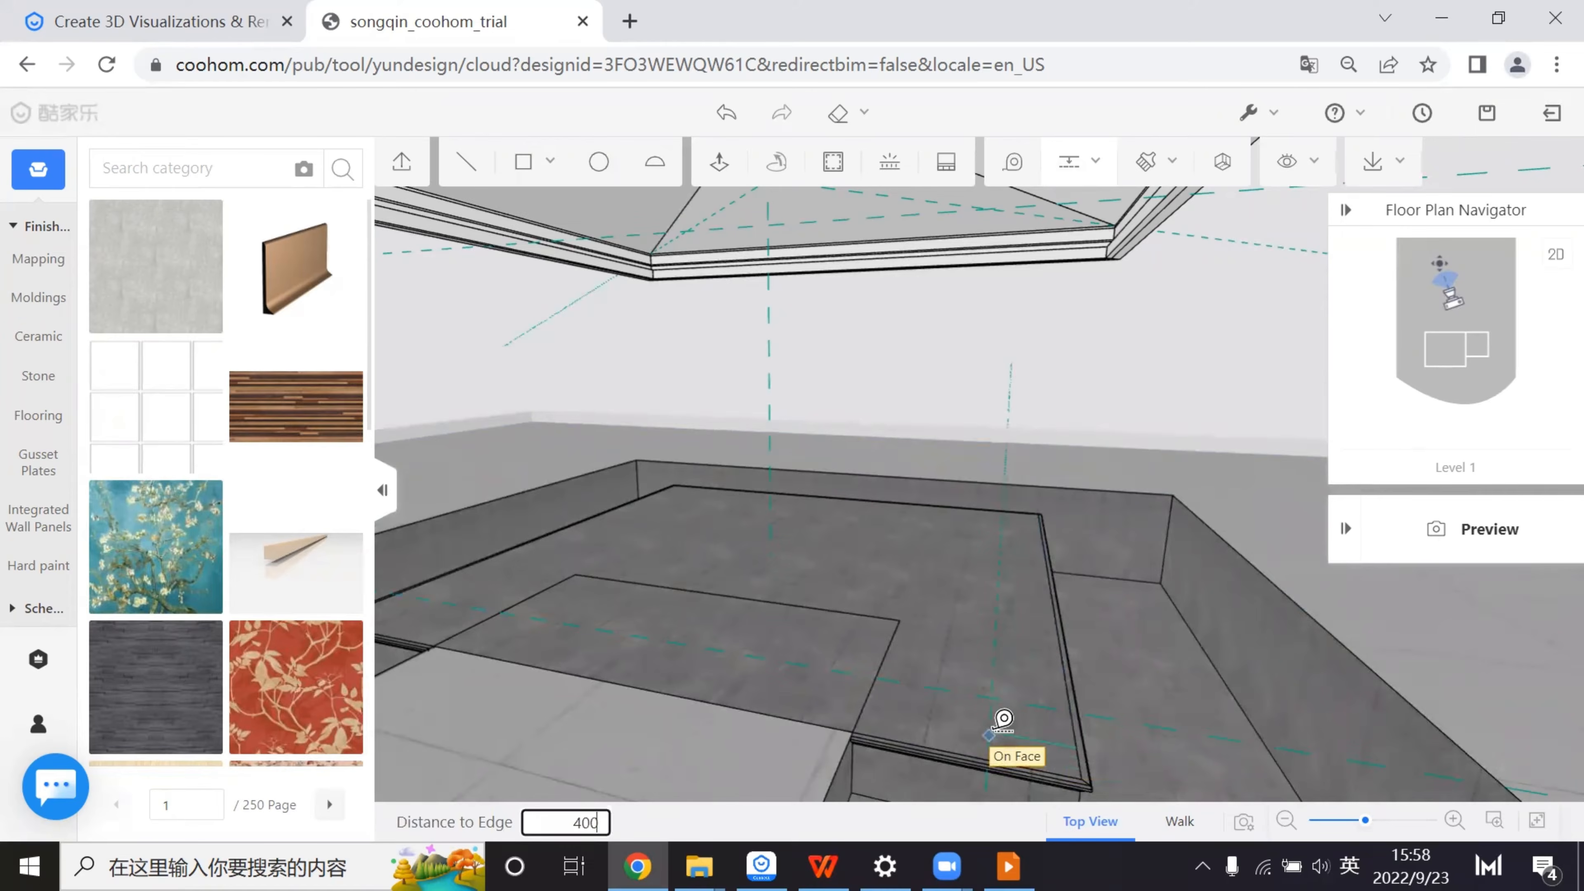
pyautogui.press('Return')
pyautogui.press('Escape')
# - Draw a 300 × 300 rectangle on the platform's top face, starting at the intersection of the two guides
pyautogui.moveTo(1009, 669); pyautogui.dragTo(876, 615)
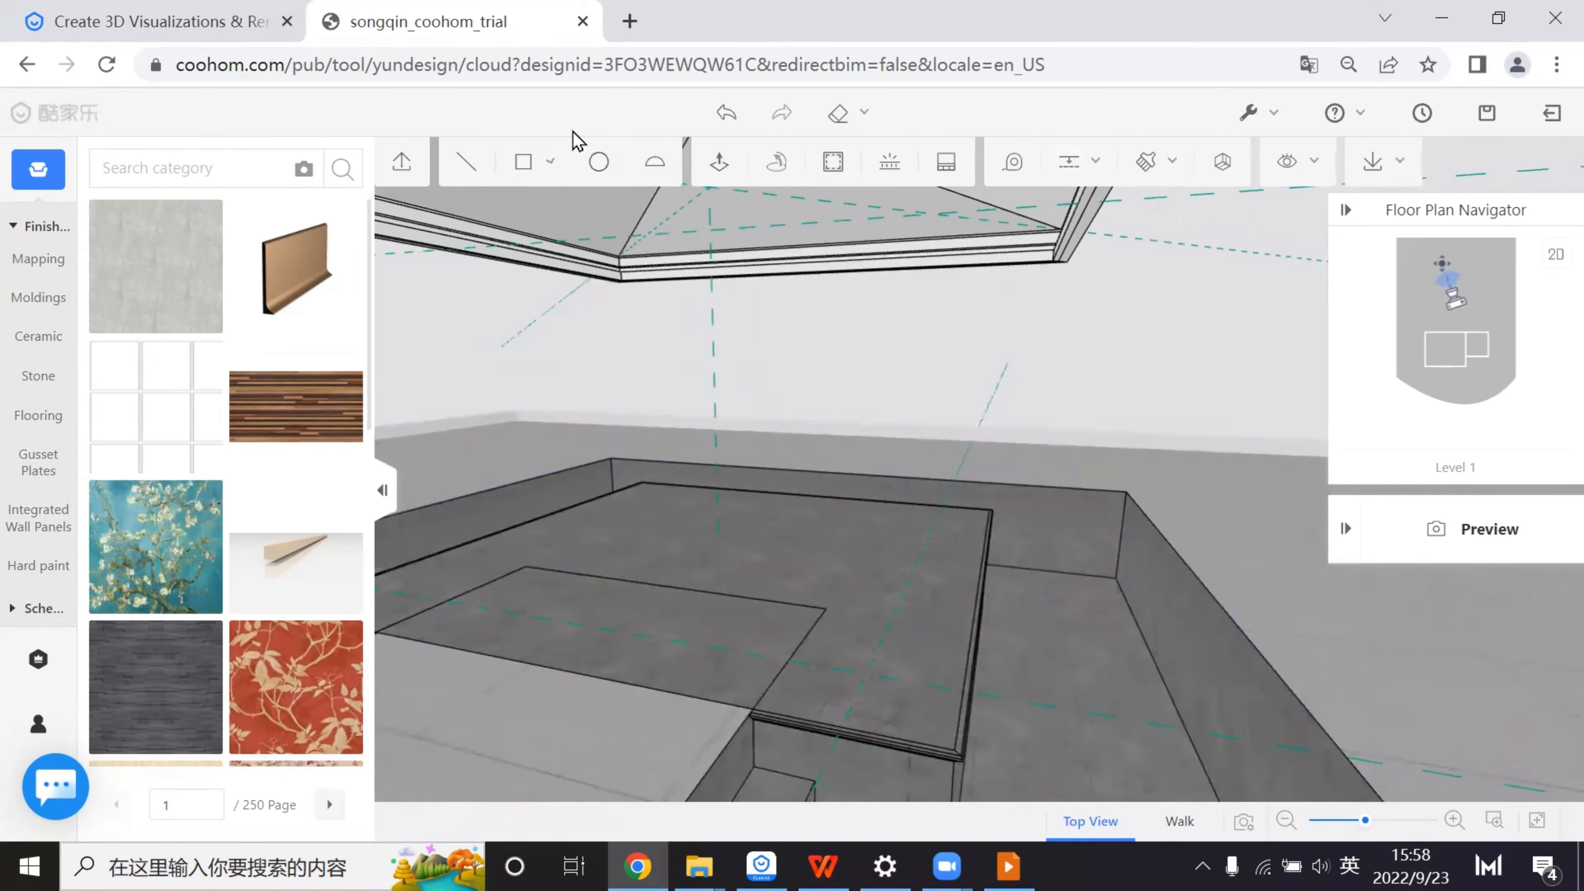
pyautogui.click(522, 164)
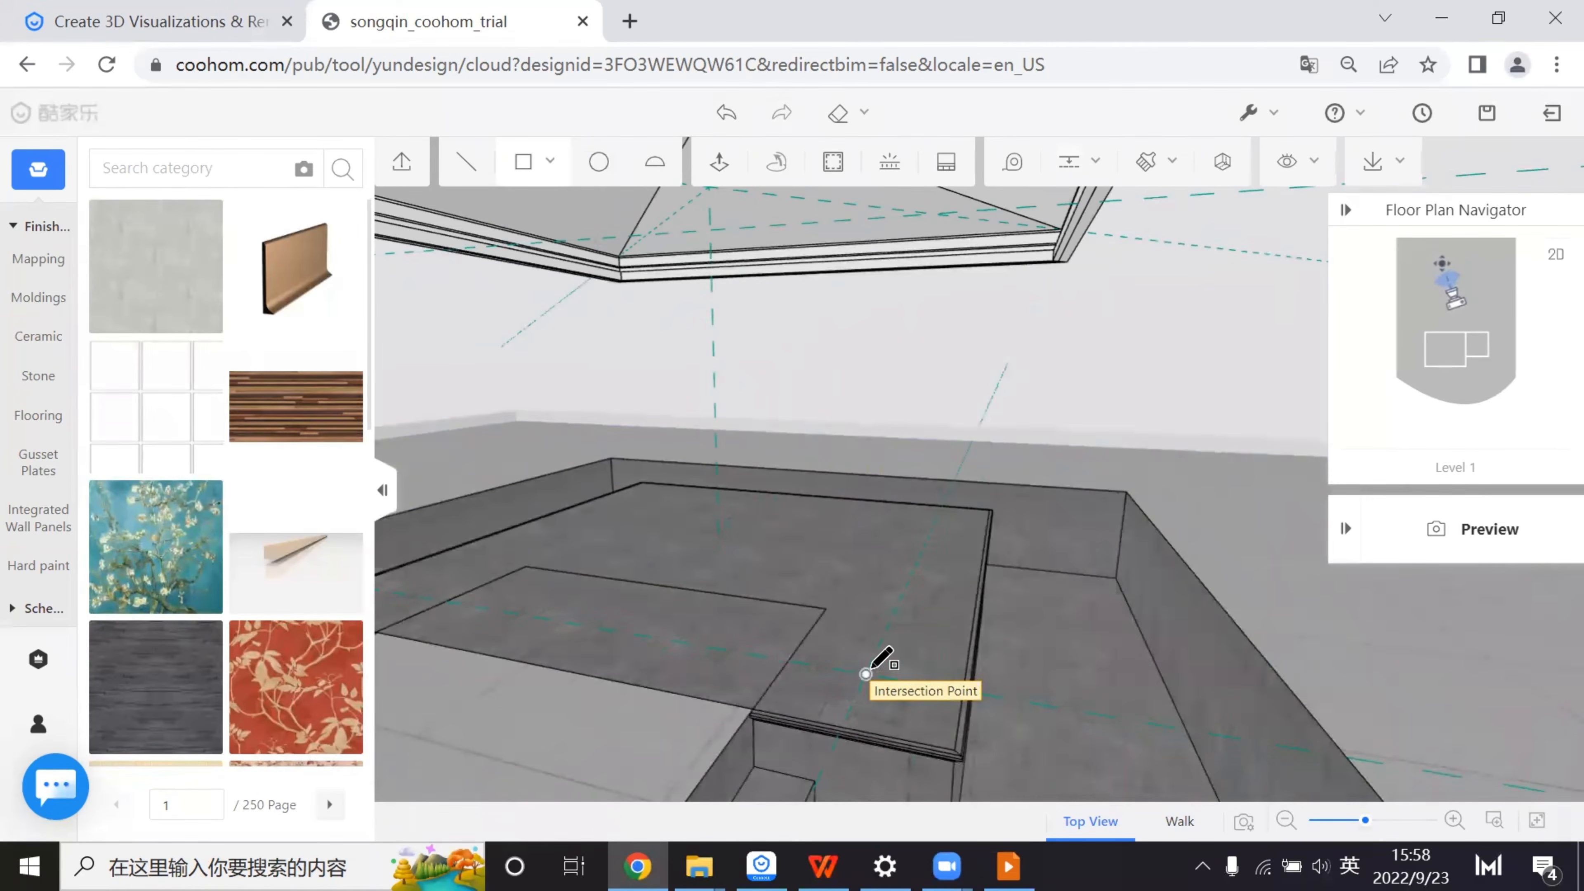
pyautogui.click(899, 707)
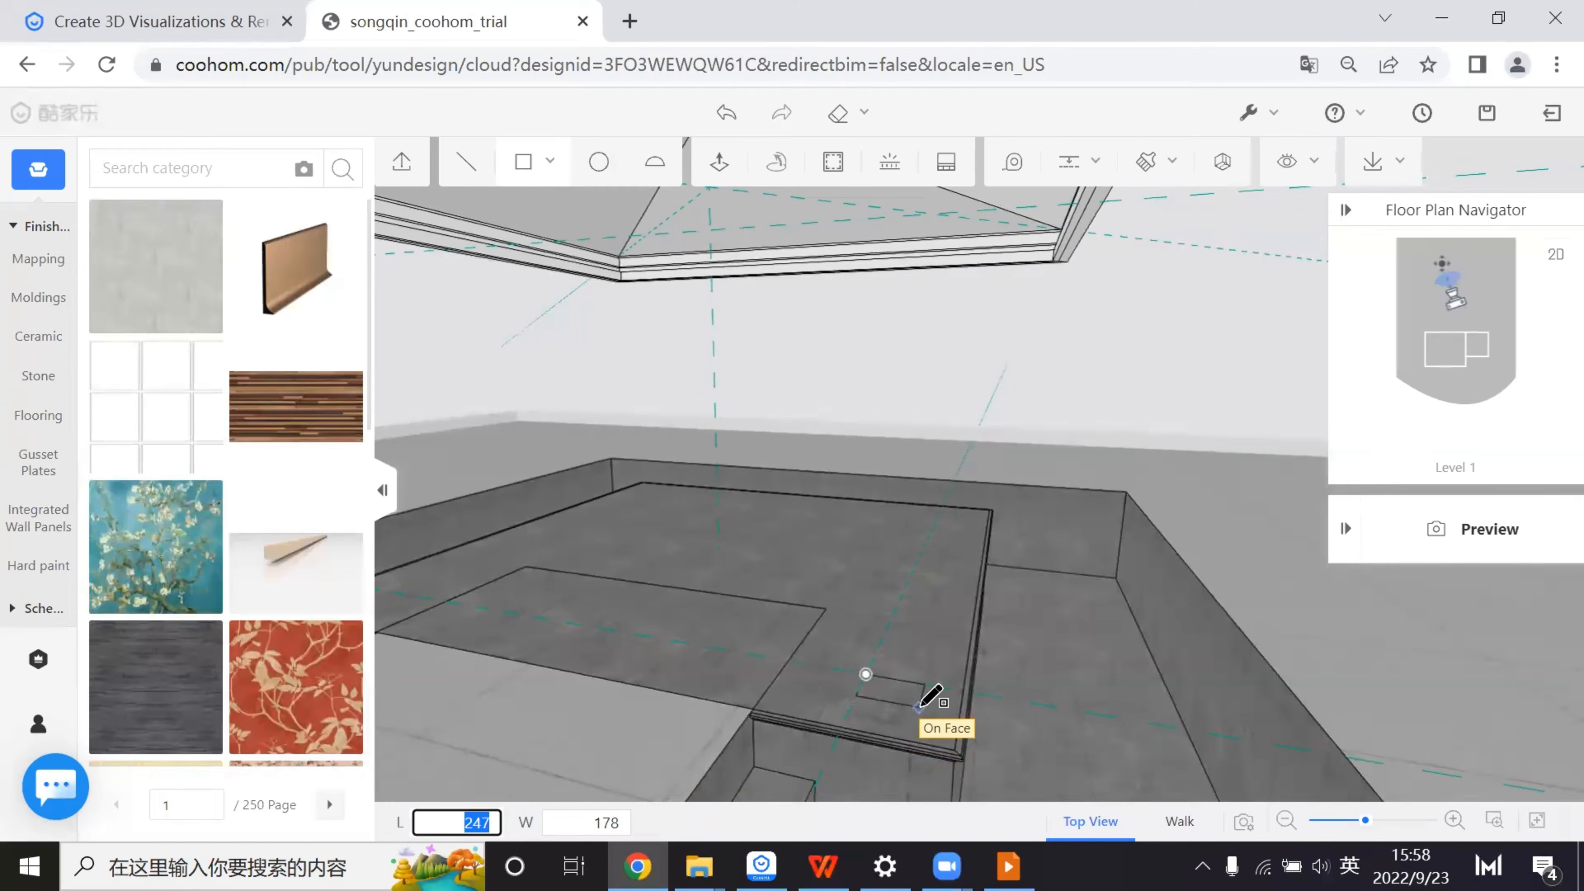
pyautogui.press('Tab')
pyautogui.write('30')
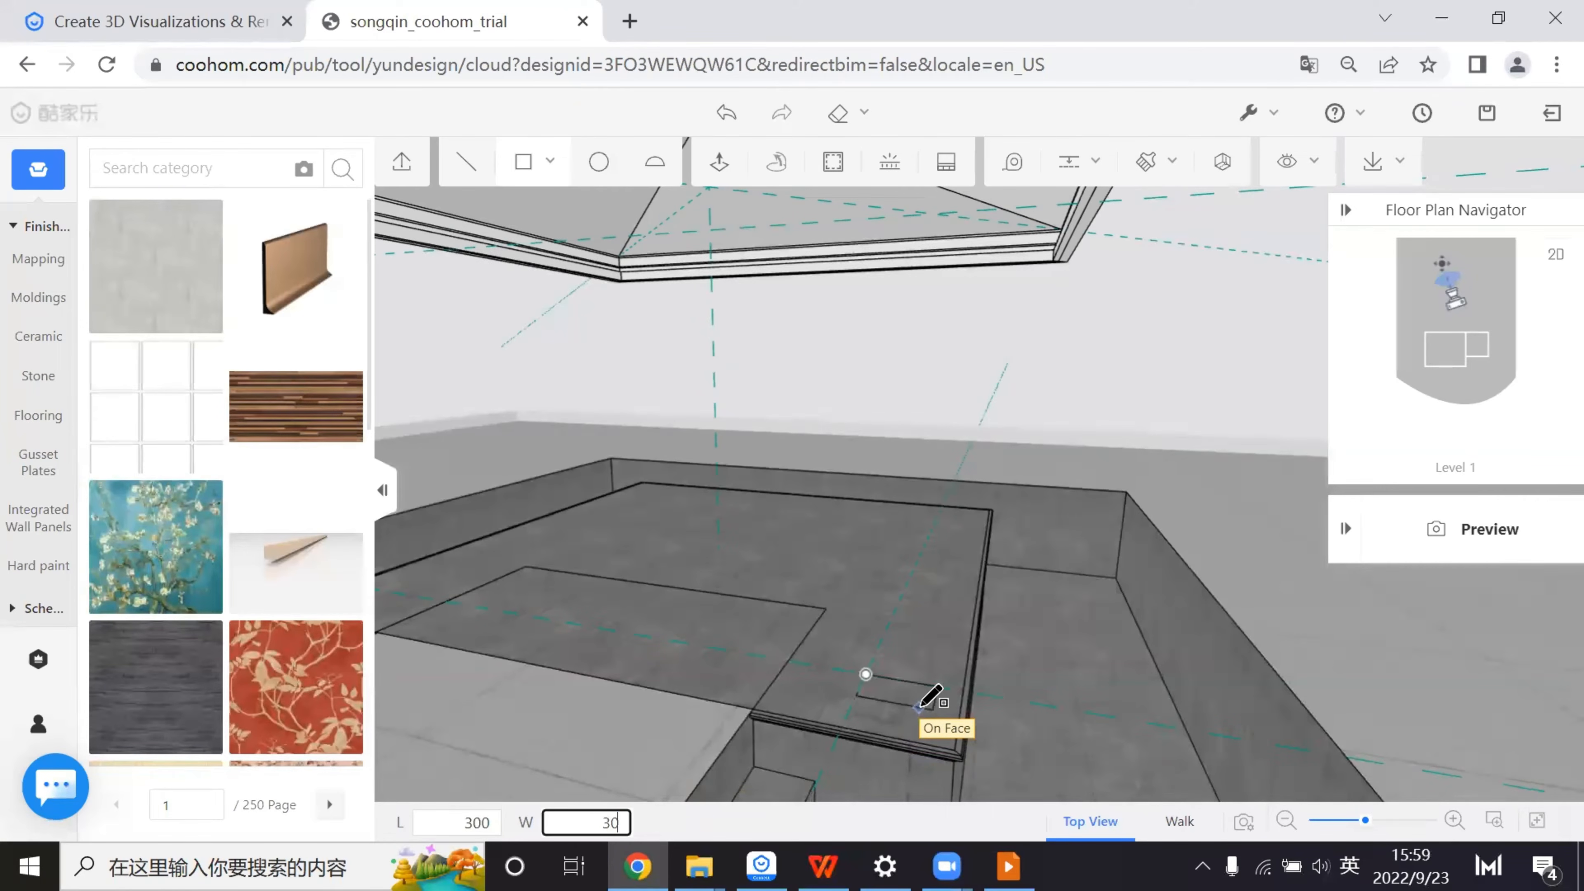
pyautogui.write('0')
pyautogui.press('Return')
pyautogui.press('Escape')
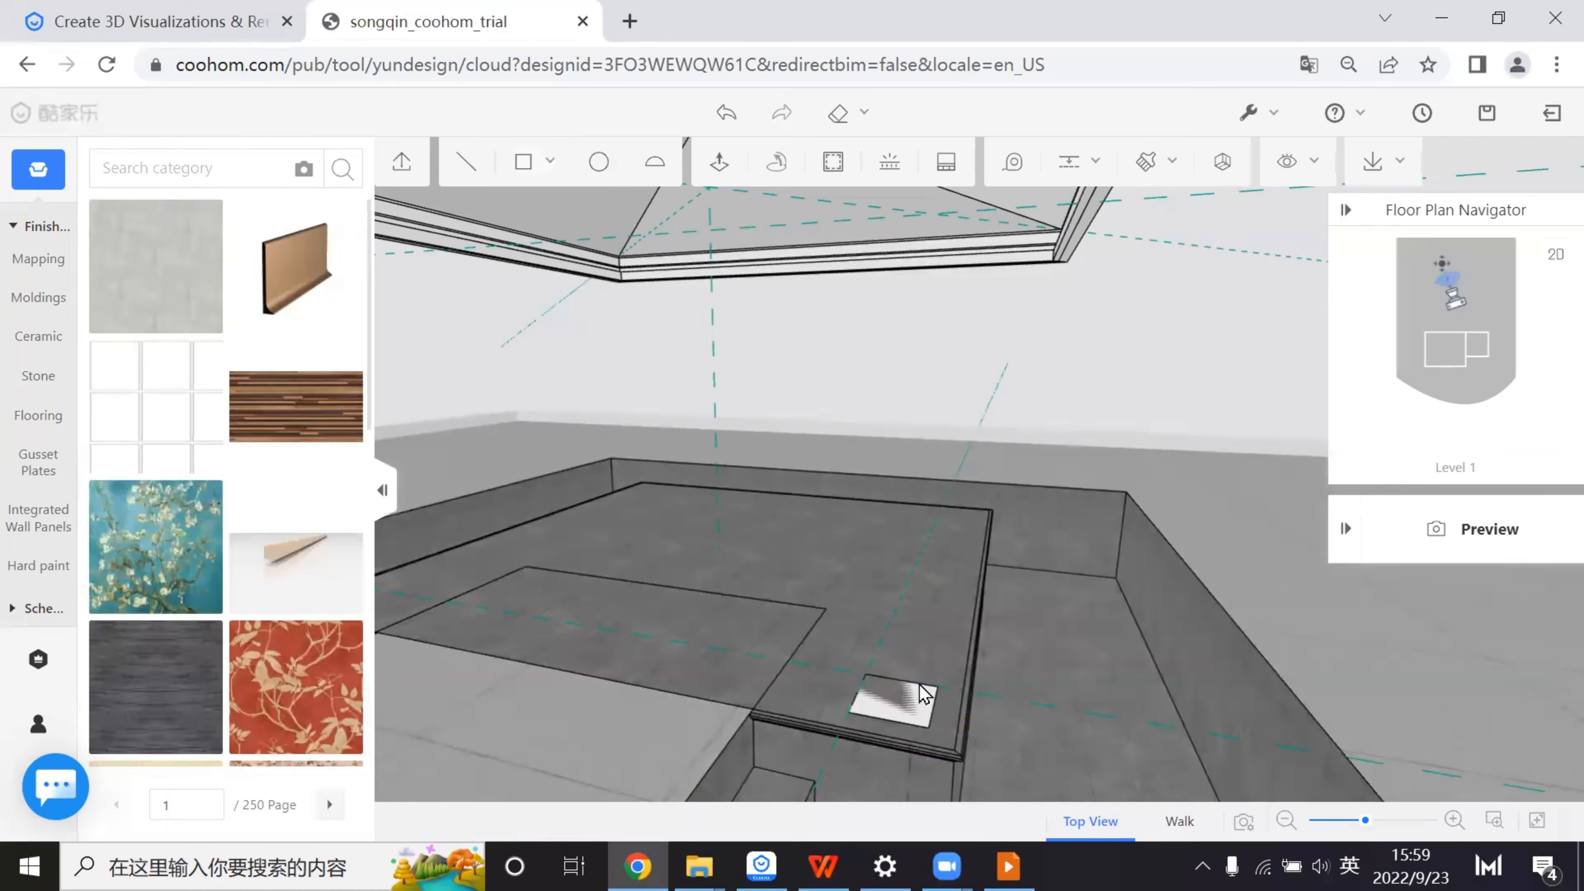
# - Select the face of the 300 × 300 square on the platform's top
pyautogui.click(915, 714)
pyautogui.scroll(2, 934, 718)
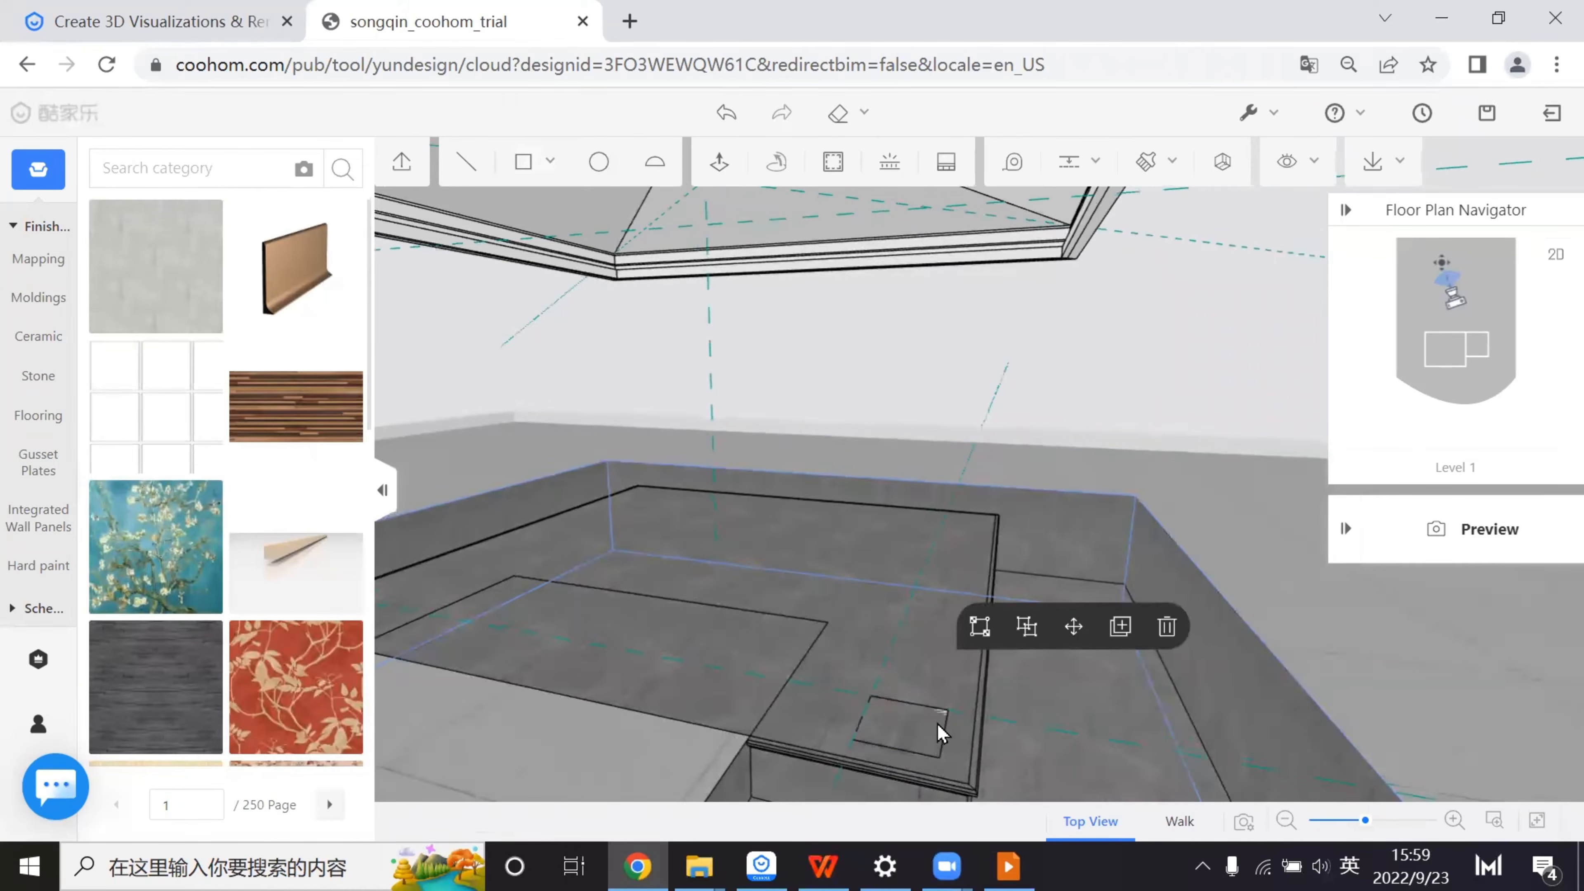
pyautogui.scroll(4, 1049, 698)
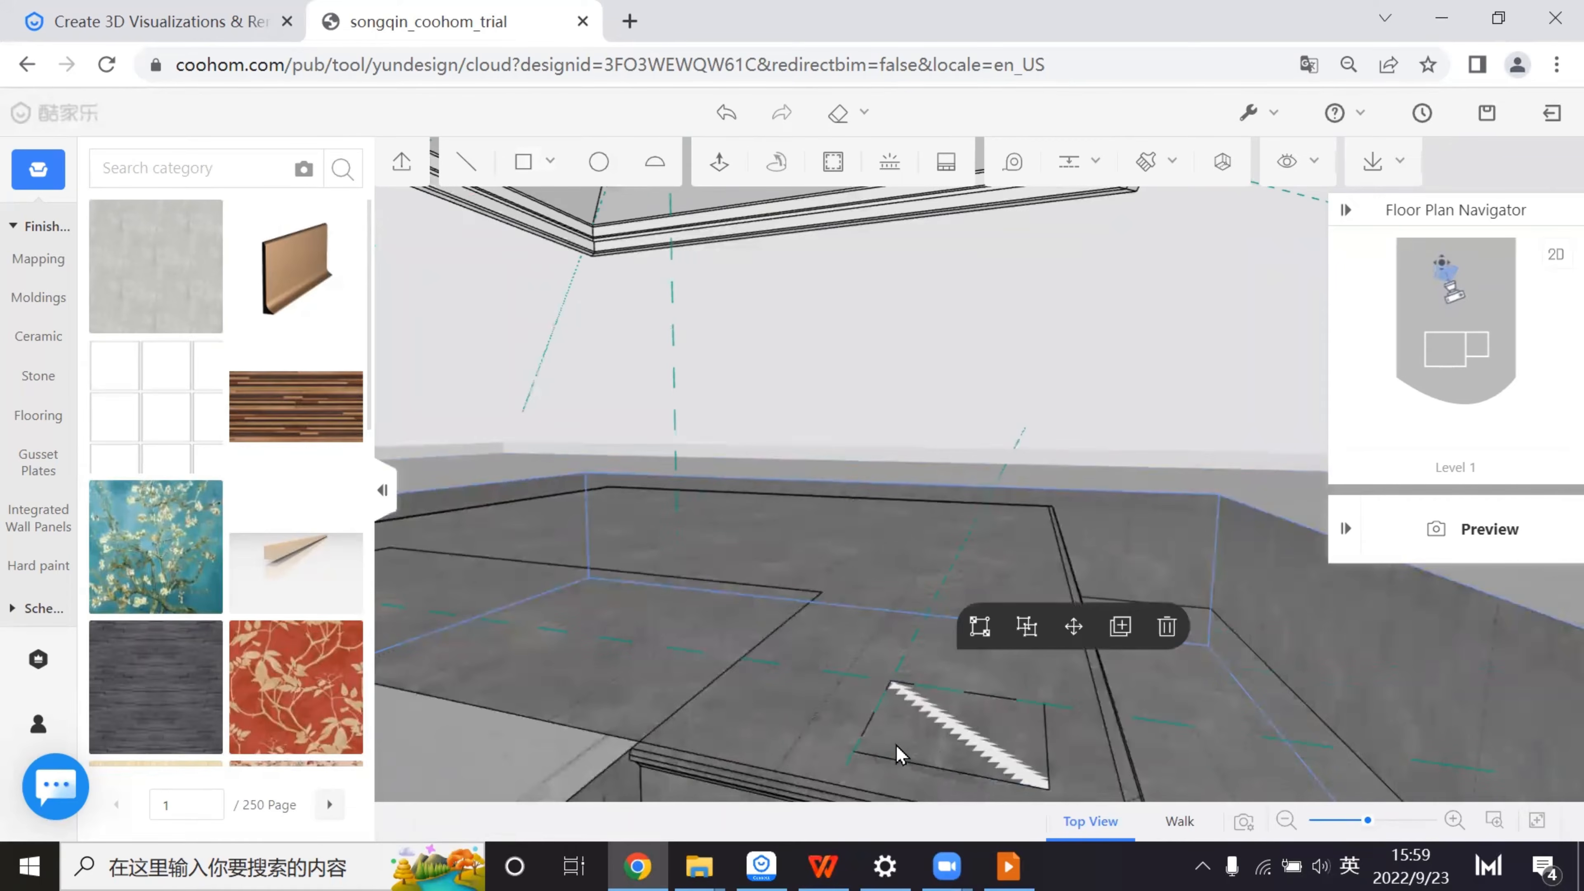
pyautogui.click(893, 729)
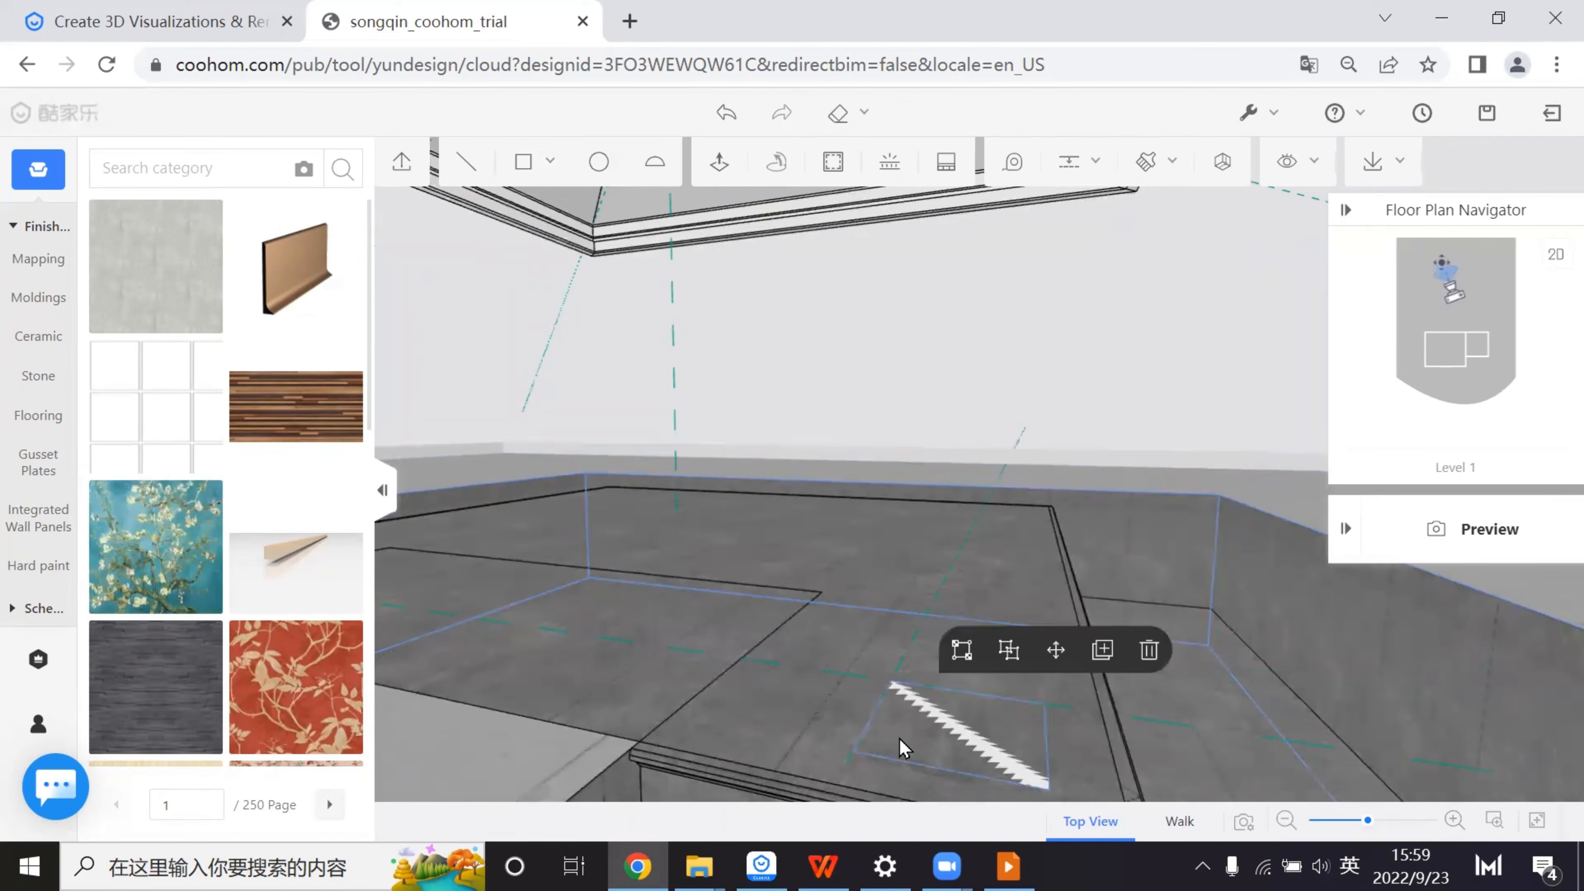
pyautogui.click(903, 728)
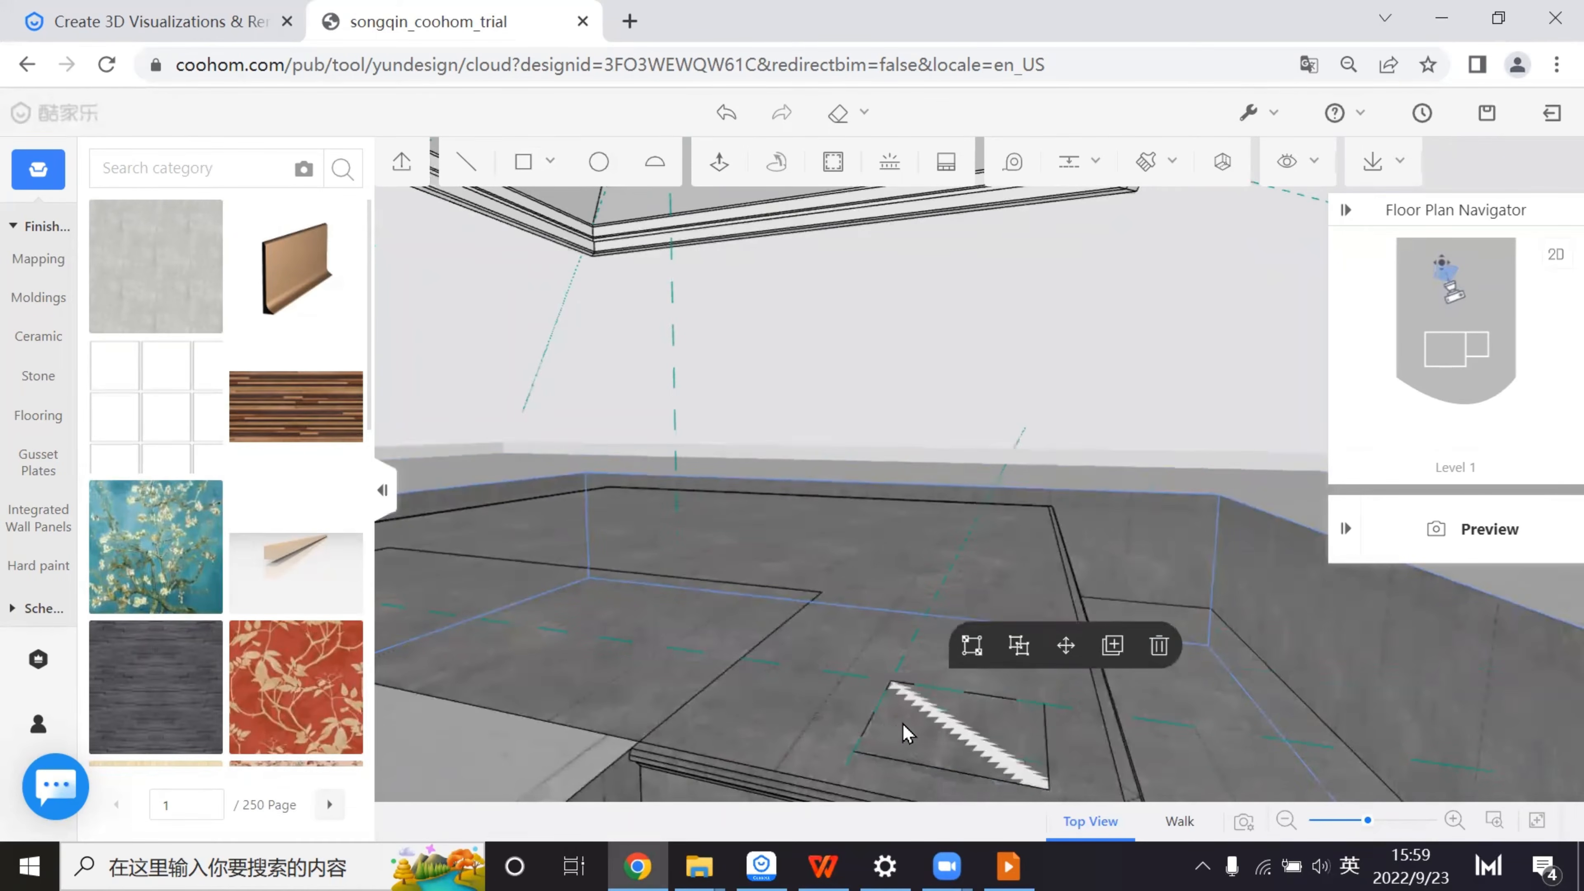
pyautogui.click(896, 751)
pyautogui.click(898, 759)
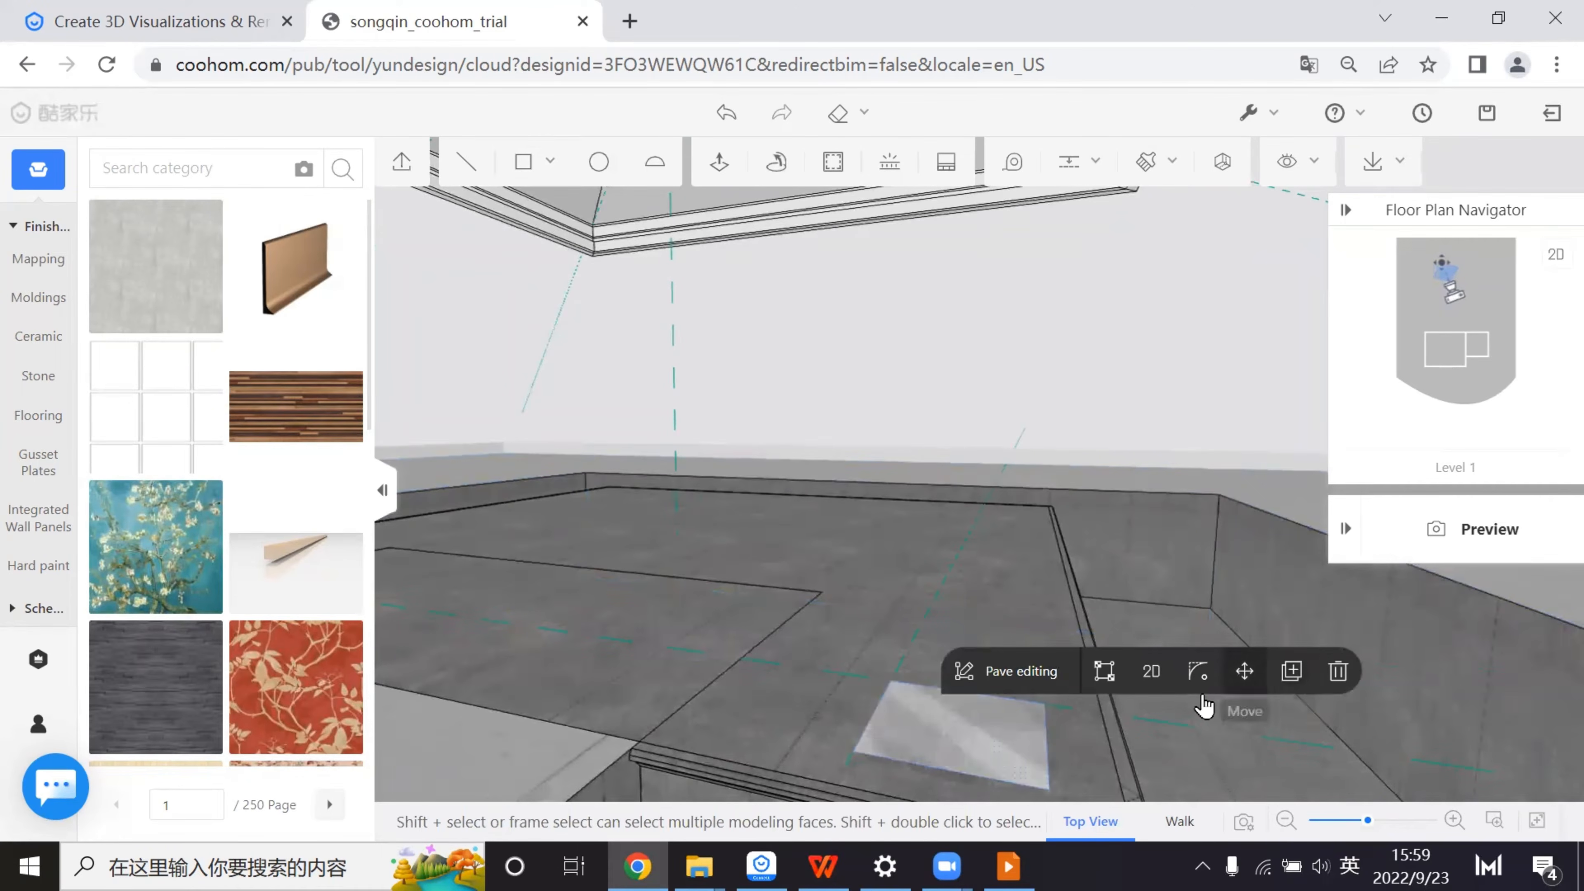
# - Try to extrude the square on the platform with the Push/Pull tool
pyautogui.click(720, 166)
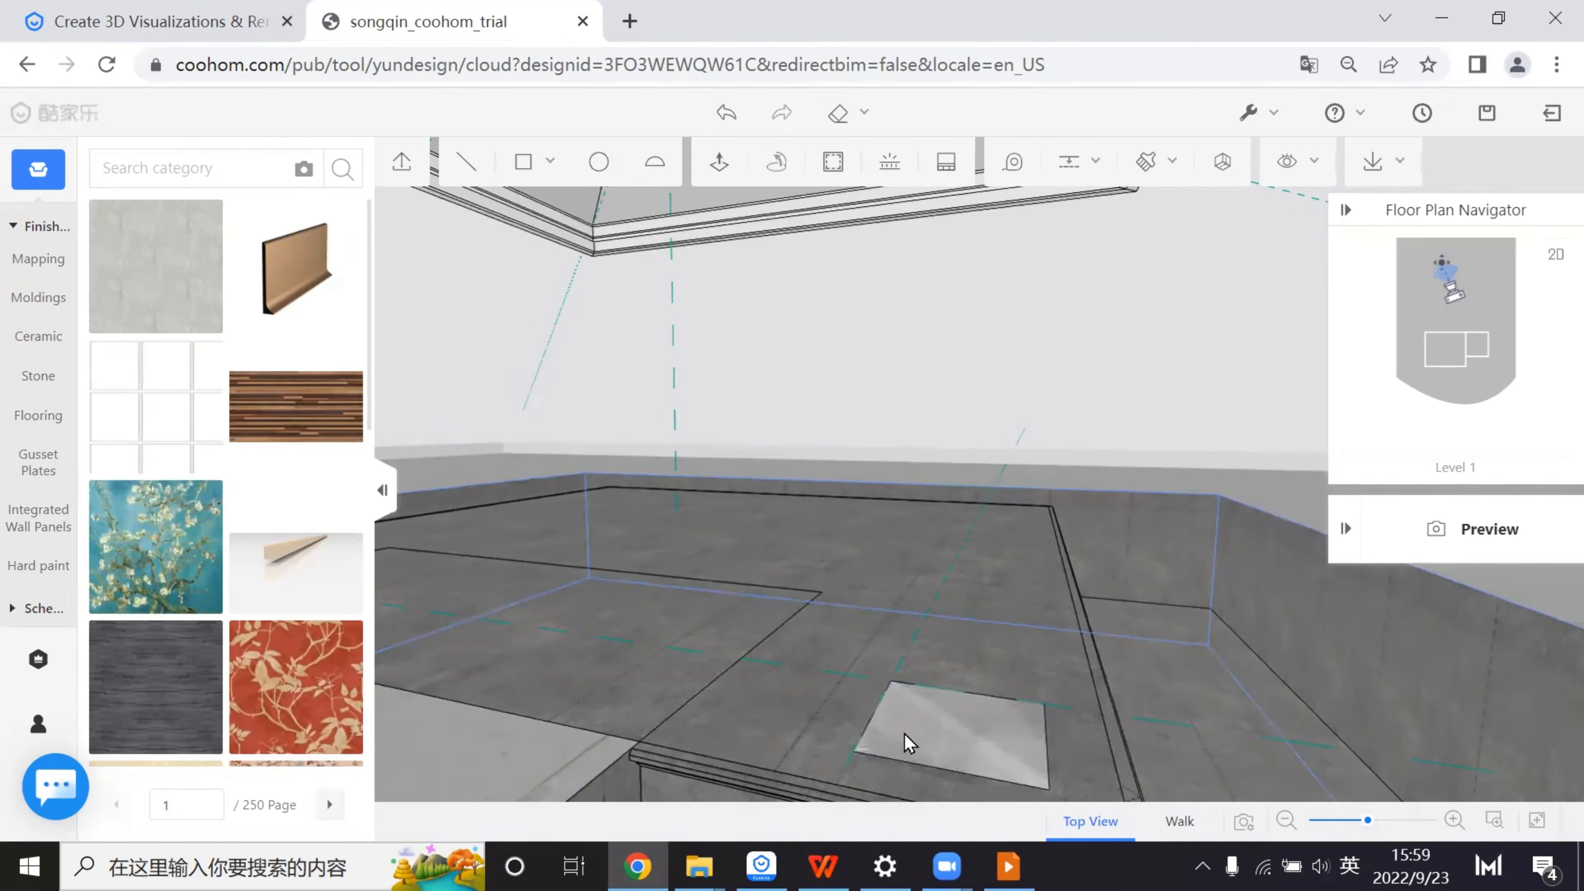
pyautogui.click(904, 735)
pyautogui.click(894, 750)
pyautogui.moveTo(848, 723); pyautogui.dragTo(835, 687, button='right')
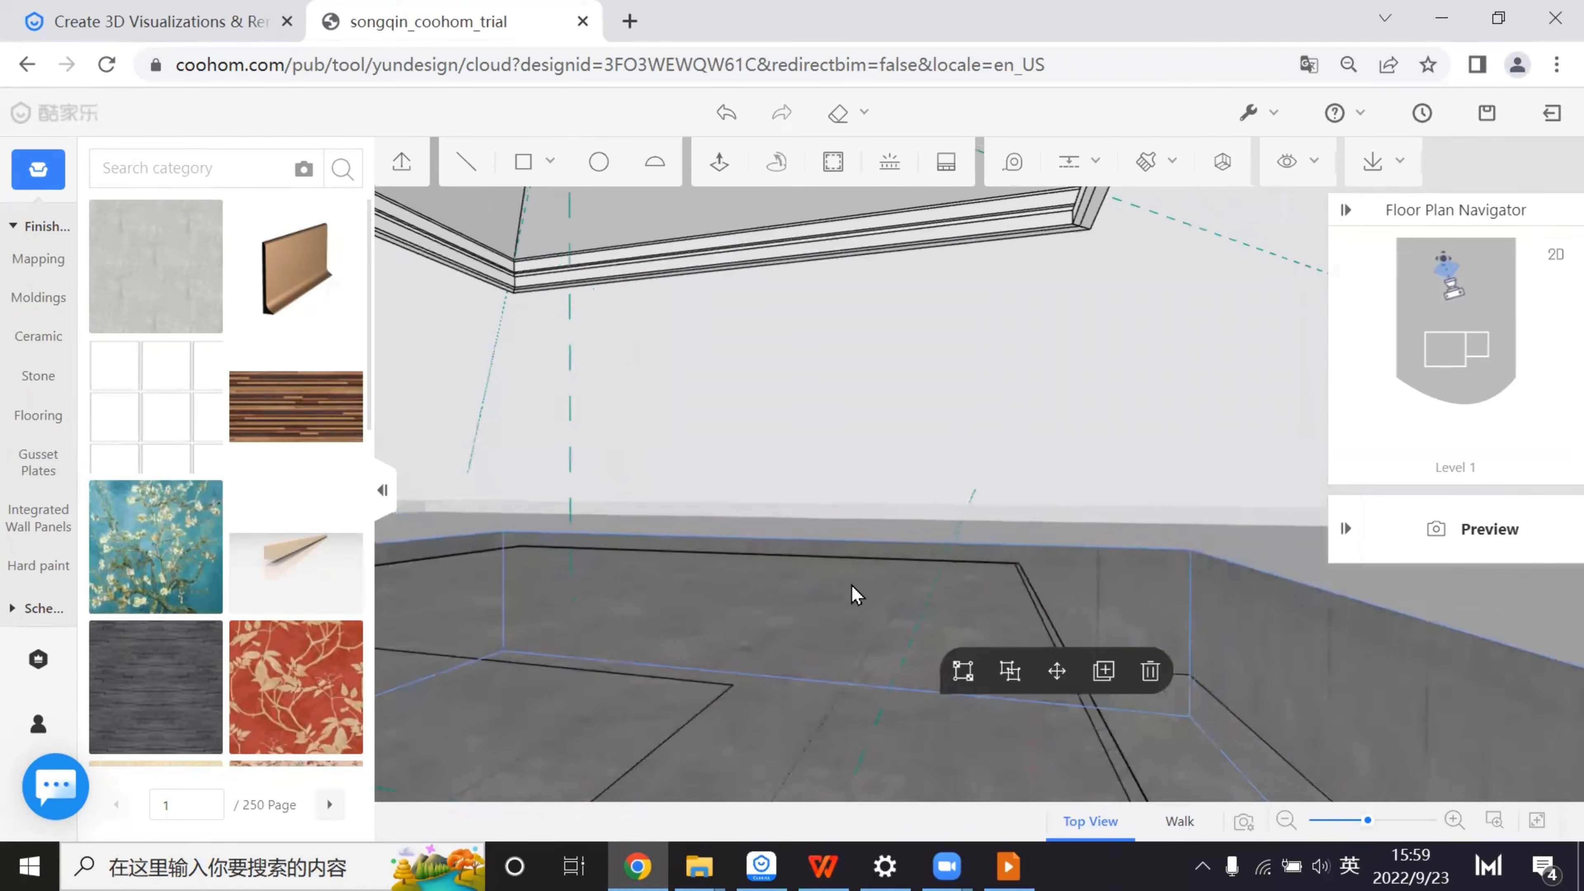
pyautogui.click(720, 163)
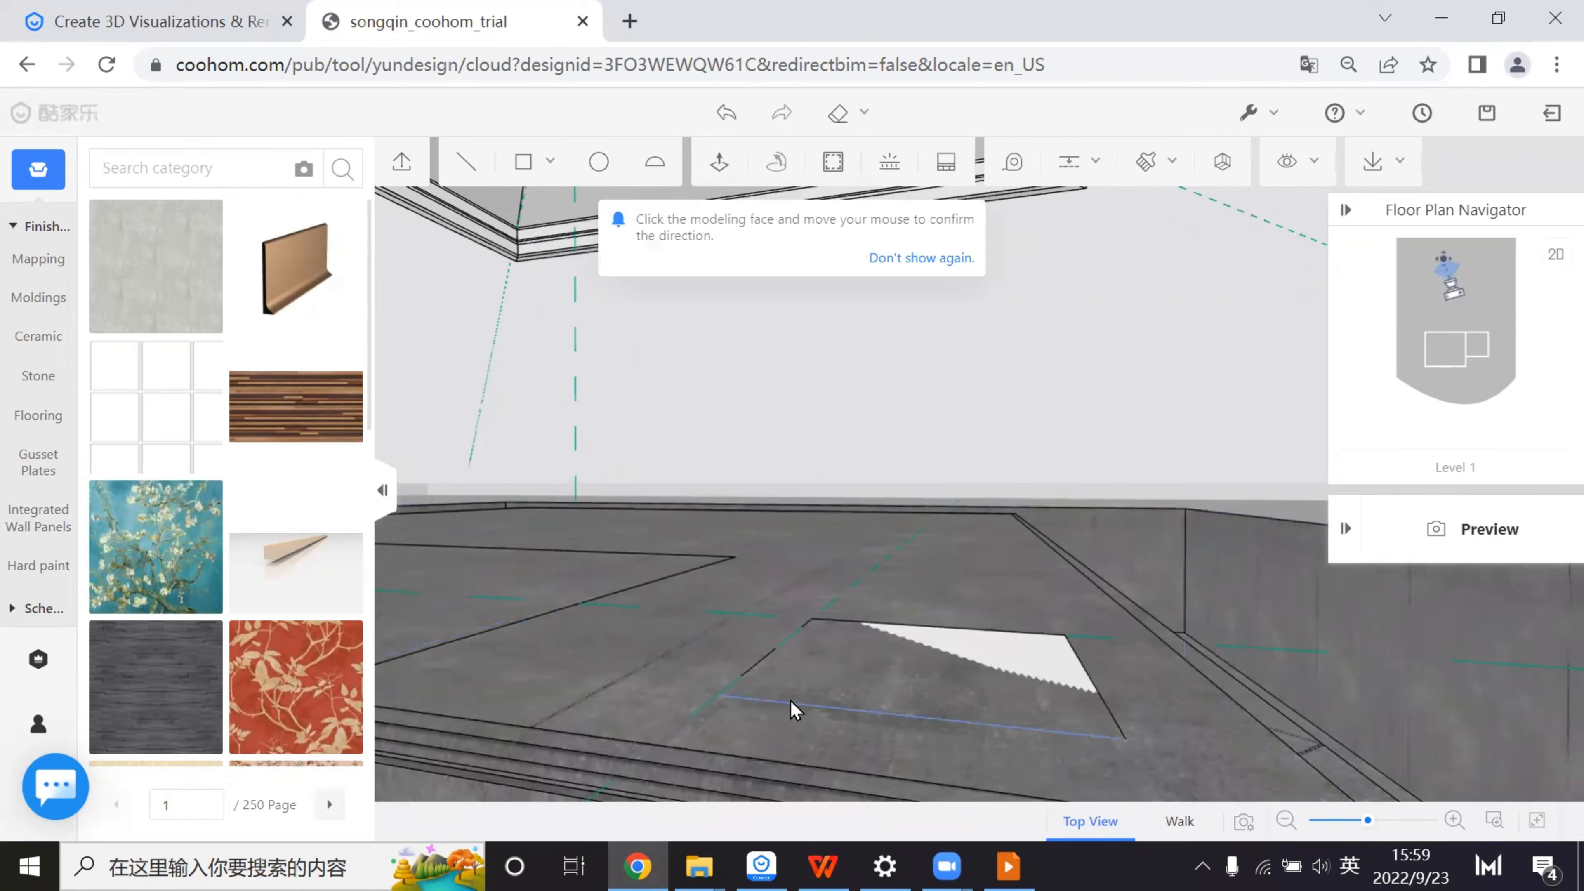
pyautogui.click(773, 710)
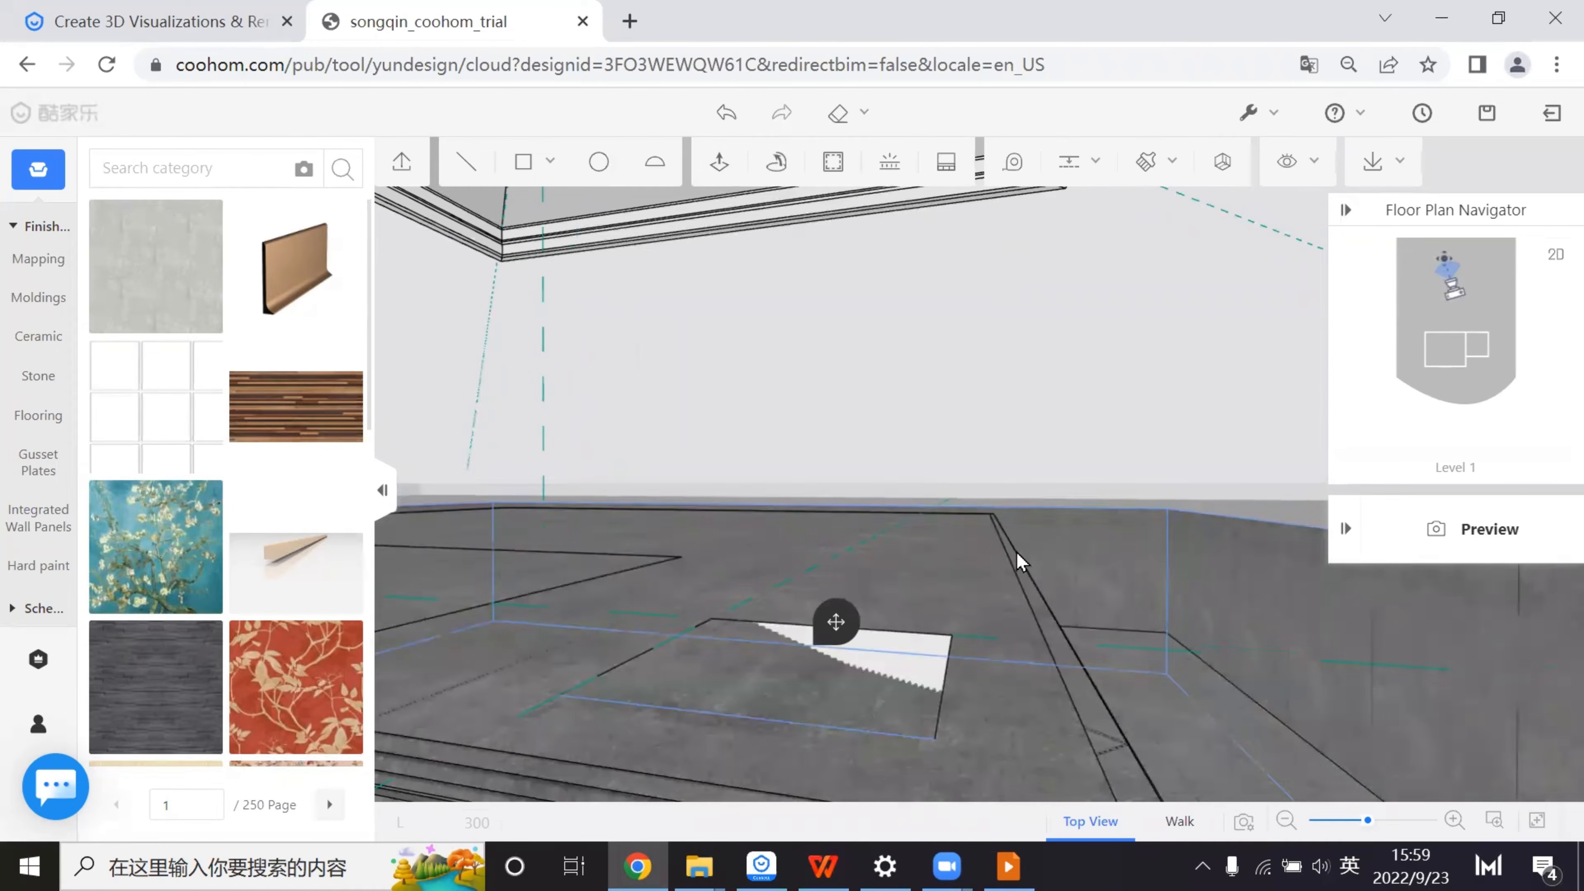
pyautogui.click(737, 723)
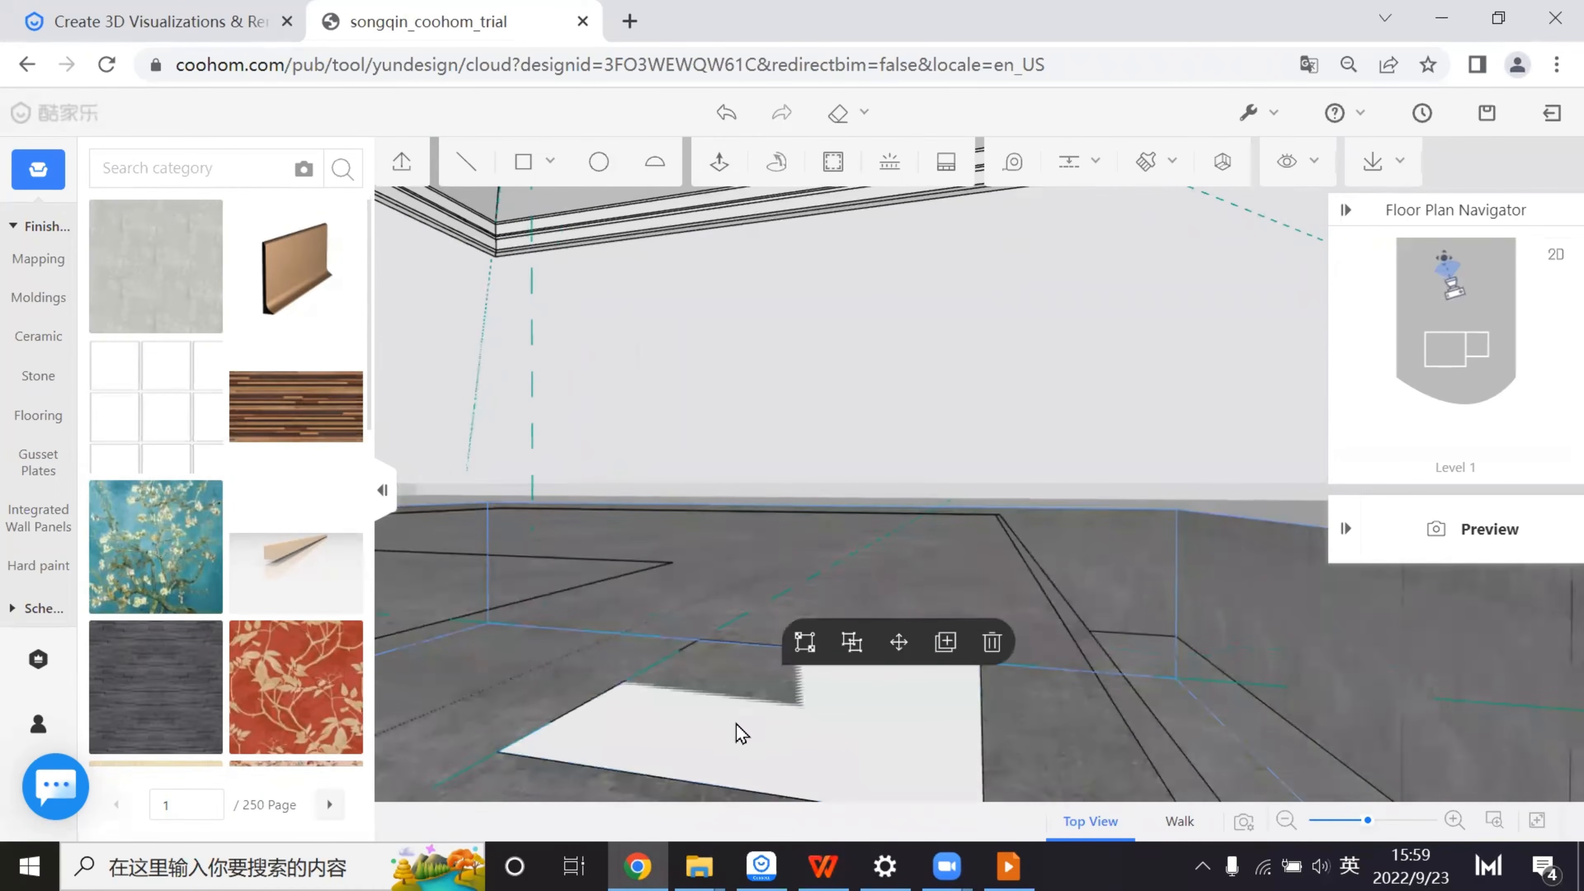
# - Add a vertical guide through the square's inner corner at the guide intersection, parallel to the pit's vertical corner edge
pyautogui.moveTo(837, 756); pyautogui.dragTo(788, 673)
pyautogui.press('s')
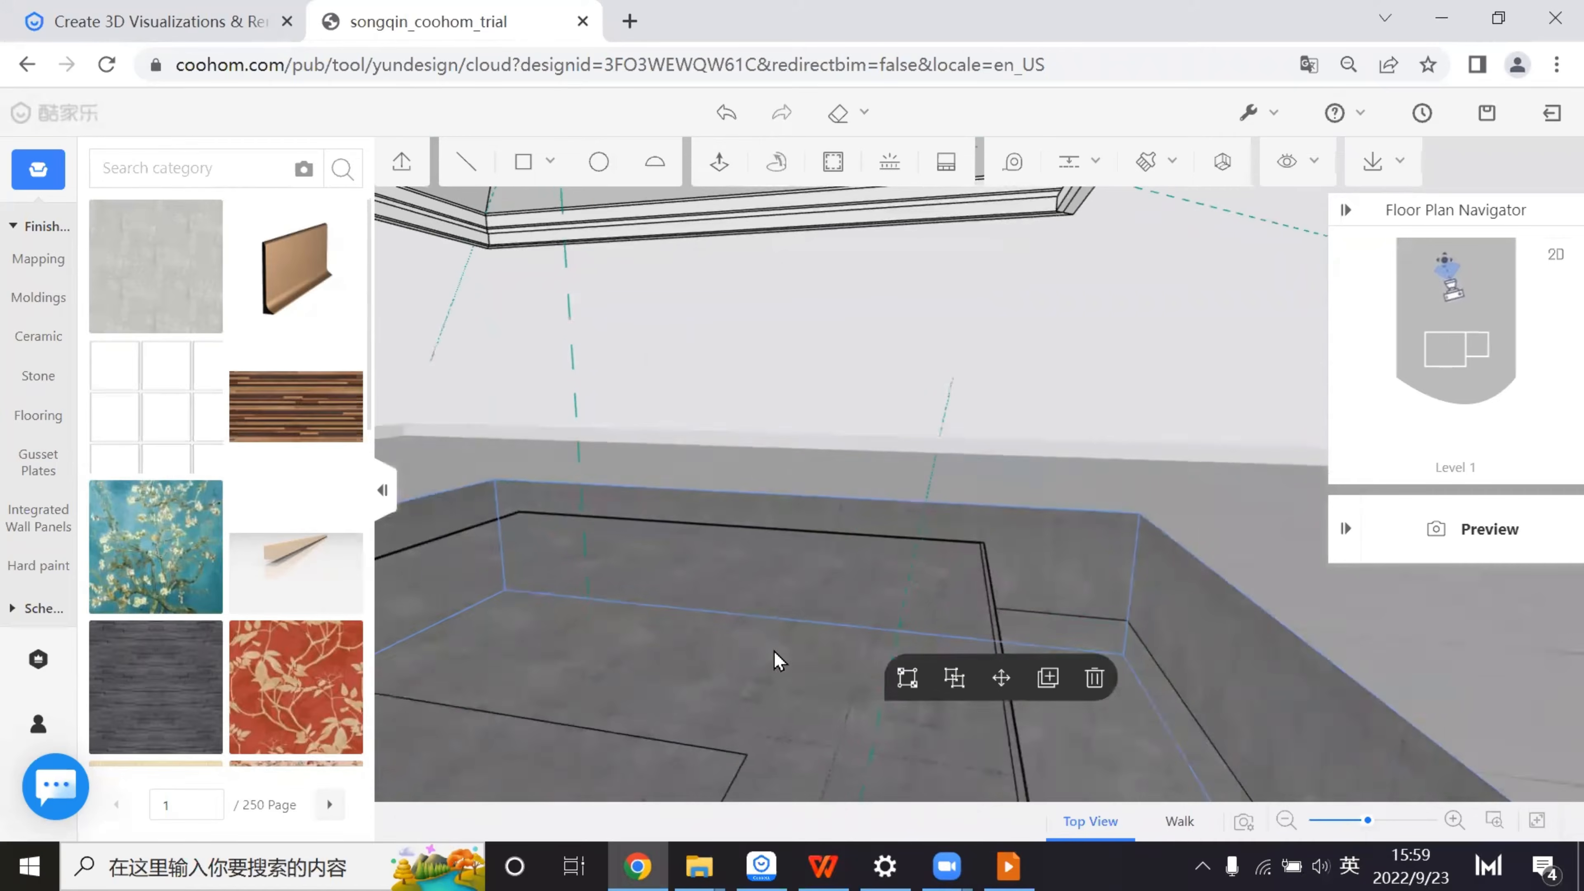
pyautogui.press('d')
pyautogui.press('a')
pyautogui.press('t')
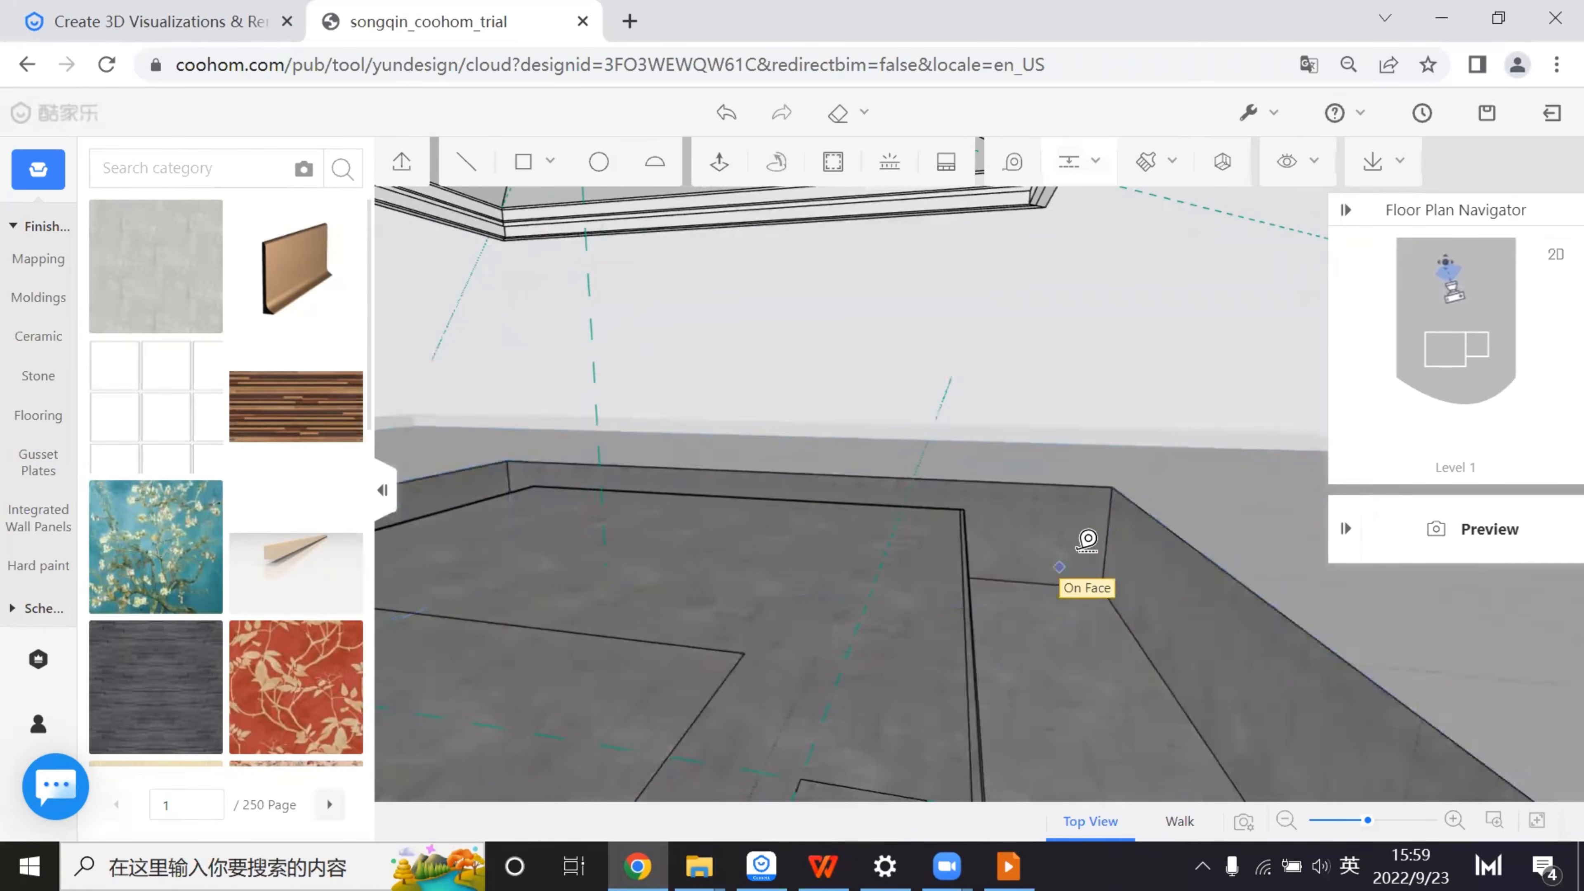
pyautogui.click(1111, 513)
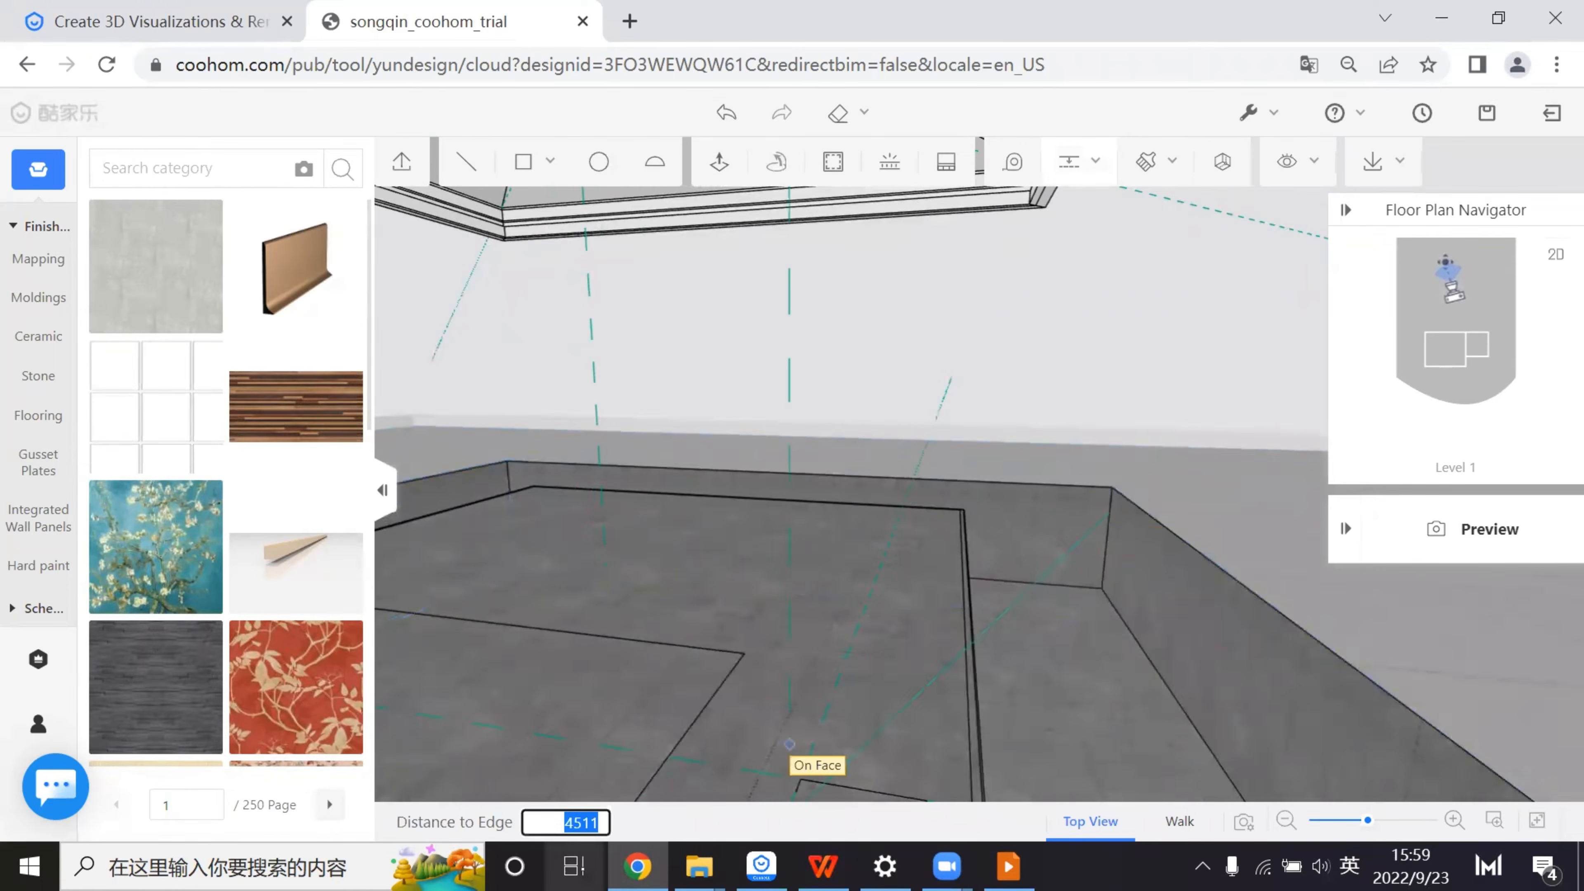
pyautogui.click(802, 777)
pyautogui.press('s')
pyautogui.press('Escape')
pyautogui.moveTo(865, 734); pyautogui.dragTo(866, 738, button='middle')
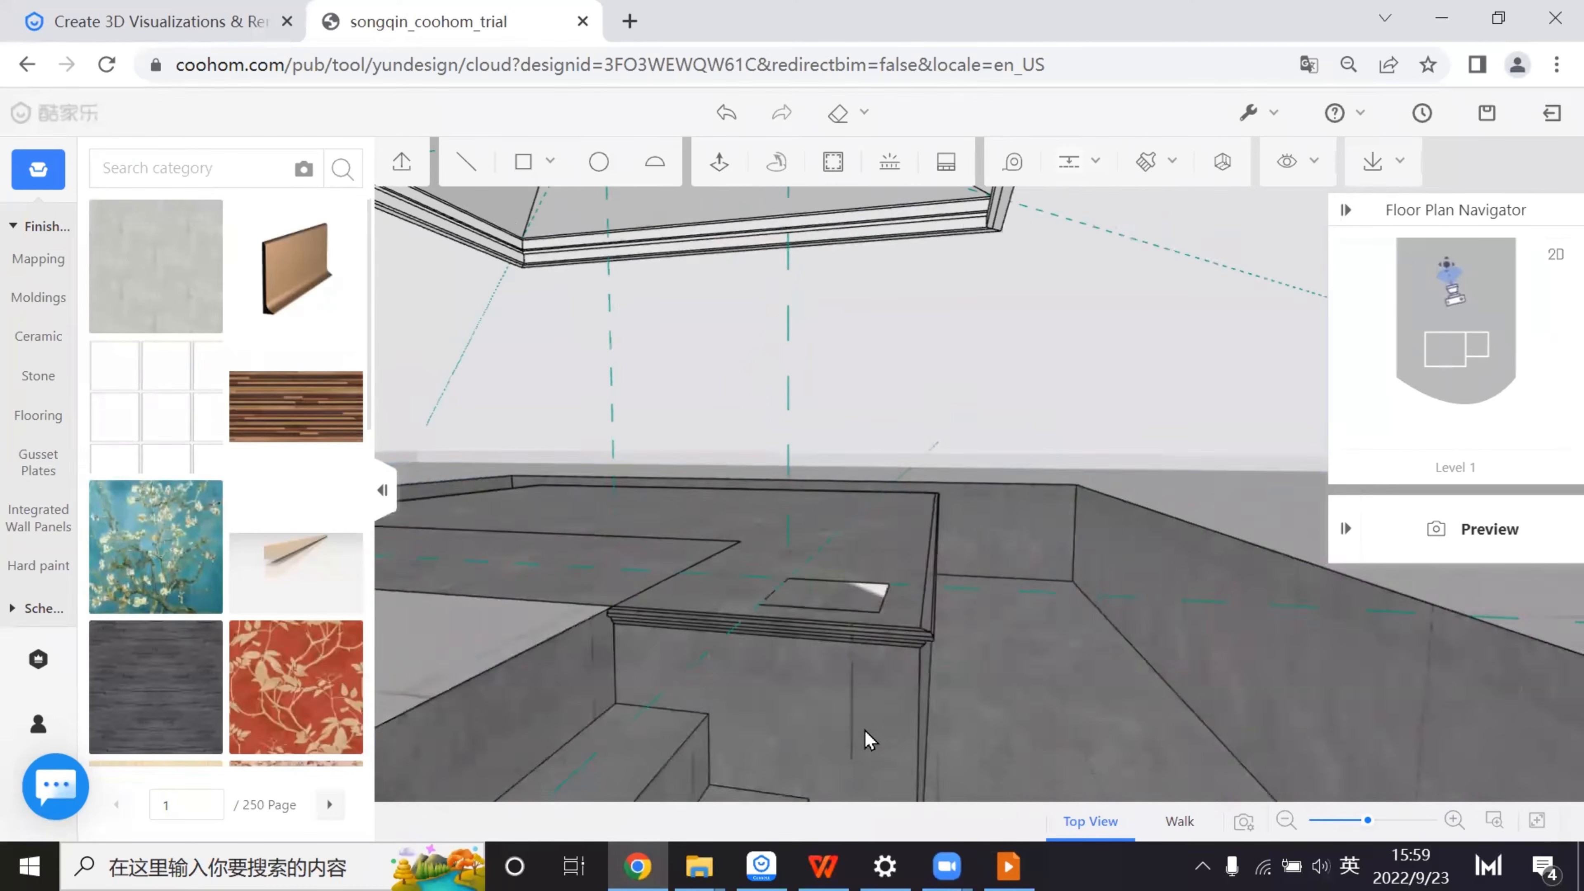
# - Try to select the face of the 300 × 300 square beside the guide intersection on the platform
pyautogui.press('w')
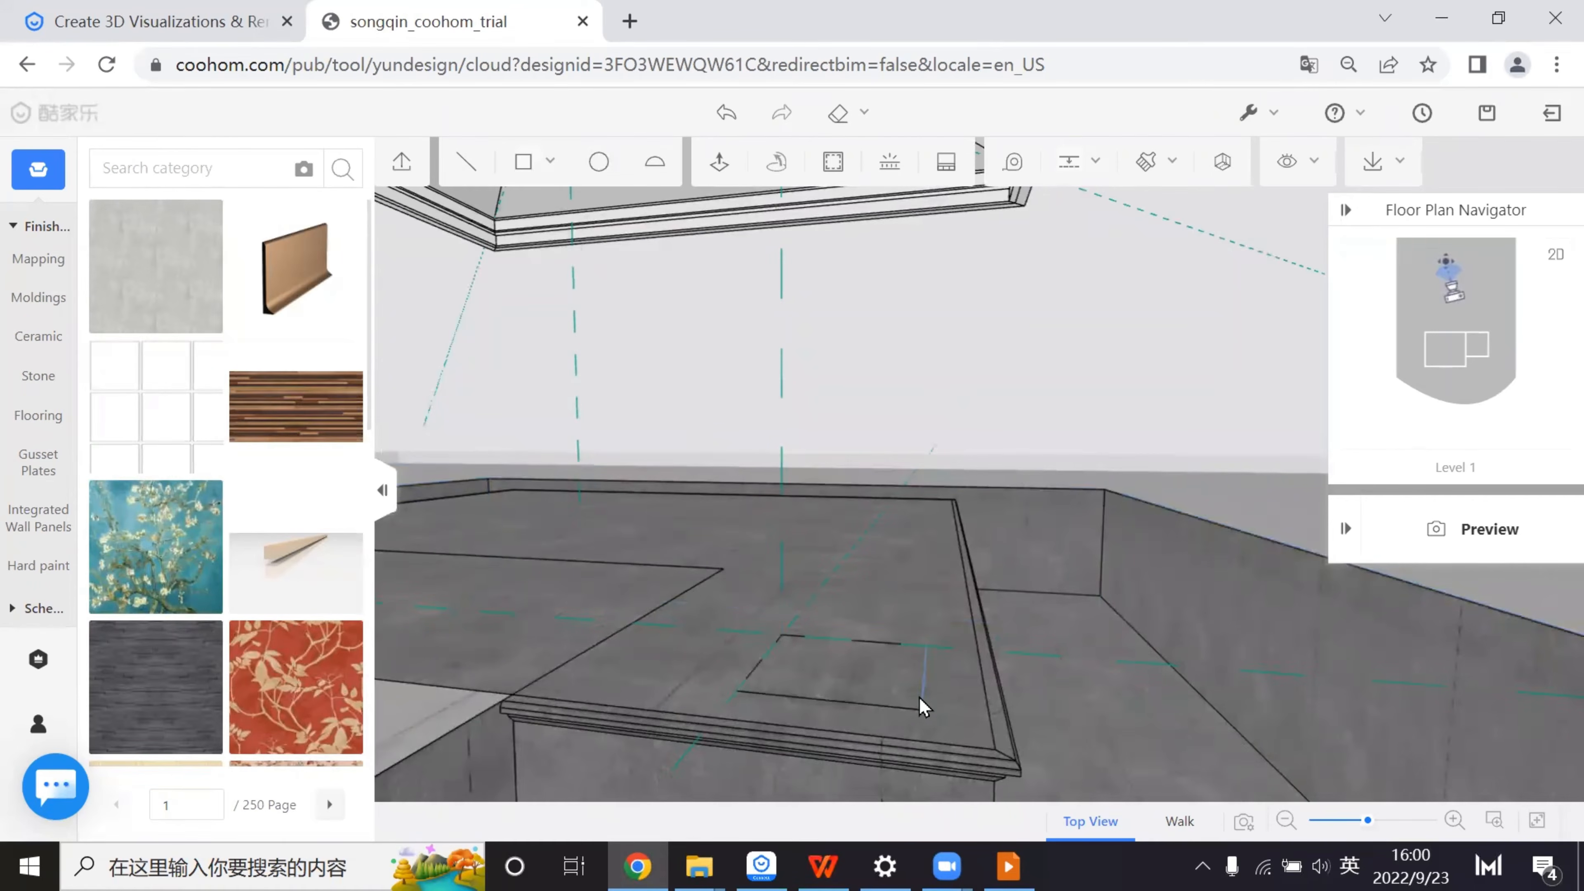
pyautogui.click(874, 693)
pyautogui.click(812, 666)
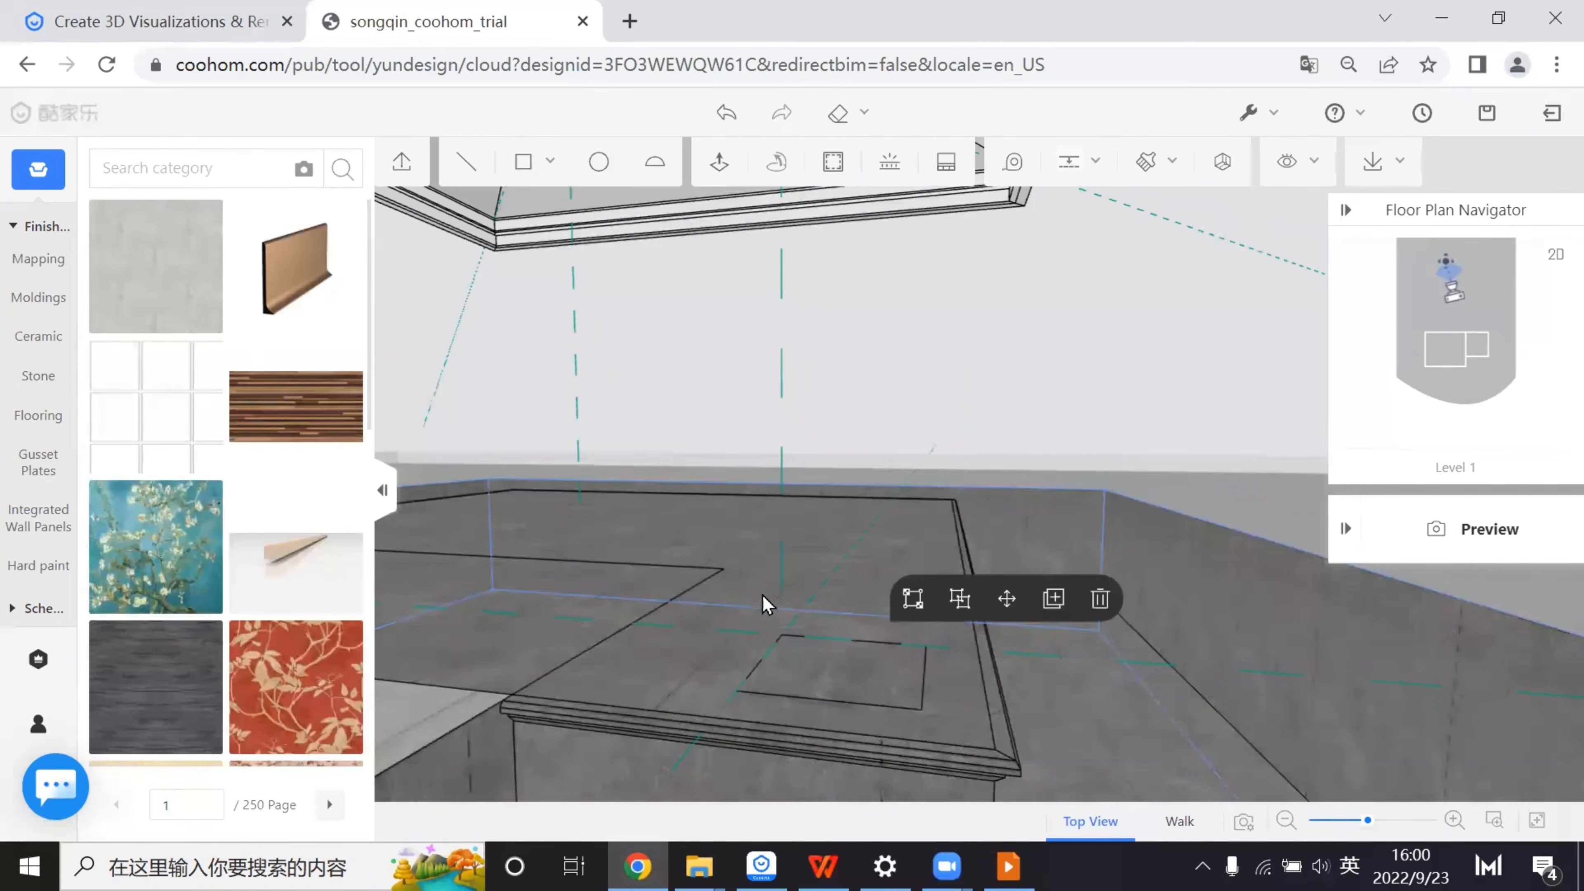
pyautogui.click(517, 163)
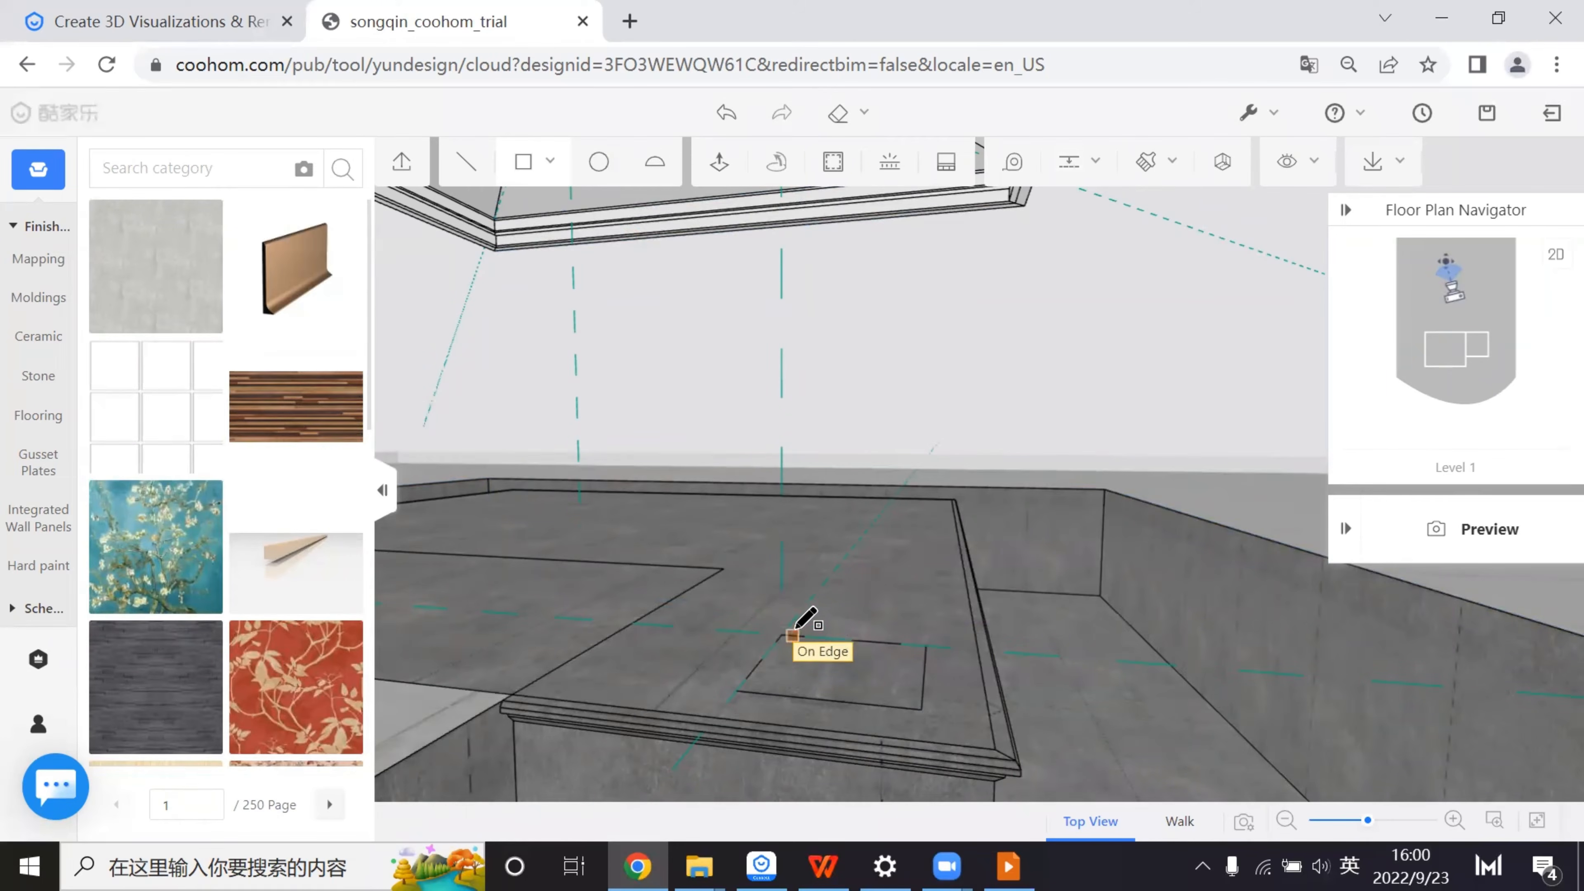
pyautogui.press('Escape')
pyautogui.click(815, 677)
# - Undo the vertical guide and the 300 × 300 square on the platform
pyautogui.scroll(1, 933, 693)
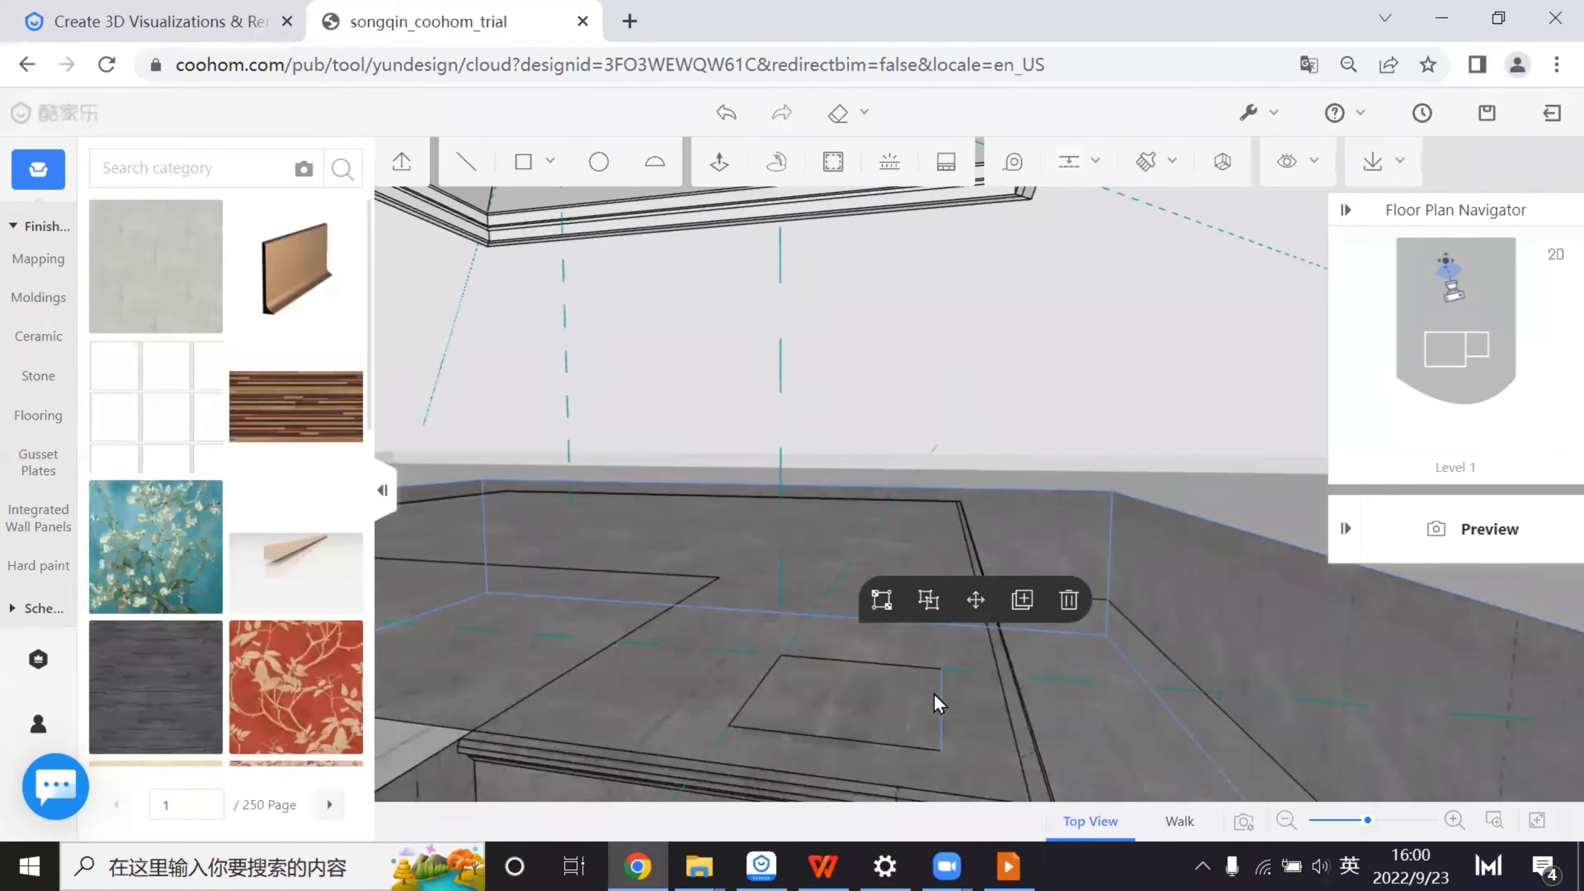
pyautogui.scroll(3, 974, 717)
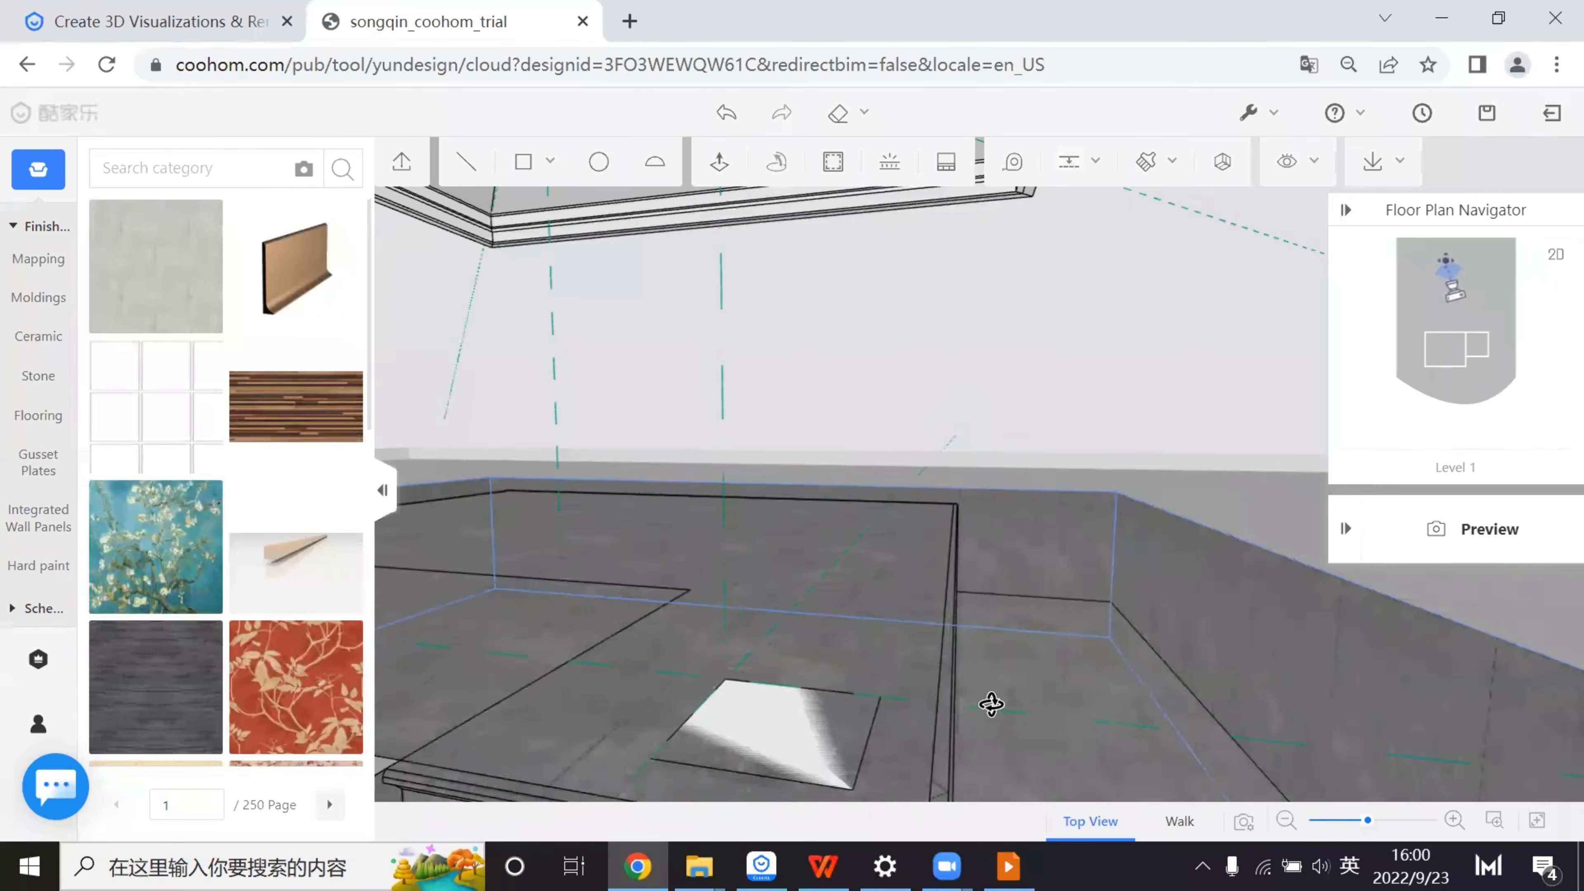
pyautogui.scroll(1, 888, 727)
pyautogui.moveTo(884, 729); pyautogui.dragTo(773, 699, button='middle')
pyautogui.scroll(2, 829, 699)
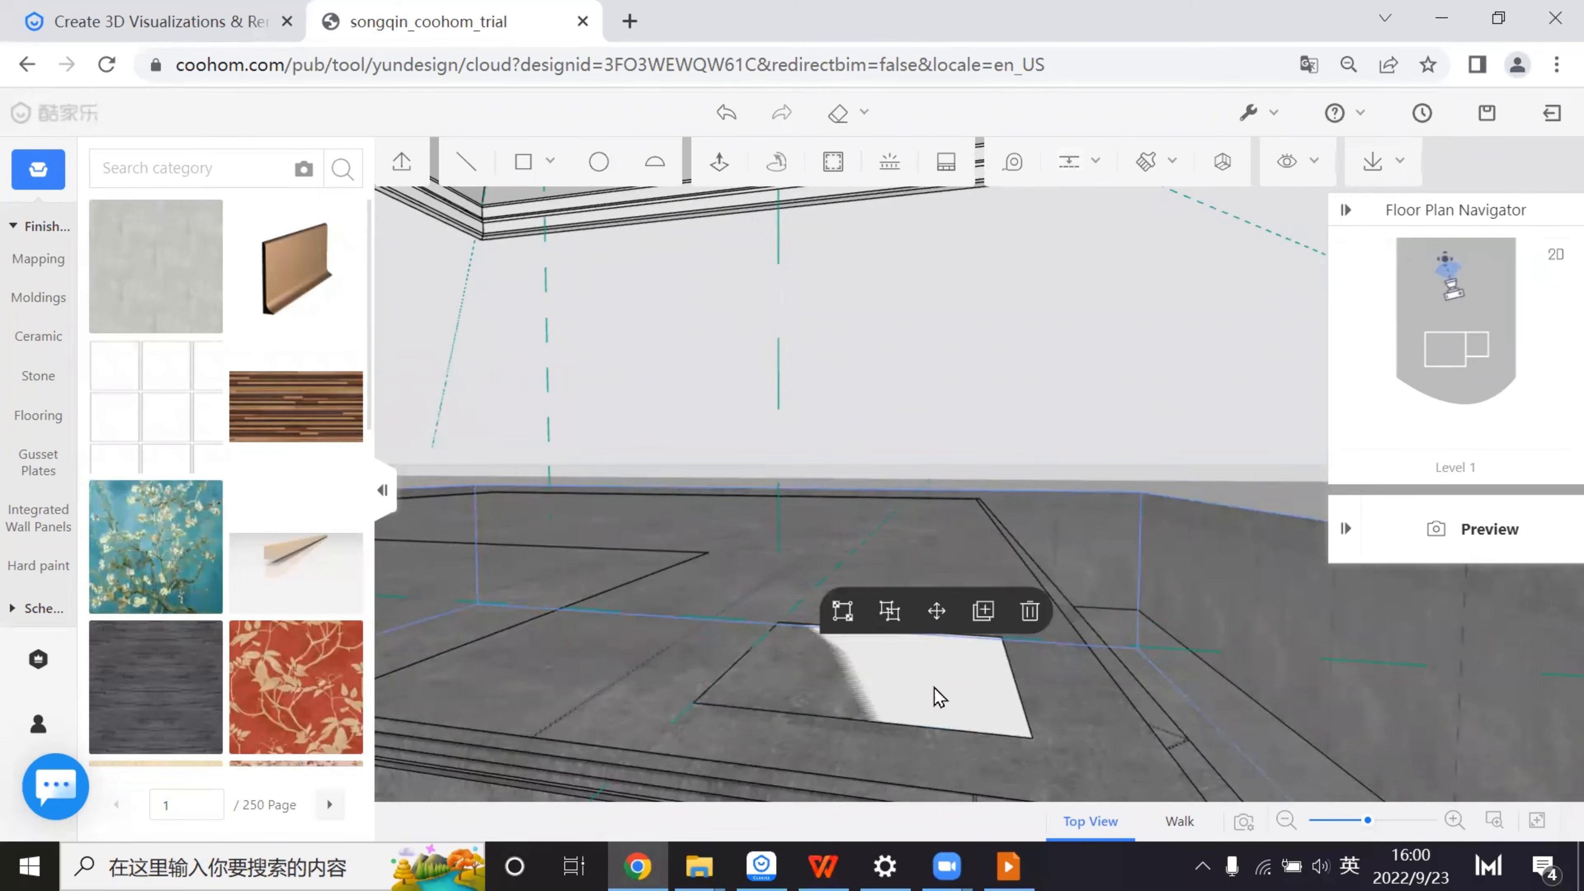
pyautogui.click(728, 119)
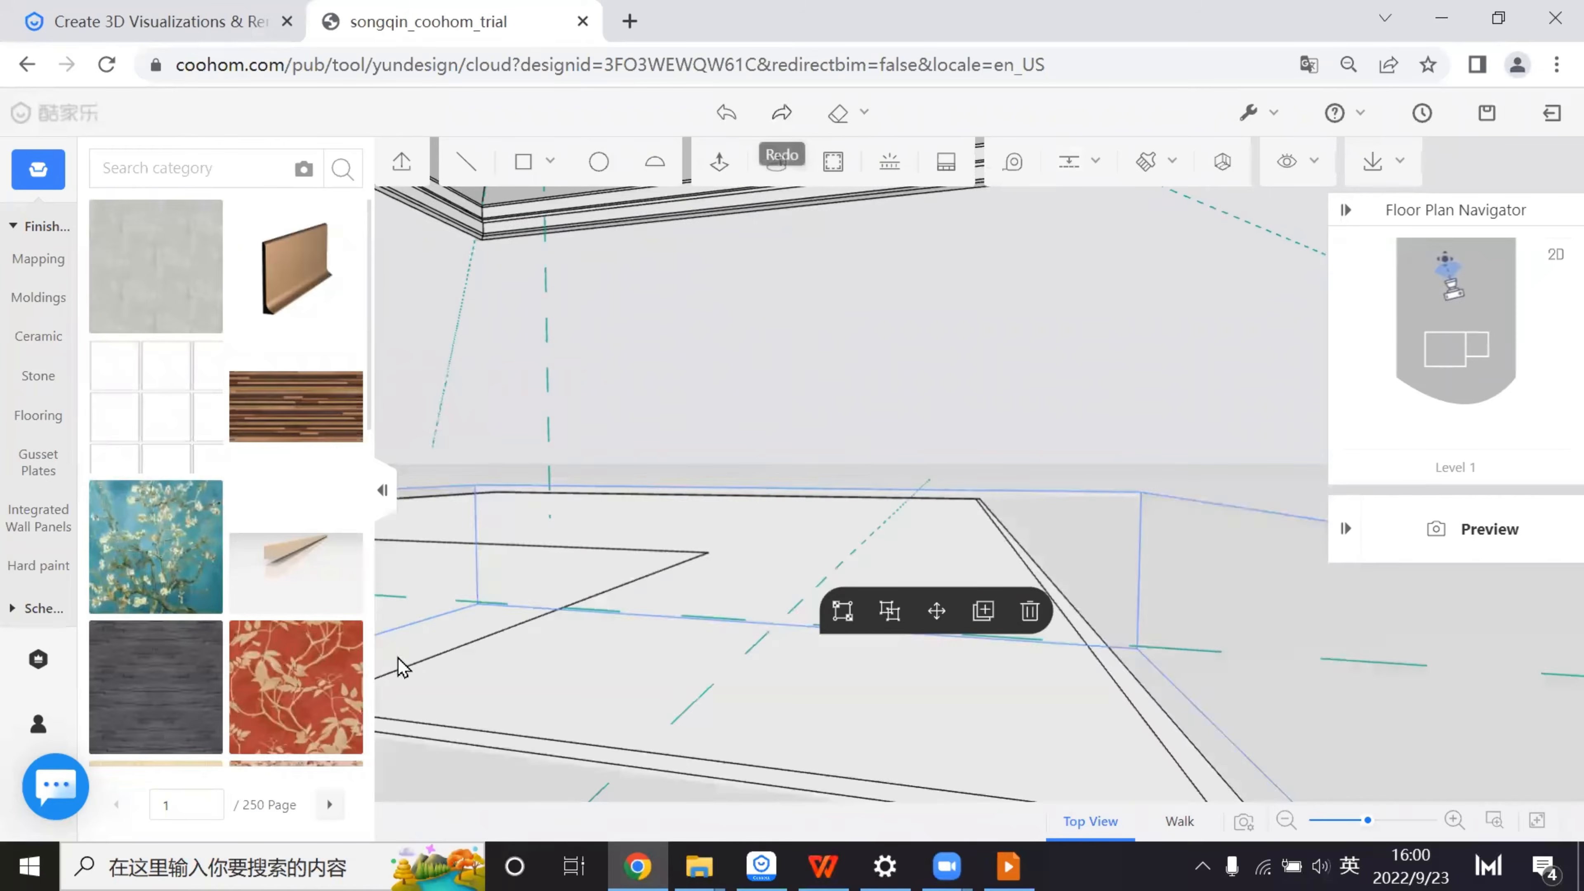
# - Add a vertical guide through the guide intersection on the platform, parallel to the pit's vertical corner edge
pyautogui.moveTo(1070, 164)
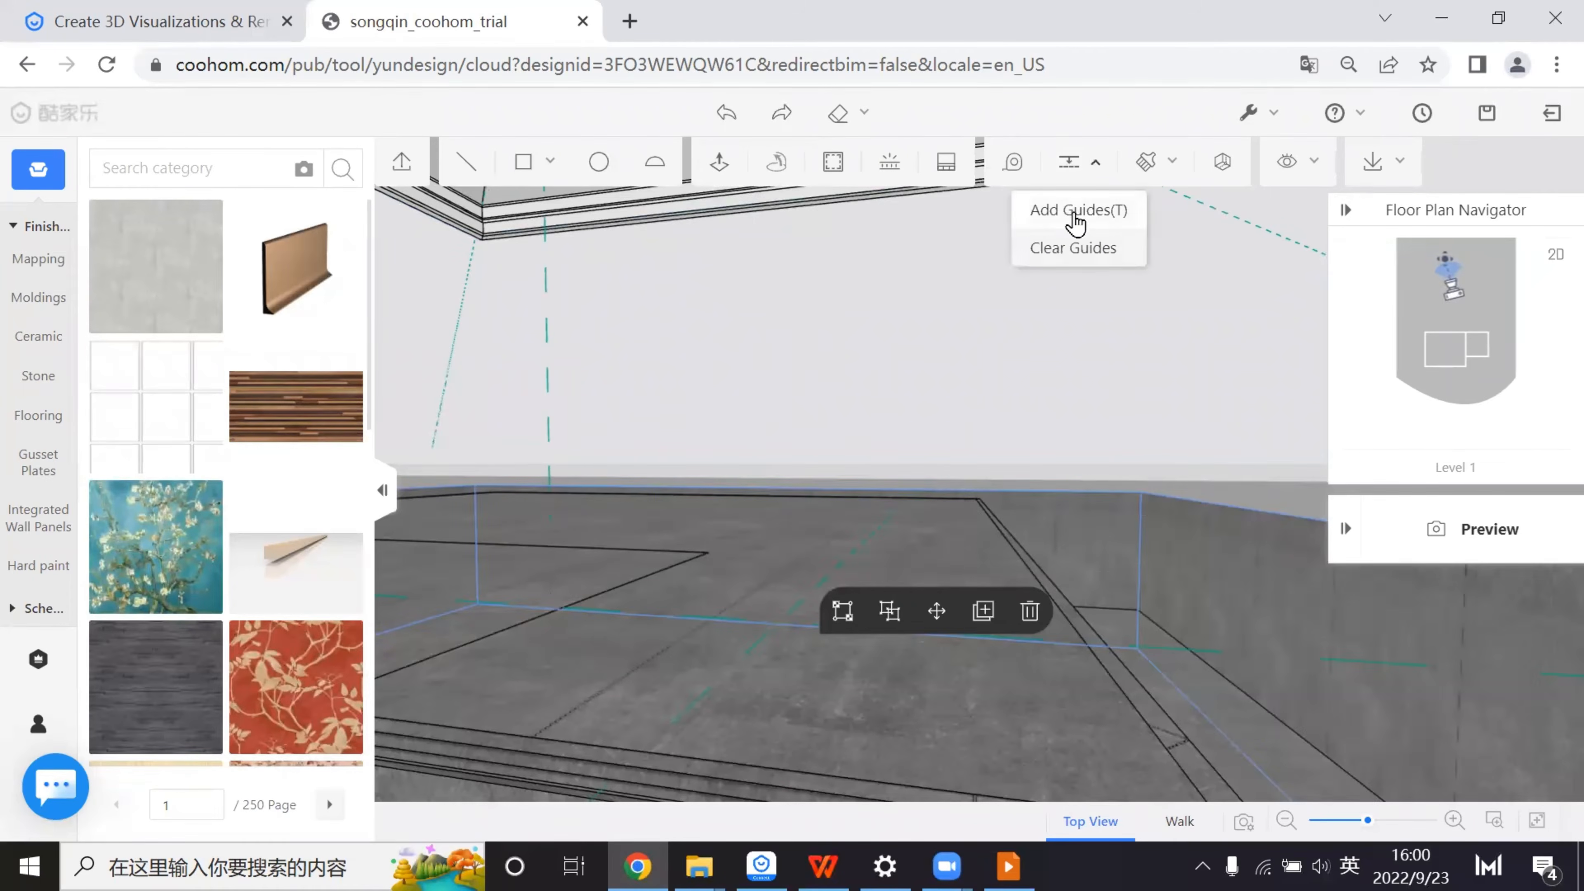
pyautogui.click(1074, 209)
pyautogui.click(1138, 533)
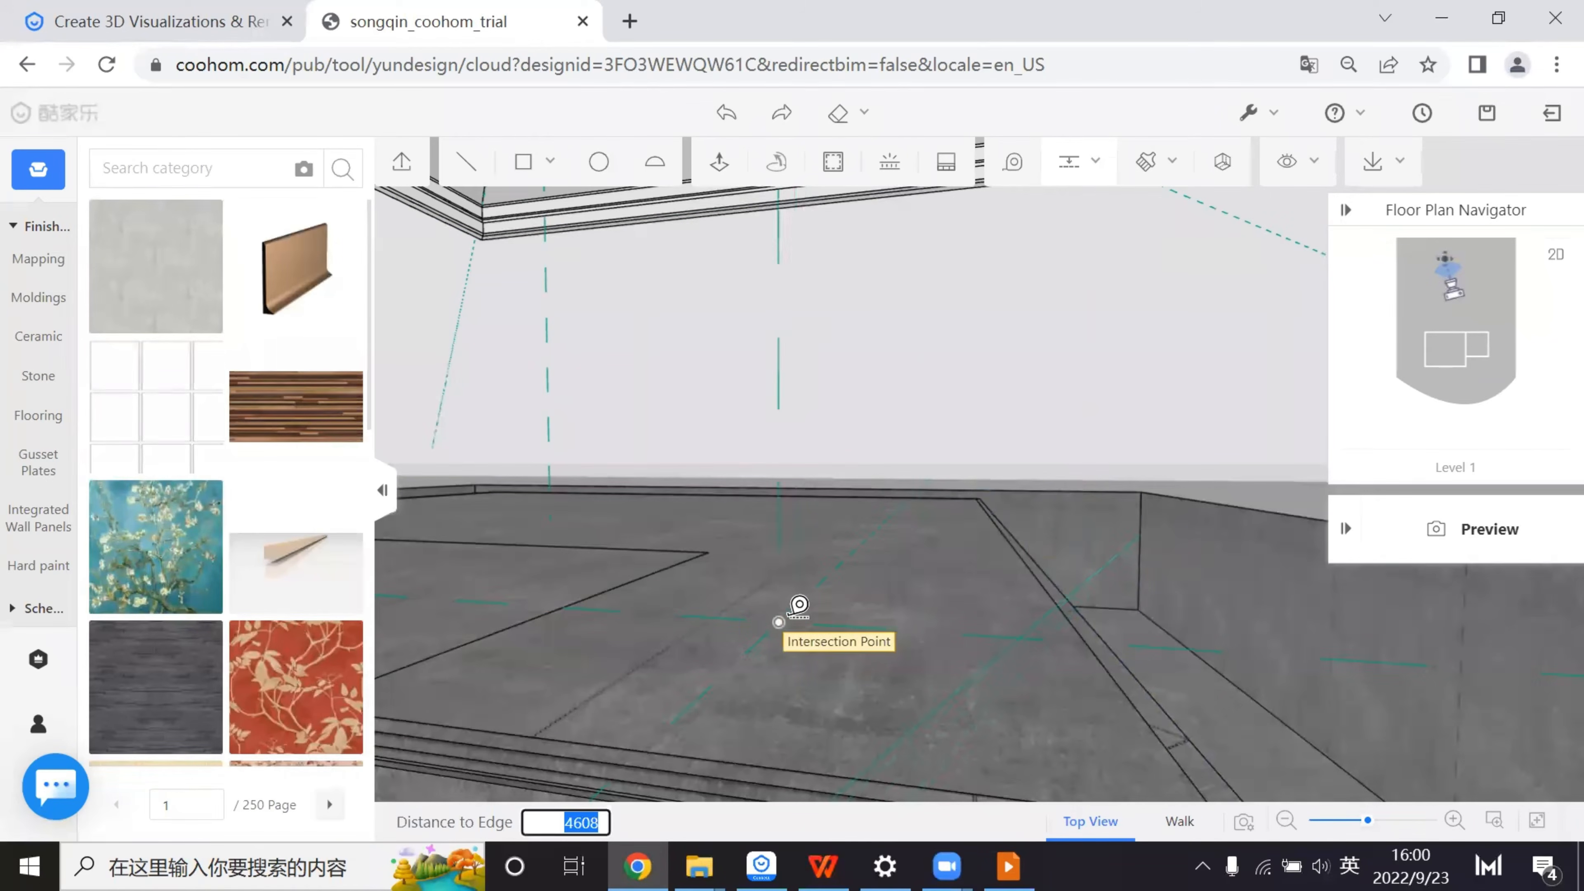
pyautogui.click(797, 605)
pyautogui.press('Escape')
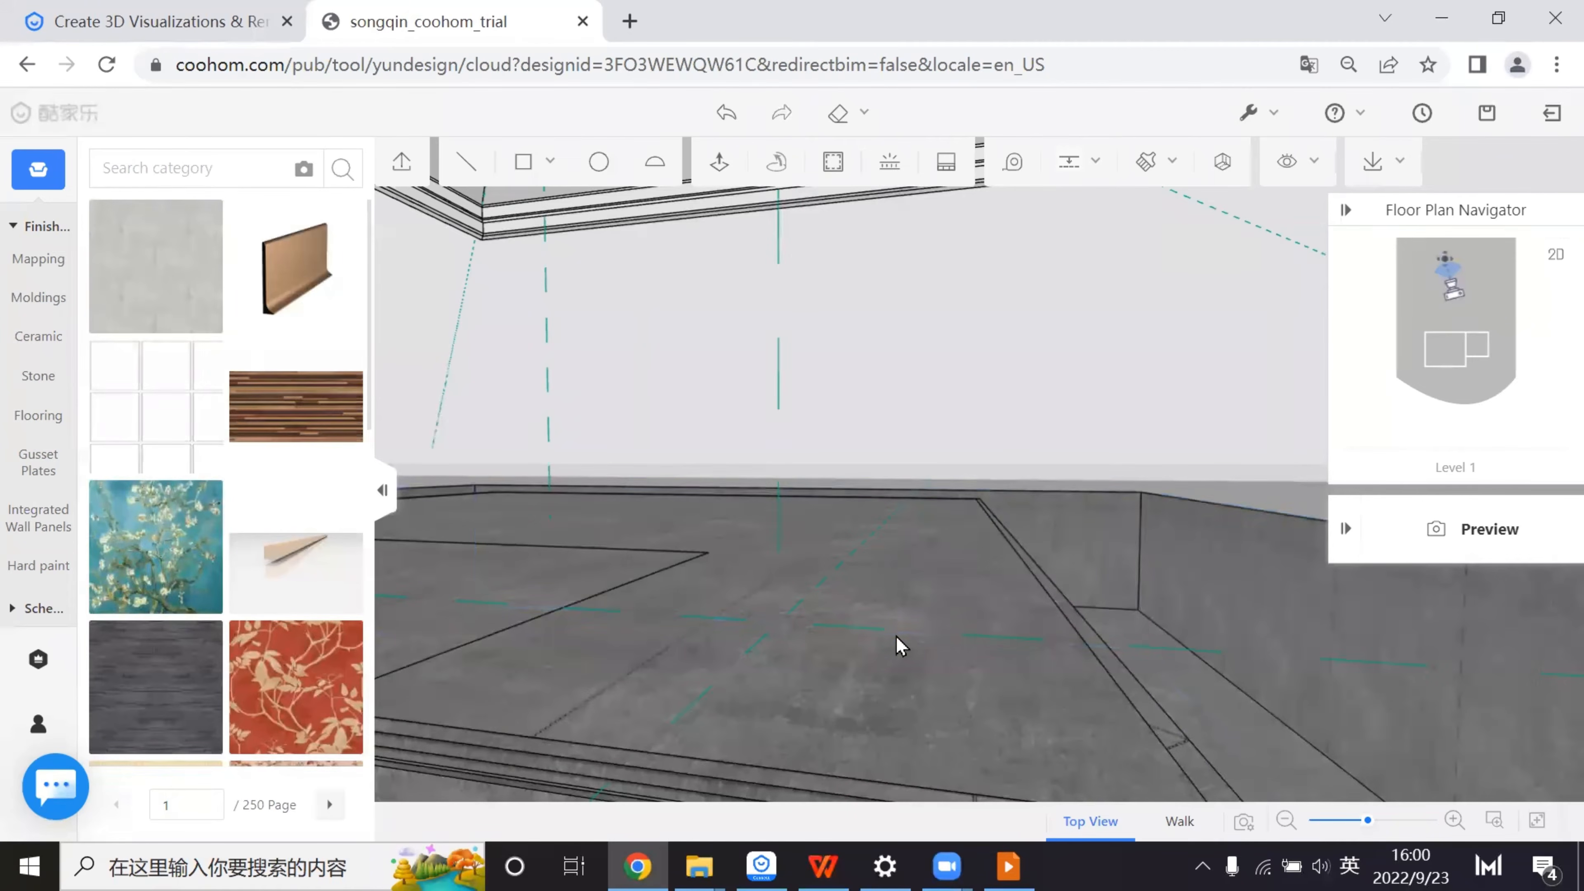
# - Draw an upright rectangle from a point on the vertical guide down to the horizontal guide on the platform
pyautogui.click(510, 164)
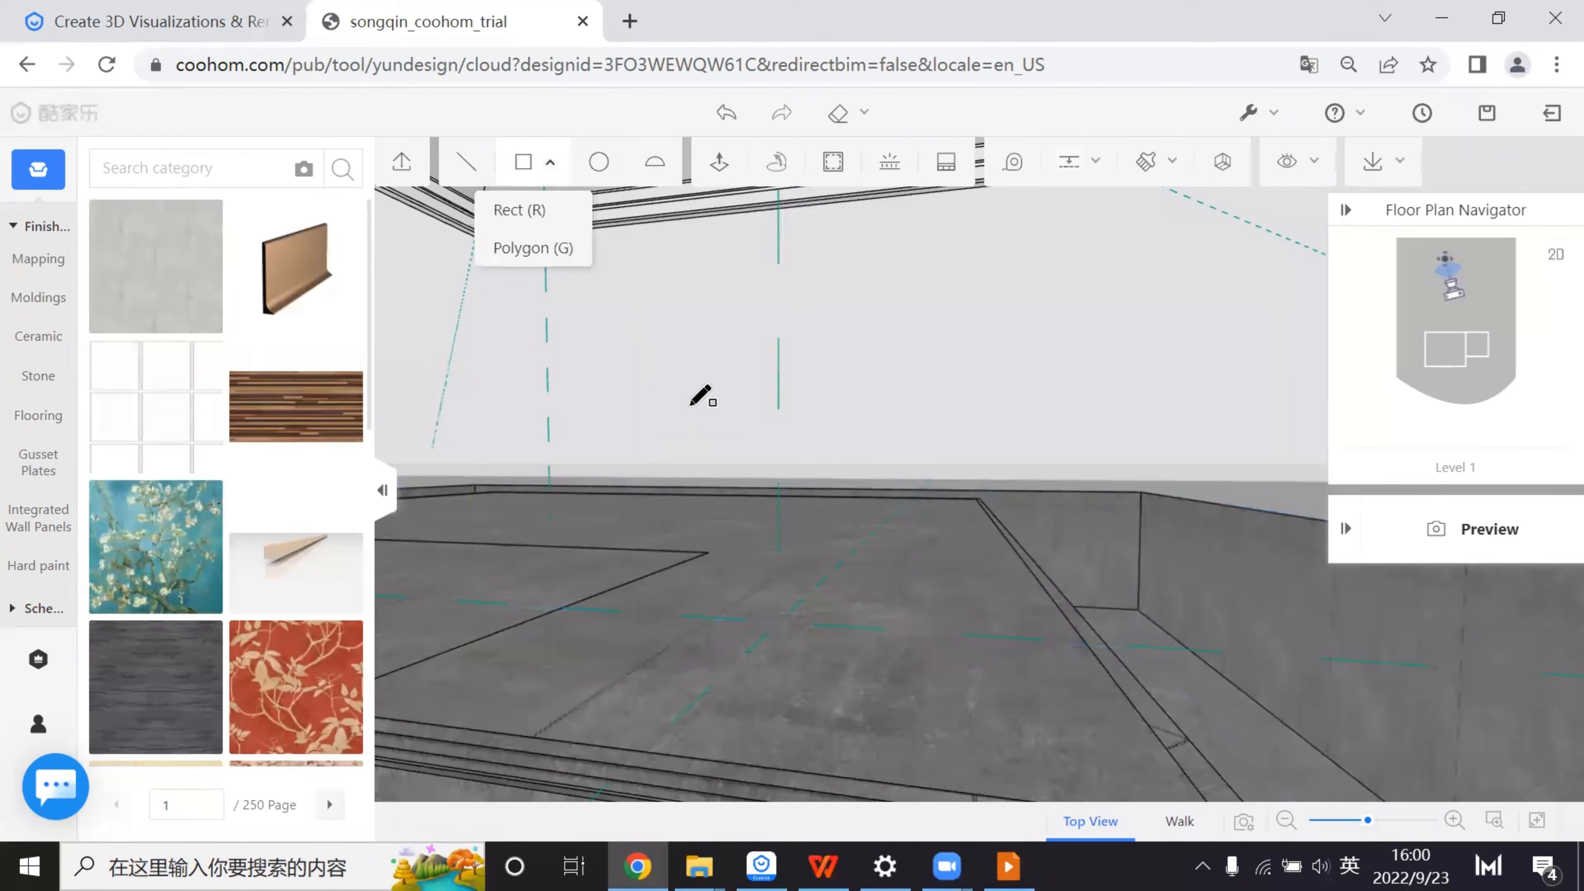
pyautogui.click(778, 534)
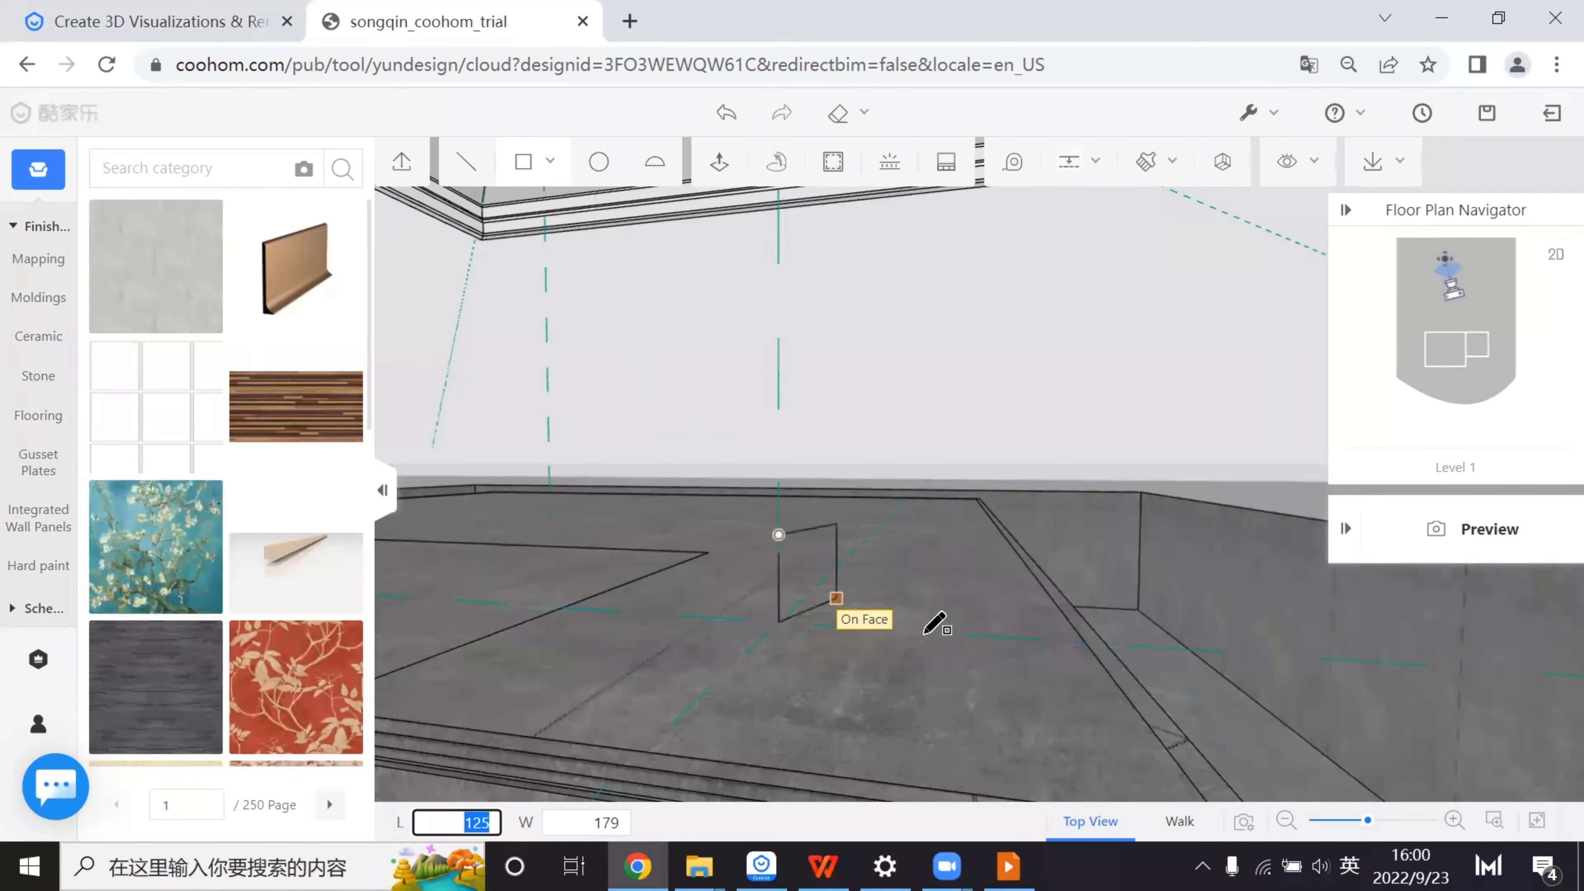
pyautogui.click(1008, 637)
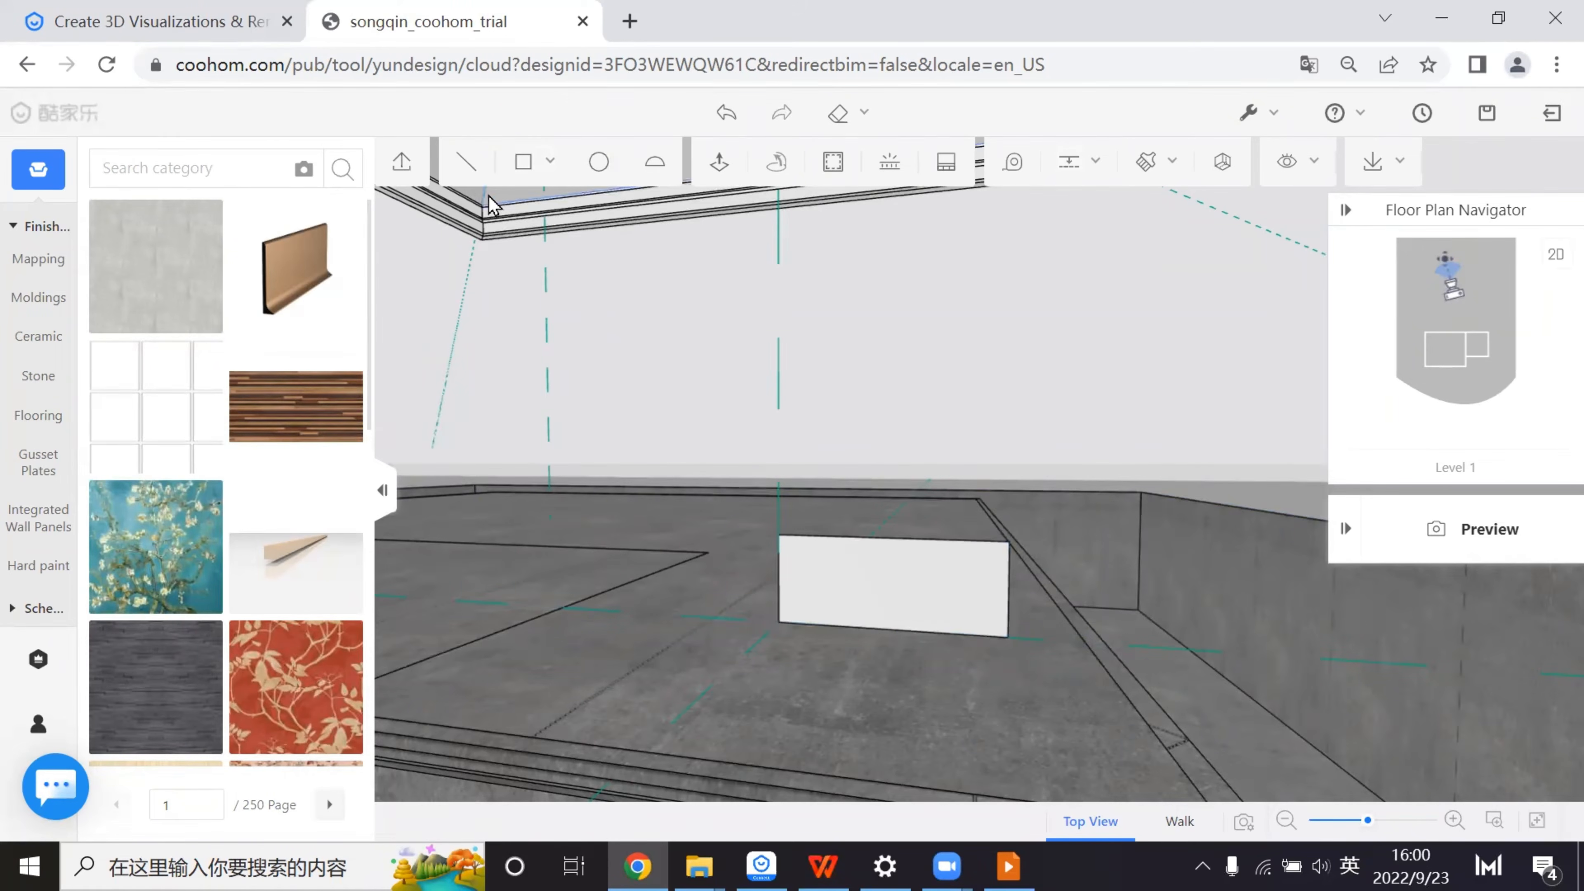
# - Draw a 300 × 10 rectangle on the upright face from the guide intersection and delete the rest of that face
pyautogui.click(523, 161)
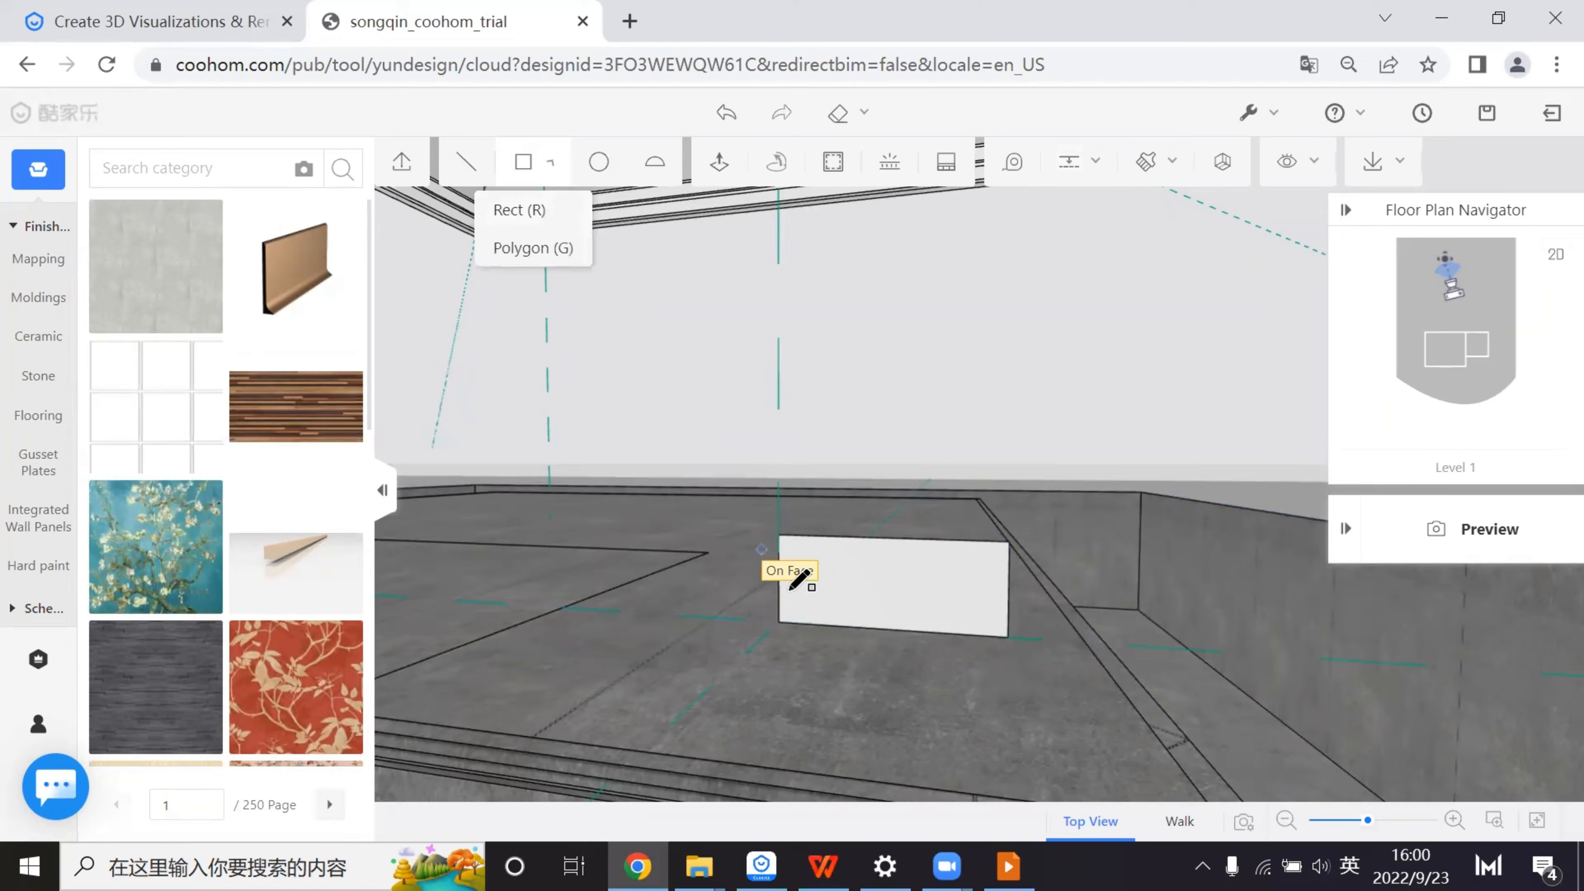
pyautogui.click(779, 622)
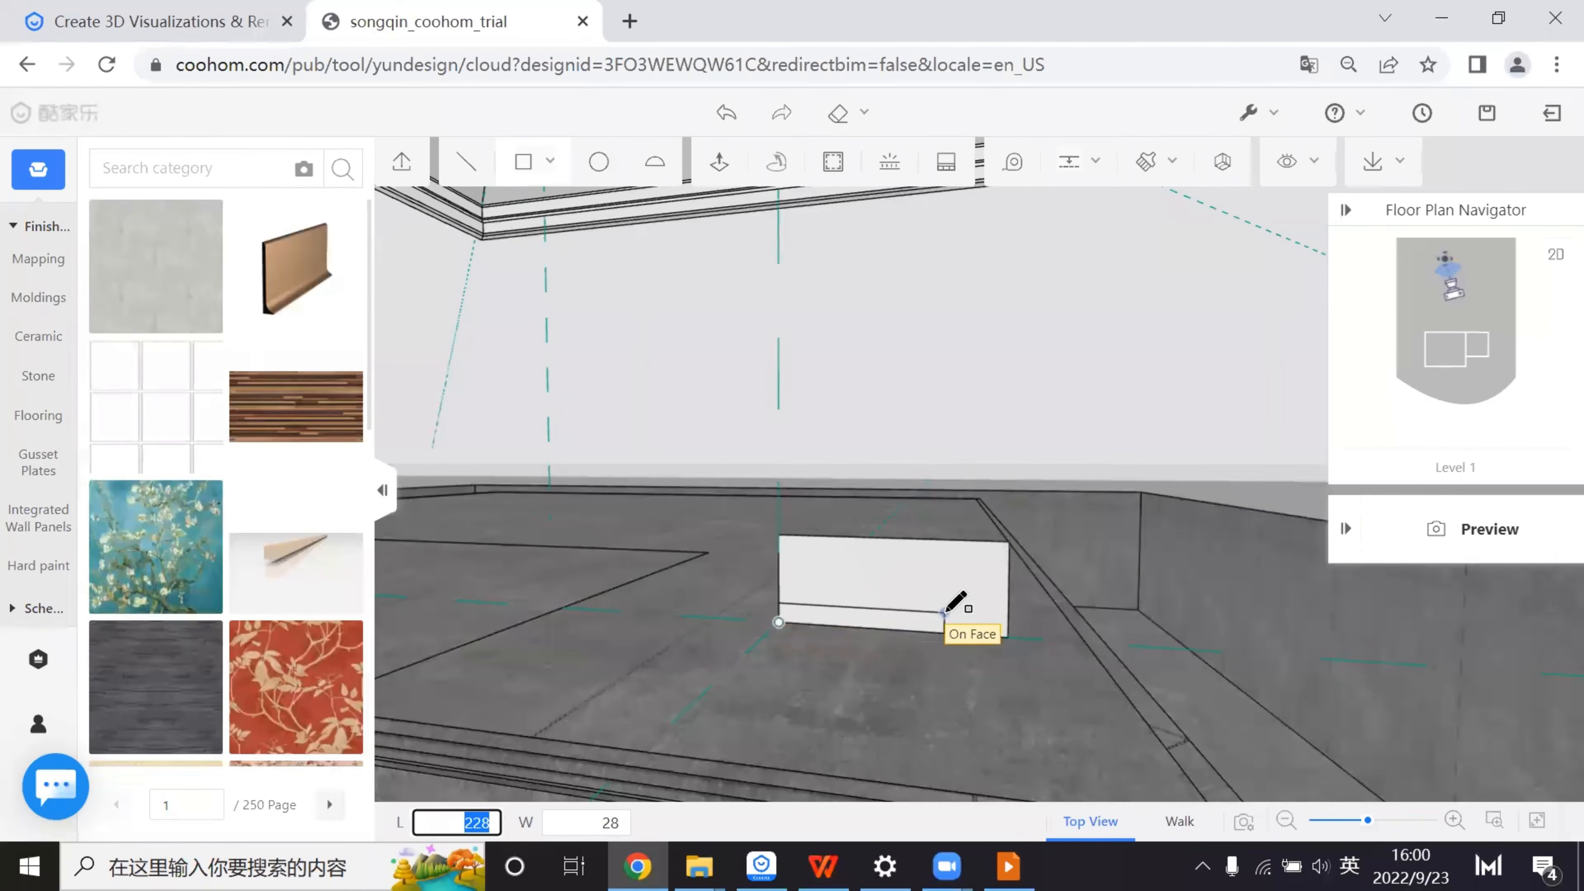
pyautogui.press('Tab')
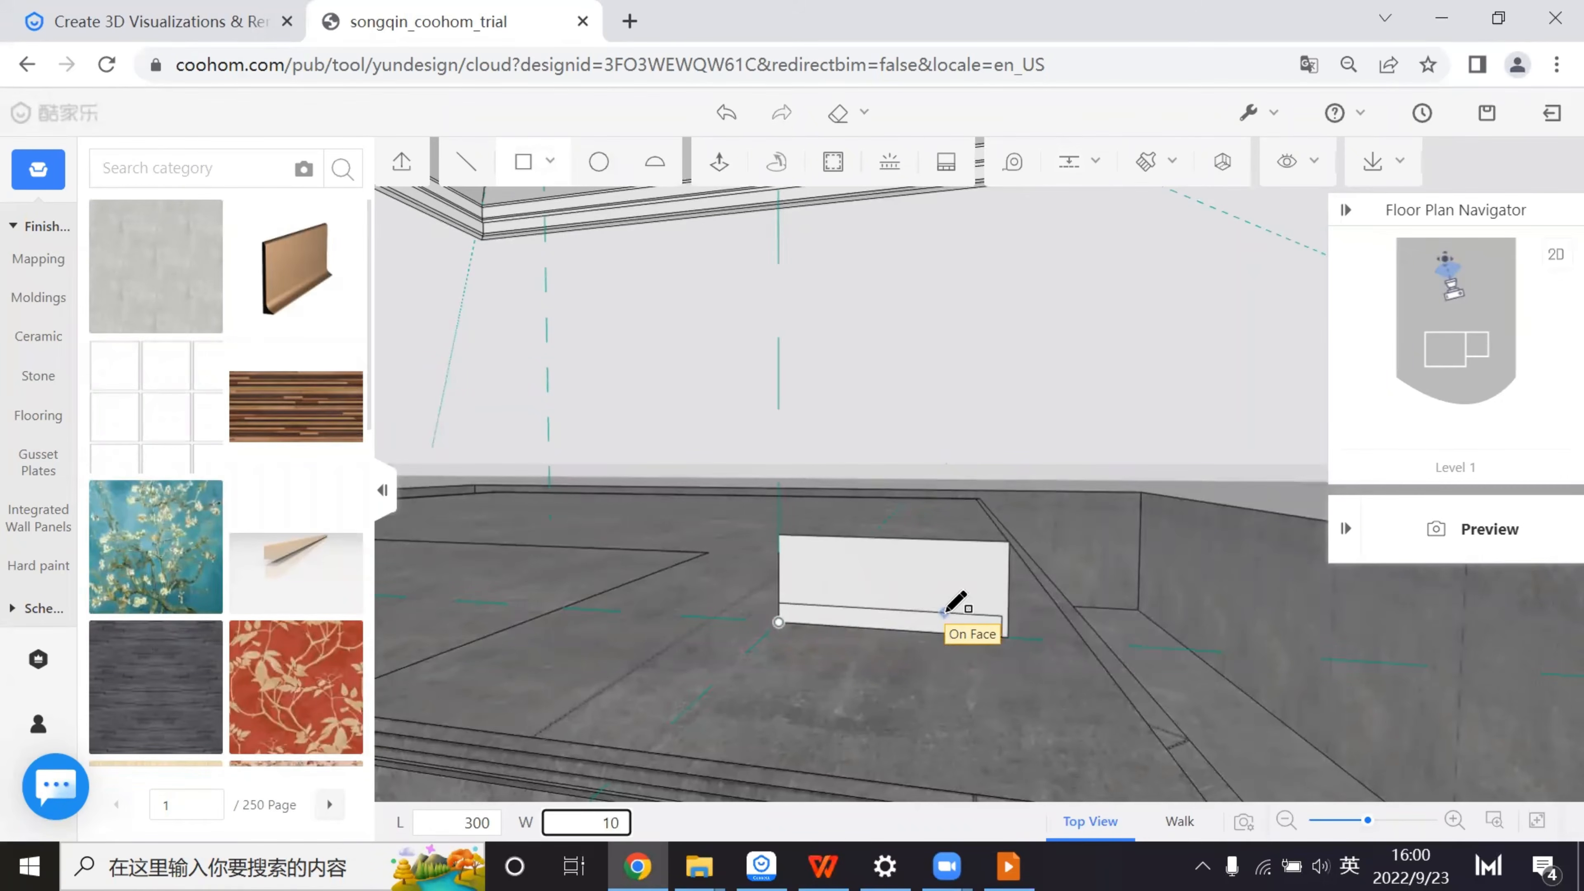
pyautogui.write('10')
pyautogui.press('Return')
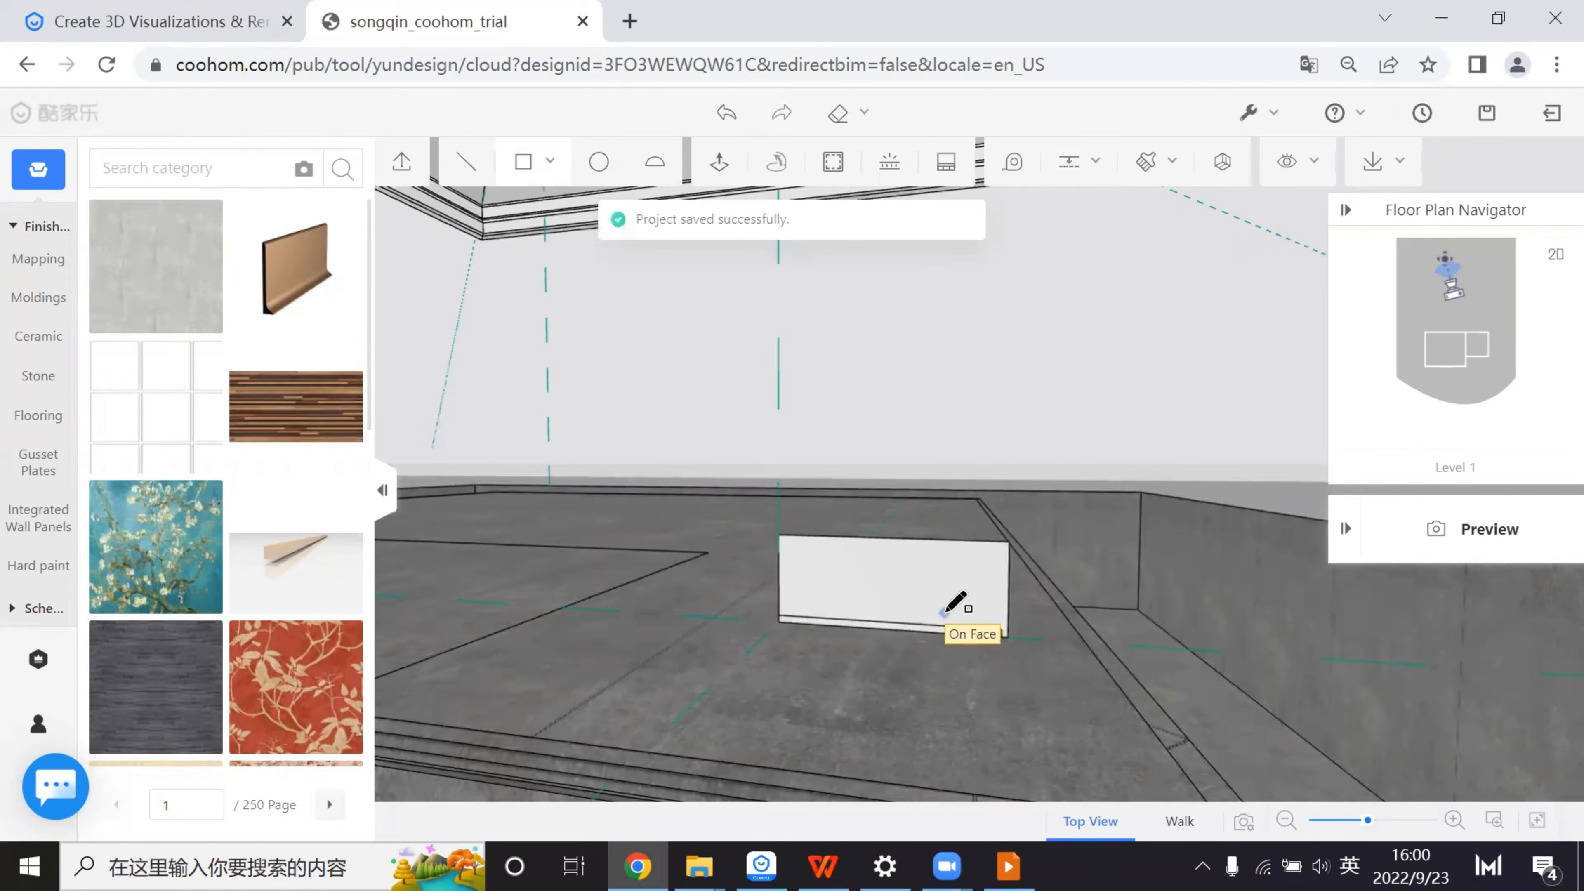
pyautogui.press('Escape')
pyautogui.click(940, 587)
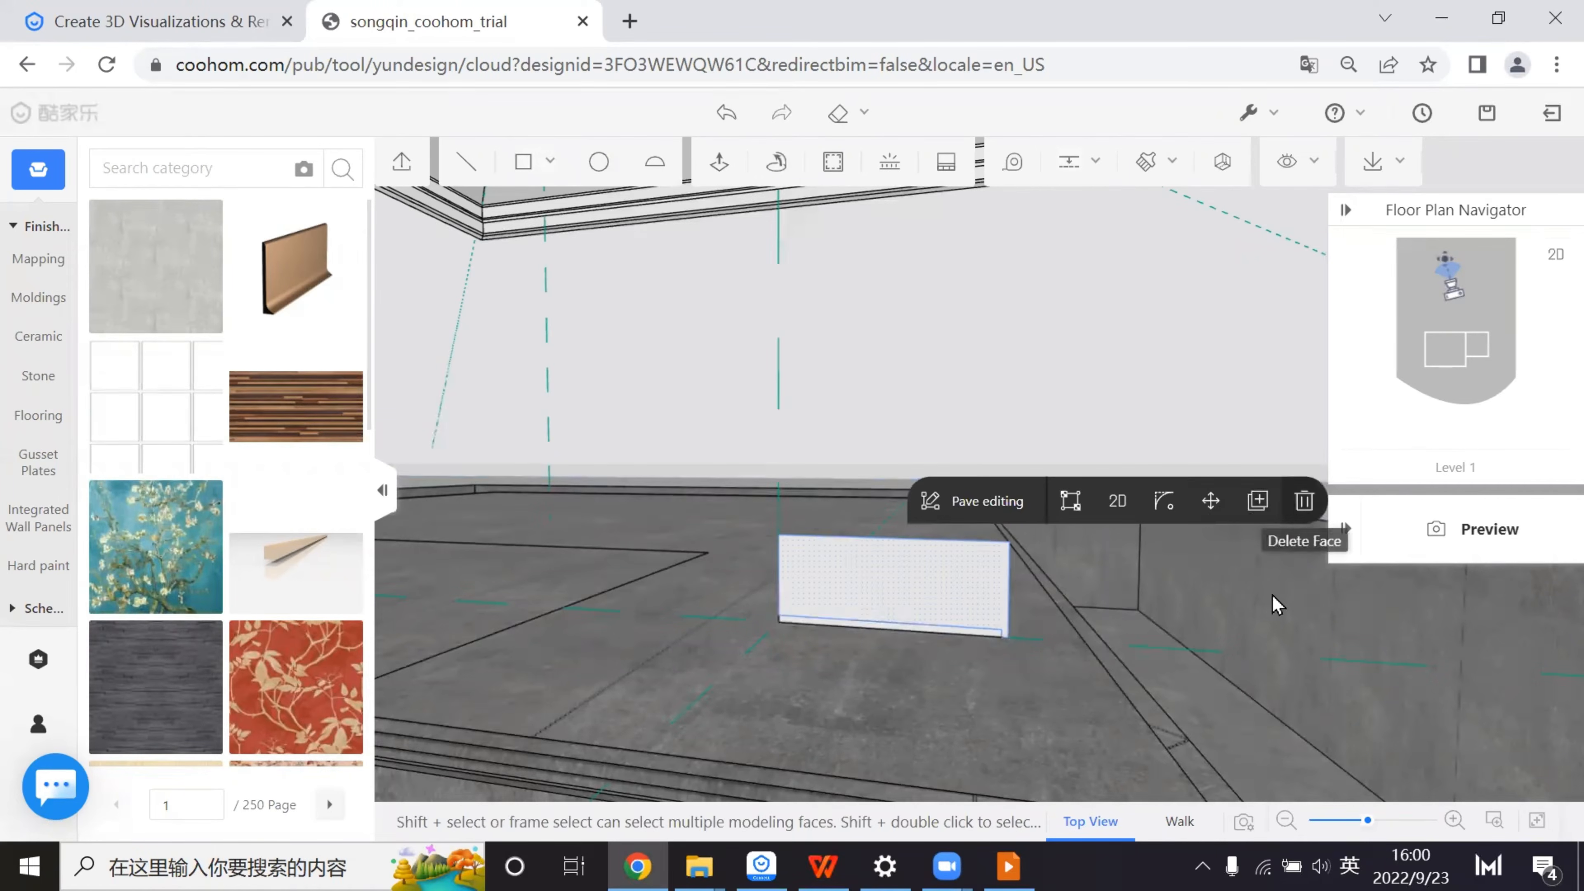
pyautogui.click(1304, 501)
# - Extrude the upright 300 × 10 strip by 300 with Push/Pull to form a flat square slab on the platform
pyautogui.scroll(2, 1033, 655)
pyautogui.click(720, 163)
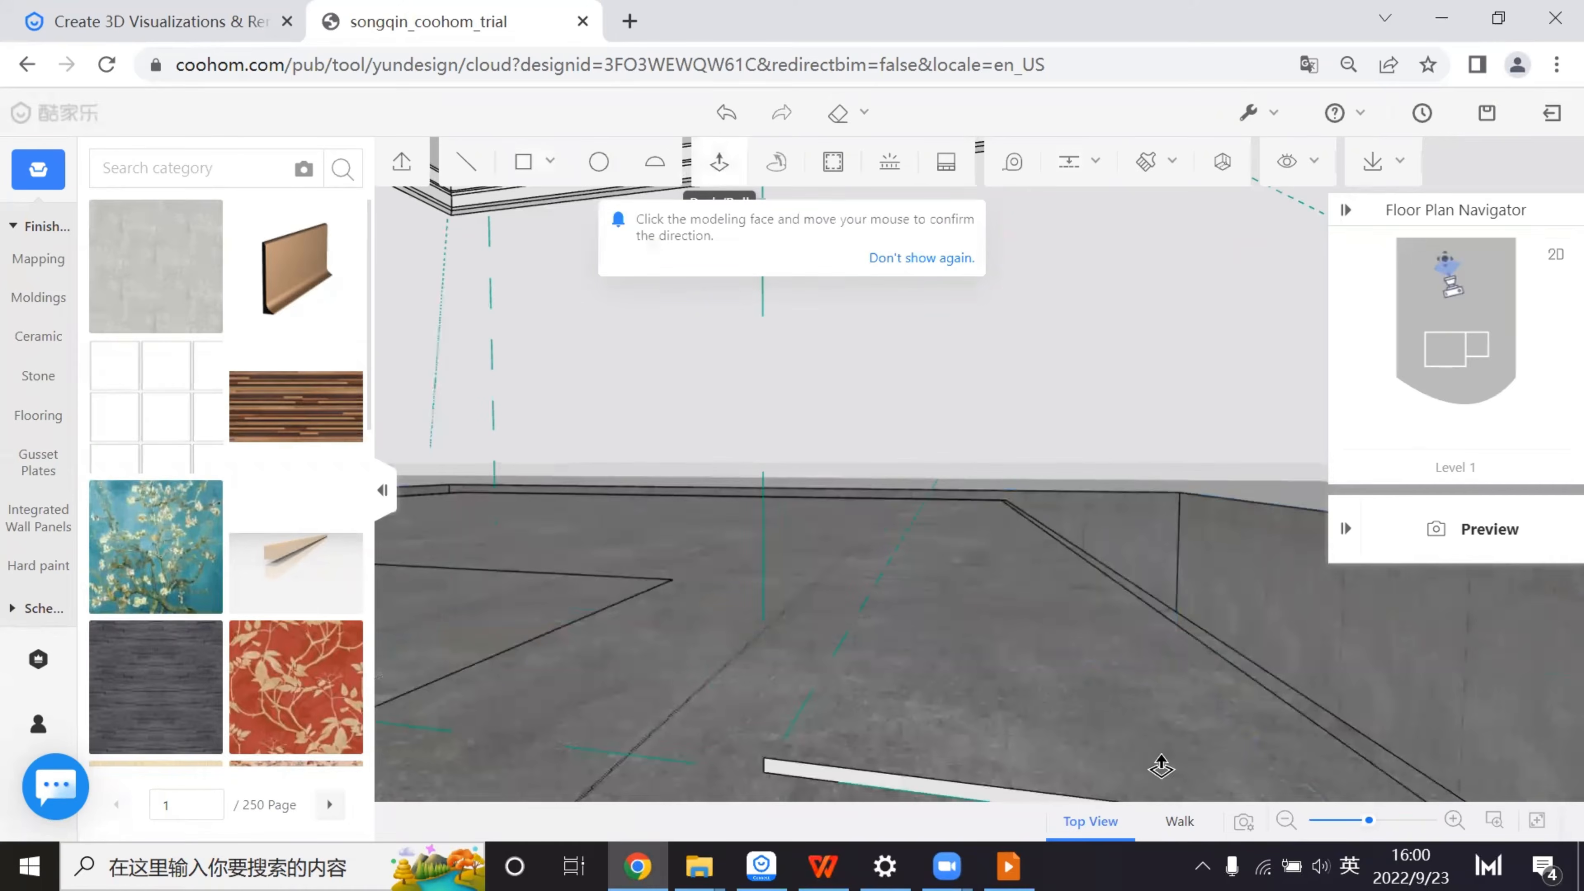
pyautogui.moveTo(1104, 645); pyautogui.dragTo(986, 615, button='right')
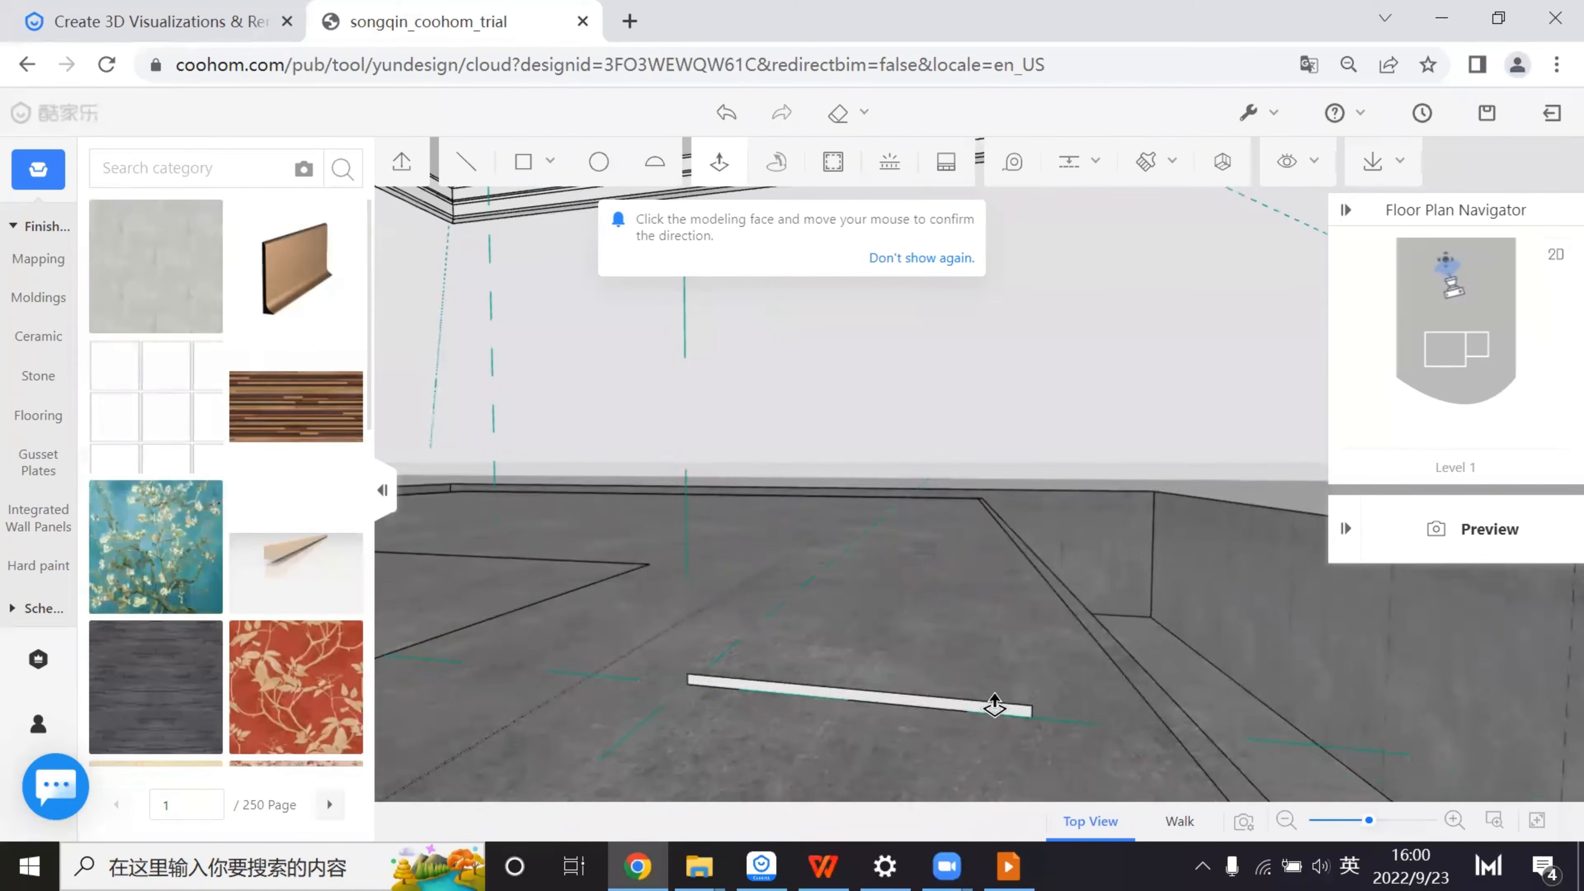
pyautogui.scroll(2, 990, 701)
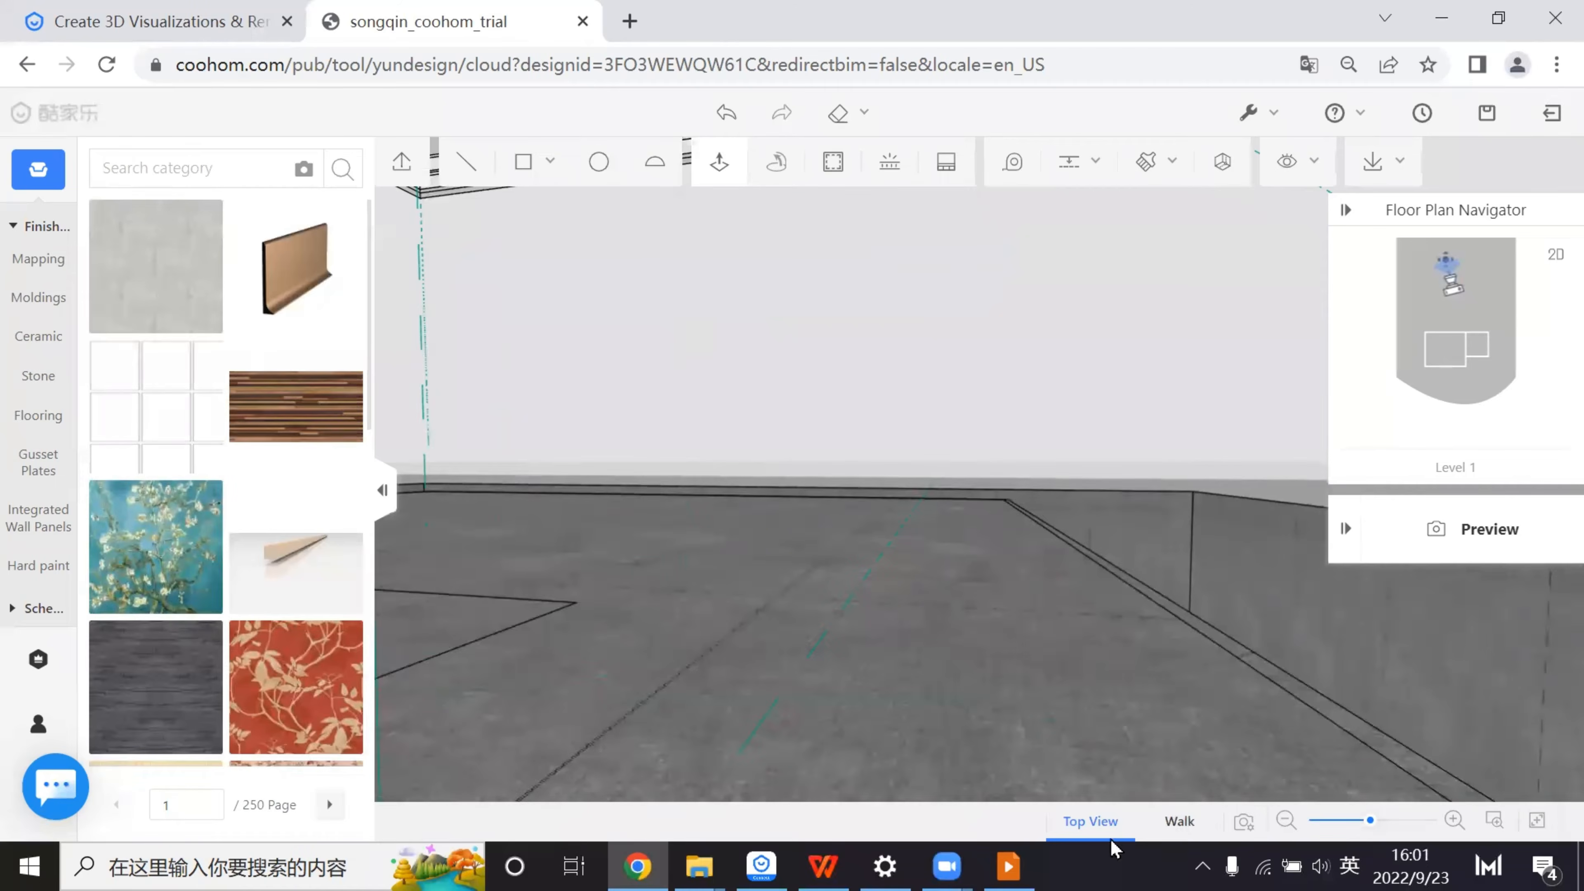
pyautogui.click(1175, 821)
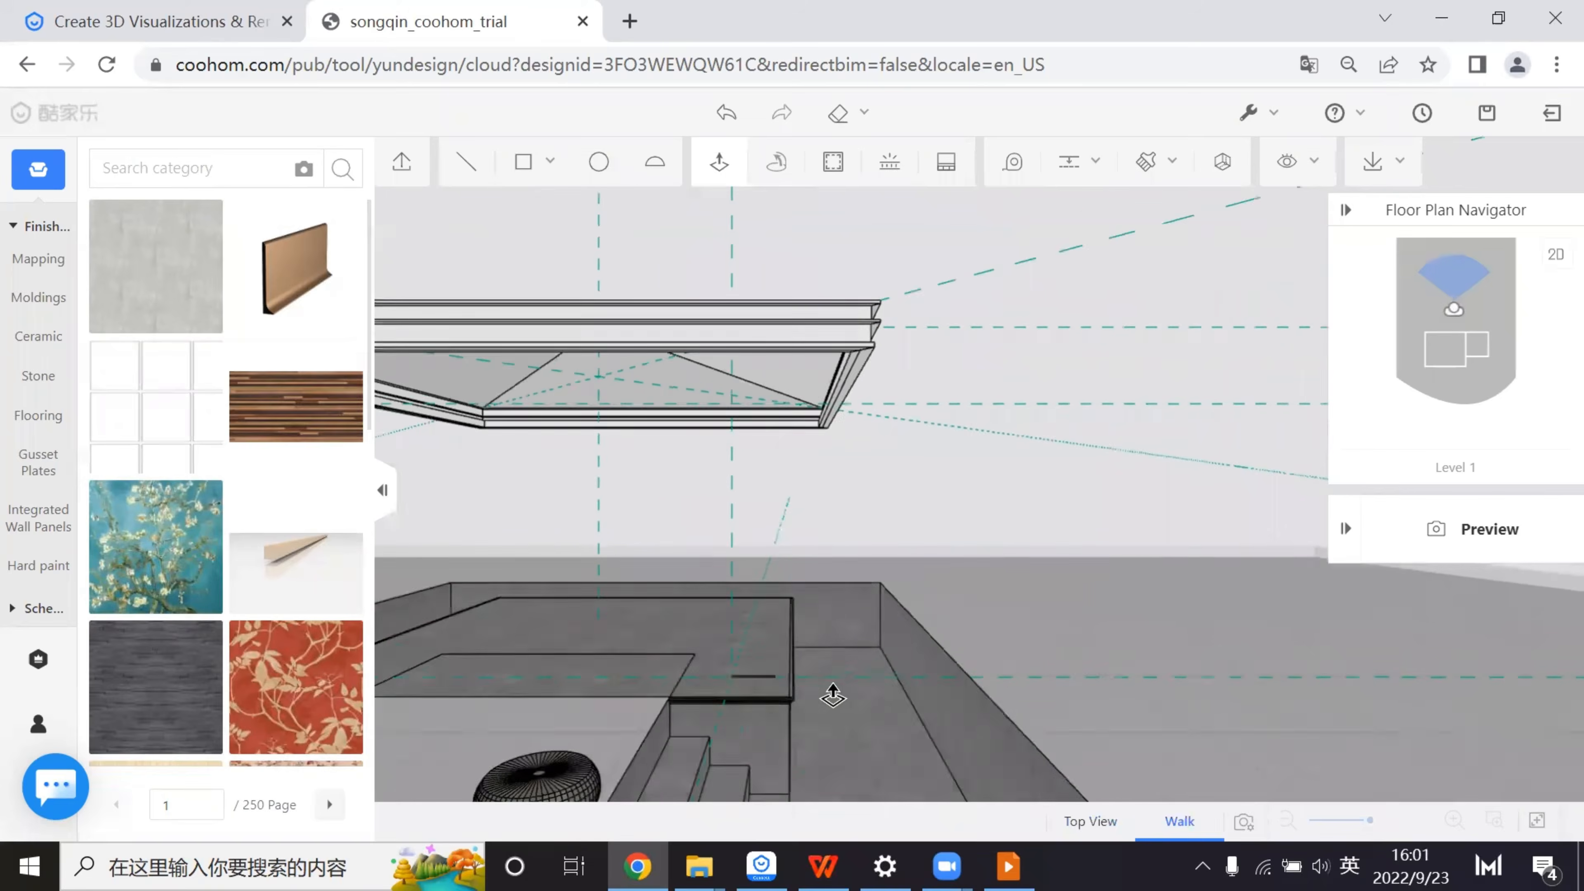
pyautogui.scroll(5, 795, 663)
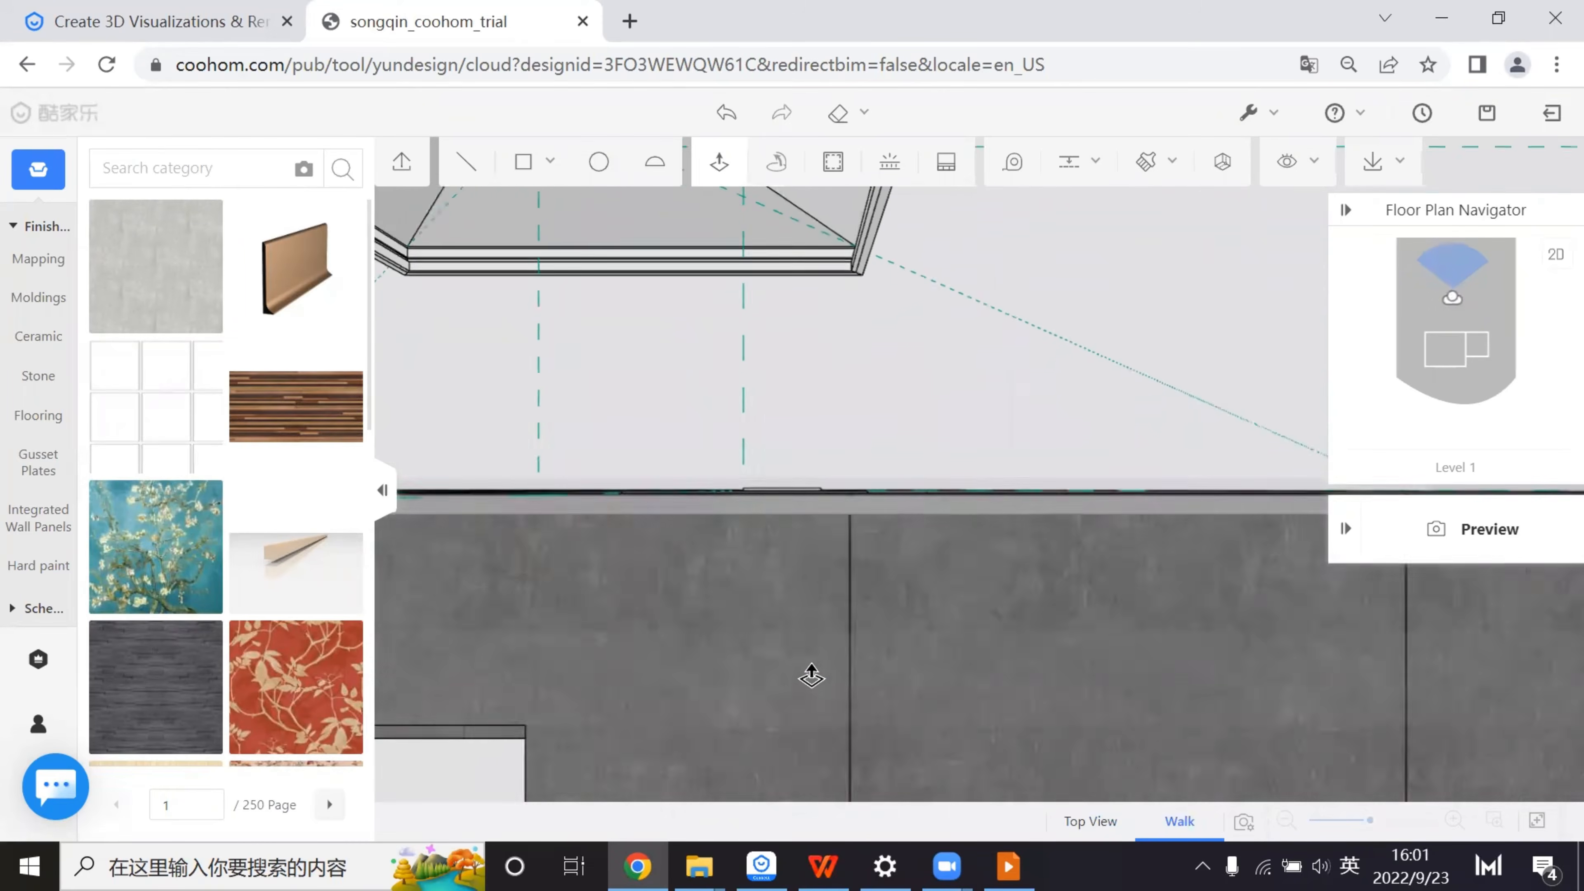
pyautogui.scroll(4, 812, 676)
pyautogui.press('q')
pyautogui.press('Escape')
pyautogui.press('e')
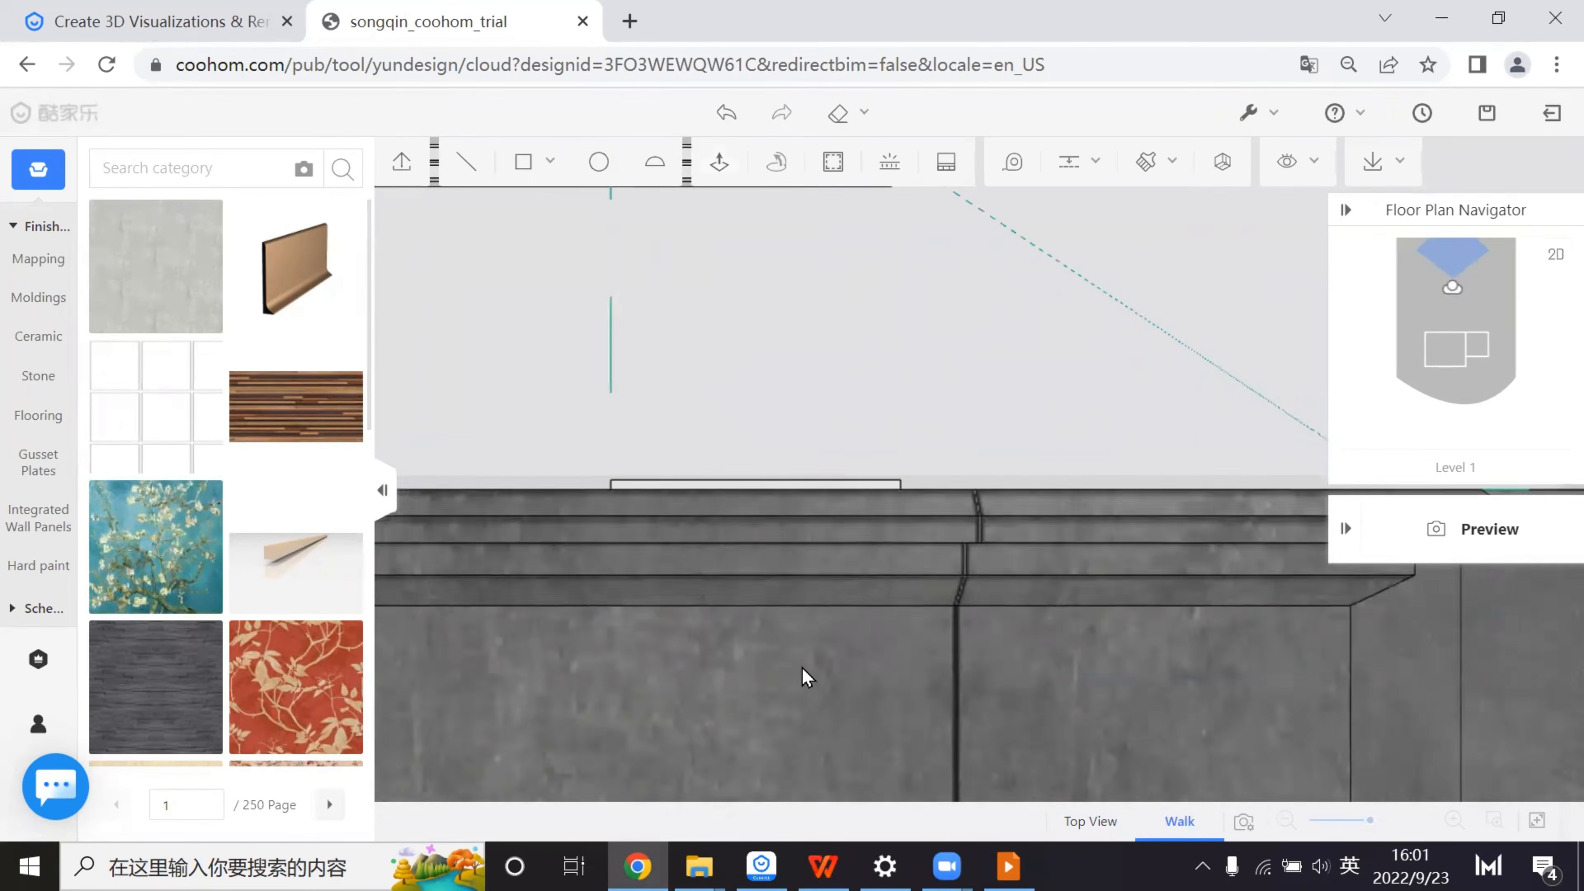
pyautogui.scroll(3, 802, 668)
pyautogui.scroll(-1, 802, 668)
pyautogui.press('q')
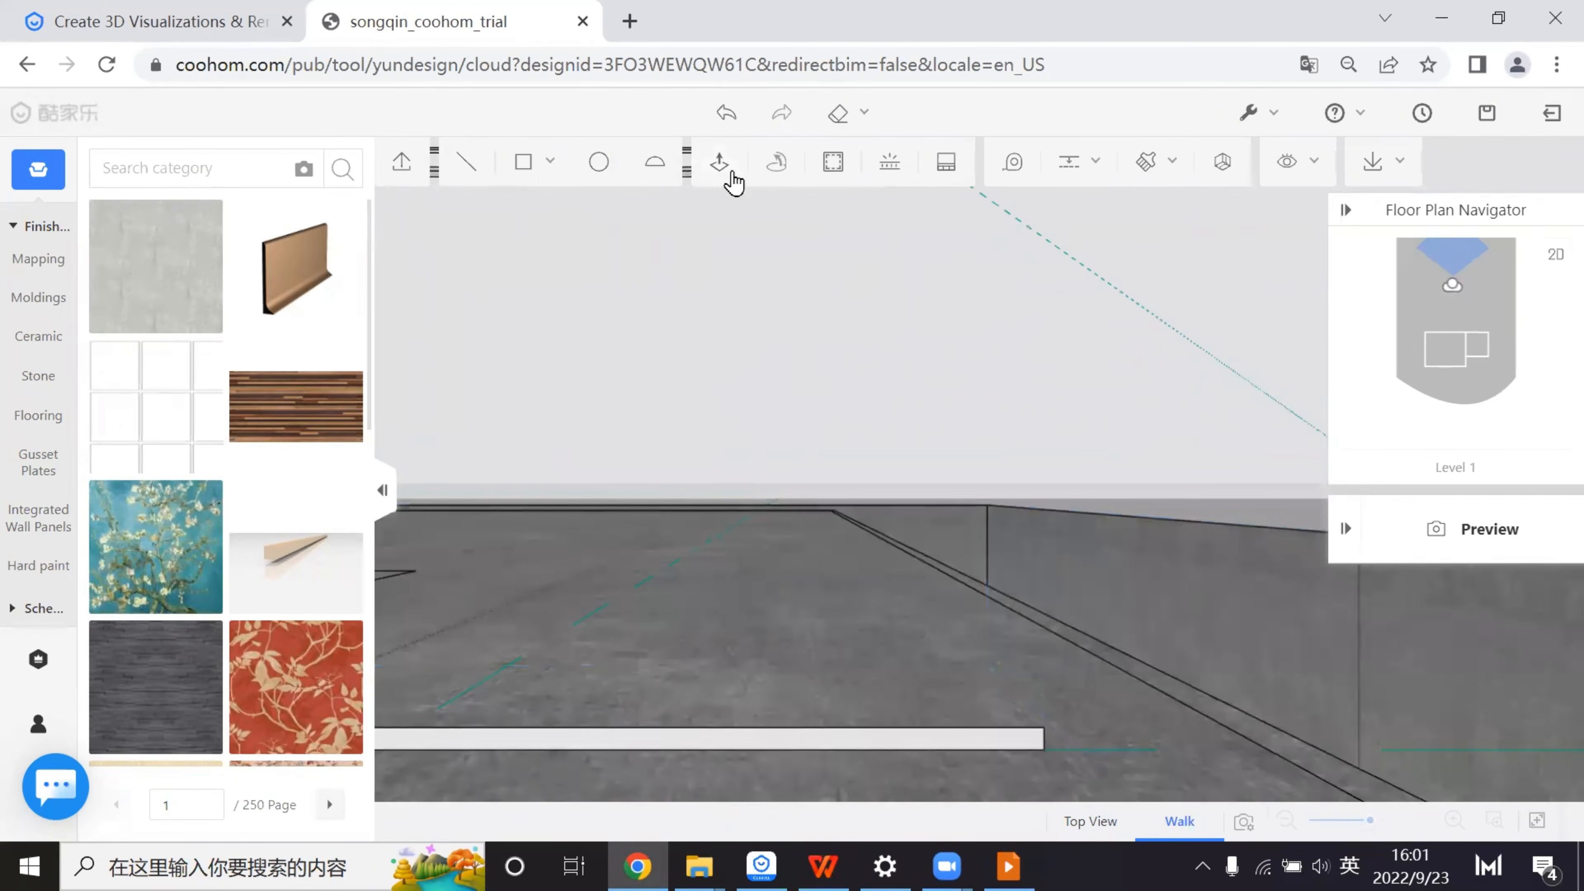
pyautogui.click(720, 163)
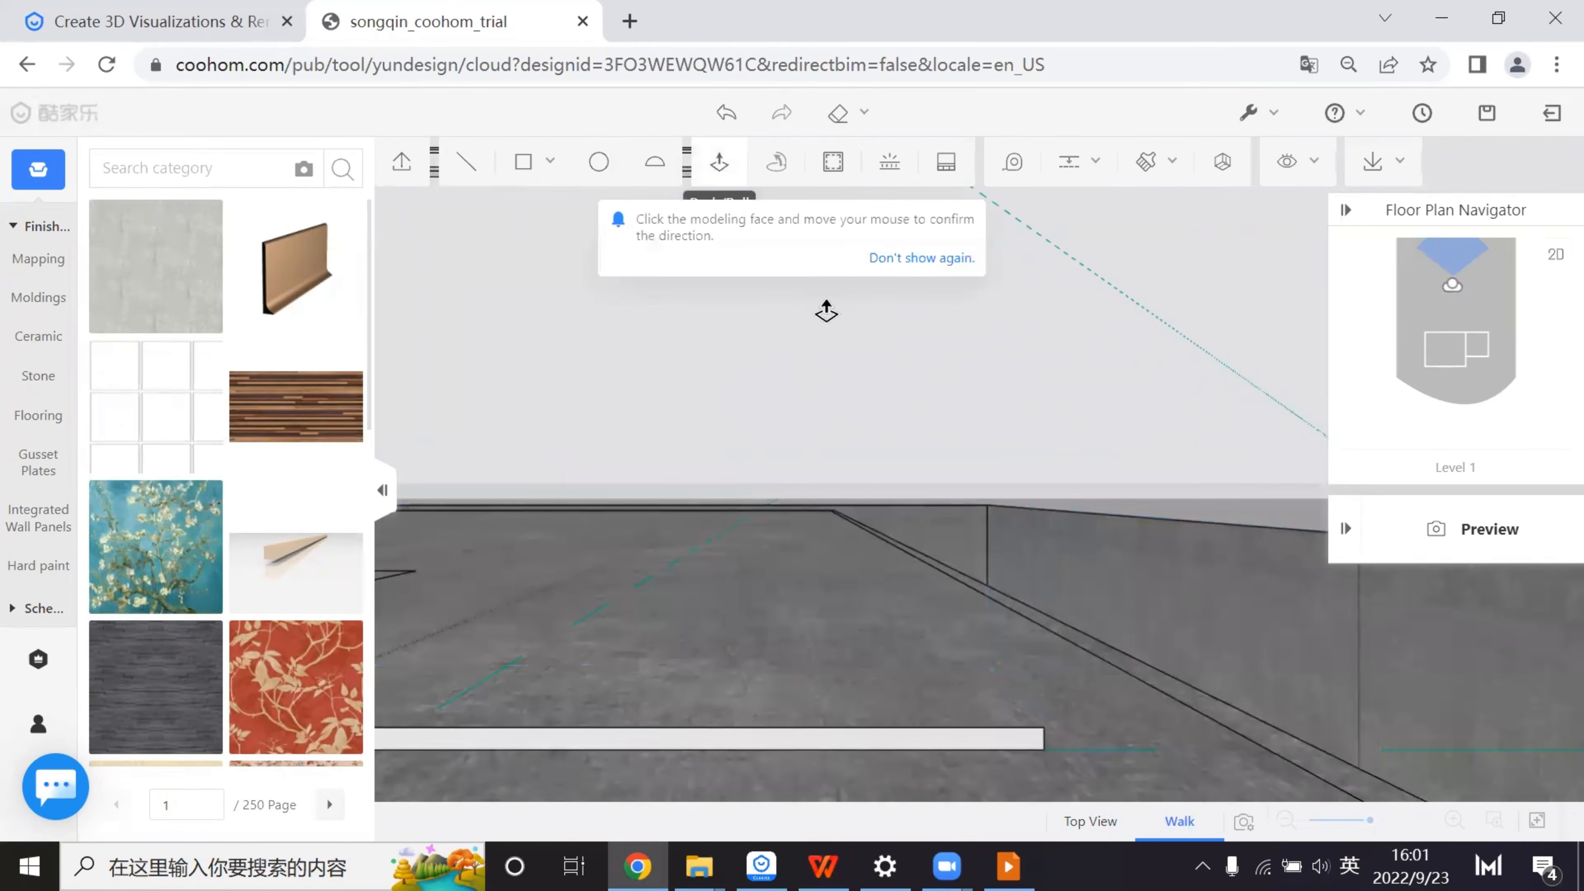
pyautogui.click(977, 749)
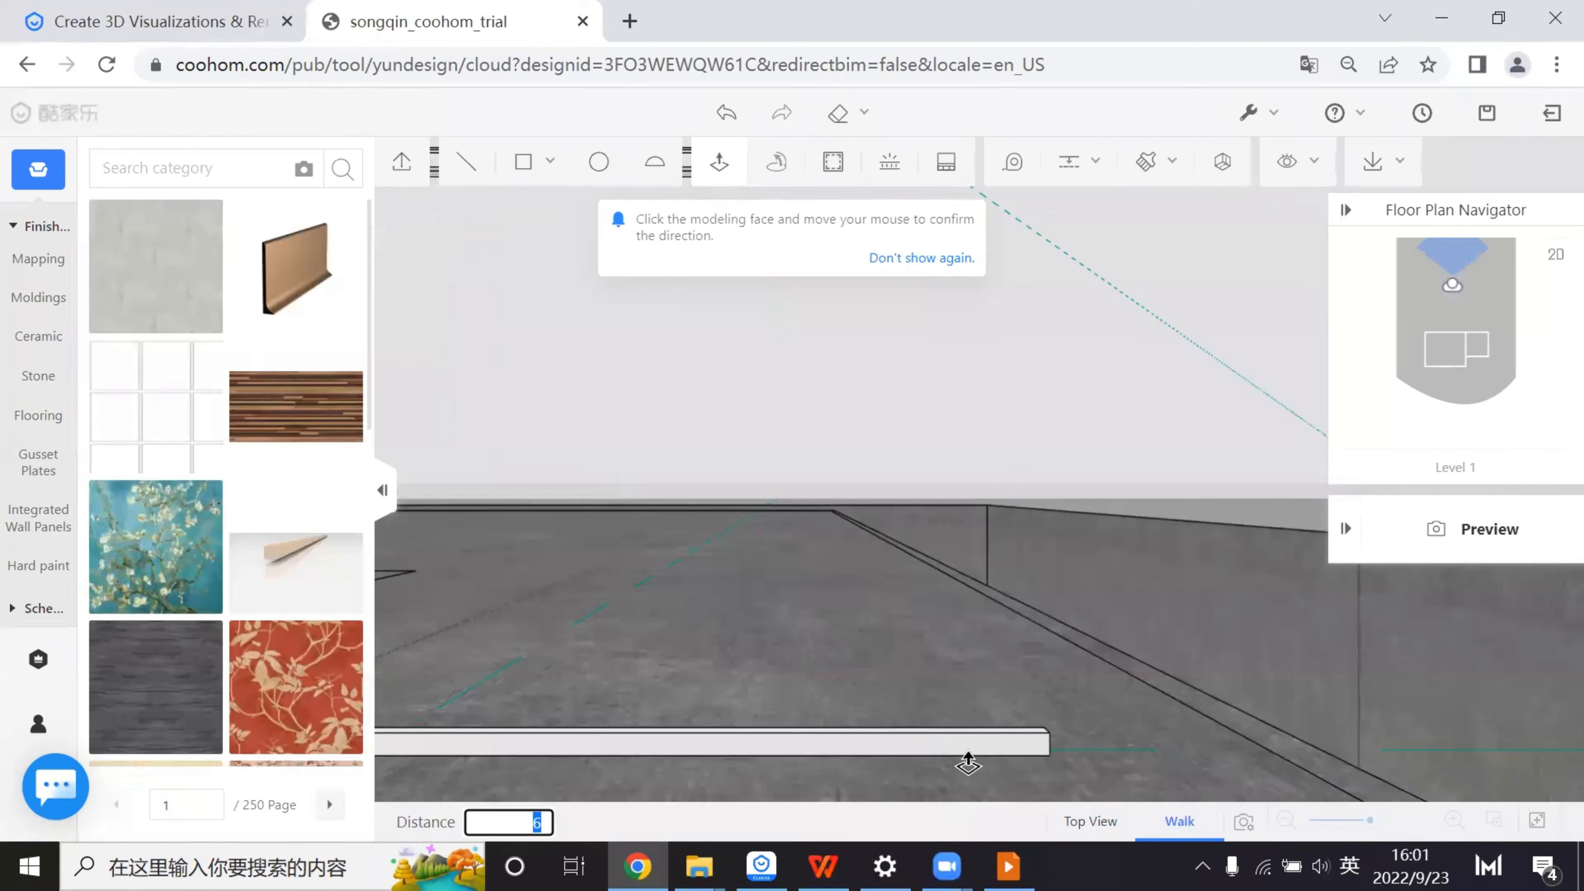
pyautogui.write('300')
pyautogui.press('Return')
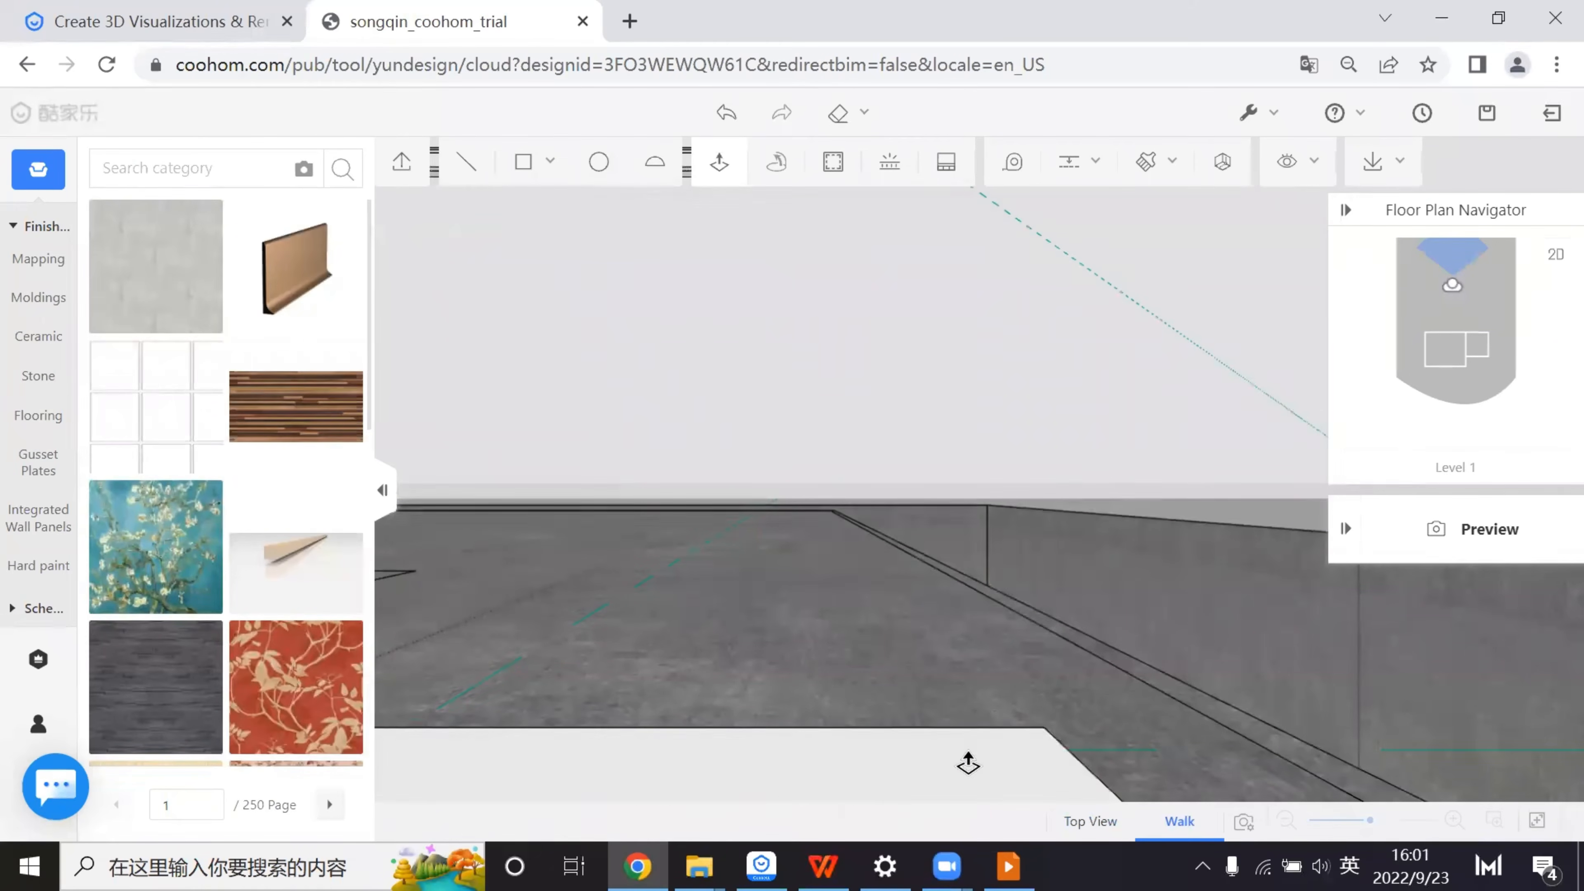
pyautogui.scroll(-8, 880, 697)
pyautogui.press('Escape')
# - Offset the outline of the slab's top face inward by 50
pyautogui.moveTo(1000, 520); pyautogui.dragTo(936, 447, button='right')
pyautogui.moveTo(1013, 418); pyautogui.dragTo(1038, 444)
pyautogui.press('a')
pyautogui.press('w')
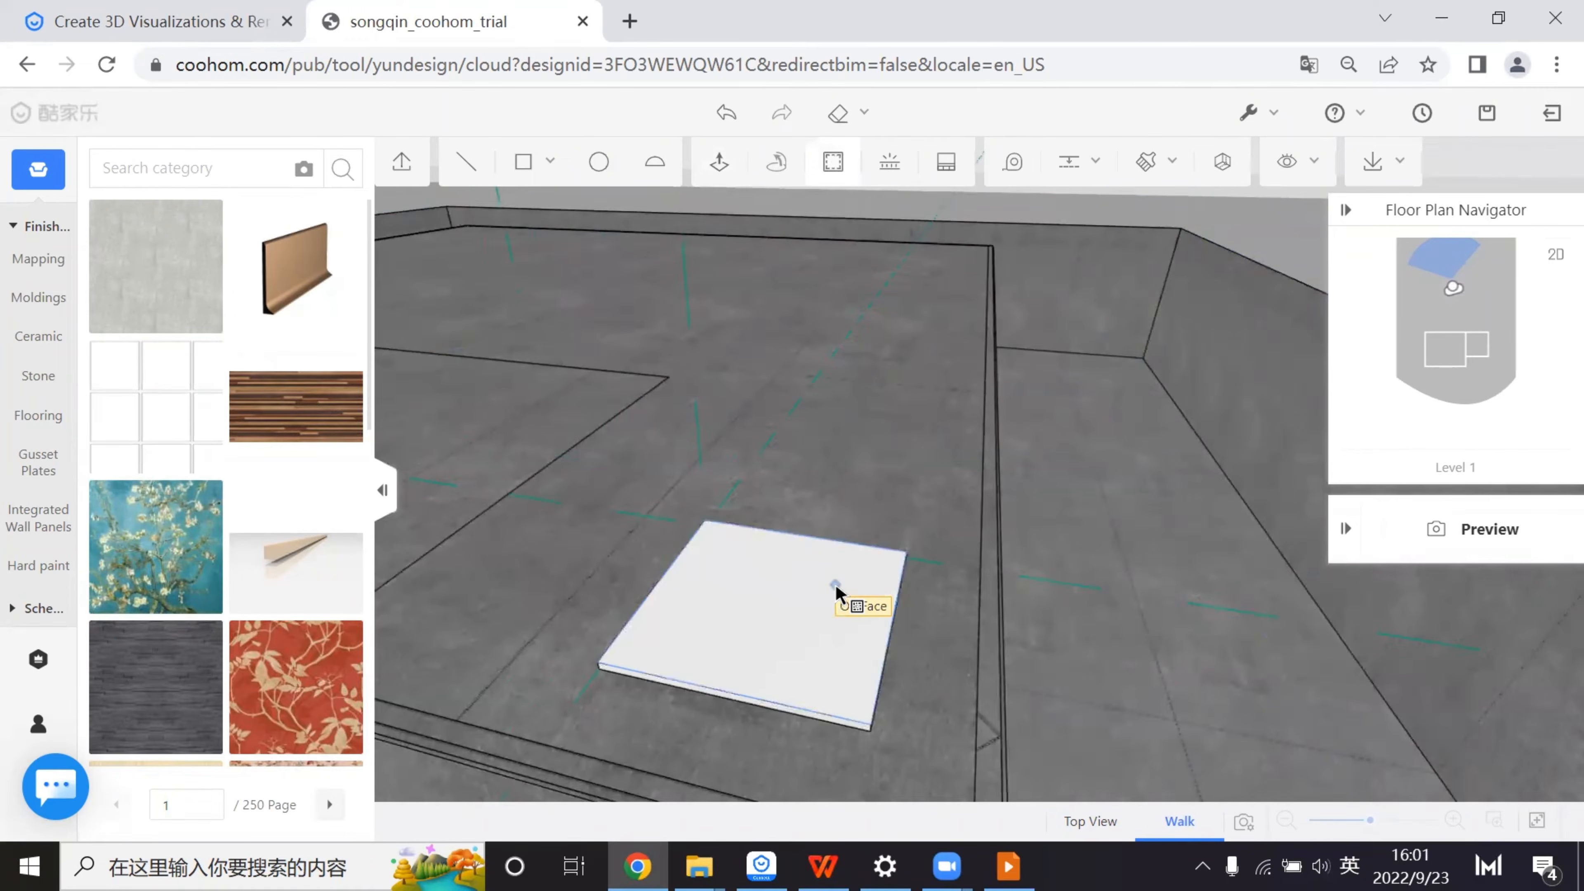
pyautogui.click(835, 590)
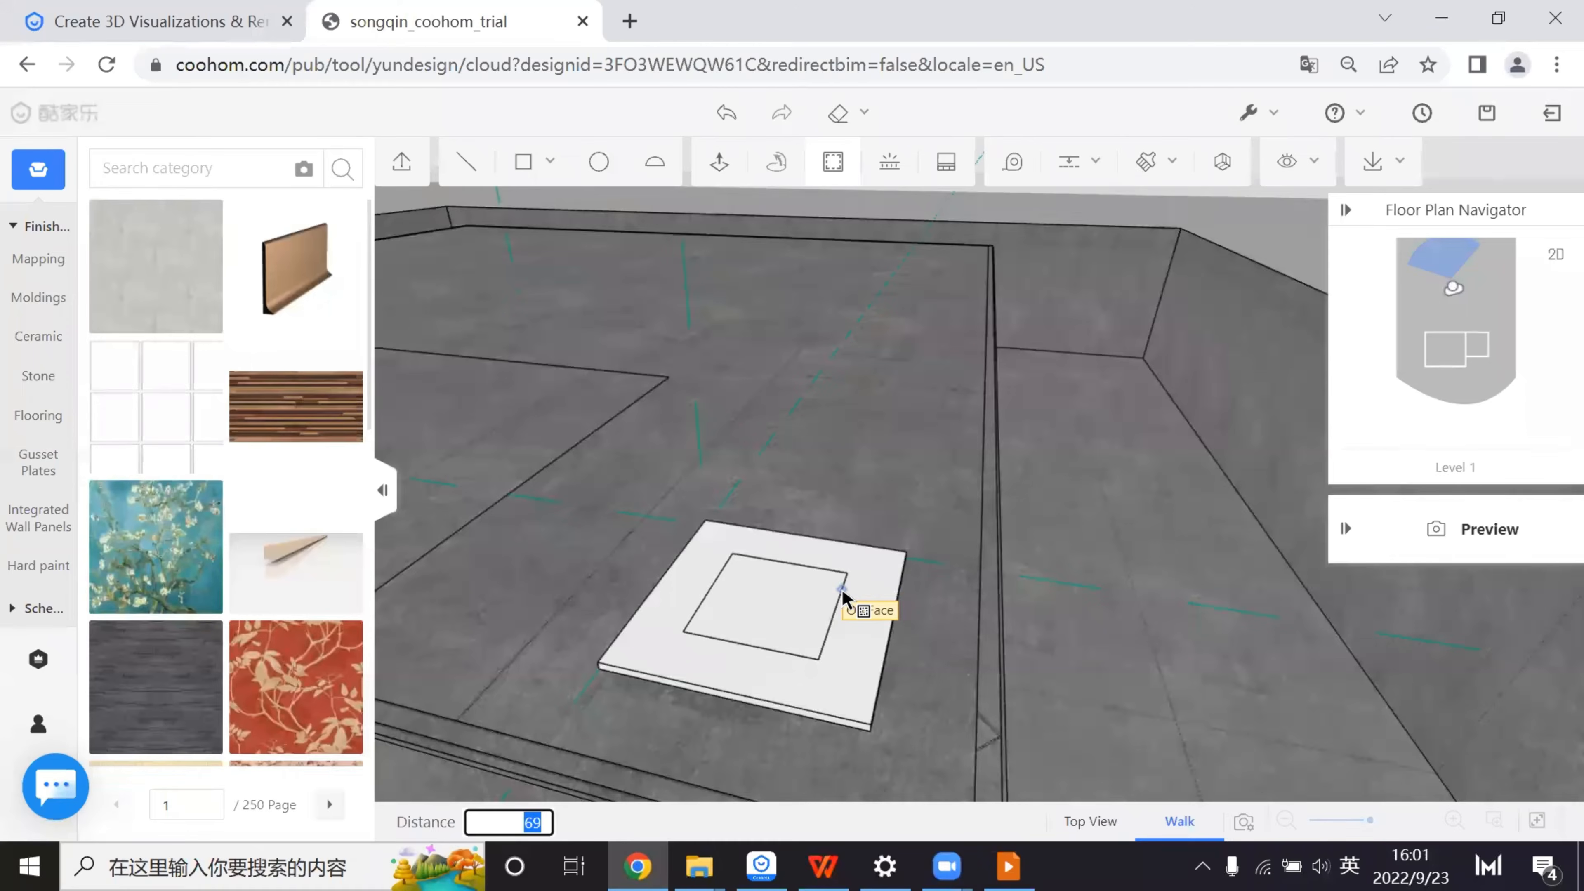
pyautogui.write('50')
pyautogui.press('Return')
pyautogui.press('Escape')
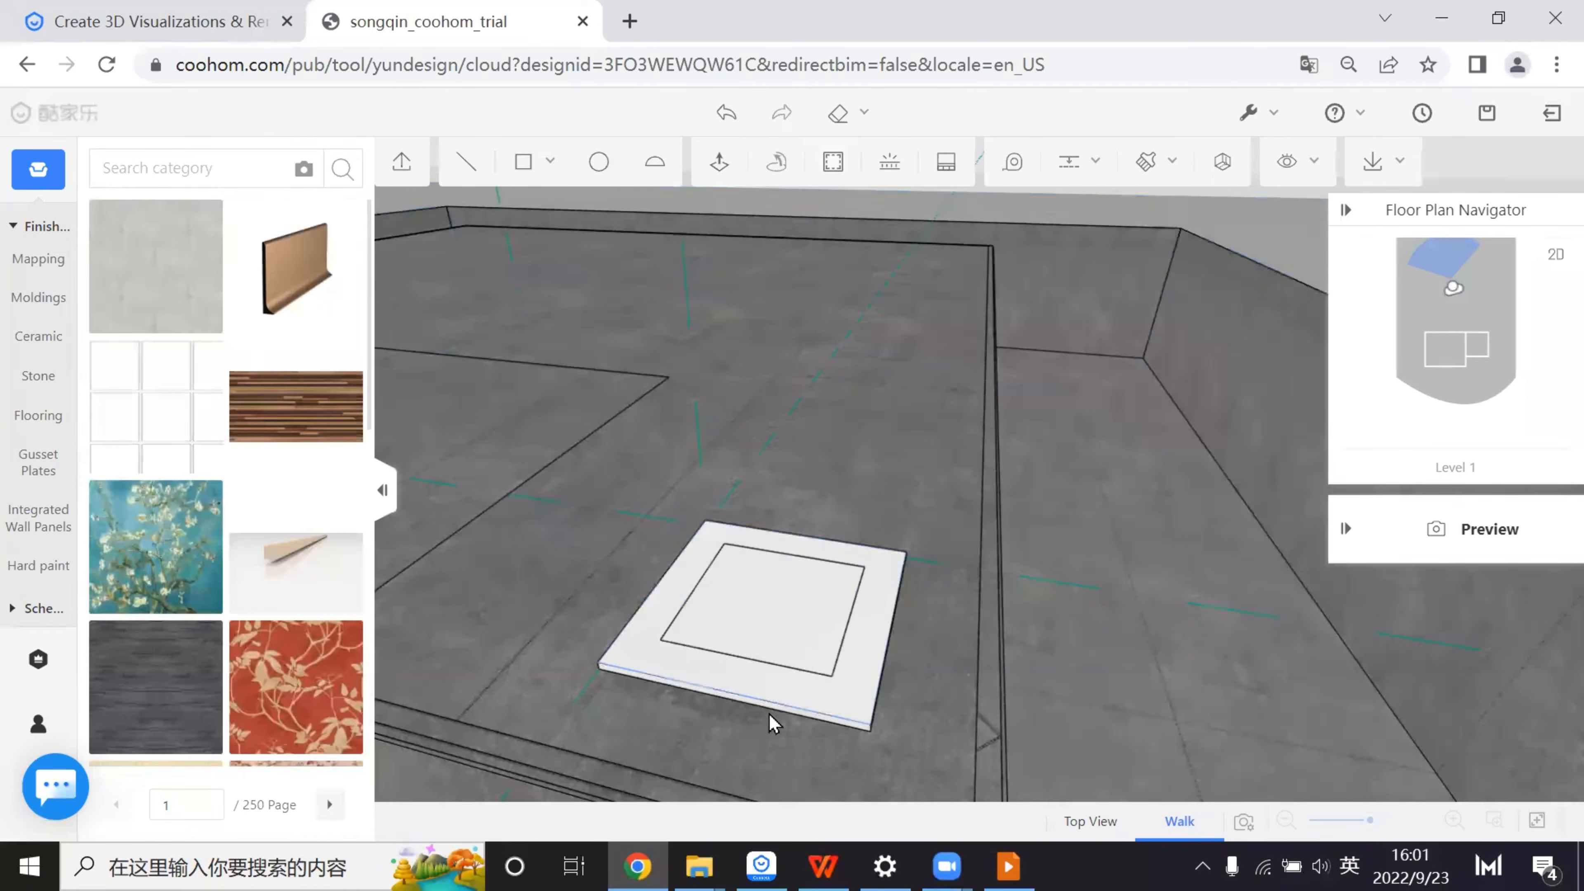
# - Extrude the inner square on the slab's top upward by 230 with Push/Pull
pyautogui.click(800, 577)
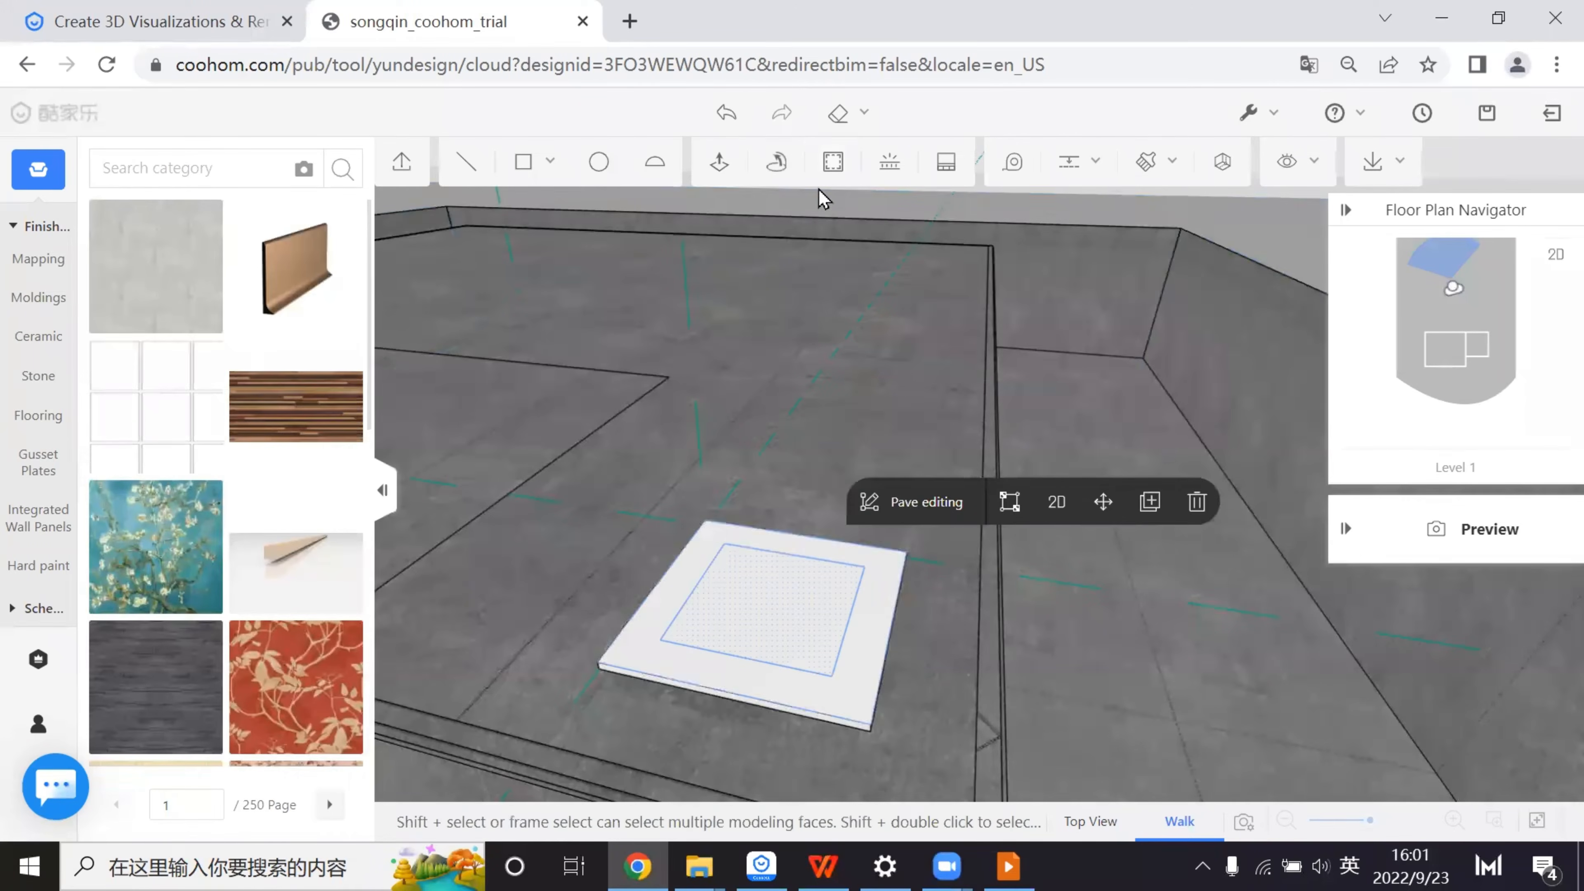
pyautogui.click(721, 164)
pyautogui.click(782, 619)
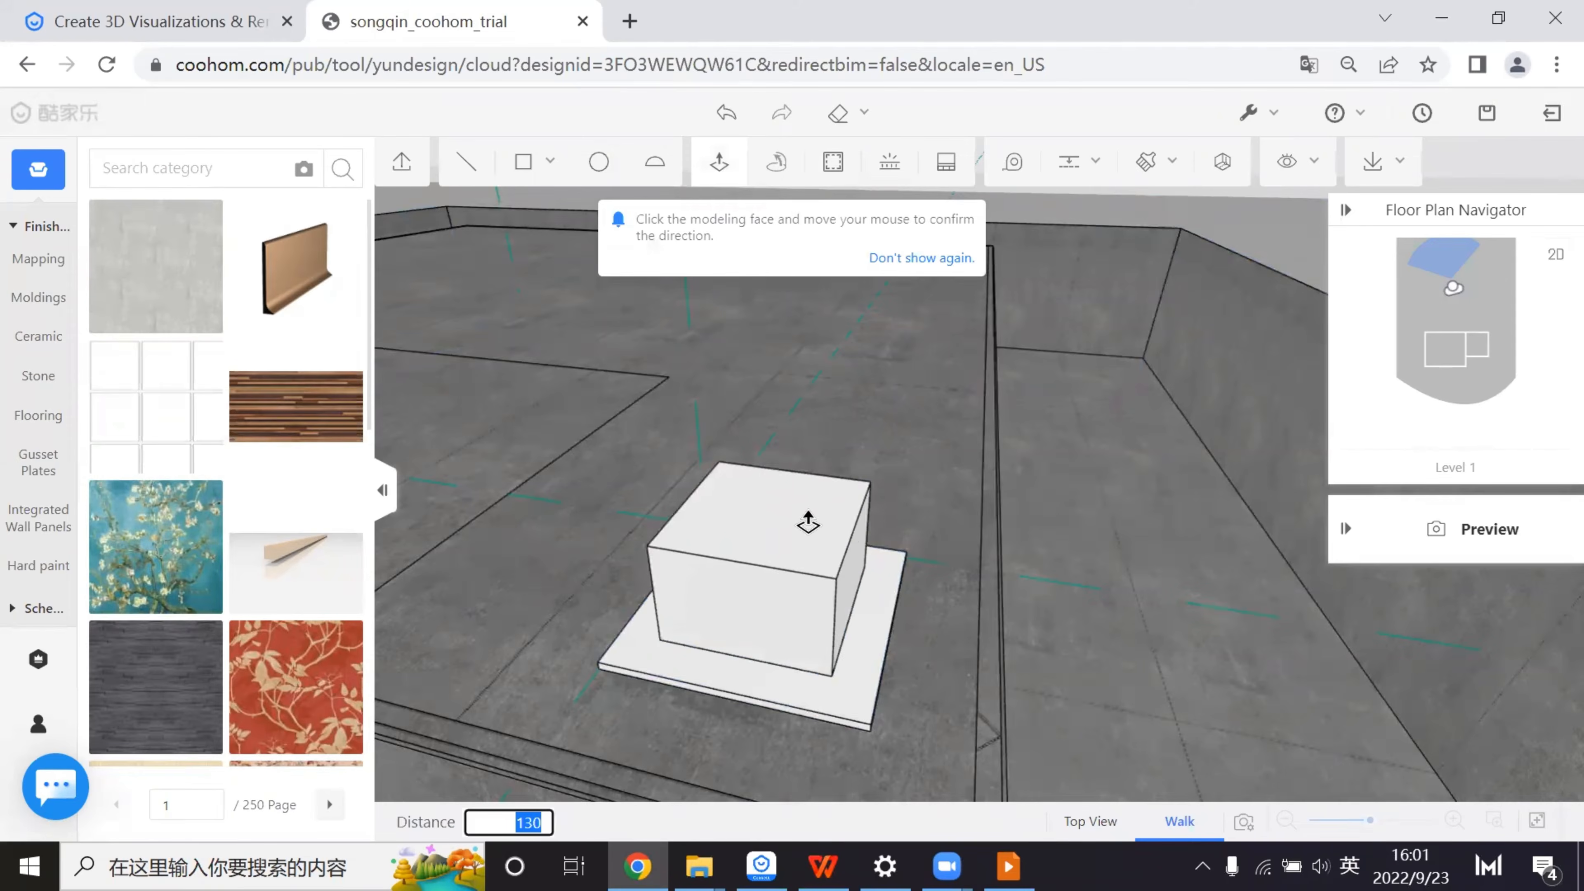
pyautogui.write('2')
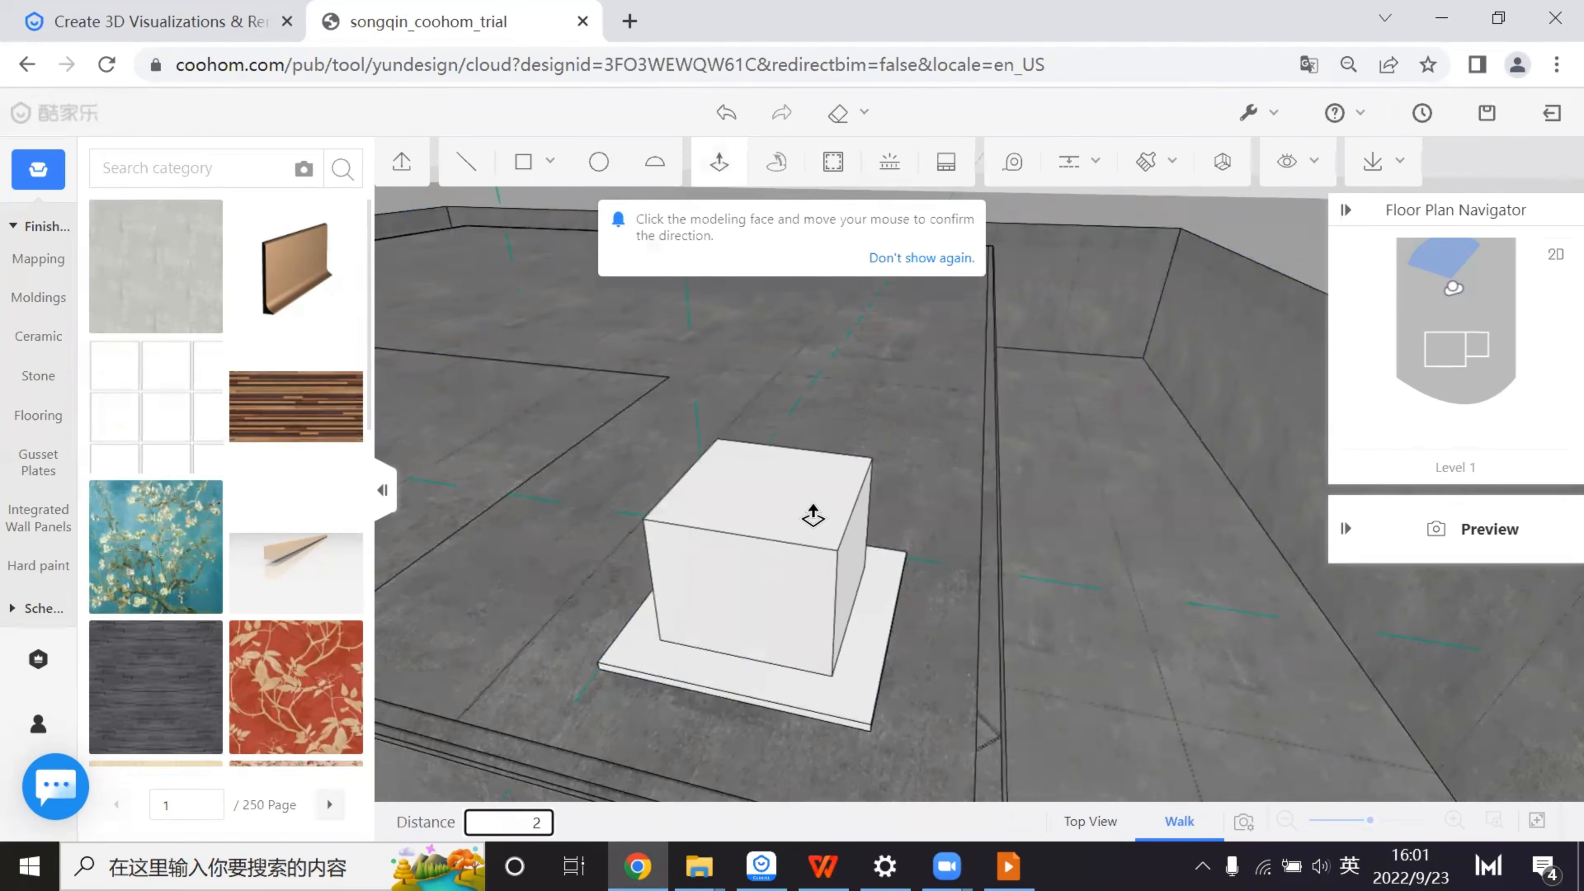
pyautogui.write('30')
pyautogui.press('Return')
pyautogui.press('Escape')
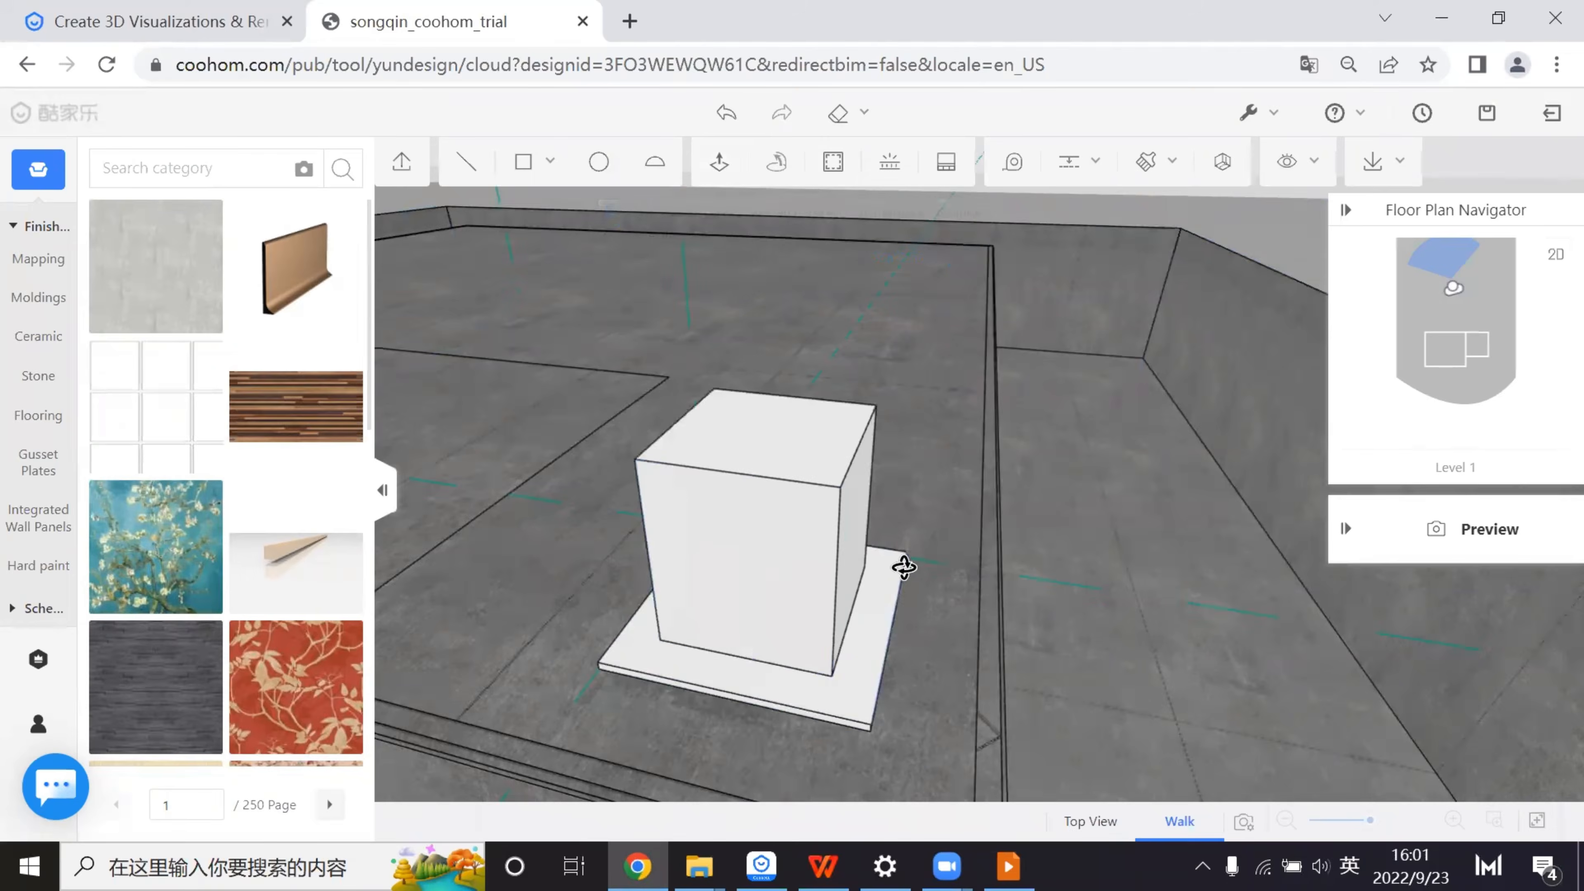
# - Draw lines from the raised block's top corners to the base slab's outer corners to form sloped sides
pyautogui.moveTo(901, 565); pyautogui.dragTo(857, 546)
pyautogui.click(522, 165)
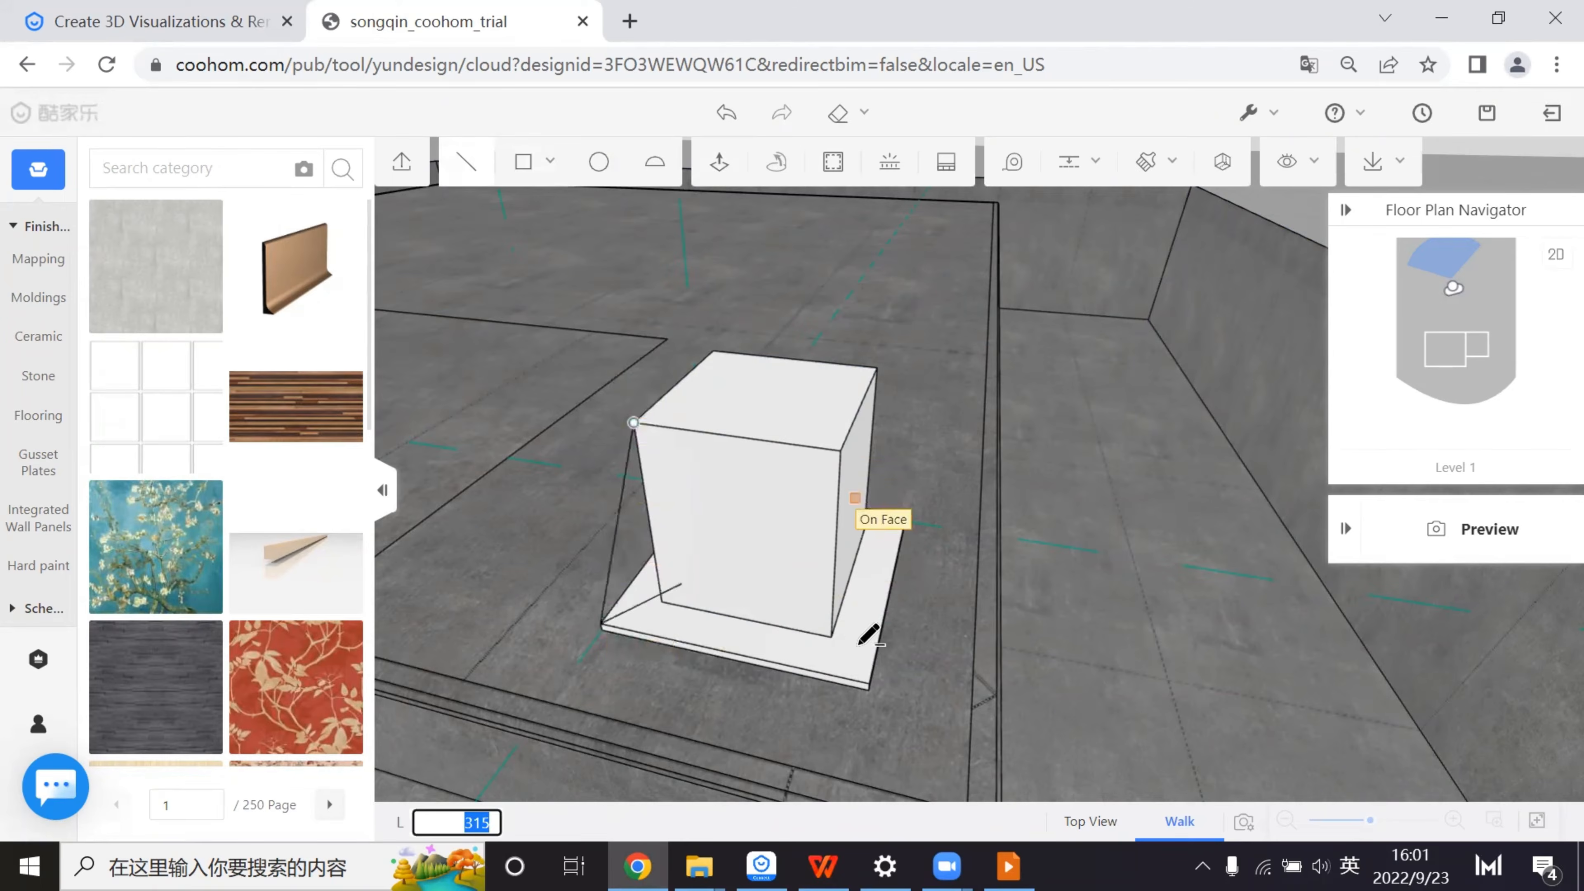
pyautogui.click(840, 450)
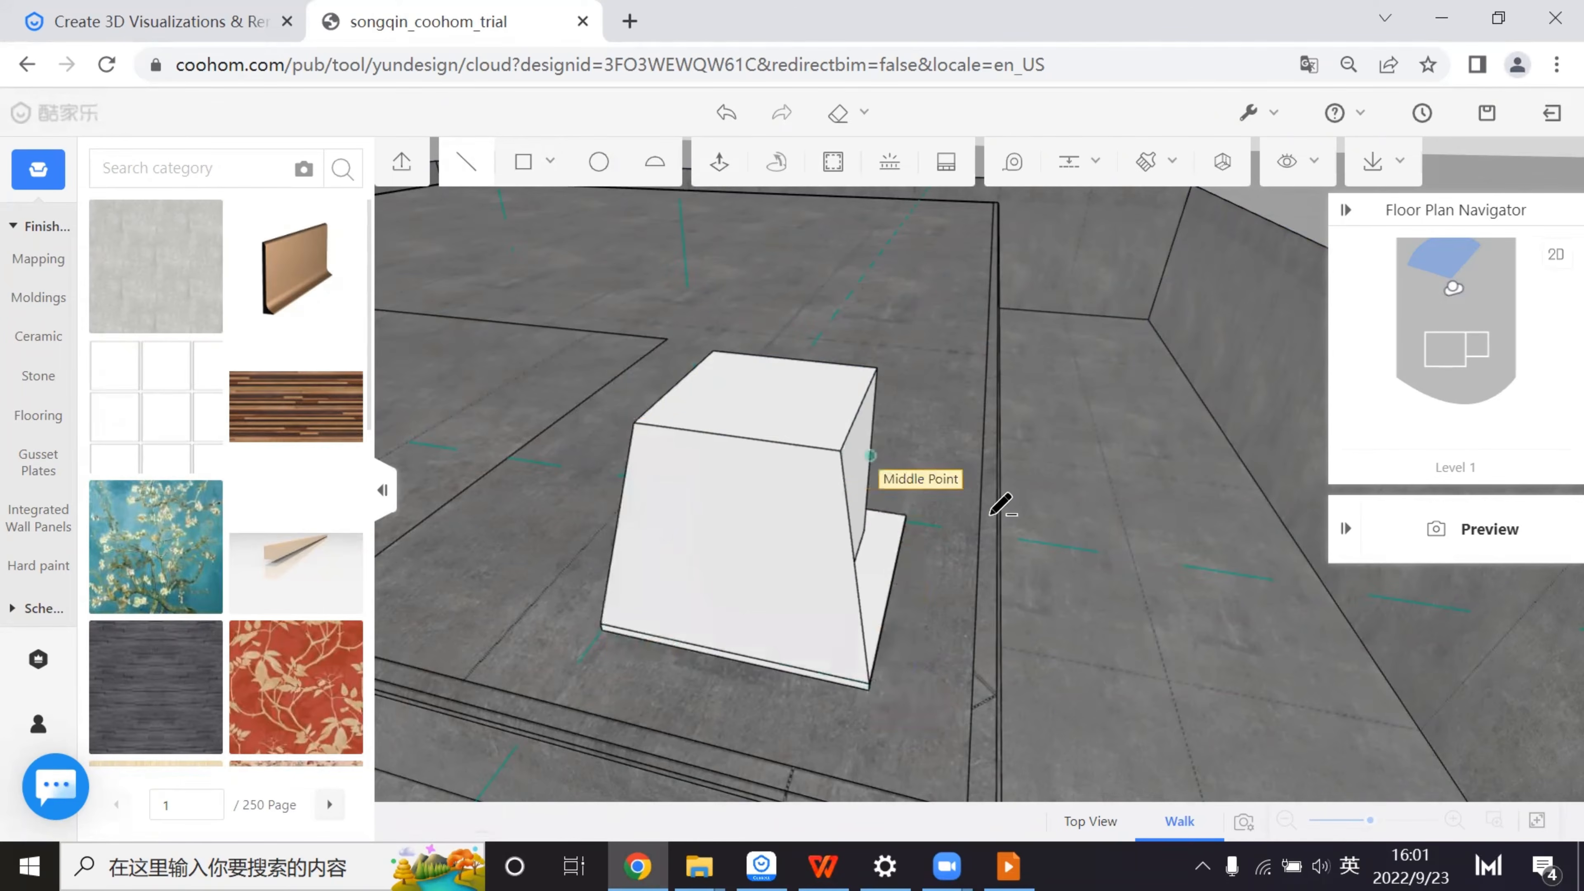
pyautogui.click(877, 368)
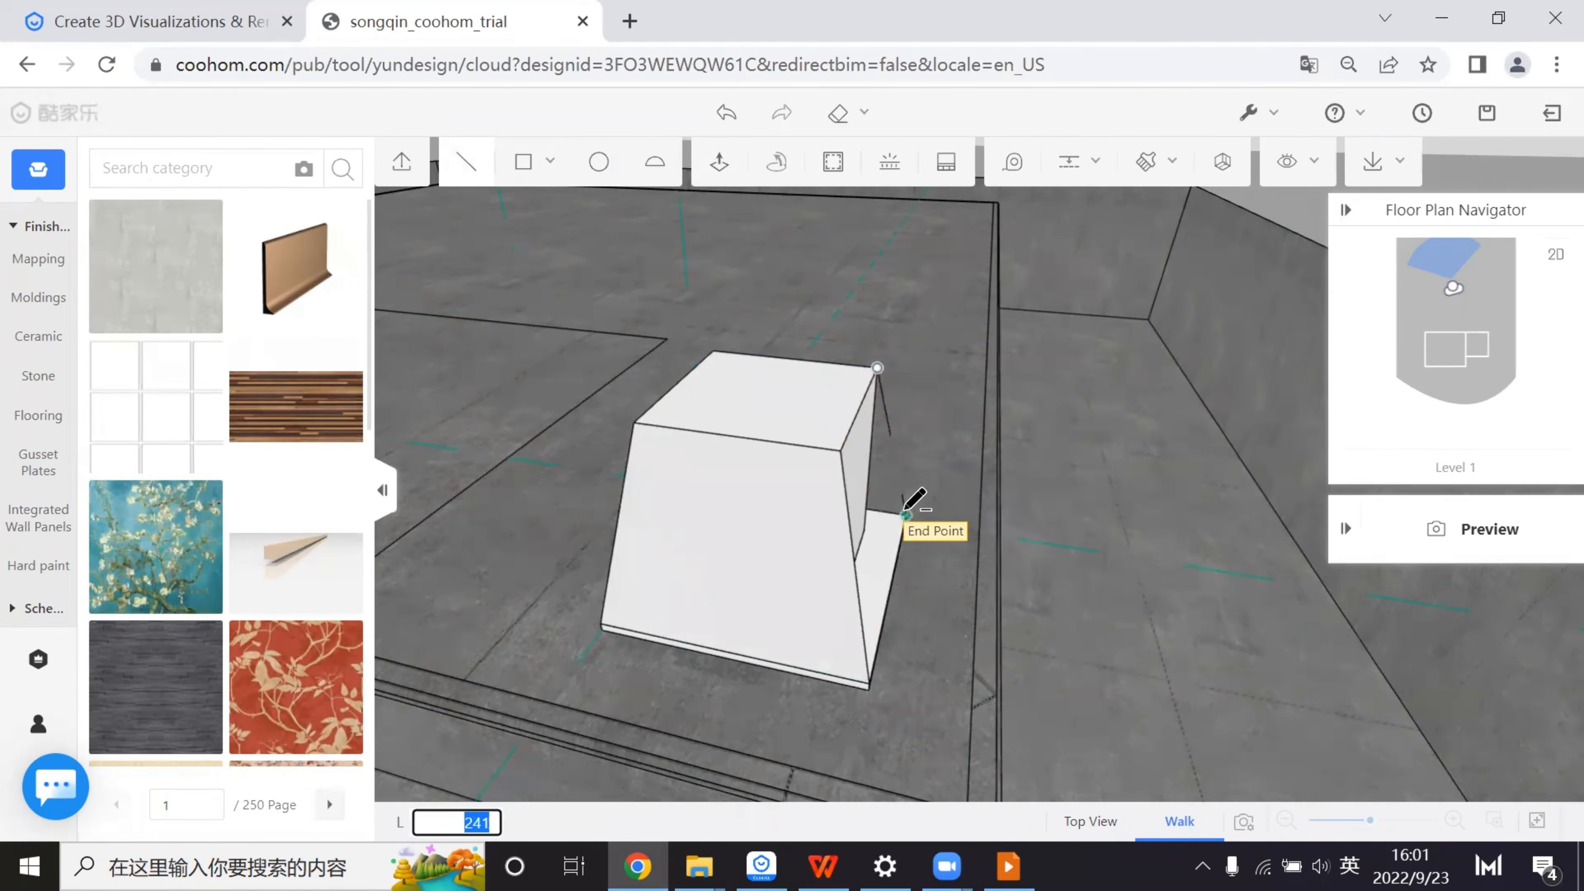
pyautogui.click(905, 515)
pyautogui.moveTo(821, 566)
pyautogui.mouseDown(button='middle')
pyautogui.moveTo(856, 594)
pyautogui.moveTo(672, 538)
pyautogui.moveTo(505, 538)
pyautogui.moveTo(1036, 661)
pyautogui.moveTo(934, 583)
pyautogui.moveTo(946, 354)
pyautogui.mouseUp(button='middle')
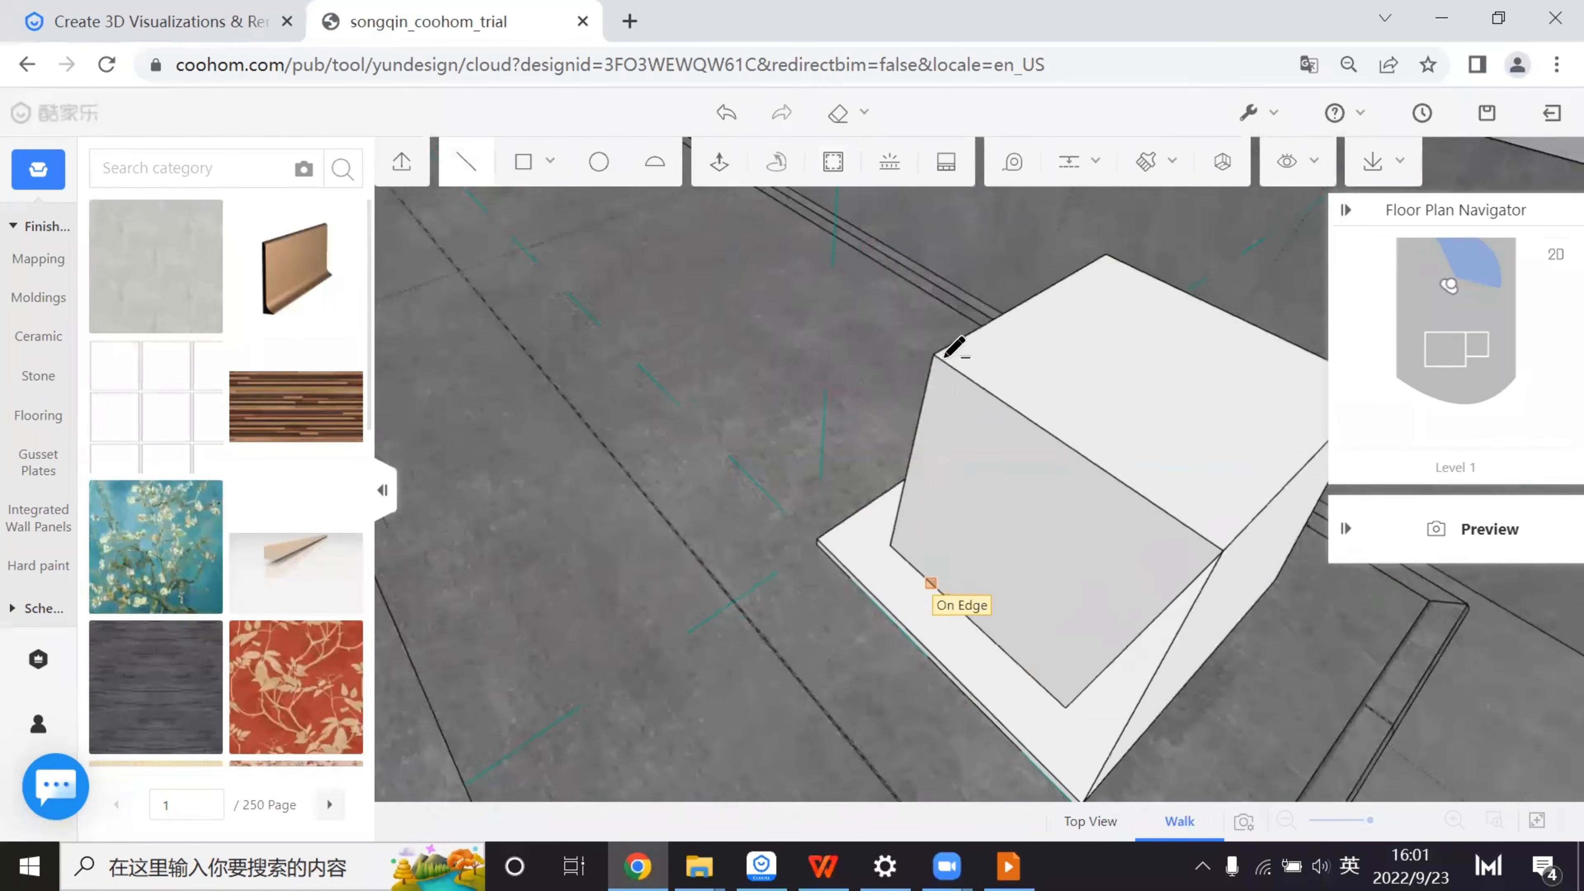
pyautogui.click(934, 352)
pyautogui.click(821, 529)
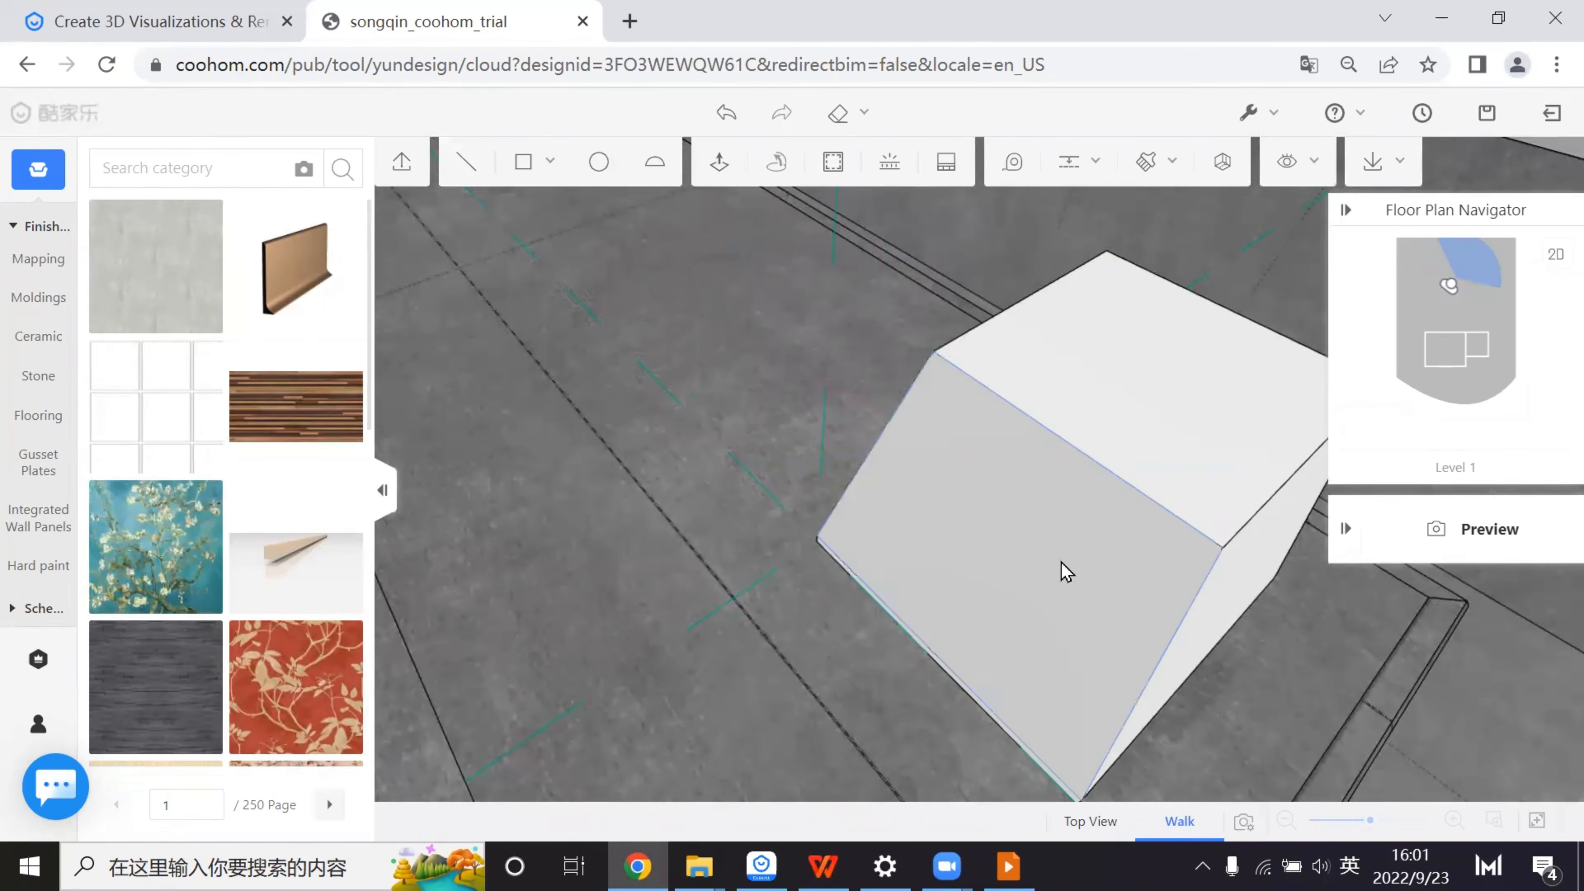
# - Offset the outline of the tapered base's top face slightly outward
pyautogui.moveTo(1094, 659); pyautogui.dragTo(998, 780, button='middle')
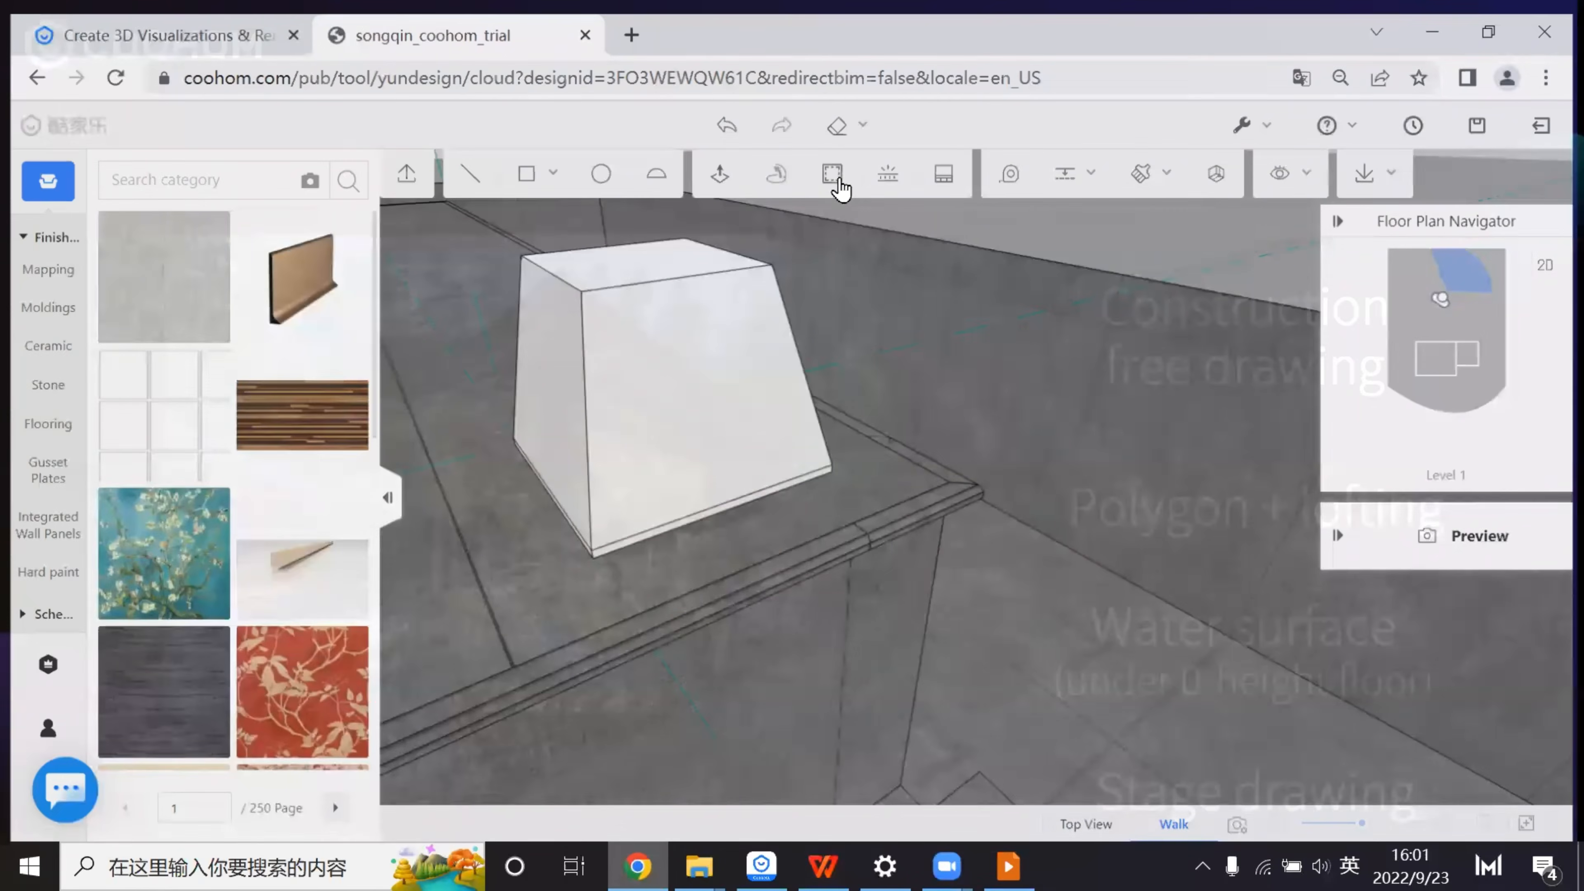
pyautogui.click(833, 183)
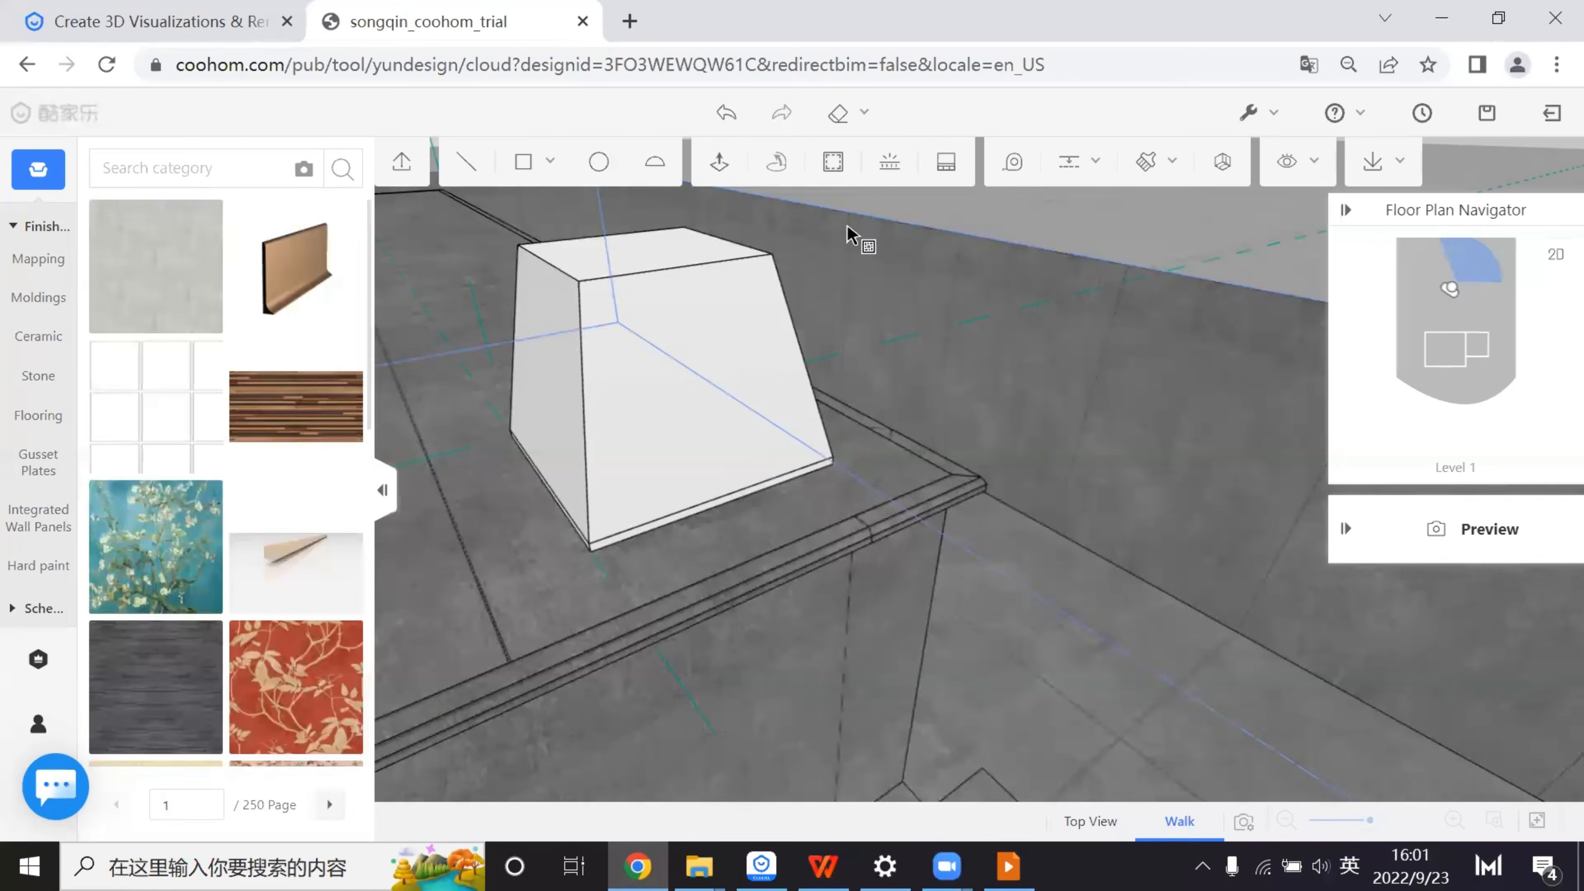
pyautogui.moveTo(865, 542); pyautogui.dragTo(922, 566, button='middle')
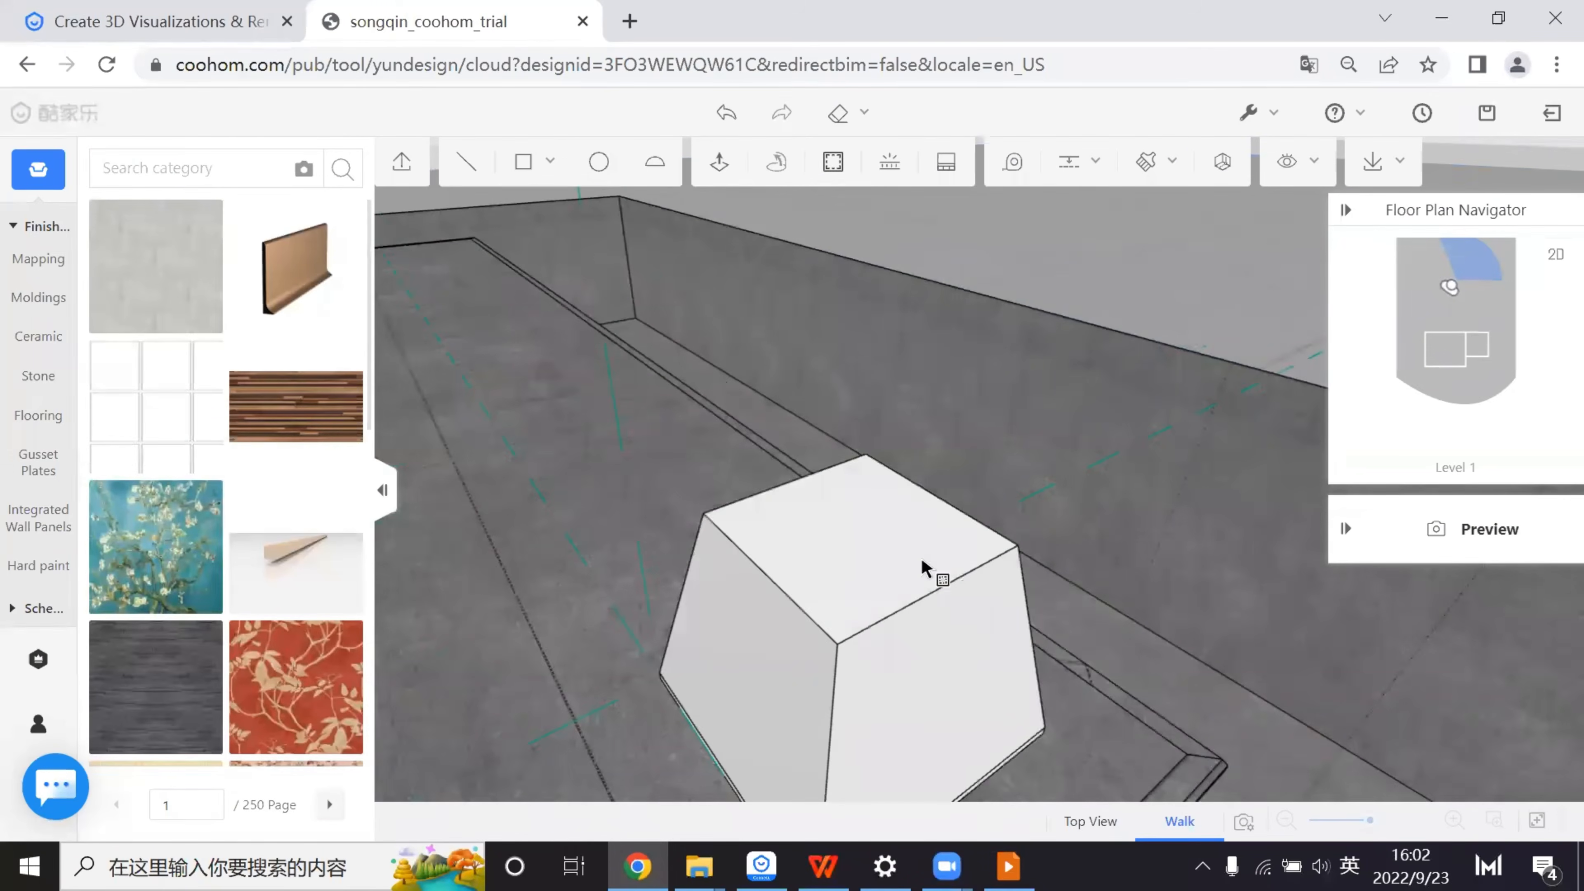
# - Extrude the inner square on top of the tapered base upward by 20 with Push/Pull
pyautogui.click(719, 177)
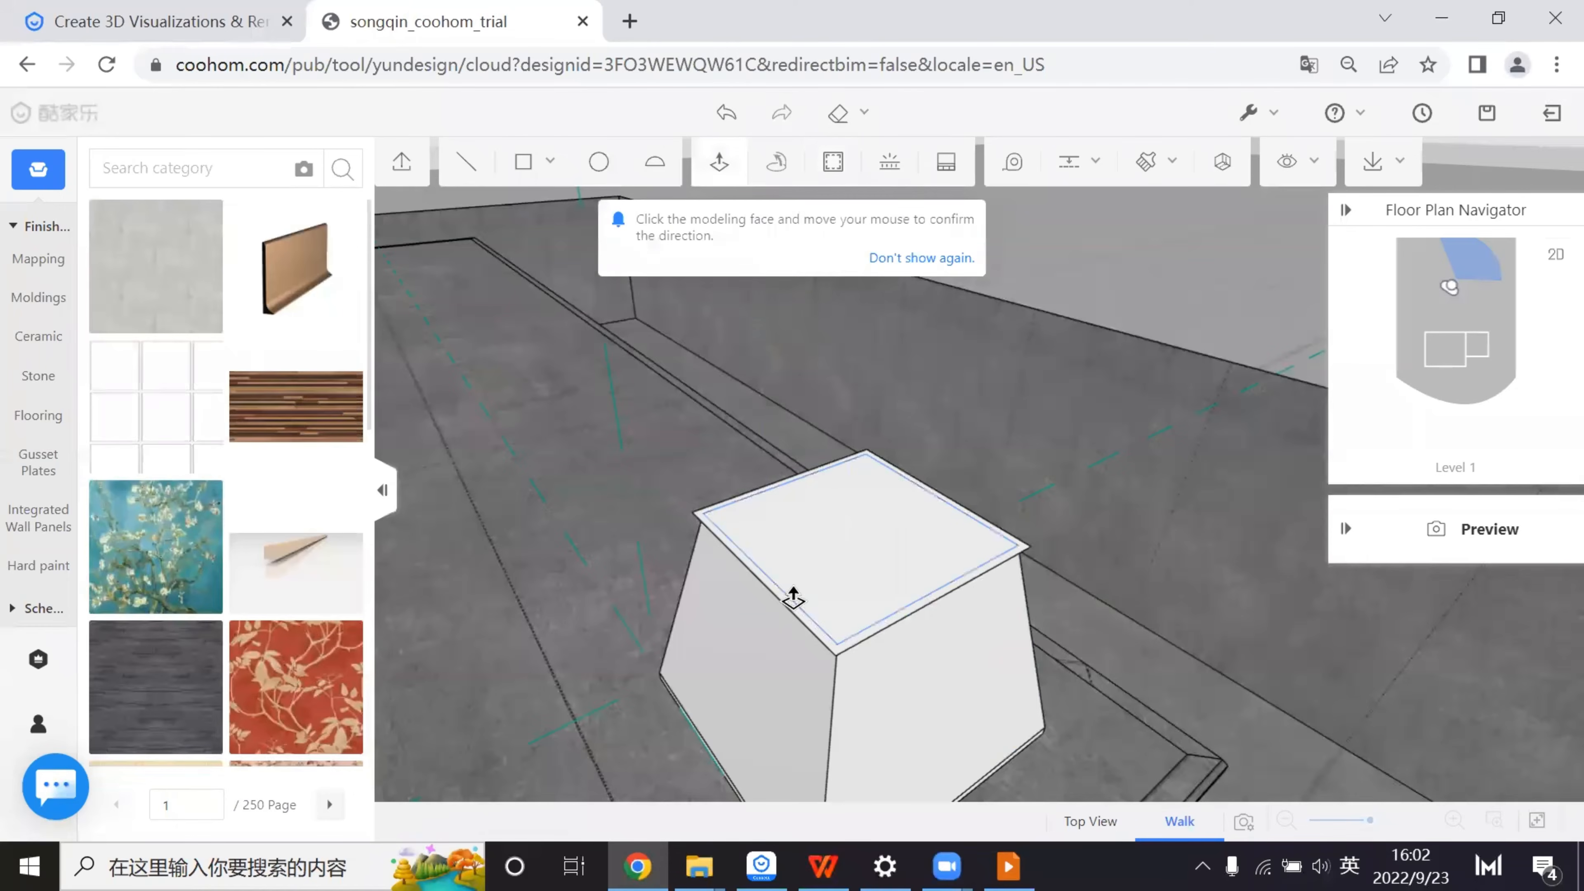
pyautogui.click(824, 571)
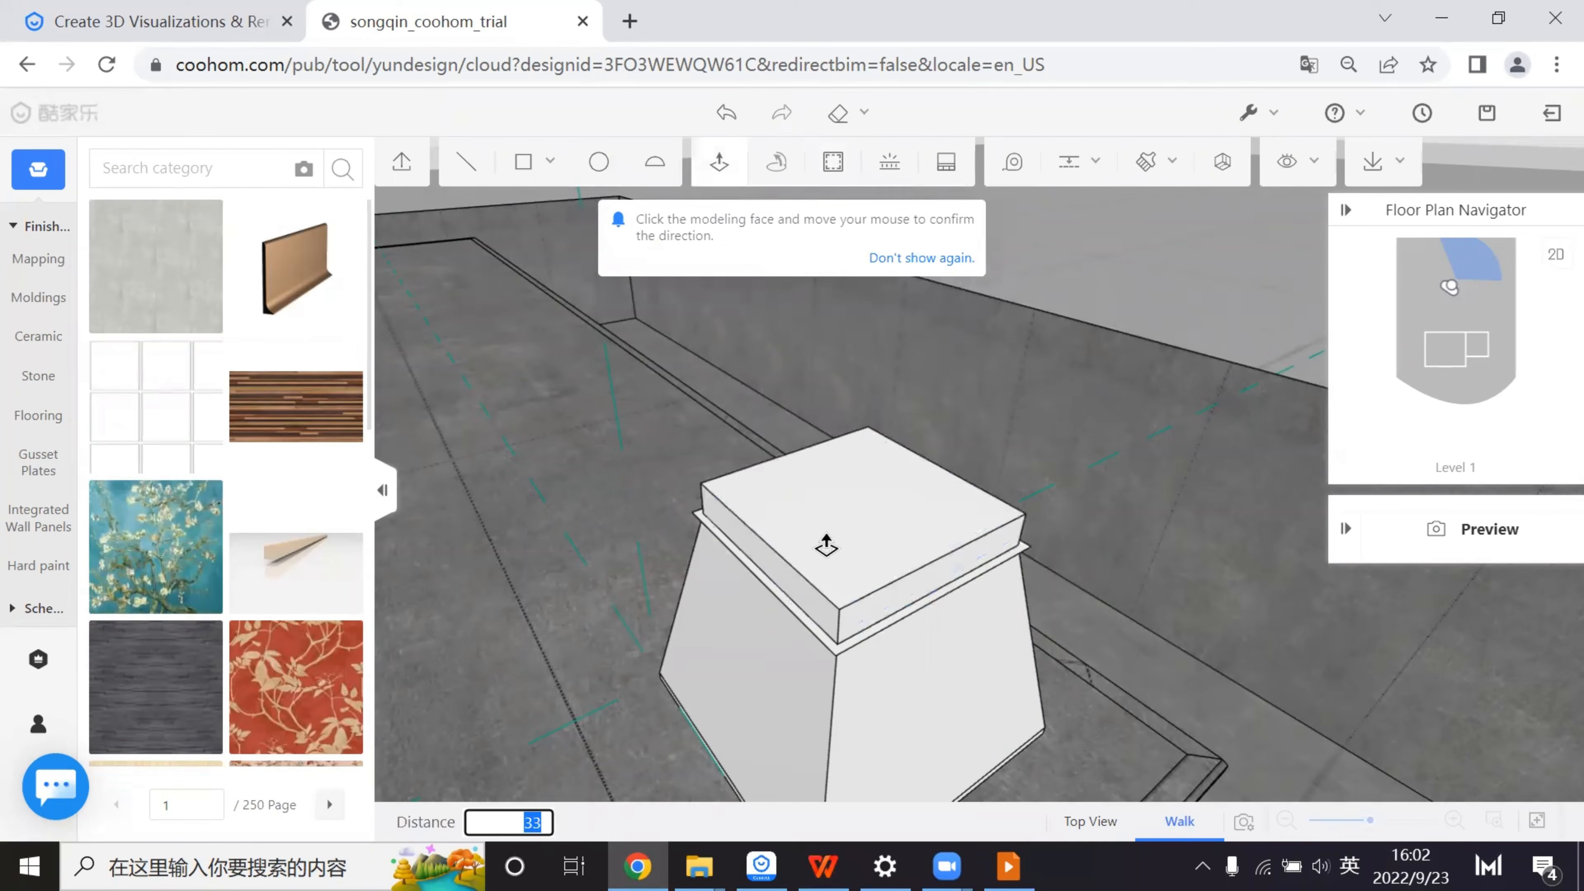
pyautogui.write('20')
pyautogui.press('Return')
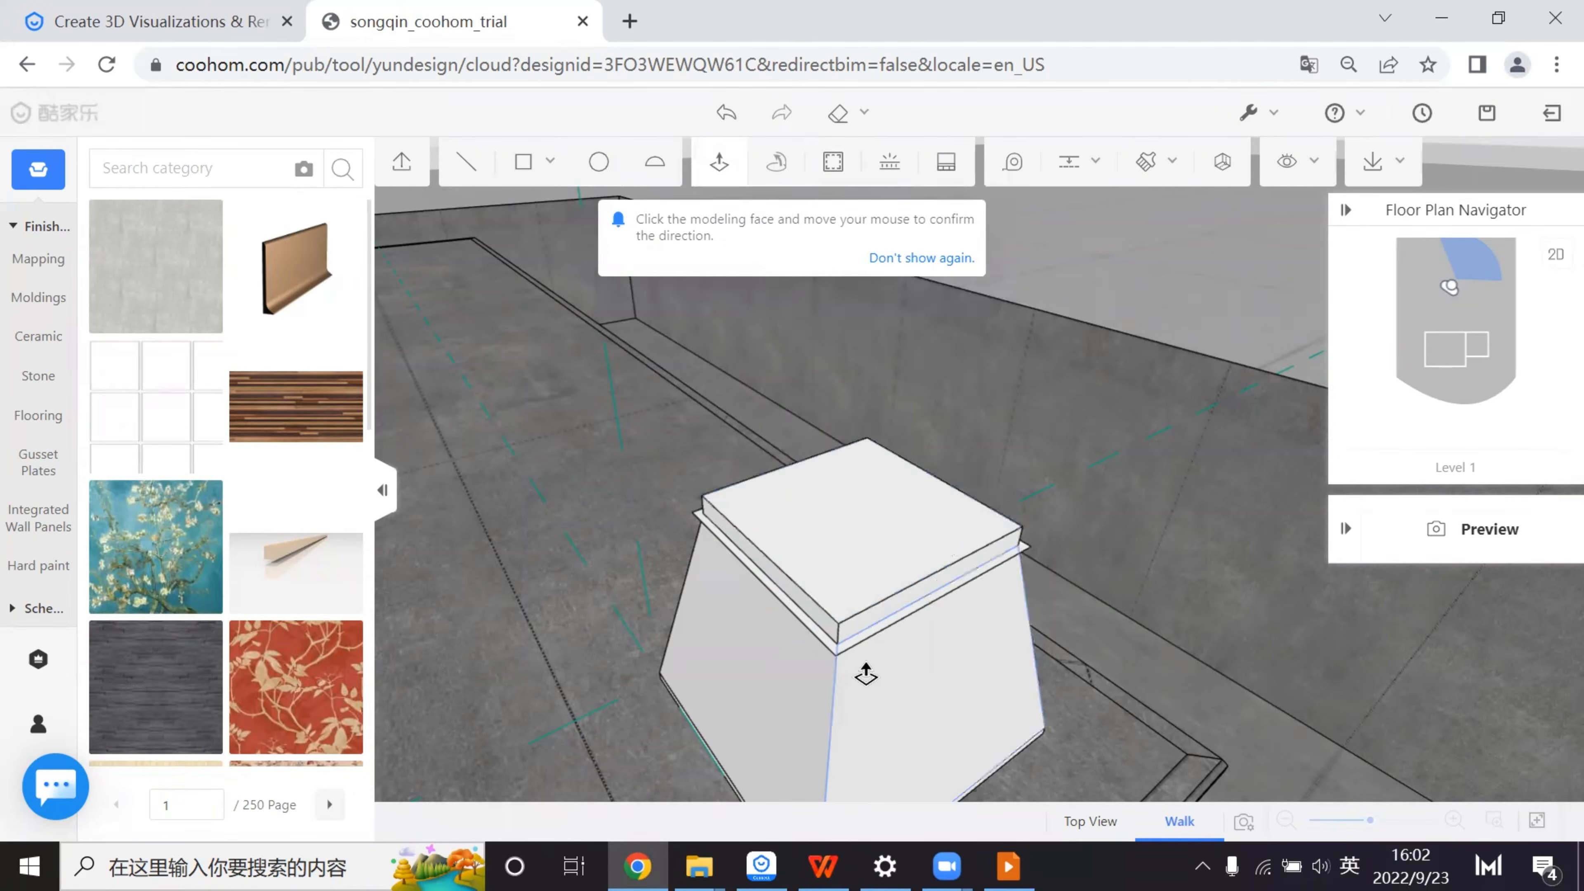
# - Extrude the narrow rim around the raised square upward by 20 with Push/Pull to complete the cap
pyautogui.scroll(5, 902, 623)
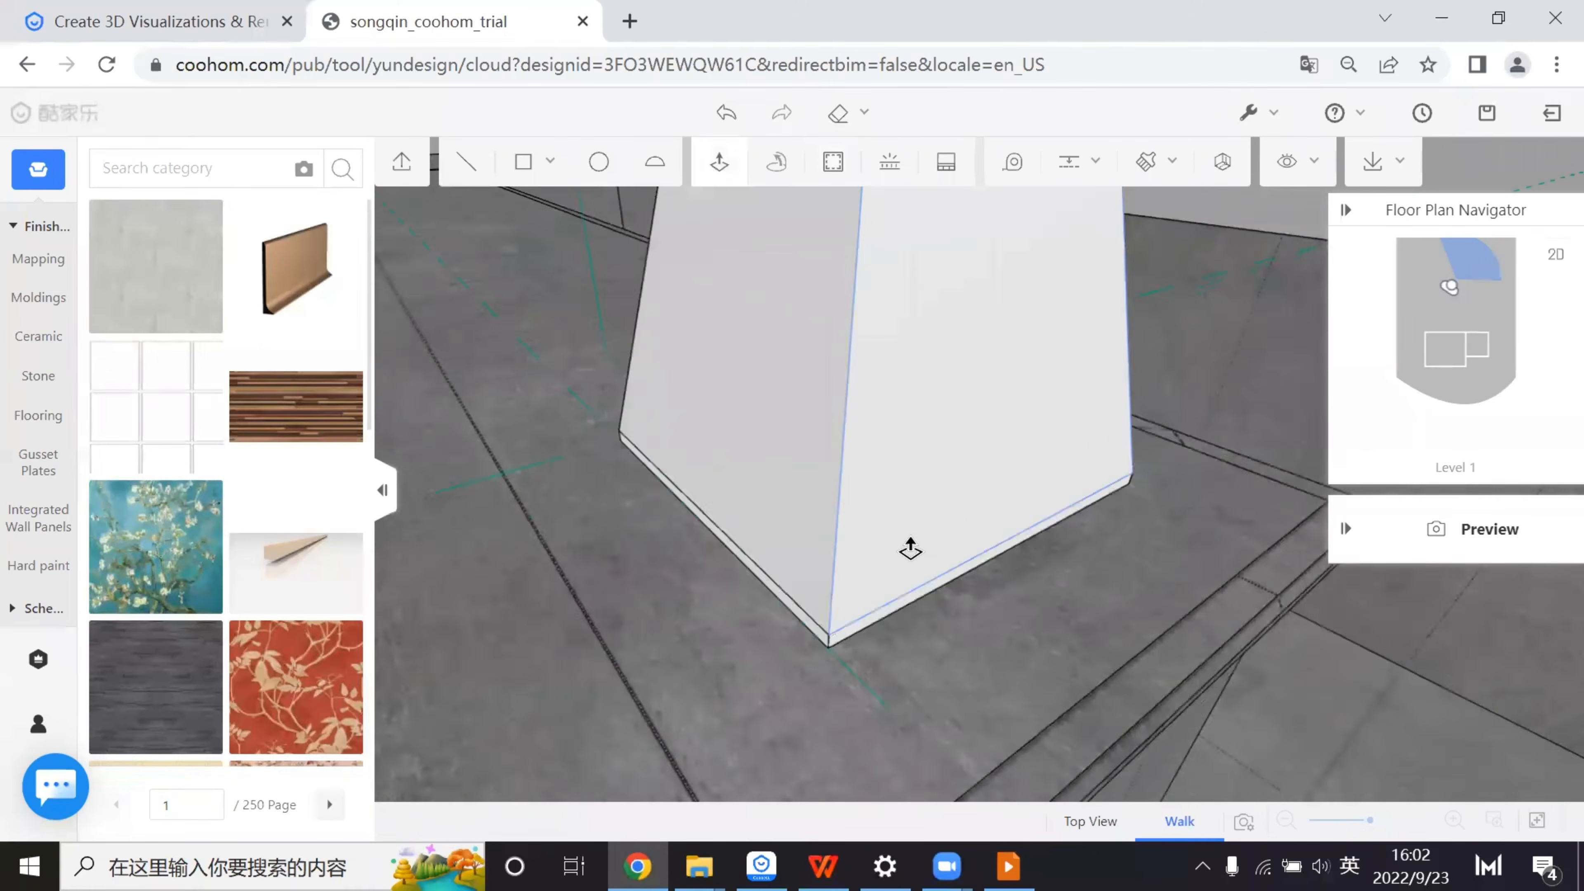
pyautogui.scroll(-6, 902, 561)
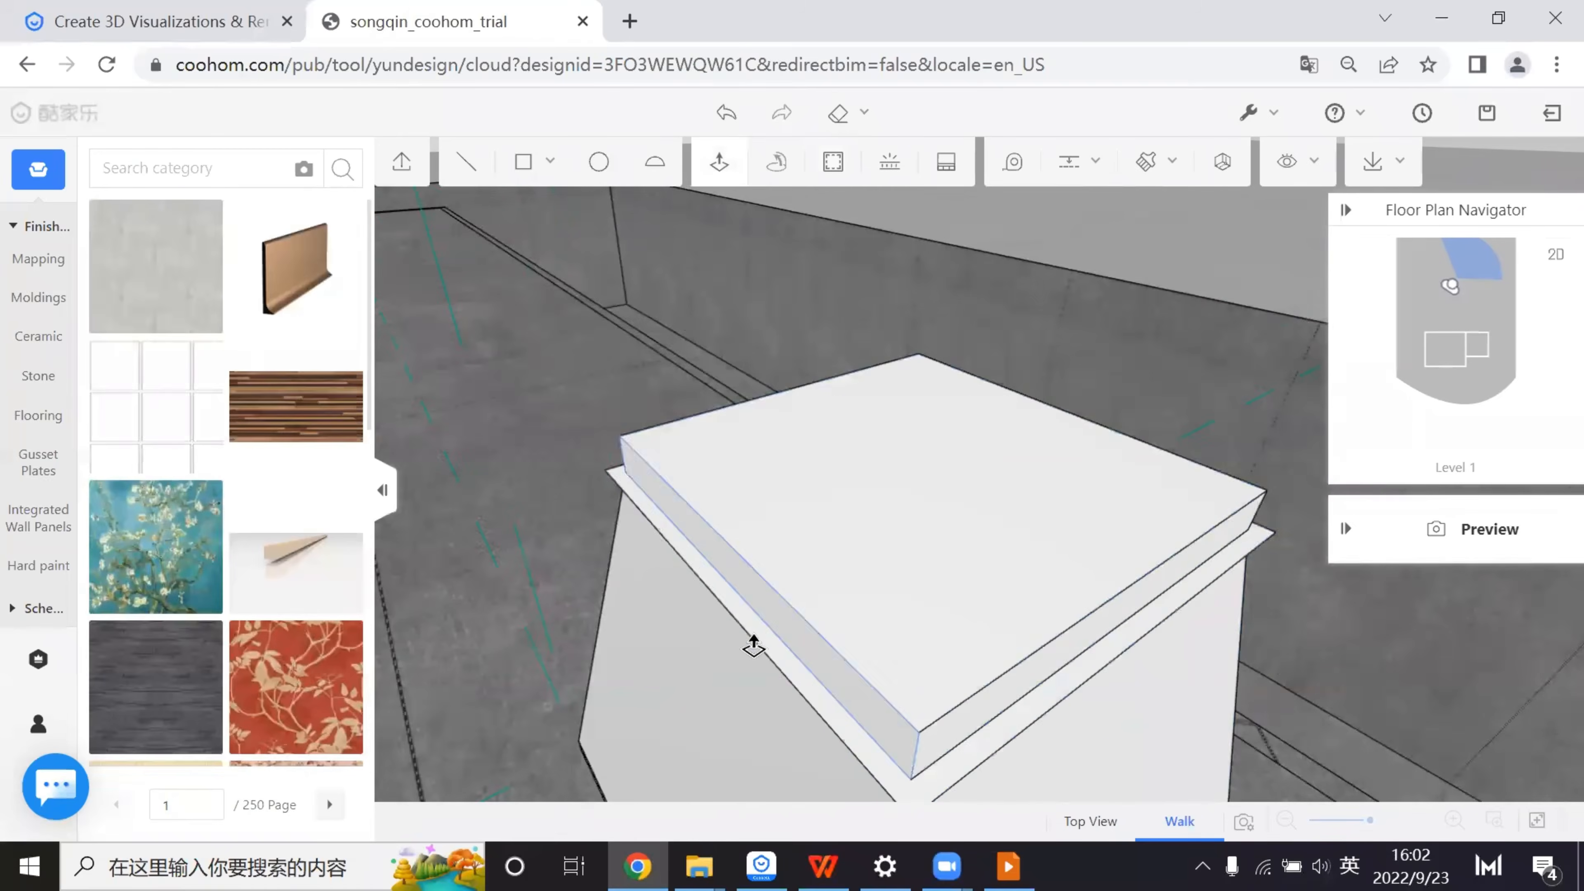
pyautogui.click(777, 617)
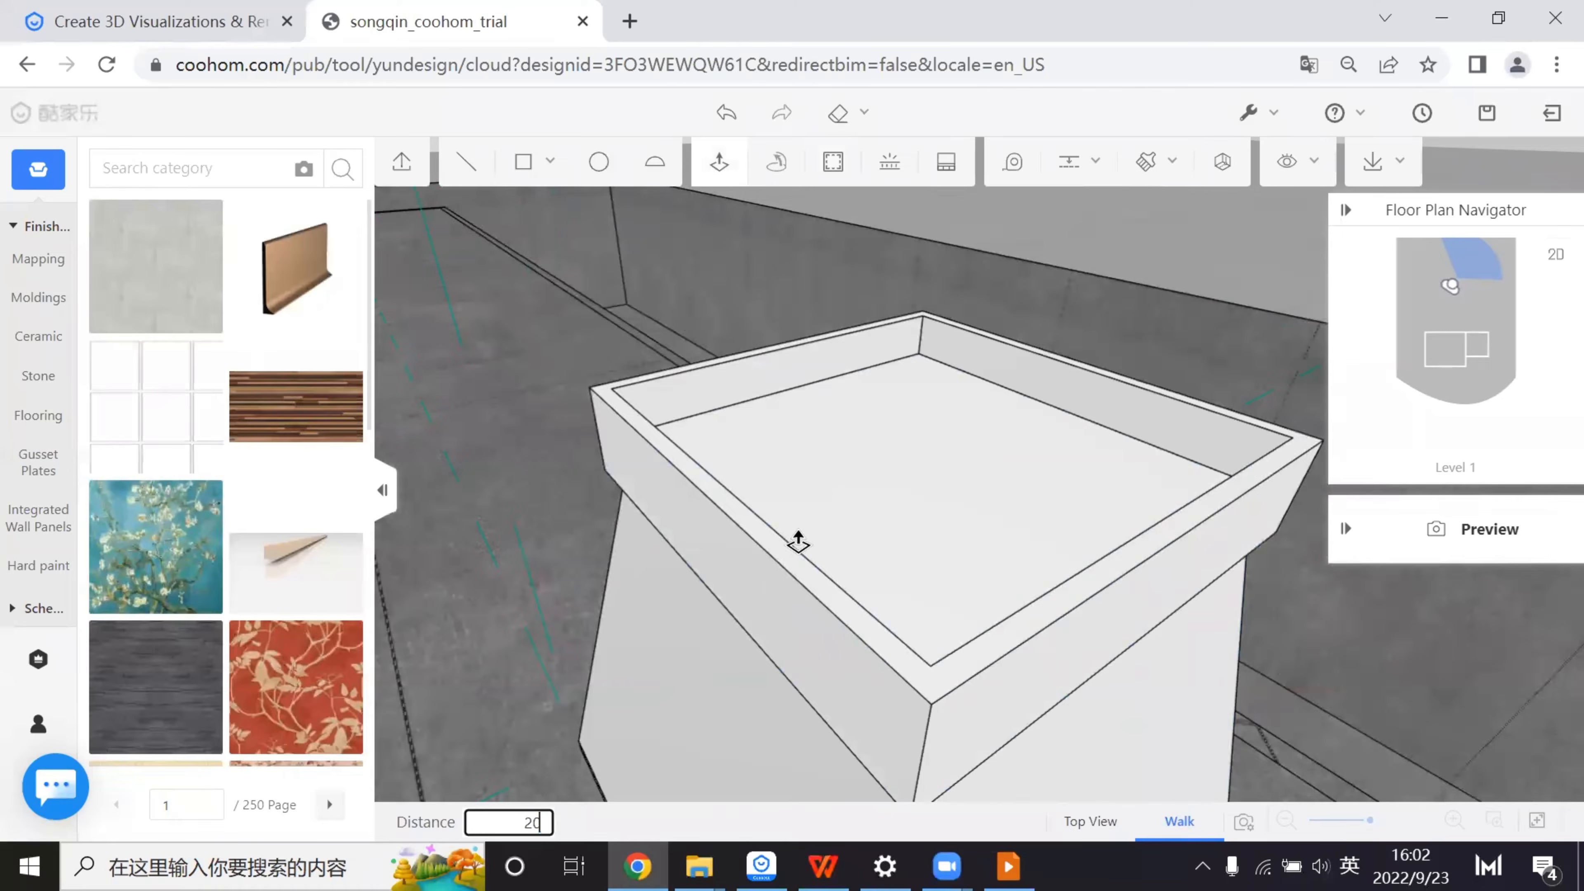
pyautogui.press('Return')
pyautogui.scroll(-7, 798, 542)
pyautogui.press('Escape')
# - Inspect the capped column base and compare it with the pavilion reference photo on the presentation slide
pyautogui.moveTo(1088, 515); pyautogui.dragTo(936, 530, button='middle')
pyautogui.scroll(-3, 1125, 475)
pyautogui.scroll(3, 980, 555)
pyautogui.scroll(-2, 948, 535)
pyautogui.scroll(3, 936, 531)
pyautogui.click(1008, 866)
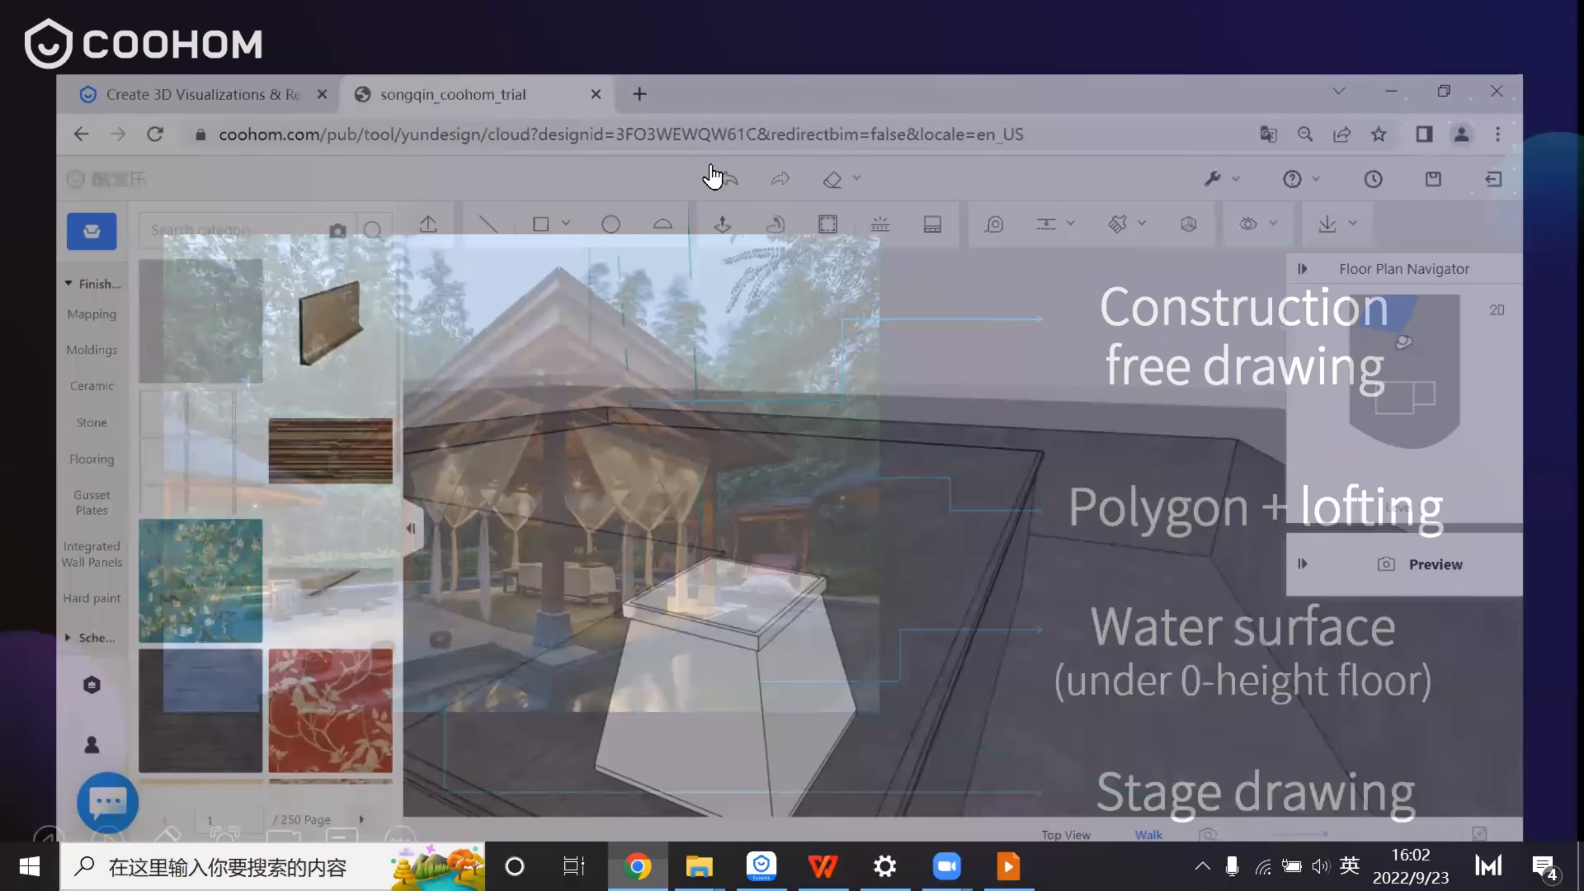
# - Offset the inner square outline on the cap's top face inward
pyautogui.scroll(2, 745, 405)
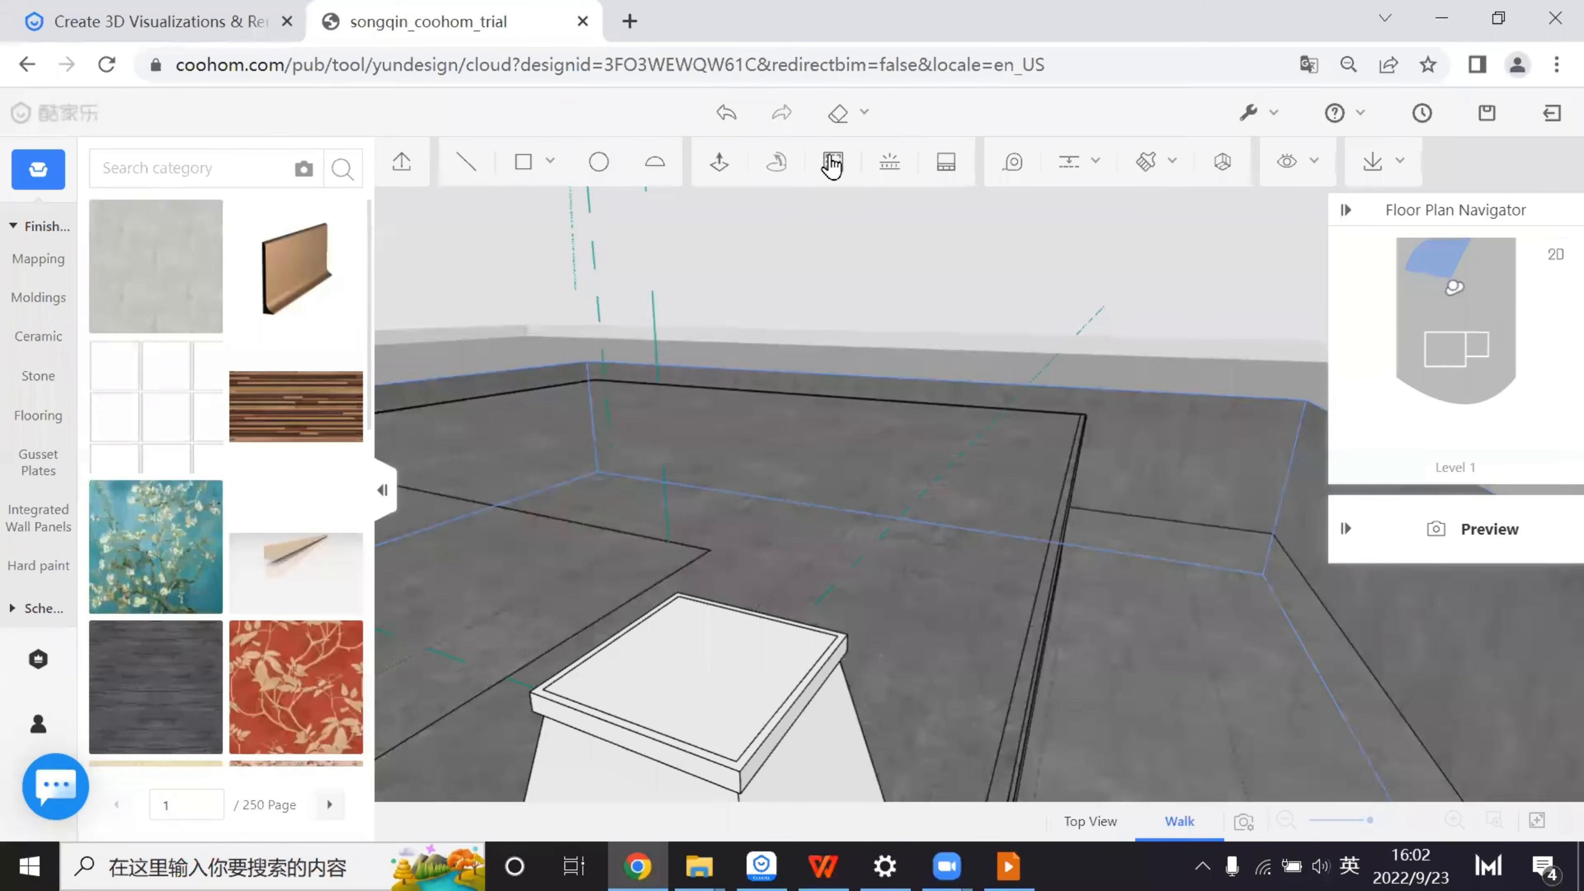
pyautogui.click(831, 161)
pyautogui.scroll(-1, 701, 606)
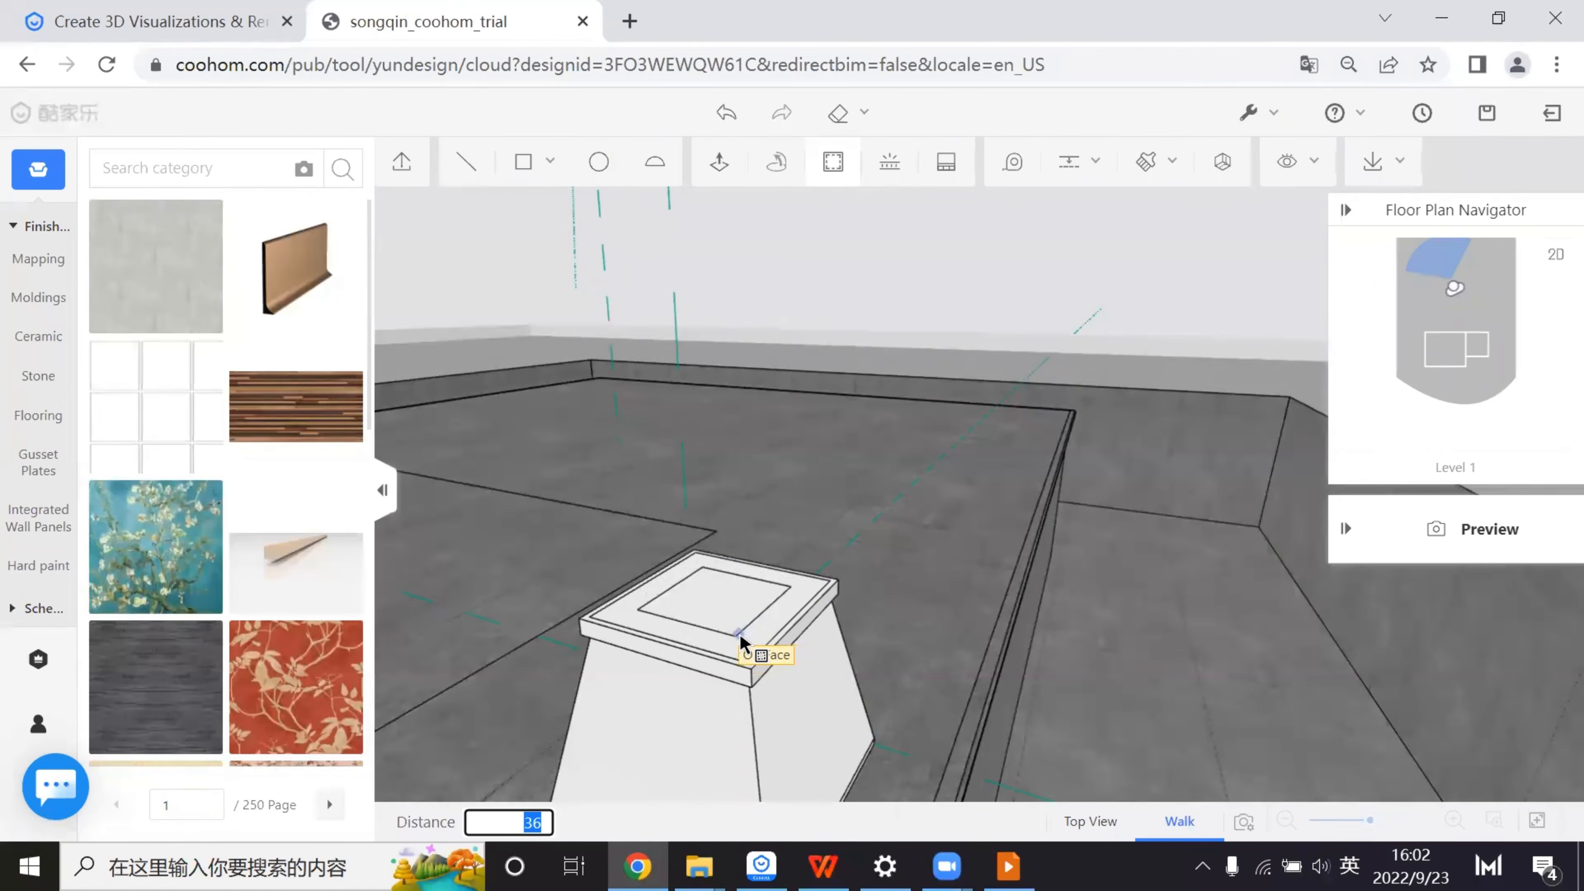
pyautogui.click(739, 633)
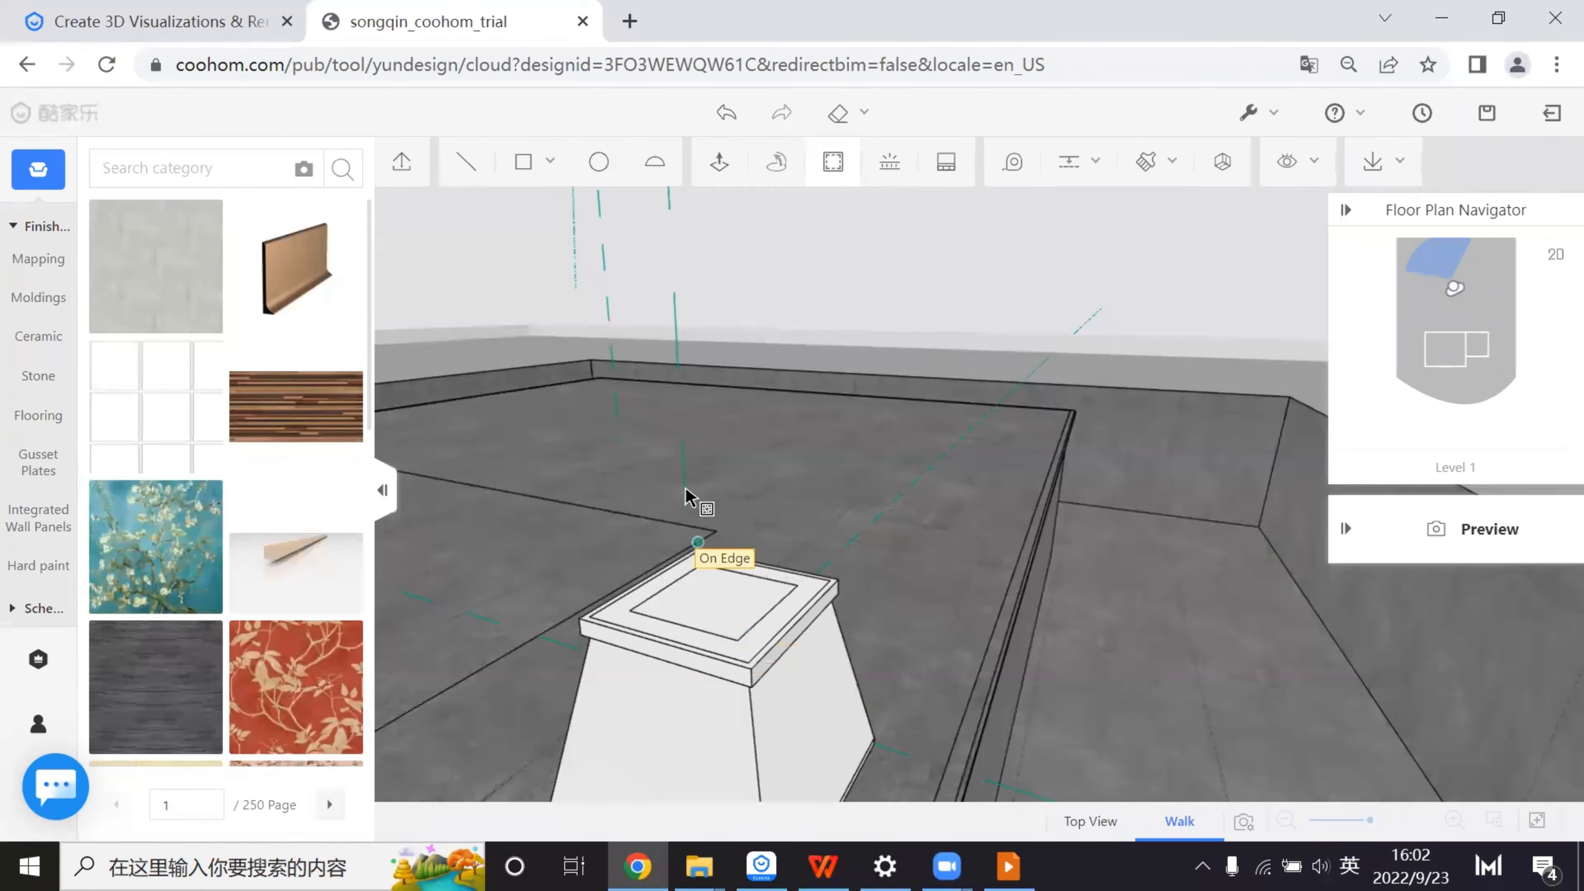
pyautogui.click(721, 164)
pyautogui.click(734, 620)
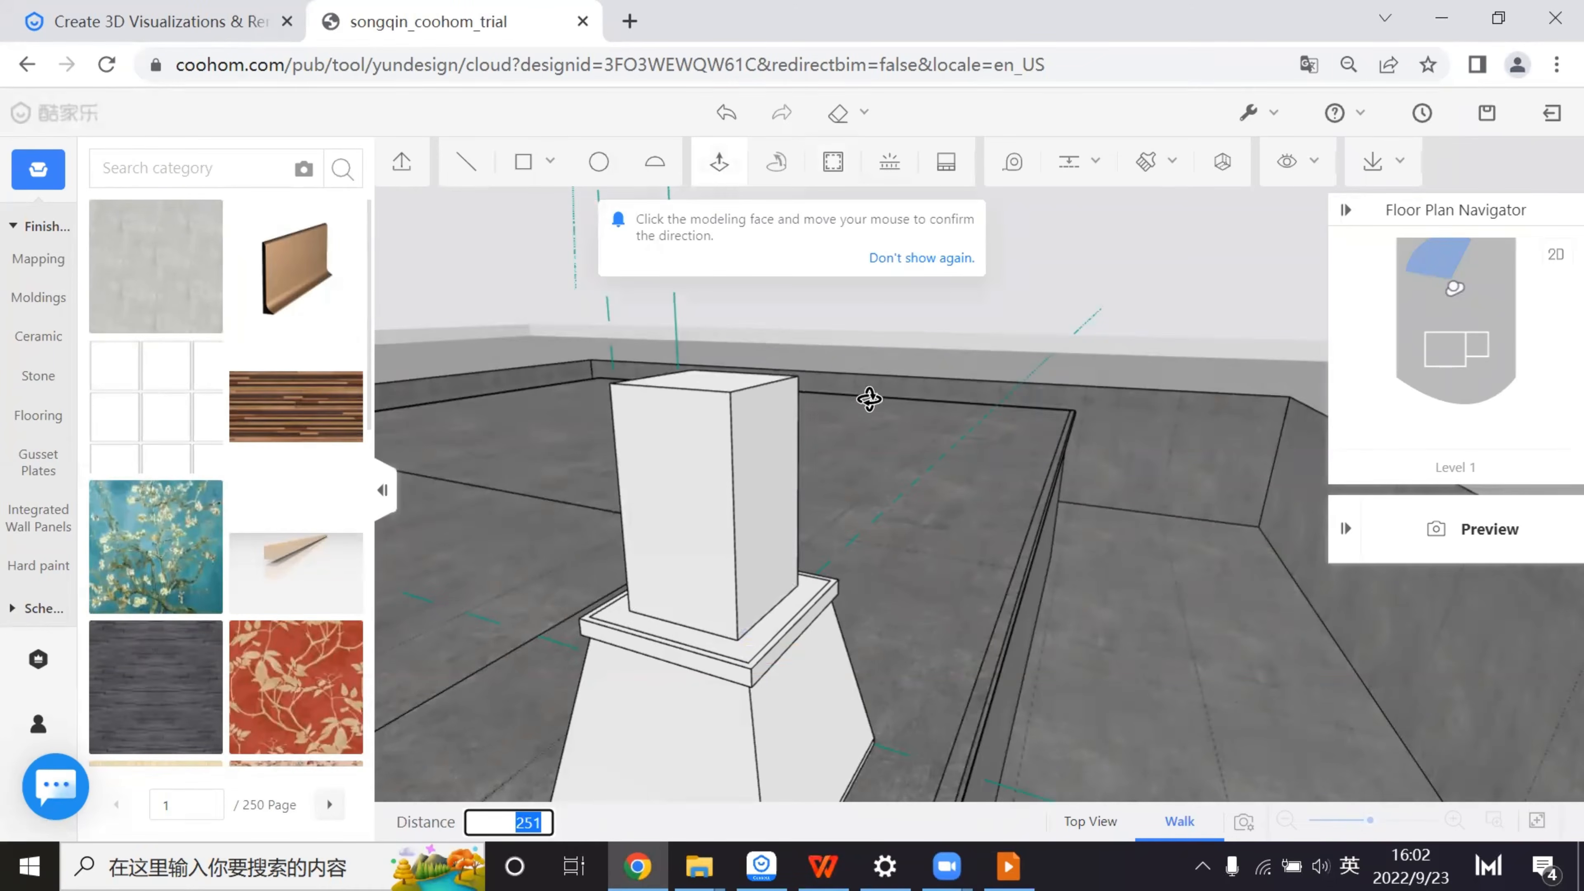
pyautogui.moveTo(870, 398); pyautogui.dragTo(876, 527, button='right')
pyautogui.press('Escape')
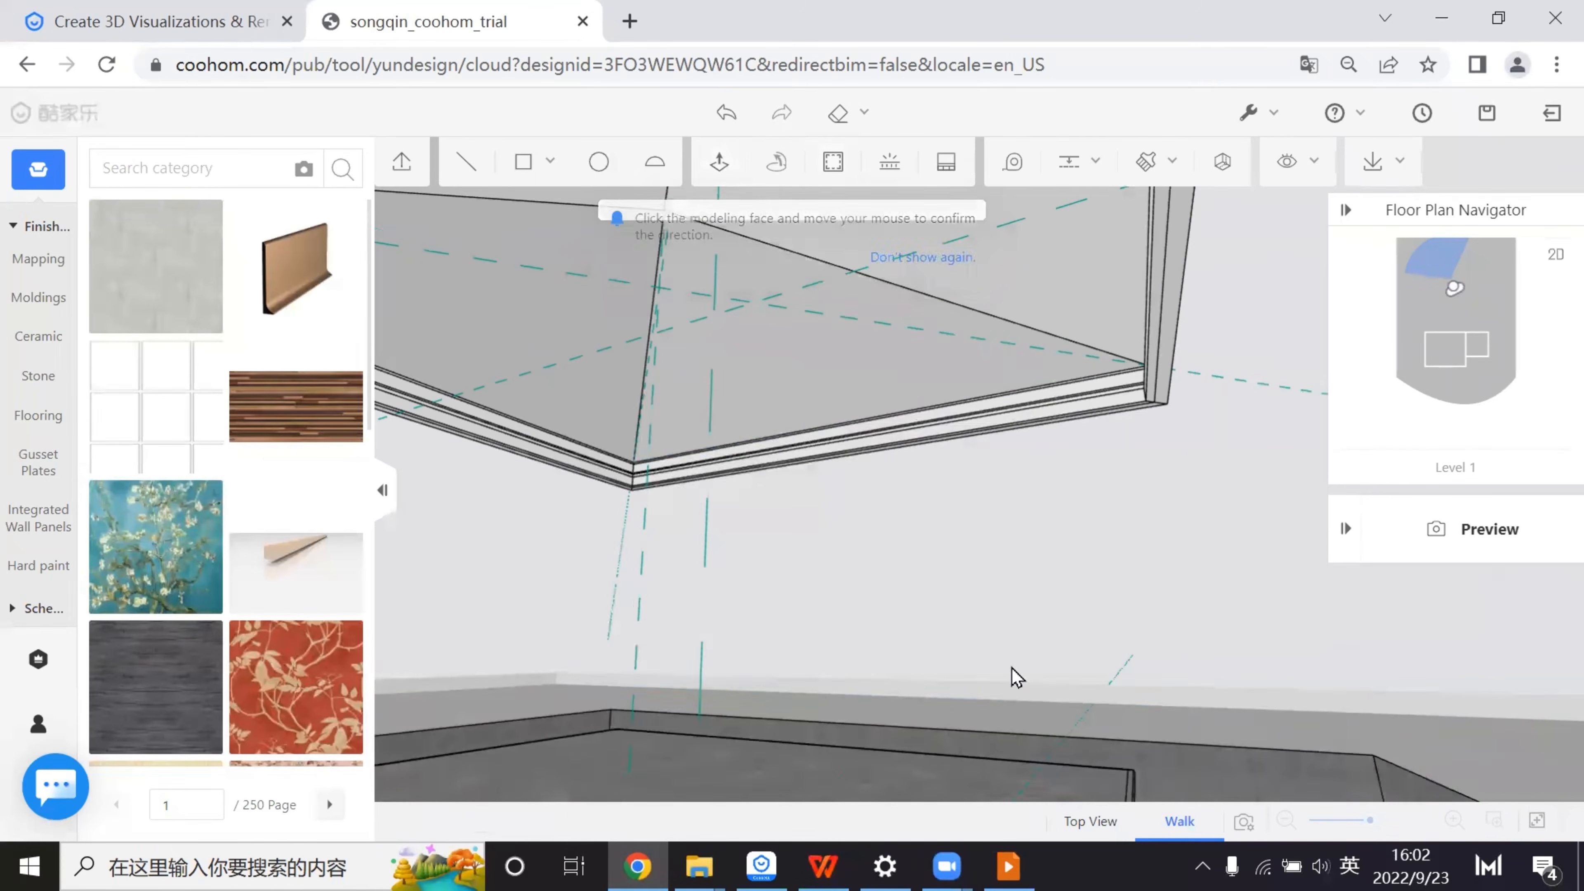
# - Extrude the inner square on the cap upward by about 2119 with Push/Pull, up to the roof's underside
pyautogui.scroll(6, 990, 496)
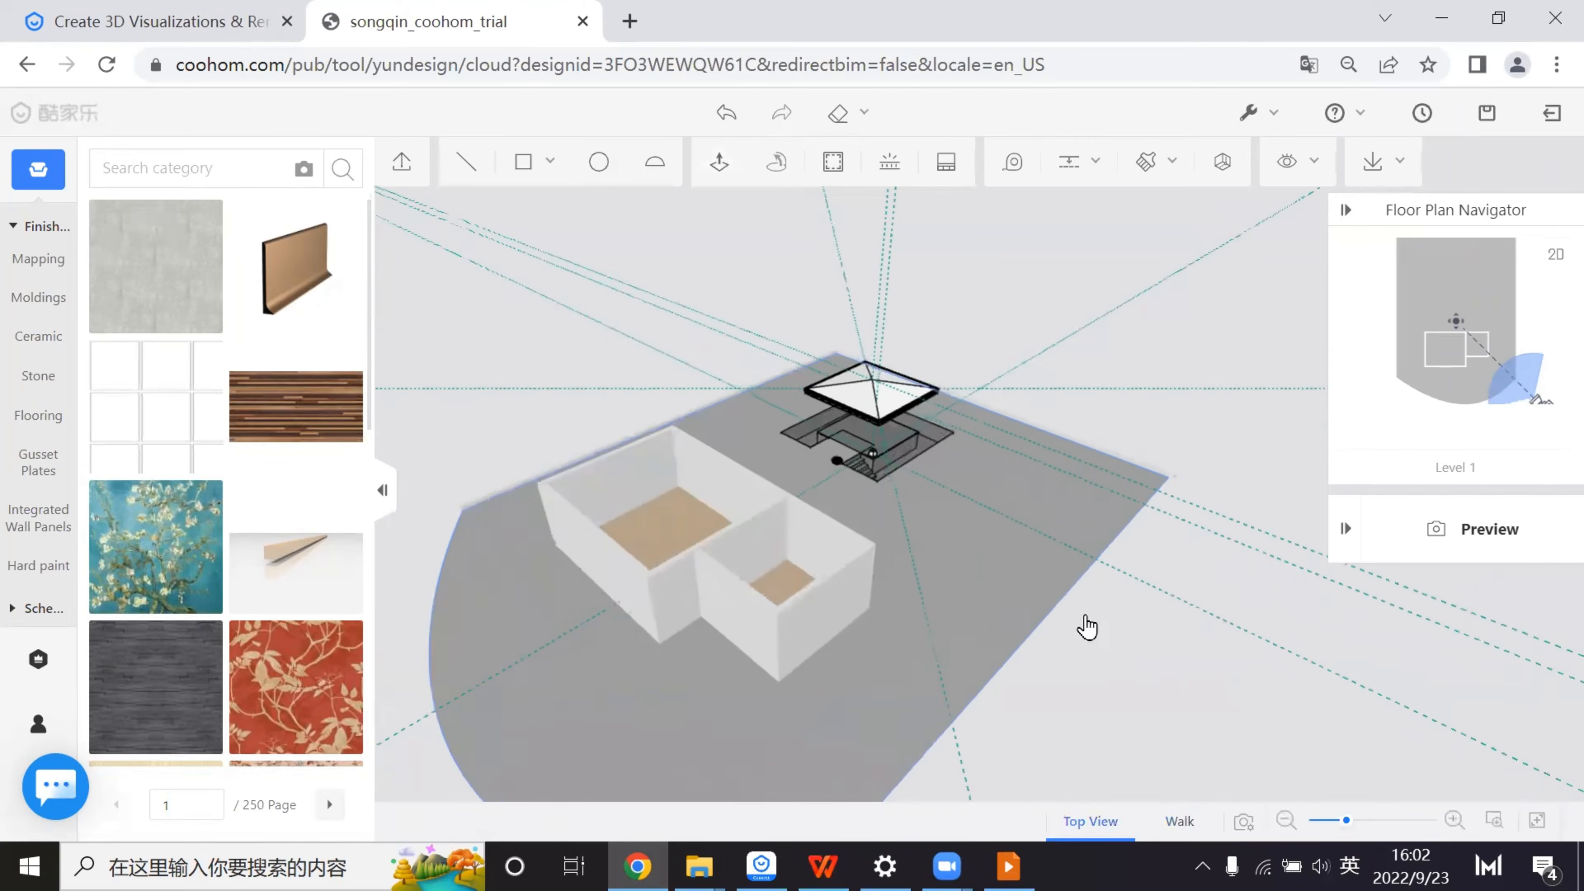
pyautogui.moveTo(982, 538); pyautogui.dragTo(856, 566)
pyautogui.scroll(10, 849, 577)
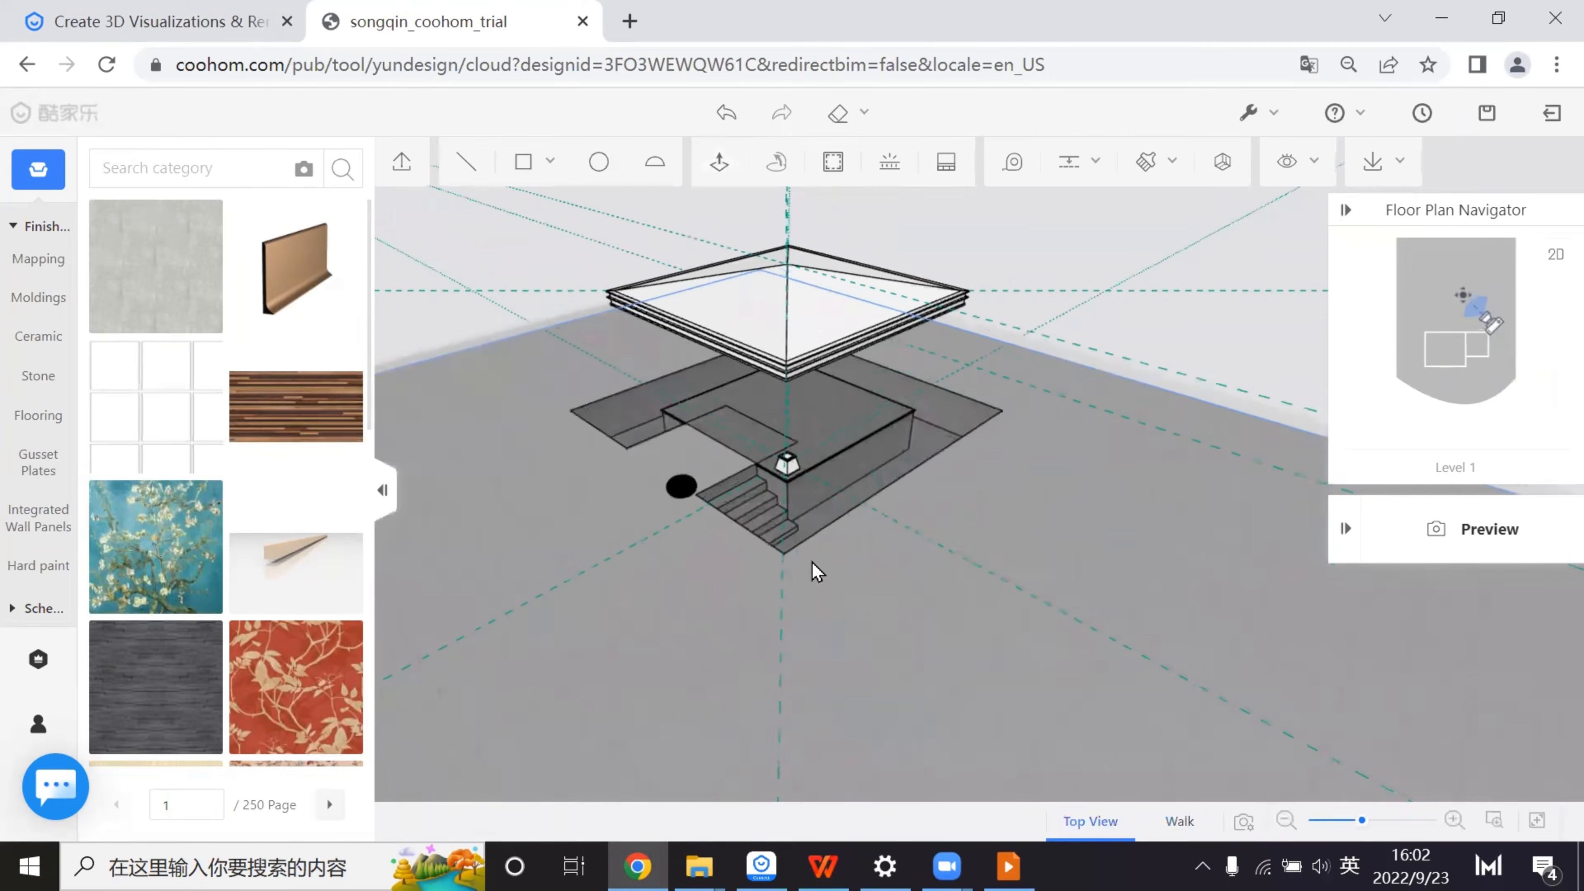
pyautogui.scroll(5, 965, 735)
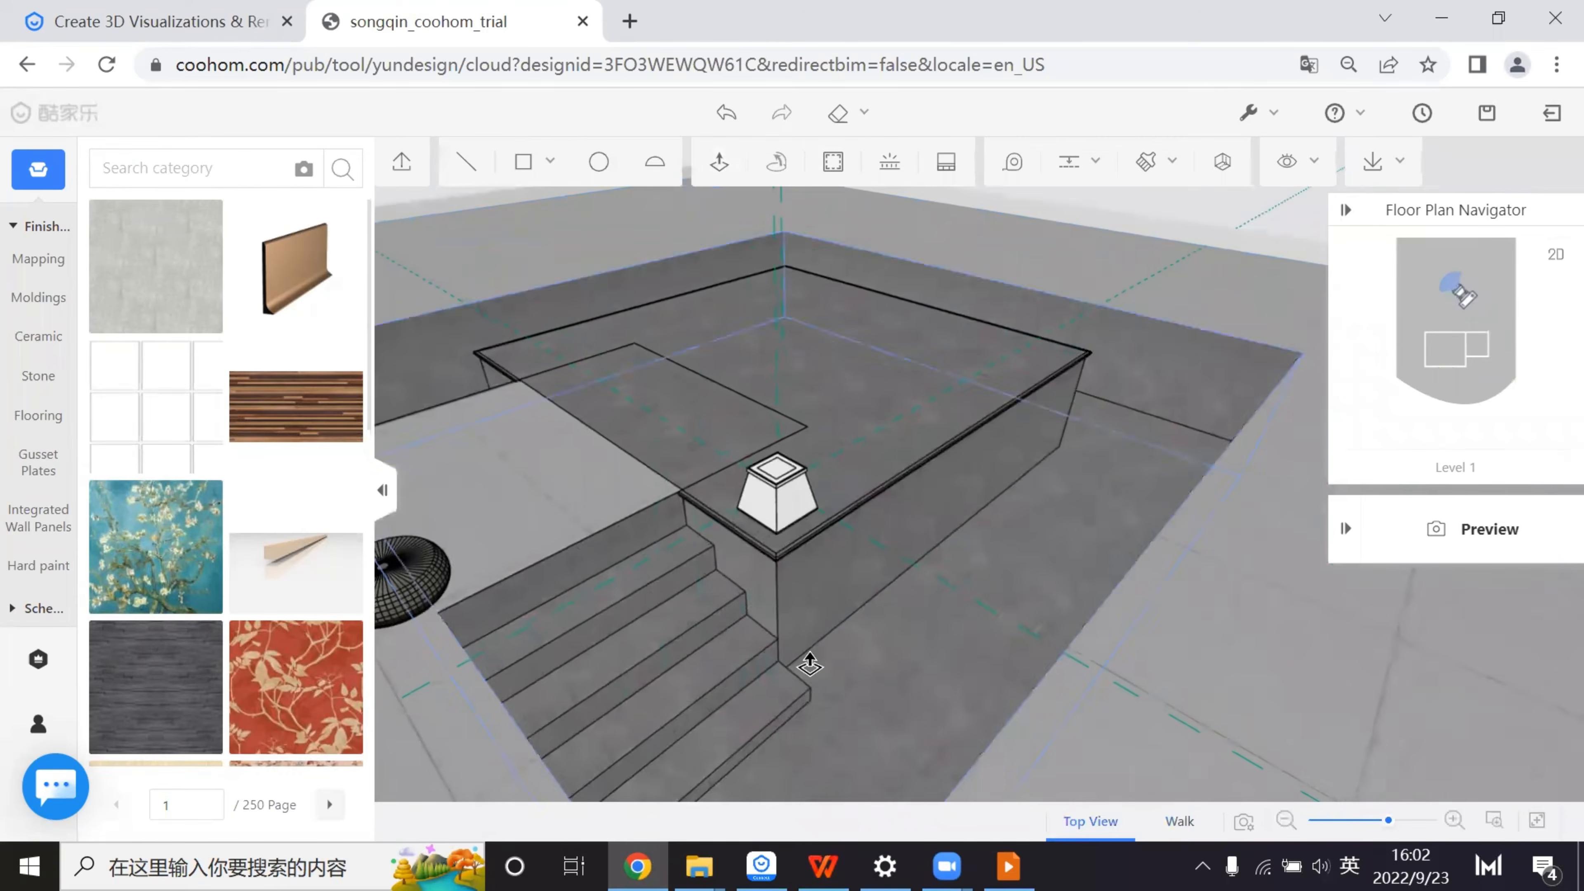
pyautogui.moveTo(778, 636); pyautogui.dragTo(778, 663, button='middle')
pyautogui.scroll(1, 815, 359)
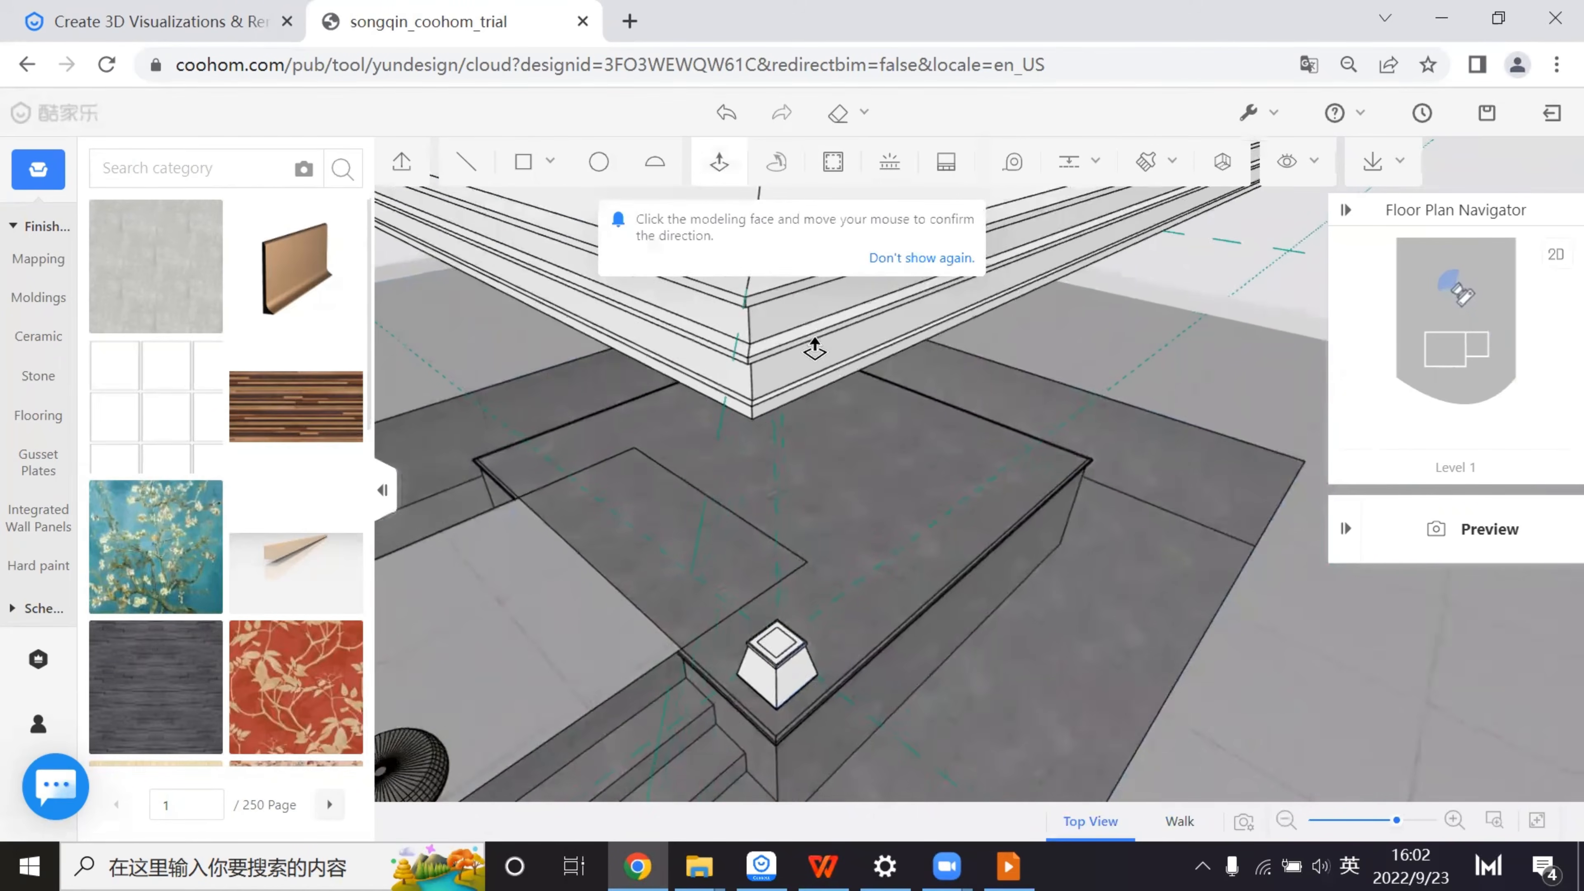
pyautogui.click(778, 629)
pyautogui.scroll(-5, 799, 312)
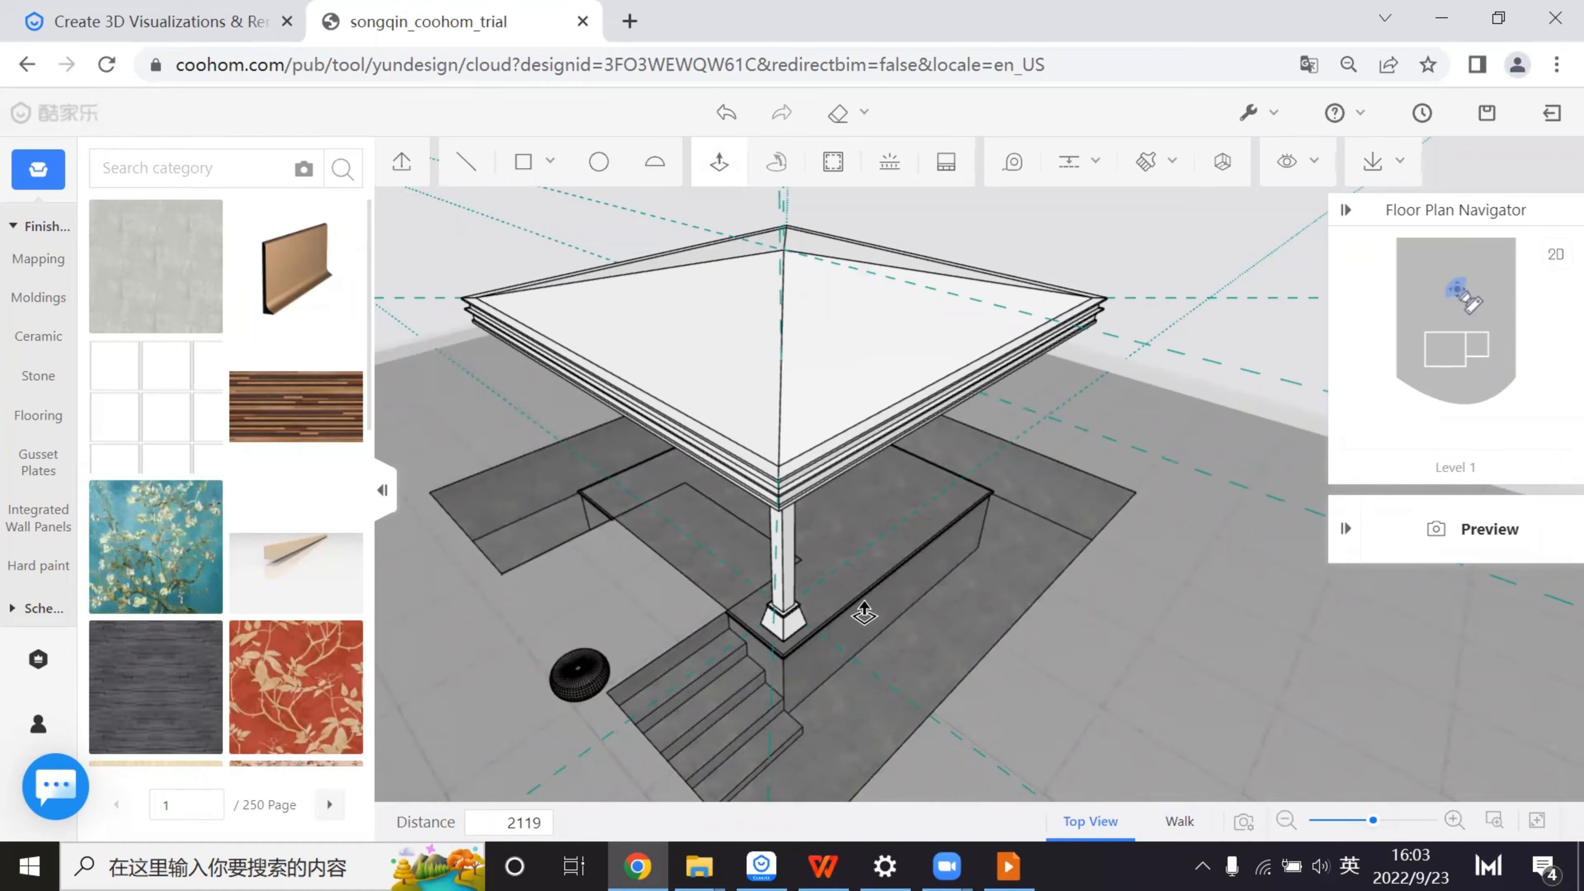
# - Select the entire column, including its tapered base, and group it
pyautogui.moveTo(930, 592); pyautogui.dragTo(801, 659, button='middle')
pyautogui.scroll(2, 801, 659)
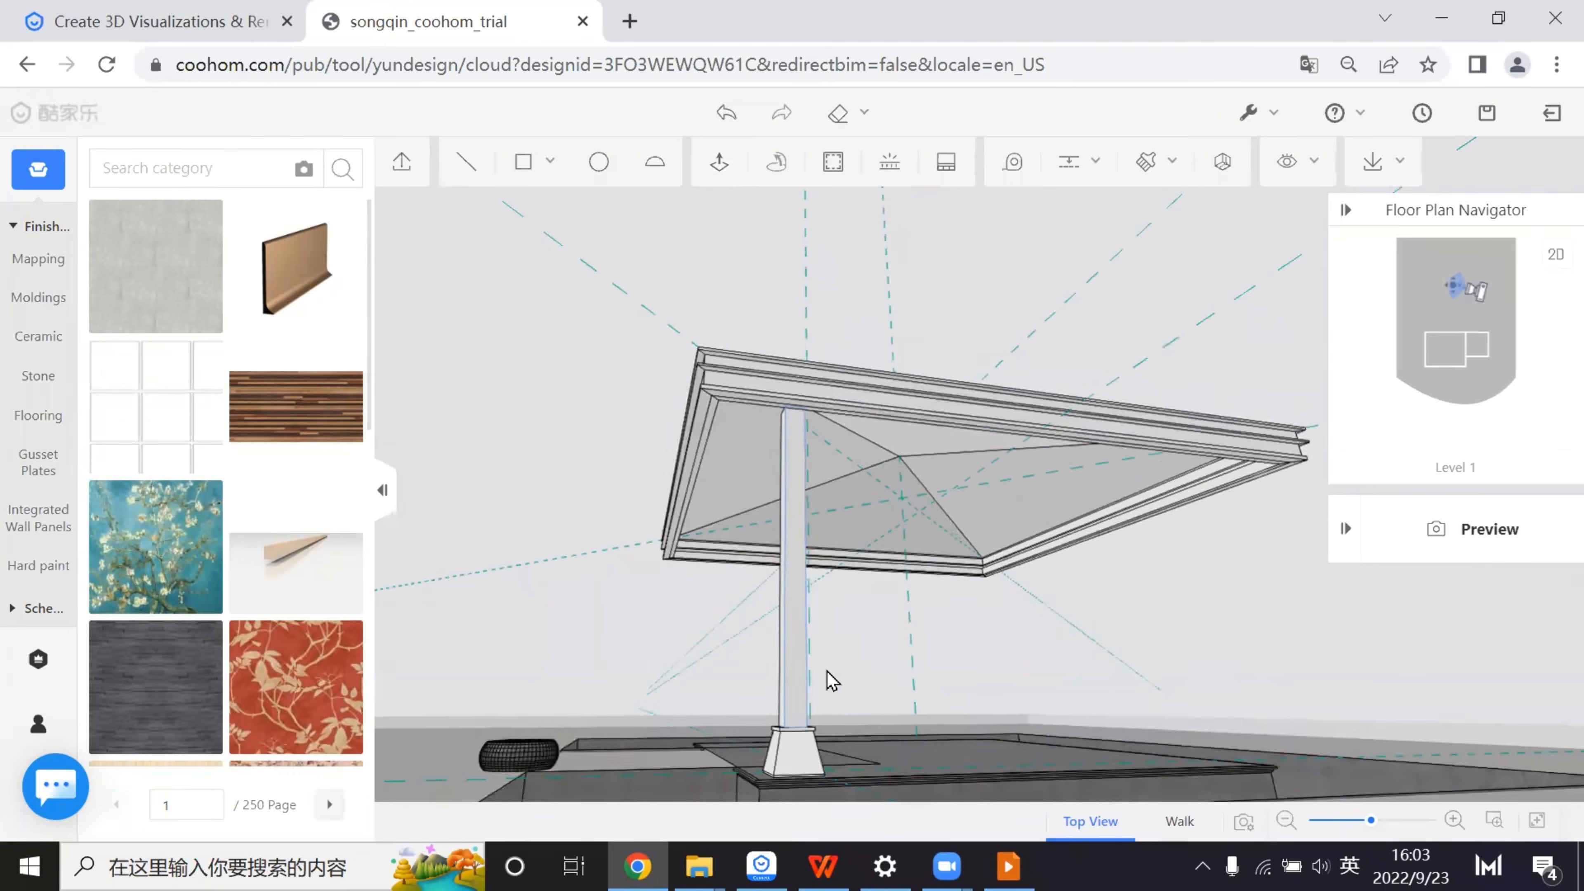
pyautogui.doubleClick(801, 656)
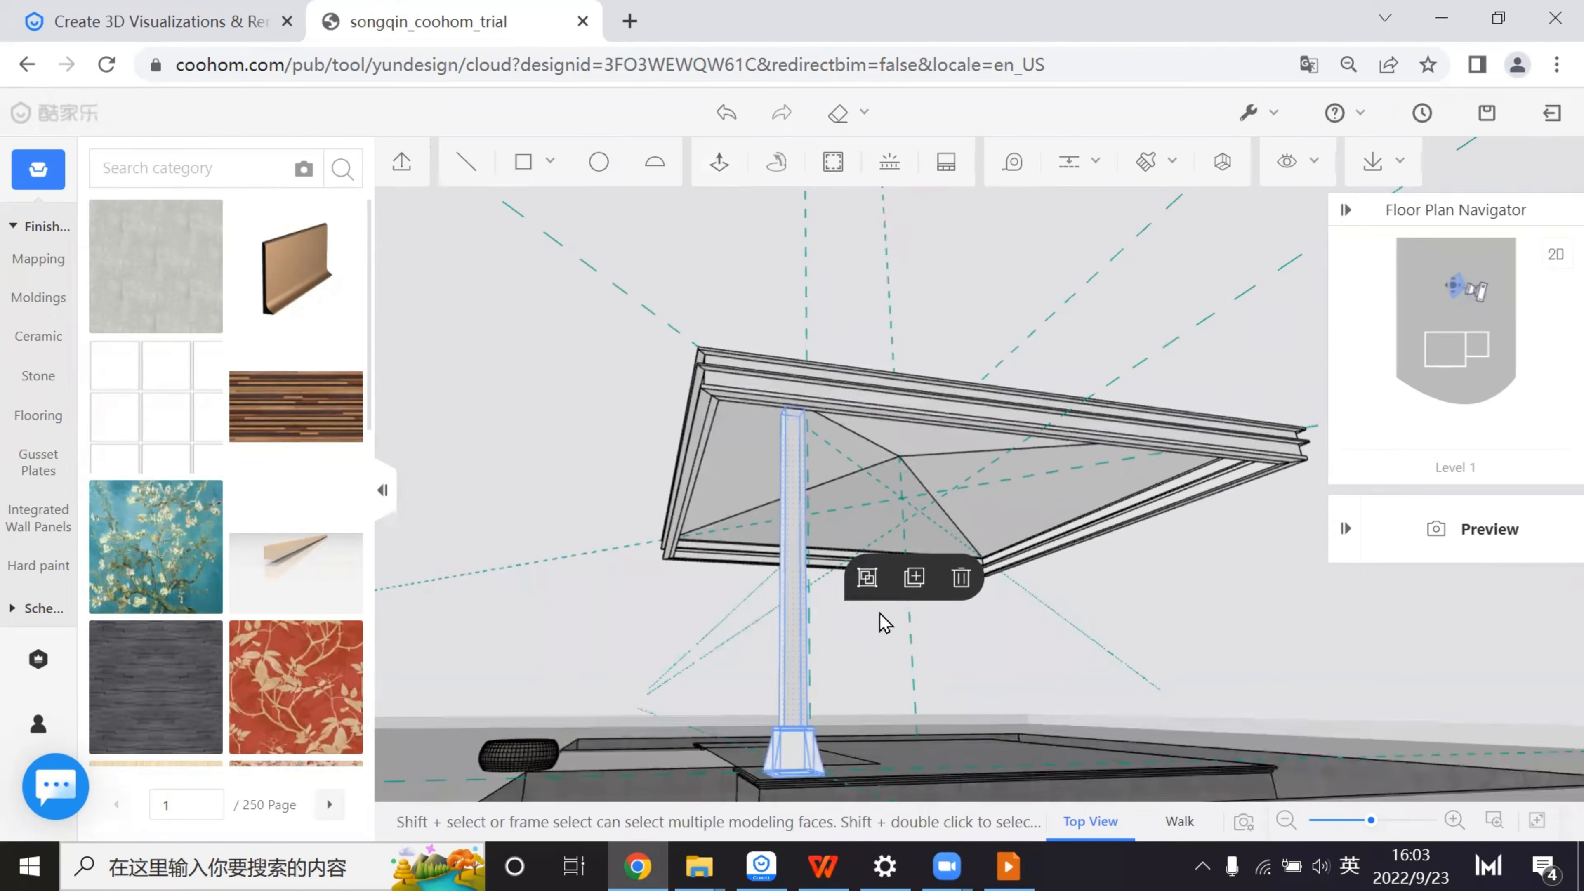
pyautogui.click(878, 589)
# - Place a guide line on the platform, parallel to the edge opposite the column and about 400 inside it
pyautogui.moveTo(1054, 707); pyautogui.dragTo(704, 516, button='middle')
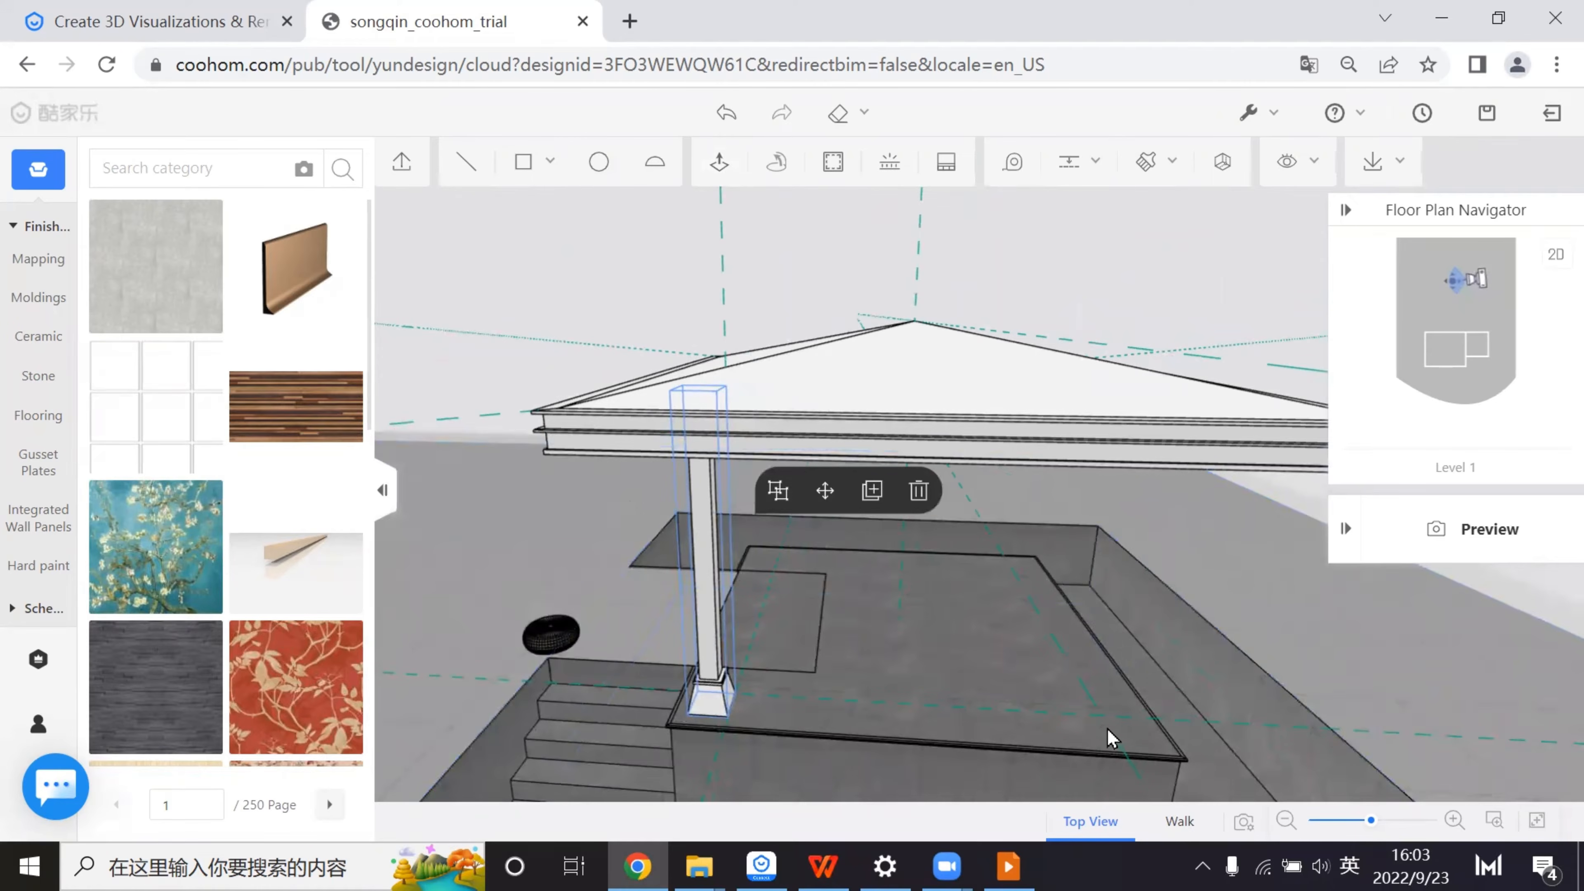
pyautogui.moveTo(1134, 768); pyautogui.dragTo(1132, 768, button='middle')
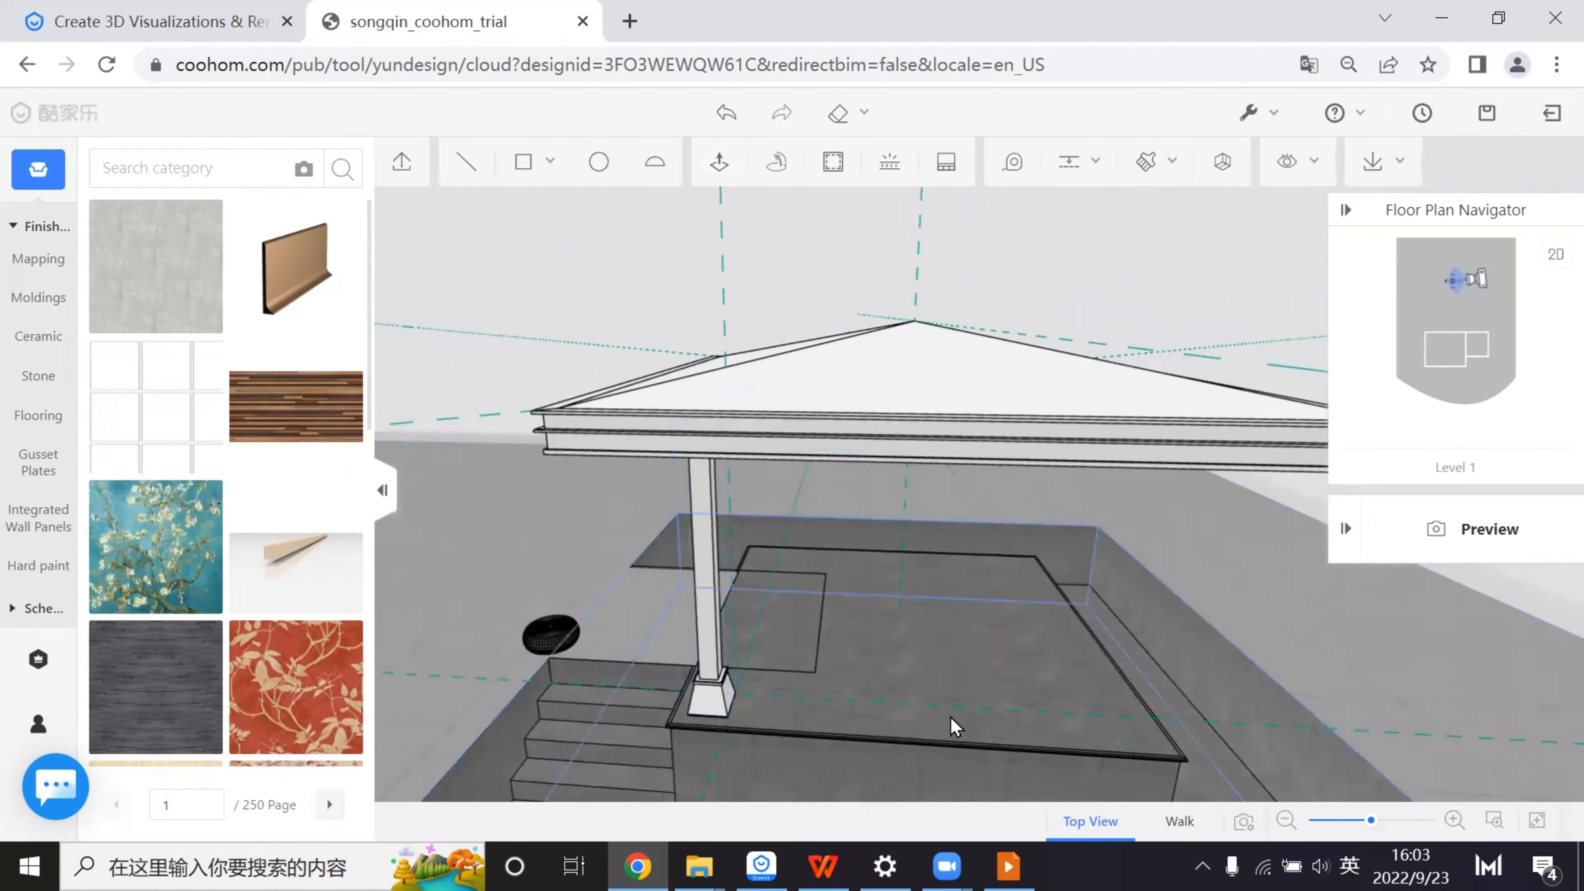
pyautogui.press('t')
pyautogui.click(1125, 684)
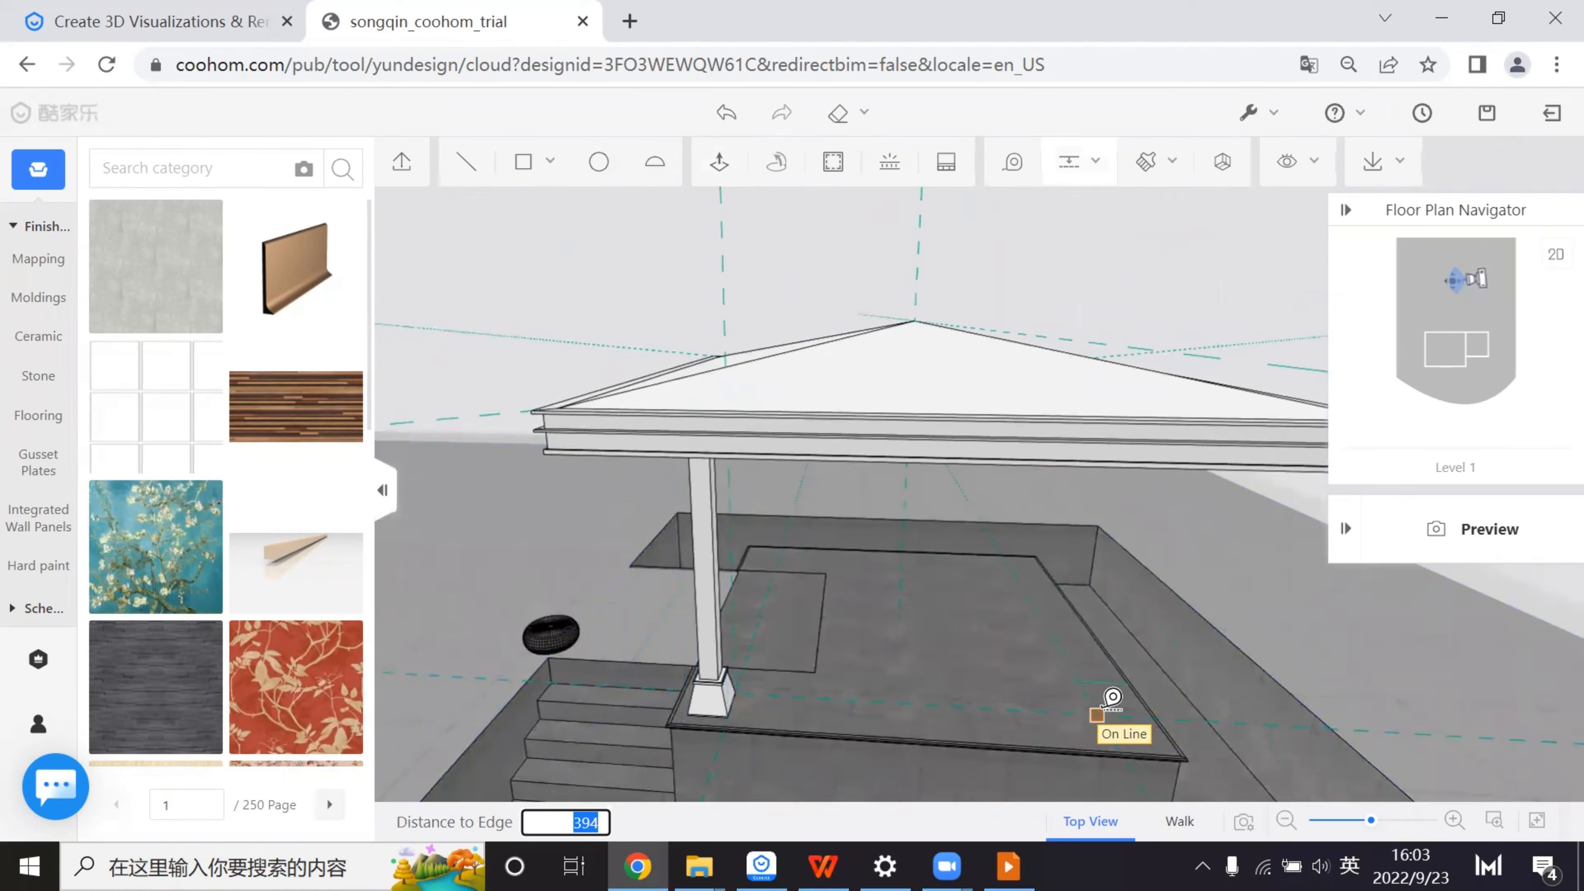
pyautogui.press('Return')
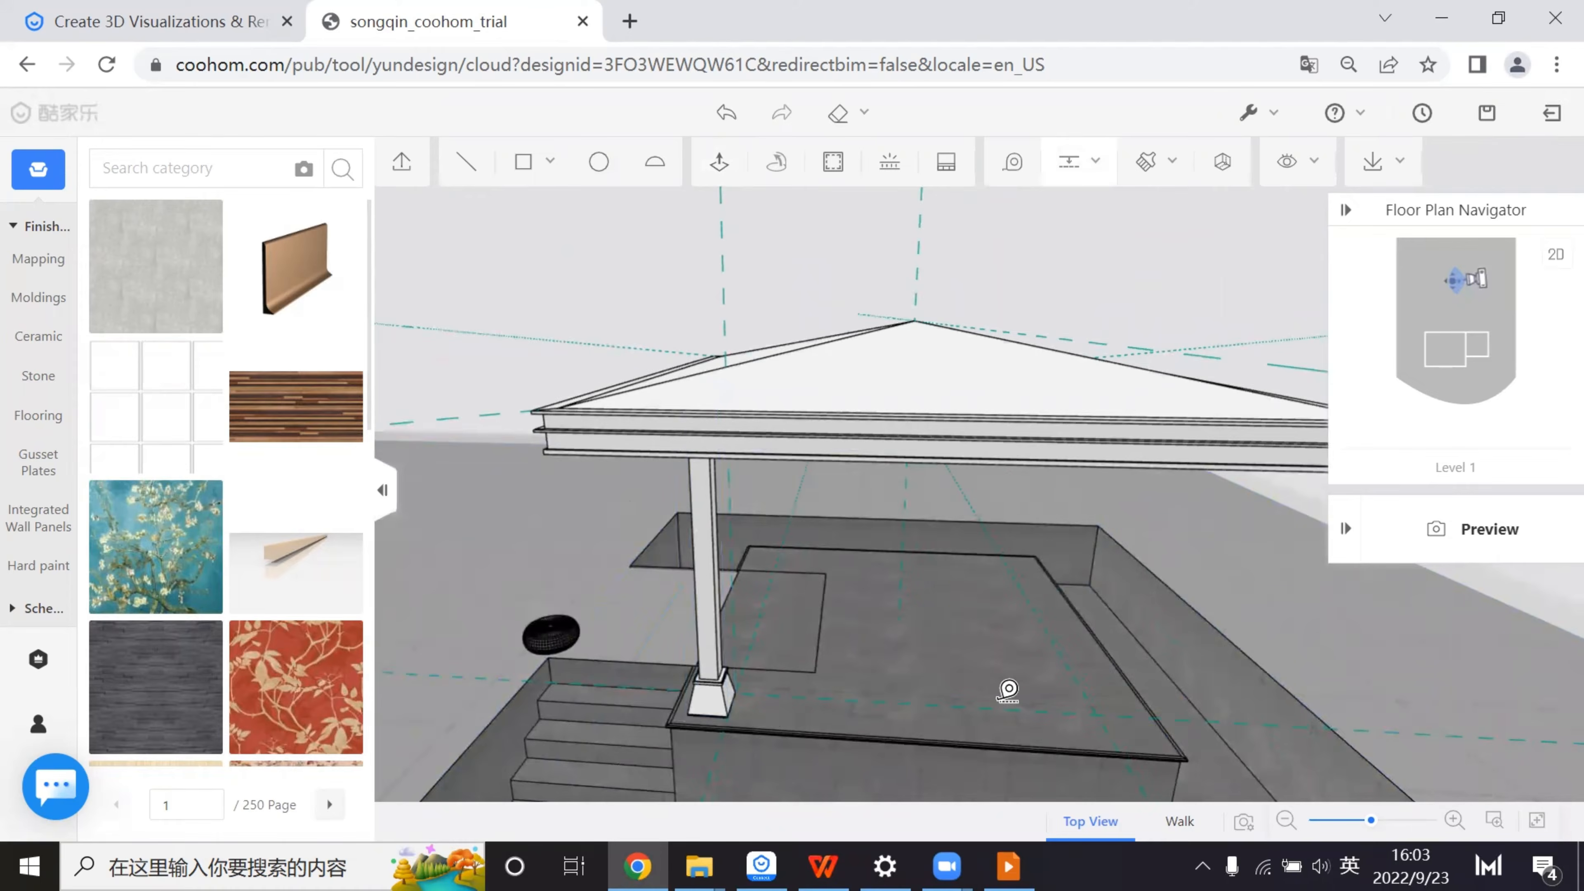
pyautogui.press('Escape')
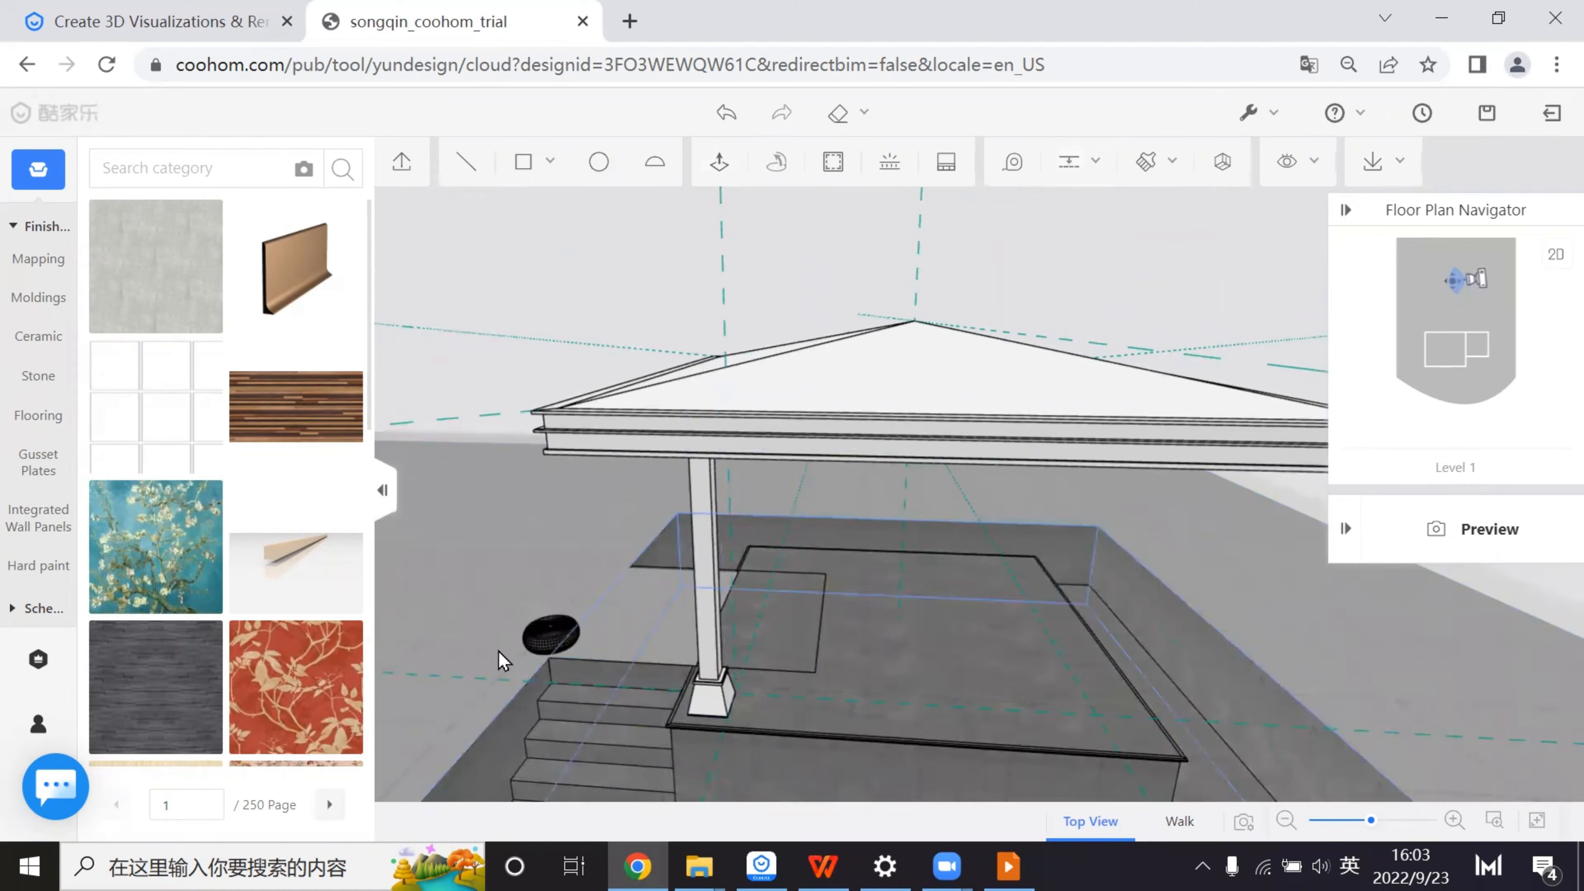
# - Copy the grouped column 3000 along the platform edge to the guide intersection near the next corner
pyautogui.click(726, 695)
pyautogui.click(888, 617)
pyautogui.press('Escape')
pyautogui.moveTo(870, 717); pyautogui.dragTo(748, 749, button='middle')
pyautogui.click(866, 700)
pyautogui.click(912, 669)
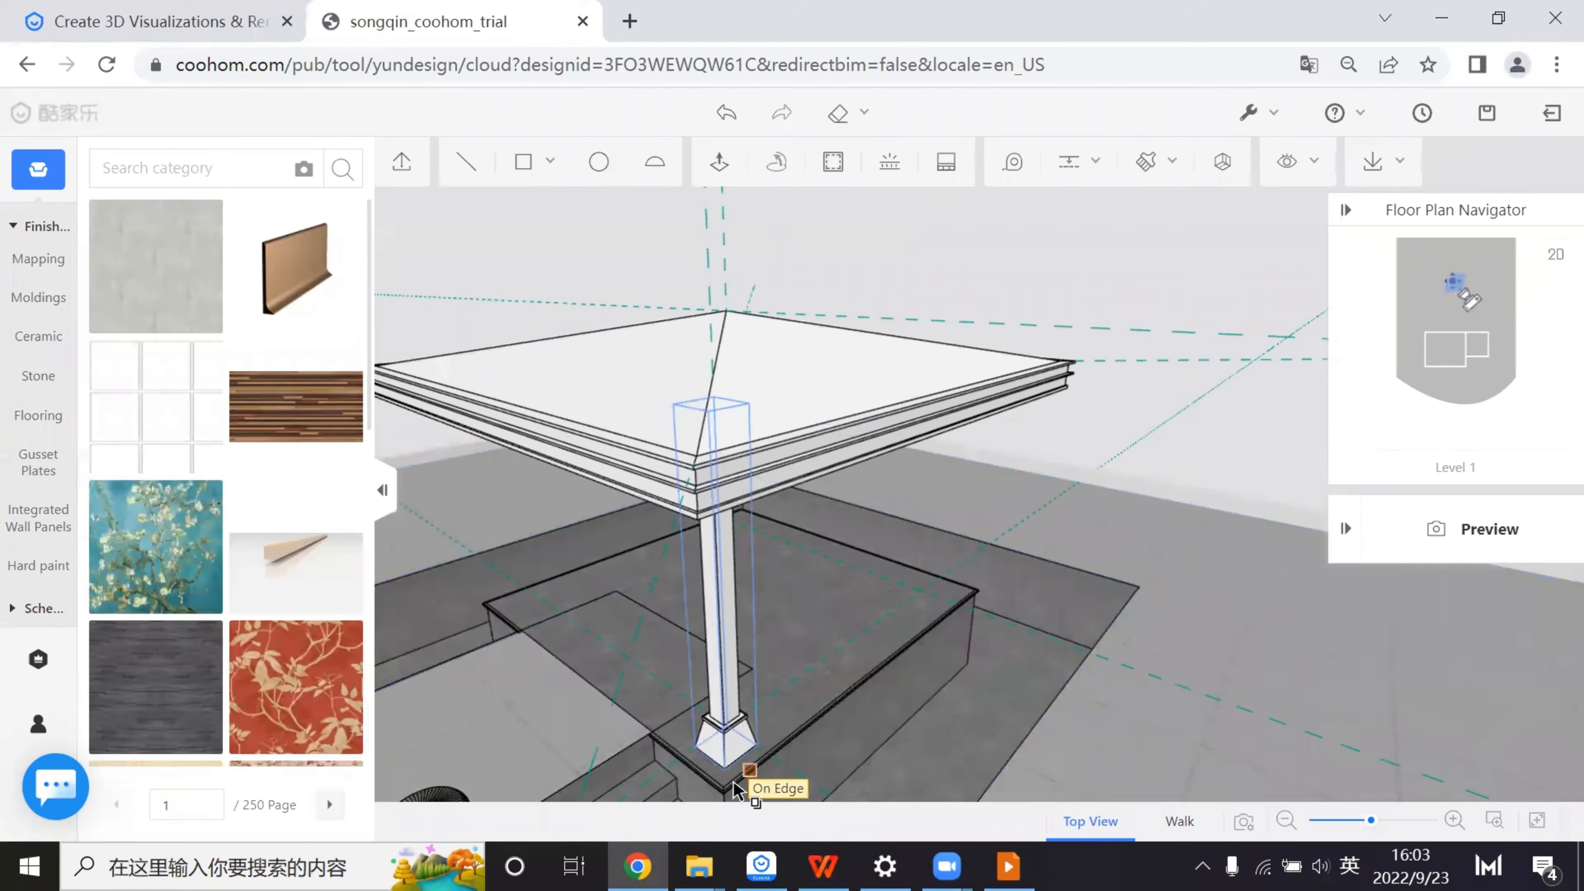
pyautogui.click(693, 760)
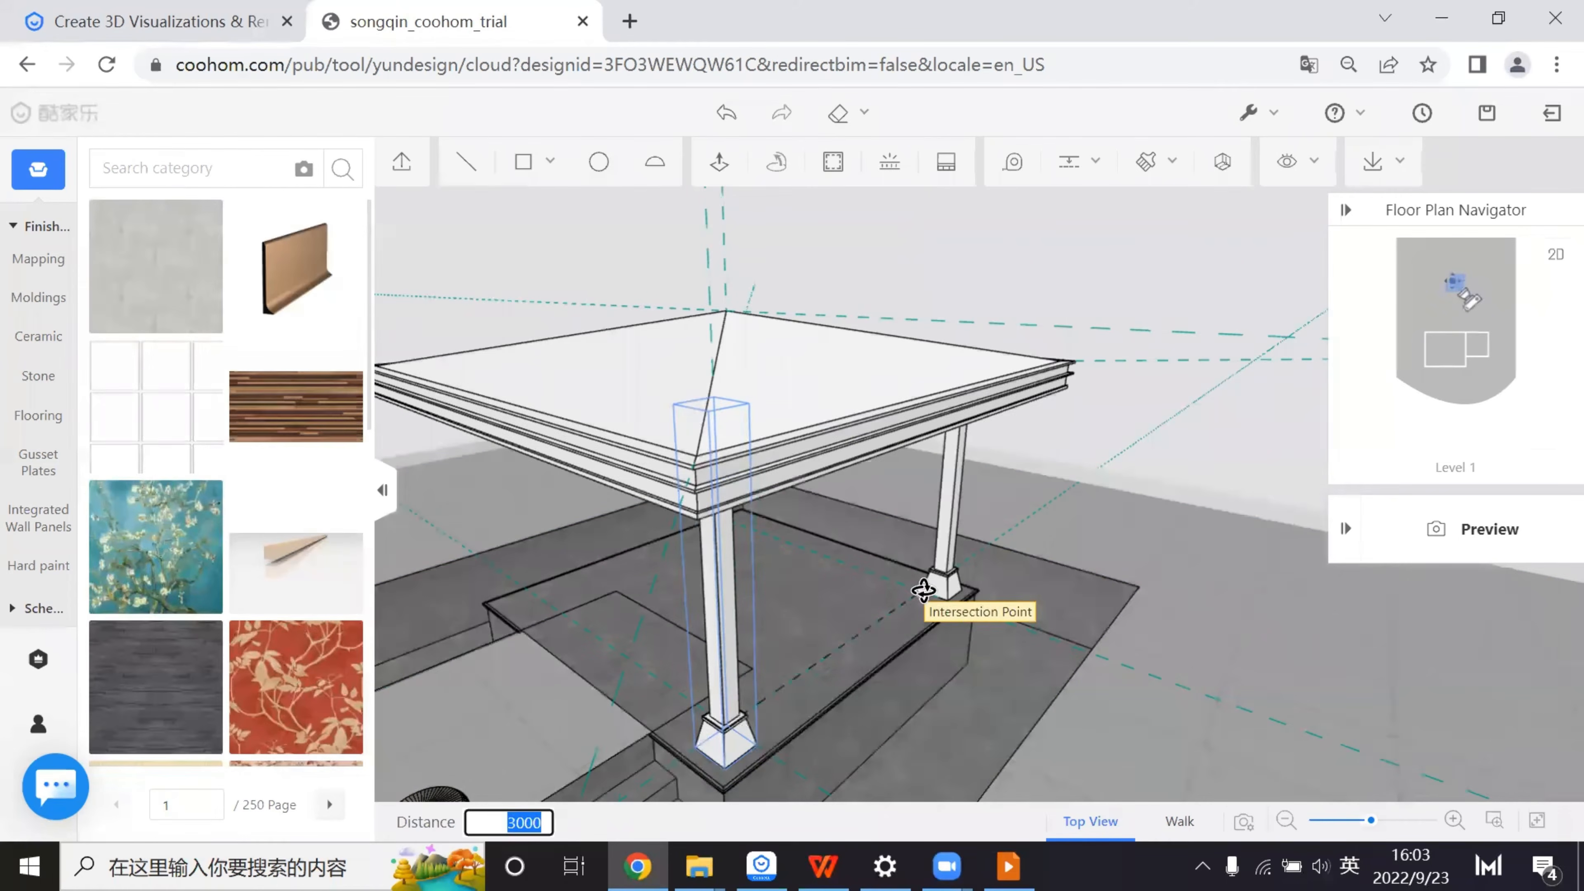
pyautogui.click(924, 590)
# - Place a guide line on the platform, parallel to its outer edge and 400 inside it, on the side without columns
pyautogui.moveTo(956, 625); pyautogui.dragTo(829, 618, button='middle')
pyautogui.moveTo(1213, 714); pyautogui.dragTo(1012, 693, button='middle')
pyautogui.moveTo(1418, 789); pyautogui.dragTo(941, 690, button='middle')
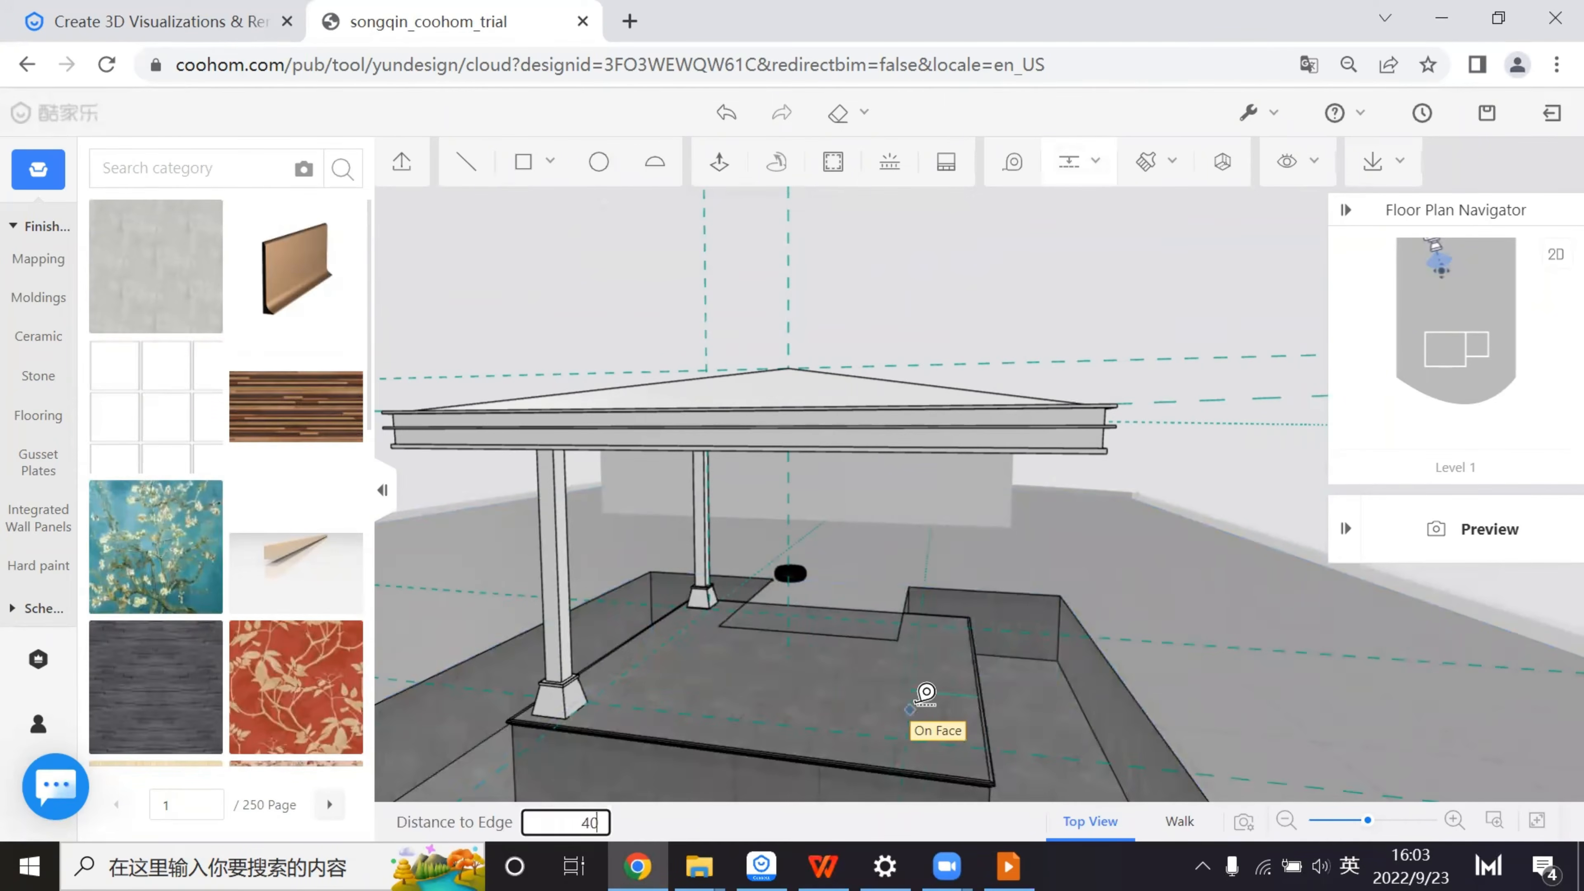
pyautogui.write('00')
pyautogui.press('Return')
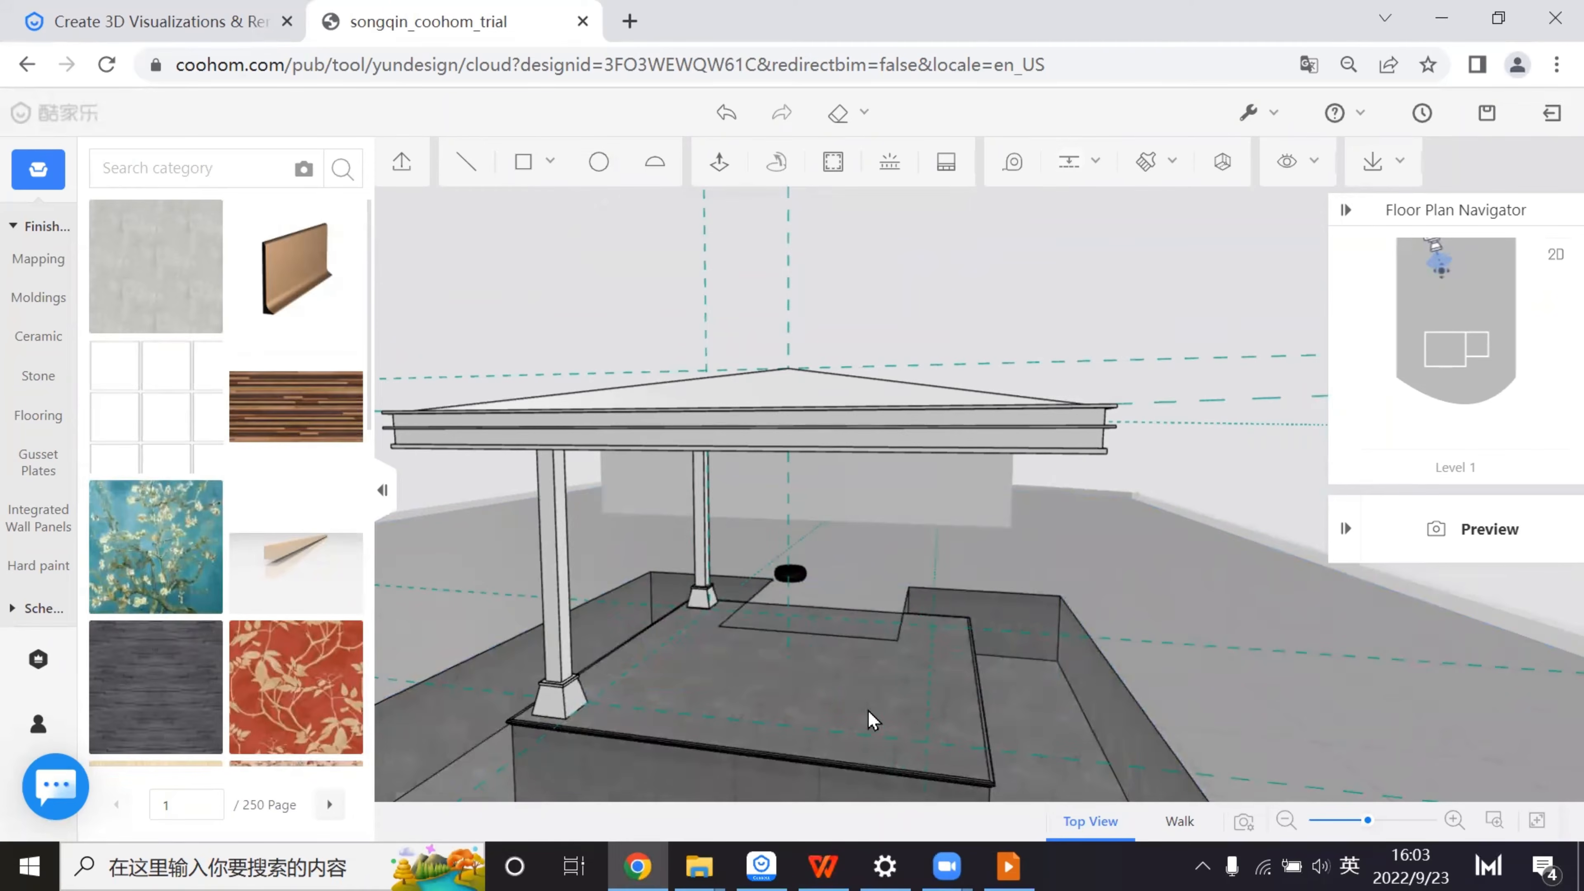
# - Select both grouped columns and copy them 3400 across the platform to the guide intersection at the opposite corners
pyautogui.click(703, 564)
pyautogui.click(833, 500)
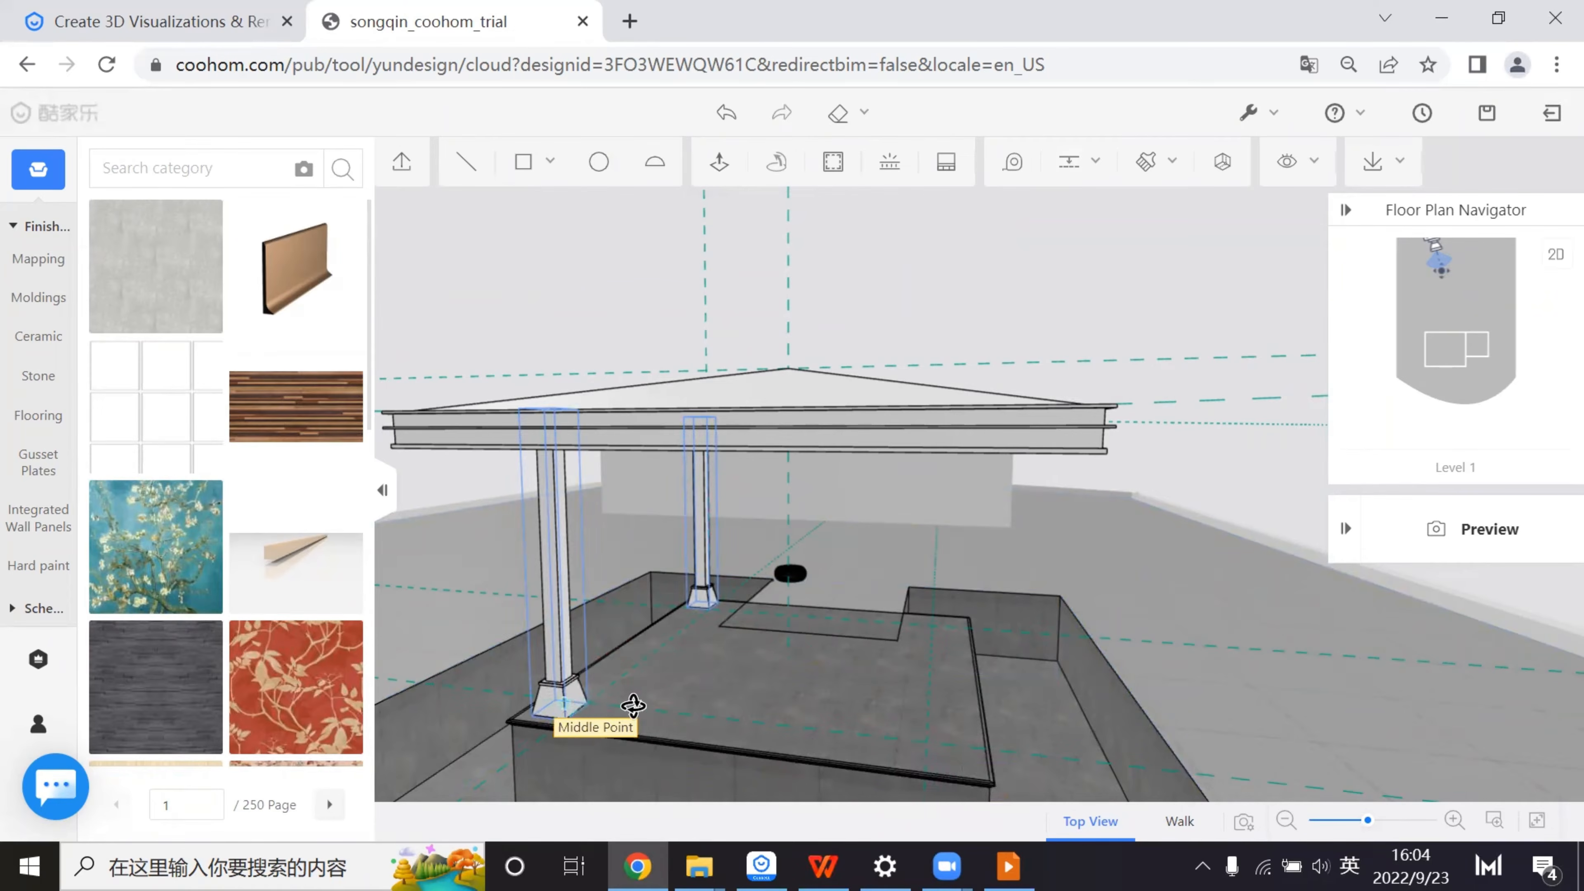
pyautogui.moveTo(634, 706); pyautogui.dragTo(780, 702, button='middle')
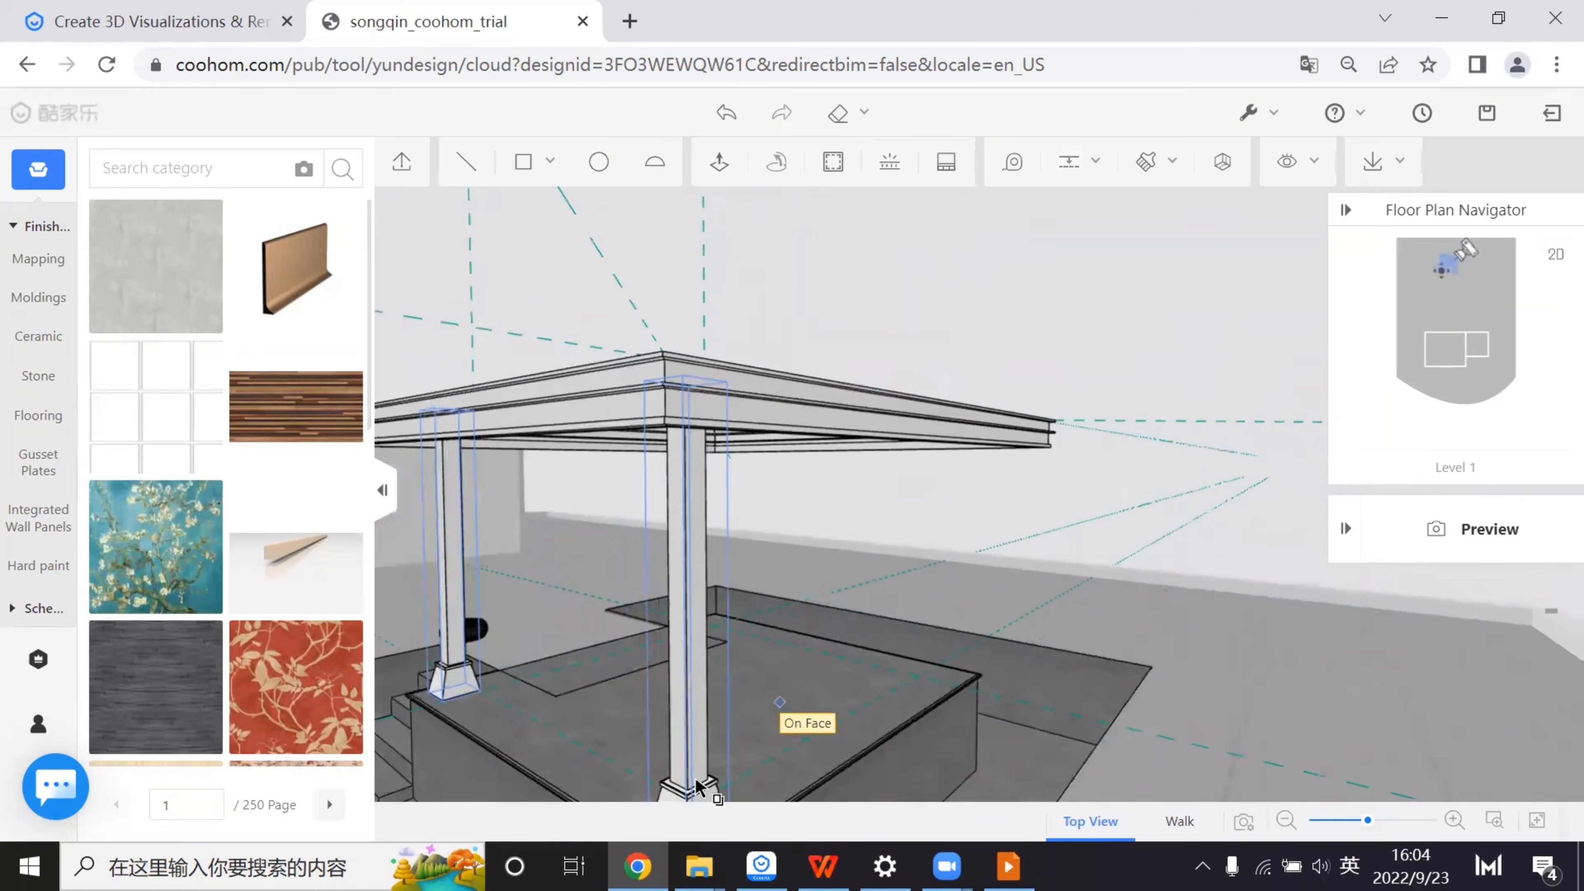
pyautogui.moveTo(697, 787); pyautogui.dragTo(693, 773, button='middle')
pyautogui.click(693, 773)
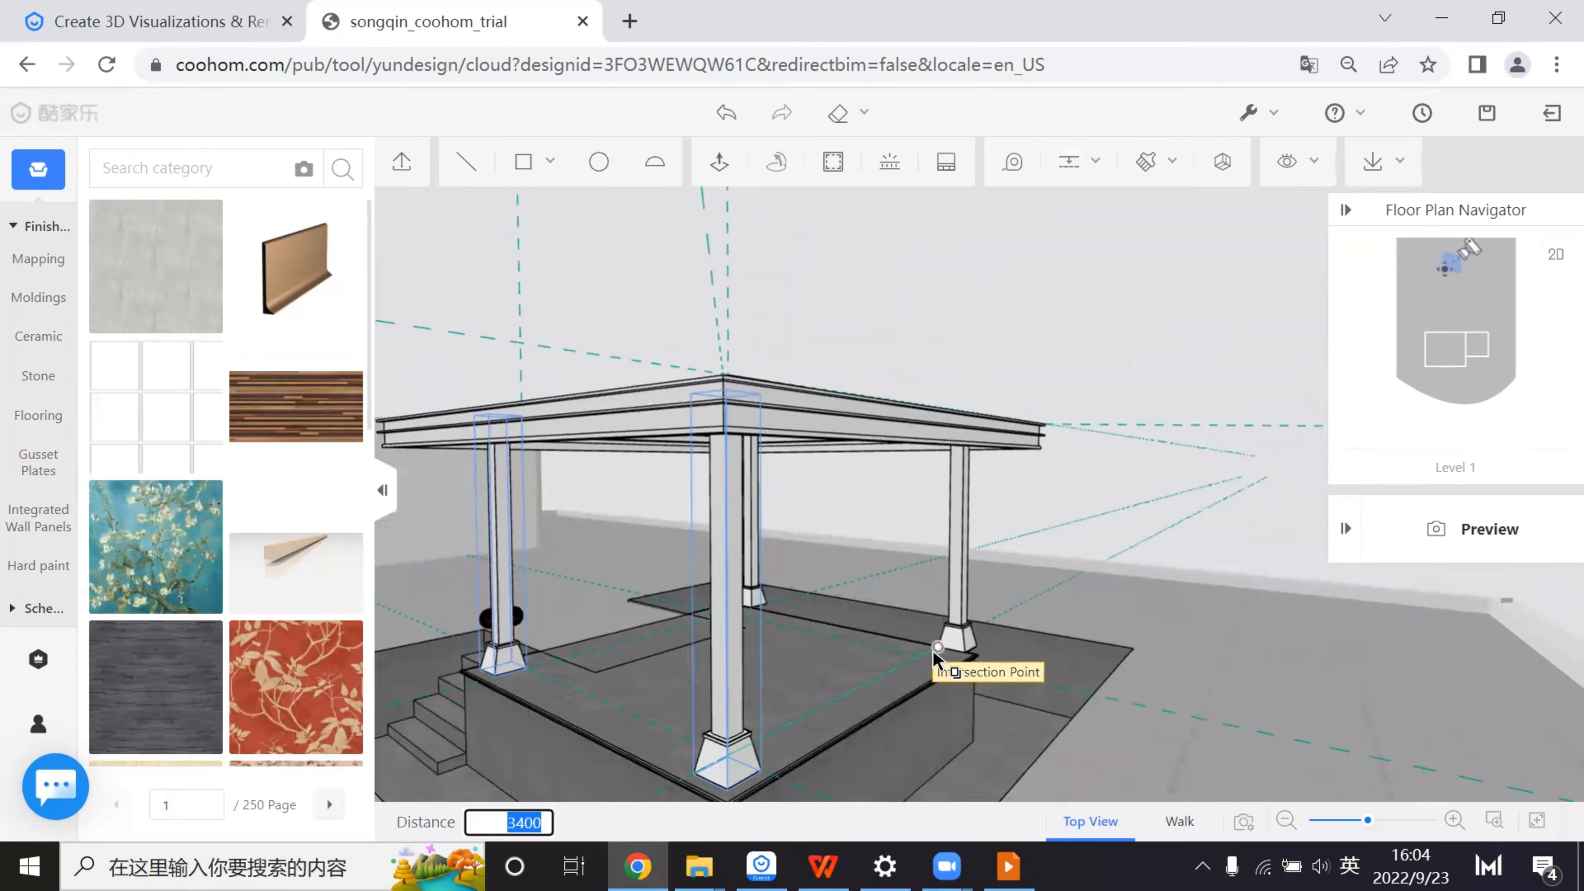
pyautogui.click(920, 656)
pyautogui.moveTo(920, 656); pyautogui.dragTo(1132, 606, button='middle')
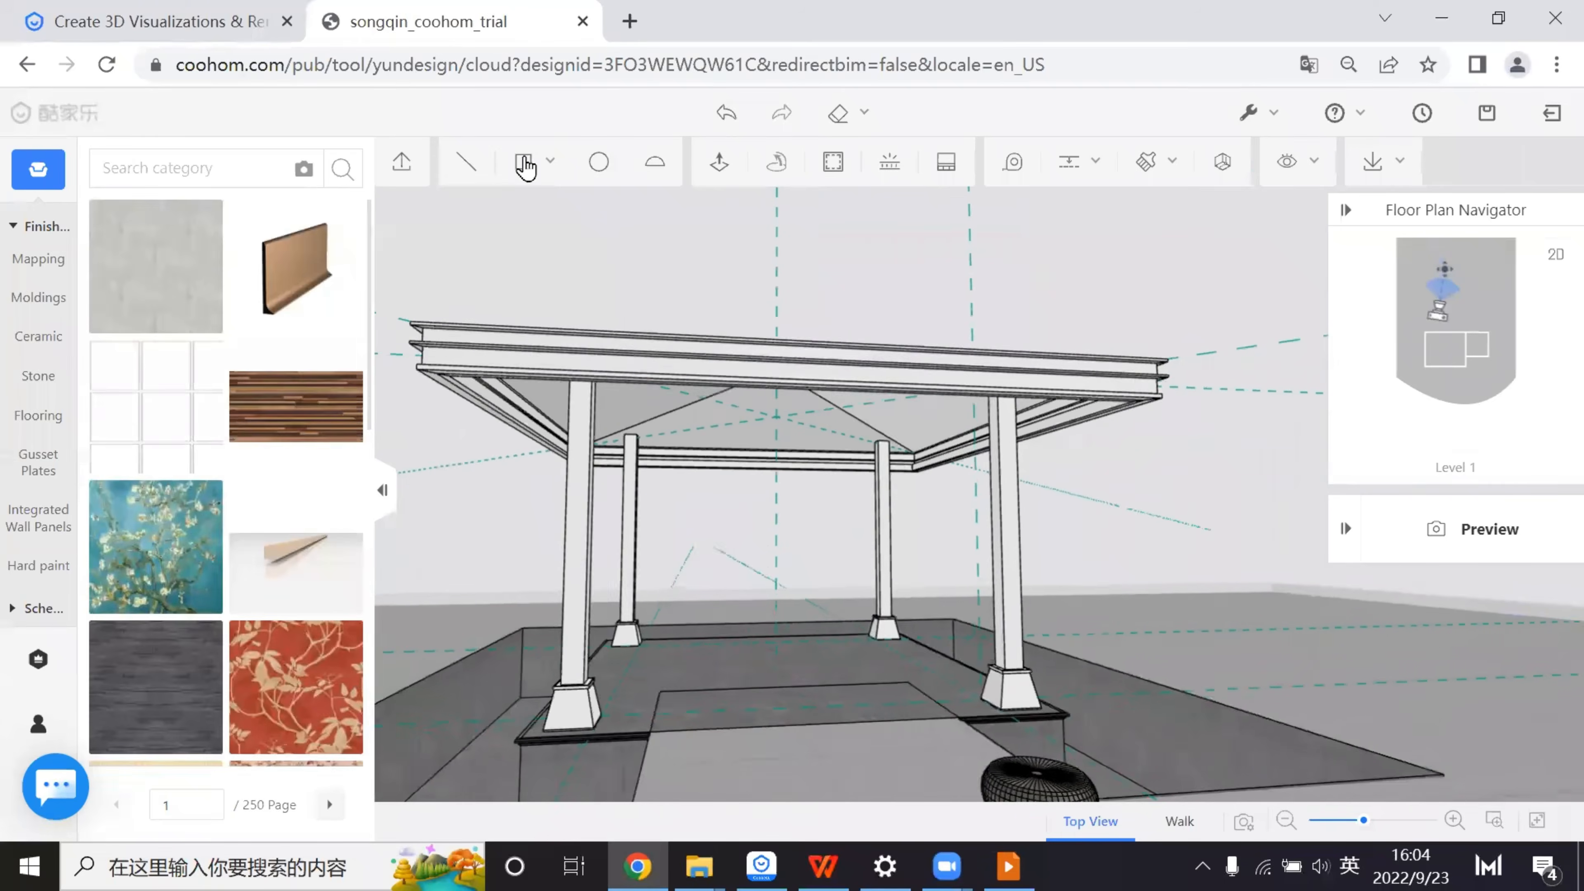
pyautogui.moveTo(524, 164)
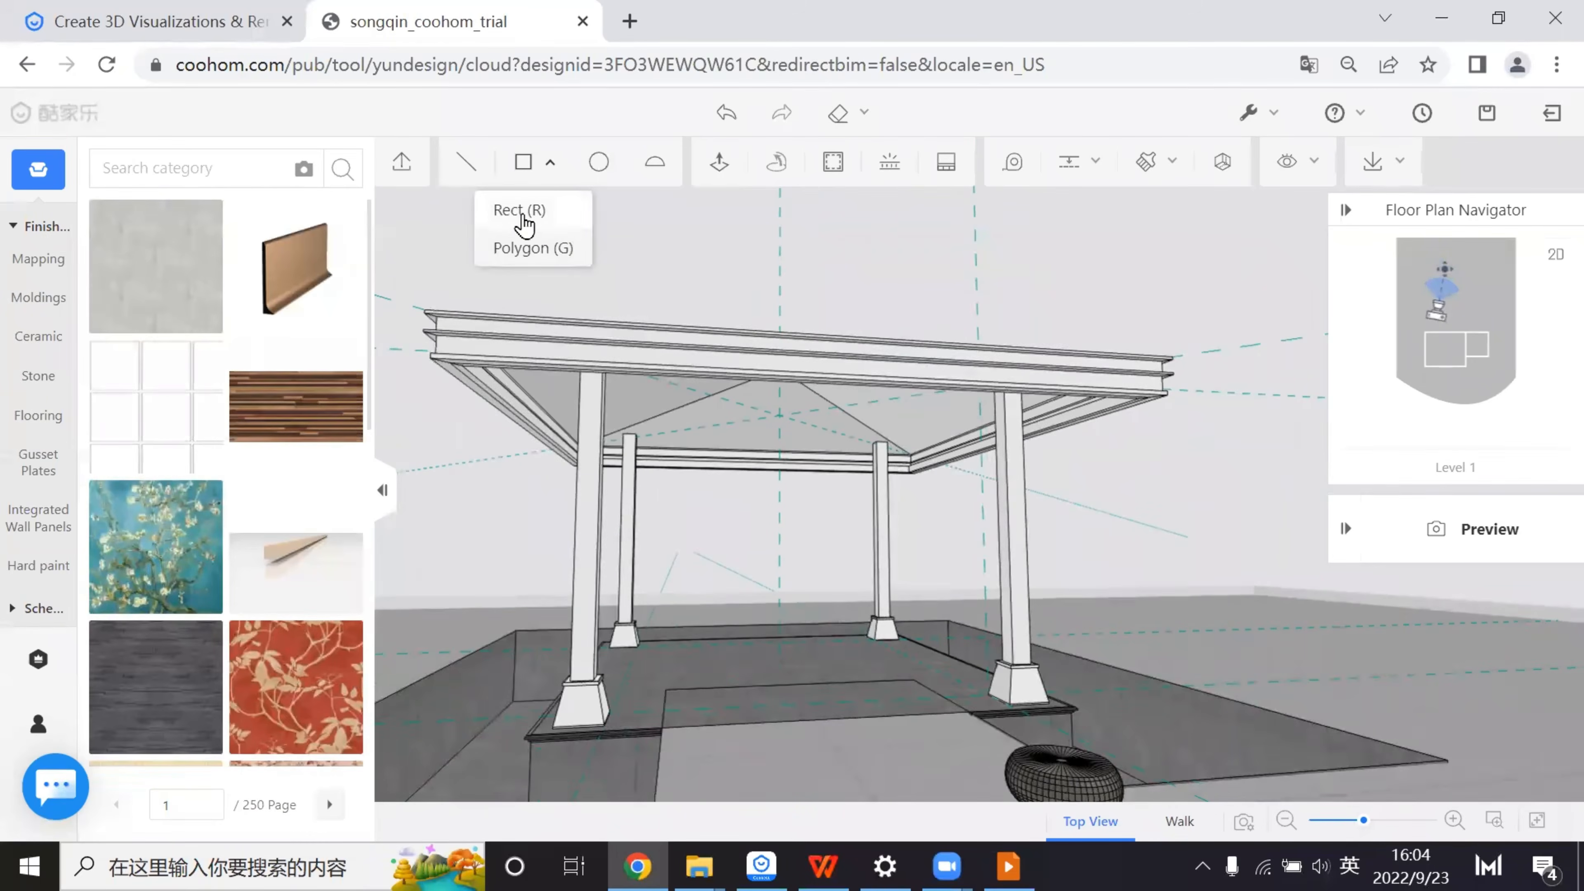
pyautogui.moveTo(1042, 458); pyautogui.dragTo(891, 469)
pyautogui.scroll(5, 549, 416)
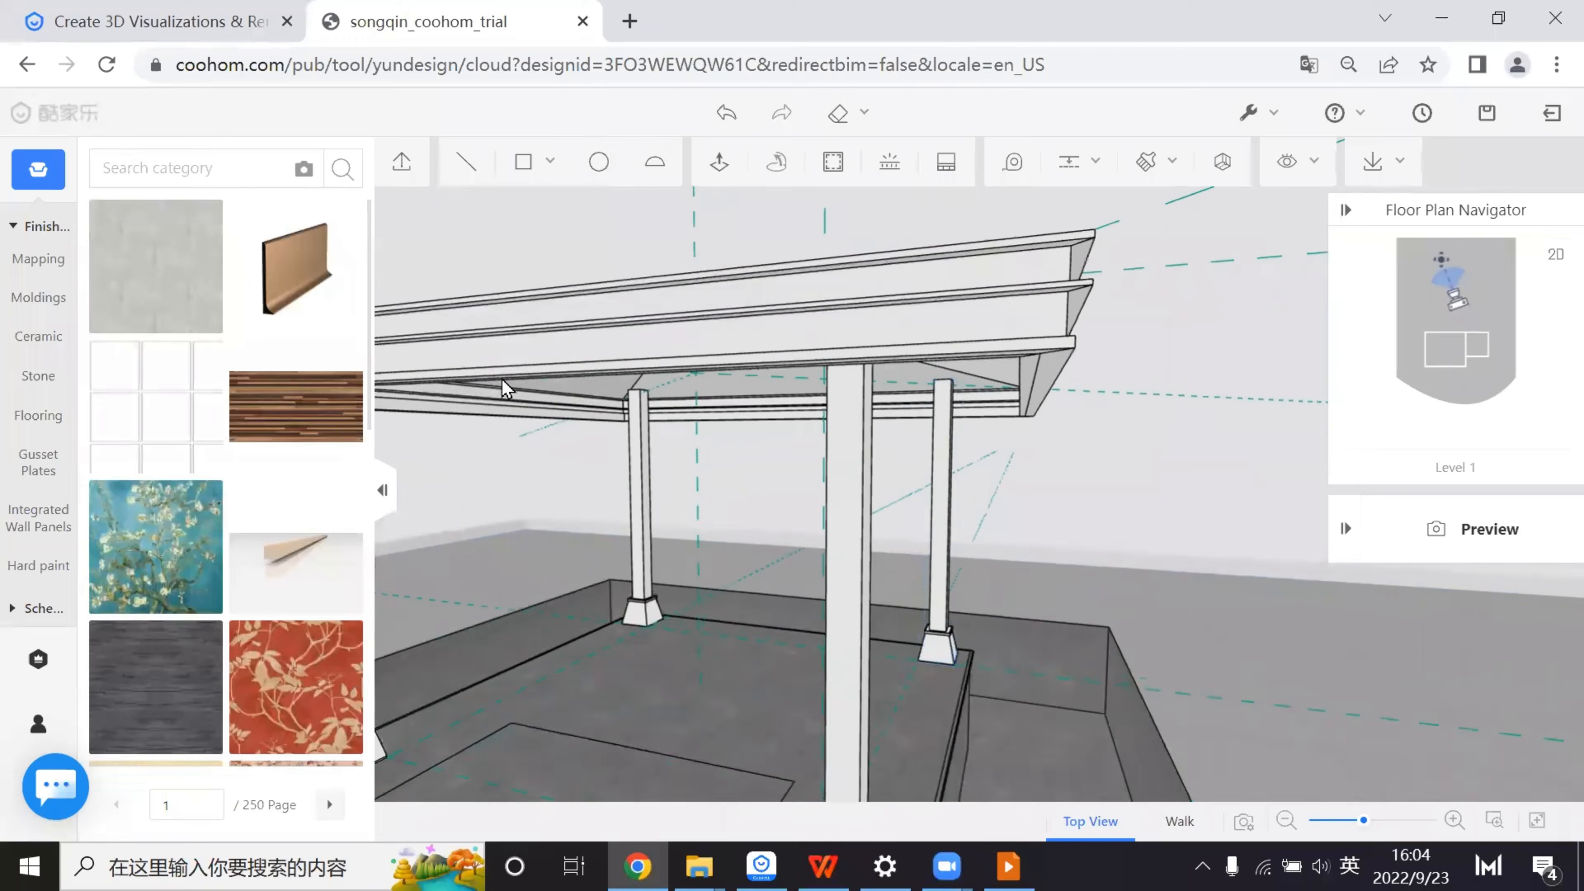
pyautogui.hotkey('alt', 'Tab')
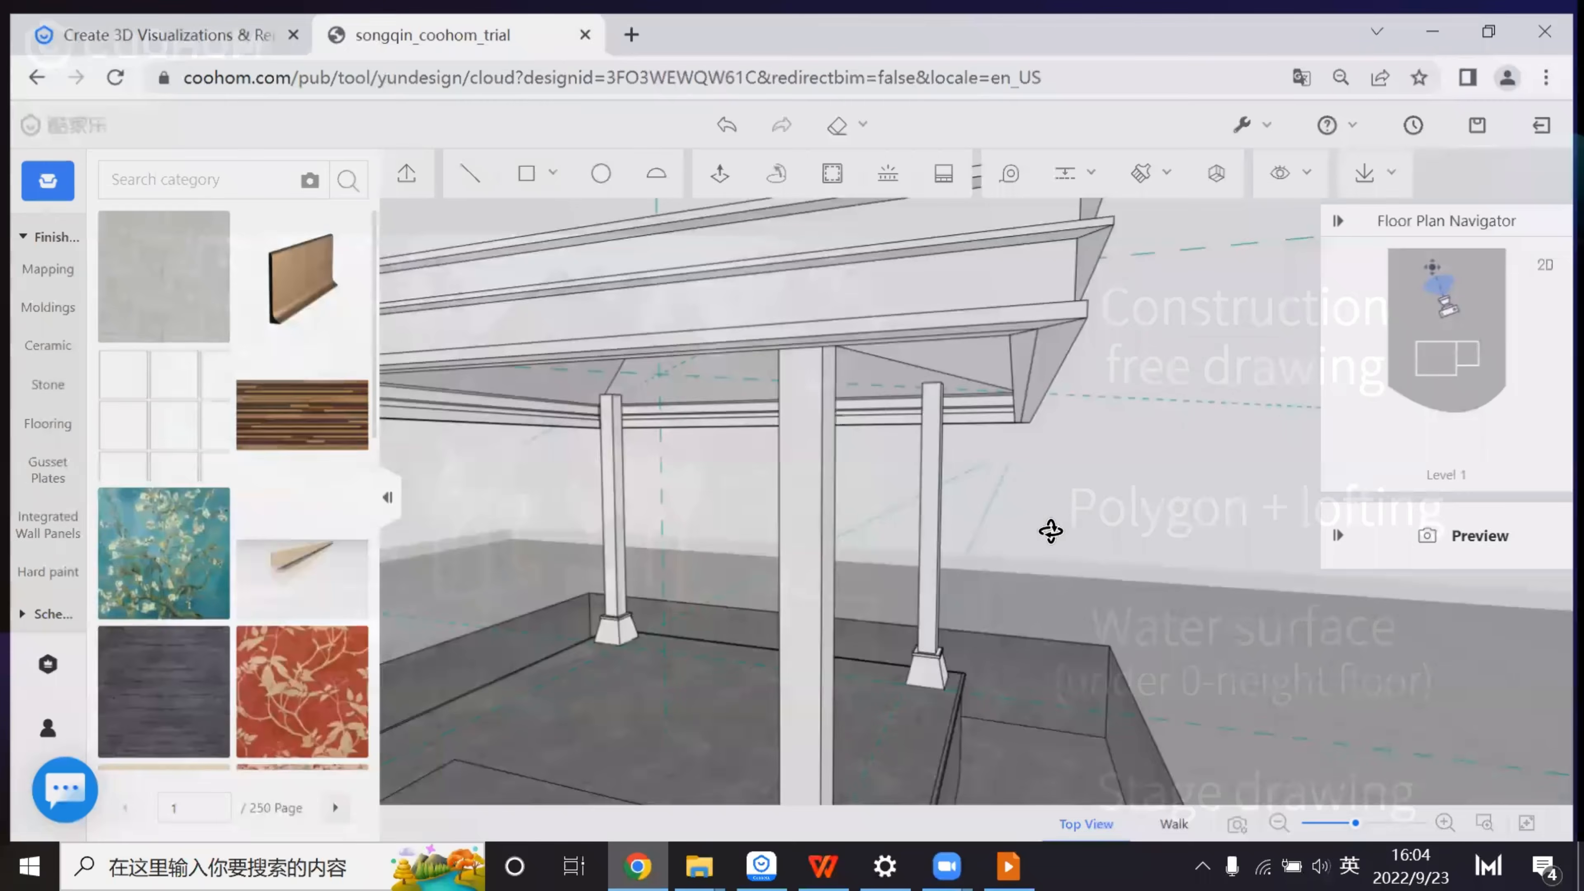
pyautogui.moveTo(1043, 511); pyautogui.dragTo(1245, 255, button='middle')
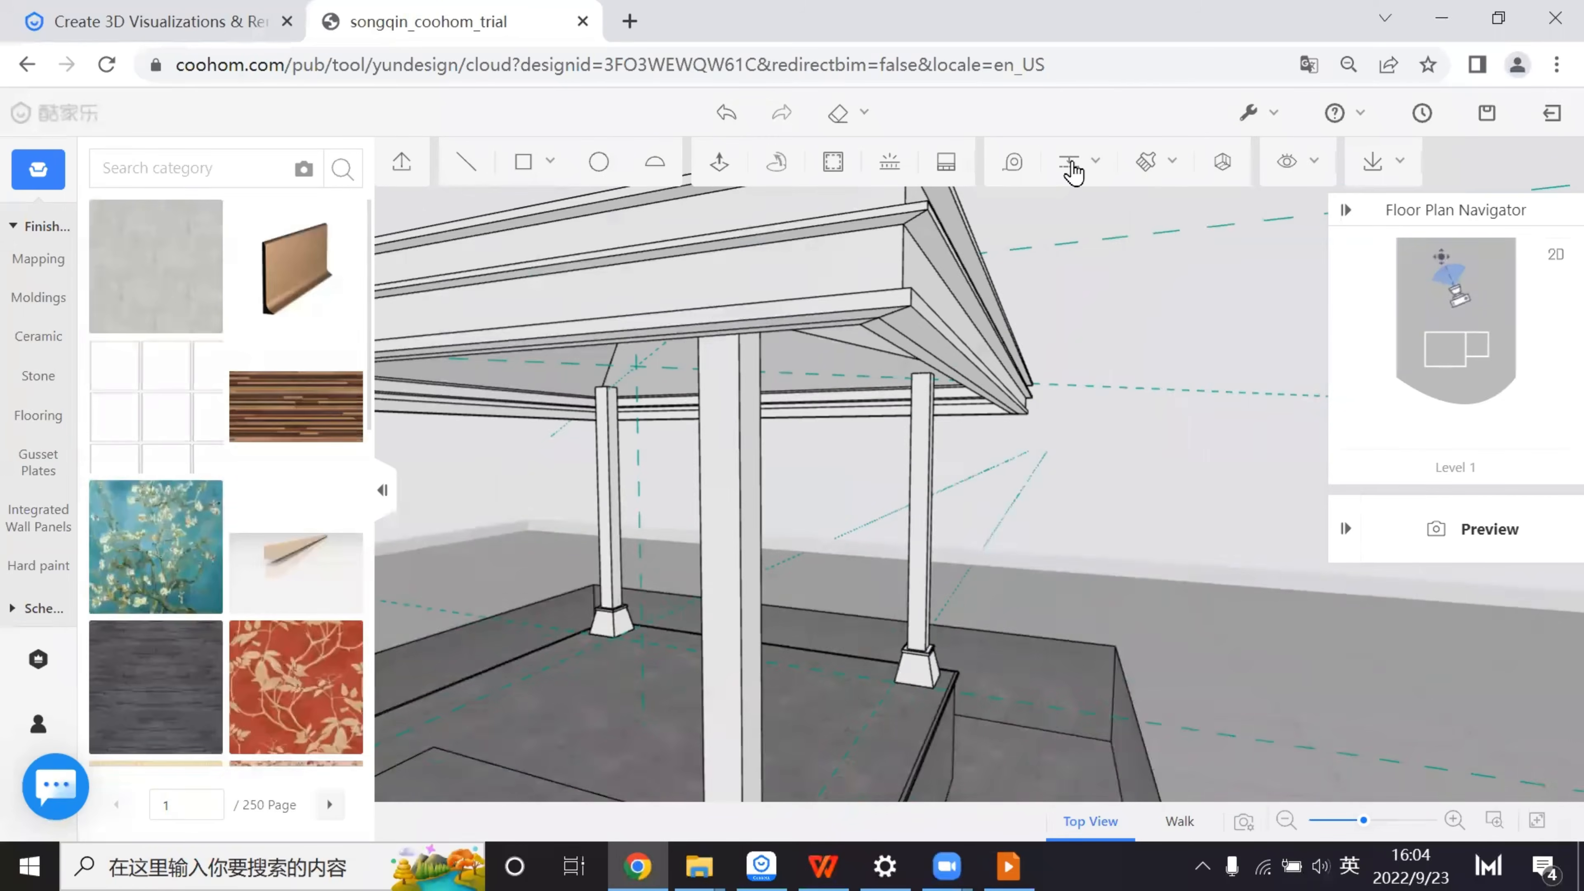
# - Clear all guide lines from the model
pyautogui.click(1073, 171)
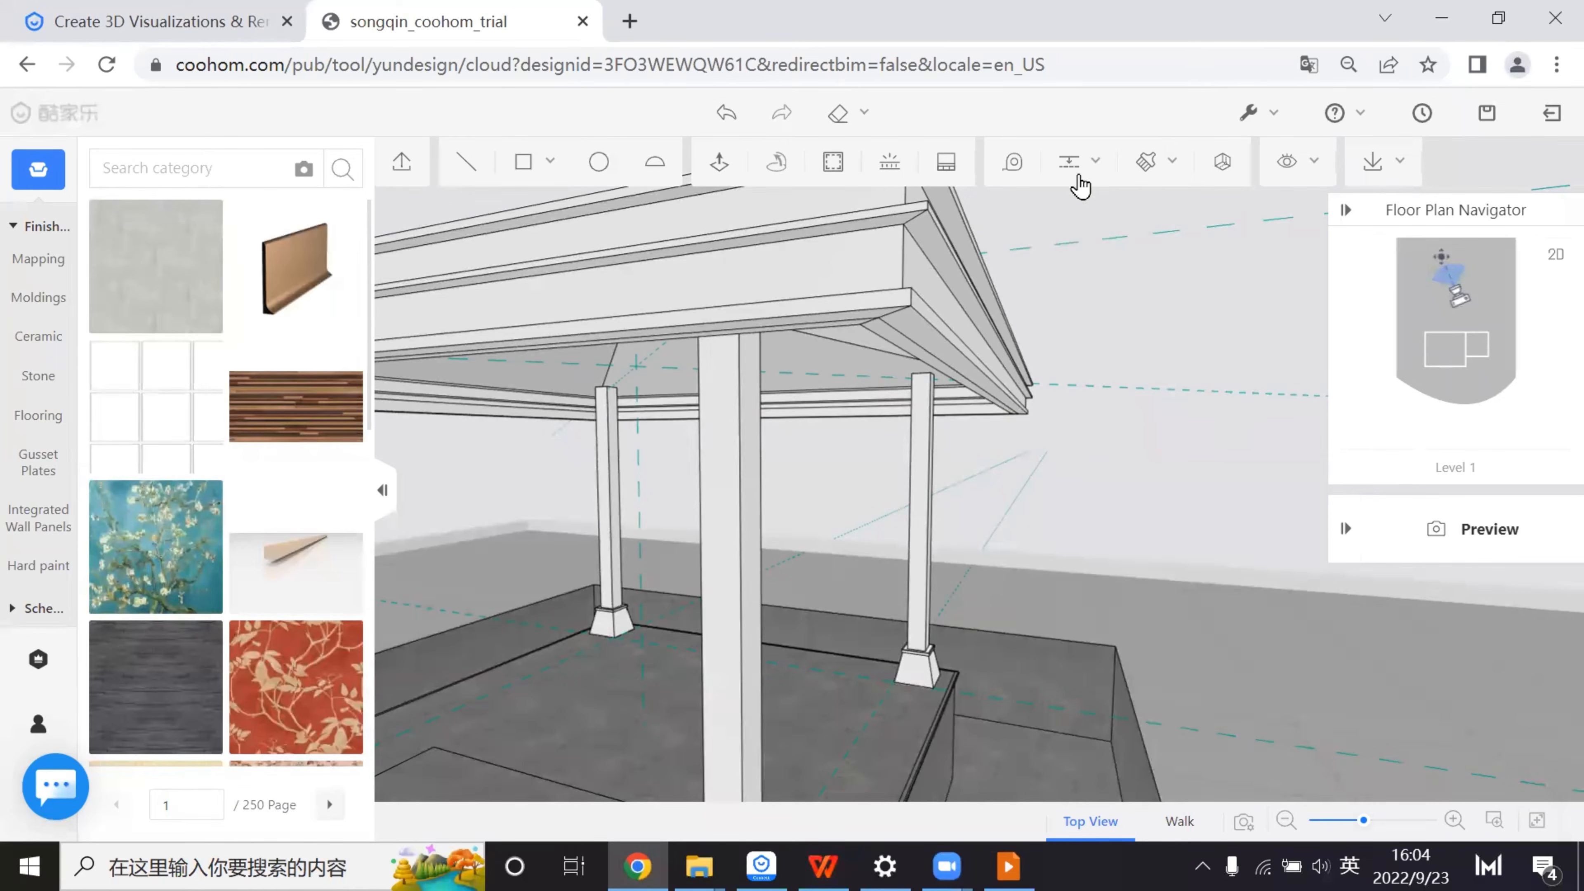
pyautogui.moveTo(1072, 163)
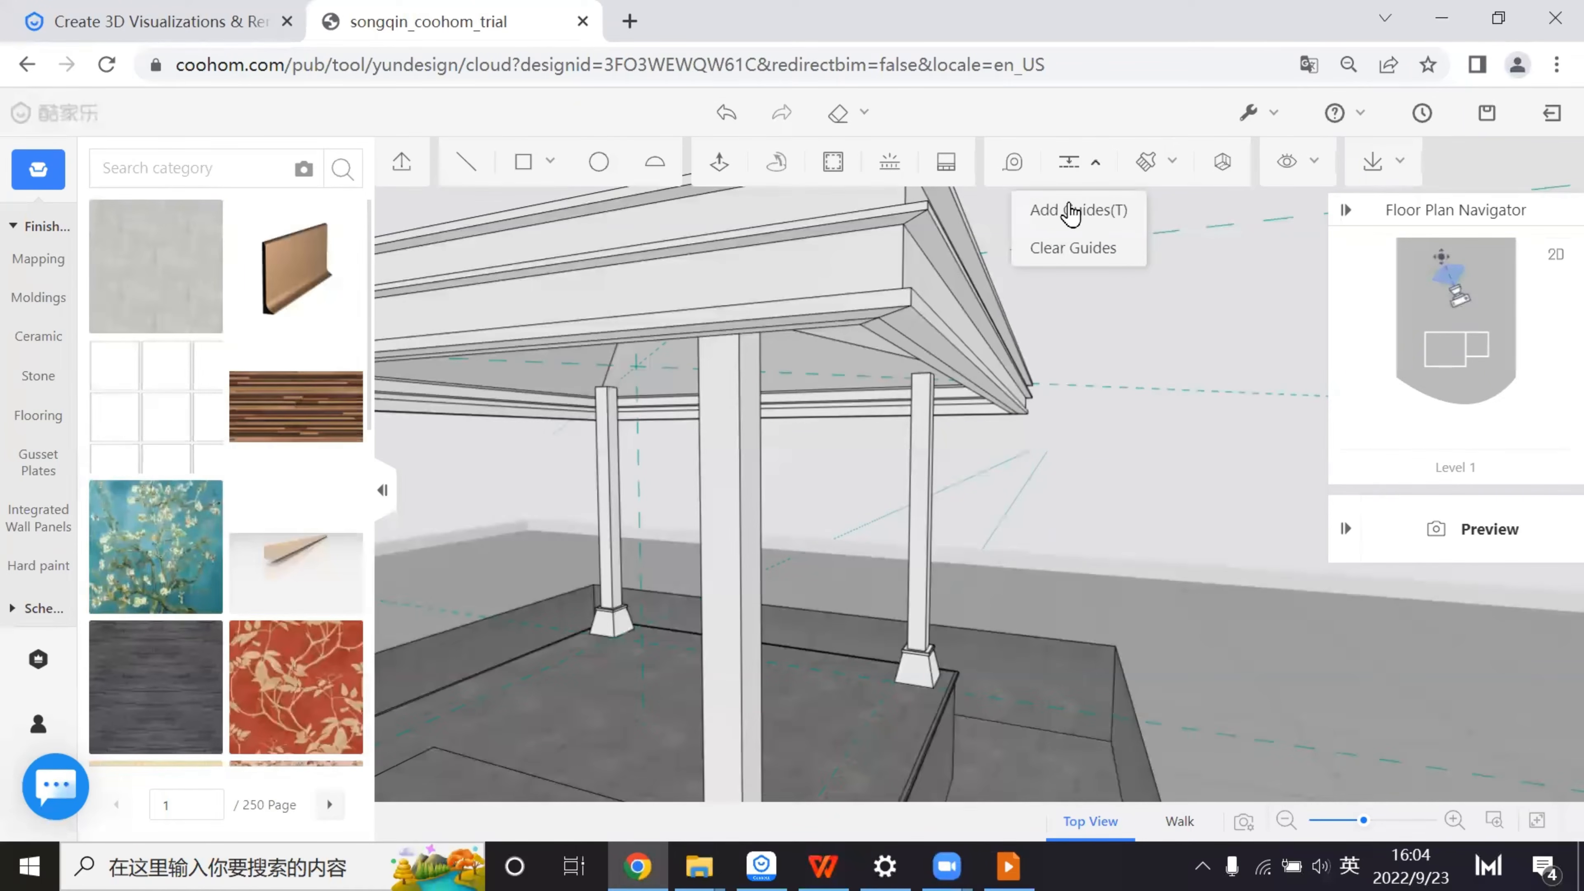
pyautogui.click(1072, 248)
pyautogui.moveTo(1008, 475); pyautogui.dragTo(1061, 453)
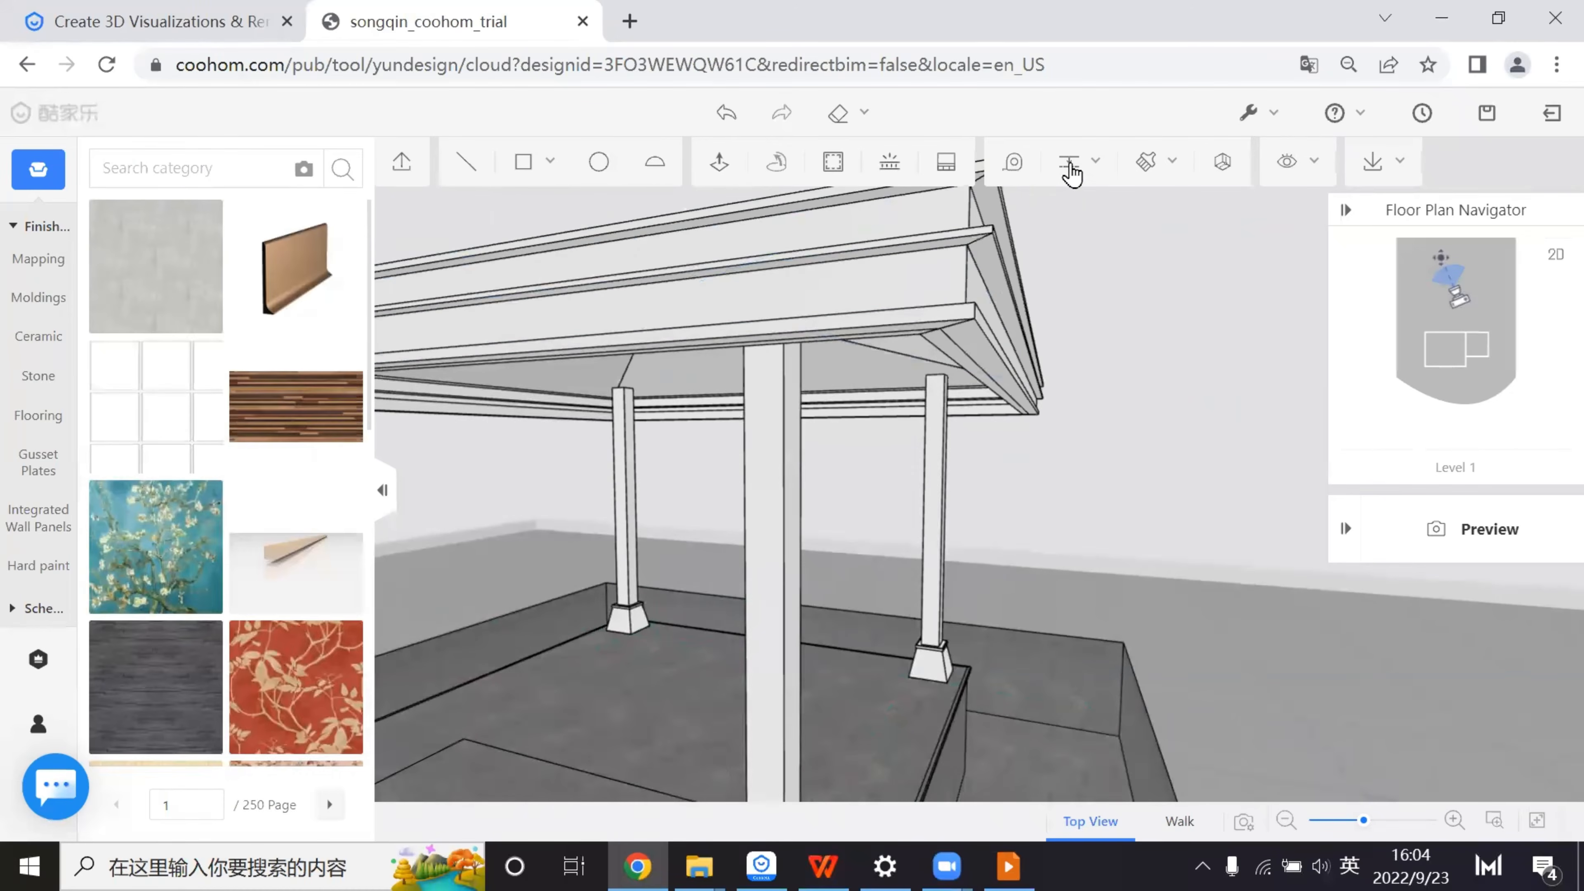
# - Place a guide line across the roof's underside, parallel to the eave and passing near the top of the corner column
pyautogui.click(1098, 211)
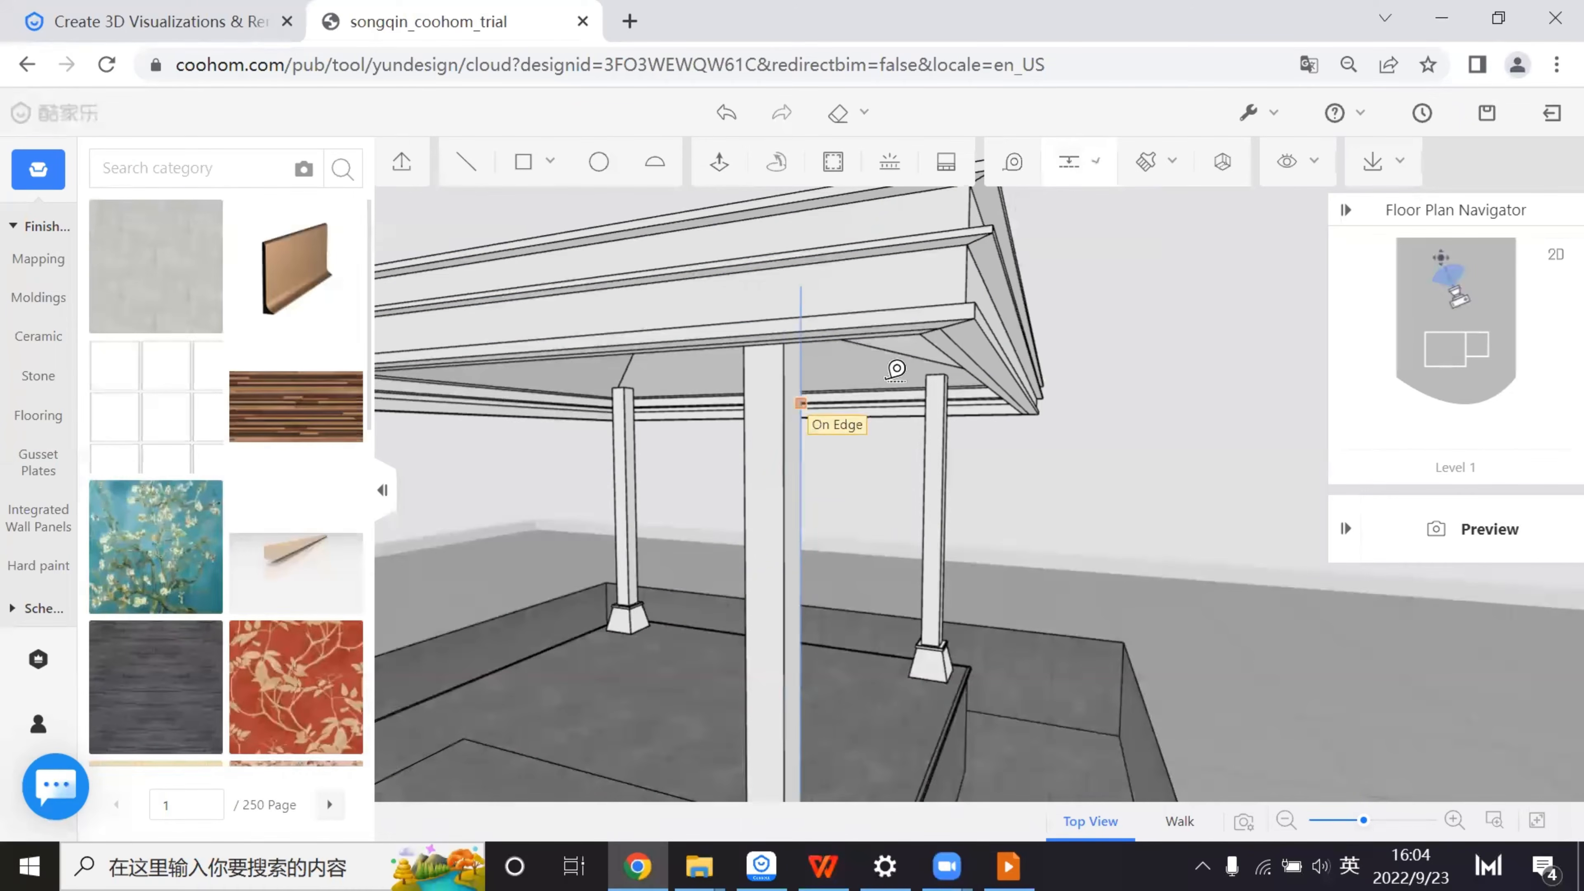
pyautogui.moveTo(1035, 422); pyautogui.dragTo(962, 627)
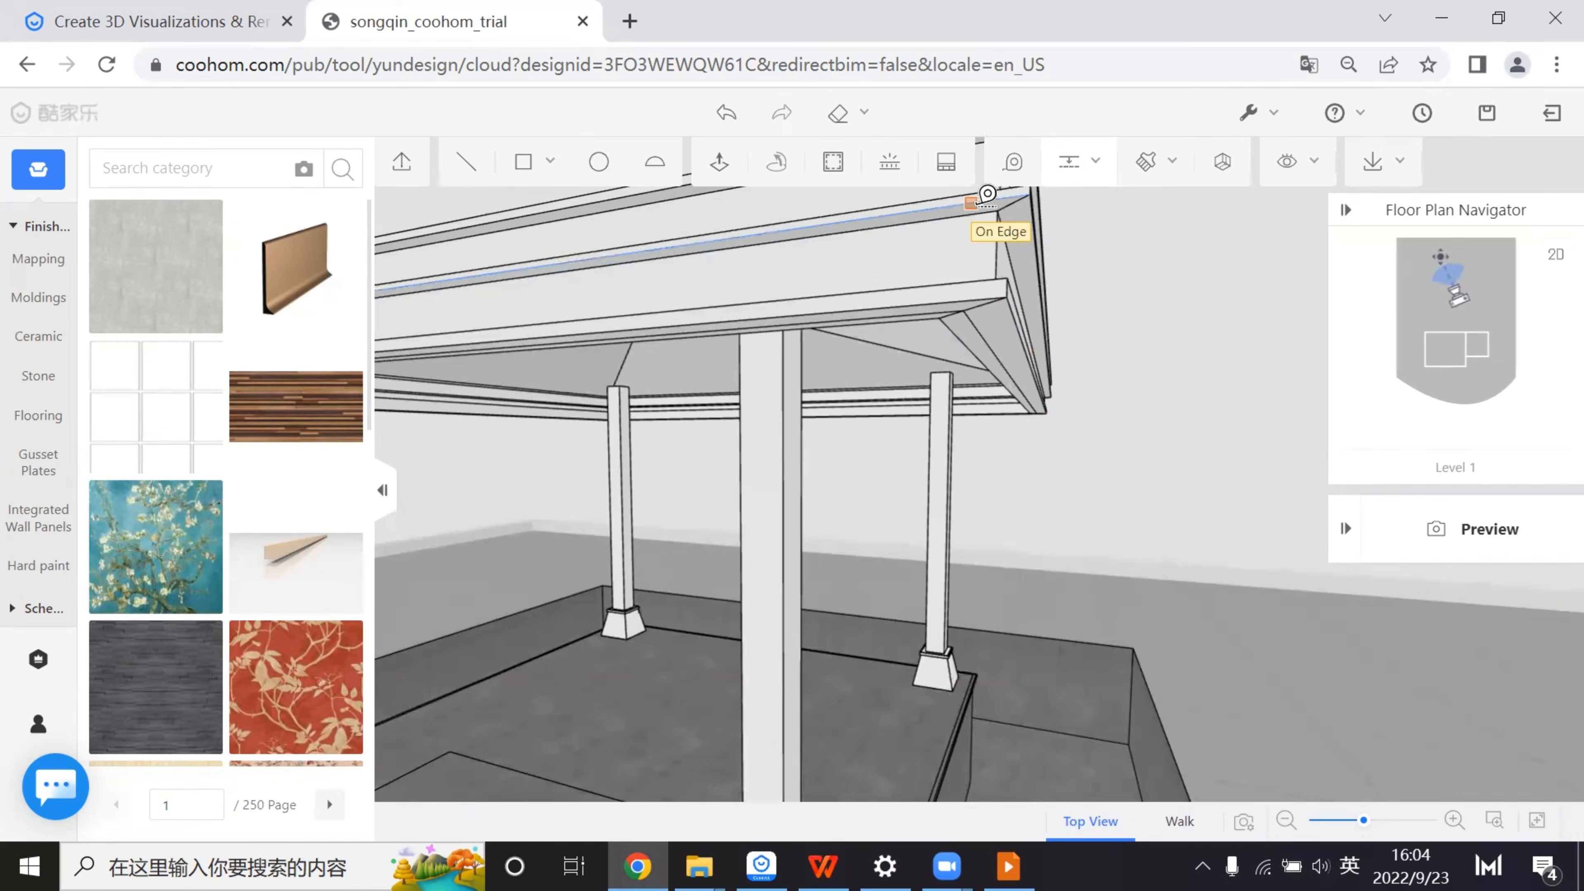
pyautogui.click(925, 275)
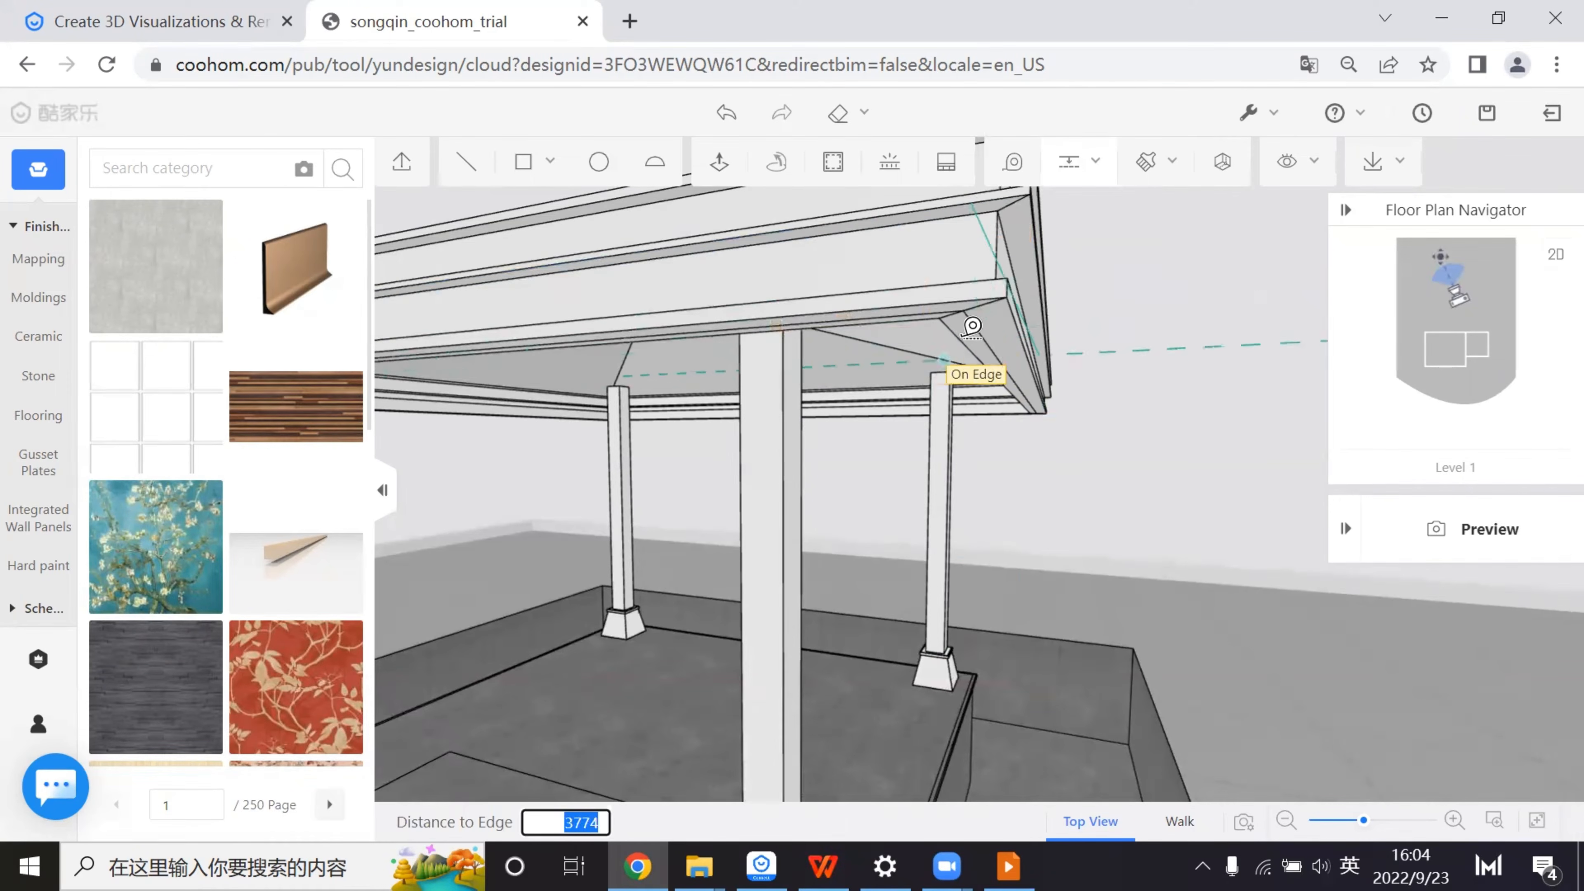
pyautogui.click(987, 343)
pyautogui.moveTo(937, 467); pyautogui.dragTo(532, 318, button='middle')
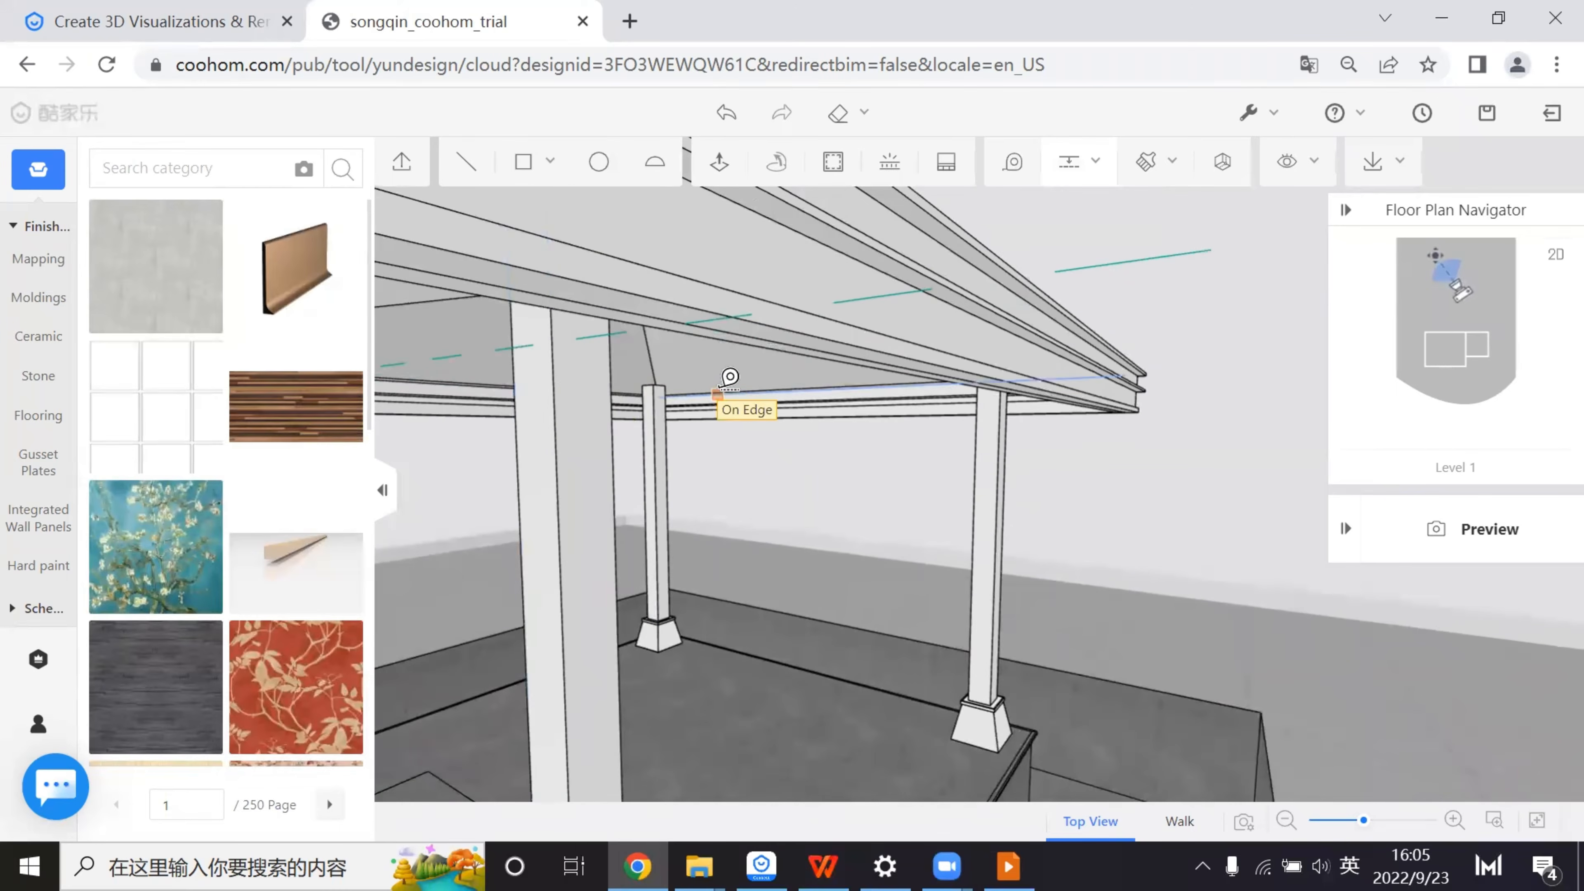
pyautogui.moveTo(729, 377); pyautogui.dragTo(707, 330, button='middle')
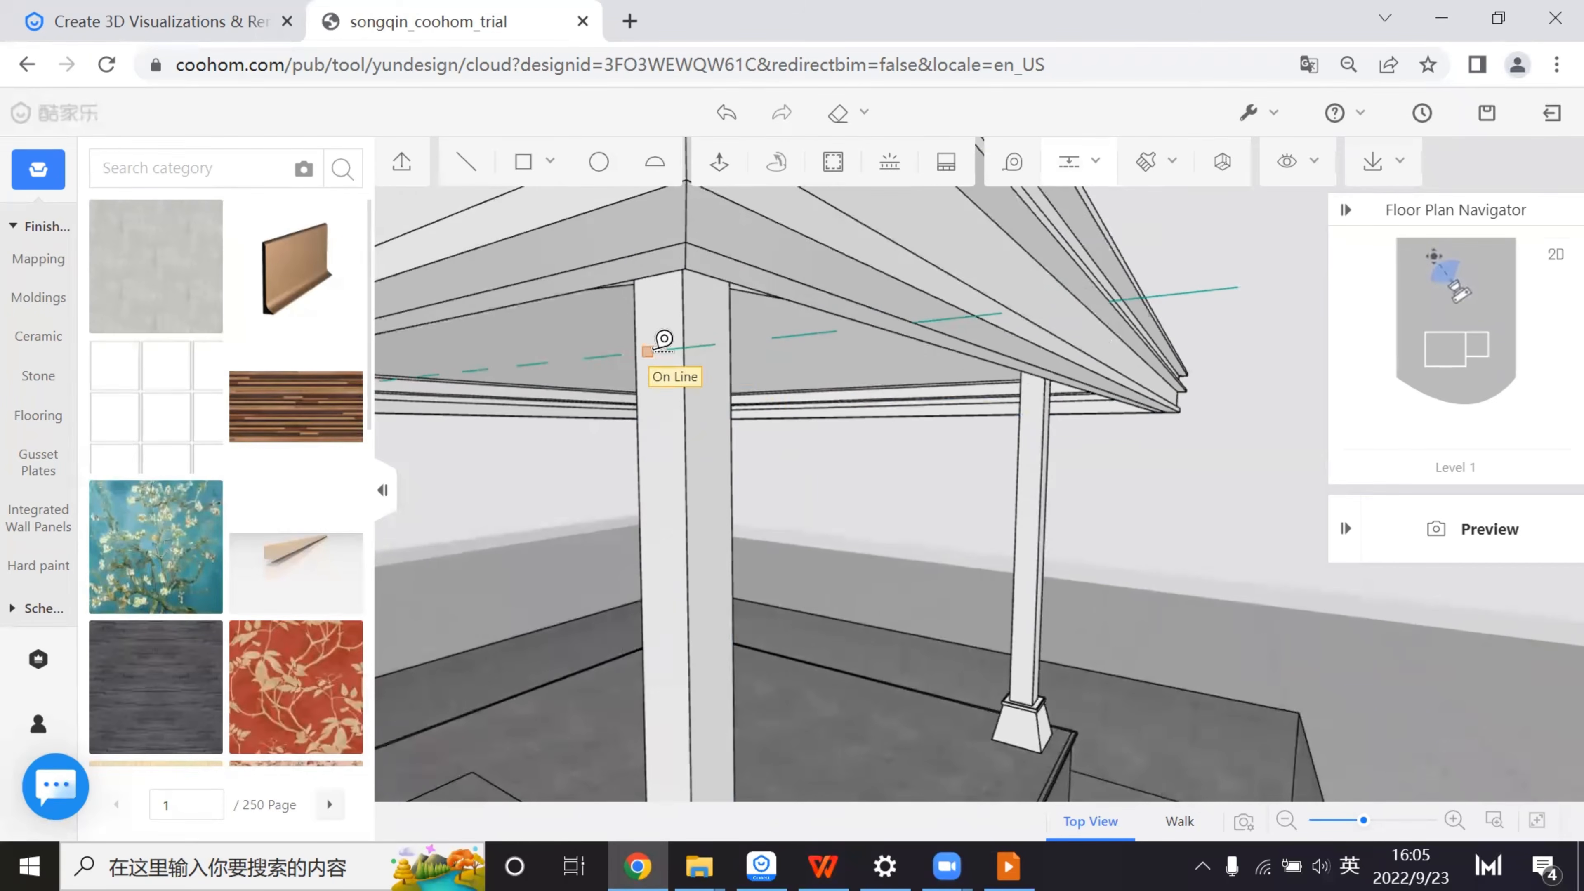
pyautogui.click(669, 340)
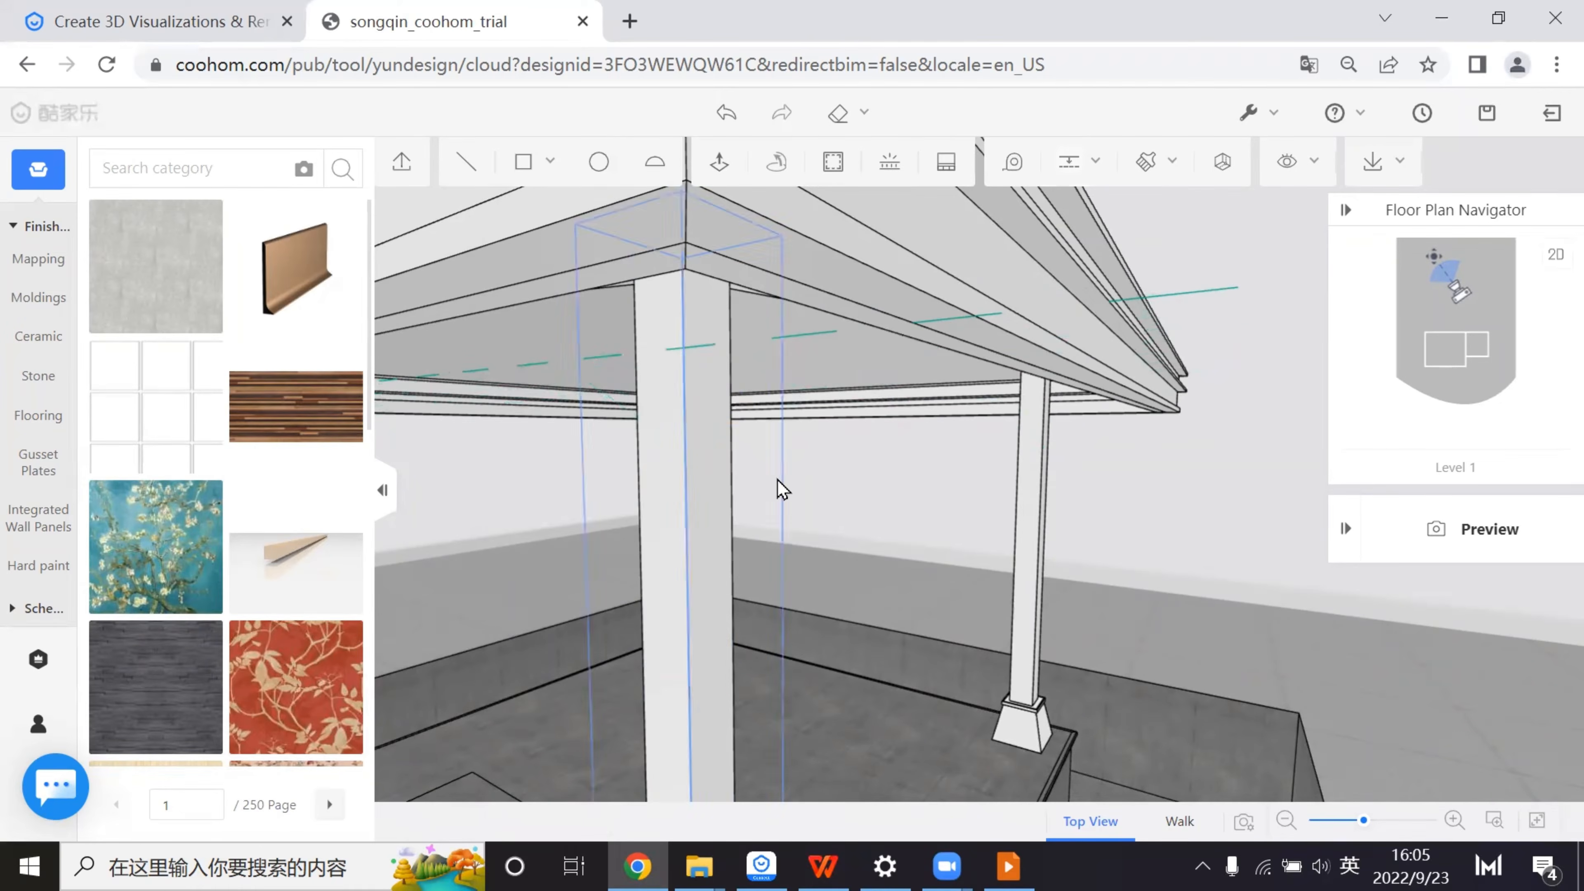
pyautogui.moveTo(780, 475); pyautogui.dragTo(711, 274, button='middle')
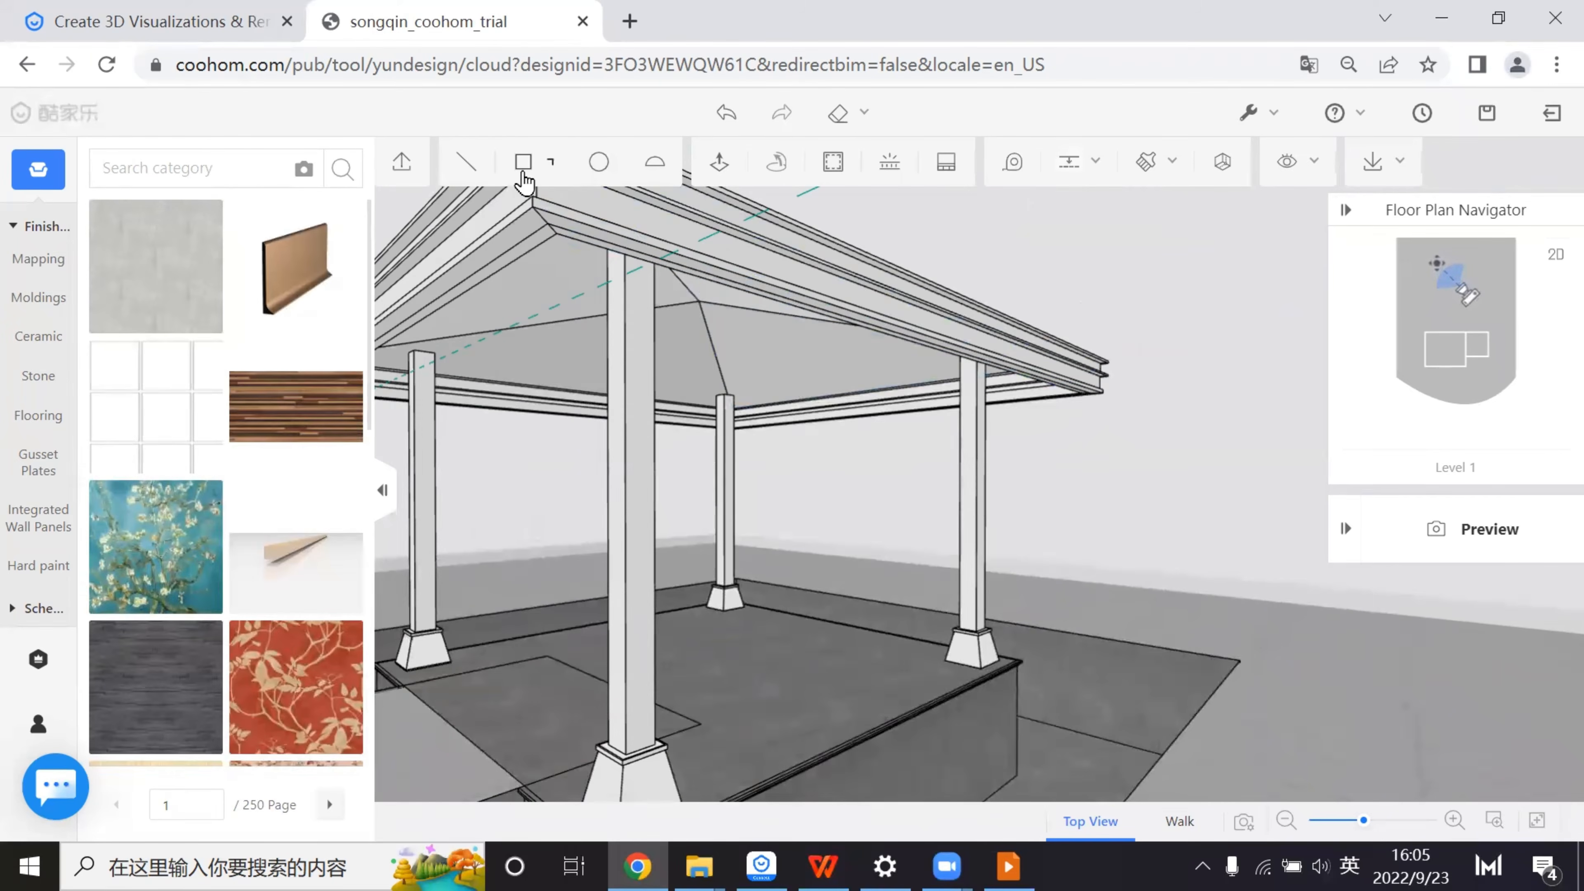
pyautogui.moveTo(524, 180)
pyautogui.click(527, 209)
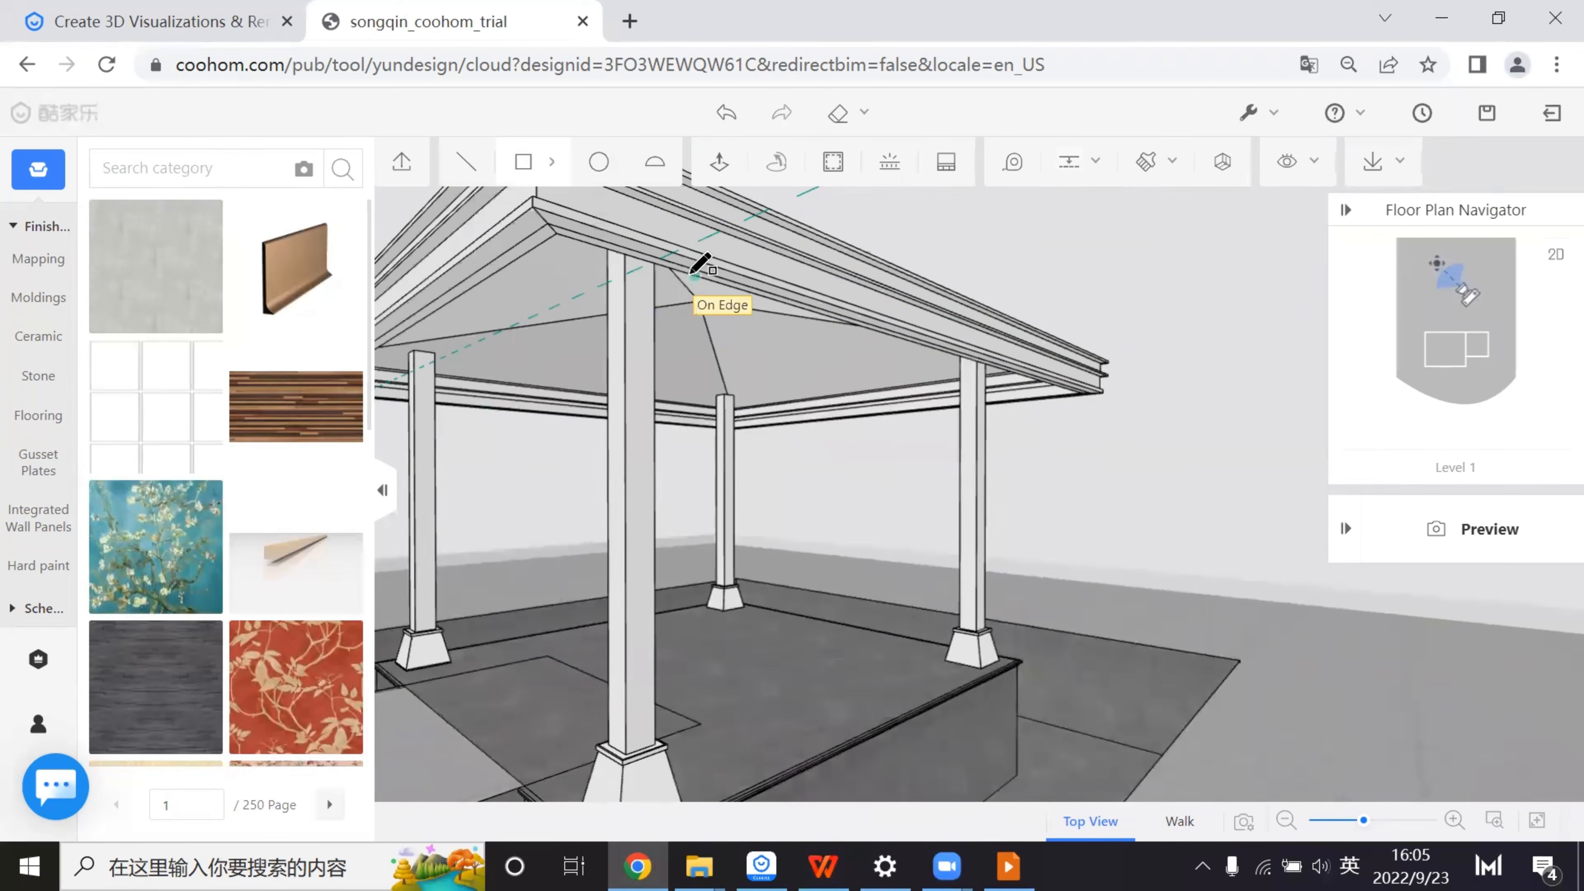
pyautogui.click(673, 252)
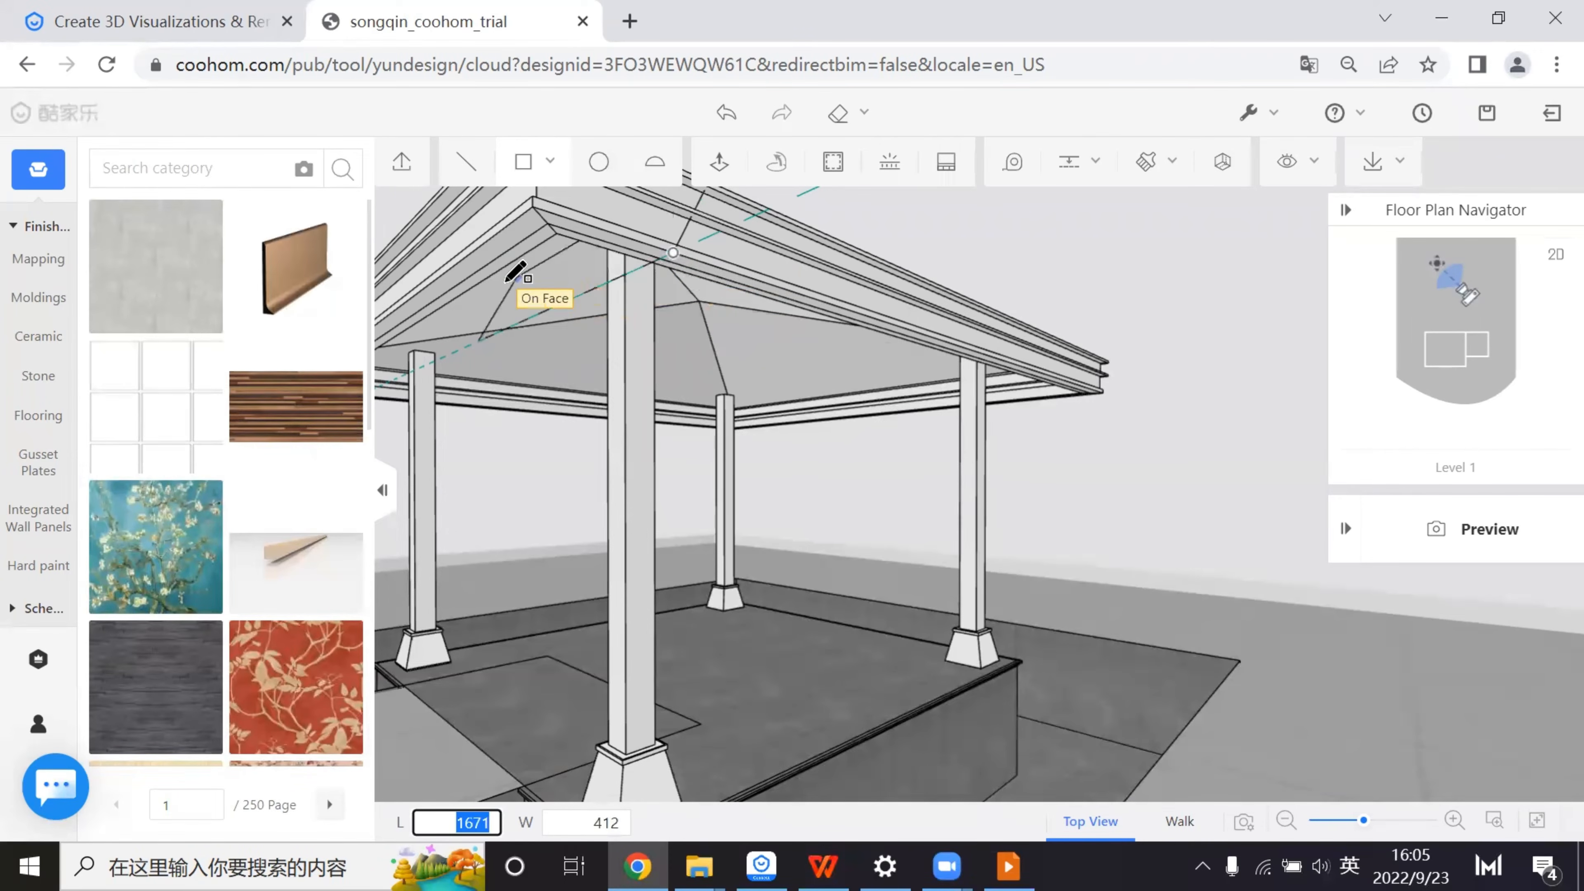
# - Place a second guide line on the roof's underside, parallel to the first and closer to the roof corner
pyautogui.press('t')
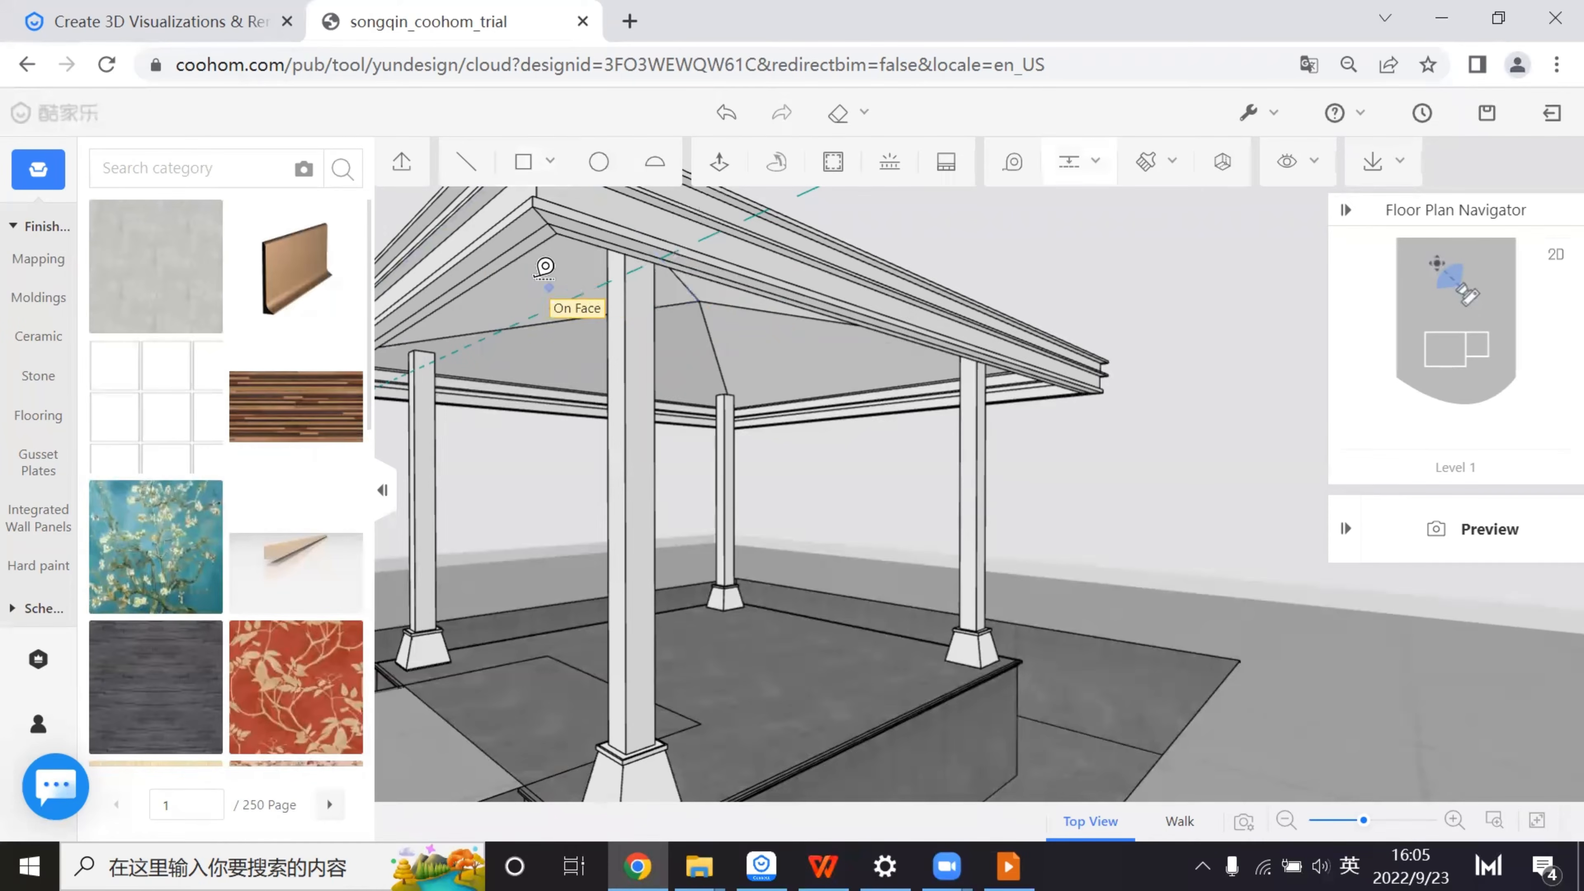
pyautogui.click(601, 231)
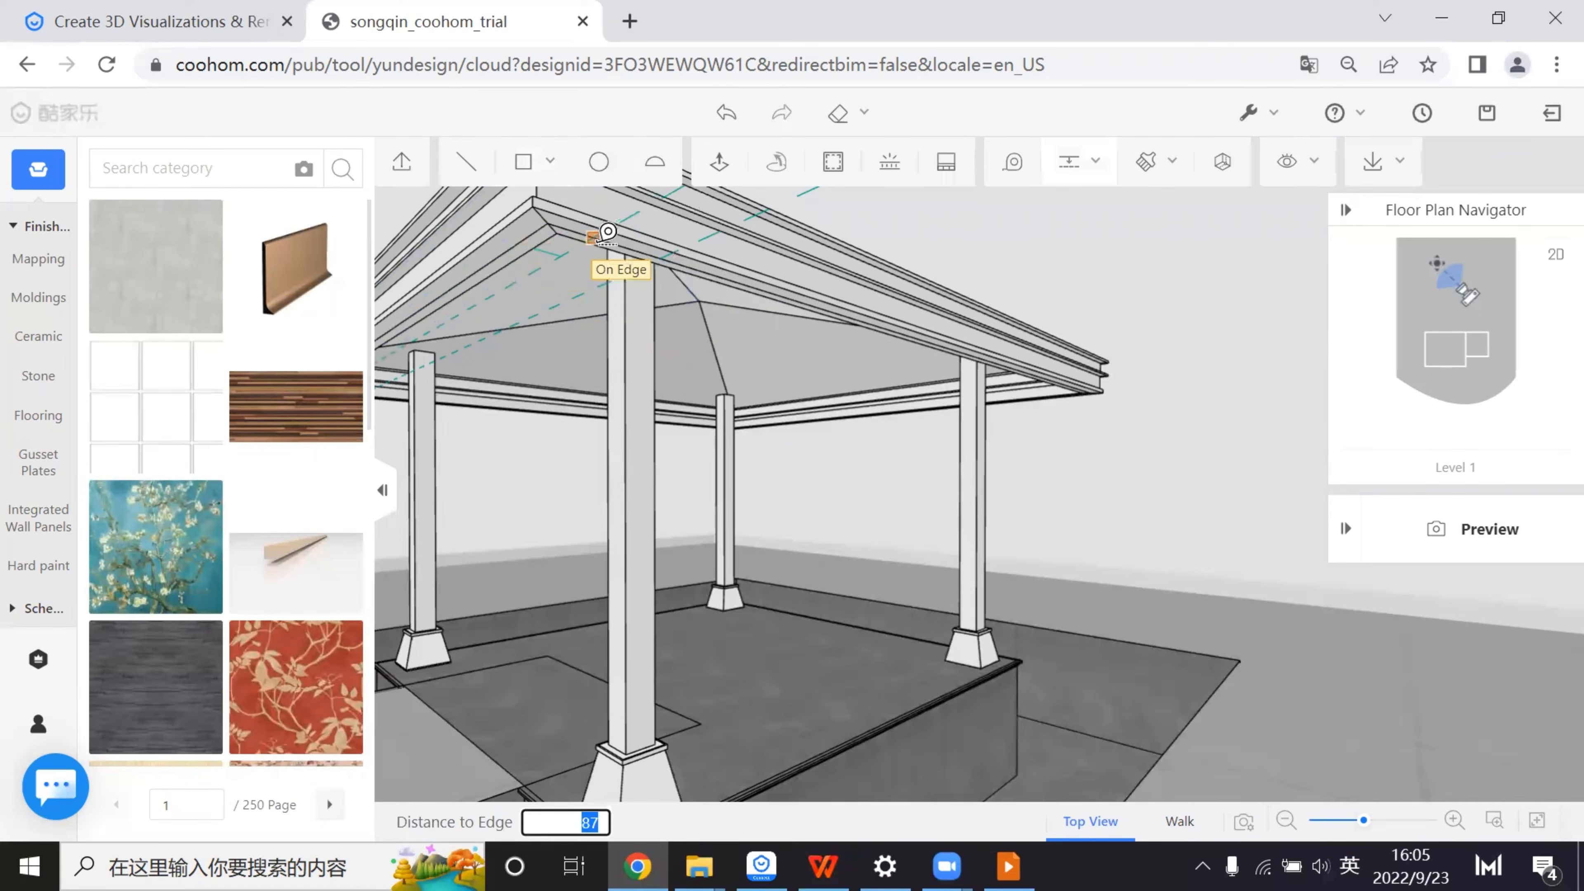
pyautogui.press('Return')
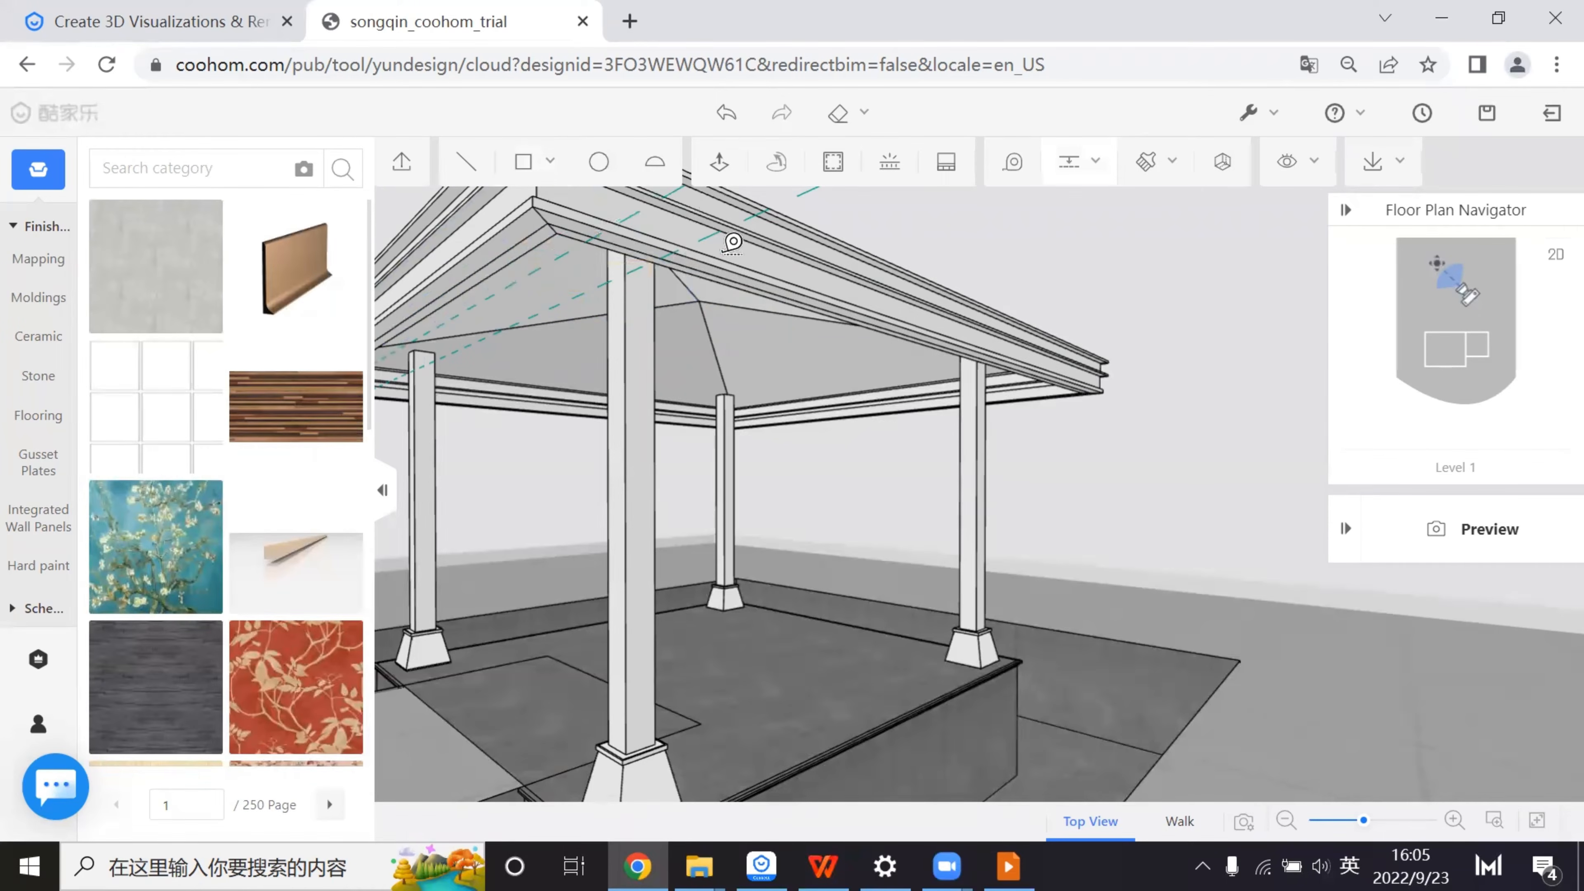
# - Draw a rectangle on the roof's underside between the two parallel guide lines, beside the corner column
pyautogui.click(525, 167)
pyautogui.click(531, 274)
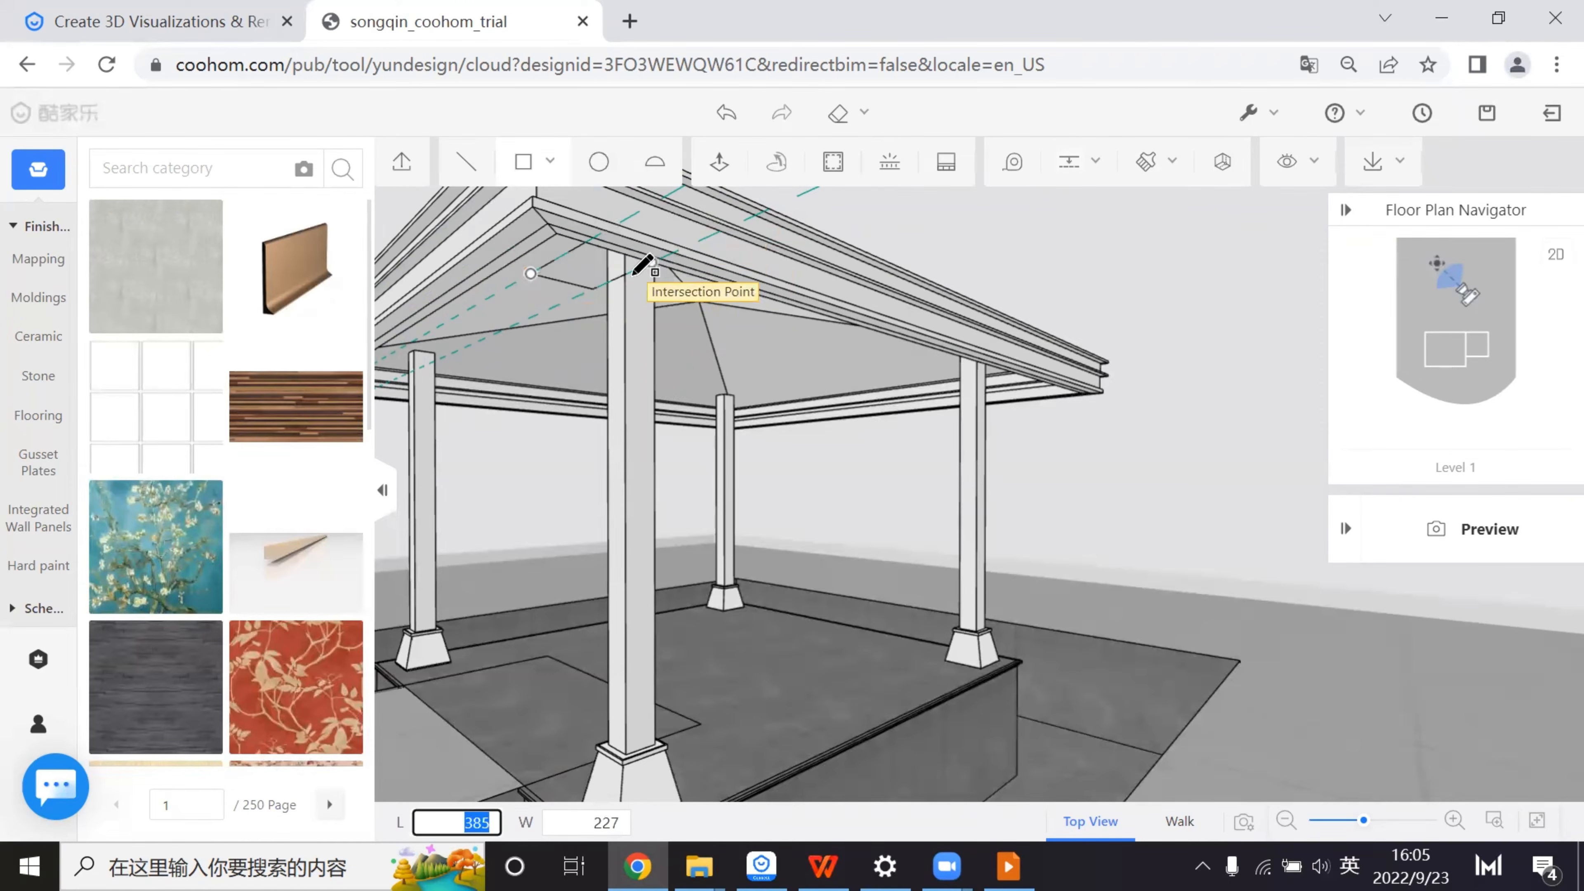
pyautogui.click(551, 308)
pyautogui.press('Escape')
pyautogui.press('a')
pyautogui.press('w')
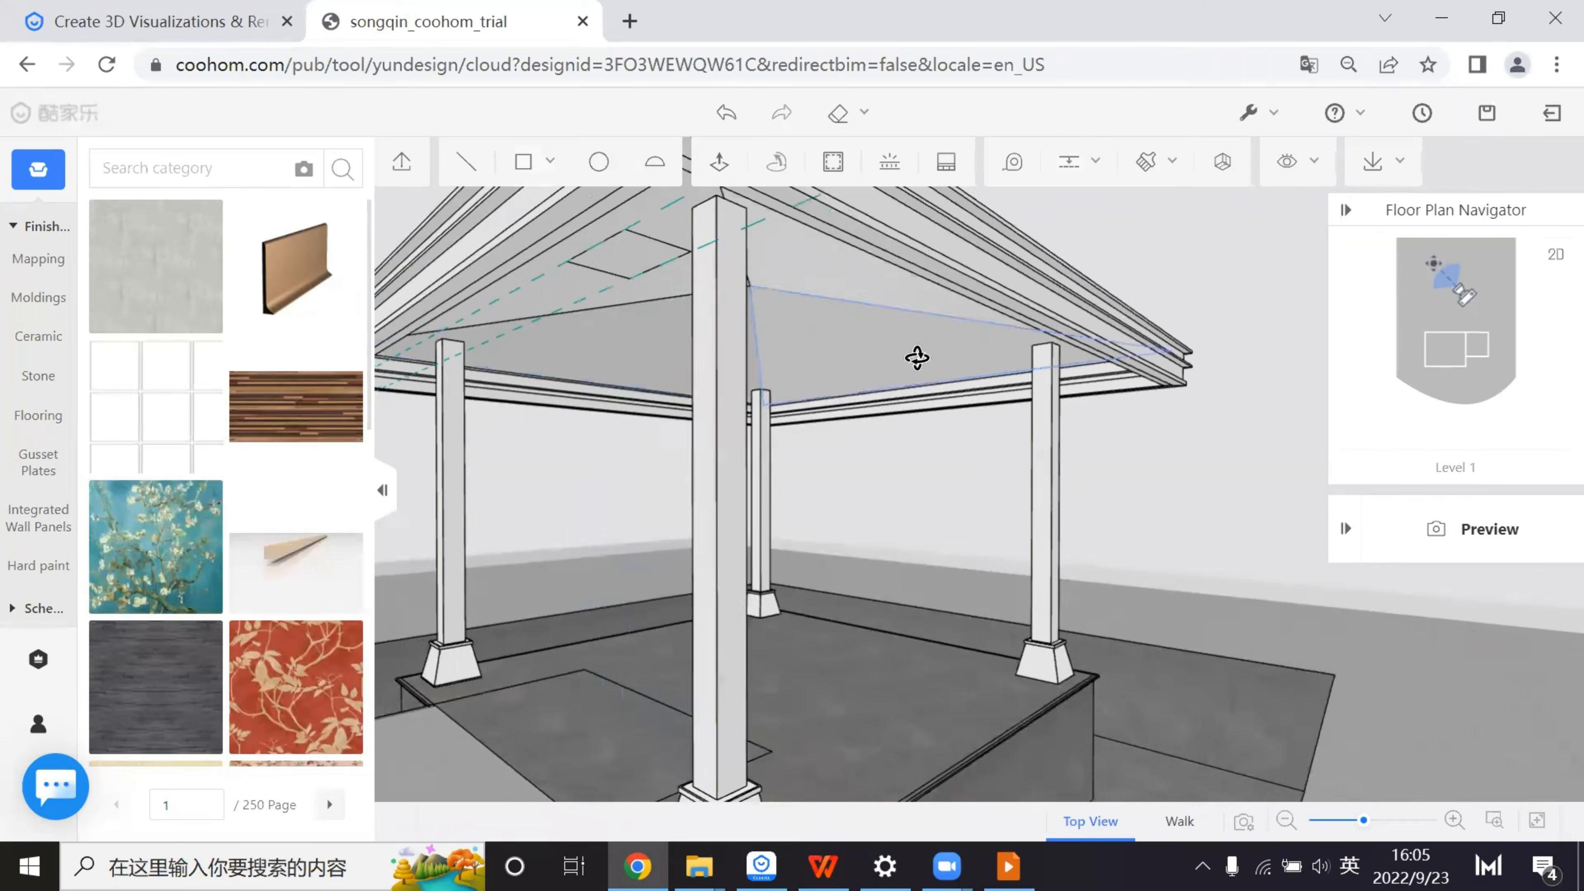
# - Place another guide line on the roof's underside, crossing the existing guides along the small rectangle's edge beside the column
pyautogui.moveTo(916, 358); pyautogui.dragTo(664, 302, button='right')
pyautogui.scroll(5, 645, 304)
pyautogui.press('t')
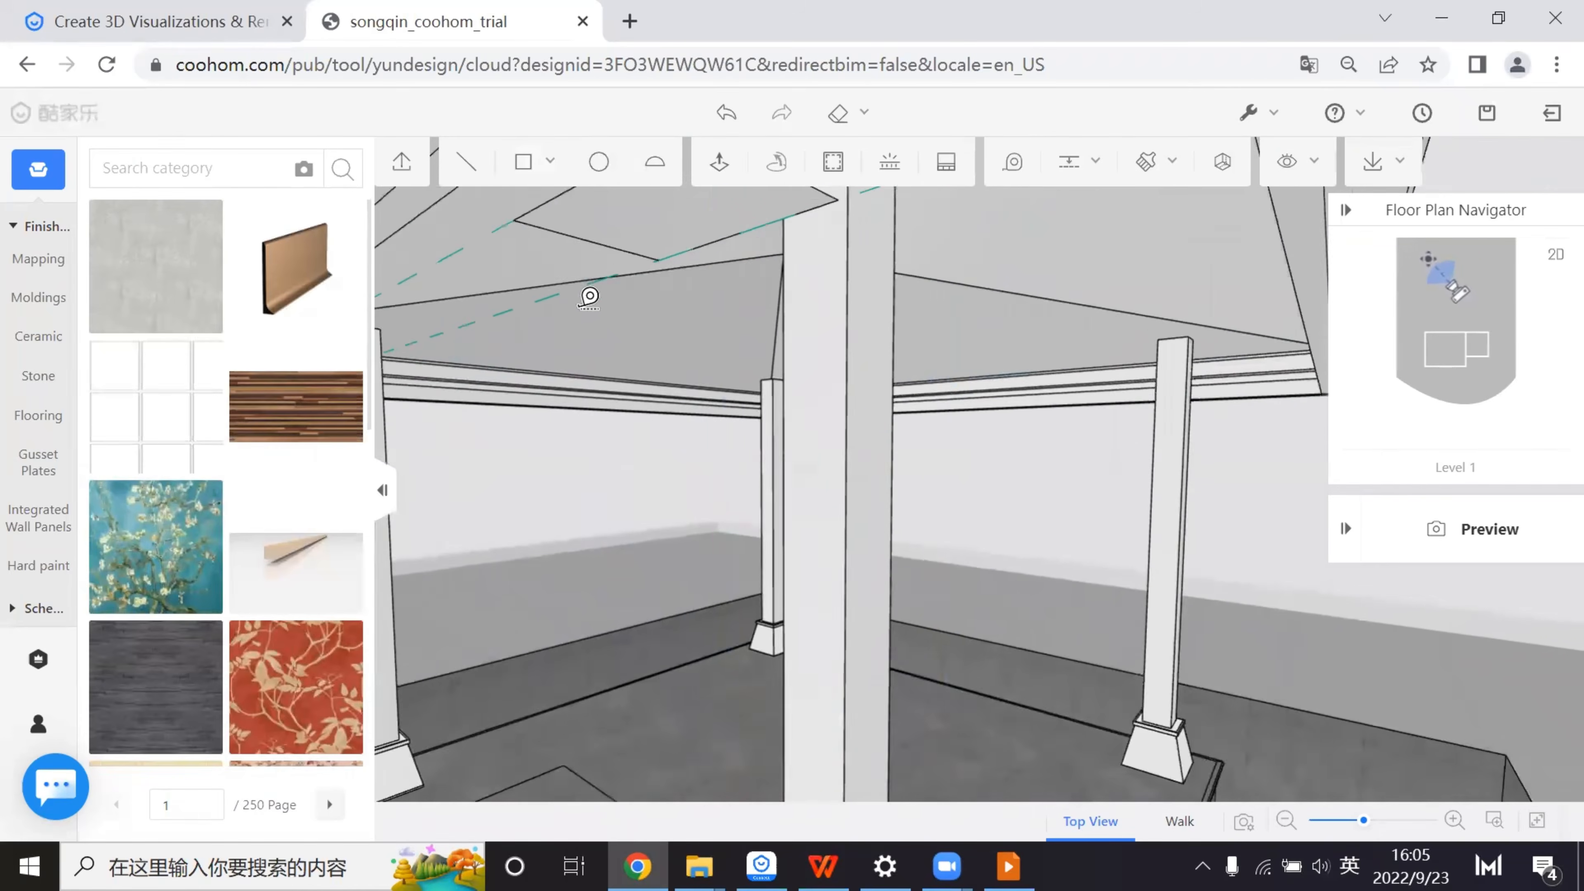
pyautogui.scroll(-4, 591, 292)
pyautogui.press('d')
pyautogui.doubleClick(691, 277)
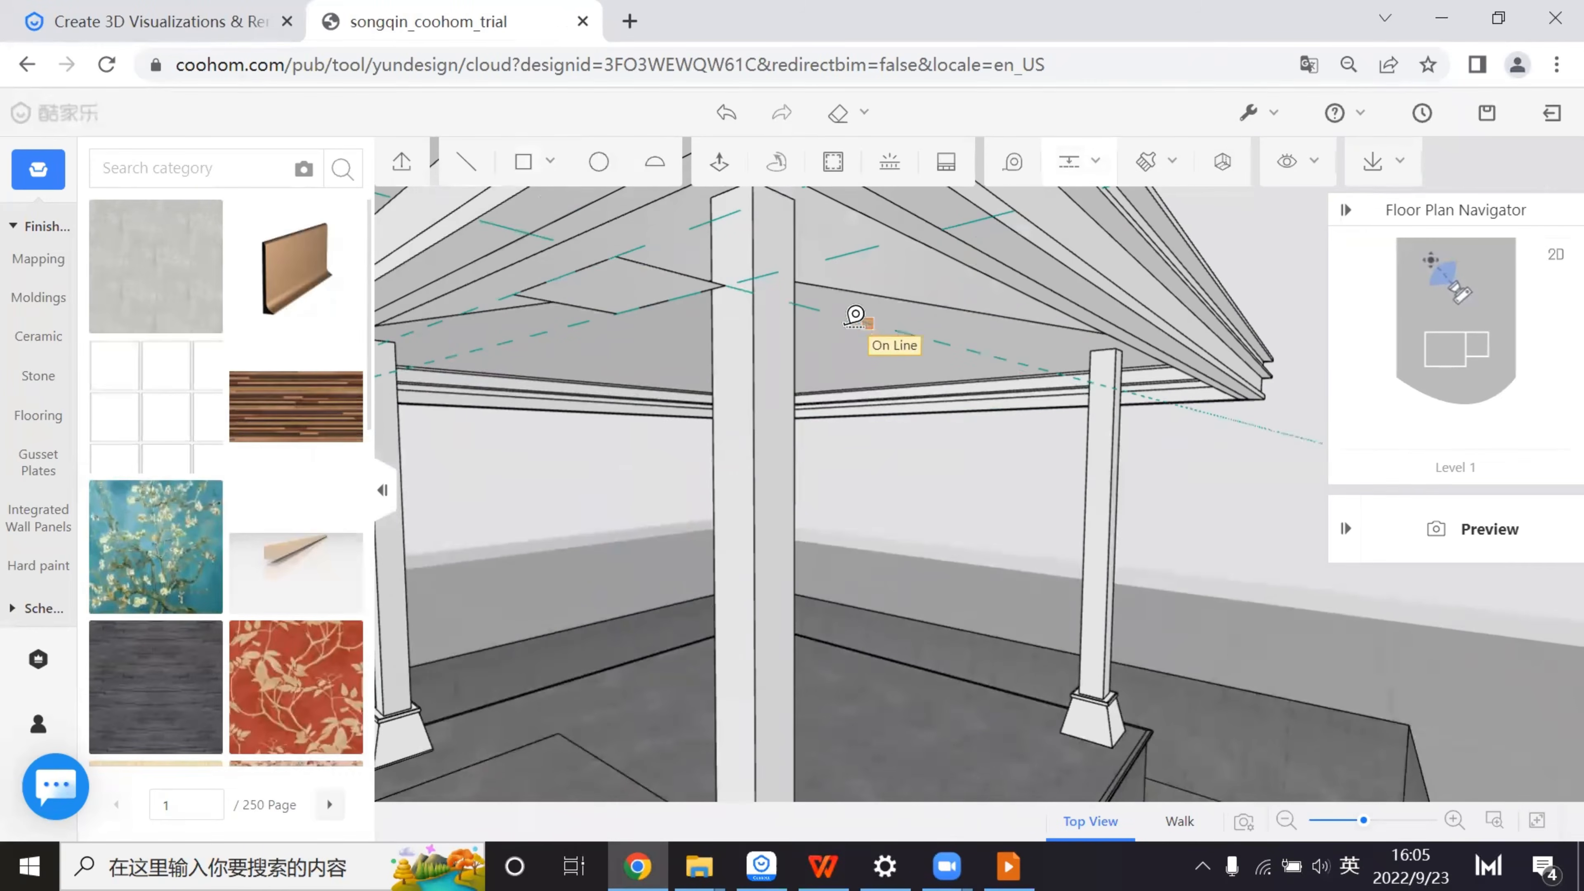
# - Draw a second rectangle around the corner column's top, starting from the inner corner of the first rectangle
pyautogui.scroll(1, 843, 325)
pyautogui.click(529, 165)
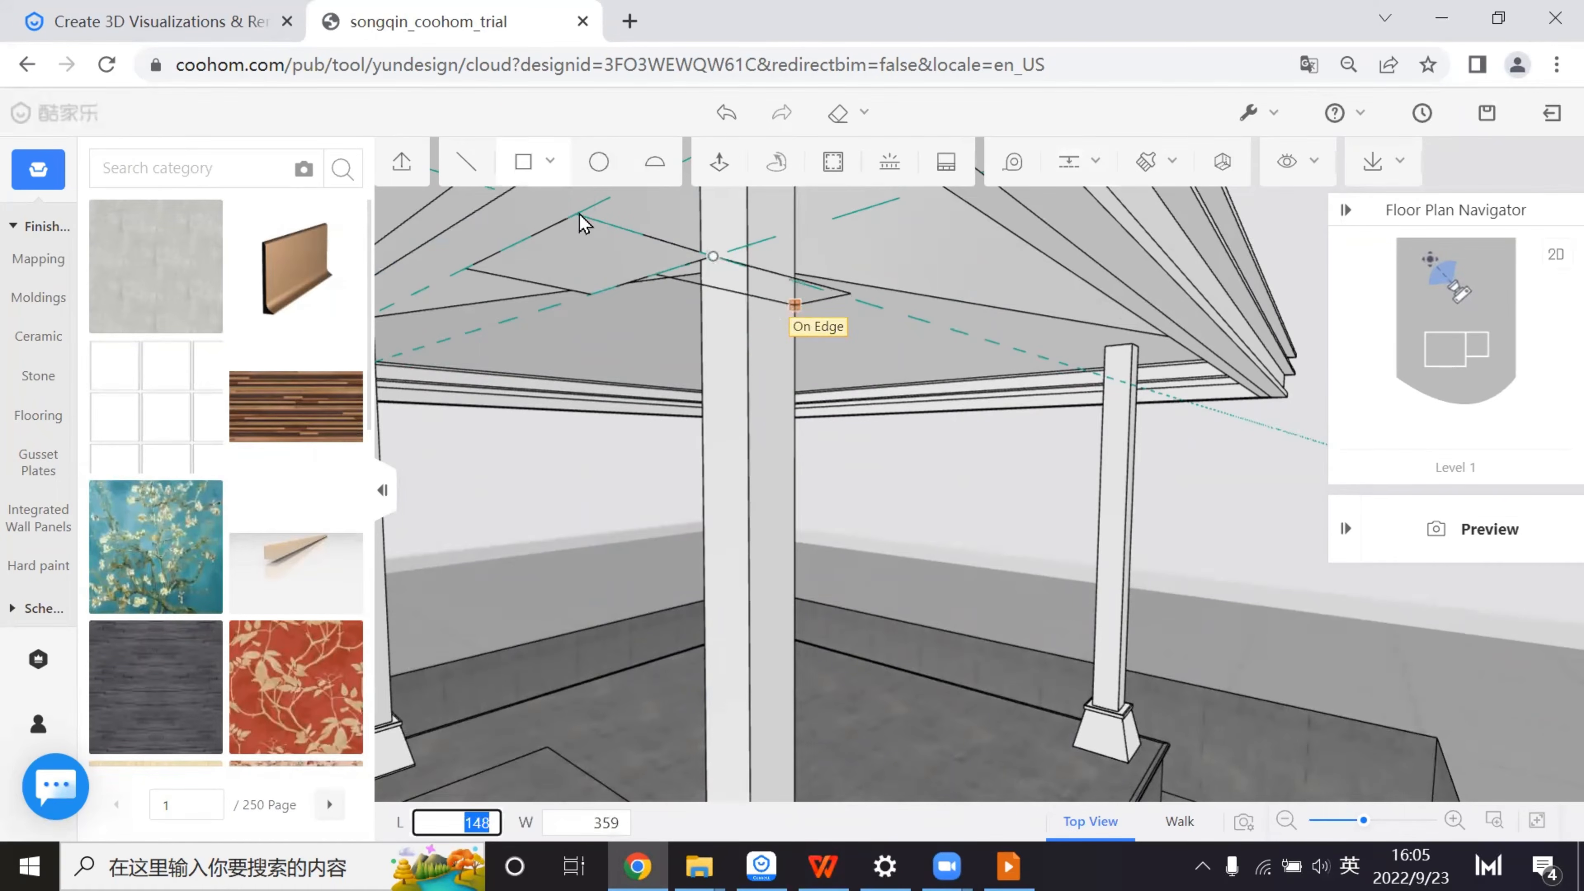
pyautogui.click(592, 294)
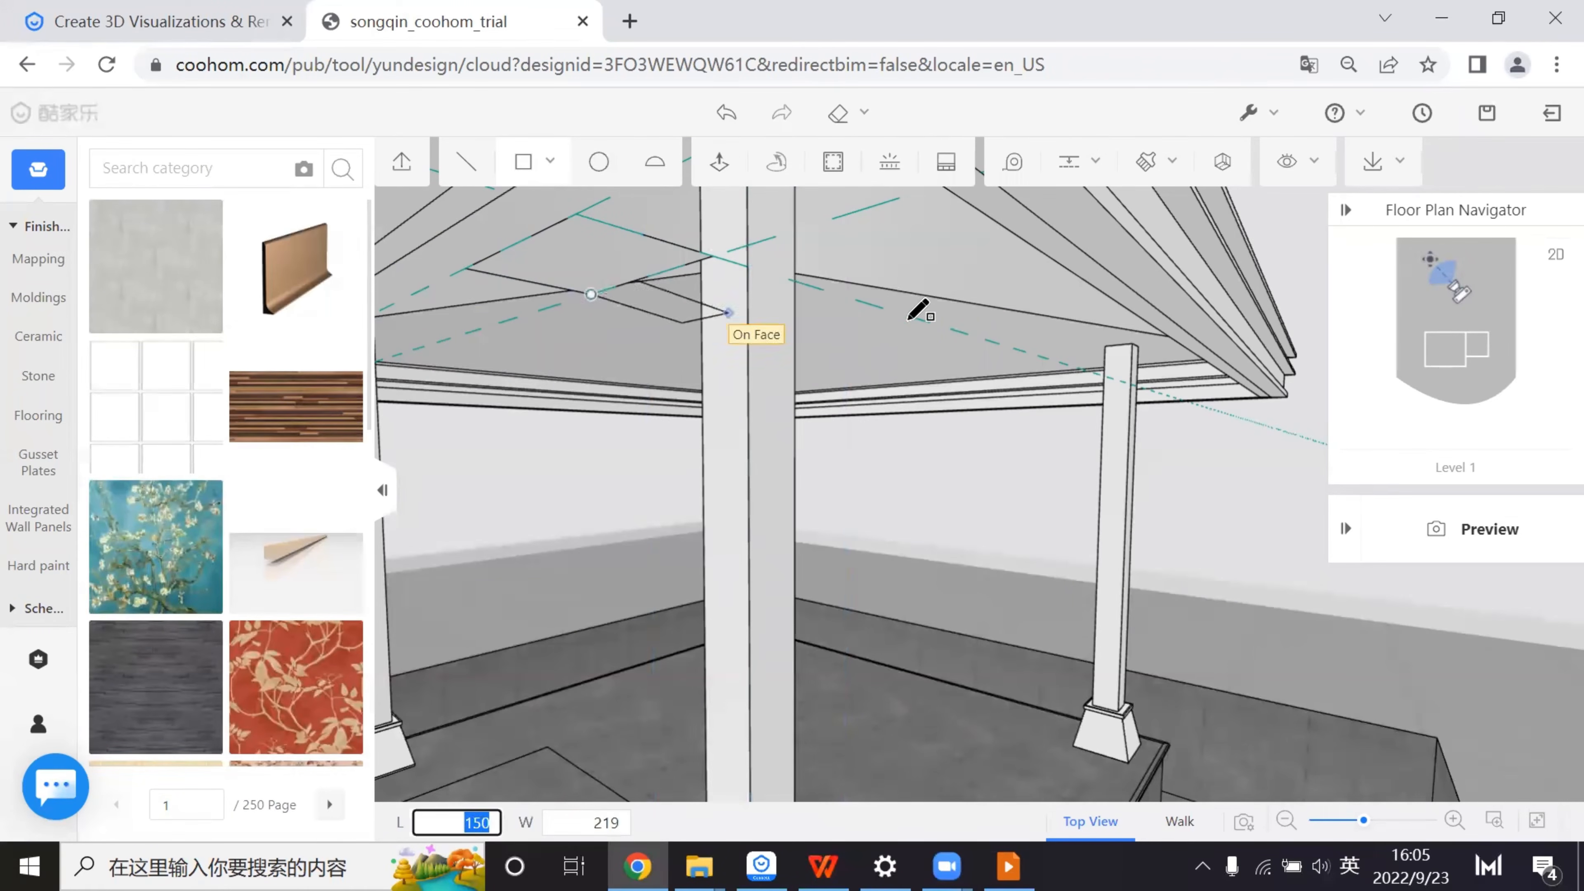
pyautogui.click(869, 303)
pyautogui.press('Escape')
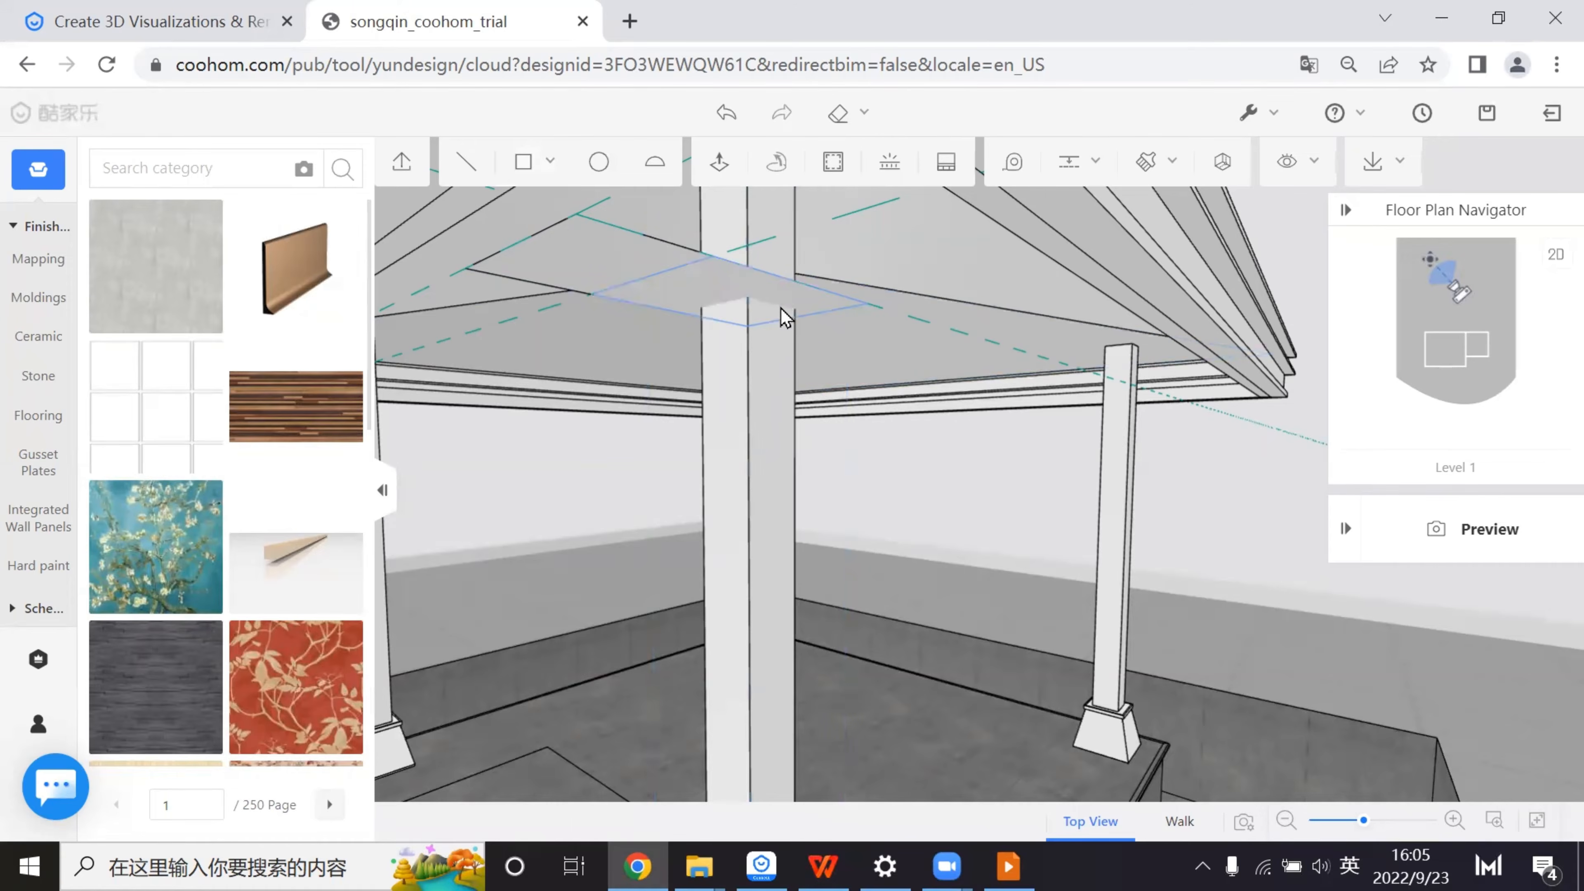
# - Examine the corner column's top and the rectangles around it on the roof's underside
pyautogui.click(775, 366)
pyautogui.click(846, 289)
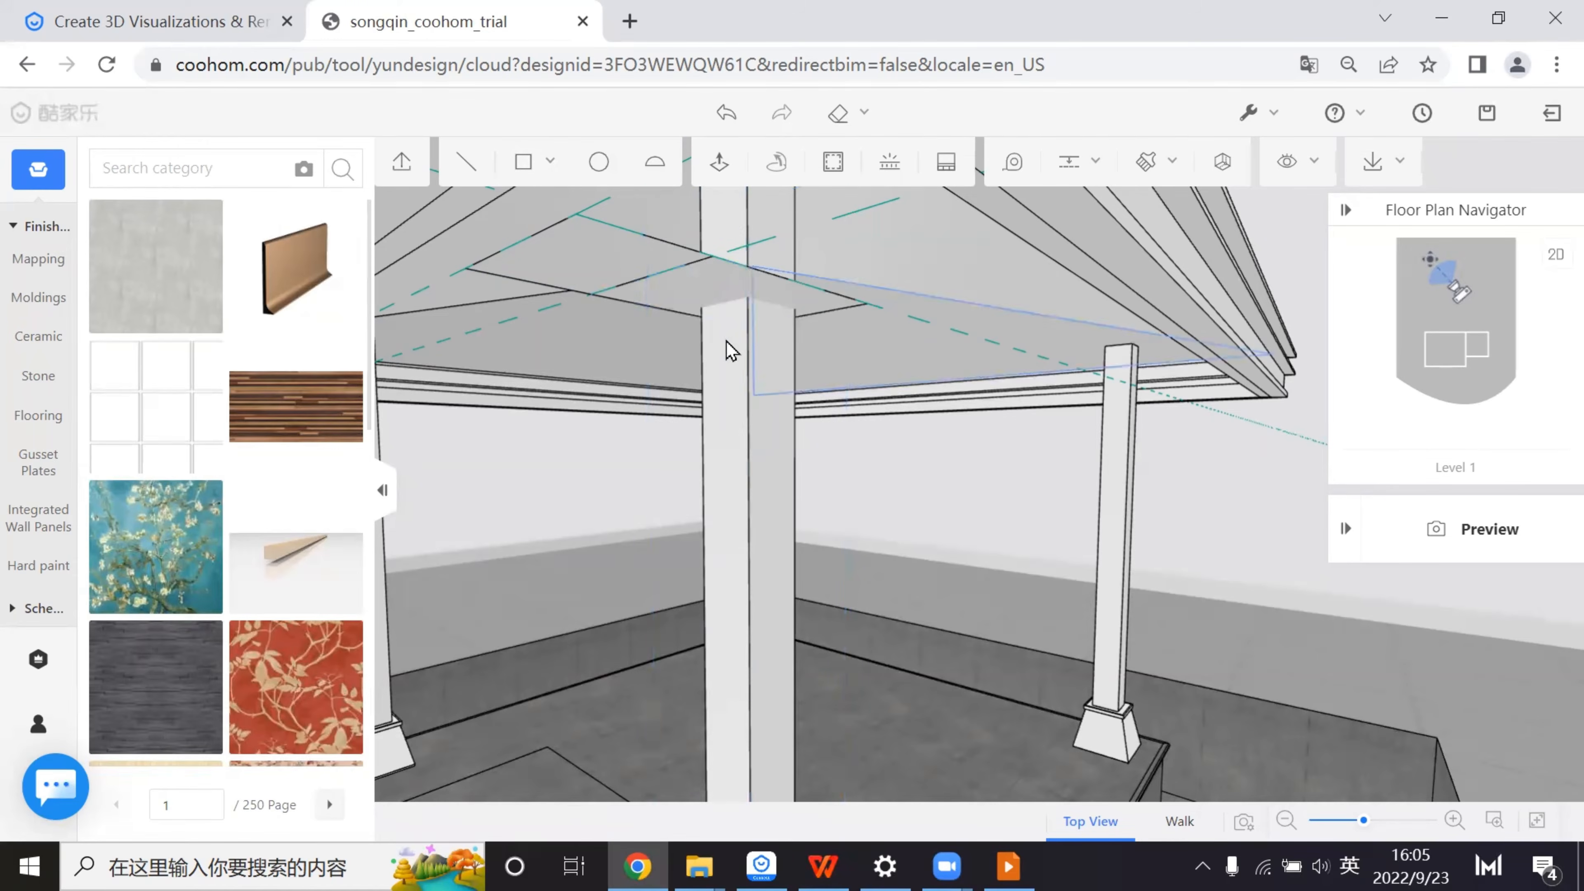
pyautogui.click(695, 286)
pyautogui.scroll(-5, 802, 427)
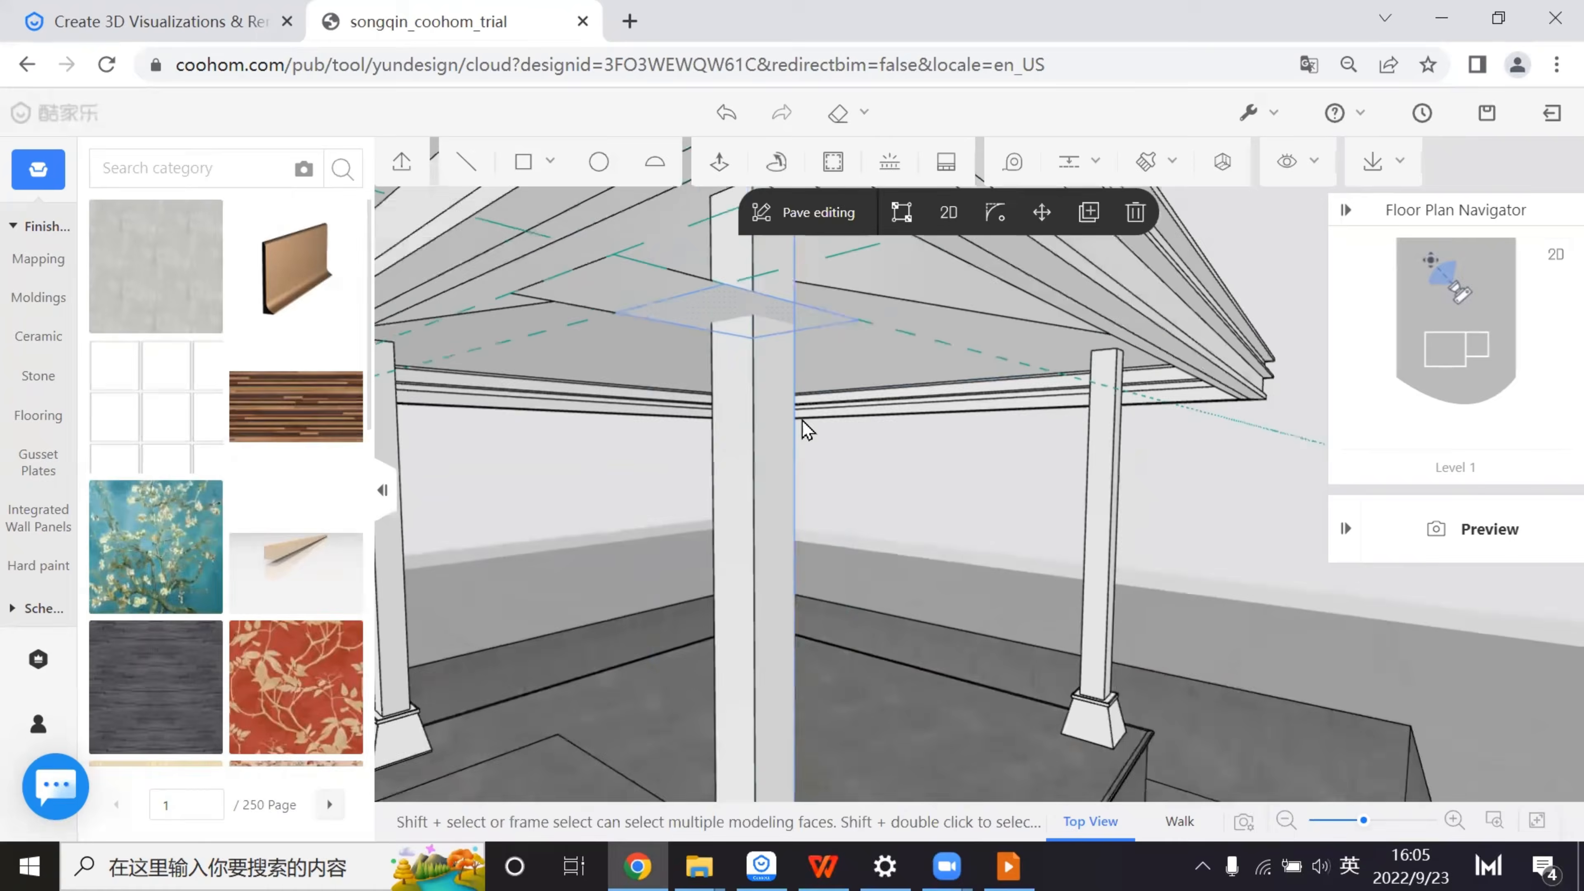
pyautogui.scroll(-5, 802, 349)
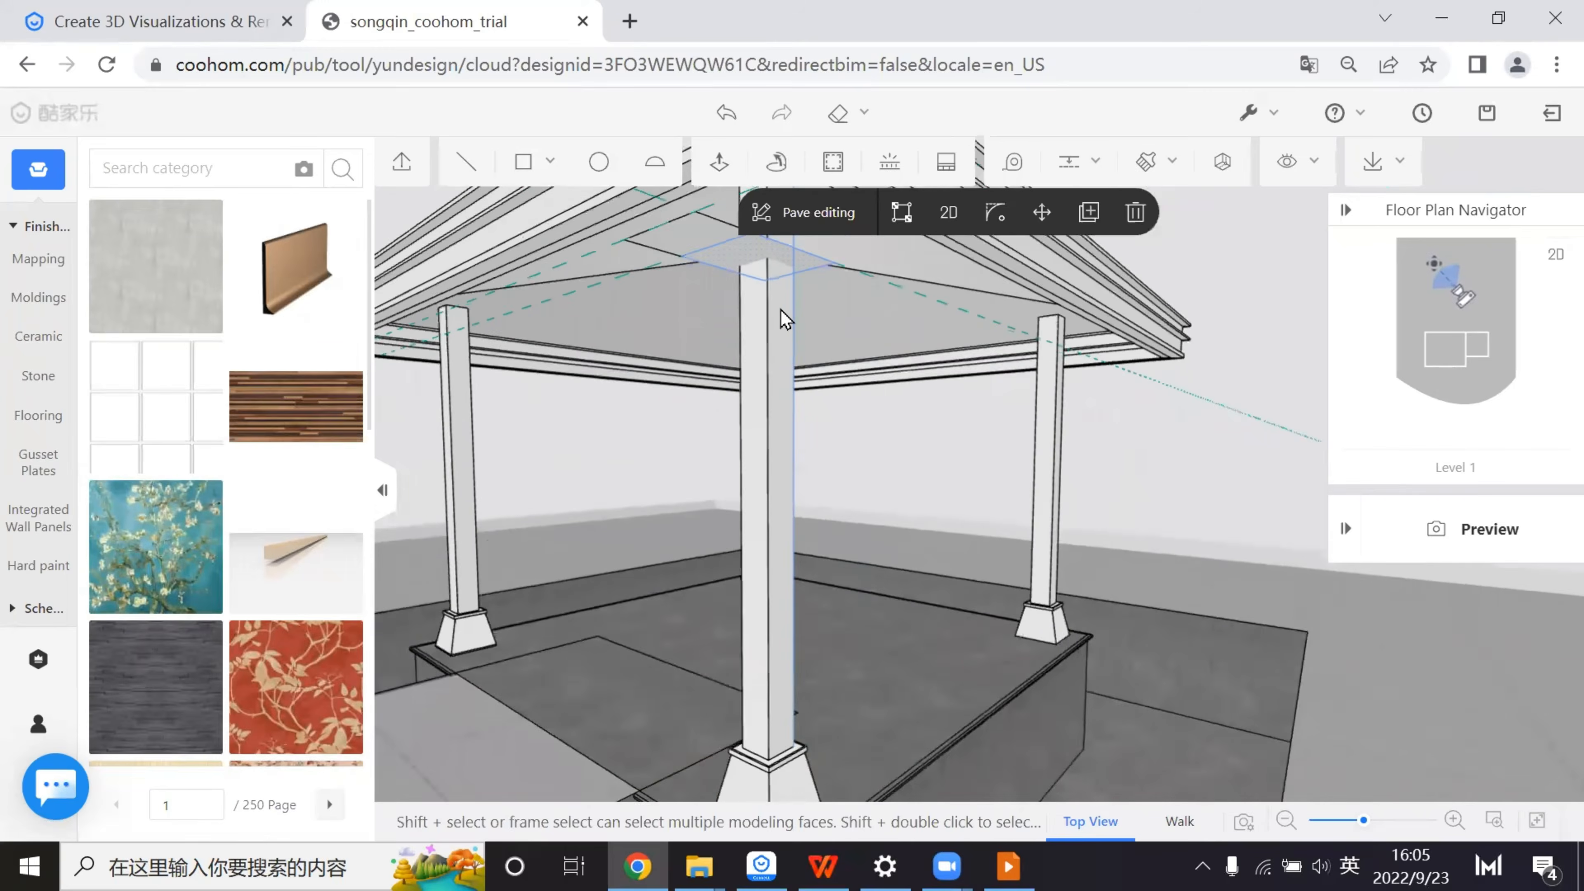
pyautogui.scroll(5, 718, 330)
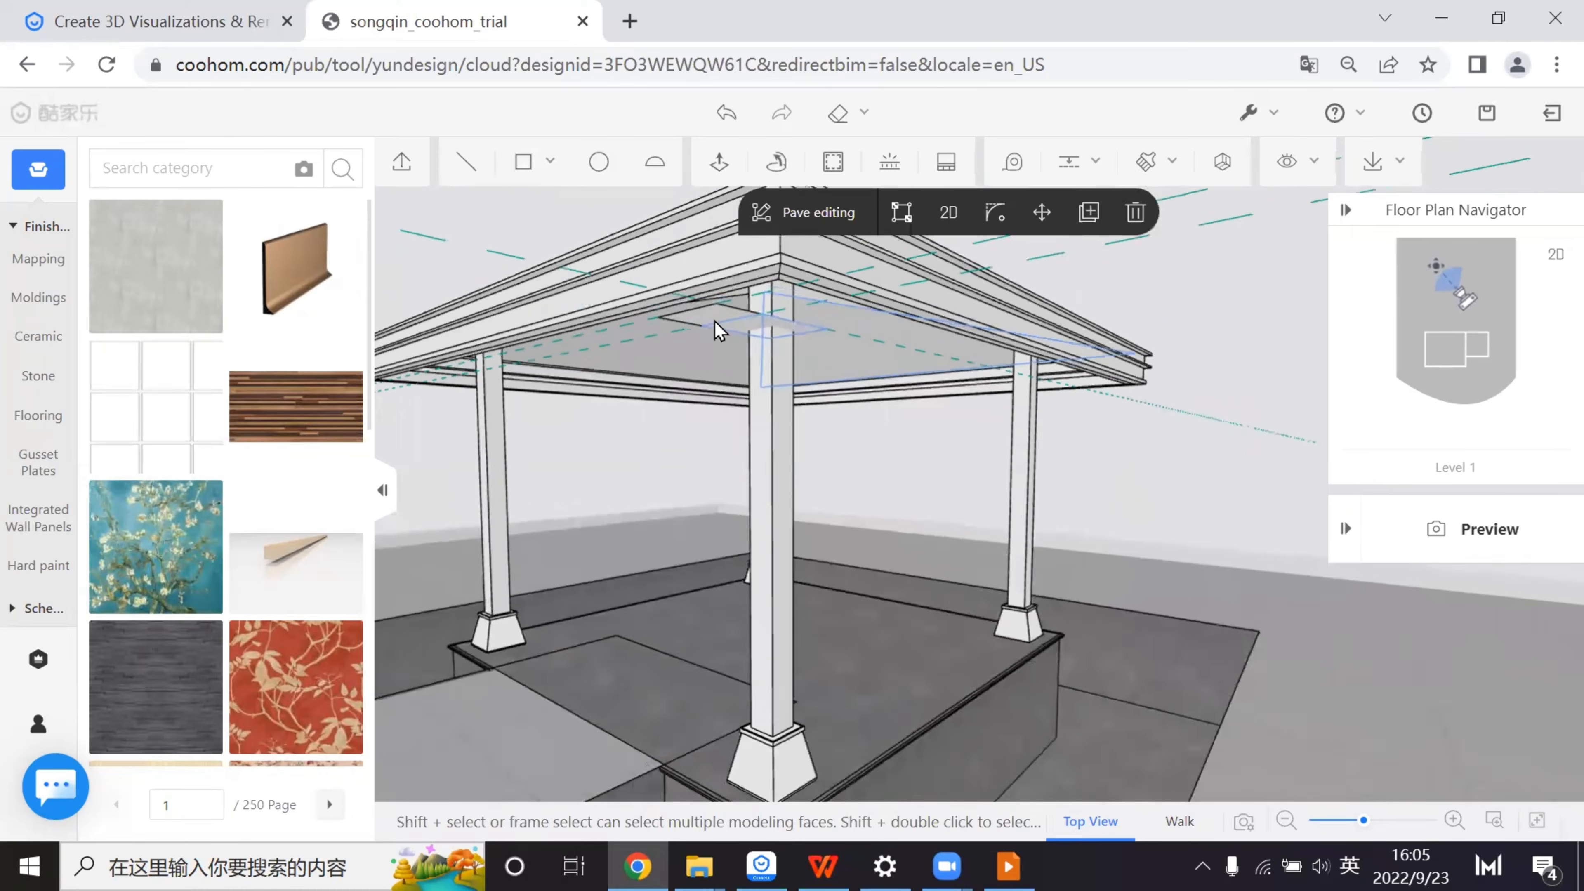
pyautogui.scroll(-3, 703, 368)
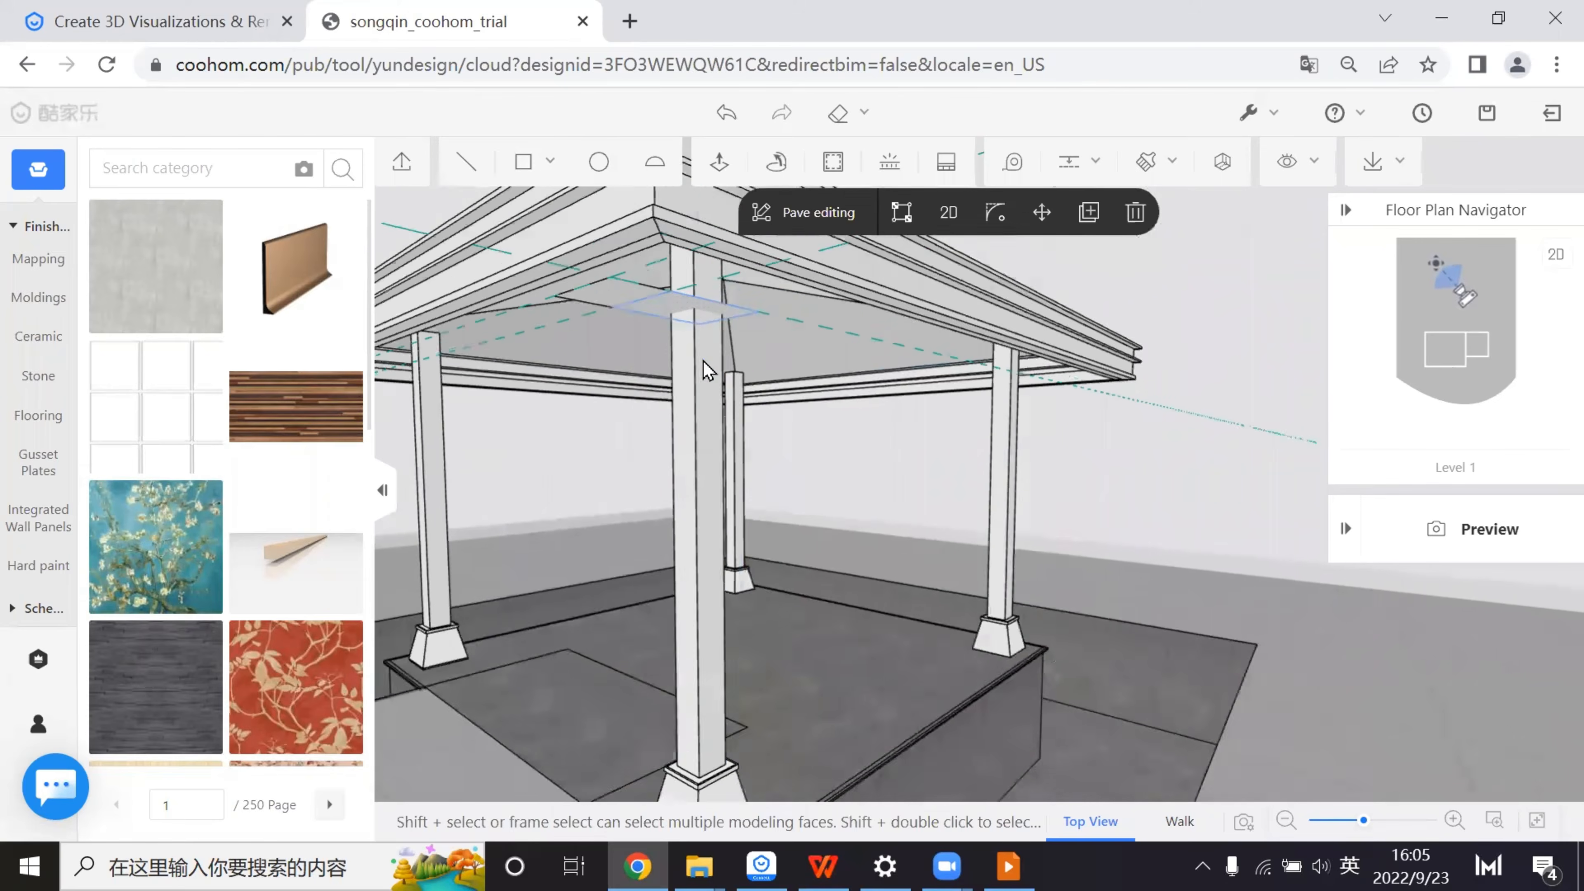
pyautogui.scroll(5, 661, 378)
pyautogui.scroll(5, 677, 393)
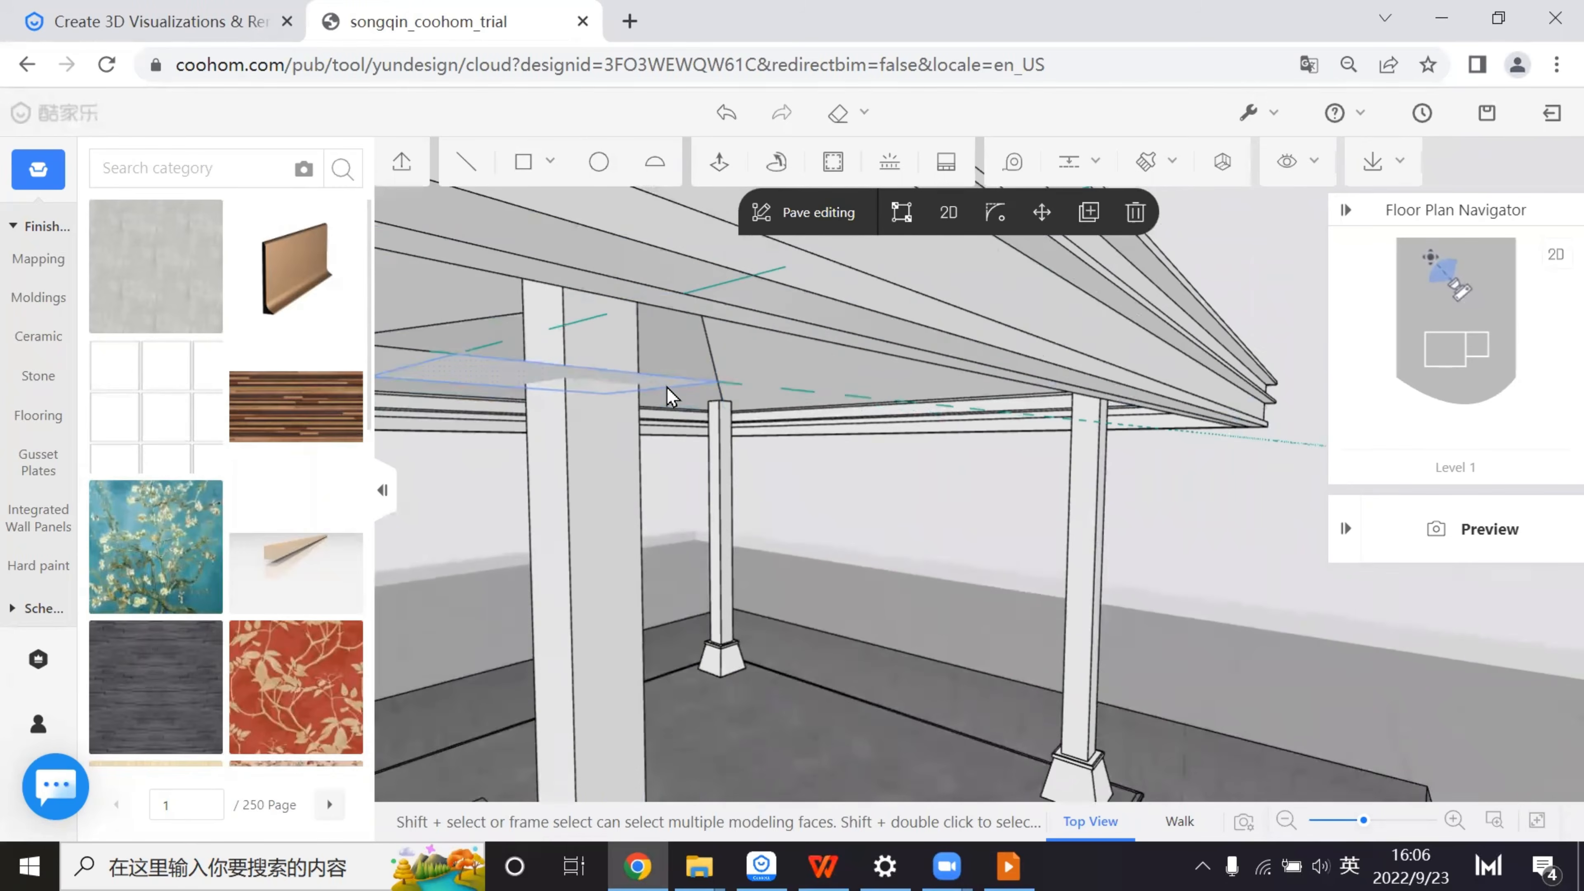
pyautogui.scroll(-2, 658, 357)
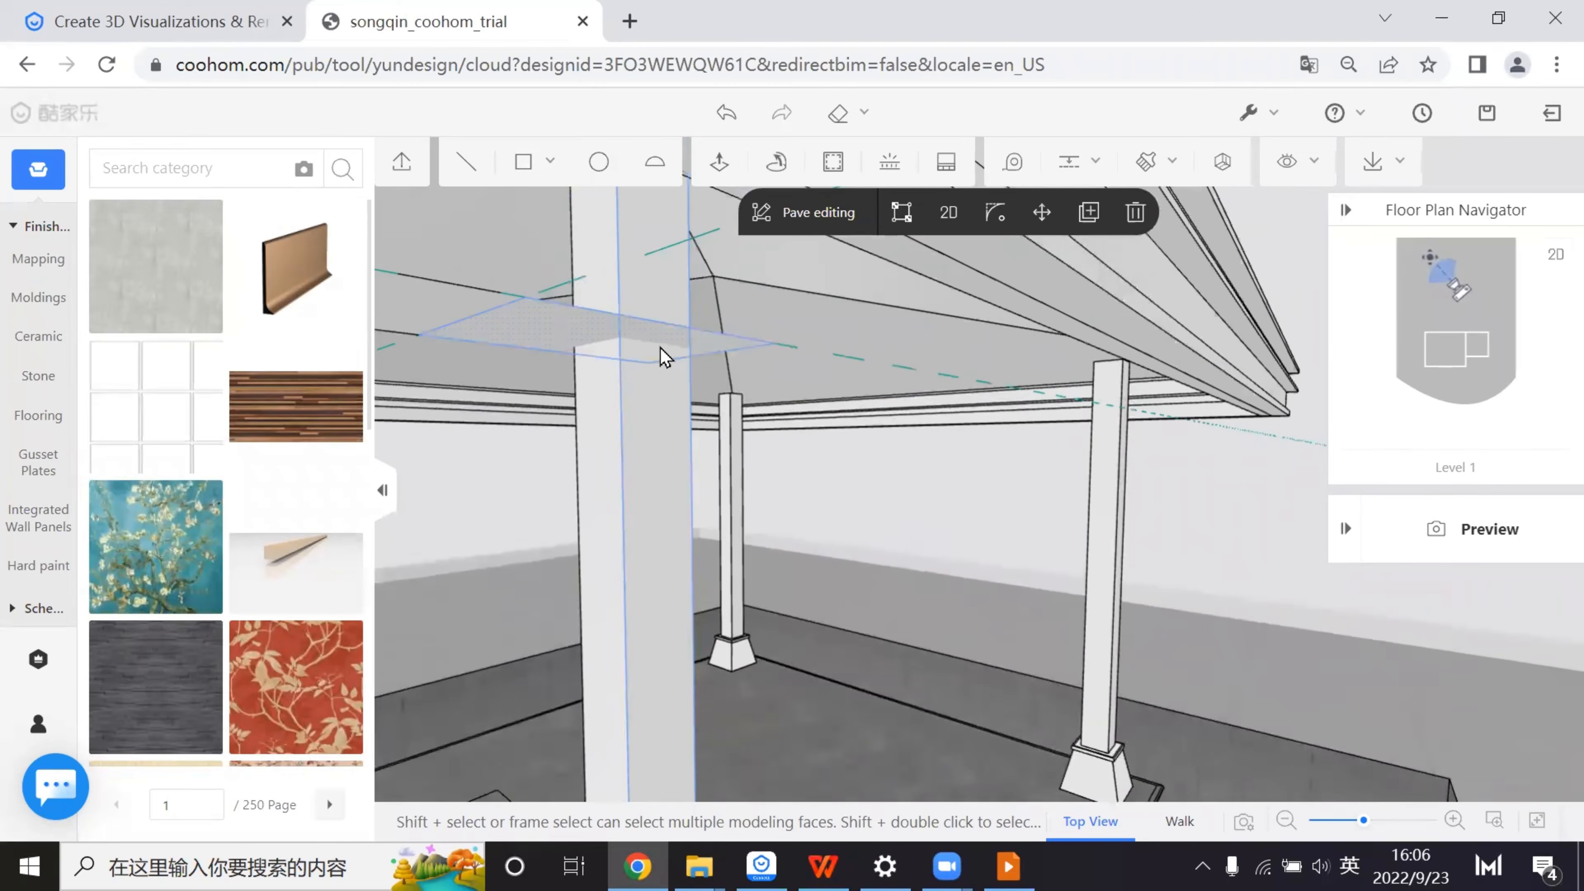
# - Place a guide line parallel to the small rectangle's edge, about 150 mm away, through the corner column's outer edge
pyautogui.click(1014, 161)
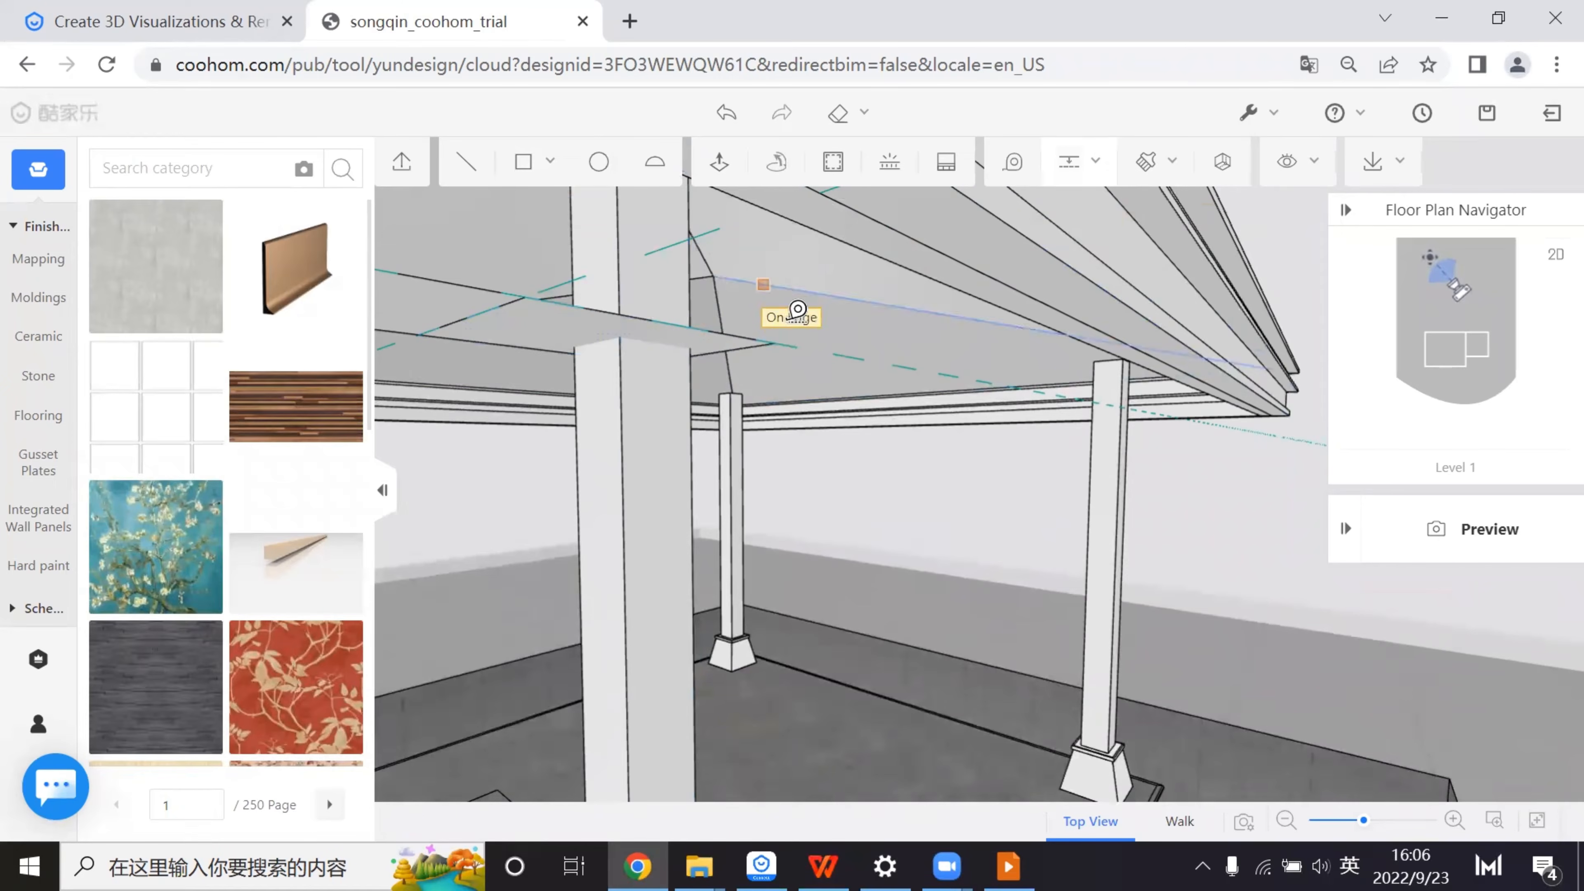
pyautogui.click(731, 335)
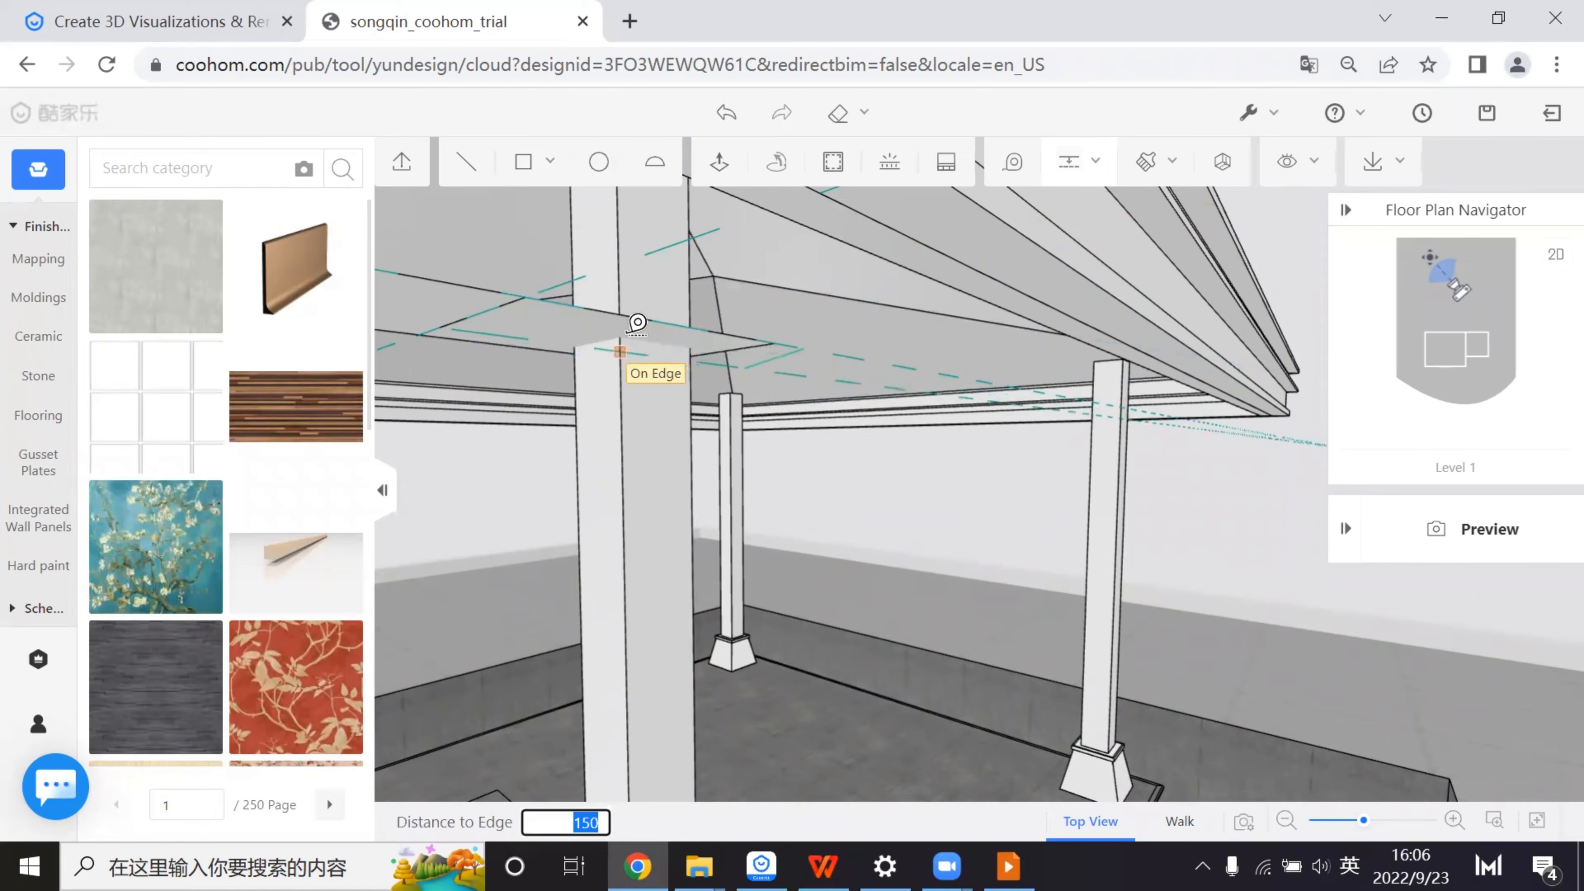
pyautogui.click(619, 339)
# - Delete the rectangles drawn around the column top, keeping the guide lines
pyautogui.scroll(-2, 811, 438)
pyautogui.scroll(5, 817, 448)
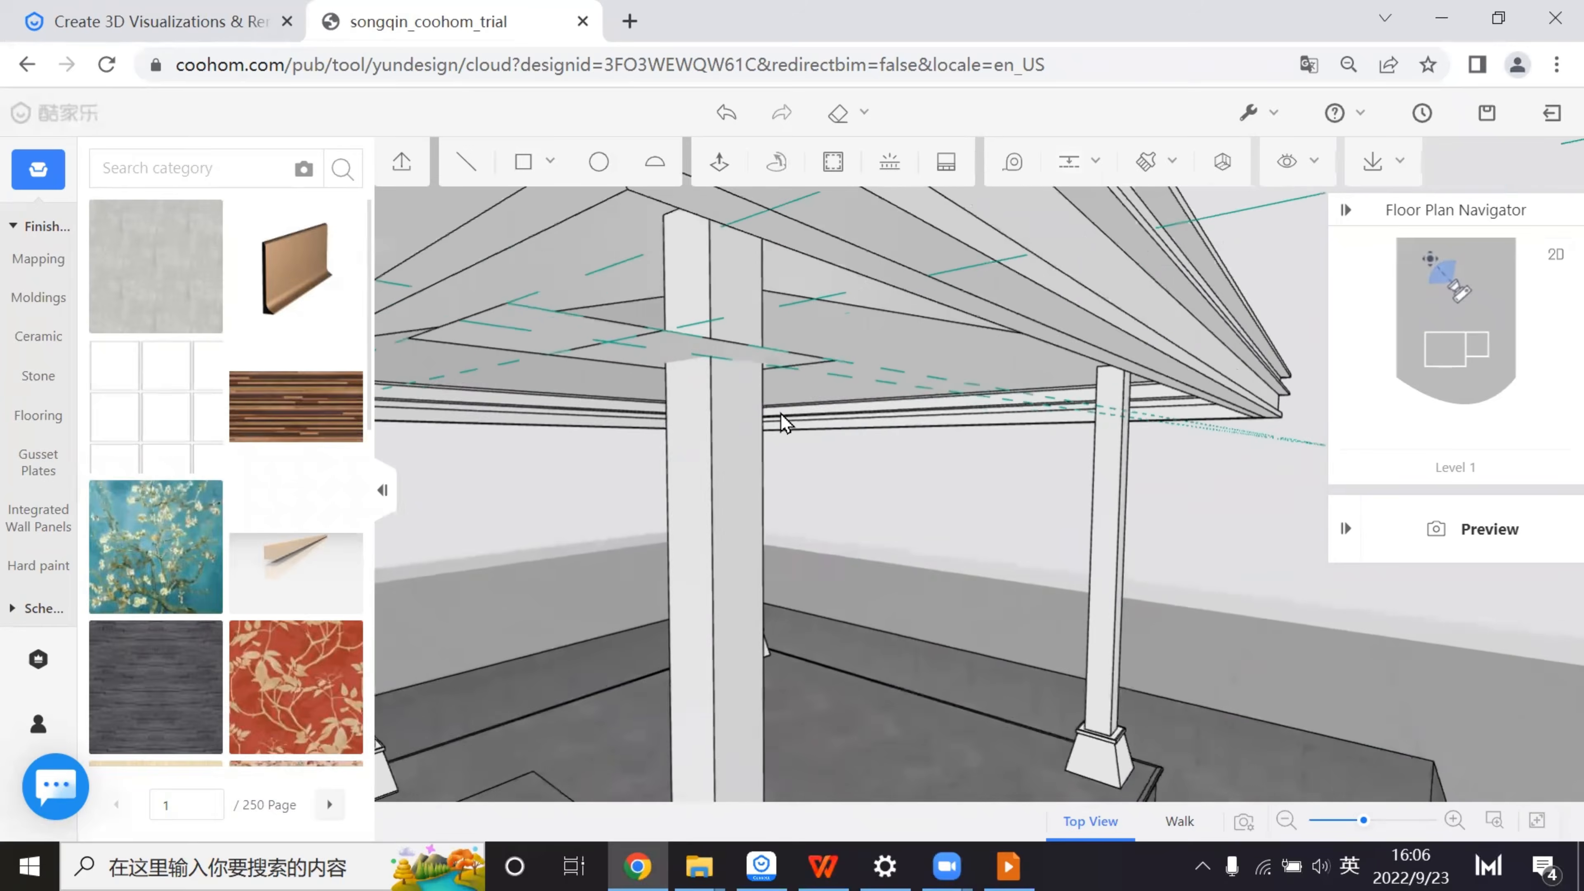
pyautogui.click(792, 337)
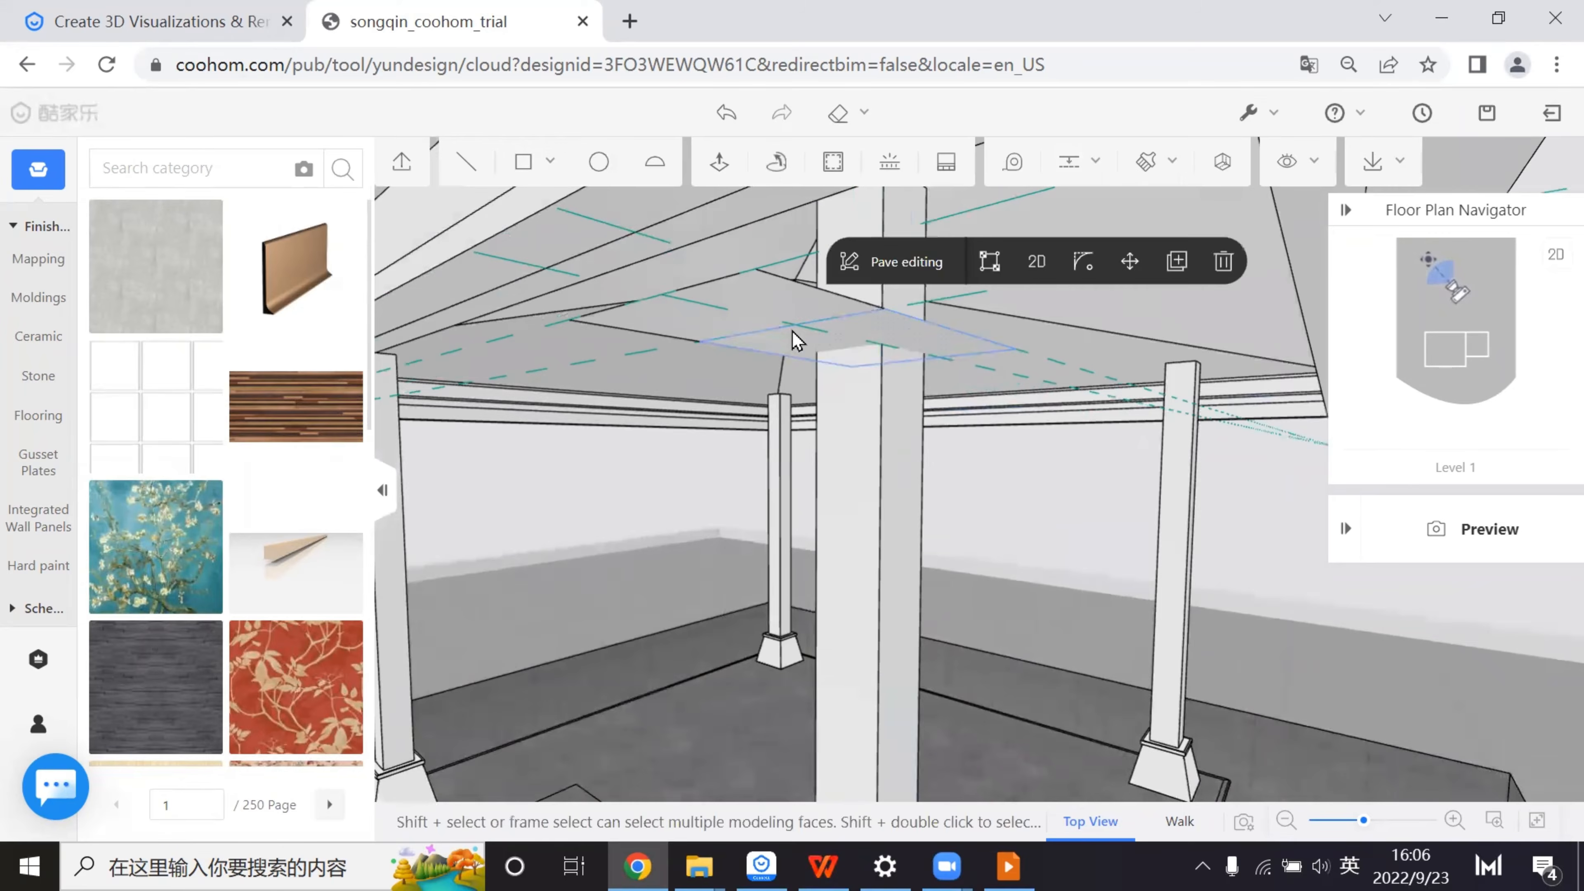
pyautogui.click(704, 333)
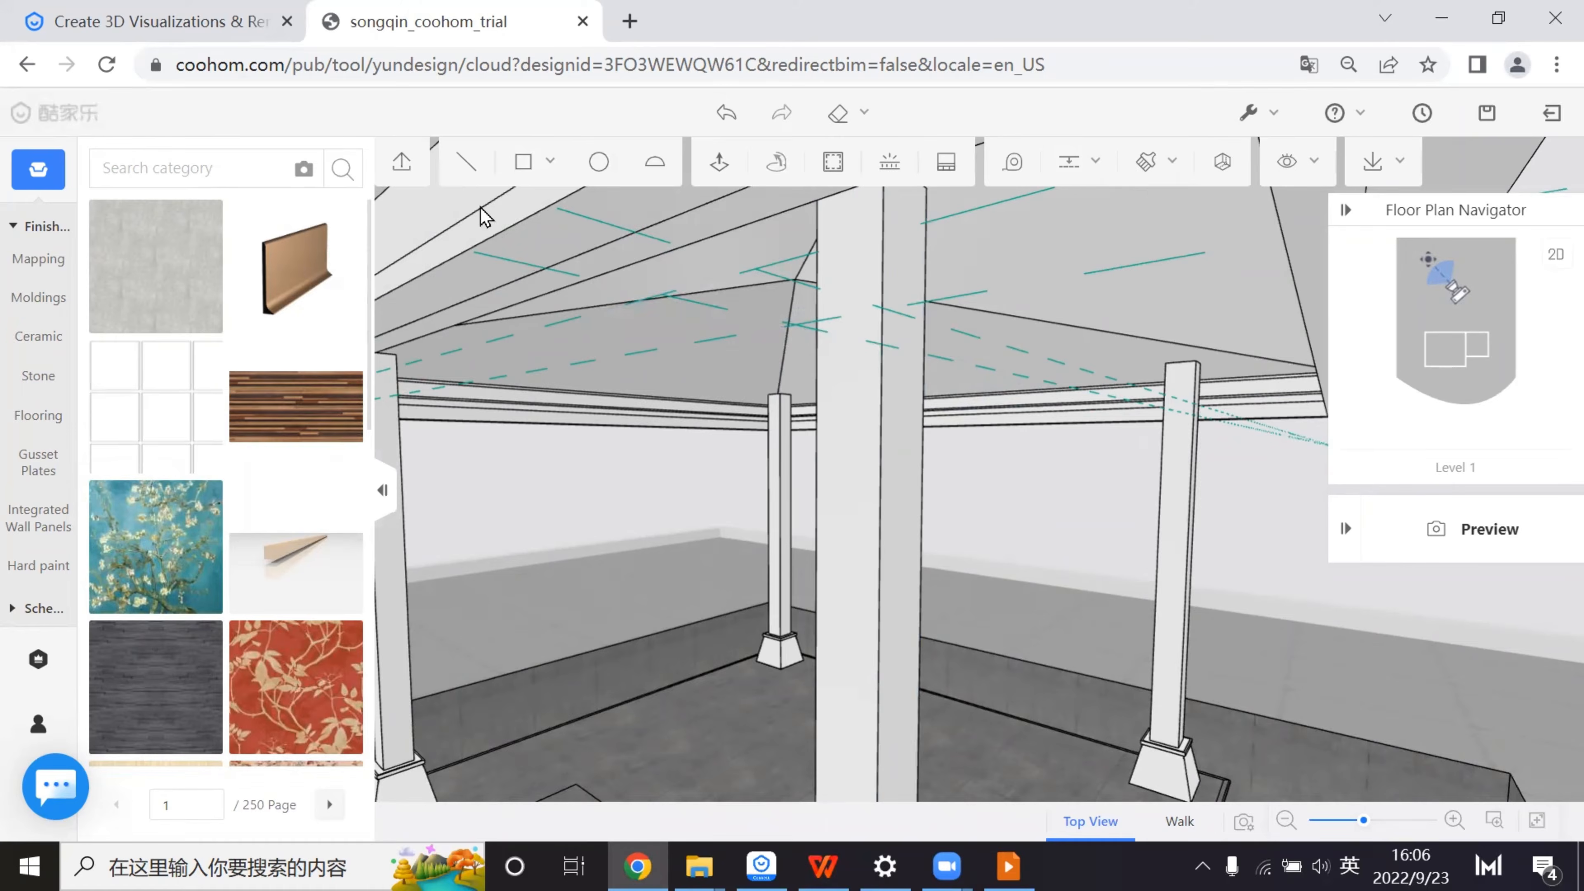
# - Draw a 140 by 140 mm rectangle on the corner column's side face, starting where the new guide line meets the column's edge
pyautogui.moveTo(523, 179)
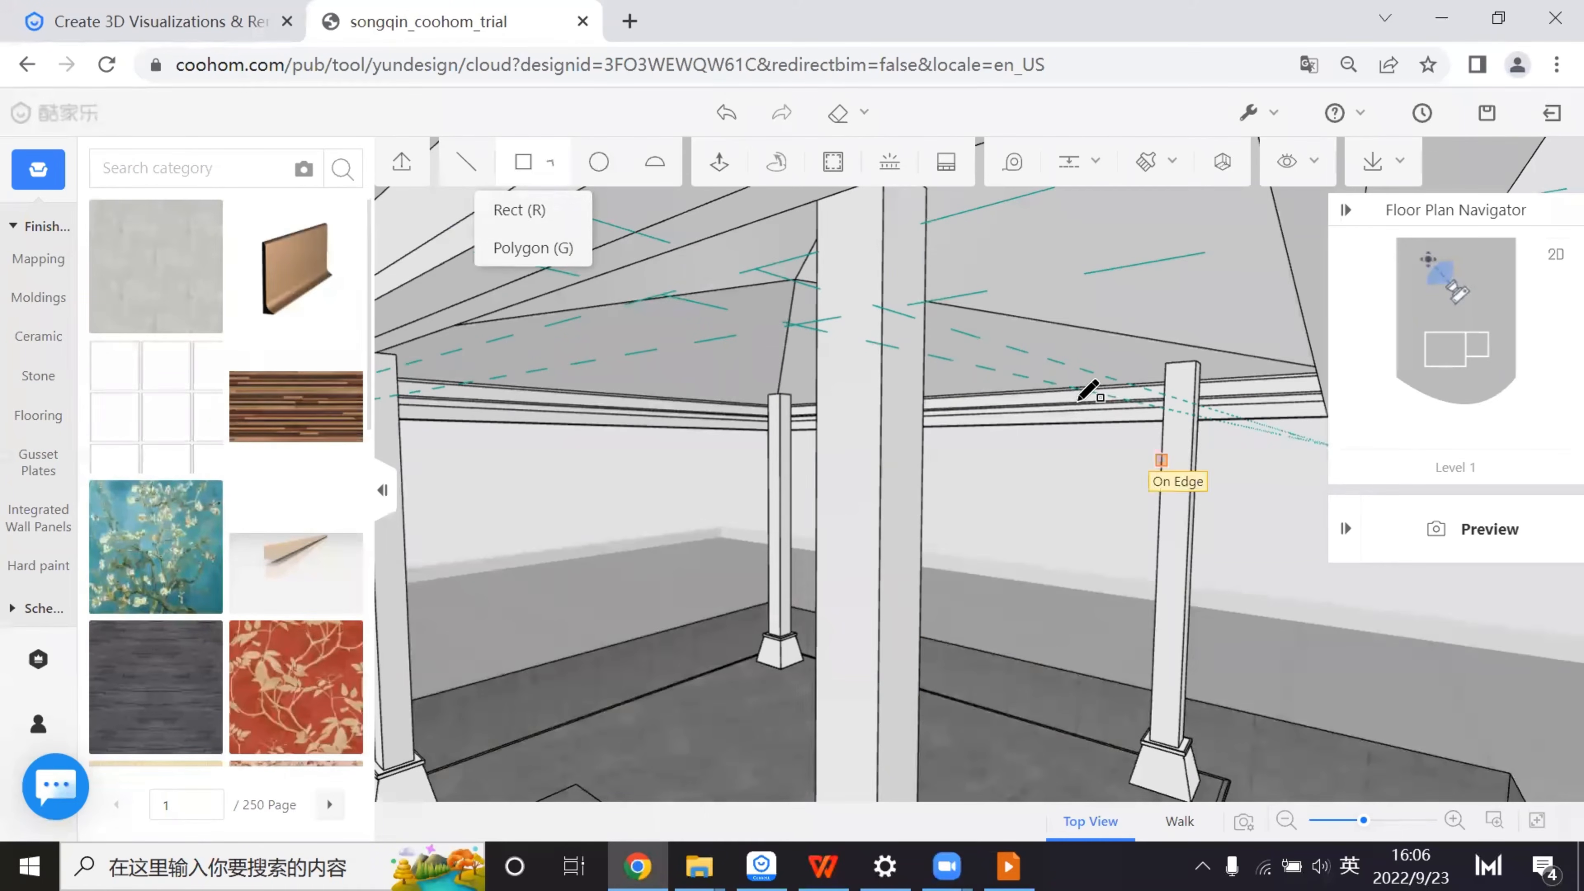
pyautogui.moveTo(896, 353); pyautogui.dragTo(769, 330, button='right')
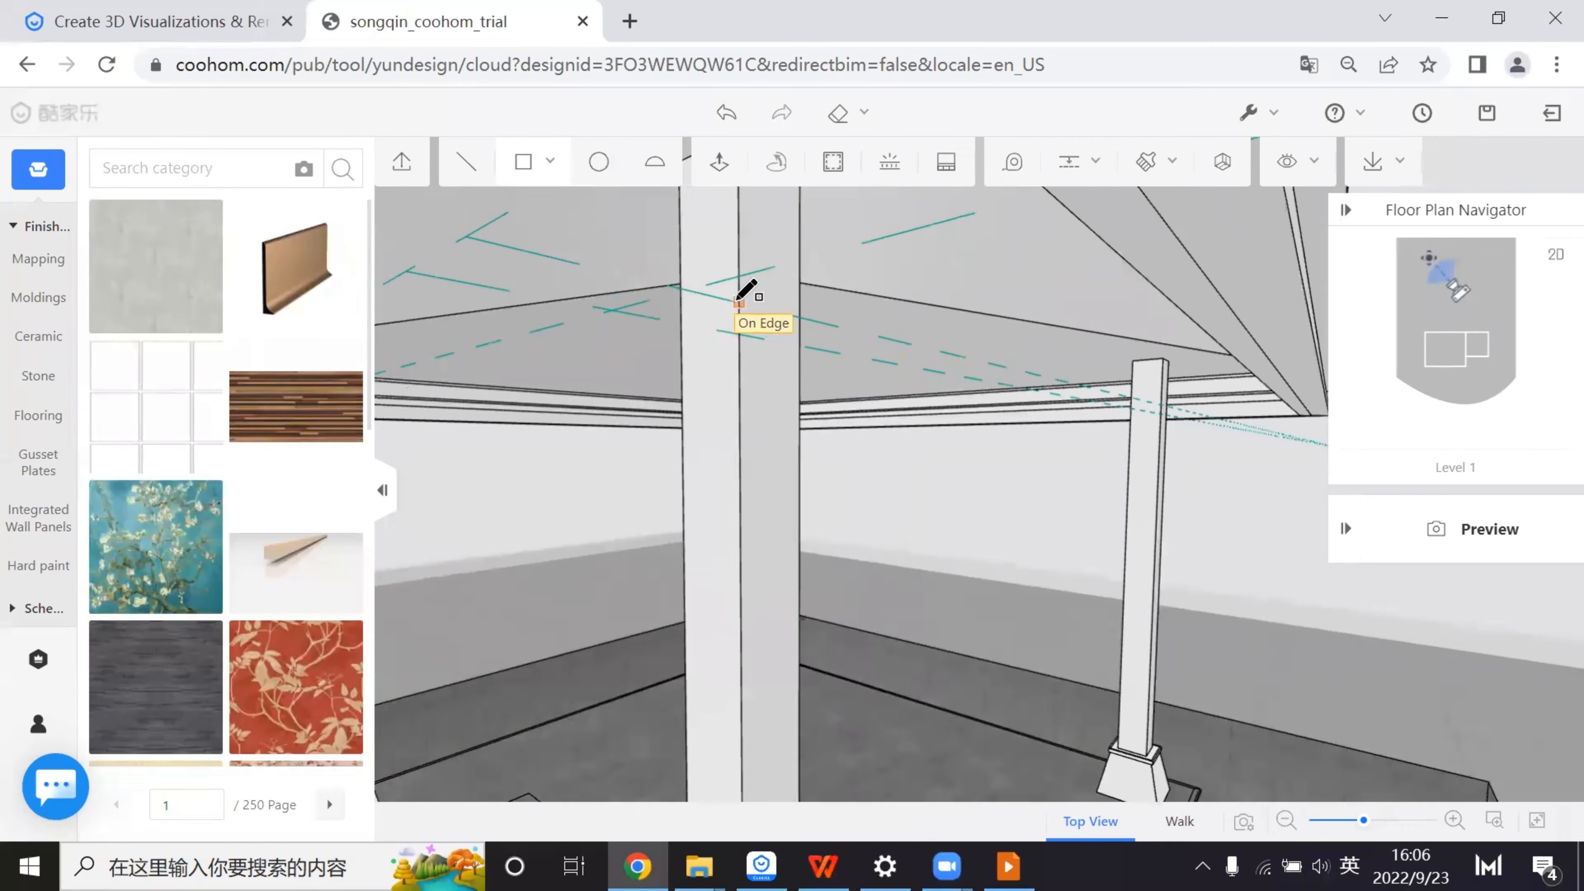
pyautogui.click(747, 334)
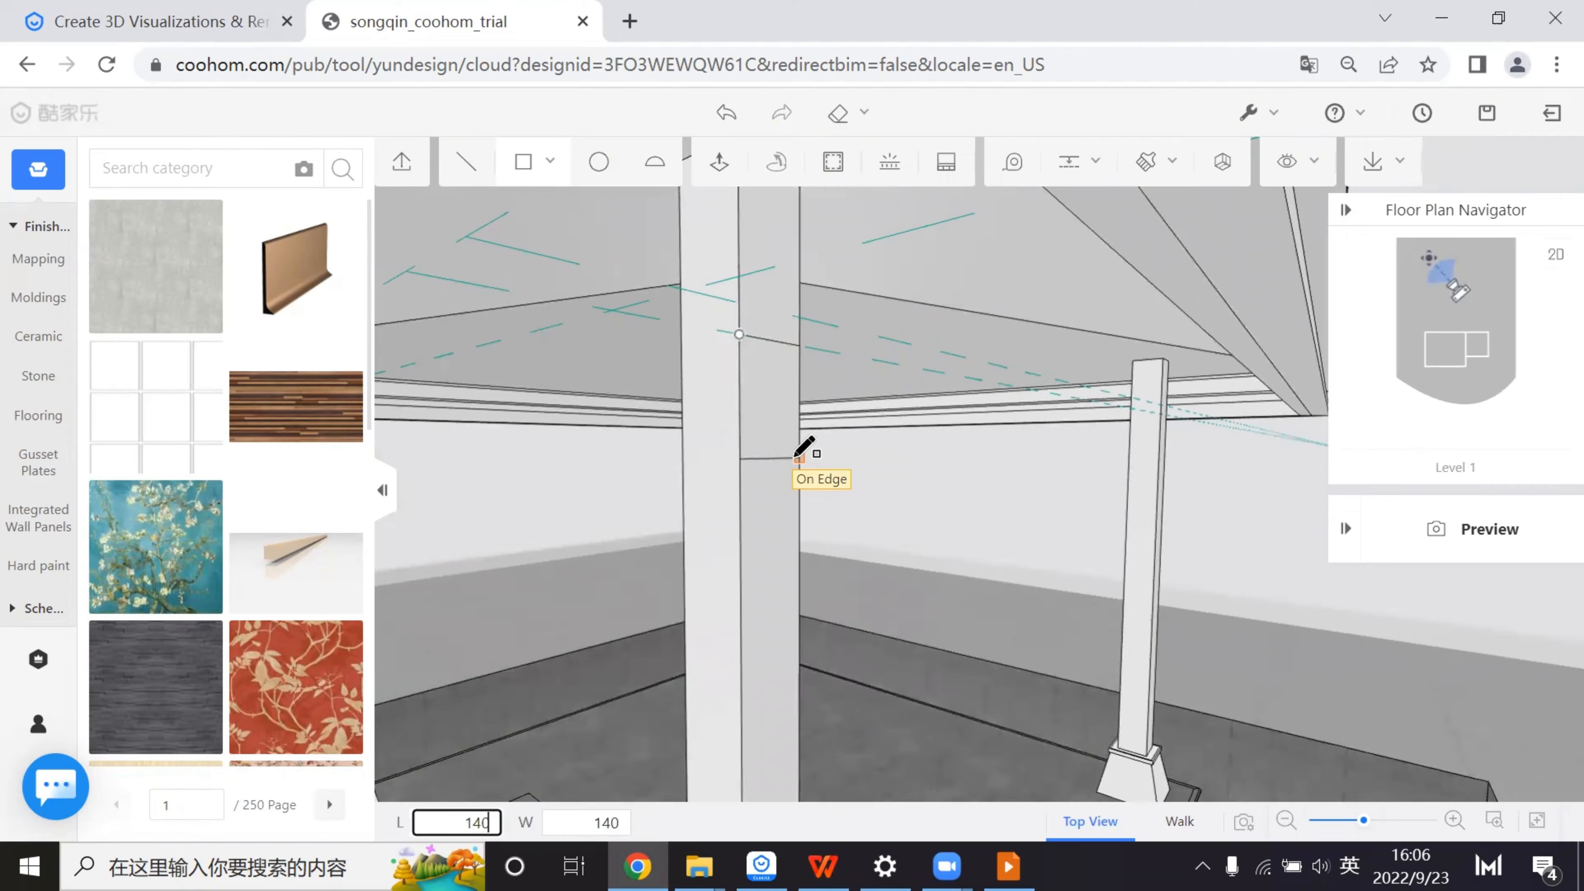
pyautogui.press('Tab')
pyautogui.press('Return')
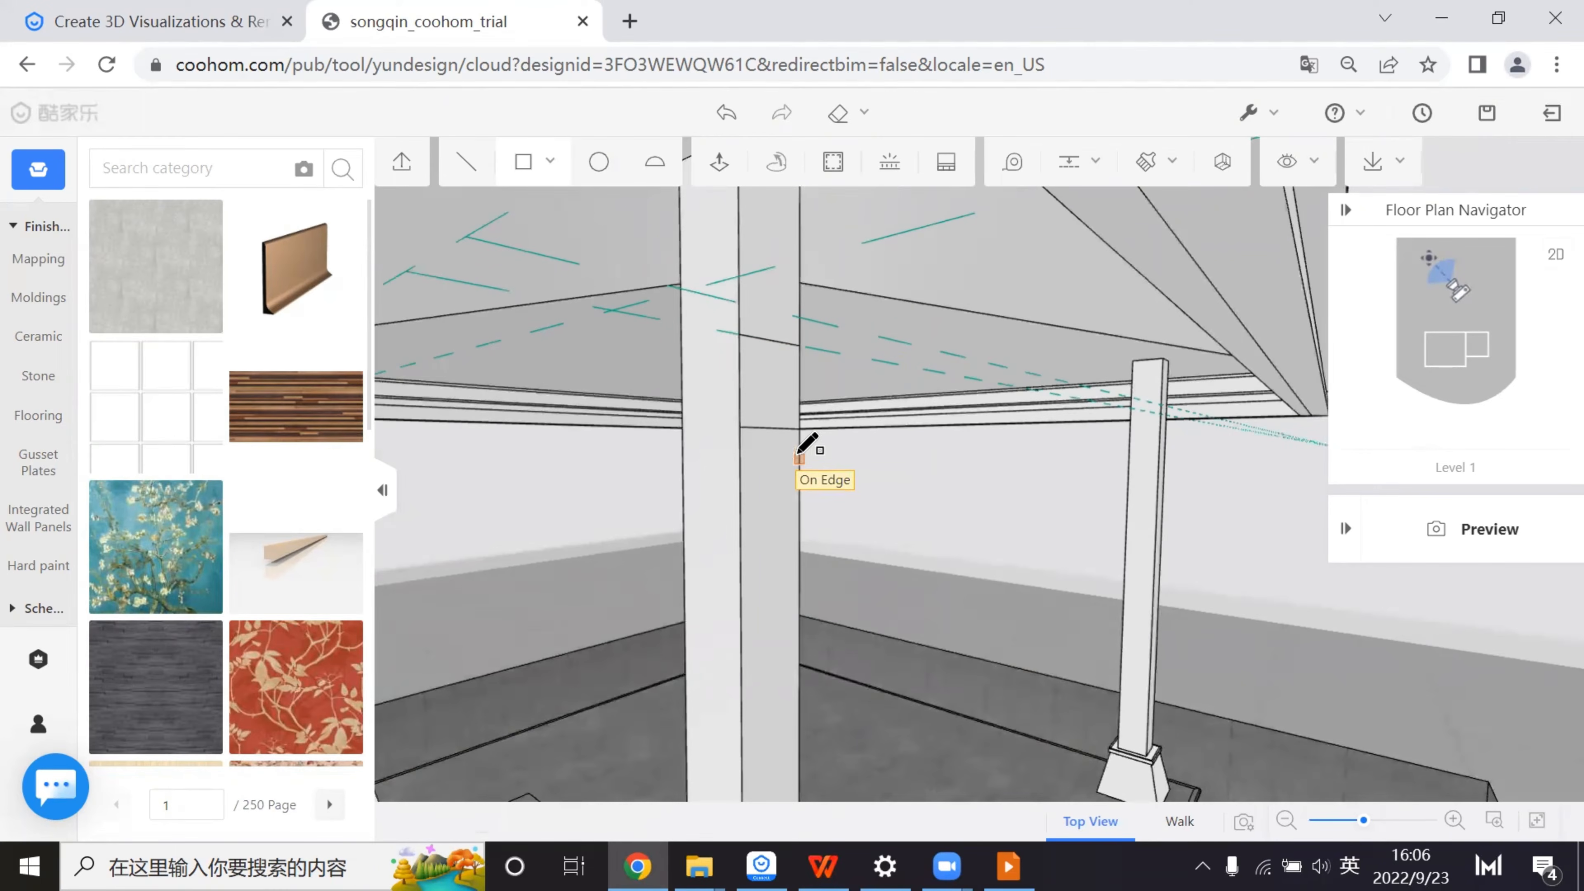
pyautogui.press('Escape')
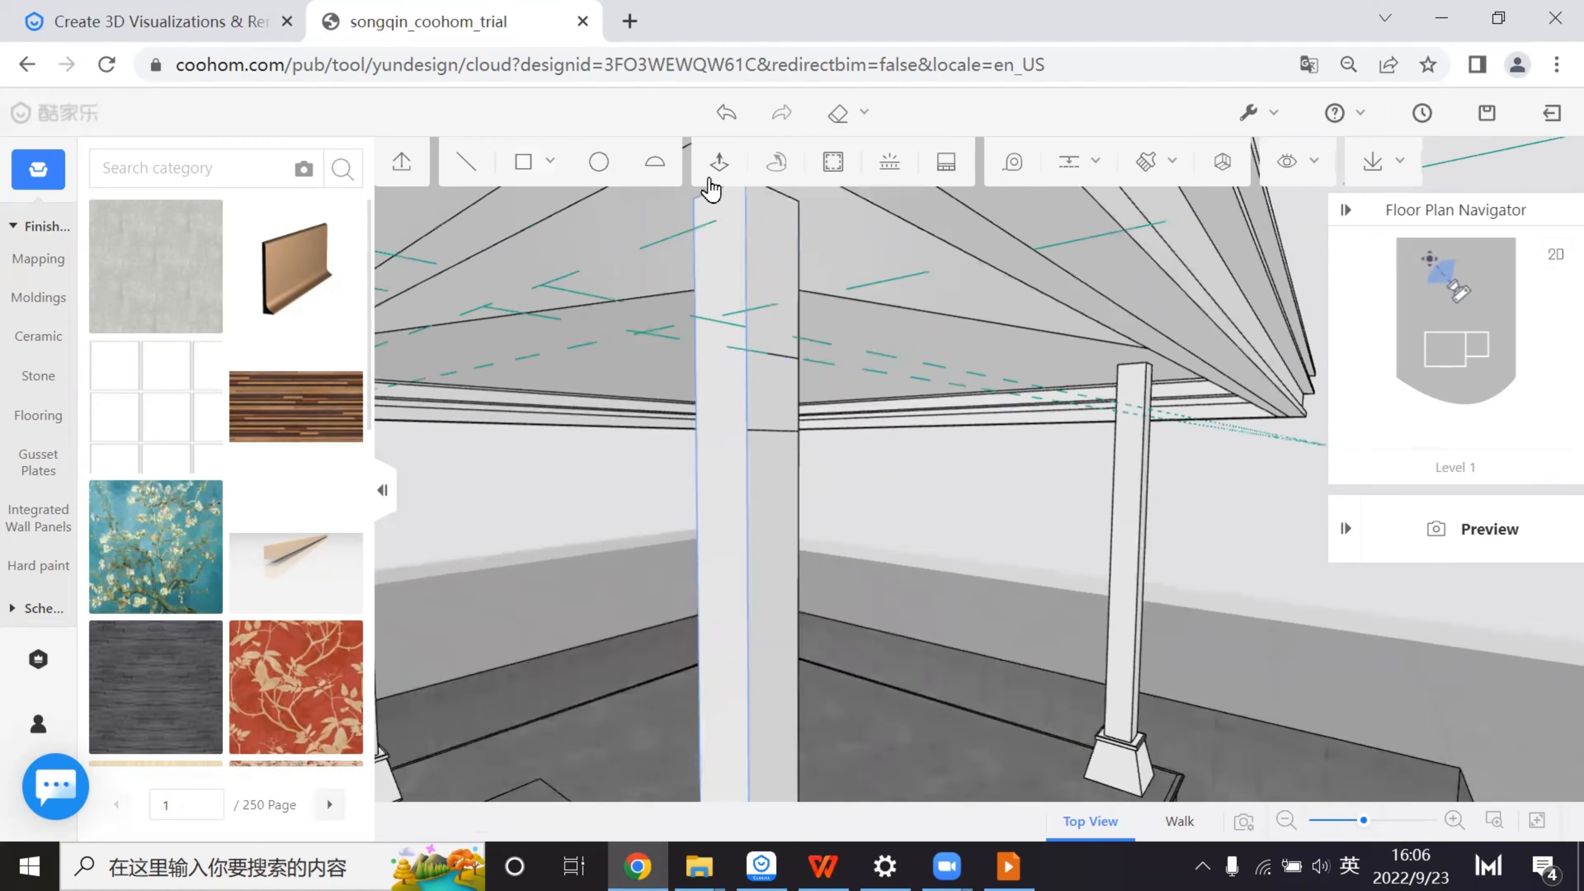
# - Push/pull the 140 mm square on the column's side face outward by 600 mm to form a beam
pyautogui.click(719, 162)
pyautogui.click(782, 384)
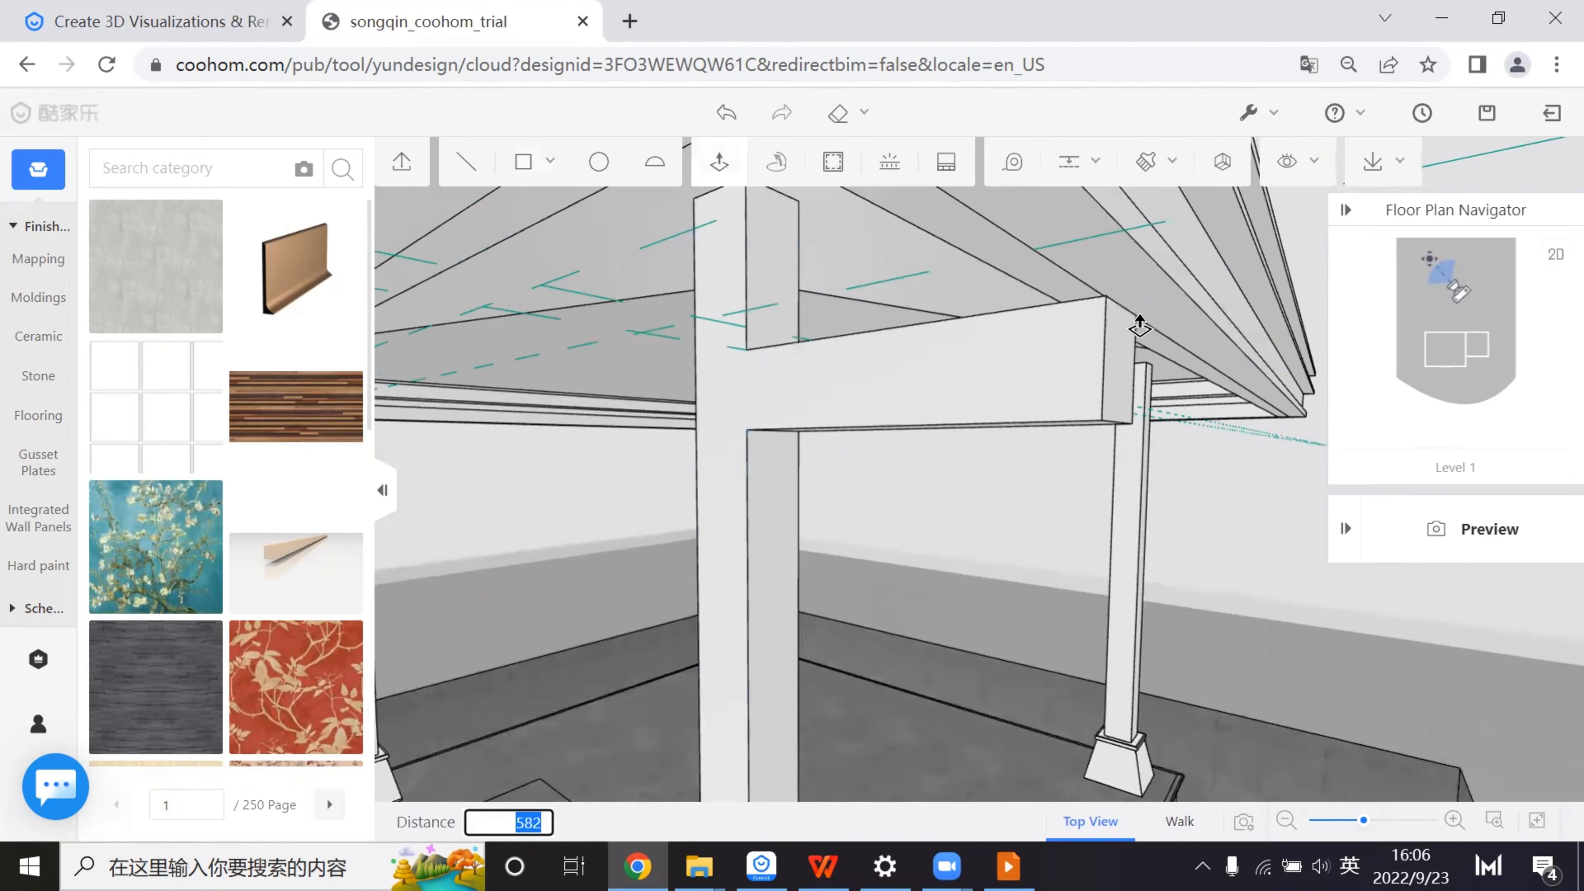
pyautogui.moveTo(1231, 327); pyautogui.dragTo(972, 340, button='middle')
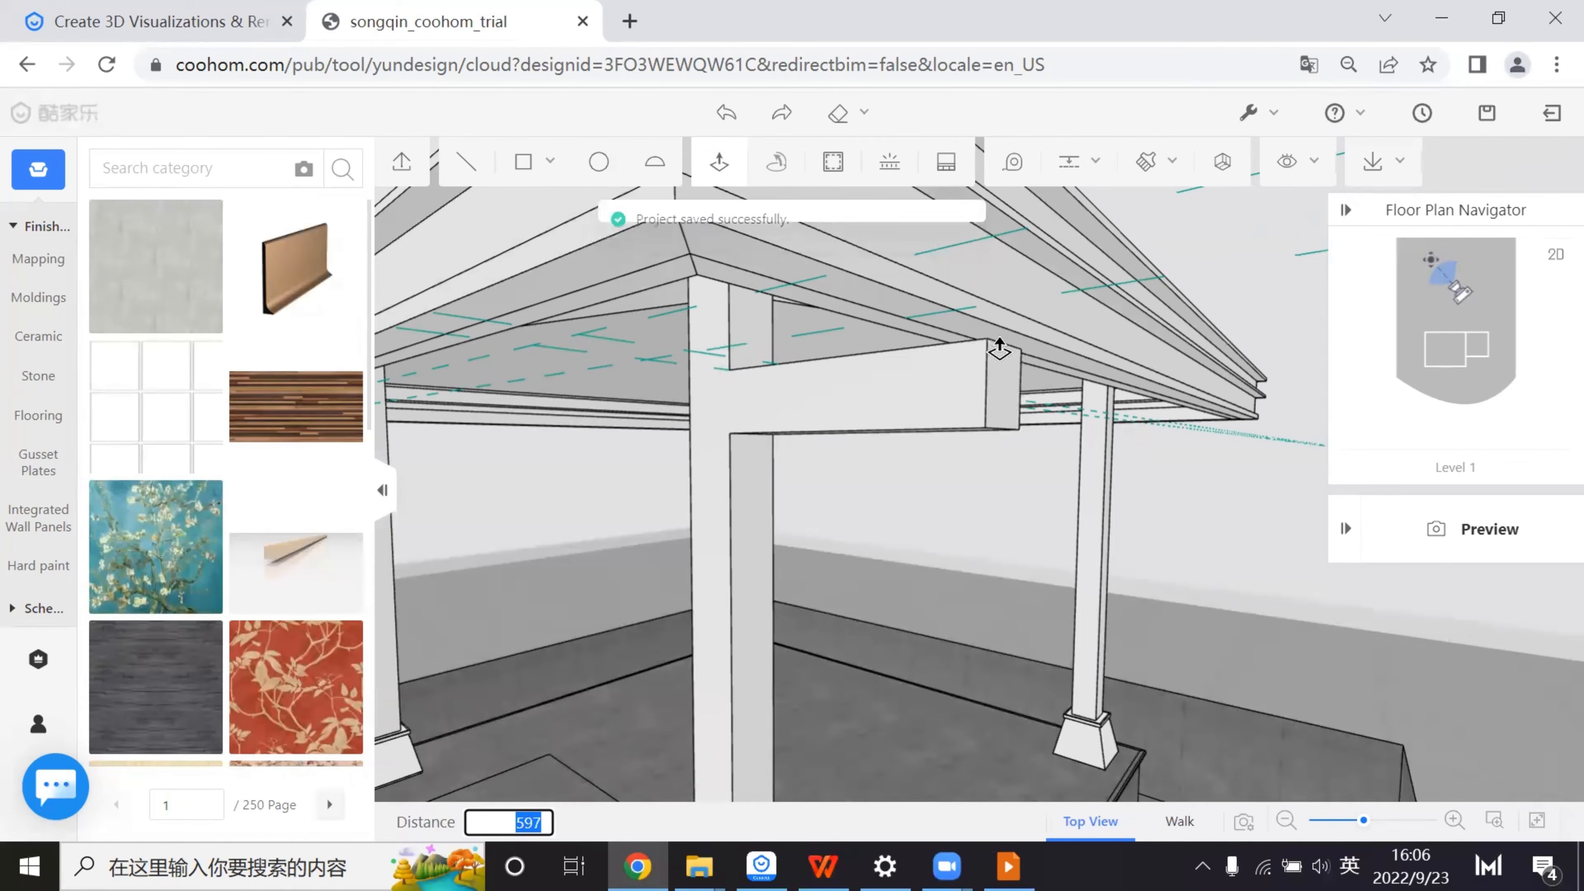
pyautogui.moveTo(999, 349); pyautogui.dragTo(957, 389, button='middle')
pyautogui.write('600')
pyautogui.press('Return')
# - Extend the end face of the new beam by another 200 mm
pyautogui.scroll(5, 956, 390)
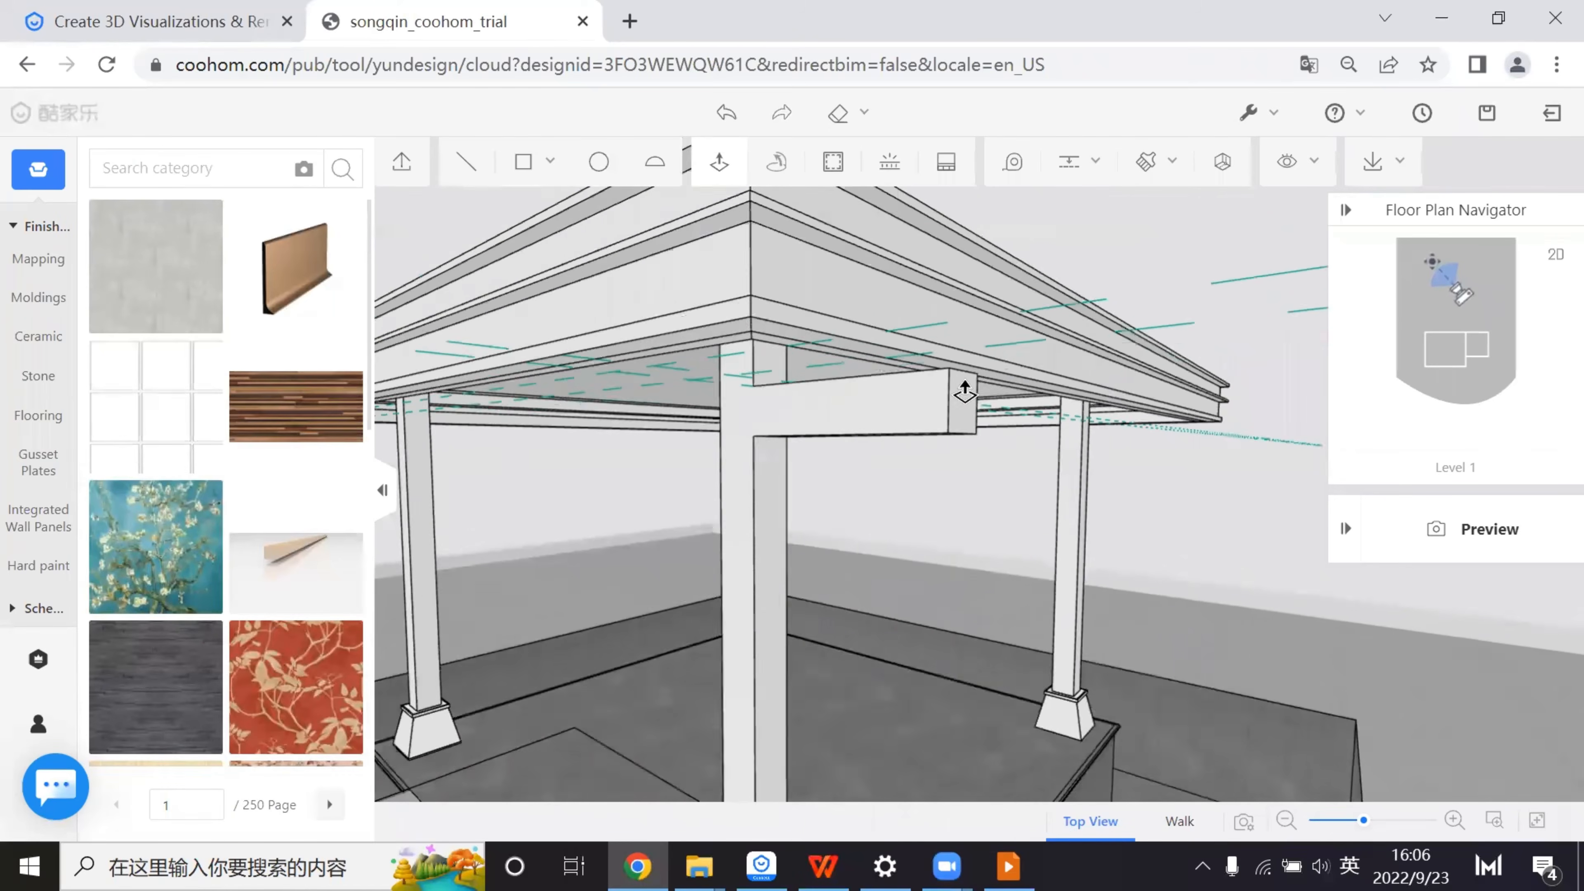
pyautogui.click(965, 392)
pyautogui.write('200')
pyautogui.press('Return')
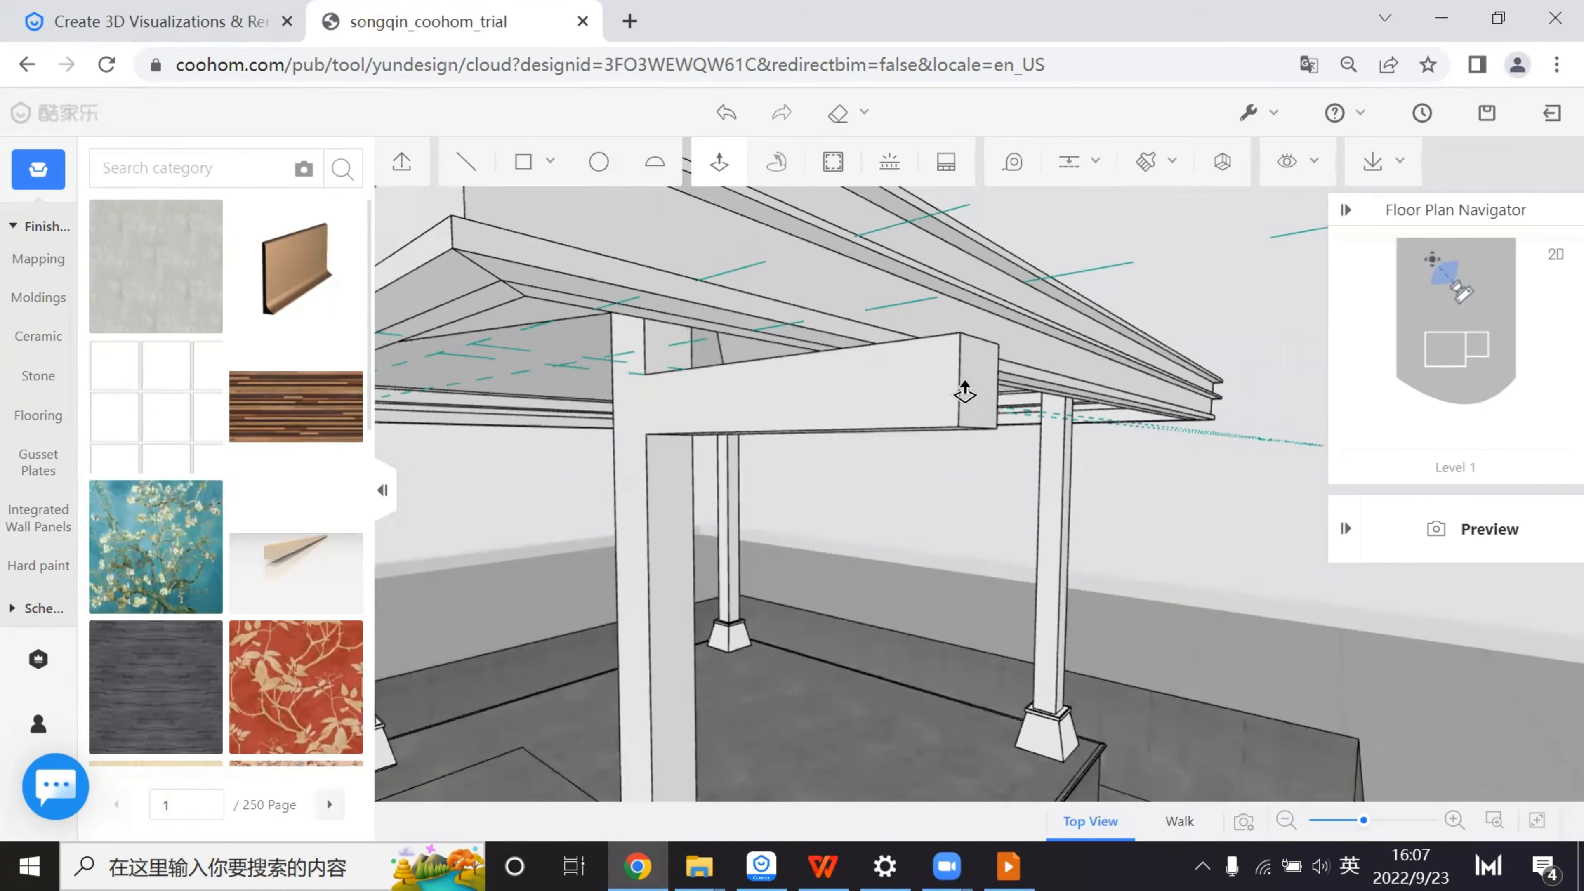
# - Draw a 140 by 140 mm rectangle on the column's adjacent face, level with the first beam
pyautogui.scroll(-4, 966, 389)
pyautogui.scroll(4, 951, 383)
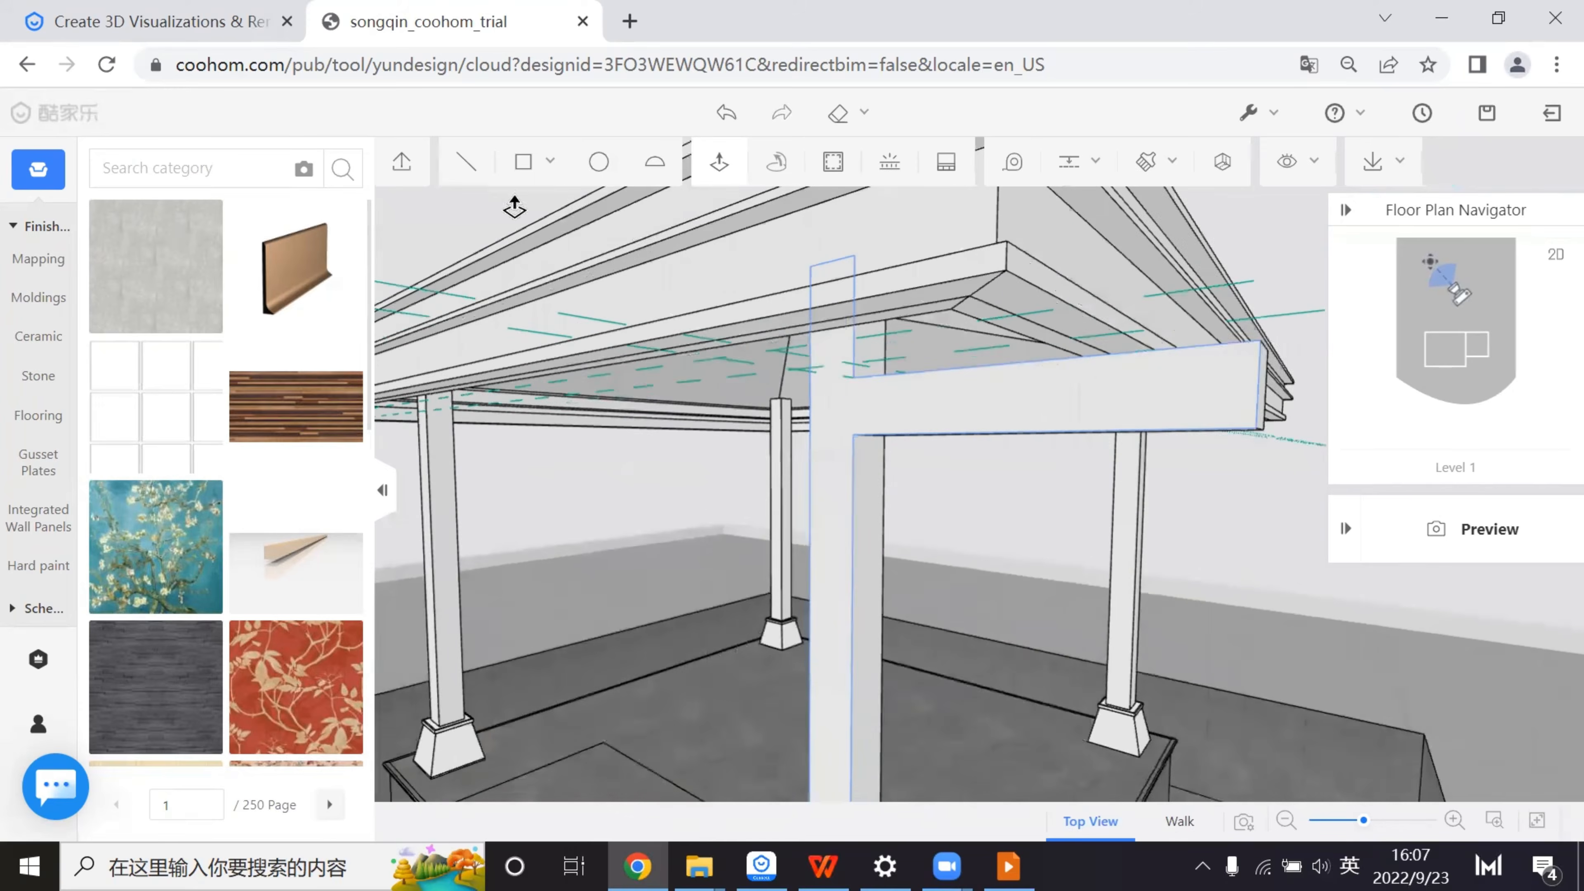
pyautogui.click(521, 164)
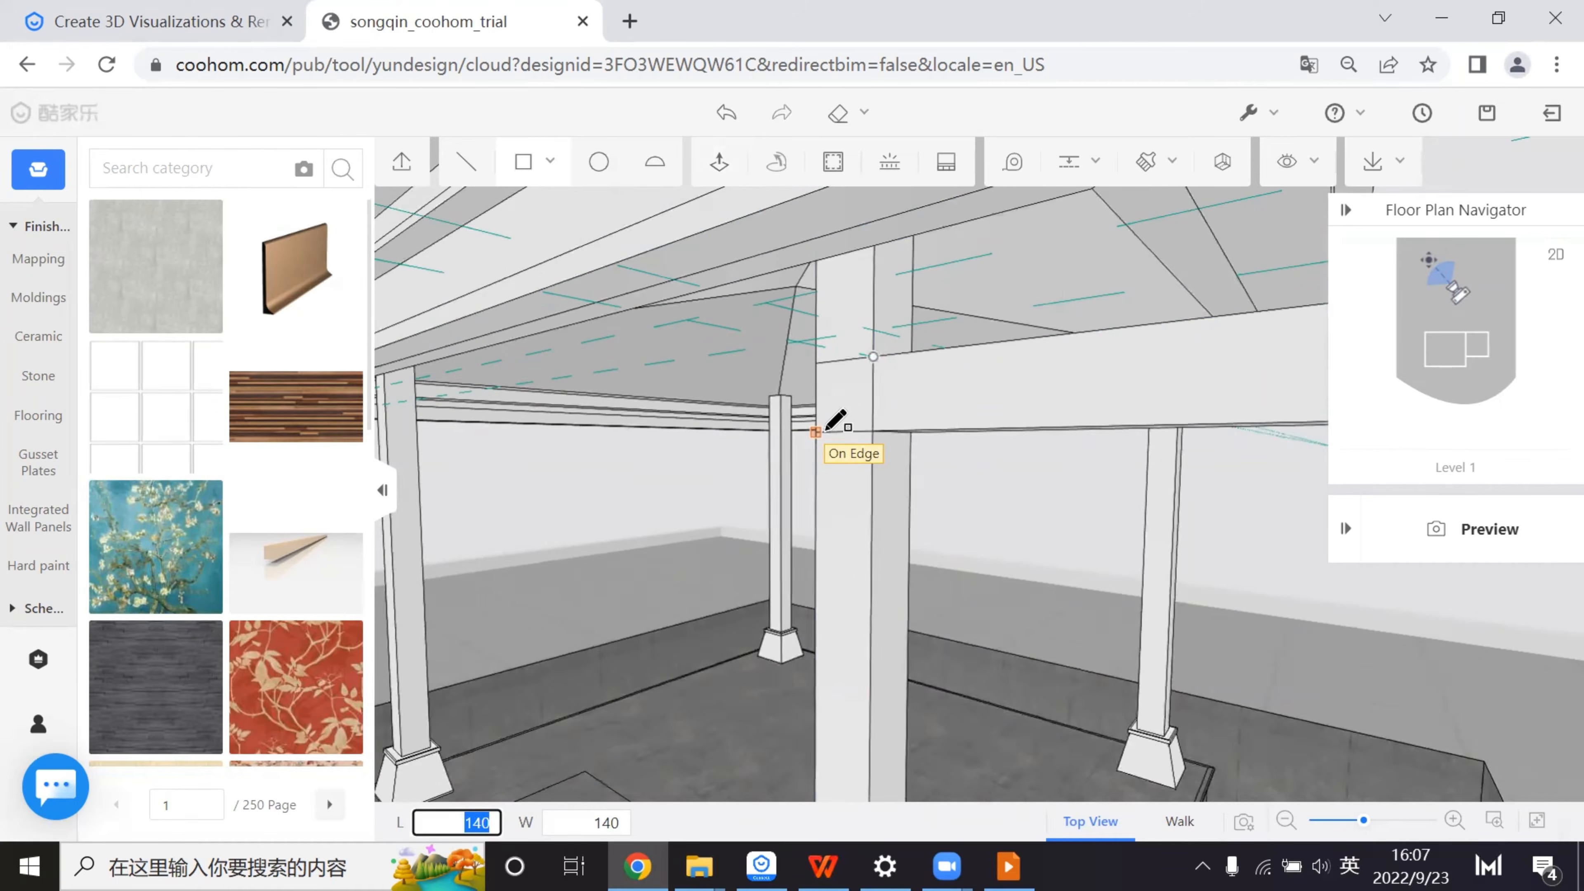
pyautogui.press('Tab')
pyautogui.press('Return')
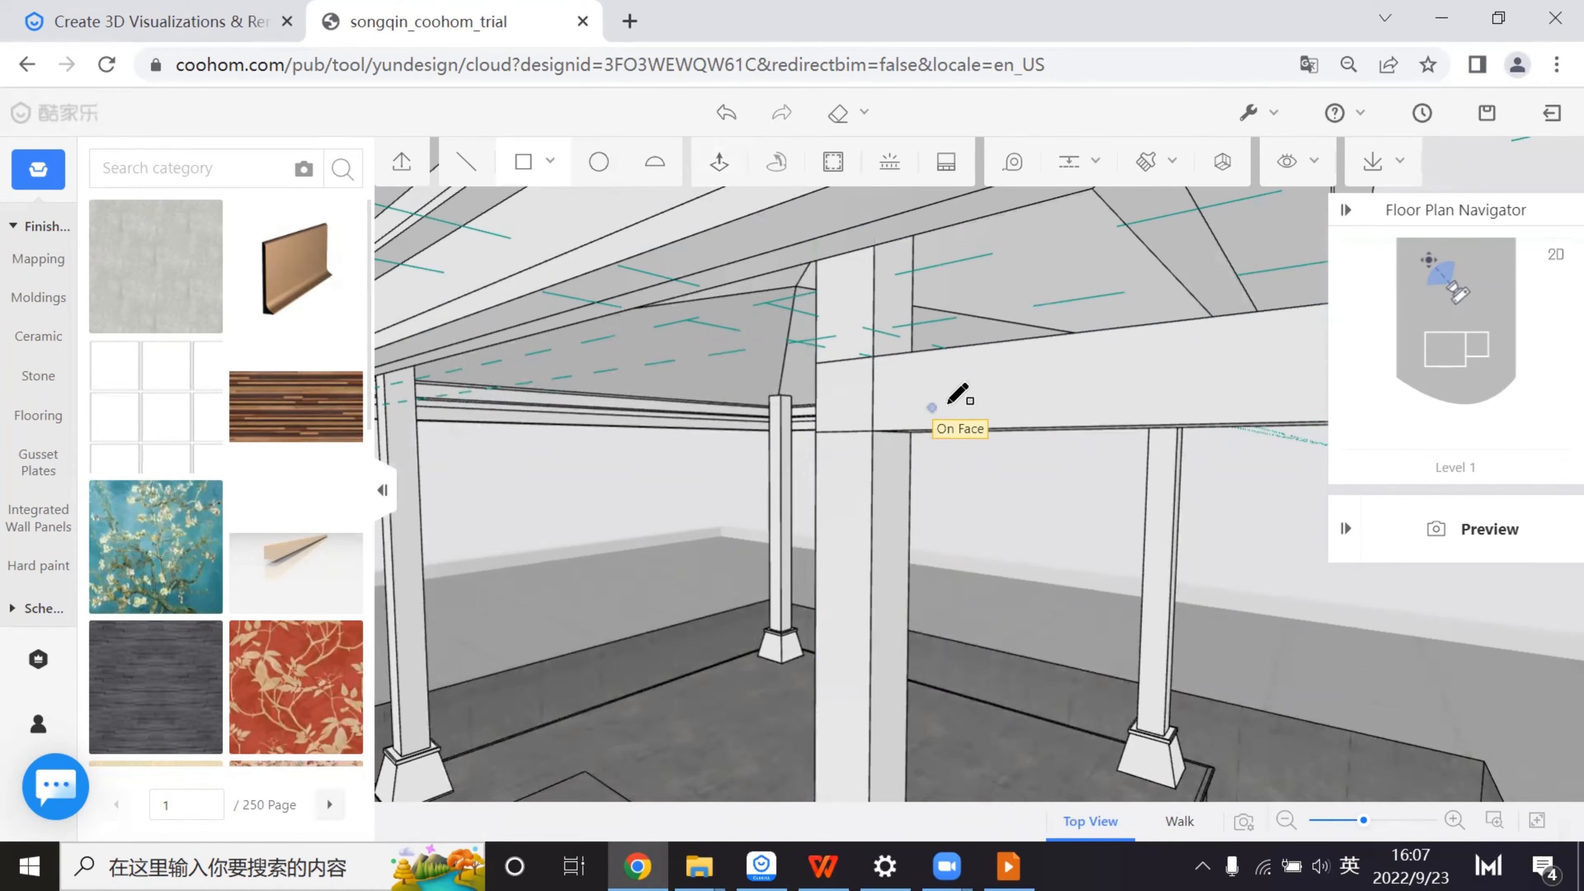
# - Push/pull the square on the adjacent face outward by 800 mm to form the second beam
pyautogui.press('p')
pyautogui.write('8')
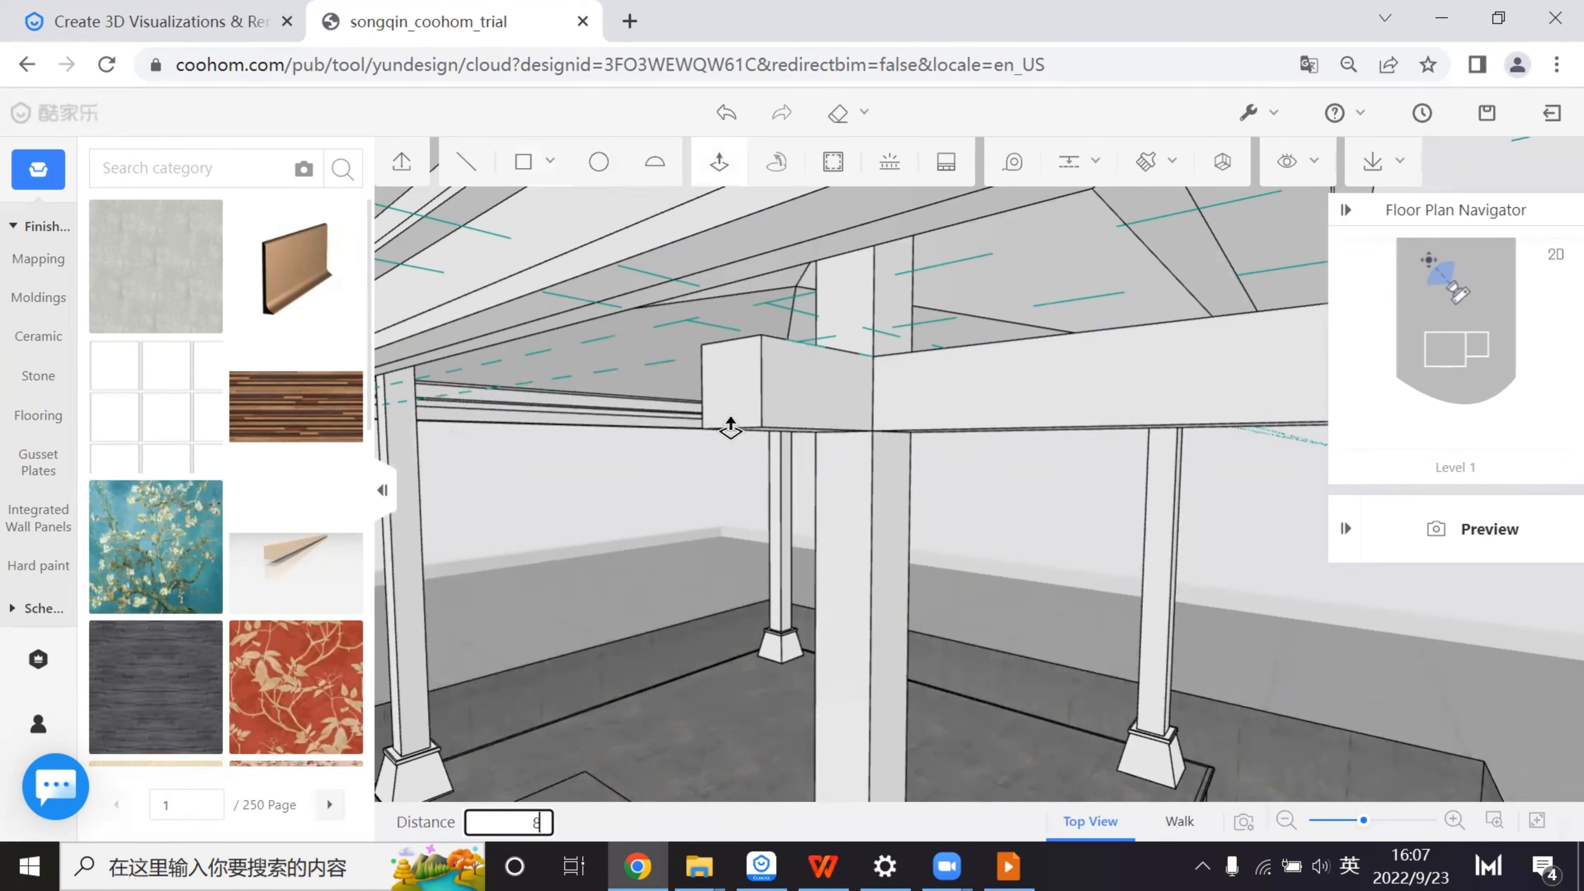
pyautogui.write('00')
pyautogui.press('Return')
pyautogui.scroll(-3, 731, 427)
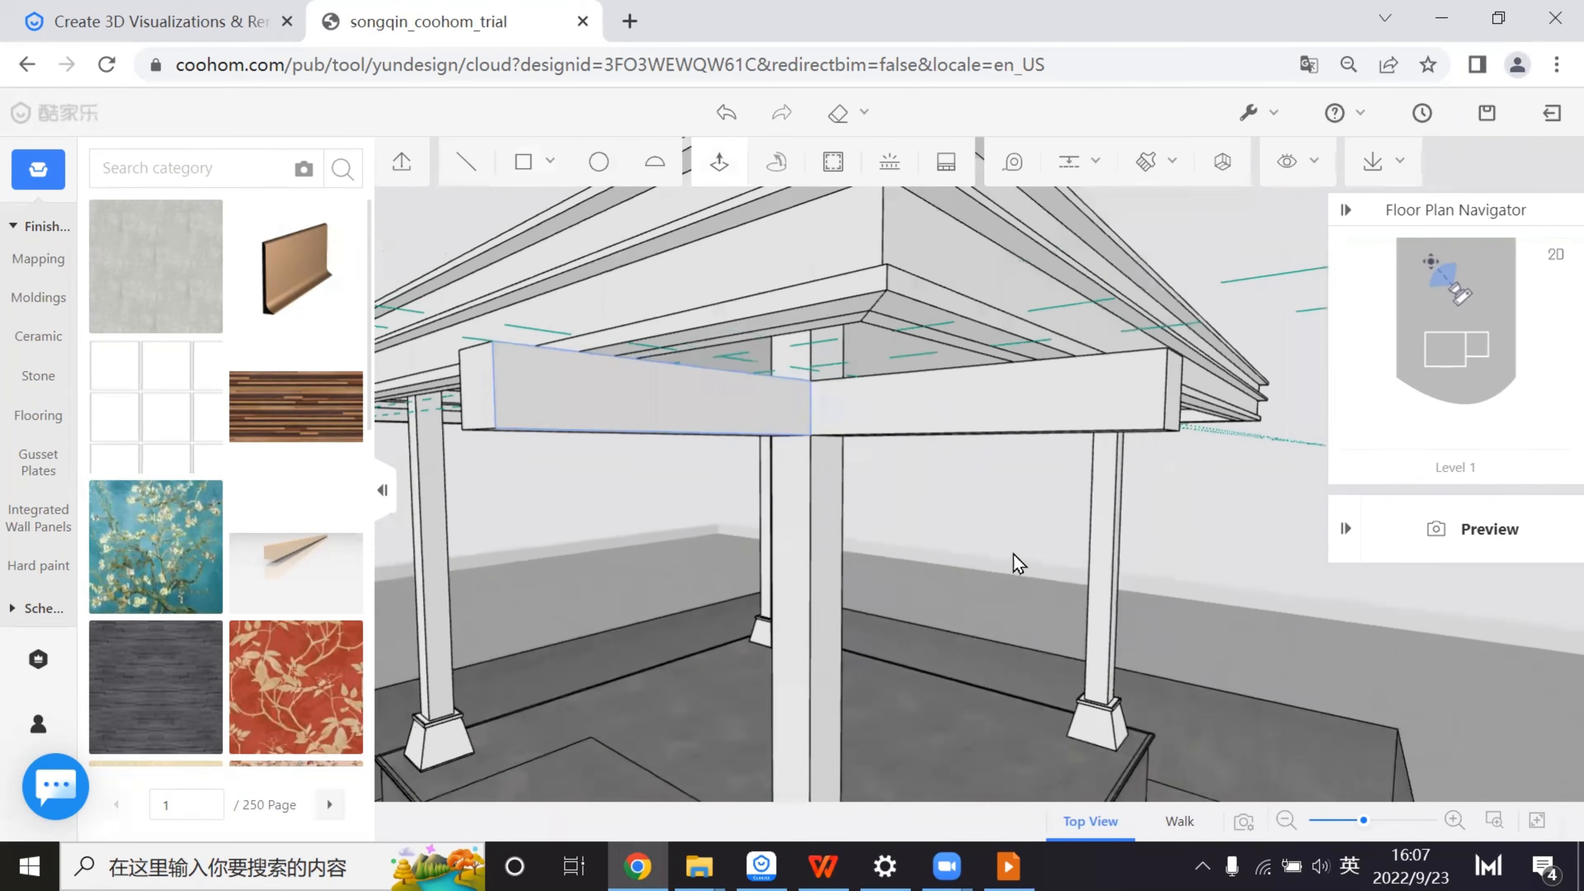
# - Draw a 140 by 140 mm rectangle on the corner column's inner face, level with the existing beams
pyautogui.moveTo(1016, 565); pyautogui.dragTo(608, 409, button='middle')
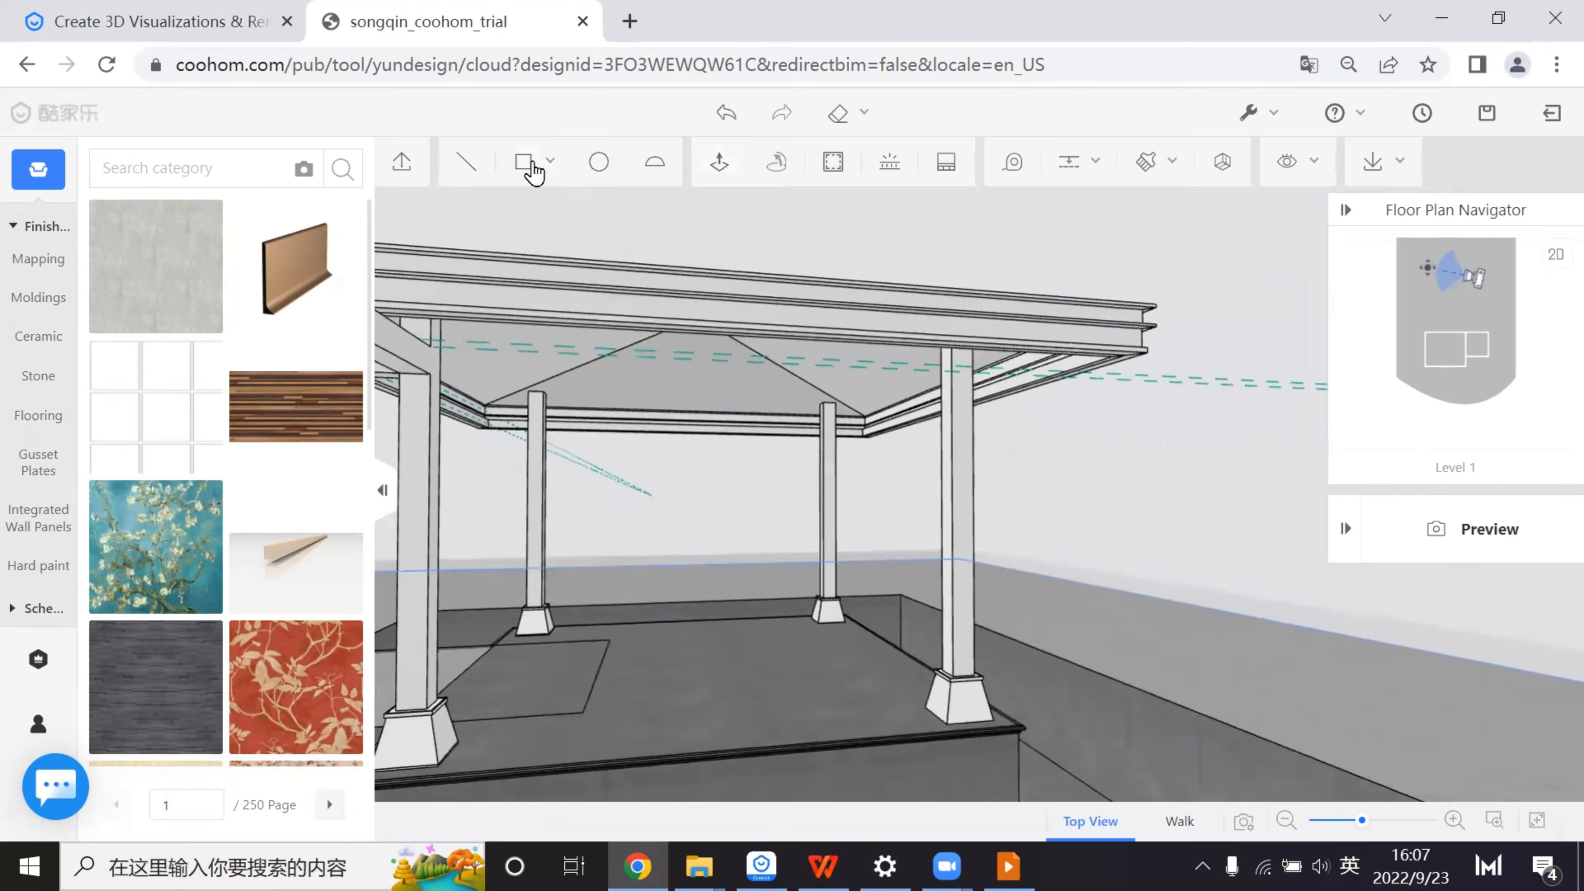
pyautogui.click(531, 170)
pyautogui.press('a')
pyautogui.press('w')
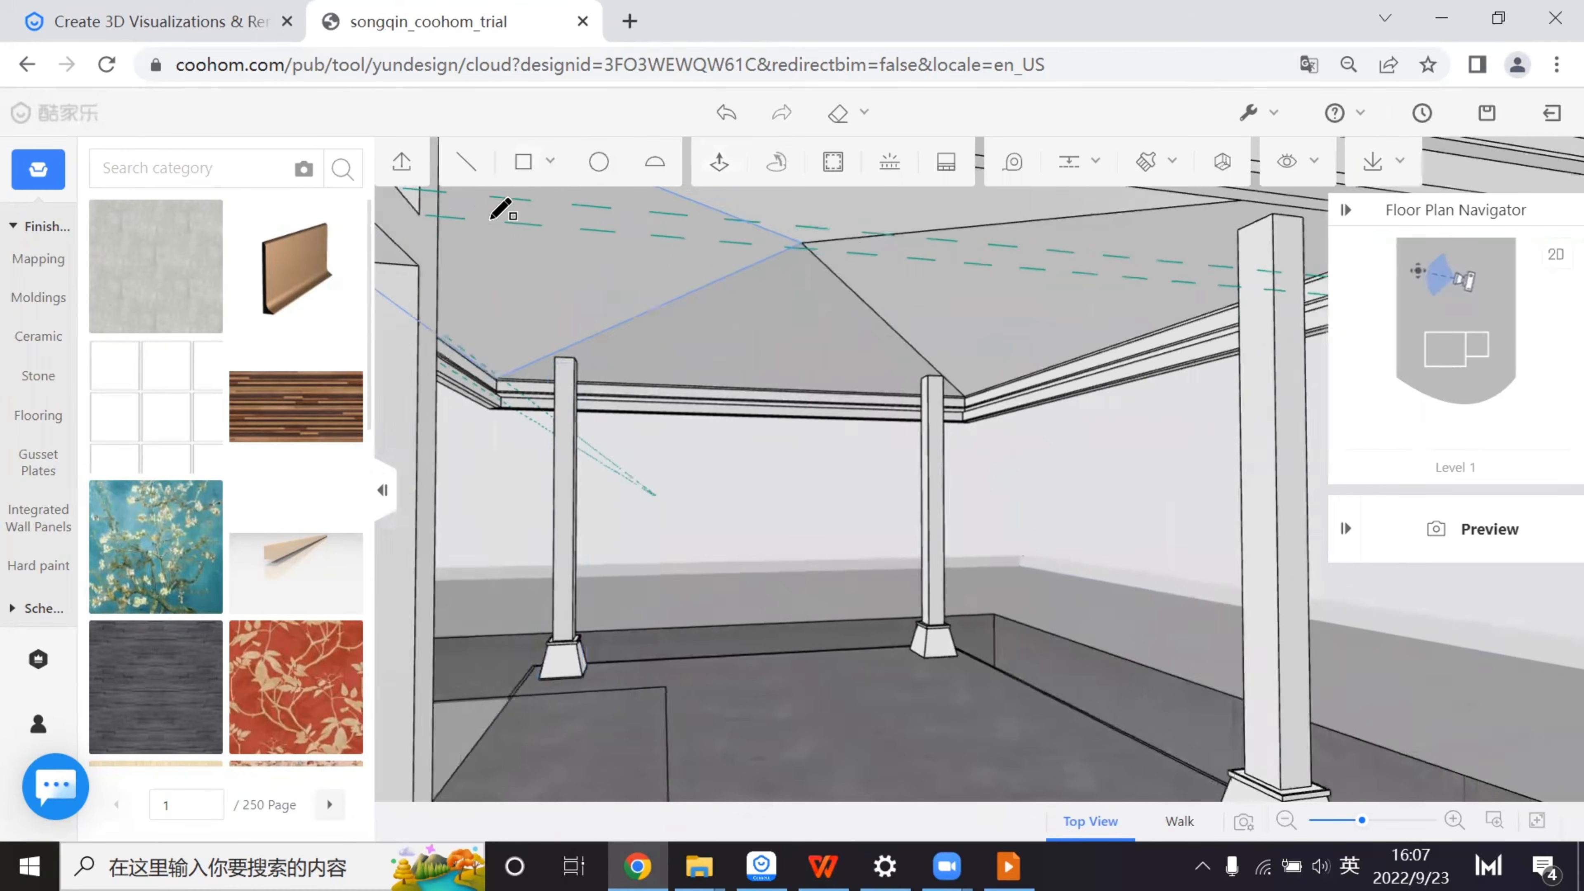
pyautogui.press('a')
pyautogui.click(492, 219)
pyautogui.click(511, 268)
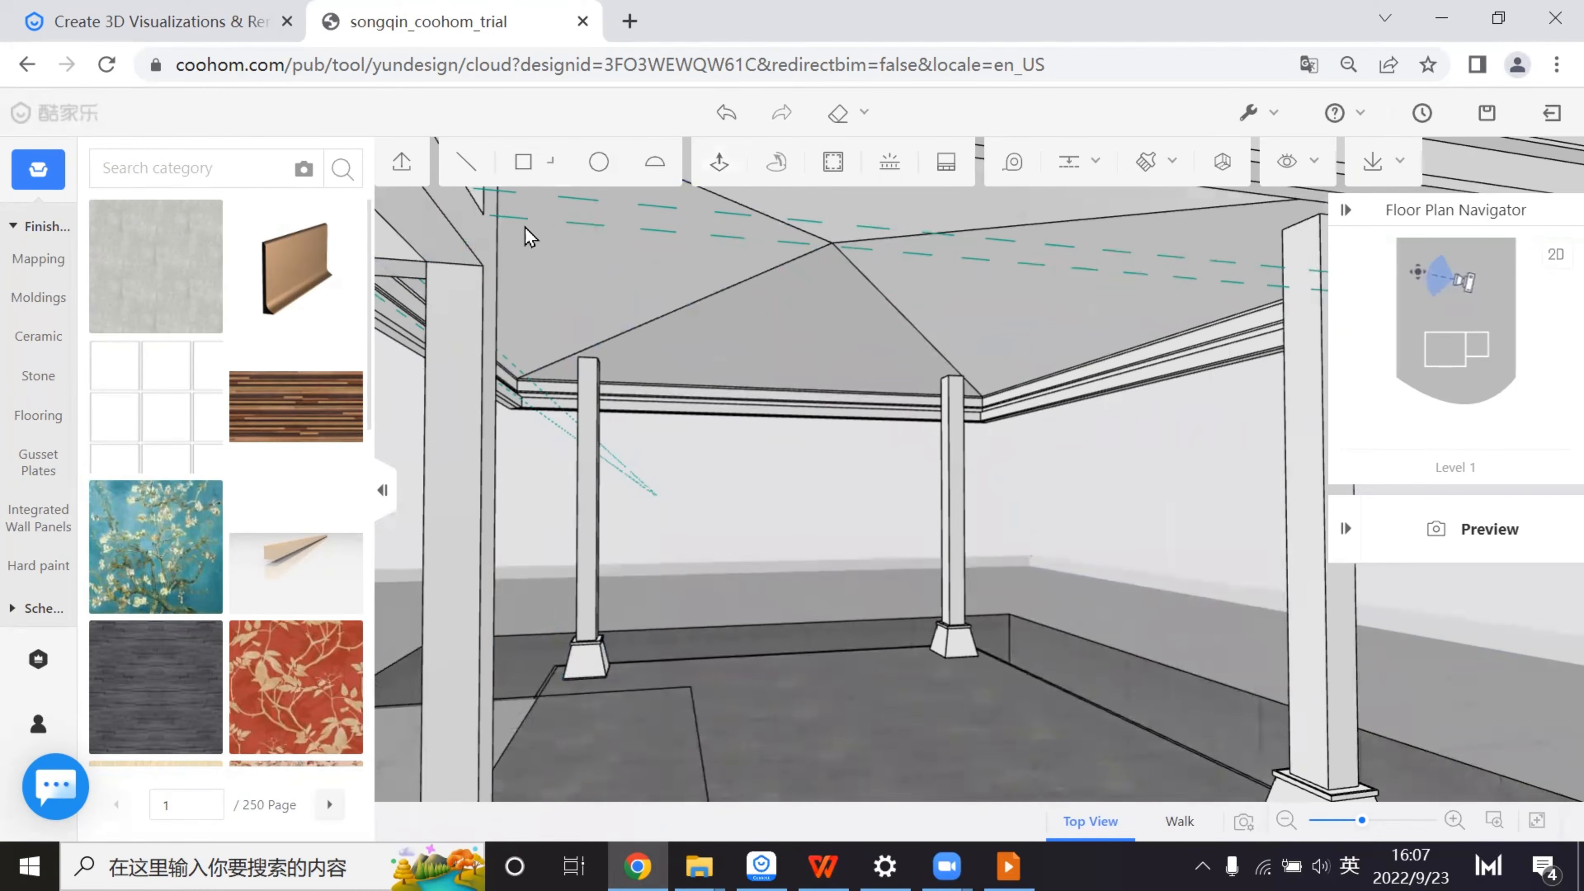
pyautogui.click(522, 164)
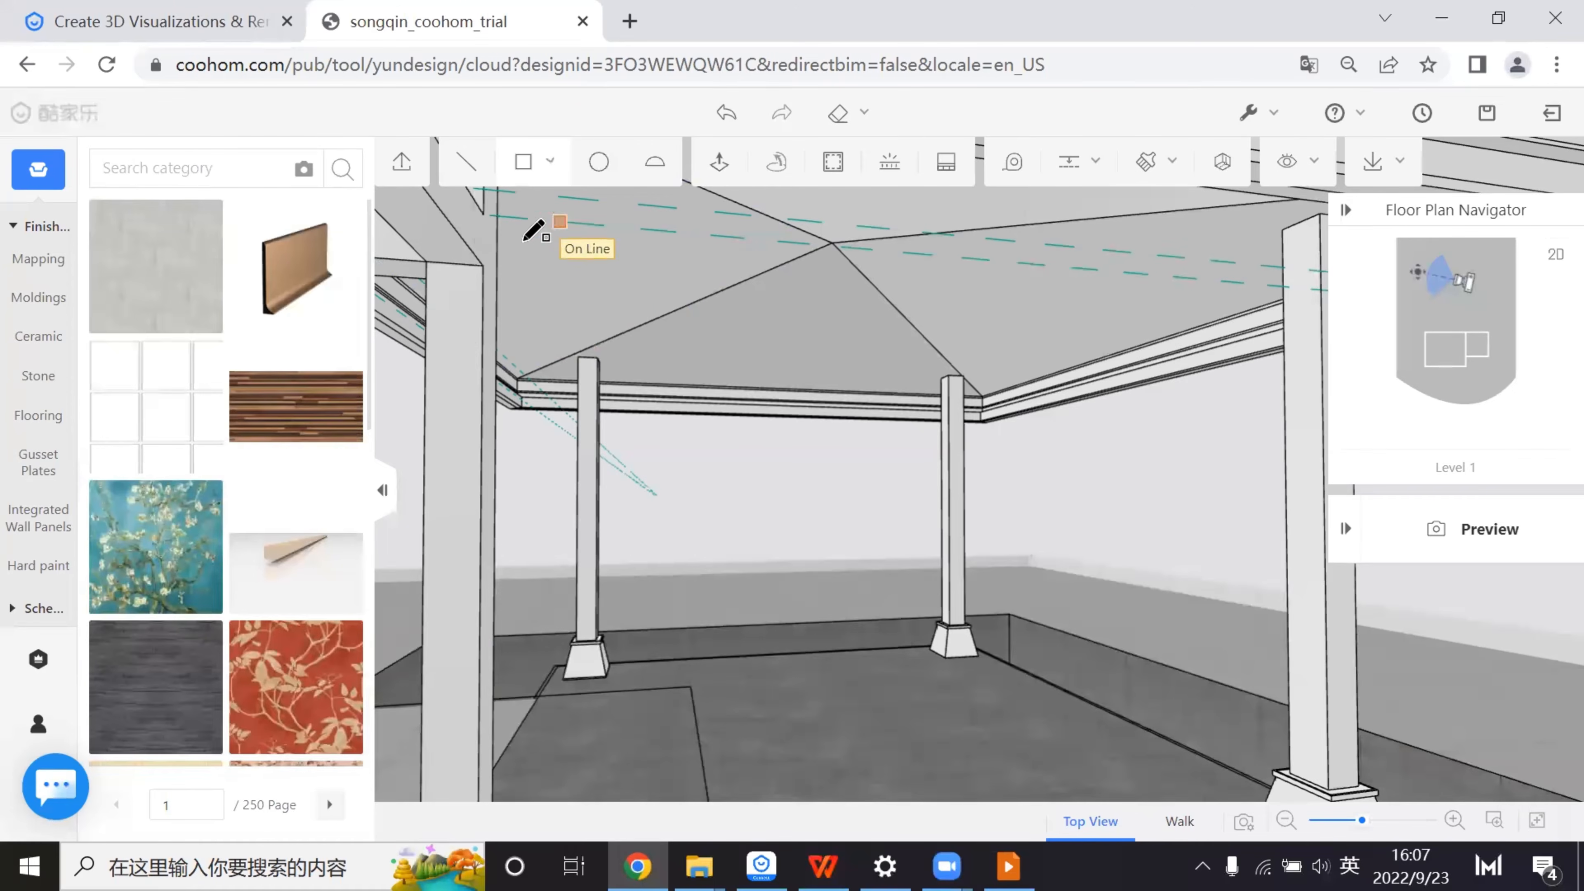
pyautogui.click(484, 215)
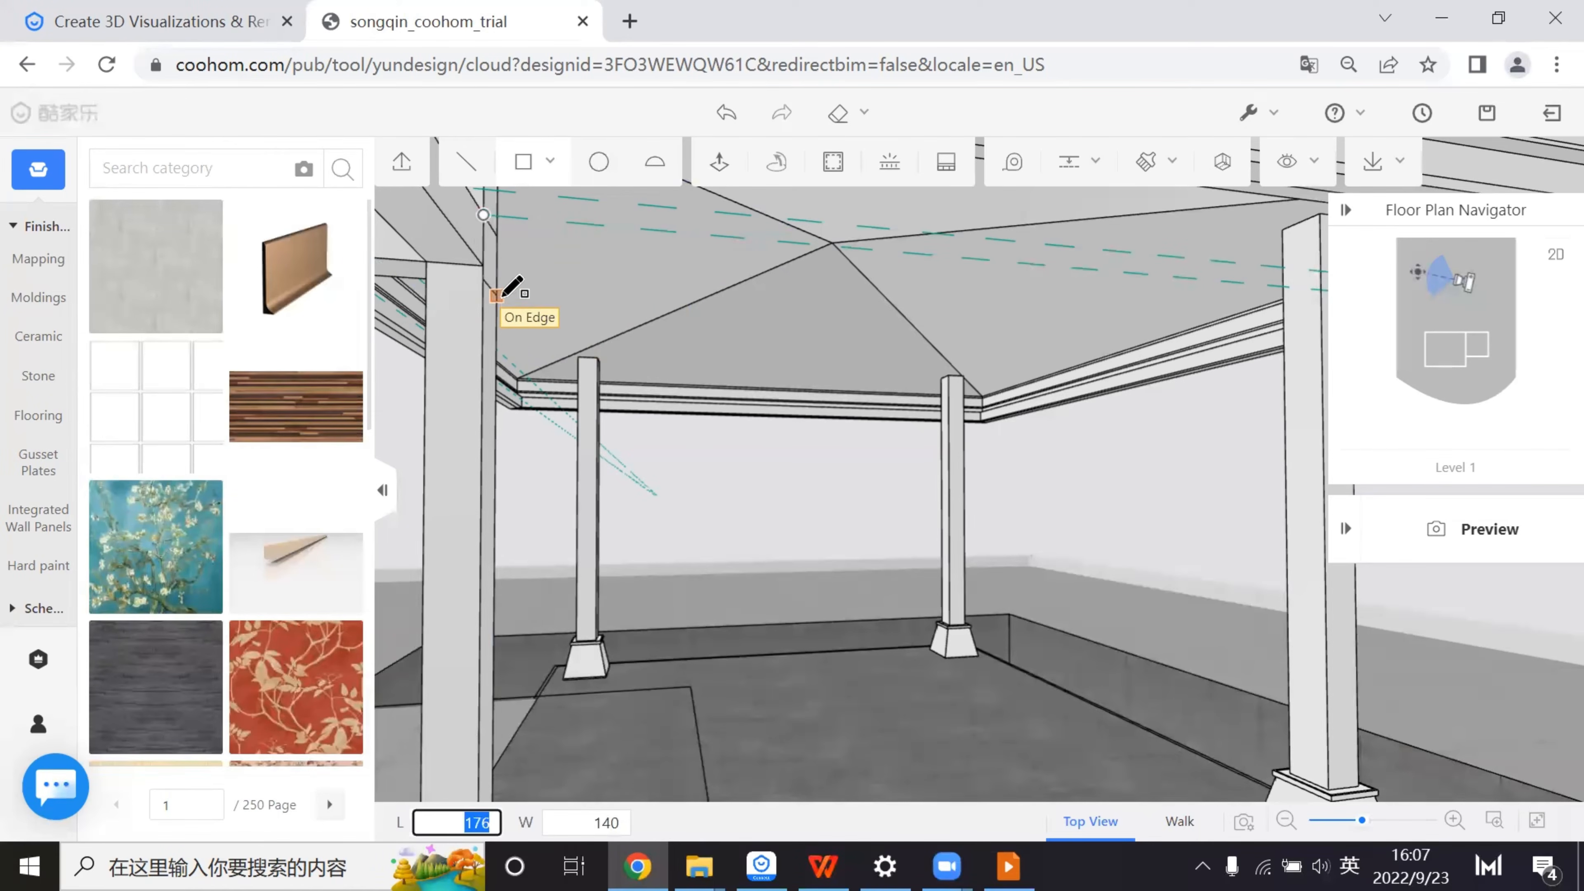
pyautogui.write('140')
pyautogui.press('Return')
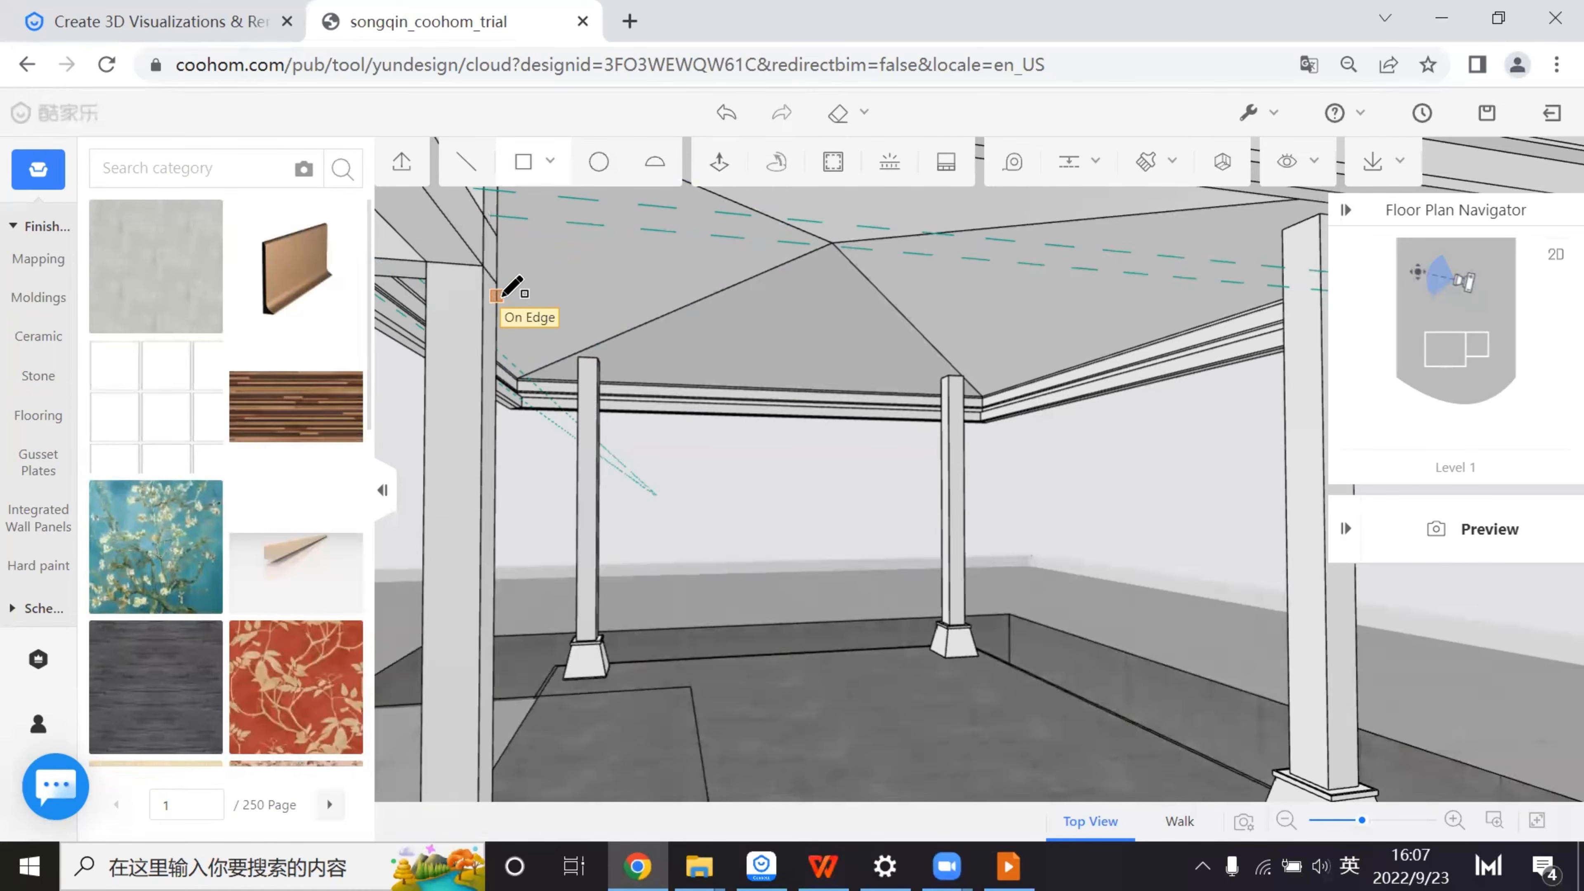
# - Push/pull the square on the corner column's inner face across the pavilion, through the opposite column and out past it
pyautogui.click(718, 165)
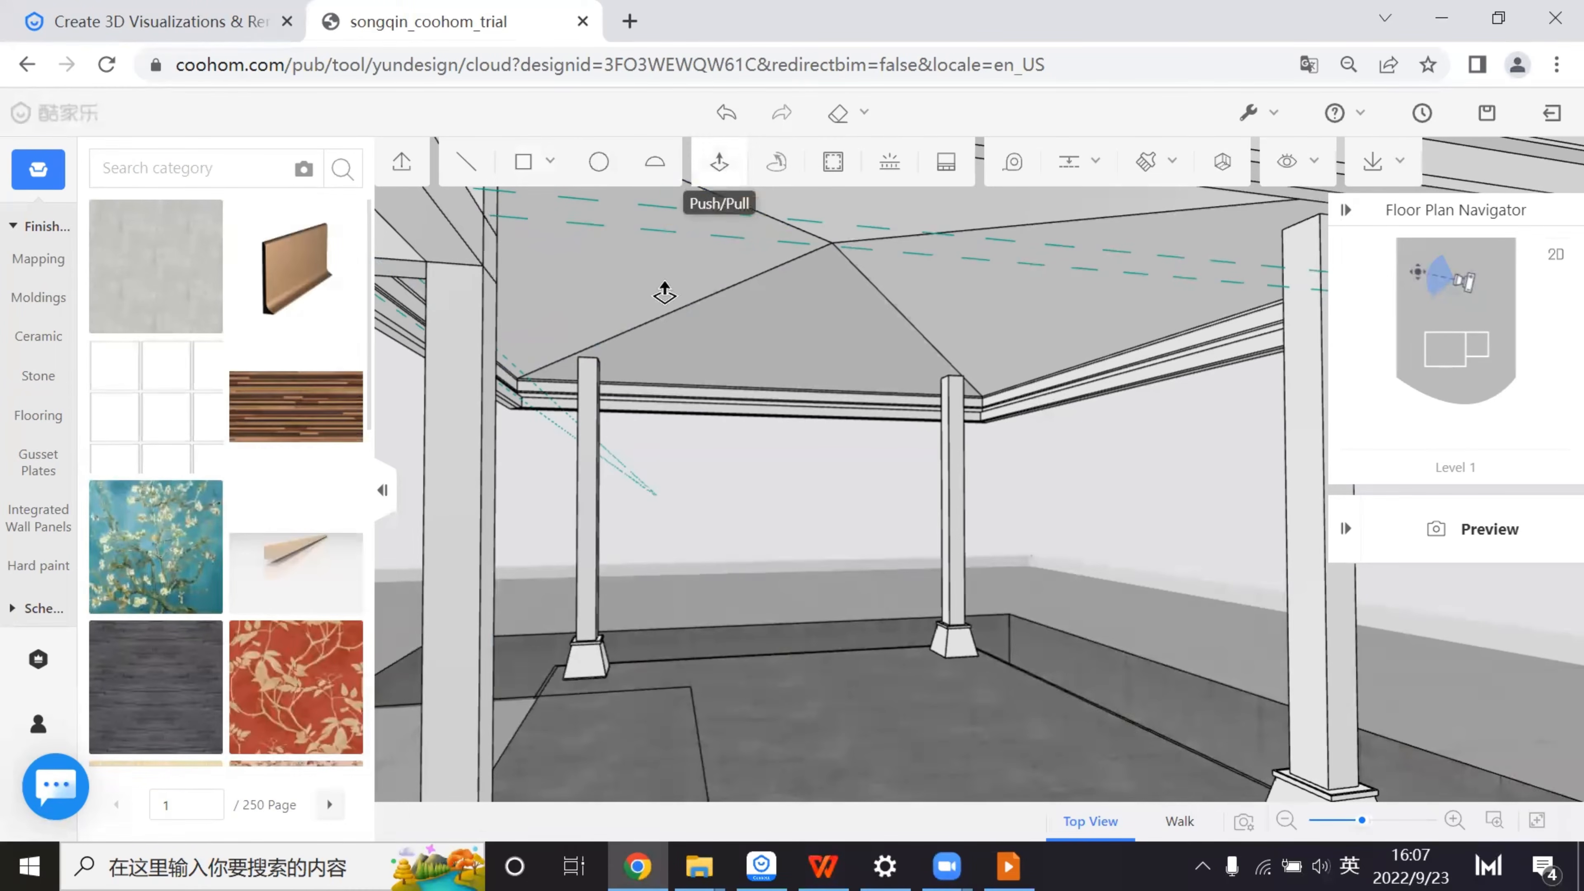
pyautogui.click(412, 242)
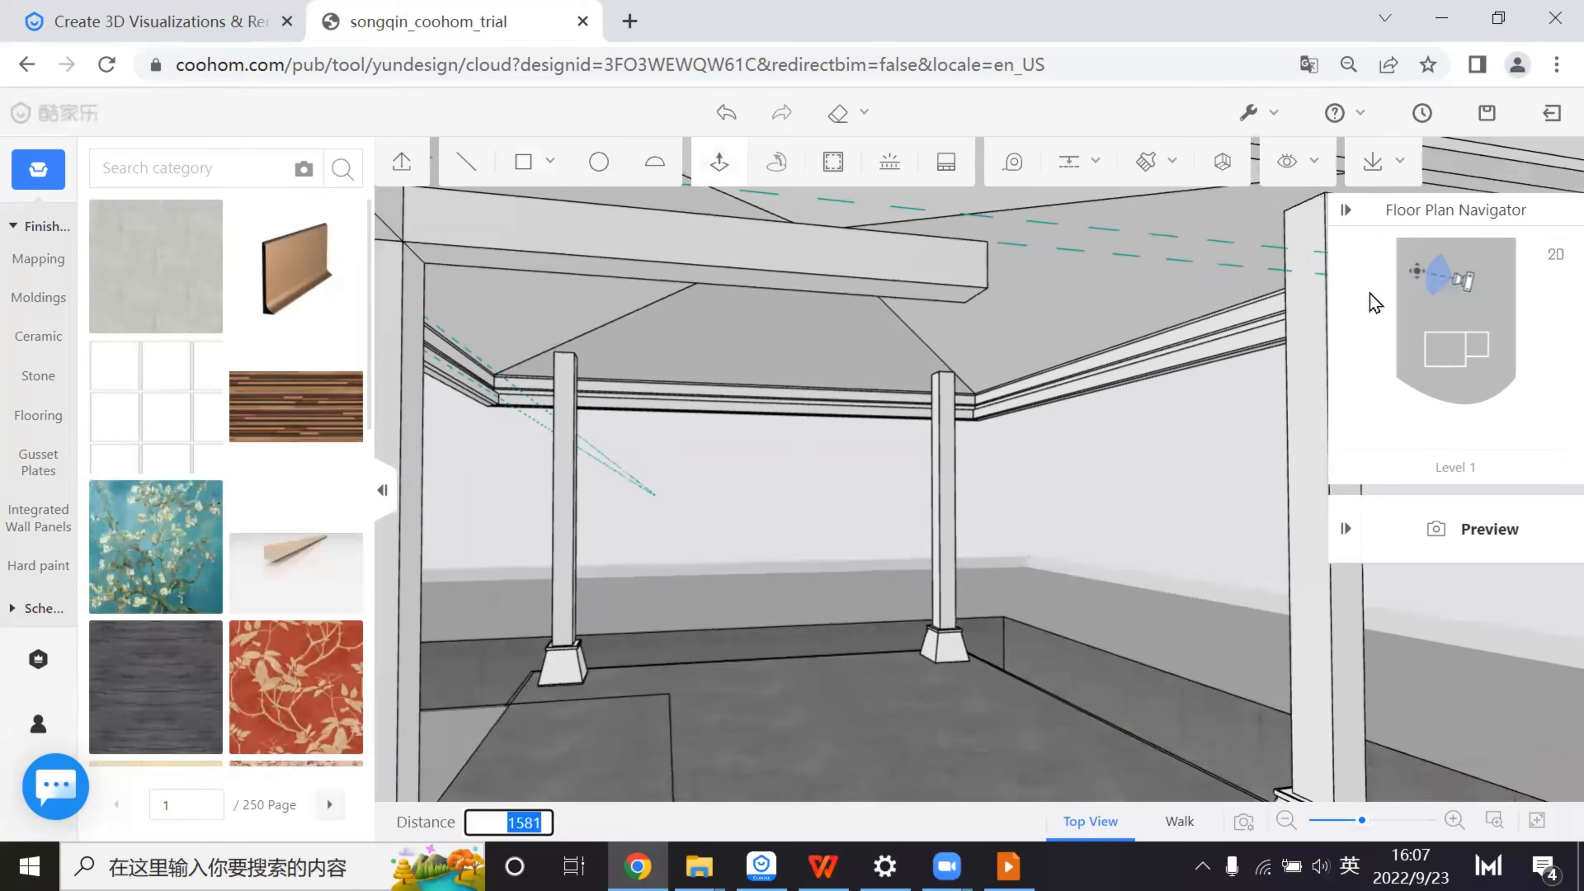
pyautogui.press('d')
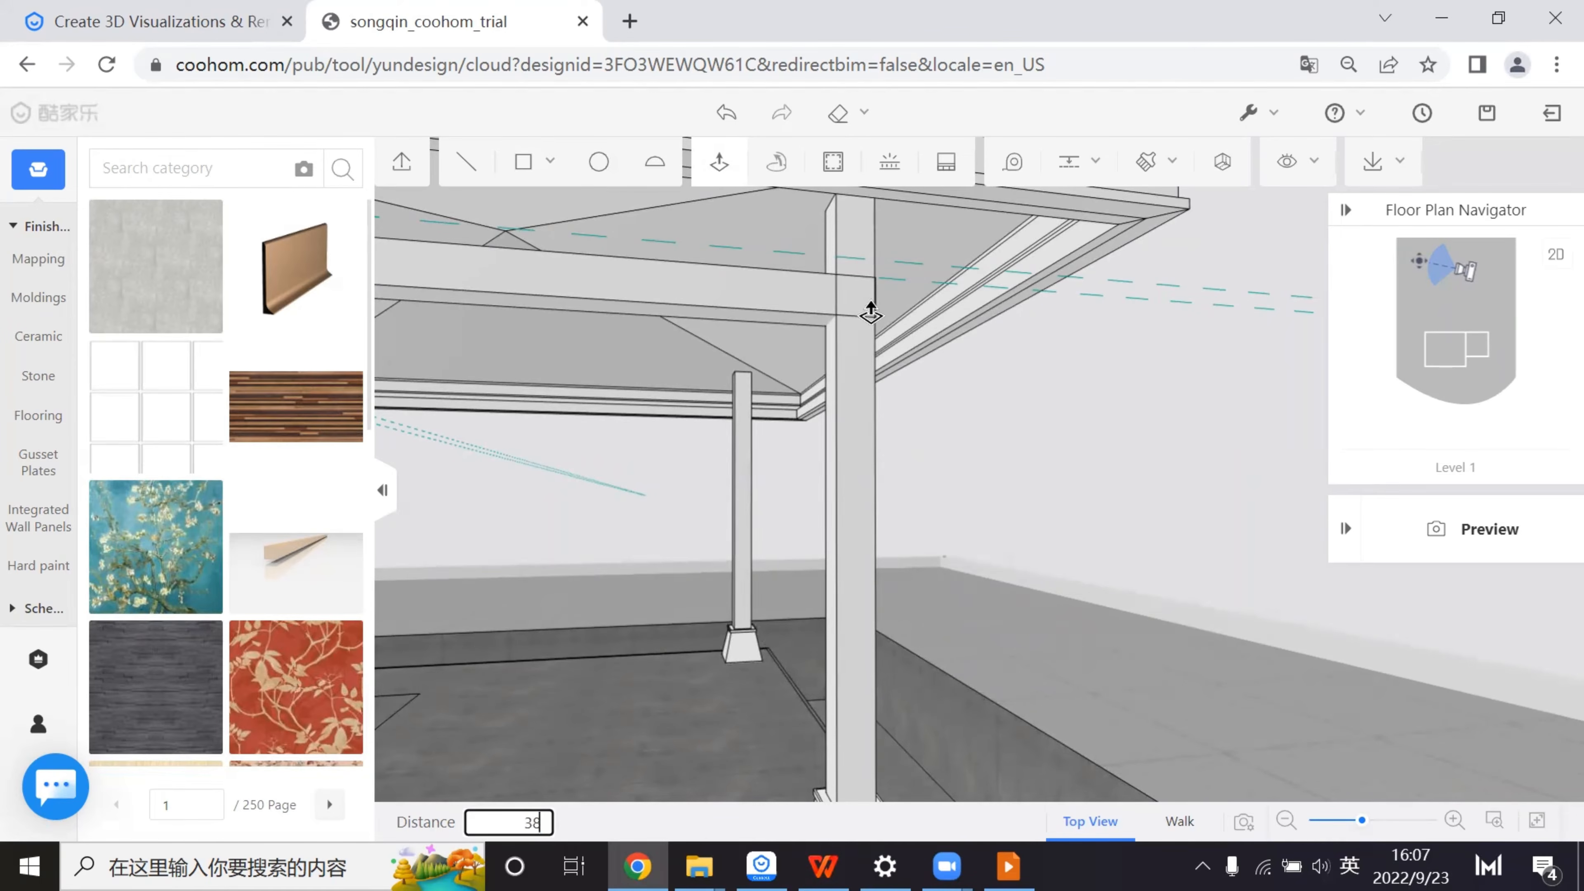
pyautogui.press('Return')
pyautogui.scroll(-5, 872, 312)
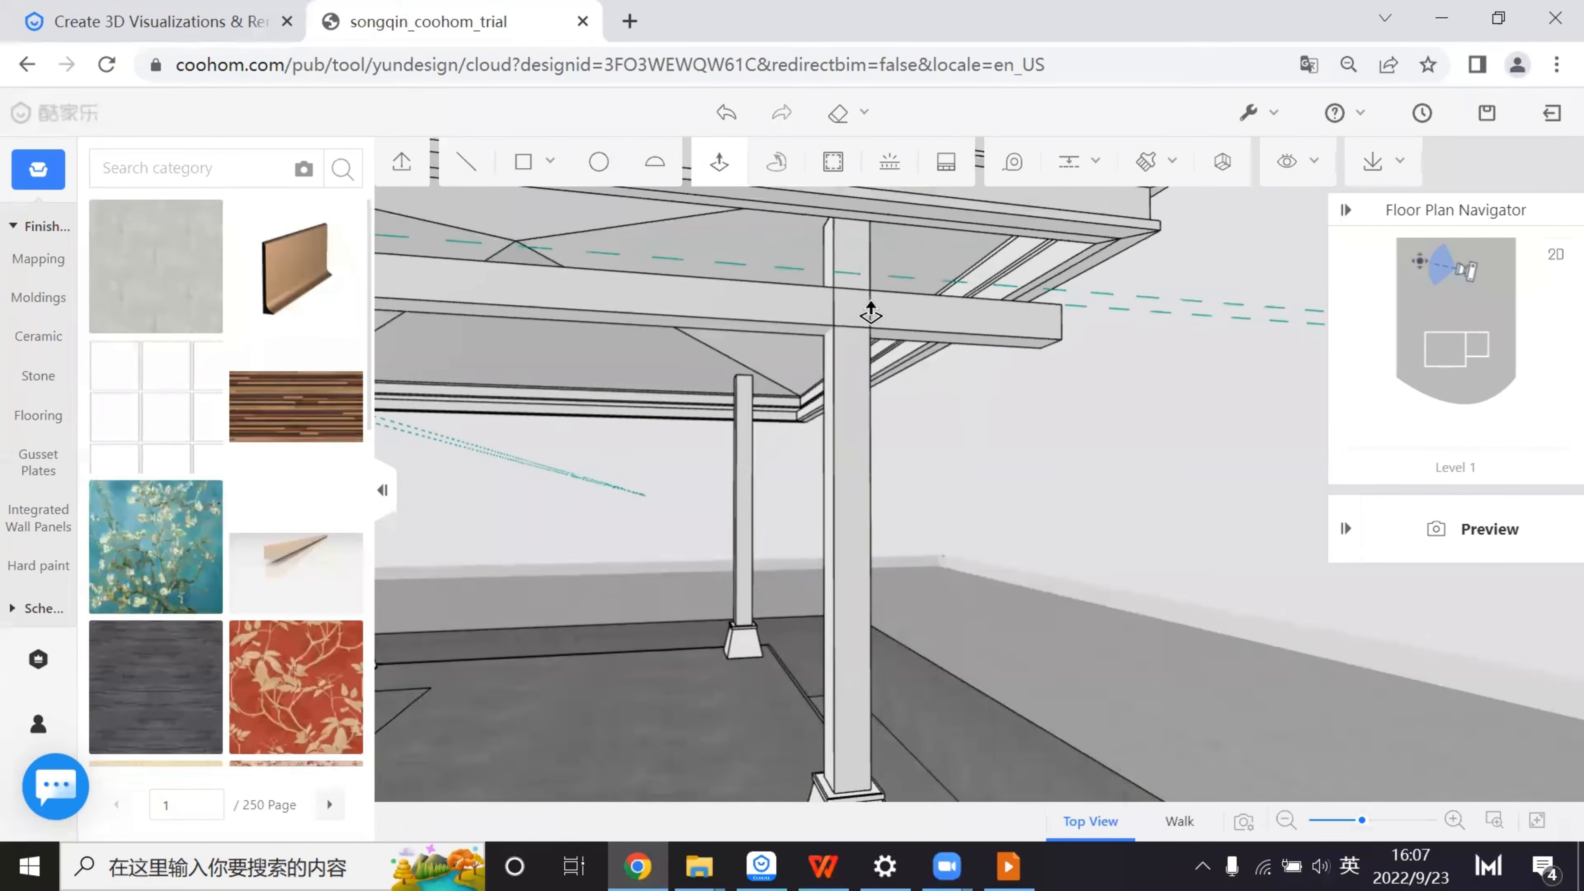
pyautogui.moveTo(981, 531); pyautogui.dragTo(619, 450)
pyautogui.moveTo(896, 440)
pyautogui.mouseDown()
pyautogui.moveTo(849, 460)
pyautogui.moveTo(979, 474)
pyautogui.moveTo(855, 499)
pyautogui.moveTo(989, 498)
pyautogui.moveTo(1107, 548)
pyautogui.moveTo(1094, 580)
pyautogui.moveTo(1117, 566)
pyautogui.moveTo(936, 530)
pyautogui.mouseUp()
pyautogui.scroll(2, 636, 406)
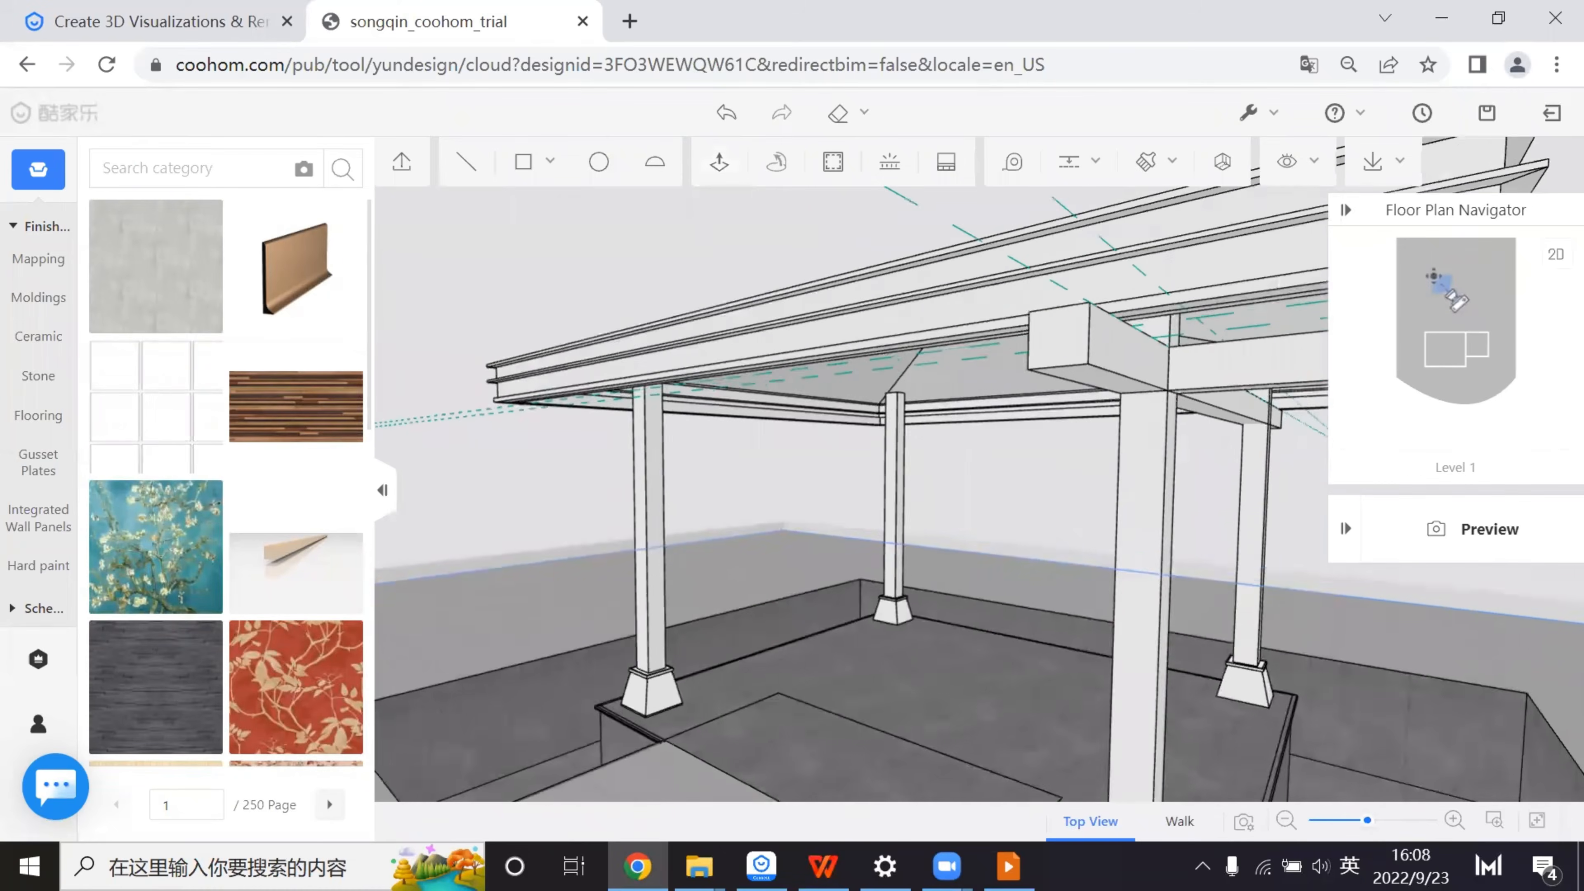
pyautogui.moveTo(636, 405)
pyautogui.mouseDown()
pyautogui.moveTo(548, 408)
pyautogui.moveTo(647, 434)
pyautogui.moveTo(643, 374)
pyautogui.moveTo(748, 388)
pyautogui.mouseUp()
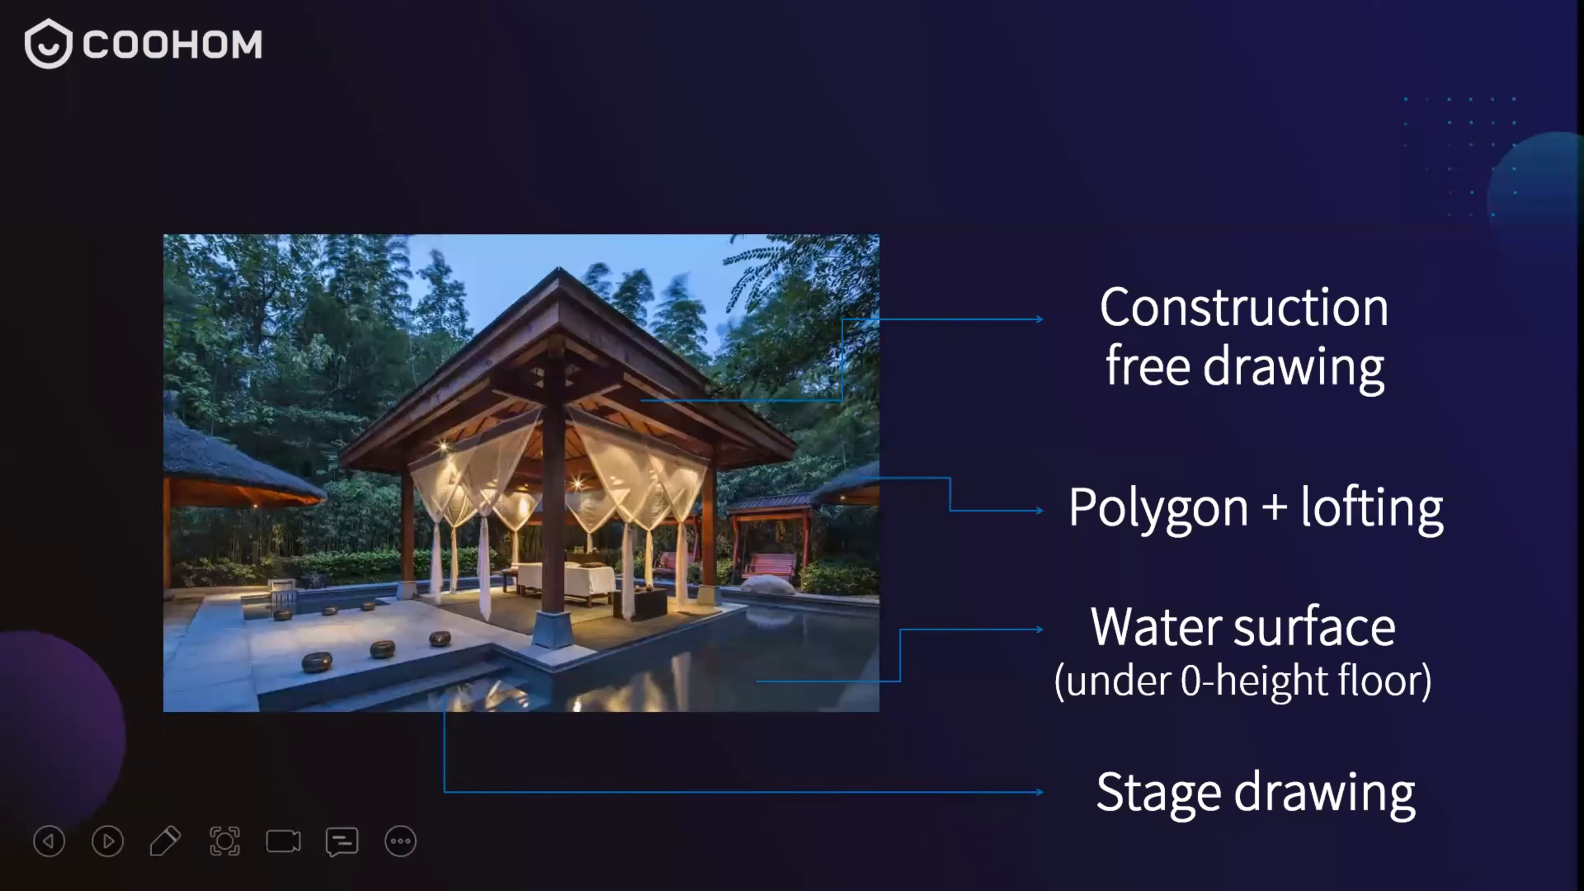
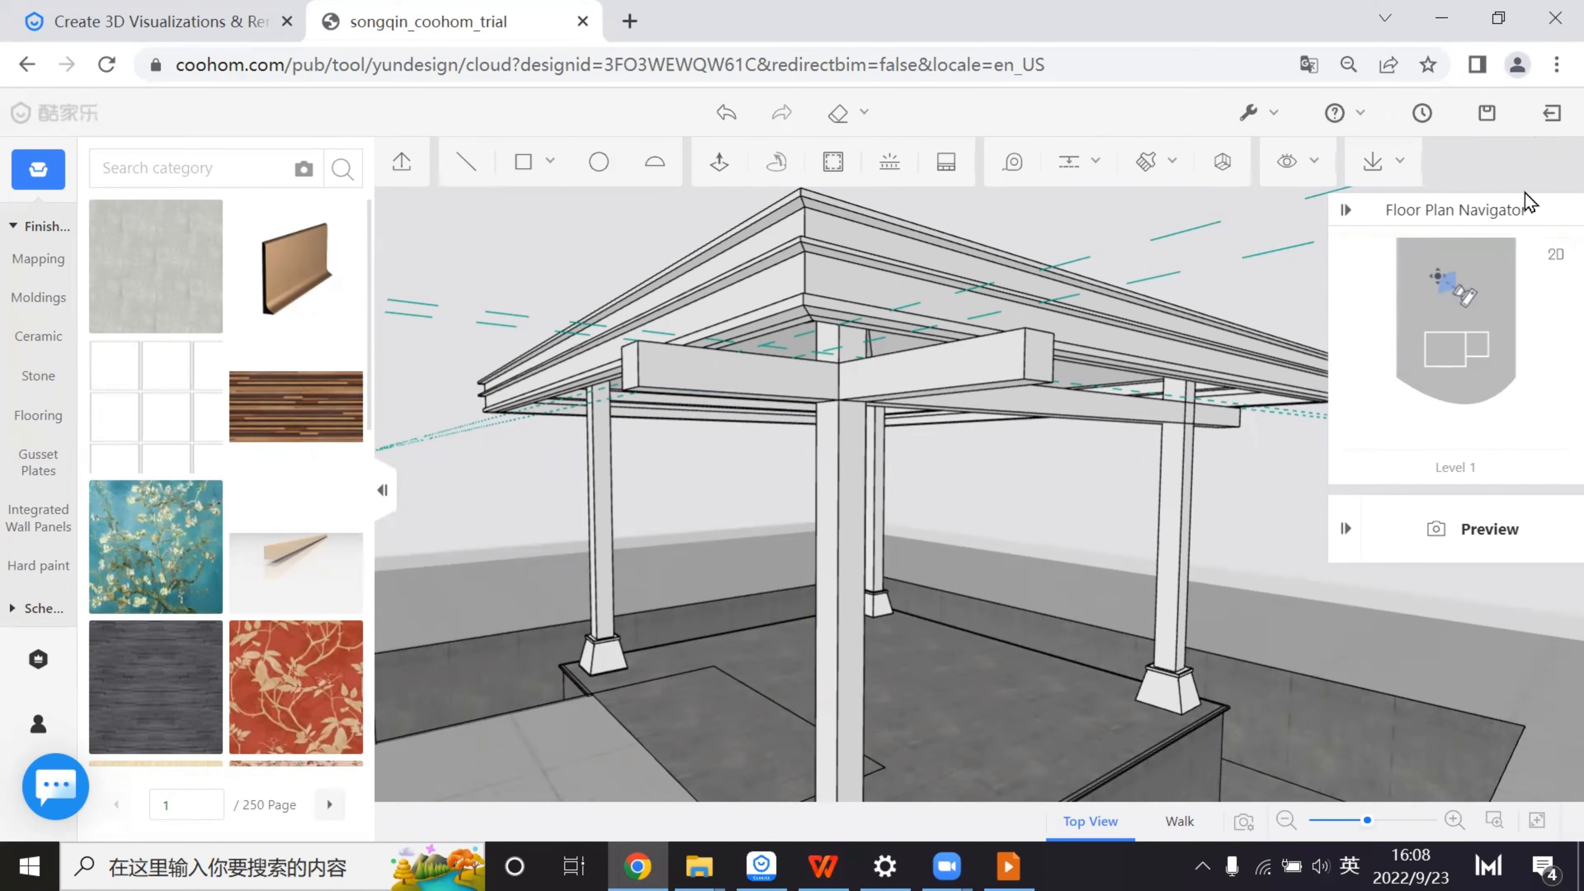
# - Exit the construction modeling environment and return to the pavilion in the main 3D design
pyautogui.click(1551, 116)
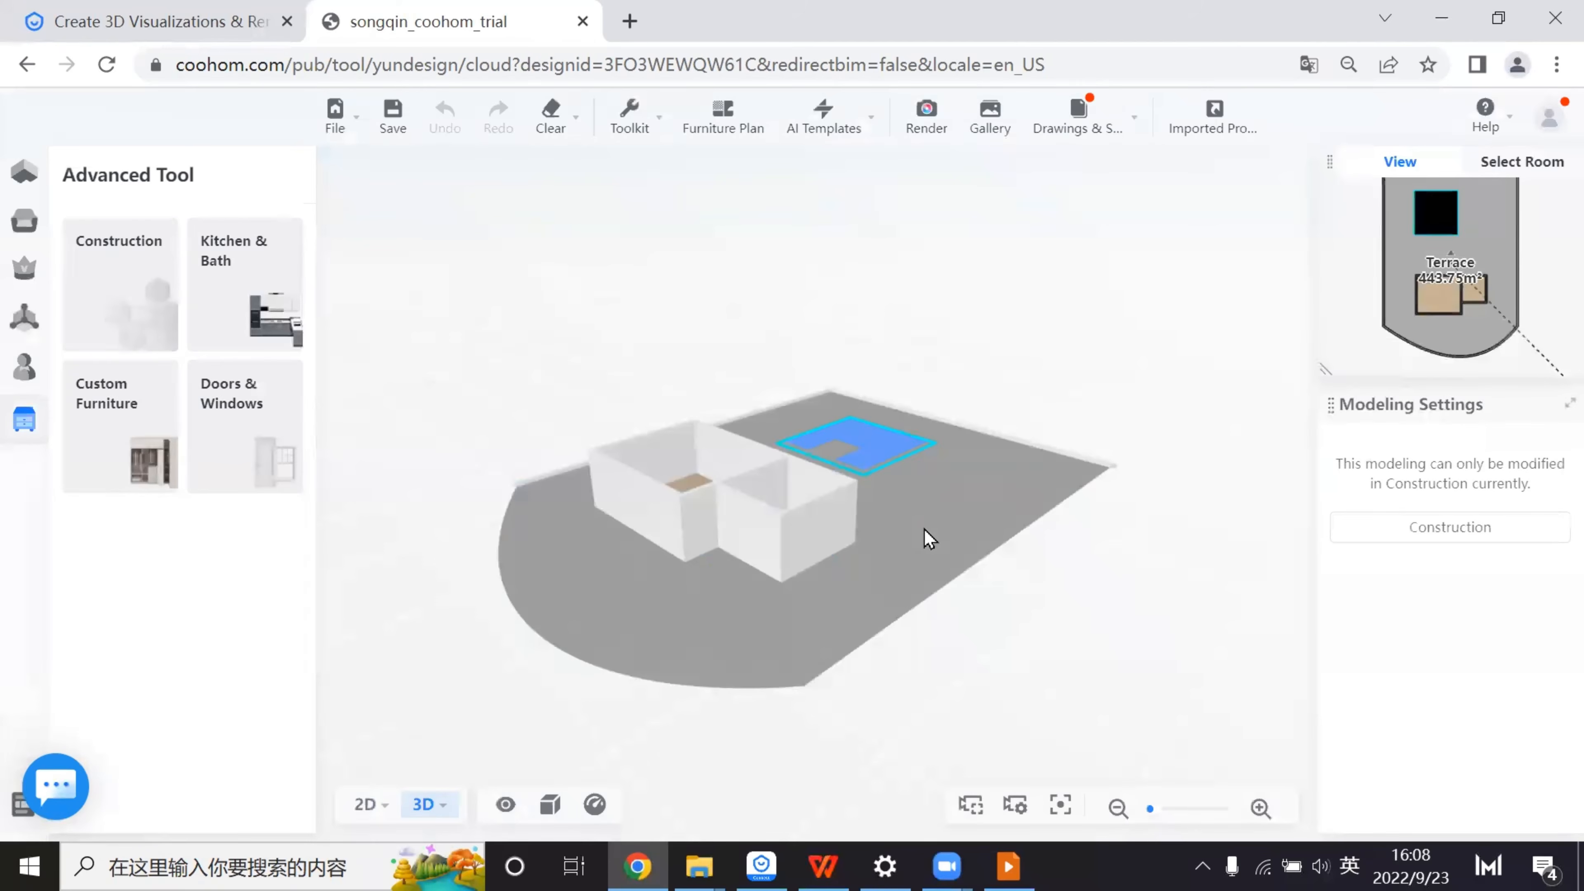
pyautogui.moveTo(1077, 382); pyautogui.dragTo(972, 506)
pyautogui.scroll(3, 986, 549)
pyautogui.scroll(2, 991, 560)
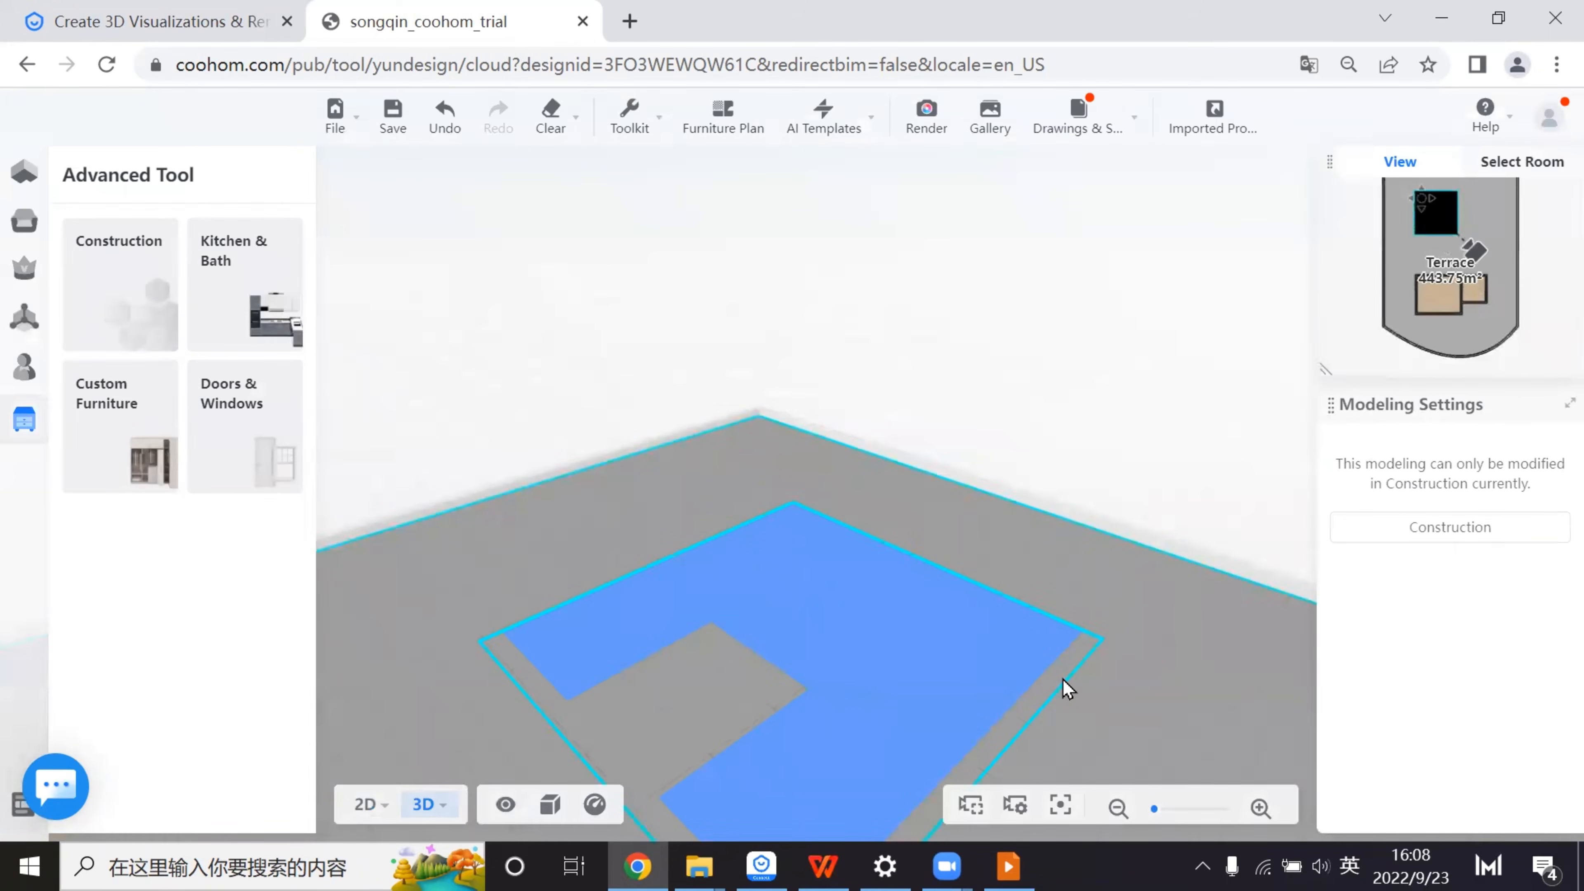
pyautogui.moveTo(1193, 718); pyautogui.dragTo(1193, 676)
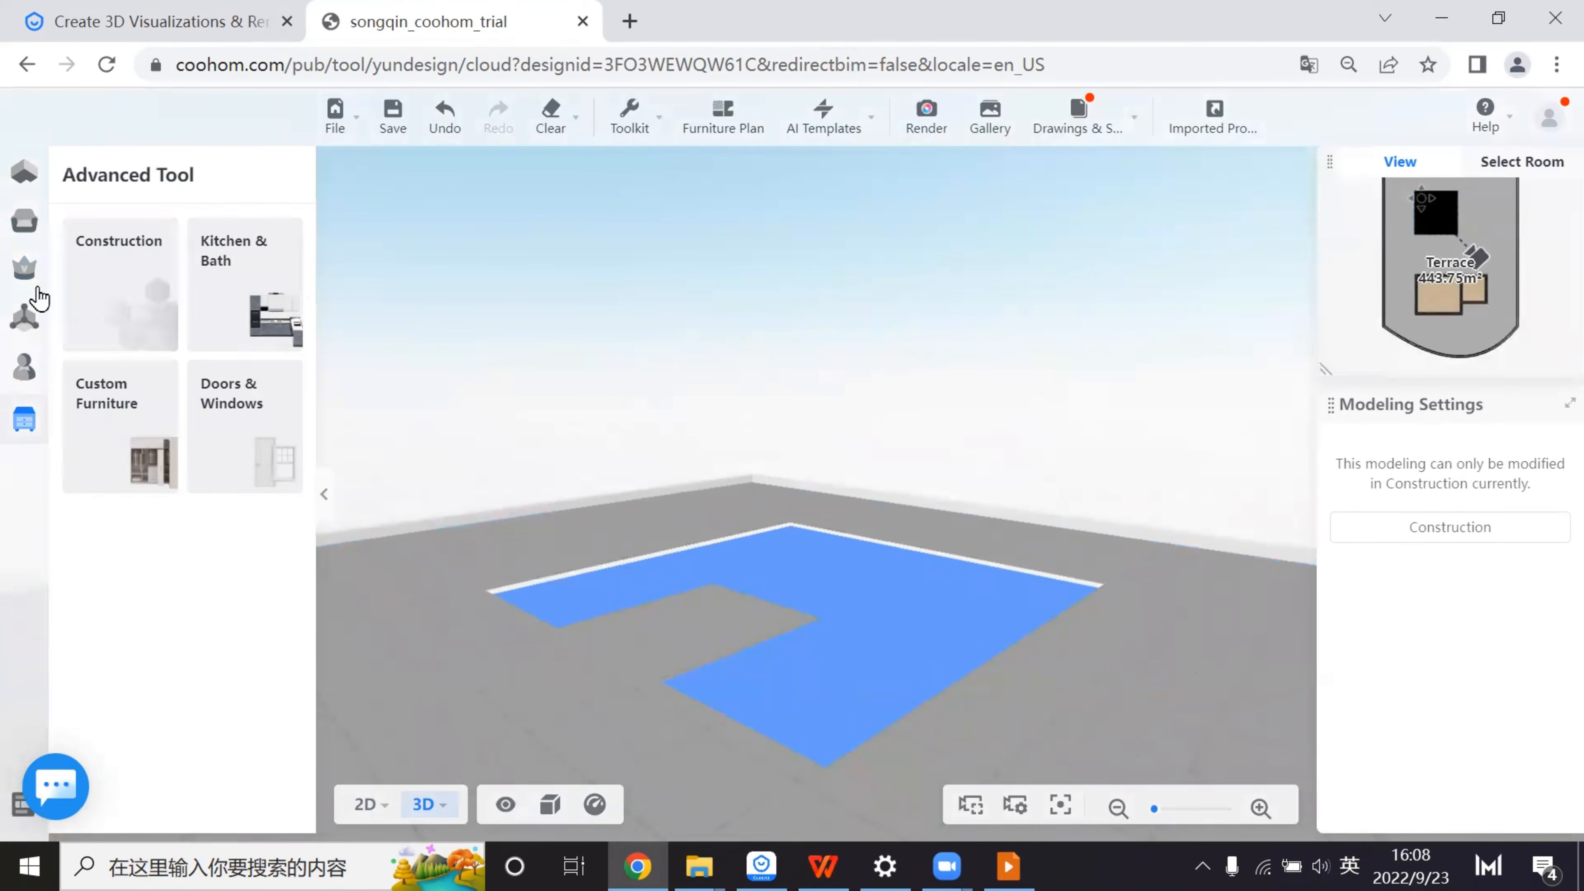
# - Open the Unfiled folder among the account's favorite models
pyautogui.click(26, 367)
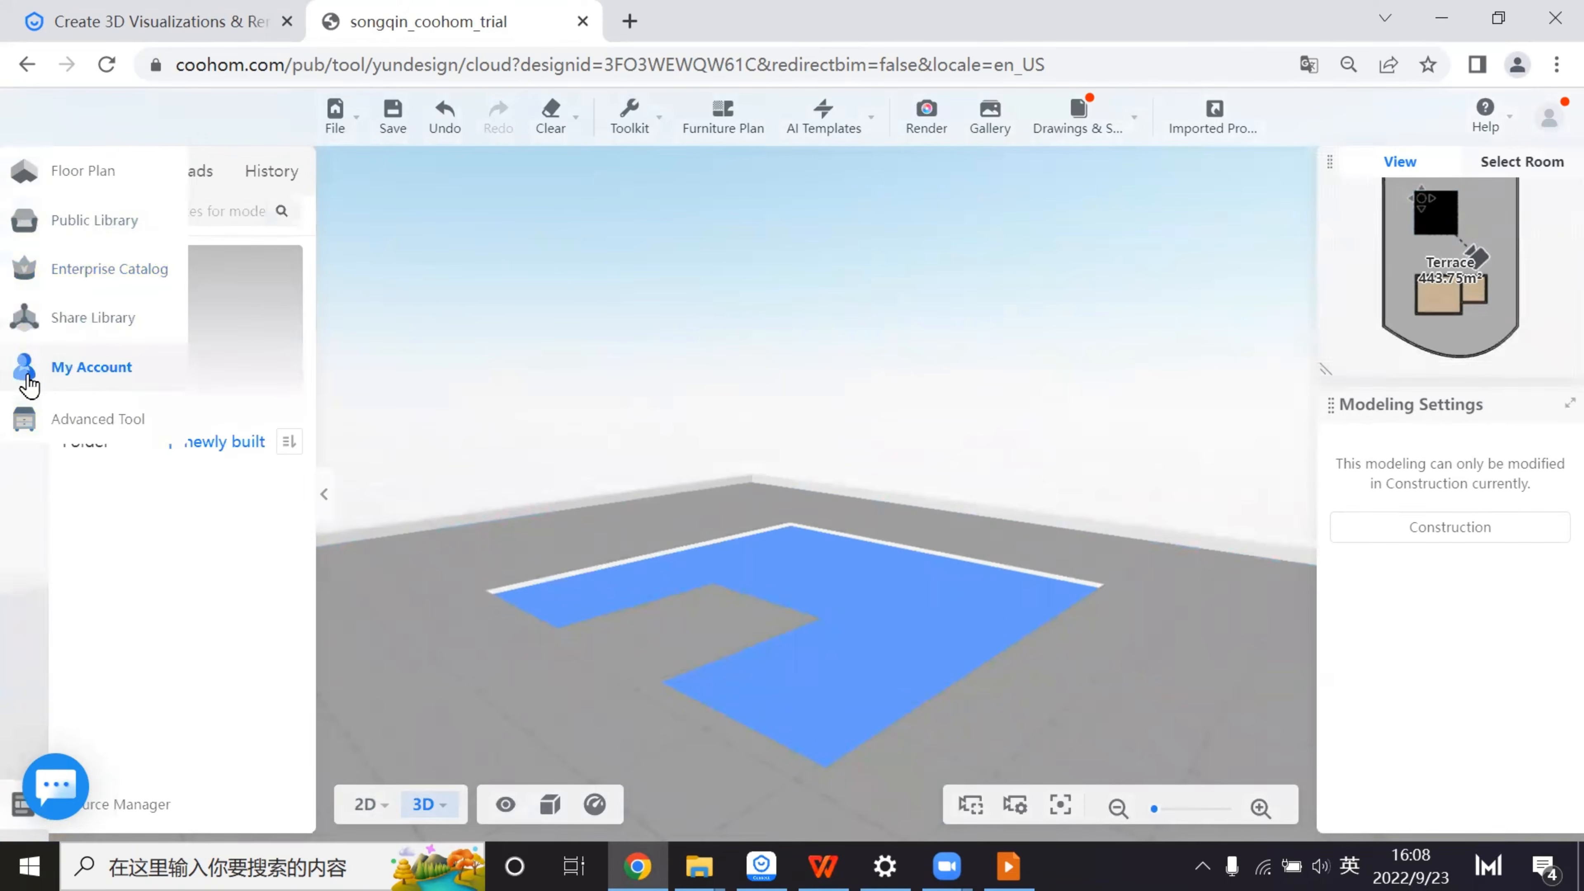
pyautogui.click(939, 573)
pyautogui.click(942, 522)
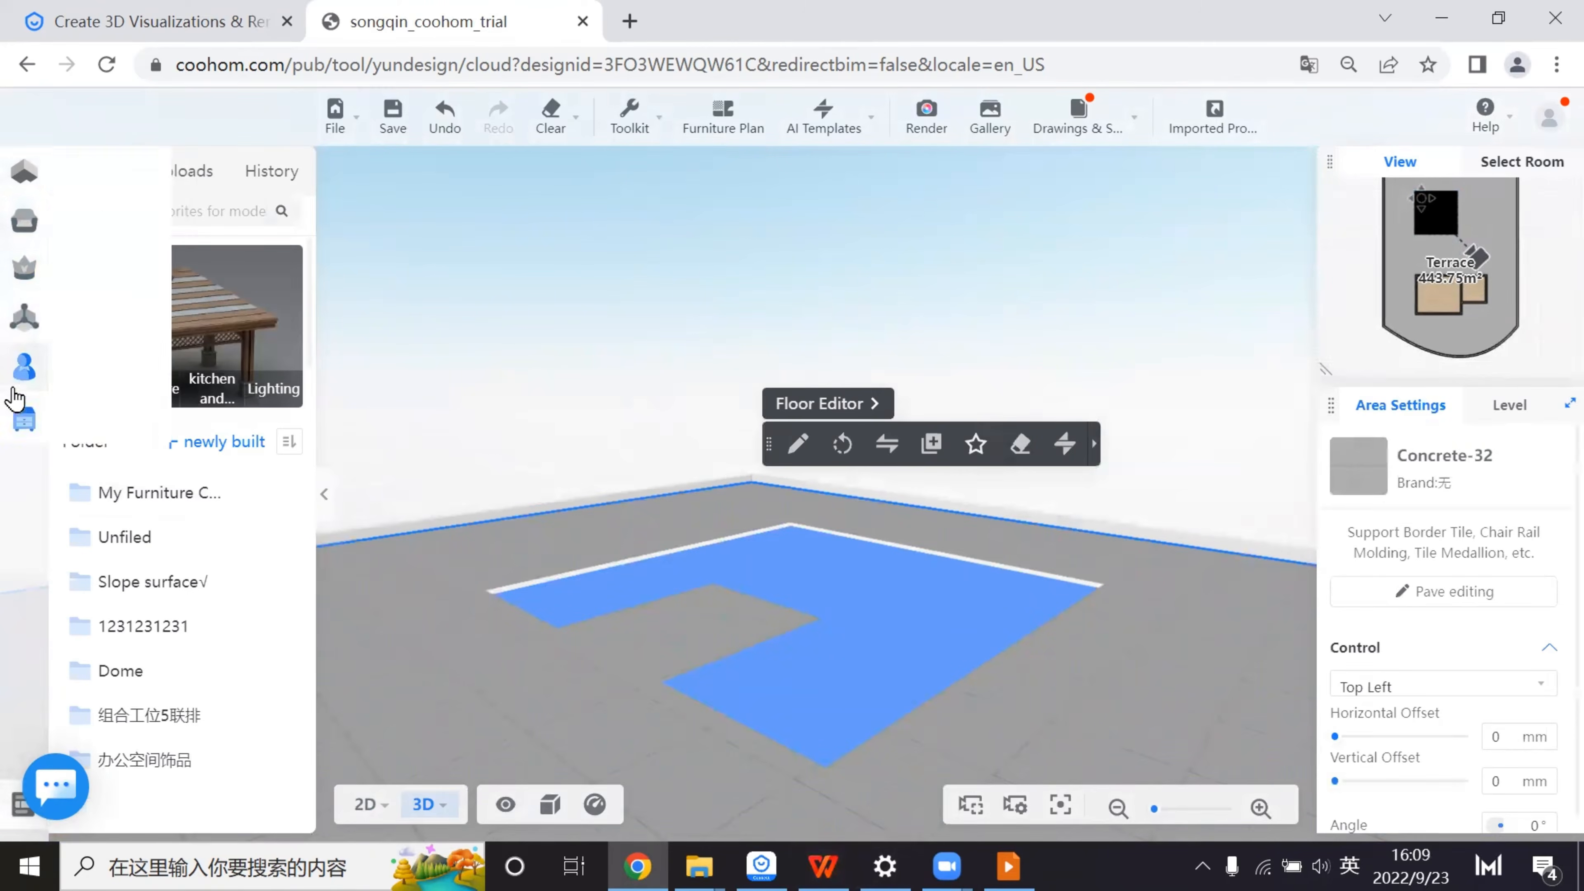
pyautogui.click(182, 174)
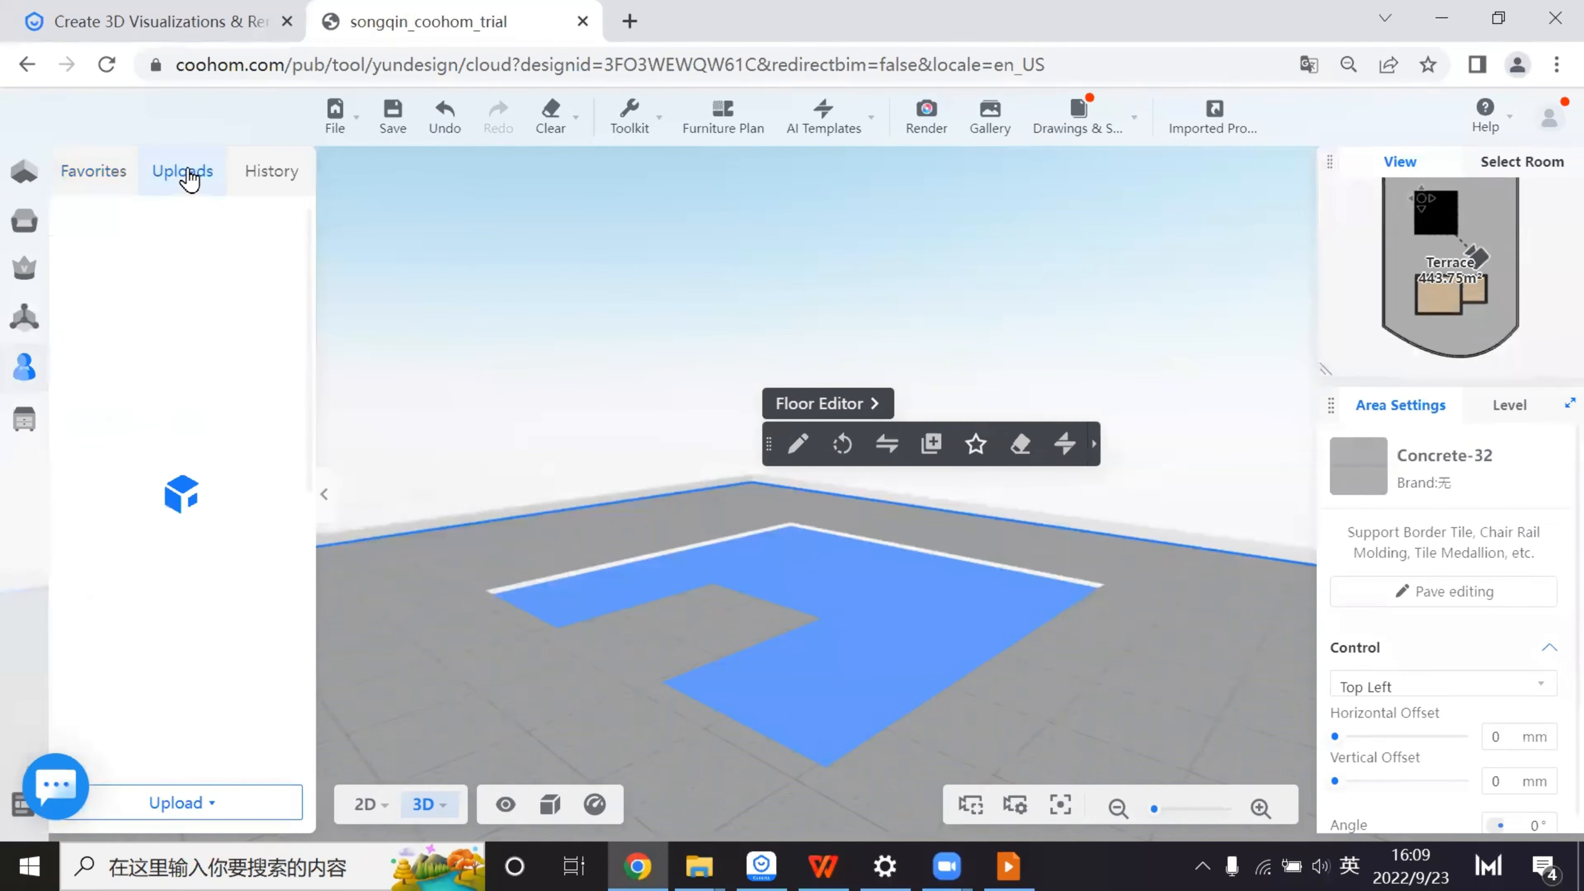
pyautogui.click(107, 185)
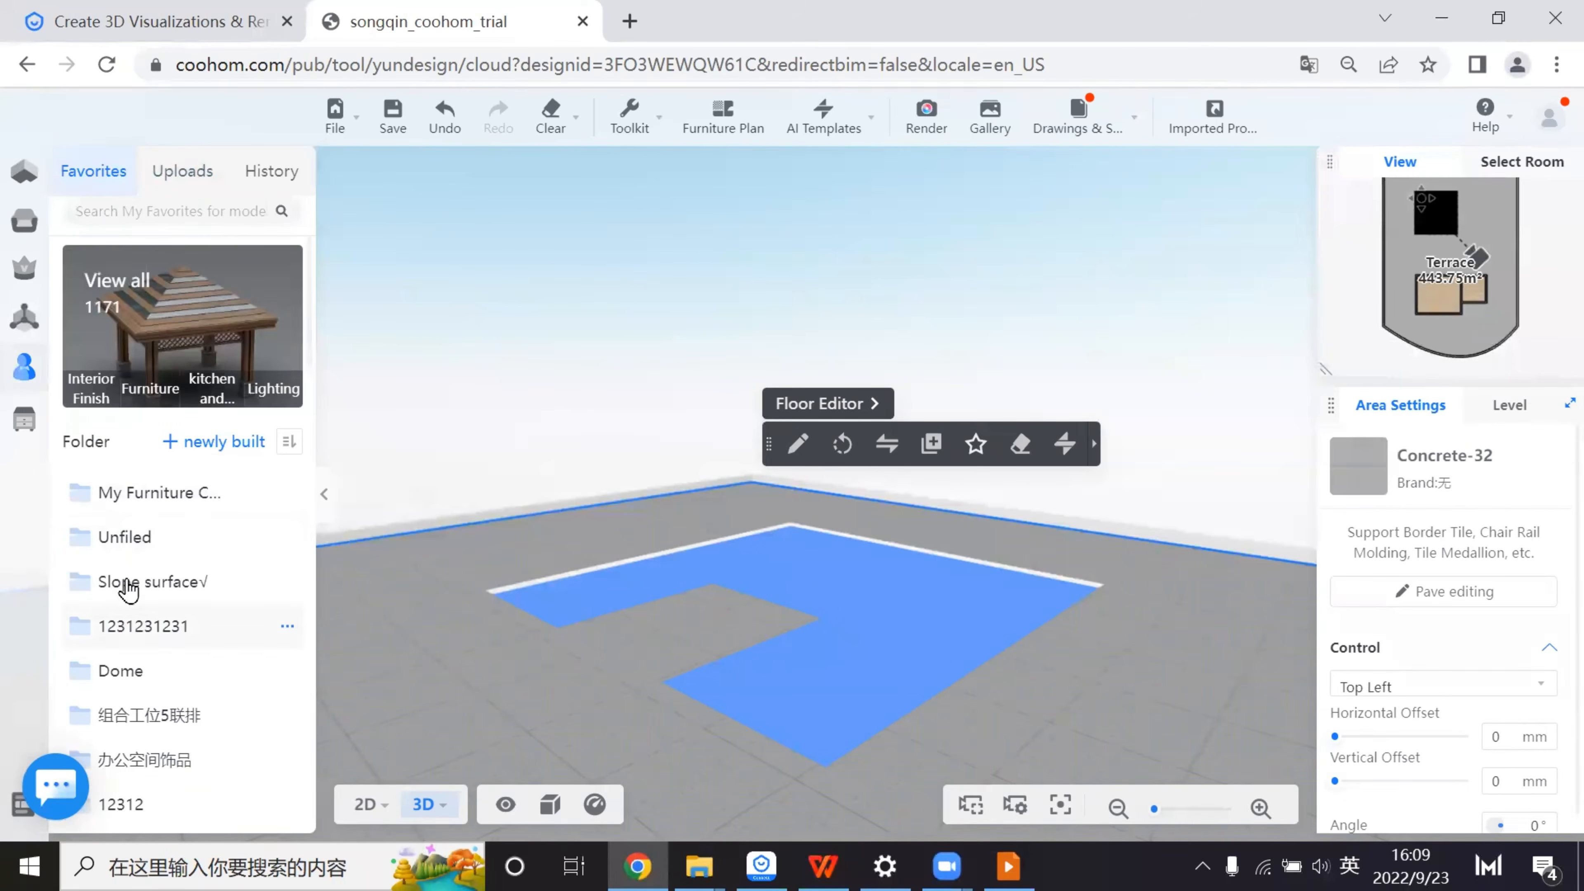
pyautogui.click(129, 537)
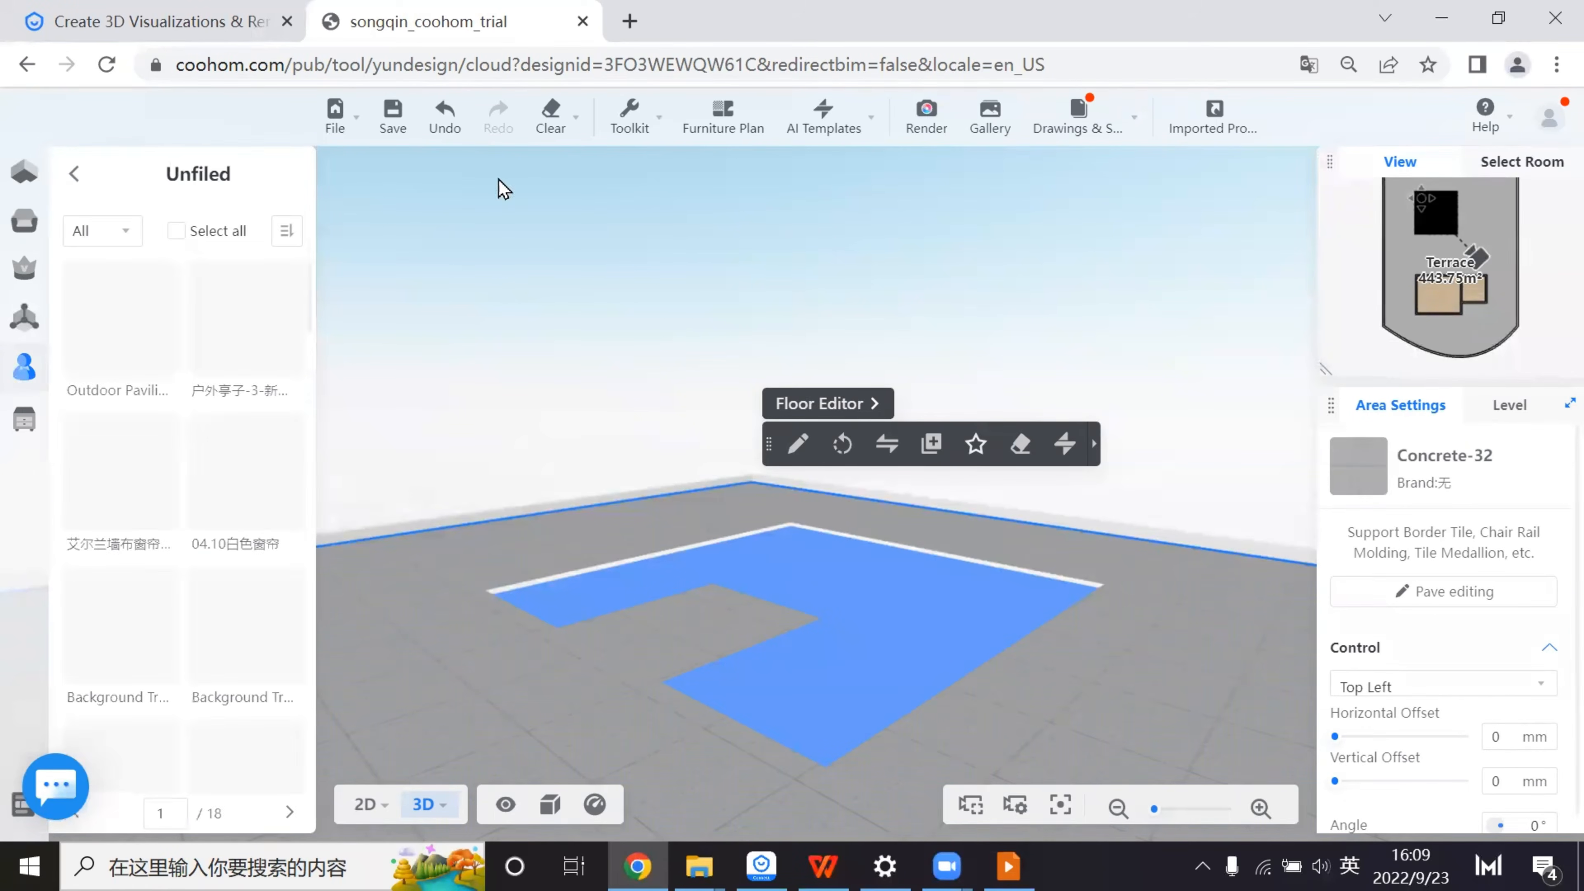
# - Look through the Unfiled favorites for curtains and other furnishings suited to the pavilion
pyautogui.scroll(-1, 235, 565)
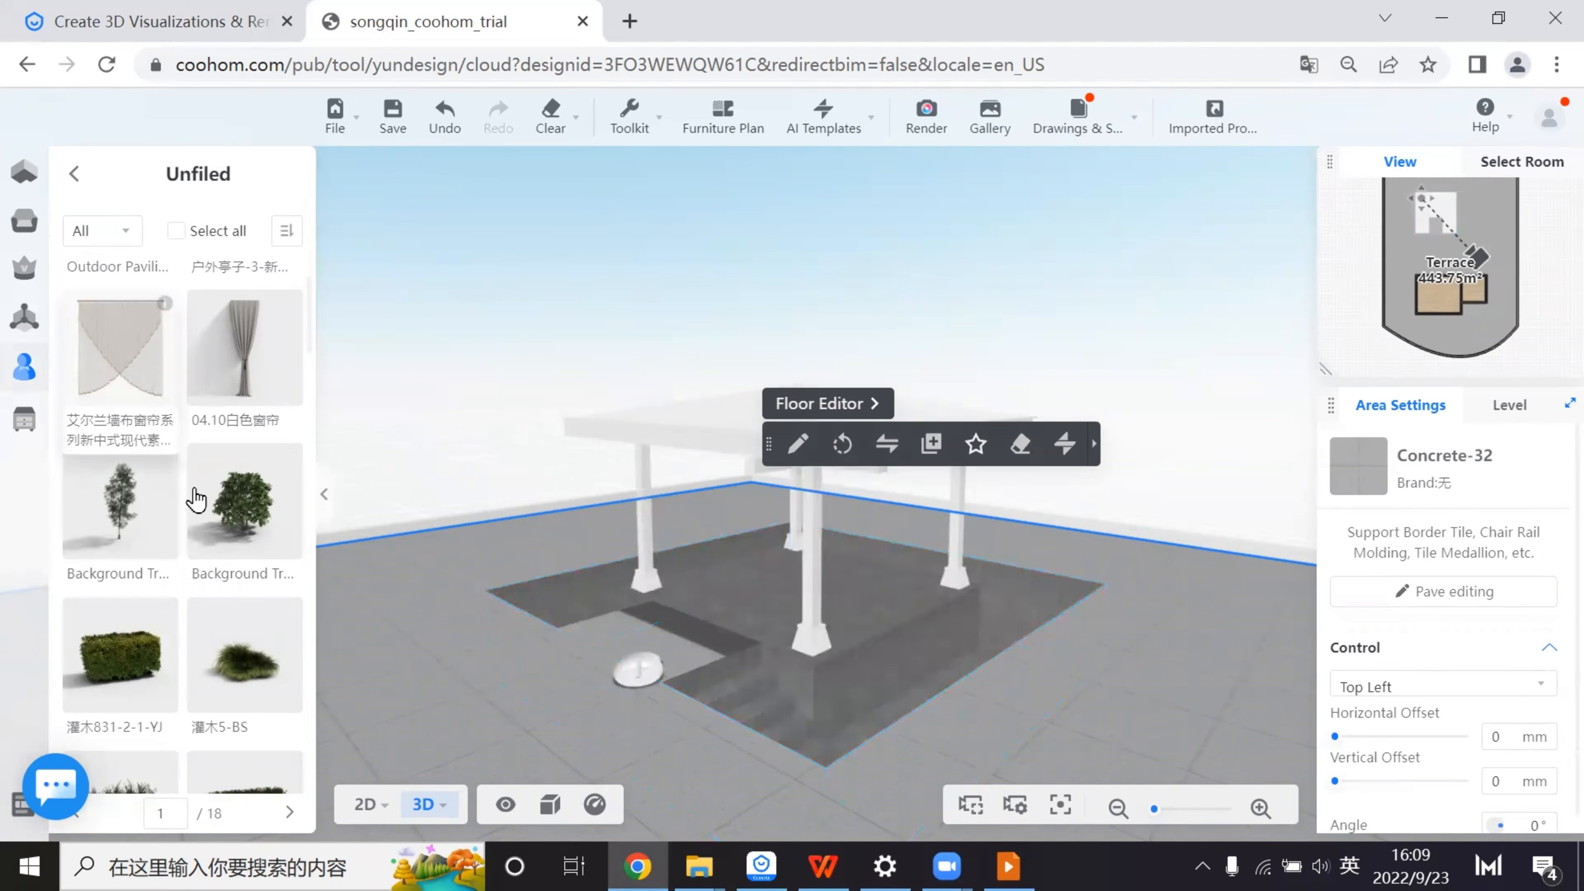
pyautogui.scroll(-2, 288, 540)
pyautogui.scroll(3, 247, 523)
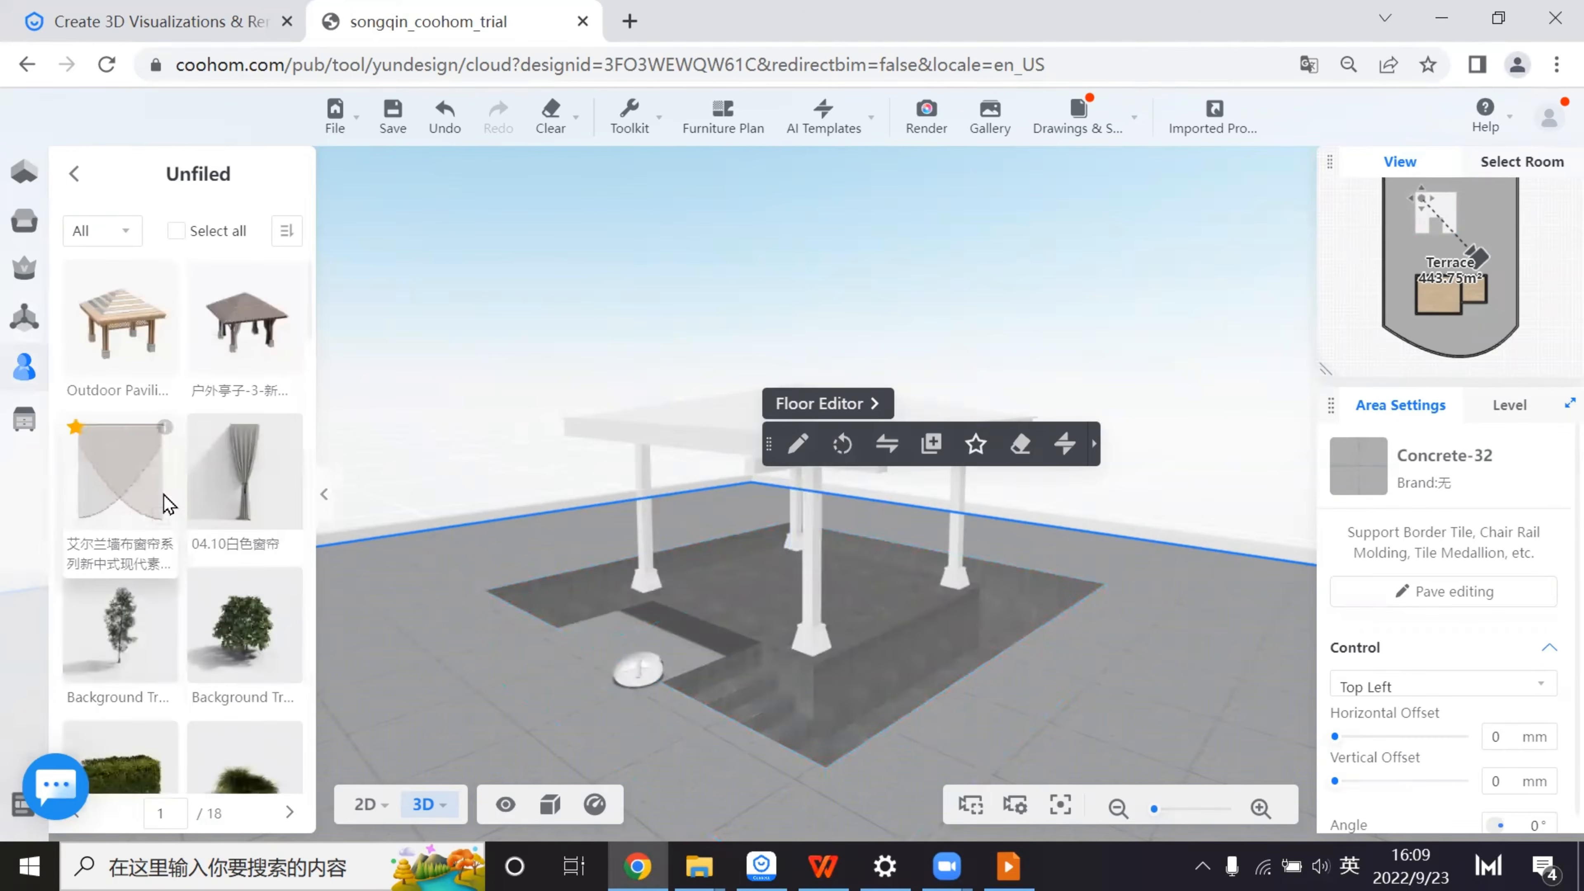
pyautogui.scroll(-4, 226, 526)
pyautogui.scroll(-10, 226, 526)
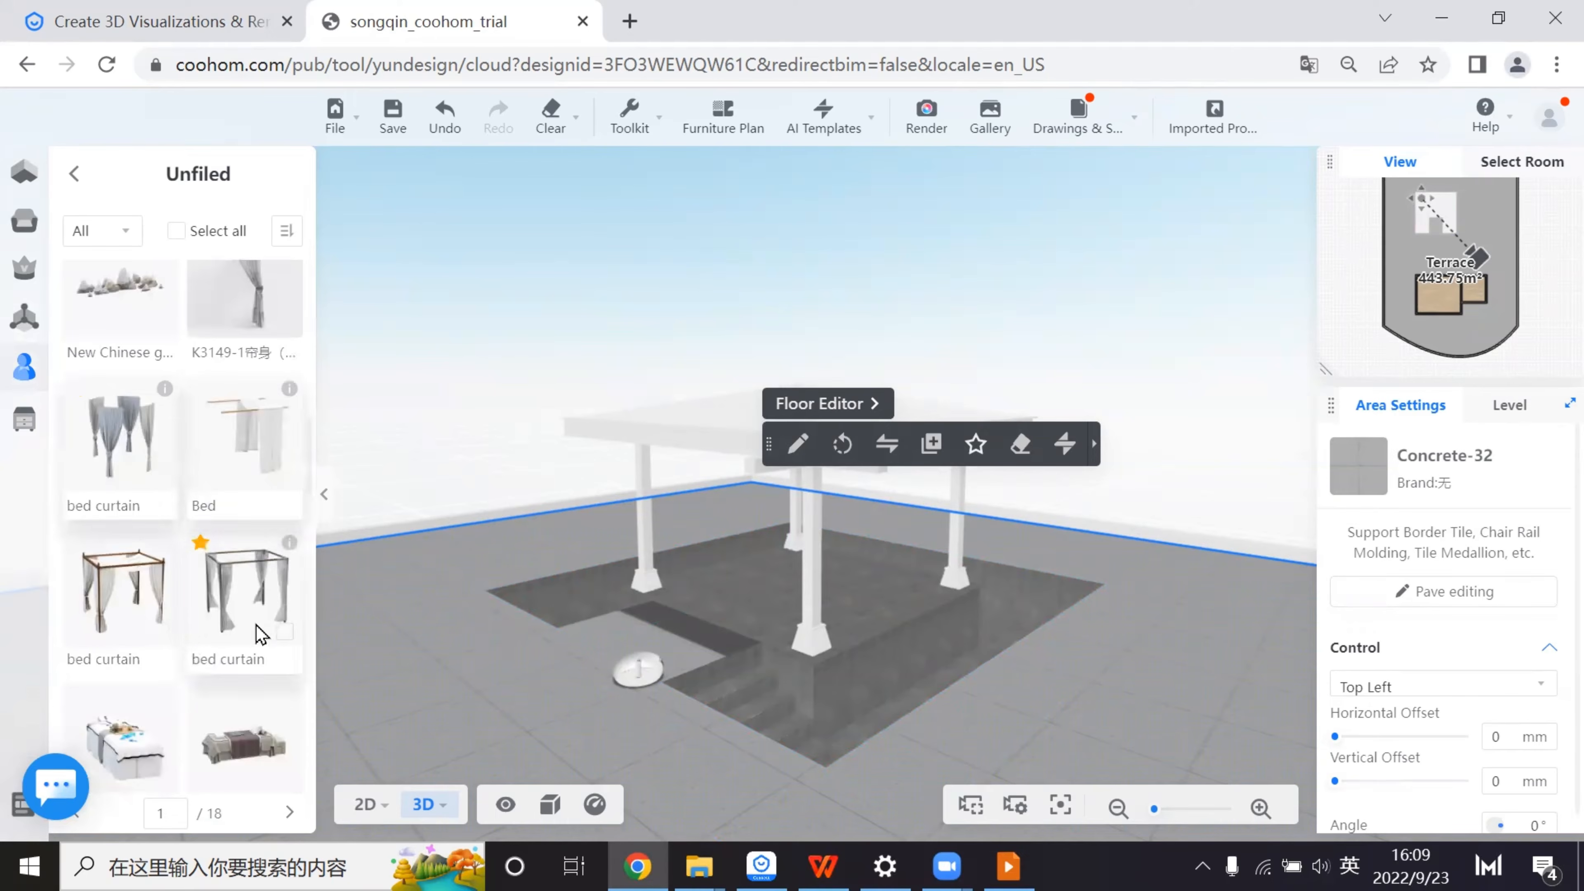
pyautogui.scroll(-4, 253, 643)
pyautogui.scroll(-3, 253, 649)
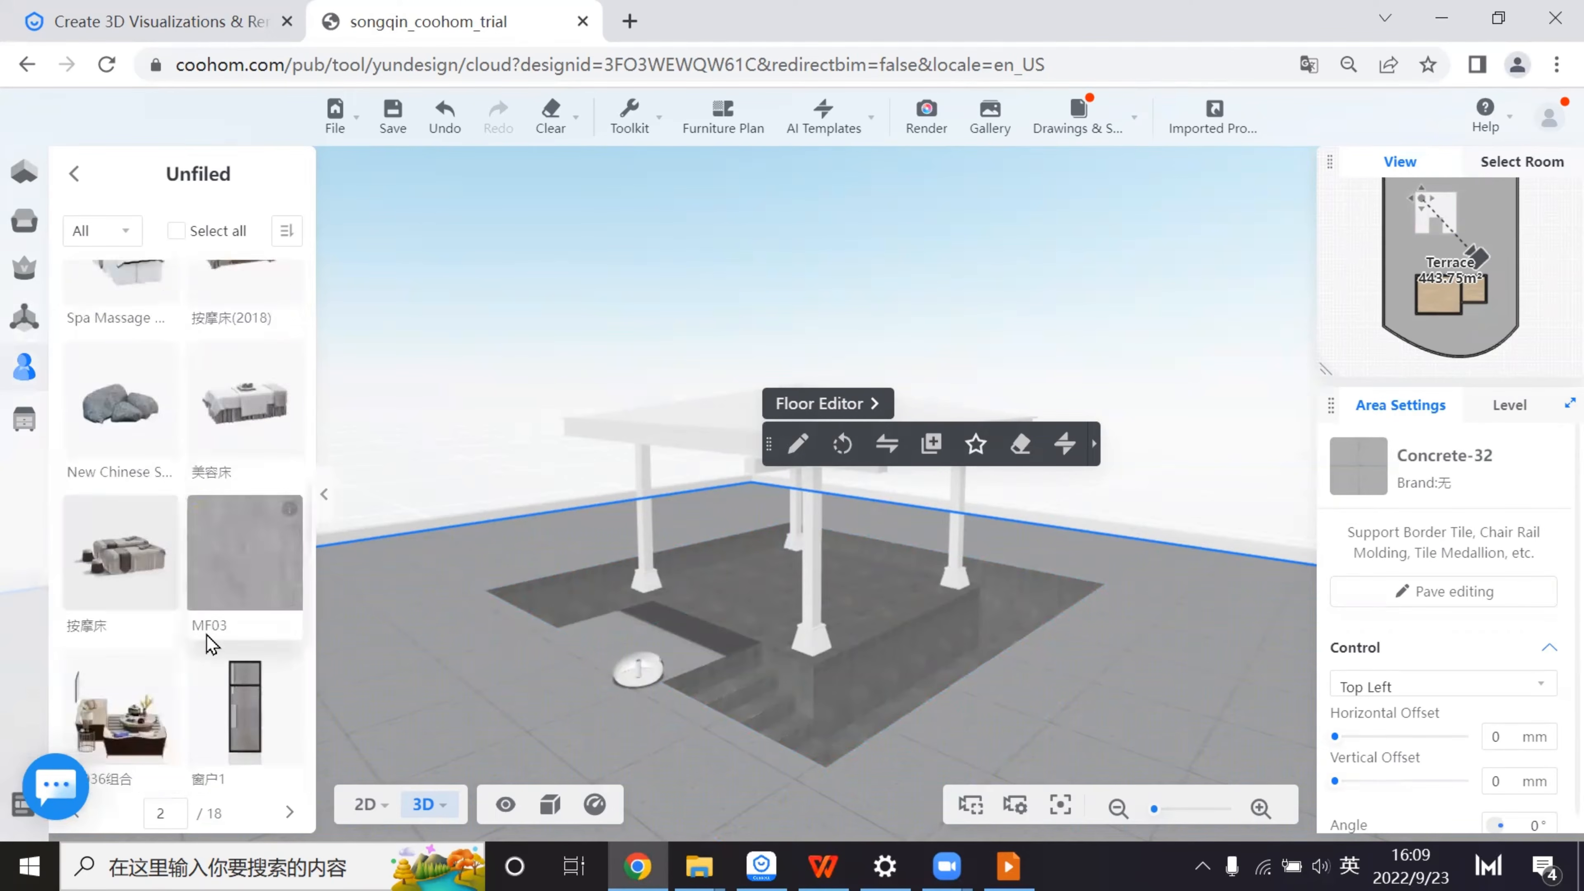
pyautogui.scroll(6, 237, 625)
pyautogui.scroll(-10, 234, 614)
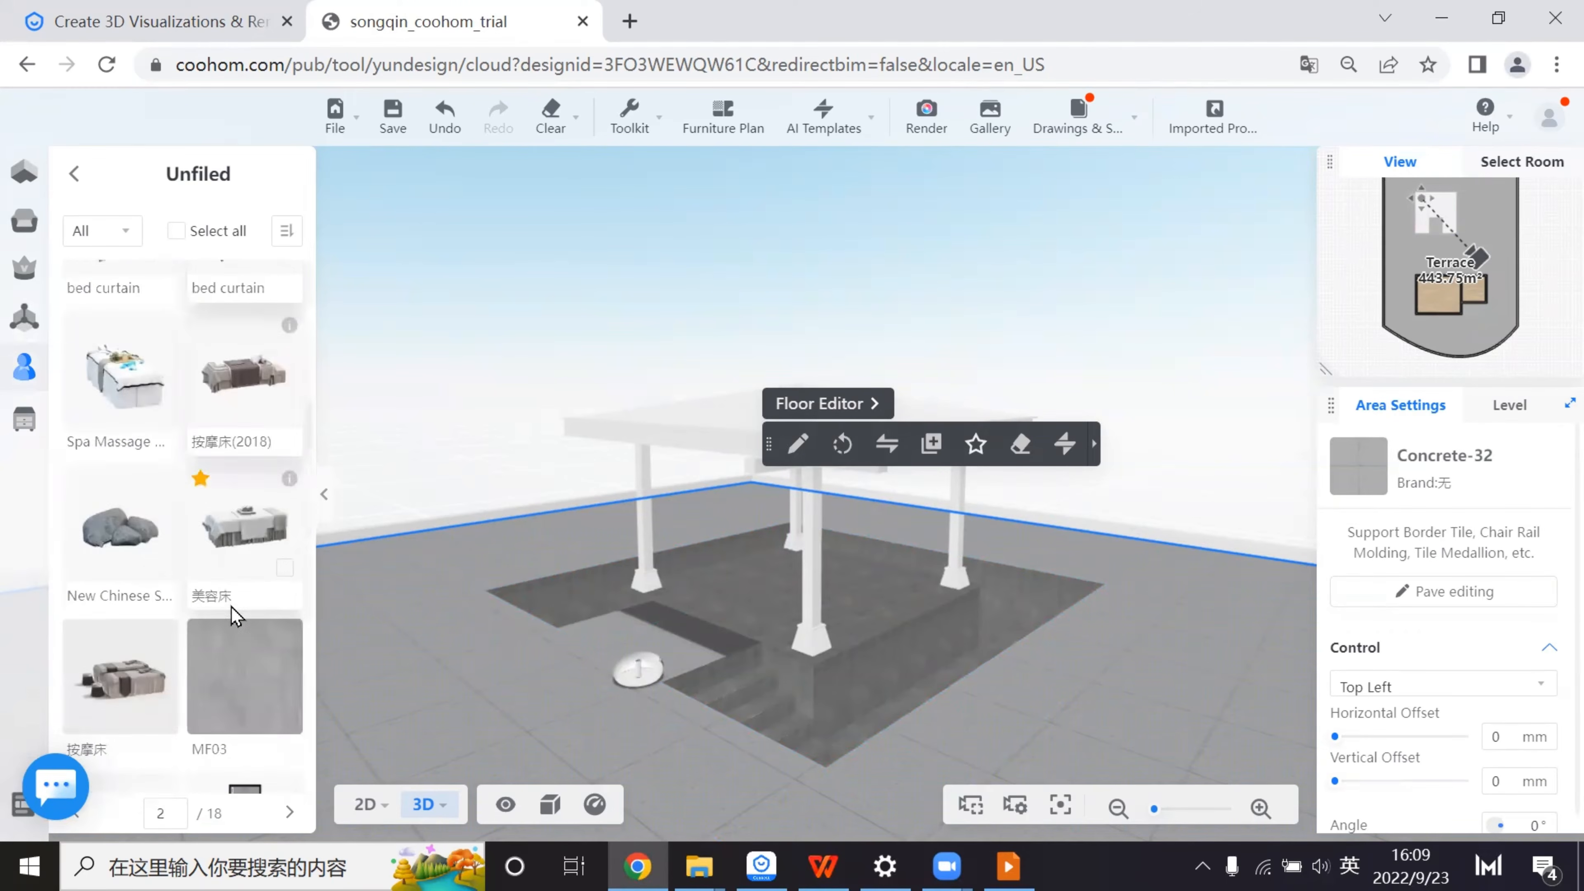
pyautogui.scroll(8, 233, 614)
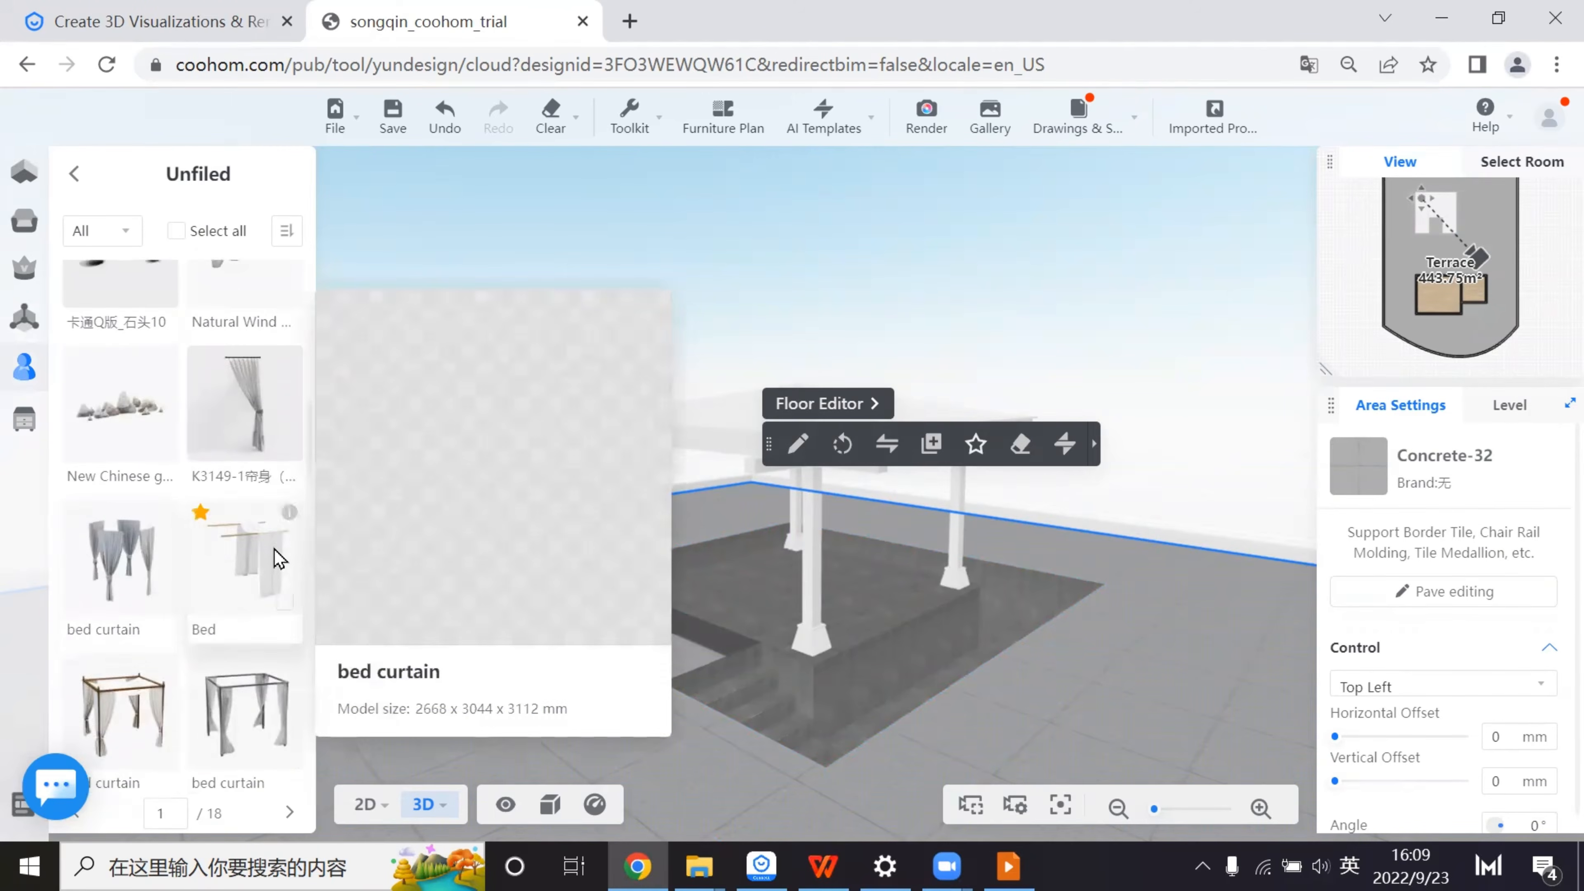
pyautogui.scroll(10, 212, 518)
pyautogui.scroll(3, 257, 491)
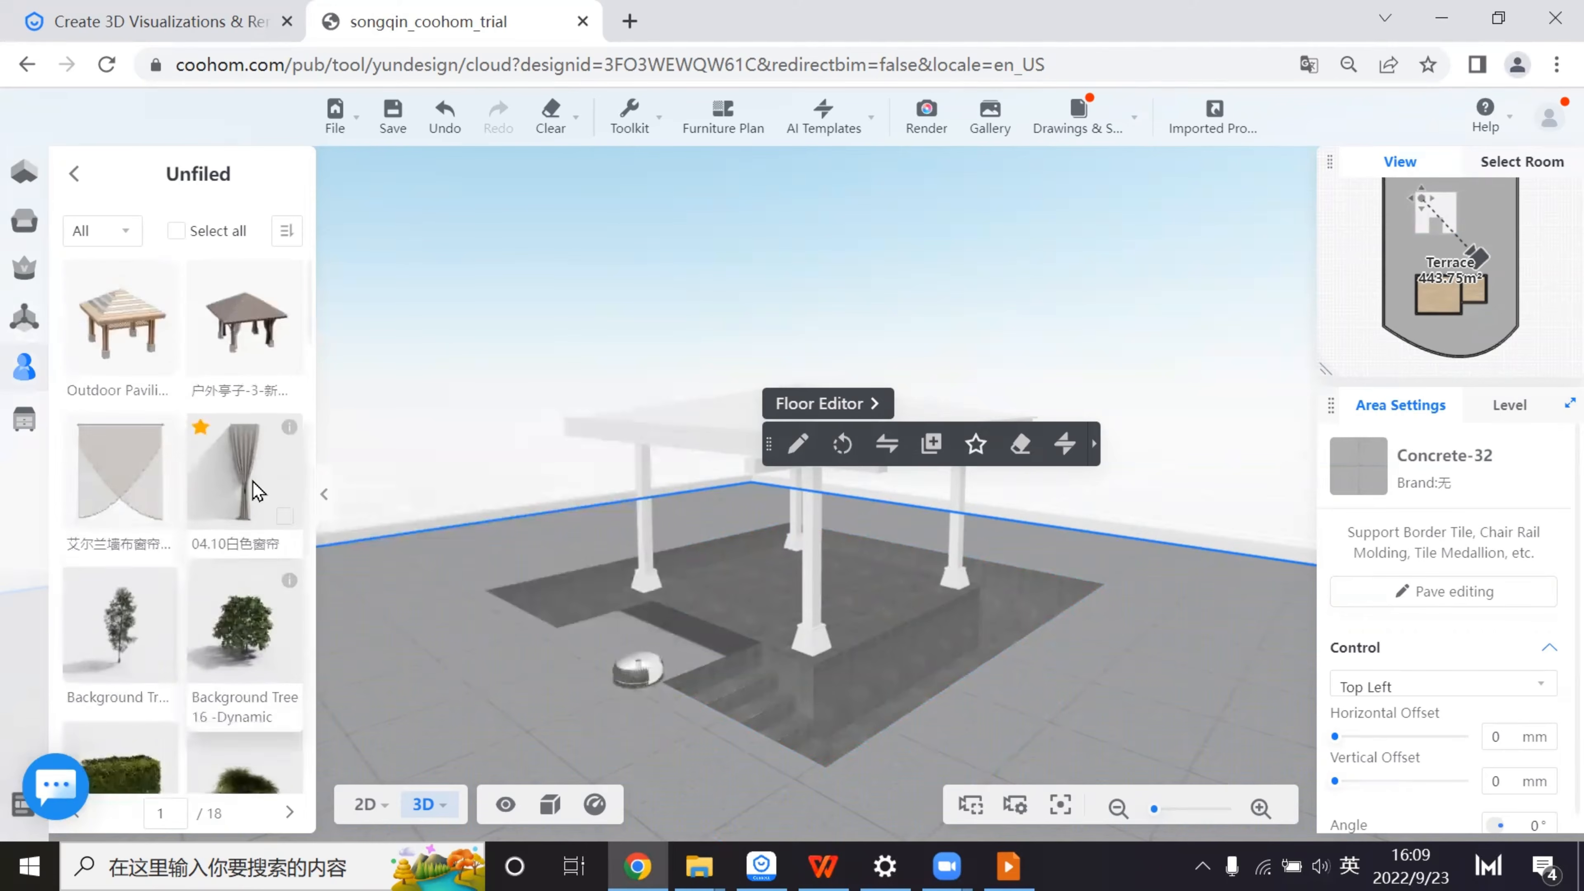
# - Place the tied-back curtain 04.10白色窗帘 beside the pavilion's front column
pyautogui.click(267, 471)
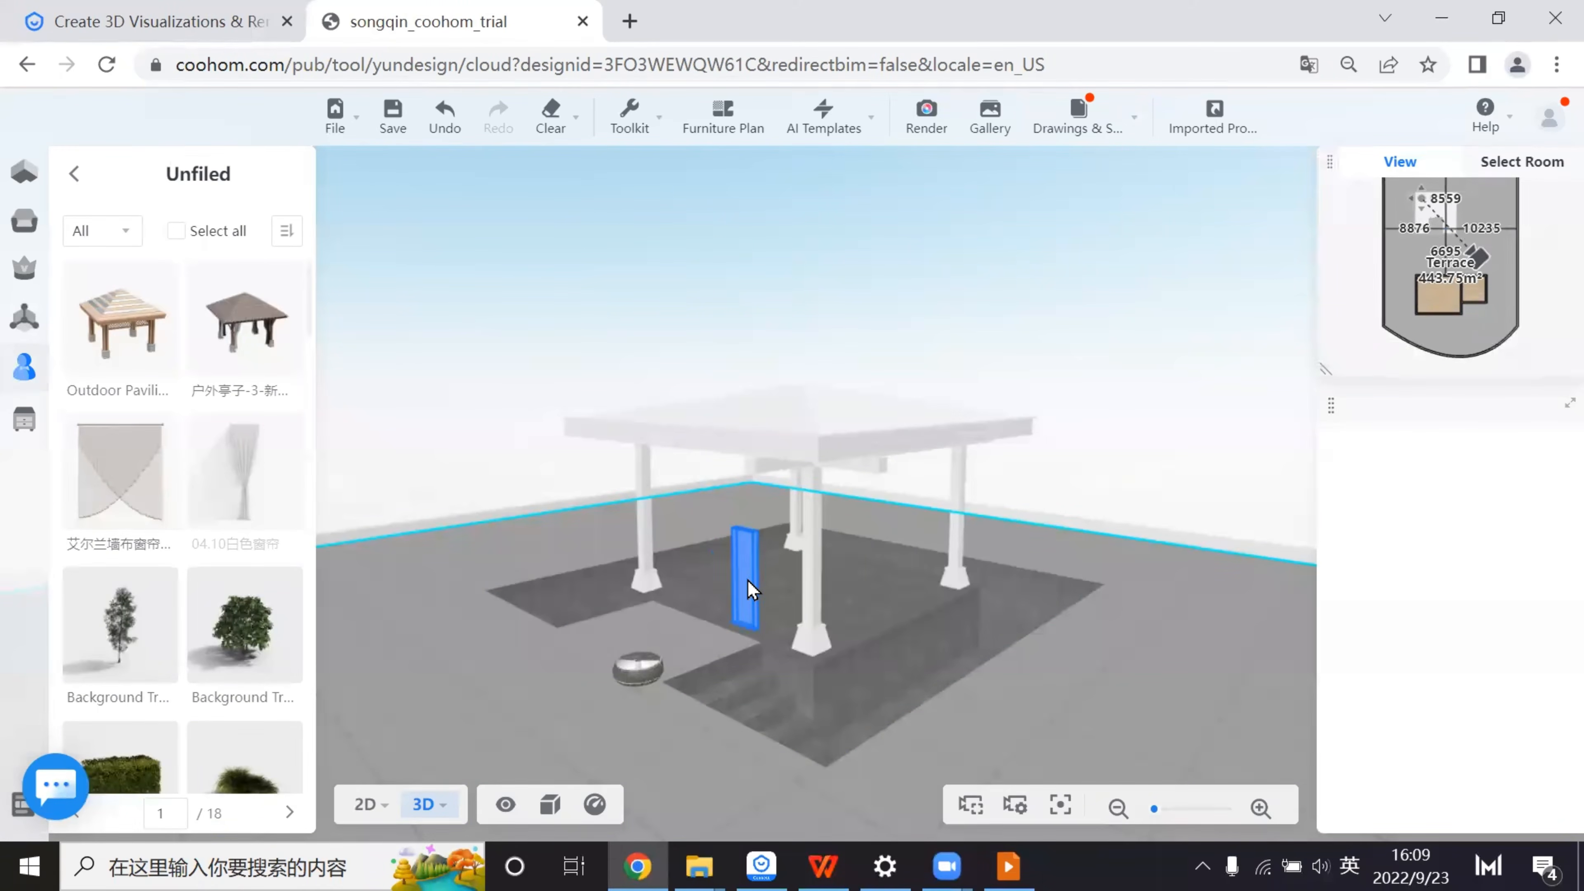
pyautogui.click(752, 590)
pyautogui.scroll(5, 874, 655)
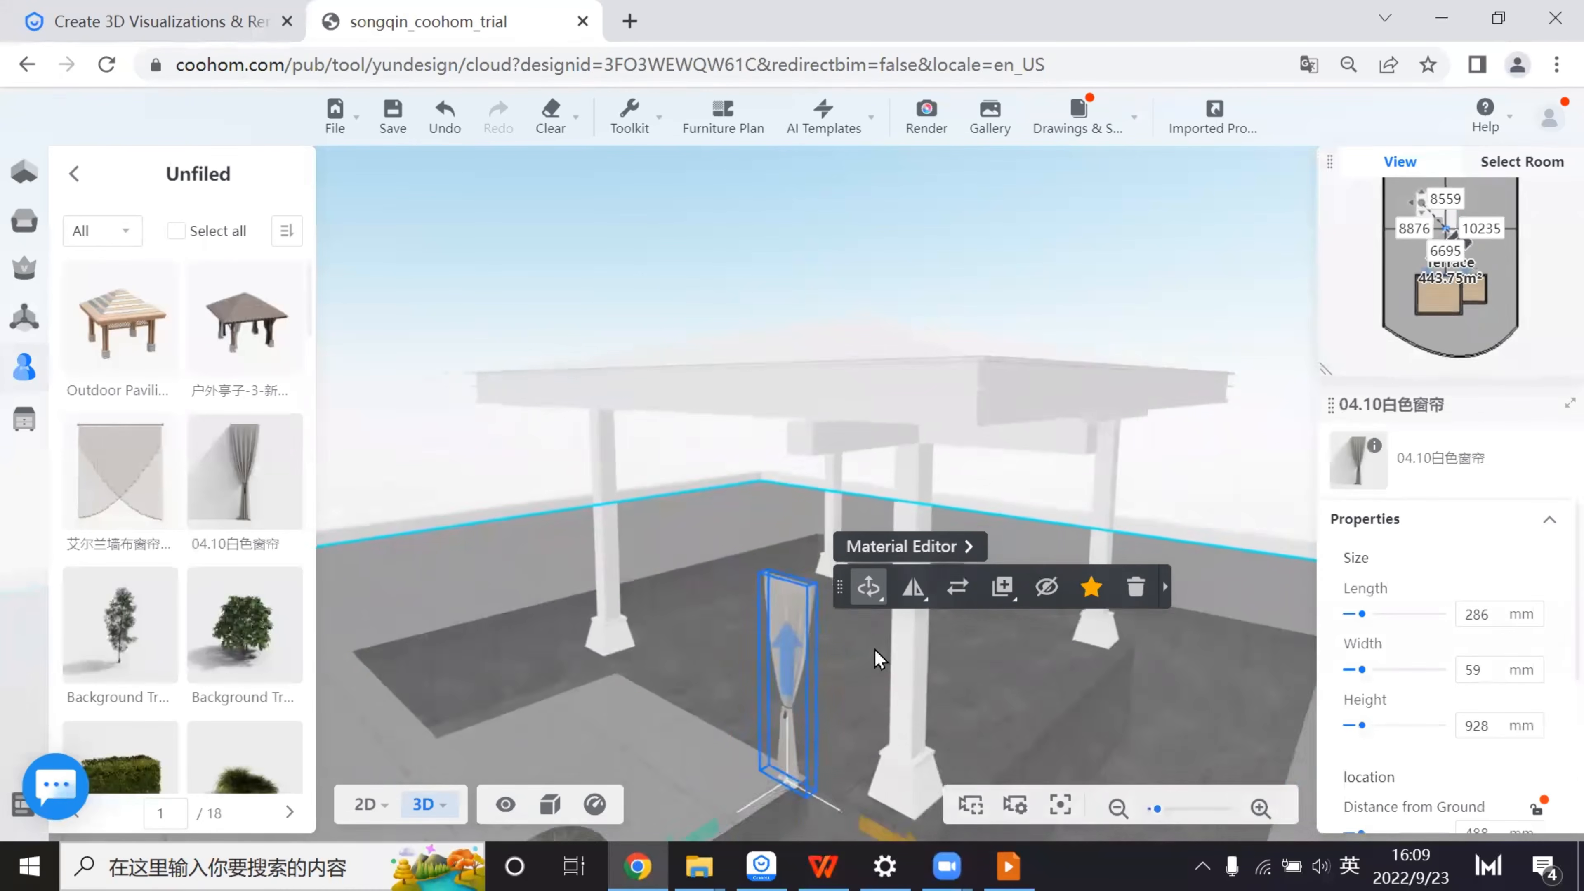
# - Scale the tied-back curtain up proportionally to about 610 by 126 by 1983 mm
pyautogui.click(861, 540)
pyautogui.click(859, 618)
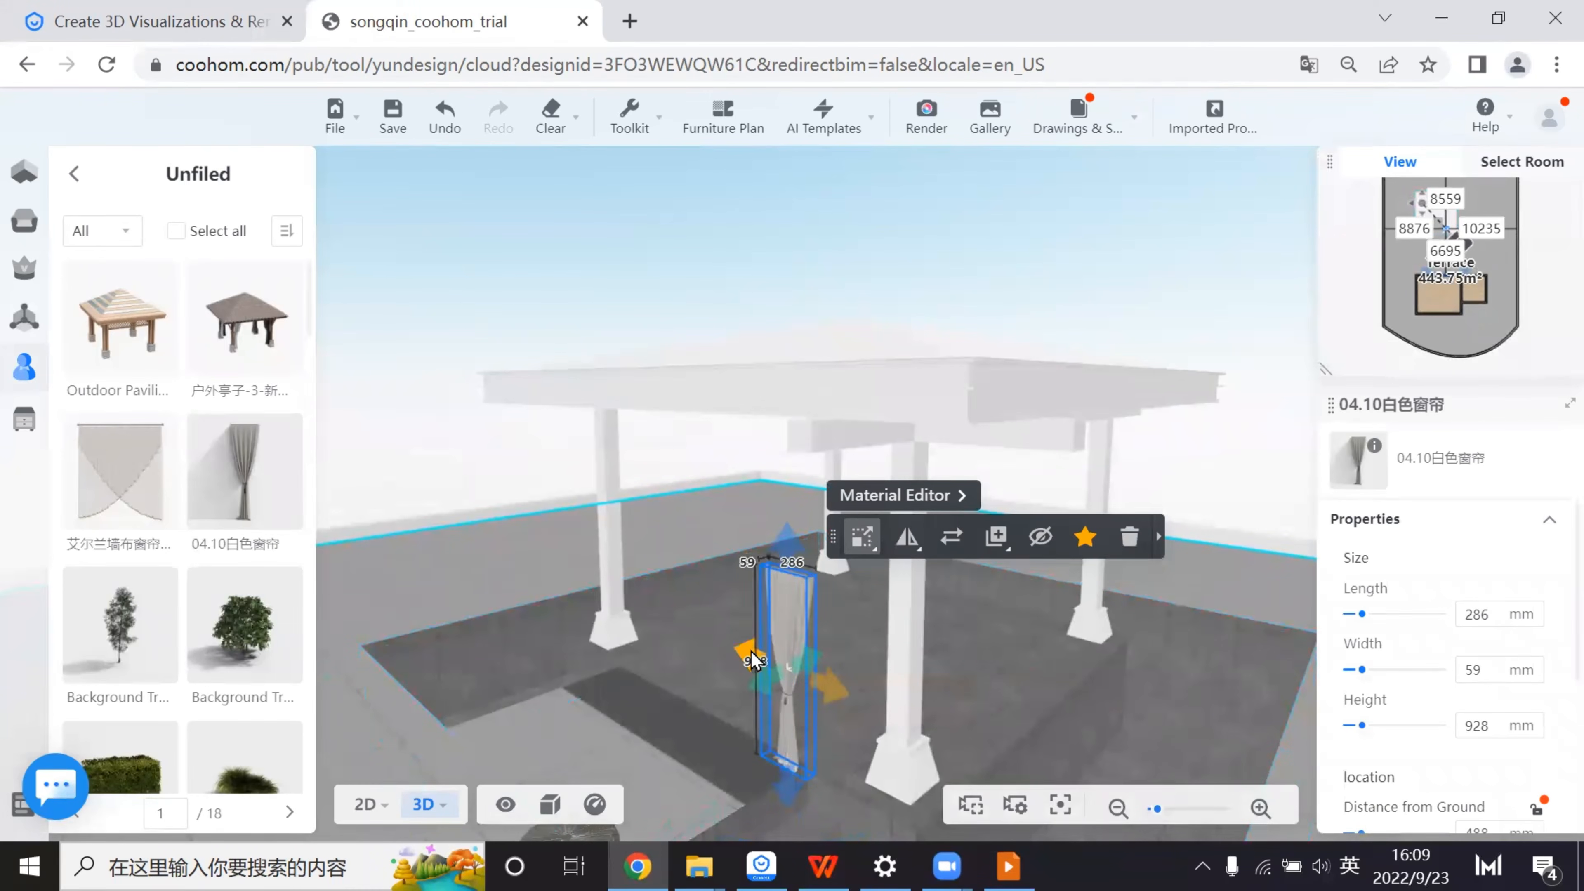
pyautogui.moveTo(752, 660); pyautogui.dragTo(703, 630)
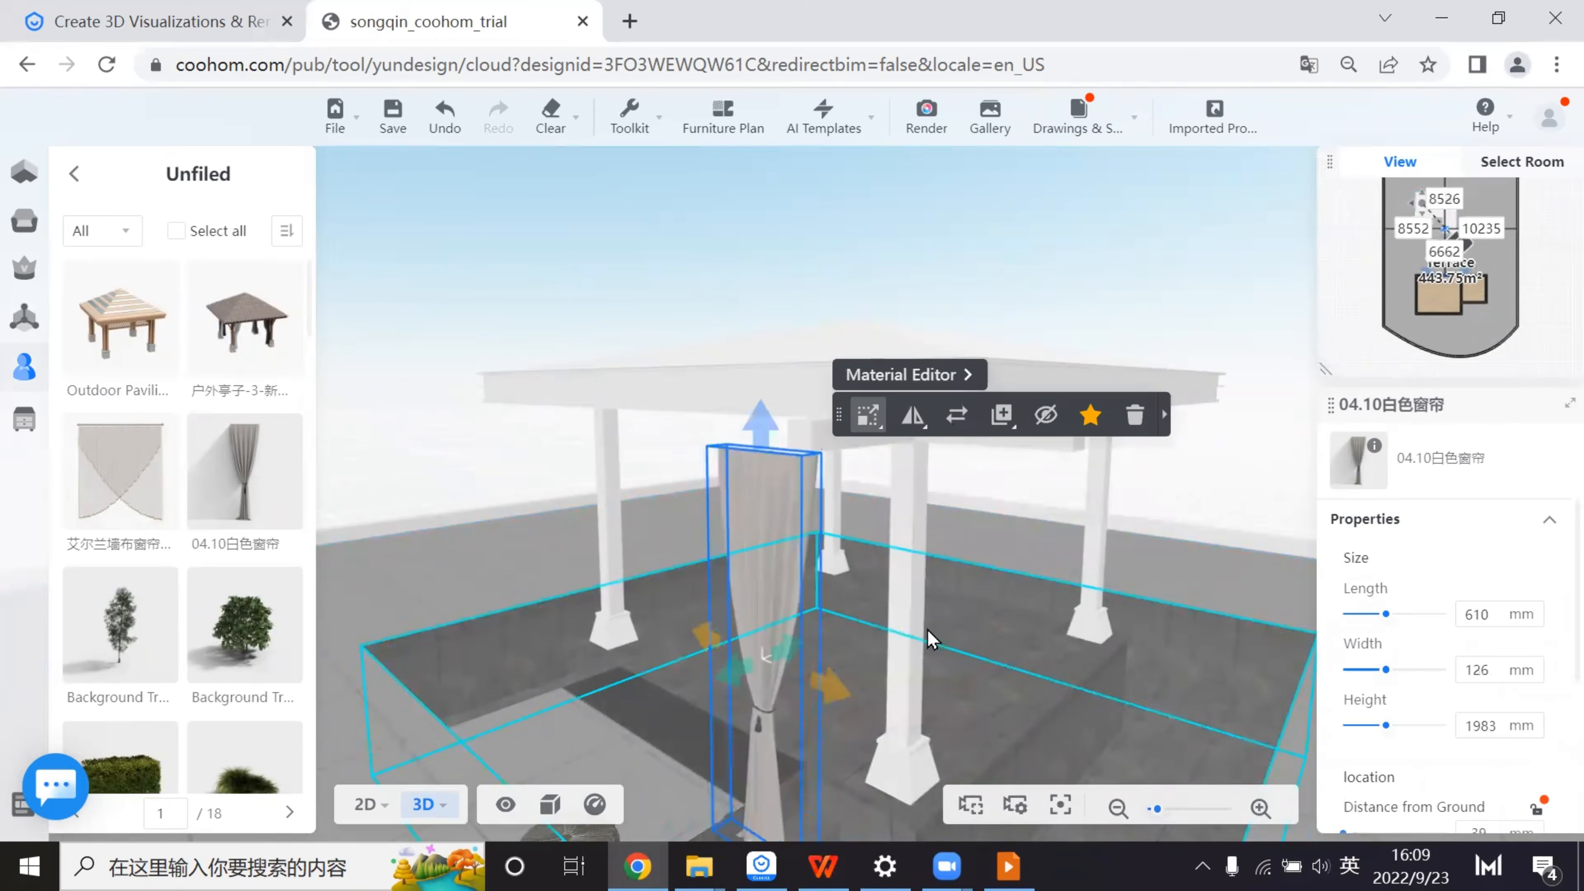
# - Raise the curtain's lower edge to about 113 mm above the ground and stretch its length to about 1191 mm
pyautogui.scroll(-4, 1331, 661)
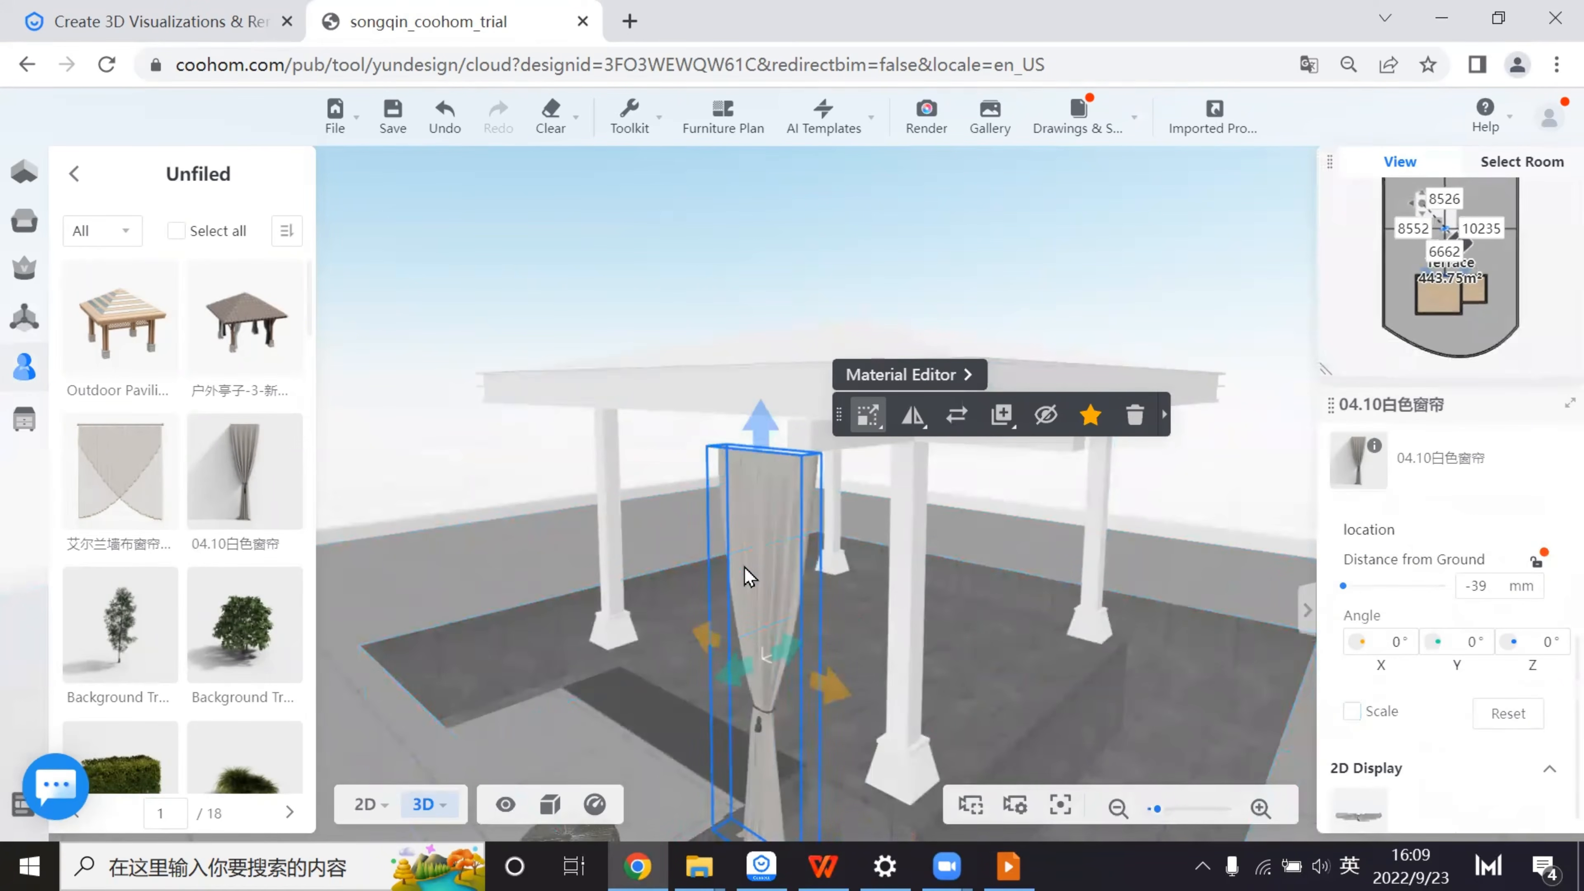
pyautogui.moveTo(627, 668); pyautogui.dragTo(824, 682)
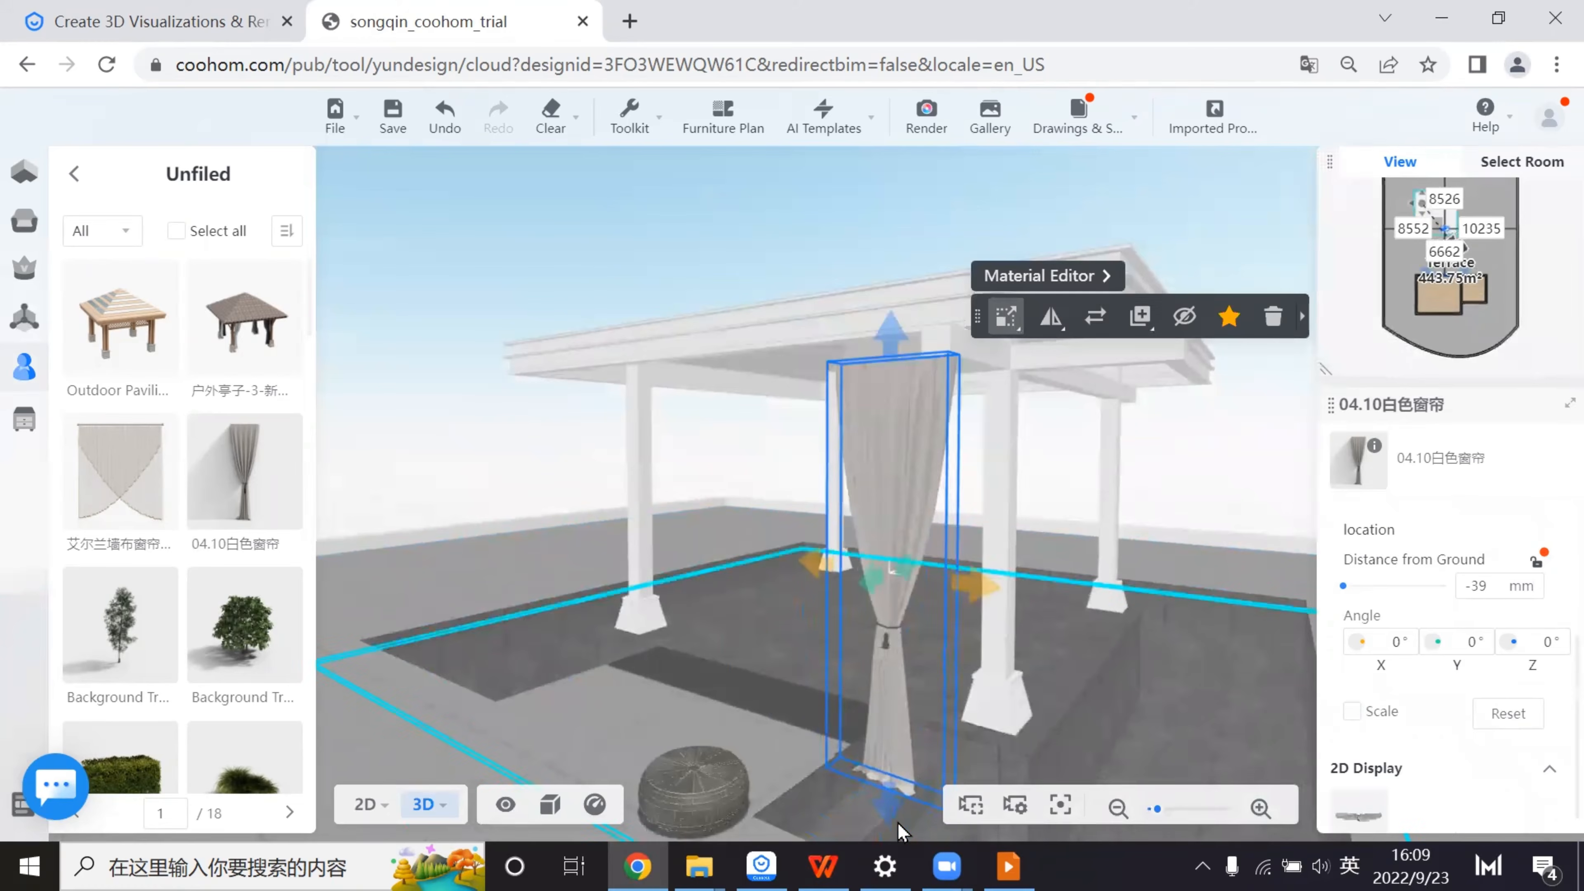
pyautogui.moveTo(888, 813); pyautogui.dragTo(888, 775)
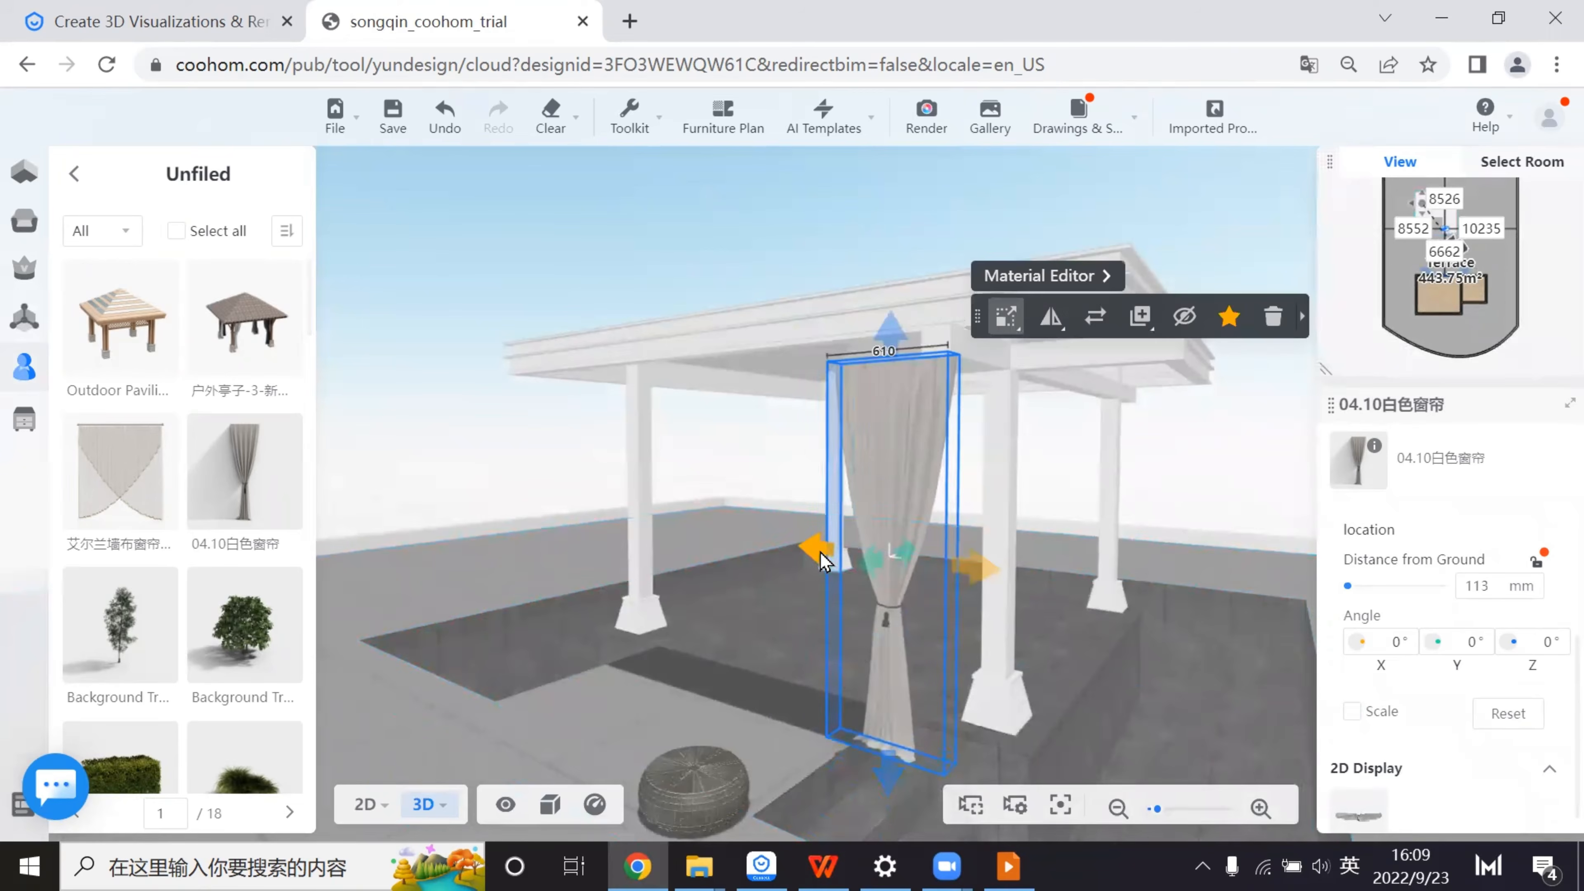
pyautogui.moveTo(818, 552); pyautogui.dragTo(535, 539)
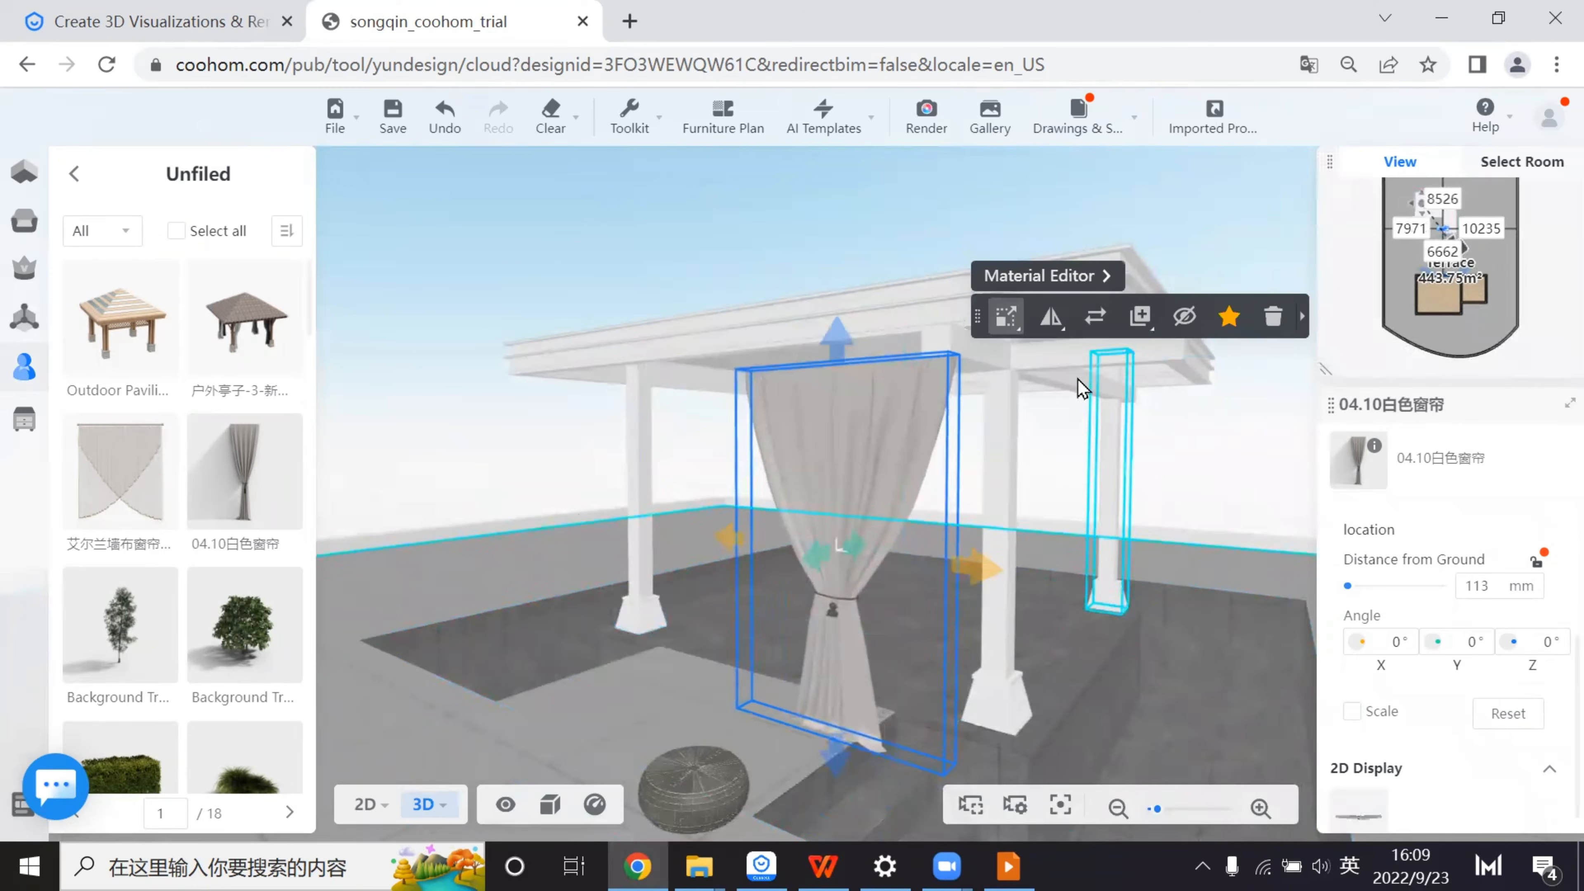
# - Move the stretched curtain toward the neighboring column, along the pavilion side that faces the walkway
pyautogui.moveTo(1006, 317)
pyautogui.click(973, 439)
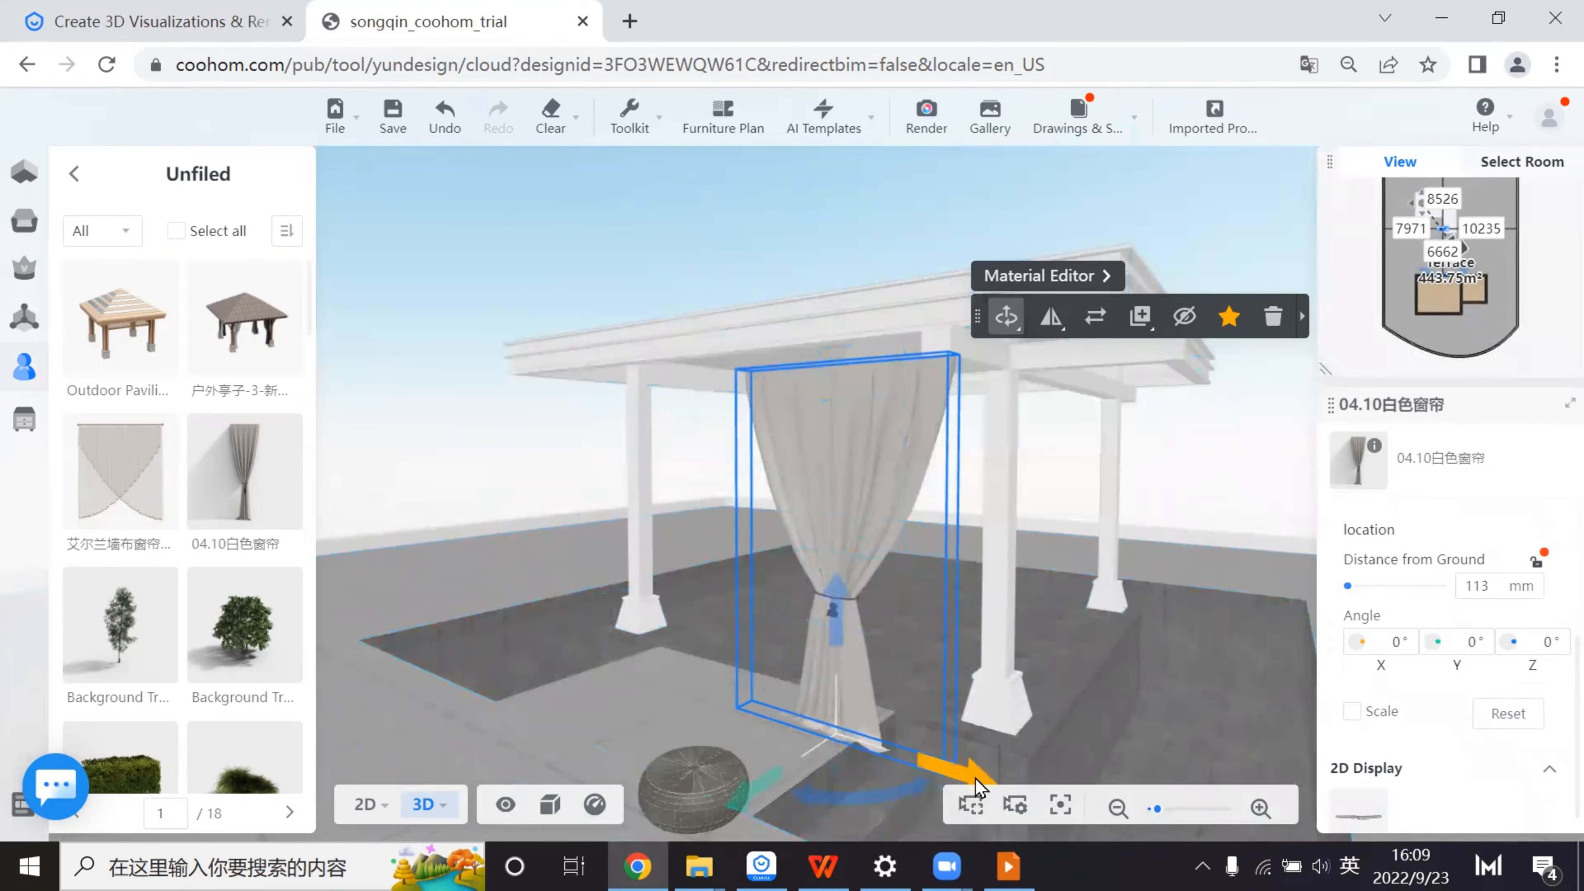
pyautogui.moveTo(955, 773); pyautogui.dragTo(695, 736)
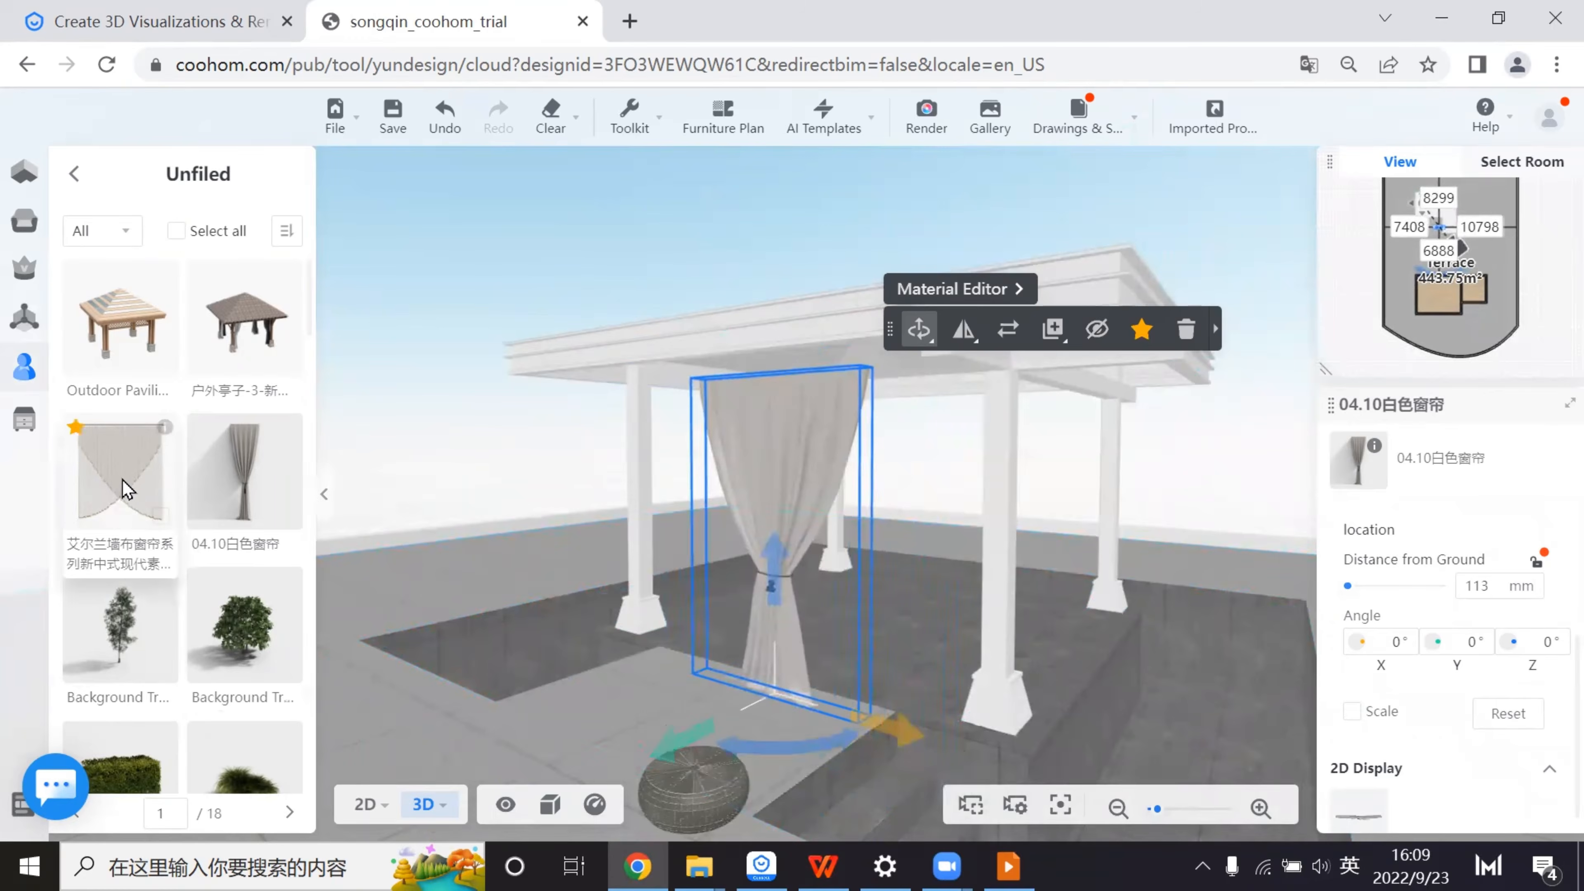
pyautogui.click(127, 490)
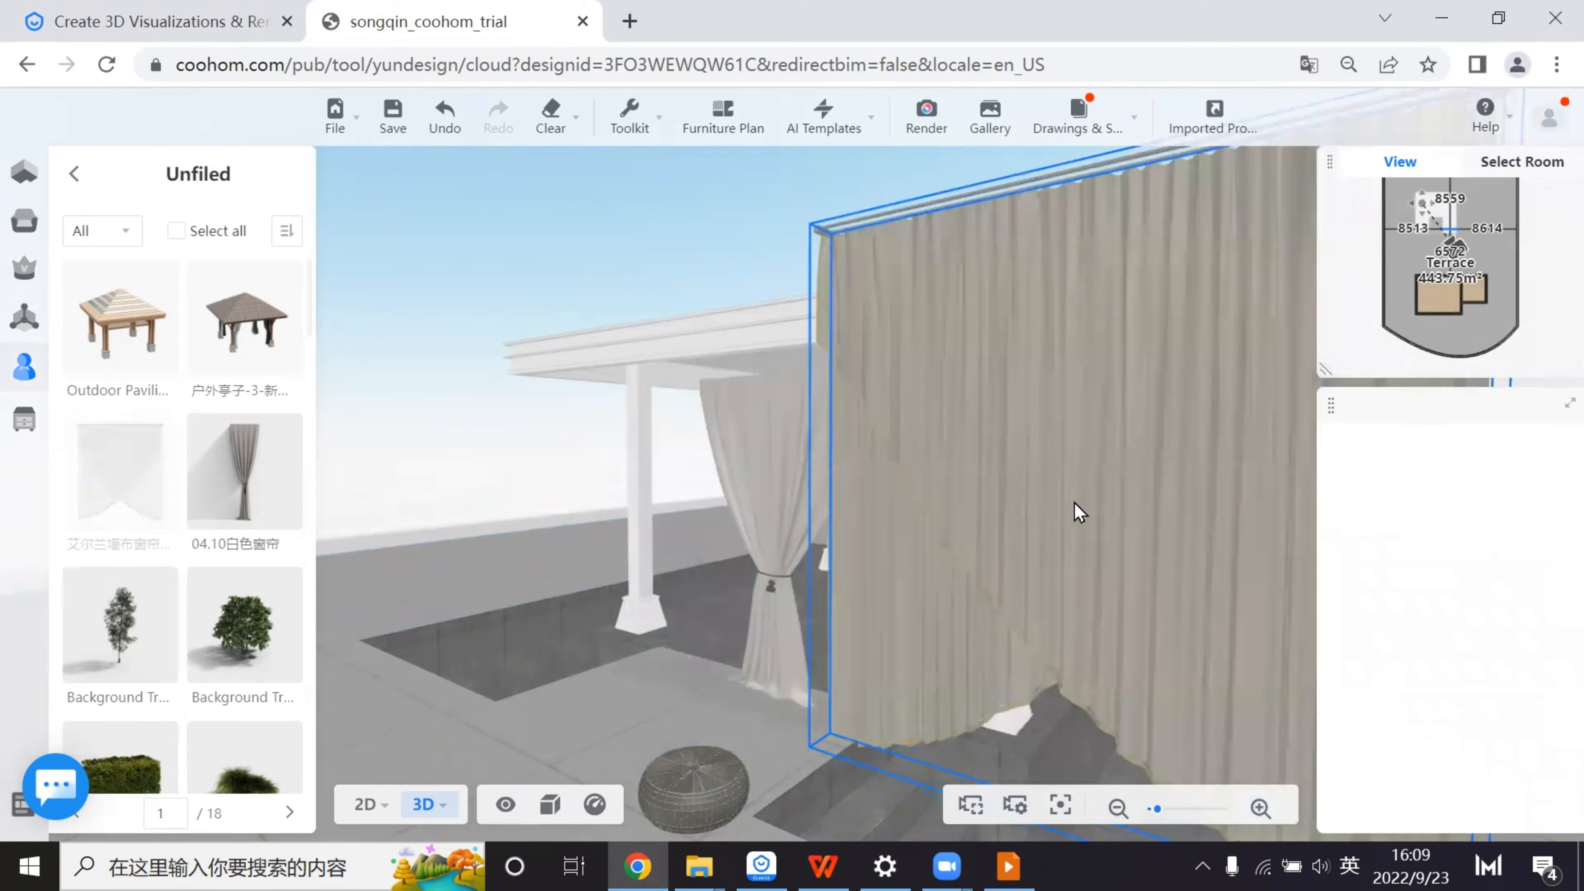
pyautogui.click(1080, 513)
pyautogui.click(1144, 305)
# - Turn the tied-back curtain to run along the pavilion's adjacent side and move it next to the corner column with crossing beams
pyautogui.moveTo(1054, 518); pyautogui.dragTo(543, 532)
pyautogui.press('s')
pyautogui.press('a')
pyautogui.click(545, 561)
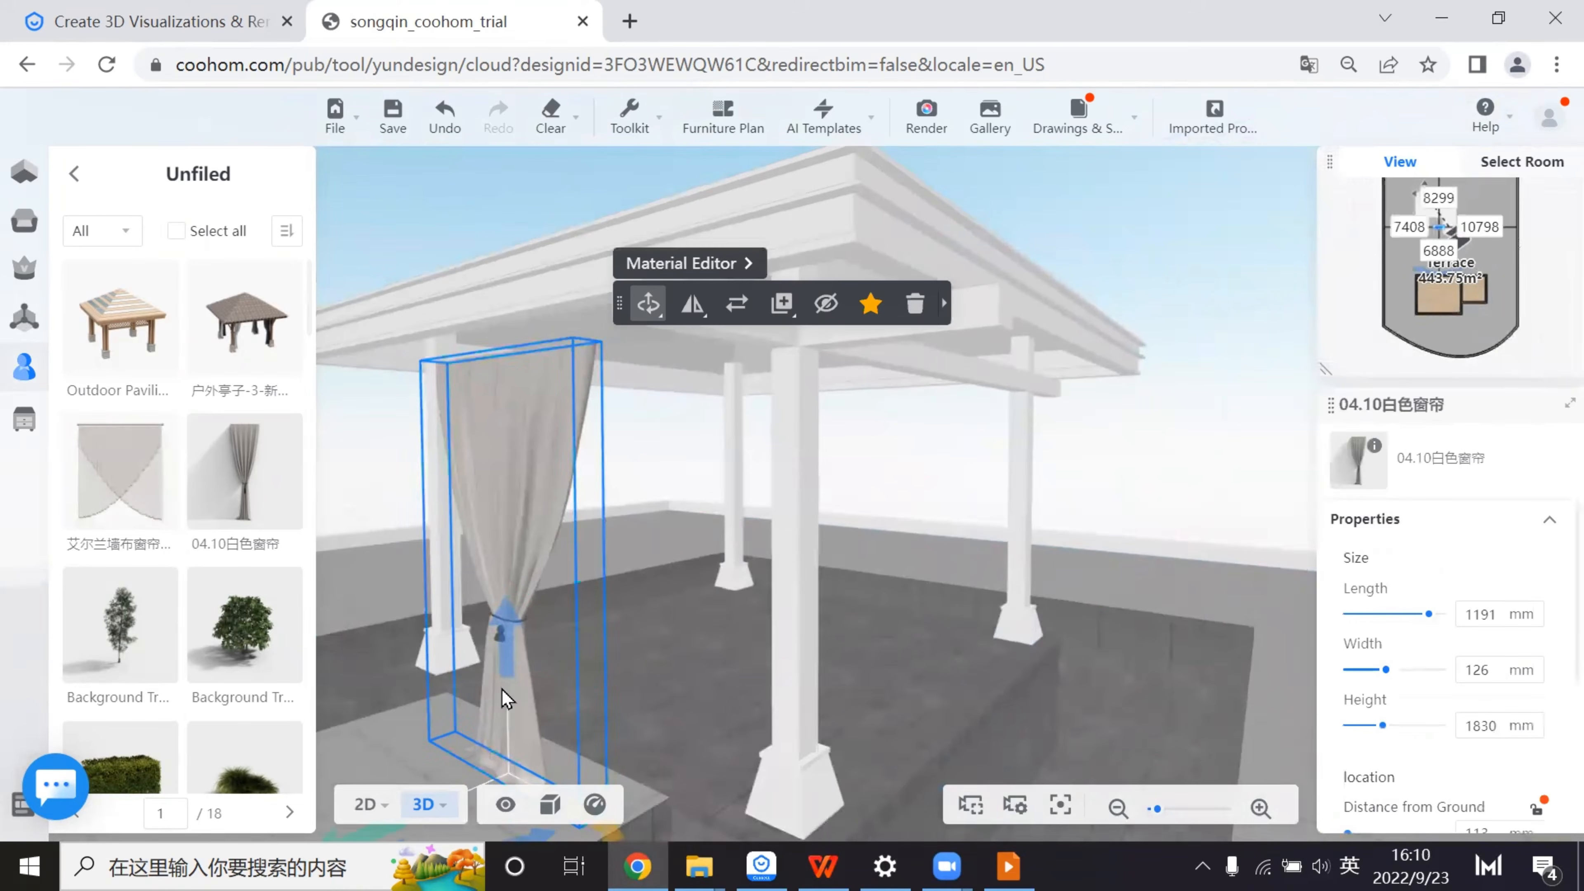
pyautogui.press('a')
pyautogui.moveTo(586, 758); pyautogui.dragTo(771, 647)
pyautogui.moveTo(942, 652); pyautogui.dragTo(1062, 695)
pyautogui.moveTo(823, 655); pyautogui.dragTo(973, 698)
# - Place the Spa Massage bed from the Unfiled favorites under the pavilion roof, adjust its position between the columns, and dismiss the matching-item suggestions
pyautogui.scroll(-1, 271, 619)
pyautogui.scroll(-10, 269, 621)
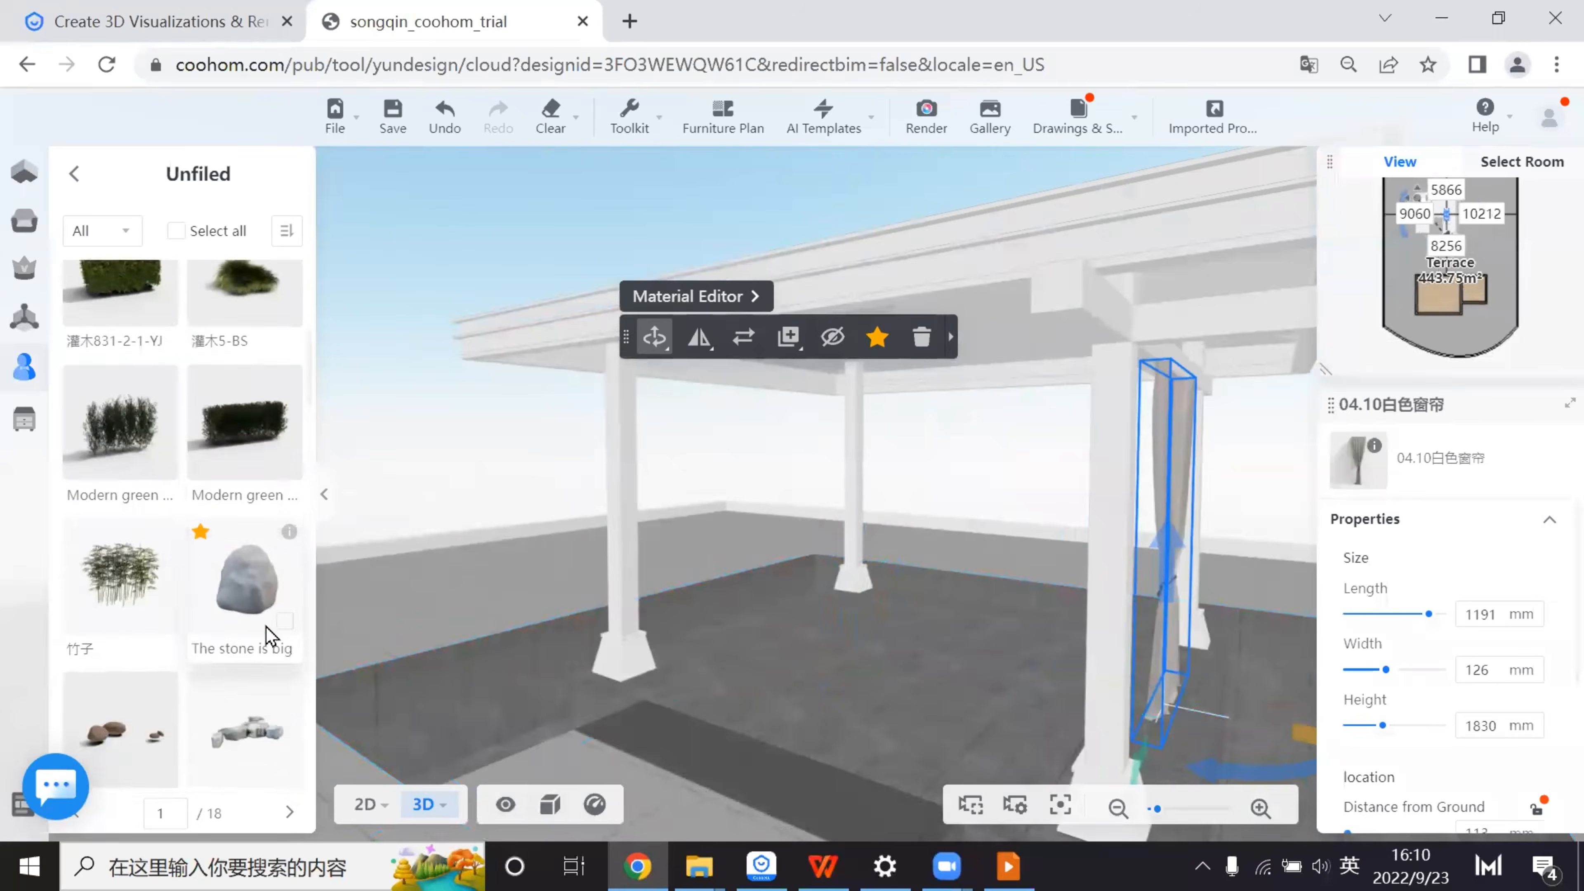
pyautogui.scroll(-5, 266, 627)
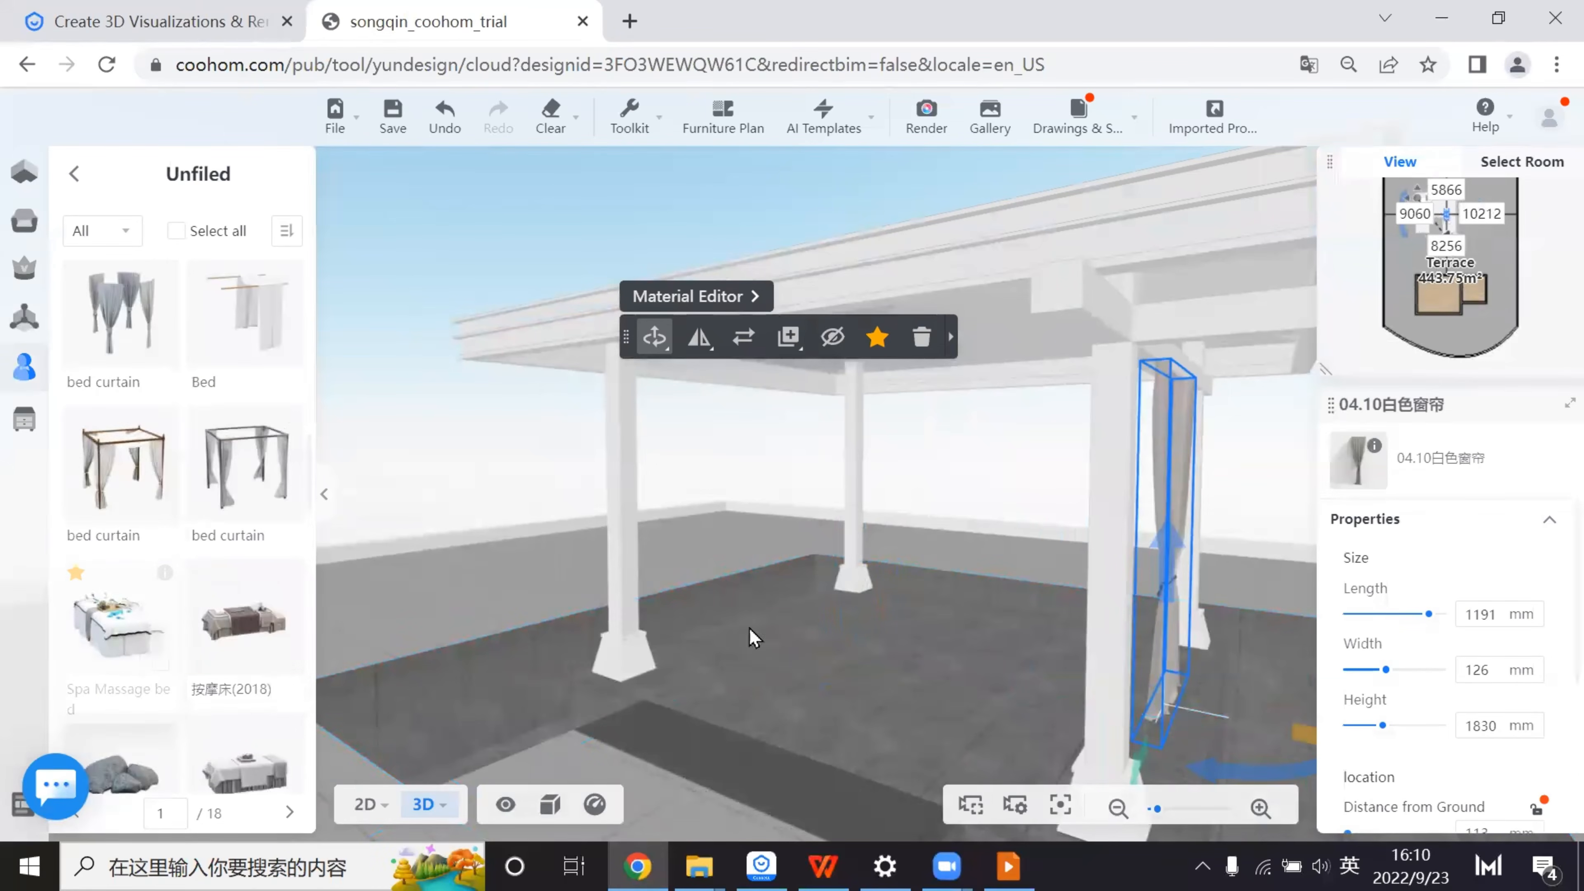
pyautogui.moveTo(749, 627); pyautogui.dragTo(1111, 670)
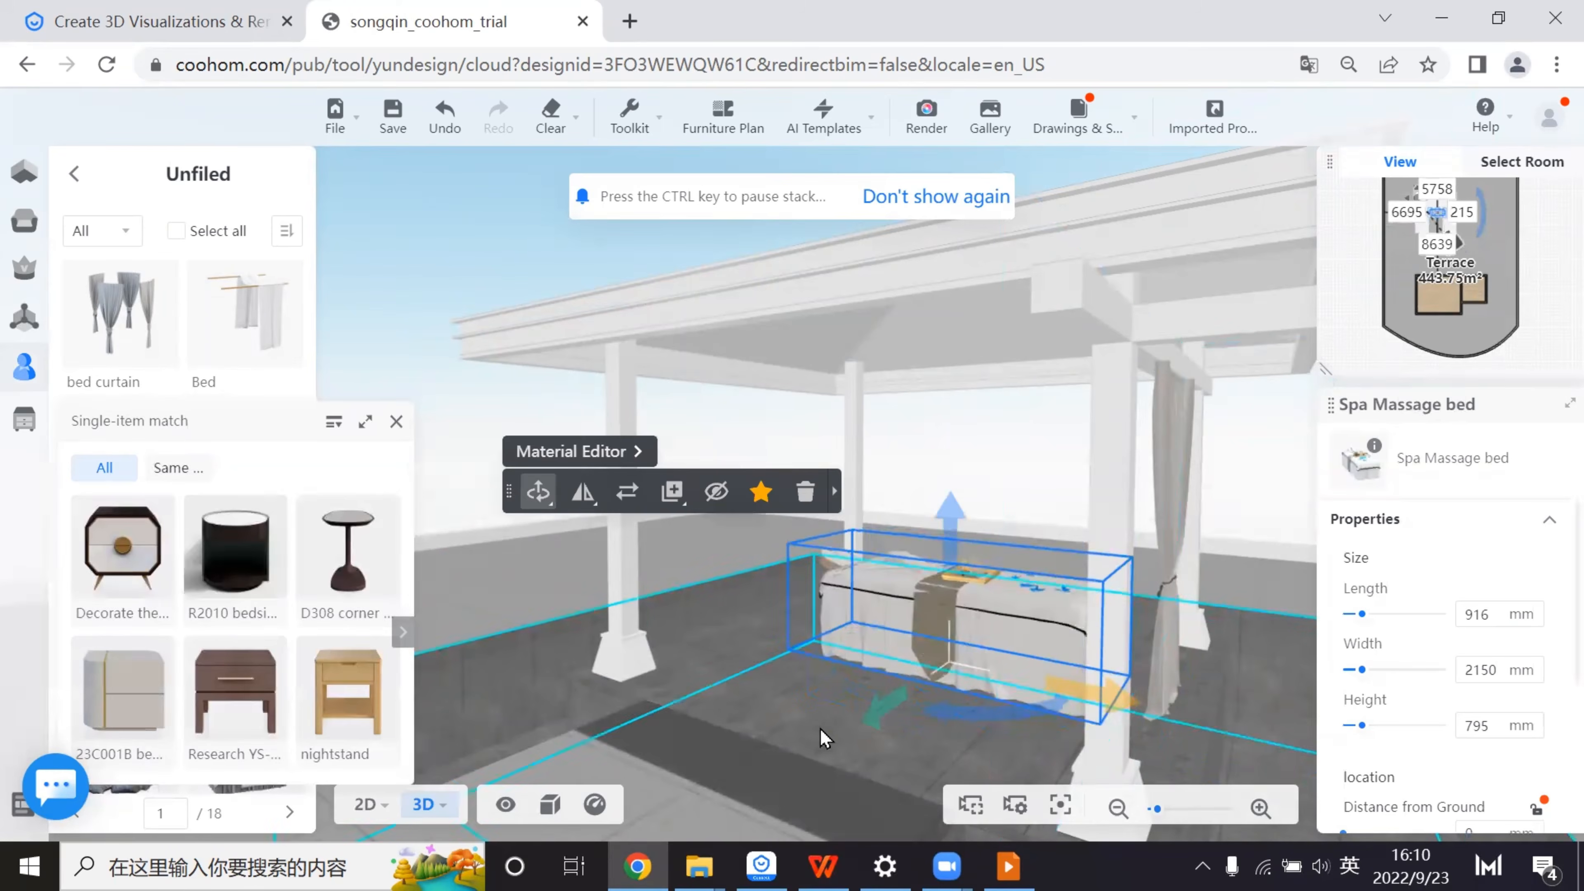
pyautogui.moveTo(825, 738); pyautogui.dragTo(1091, 683)
pyautogui.moveTo(942, 695); pyautogui.dragTo(1064, 666)
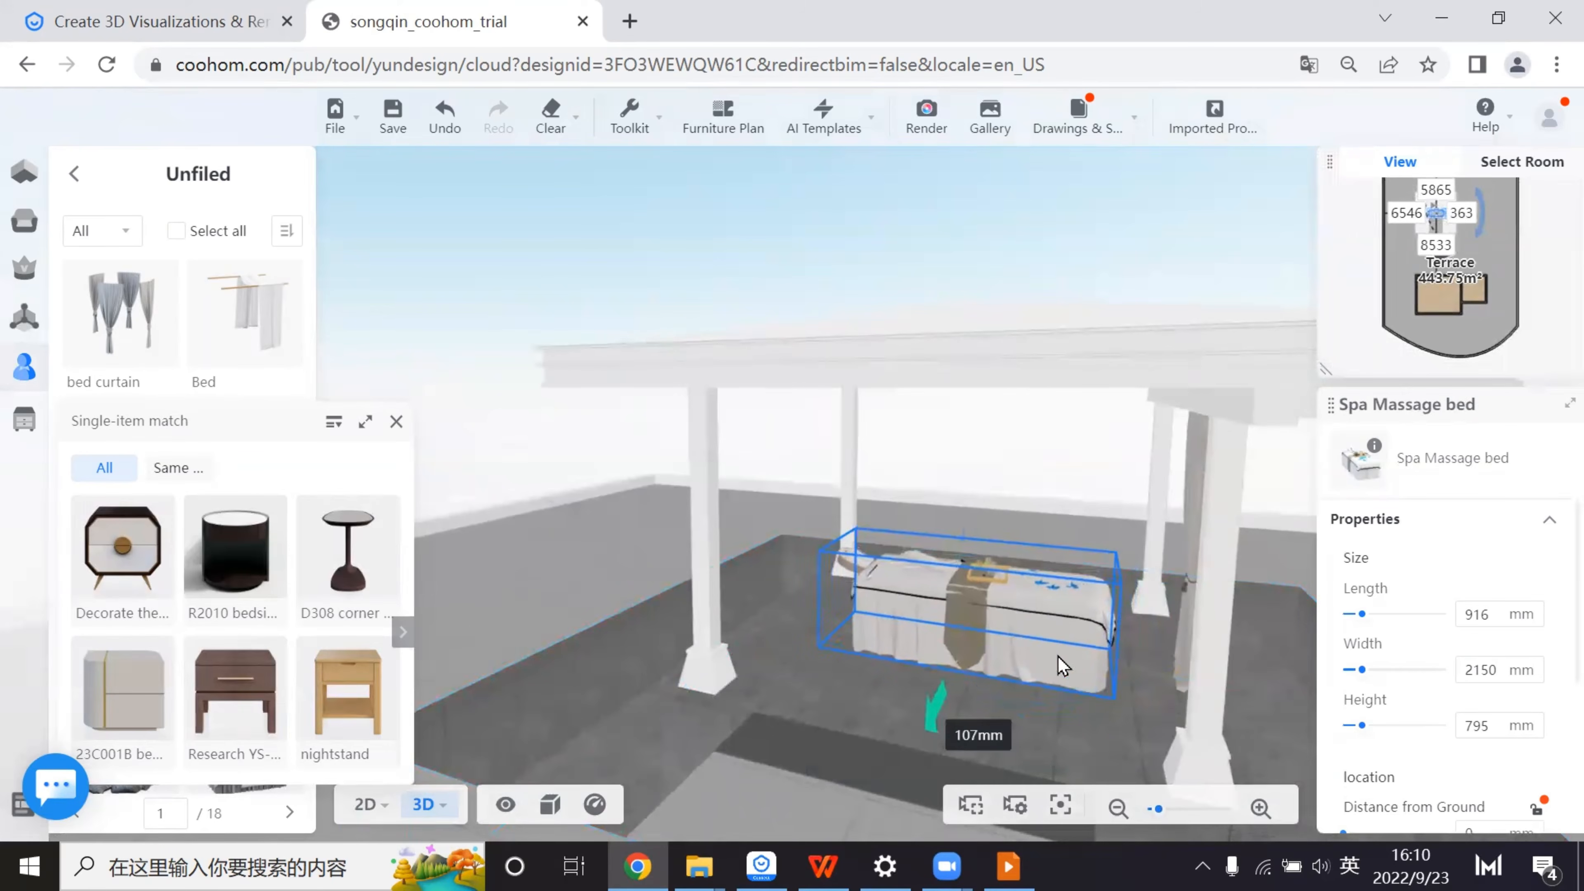
pyautogui.click(748, 490)
pyautogui.moveTo(920, 692); pyautogui.dragTo(1037, 700)
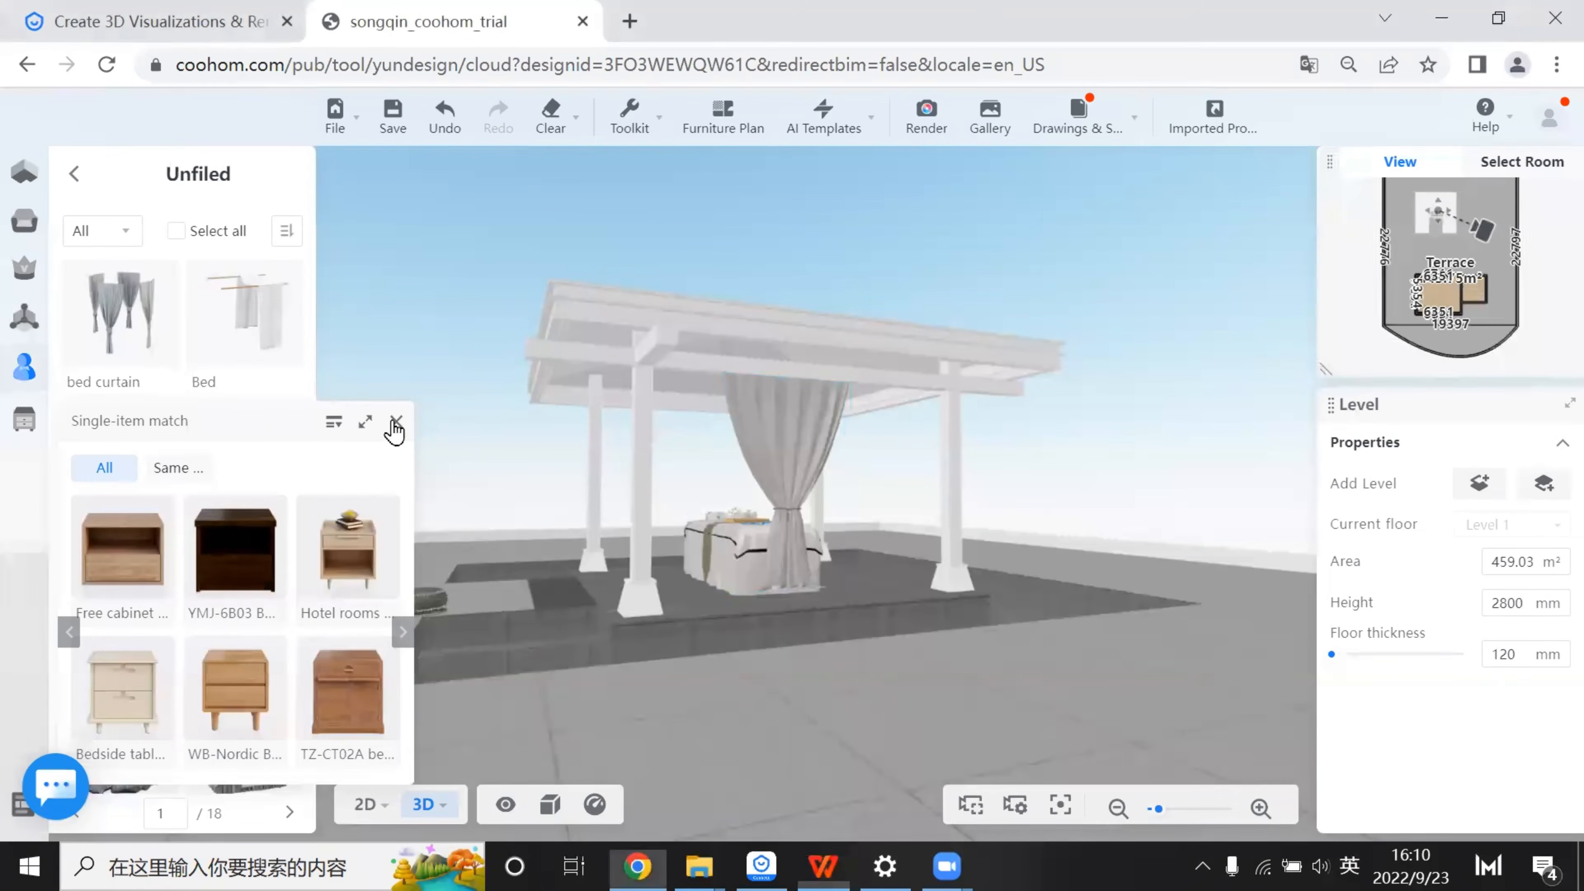
pyautogui.click(396, 422)
# - Examine the ready-made pavilion models in the favorites and inspect the furnished pavilion from several sides
pyautogui.scroll(-5, 182, 376)
pyautogui.scroll(2, 182, 377)
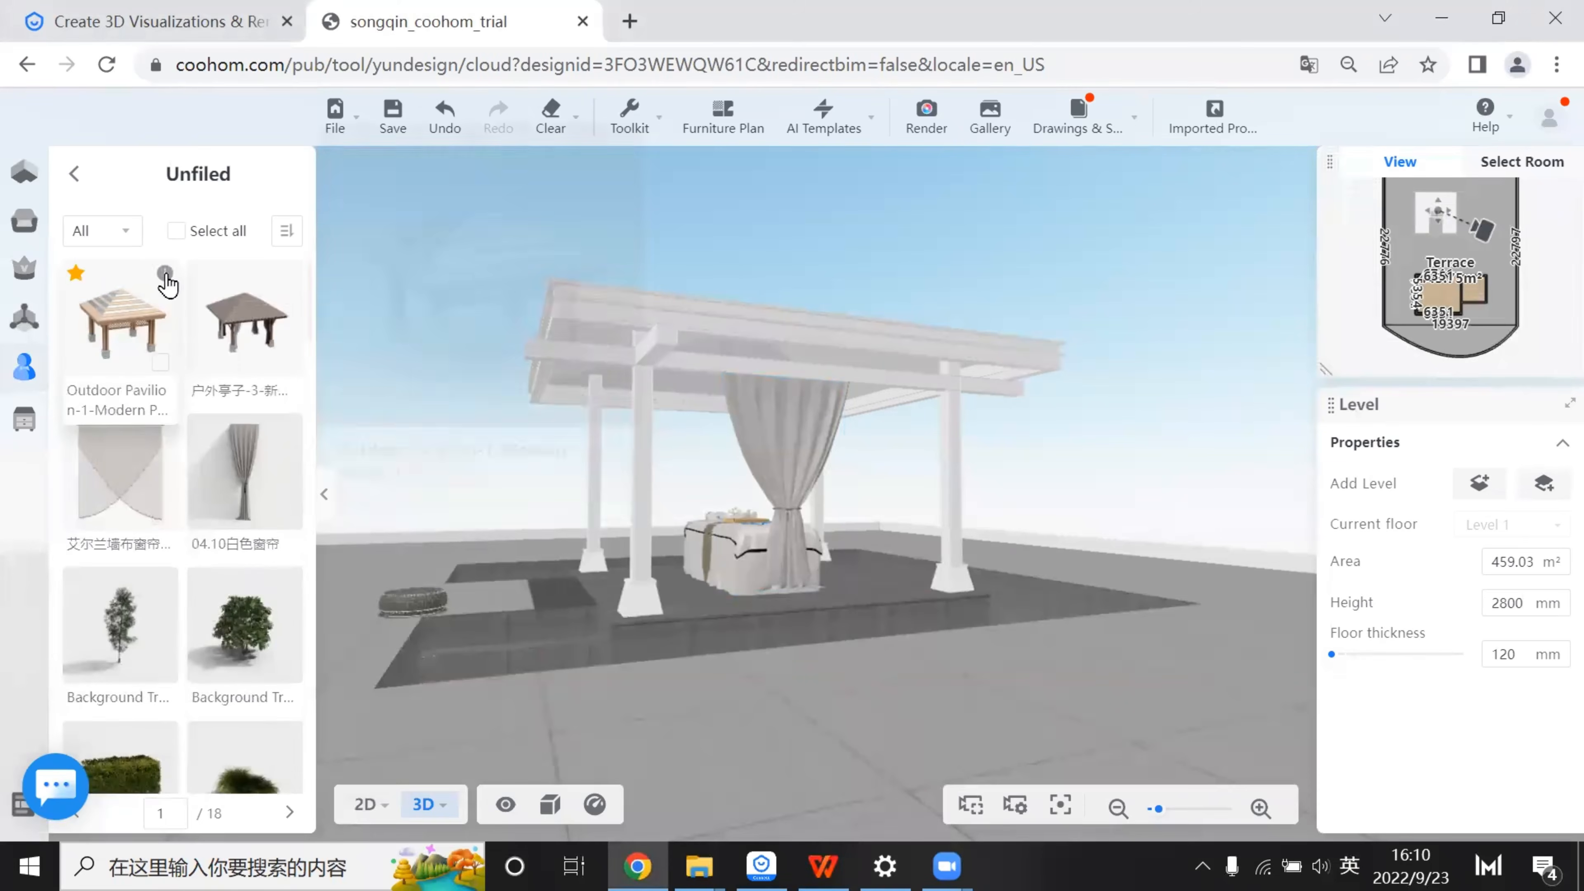
pyautogui.moveTo(165, 276)
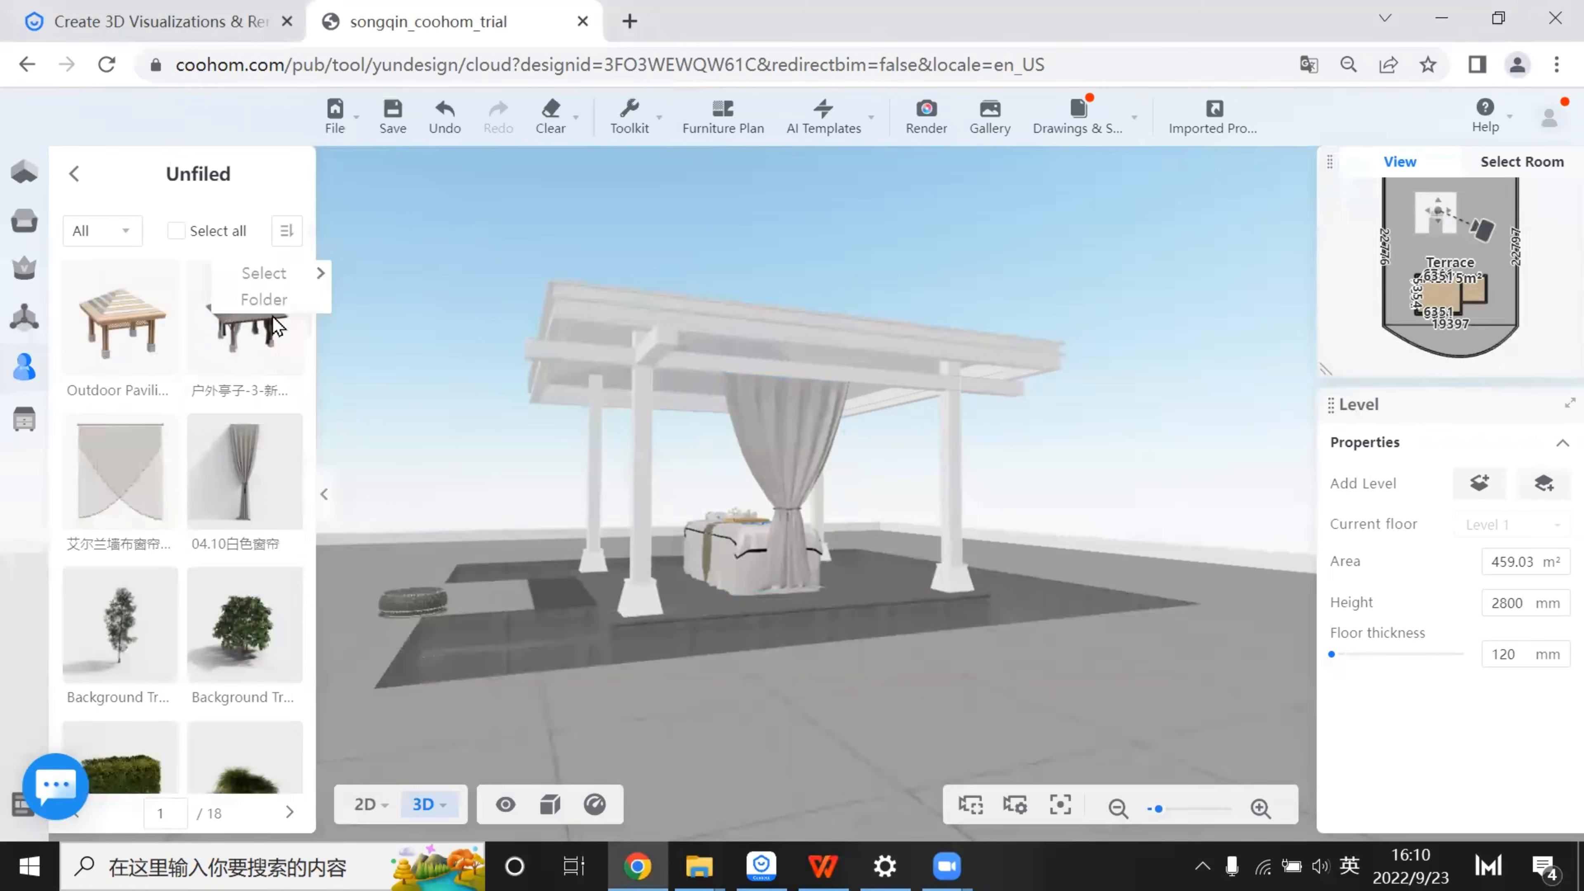
pyautogui.moveTo(290, 276)
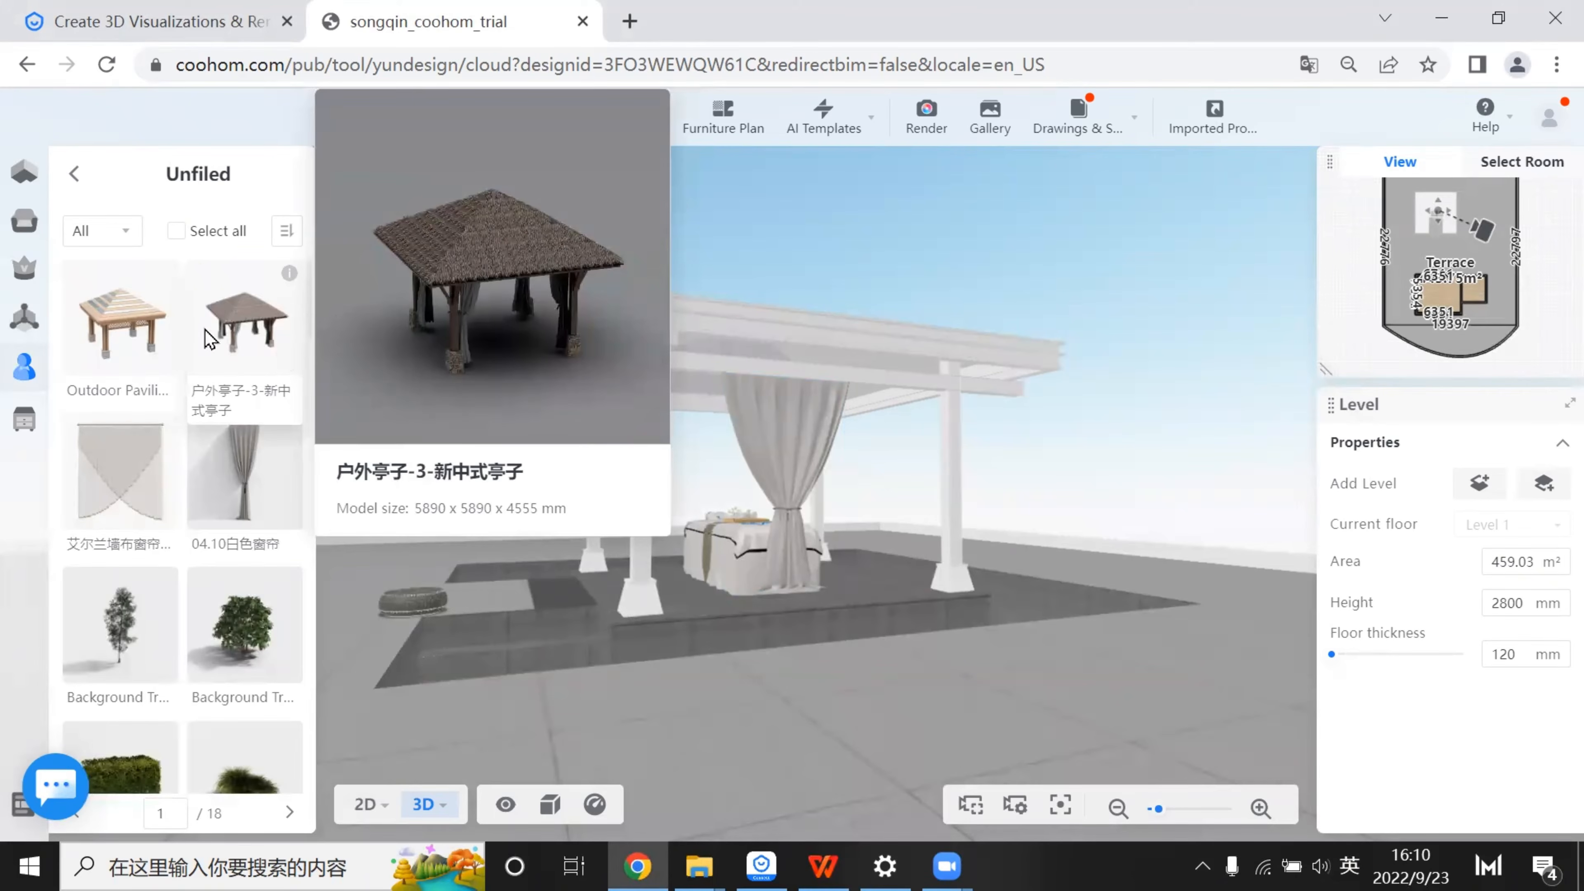
pyautogui.moveTo(1050, 672); pyautogui.dragTo(923, 624)
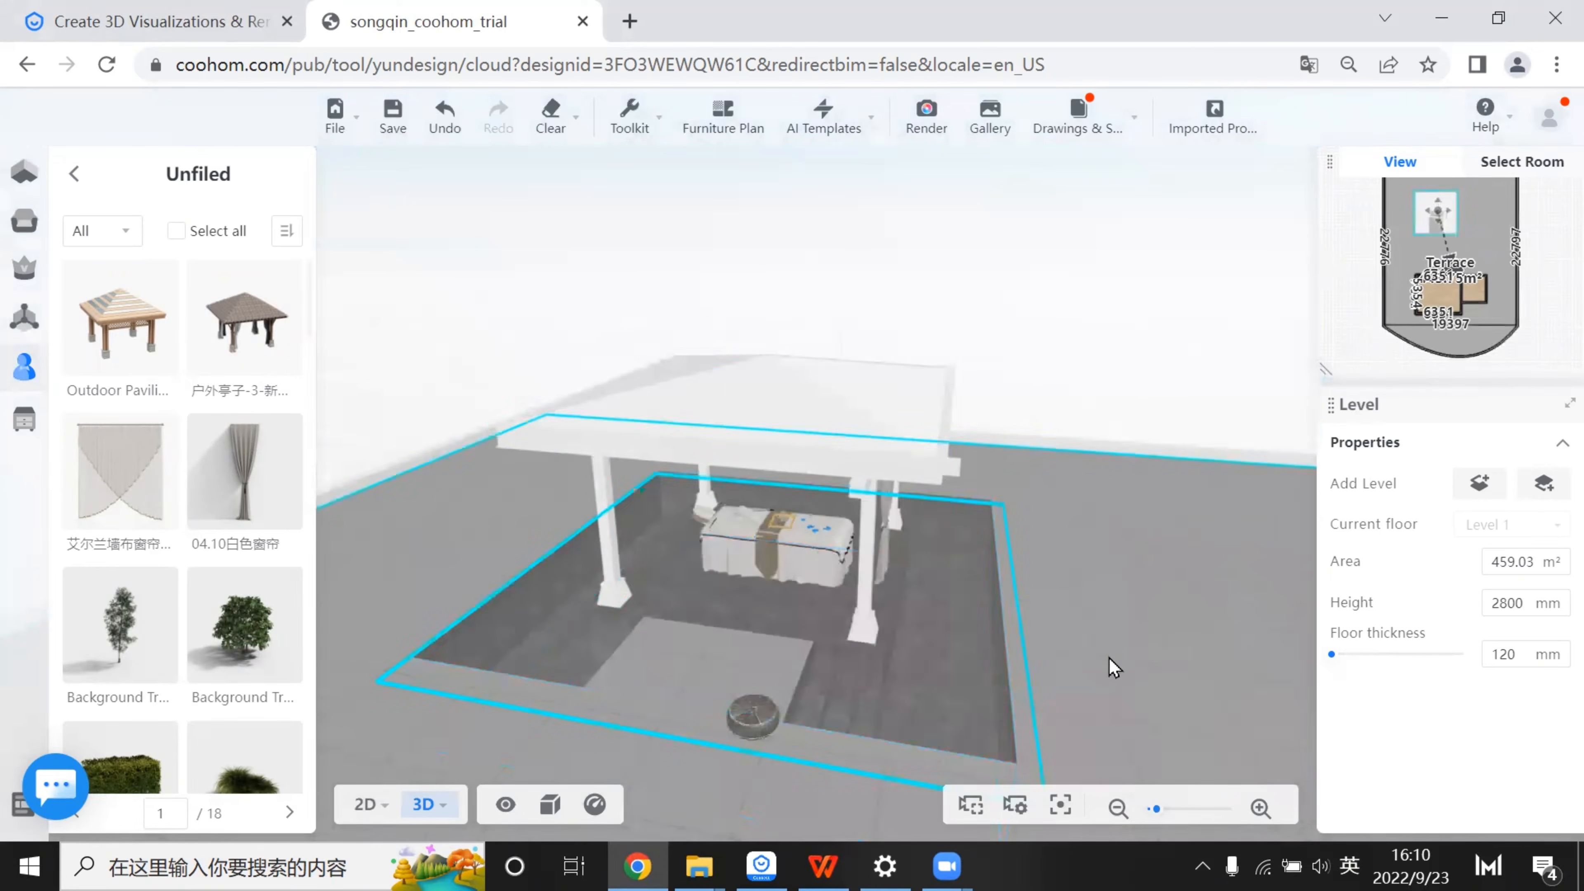
pyautogui.moveTo(1115, 667); pyautogui.dragTo(1209, 640)
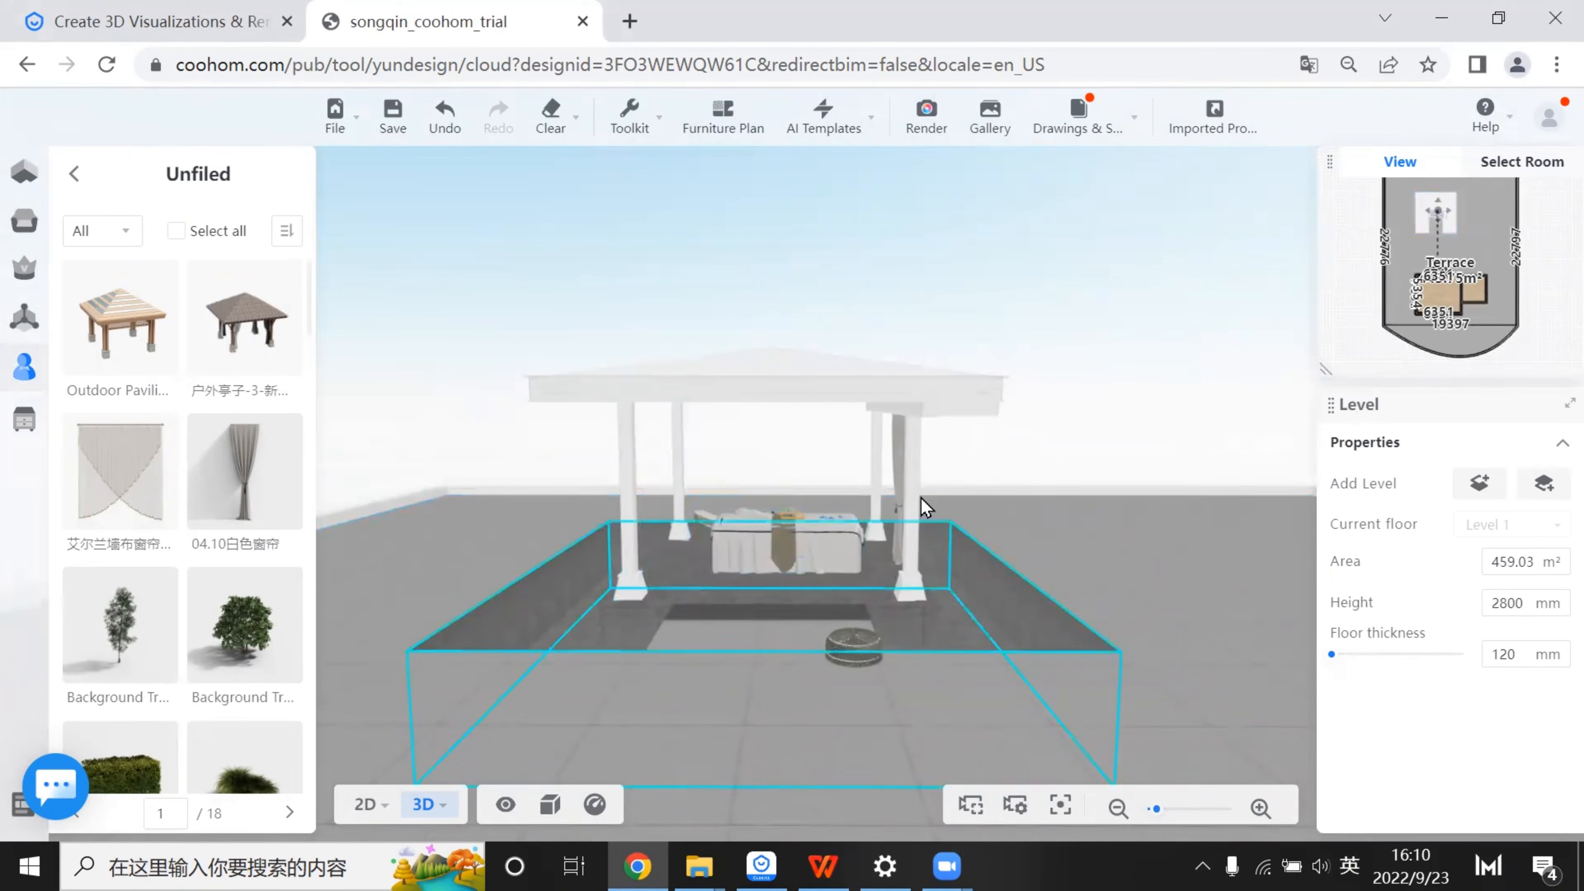
pyautogui.moveTo(1058, 655); pyautogui.dragTo(1098, 643)
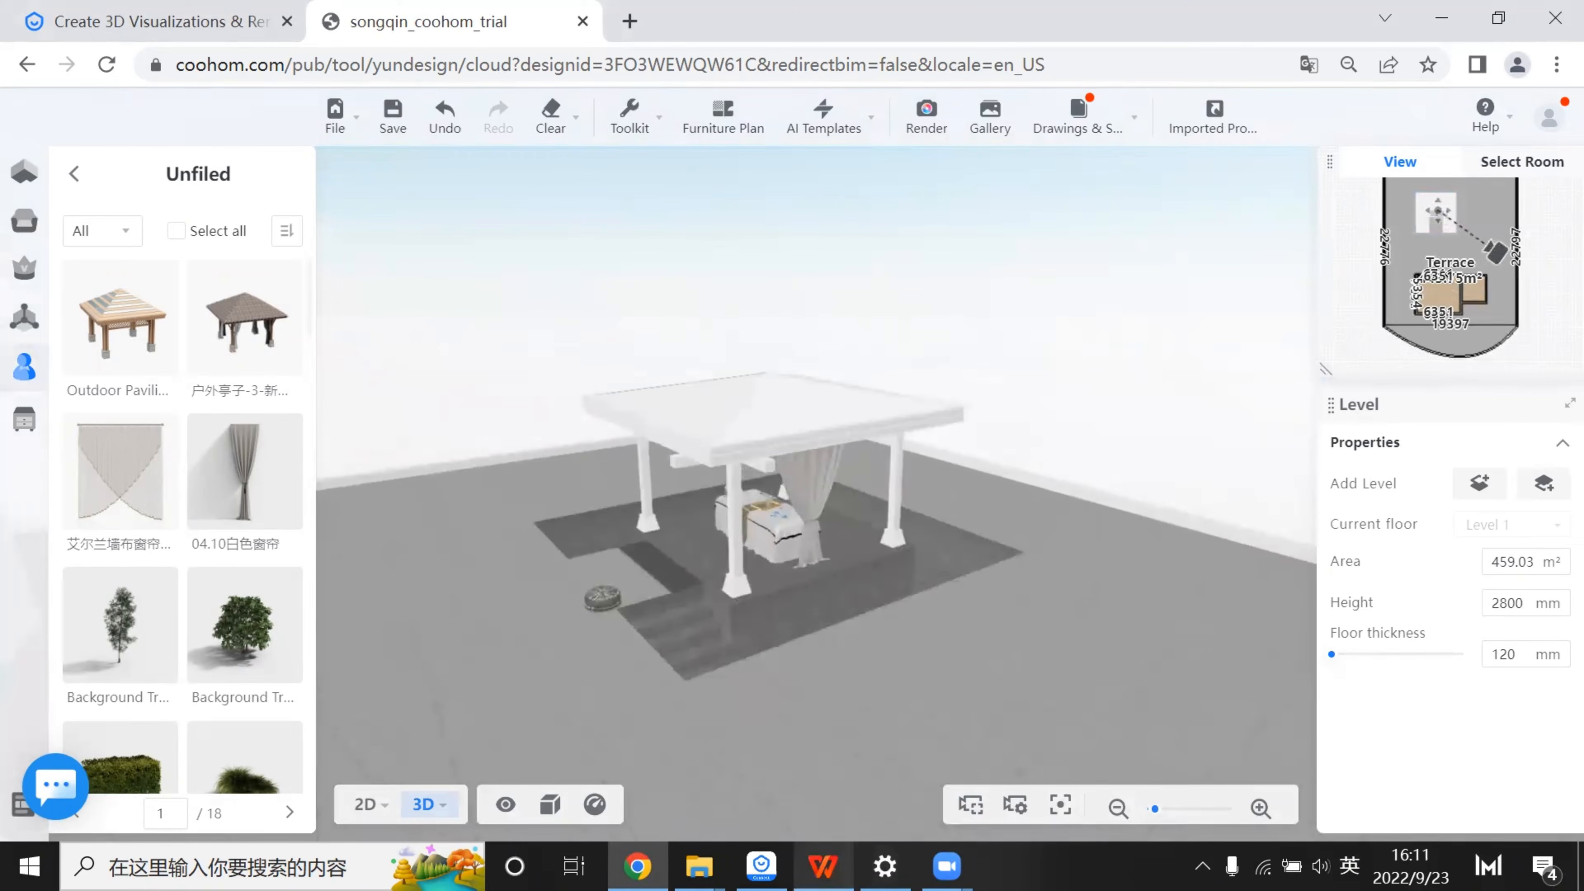
# - Switch to the WPS presentation's reference pavilion slide and compare its labelled elements with the modeled terrace in Coohom
pyautogui.hotkey('alt', 'Tab')
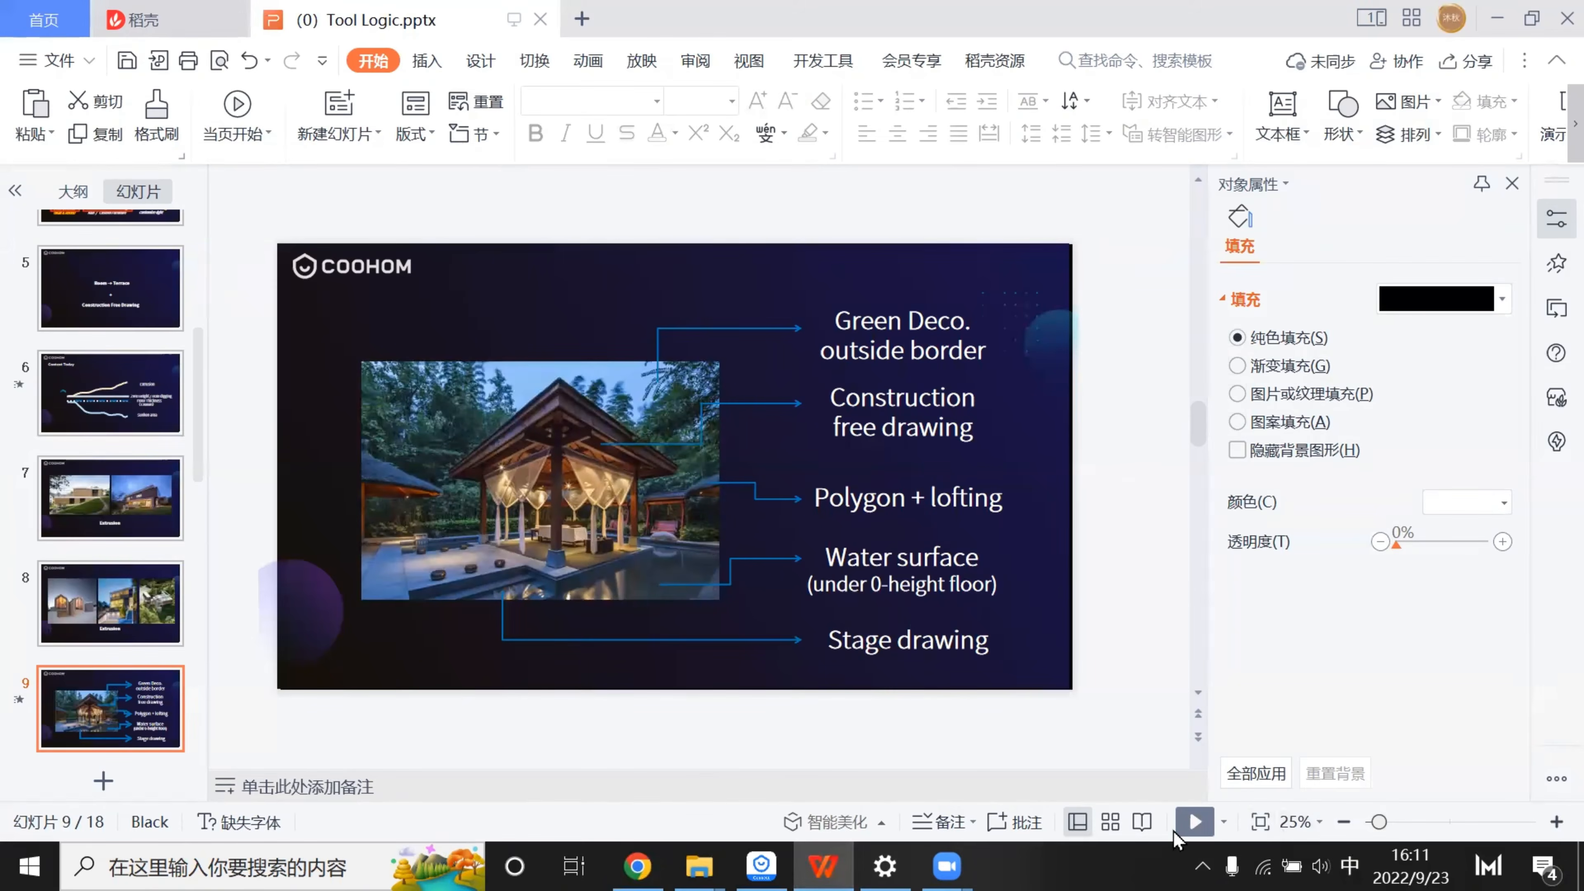
pyautogui.click(1194, 824)
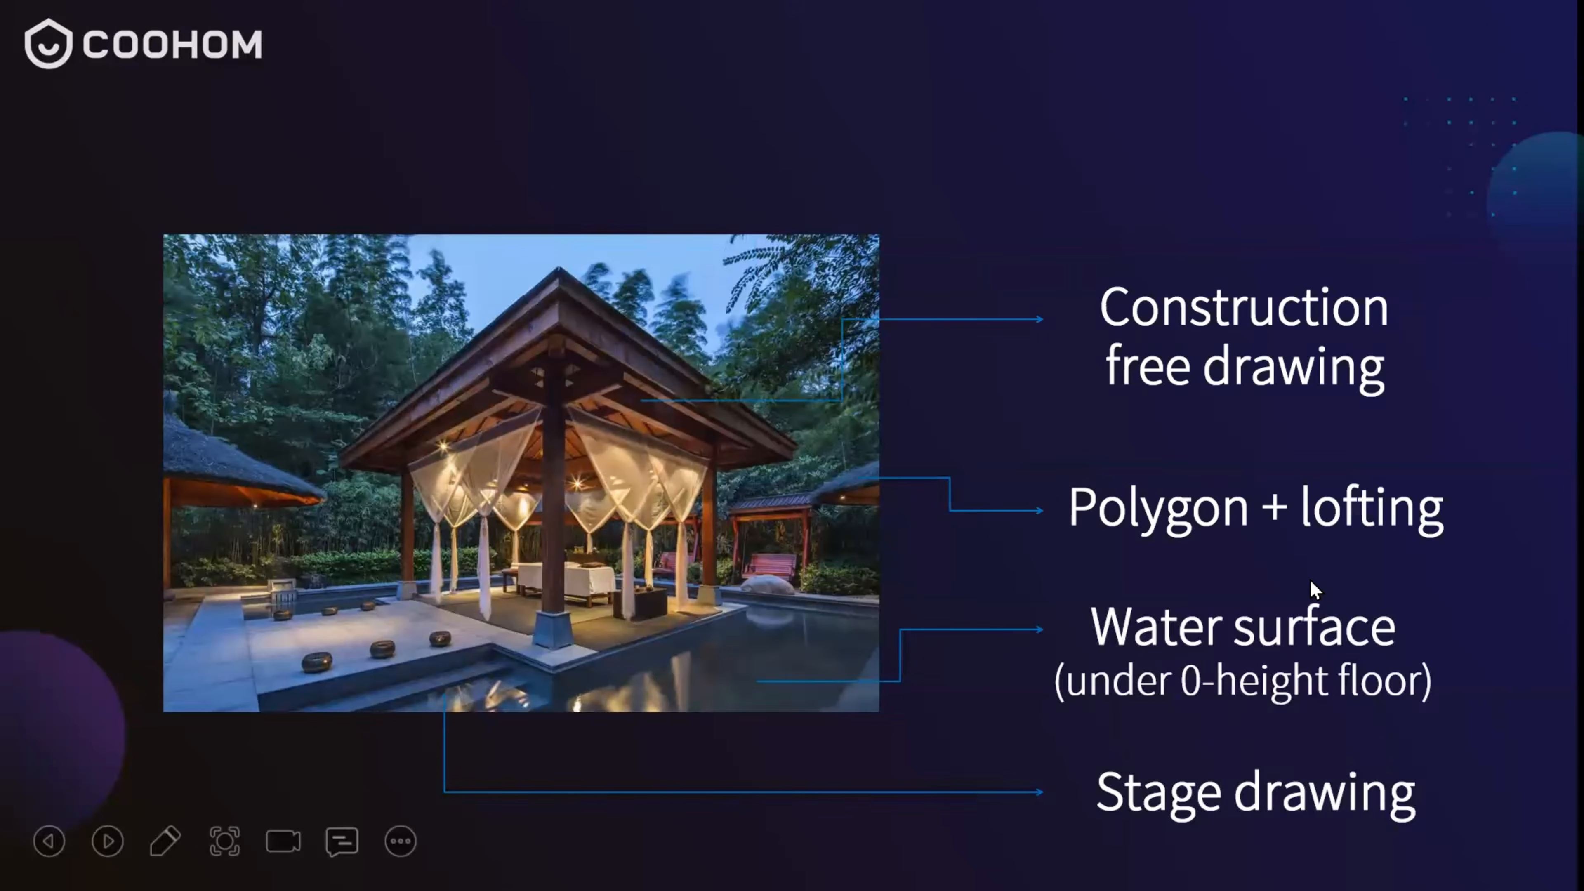
pyautogui.click(1211, 366)
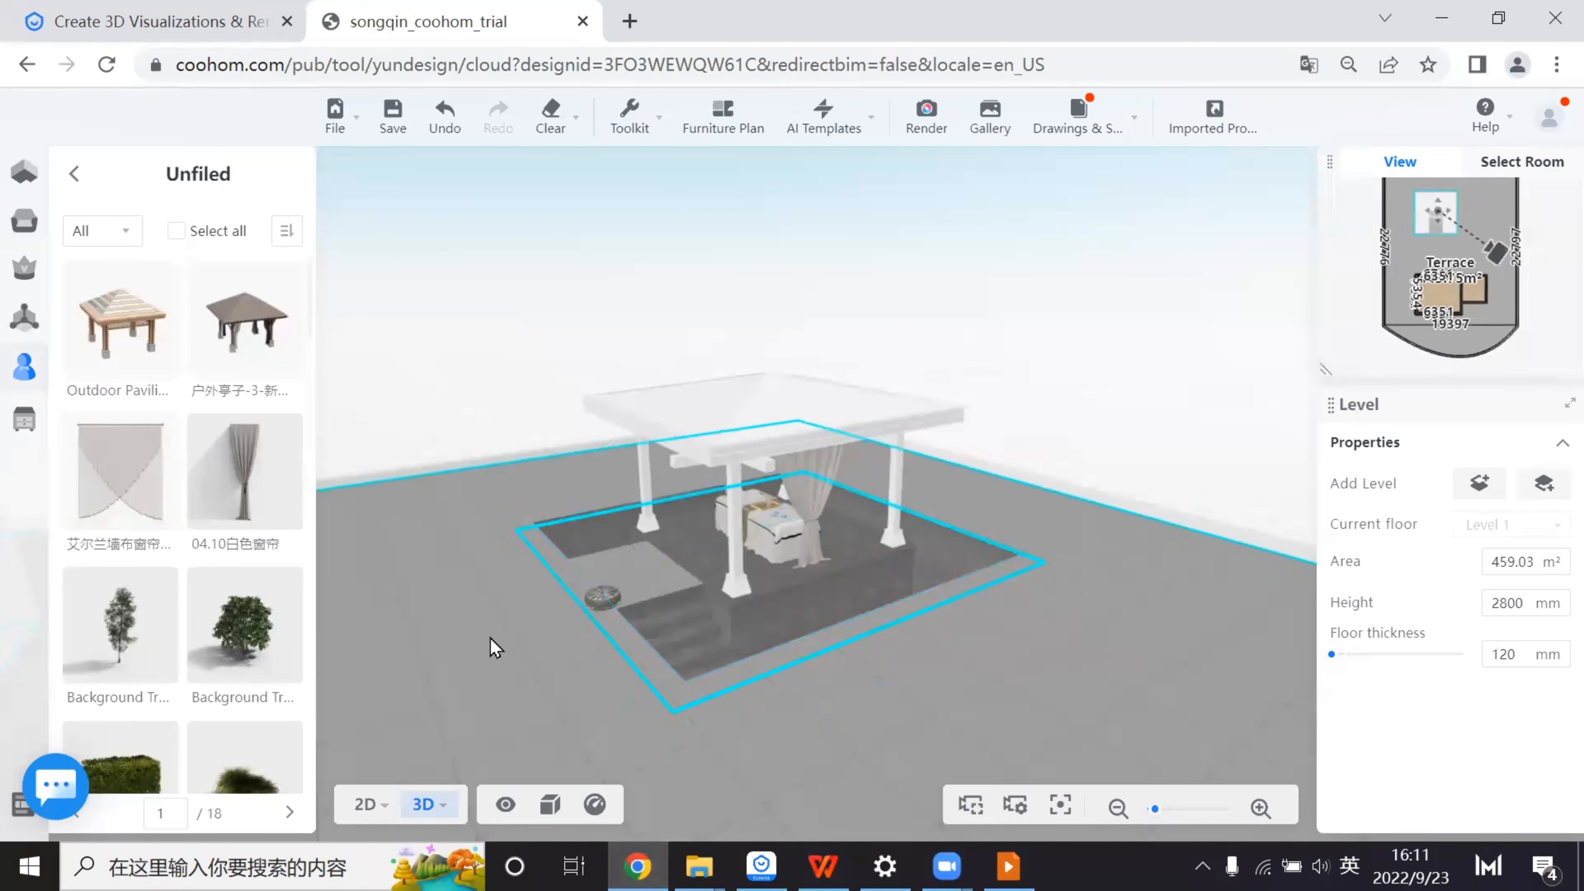
pyautogui.moveTo(496, 648); pyautogui.dragTo(311, 513)
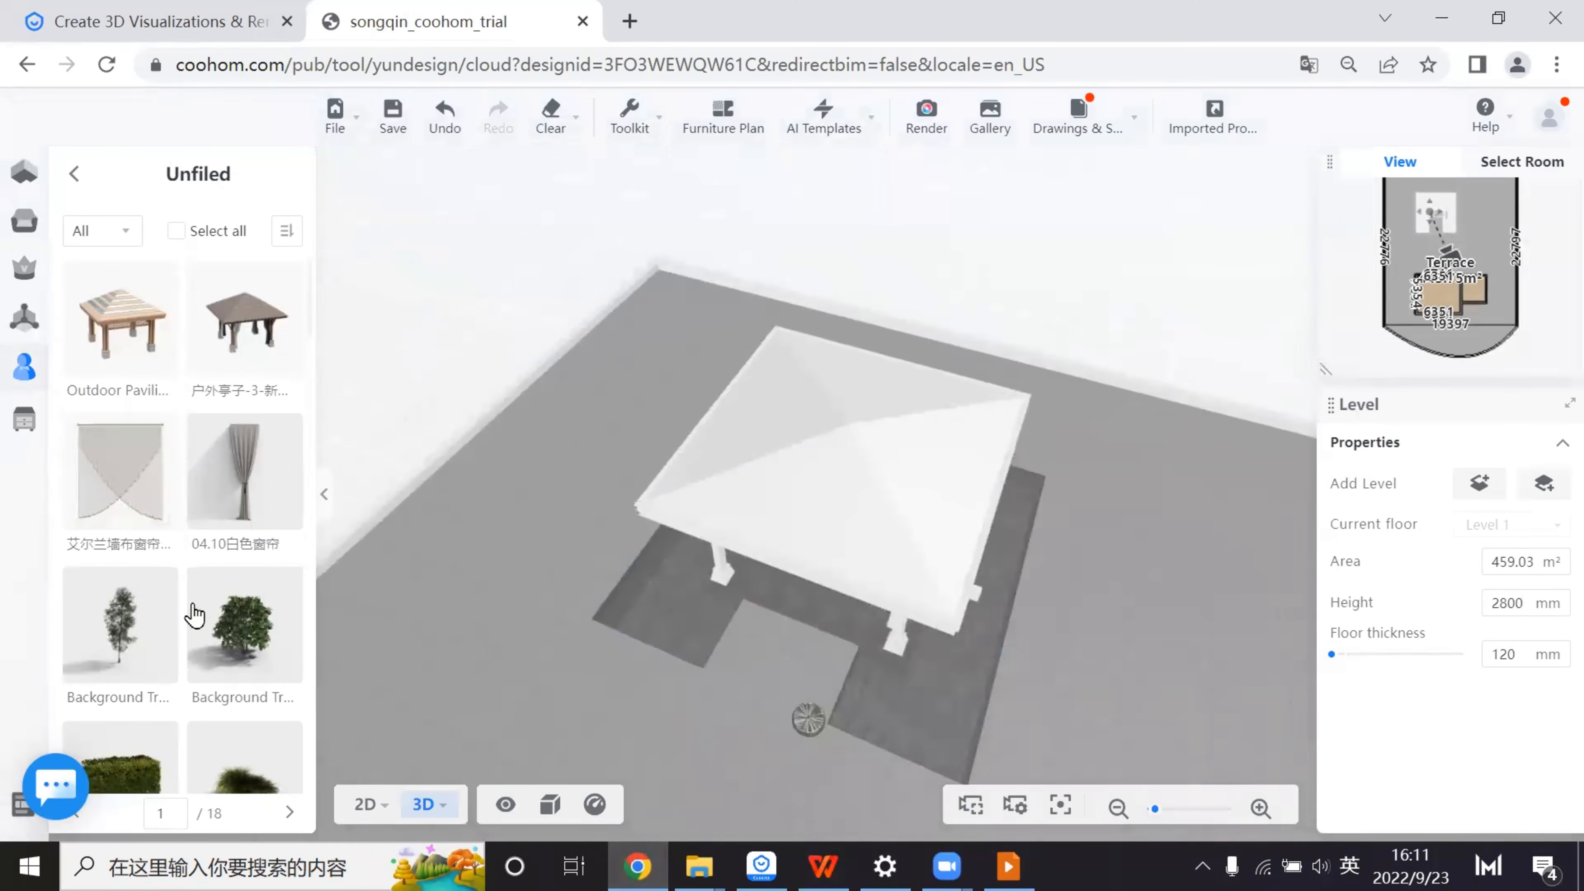
pyautogui.click(25, 367)
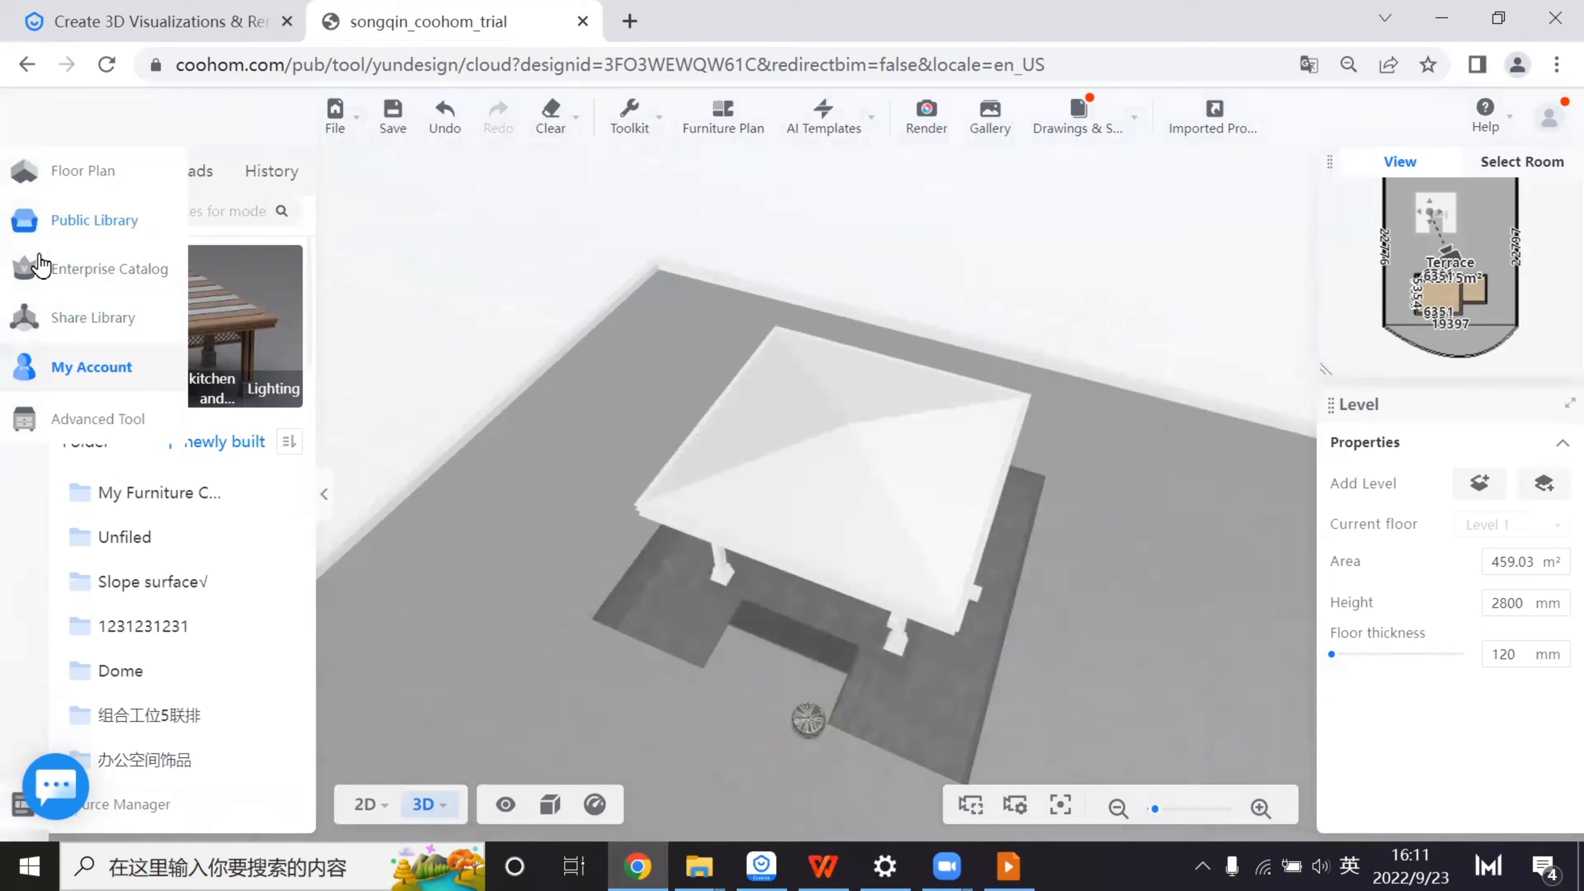
pyautogui.click(24, 223)
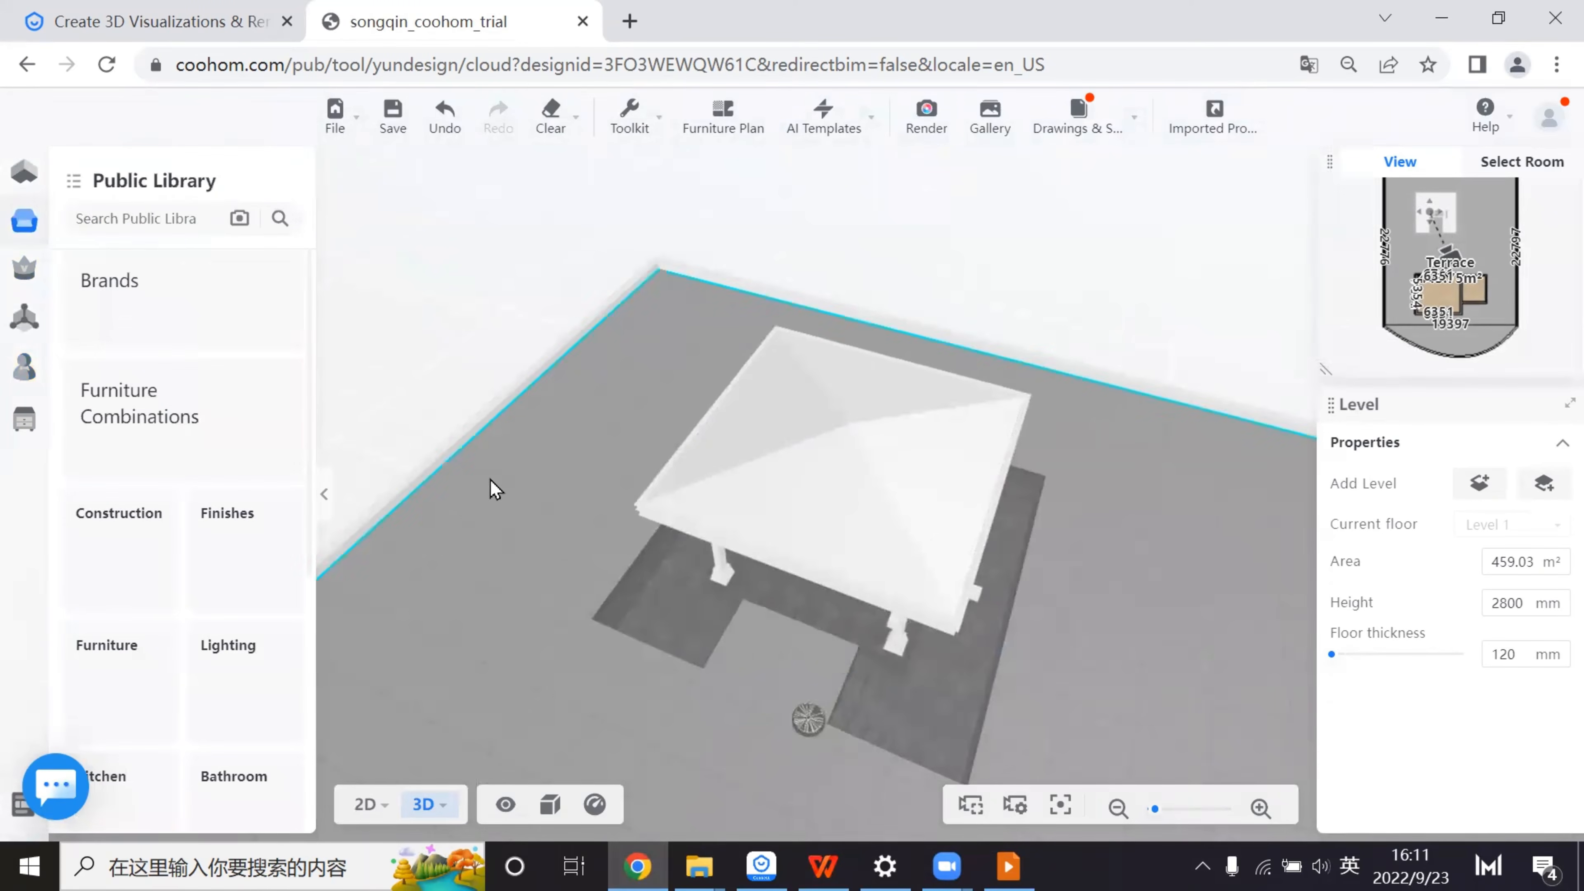
pyautogui.moveTo(493, 490); pyautogui.dragTo(652, 658)
pyautogui.moveTo(15, 422)
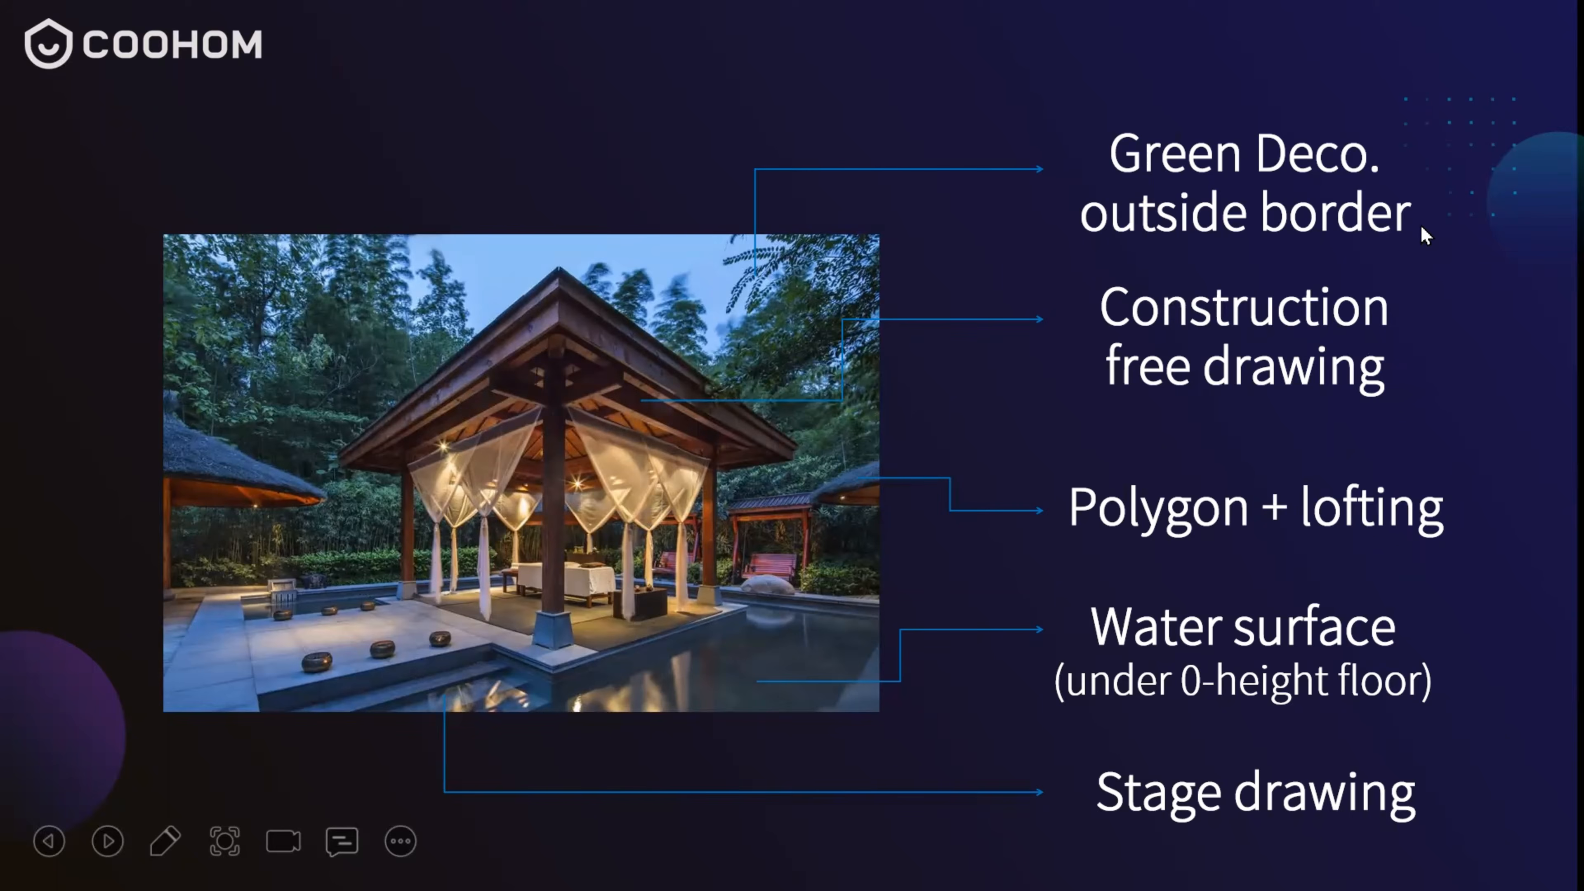
pyautogui.press('super+d')
pyautogui.click(628, 856)
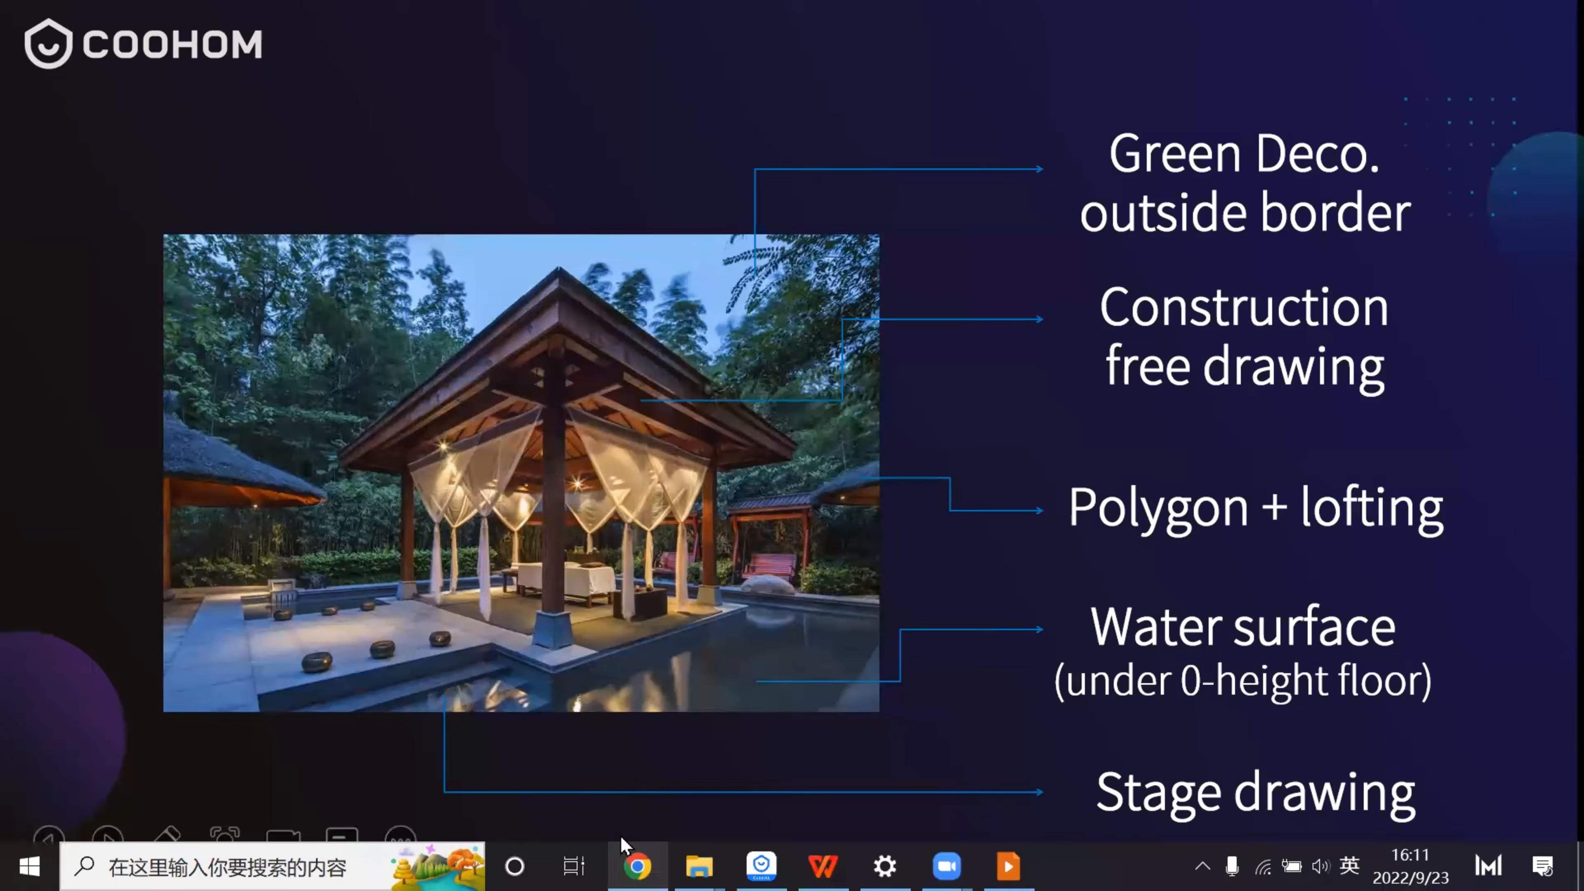
pyautogui.scroll(5, 866, 581)
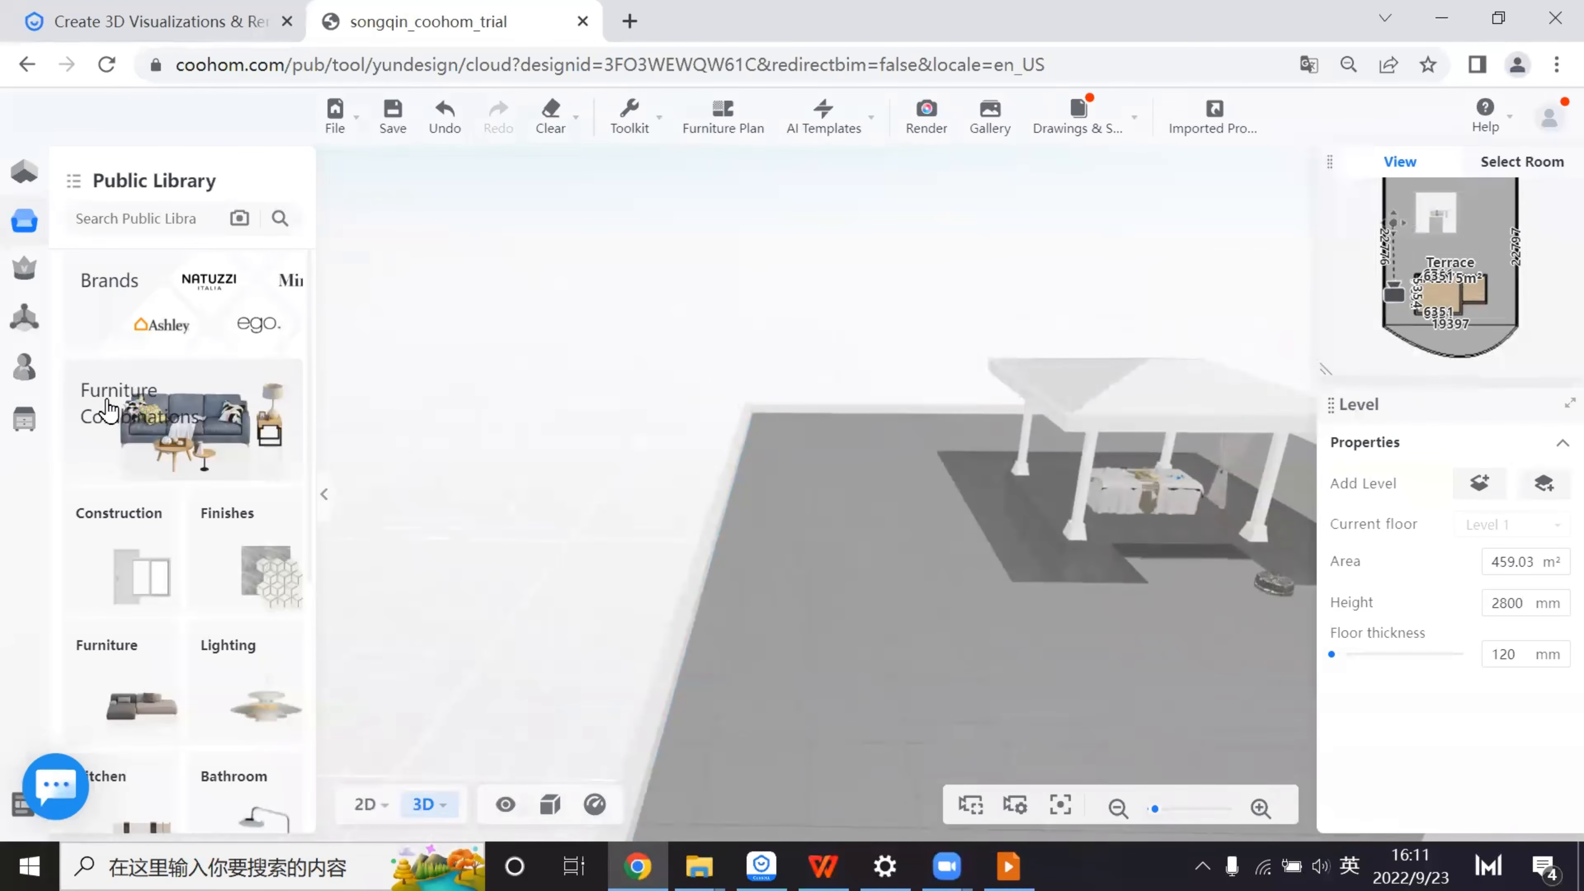
# - Place the 竹子 bamboo model from the Unfiled favorites folder on the terrace beside the pavilion
pyautogui.click(14, 374)
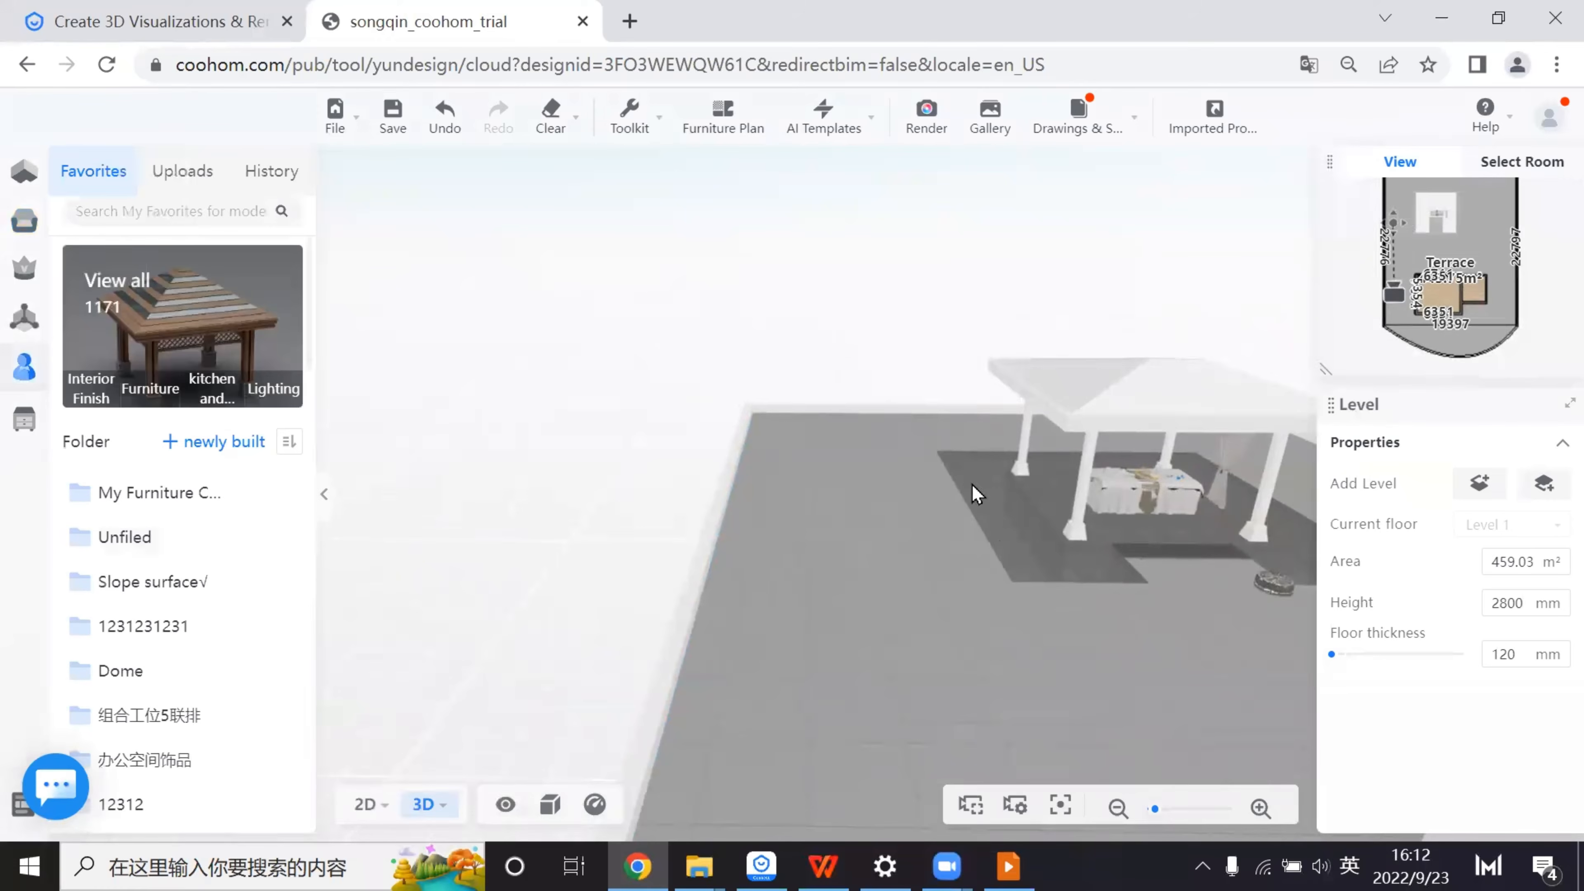
pyautogui.click(114, 537)
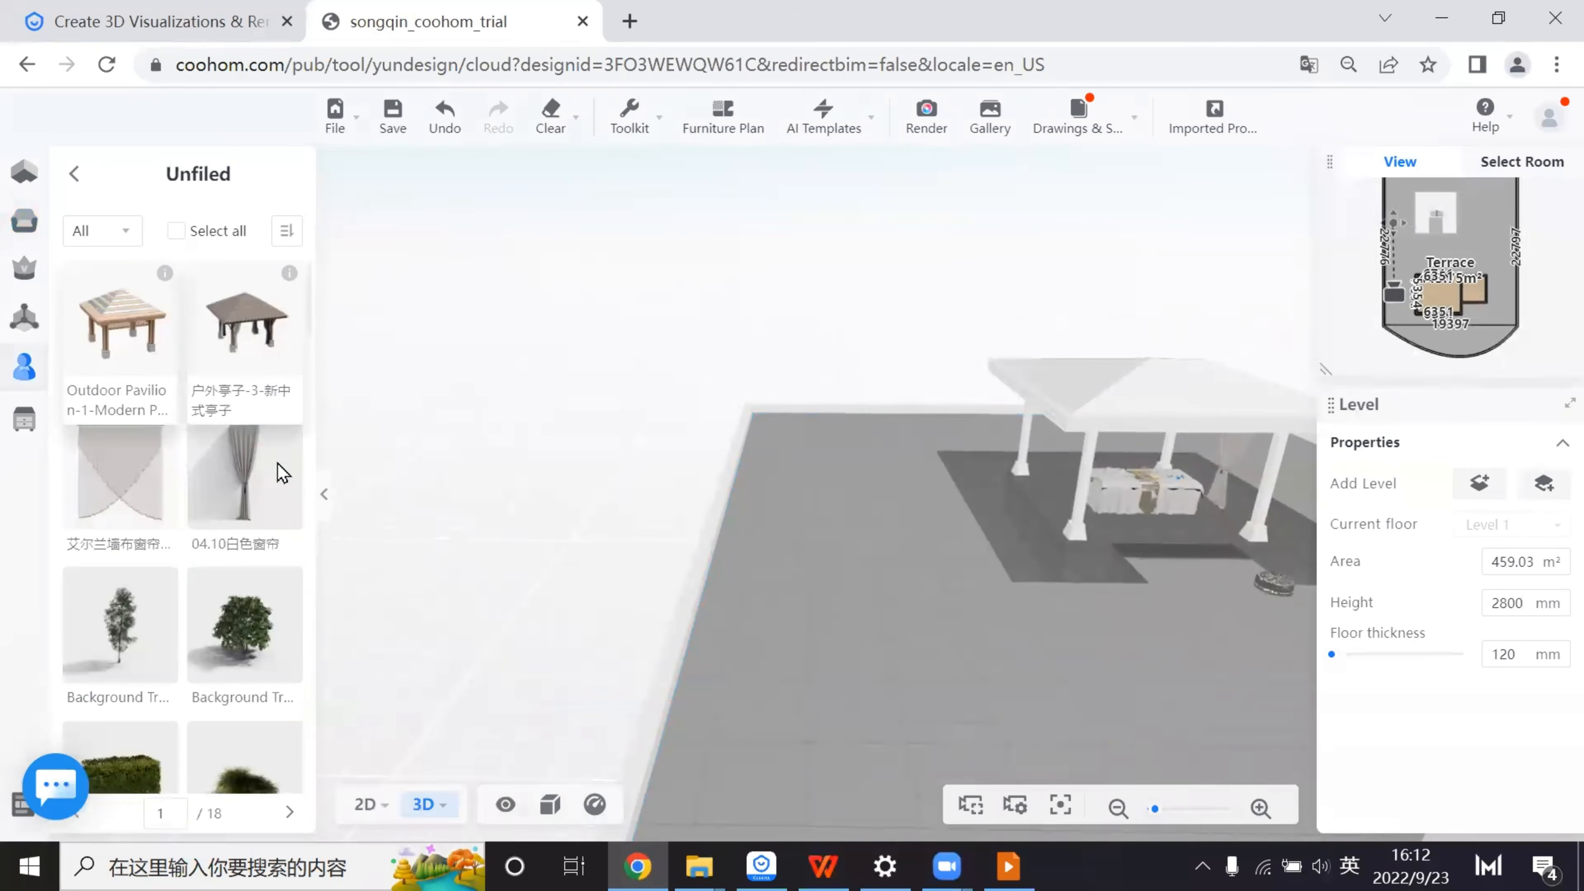
pyautogui.scroll(-6, 250, 561)
pyautogui.moveTo(162, 556)
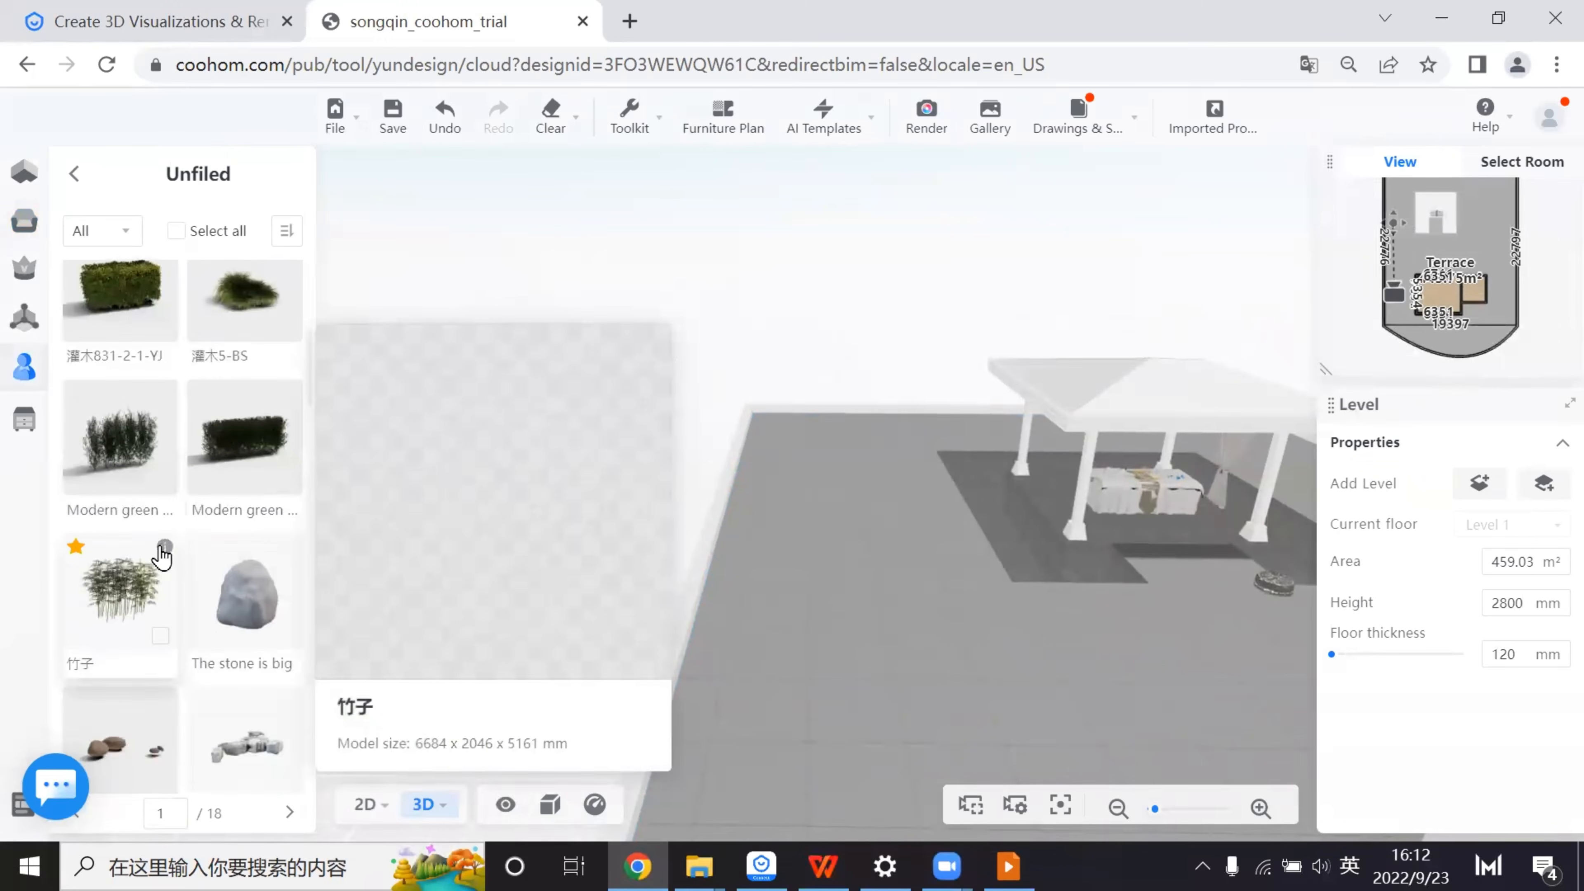
pyautogui.click(99, 604)
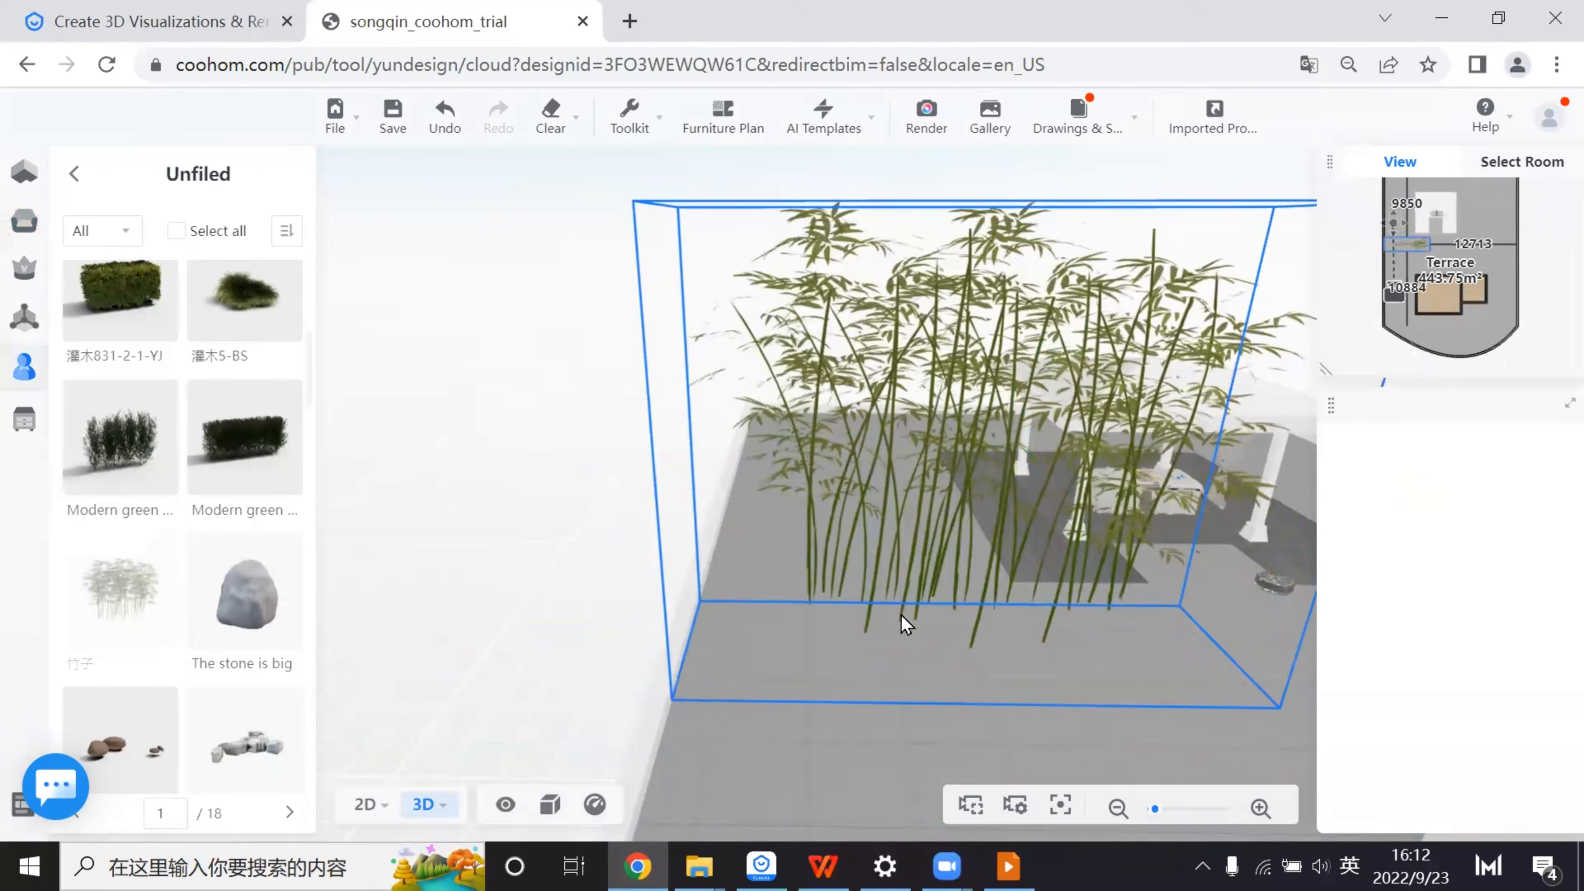
pyautogui.click(802, 616)
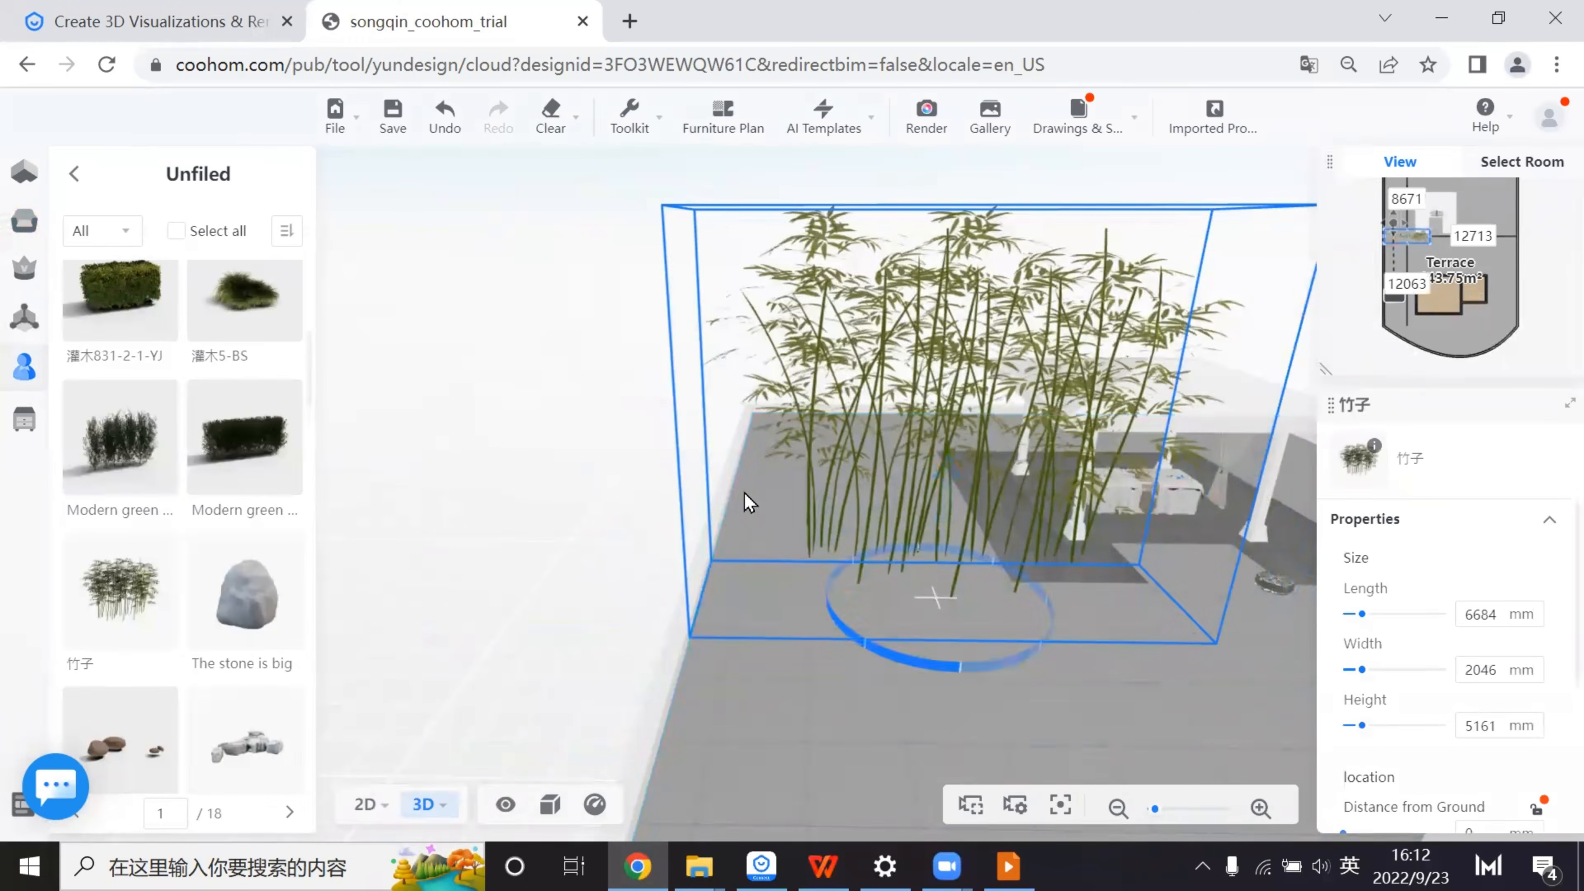
# - Turn the bamboo parallel to the terrace's long side wall, move it just outside the border, and adjust its height above the ground
pyautogui.moveTo(760, 493); pyautogui.dragTo(803, 611)
pyautogui.moveTo(631, 604); pyautogui.dragTo(549, 481)
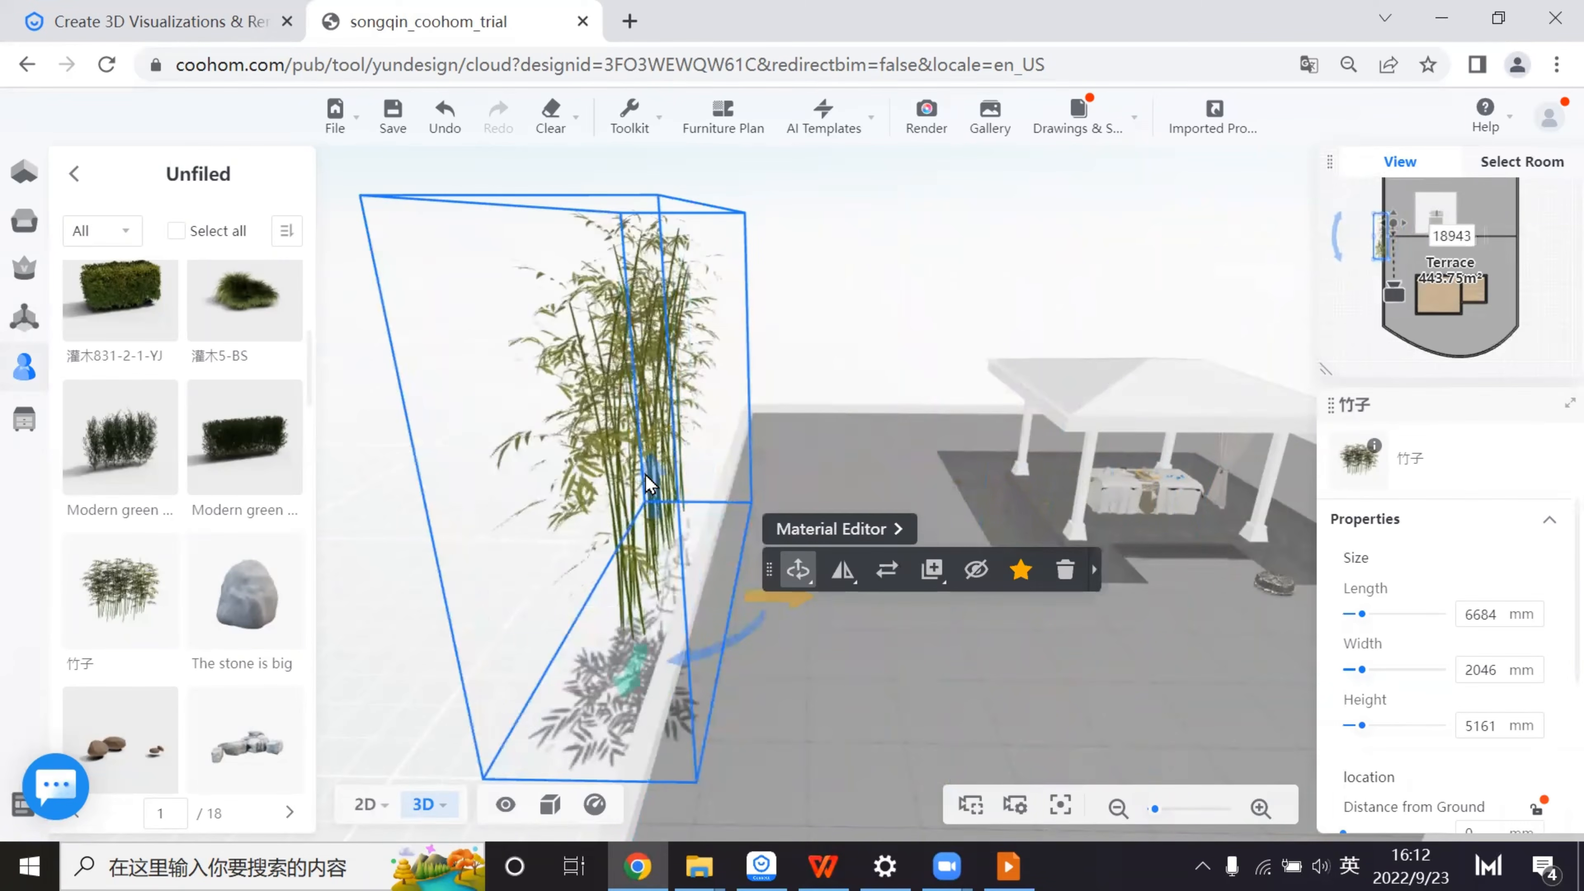
pyautogui.moveTo(648, 479); pyautogui.dragTo(657, 541)
pyautogui.moveTo(1000, 665); pyautogui.dragTo(717, 708)
pyautogui.moveTo(976, 556); pyautogui.dragTo(580, 425)
# - Create a linear array of the bamboo along the terrace's long border in plan view, with 5 items at a fixed Y pitch of 2510 mm
pyautogui.click(367, 805)
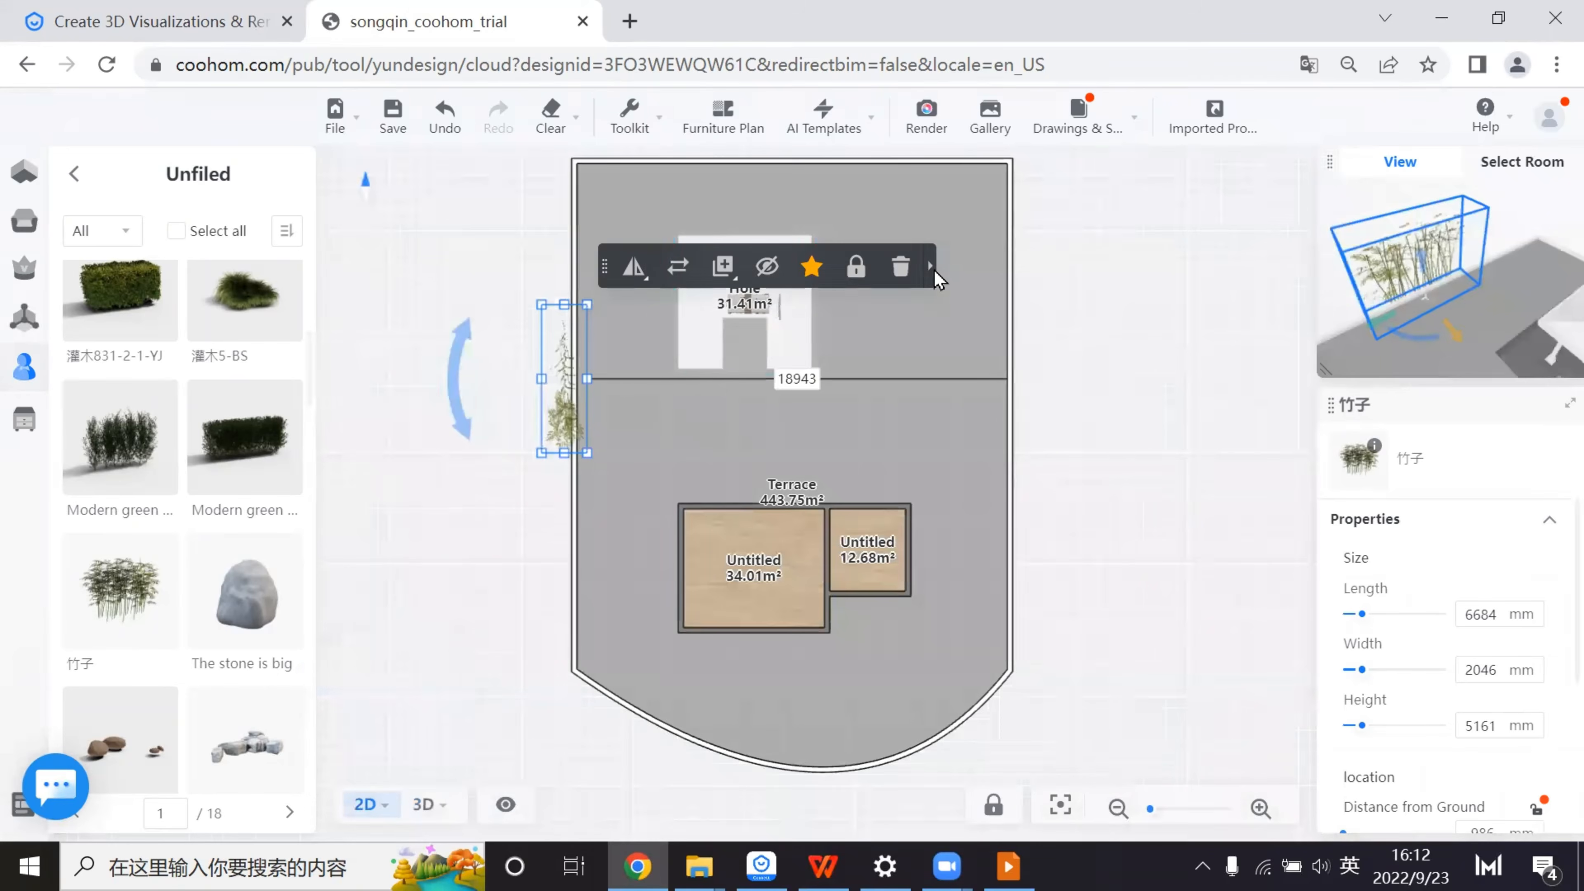
pyautogui.click(929, 266)
pyautogui.moveTo(904, 310)
pyautogui.click(1107, 315)
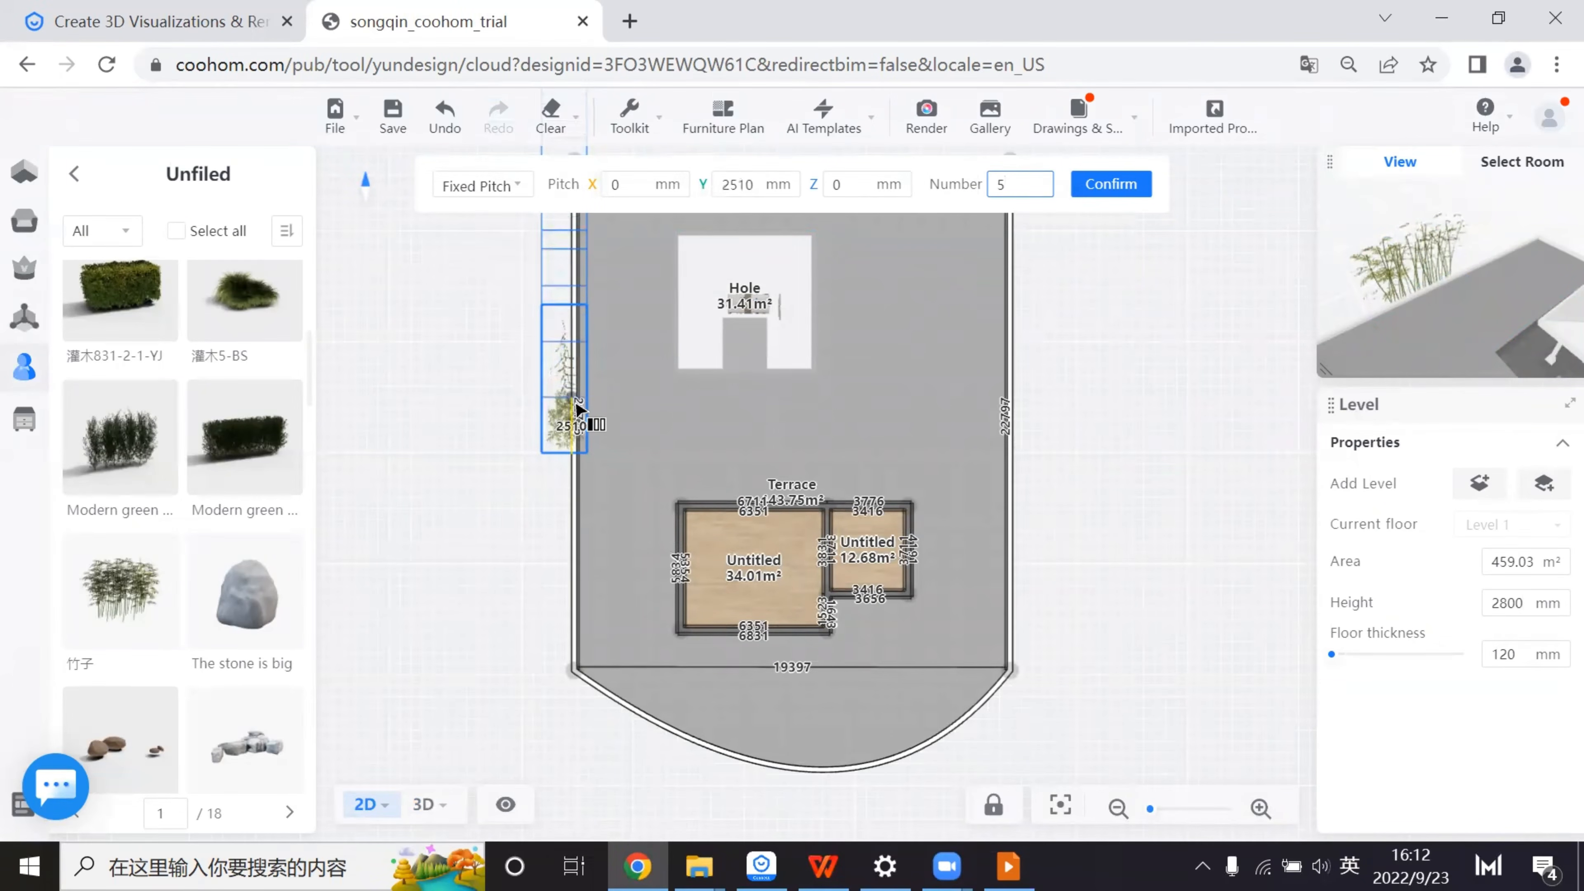
pyautogui.scroll(5, 552, 331)
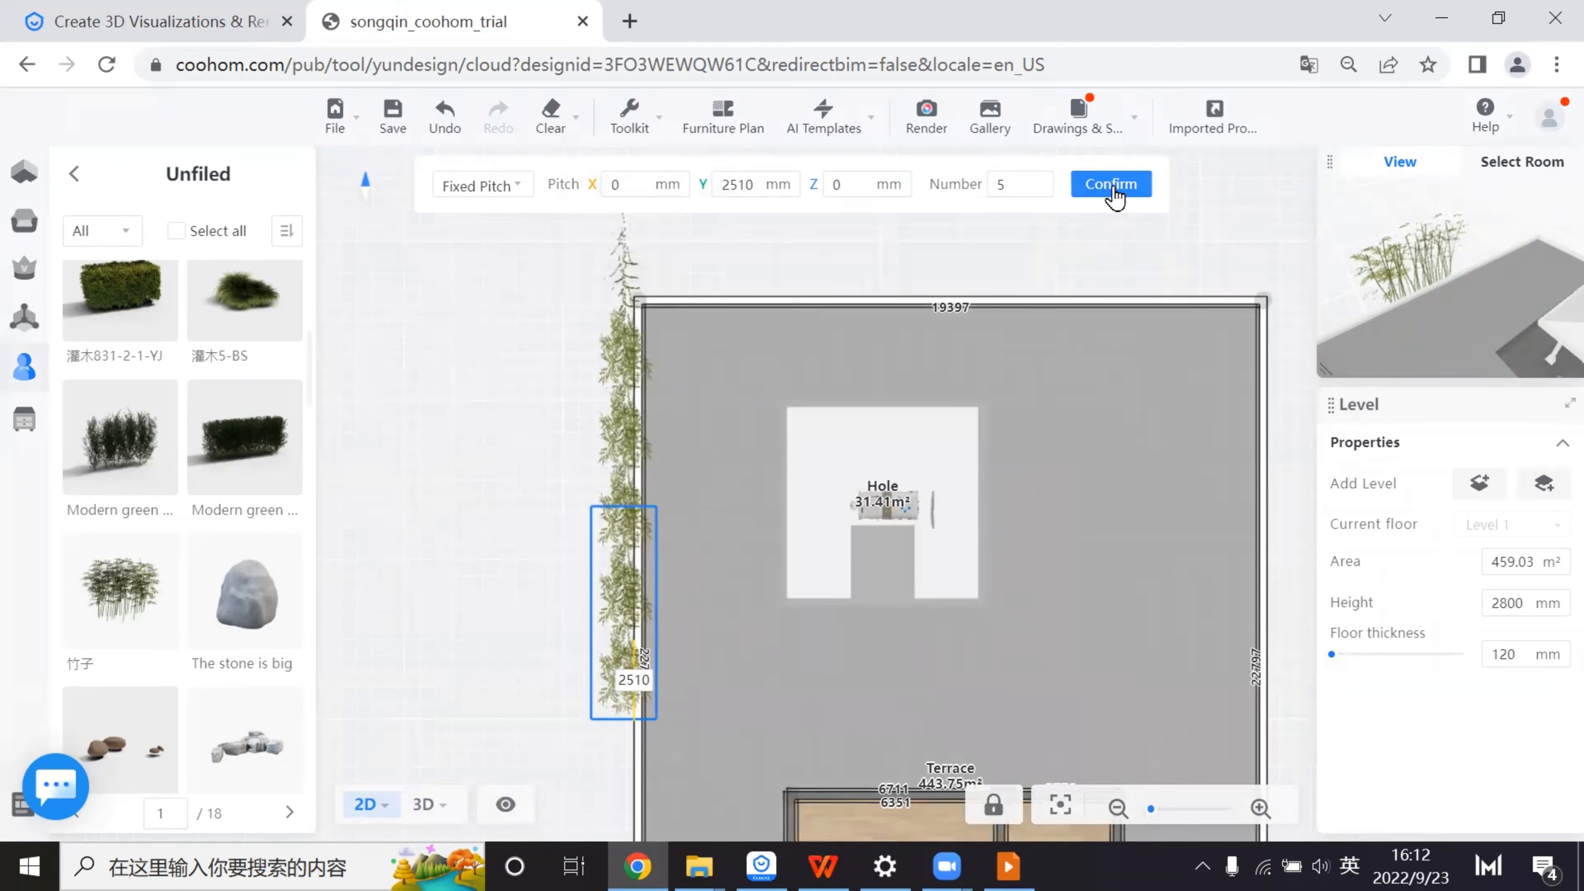
pyautogui.click(1112, 185)
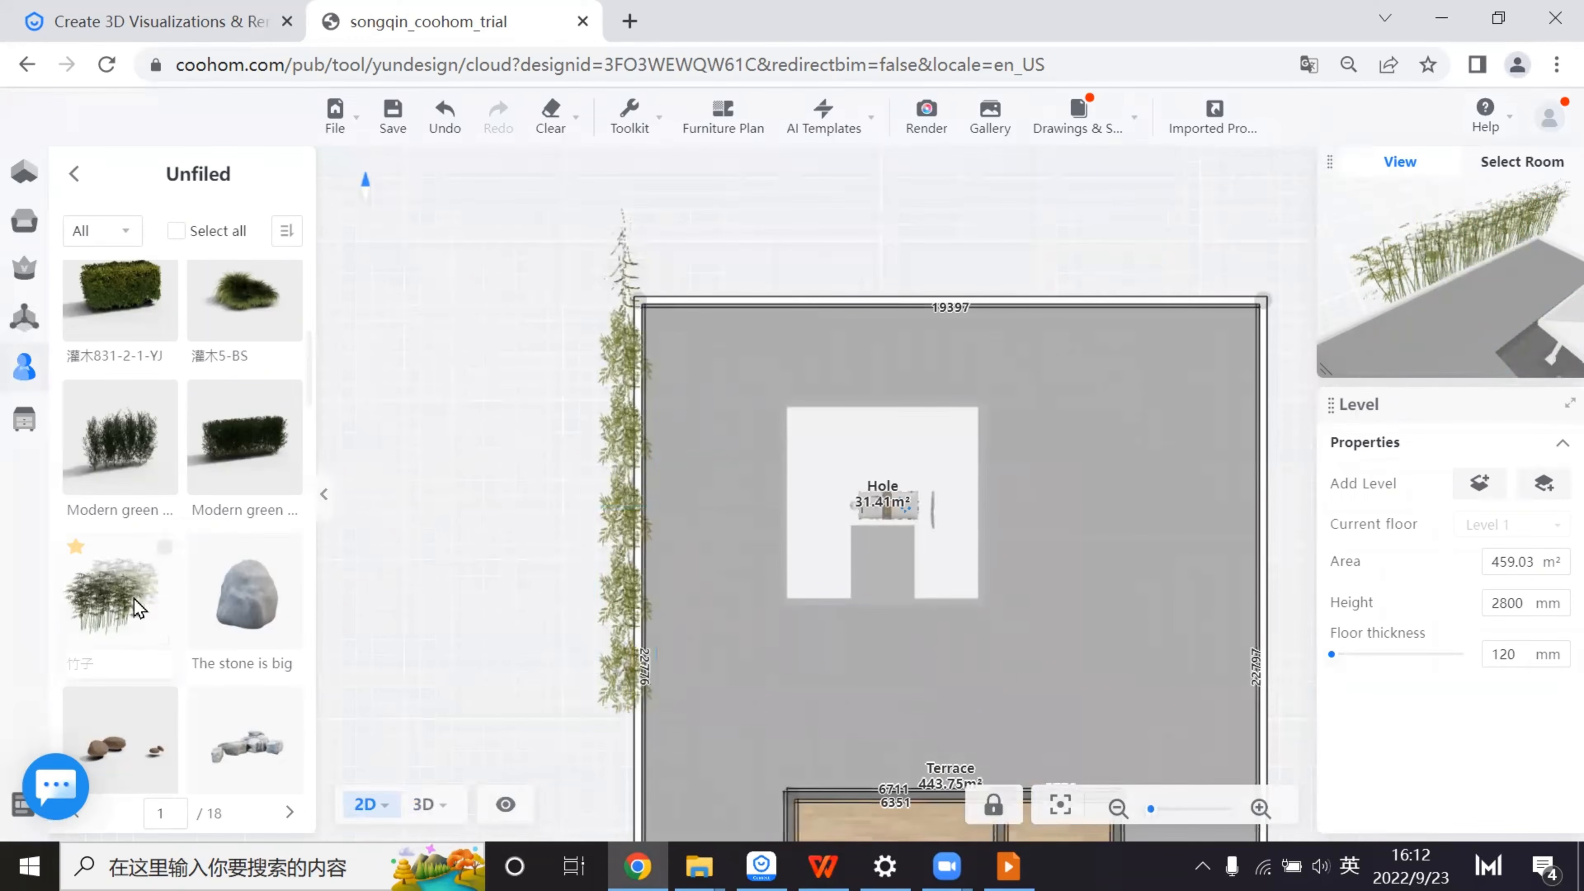
# - Add another 竹子 bamboo, rotate it 180 degrees, overlap it with the row's end by the terrace corner, and set it about 427 mm above ground
pyautogui.click(121, 589)
pyautogui.click(534, 357)
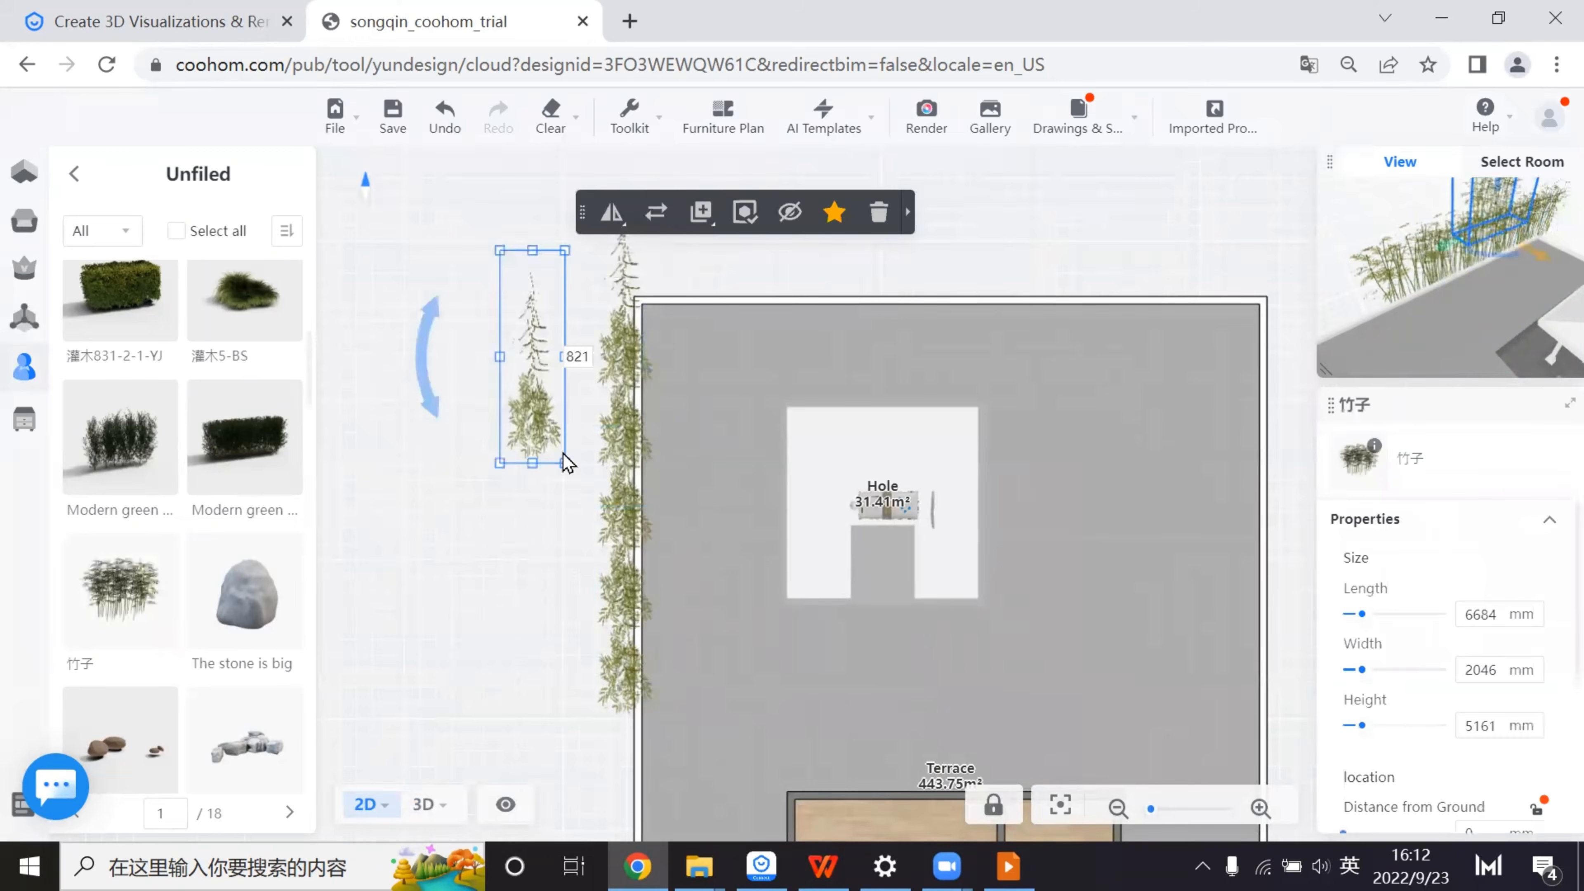
pyautogui.moveTo(430, 344); pyautogui.dragTo(656, 353)
pyautogui.moveTo(539, 354); pyautogui.dragTo(601, 343)
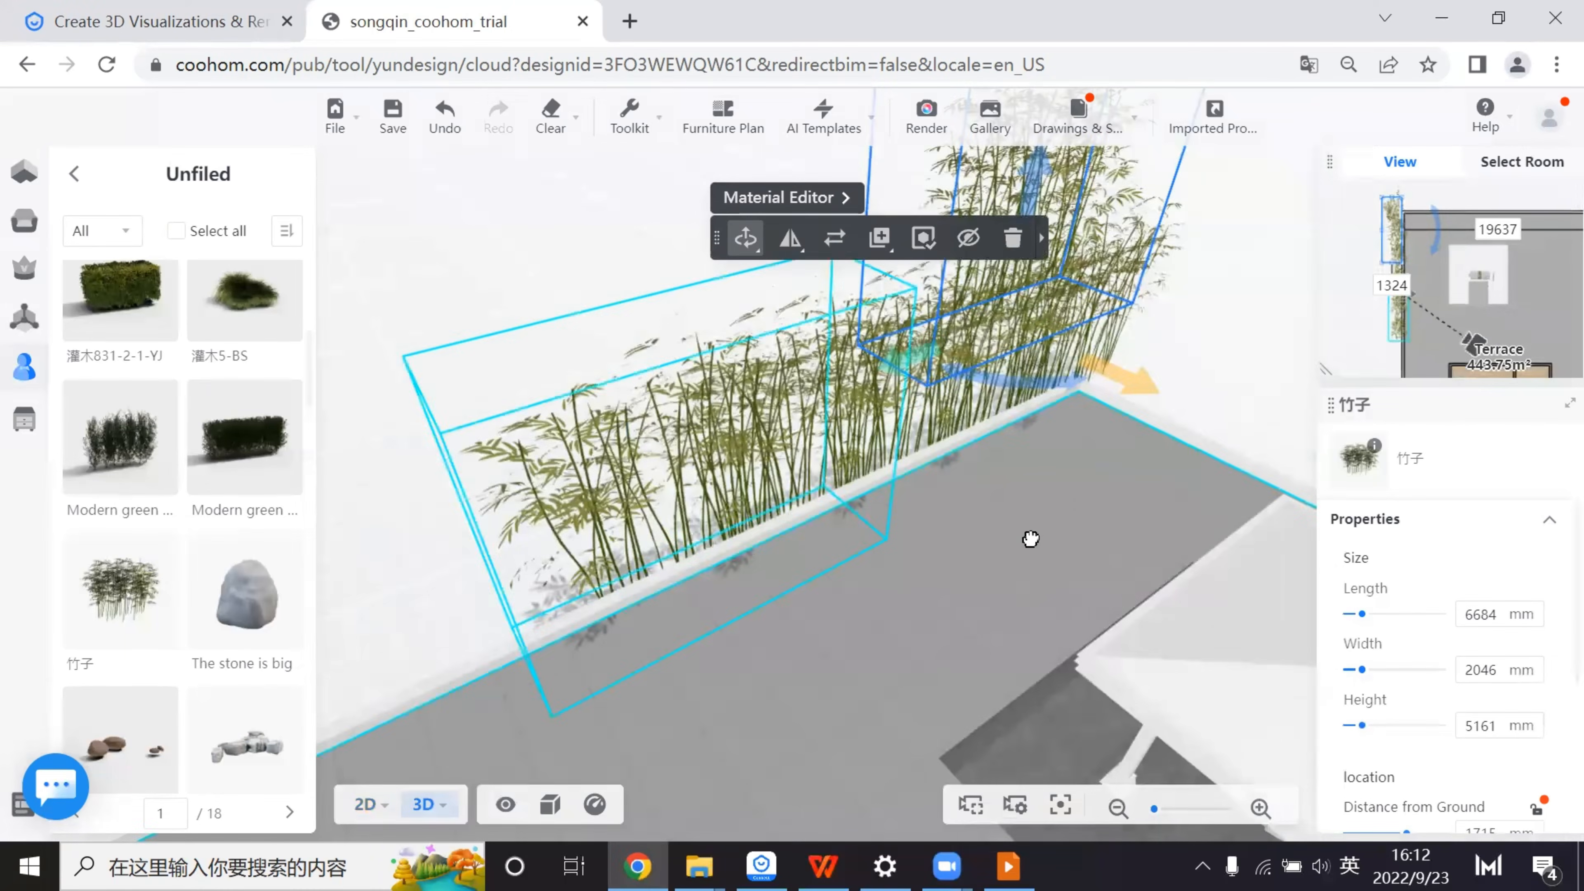
pyautogui.moveTo(1029, 538); pyautogui.dragTo(767, 378)
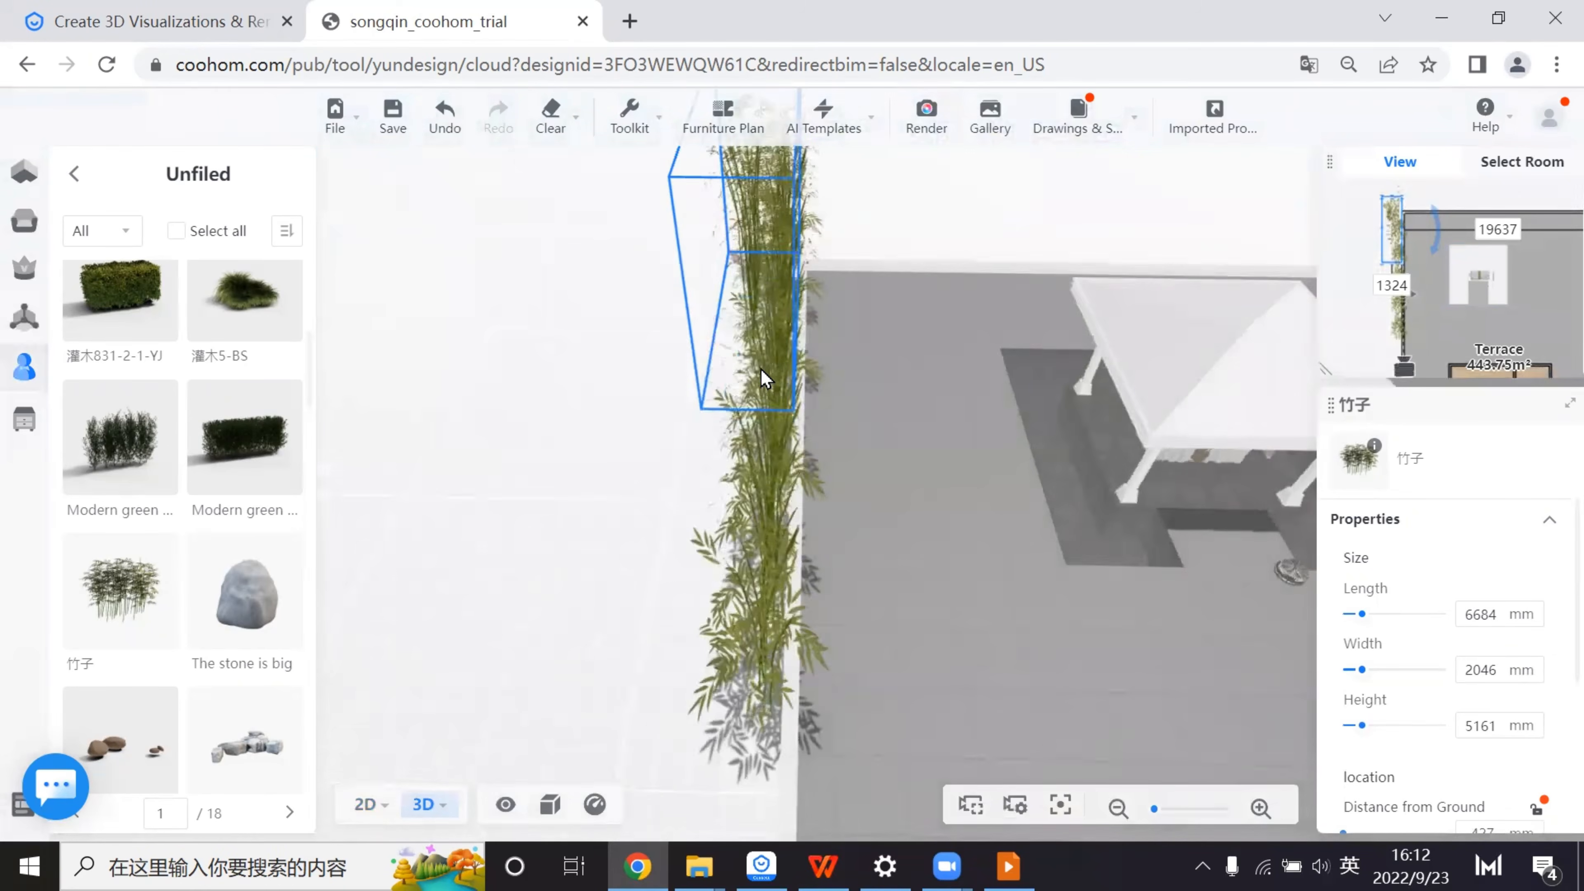
# - Create a linear array of the added bamboo along the terrace border in plan view, with 5 items at a fixed Y pitch of about -1558 mm
pyautogui.click(369, 804)
pyautogui.click(978, 216)
pyautogui.moveTo(1005, 311)
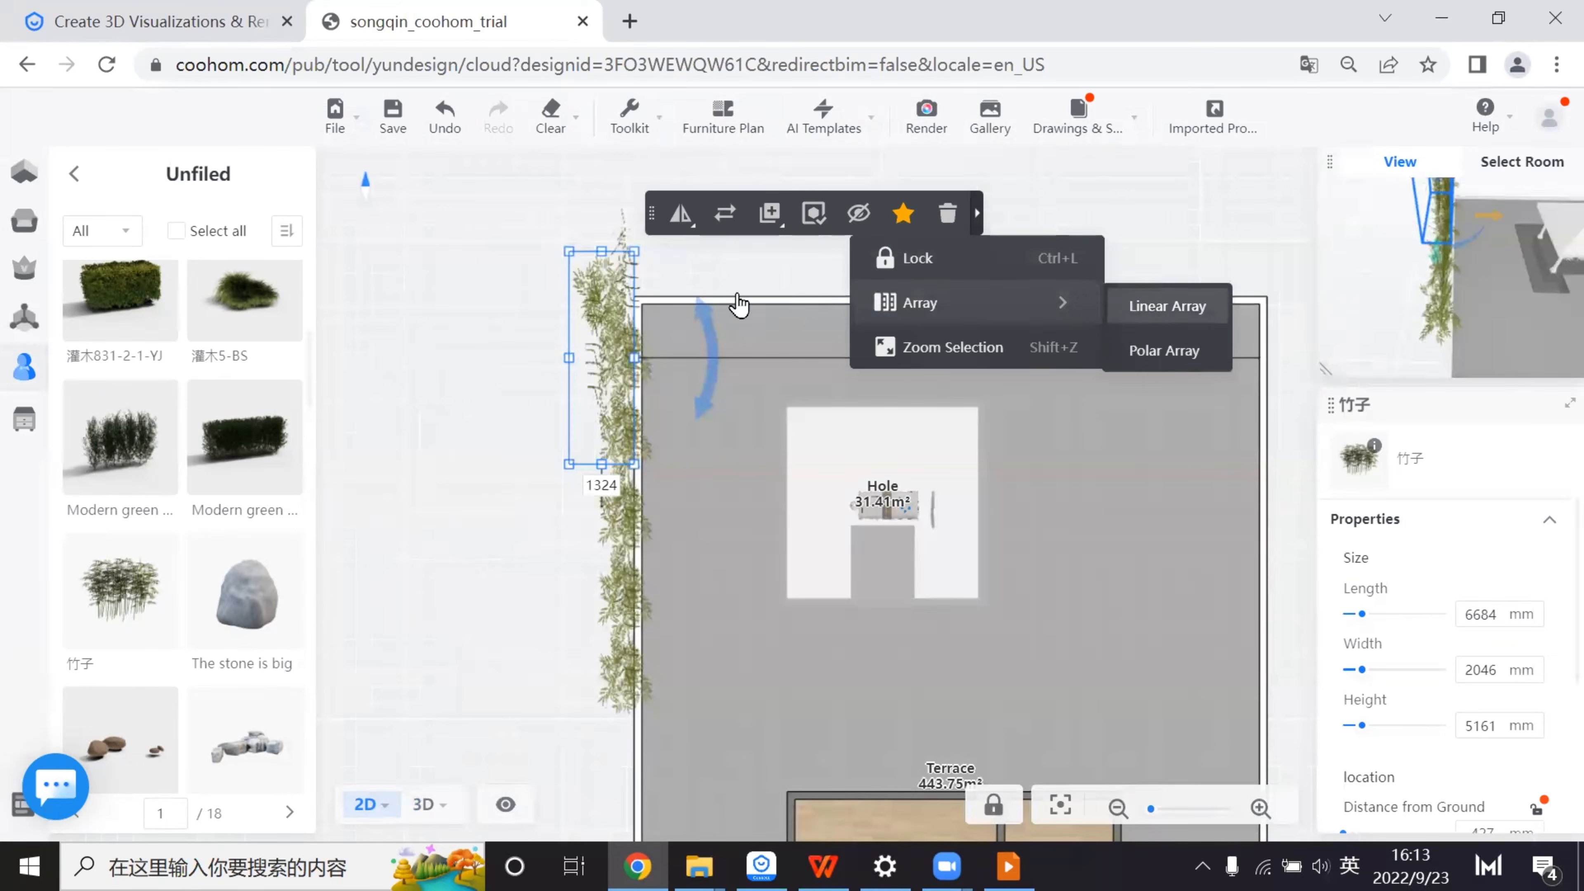
pyautogui.click(1166, 306)
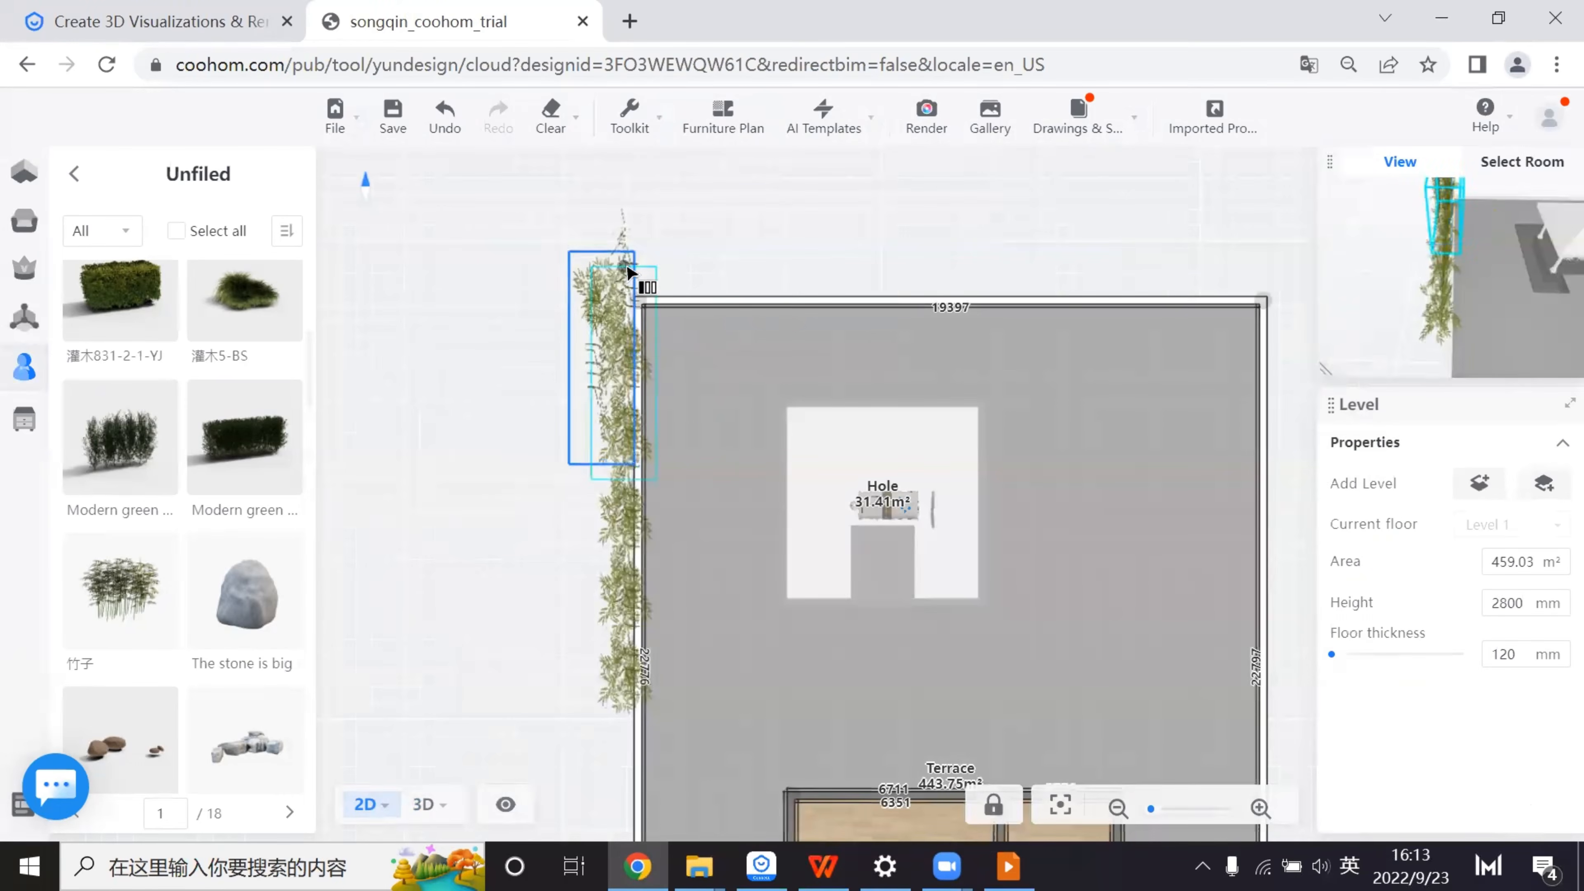
pyautogui.click(640, 299)
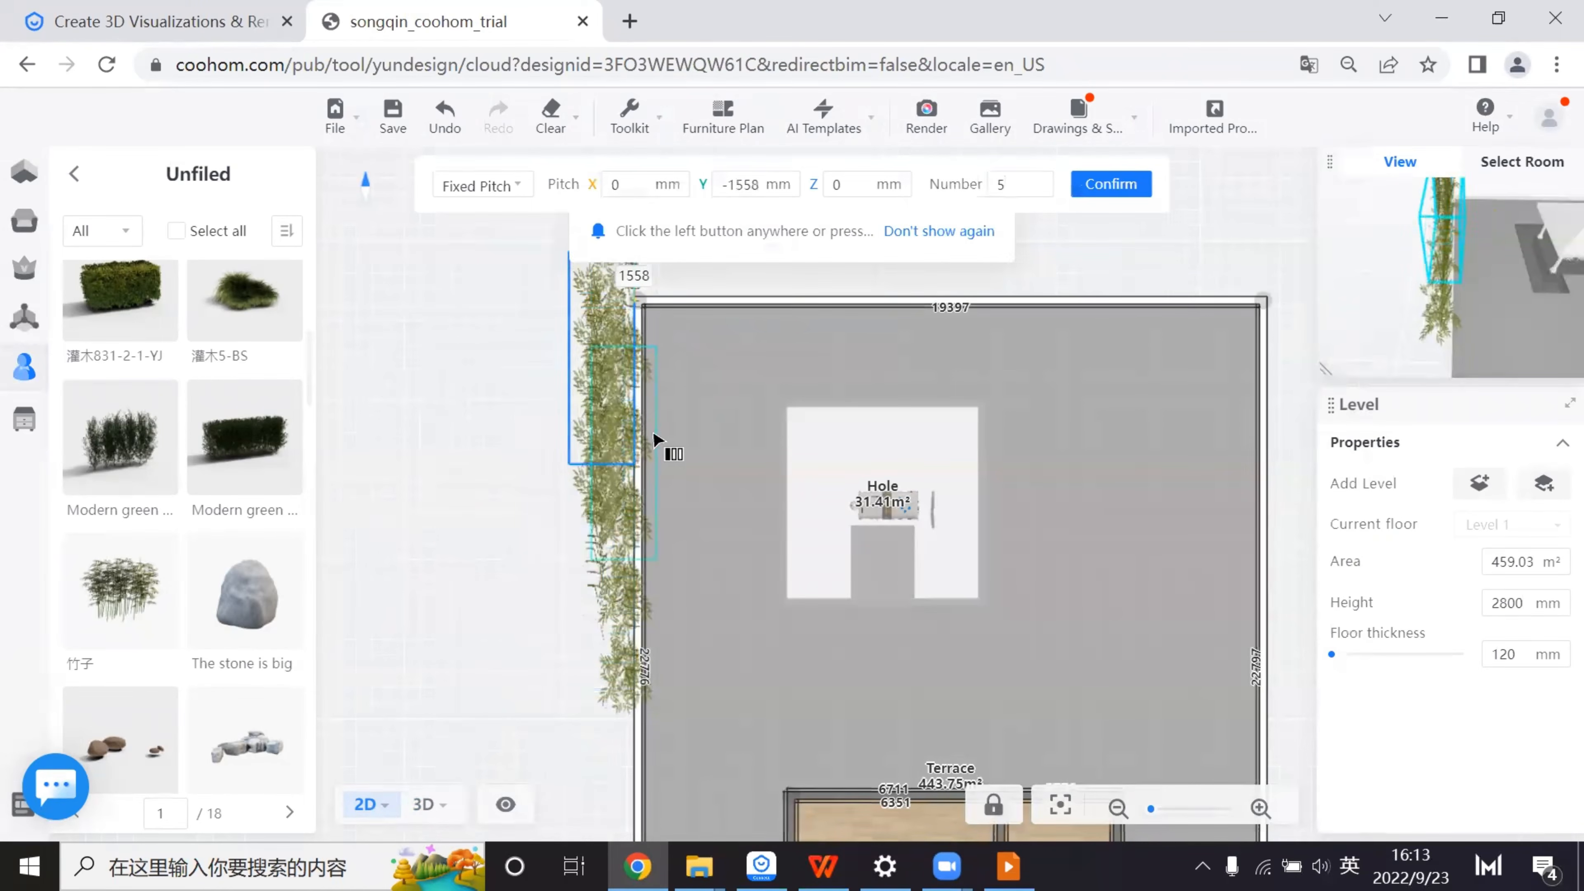
pyautogui.click(634, 343)
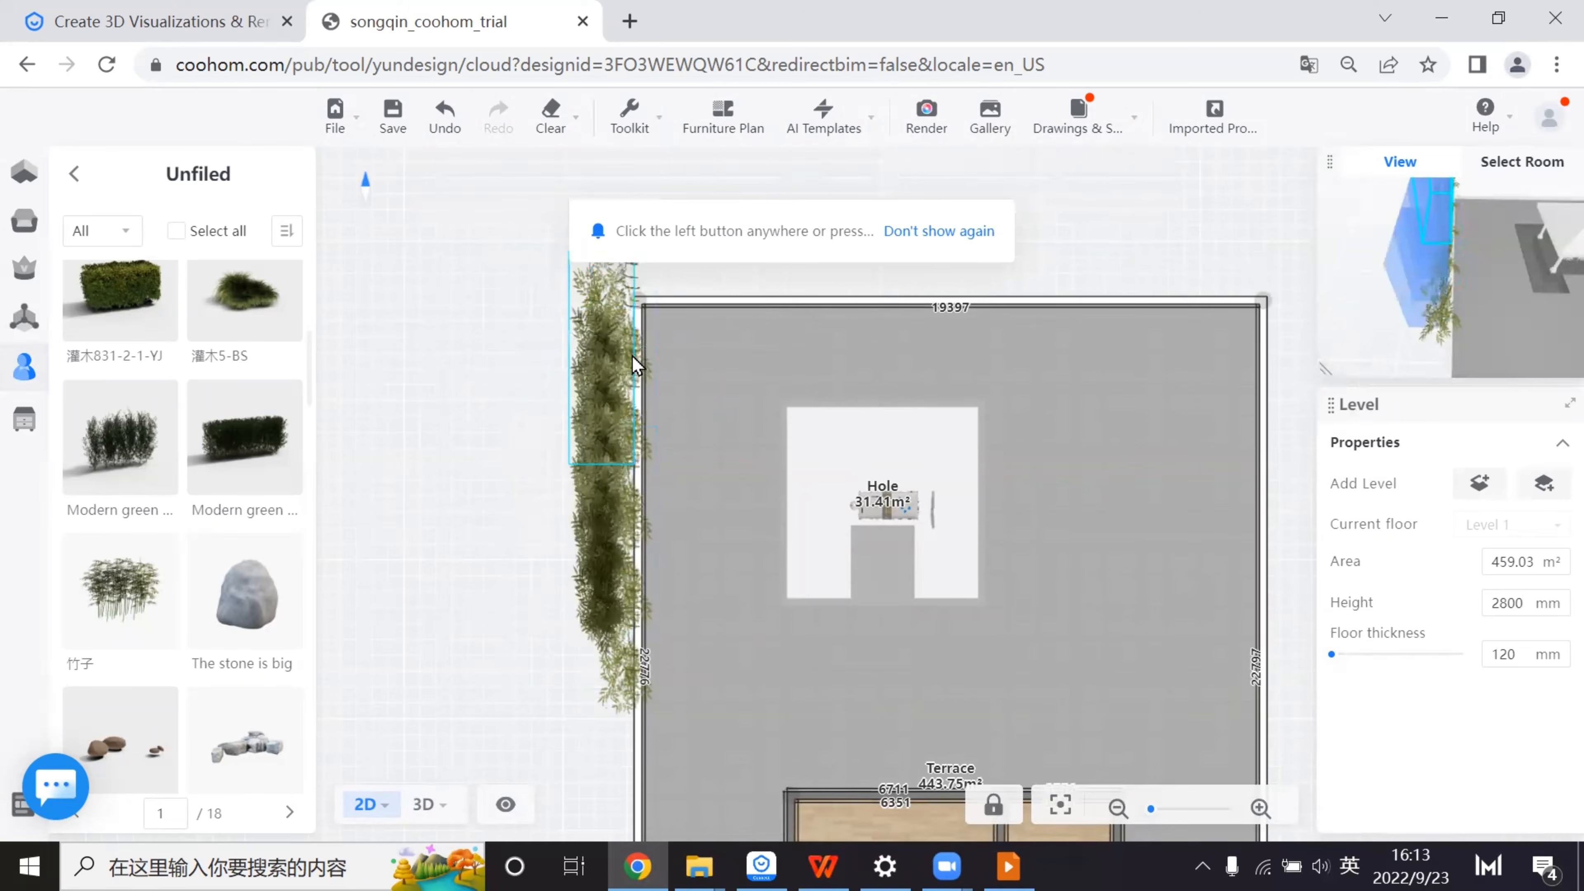
pyautogui.click(627, 463)
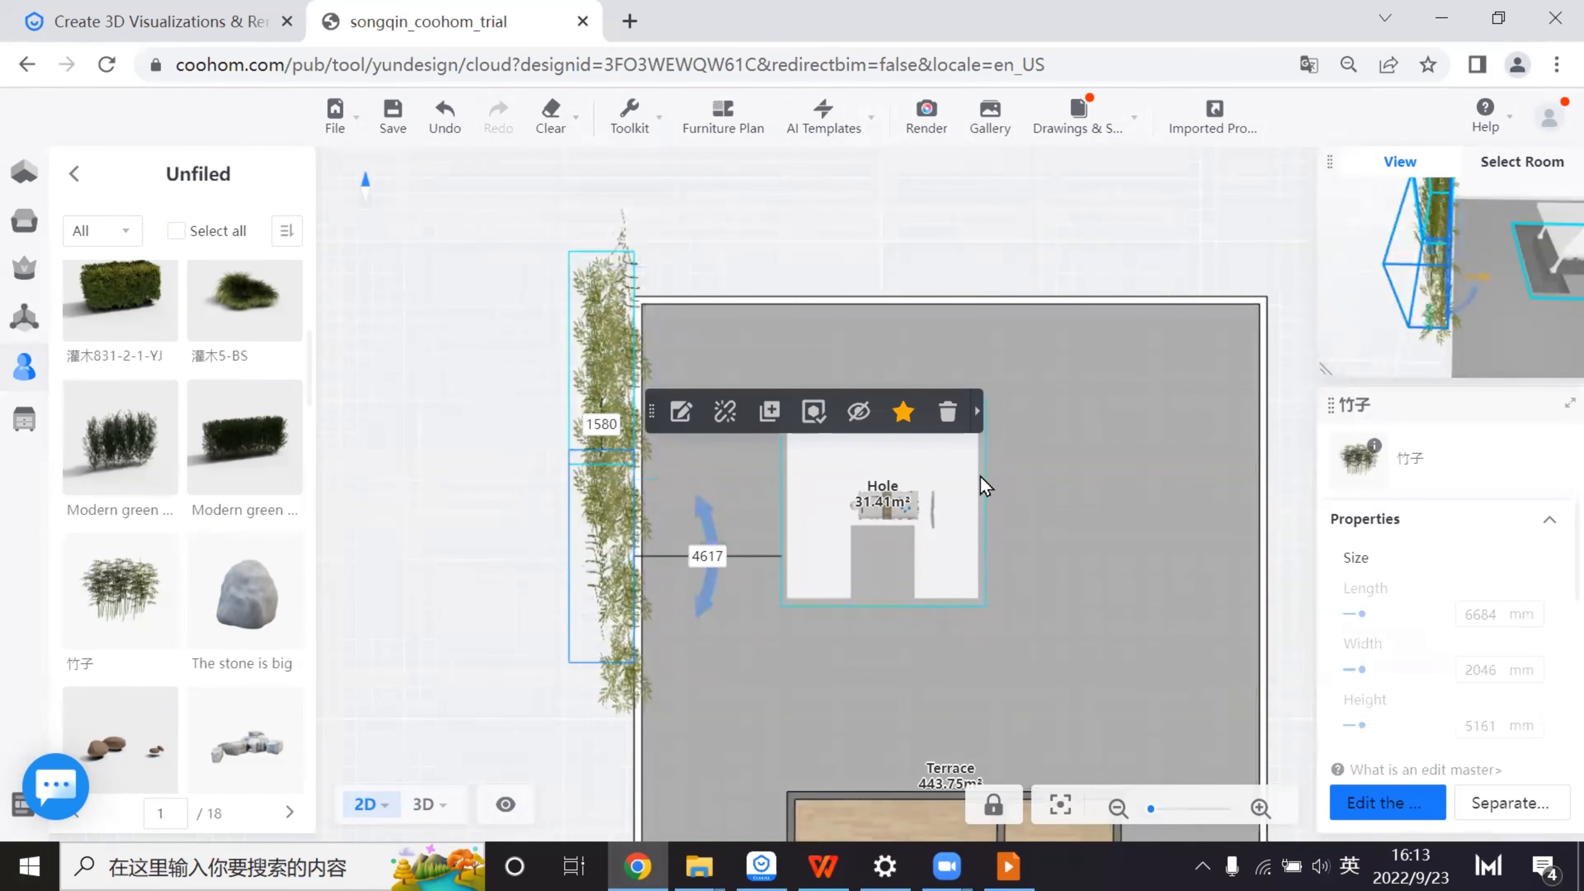
# - Place Background Tree 08 outside the terrace corner behind the bamboo, and Background Tree 16 directly beside it along the border
pyautogui.moveTo(912, 690); pyautogui.dragTo(431, 840)
pyautogui.scroll(3, 816, 493)
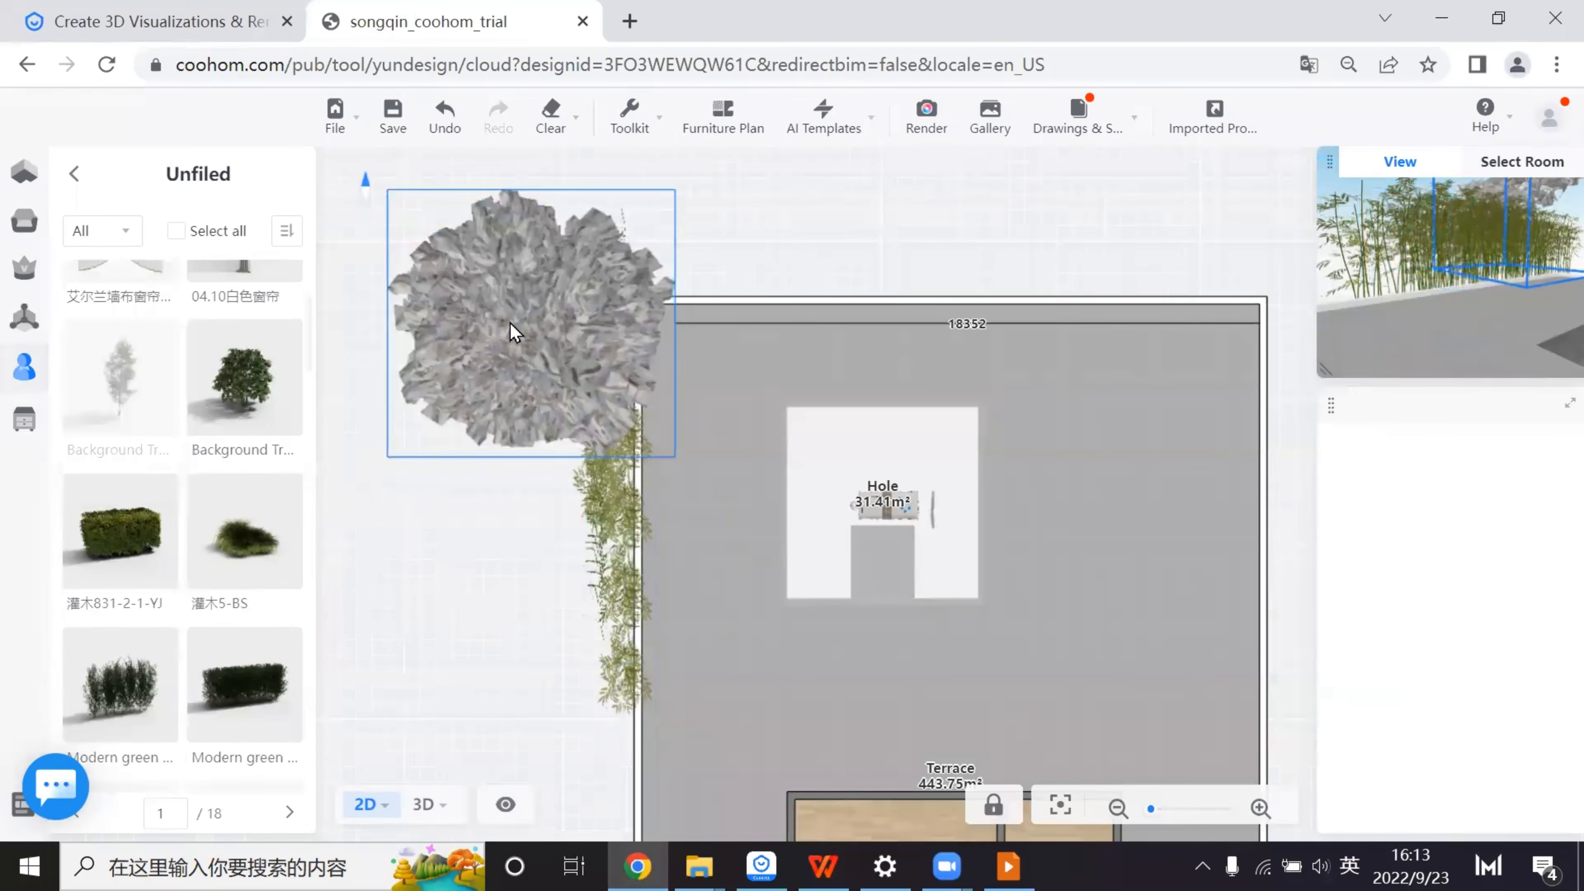
pyautogui.click(510, 322)
pyautogui.click(282, 373)
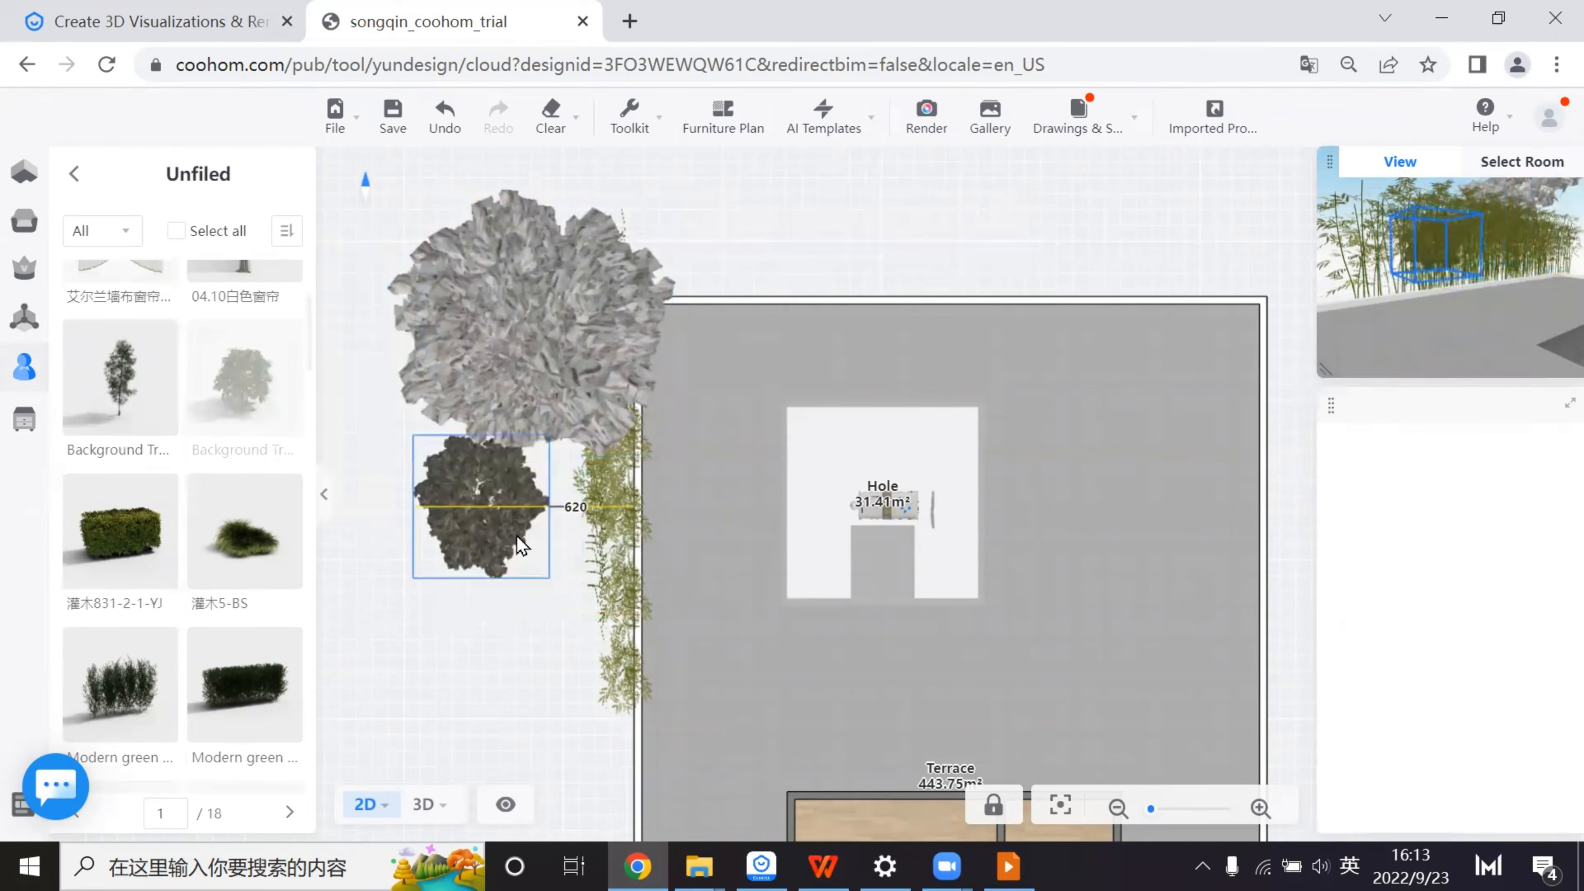
pyautogui.click(517, 536)
# - Enlarge Background Tree 16 to about 8125 mm long, 8538 mm wide and 7410 mm high
pyautogui.scroll(-5, 1403, 754)
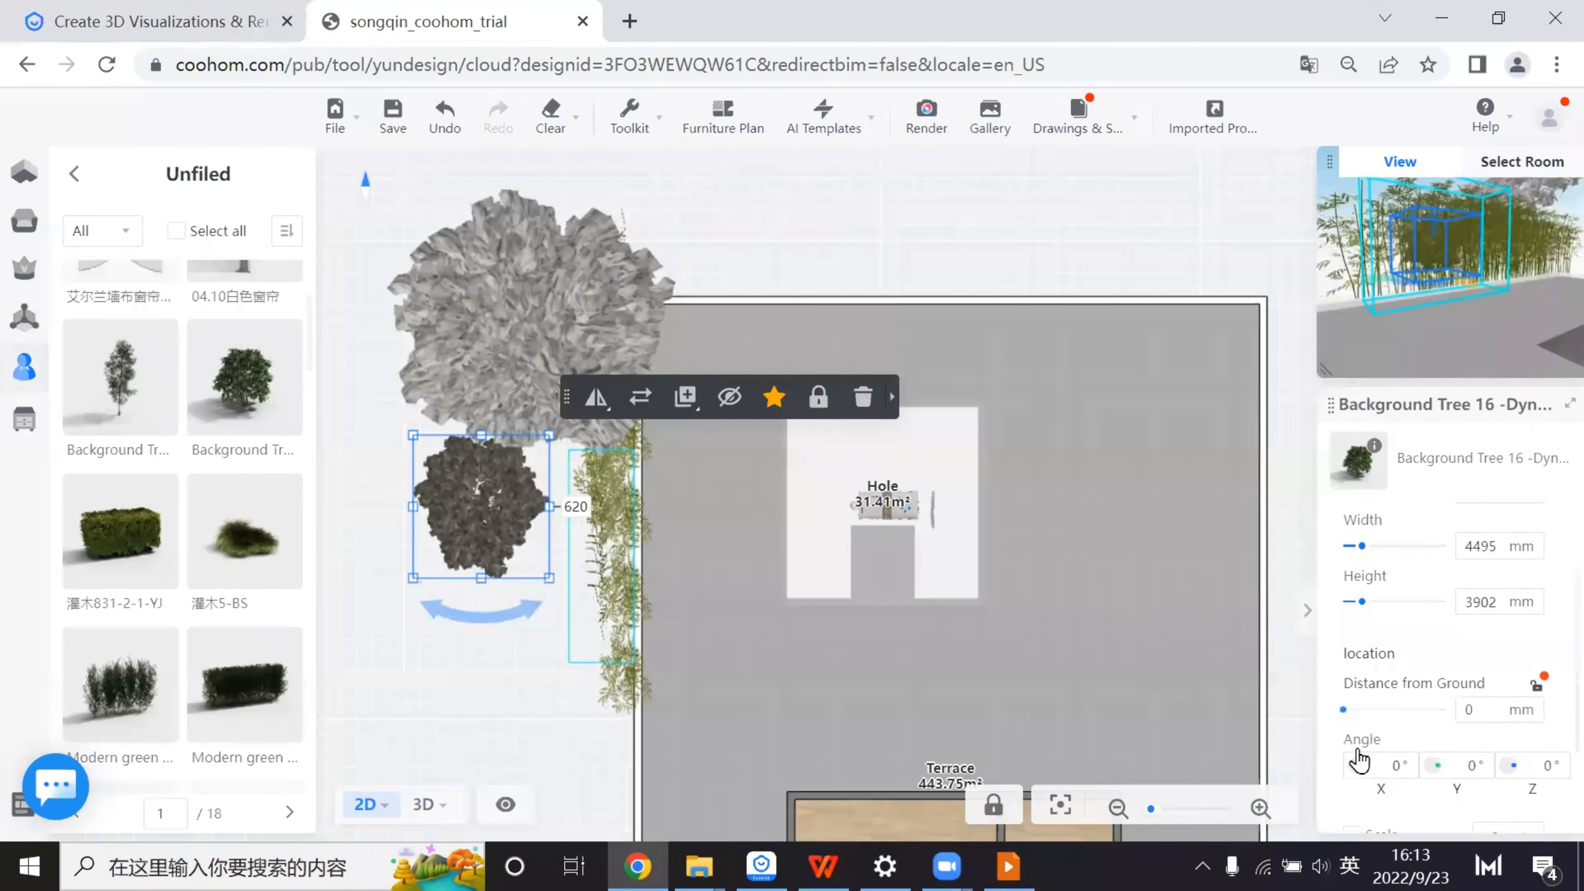
pyautogui.scroll(4, 1402, 725)
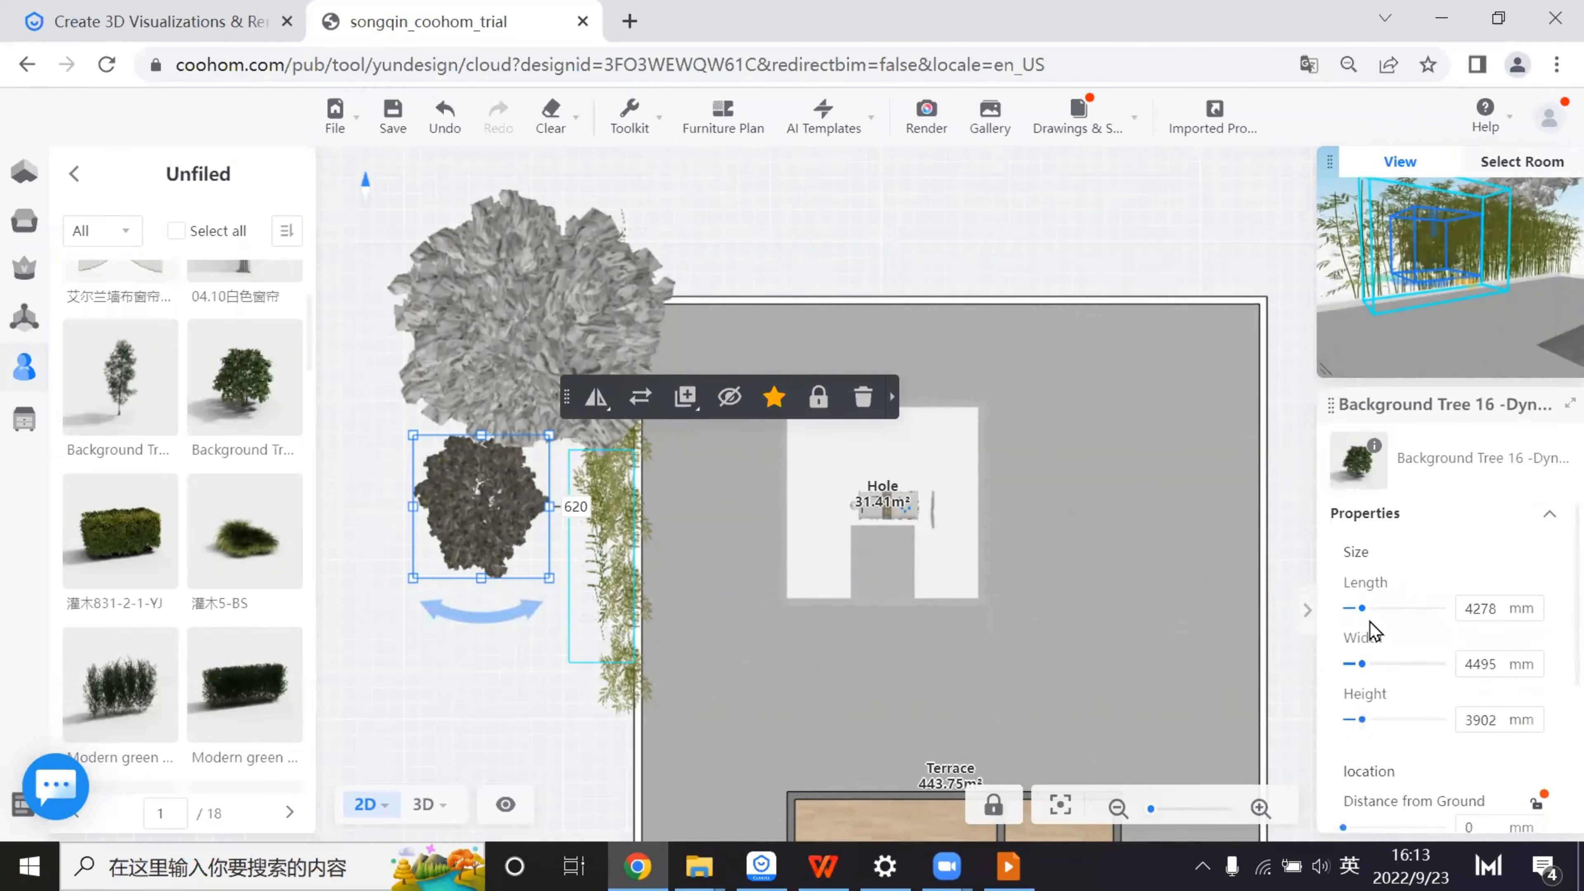
pyautogui.moveTo(1370, 618); pyautogui.dragTo(1389, 619)
# - In the 3D view, lower Background Tree 16 to -1364 mm and Background Tree 08 to -5152 mm from the ground
pyautogui.moveTo(425, 823)
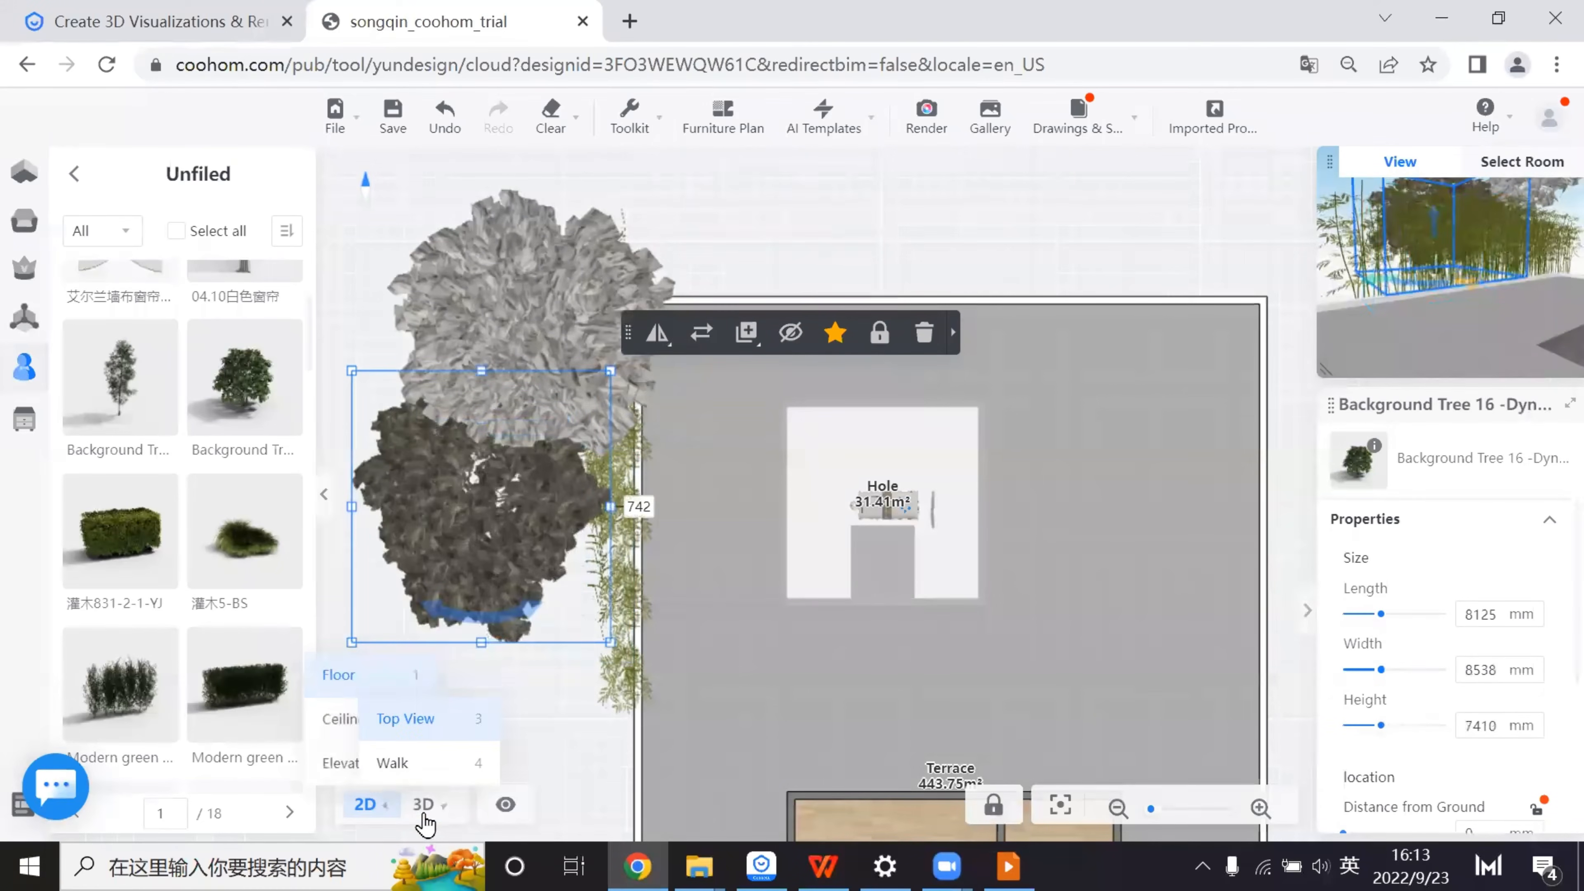
pyautogui.press('3')
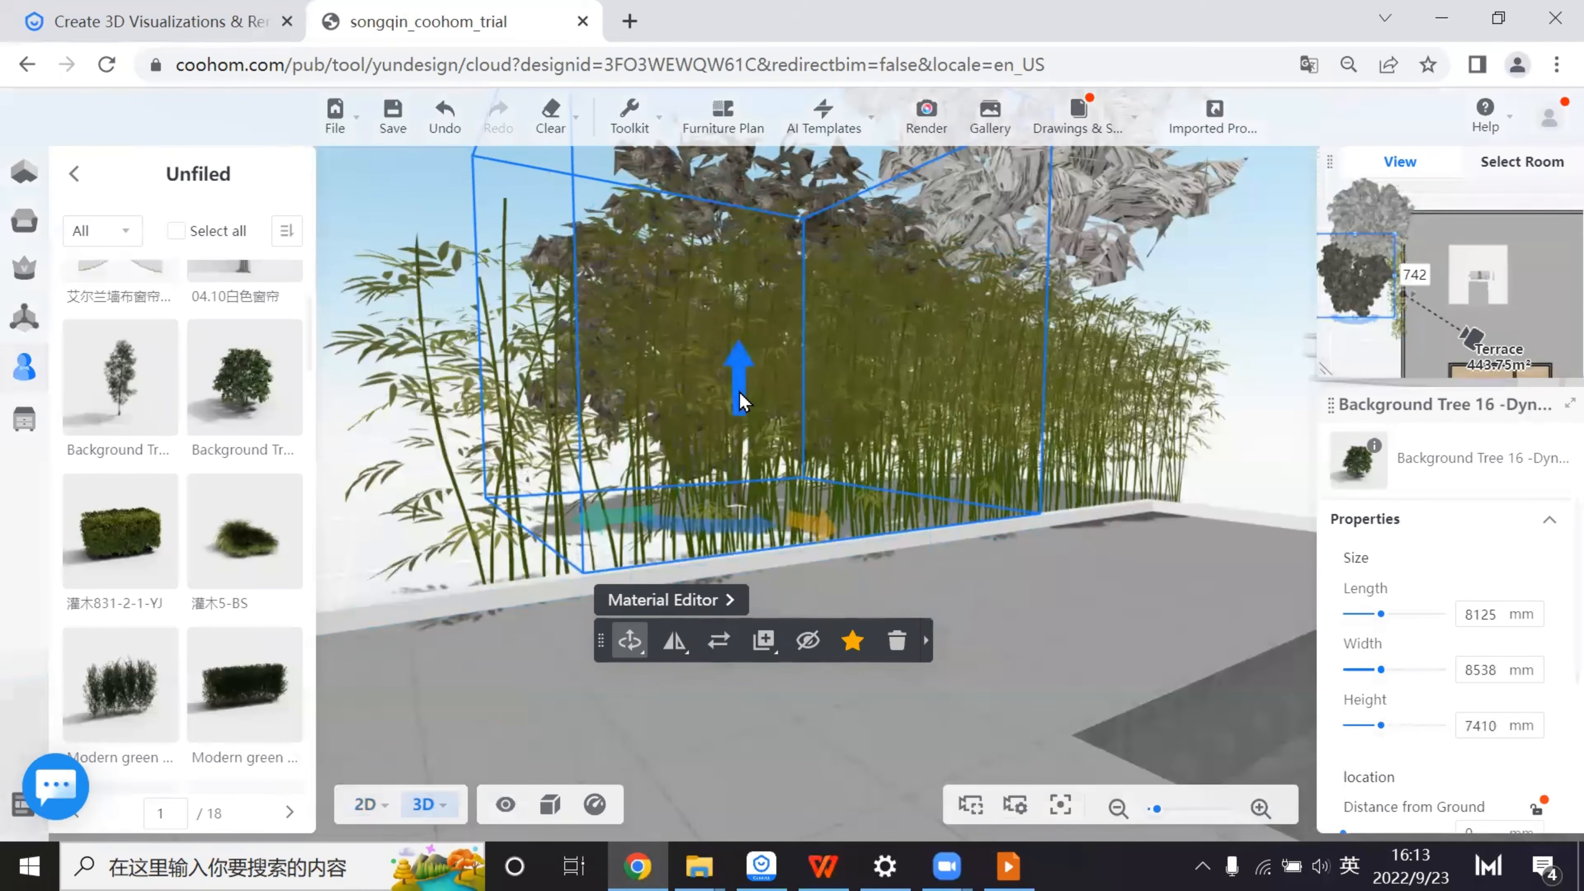
pyautogui.click(1104, 203)
pyautogui.moveTo(996, 377); pyautogui.dragTo(984, 598)
pyautogui.moveTo(1334, 643); pyautogui.dragTo(1434, 780)
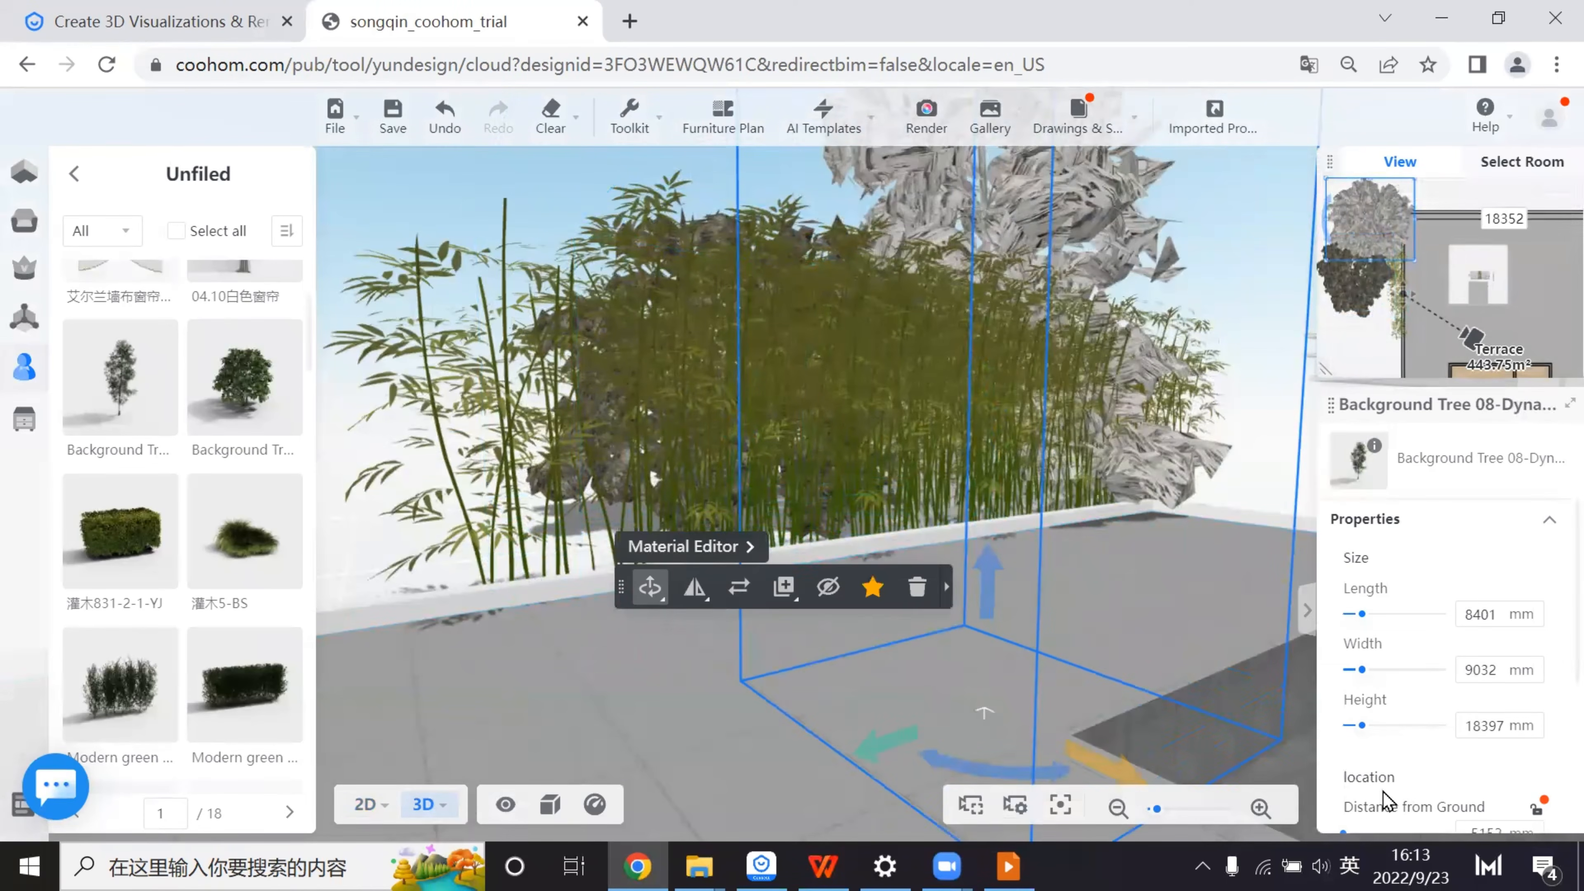
pyautogui.moveTo(600, 699); pyautogui.dragTo(540, 558)
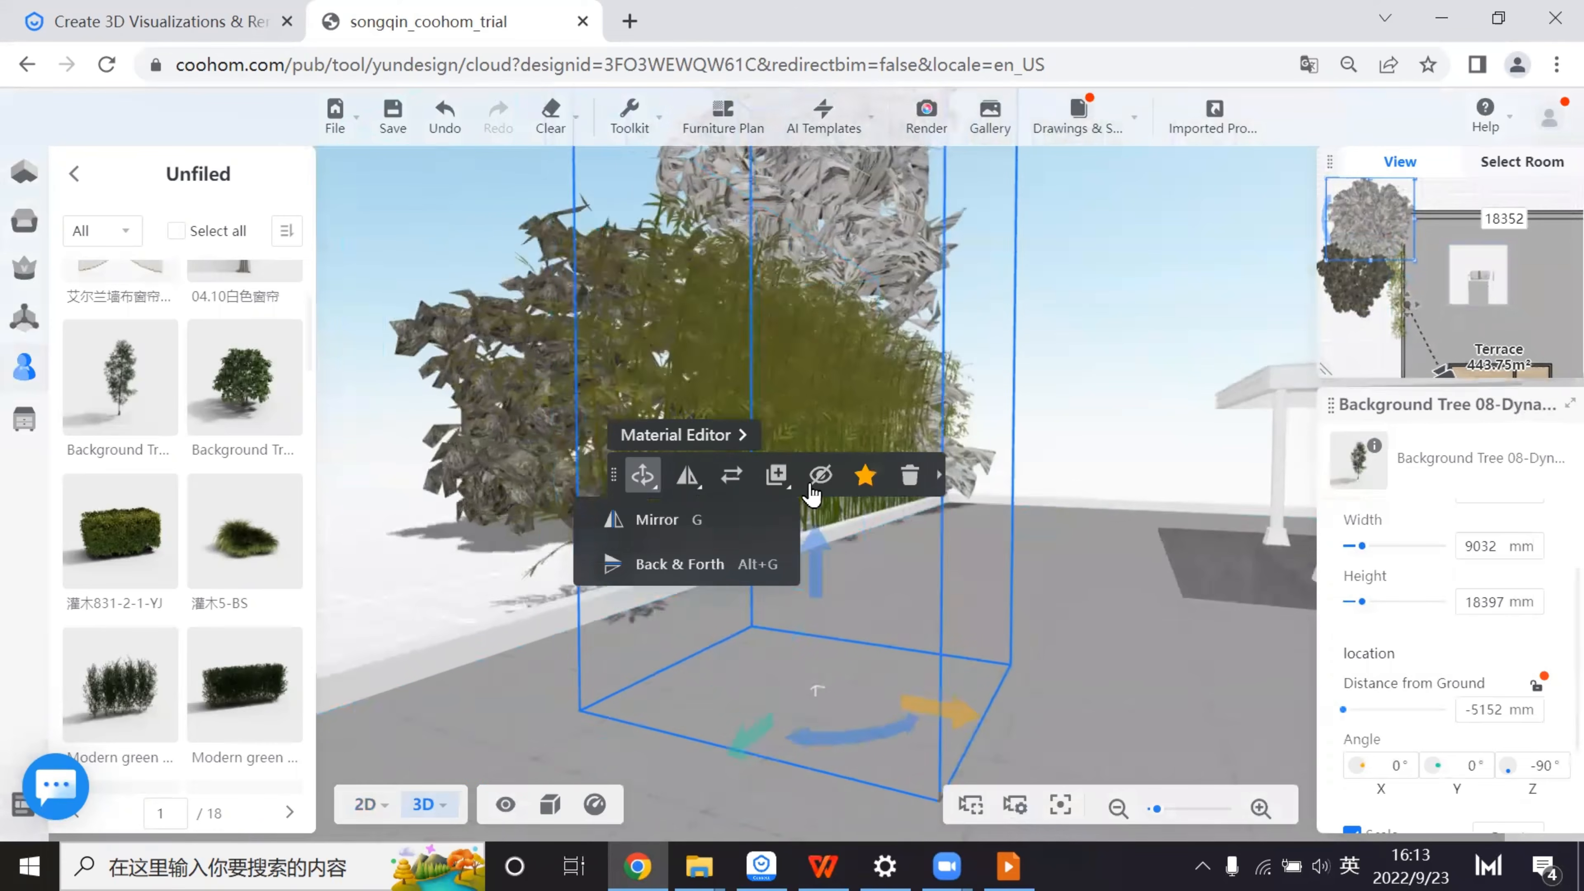
# - In plan view, copy Background Tree 16 farther along the terrace border and place a copy of Background Tree 08 over the two Tree 16 models
pyautogui.press('1')
pyautogui.click(558, 571)
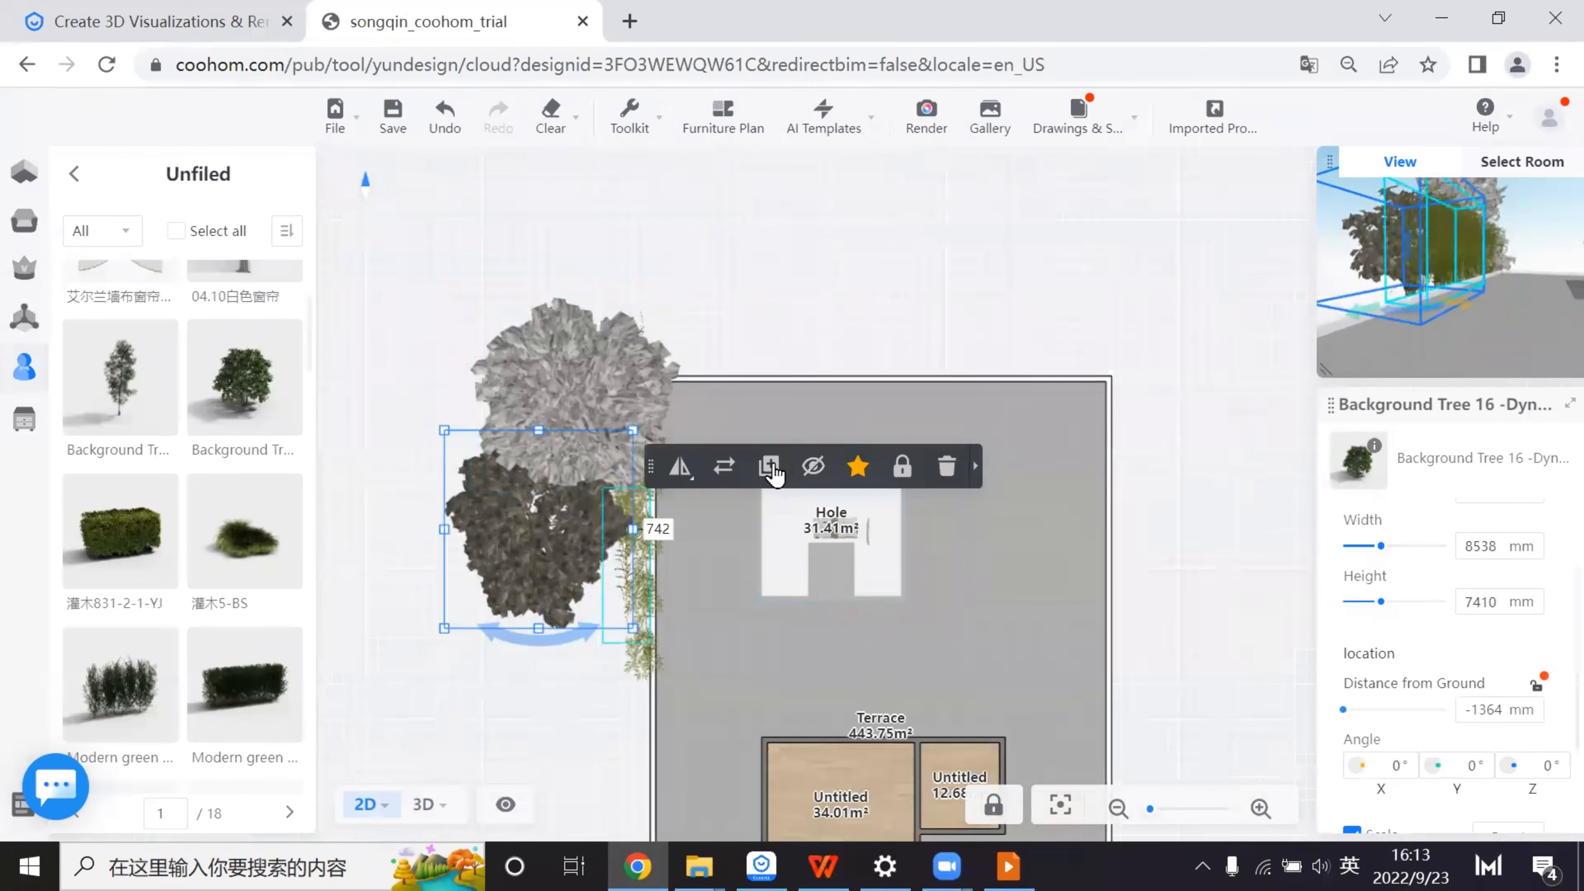
pyautogui.moveTo(537, 605); pyautogui.dragTo(549, 755)
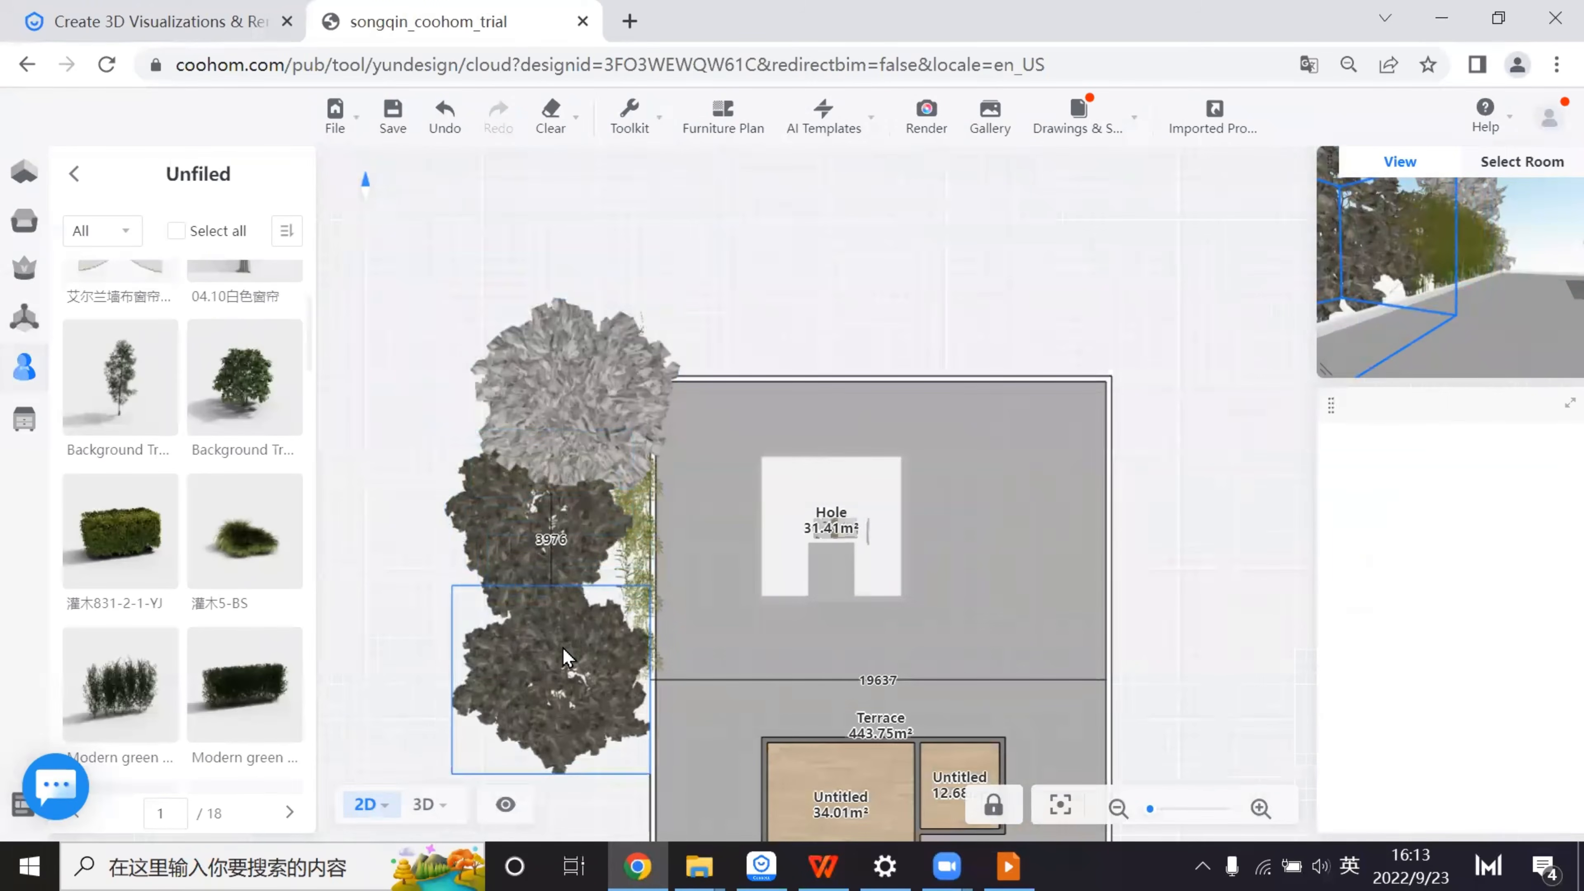
pyautogui.click(583, 412)
pyautogui.moveTo(583, 412); pyautogui.dragTo(562, 592)
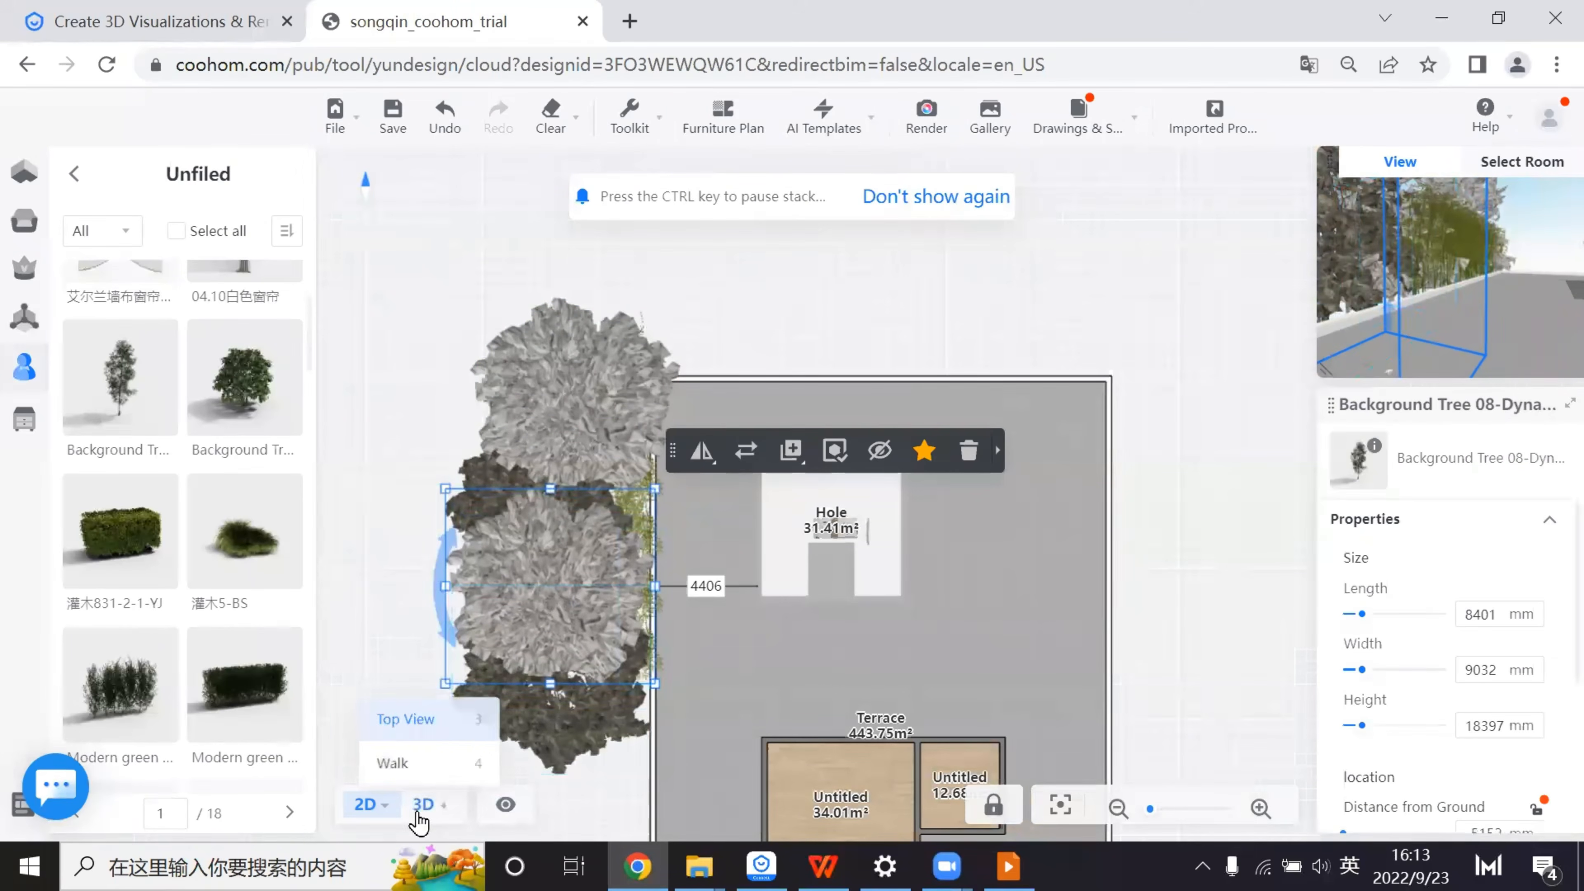
# - Examine the trees and bamboo along the terrace border in the 3D view from several angles
pyautogui.scroll(-5, 680, 454)
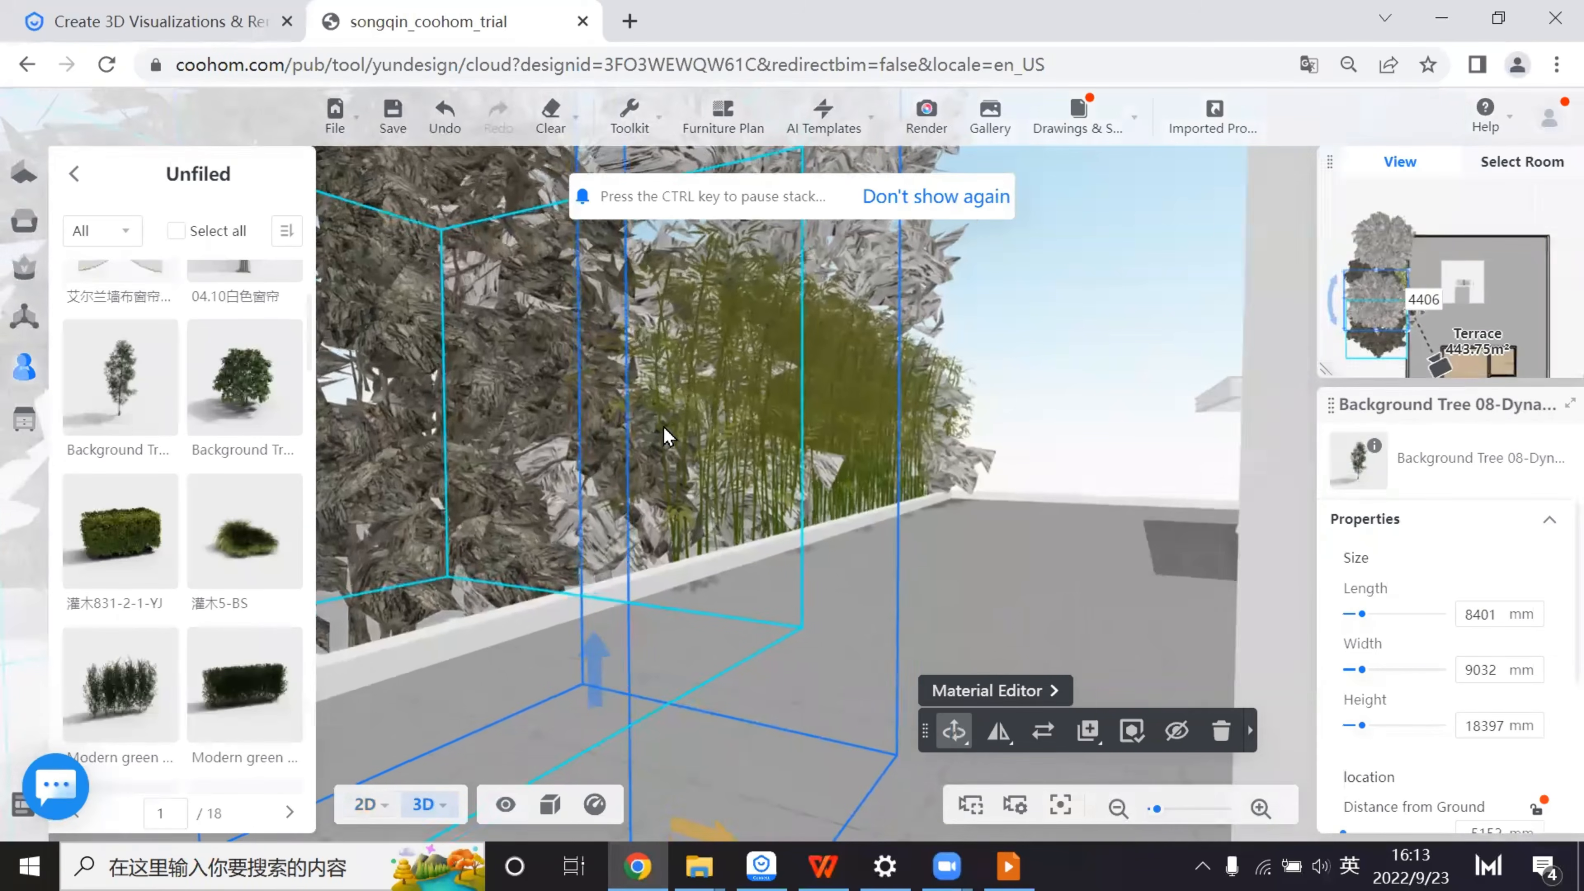
pyautogui.scroll(5, 727, 437)
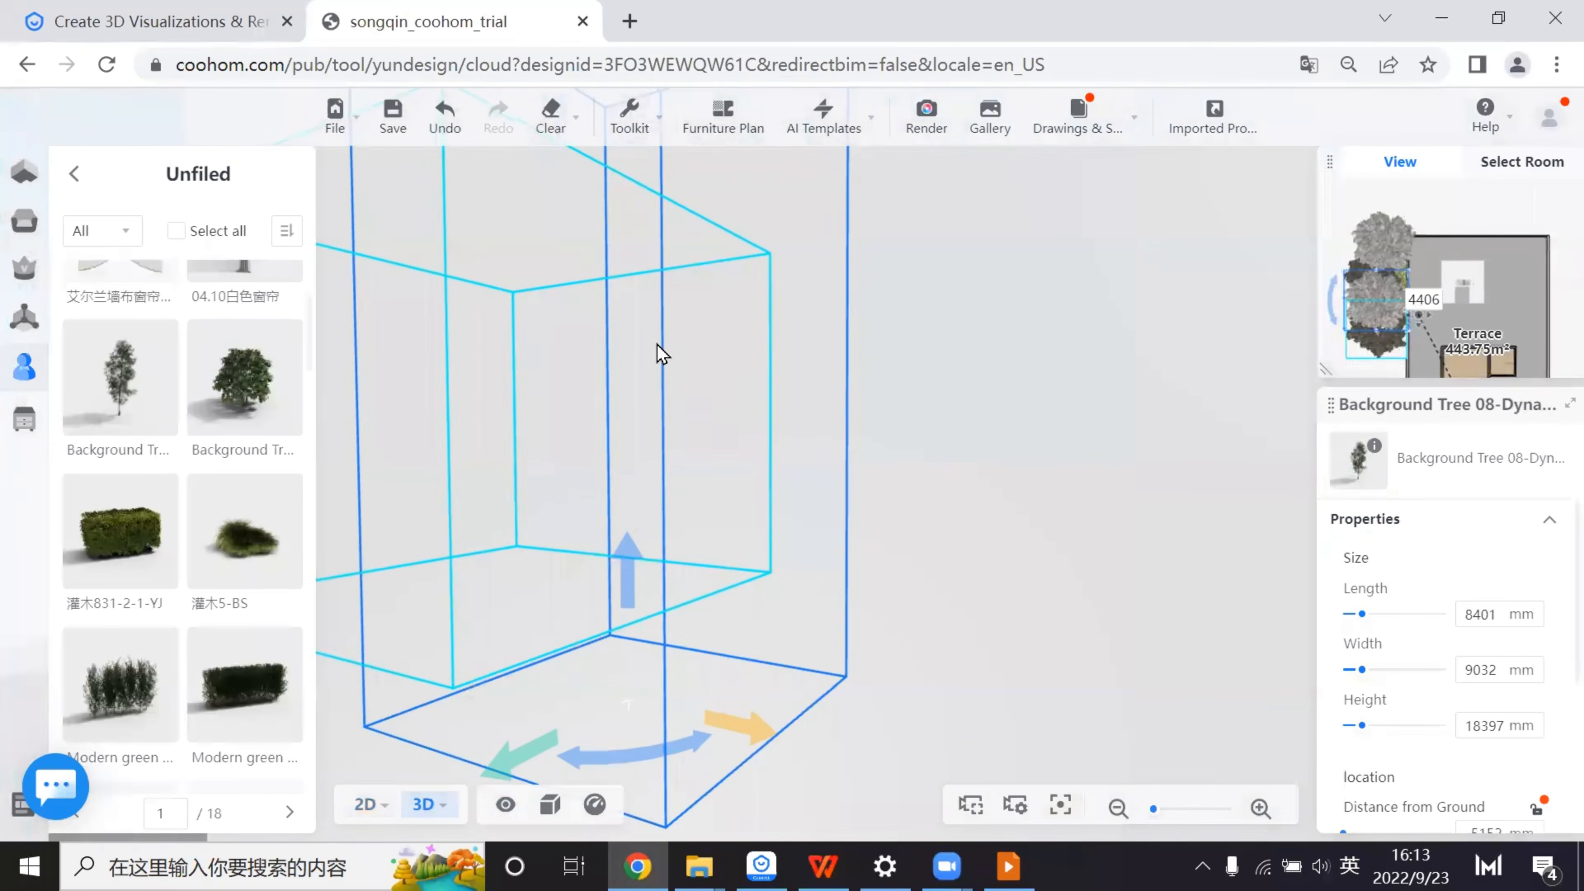
pyautogui.scroll(-5, 955, 238)
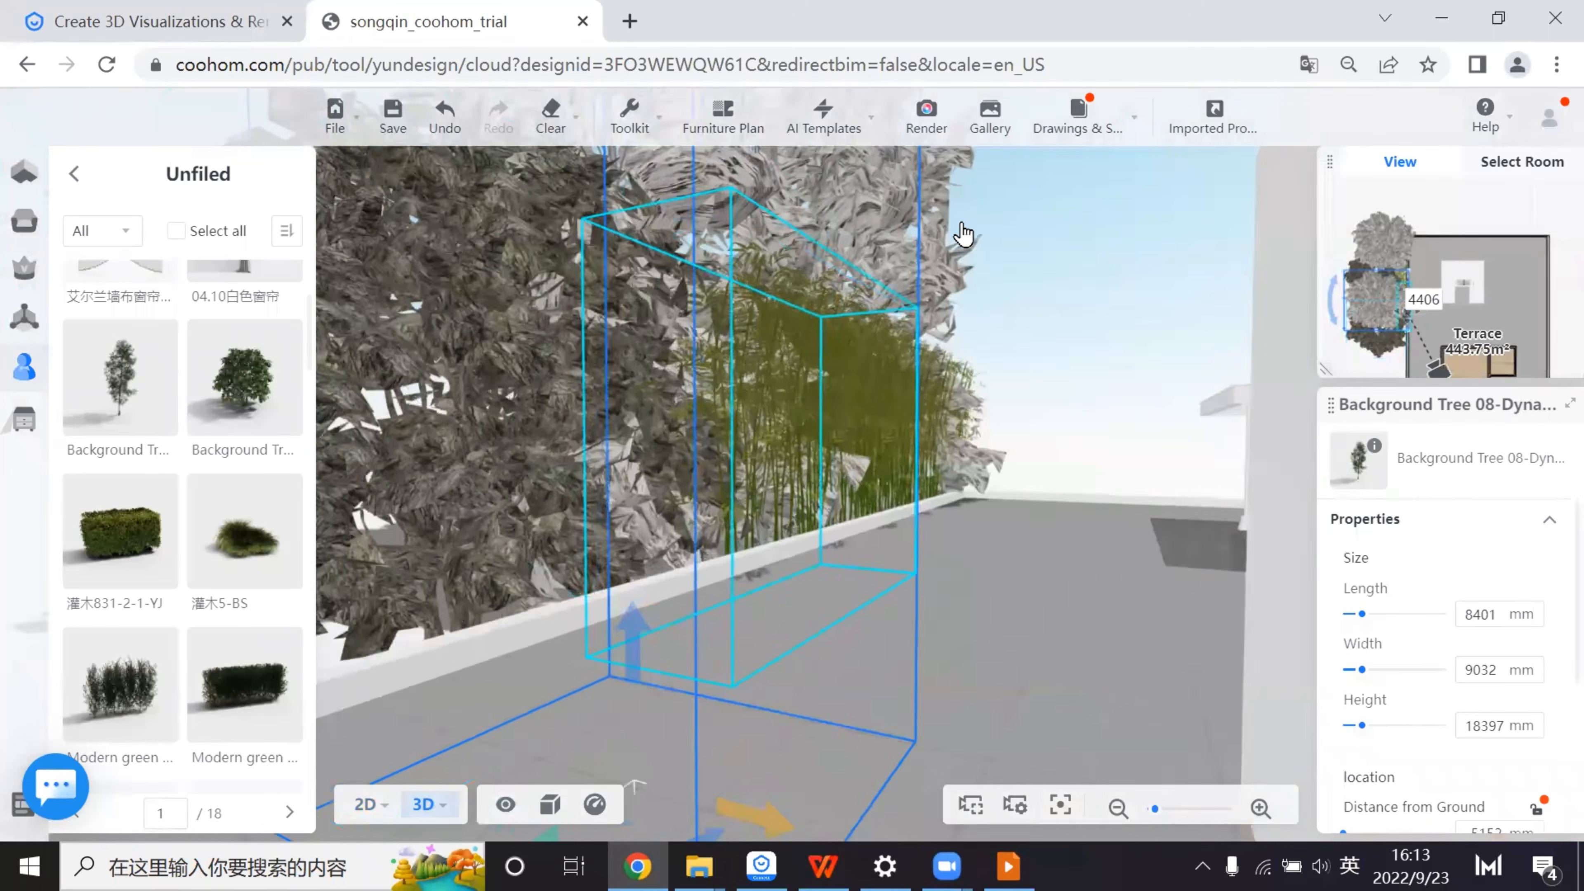
pyautogui.moveTo(981, 307); pyautogui.dragTo(1020, 317, button='right')
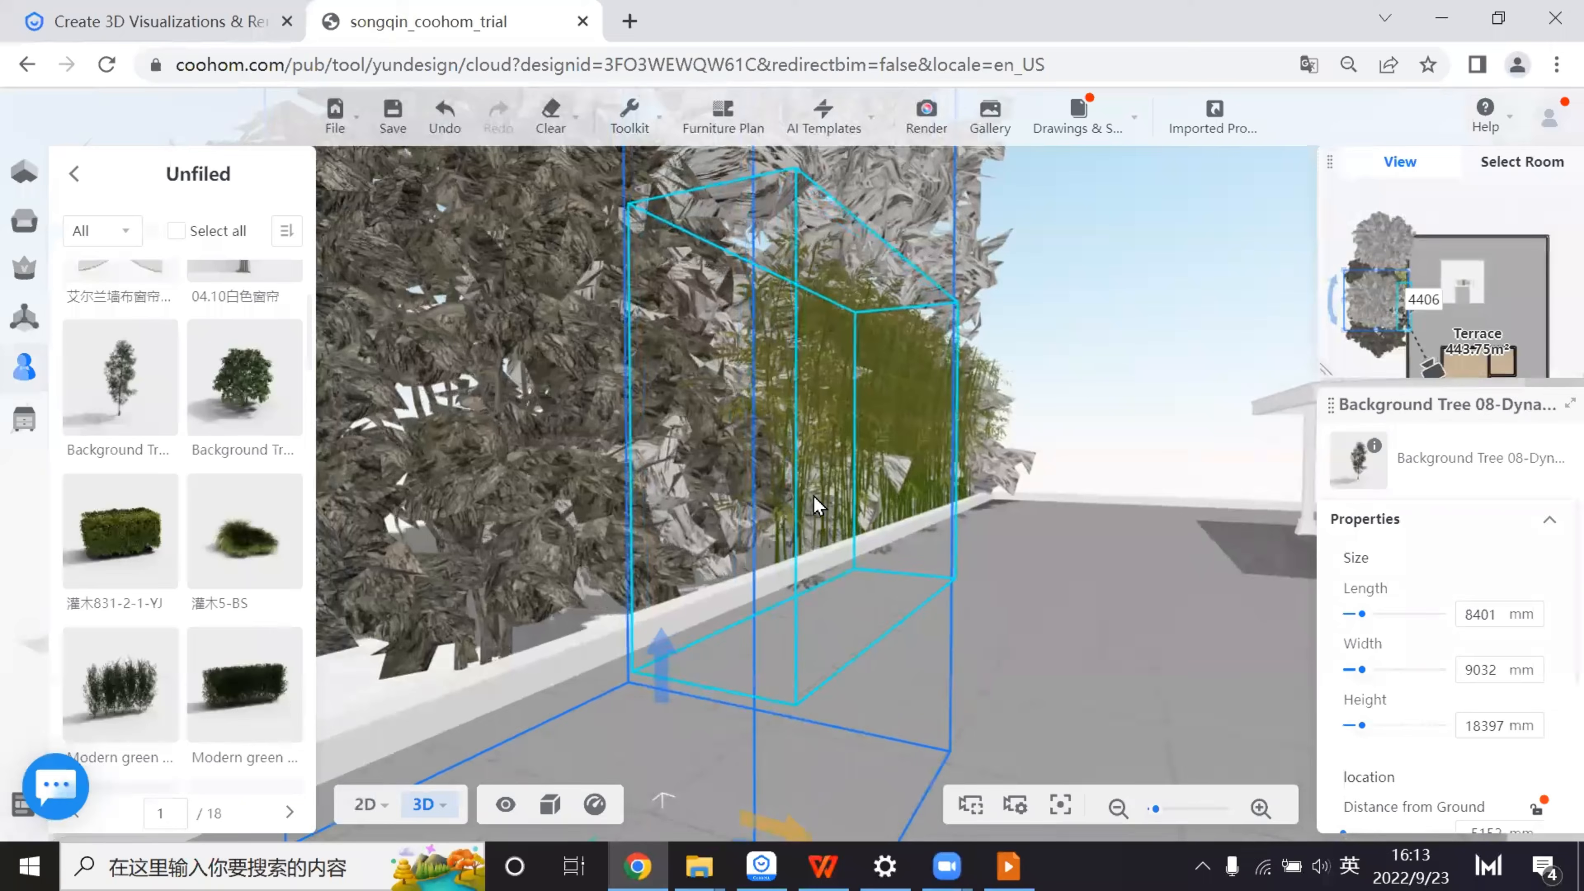
pyautogui.click(577, 461)
pyautogui.scroll(-2, 921, 465)
pyautogui.moveTo(1174, 630); pyautogui.dragTo(1023, 643, button='right')
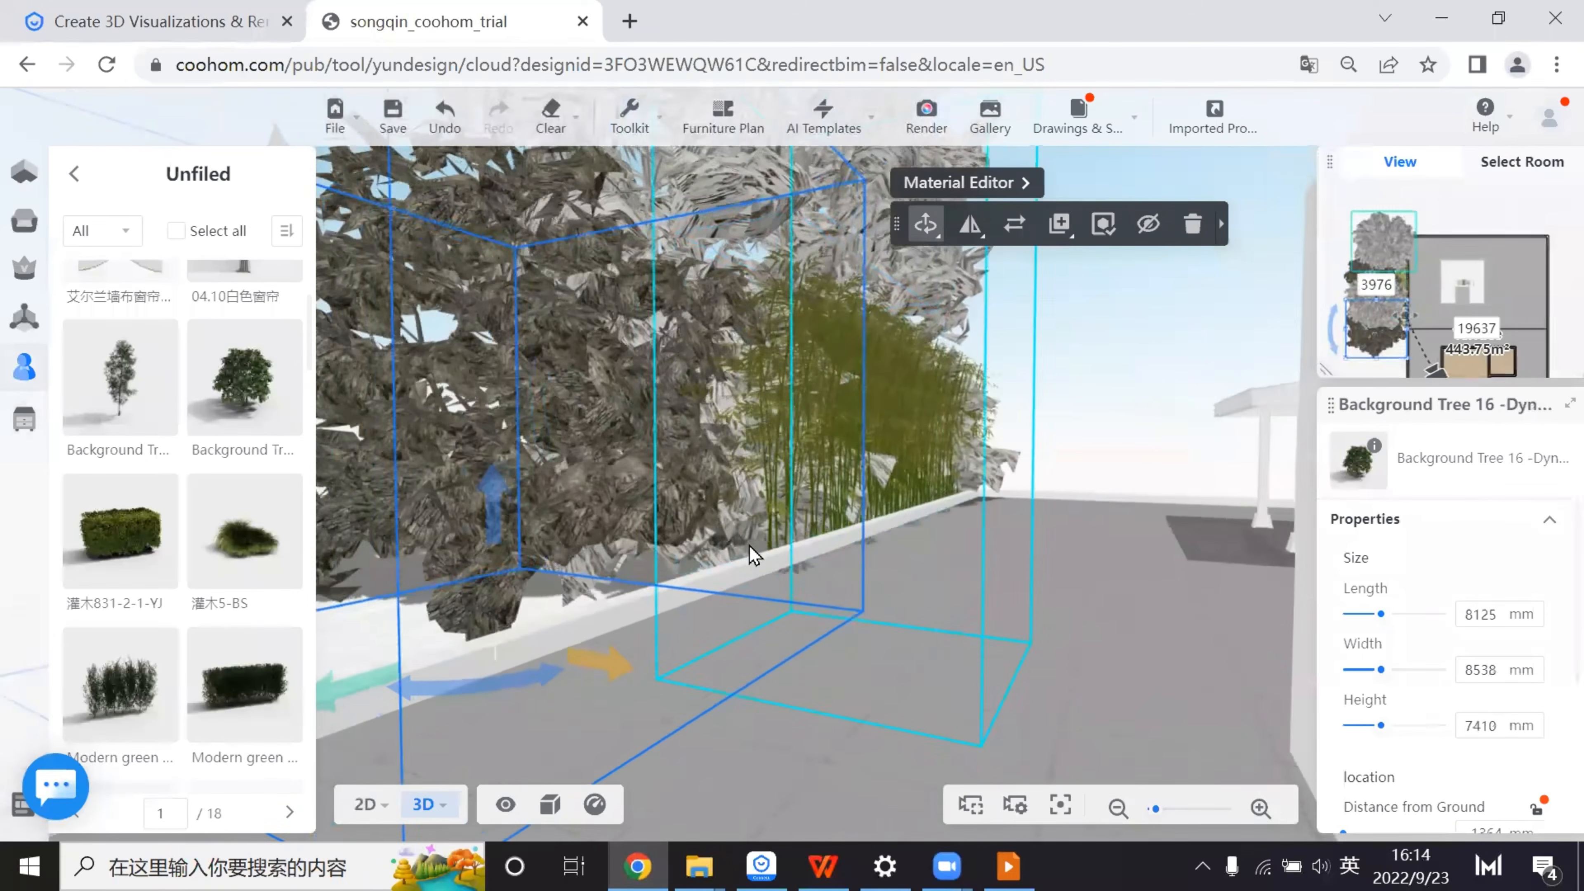
pyautogui.scroll(-2, 523, 585)
pyautogui.scroll(-2, 543, 588)
pyautogui.scroll(4, 552, 582)
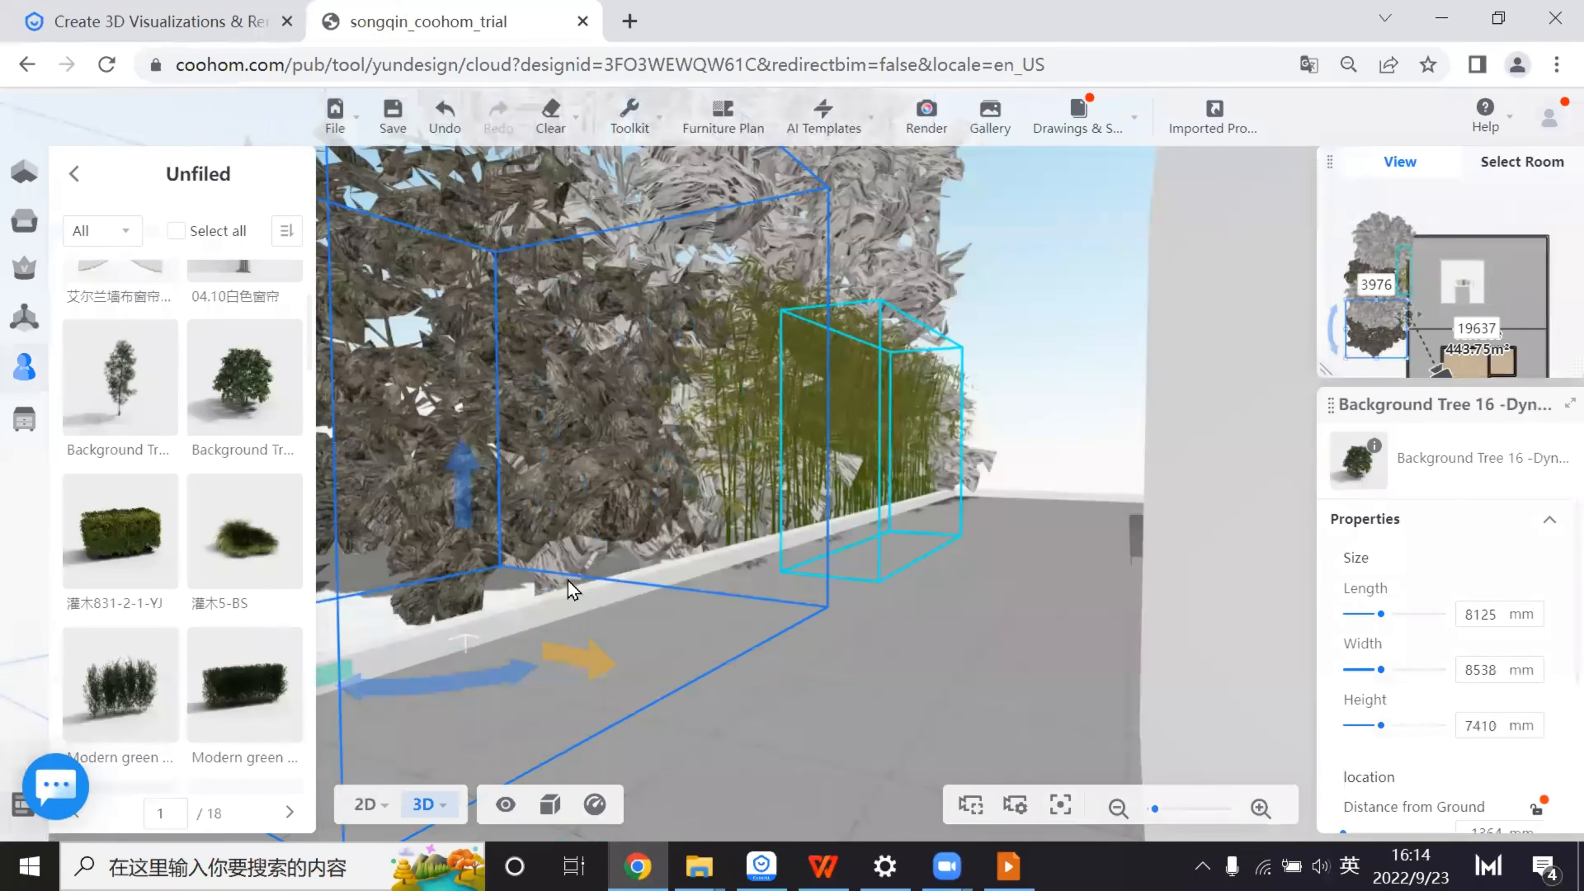
pyautogui.scroll(3, 926, 573)
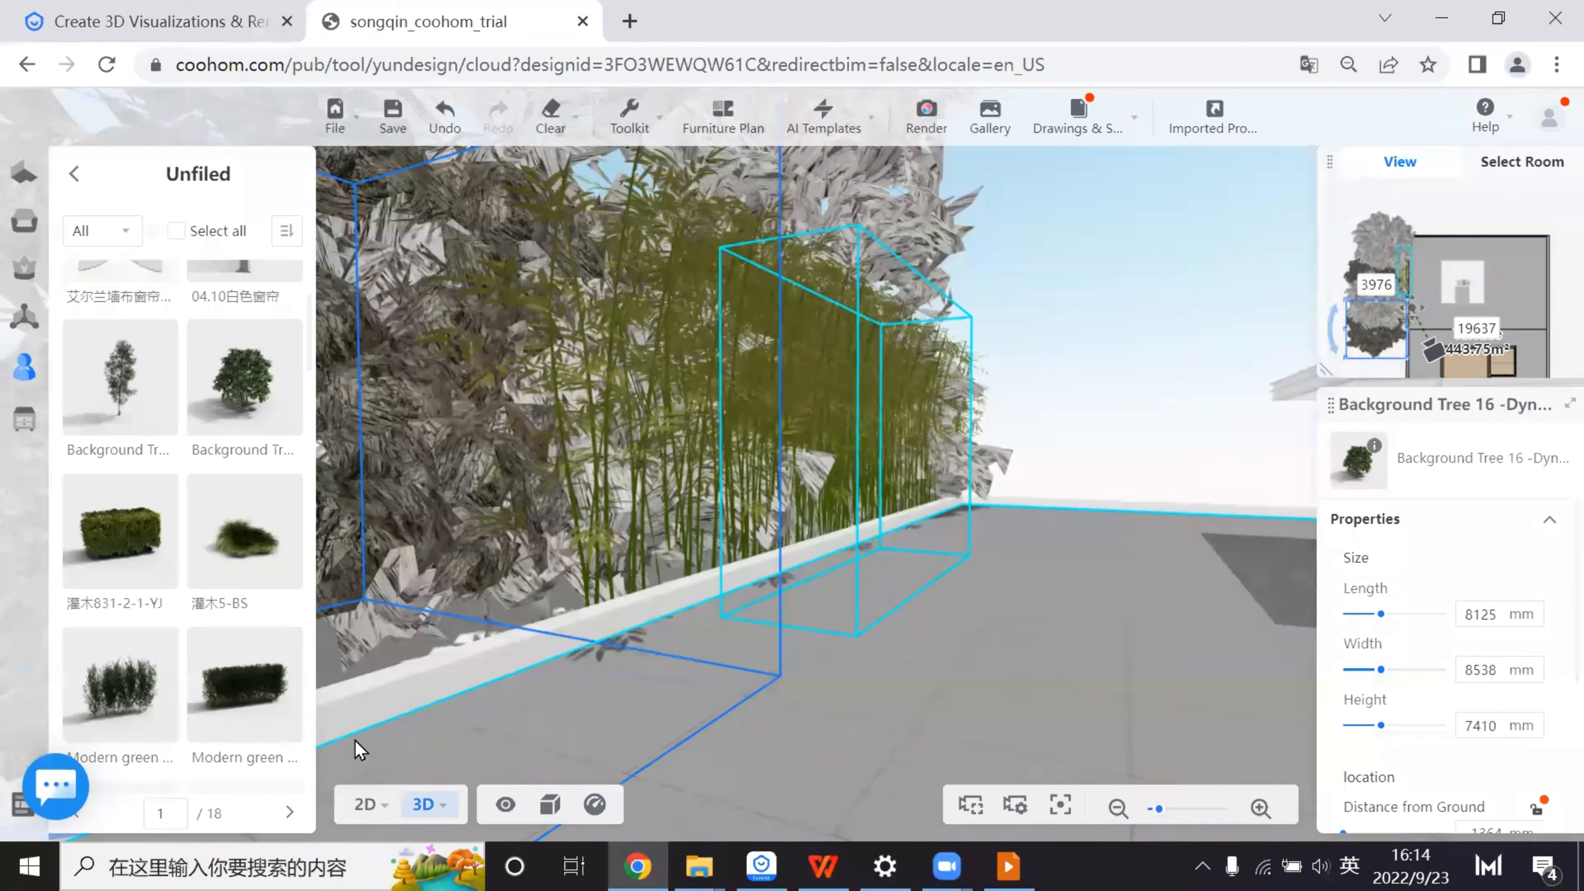
pyautogui.moveTo(354, 740); pyautogui.dragTo(342, 765)
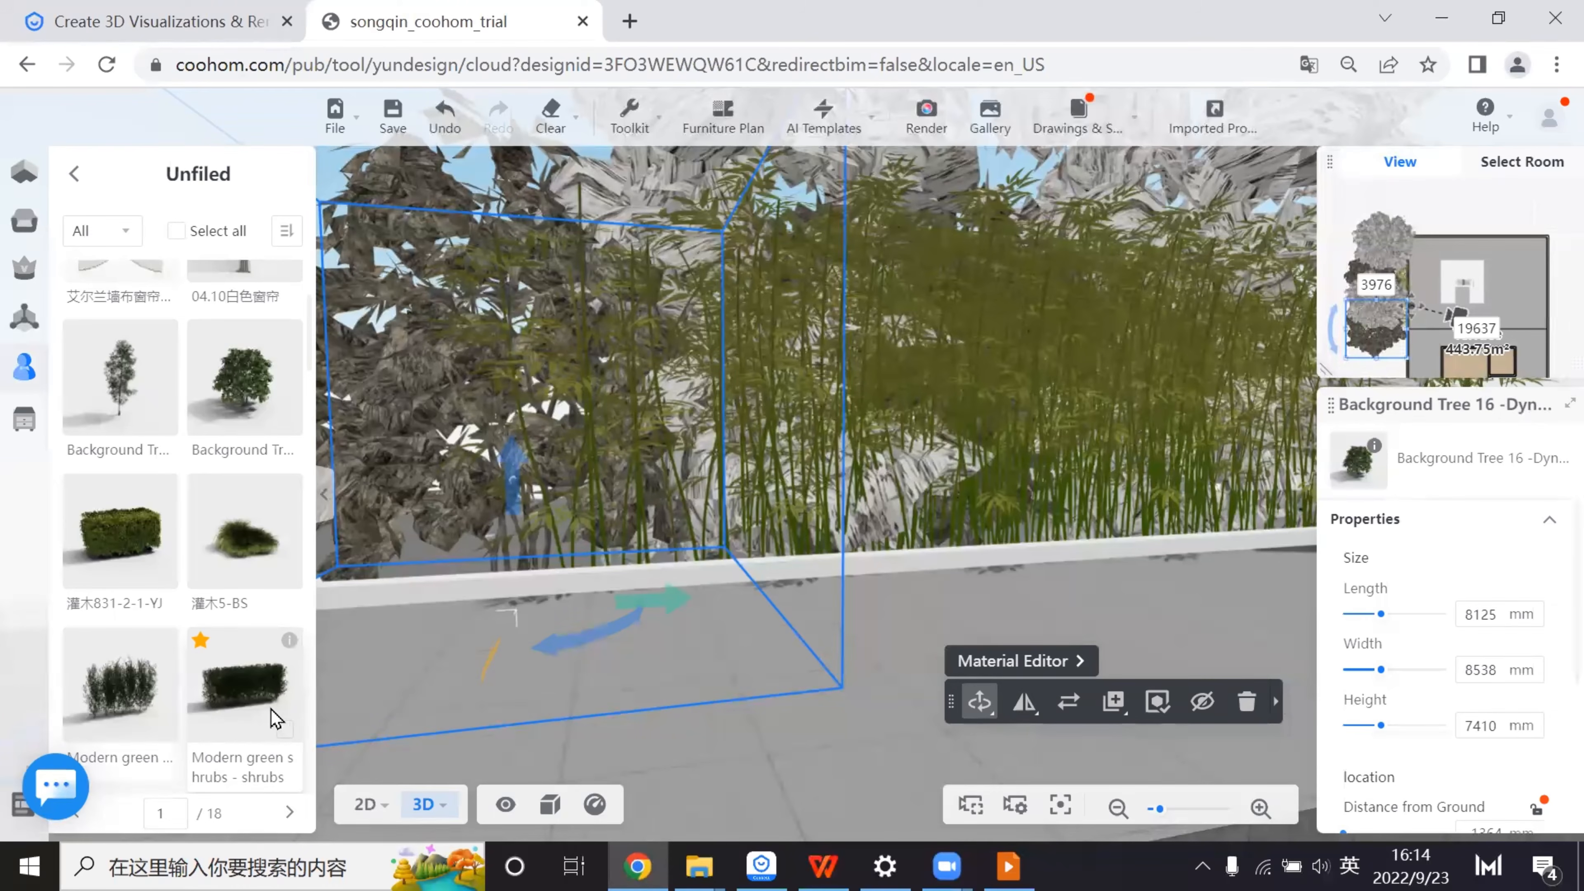
# - Add the Modern green shrubs model in plan view, turn it parallel to the terrace's side wall, and position it against that wall near the corner
pyautogui.click(368, 811)
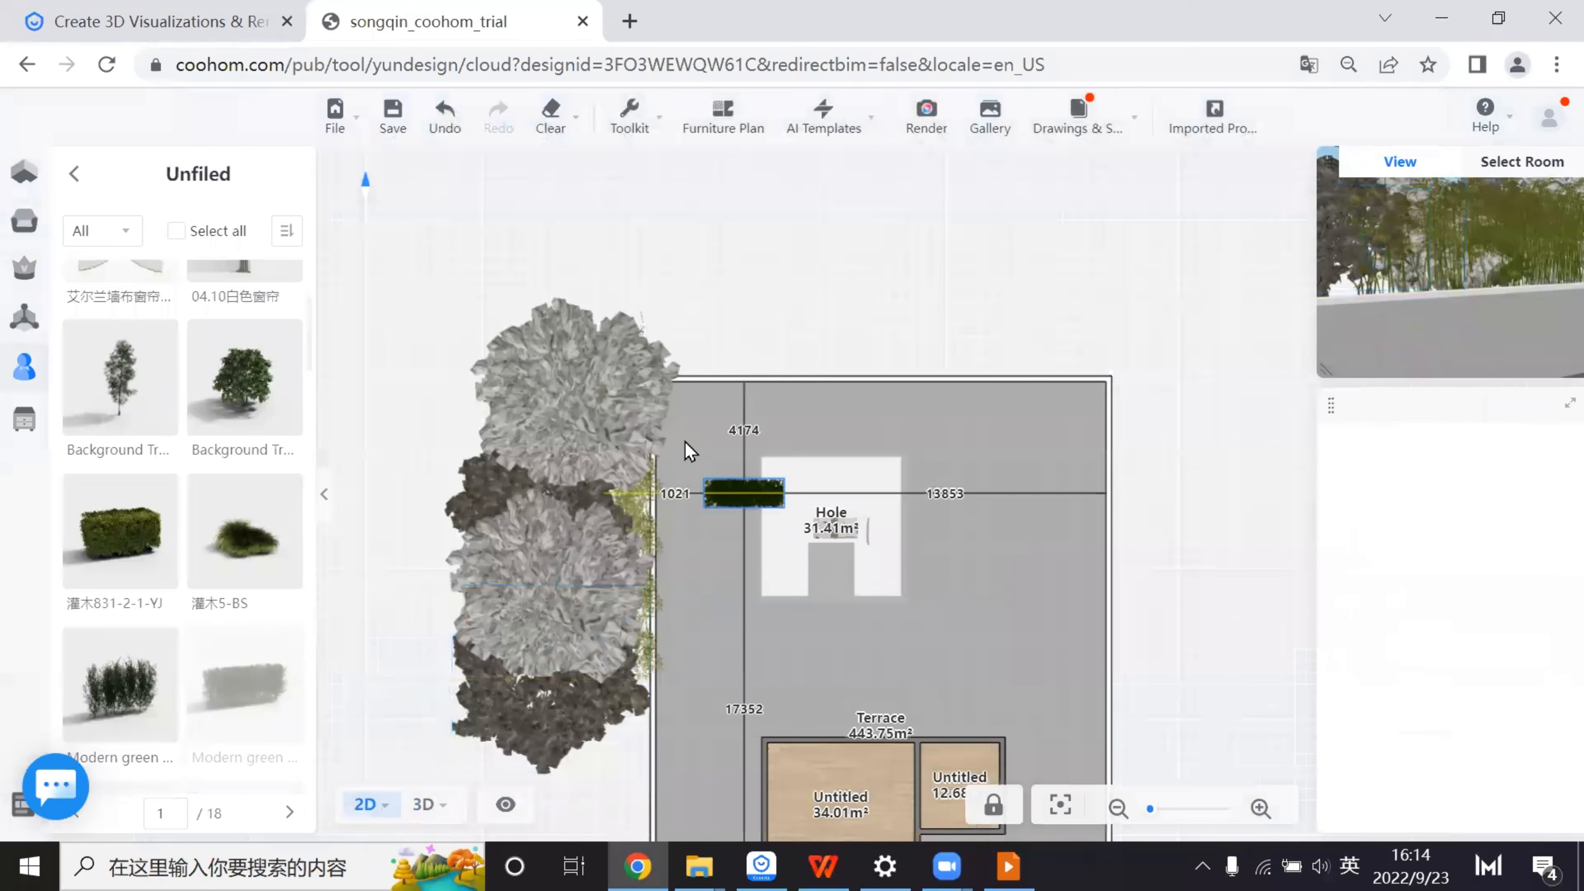
pyautogui.scroll(3, 674, 468)
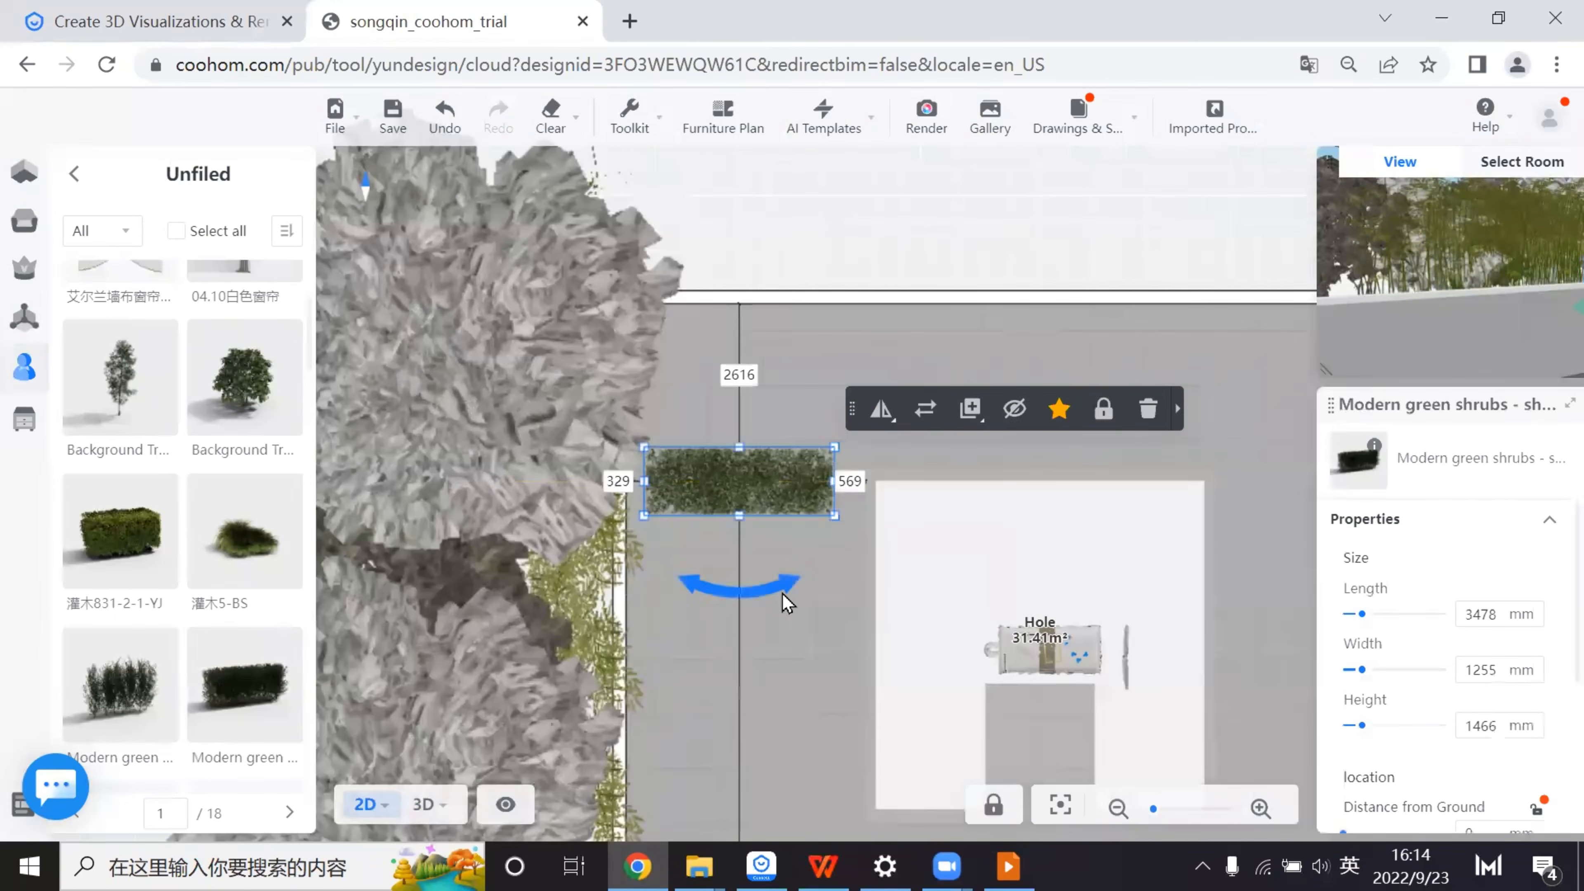
pyautogui.moveTo(782, 593); pyautogui.dragTo(851, 429)
pyautogui.moveTo(741, 471); pyautogui.dragTo(615, 346)
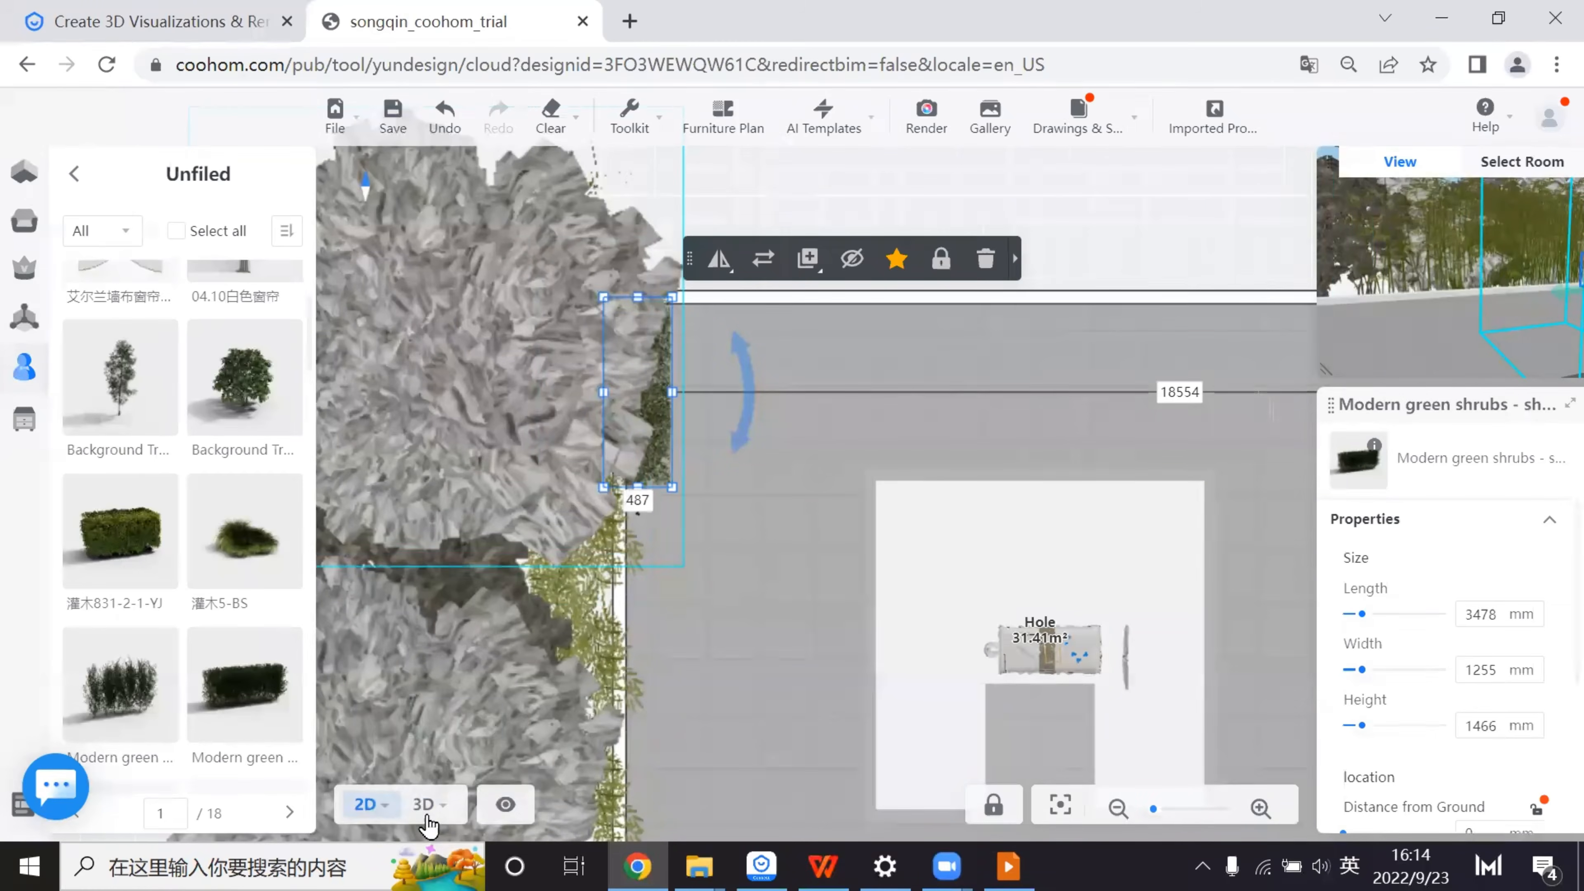
pyautogui.click(426, 808)
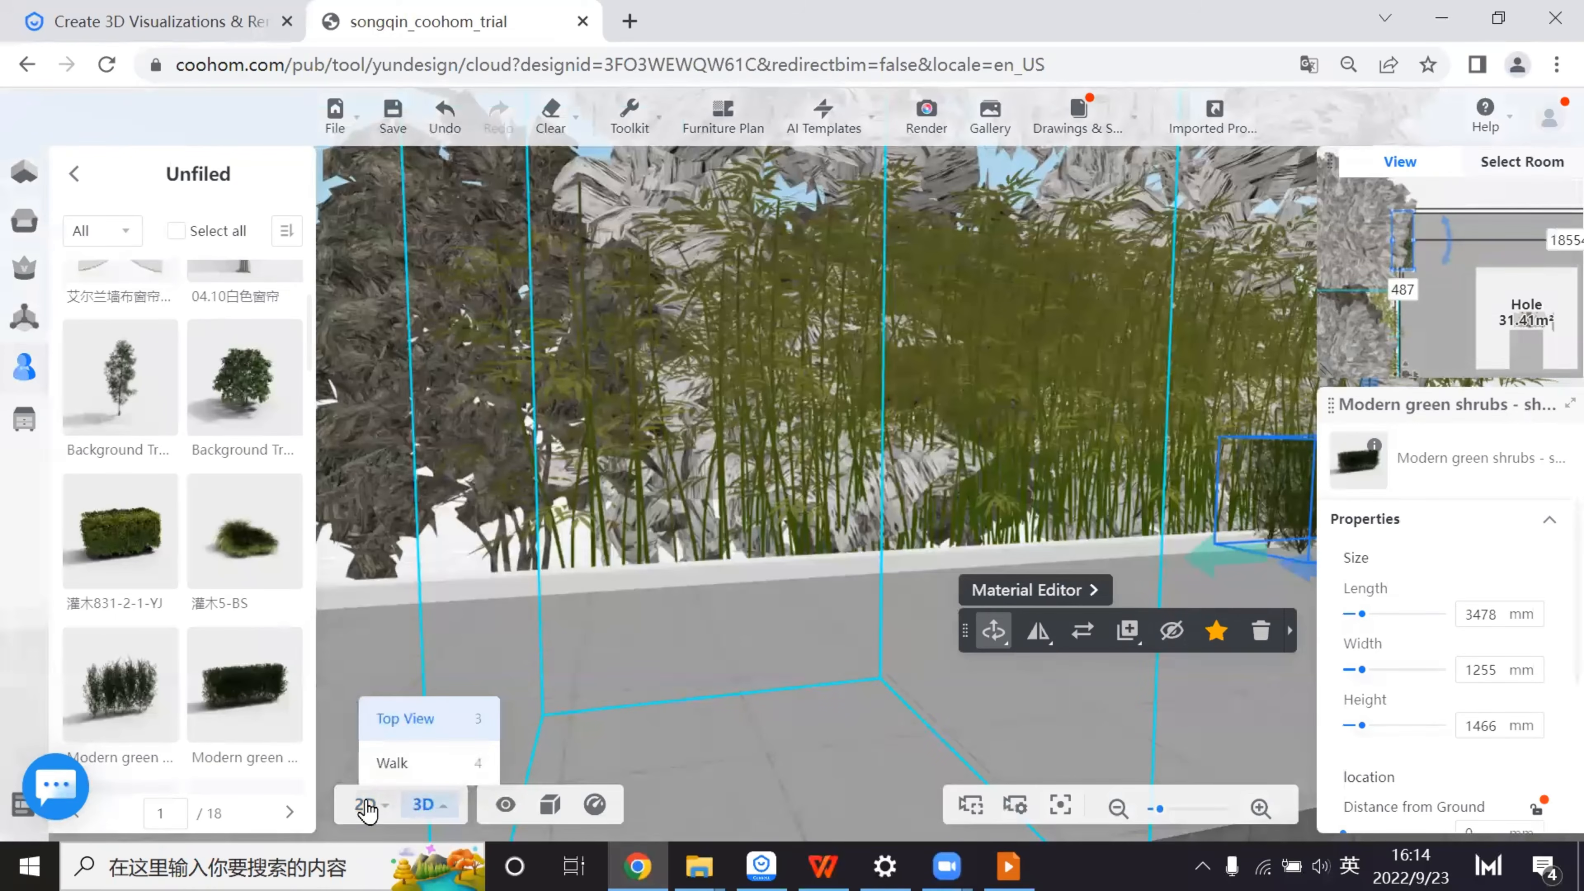
pyautogui.scroll(-3, 1023, 268)
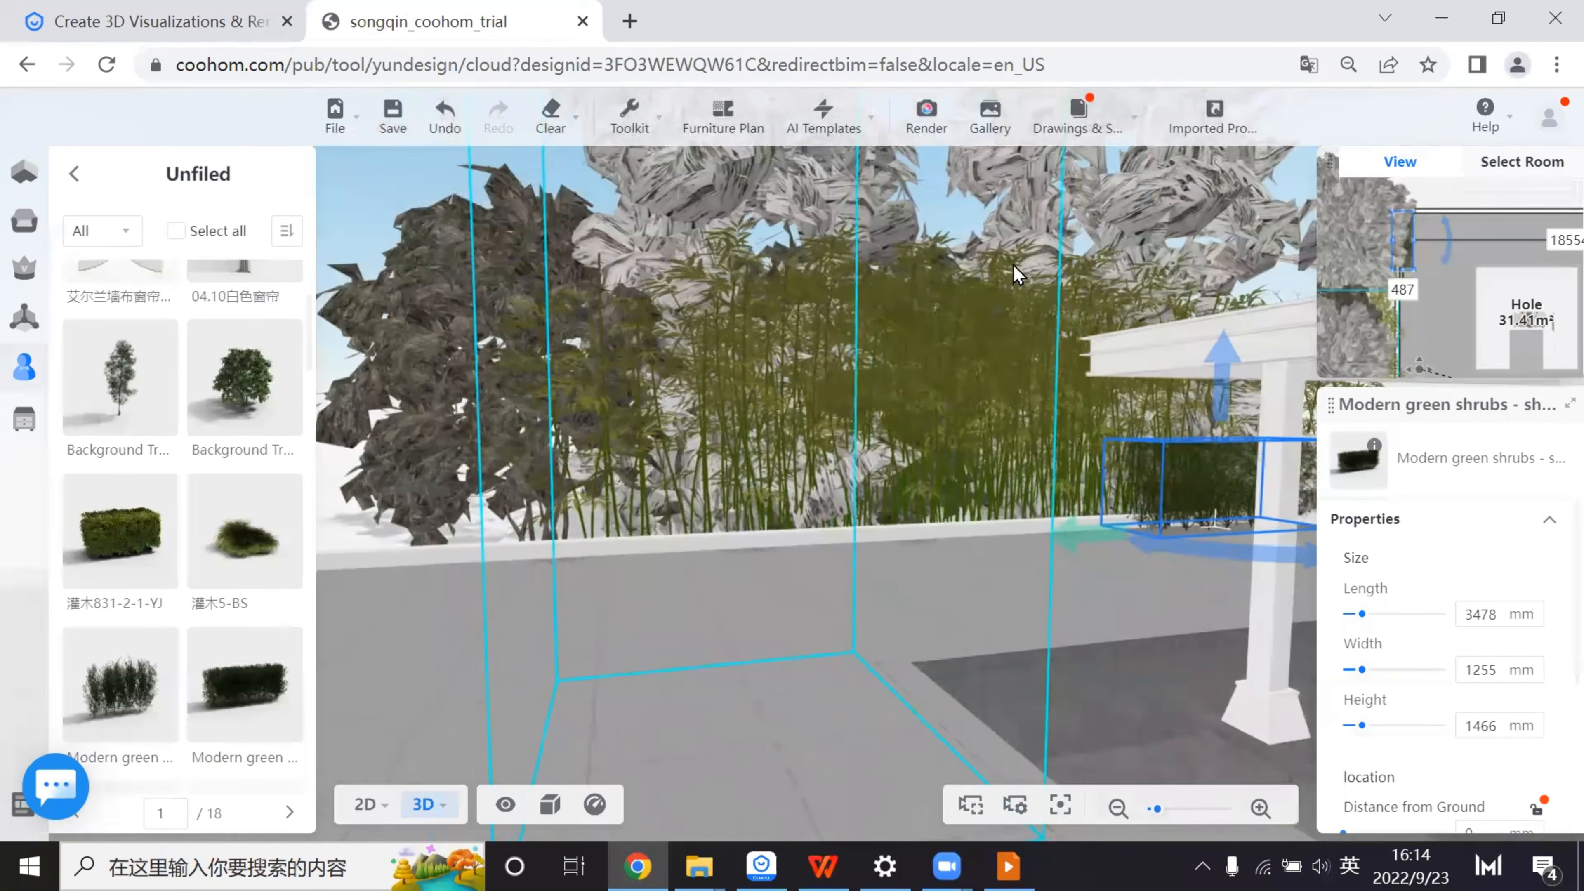
pyautogui.scroll(-2, 1023, 272)
# - Create a linear array of the shrub along the terrace's side wall, with 5 items at a fixed Y pitch of about -3264 mm, and check the hedge in 3D
pyautogui.click(368, 805)
pyautogui.click(1015, 256)
pyautogui.moveTo(964, 304)
pyautogui.click(1205, 304)
pyautogui.click(673, 318)
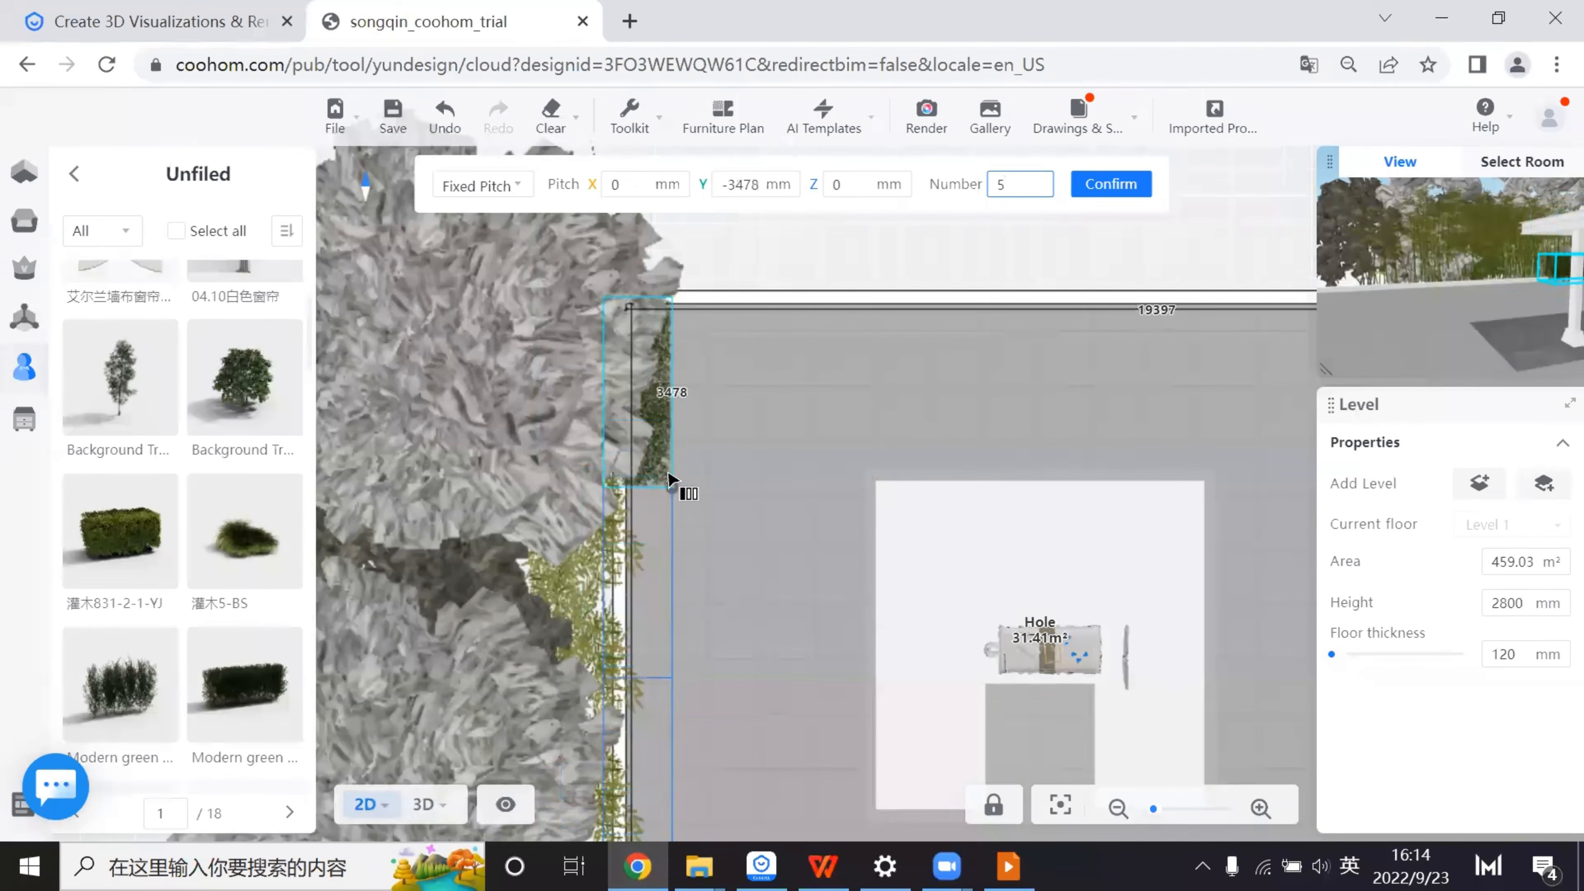
pyautogui.scroll(3, 669, 476)
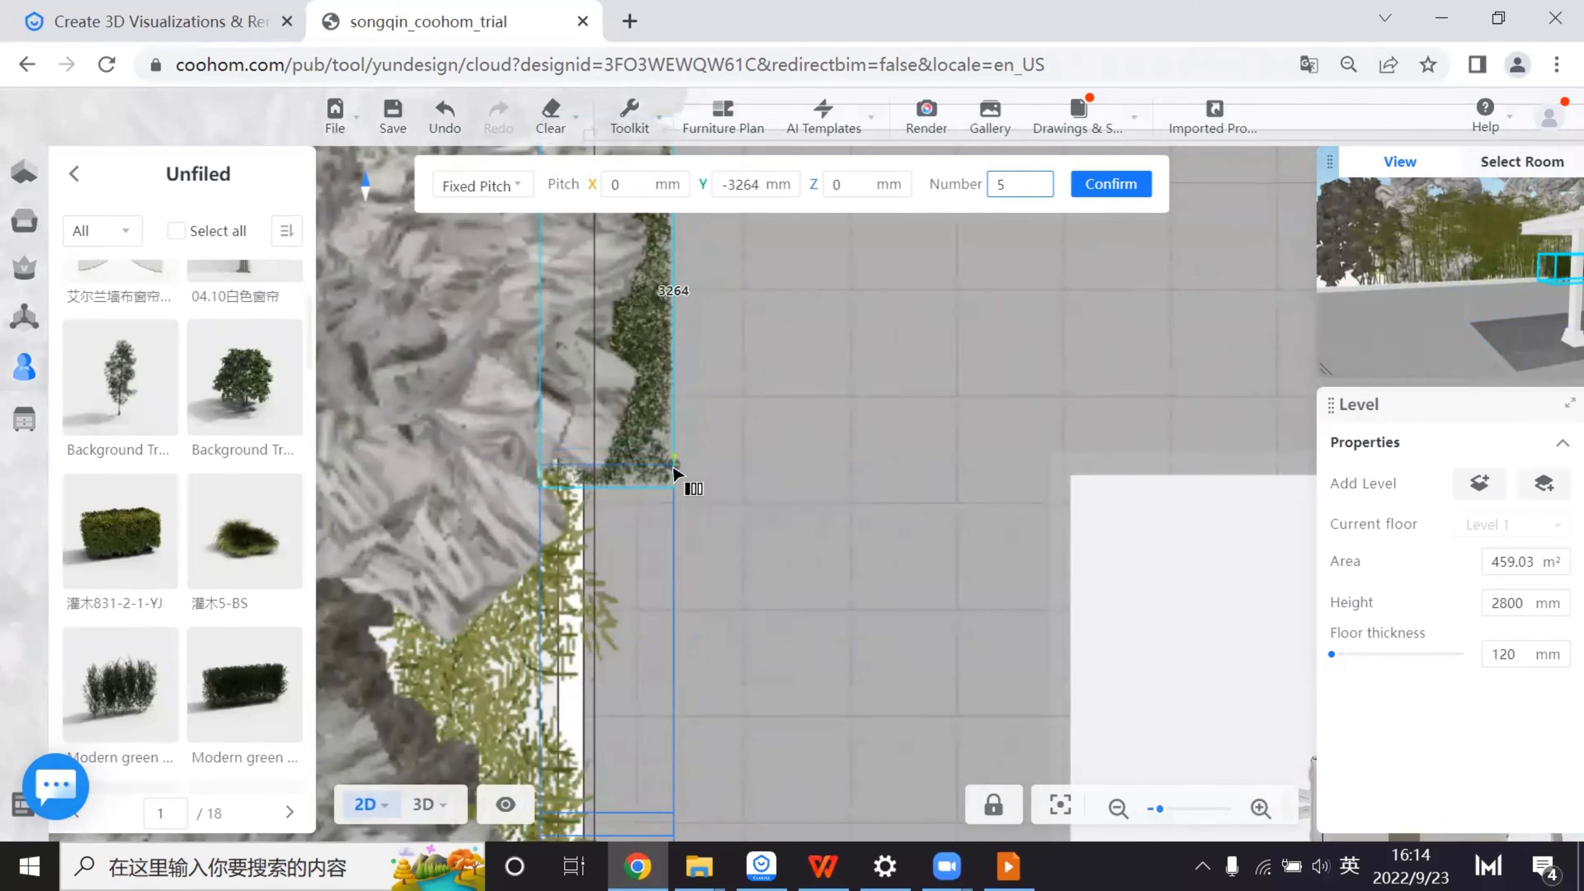
pyautogui.press('Return')
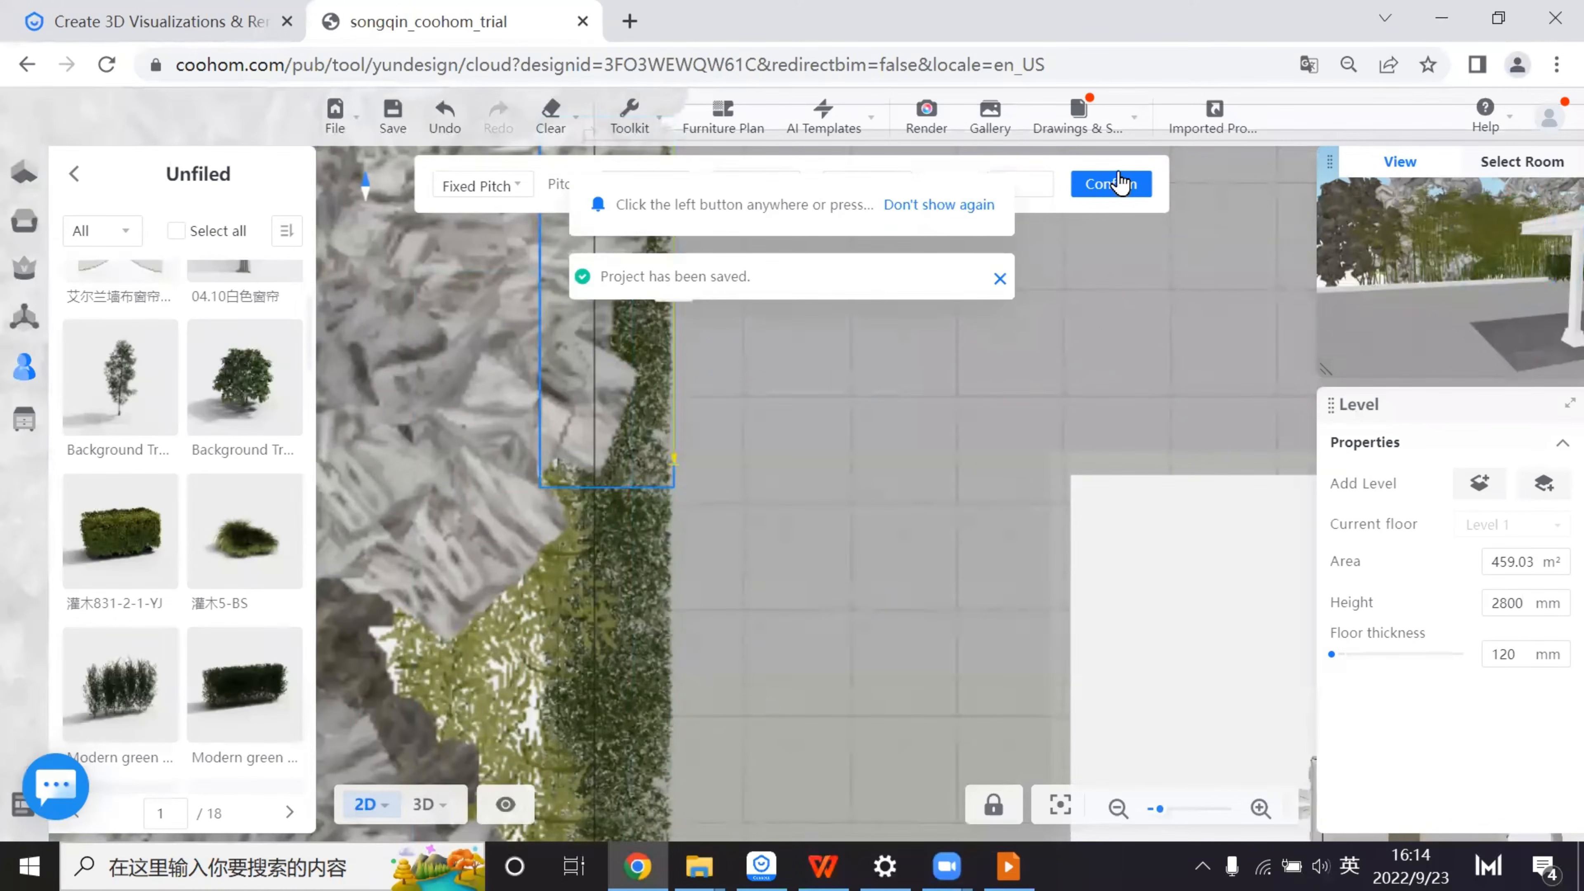
pyautogui.click(1111, 184)
pyautogui.moveTo(445, 805)
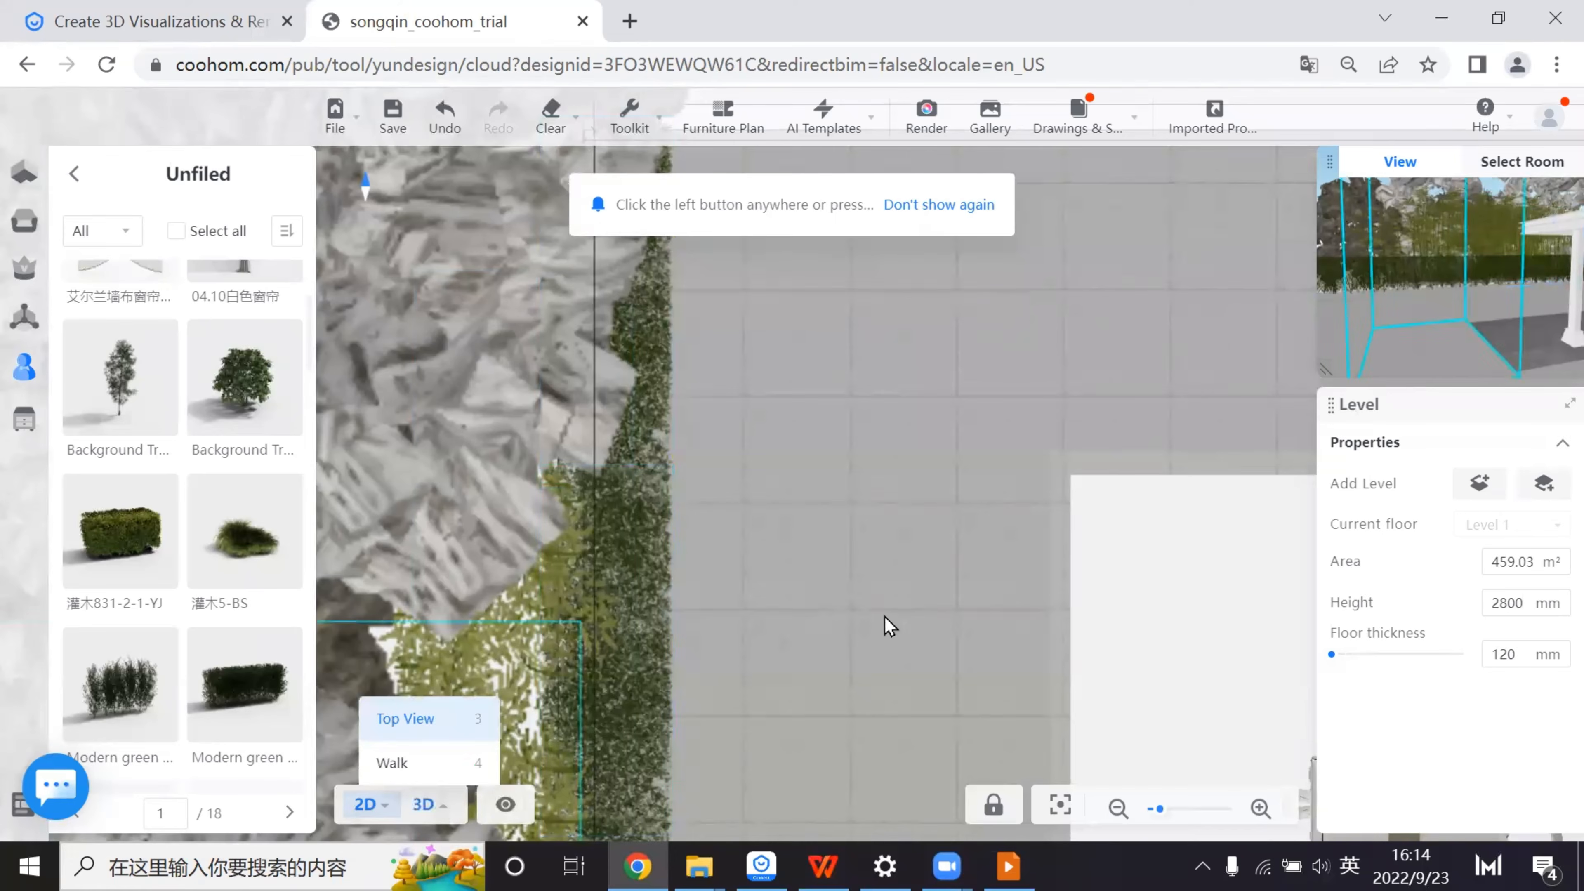
pyautogui.press('3')
pyautogui.scroll(-1, 802, 472)
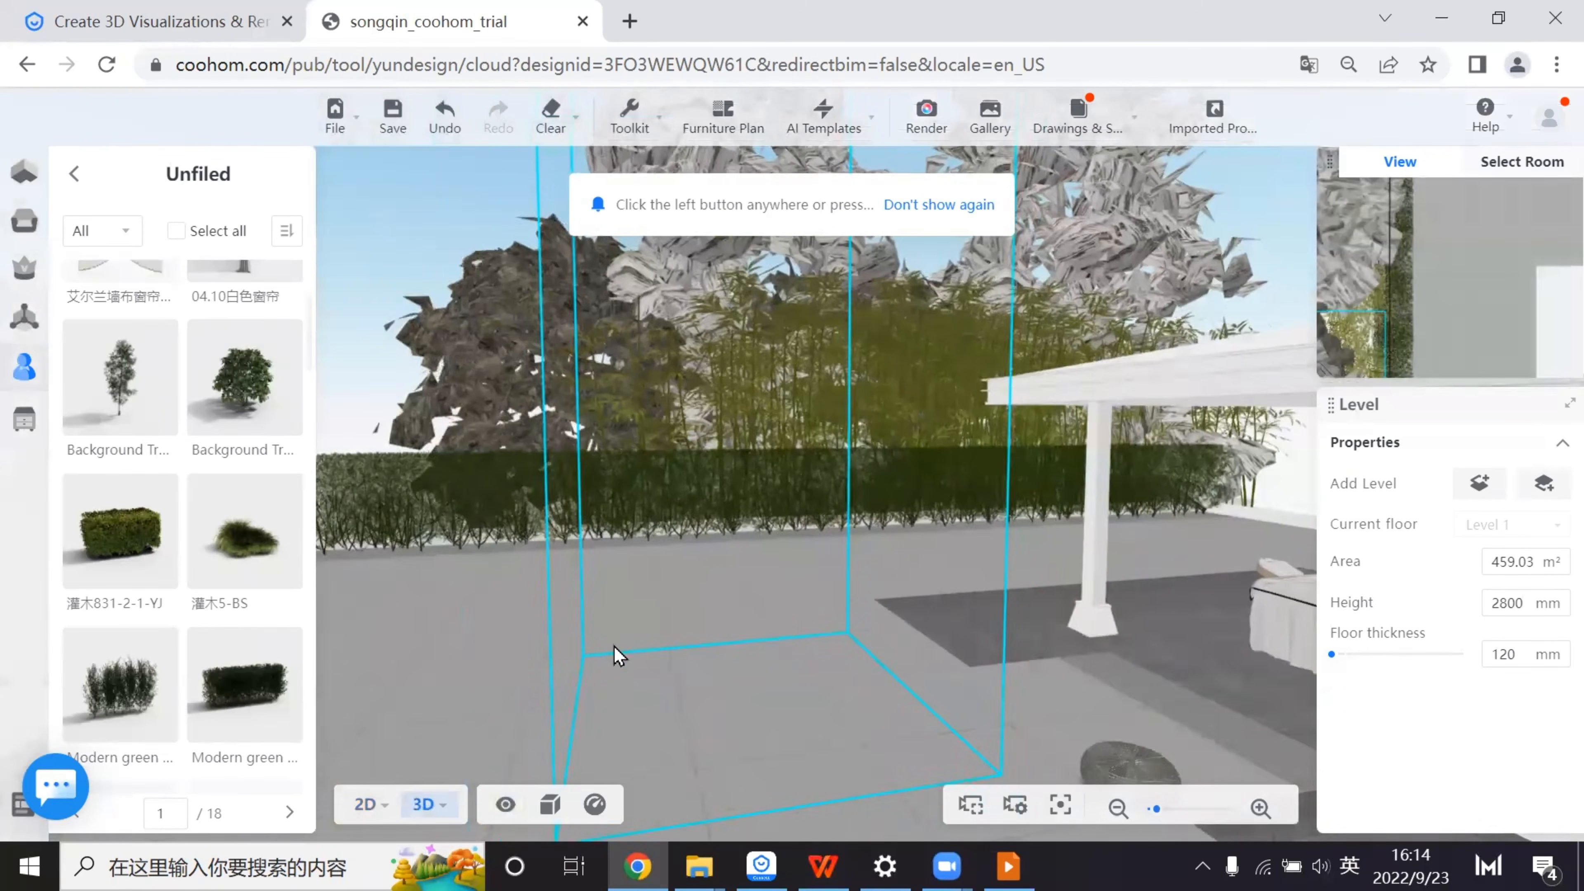
pyautogui.scroll(-1, 614, 646)
pyautogui.moveTo(861, 647); pyautogui.dragTo(1061, 659, button='right')
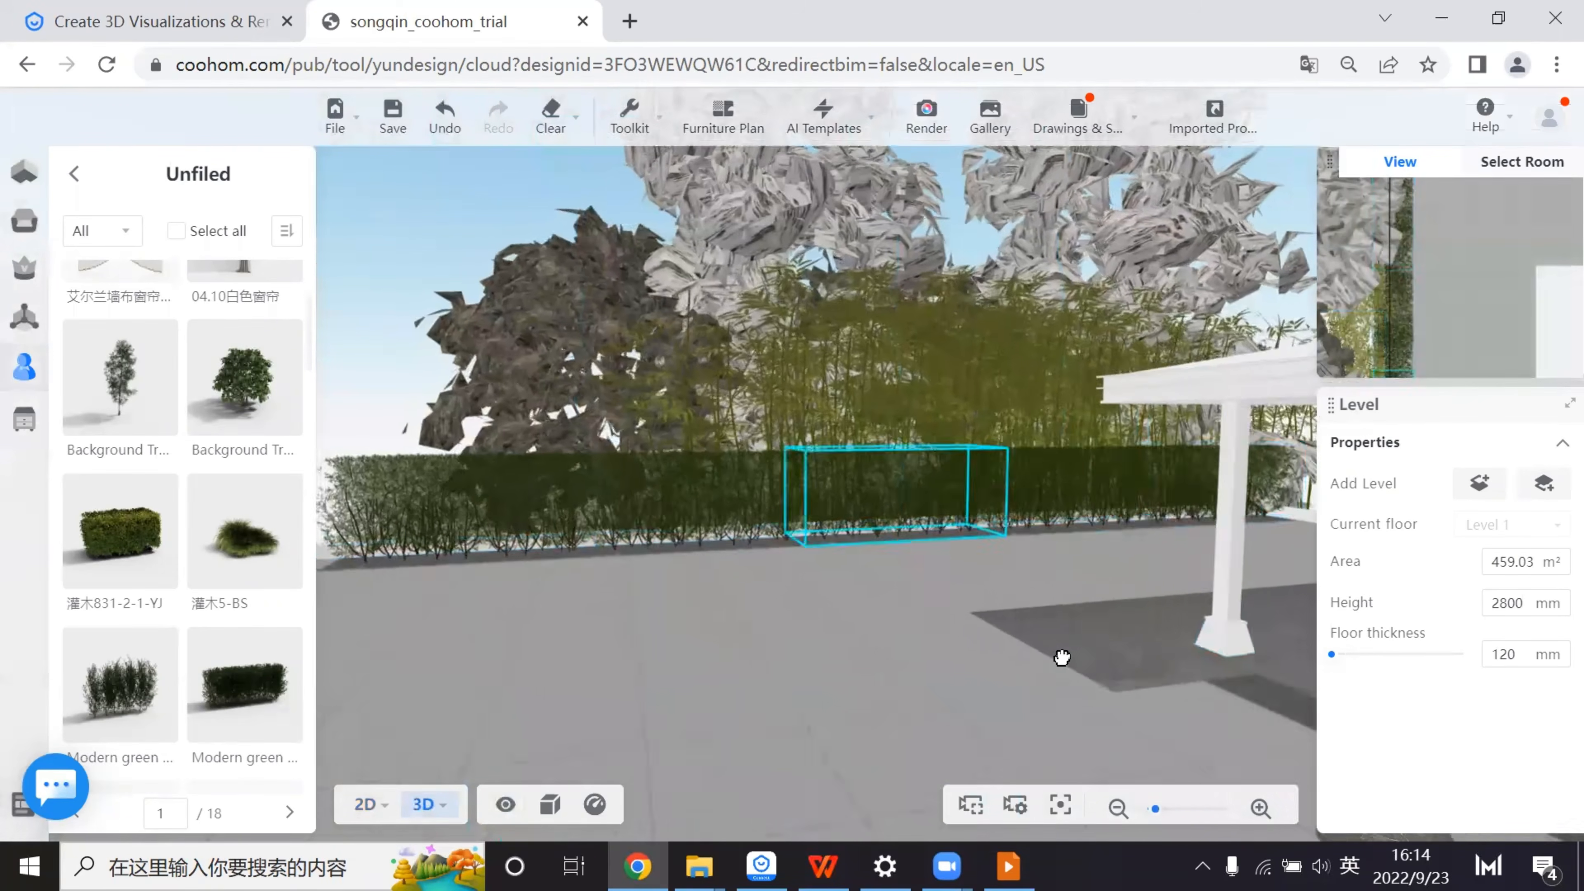
# - Select the array shrub at the far end of the hedge in the 3D view and lower it slightly
pyautogui.scroll(2, 760, 623)
pyautogui.scroll(-2, 857, 485)
pyautogui.scroll(5, 858, 486)
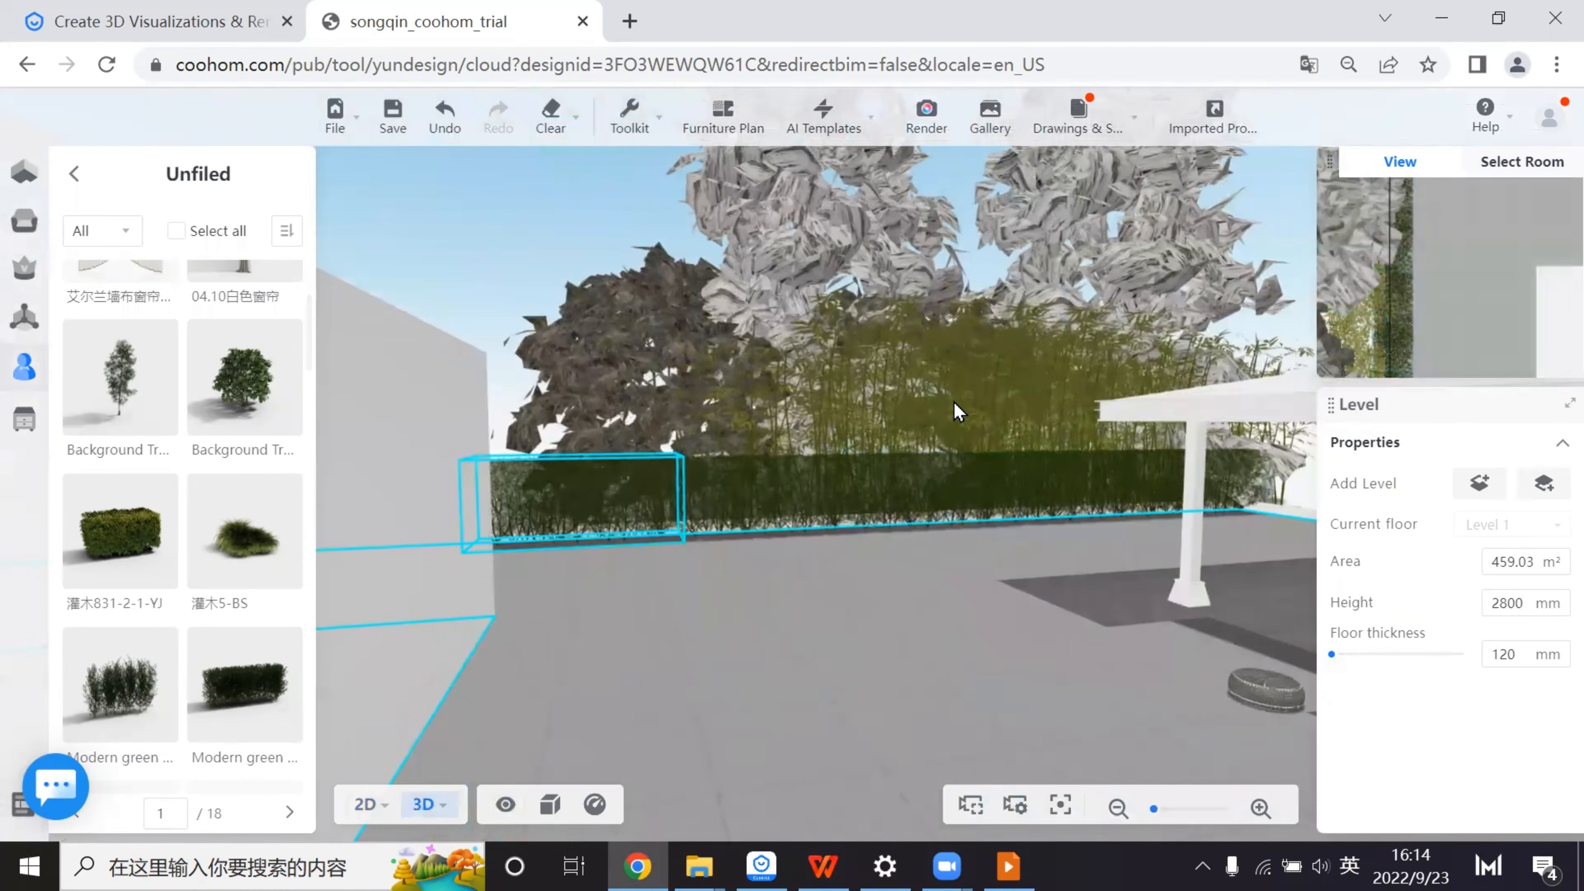
pyautogui.scroll(-5, 730, 609)
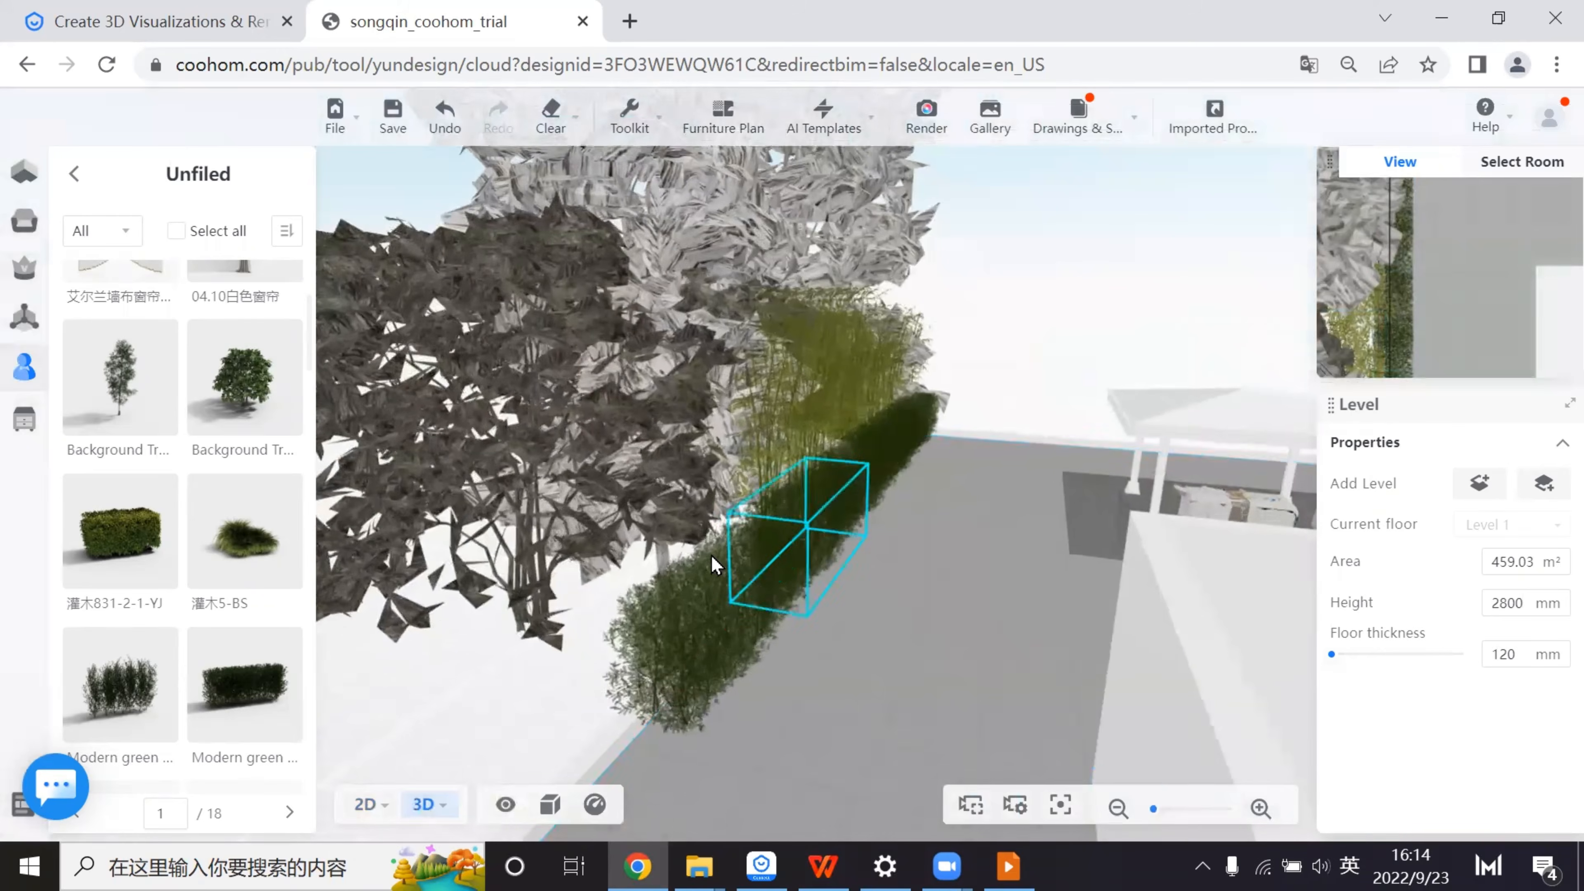
pyautogui.click(792, 536)
pyautogui.moveTo(793, 537); pyautogui.dragTo(939, 415)
pyautogui.click(919, 359)
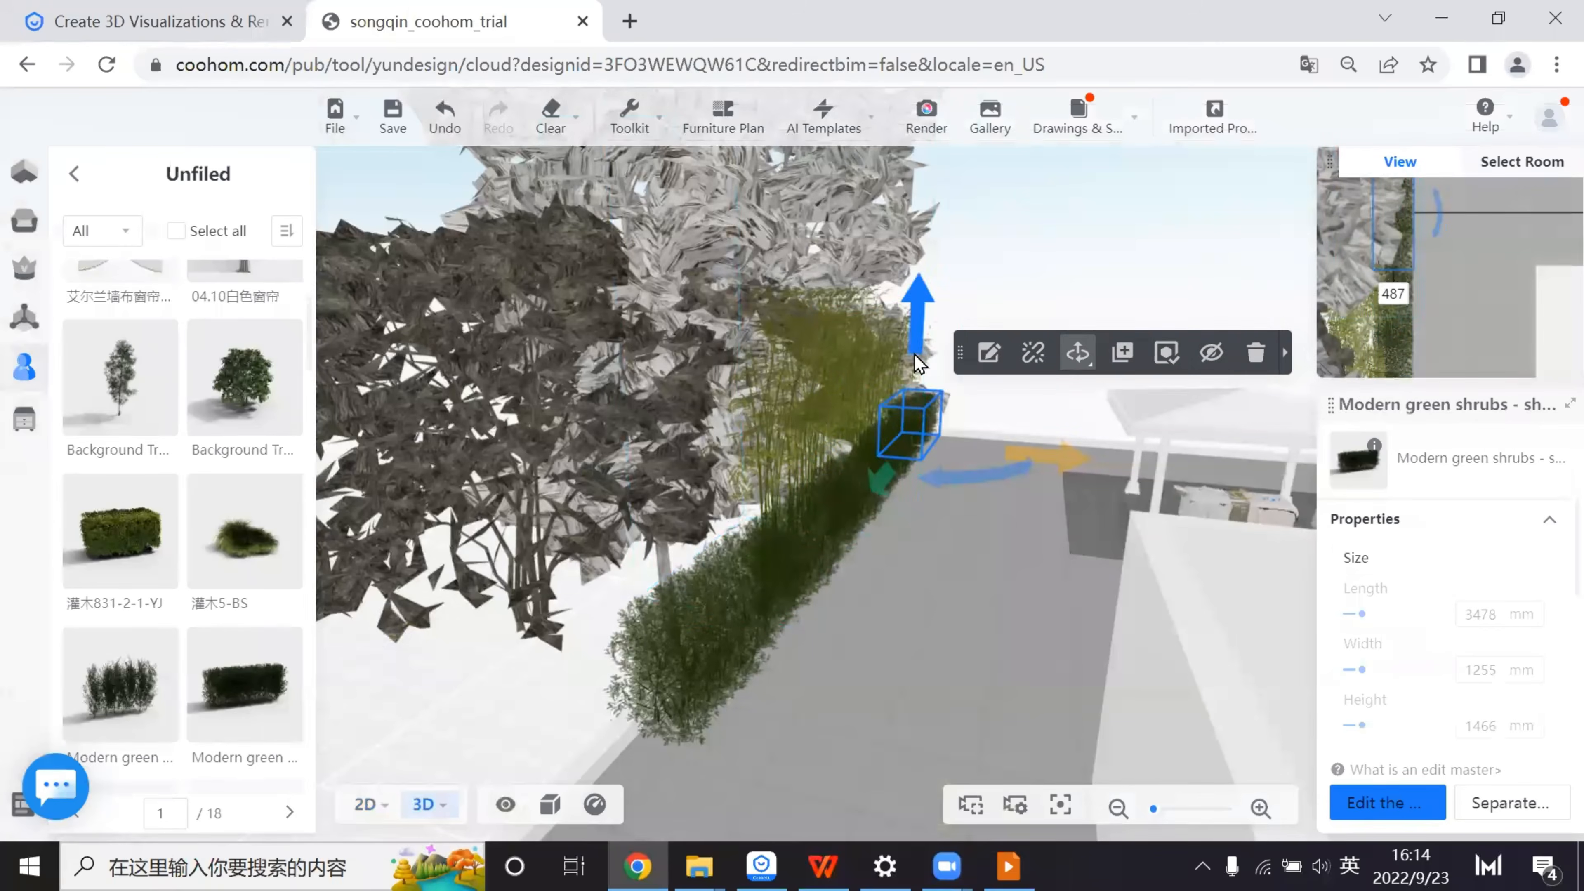
pyautogui.moveTo(919, 357); pyautogui.dragTo(919, 365)
# - Examine the hedge, bamboo and trees in the 3D view from the terrace and from the pavilion side
pyautogui.moveTo(980, 663); pyautogui.dragTo(774, 700)
pyautogui.scroll(5, 773, 701)
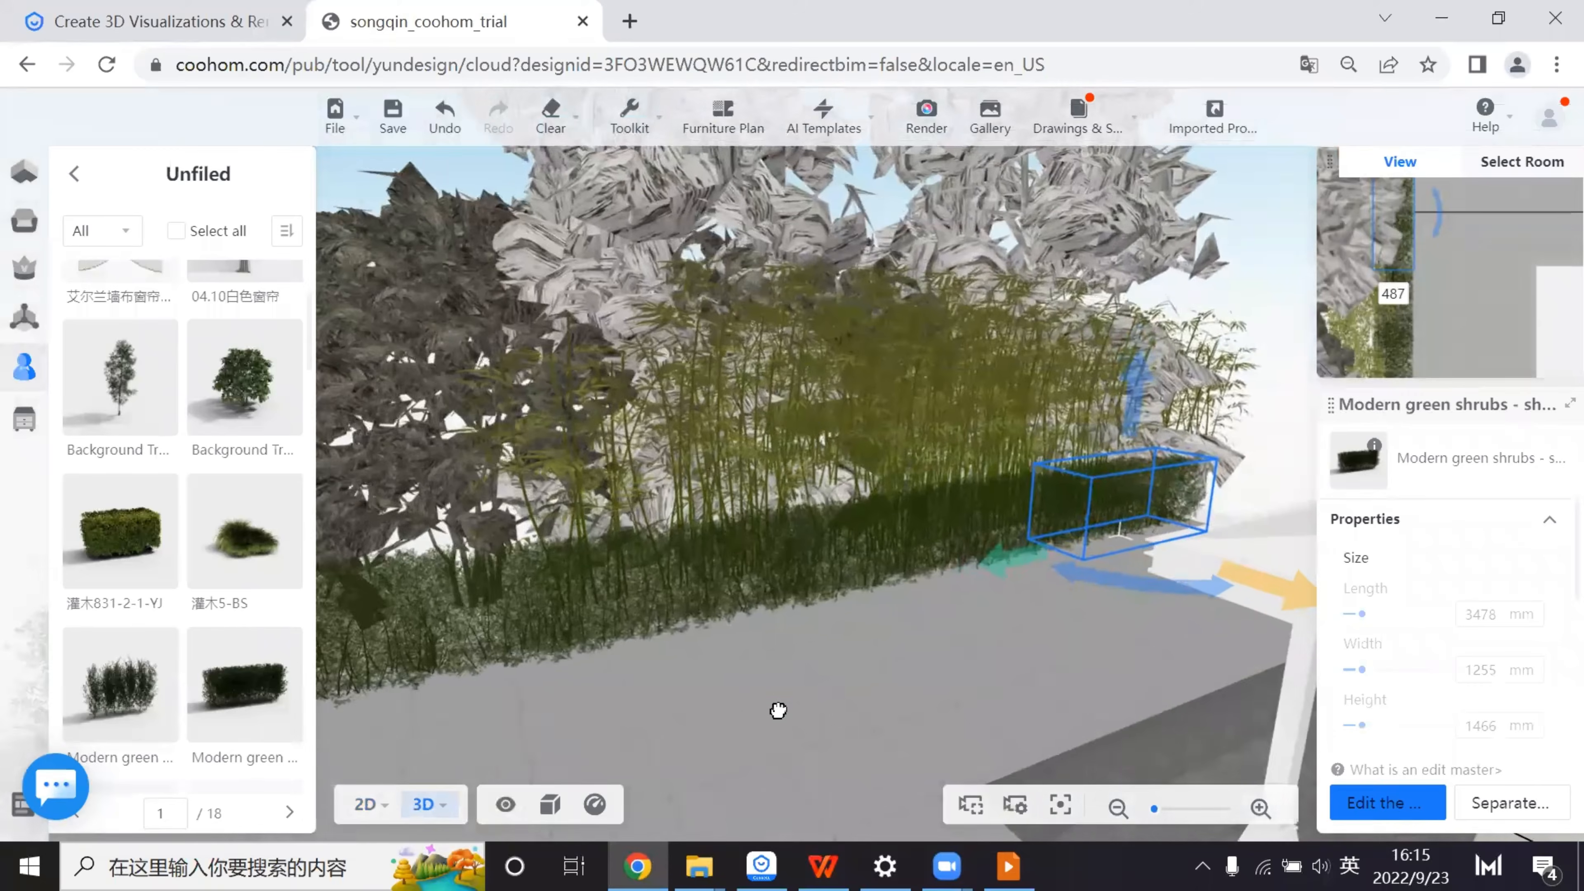
pyautogui.scroll(6, 739, 590)
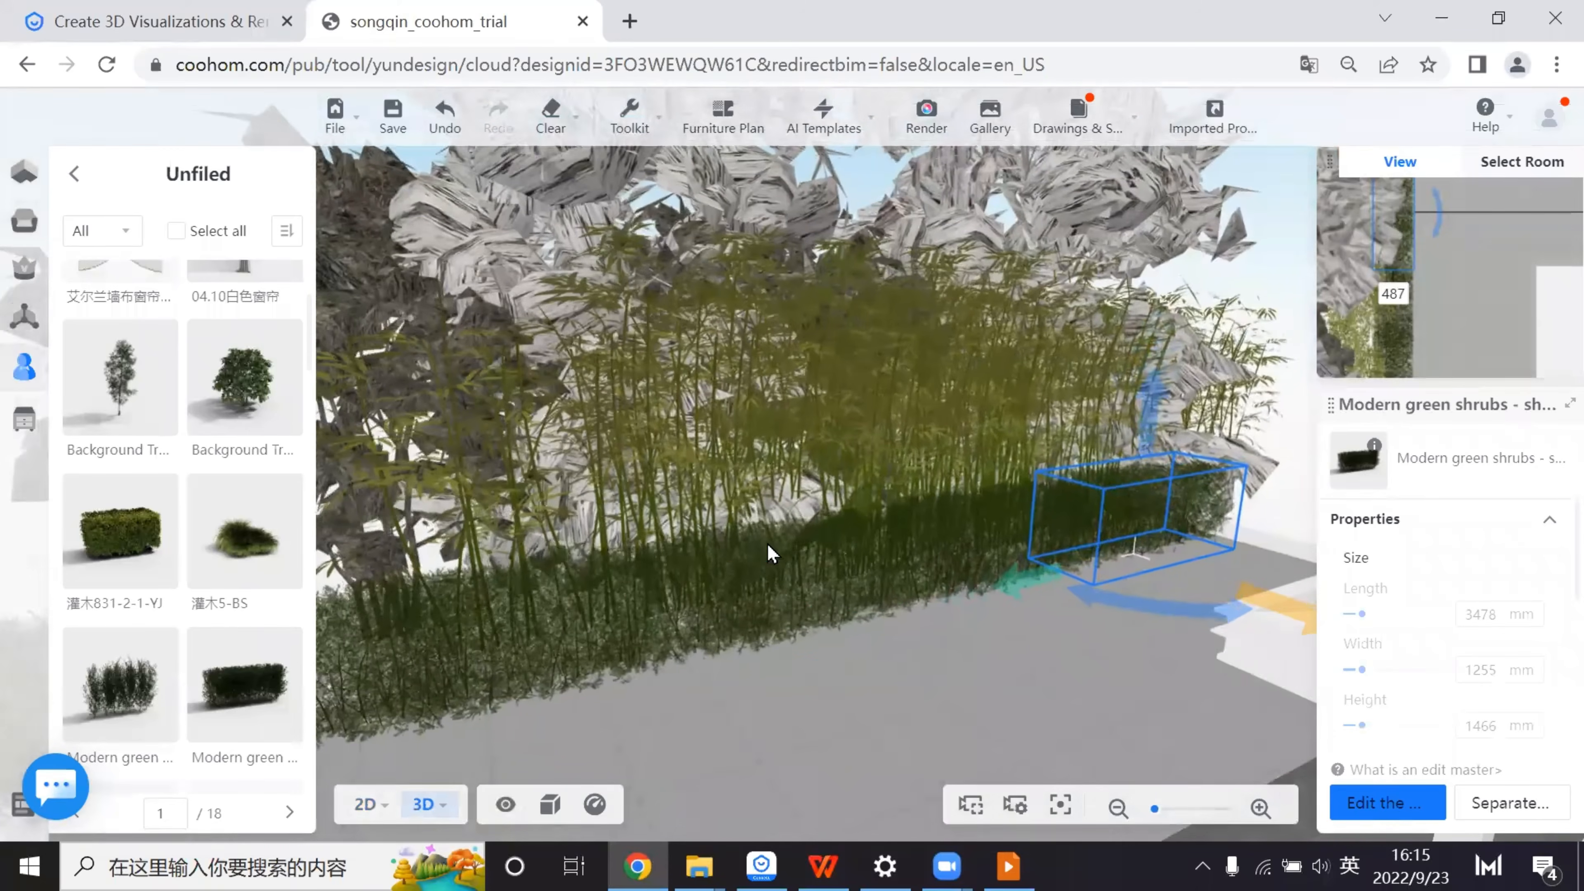
pyautogui.scroll(-8, 839, 505)
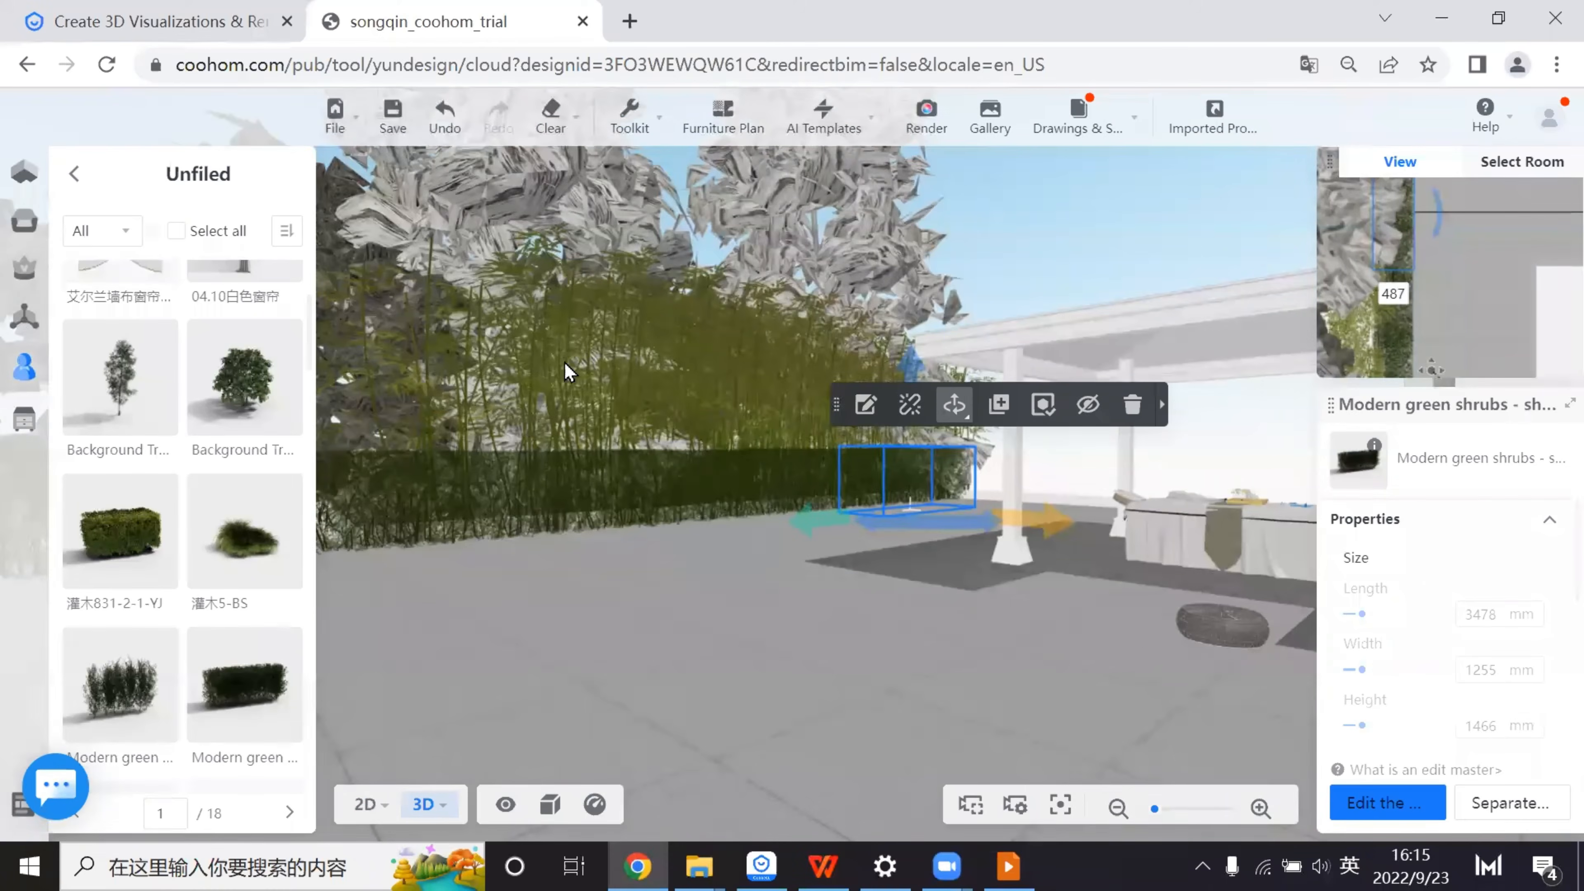
pyautogui.scroll(-4, 564, 362)
pyautogui.moveTo(630, 455); pyautogui.dragTo(961, 828)
pyautogui.moveTo(873, 637); pyautogui.dragTo(390, 382)
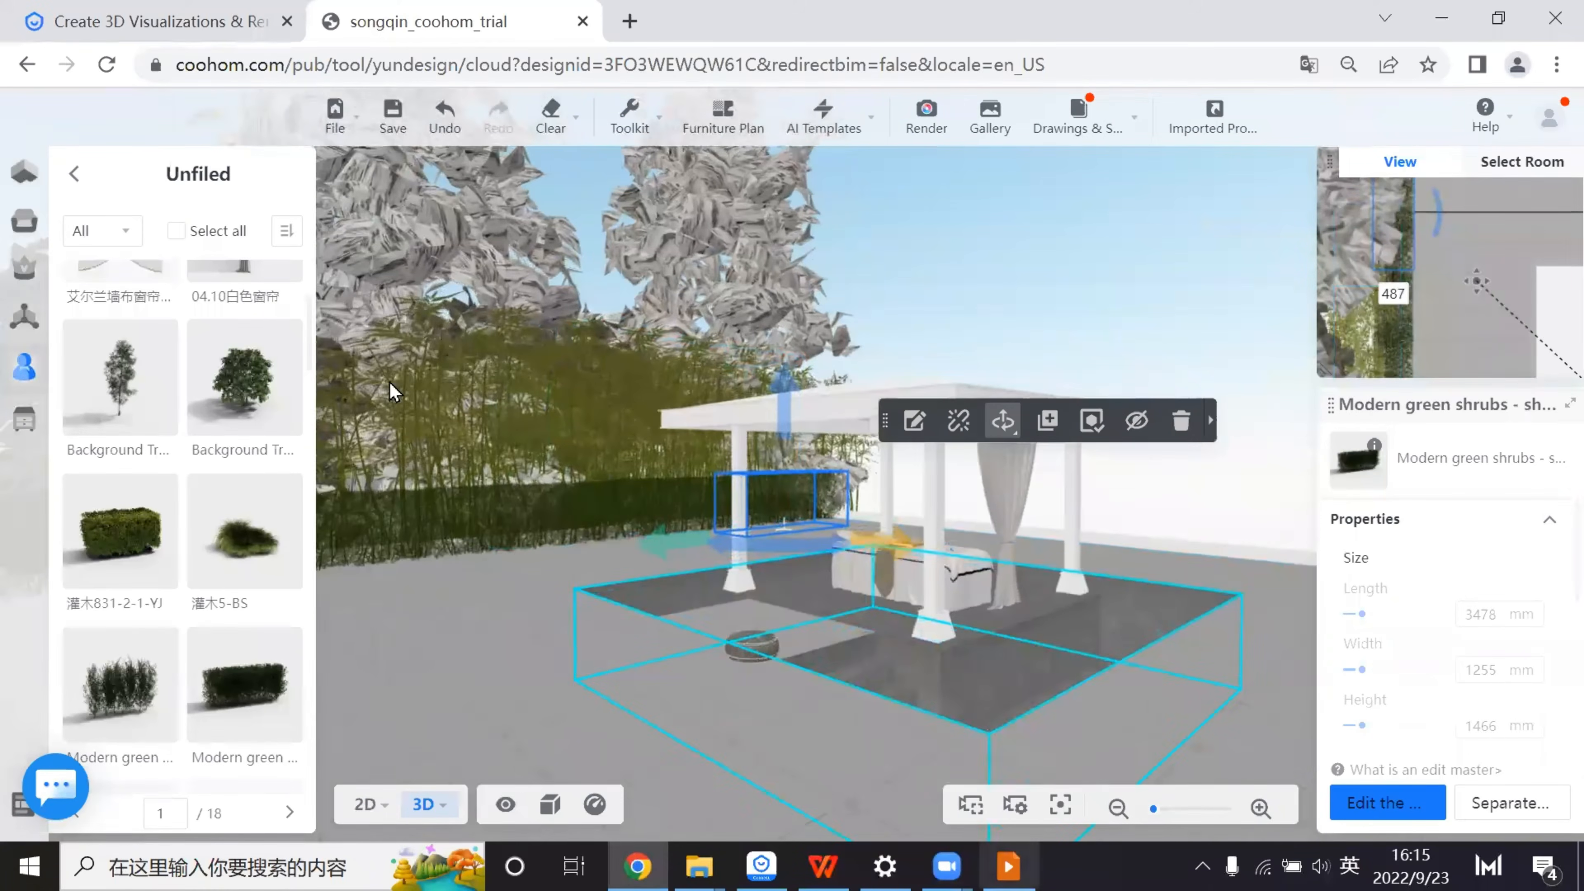
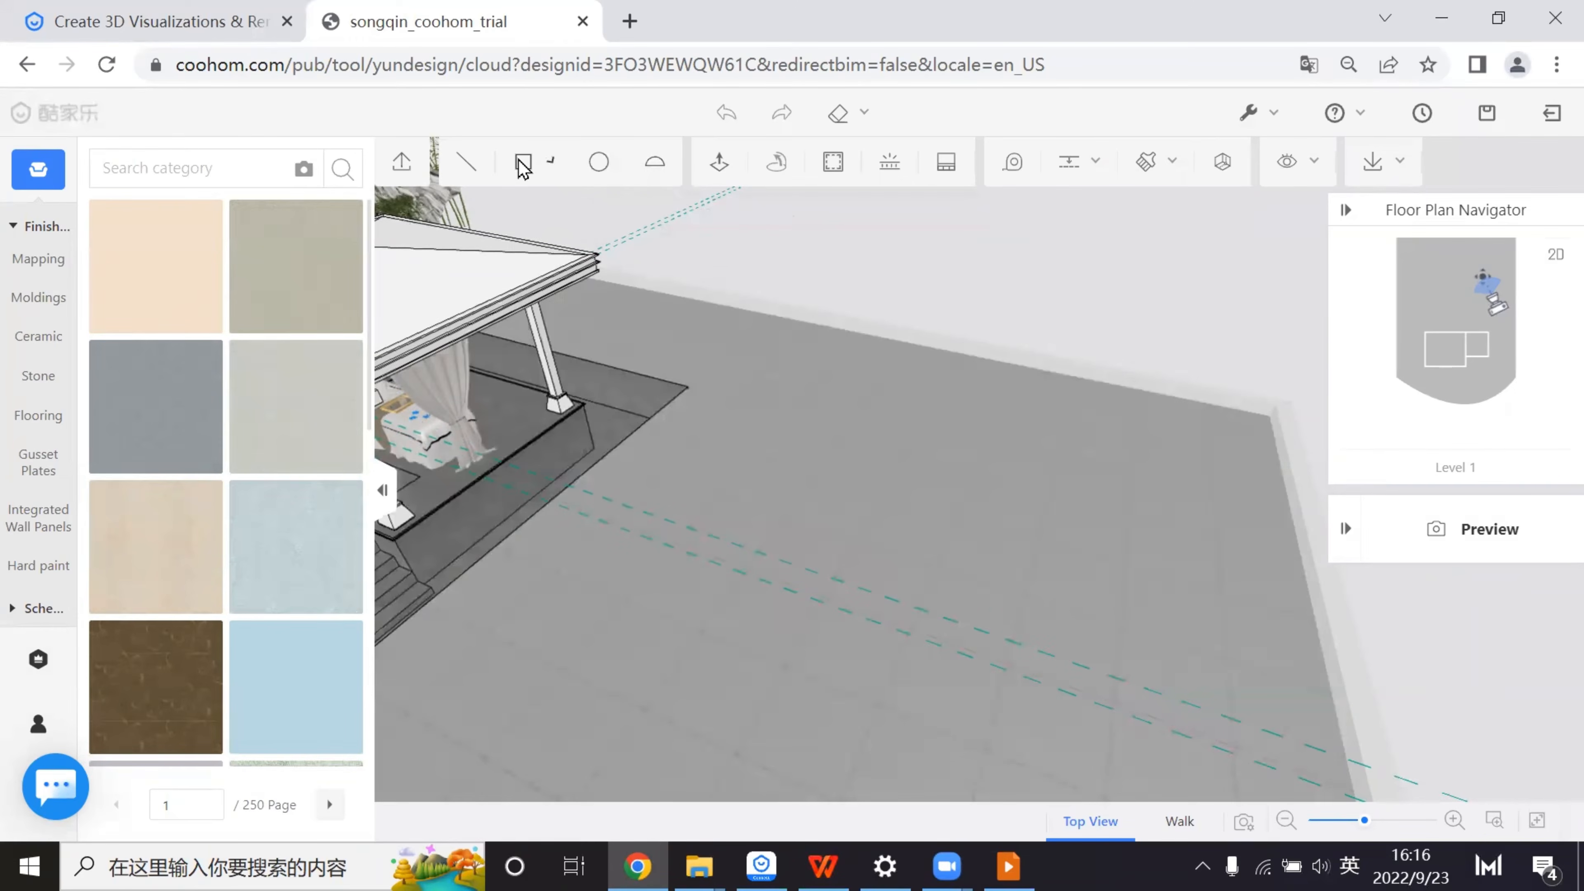
# - Draw a 60-edge polygon with a radius of 50 on the terrace floor beside the pavilion
pyautogui.click(530, 162)
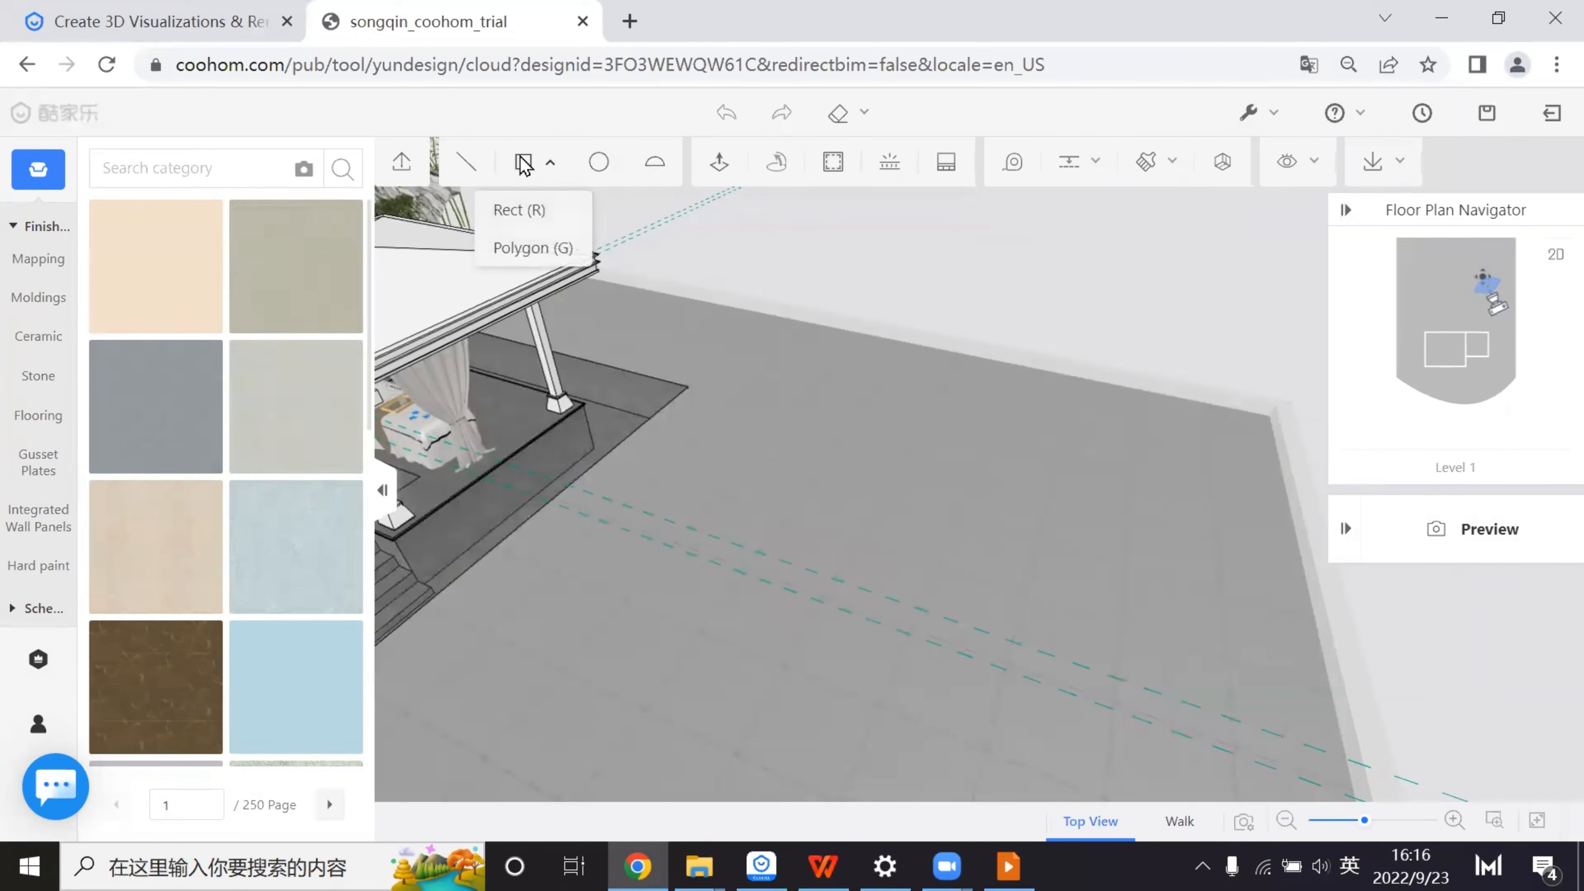
pyautogui.click(550, 249)
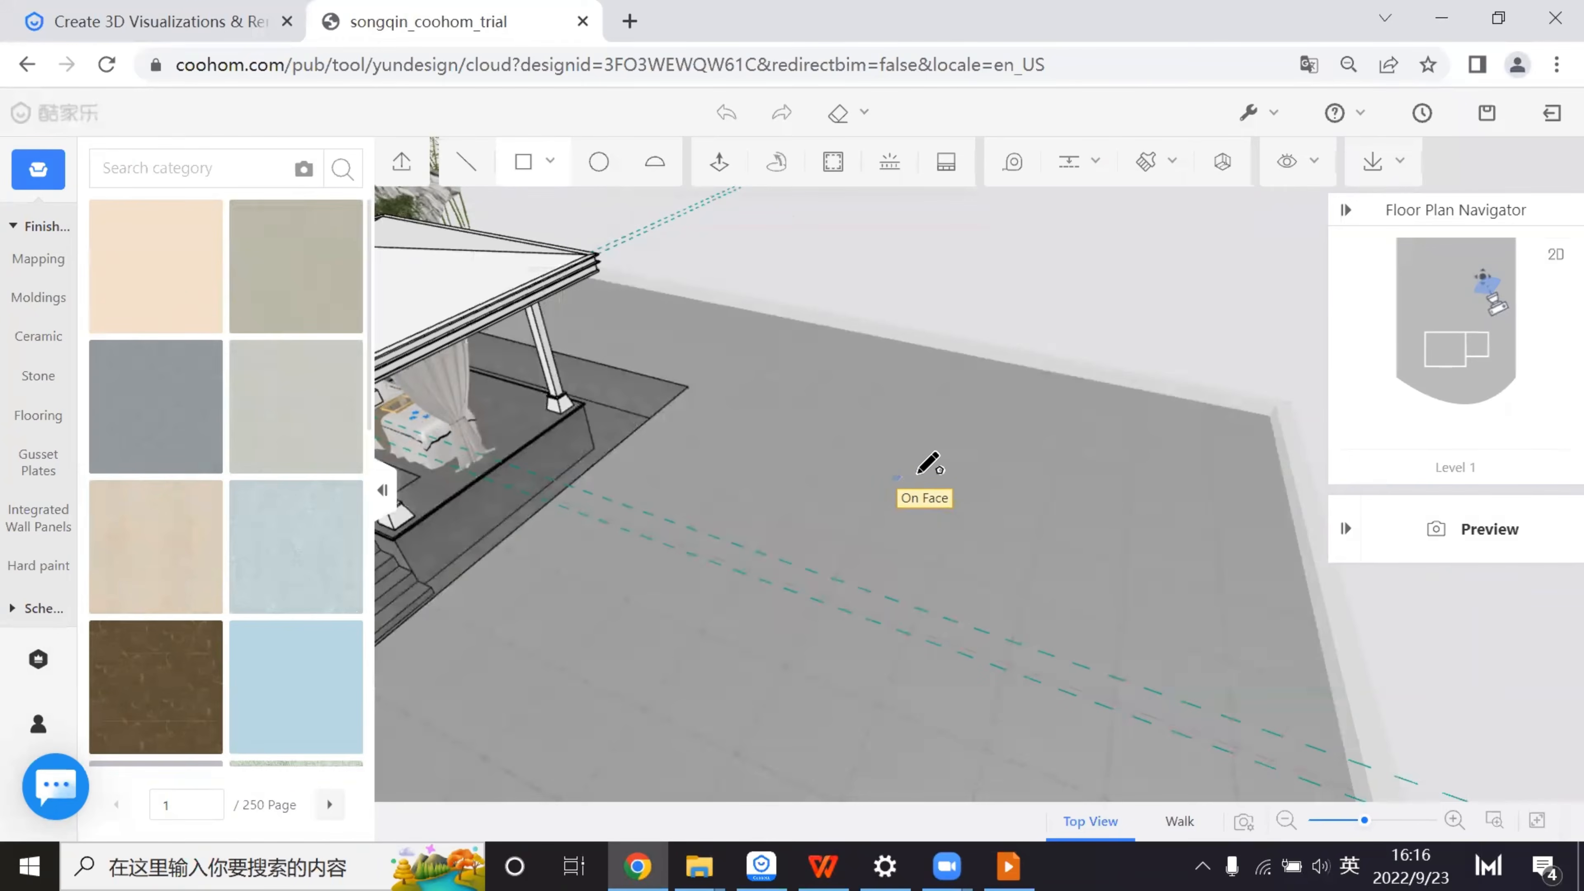
pyautogui.click(896, 476)
pyautogui.scroll(5, 918, 482)
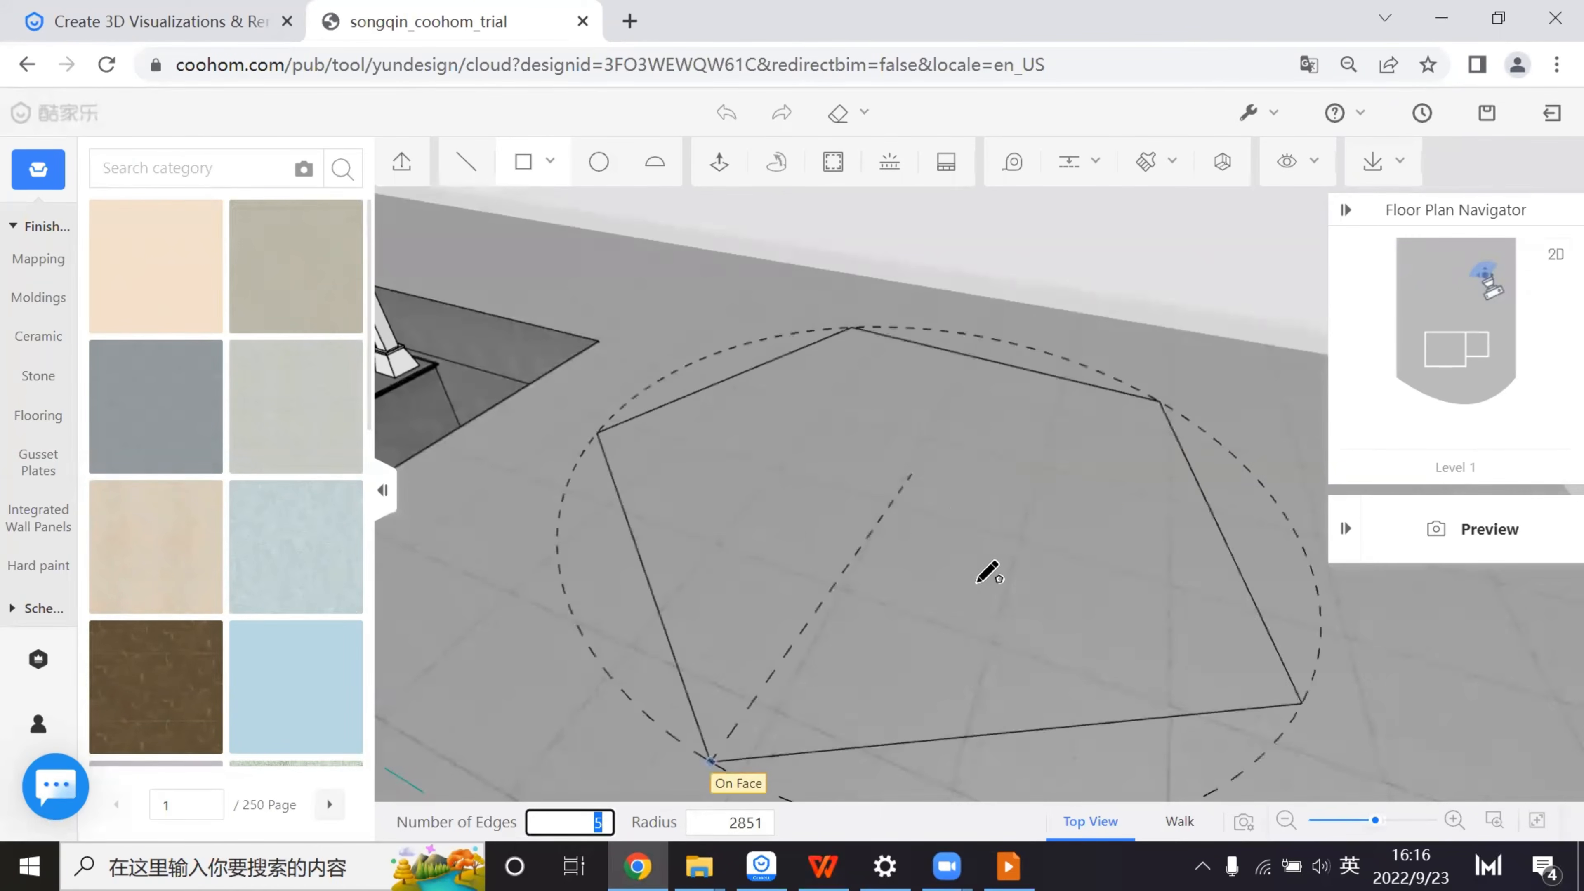
pyautogui.write('60')
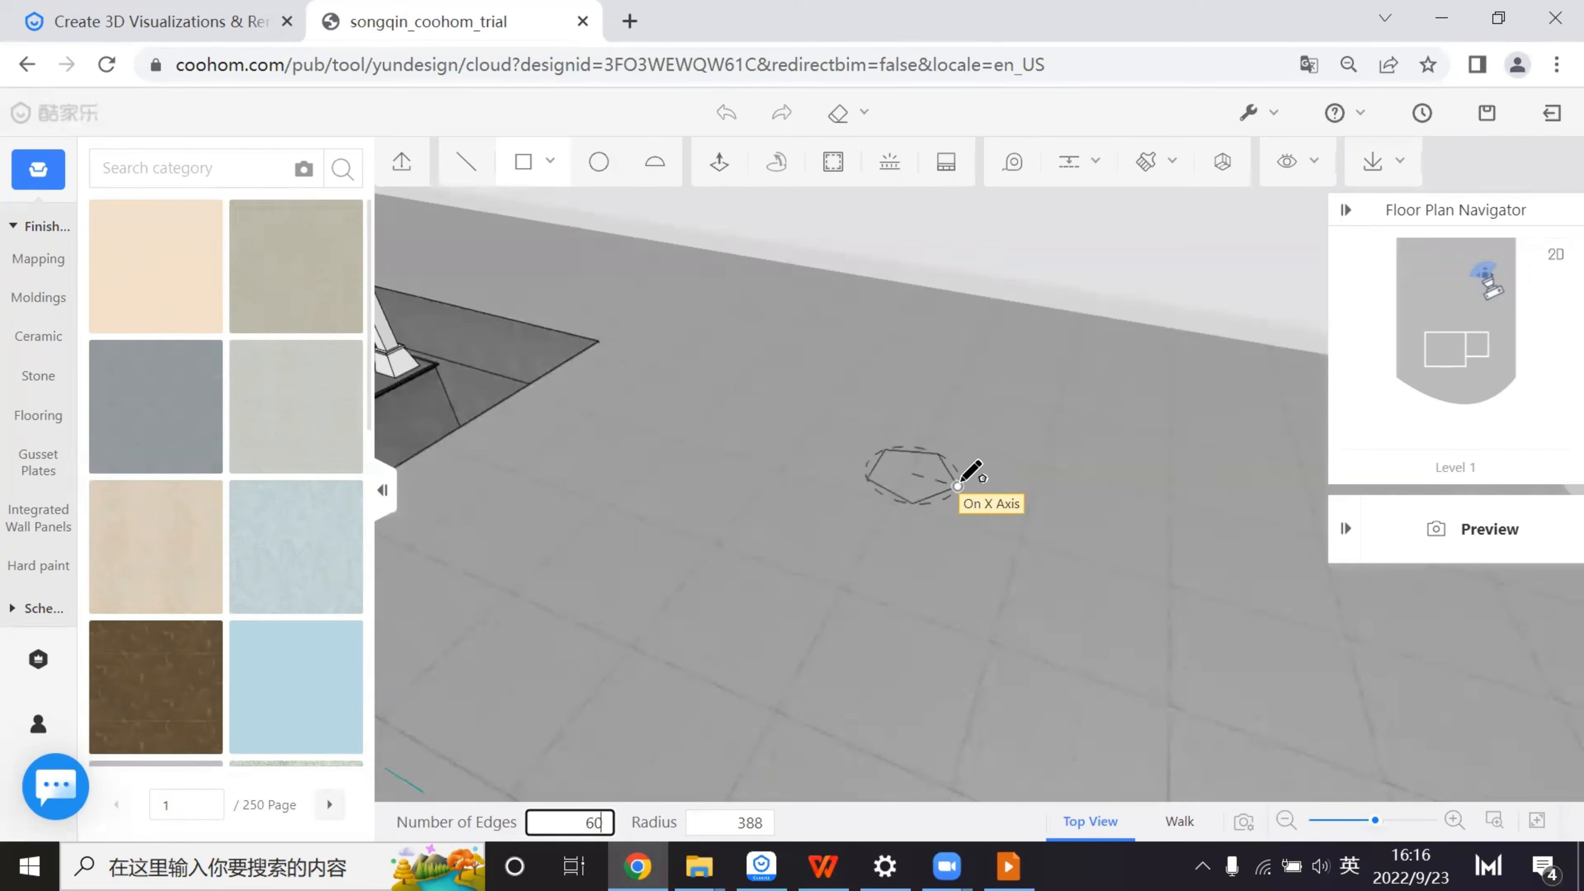
pyautogui.press('Tab')
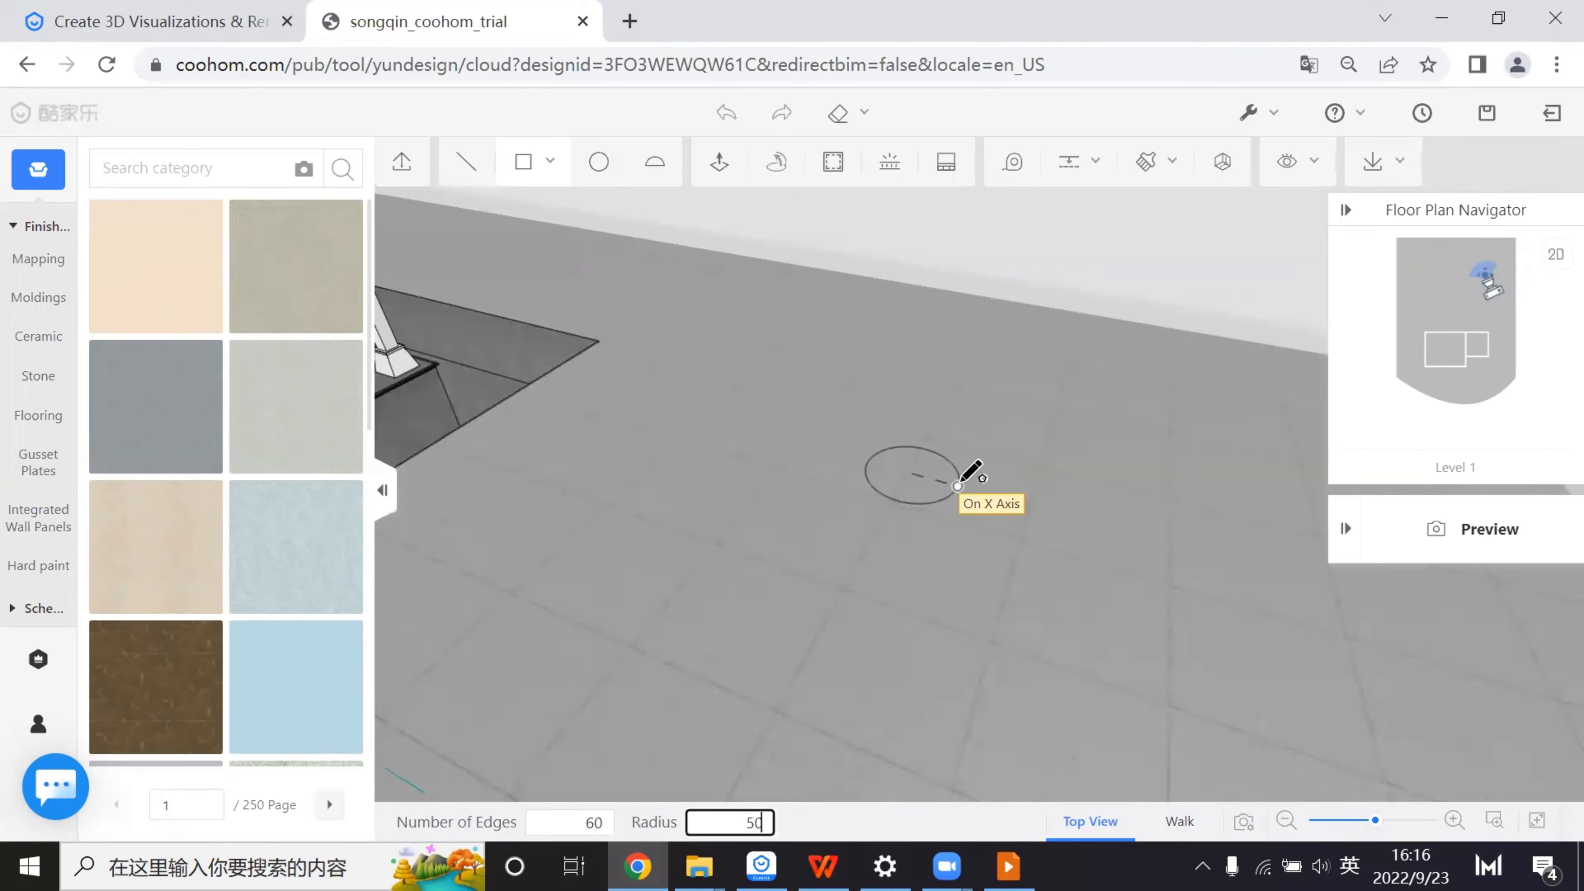
pyautogui.press('Return')
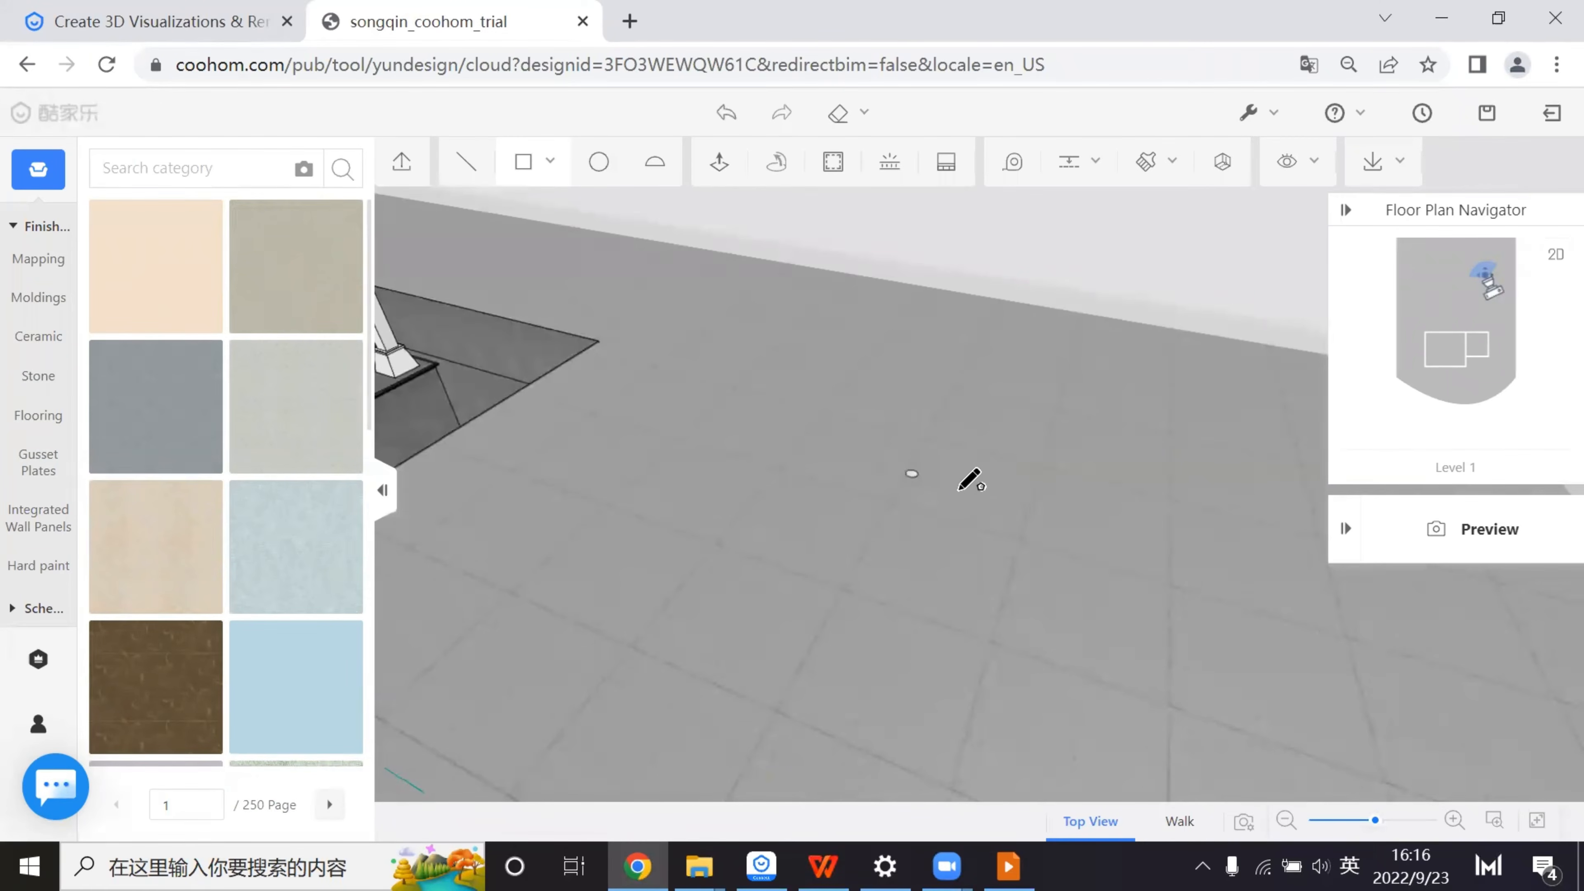
pyautogui.scroll(3, 960, 488)
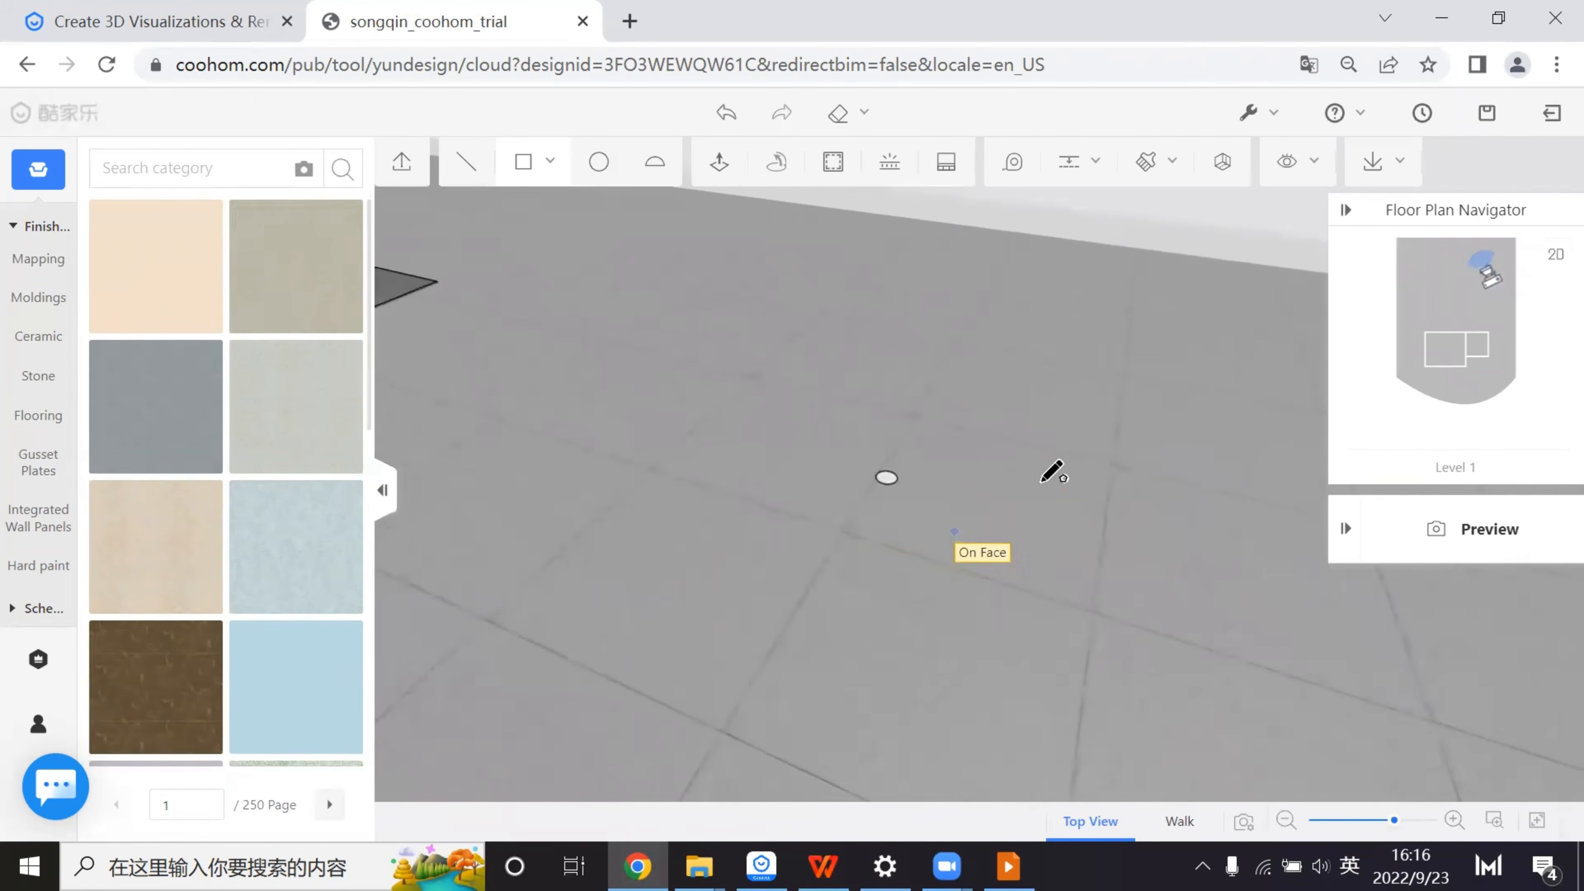
pyautogui.scroll(3, 1038, 499)
pyautogui.press('Escape')
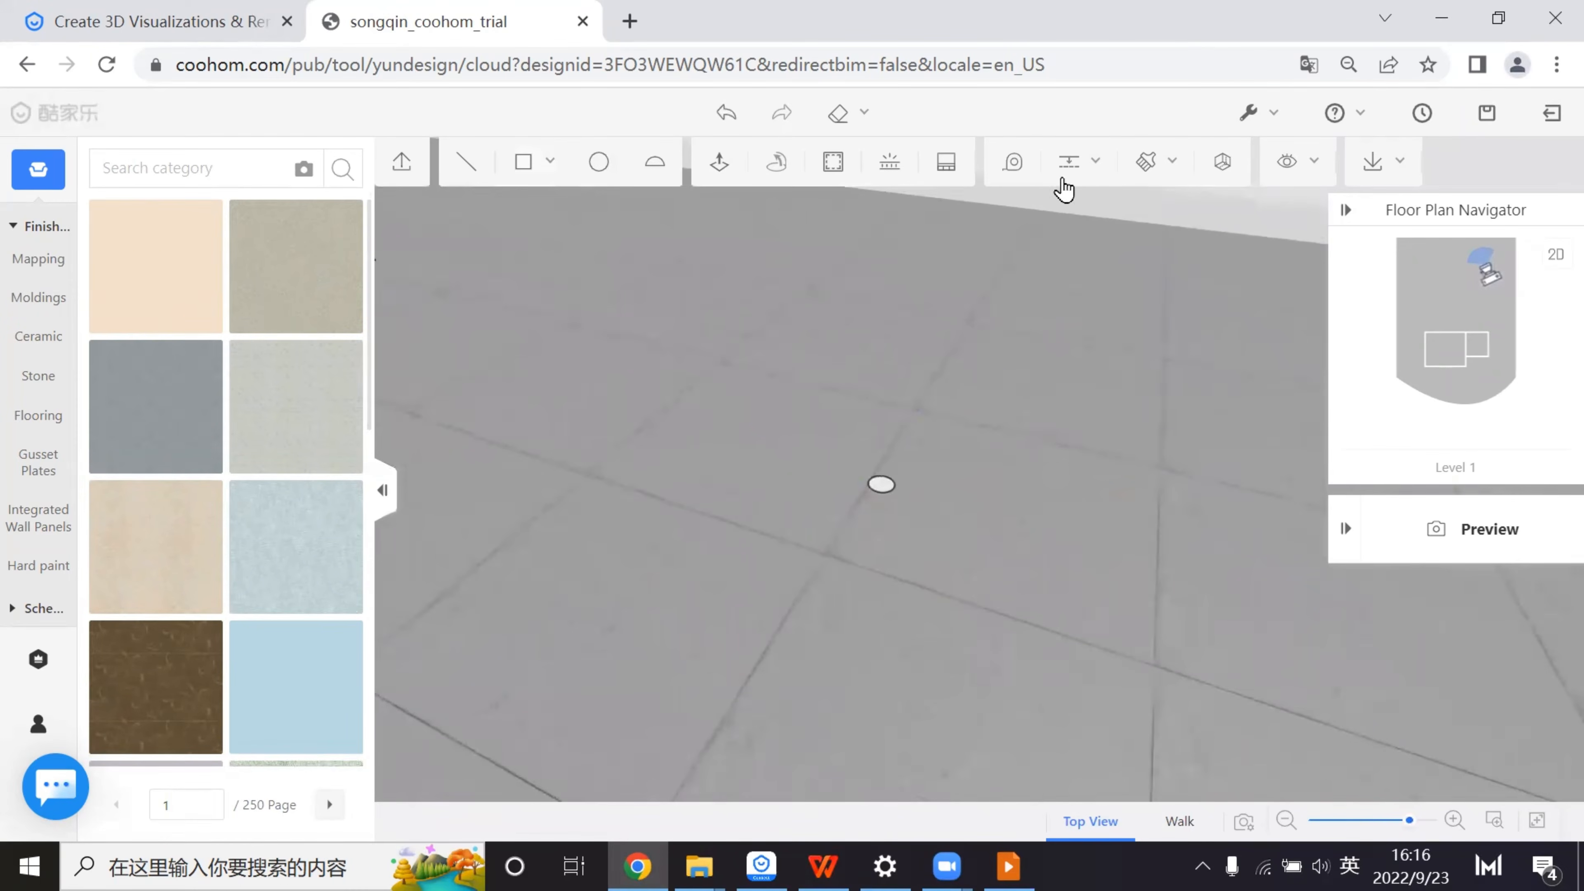
# - Add a vertical guide offset from the pavilion column's edge, ending on the terrace floor next to the small round polygon
pyautogui.click(1068, 212)
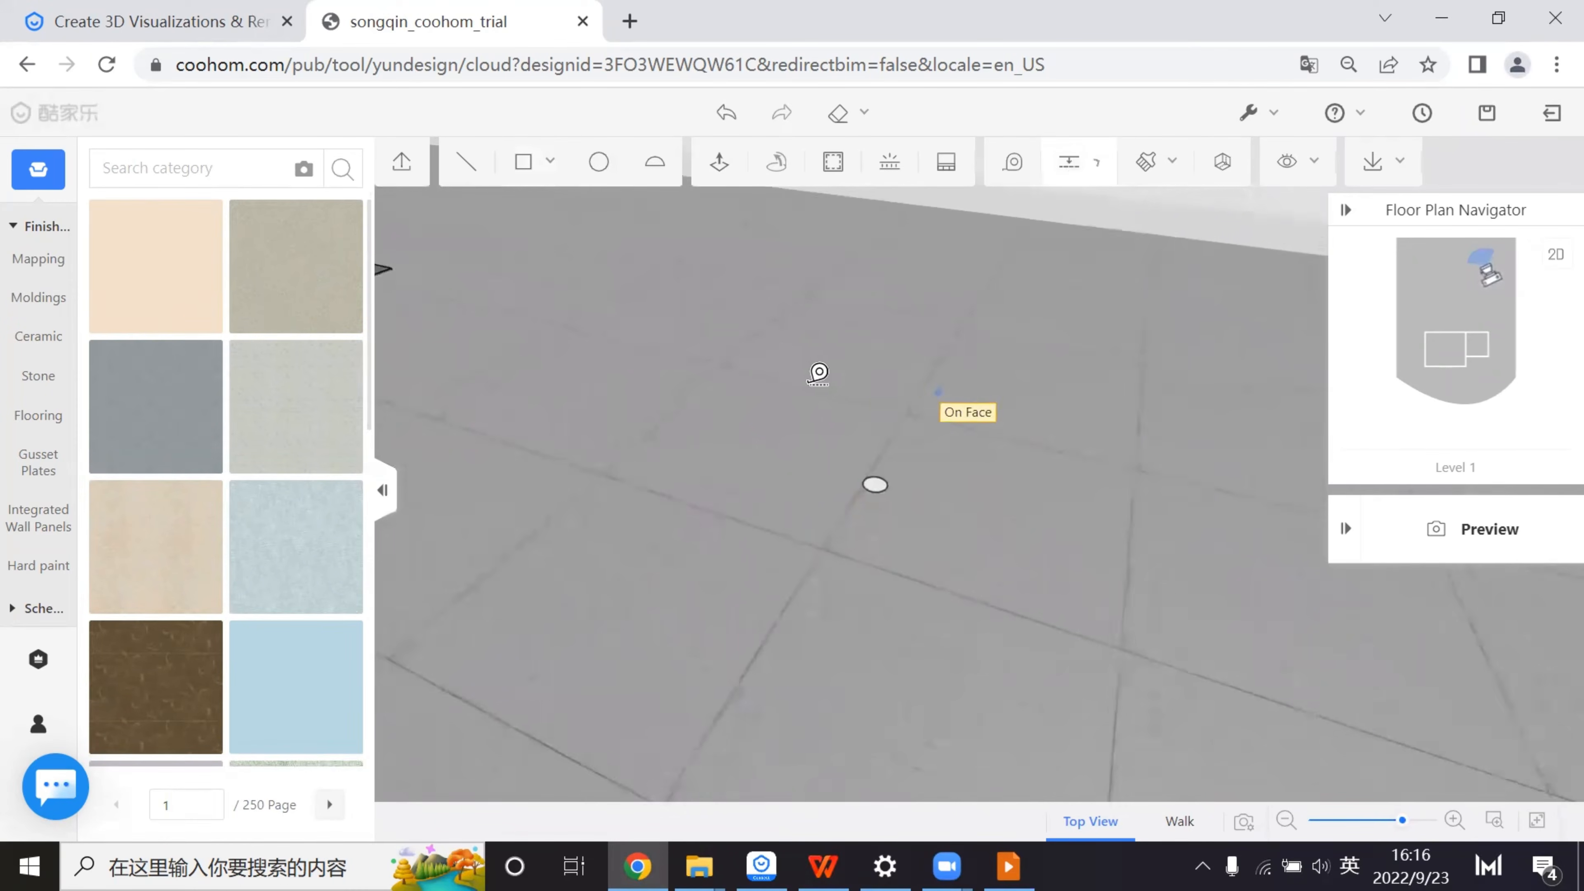
pyautogui.scroll(-5, 782, 392)
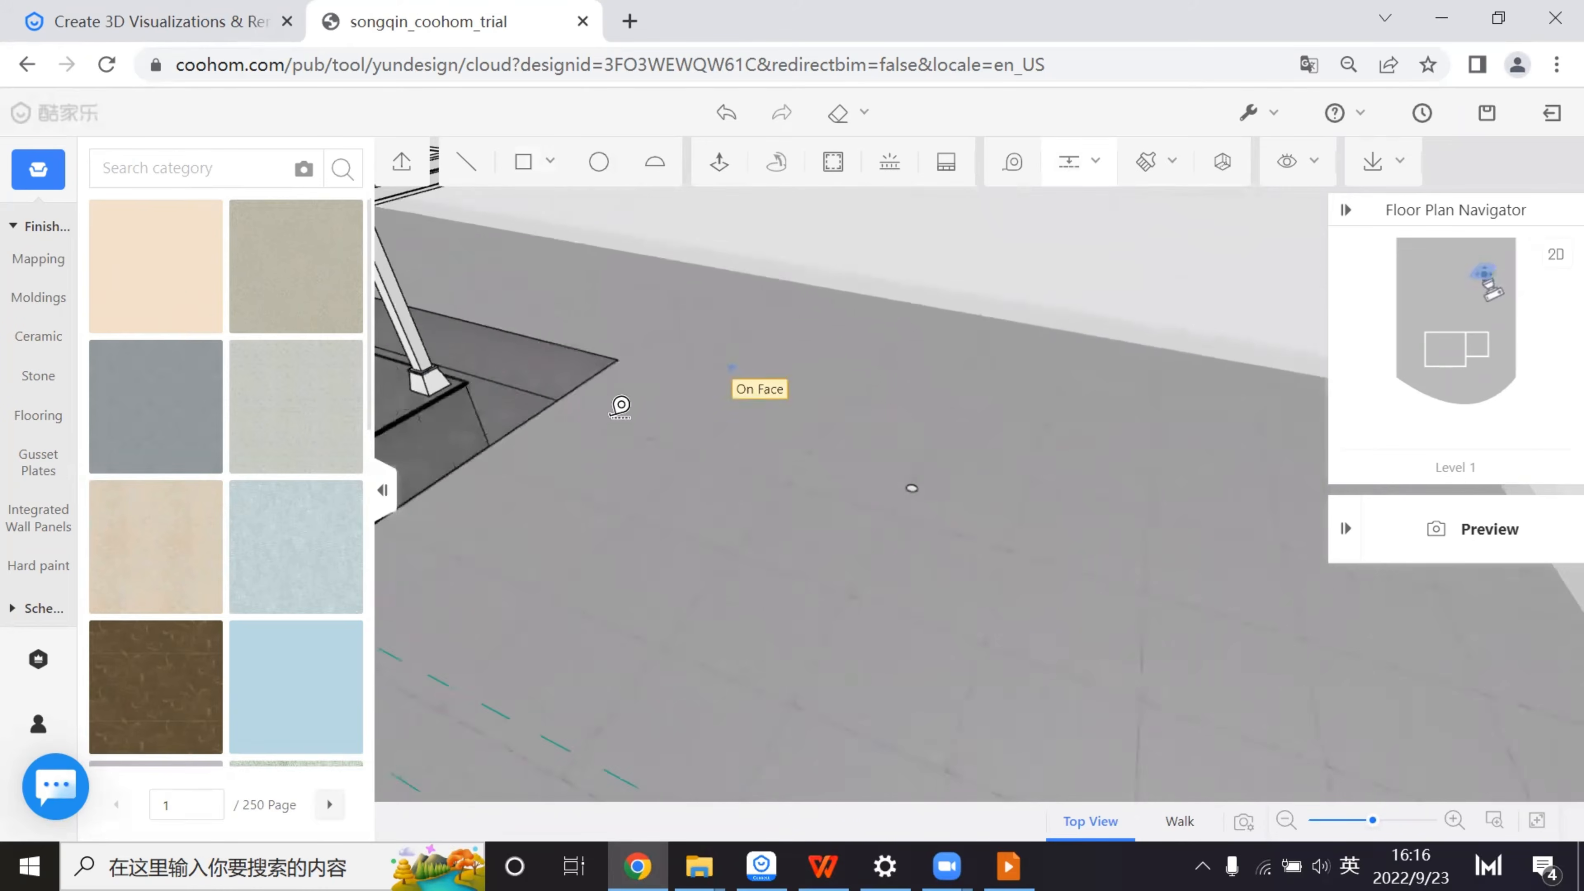
pyautogui.click(466, 282)
pyautogui.scroll(3, 686, 604)
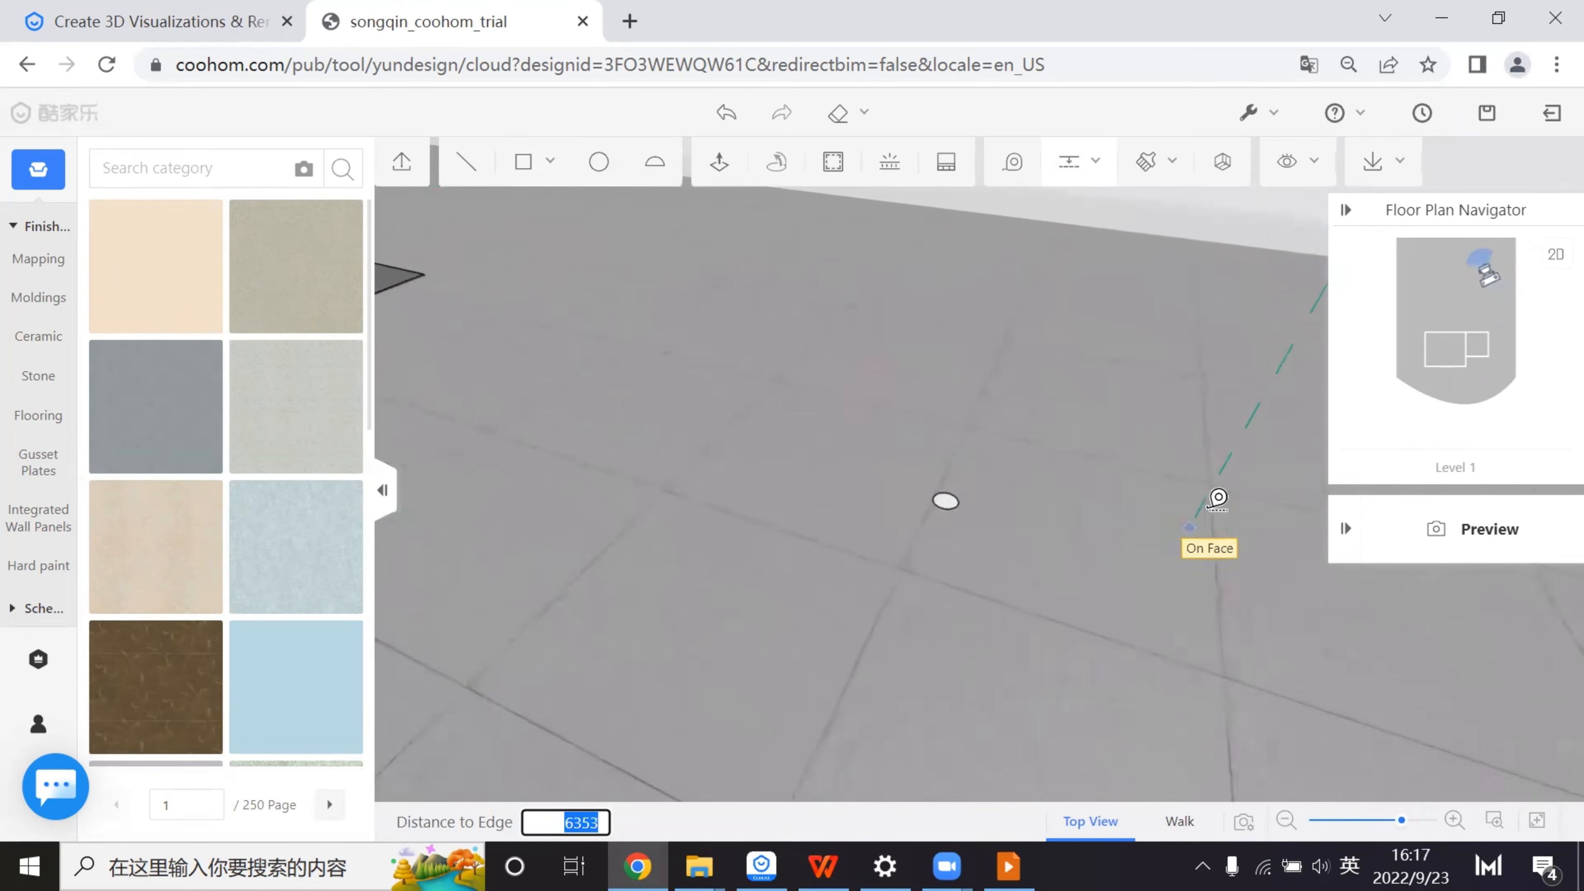
pyautogui.scroll(2, 1153, 544)
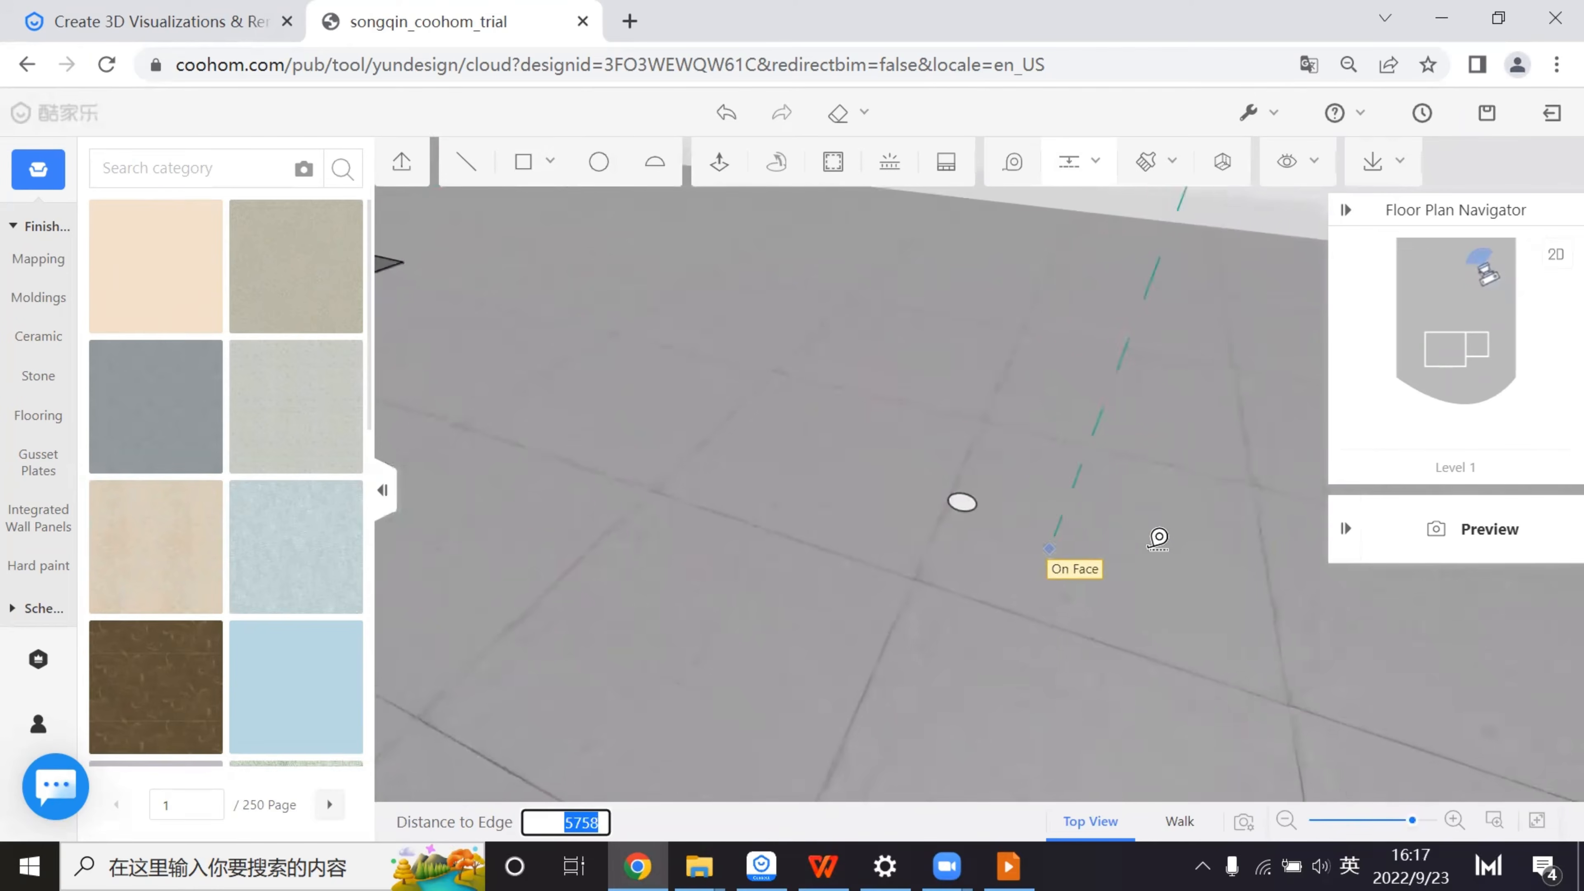
pyautogui.click(1175, 821)
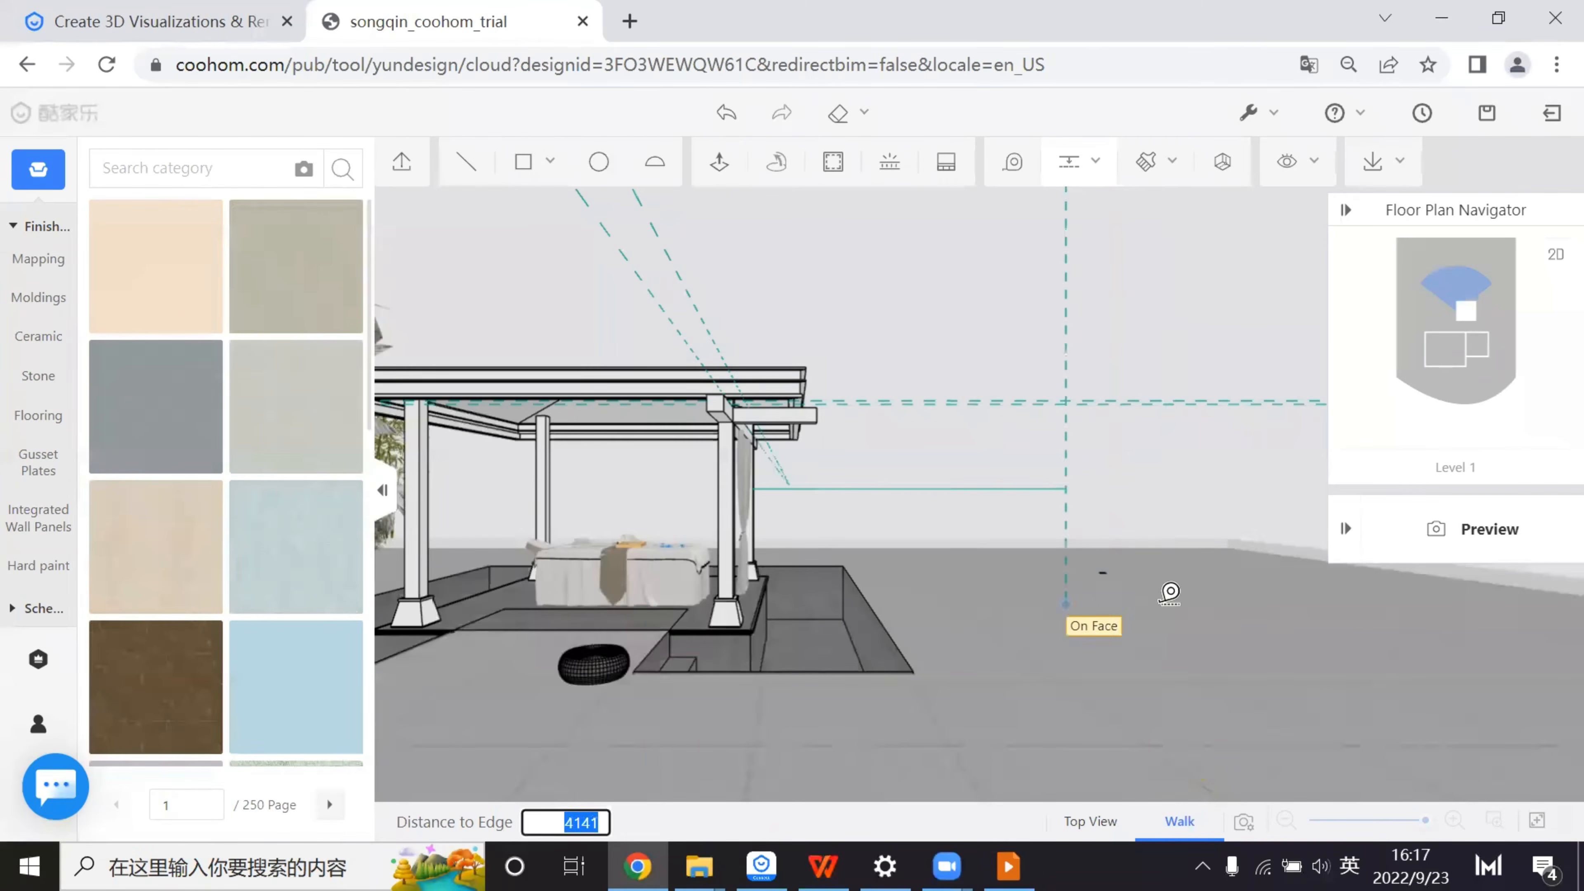
pyautogui.scroll(5, 986, 633)
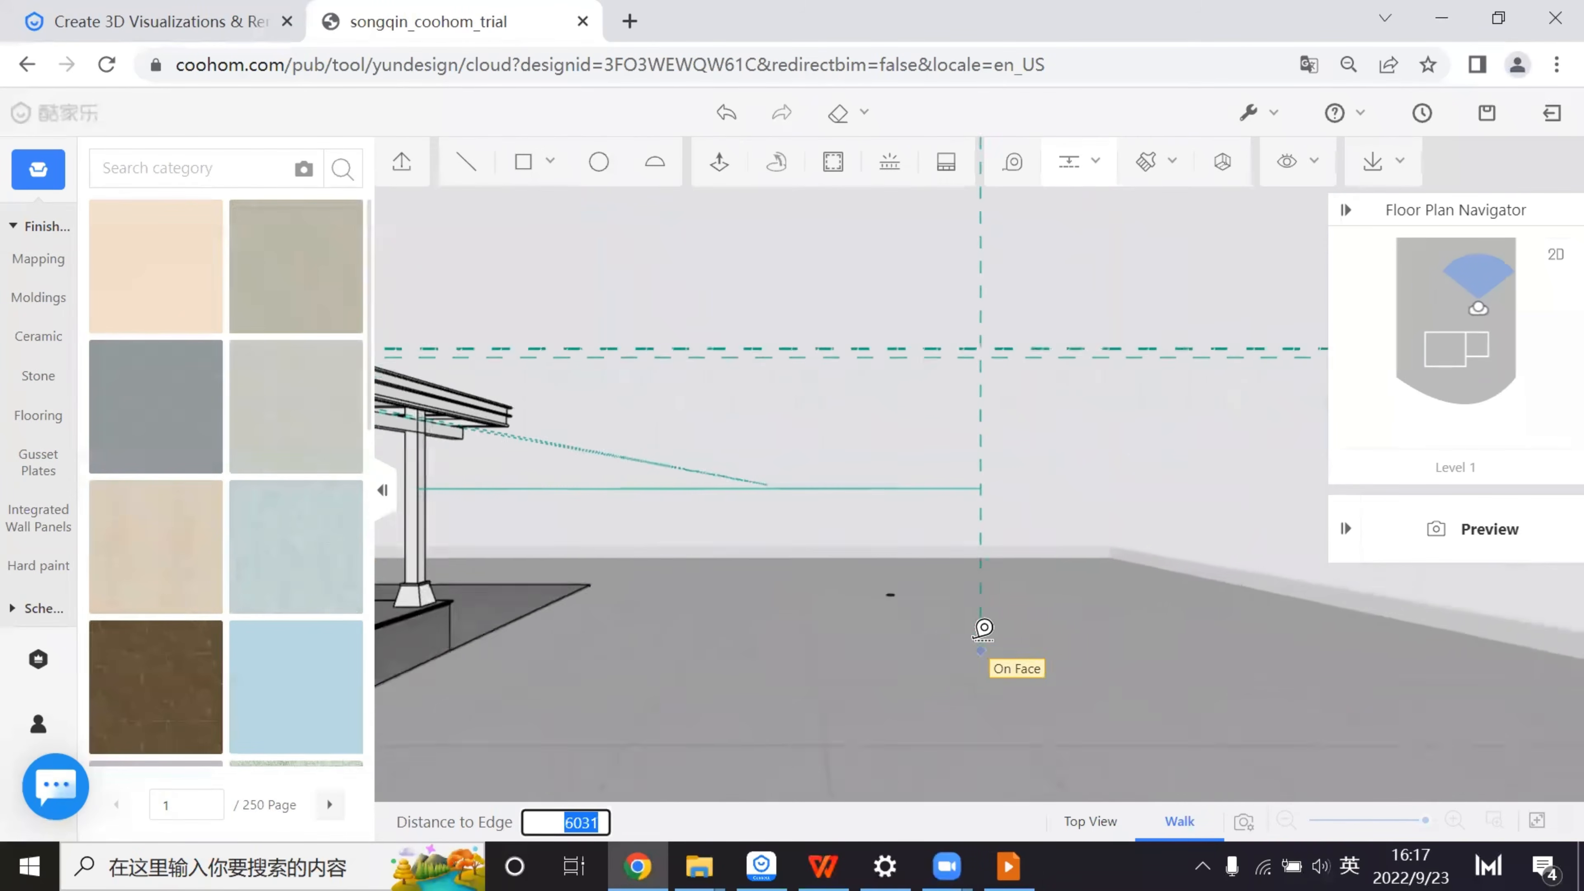
pyautogui.scroll(3, 964, 637)
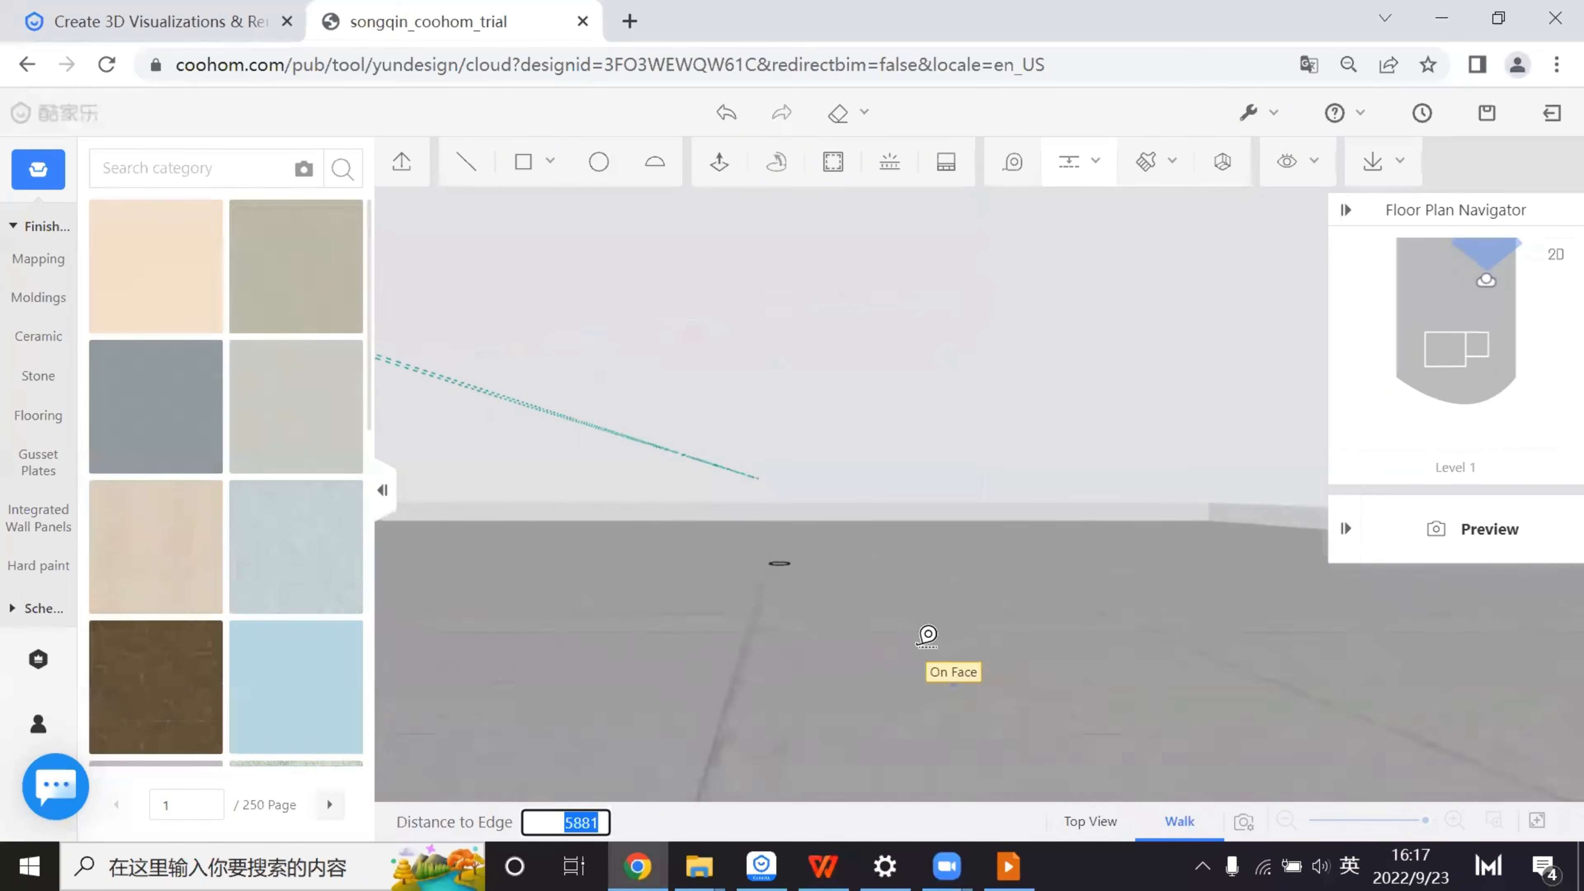
pyautogui.scroll(3, 804, 608)
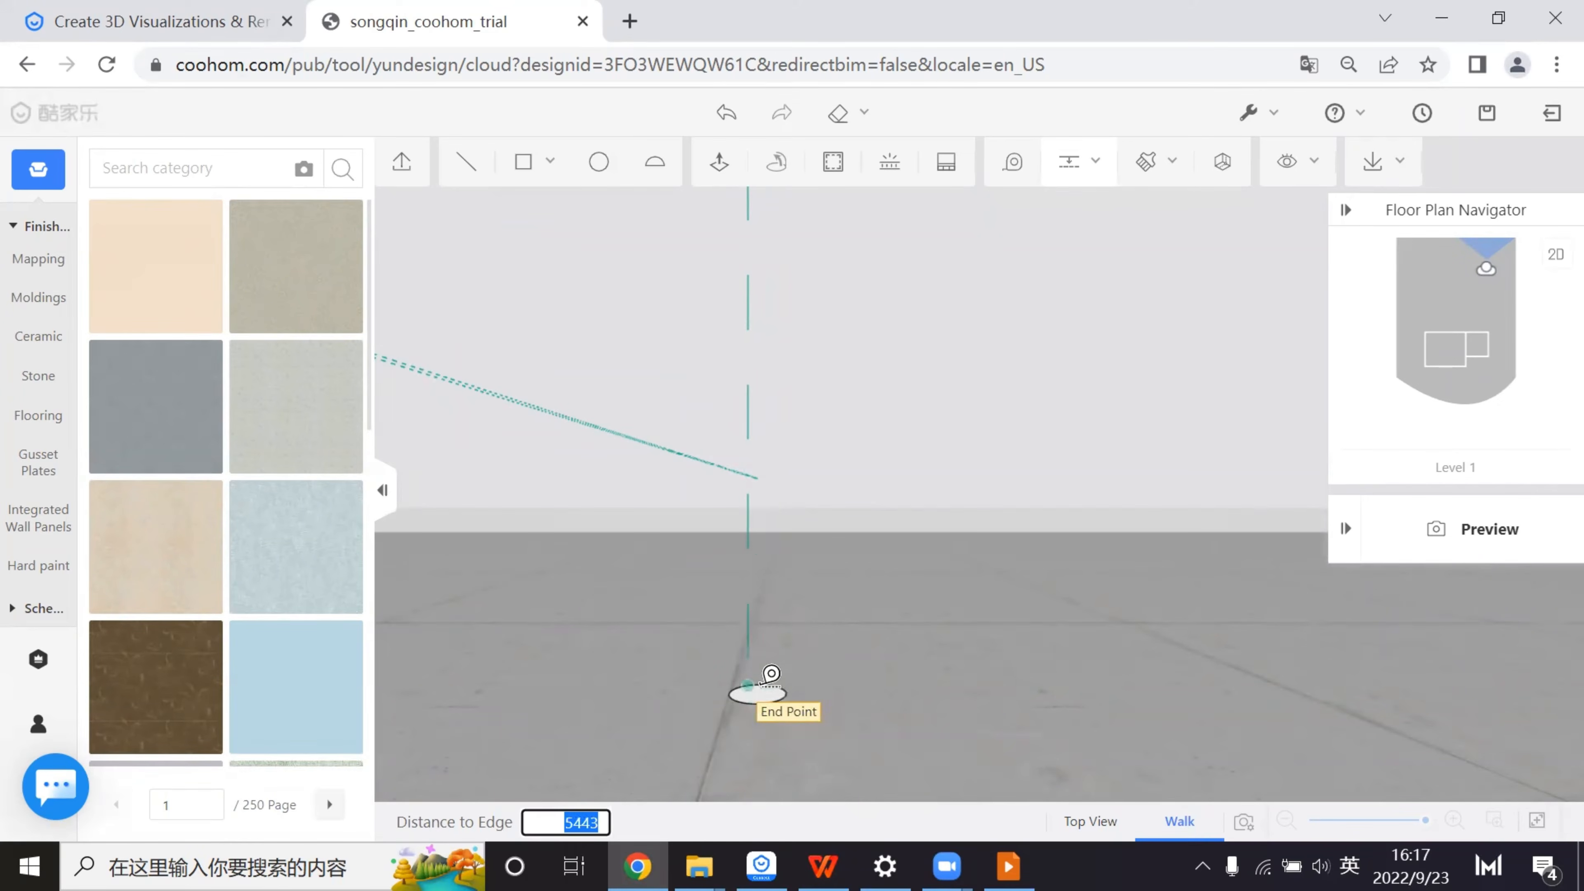
pyautogui.scroll(-1, 789, 705)
pyautogui.moveTo(793, 708); pyautogui.dragTo(818, 512, button='right')
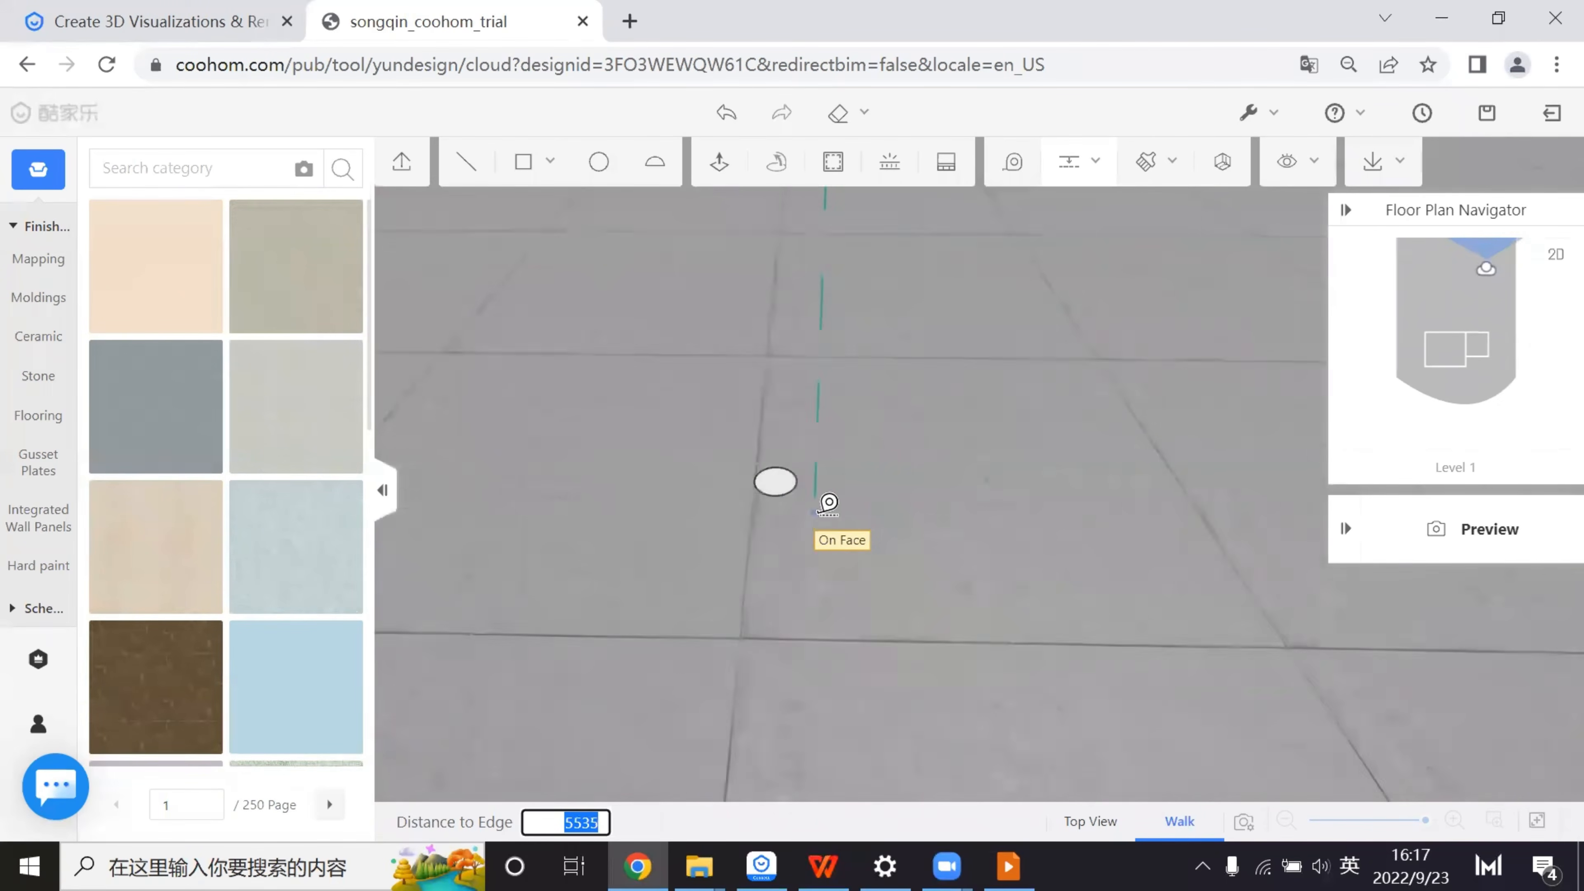
pyautogui.scroll(1, 764, 529)
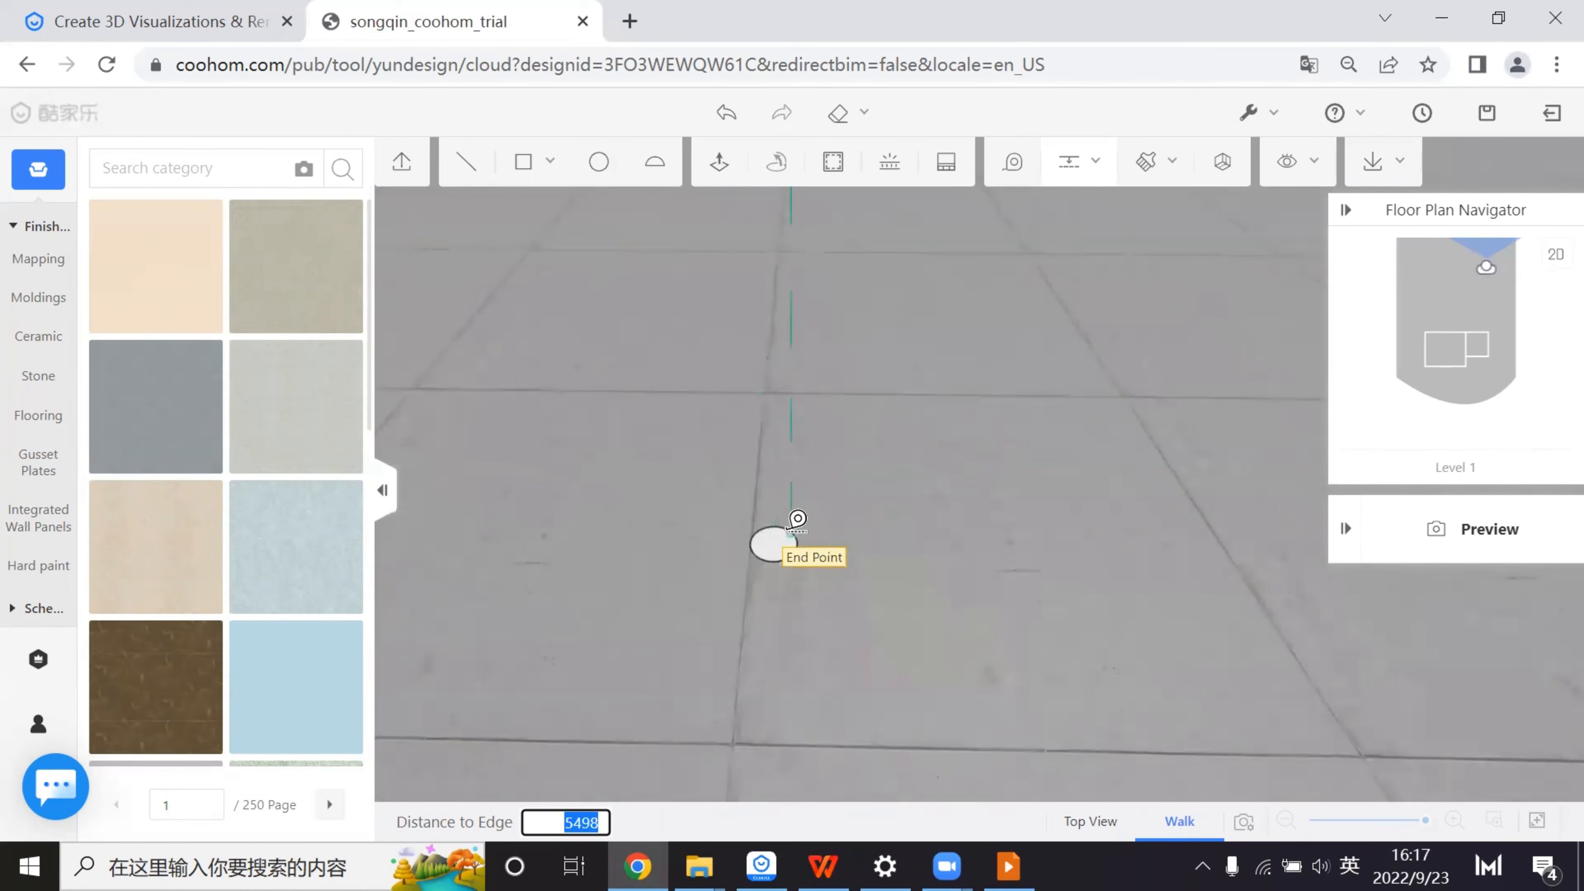
pyautogui.click(933, 484)
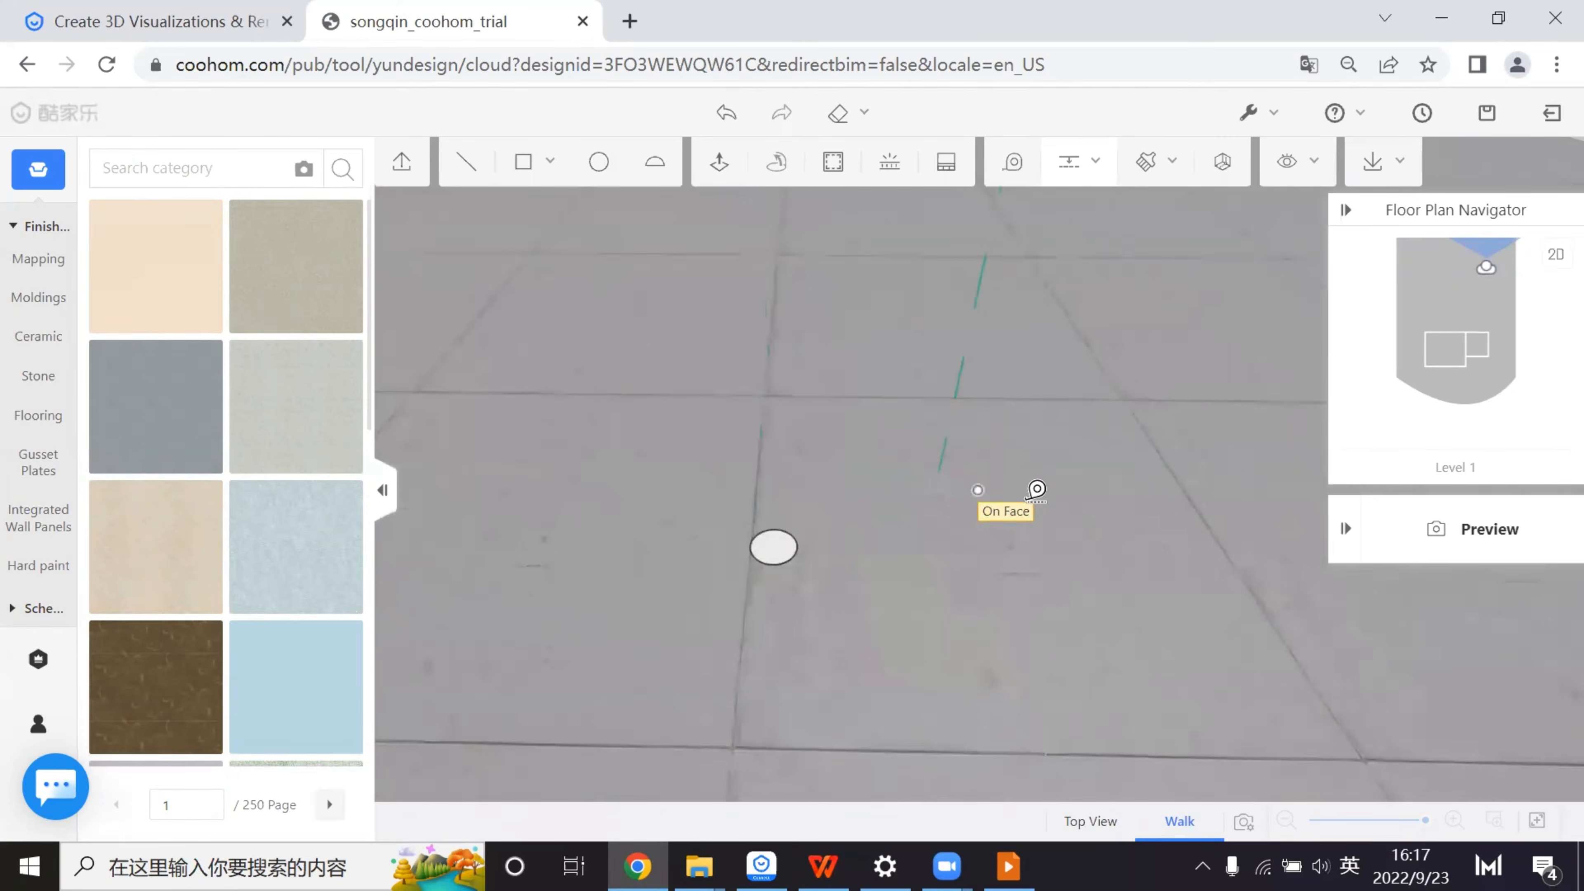
pyautogui.press('Escape')
# - Delete the small round polygon and draw a 60-edge polygon of the same size centred on the foot of the vertical guide
pyautogui.click(776, 549)
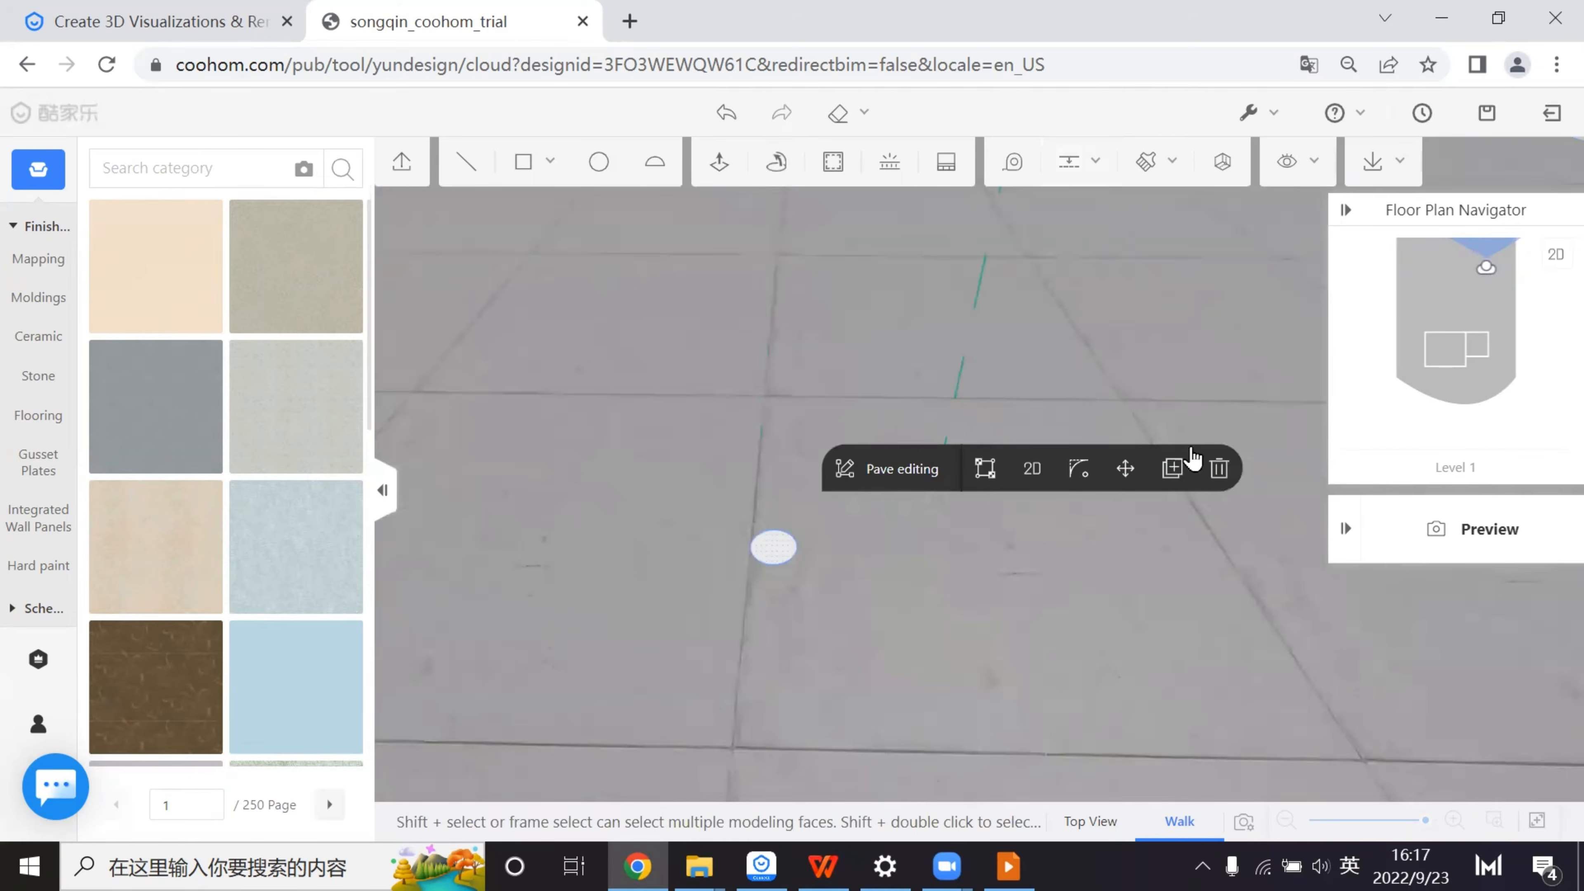
pyautogui.click(1218, 469)
pyautogui.moveTo(1082, 169)
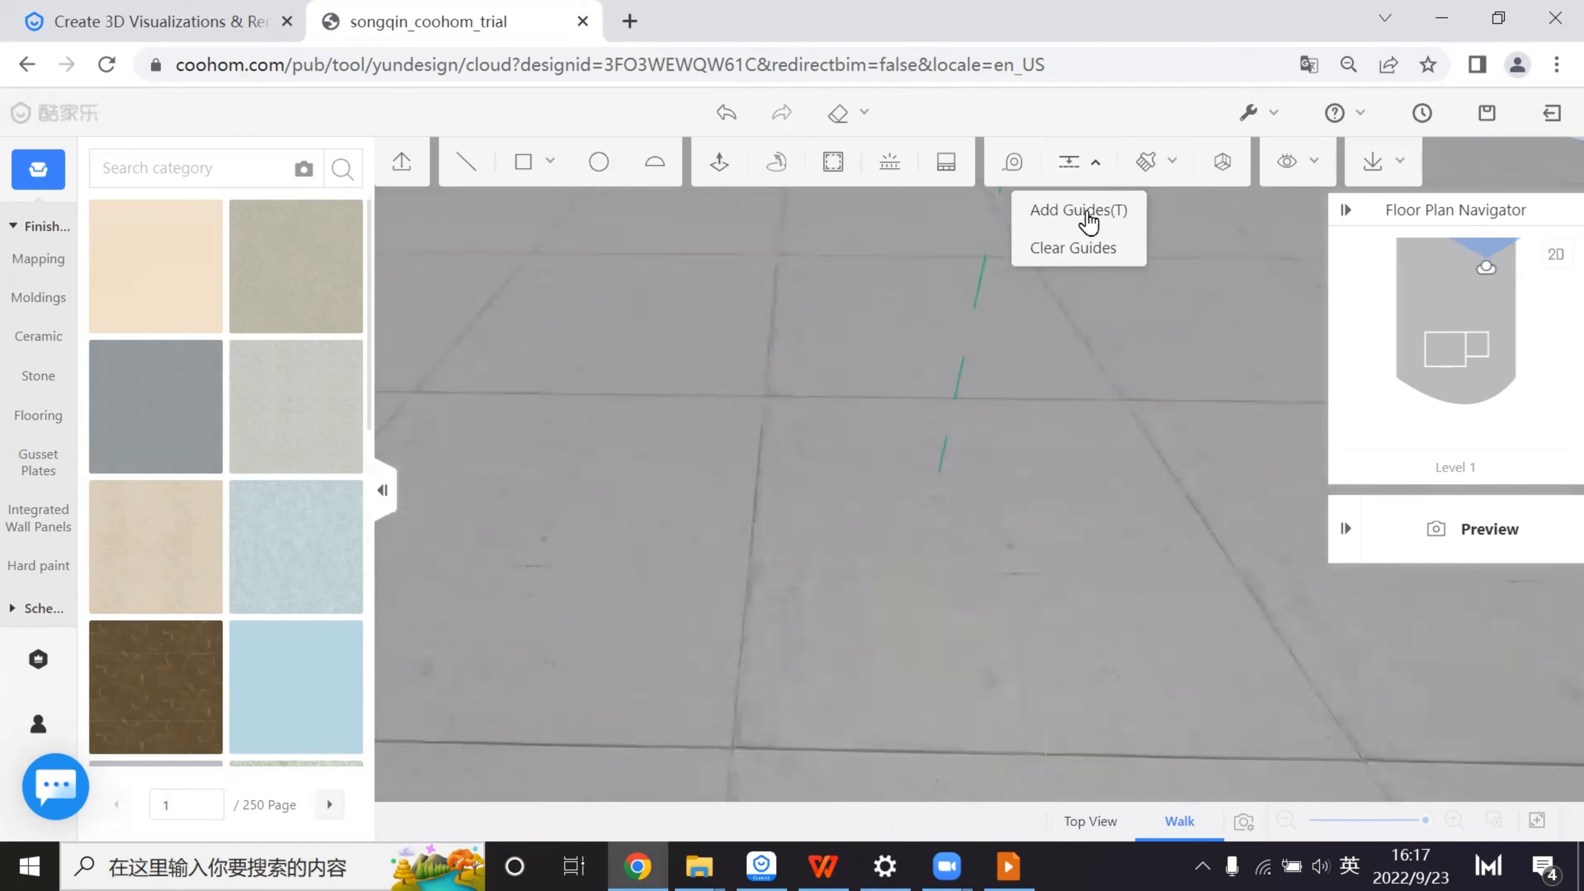
pyautogui.moveTo(526, 172)
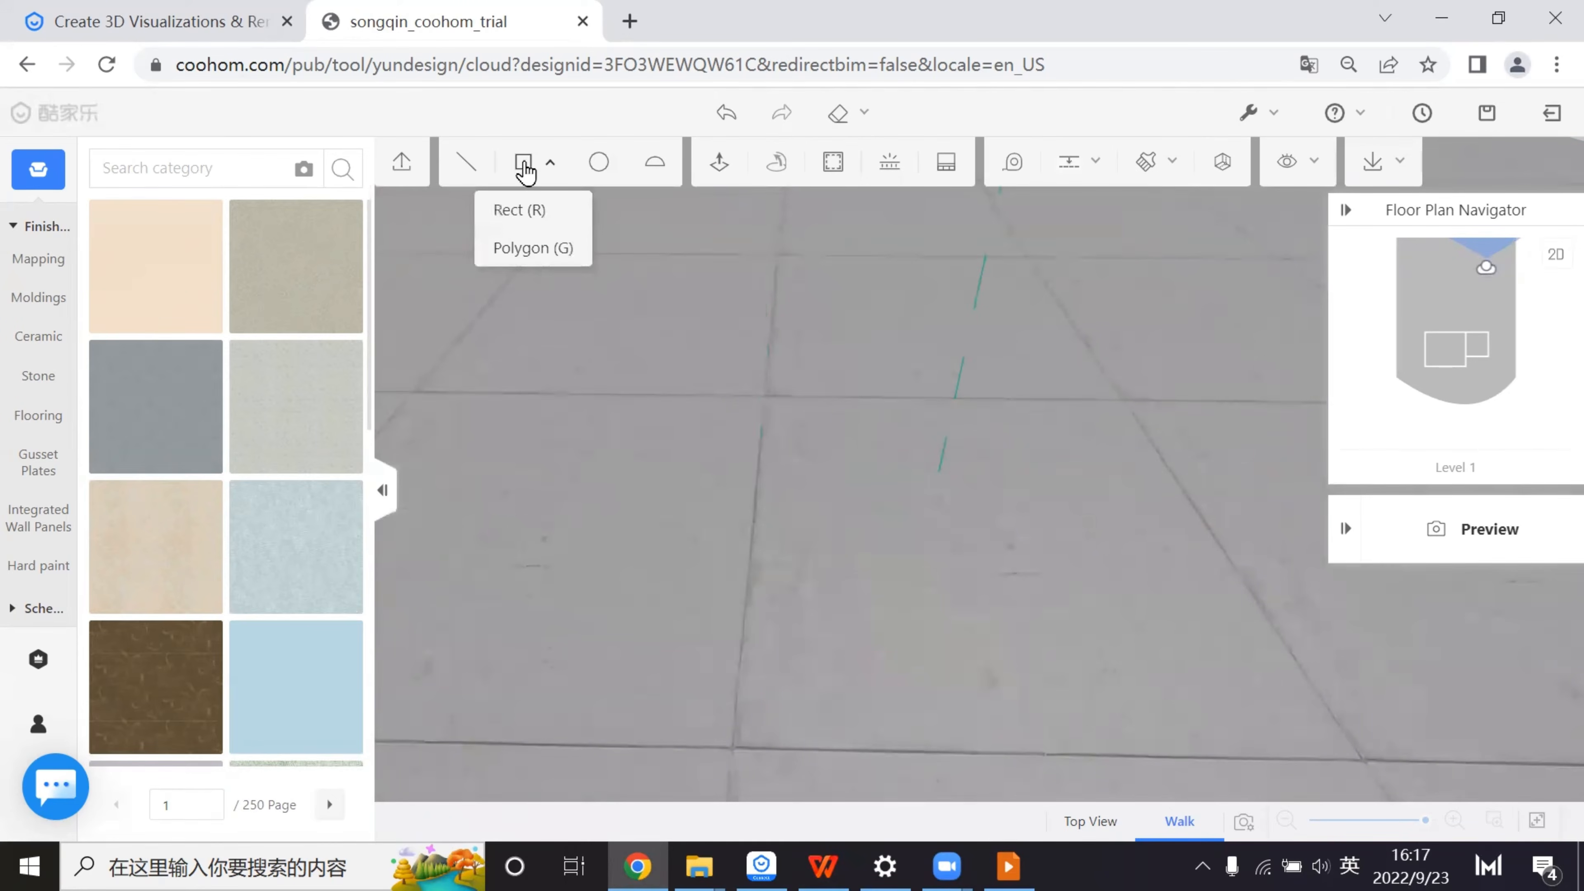
pyautogui.click(555, 249)
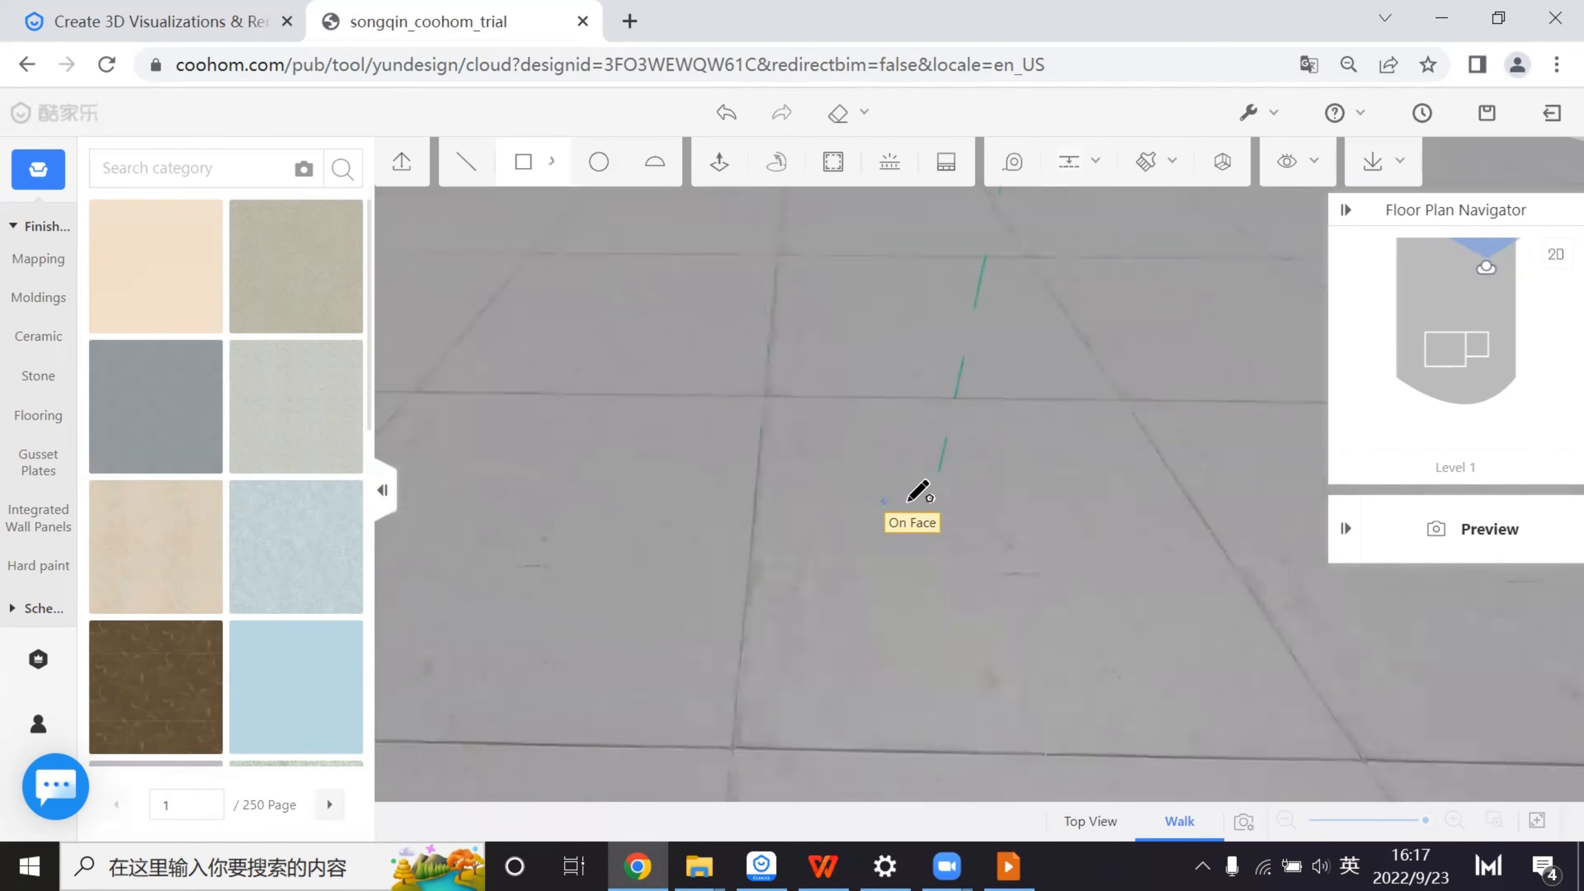
pyautogui.click(935, 487)
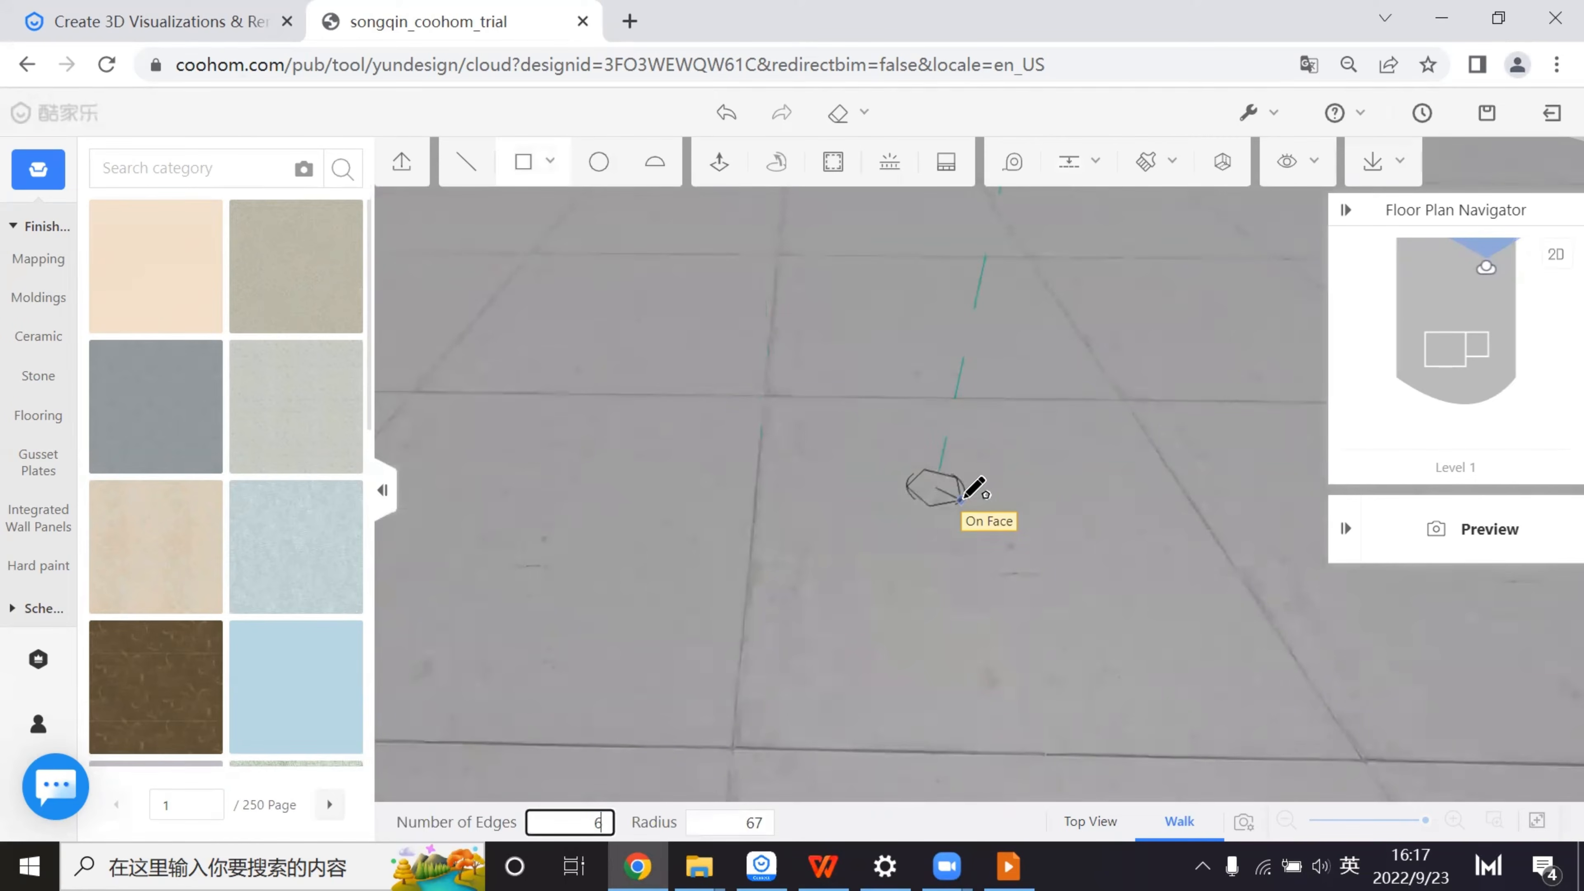
pyautogui.press('Tab')
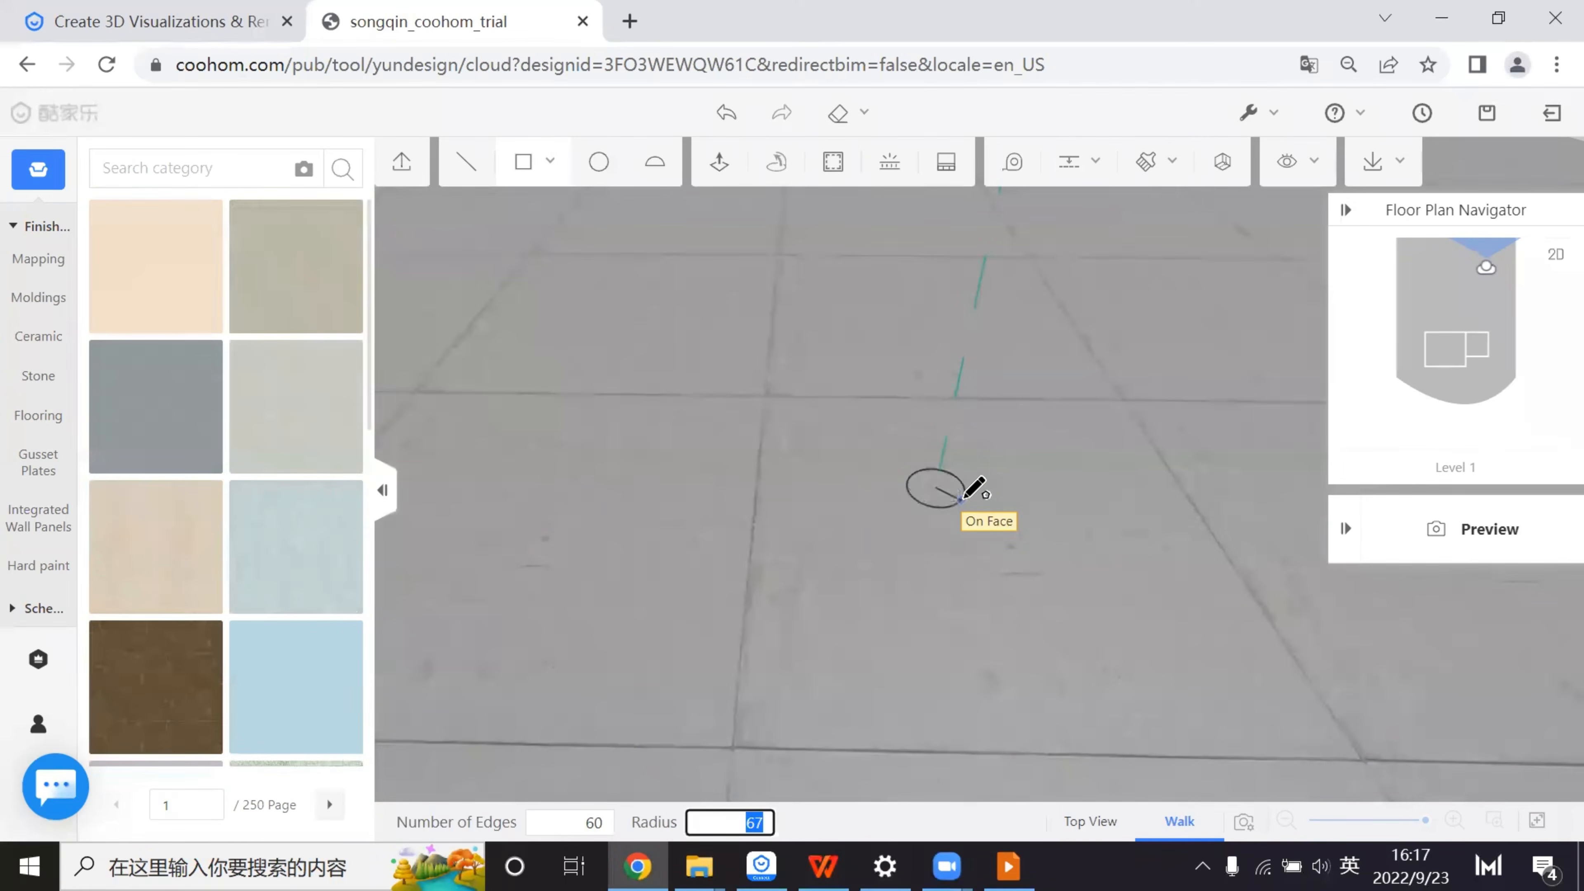
pyautogui.press('Return')
pyautogui.press('d')
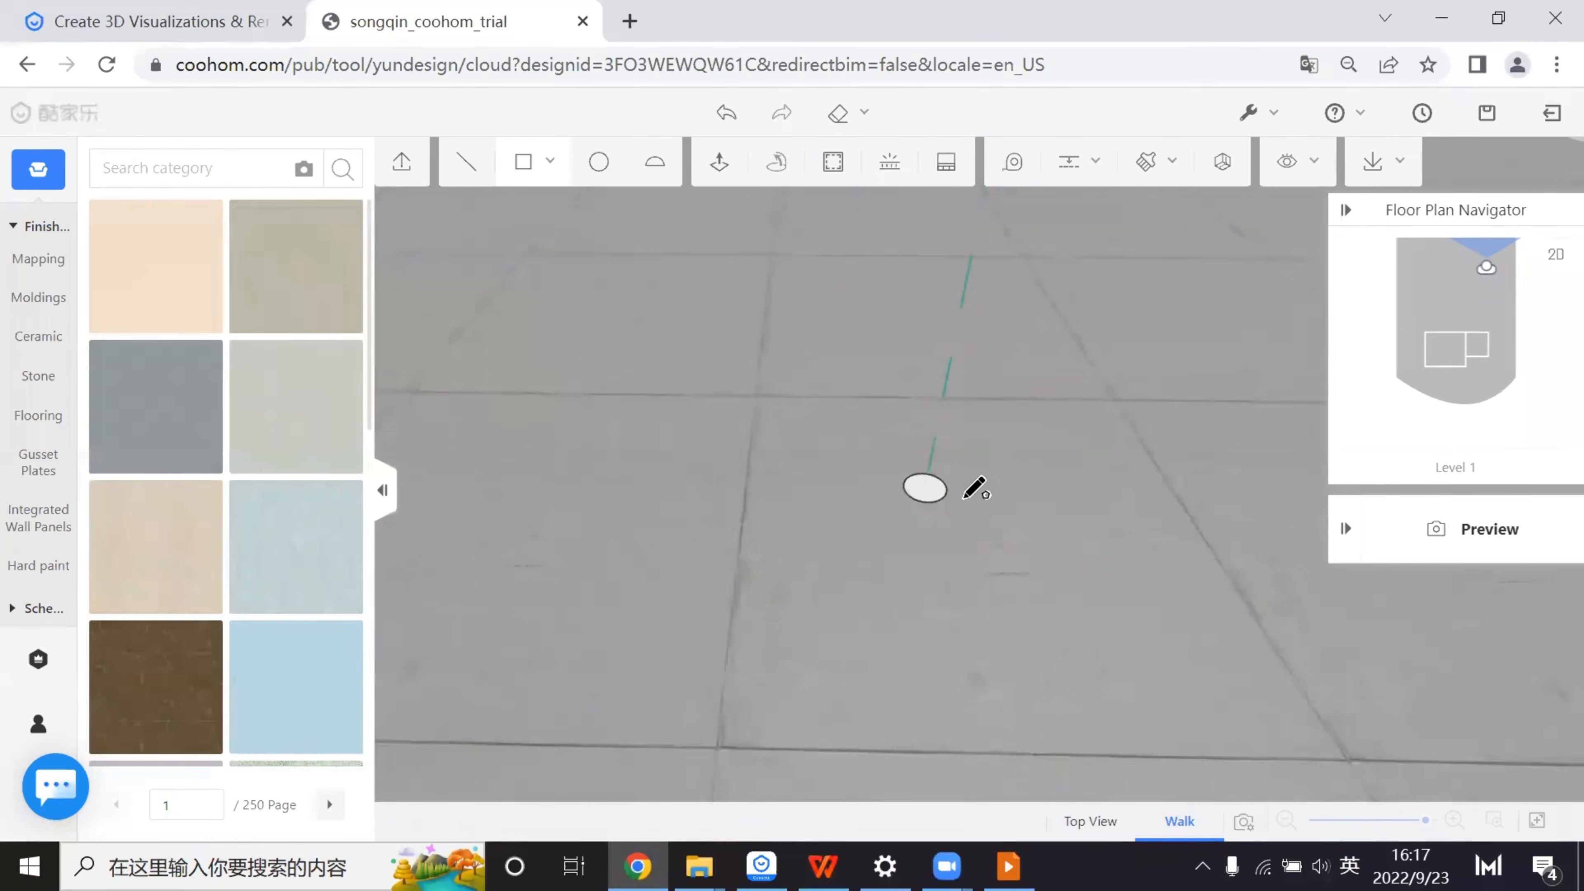
pyautogui.press('w')
pyautogui.press('s')
pyautogui.press('a')
pyautogui.press('Escape')
pyautogui.moveTo(830, 636); pyautogui.dragTo(817, 733)
pyautogui.press('q')
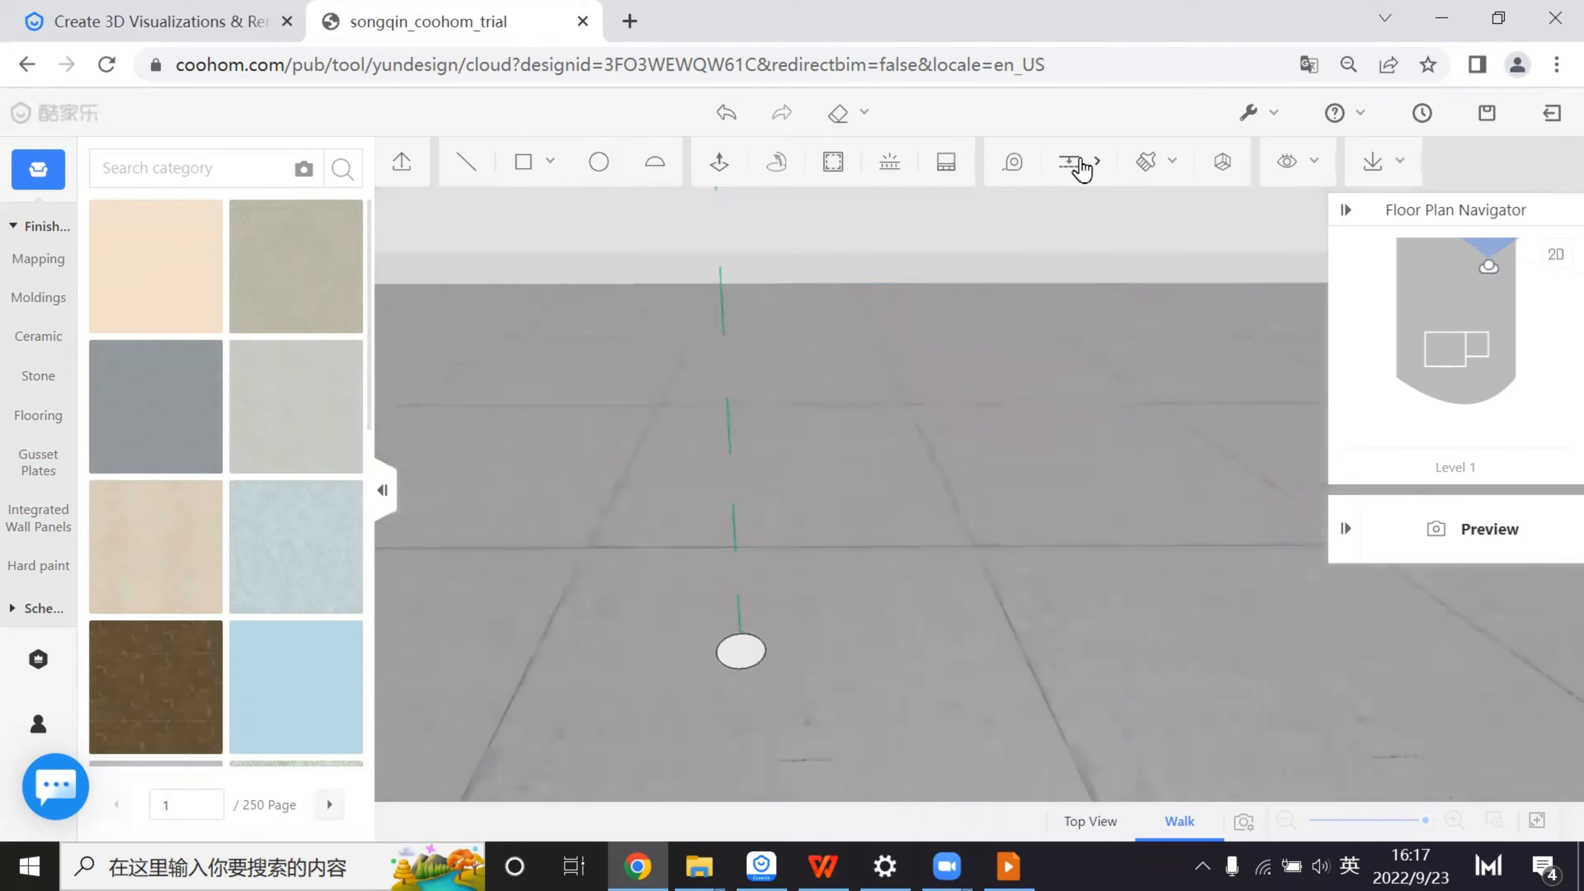
# - Add a second vertical guide parallel to the first, at the edge of the small round polygon
pyautogui.moveTo(1082, 167)
pyautogui.click(1096, 212)
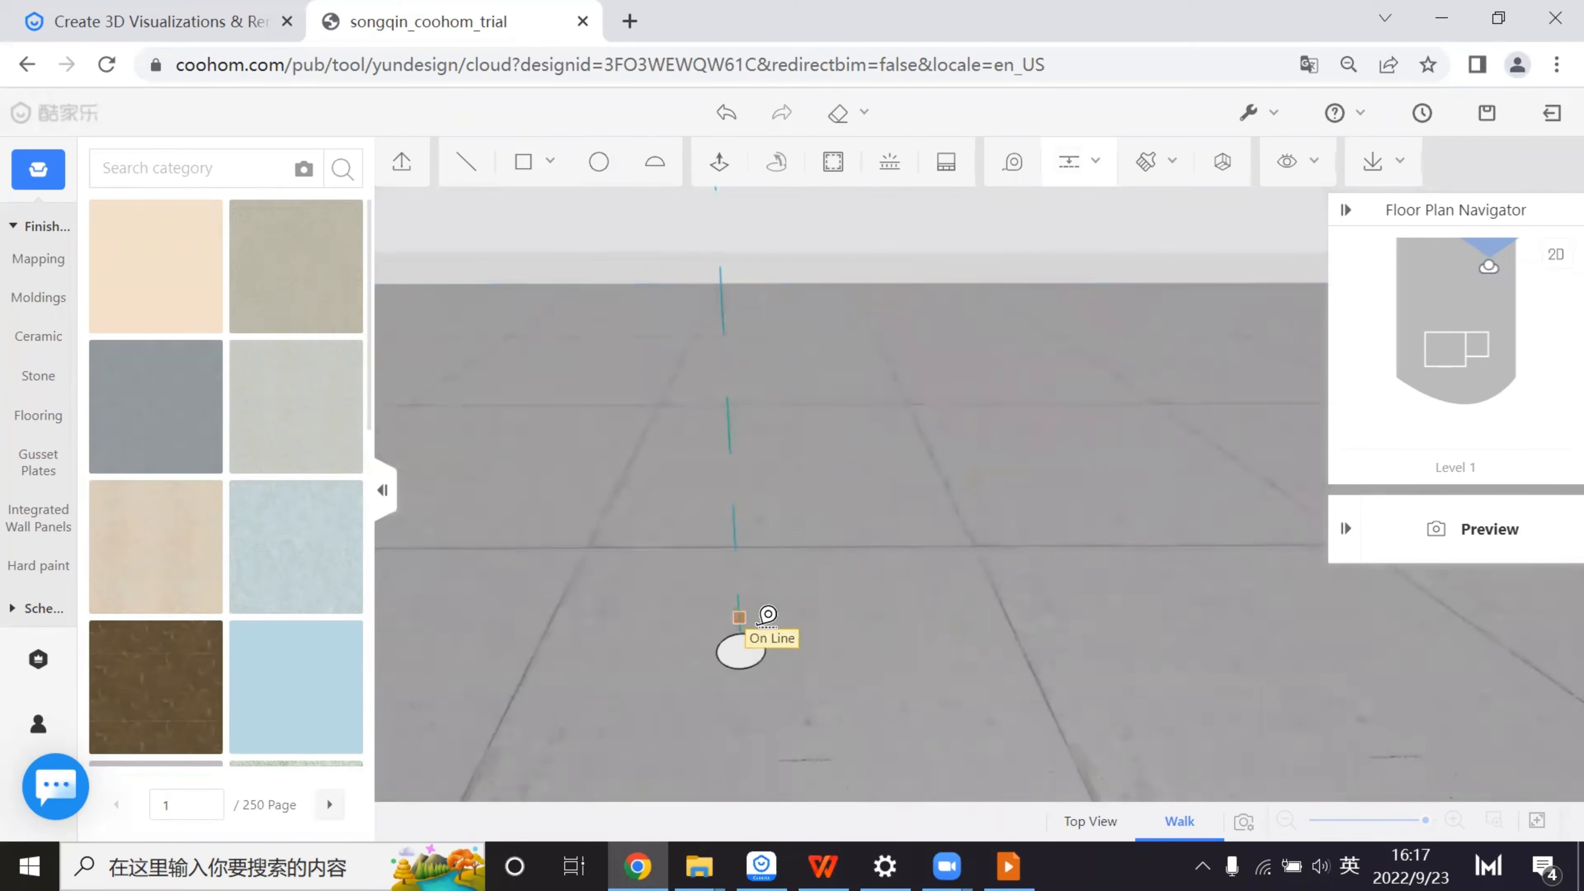
pyautogui.click(758, 621)
pyautogui.click(769, 636)
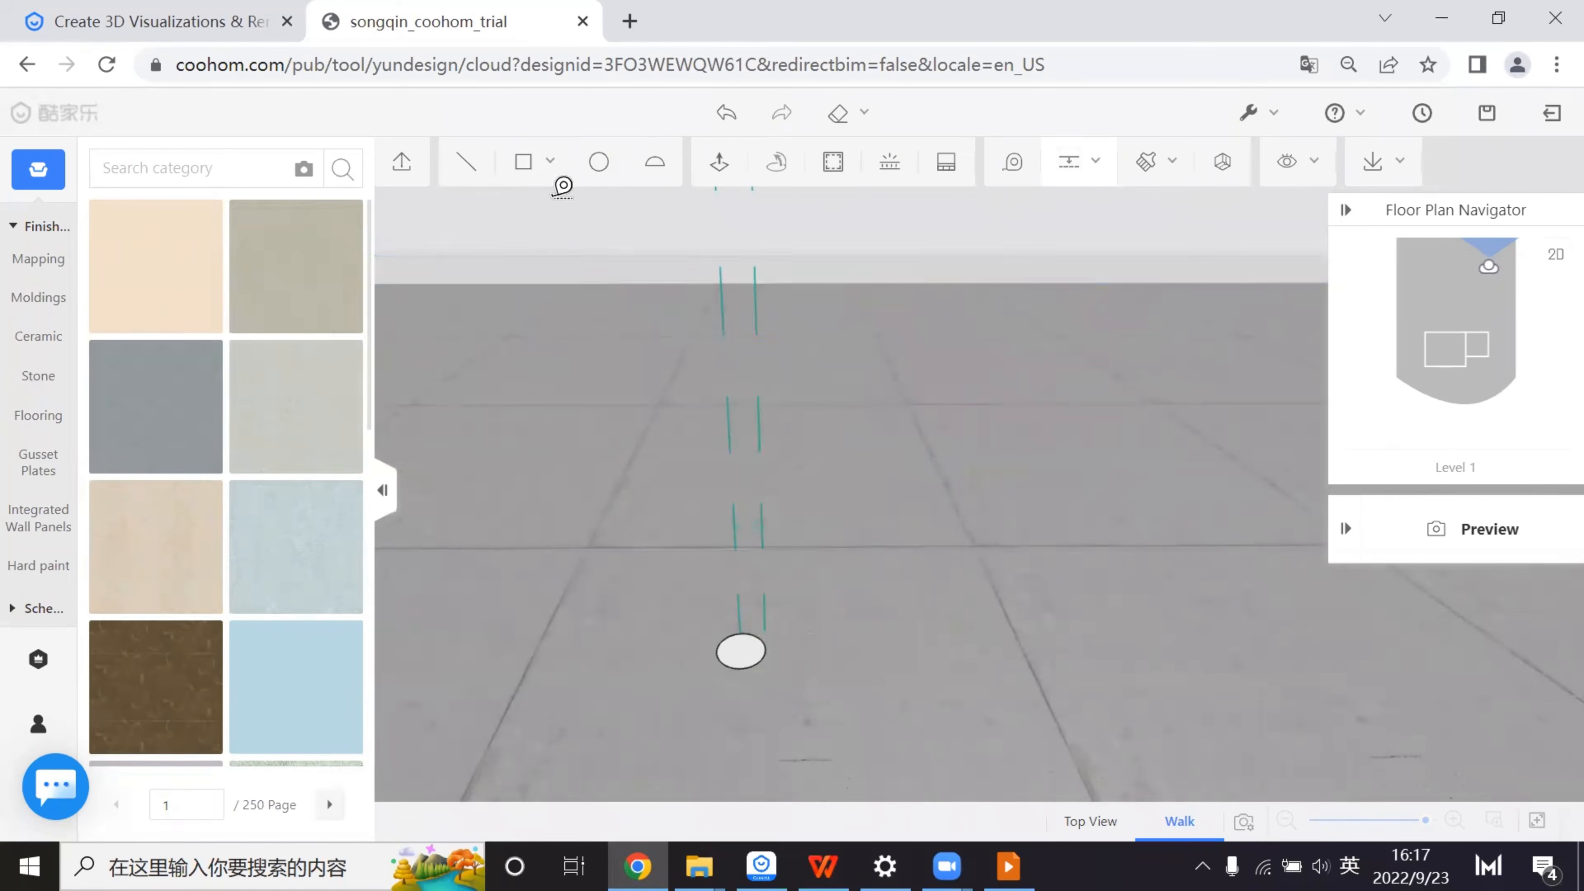
# - Start the Rect tool, and consult the Cone Pavilion reference slide in the presentation before returning to the Coohom design in Chrome
pyautogui.moveTo(518, 168)
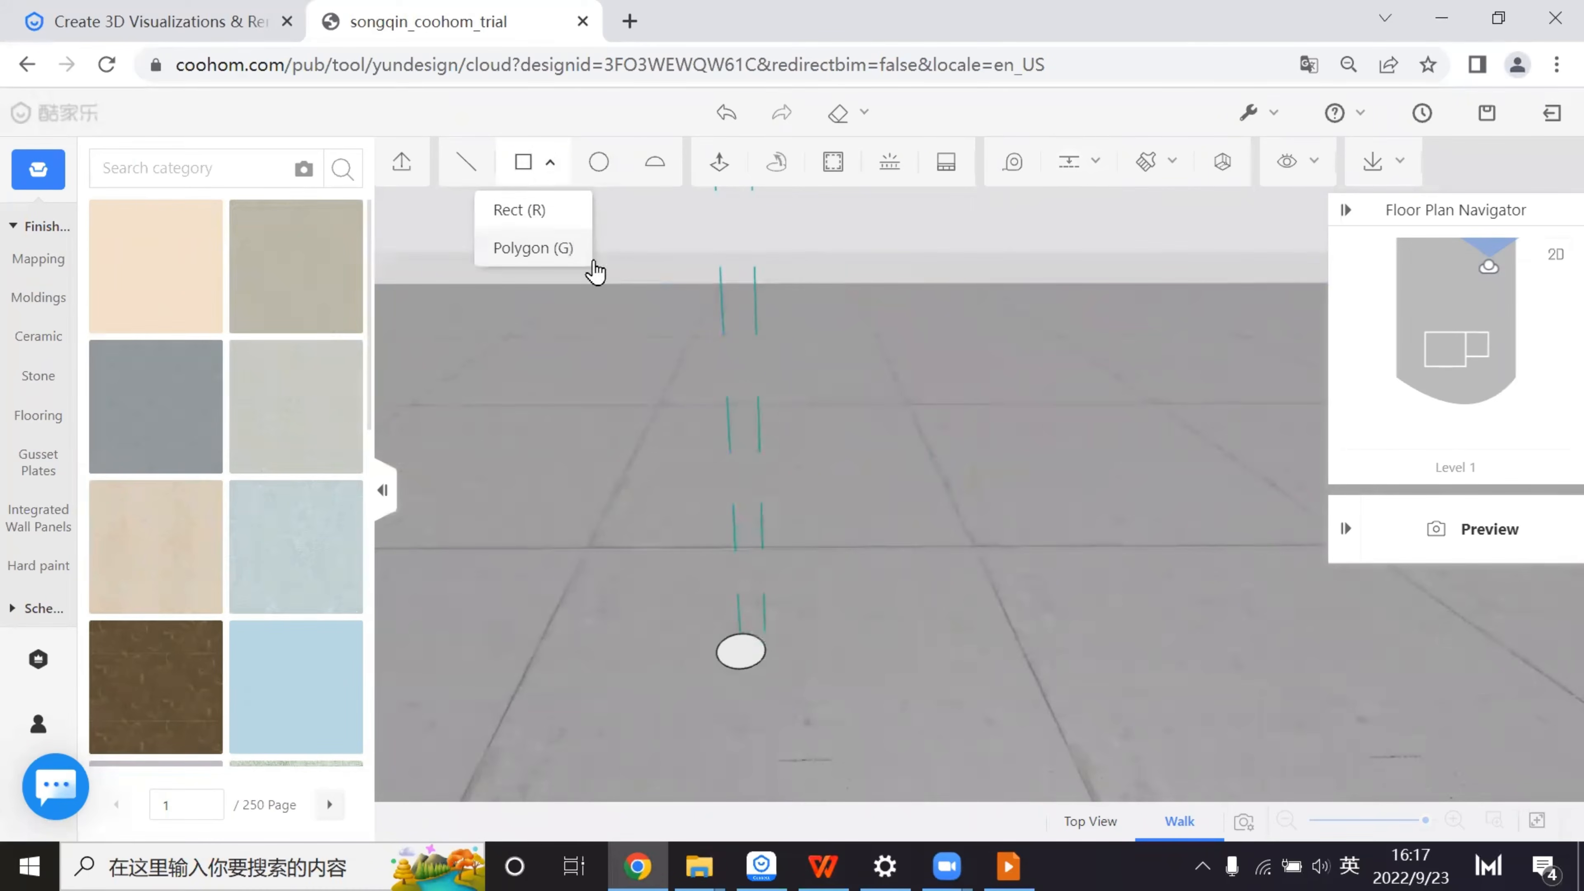
pyautogui.click(524, 211)
pyautogui.click(1009, 866)
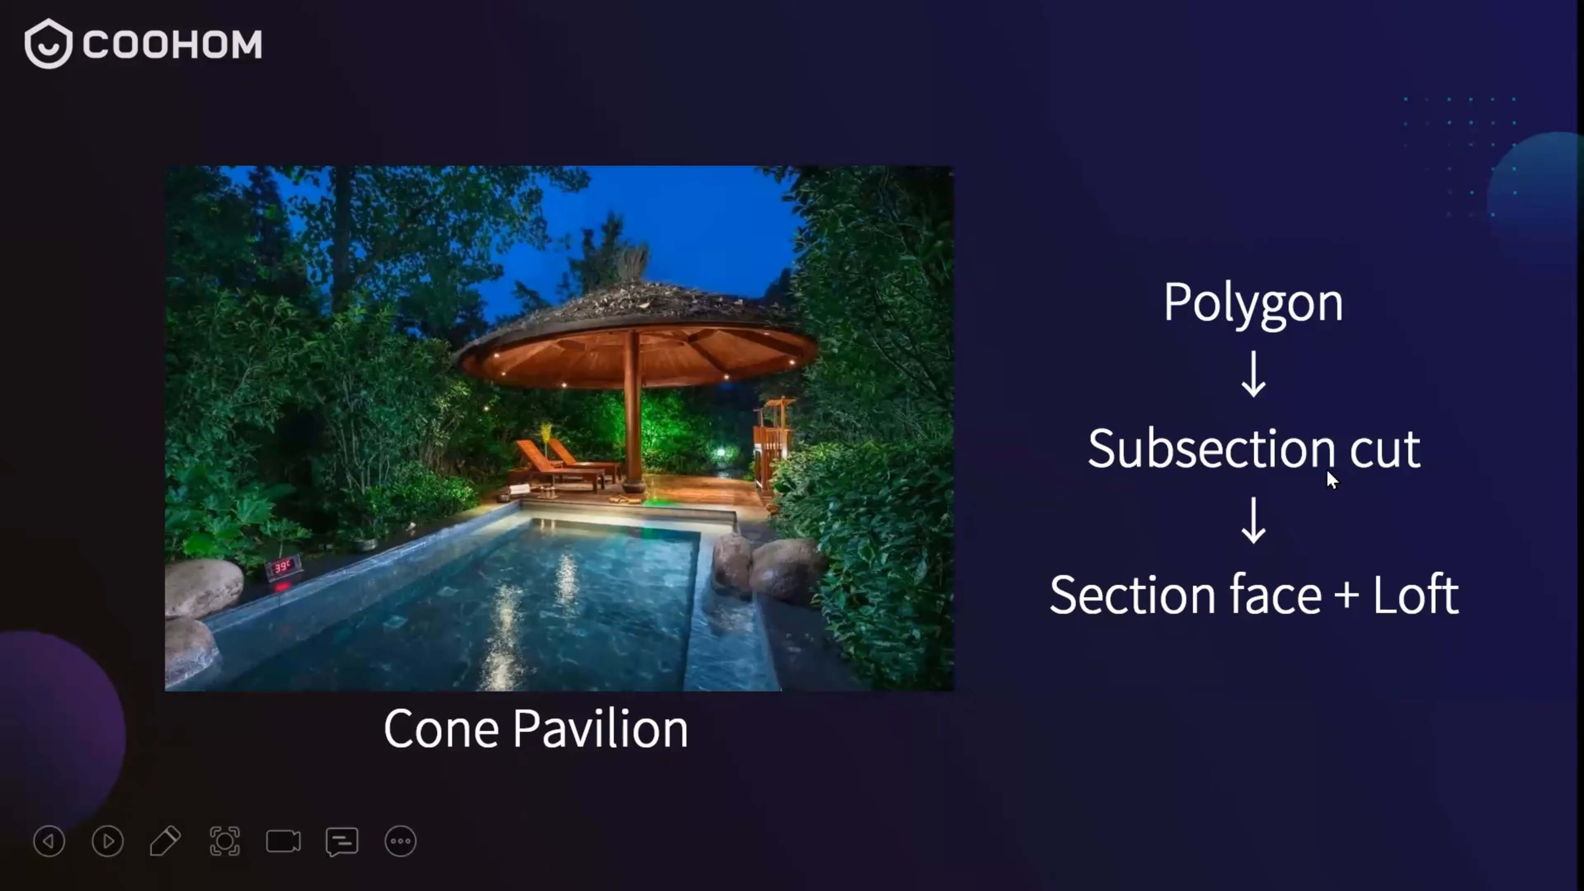
pyautogui.press('super+d')
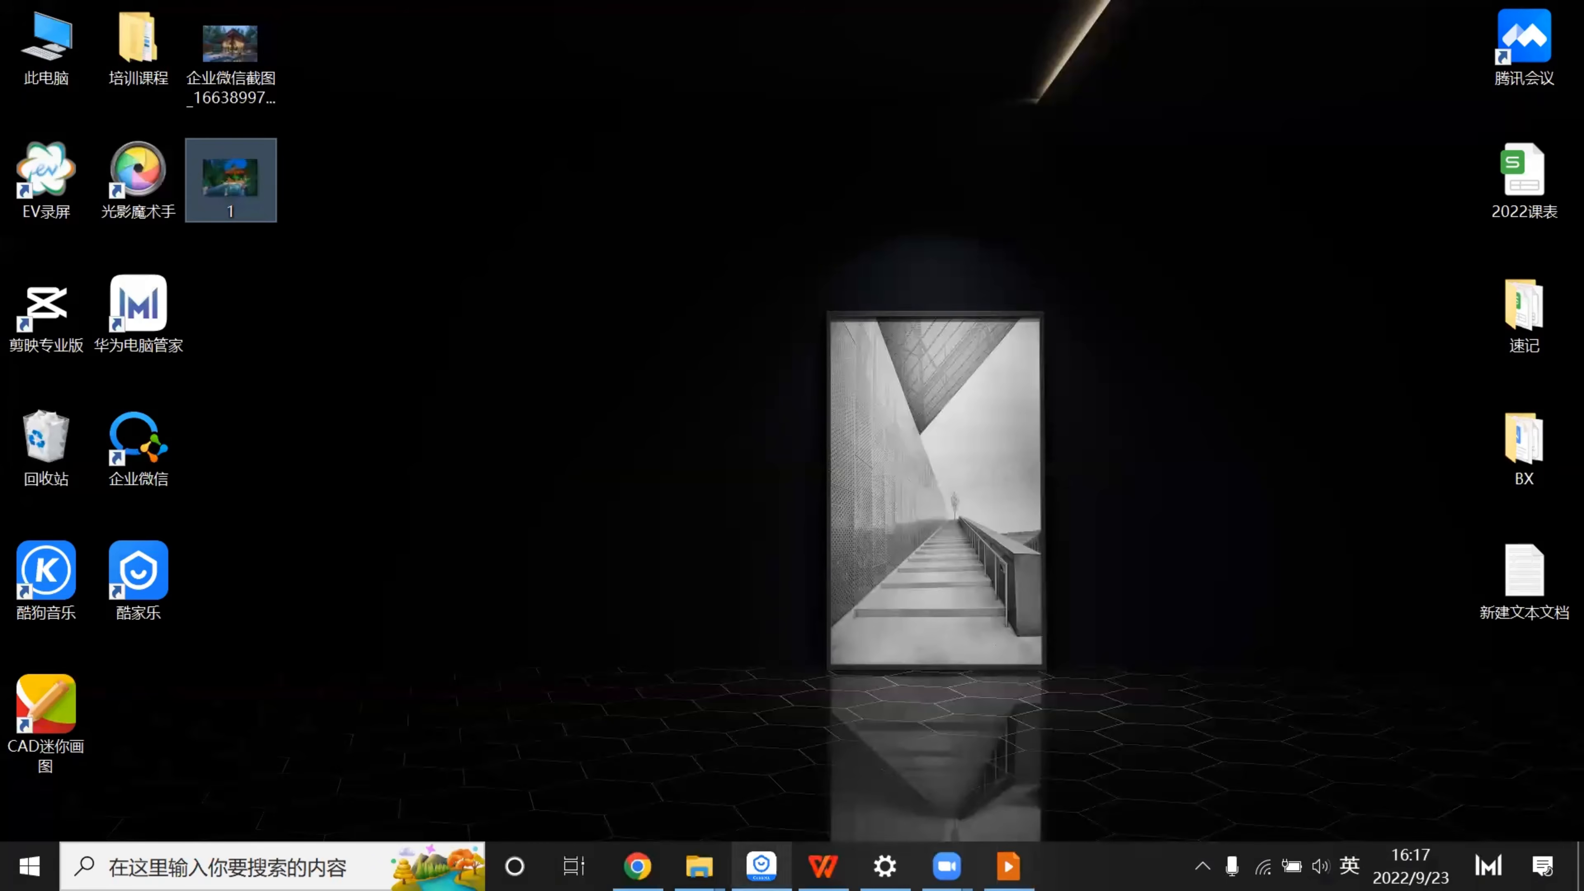
pyautogui.click(638, 866)
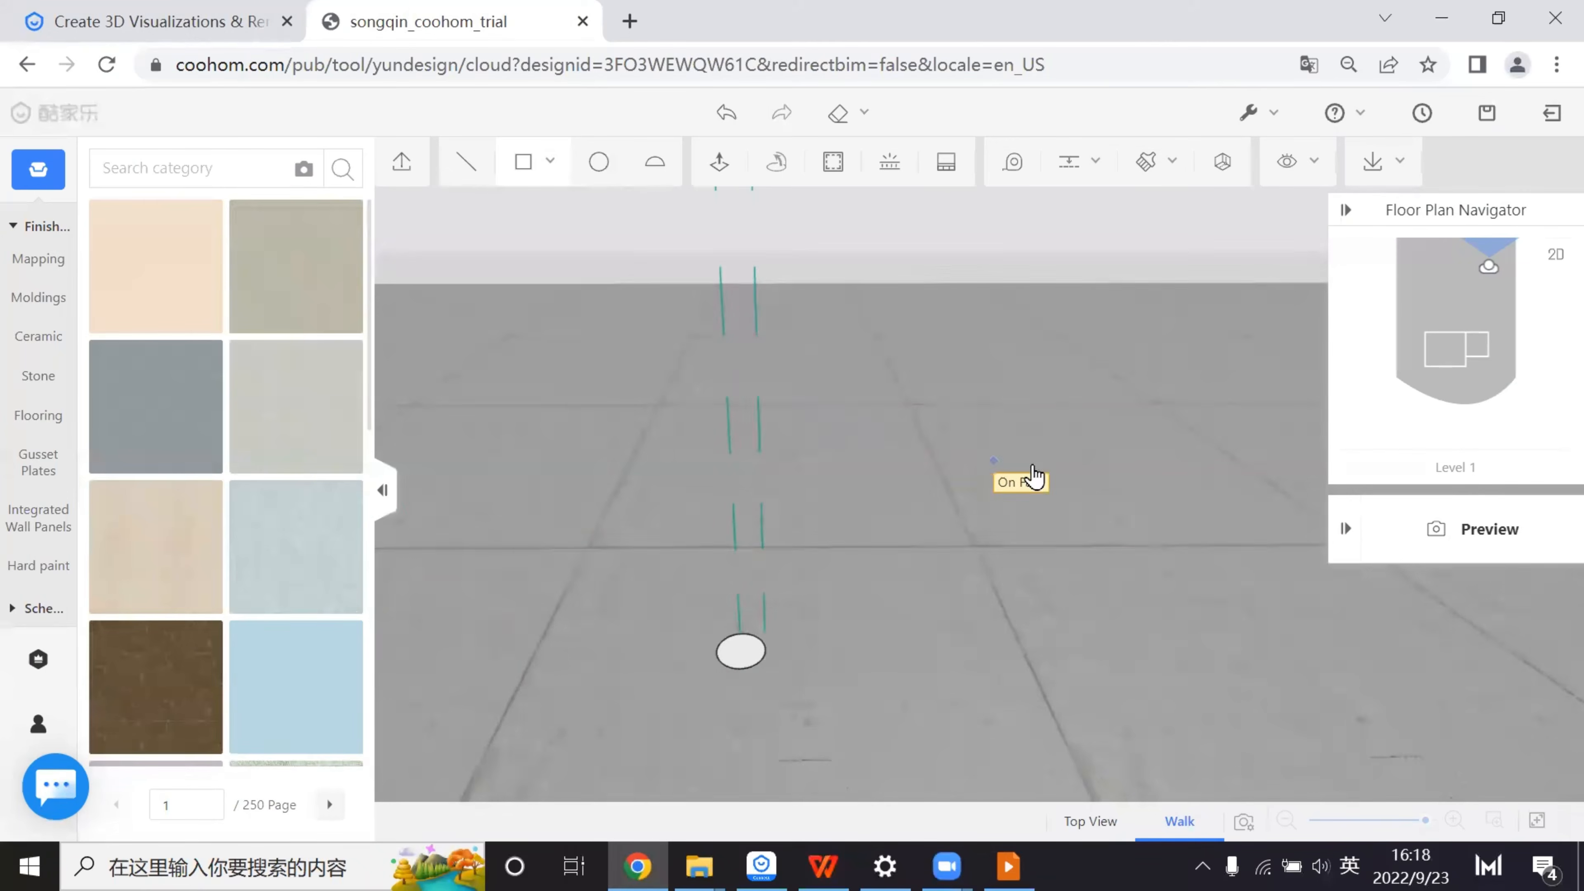
# - Draw an upright rectangle standing on the terrace floor, with one side along the second guide at the round polygon's edge
pyautogui.scroll(2, 1030, 482)
pyautogui.scroll(-3, 771, 655)
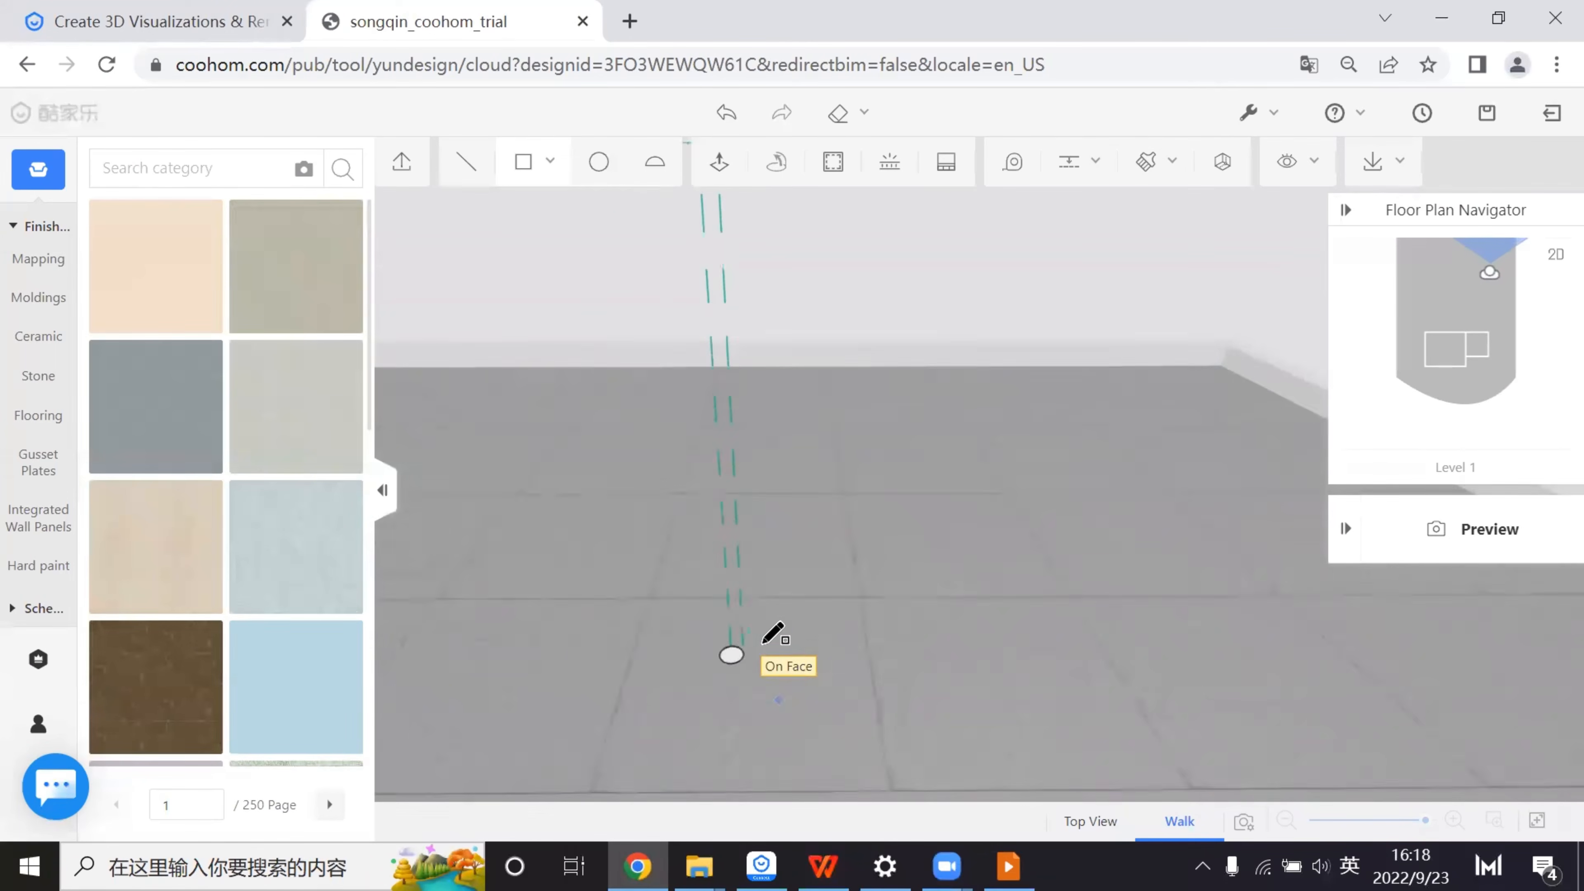
pyautogui.click(640, 408)
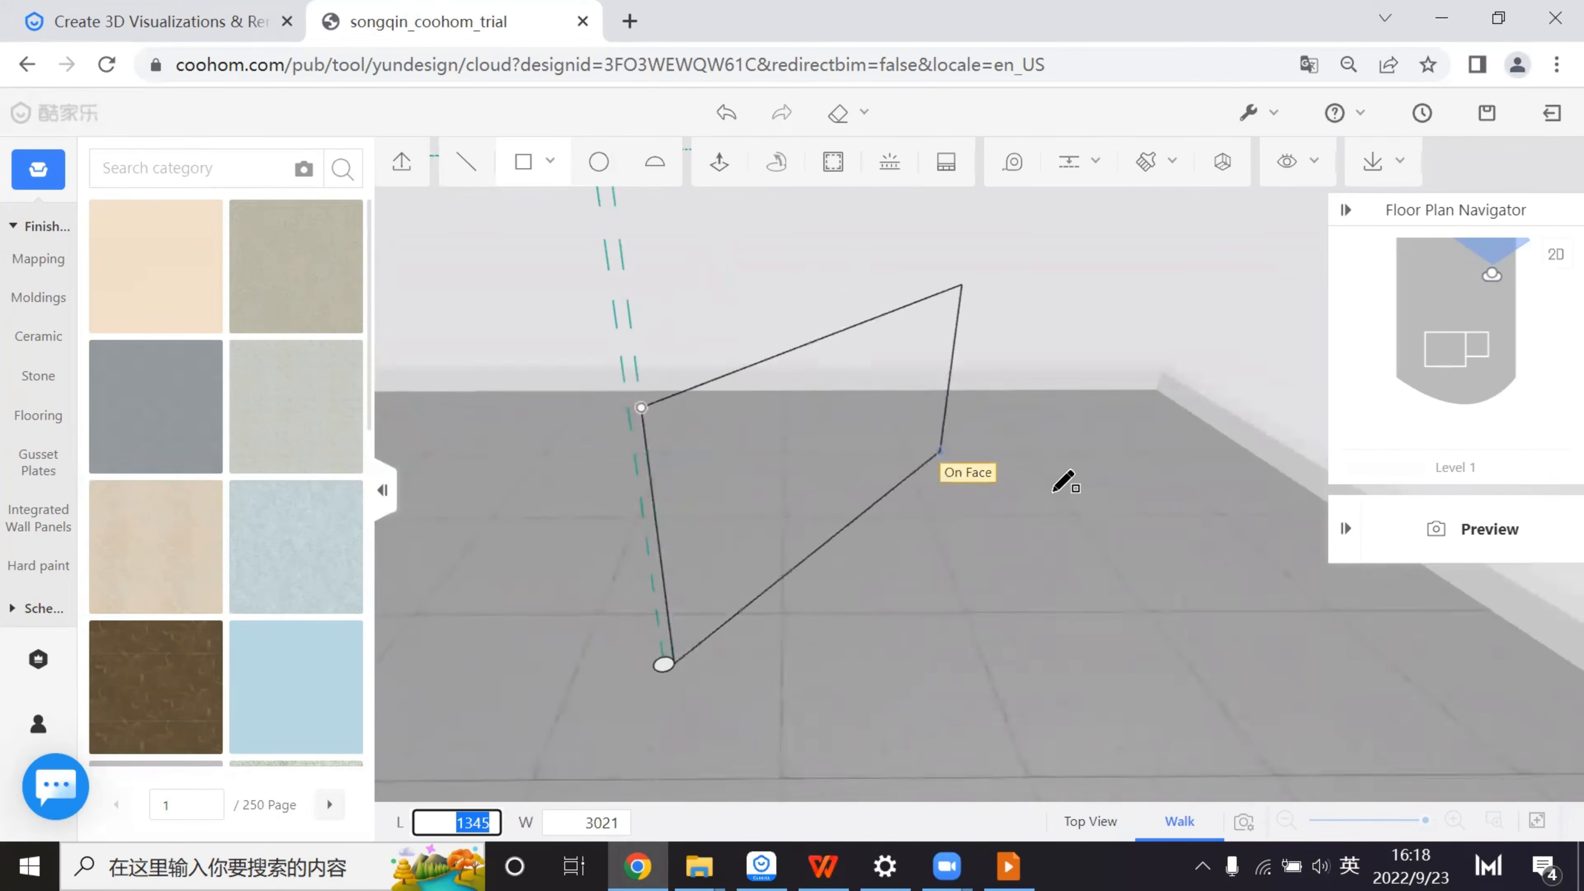
pyautogui.click(1107, 662)
pyautogui.press('Escape')
pyautogui.moveTo(920, 730); pyautogui.dragTo(1010, 773)
pyautogui.press('s')
pyautogui.press('q')
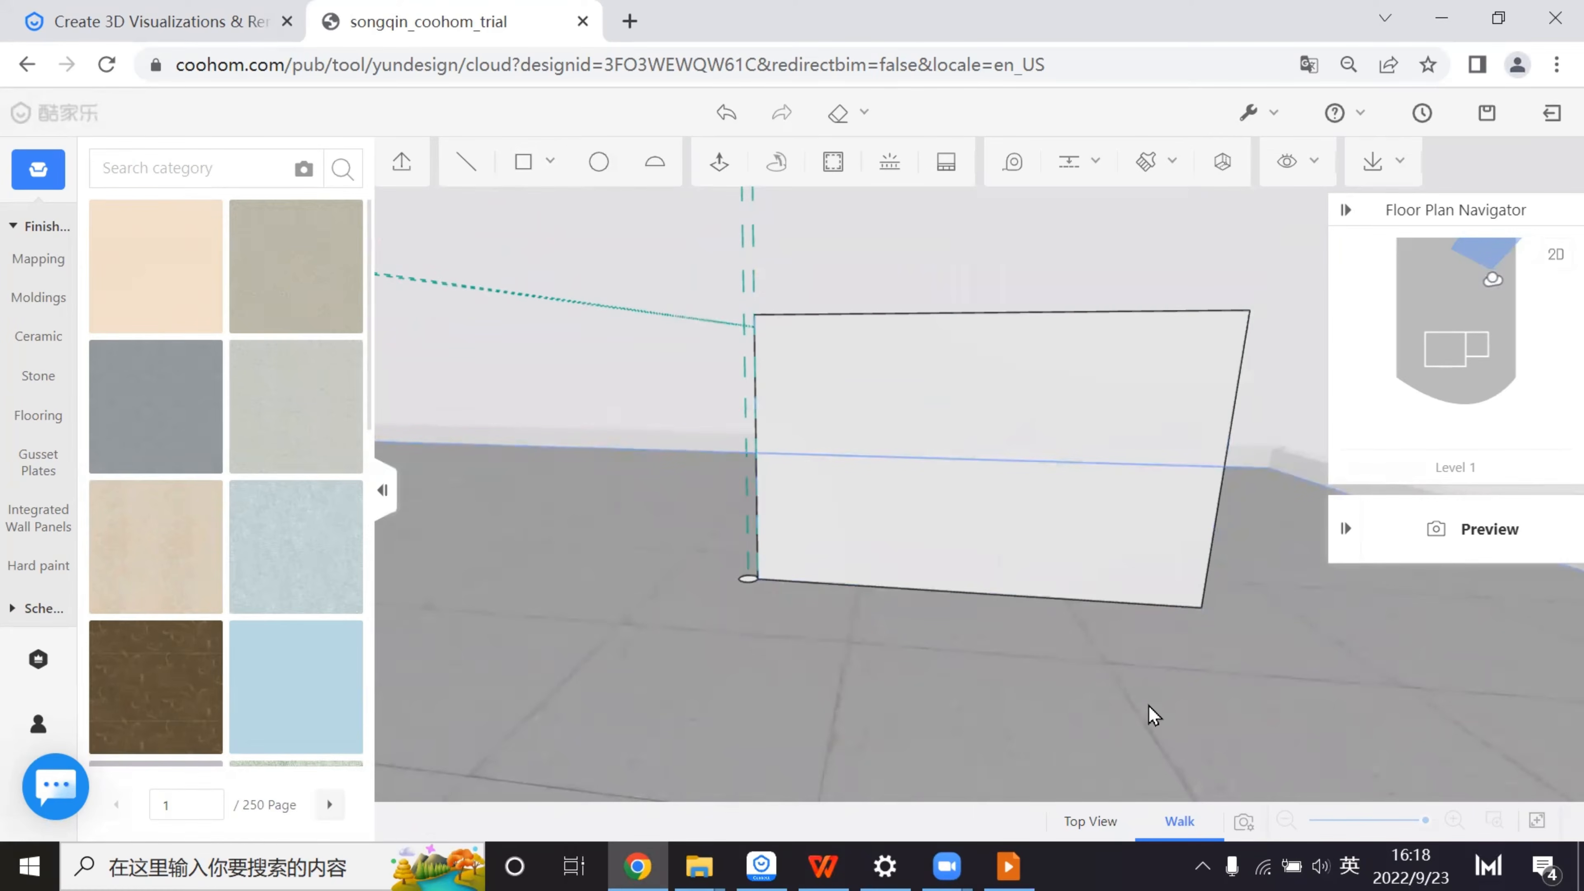
# - Draw an upward-bulging arc about 218 high across the rectangle, from its guide-side edge to just above the outer bottom corner
pyautogui.moveTo(1088, 686); pyautogui.dragTo(877, 668)
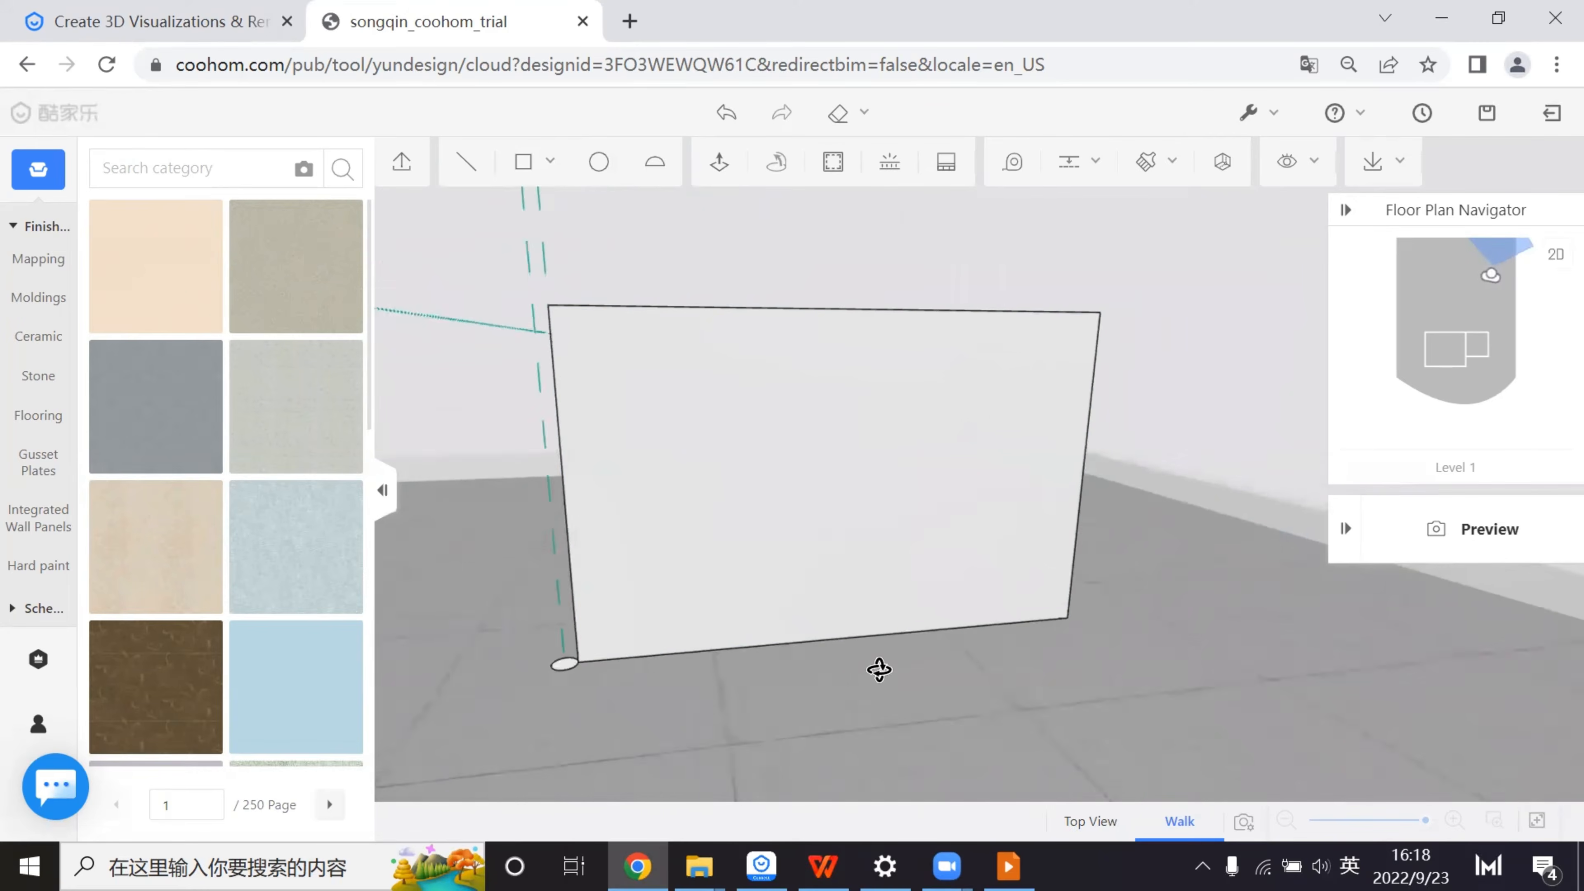
pyautogui.click(651, 170)
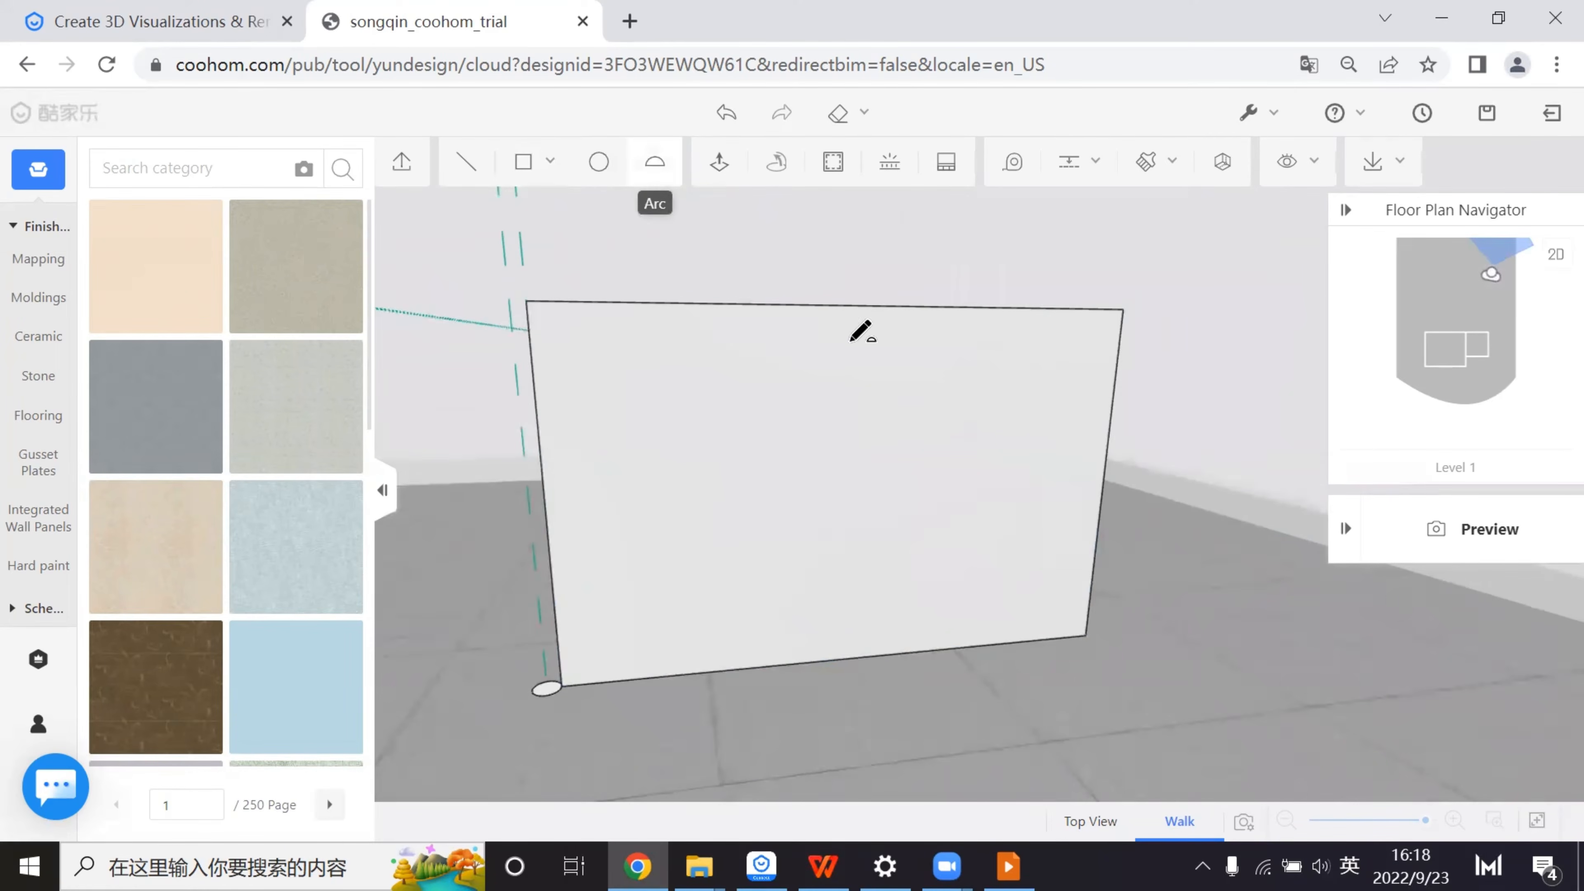
pyautogui.click(538, 438)
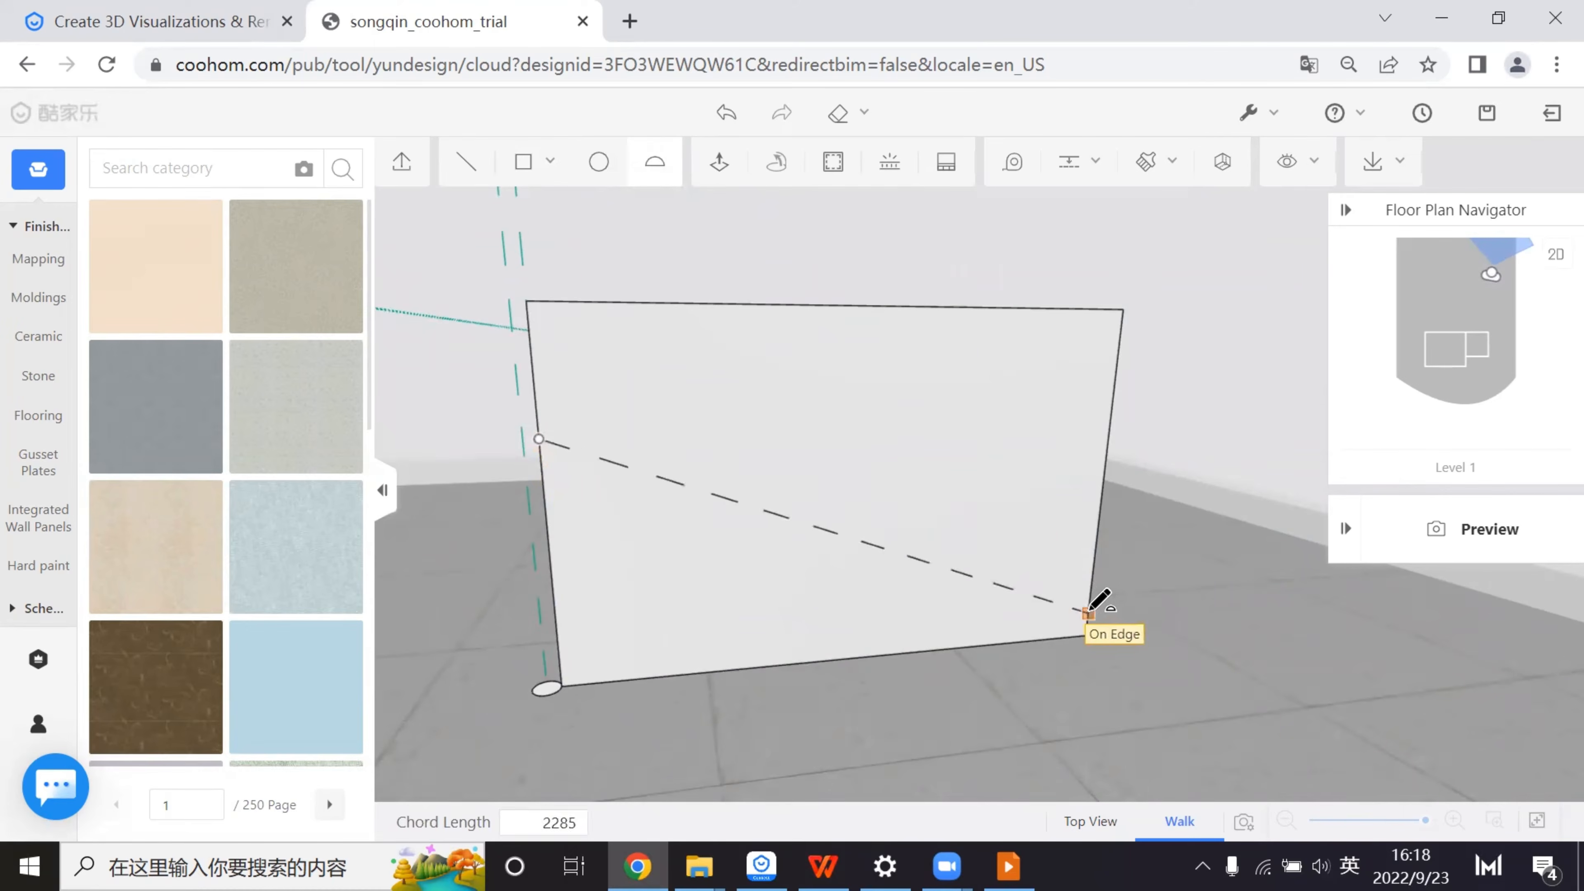
pyautogui.click(1088, 612)
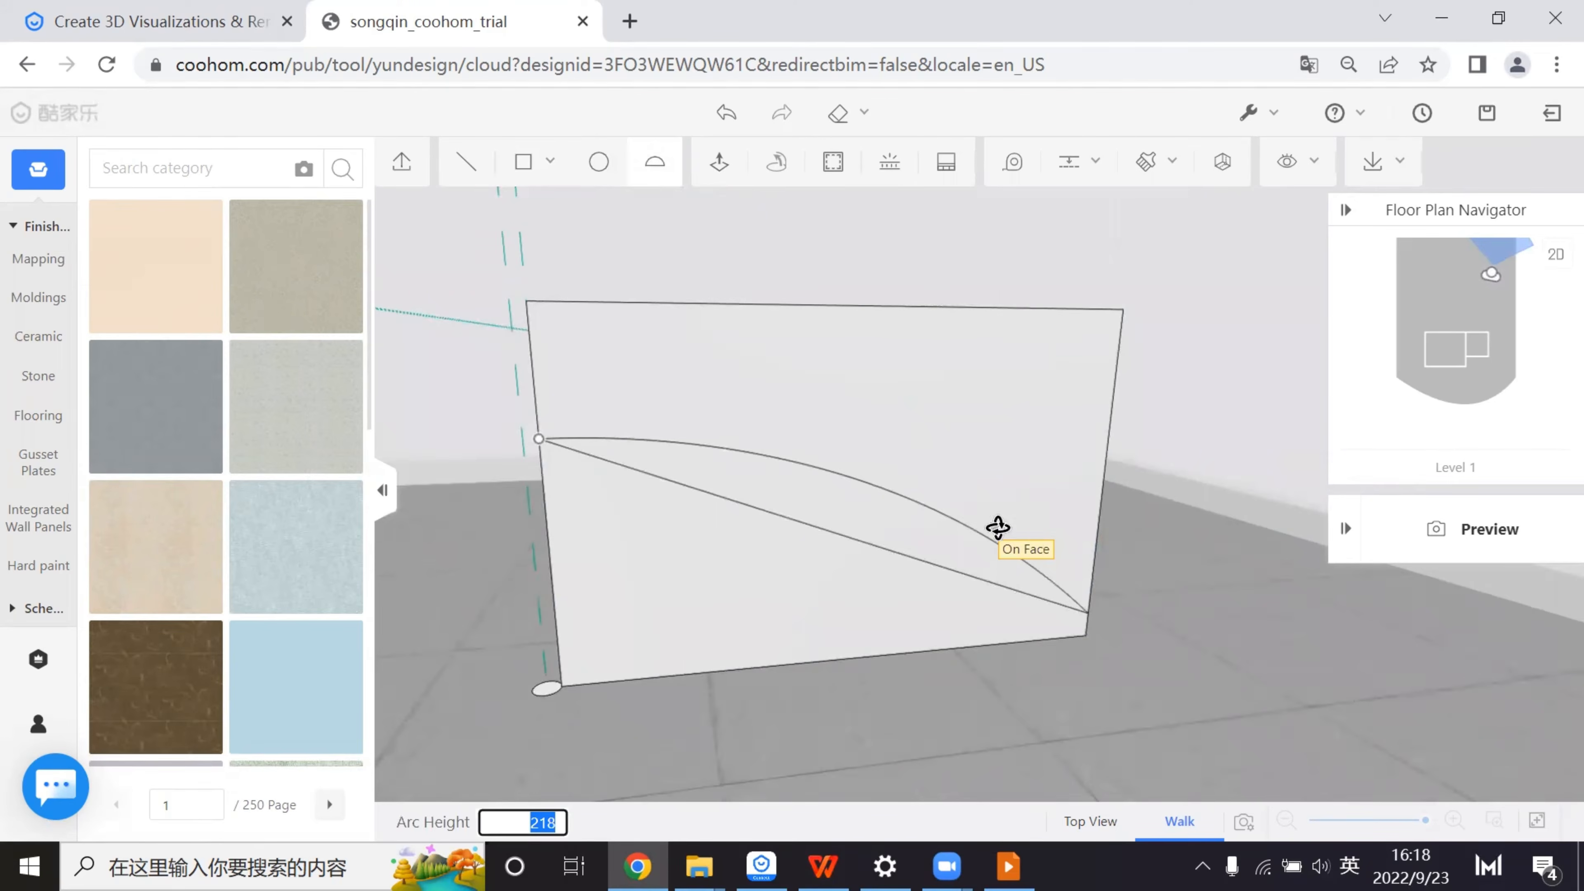
pyautogui.click(998, 527)
pyautogui.press('Escape')
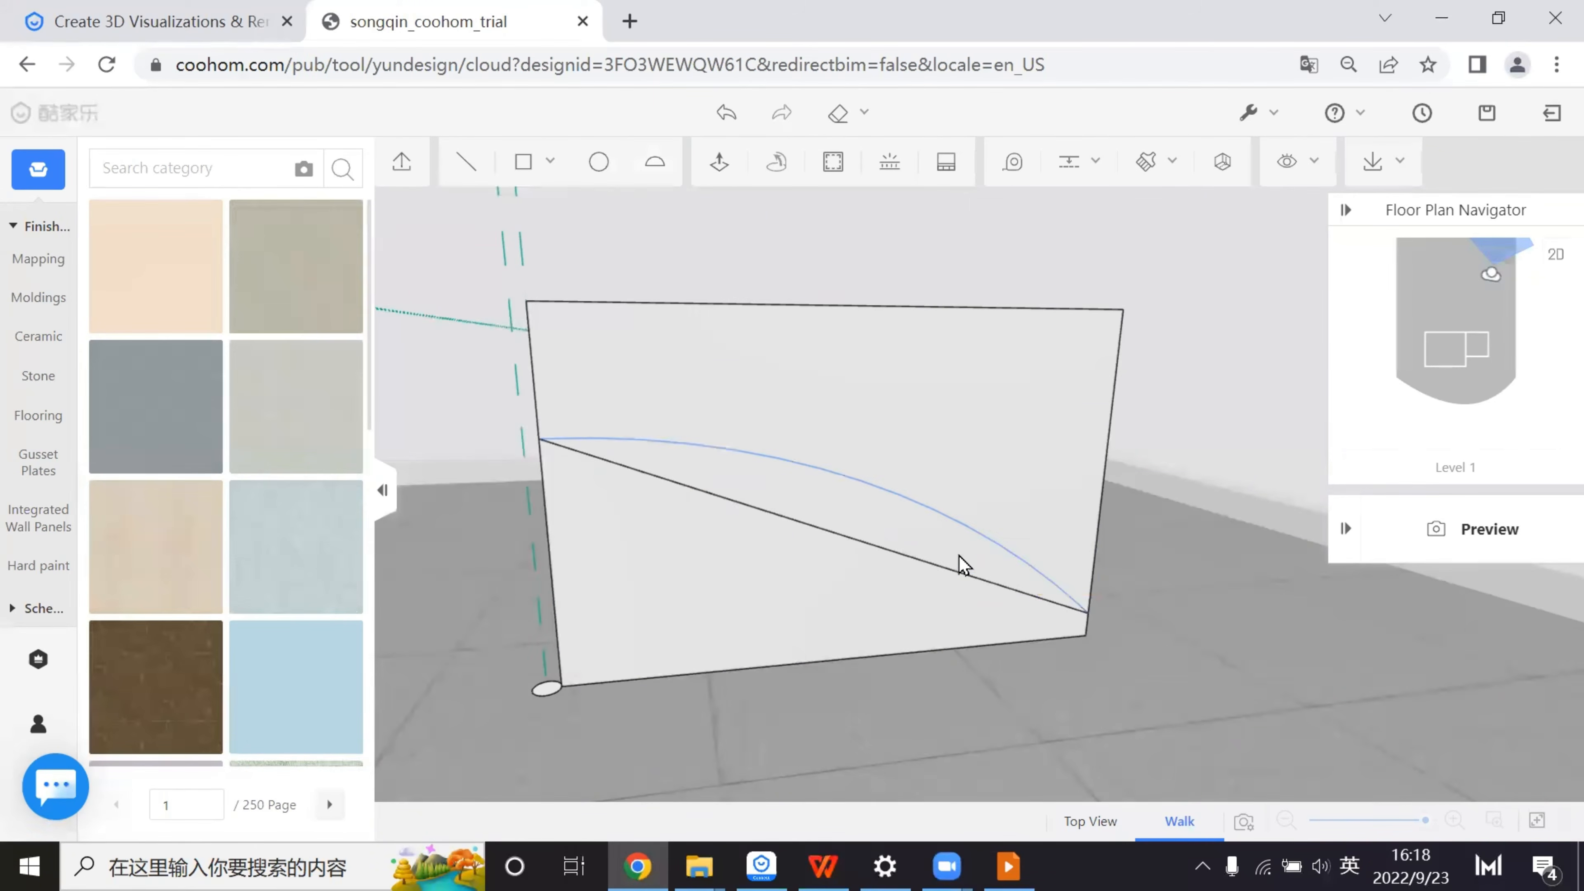
# - Delete the arc's chord line and the part of the rectangle above the arc, leaving the curved roof profile
pyautogui.click(939, 561)
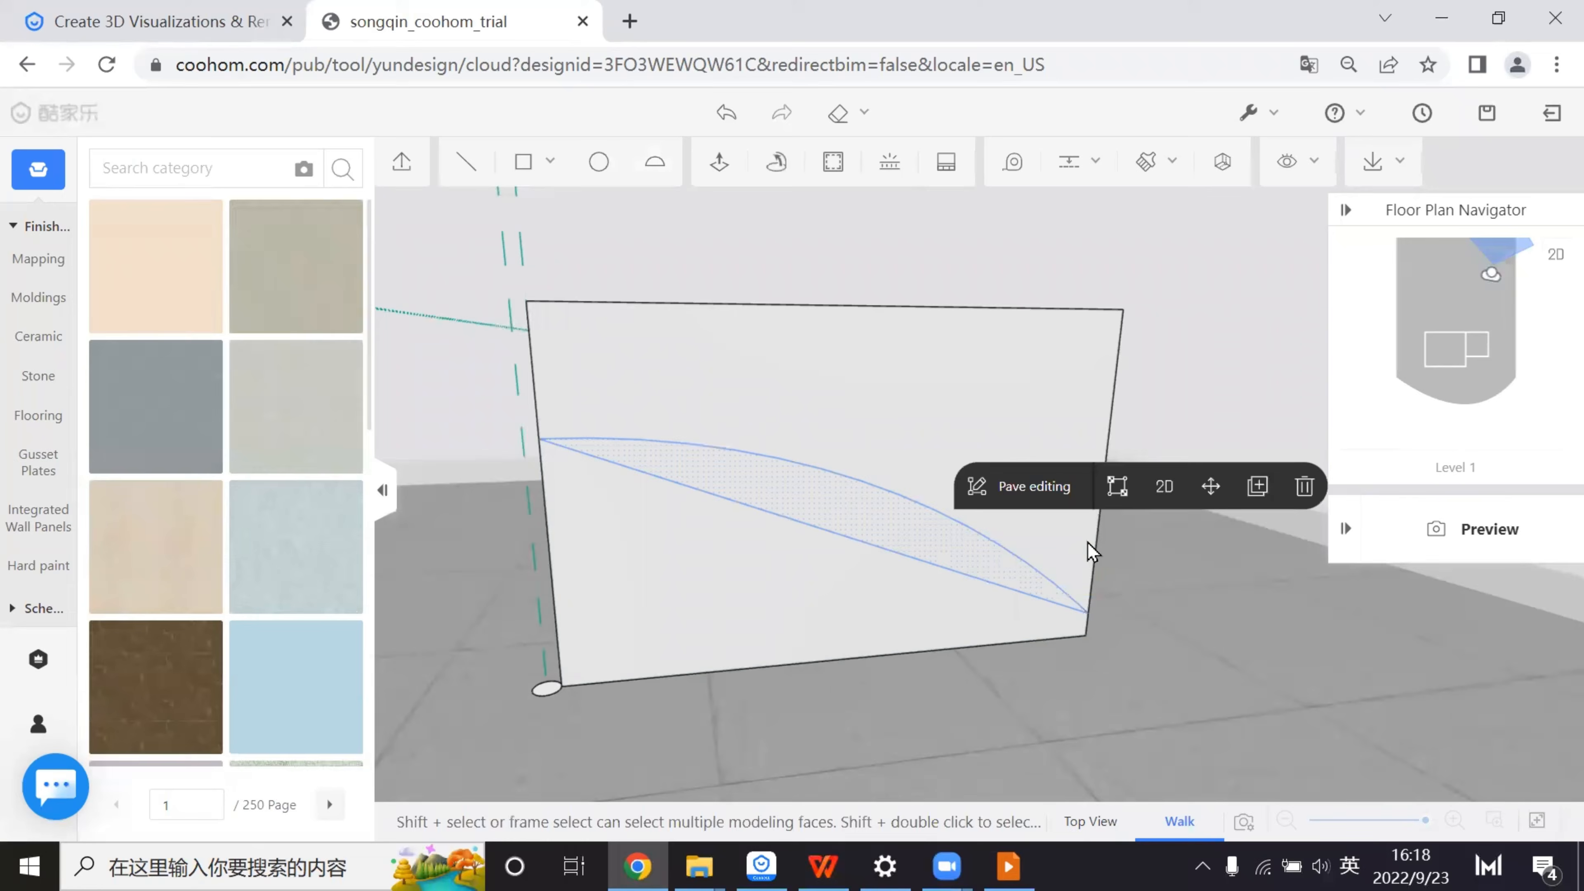
pyautogui.click(984, 581)
pyautogui.press('Delete')
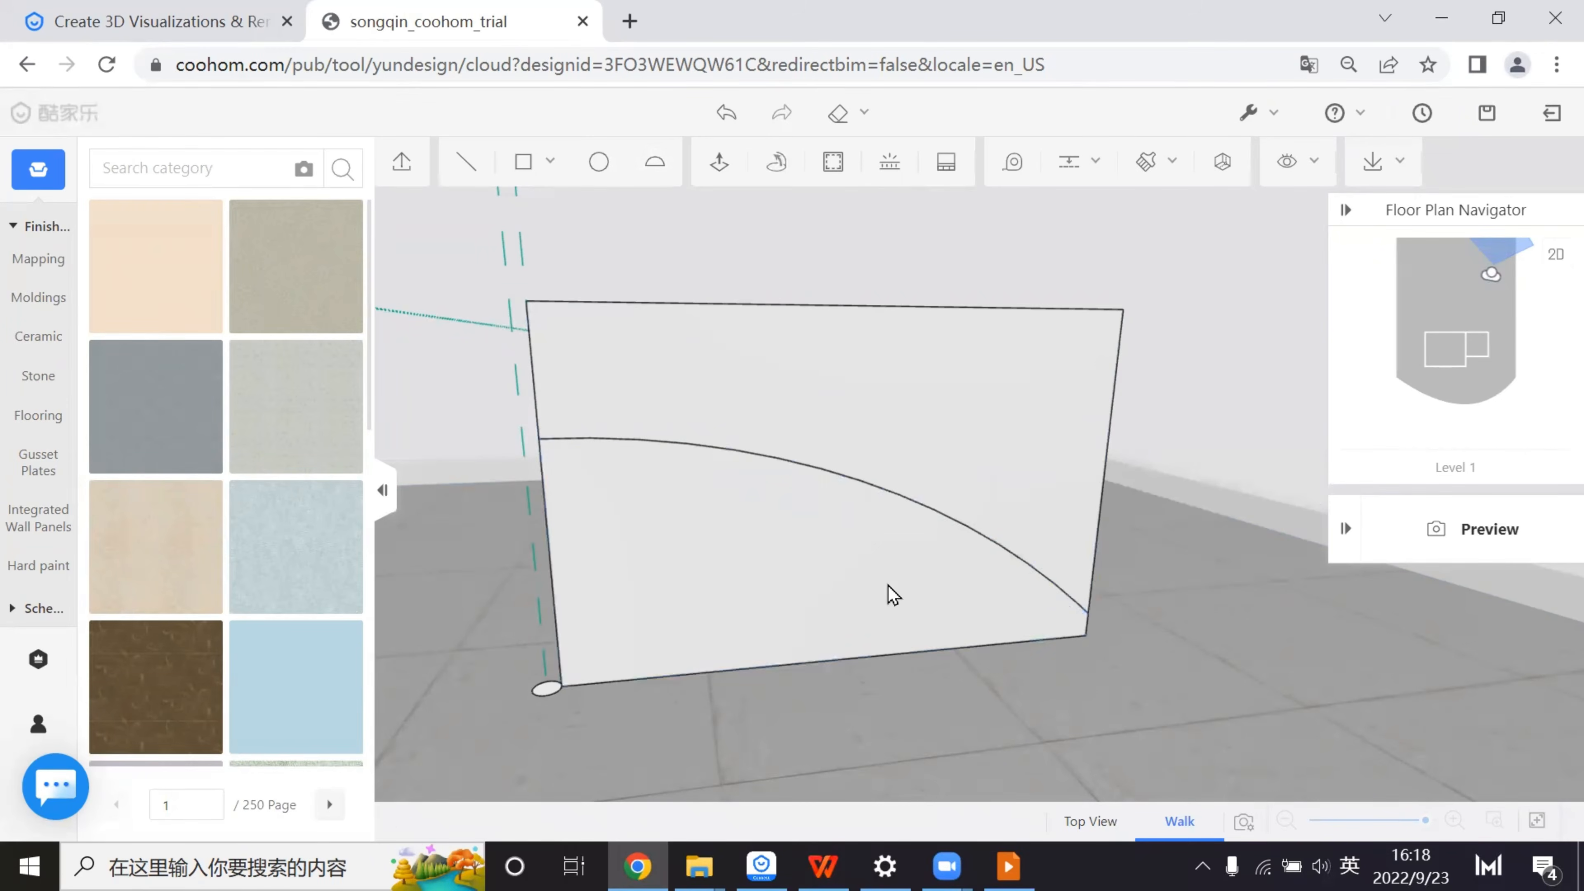
pyautogui.click(863, 427)
pyautogui.press('Delete')
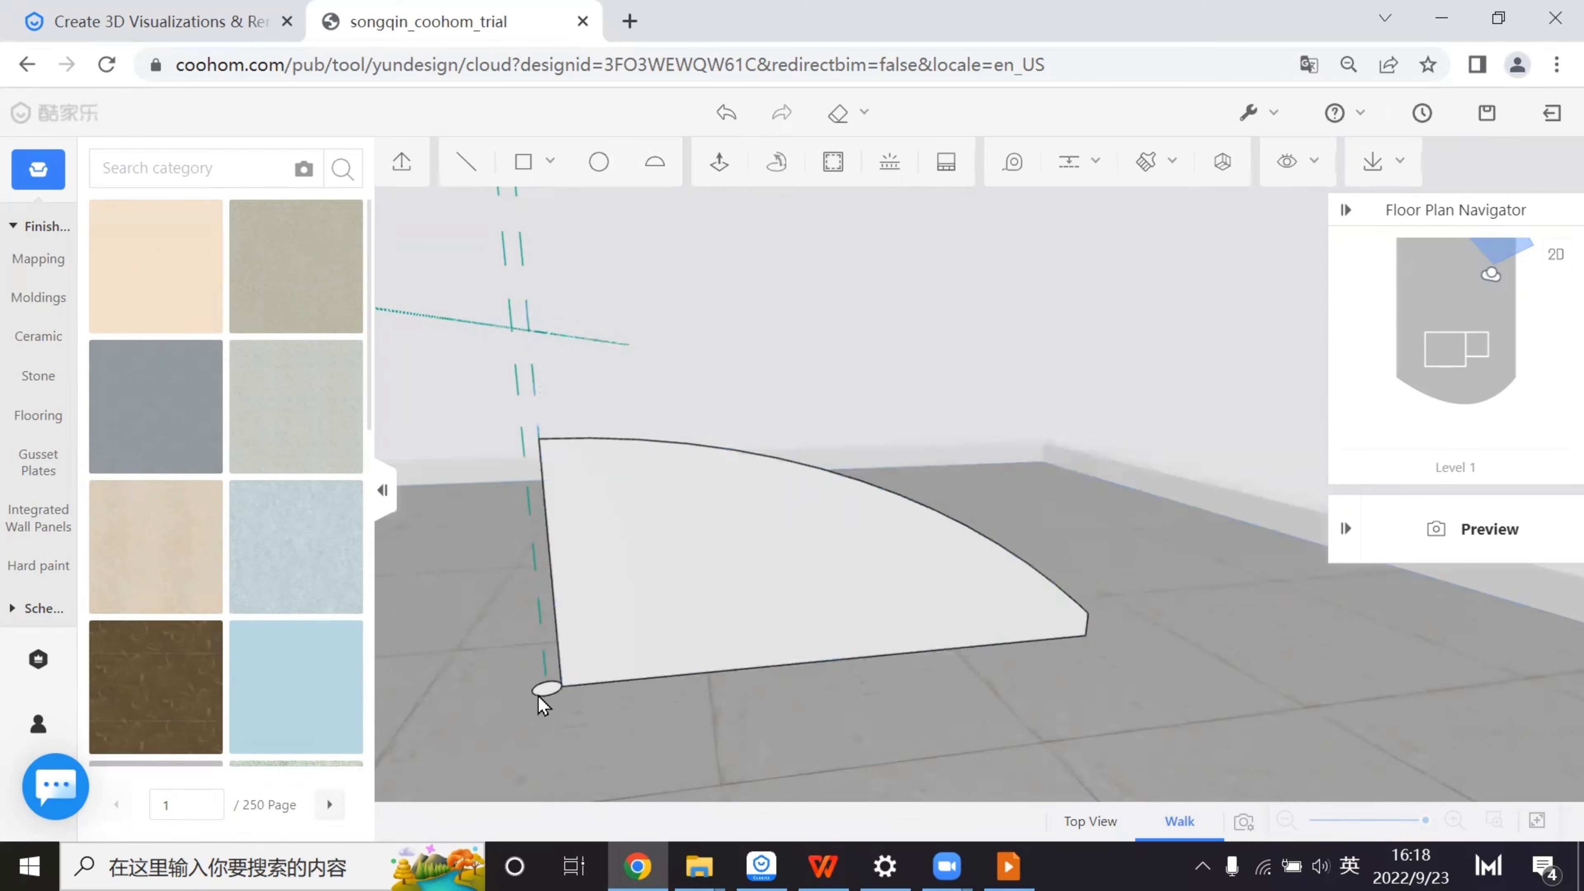
# - Try to loft the curved profile face around the small round polygon
pyautogui.moveTo(546, 715); pyautogui.dragTo(919, 634)
pyautogui.scroll(3, 736, 731)
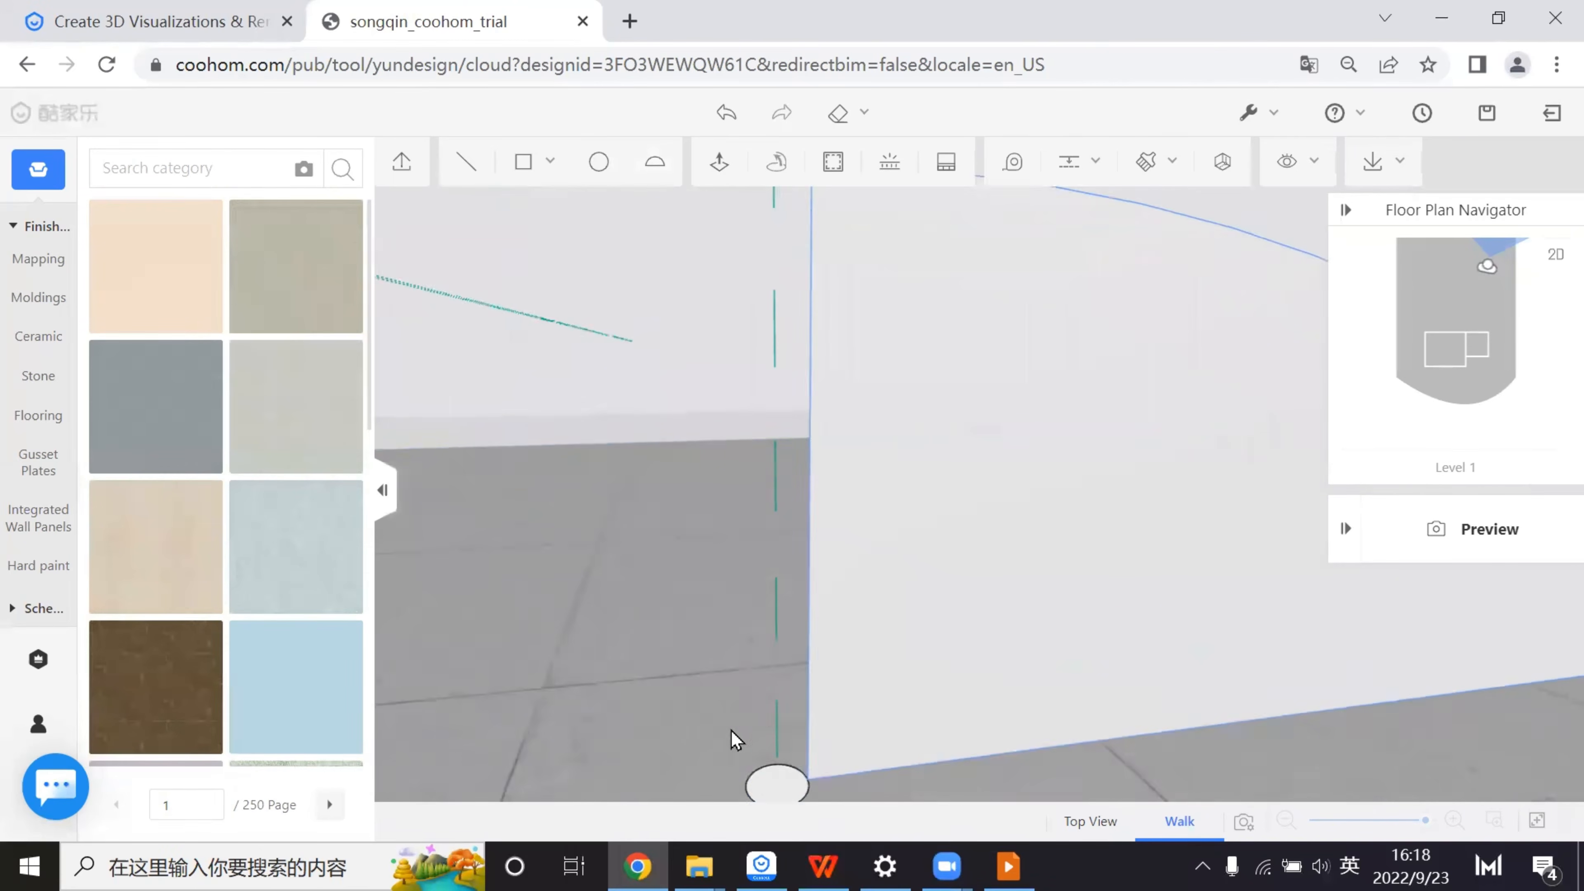
pyautogui.click(779, 796)
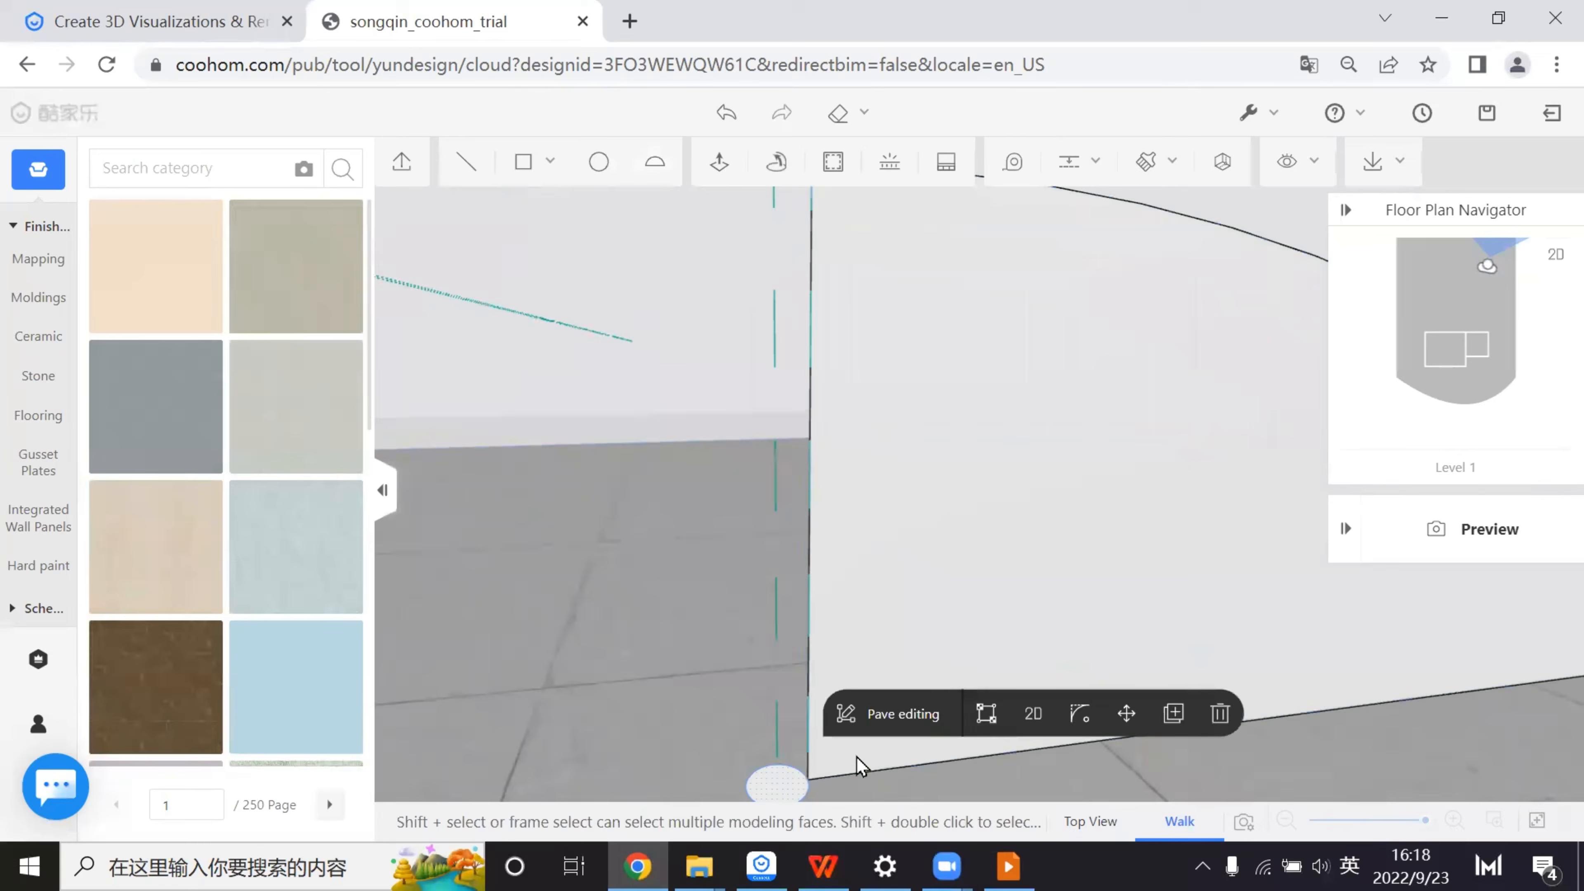
pyautogui.click(785, 170)
pyautogui.click(1001, 374)
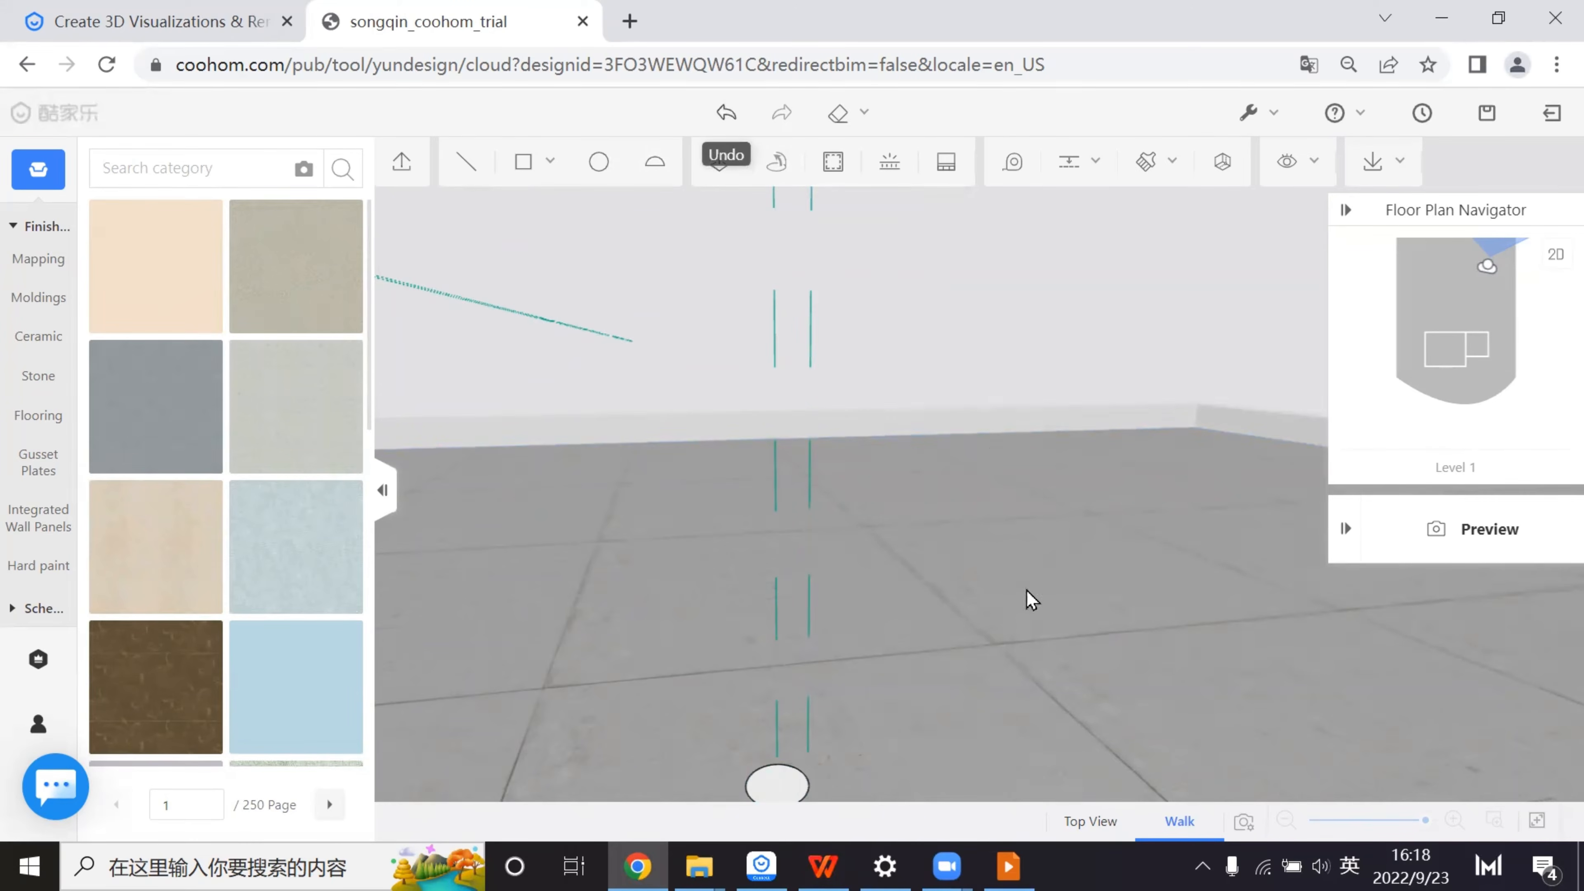
pyautogui.scroll(-4, 1060, 559)
pyautogui.scroll(1, 929, 507)
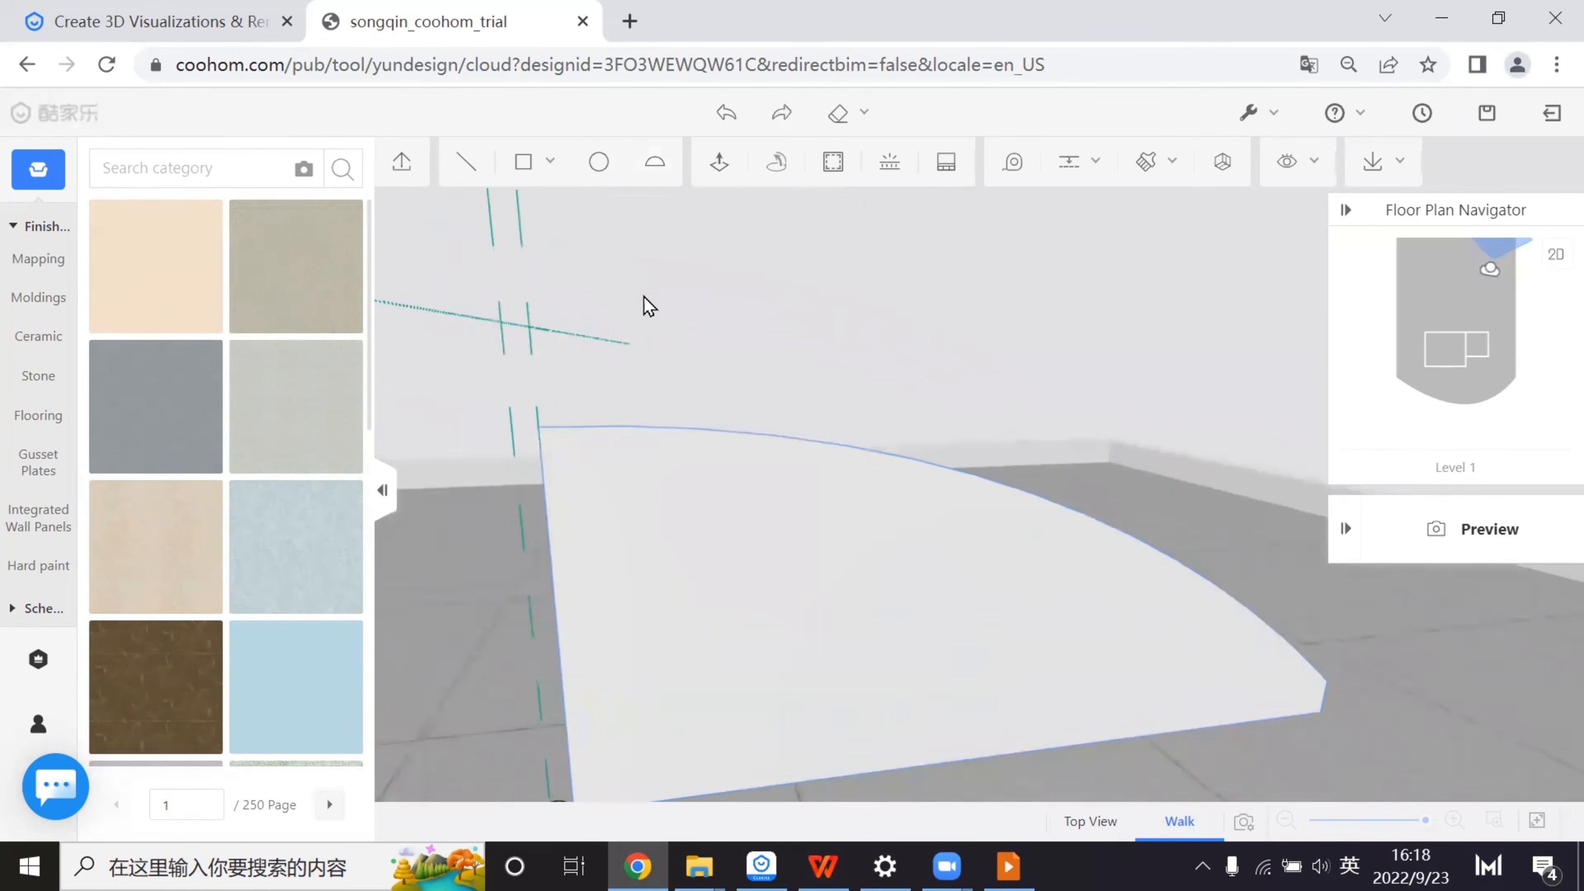
# - Trace the roof profile's arc with a chain of short straight line segments, from its top end at the guide to its lower outer end
pyautogui.click(466, 162)
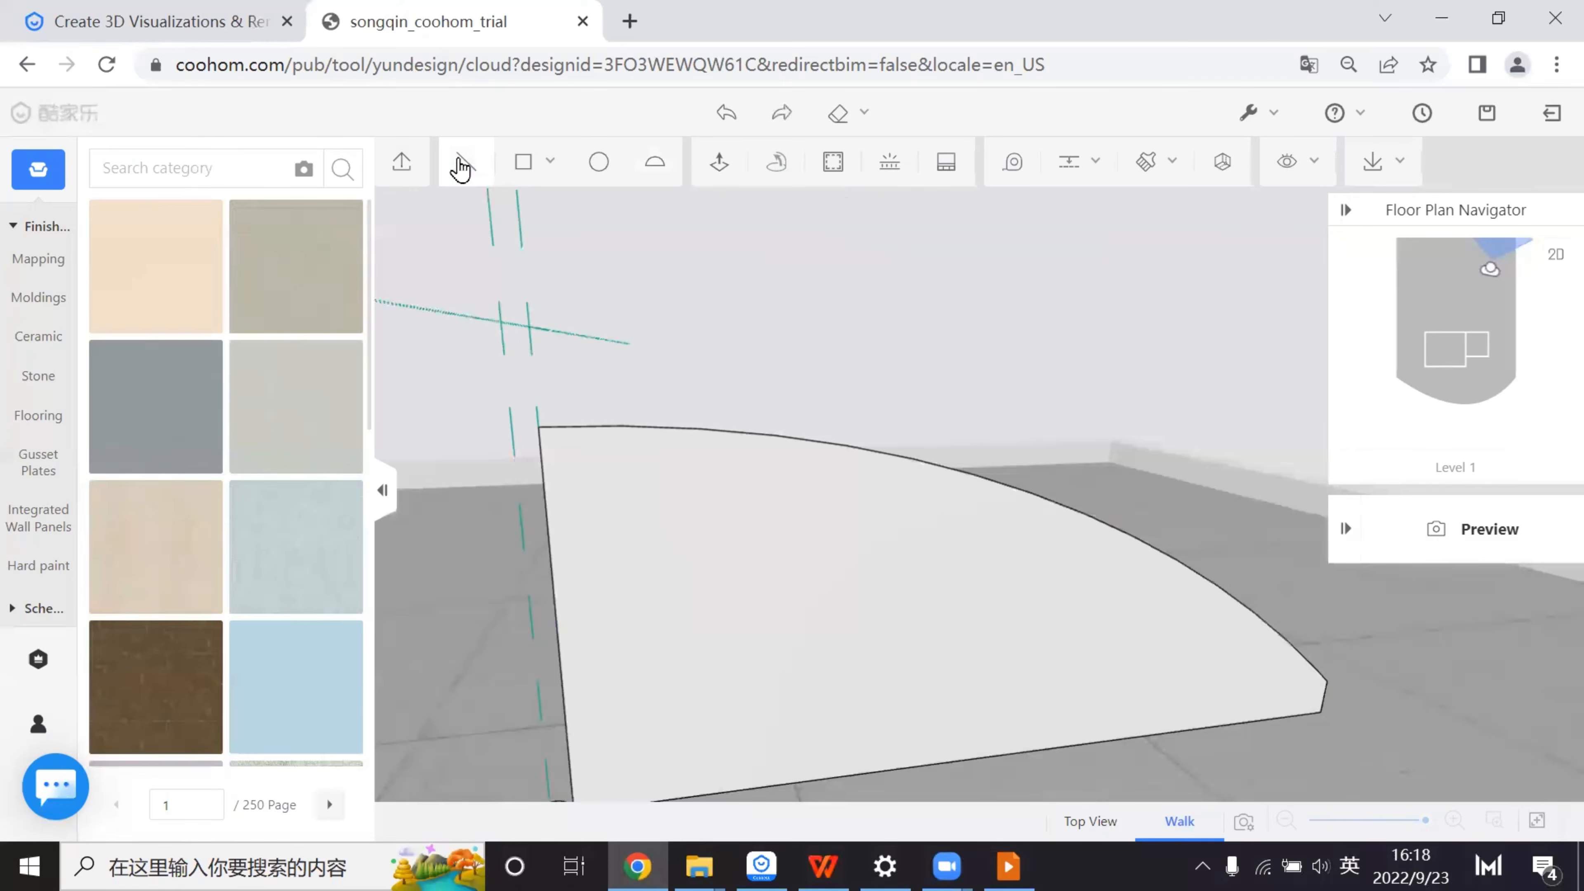
pyautogui.click(461, 163)
pyautogui.click(539, 427)
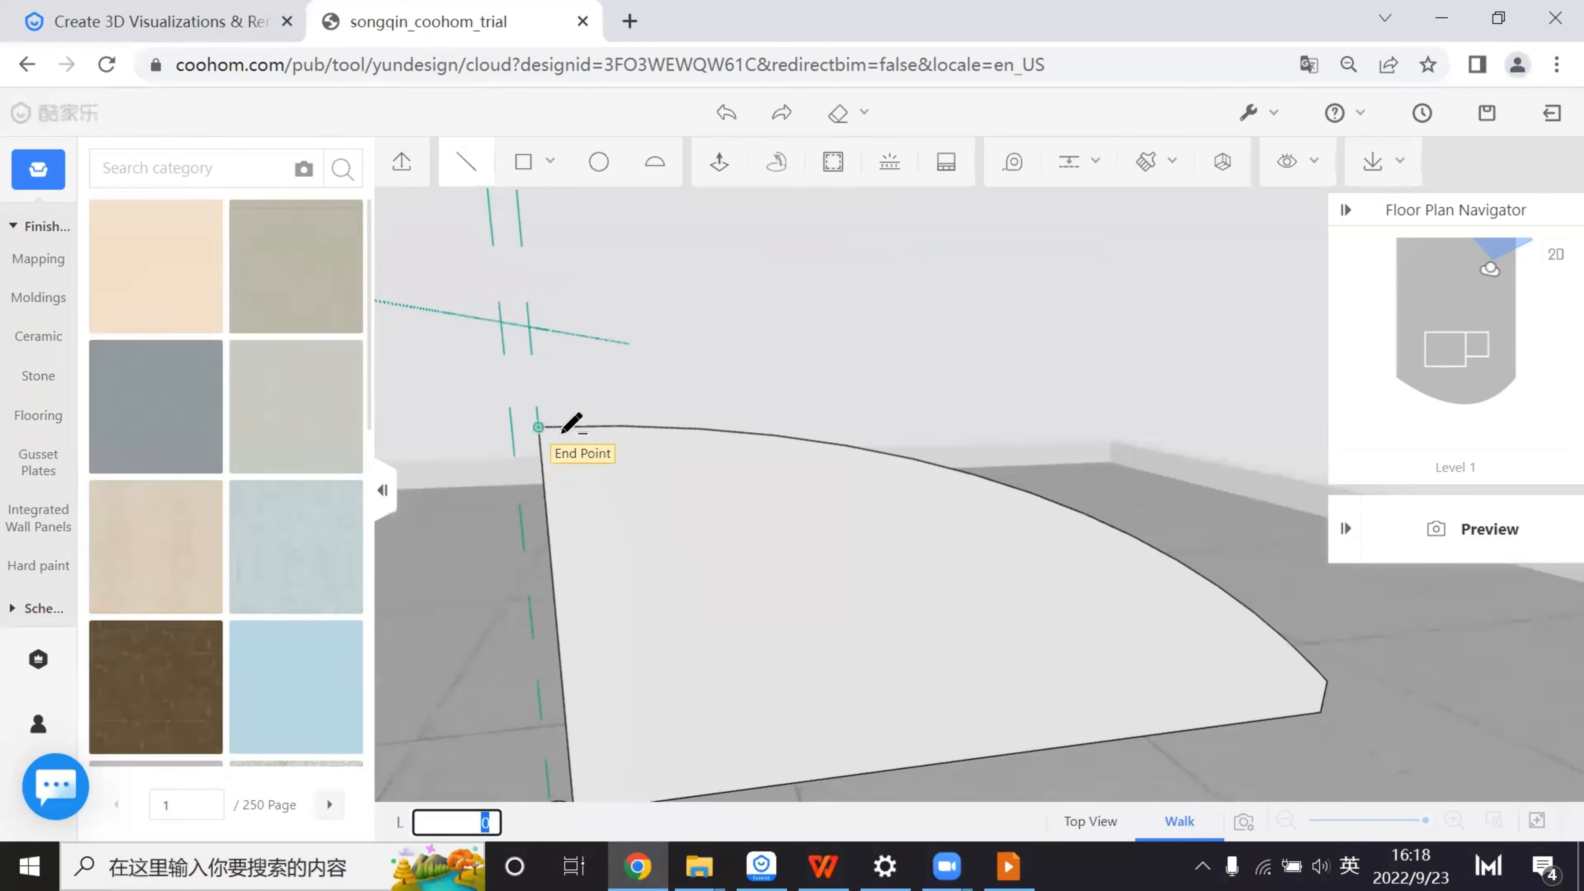
pyautogui.click(581, 432)
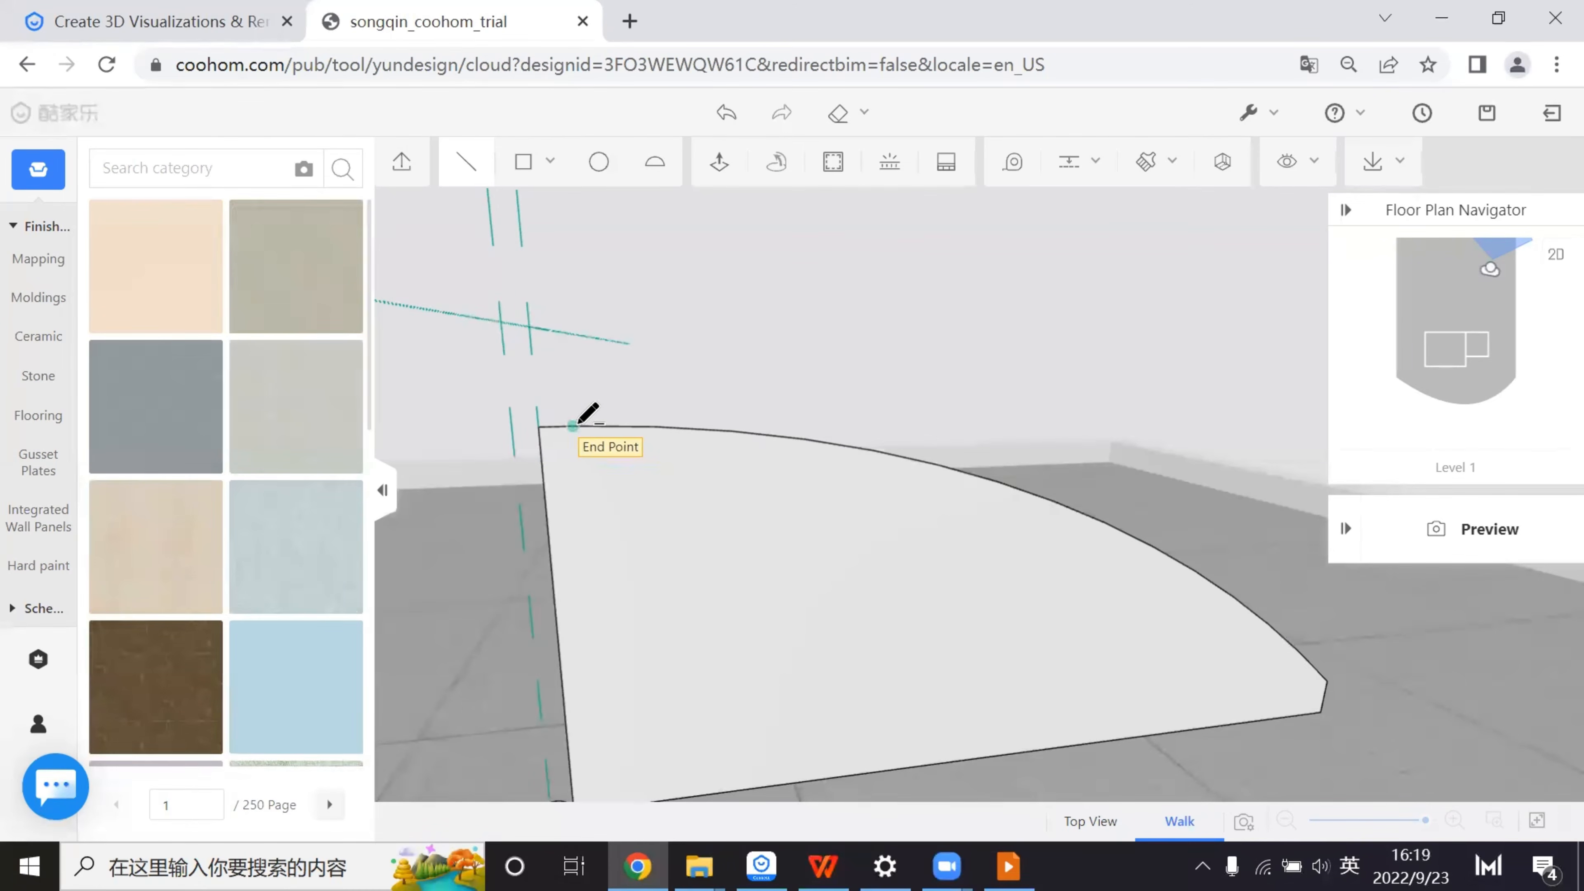
pyautogui.click(576, 427)
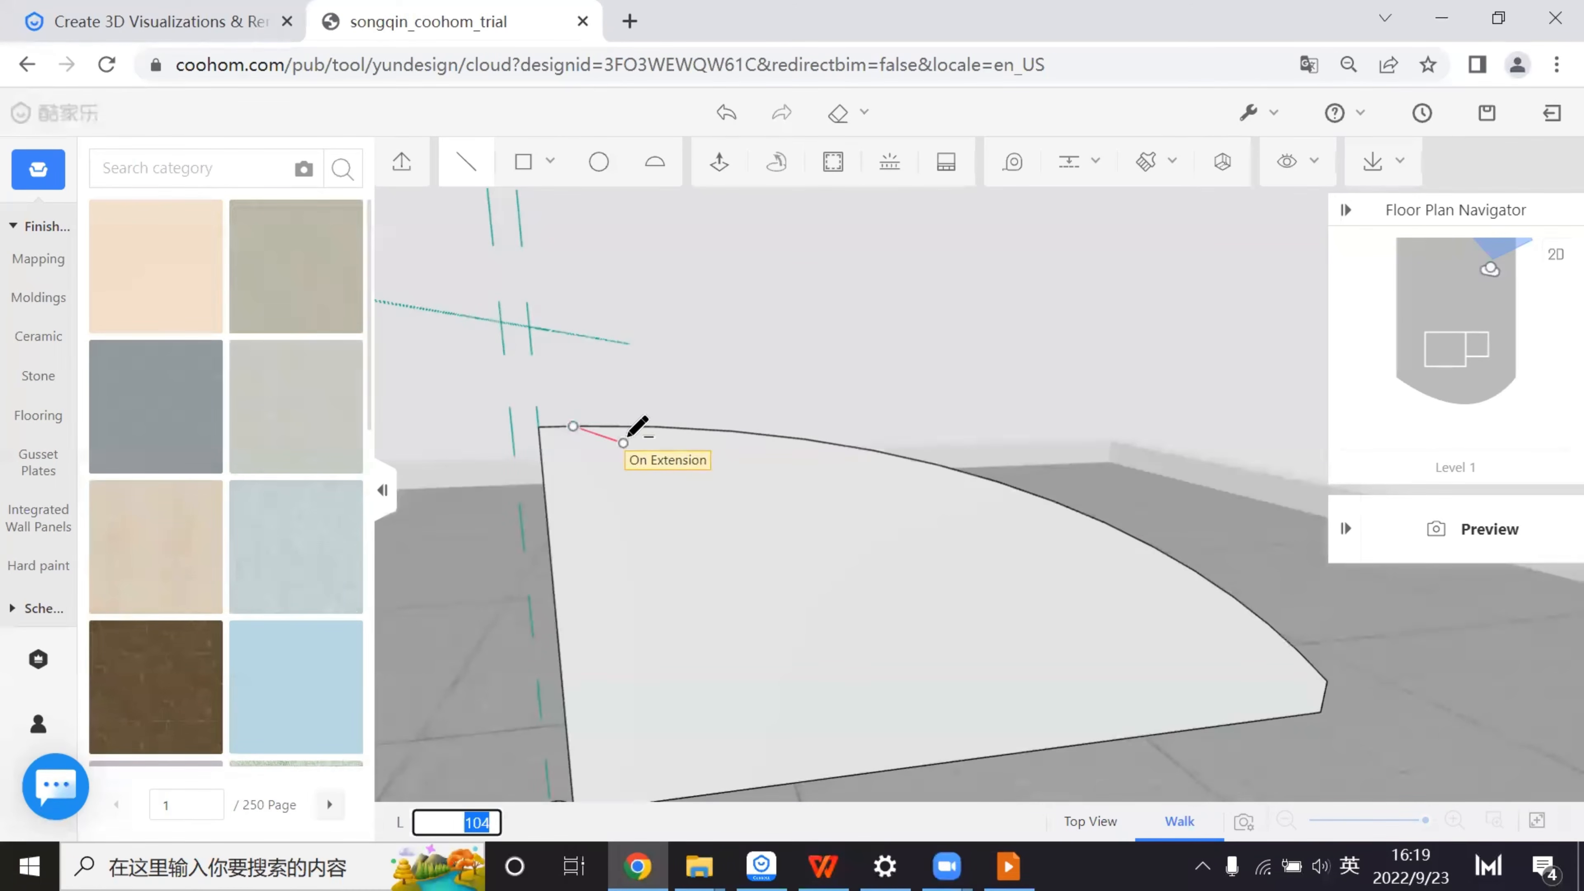
pyautogui.click(623, 428)
pyautogui.click(620, 426)
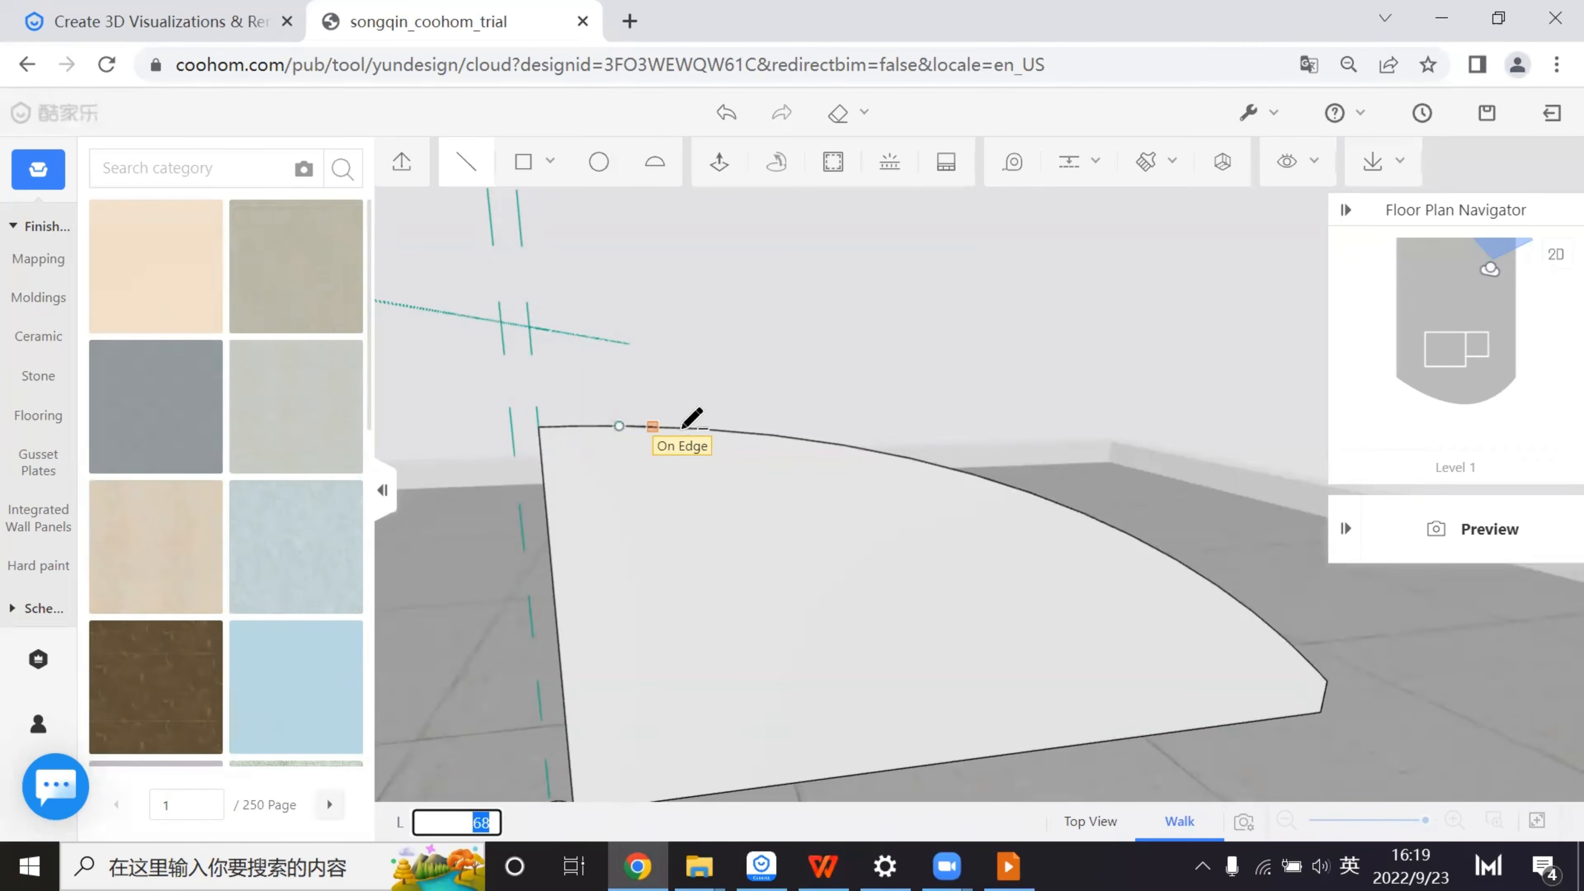
pyautogui.click(668, 427)
pyautogui.click(668, 427)
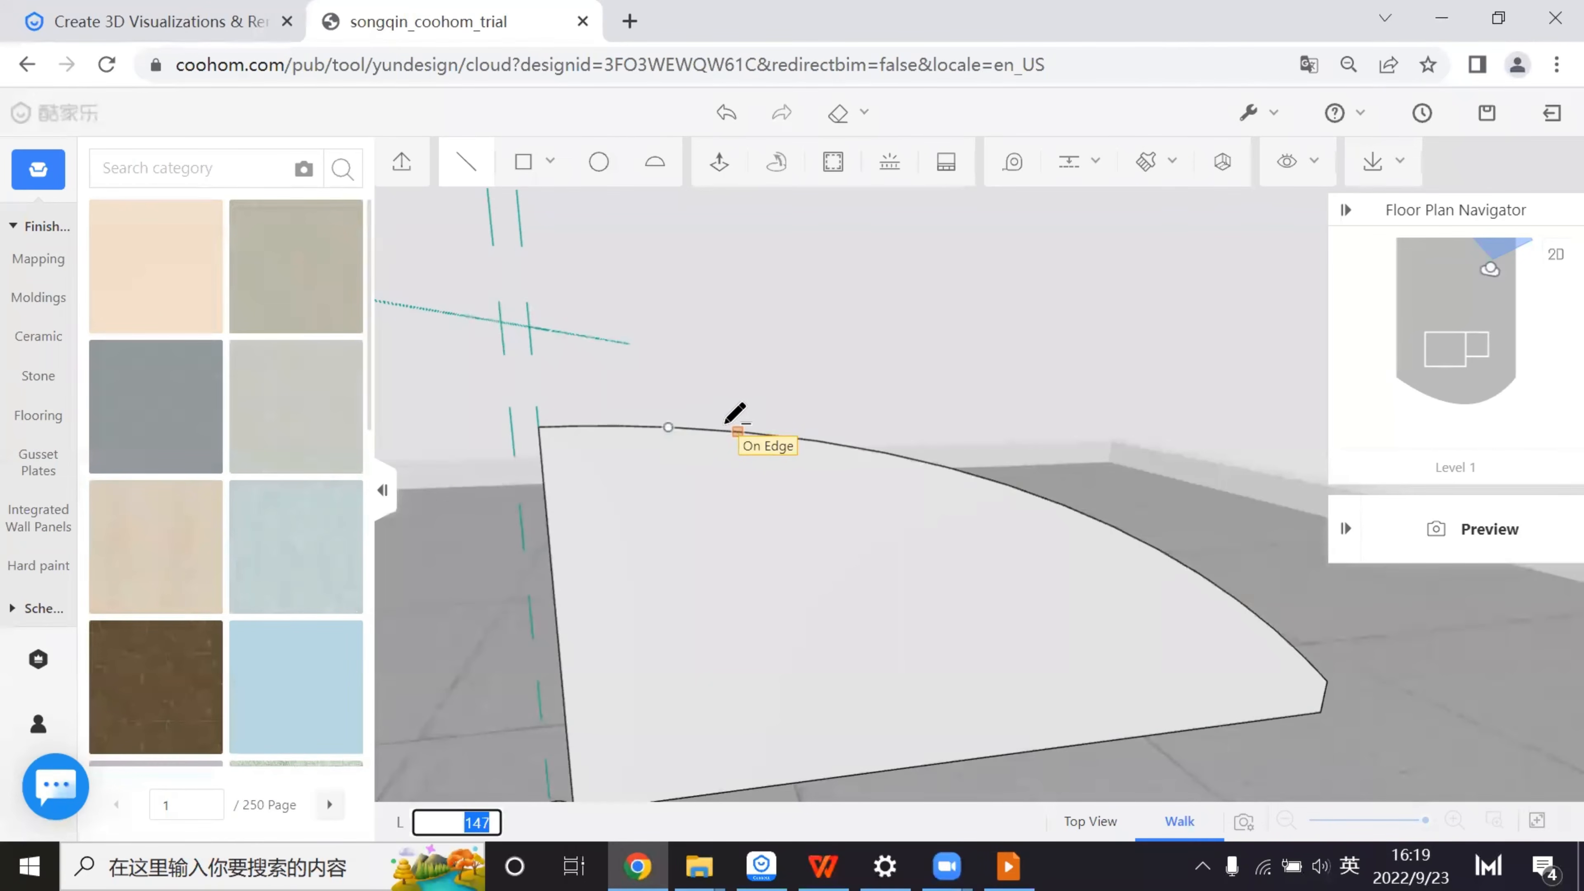
pyautogui.click(726, 428)
pyautogui.click(727, 428)
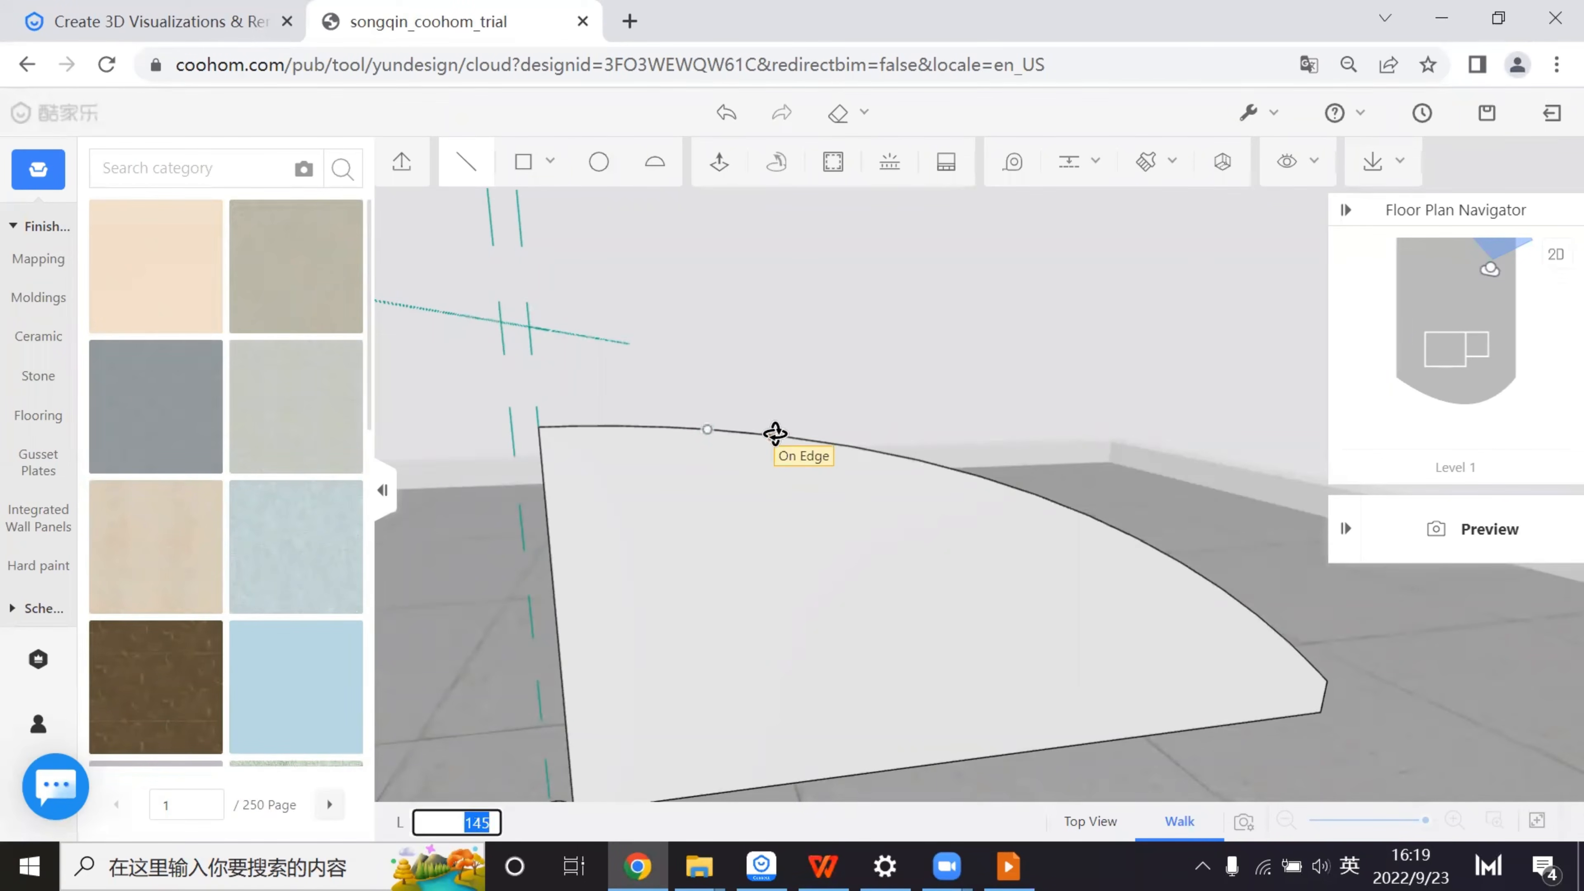
pyautogui.click(783, 435)
pyautogui.click(779, 438)
pyautogui.click(843, 444)
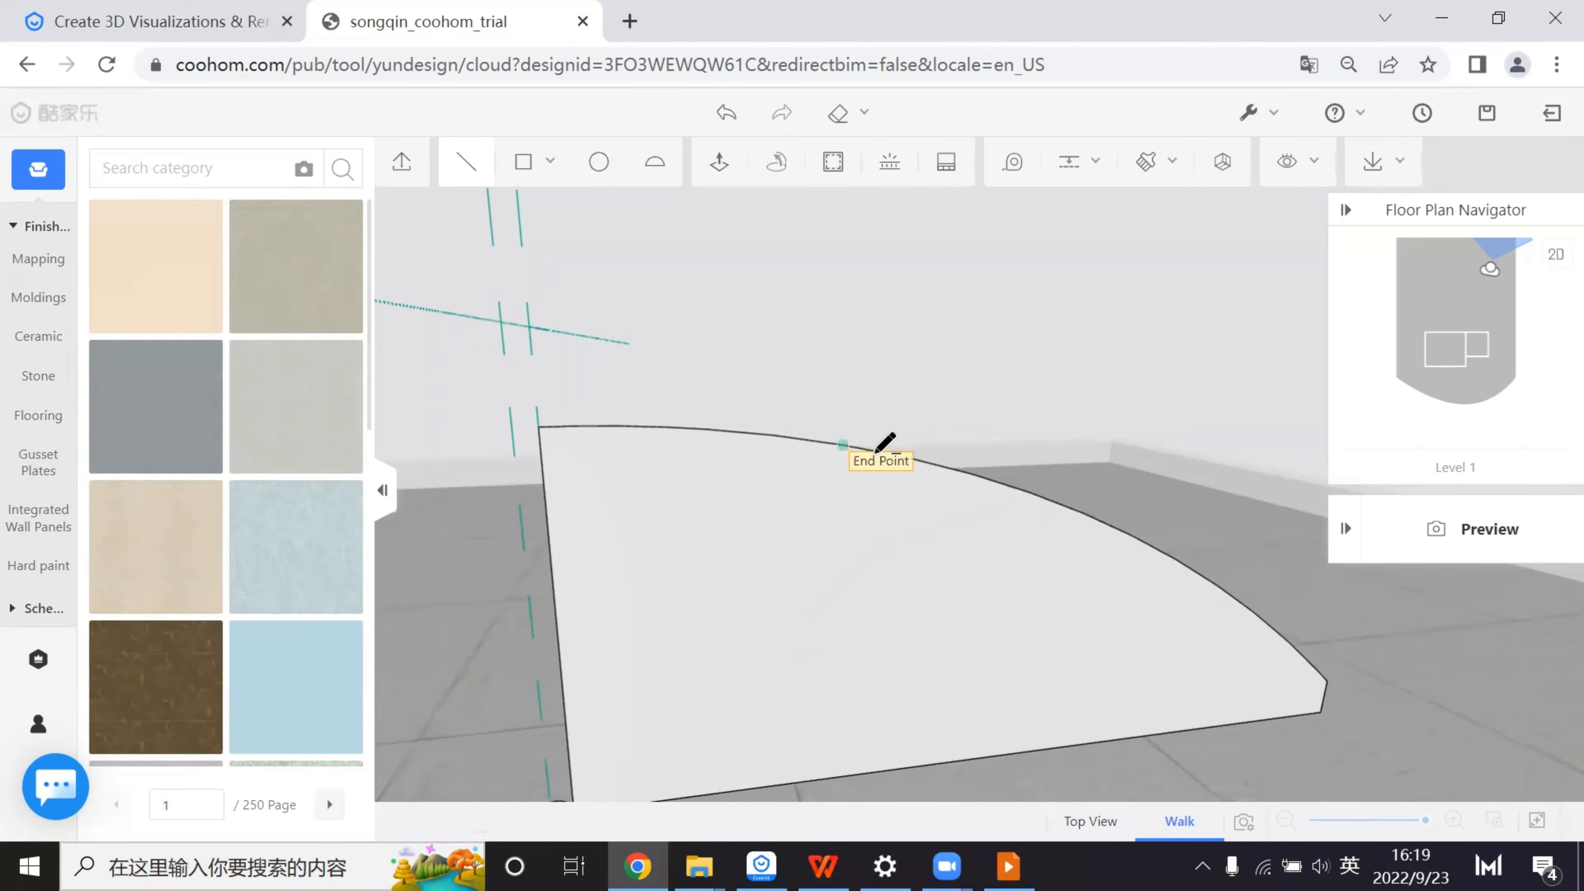
pyautogui.click(843, 445)
pyautogui.click(901, 456)
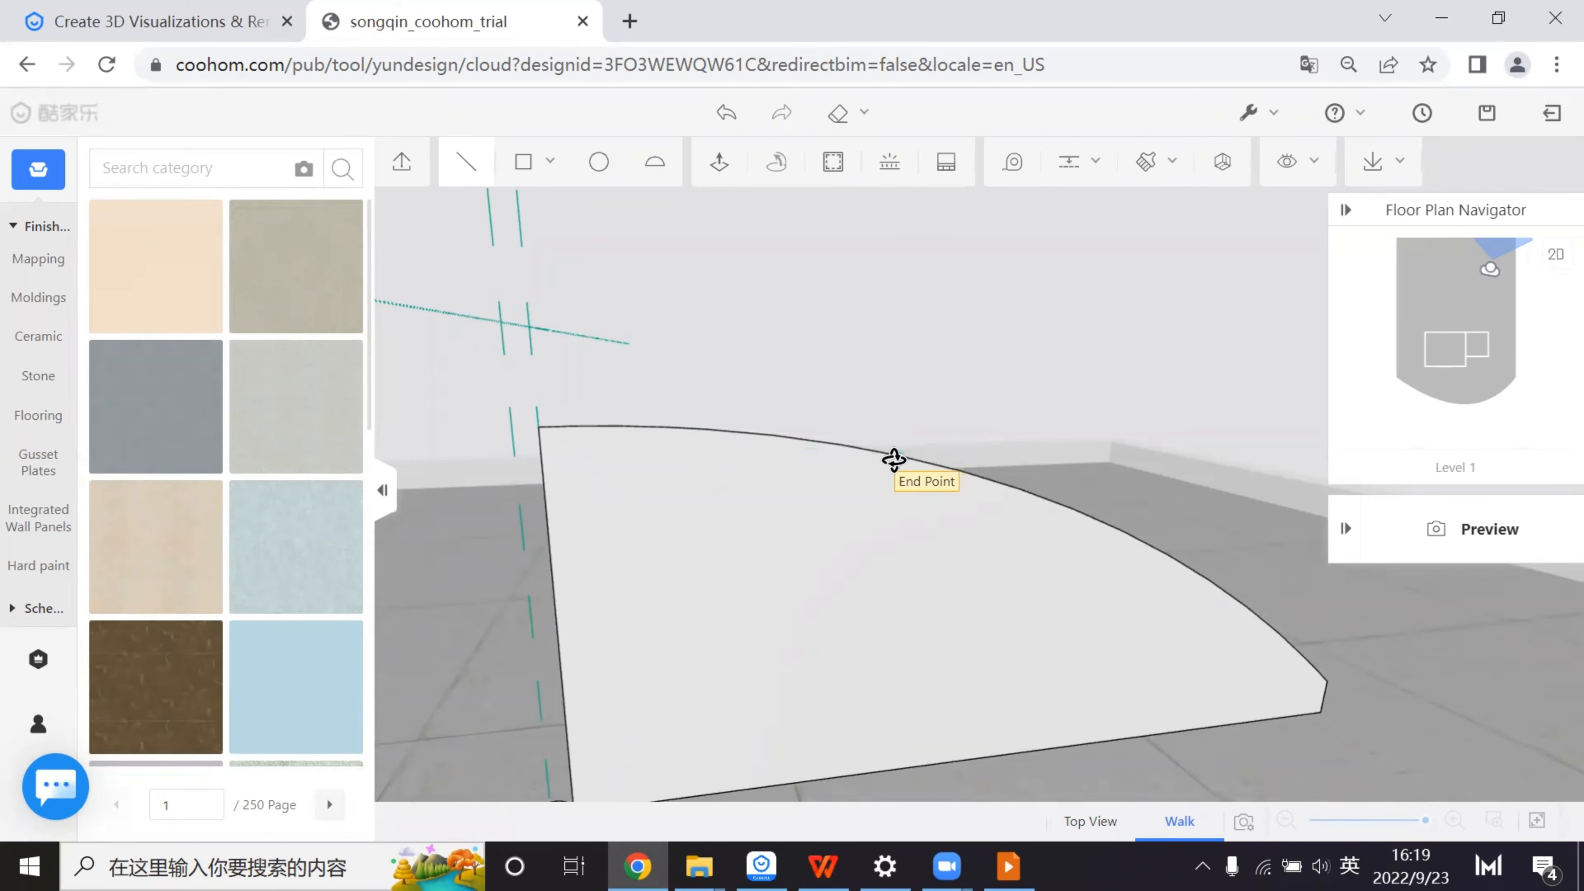
pyautogui.click(893, 460)
pyautogui.click(943, 469)
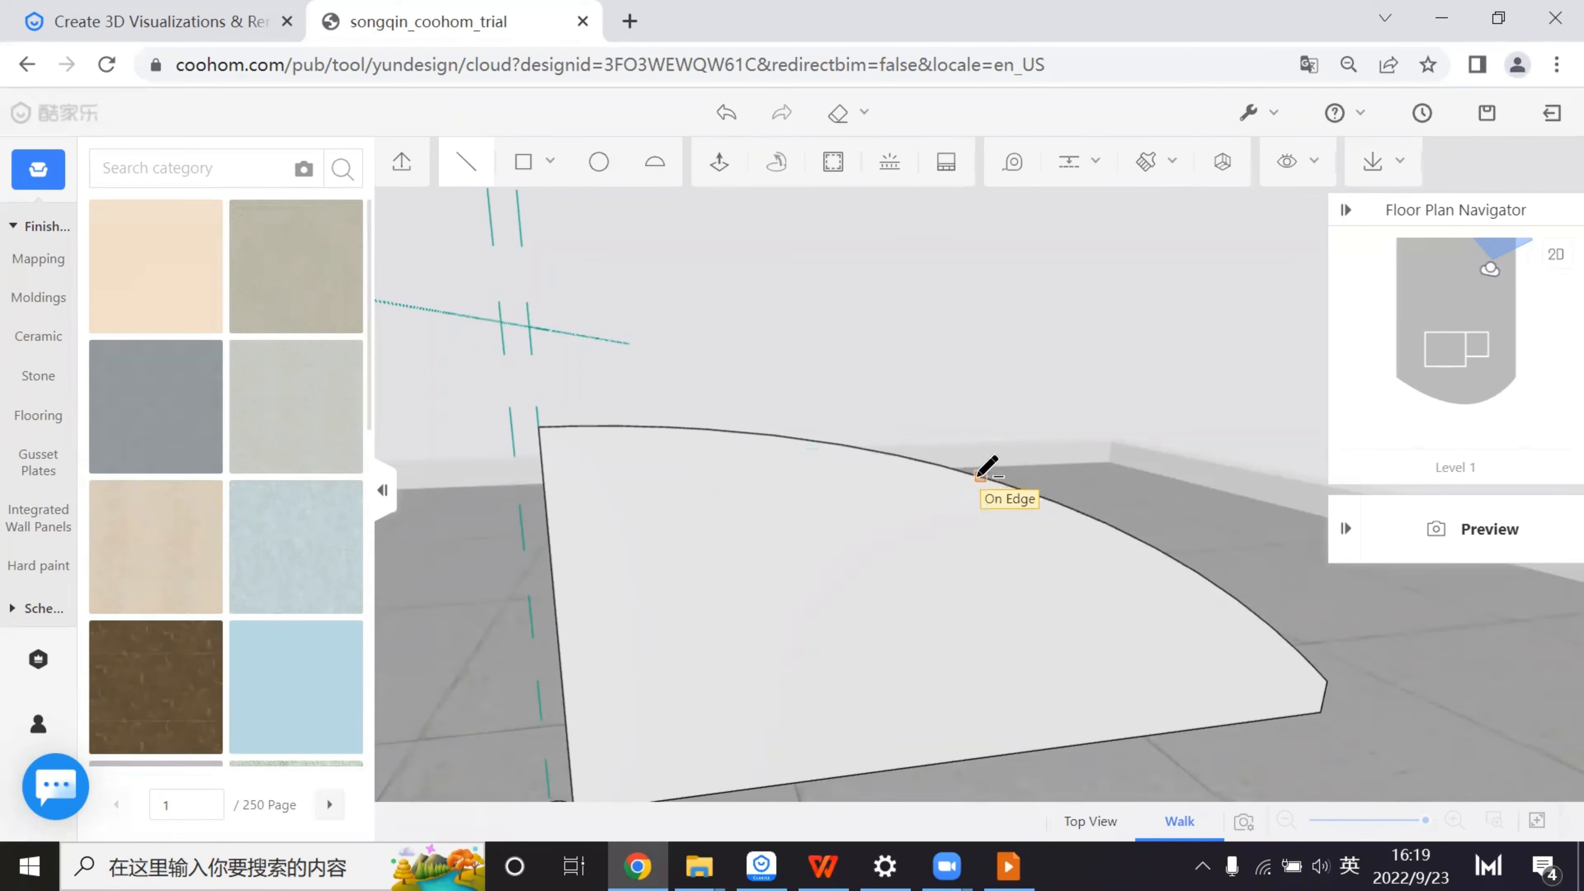
pyautogui.click(947, 468)
pyautogui.click(1003, 482)
pyautogui.click(1003, 482)
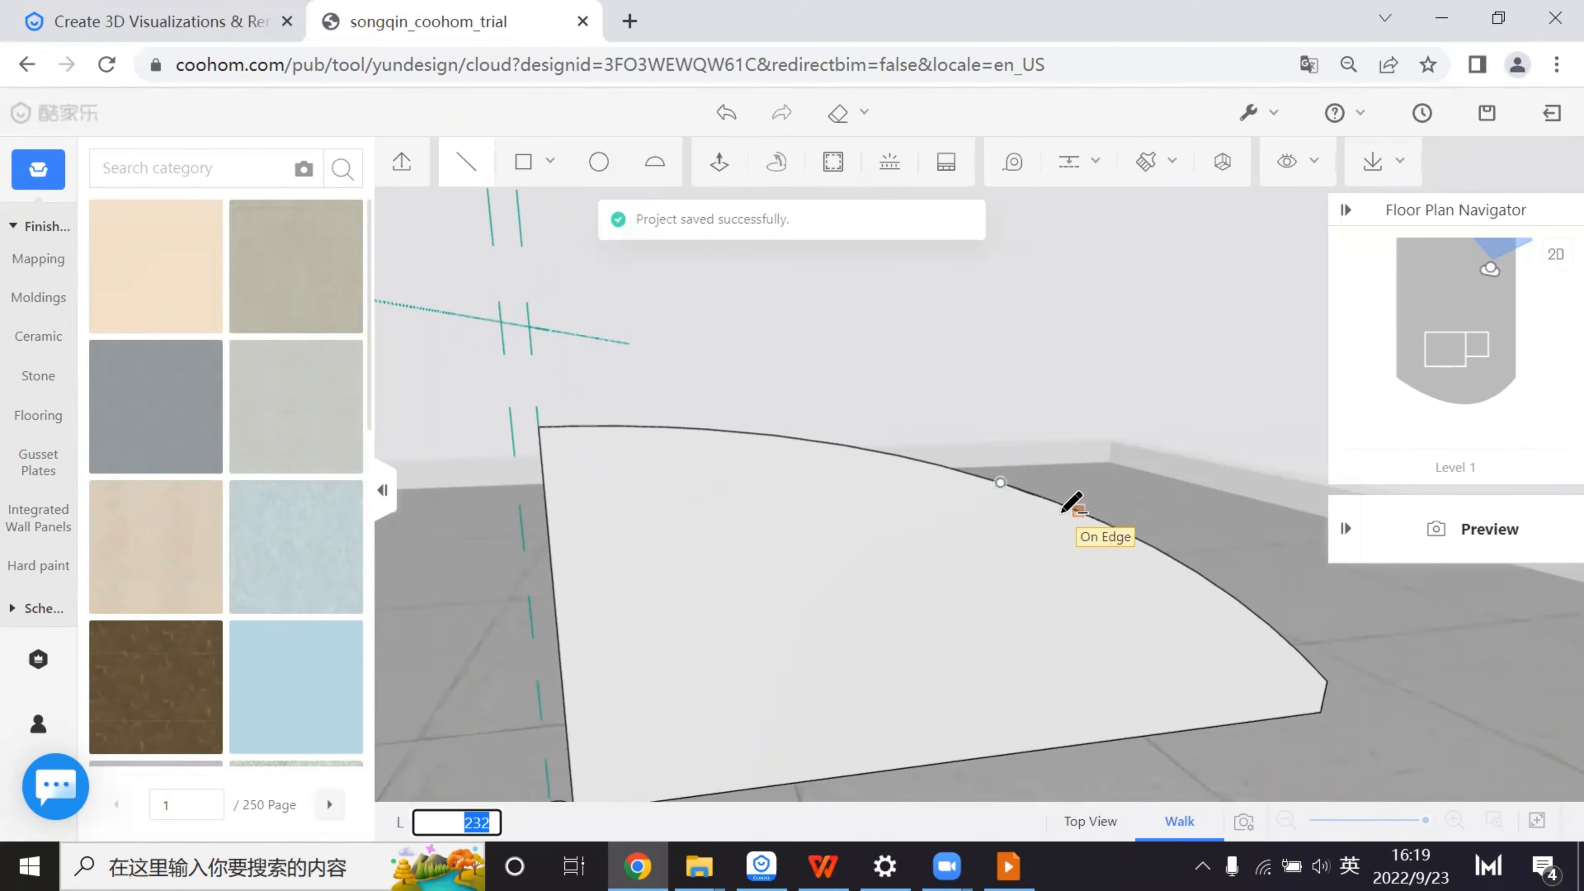
pyautogui.click(1059, 503)
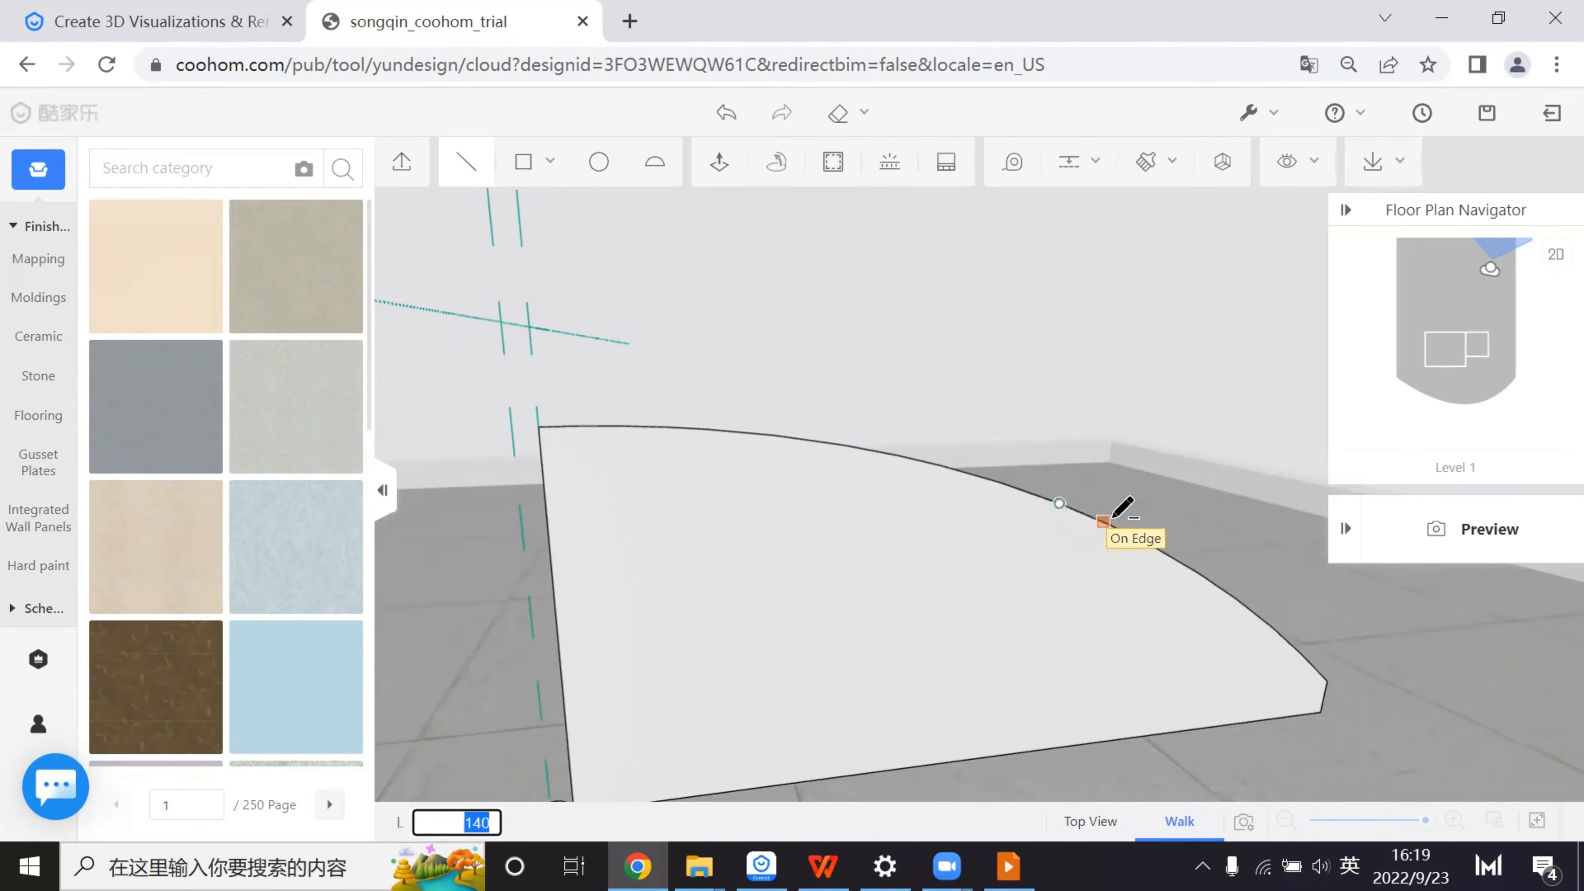
pyautogui.click(1115, 525)
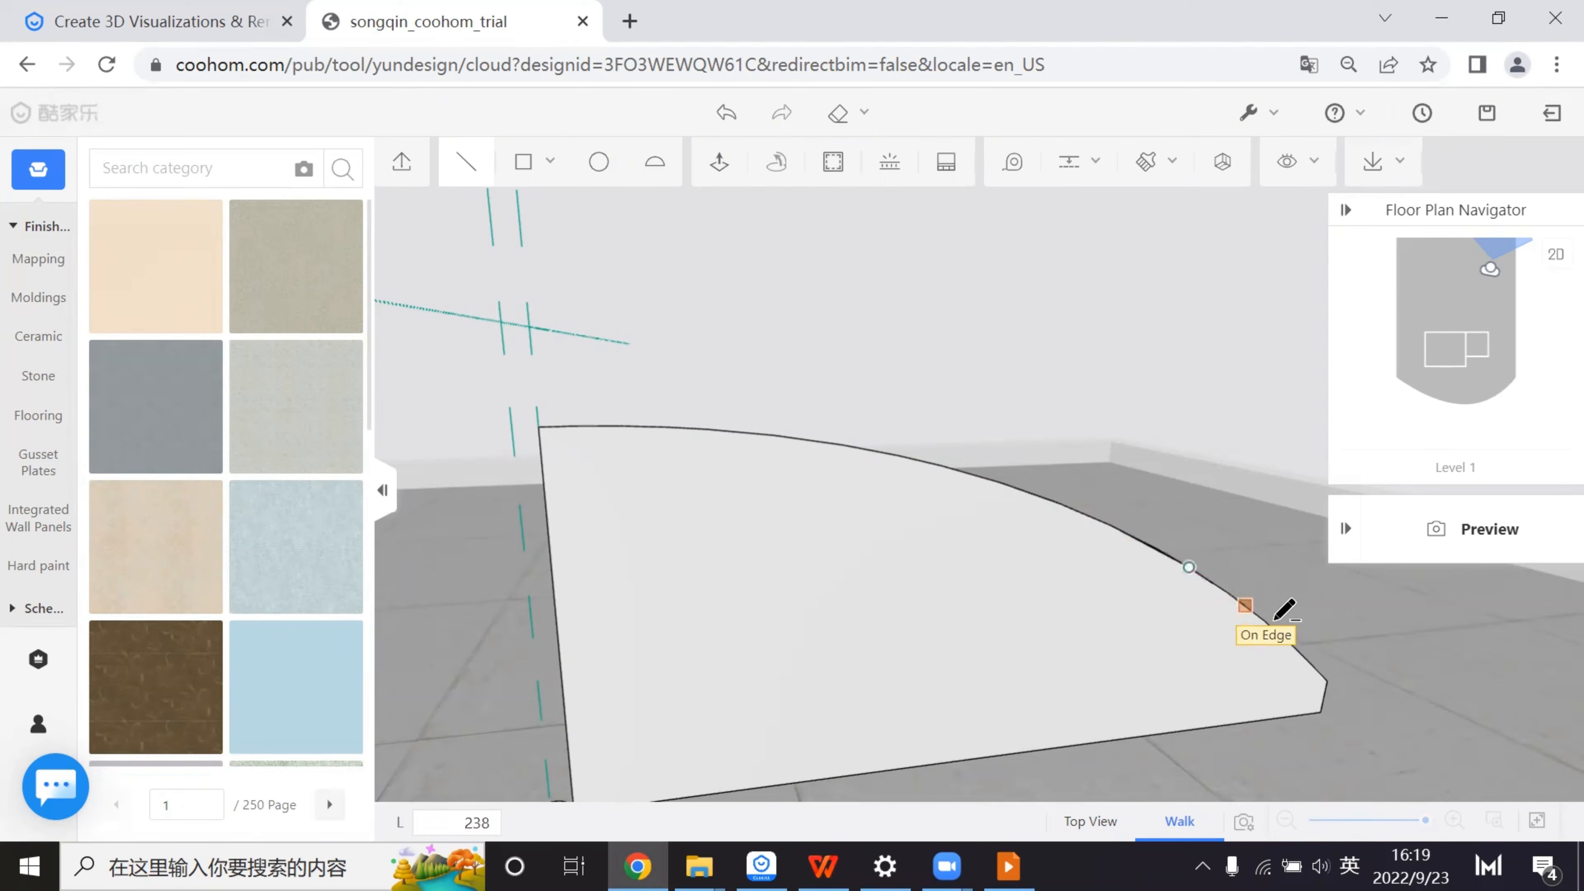
pyautogui.click(1246, 606)
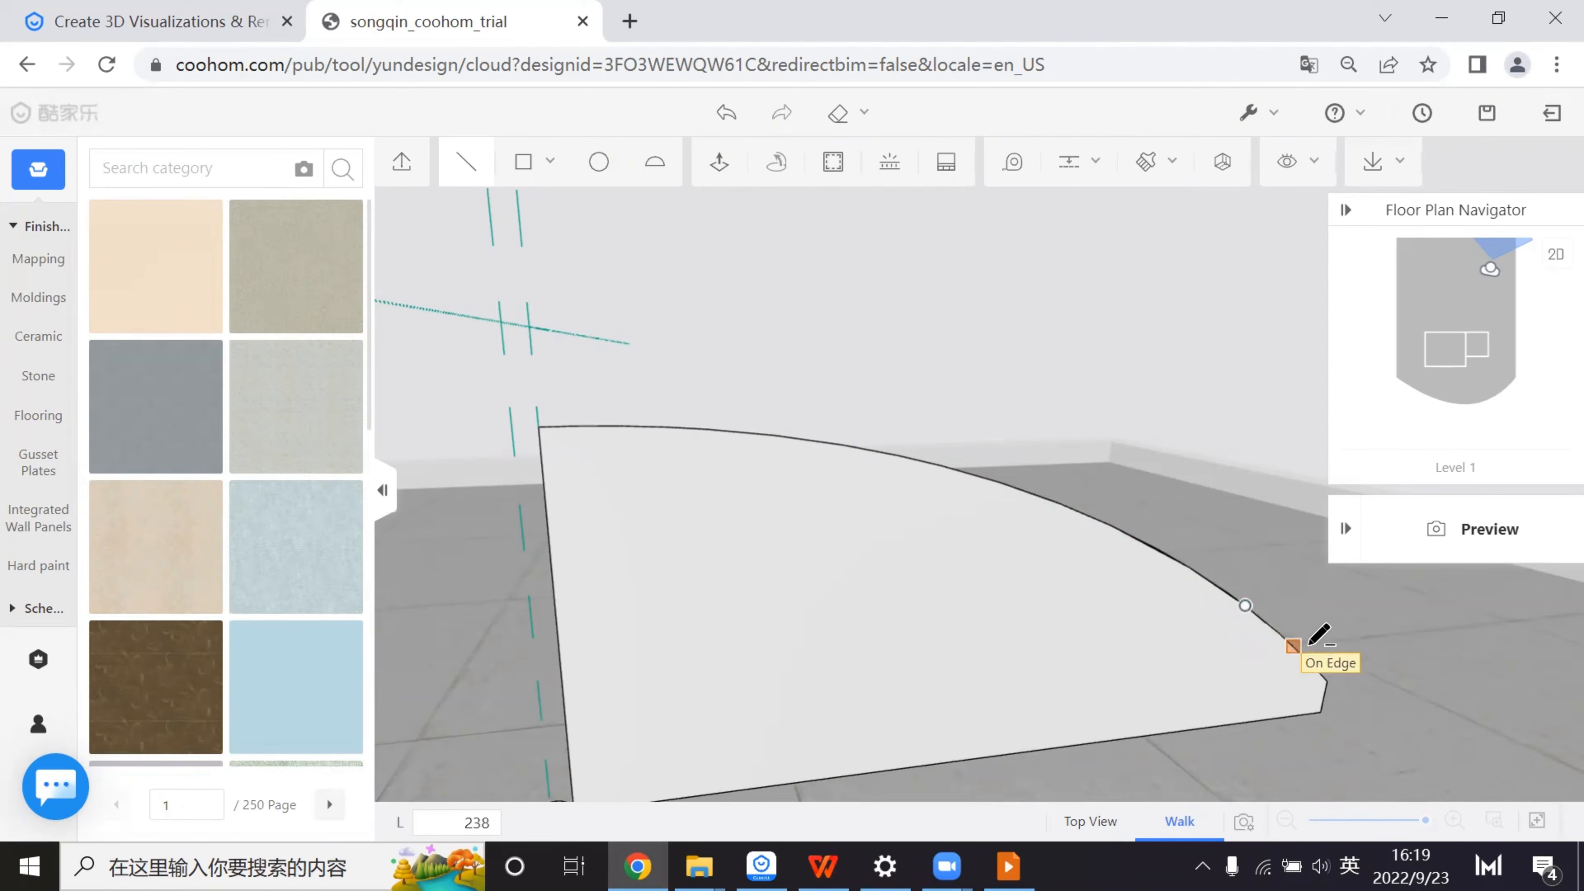
pyautogui.click(1307, 645)
pyautogui.click(1329, 681)
pyautogui.press('Escape')
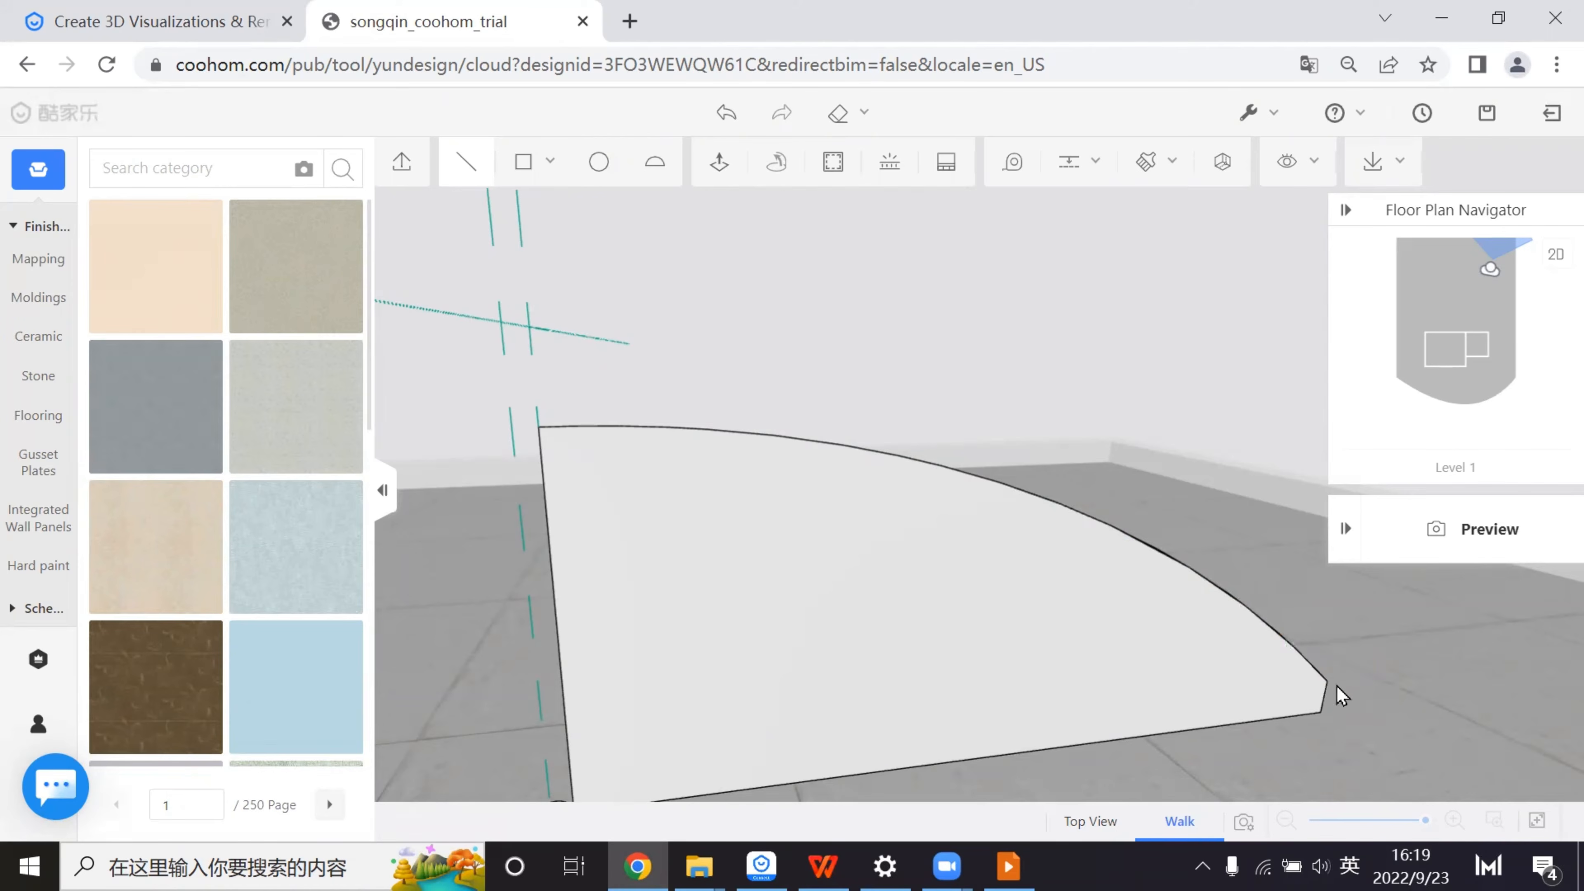
# - Loft the retraced roof profile face around the small round polygon to form a dome-shaped roof
pyautogui.moveTo(967, 678); pyautogui.dragTo(998, 654, button='right')
pyautogui.press('e')
pyautogui.press('w')
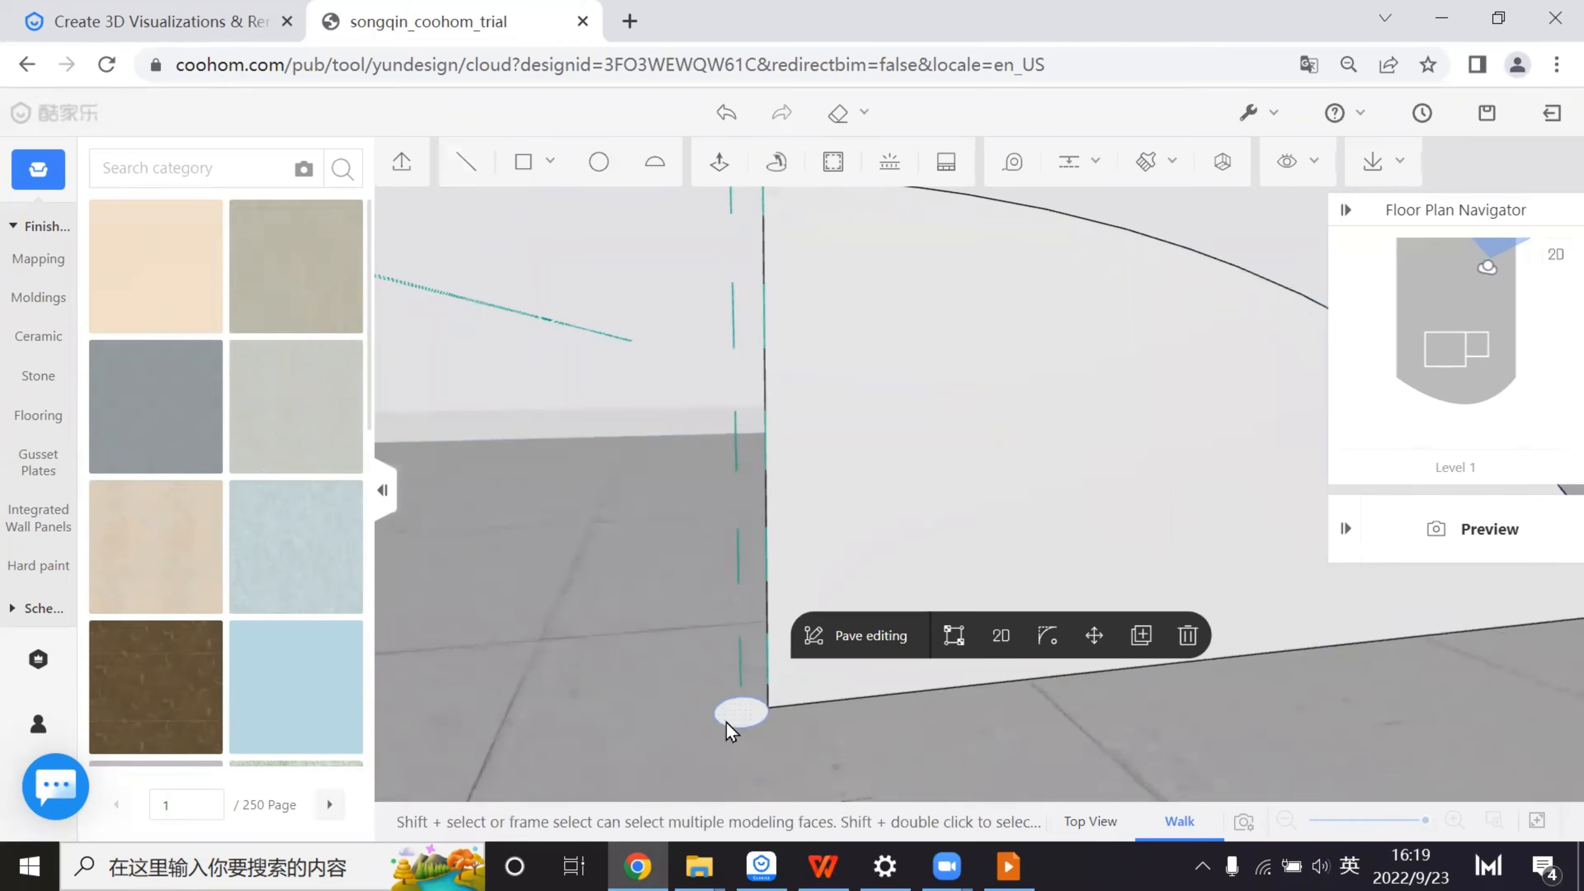
pyautogui.click(745, 714)
pyautogui.click(779, 164)
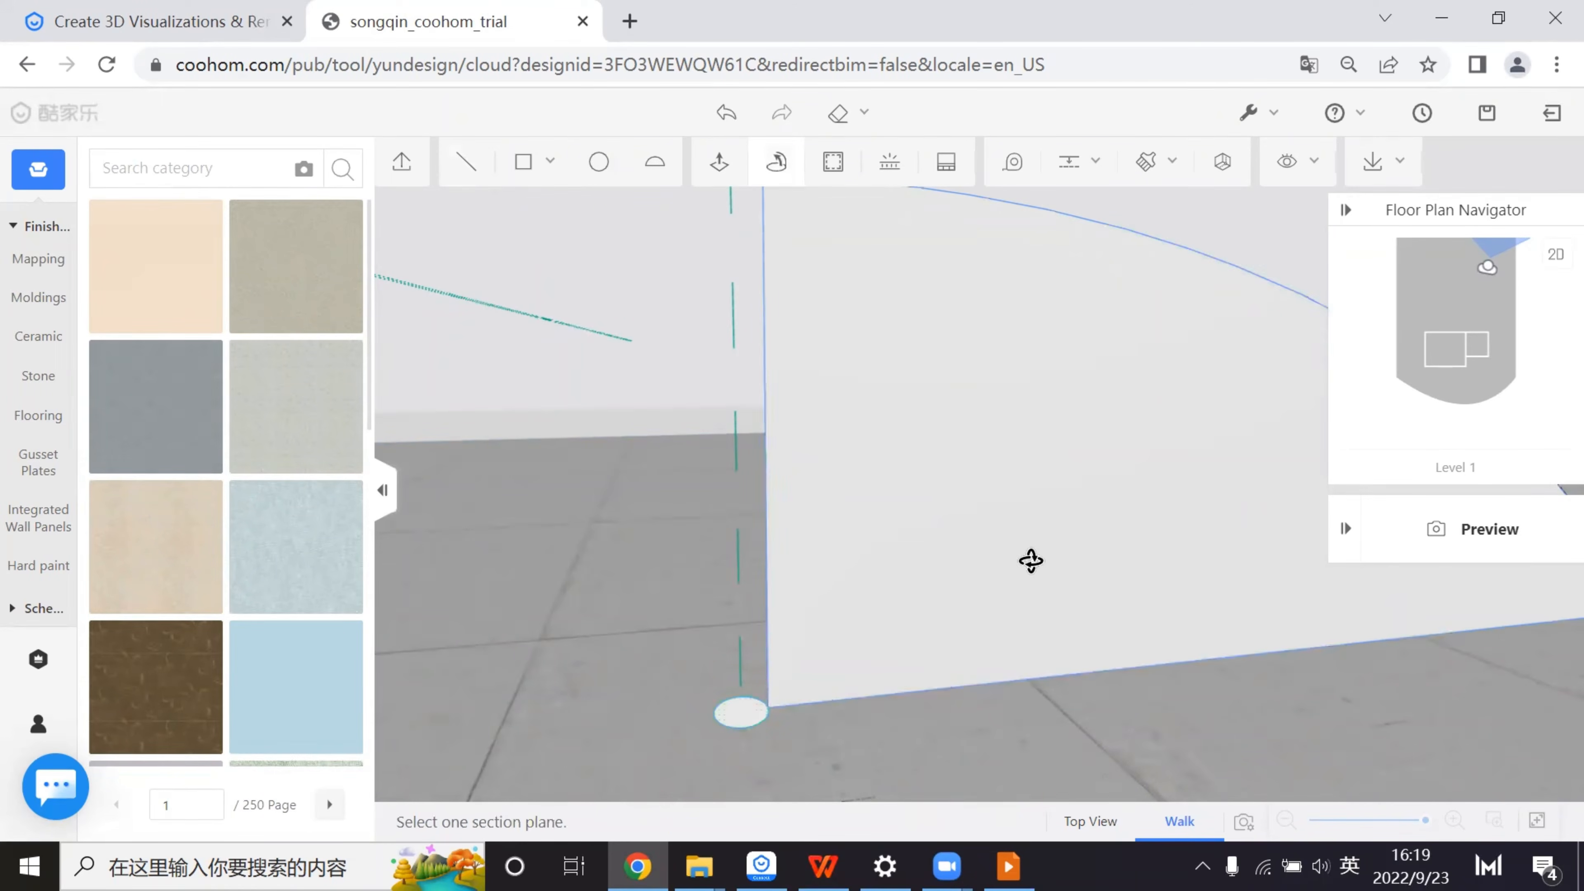
pyautogui.click(1038, 573)
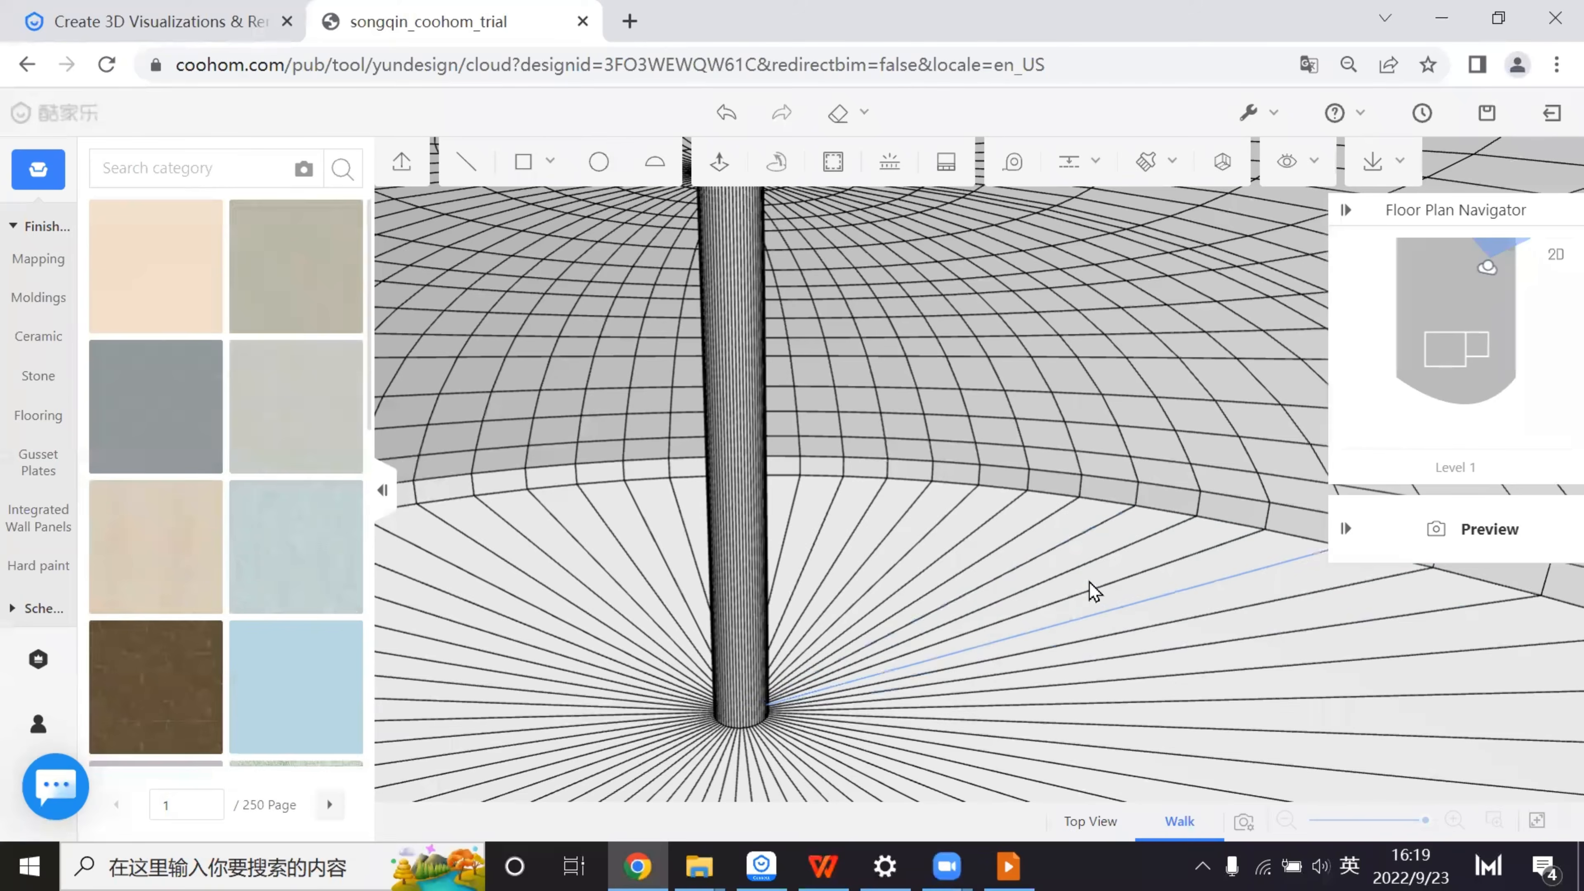
pyautogui.scroll(-5, 1095, 575)
pyautogui.scroll(-6, 1196, 629)
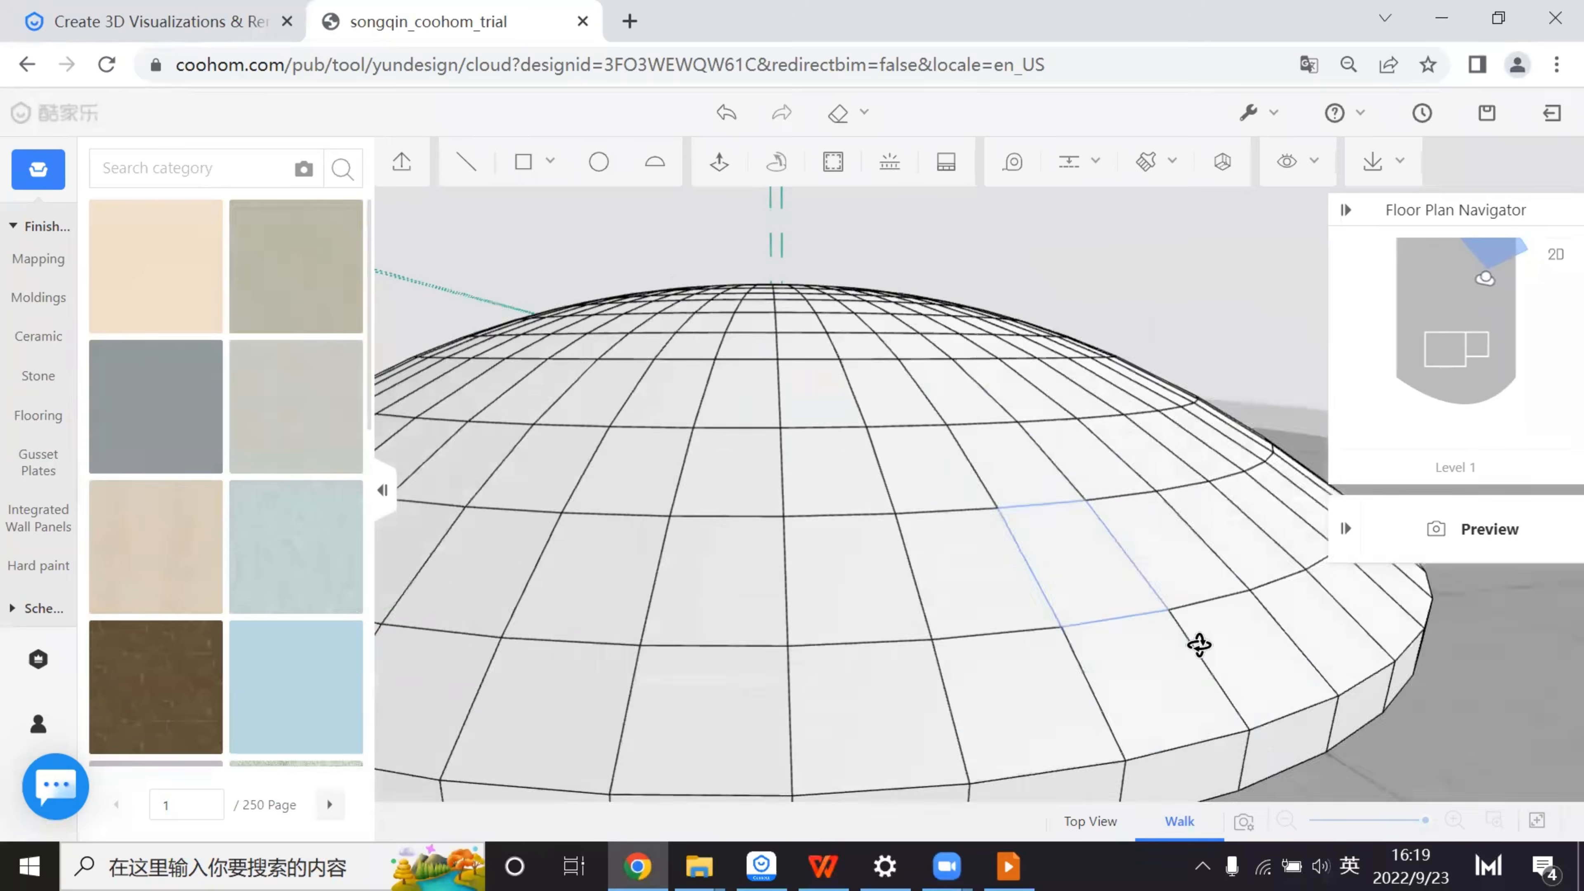
pyautogui.moveTo(974, 672); pyautogui.dragTo(935, 724, button='middle')
pyautogui.moveTo(936, 725); pyautogui.dragTo(895, 653)
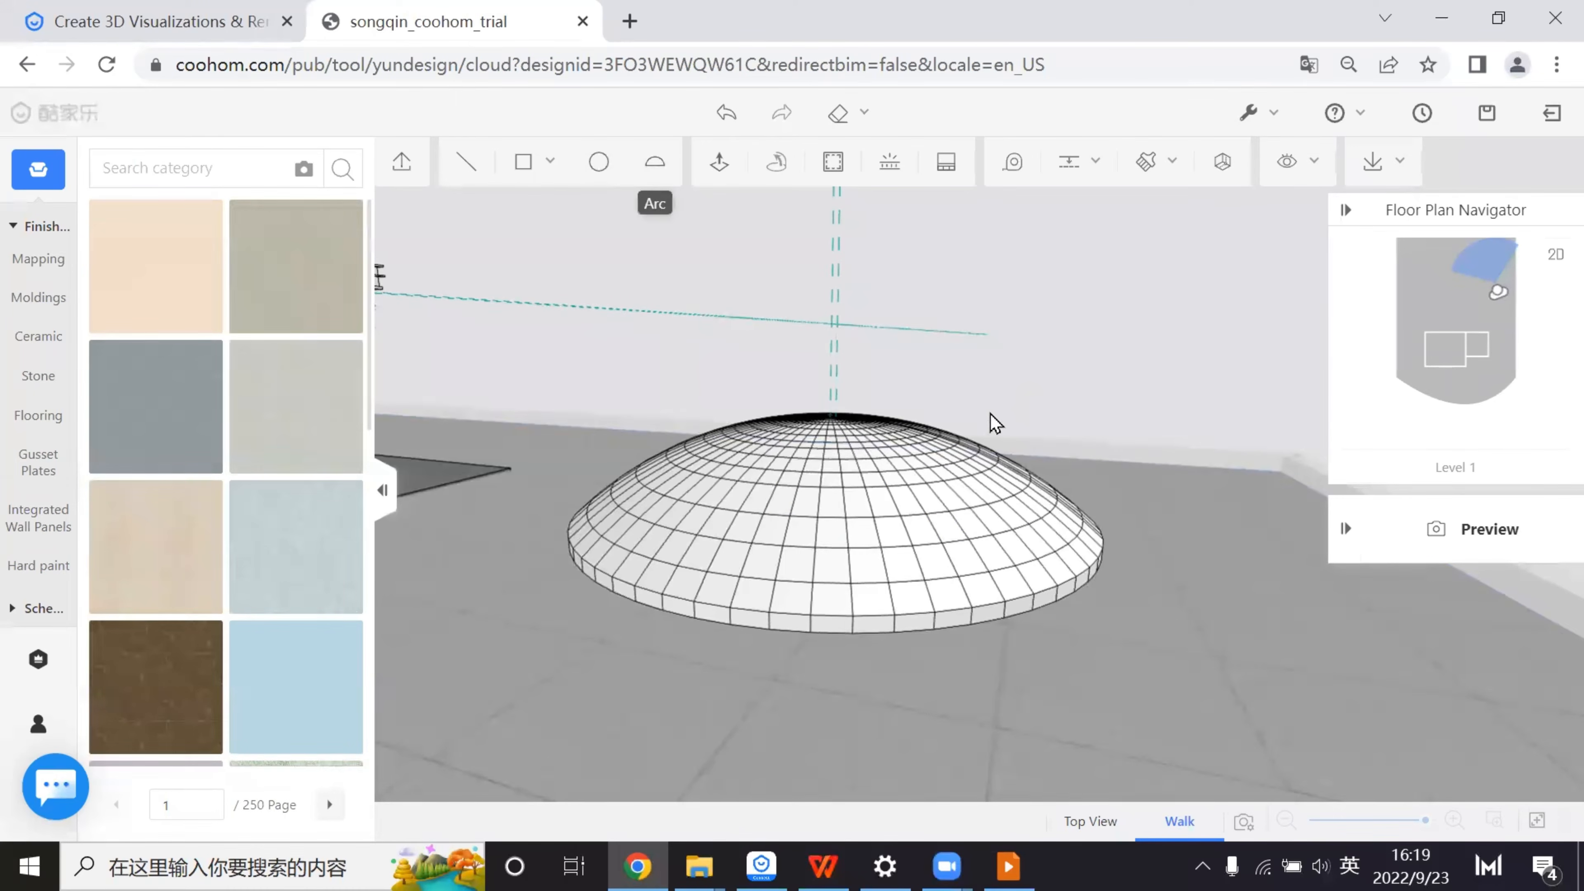
pyautogui.scroll(5, 1114, 601)
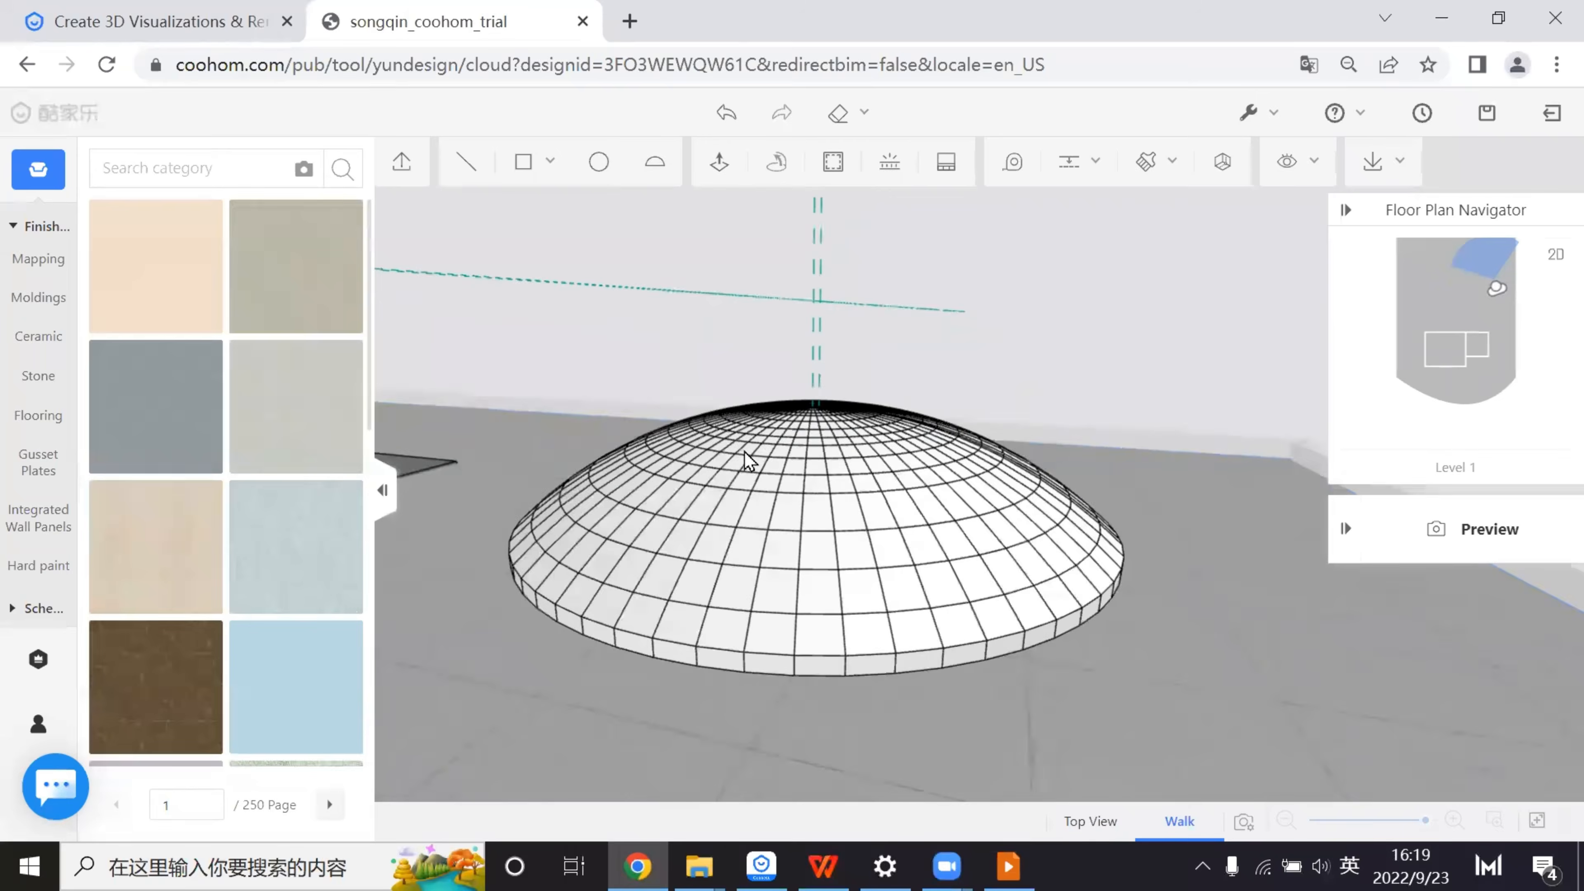
# - Examine the dome's outer surface, its hollow interior and the narrow column at its centre
pyautogui.moveTo(1133, 603); pyautogui.dragTo(1096, 689)
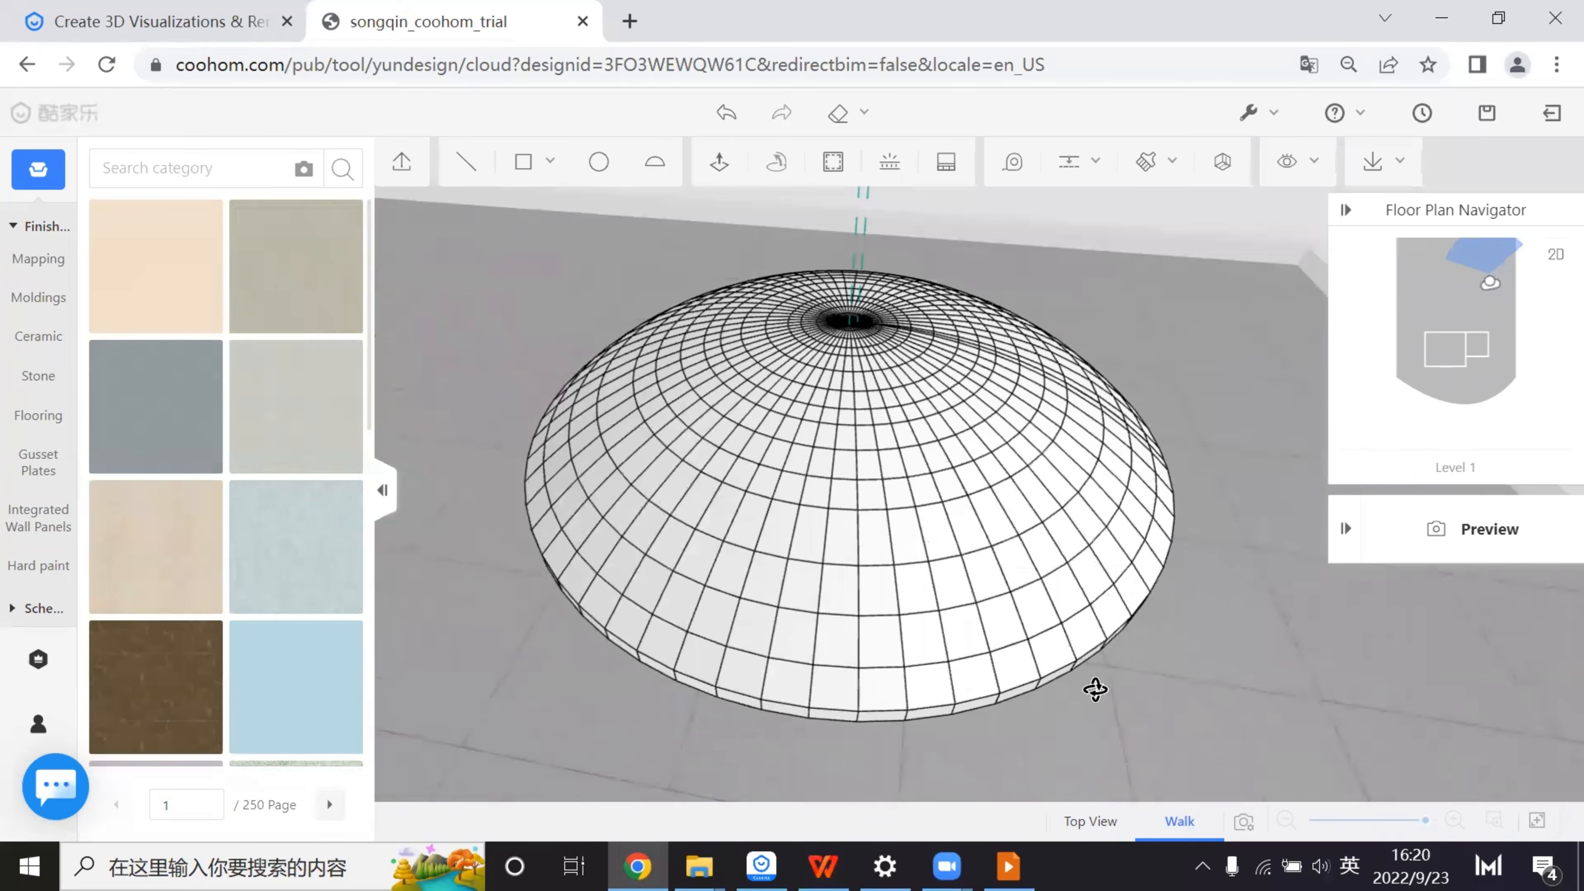
pyautogui.scroll(5, 1095, 689)
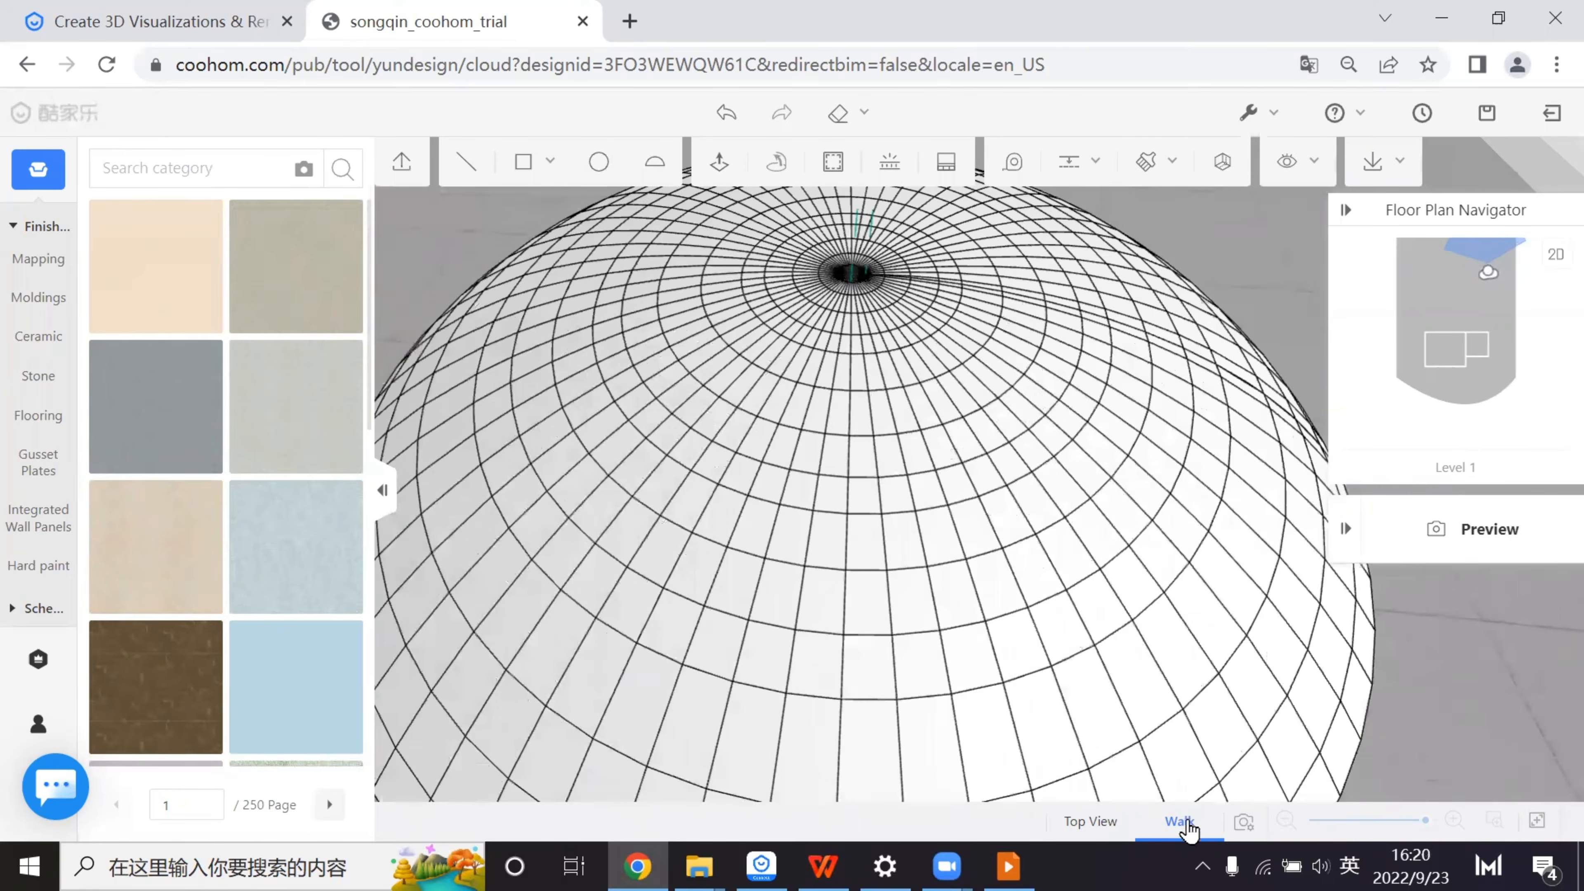
pyautogui.scroll(2, 1067, 660)
pyautogui.moveTo(1068, 660); pyautogui.dragTo(979, 592)
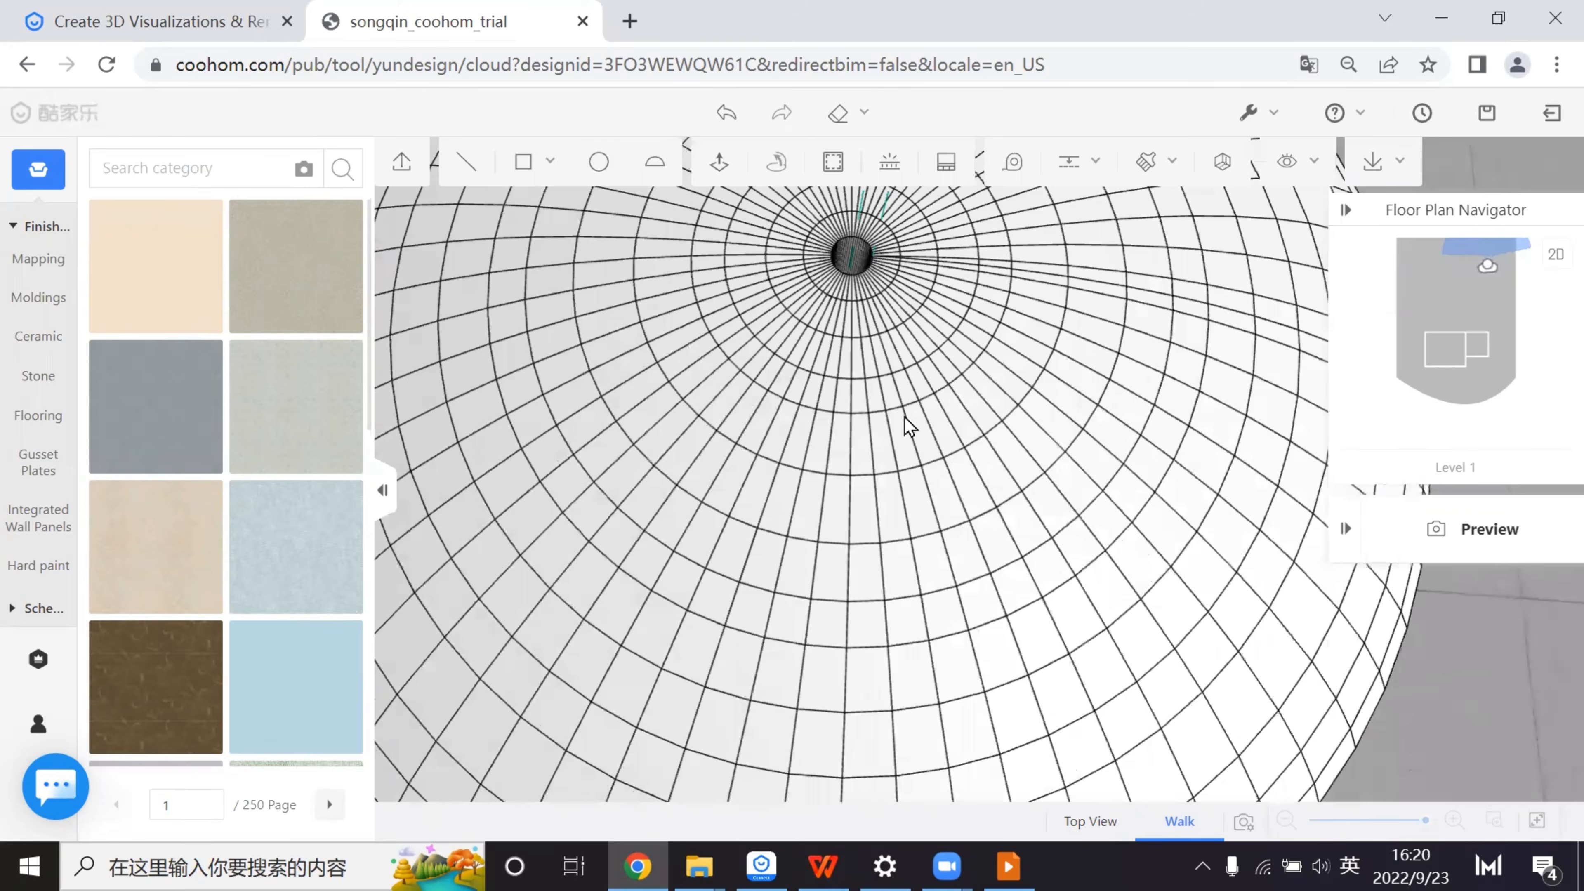
pyautogui.moveTo(905, 418); pyautogui.dragTo(867, 497)
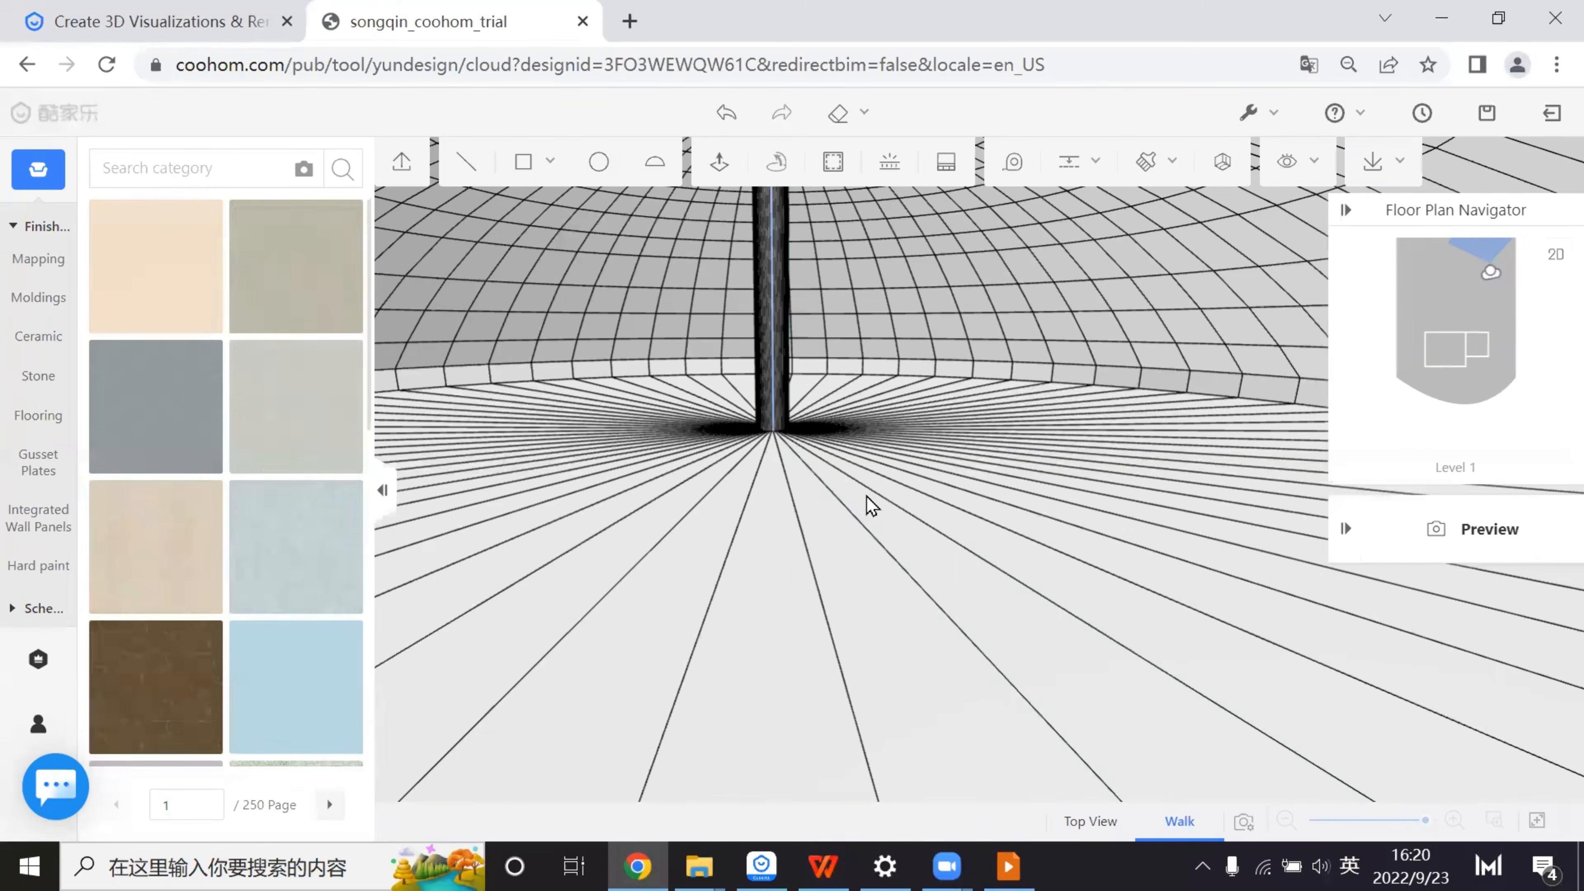
pyautogui.moveTo(886, 581); pyautogui.dragTo(865, 742)
pyautogui.scroll(-3, 892, 725)
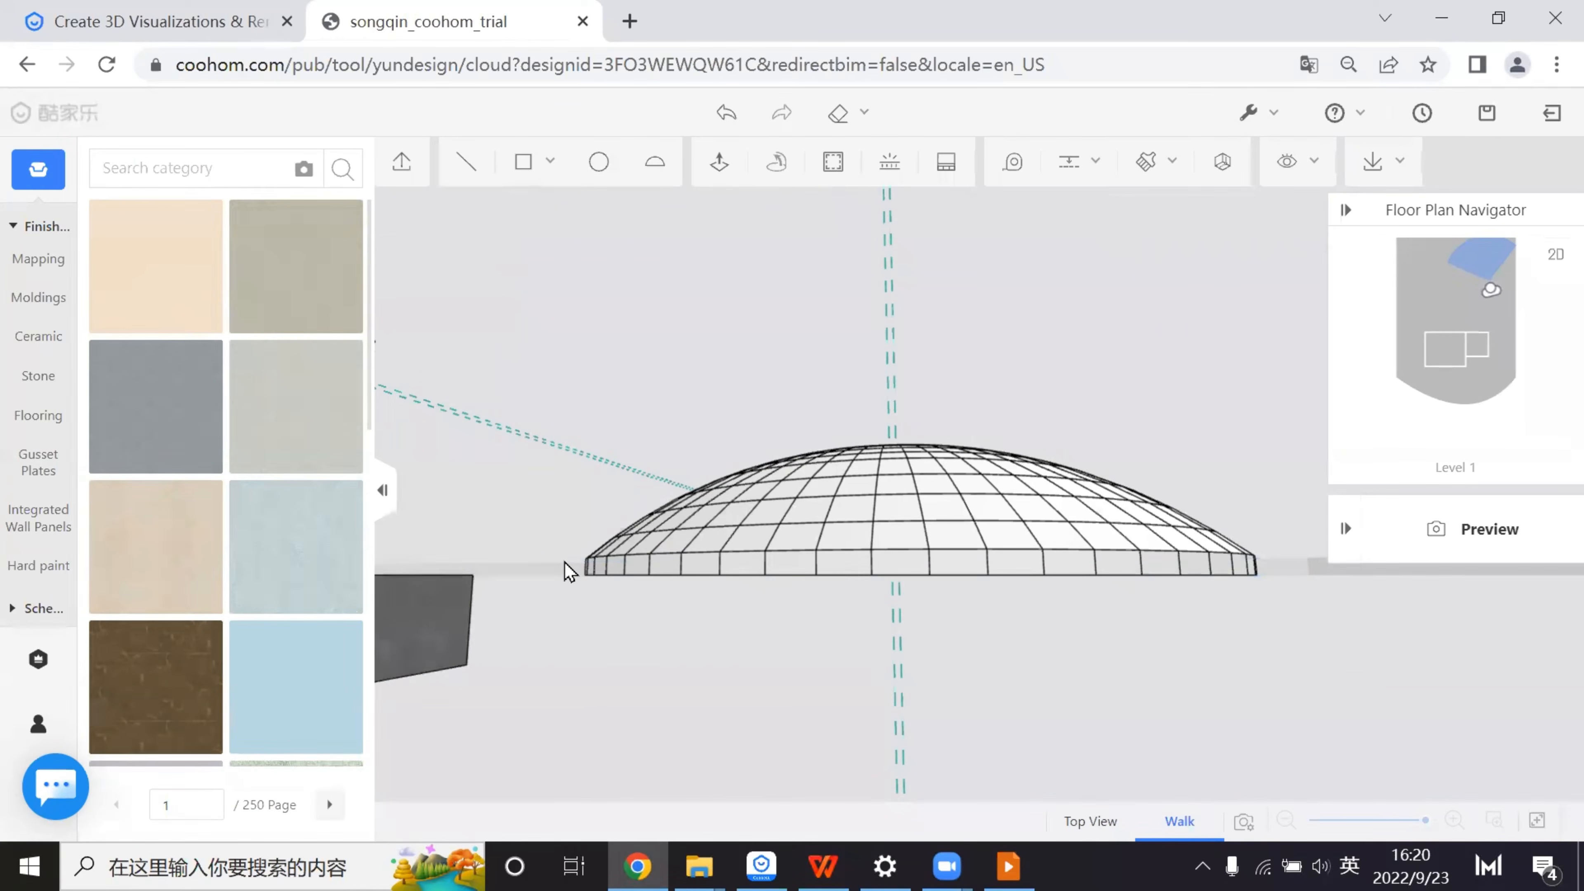
# - Try to box-select the faces on the dome's underside from a low side view
pyautogui.moveTo(565, 563); pyautogui.dragTo(978, 606)
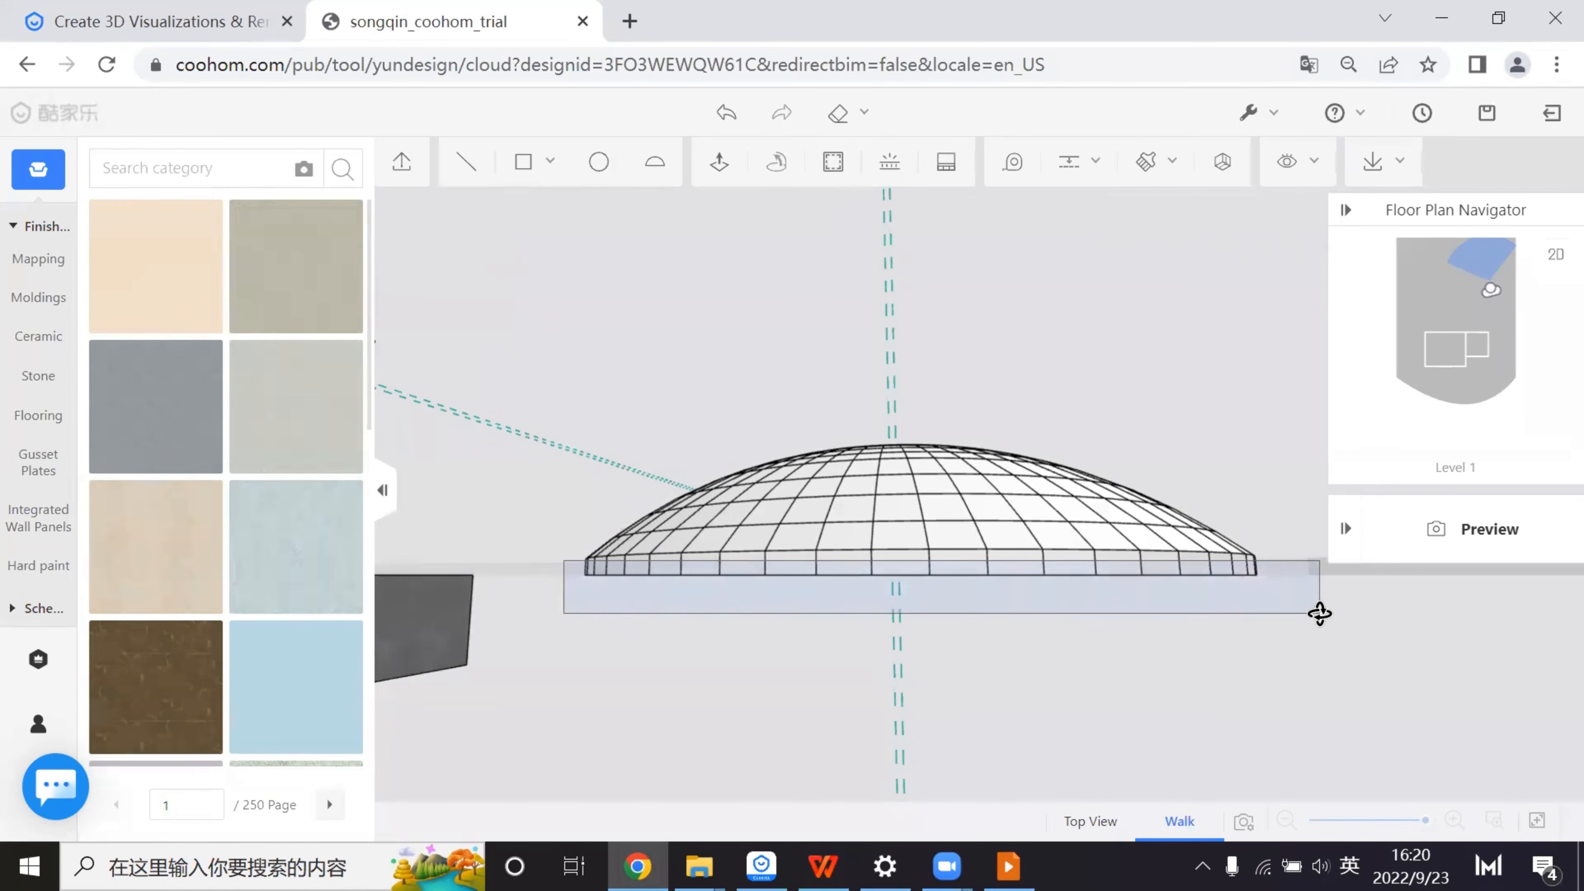
pyautogui.moveTo(1319, 614); pyautogui.dragTo(1322, 617)
pyautogui.moveTo(927, 668); pyautogui.dragTo(1168, 620)
pyautogui.press('s')
pyautogui.press('a')
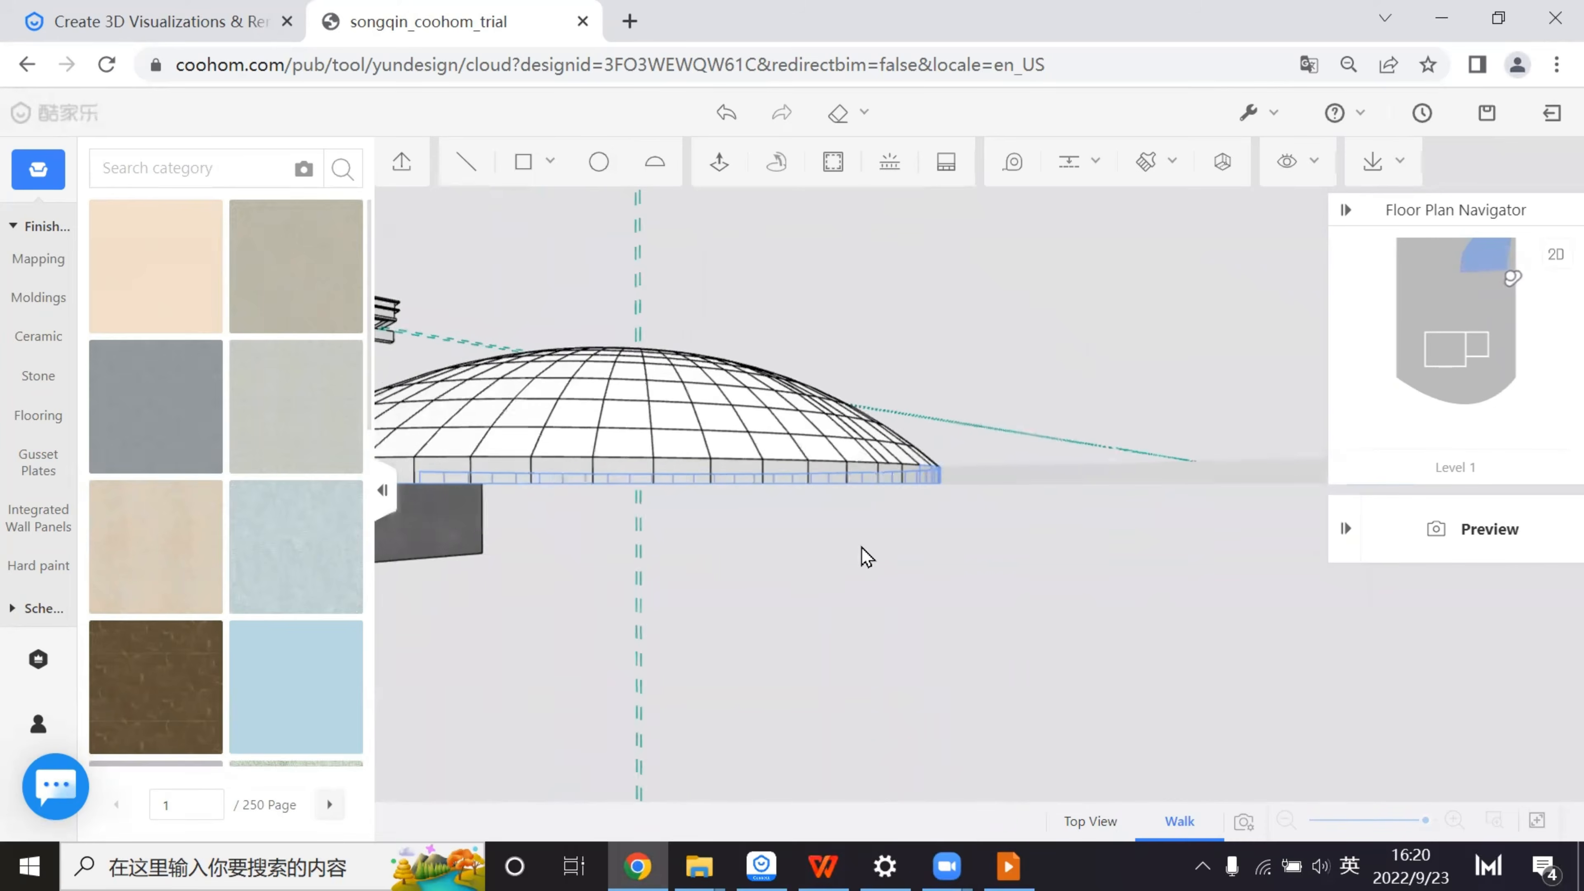
pyautogui.press('w')
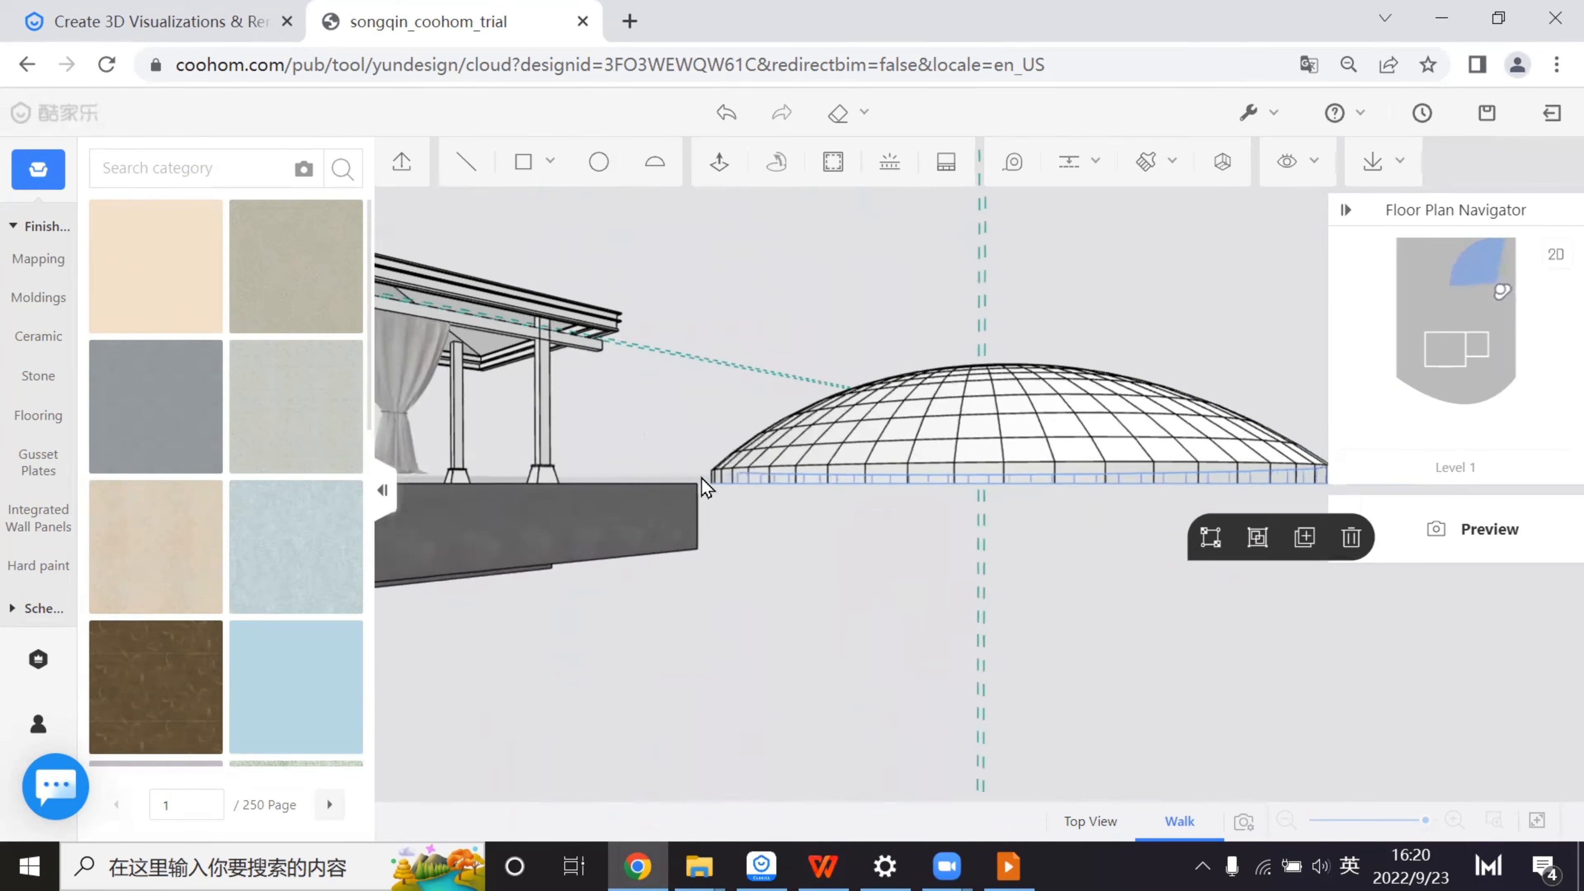
pyautogui.click(703, 478)
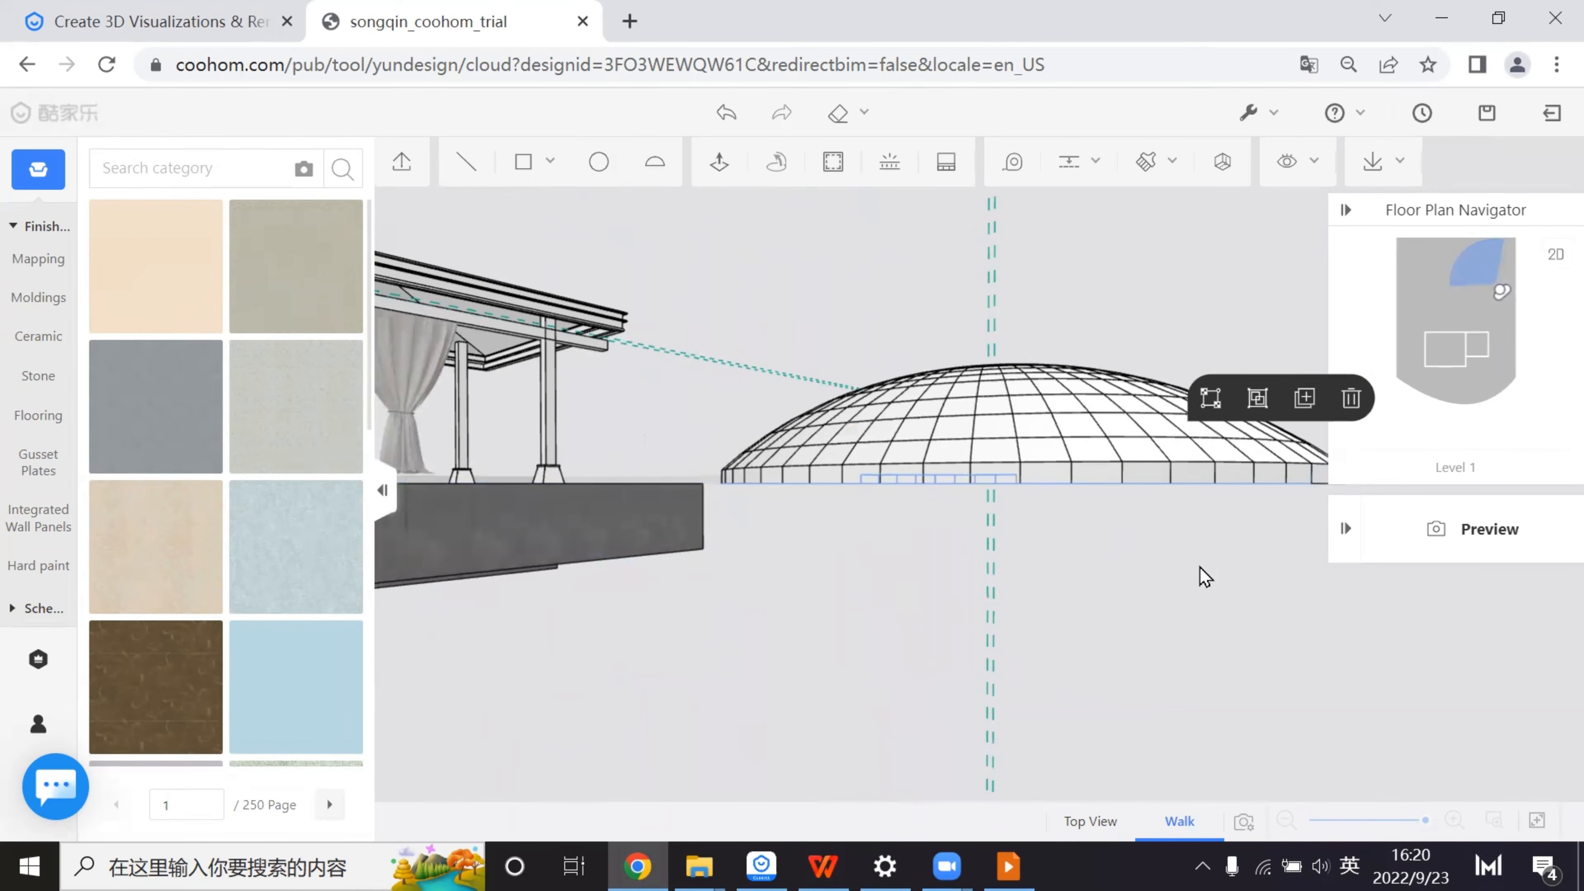
pyautogui.moveTo(1206, 578); pyautogui.dragTo(1093, 537)
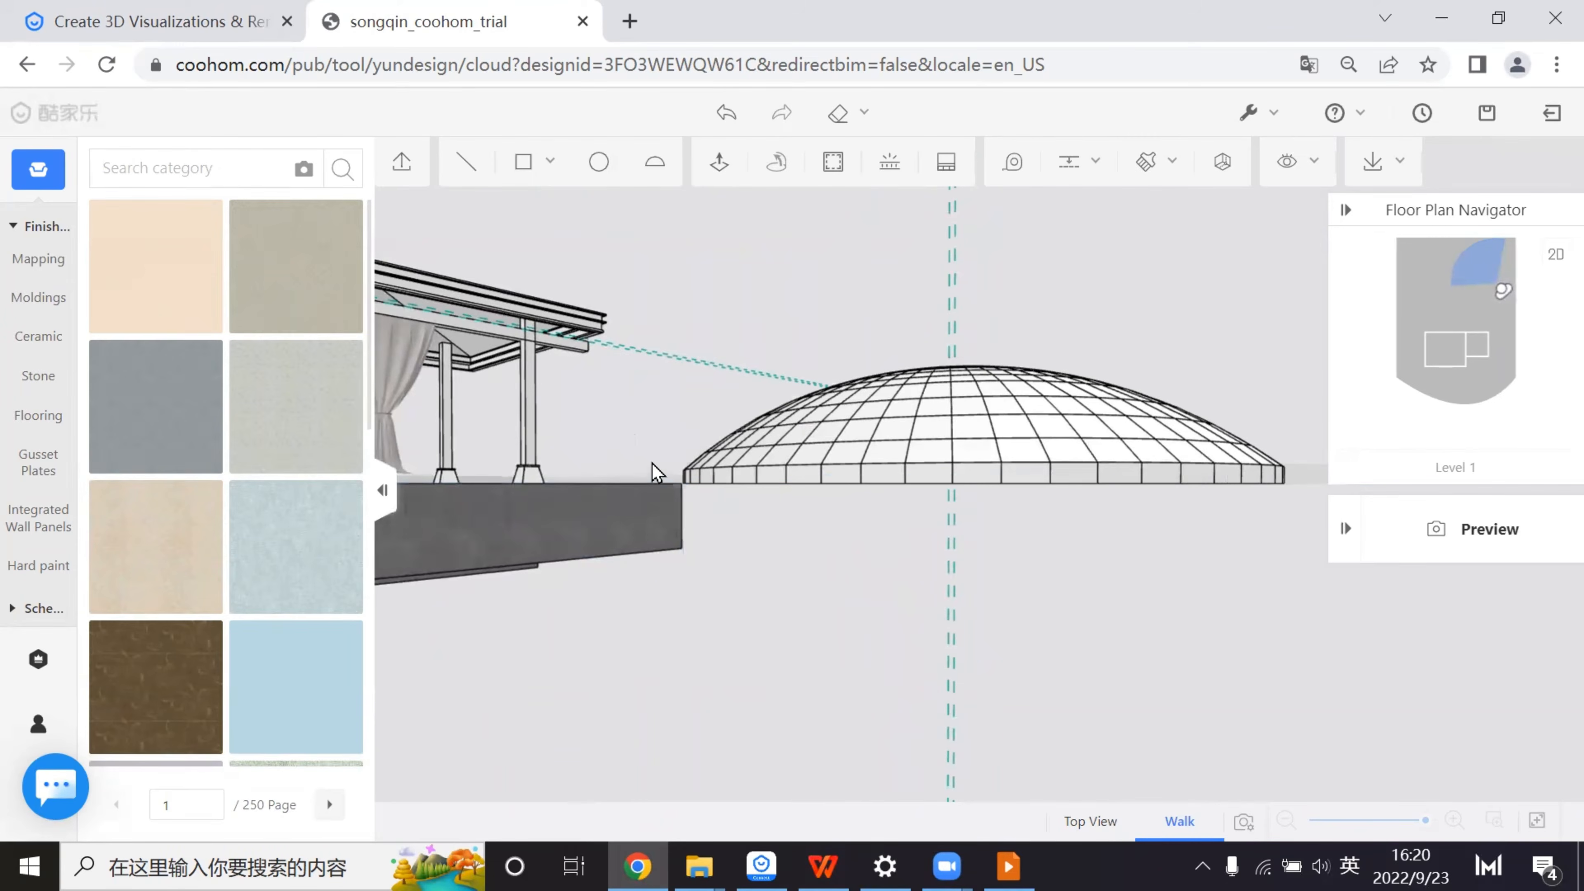
# - Select all the faces closing the dome's underside and delete them
pyautogui.press('a')
pyautogui.moveTo(1110, 593); pyautogui.dragTo(885, 599)
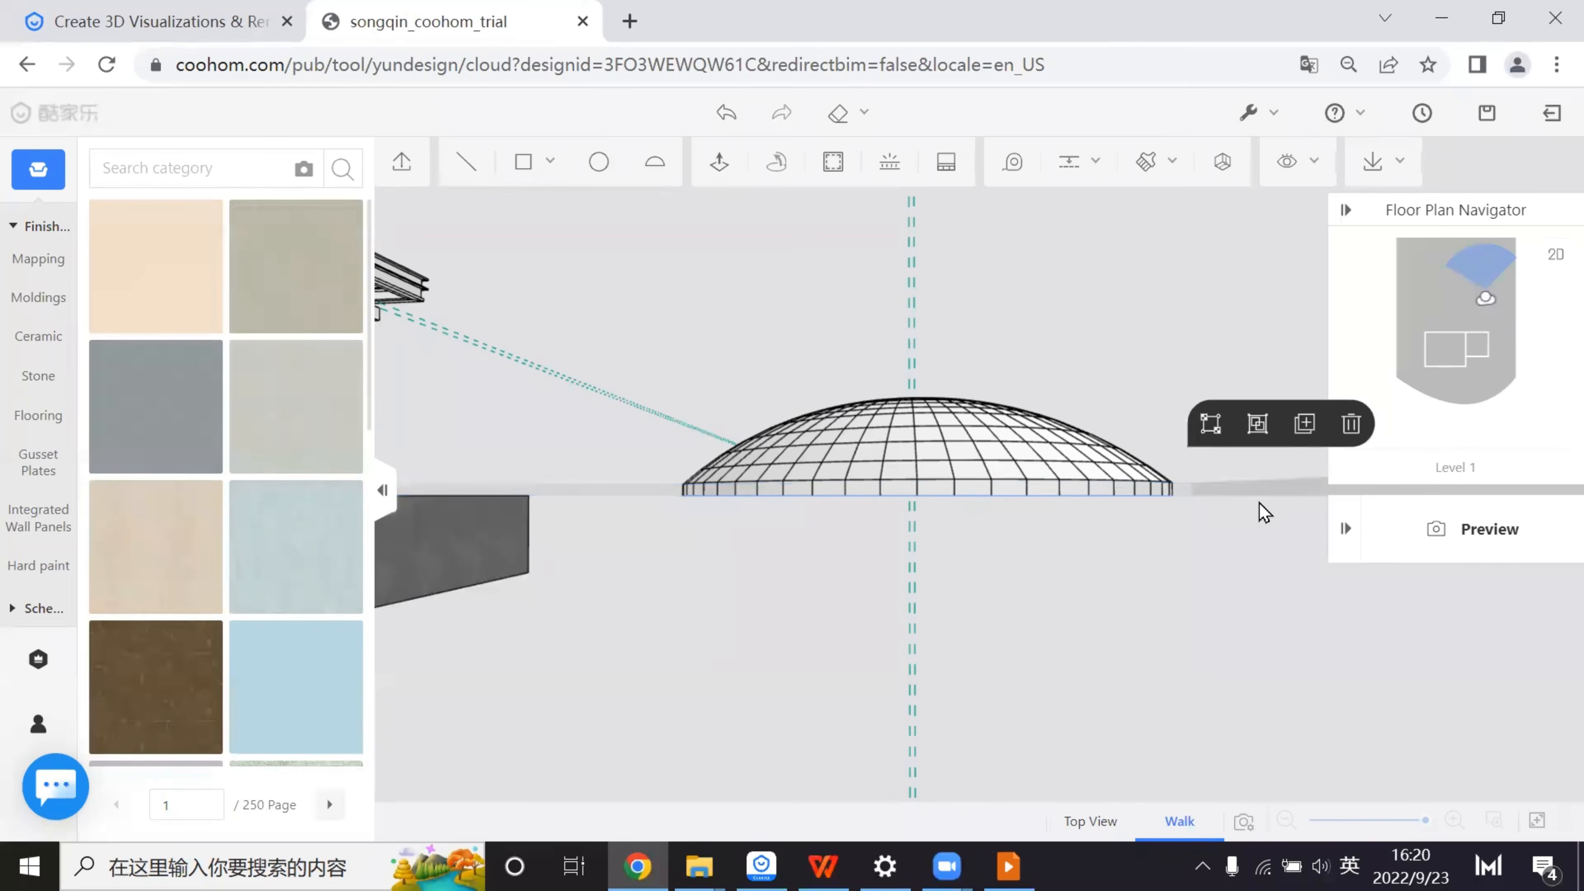
pyautogui.press('d')
pyautogui.press('w')
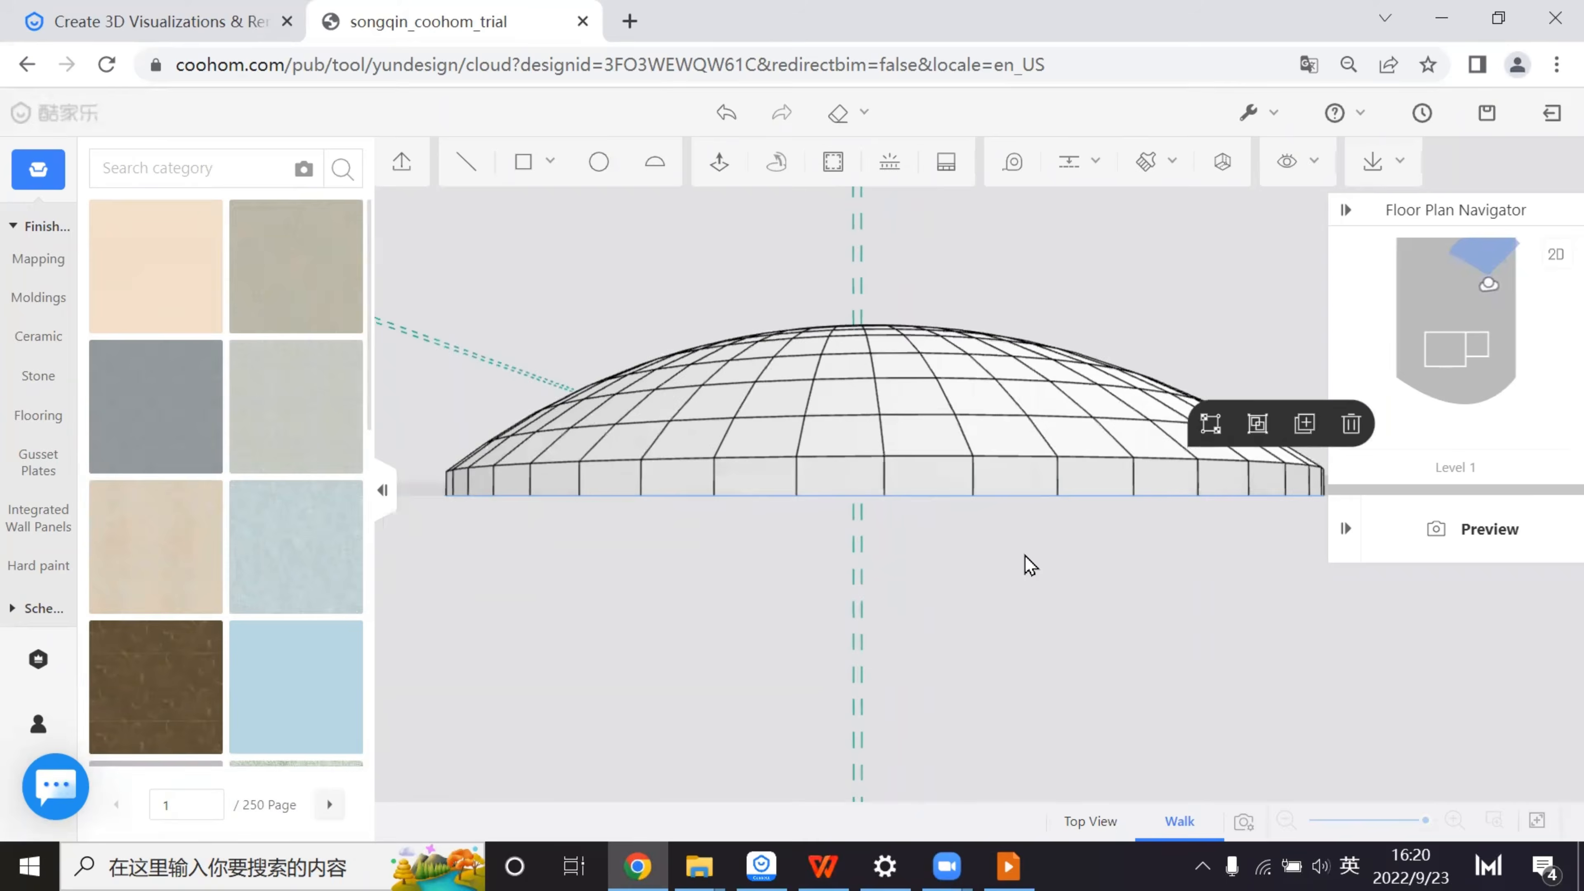
pyautogui.moveTo(1025, 555); pyautogui.dragTo(1068, 774)
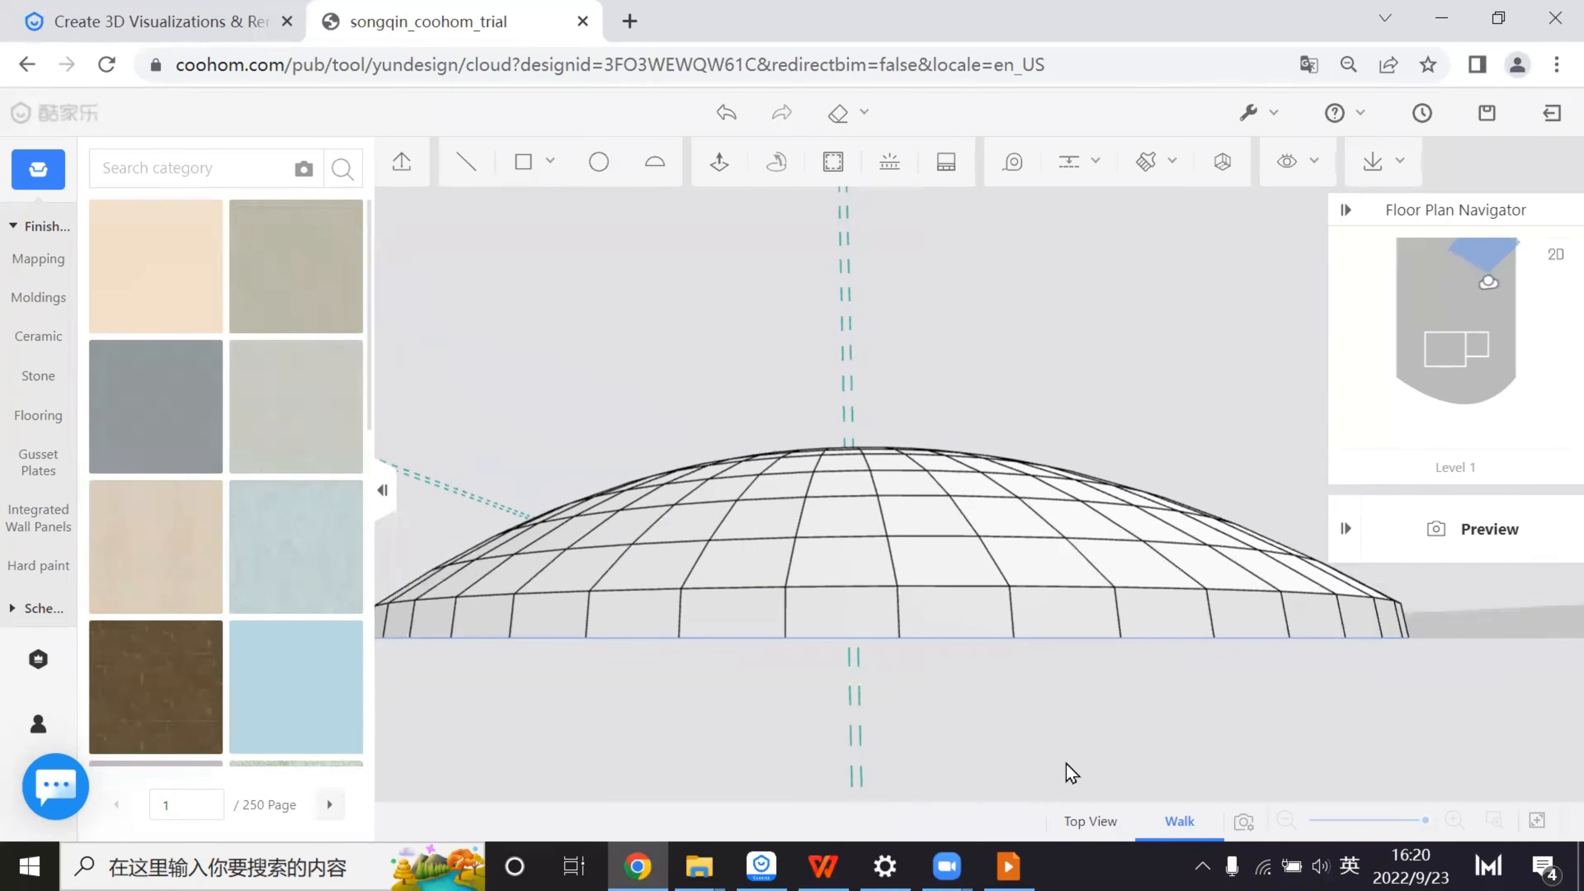
pyautogui.click(1068, 835)
pyautogui.moveTo(1023, 638)
pyautogui.mouseDown()
pyautogui.moveTo(937, 590)
pyautogui.moveTo(732, 591)
pyautogui.moveTo(908, 449)
pyautogui.moveTo(898, 578)
pyautogui.moveTo(729, 344)
pyautogui.moveTo(857, 376)
pyautogui.moveTo(748, 487)
pyautogui.moveTo(741, 591)
pyautogui.moveTo(732, 517)
pyautogui.moveTo(654, 499)
pyautogui.moveTo(743, 354)
pyautogui.moveTo(852, 368)
pyautogui.moveTo(884, 410)
pyautogui.moveTo(781, 486)
pyautogui.mouseUp()
pyautogui.moveTo(861, 582)
pyautogui.mouseDown()
pyautogui.moveTo(640, 619)
pyautogui.moveTo(908, 677)
pyautogui.moveTo(679, 744)
pyautogui.moveTo(1090, 647)
pyautogui.moveTo(1093, 633)
pyautogui.moveTo(714, 554)
pyautogui.mouseUp()
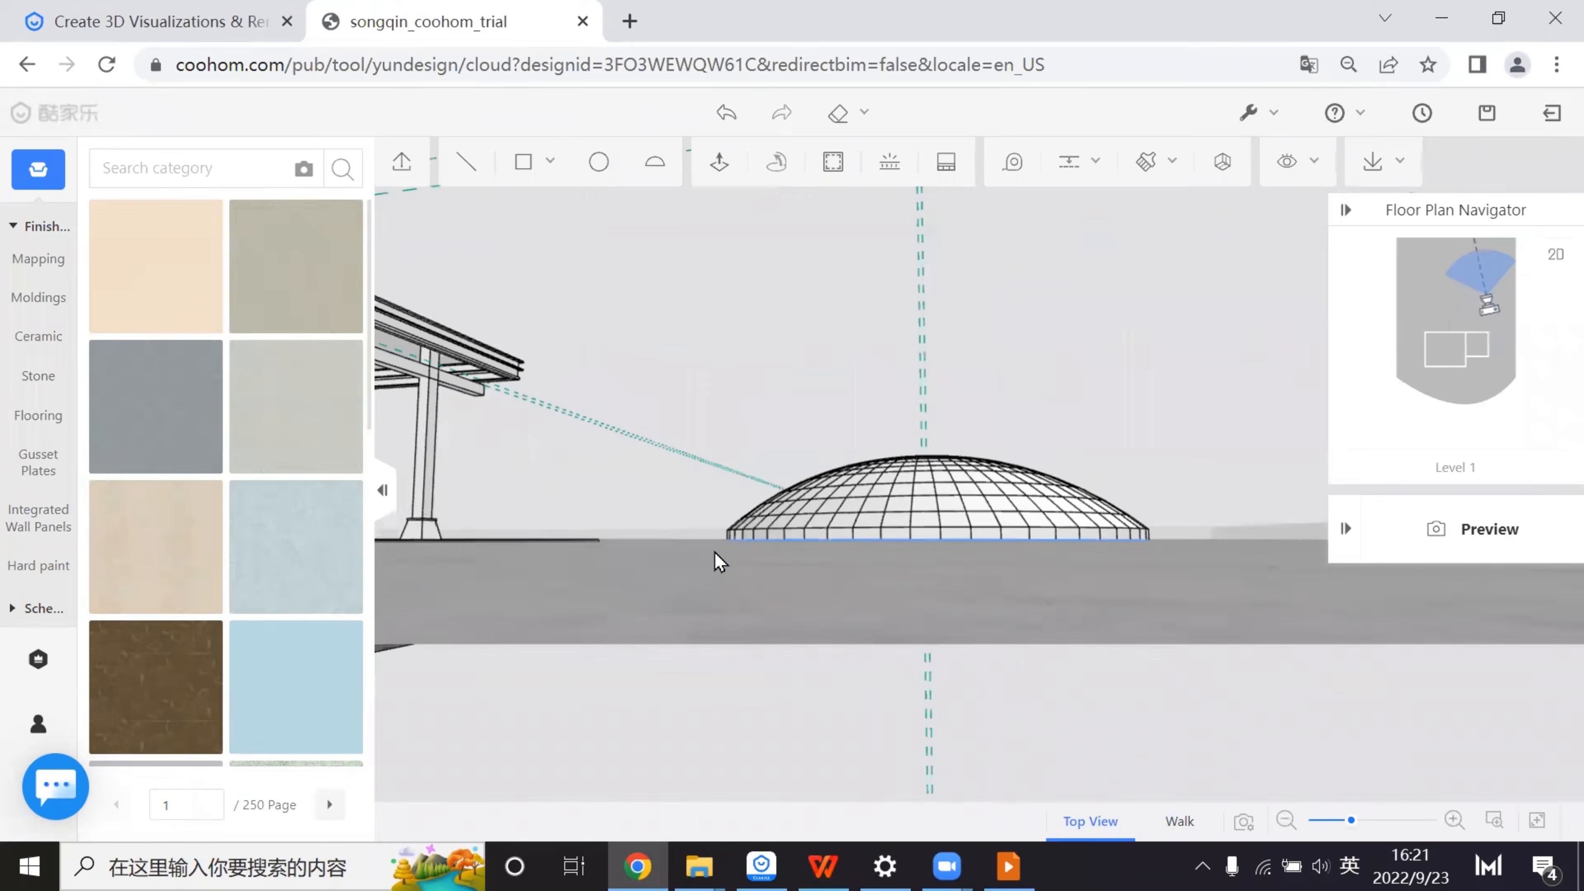
pyautogui.click(707, 557)
pyautogui.press('1')
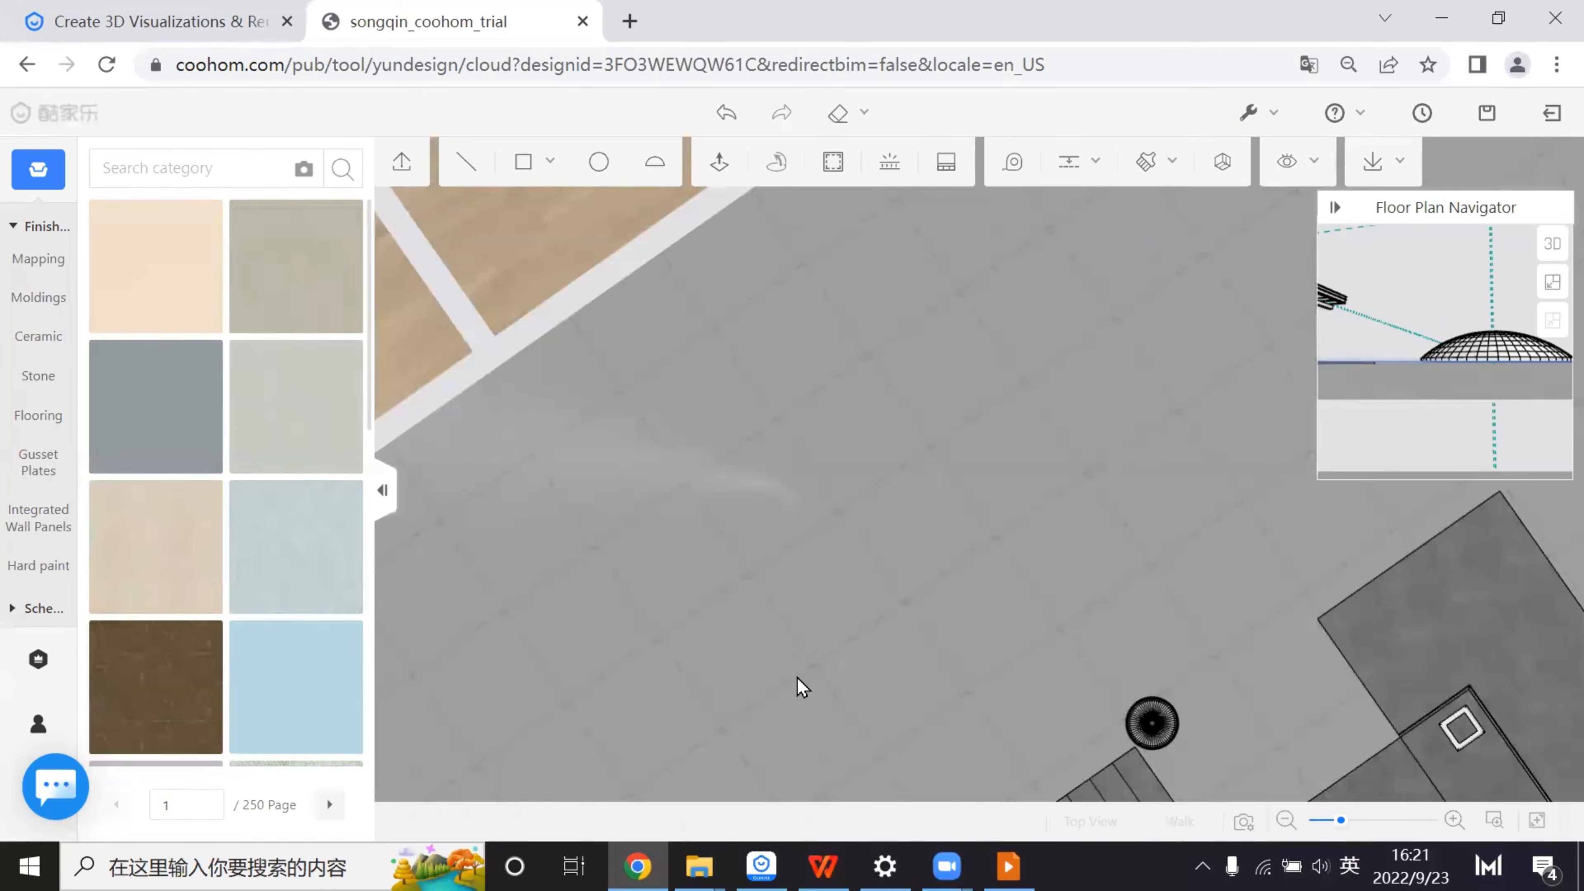
pyautogui.scroll(-7, 1003, 561)
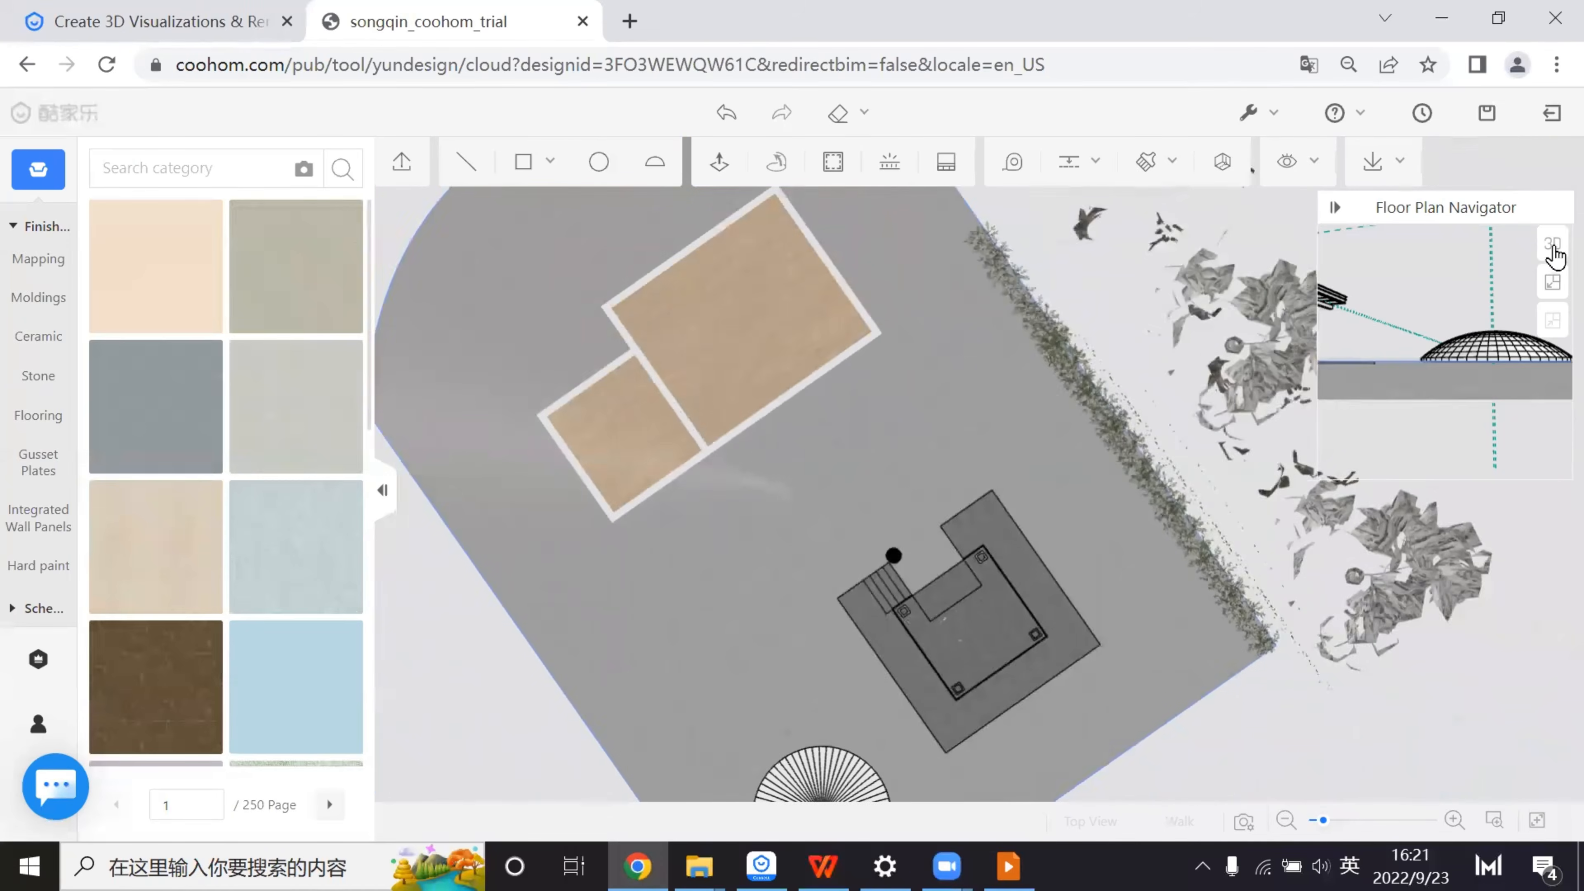
pyautogui.click(1551, 245)
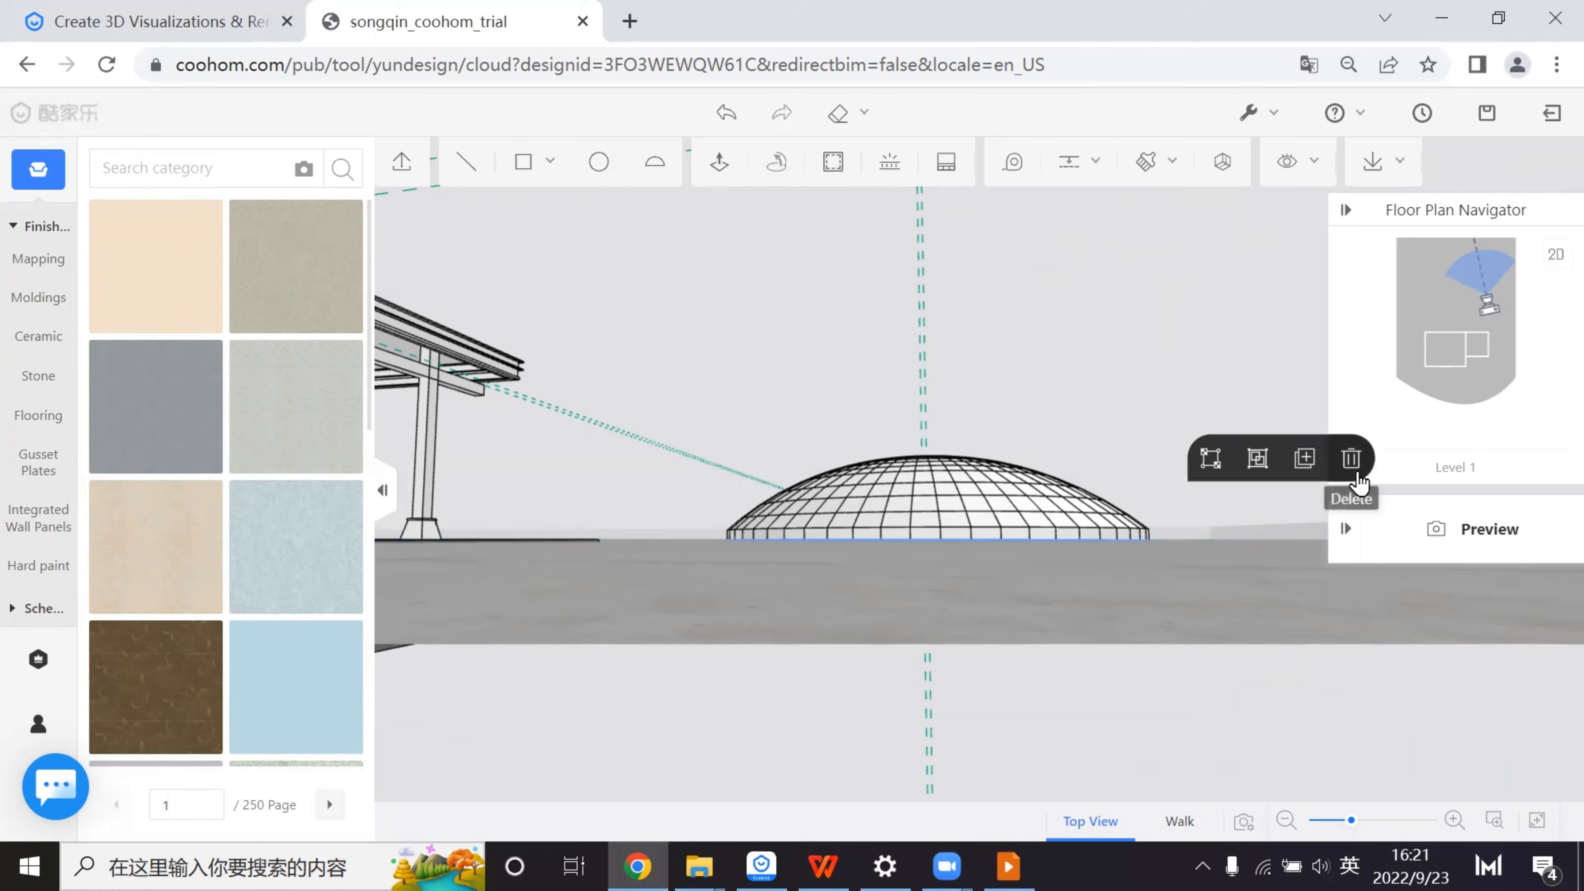
pyautogui.moveTo(1073, 658); pyautogui.dragTo(1119, 743)
# - Select the wall of the narrow column inside the small hole at the dome's apex and delete it
pyautogui.moveTo(915, 414); pyautogui.dragTo(914, 531)
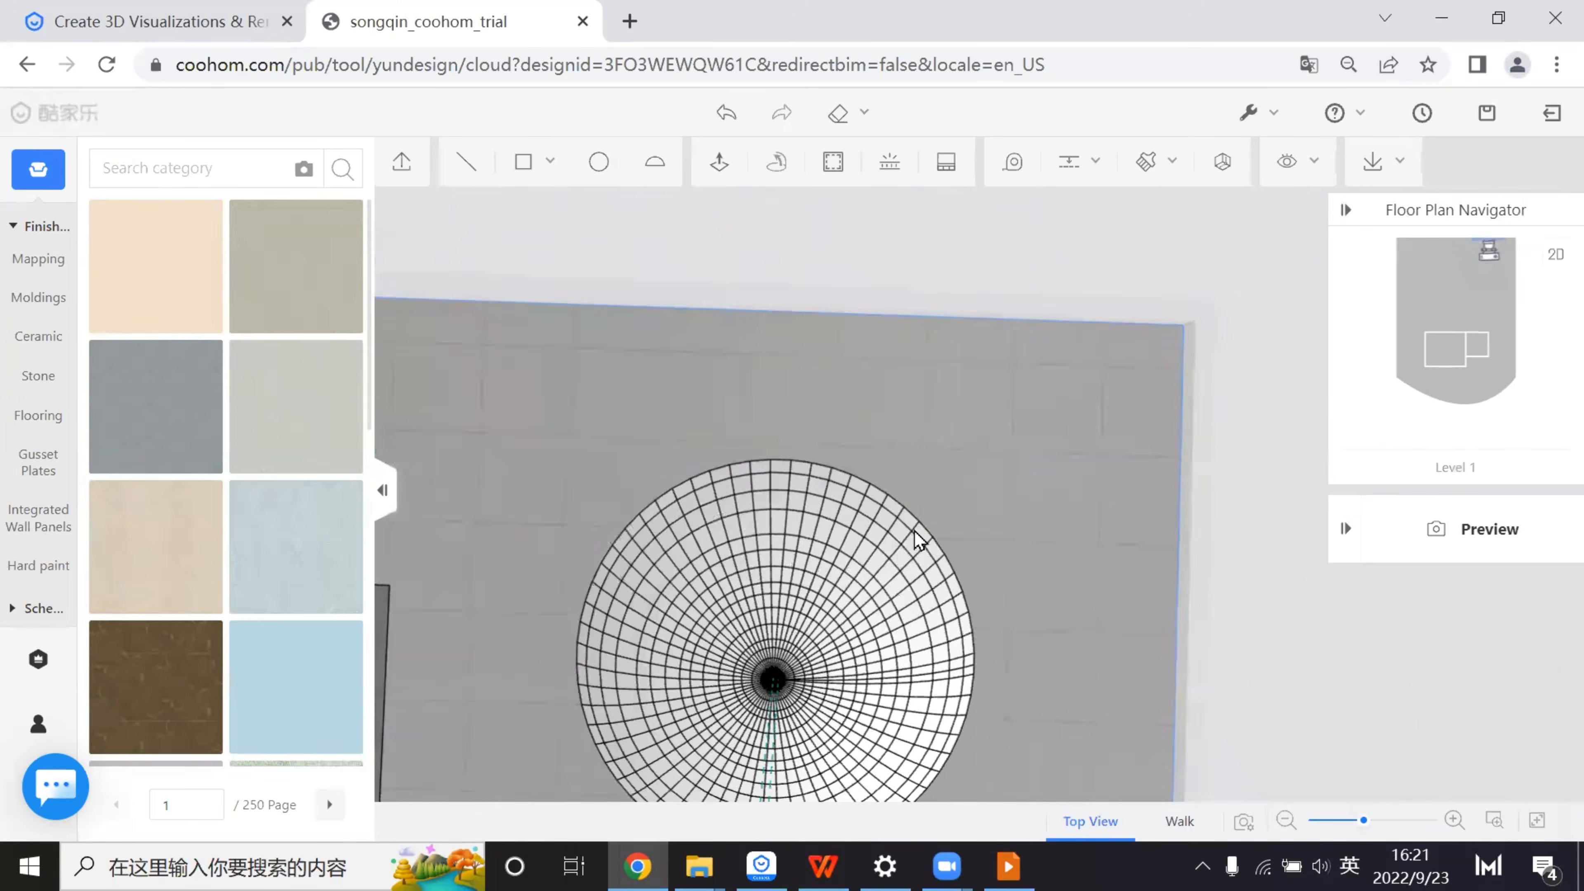
pyautogui.press('s')
pyautogui.scroll(3, 911, 528)
pyautogui.press('s')
pyautogui.scroll(1, 811, 418)
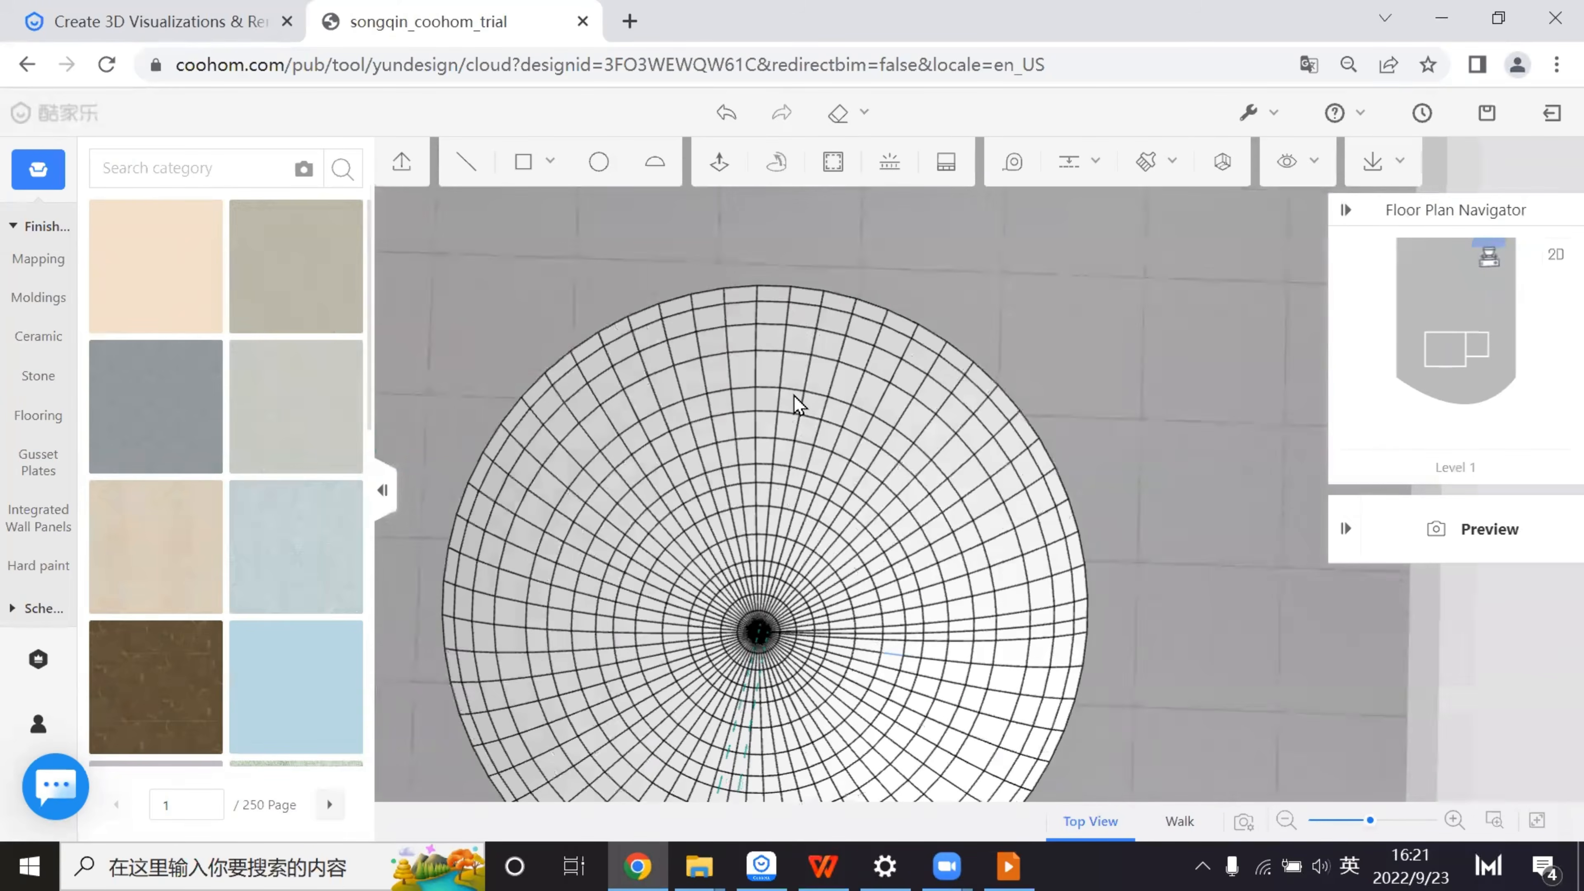
pyautogui.scroll(5, 796, 403)
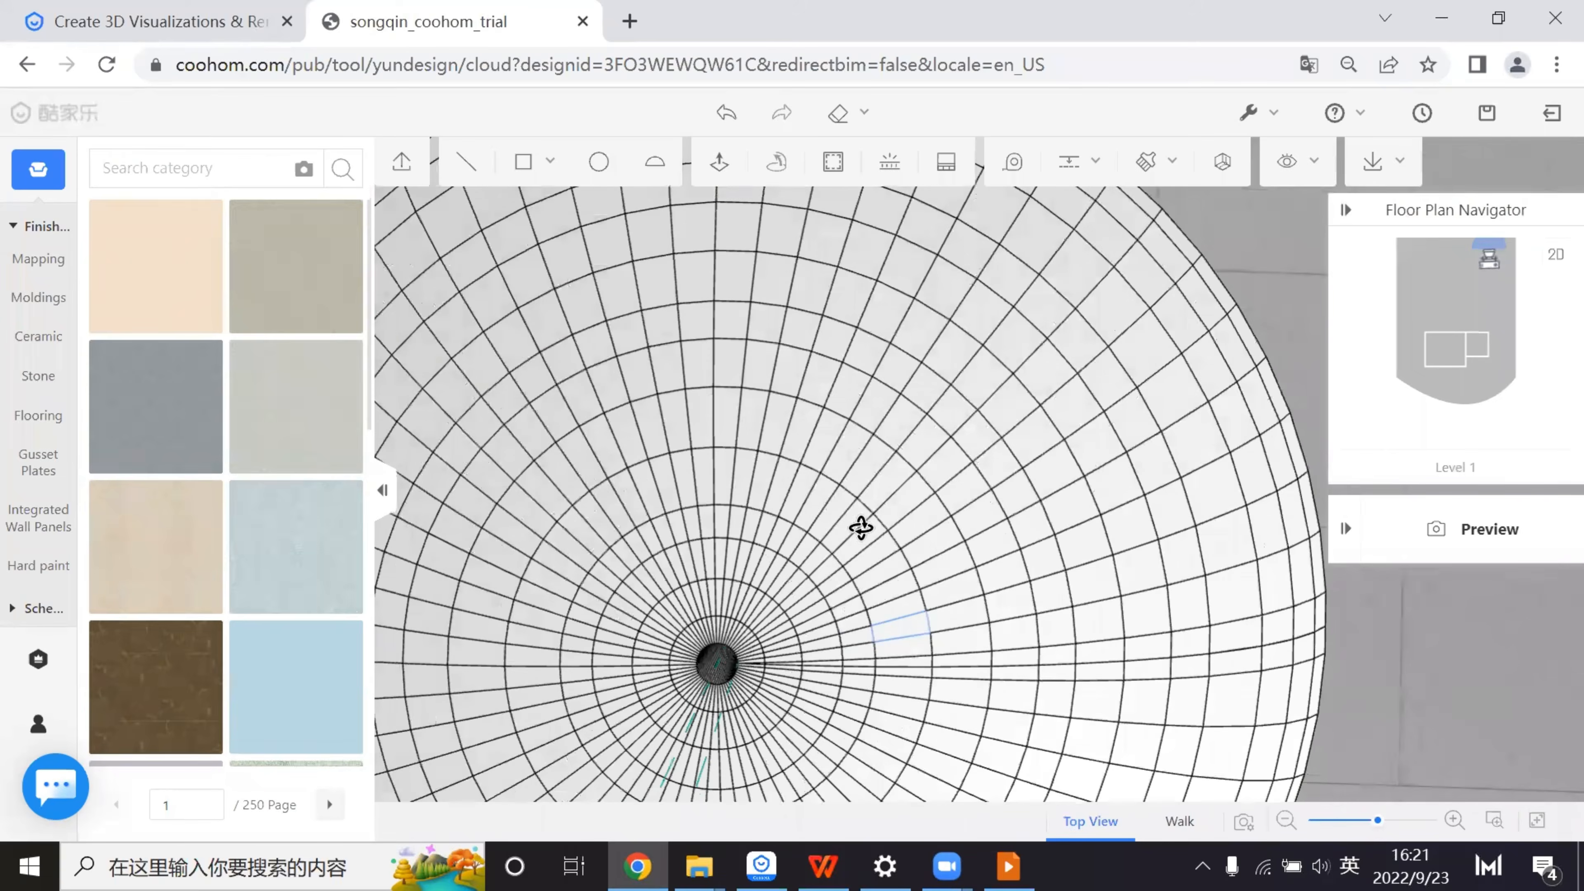
pyautogui.moveTo(862, 528); pyautogui.dragTo(870, 545)
pyautogui.press('s')
pyautogui.press('s')
pyautogui.press('a')
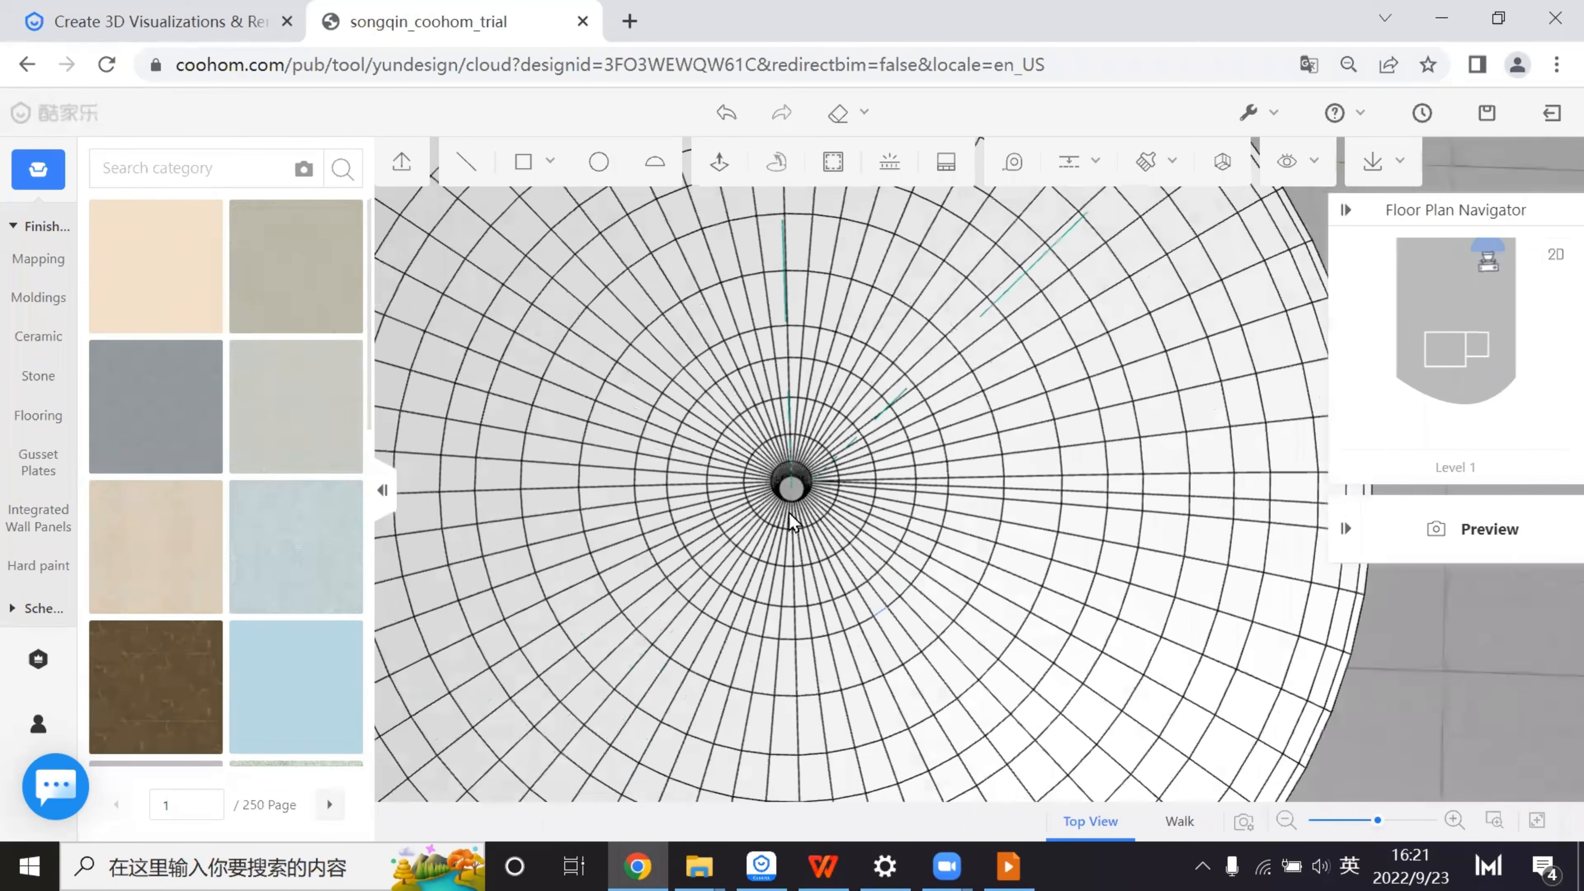
pyautogui.press('a')
pyautogui.press('s')
pyautogui.scroll(4, 780, 488)
pyautogui.click(780, 487)
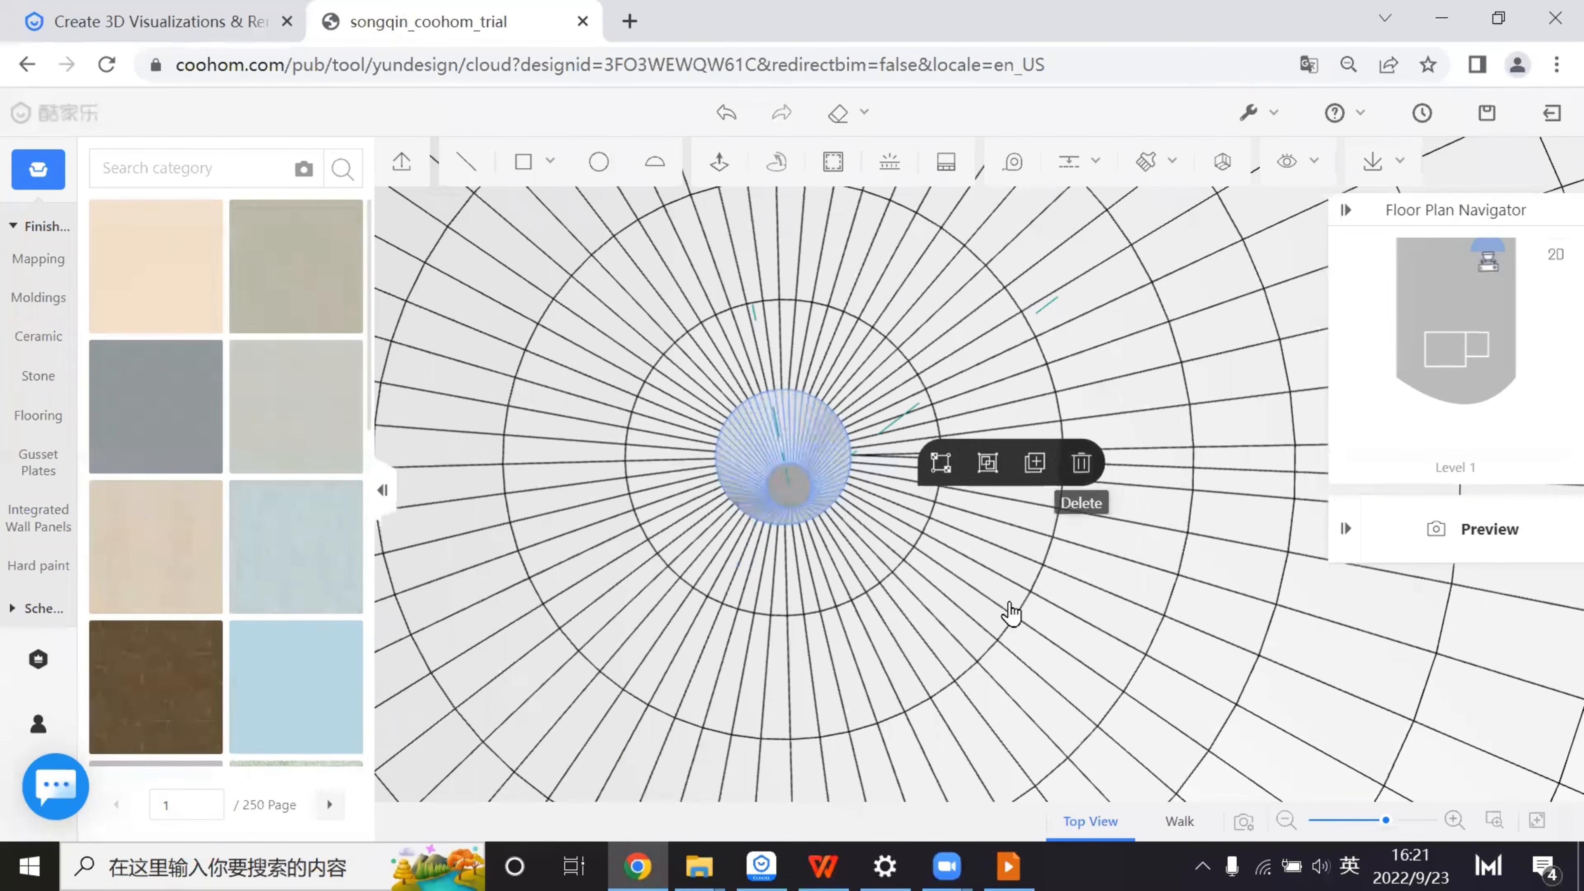
# - Close the round hole at the dome's apex with a face by drawing a line between end points on its rim
pyautogui.press('a')
pyautogui.press('w')
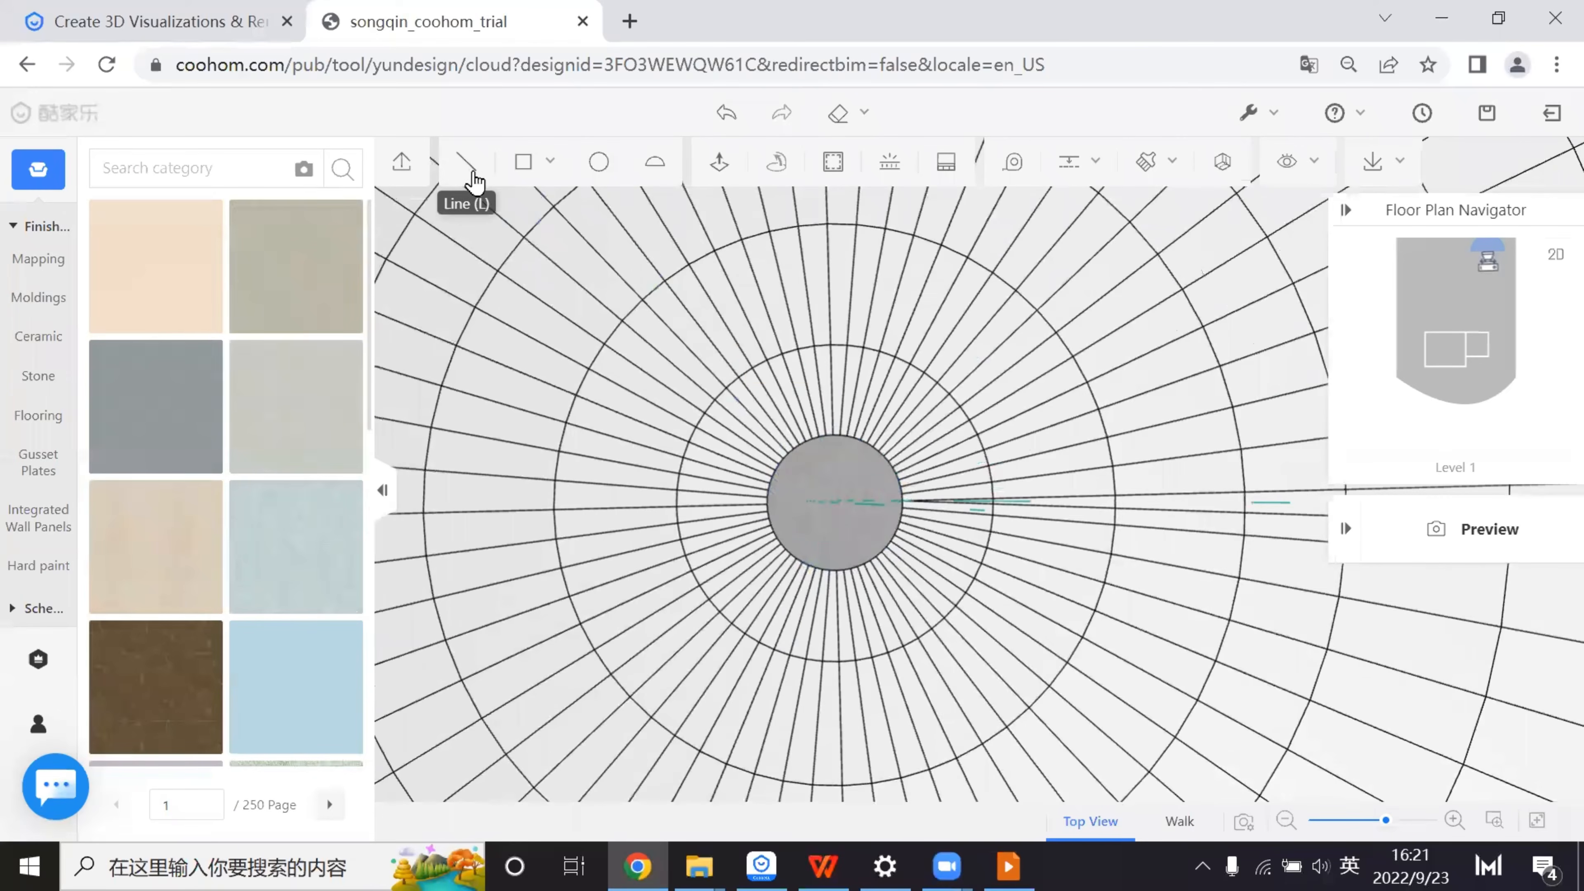
pyautogui.scroll(5, 962, 459)
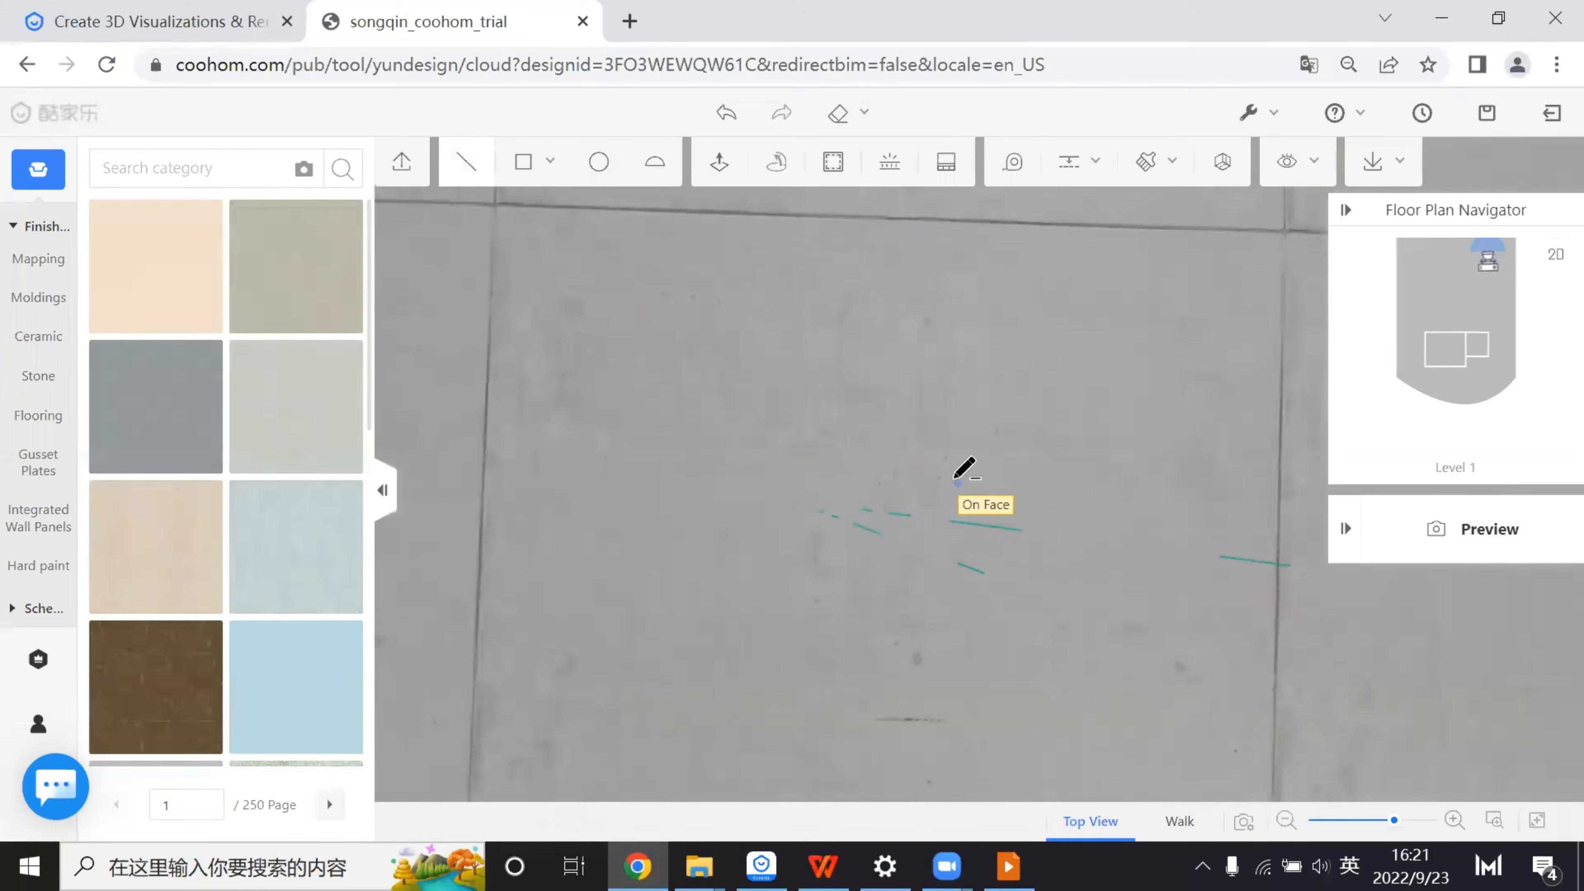
pyautogui.scroll(-3, 962, 463)
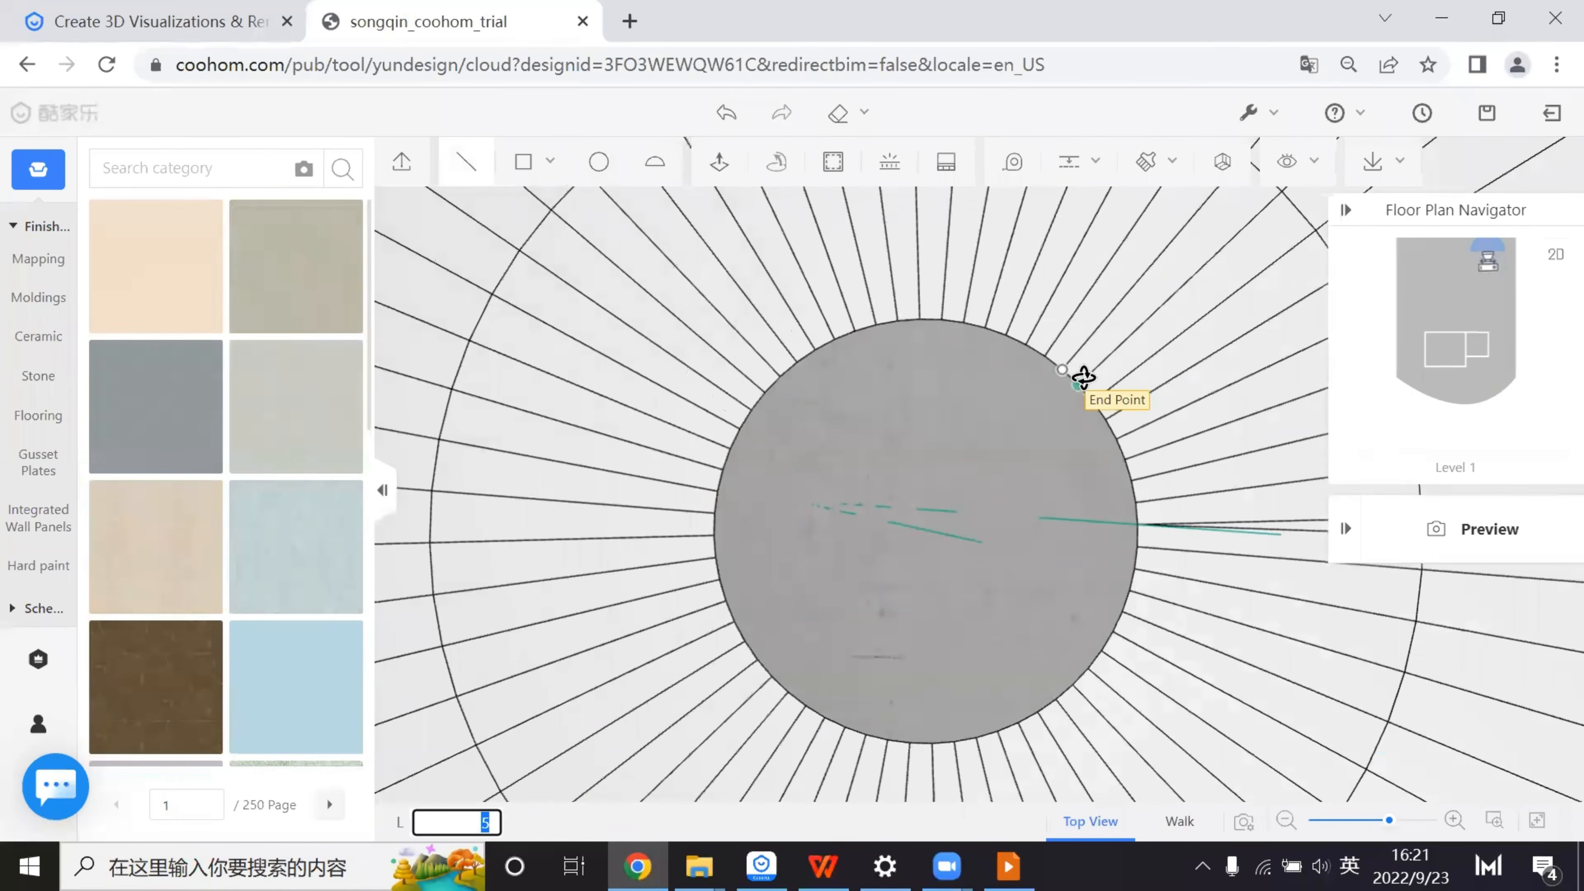
pyautogui.press('Escape')
pyautogui.scroll(-5, 892, 438)
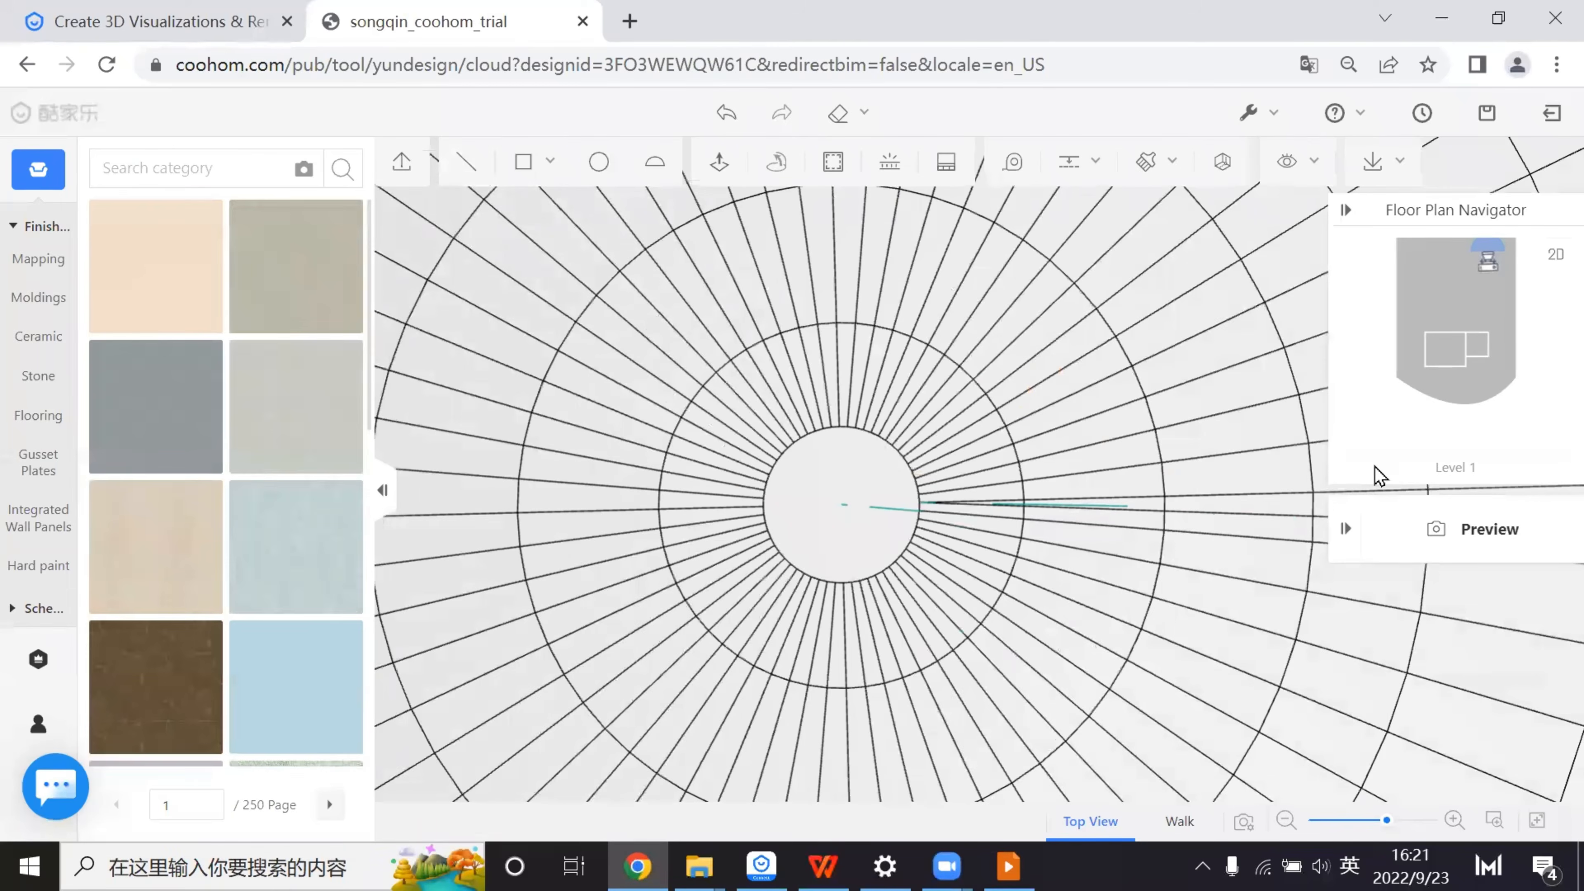
# - Check the capped dome in the floor plan, from above and from below its open underside
pyautogui.click(1555, 257)
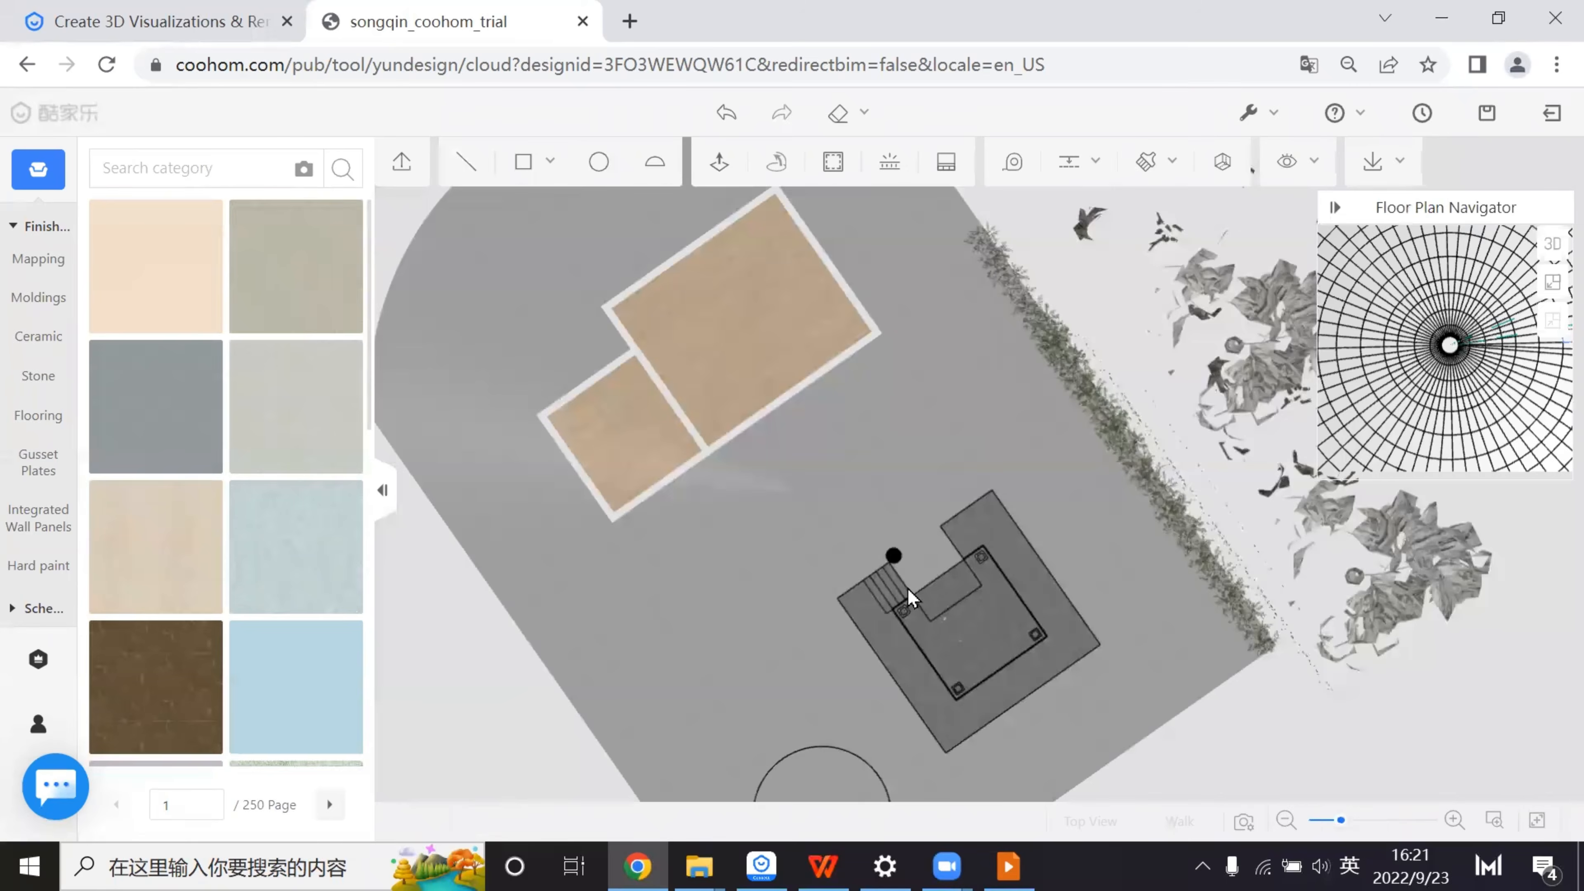
pyautogui.click(1428, 463)
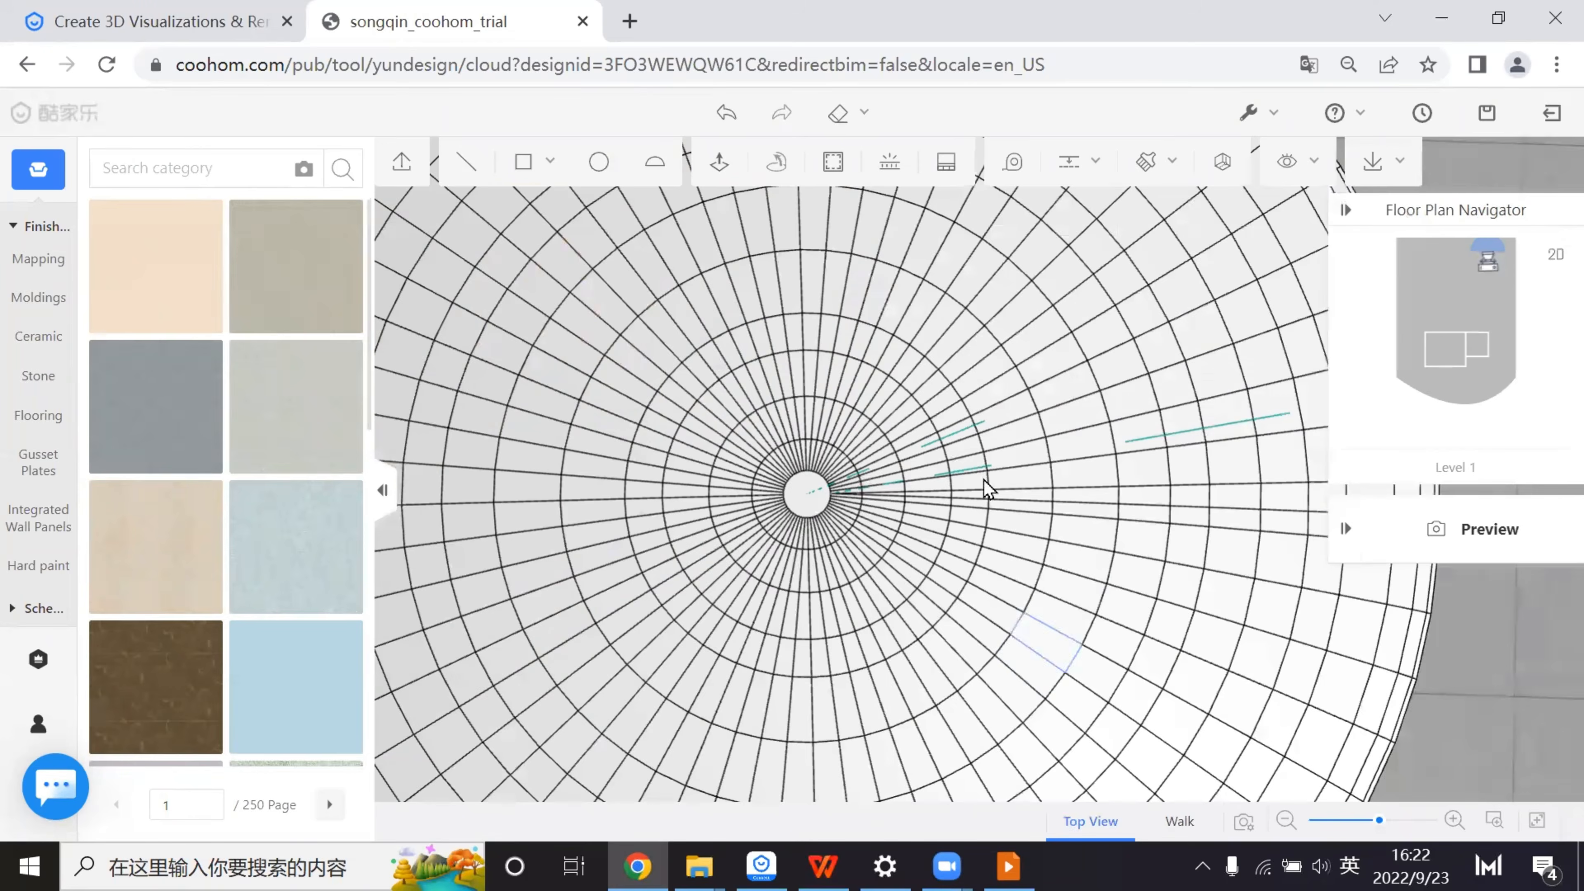
pyautogui.moveTo(1051, 586); pyautogui.dragTo(964, 693)
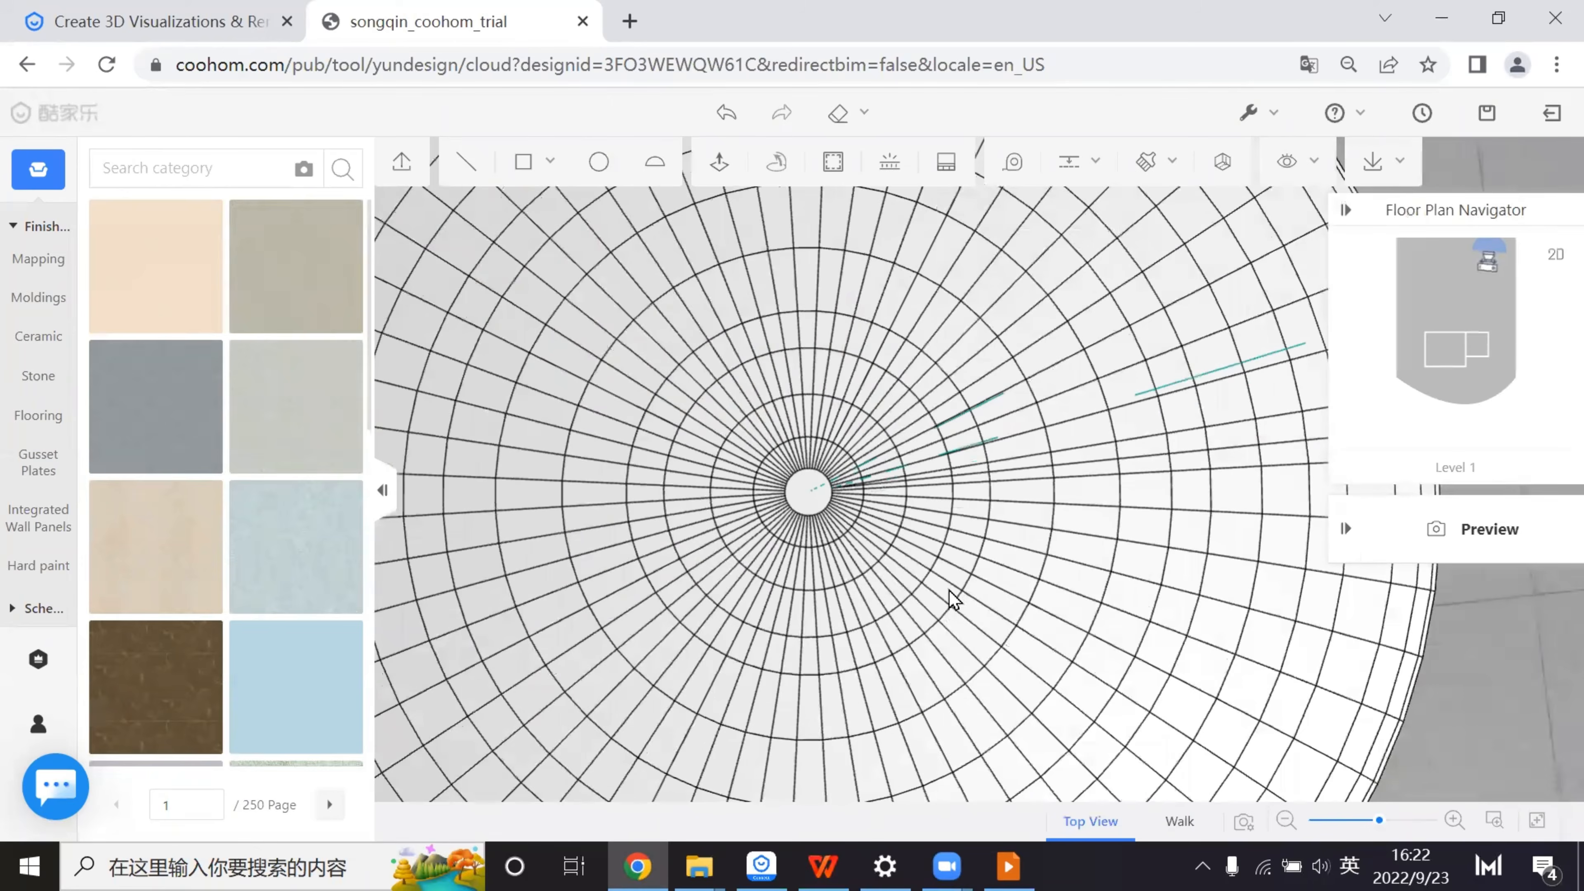
pyautogui.moveTo(949, 591); pyautogui.dragTo(981, 571)
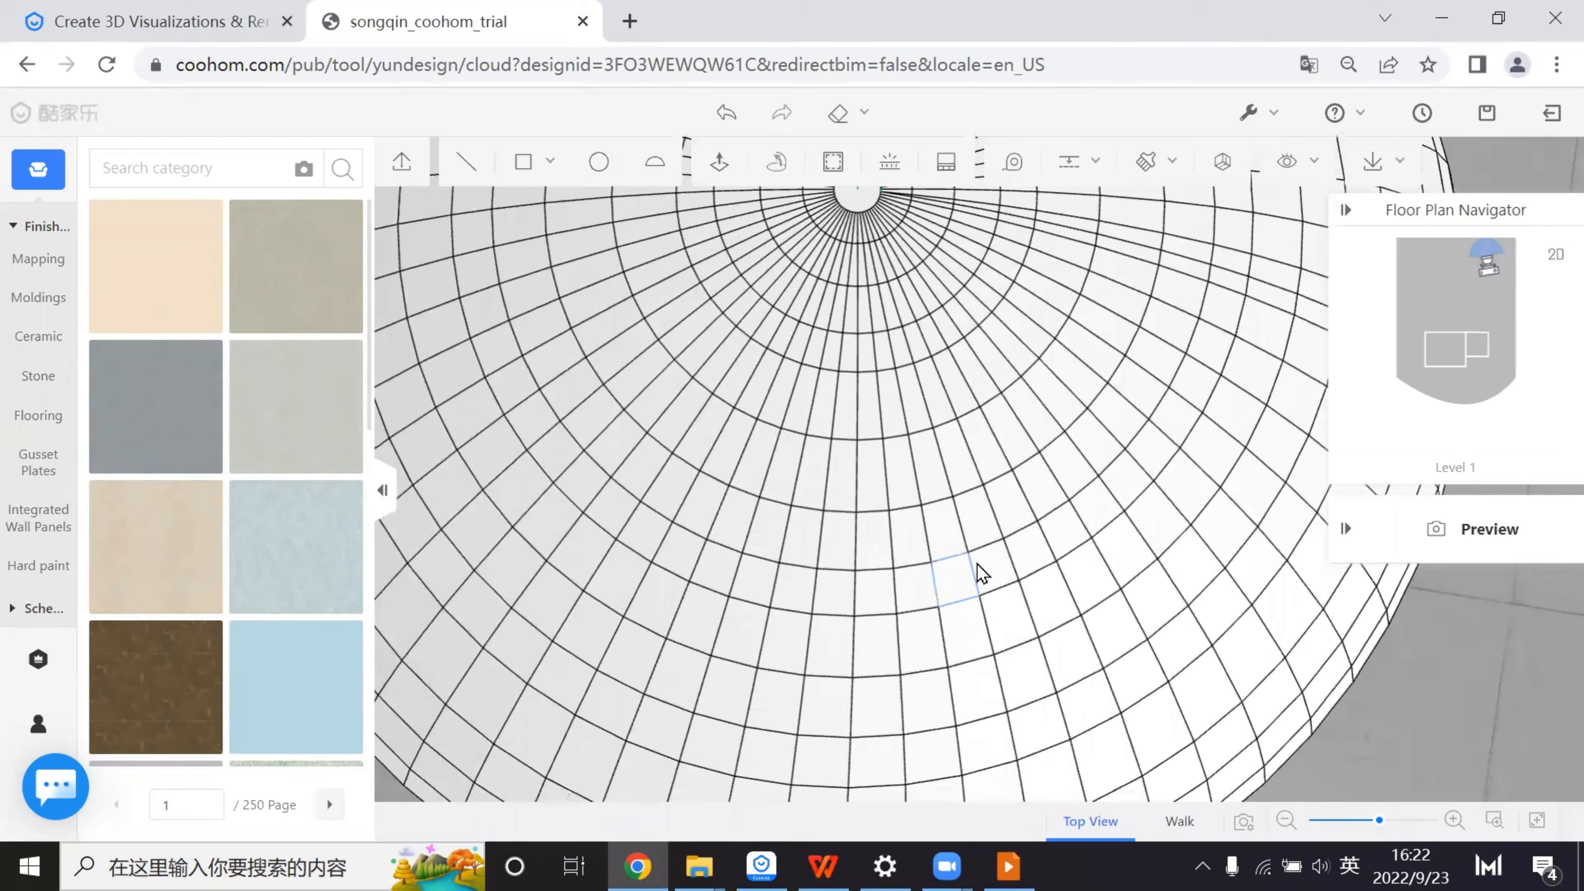
pyautogui.scroll(-5, 980, 573)
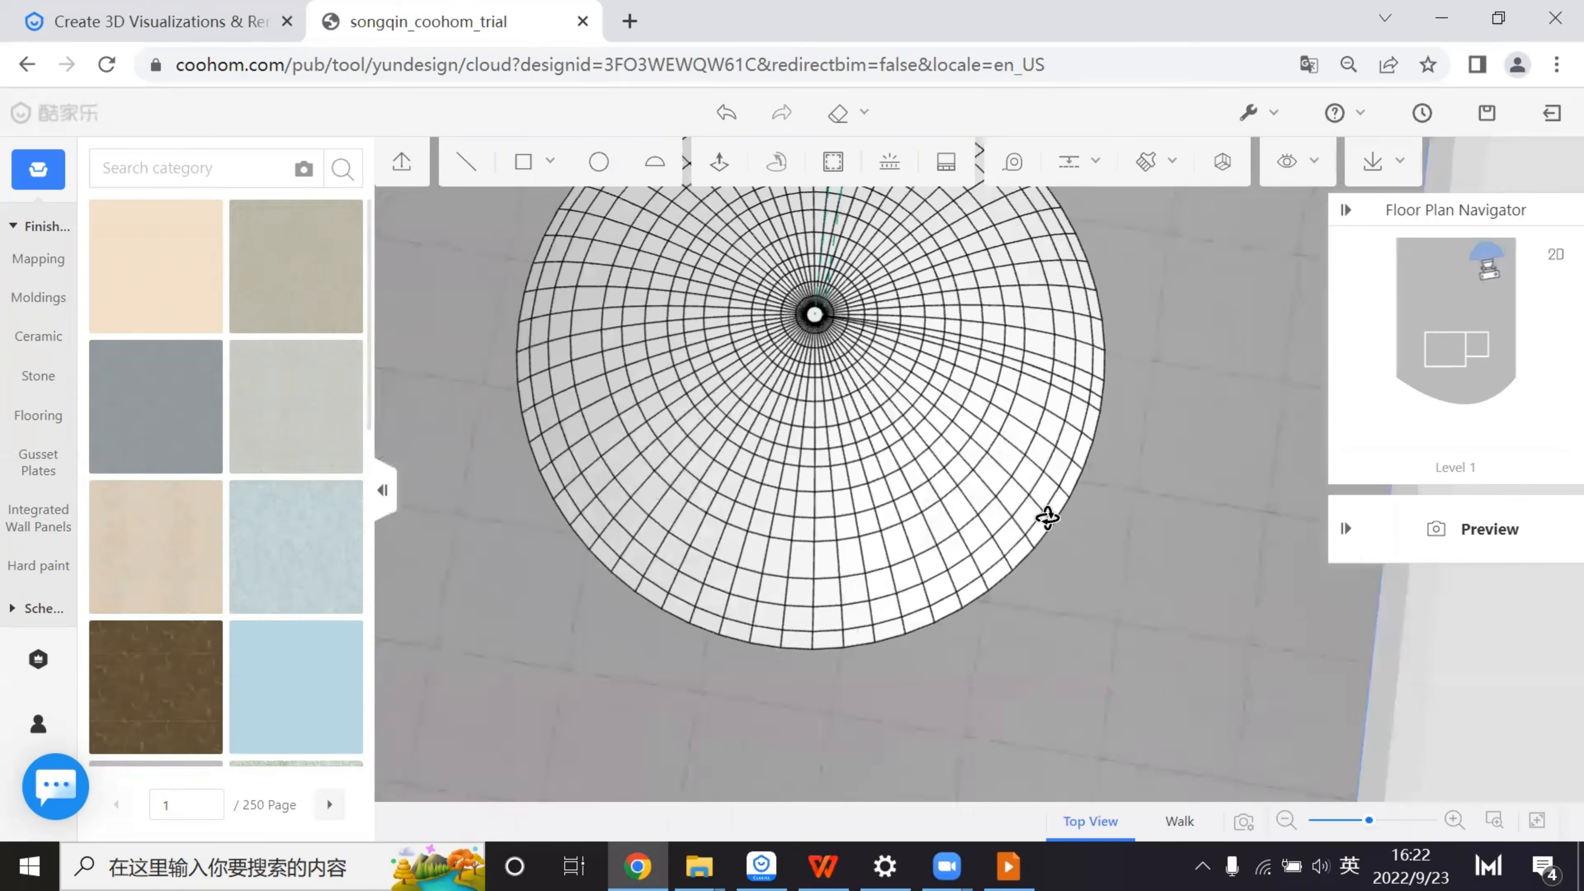
pyautogui.moveTo(1048, 518); pyautogui.dragTo(1202, 560)
pyautogui.scroll(3, 1034, 469)
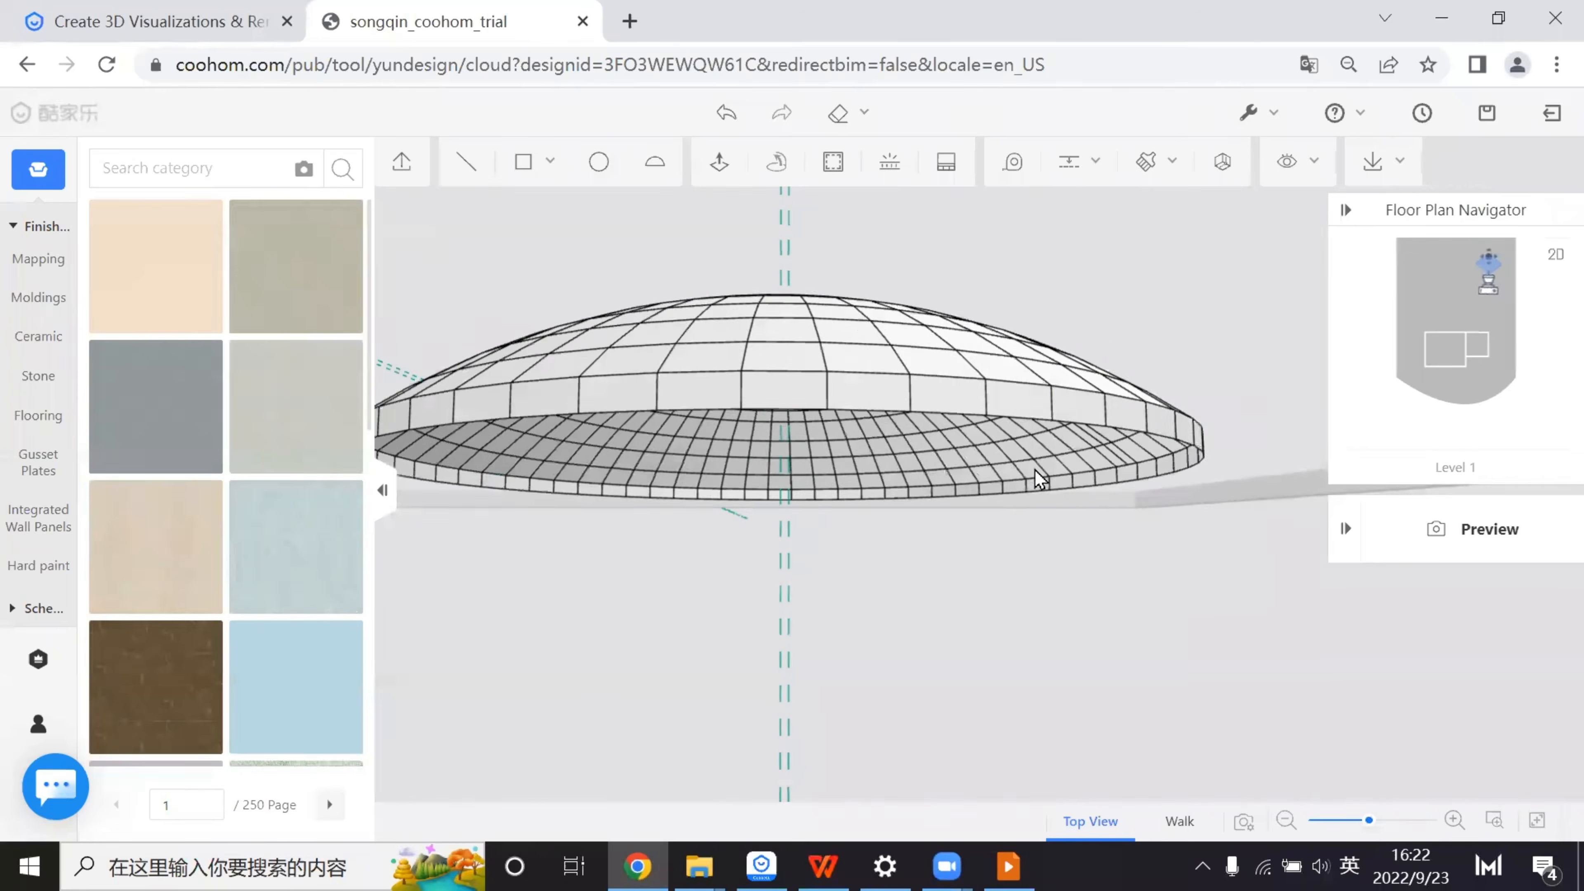
# - Select the whole dome shell and combine all its faces into one group
pyautogui.scroll(-3, 768, 392)
pyautogui.click(707, 389)
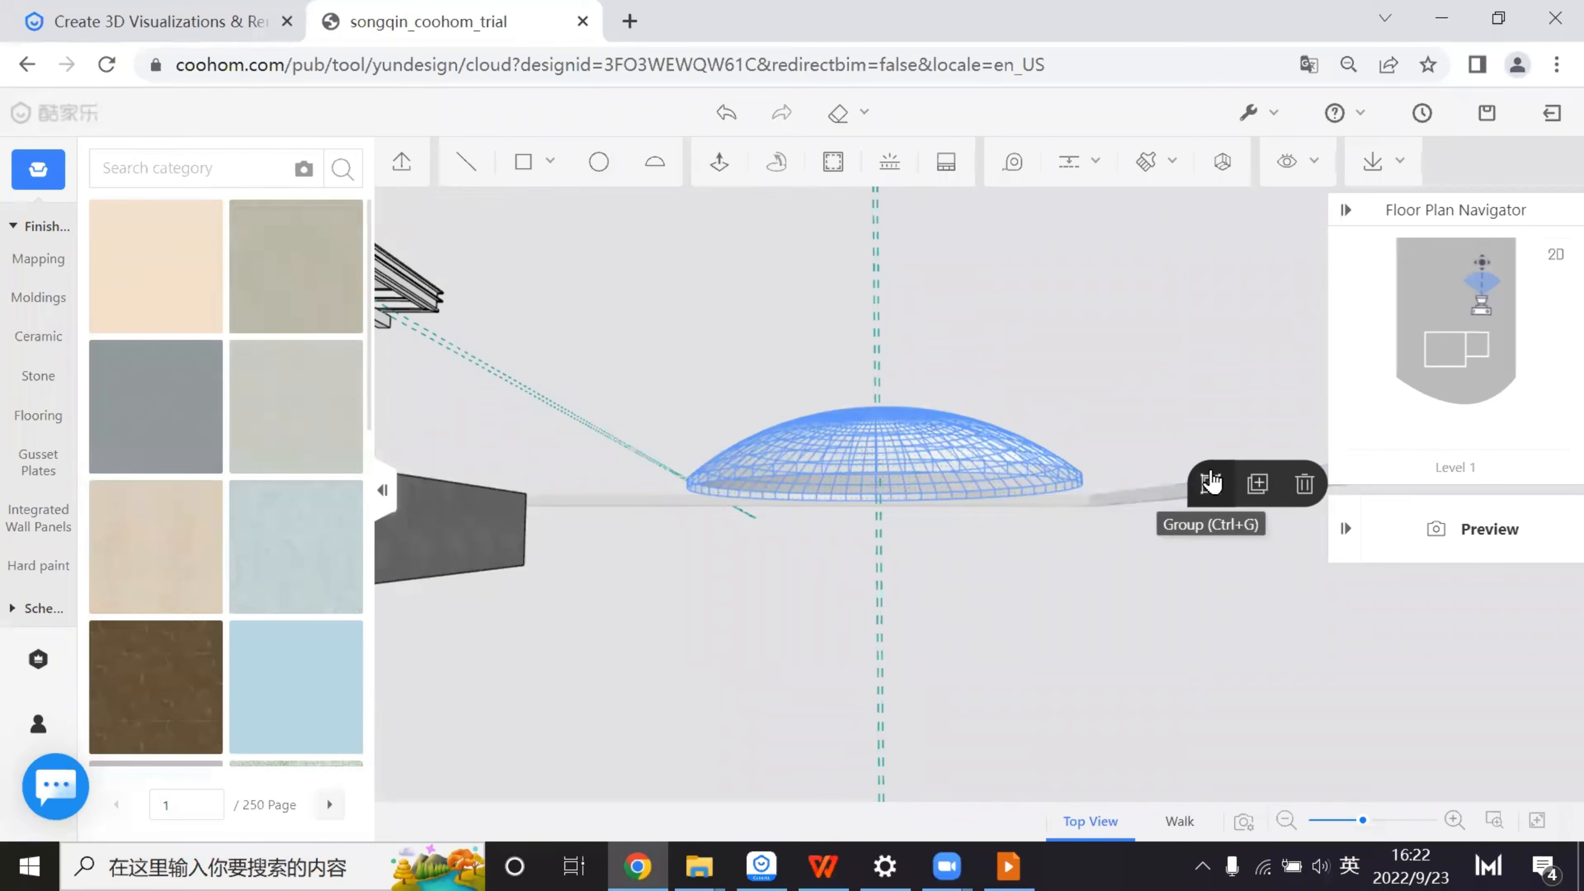
pyautogui.click(933, 453)
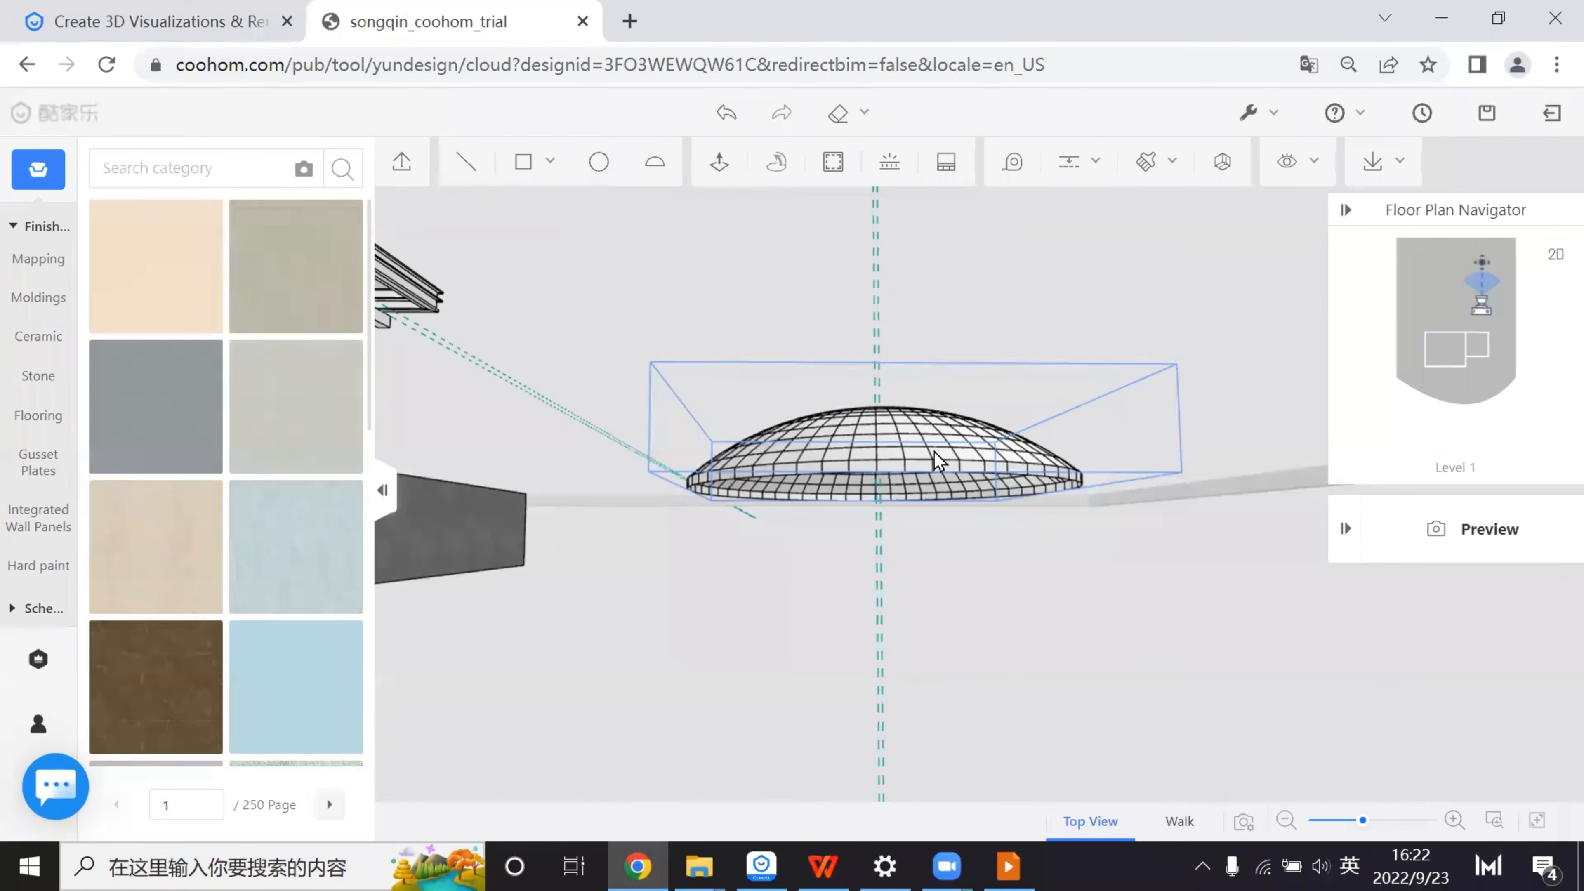
pyautogui.moveTo(1147, 565); pyautogui.dragTo(849, 427)
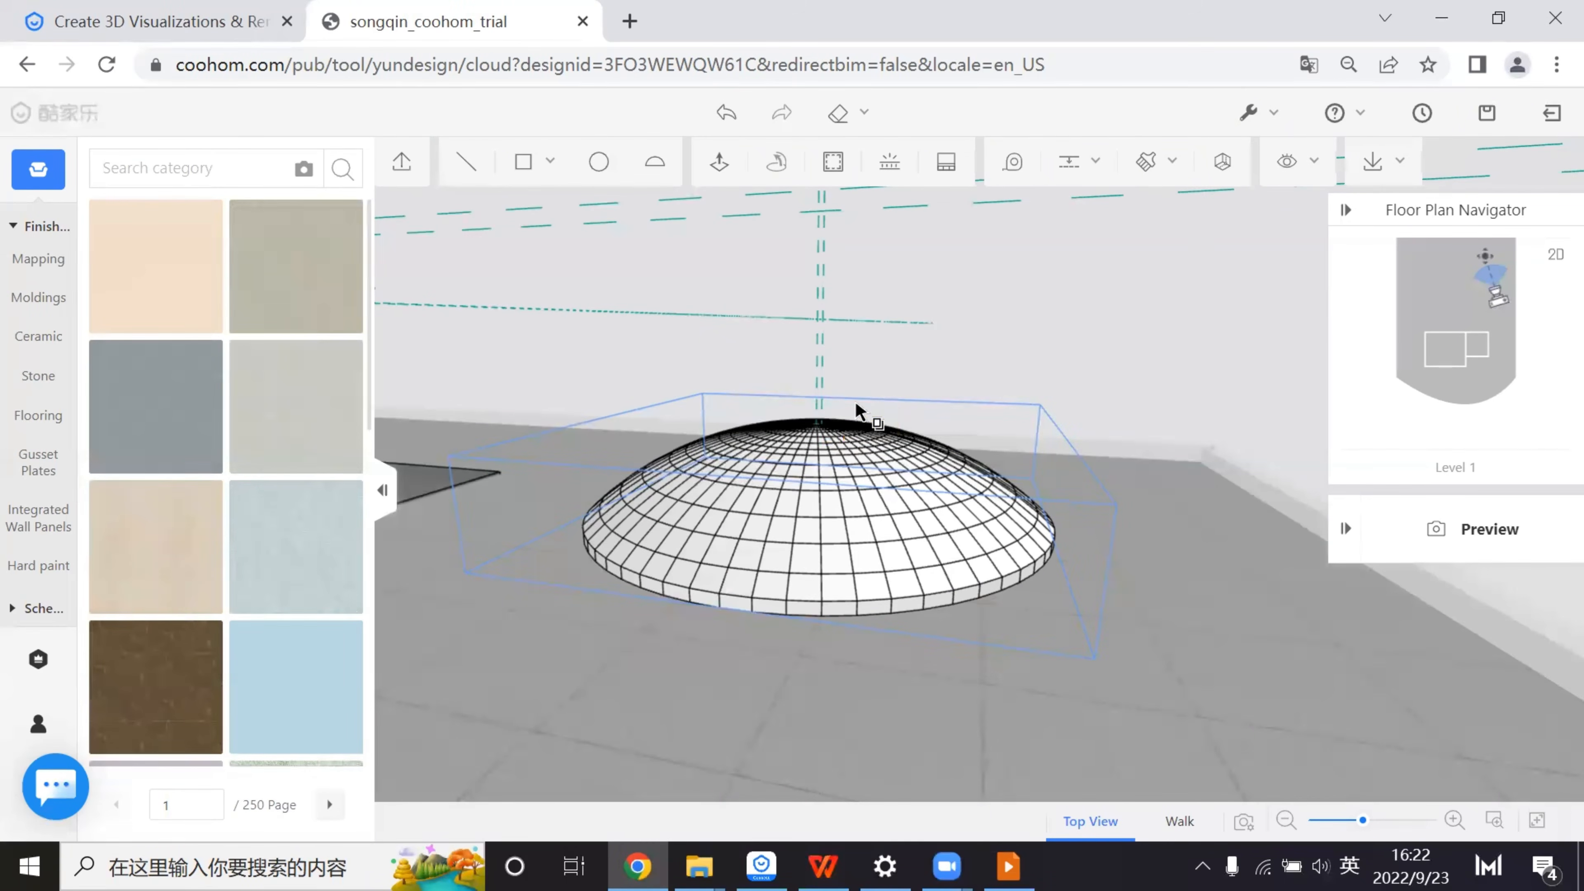
# - Copy the grouped dome straight up along the vertical guide line by a distance of 2300
pyautogui.scroll(4, 856, 404)
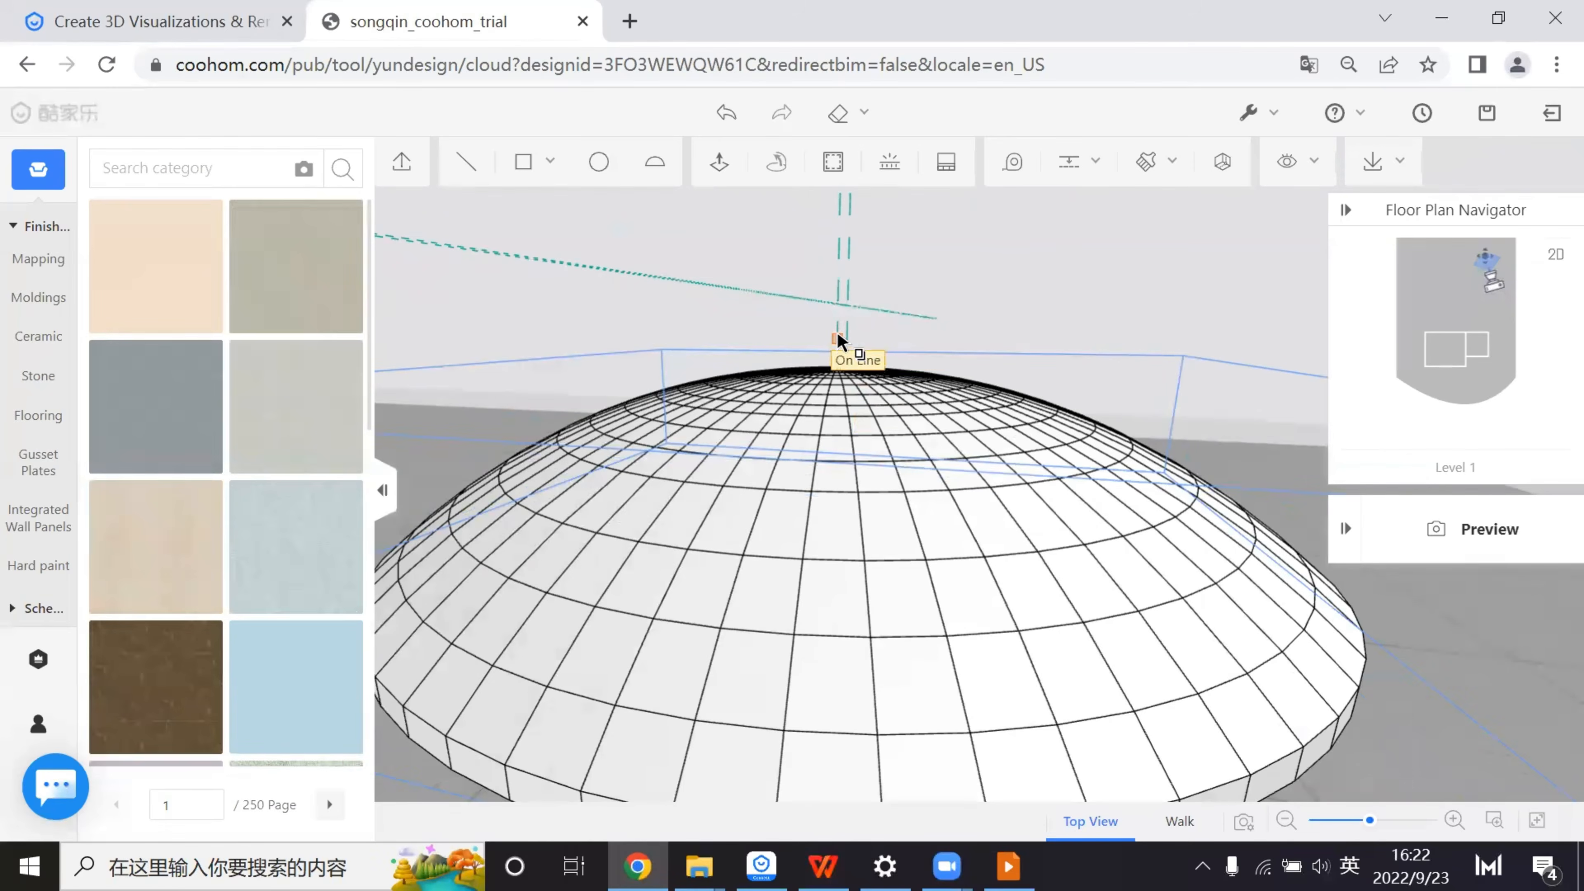
pyautogui.click(837, 340)
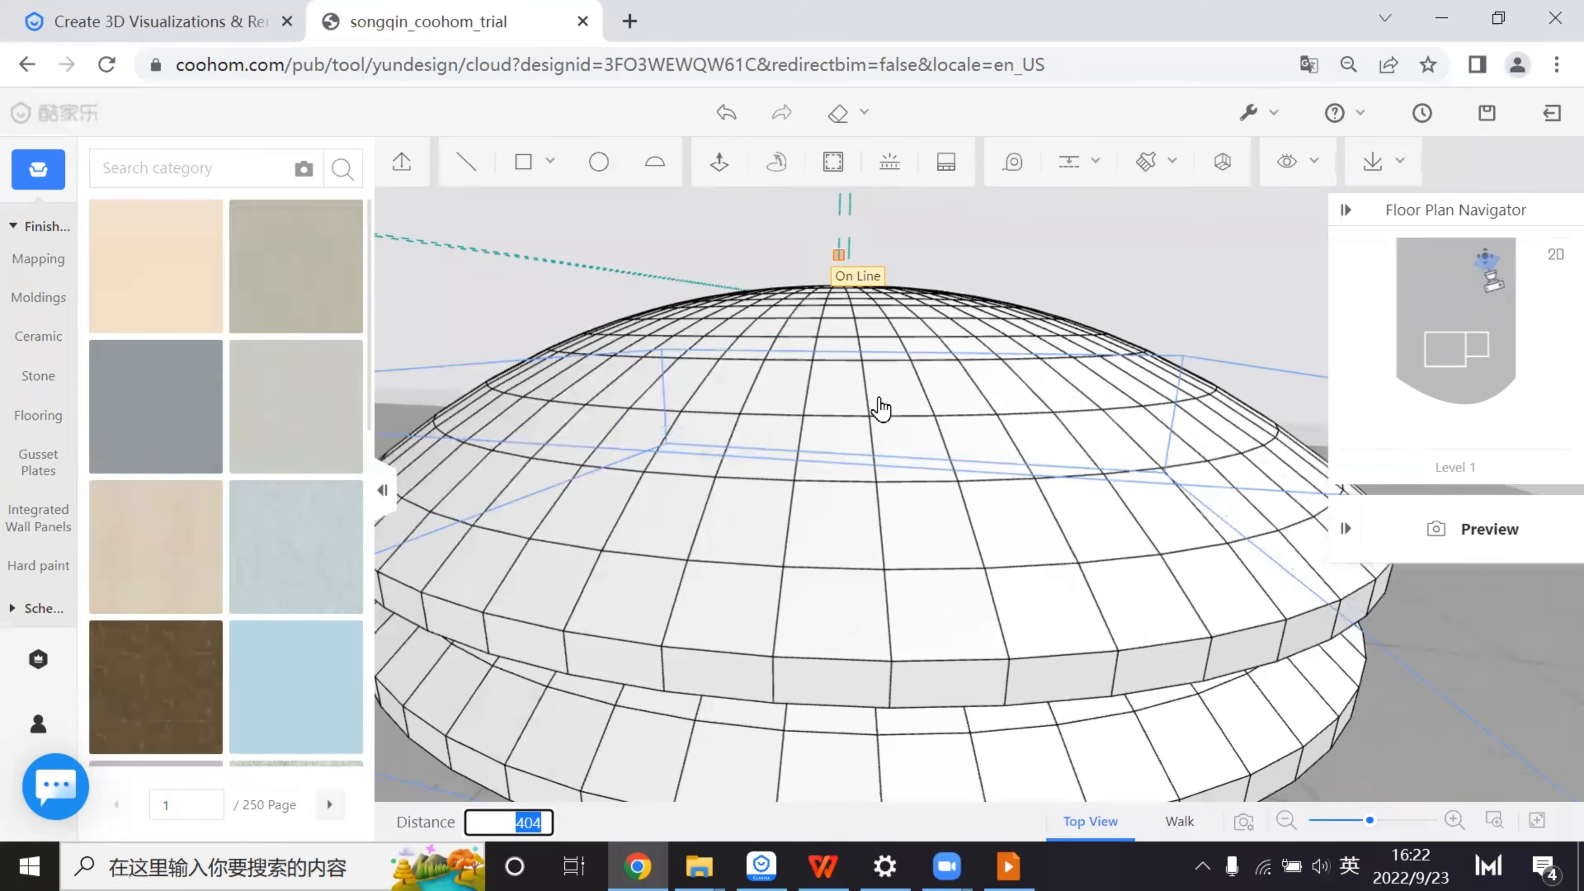
pyautogui.scroll(-5, 881, 409)
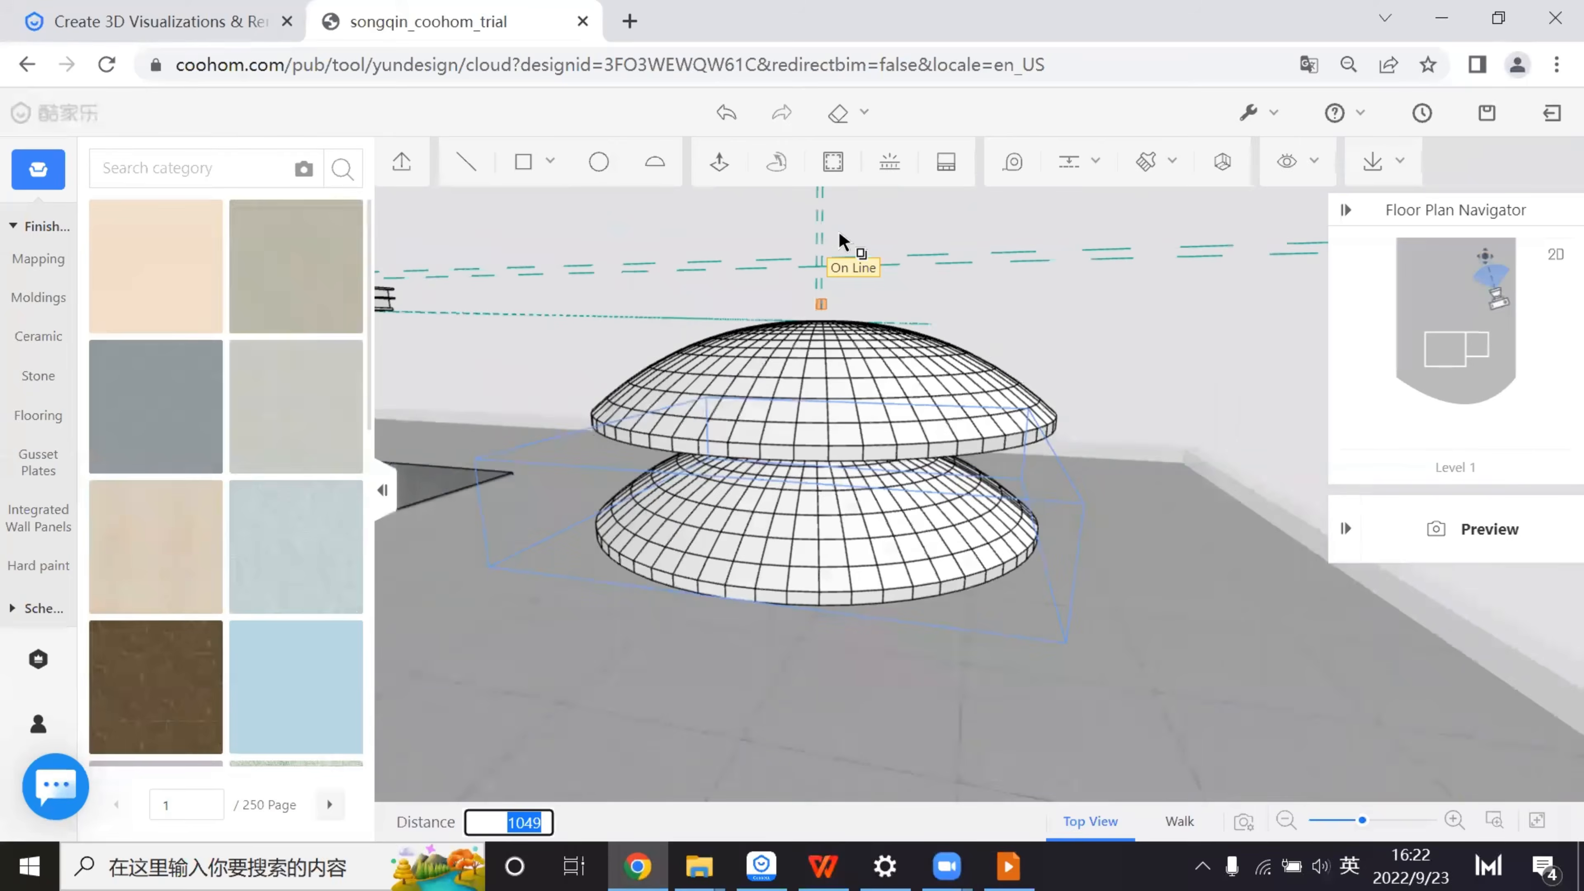
pyautogui.scroll(3, 838, 233)
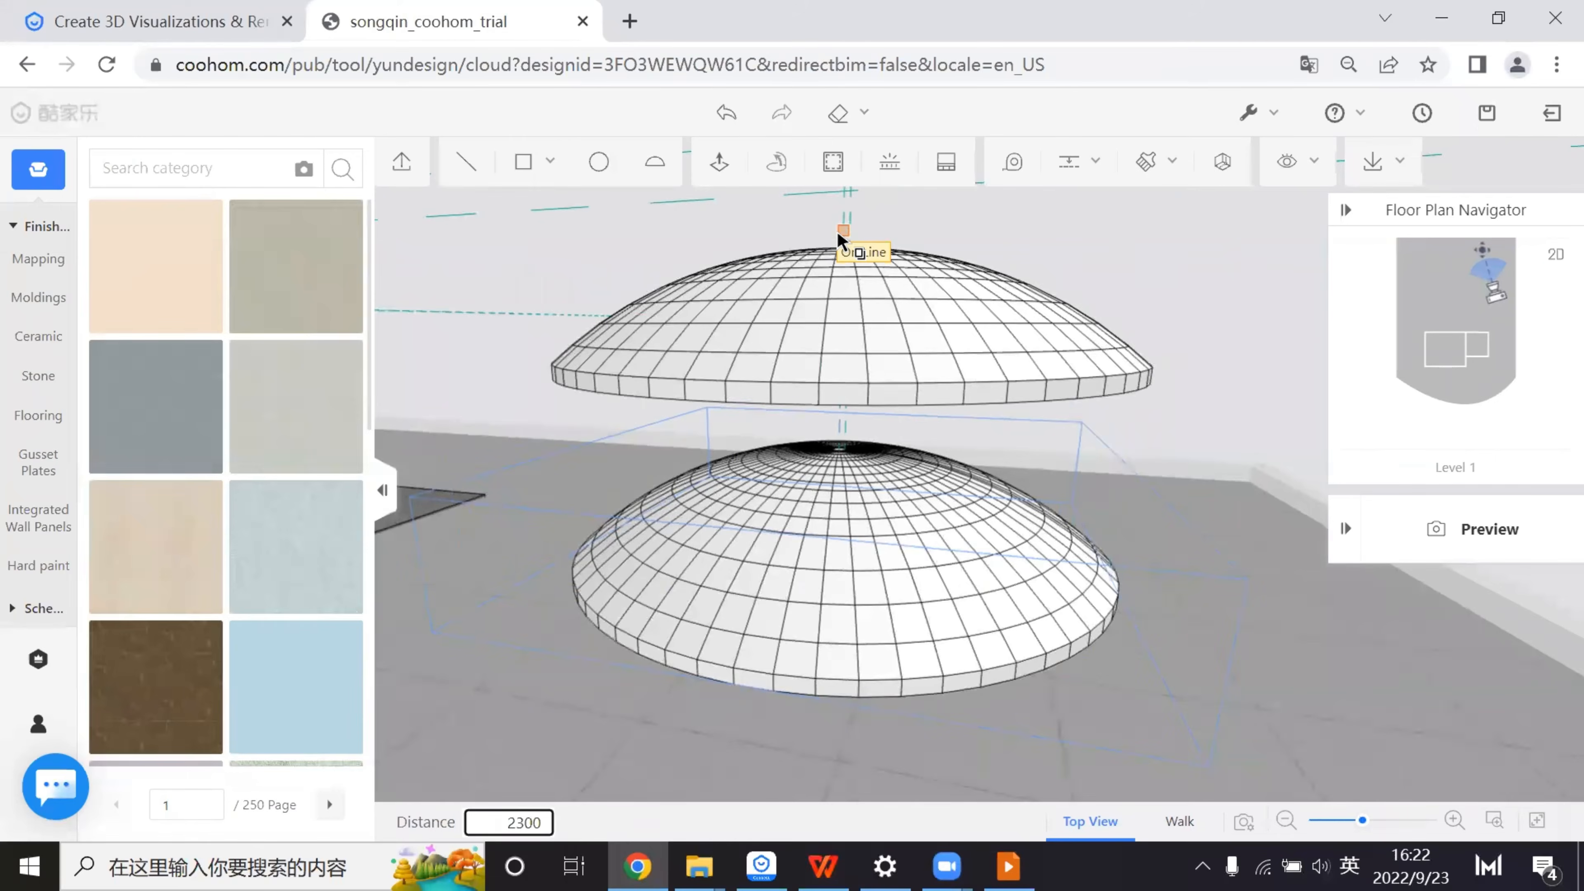
pyautogui.click(838, 233)
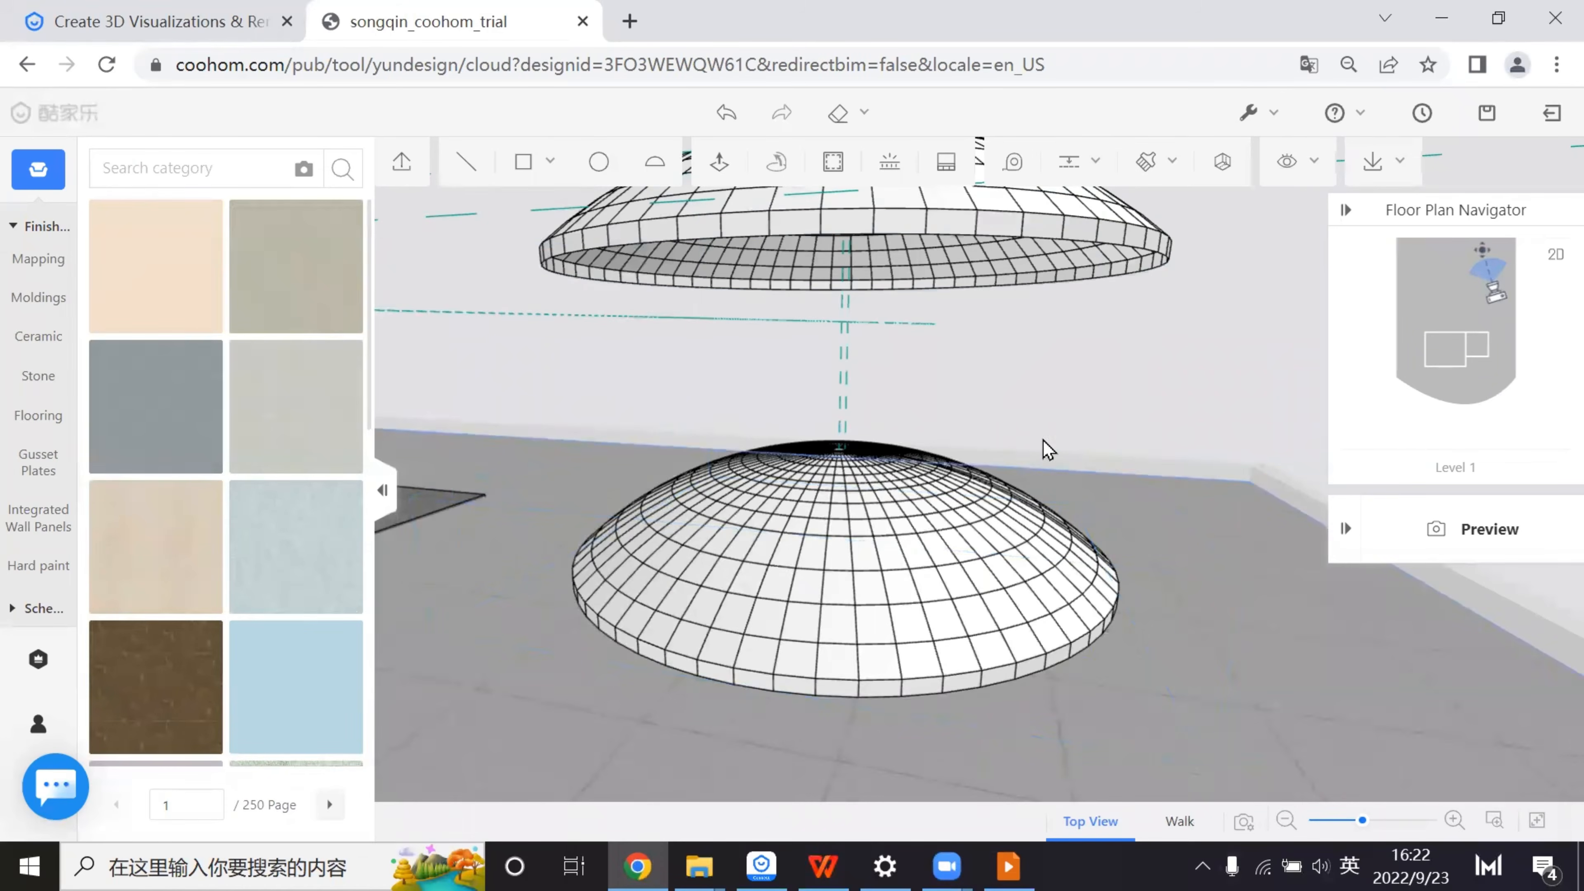
# - Delete the original dome standing on the floor, keeping only the raised copy
pyautogui.scroll(-3, 1130, 437)
pyautogui.moveTo(1135, 439); pyautogui.dragTo(1132, 375)
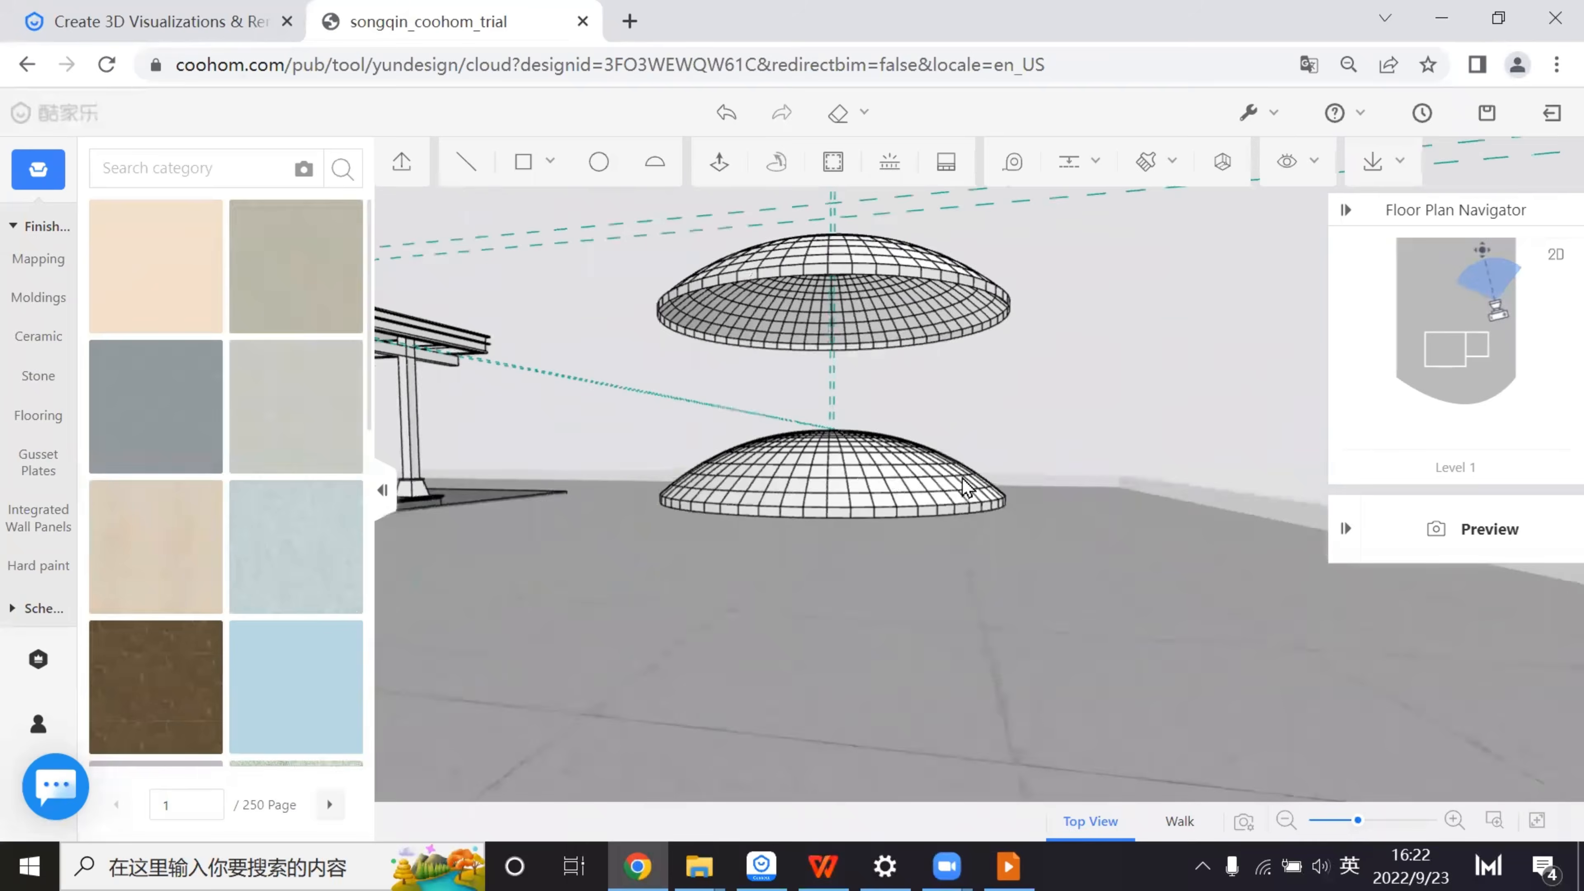
pyautogui.click(941, 483)
pyautogui.scroll(5, 1023, 437)
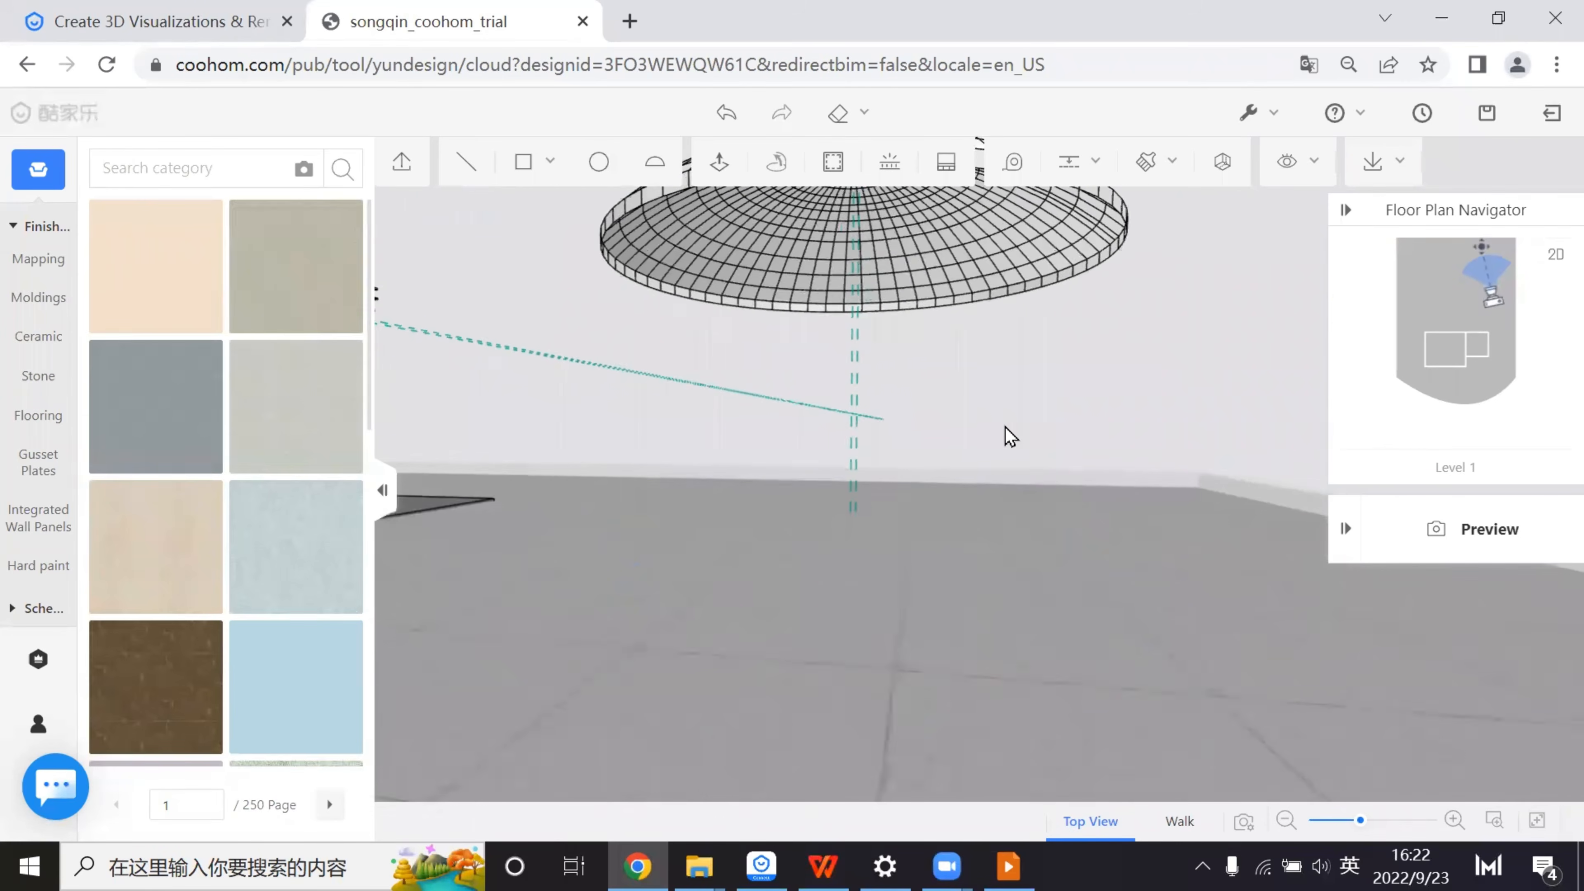
pyautogui.moveTo(997, 466); pyautogui.dragTo(915, 451)
pyautogui.scroll(2, 933, 456)
pyautogui.press('e')
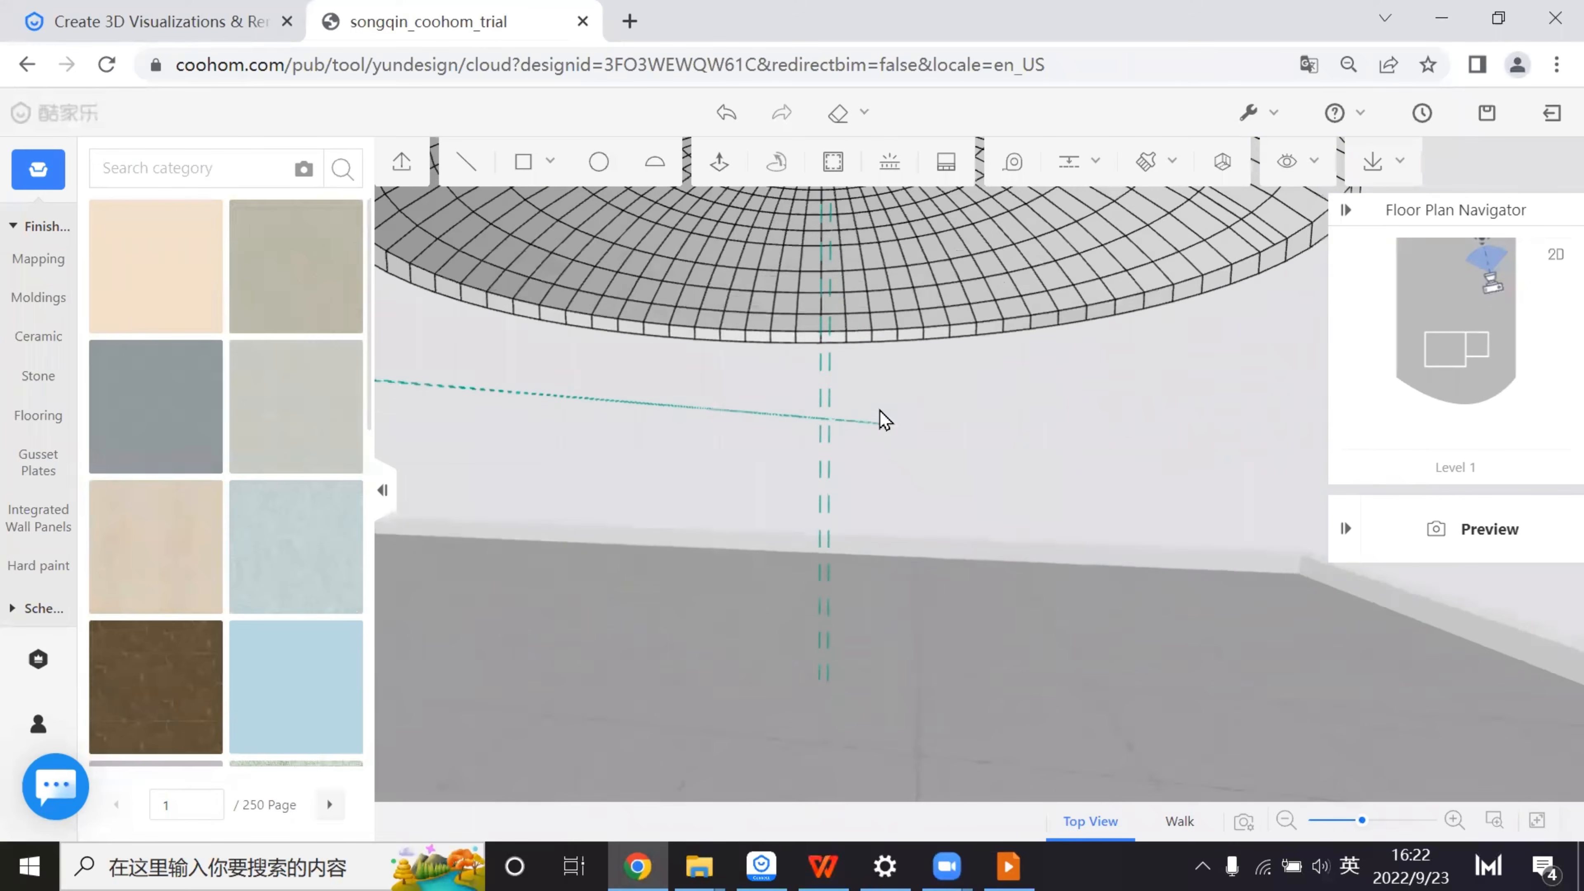
pyautogui.press('s')
pyautogui.click(472, 165)
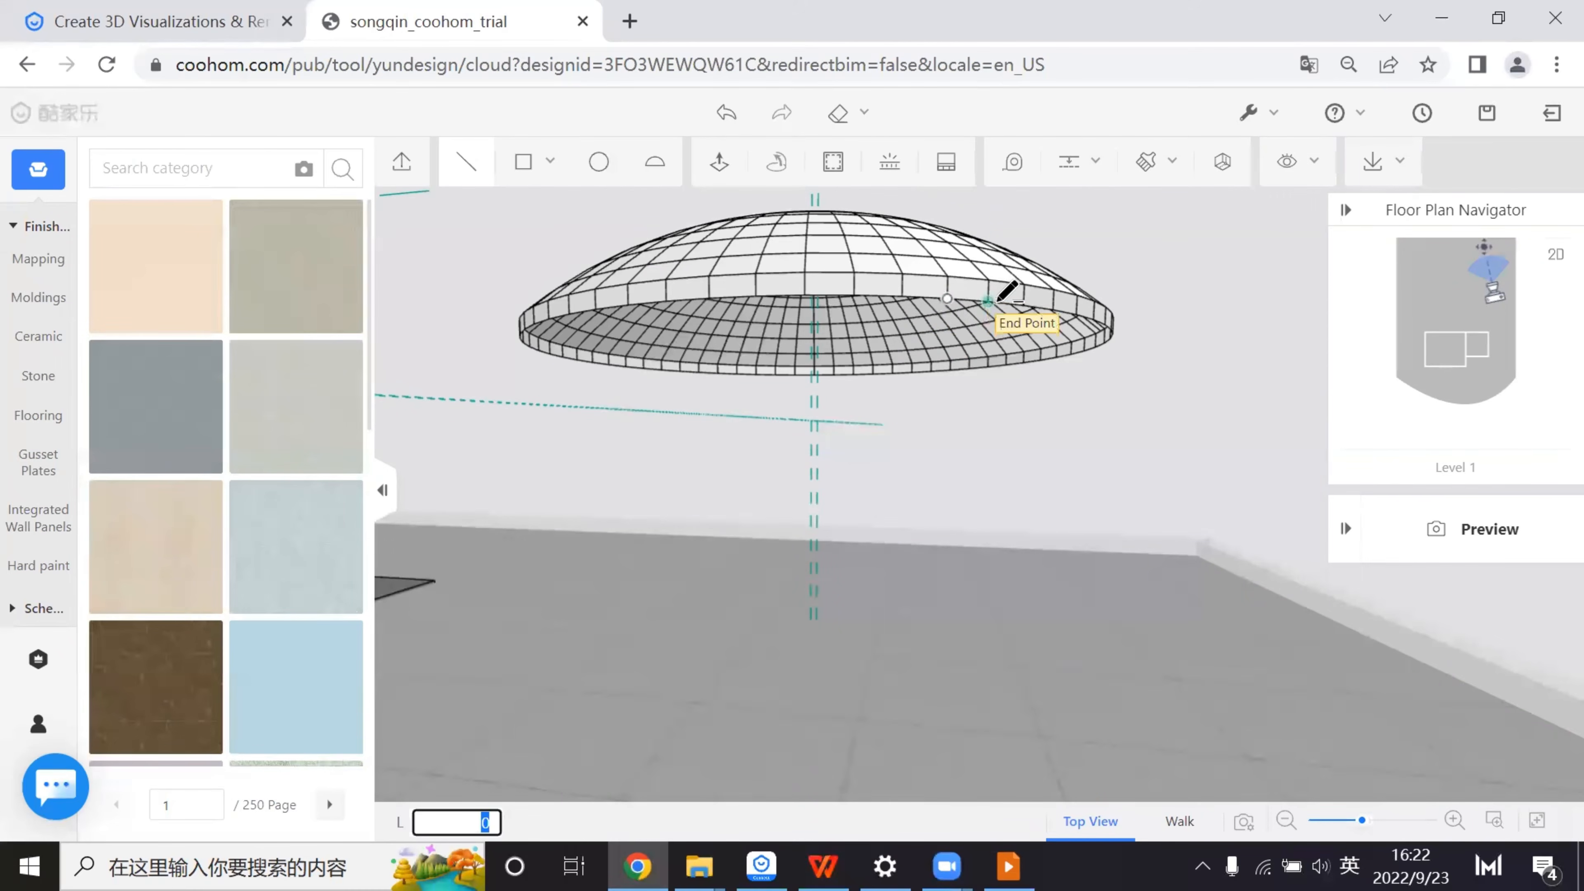
pyautogui.press('w')
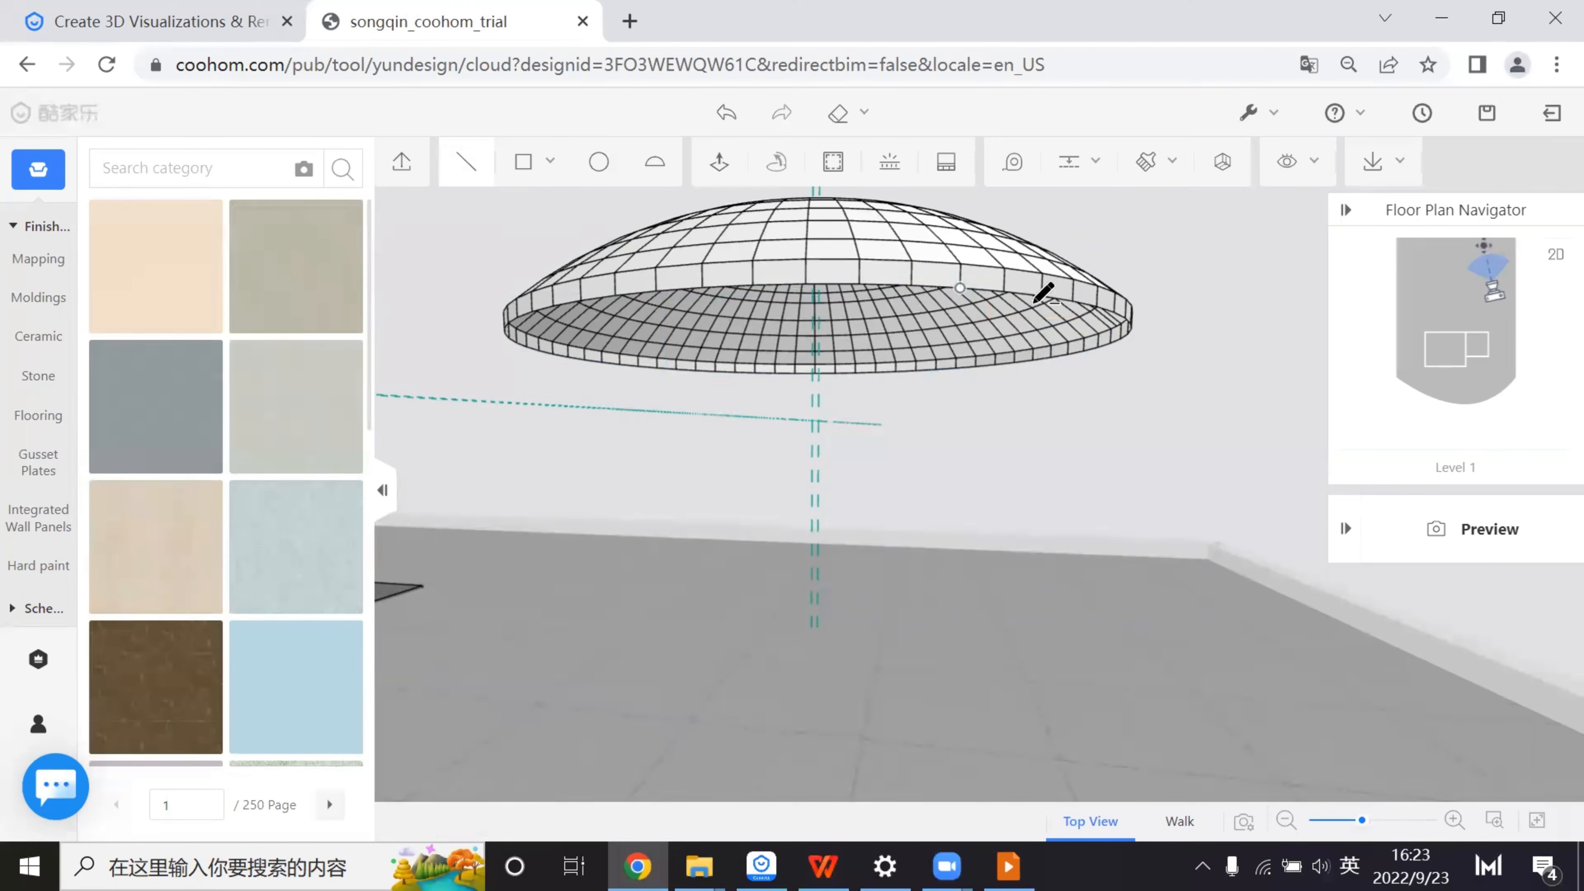
pyautogui.press('w')
pyautogui.moveTo(1088, 418)
pyautogui.mouseDown(button='right')
pyautogui.moveTo(1045, 436)
pyautogui.moveTo(1066, 427)
pyautogui.mouseUp(button='right')
pyautogui.press('Escape')
# - Try to close the raised dome's open underside by tracing a line along end points of its lower rim
pyautogui.moveTo(1078, 416)
pyautogui.mouseDown()
pyautogui.moveTo(744, 338)
pyautogui.moveTo(508, 193)
pyautogui.moveTo(784, 316)
pyautogui.mouseUp()
pyautogui.moveTo(784, 316); pyautogui.dragTo(769, 325, button='middle')
pyautogui.click(768, 326)
pyautogui.click(885, 329)
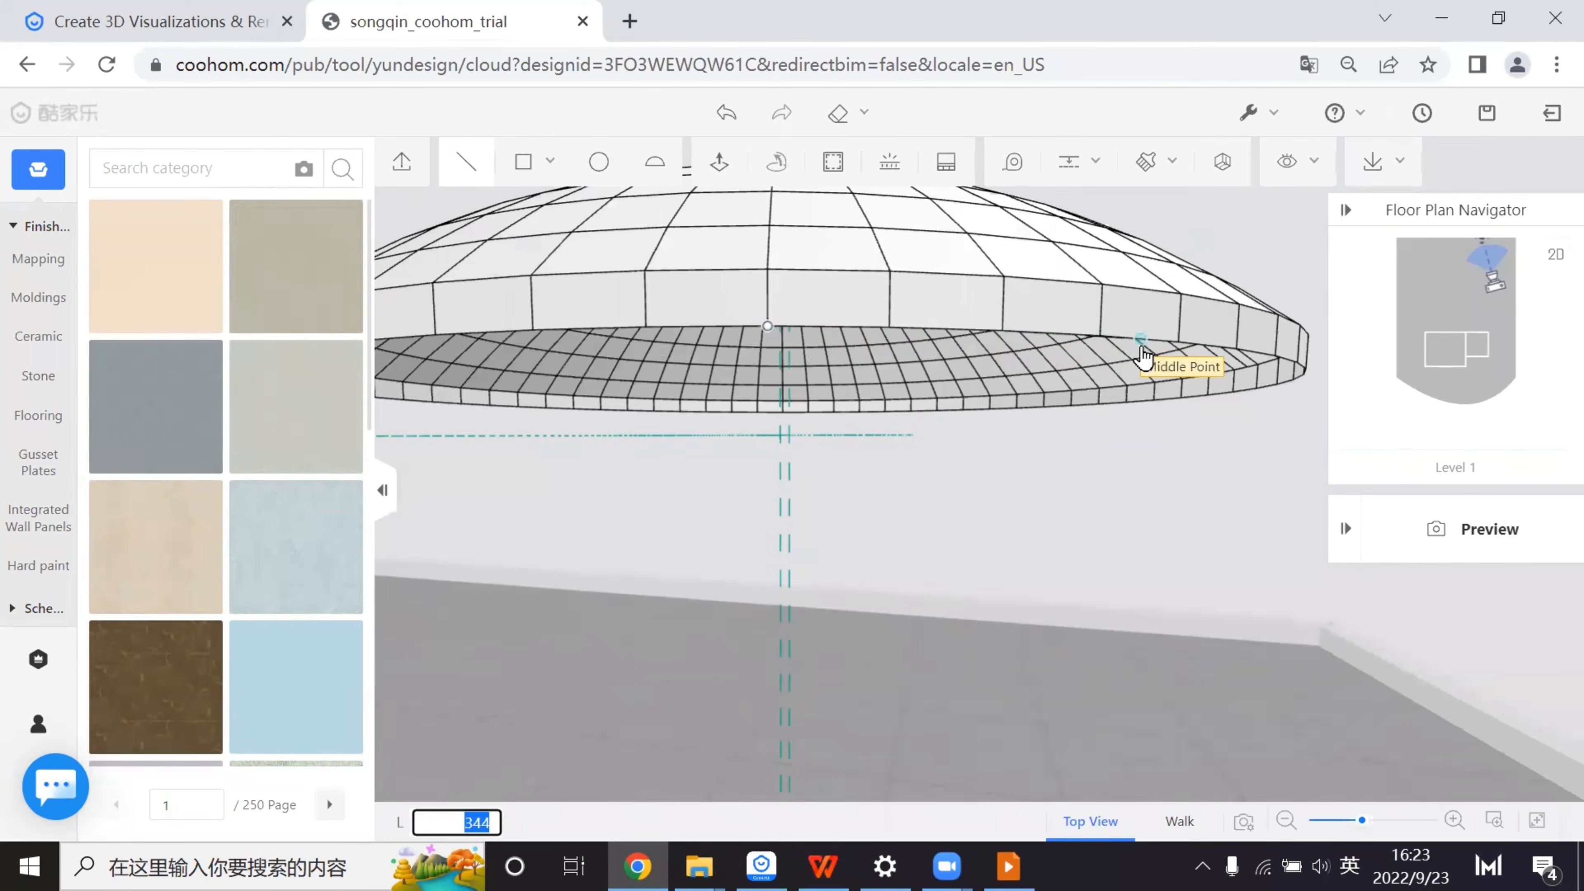
pyautogui.press('Escape')
# - Measure the distance between two end points on the raised dome's lower rim
pyautogui.scroll(-5, 1029, 530)
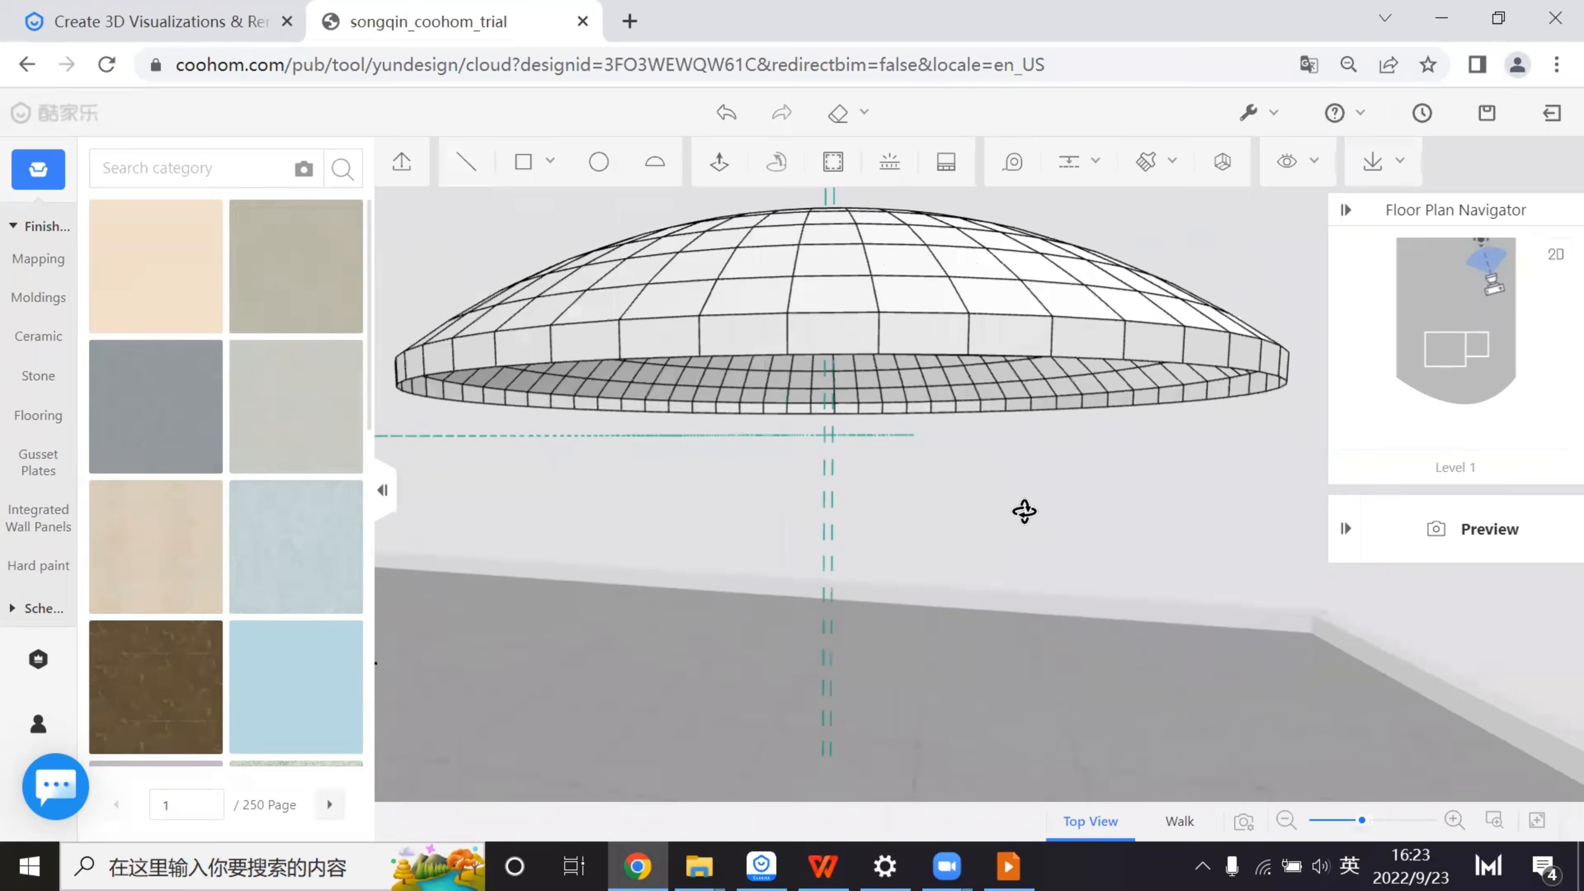
pyautogui.moveTo(1031, 512); pyautogui.dragTo(1025, 518, button='middle')
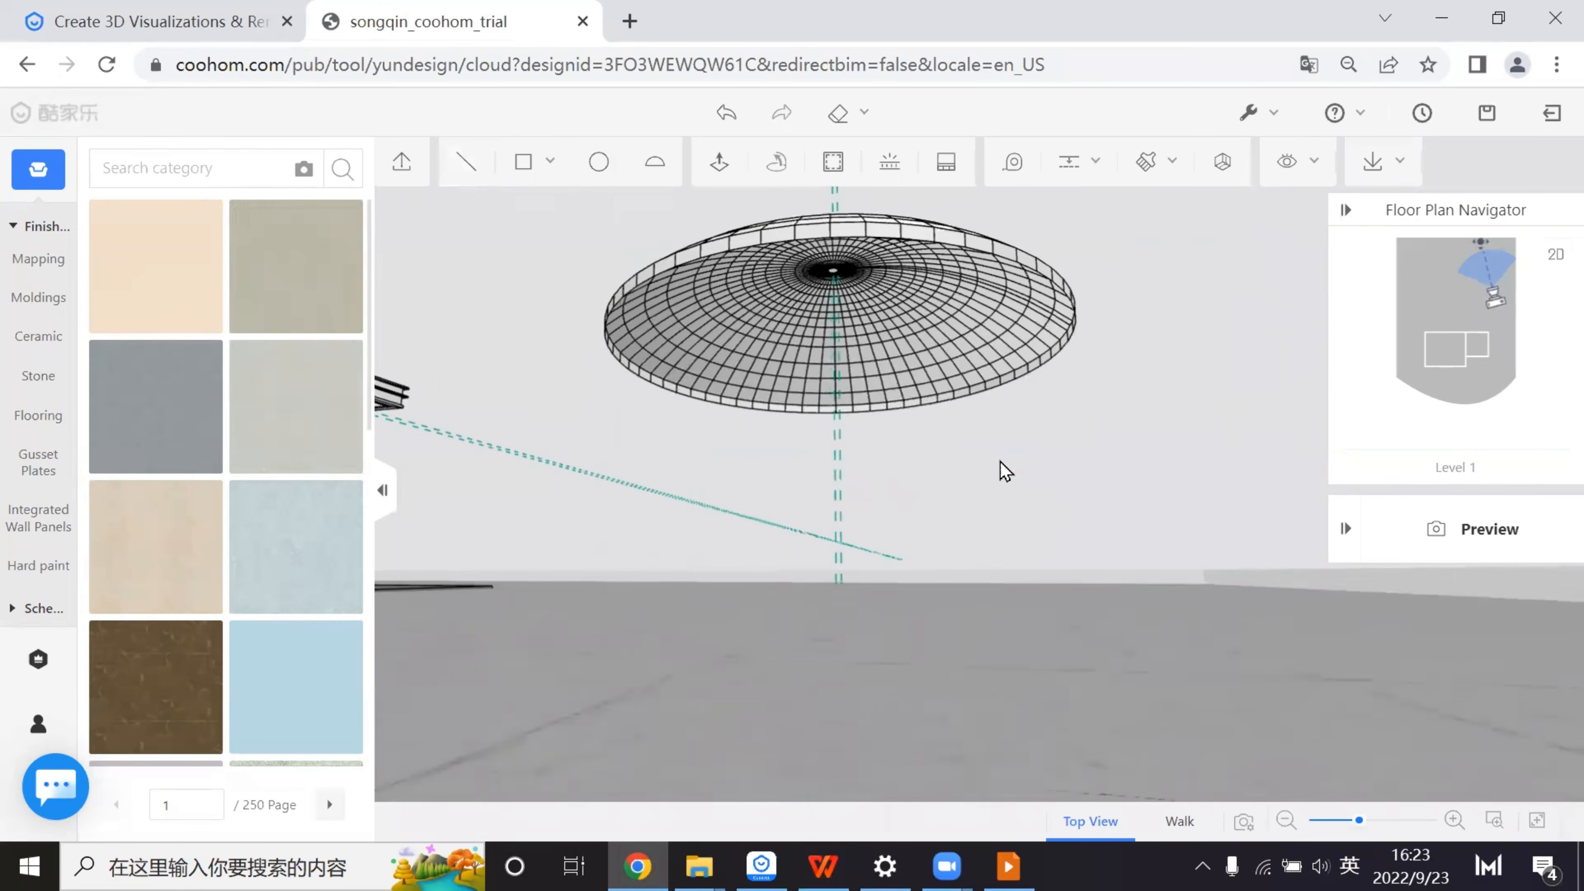
pyautogui.scroll(5, 1010, 344)
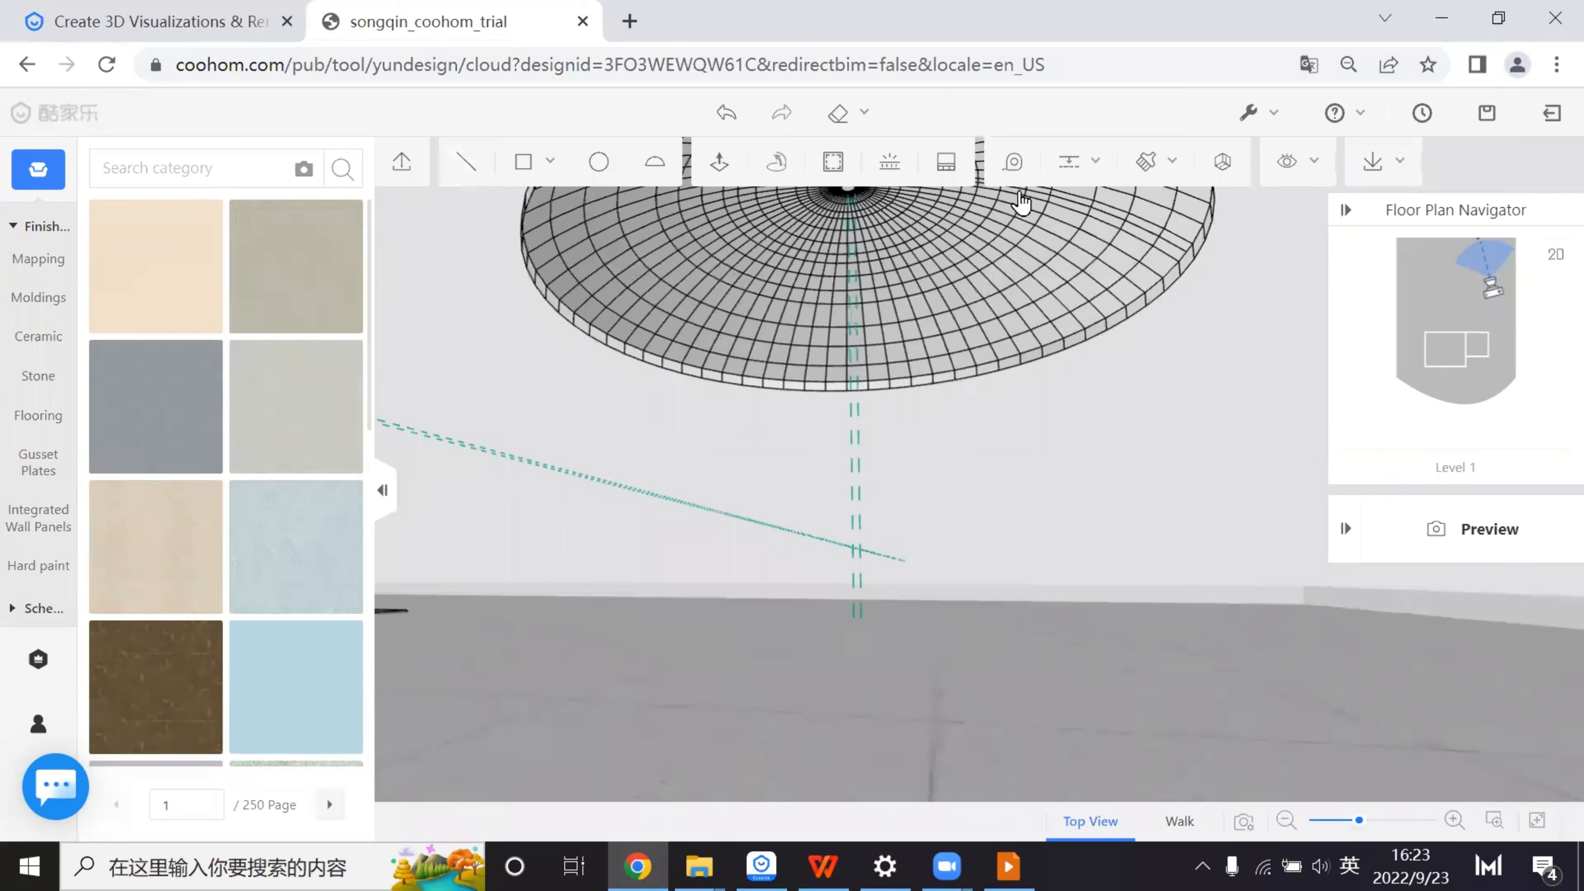
pyautogui.scroll(2, 1017, 259)
pyautogui.scroll(-3, 1006, 259)
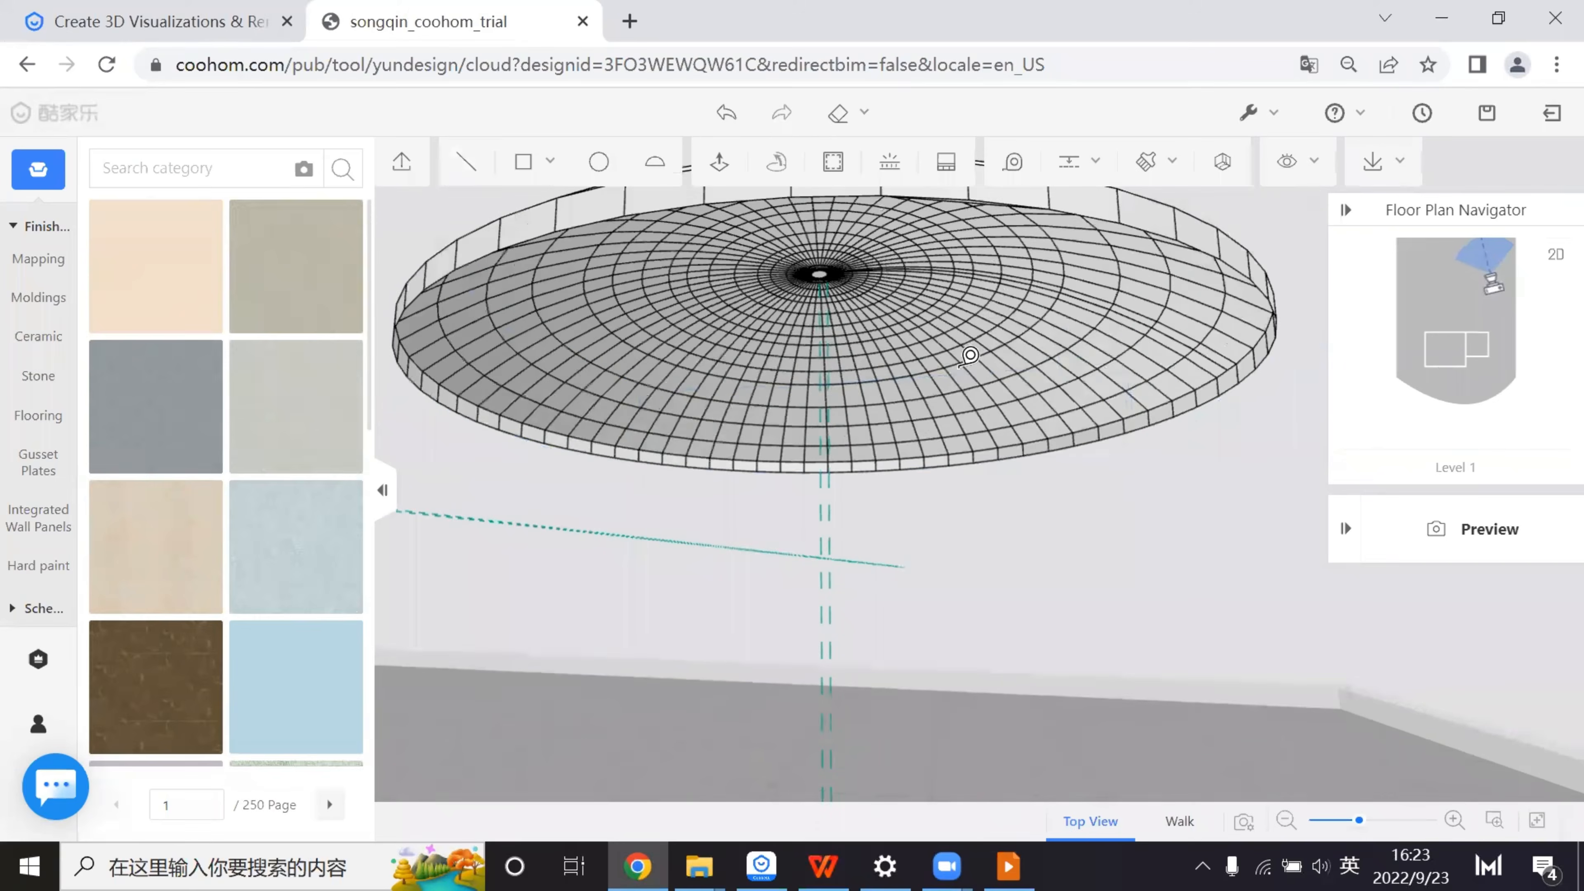
pyautogui.click(996, 280)
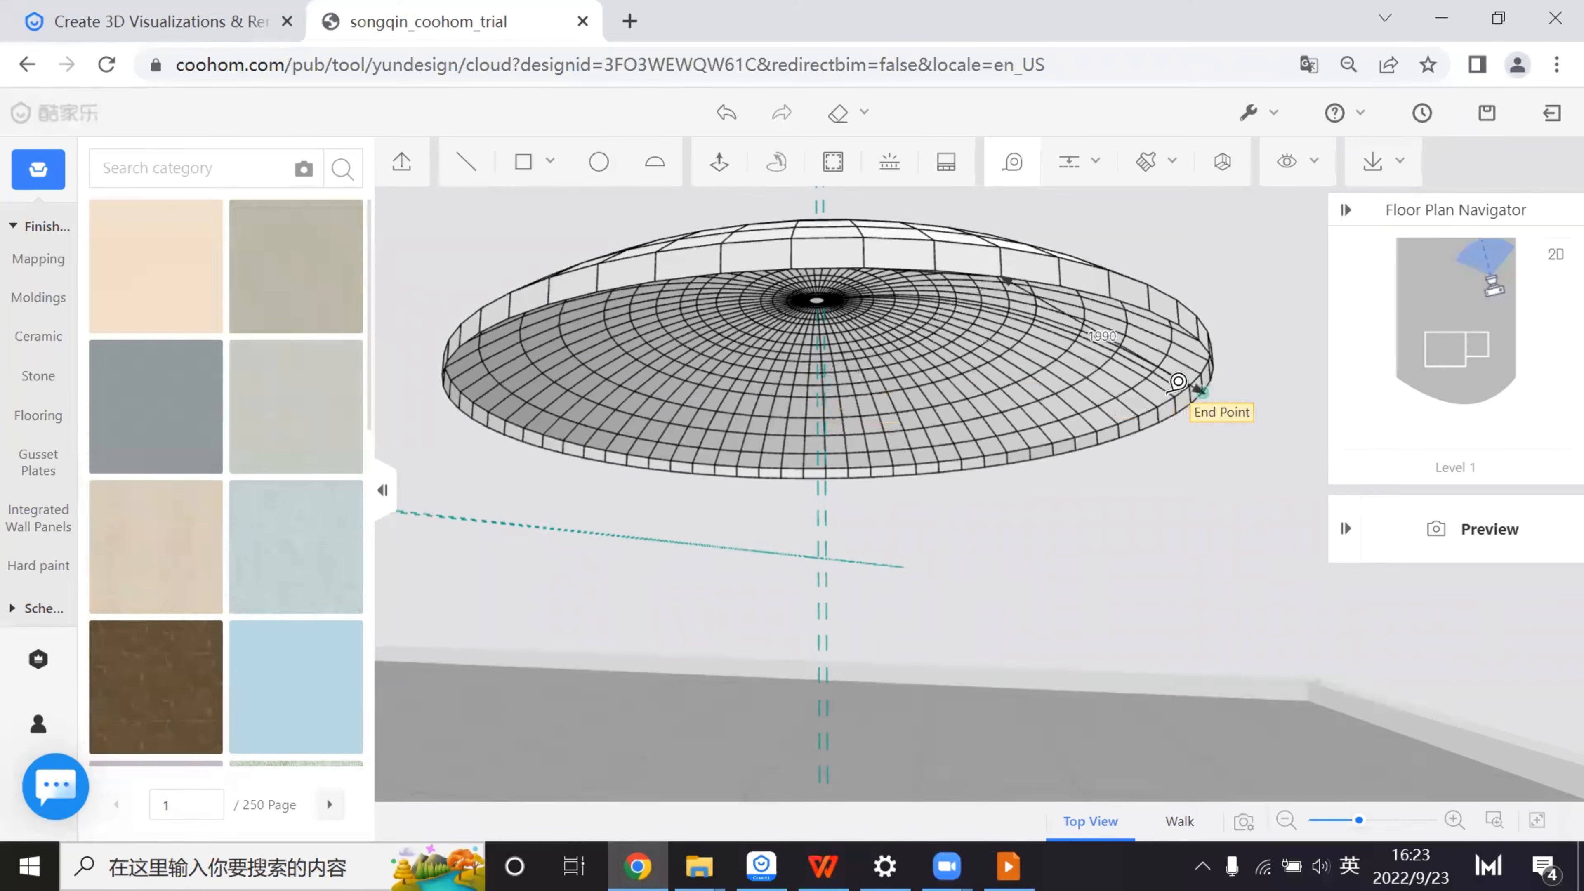
pyautogui.press('Escape')
pyautogui.press('d')
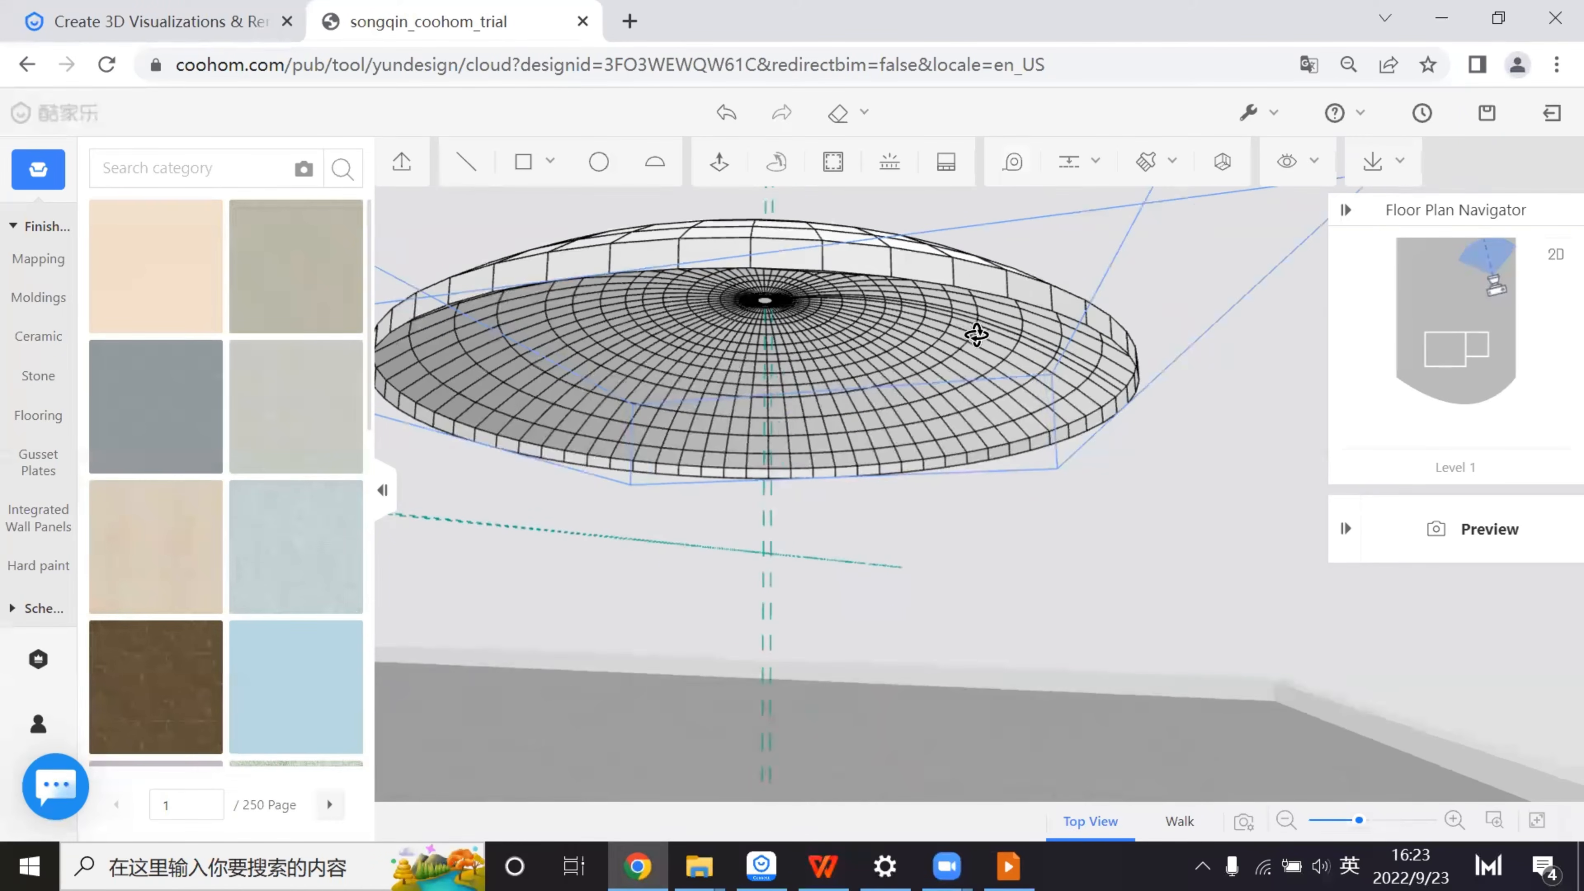
pyautogui.moveTo(977, 335); pyautogui.dragTo(989, 335)
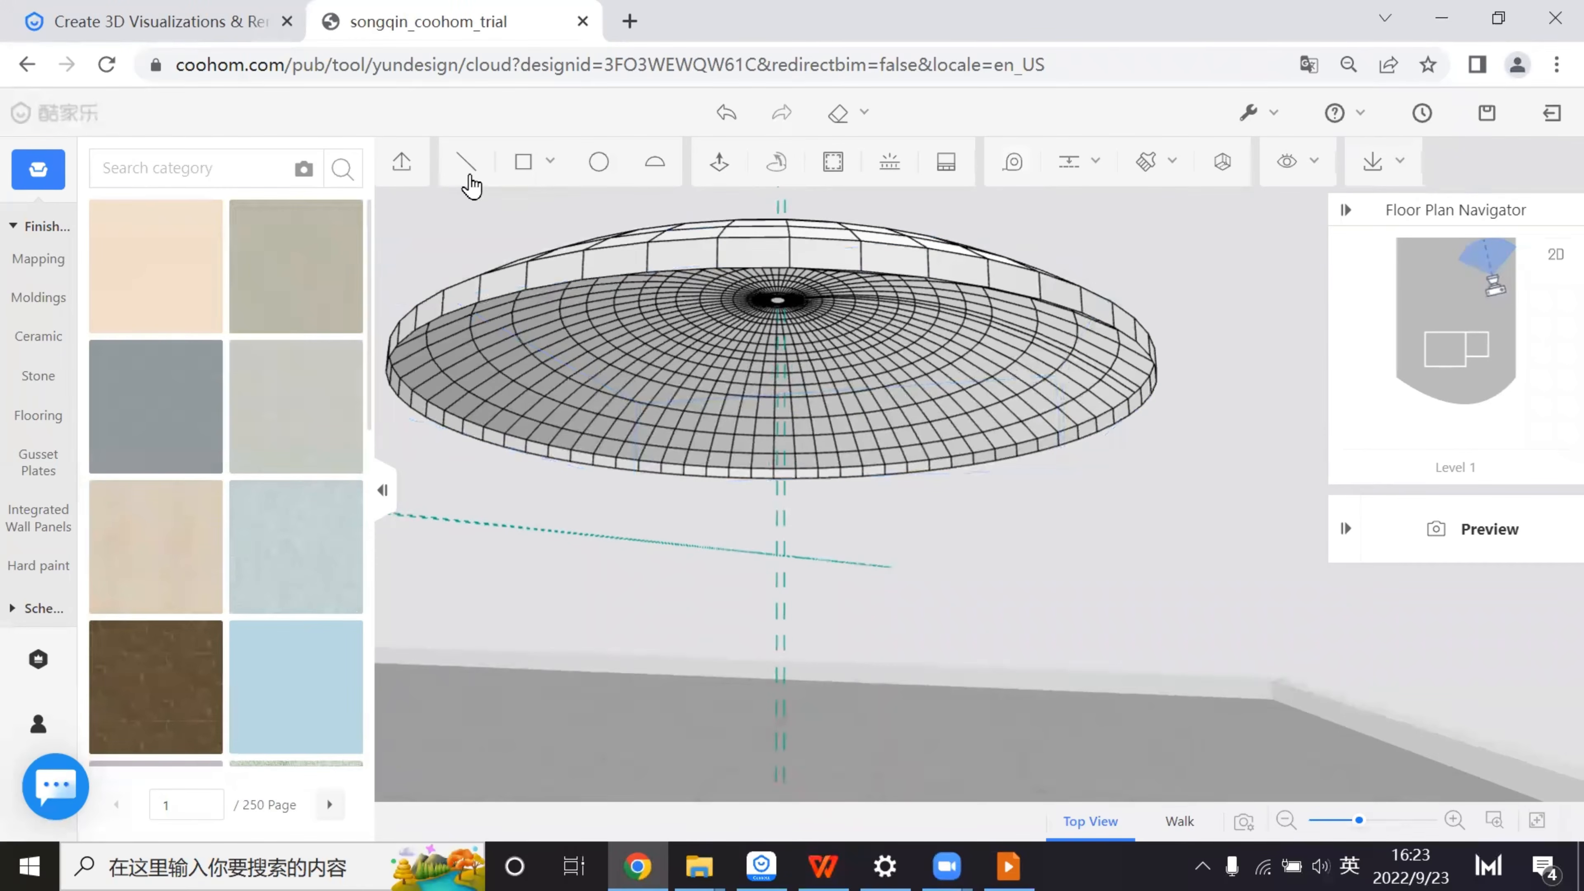
pyautogui.click(789, 267)
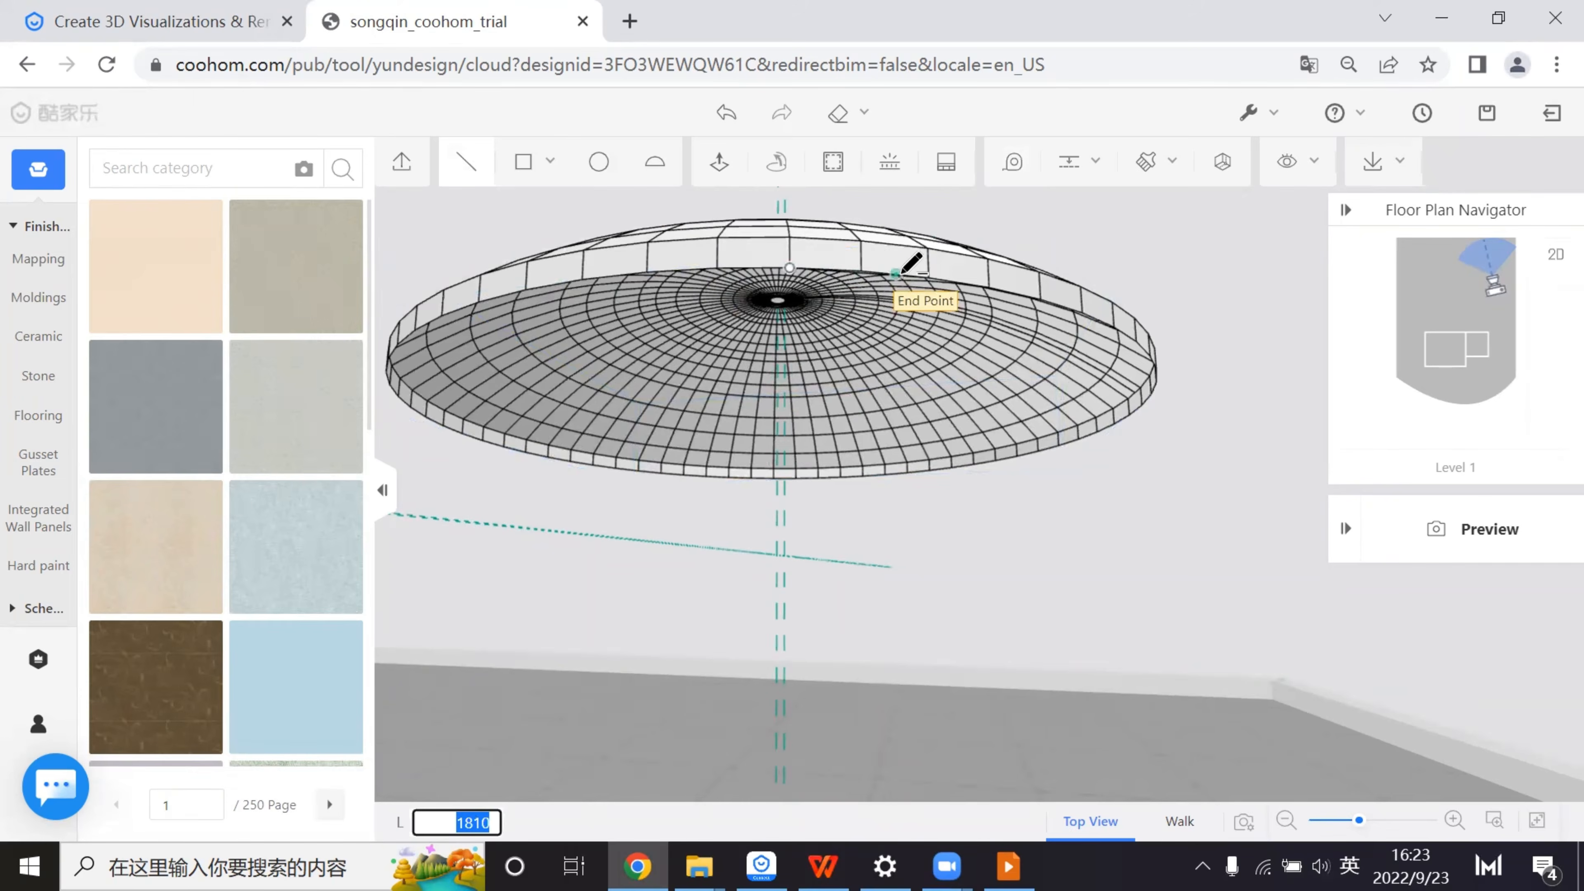
pyautogui.scroll(7, 930, 282)
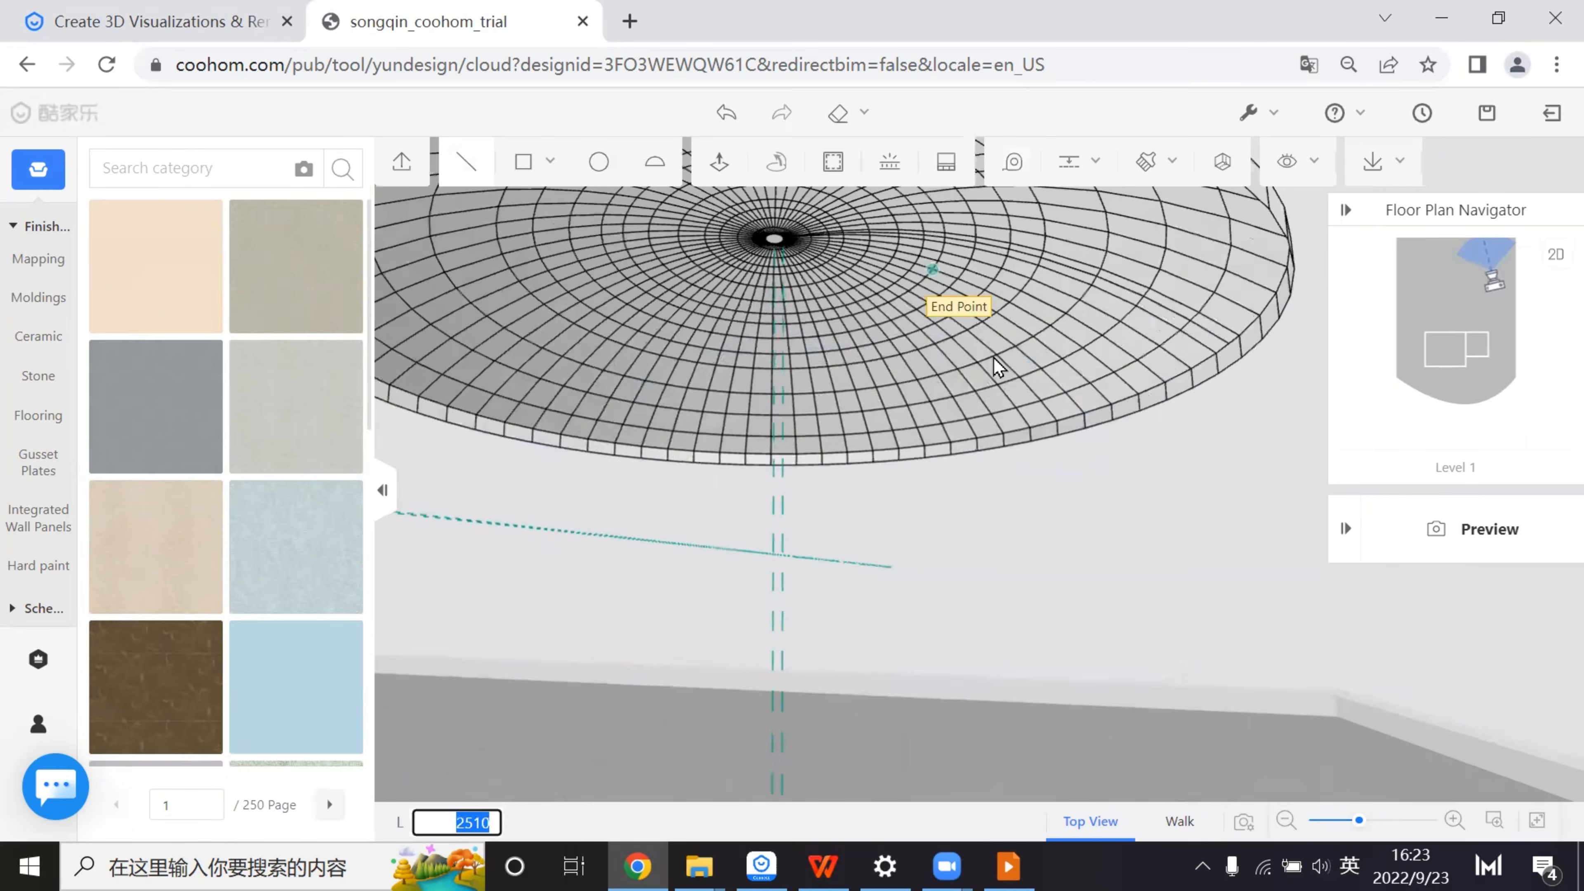
pyautogui.press('Escape')
# - Try to cap the dome's underside by drawing a line between two neighbouring end points on the near side of its rim
pyautogui.press('q')
pyautogui.click(484, 167)
pyautogui.press('q')
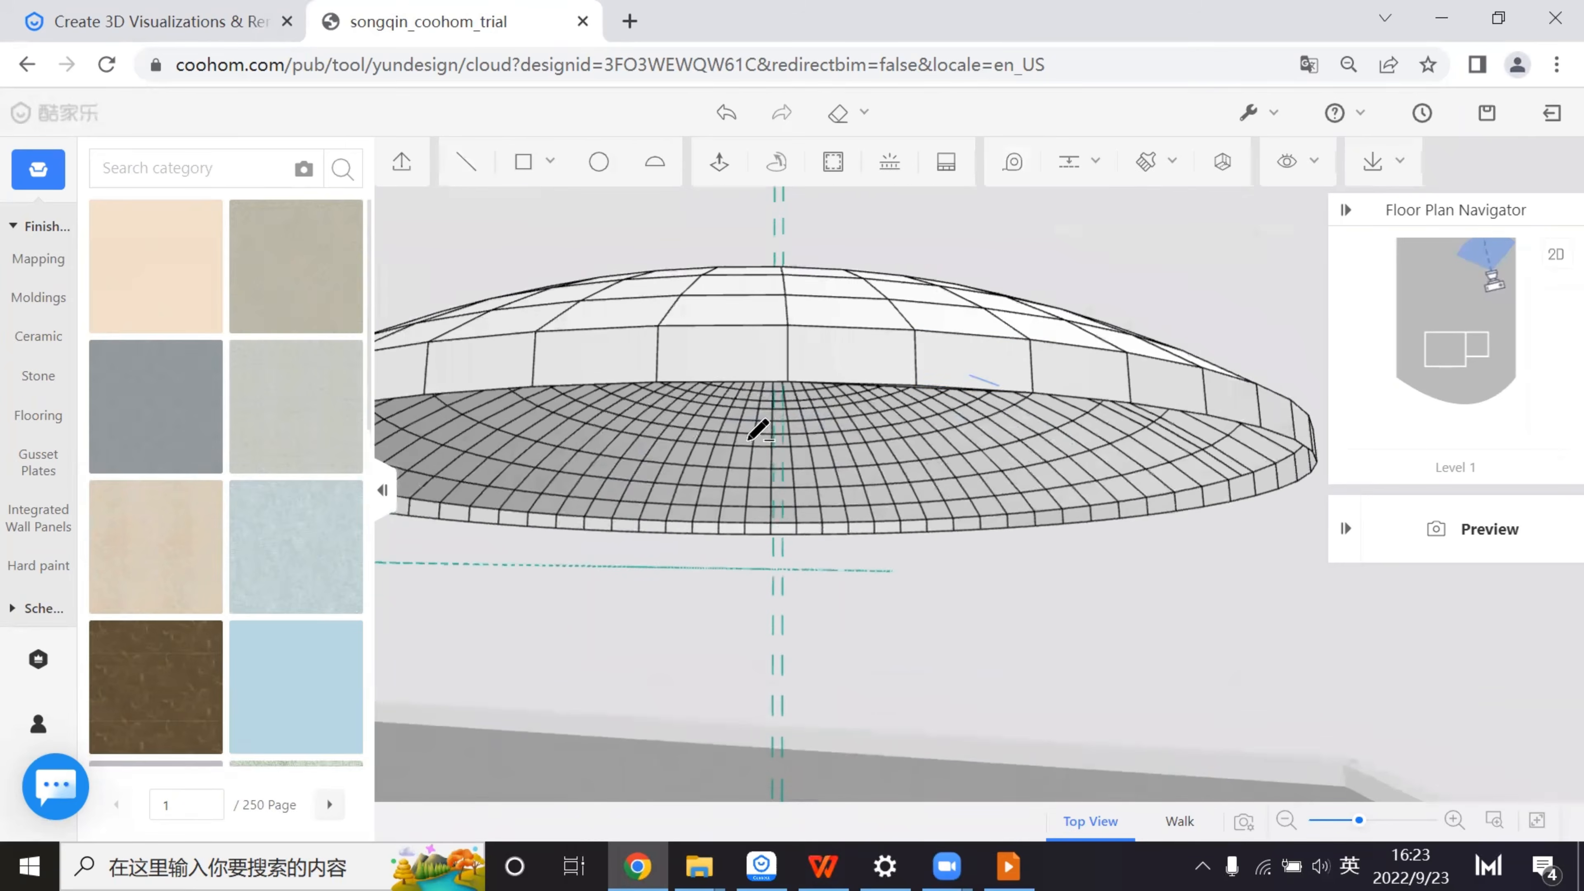
pyautogui.click(788, 507)
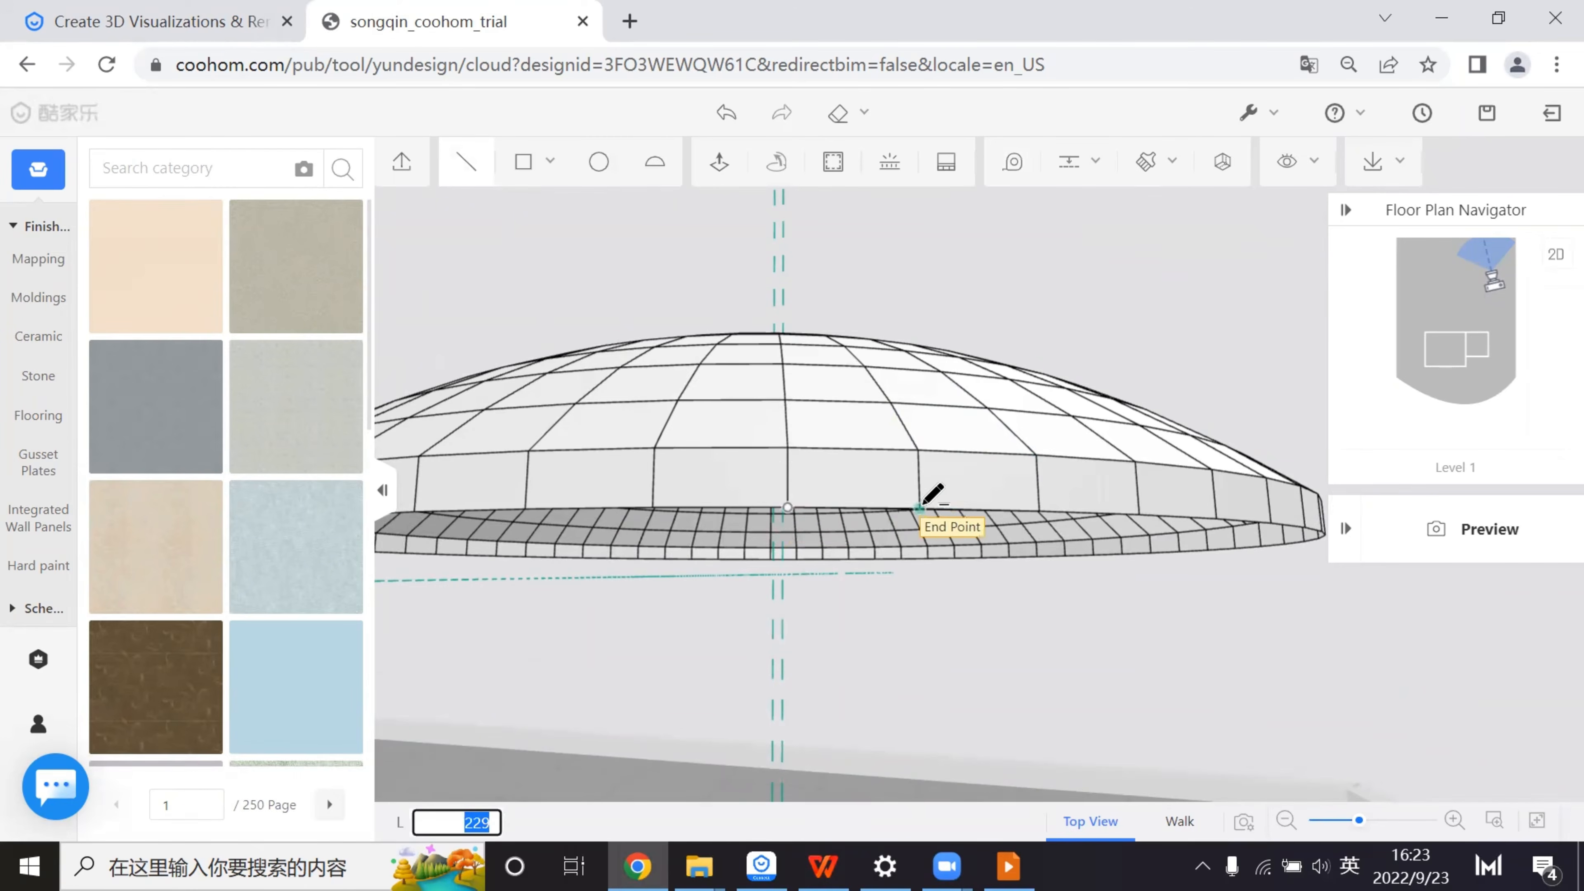
pyautogui.click(921, 505)
pyautogui.press('Escape')
# - Try to place a guide line through two end points on the dome's lower rim and undo it
pyautogui.scroll(-2, 962, 572)
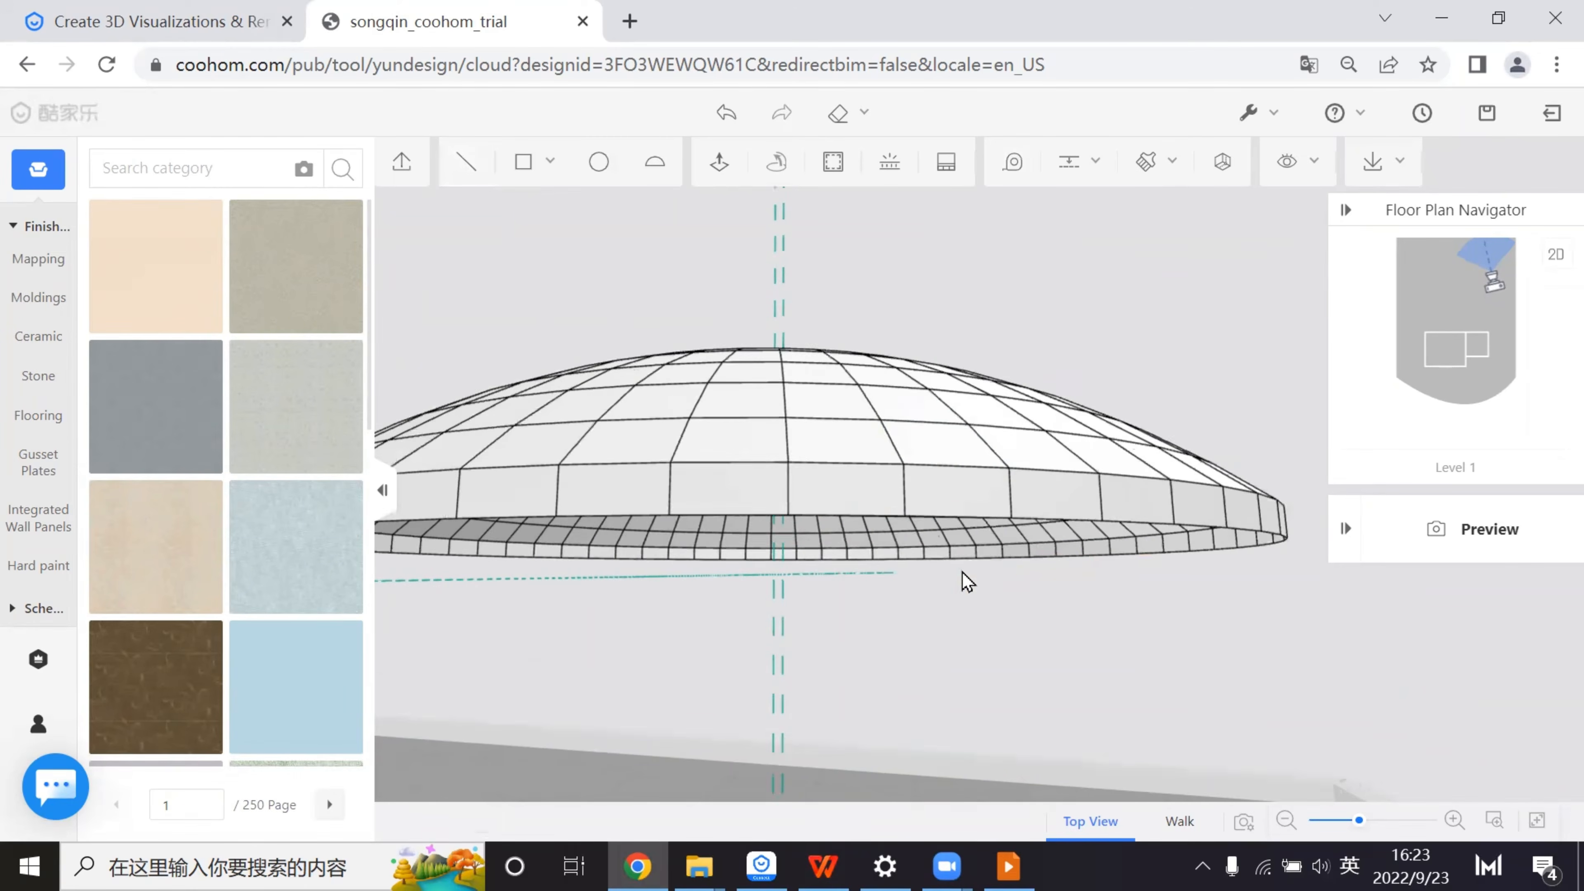
pyautogui.scroll(-5, 902, 574)
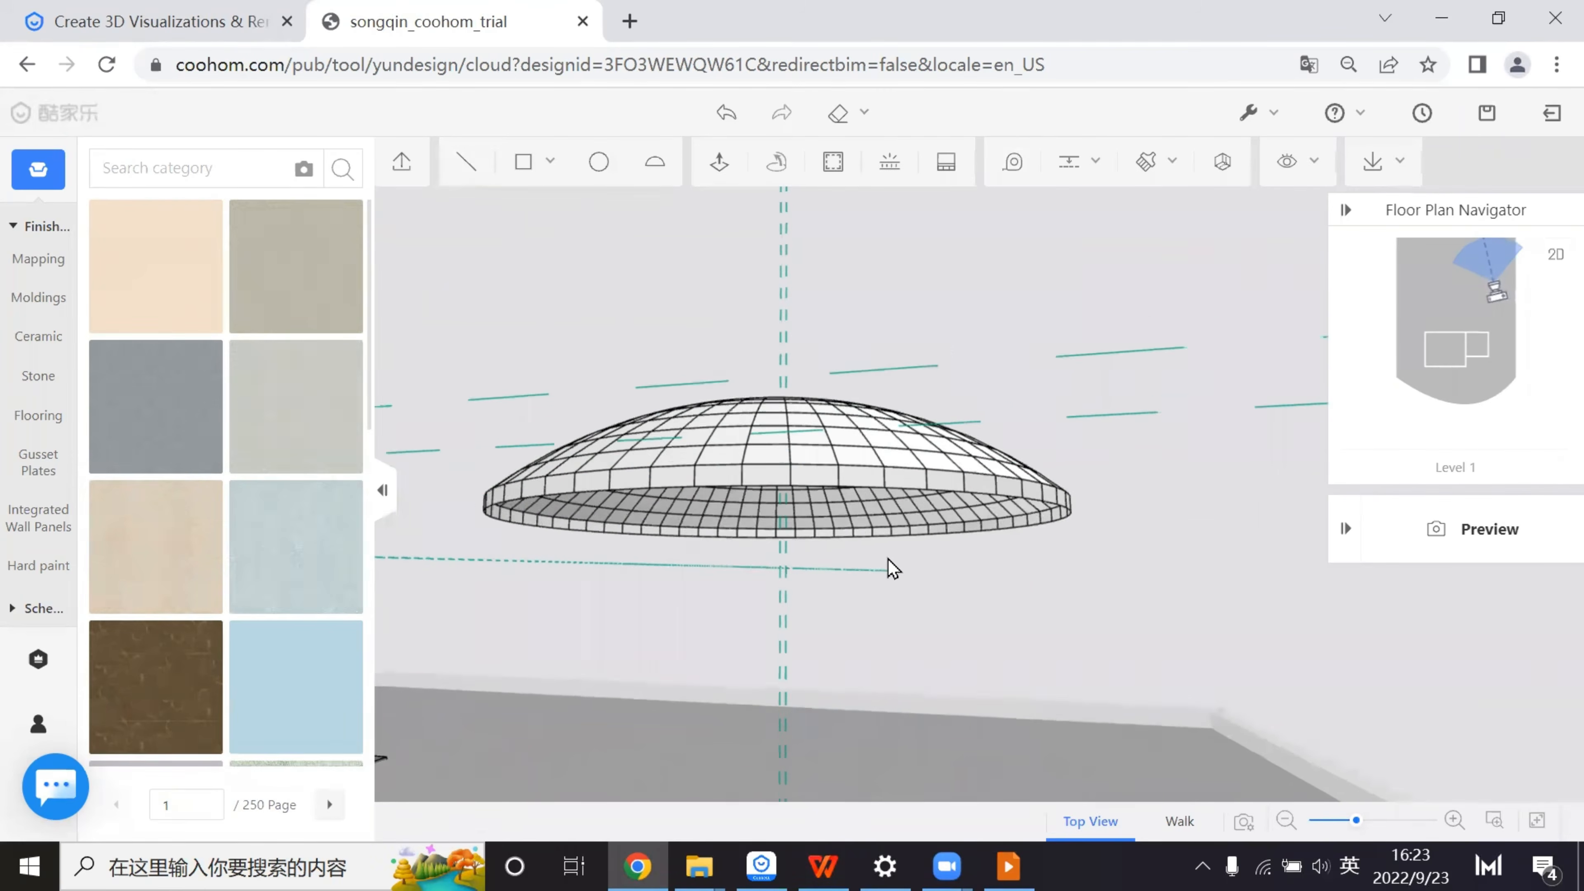
pyautogui.scroll(4, 893, 568)
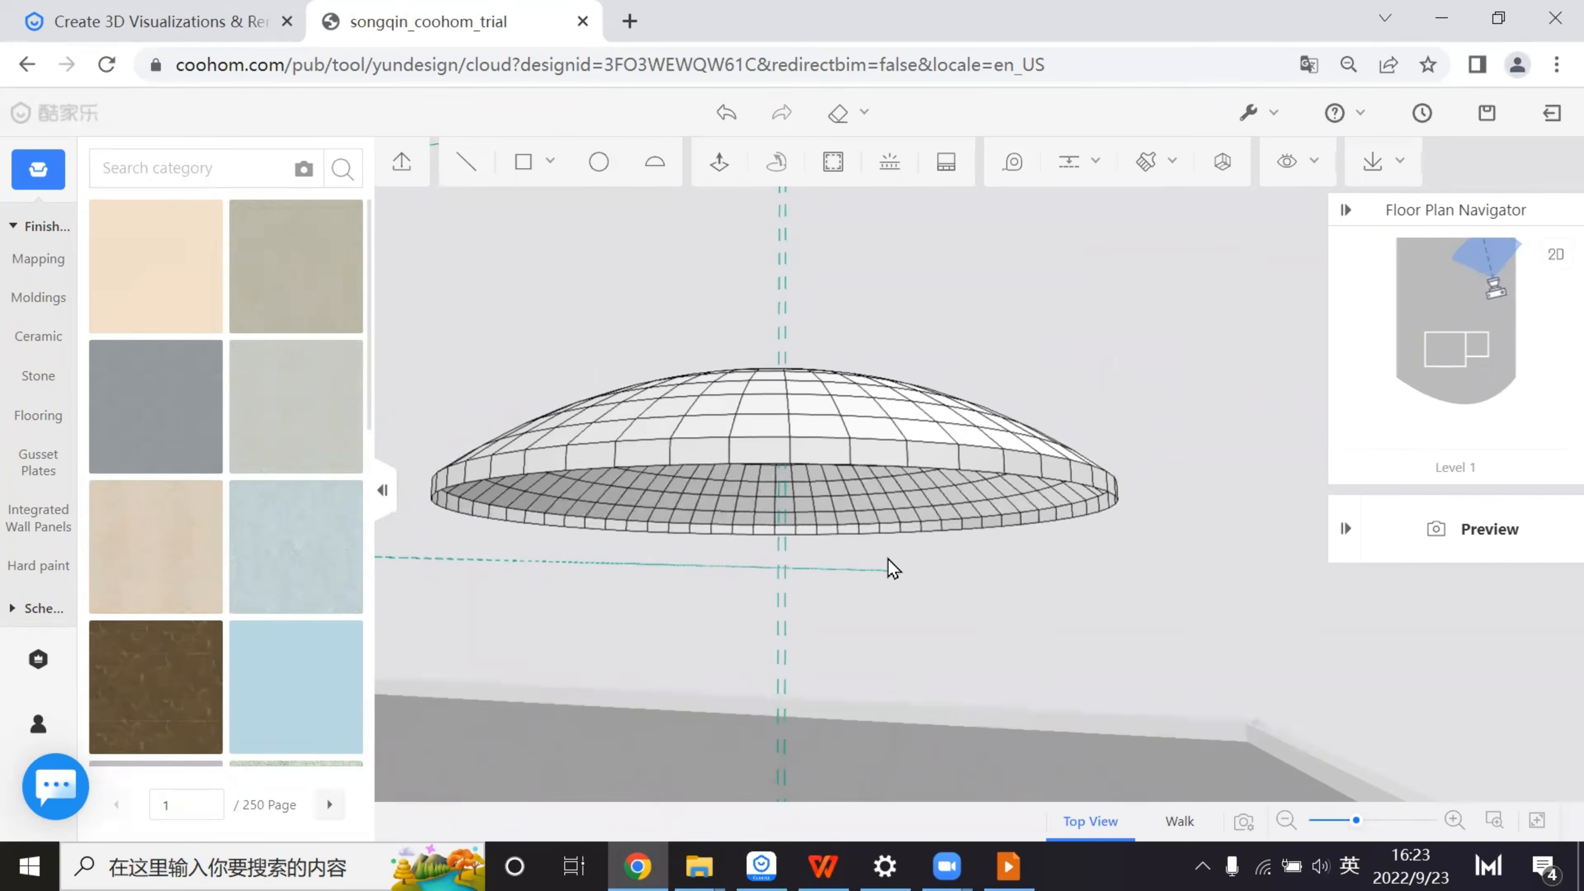
pyautogui.scroll(3, 893, 567)
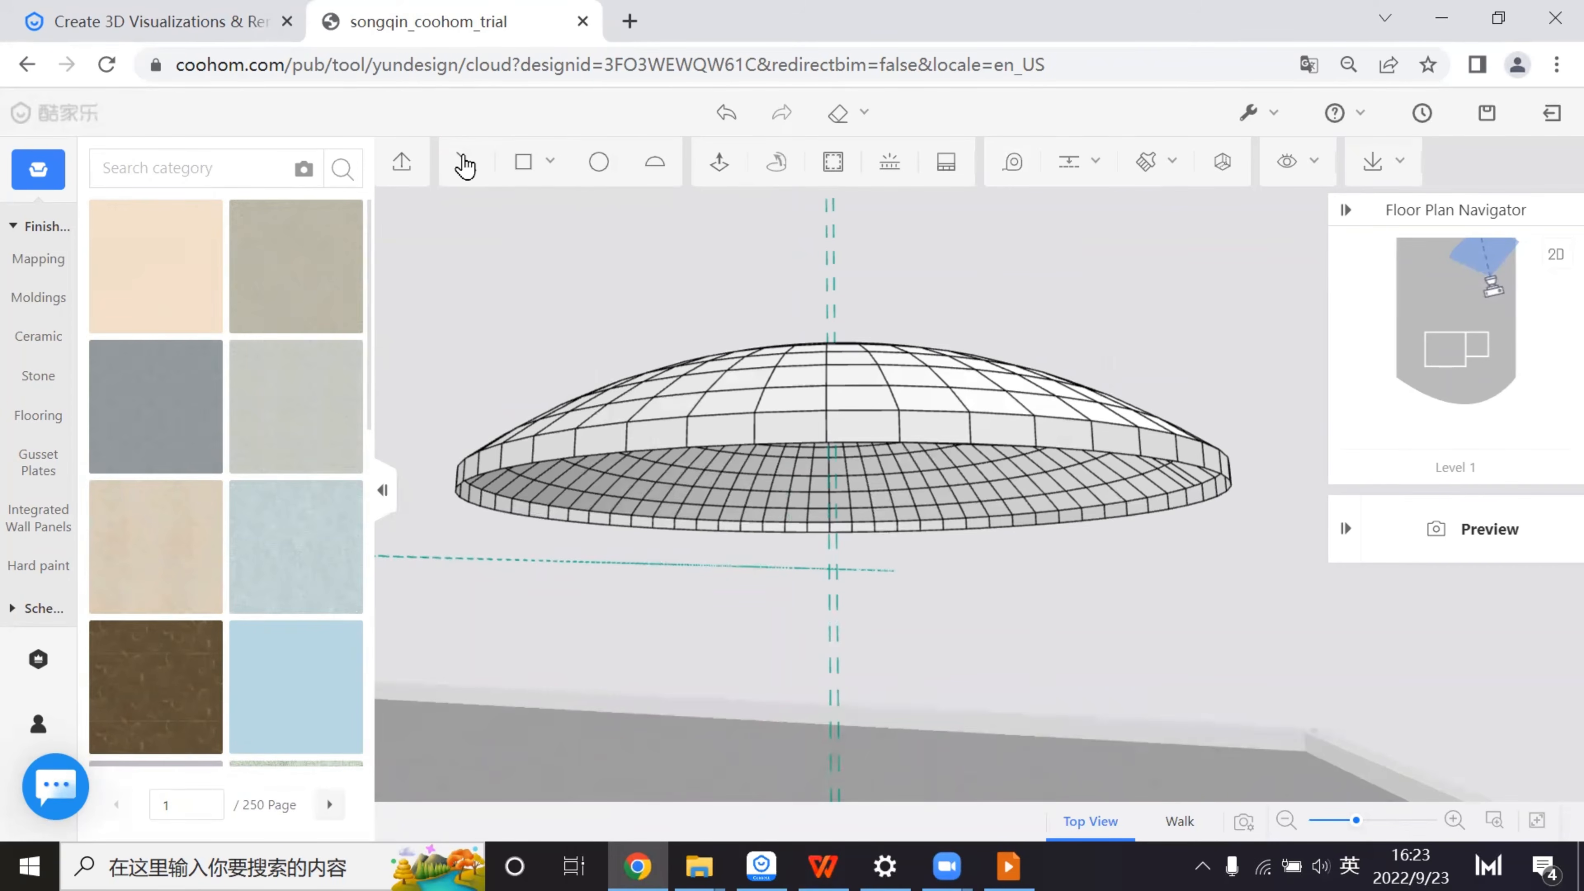
pyautogui.click(1014, 164)
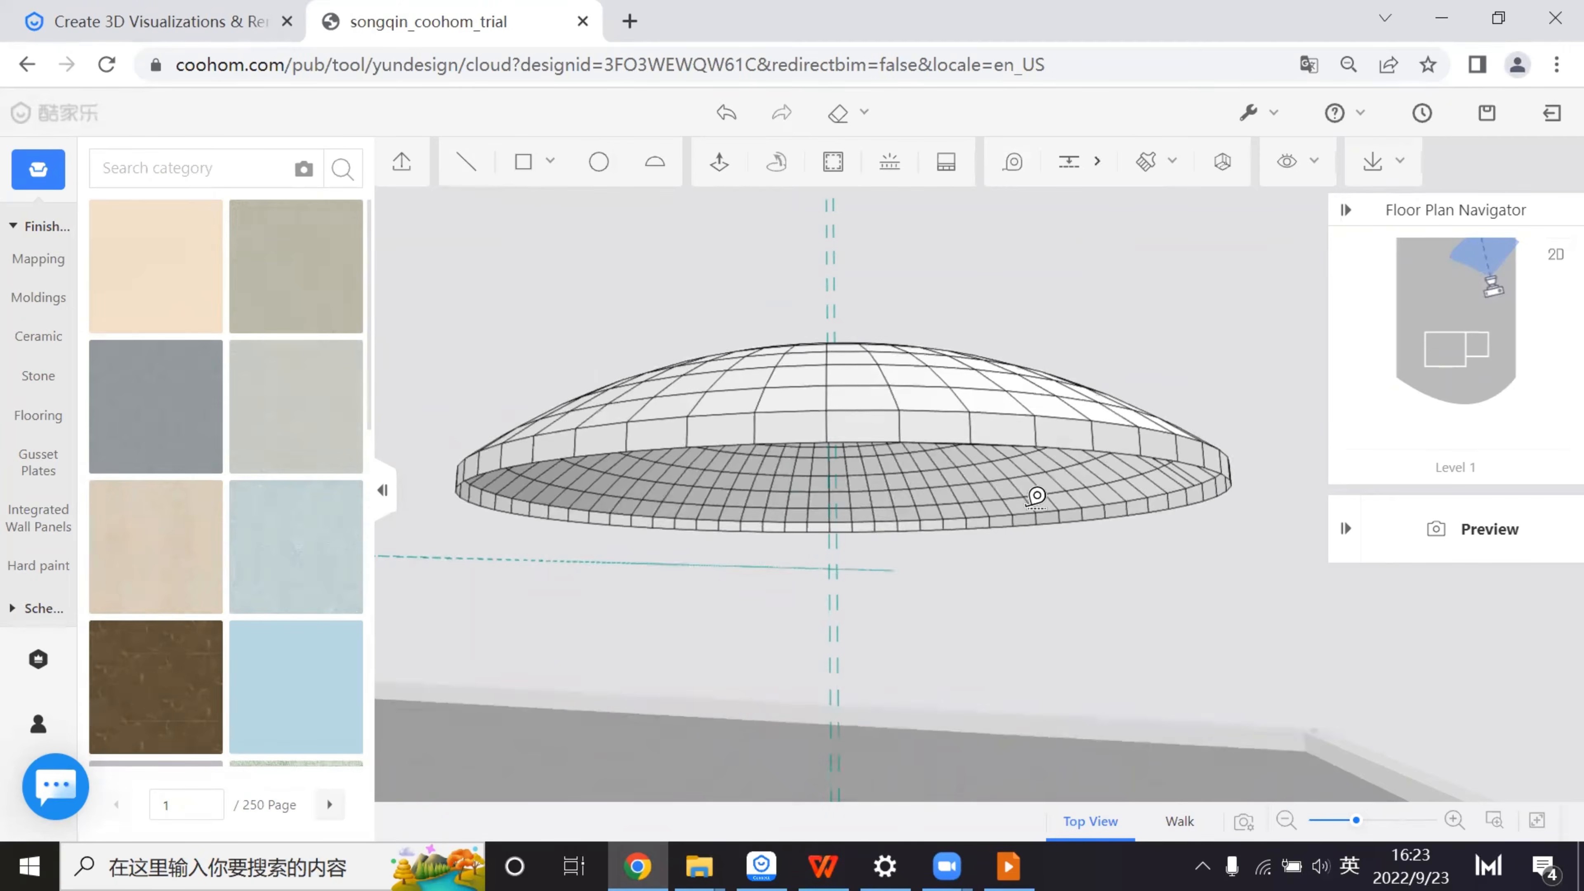
pyautogui.scroll(3, 861, 380)
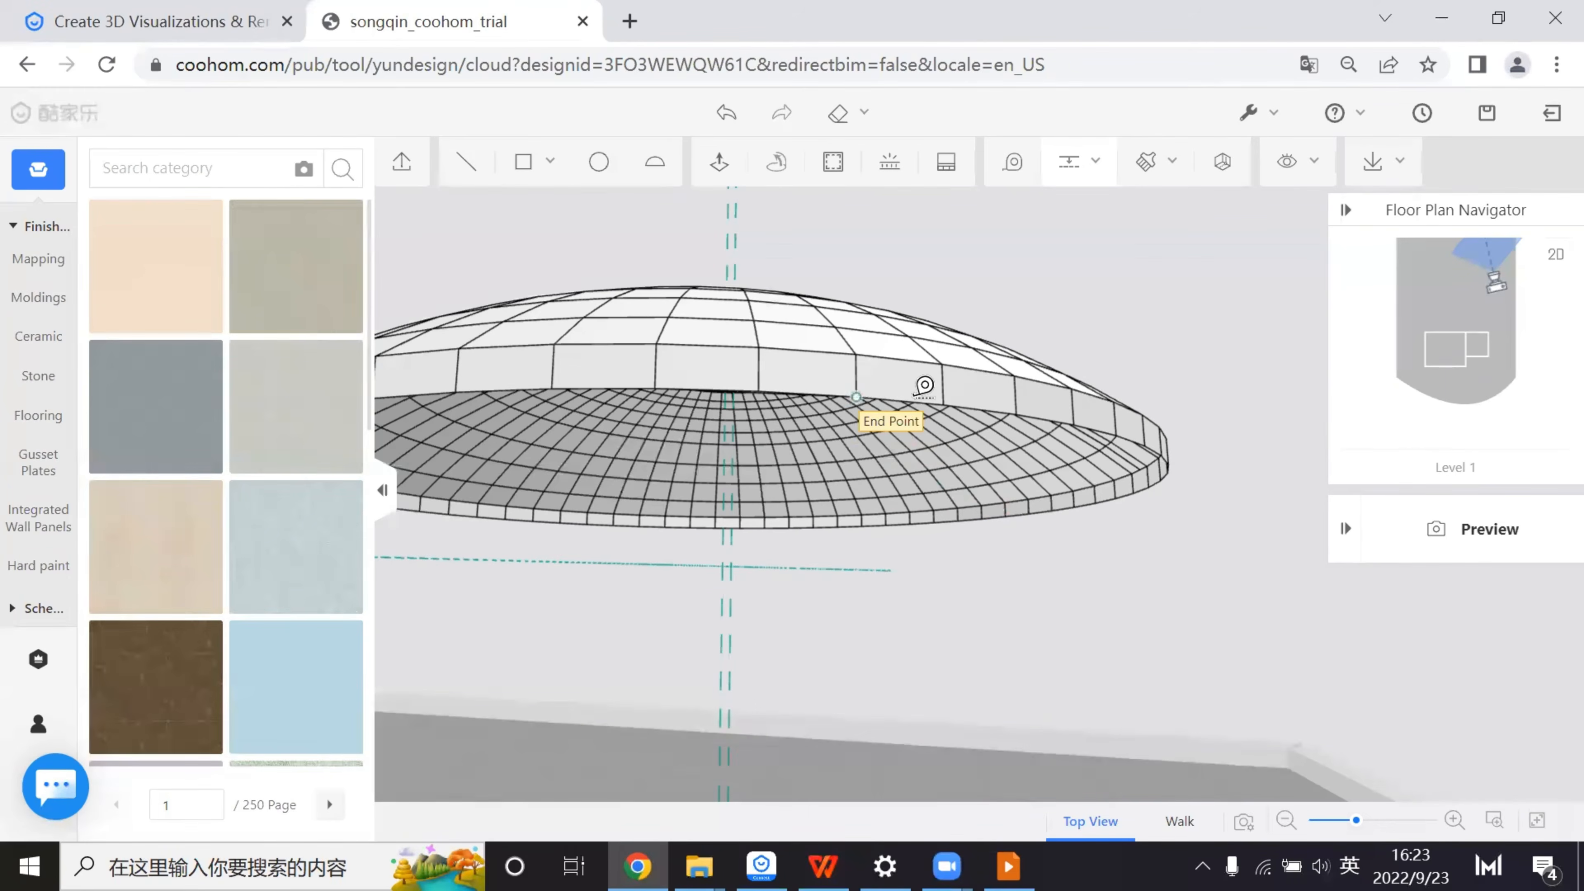
pyautogui.click(922, 392)
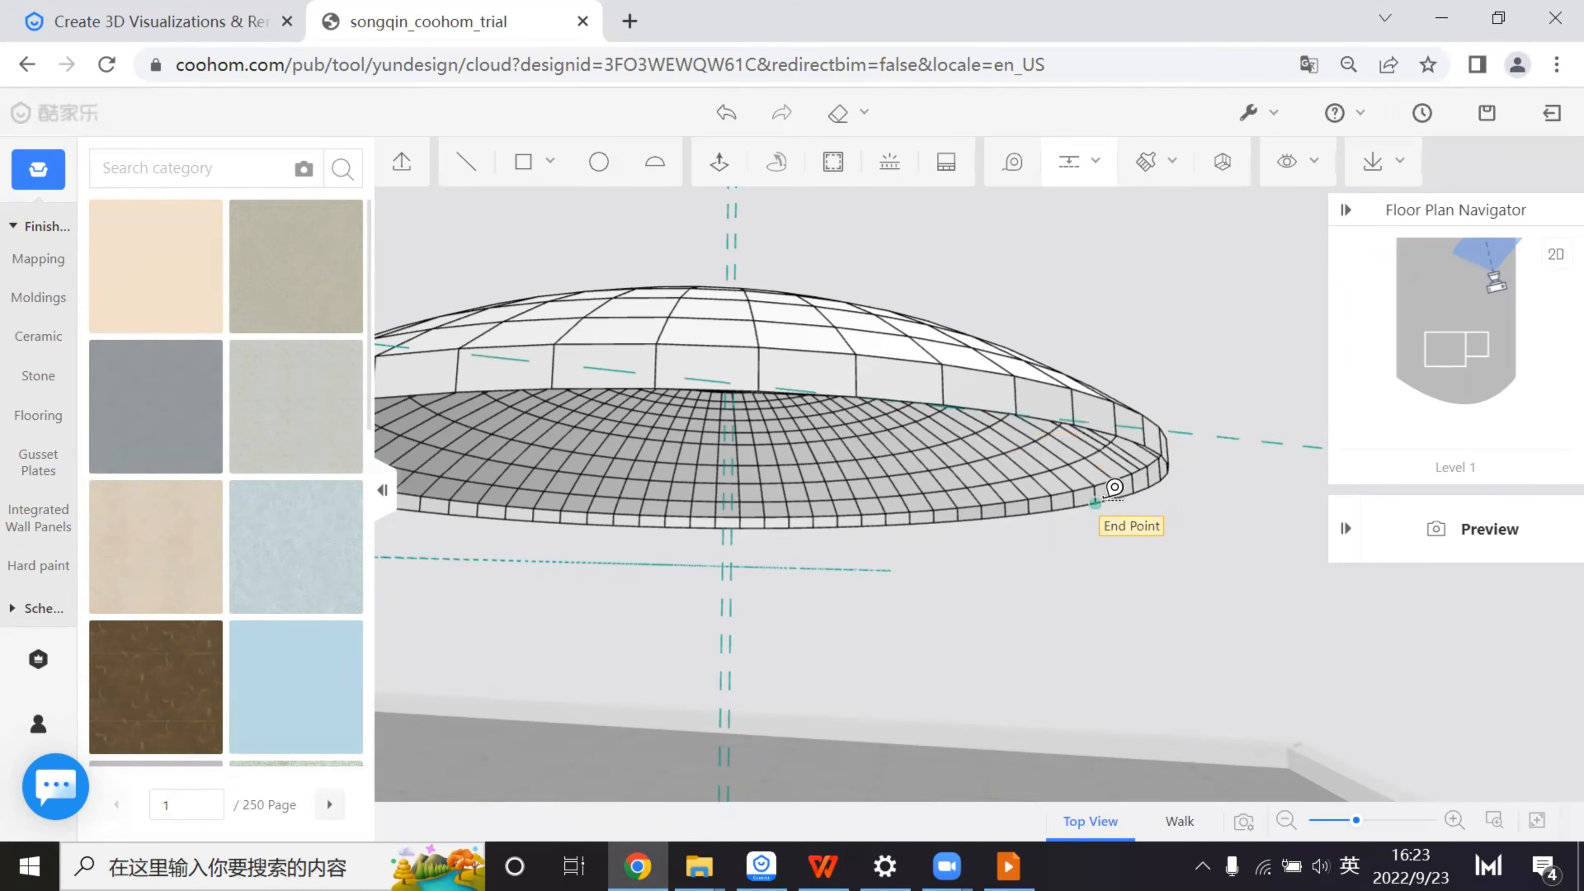
pyautogui.scroll(5, 1115, 487)
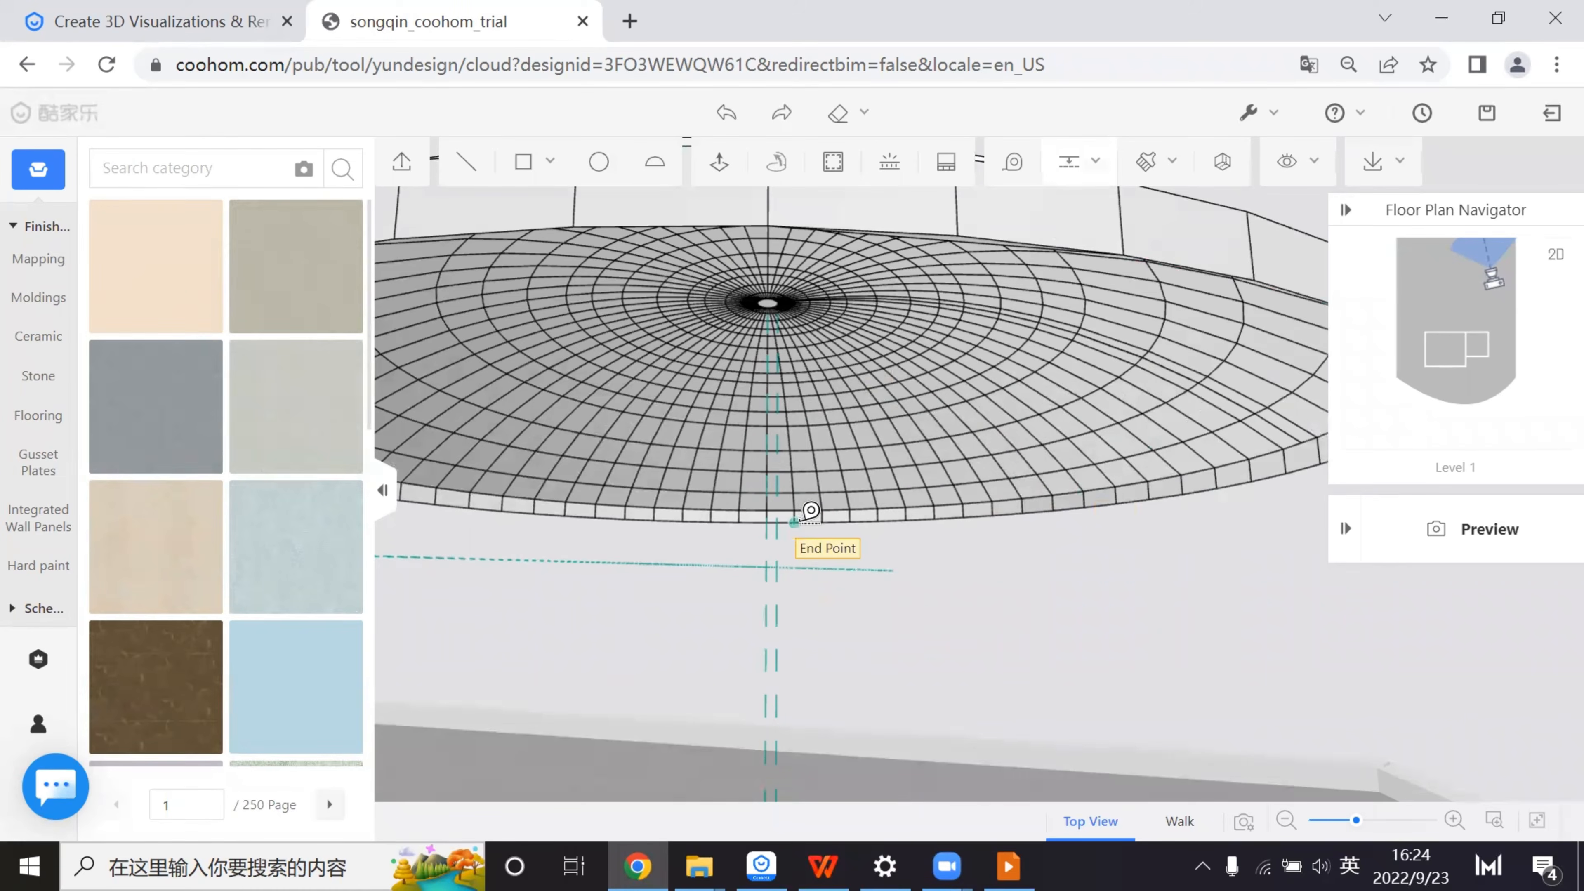
pyautogui.moveTo(800, 521); pyautogui.dragTo(955, 460, button='right')
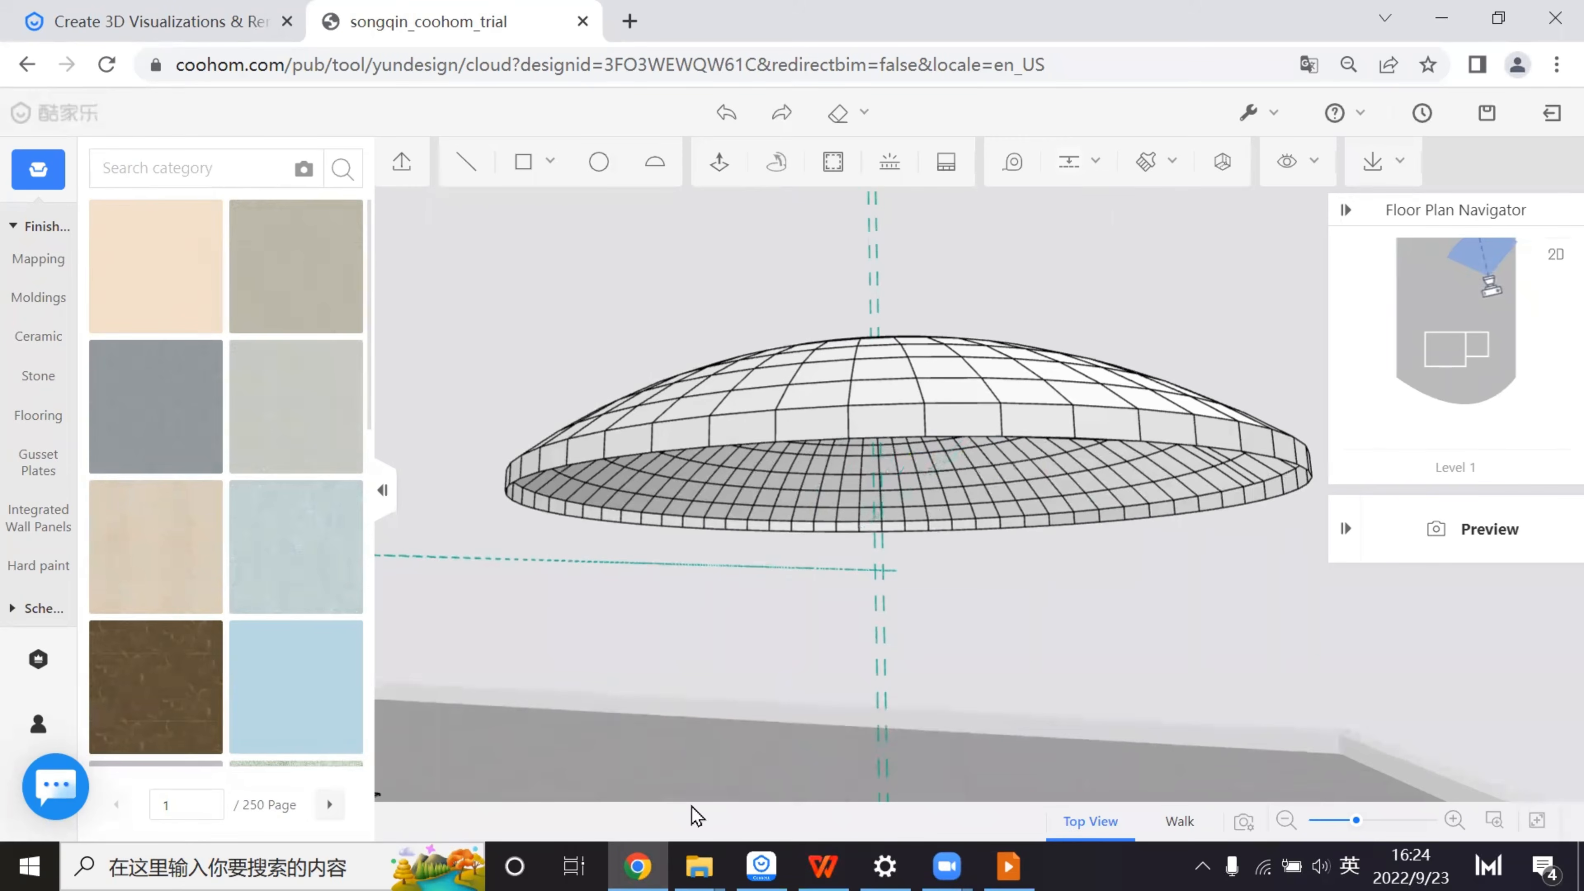
# - Try to draw a guide line across the dome's open underside between opposite points on its rim
pyautogui.moveTo(1206, 584)
pyautogui.mouseDown(button='right')
pyautogui.moveTo(1192, 644)
pyautogui.moveTo(1208, 596)
pyautogui.mouseUp(button='right')
pyautogui.click(1011, 175)
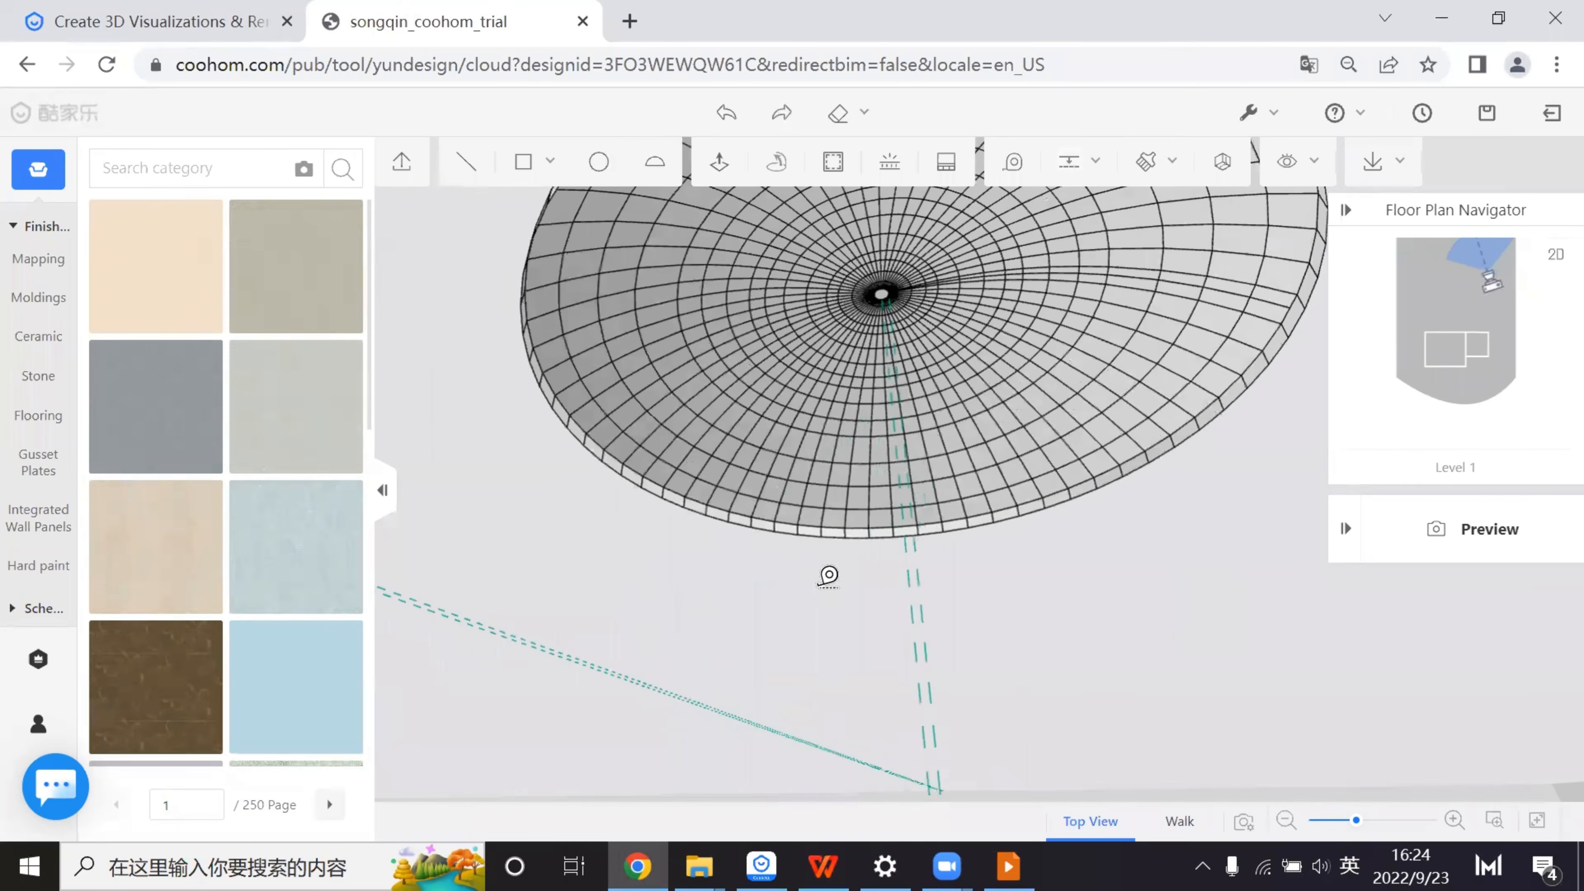
pyautogui.scroll(-2, 807, 569)
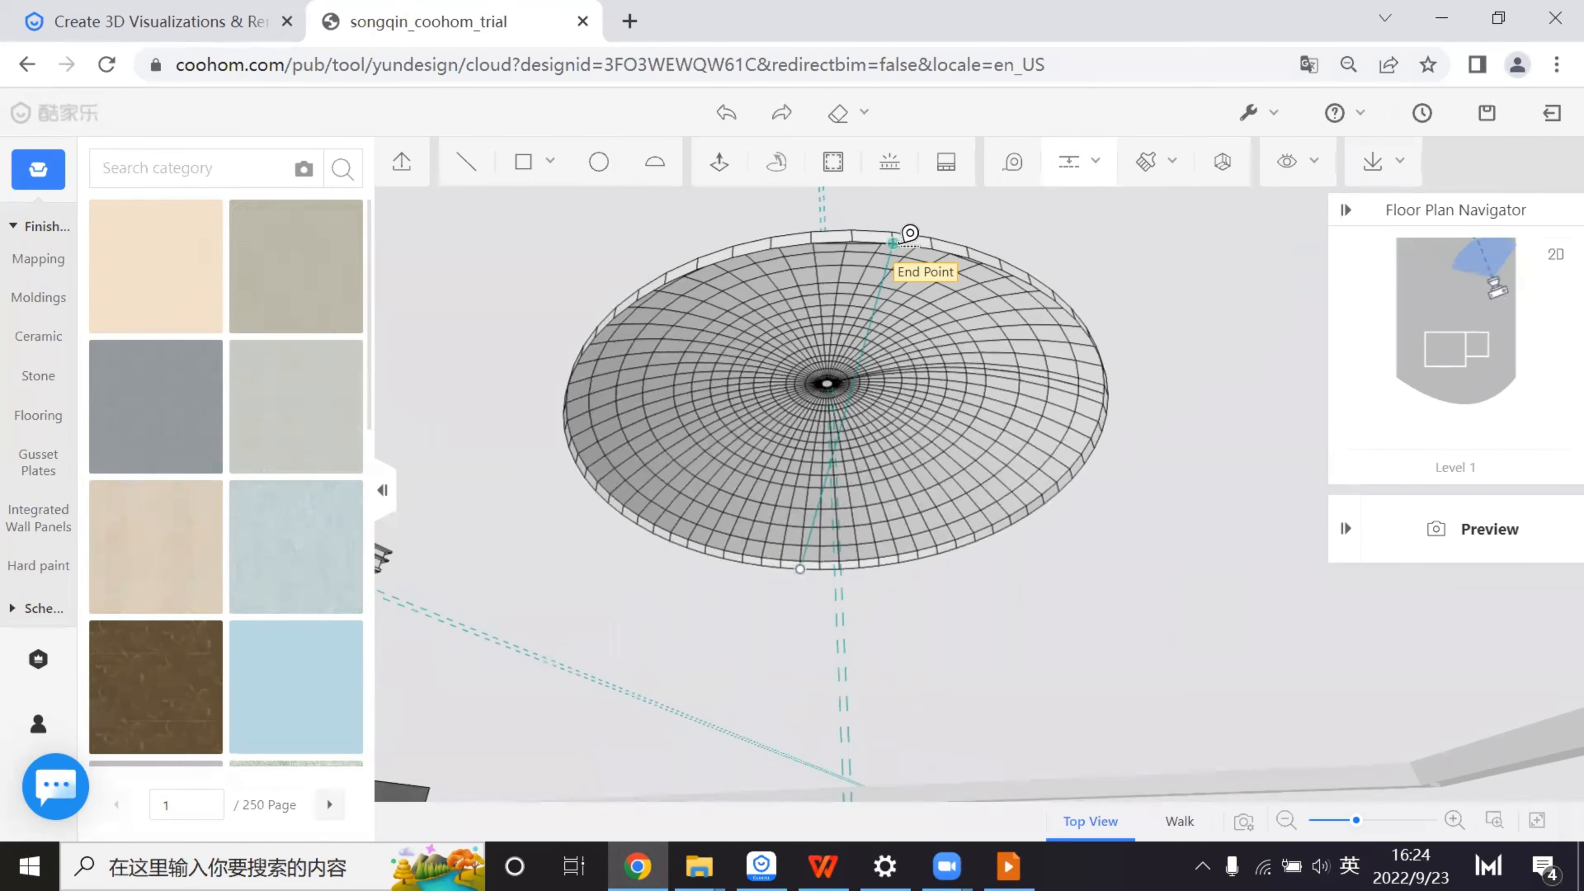
pyautogui.press('d')
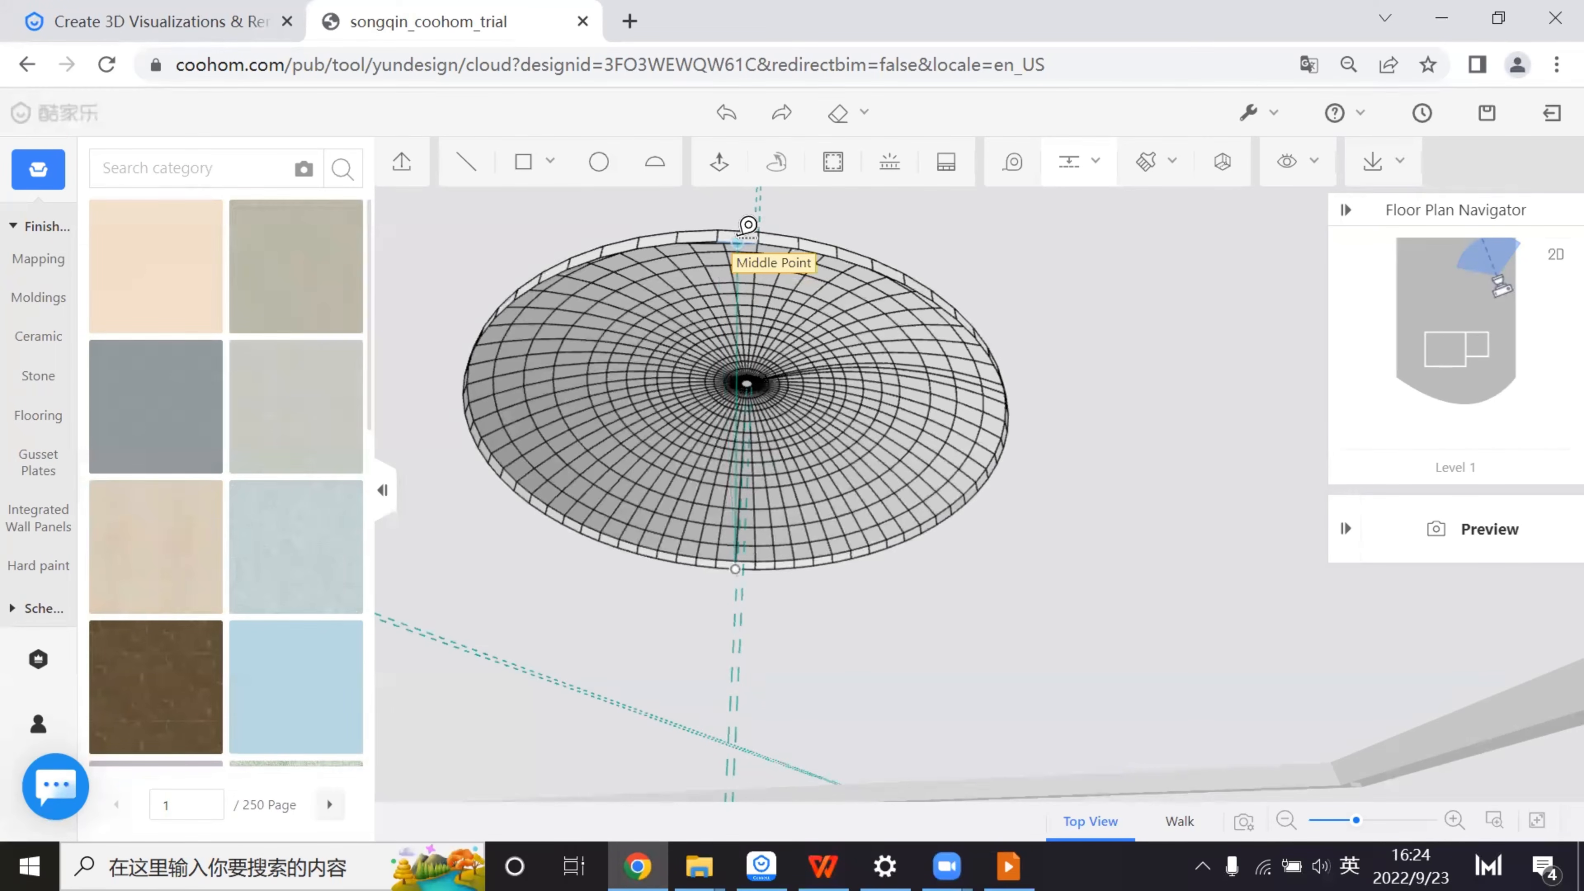
pyautogui.press('Escape')
pyautogui.press('a')
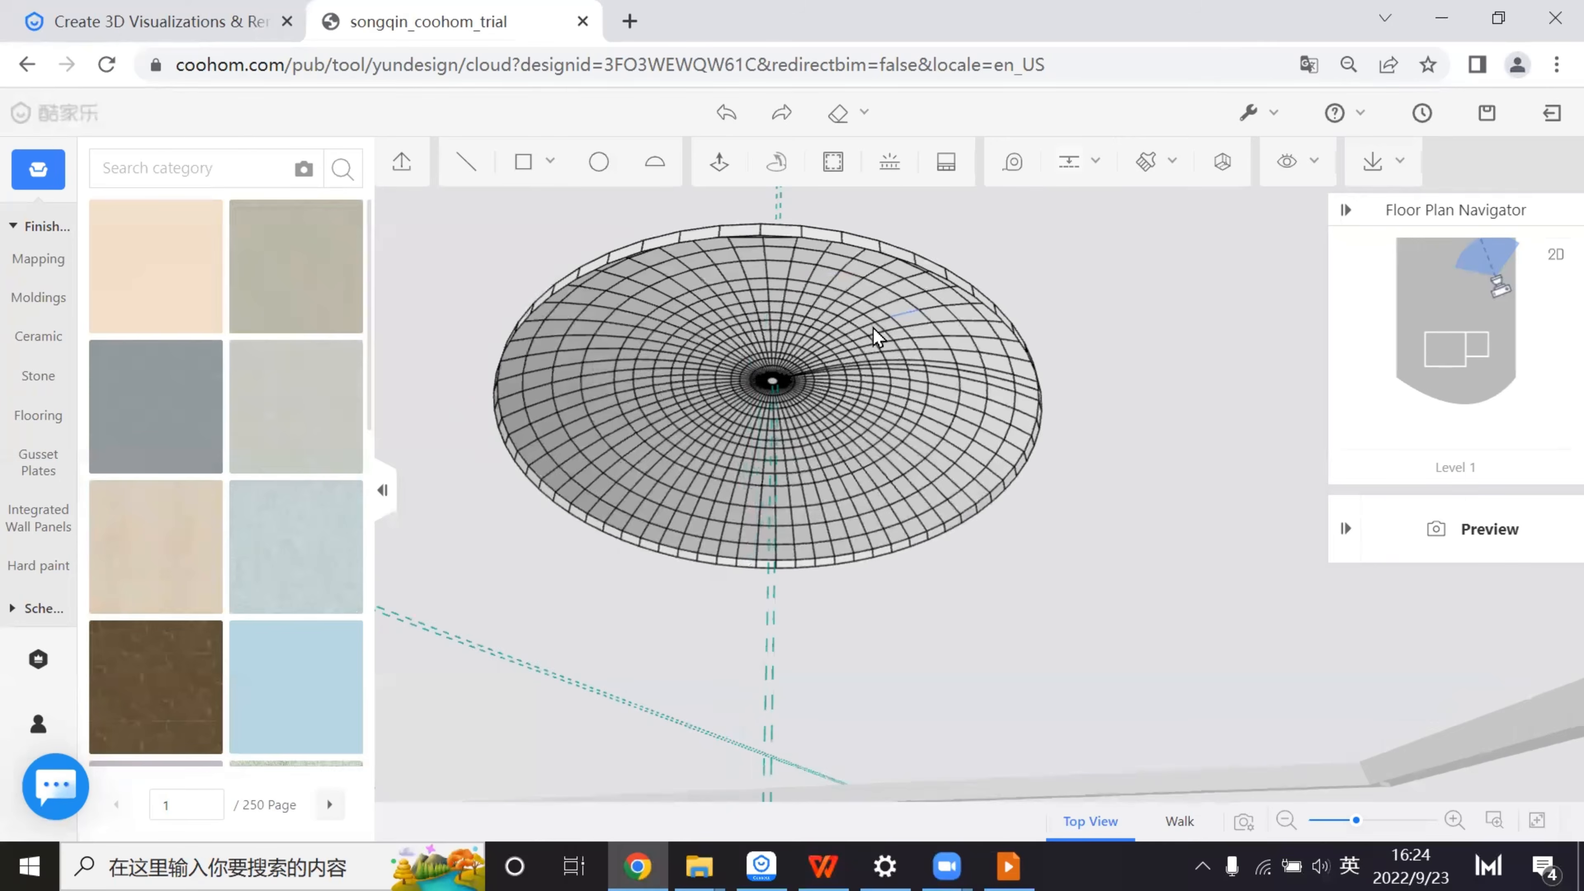
# - Draw a guide line across the dome's open underside through two opposite end points on its lower rim
pyautogui.press('w')
pyautogui.press('w')
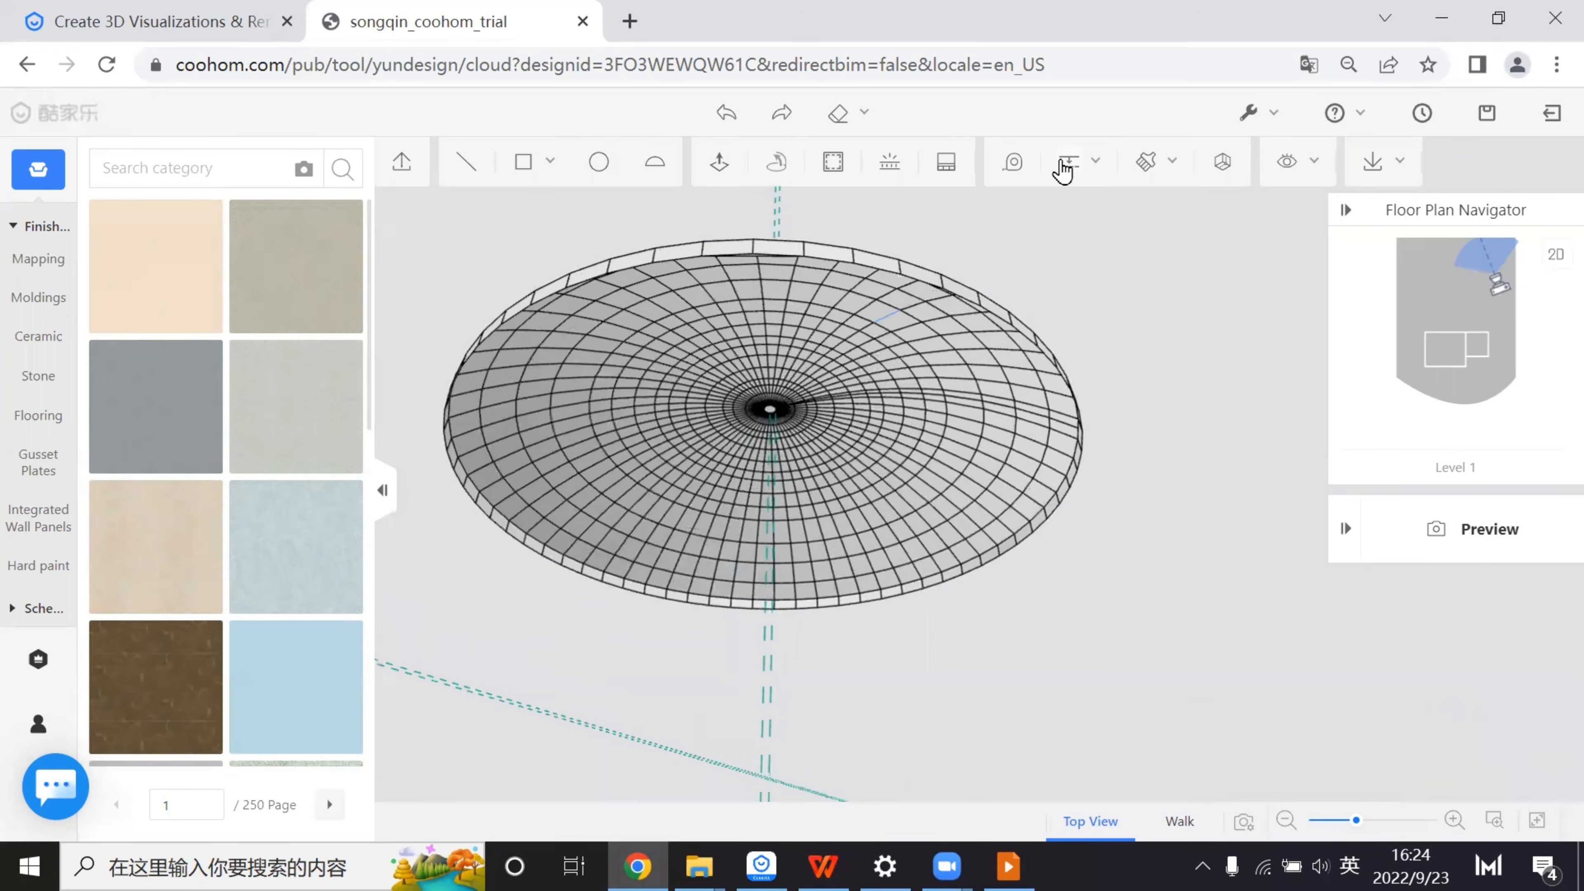
pyautogui.click(1068, 168)
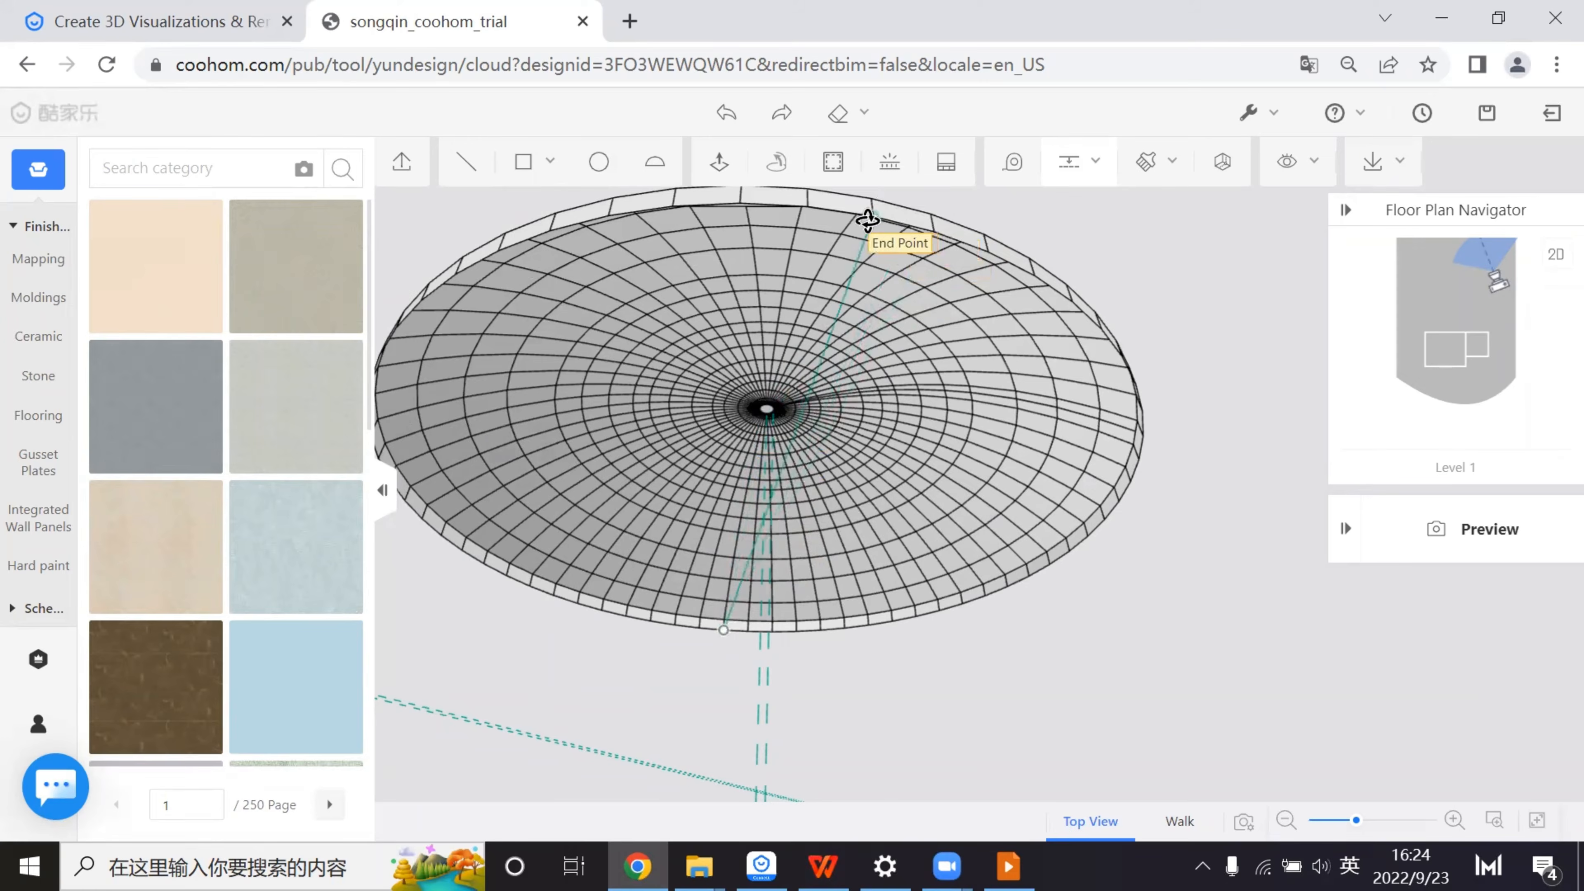
pyautogui.moveTo(1087, 705); pyautogui.dragTo(909, 655, button='middle')
pyautogui.scroll(4, 781, 641)
pyautogui.moveTo(781, 641); pyautogui.dragTo(850, 615, button='middle')
# - Measure from the guide line's end point on the dome's far rim to a neighbouring end point inside the shell
pyautogui.click(1013, 163)
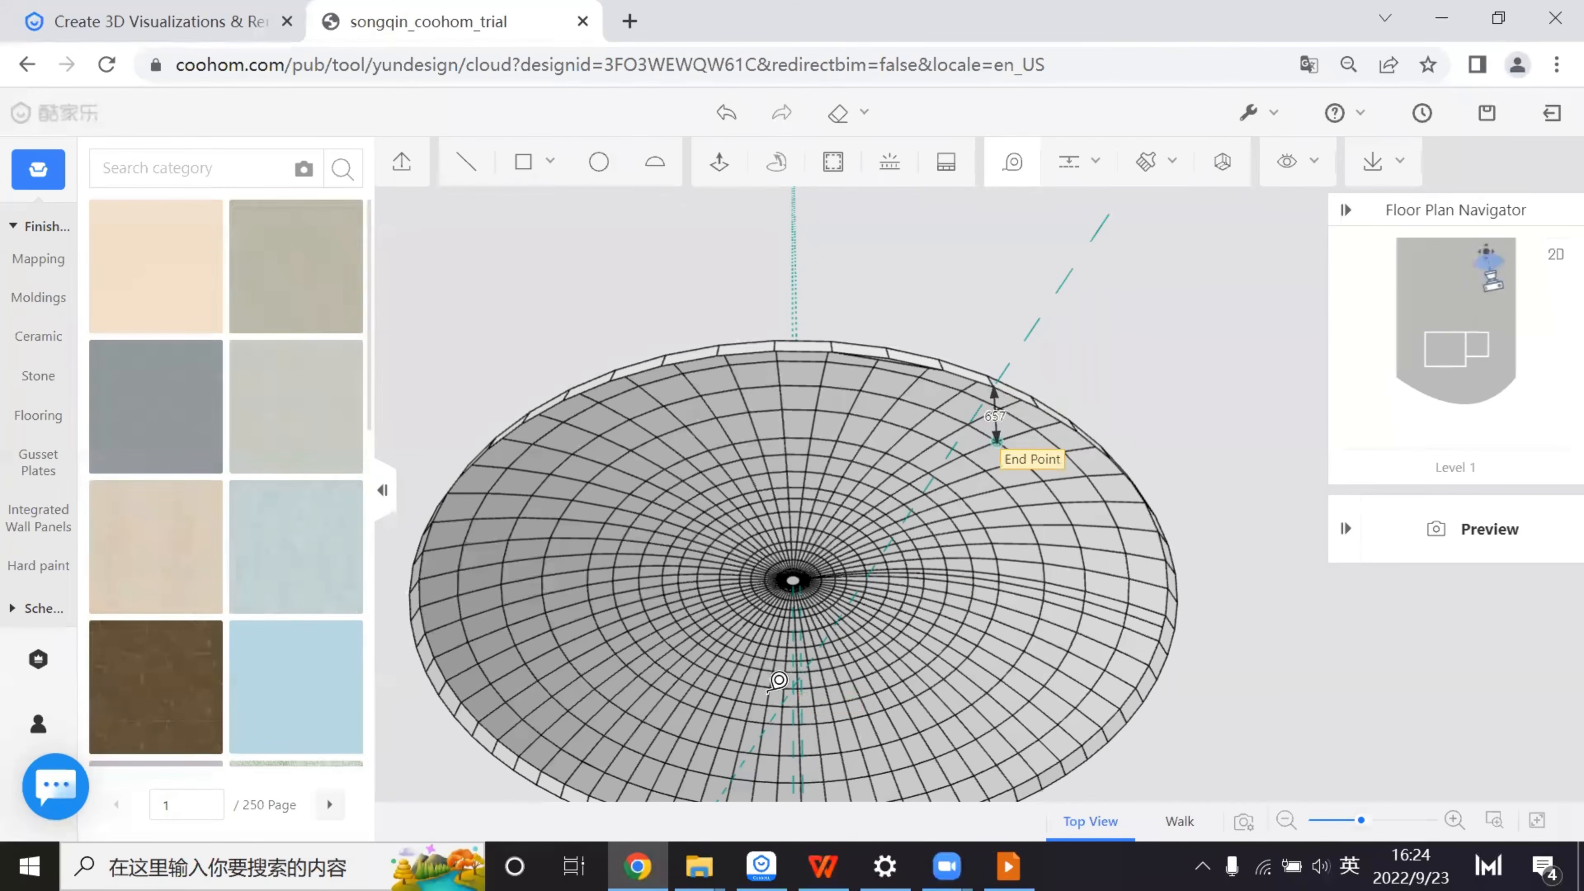
pyautogui.click(993, 394)
pyautogui.press('Escape')
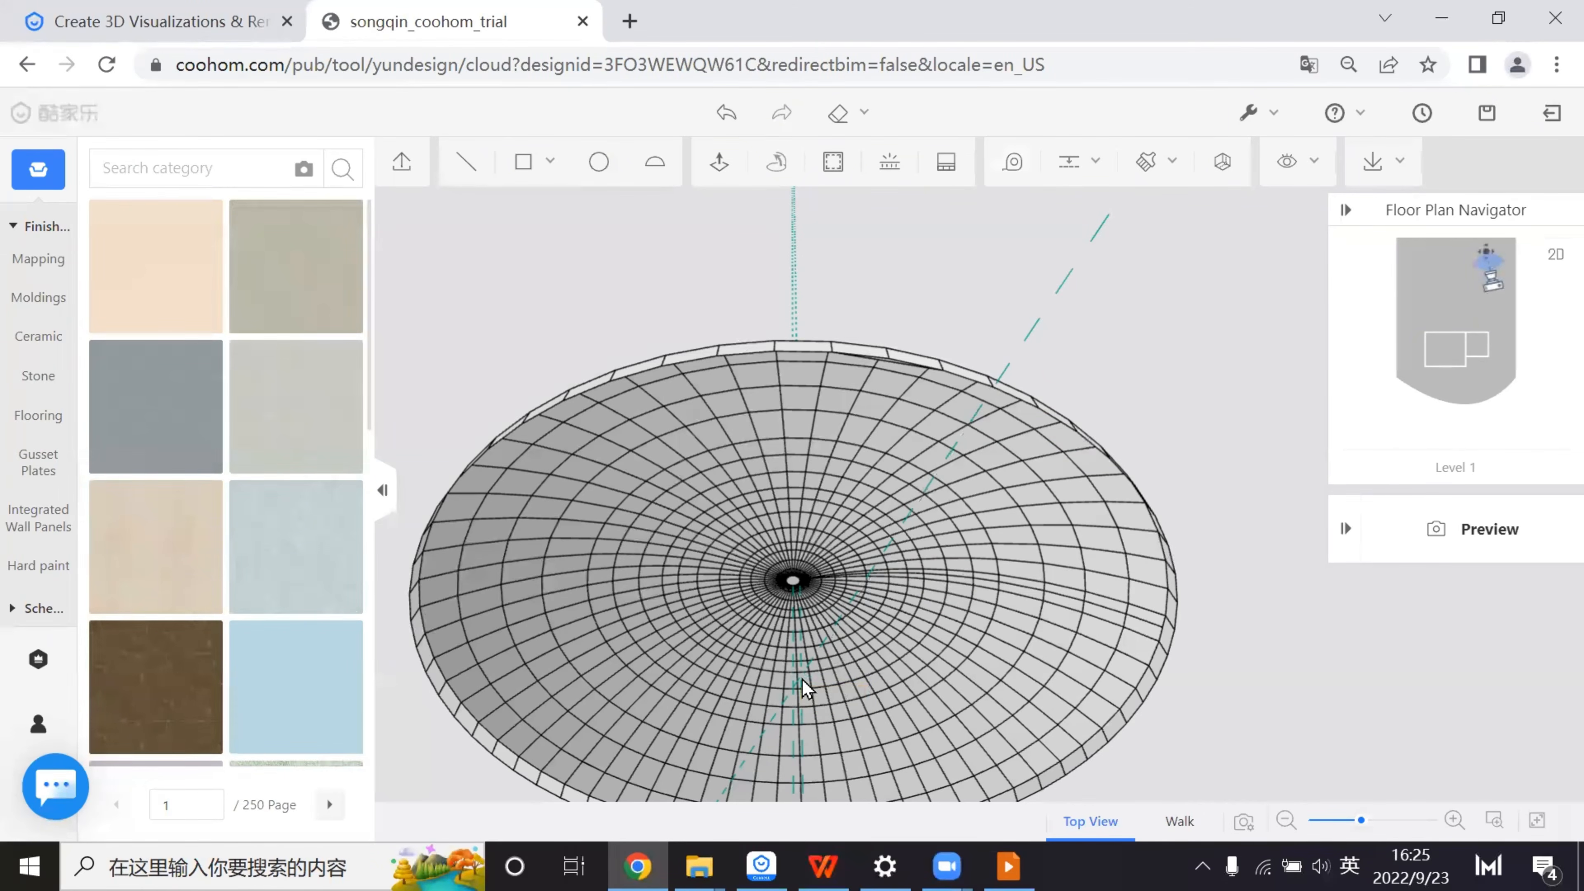
# - Ready the Polygon tool at the foot of the dome's vertical guide lines and save the project
pyautogui.scroll(-5, 898, 656)
pyautogui.moveTo(915, 653); pyautogui.dragTo(952, 757, button='middle')
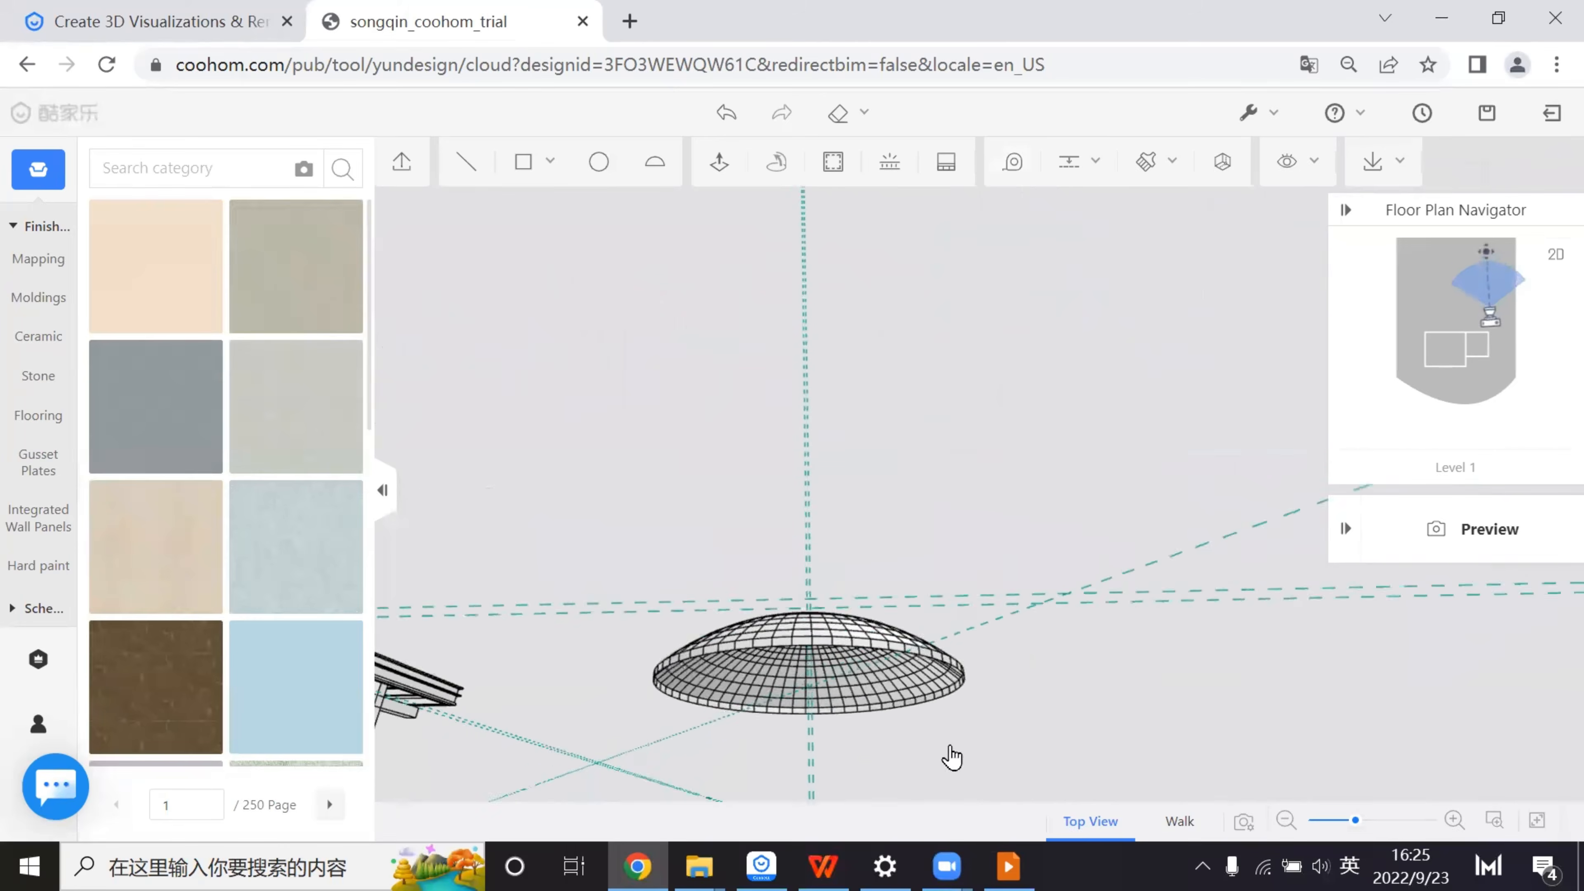
pyautogui.moveTo(915, 450); pyautogui.dragTo(956, 720, button='middle')
pyautogui.scroll(6, 874, 739)
pyautogui.moveTo(810, 642); pyautogui.dragTo(795, 559, button='middle')
pyautogui.scroll(3, 796, 559)
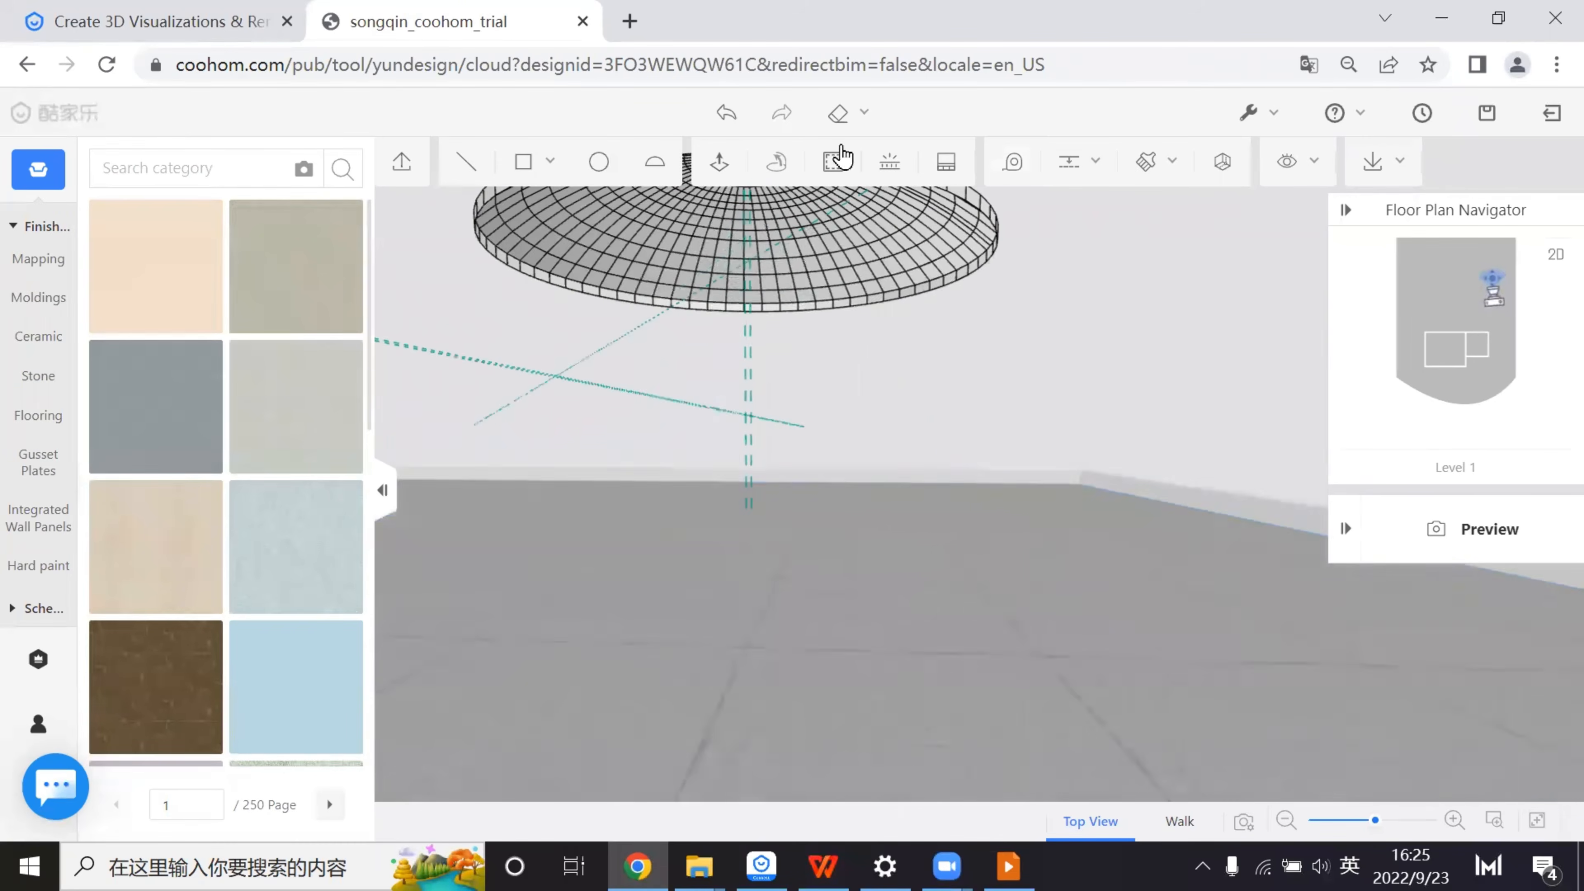
pyautogui.click(538, 247)
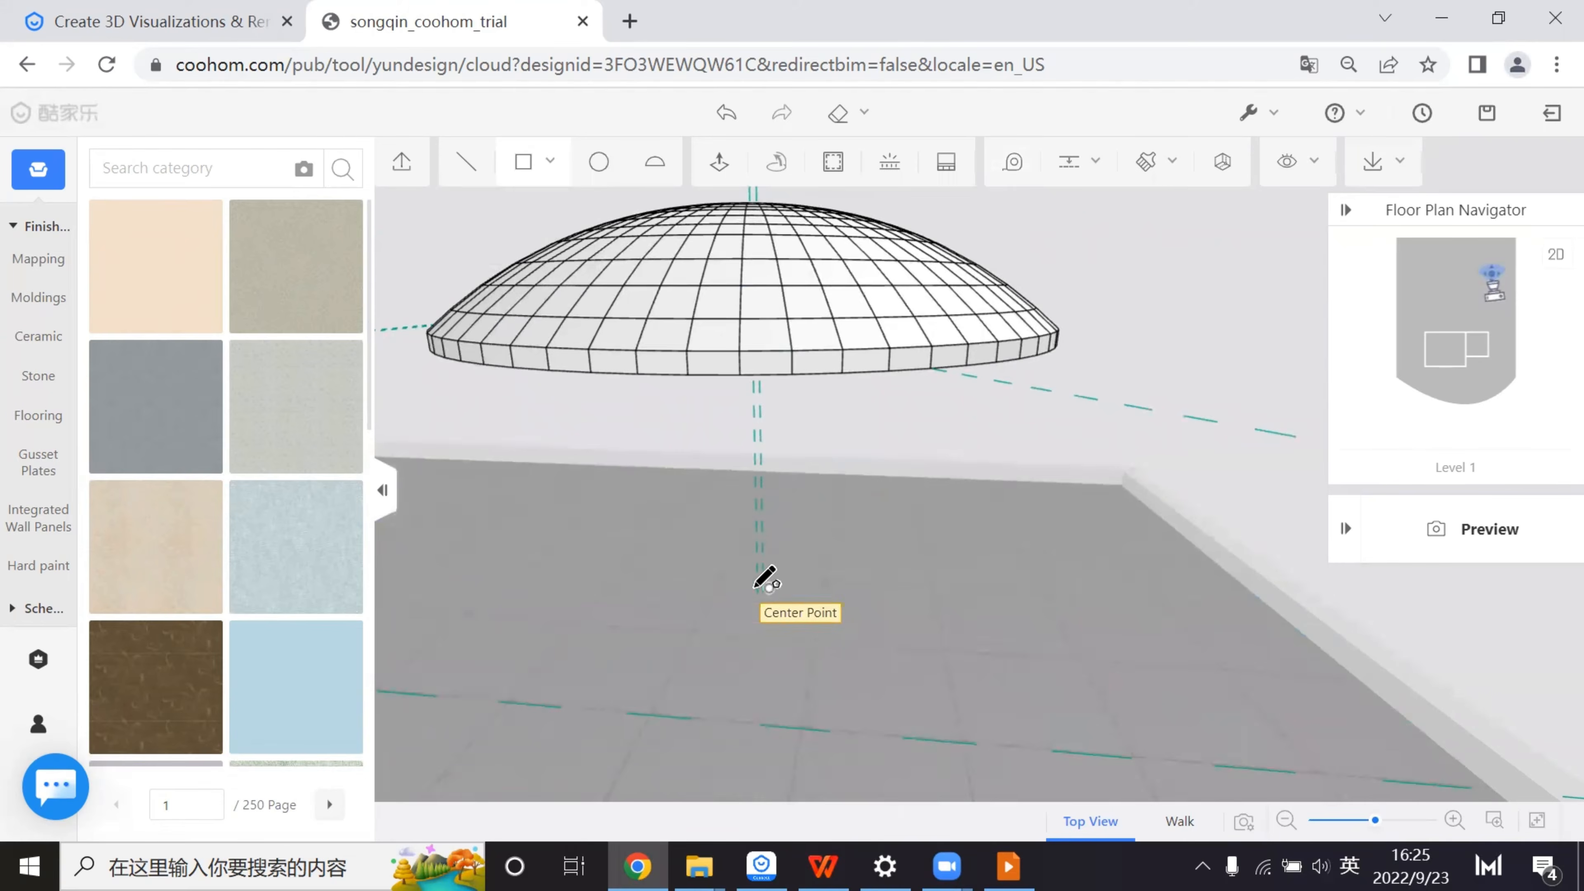
pyautogui.scroll(3, 764, 615)
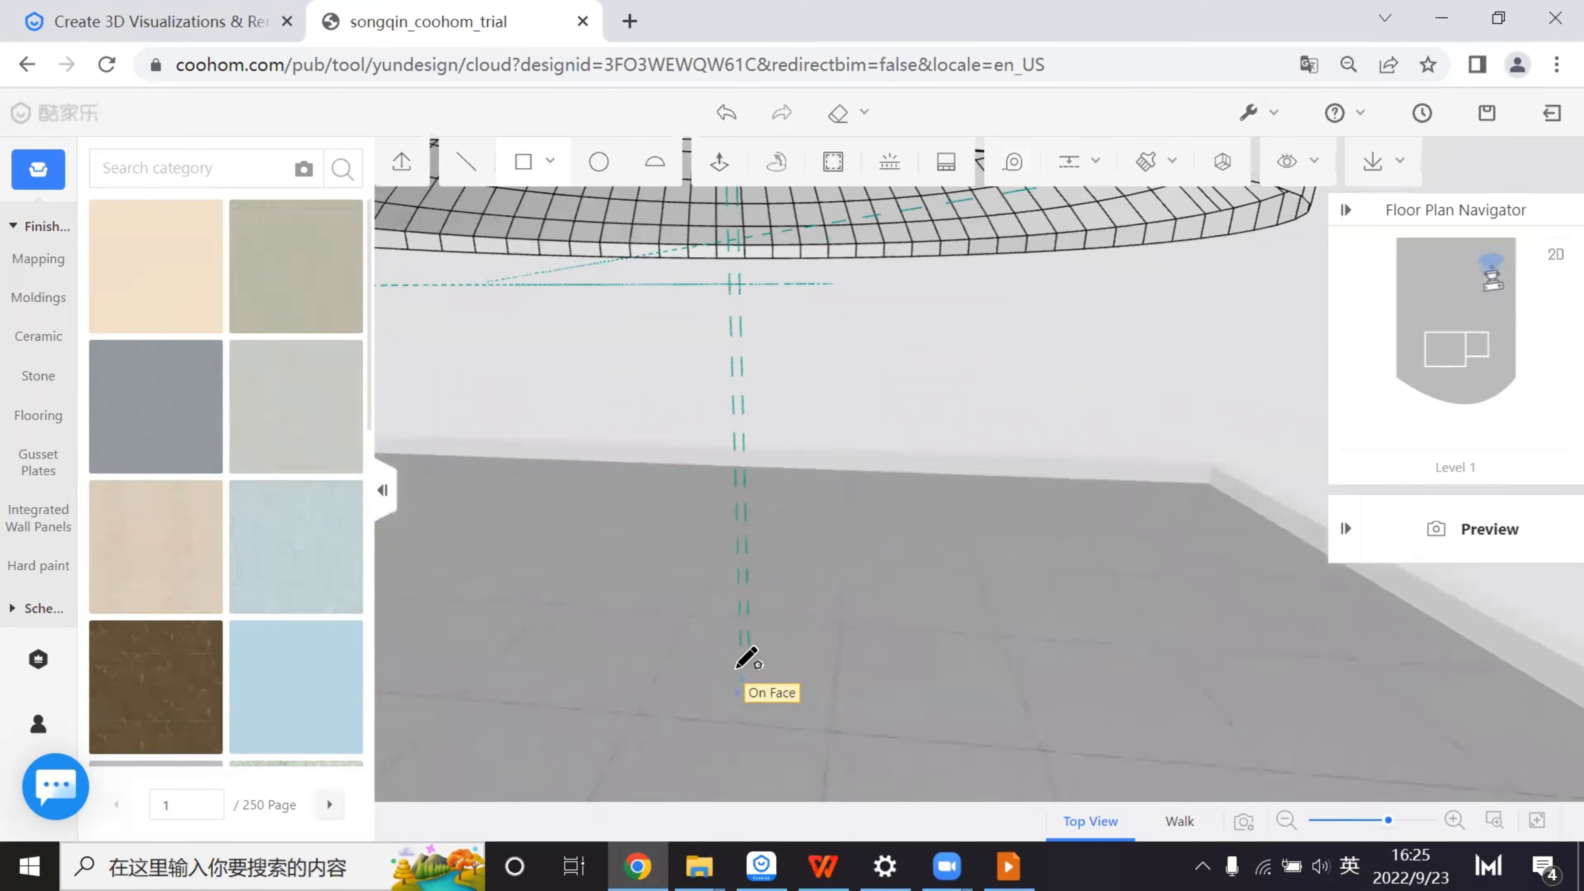
pyautogui.hotkey('ctrl', 's')
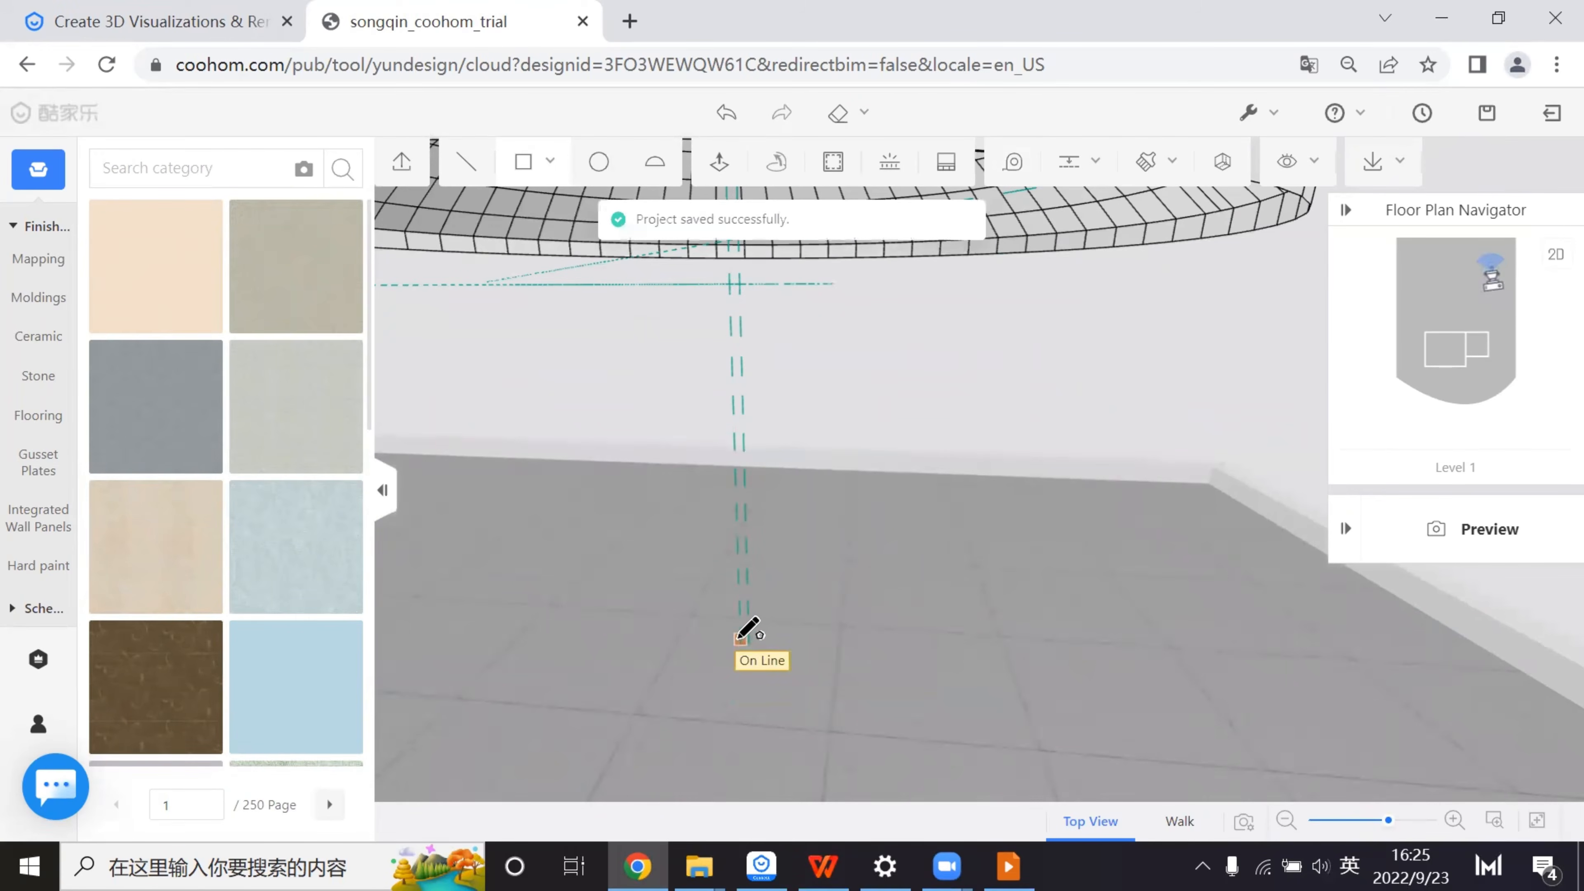
pyautogui.click(741, 651)
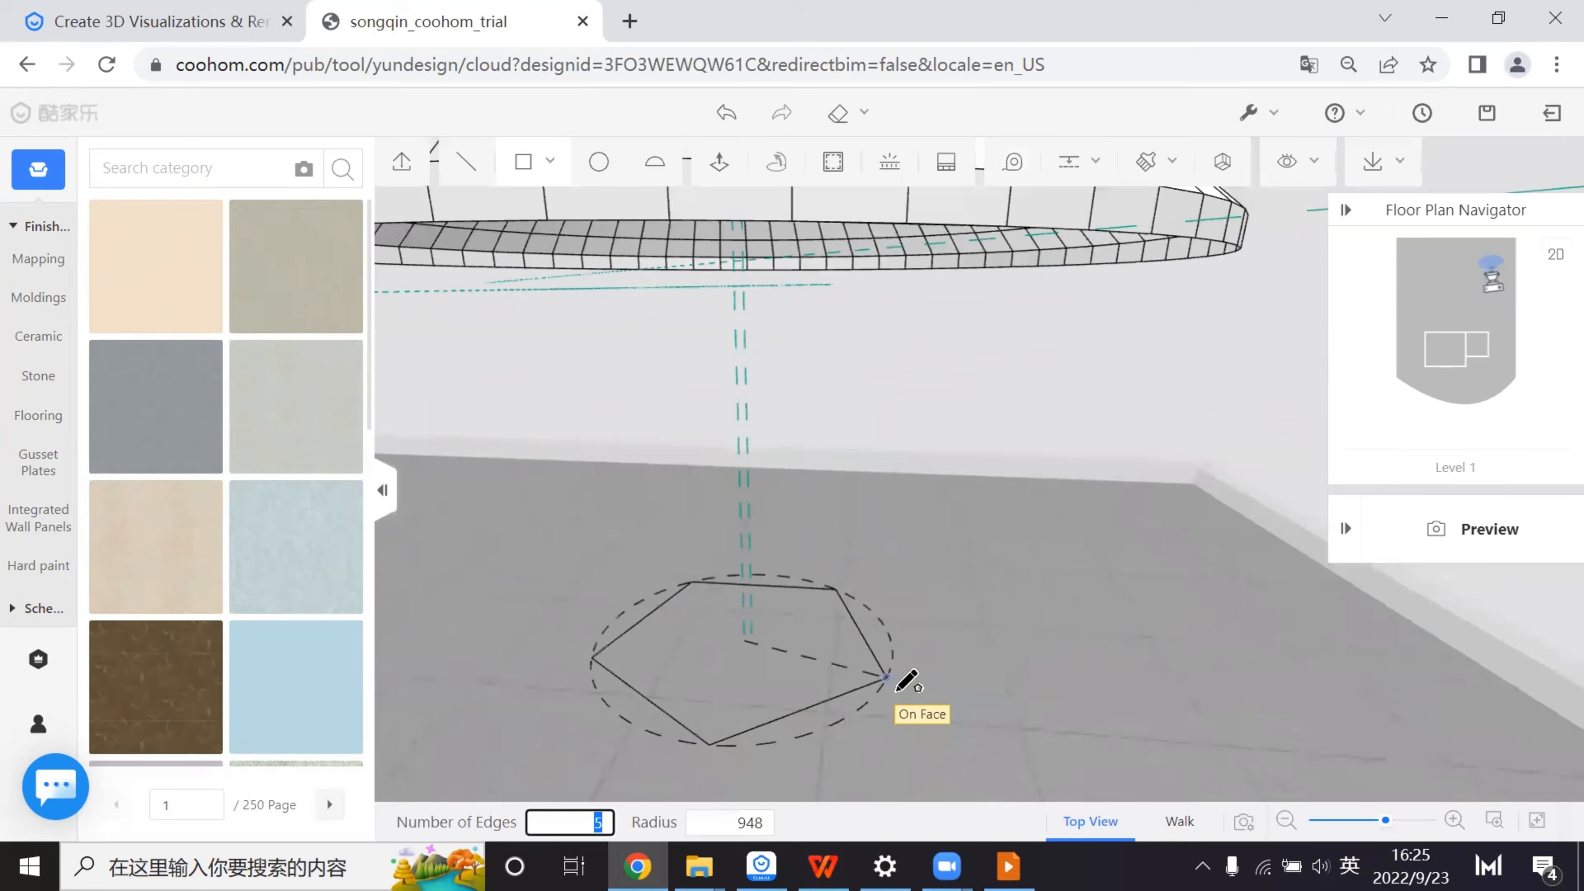
pyautogui.scroll(-3, 905, 677)
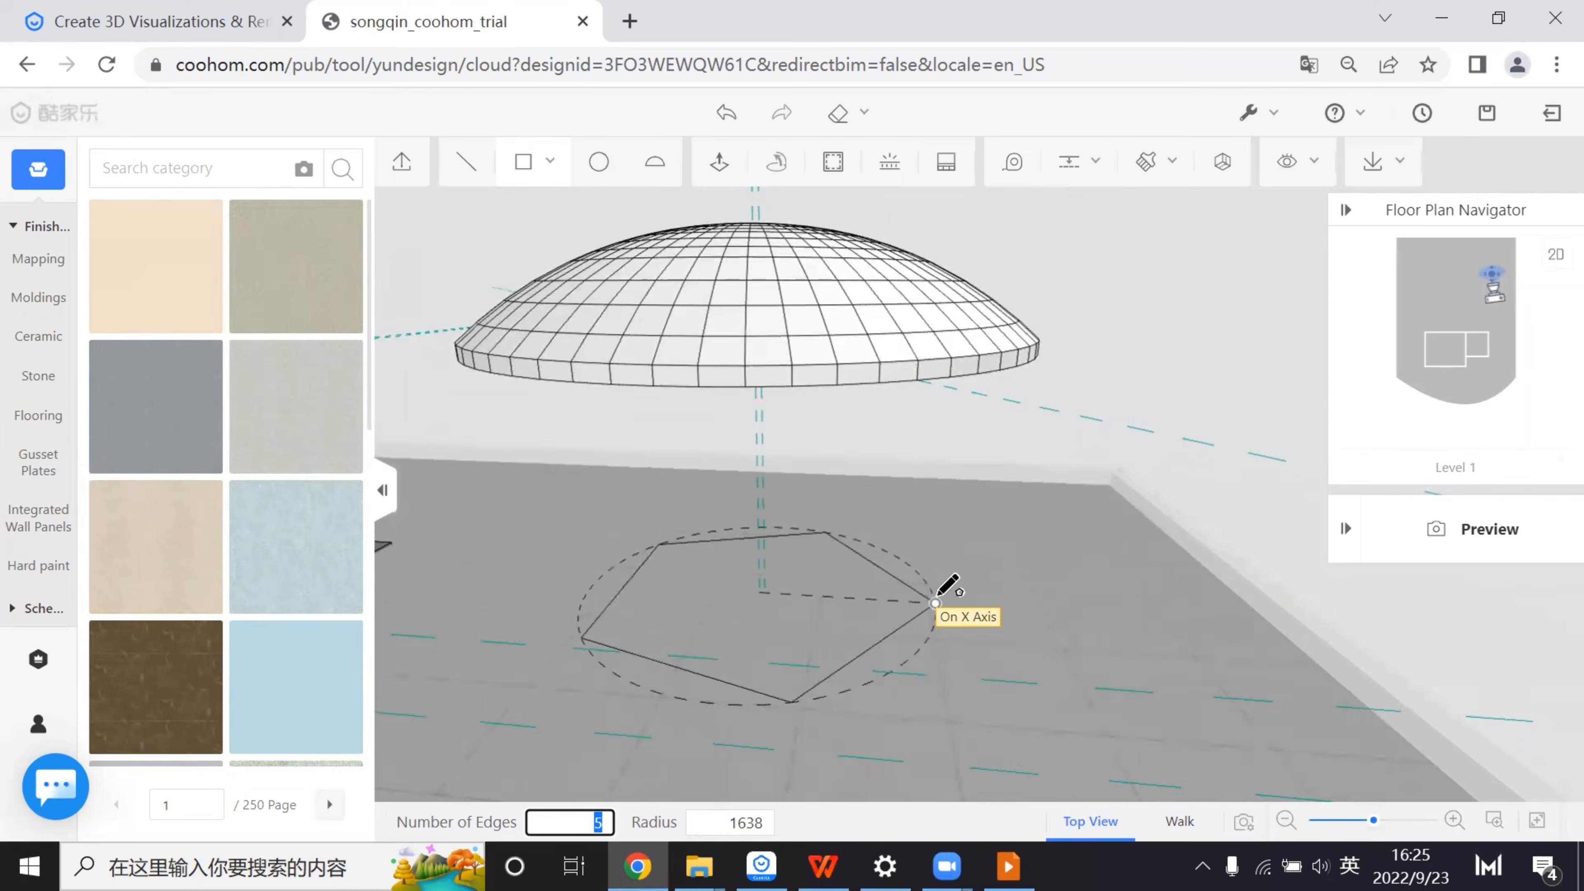
pyautogui.press('Escape')
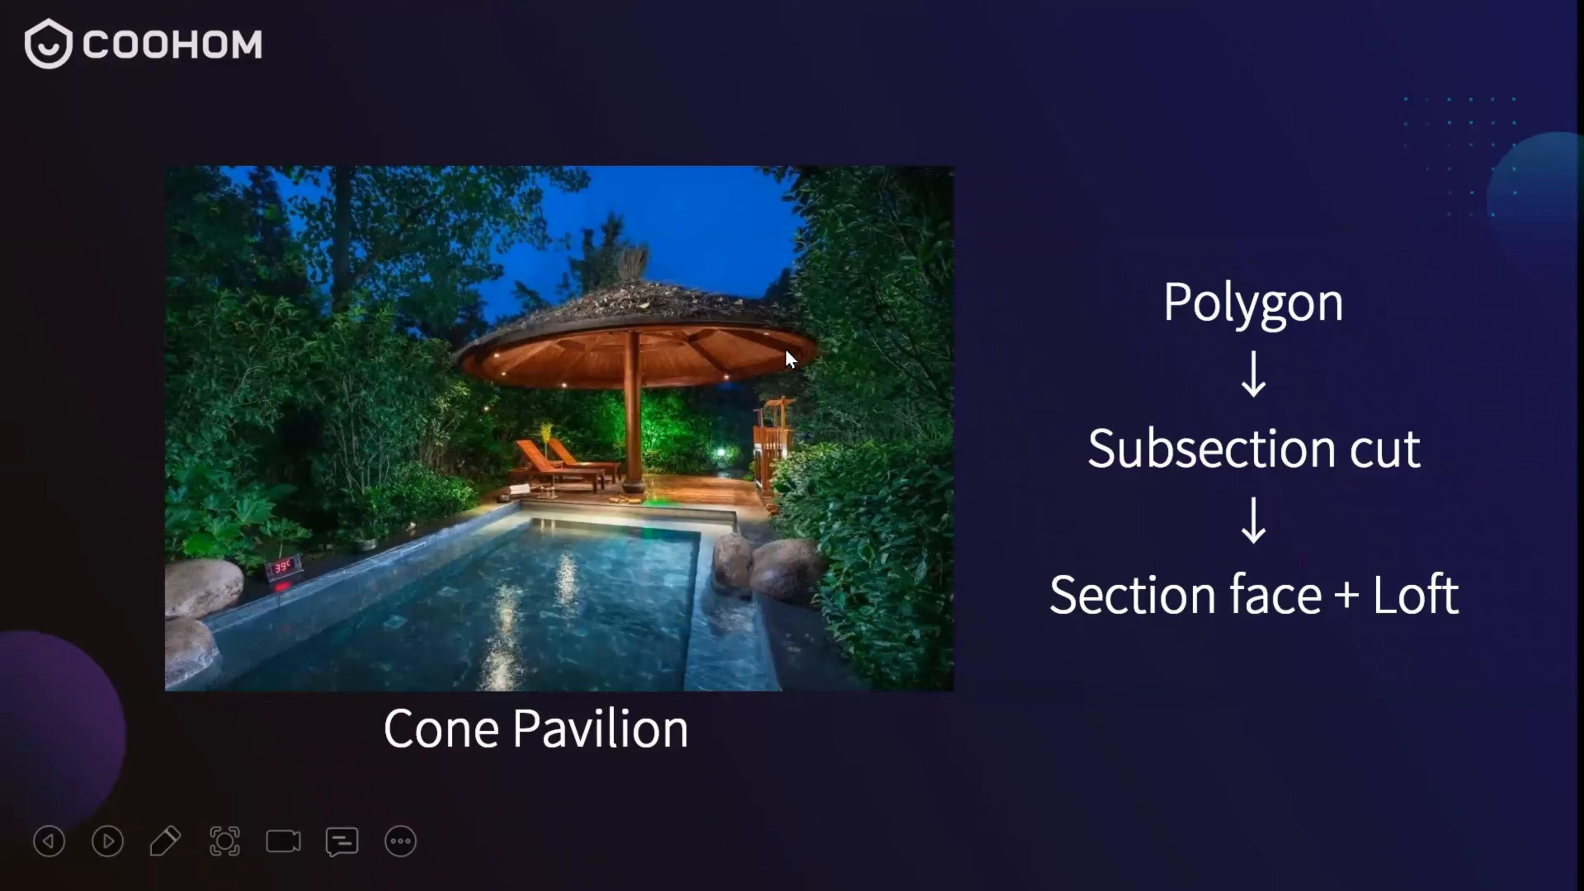
# - Return to Coohom in Chrome and draw an 8-edge polygon of radius 1900 on the floor, centred at the foot of the vertical guide lines
pyautogui.press('super+d')
pyautogui.click(637, 866)
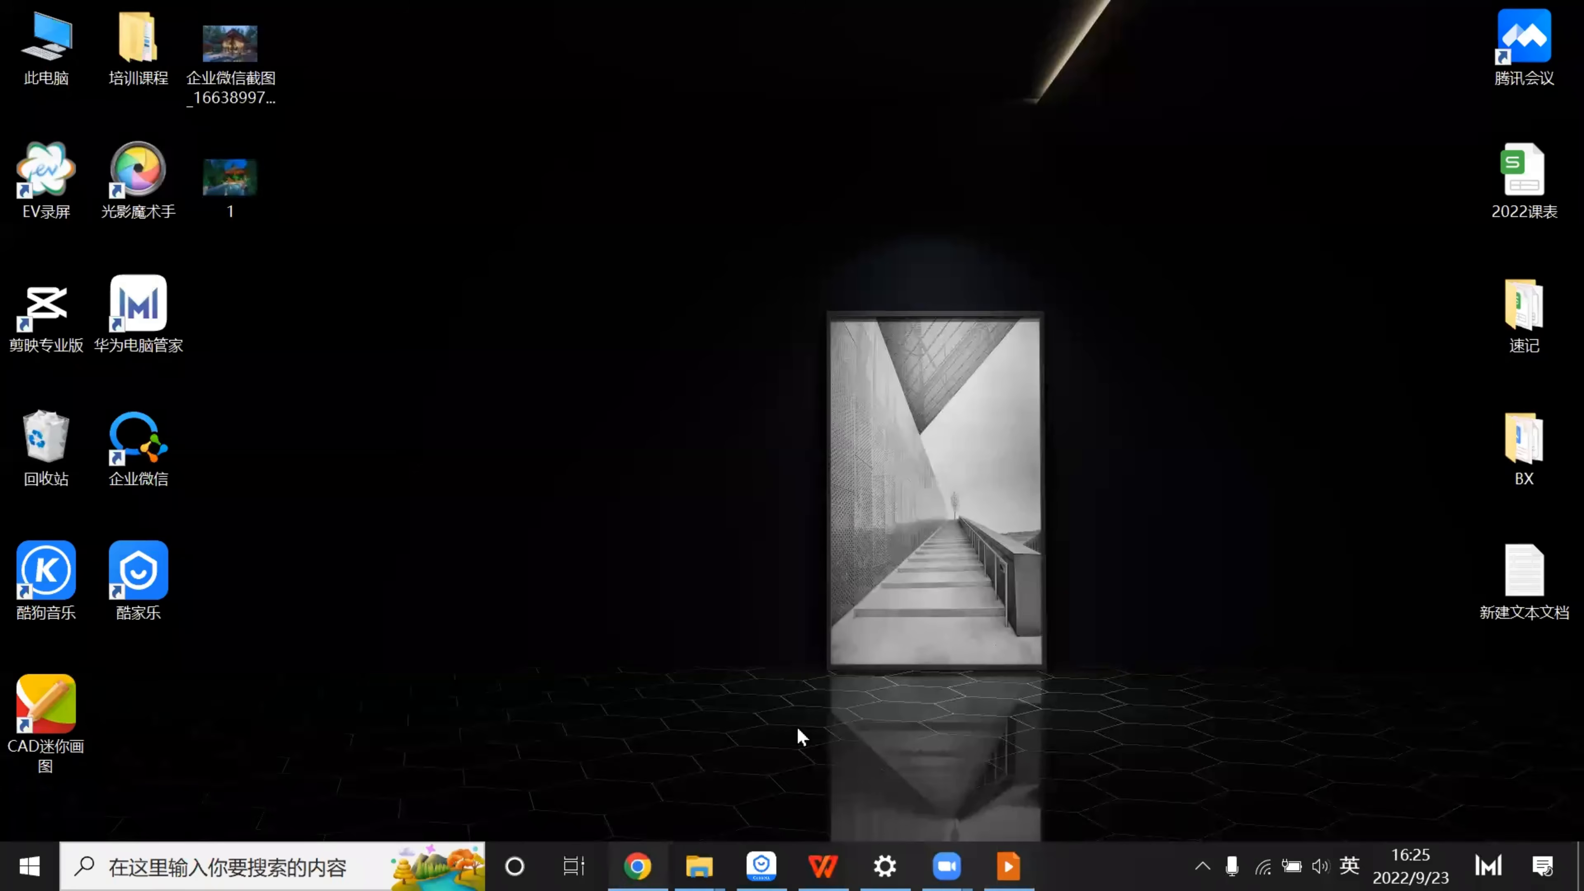
pyautogui.scroll(1, 642, 224)
pyautogui.scroll(1, 643, 224)
pyautogui.moveTo(525, 163)
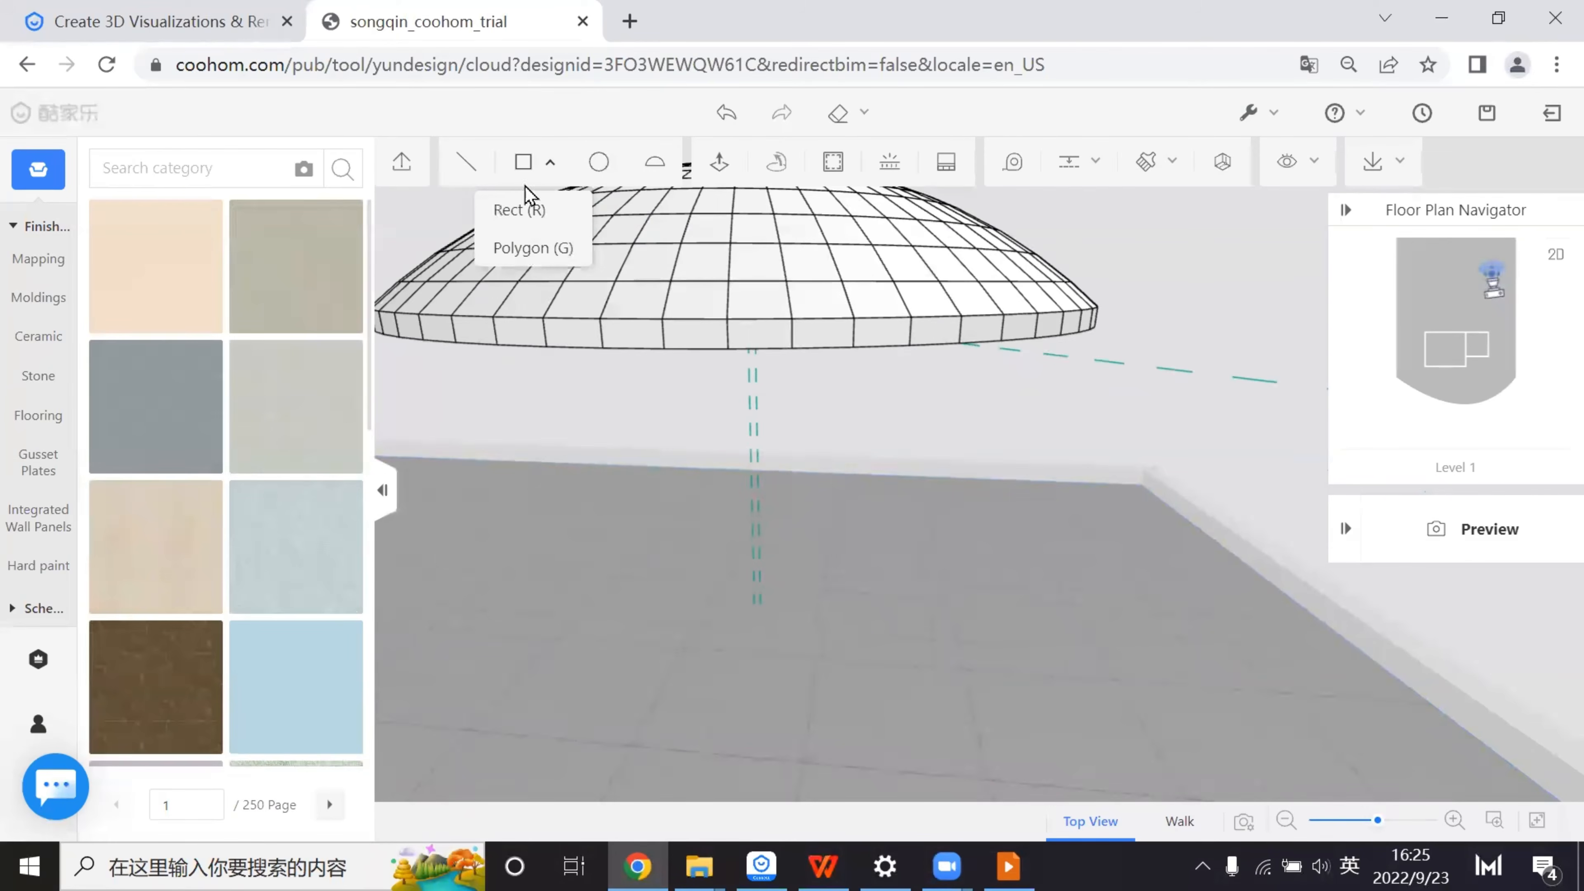
pyautogui.click(552, 247)
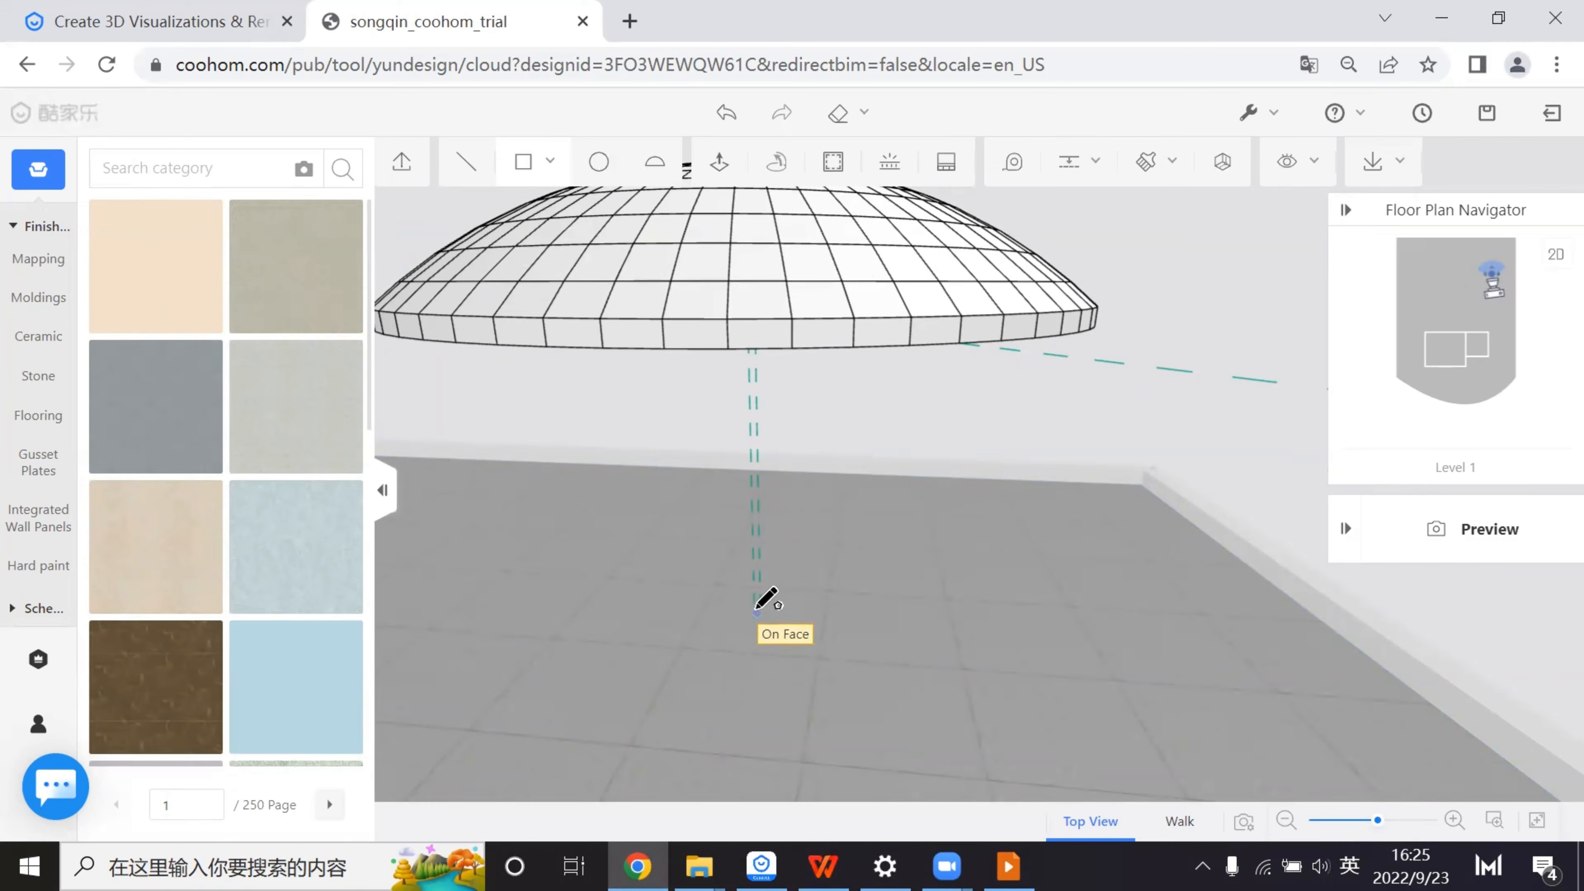
pyautogui.click(755, 609)
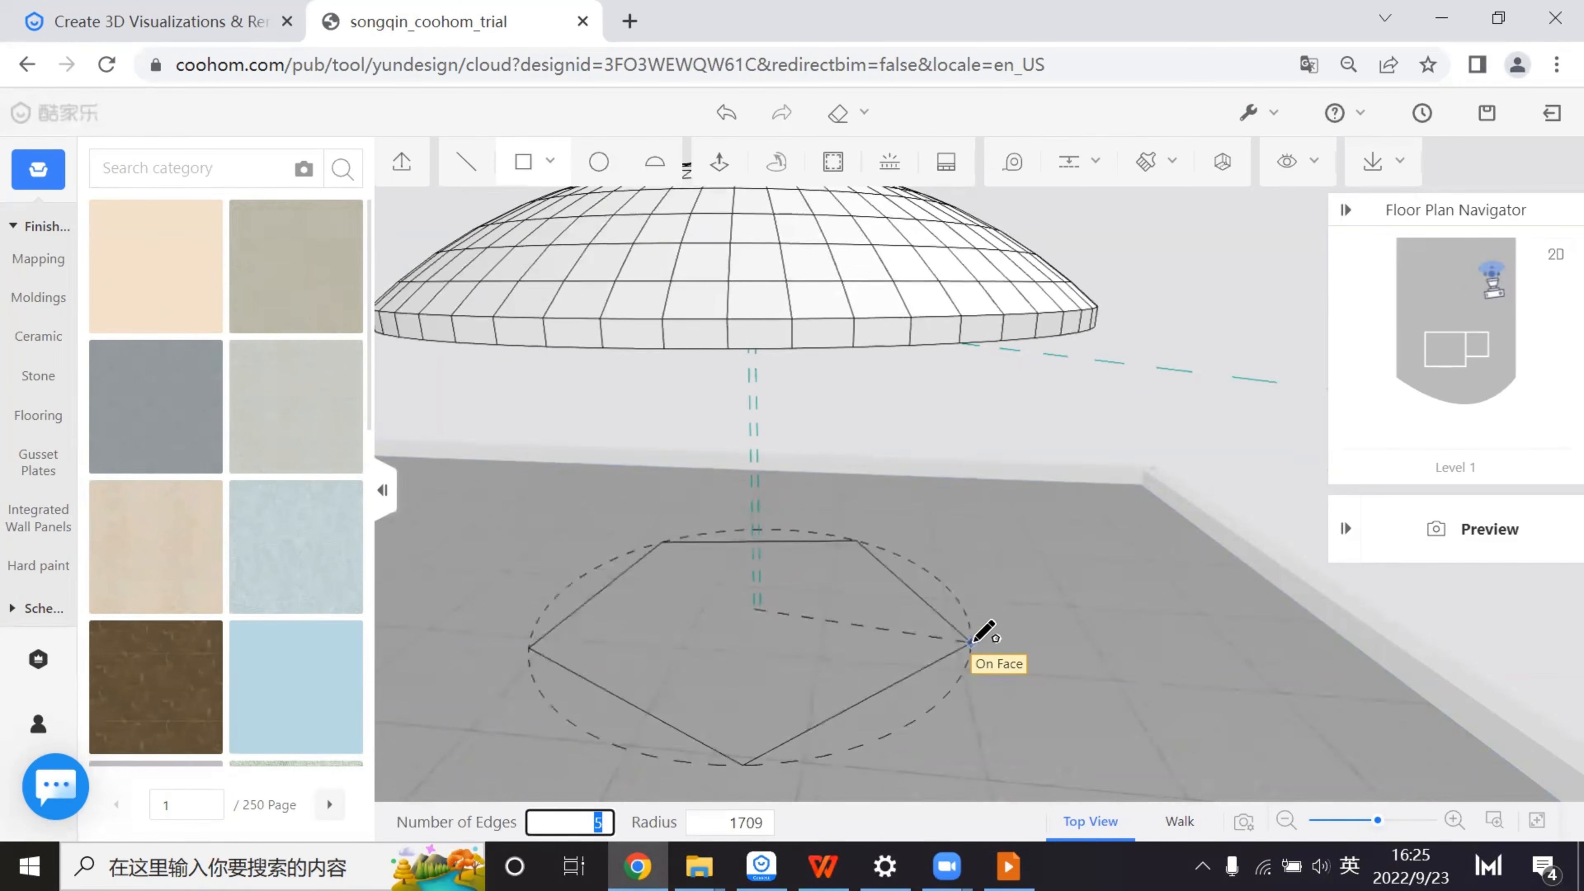
pyautogui.write('8')
pyautogui.press('Tab')
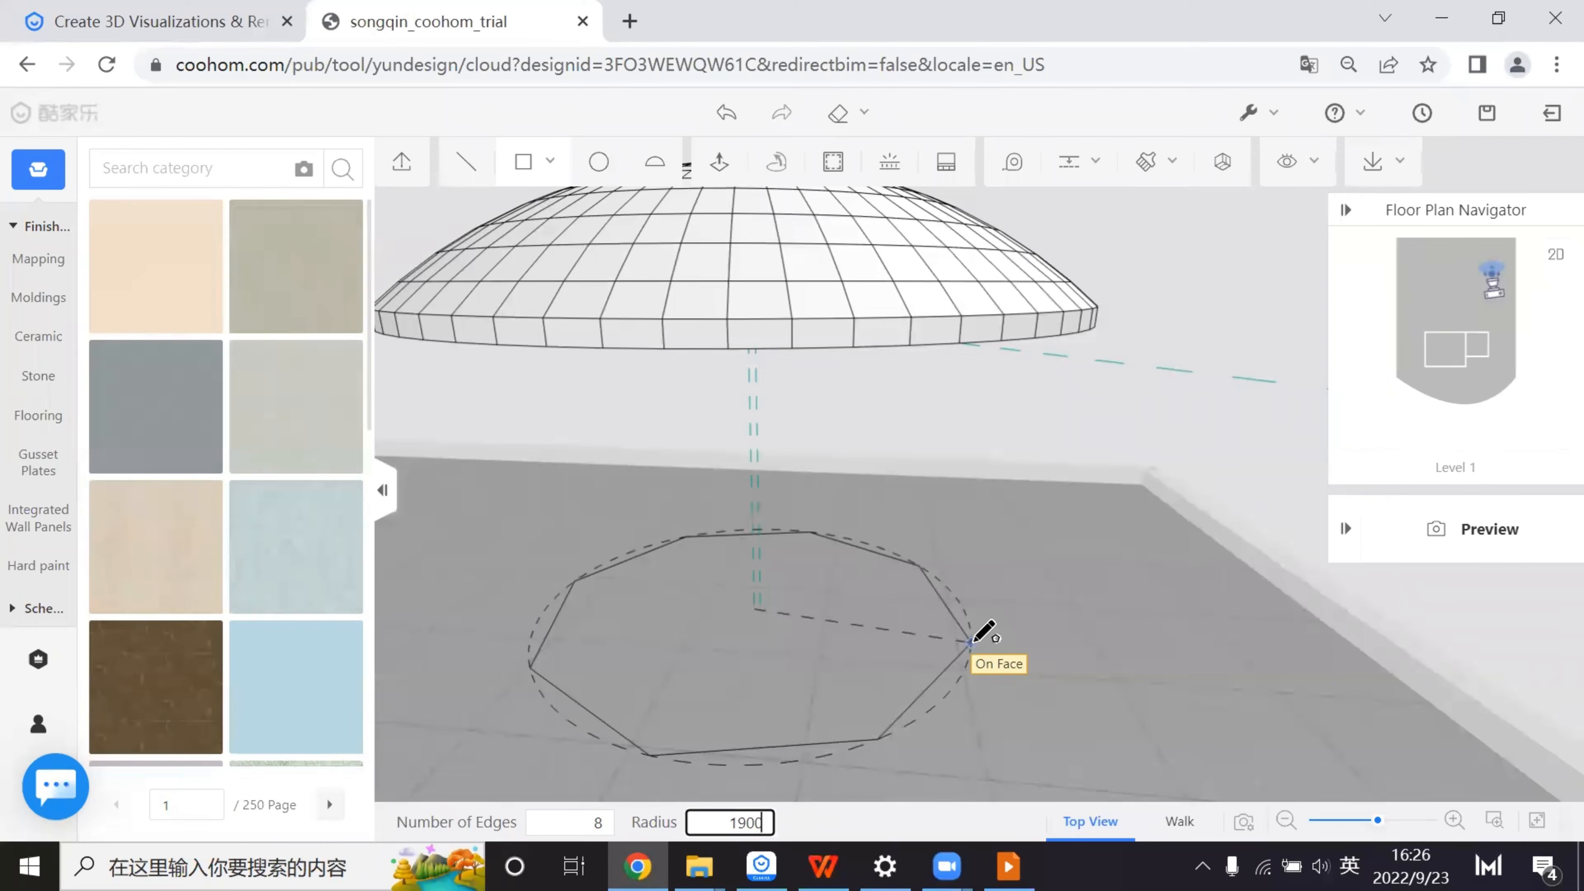
pyautogui.press('Return')
pyautogui.moveTo(983, 629); pyautogui.dragTo(1071, 166, button='middle')
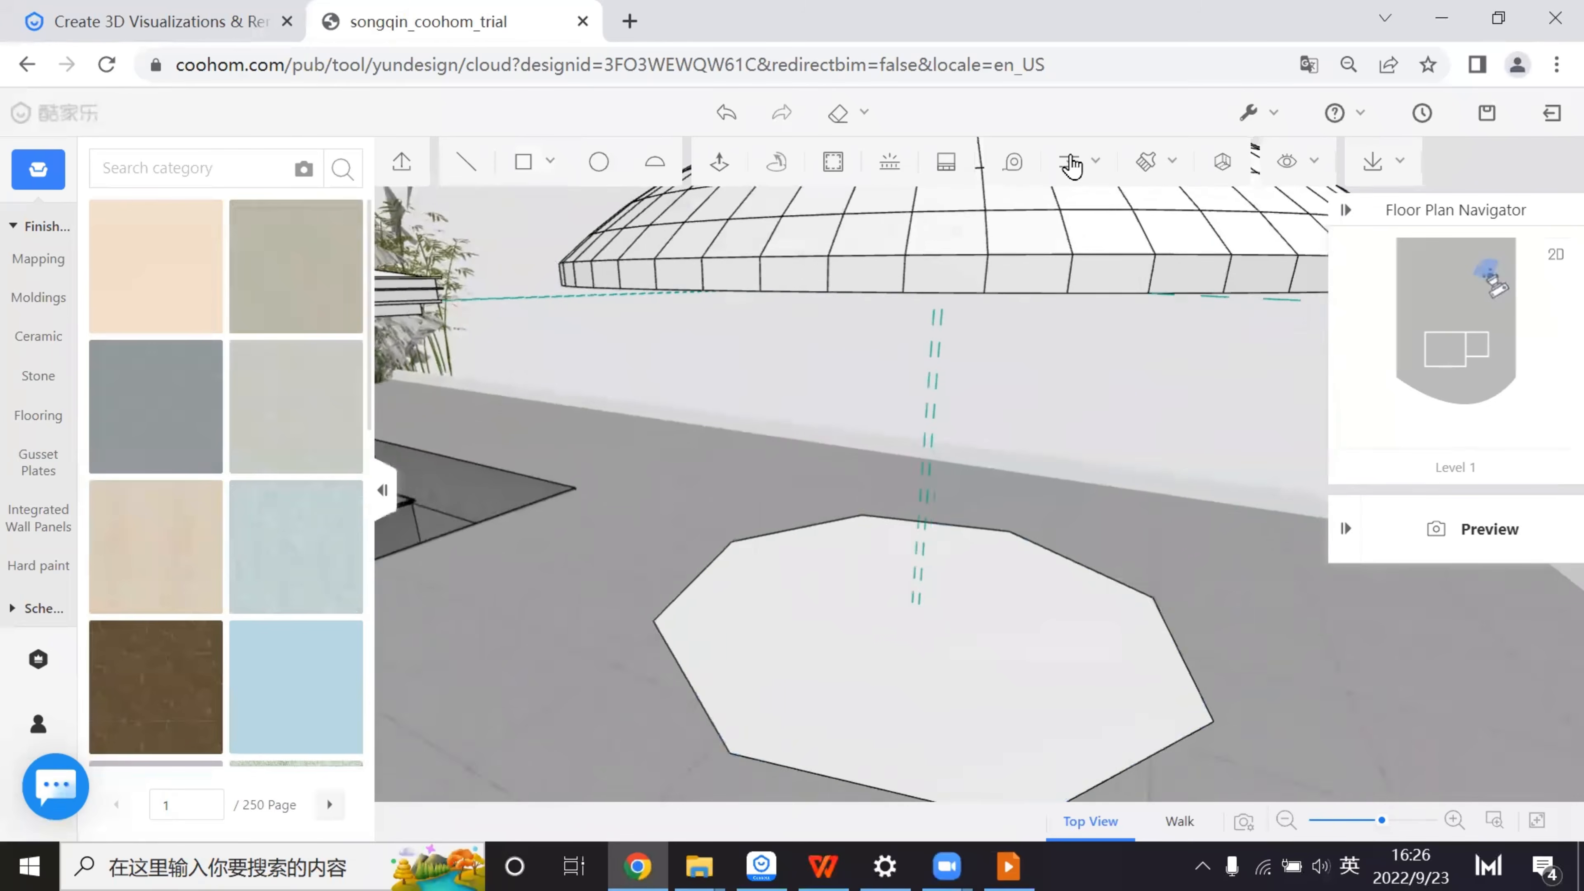
pyautogui.moveTo(1072, 166)
pyautogui.click(1082, 252)
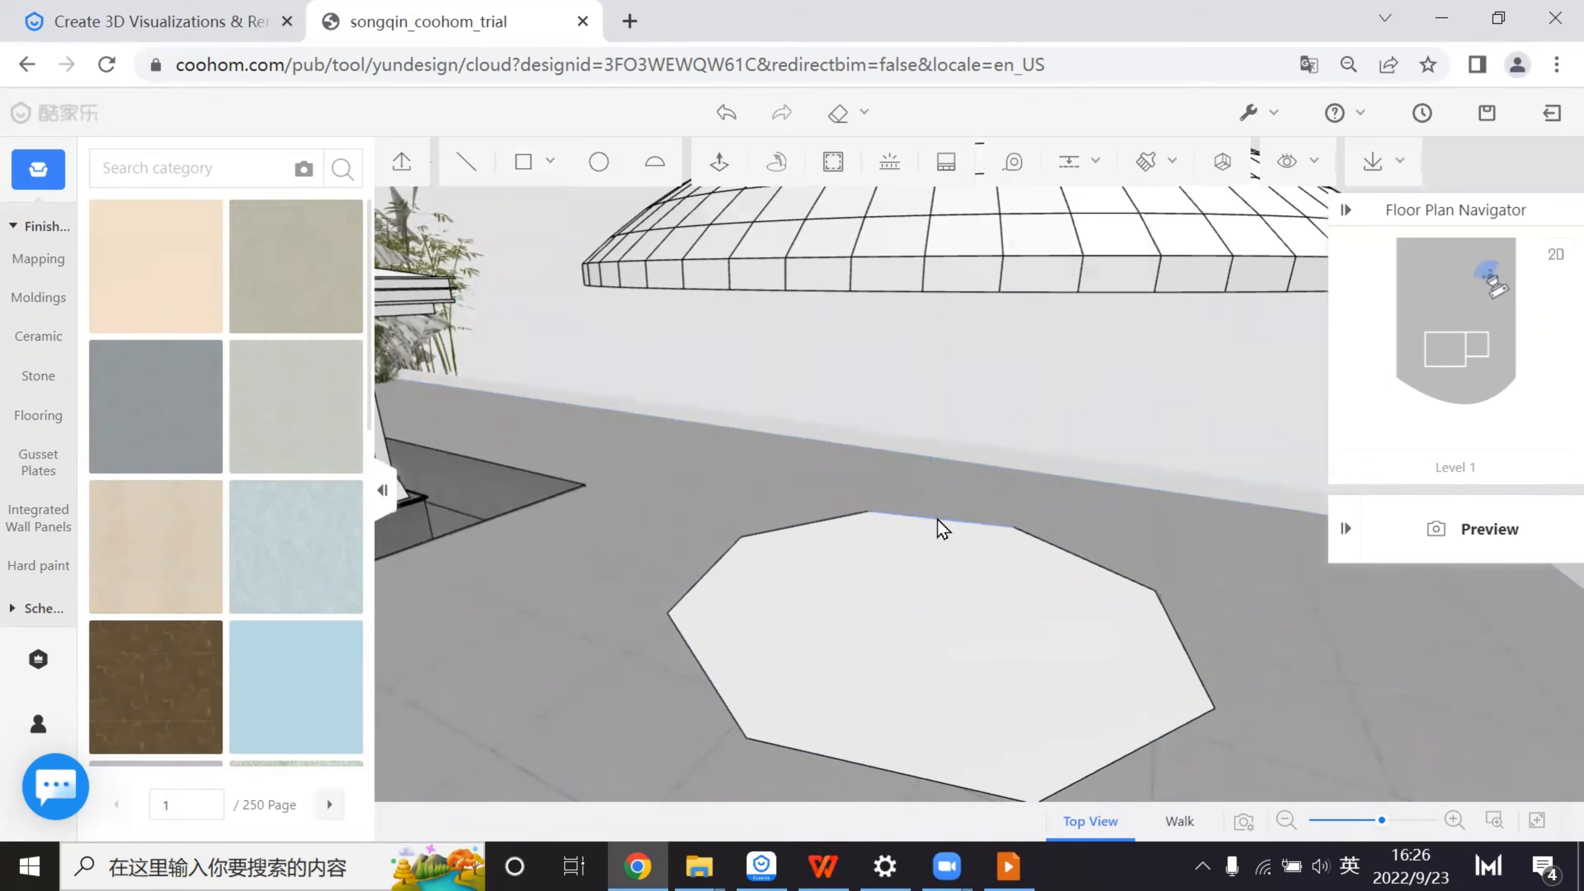
pyautogui.hotkey('ctrl', 'z')
# - Add a vertical guide line parallel to the dome's centre guide, offset to the nearest edge of the octagon
pyautogui.press('t')
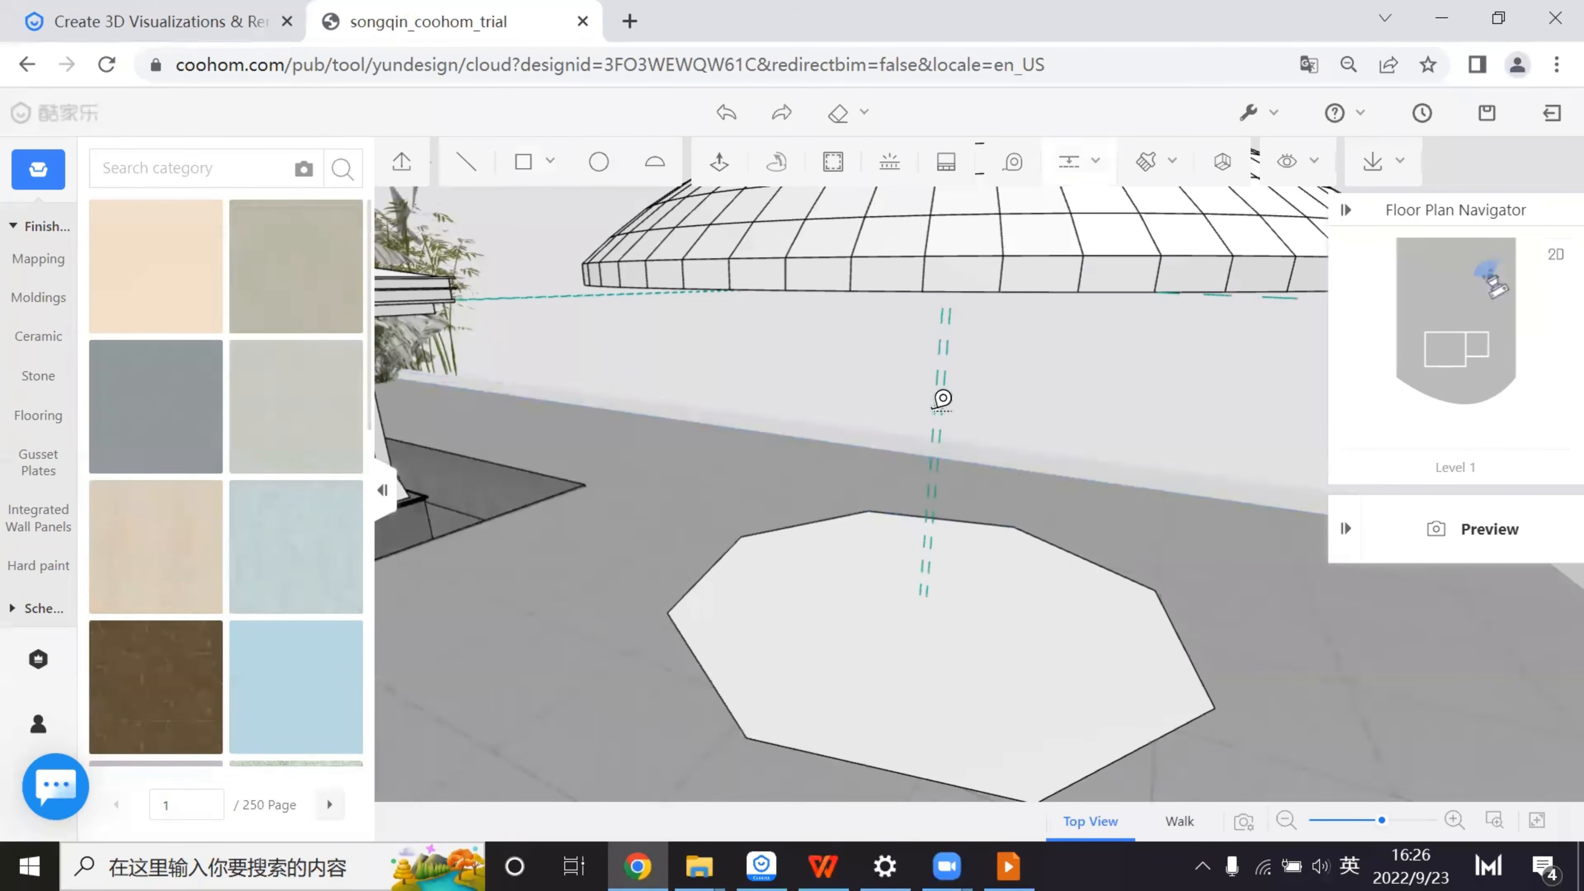
pyautogui.click(1001, 483)
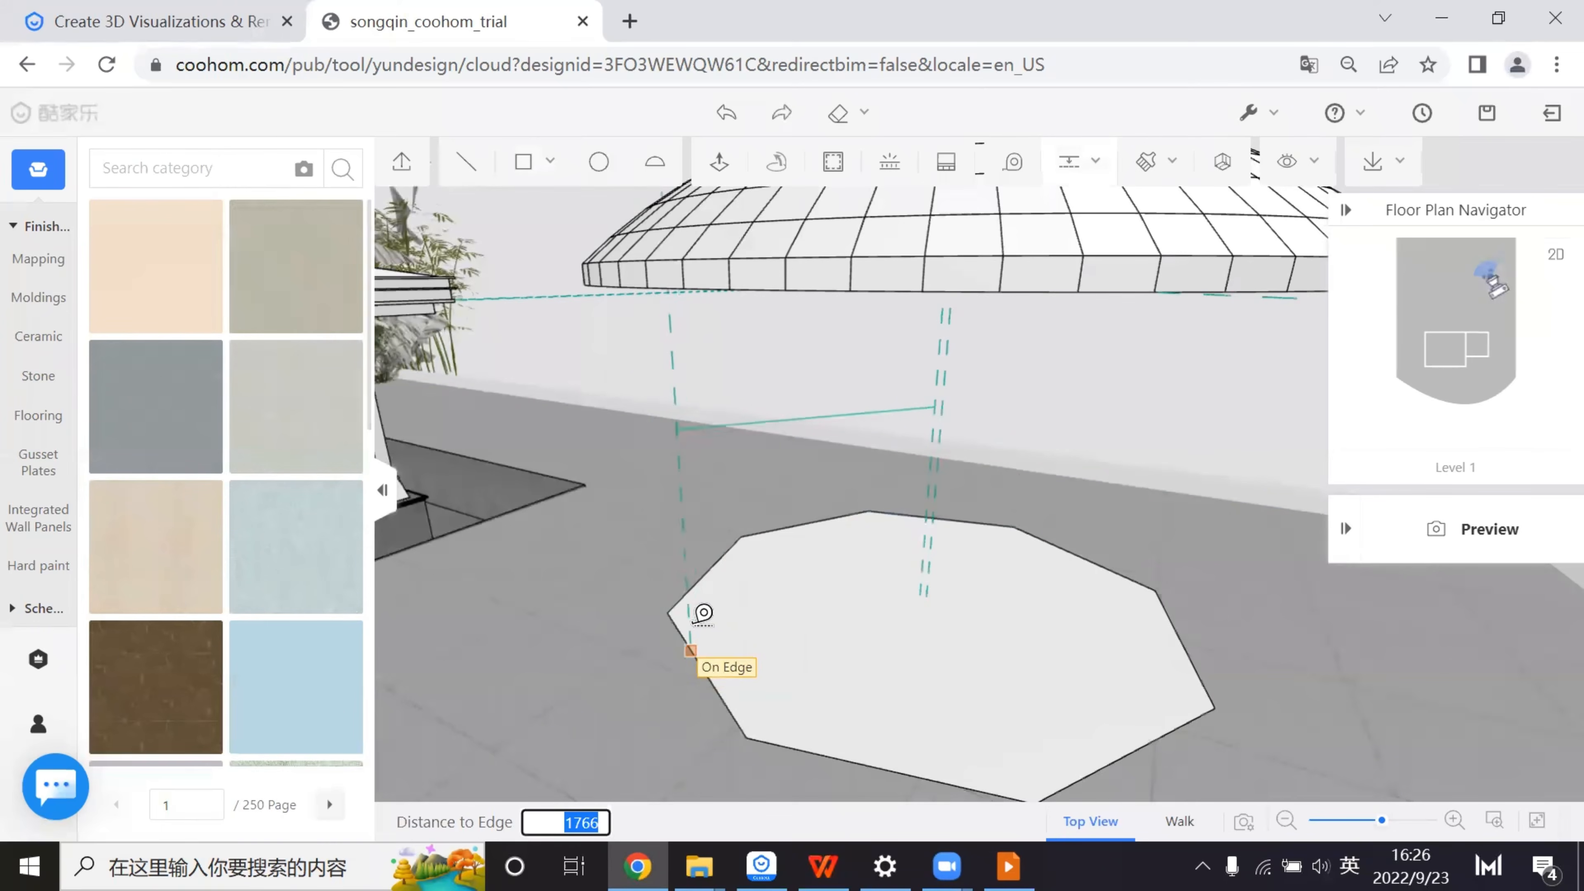
pyautogui.click(711, 666)
# - Draw a small upright rectangle about 297 by 221 outward from the new vertical guide line at the octagon's edge
pyautogui.moveTo(752, 701); pyautogui.dragTo(812, 694)
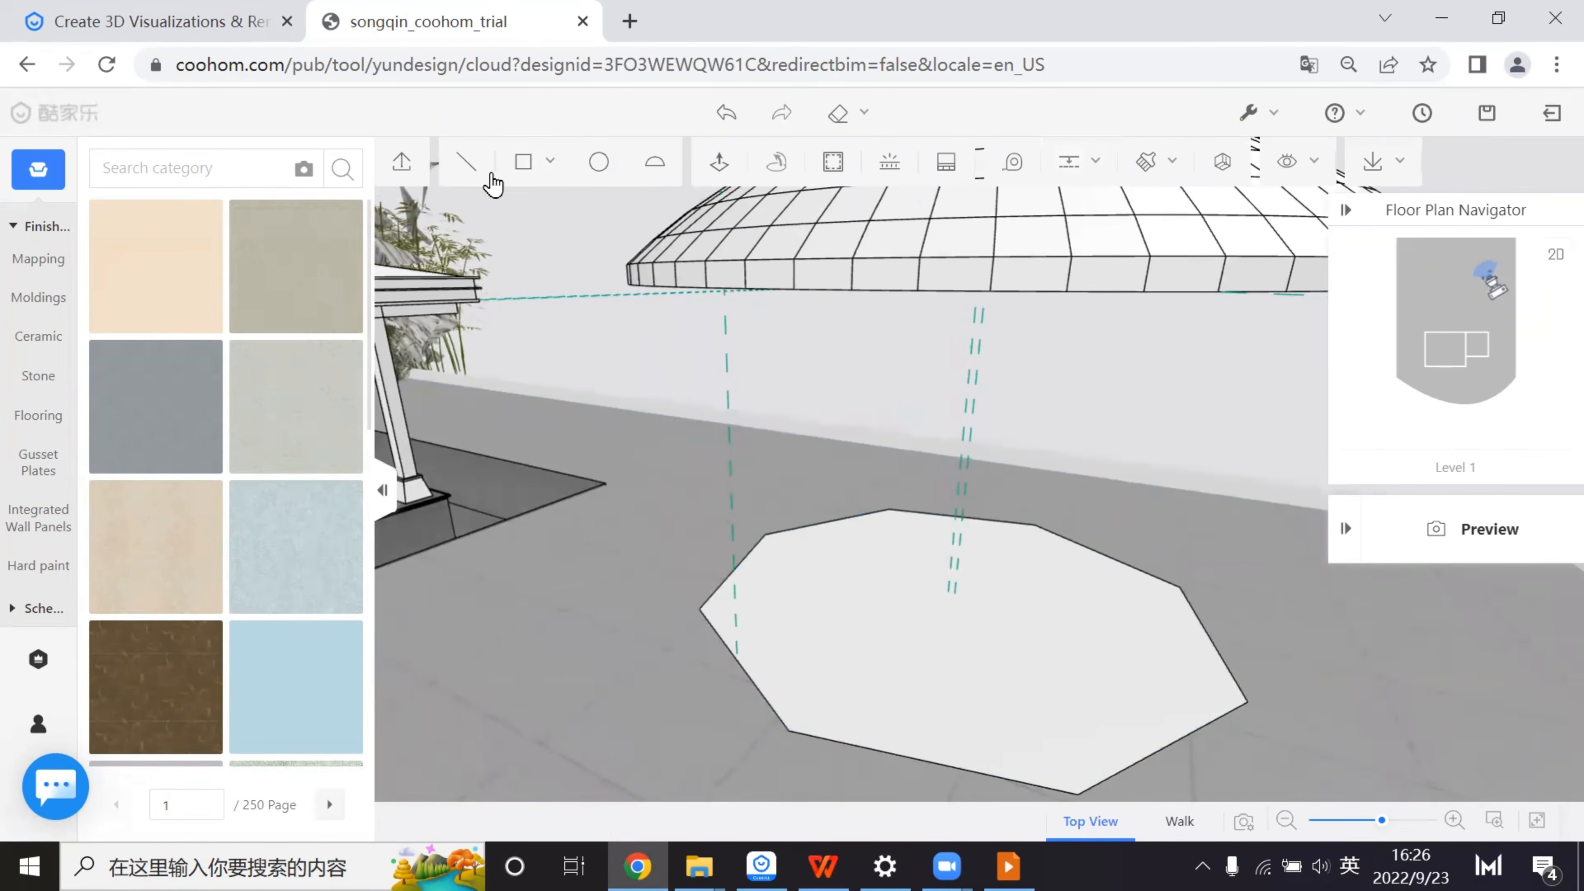
pyautogui.click(736, 620)
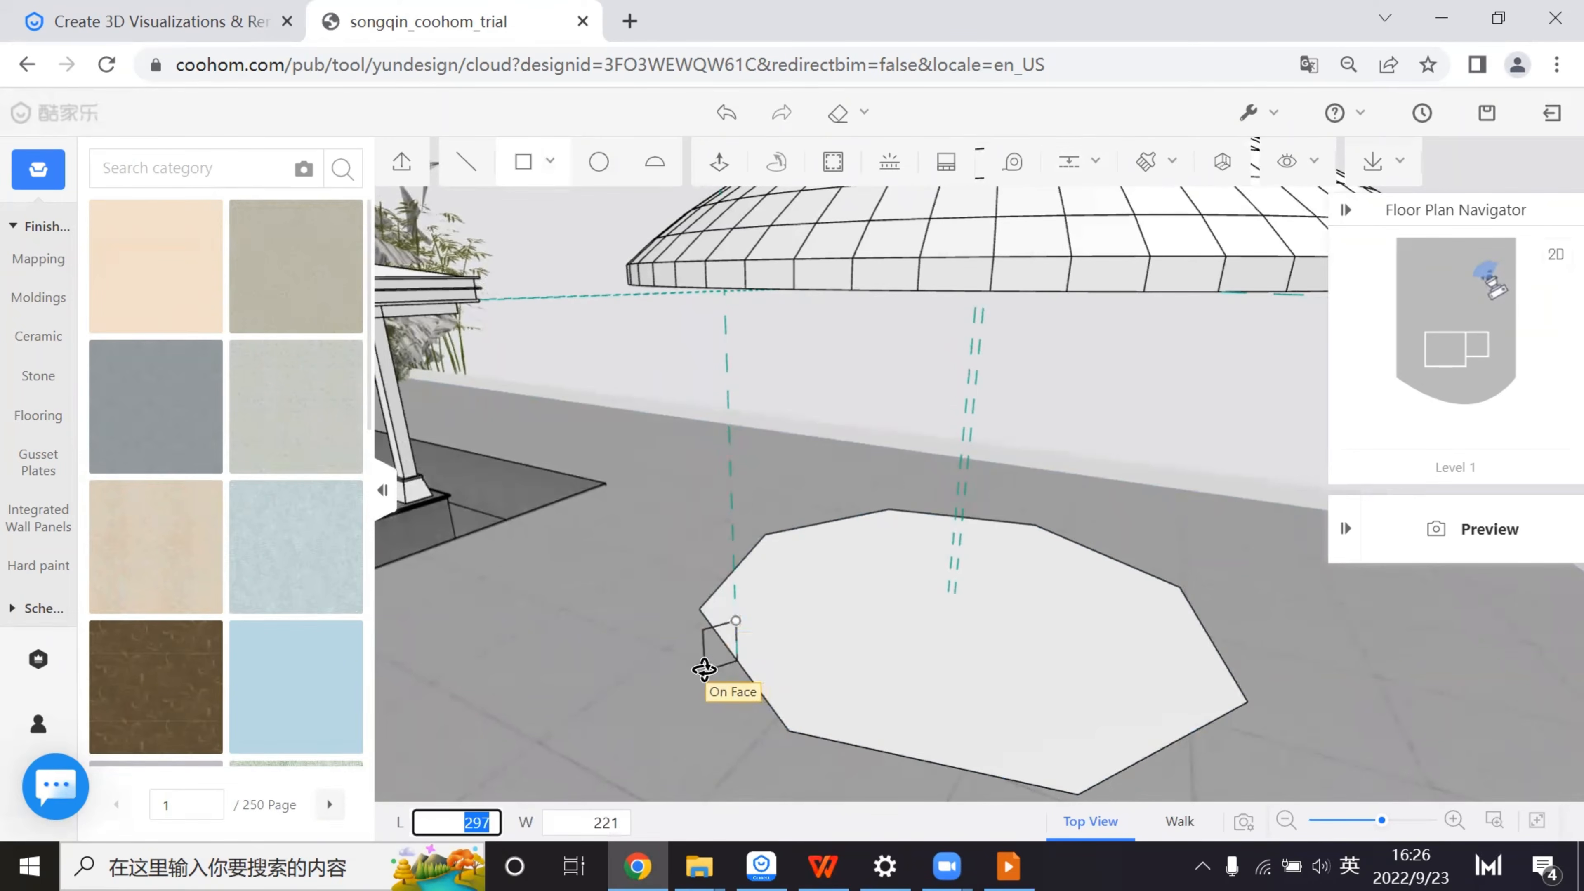
pyautogui.click(703, 673)
pyautogui.press('Escape')
# - Draw an arc about 47 high across the small upright rectangle, between points on its two vertical sides
pyautogui.scroll(4, 722, 678)
pyautogui.moveTo(722, 678); pyautogui.dragTo(766, 510, button='middle')
pyautogui.scroll(1, 739, 534)
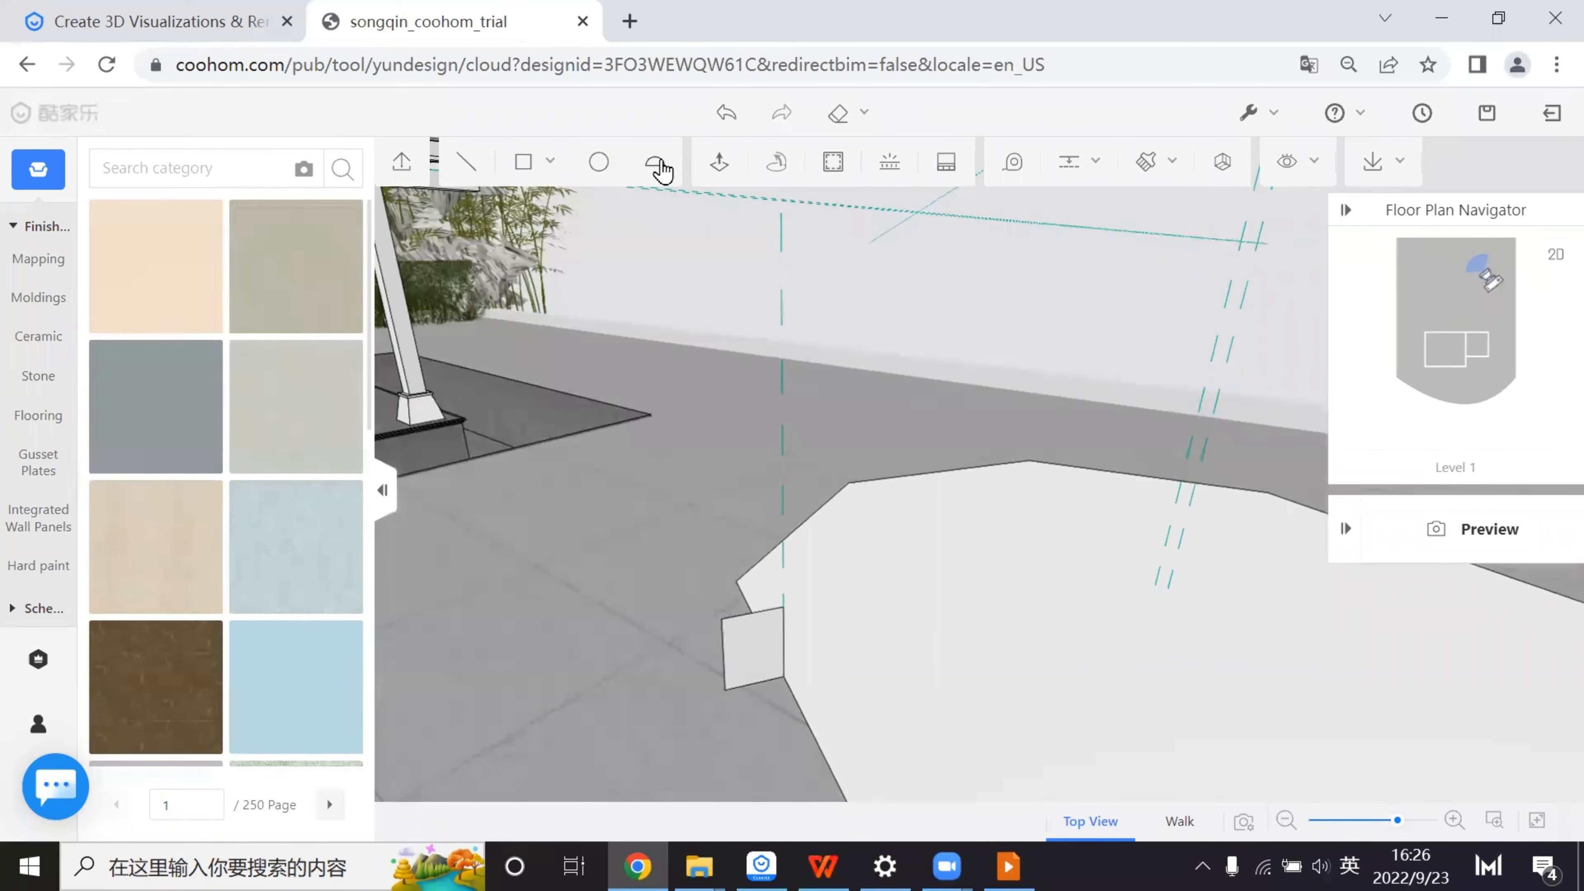
pyautogui.click(655, 162)
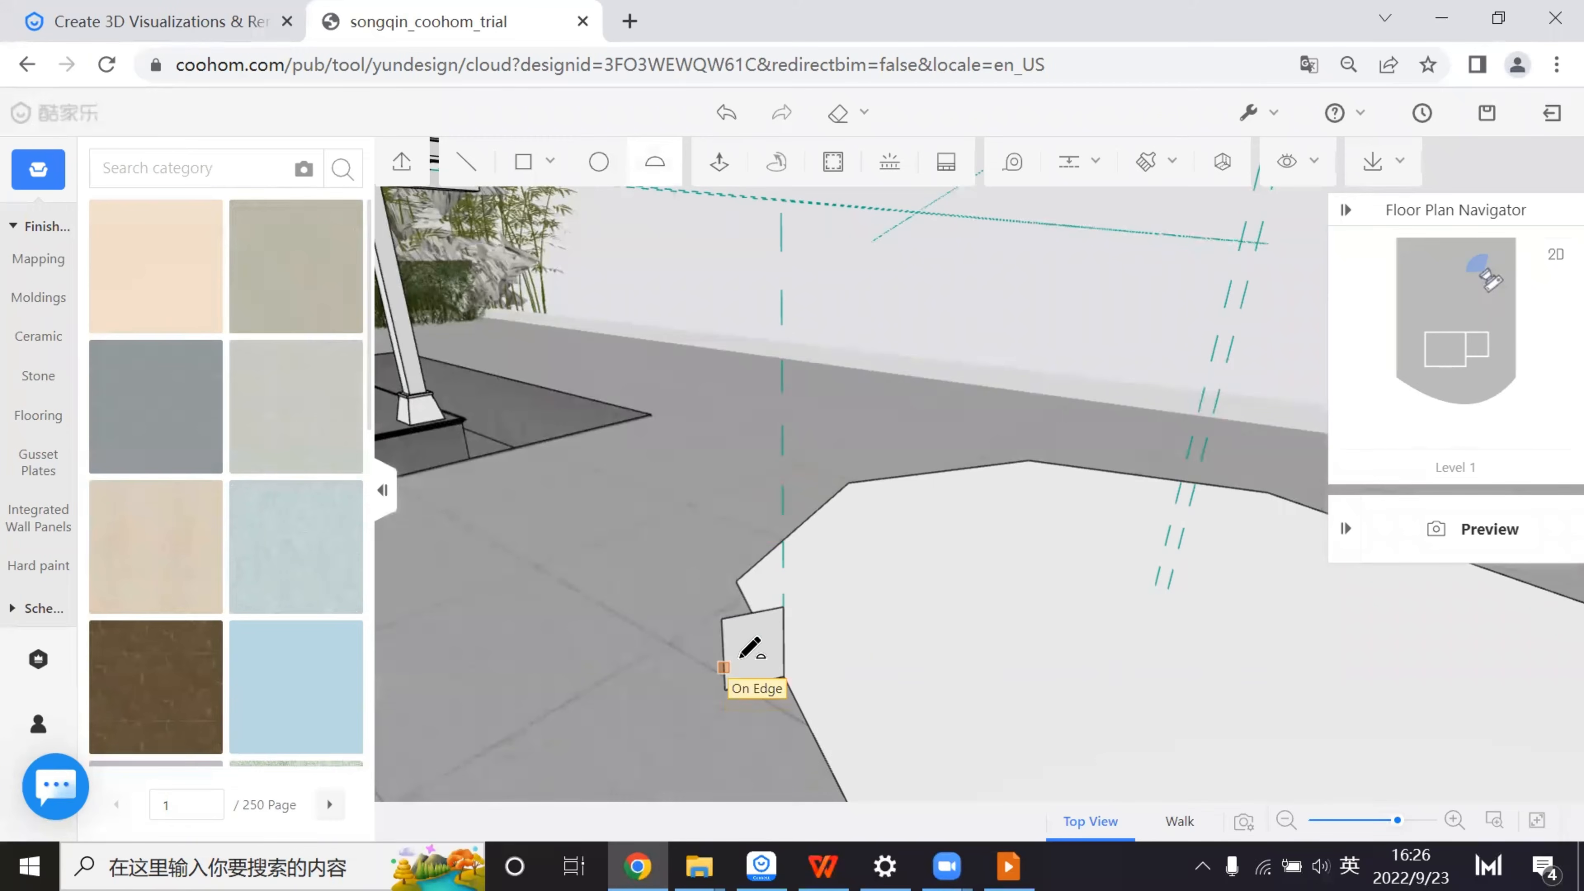
pyautogui.click(724, 667)
pyautogui.click(786, 637)
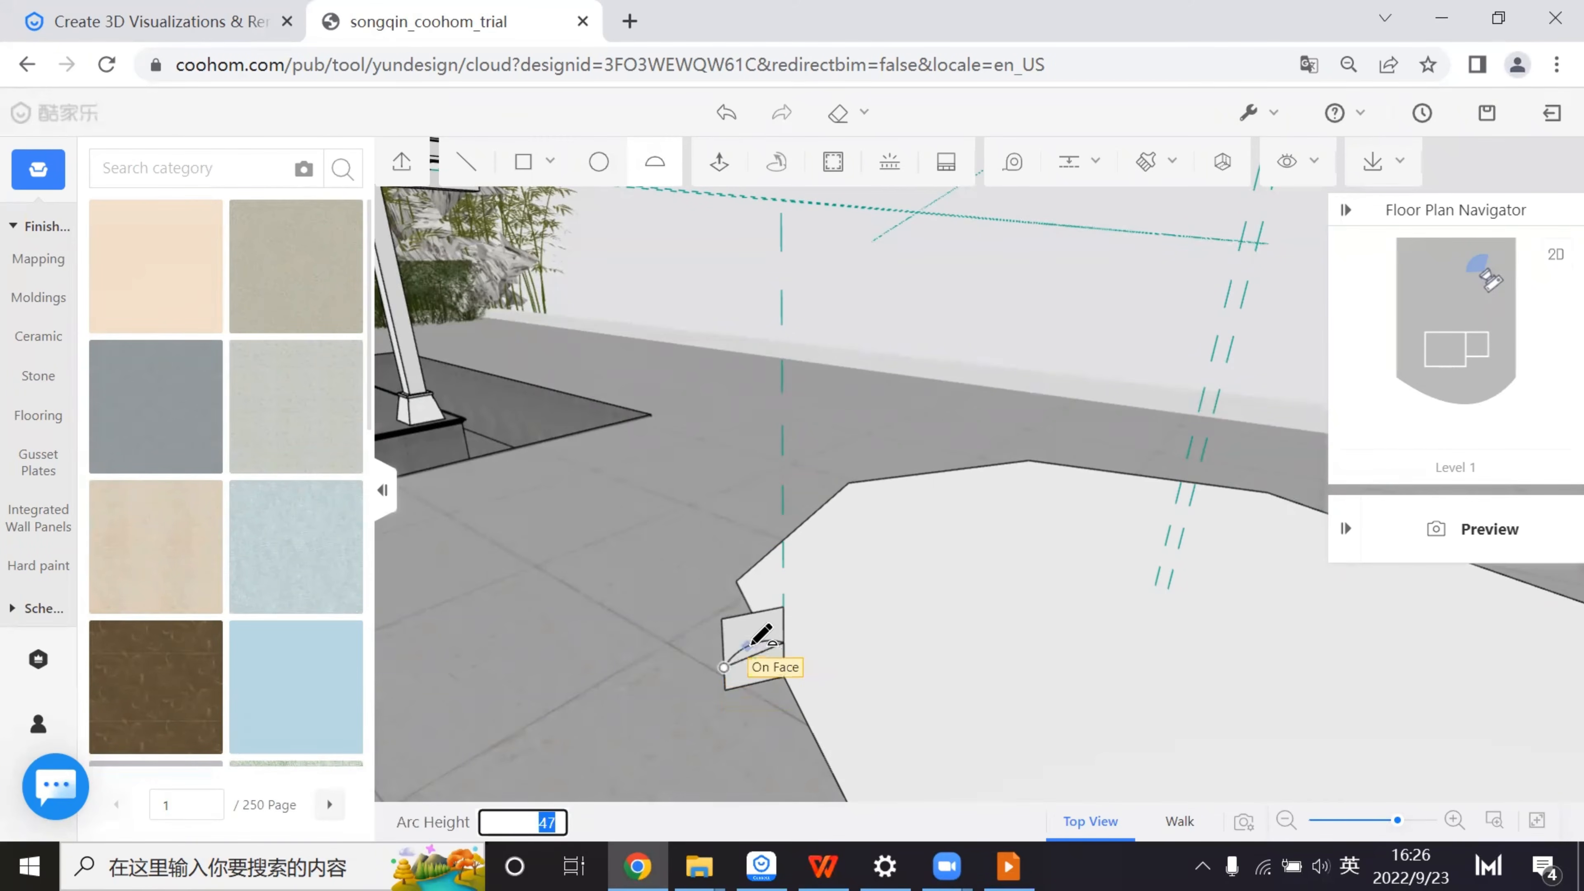
pyautogui.click(747, 644)
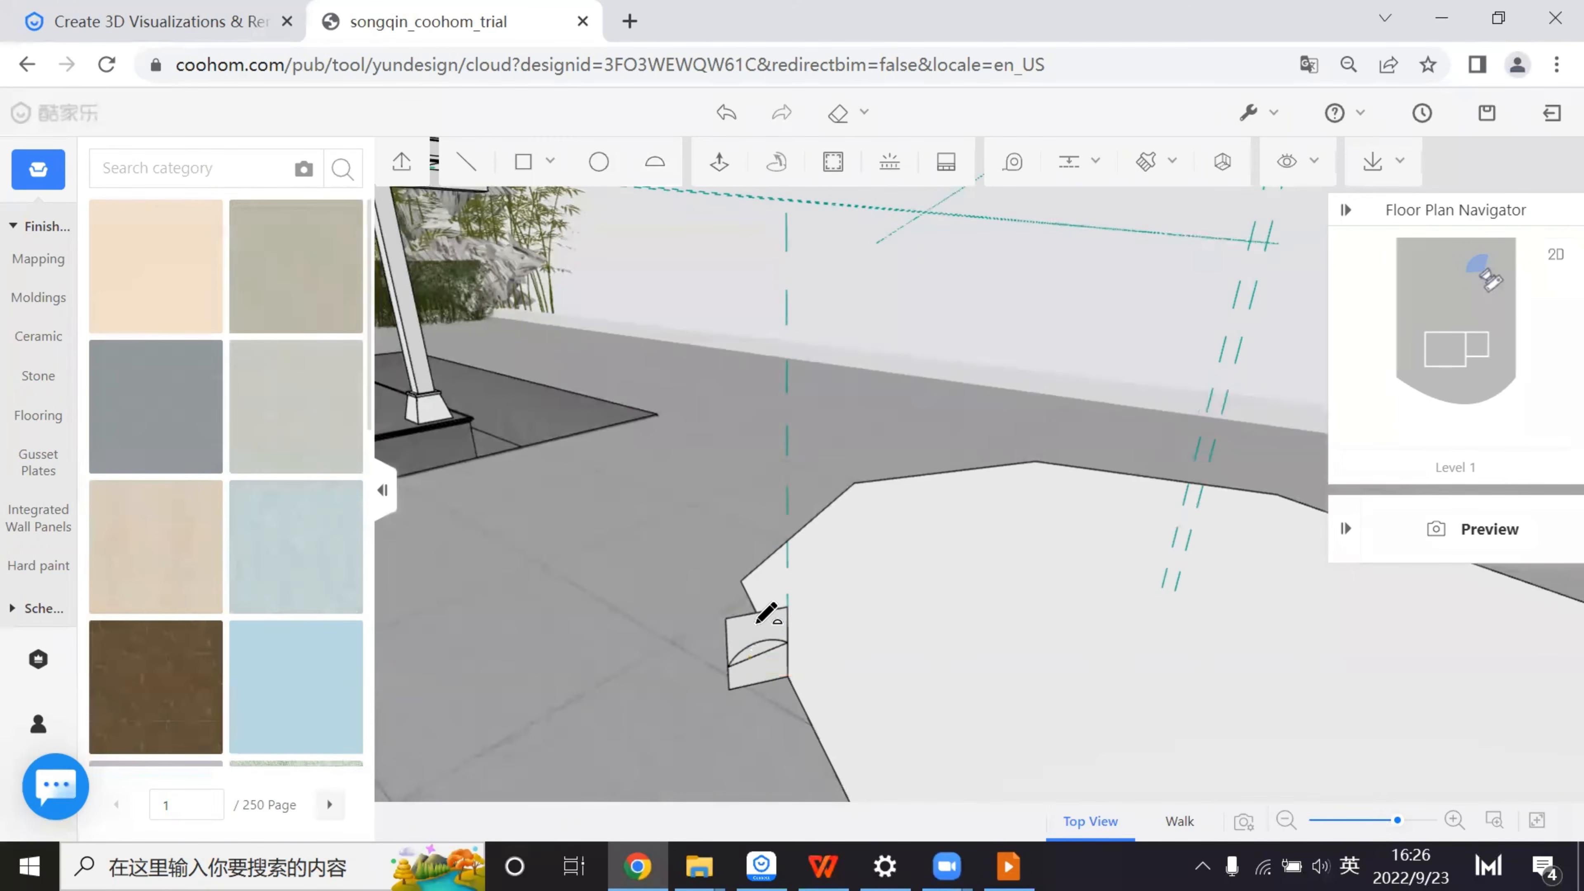
# - Delete the part of the rectangle above the arc and the straight line under the arc, leaving a single round-topped profile
pyautogui.click(769, 639)
pyautogui.press('Delete')
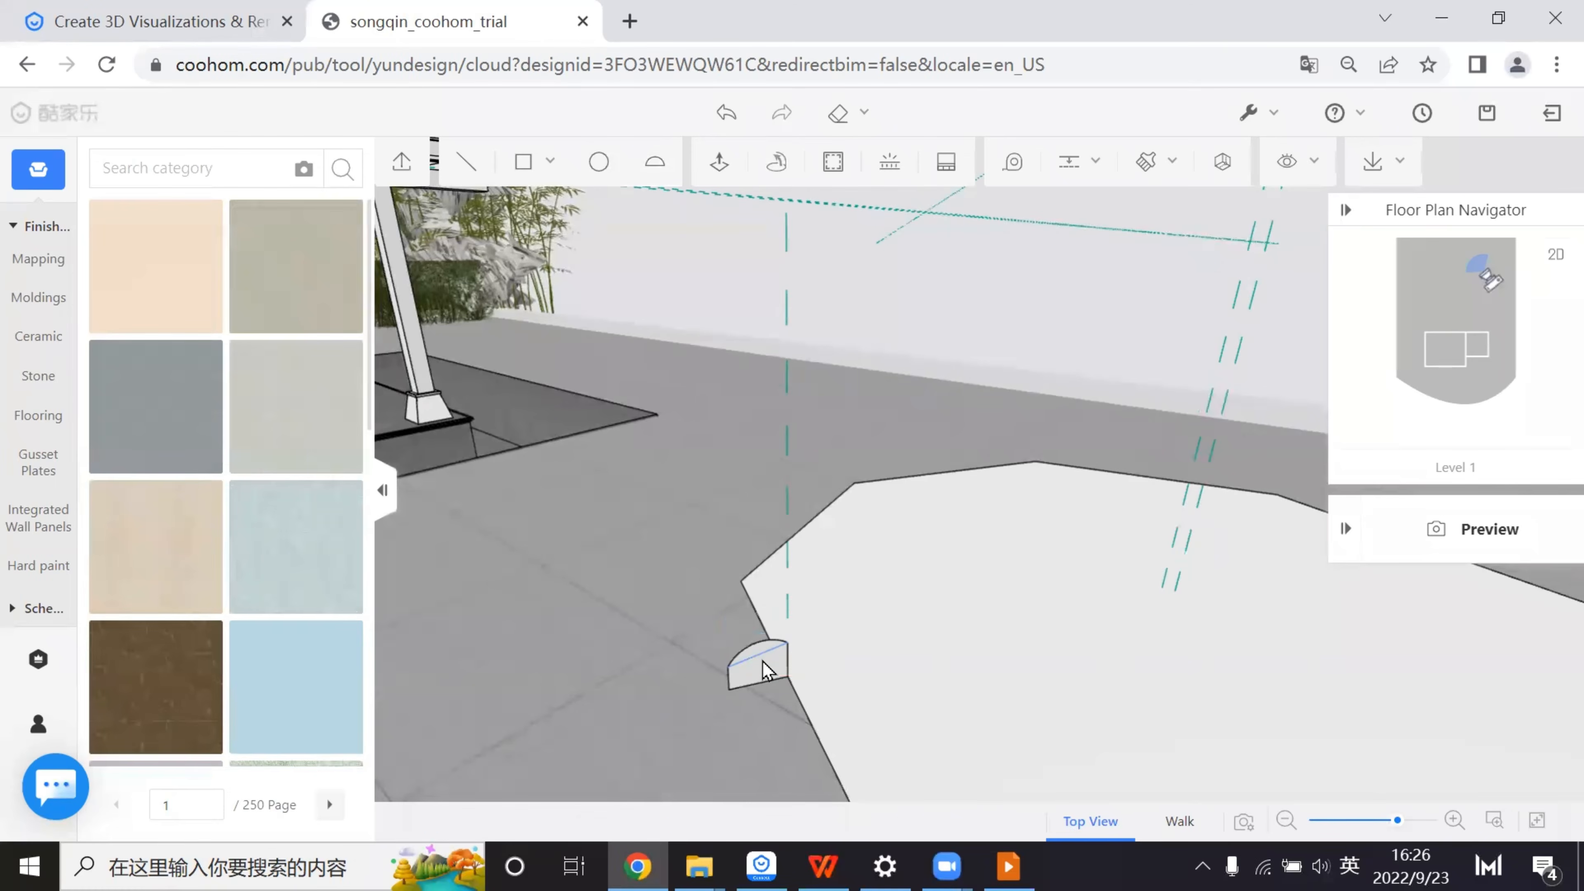
pyautogui.click(762, 655)
pyautogui.press('Delete')
pyautogui.scroll(-1, 774, 673)
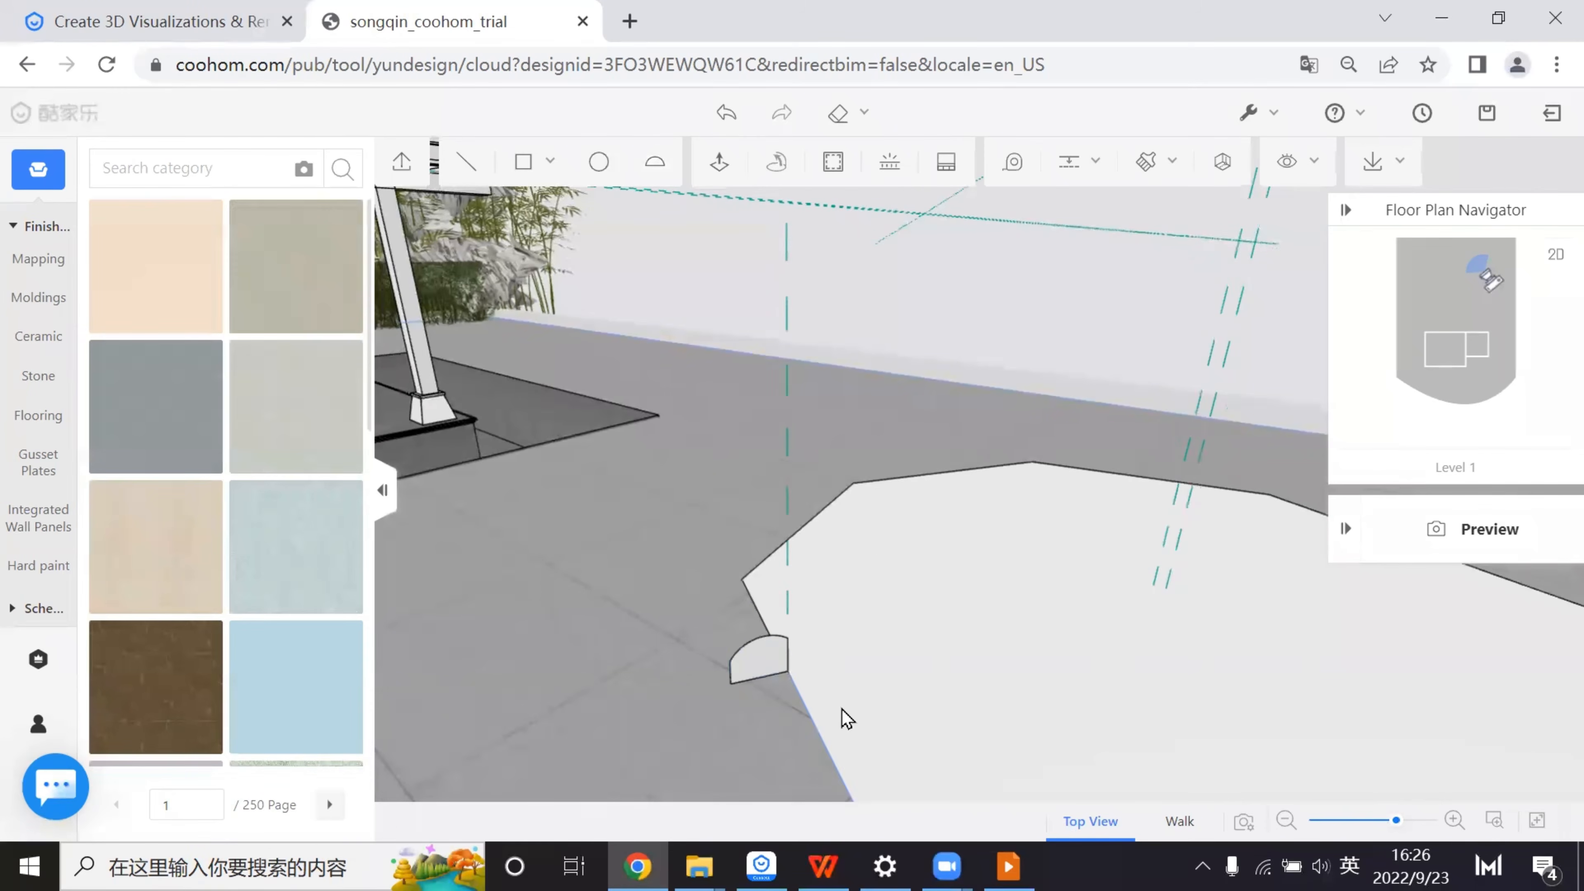
# - Try to loft the round-topped profile along the octagon's outline and undo it
pyautogui.click(873, 642)
pyautogui.click(776, 163)
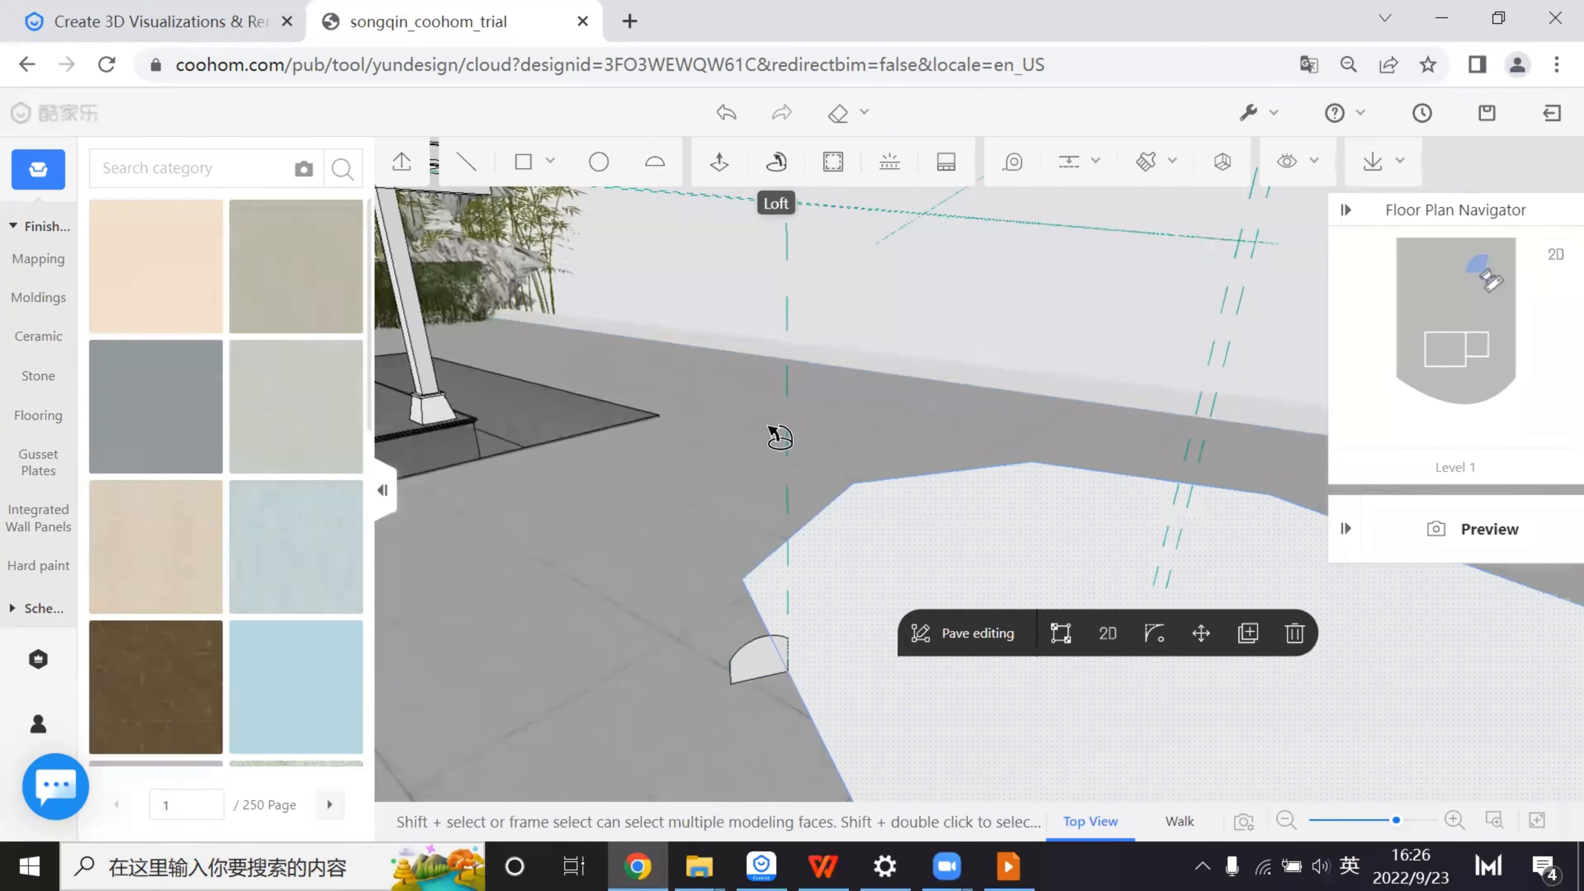
pyautogui.click(761, 658)
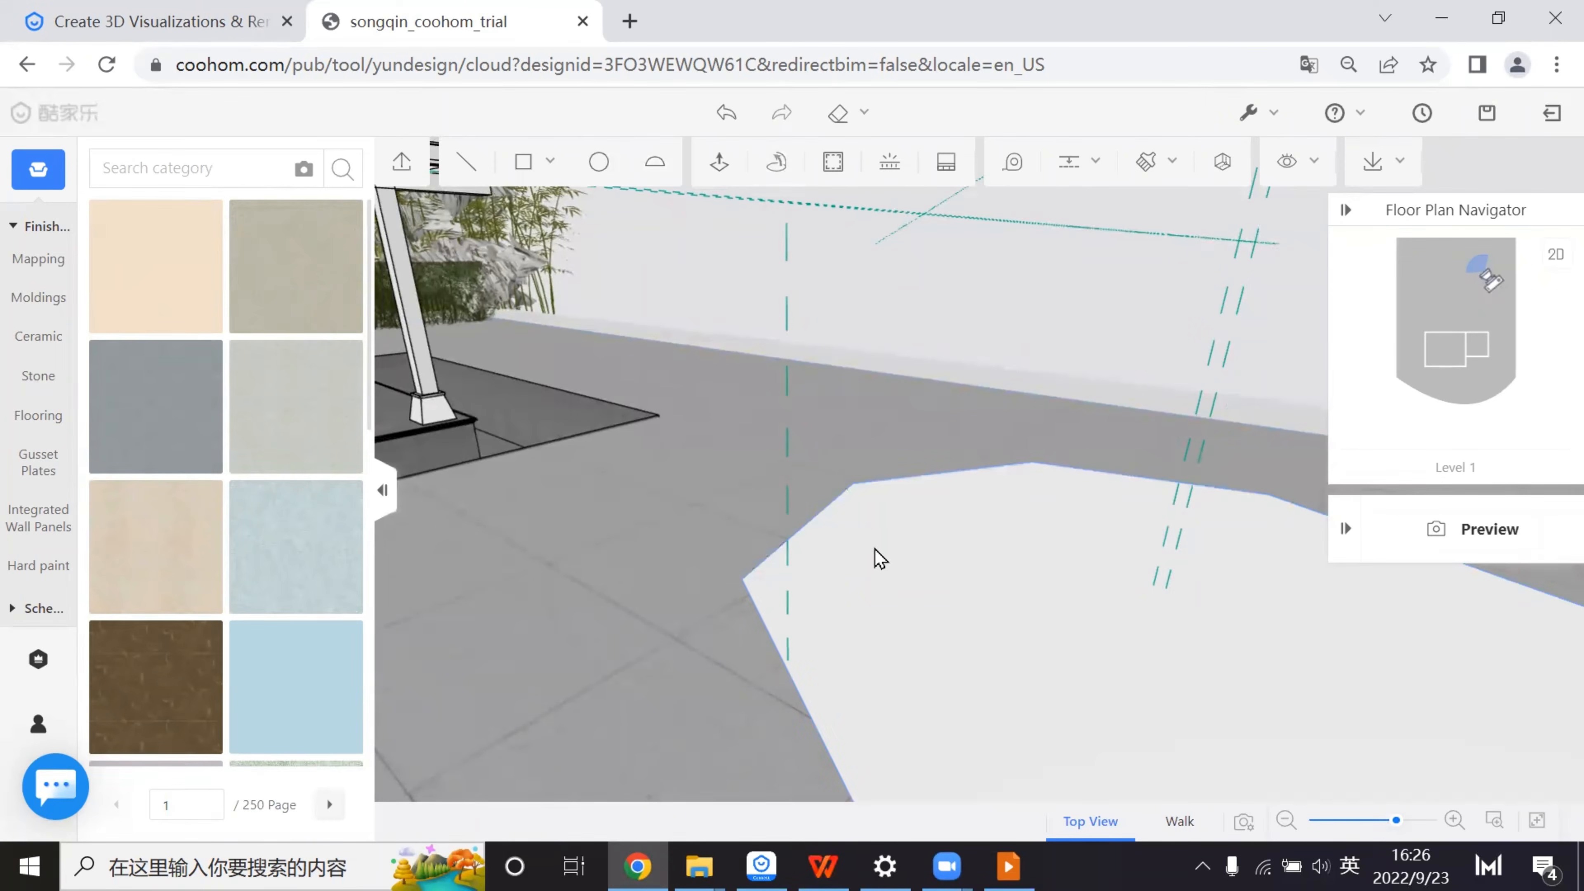
pyautogui.hotkey('ctrl', 'z')
pyautogui.scroll(1, 823, 672)
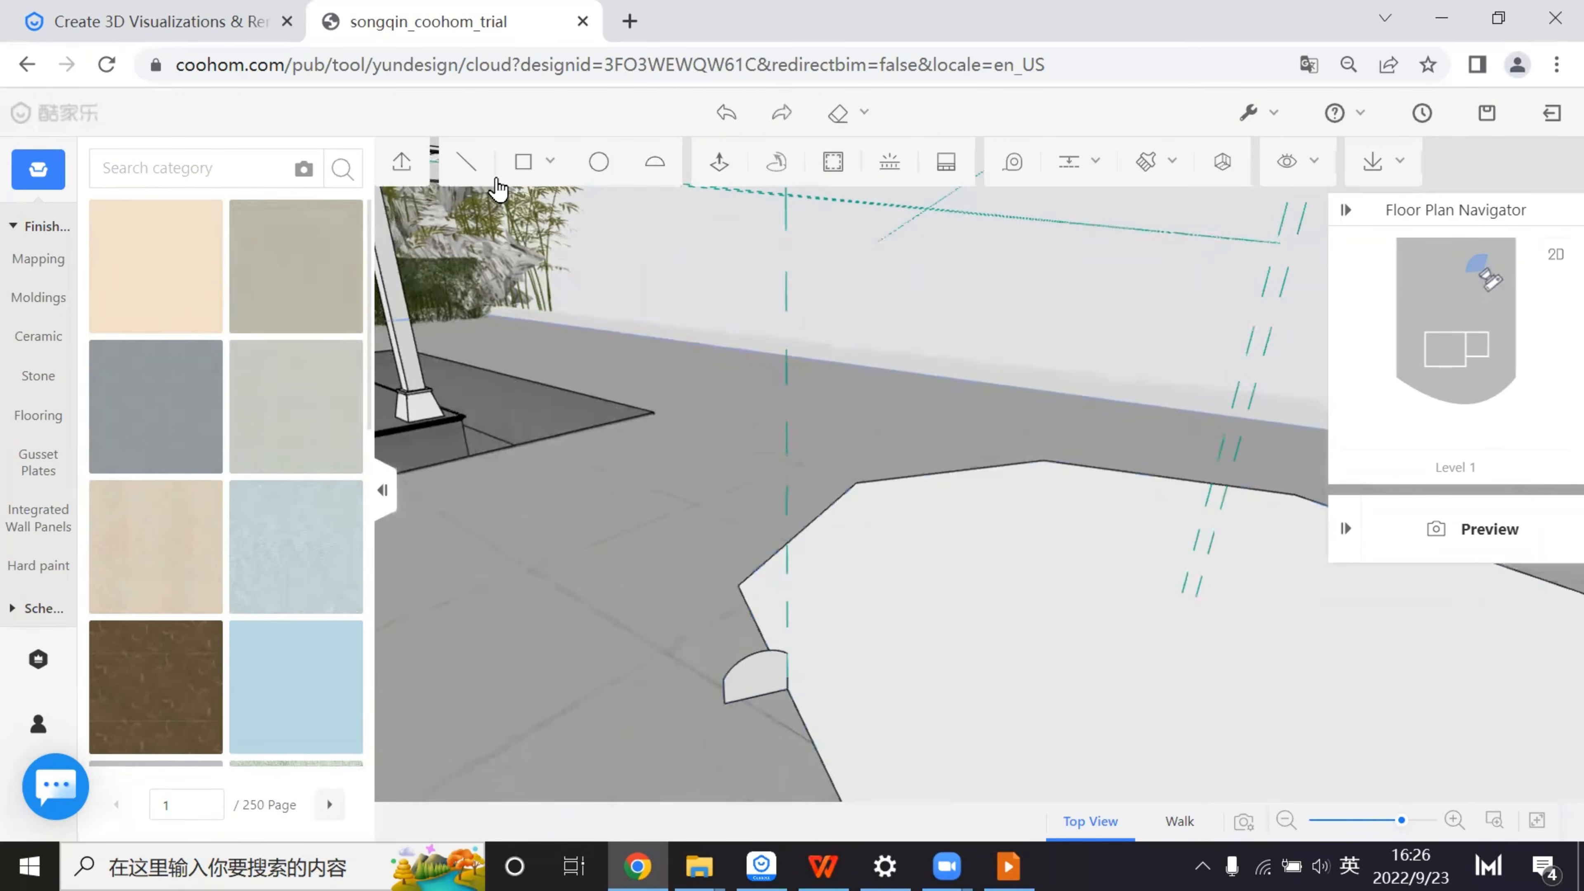
# - Trace the profile's curved top with short straight line segments between points on the arc
pyautogui.click(468, 163)
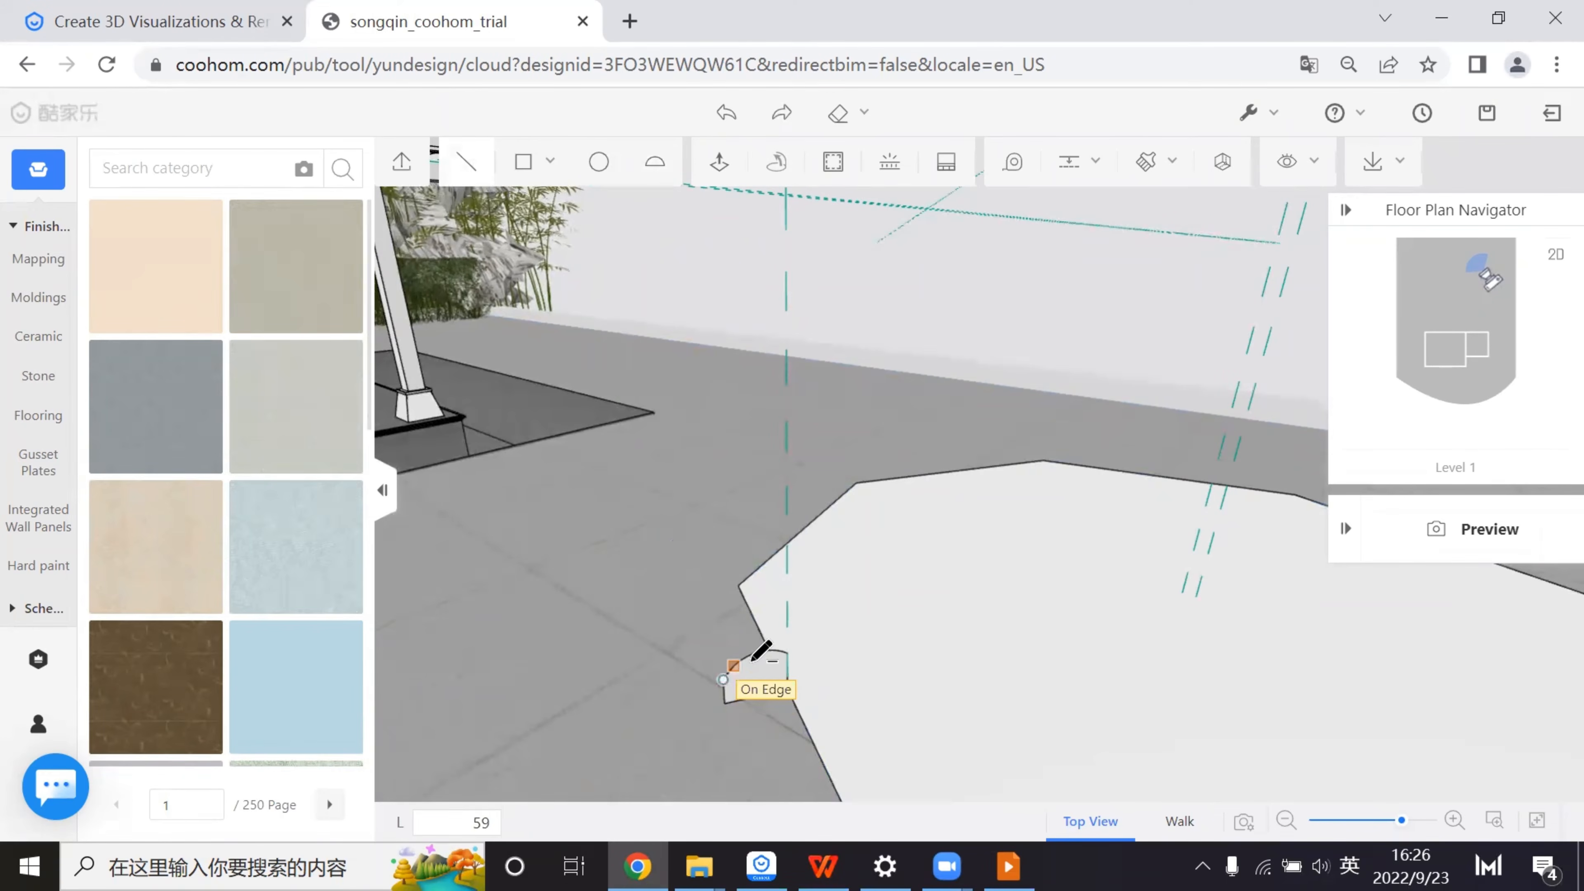
pyautogui.click(743, 663)
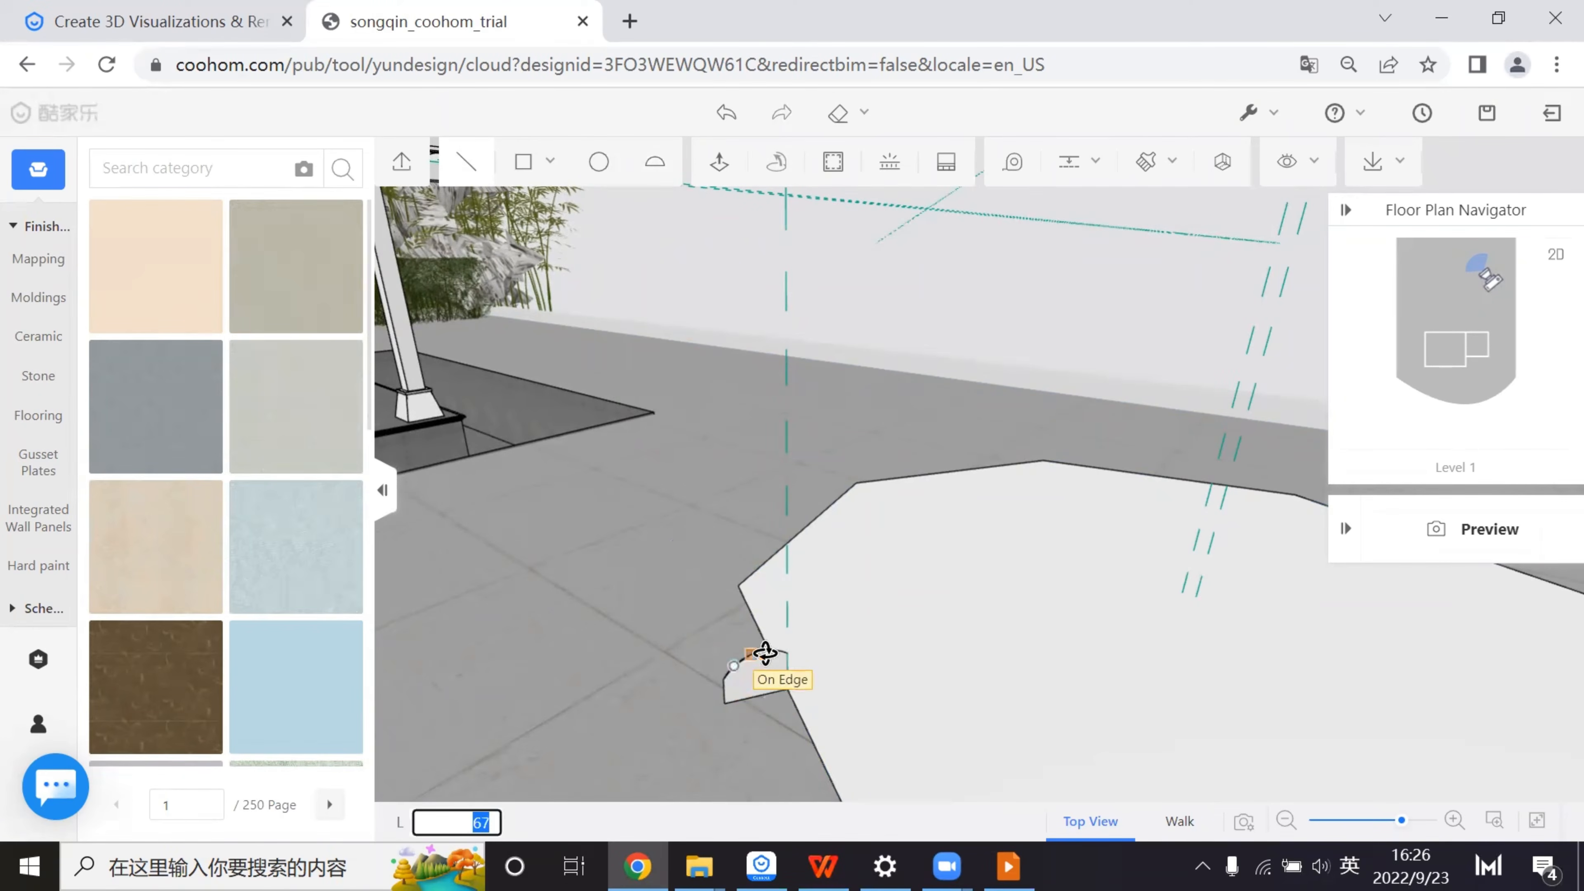
pyautogui.press('Escape')
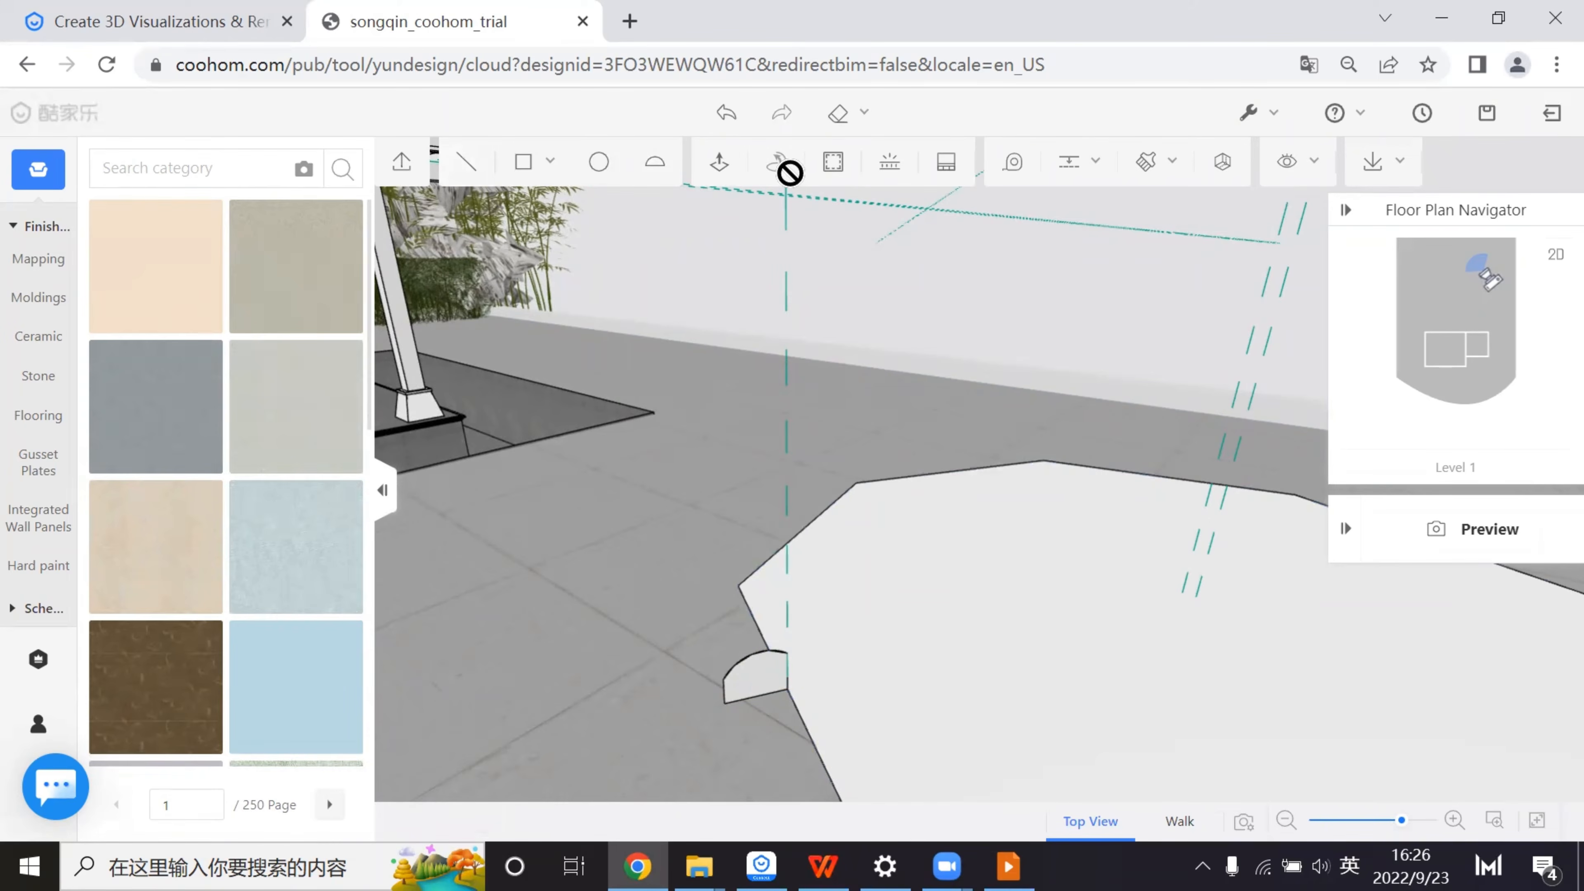
# - Loft the segmented round-topped profile along the octagonal face's outline to form a continuous edge
pyautogui.click(844, 683)
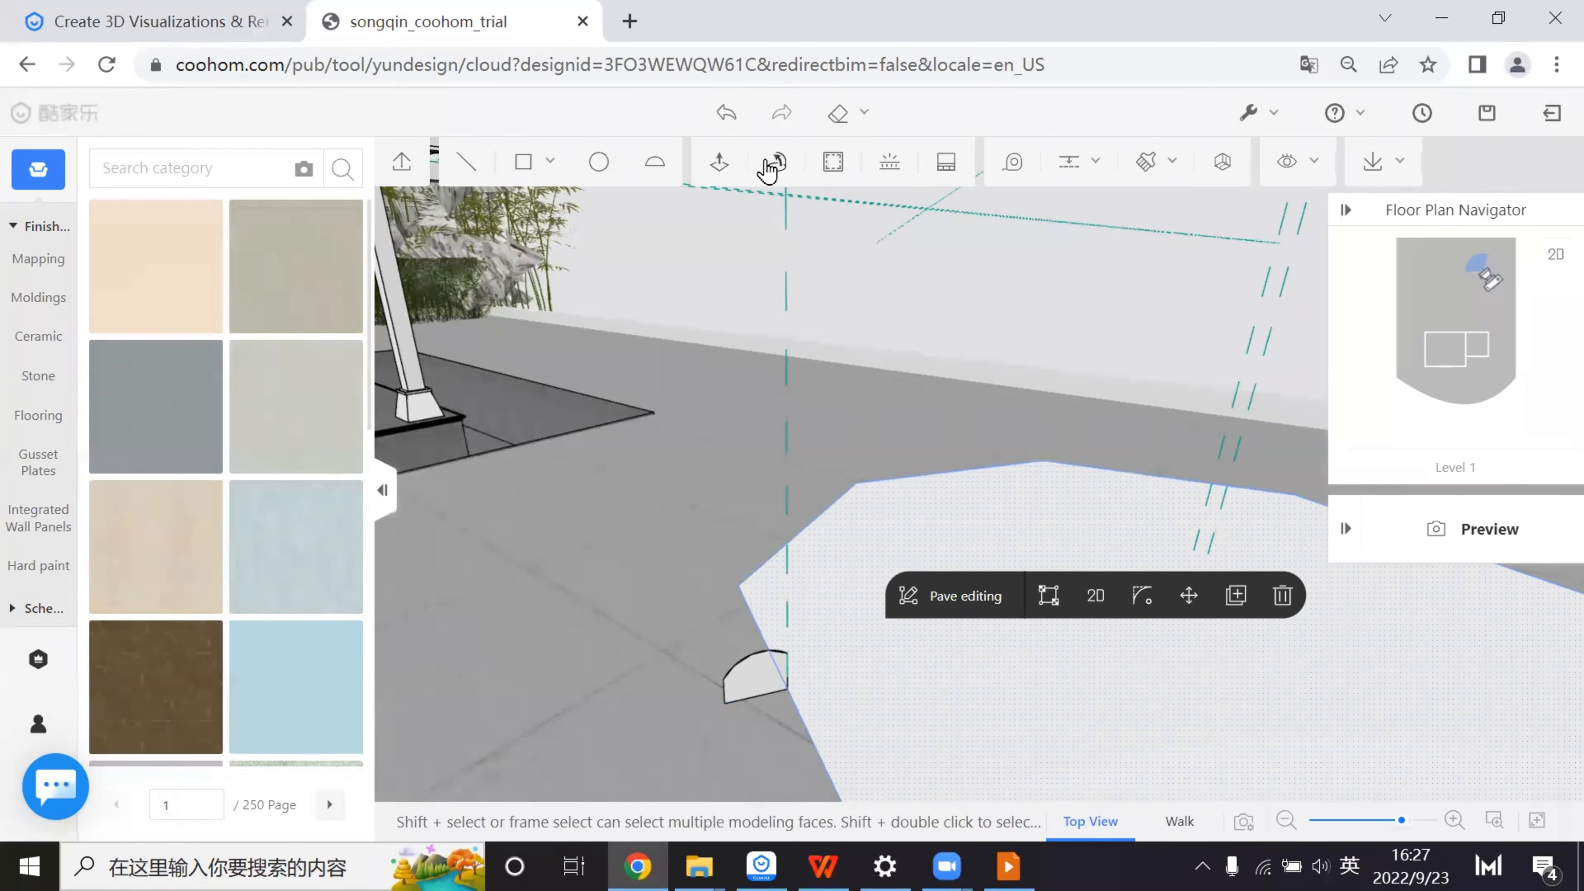
pyautogui.click(777, 164)
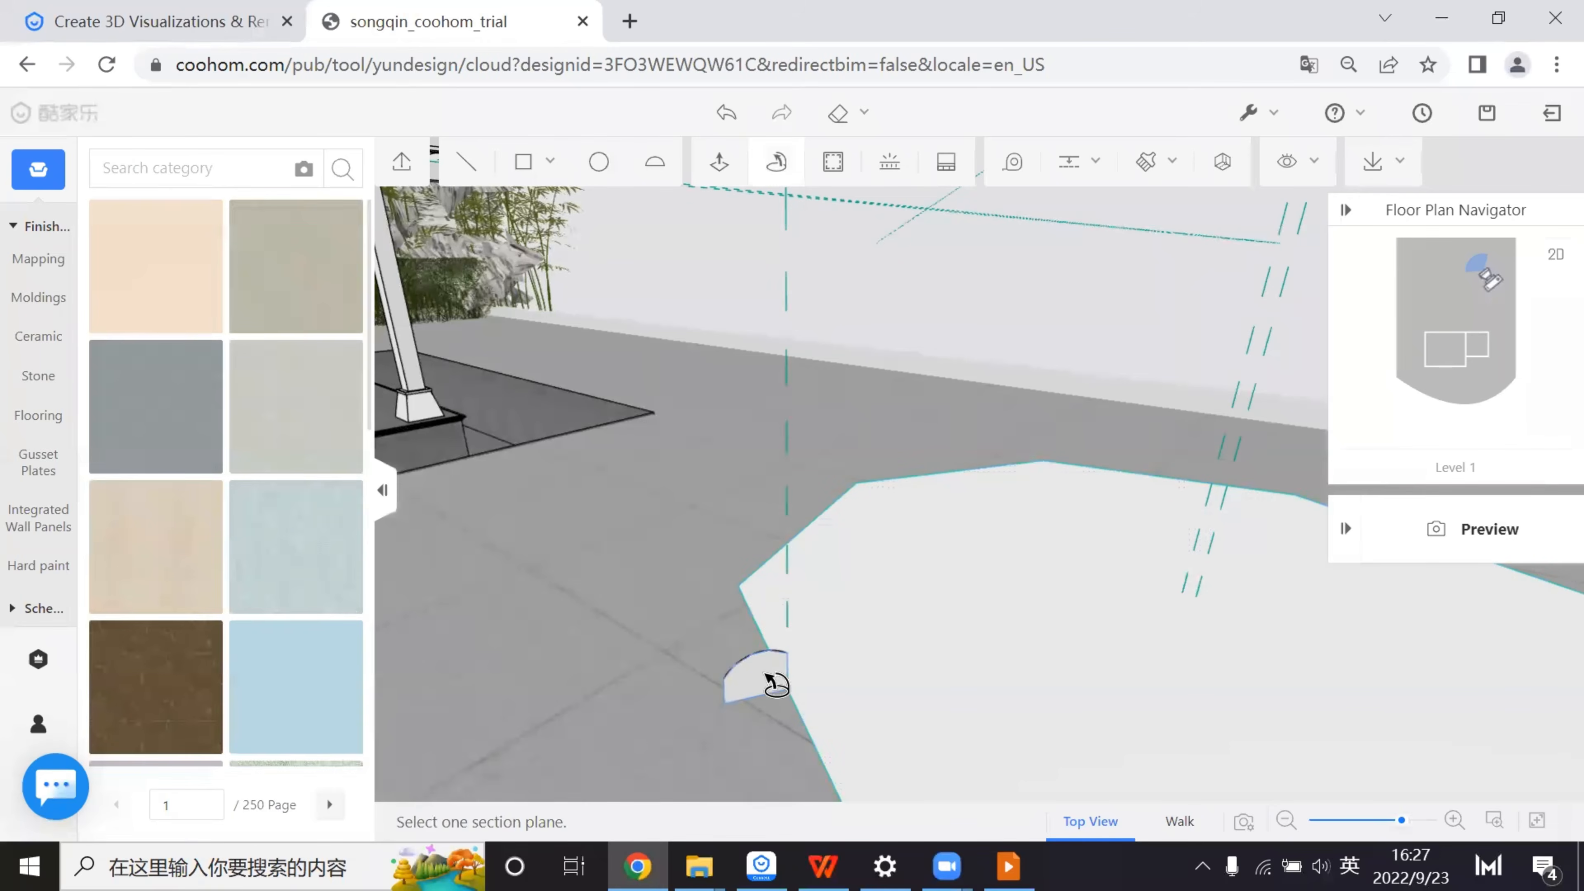
pyautogui.scroll(-5, 762, 670)
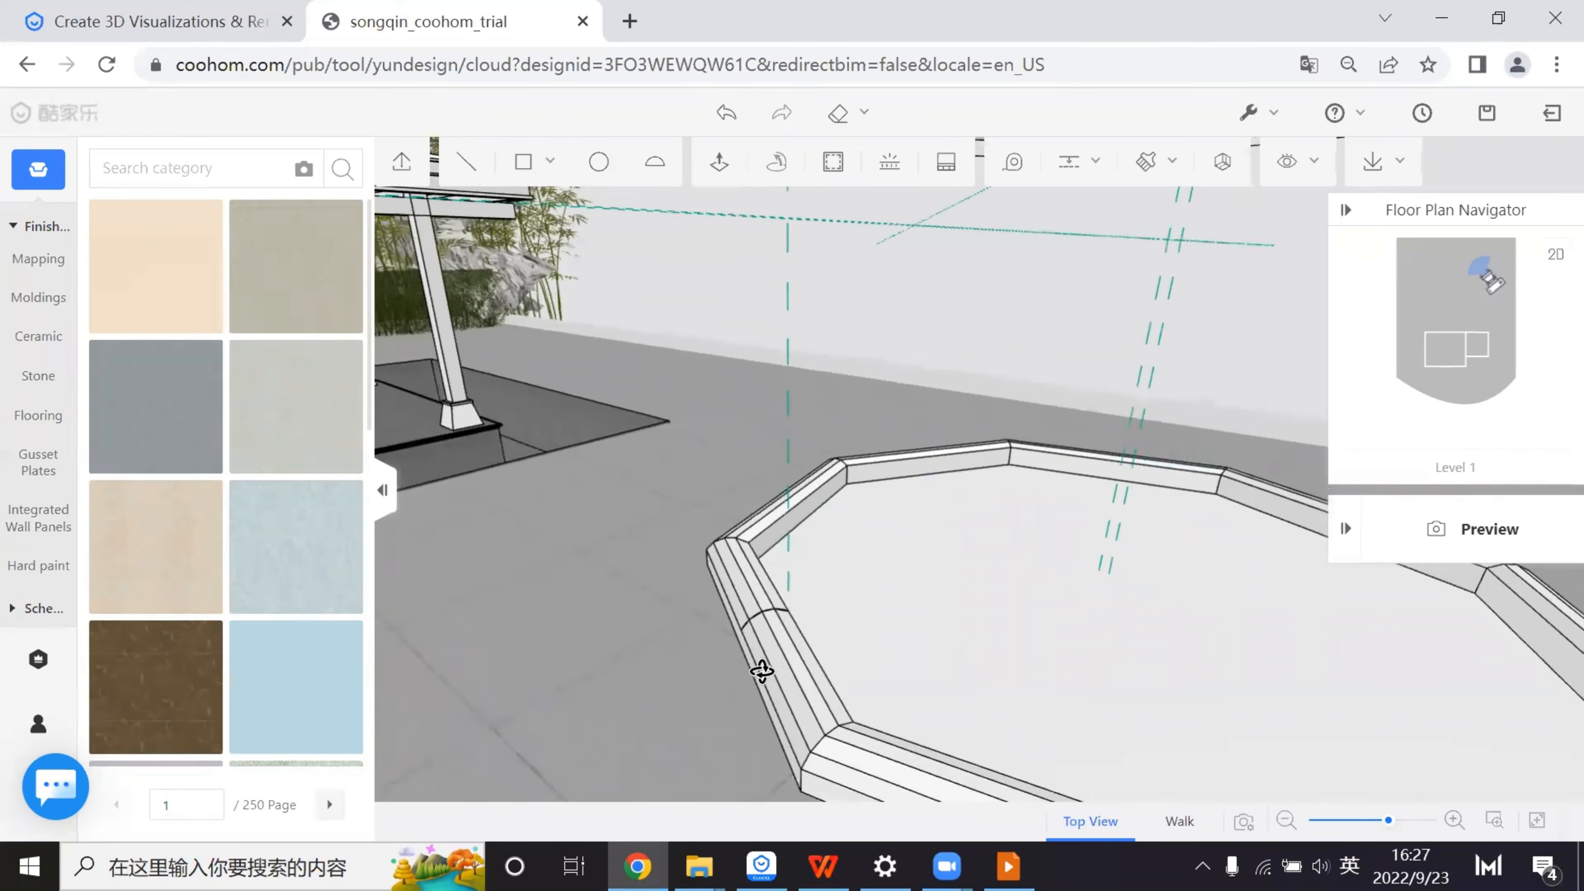
pyautogui.moveTo(1023, 707)
pyautogui.mouseDown(button='middle')
pyautogui.moveTo(919, 672)
pyautogui.moveTo(1052, 689)
pyautogui.moveTo(1099, 619)
pyautogui.mouseUp(button='middle')
pyautogui.moveTo(851, 637)
pyautogui.mouseDown(button='middle')
pyautogui.moveTo(1121, 577)
pyautogui.moveTo(1287, 570)
pyautogui.moveTo(1023, 647)
pyautogui.moveTo(948, 689)
pyautogui.moveTo(951, 646)
pyautogui.moveTo(945, 752)
pyautogui.moveTo(944, 722)
pyautogui.mouseUp(button='middle')
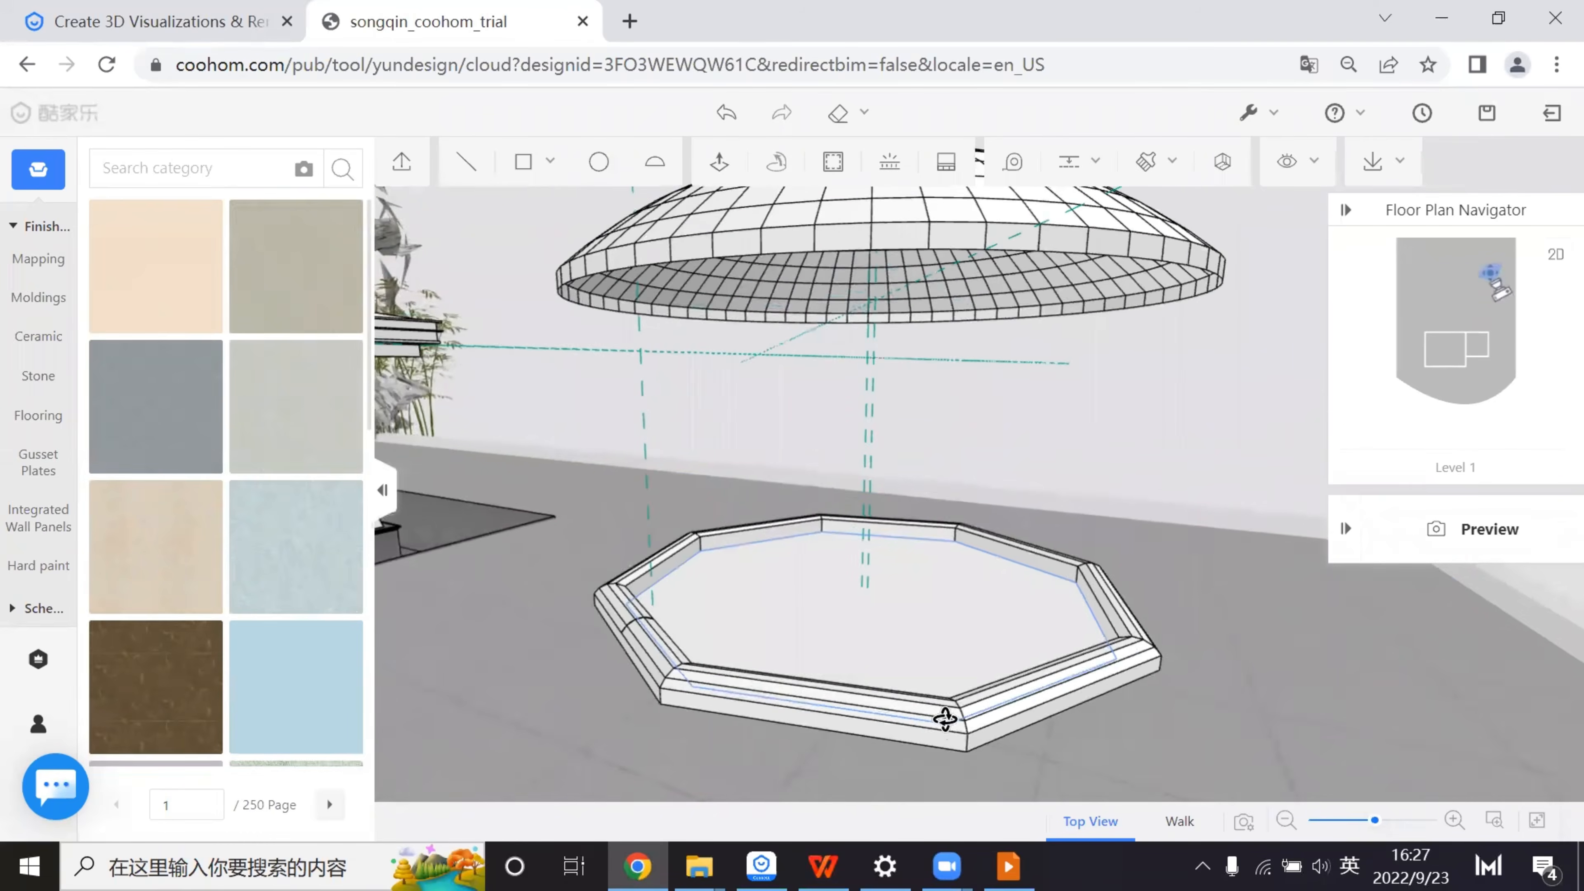
# - Remove the octagonal face inside the lofted edge and group all faces of the remaining ring
pyautogui.click(804, 723)
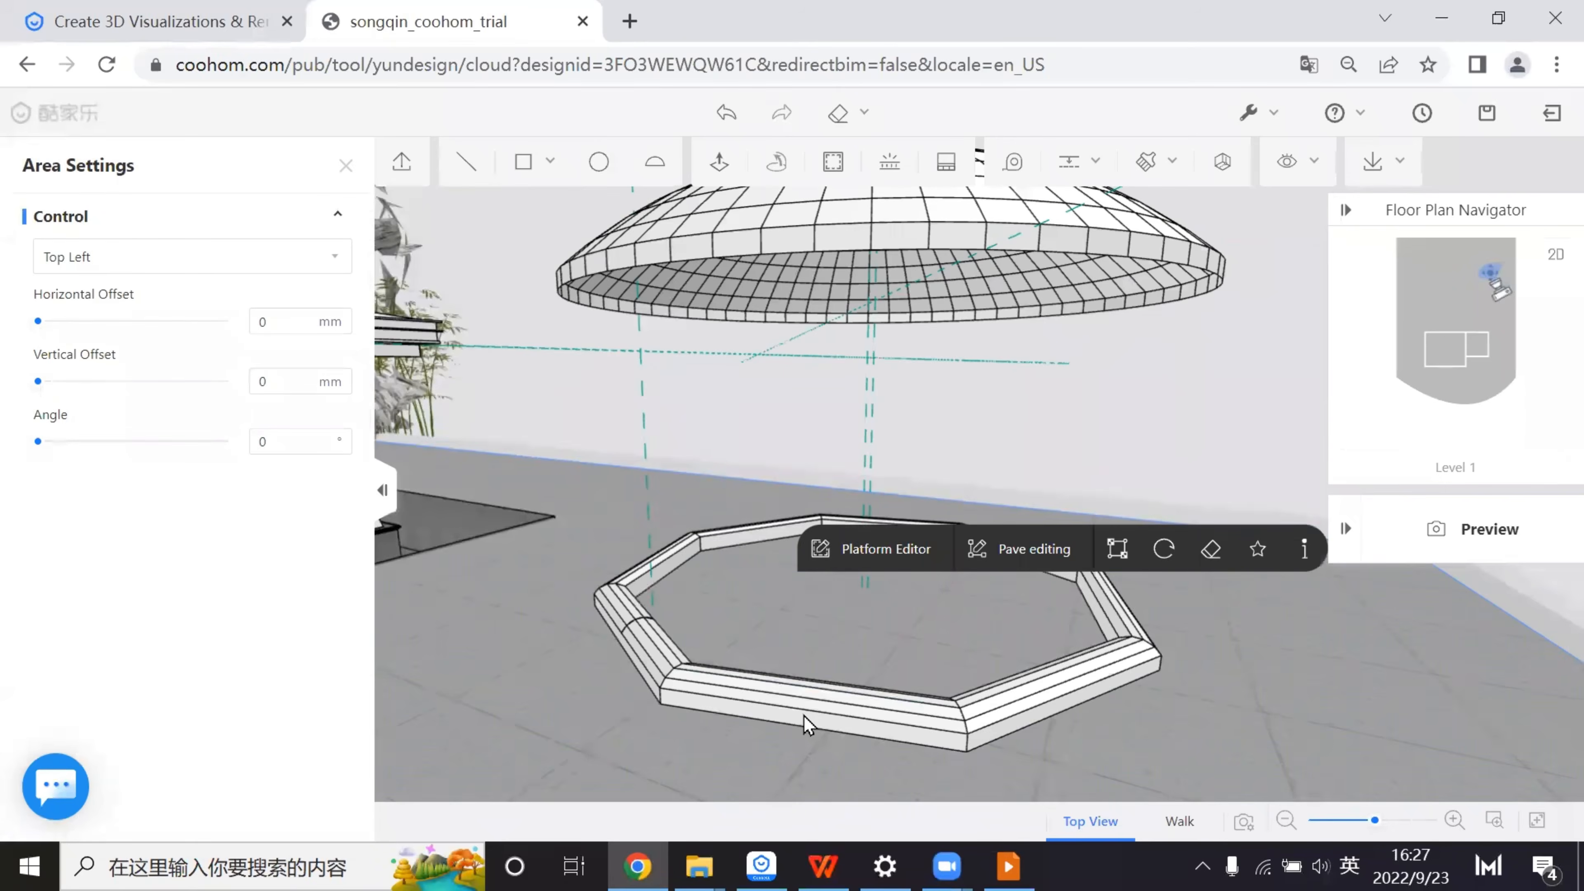
pyautogui.tripleClick(814, 719)
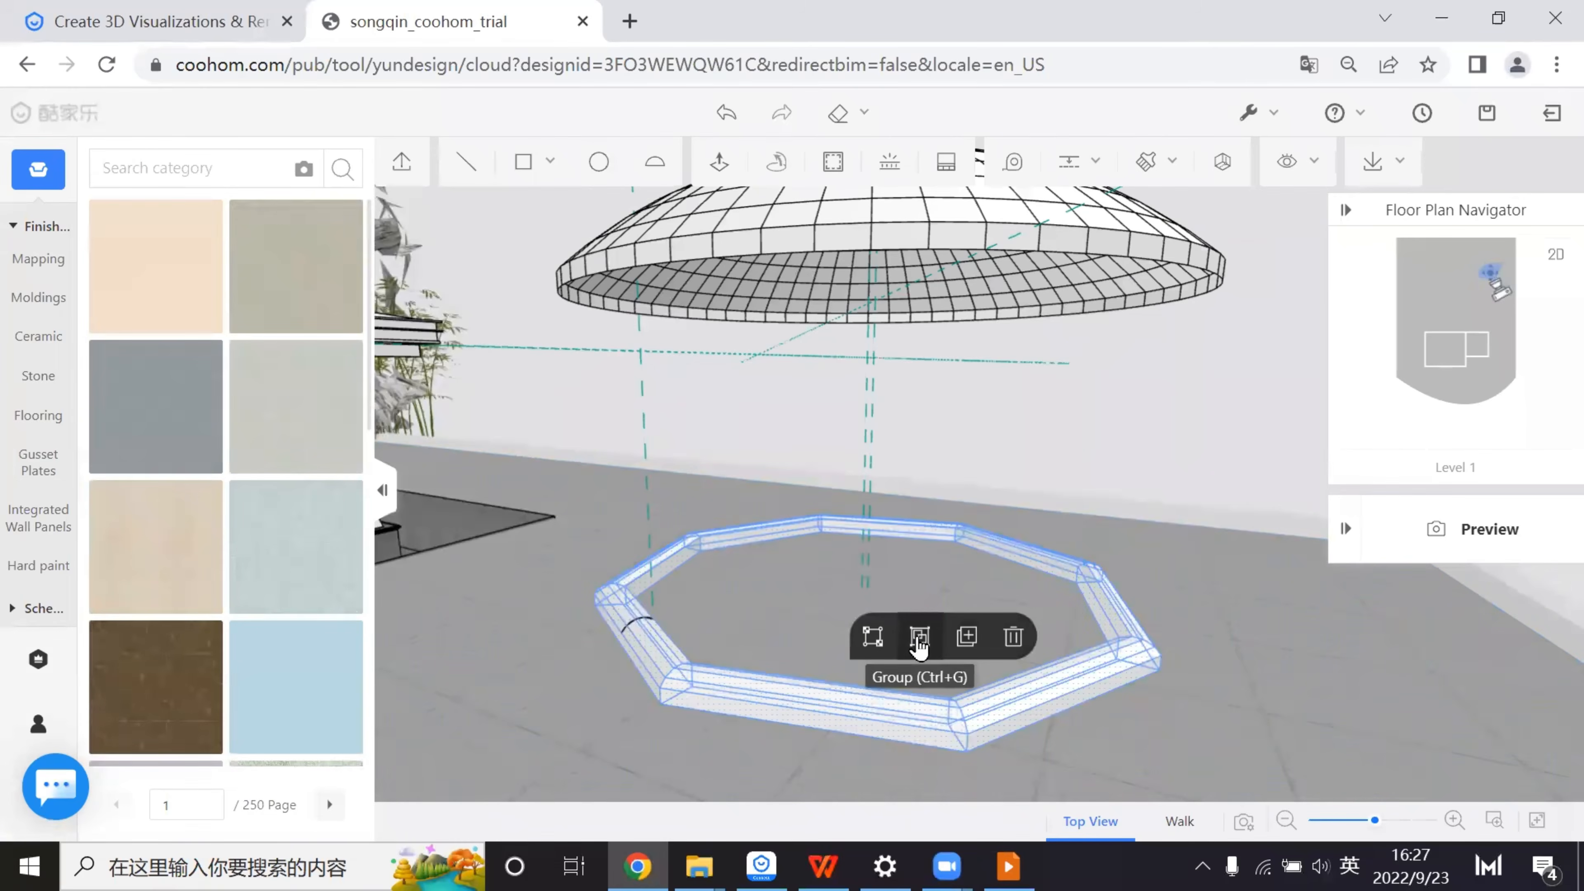
pyautogui.click(919, 638)
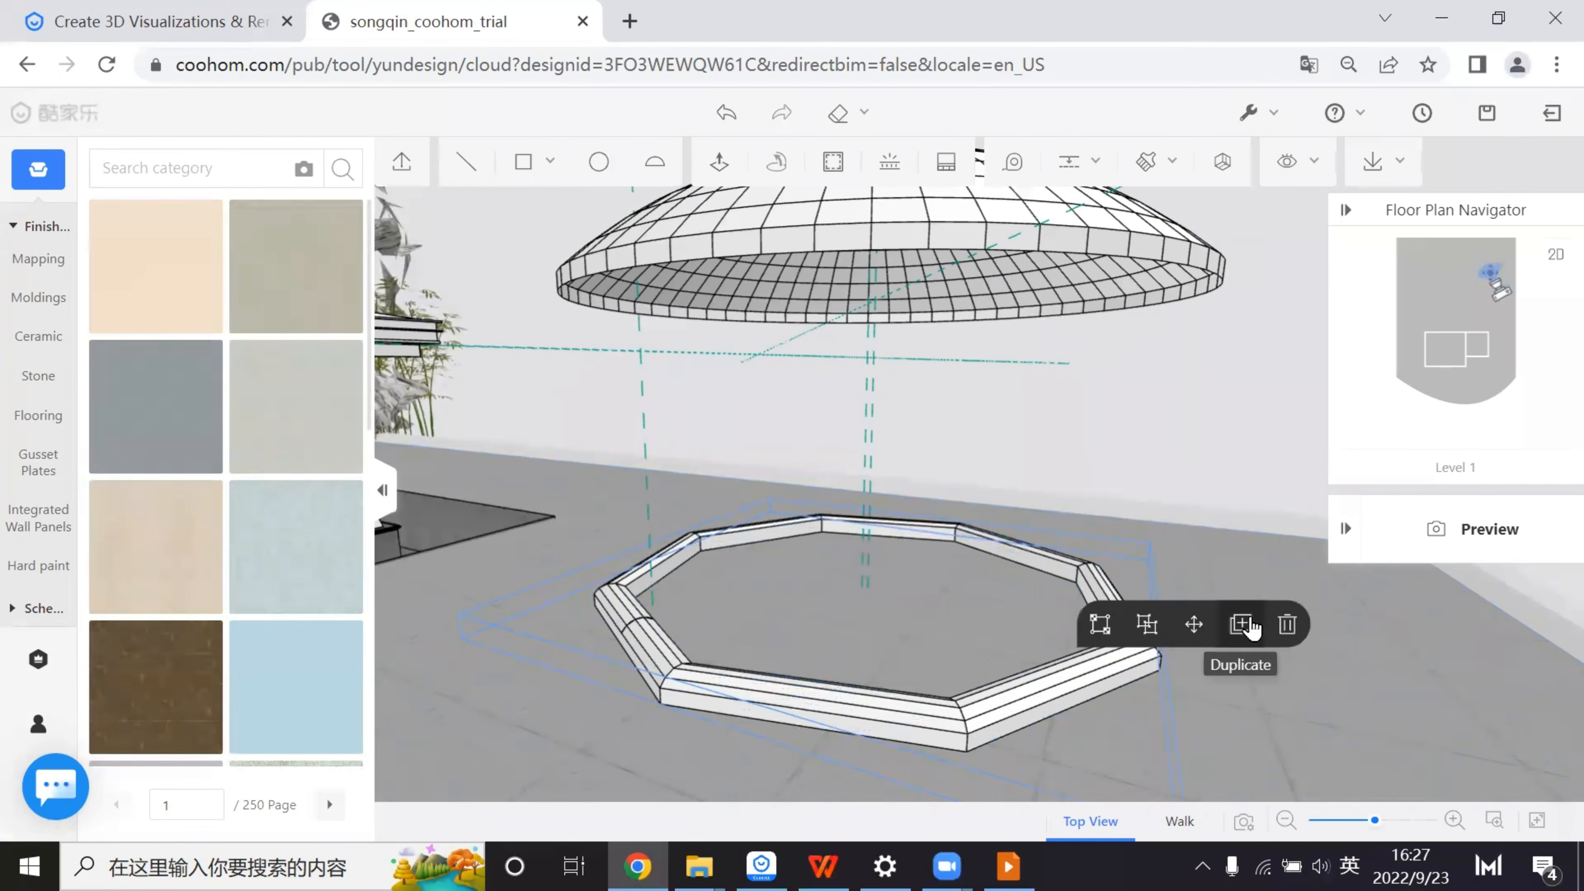
# - Try to duplicate the octagonal ring 2400 upward into the dome and undo the copy
pyautogui.click(1249, 625)
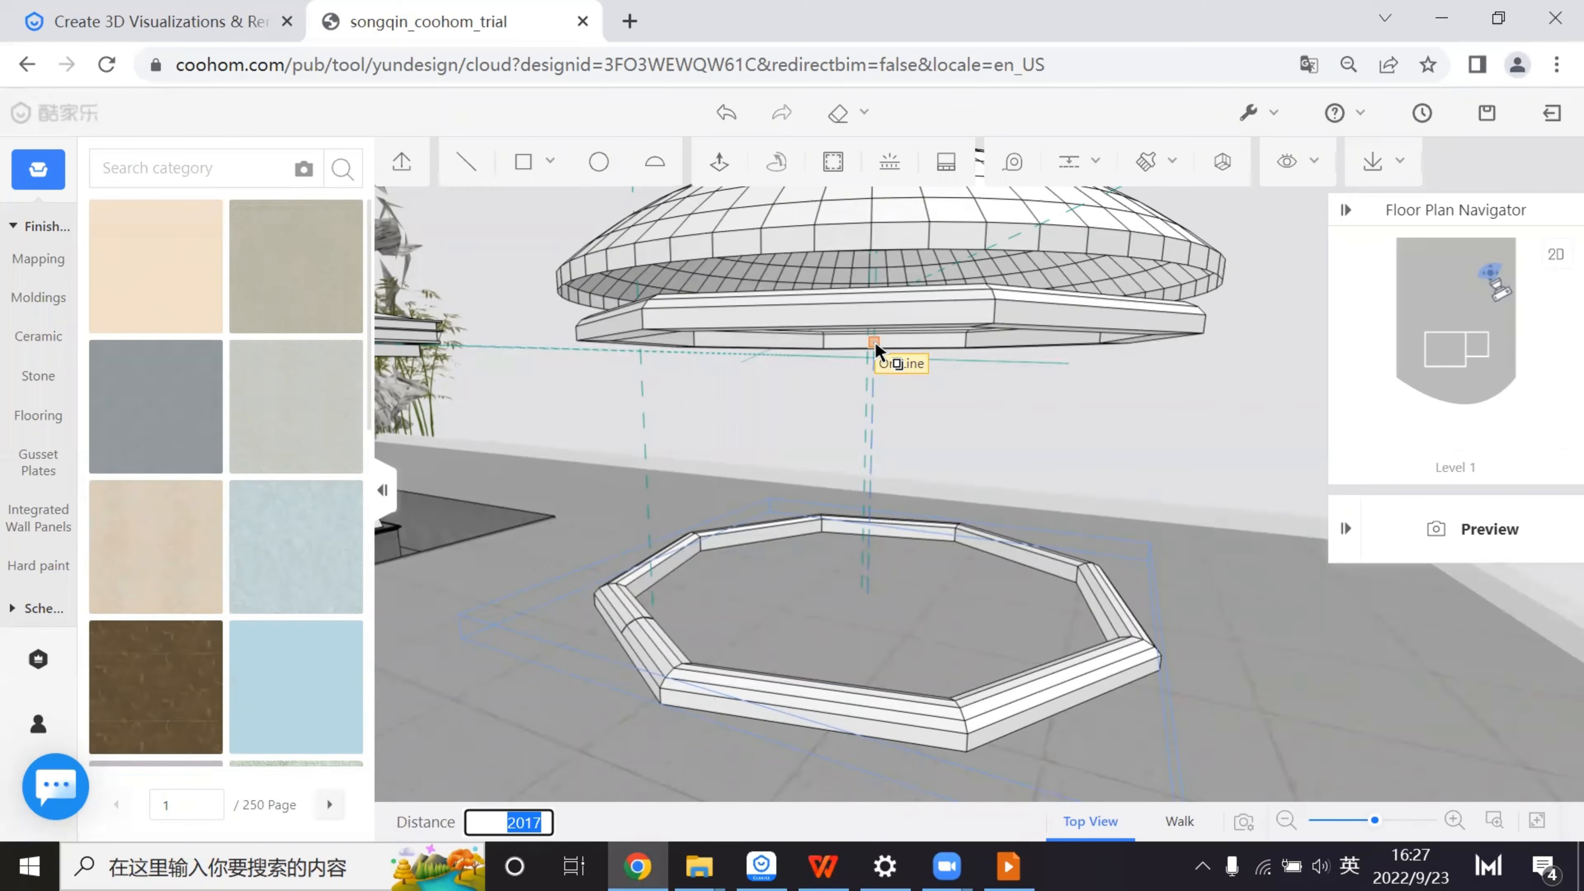
pyautogui.write('2400')
pyautogui.press('Return')
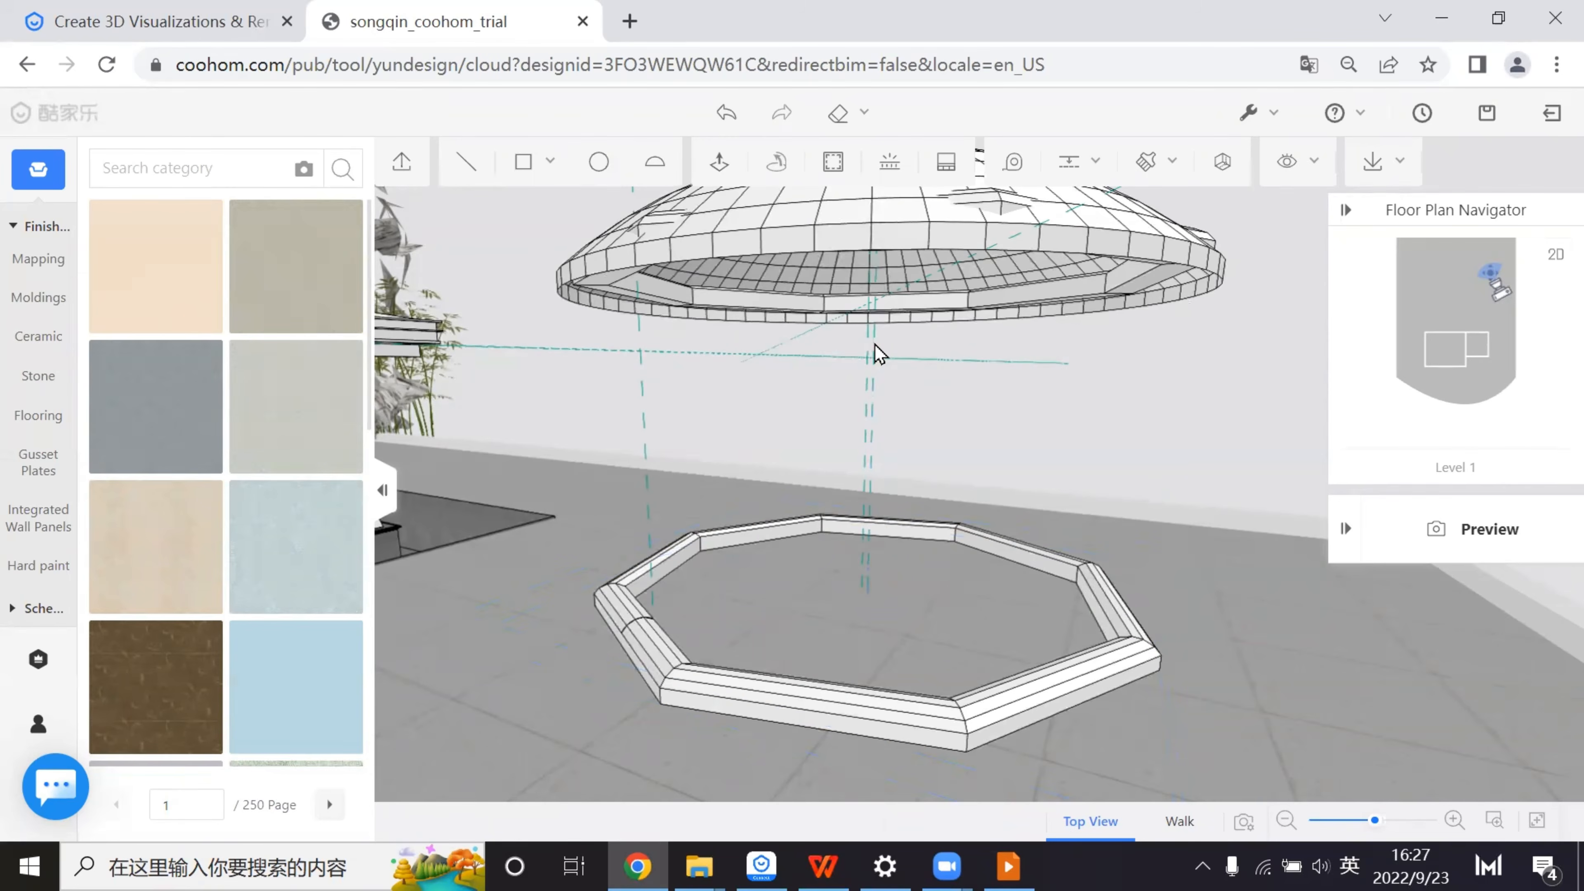
# - Duplicate the octagonal ring from its center point straight up by 2300 to sit at the dome's underside
pyautogui.click(923, 640)
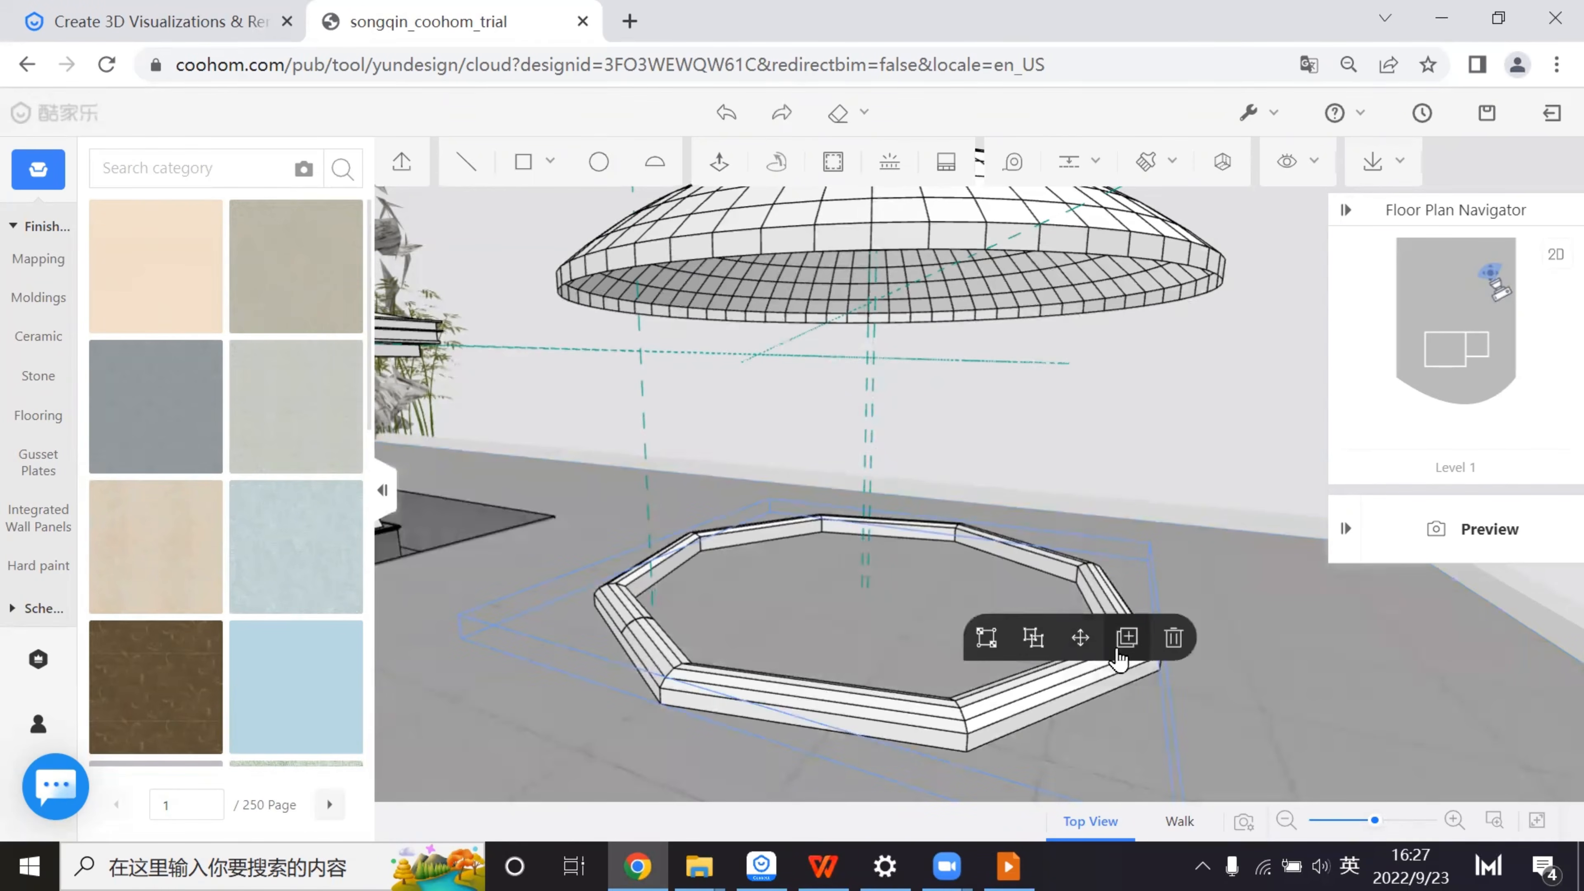
pyautogui.click(1081, 653)
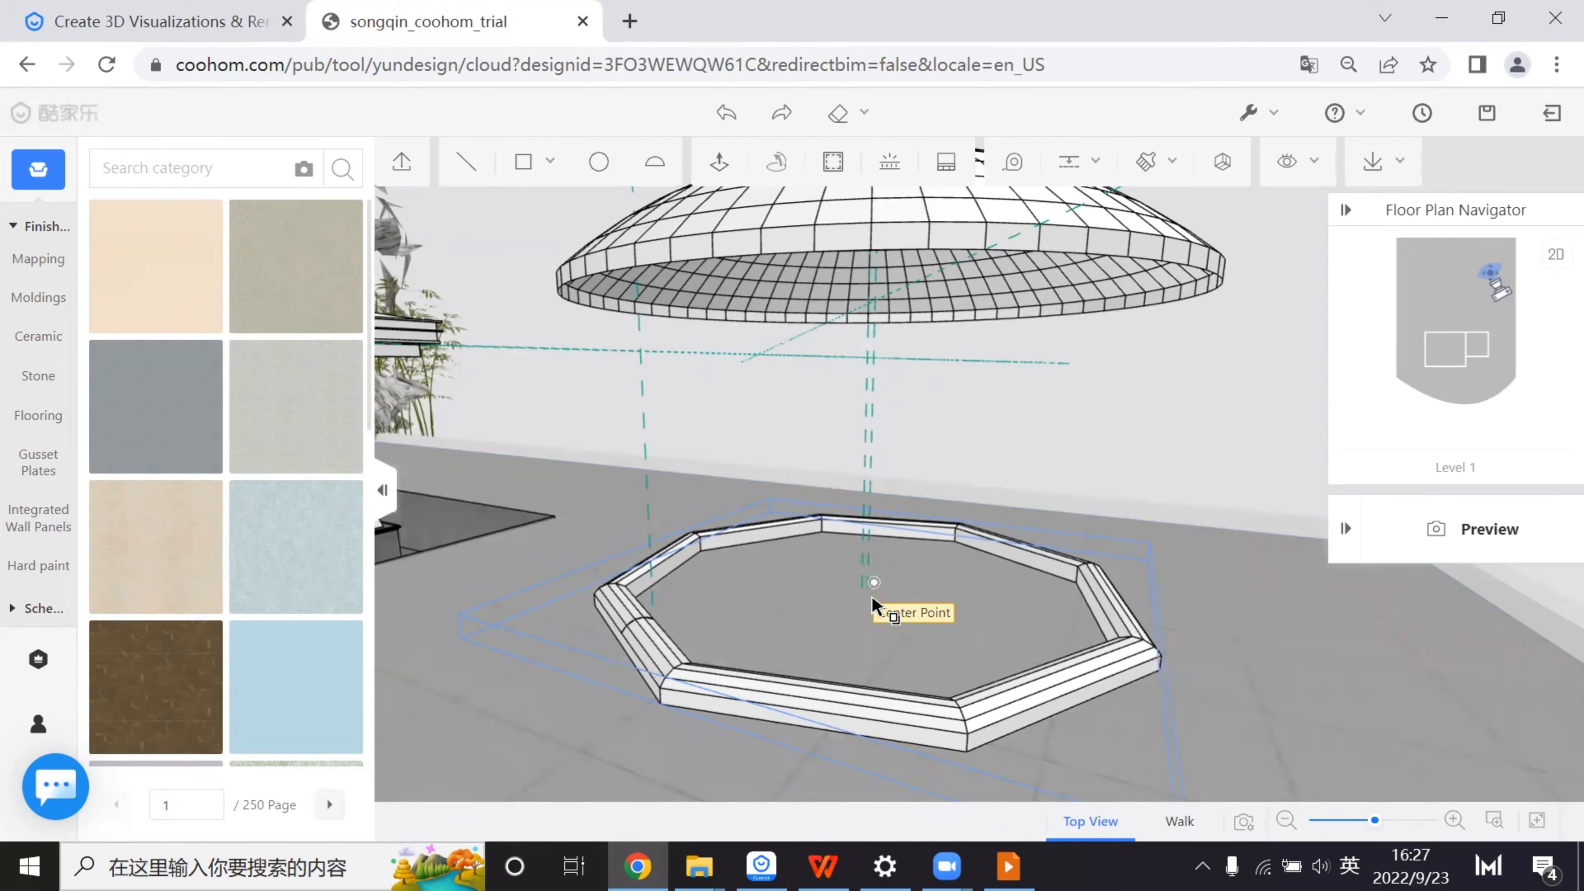
pyautogui.click(873, 583)
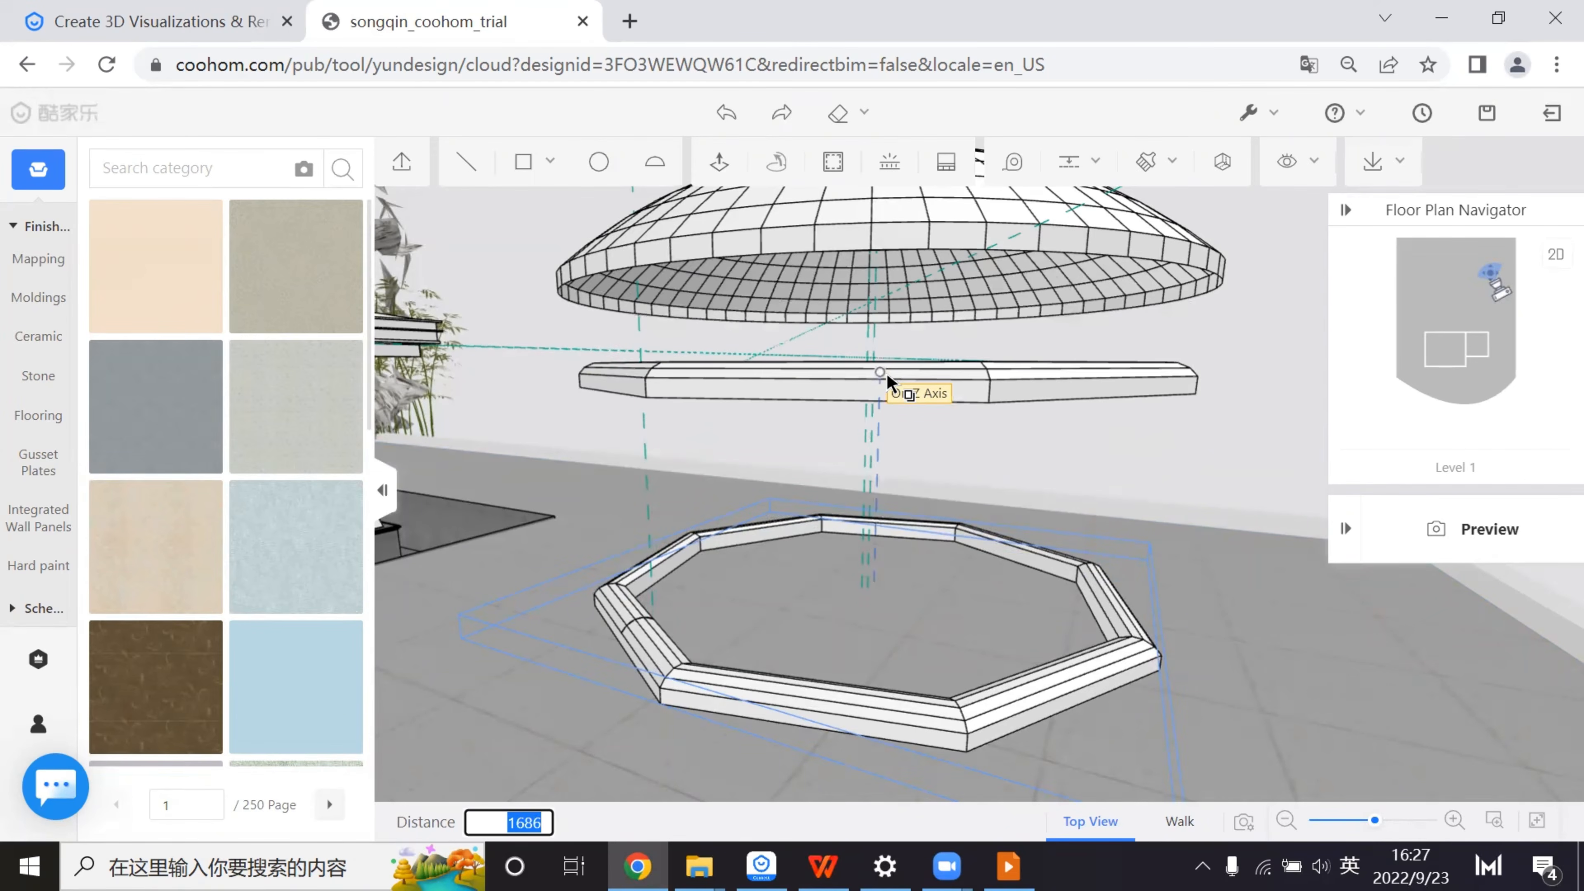
pyautogui.write('2300')
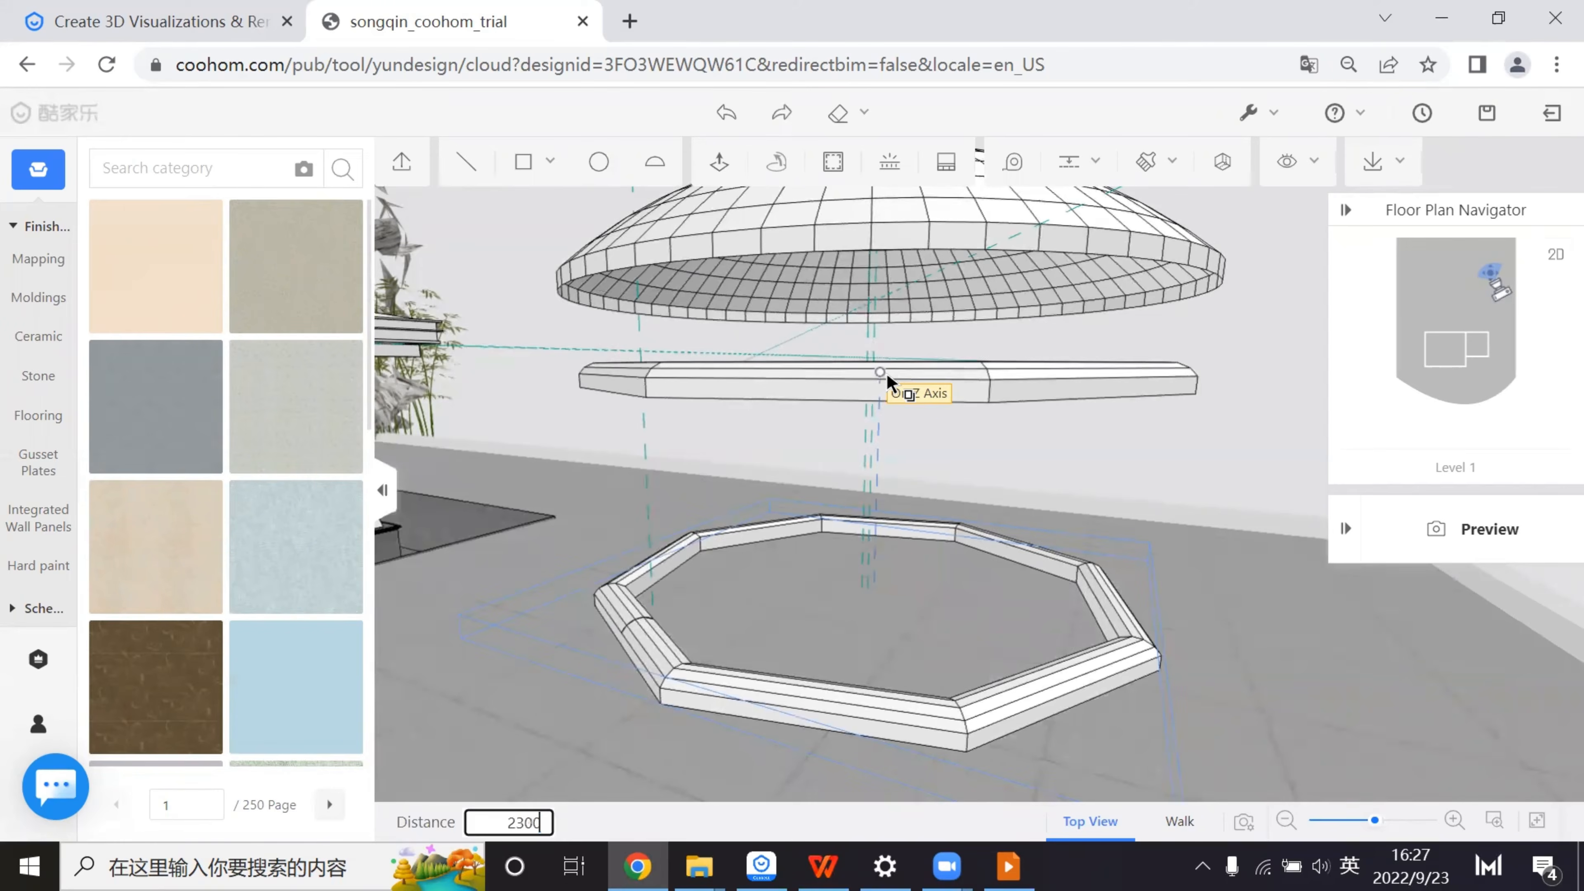
pyautogui.press('Return')
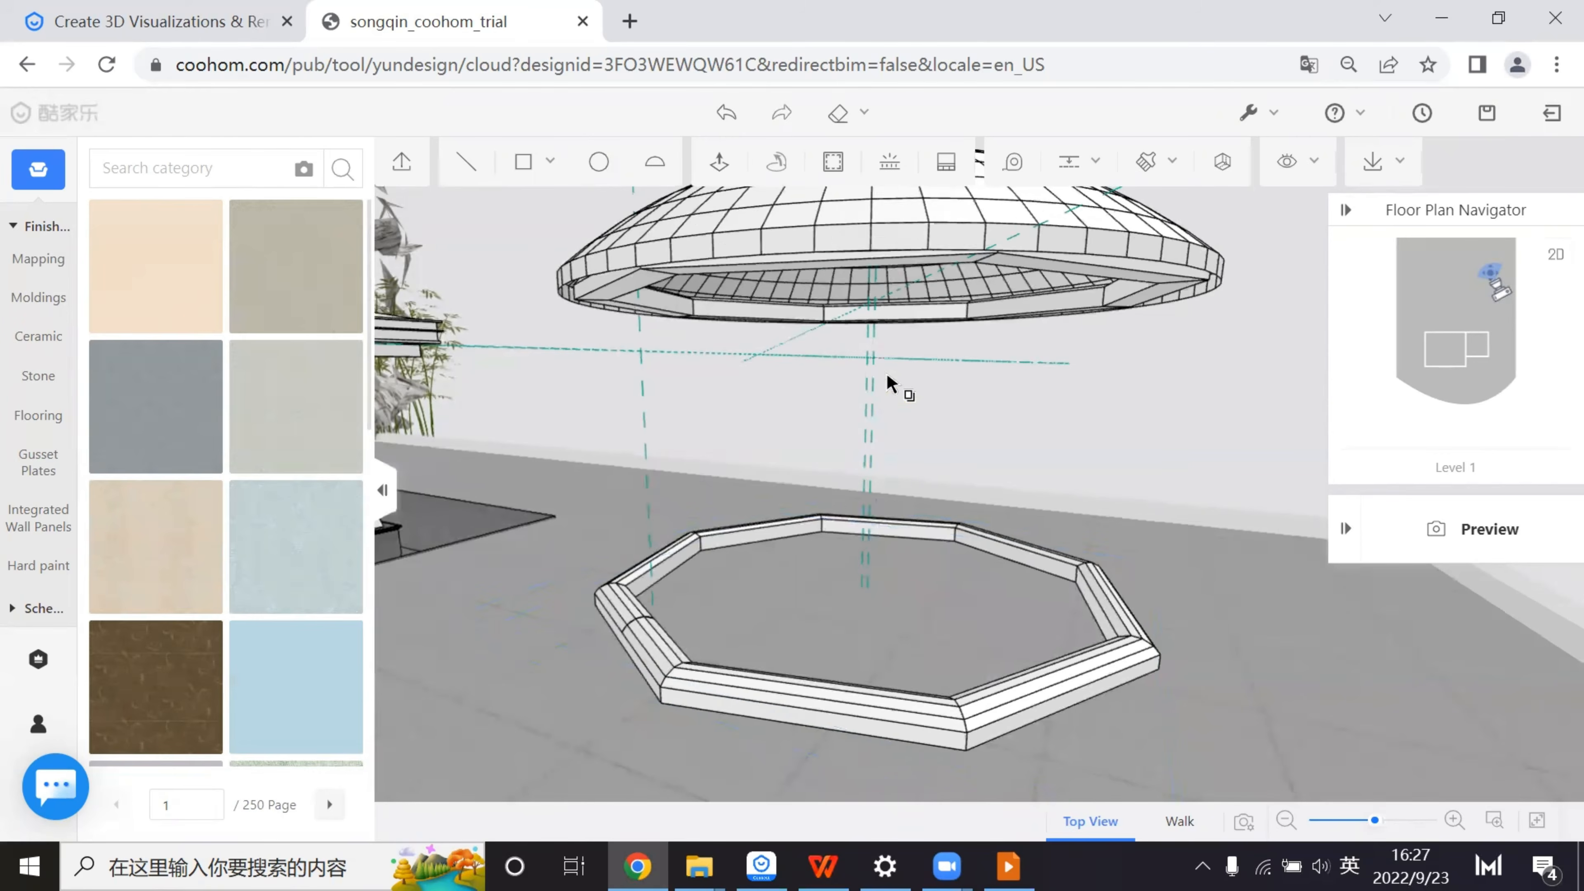
pyautogui.scroll(-2, 889, 378)
pyautogui.moveTo(1148, 450); pyautogui.dragTo(958, 498, button='middle')
pyautogui.moveTo(1008, 608); pyautogui.dragTo(718, 417, button='middle')
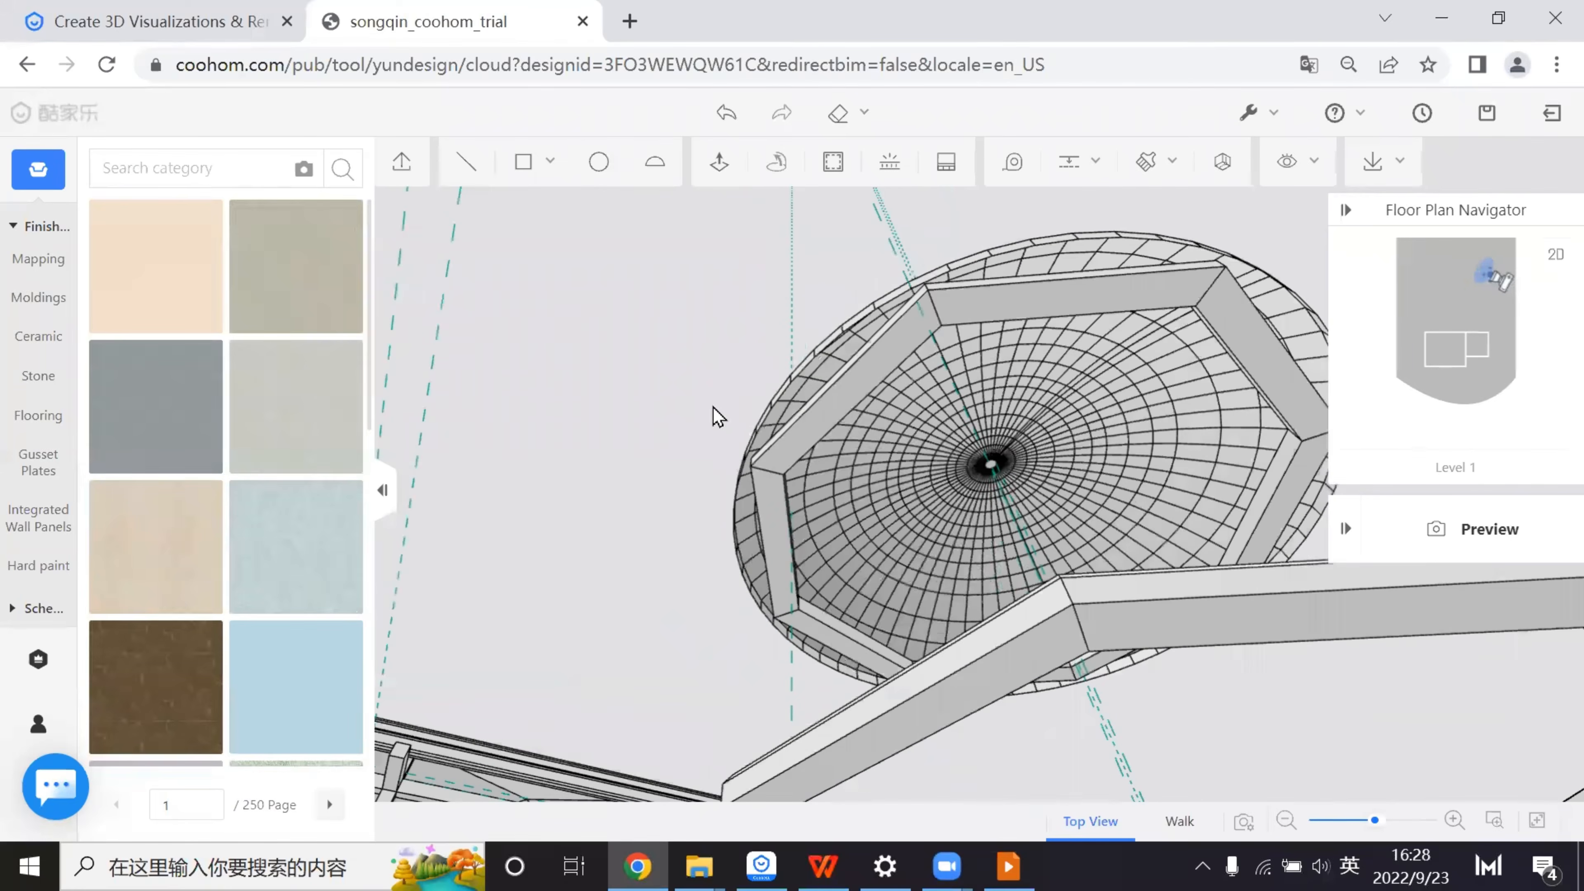
pyautogui.moveTo(840, 468); pyautogui.dragTo(602, 183, button='middle')
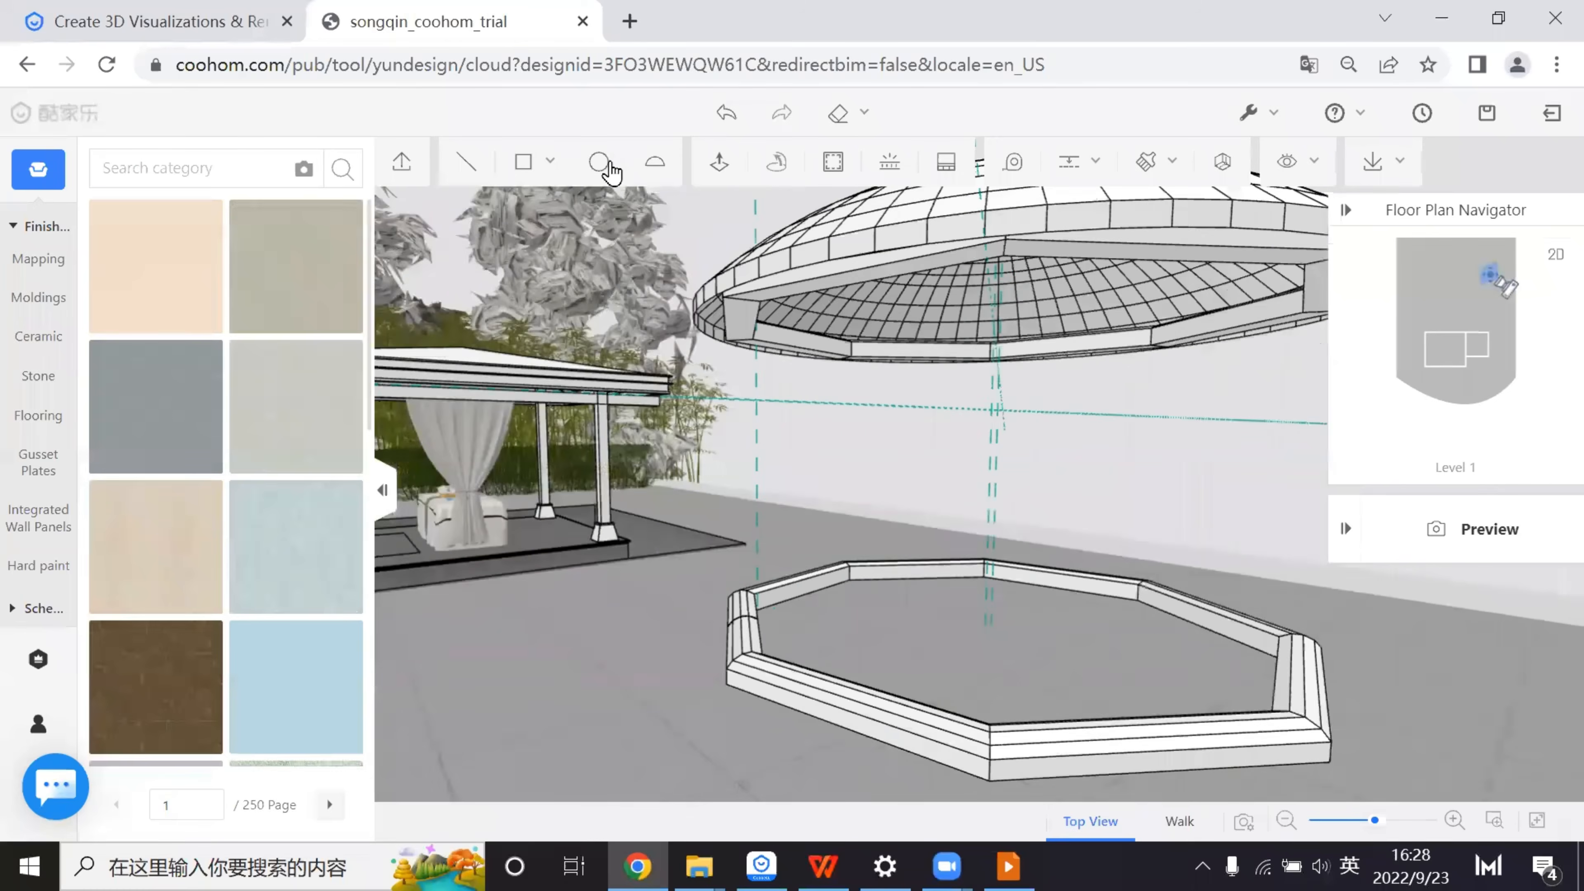
pyautogui.click(603, 163)
pyautogui.moveTo(930, 602)
pyautogui.mouseDown(button='middle')
pyautogui.moveTo(902, 651)
pyautogui.moveTo(833, 482)
pyautogui.moveTo(821, 495)
pyautogui.mouseUp(button='middle')
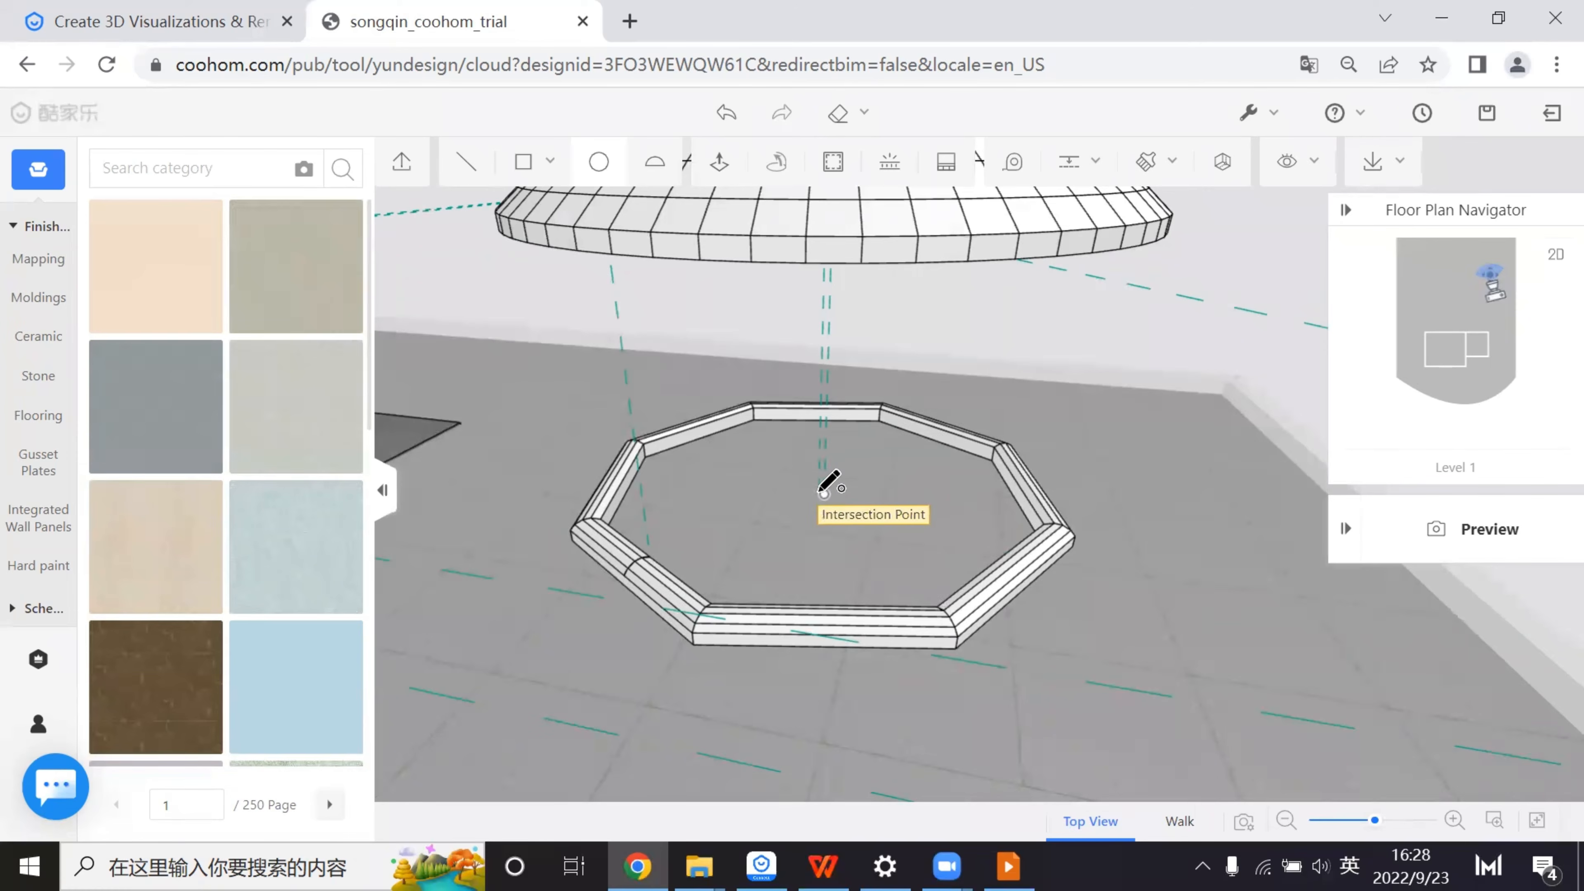
pyautogui.scroll(5, 825, 493)
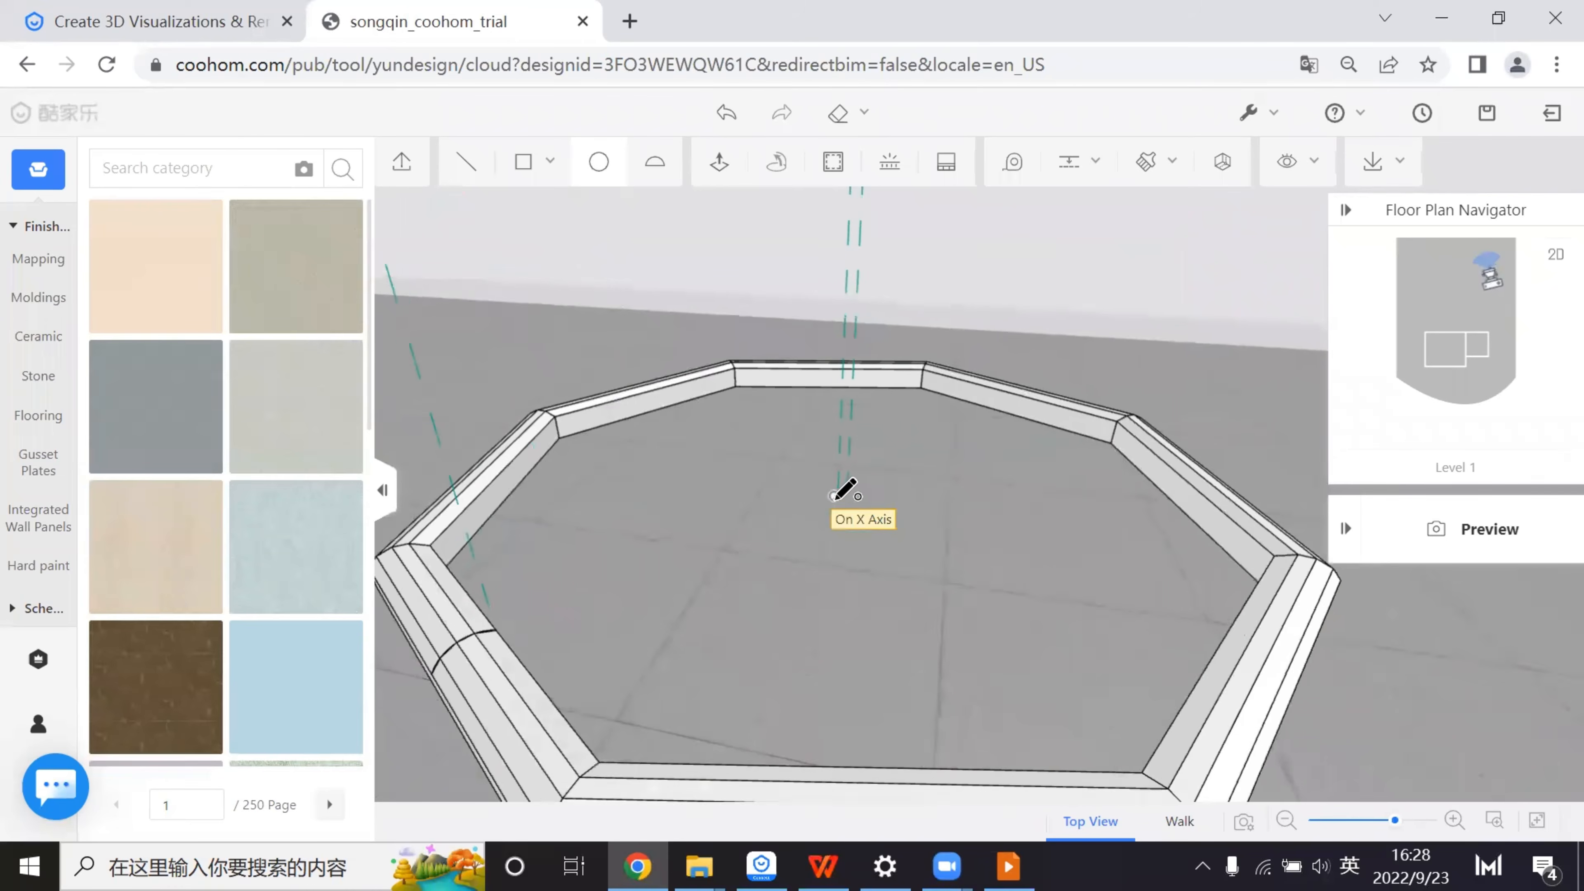
pyautogui.scroll(1, 836, 500)
pyautogui.click(839, 500)
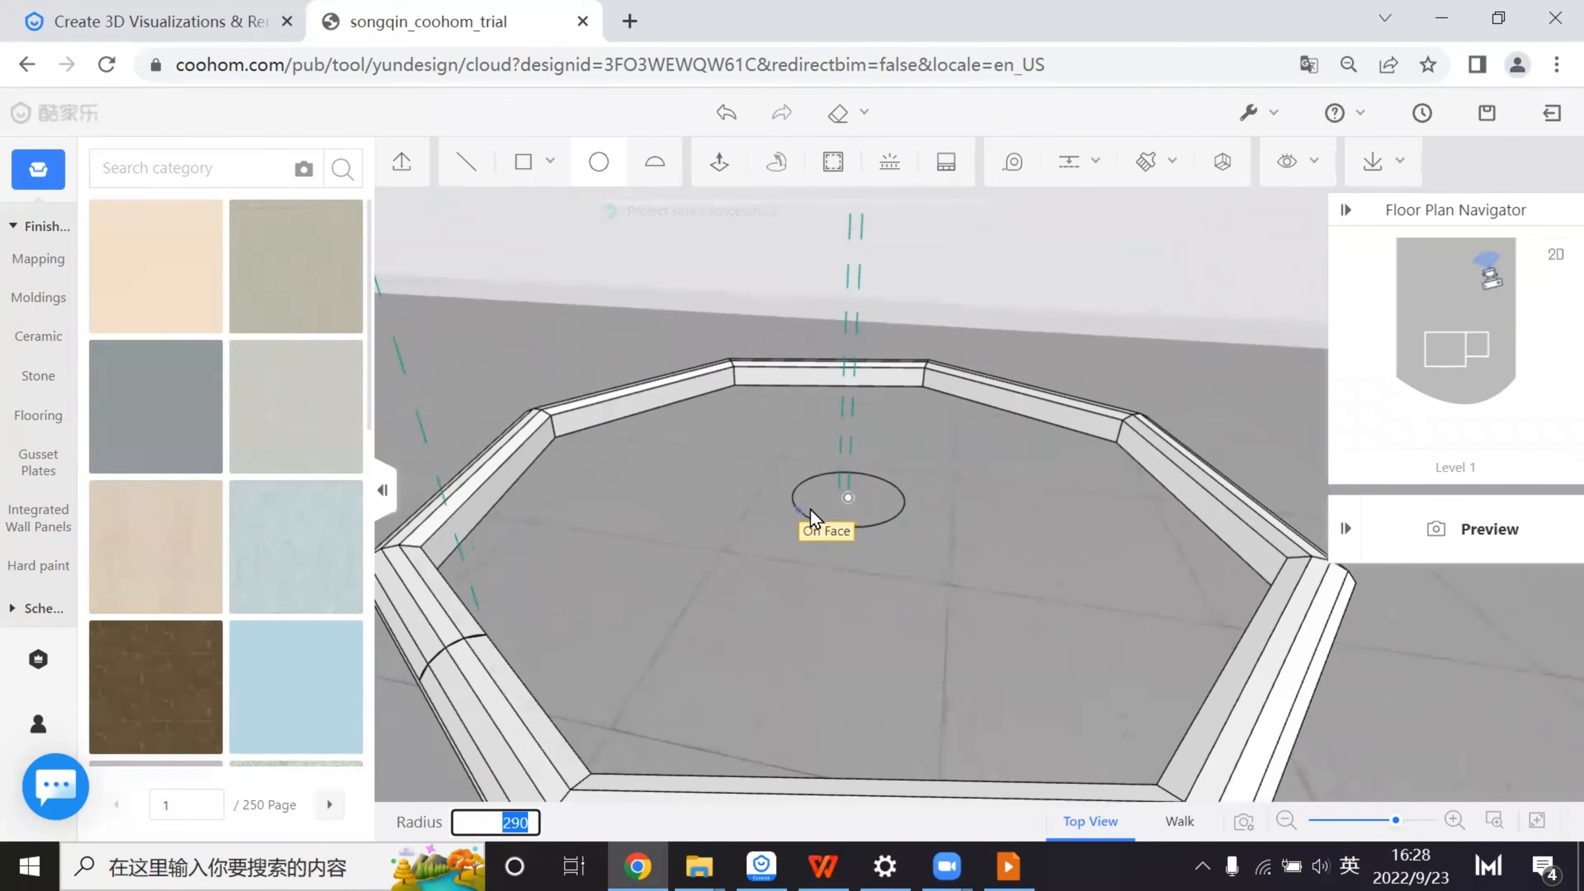
pyautogui.press('Escape')
pyautogui.scroll(2, 948, 513)
pyautogui.scroll(1, 854, 412)
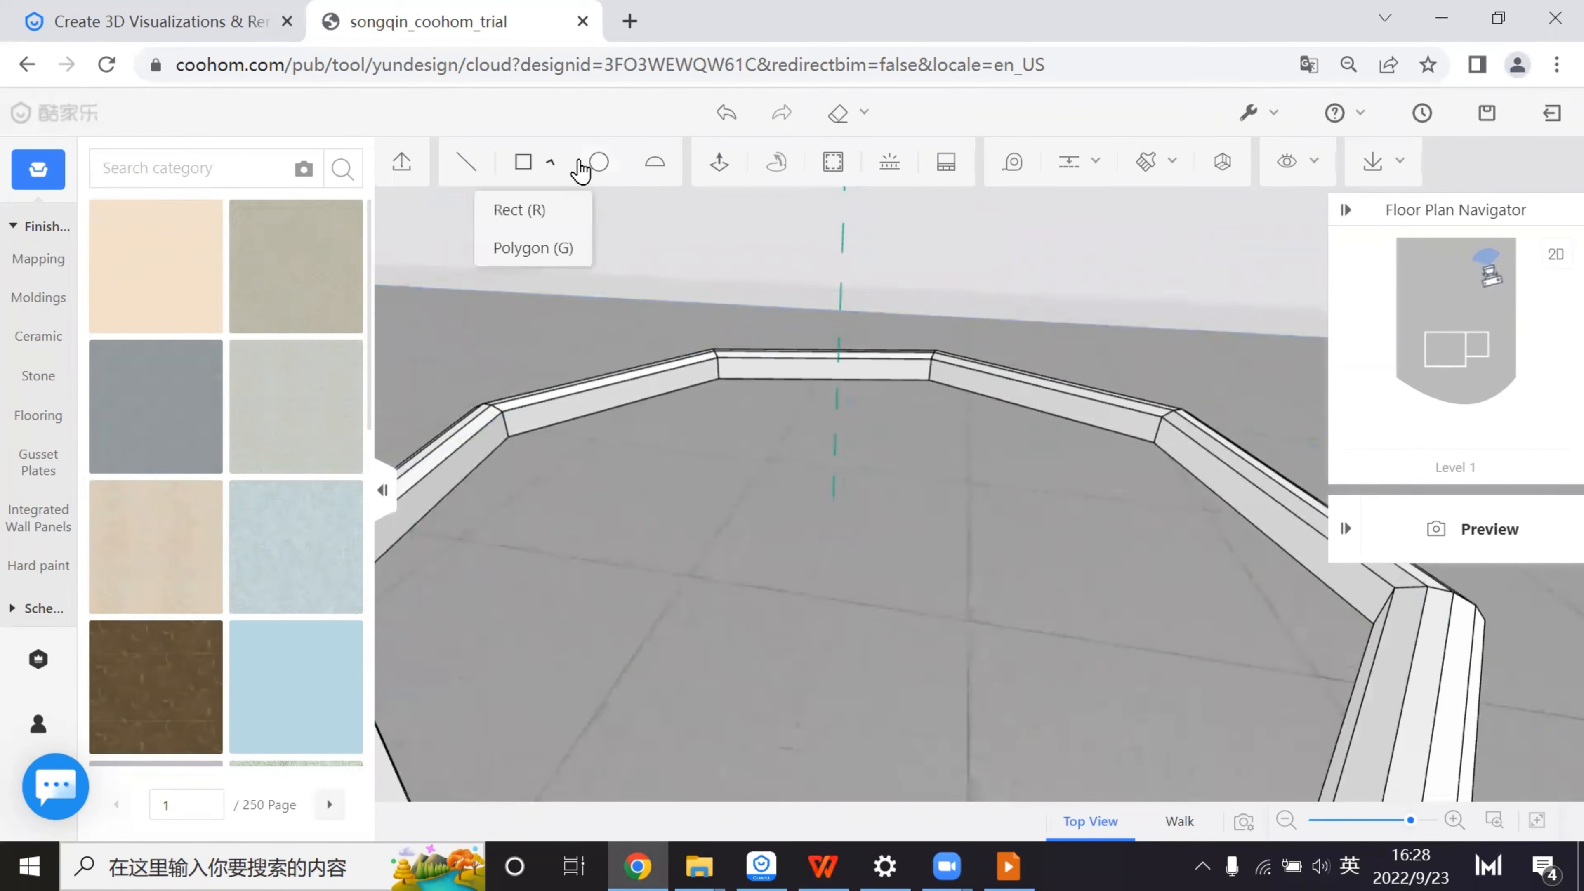
# - Draw a small circle on the ground centered inside the octagonal ring, at the foot of the vertical guide line
pyautogui.click(599, 162)
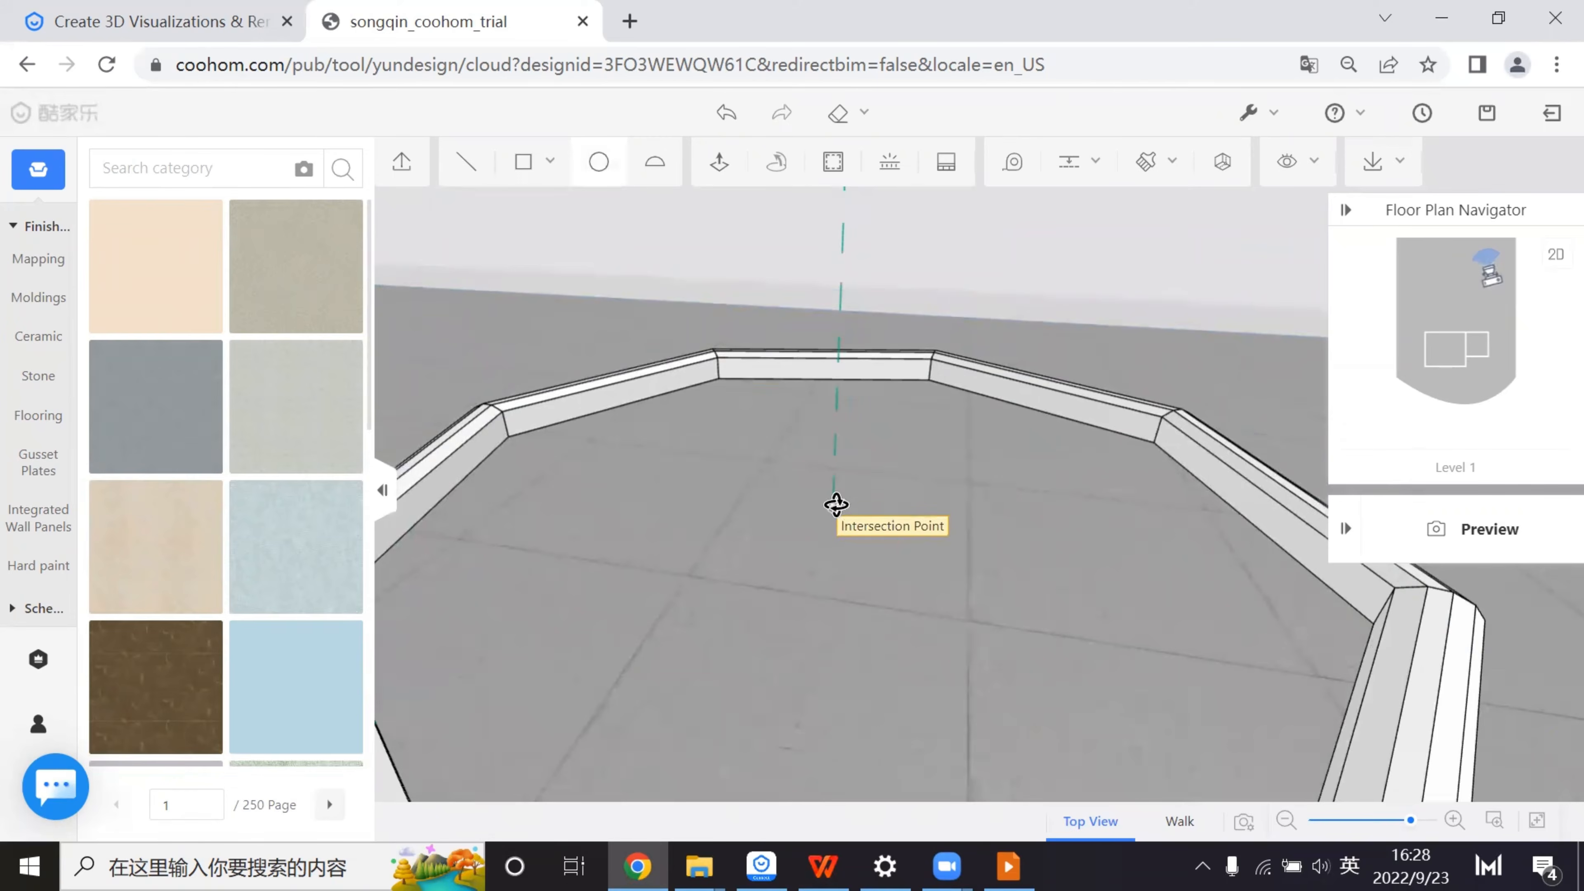
pyautogui.click(834, 505)
pyautogui.click(886, 511)
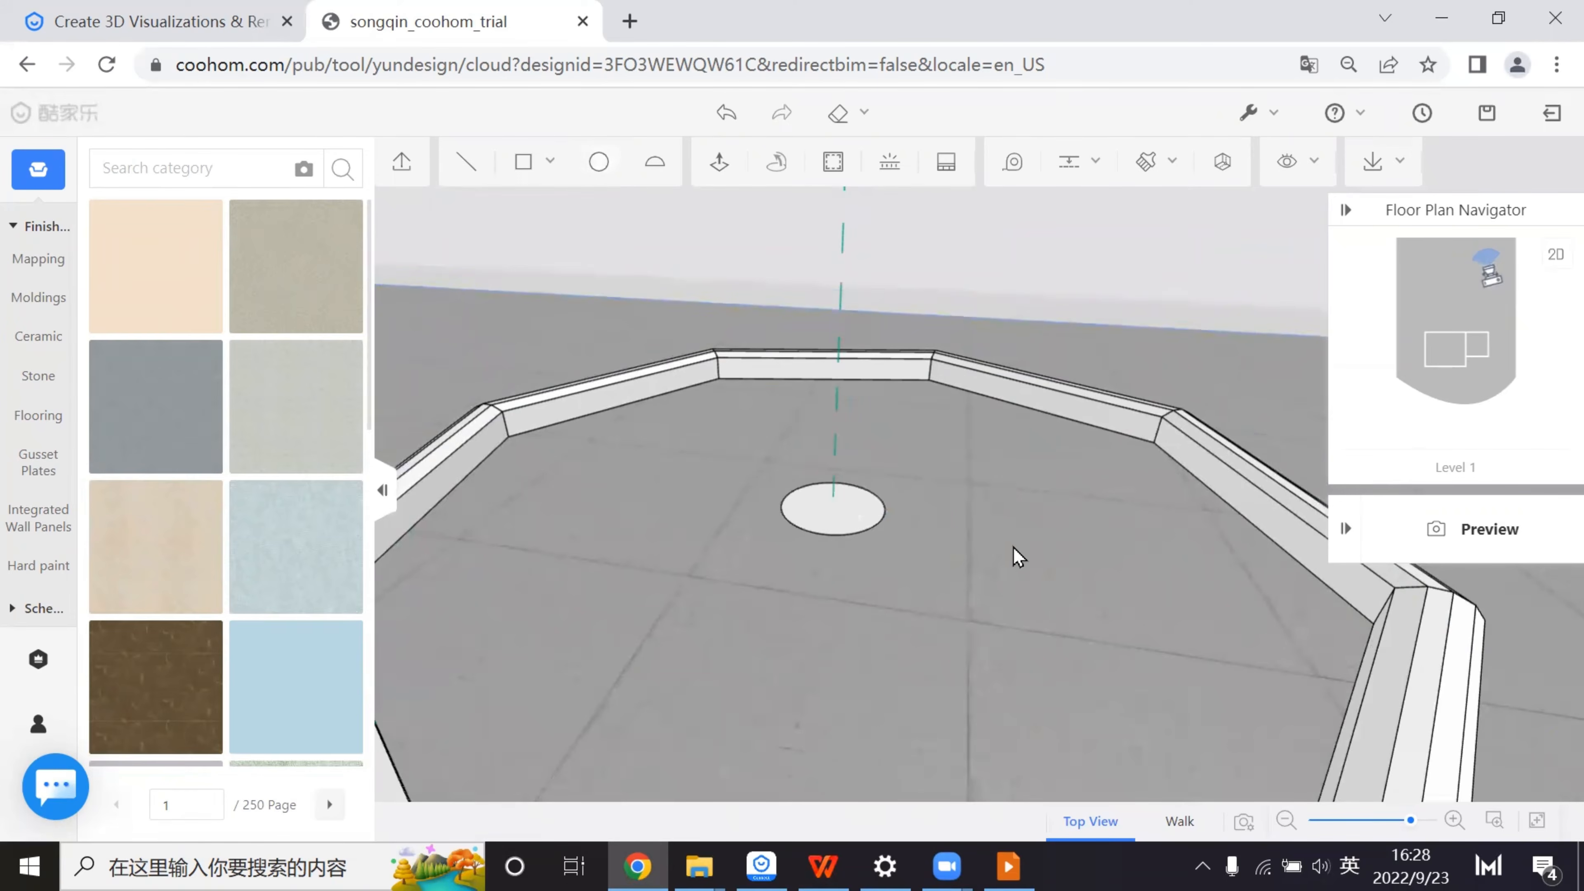
# - Extrude the small circle upward to the top of the dome as the pavilion's central column
pyautogui.scroll(-3, 1011, 553)
pyautogui.press('p')
pyautogui.click(850, 527)
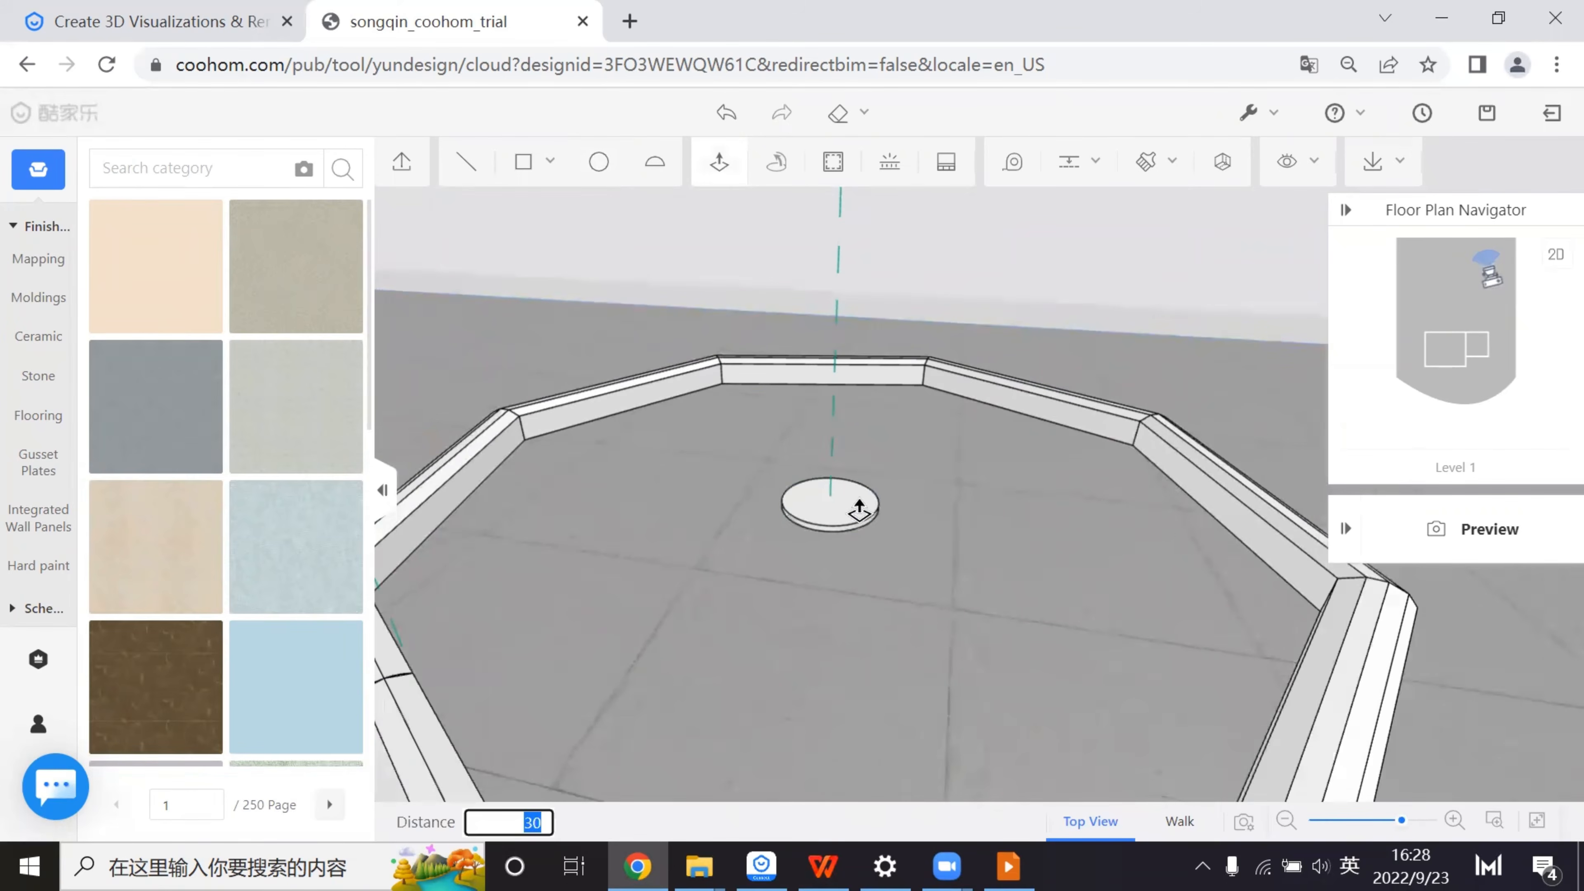
pyautogui.scroll(-2, 887, 374)
pyautogui.scroll(-5, 886, 359)
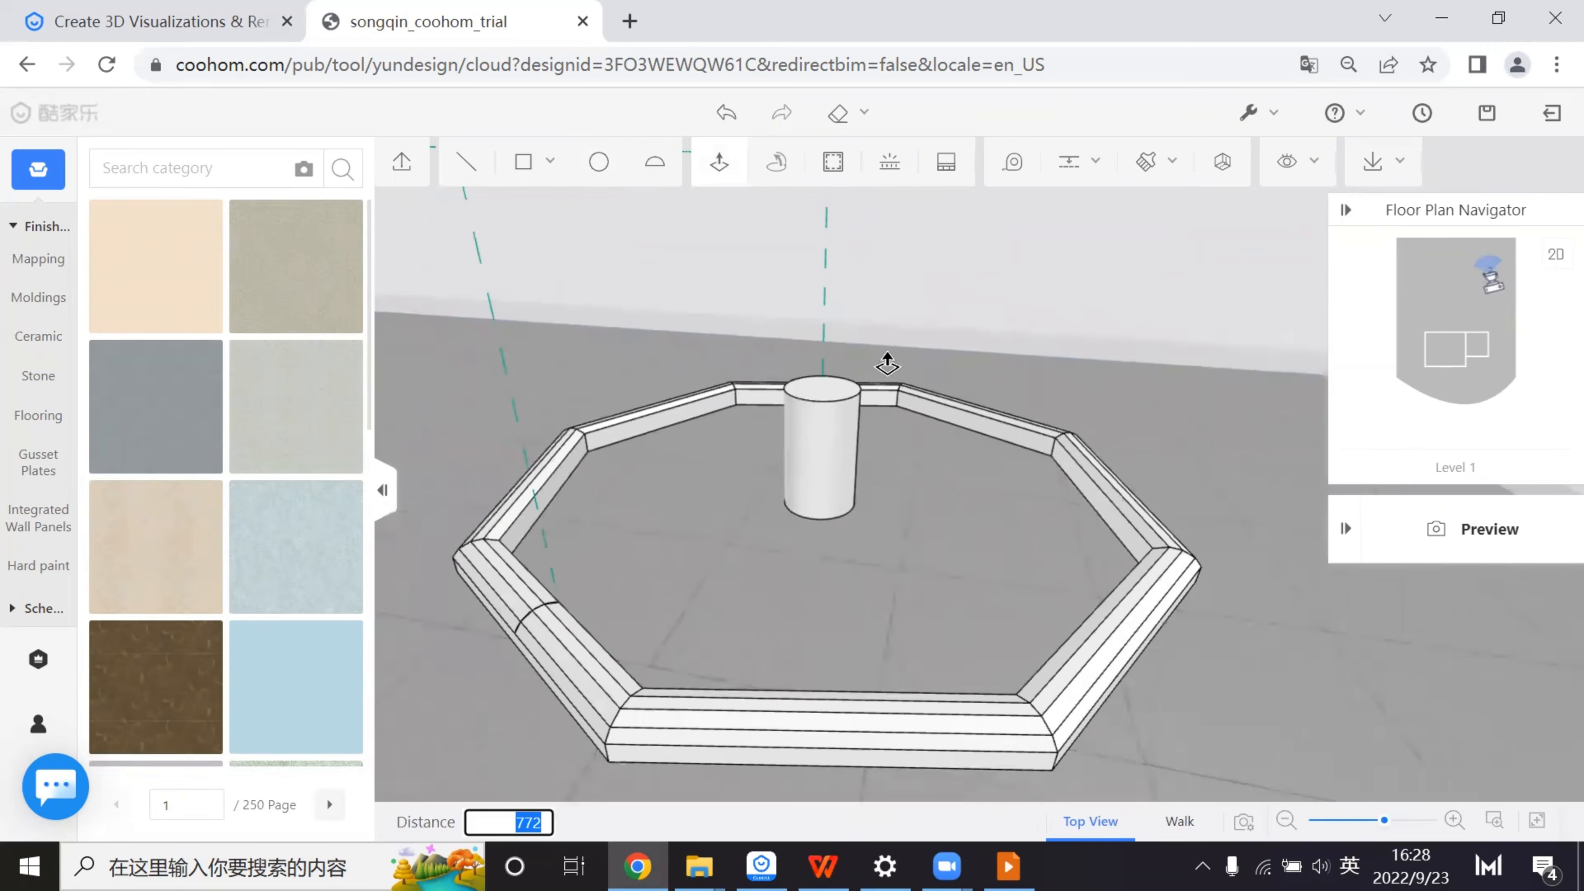
pyautogui.scroll(-3, 842, 215)
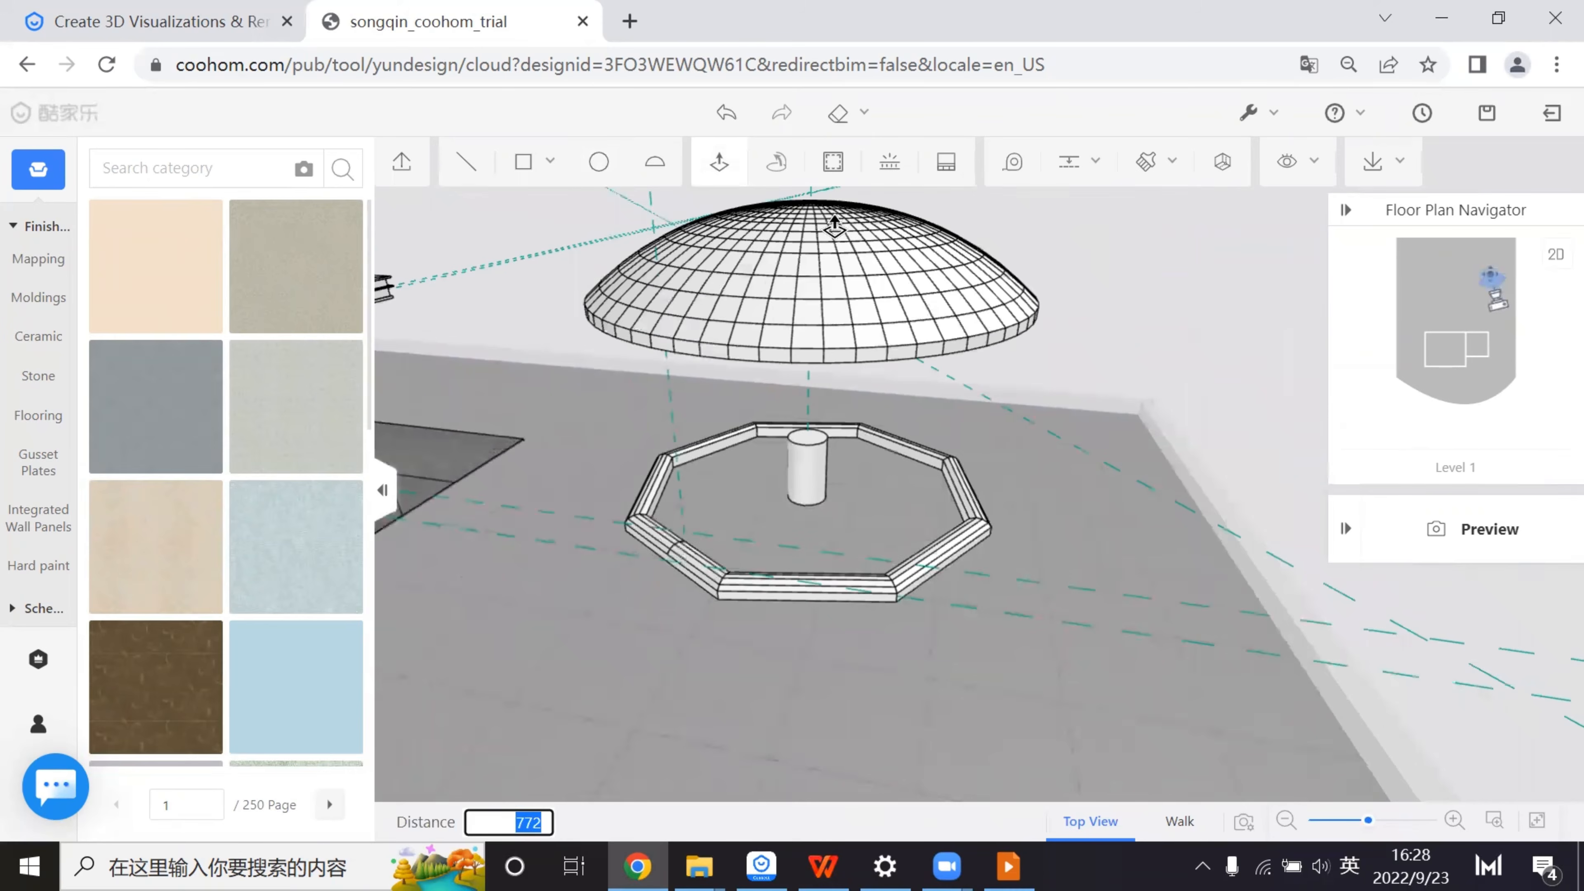
pyautogui.click(835, 222)
pyautogui.press('Escape')
pyautogui.moveTo(955, 551); pyautogui.dragTo(954, 493, button='middle')
pyautogui.moveTo(894, 387); pyautogui.dragTo(937, 555, button='middle')
pyautogui.scroll(4, 914, 662)
pyautogui.moveTo(914, 662); pyautogui.dragTo(703, 379, button='middle')
pyautogui.hotkey('alt', 'Tab')
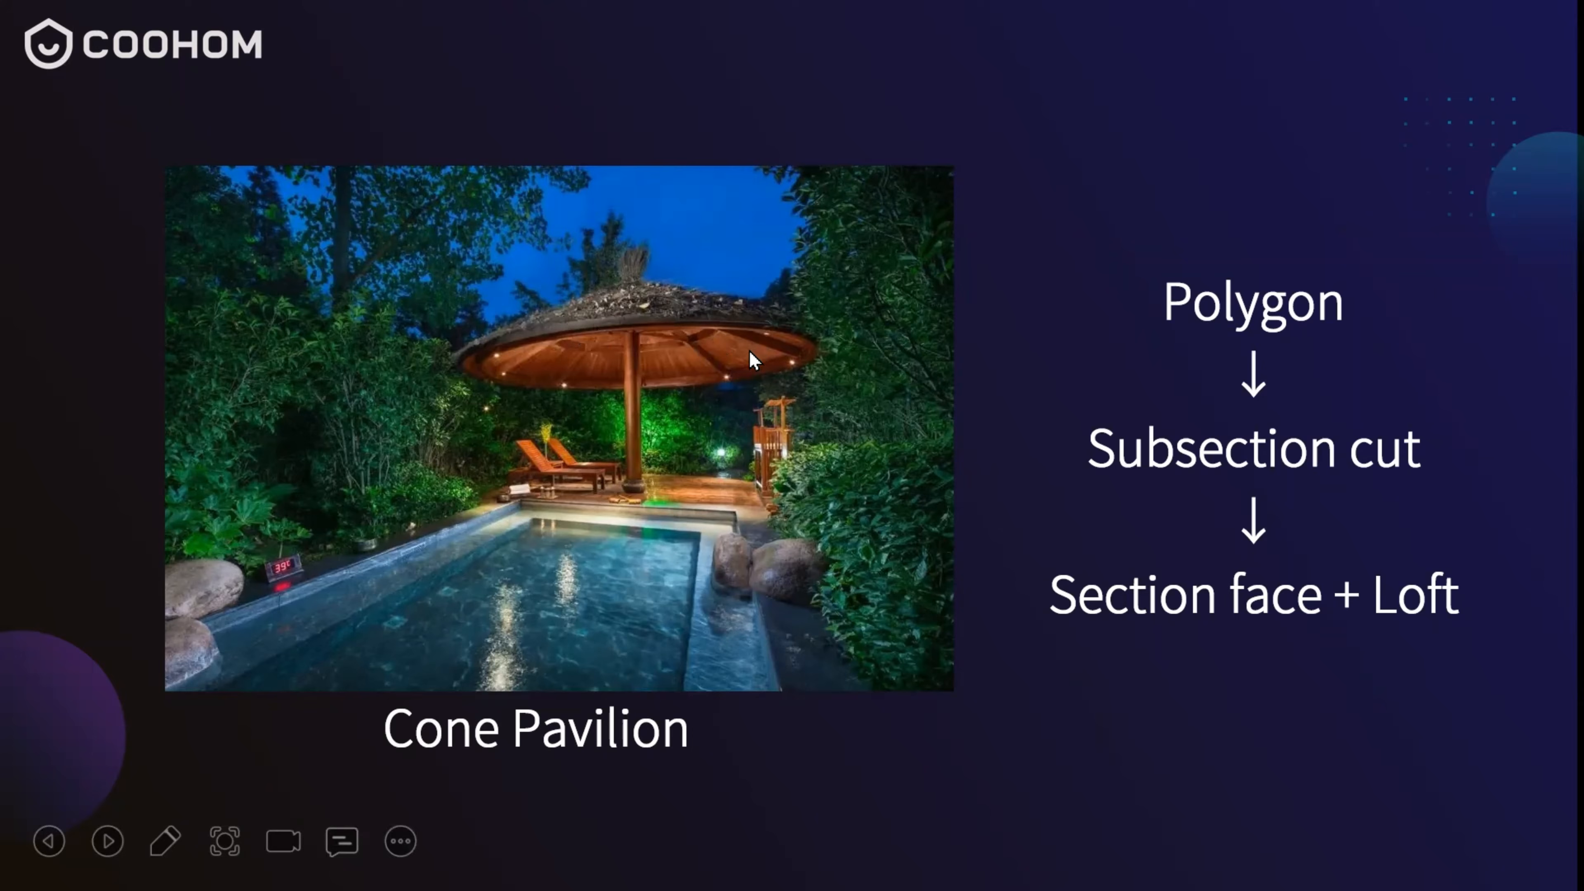
pyautogui.press('super+d')
pyautogui.click(1011, 526)
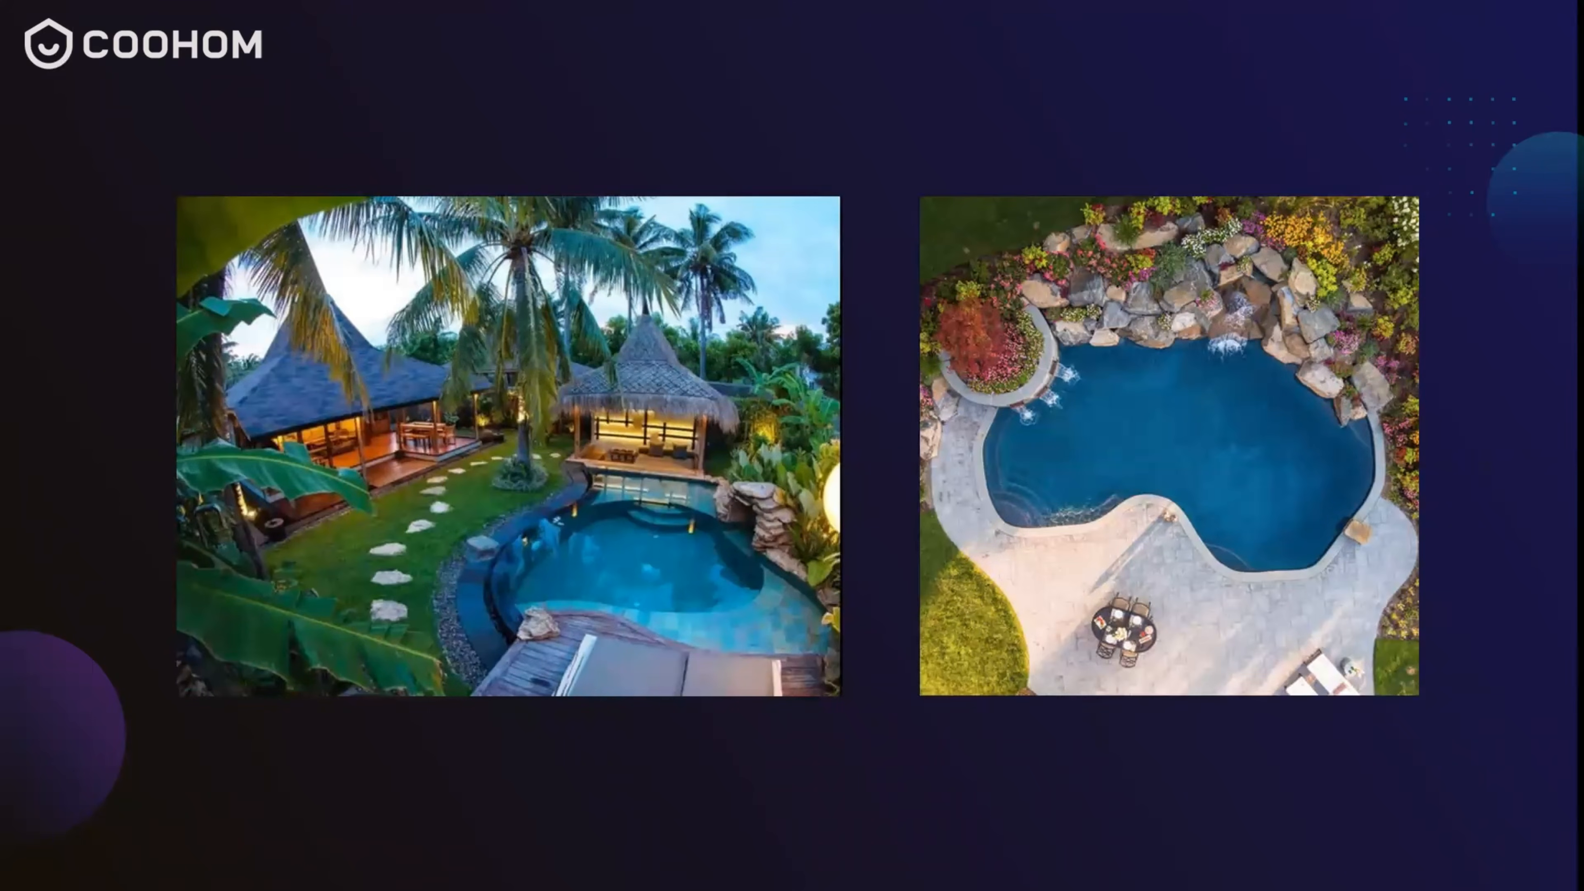
pyautogui.press('Right')
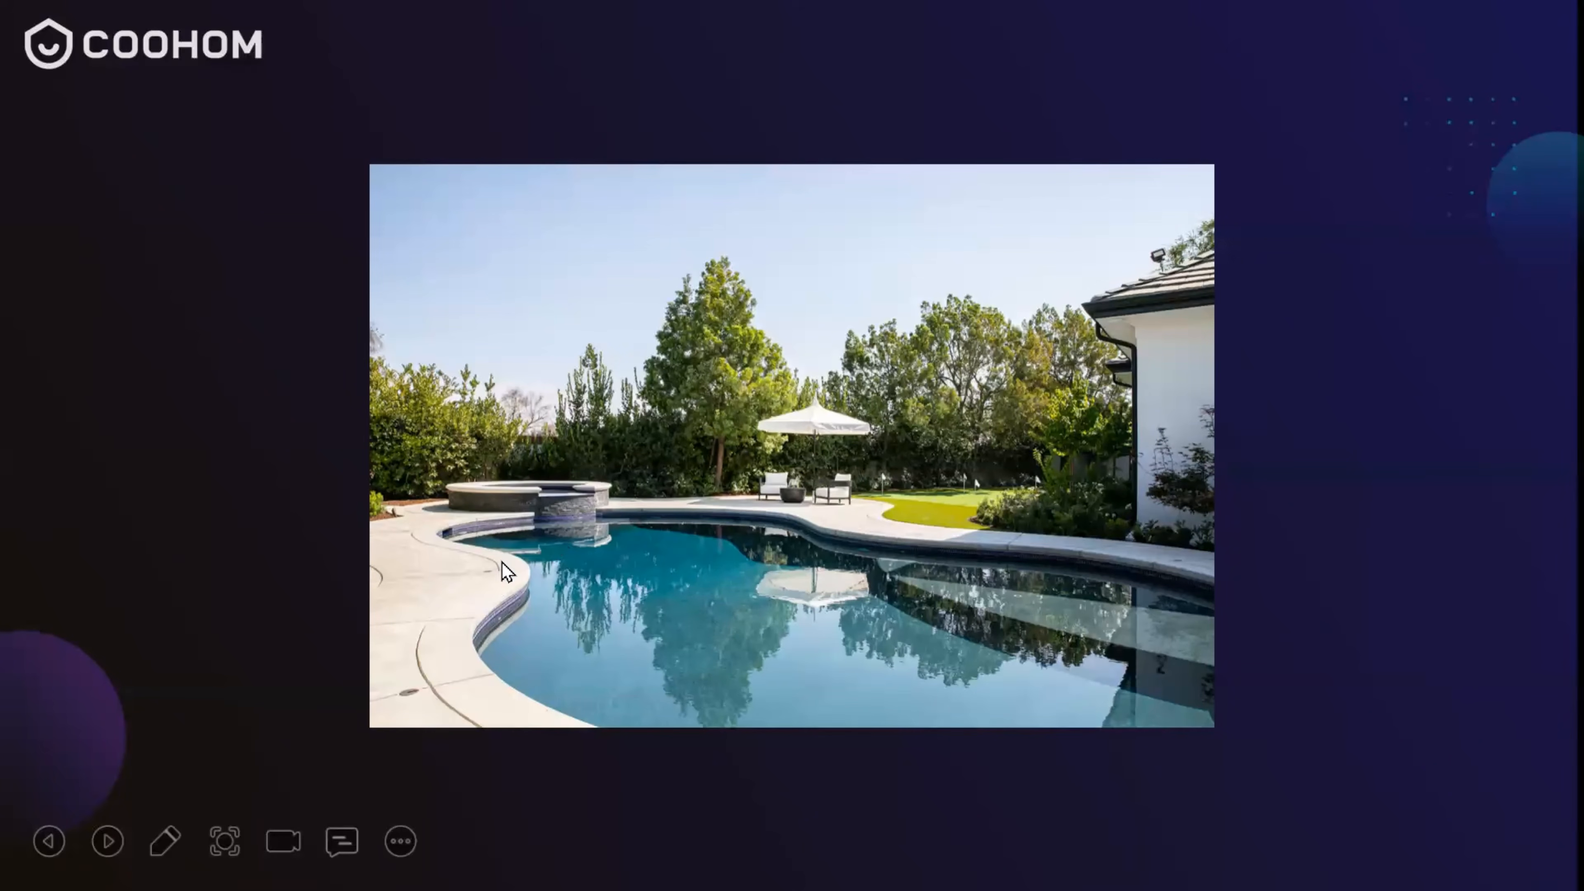
pyautogui.click(1116, 598)
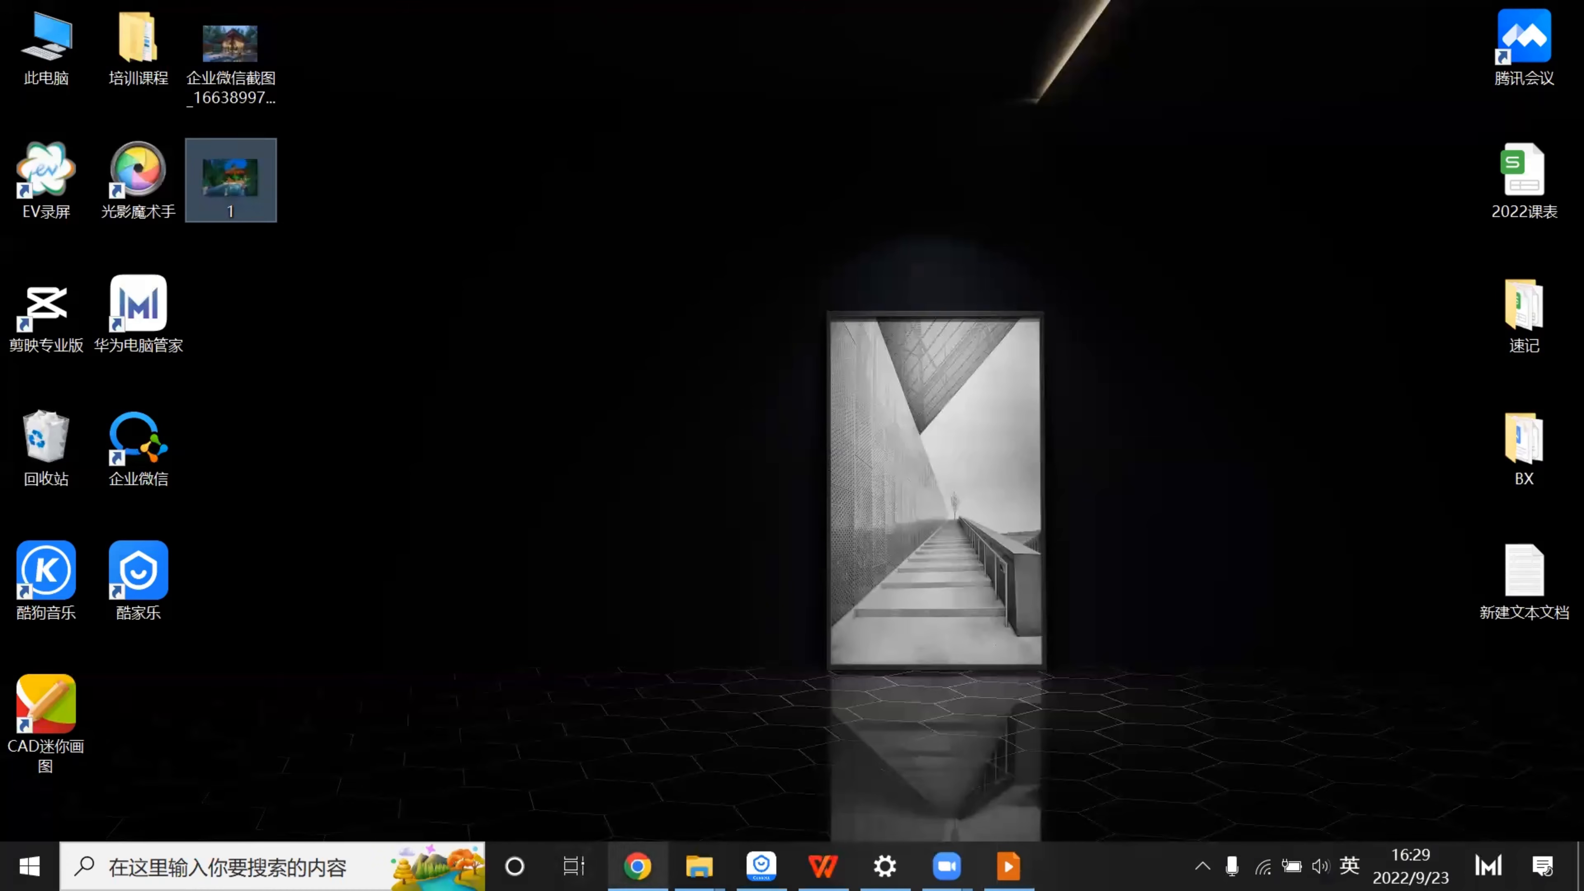
# - Return to the Coohom design in Chrome and draw an upright rectangle on the ground next to the octagonal ring, starting on the vertical guide line
pyautogui.click(637, 866)
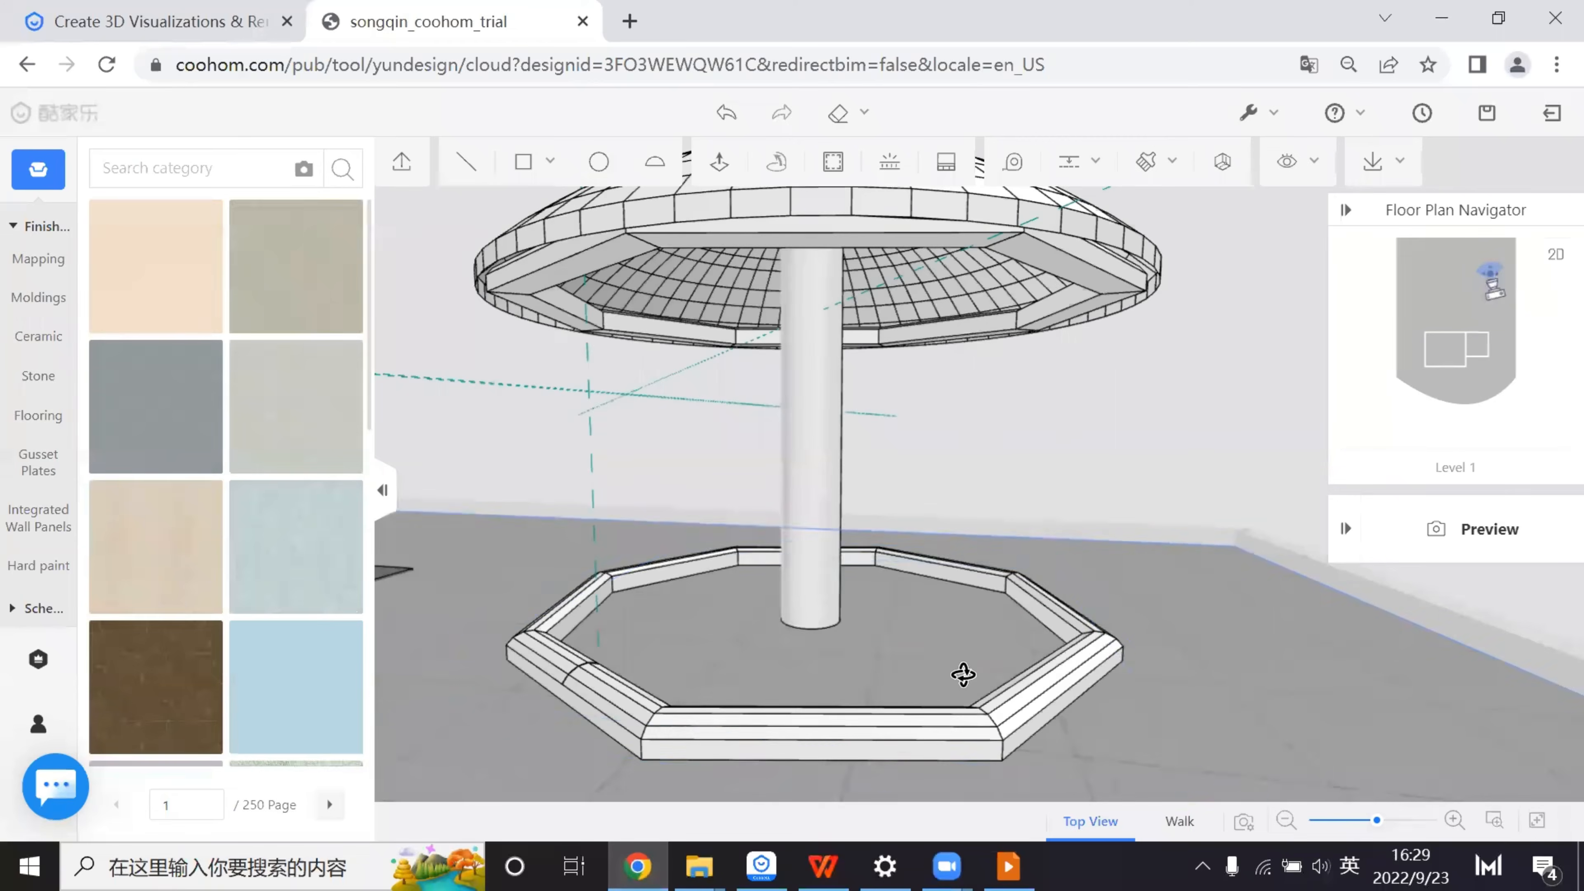
pyautogui.scroll(-3, 961, 676)
pyautogui.moveTo(1014, 650); pyautogui.dragTo(826, 461)
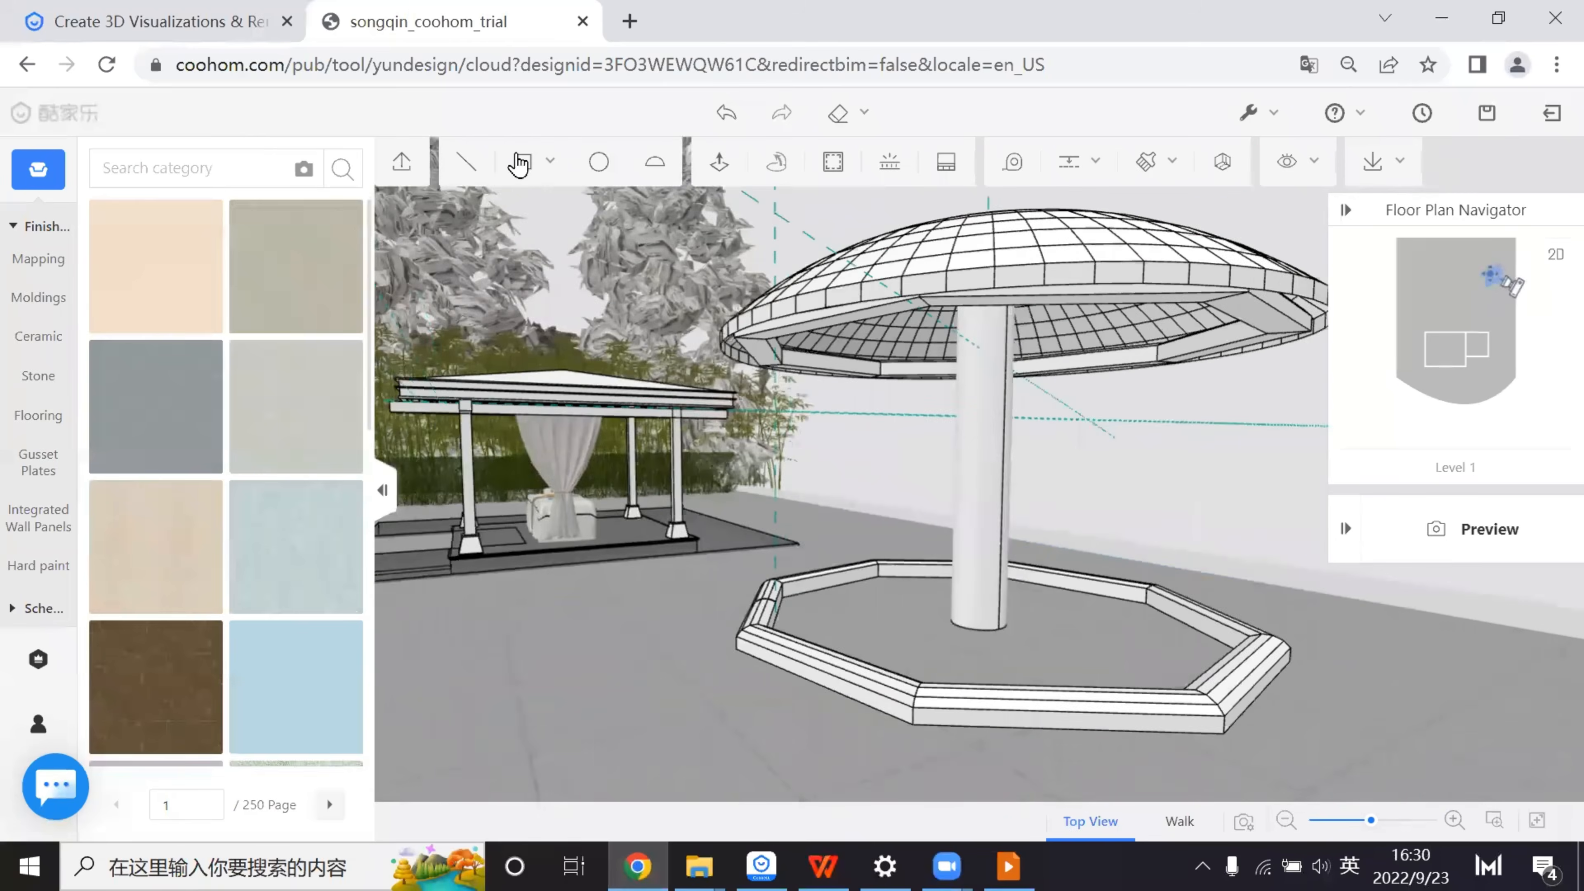
pyautogui.click(521, 162)
pyautogui.moveTo(808, 665); pyautogui.dragTo(879, 646)
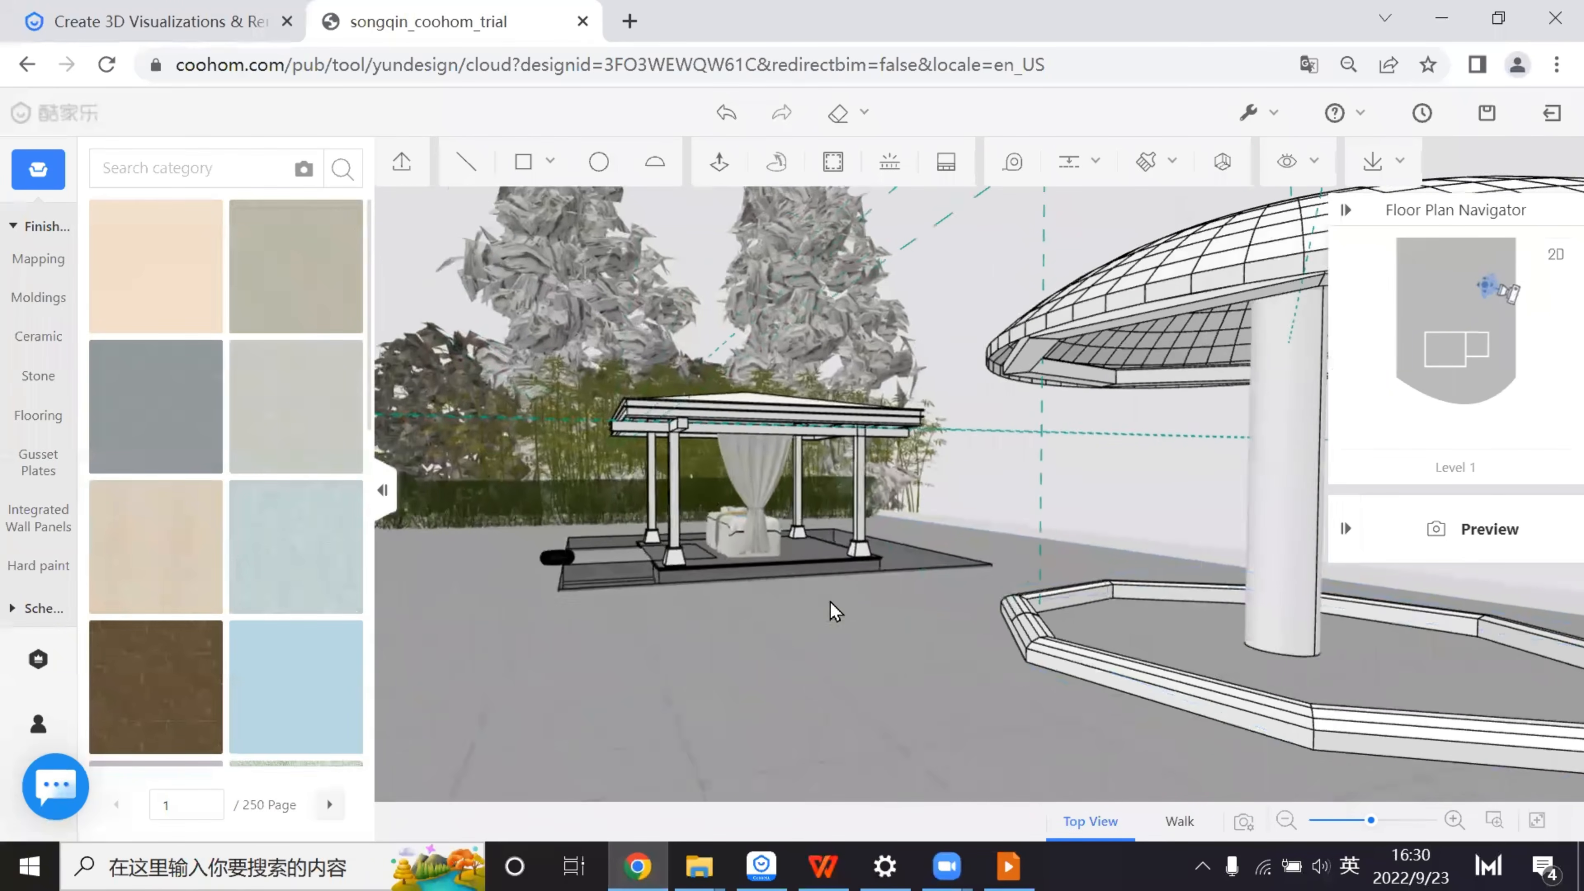
pyautogui.click(525, 161)
pyautogui.click(525, 161)
pyautogui.scroll(-3, 1085, 566)
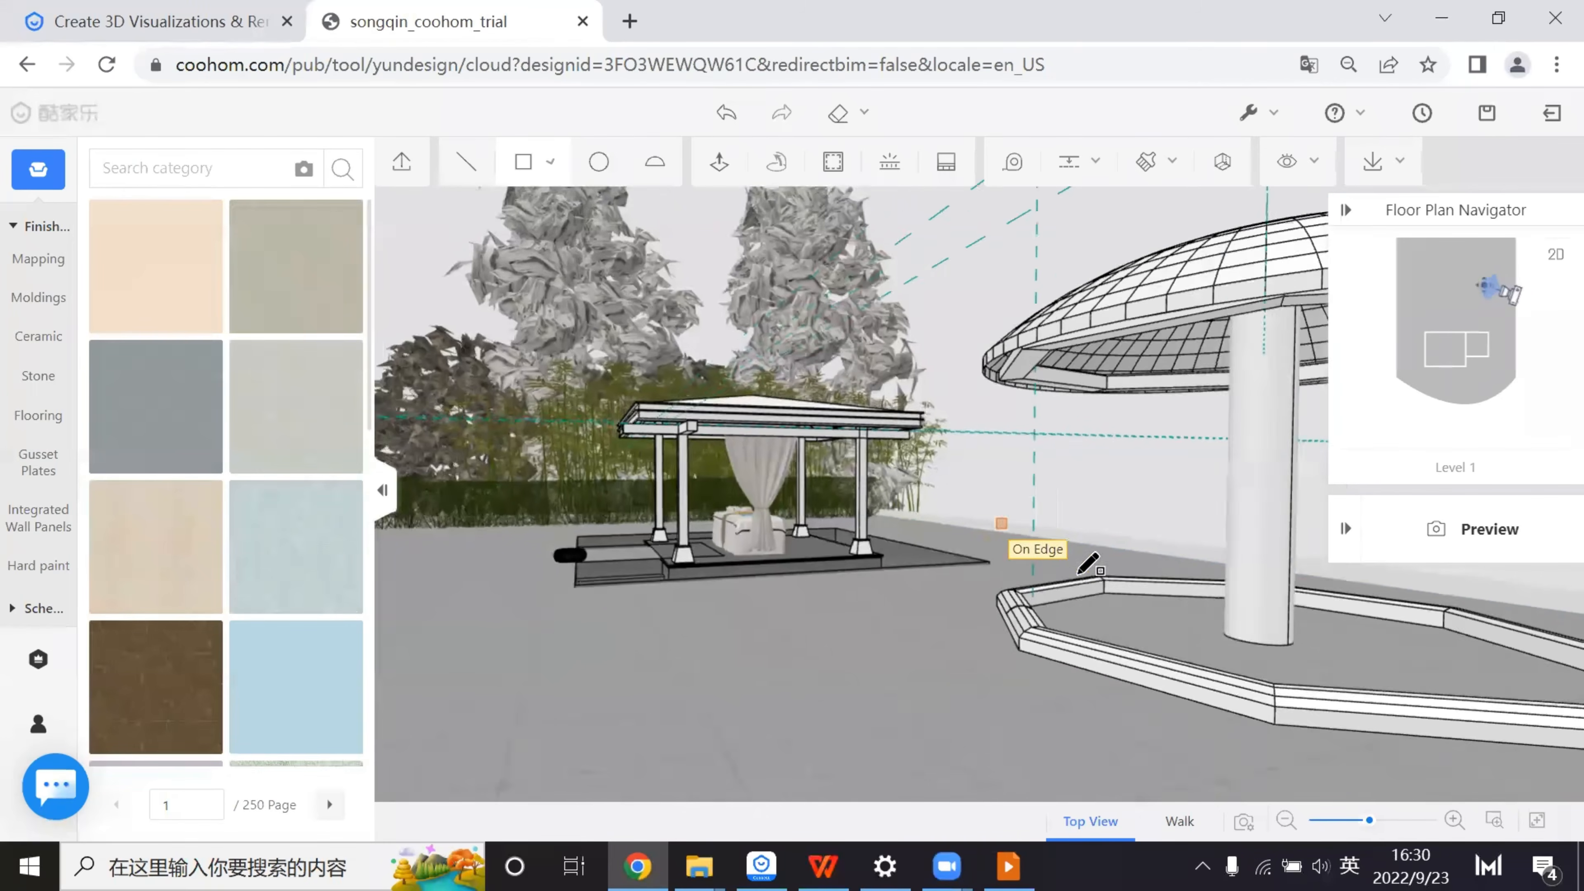
pyautogui.click(978, 480)
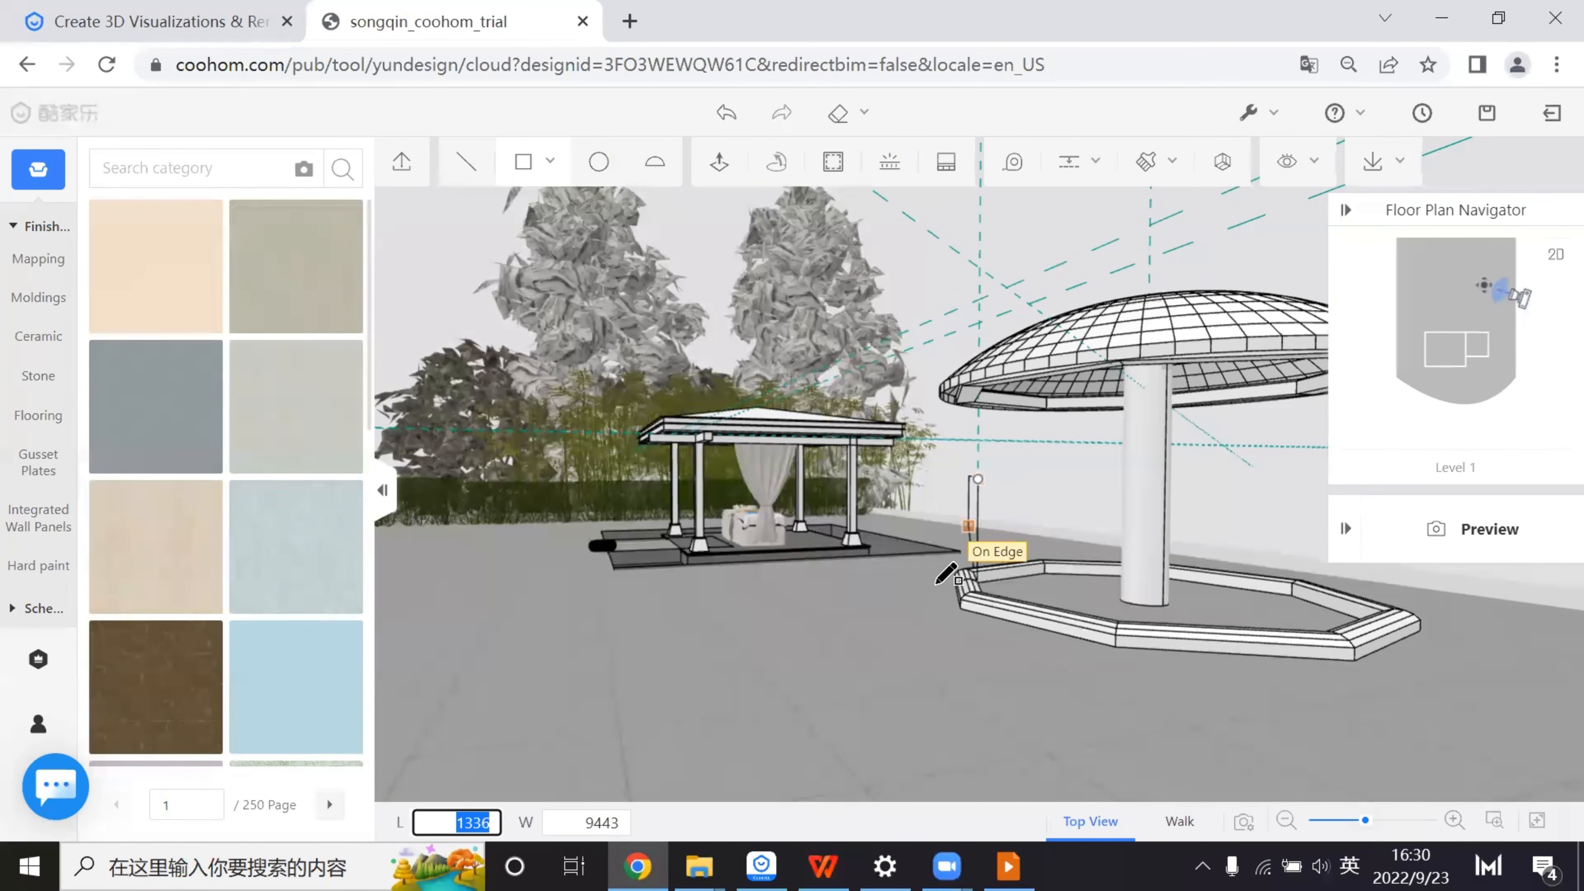
pyautogui.click(905, 598)
pyautogui.scroll(4, 961, 607)
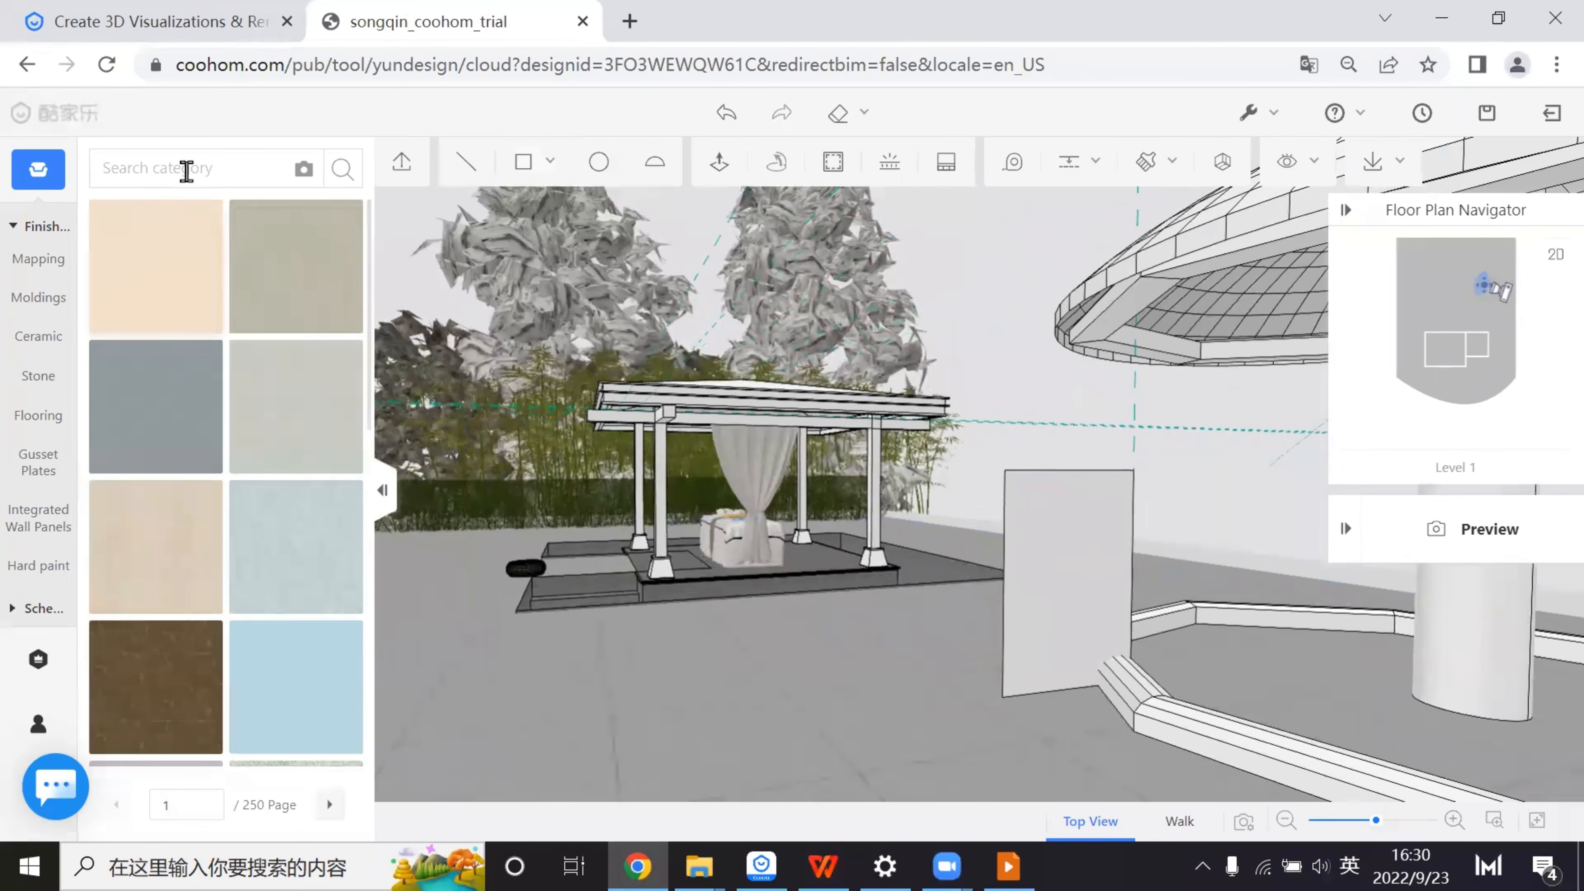
# - Search the finishes library for "glass" and apply the starred white Colored glass buckle plate-glass to the upright rectangle beside the octagonal ring
pyautogui.click(186, 168)
pyautogui.write('glass')
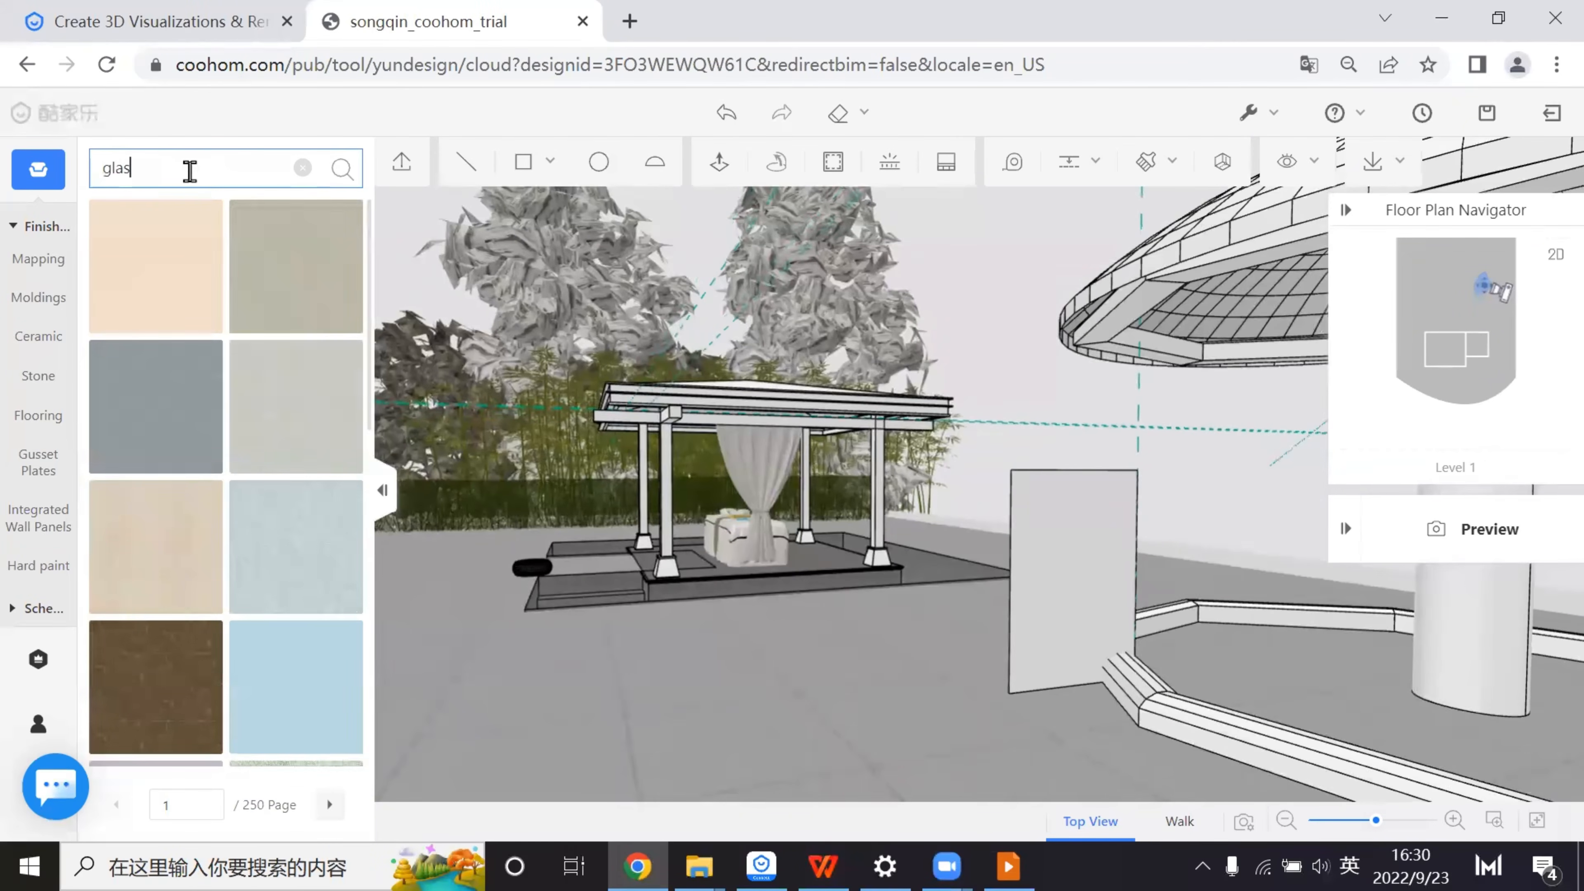
pyautogui.press('Return')
pyautogui.scroll(-8, 322, 492)
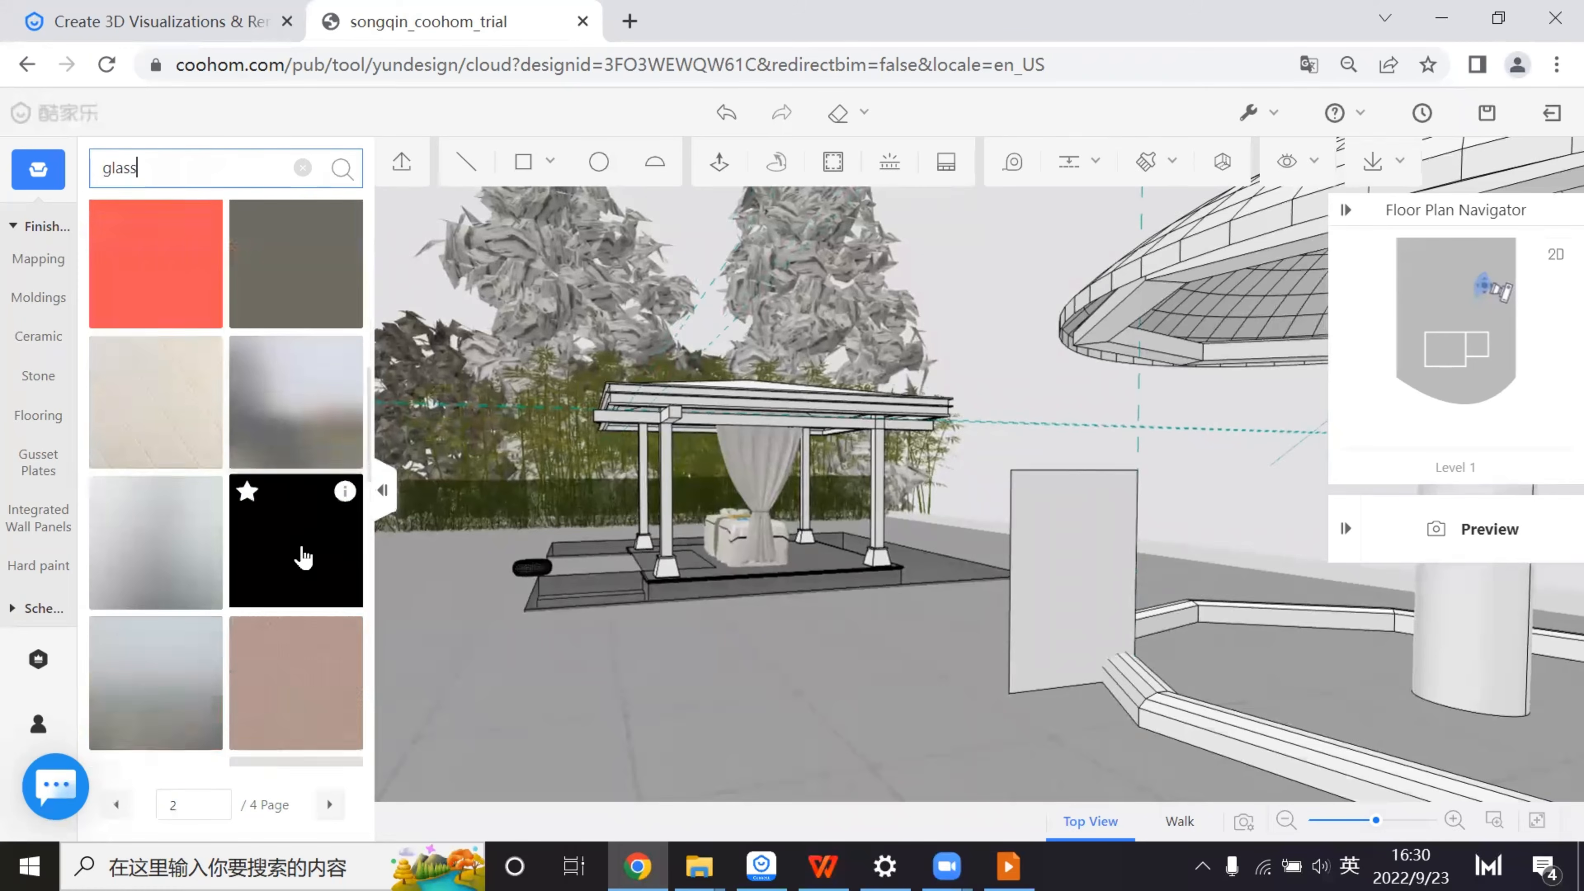
pyautogui.scroll(-7, 301, 552)
pyautogui.scroll(2, 194, 330)
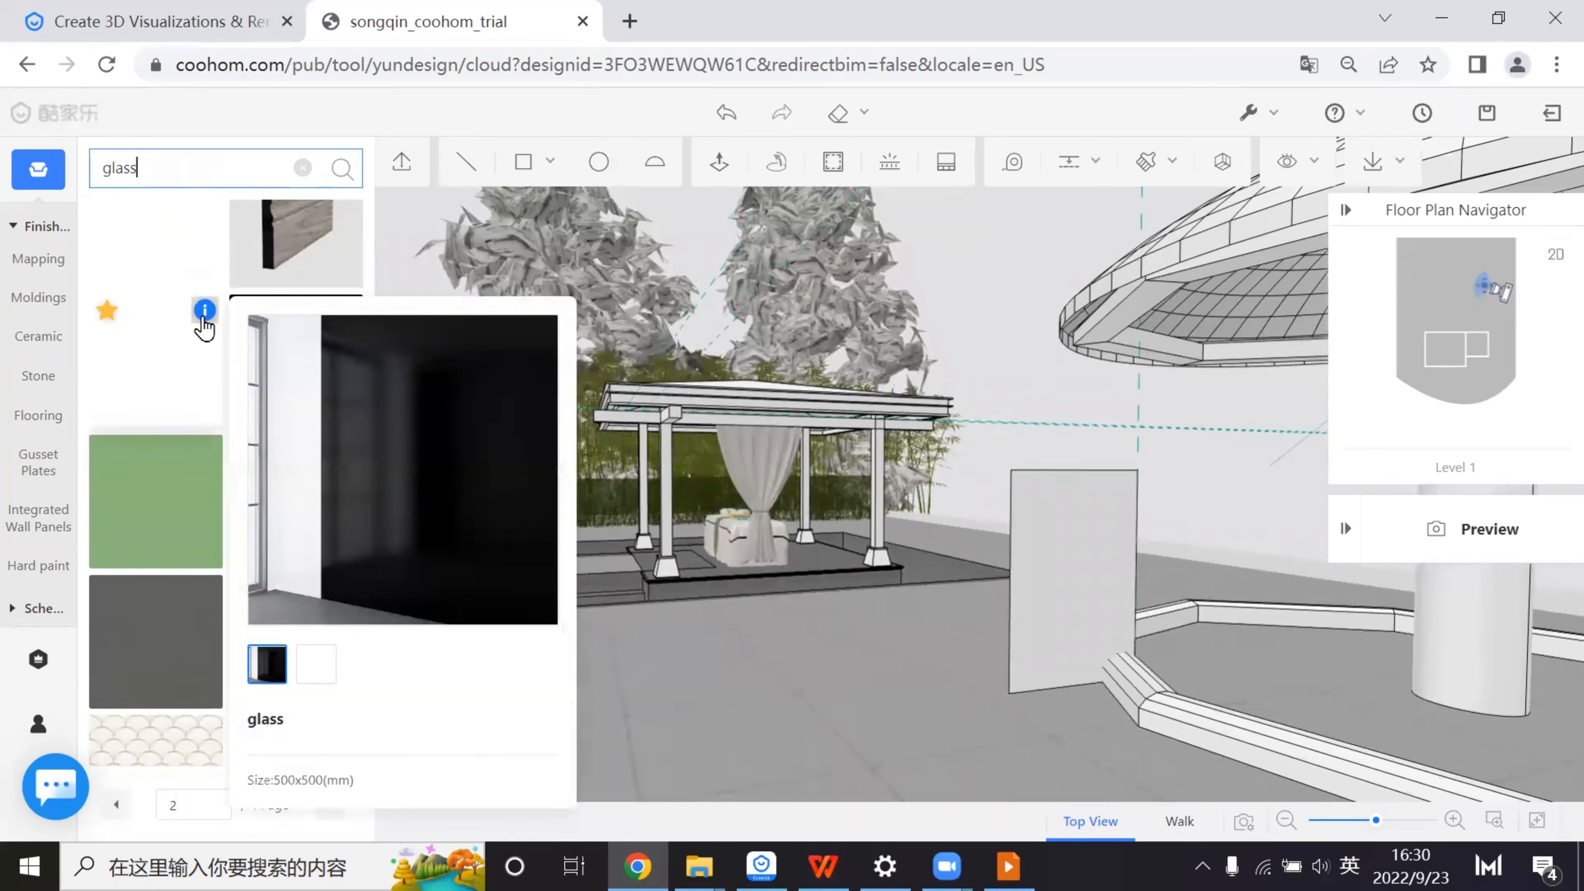
pyautogui.scroll(4, 199, 265)
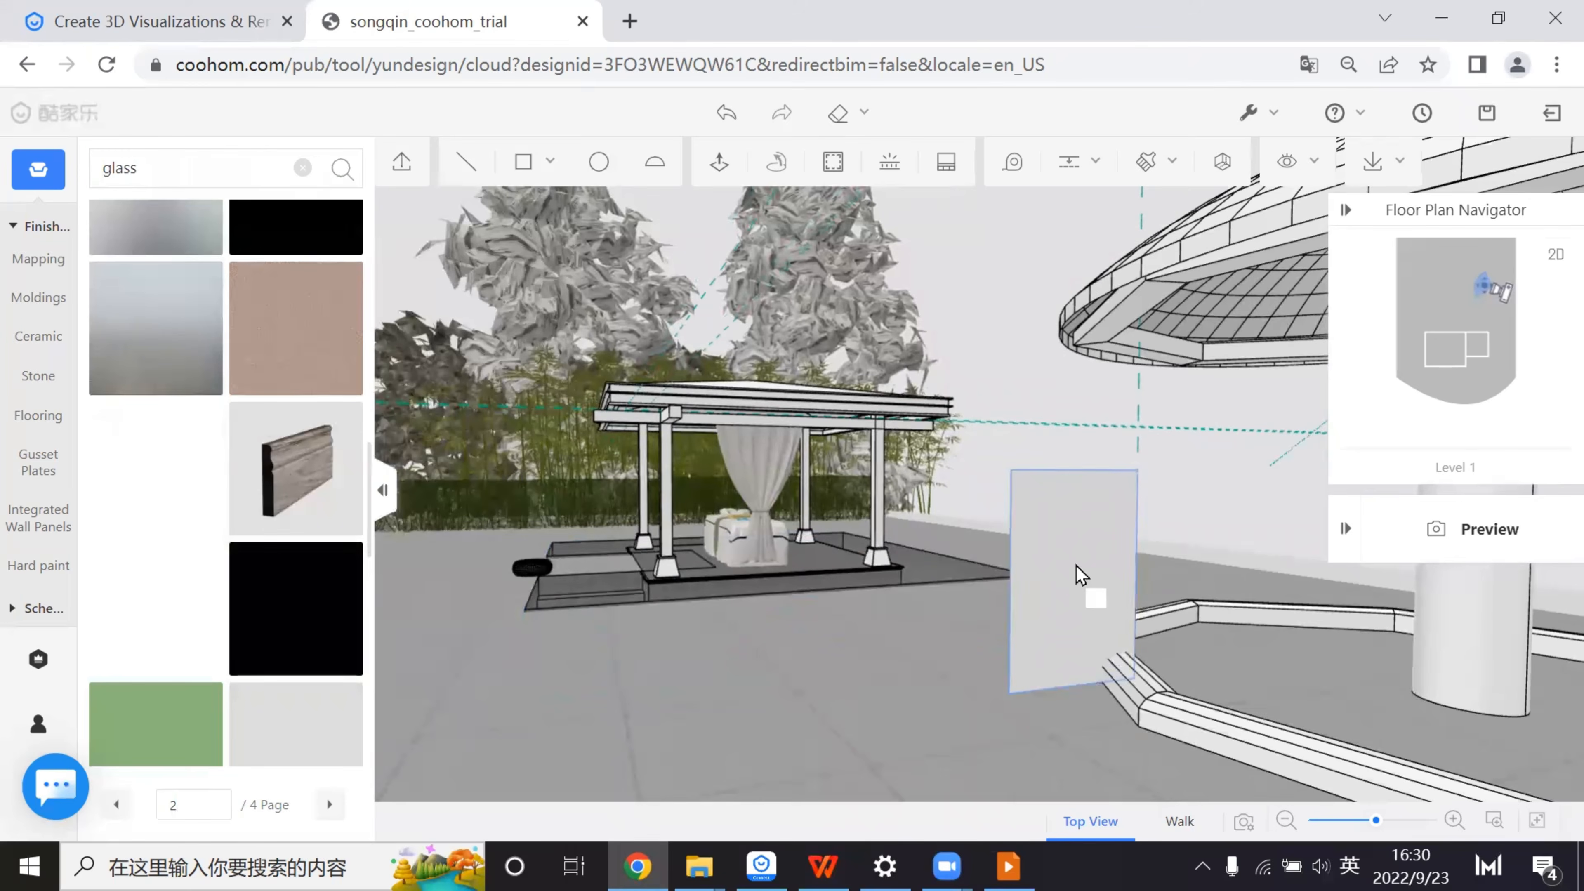
pyautogui.click(1076, 567)
pyautogui.moveTo(1144, 573); pyautogui.dragTo(891, 657)
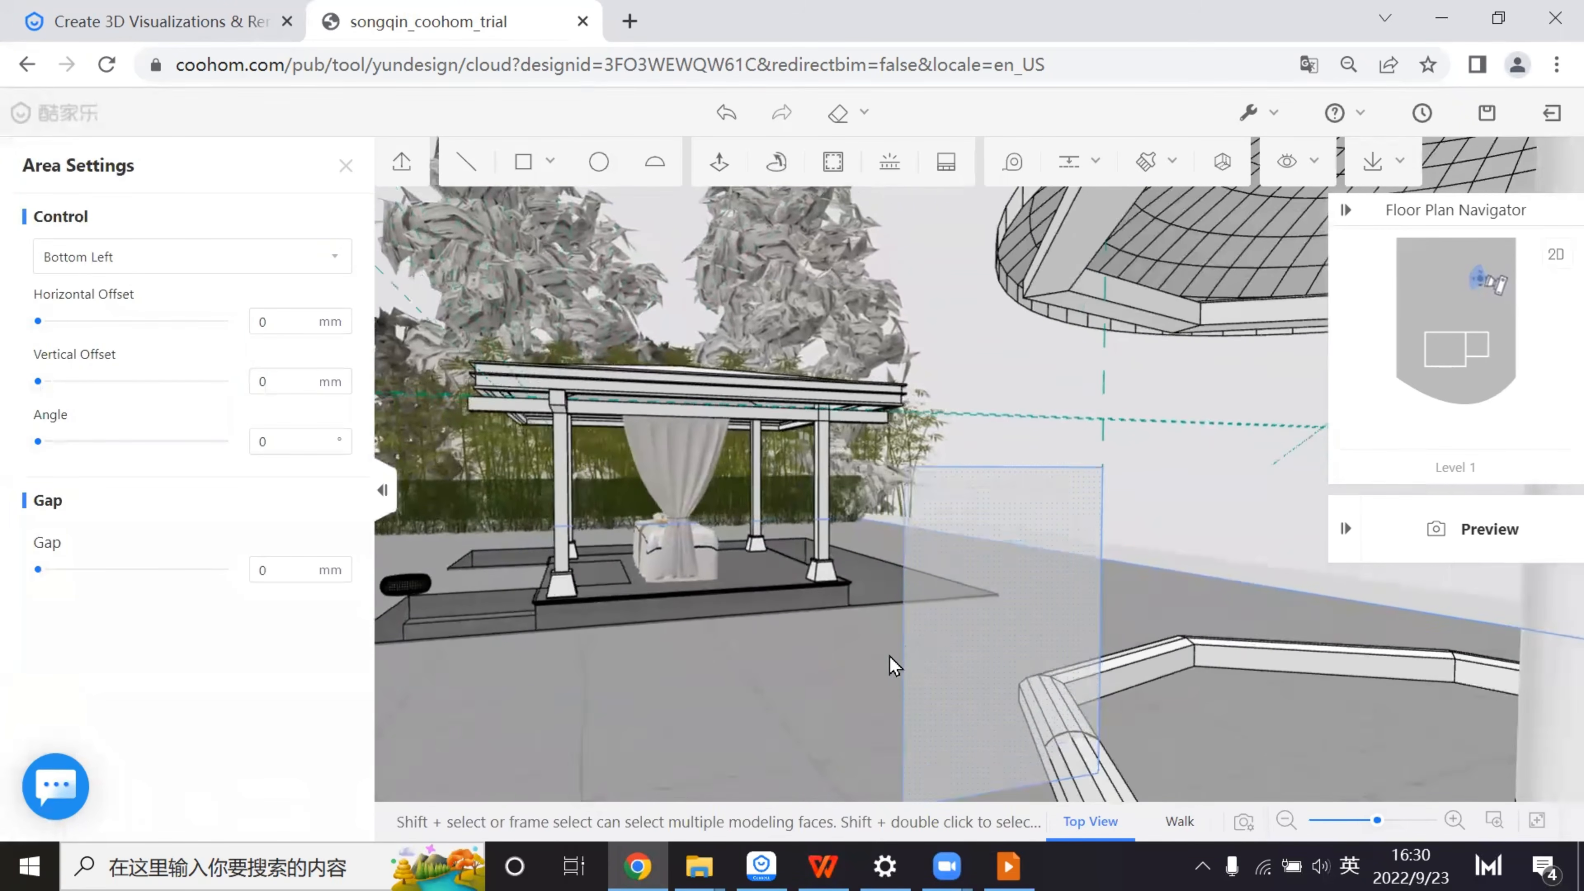
# - Apply the same white glass finish to the opposite face of the upright rectangle
pyautogui.click(343, 169)
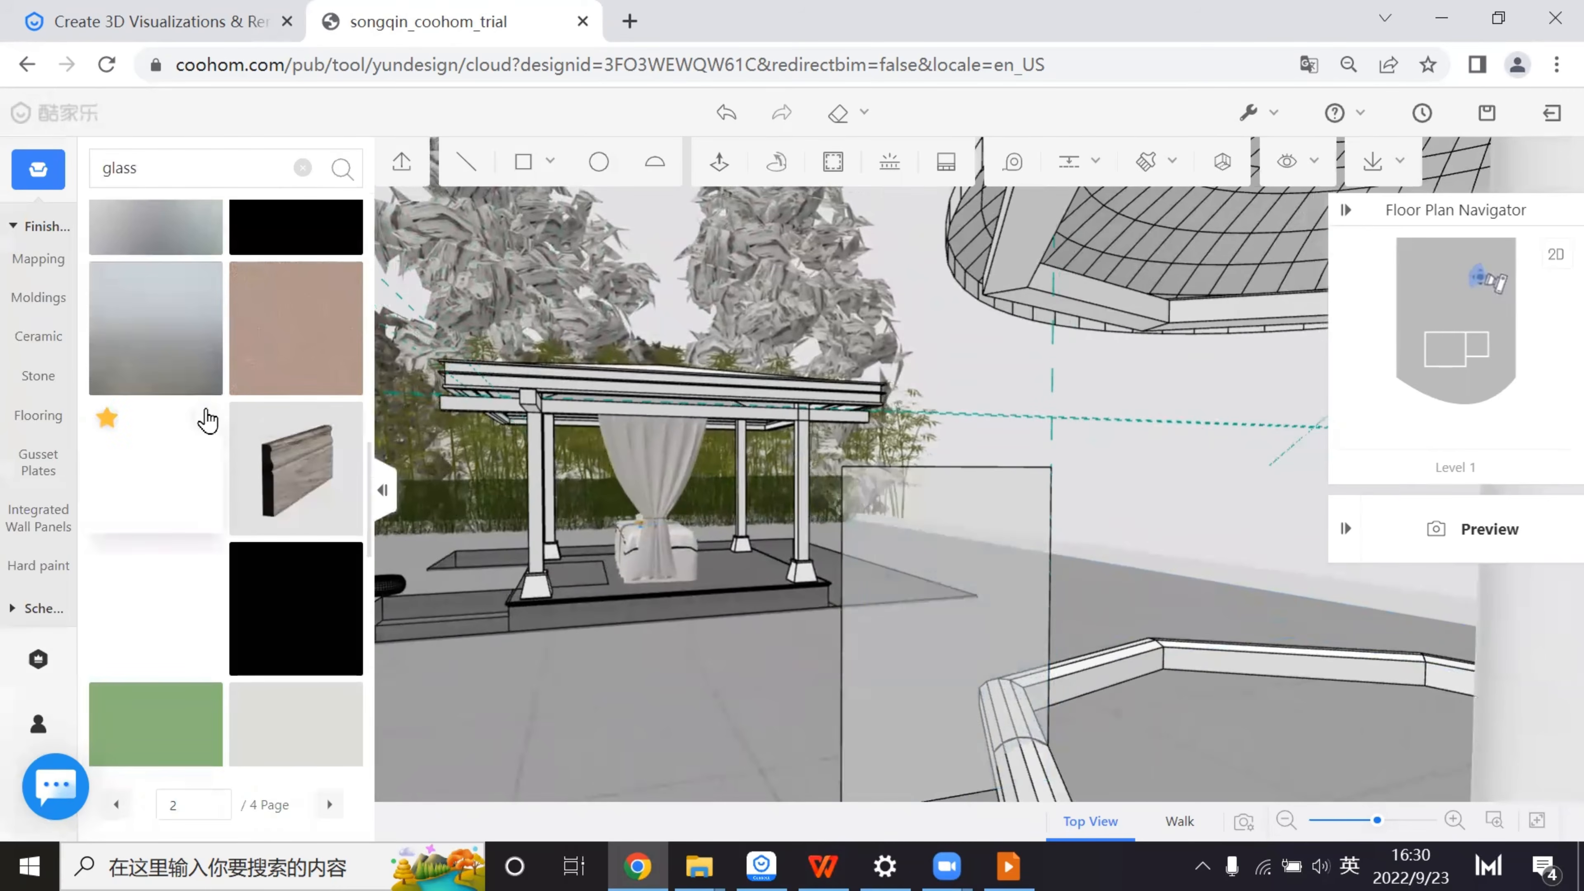
pyautogui.moveTo(204, 418)
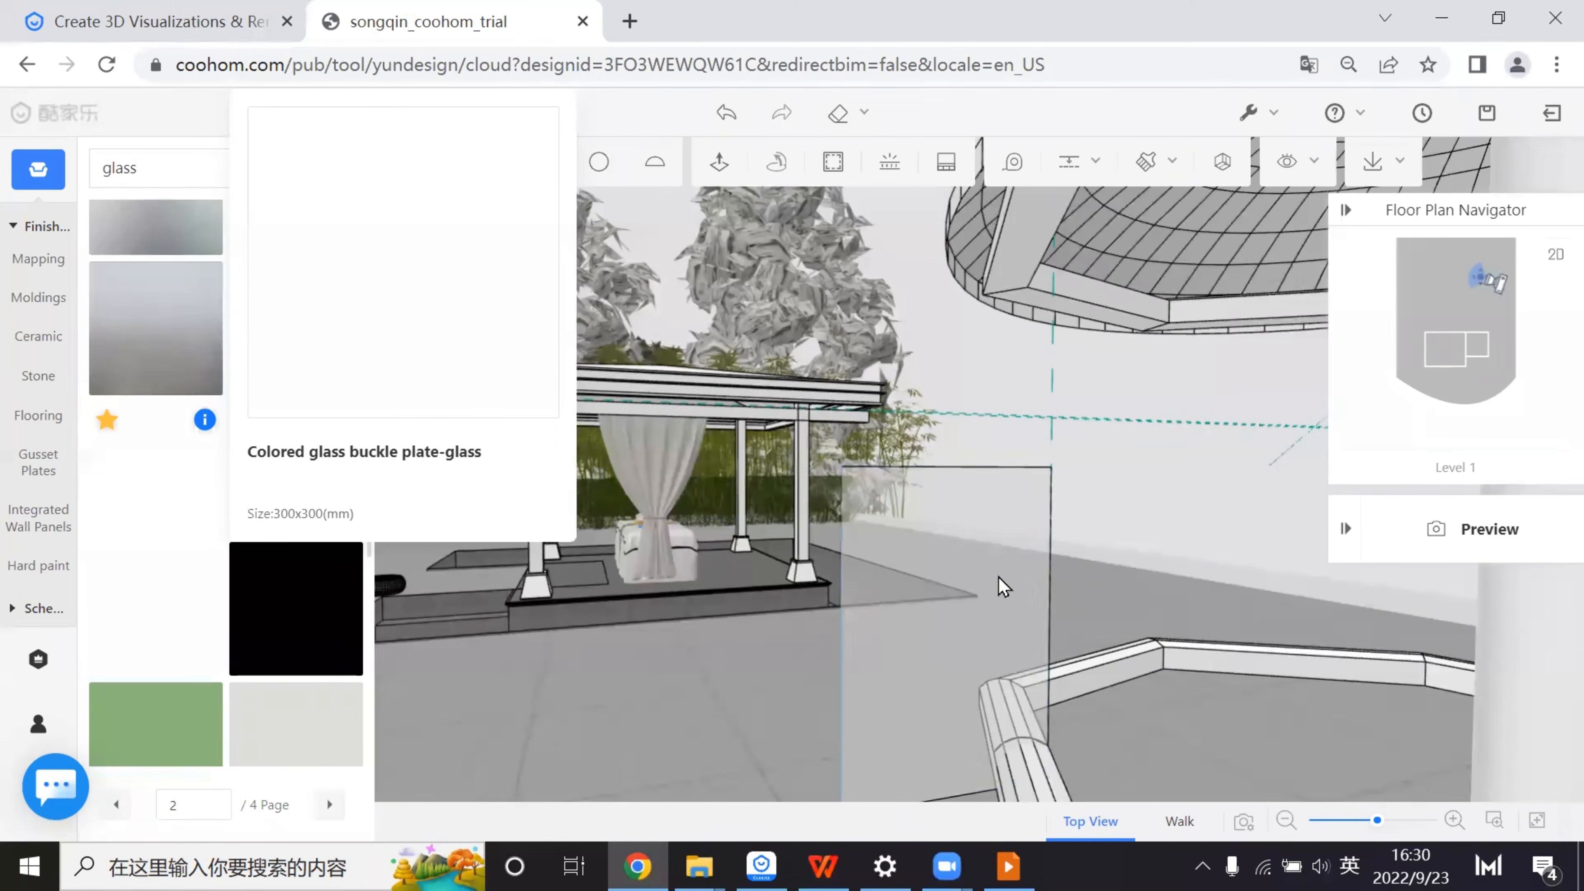
pyautogui.moveTo(890, 627); pyautogui.dragTo(931, 512)
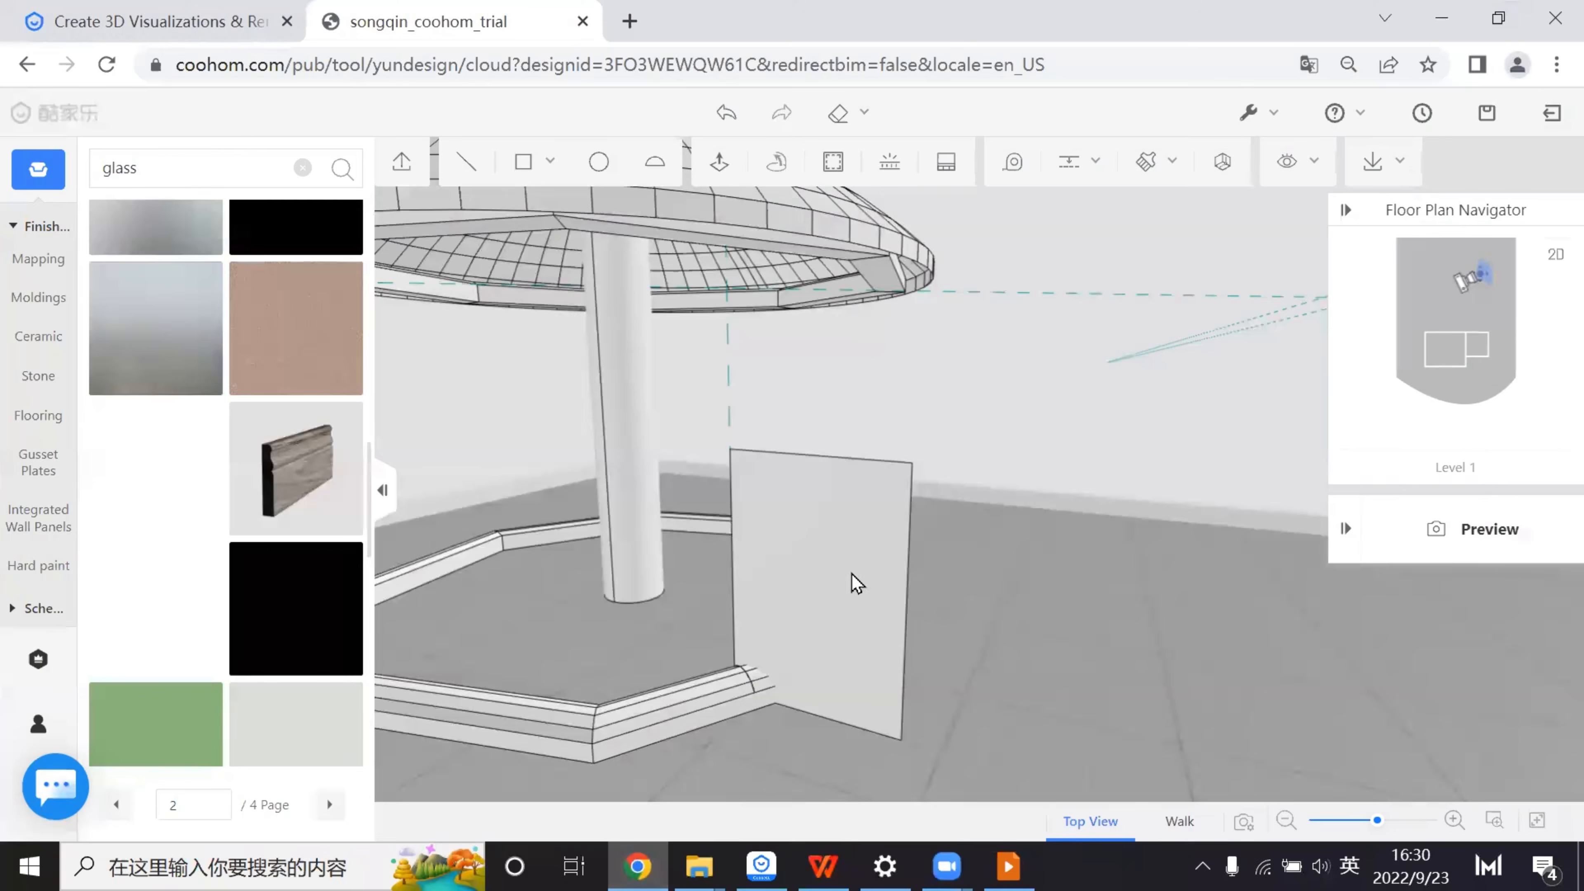
pyautogui.click(859, 585)
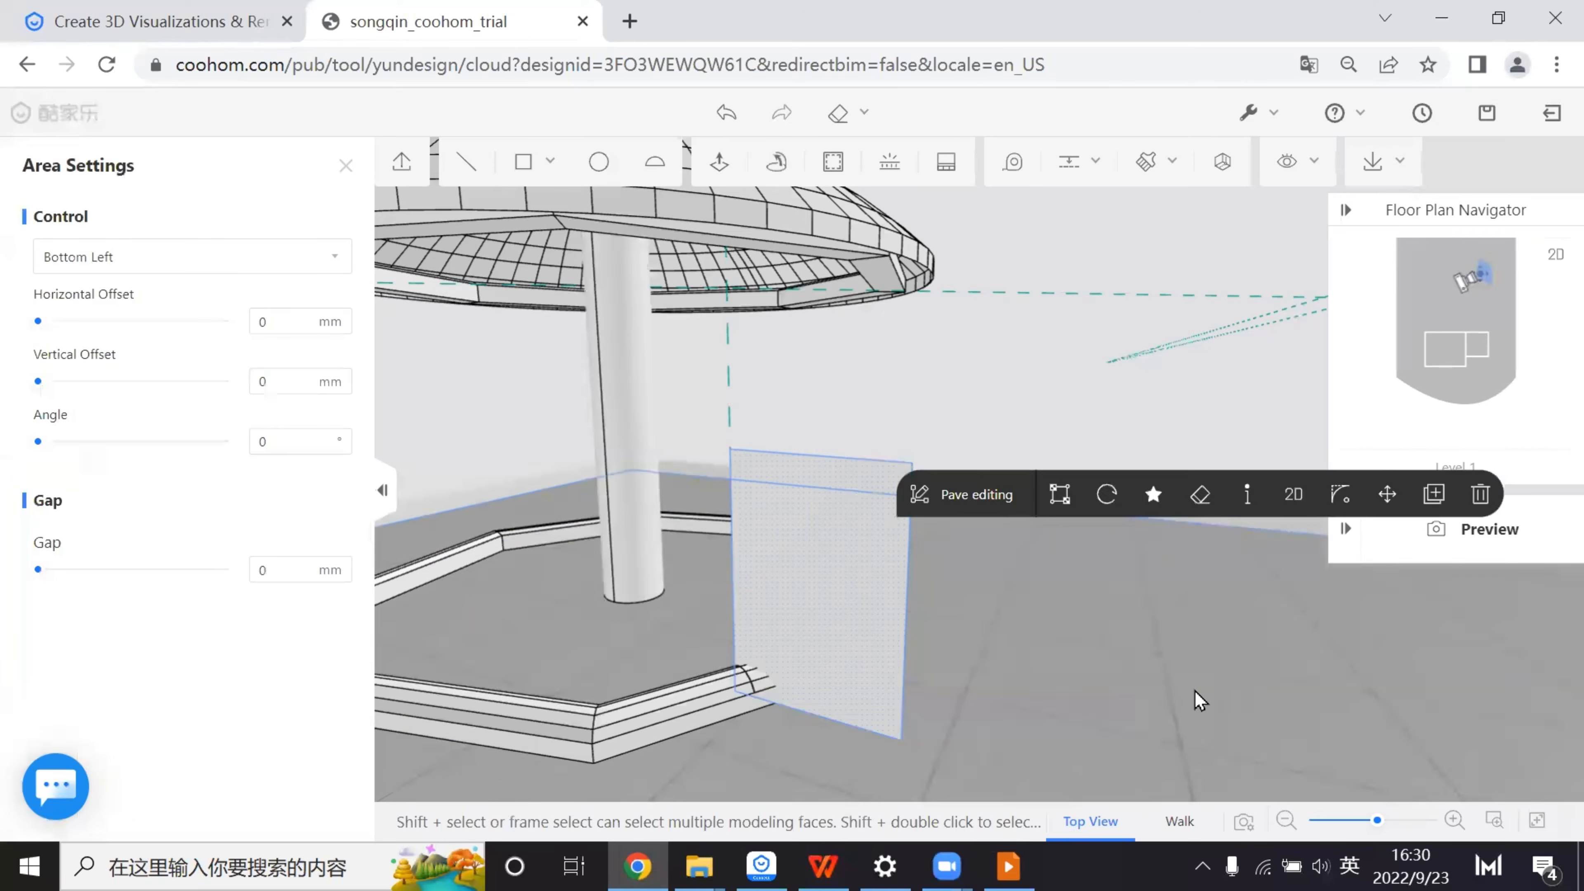
pyautogui.moveTo(1197, 696); pyautogui.dragTo(760, 686)
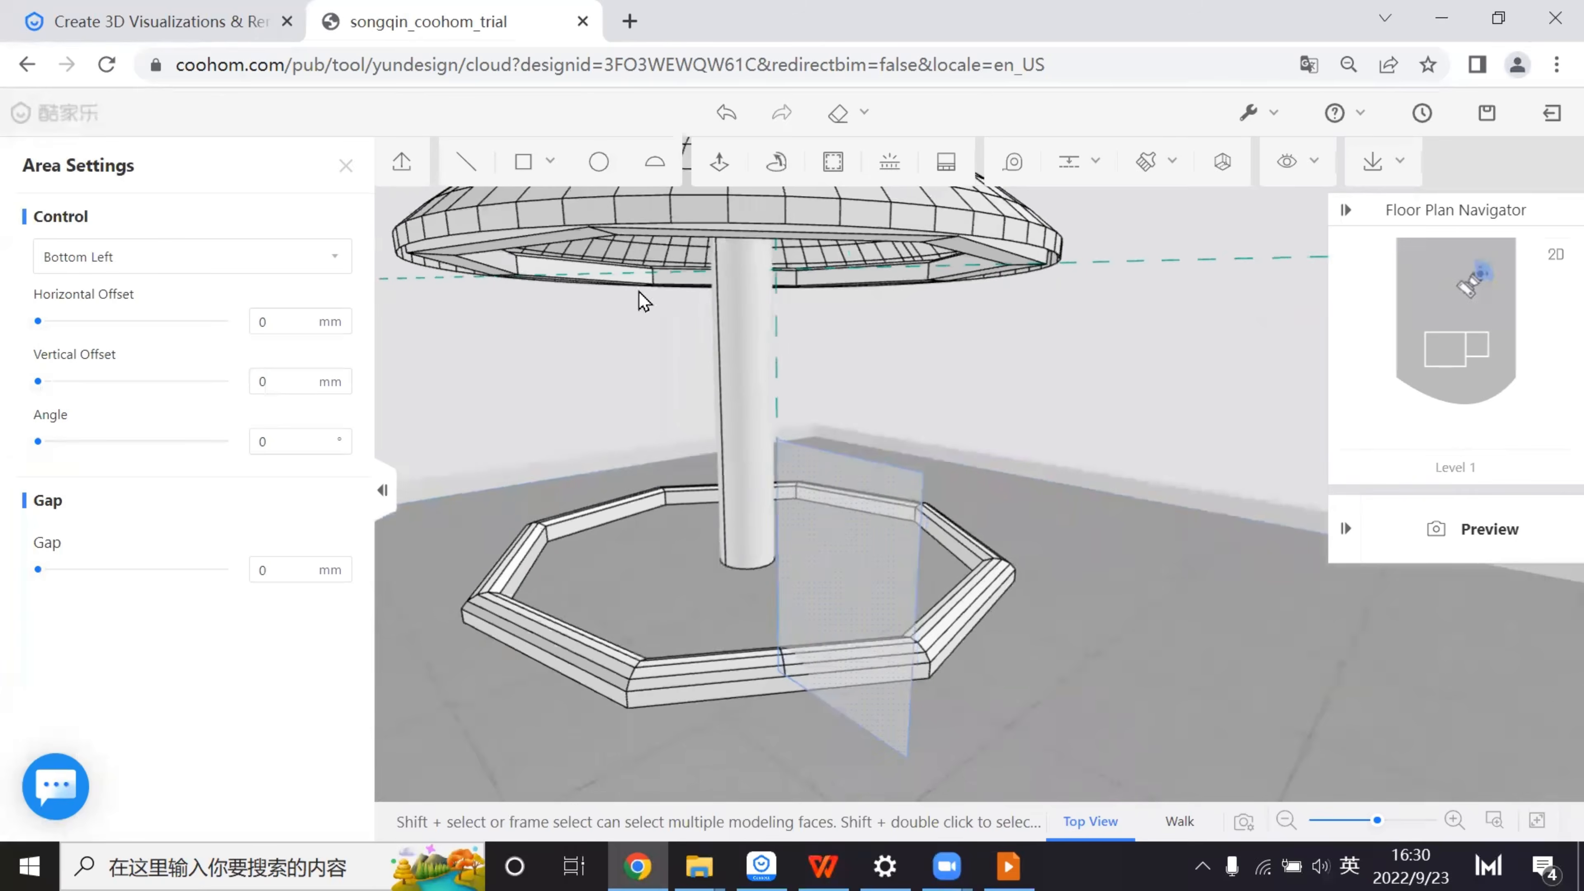
pyautogui.moveTo(849, 708); pyautogui.dragTo(533, 287)
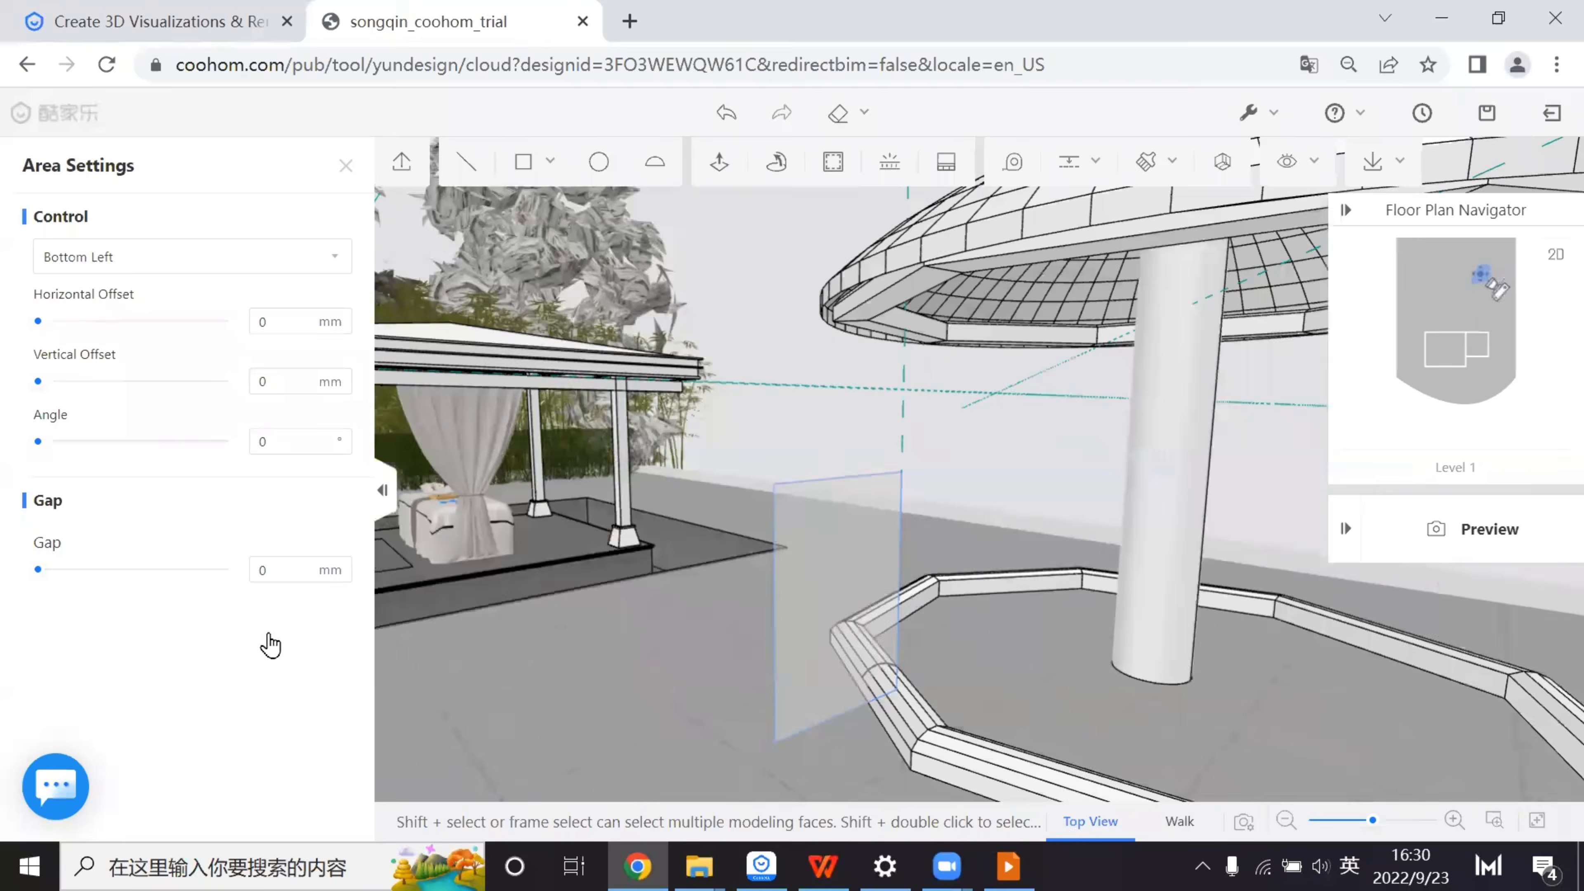
# - Look through the remaining glass finishes in the search results
pyautogui.scroll(-10, 251, 672)
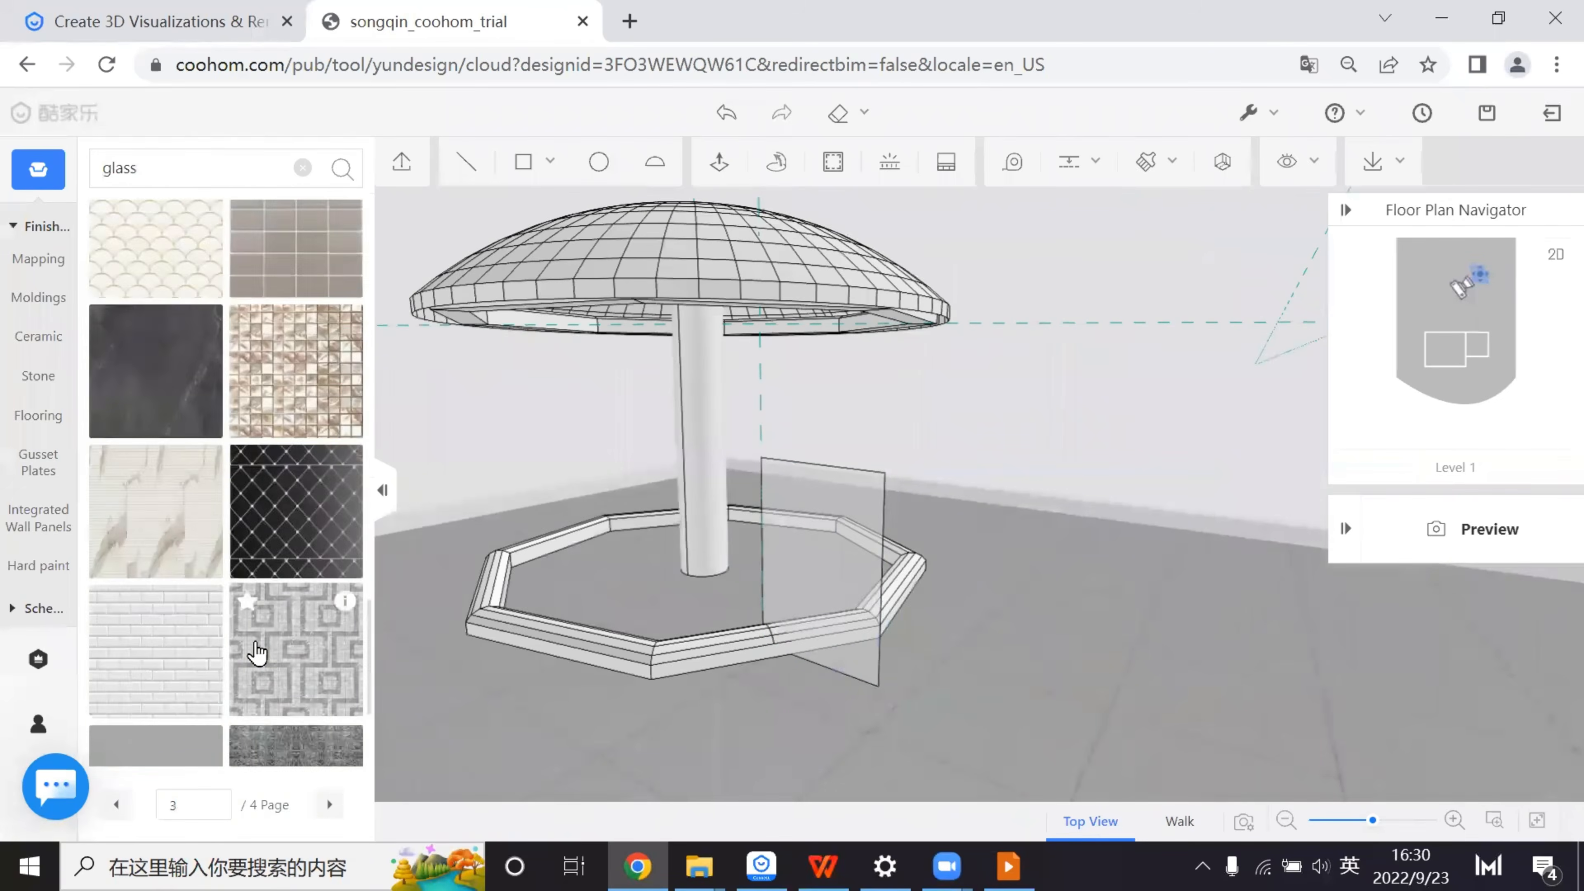
pyautogui.scroll(-10, 256, 653)
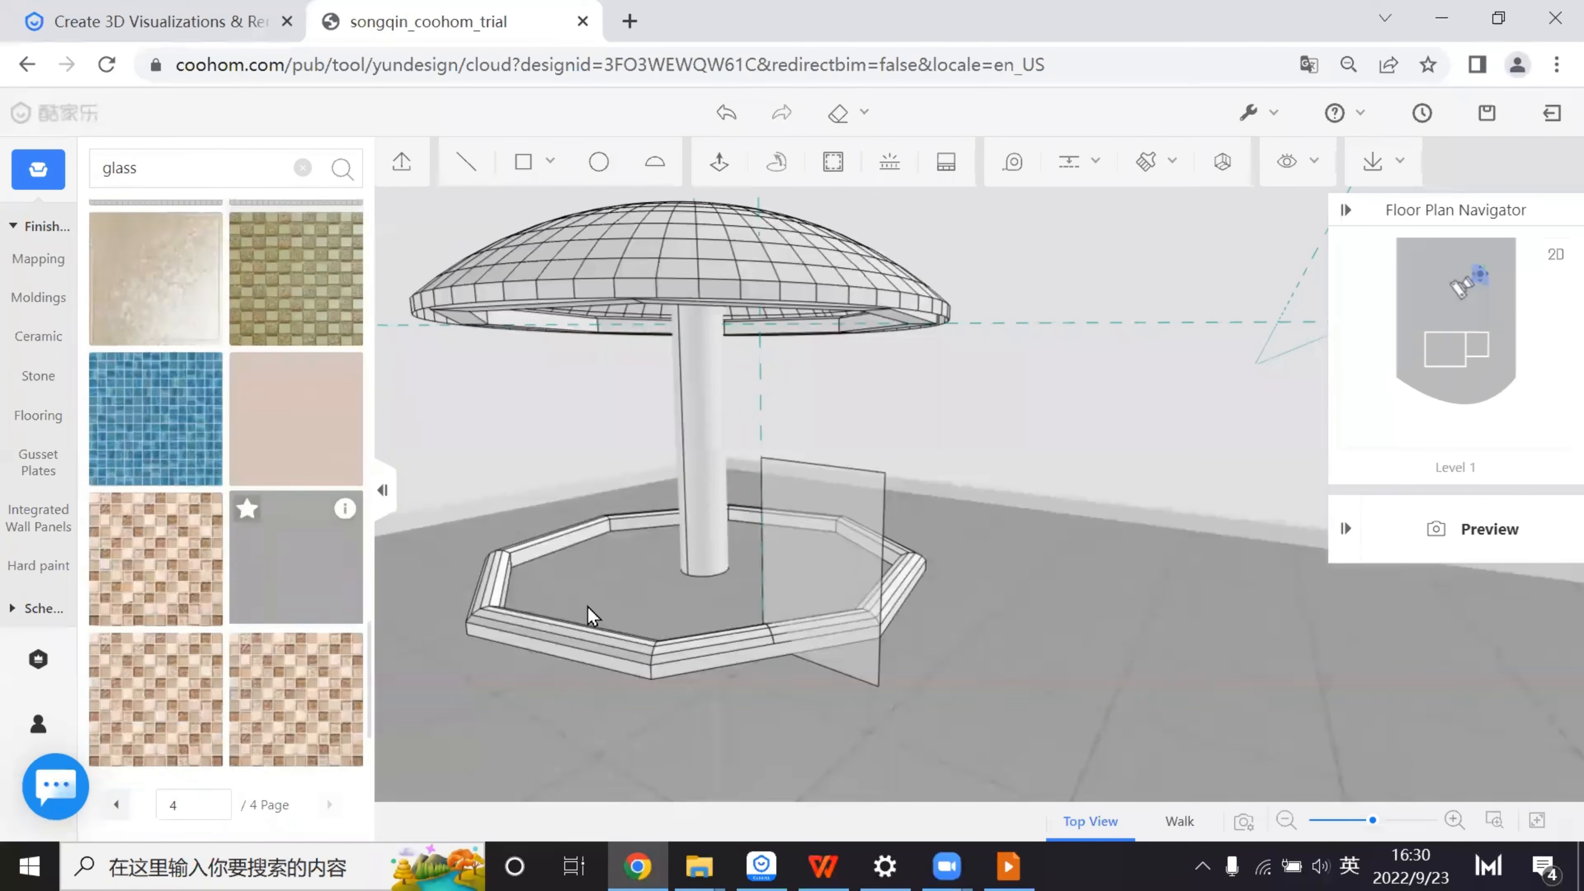
pyautogui.scroll(-3, 1125, 672)
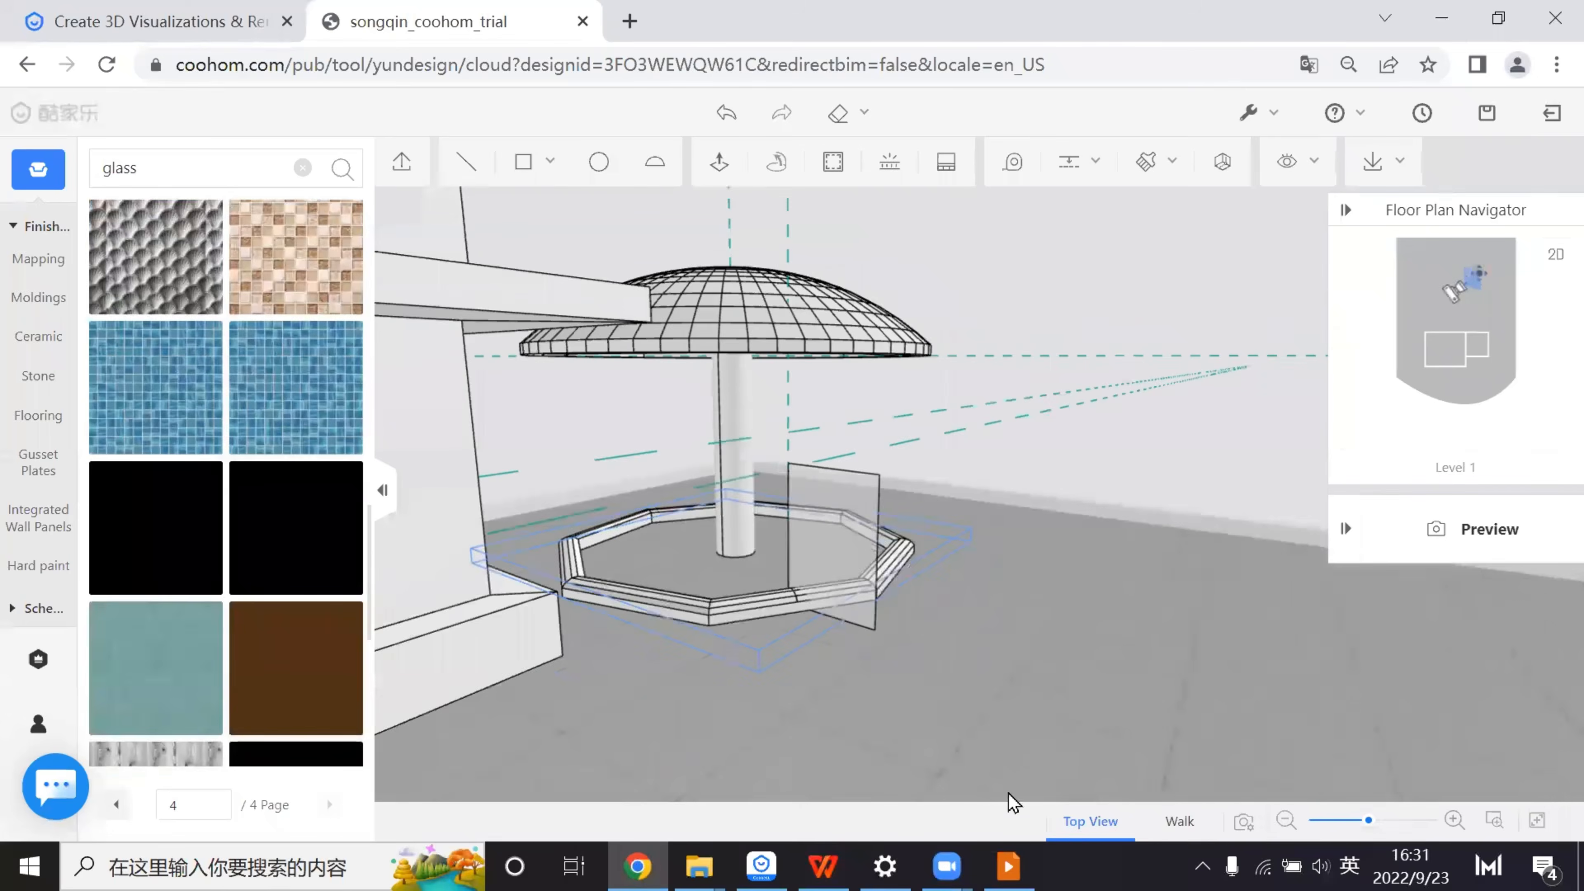
pyautogui.scroll(5, 848, 725)
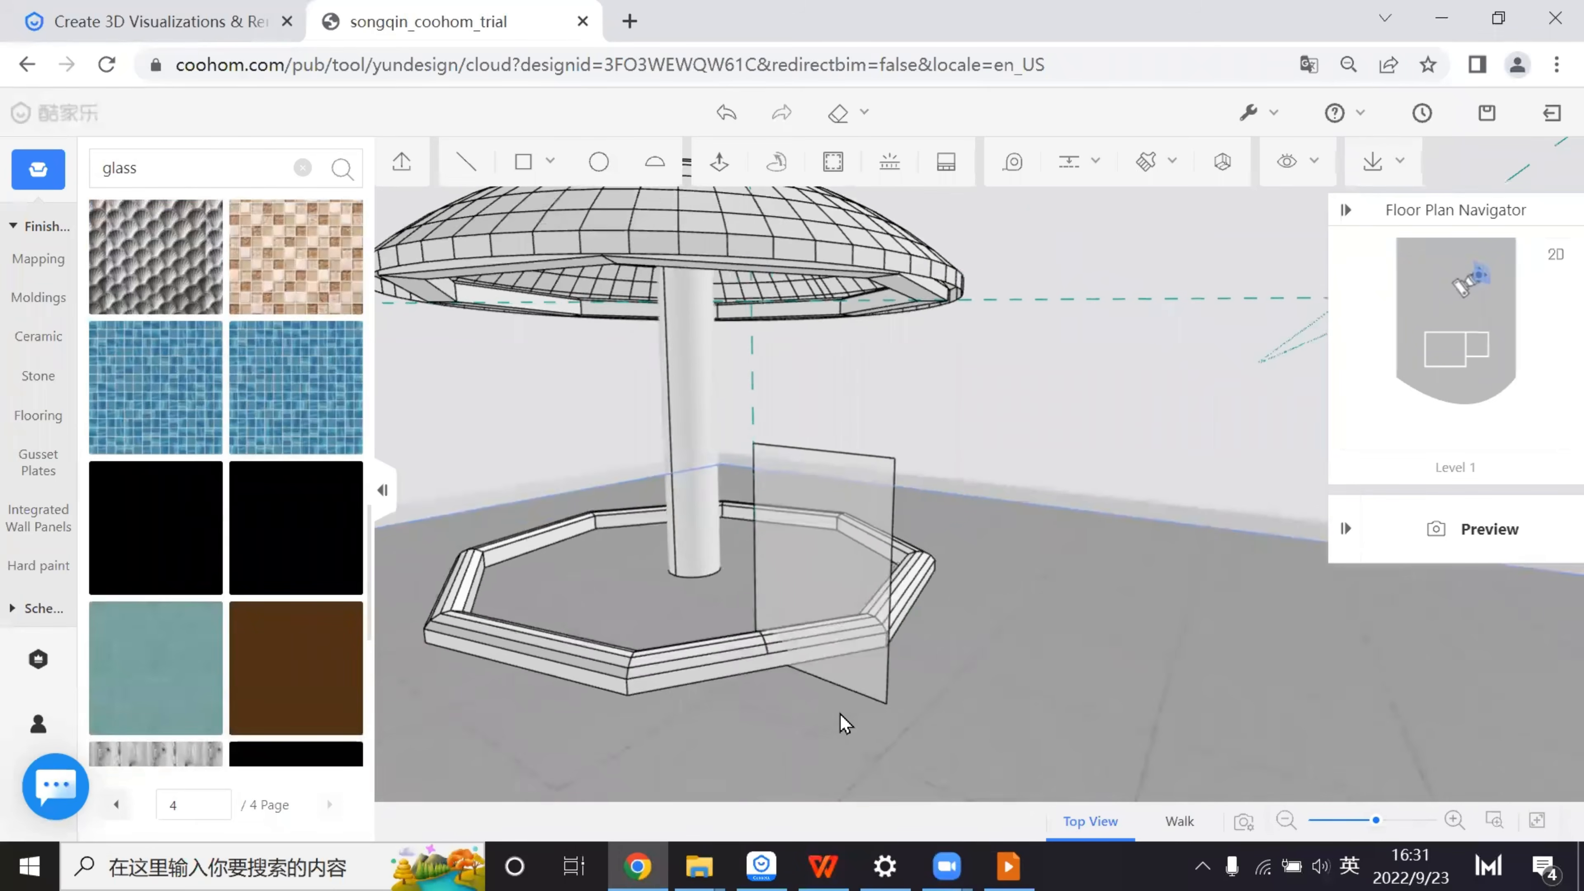
pyautogui.scroll(-3, 839, 713)
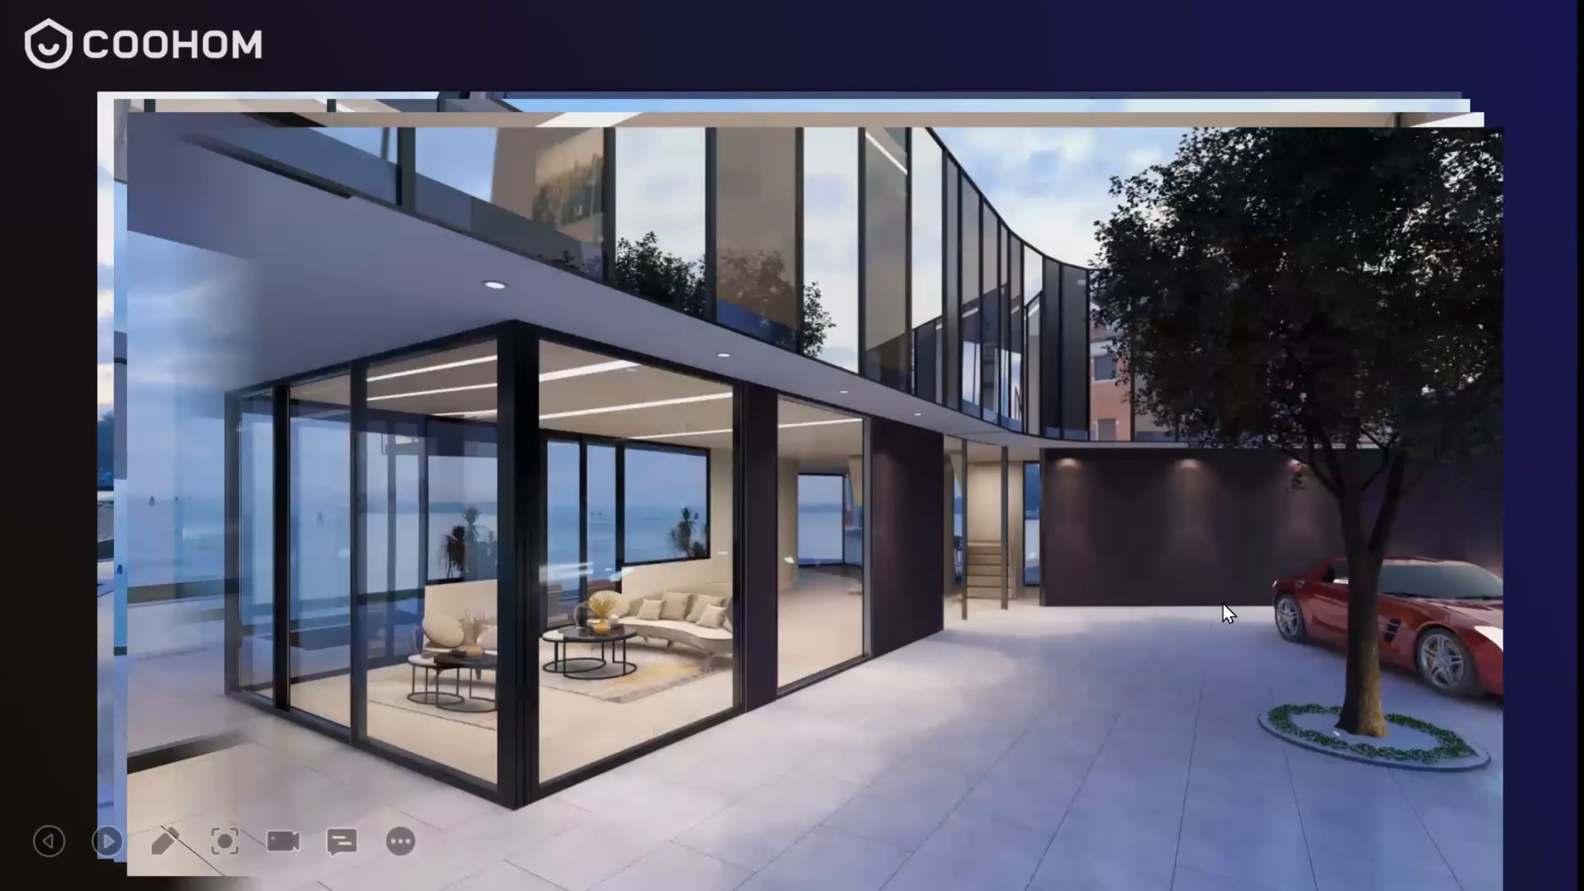
pyautogui.click(1223, 603)
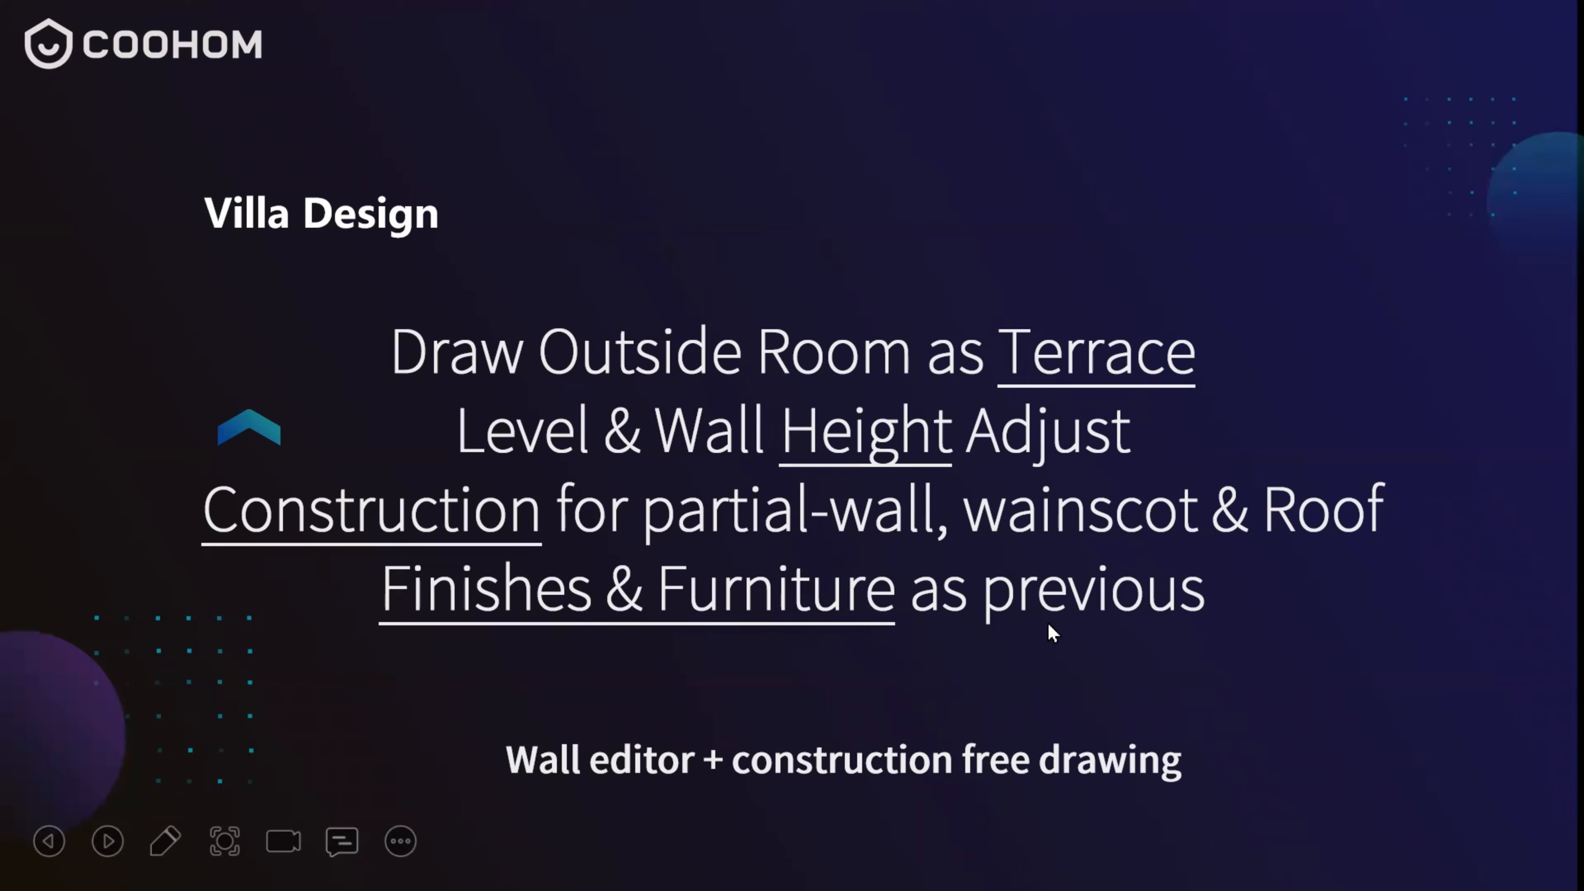
pyautogui.click(1442, 618)
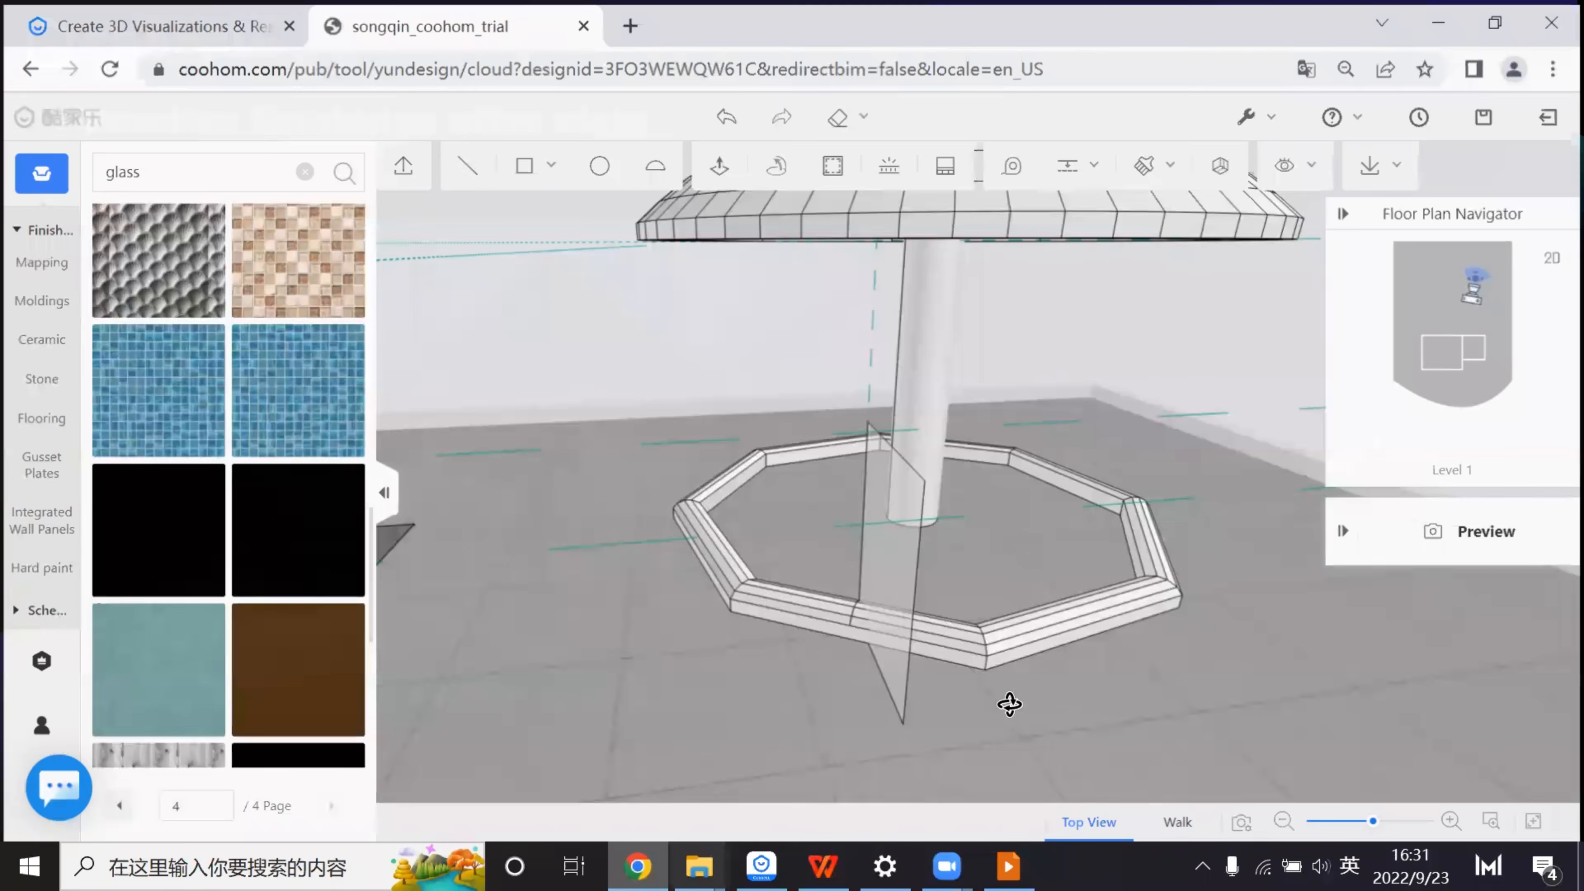
# - Examine the domed pavilion, its glass panel and the neighbouring square pavilion from several angles and distances
pyautogui.scroll(-5, 984, 633)
pyautogui.scroll(-3, 967, 668)
pyautogui.moveTo(966, 669); pyautogui.dragTo(860, 647)
pyautogui.scroll(-3, 731, 593)
pyautogui.moveTo(730, 589); pyautogui.dragTo(786, 615)
pyautogui.scroll(3, 682, 595)
pyautogui.scroll(1, 691, 595)
pyautogui.scroll(3, 786, 615)
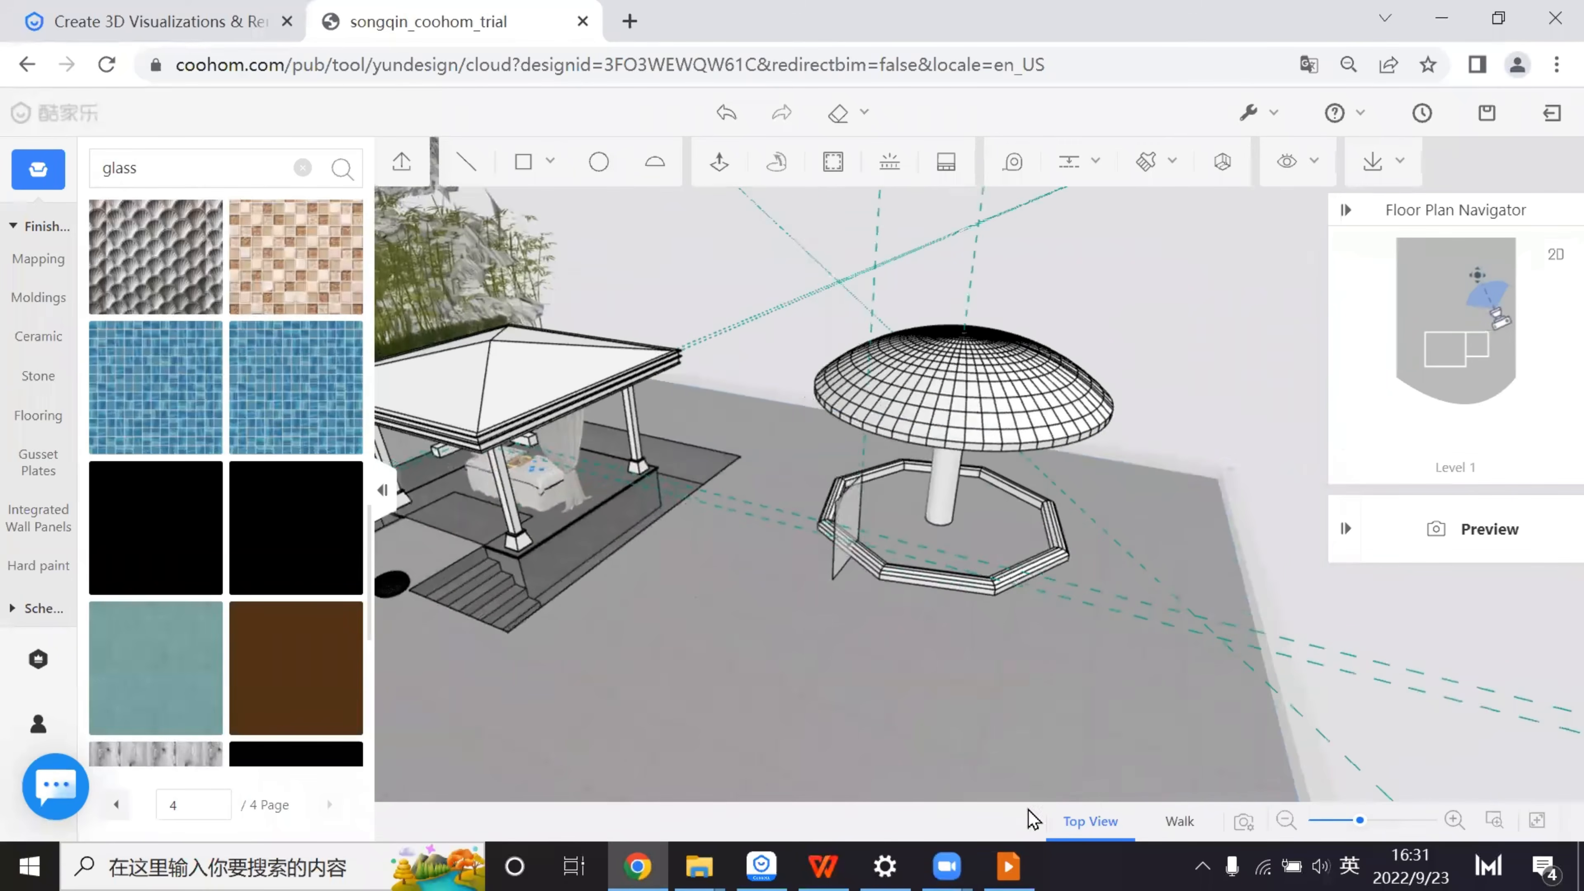
# - Leave the modeling tool for the main design and open the render setup
pyautogui.click(1553, 127)
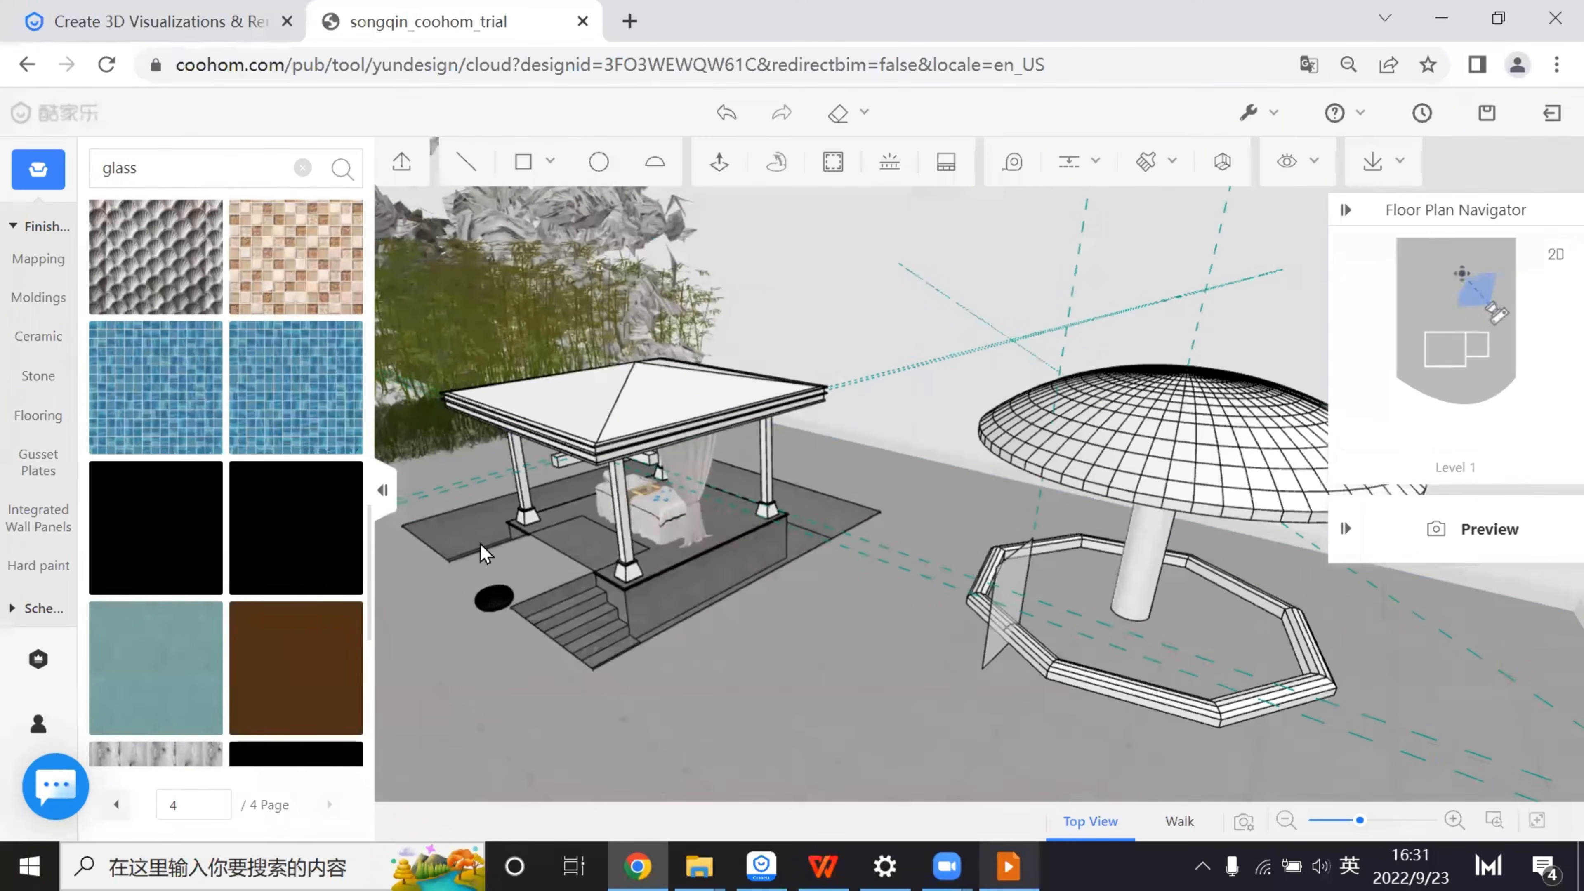
pyautogui.hotkey('alt', 'Tab')
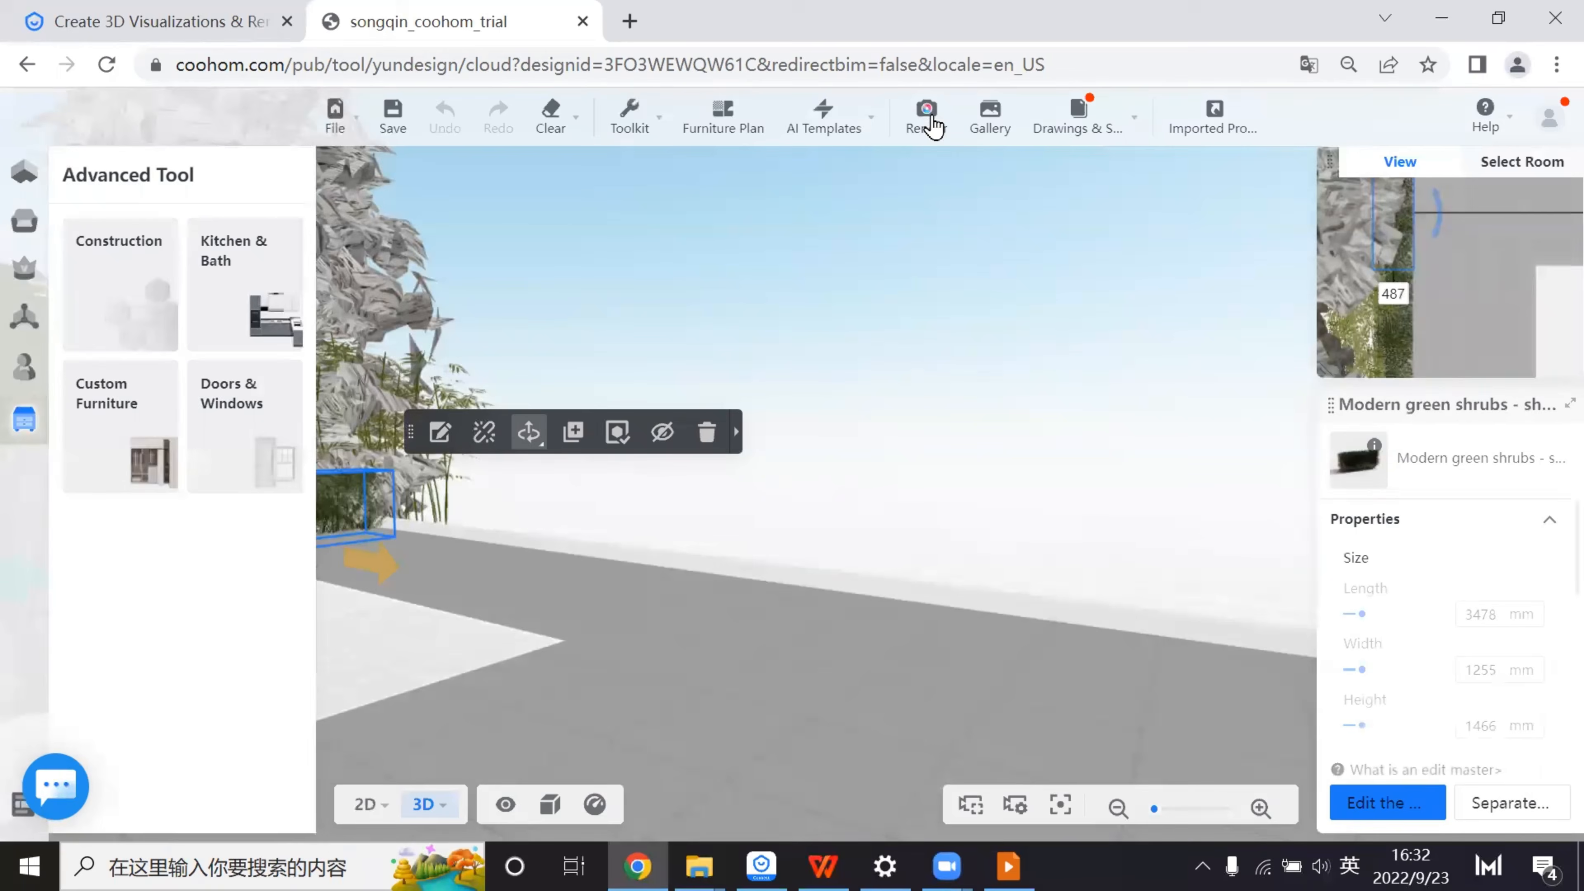
pyautogui.click(932, 122)
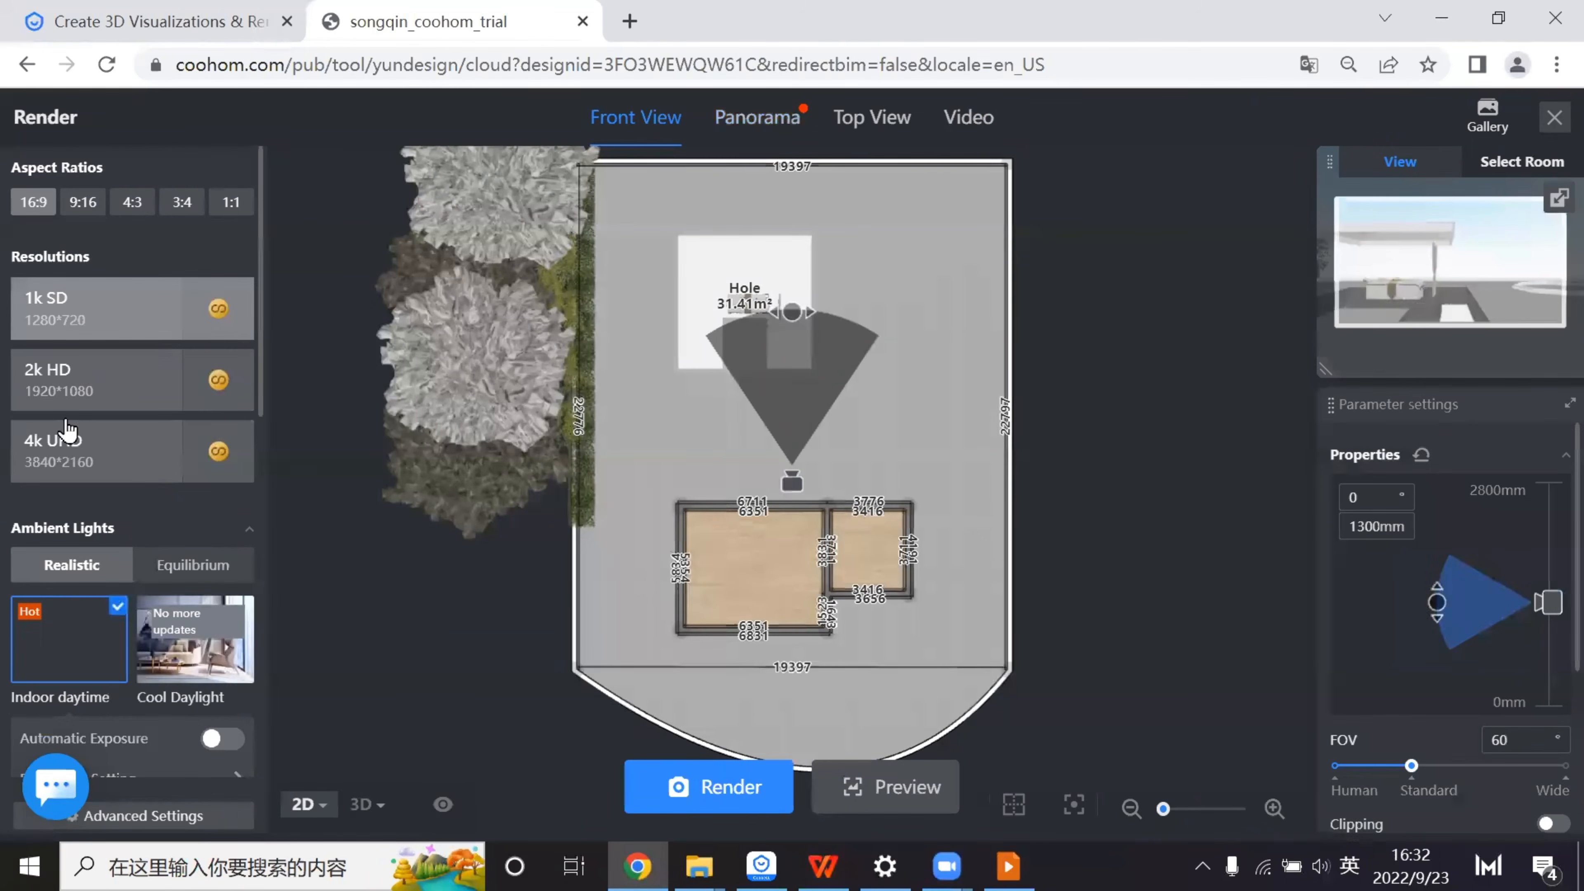
# - Set the render's ambient light to the realistic outdoor night light template
pyautogui.scroll(-3, 64, 425)
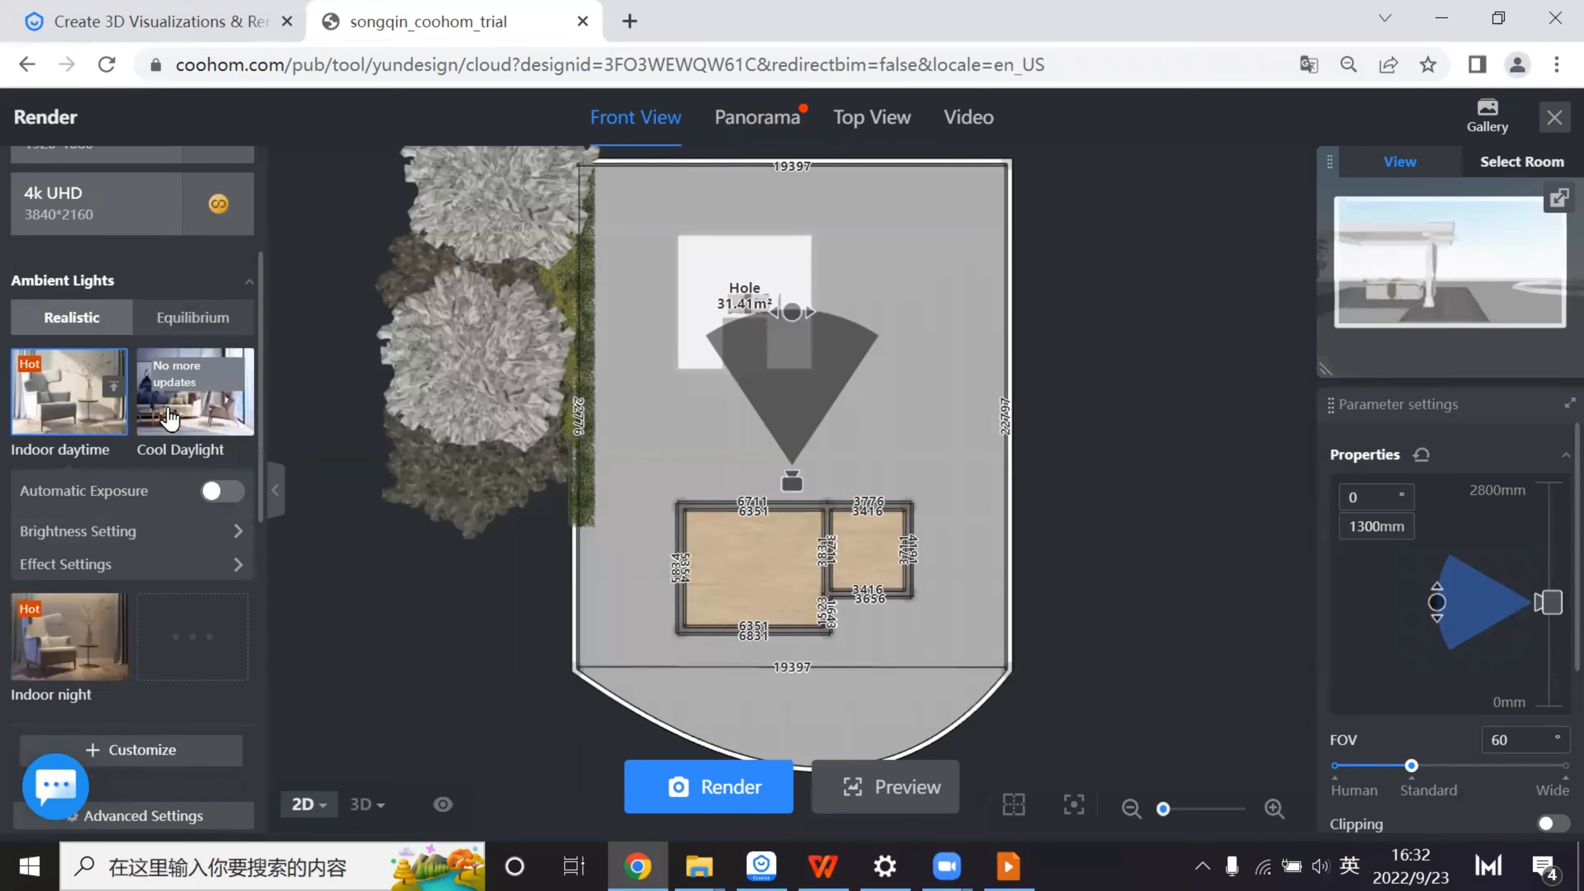
pyautogui.scroll(-2, 82, 543)
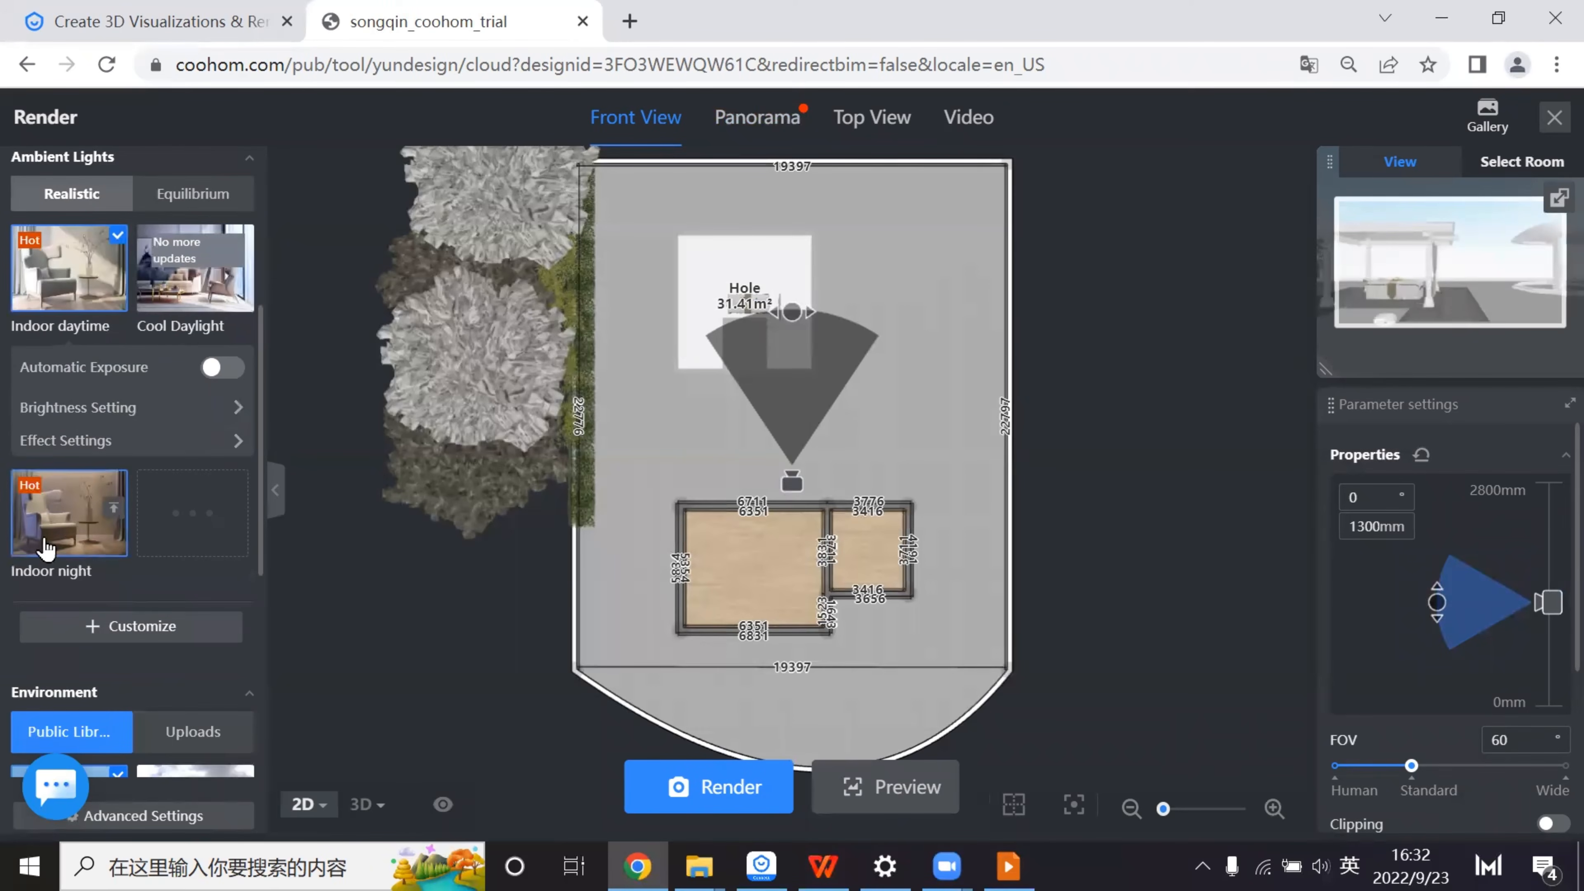
pyautogui.scroll(-2, 71, 510)
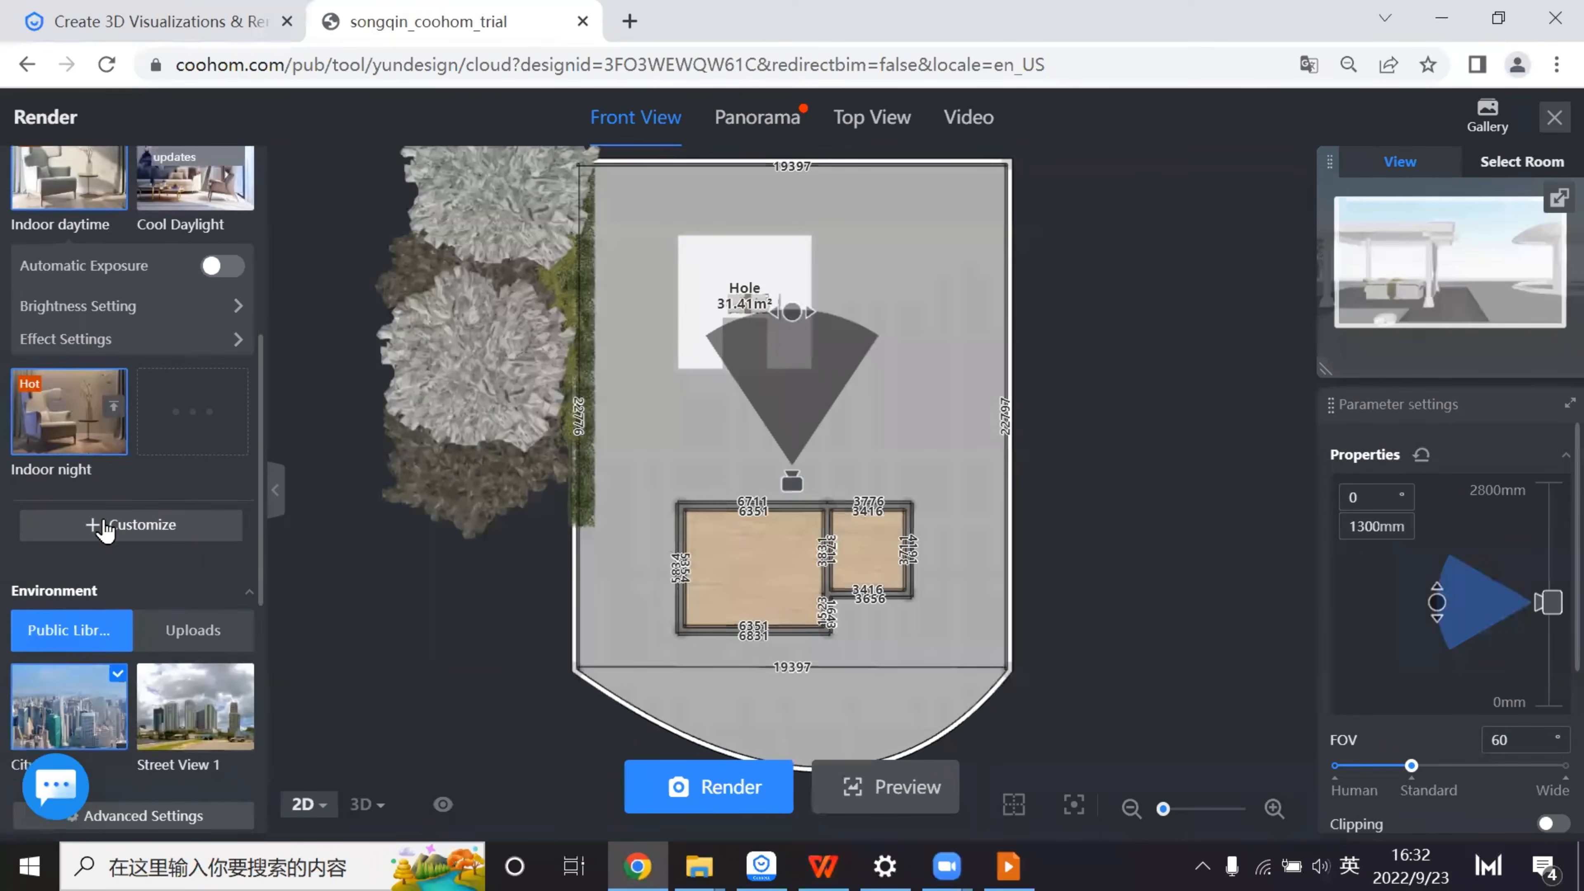
pyautogui.click(194, 396)
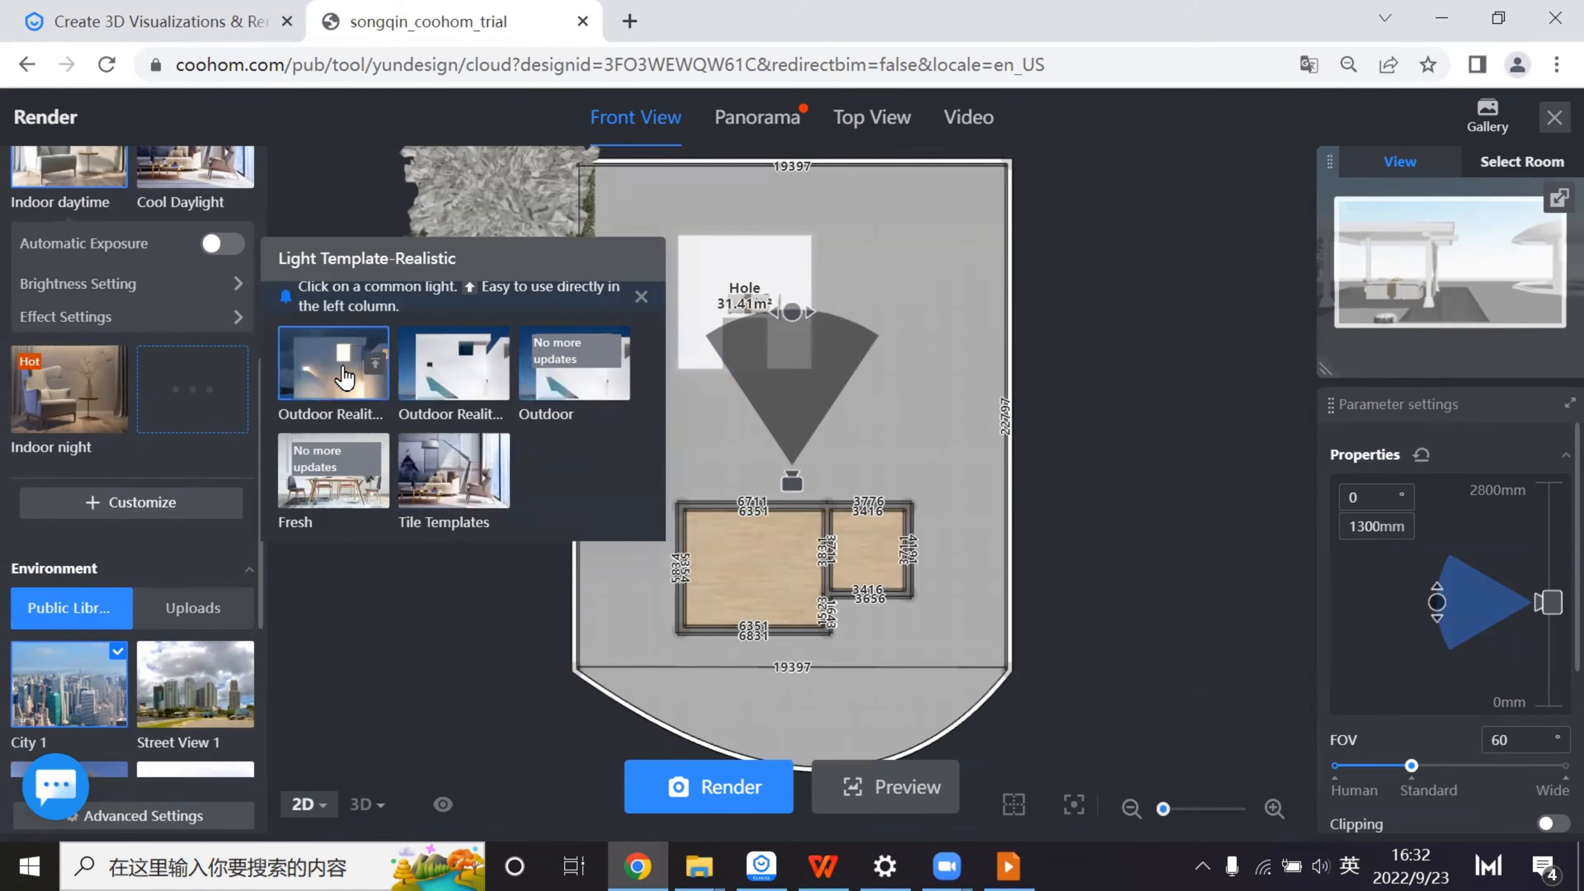
pyautogui.click(344, 377)
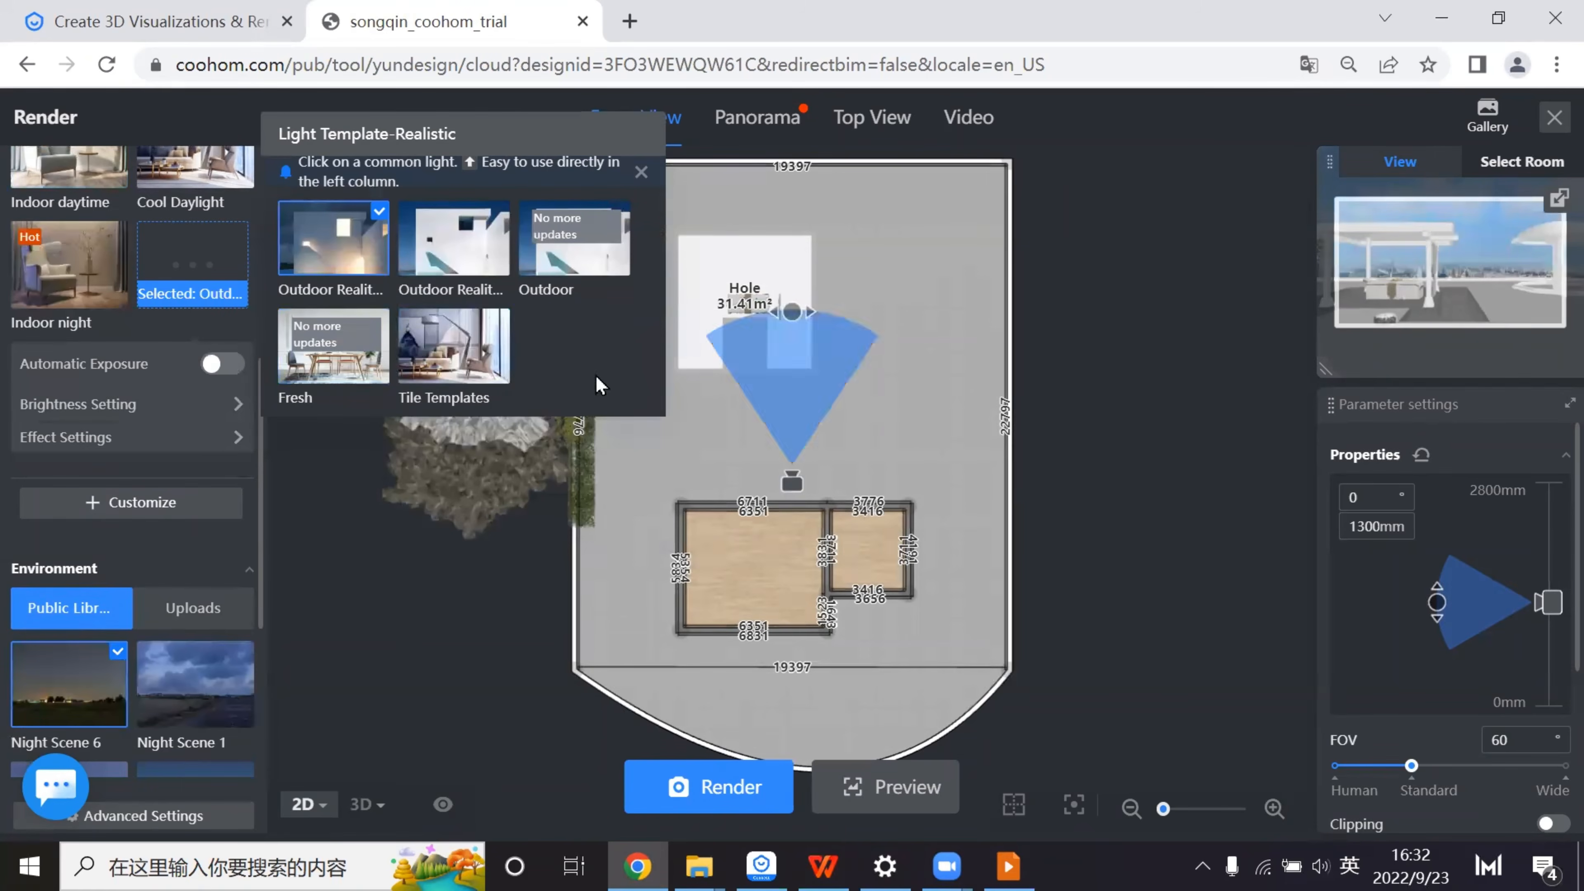
# - Use Night Scene 5 as the environment, with ambient light brightness 3 and a Cold tone
pyautogui.scroll(-2, 174, 638)
pyautogui.click(192, 582)
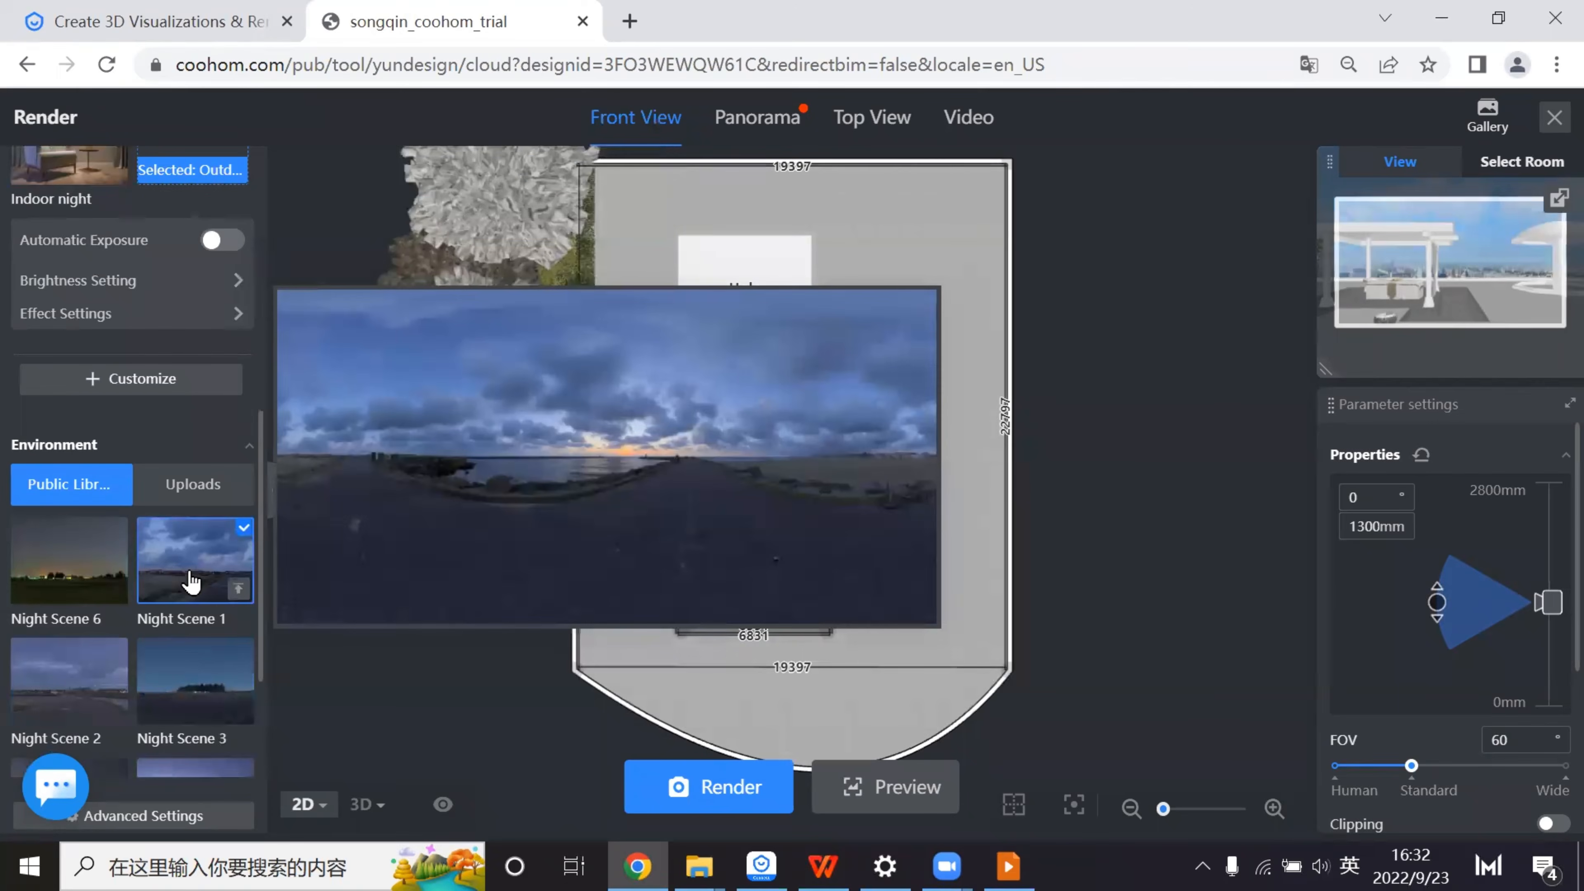
pyautogui.scroll(-4, 134, 661)
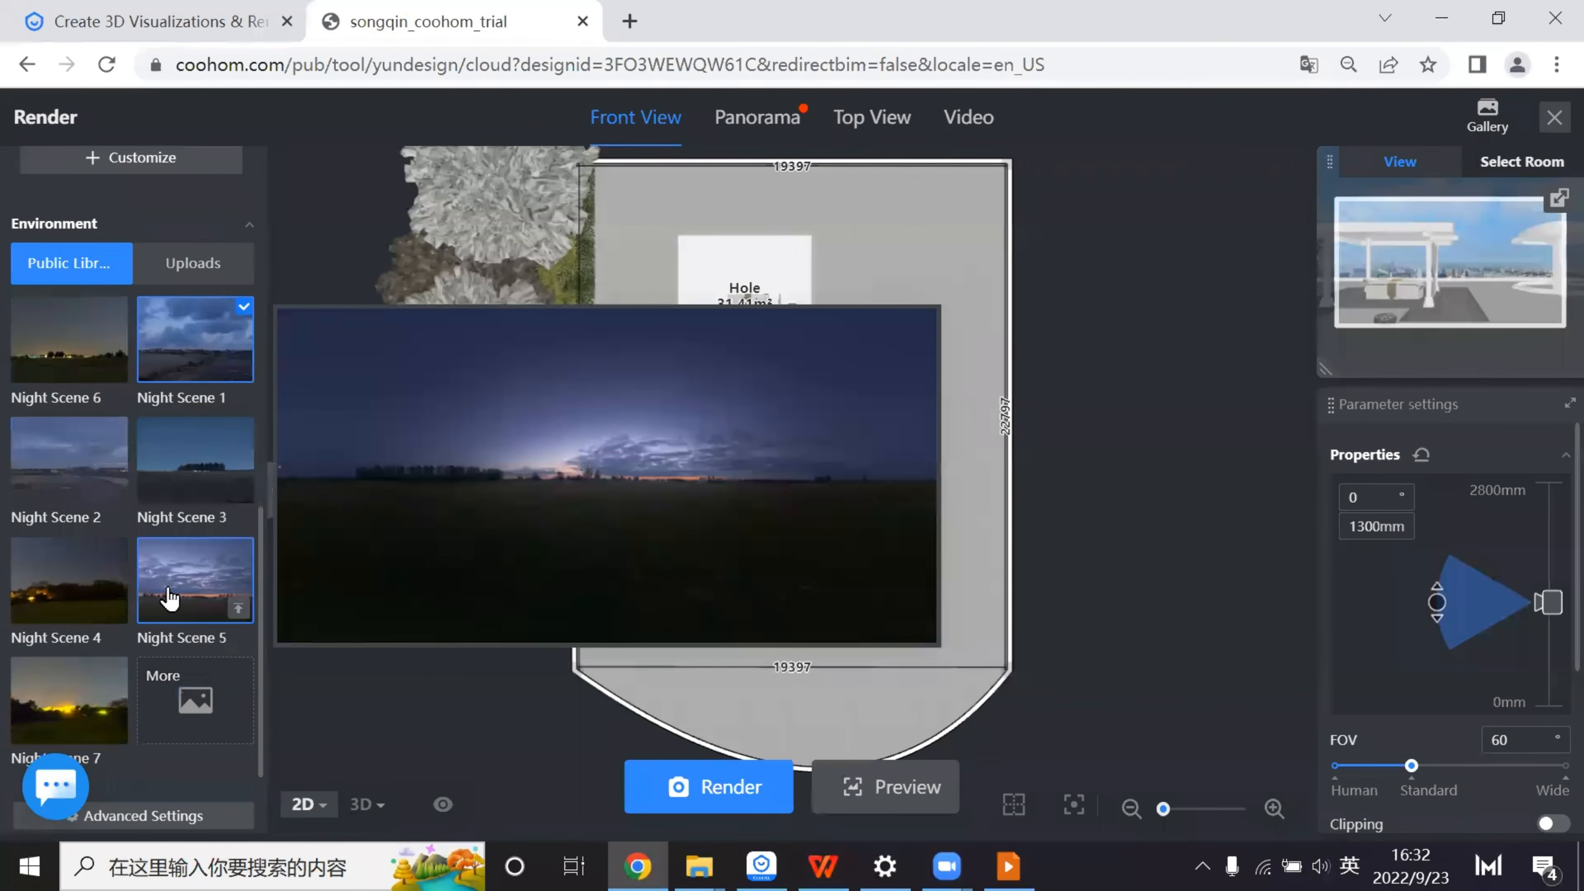
pyautogui.click(239, 607)
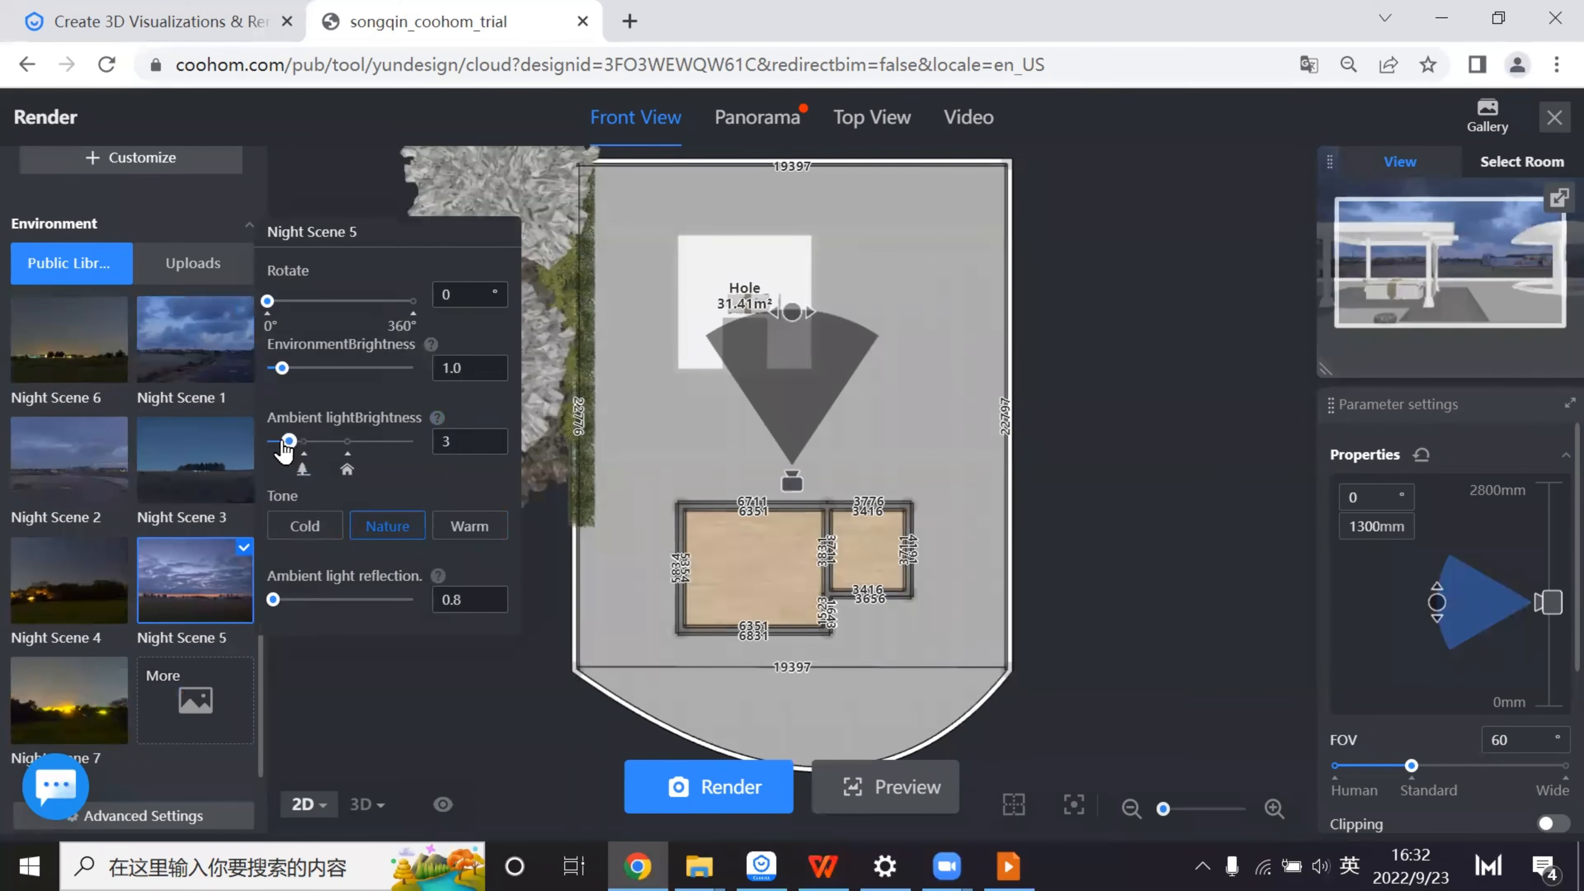
pyautogui.moveTo(286, 440); pyautogui.dragTo(281, 441)
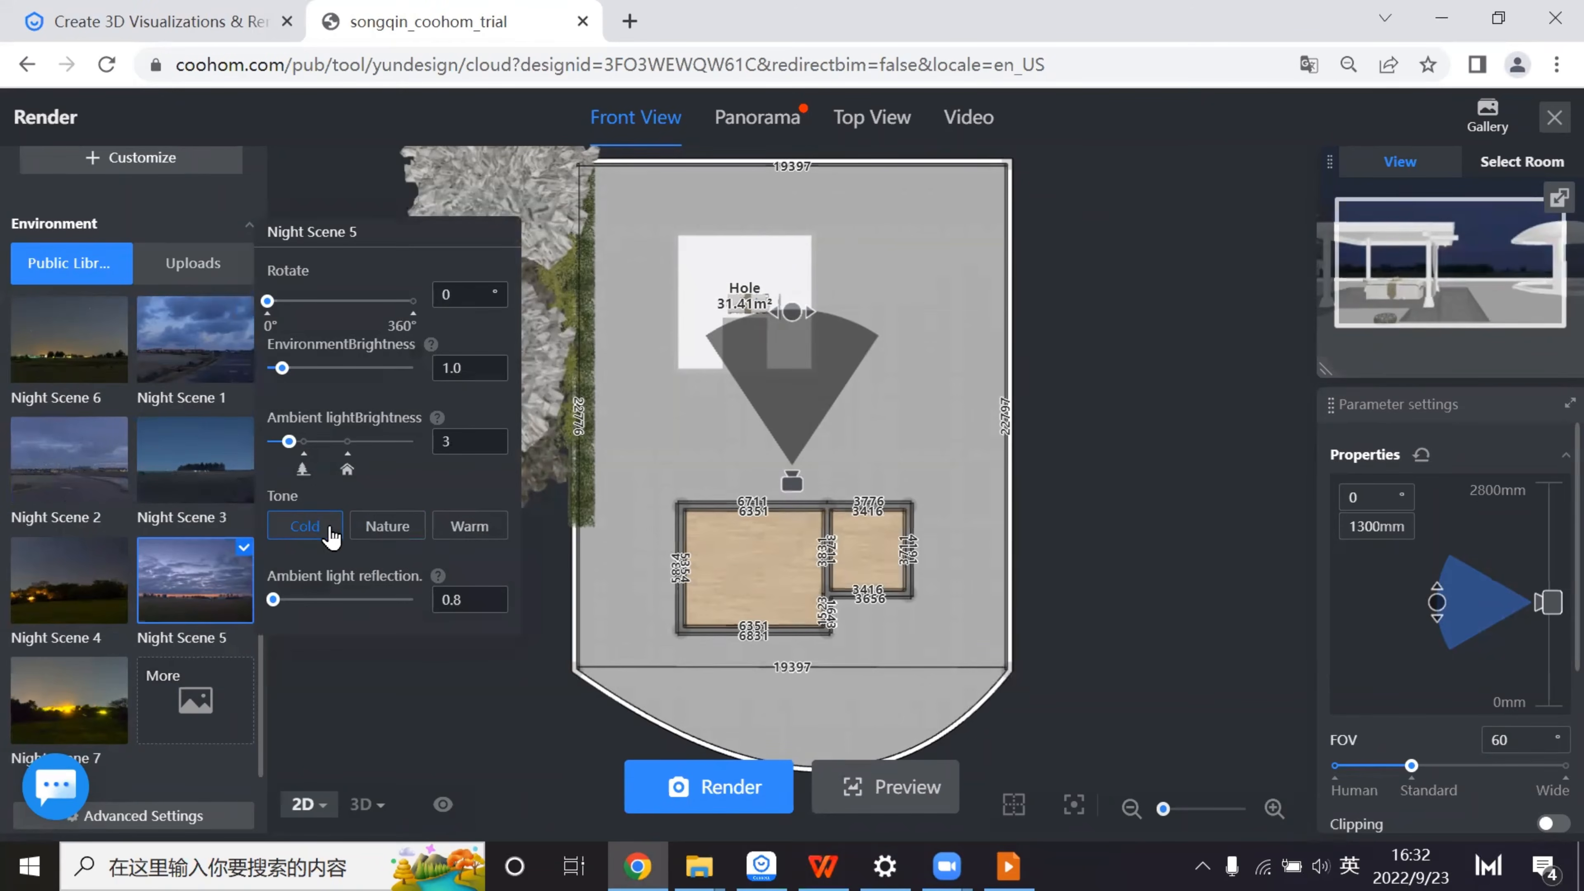
pyautogui.click(771, 369)
# - Switch to the 3D roam view and frame the render camera on the square pavilion, its draped bed and the bamboo hedge
pyautogui.scroll(2, 771, 369)
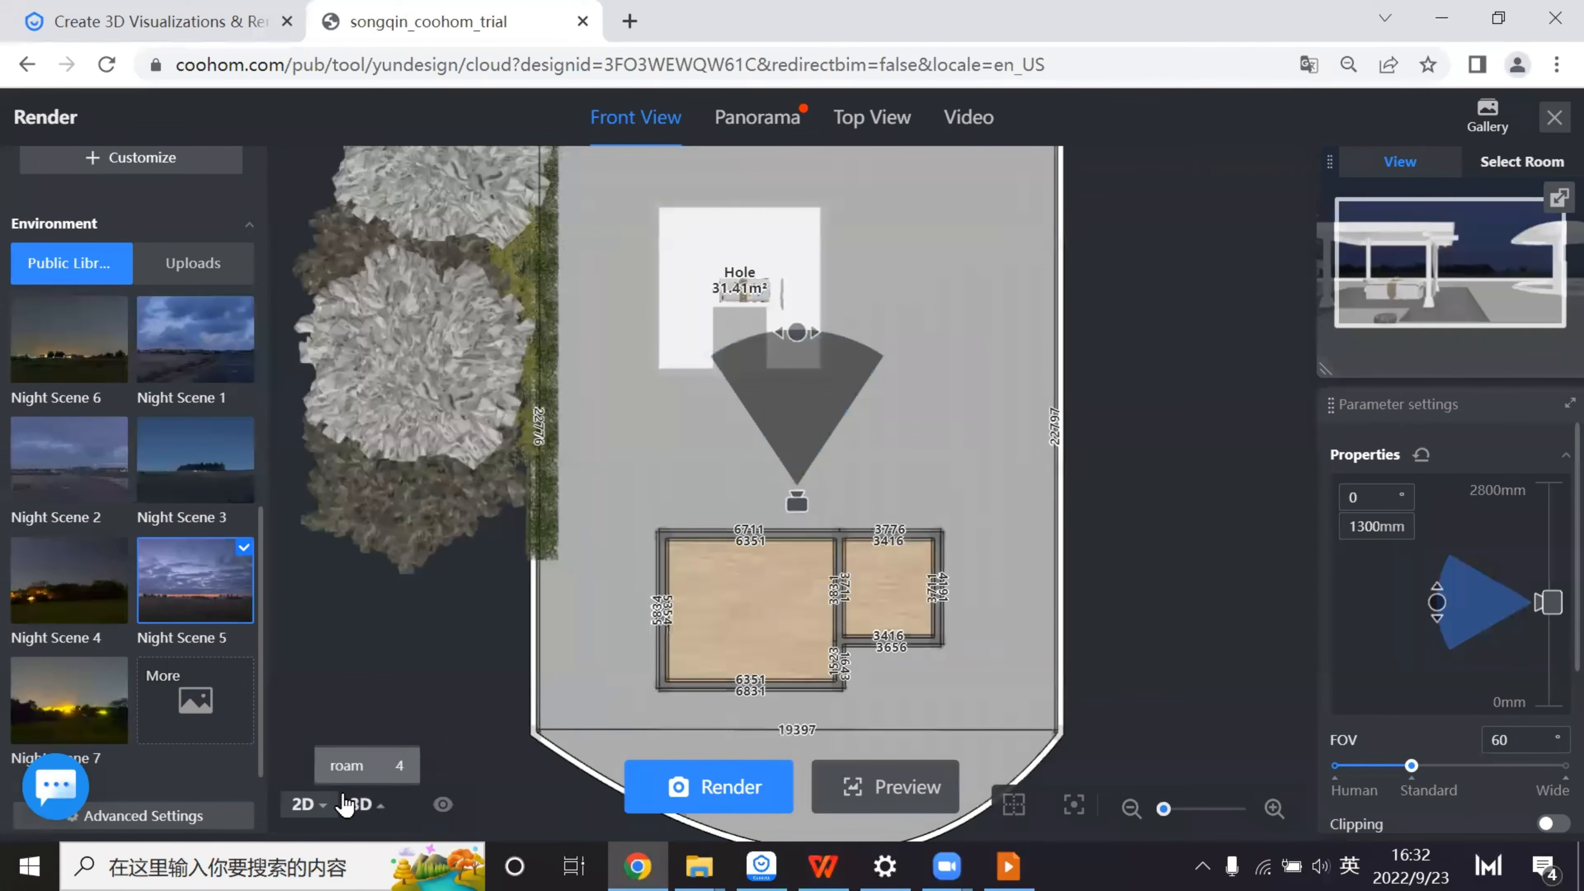
pyautogui.click(367, 805)
pyautogui.moveTo(499, 566); pyautogui.dragTo(813, 564)
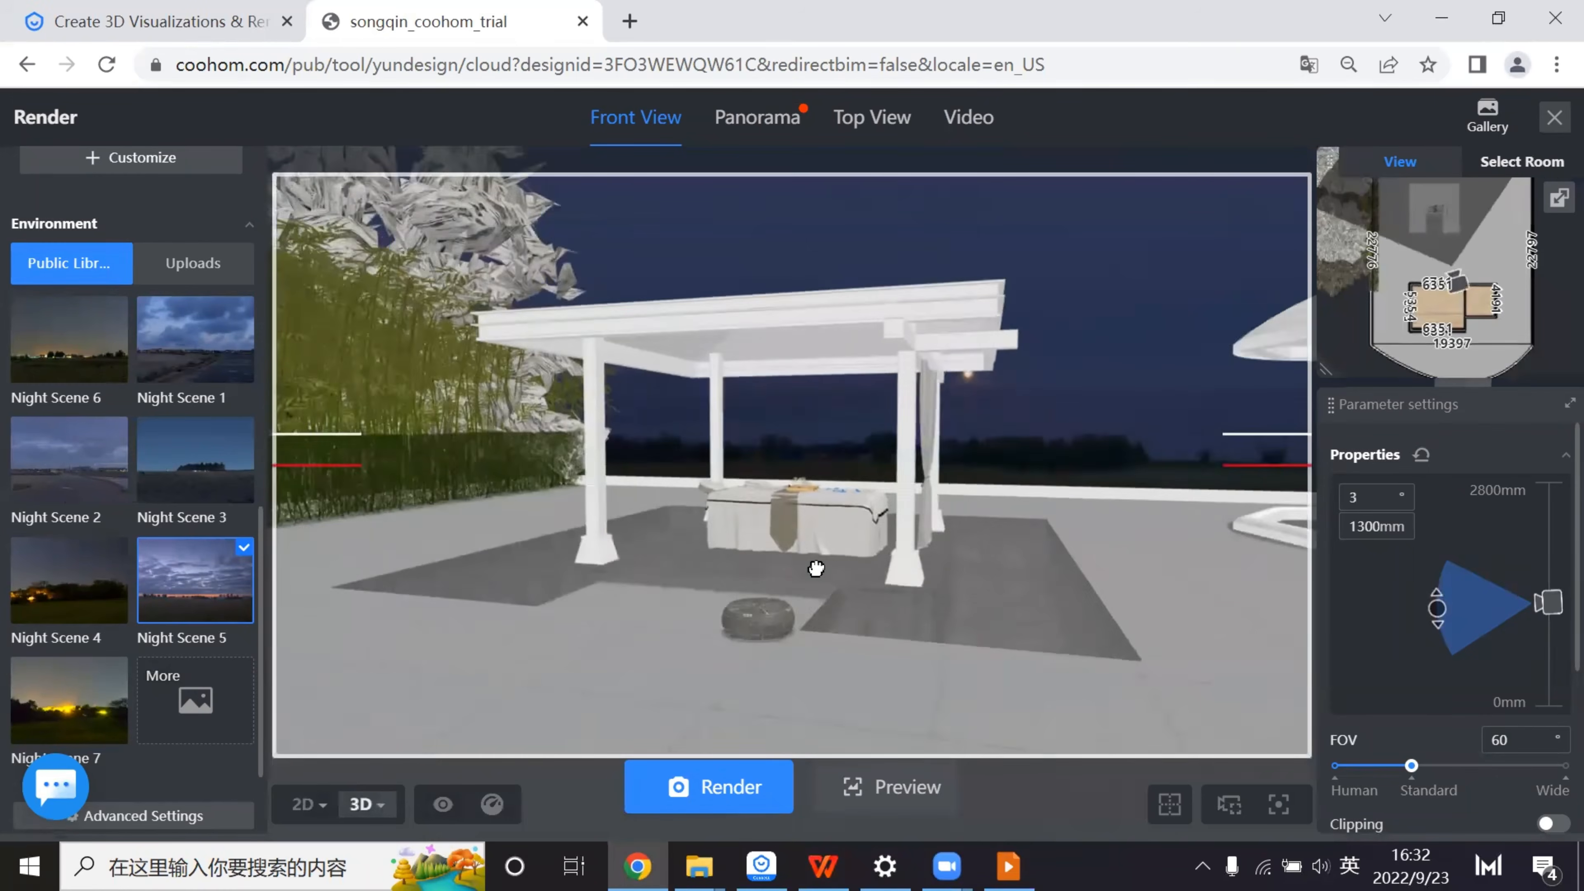
pyautogui.moveTo(686, 543); pyautogui.dragTo(786, 566)
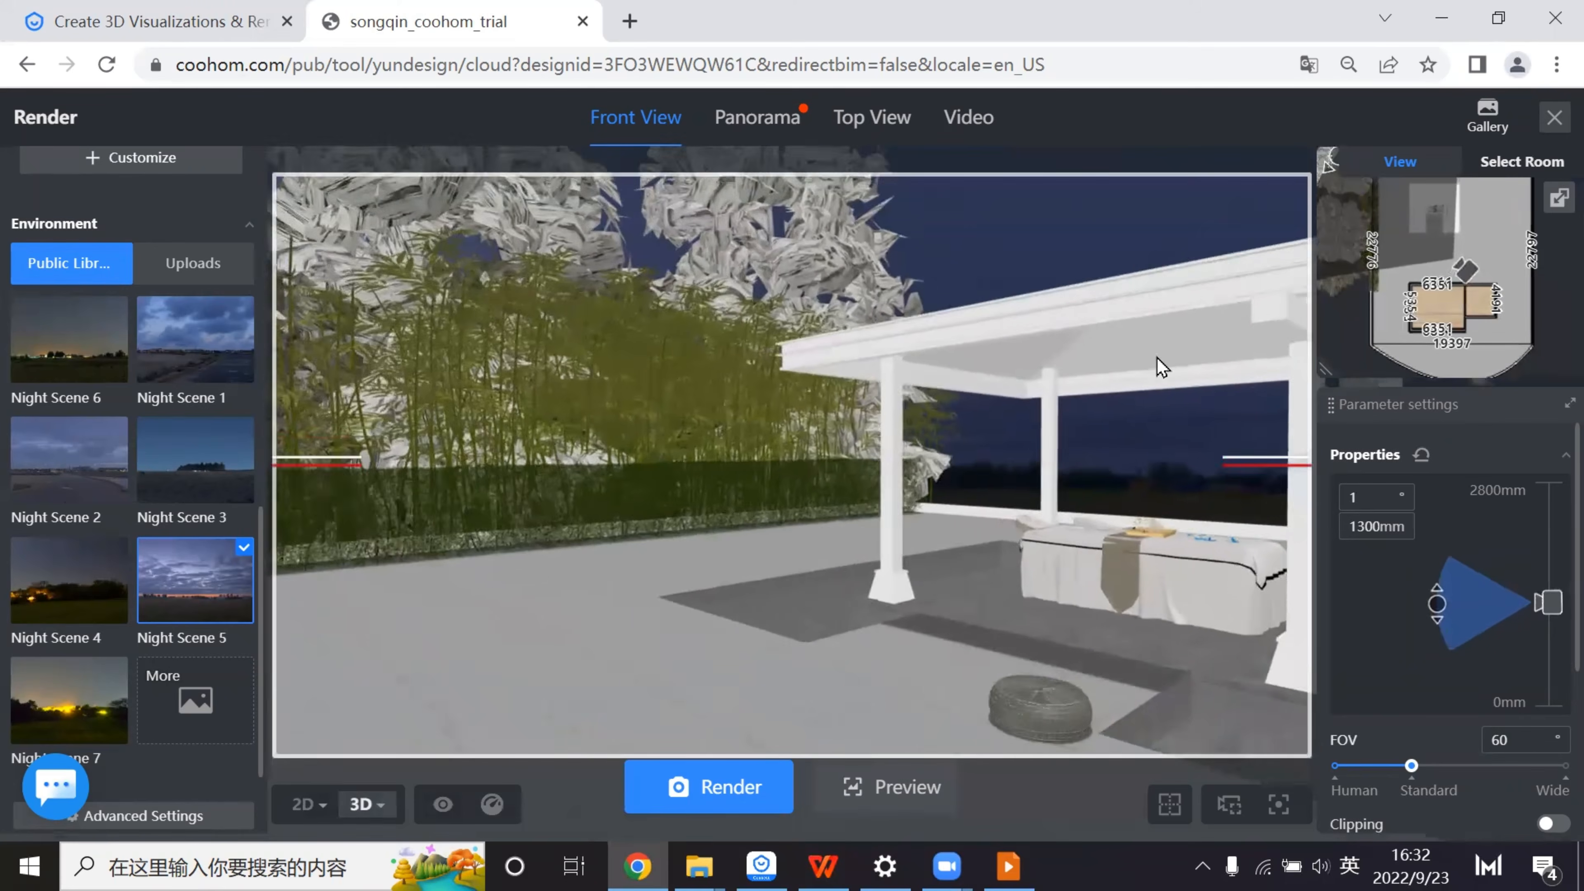
pyautogui.moveTo(1156, 361); pyautogui.dragTo(907, 332)
pyautogui.press('w')
pyautogui.press('d')
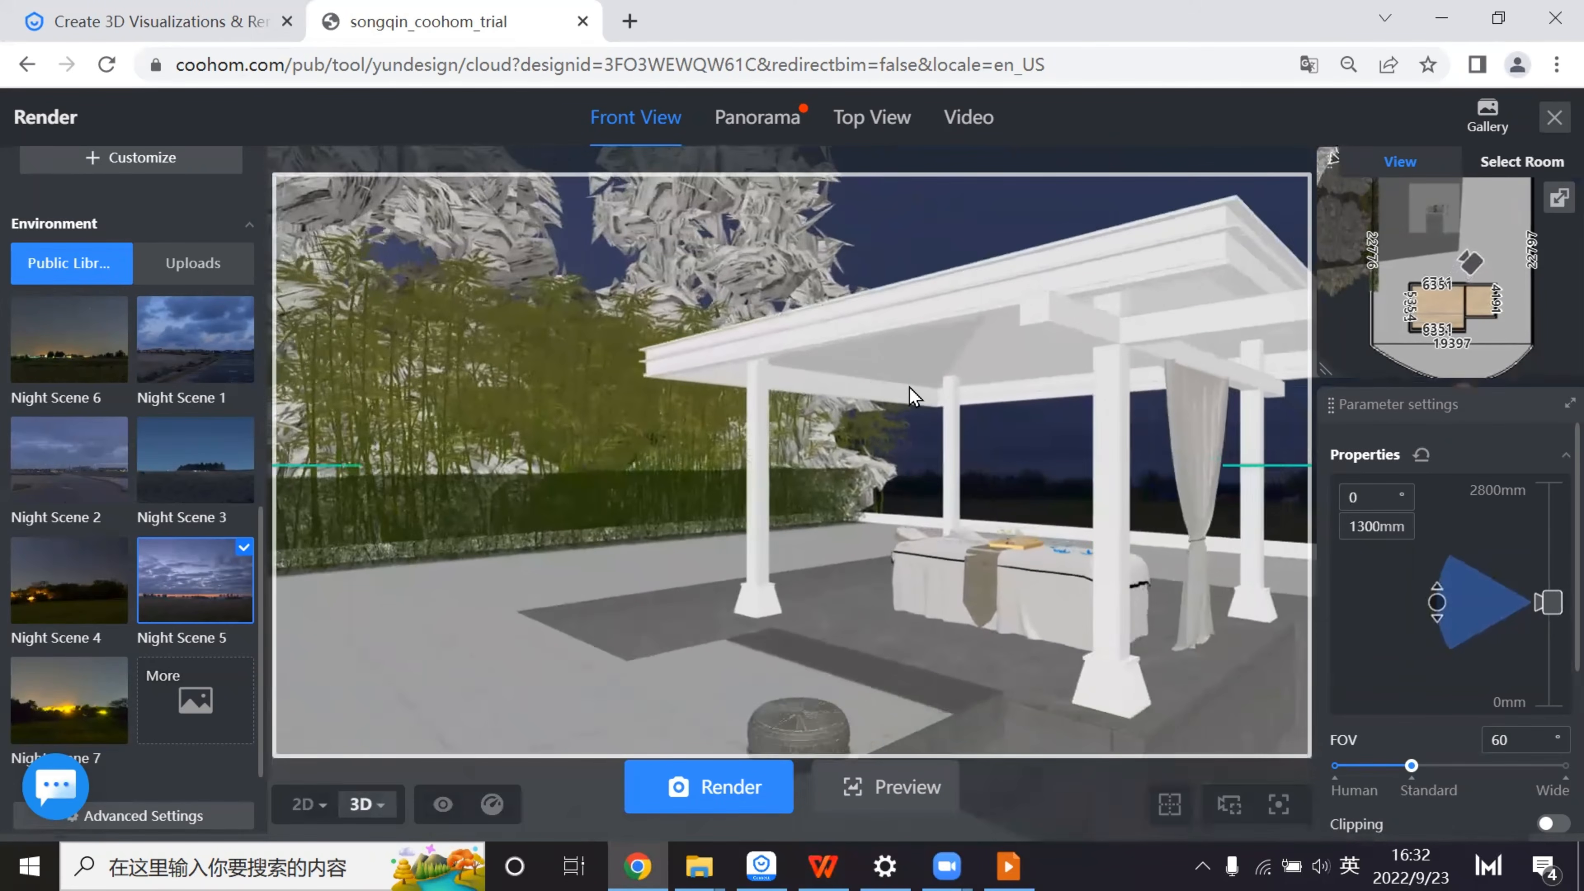
pyautogui.click(1008, 866)
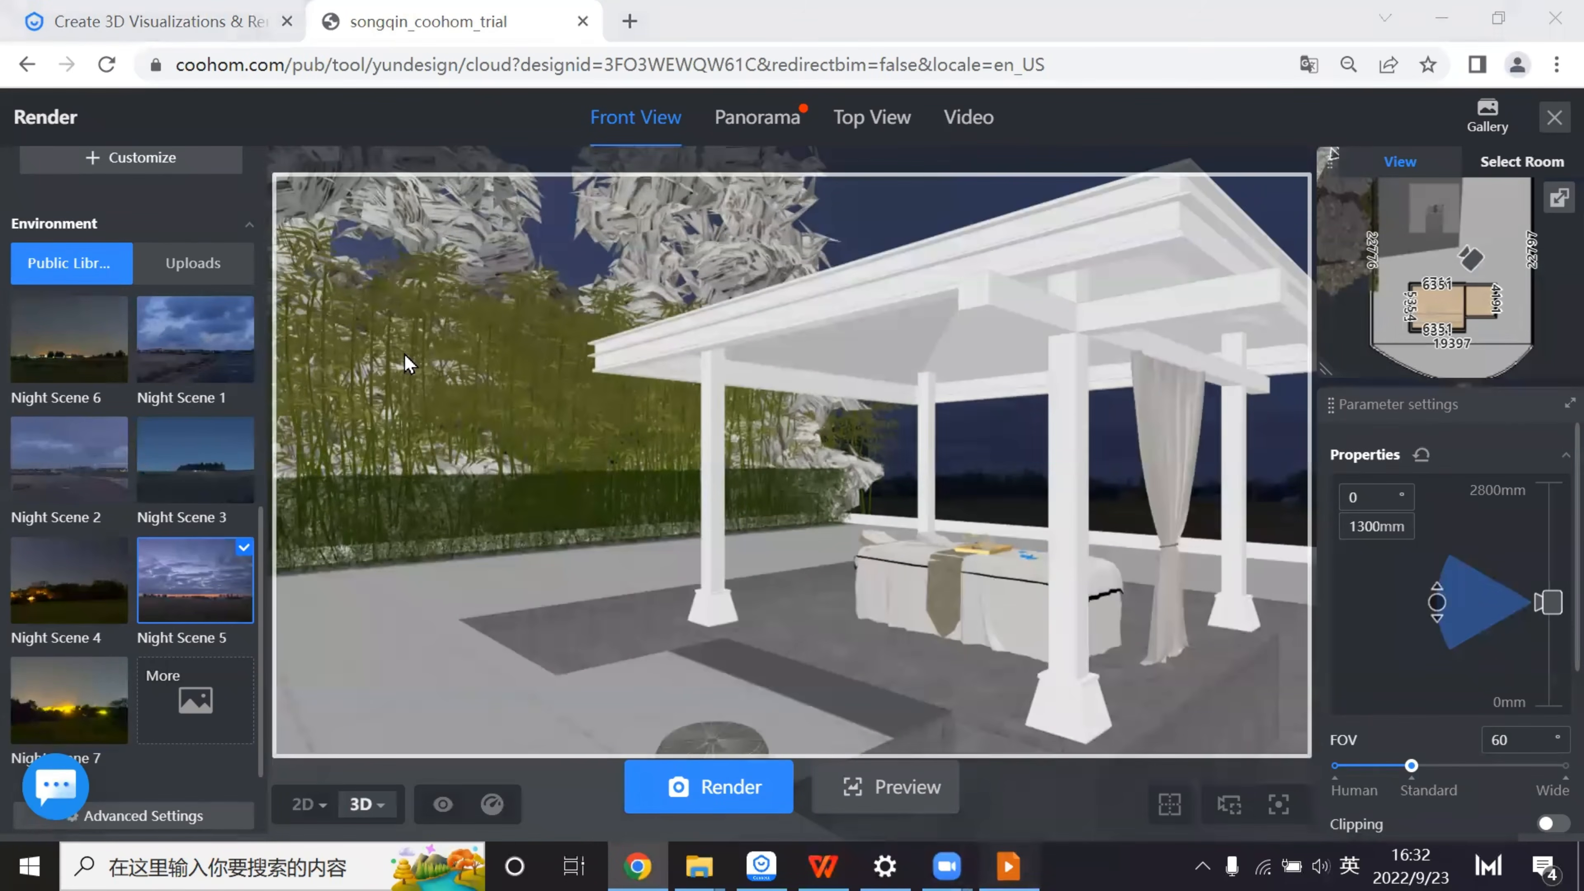
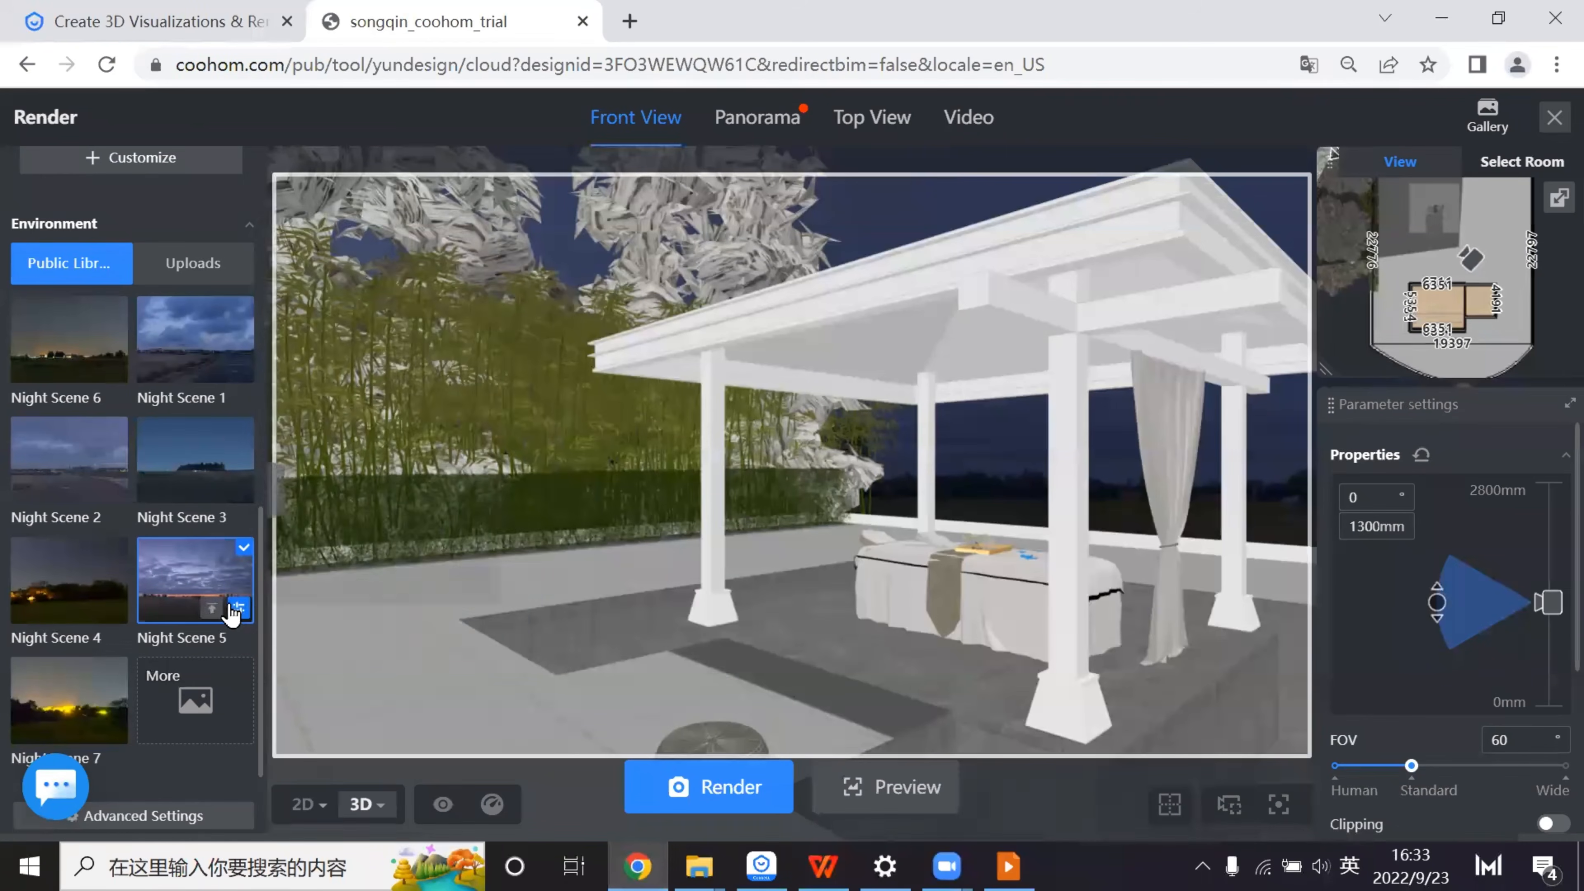
# - Change the Night Scene 5 environment's tone to Nature and start the render
pyautogui.click(236, 610)
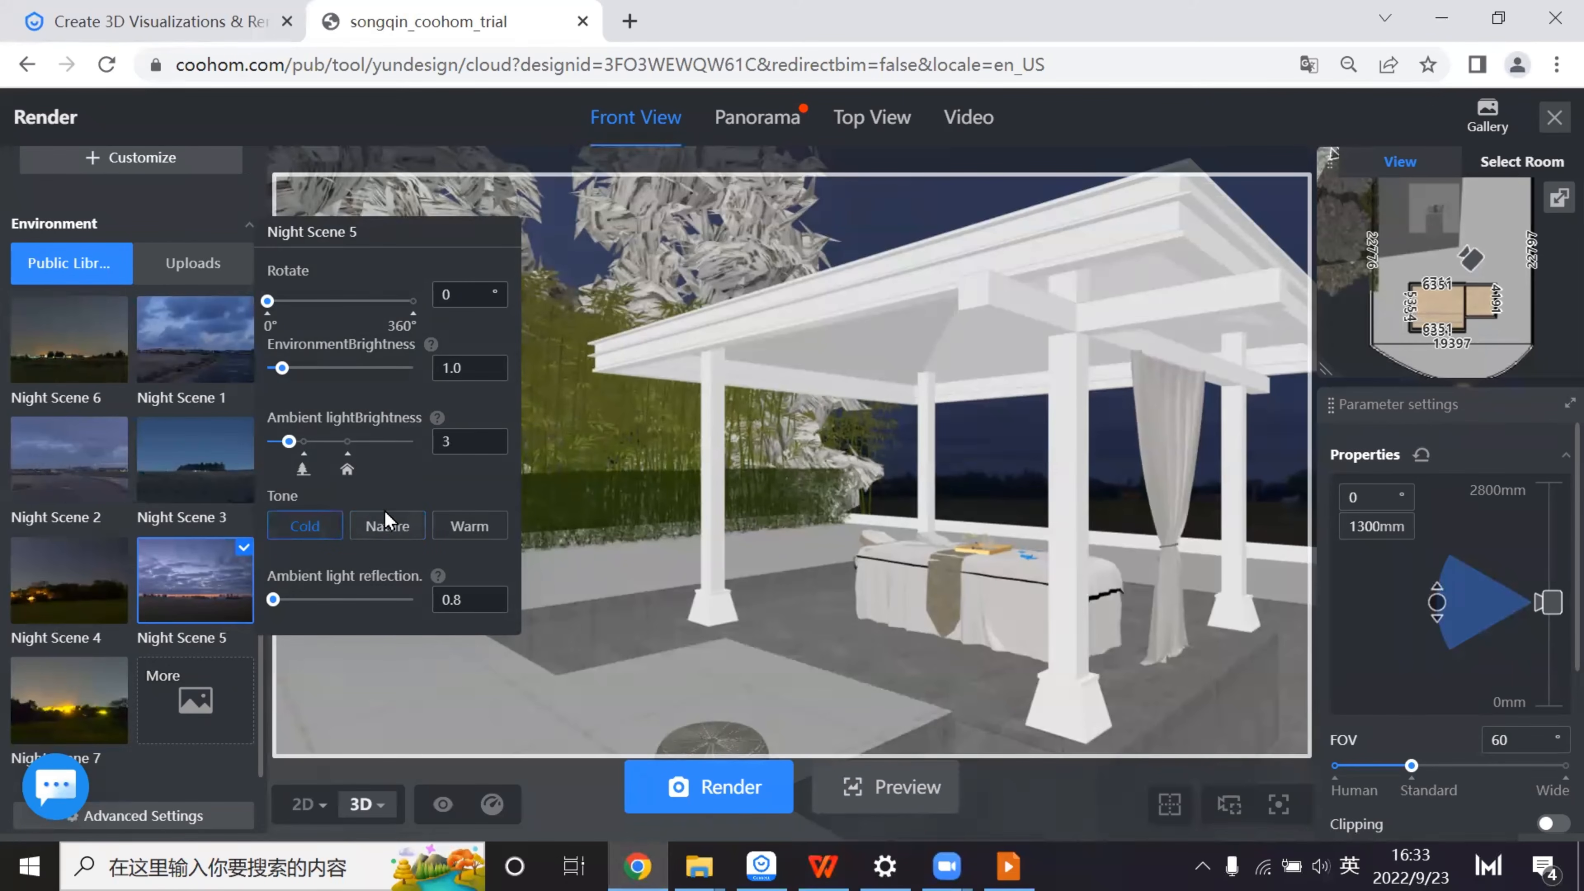
pyautogui.click(393, 530)
pyautogui.click(709, 790)
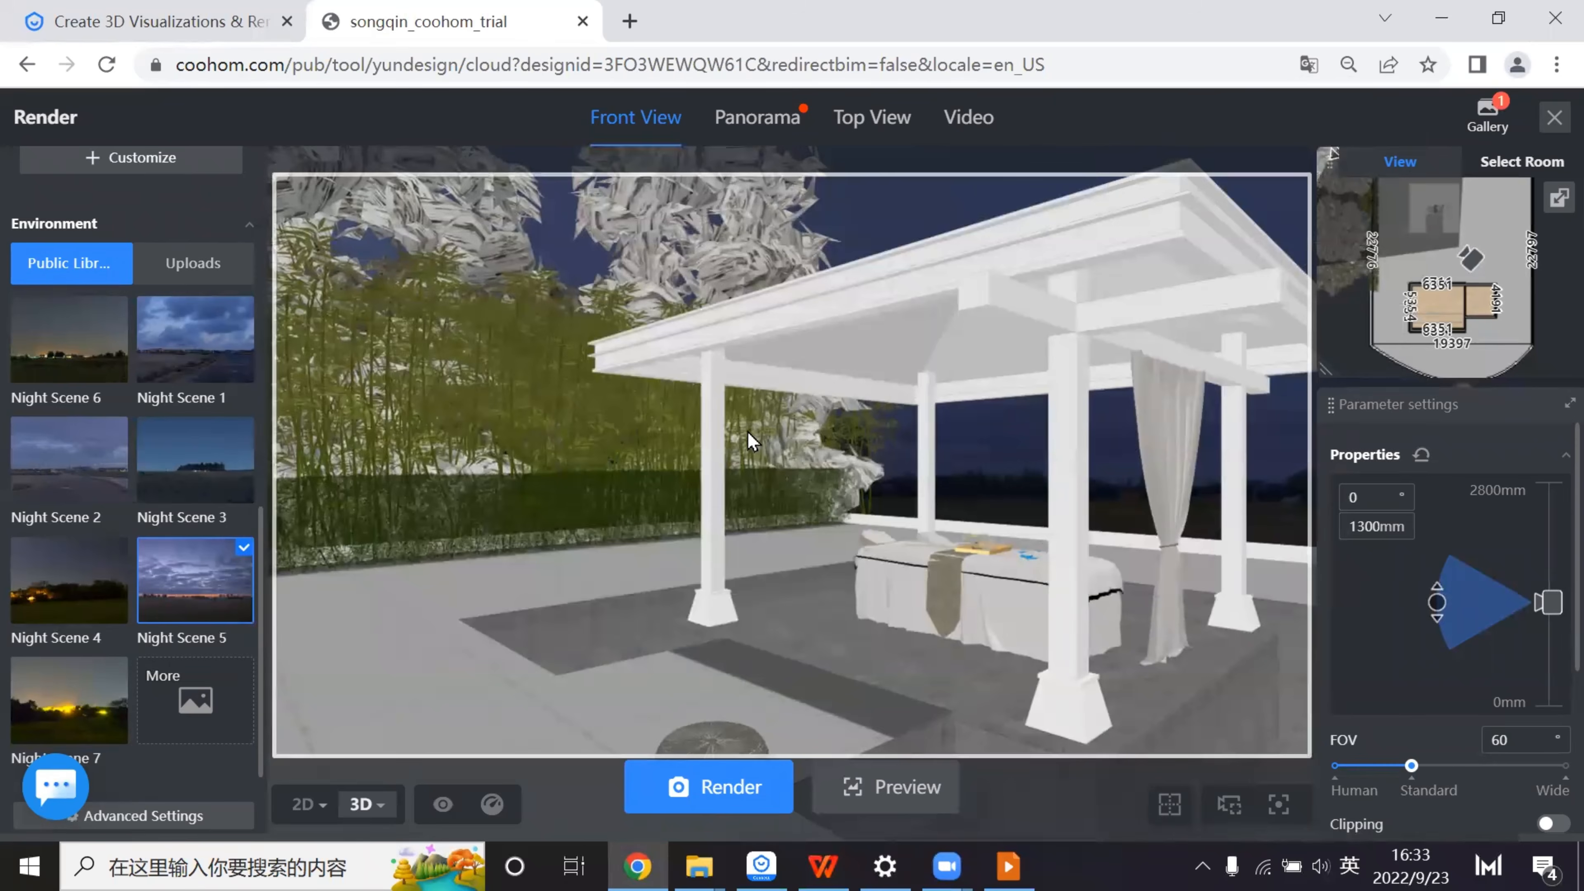
# - Create a custom lighting scheme from the realistic Outdoor Reality Night template and show the scene in 2D plan
pyautogui.scroll(3, 904, 480)
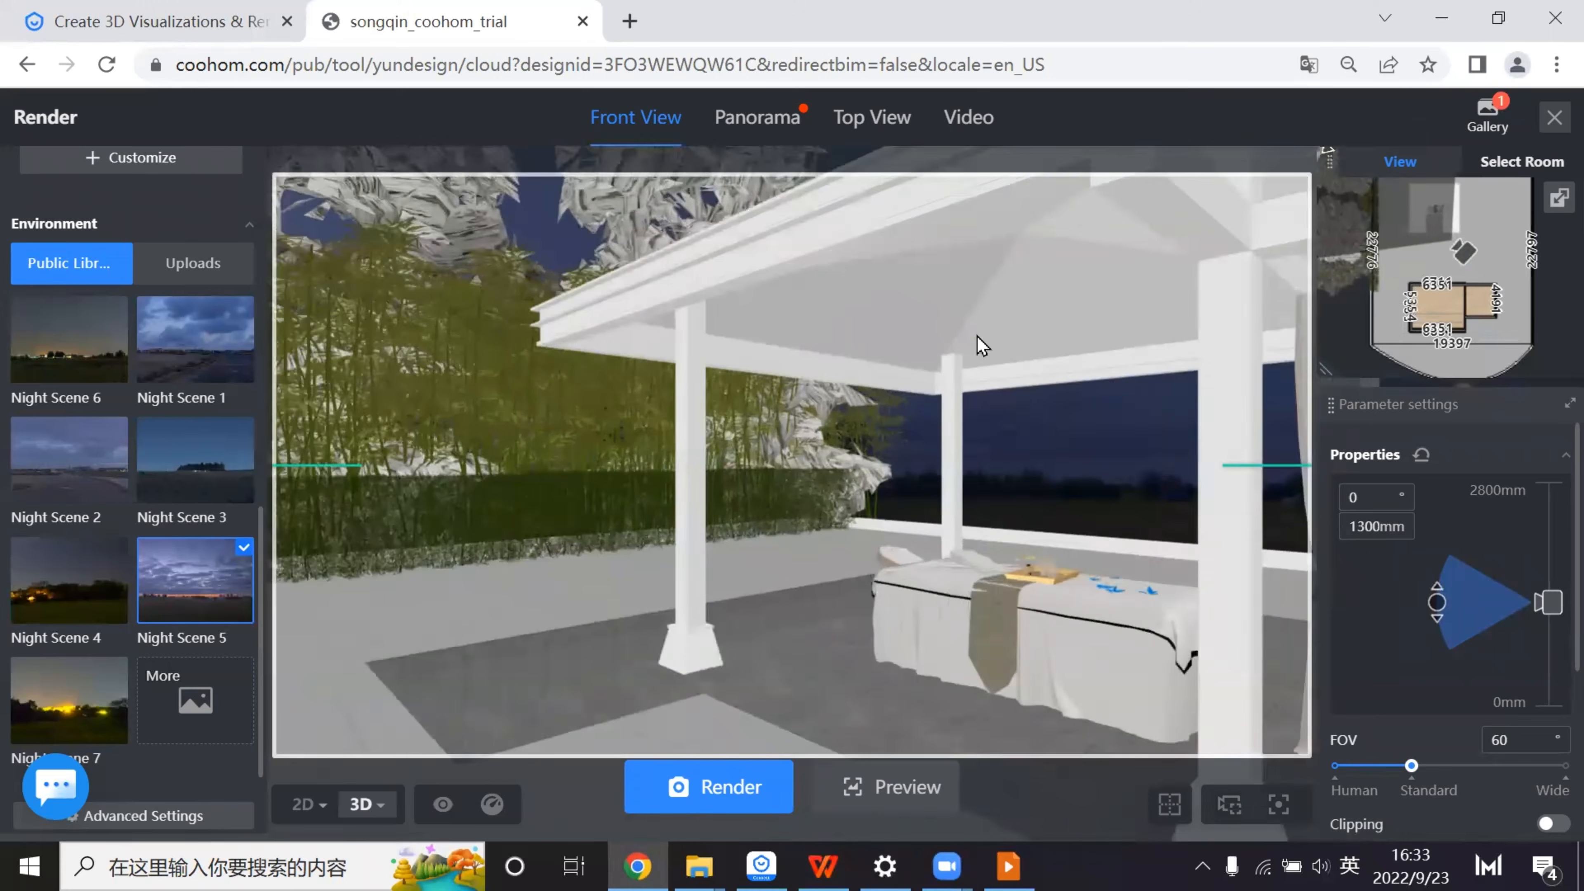
pyautogui.scroll(-3, 978, 331)
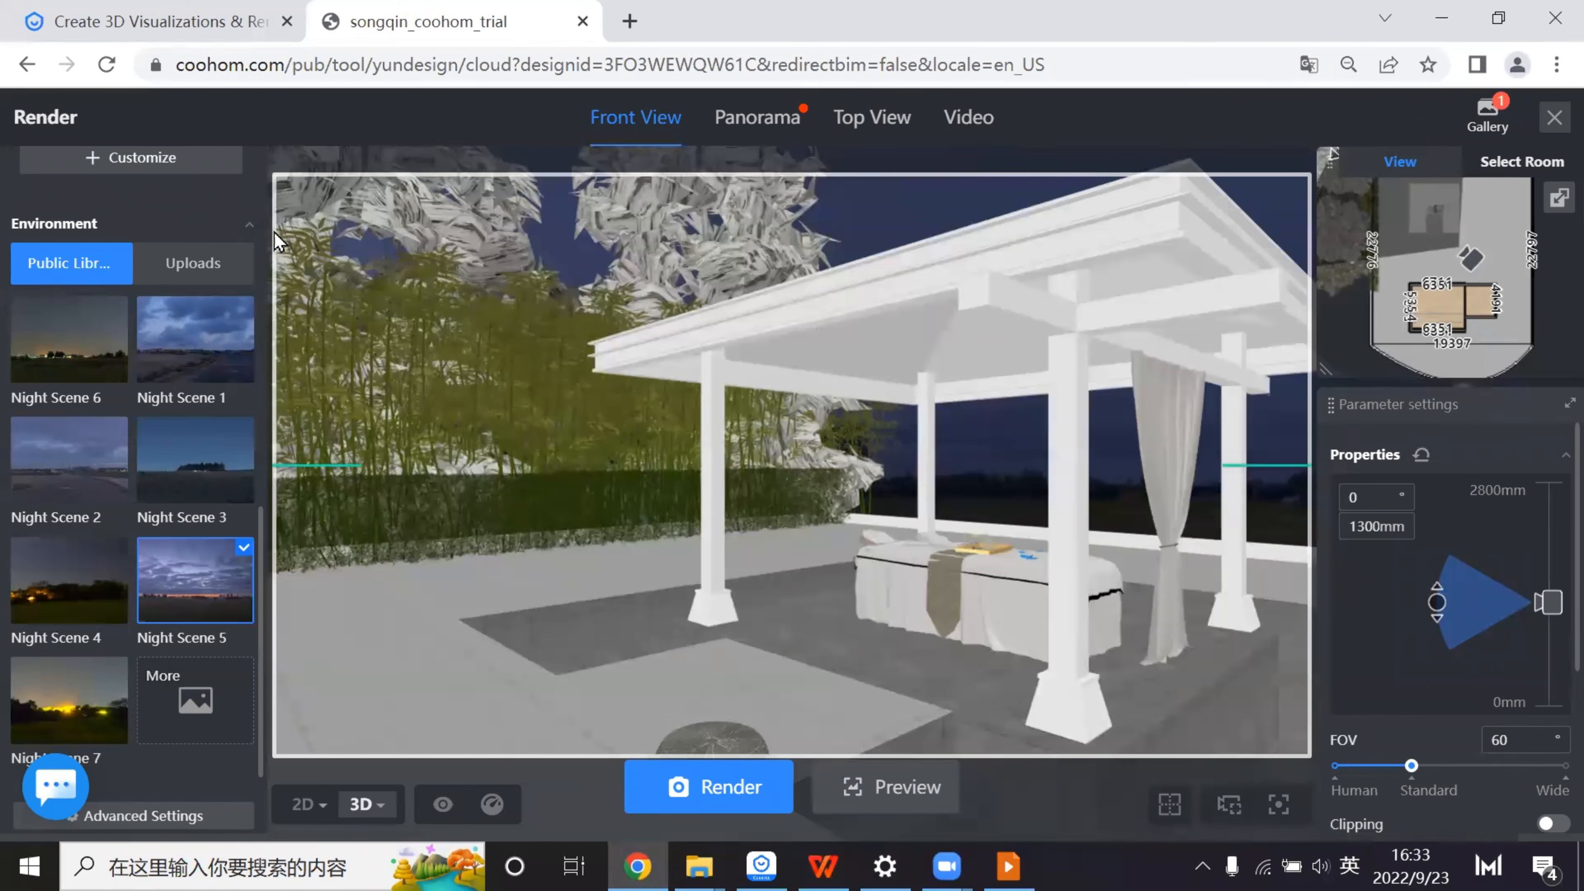
pyautogui.click(161, 156)
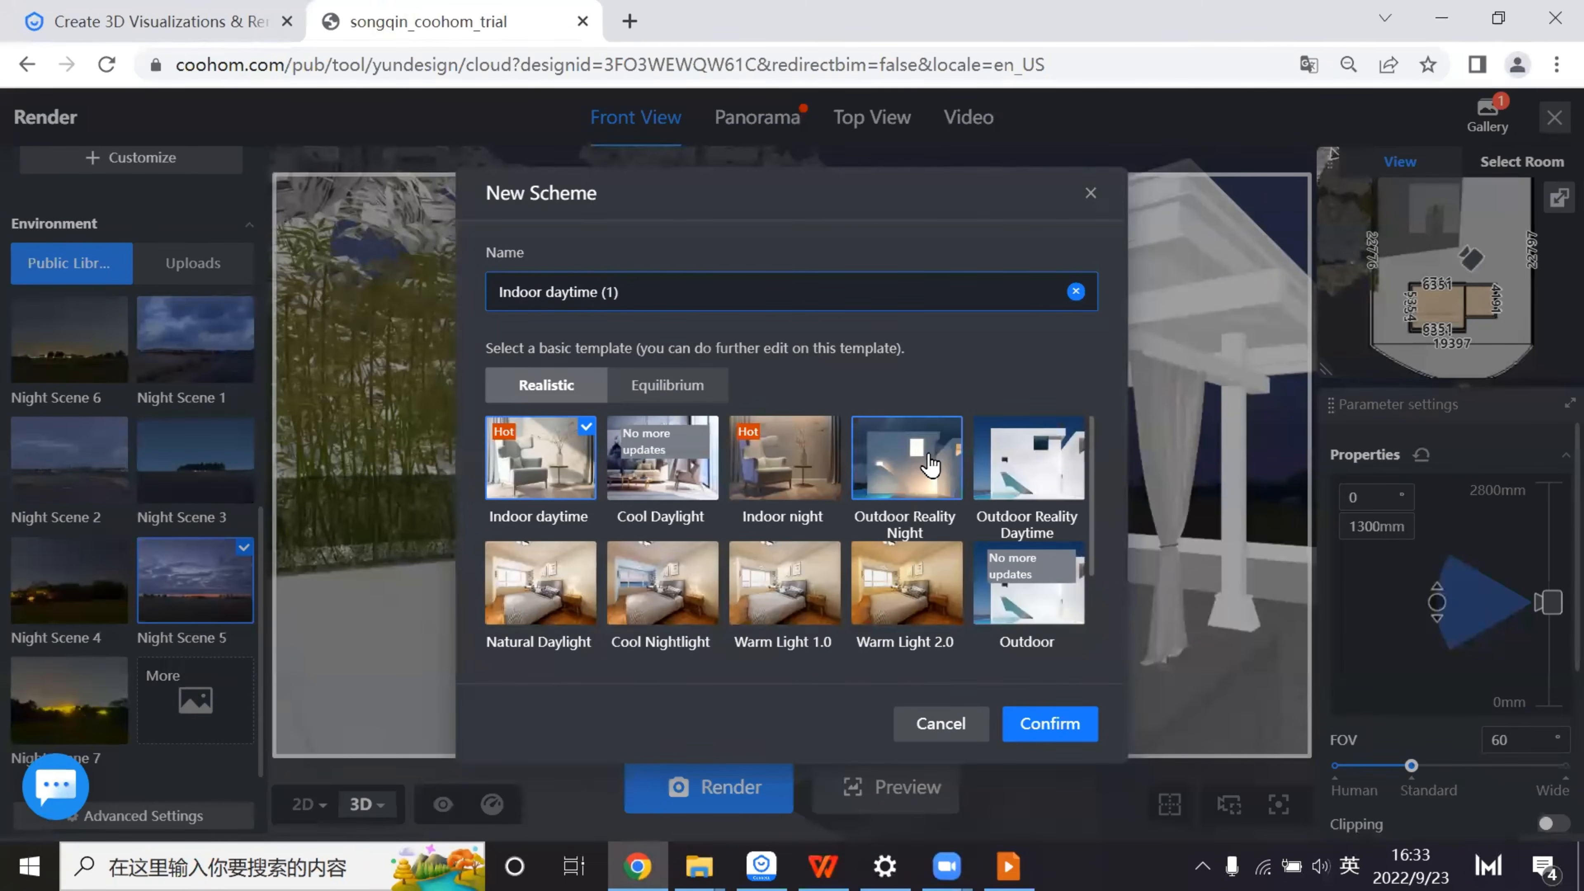
pyautogui.click(932, 464)
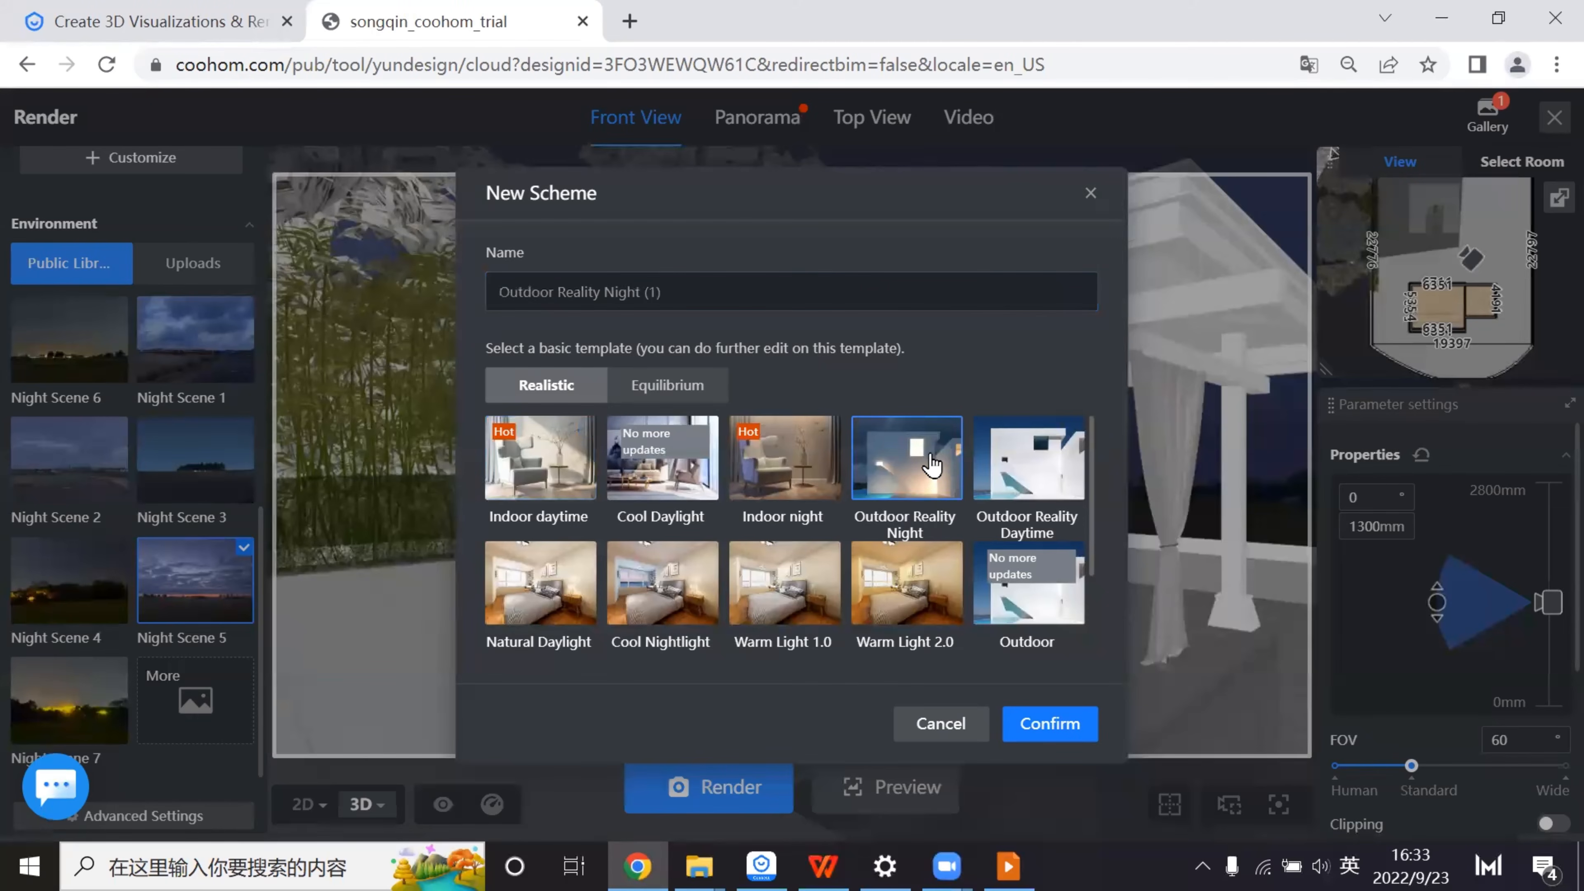
pyautogui.press('Escape')
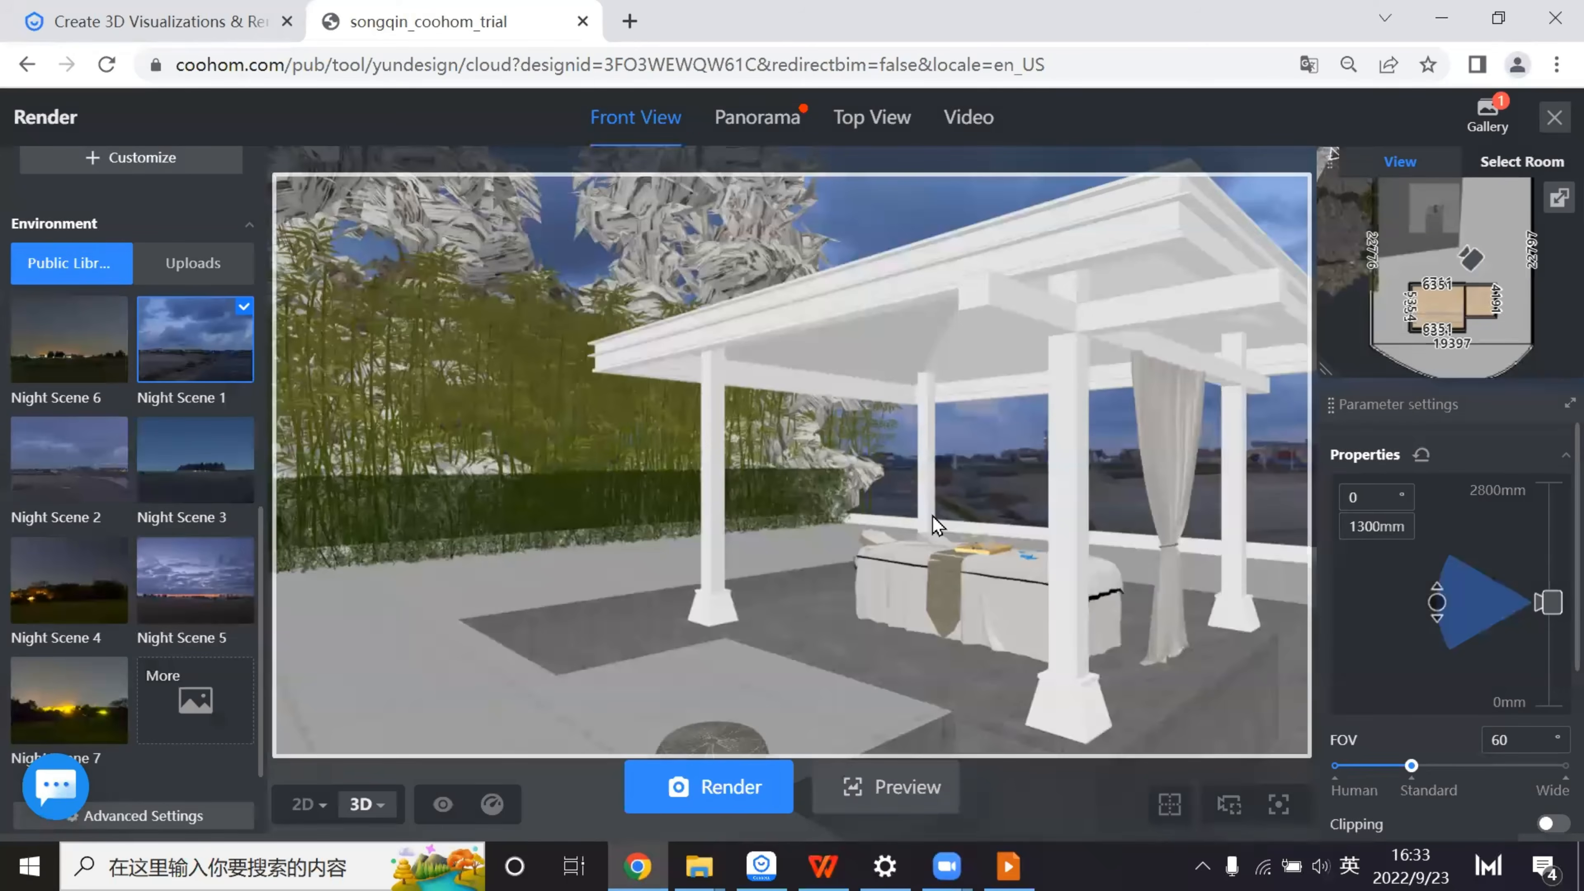
pyautogui.press('Escape')
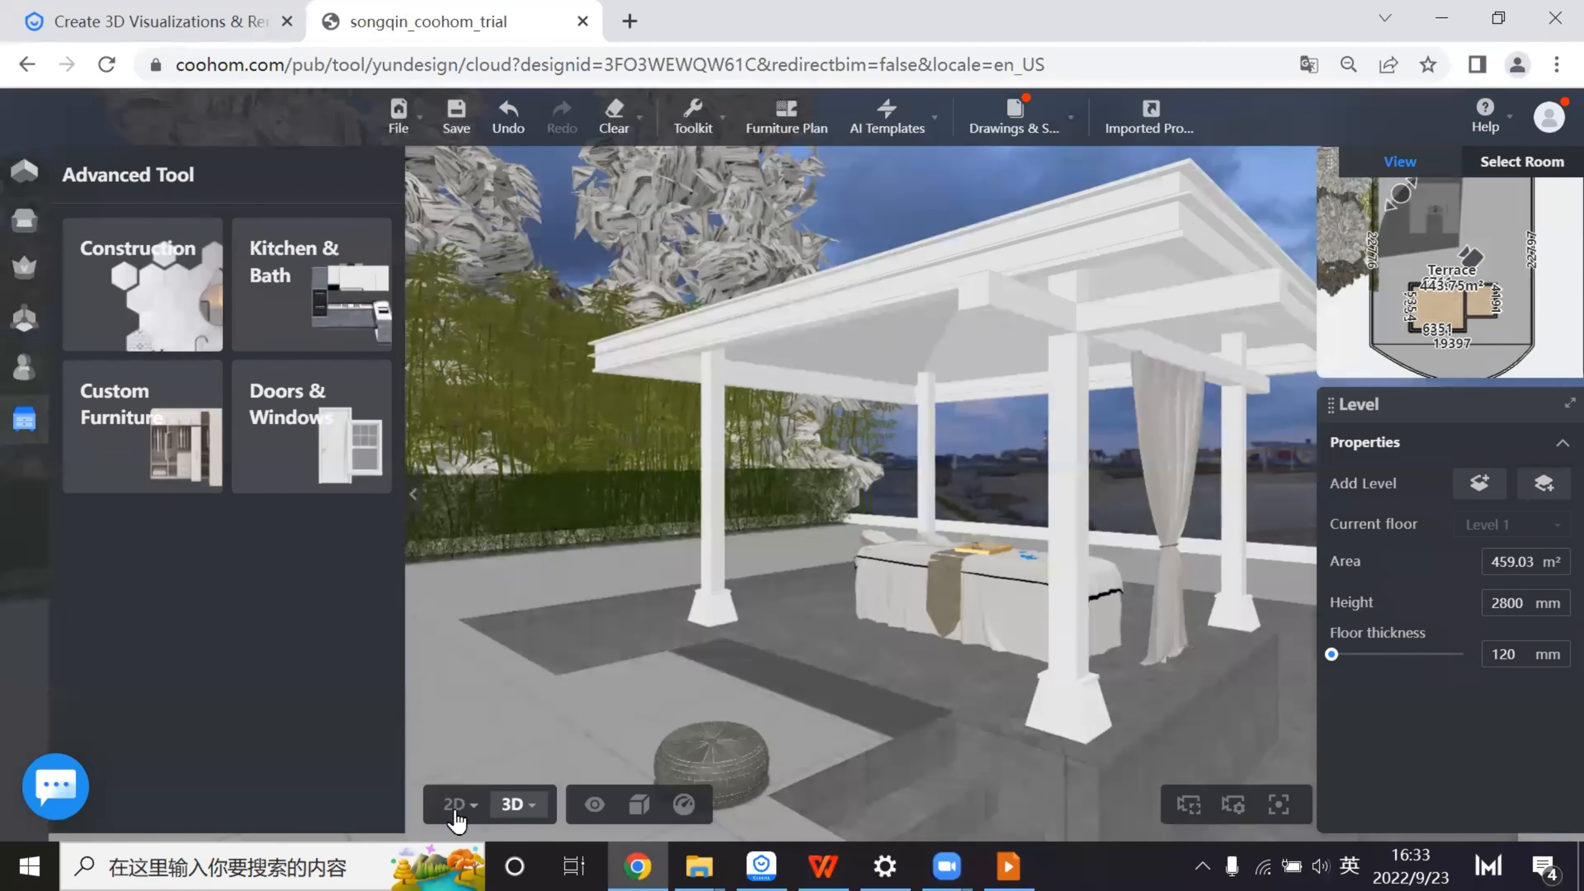
pyautogui.click(456, 810)
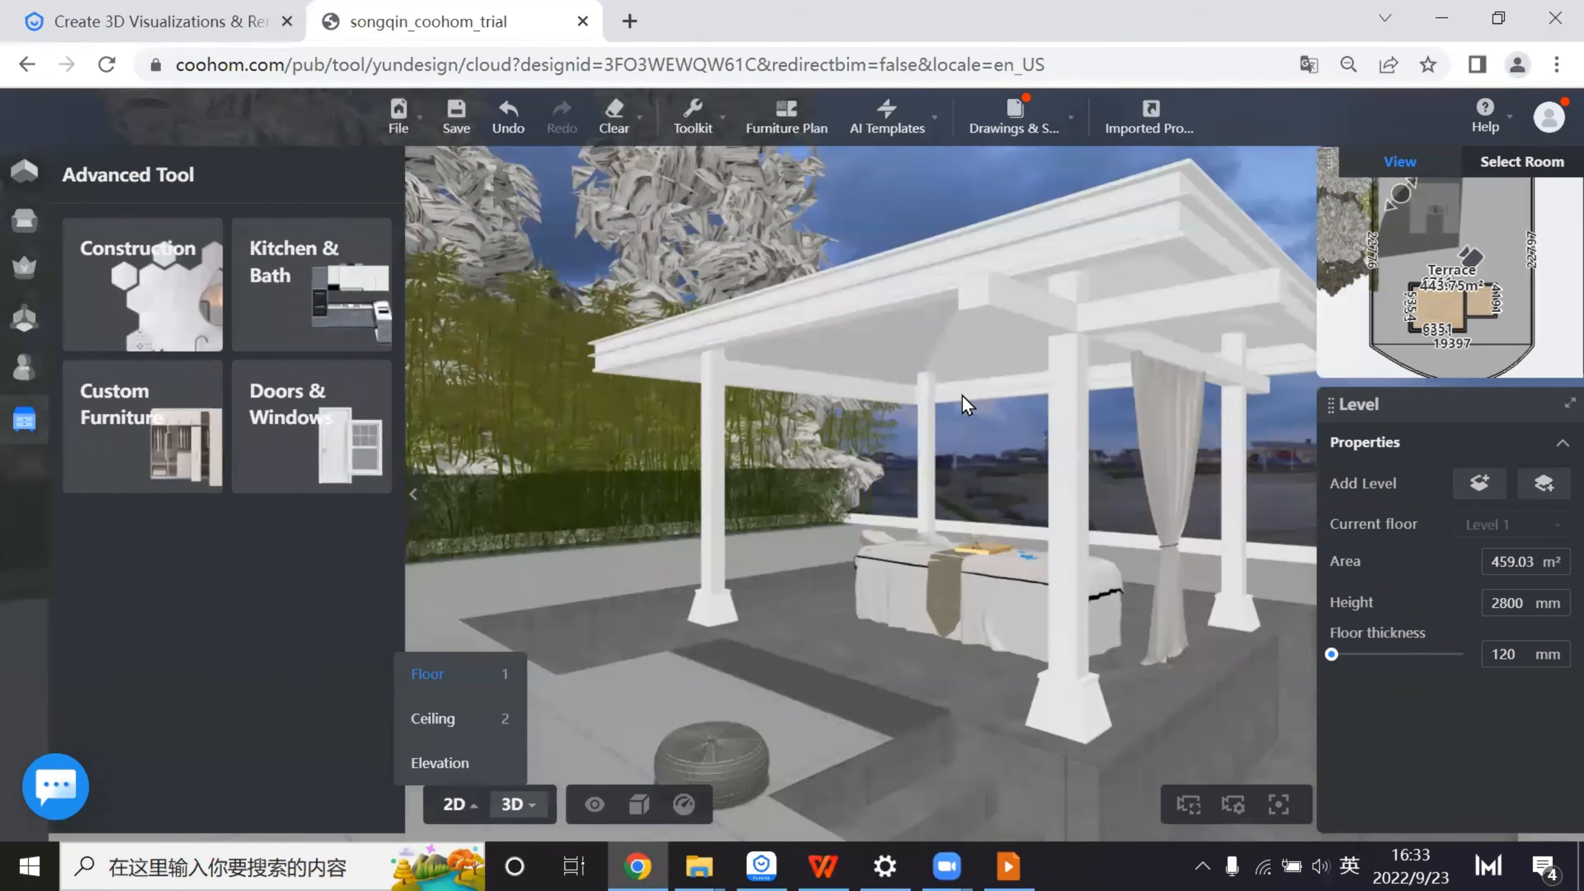
pyautogui.click(436, 715)
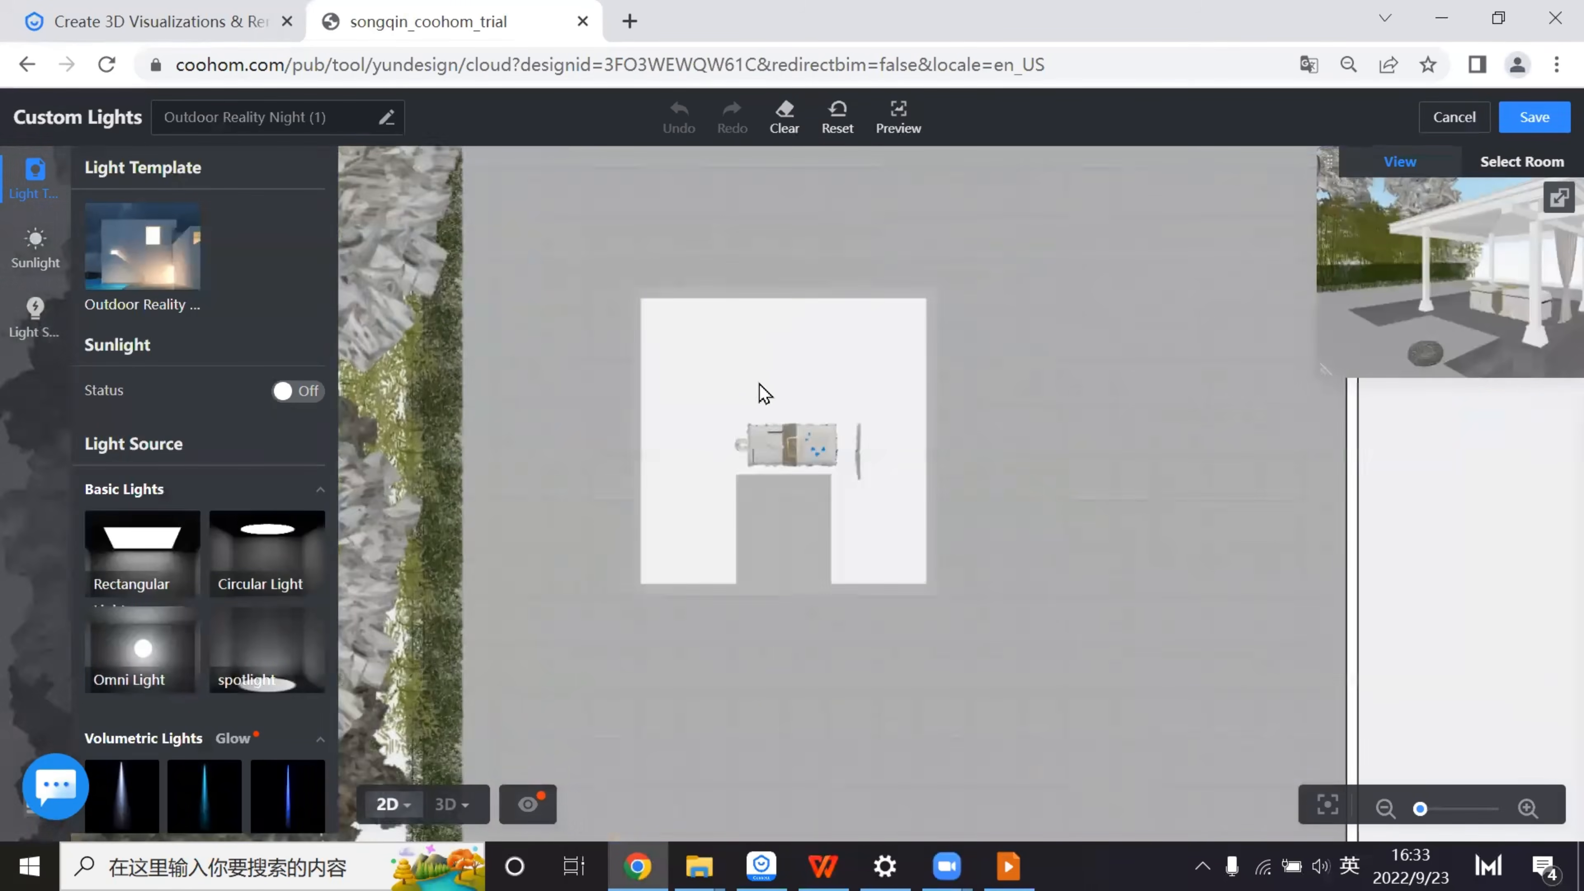
# - Place the IES light SpotLight 14 over the draped bed in the square pavilion
pyautogui.scroll(-8, 220, 571)
pyautogui.scroll(-1, 222, 561)
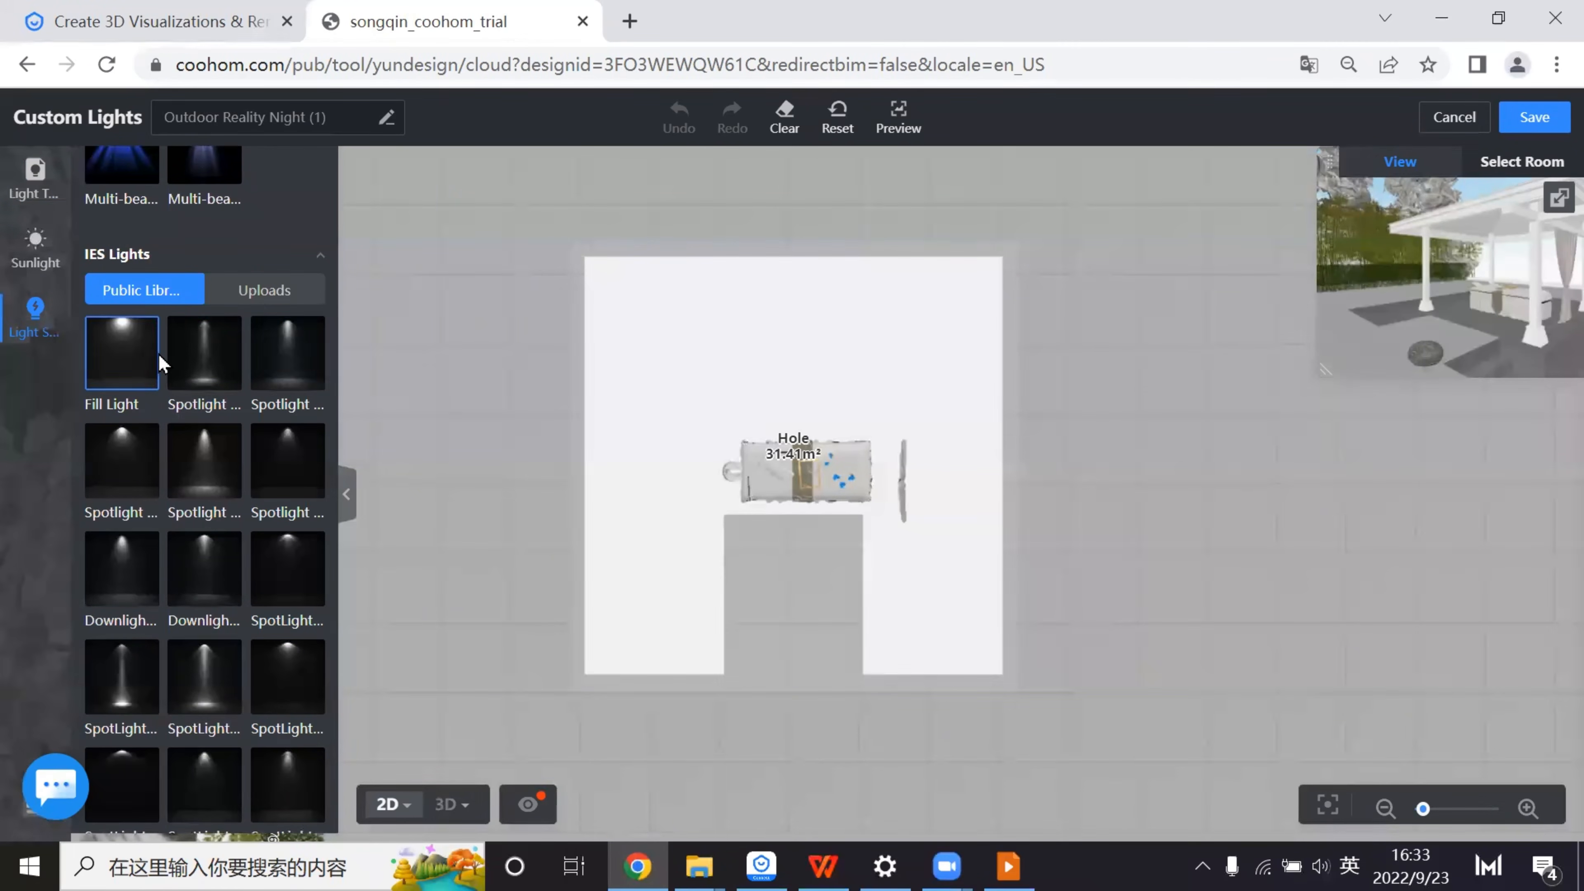
pyautogui.scroll(-4, 318, 535)
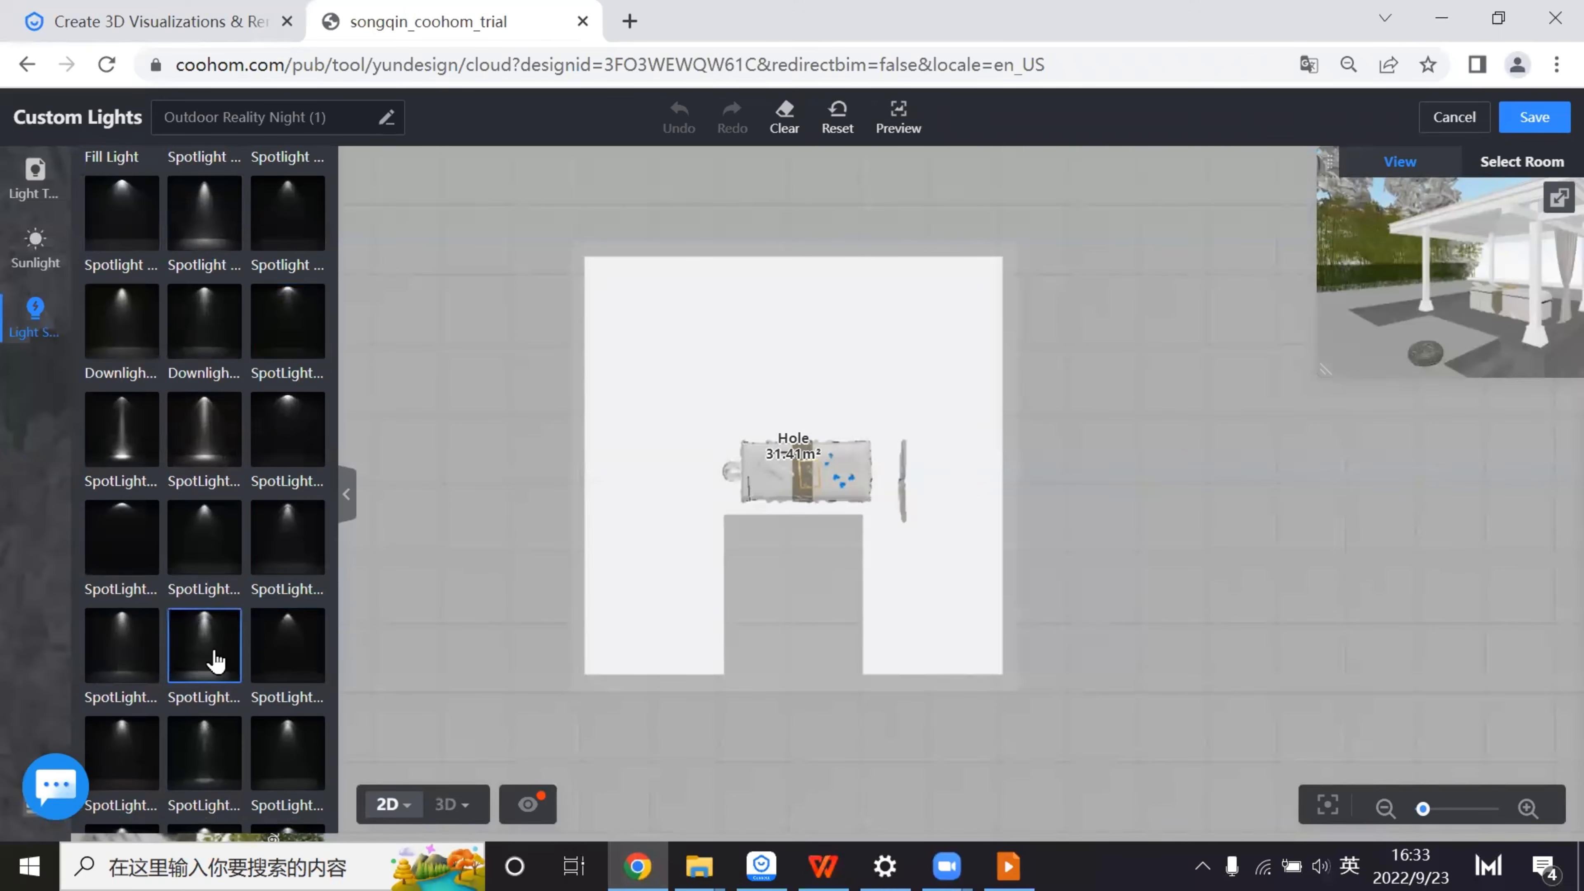
pyautogui.moveTo(809, 490); pyautogui.dragTo(784, 473)
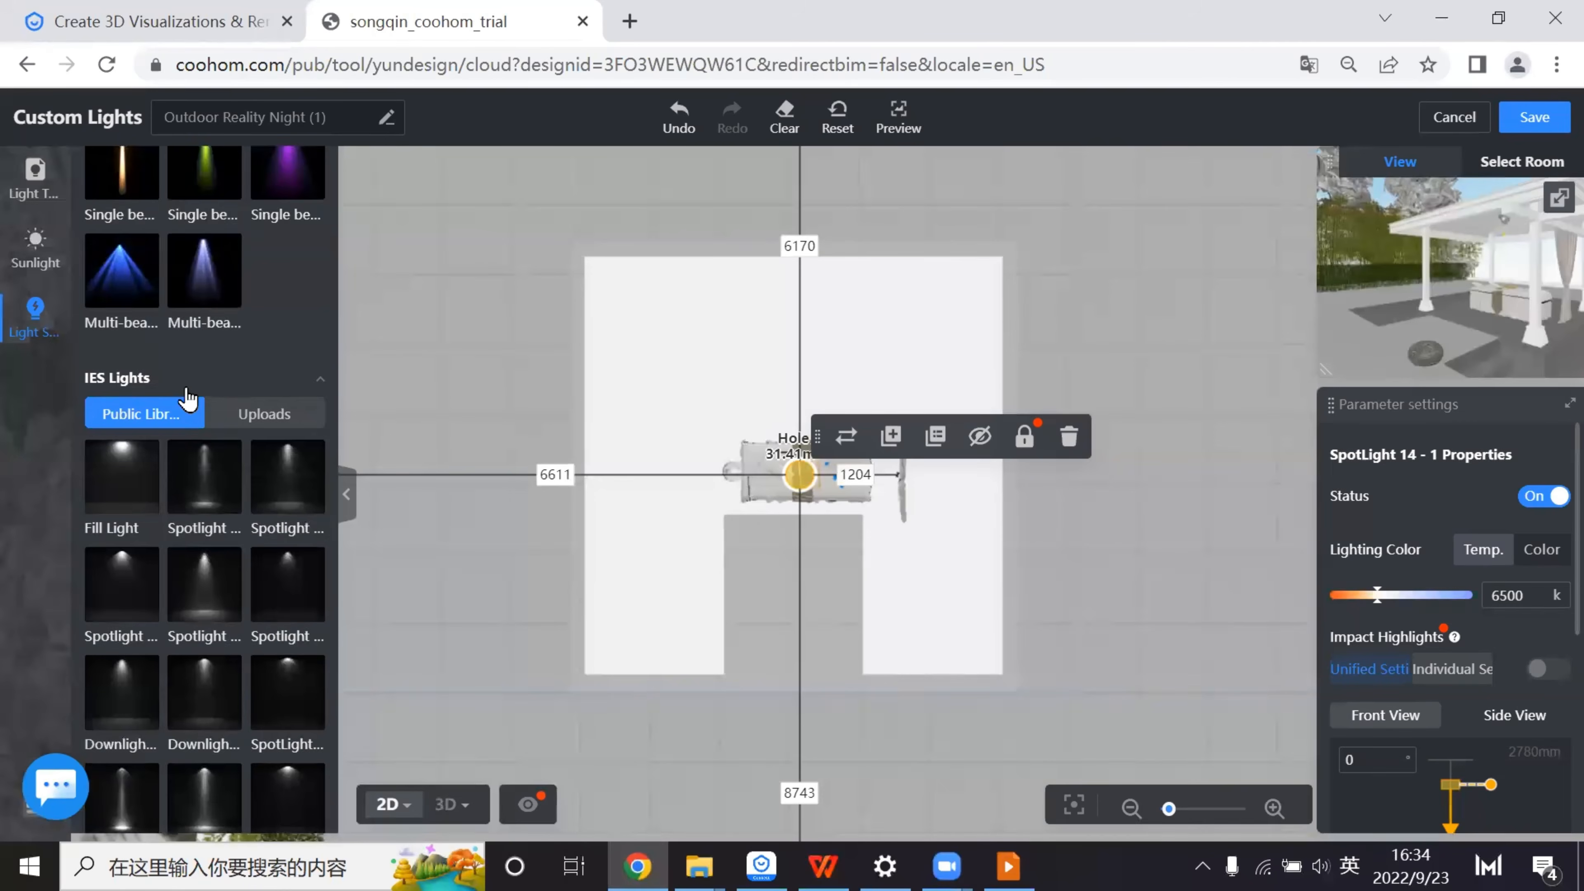
# - Add an omni light inside the square pavilion, near the centre of the bed
pyautogui.scroll(5, 187, 398)
pyautogui.click(149, 287)
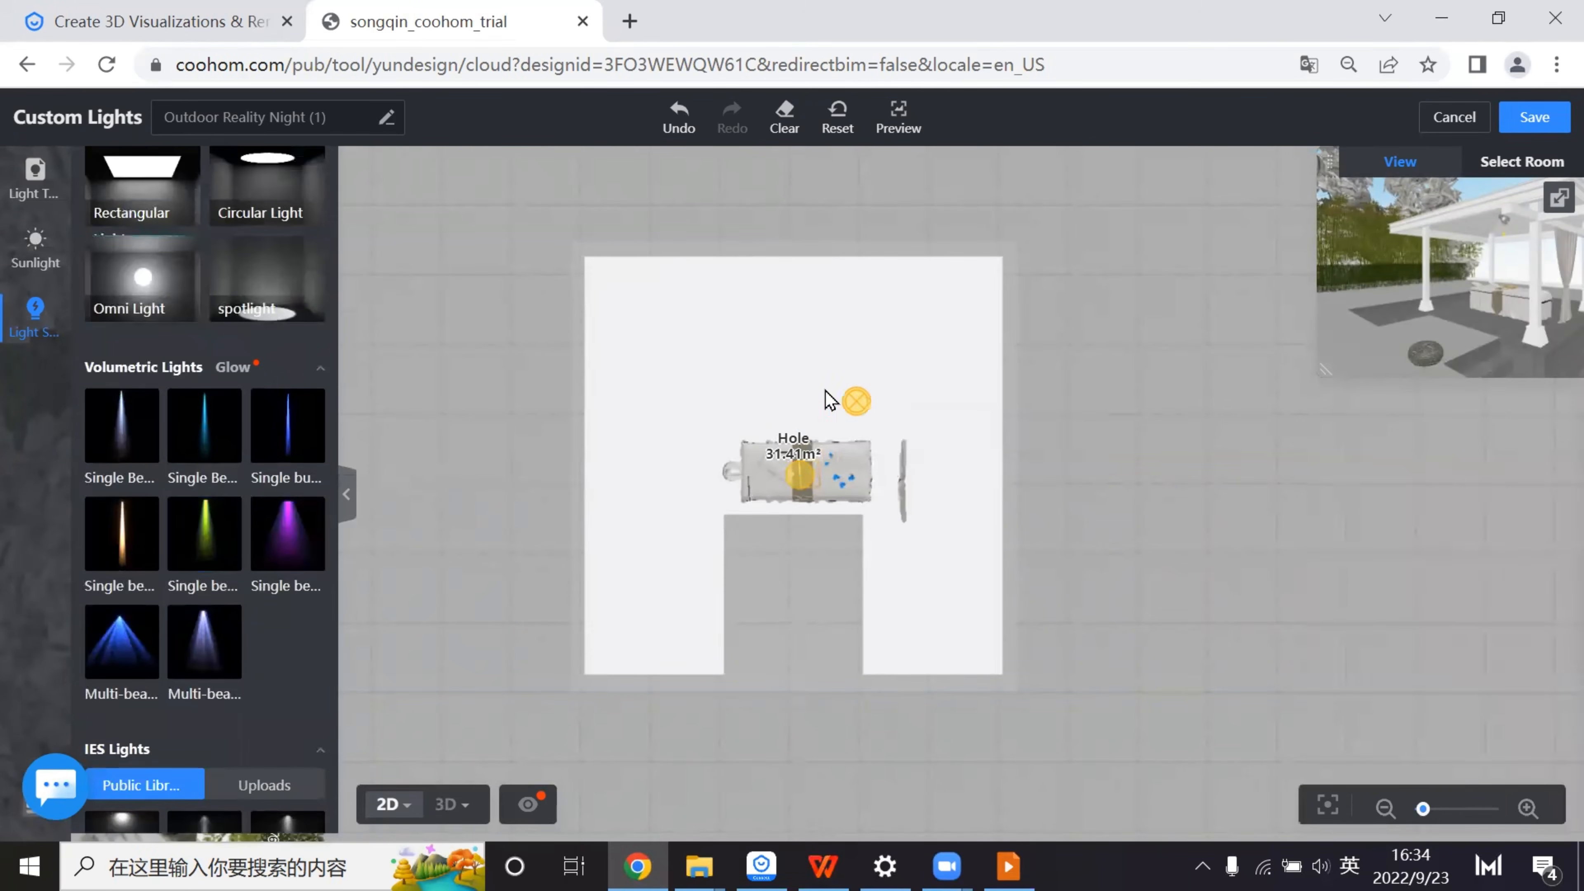
pyautogui.click(796, 390)
# - Set the omni light's colour temperature to about 5123 K in the 3D view and bring up its brightness setting
pyautogui.moveTo(448, 804)
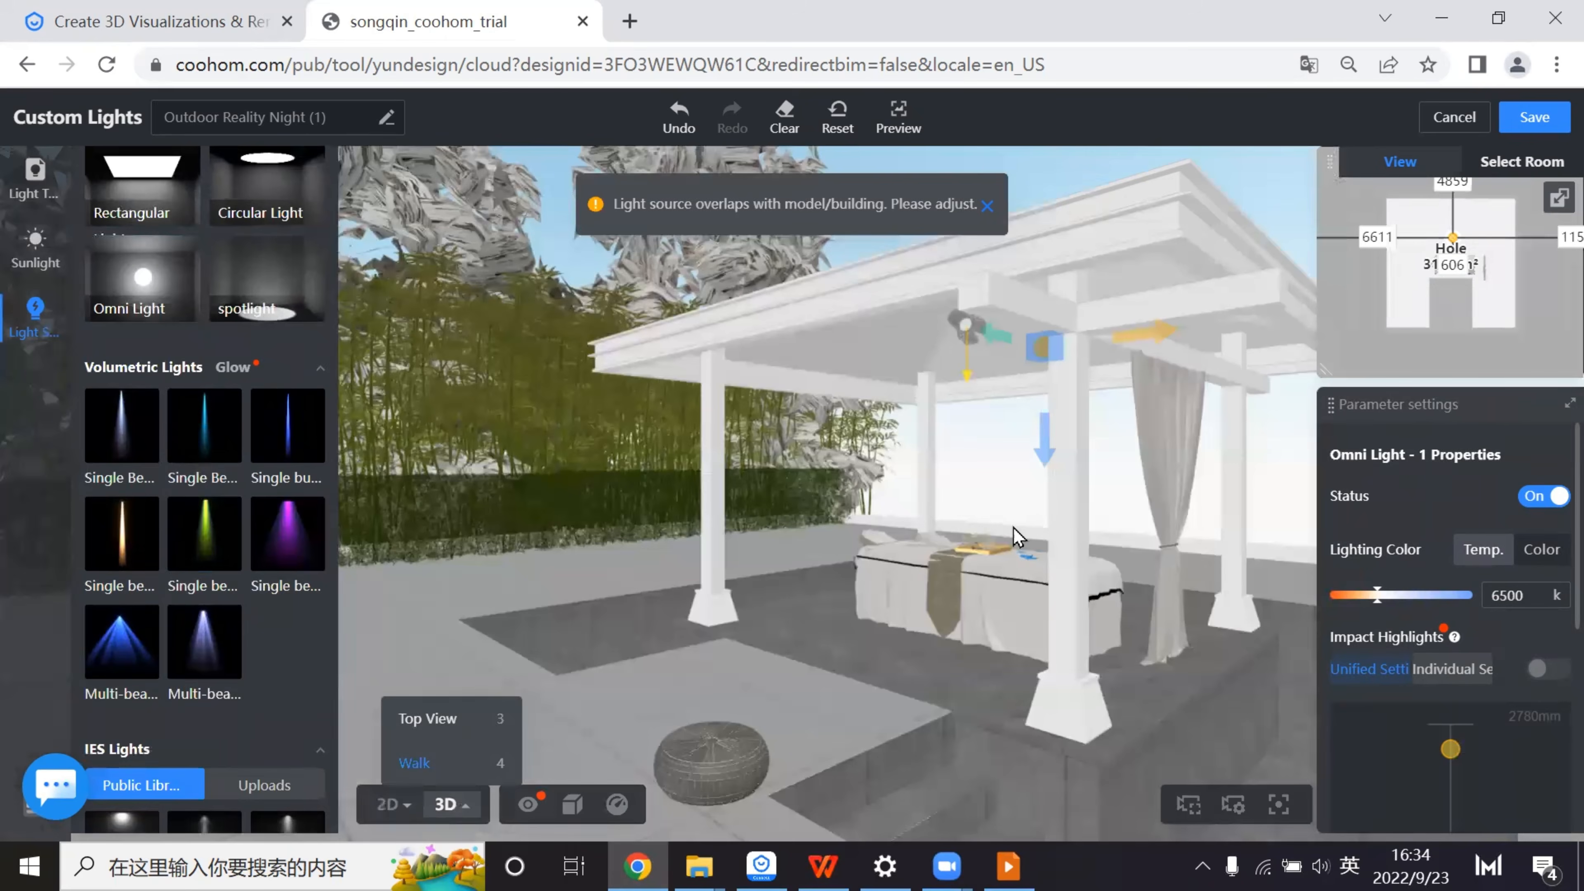
pyautogui.moveTo(1014, 527); pyautogui.dragTo(929, 264)
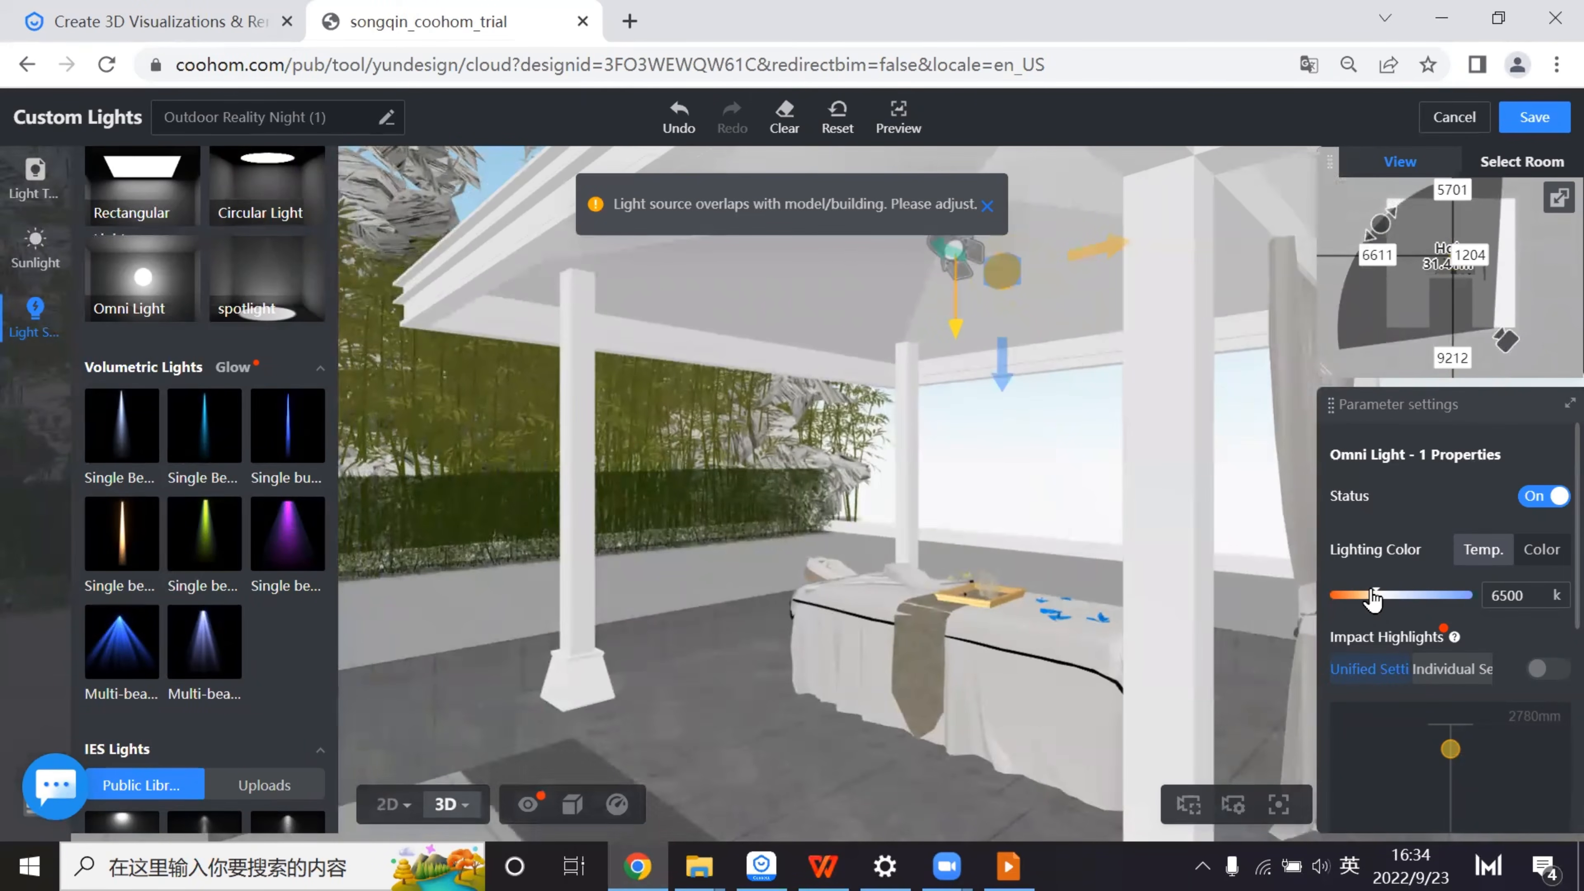
pyautogui.click(1364, 595)
pyautogui.scroll(-2, 1472, 691)
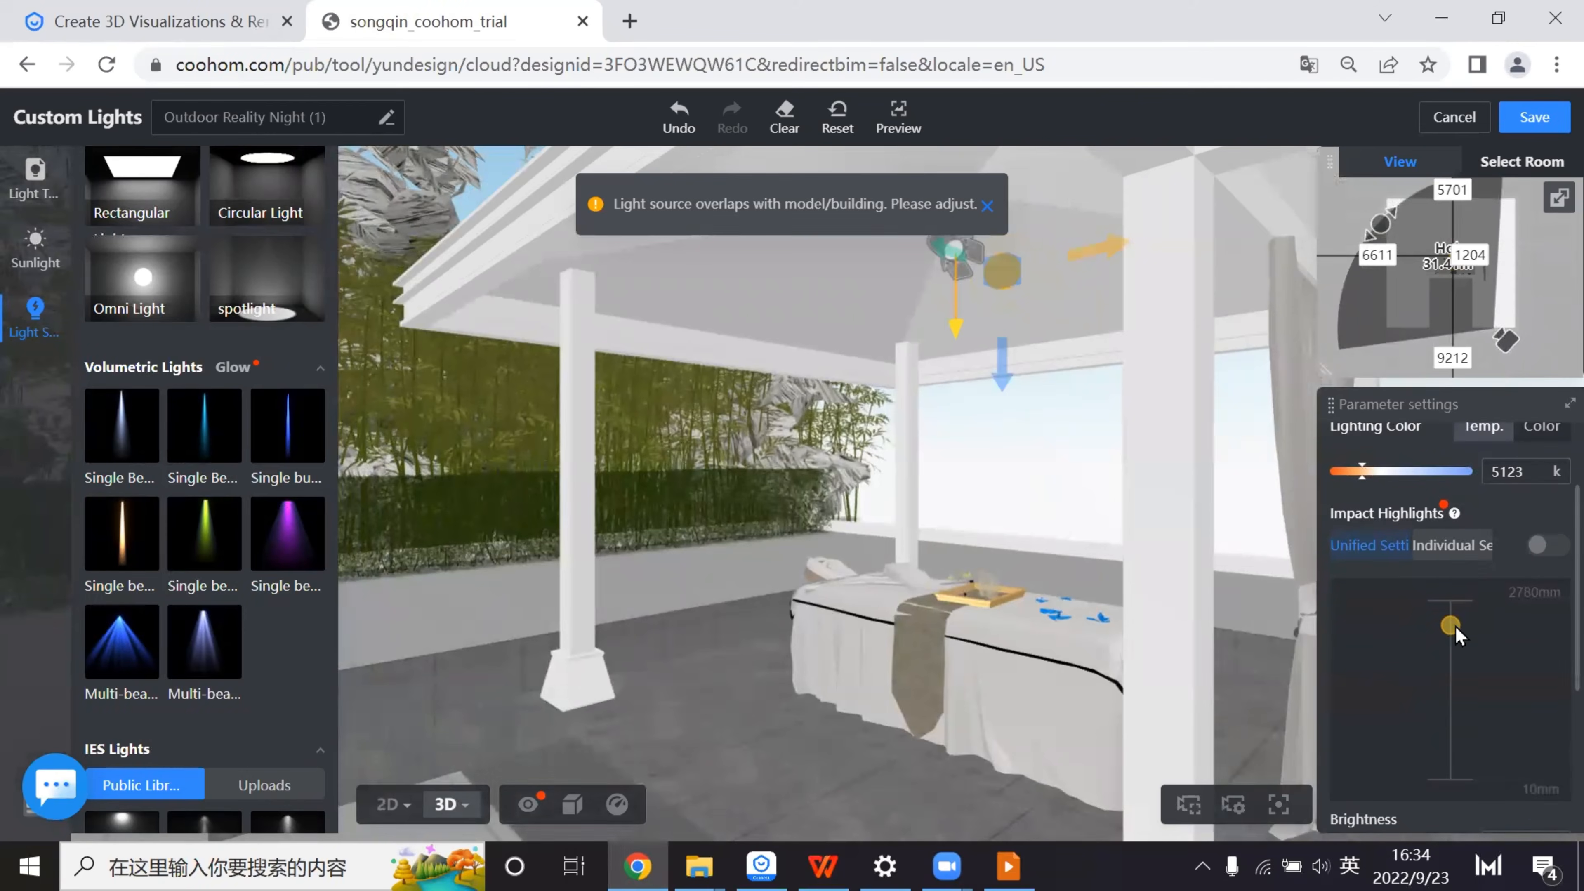
pyautogui.scroll(-4, 1509, 691)
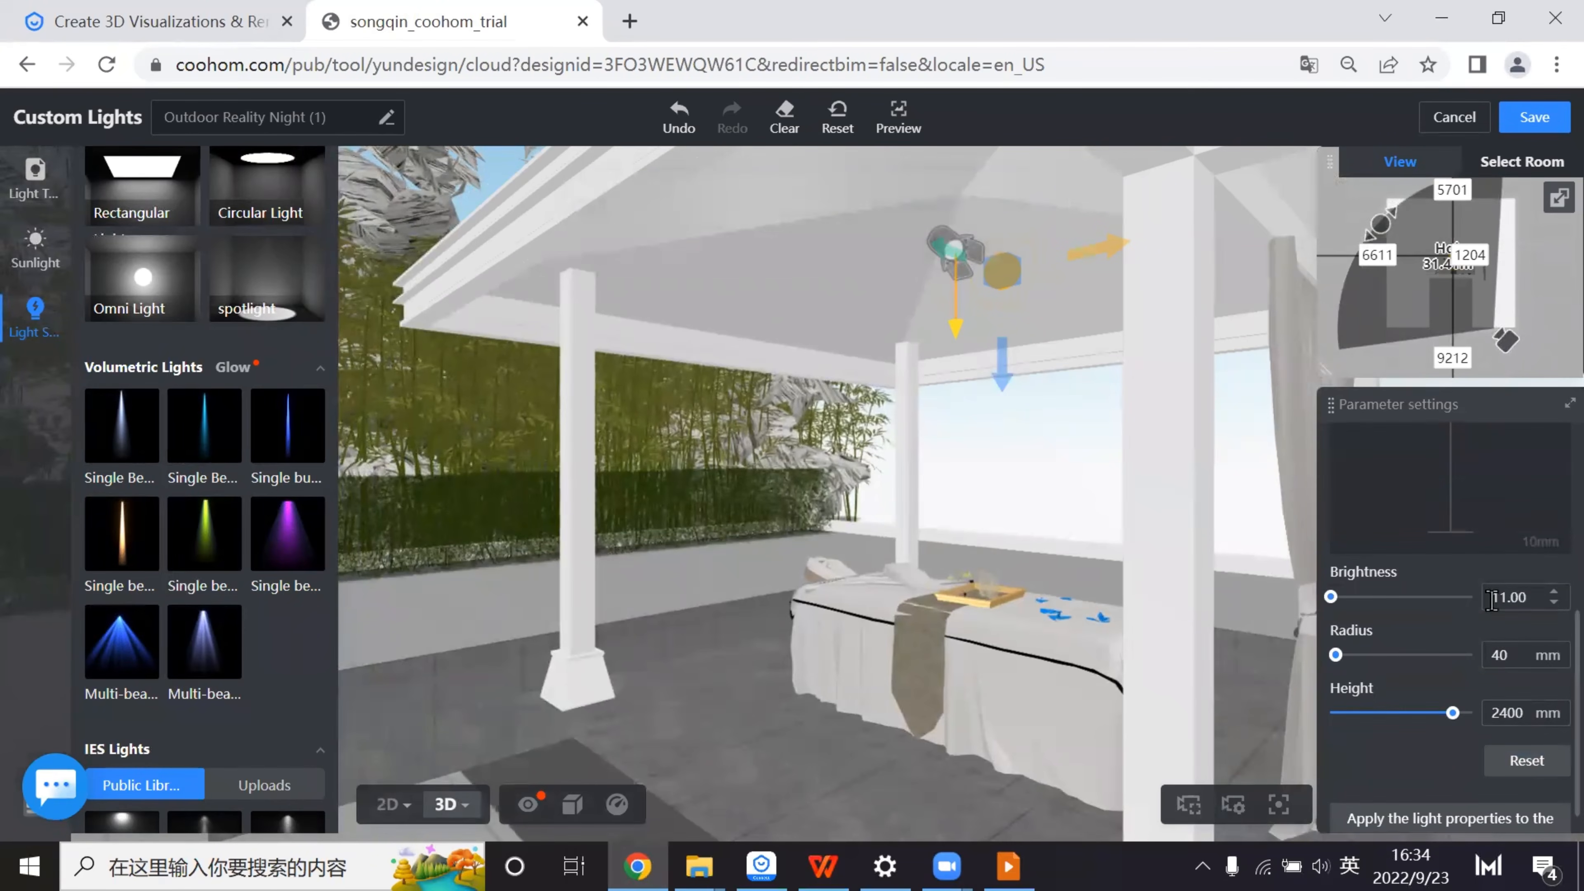
# - Move the spotlight away from the omni light toward the pavilion's open front and lower it to a height of about 2266 mm
pyautogui.click(940, 249)
pyautogui.moveTo(783, 212); pyautogui.dragTo(928, 289)
pyautogui.moveTo(984, 338); pyautogui.dragTo(727, 272)
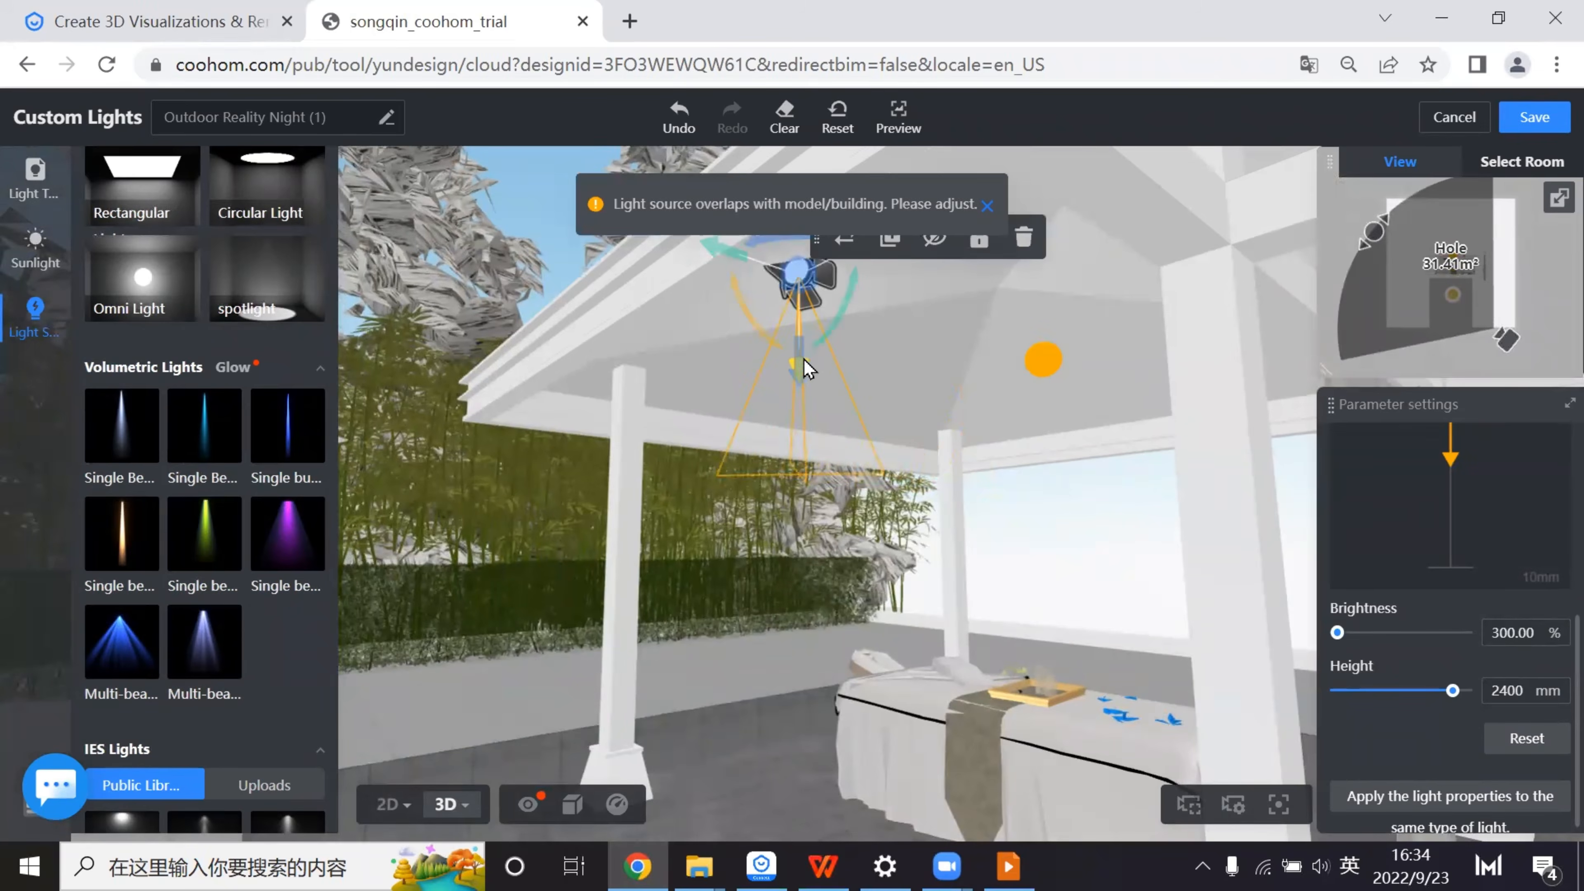
pyautogui.moveTo(801, 397); pyautogui.dragTo(799, 446)
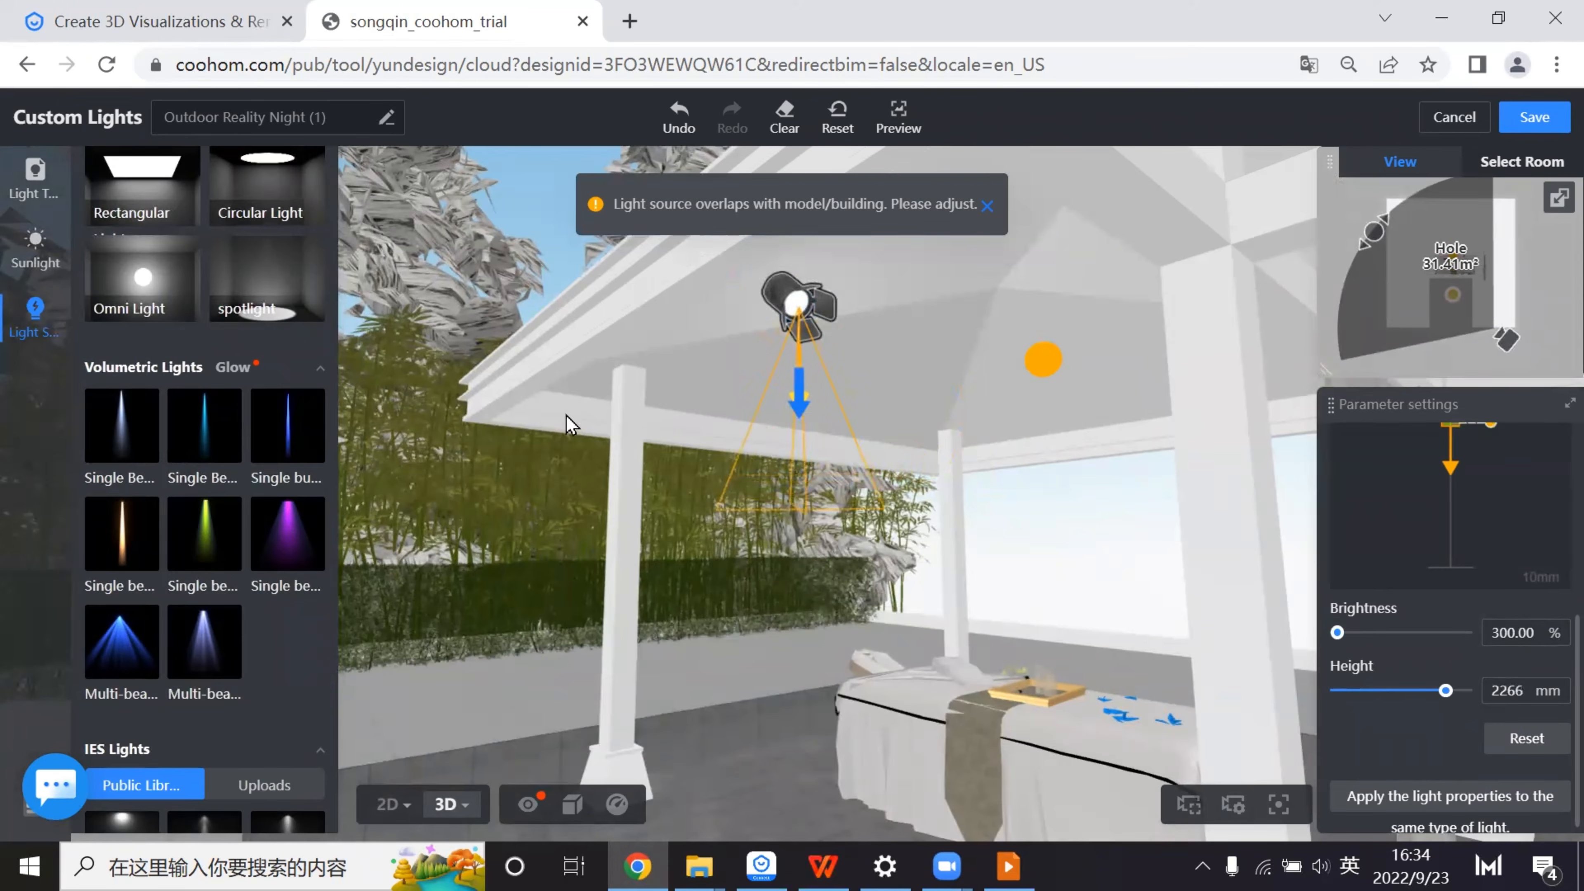
# - Copy the spotlight in plan view to the other three sides of the pavilion around the omni light
pyautogui.click(378, 805)
pyautogui.click(800, 573)
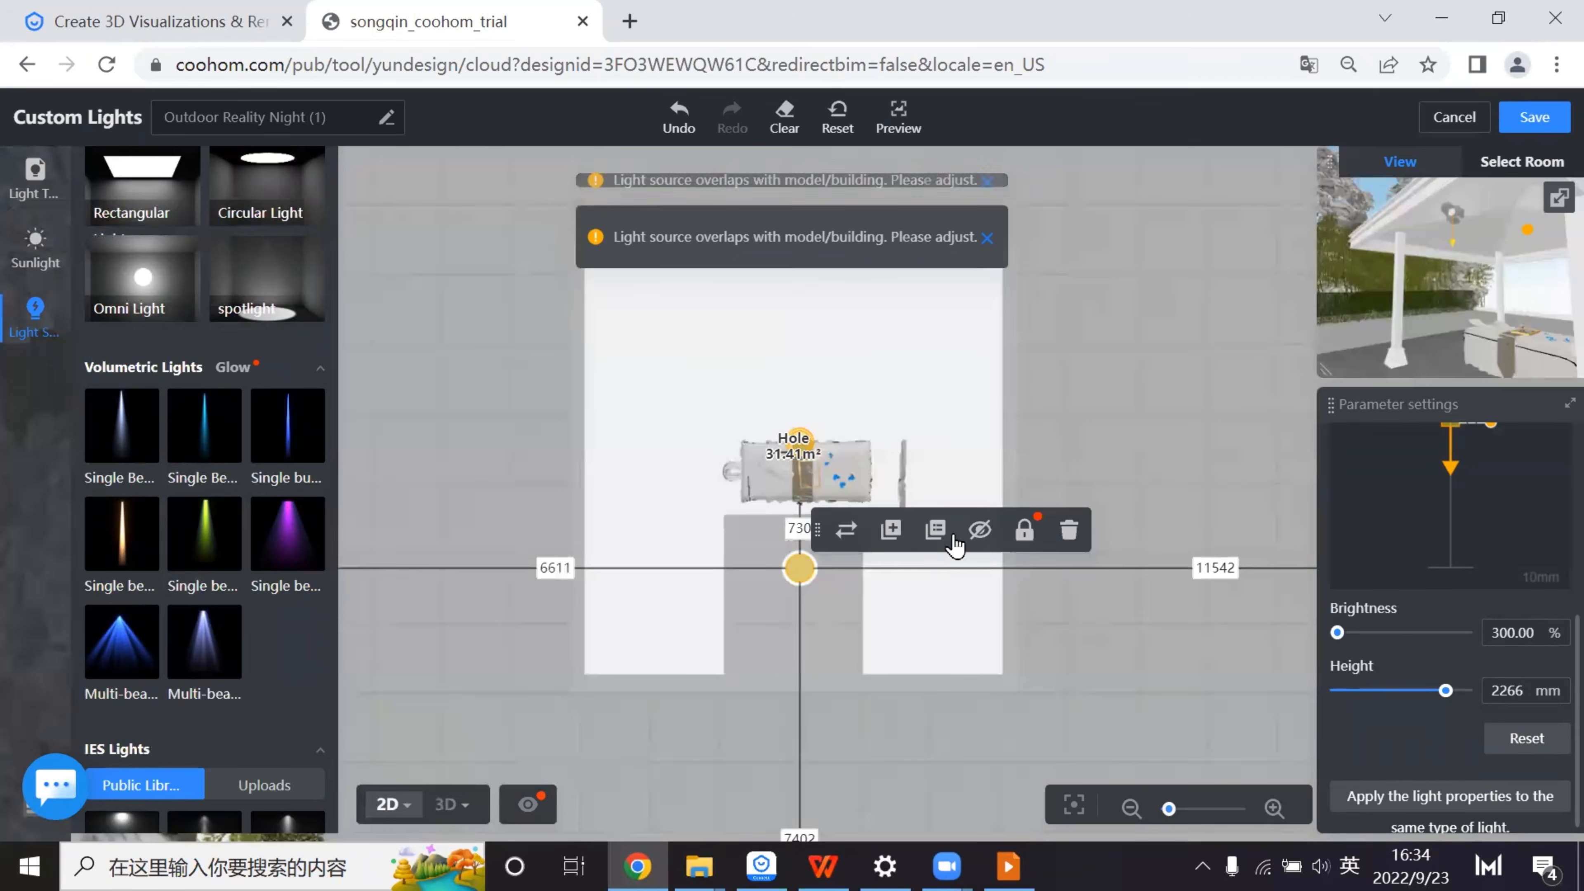
pyautogui.click(893, 535)
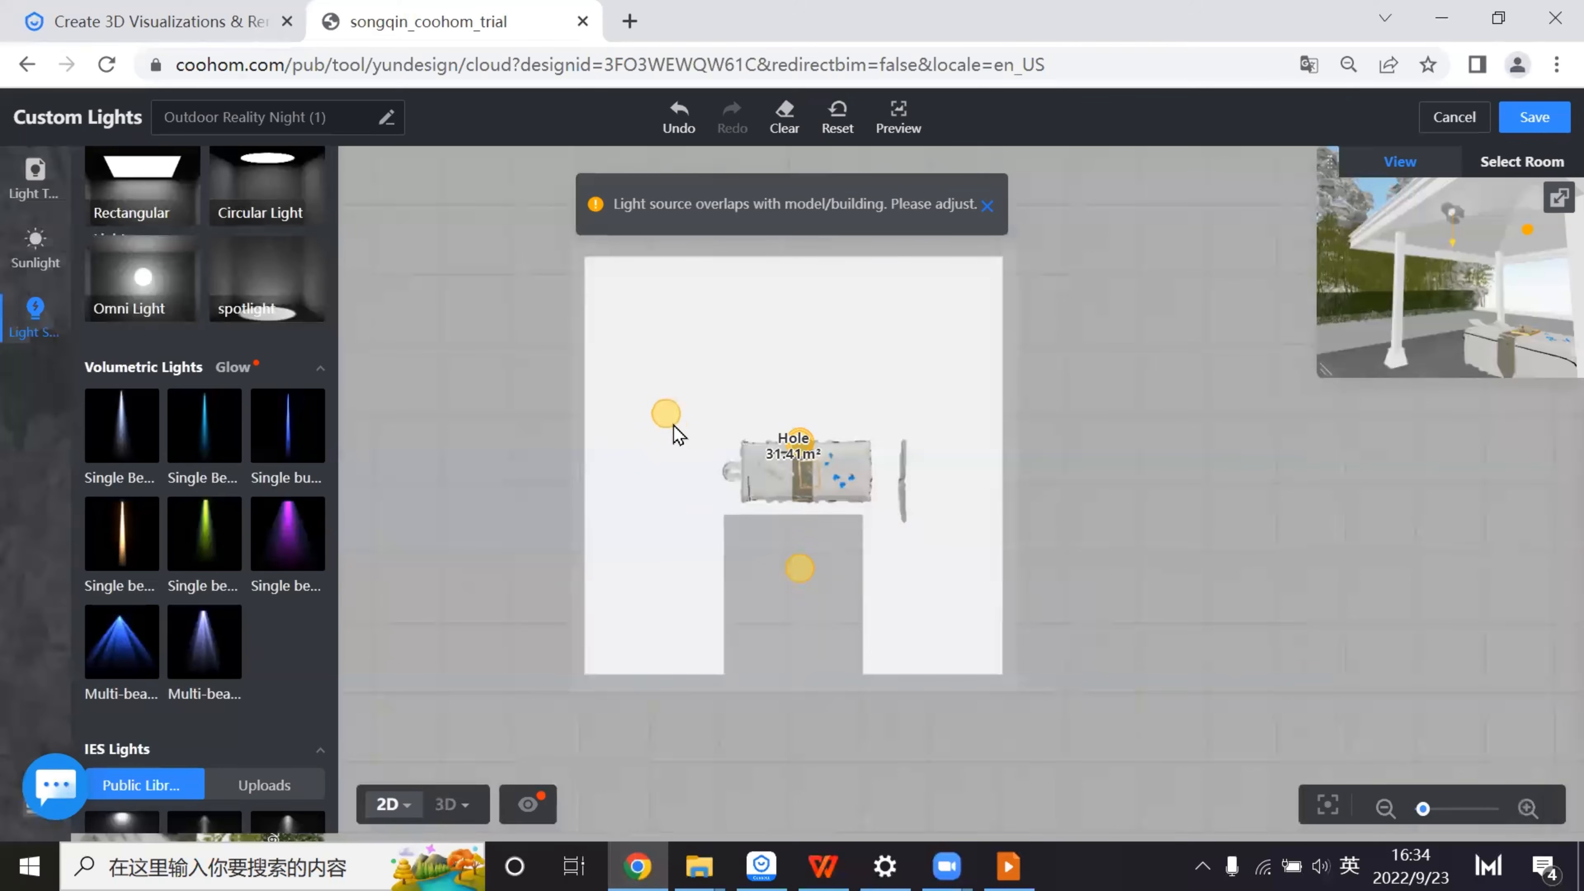
pyautogui.click(679, 435)
pyautogui.click(806, 382)
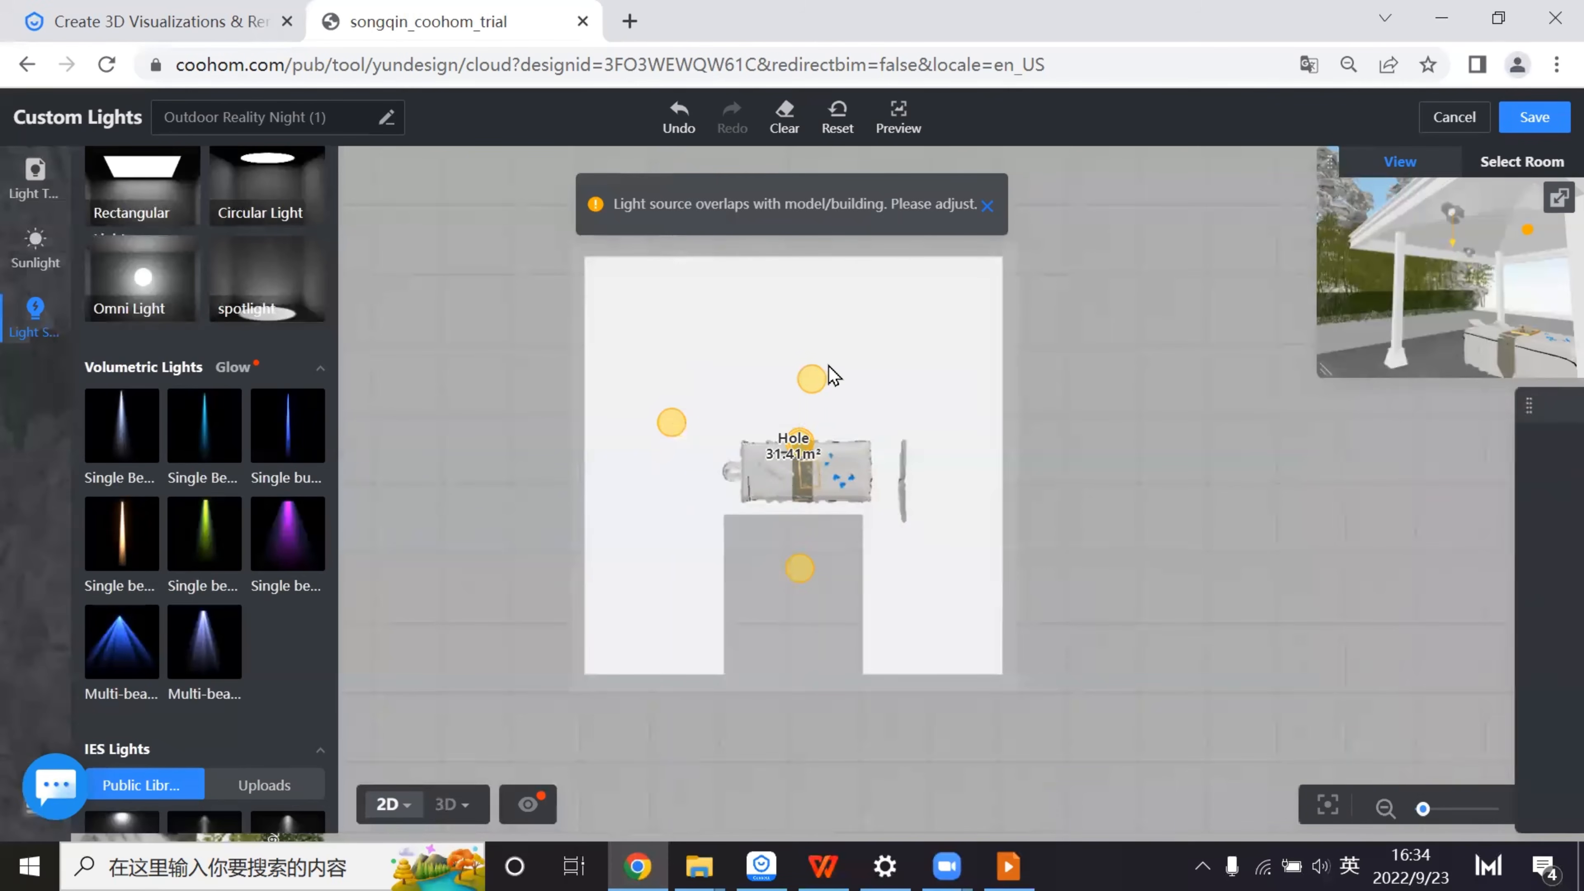
pyautogui.click(801, 324)
pyautogui.hotkey('ctrl', 'v')
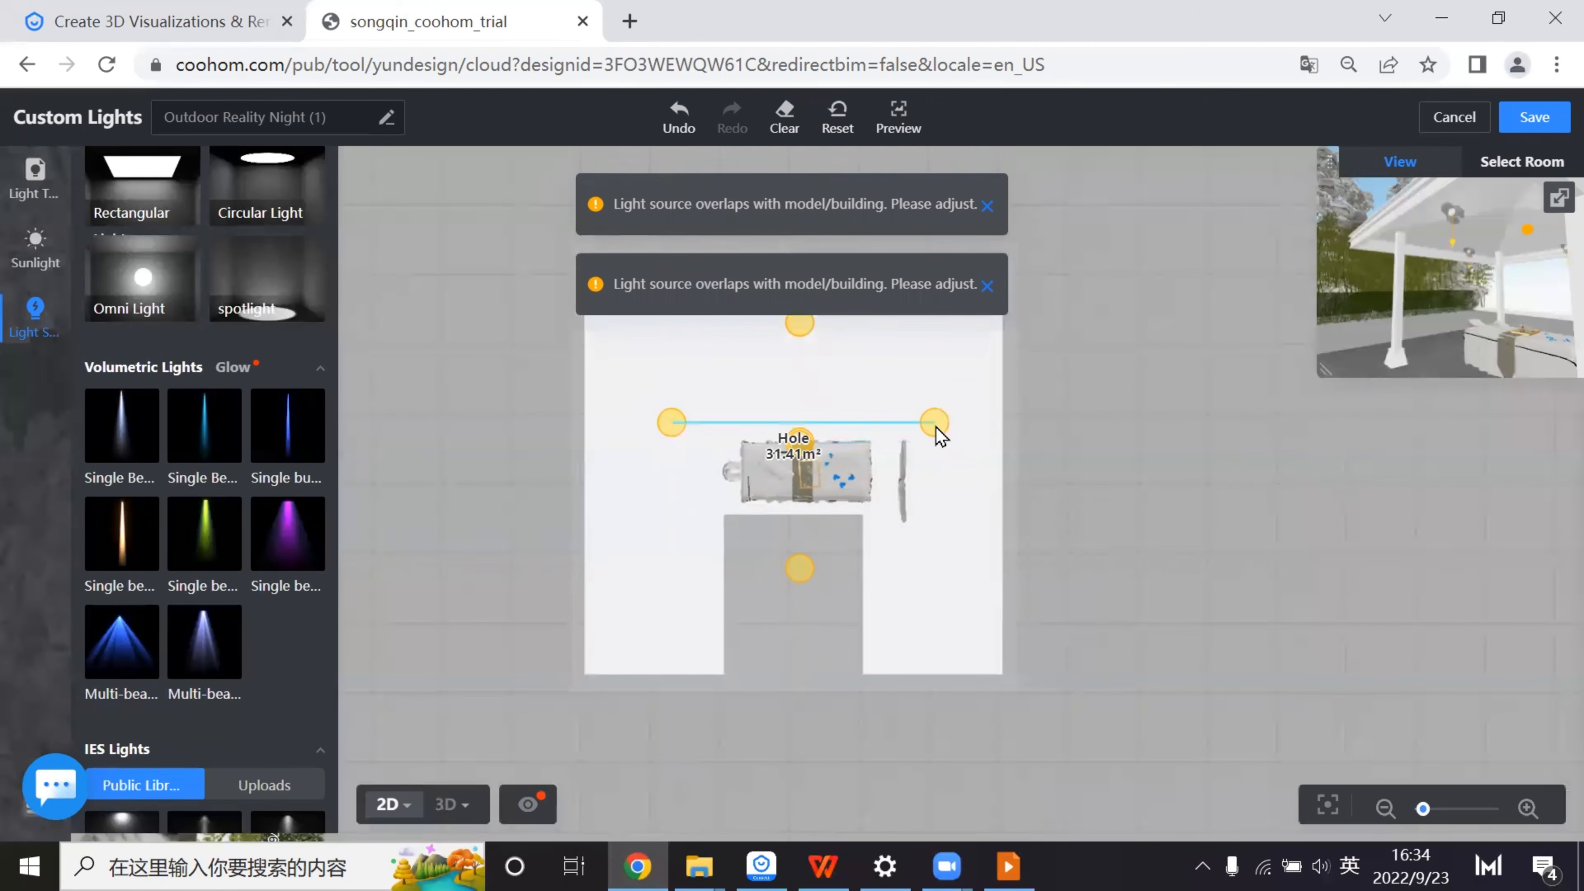
pyautogui.click(937, 427)
# - Check the pavilion's spotlights and omni light in 3D, save the custom lighting scheme and return to the render setup
pyautogui.click(429, 806)
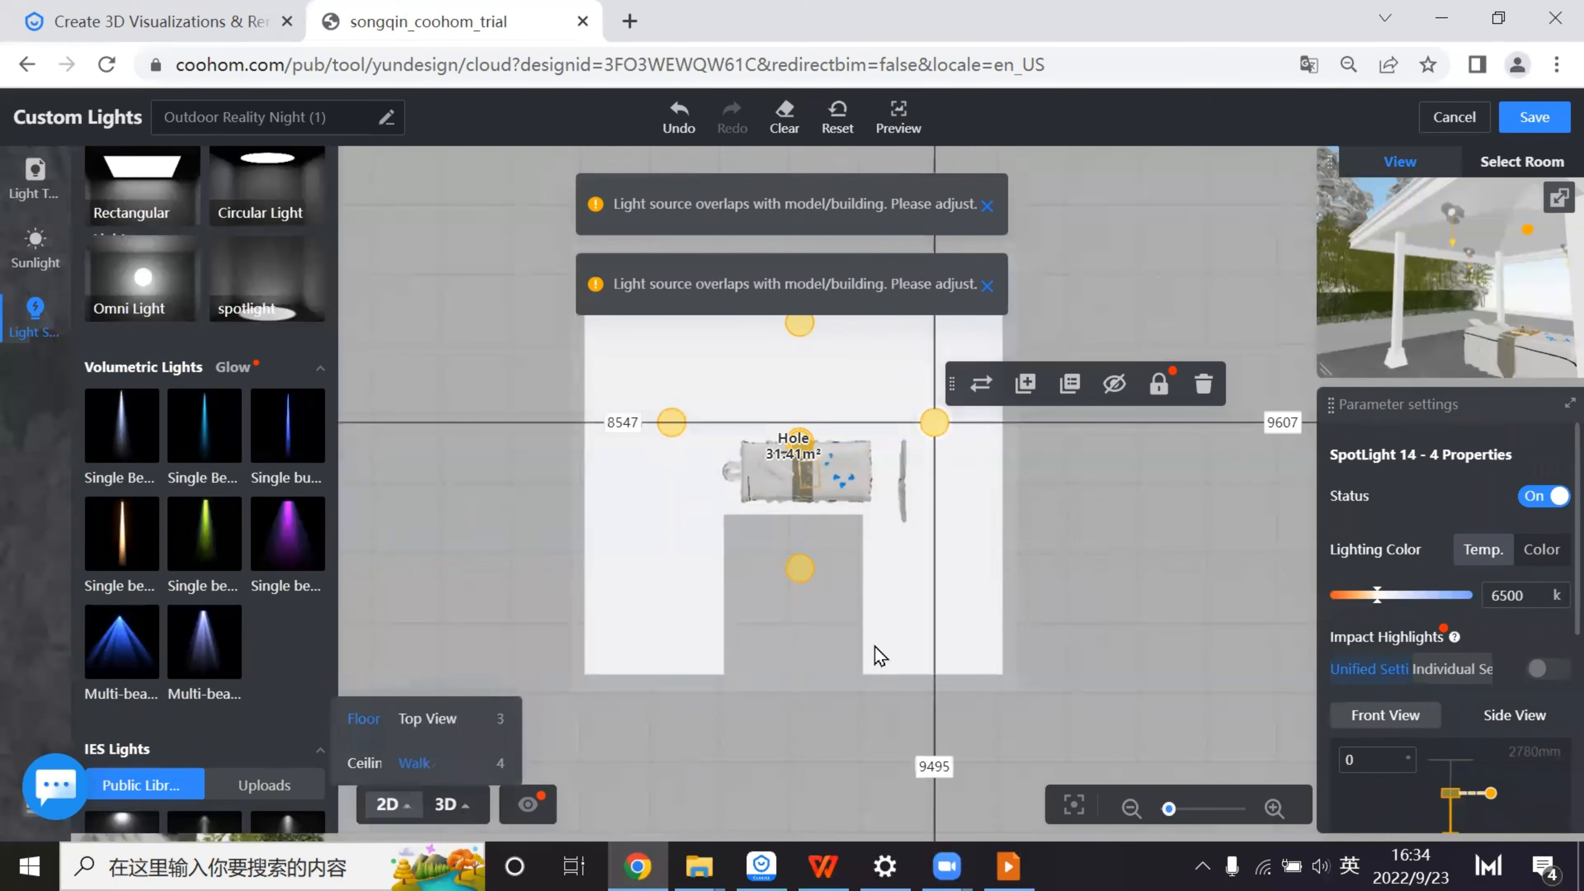
pyautogui.moveTo(958, 579)
pyautogui.mouseDown()
pyautogui.moveTo(610, 566)
pyautogui.moveTo(735, 583)
pyautogui.moveTo(930, 481)
pyautogui.moveTo(1043, 453)
pyautogui.moveTo(892, 472)
pyautogui.moveTo(824, 507)
pyautogui.moveTo(503, 500)
pyautogui.moveTo(866, 403)
pyautogui.moveTo(725, 594)
pyautogui.moveTo(1102, 565)
pyautogui.moveTo(1050, 531)
pyautogui.moveTo(1017, 567)
pyautogui.moveTo(991, 648)
pyautogui.mouseUp()
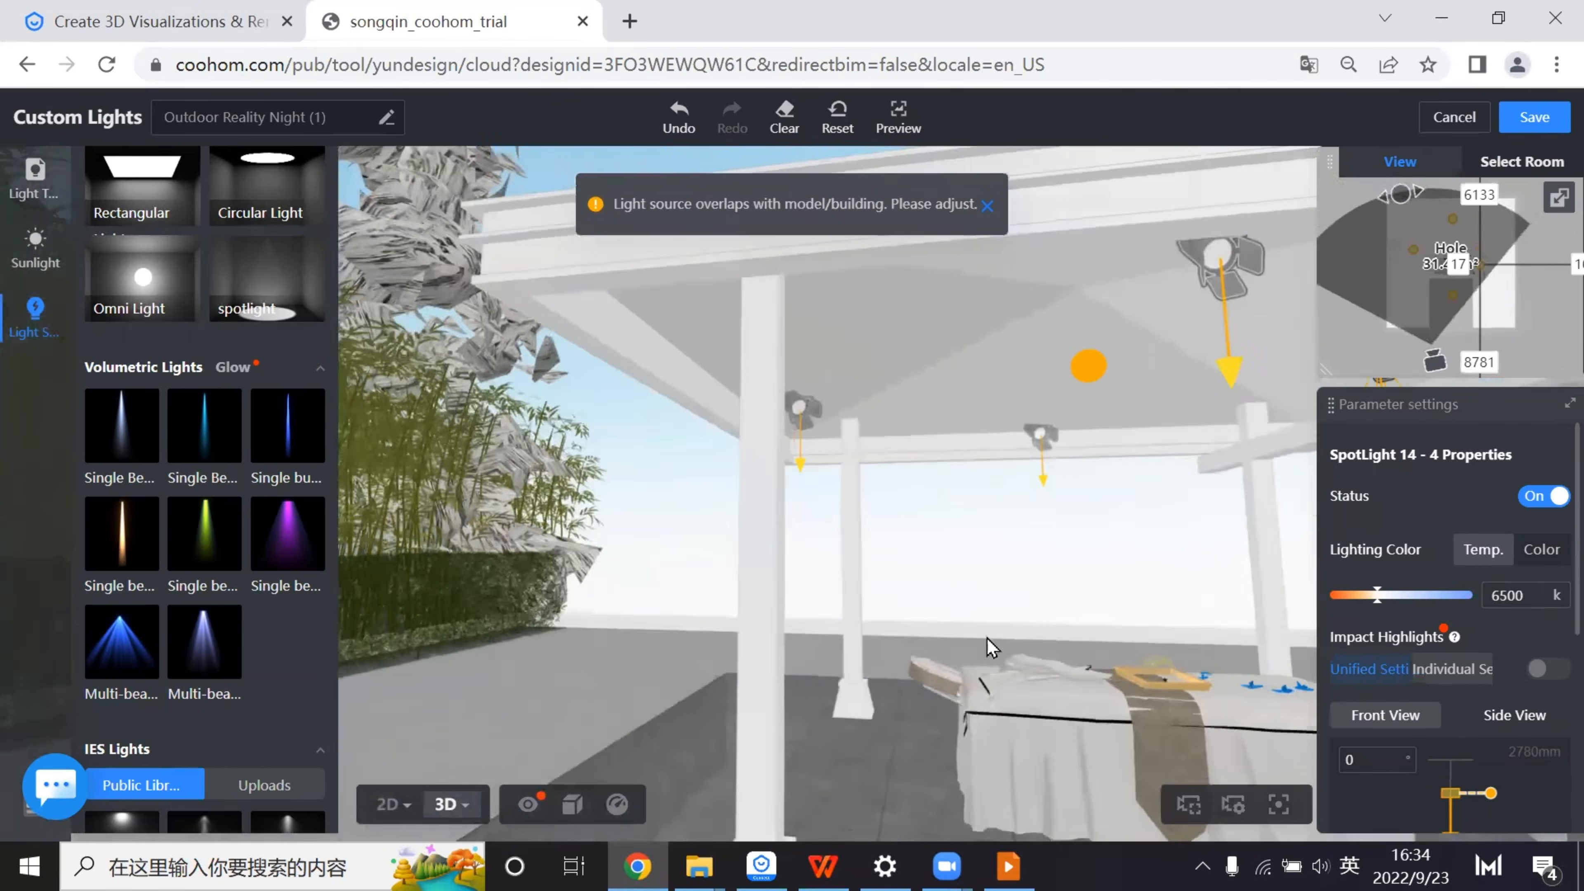
pyautogui.press('s')
pyautogui.press('d')
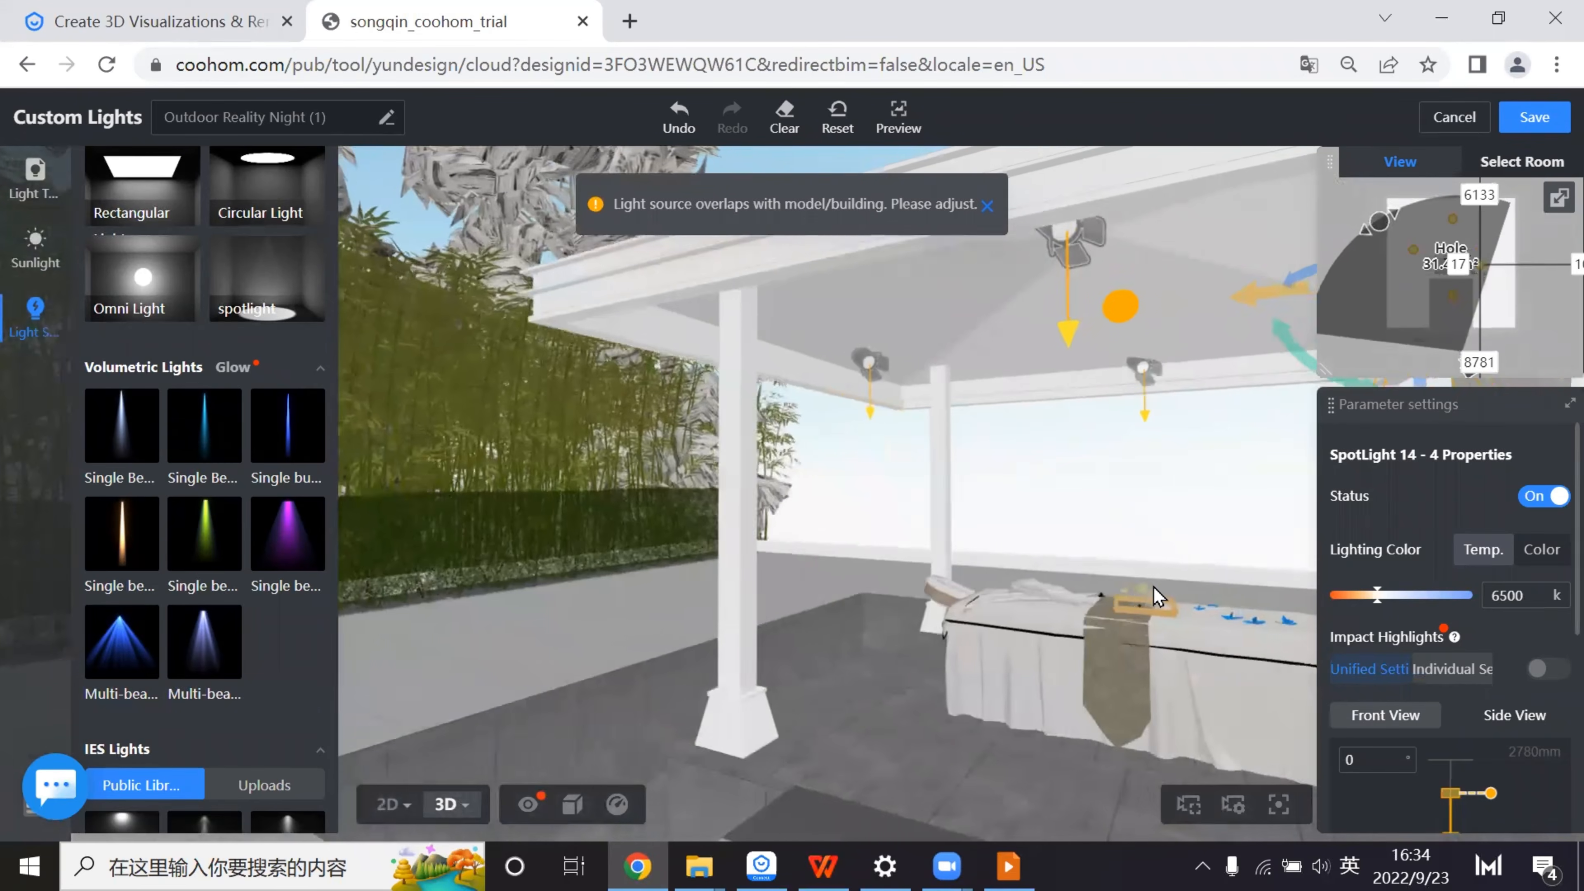
pyautogui.press('s')
pyautogui.press('d')
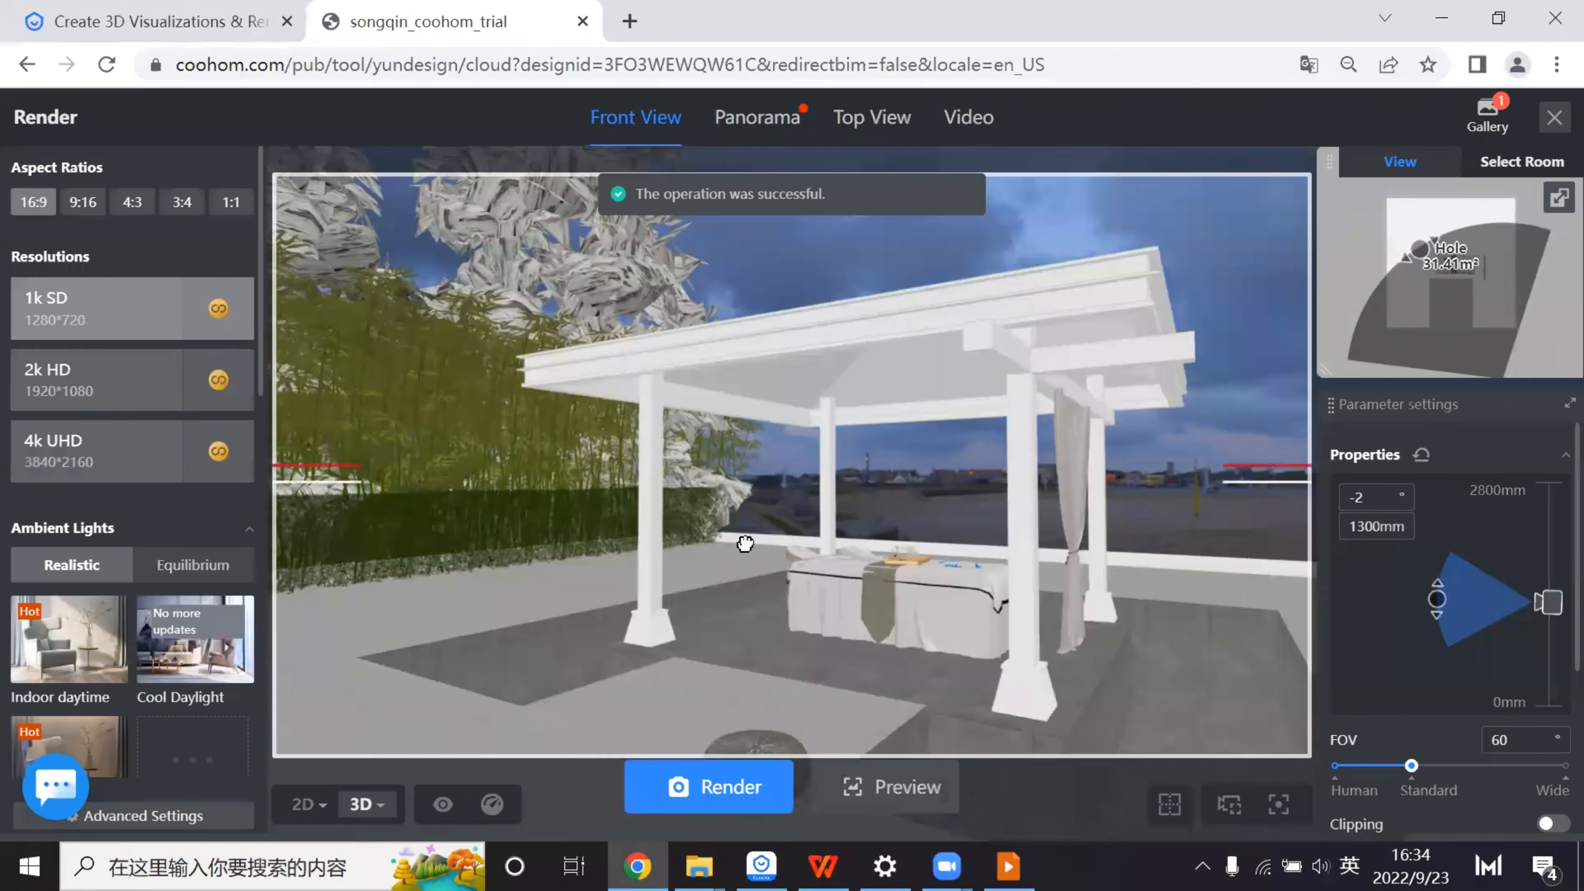
# - Frame the whole pavilion from its front corner with the camera at 1120 mm height and 0° pitch, and render the view
pyautogui.moveTo(754, 545); pyautogui.dragTo(629, 339)
pyautogui.press('s')
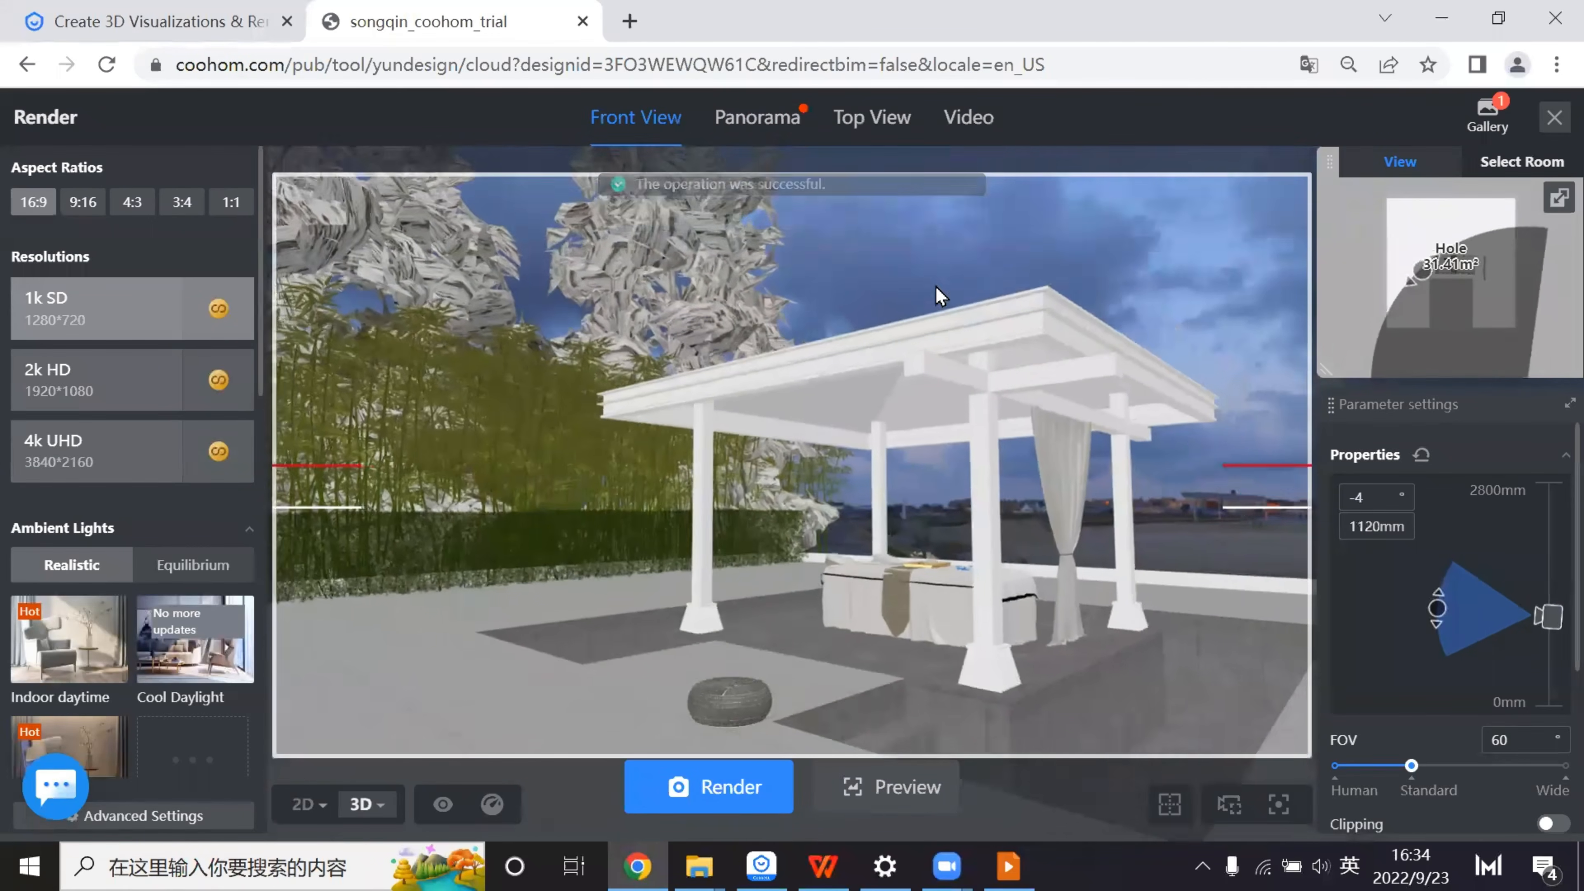
pyautogui.press('d')
pyautogui.press('w')
pyautogui.press('a')
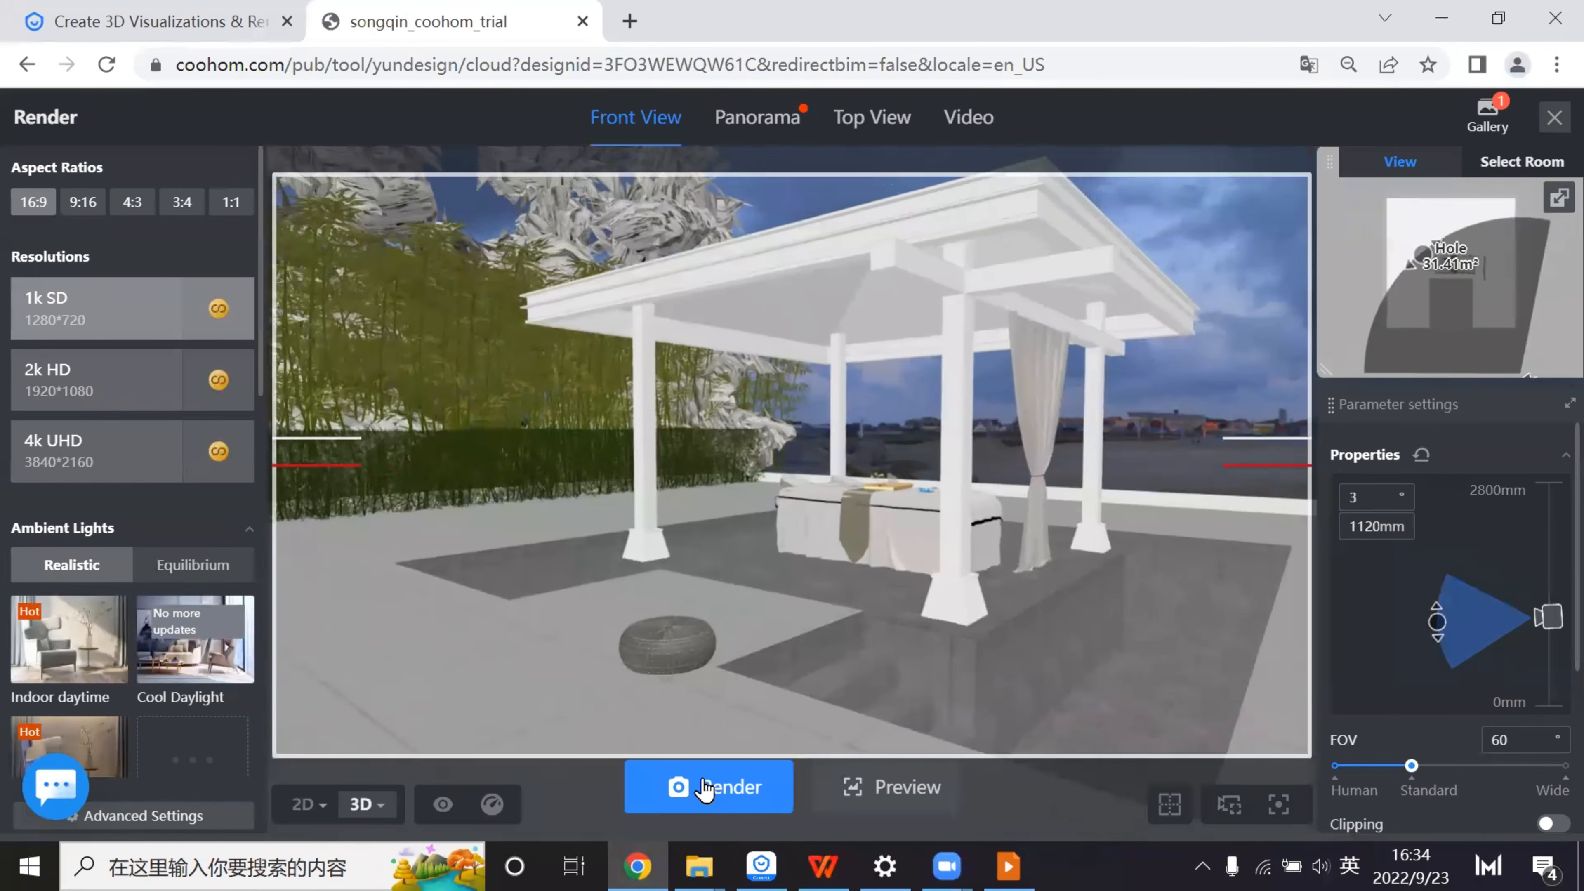
pyautogui.press('d')
pyautogui.press('s')
pyautogui.press('w')
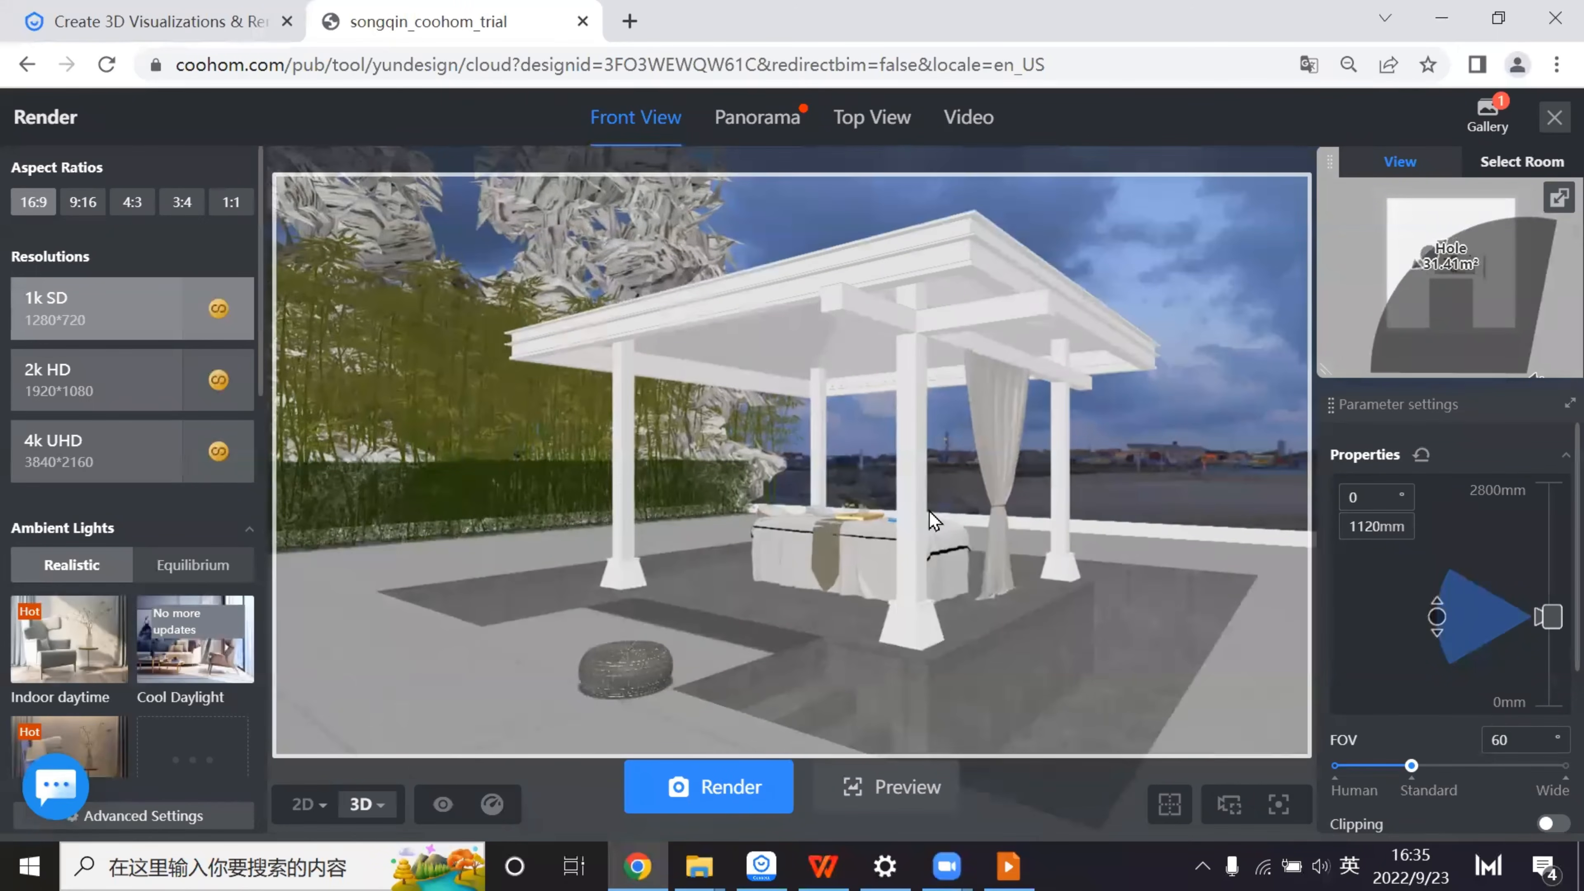
pyautogui.click(927, 510)
pyautogui.click(728, 781)
# - Check the brightness and tone settings of the Night Scene 1 environment and render the view again
pyautogui.scroll(-4, 128, 732)
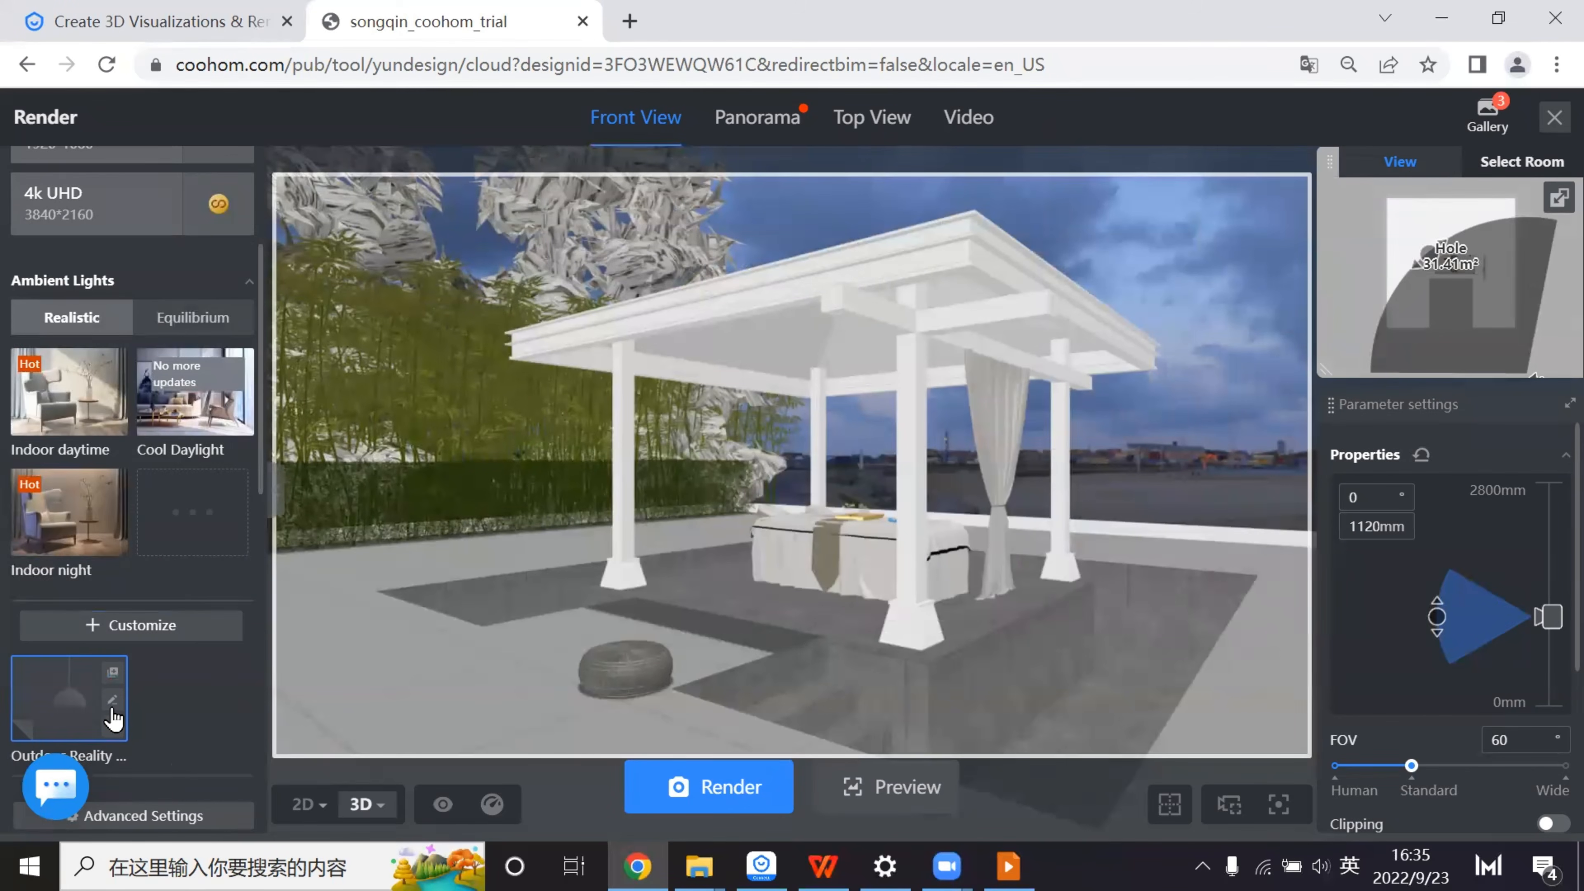
pyautogui.scroll(-6, 134, 714)
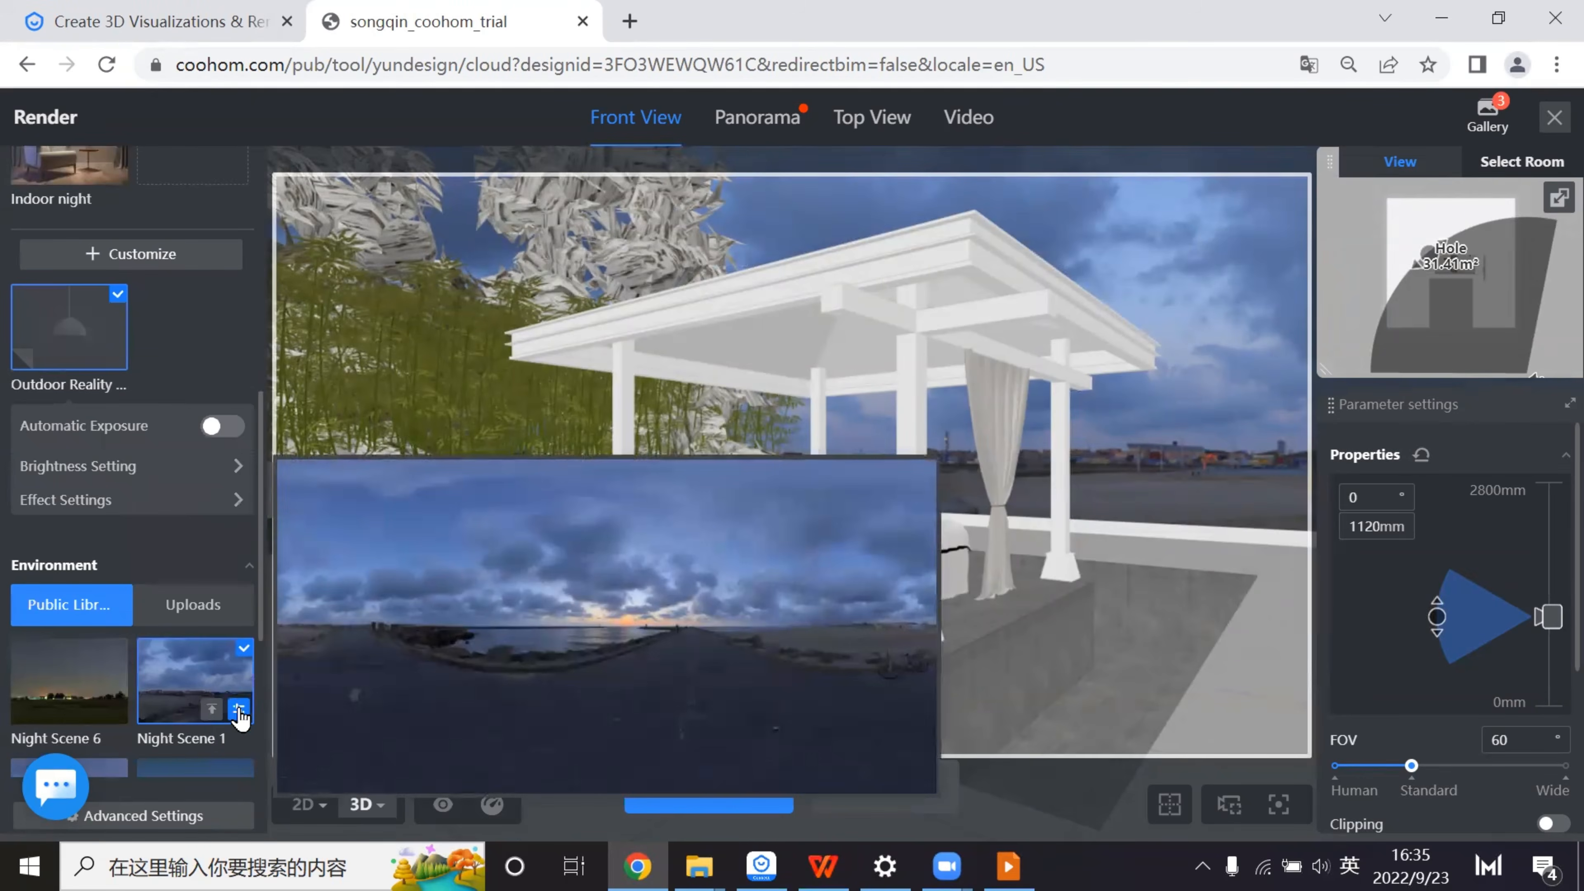
pyautogui.click(239, 710)
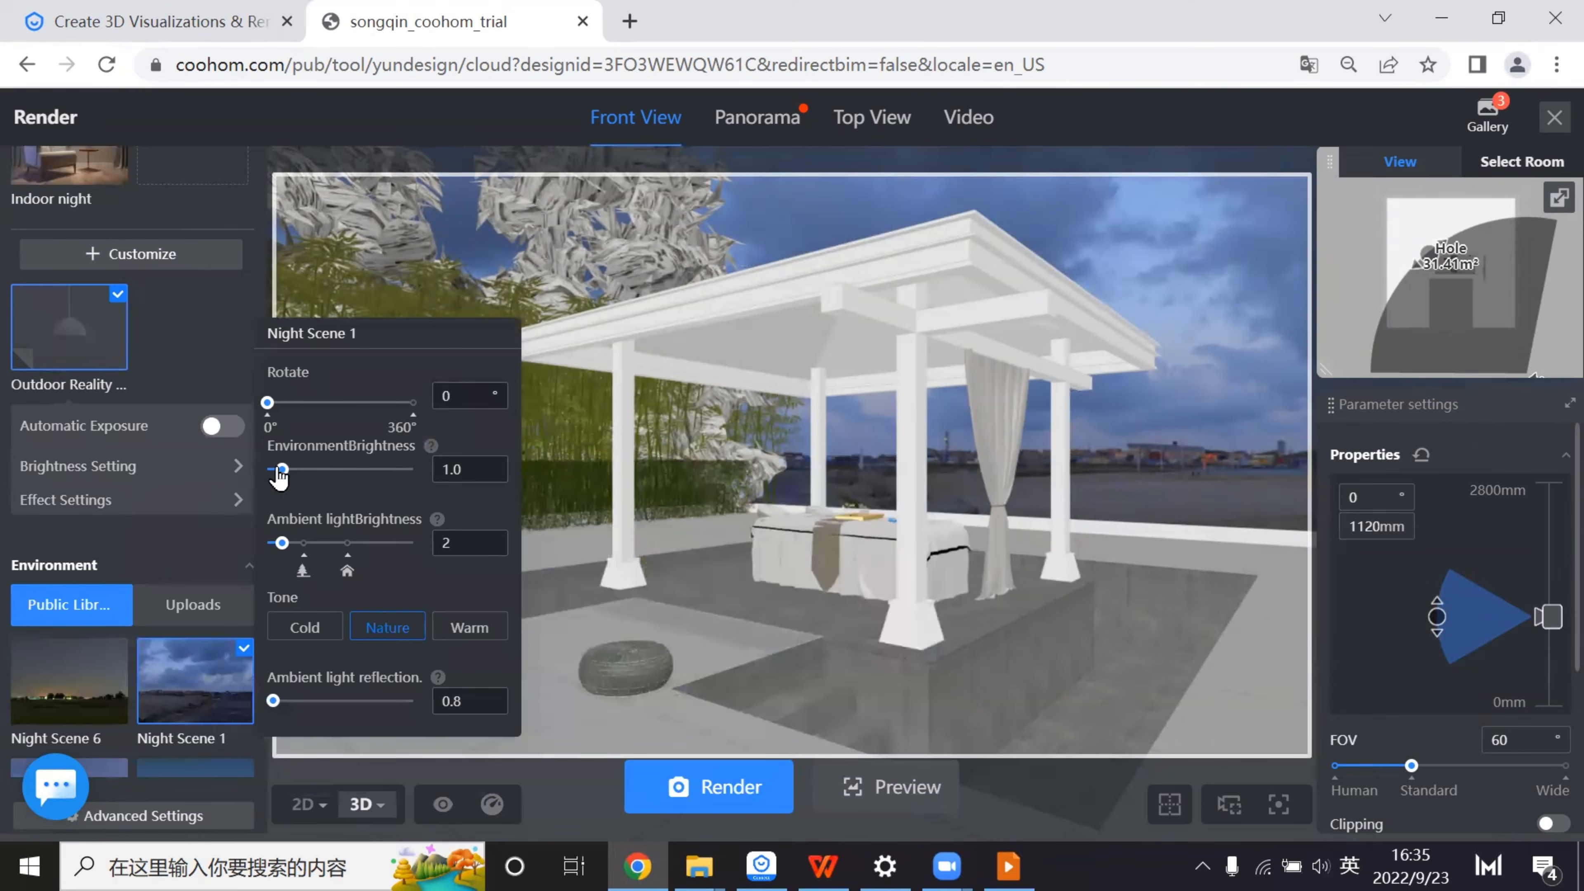
pyautogui.click(682, 788)
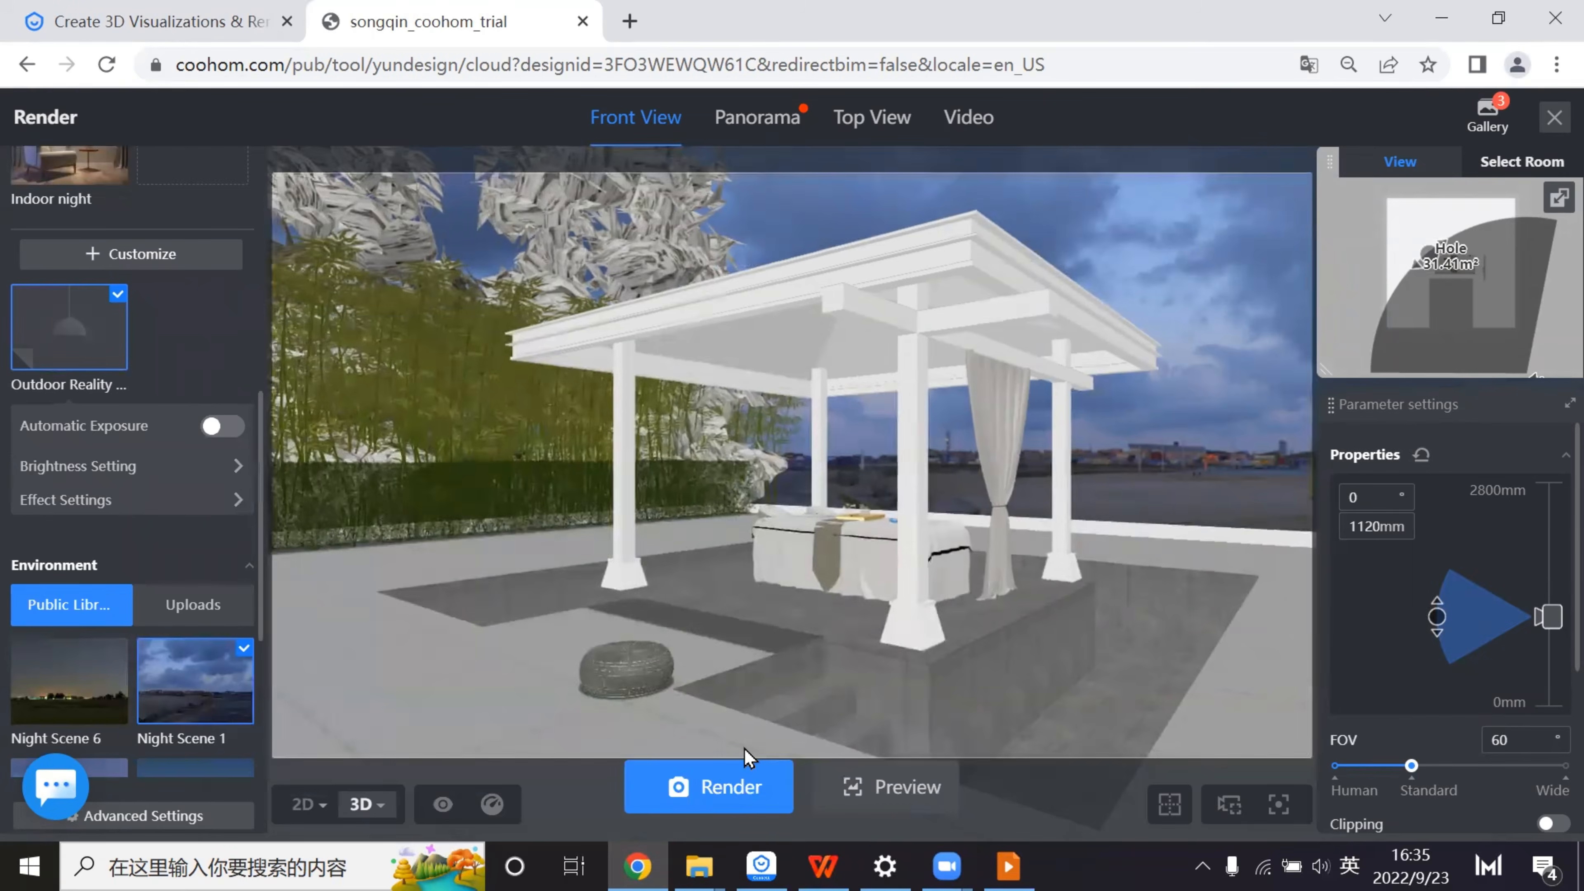
# - Try Night Scene 4 and Night Scene 7 as the environment, restore Night Scene 1 and browse the additional outdoor scenes
pyautogui.scroll(-2, 143, 655)
pyautogui.moveTo(150, 604)
pyautogui.scroll(-3, 150, 604)
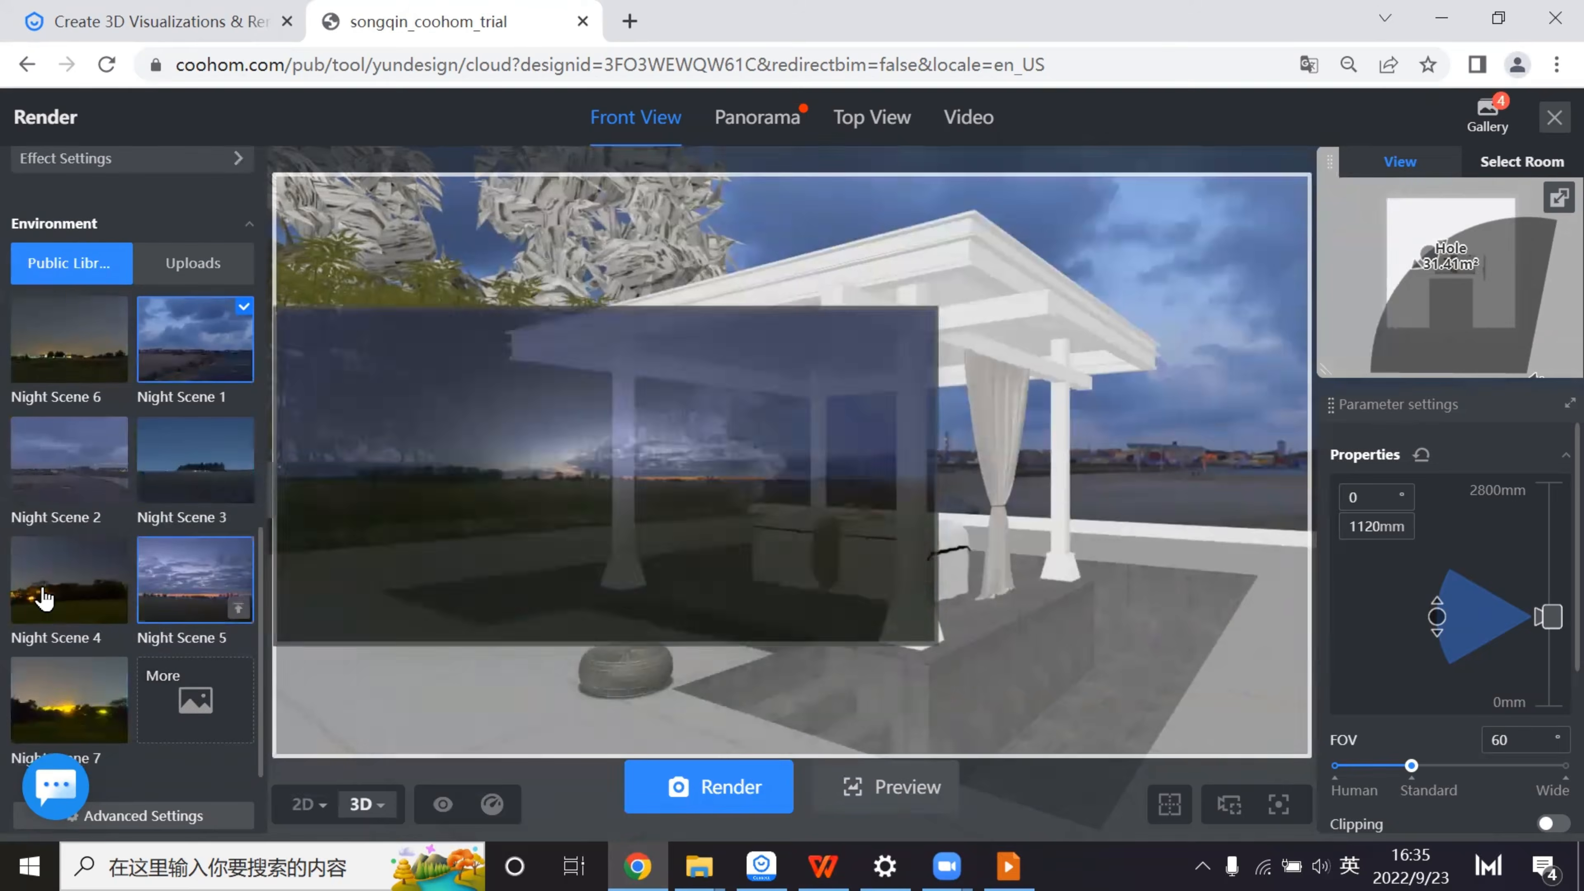
pyautogui.click(42, 600)
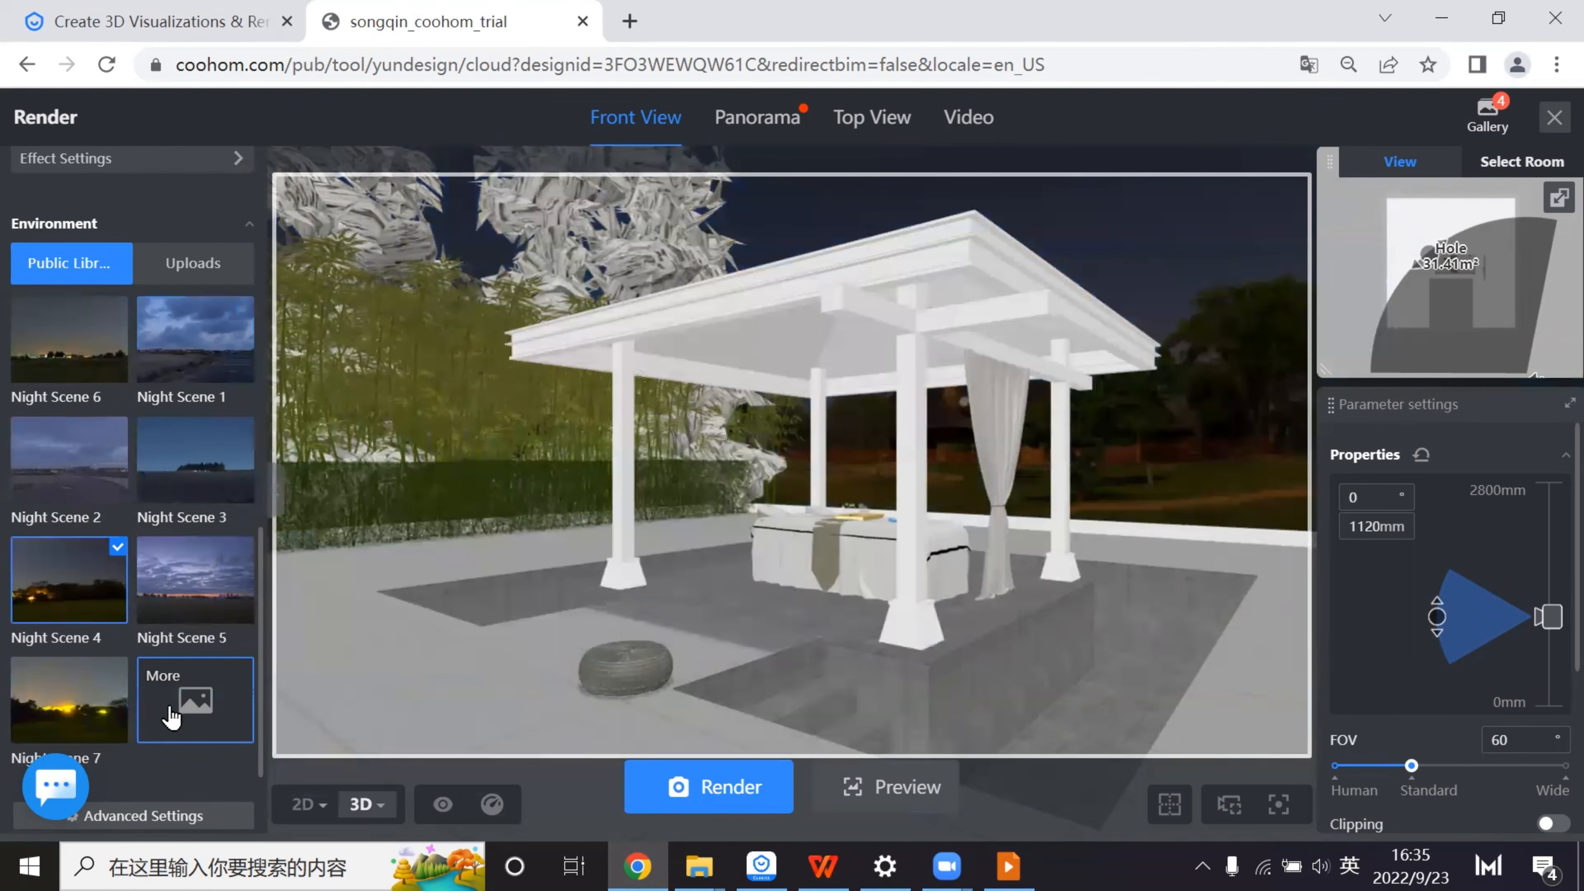
pyautogui.click(68, 700)
pyautogui.moveTo(131, 552)
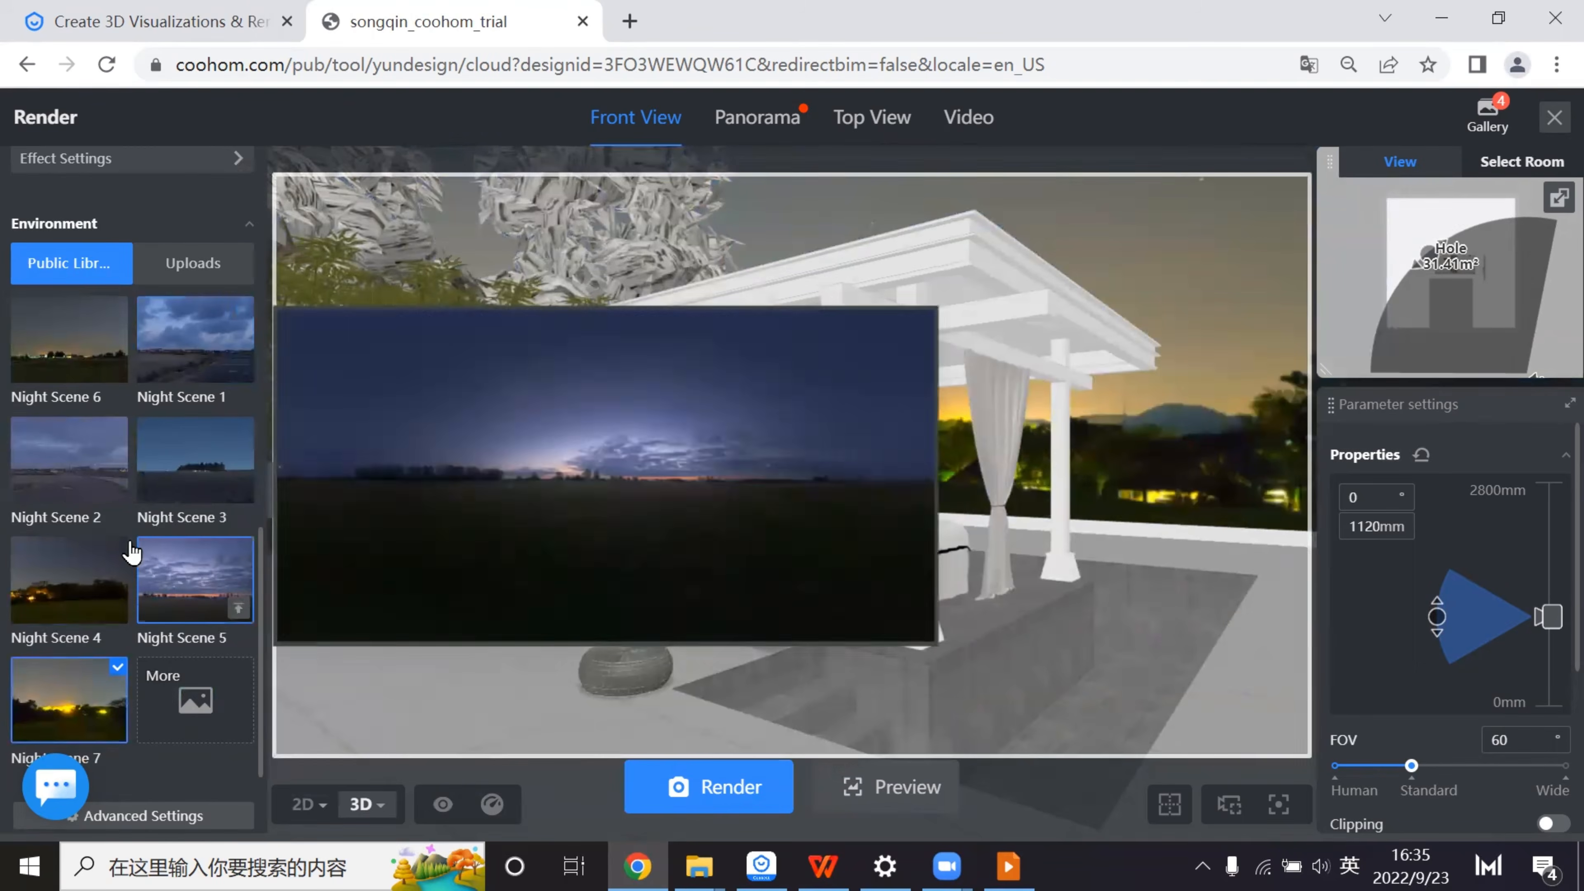
pyautogui.click(205, 354)
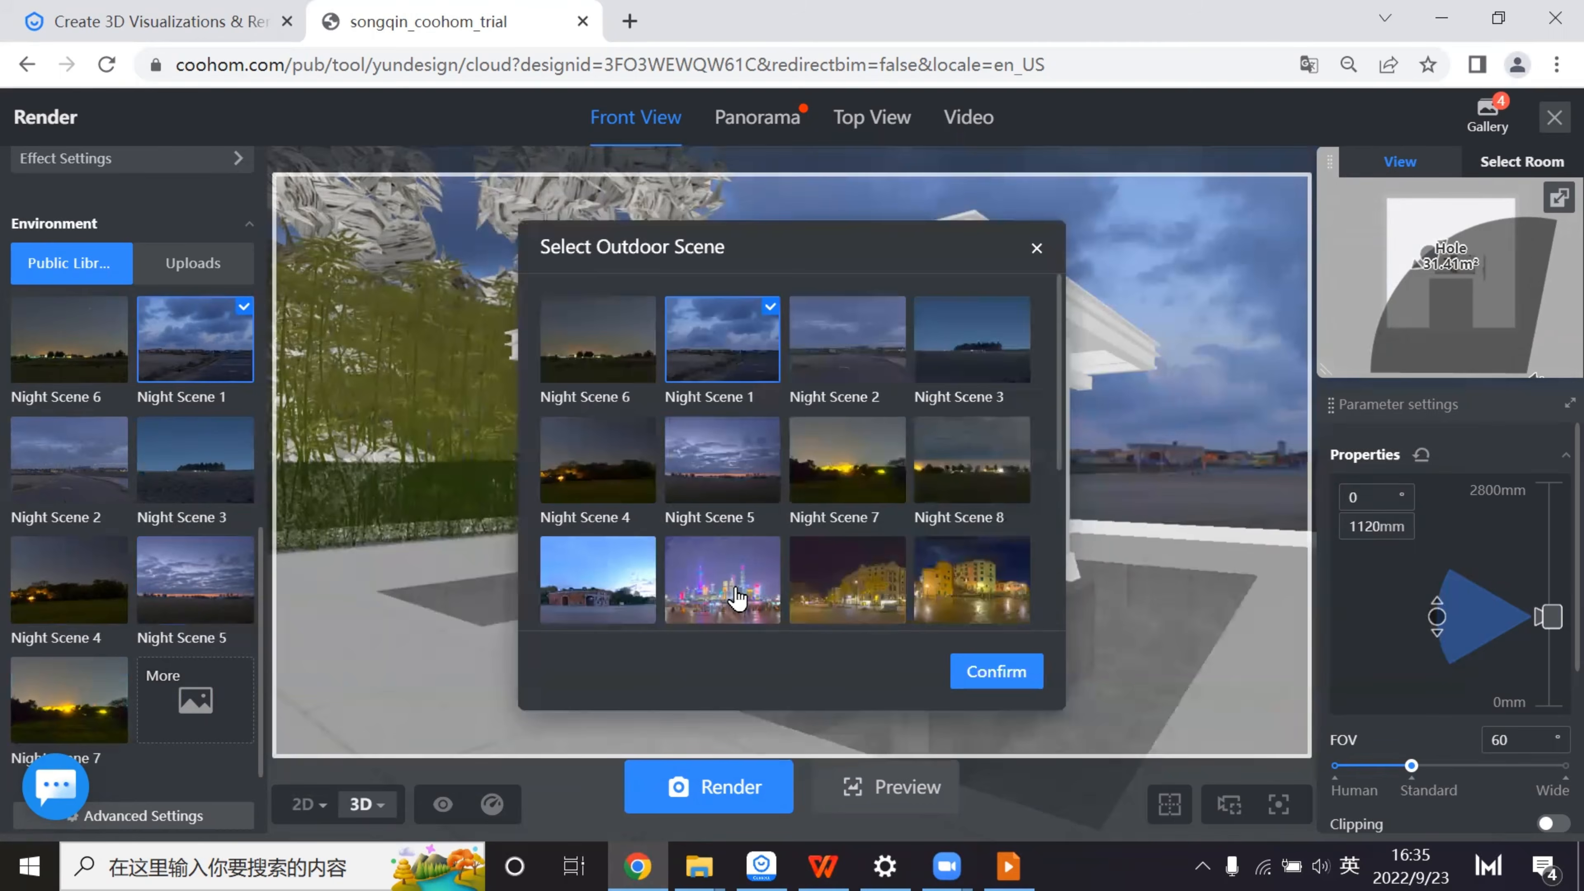
pyautogui.scroll(-2, 735, 596)
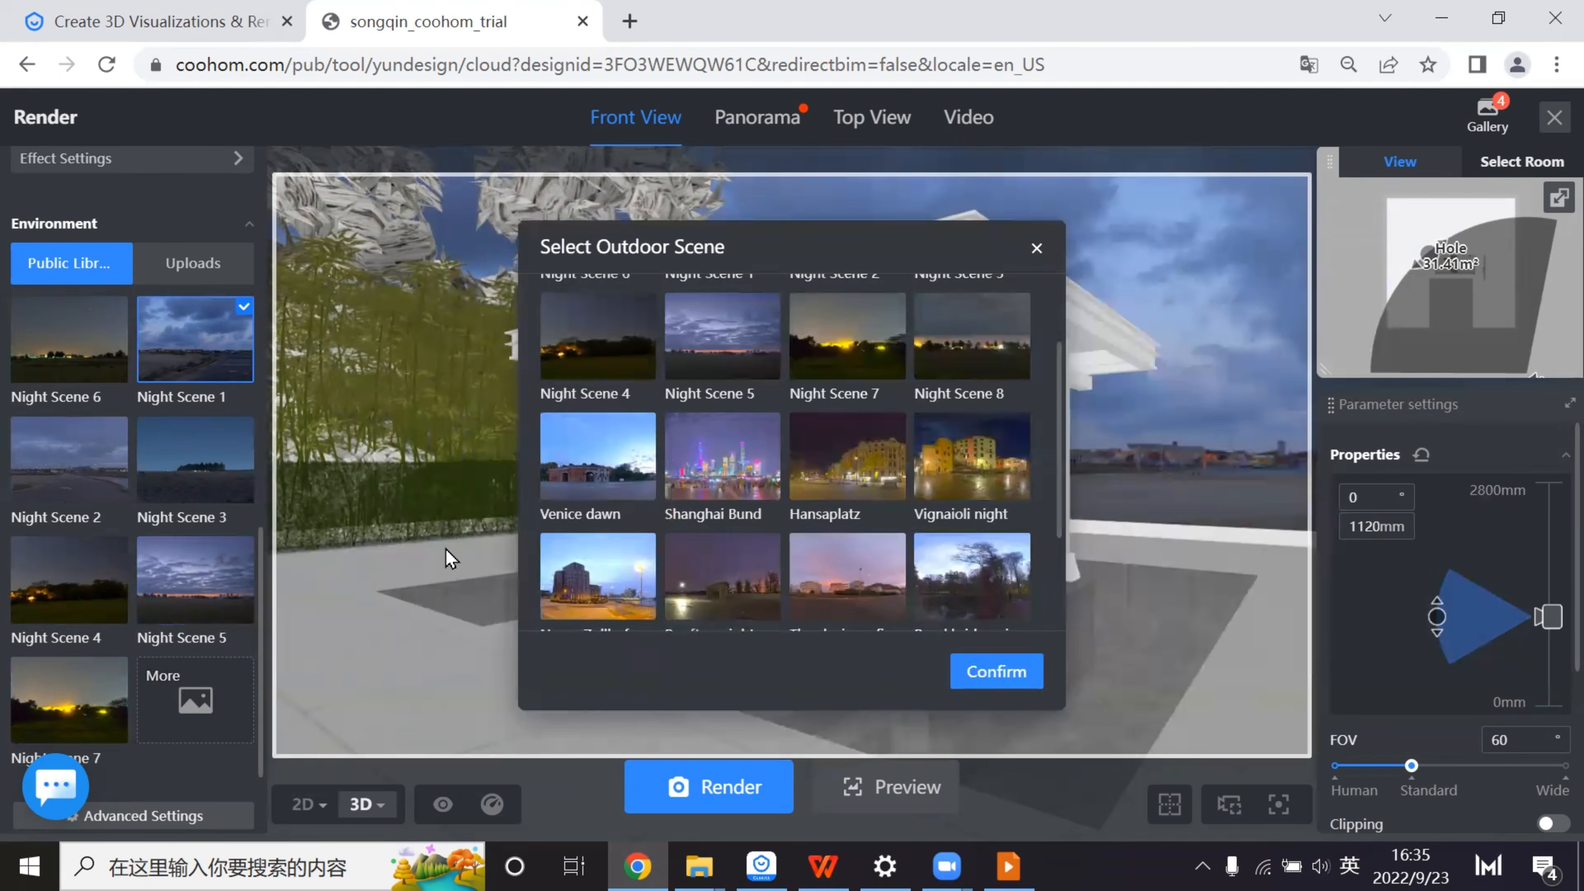
pyautogui.click(1036, 248)
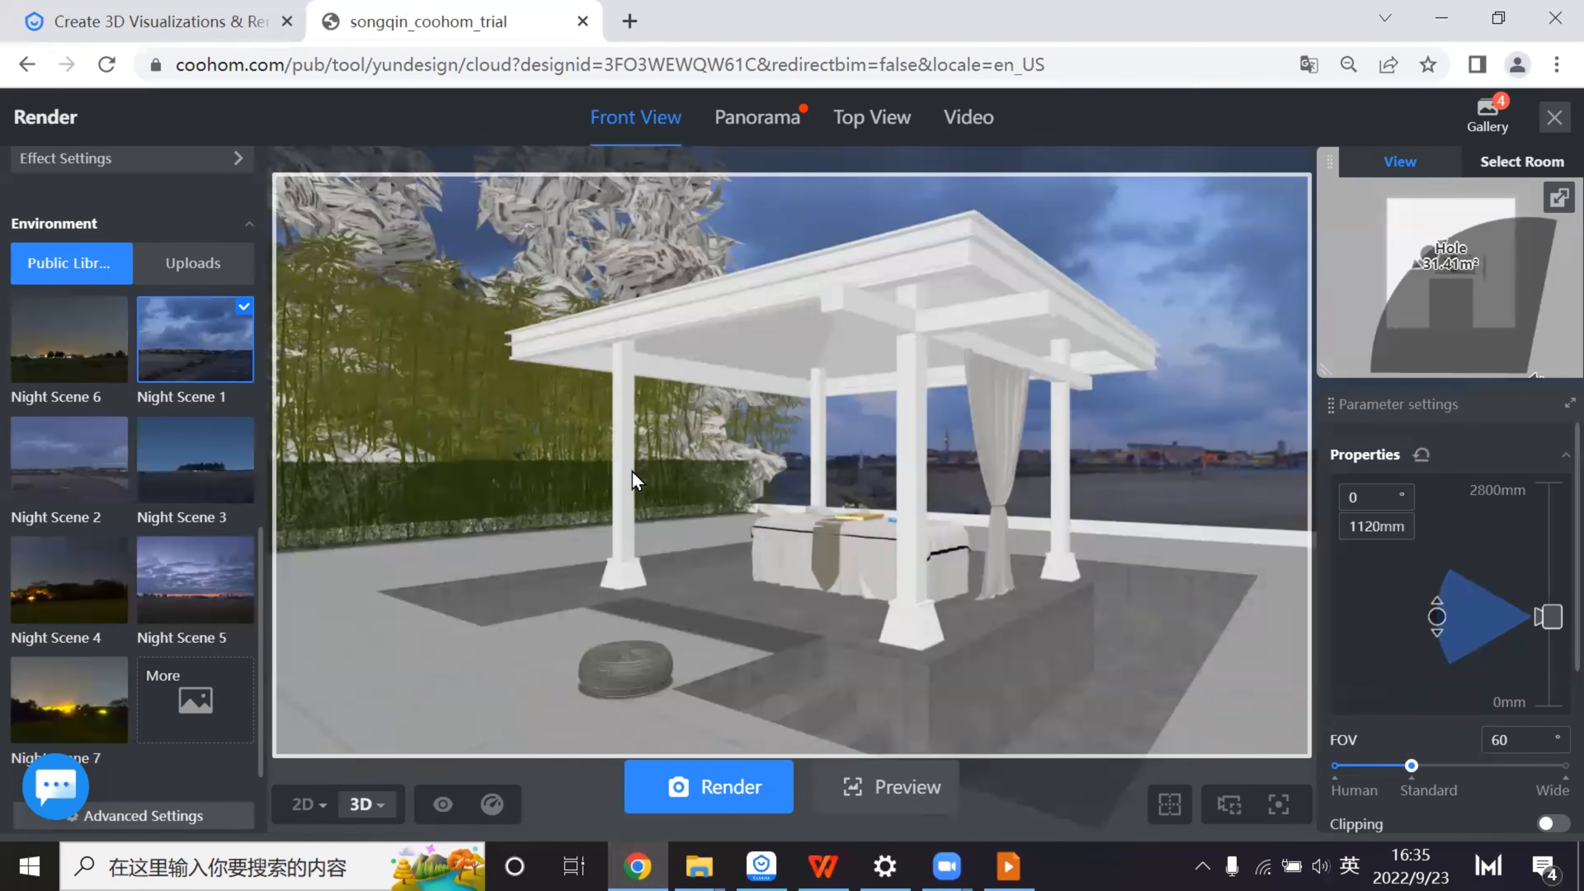
# - Move the camera closer to the pavilion so the bamboo hedge fills the background, and render this view
pyautogui.moveTo(632, 470); pyautogui.dragTo(932, 535)
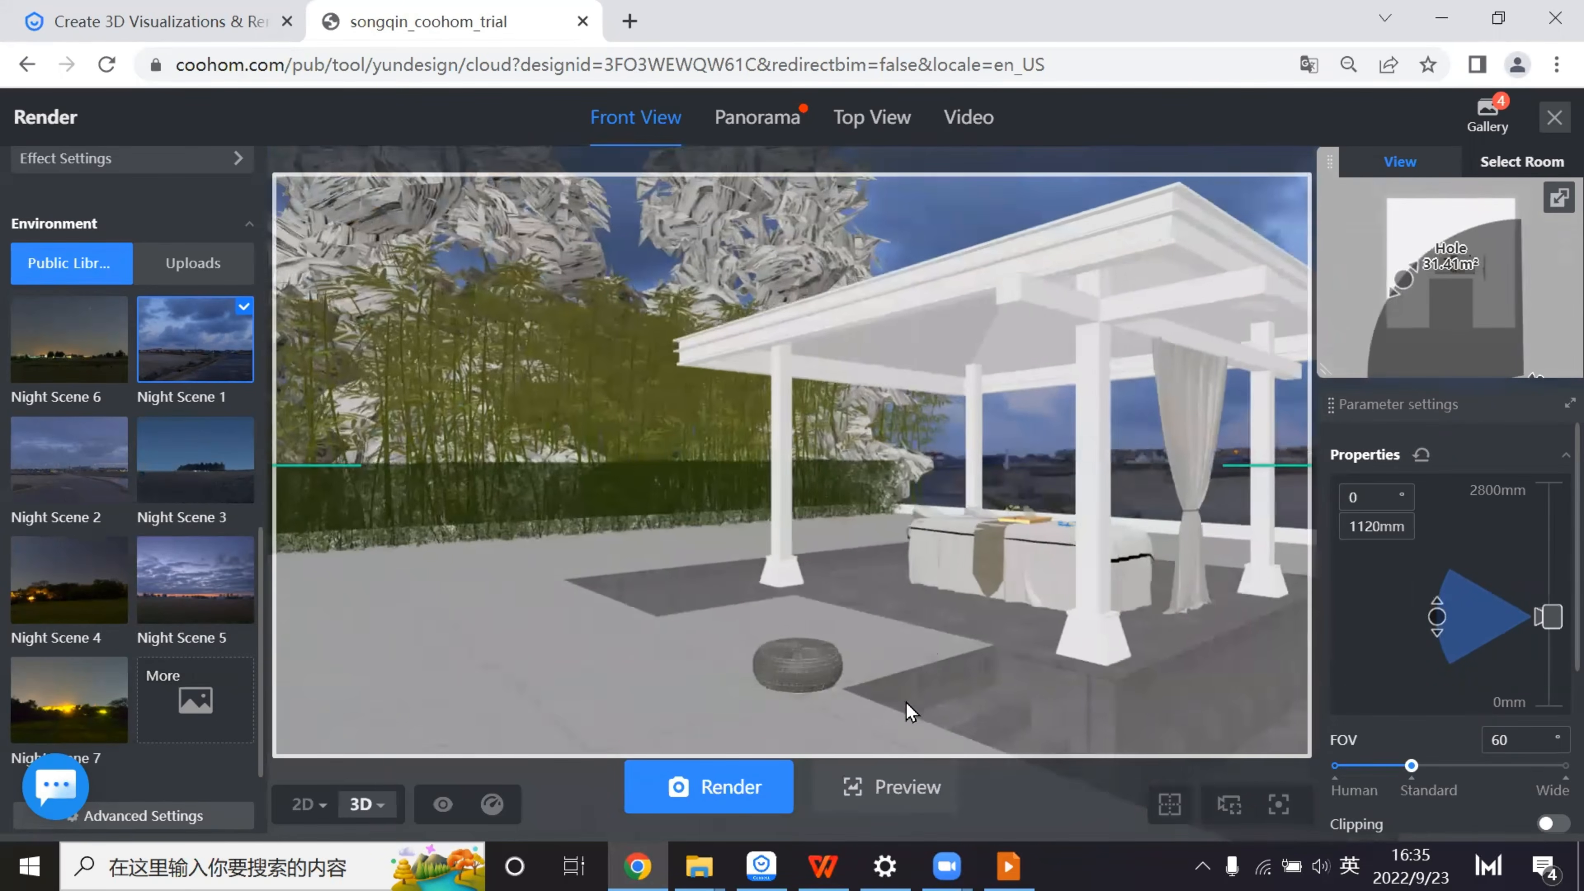
pyautogui.press('d')
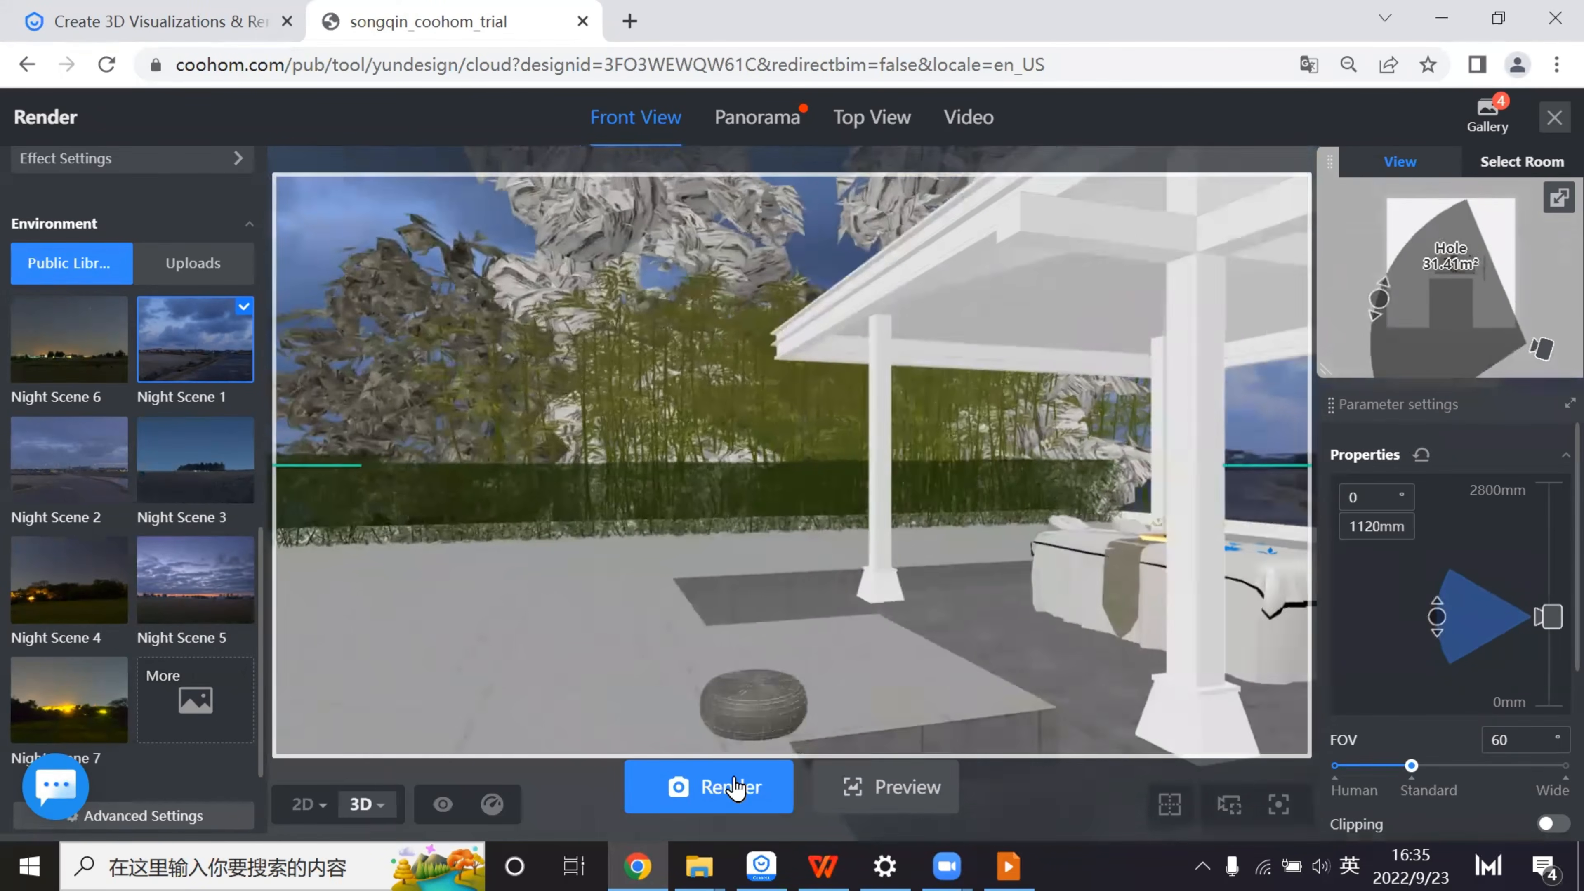
pyautogui.moveTo(1480, 112)
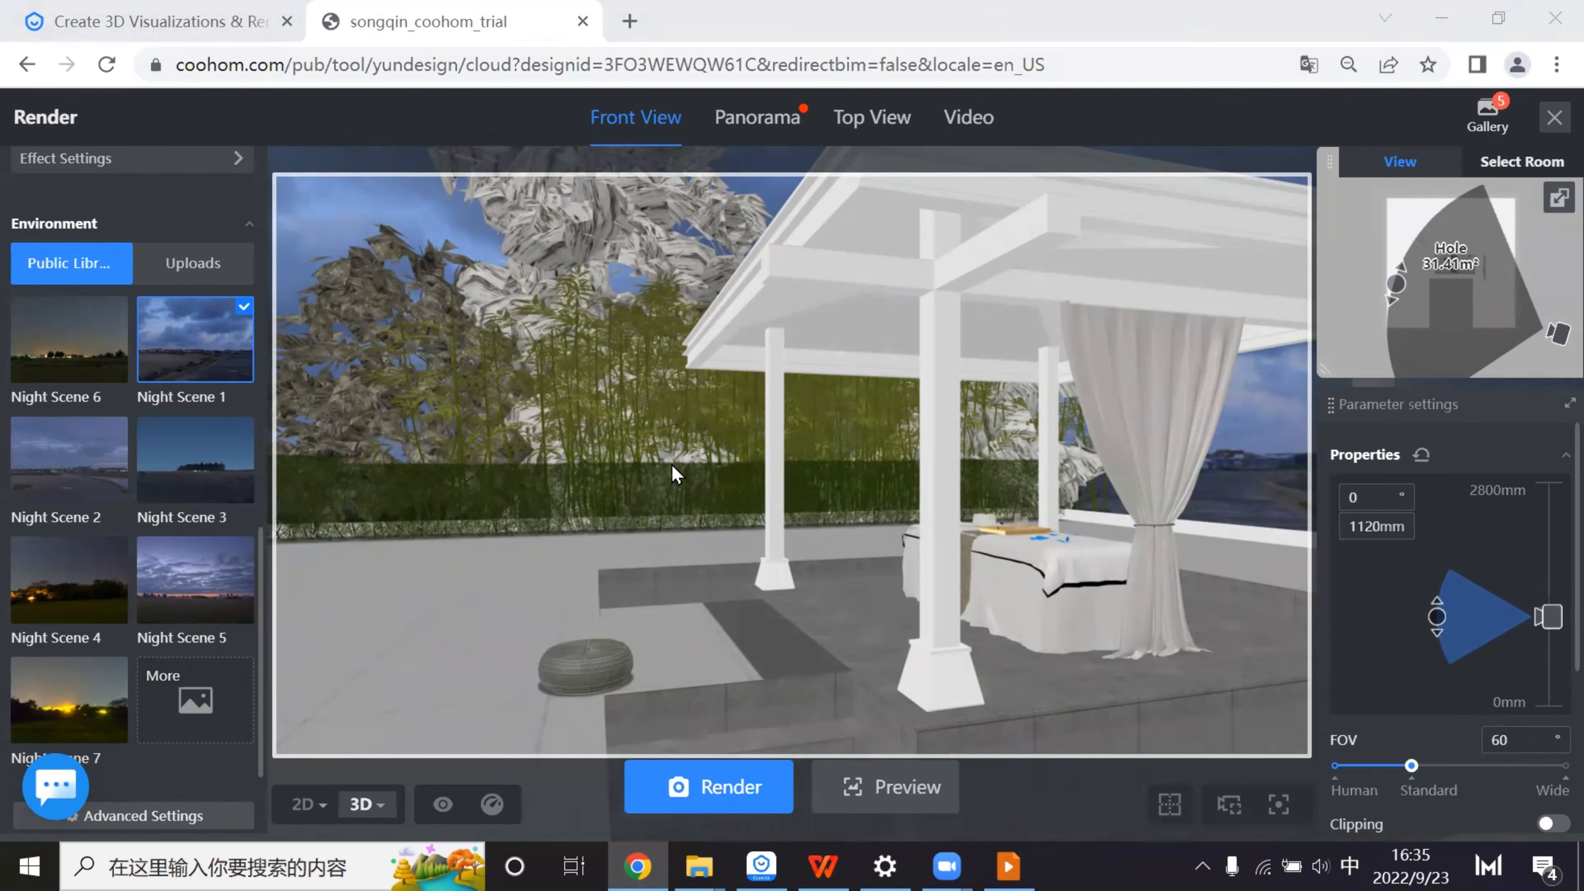
# - Reframe the camera farther back so the pavilion, the round pouf and the bamboo hedge all fit in the view
pyautogui.moveTo(674, 467); pyautogui.dragTo(629, 465)
pyautogui.scroll(-3, 629, 465)
pyautogui.press('a')
pyautogui.press('a')
pyautogui.press('a')
pyautogui.press('w')
pyautogui.press('w')
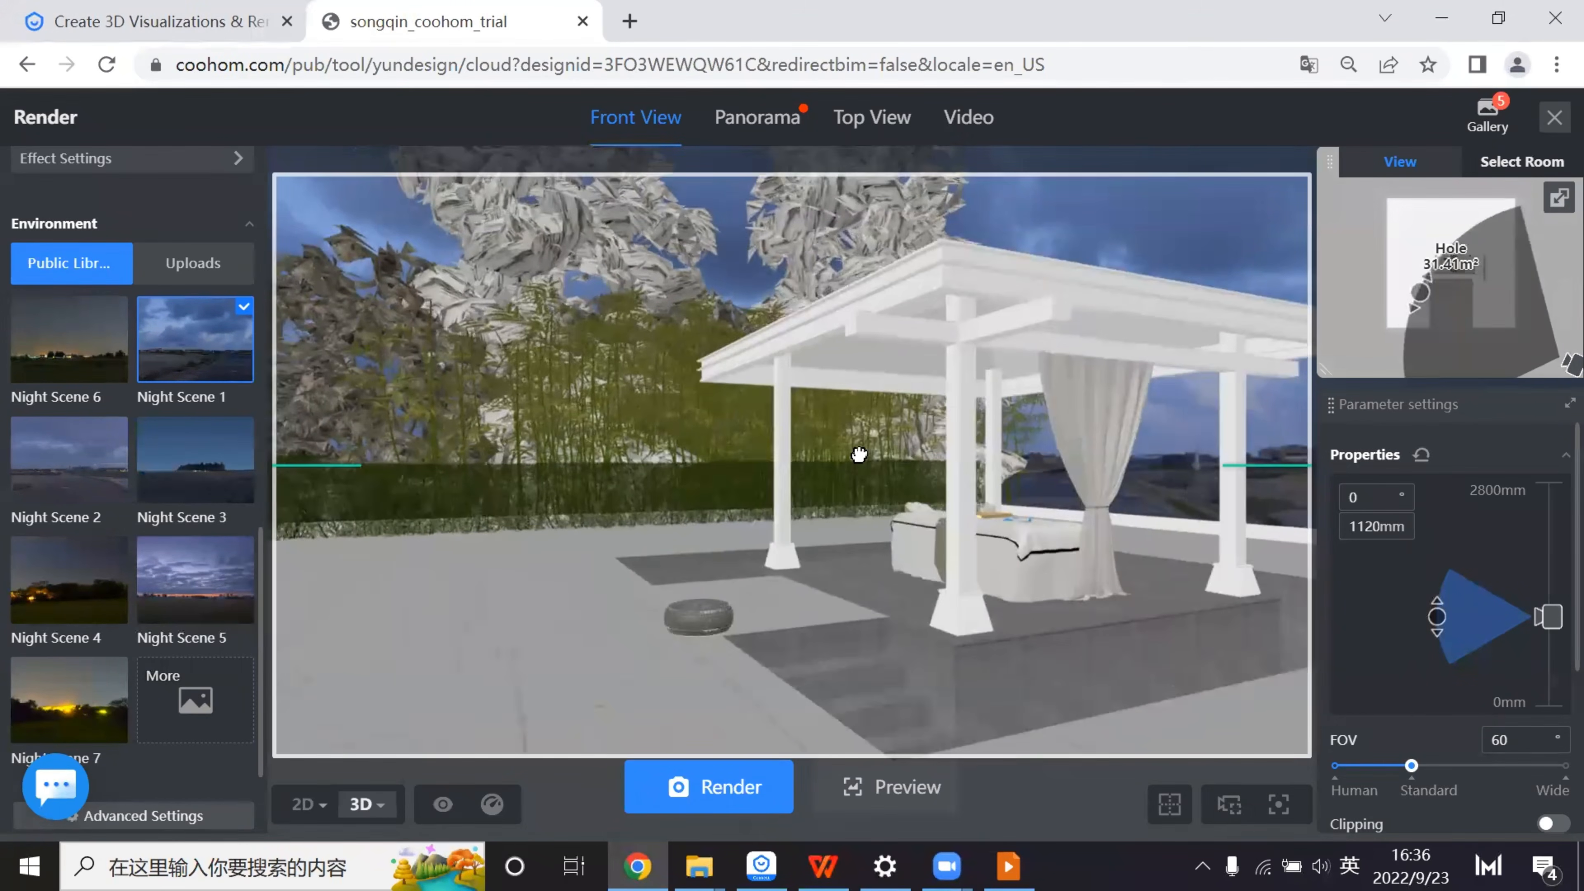
pyautogui.moveTo(859, 454); pyautogui.dragTo(820, 462)
# - Review the ambient light and environment options, and switch to the presentation to examine the sample exterior evening renders
pyautogui.scroll(8, 189, 432)
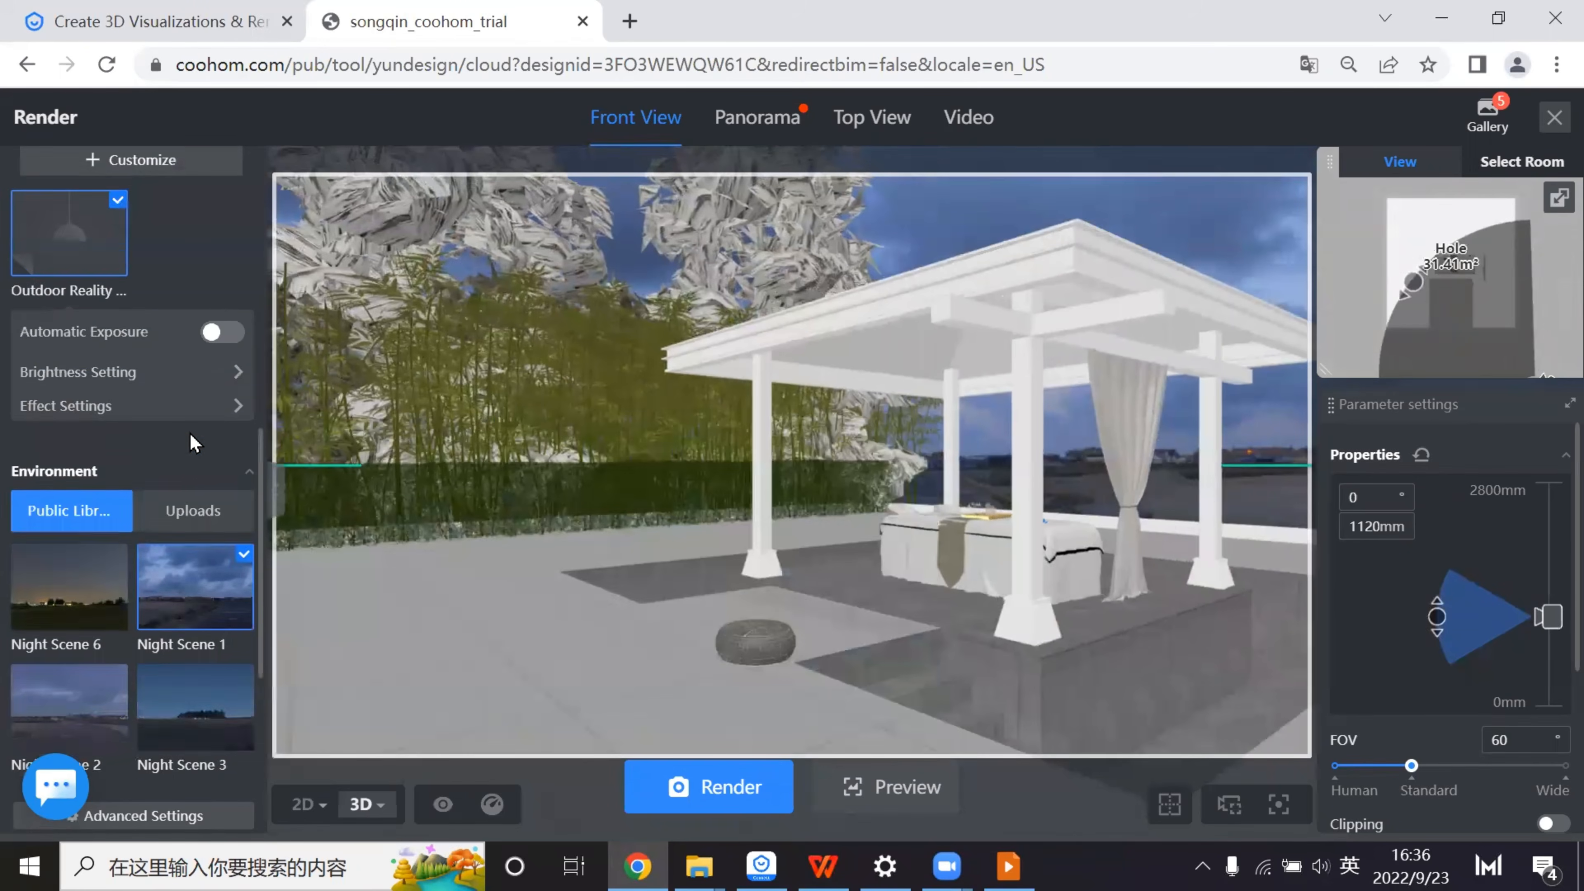
pyautogui.scroll(4, 190, 432)
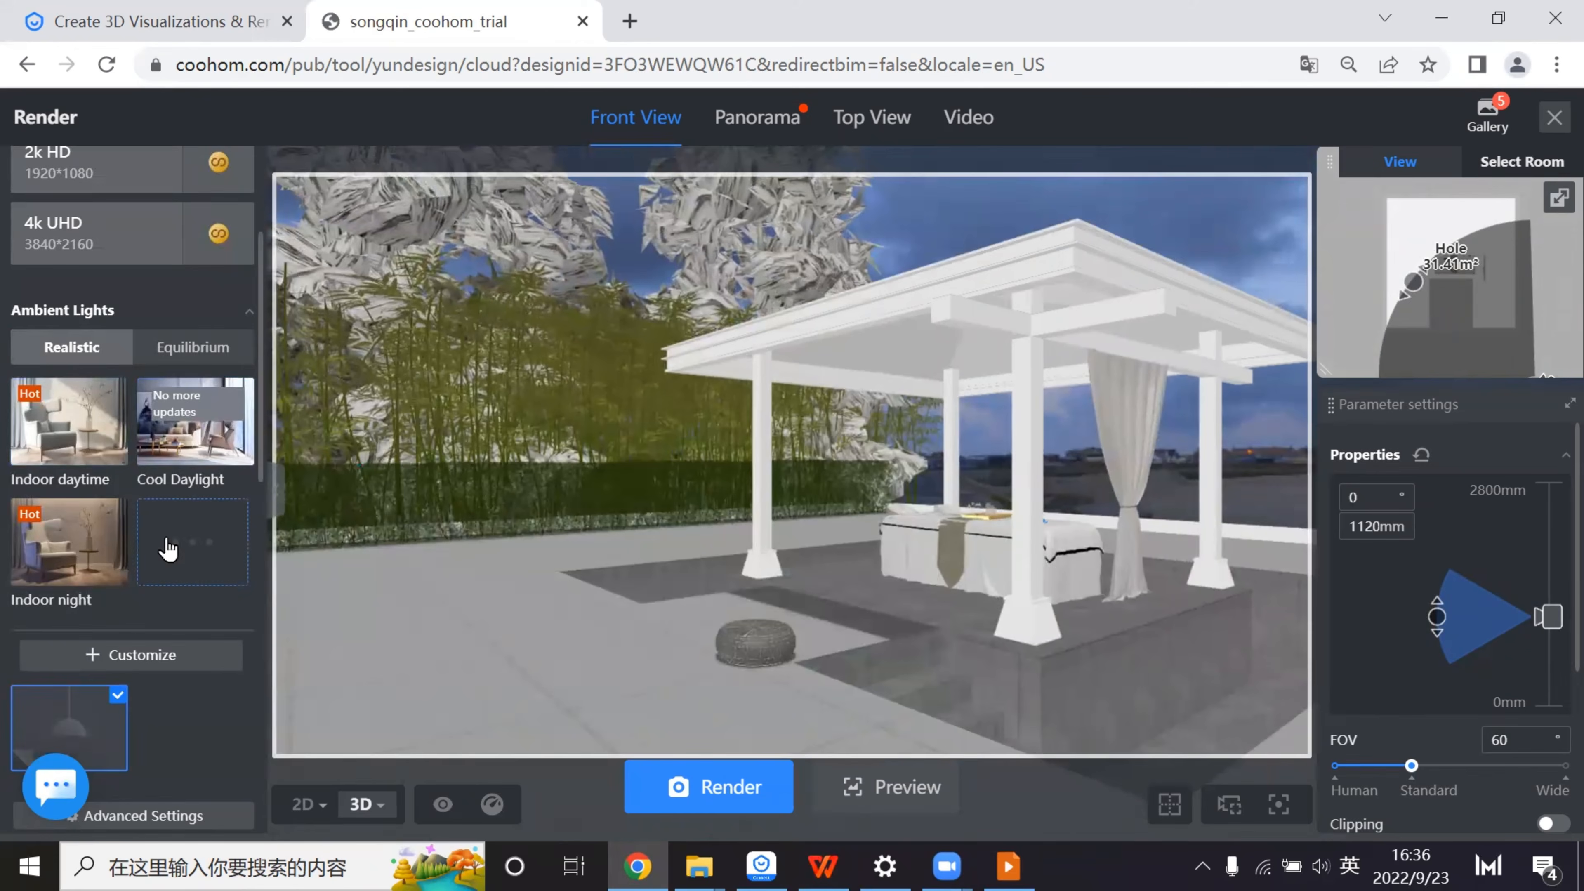
pyautogui.scroll(-2, 167, 549)
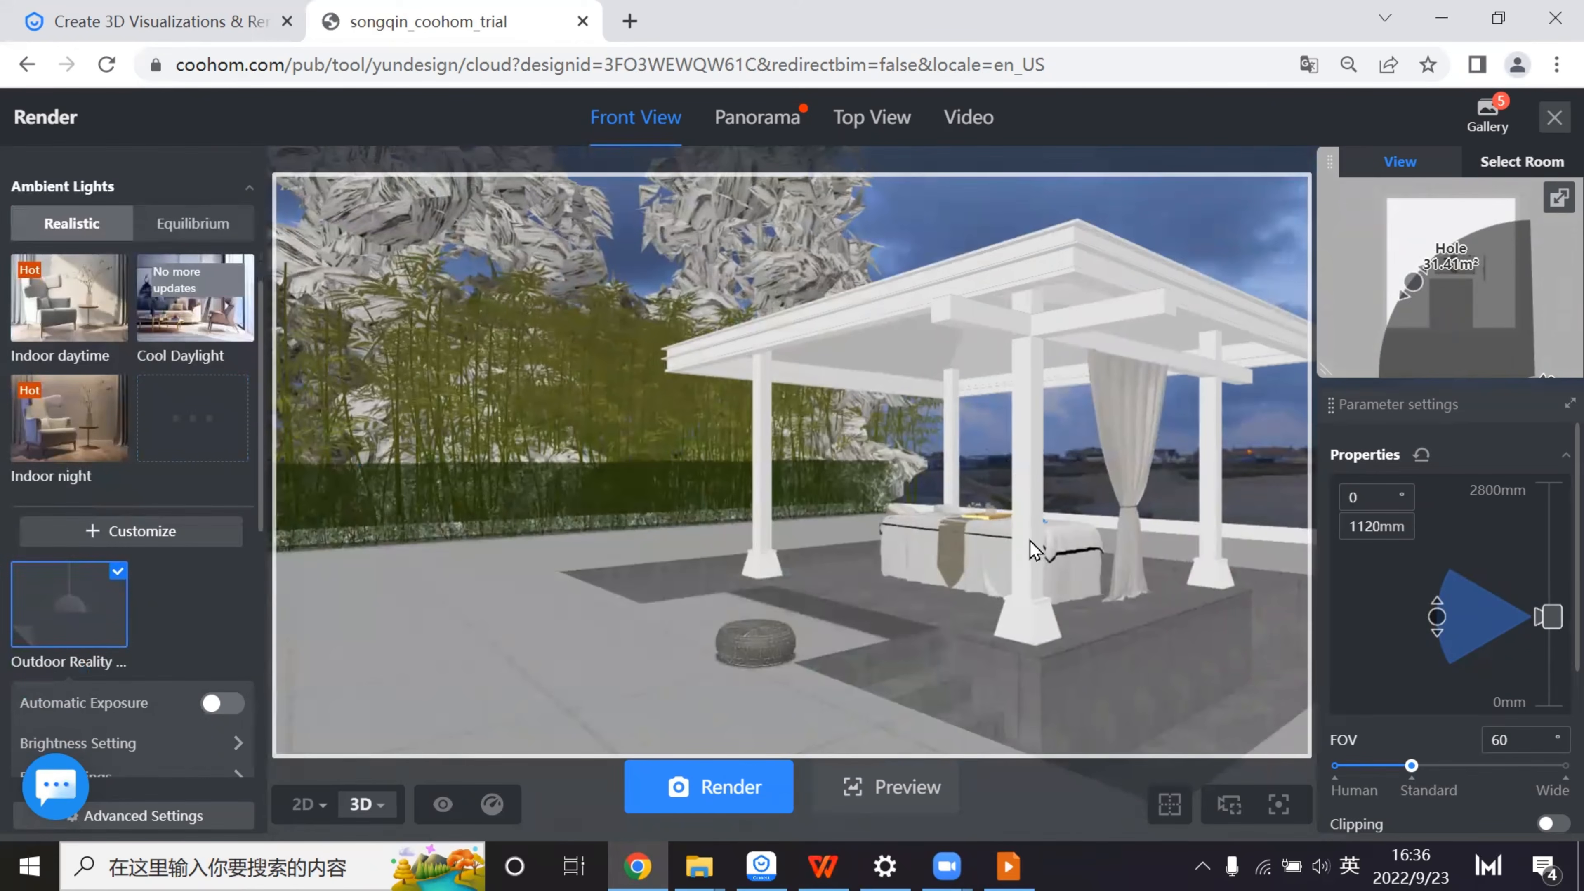
pyautogui.click(1008, 866)
pyautogui.scroll(1, 812, 563)
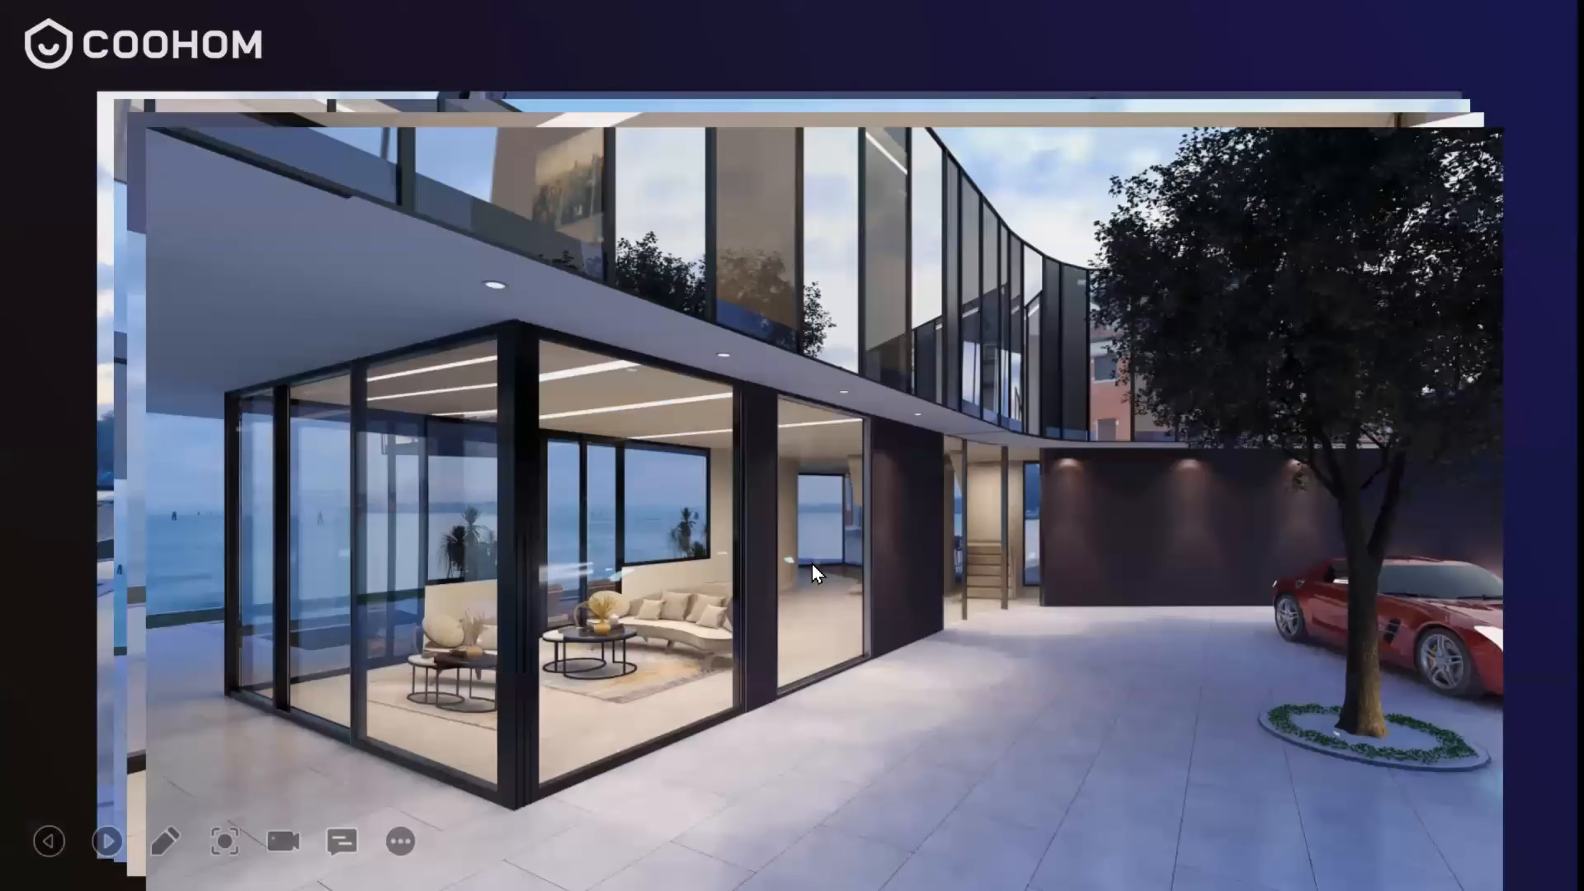
pyautogui.scroll(2, 812, 564)
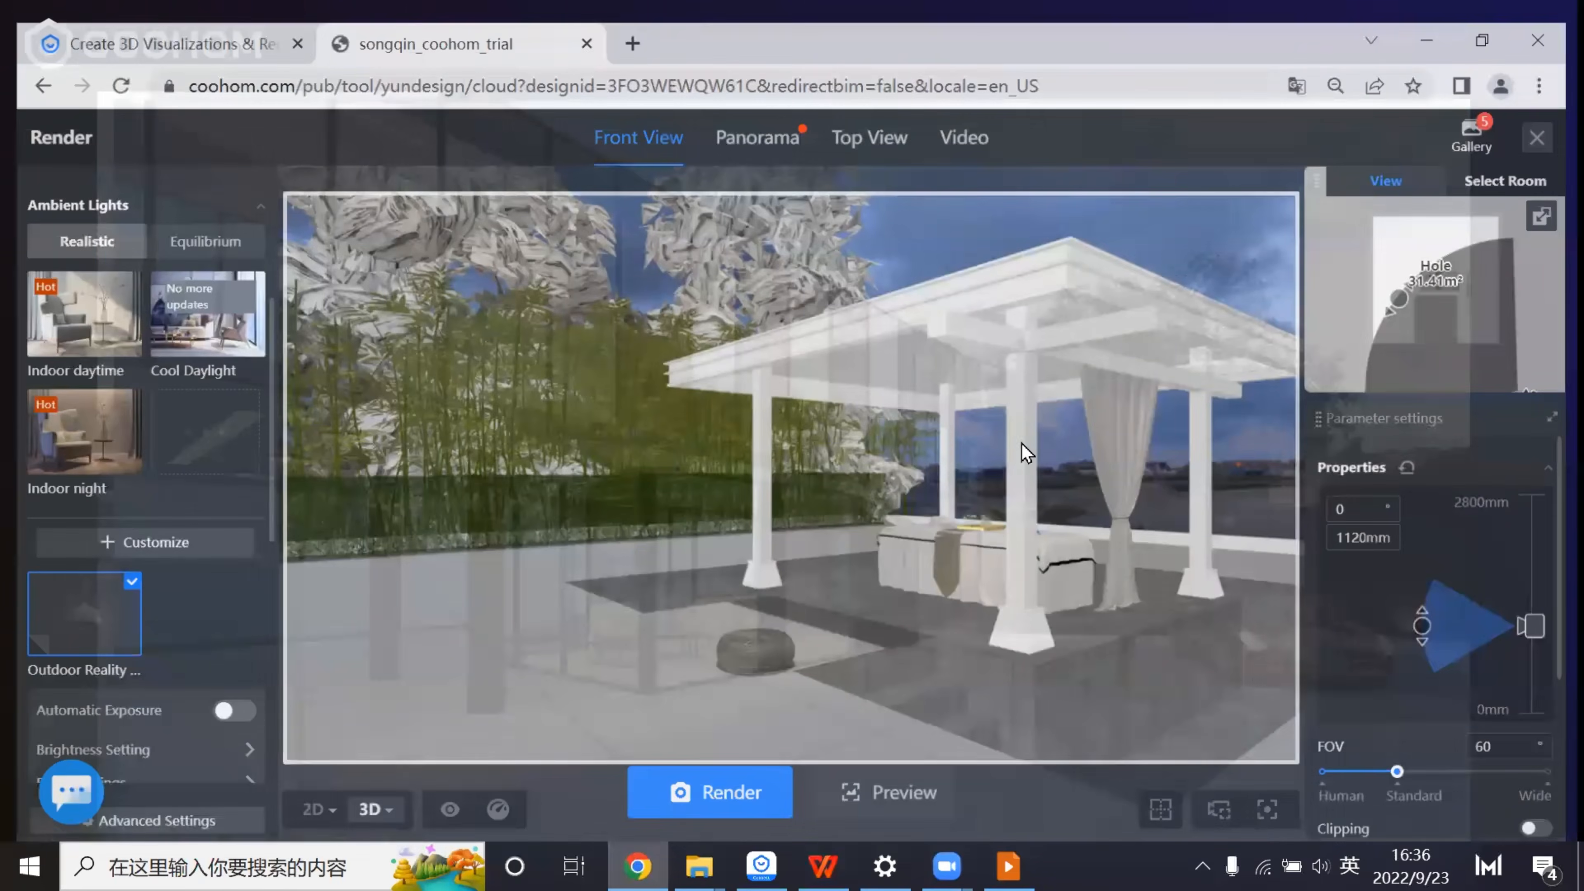
# - Return to the render setup, check the custom light scheme's indoor brightness and set its color enhancement to 1
pyautogui.scroll(-1, 199, 639)
pyautogui.scroll(-2, 198, 639)
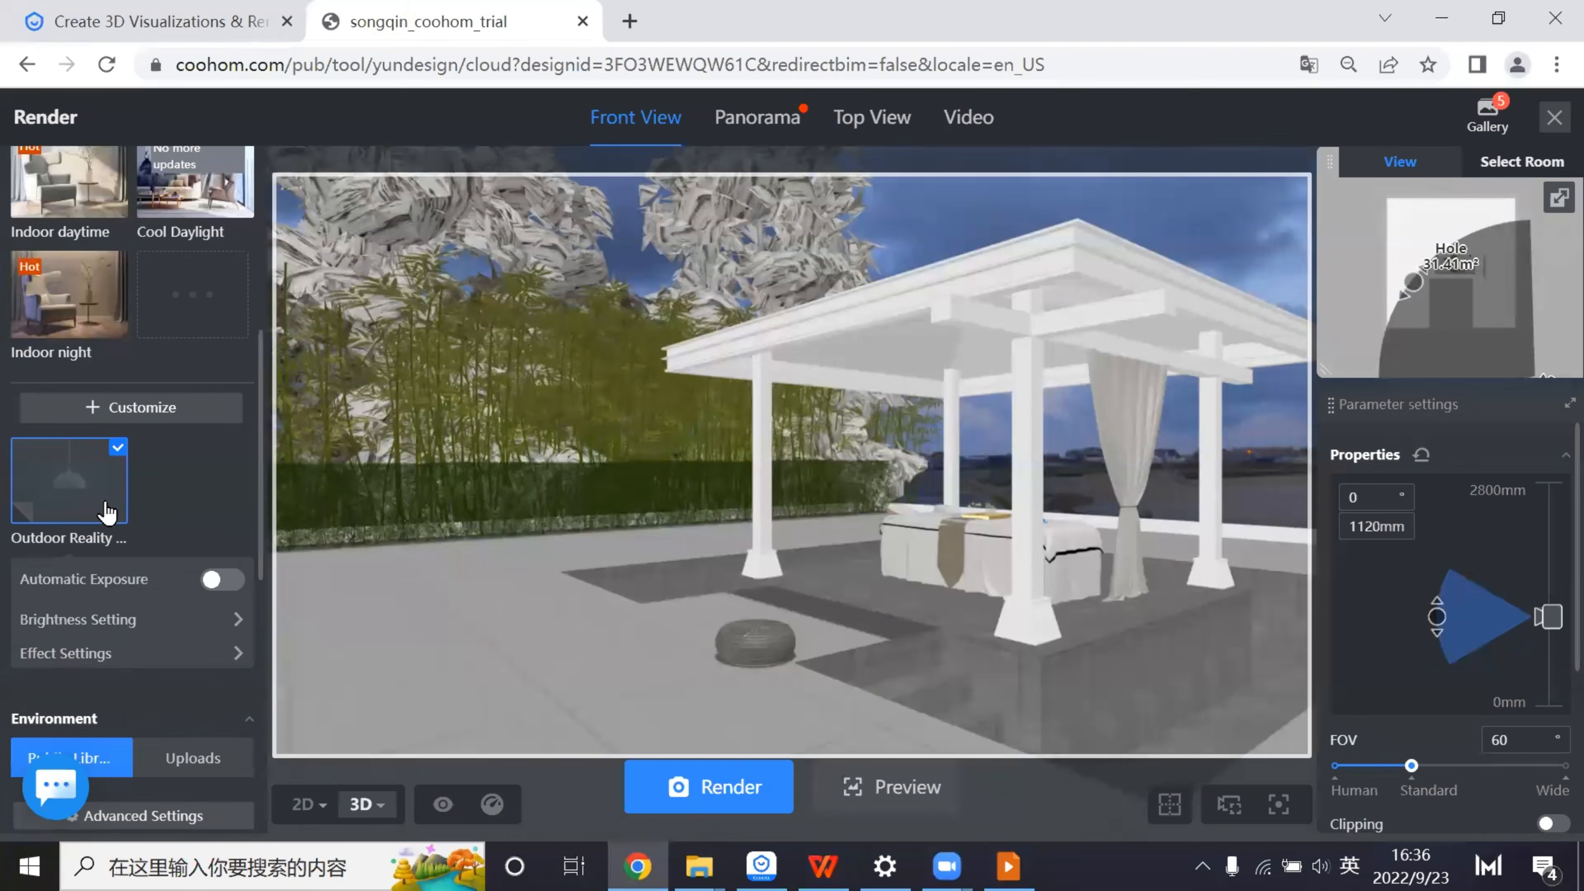
pyautogui.scroll(-2, 103, 508)
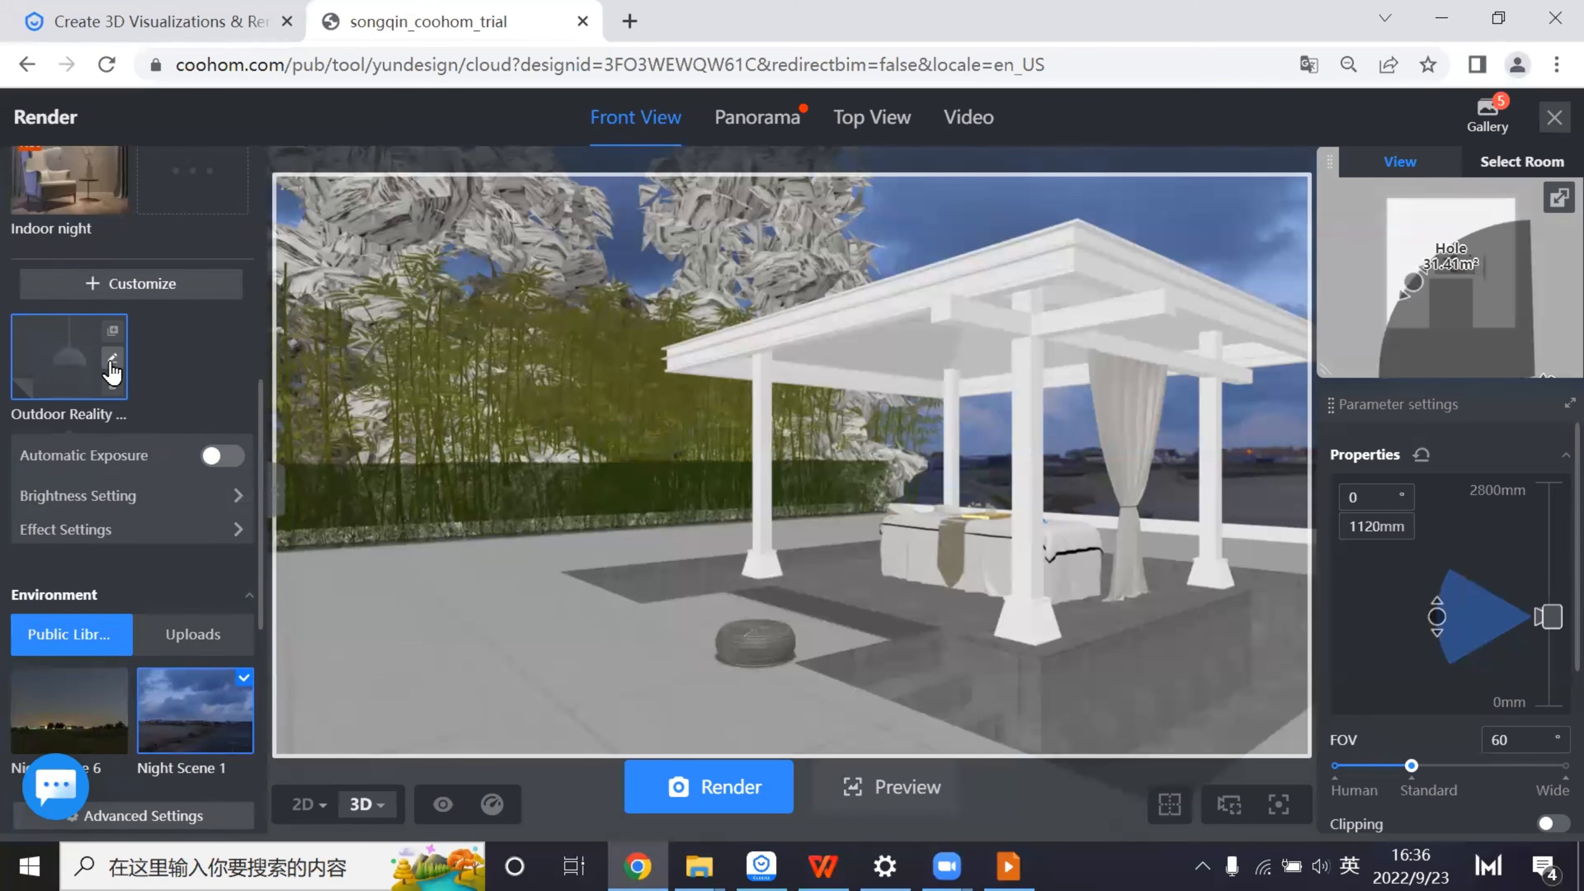
pyautogui.click(163, 495)
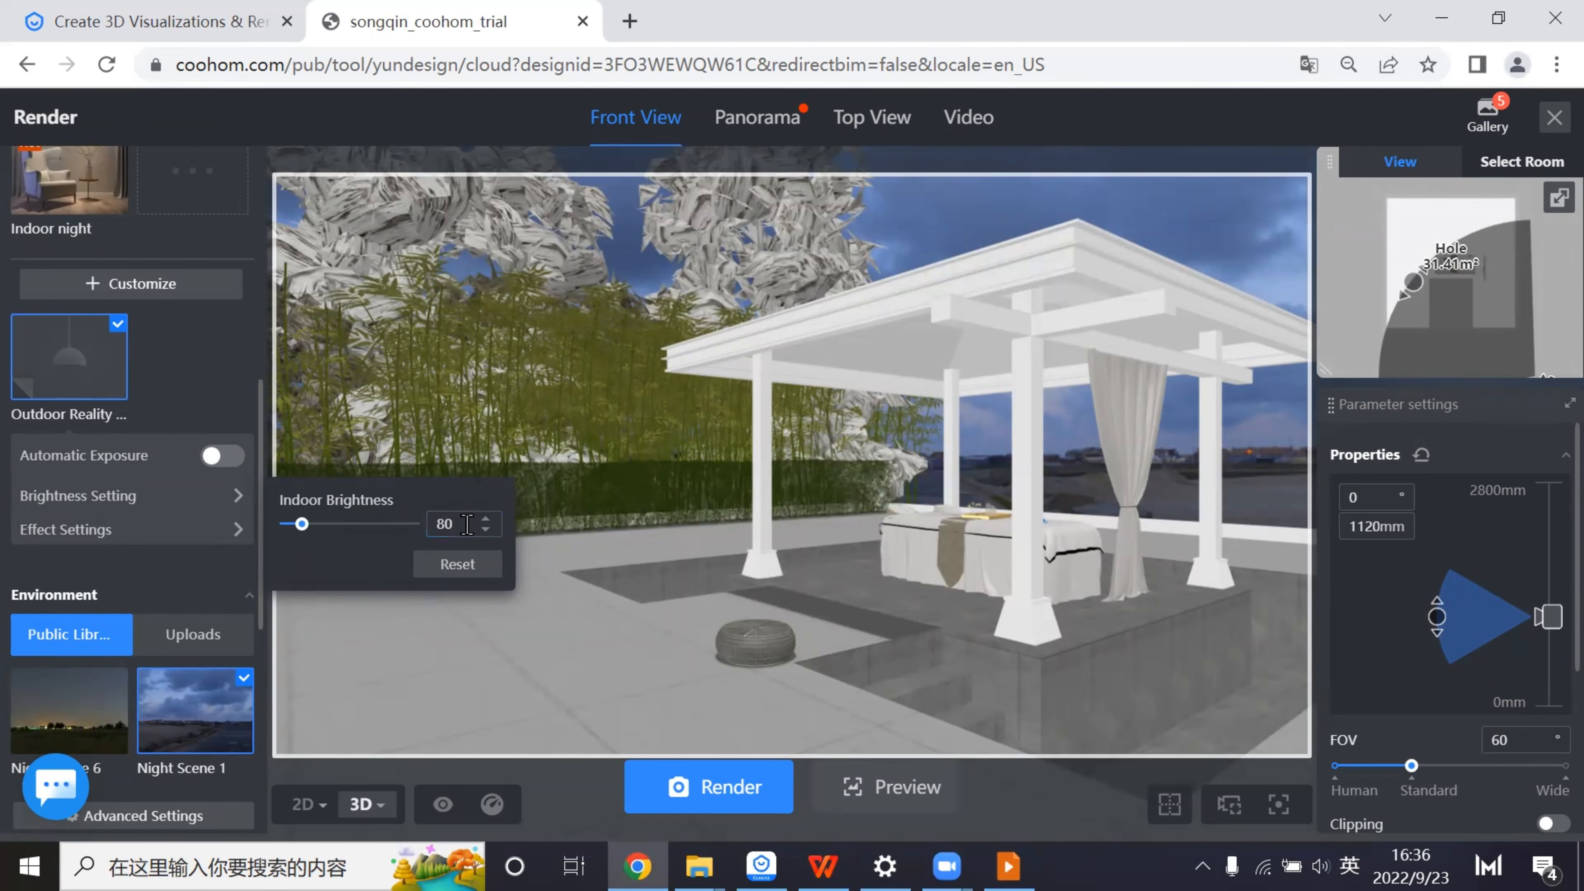
pyautogui.click(193, 531)
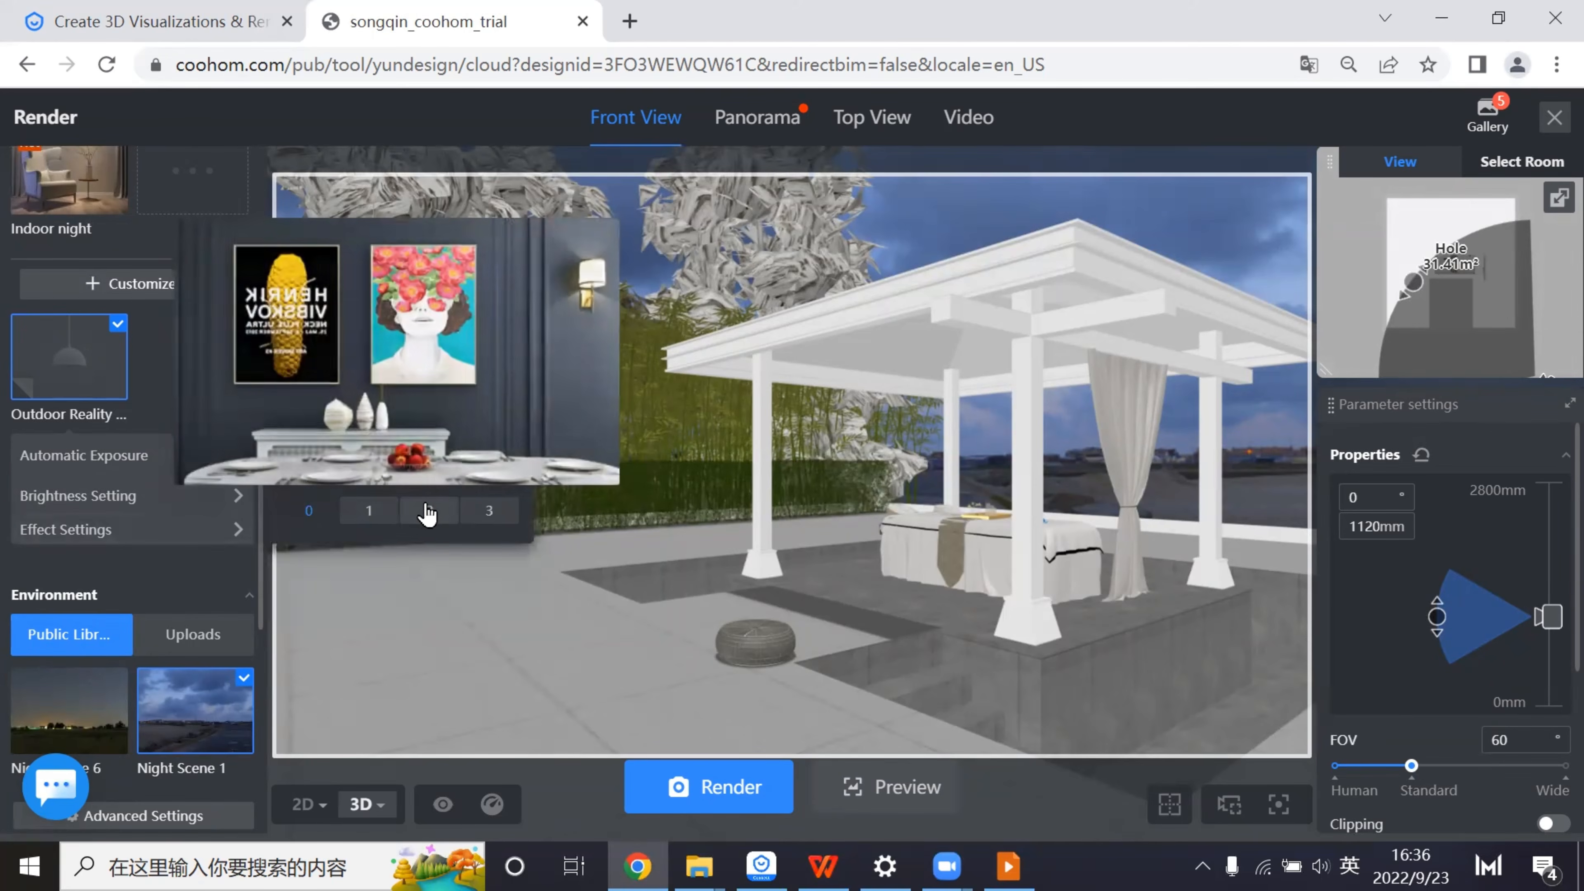
pyautogui.click(378, 514)
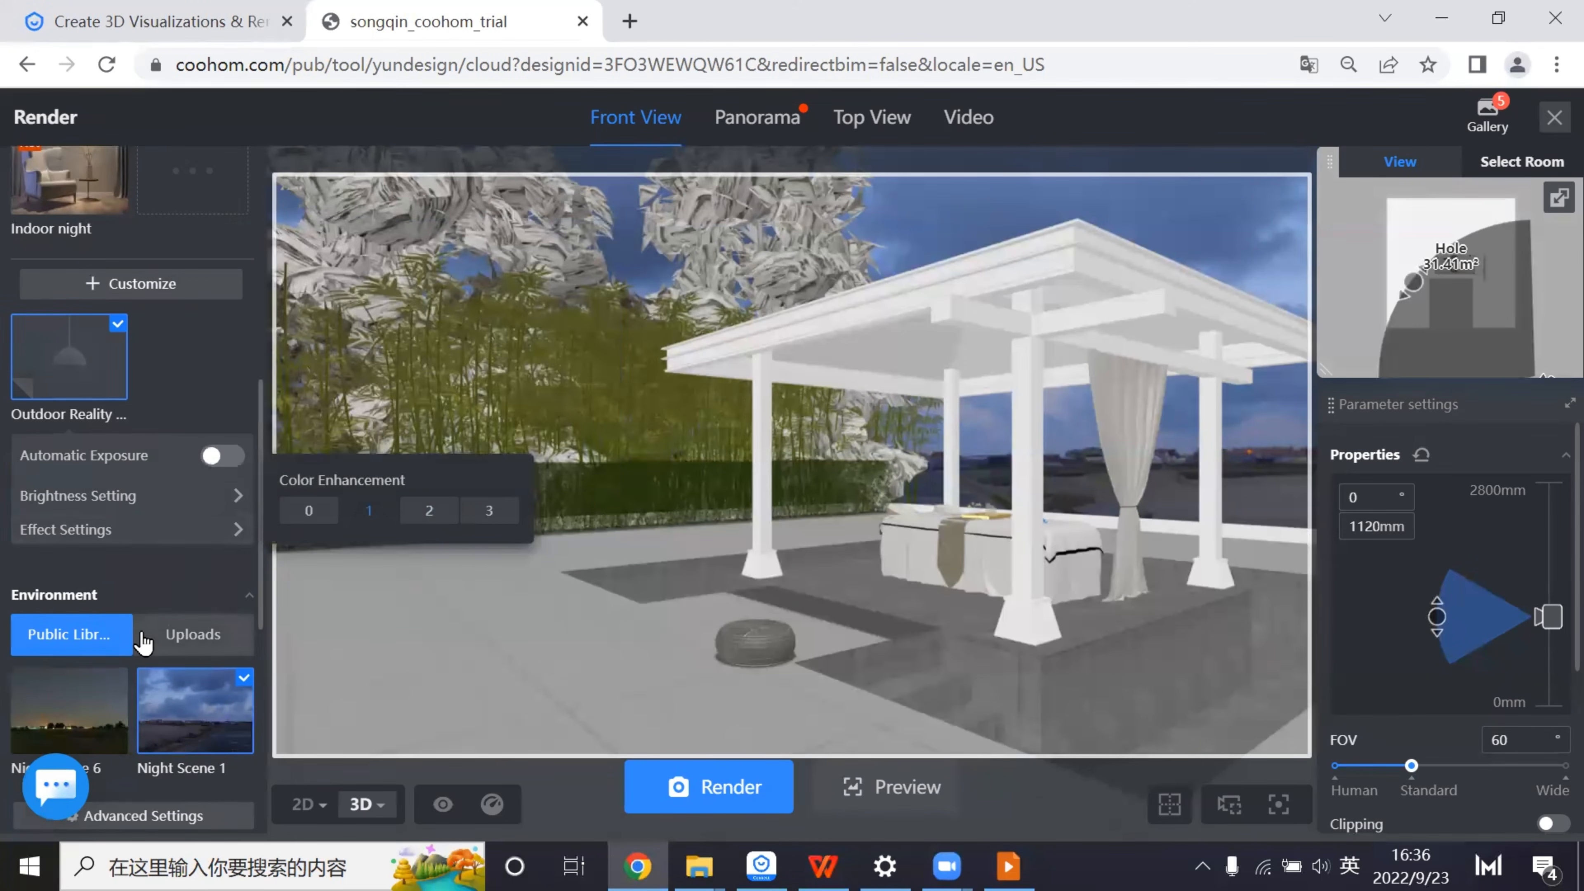
# - Try the Cold tone on the Night Scene 1 environment and switch it back to Nature
pyautogui.scroll(-2, 143, 643)
pyautogui.click(237, 617)
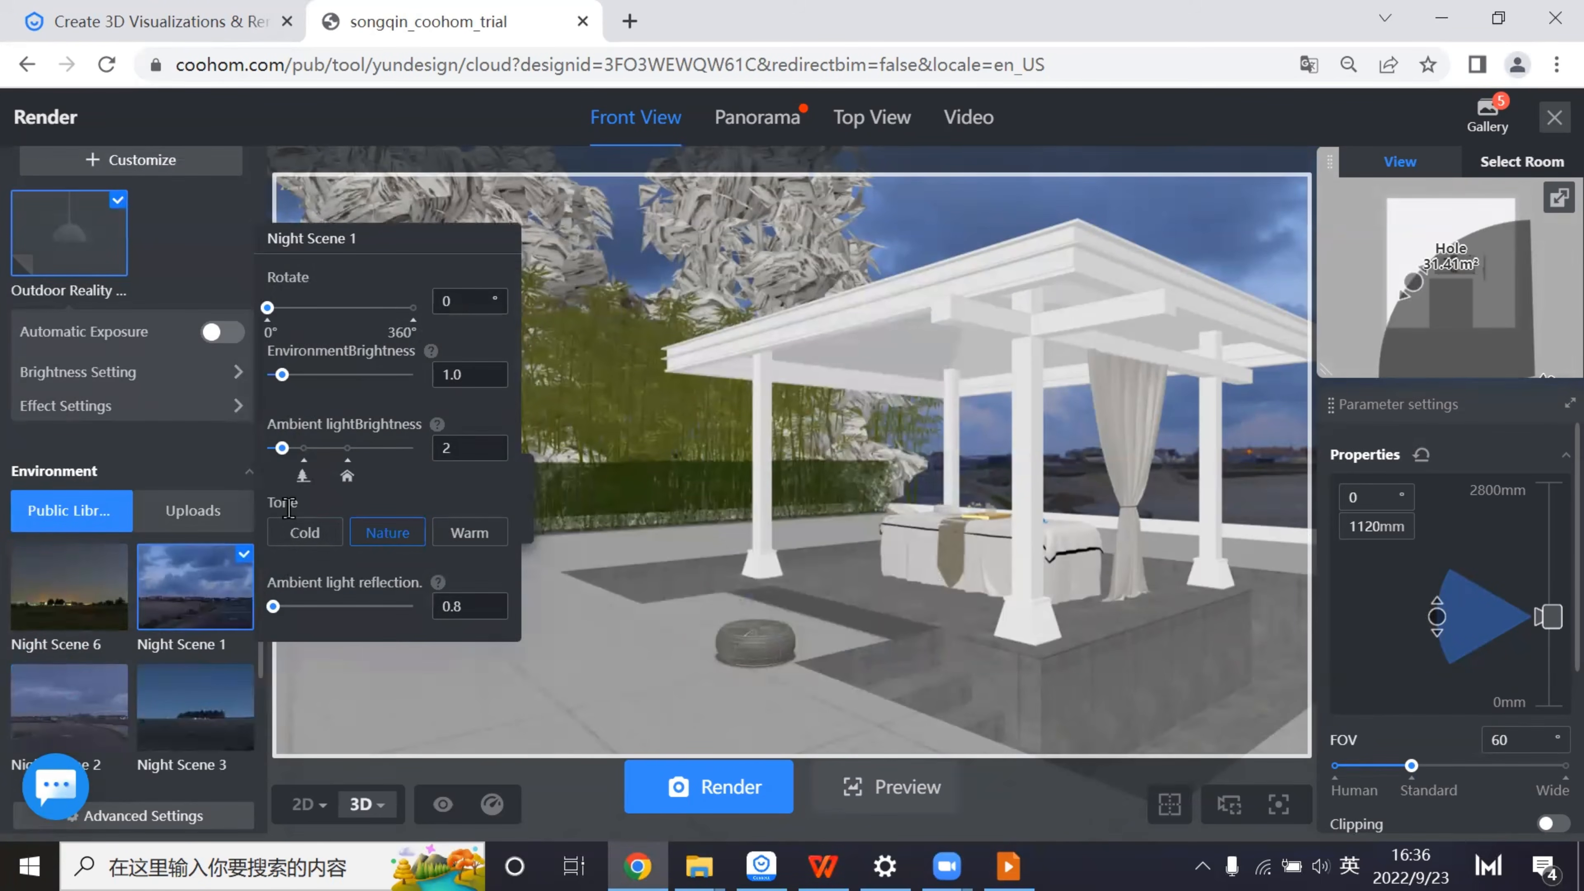
pyautogui.click(304, 533)
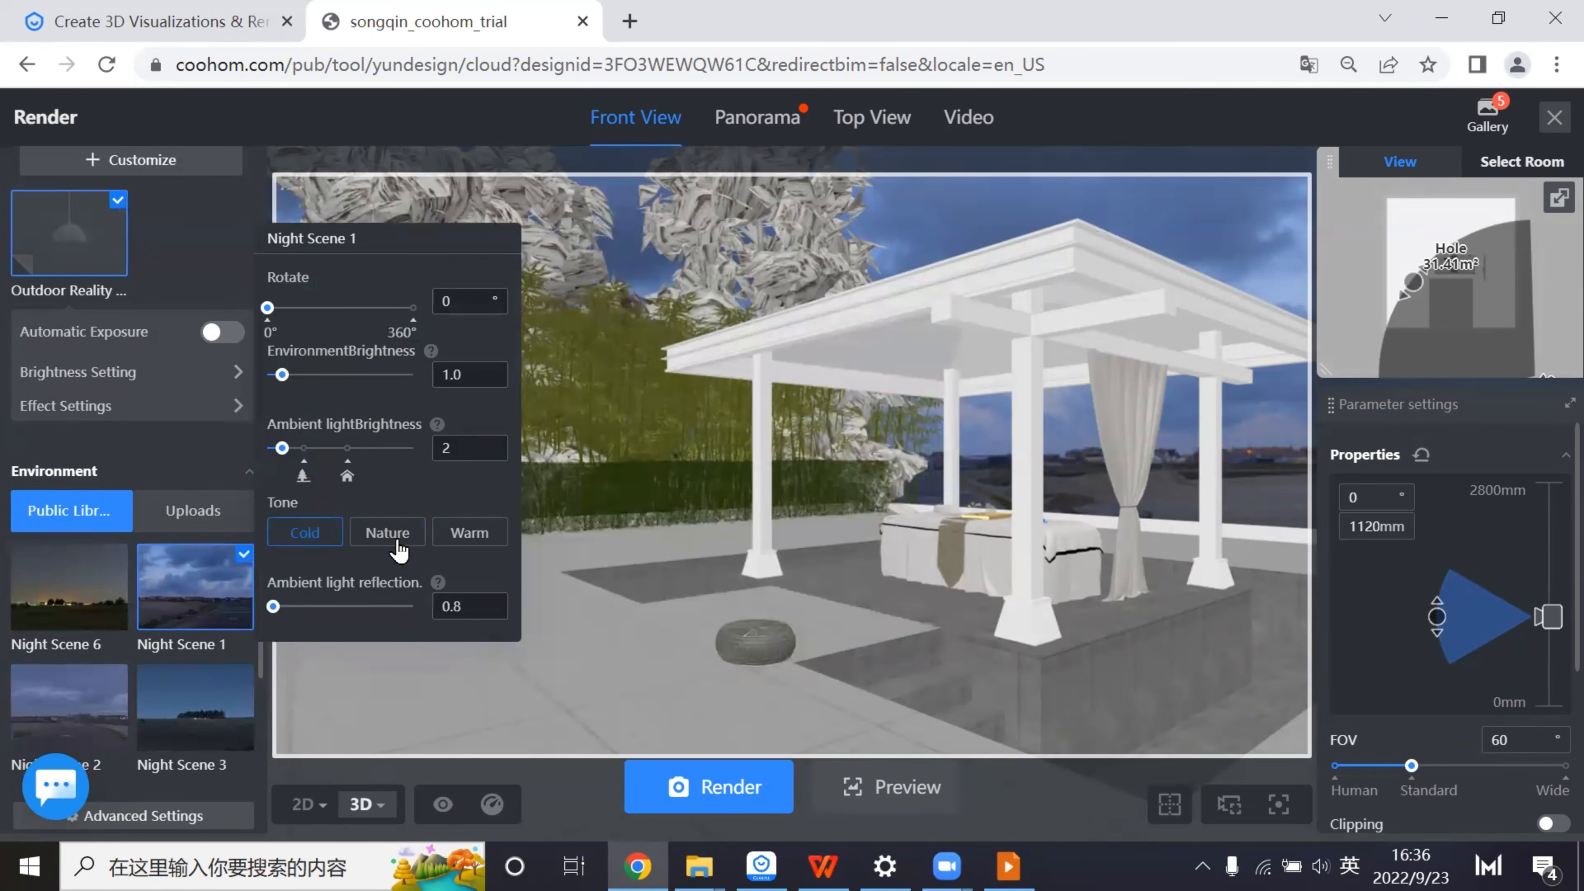
pyautogui.click(393, 536)
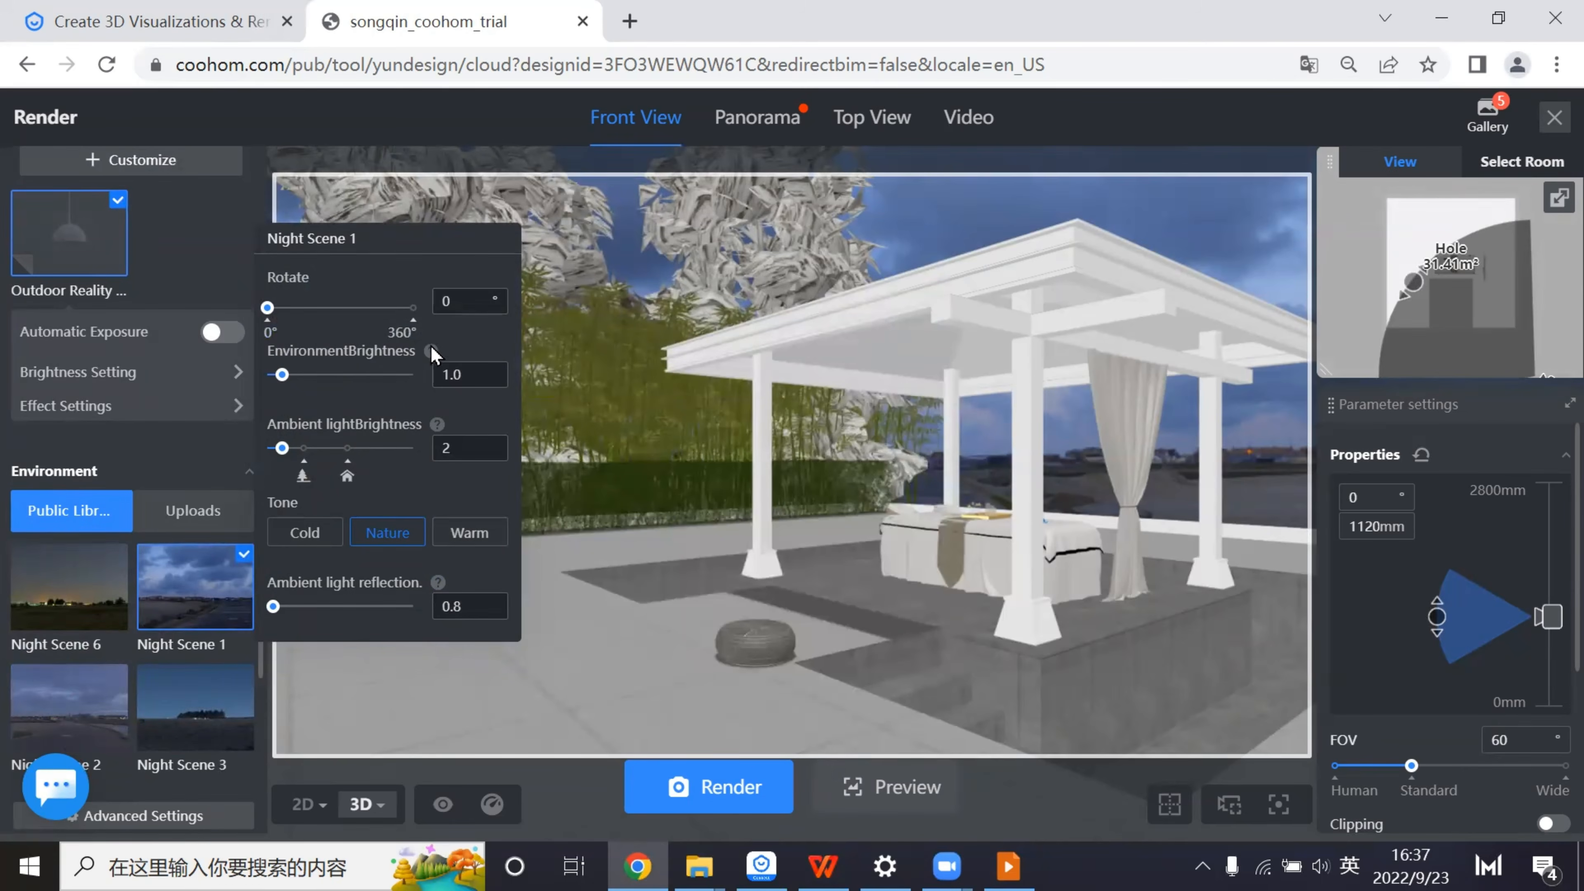
# - Look up the environment brightness comparison and set the environment brightness of Night Scene 1 to 0.8
pyautogui.moveTo(431, 353)
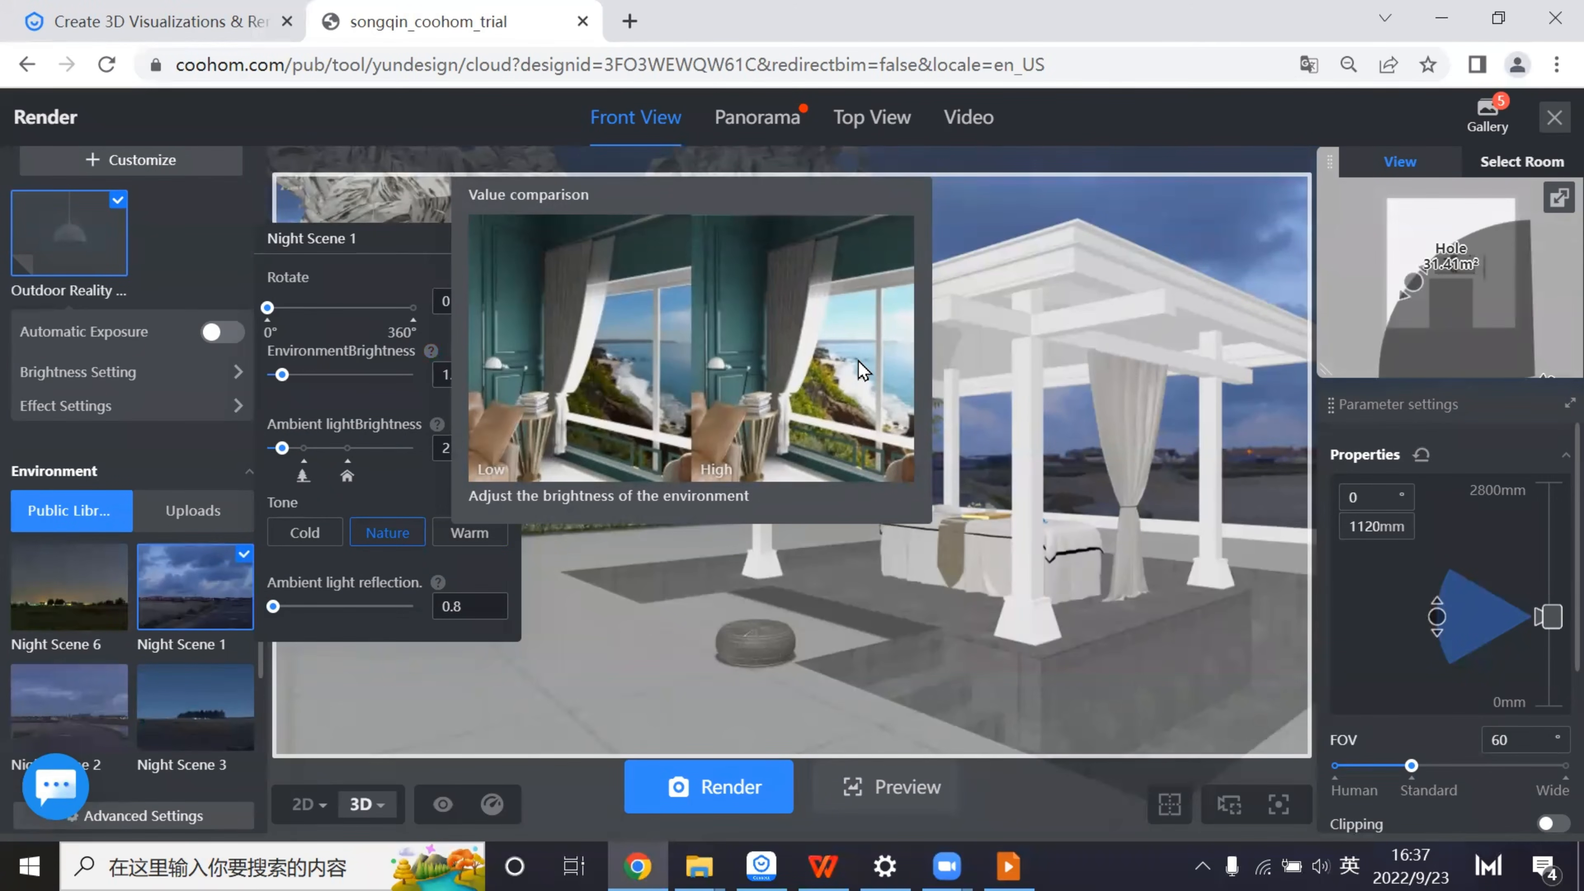
pyautogui.moveTo(282, 375); pyautogui.dragTo(272, 374)
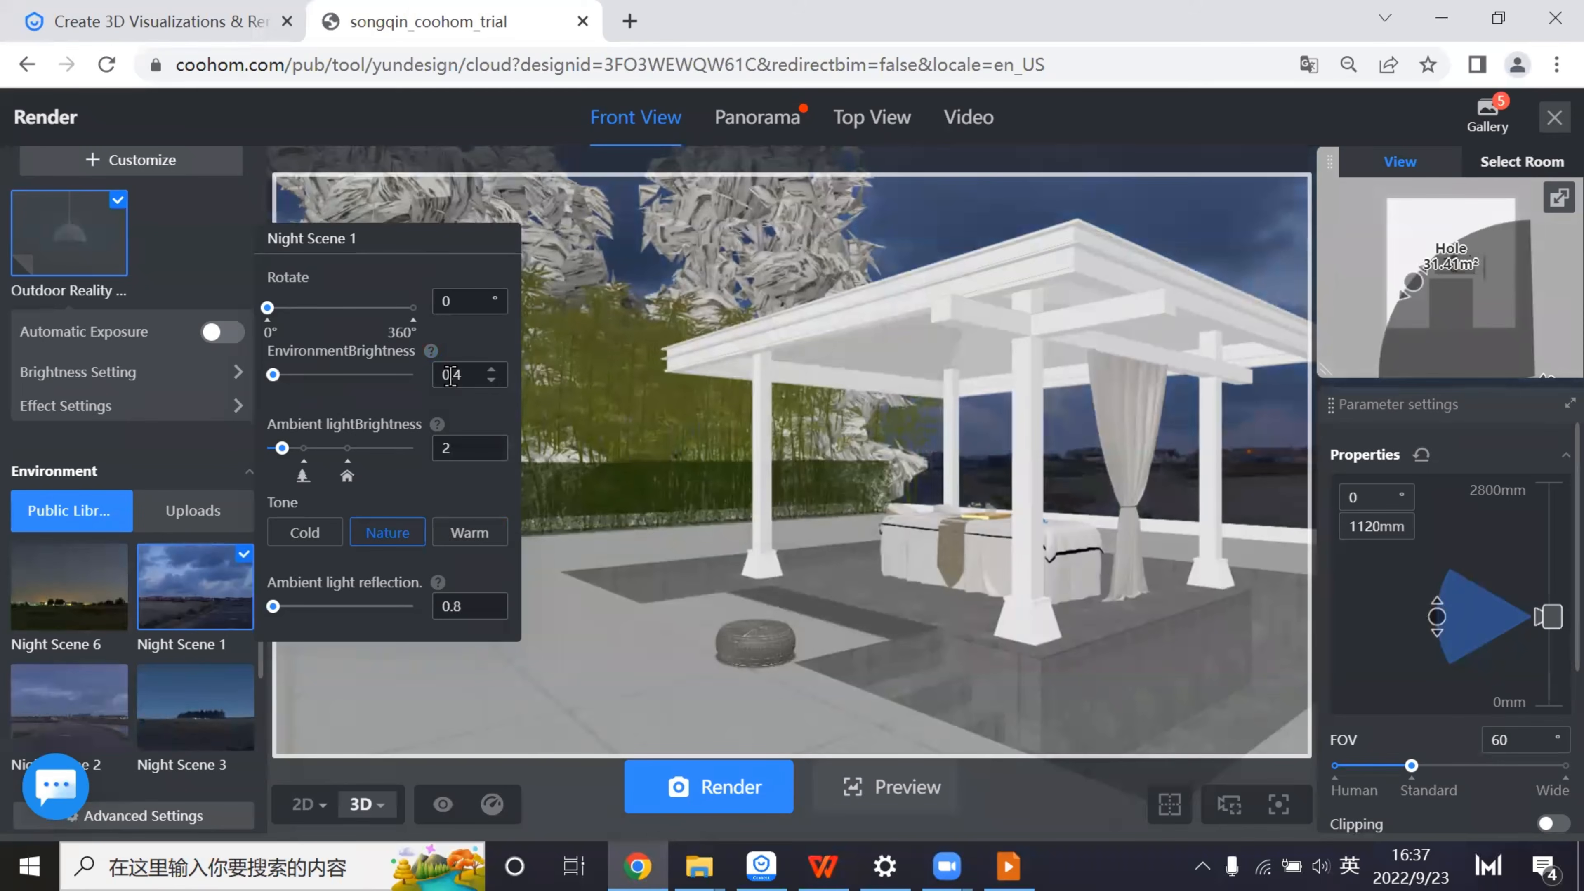
pyautogui.moveTo(450, 376); pyautogui.dragTo(468, 373)
pyautogui.press('Return')
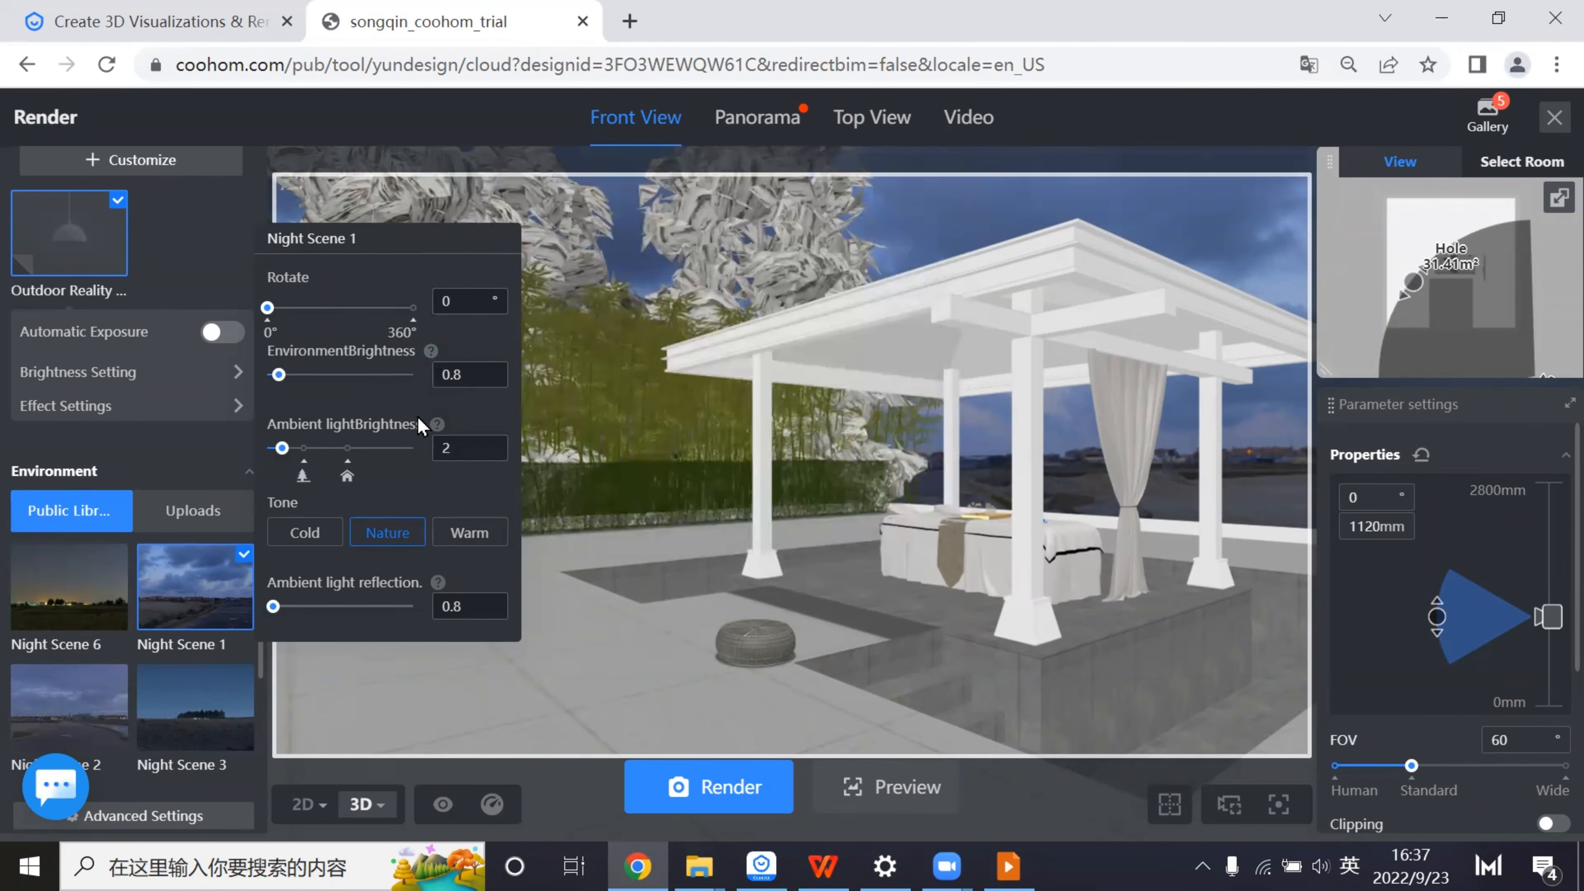
# - Raise the ambient light brightness of the Night Scene 1 environment
pyautogui.moveTo(437, 430)
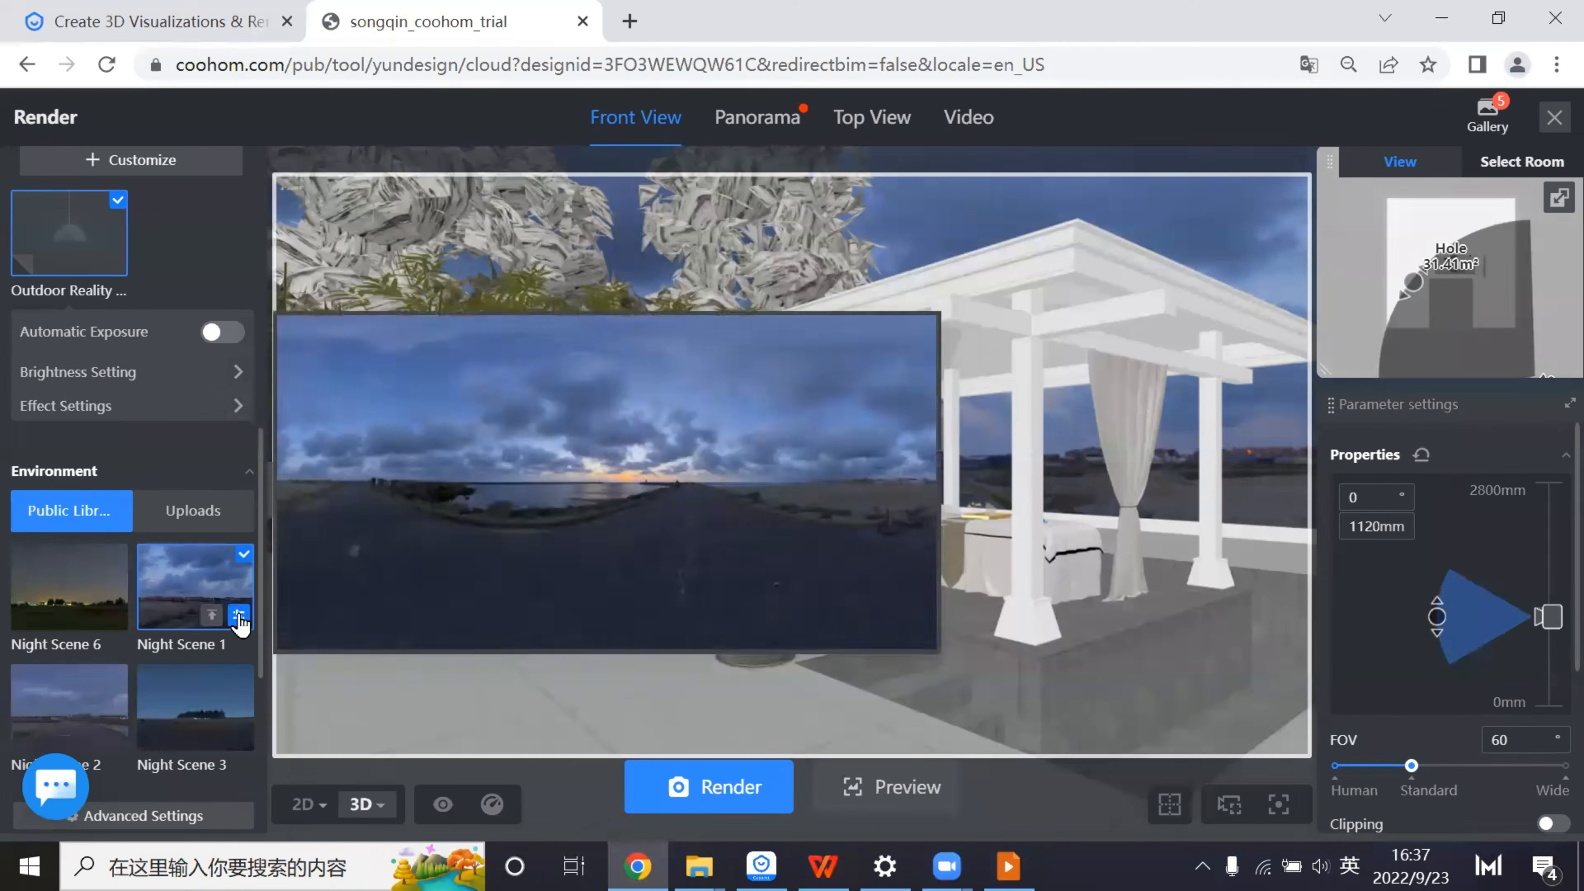
pyautogui.moveTo(237, 621)
pyautogui.moveTo(281, 448); pyautogui.dragTo(318, 448)
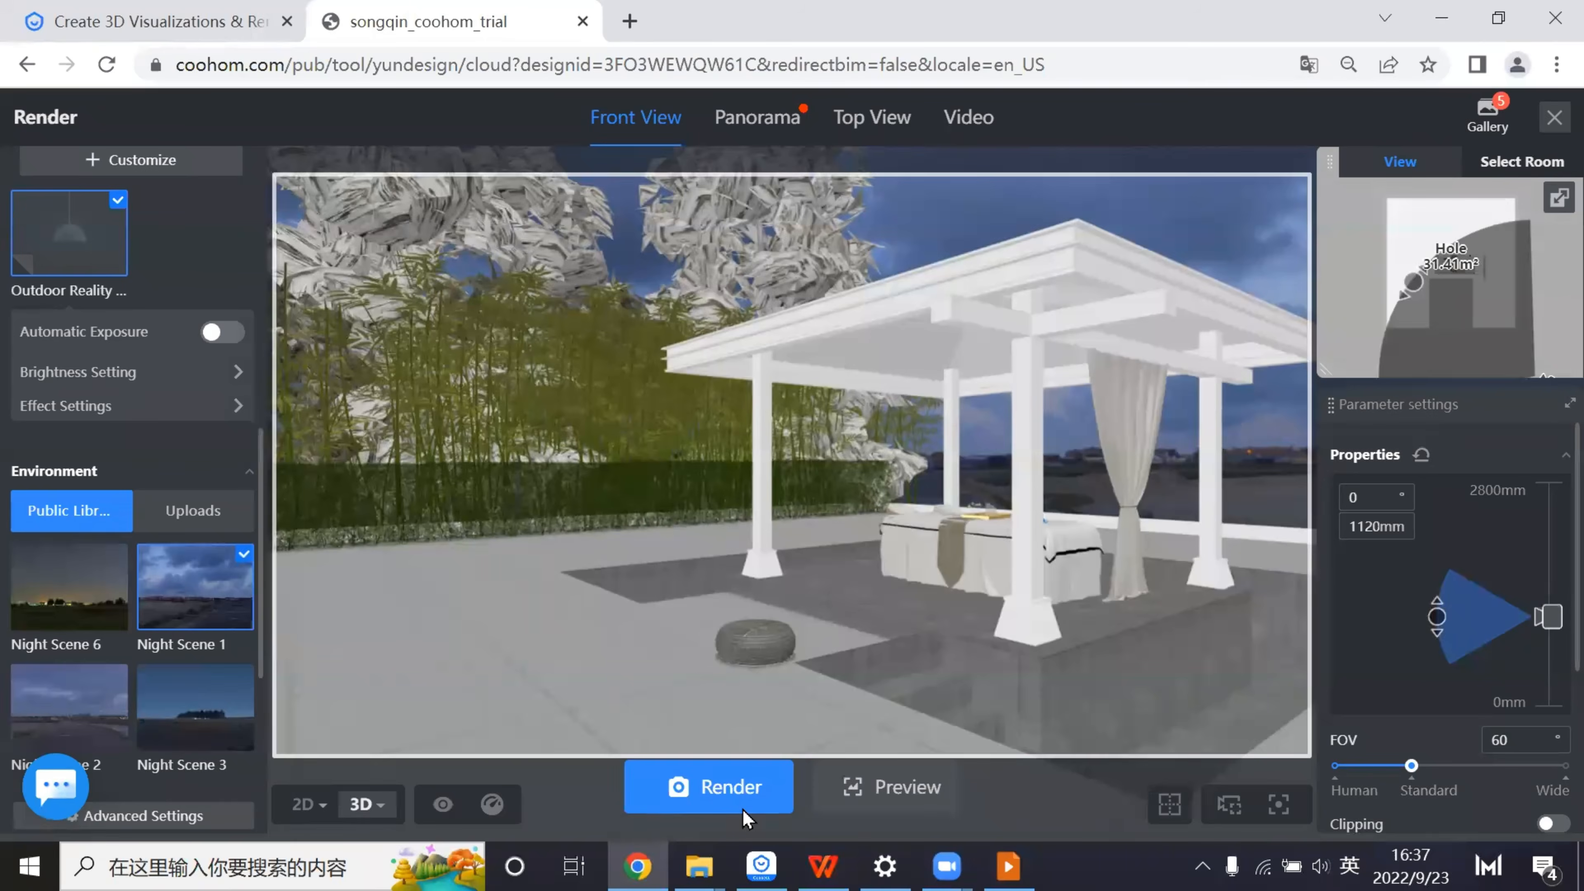
# - Render the pavilion front view without the exterior brightness adjustment and review the finished night render in the gallery
pyautogui.click(724, 787)
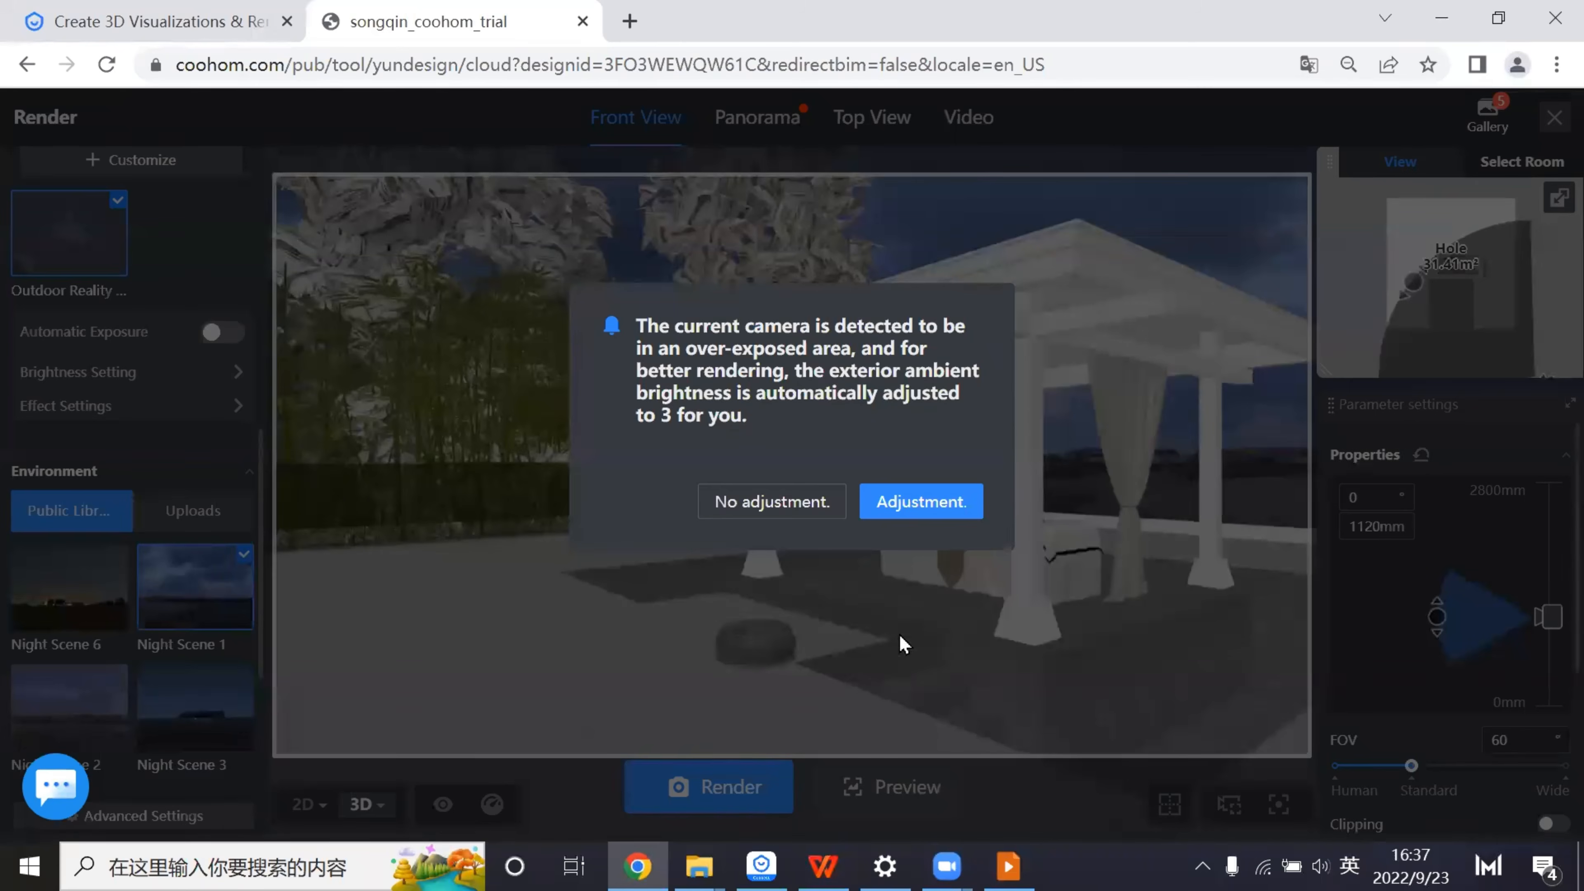
pyautogui.click(787, 507)
pyautogui.moveTo(1510, 112)
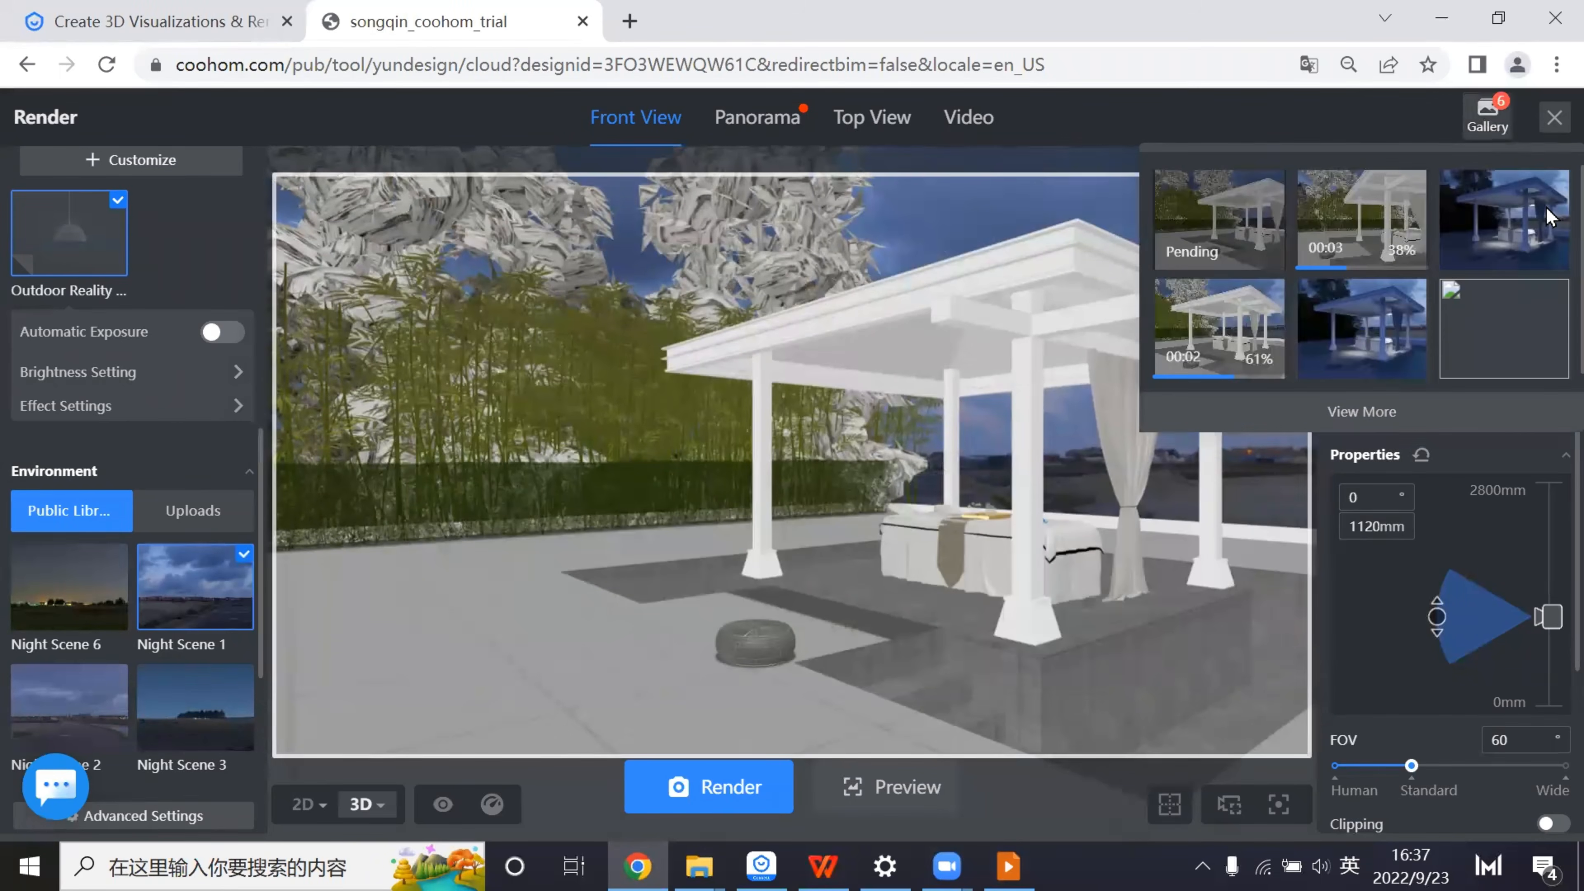
pyautogui.click(1506, 199)
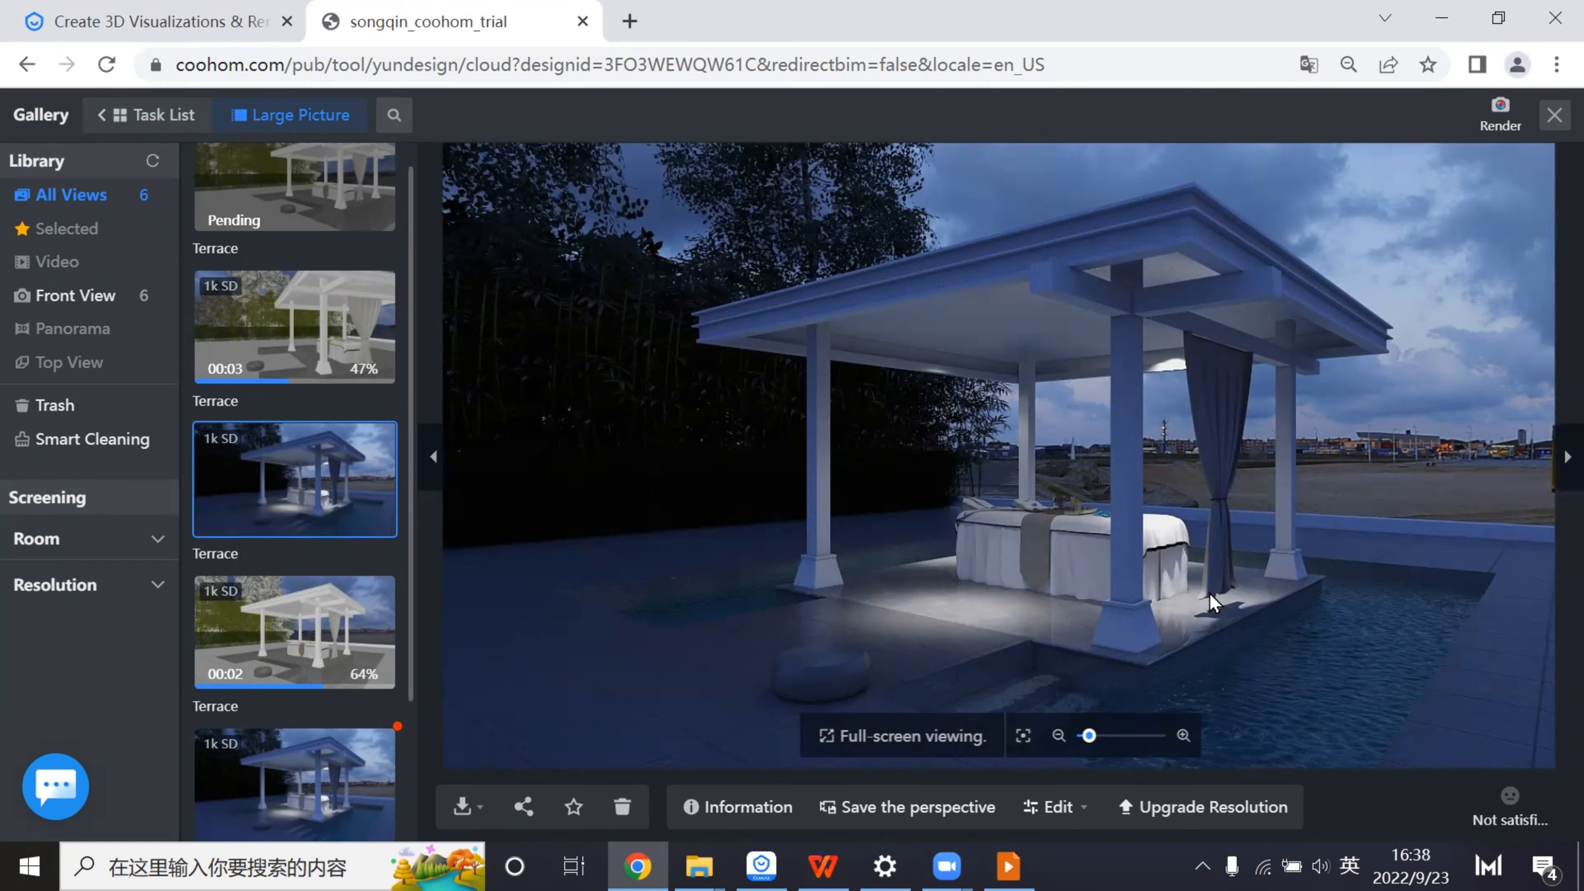
pyautogui.click(1553, 115)
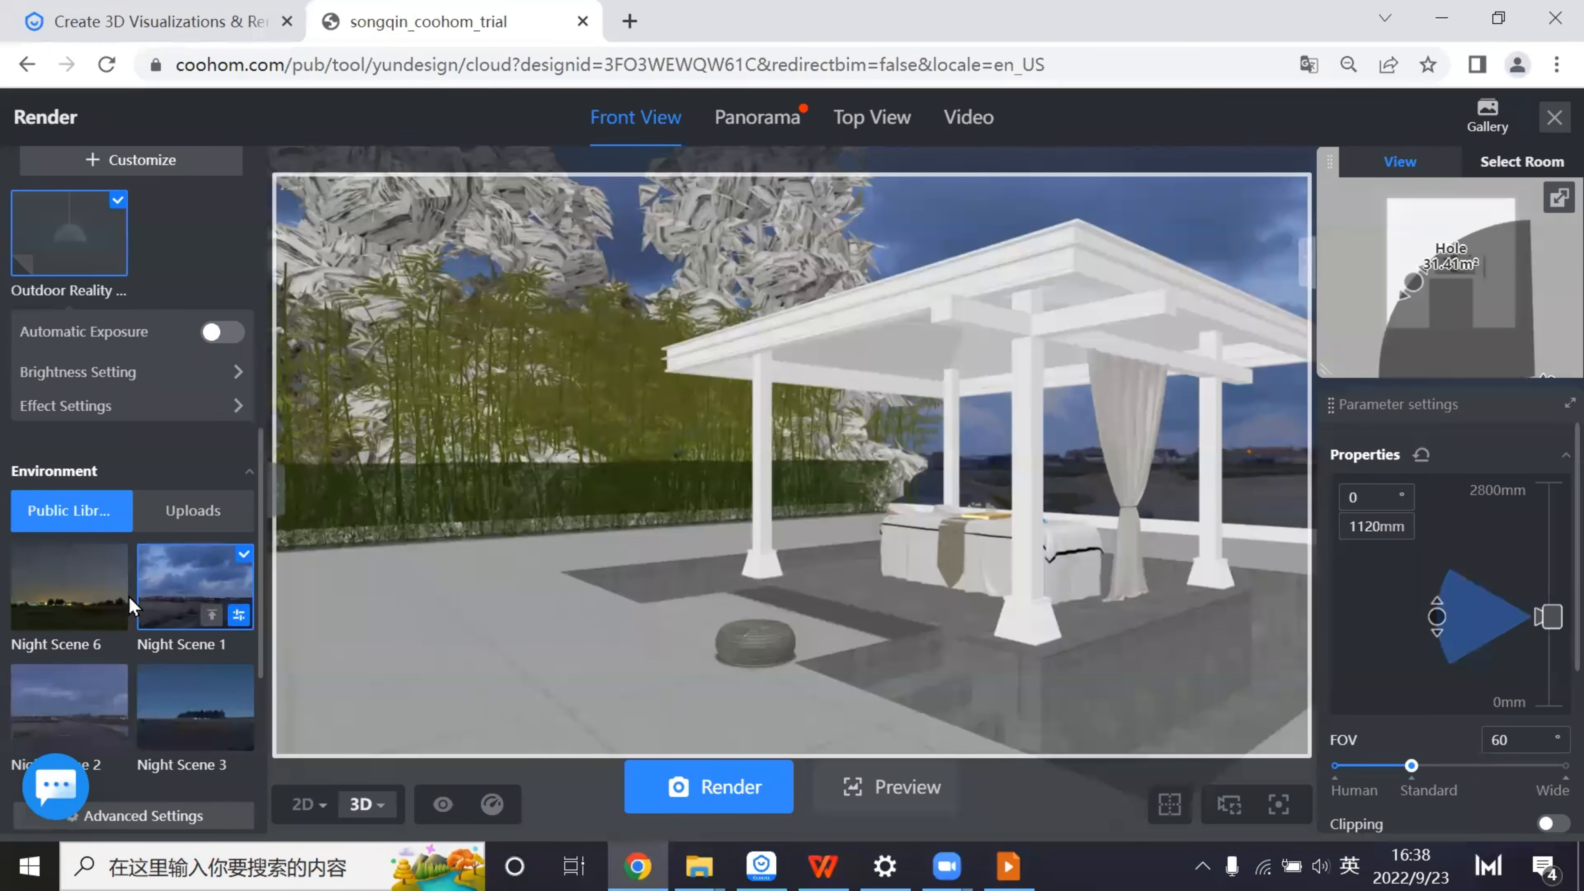
# - Check the brightness and tone settings of the Night Scene 1 environment
pyautogui.scroll(-2, 258, 499)
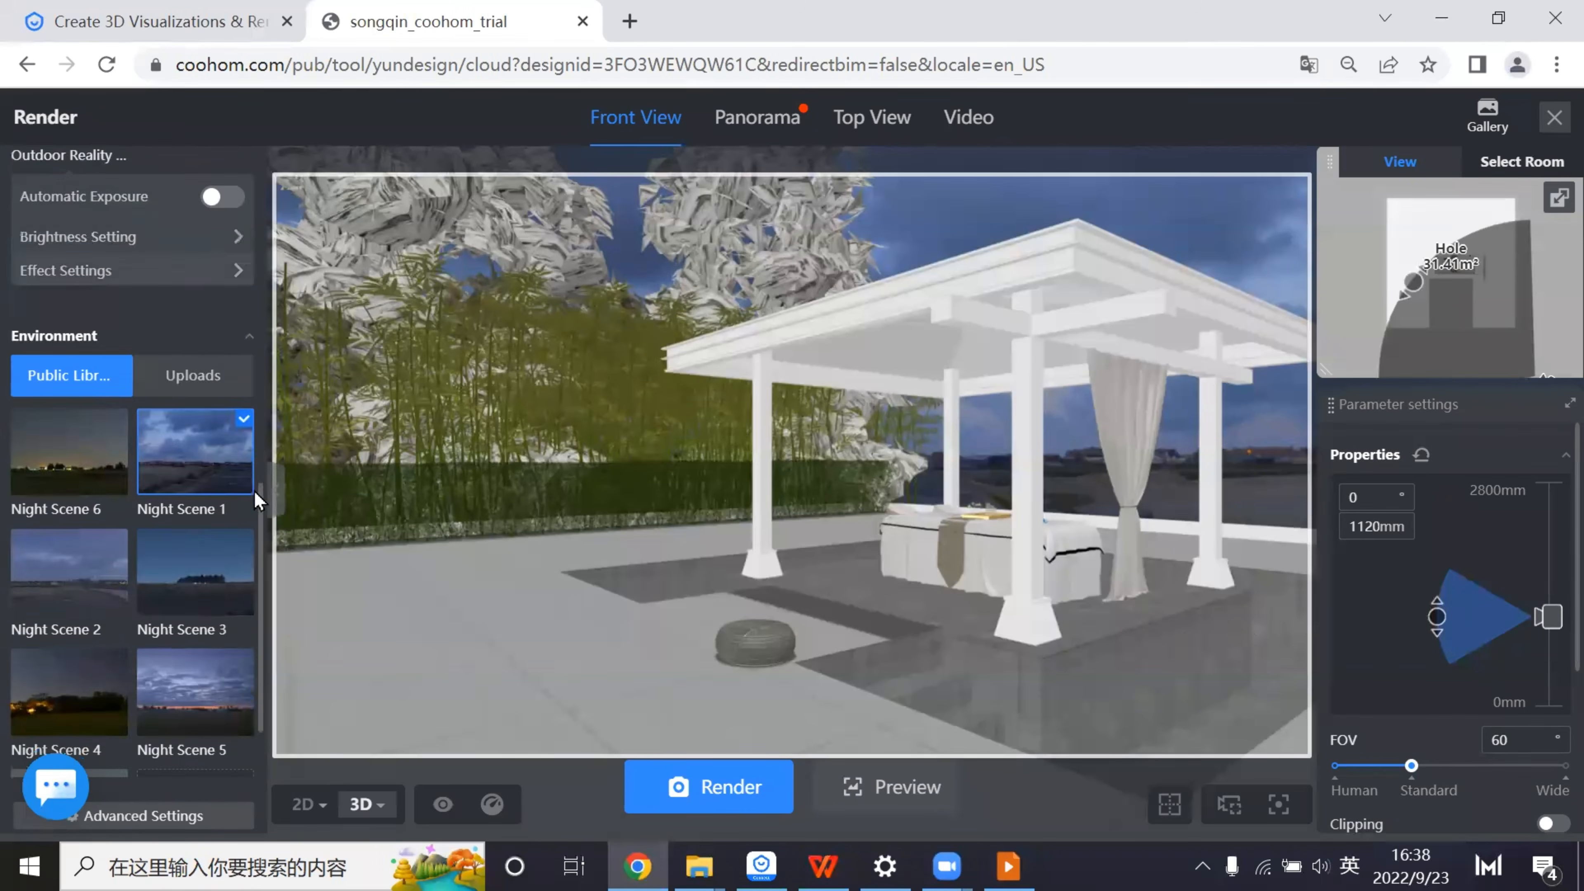
pyautogui.scroll(-2, 256, 493)
pyautogui.click(239, 366)
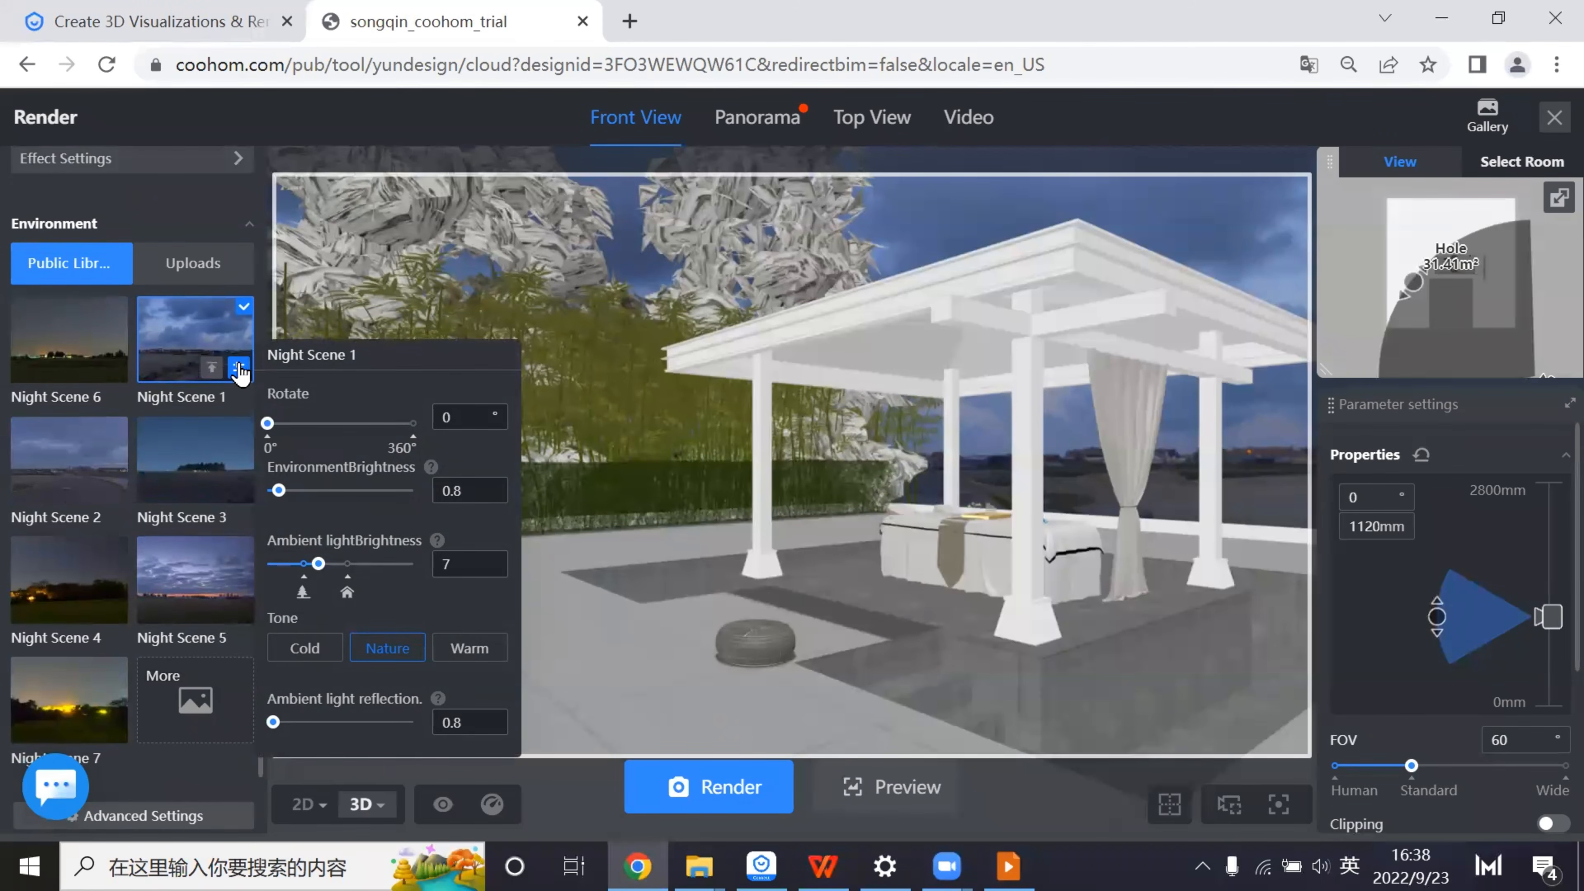
pyautogui.scroll(4, 239, 372)
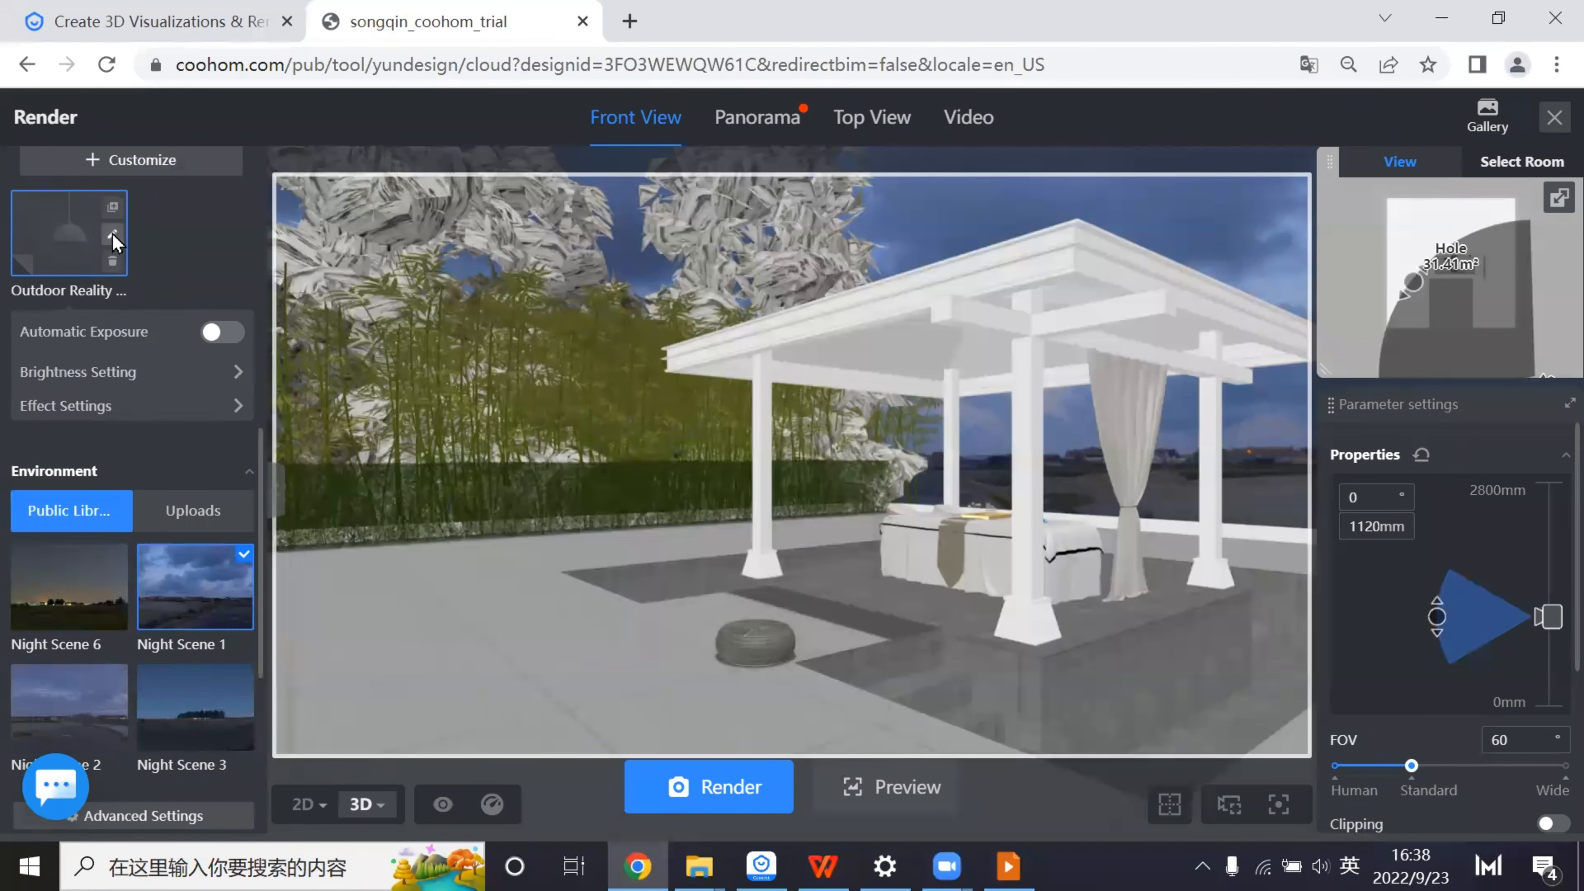
# - Reopen the custom light scheme in plan view, align the spotlight beyond the bed's head with the bed and move the one behind it closer
pyautogui.click(112, 234)
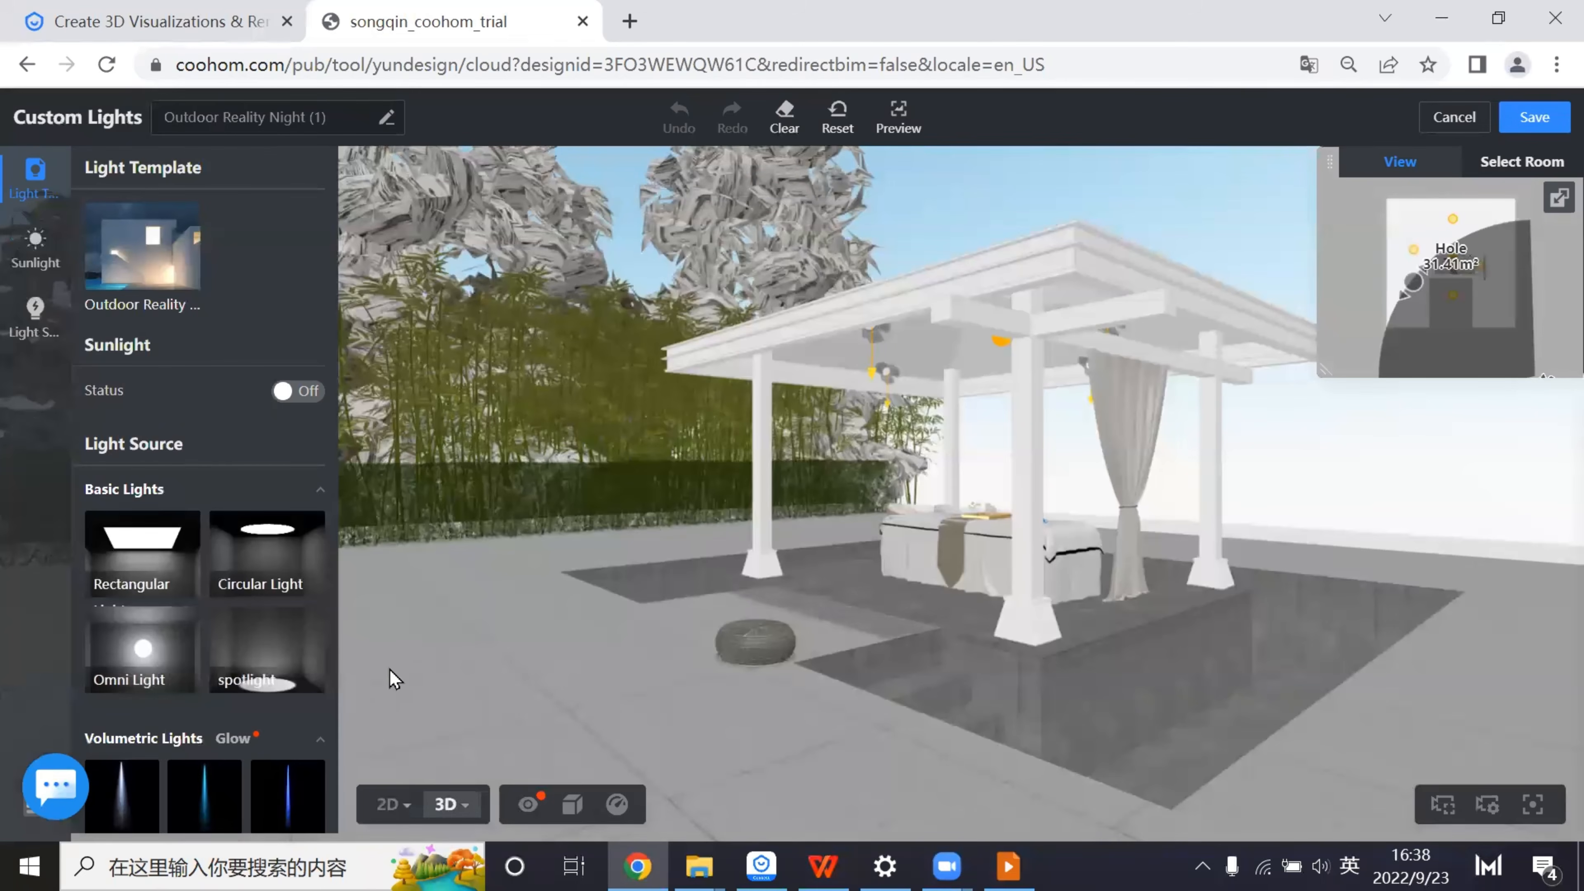
pyautogui.click(388, 803)
pyautogui.moveTo(632, 308); pyautogui.dragTo(1013, 571)
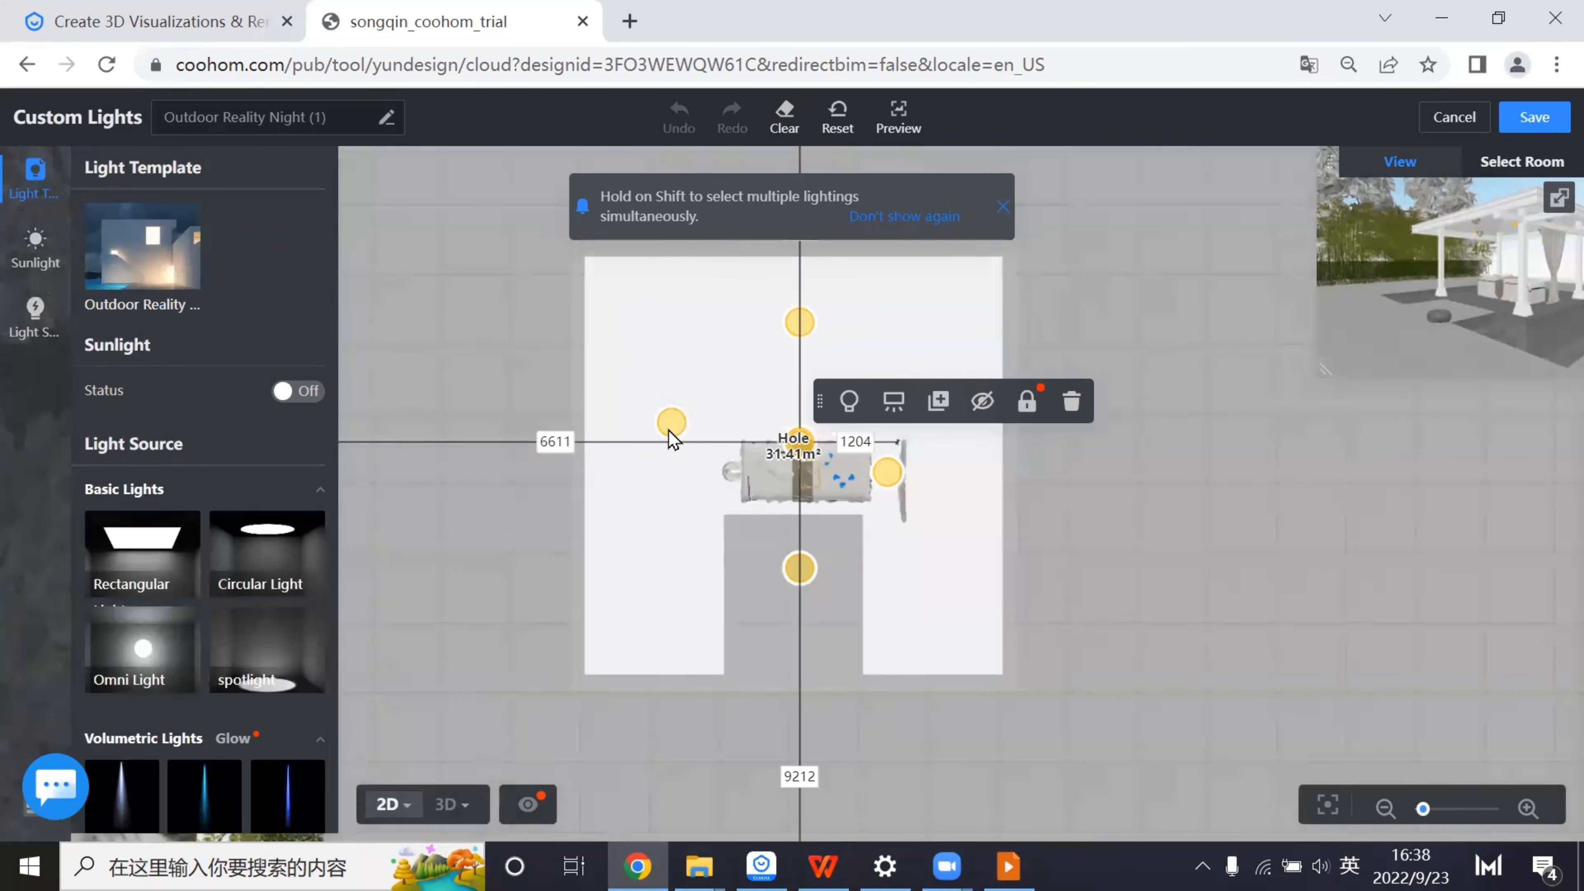
pyautogui.moveTo(669, 431); pyautogui.dragTo(664, 472)
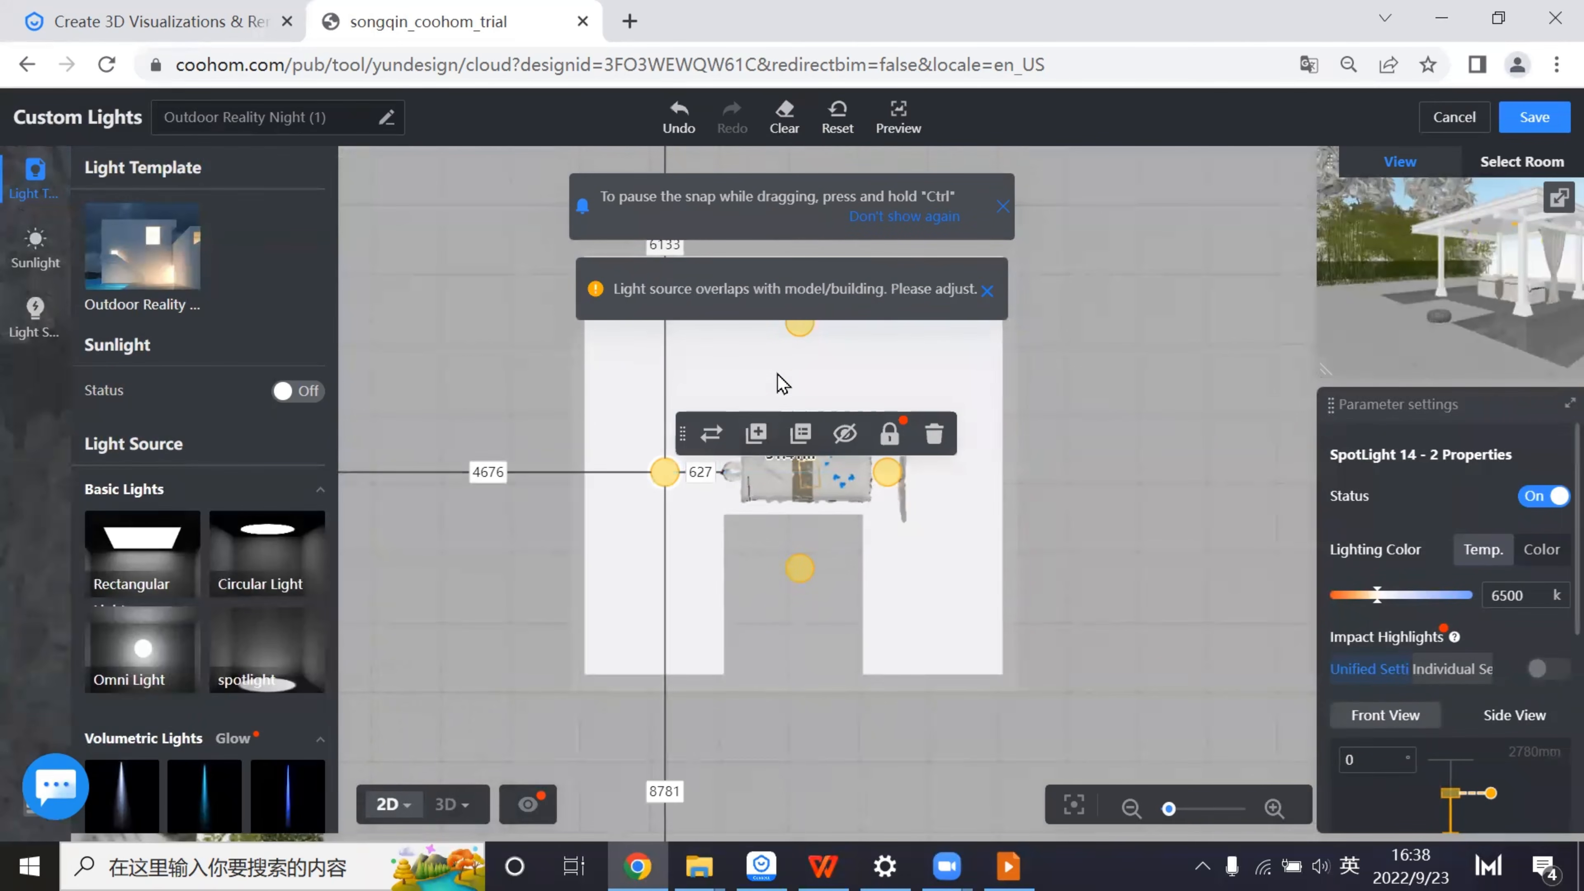
pyautogui.moveTo(805, 340); pyautogui.dragTo(805, 453)
# - Set the color temperature of the spotlight near the curtain to 4209 K and apply its settings to the other three spotlights
pyautogui.click(886, 473)
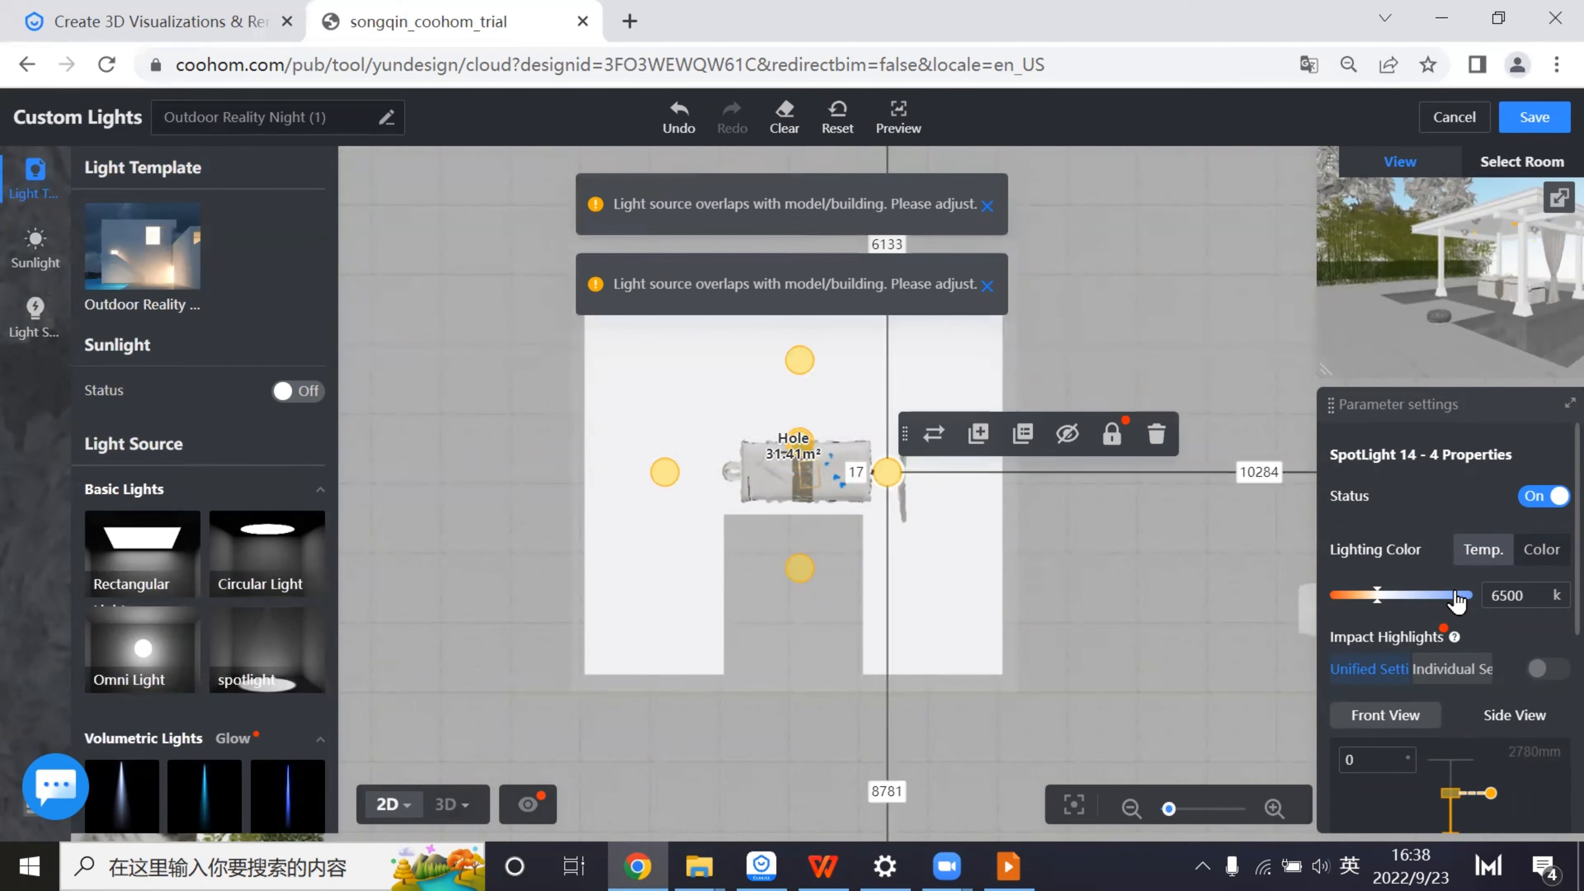
pyautogui.moveTo(1379, 596); pyautogui.dragTo(1352, 596)
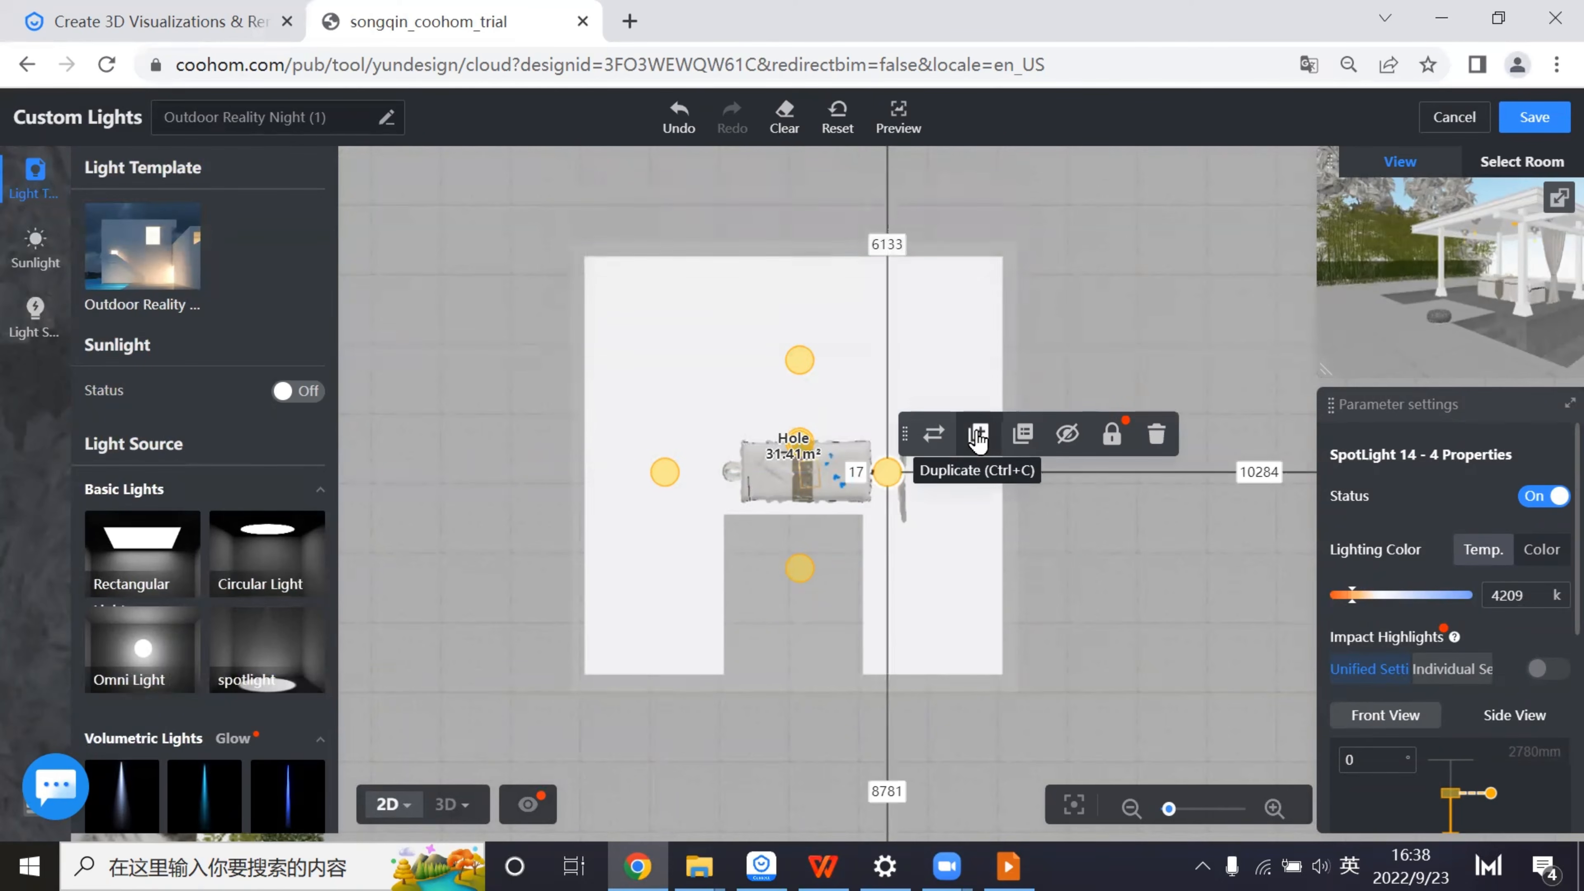
pyautogui.click(1014, 440)
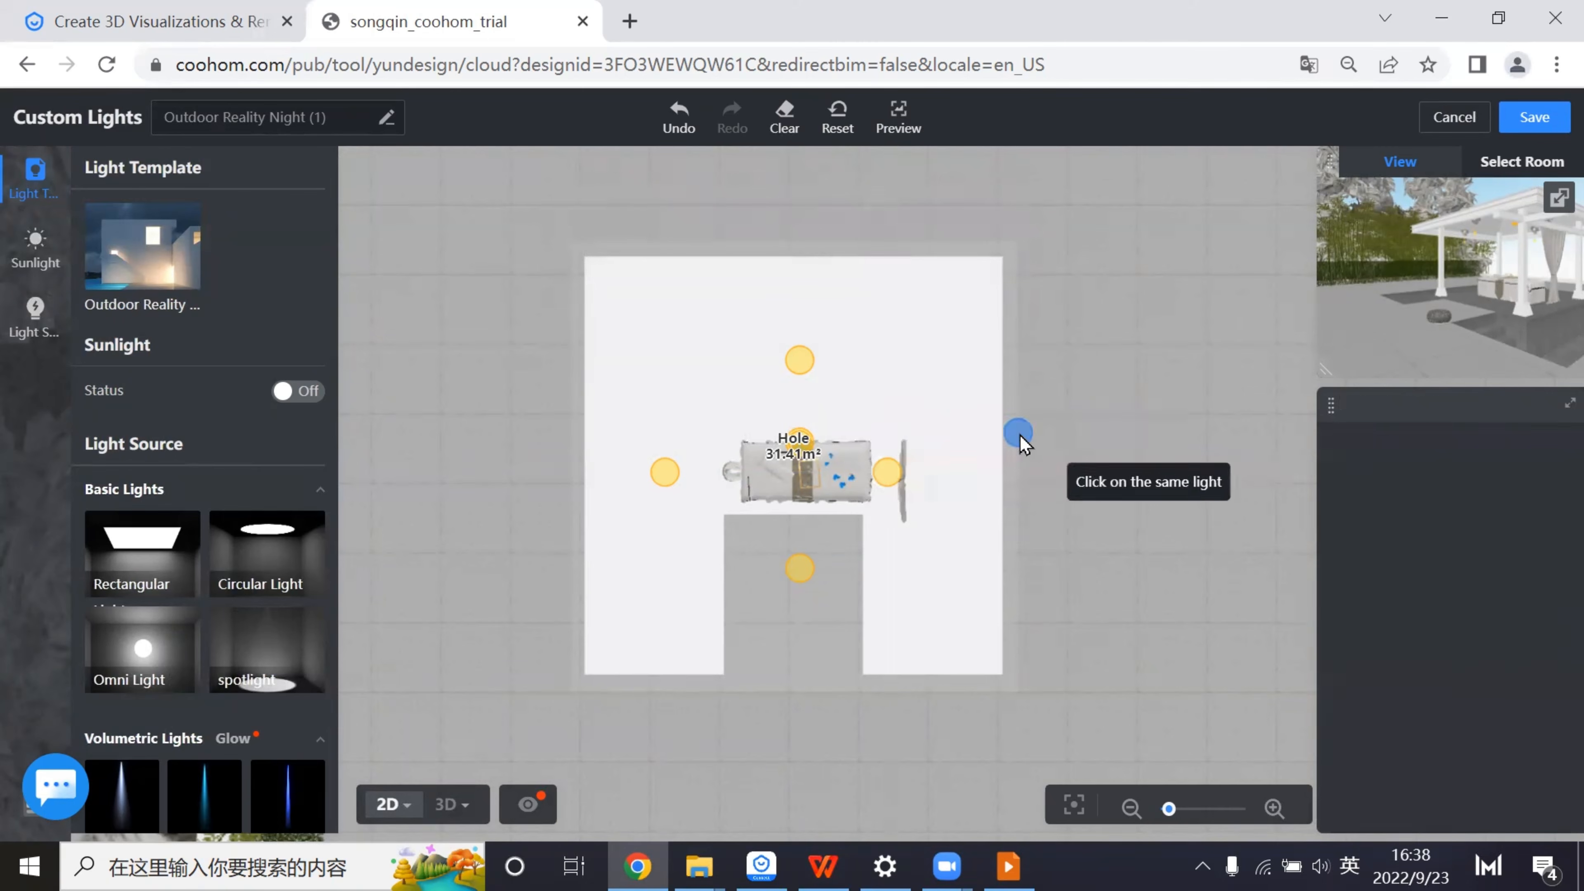
pyautogui.click(802, 361)
pyautogui.click(665, 471)
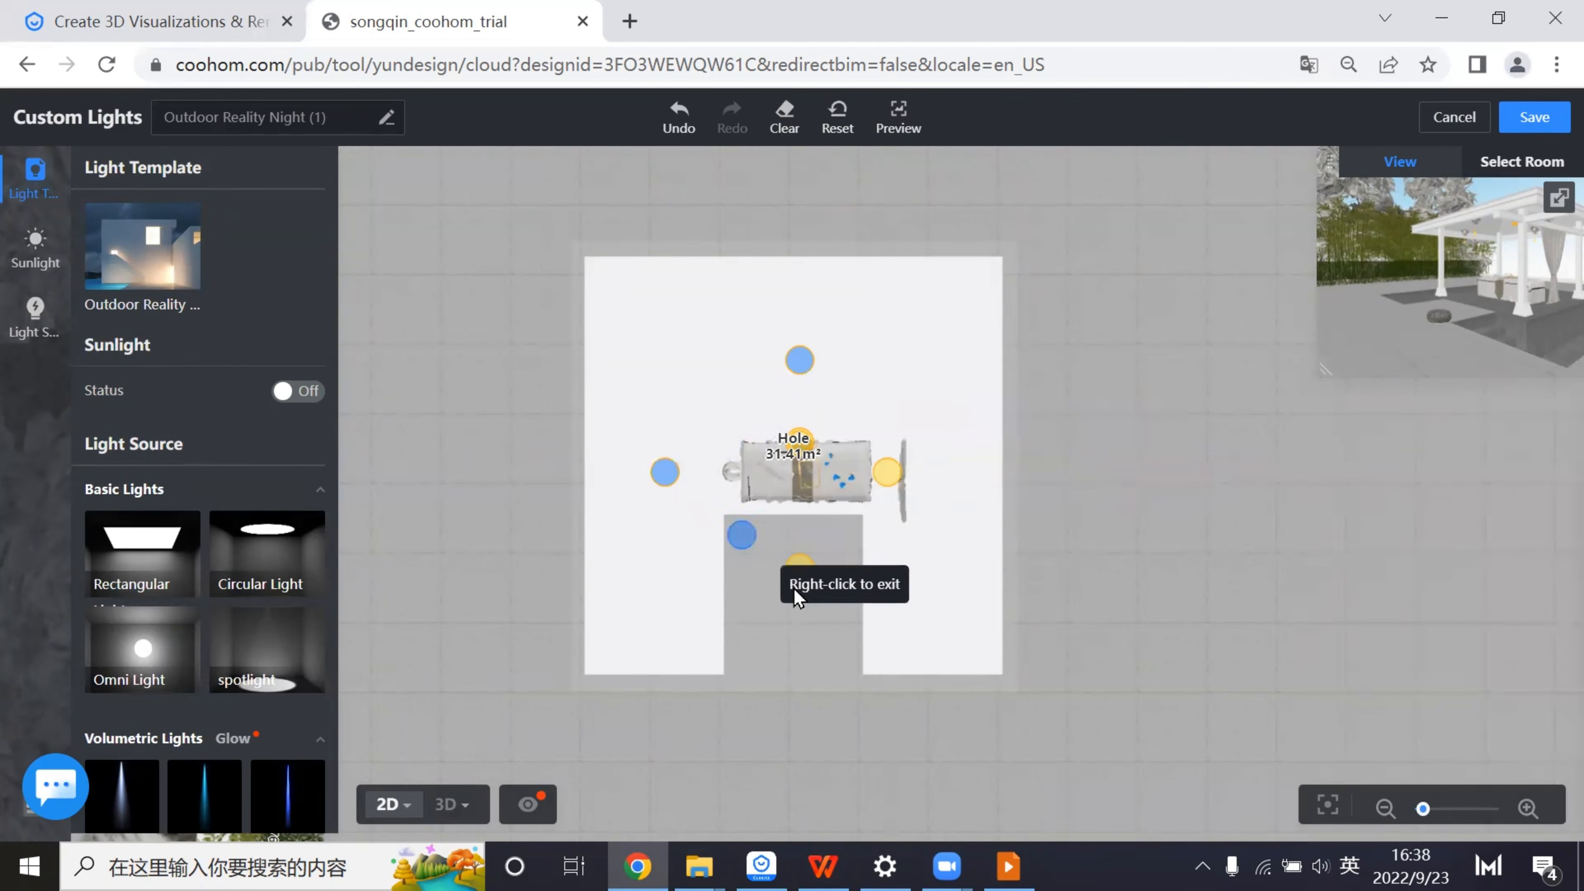
pyautogui.click(801, 567)
pyautogui.rightClick(827, 565)
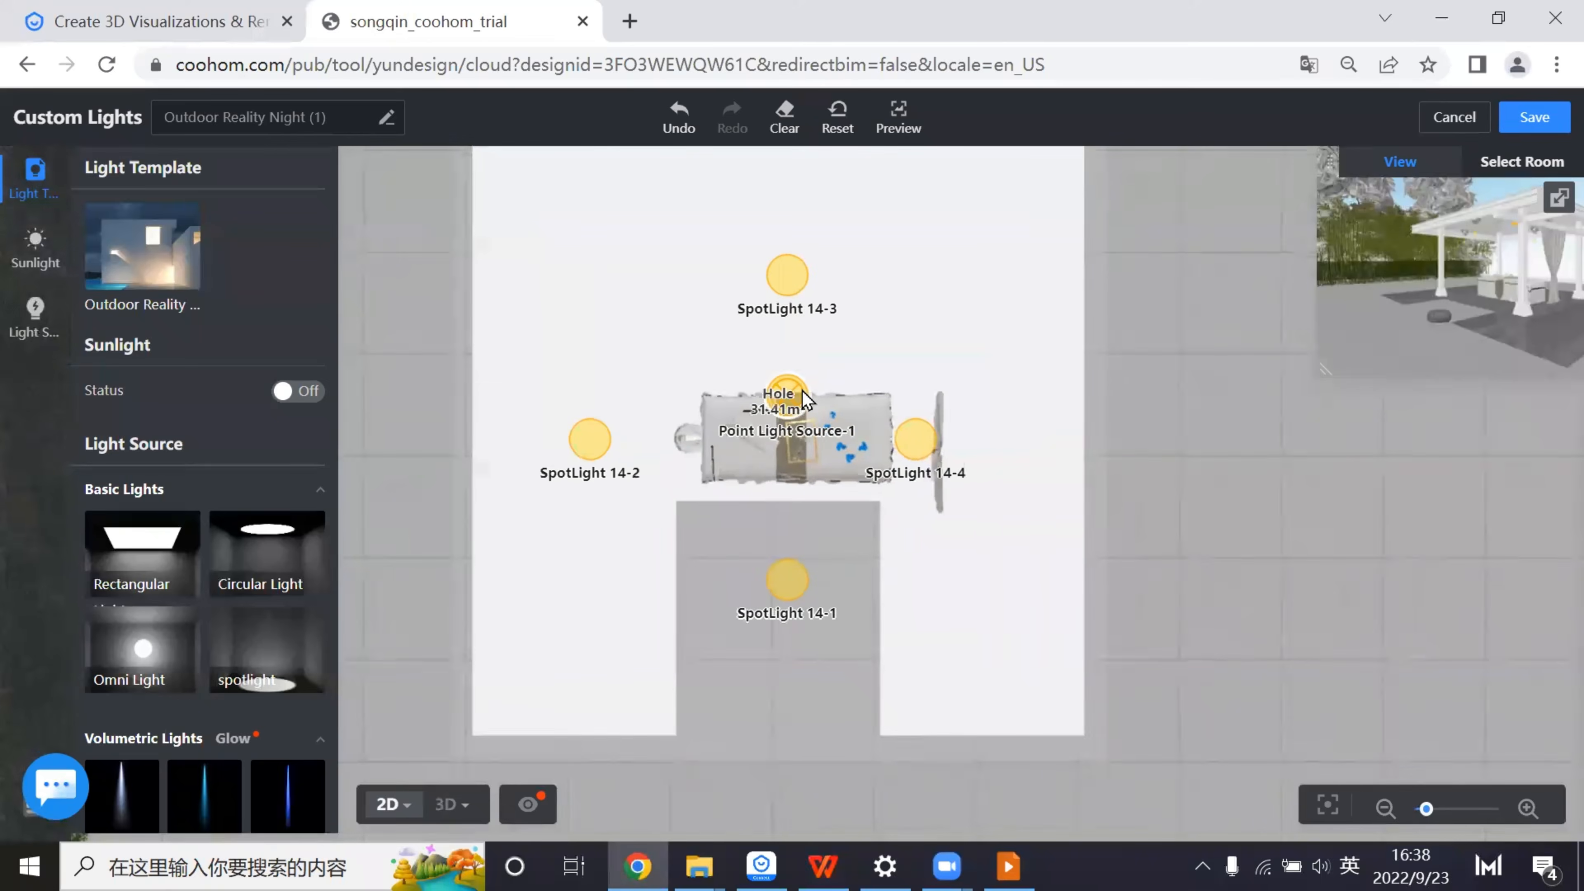
# - Move the omni light further over the bed and set its color temperature to 4108 K
pyautogui.click(796, 429)
pyautogui.moveTo(796, 429); pyautogui.dragTo(797, 436)
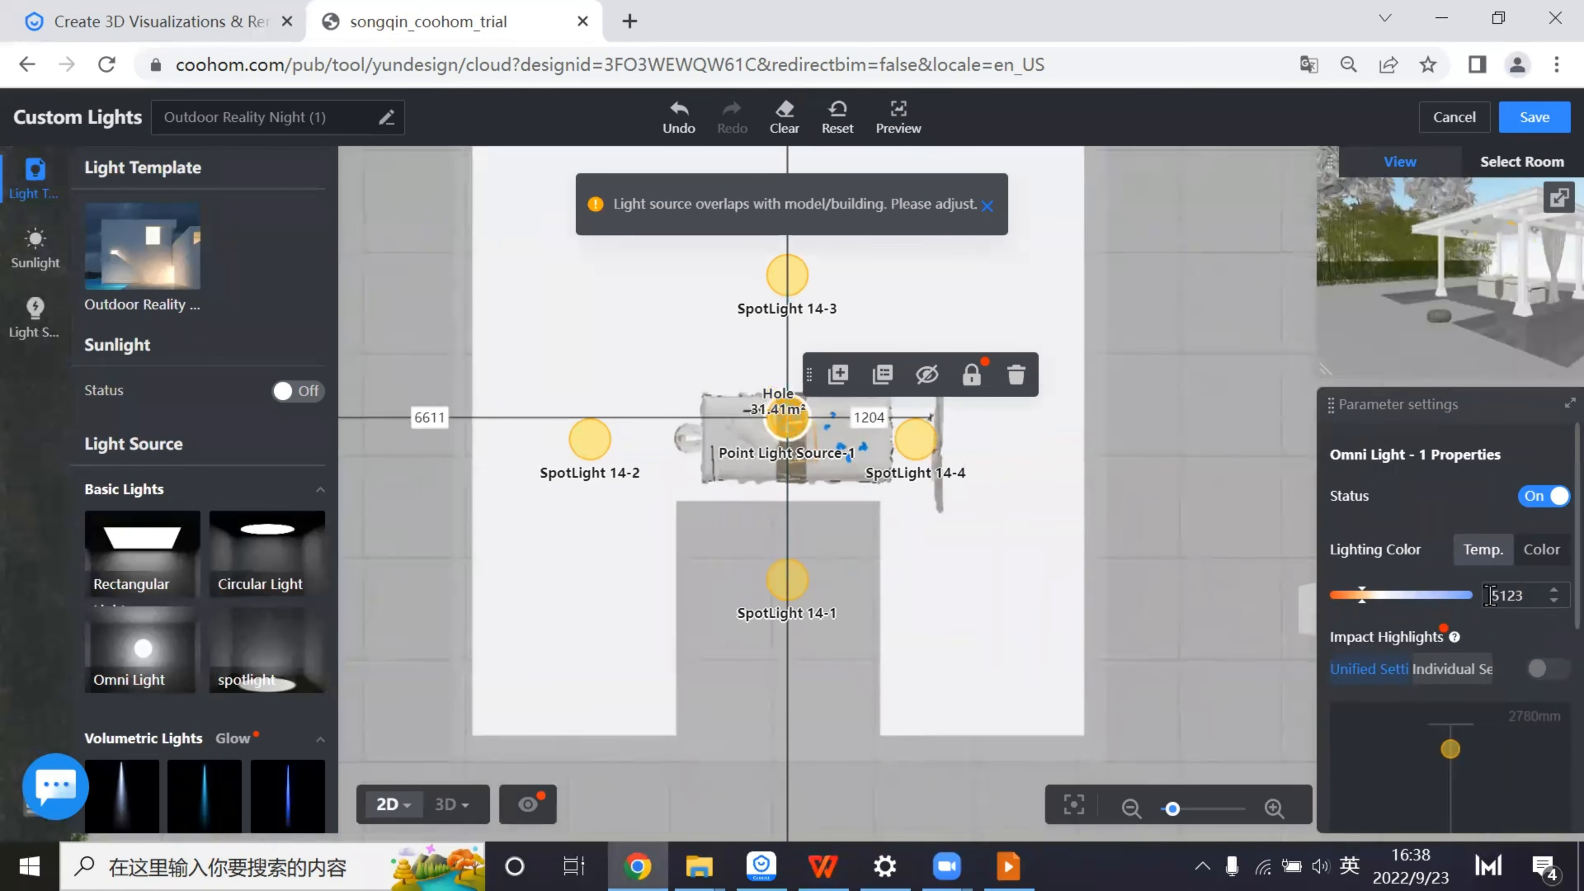
pyautogui.moveTo(1357, 606); pyautogui.dragTo(1351, 606)
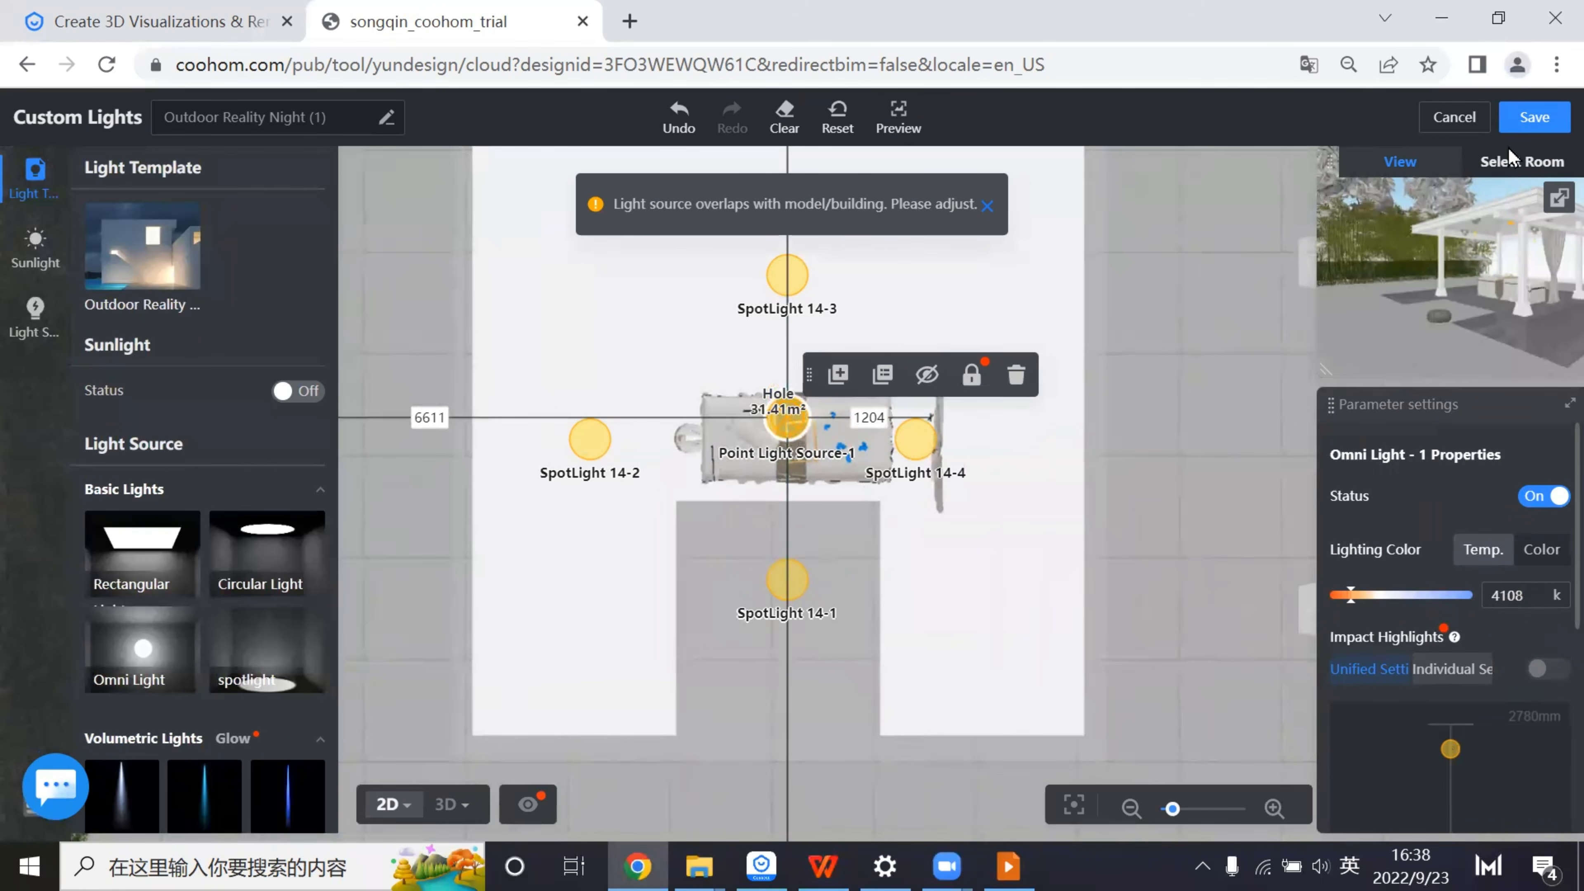
# - Save the custom light scheme and render the front view again without the exterior brightness adjustment
pyautogui.click(1535, 117)
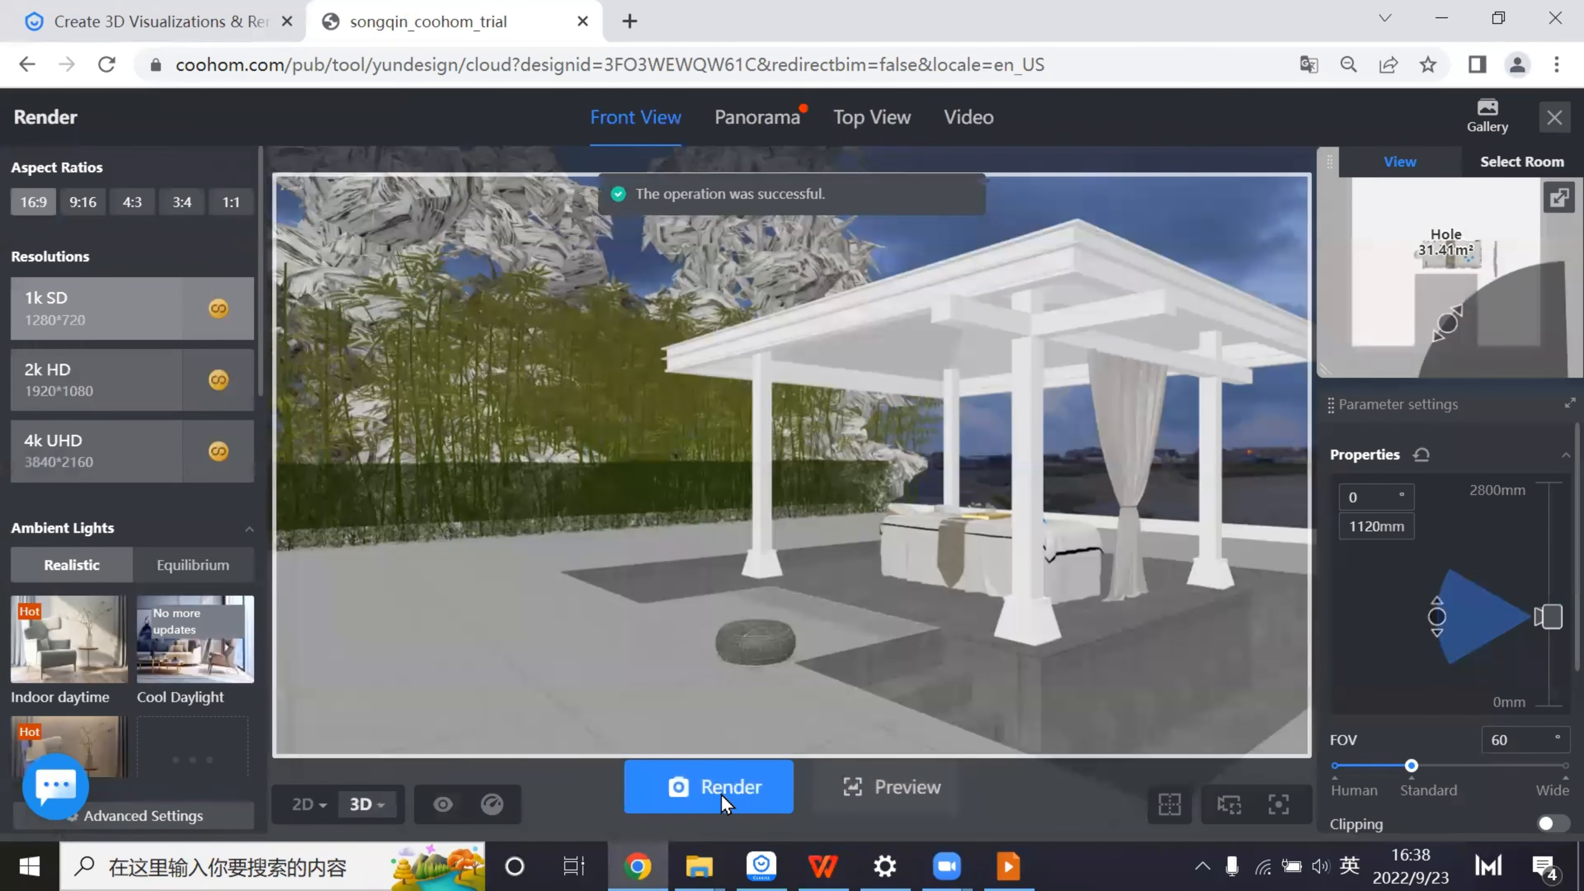
pyautogui.click(723, 801)
pyautogui.click(764, 505)
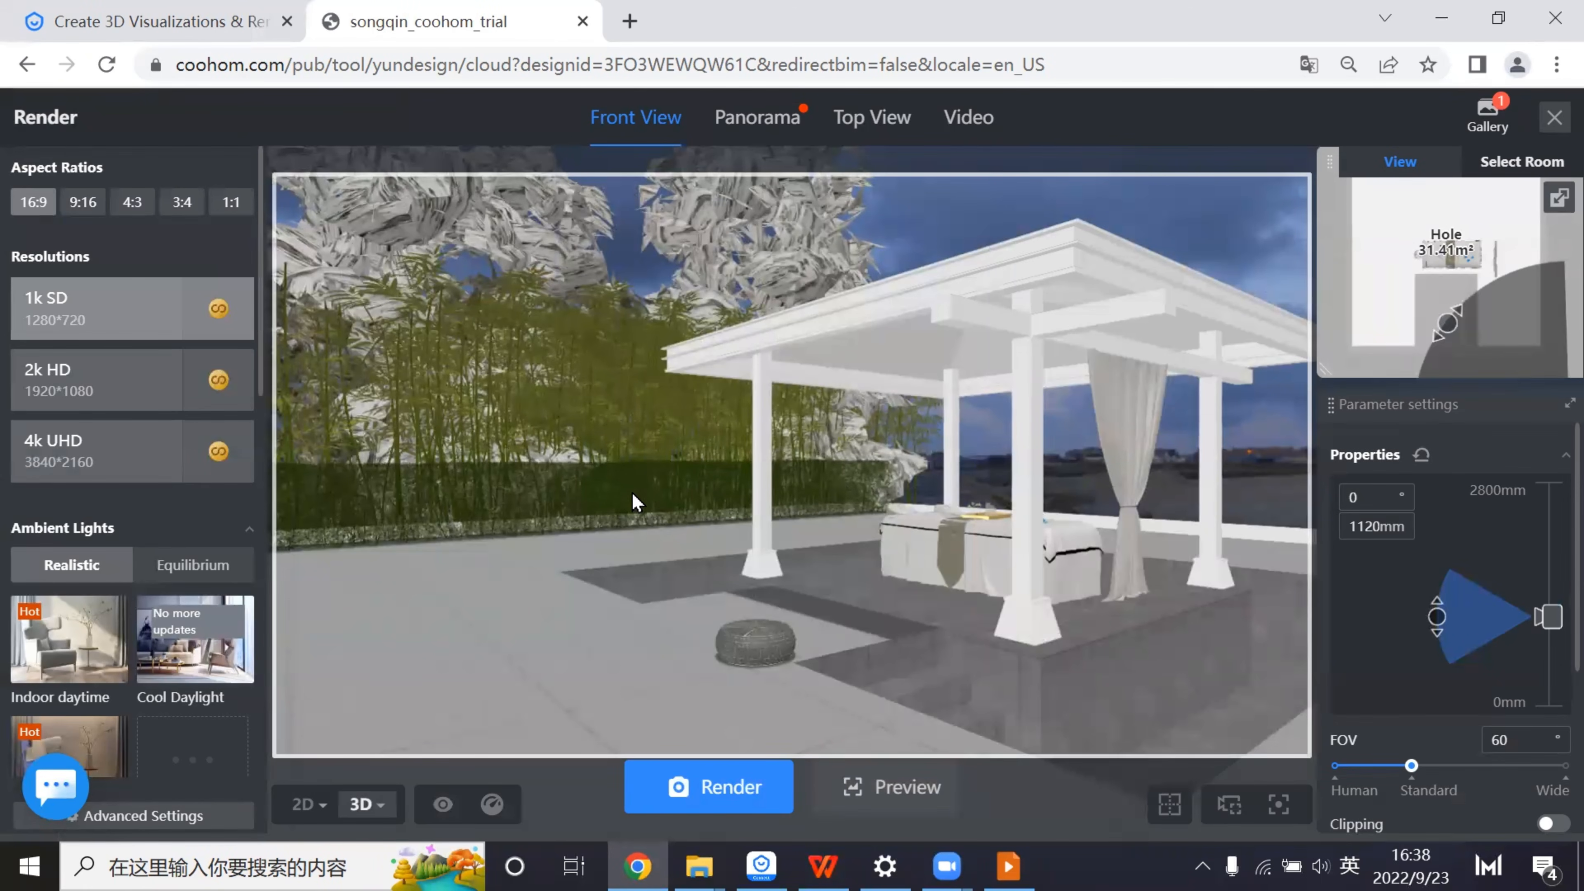
# - Reopen the custom light scheme in plan view and place a rectangular light between the hedge and the pavilion
pyautogui.click(303, 805)
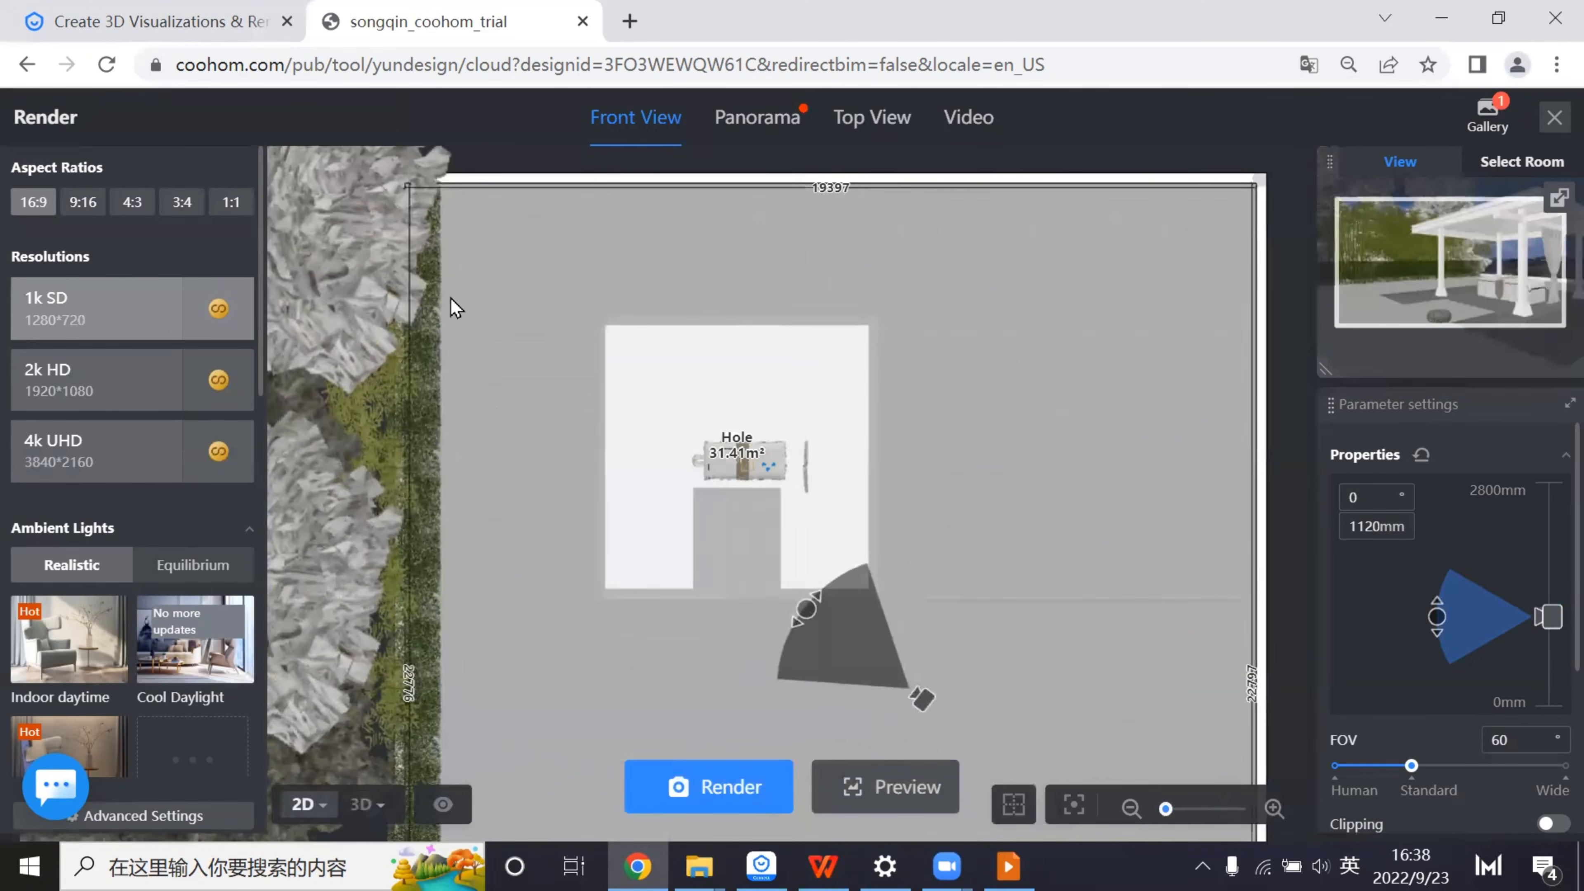
pyautogui.scroll(-7, 127, 674)
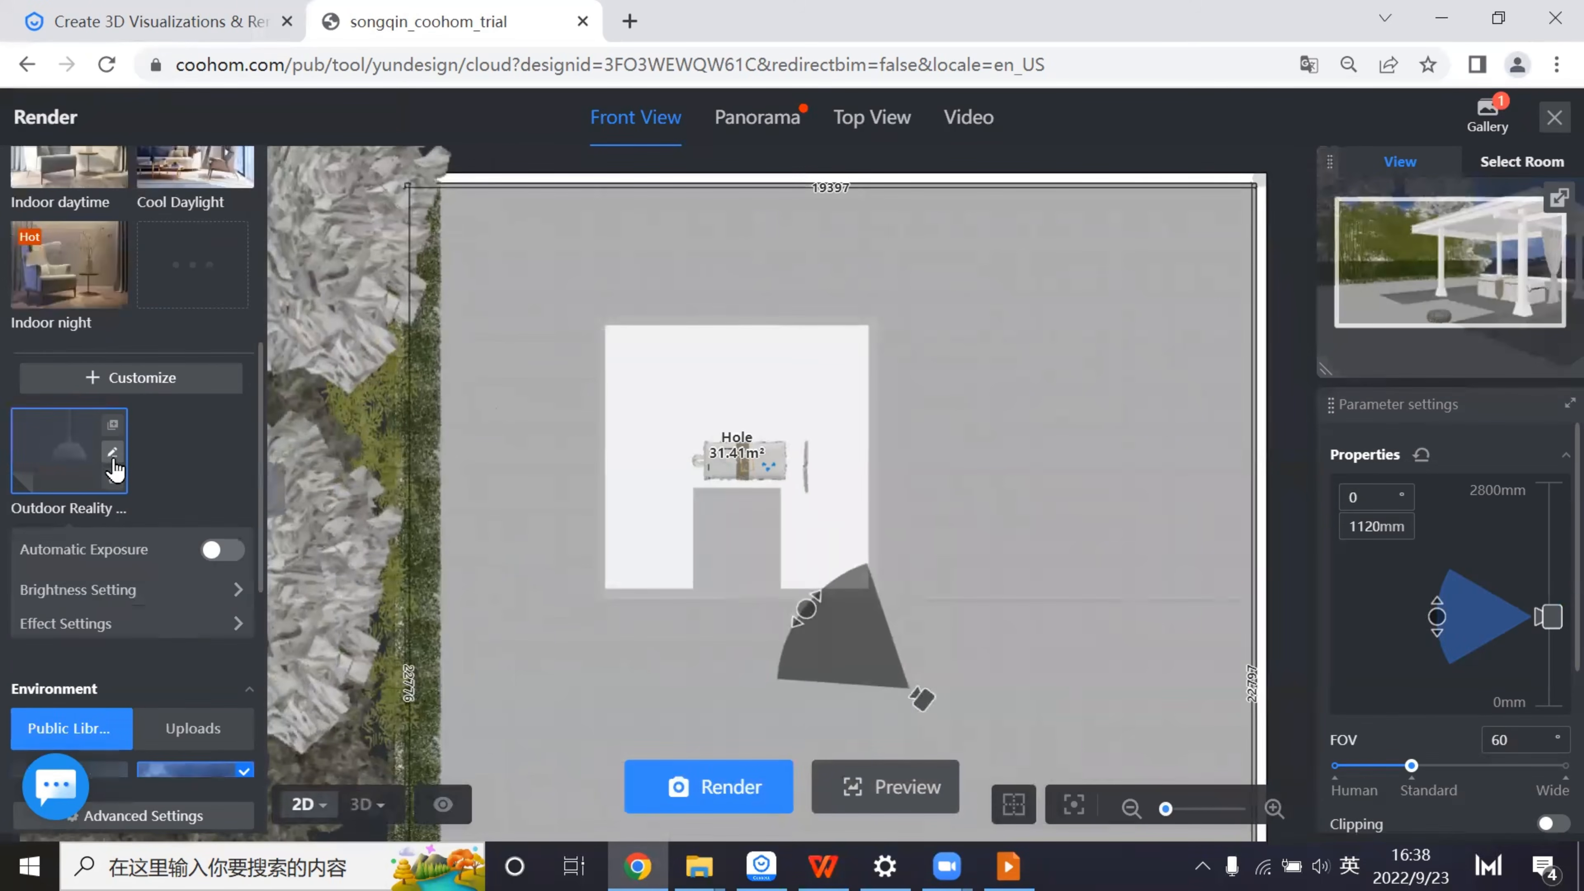
pyautogui.click(116, 469)
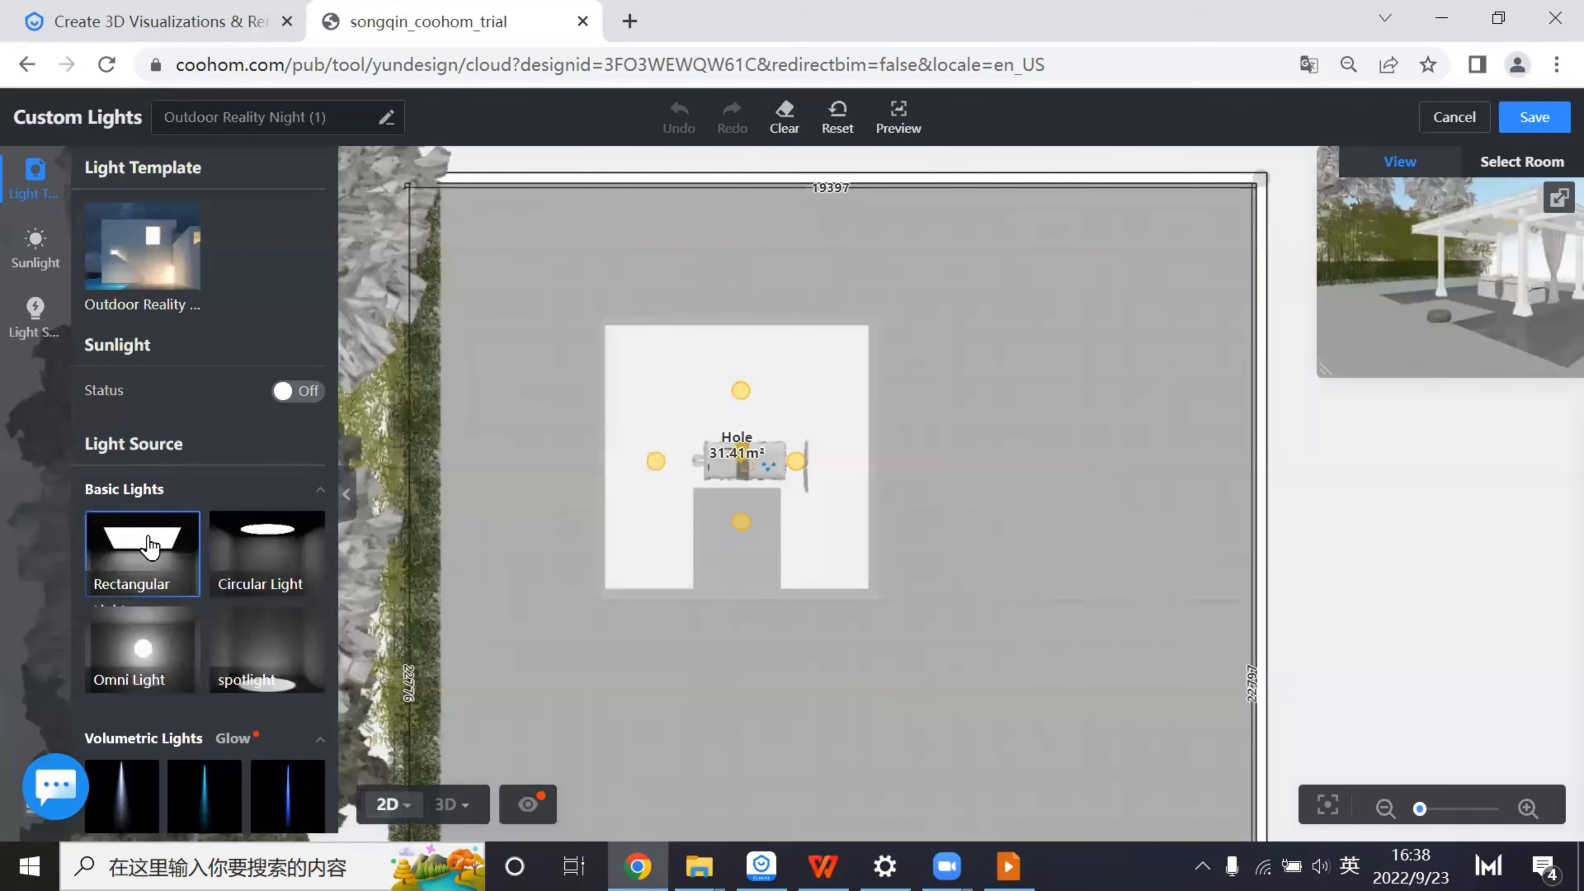
pyautogui.moveTo(149, 546); pyautogui.dragTo(538, 350)
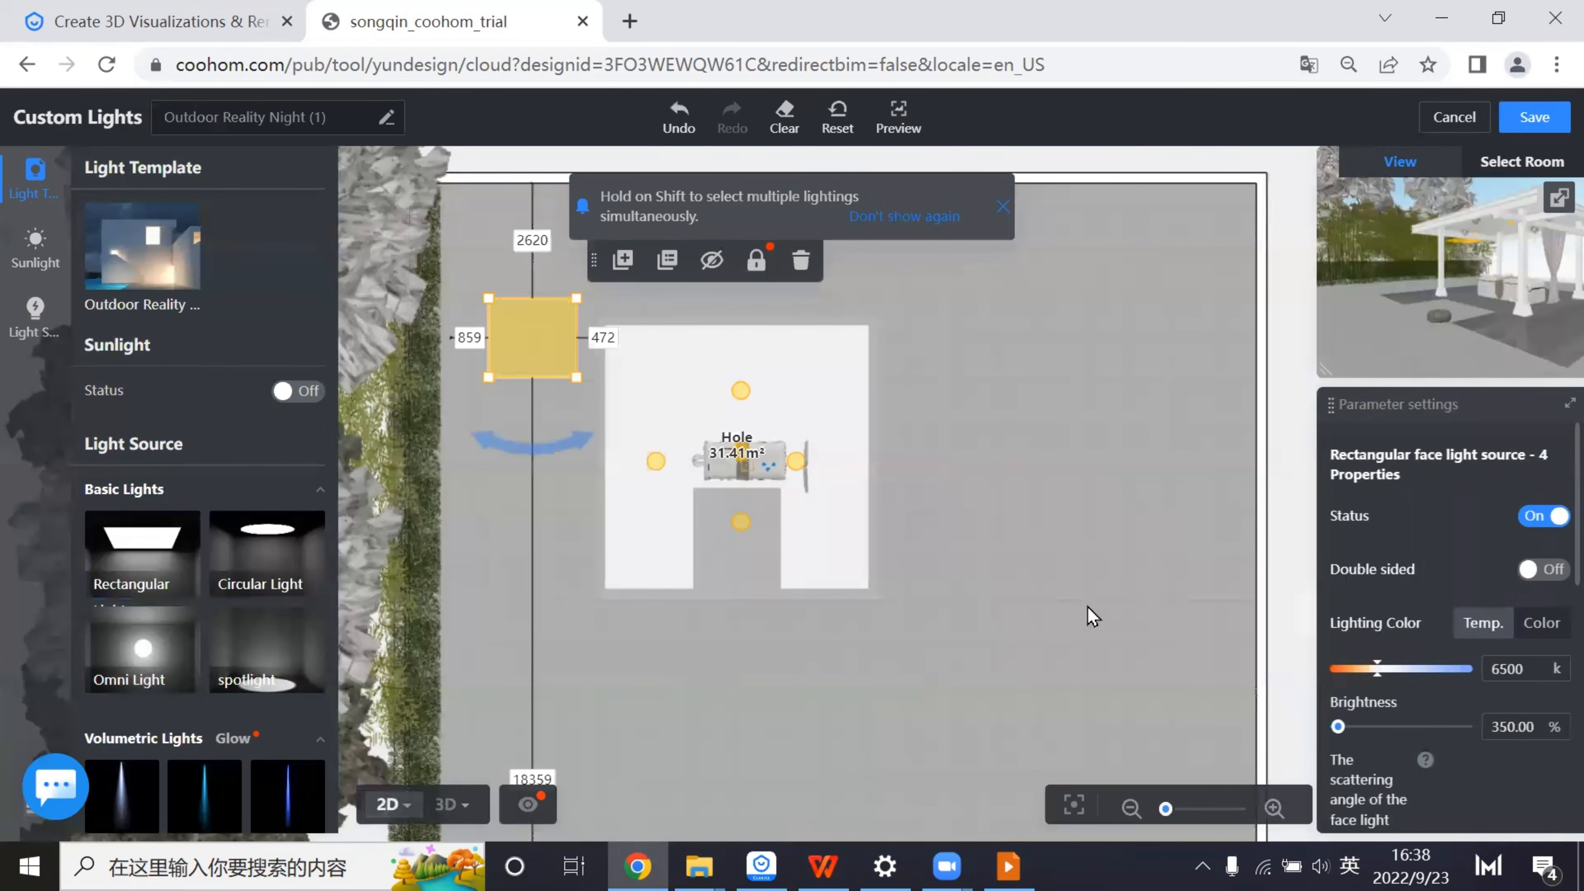
# - Set the rectangular light's color temperature to 4819 K and its brightness to 200%
pyautogui.moveTo(1371, 665); pyautogui.dragTo(1362, 667)
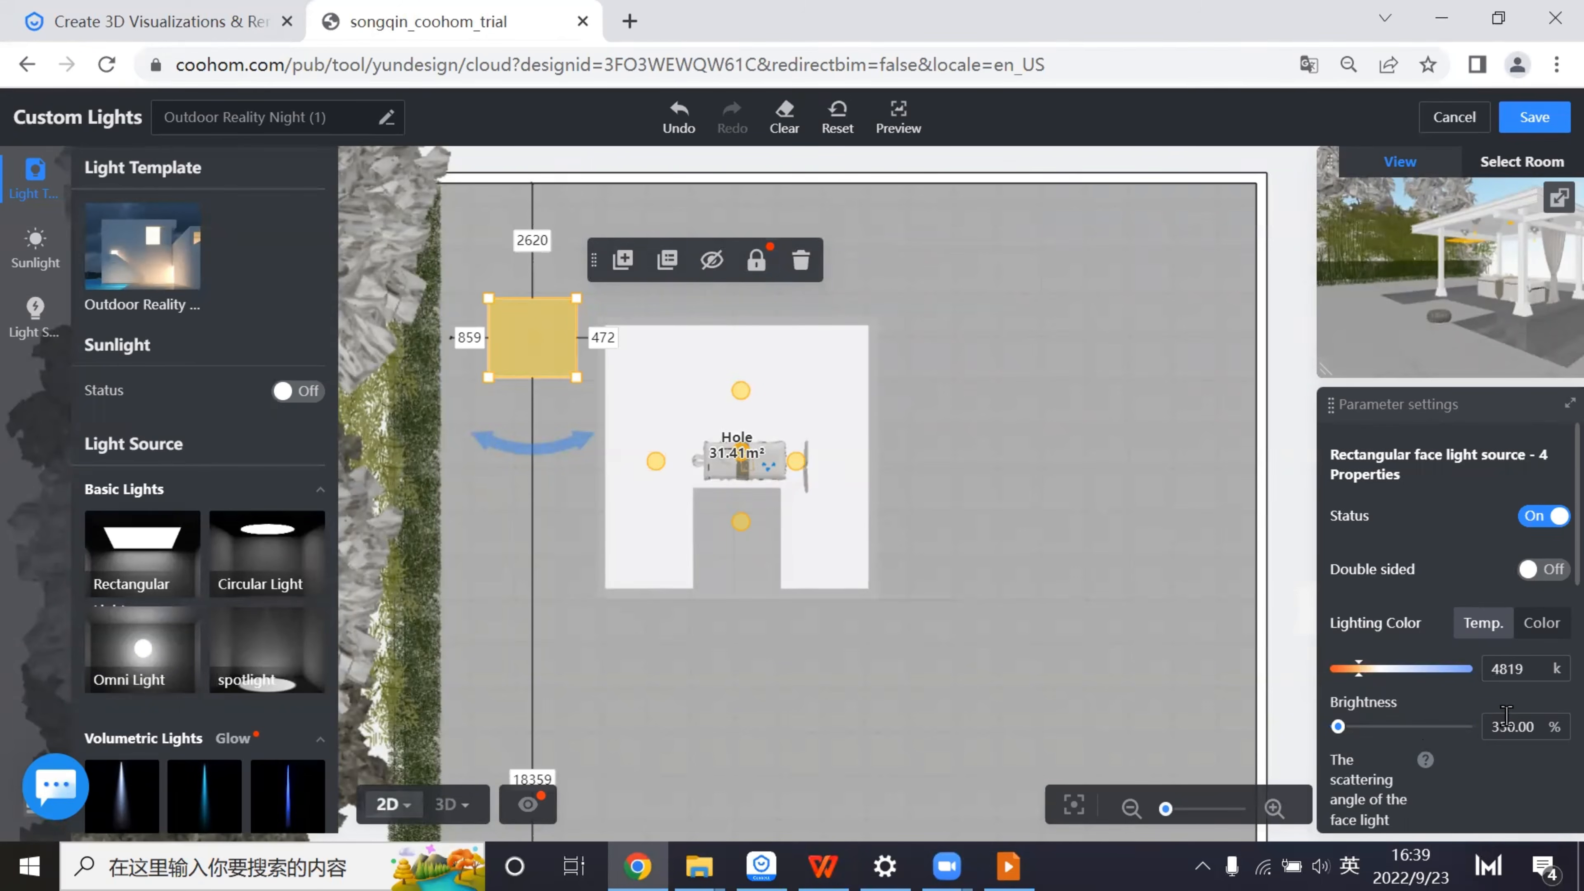
pyautogui.click(1510, 724)
pyautogui.write('200')
pyautogui.press('Return')
# - Rotate the rectangular light to -90° so it faces the hedge and lower it to a height of 1945 mm
pyautogui.scroll(-5, 1494, 686)
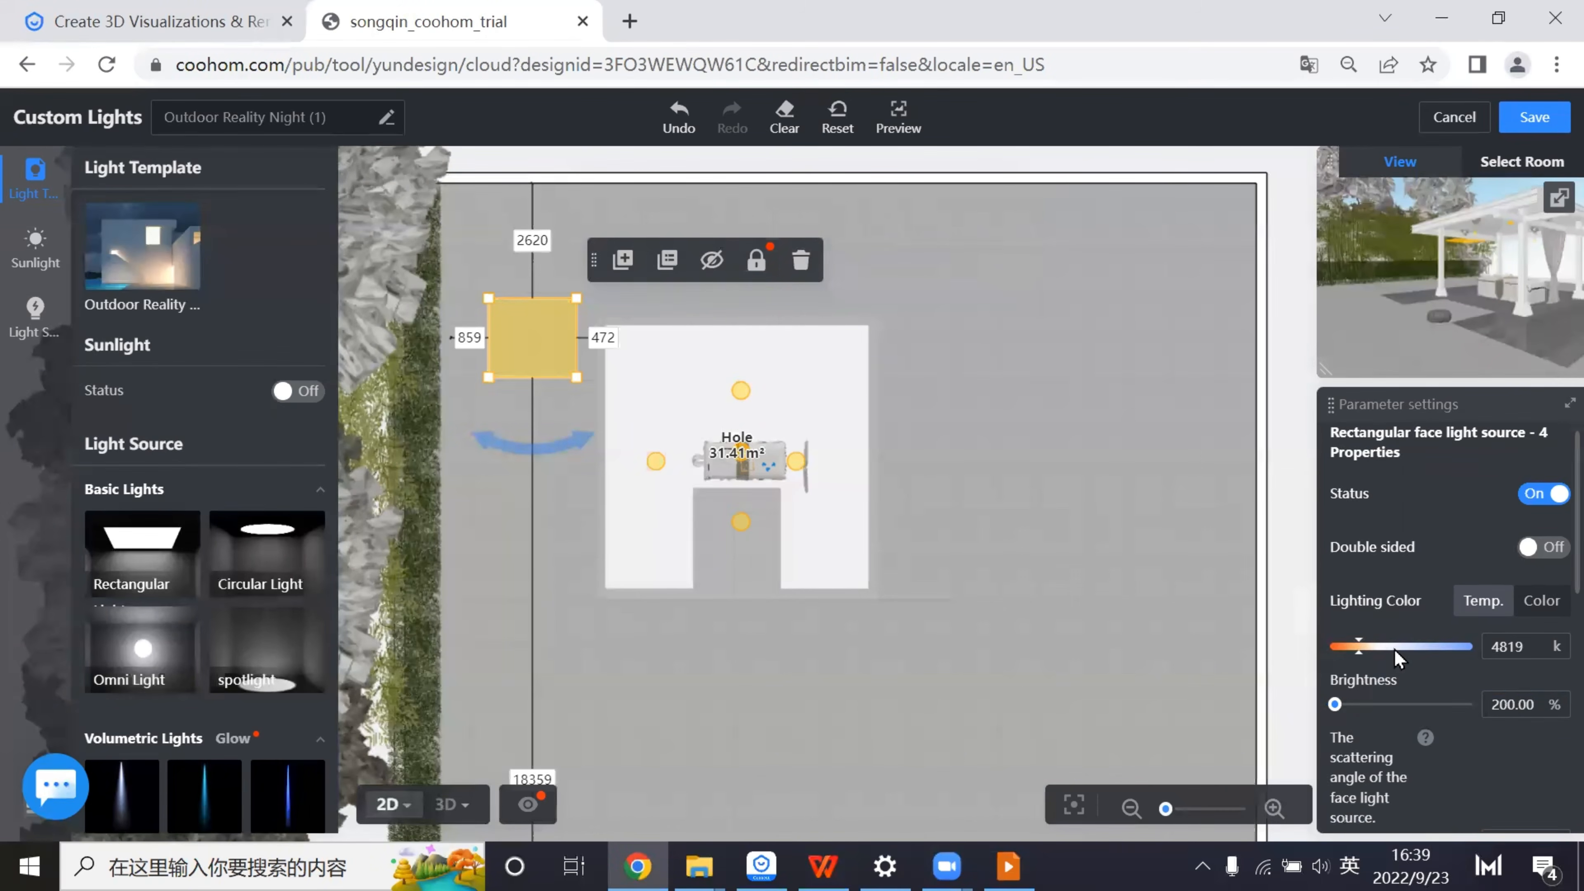
pyautogui.moveTo(1492, 662); pyautogui.dragTo(1457, 725)
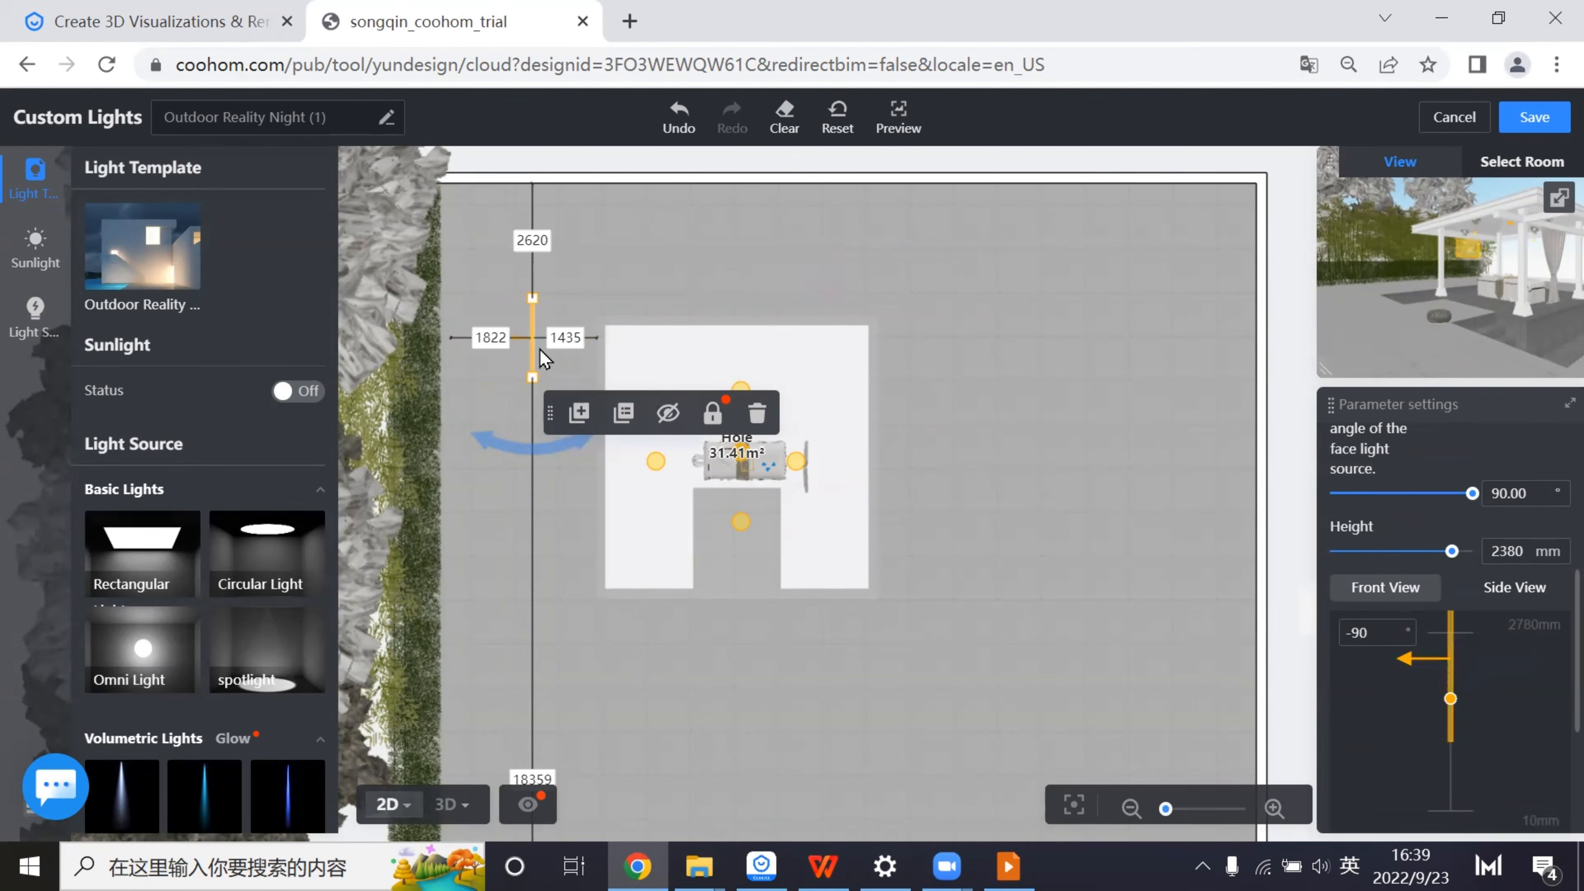
pyautogui.scroll(3, 541, 360)
pyautogui.scroll(-5, 488, 499)
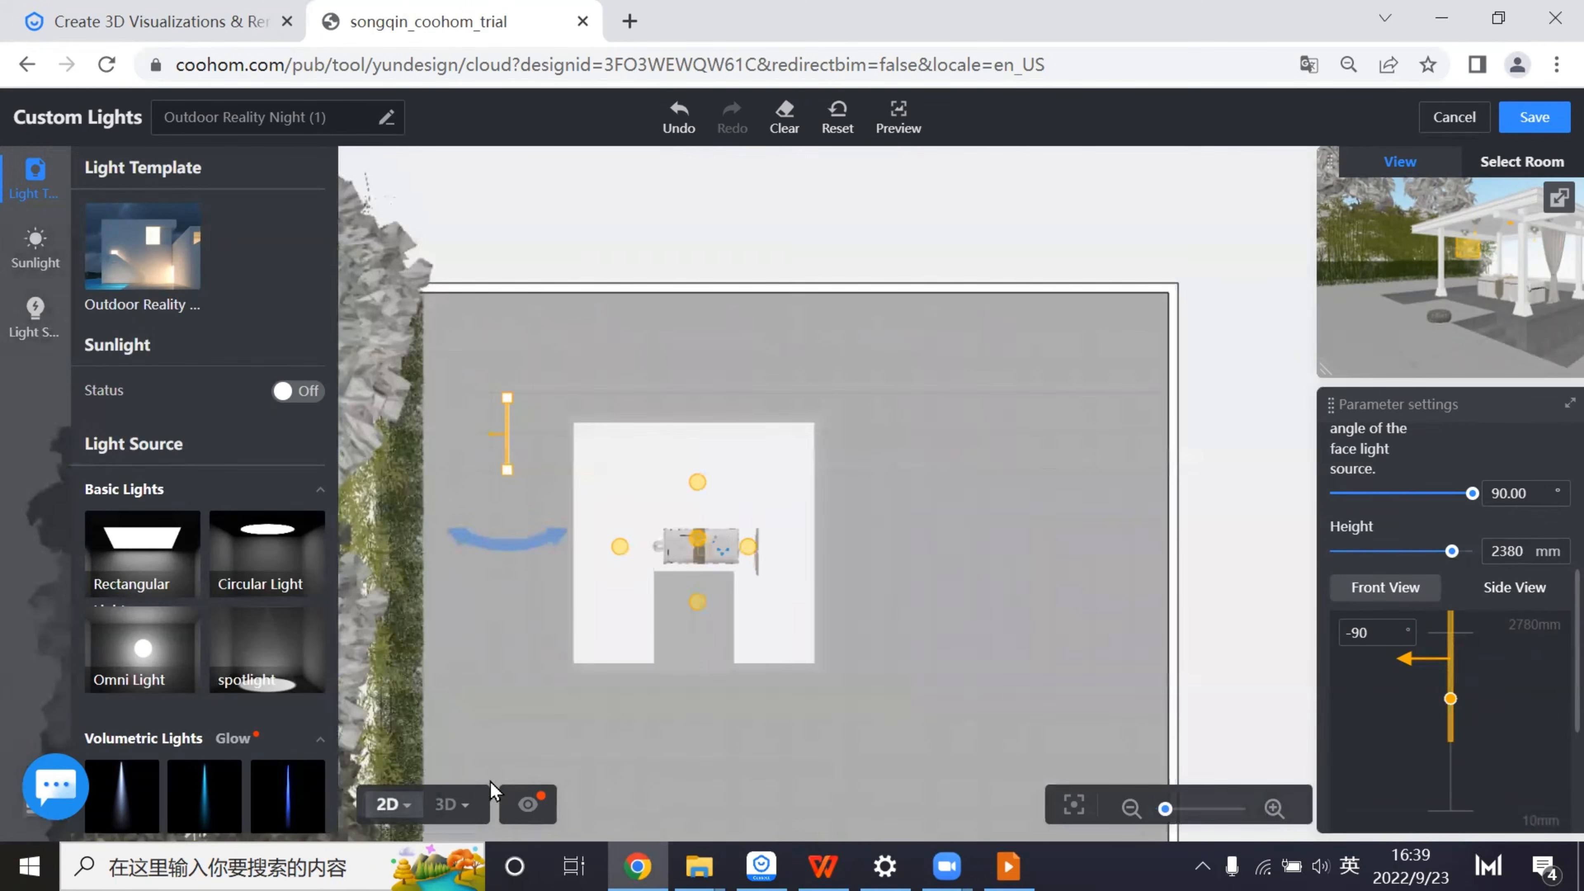
pyautogui.click(449, 805)
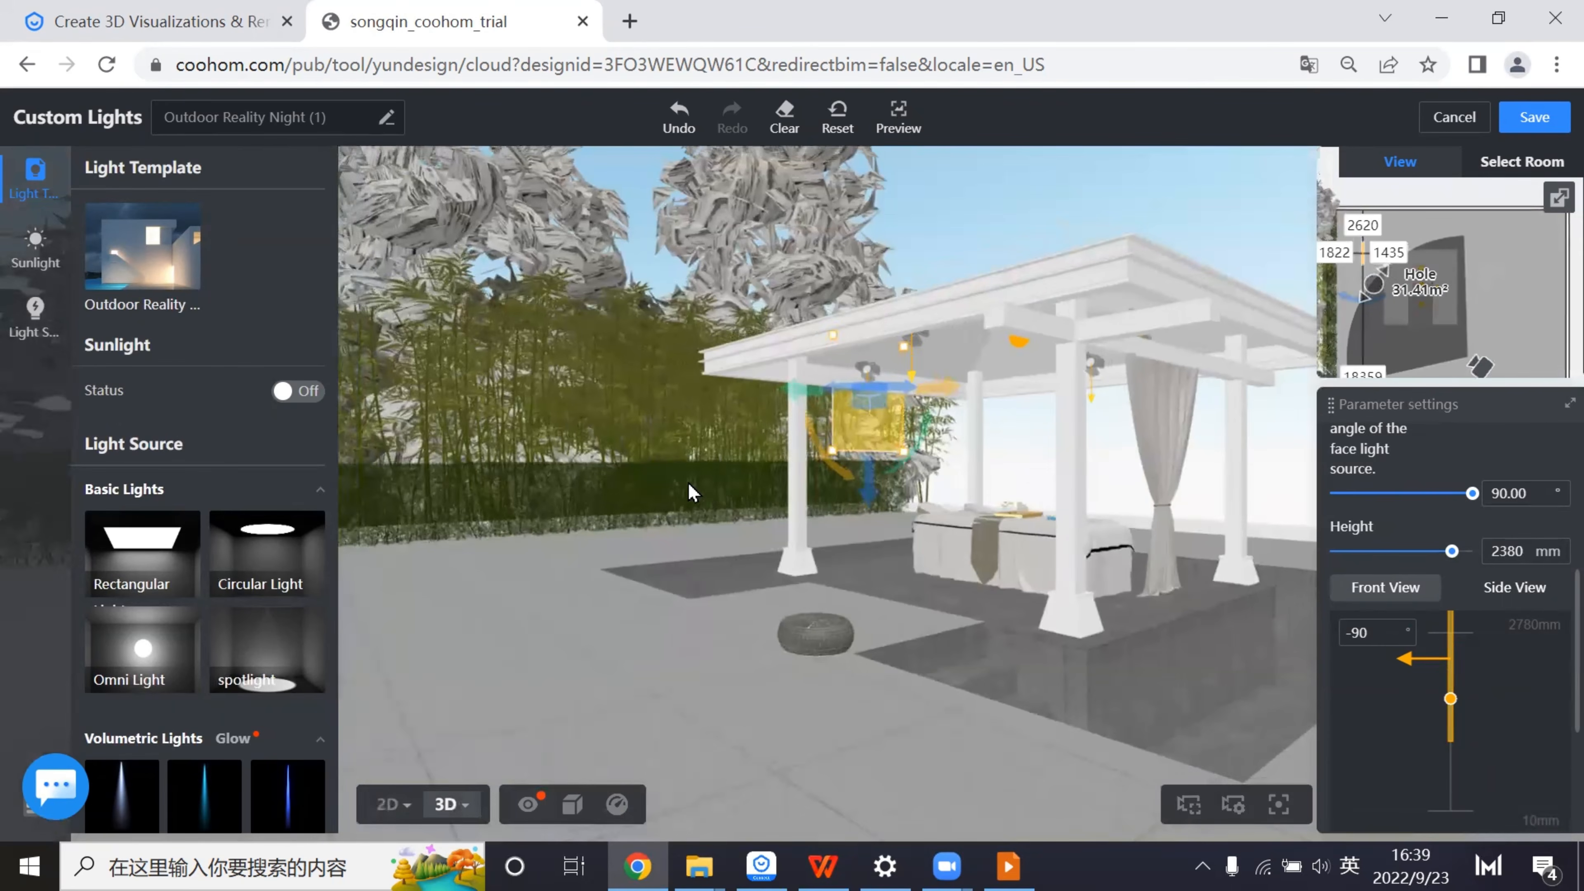
pyautogui.moveTo(692, 493); pyautogui.dragTo(1010, 504)
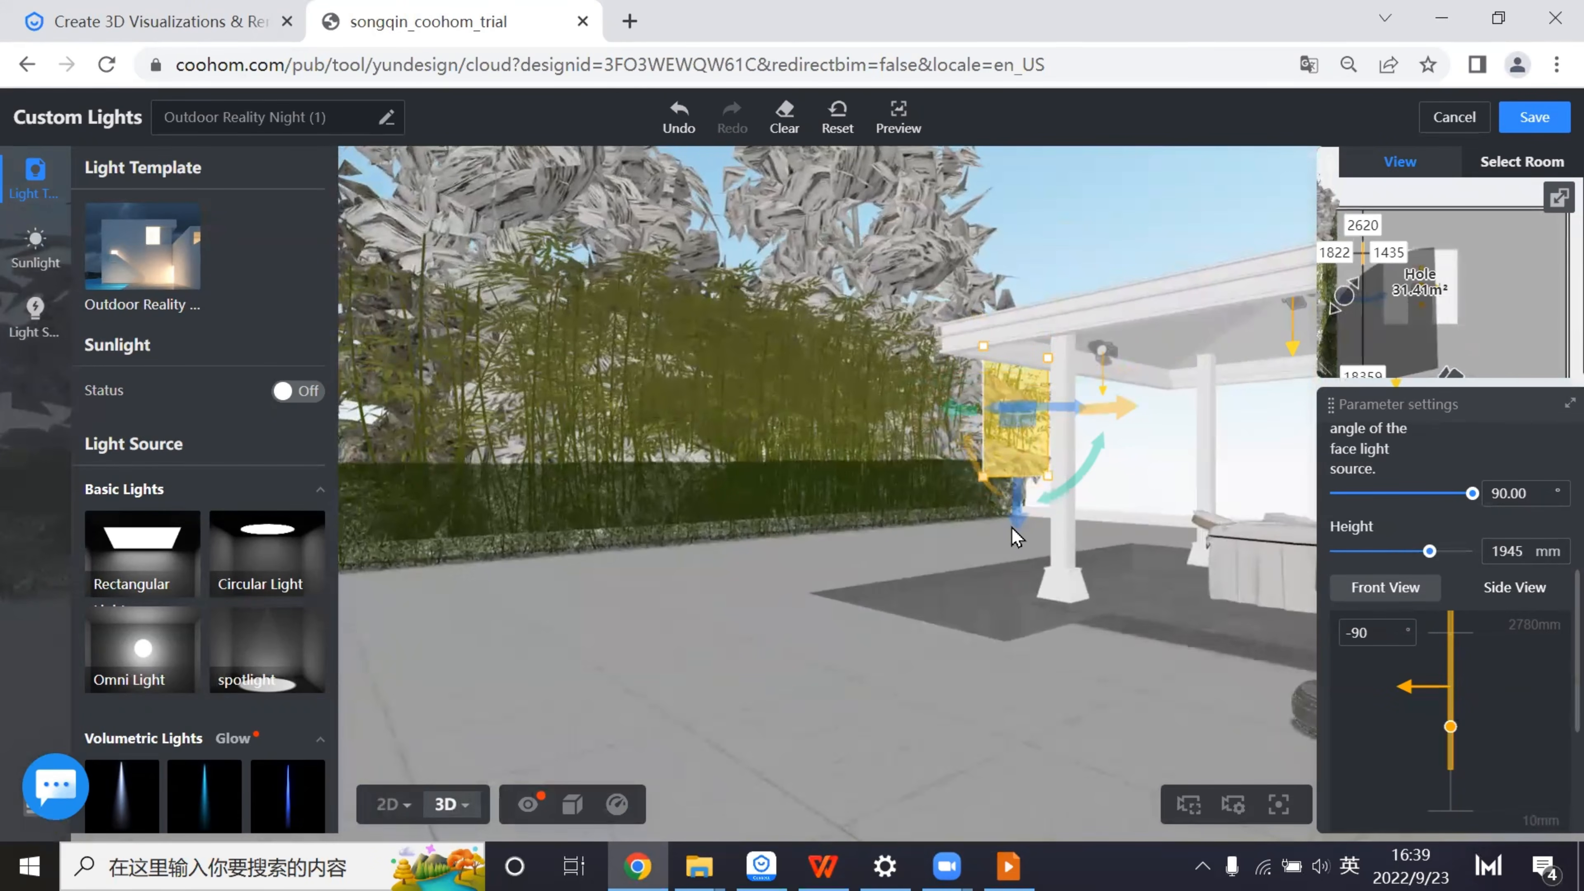
# - Duplicate the rectangular light three times in an evenly spaced row along the hedge in plan view
pyautogui.click(386, 806)
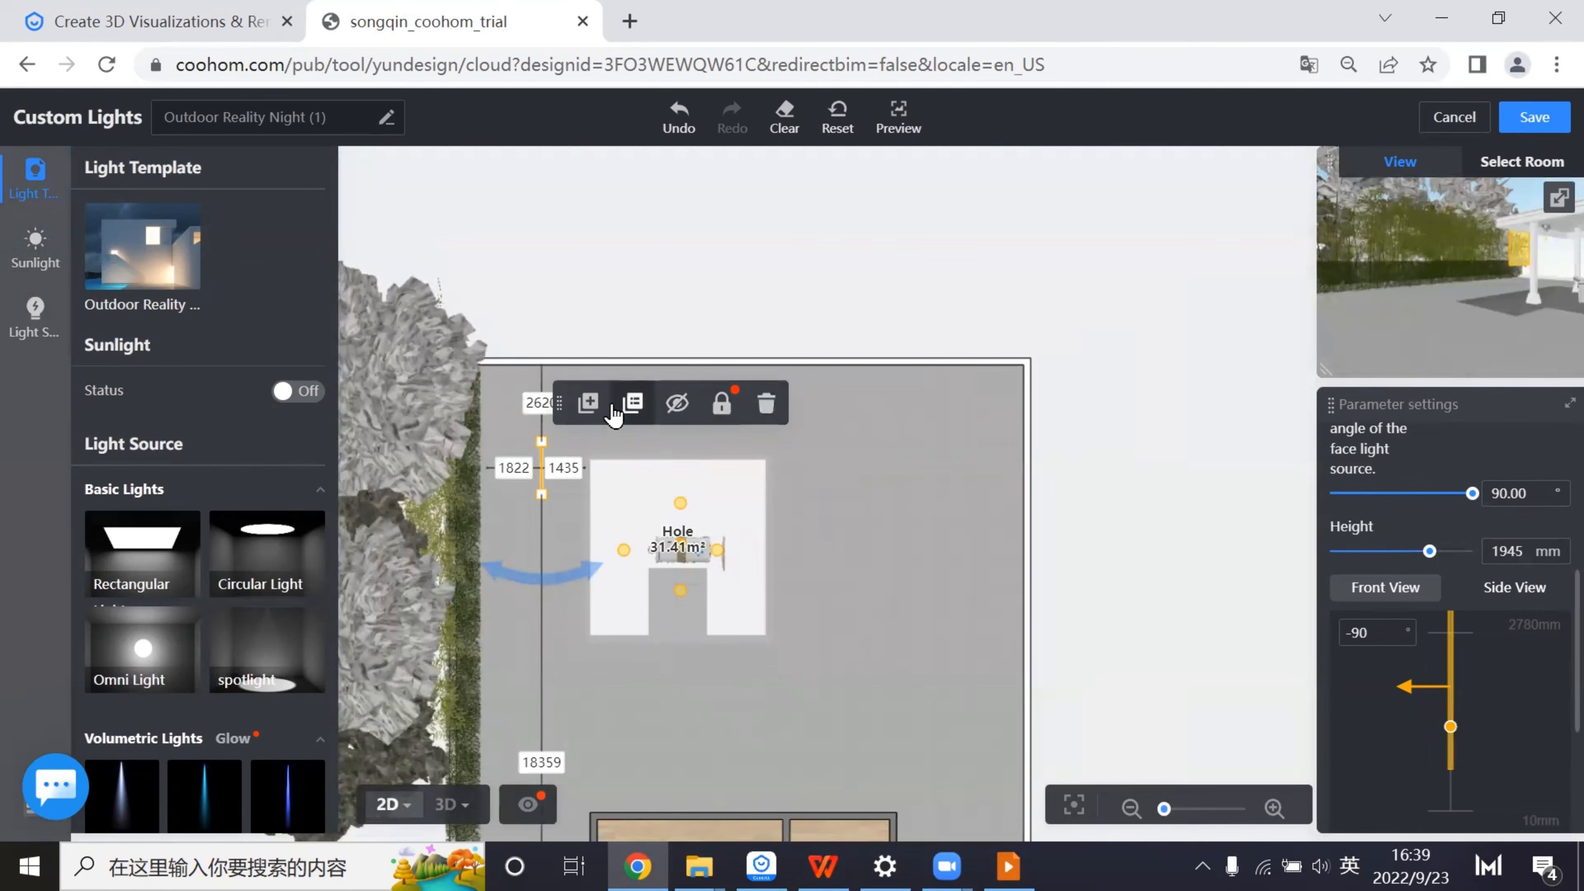
pyautogui.click(588, 403)
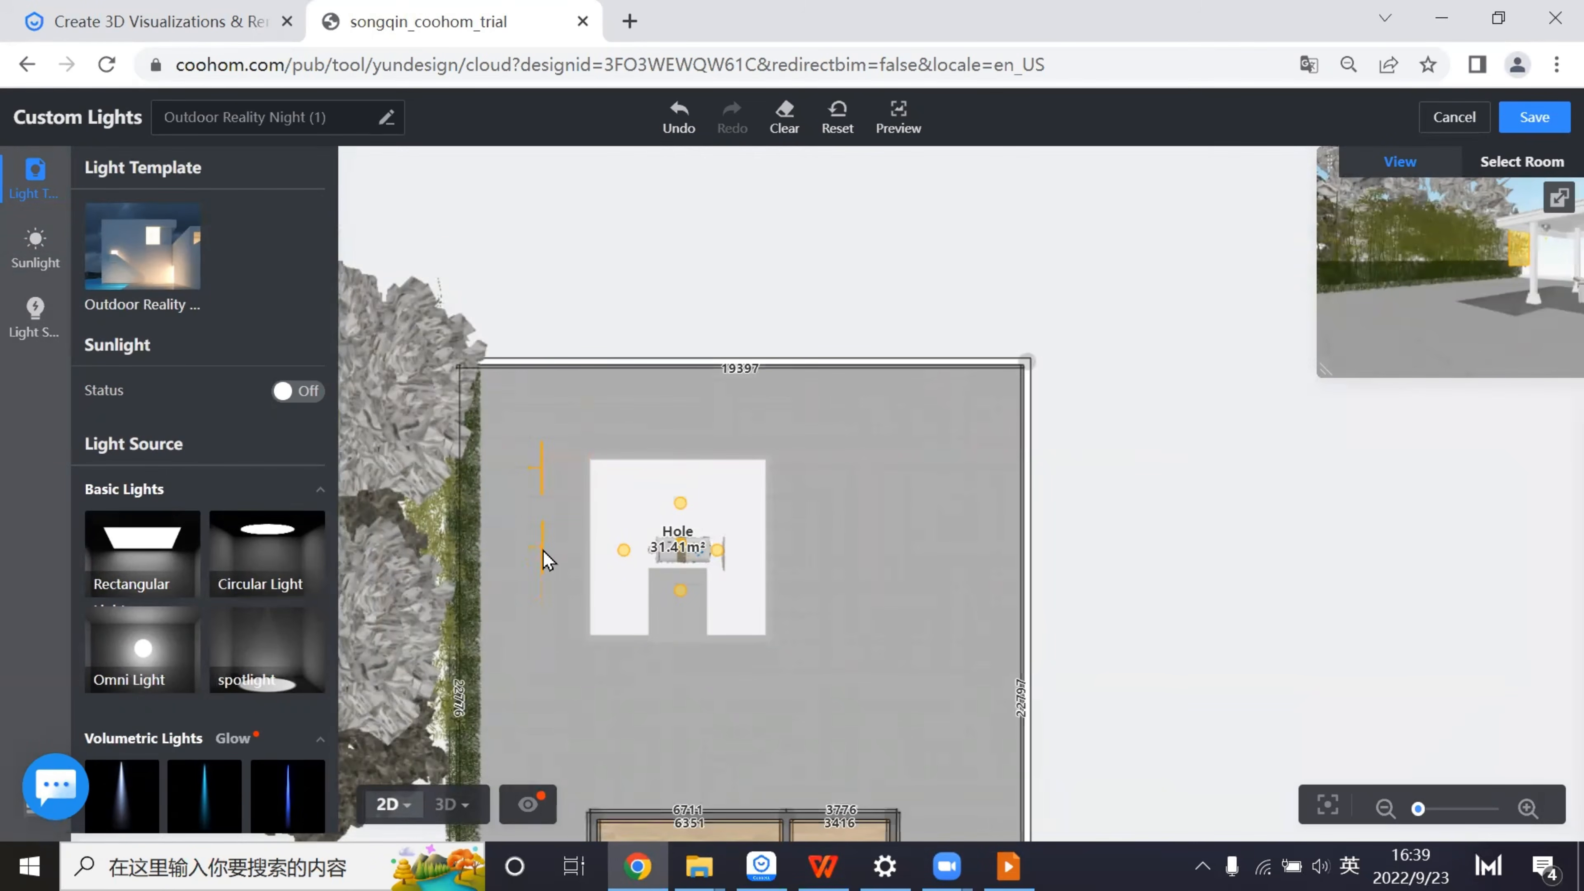
pyautogui.click(542, 550)
pyautogui.click(588, 483)
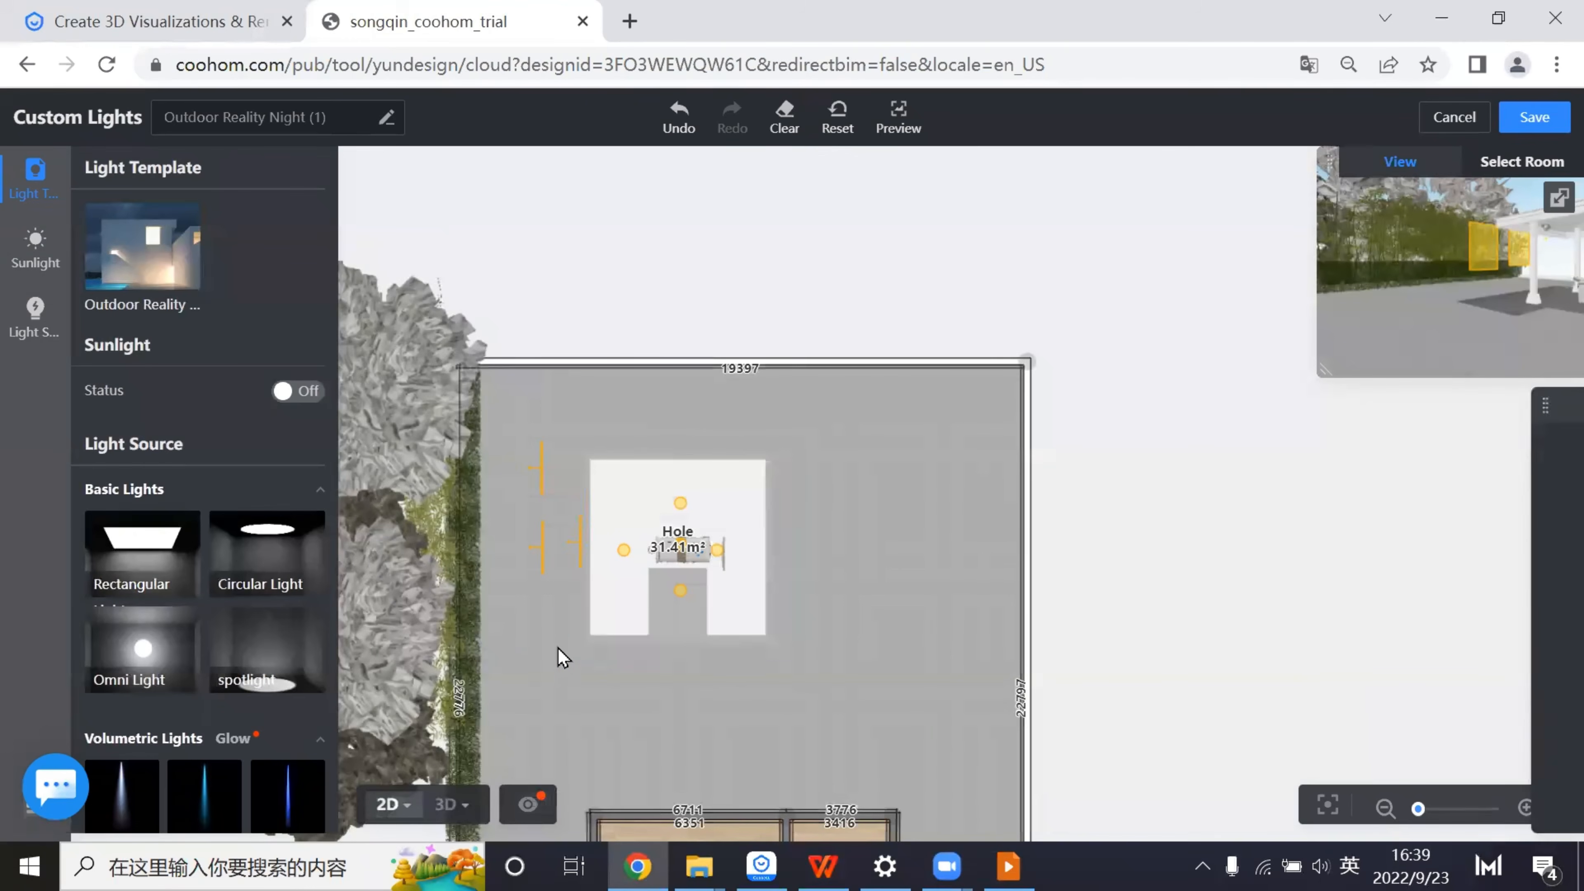
pyautogui.click(543, 629)
pyautogui.click(588, 557)
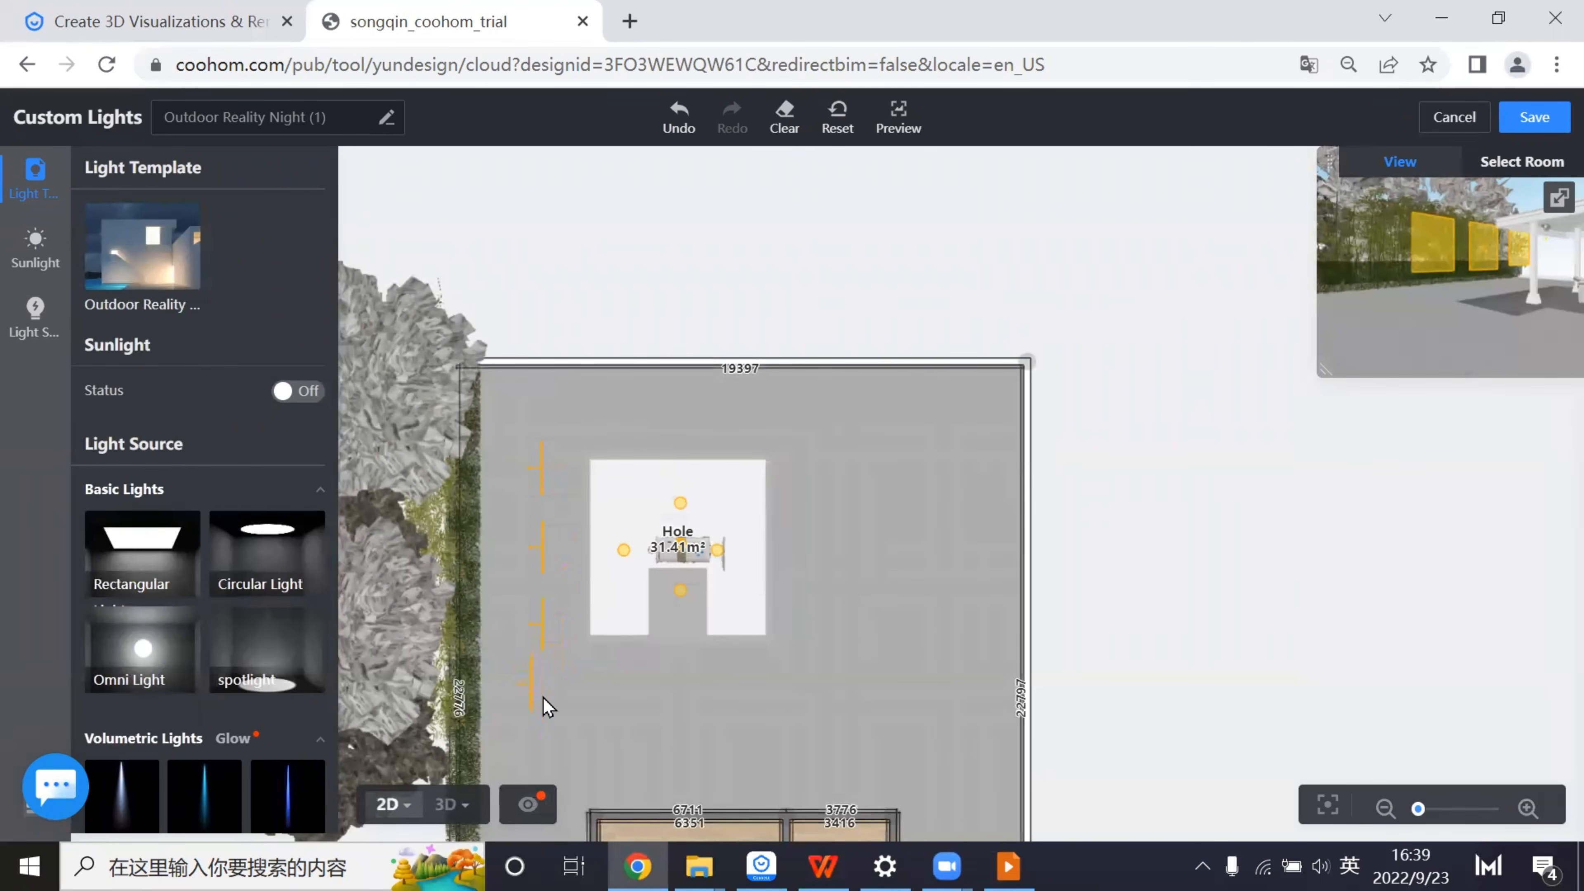
pyautogui.click(544, 705)
# - Place a white Multi-beam volumetric light in the sunken area beside the pavilion, working in the 3D view
pyautogui.click(445, 804)
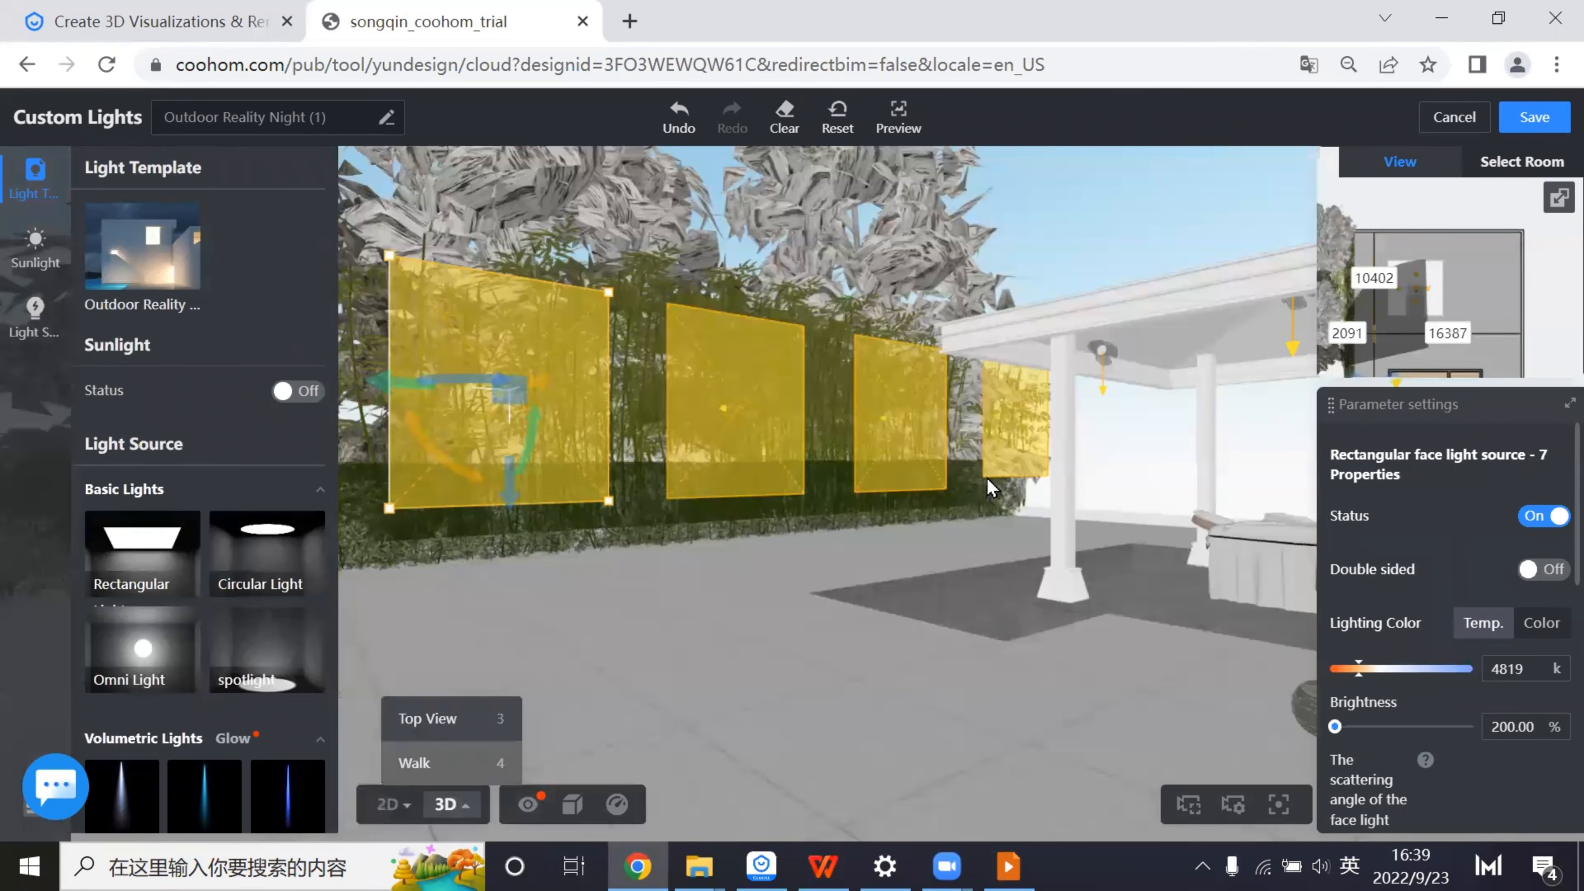
pyautogui.moveTo(959, 558); pyautogui.dragTo(841, 488)
pyautogui.scroll(3, 941, 587)
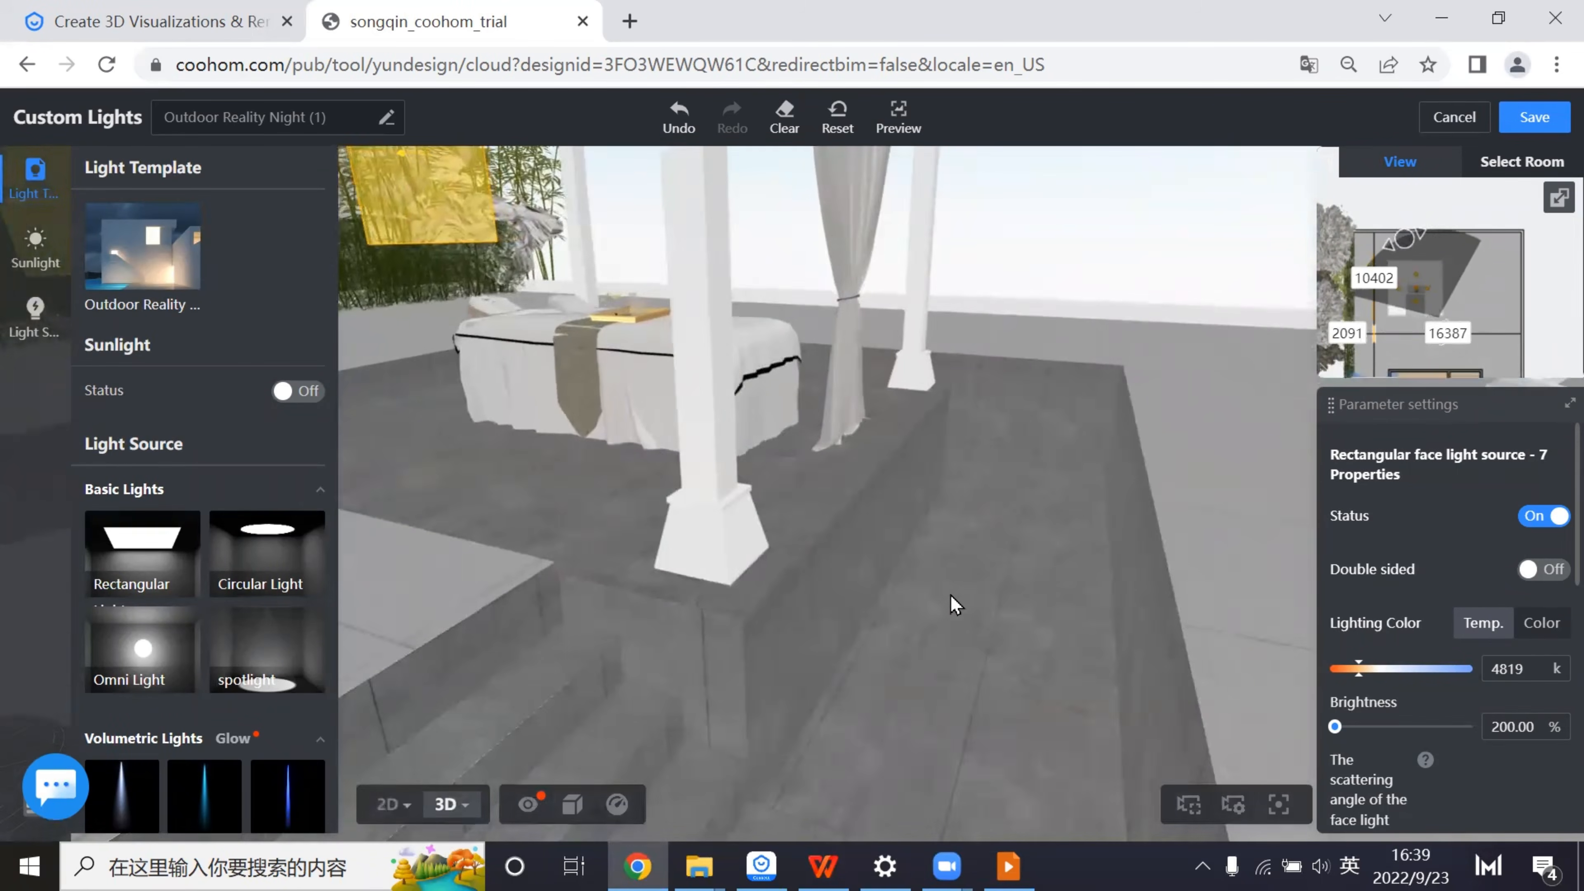
pyautogui.scroll(-5, 237, 549)
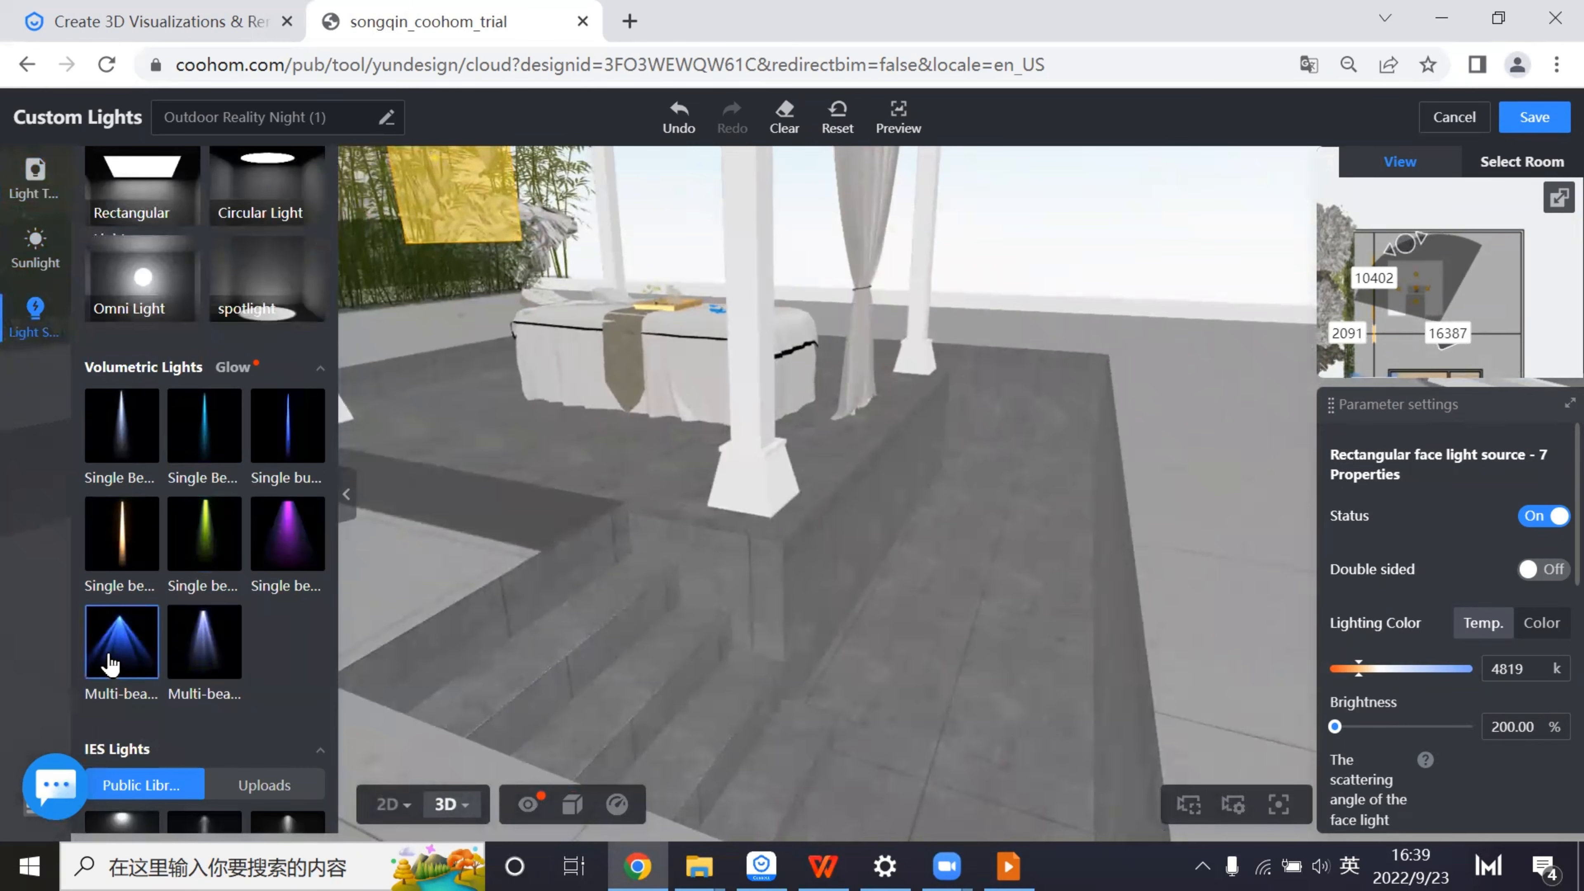
pyautogui.click(232, 656)
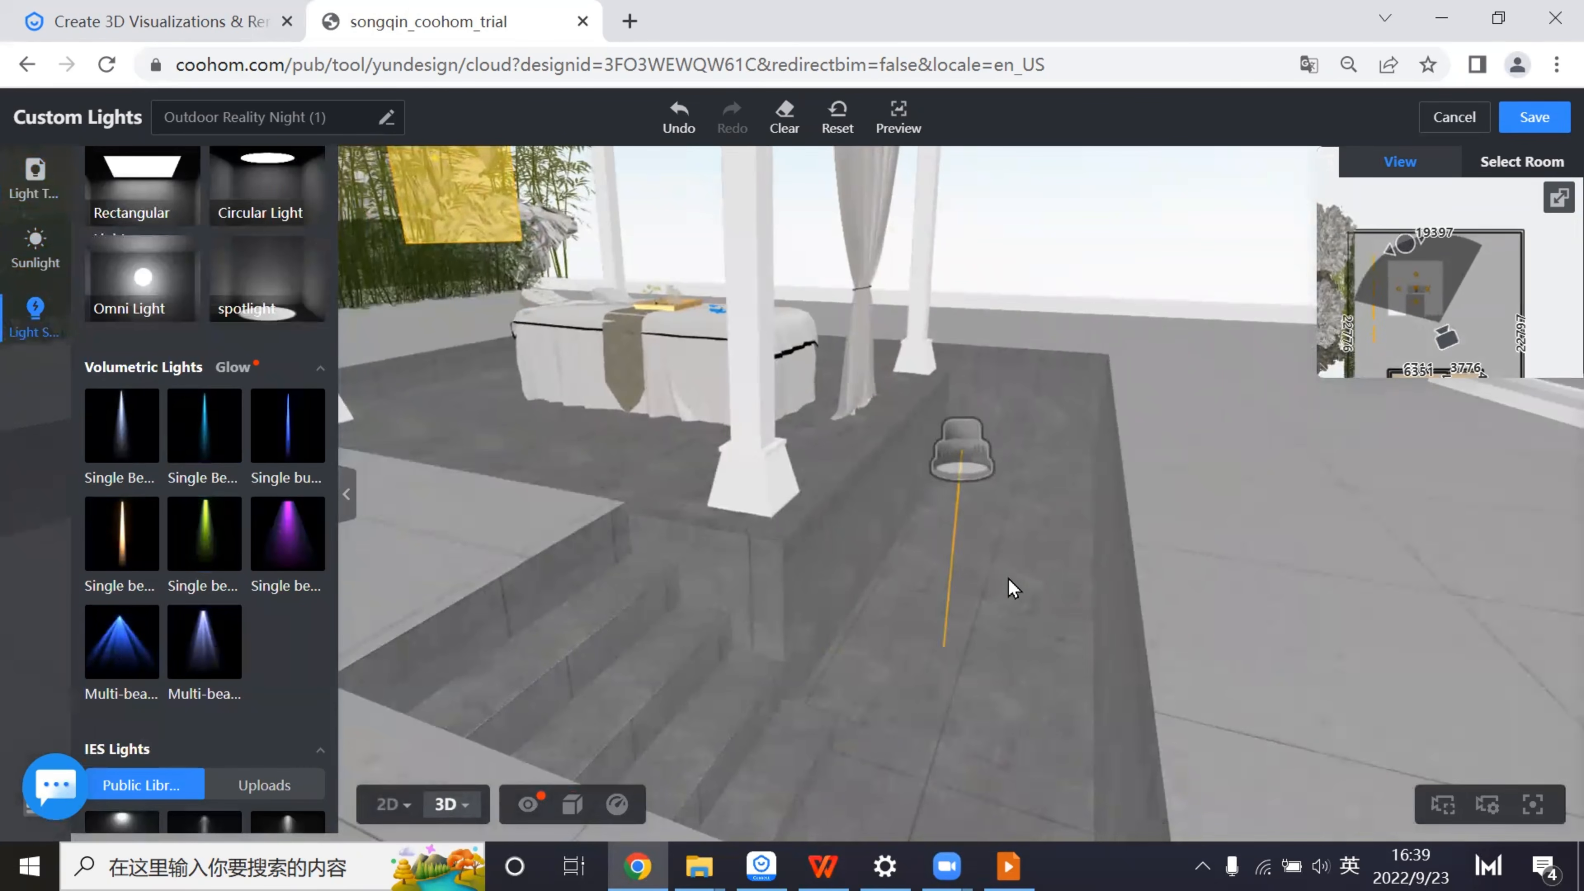
pyautogui.click(962, 610)
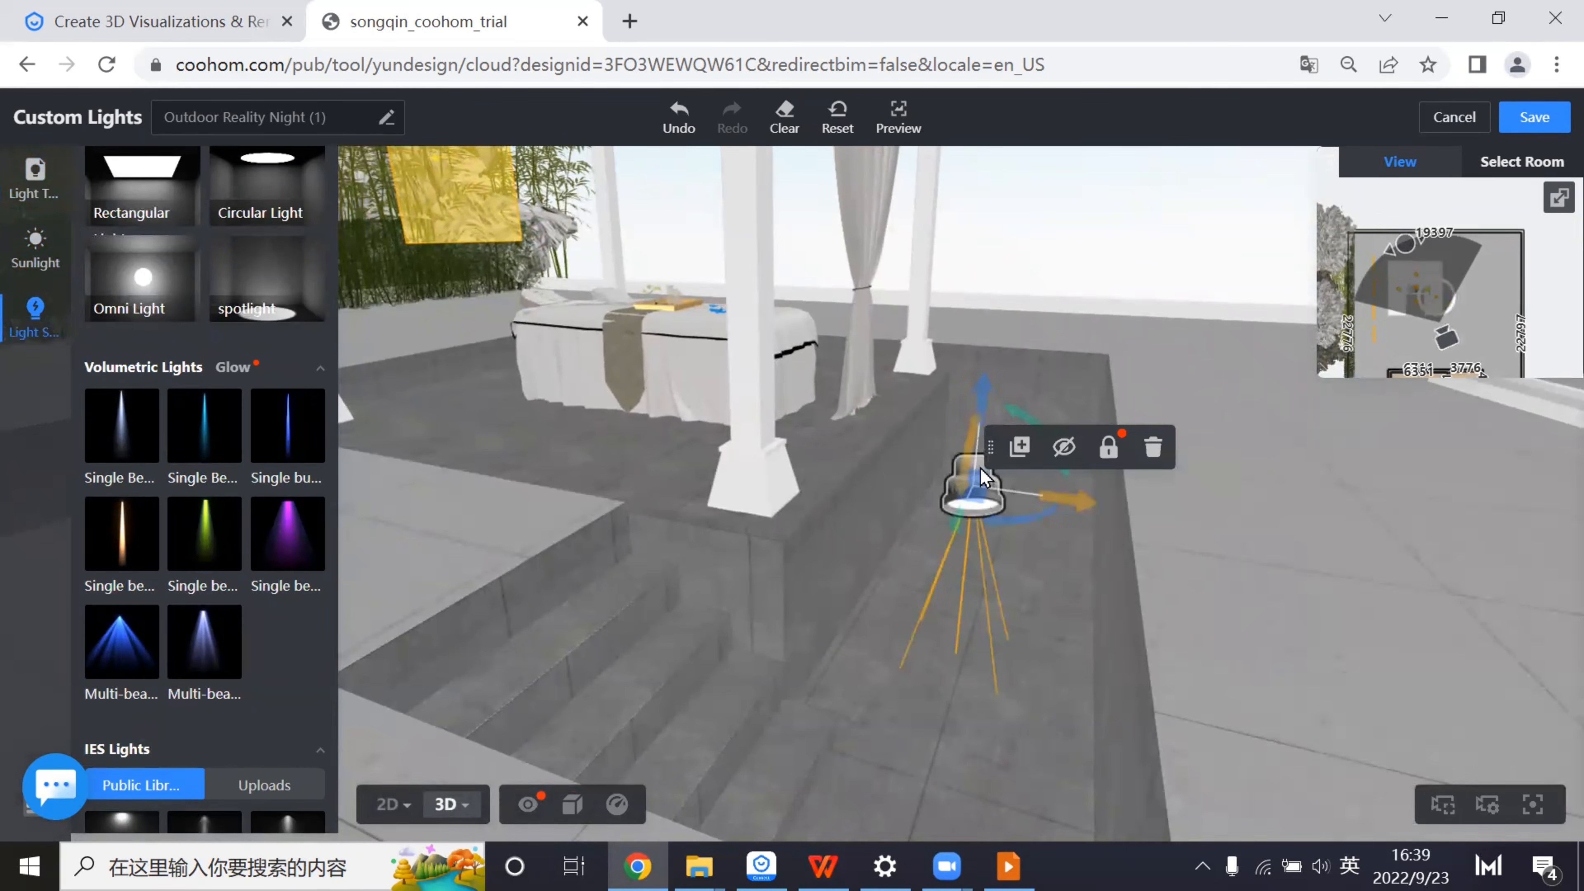
# - Tilt the multi-beam light to -135° so its beams point up at the pavilion, and try to lower it
pyautogui.moveTo(984, 396); pyautogui.dragTo(988, 559)
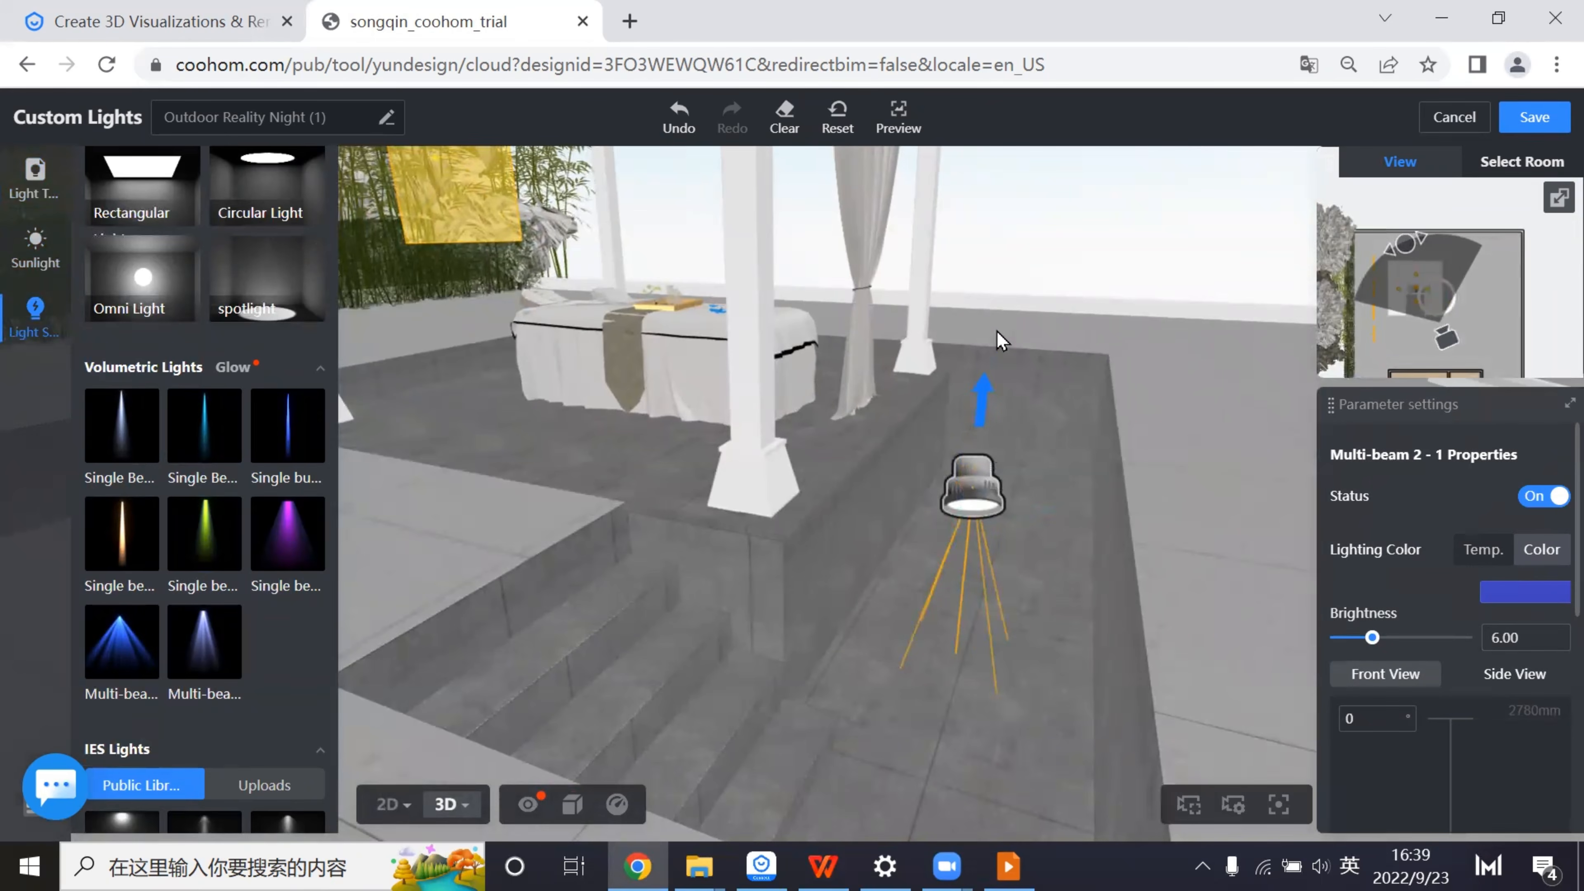
pyautogui.moveTo(1001, 340); pyautogui.dragTo(998, 474)
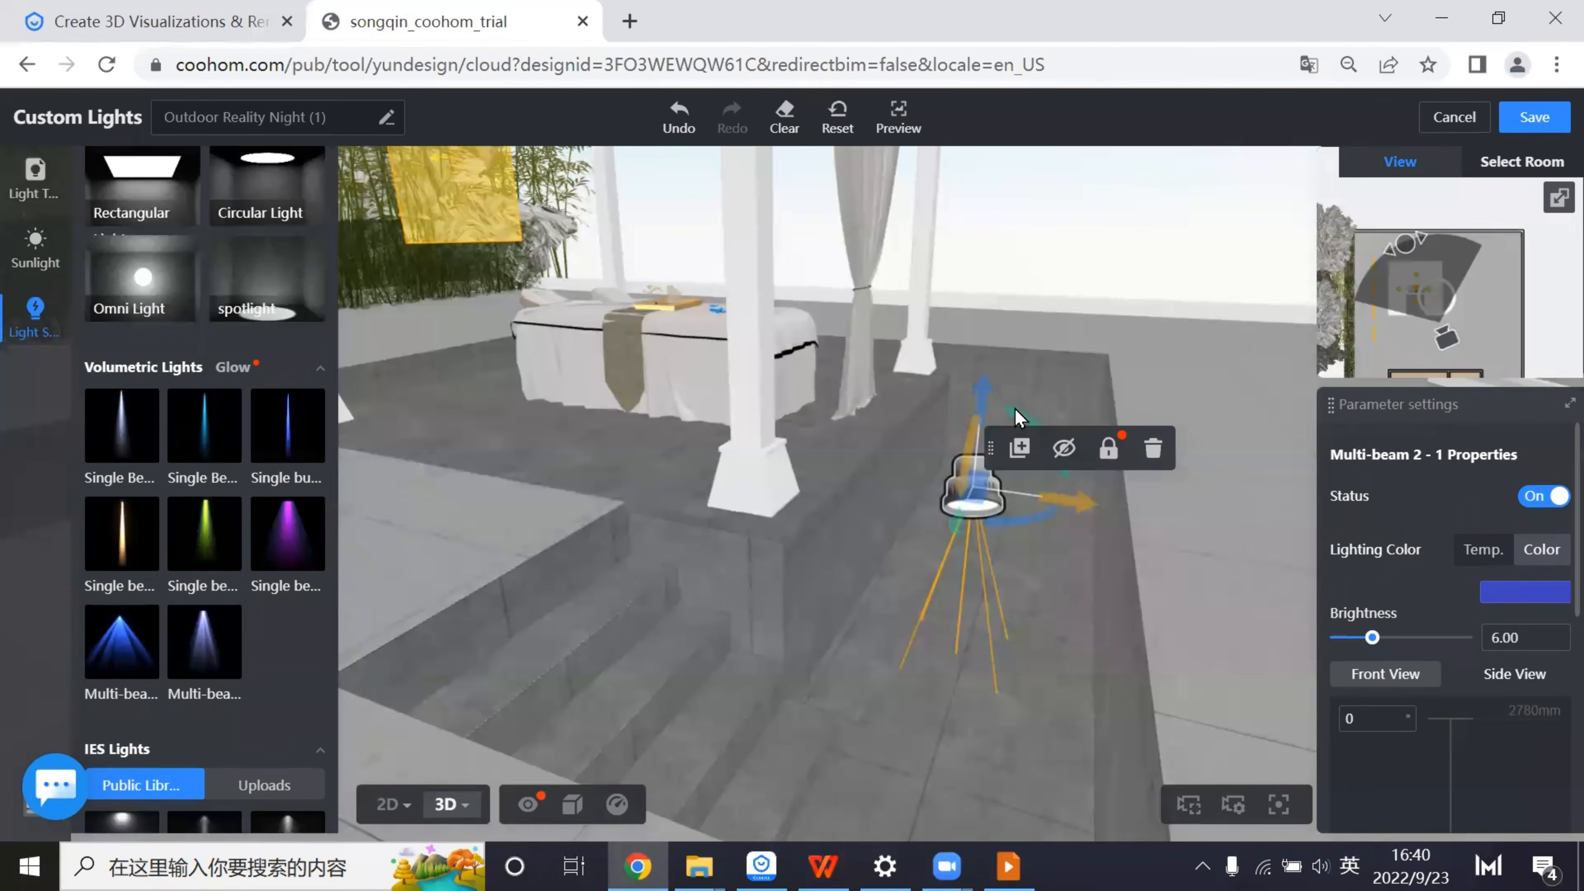
pyautogui.moveTo(1016, 413); pyautogui.dragTo(985, 457, button='right')
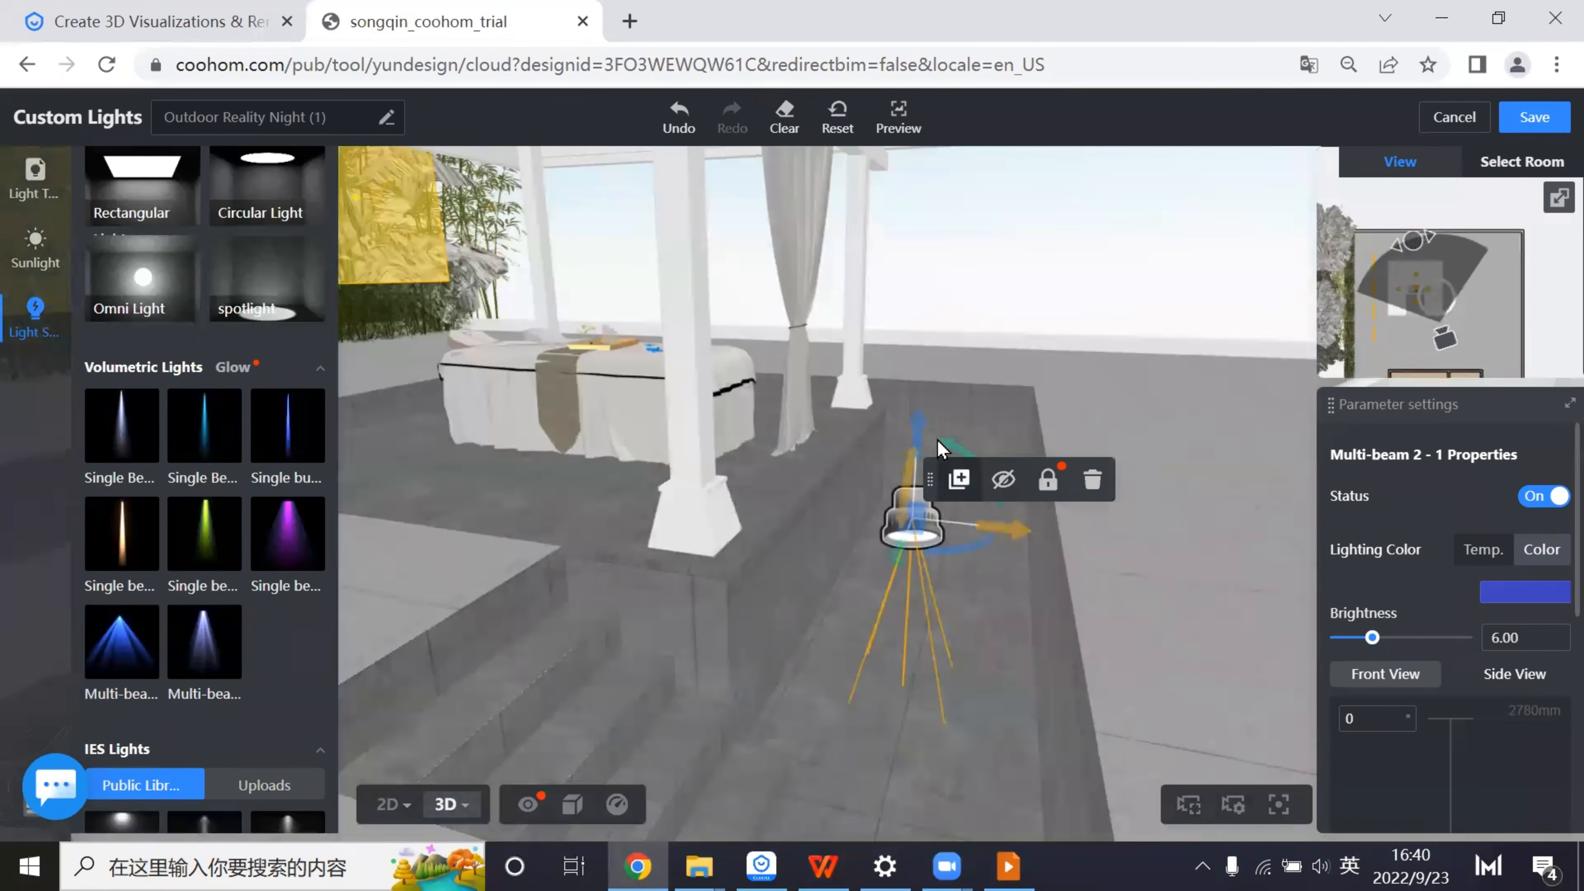
pyautogui.moveTo(949, 454); pyautogui.dragTo(917, 577)
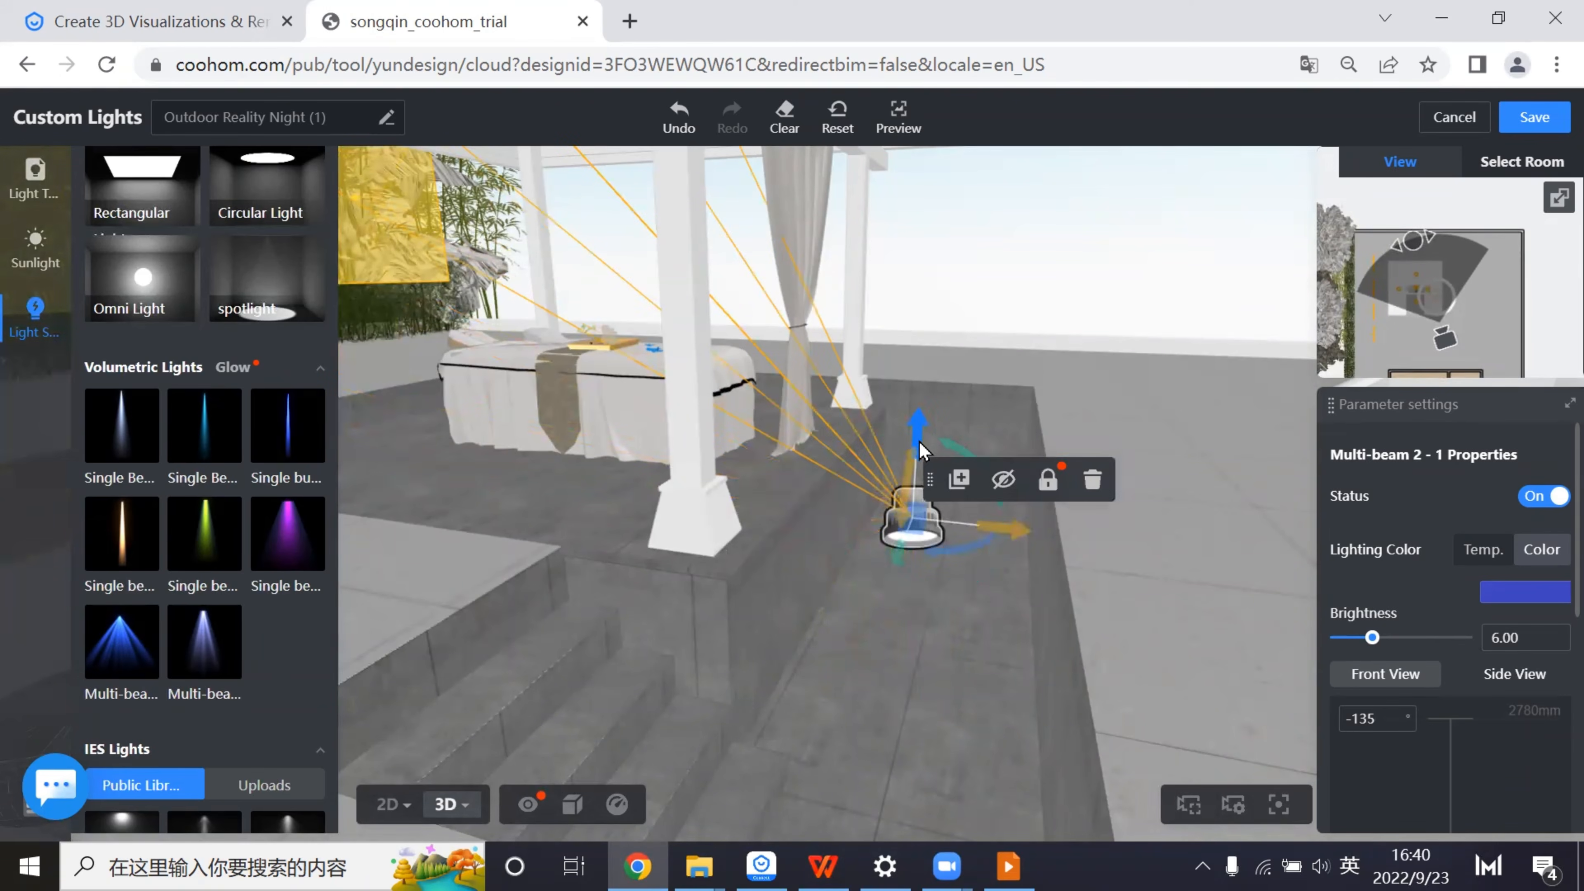
pyautogui.moveTo(923, 518); pyautogui.dragTo(1132, 509, button='right')
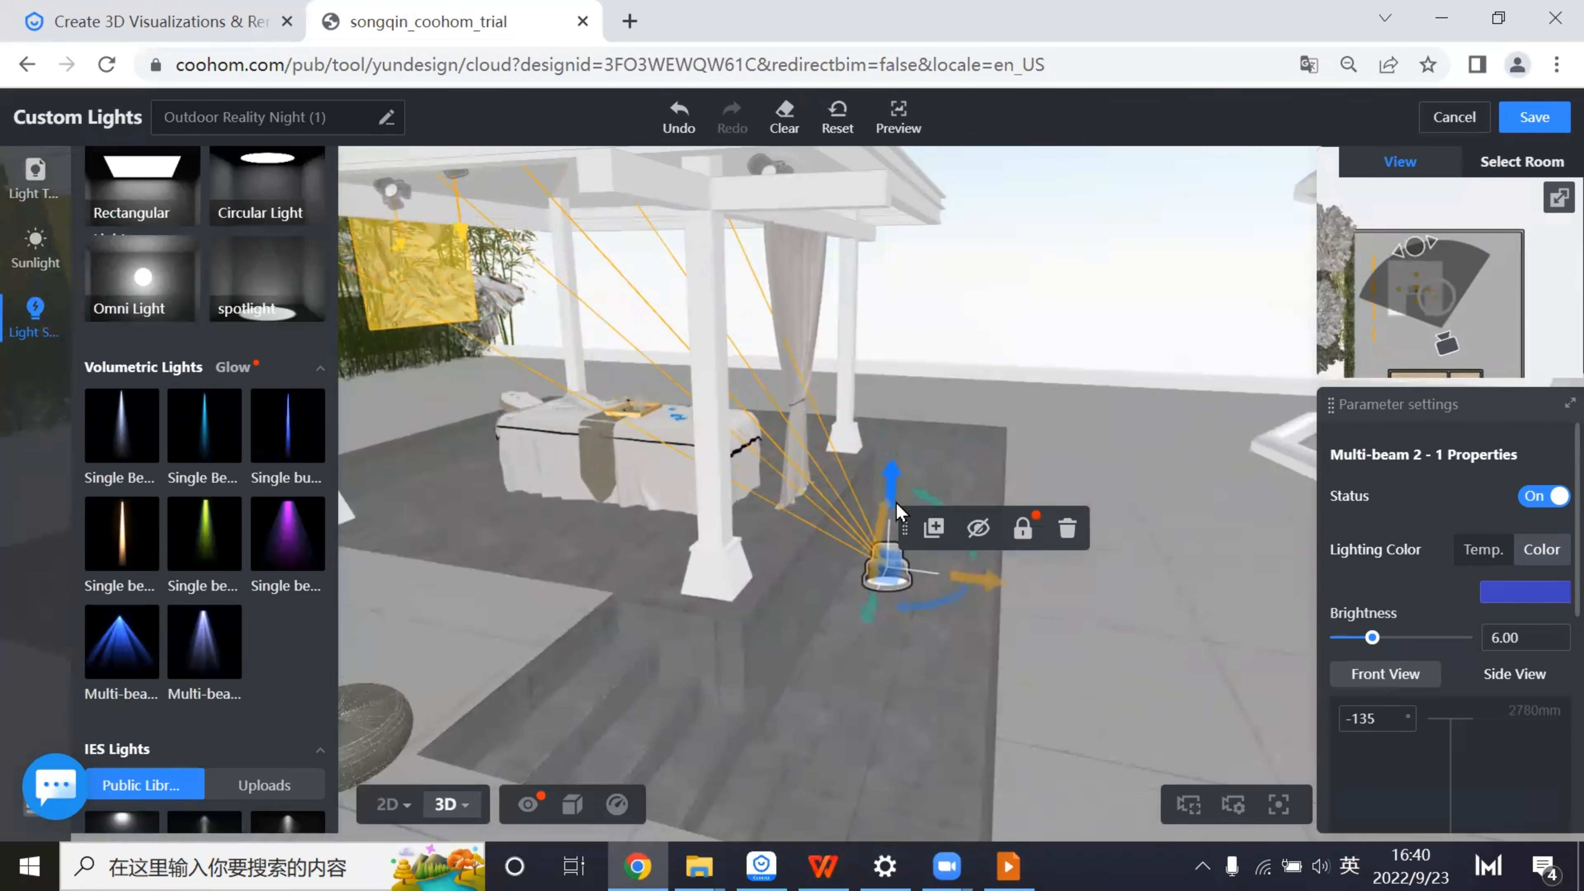
pyautogui.moveTo(896, 503); pyautogui.dragTo(888, 567)
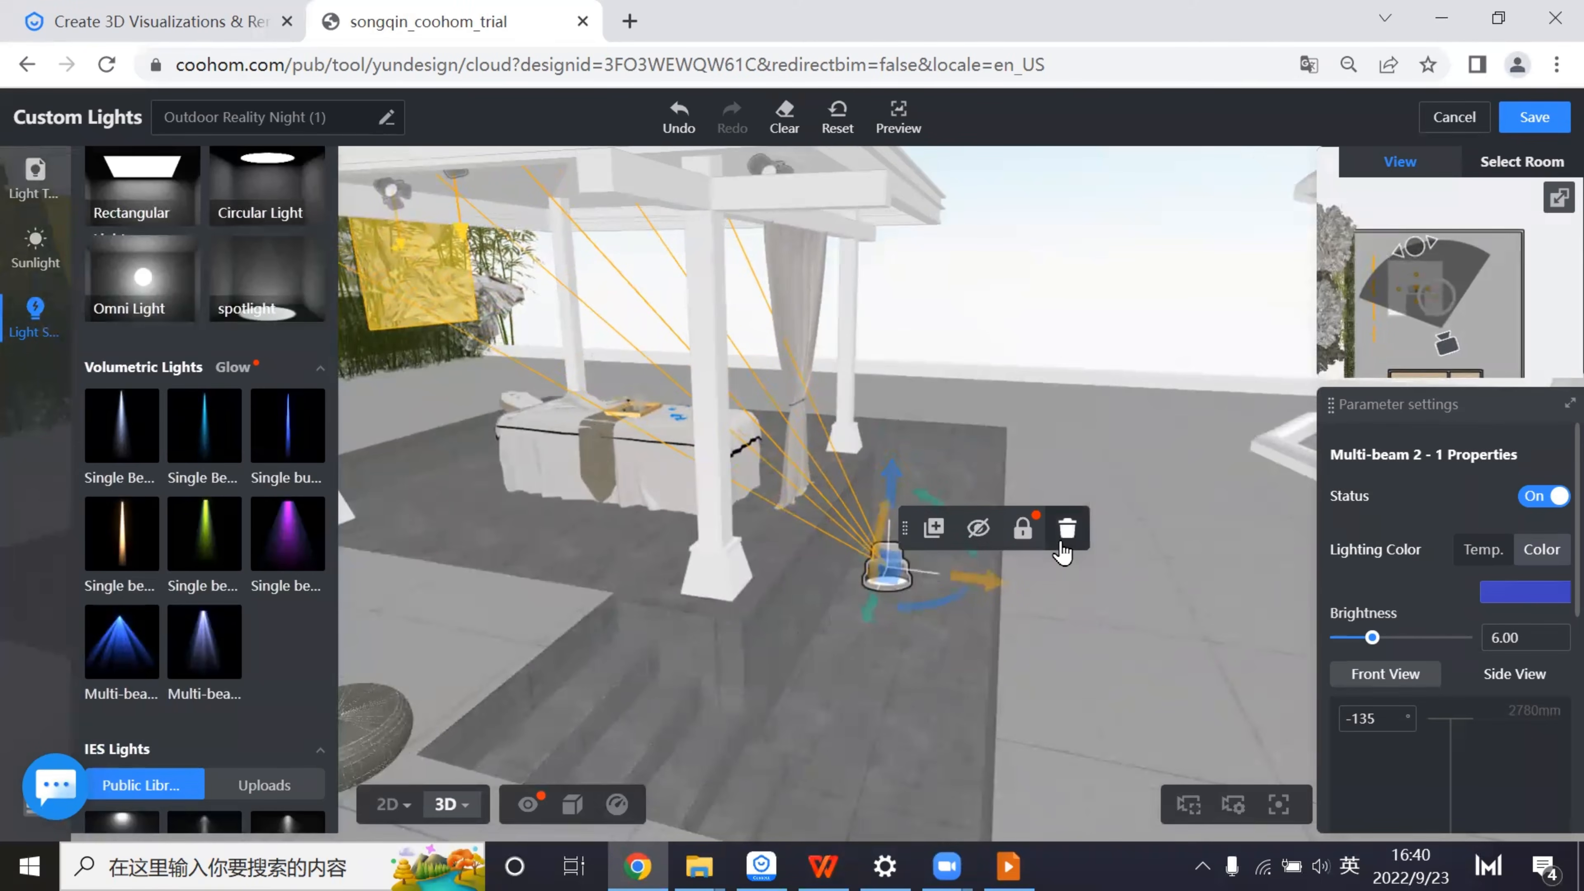
# - Delete the multi-beam light beside the pavilion and save the custom light scheme
pyautogui.click(1068, 527)
pyautogui.moveTo(810, 679); pyautogui.dragTo(923, 390)
pyautogui.scroll(4, 905, 570)
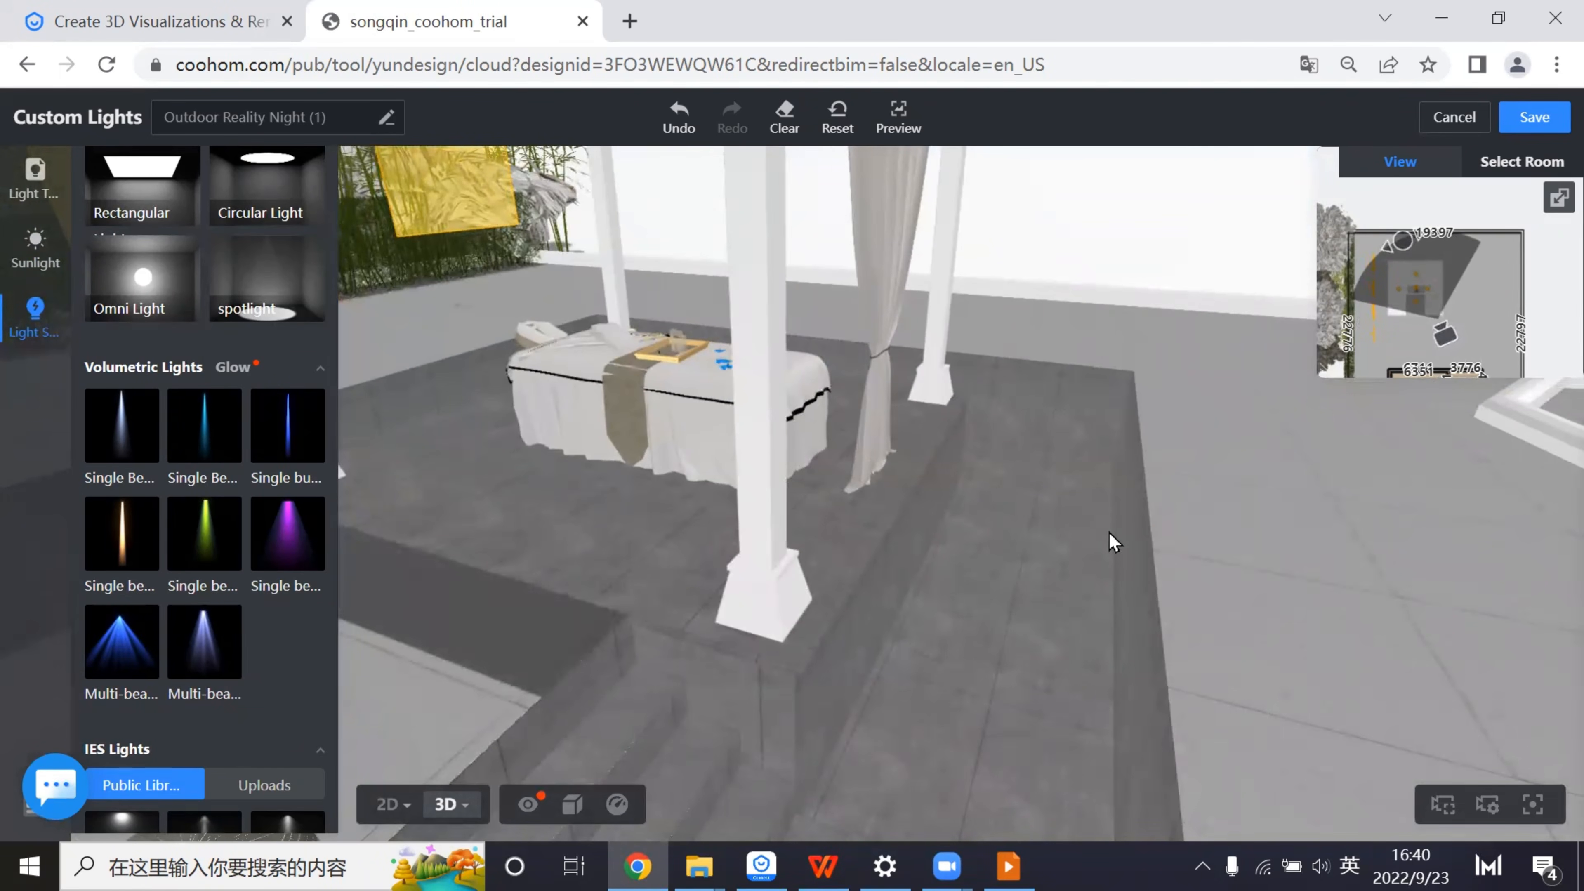
pyautogui.scroll(-2, 1076, 433)
pyautogui.moveTo(1004, 629); pyautogui.dragTo(935, 549)
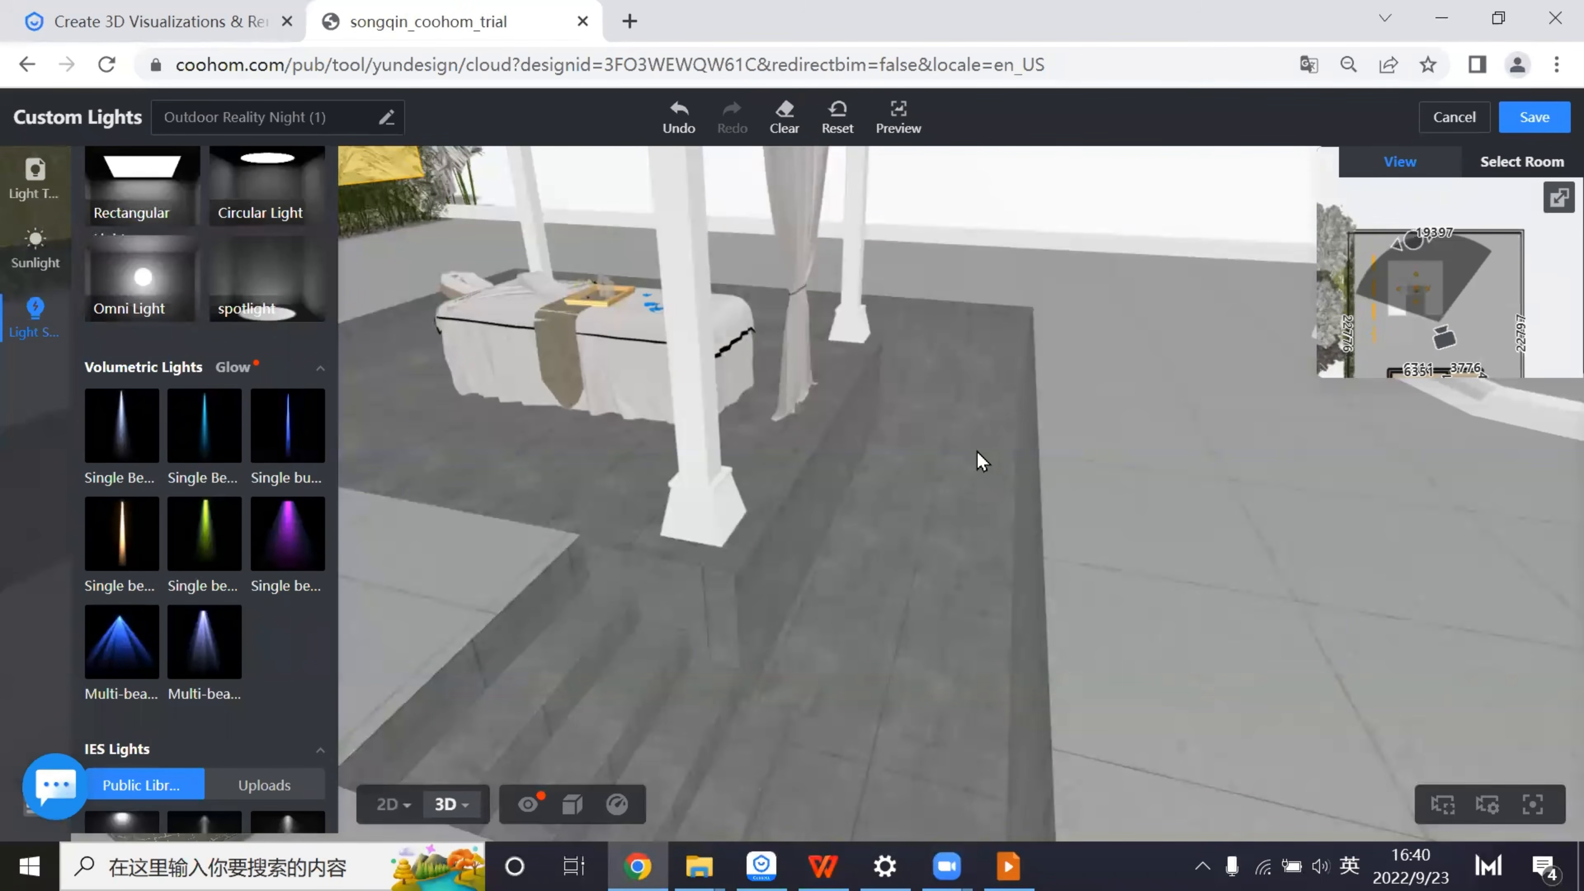
pyautogui.moveTo(980, 458); pyautogui.dragTo(1023, 596)
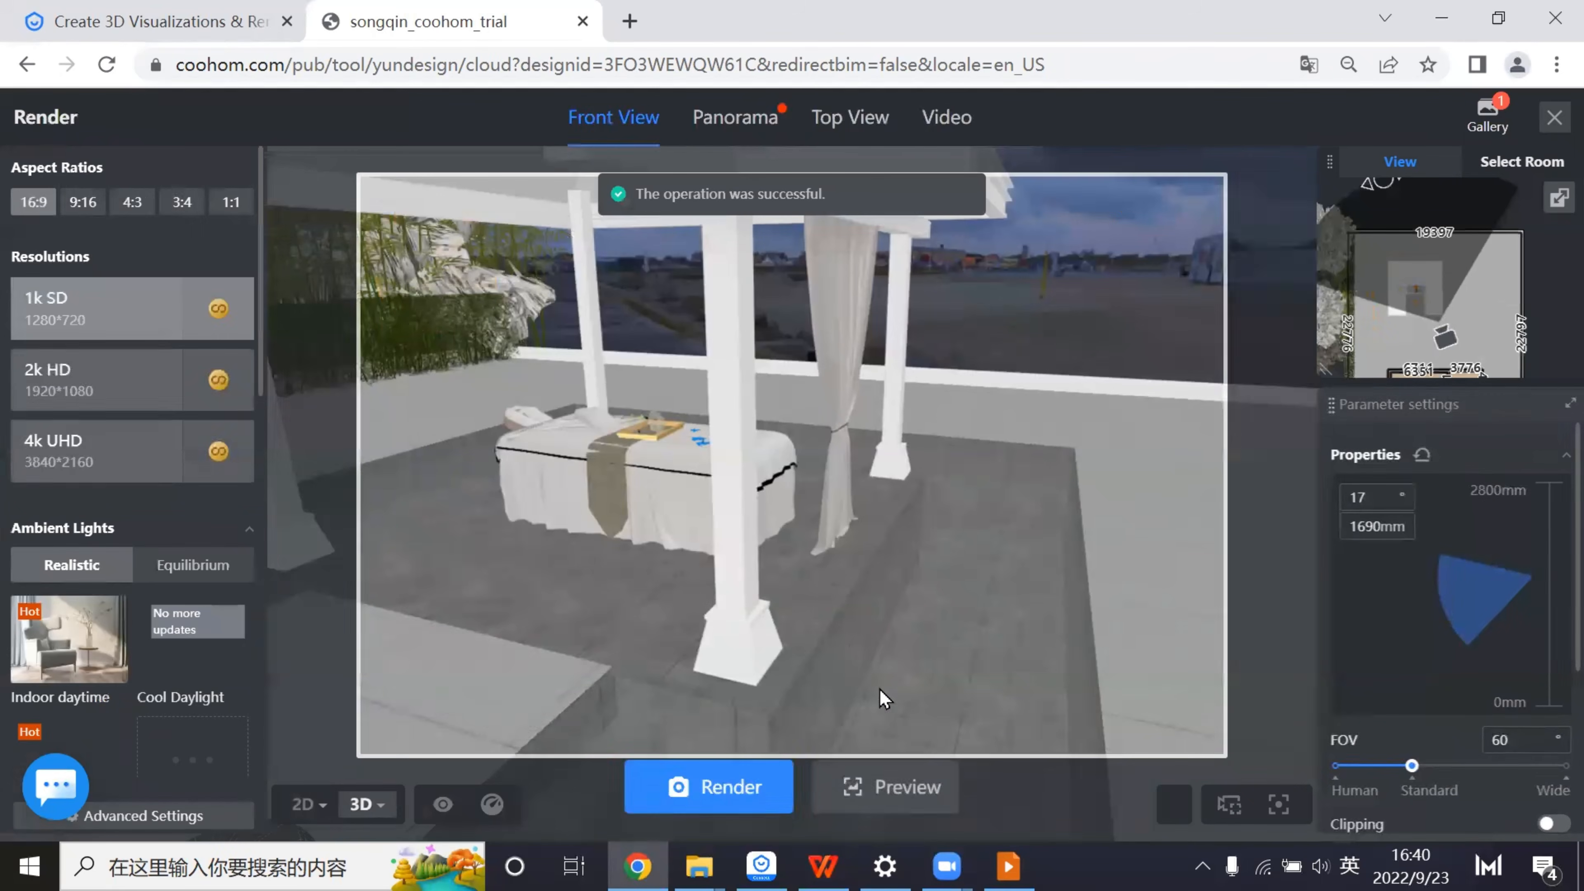
# - Frame the pavilion and hedge with the camera at 0° pitch and 1000 mm height, and render a 1k SD front view
pyautogui.moveTo(1029, 632); pyautogui.dragTo(1060, 668)
pyautogui.press('s')
pyautogui.press('a')
pyautogui.press('e')
pyautogui.press('d')
pyautogui.press('e')
pyautogui.click(738, 811)
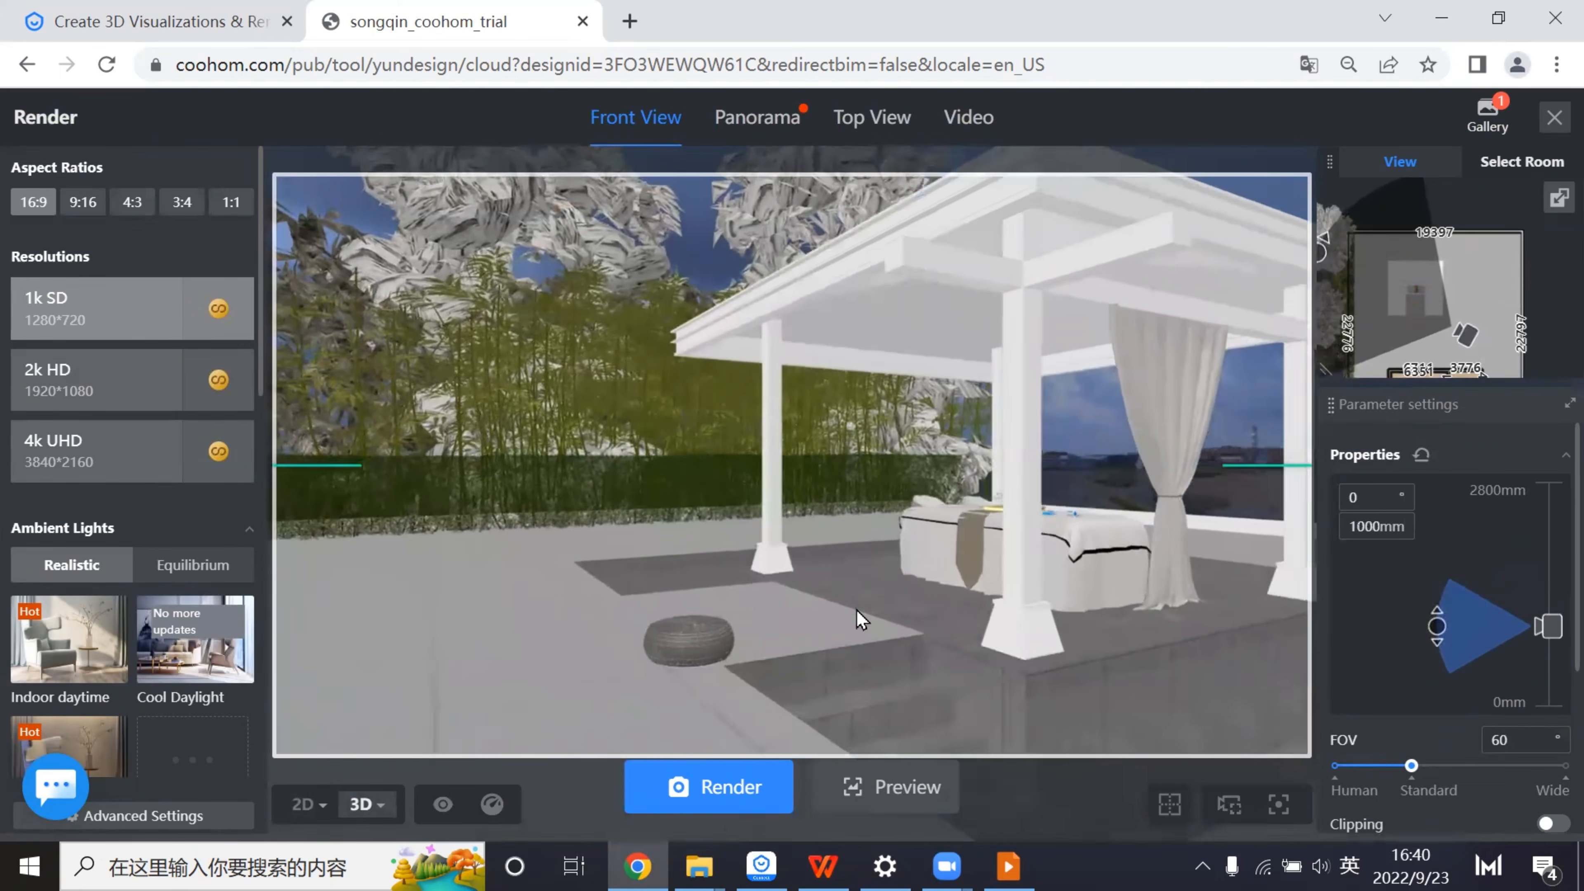
pyautogui.click(781, 505)
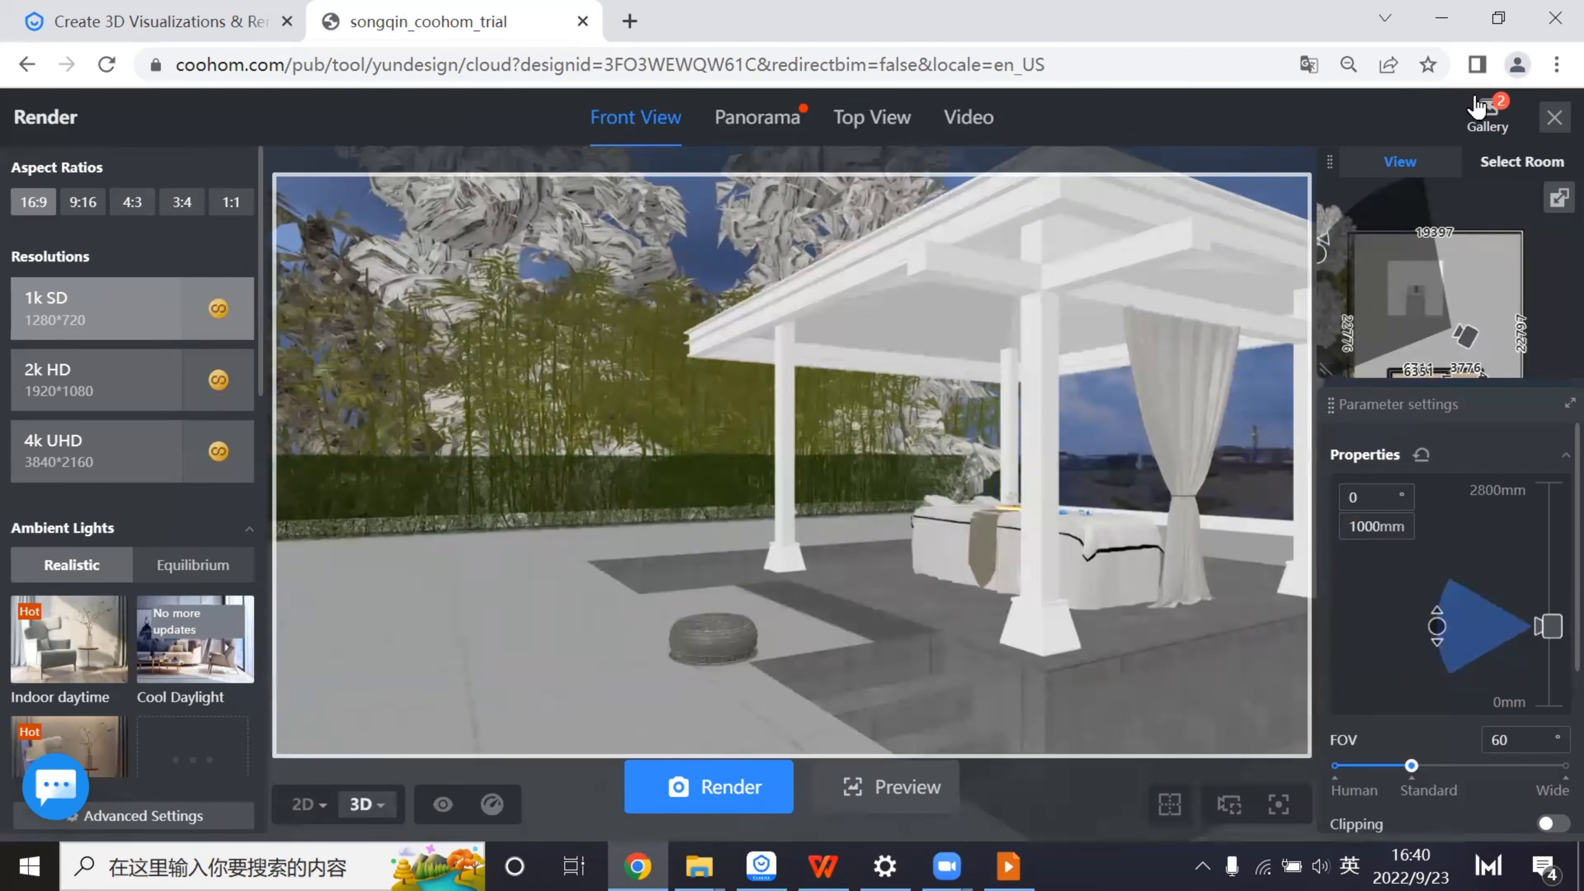
# - Compare the recent night renders of the pavilion in the gallery and check the pending render
pyautogui.click(1491, 113)
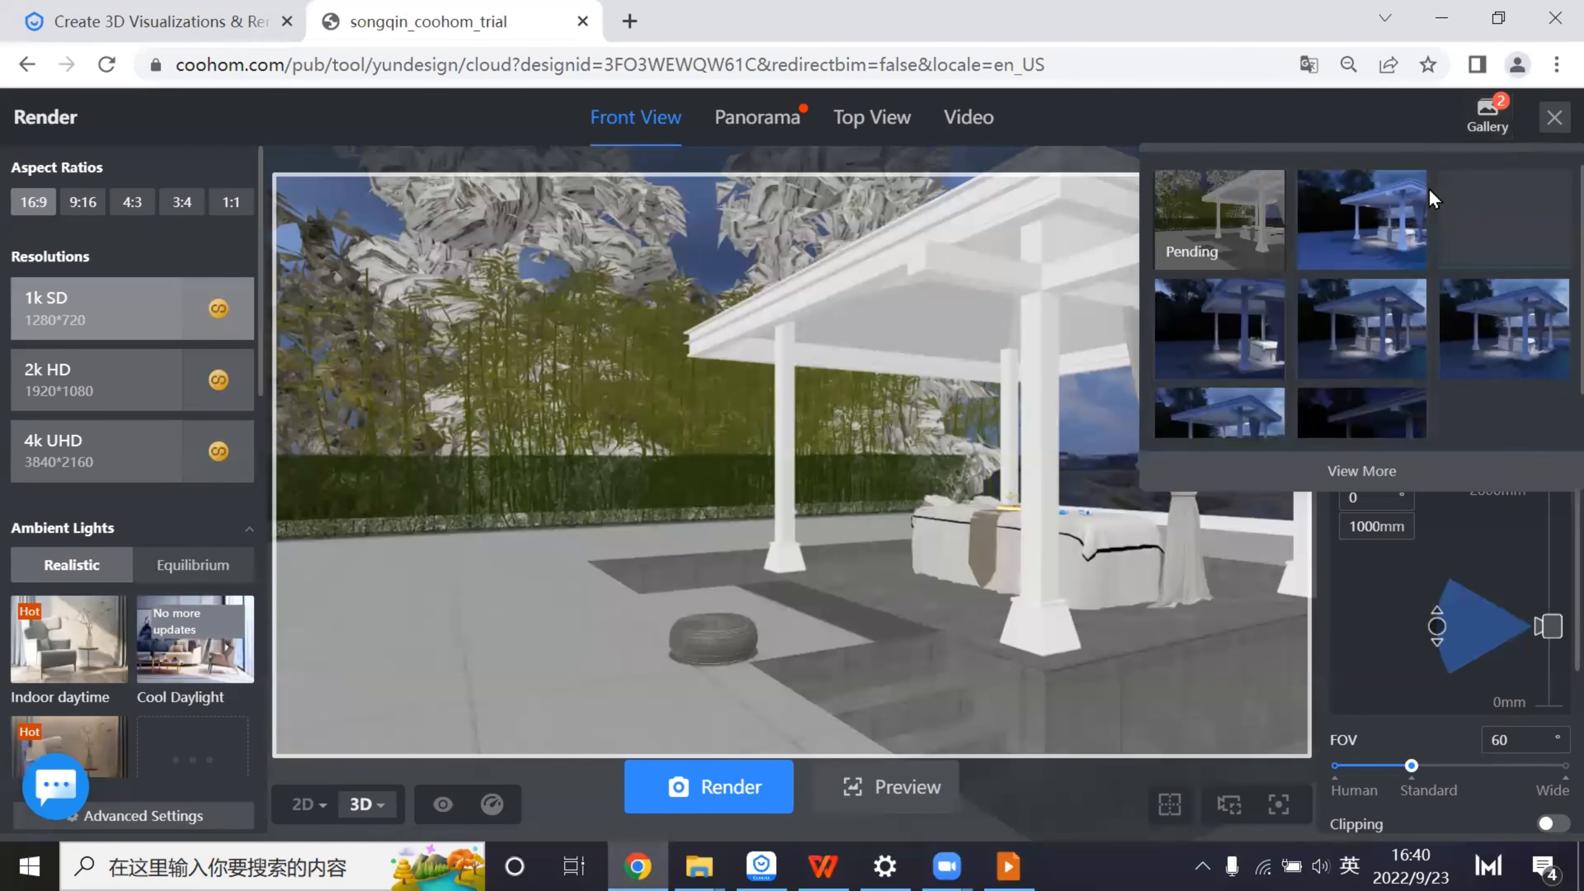
pyautogui.moveTo(1487, 122)
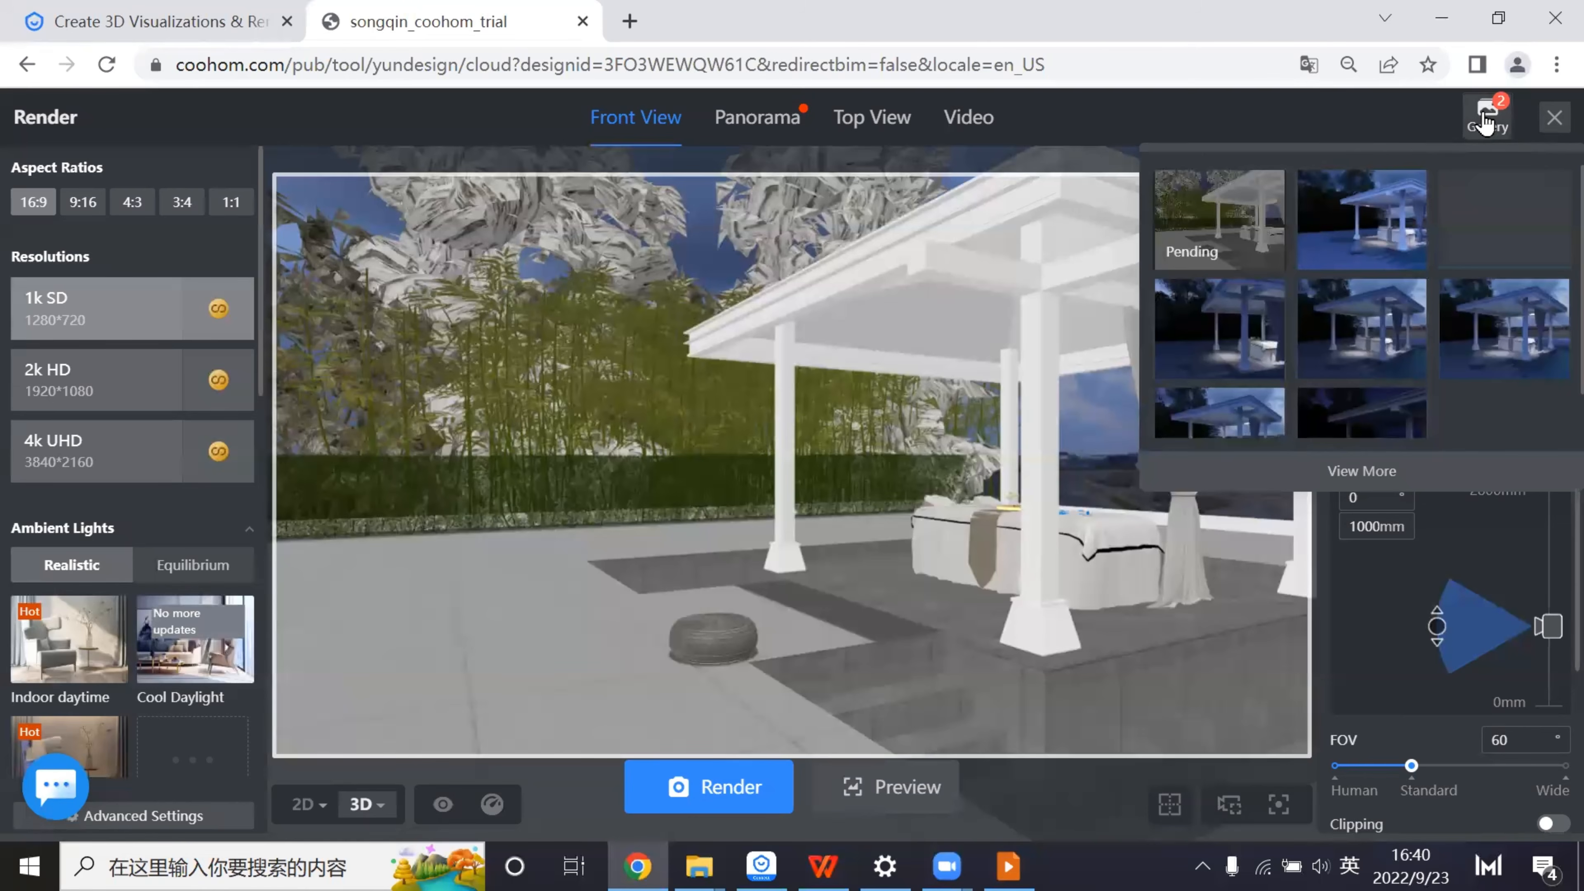
pyautogui.moveTo(1250, 215)
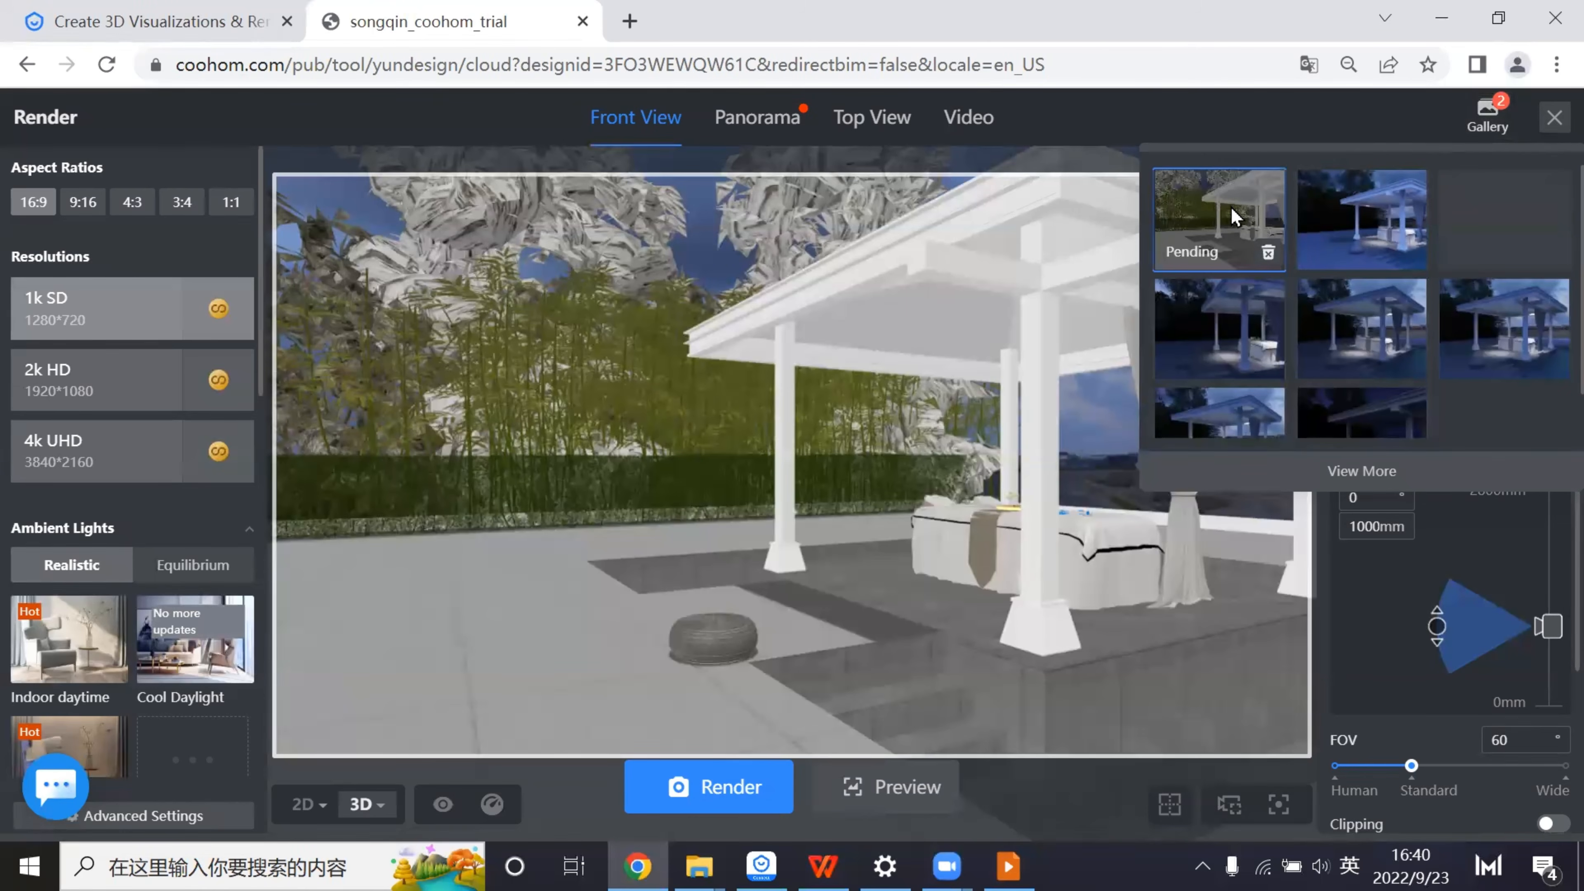
pyautogui.click(1321, 217)
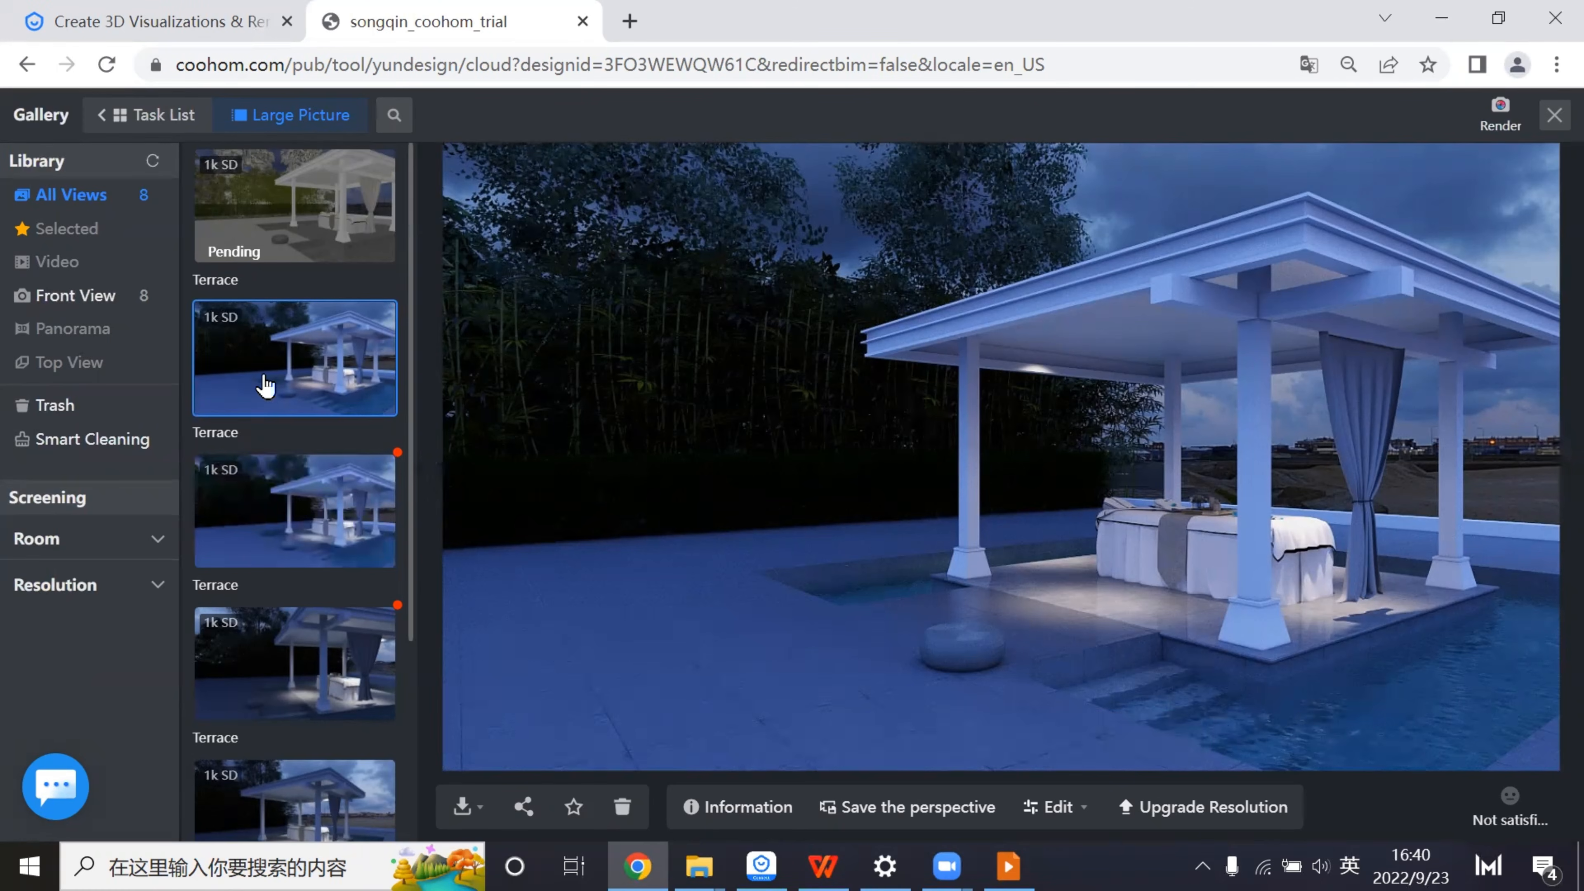
pyautogui.click(307, 498)
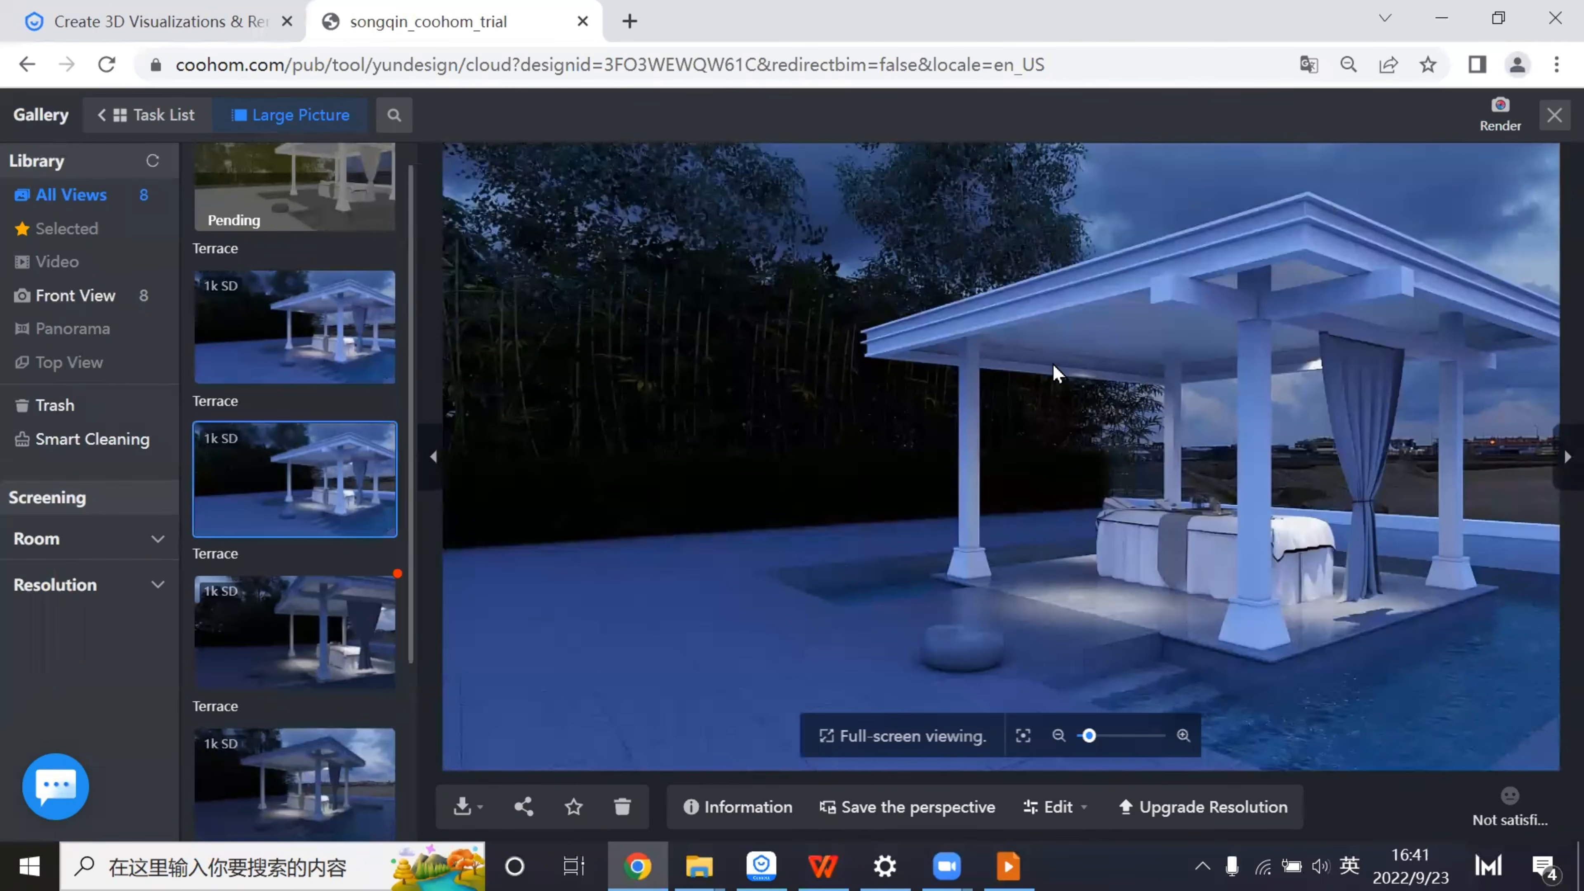
pyautogui.click(343, 202)
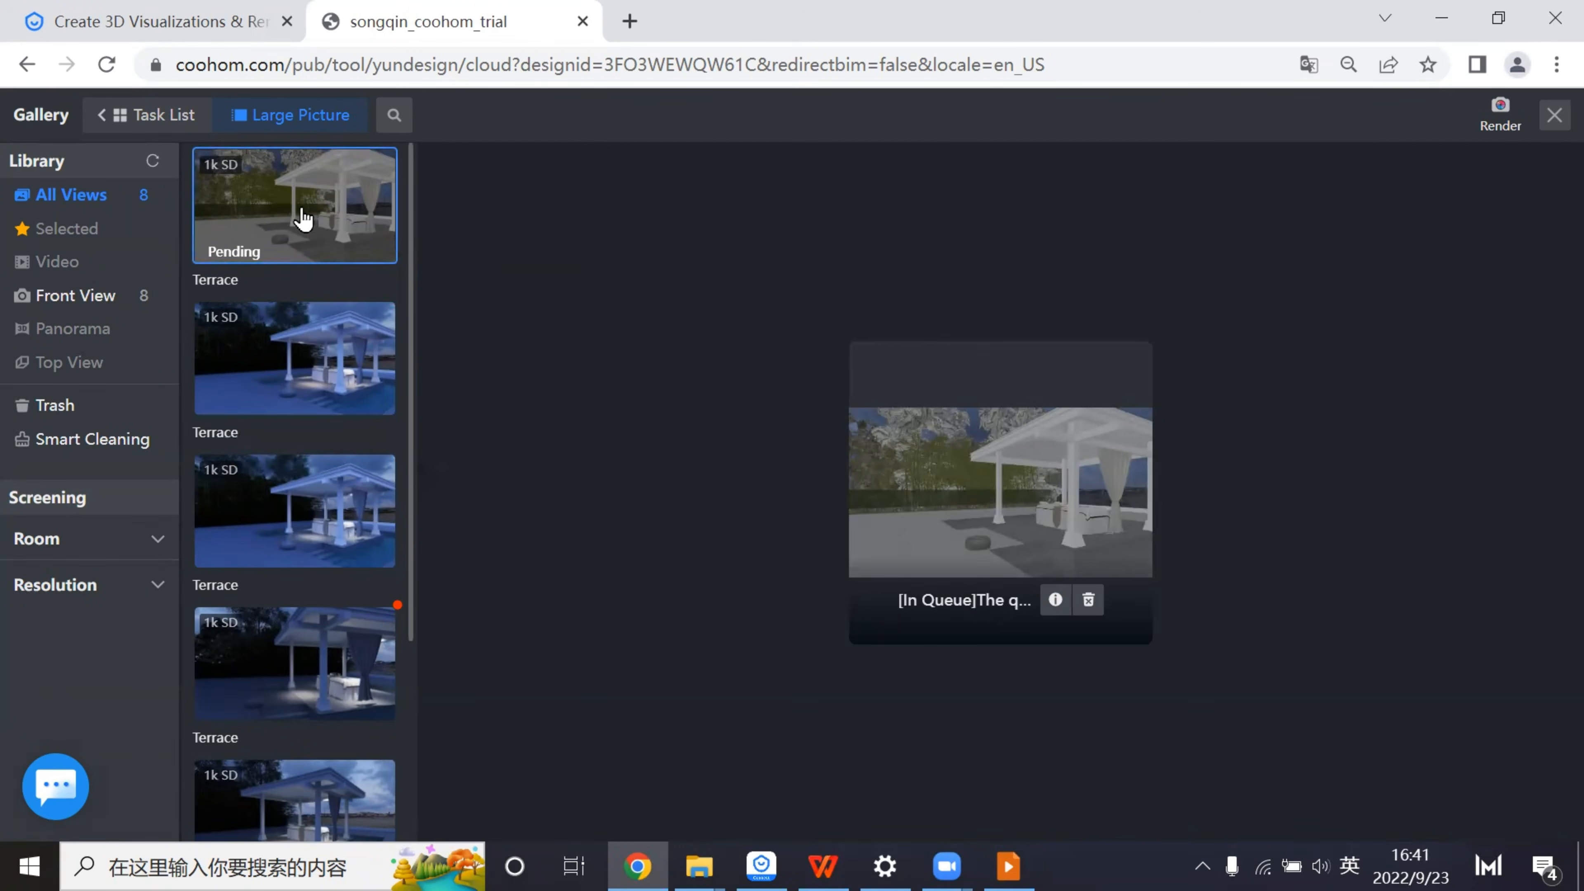
pyautogui.click(311, 386)
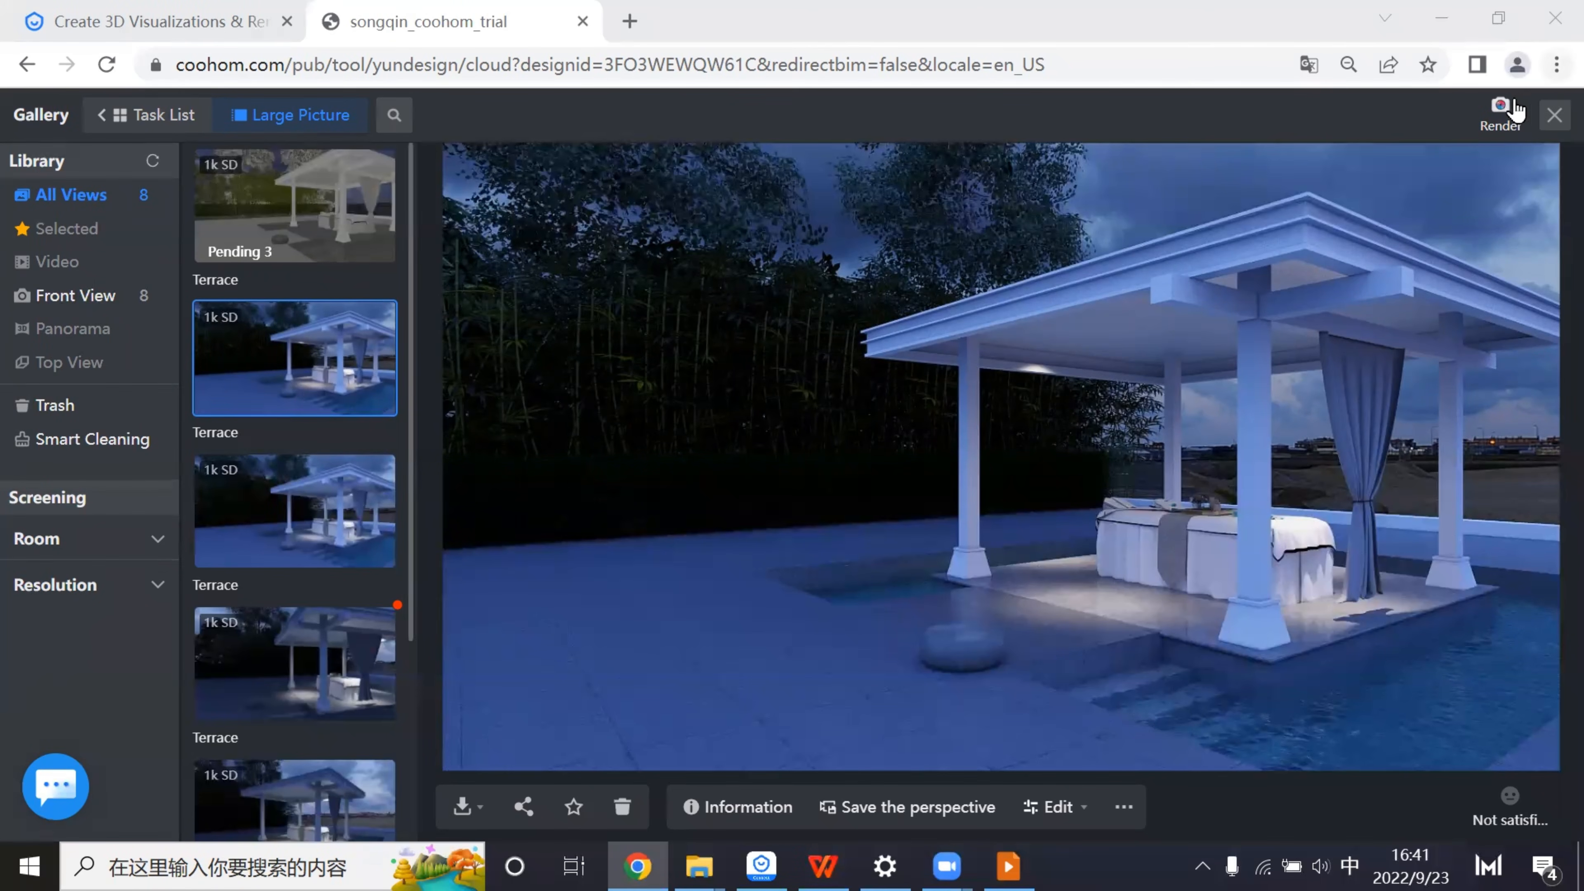
# - Return from the gallery to the render settings, switch to video rendering and open the camera path editor
pyautogui.click(1500, 111)
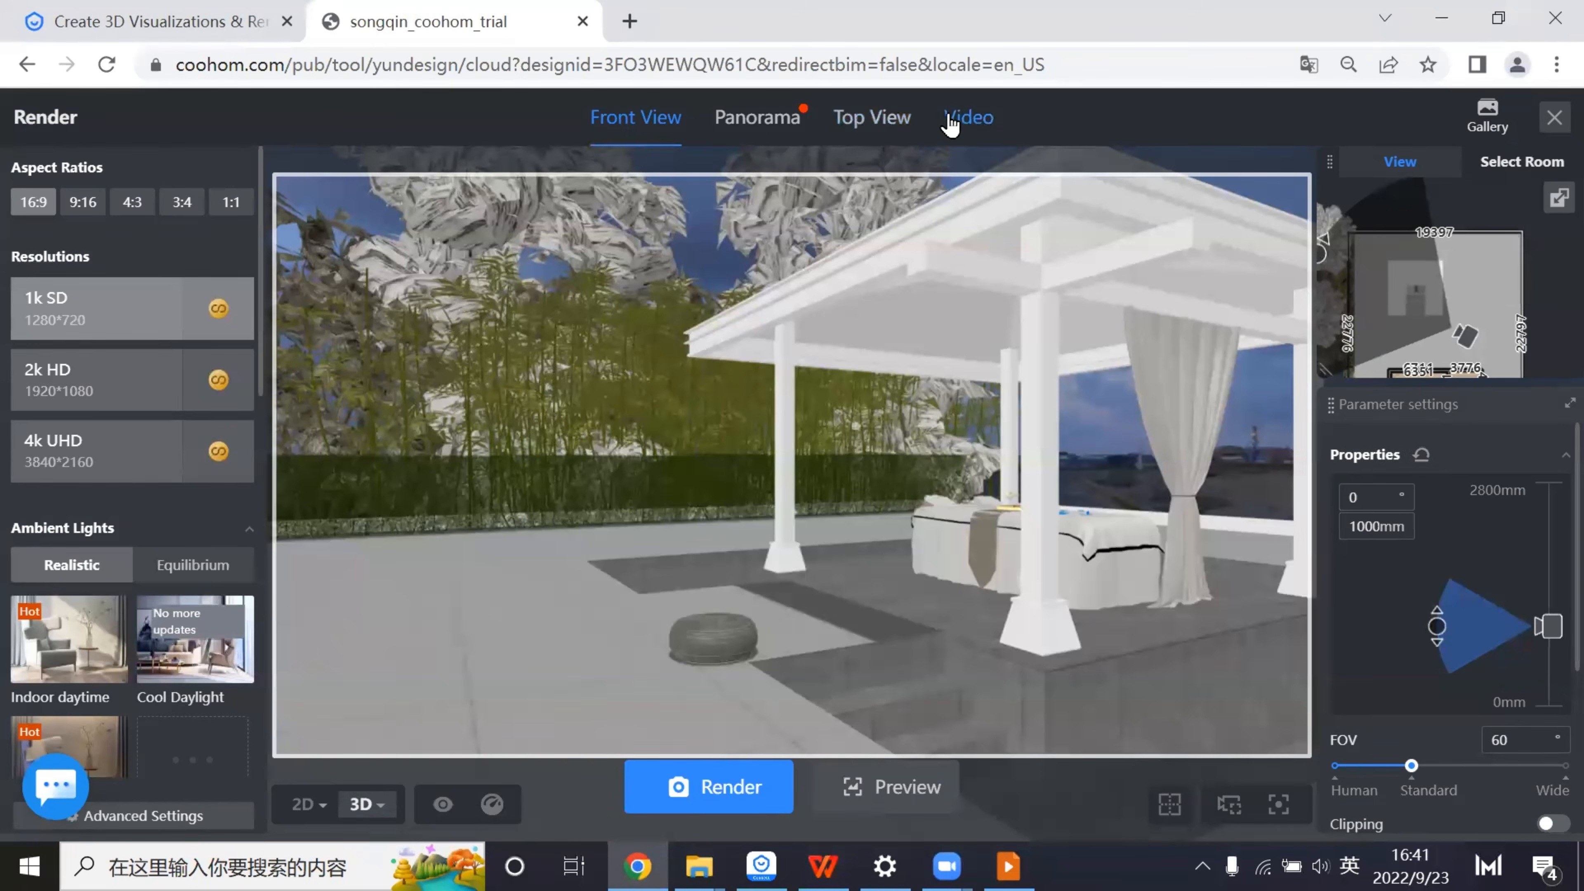
pyautogui.click(961, 120)
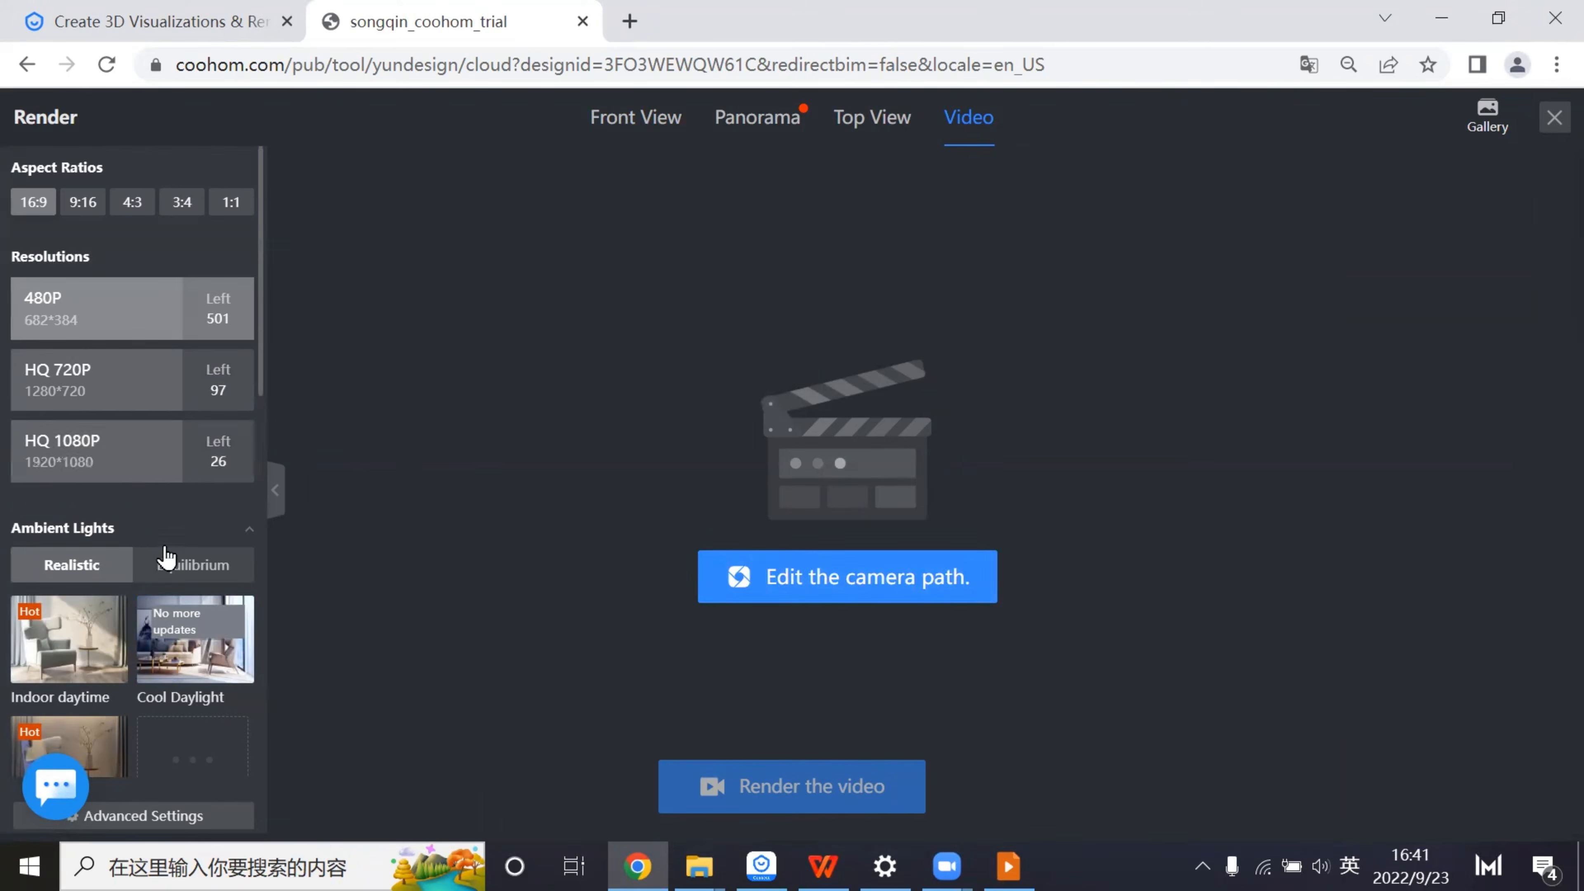
pyautogui.scroll(-4, 166, 556)
pyautogui.scroll(-2, 109, 612)
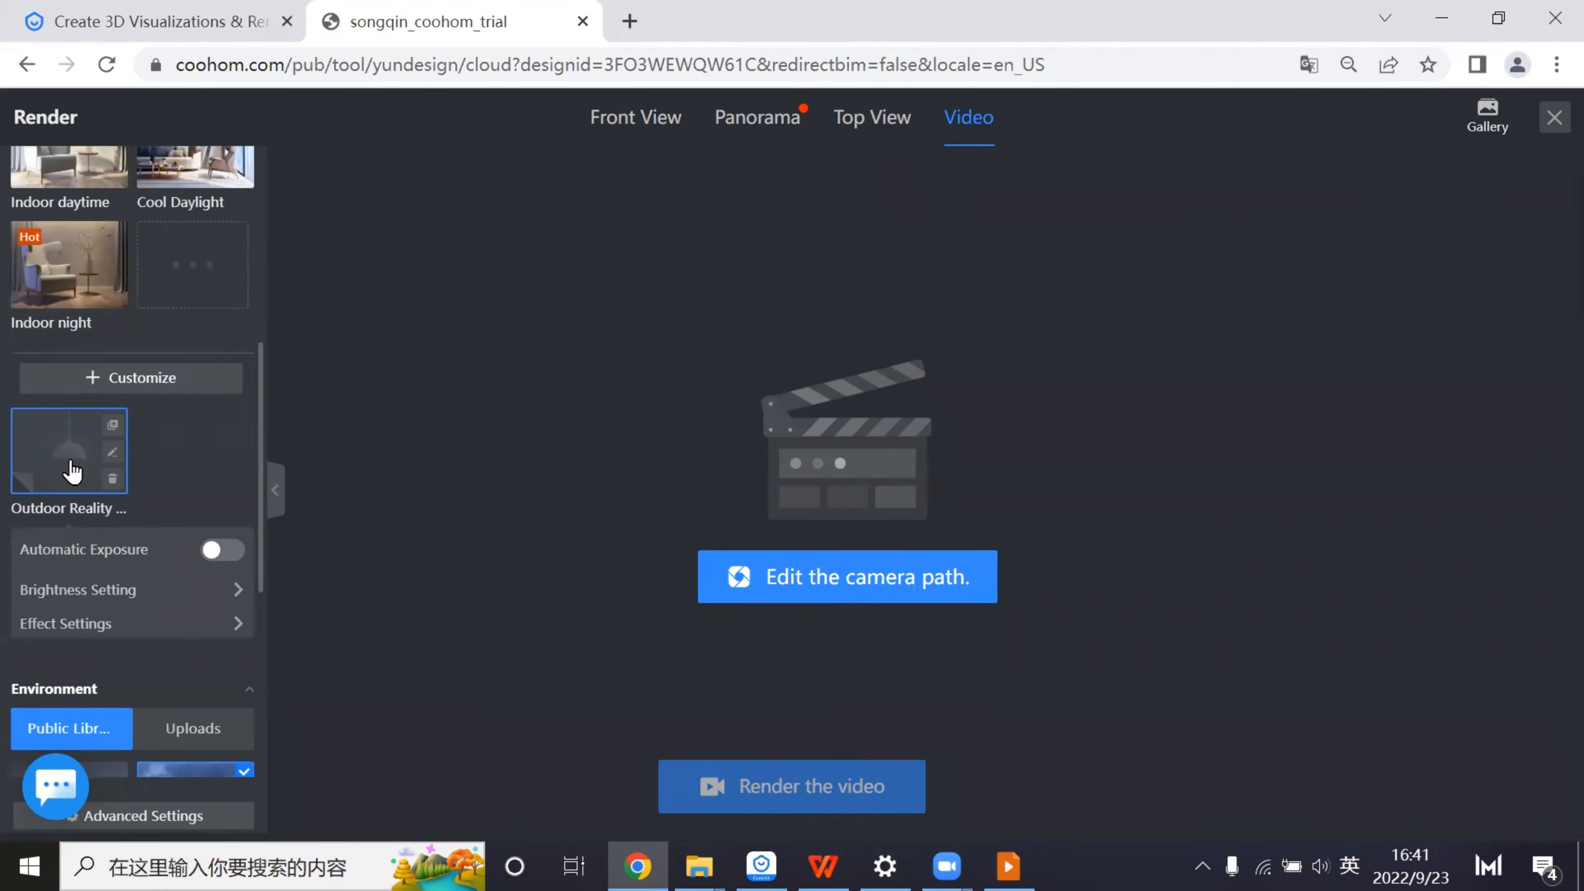
pyautogui.click(856, 591)
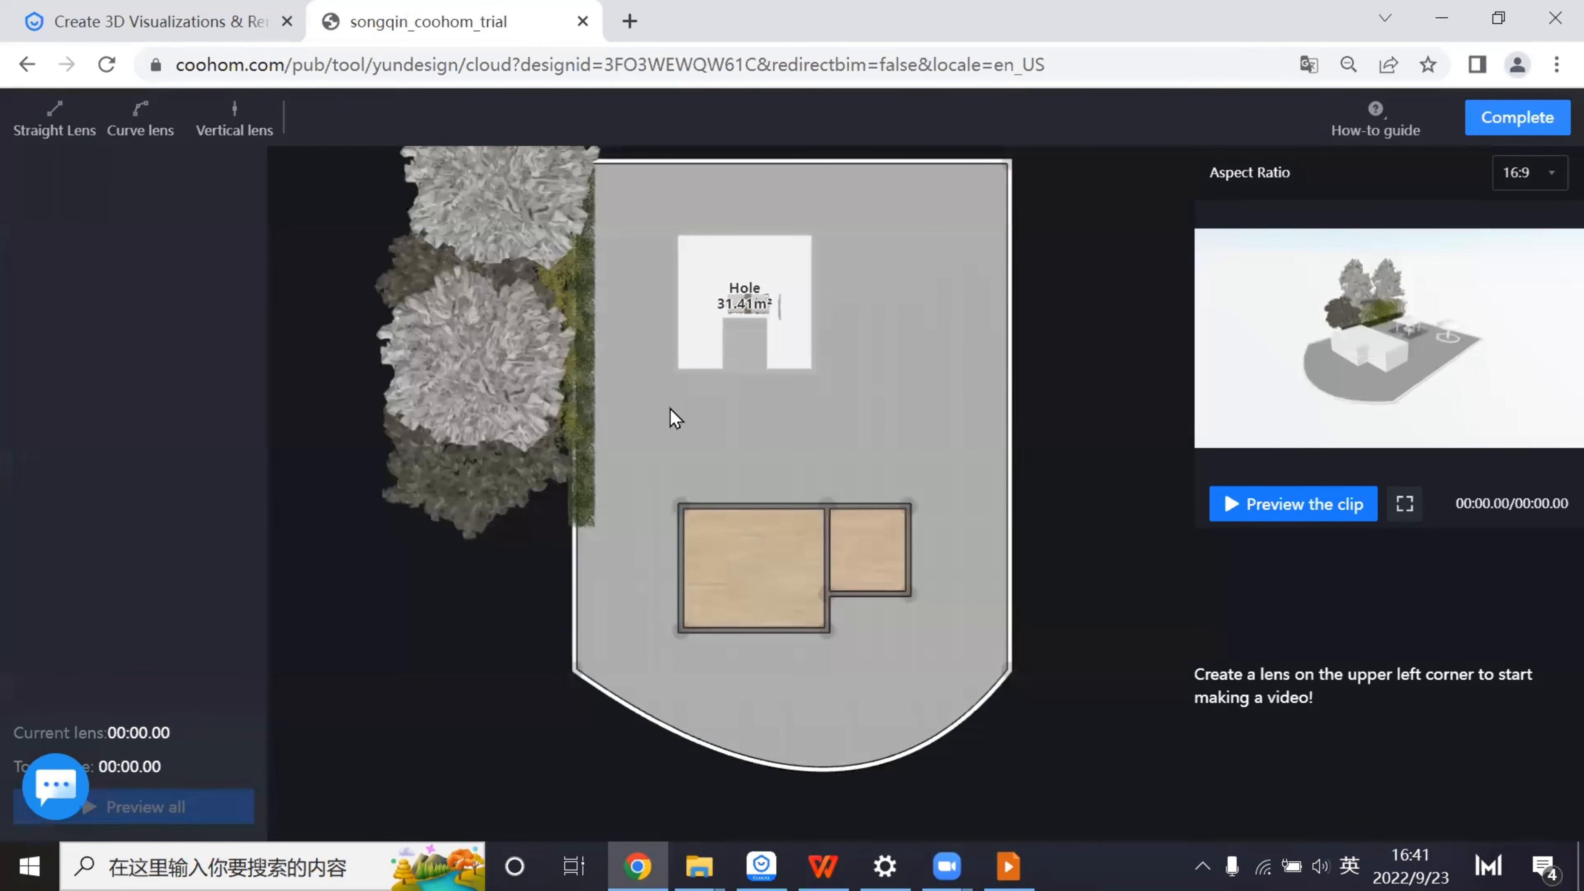
# - Add a straight lens between the pavilion and the house, and shorten its path to about 12.75 seconds
pyautogui.click(91, 131)
pyautogui.click(812, 410)
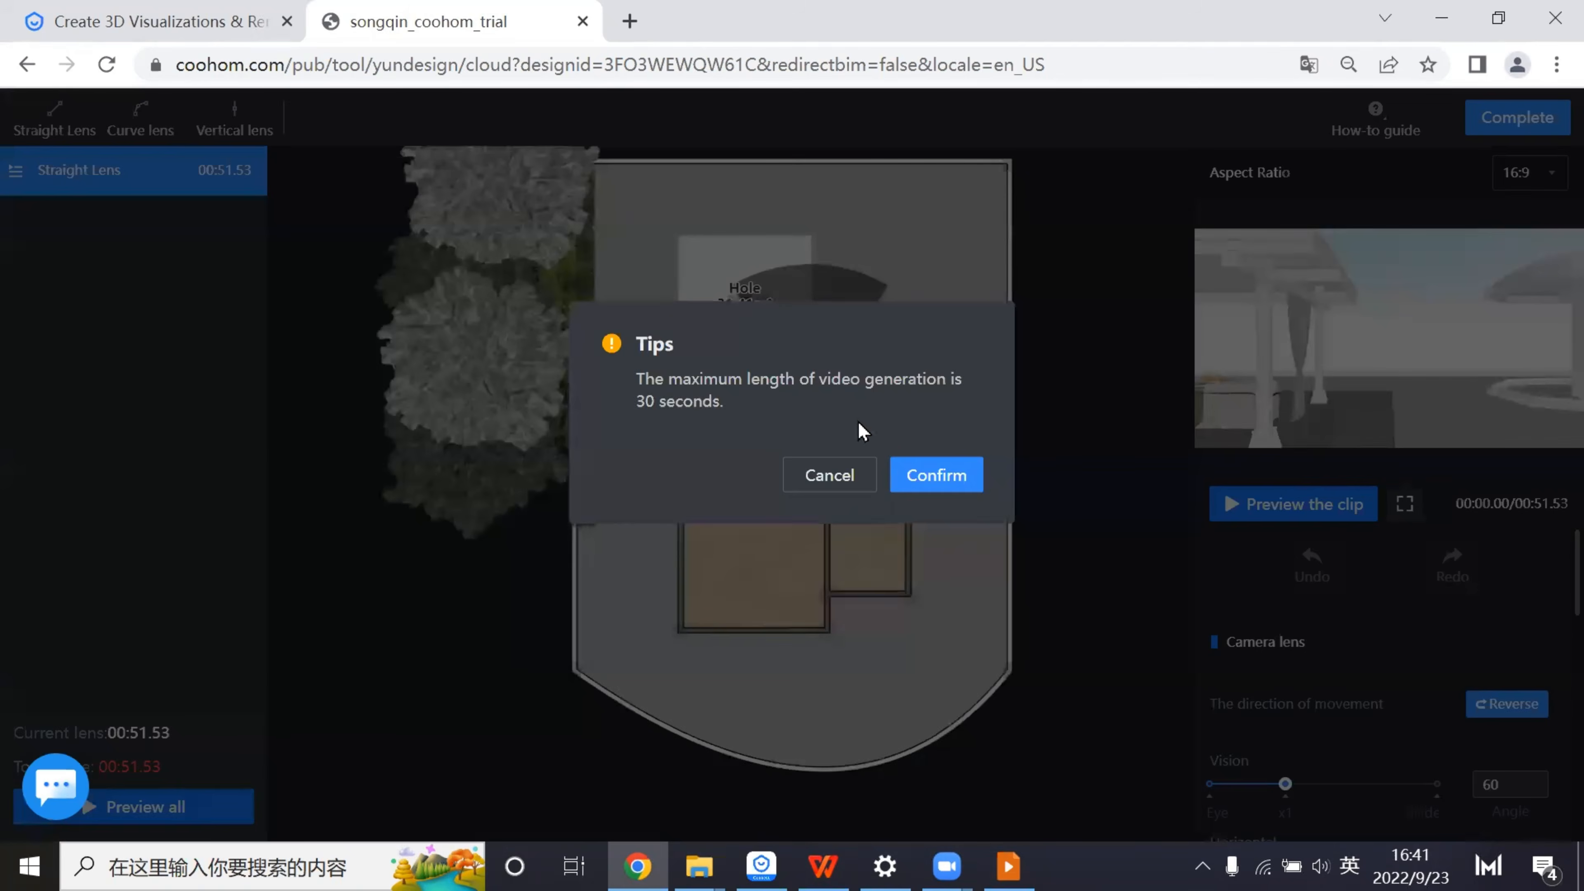
pyautogui.click(853, 476)
pyautogui.moveTo(976, 447); pyautogui.dragTo(800, 379)
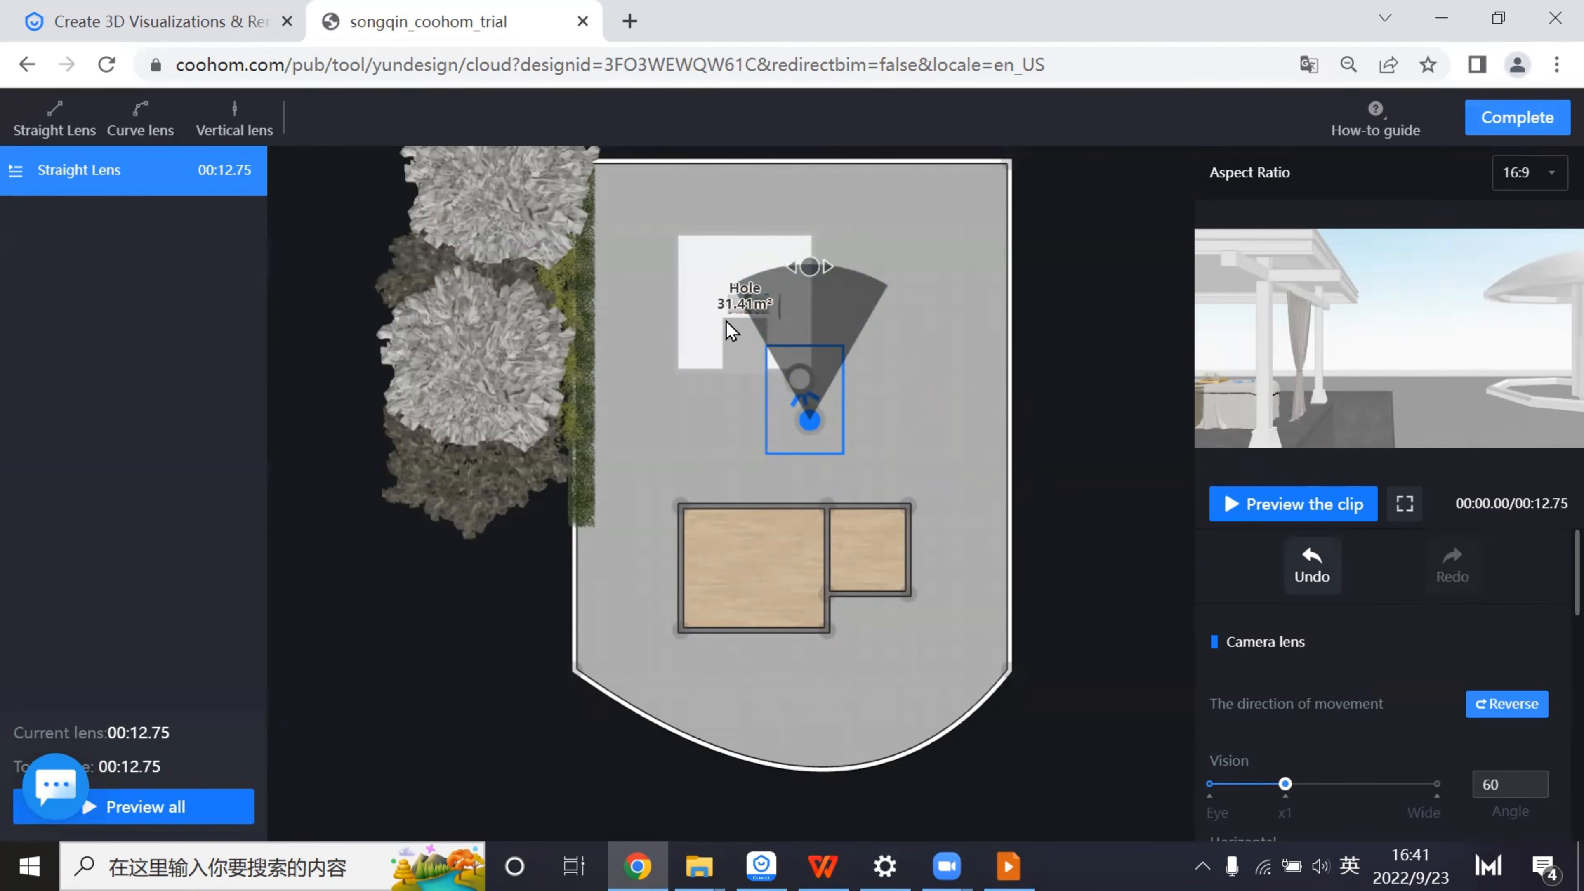
# - Turn the straight lens to face the pavilion, adjust its path in plan and complete the camera path
pyautogui.moveTo(809, 266); pyautogui.dragTo(719, 291)
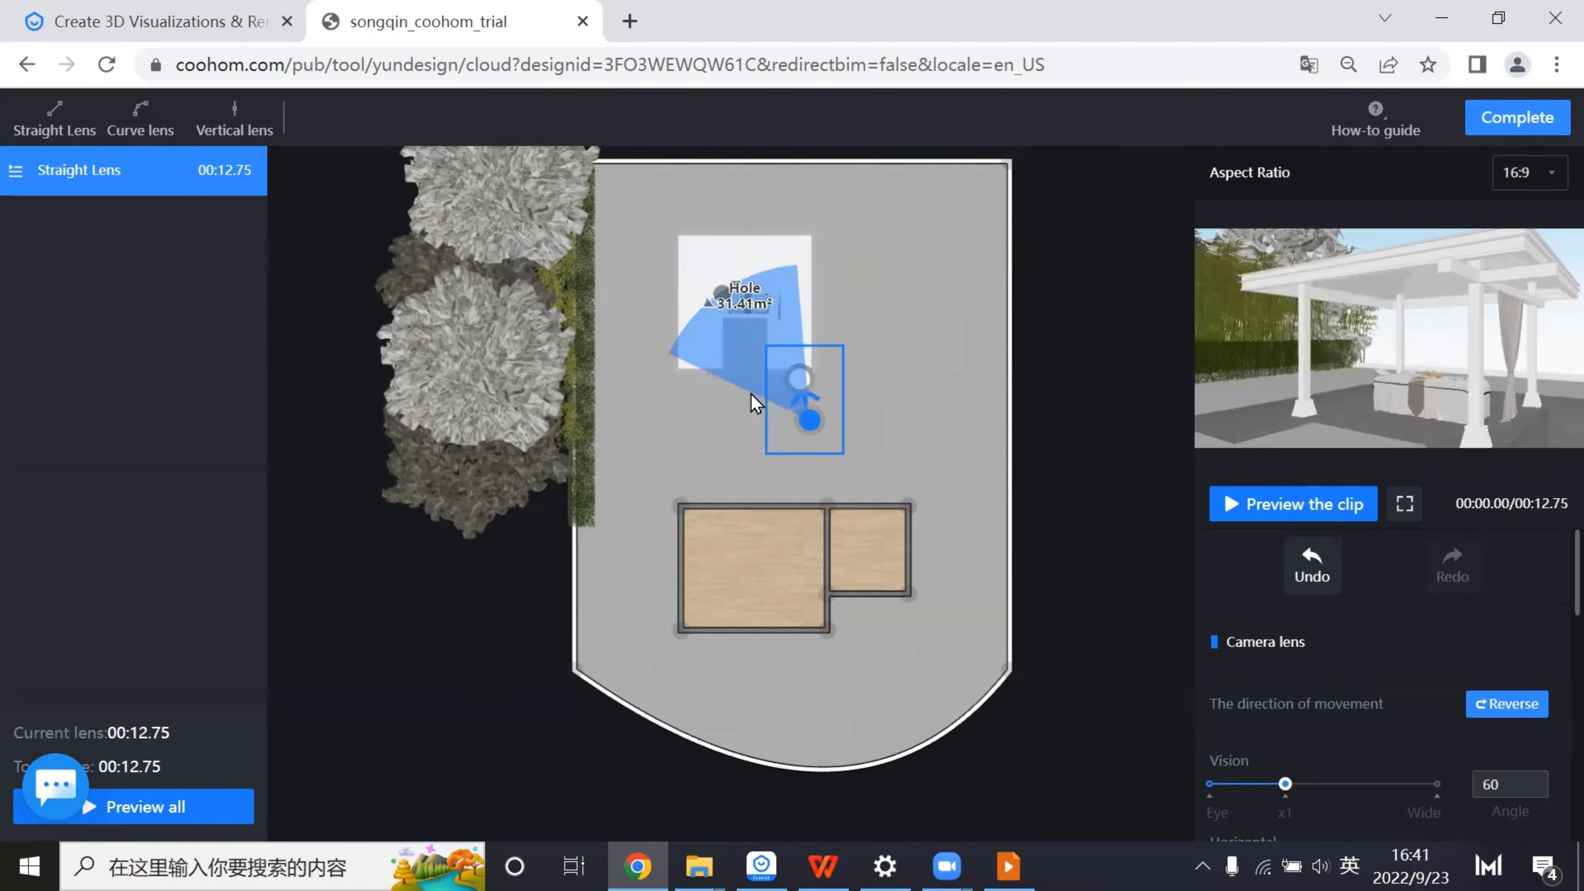
pyautogui.scroll(5, 757, 403)
pyautogui.moveTo(811, 371); pyautogui.dragTo(793, 450)
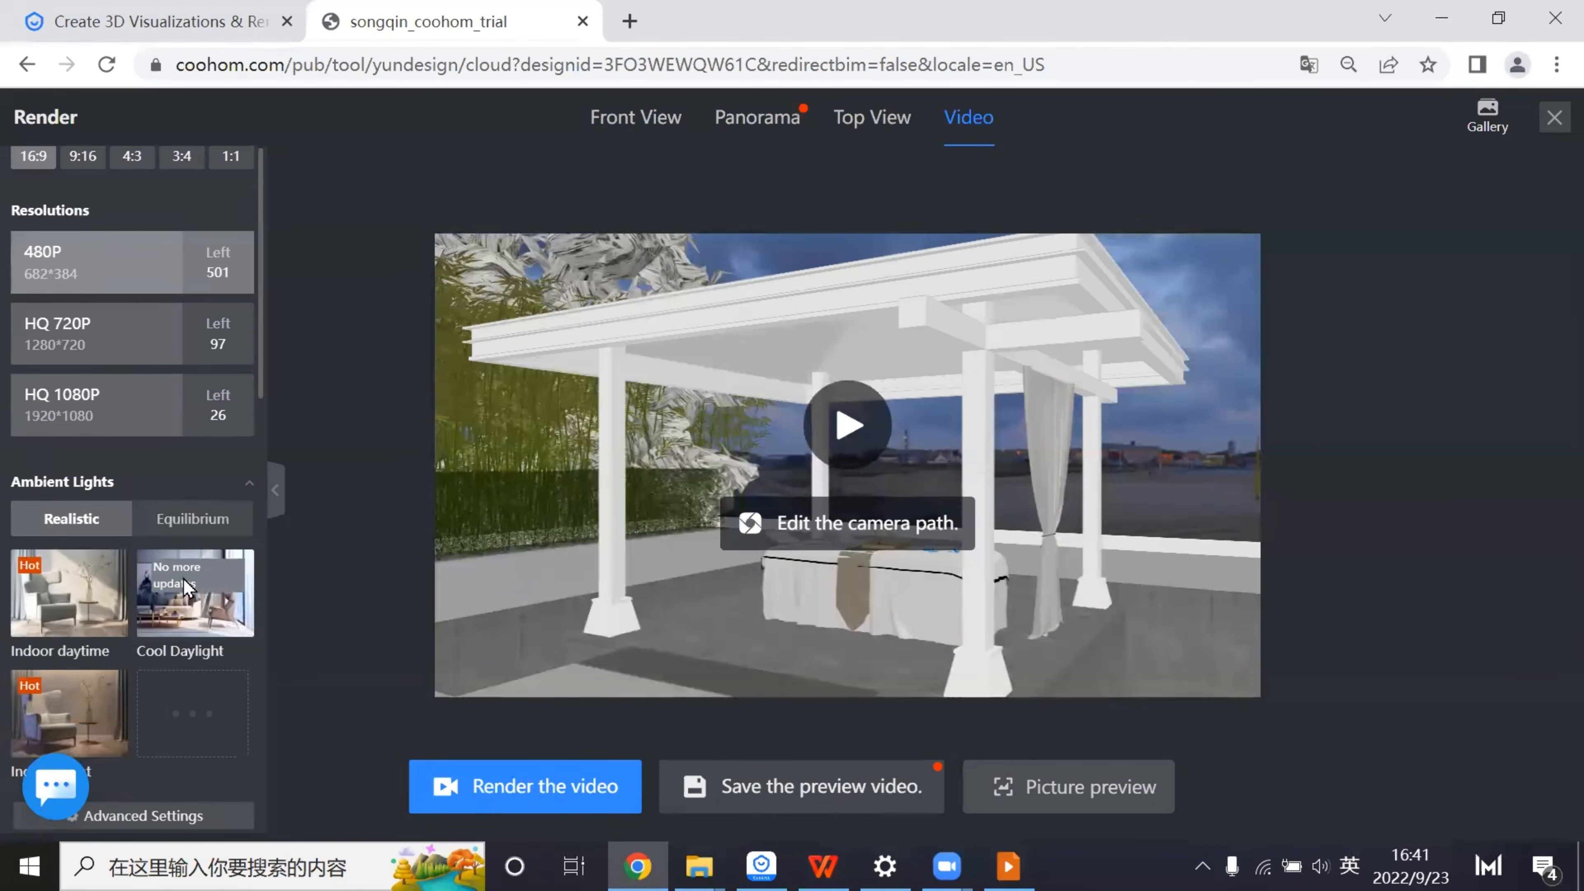
# - Review the video render's resolutions, custom night light scheme and night-scene environment options
pyautogui.scroll(-3, 184, 578)
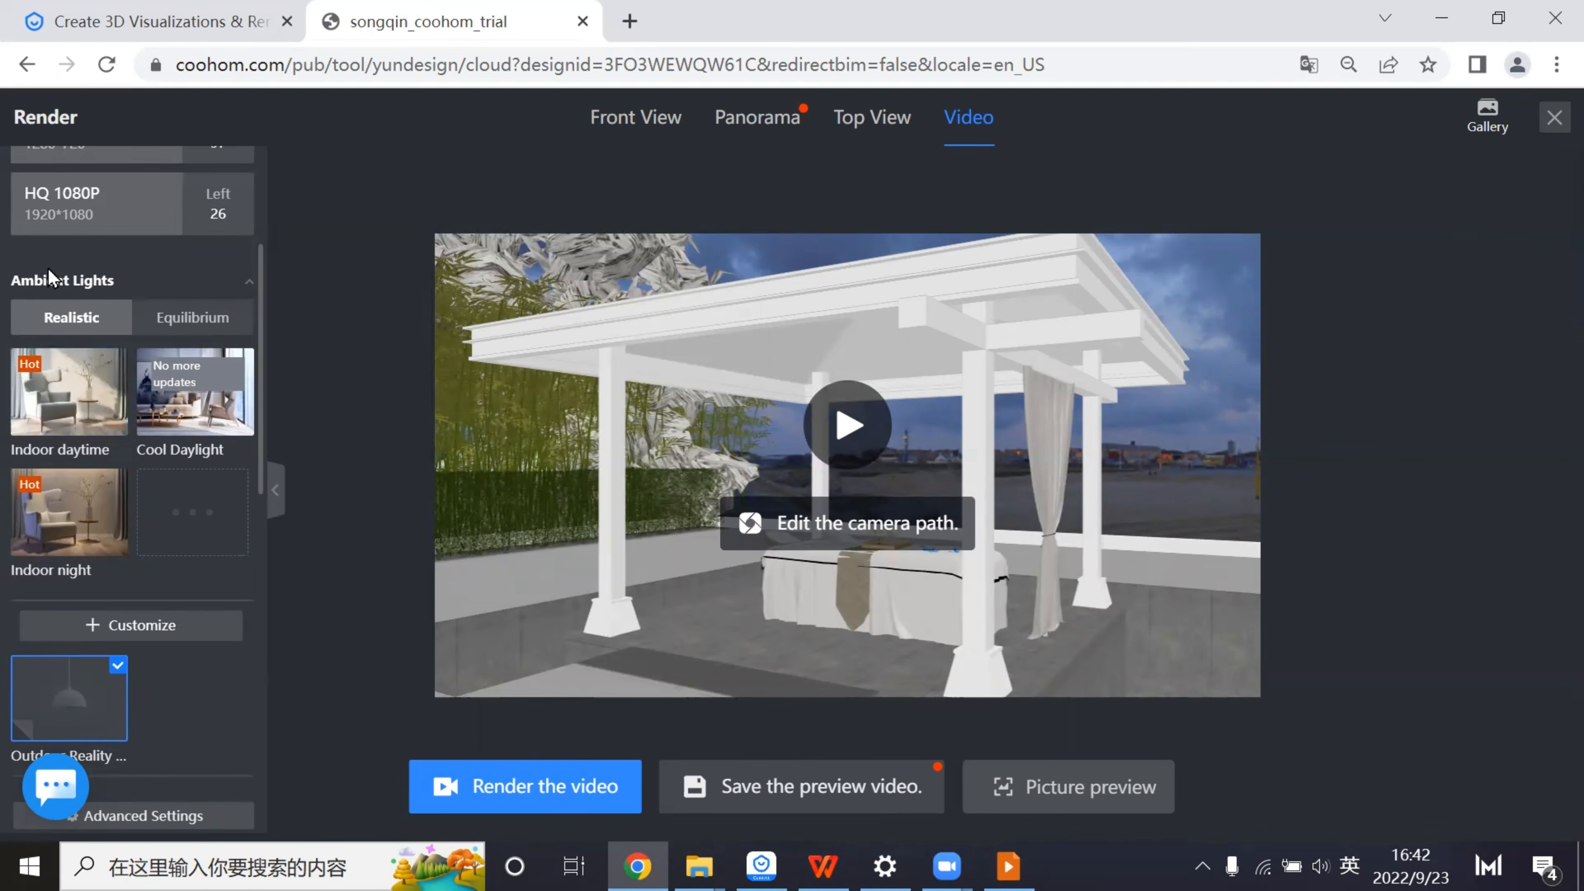
pyautogui.scroll(-5, 89, 425)
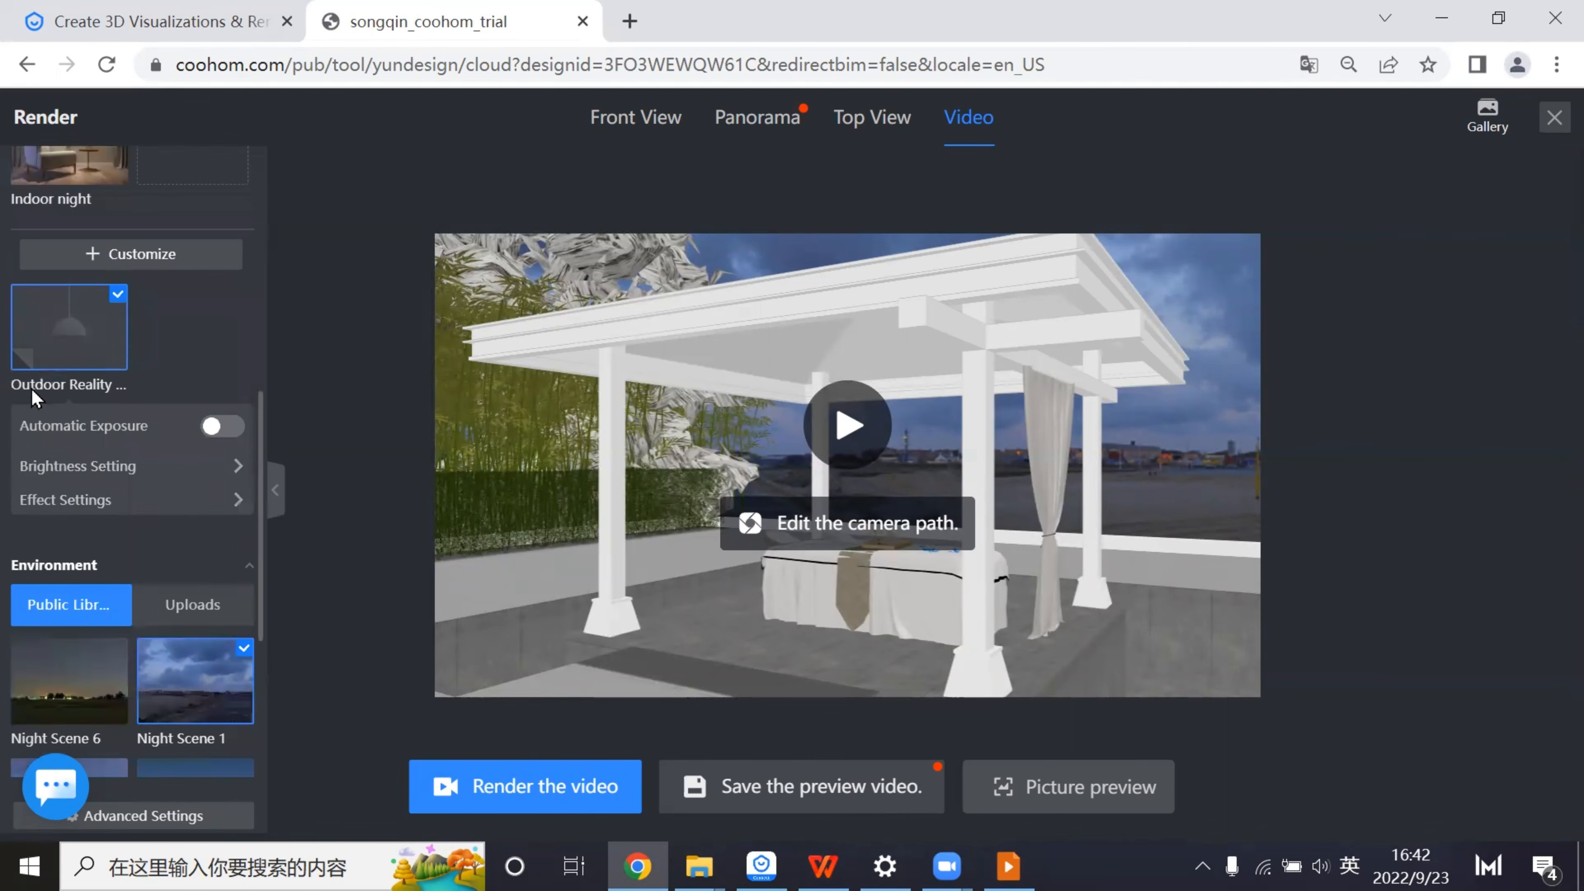
pyautogui.moveTo(70, 339)
pyautogui.scroll(-2, 112, 649)
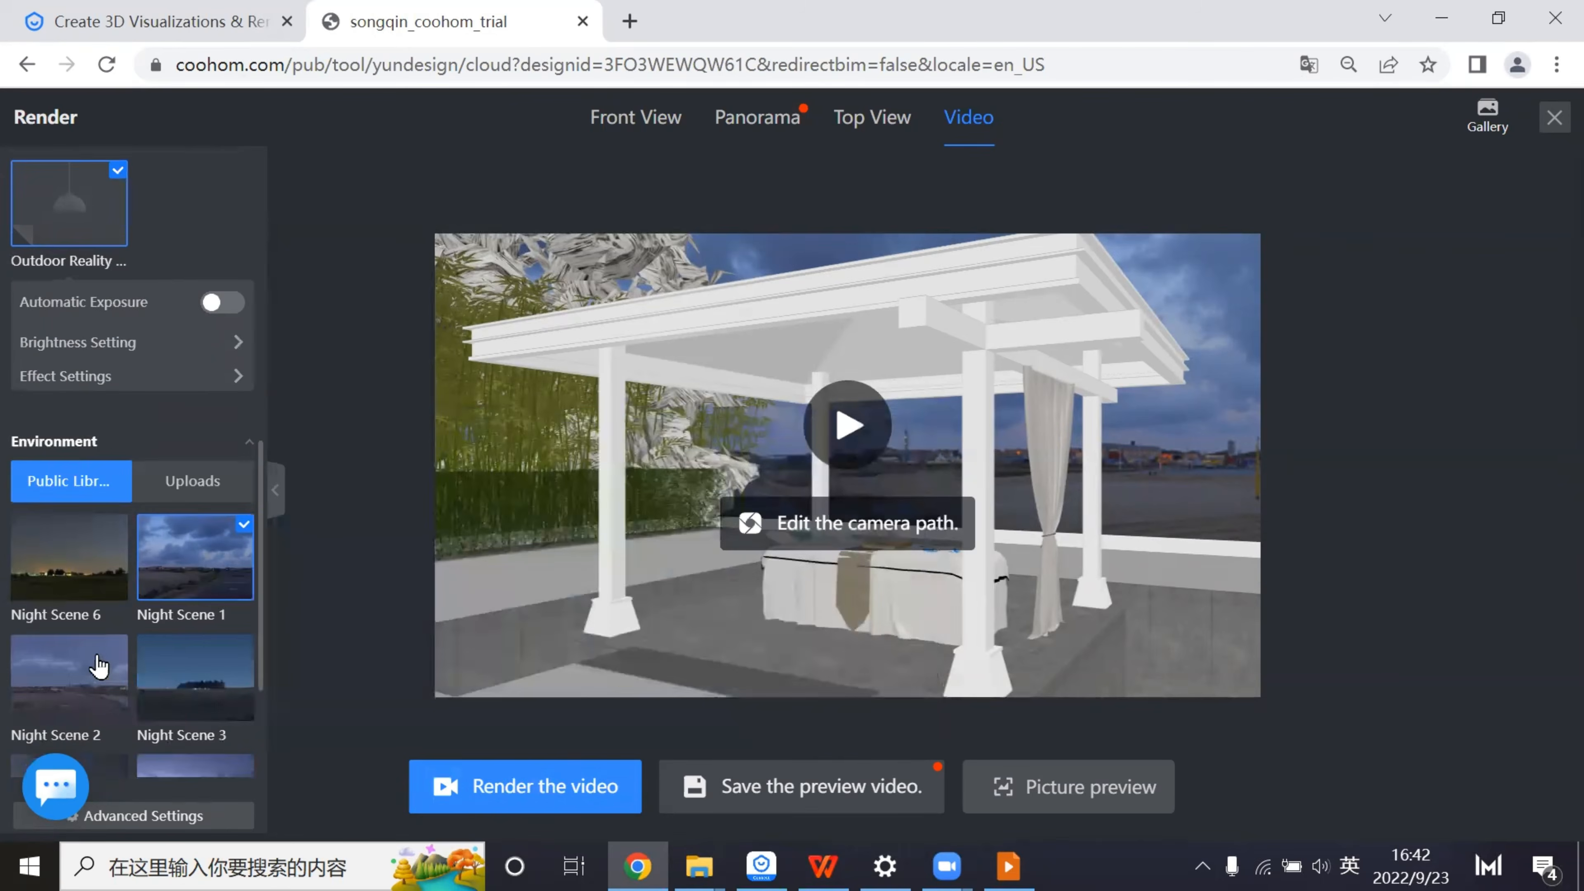
pyautogui.scroll(-3, 98, 667)
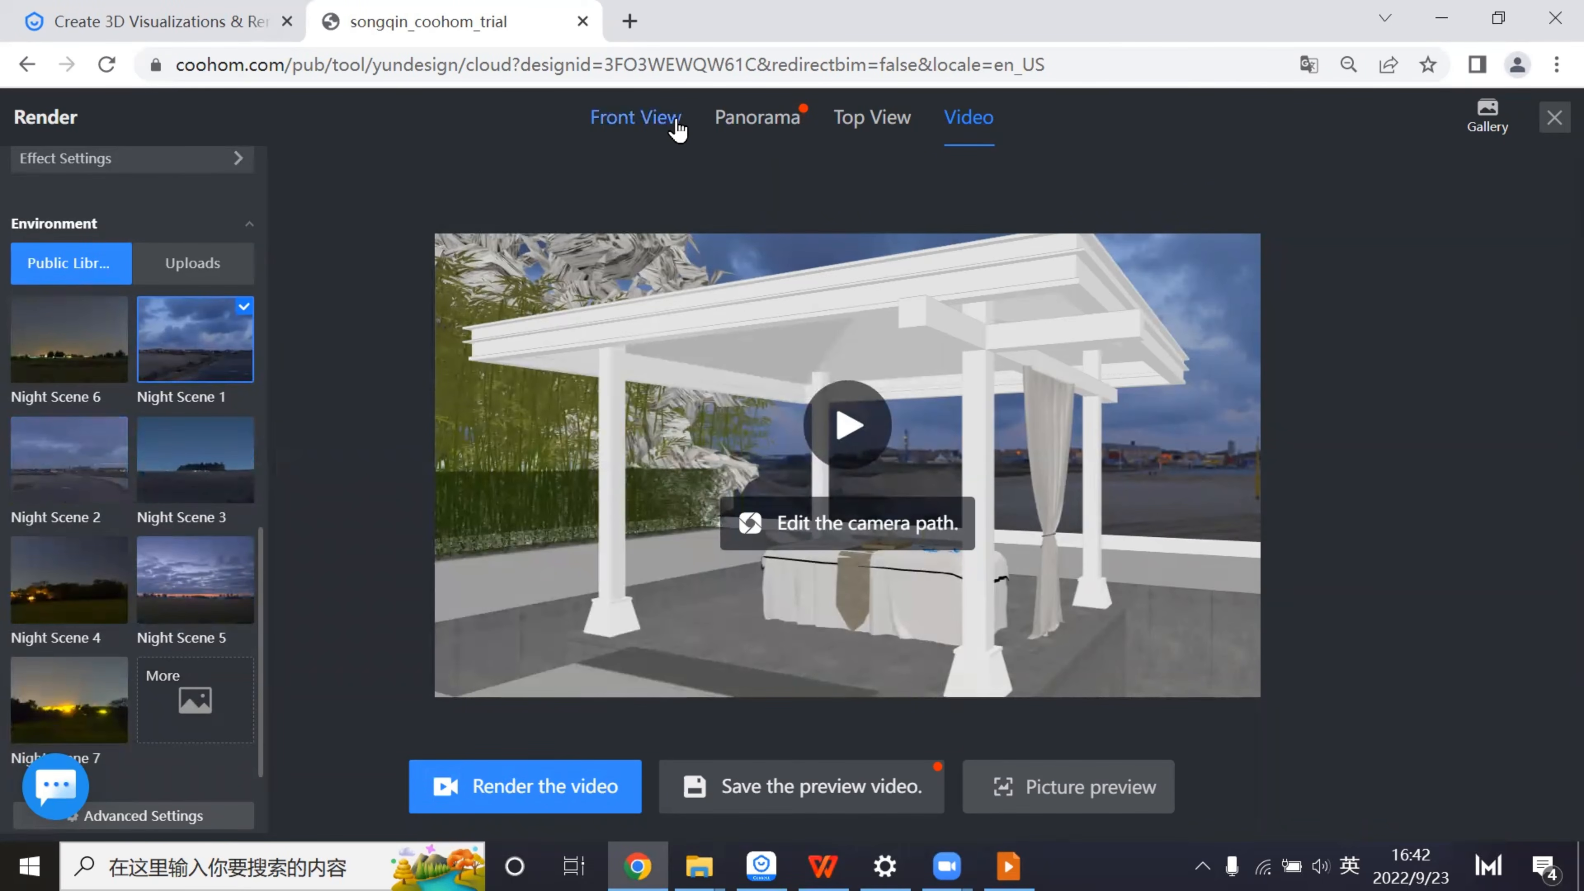
# - Review the custom outdoor light scheme and Night Scene 1's environment settings, including the explanation of ambient light reflection
pyautogui.scroll(5, 142, 538)
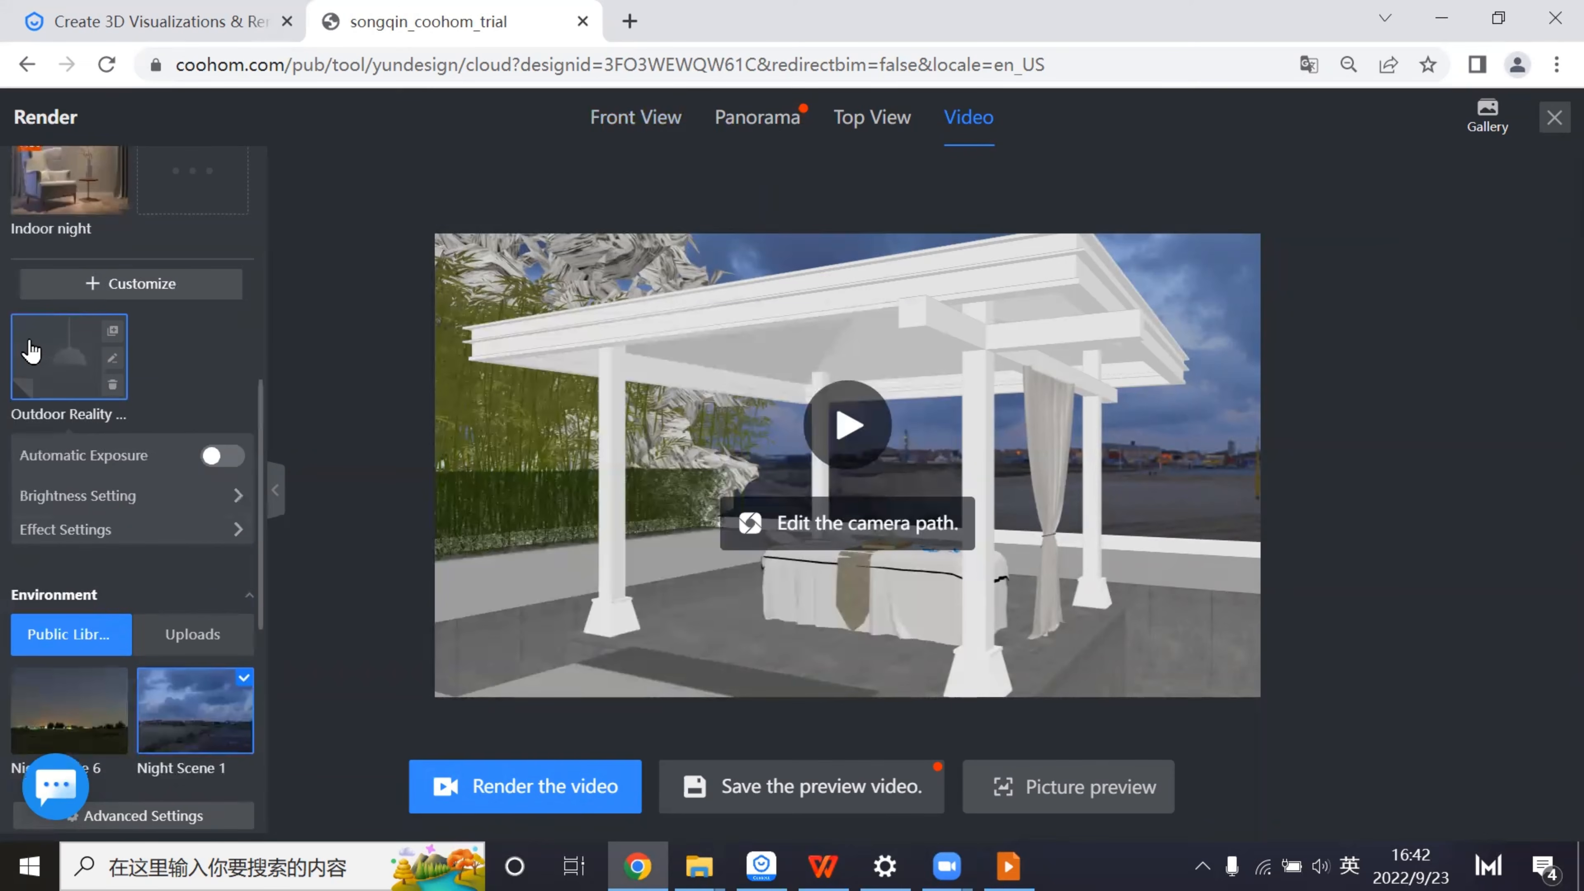
pyautogui.scroll(2, 38, 353)
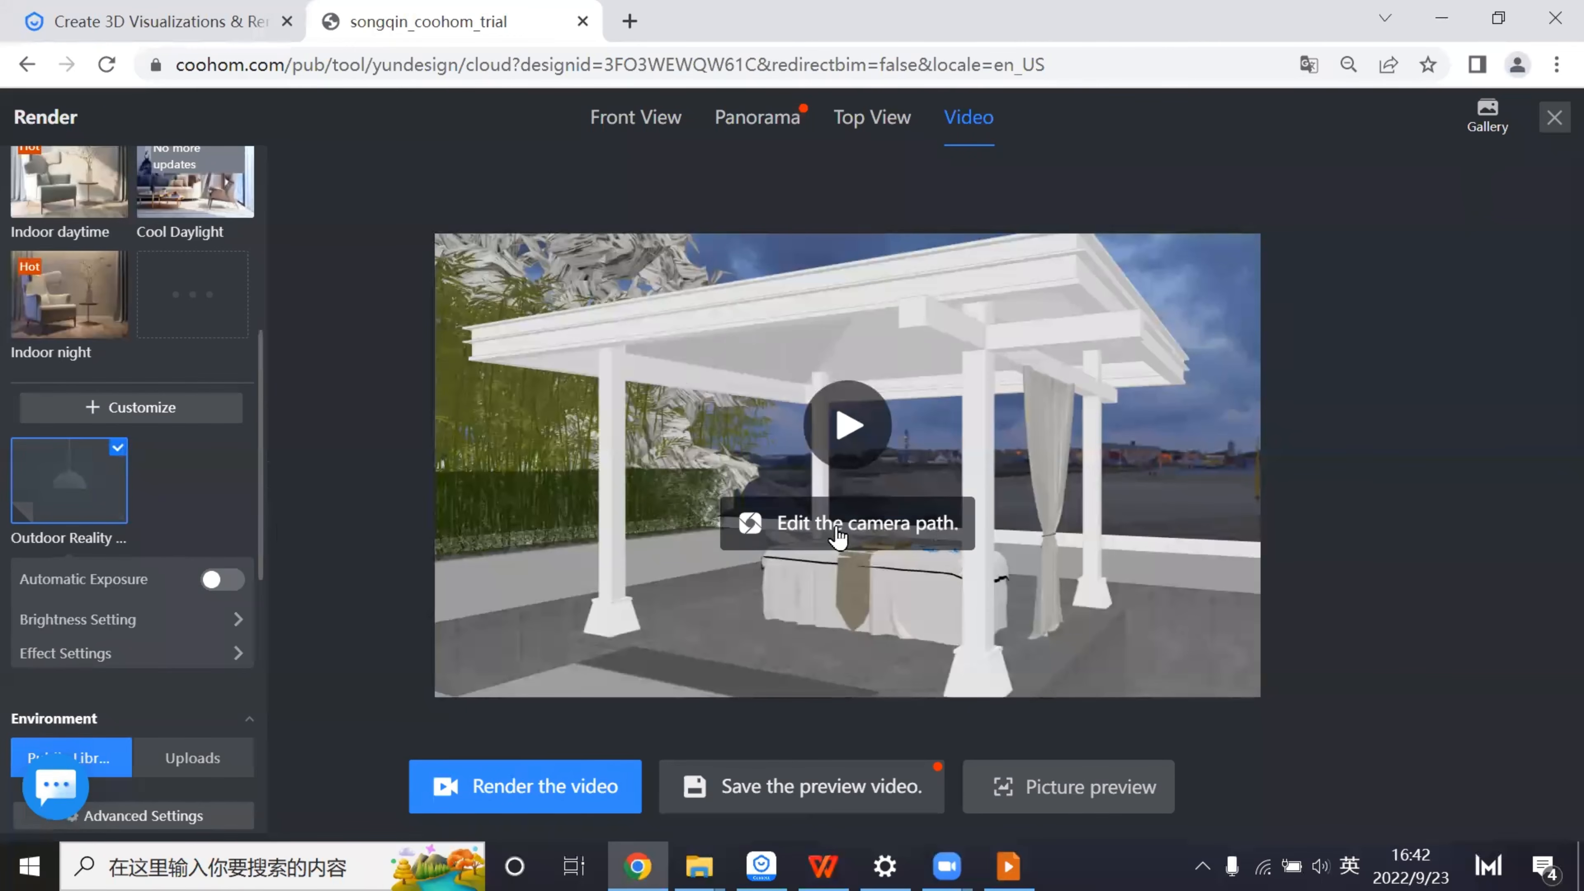
pyautogui.scroll(-6, 100, 534)
pyautogui.moveTo(218, 490)
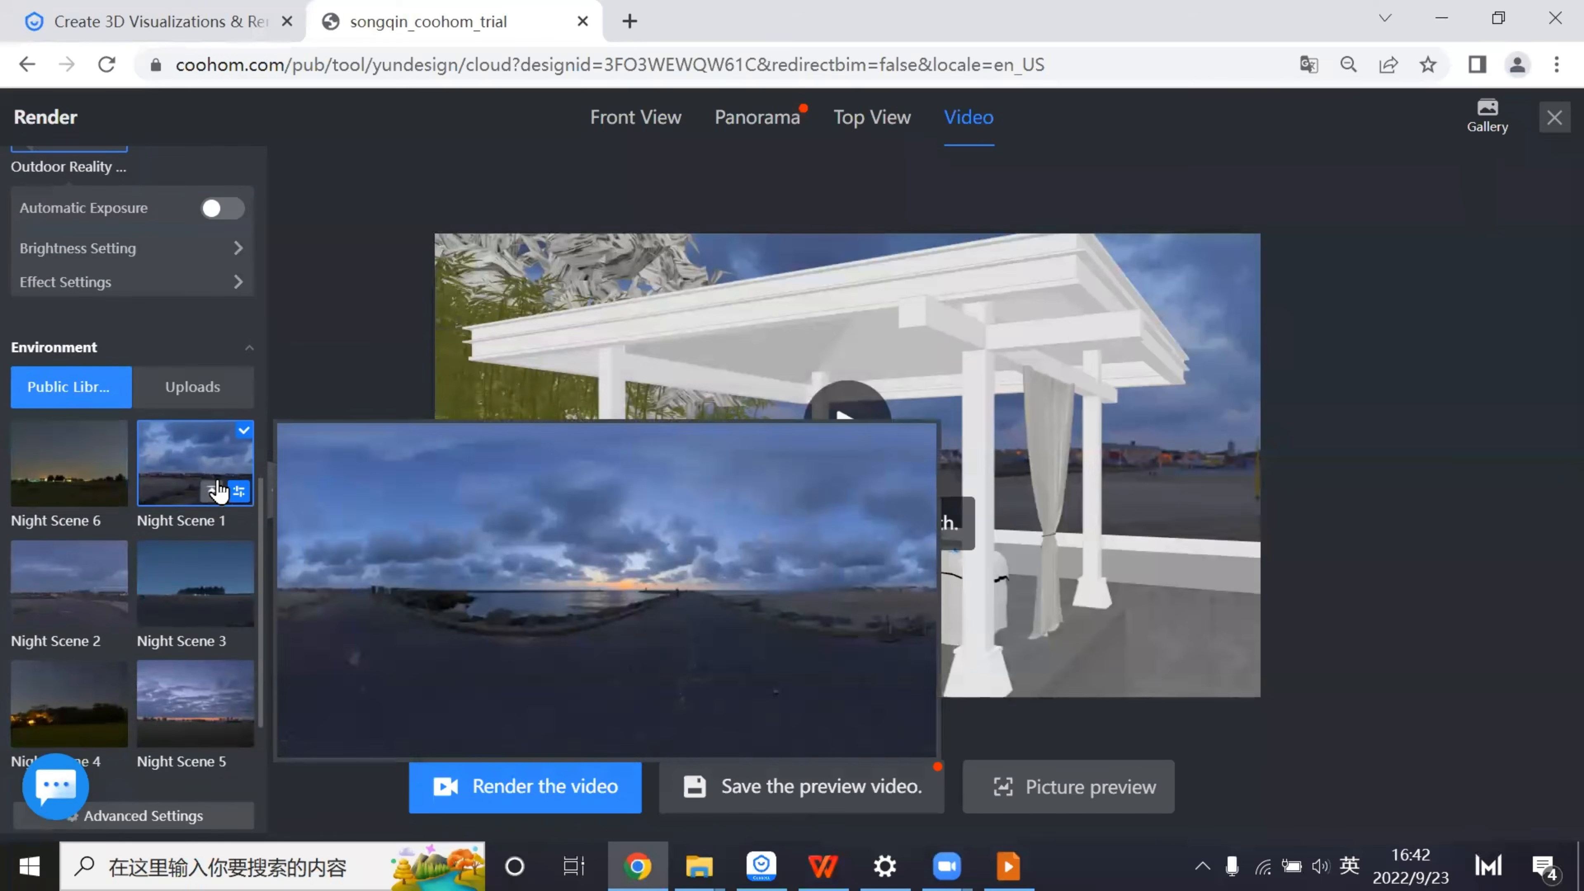
pyautogui.scroll(-2, 218, 490)
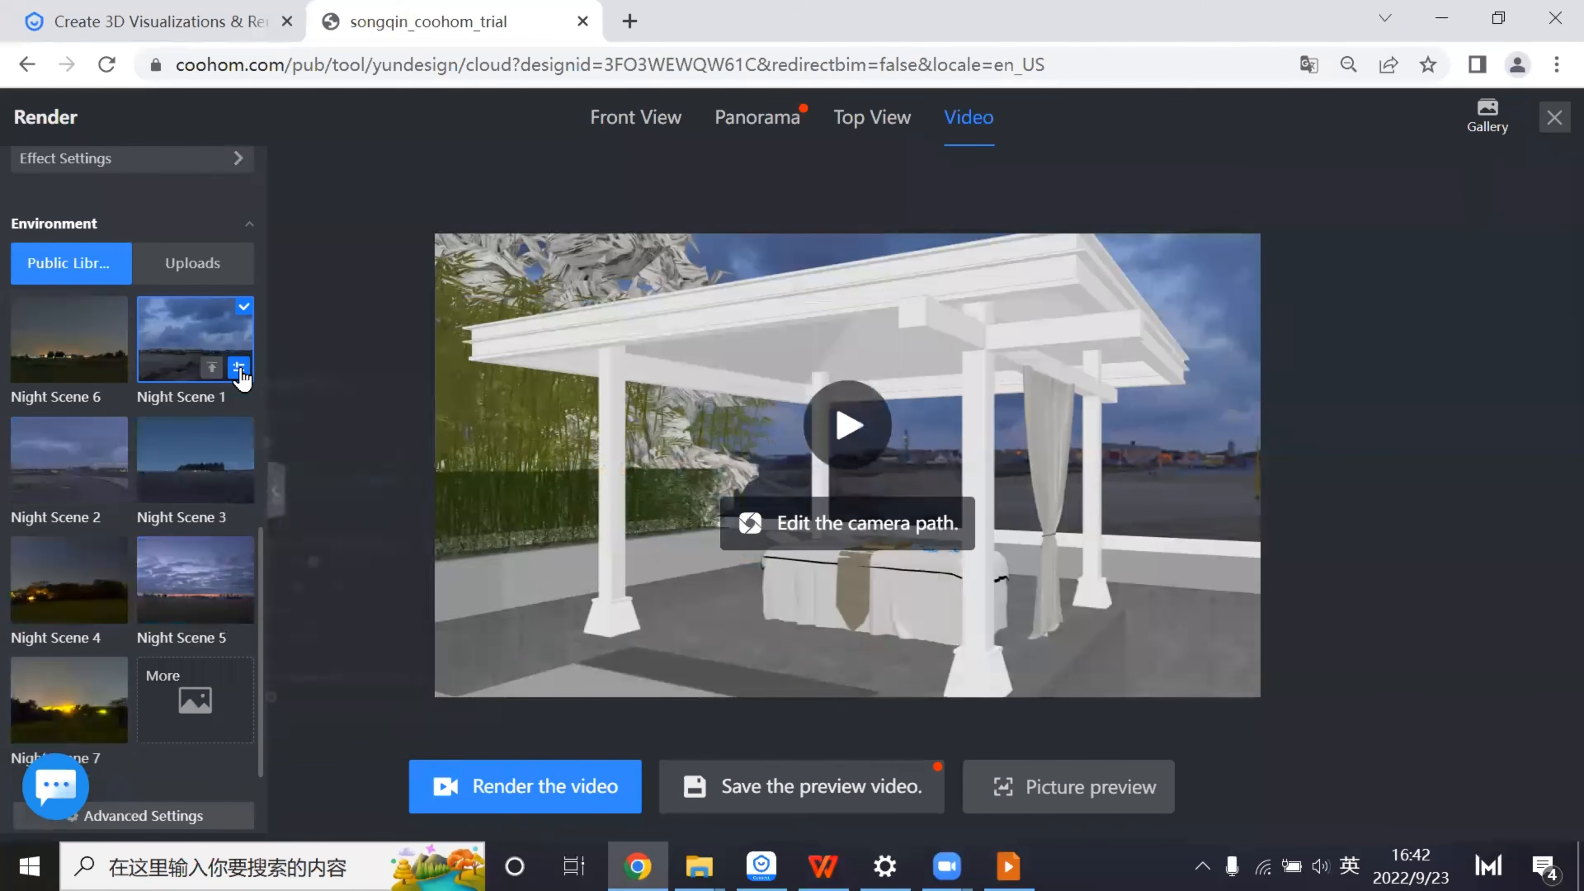
pyautogui.click(239, 368)
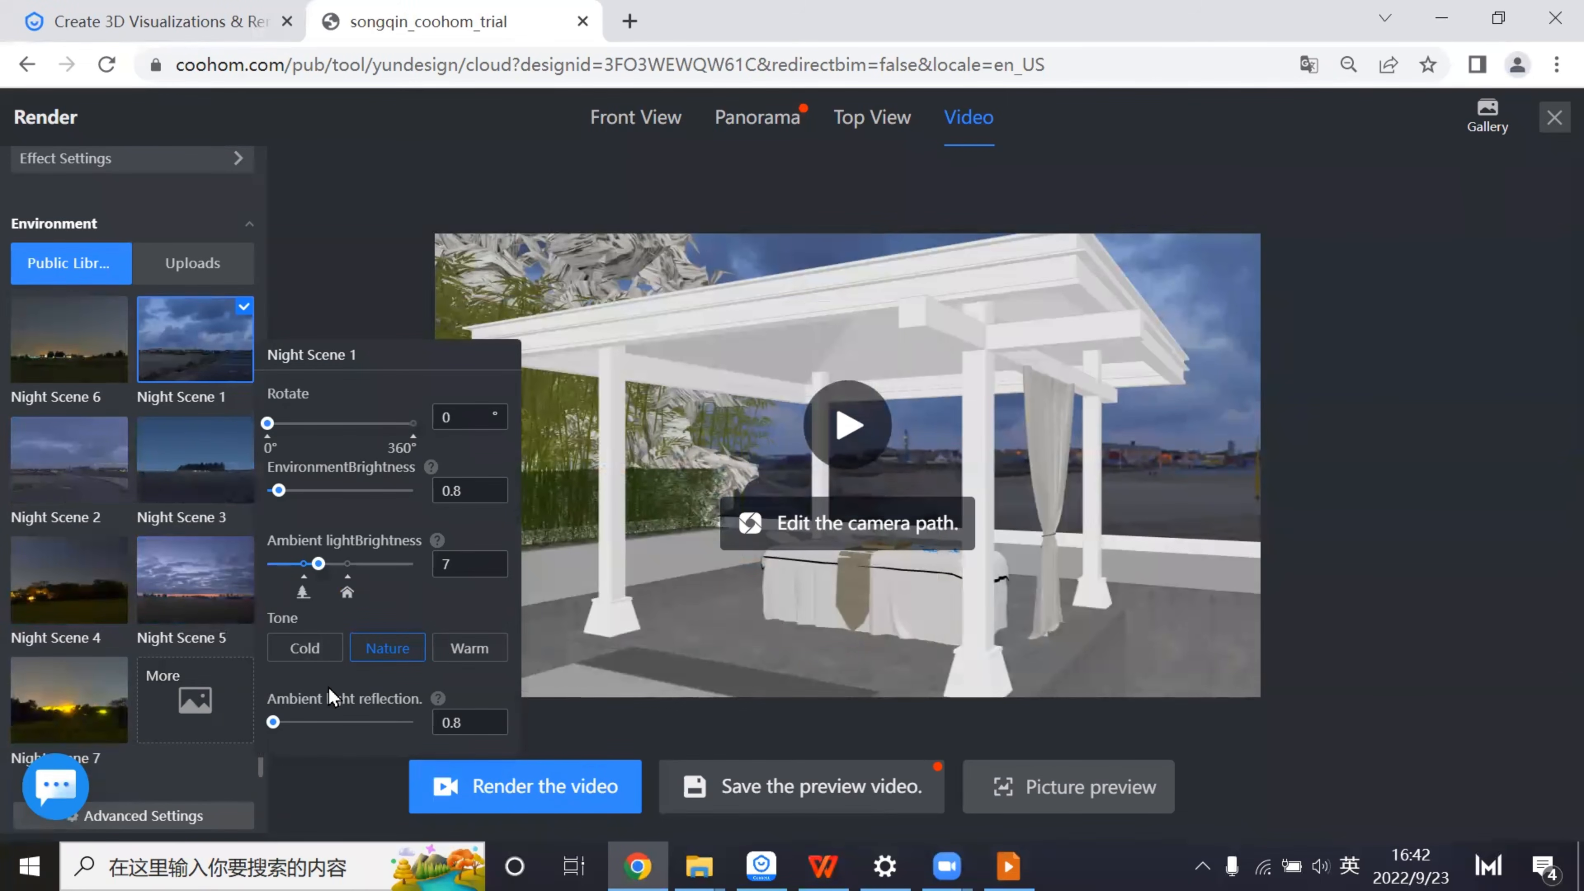
pyautogui.moveTo(440, 699)
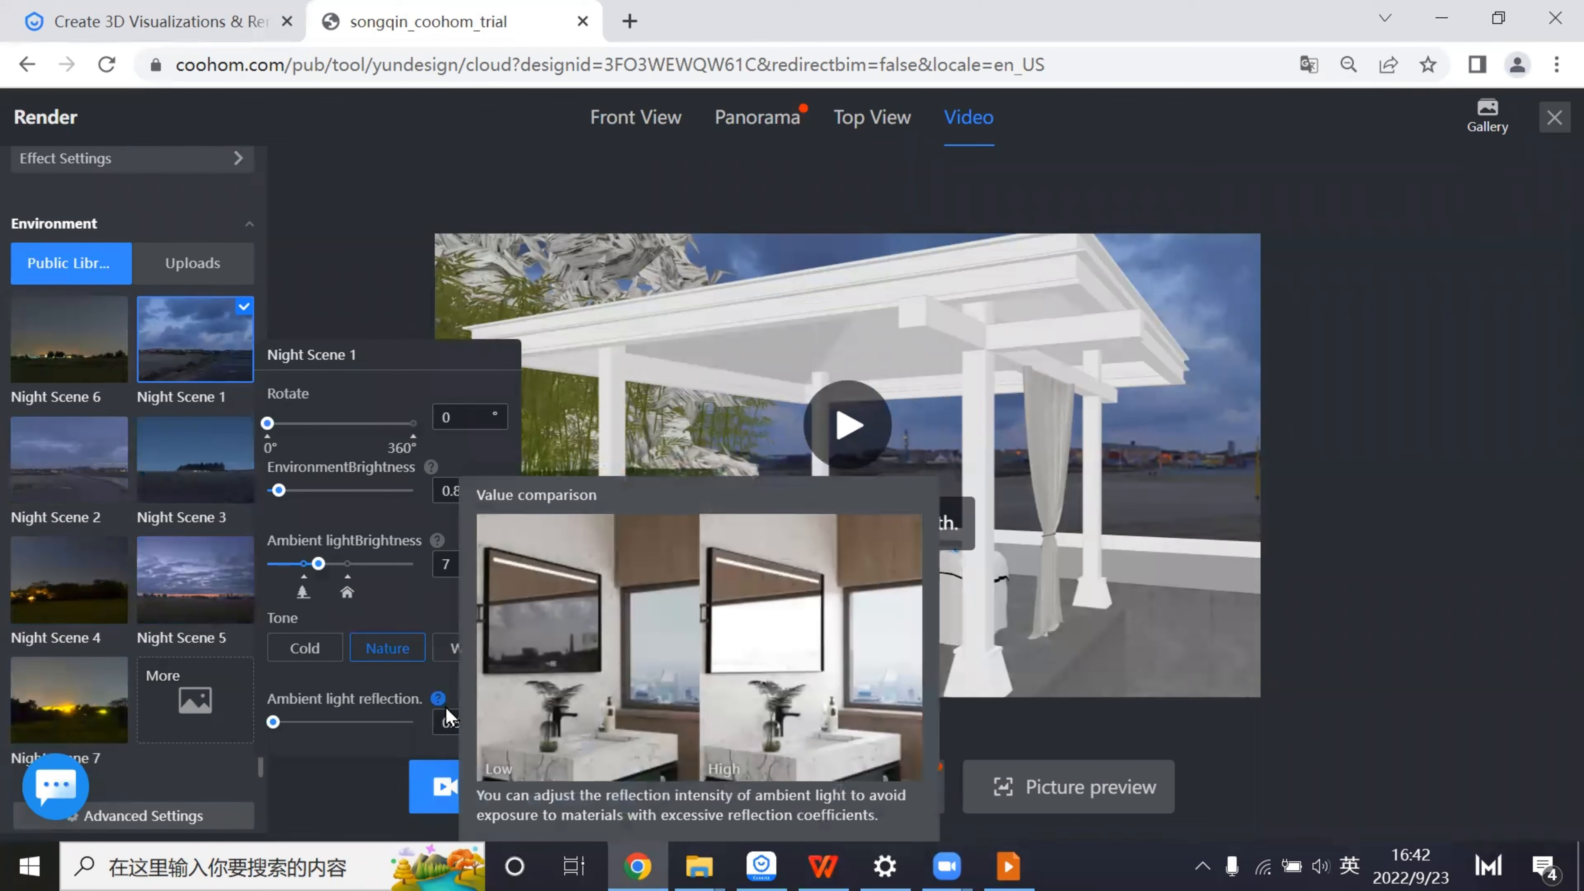
# - Leave the render settings, check the newest render's progress in the gallery preview and open the full gallery
pyautogui.click(1554, 118)
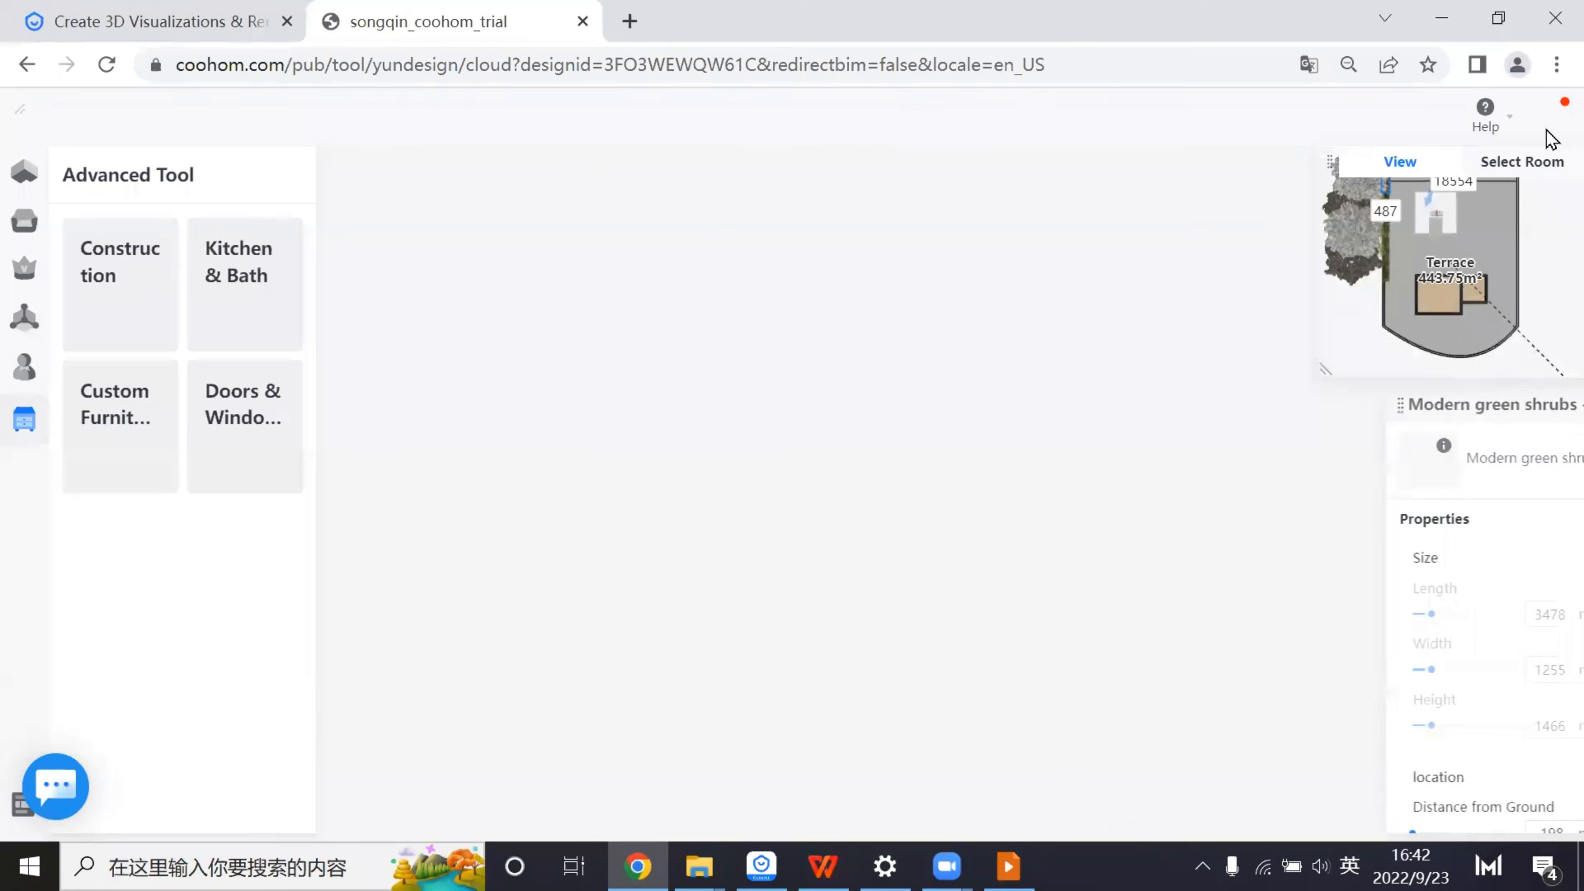
pyautogui.moveTo(1000, 115)
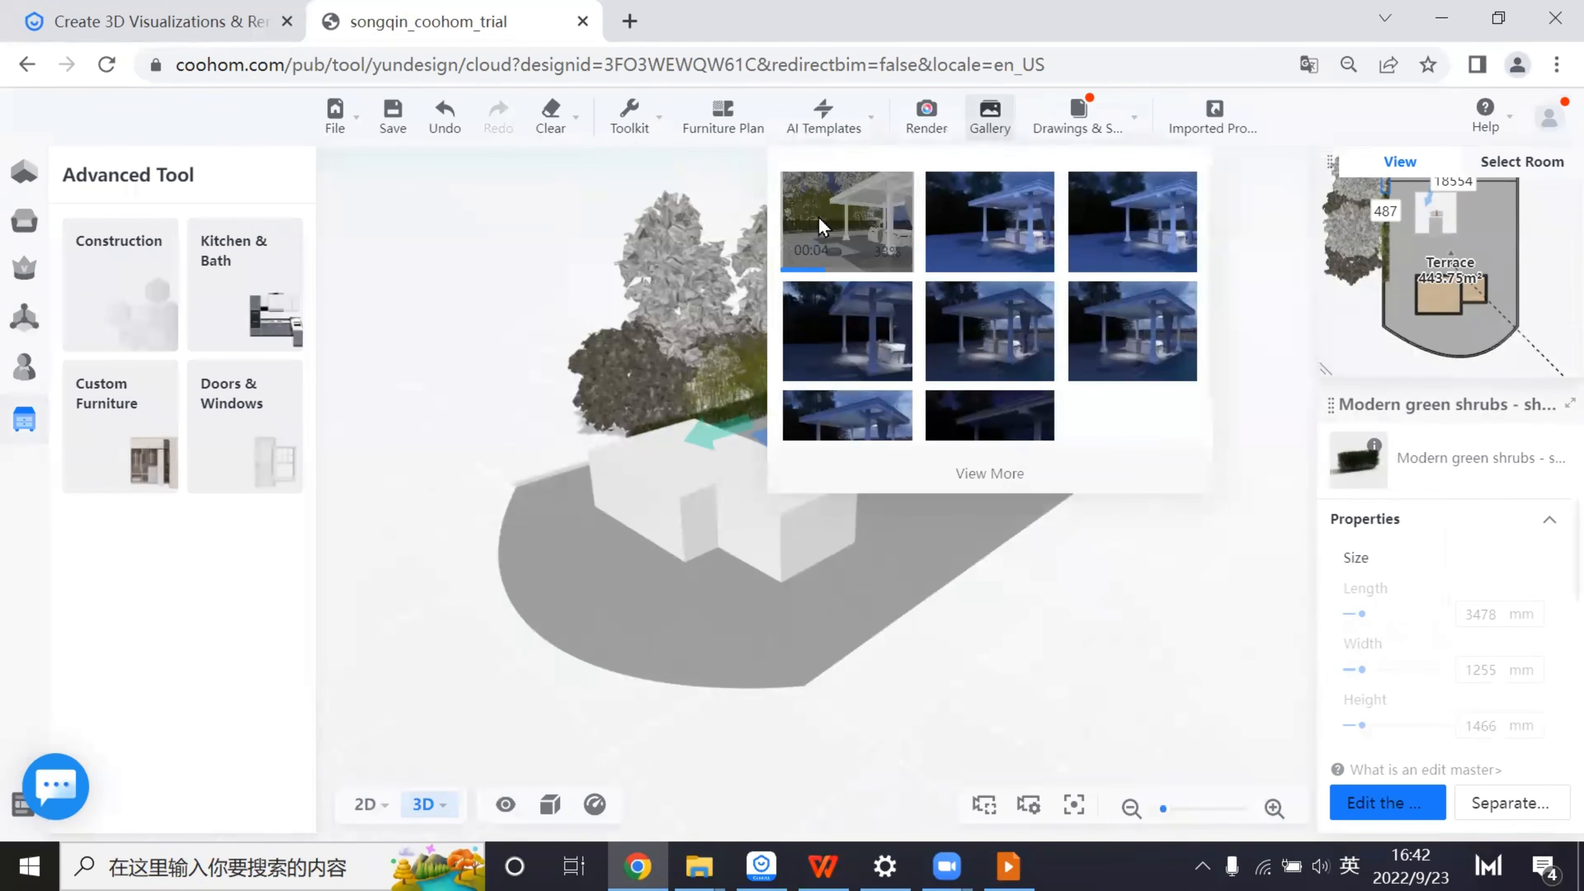
pyautogui.moveTo(859, 203)
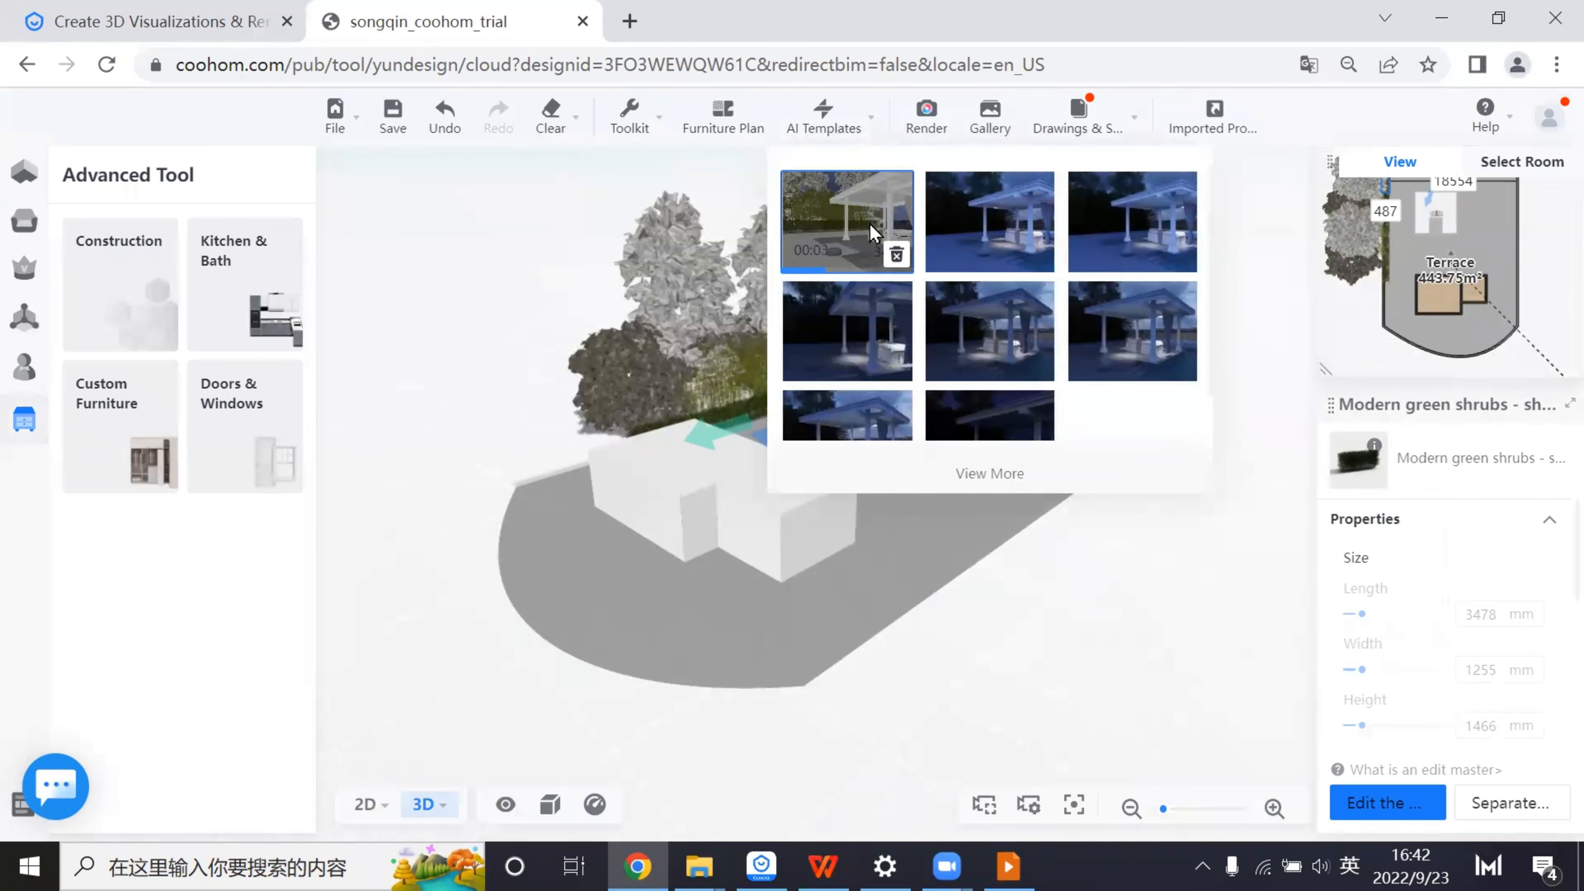
pyautogui.moveTo(947, 227)
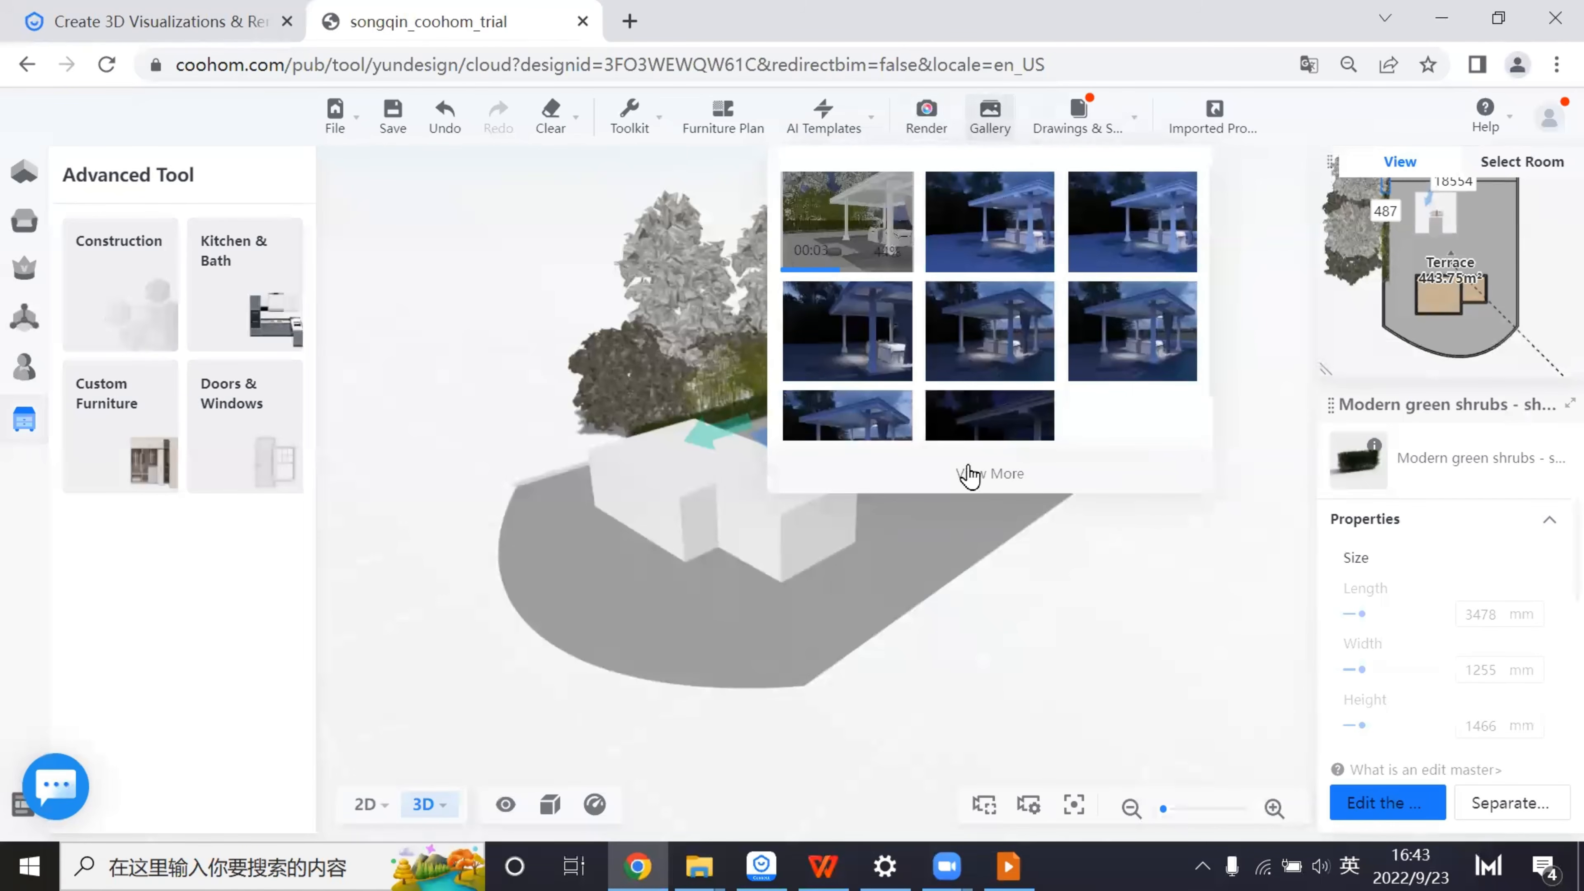
pyautogui.click(970, 474)
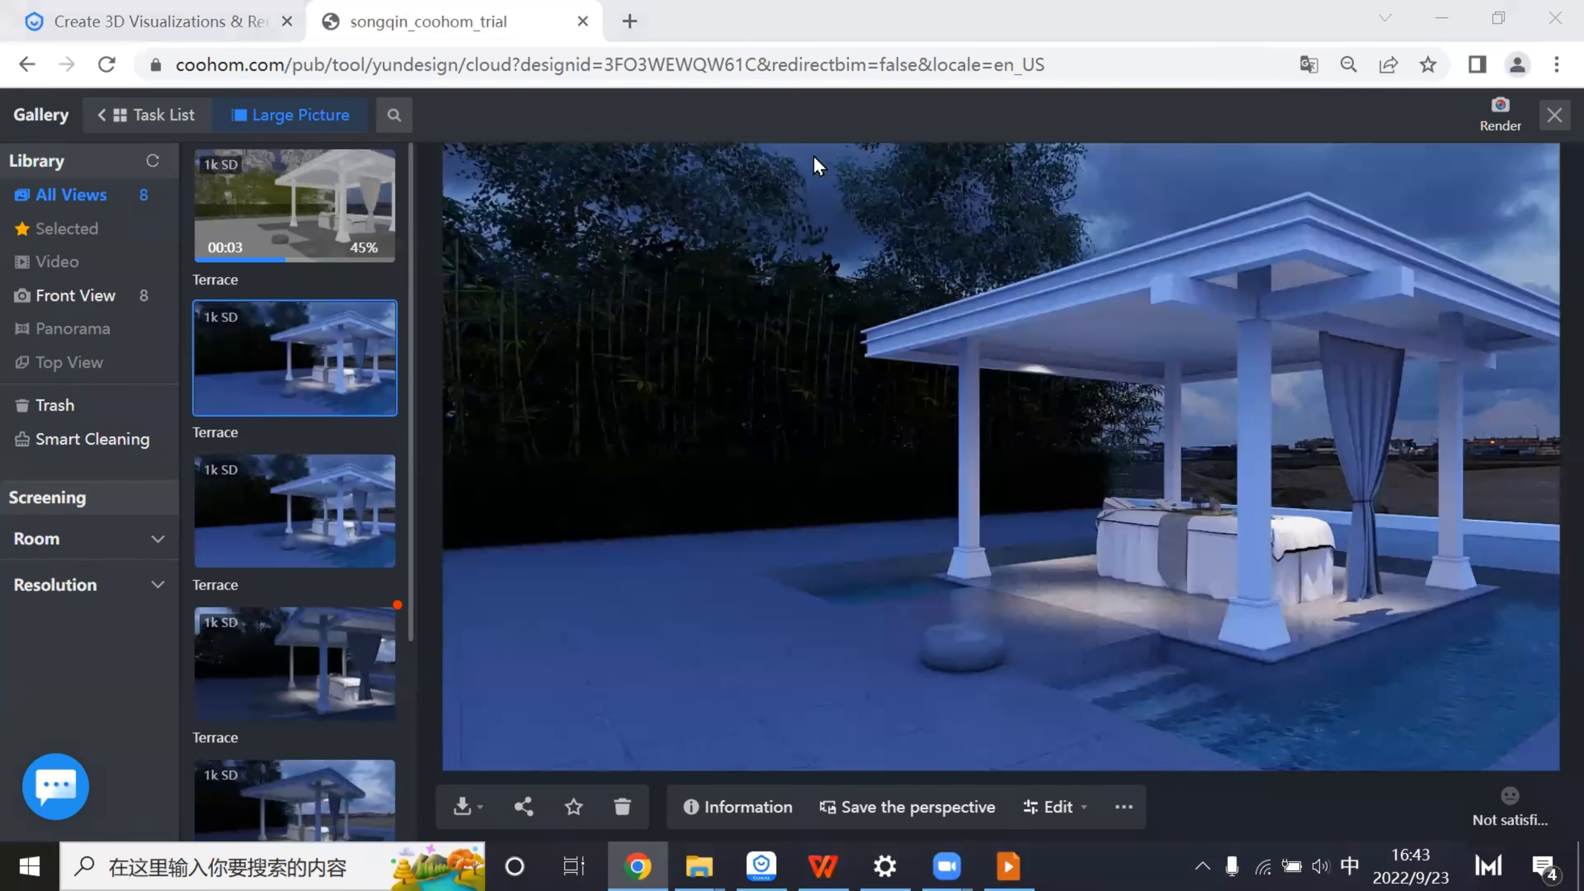
# - Enlarge the displayed Terrace night render and inspect the daybed, pavilion floor and pool water
pyautogui.moveTo(858, 465)
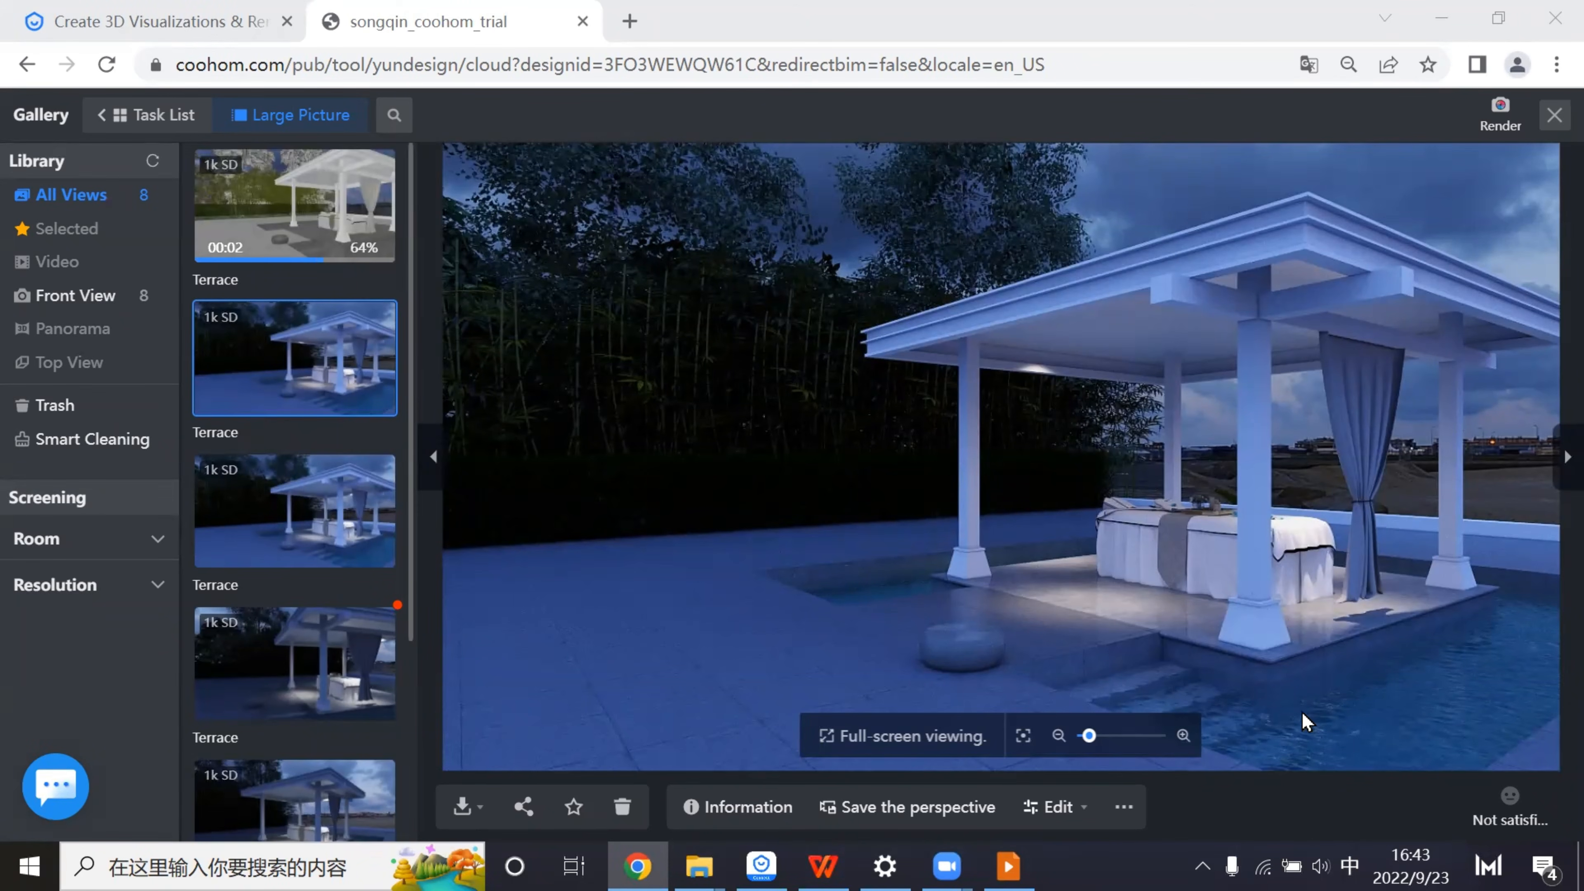
pyautogui.scroll(2, 1420, 711)
pyautogui.scroll(2, 1420, 711)
pyautogui.moveTo(1421, 712); pyautogui.dragTo(1096, 569)
pyautogui.scroll(-4, 1157, 453)
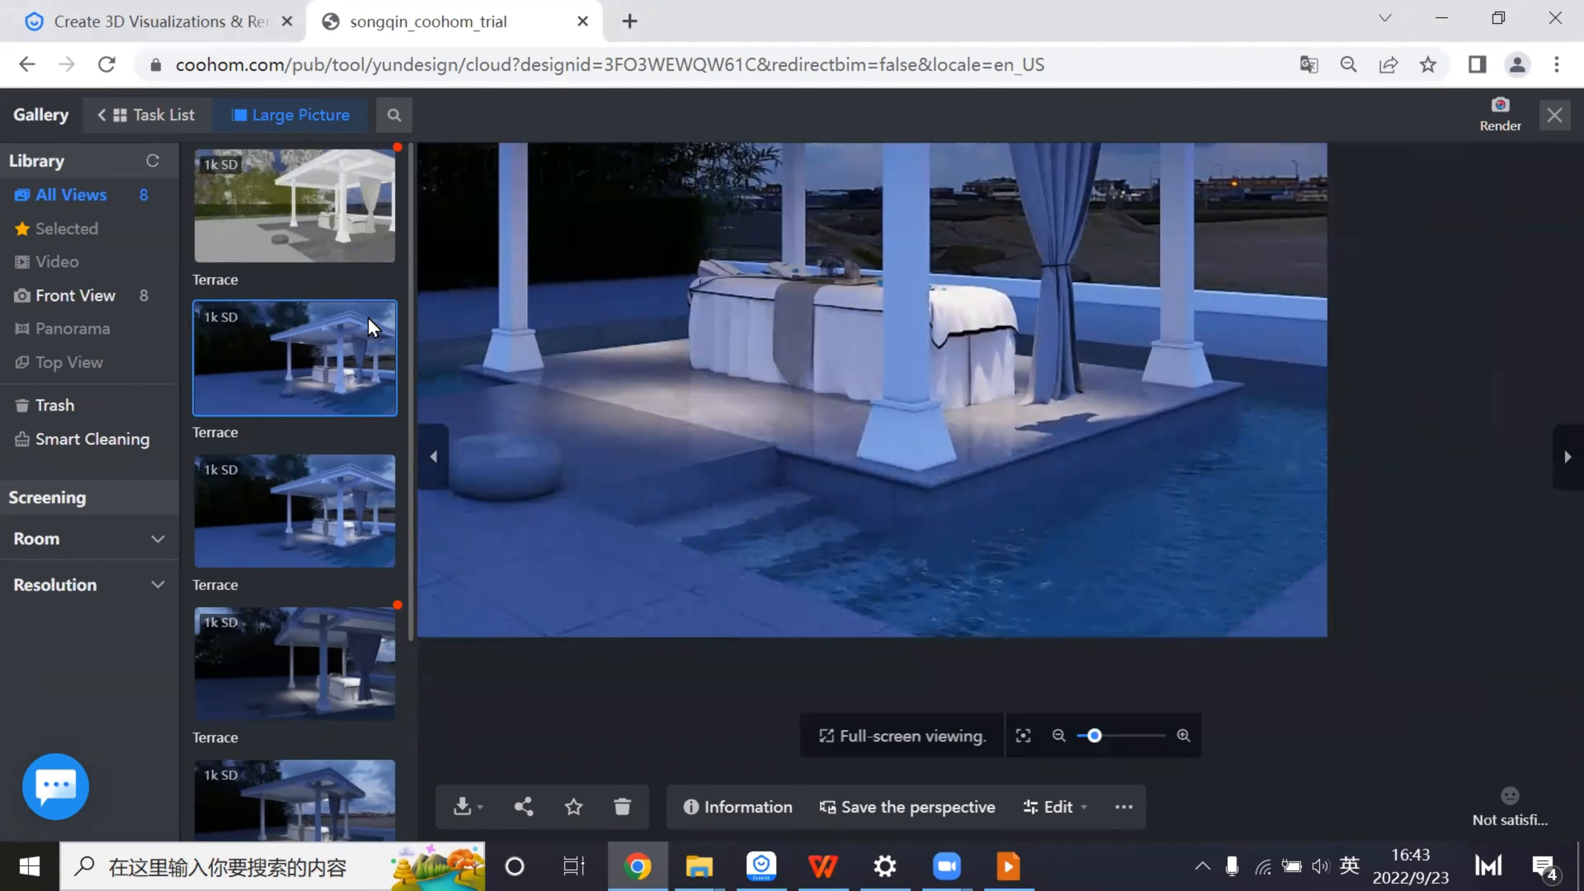
# - Open the newest Terrace render, reopen the gallery from the scene and compare the render with the earlier night views
pyautogui.click(290, 201)
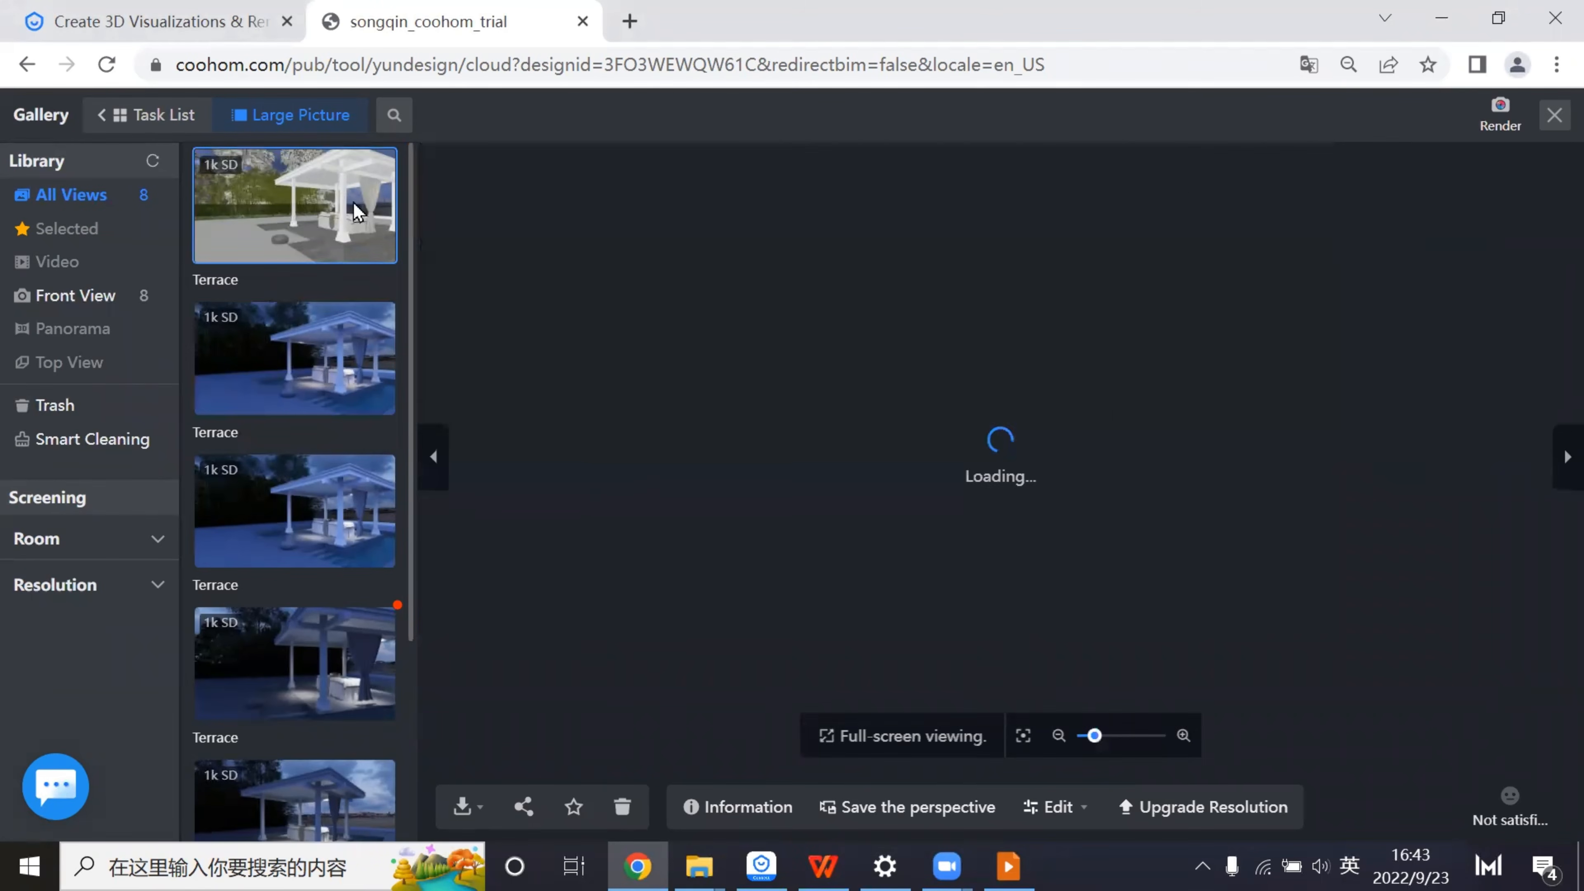
pyautogui.click(1555, 118)
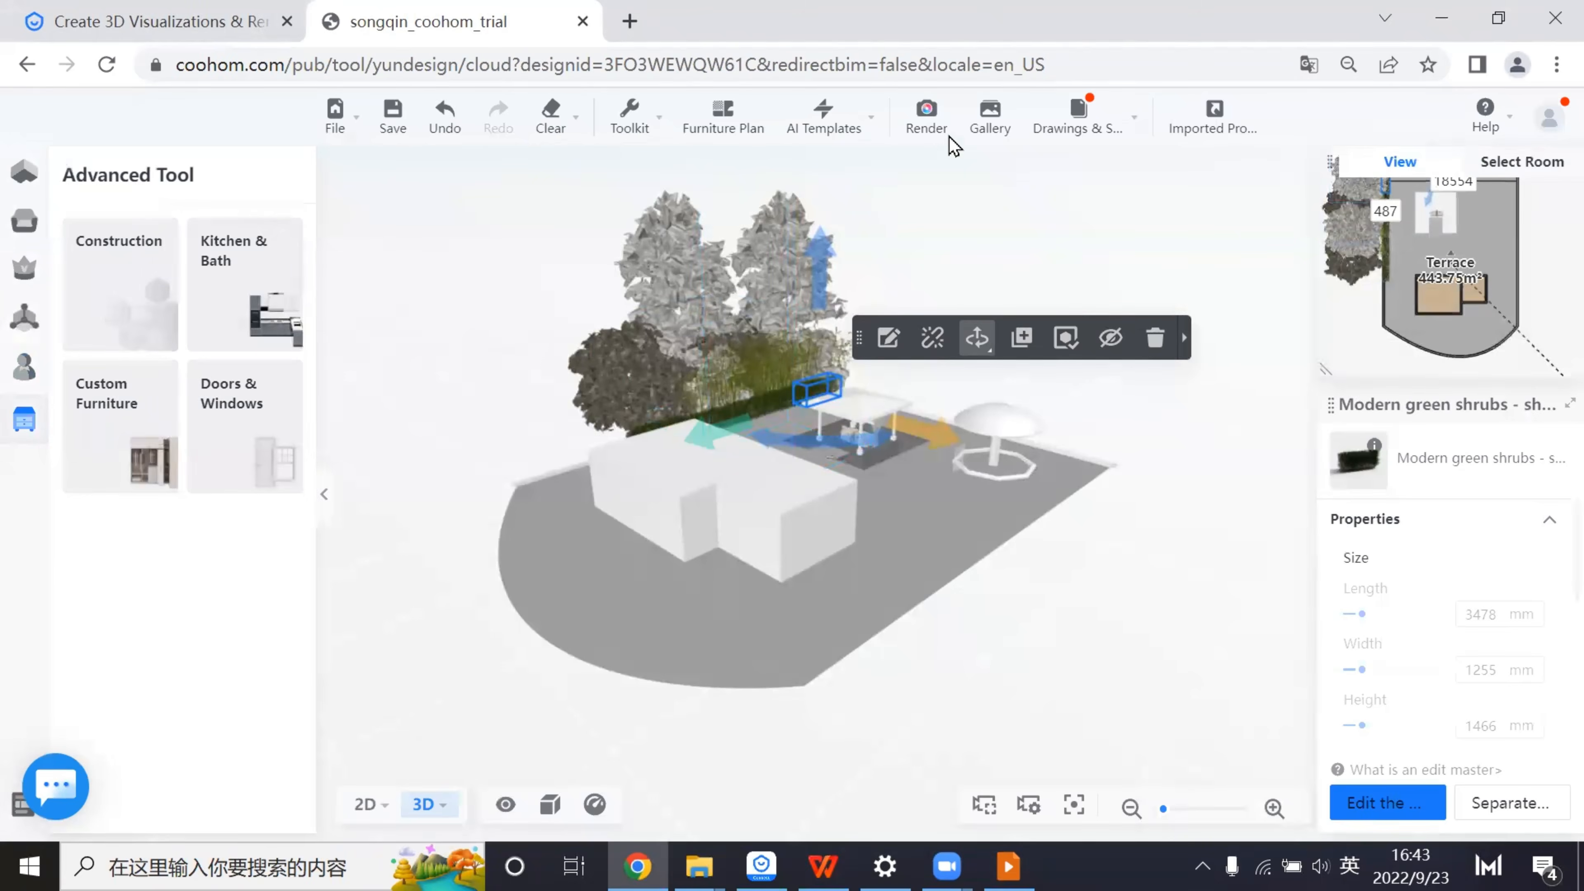
pyautogui.moveTo(992, 117)
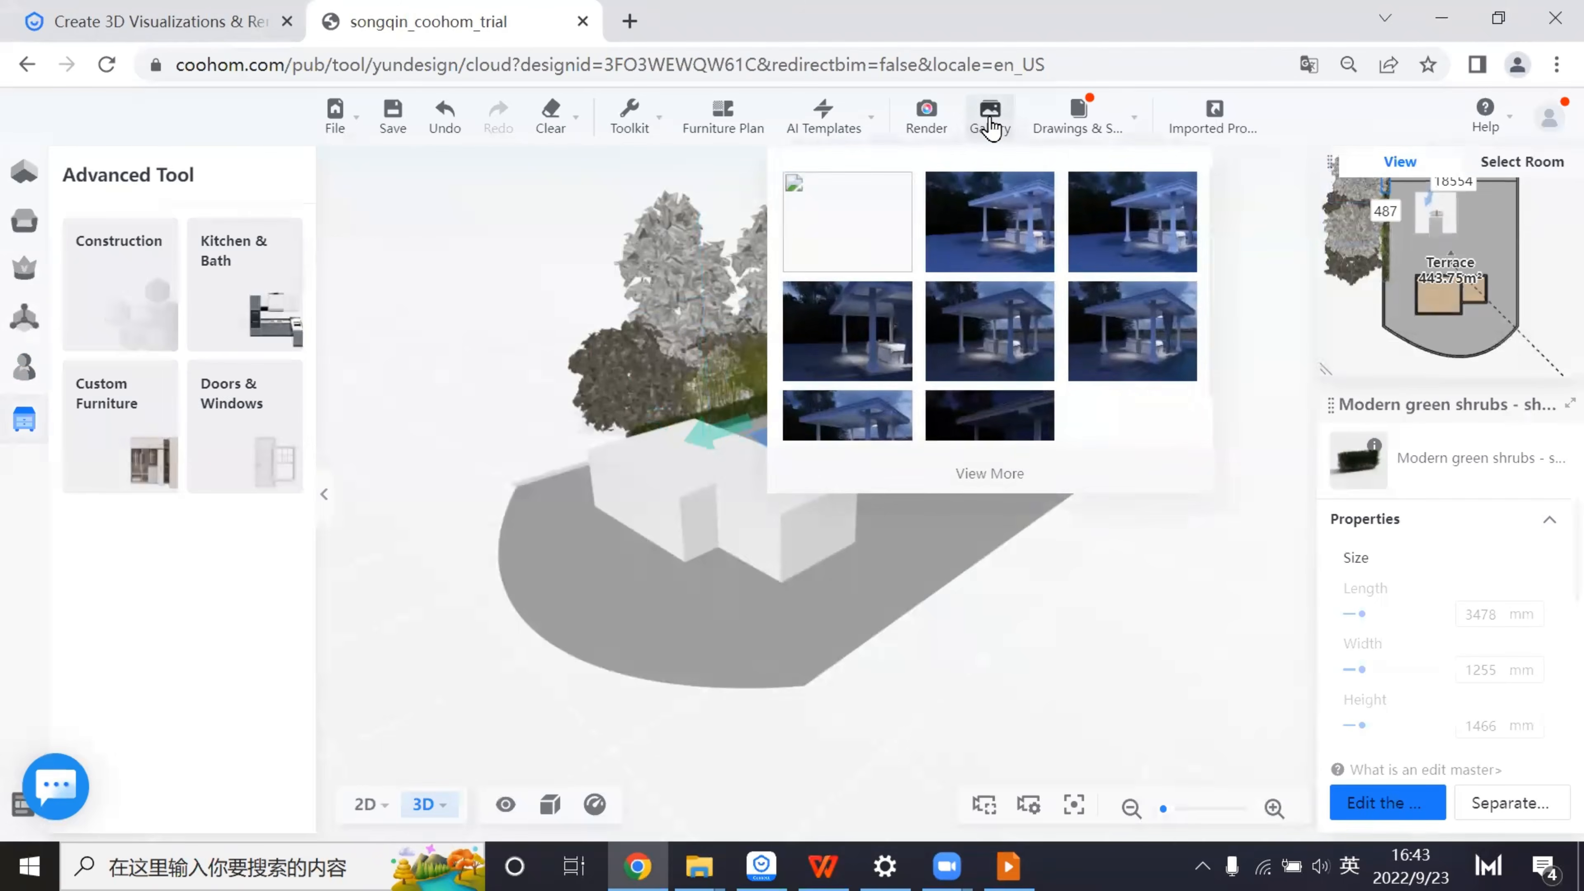
pyautogui.click(969, 477)
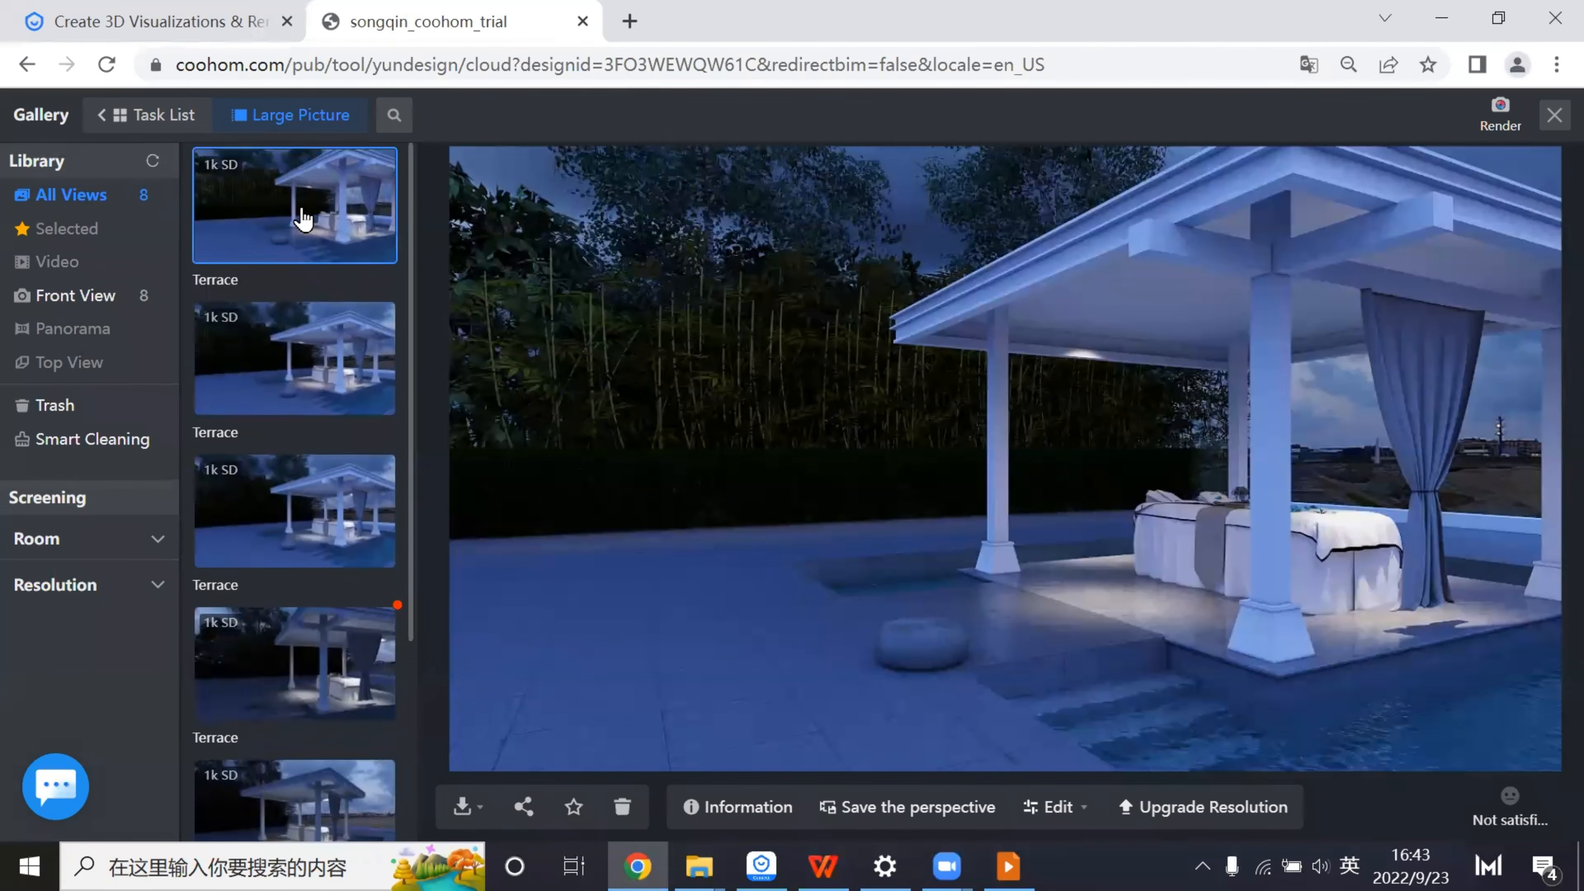
pyautogui.click(301, 357)
pyautogui.click(368, 212)
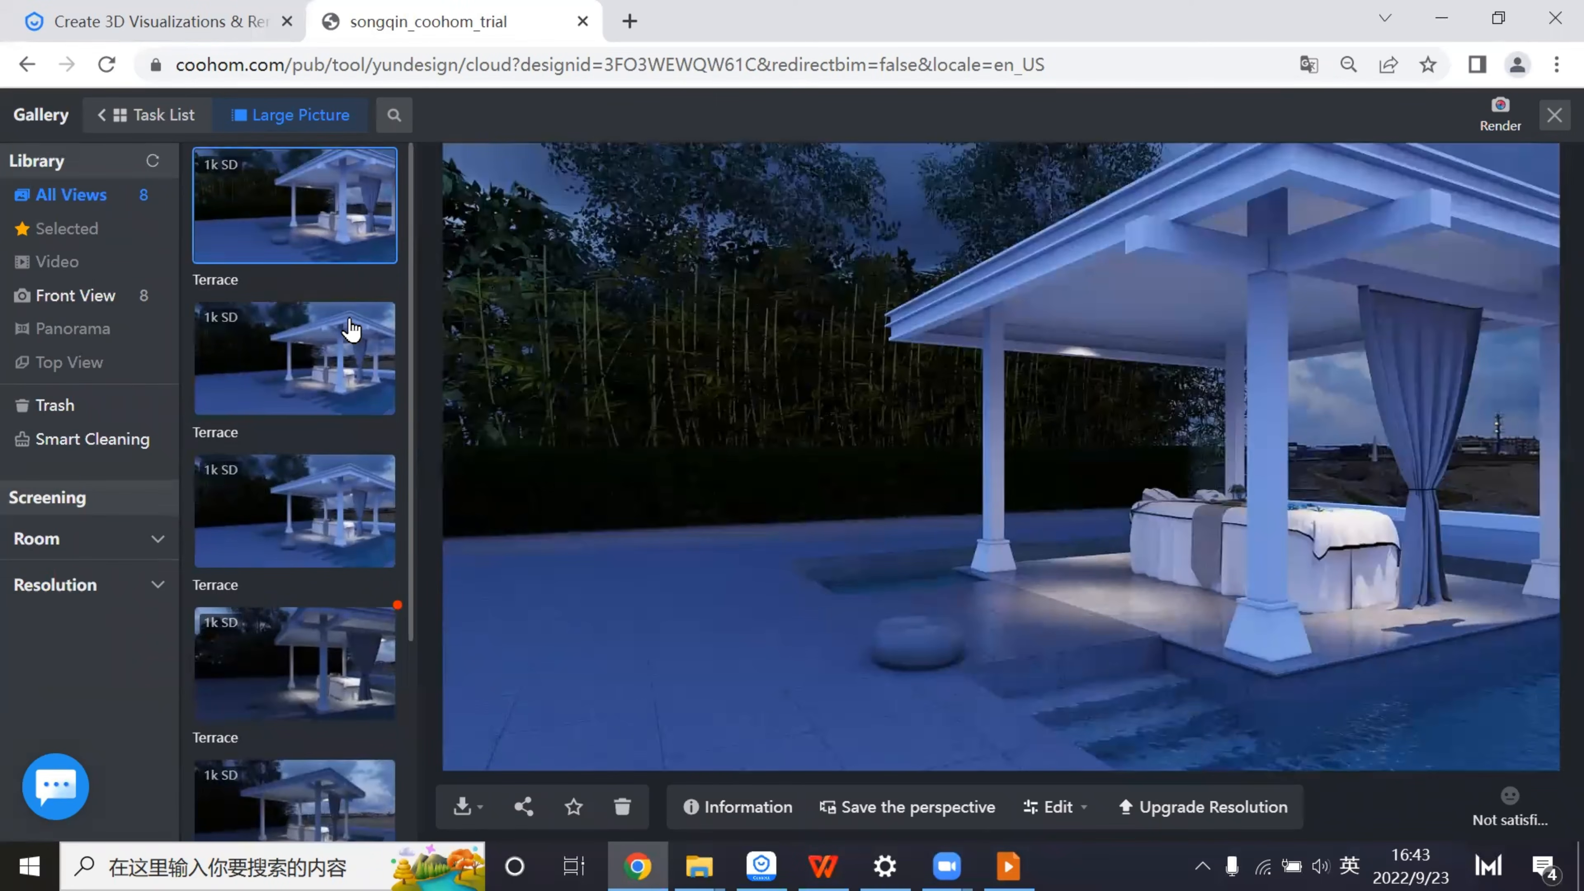
pyautogui.scroll(-2, 328, 538)
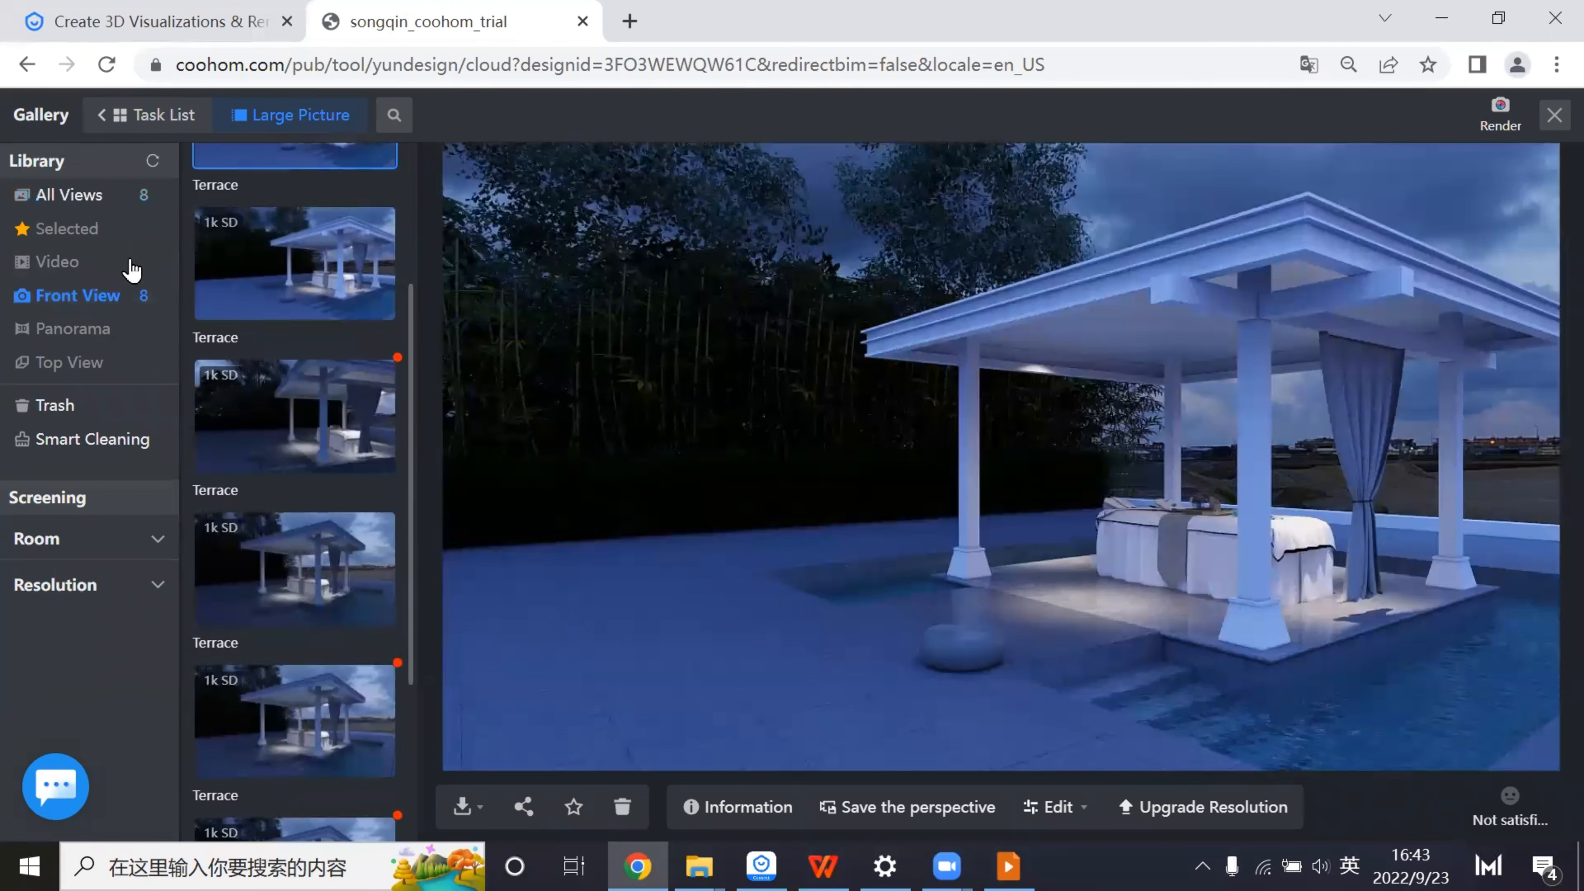
pyautogui.click(143, 112)
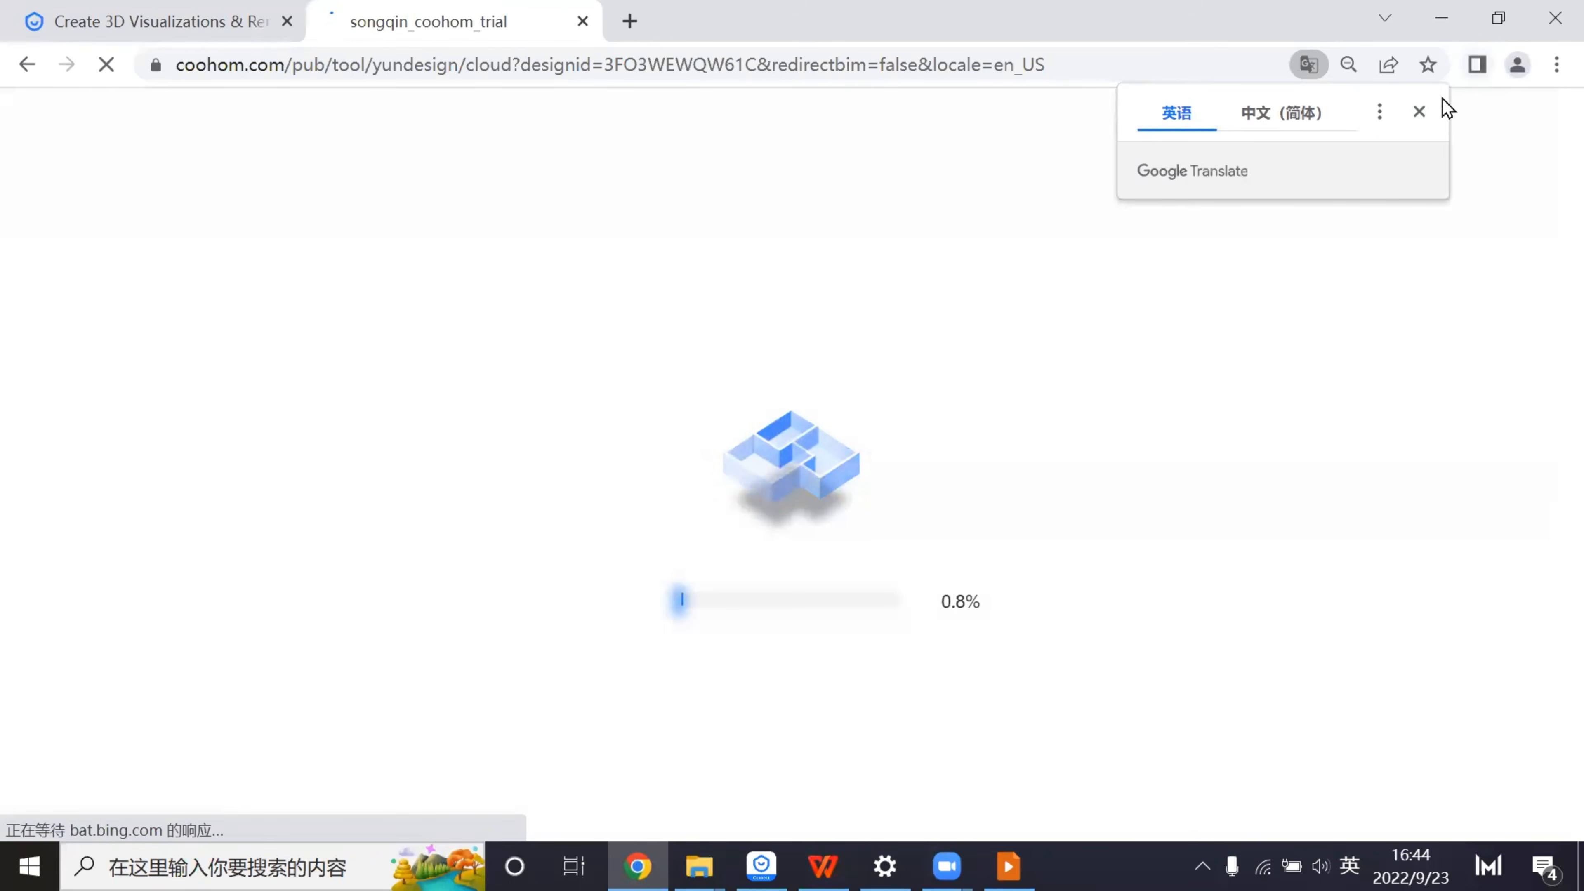
# - Dismiss the translation prompt, reopen the gallery, view the newest Terrace render at large size and return to the 3D scene
pyautogui.click(1417, 112)
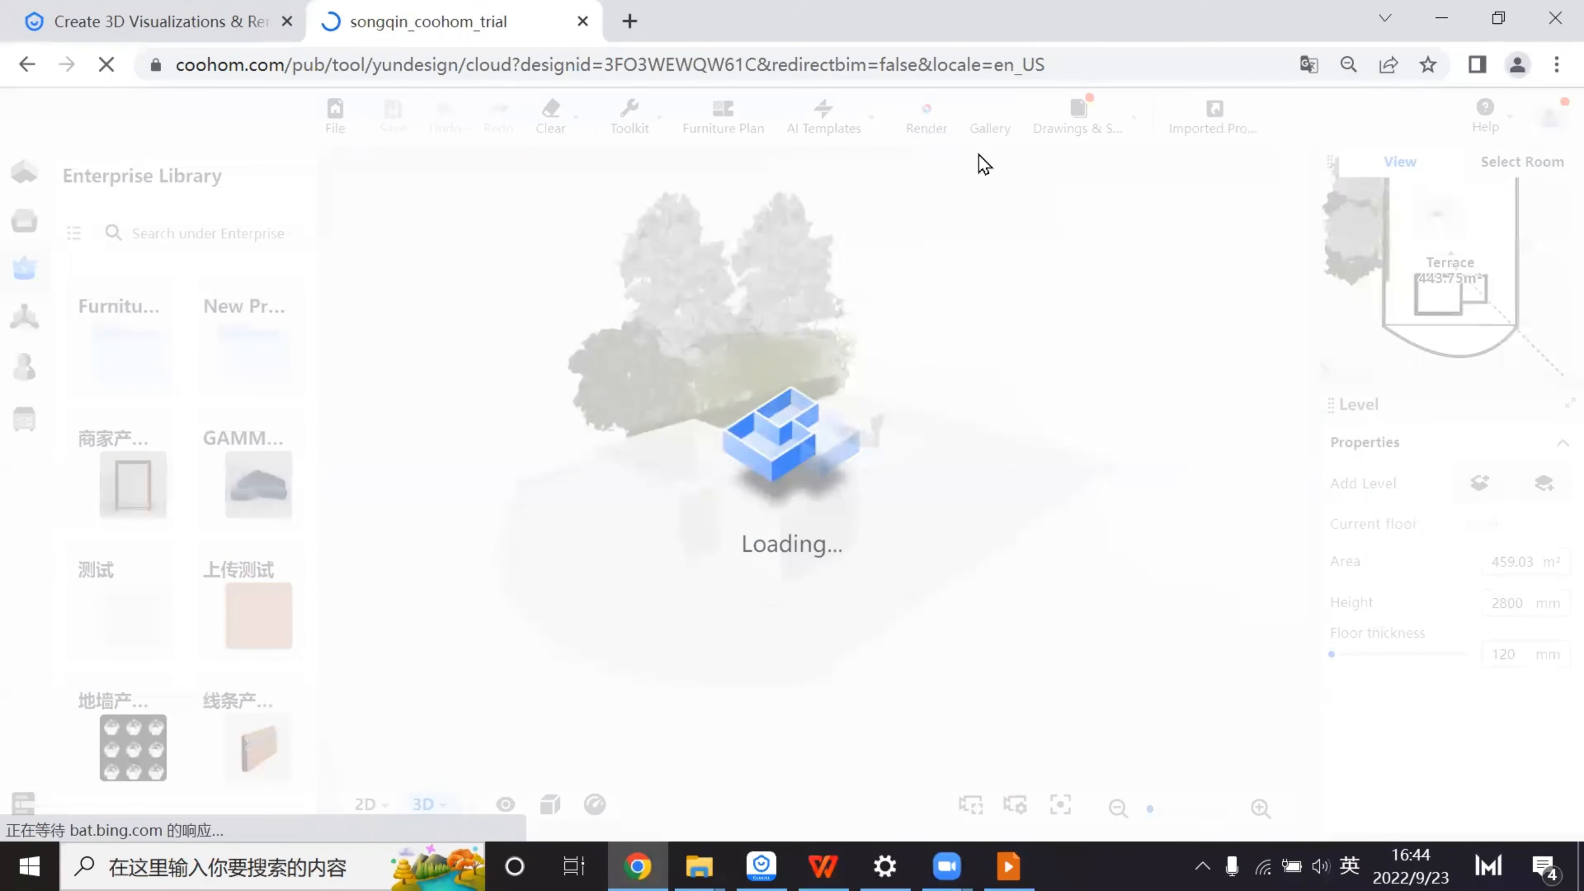
pyautogui.moveTo(992, 125)
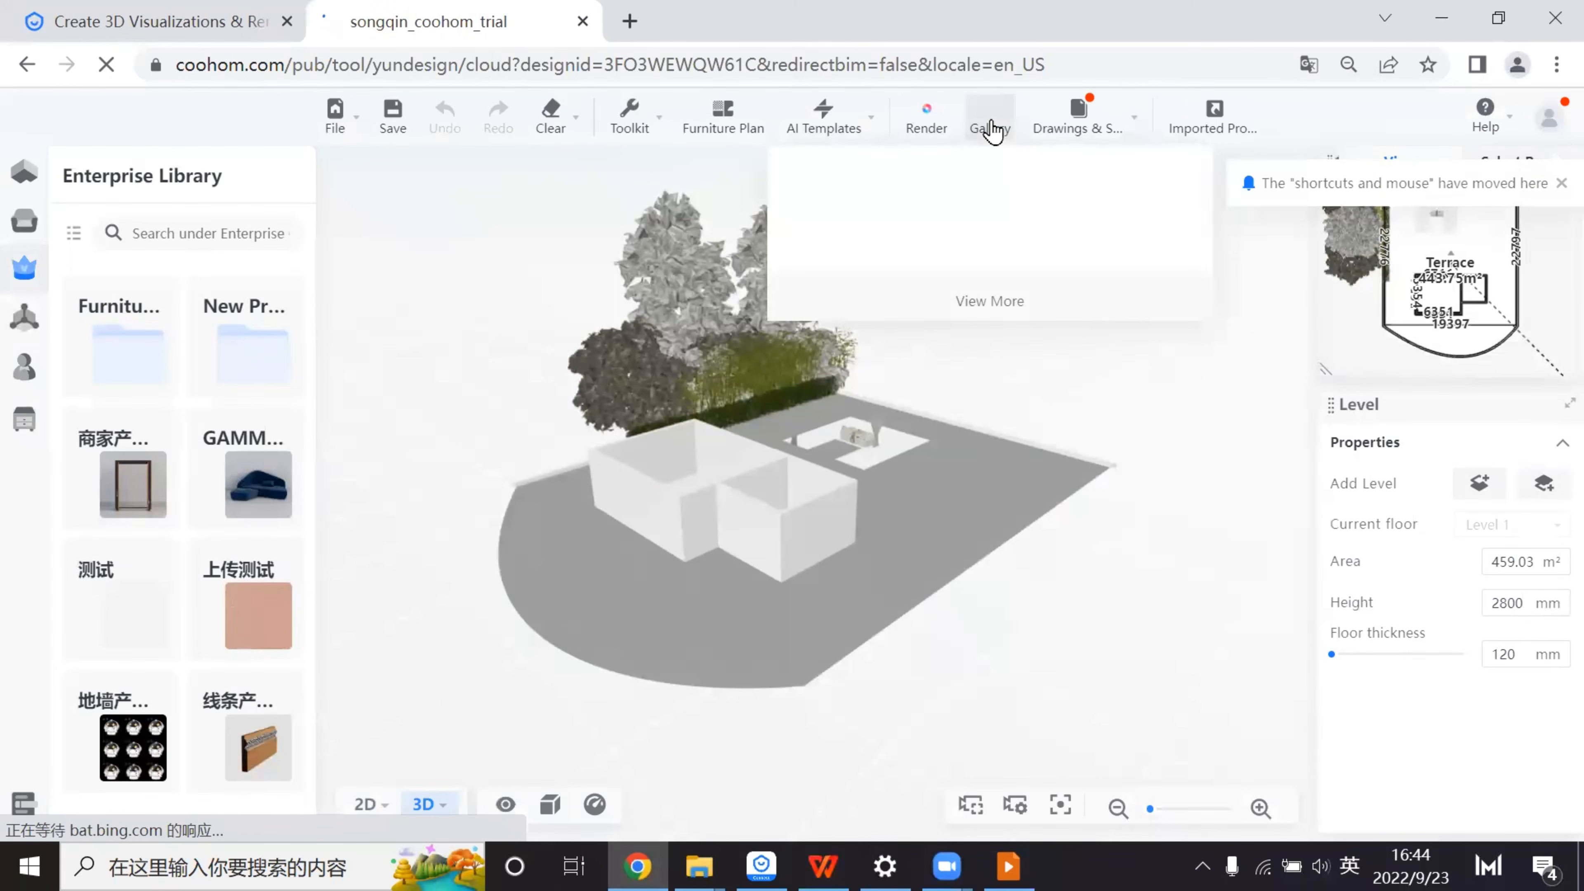
pyautogui.click(992, 302)
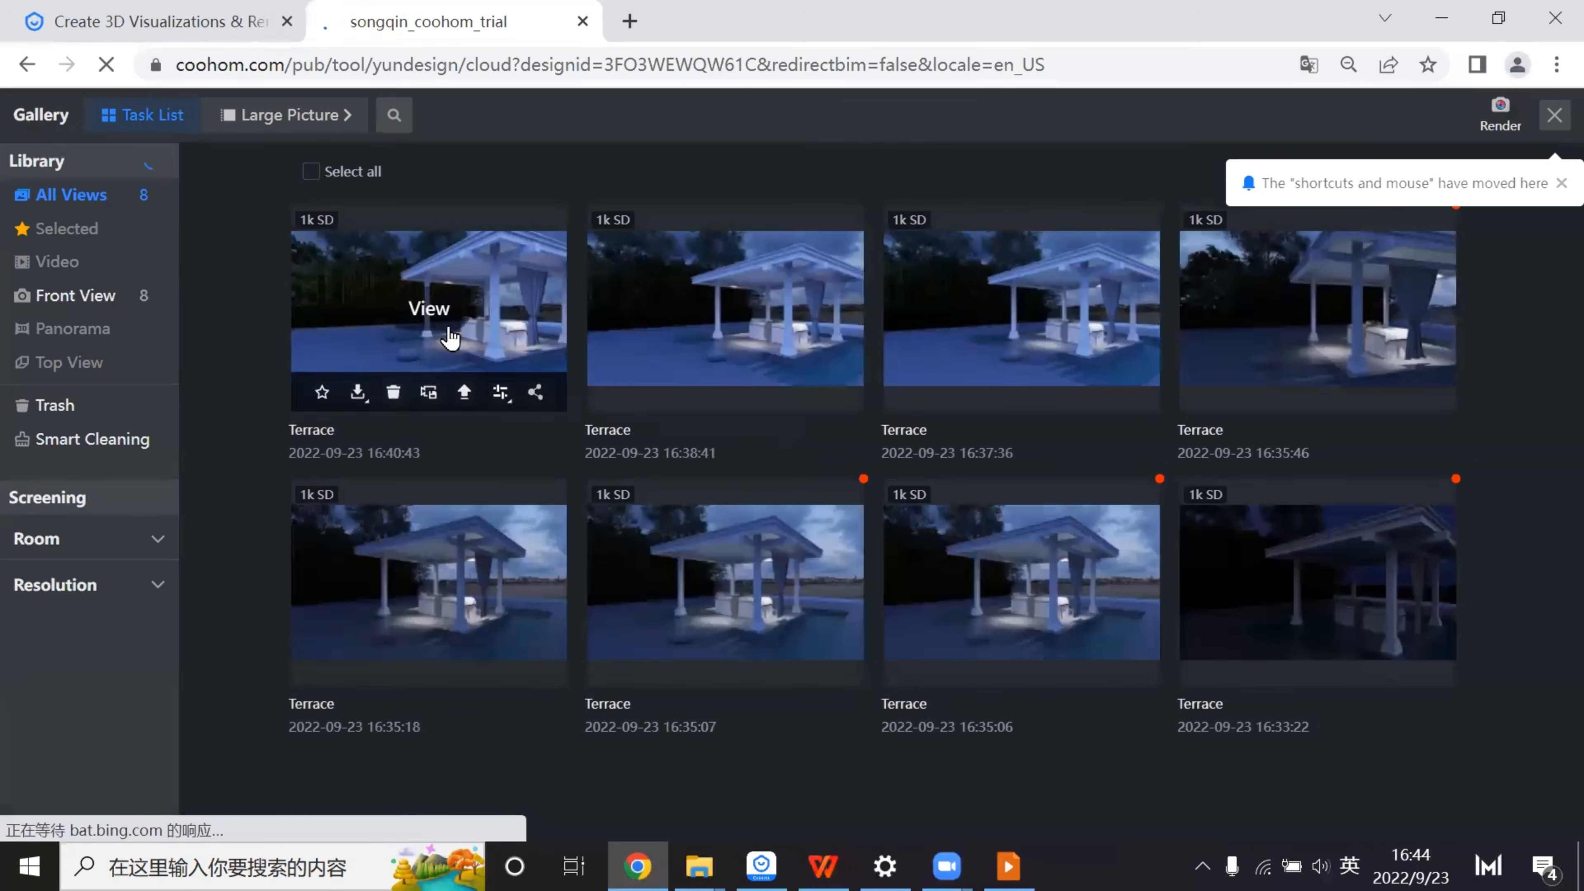
pyautogui.click(451, 326)
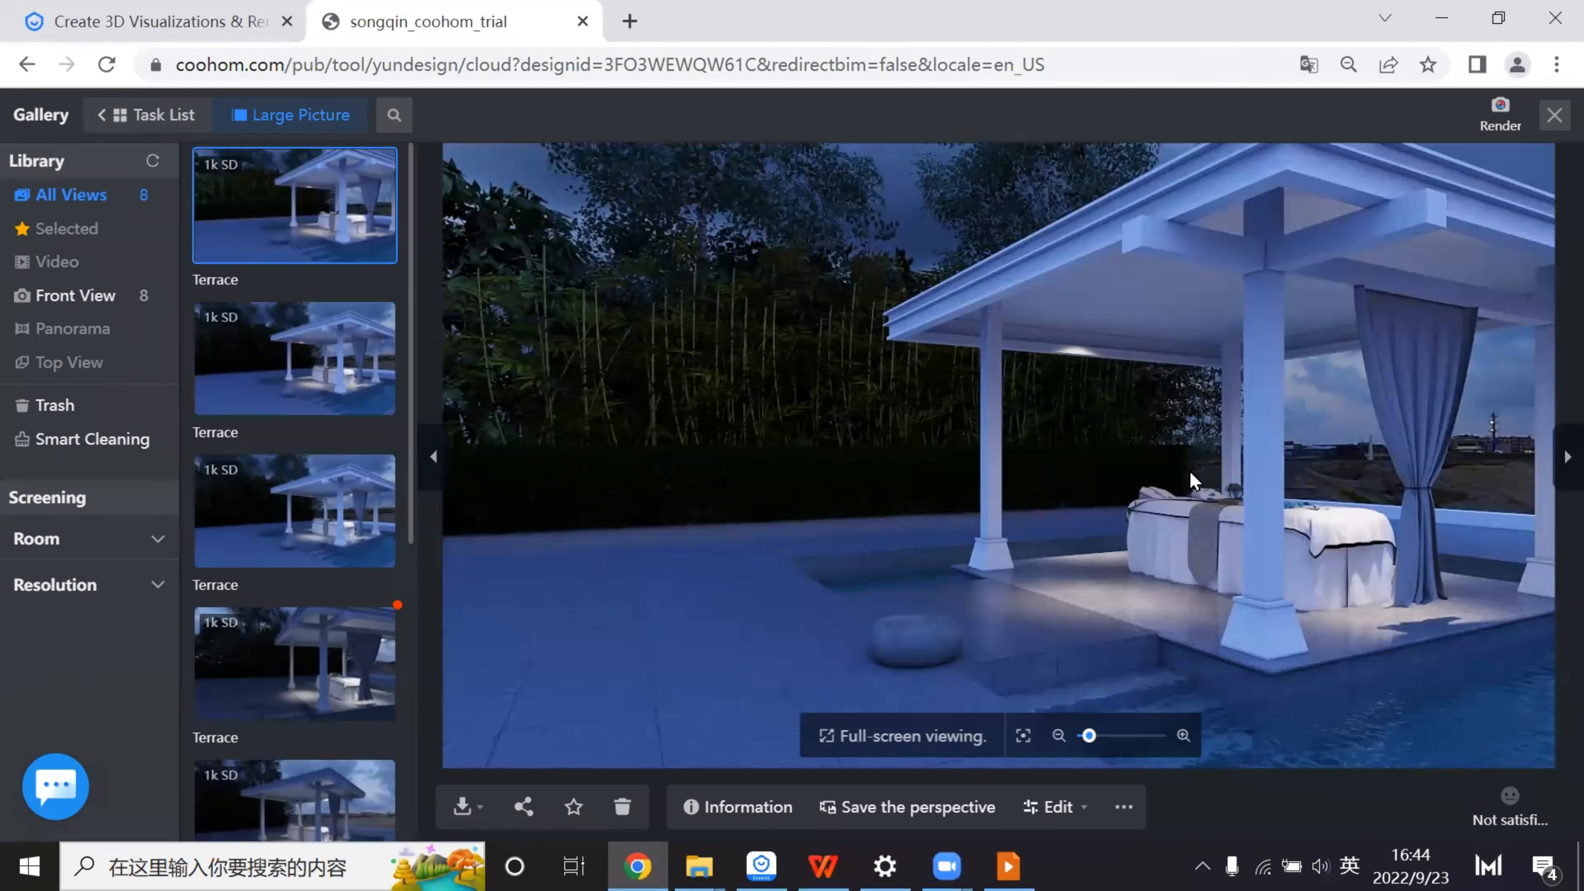
pyautogui.click(1555, 118)
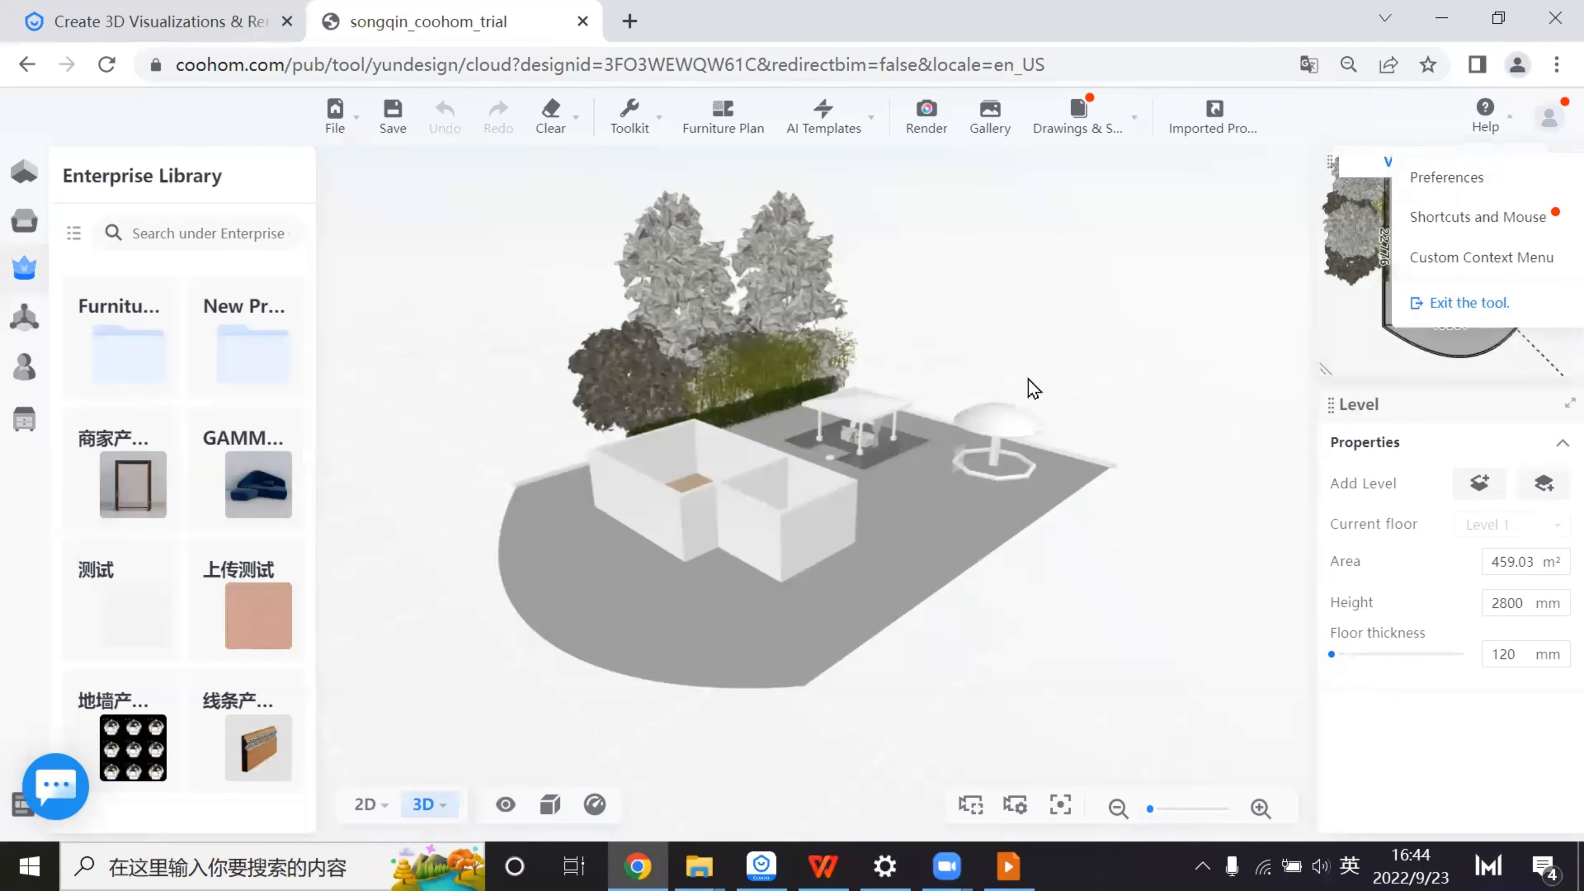
# - Search the Public Library for "villa" models while viewing the plain house on the terrace
pyautogui.scroll(3, 960, 513)
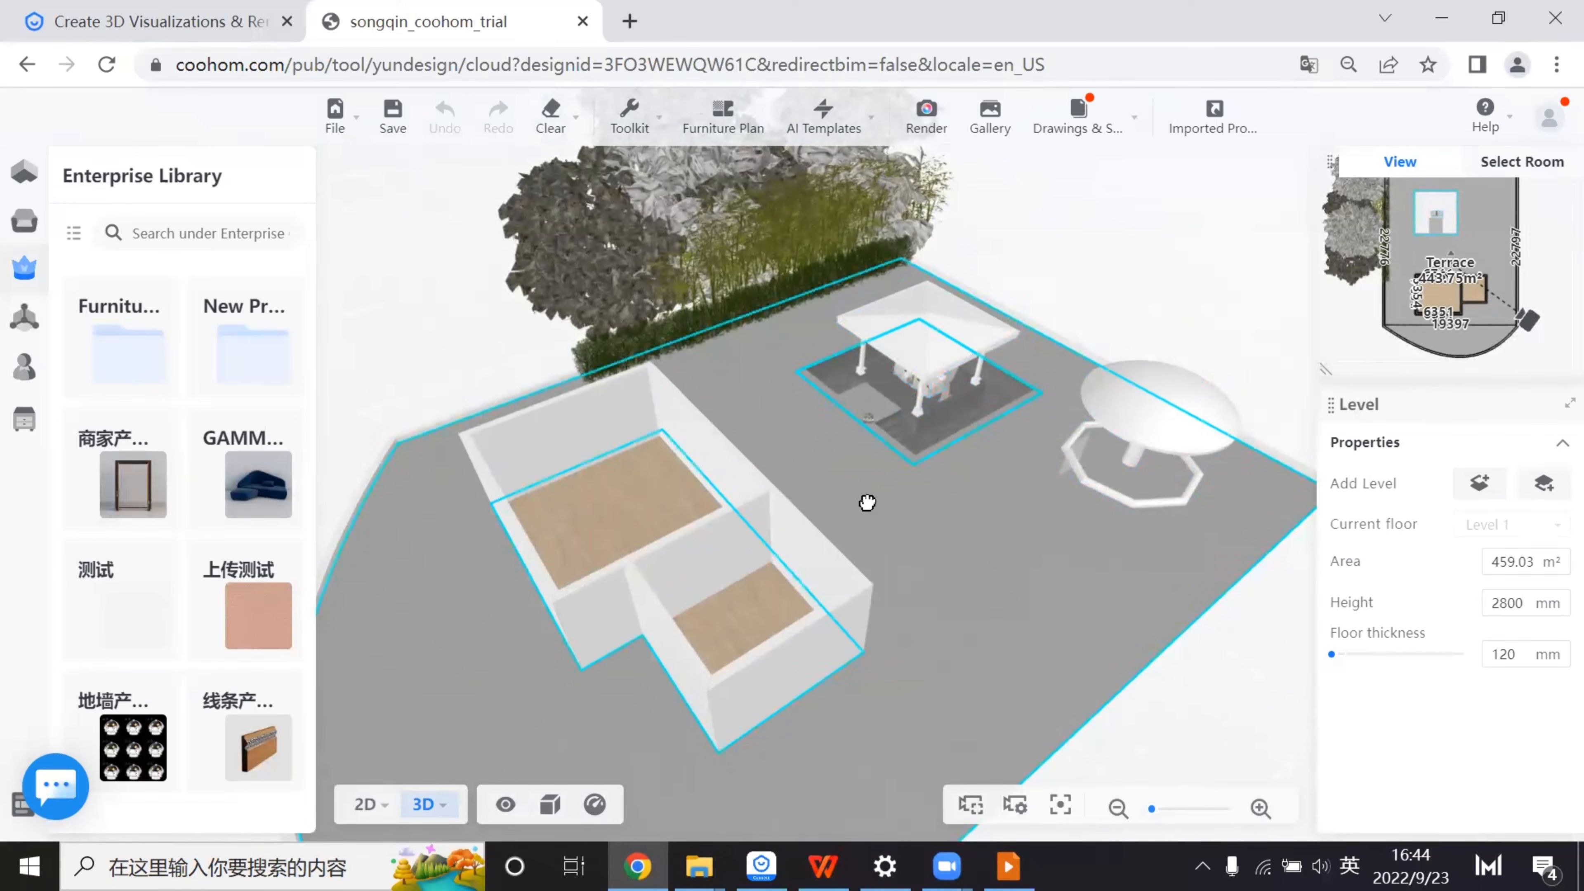
pyautogui.moveTo(866, 499); pyautogui.dragTo(721, 453)
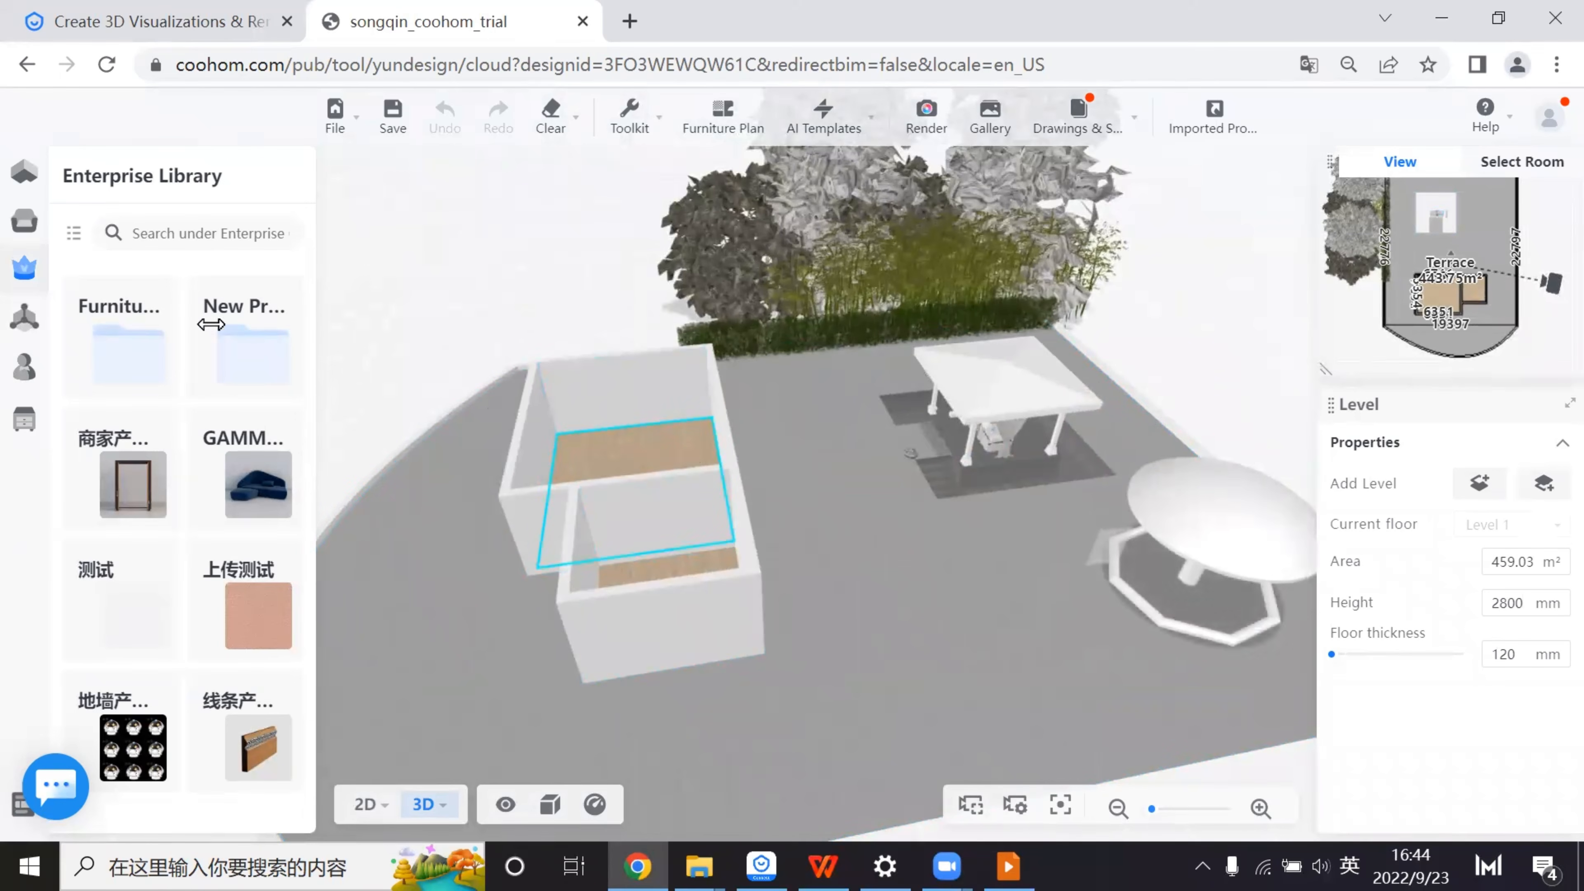
pyautogui.click(25, 220)
pyautogui.click(177, 221)
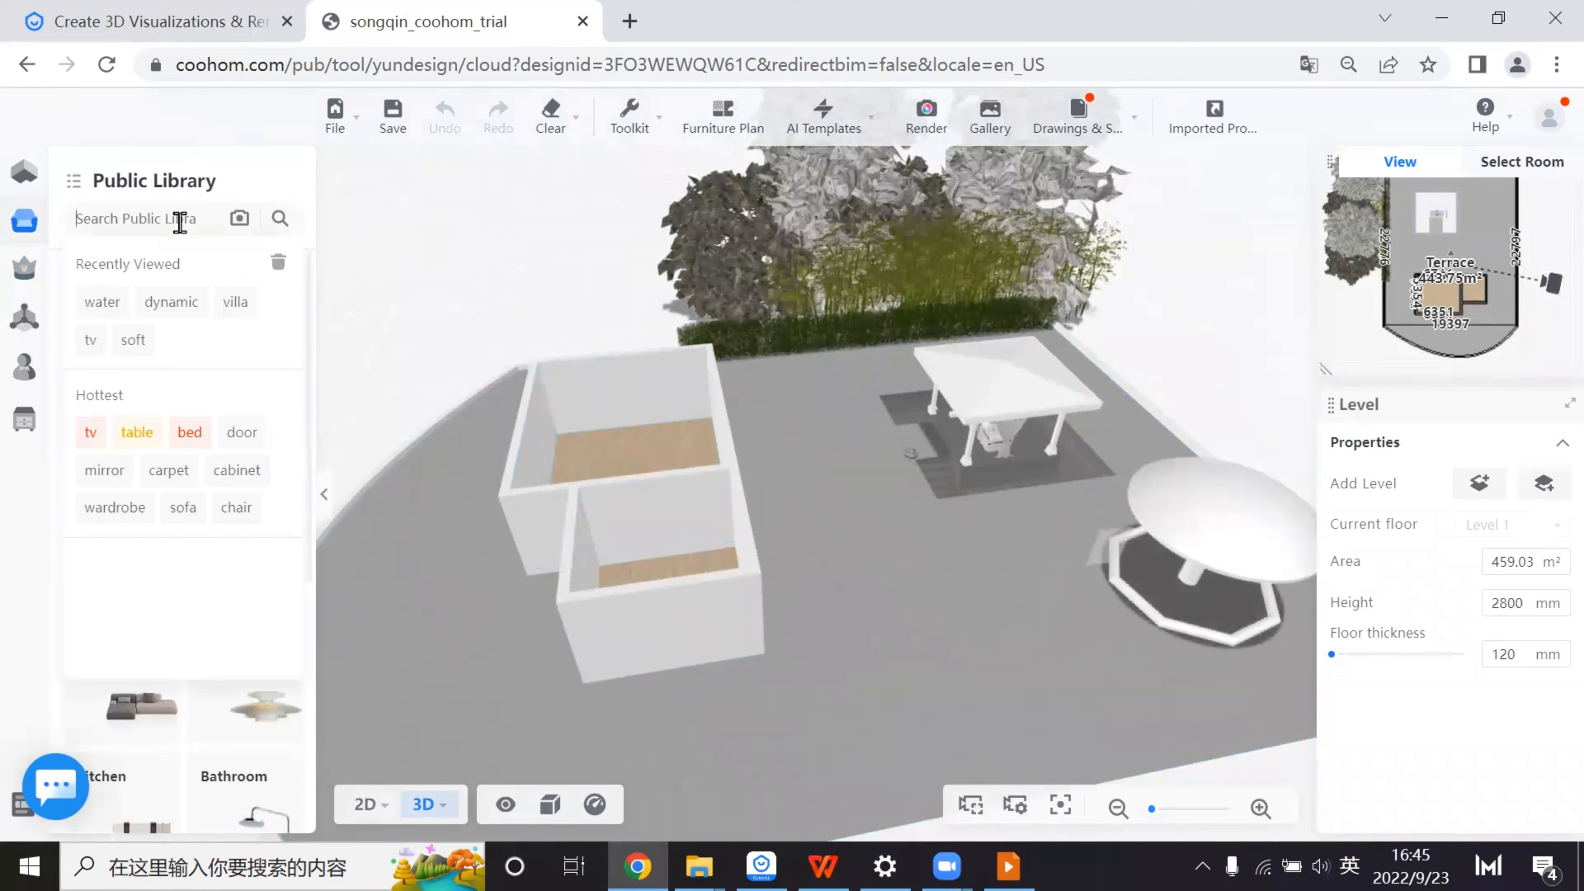
pyautogui.write('villa')
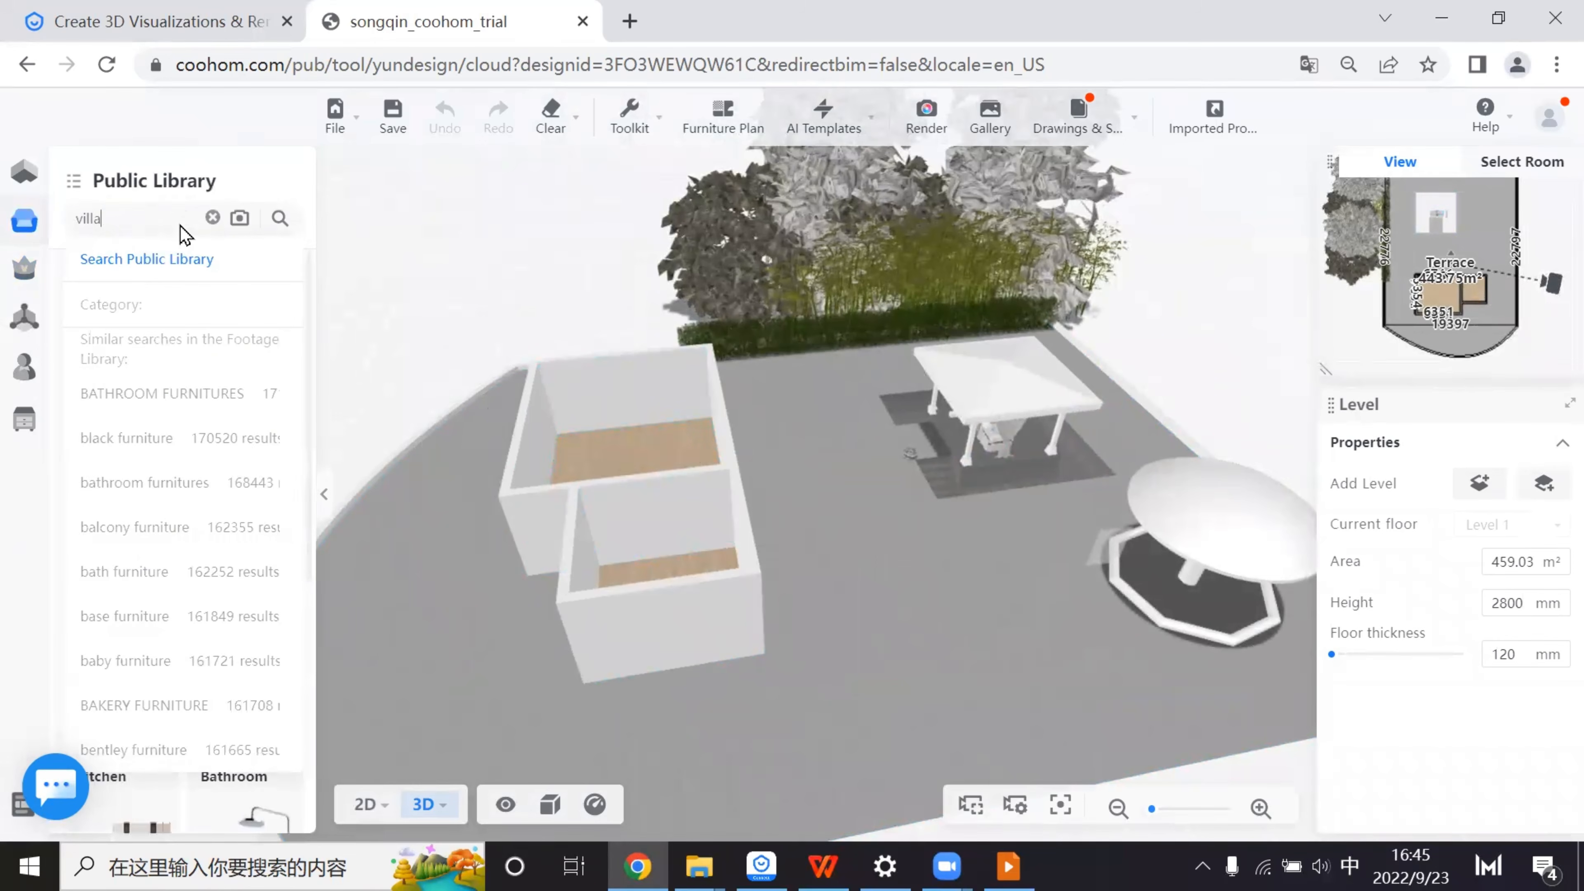
pyautogui.press('Return')
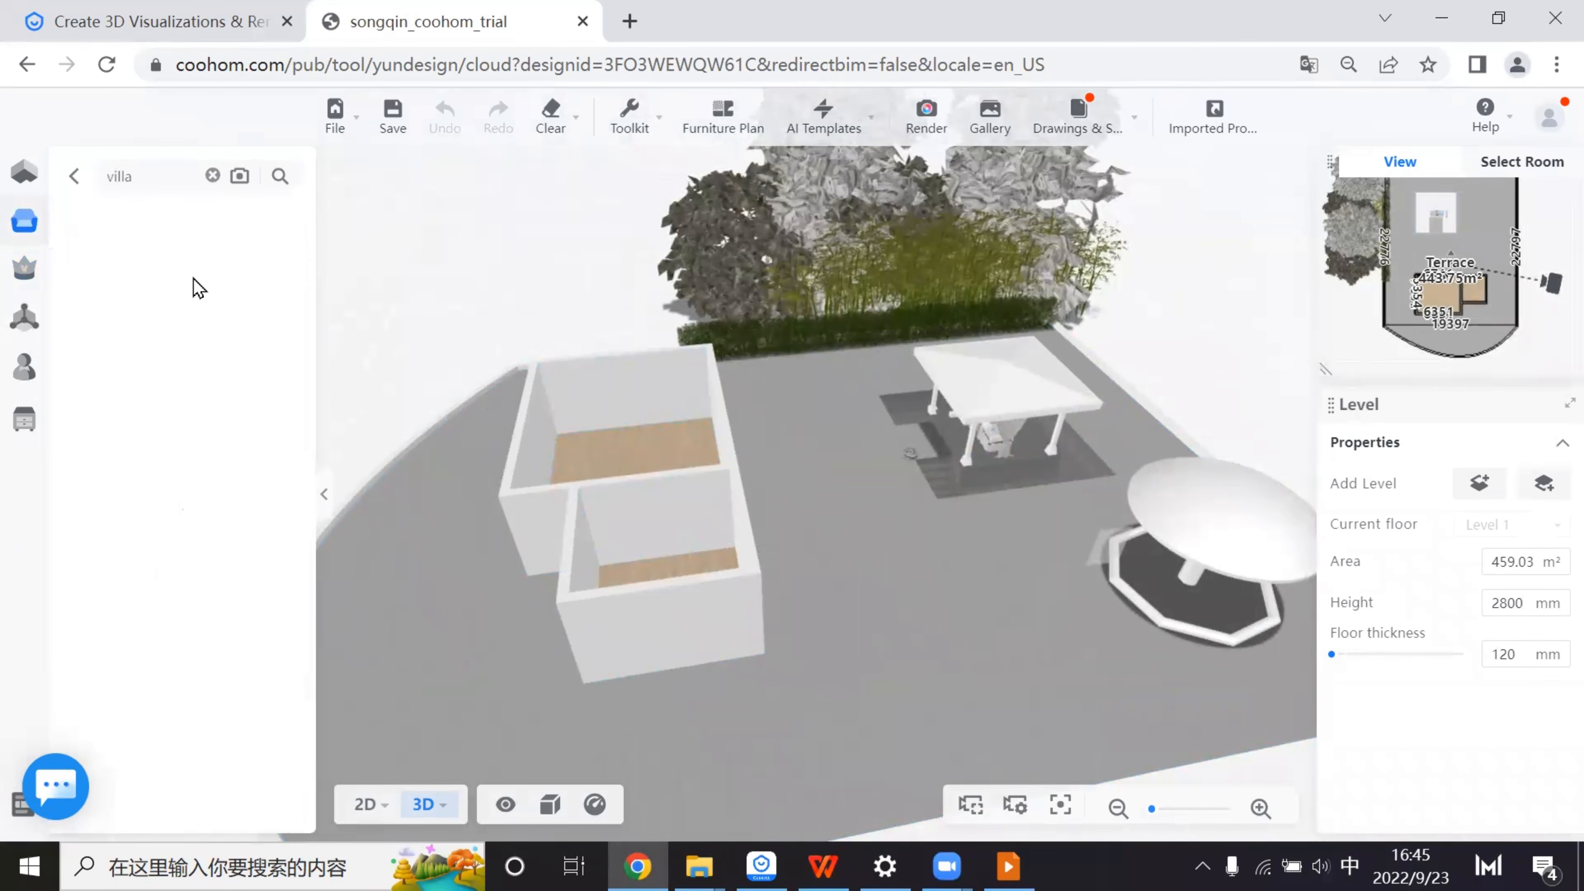
pyautogui.moveTo(180, 389)
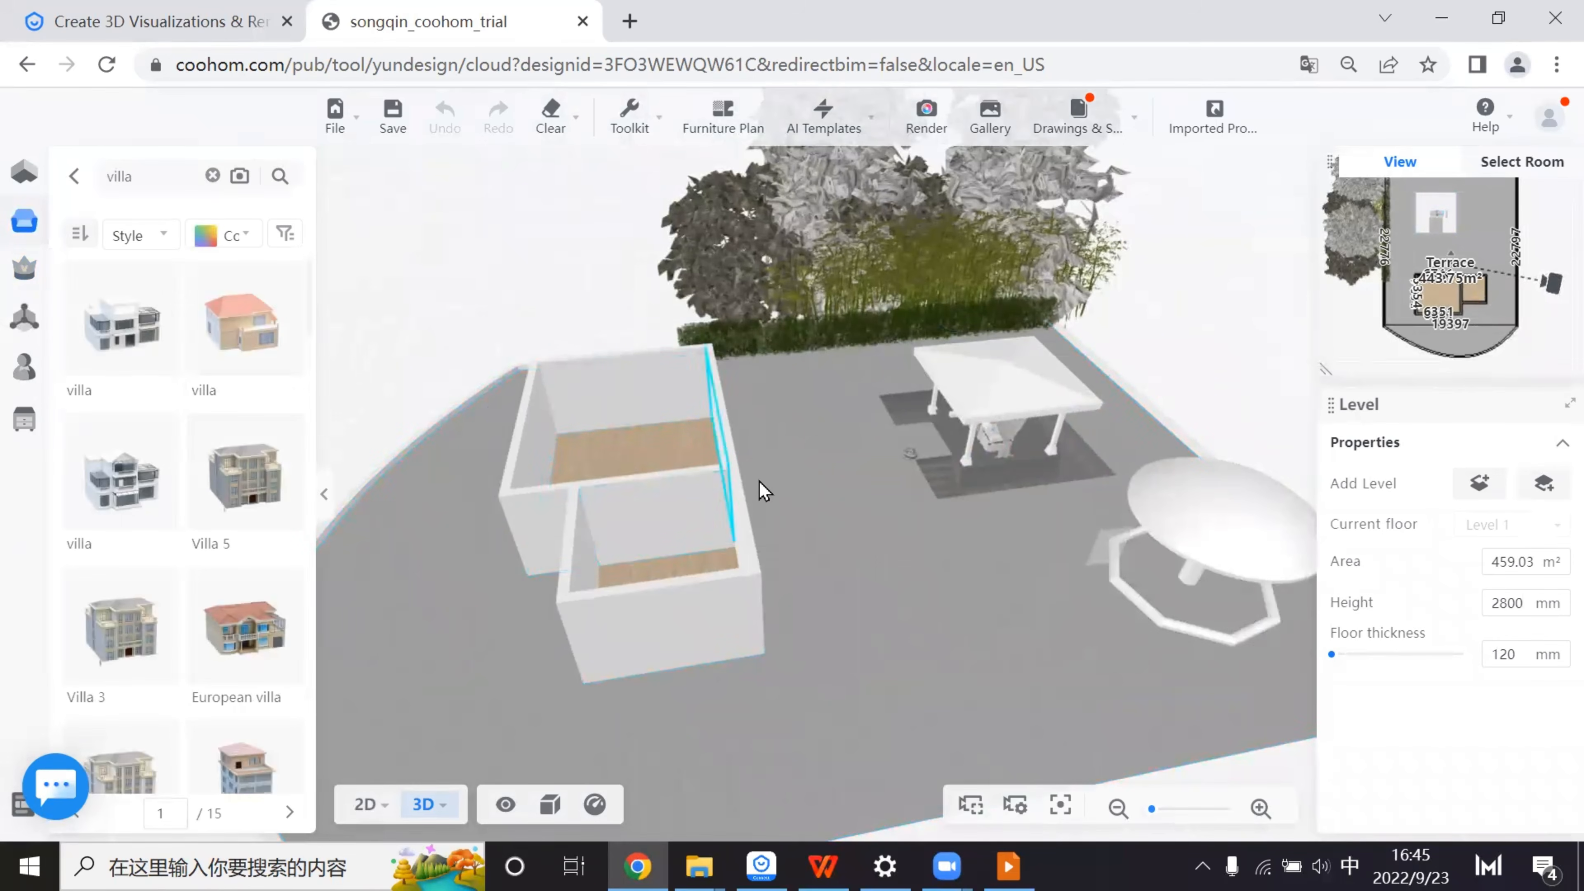
pyautogui.scroll(-2, 927, 757)
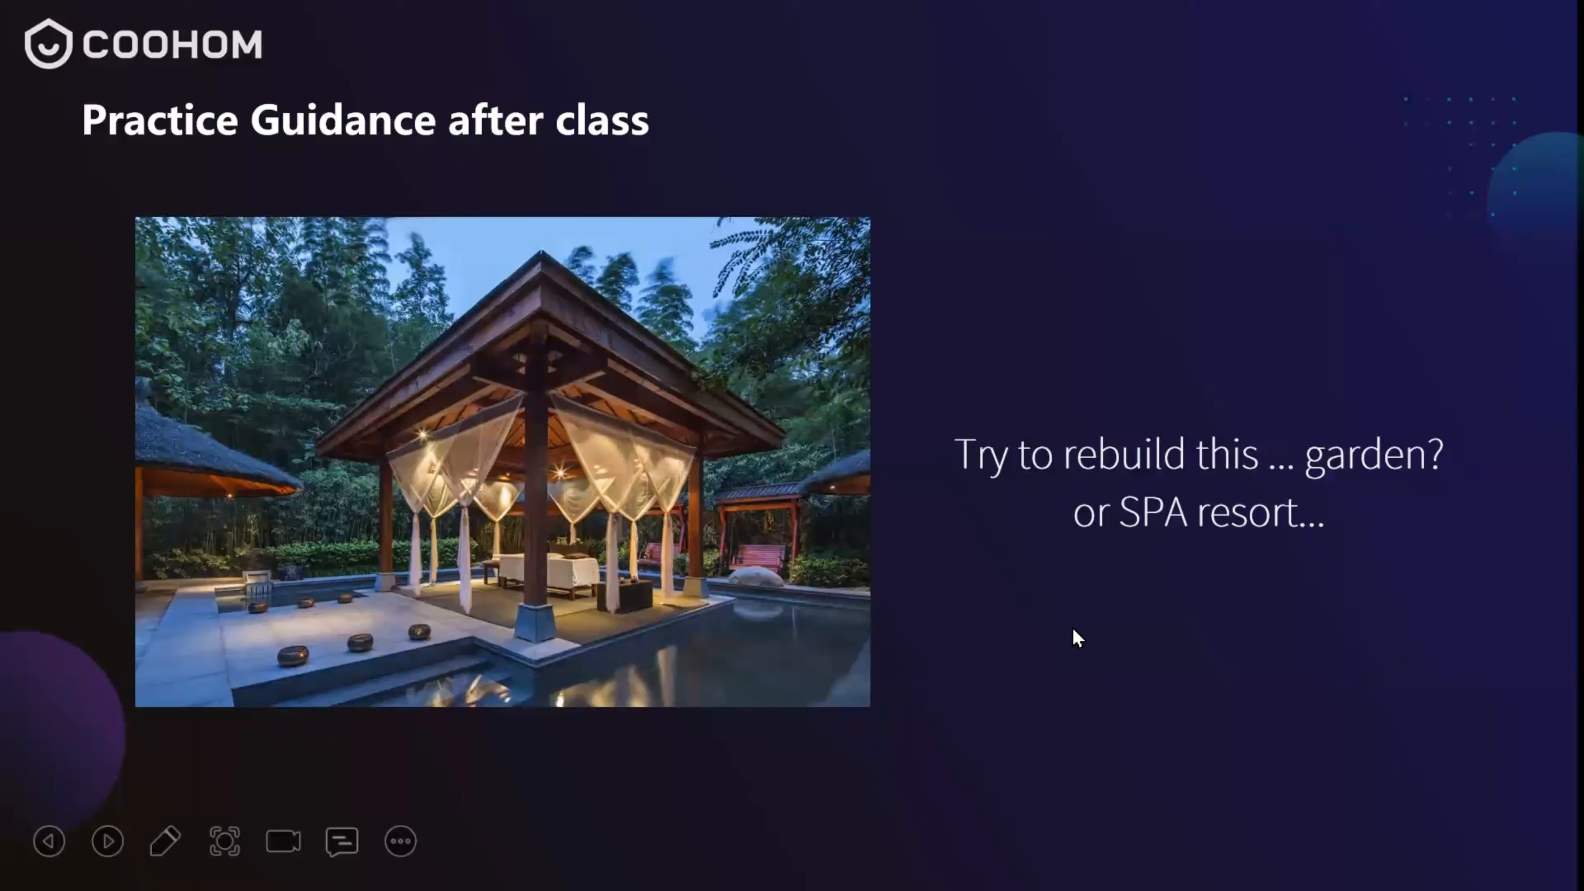
pyautogui.click(1245, 639)
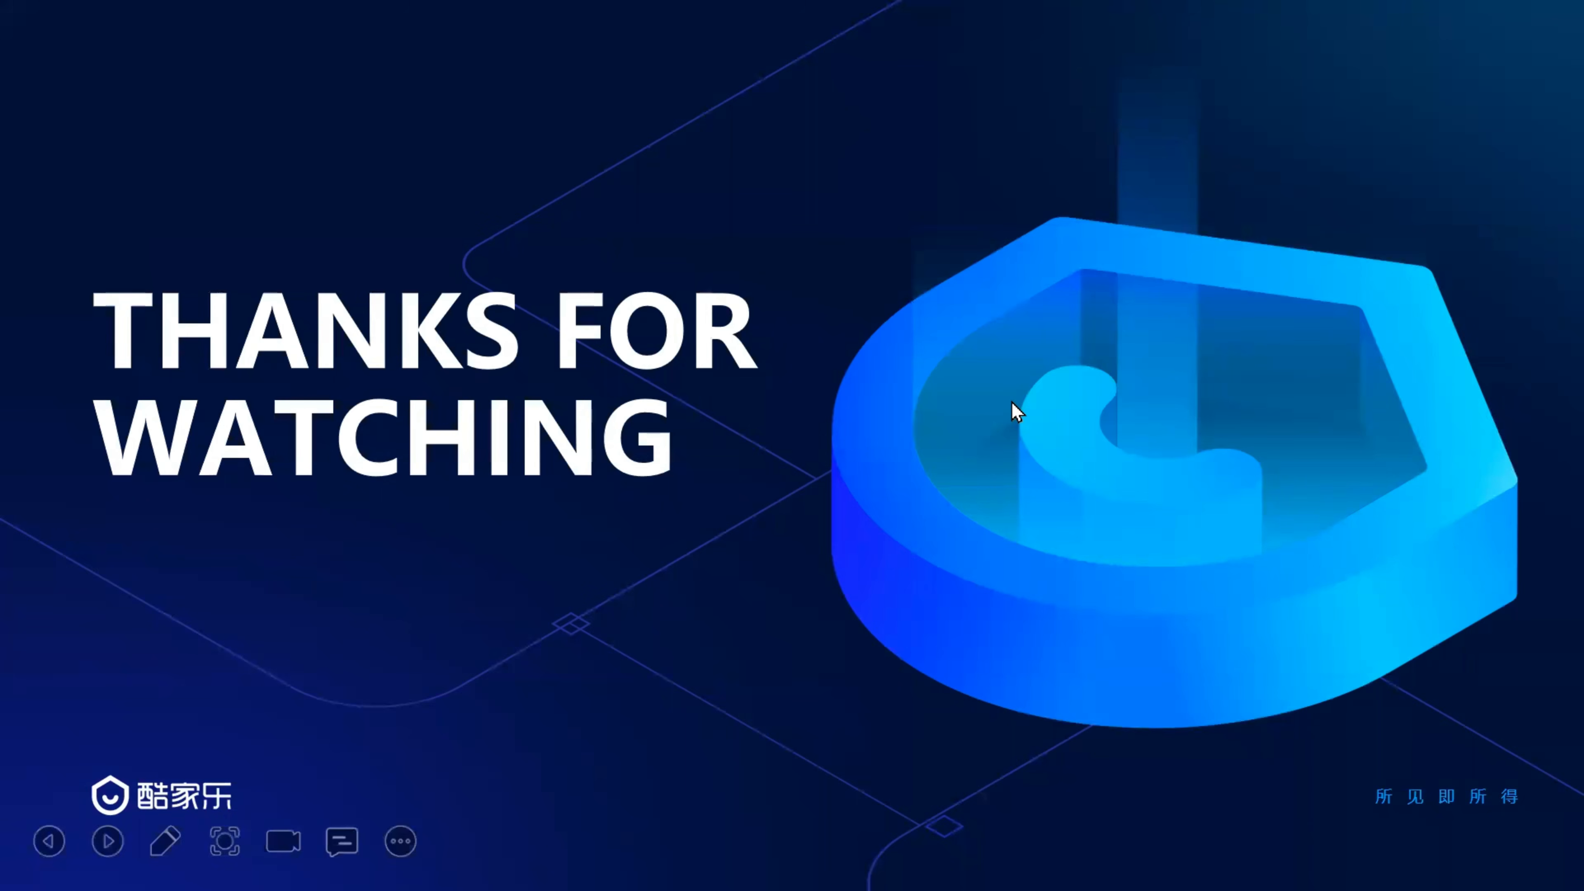
pyautogui.press('super+d')
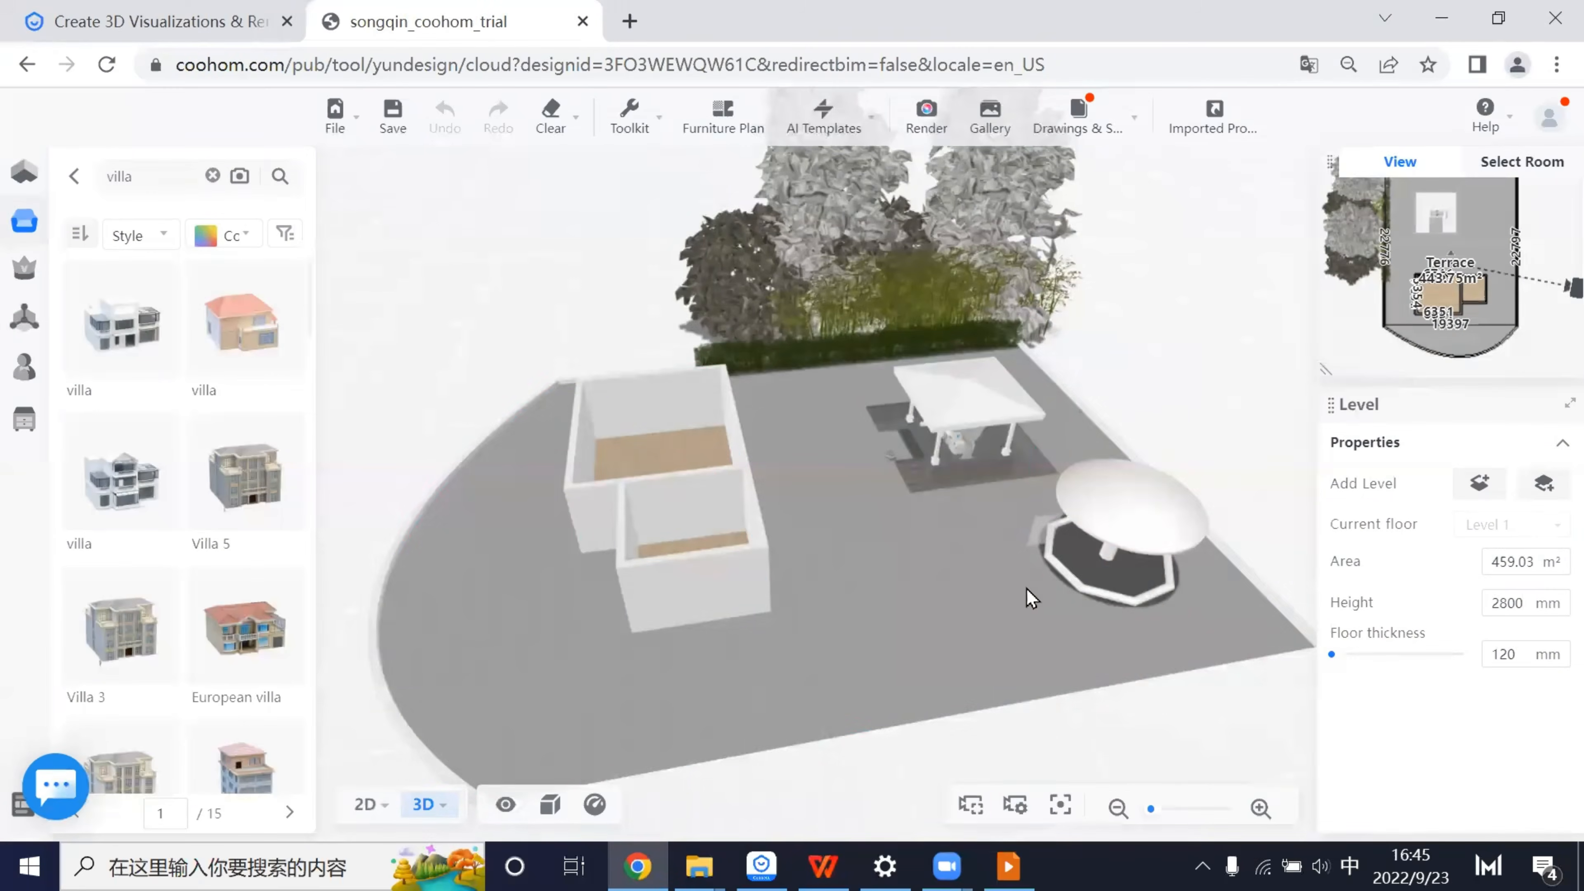
pyautogui.scroll(3, 640, 643)
pyautogui.moveTo(854, 639); pyautogui.dragTo(711, 648, button='right')
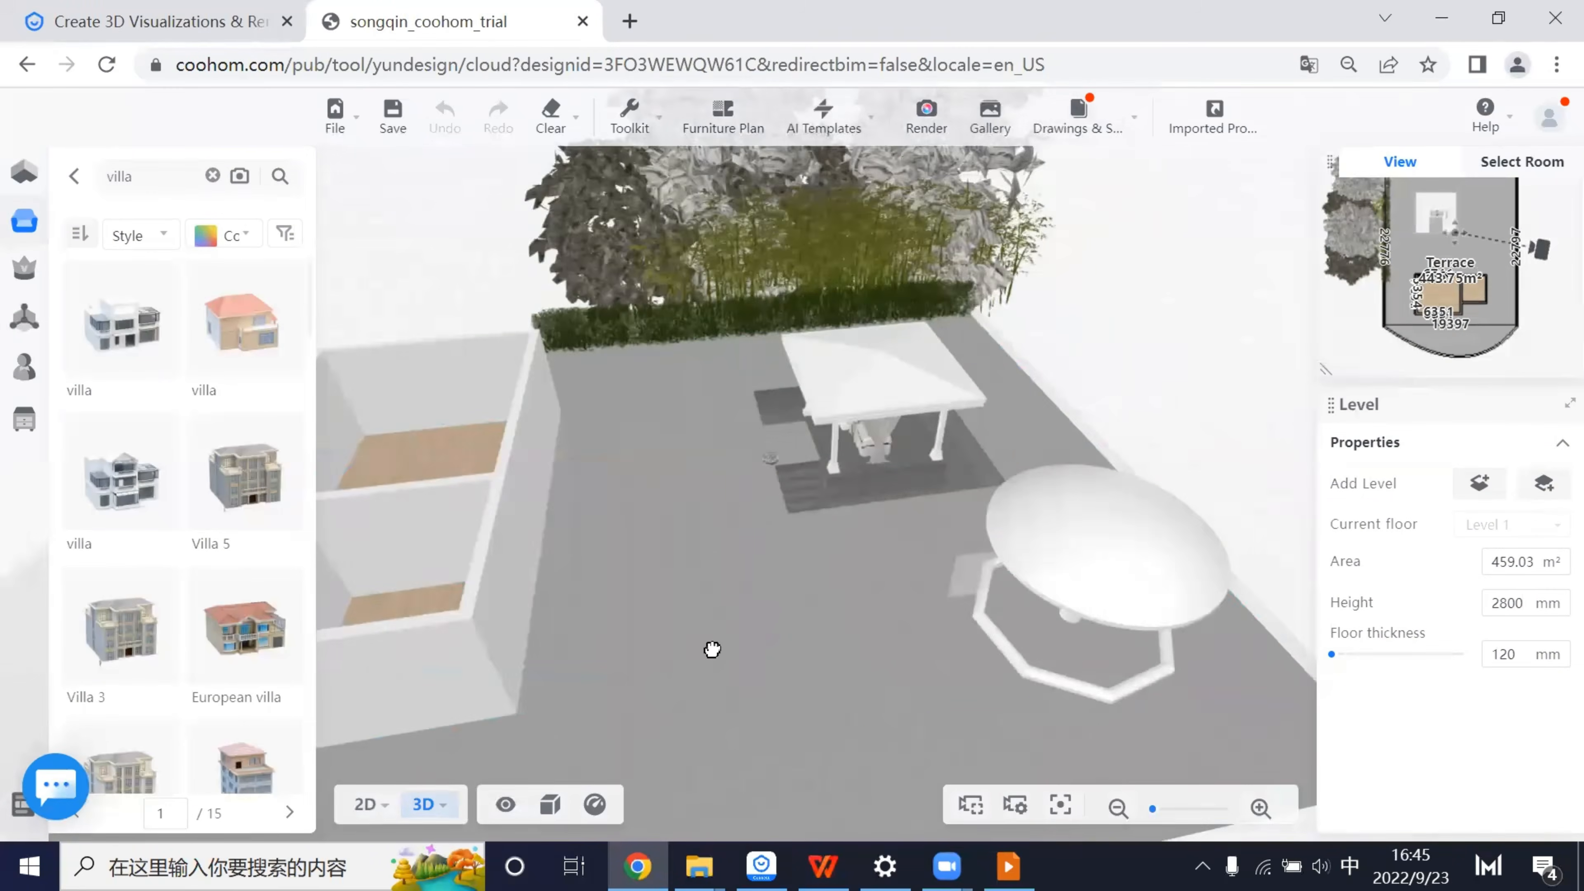
pyautogui.scroll(3, 710, 647)
pyautogui.moveTo(711, 647); pyautogui.dragTo(823, 608)
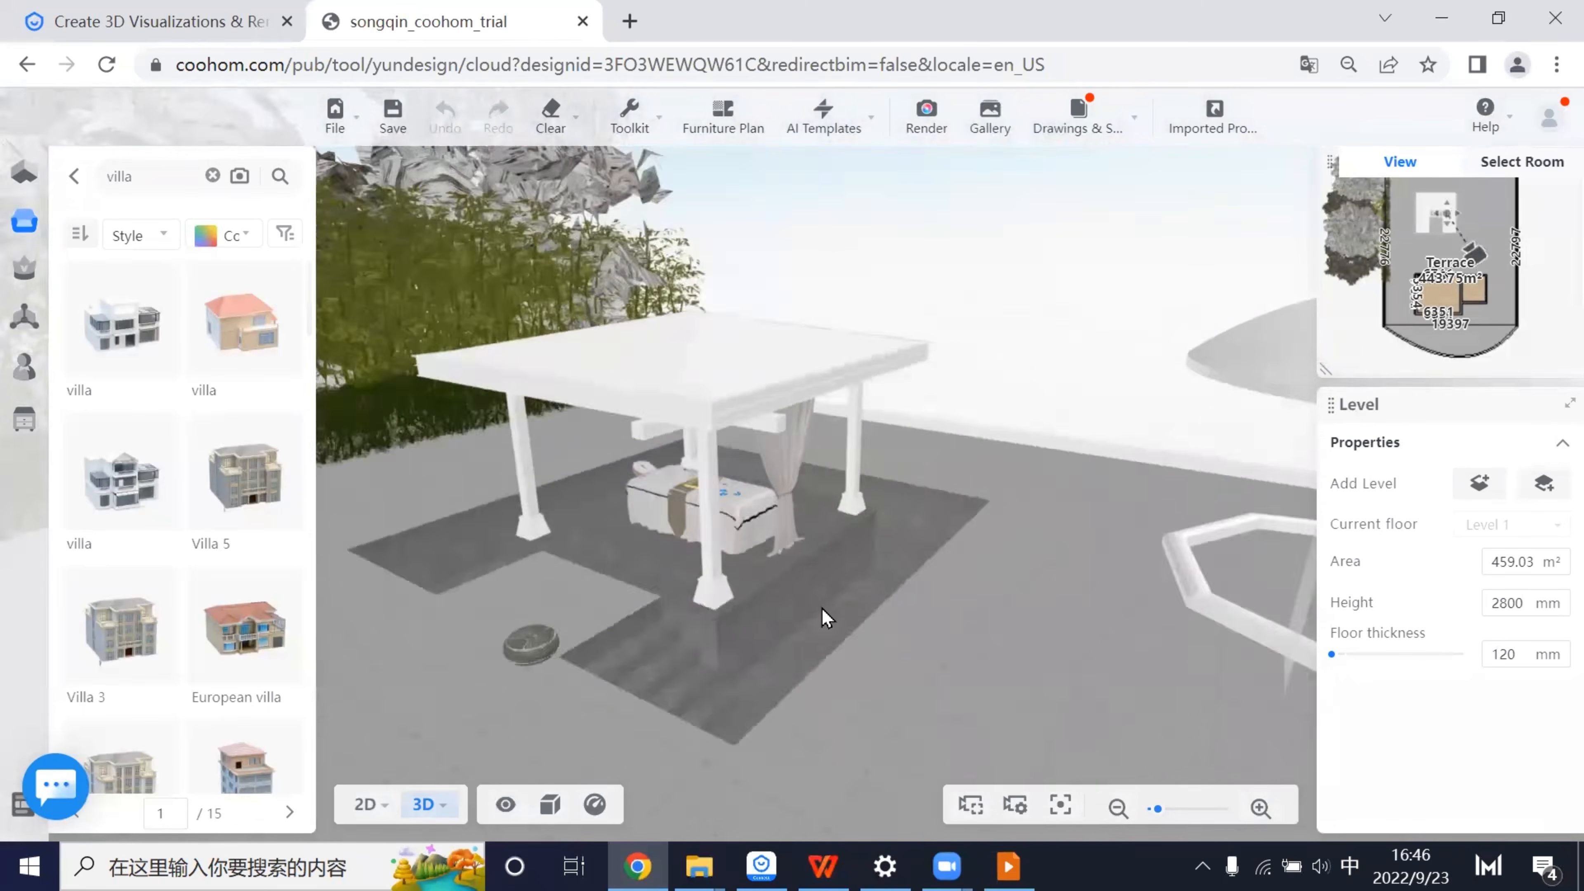